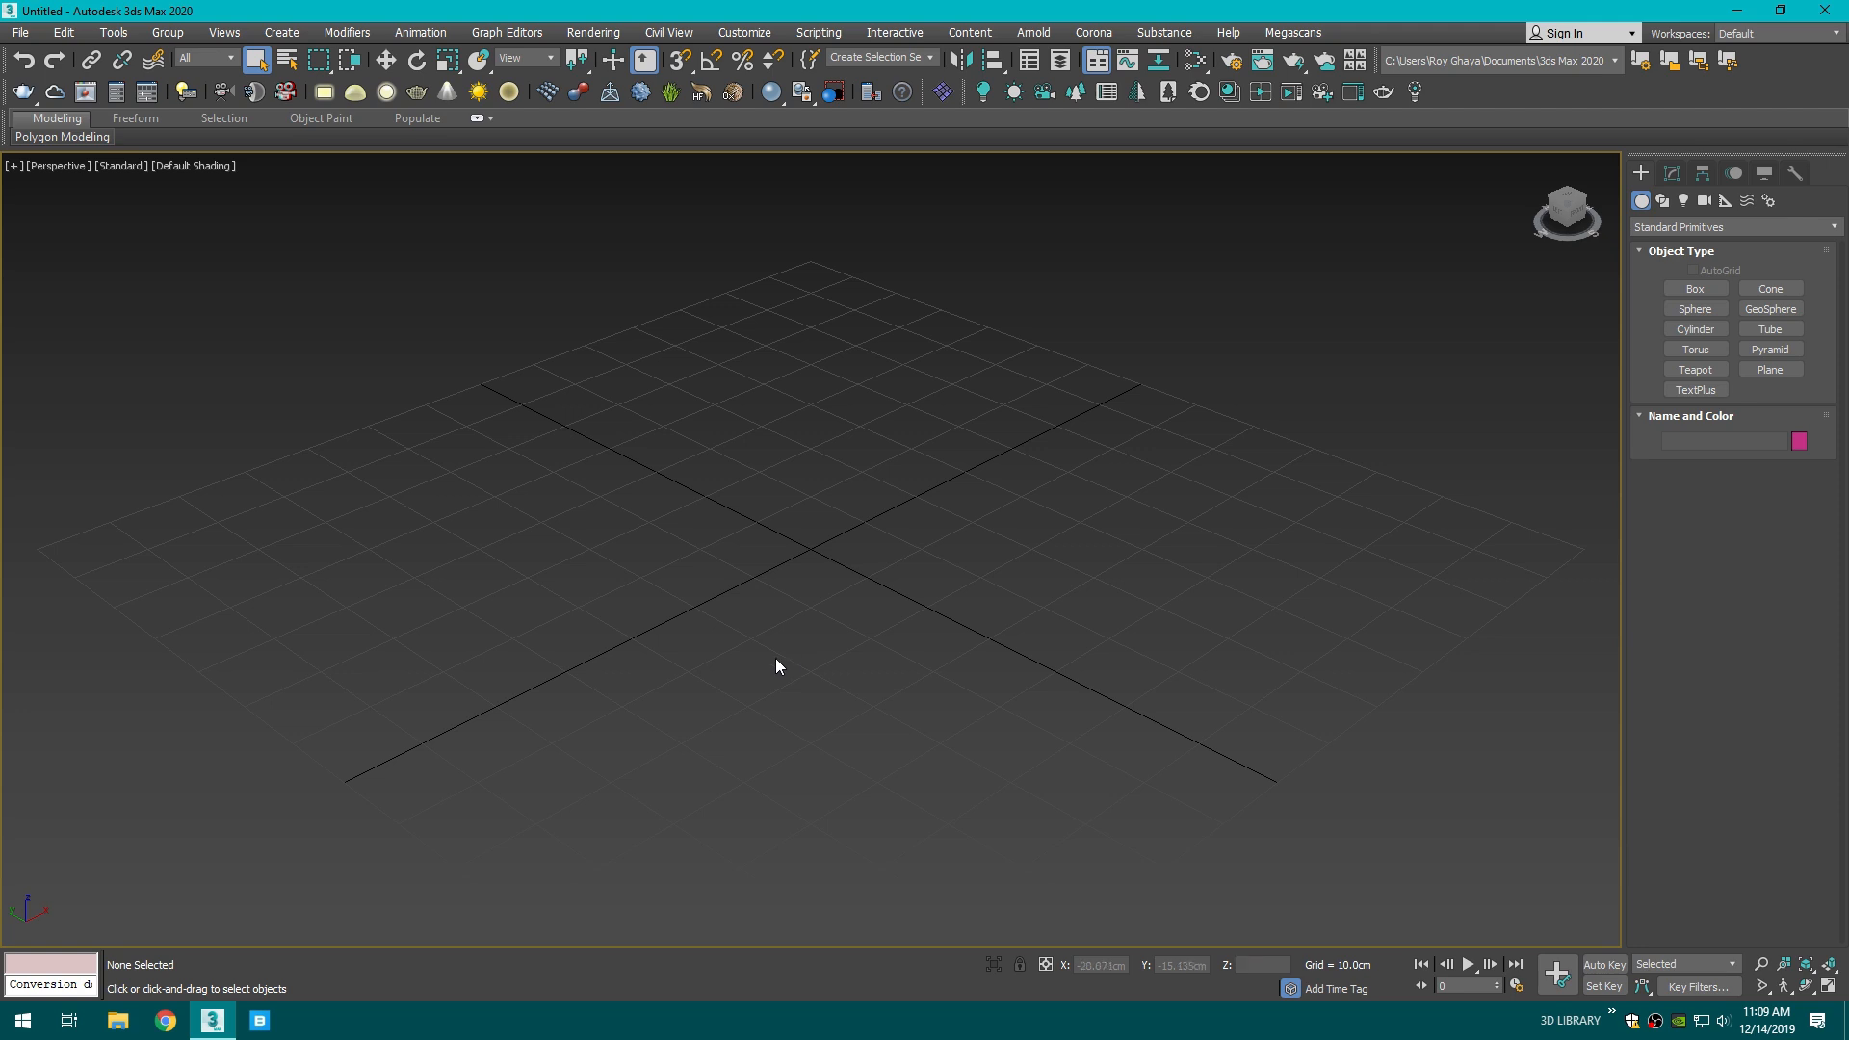
# - Check the unit settings, reviewing the system unit scale and accepting metric centimetres as the display unit
pyautogui.scroll(-3, 814, 575)
pyautogui.scroll(-3, 847, 528)
pyautogui.moveTo(867, 536); pyautogui.dragTo(994, 443, button='middle')
pyautogui.click(728, 34)
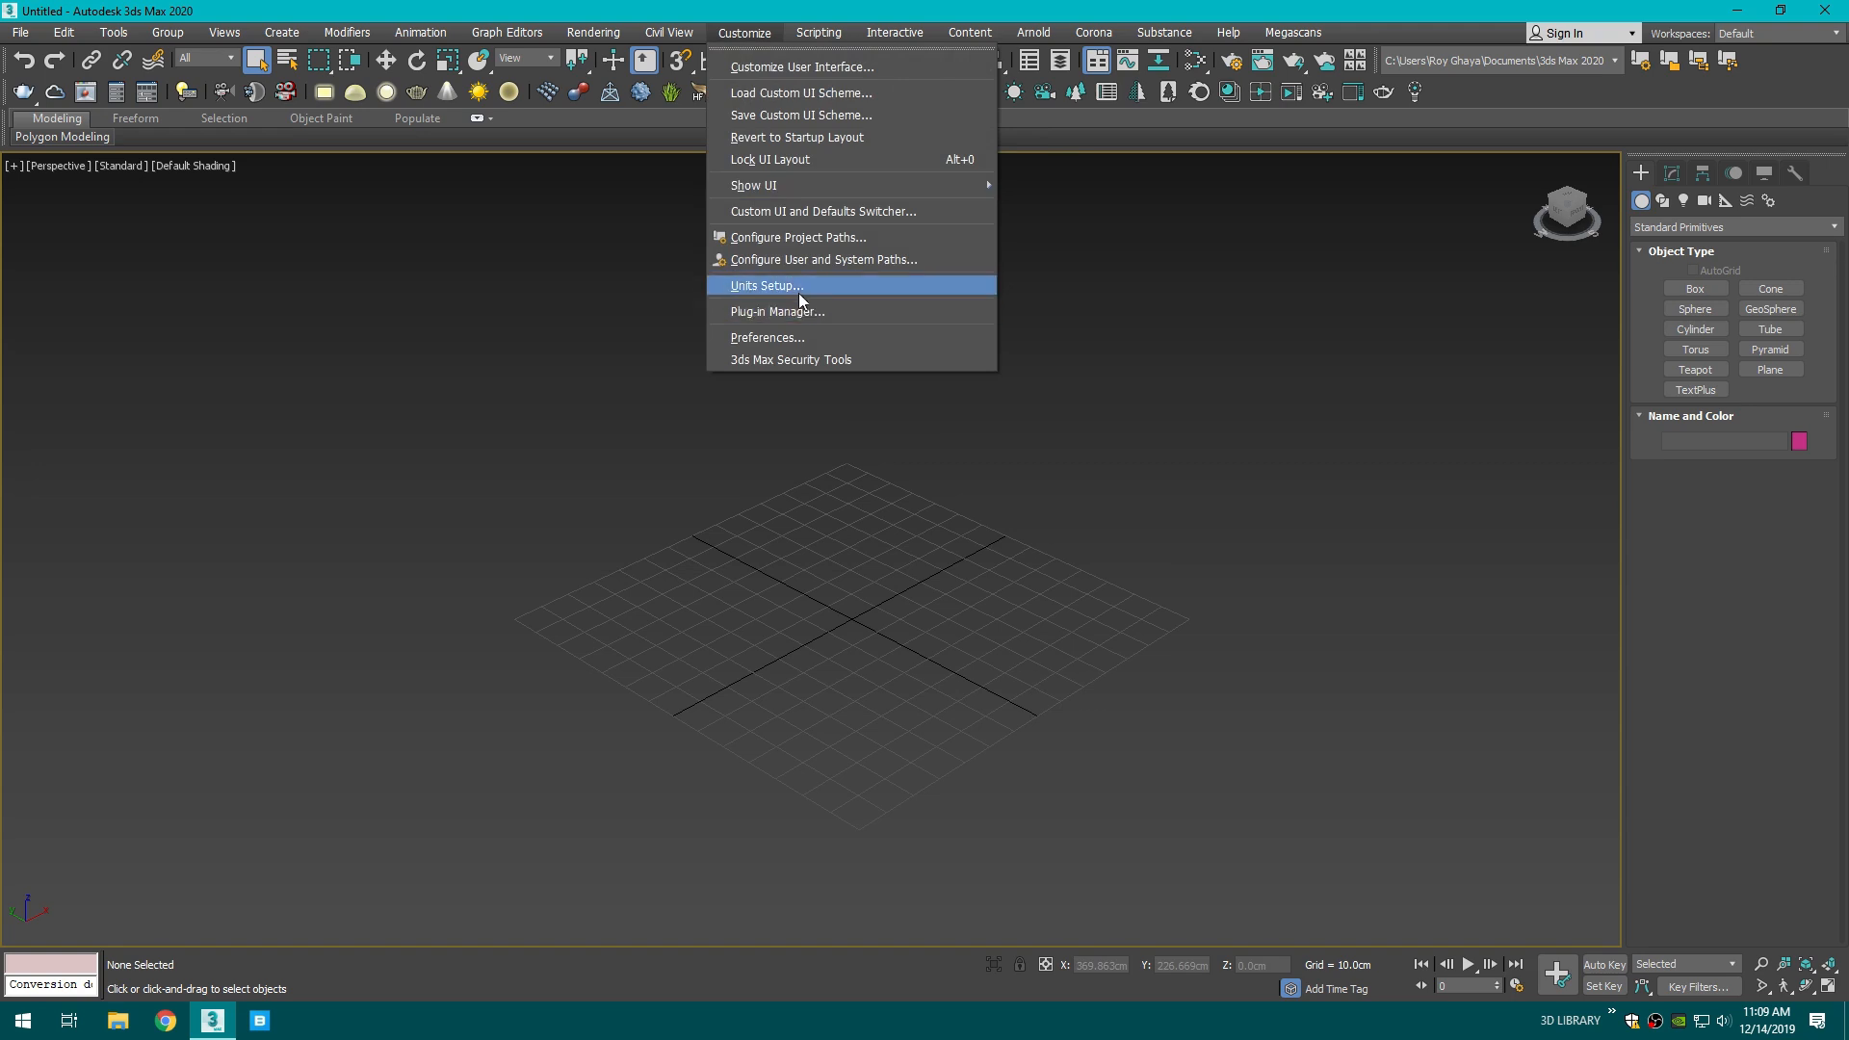
pyautogui.click(799, 287)
pyautogui.click(876, 438)
pyautogui.click(876, 438)
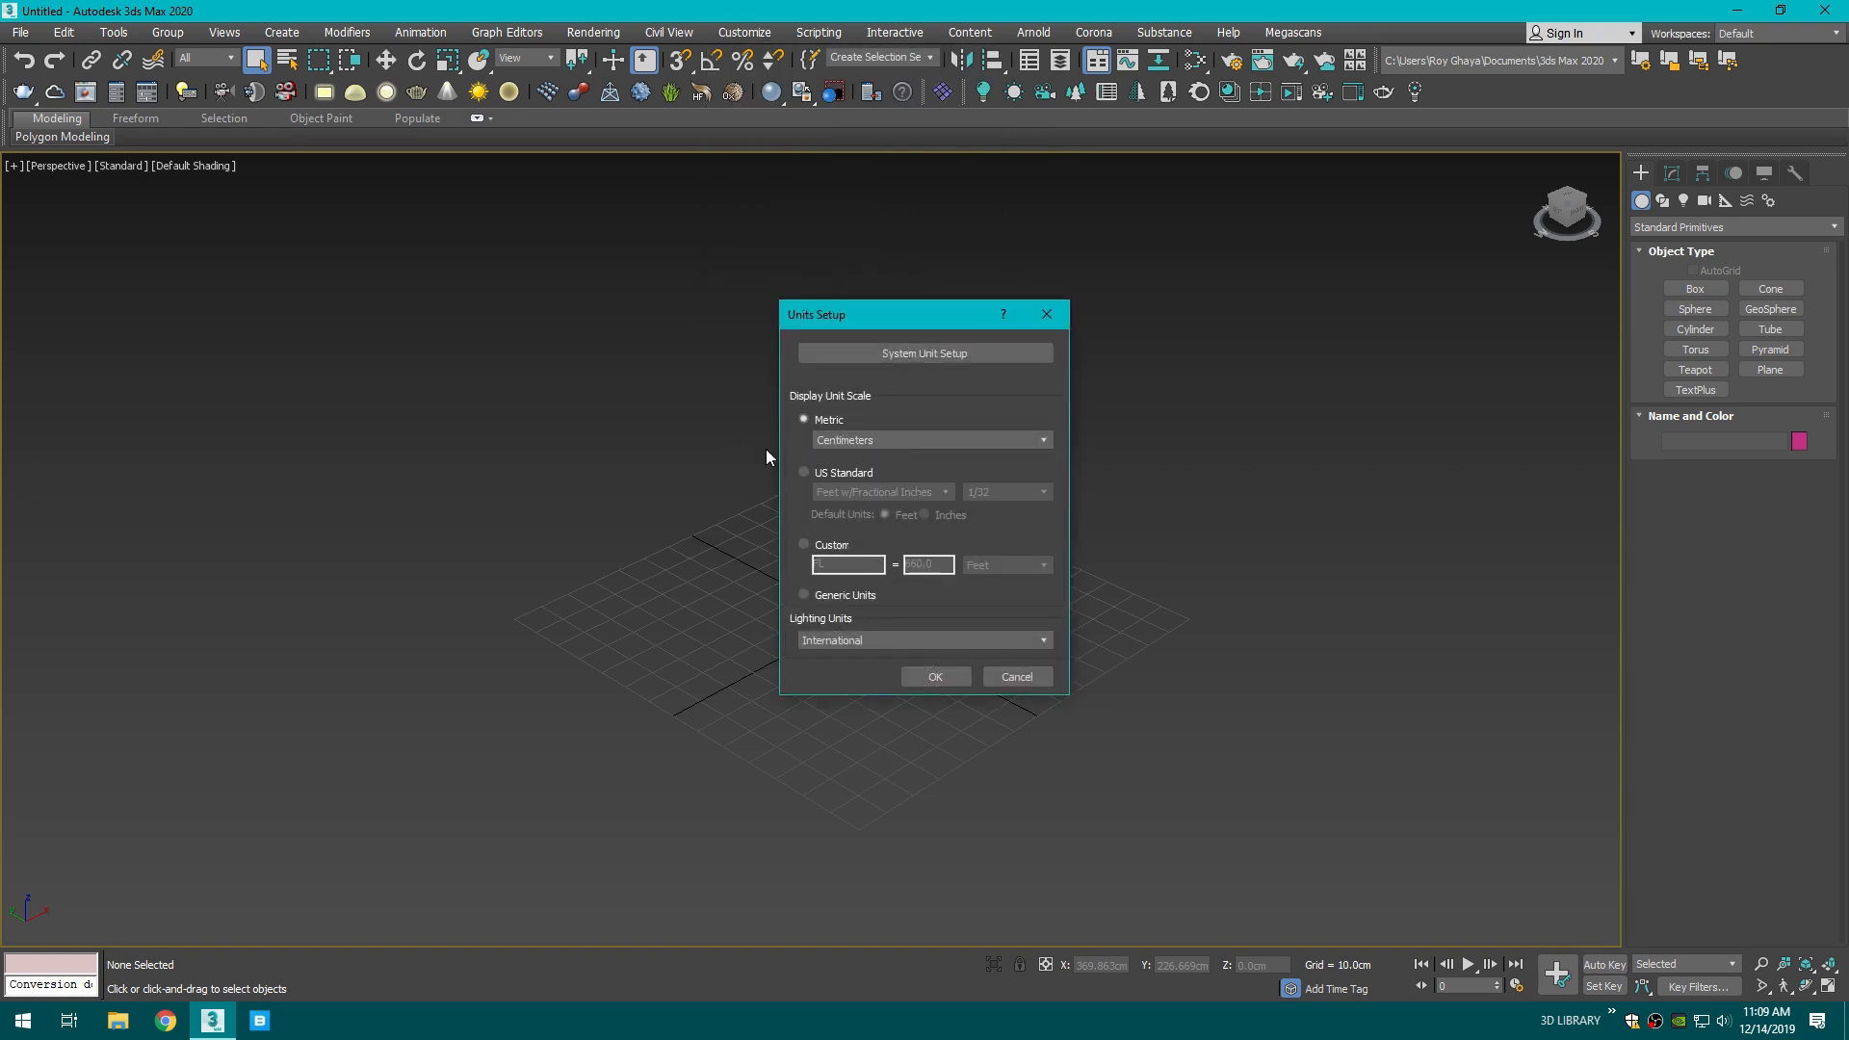
pyautogui.click(916, 354)
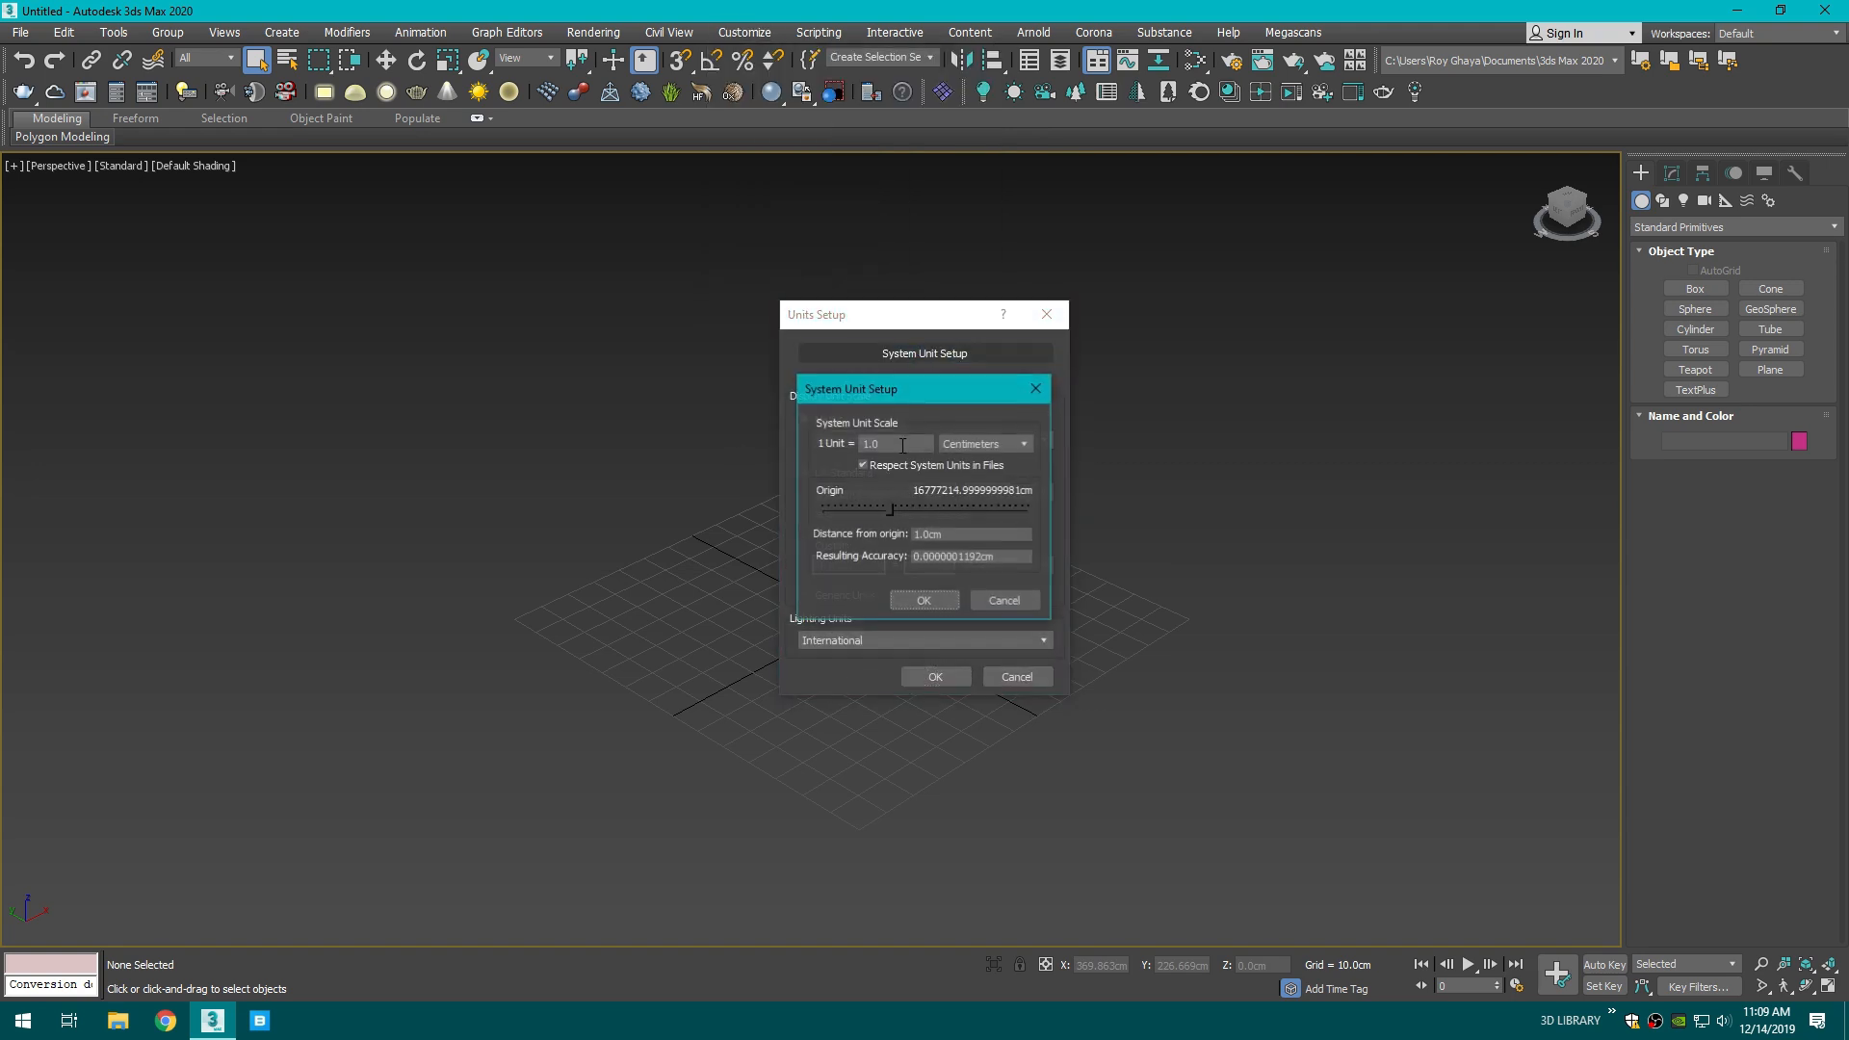
pyautogui.click(1033, 389)
pyautogui.click(935, 677)
# - Create a box with a base about 194 cm long and 211 cm wide, and set its height to 320 cm
pyautogui.moveTo(796, 601); pyautogui.dragTo(854, 586, button='middle')
pyautogui.moveTo(994, 566); pyautogui.dragTo(1007, 517, button='middle')
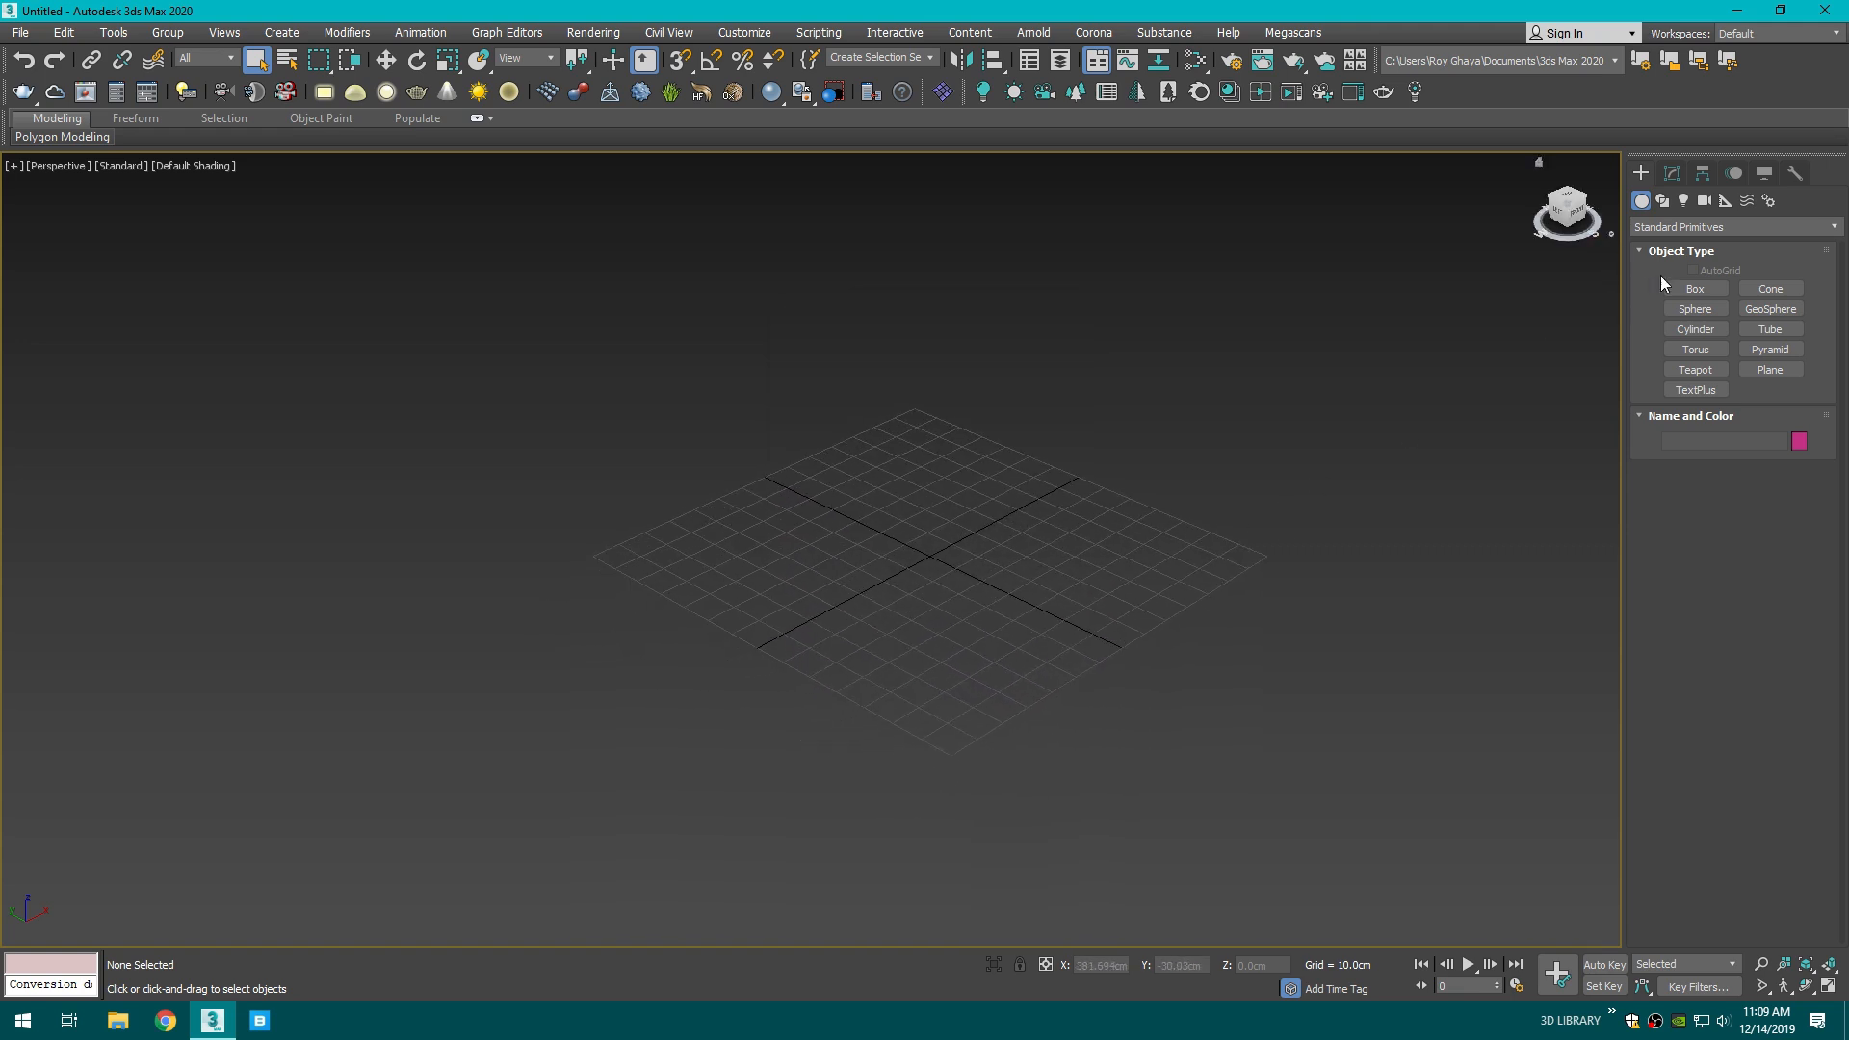
pyautogui.click(1695, 289)
pyautogui.moveTo(1024, 385); pyautogui.dragTo(1061, 694)
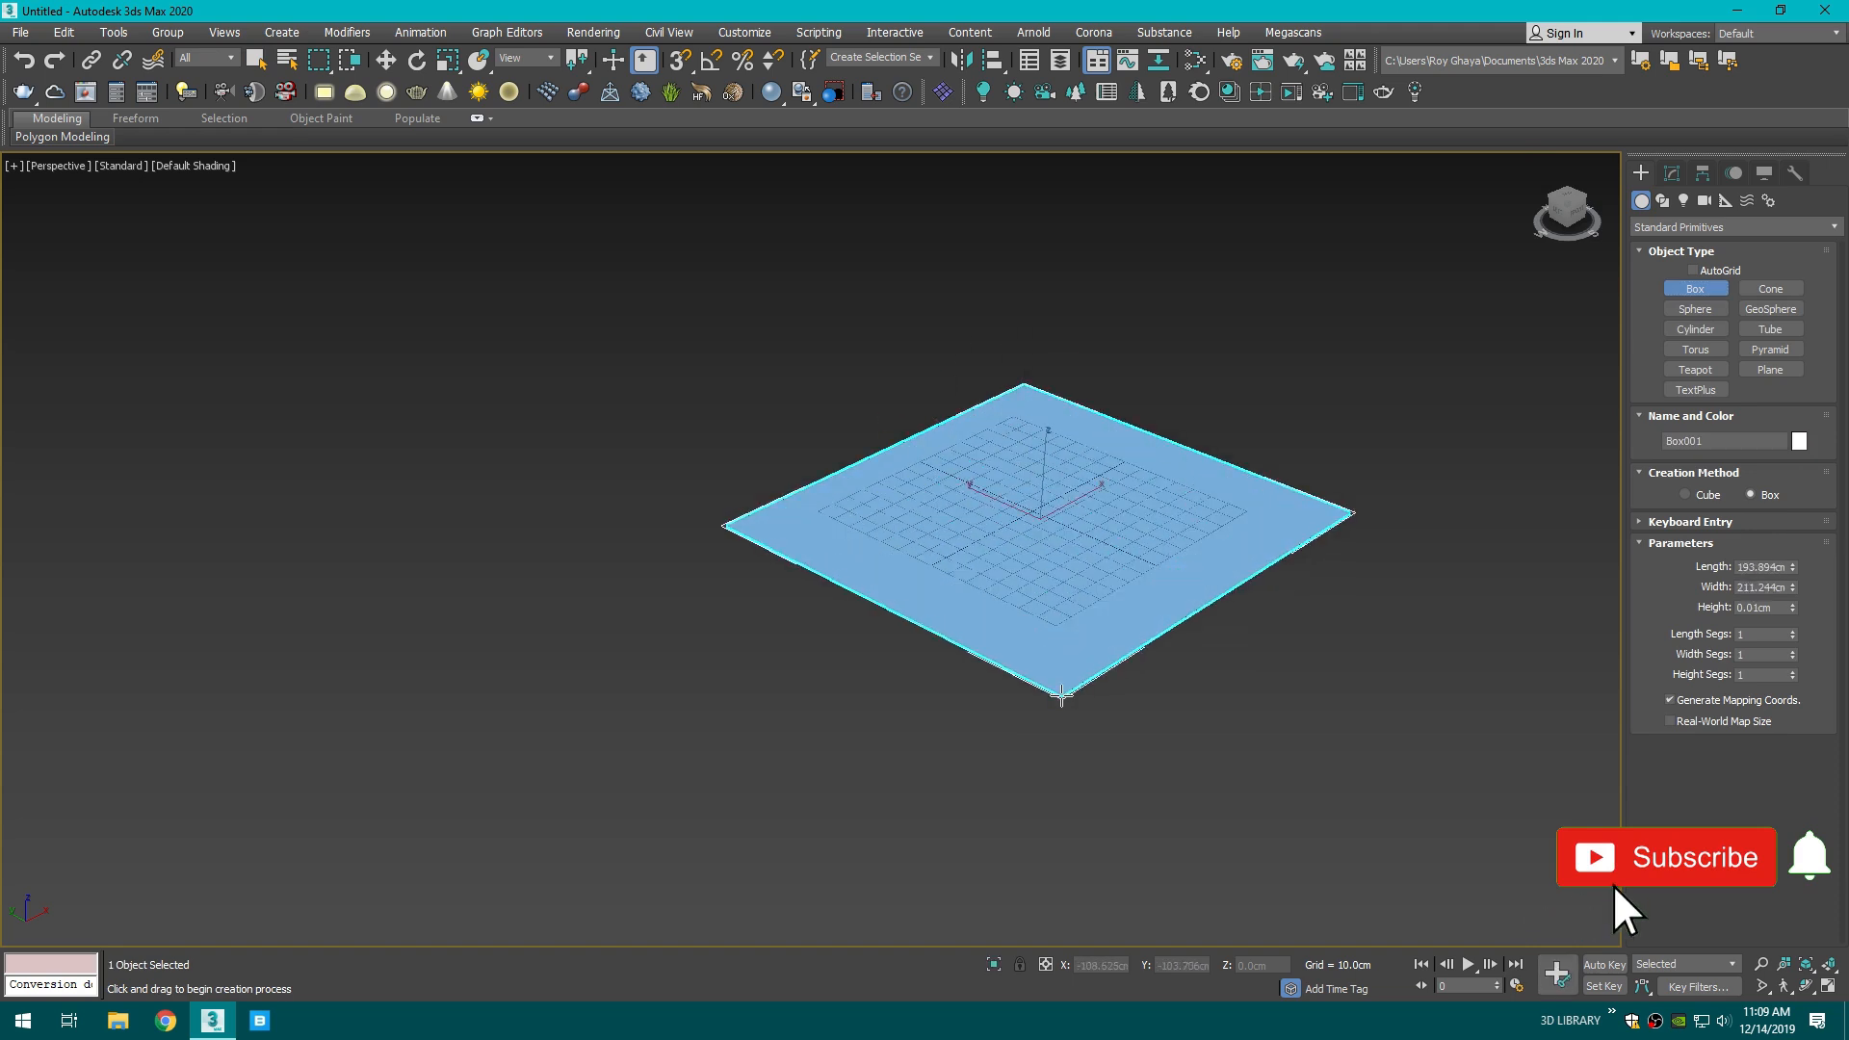
pyautogui.click(1052, 504)
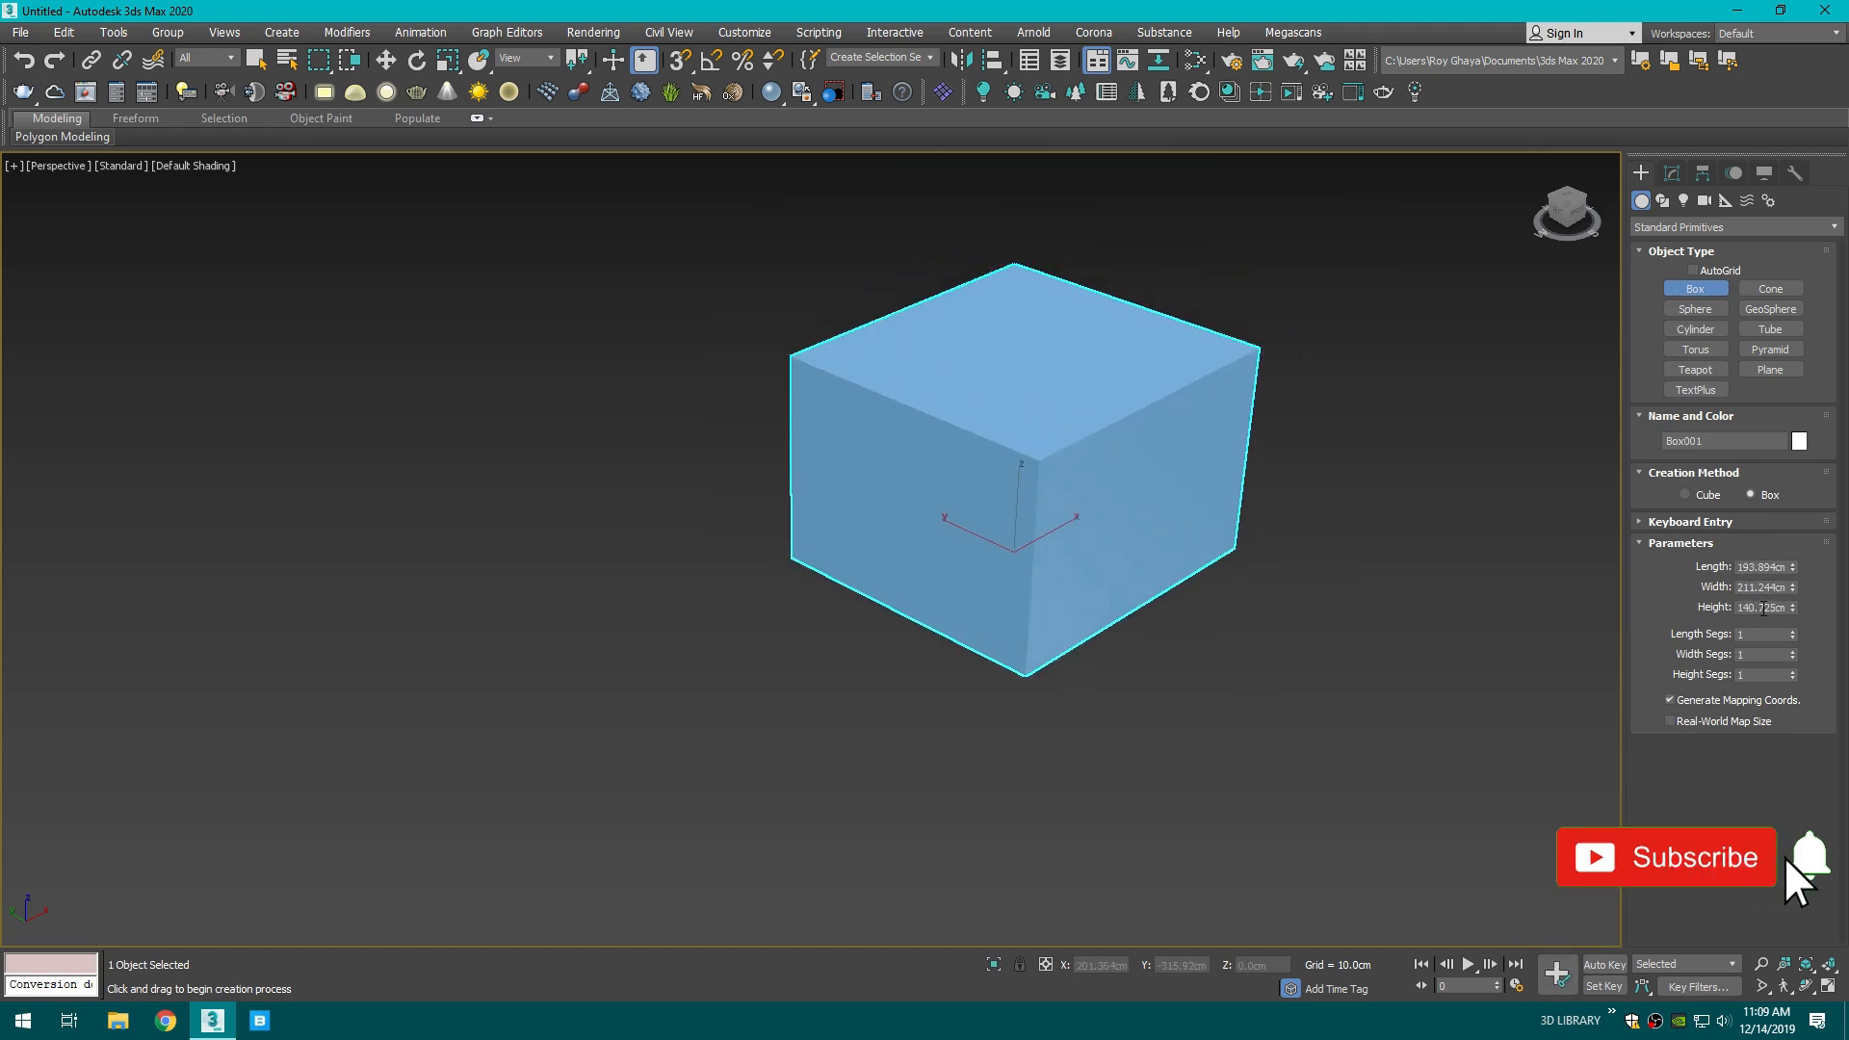
pyautogui.write('320')
pyautogui.press('Return')
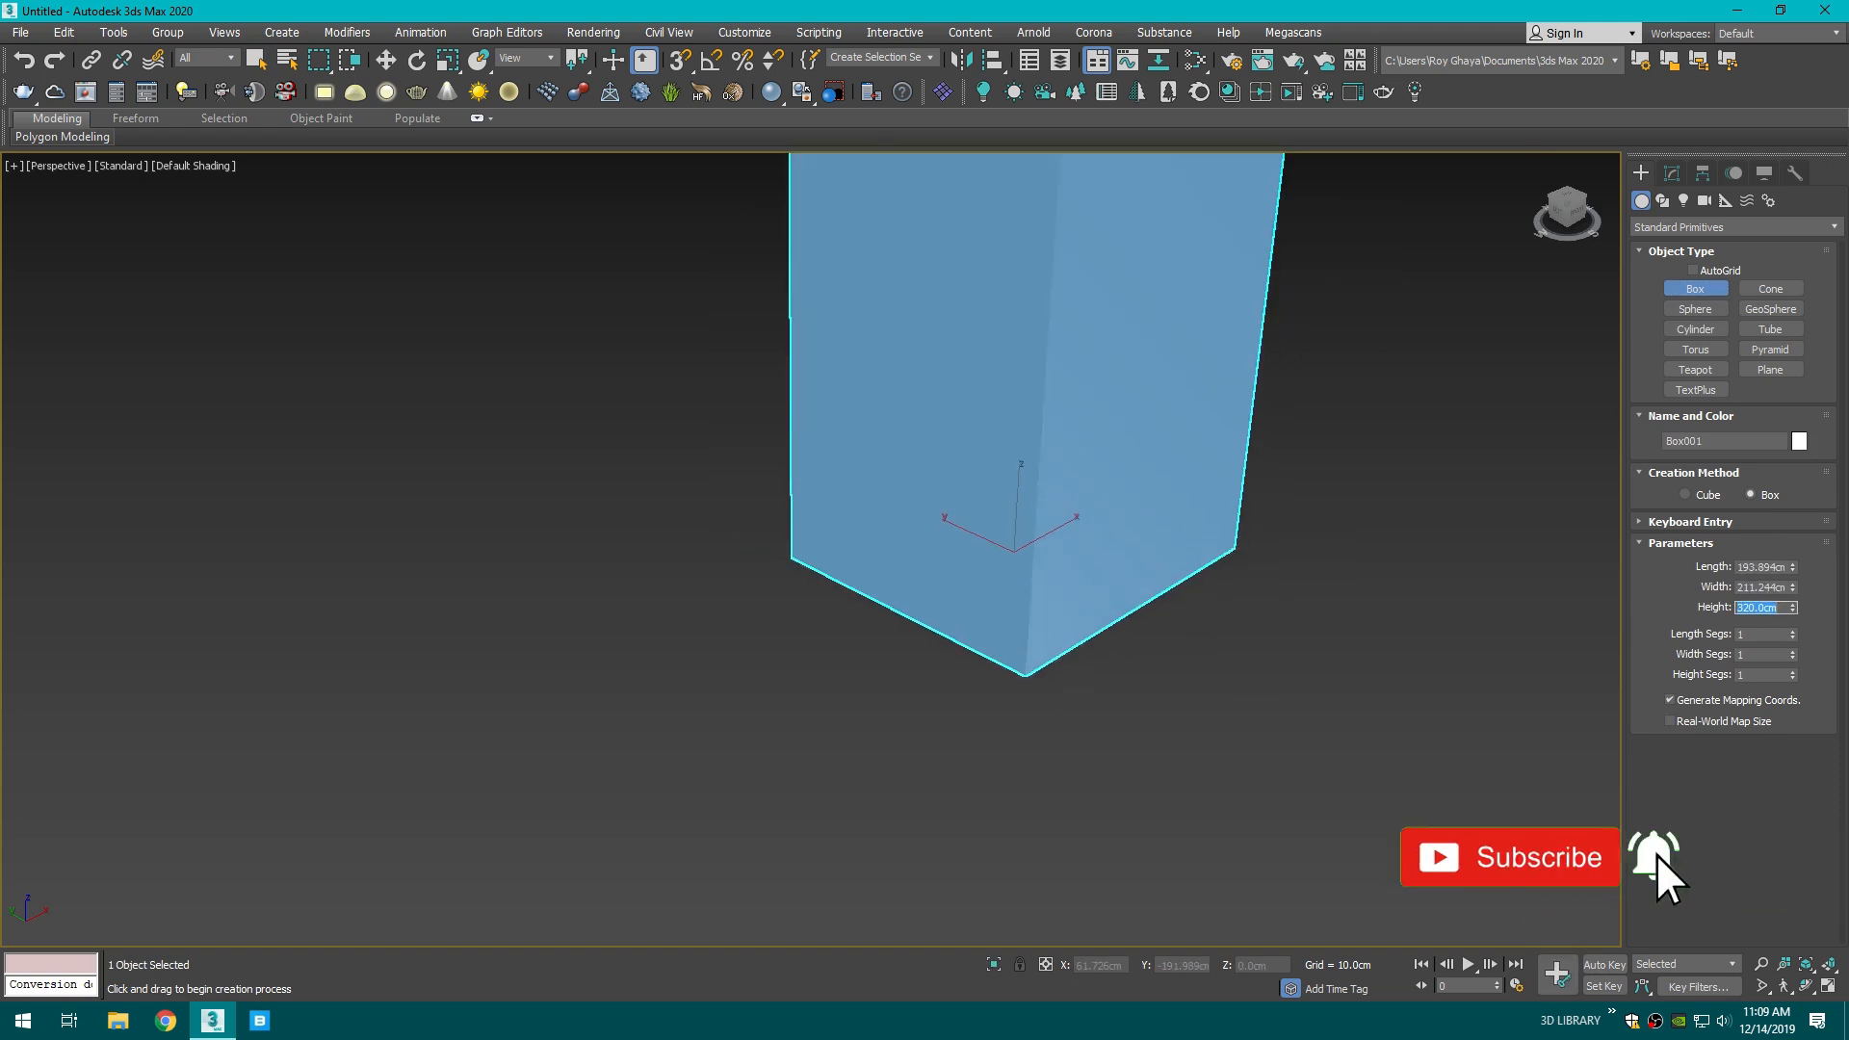
# - Set the box's width to 800 cm and its length to 500 cm
pyautogui.scroll(-2, 698, 409)
pyautogui.moveTo(698, 408); pyautogui.dragTo(931, 574, button='middle')
pyautogui.moveTo(1793, 587); pyautogui.dragTo(1772, 523)
pyautogui.moveTo(1763, 590); pyautogui.dragTo(1780, 589)
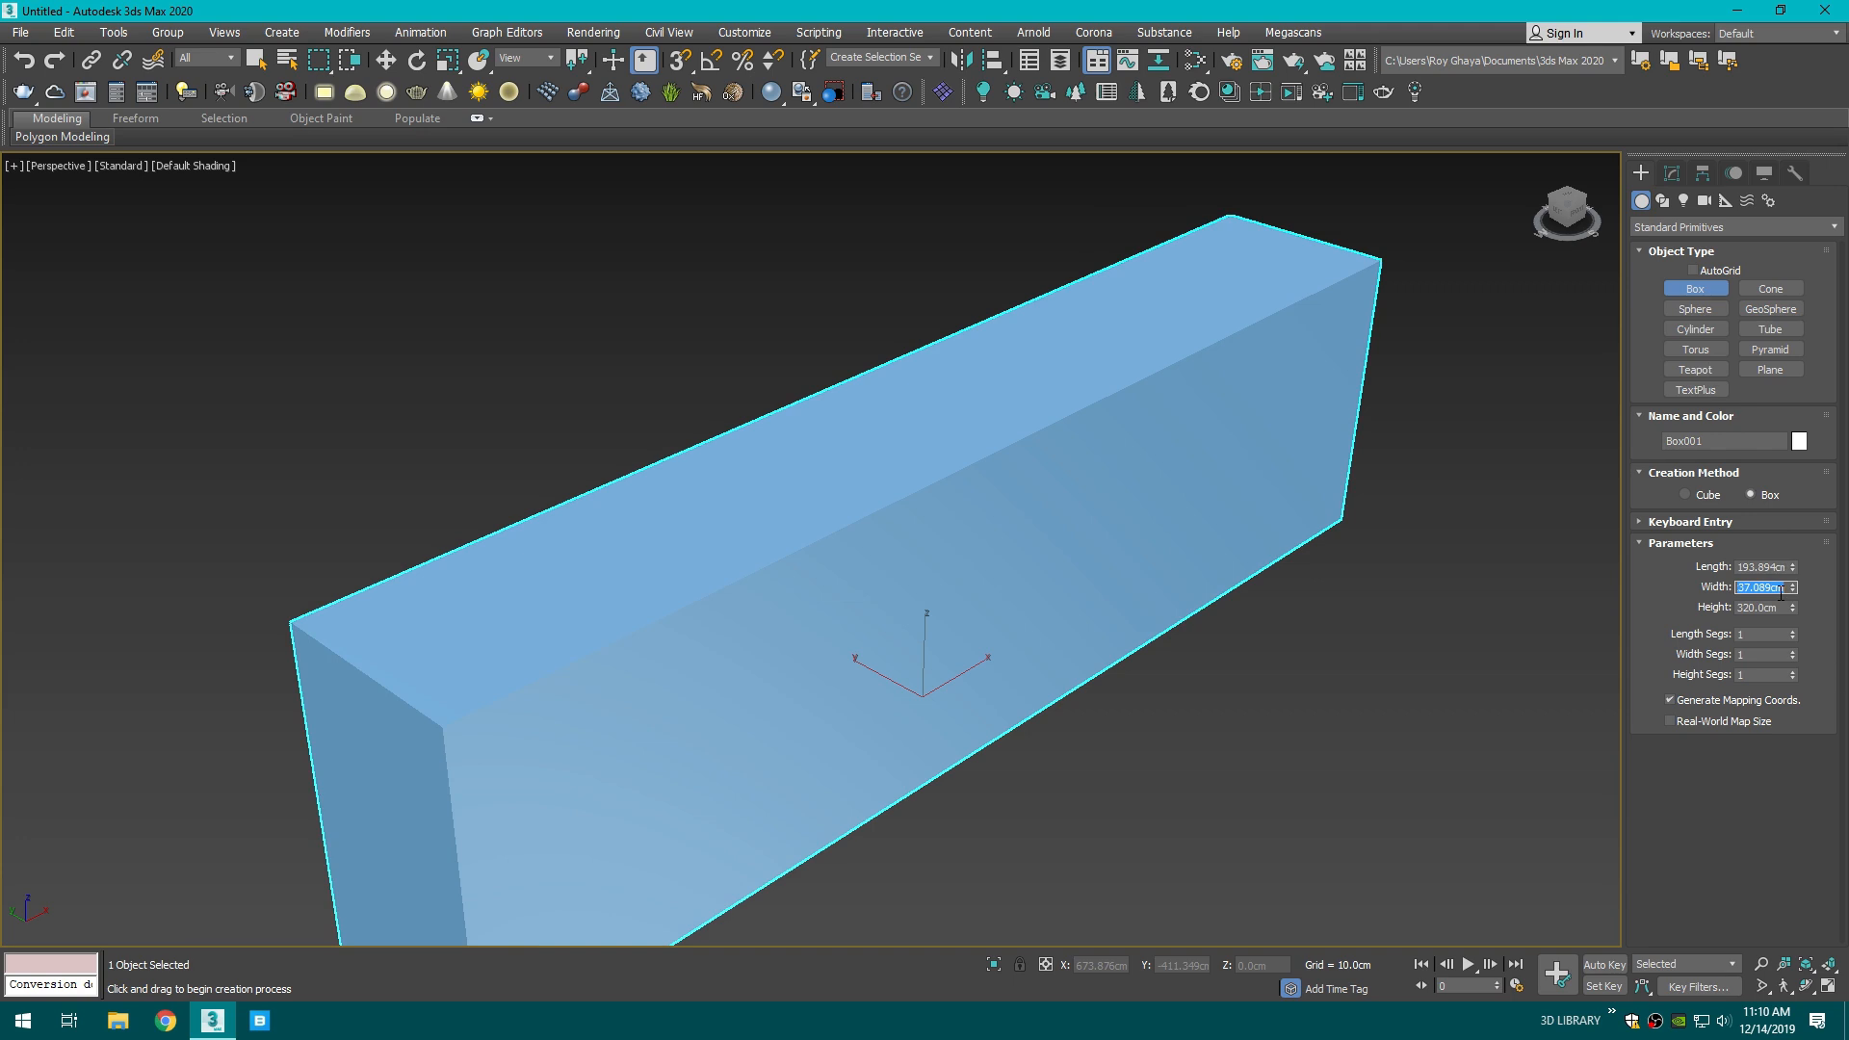
pyautogui.press('Return')
pyautogui.moveTo(1791, 567); pyautogui.dragTo(1743, 492)
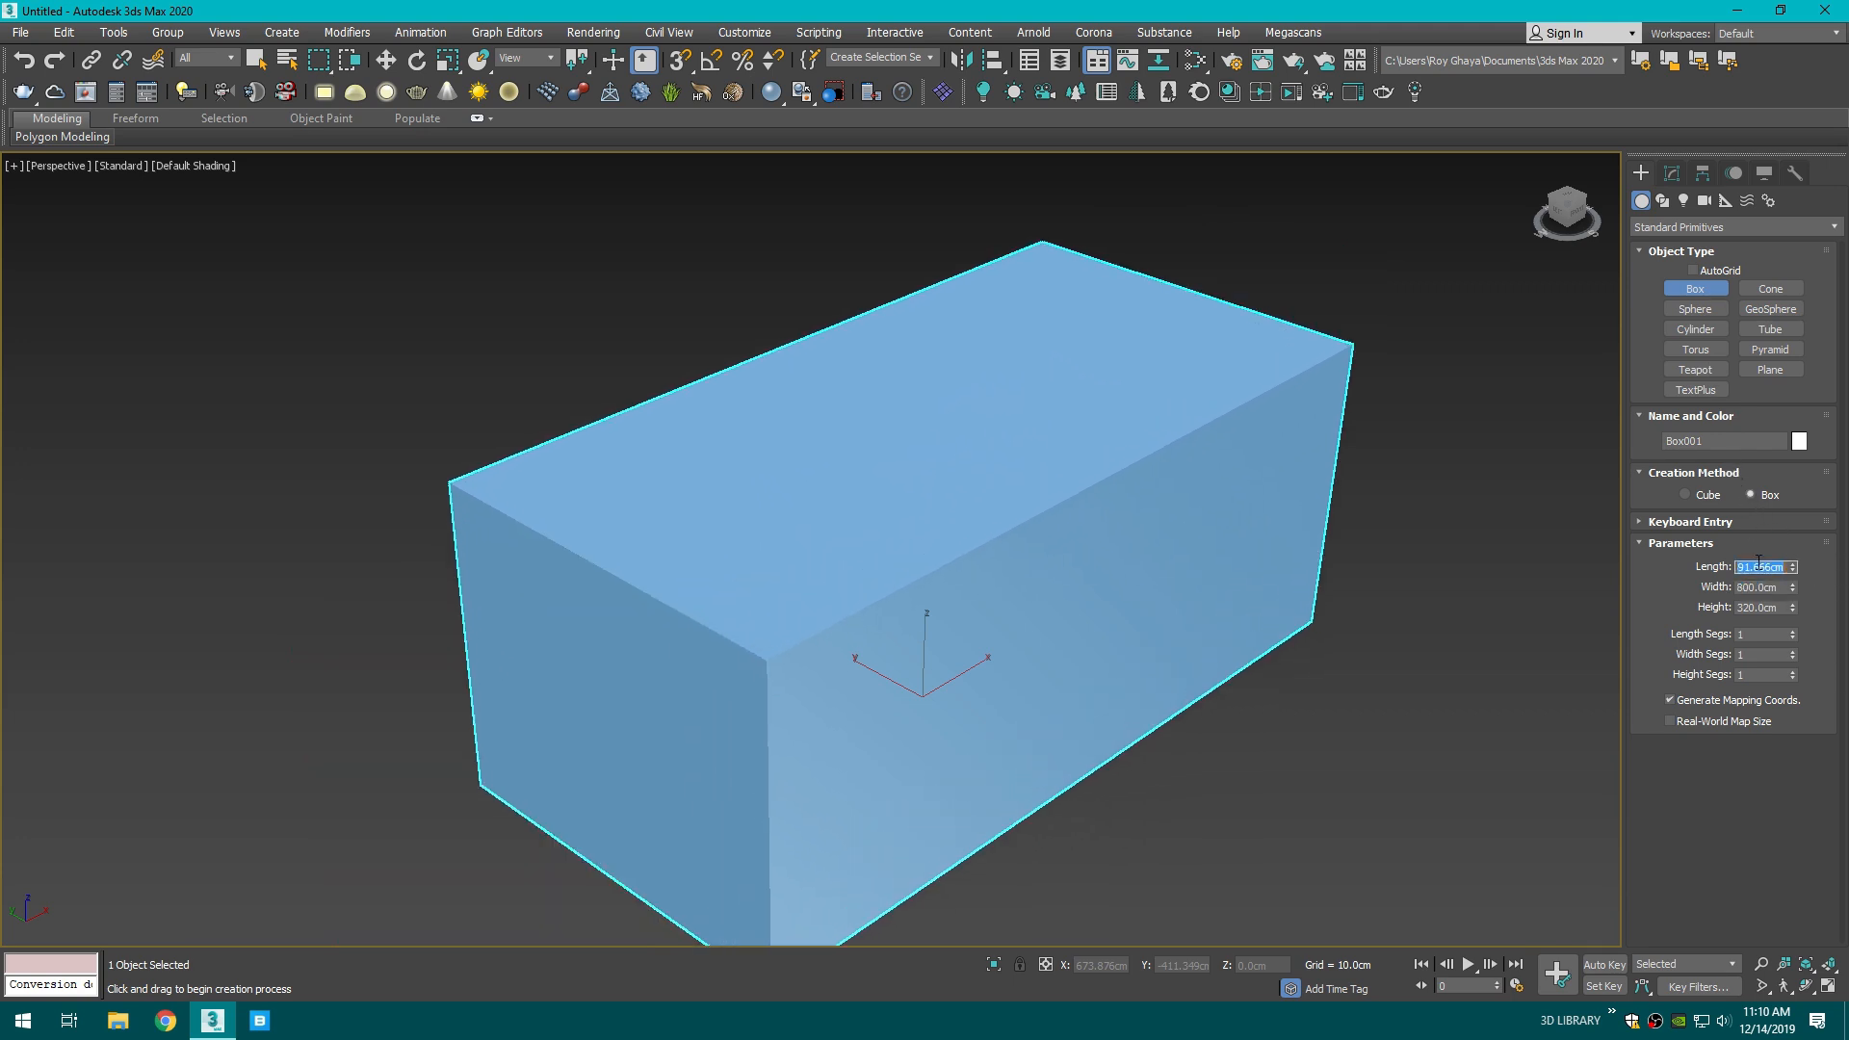
pyautogui.press('Return')
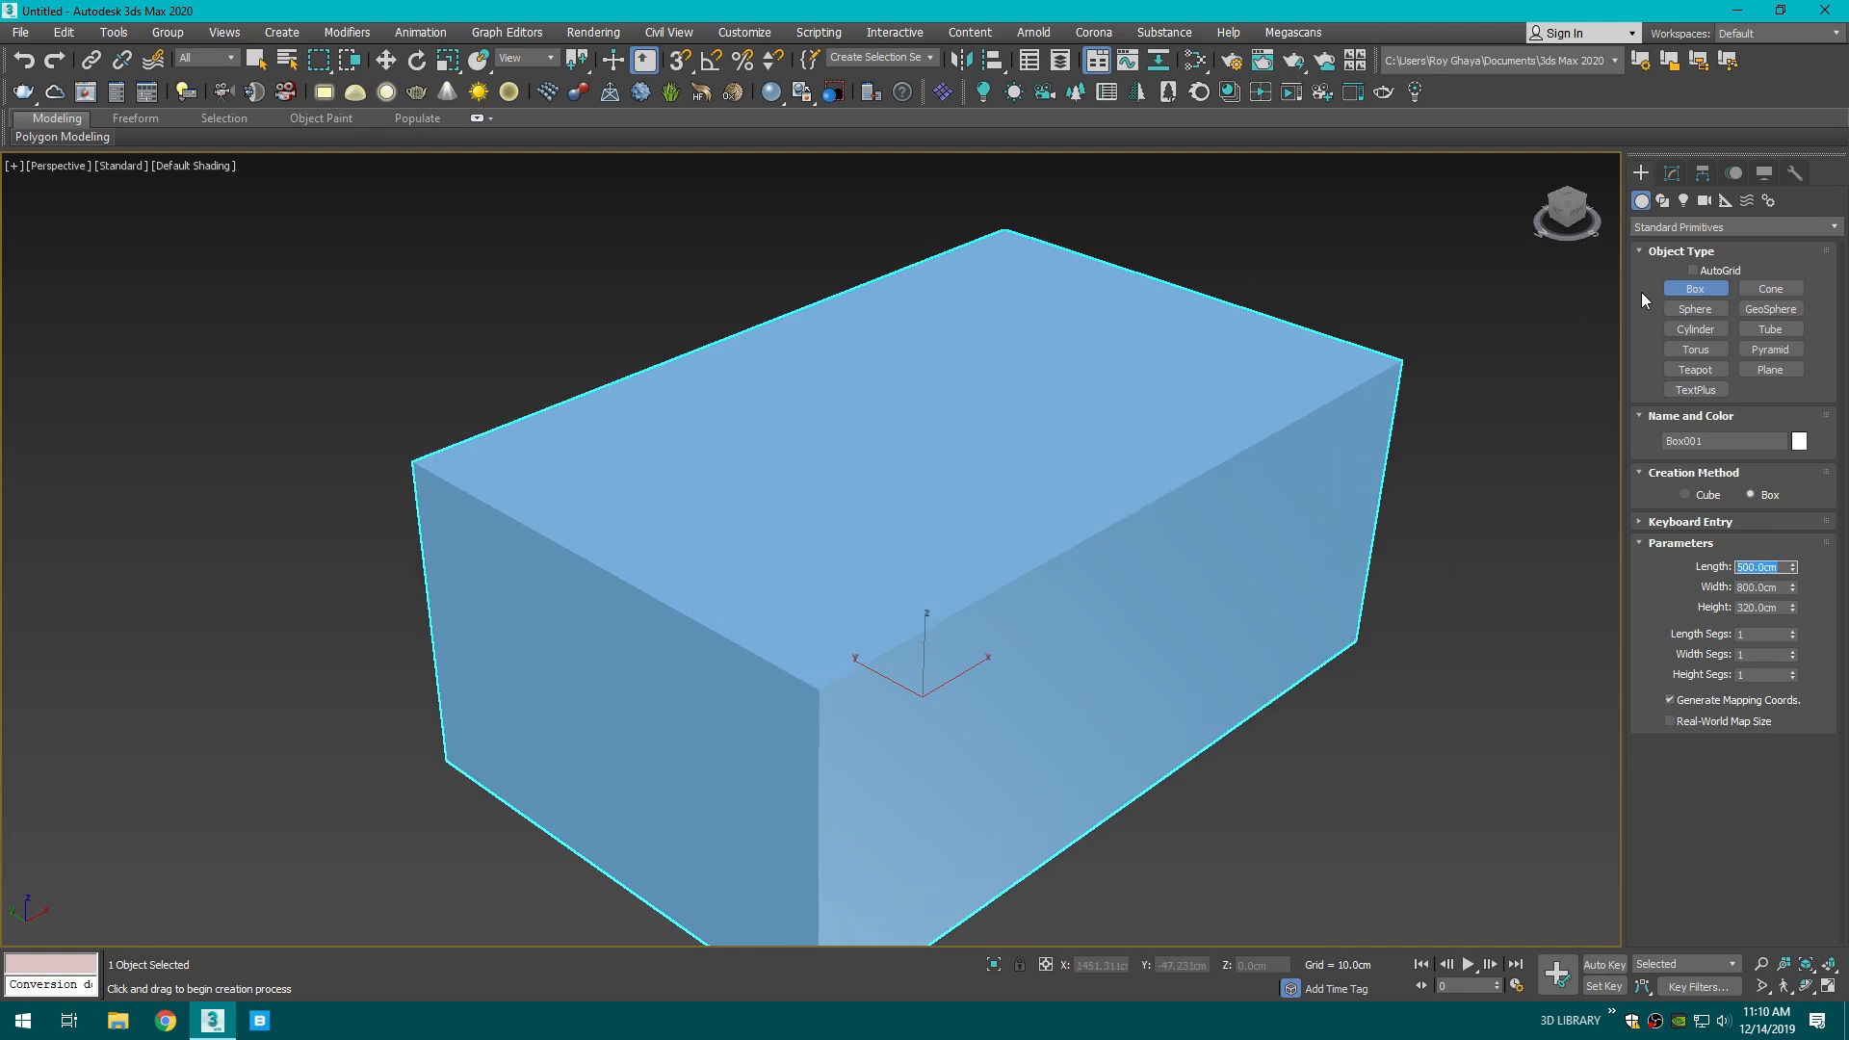
# - Apply an Edit Poly modifier to the box
pyautogui.click(1672, 175)
pyautogui.click(1692, 229)
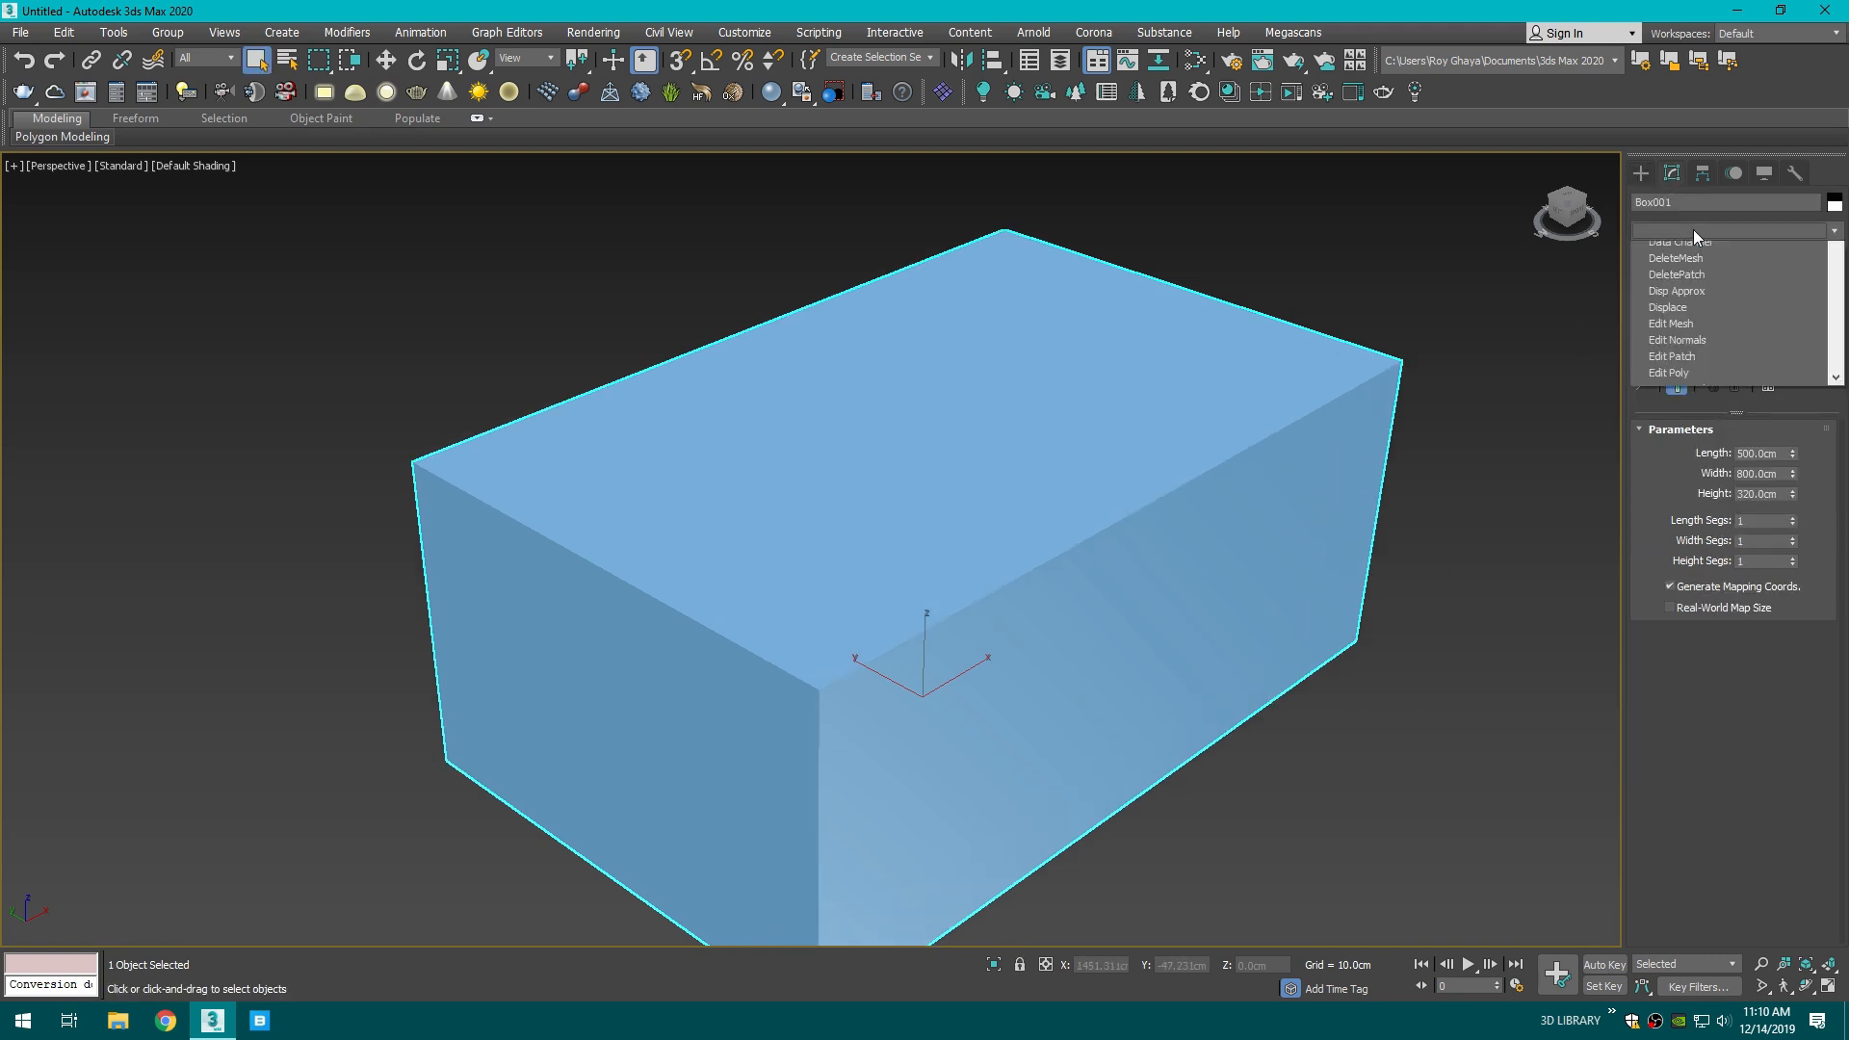
pyautogui.click(1673, 306)
pyautogui.scroll(-3, 1436, 393)
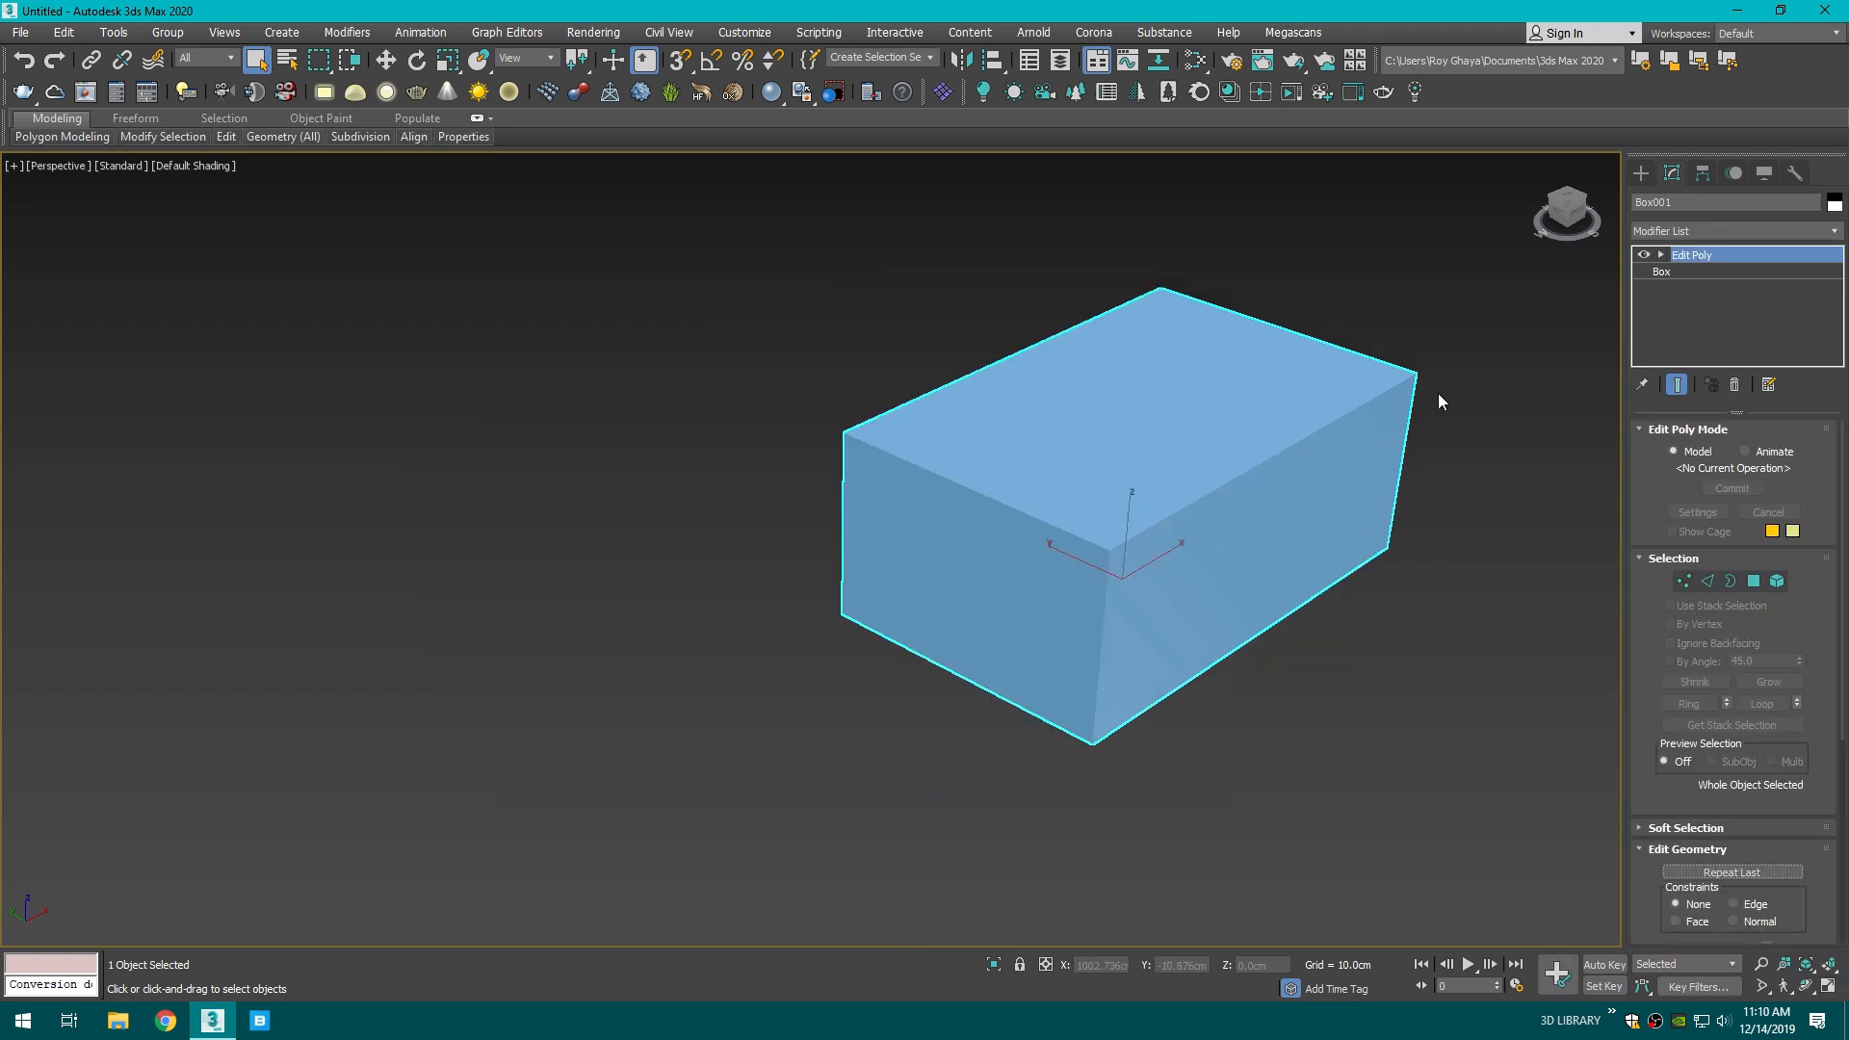
# - Centre the box on the world origin by resetting its X and Y positions to 0 cm
pyautogui.scroll(-1, 614, 325)
pyautogui.press('w')
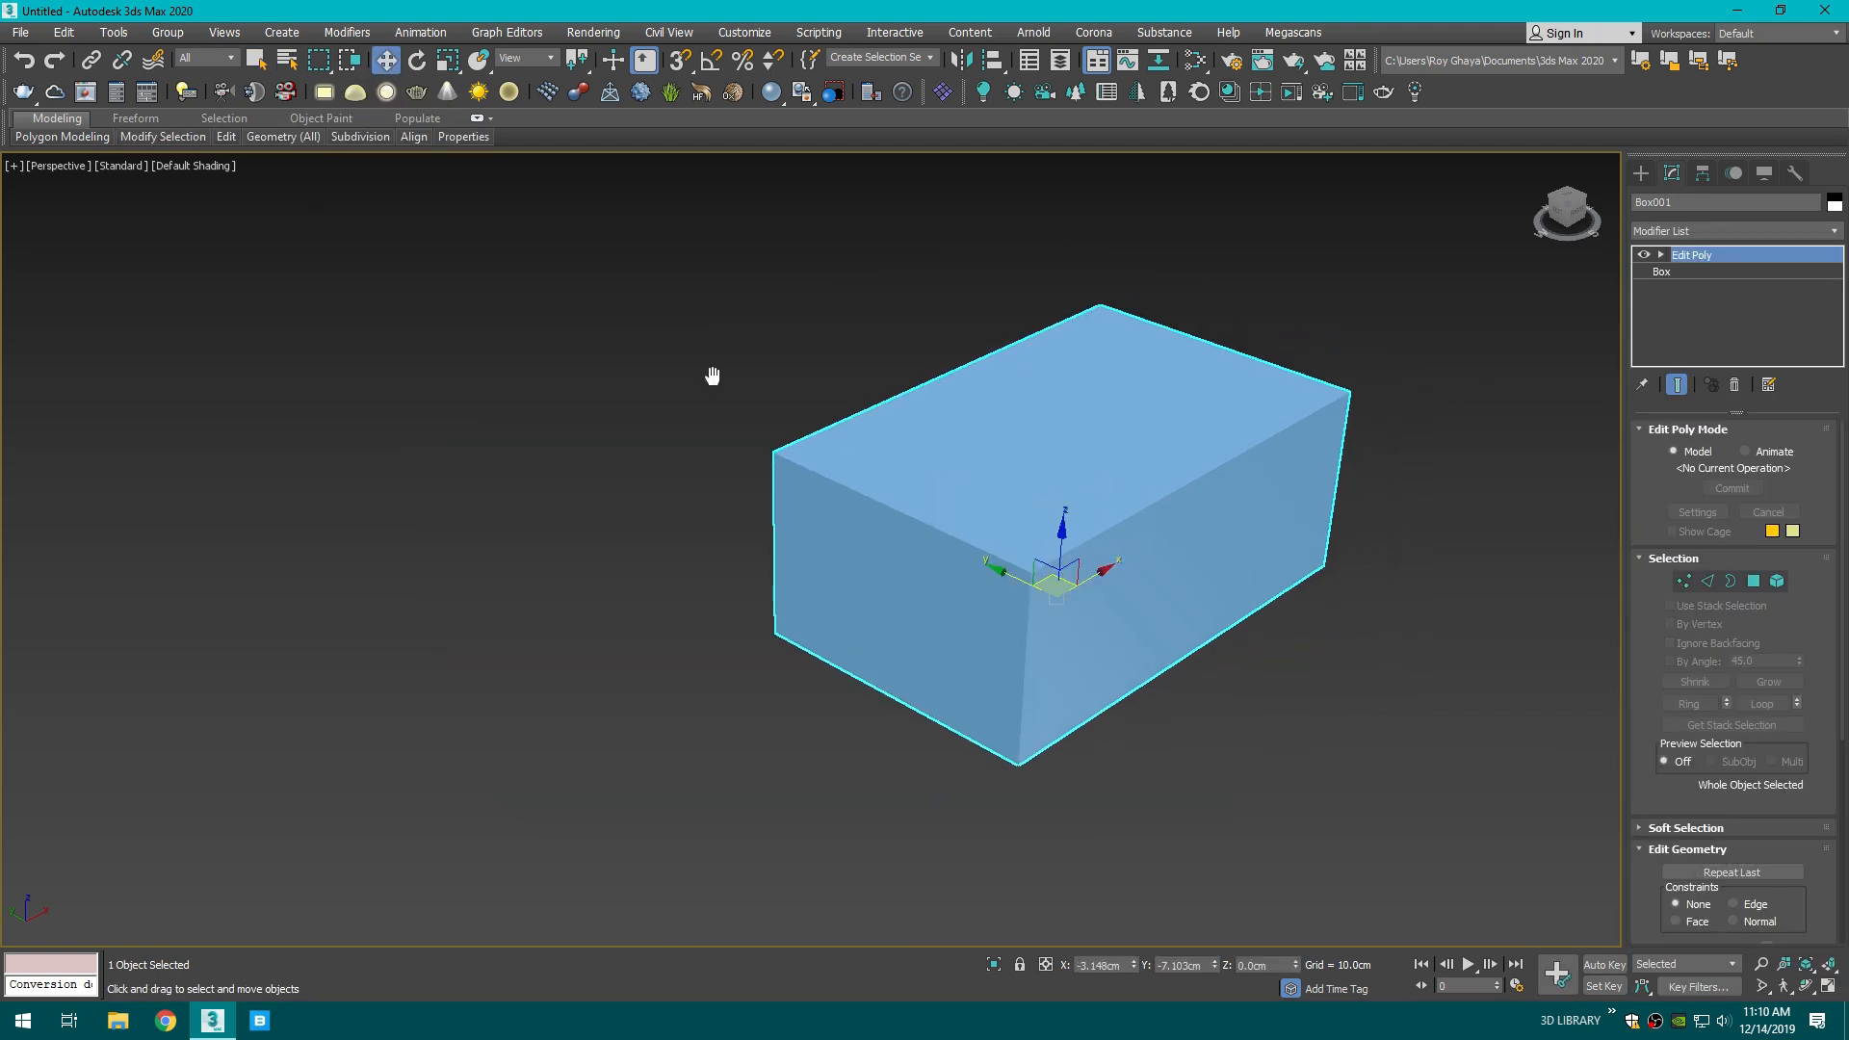
pyautogui.rightClick(1134, 964)
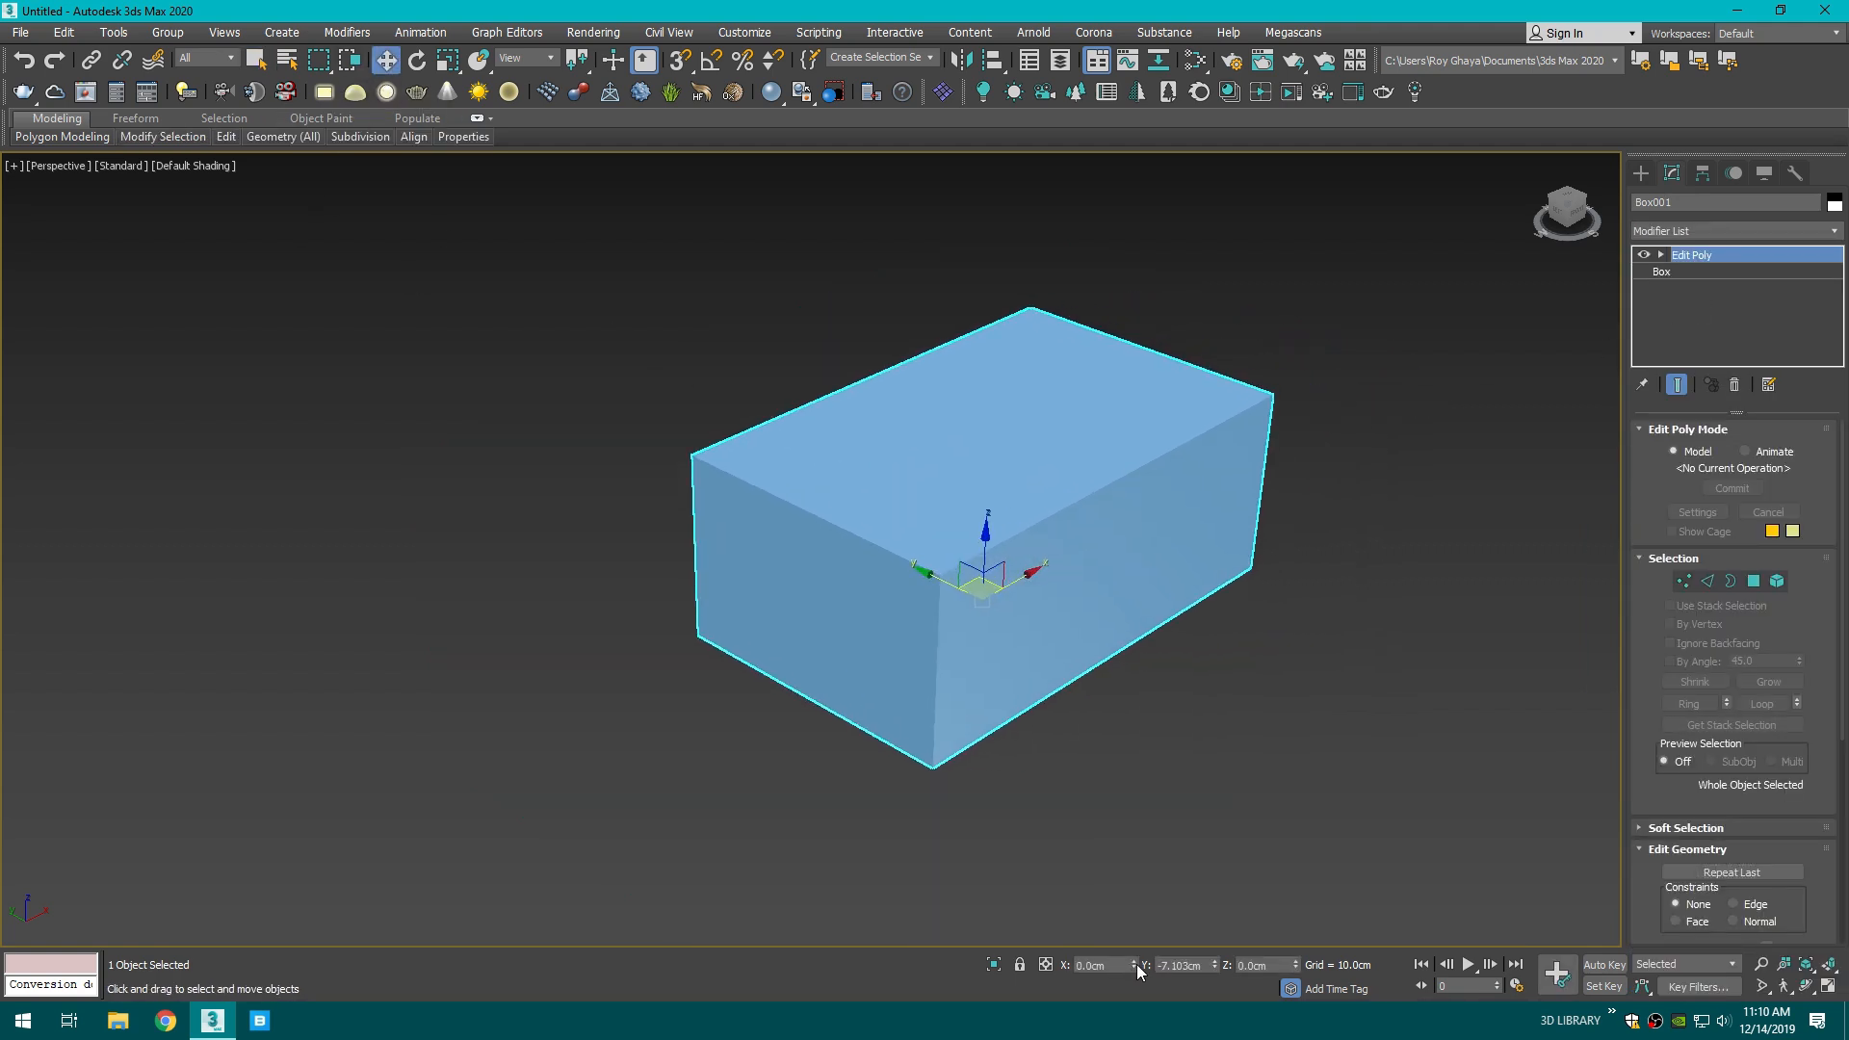
pyautogui.rightClick(1214, 966)
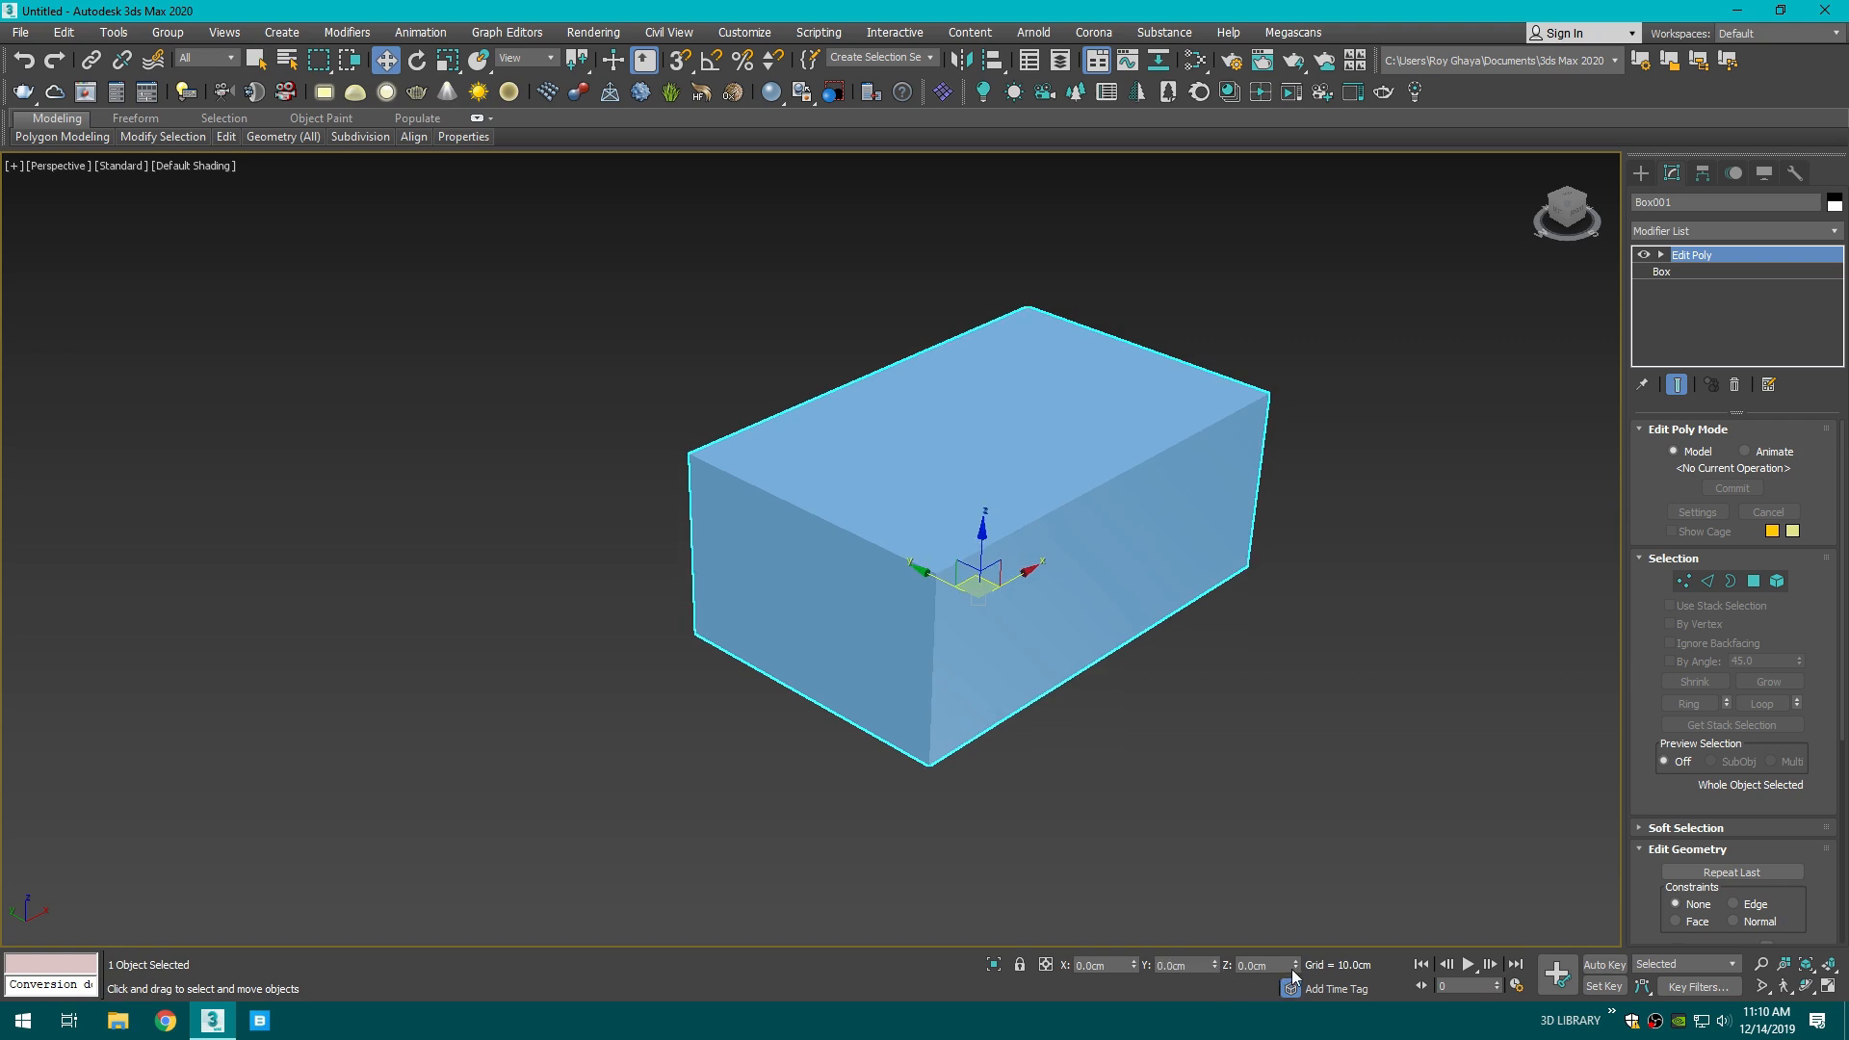
pyautogui.click(1206, 742)
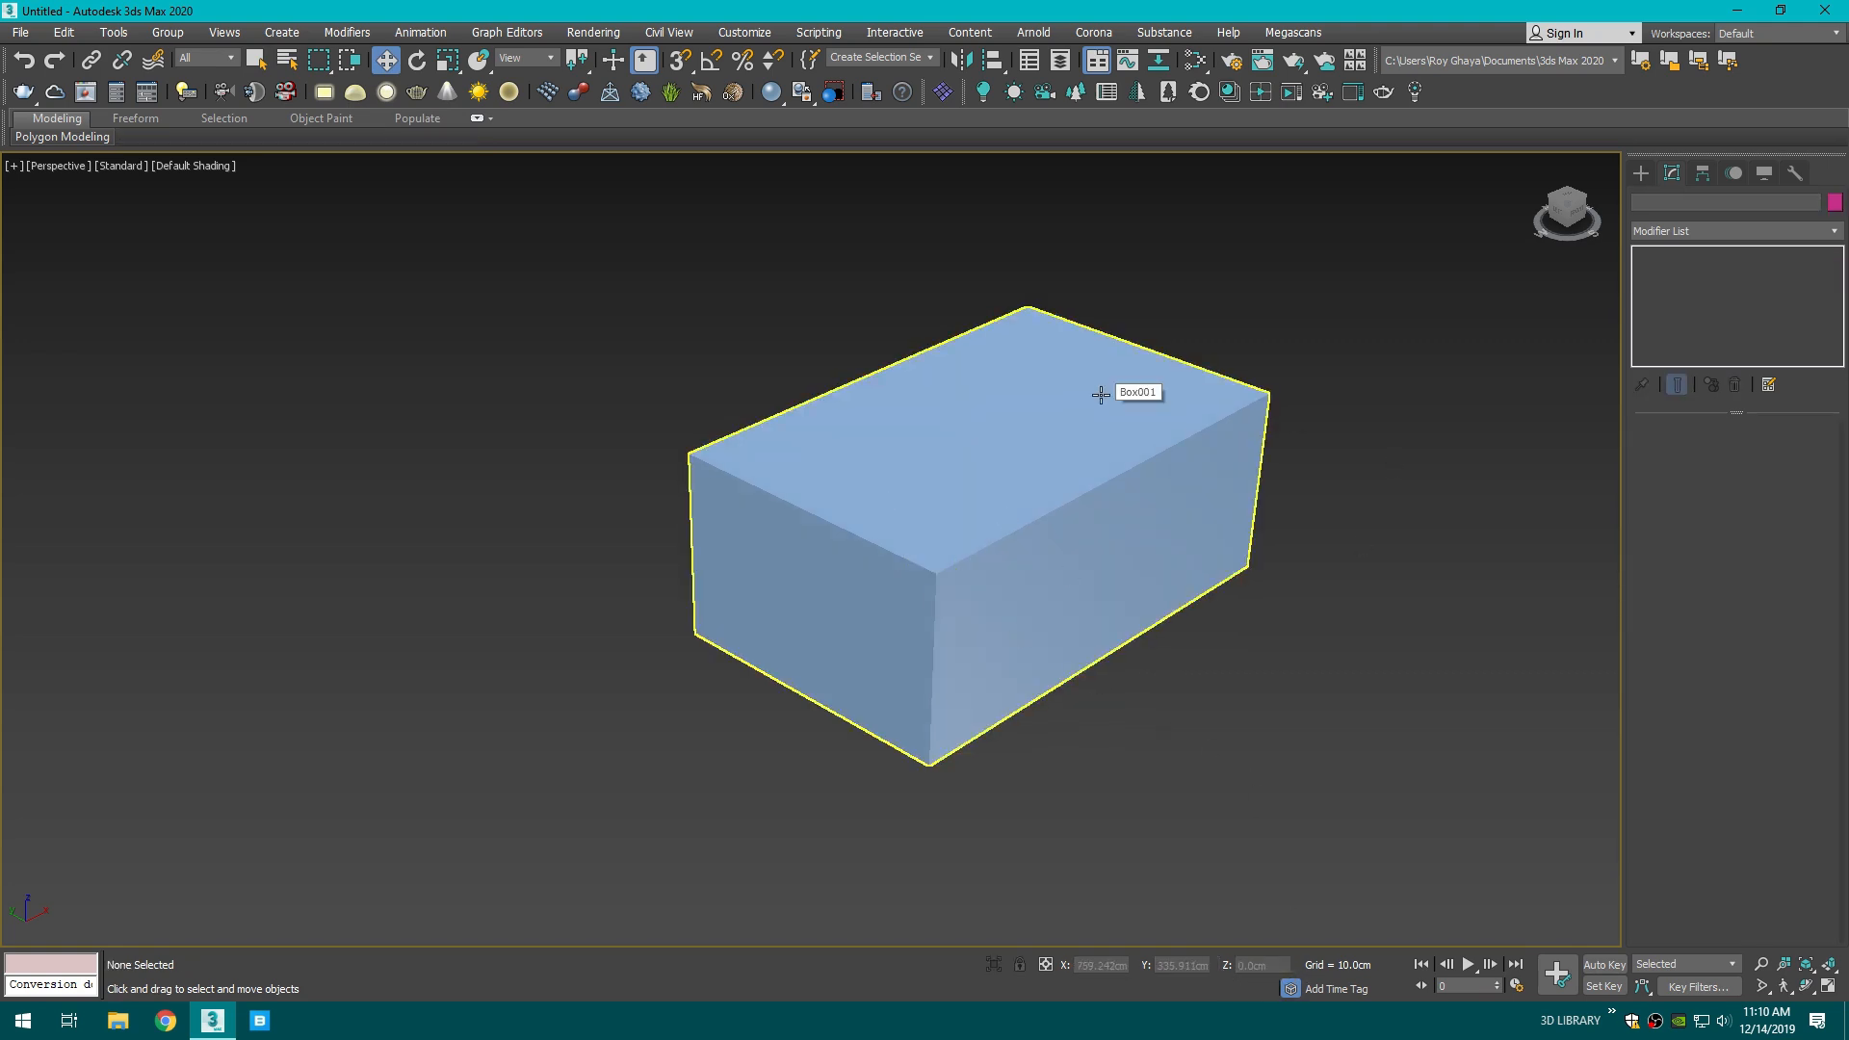
# - Examine the box against the grid in wireframe display and from the top view
pyautogui.press('F3')
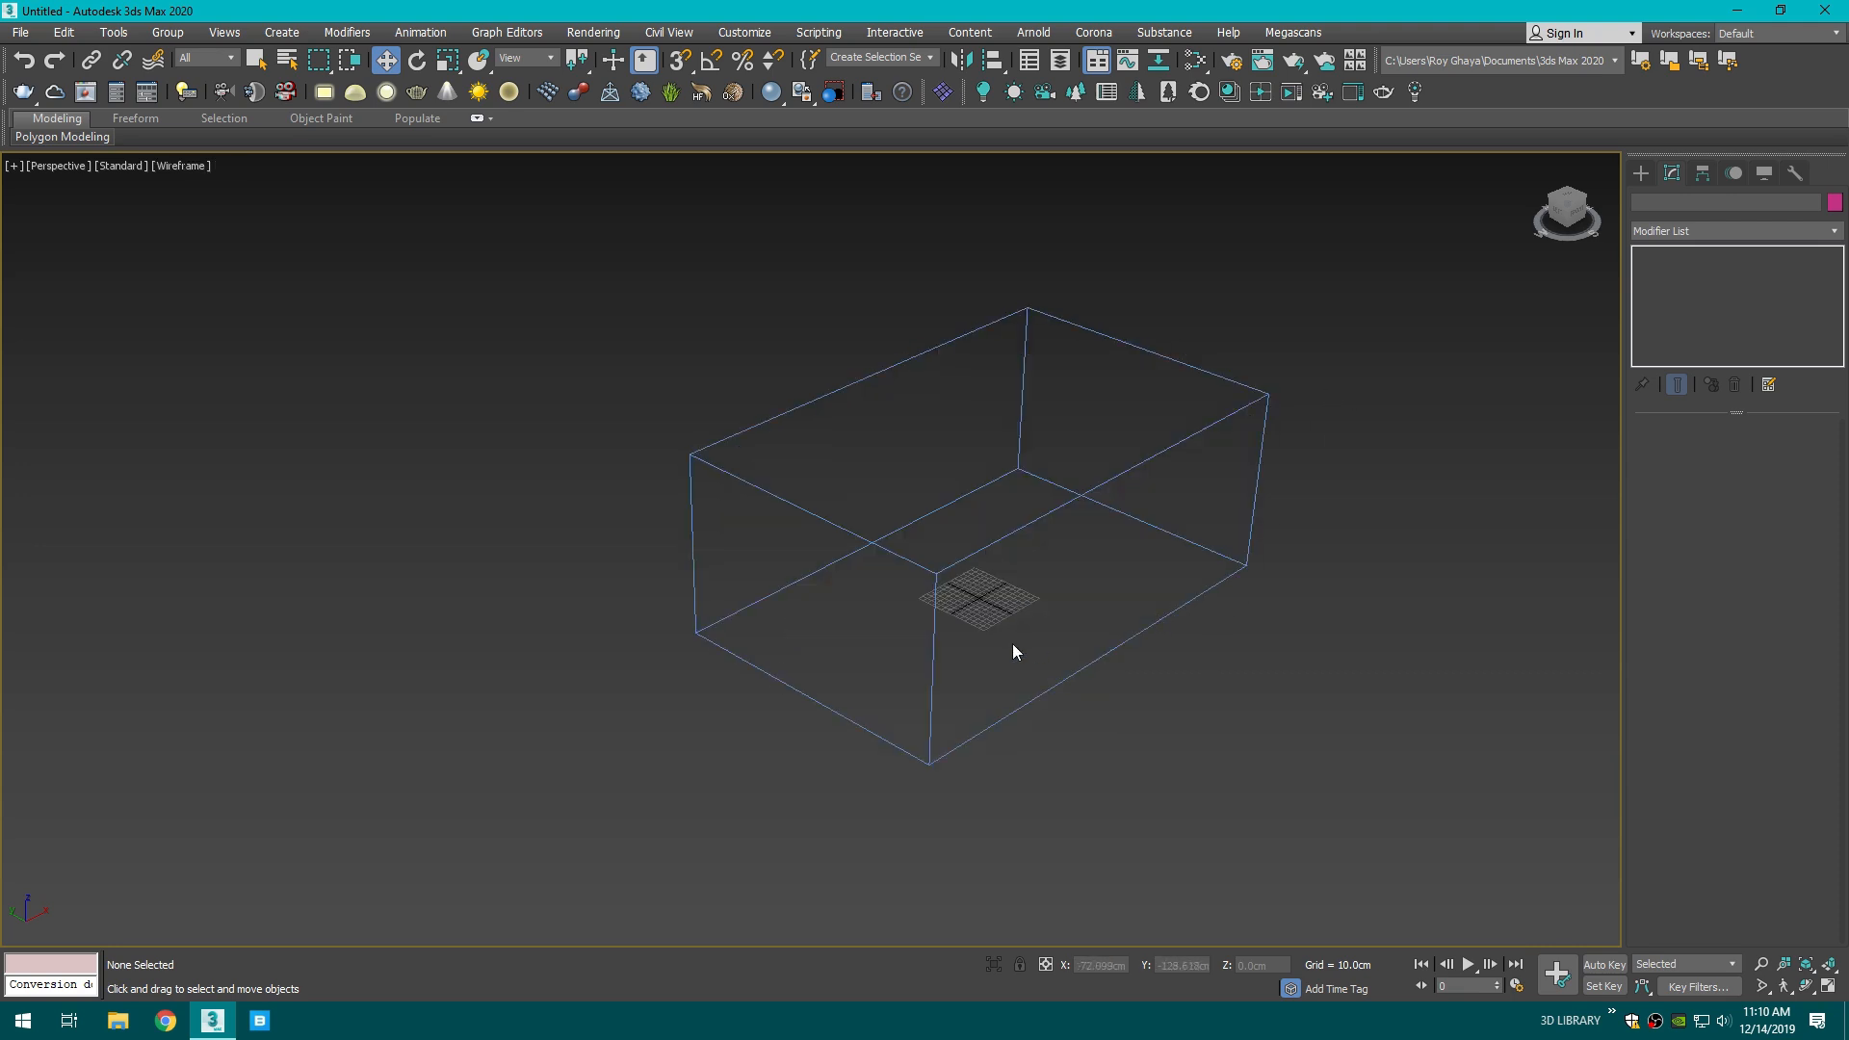
pyautogui.scroll(5, 992, 611)
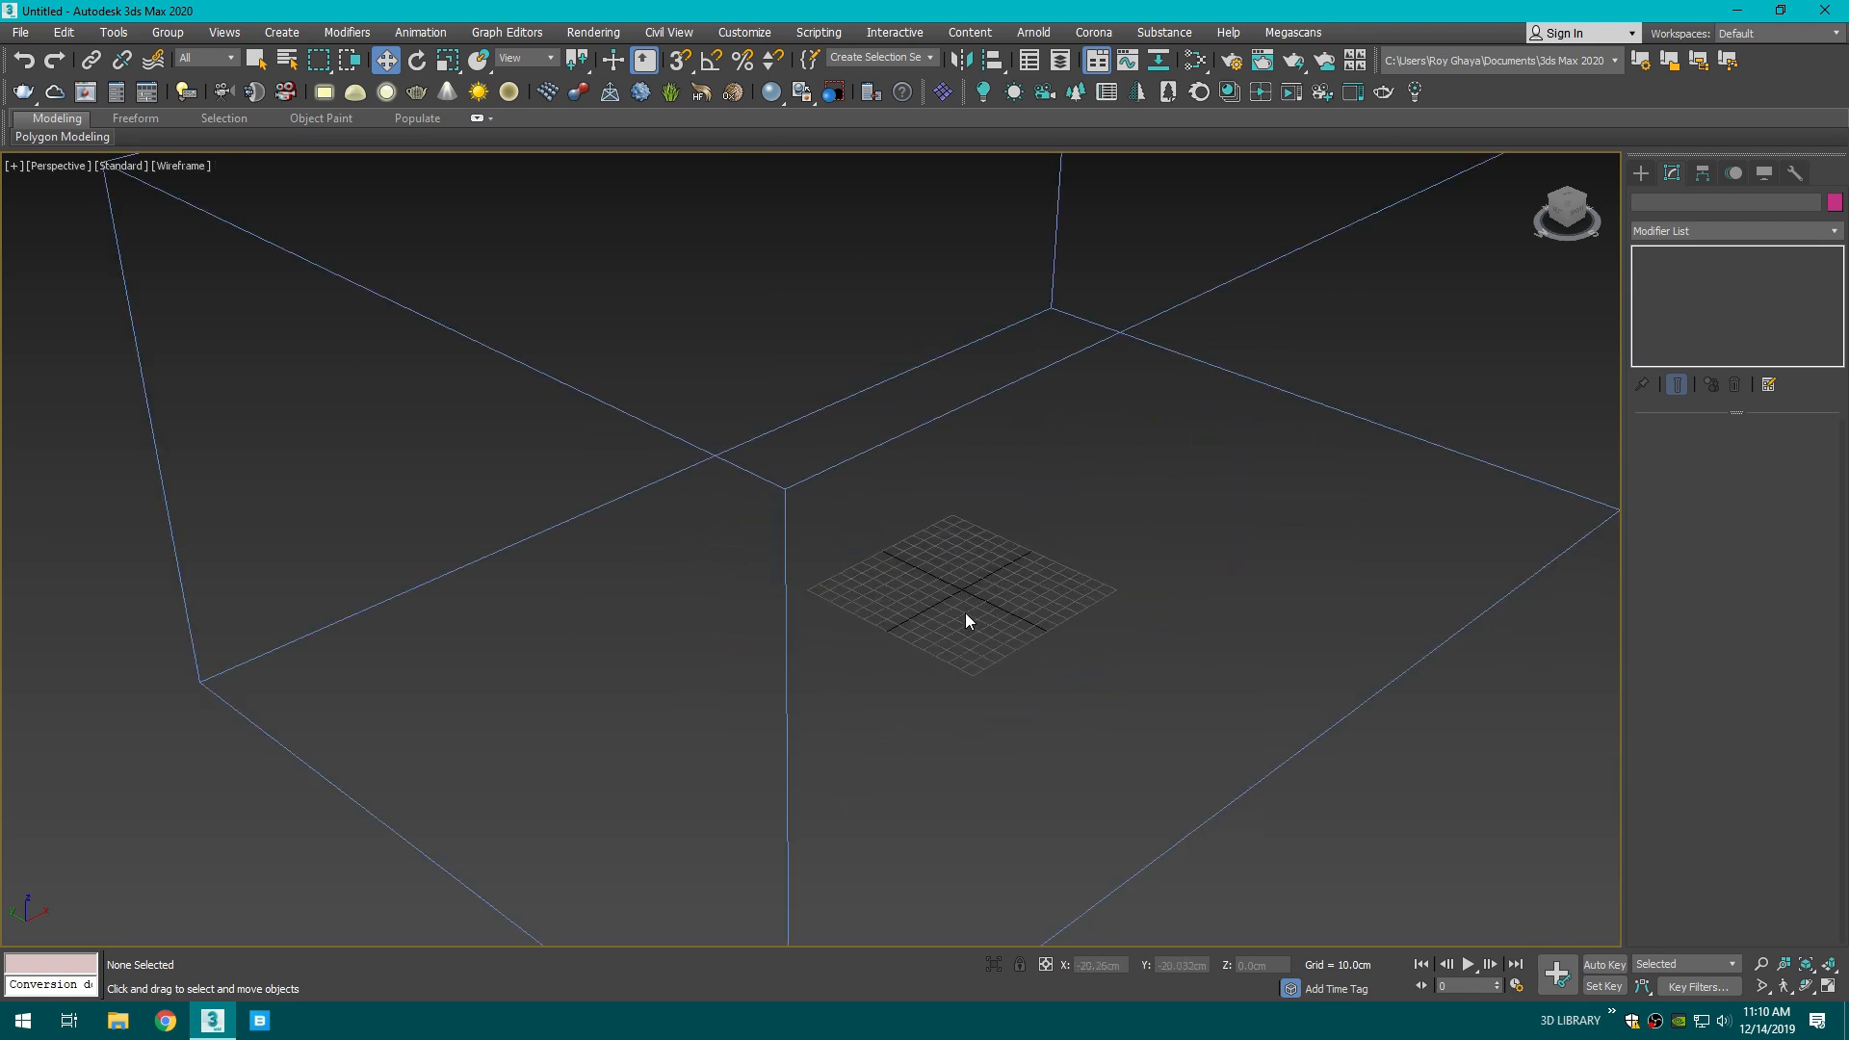
pyautogui.scroll(-5, 984, 594)
pyautogui.press('F3')
pyautogui.scroll(-5, 988, 583)
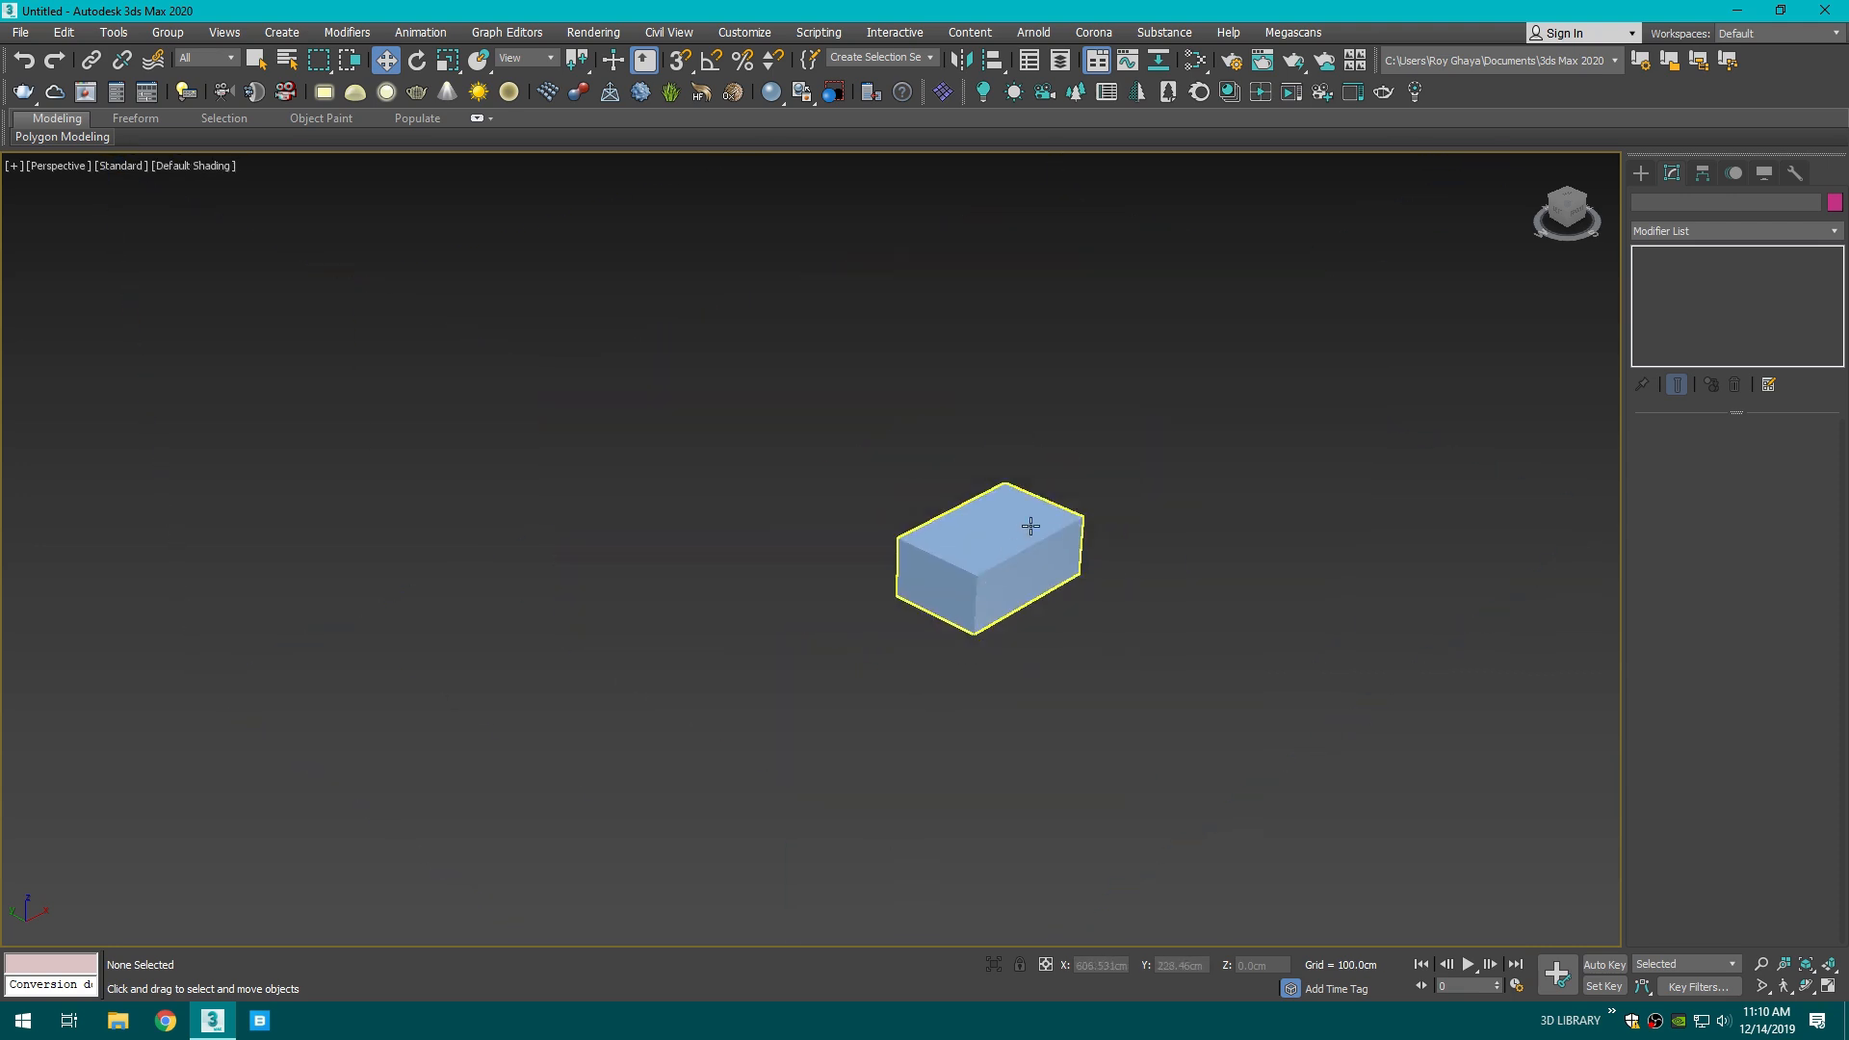
pyautogui.moveTo(1558, 224); pyautogui.dragTo(1318, 397)
pyautogui.scroll(5, 983, 578)
pyautogui.click(983, 578)
pyautogui.moveTo(983, 578); pyautogui.dragTo(1078, 511, button='middle')
pyautogui.press('t')
pyautogui.scroll(-3, 922, 491)
pyautogui.scroll(3, 923, 491)
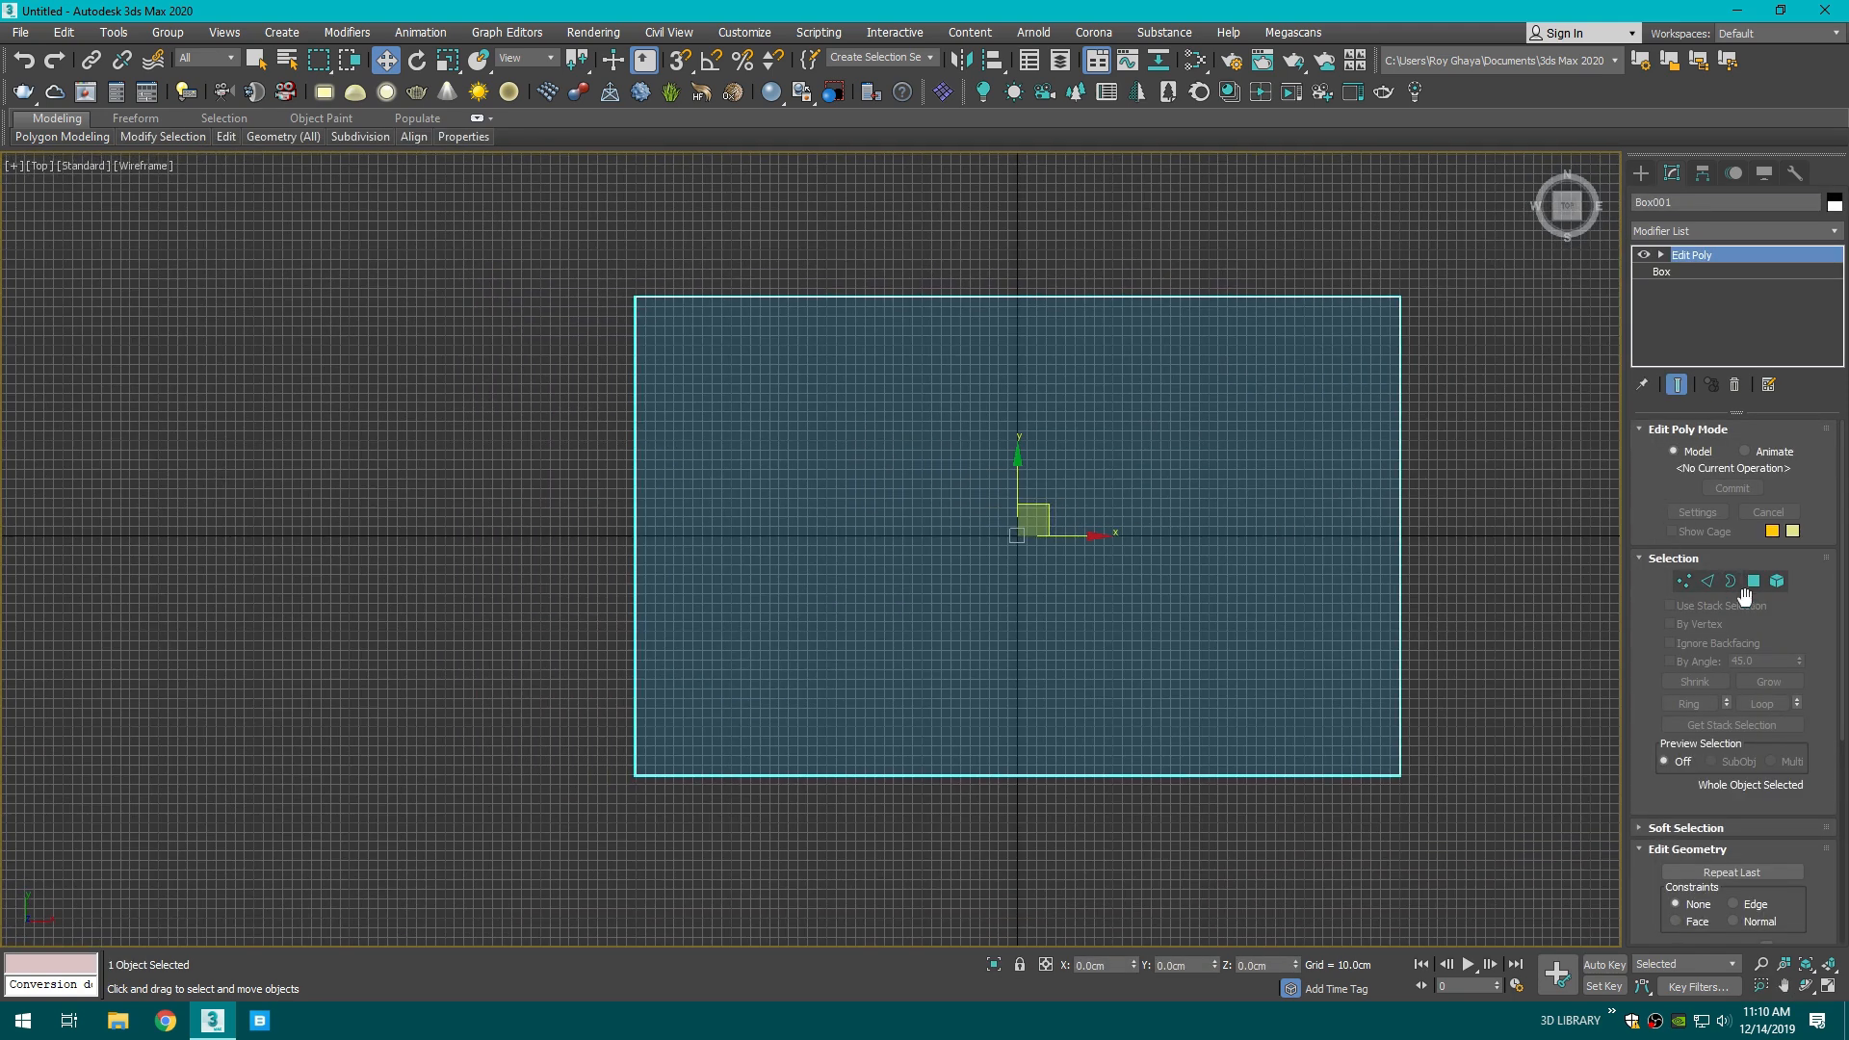
pyautogui.moveTo(1430, 452); pyautogui.dragTo(1362, 454, button='middle')
pyautogui.moveTo(1350, 604); pyautogui.dragTo(1471, 583, button='middle')
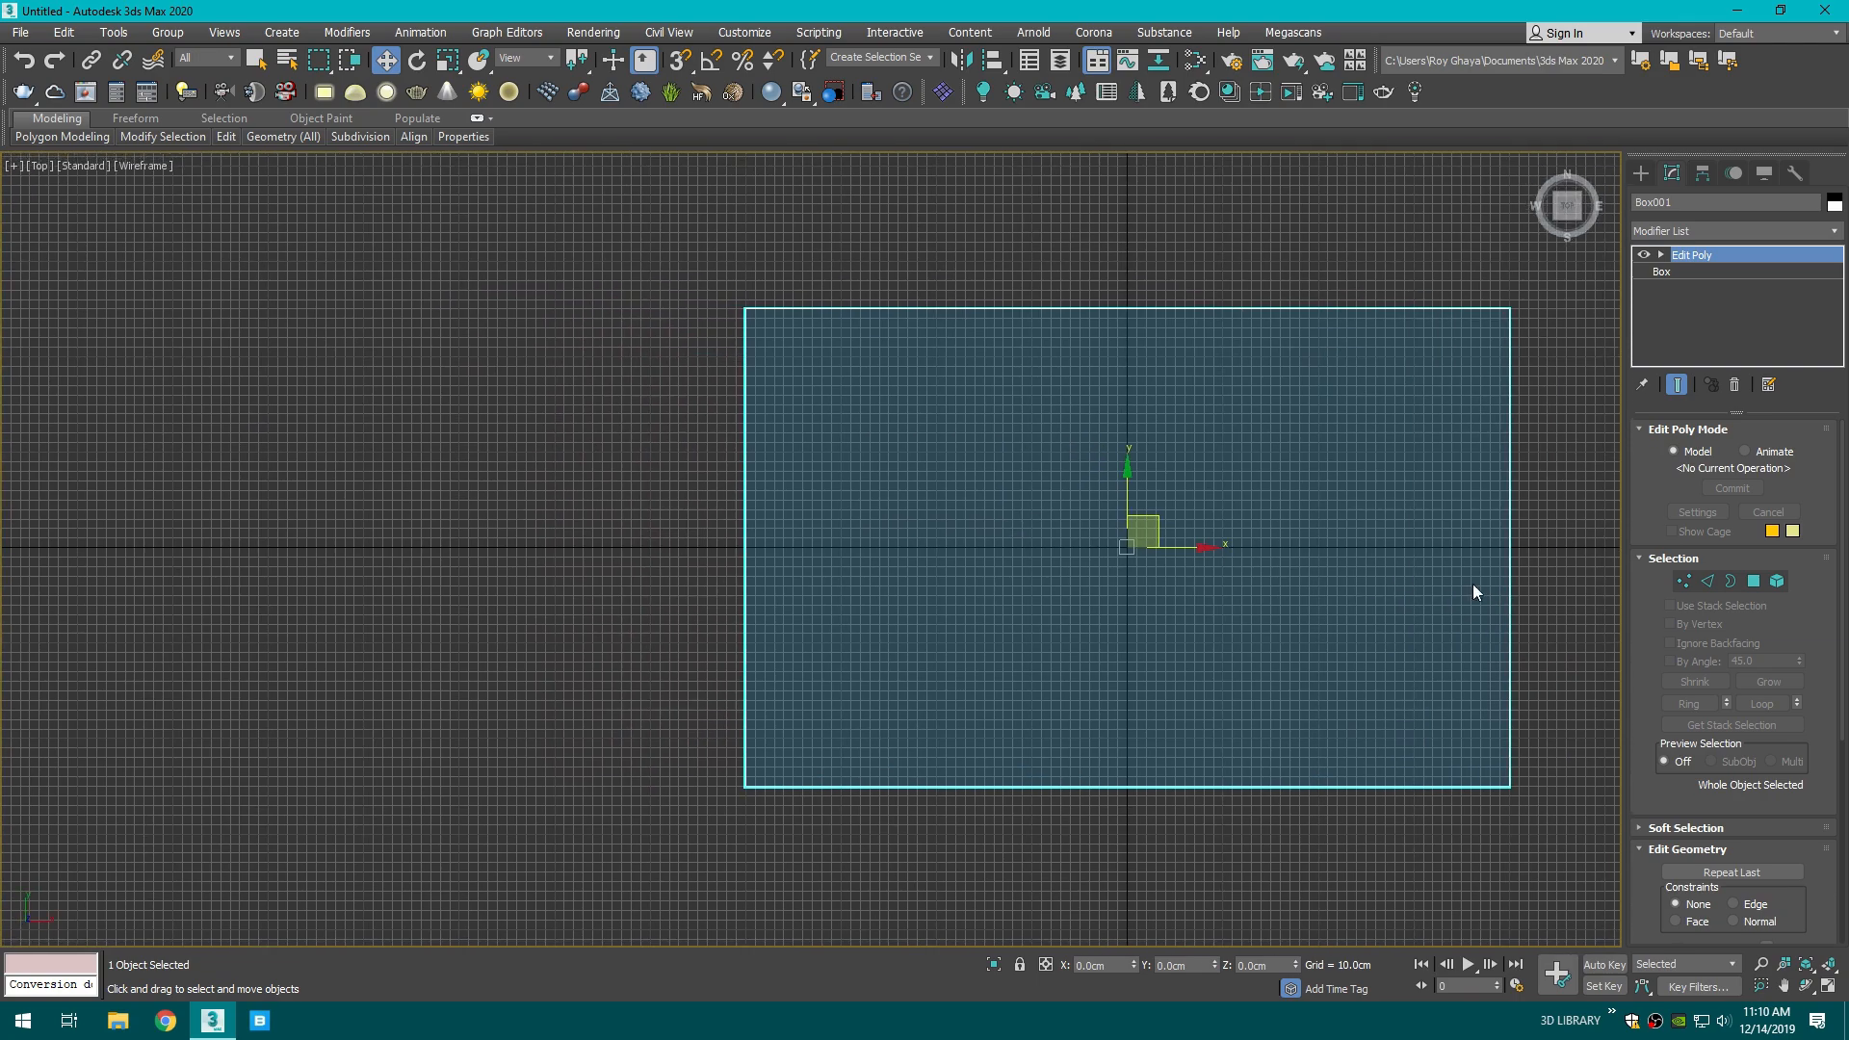
# - Return to the perspective view and delete the box's top and bottom polygons, leaving only the four walls
pyautogui.moveTo(1567, 207); pyautogui.dragTo(1343, 362)
pyautogui.press('p')
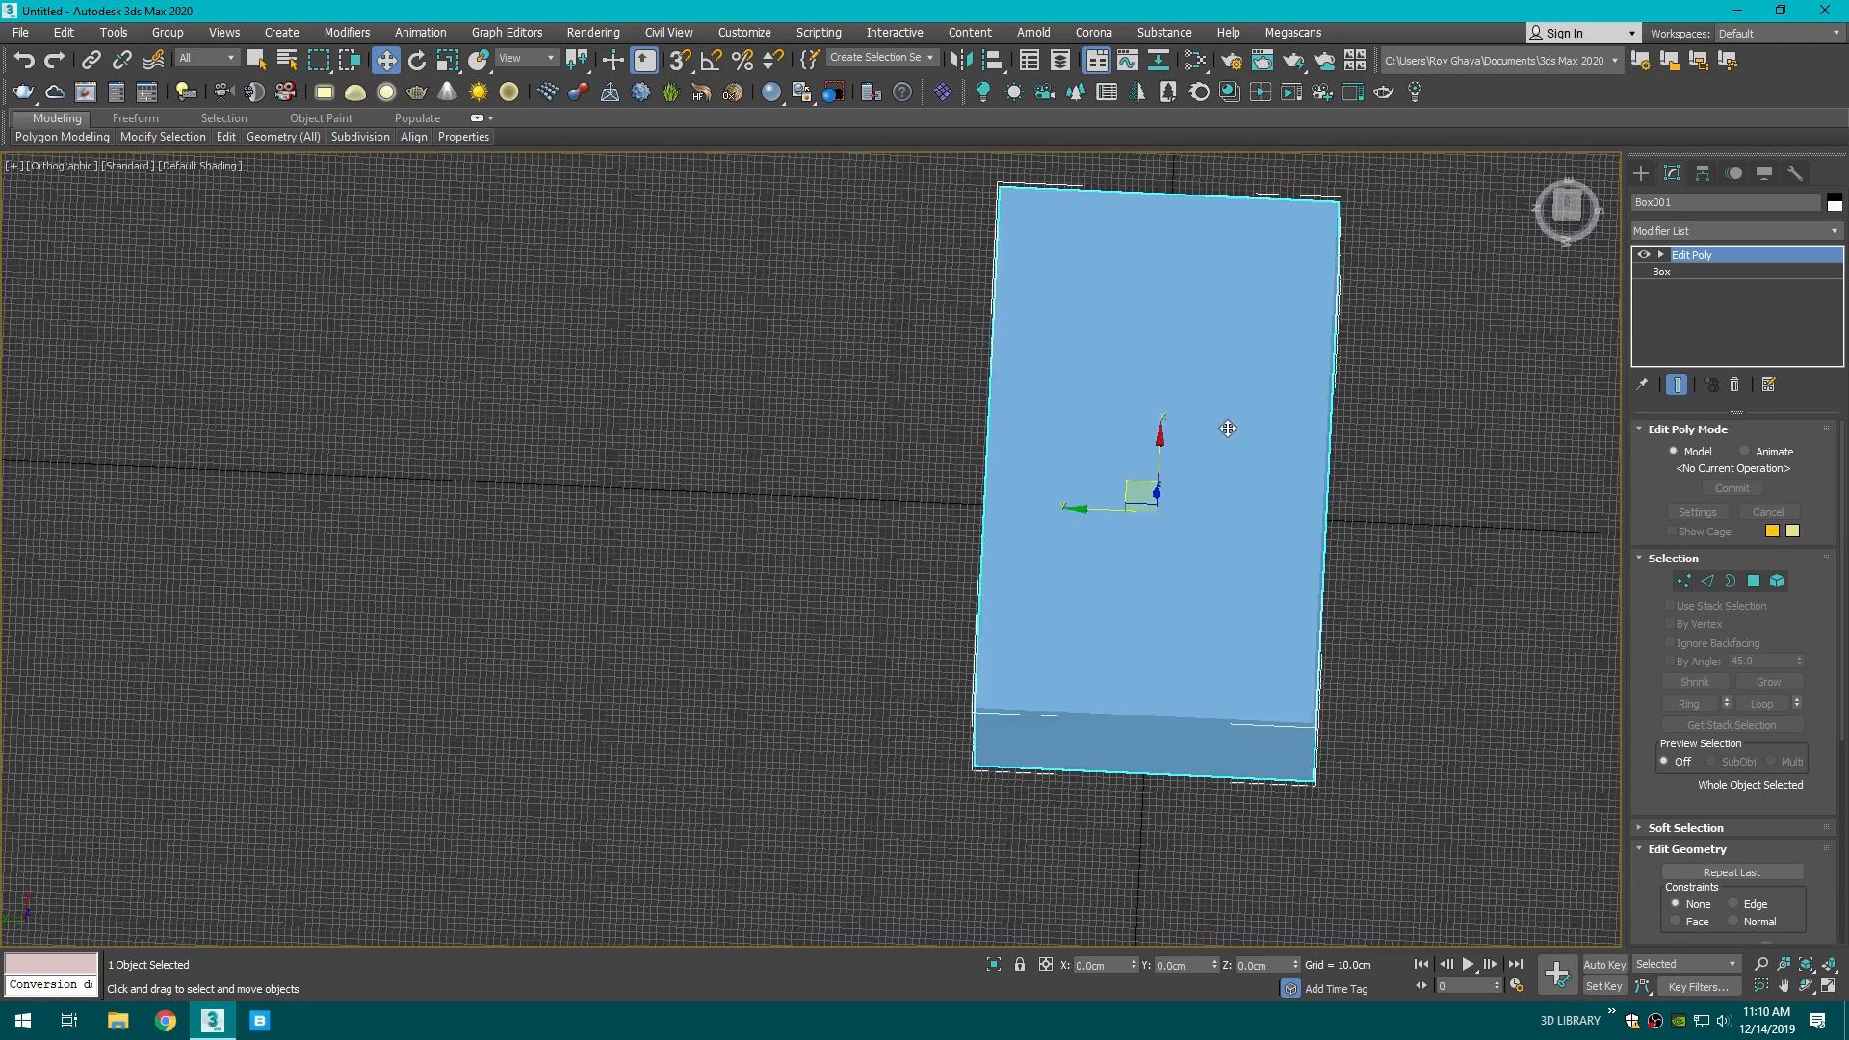
pyautogui.click(1753, 580)
pyautogui.click(1061, 500)
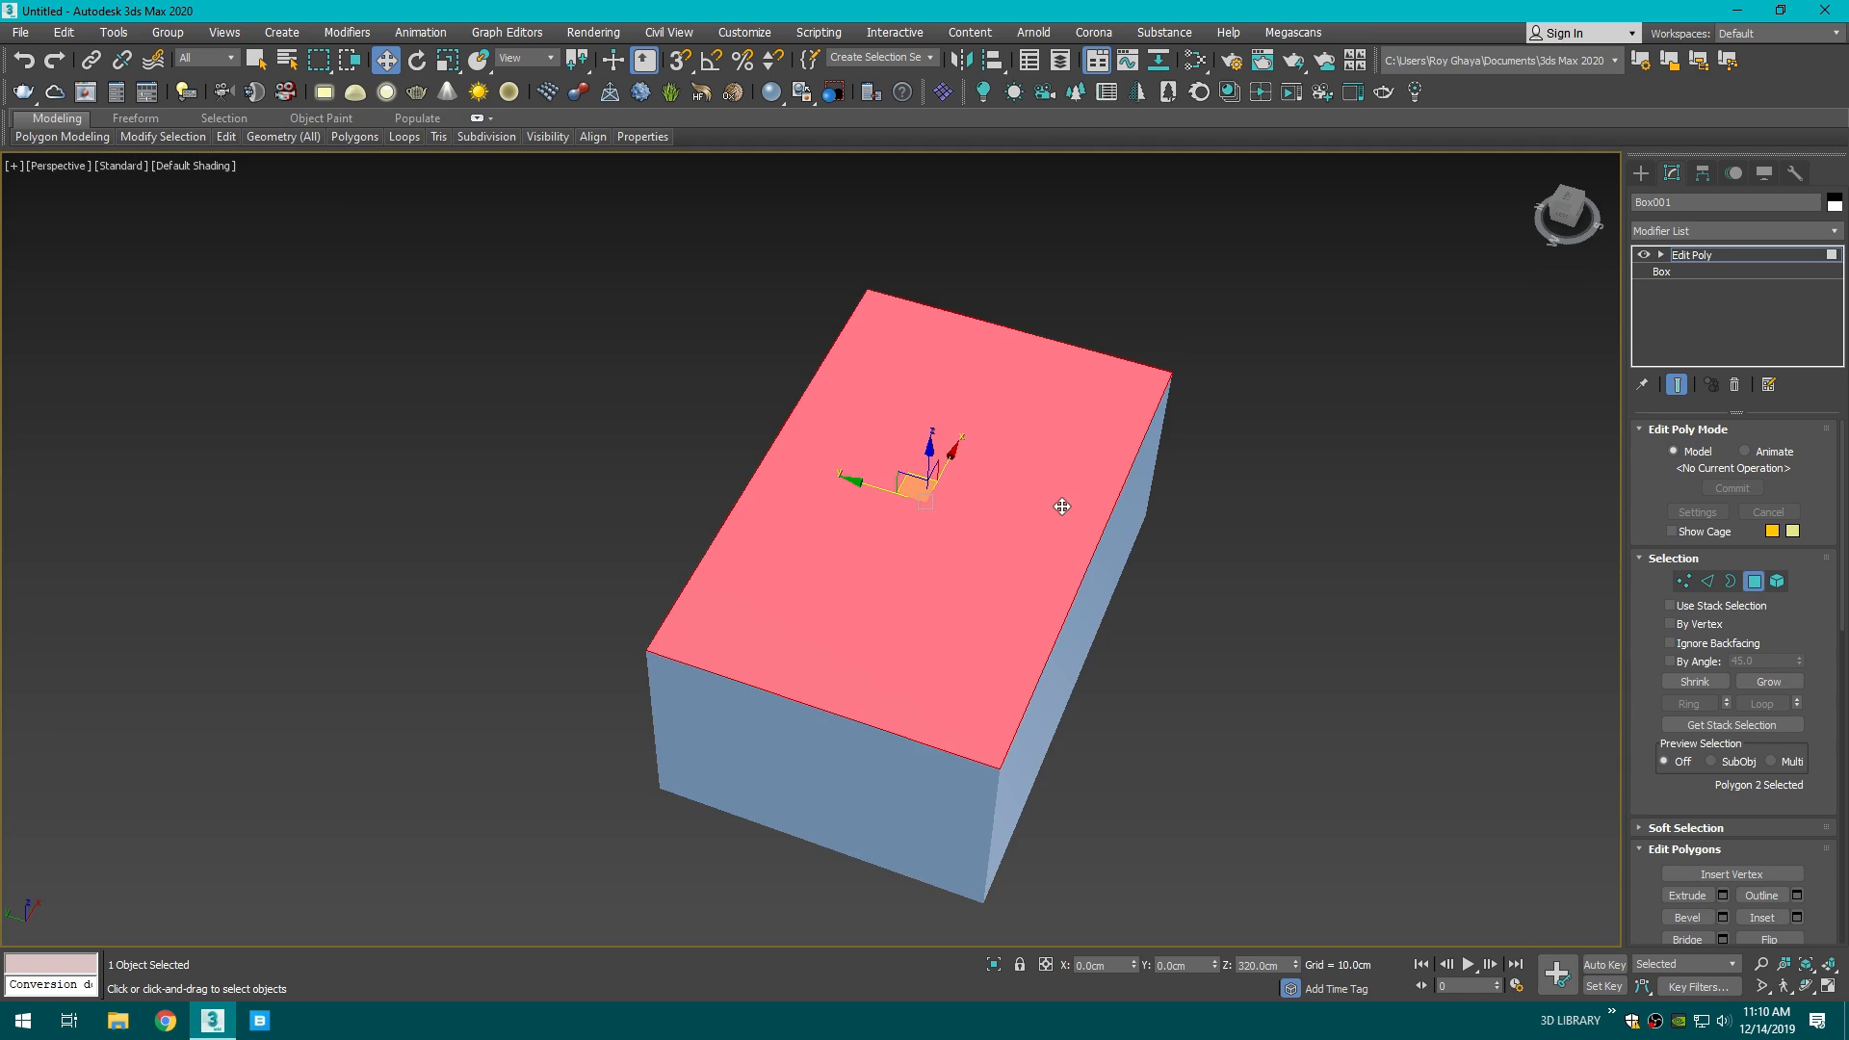
pyautogui.press('Delete')
pyautogui.moveTo(969, 598); pyautogui.dragTo(1092, 602, button='middle')
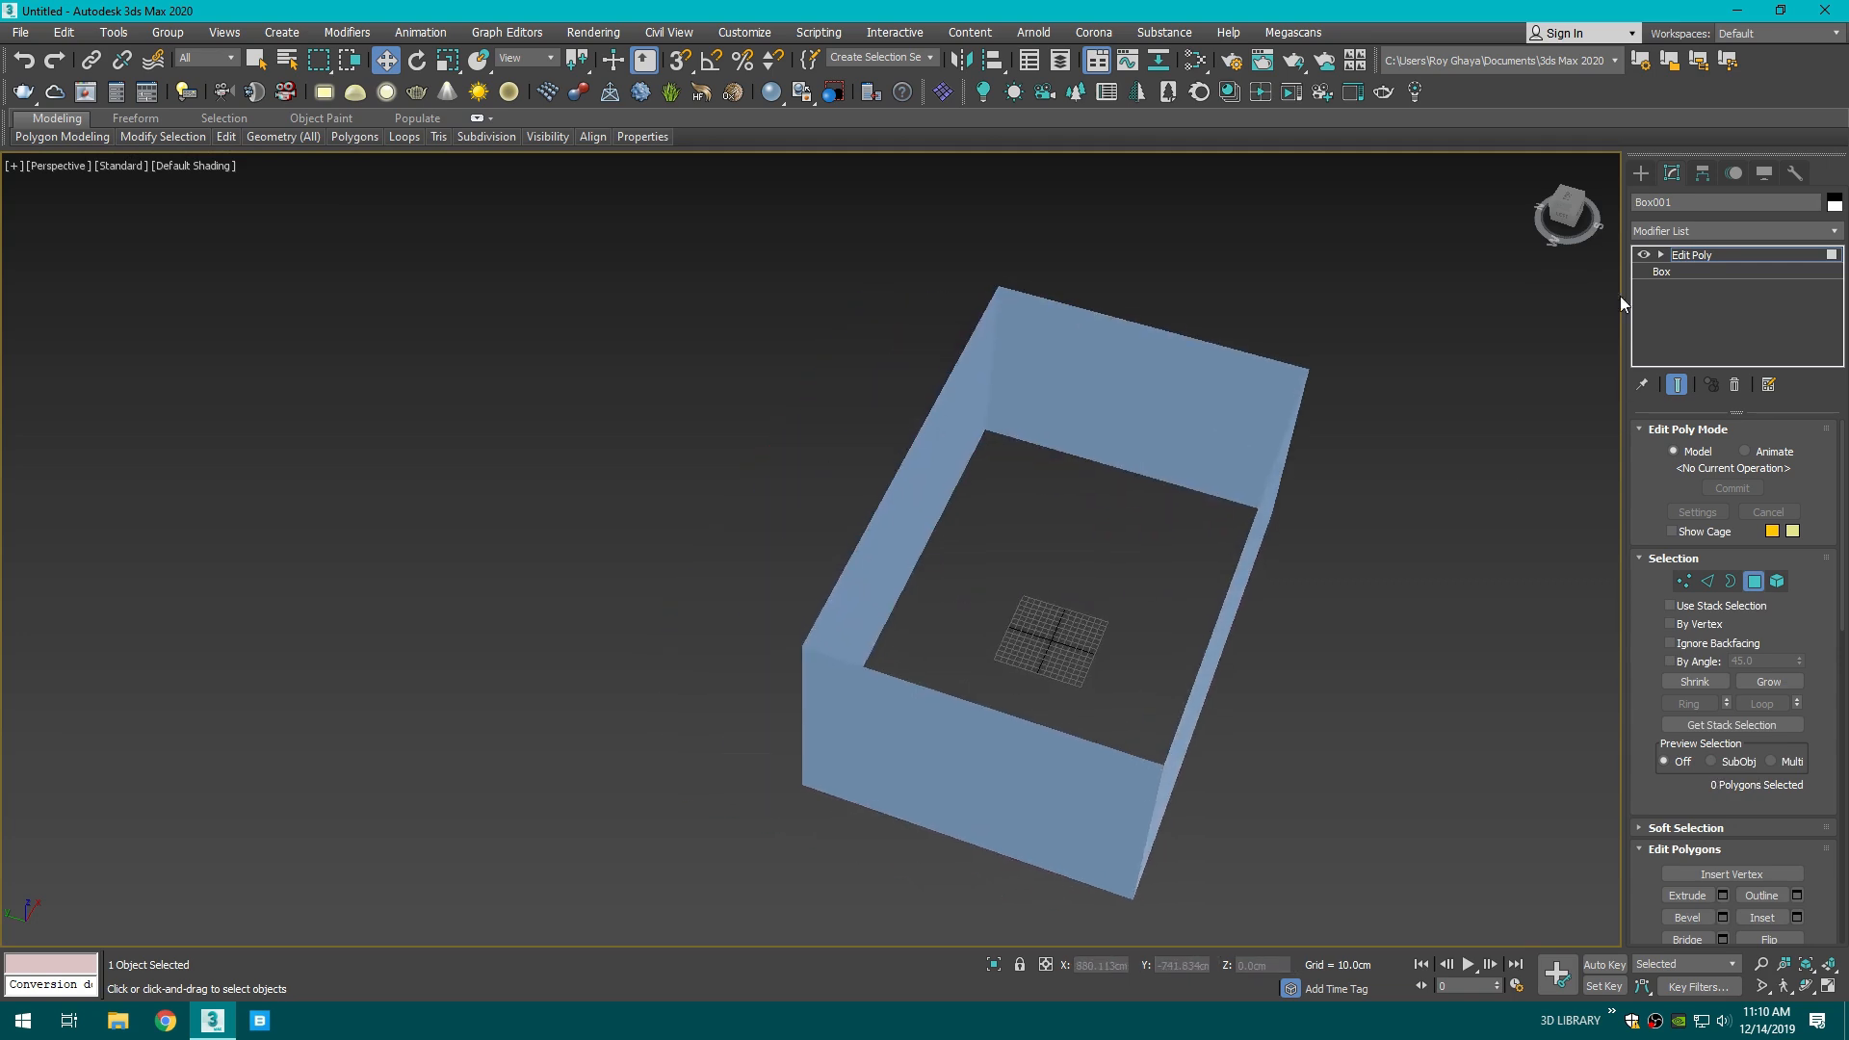
pyautogui.click(1640, 173)
pyautogui.click(1406, 299)
# - Move the vertices of the long wall on the positive Y side outward to widen the room
pyautogui.click(1176, 412)
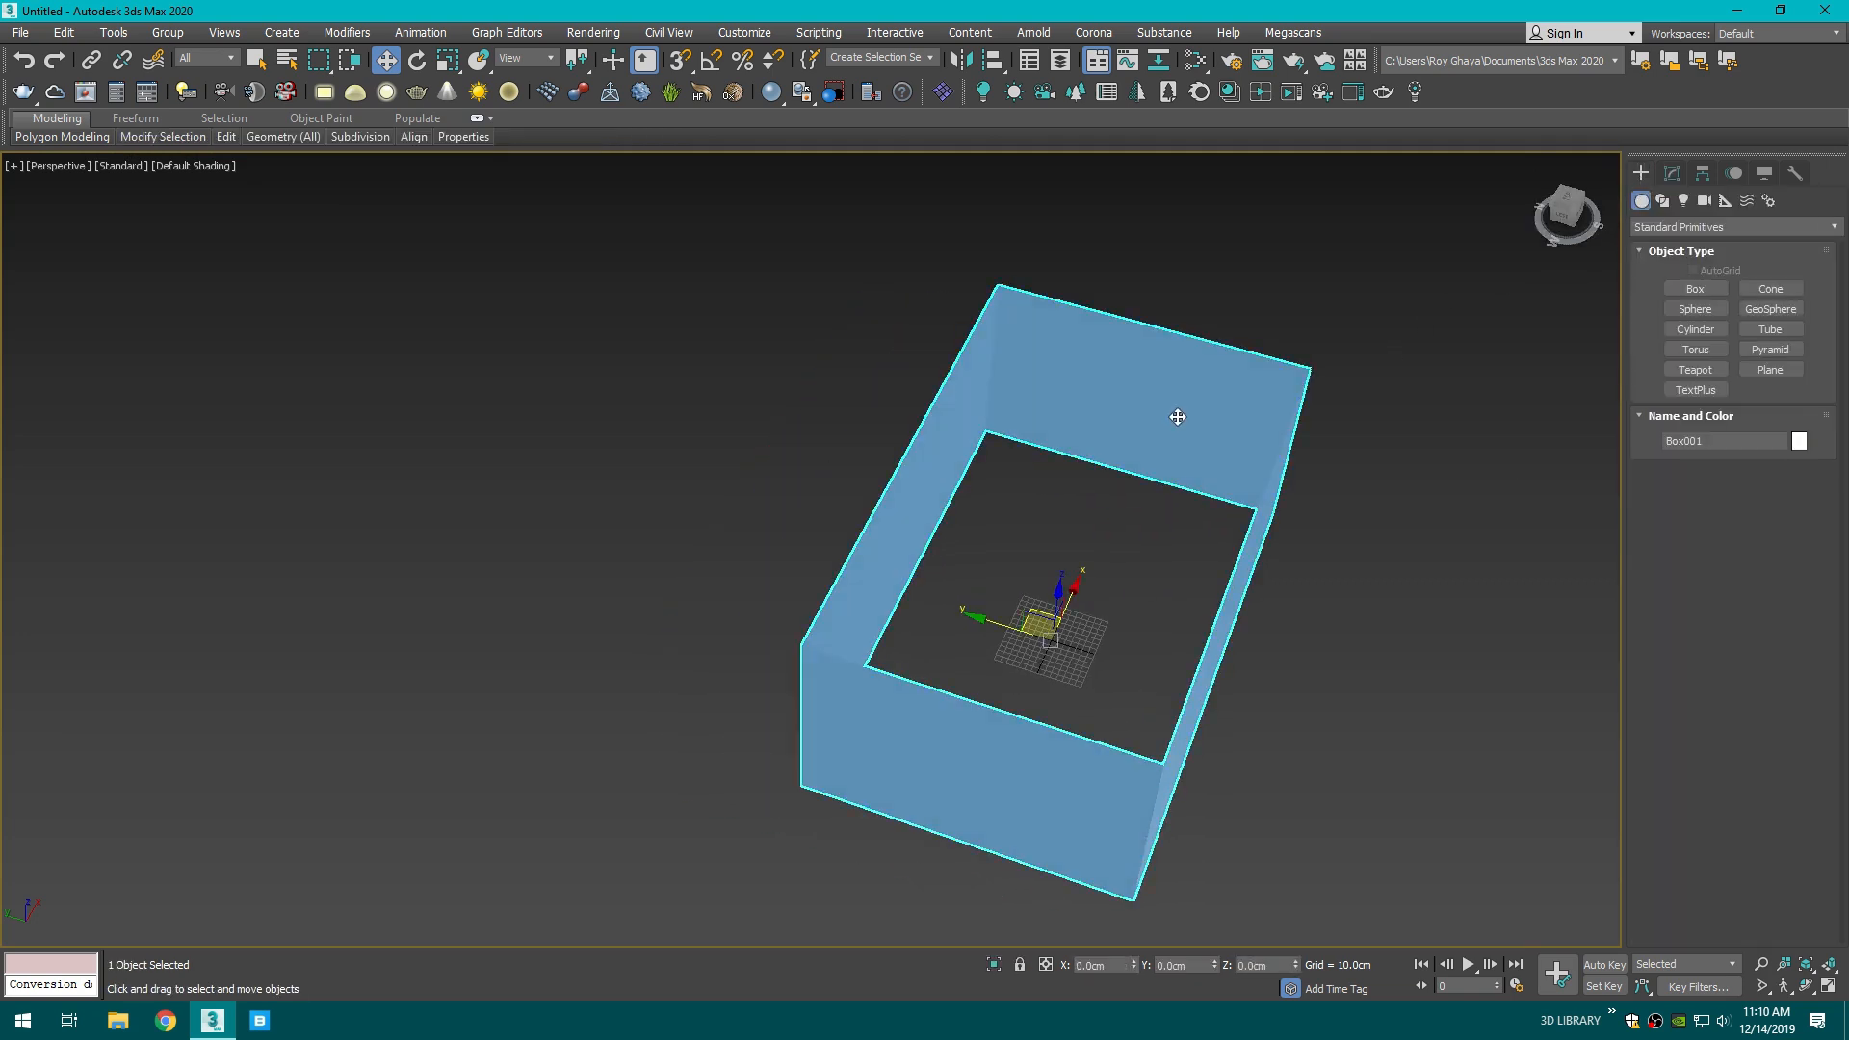
pyautogui.click(1671, 174)
pyautogui.click(1708, 580)
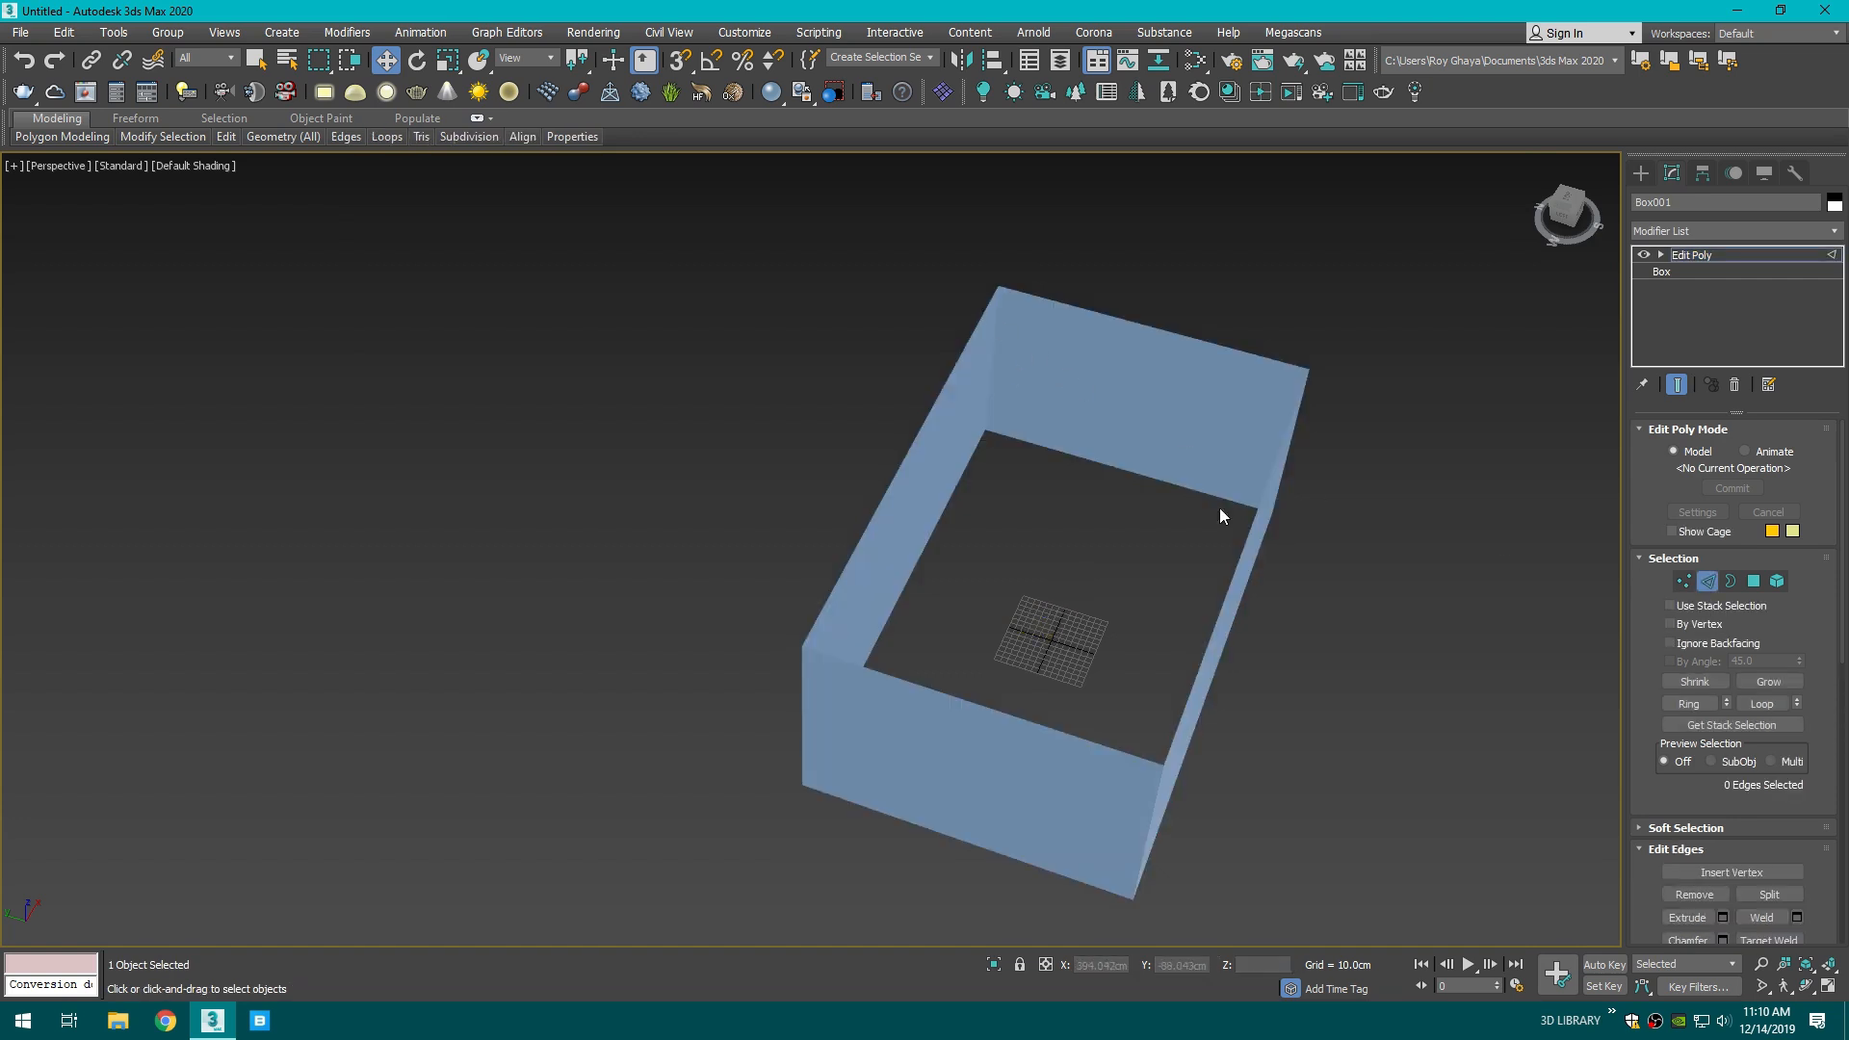
pyautogui.click(1681, 581)
pyautogui.moveTo(1009, 271); pyautogui.dragTo(840, 542)
pyautogui.keyDown('ctrl'); pyautogui.moveTo(866, 833); pyautogui.dragTo(864, 832); pyautogui.keyUp('ctrl')
pyautogui.moveTo(843, 507); pyautogui.dragTo(695, 476)
pyautogui.click(1534, 274)
# - Move the four vertices of the end wall on the negative X side outward to lengthen the room, and finish vertex editing
pyautogui.keyDown('alt'); pyautogui.moveTo(1146, 510); pyautogui.dragTo(1060, 571, button='middle'); pyautogui.keyUp('alt')
pyautogui.moveTo(1250, 339); pyautogui.dragTo(1353, 290, button='middle')
pyautogui.moveTo(672, 339); pyautogui.dragTo(1050, 742)
pyautogui.keyDown('ctrl'); pyautogui.moveTo(1246, 892); pyautogui.dragTo(1246, 892); pyautogui.keyUp('ctrl')
pyautogui.moveTo(1060, 705); pyautogui.dragTo(1020, 587, button='middle')
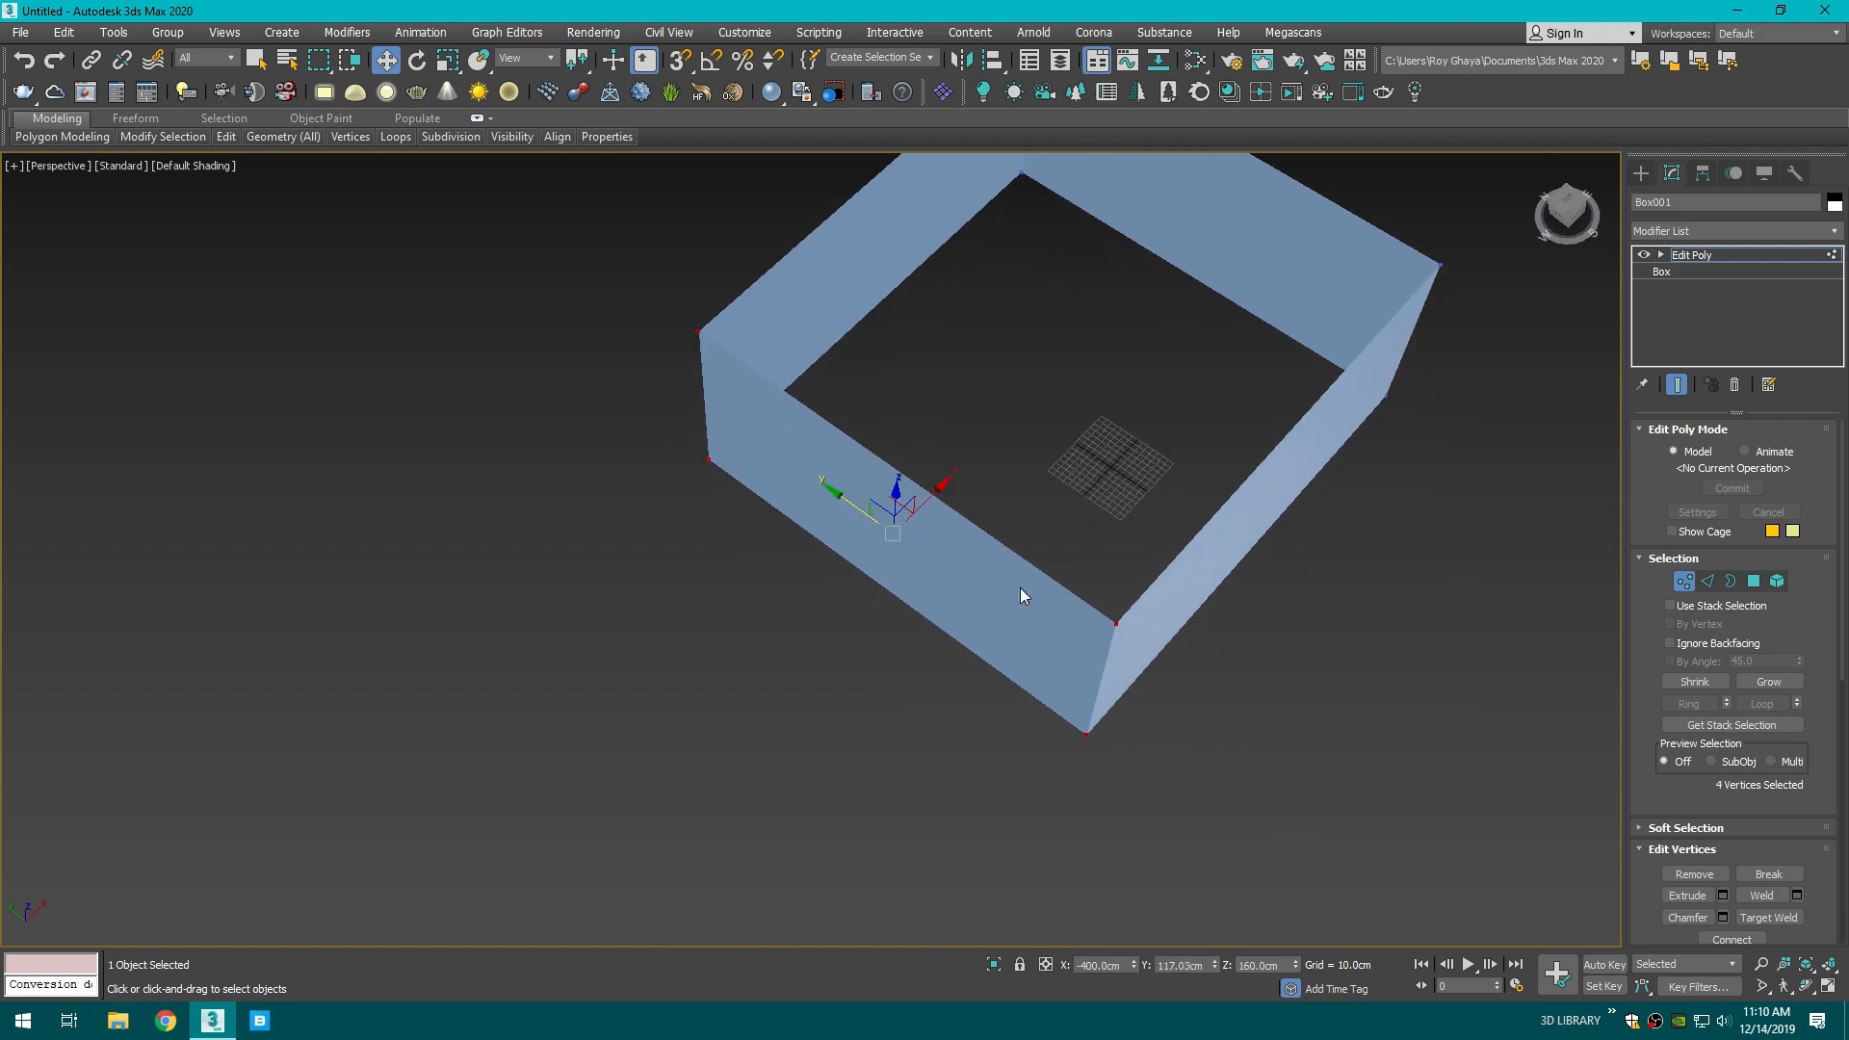
pyautogui.moveTo(934, 493); pyautogui.dragTo(834, 574)
pyautogui.click(834, 574)
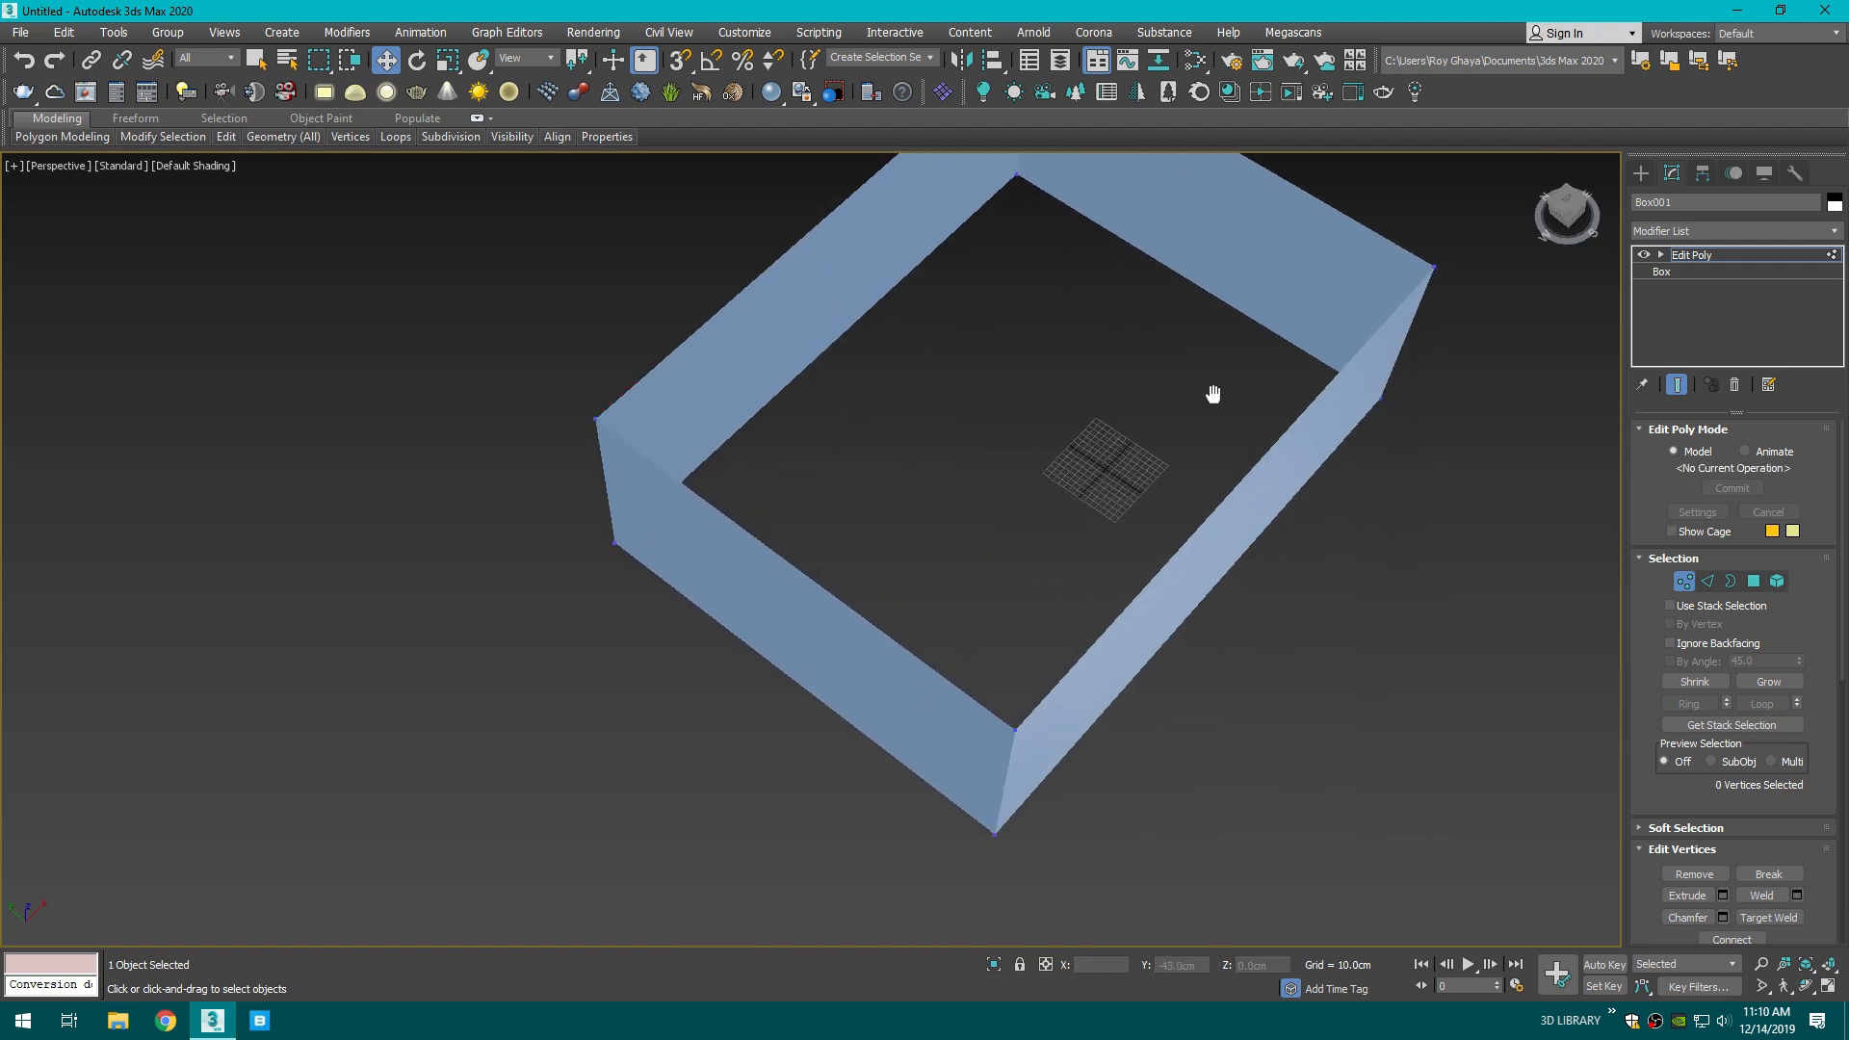
pyautogui.moveTo(1213, 396); pyautogui.dragTo(1146, 453, button='middle')
pyautogui.click(1645, 176)
pyautogui.click(1396, 302)
pyautogui.moveTo(1251, 411); pyautogui.dragTo(1192, 494, button='middle')
# - Switch to File Explorer and open the olivier-sofa-by-flou-cgmood folder inside the Scene folder in Downloads
pyautogui.click(118, 1020)
pyautogui.click(79, 248)
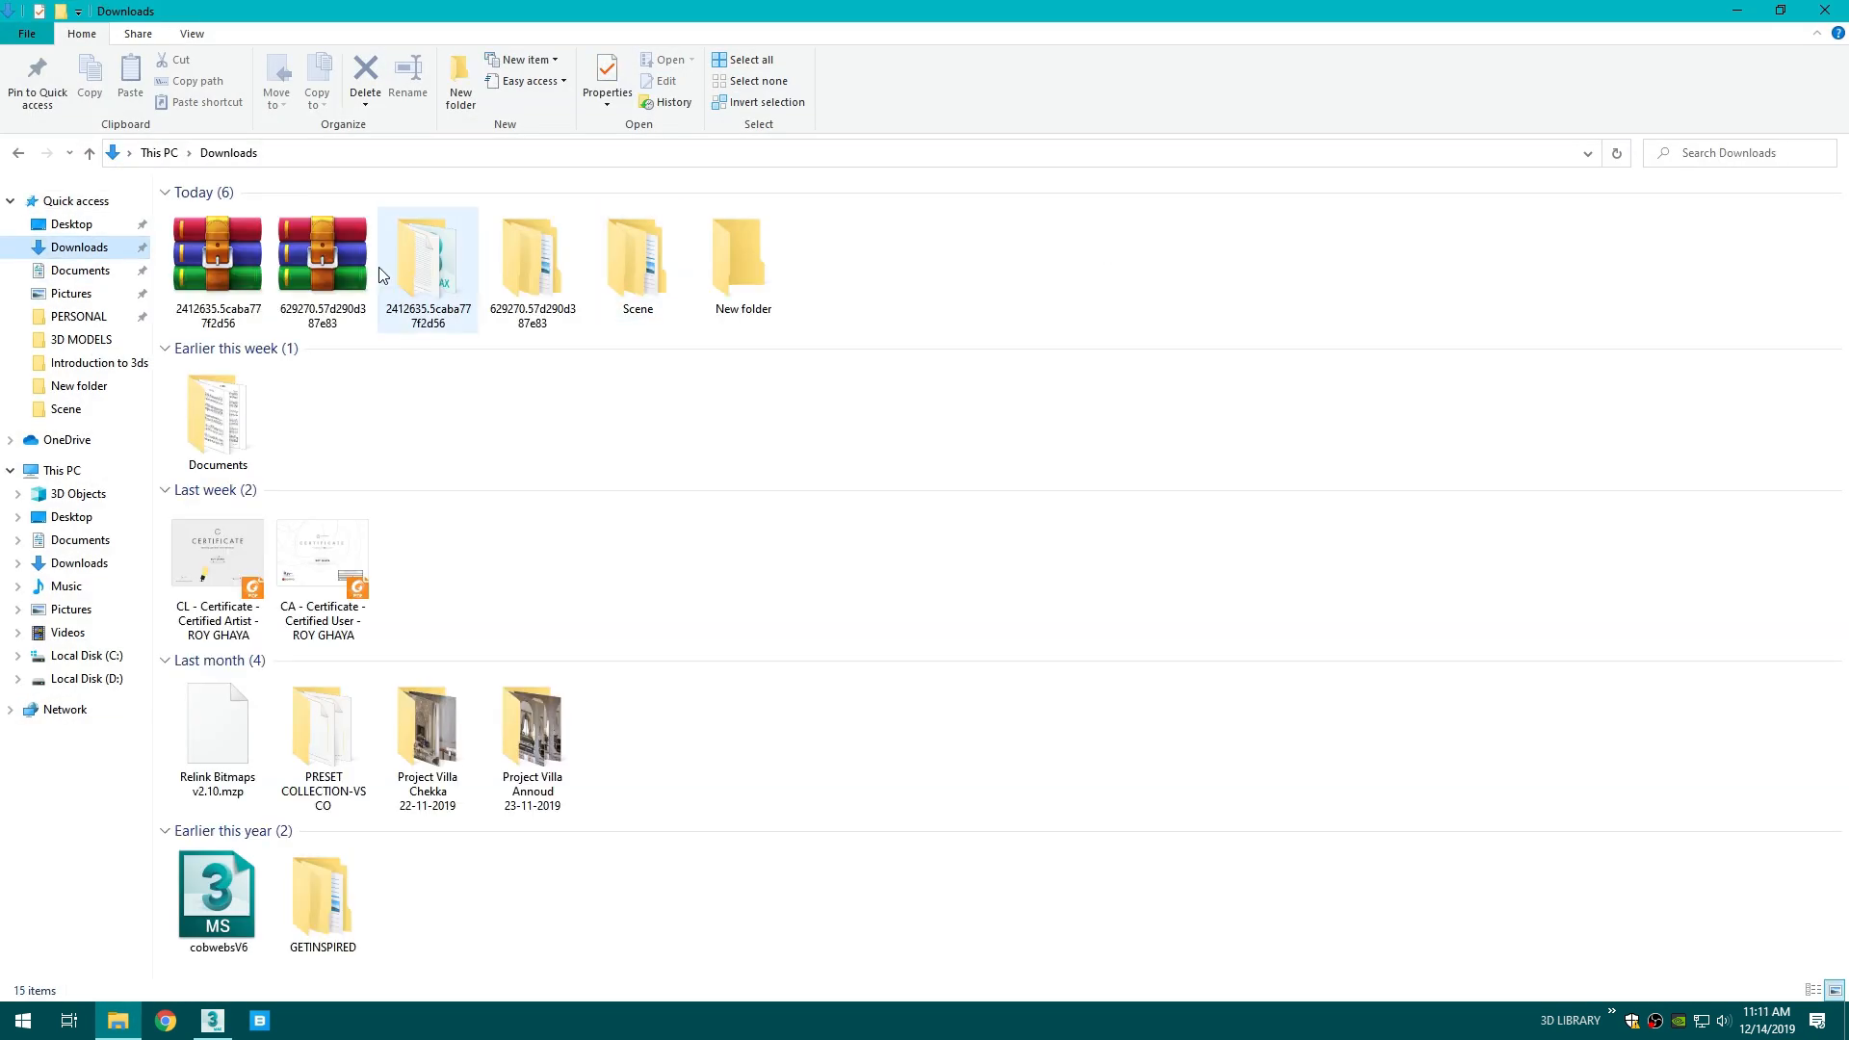
pyautogui.doubleClick(616, 272)
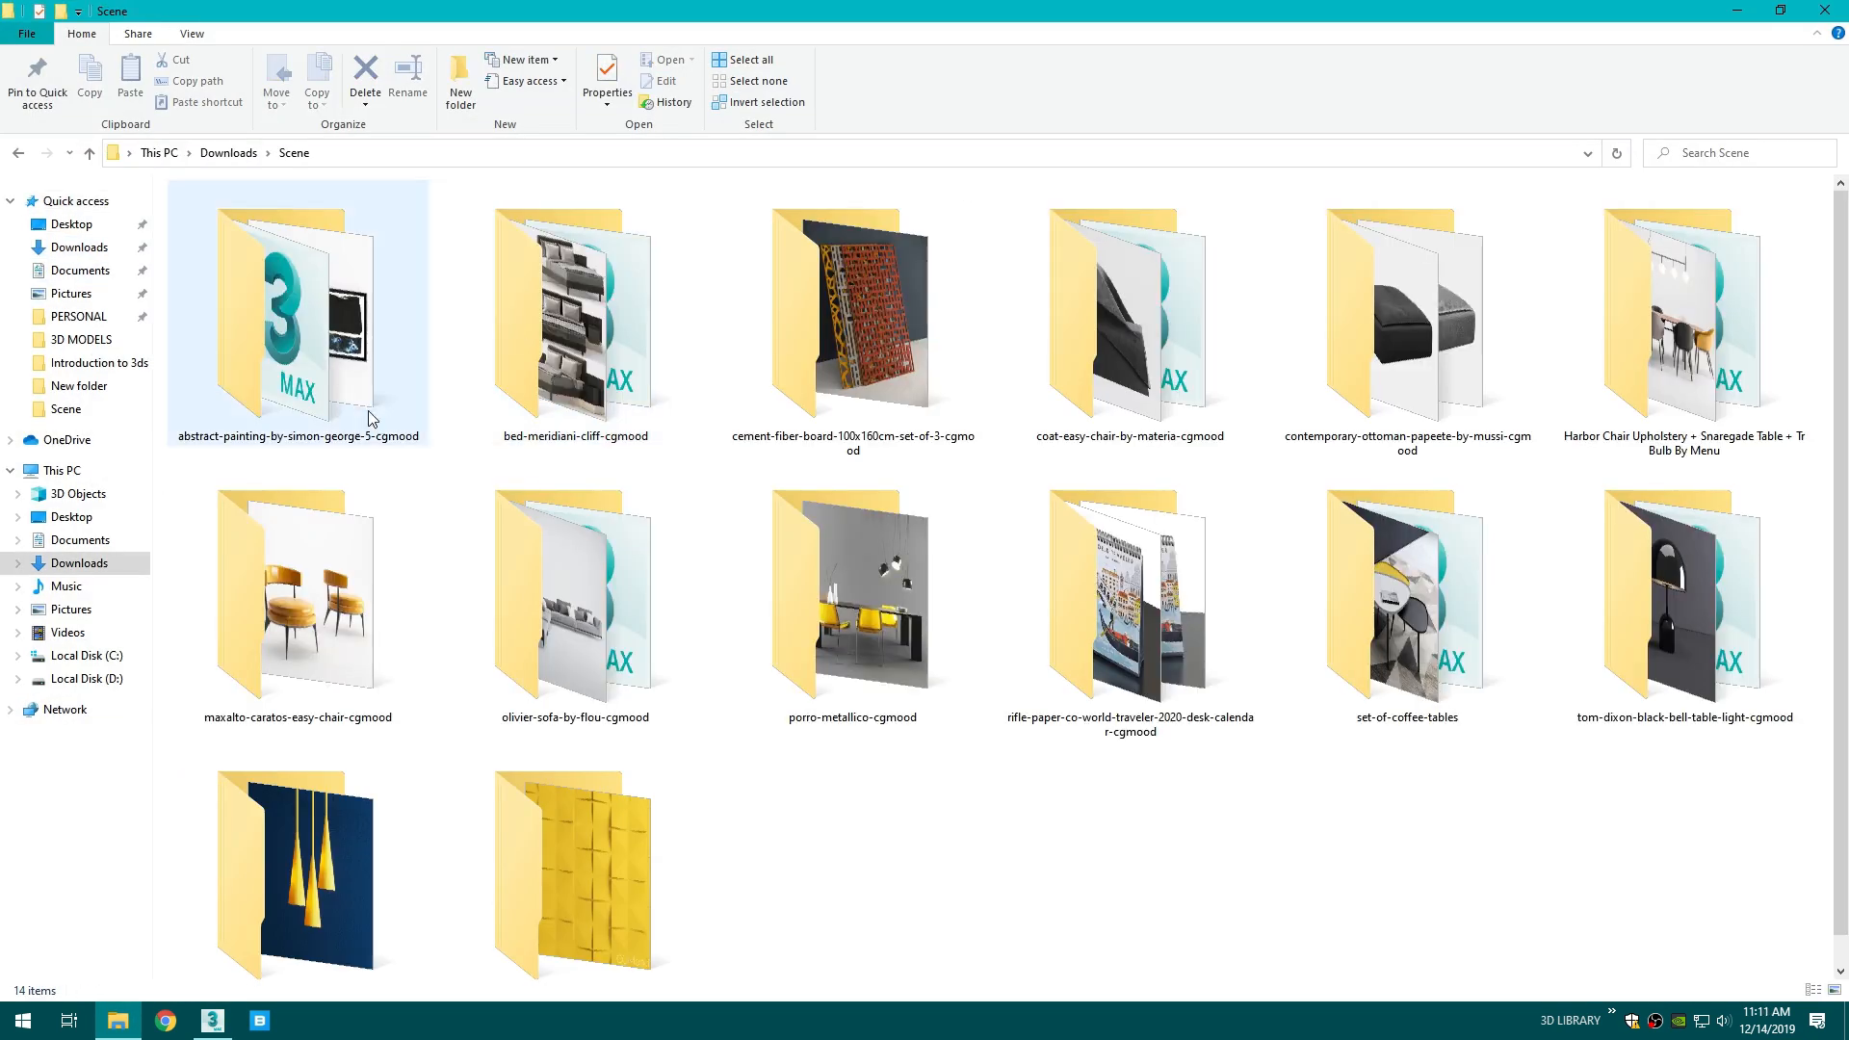
pyautogui.scroll(-1, 674, 540)
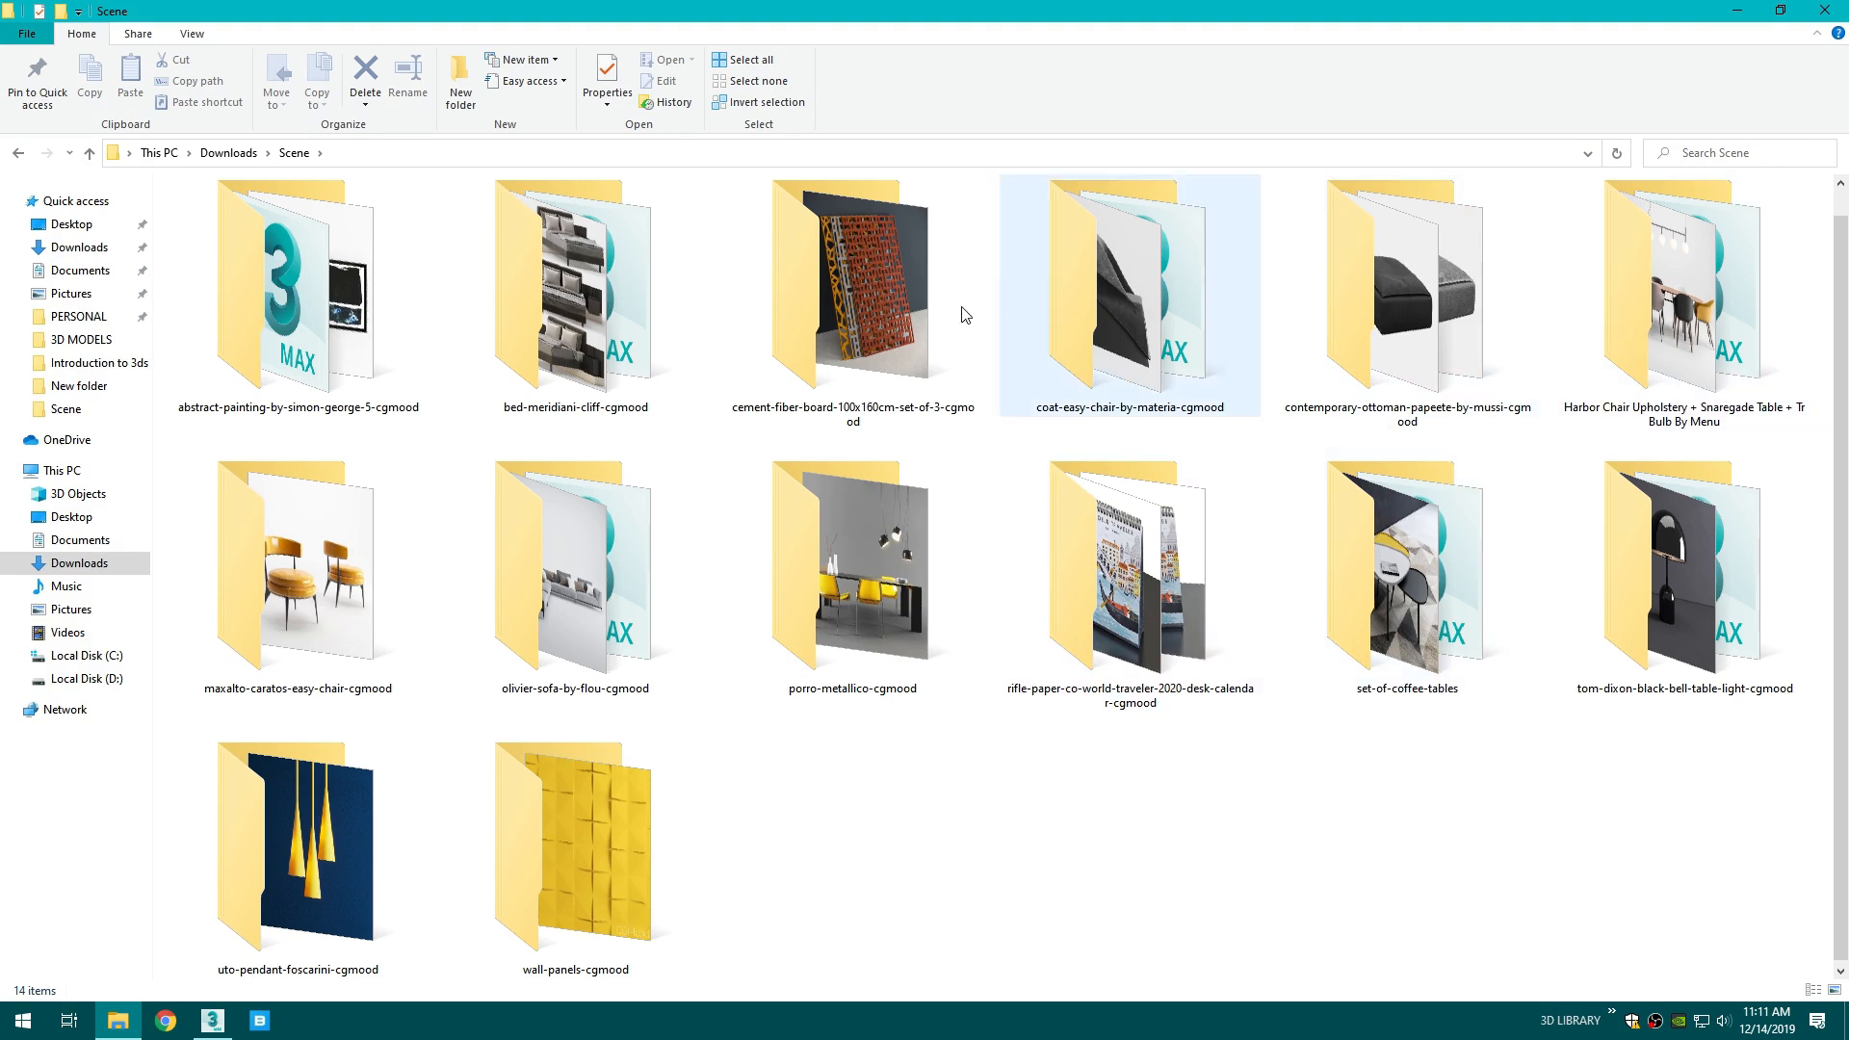
pyautogui.scroll(1, 578, 433)
pyautogui.doubleClick(575, 597)
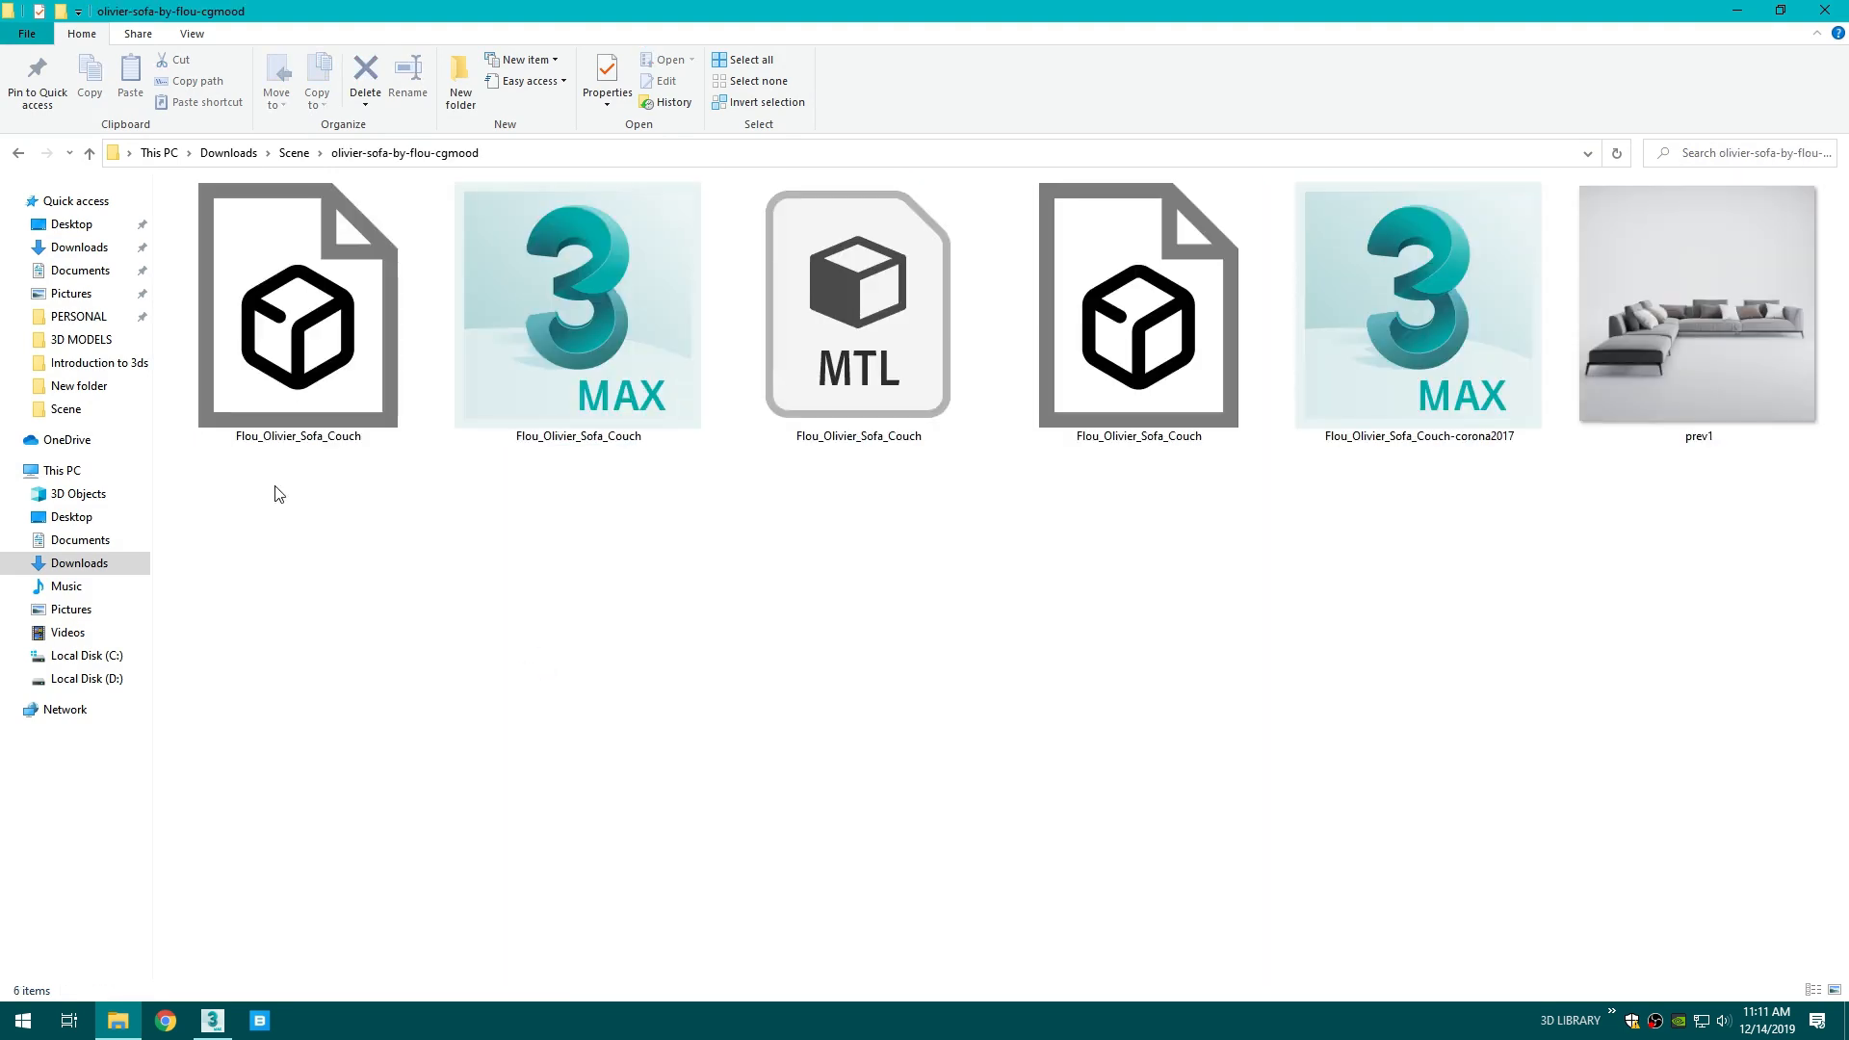
# - Merge the Flou_Olivier_Sofa_Couch-corona2017 scene file into the 3ds Max scene and place the sofa inside the room walls
pyautogui.click(1400, 351)
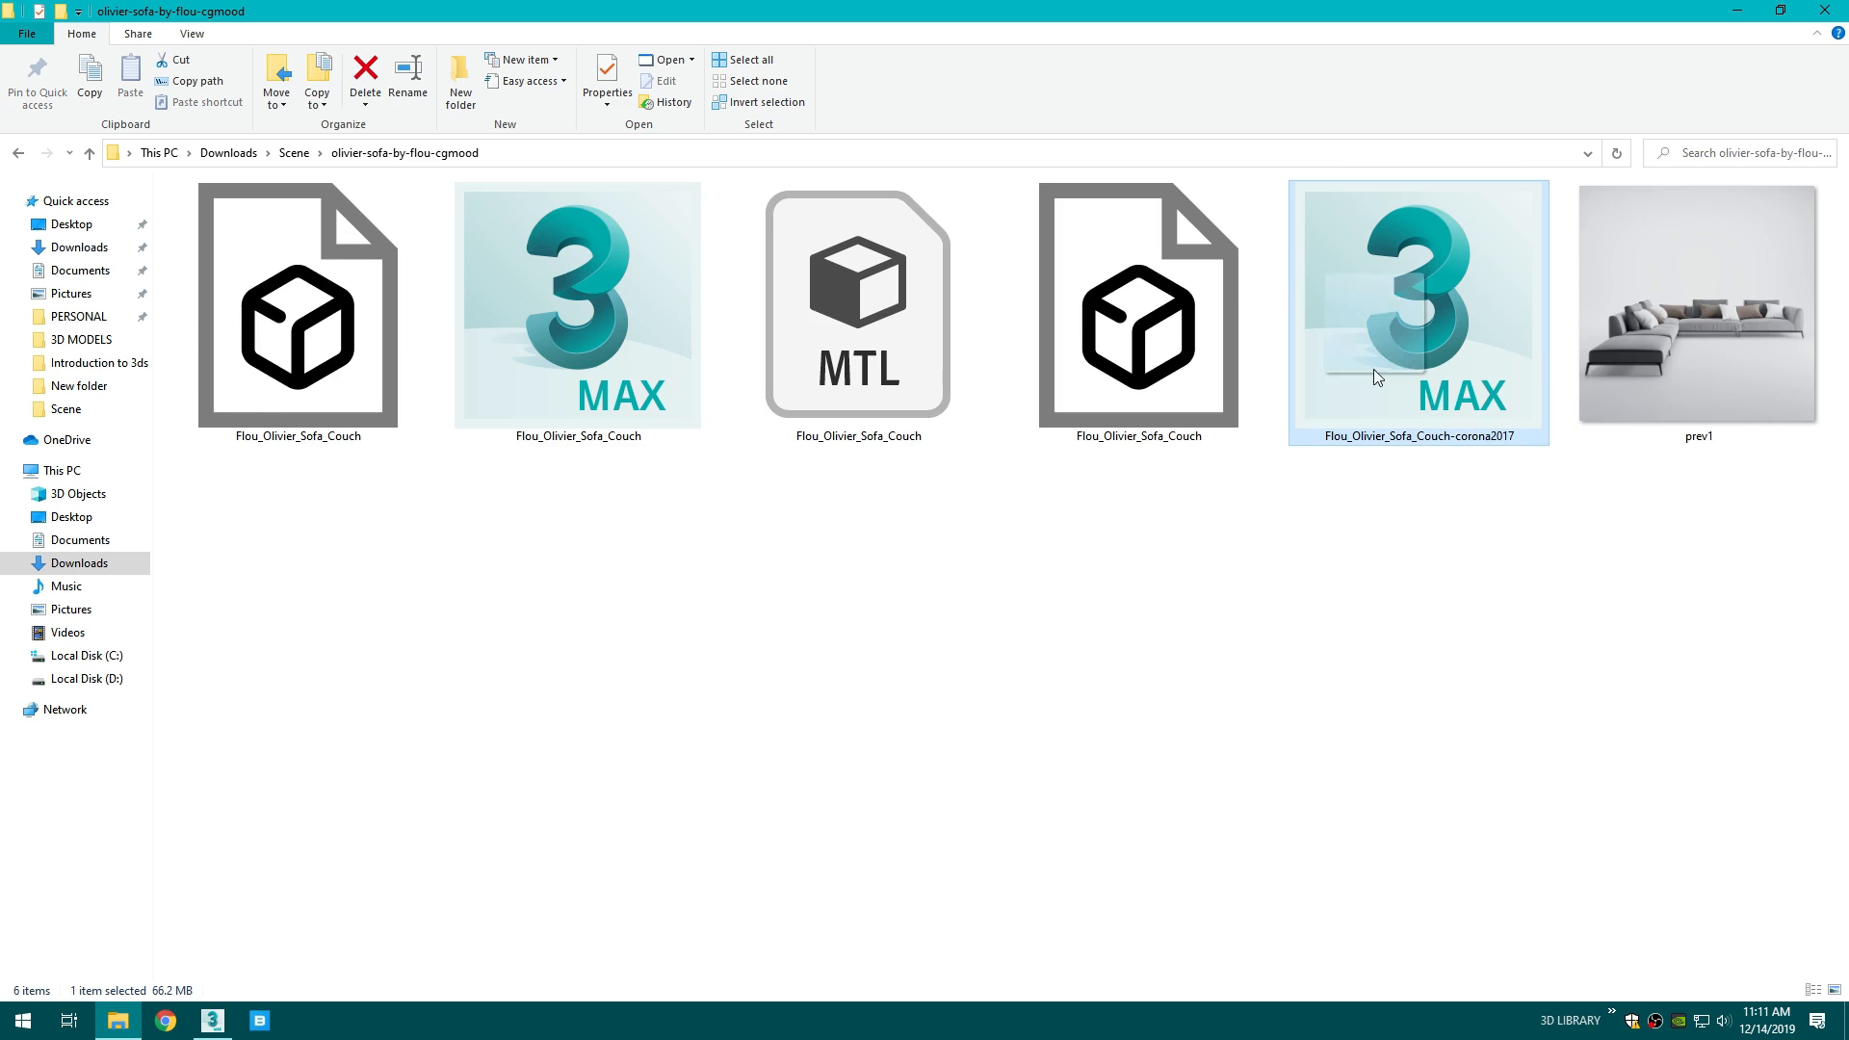
pyautogui.moveTo(248, 989); pyautogui.dragTo(742, 714)
pyautogui.moveTo(907, 557); pyautogui.dragTo(907, 556)
pyautogui.click(939, 591)
pyautogui.click(1032, 662)
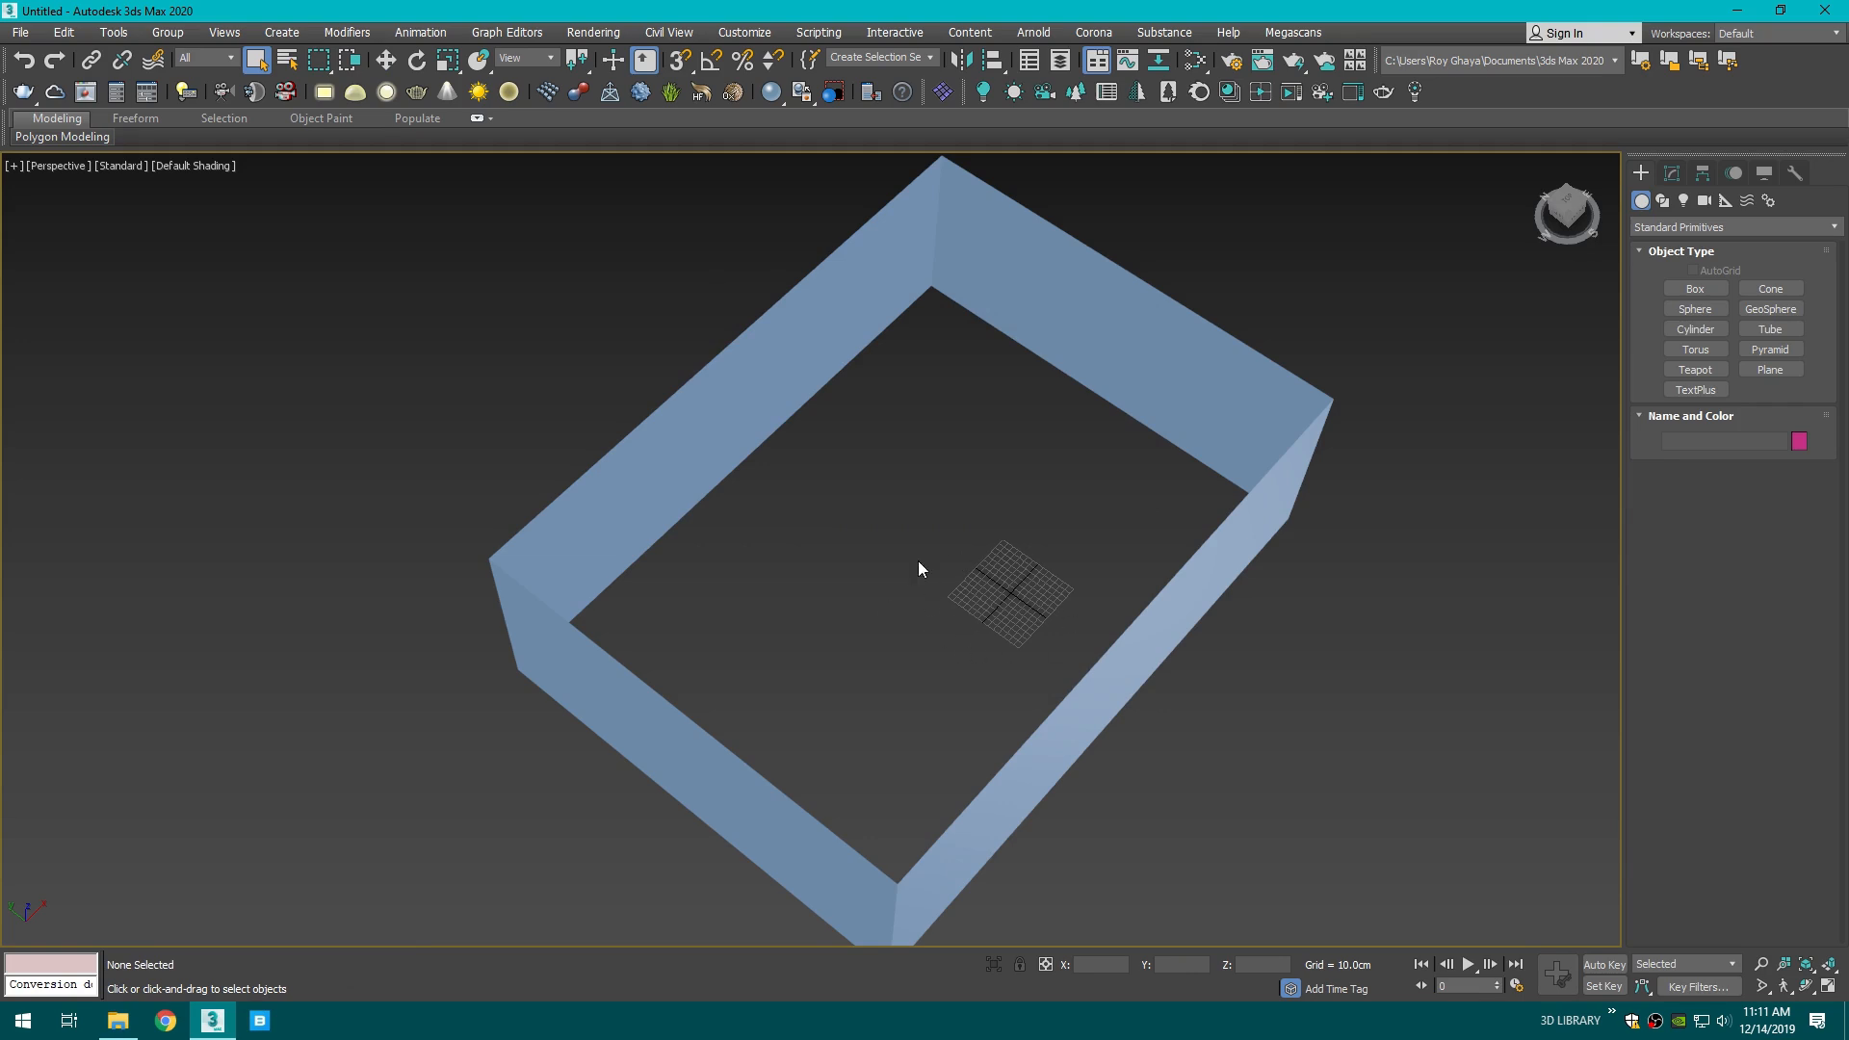
pyautogui.click(1003, 618)
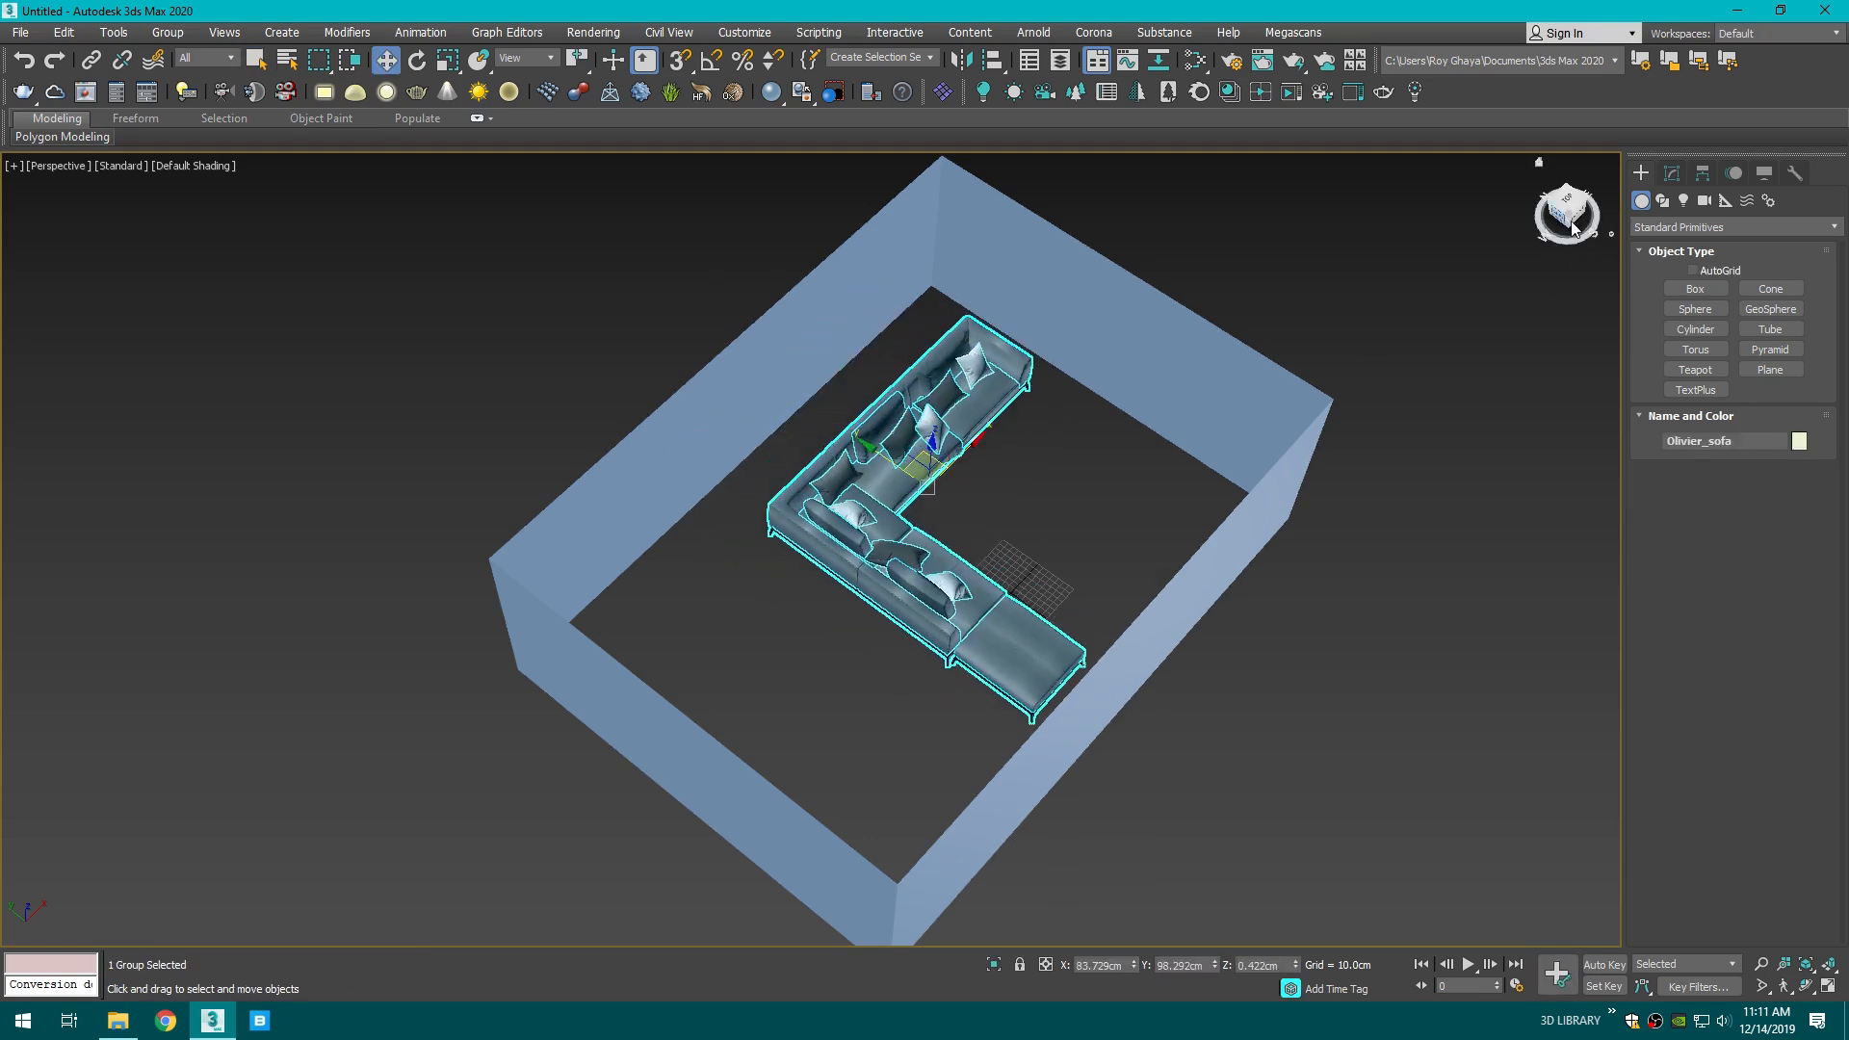
# - Turn on angle snap and rotate the sofa a quarter turn clockwise in plan
pyautogui.click(1571, 226)
pyautogui.press('e')
pyautogui.moveTo(878, 578); pyautogui.dragTo(856, 363)
pyautogui.rightClick(856, 363)
pyautogui.moveTo(1002, 481); pyautogui.dragTo(937, 542, button='middle')
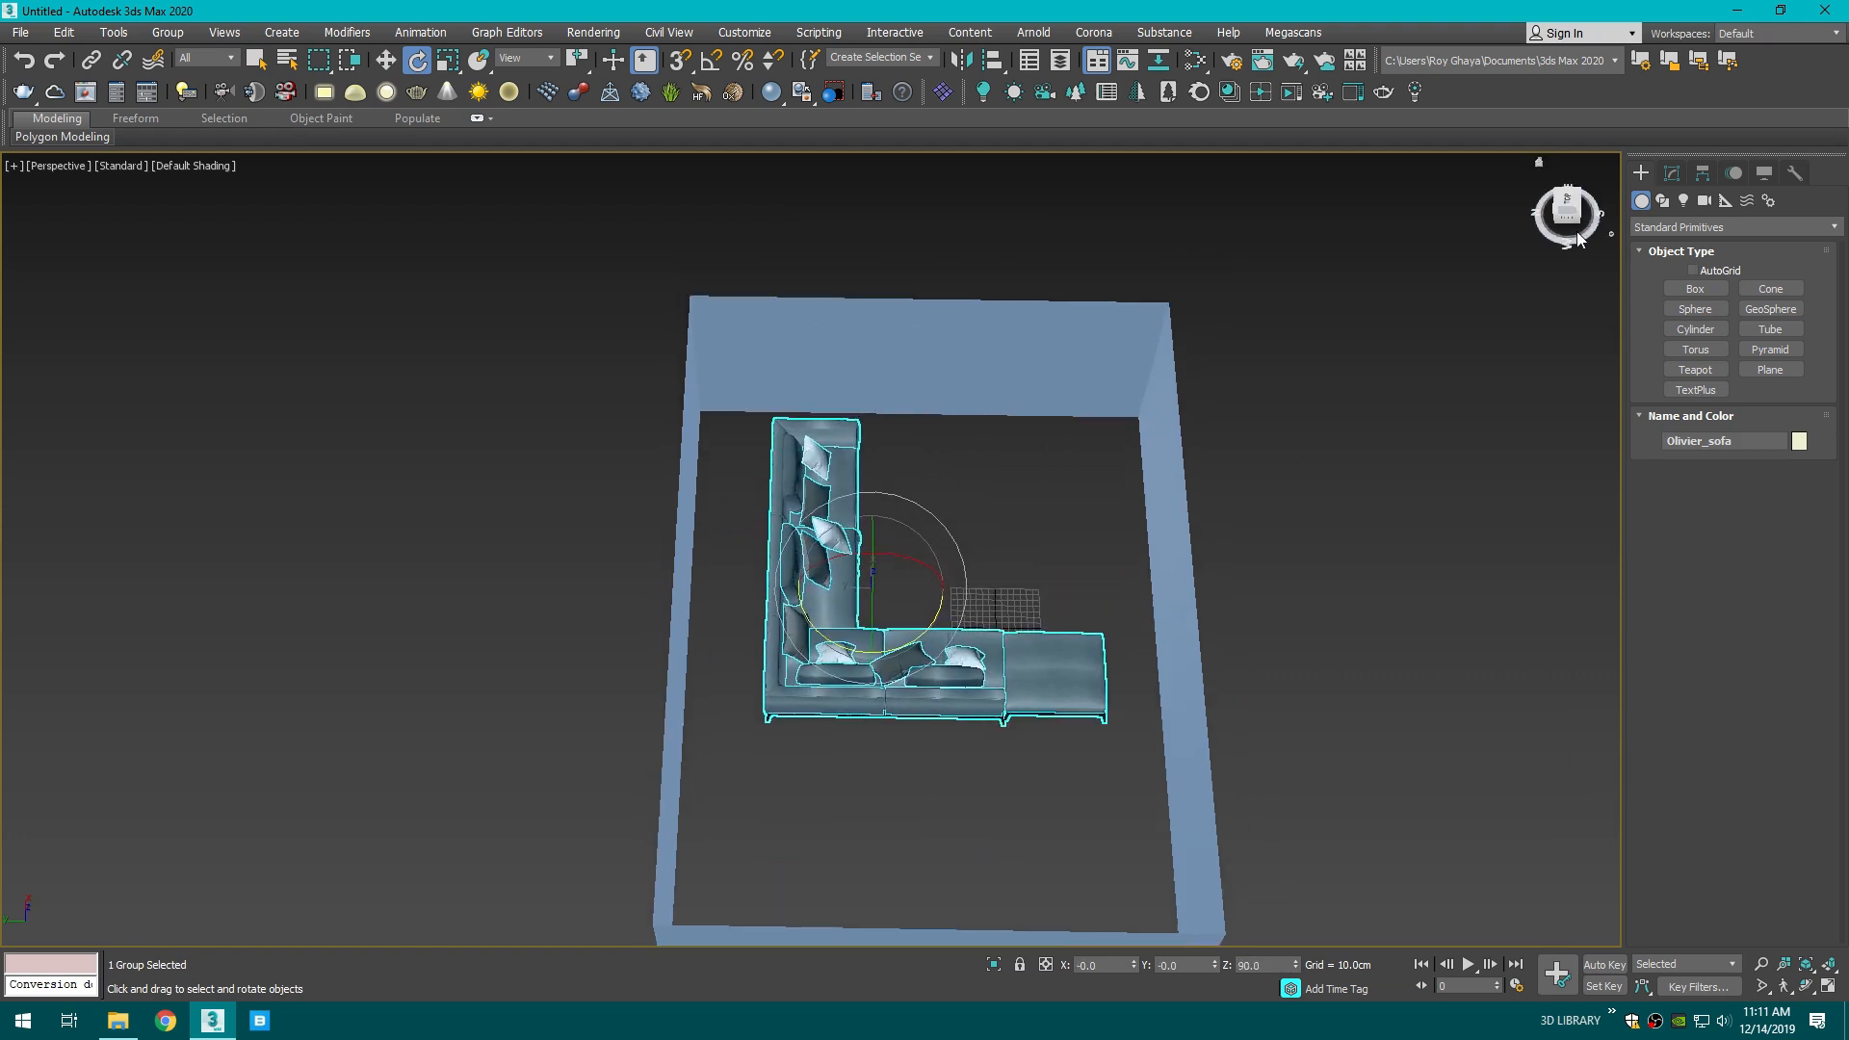
pyautogui.click(1570, 202)
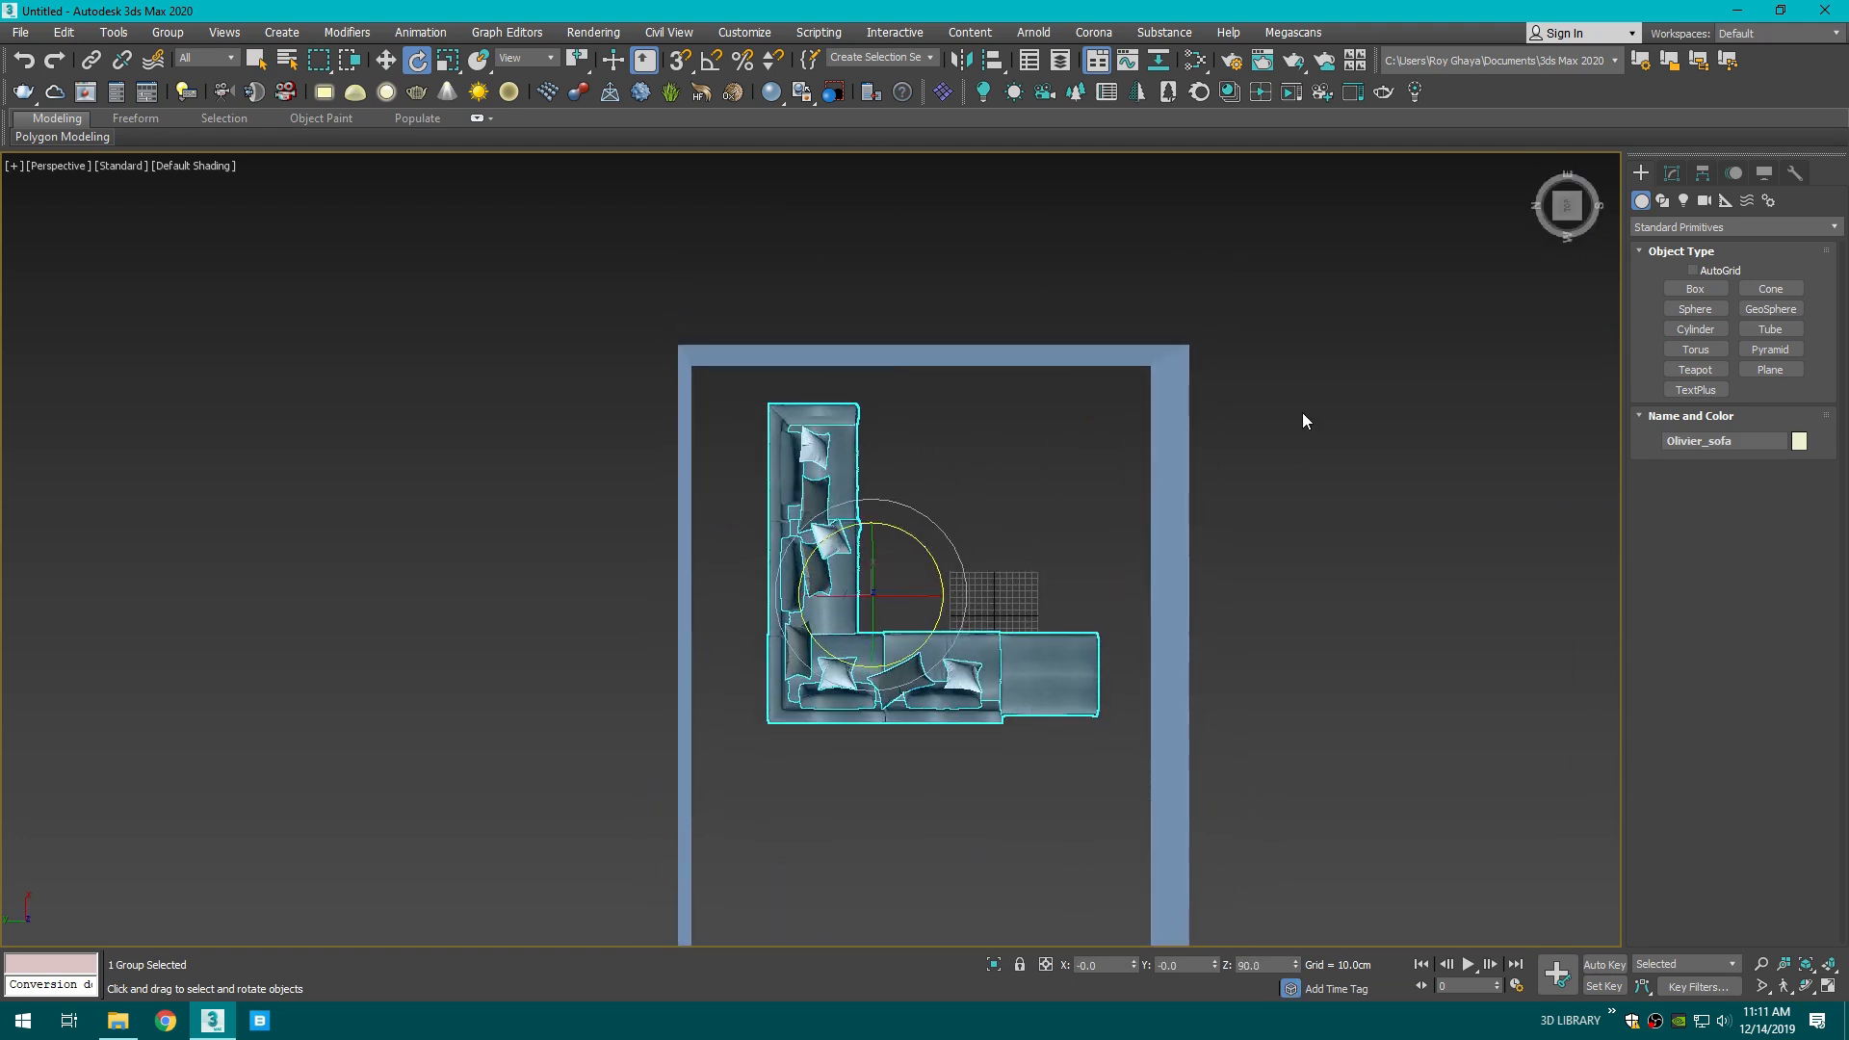
pyautogui.moveTo(898, 563); pyautogui.dragTo(945, 359, button='middle')
pyautogui.moveTo(1128, 412); pyautogui.dragTo(1059, 499, button='middle')
pyautogui.scroll(3, 963, 437)
pyautogui.moveTo(963, 438); pyautogui.dragTo(1010, 501, button='middle')
pyautogui.click(711, 60)
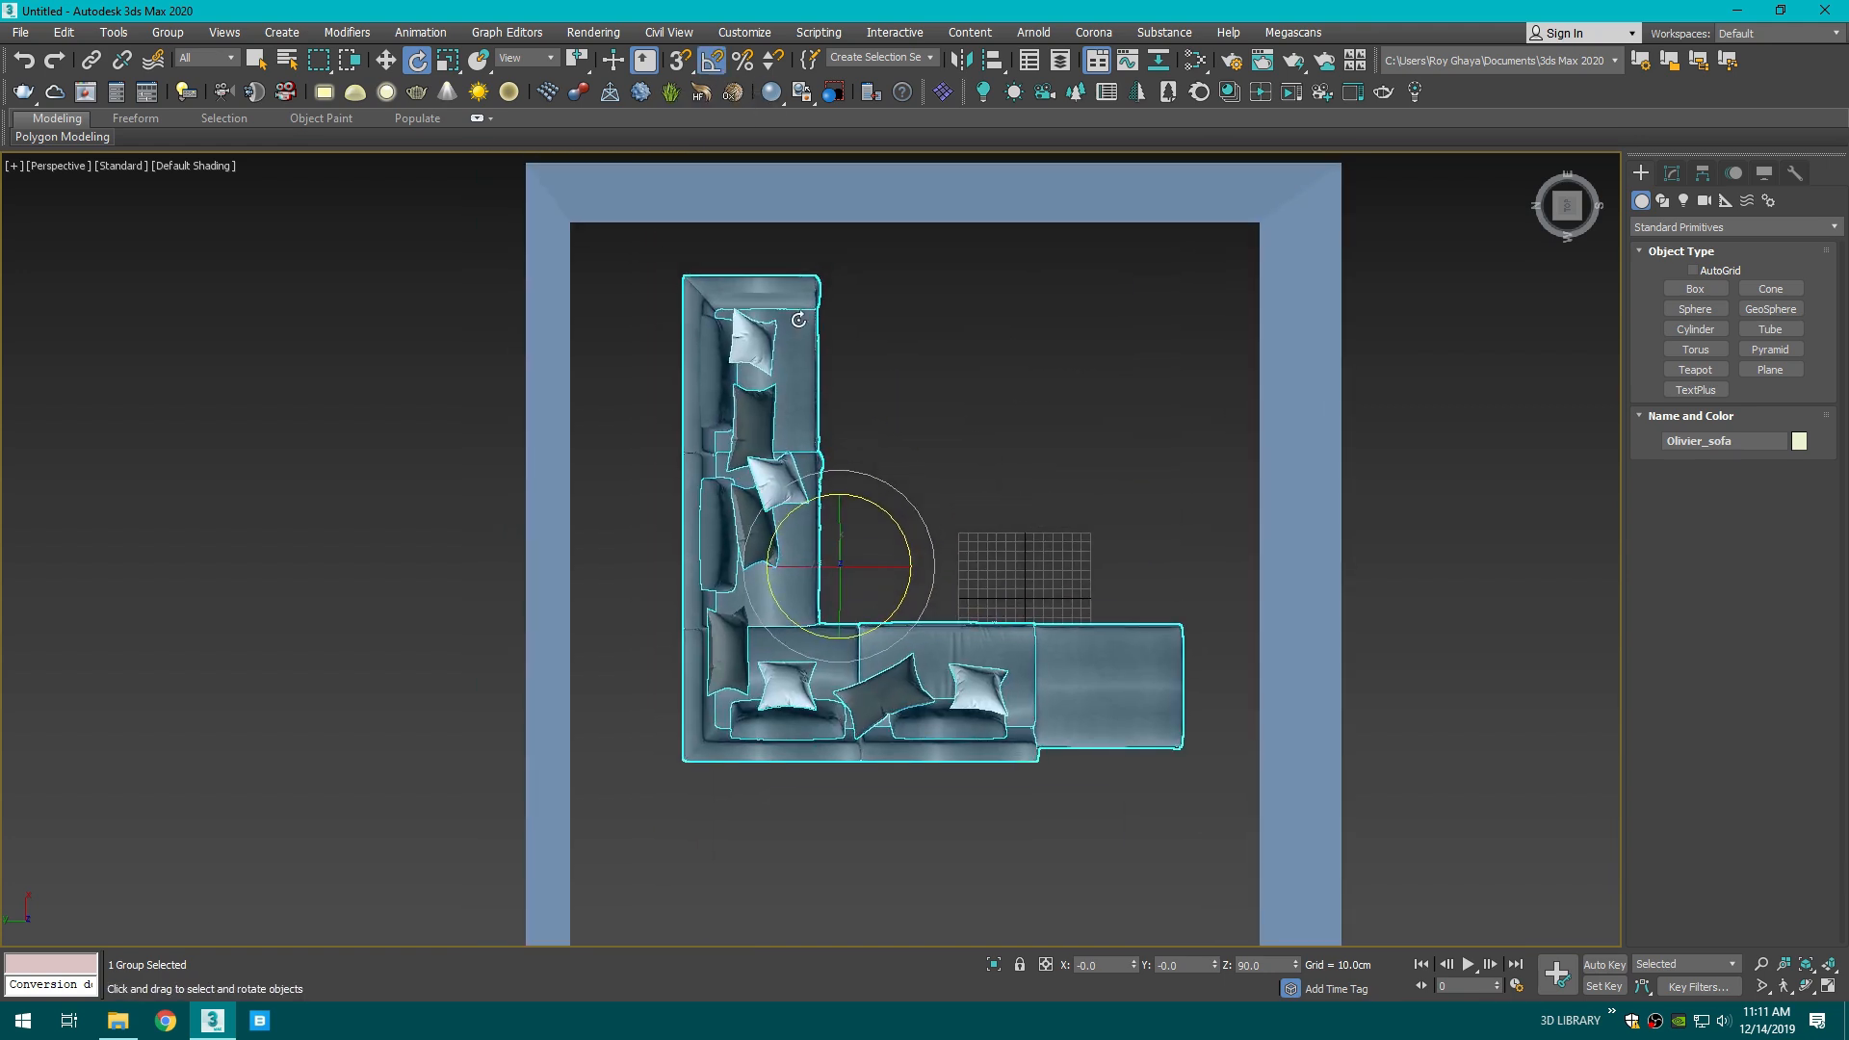
pyautogui.moveTo(784, 628); pyautogui.dragTo(720, 591)
# - Mirror the sofa about the Y axis with No Clone
pyautogui.click(969, 64)
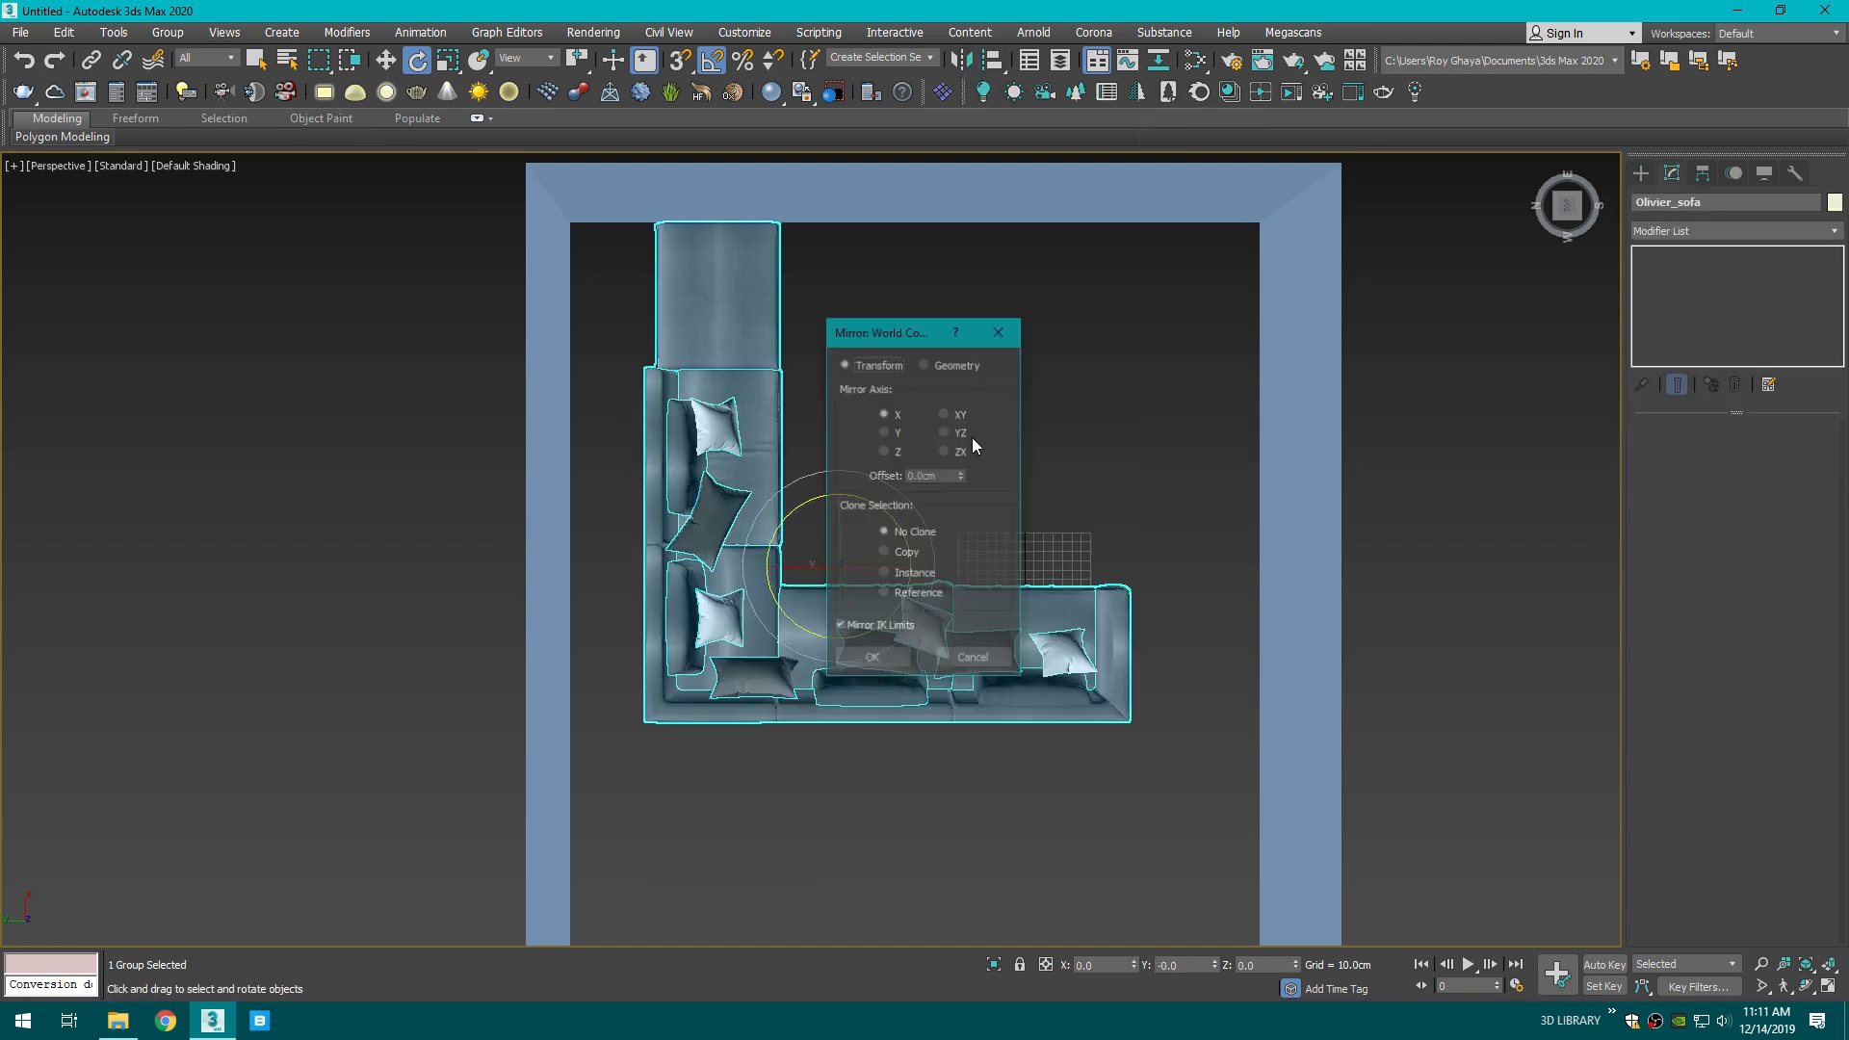
pyautogui.click(886, 430)
pyautogui.click(876, 656)
pyautogui.moveTo(872, 503)
pyautogui.mouseDown()
pyautogui.moveTo(938, 512)
pyautogui.moveTo(885, 469)
pyautogui.mouseUp()
# - Move the sofa up against the side wall on the negative Y side, and shift it slightly in the negative X direction
pyautogui.moveTo(958, 479); pyautogui.dragTo(857, 439, button='middle')
pyautogui.press('w')
pyautogui.moveTo(711, 494); pyautogui.dragTo(910, 503)
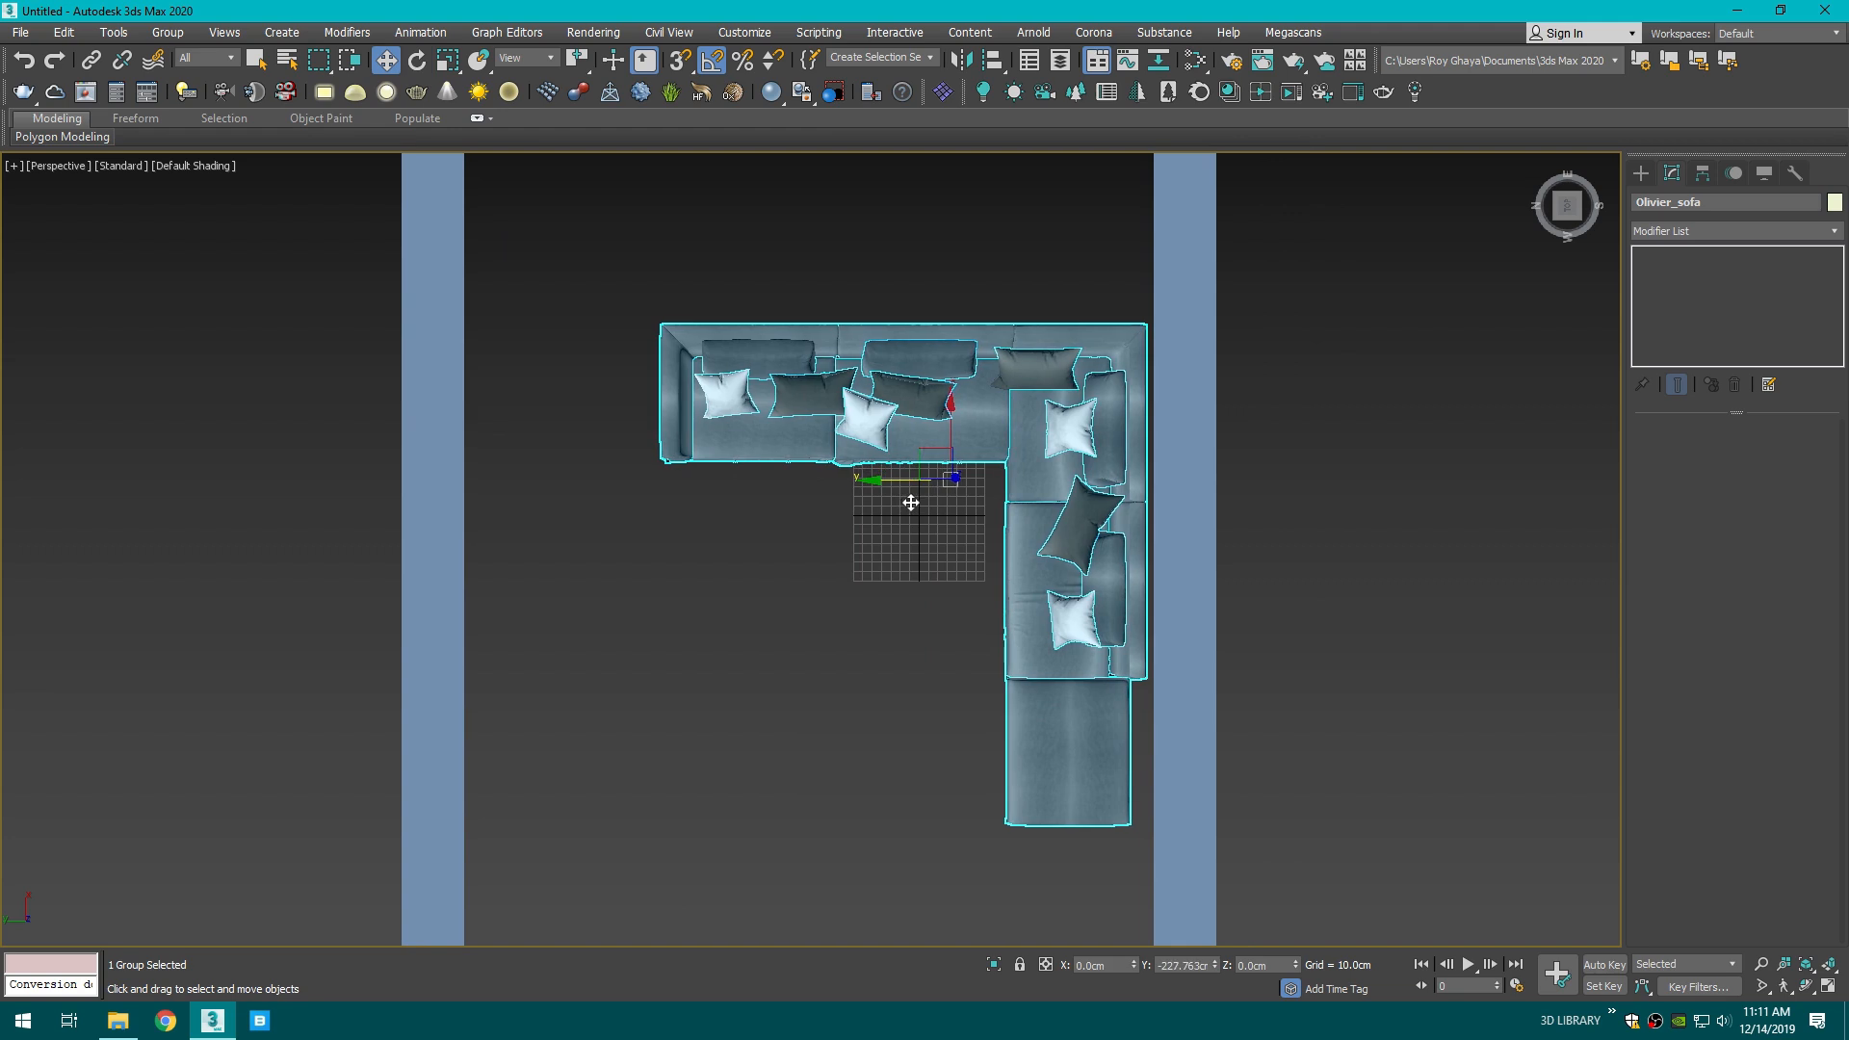
pyautogui.moveTo(947, 423); pyautogui.dragTo(947, 460)
pyautogui.click(856, 559)
pyautogui.scroll(-3, 859, 556)
pyautogui.moveTo(869, 546); pyautogui.dragTo(896, 478, button='middle')
pyautogui.scroll(3, 929, 489)
pyautogui.click(939, 489)
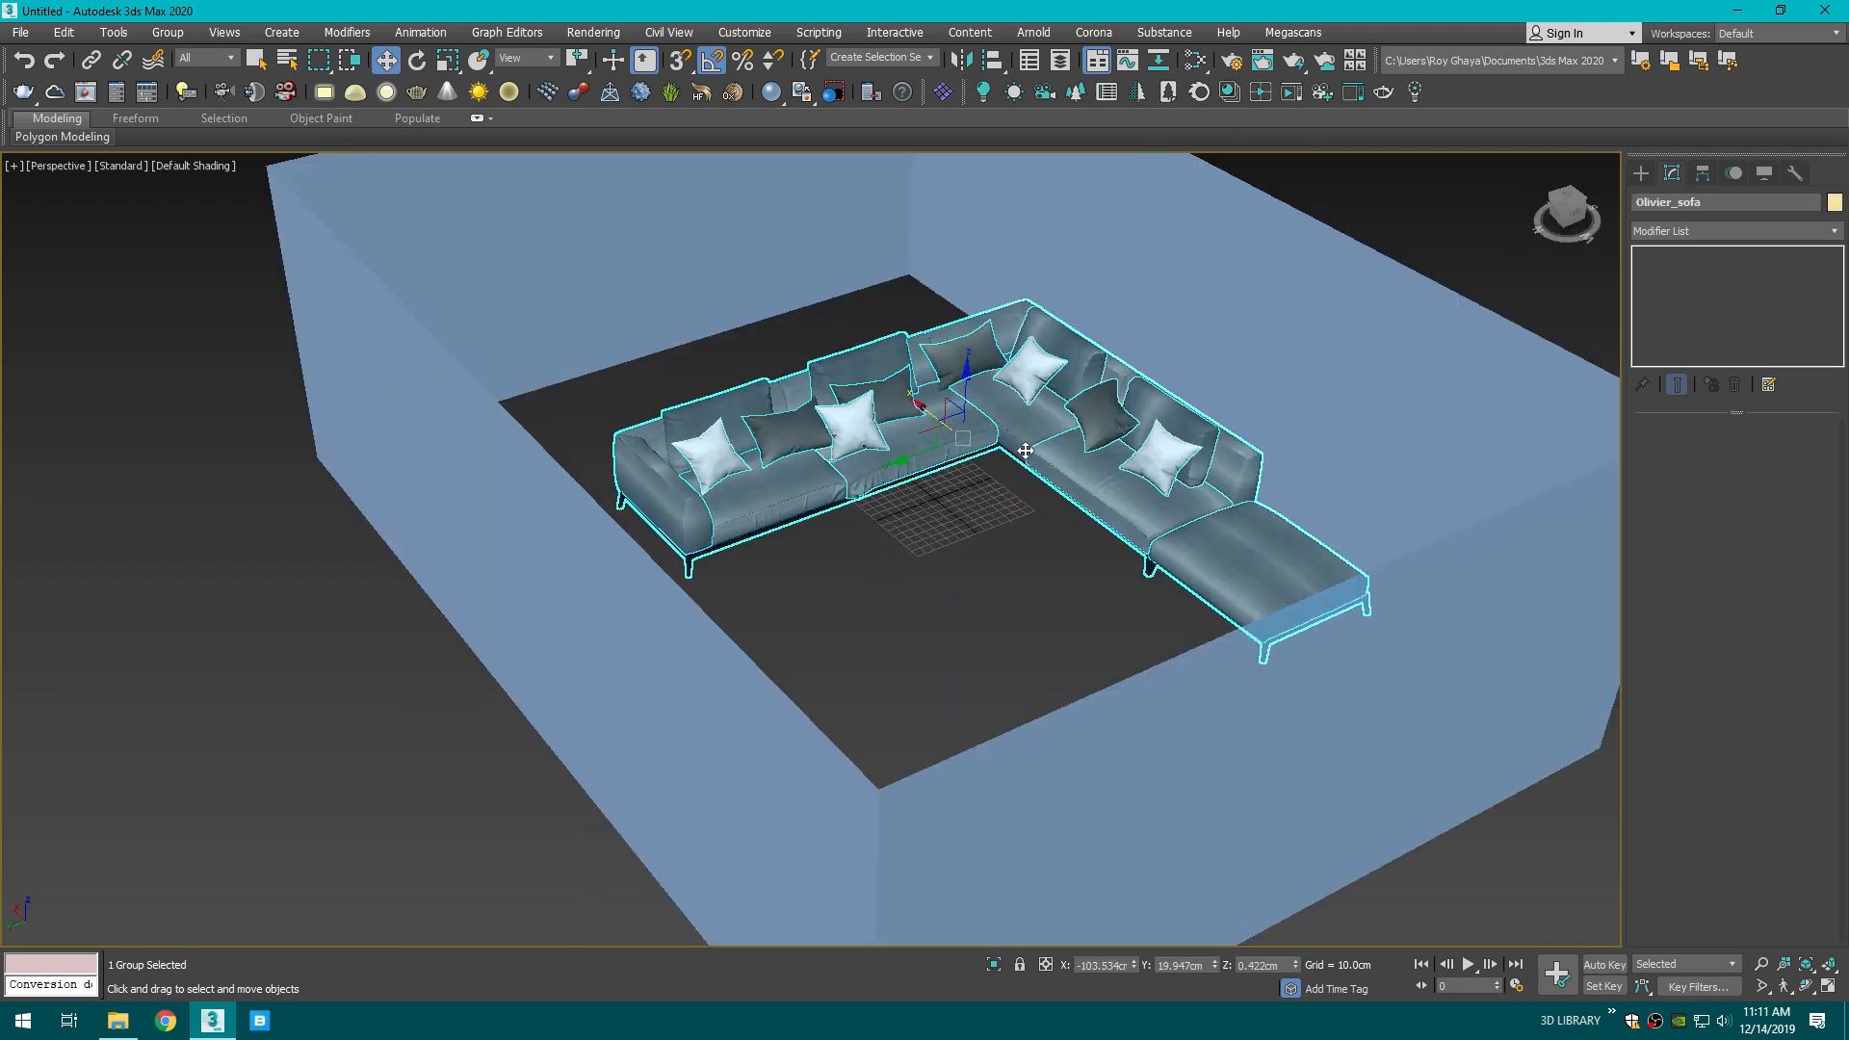
# - Mirror the sofa once more without cloning and rotate it a quarter turn so its chaise section points toward positive Y
pyautogui.scroll(3, 950, 492)
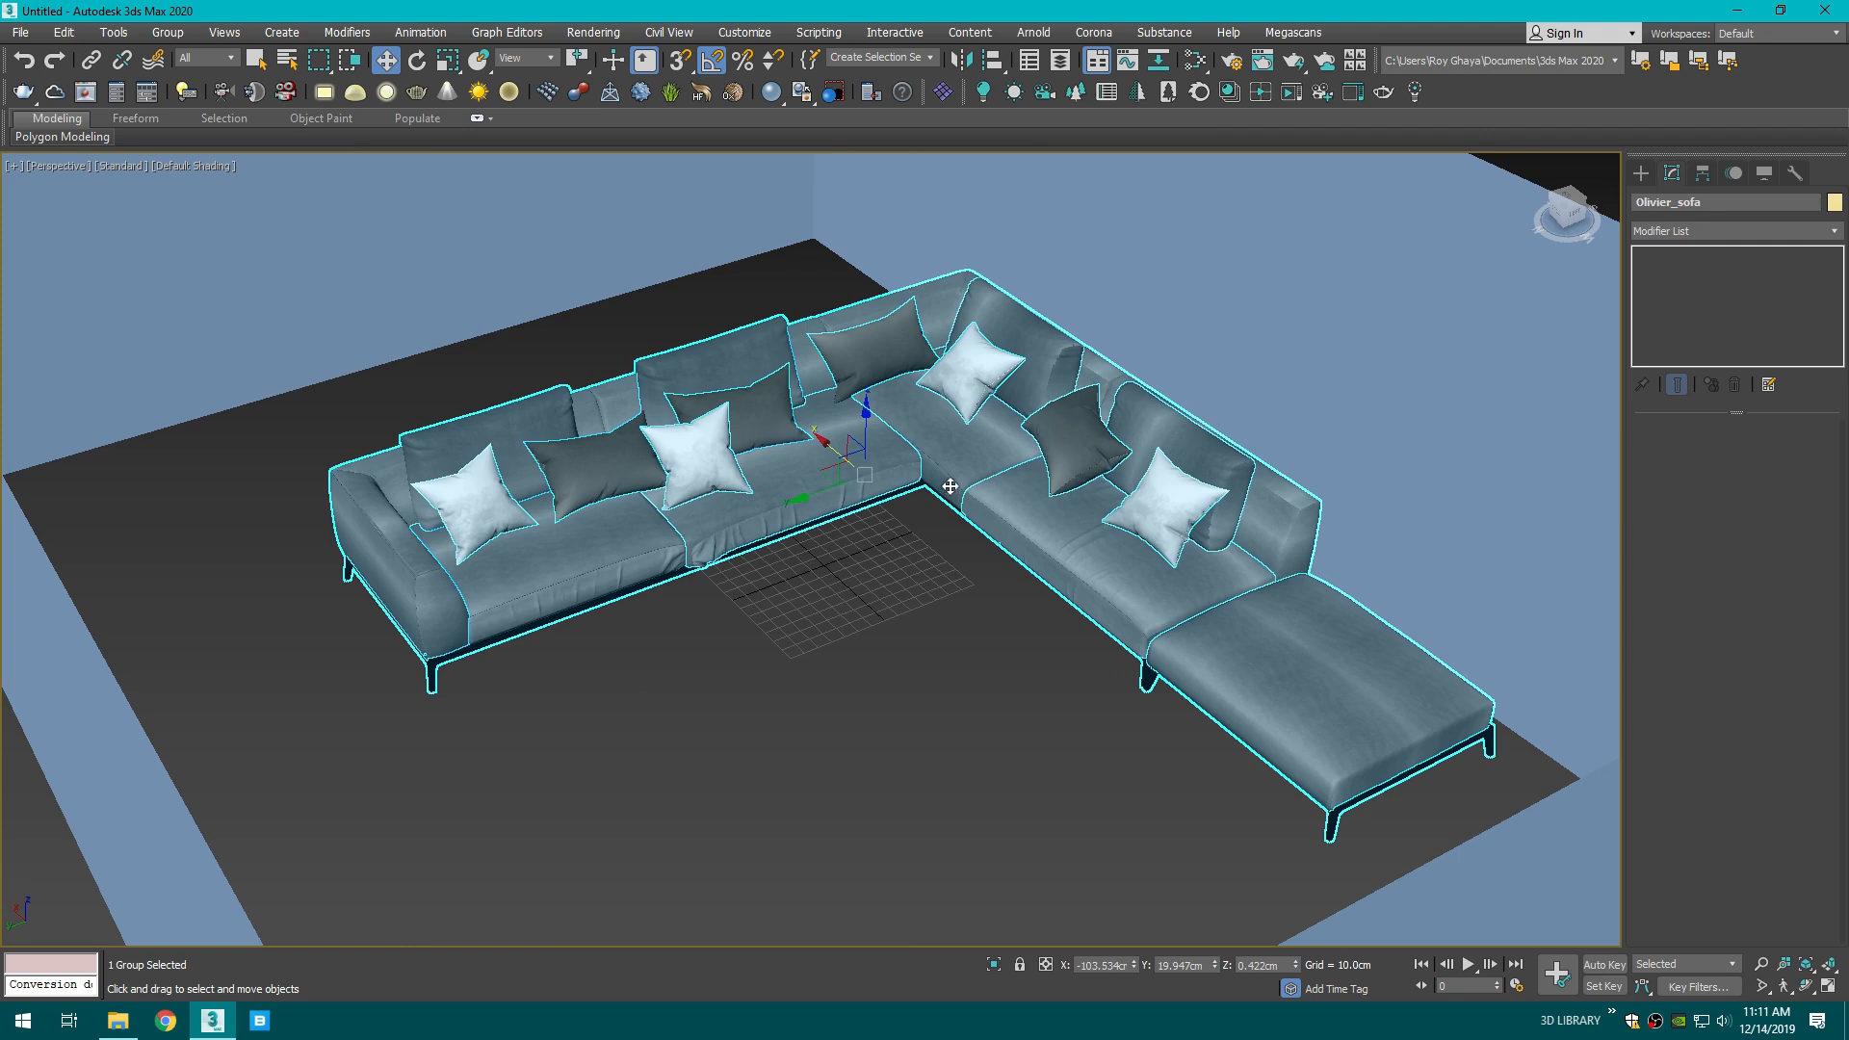
pyautogui.click(961, 60)
pyautogui.click(866, 659)
pyautogui.press('e')
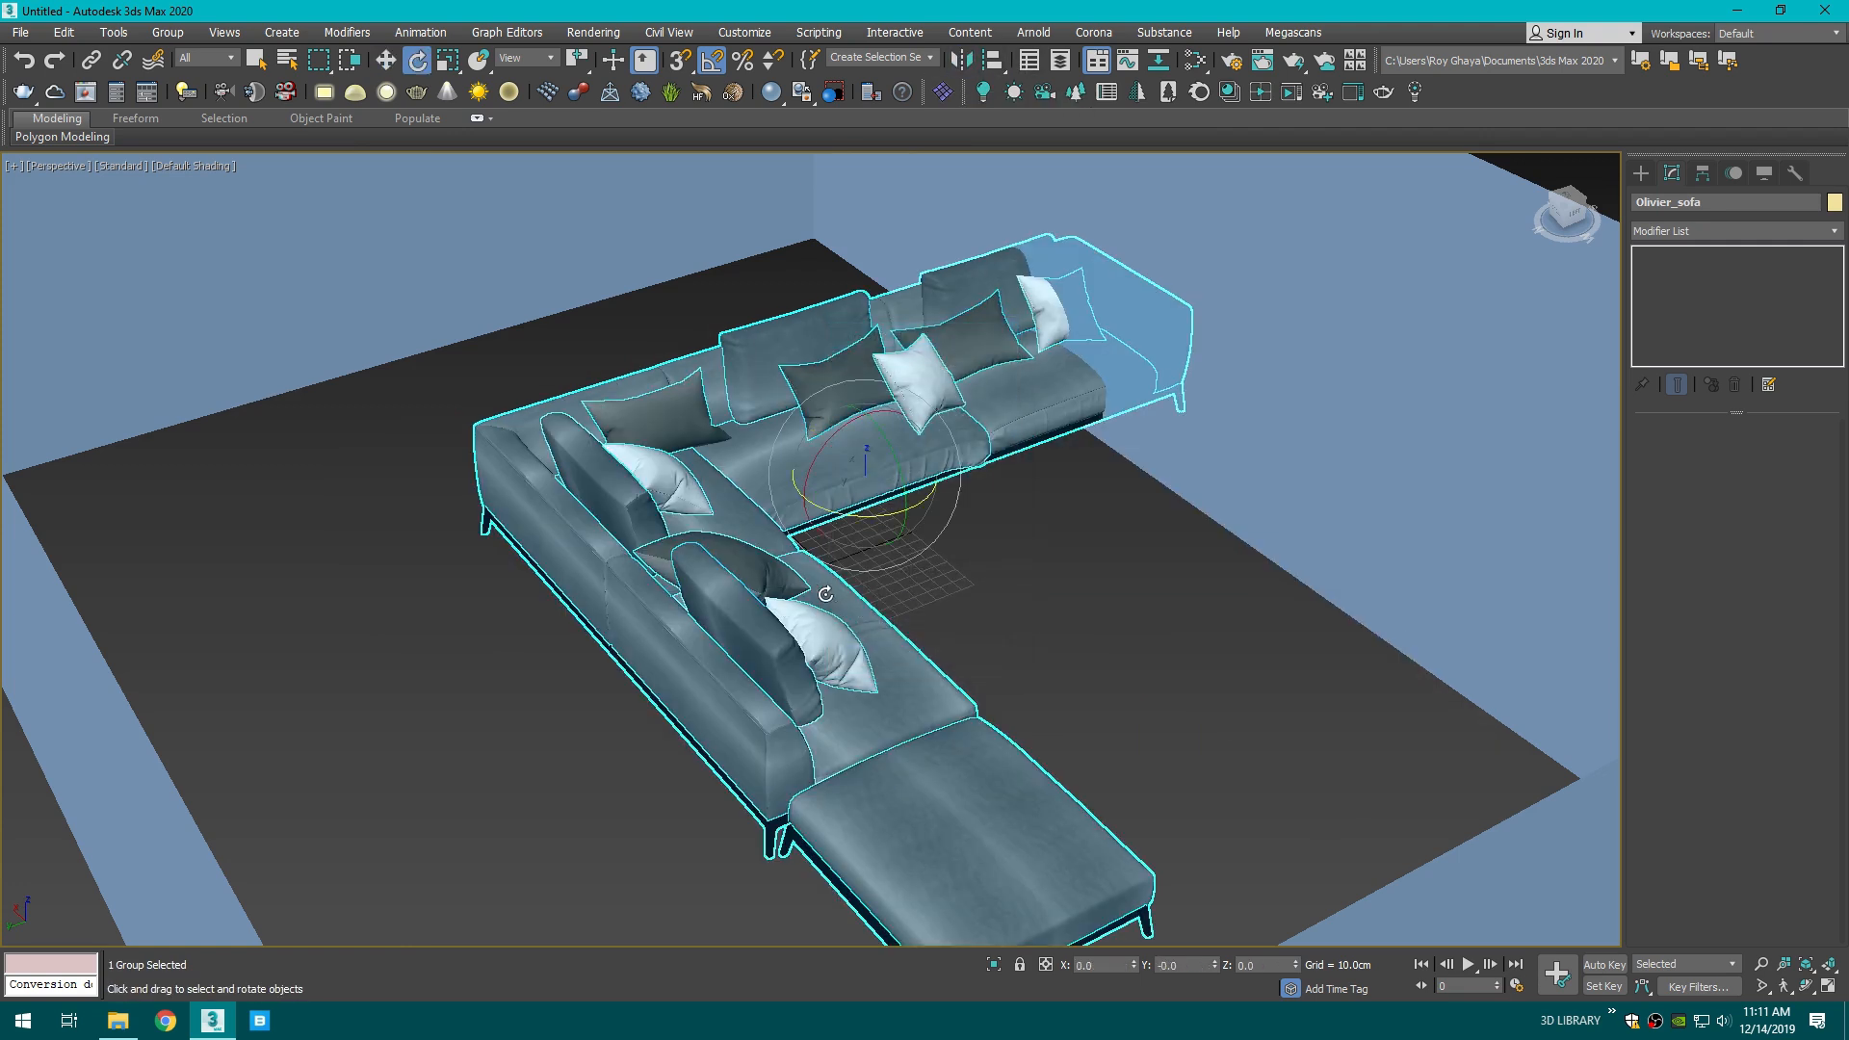
pyautogui.moveTo(859, 521); pyautogui.dragTo(770, 499)
pyautogui.press('w')
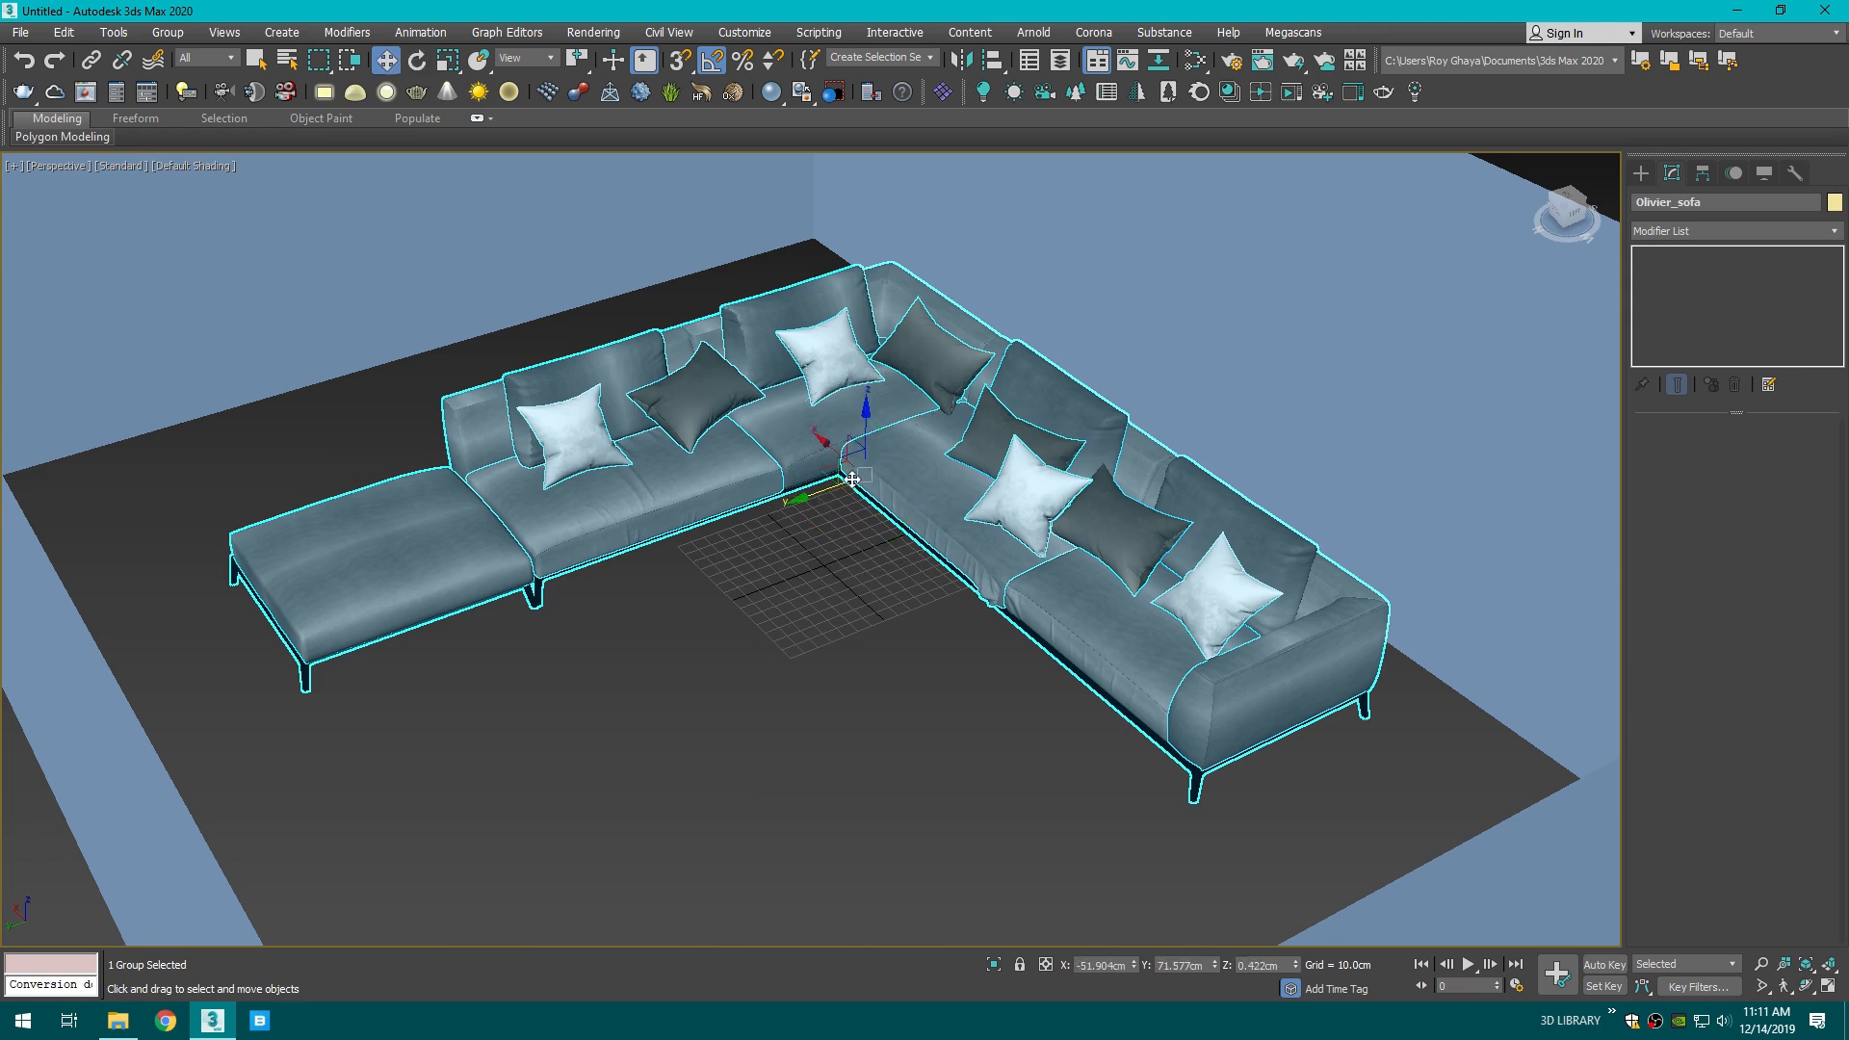
# - Switch to a wireframe Top view and move the sofa a short way in the negative X direction
pyautogui.press('t')
pyautogui.scroll(-3, 879, 513)
pyautogui.scroll(3, 879, 513)
pyautogui.scroll(-3, 879, 513)
pyautogui.press('F3')
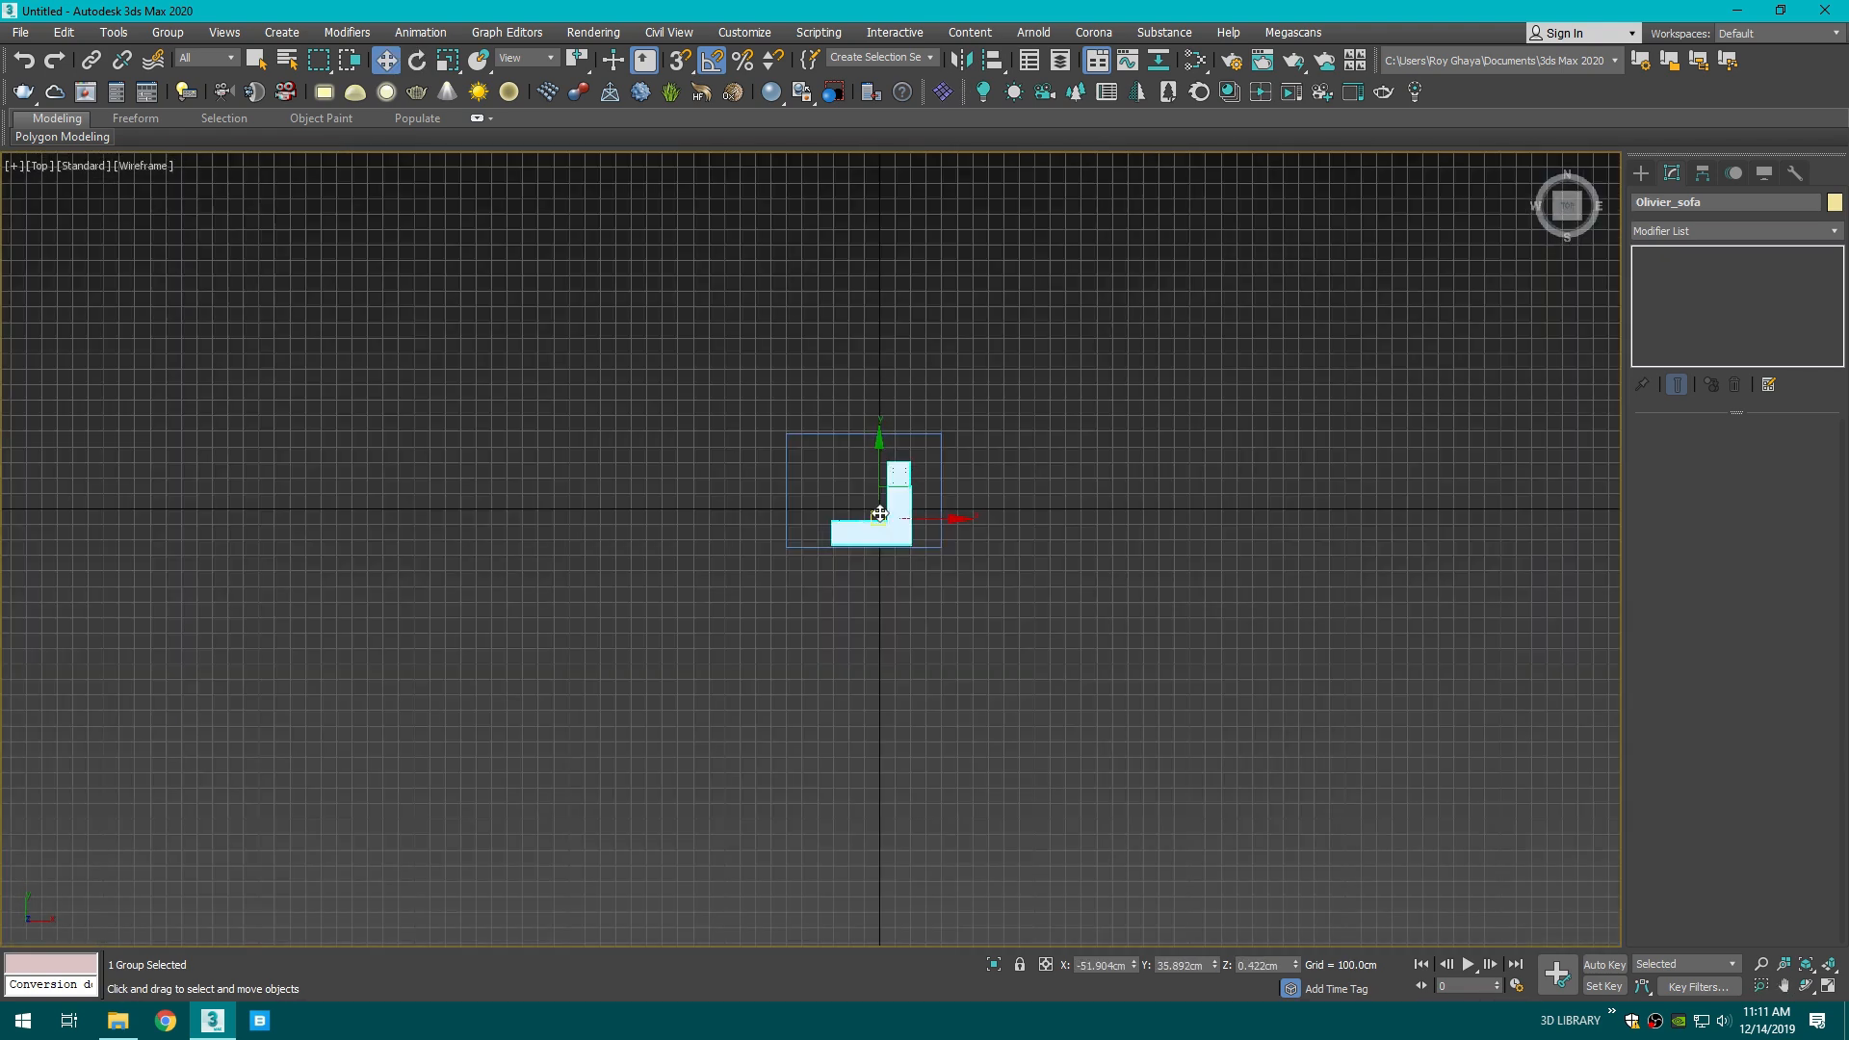
pyautogui.scroll(5, 879, 513)
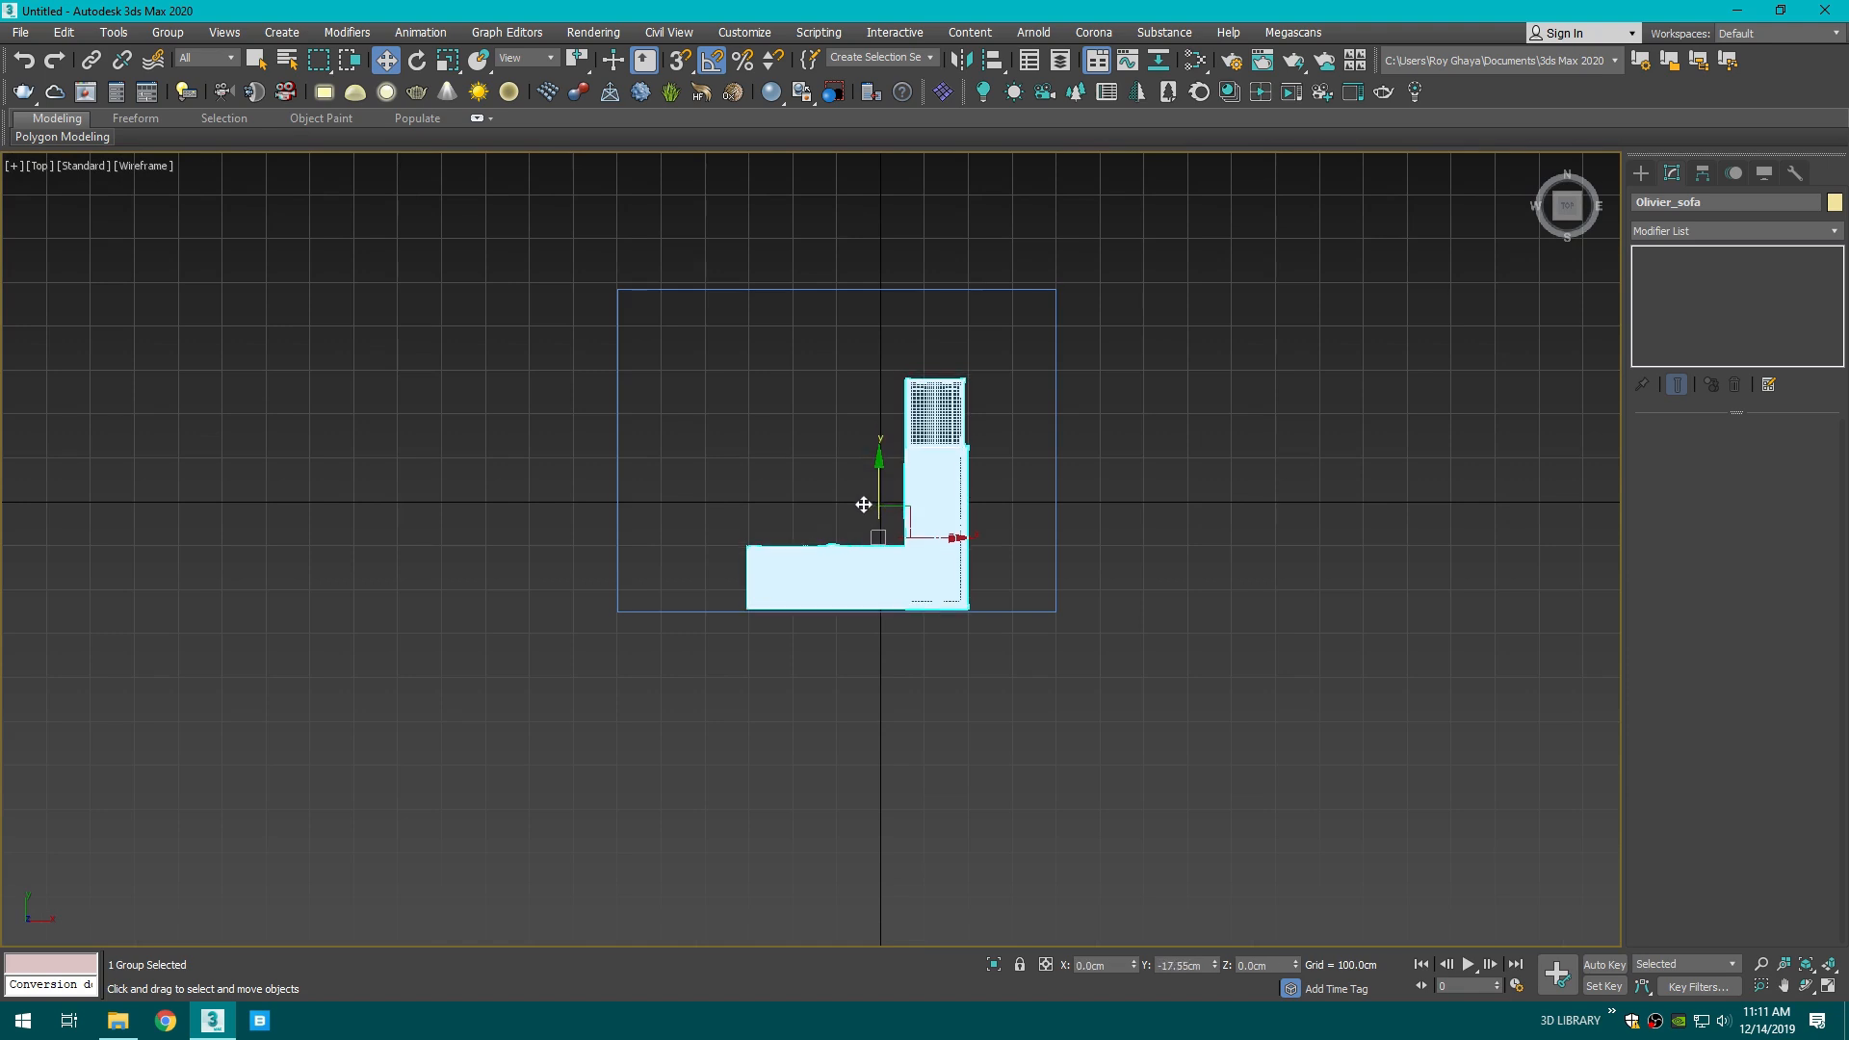
pyautogui.moveTo(925, 512); pyautogui.dragTo(868, 511)
# - Select the room box and move the vertices of its positive X end wall outward
pyautogui.click(1010, 442)
pyautogui.click(1057, 409)
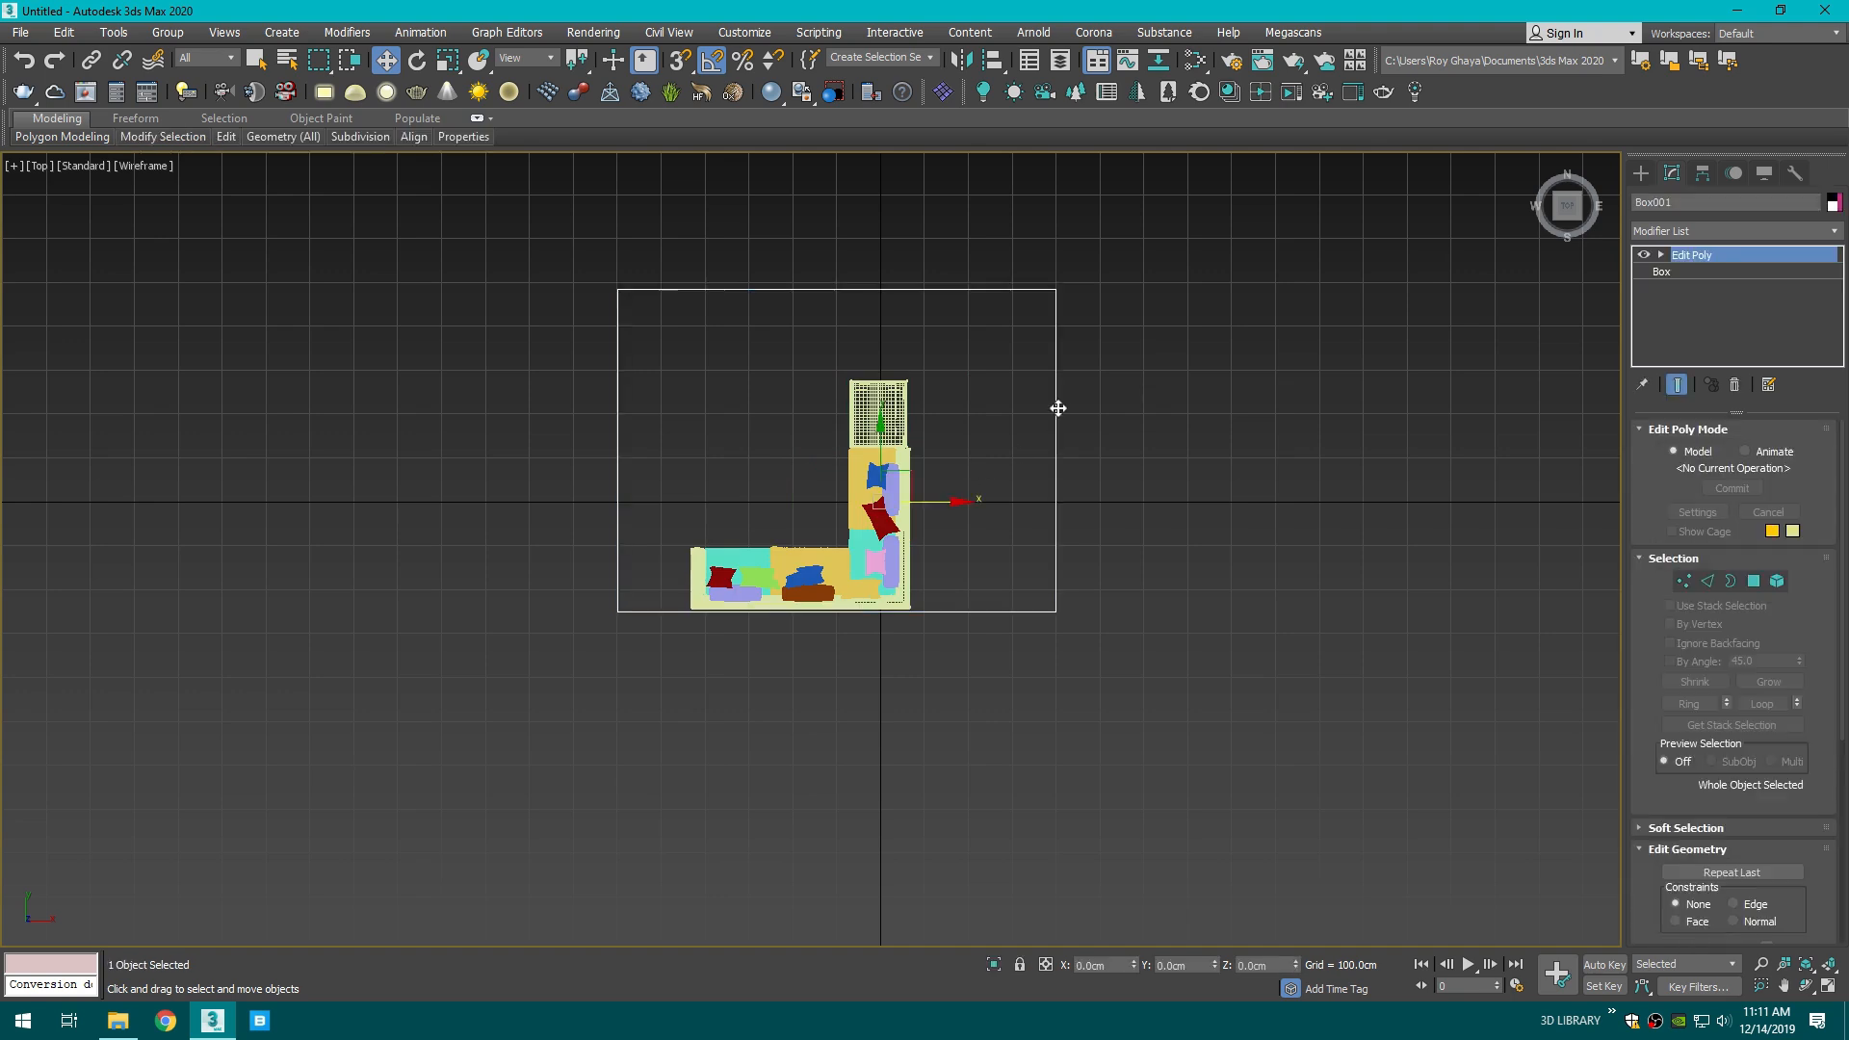
pyautogui.click(1684, 582)
pyautogui.scroll(-2, 1313, 462)
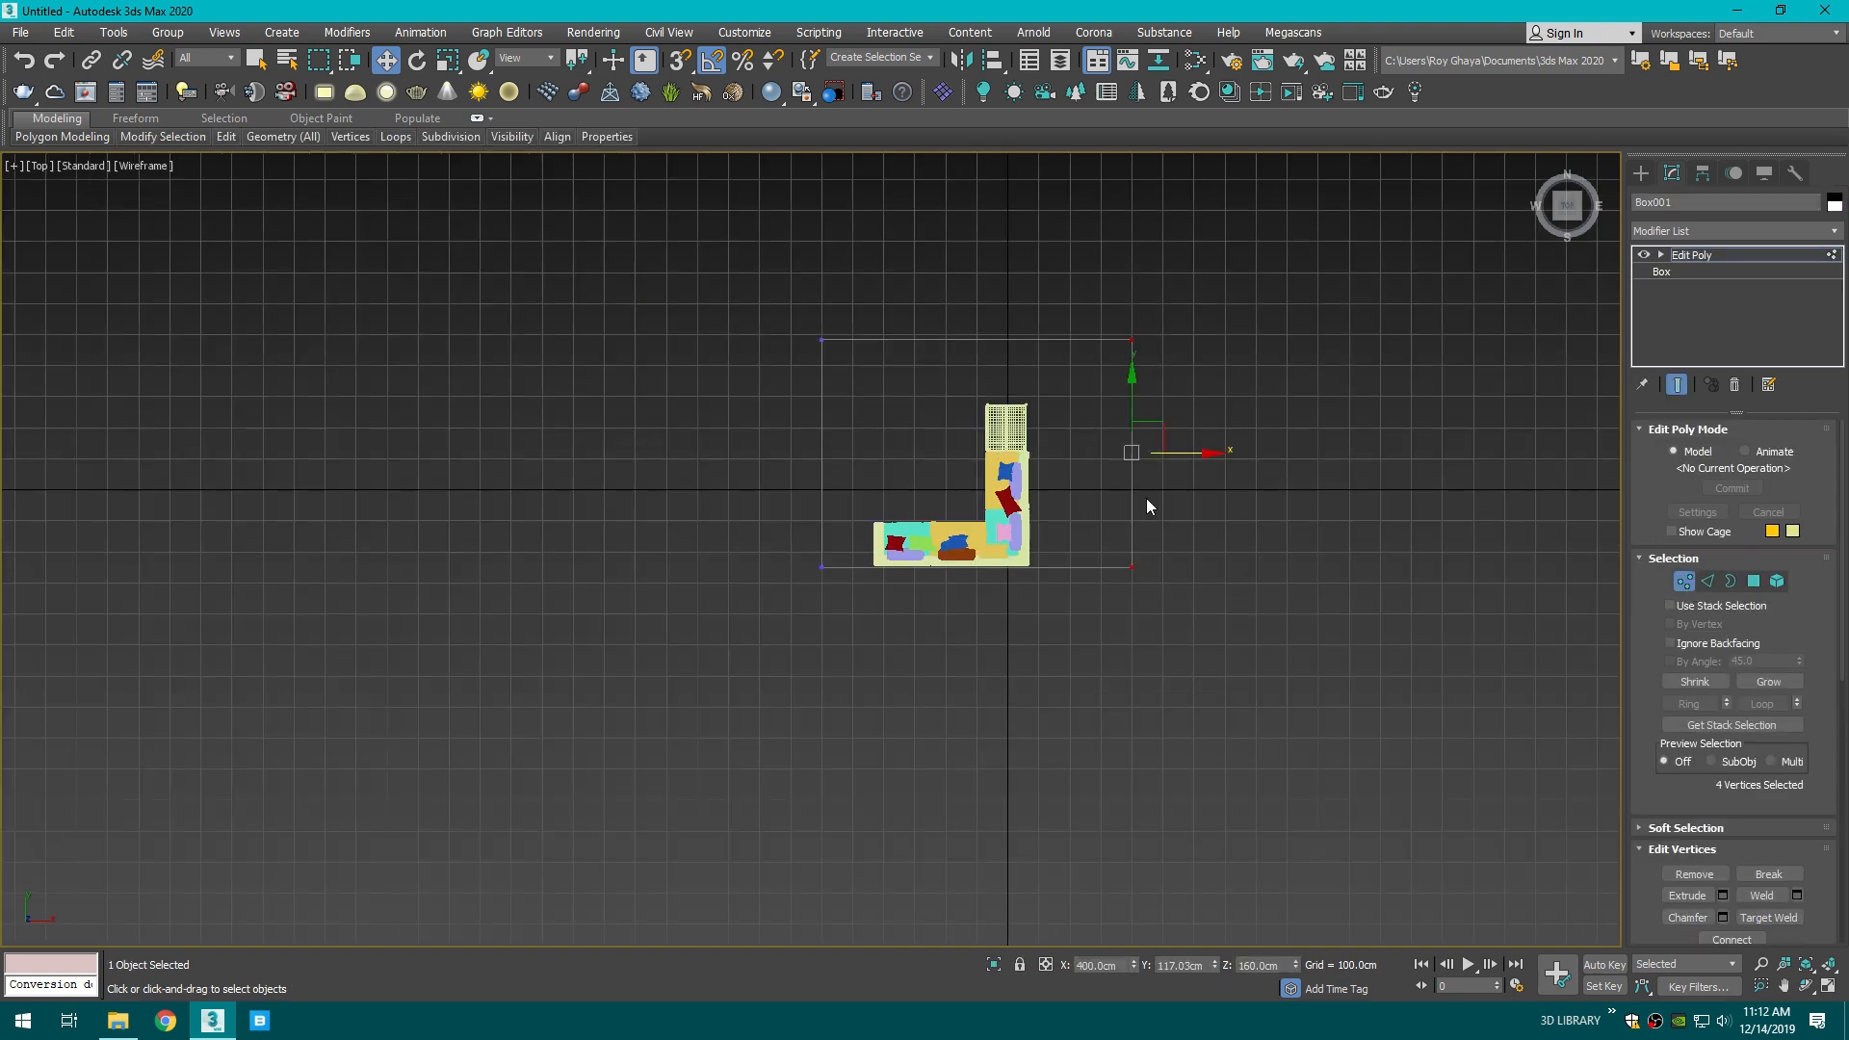
pyautogui.moveTo(1168, 453); pyautogui.dragTo(1279, 456)
pyautogui.click(1303, 673)
# - Move the vertices of the room's negative X end wall outward to lengthen the room
pyautogui.moveTo(927, 605); pyautogui.dragTo(760, 299)
pyautogui.moveTo(872, 451); pyautogui.dragTo(772, 443)
pyautogui.click(842, 508)
# - Move the negative Y wall's vertices slightly outward and the positive Y wall's vertices much farther outward to widen the room
pyautogui.moveTo(690, 535); pyautogui.dragTo(1448, 660)
pyautogui.moveTo(974, 510); pyautogui.dragTo(976, 501)
pyautogui.click(872, 438)
pyautogui.moveTo(678, 310); pyautogui.dragTo(1300, 385)
pyautogui.moveTo(979, 271); pyautogui.dragTo(962, 182)
pyautogui.click(1160, 339)
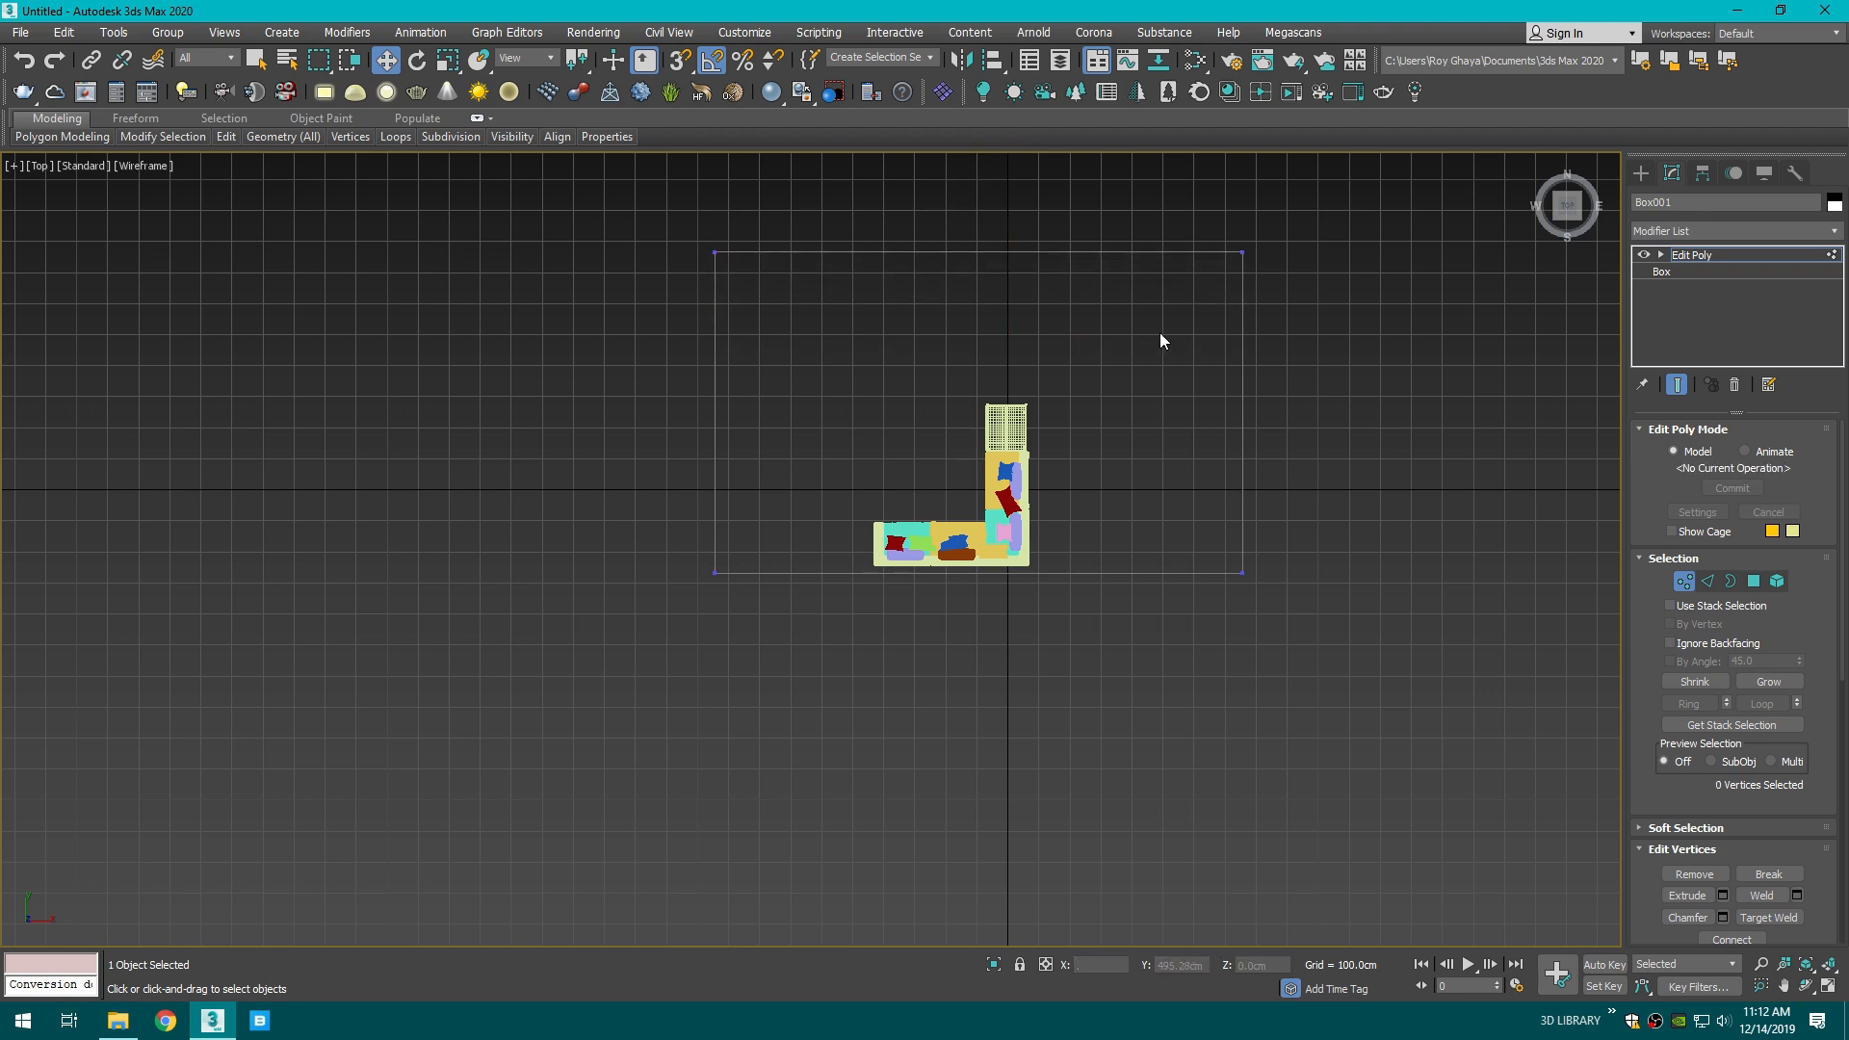
# - Create a targeted CoronaCam near the negative X end wall, aimed straight across the room toward positive X
pyautogui.press('F3')
pyautogui.click(1640, 173)
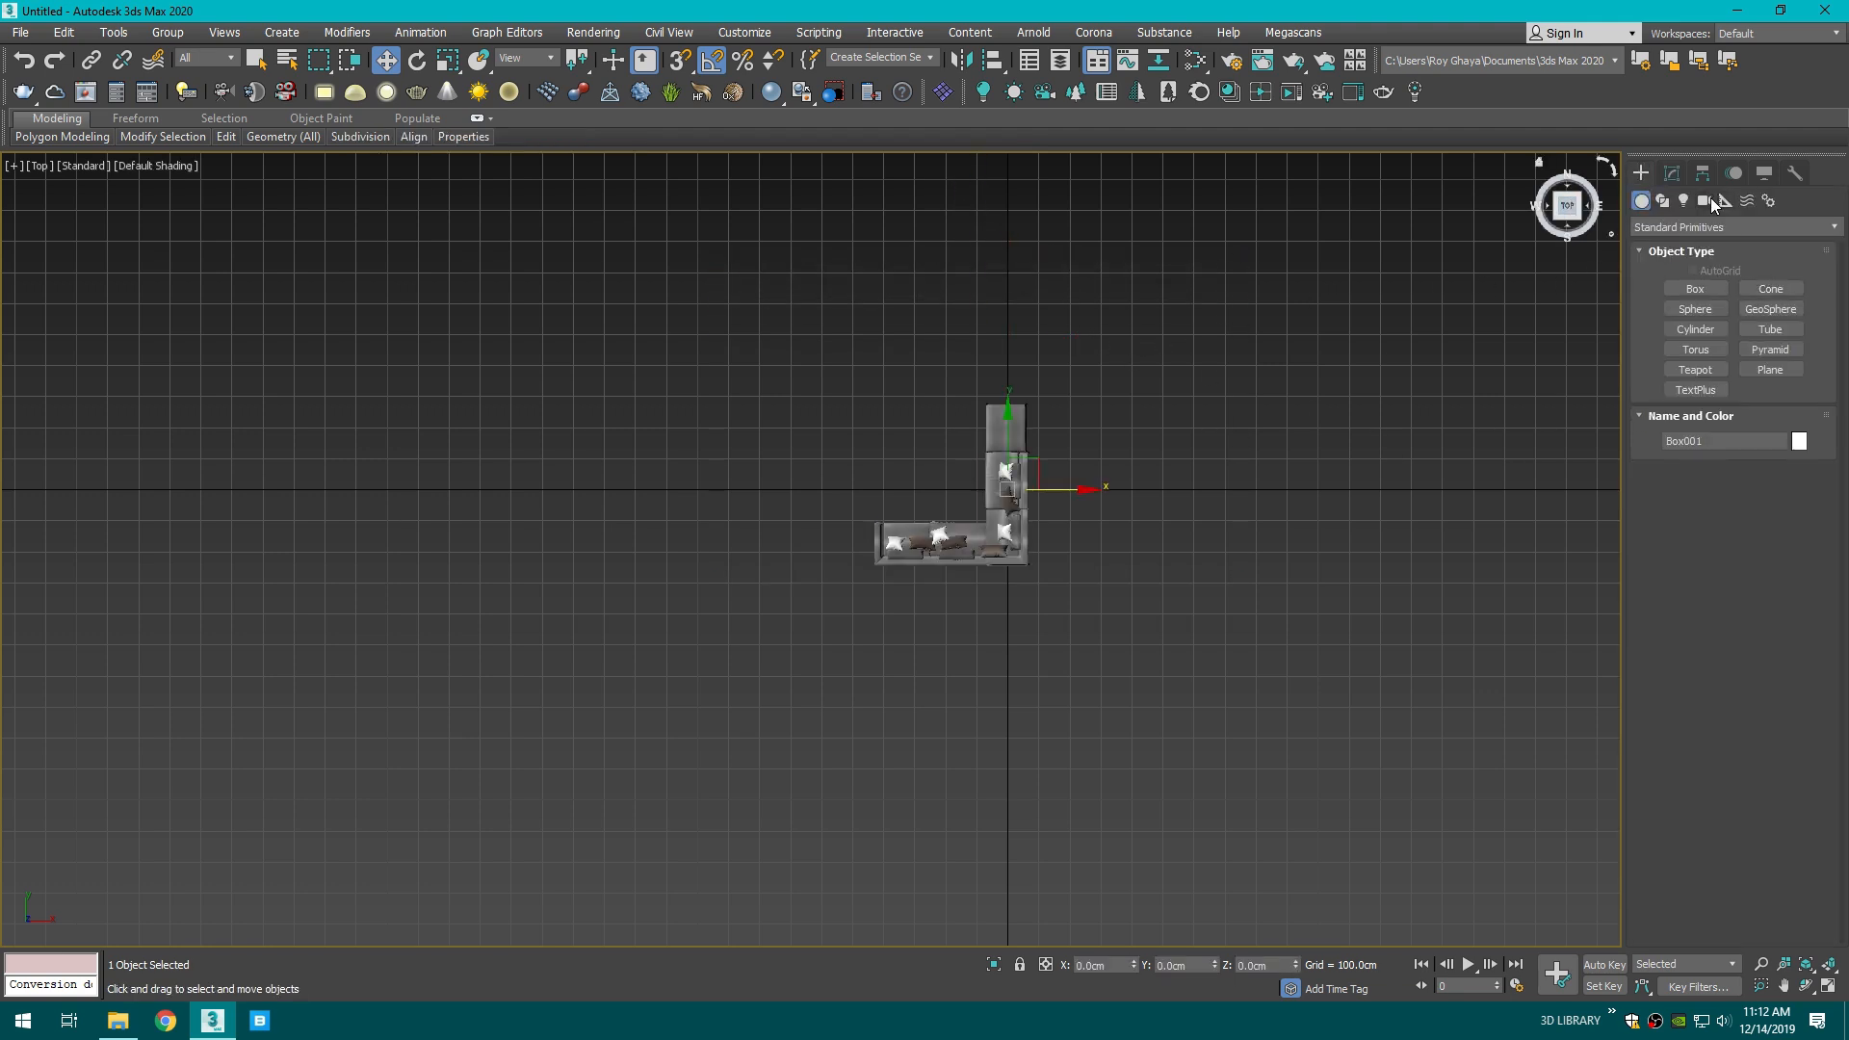
pyautogui.click(1704, 201)
pyautogui.click(1766, 305)
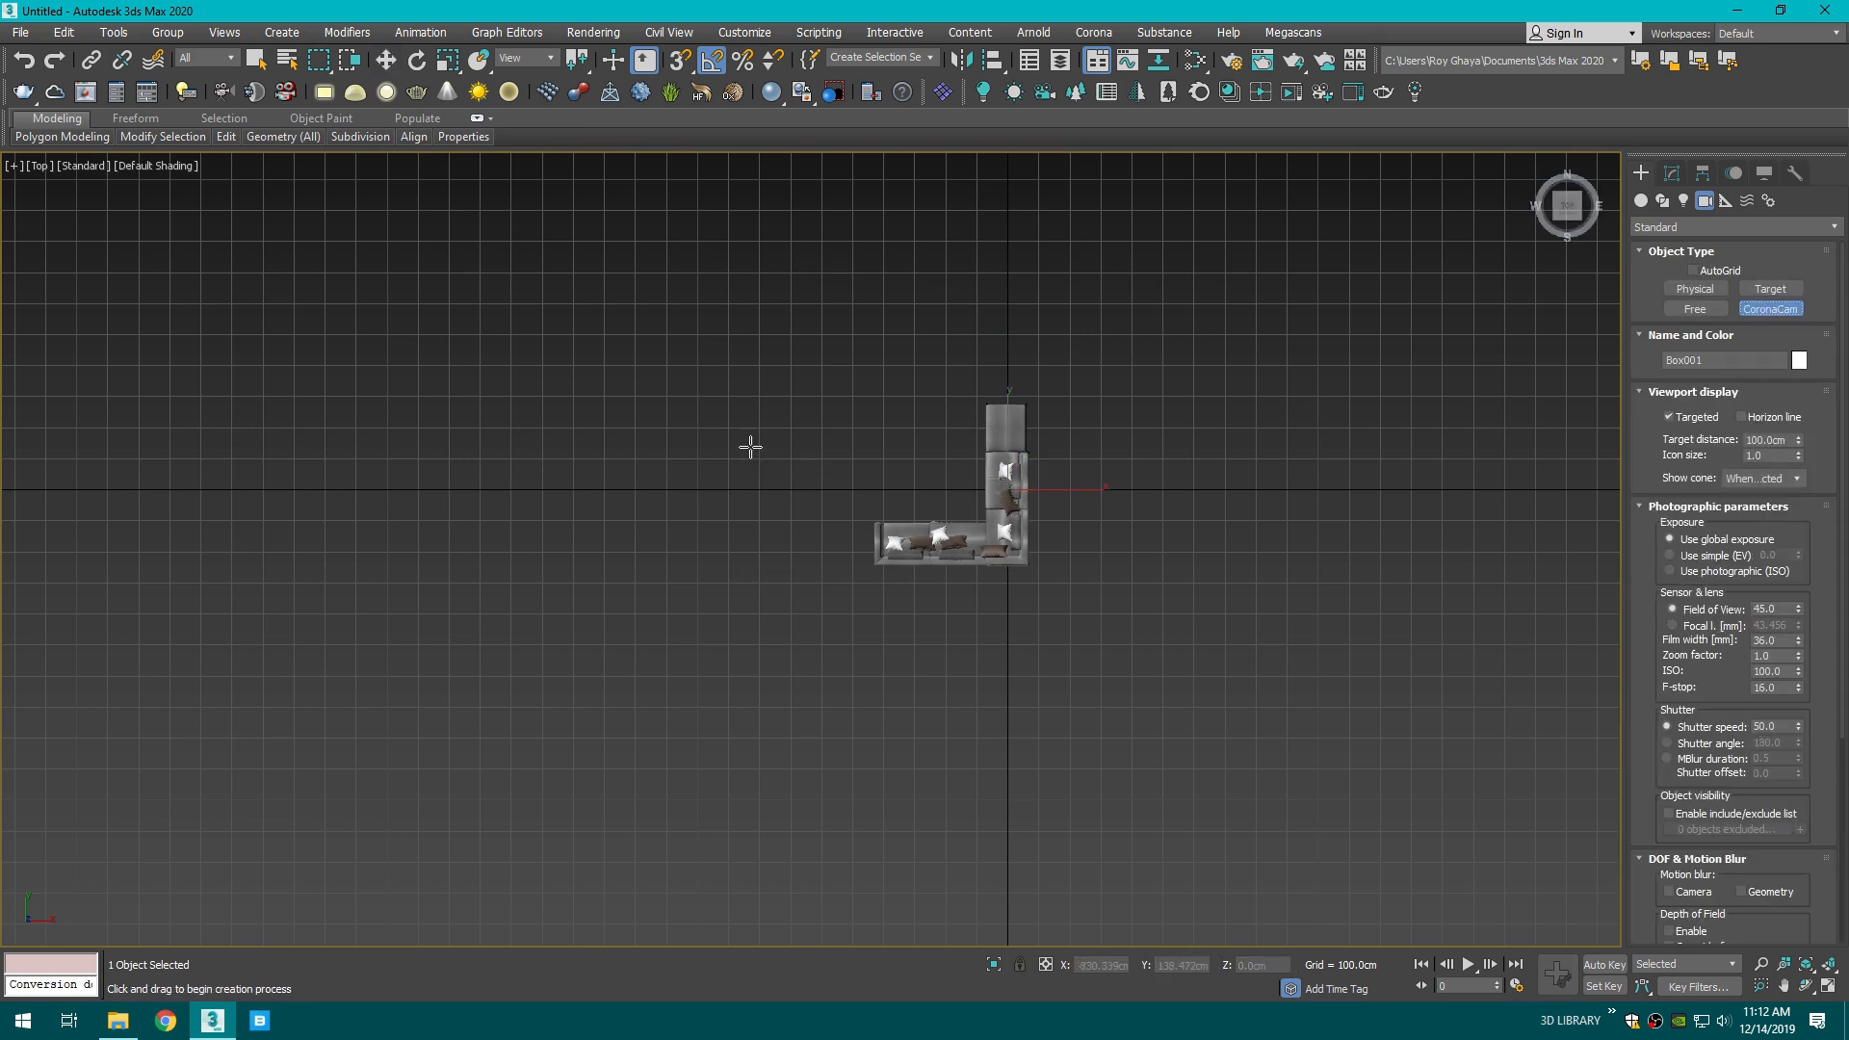
pyautogui.press('F3')
pyautogui.moveTo(731, 397); pyautogui.dragTo(1243, 397)
# - Look through the new Corona camera with default shading, raise the camera vertically, and deselect it
pyautogui.press('c')
pyautogui.press('F3')
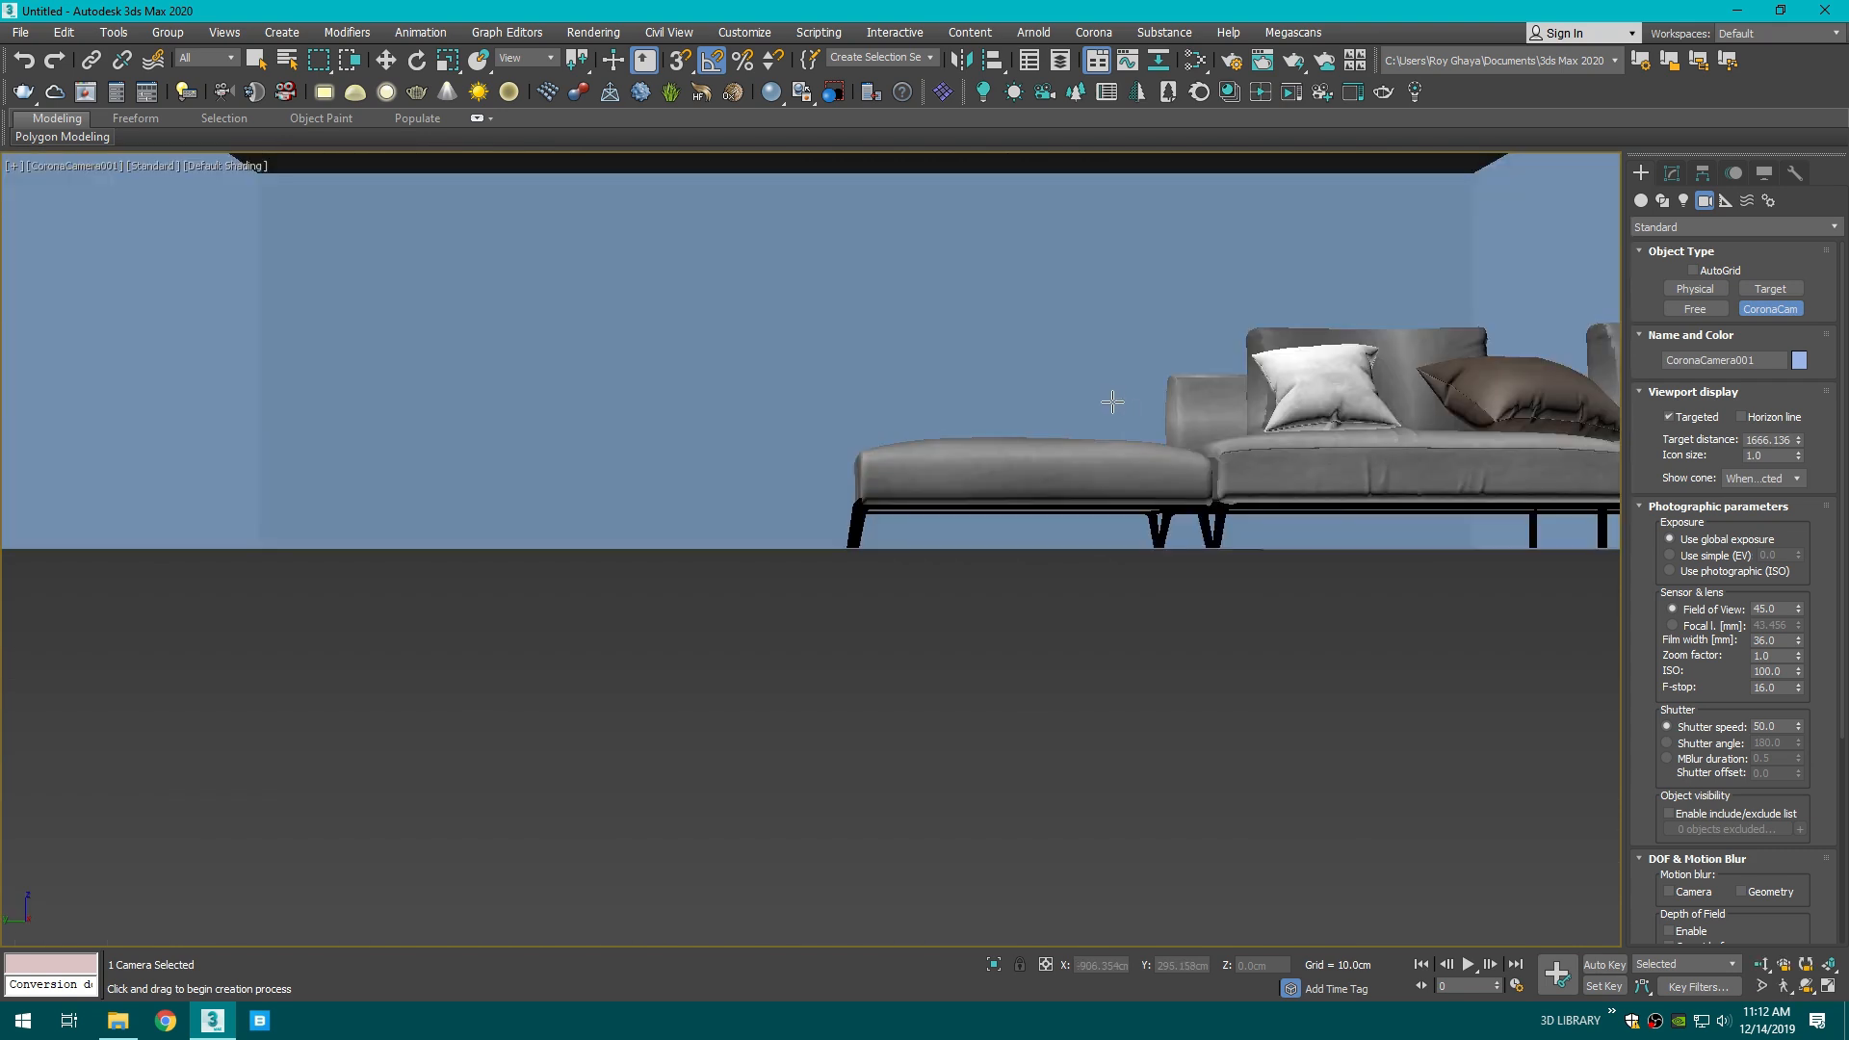
pyautogui.hotkey('shift', 'f')
pyautogui.moveTo(1083, 476); pyautogui.dragTo(1048, 498, button='middle')
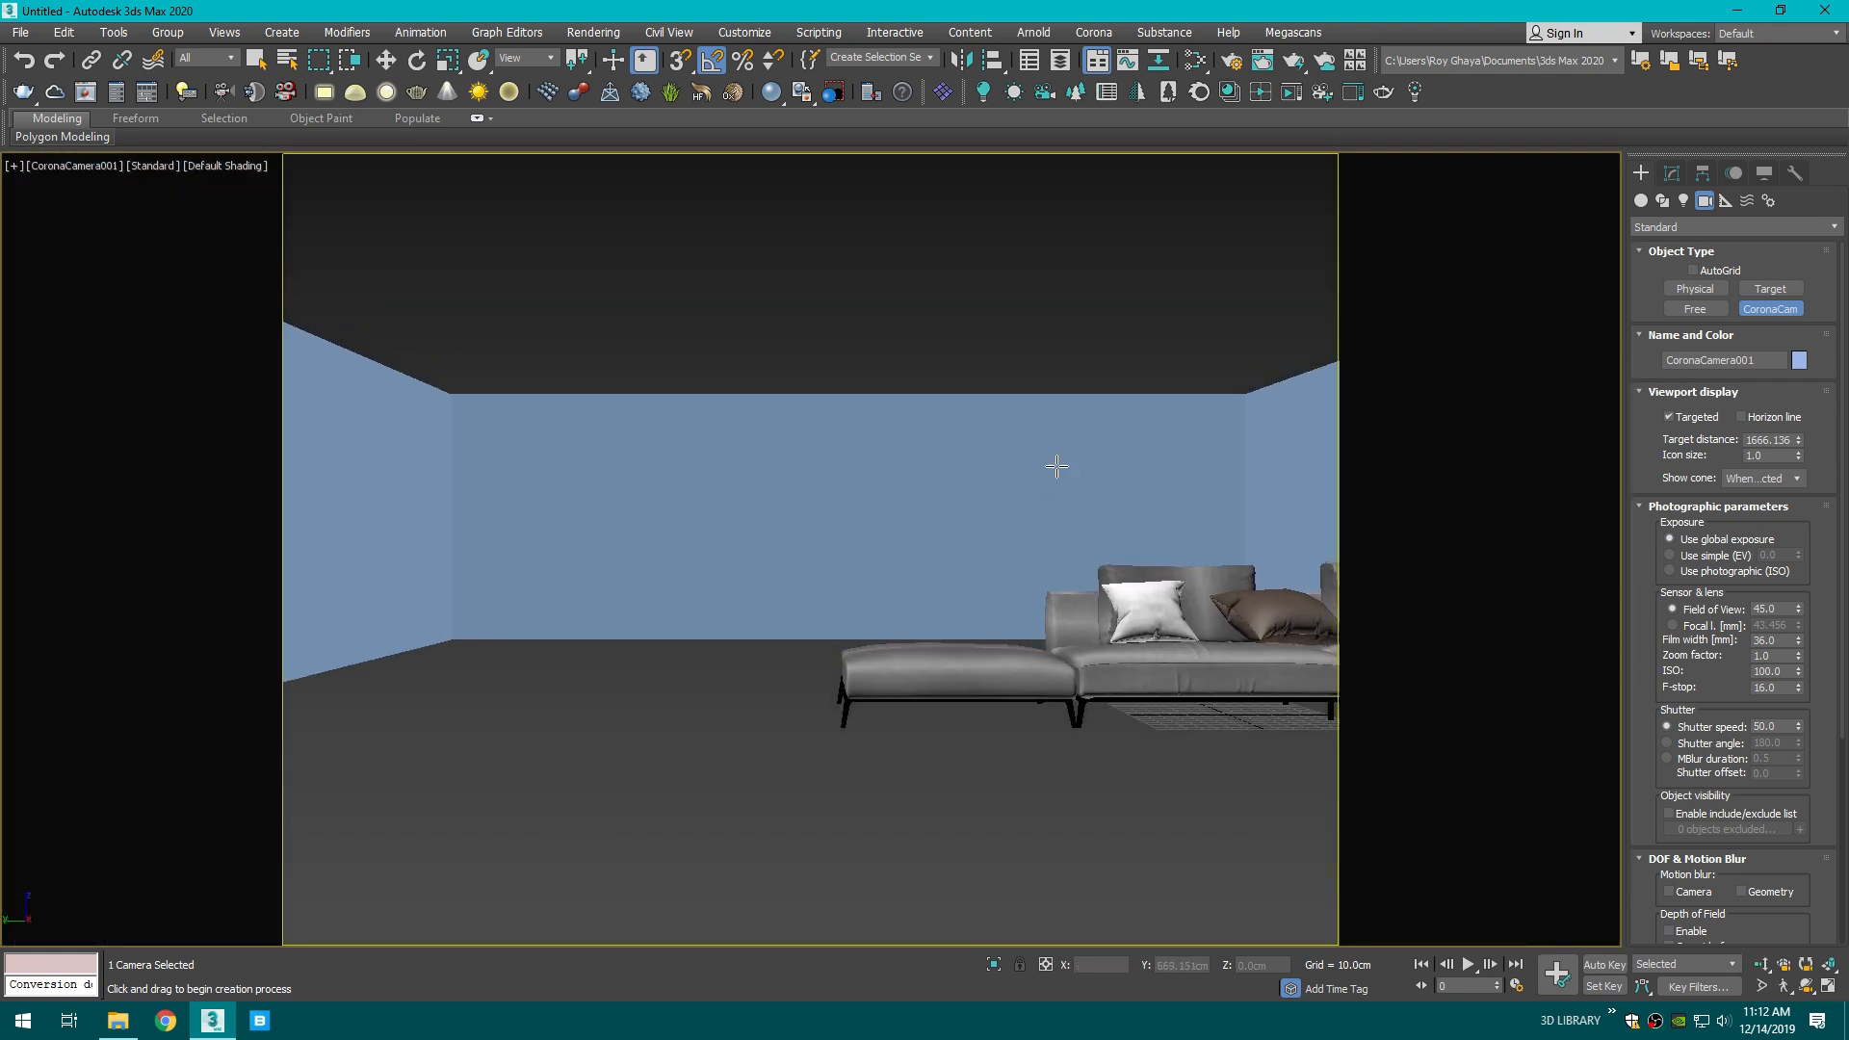
pyautogui.hotkey('shift', 'f')
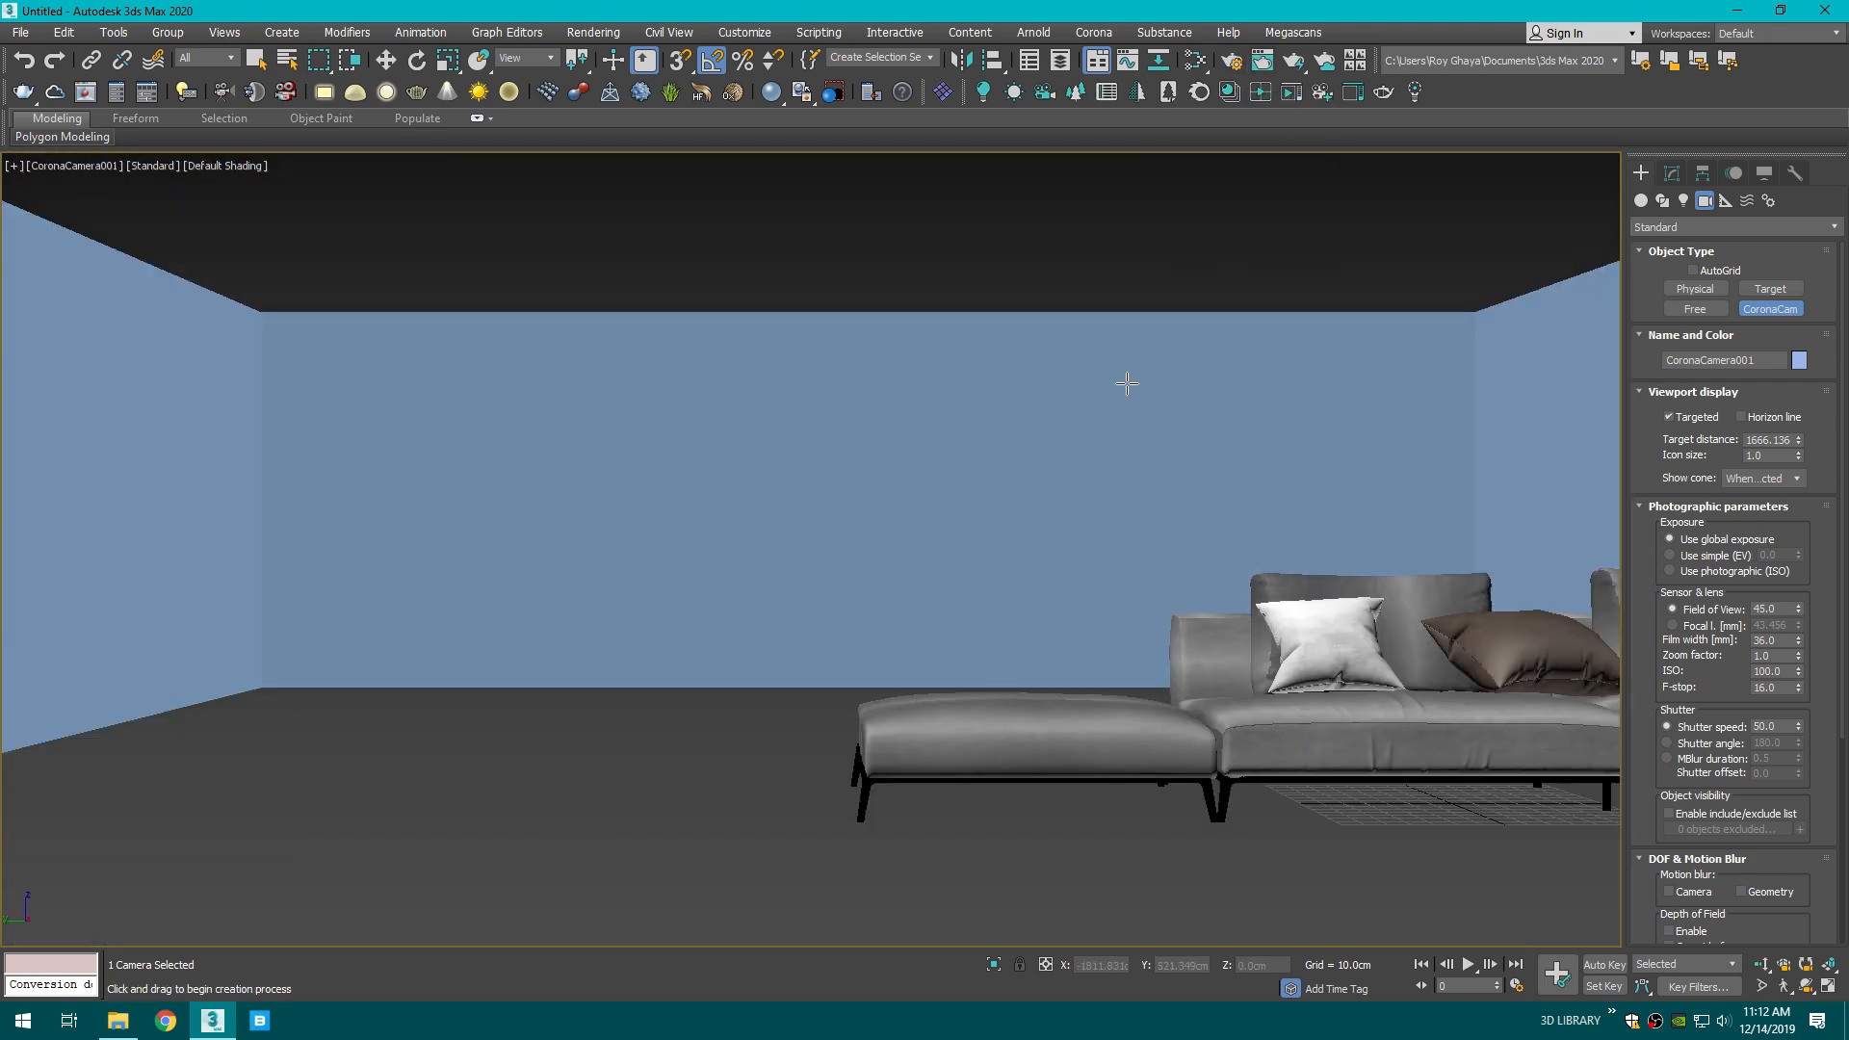
pyautogui.click(385, 60)
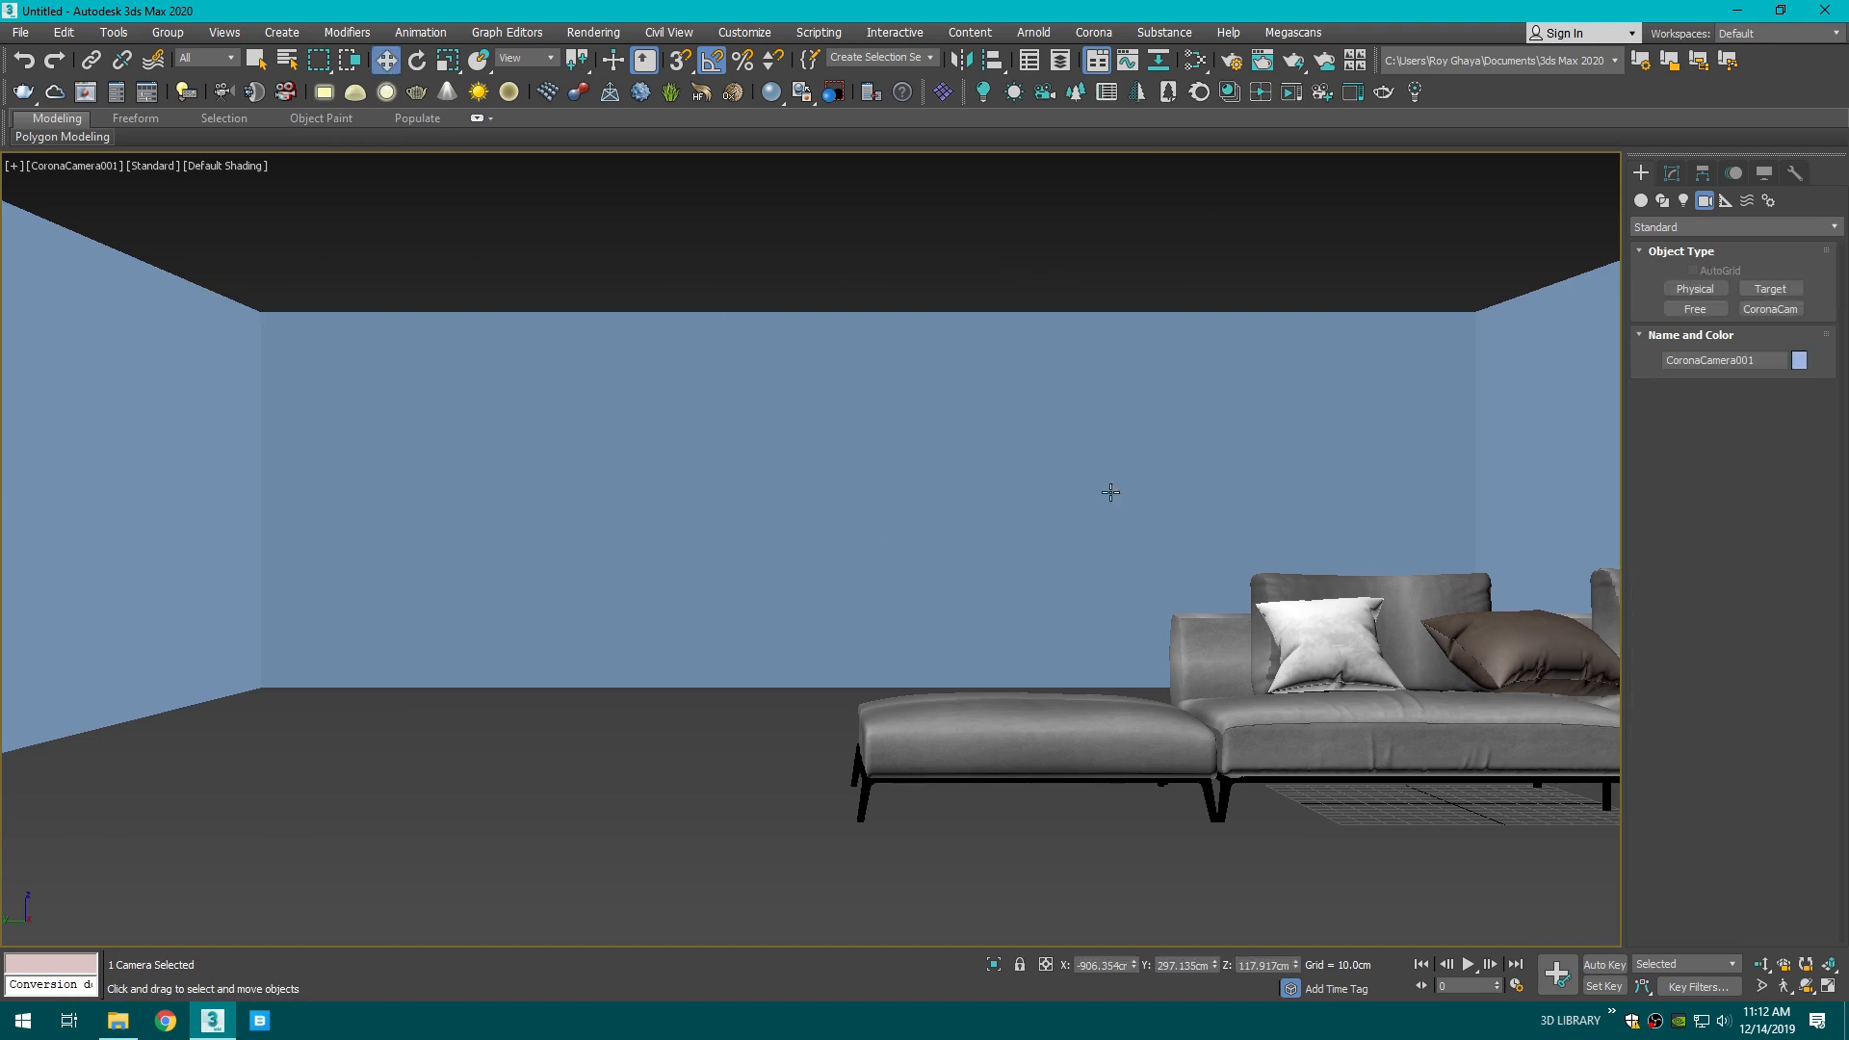
pyautogui.click(861, 277)
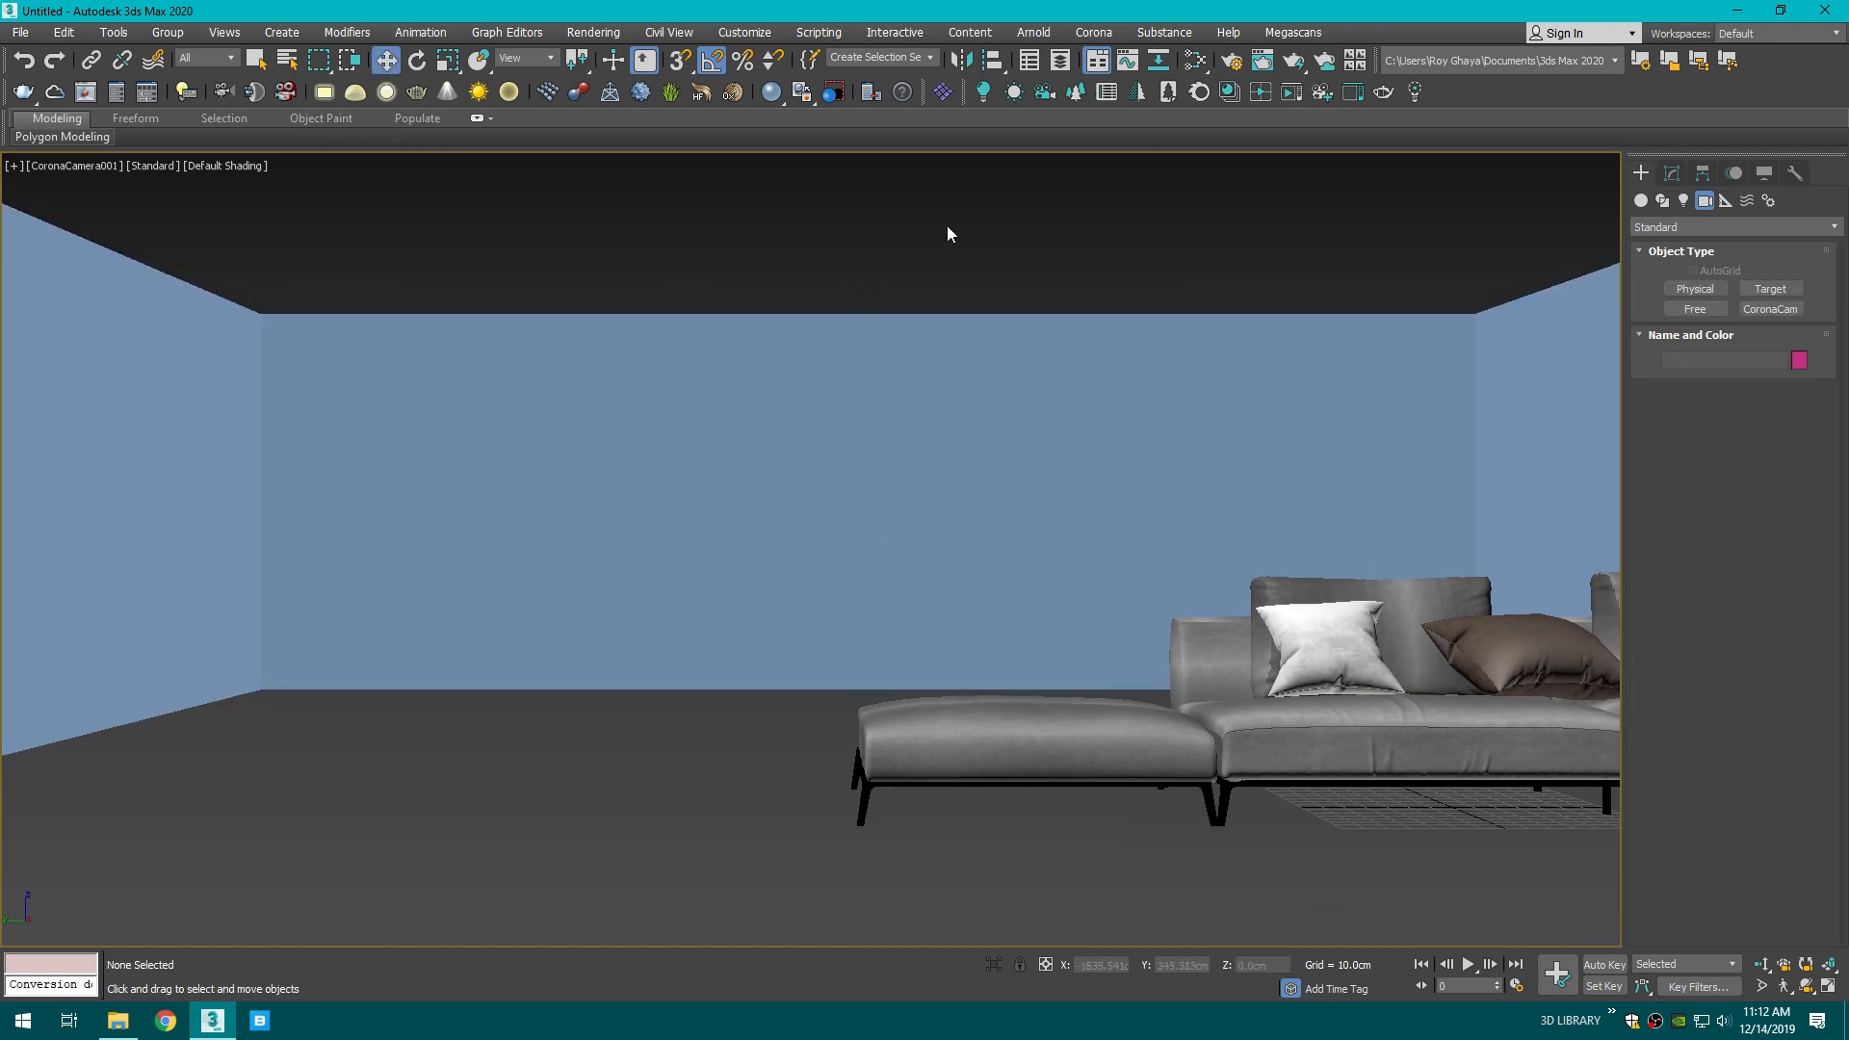
# - Open the render setup and show safe frames in the camera view
pyautogui.click(1231, 62)
pyautogui.moveTo(959, 206); pyautogui.dragTo(1001, 201)
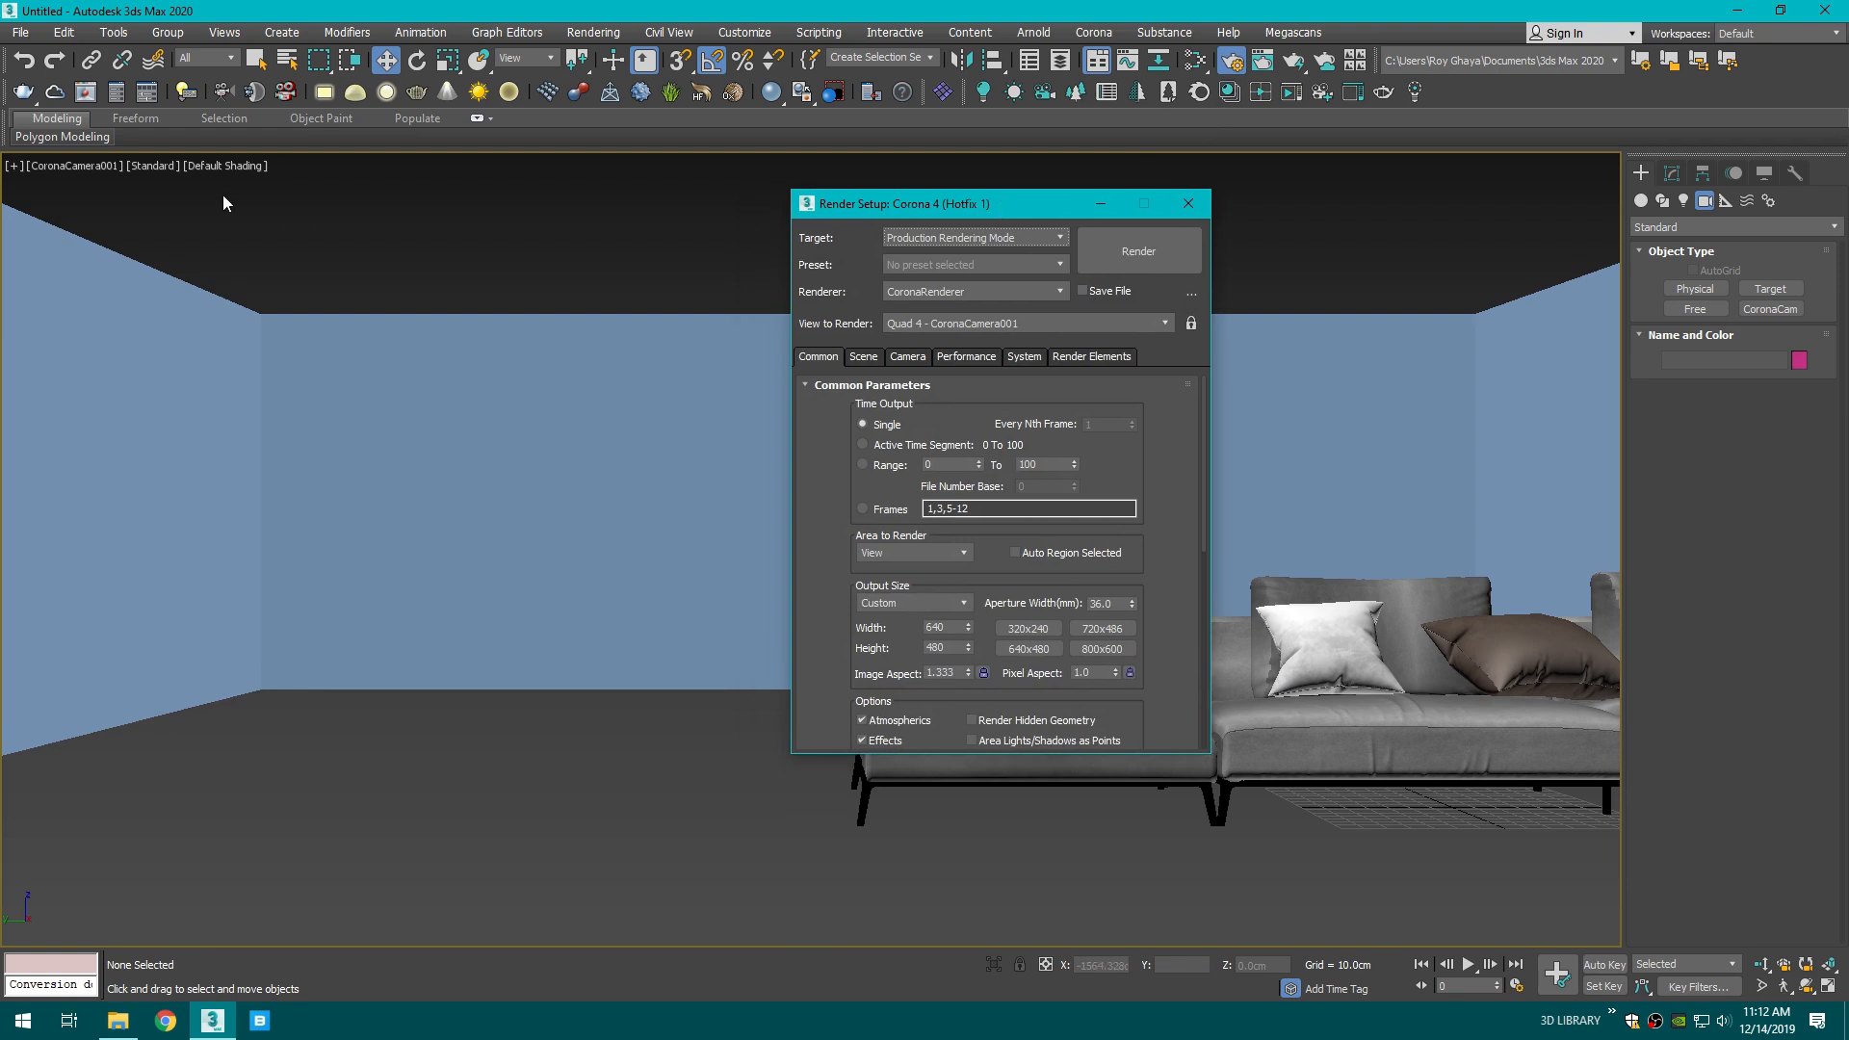
pyautogui.click(109, 170)
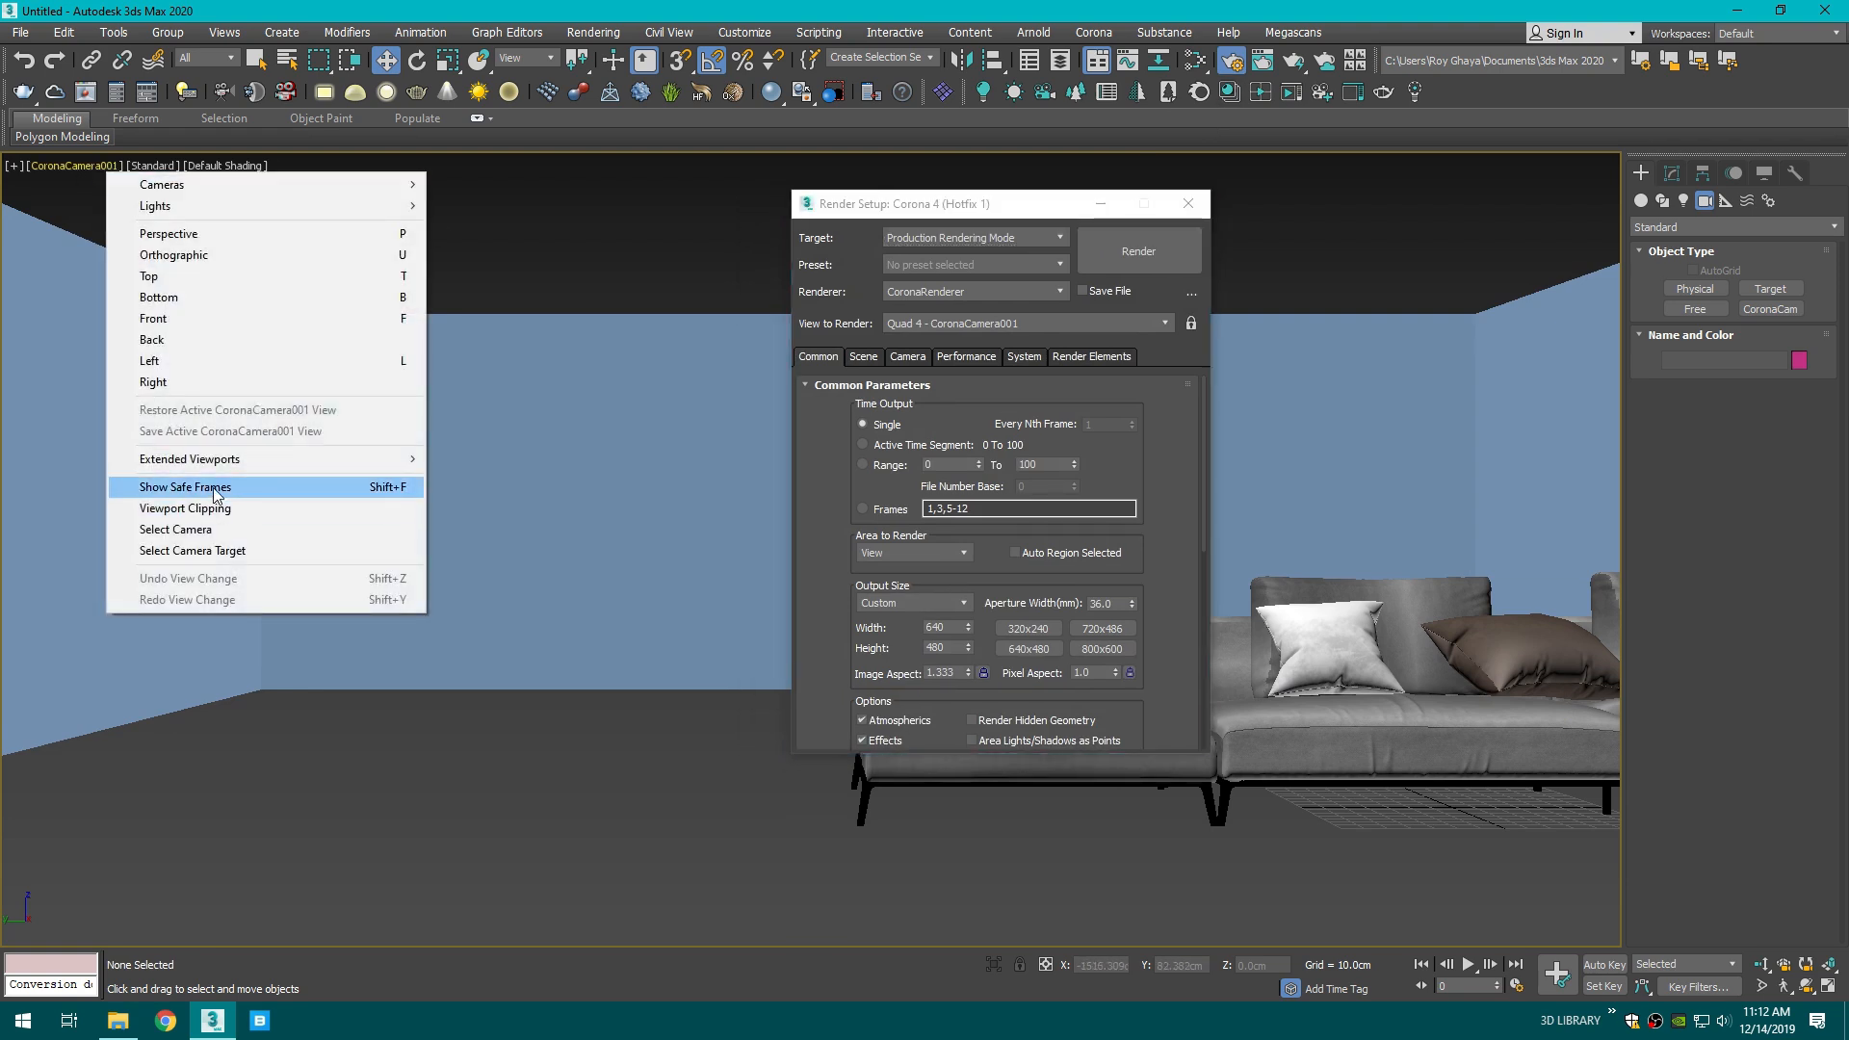
pyautogui.click(154, 488)
pyautogui.moveTo(952, 204); pyautogui.dragTo(903, 294)
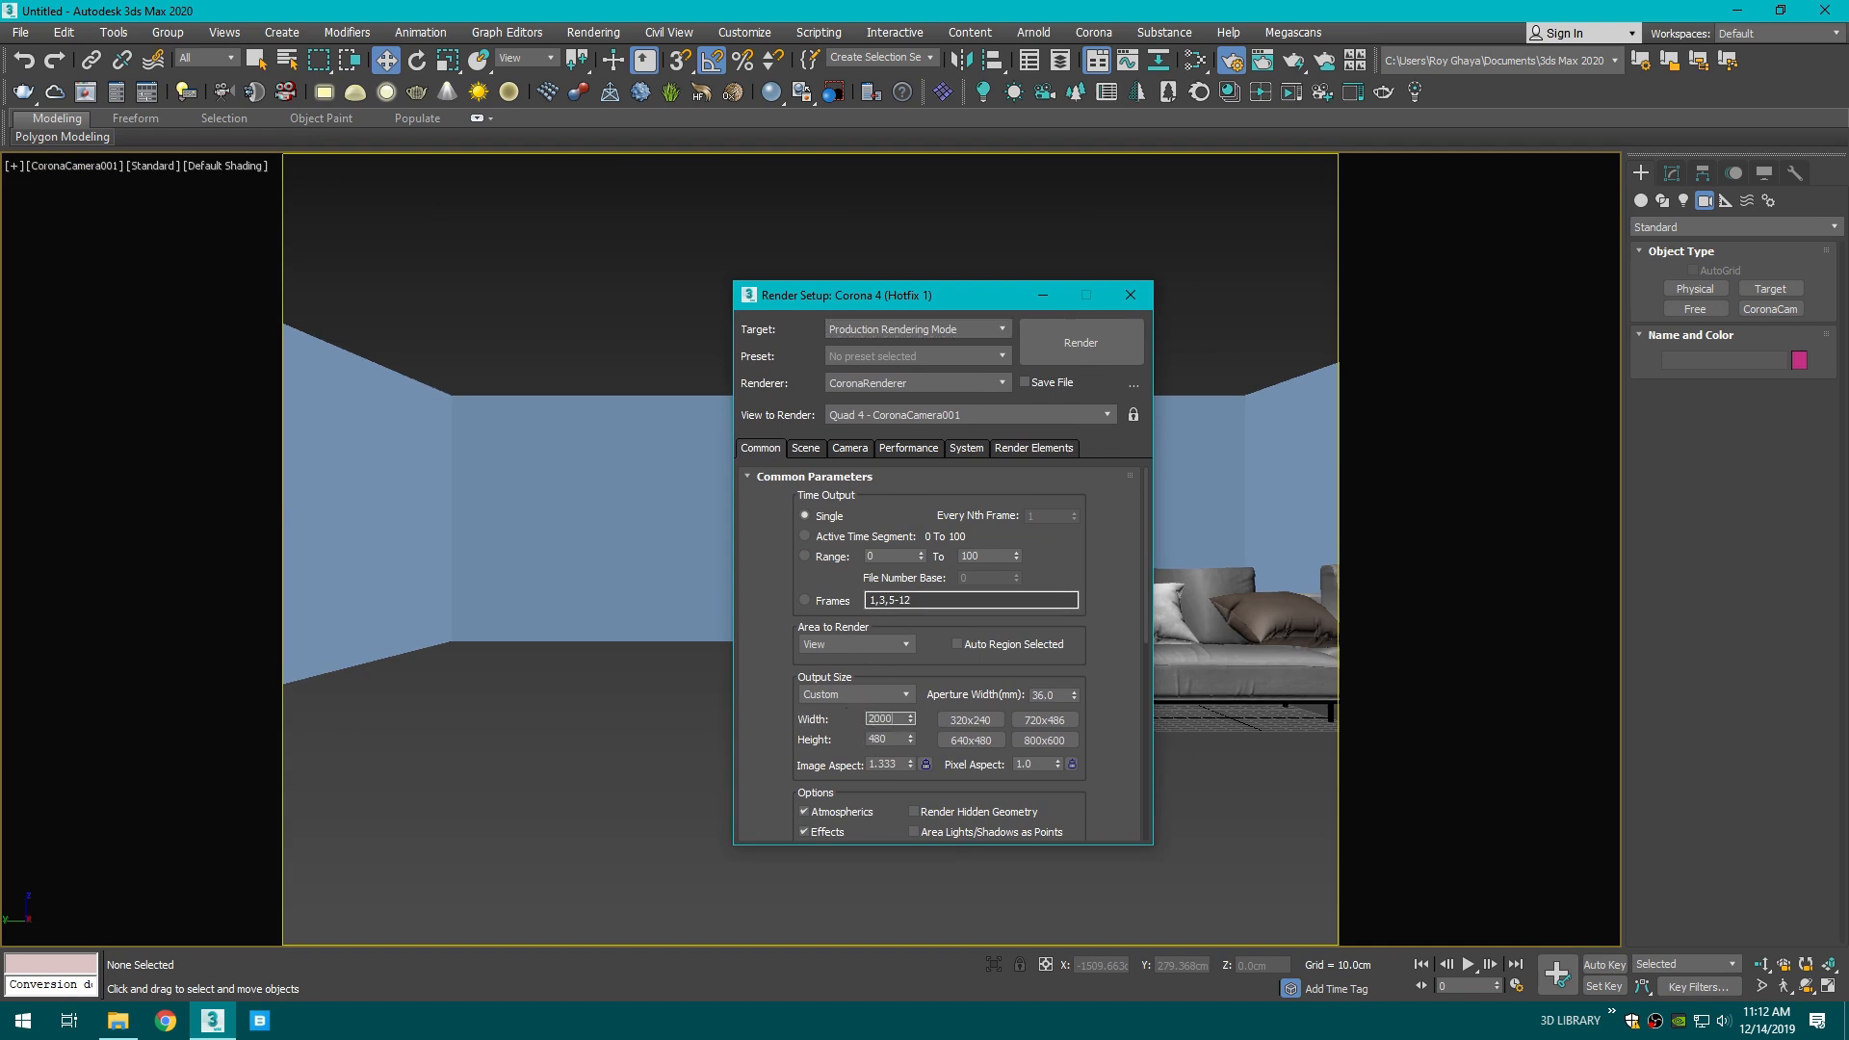
# - Set the render output size to 2000 by 600, lock the image aspect, and minimize the render setup
pyautogui.write('2000')
pyautogui.press('Return')
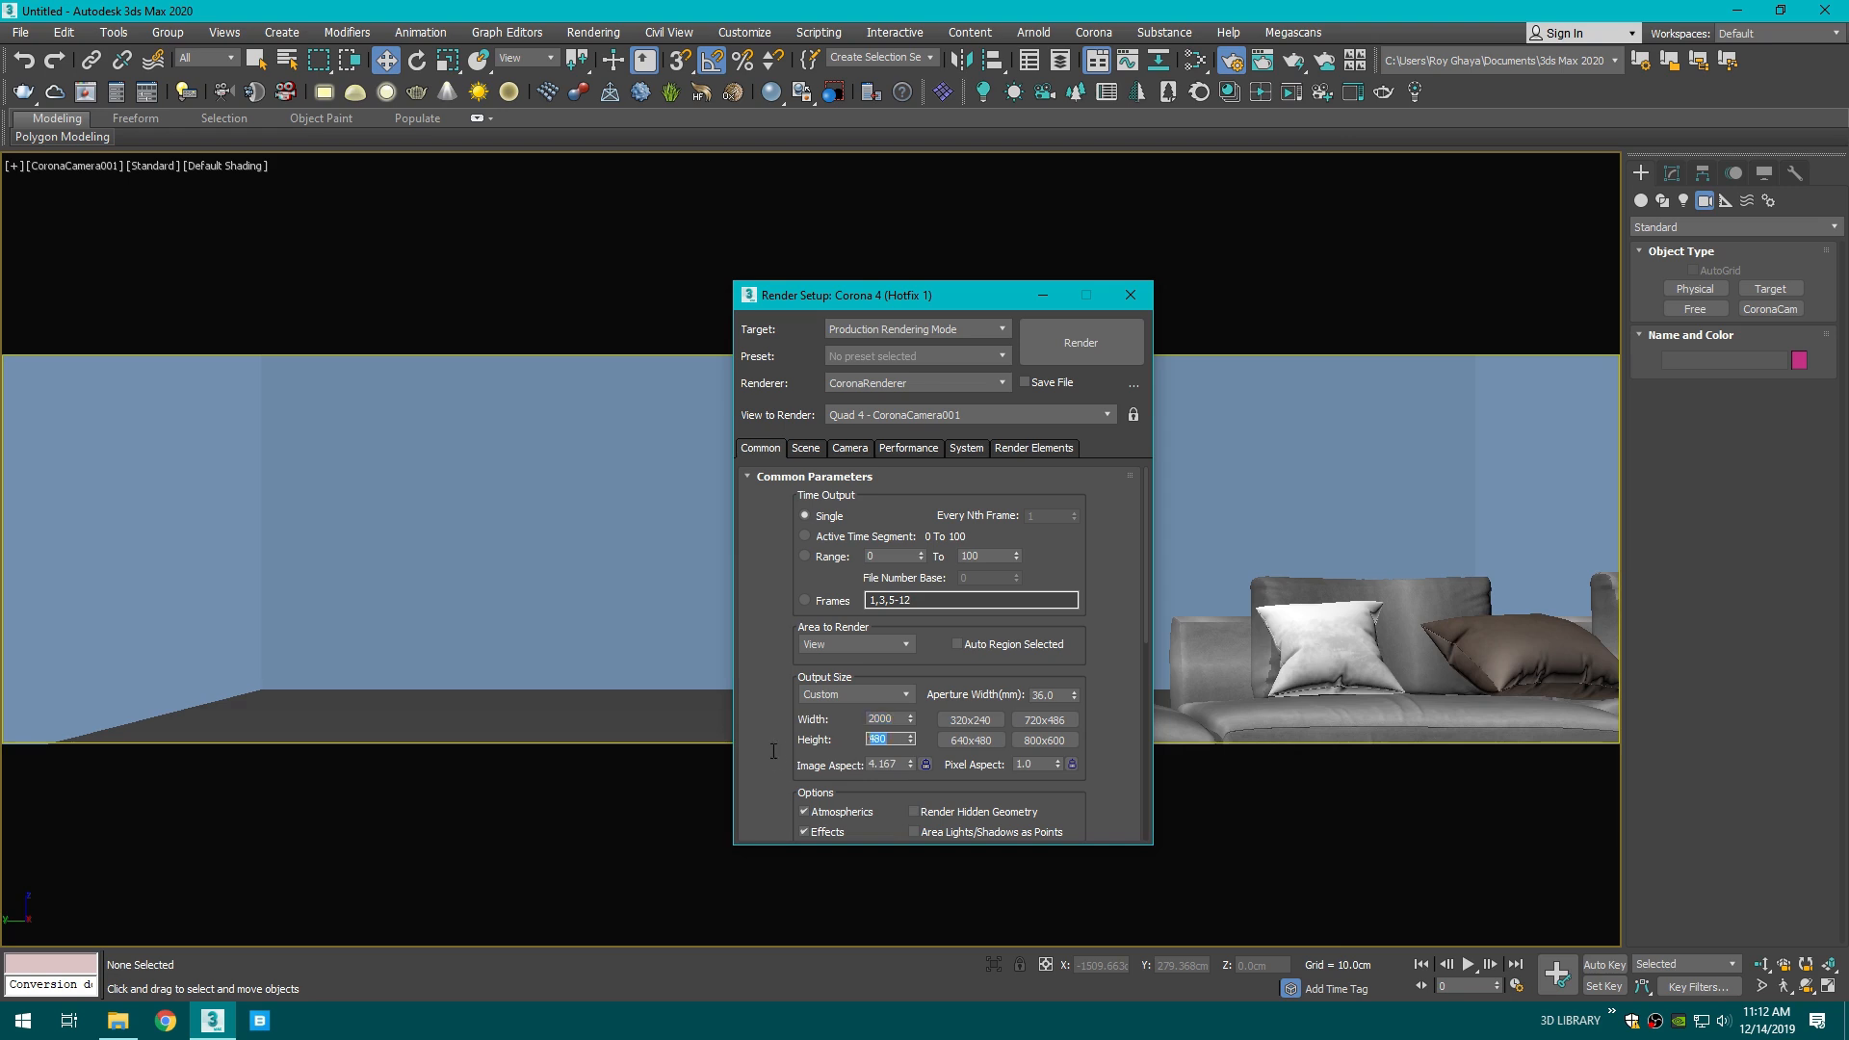
pyautogui.write('600')
pyautogui.press('Return')
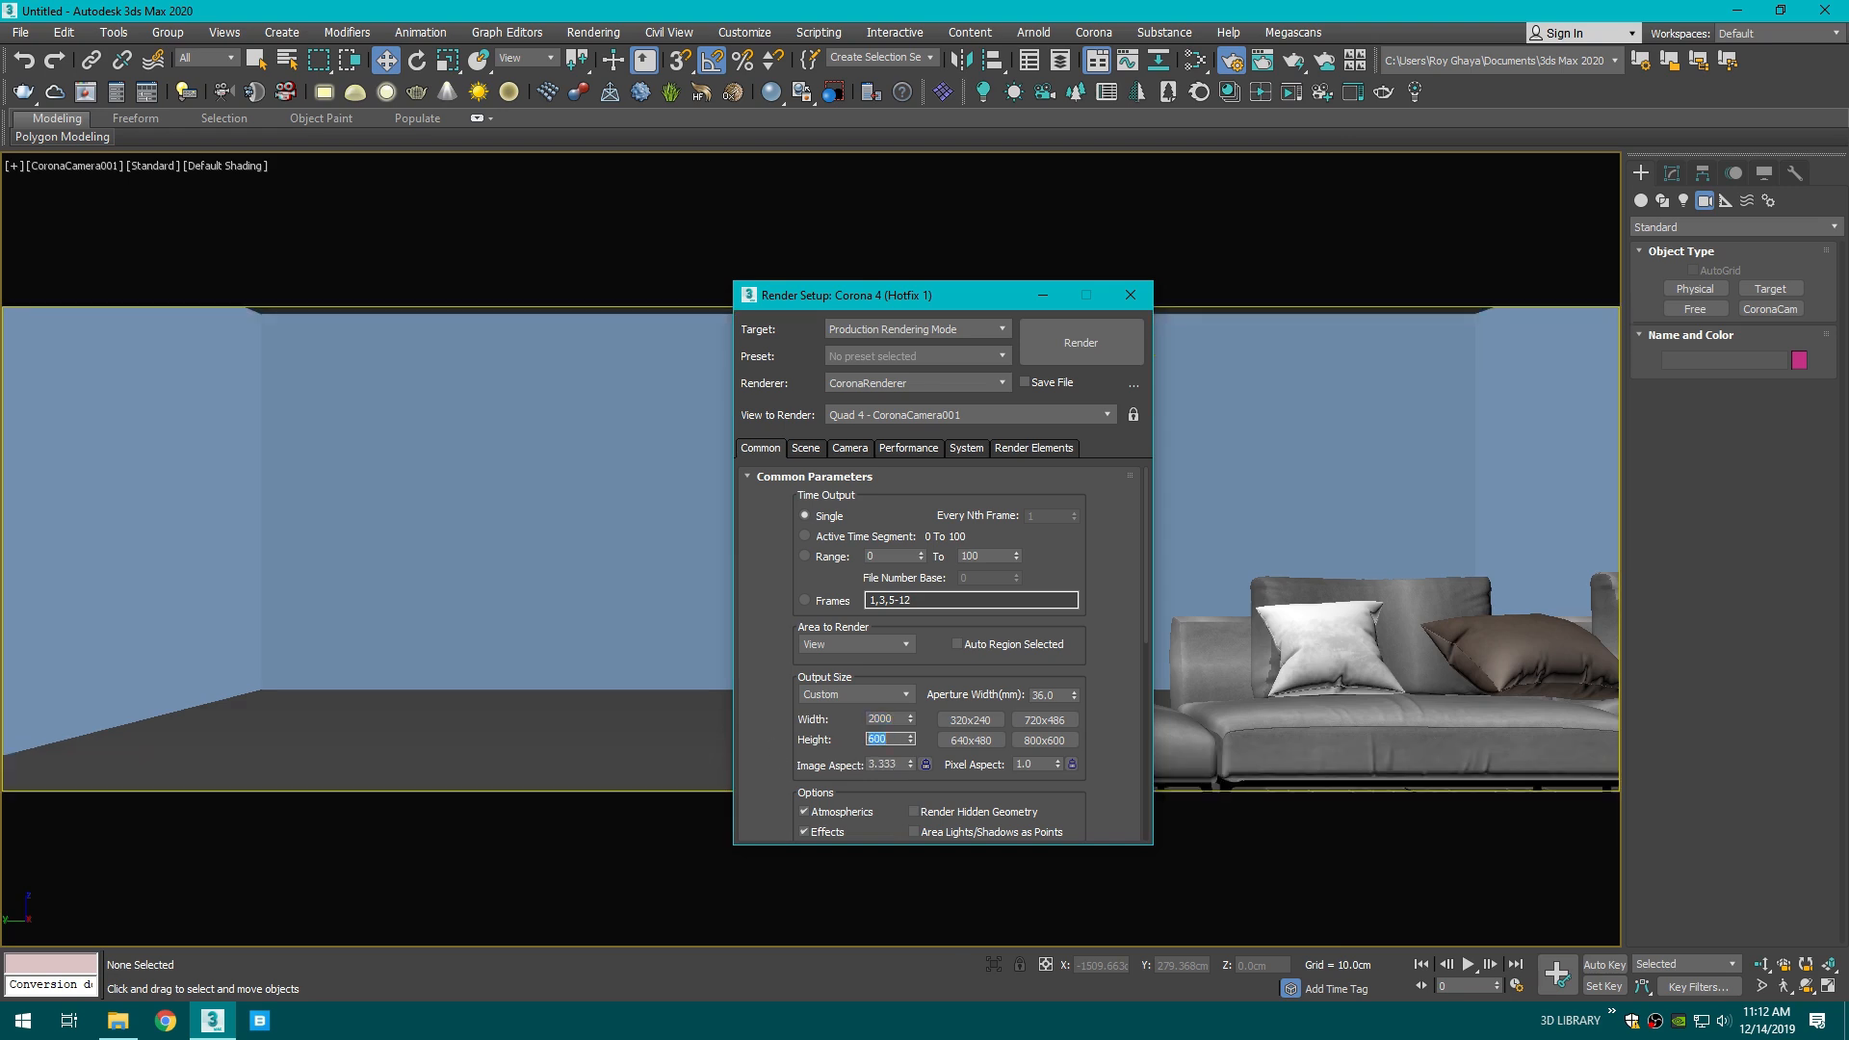
pyautogui.click(926, 764)
pyautogui.click(1046, 295)
# - Pan the camera view slightly and dolly the camera back to just outside the negative X end wall
pyautogui.moveTo(1050, 588); pyautogui.dragTo(1047, 570, button='middle')
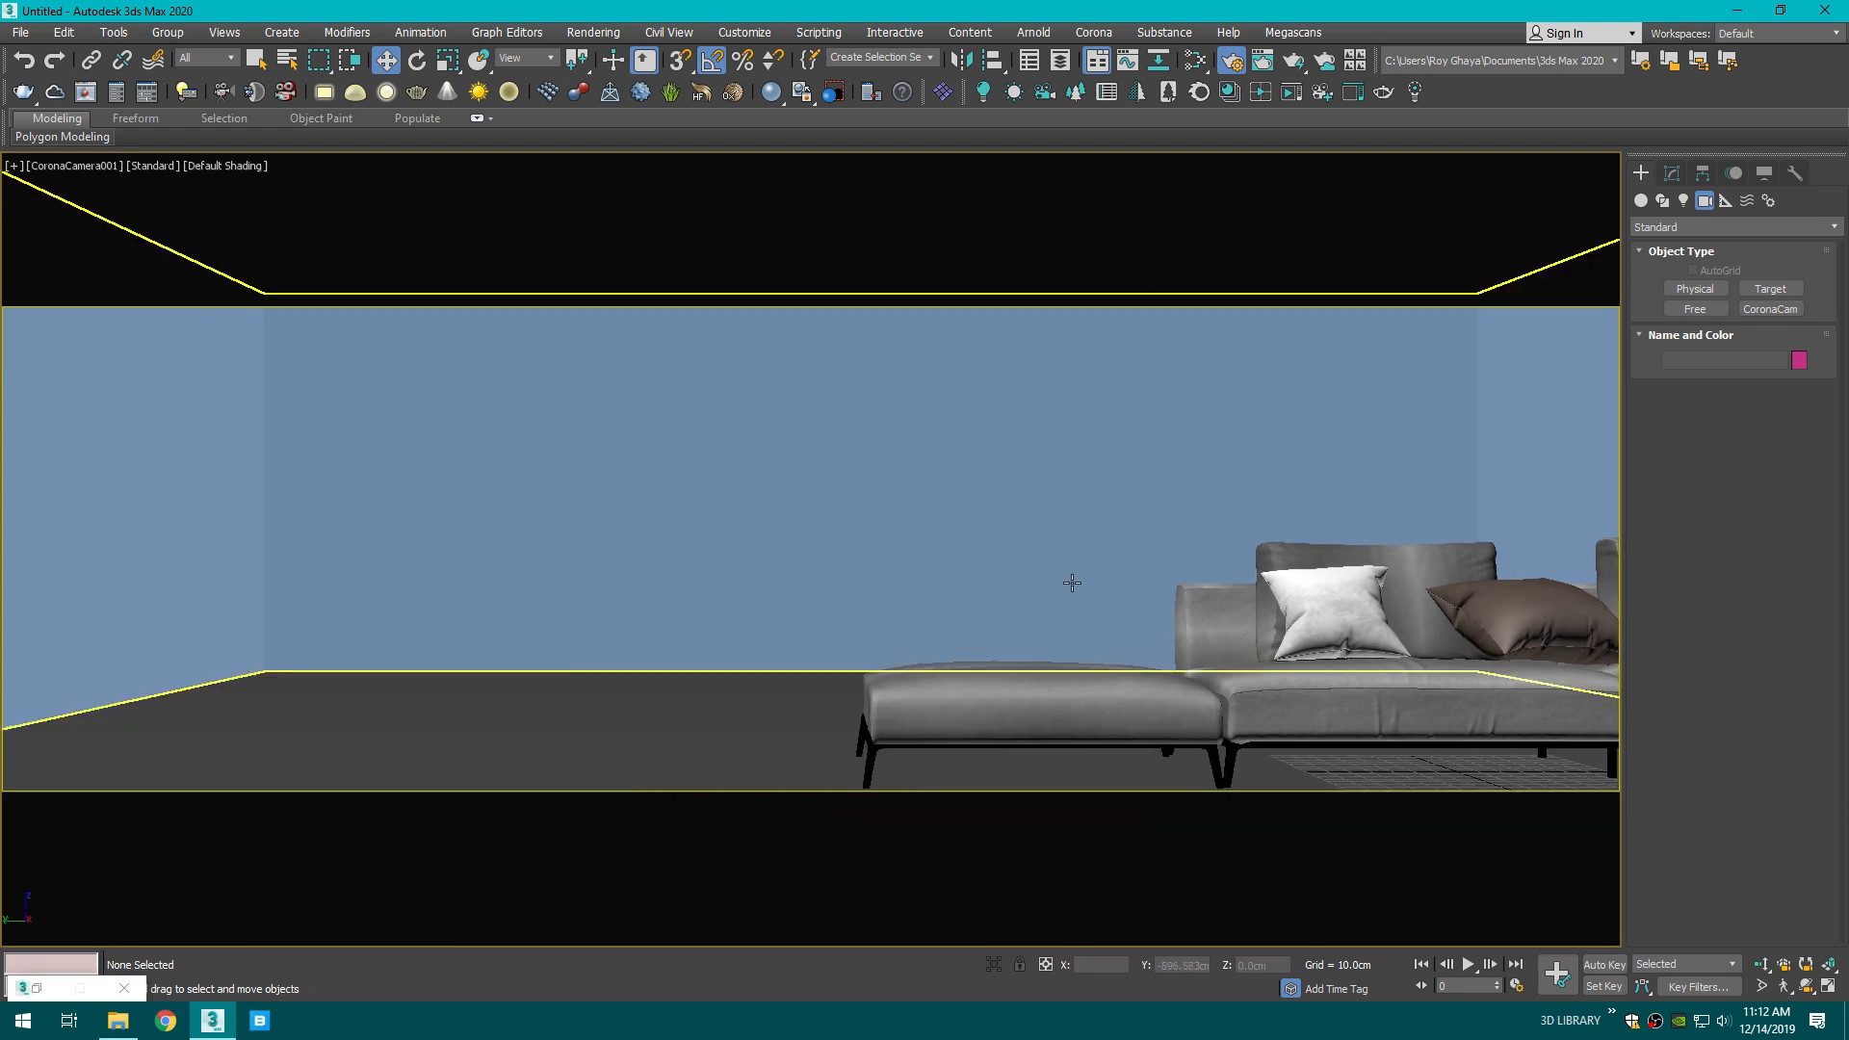
pyautogui.click(1760, 964)
pyautogui.moveTo(1083, 674); pyautogui.dragTo(1085, 723)
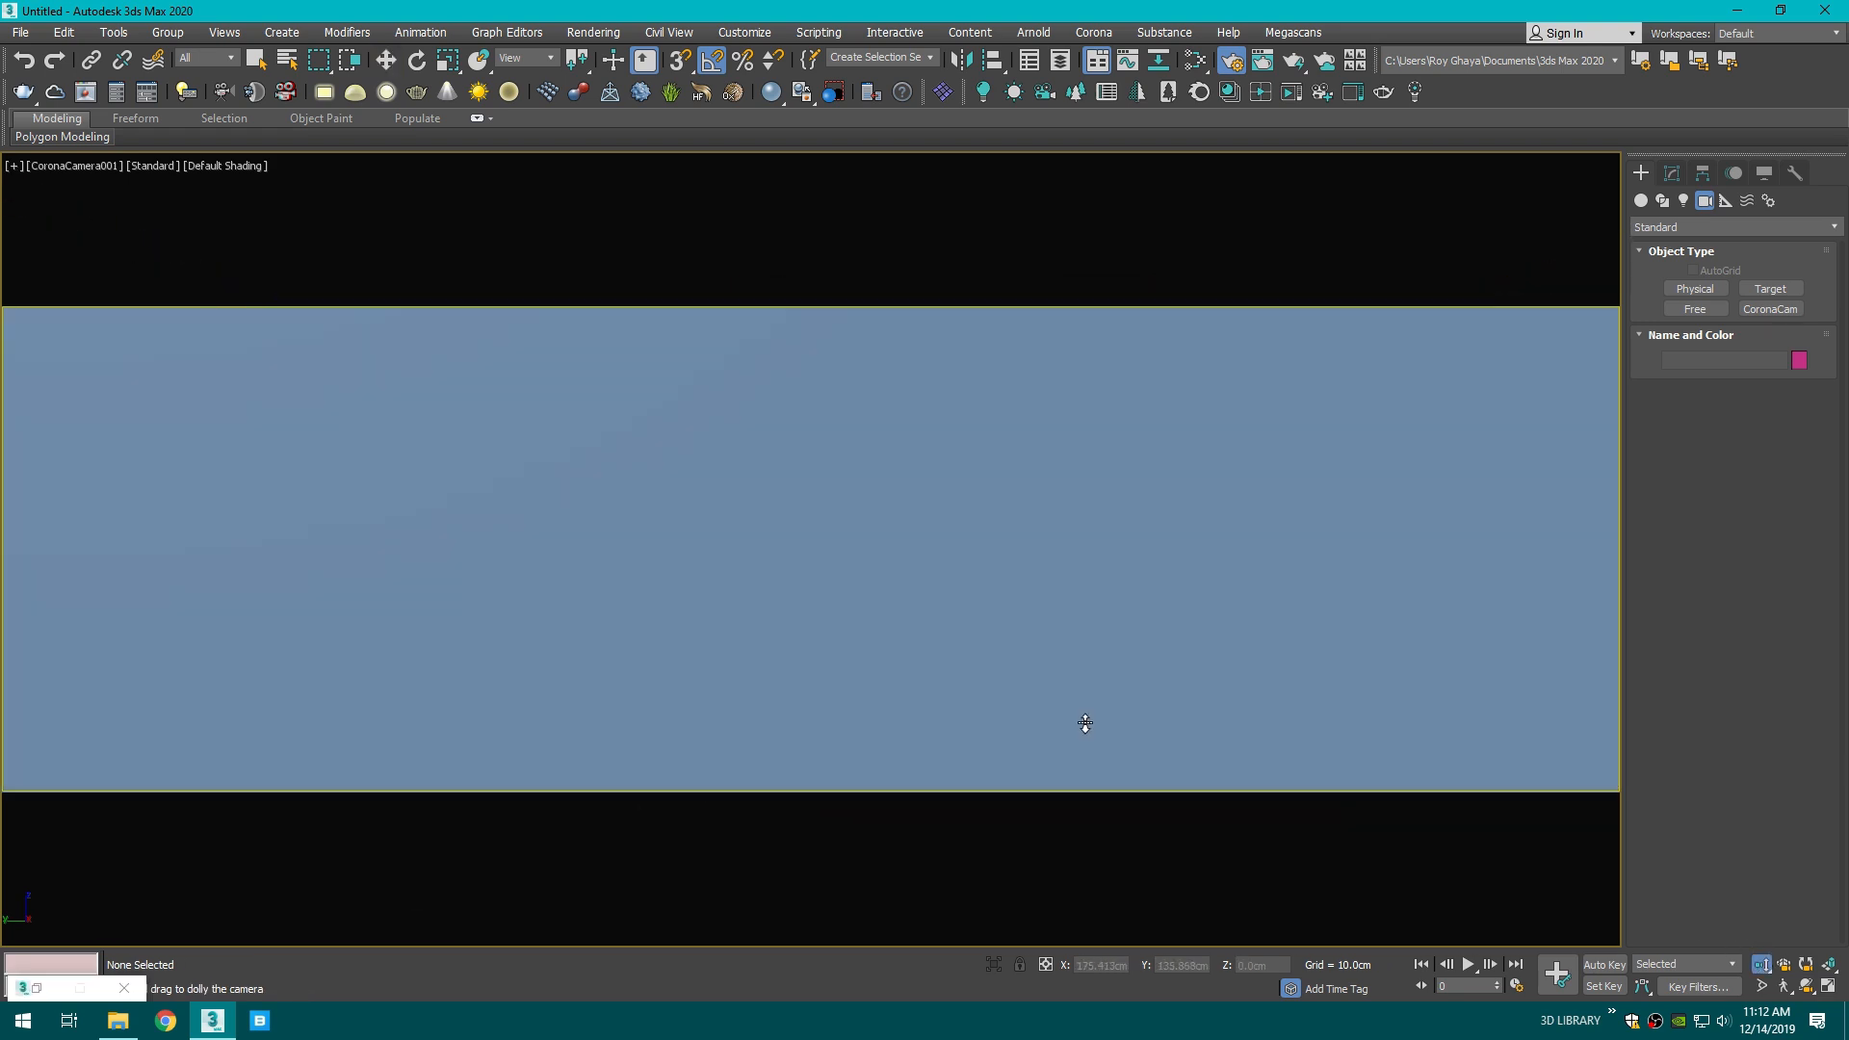
# - Check the camera's position relative to the end wall in the Top view and a shaded perspective view
pyautogui.press('t')
pyautogui.scroll(5, 674, 590)
pyautogui.click(1672, 174)
pyautogui.click(1637, 175)
pyautogui.hotkey('shift', 'f')
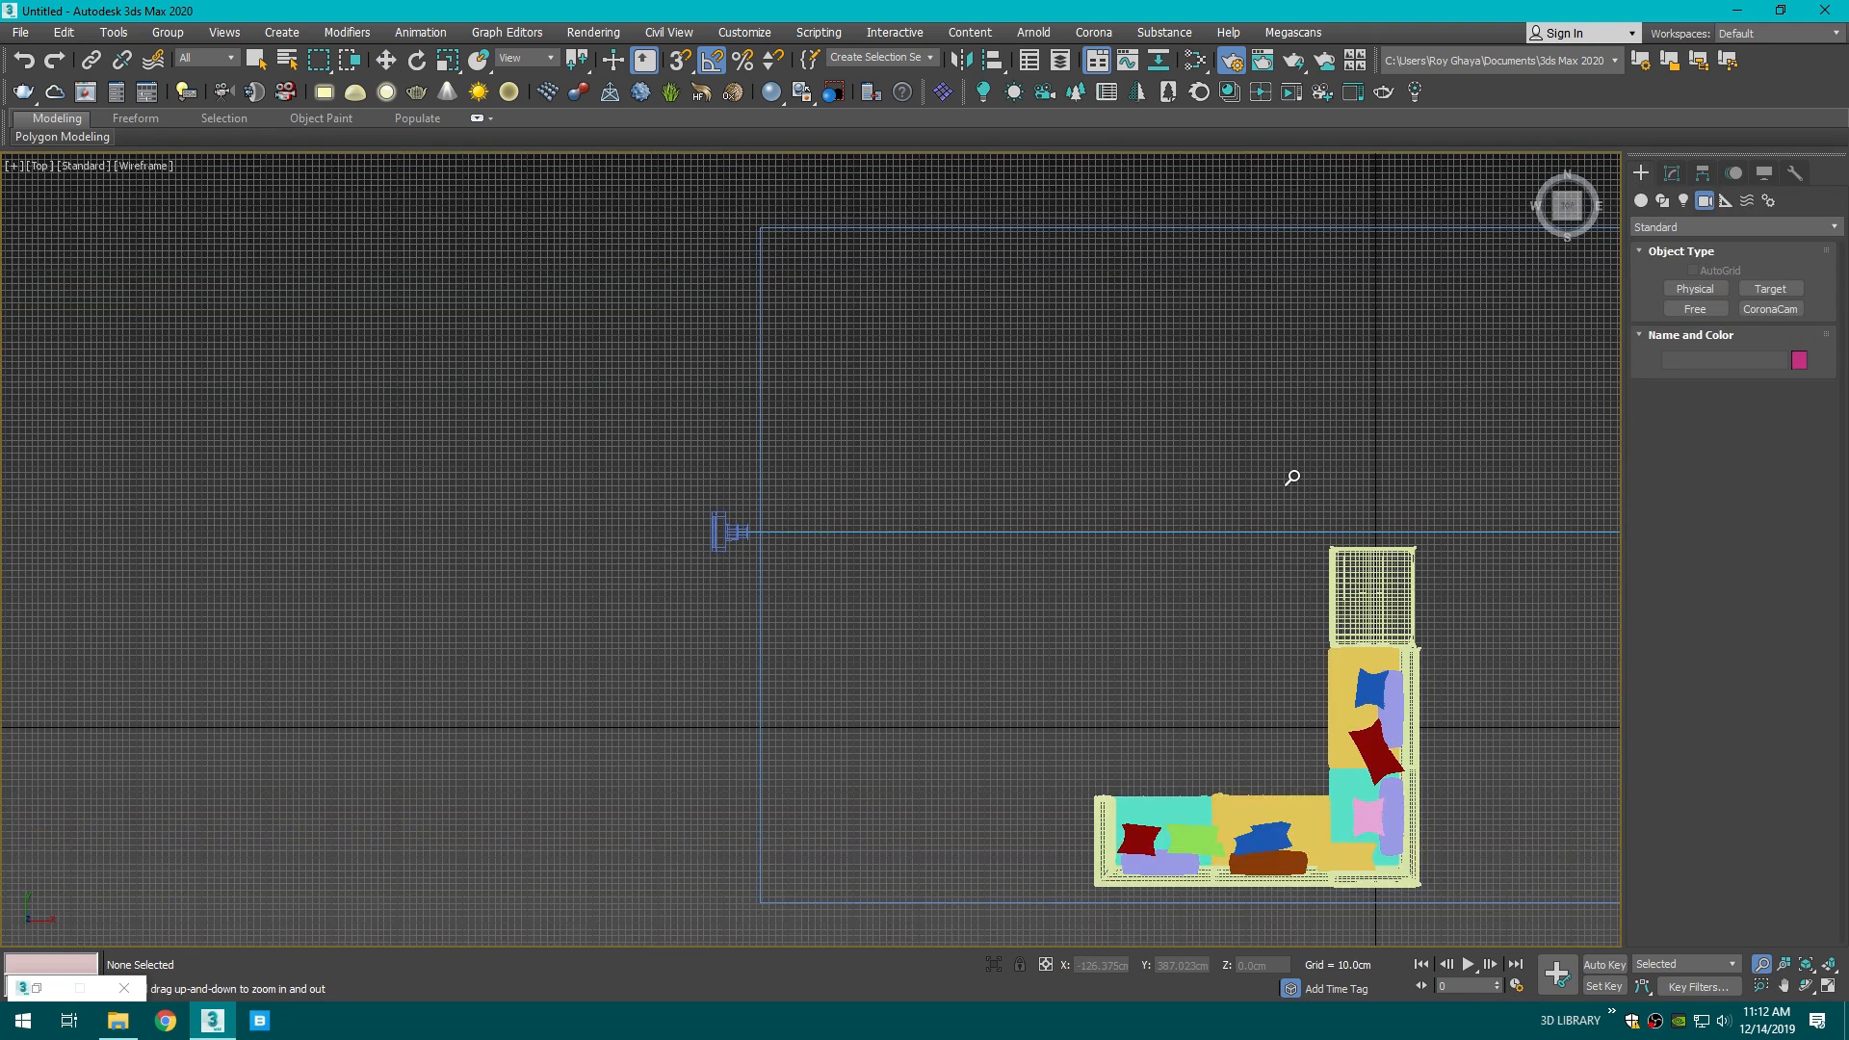
pyautogui.press('p')
pyautogui.moveTo(1564, 211); pyautogui.dragTo(1594, 192)
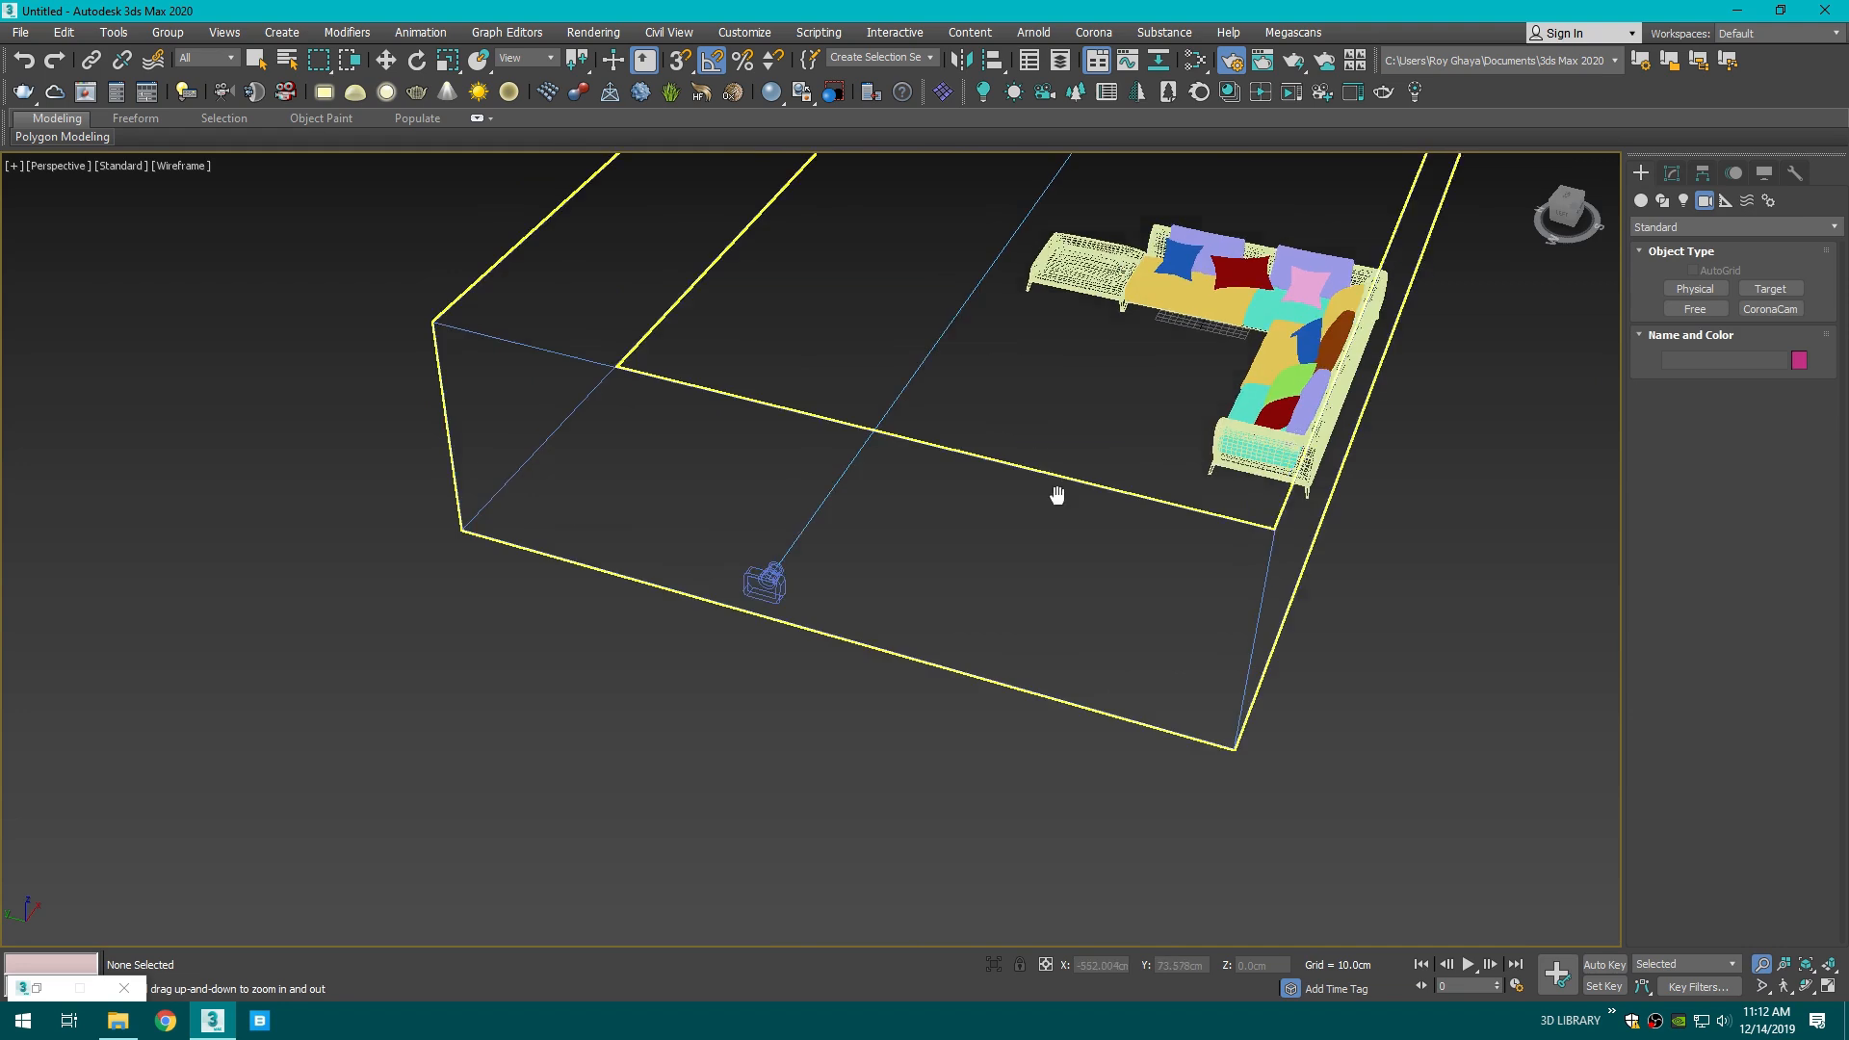
pyautogui.press('F3')
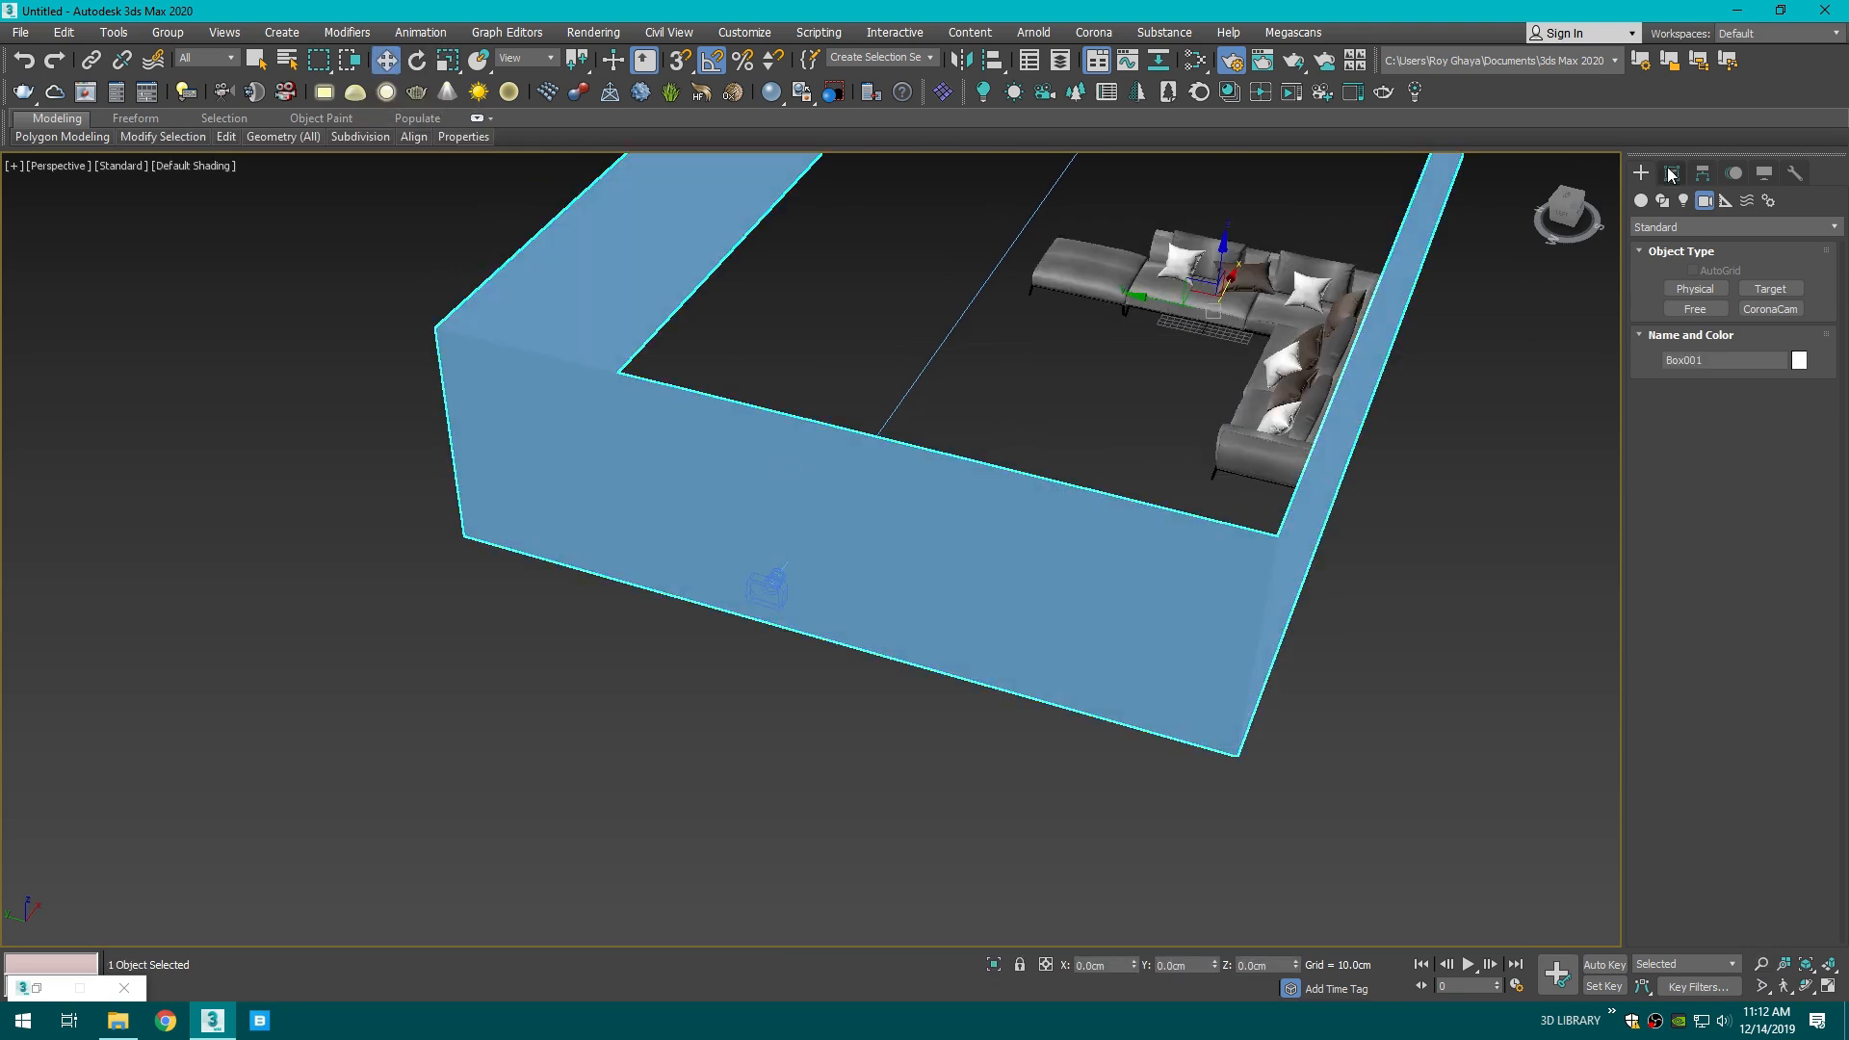
# - Connect the upper and lower edges of the end wall in front of the camera with 2 segments
pyautogui.click(1670, 173)
pyautogui.click(1707, 581)
pyautogui.moveTo(765, 738); pyautogui.dragTo(765, 738)
pyautogui.moveTo(764, 737); pyautogui.dragTo(890, 758, button='middle')
pyautogui.scroll(-2, 1776, 897)
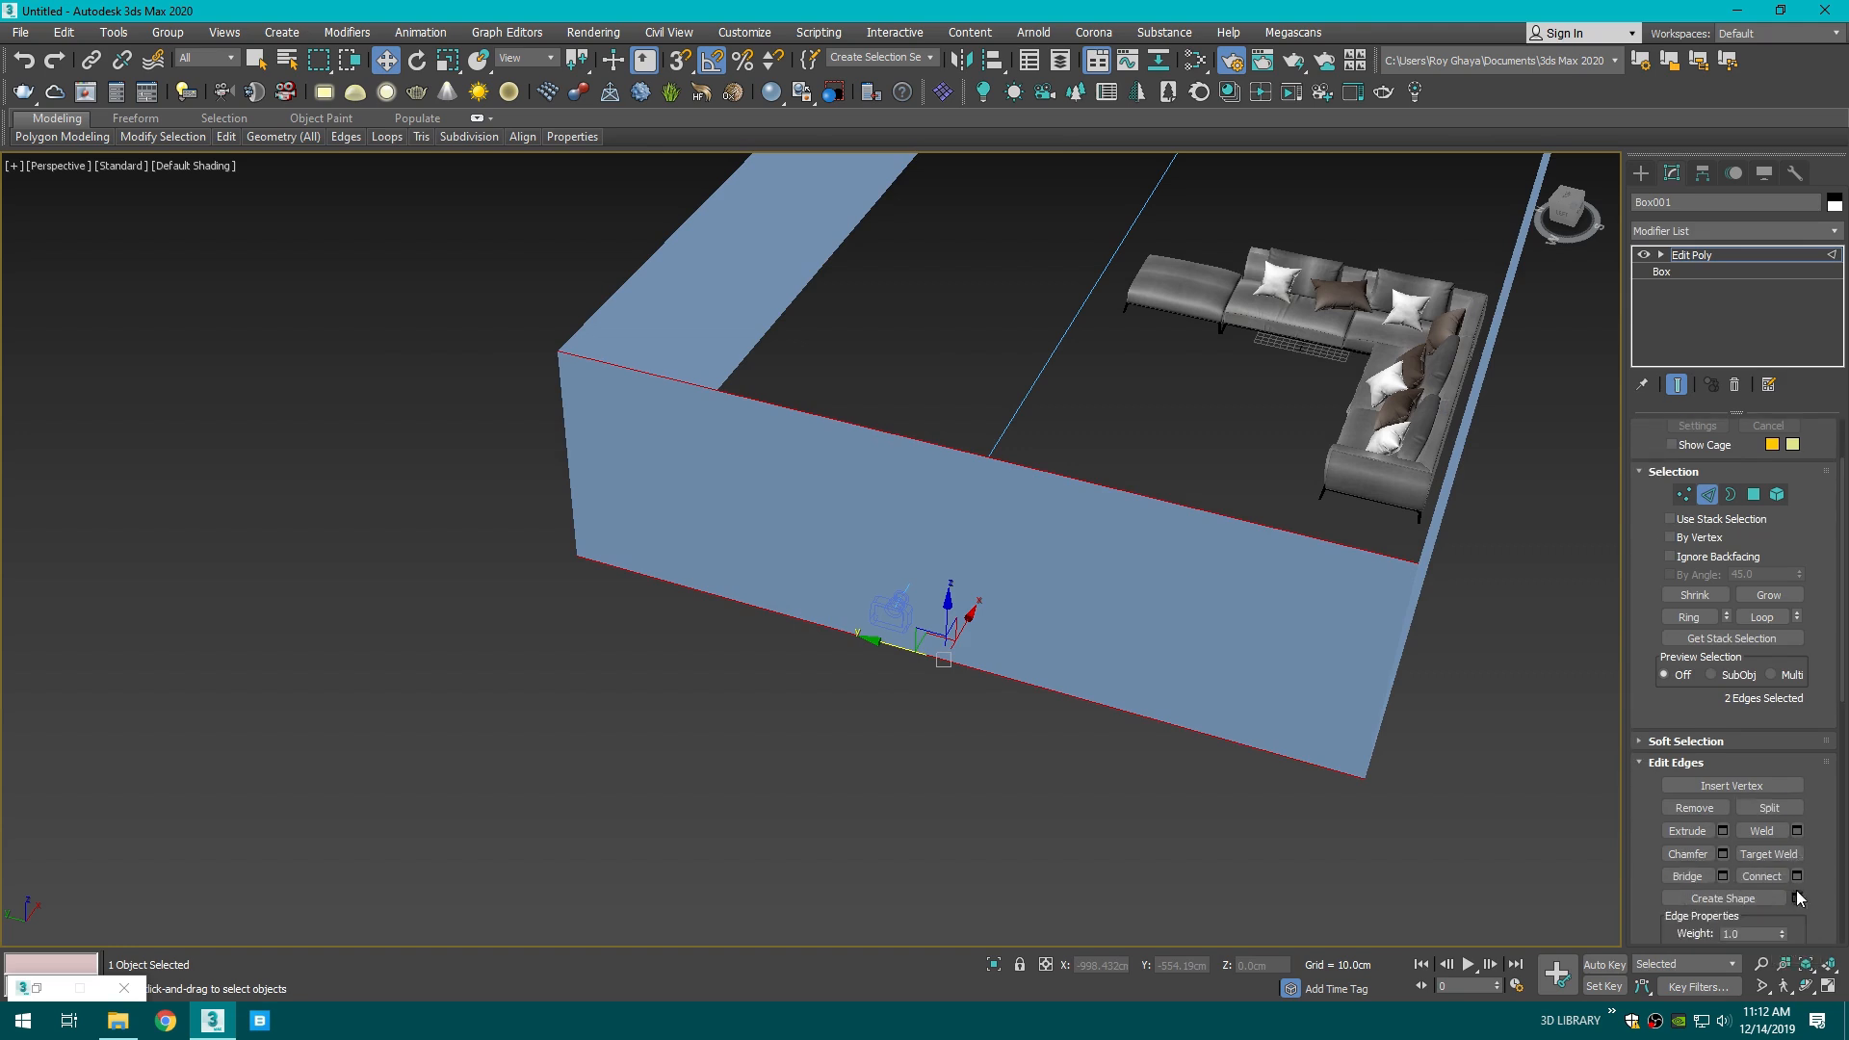
pyautogui.click(1796, 876)
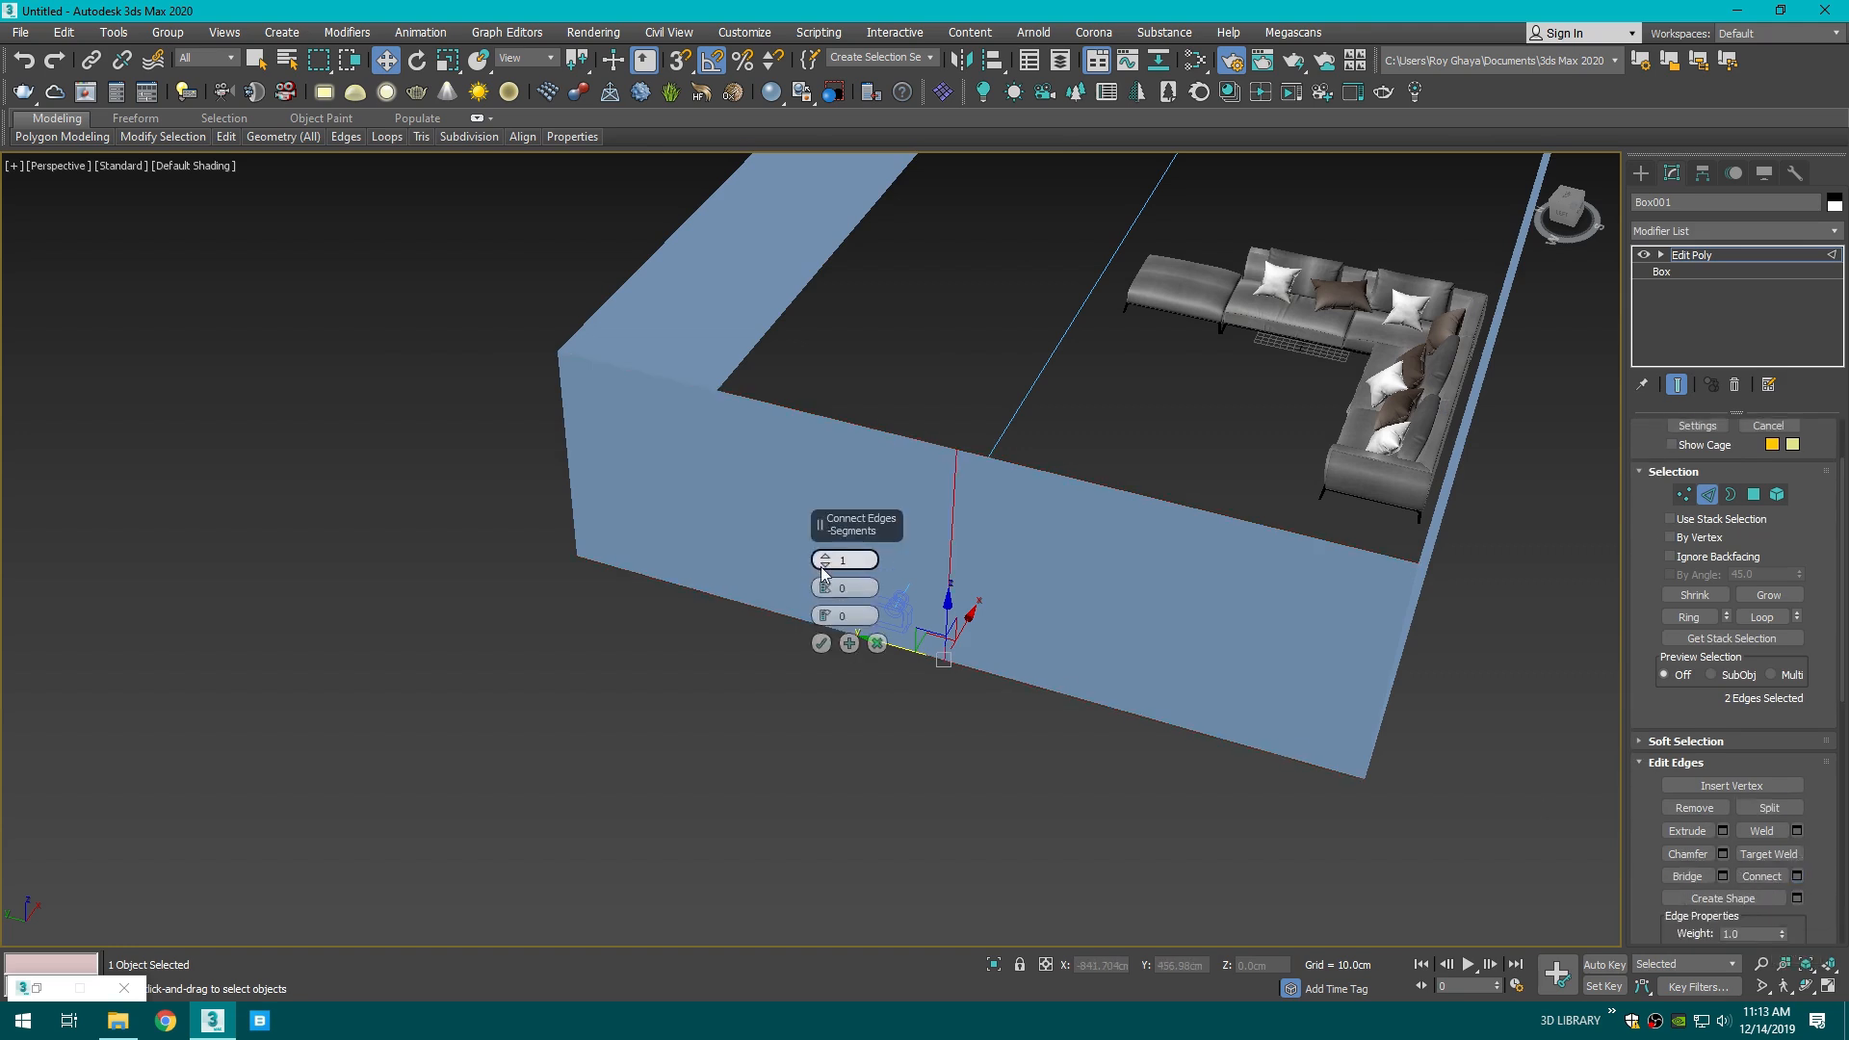
pyautogui.click(819, 646)
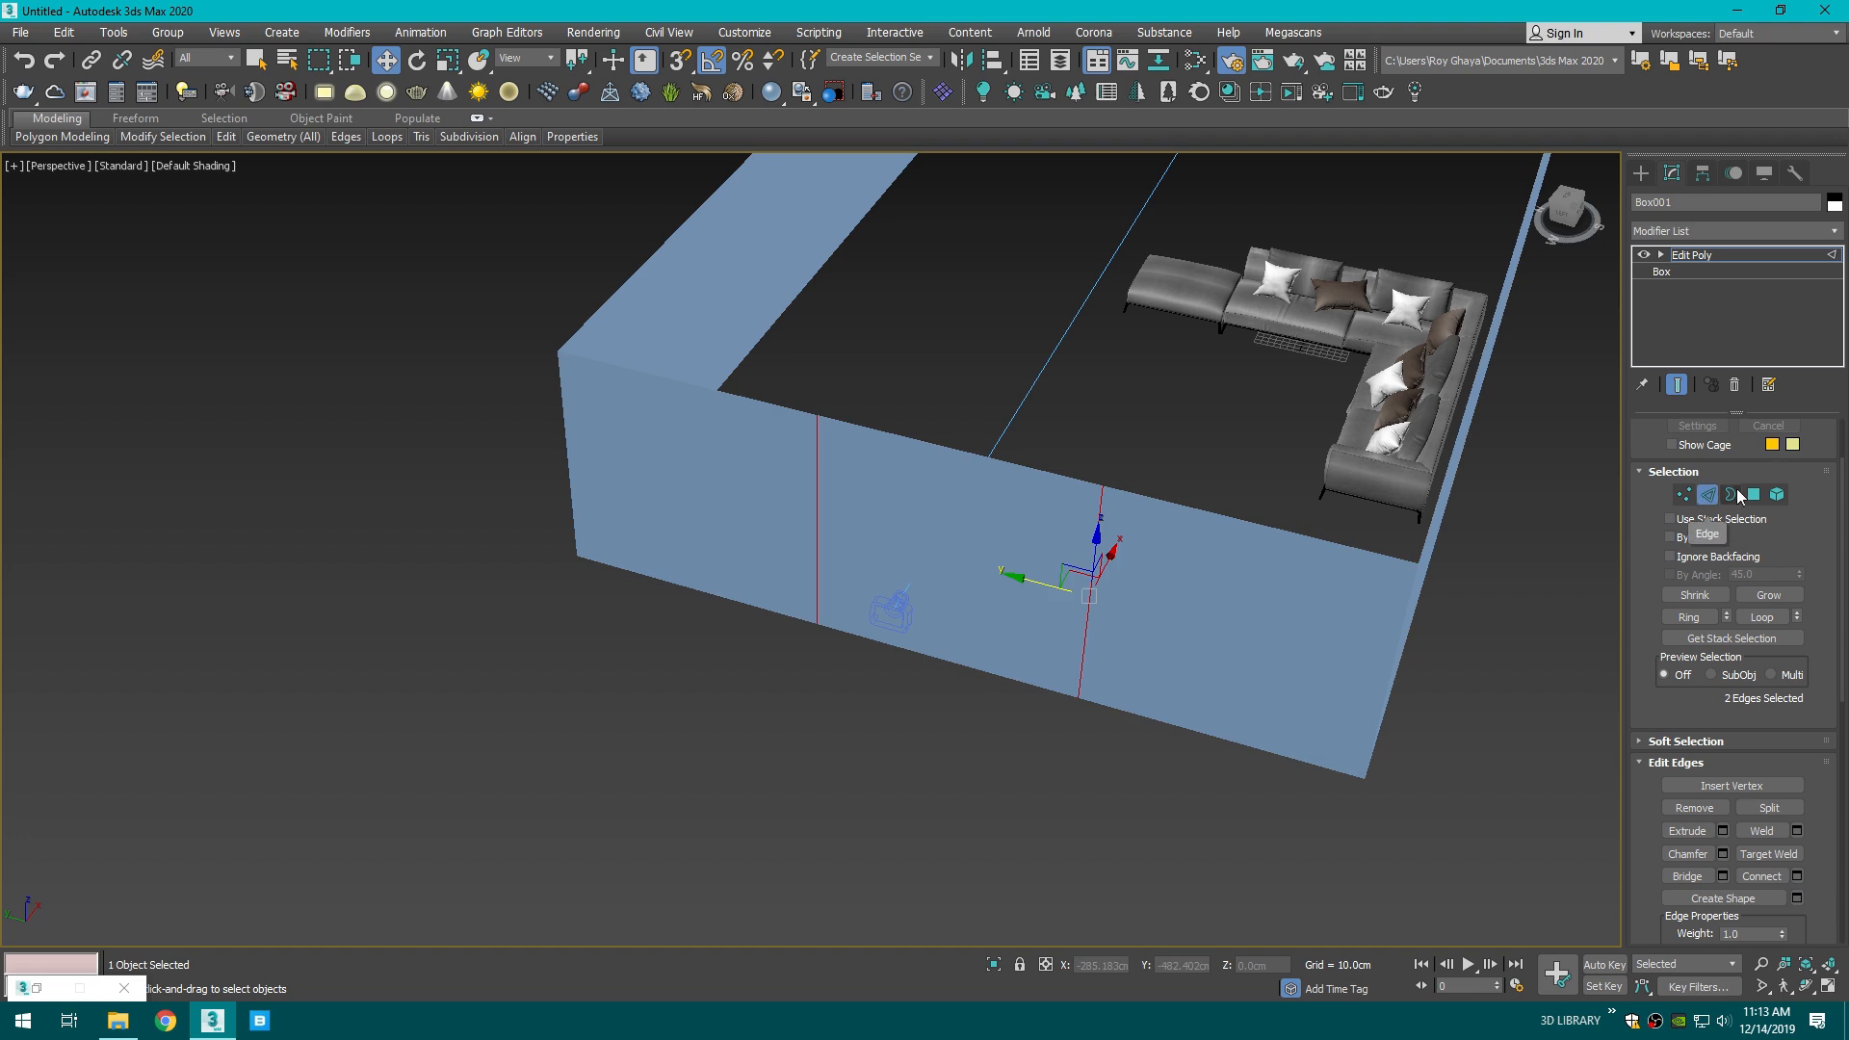
# - Extrude the middle panel of the end wall in front of the camera outward, past the camera's position
pyautogui.click(1753, 494)
pyautogui.click(999, 568)
pyautogui.click(1723, 809)
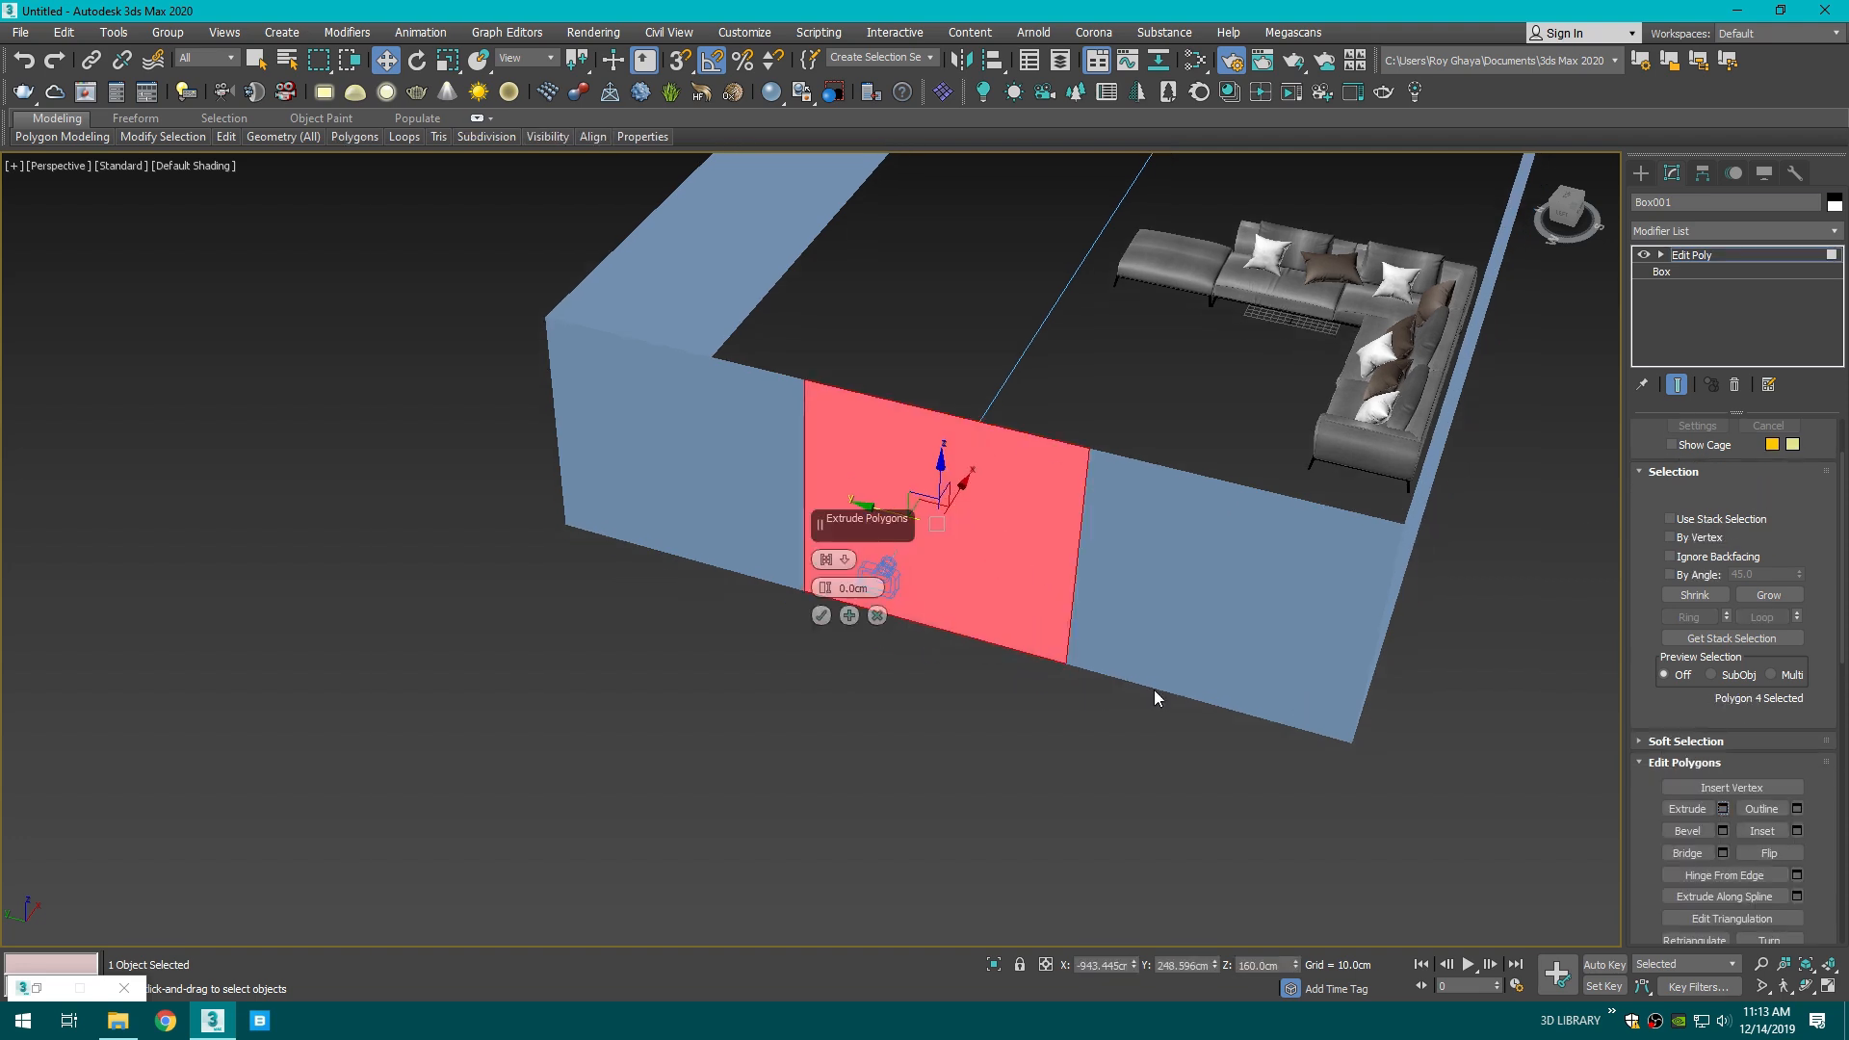
pyautogui.moveTo(825, 588); pyautogui.dragTo(813, 483)
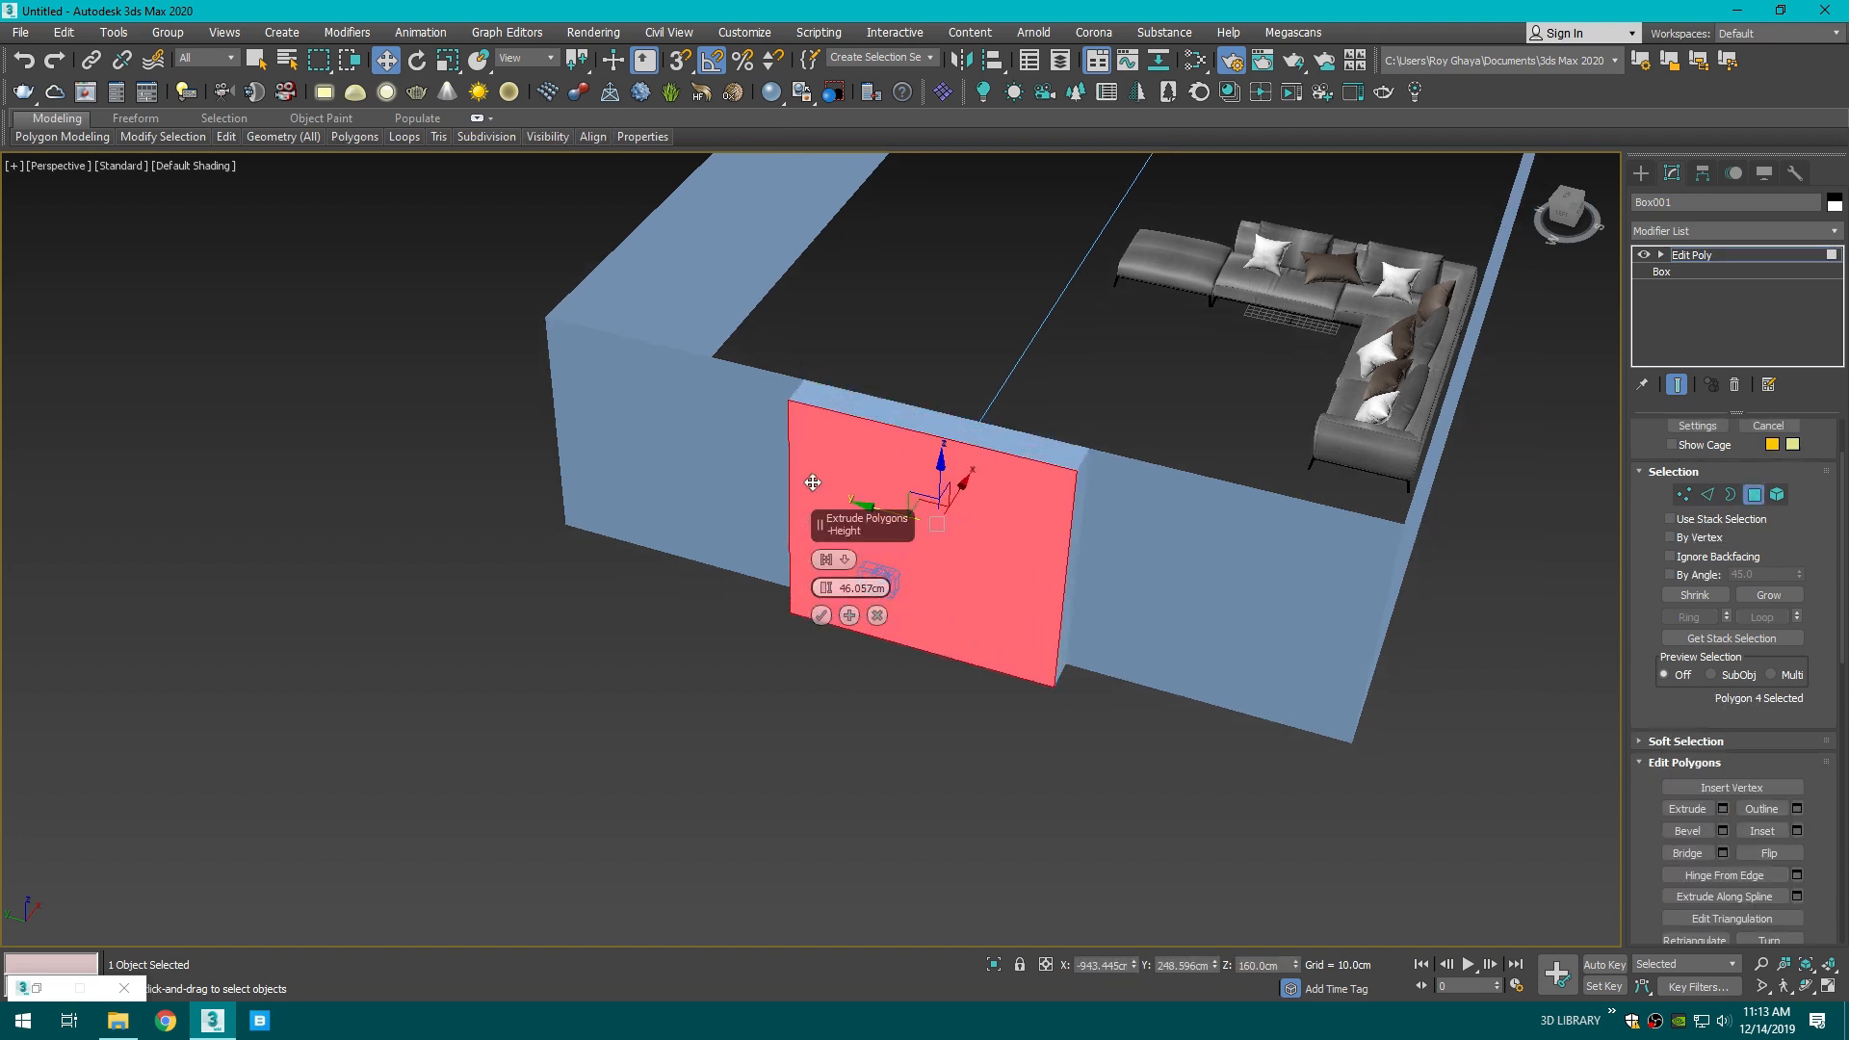
pyautogui.click(820, 616)
pyautogui.moveTo(880, 578); pyautogui.dragTo(717, 838)
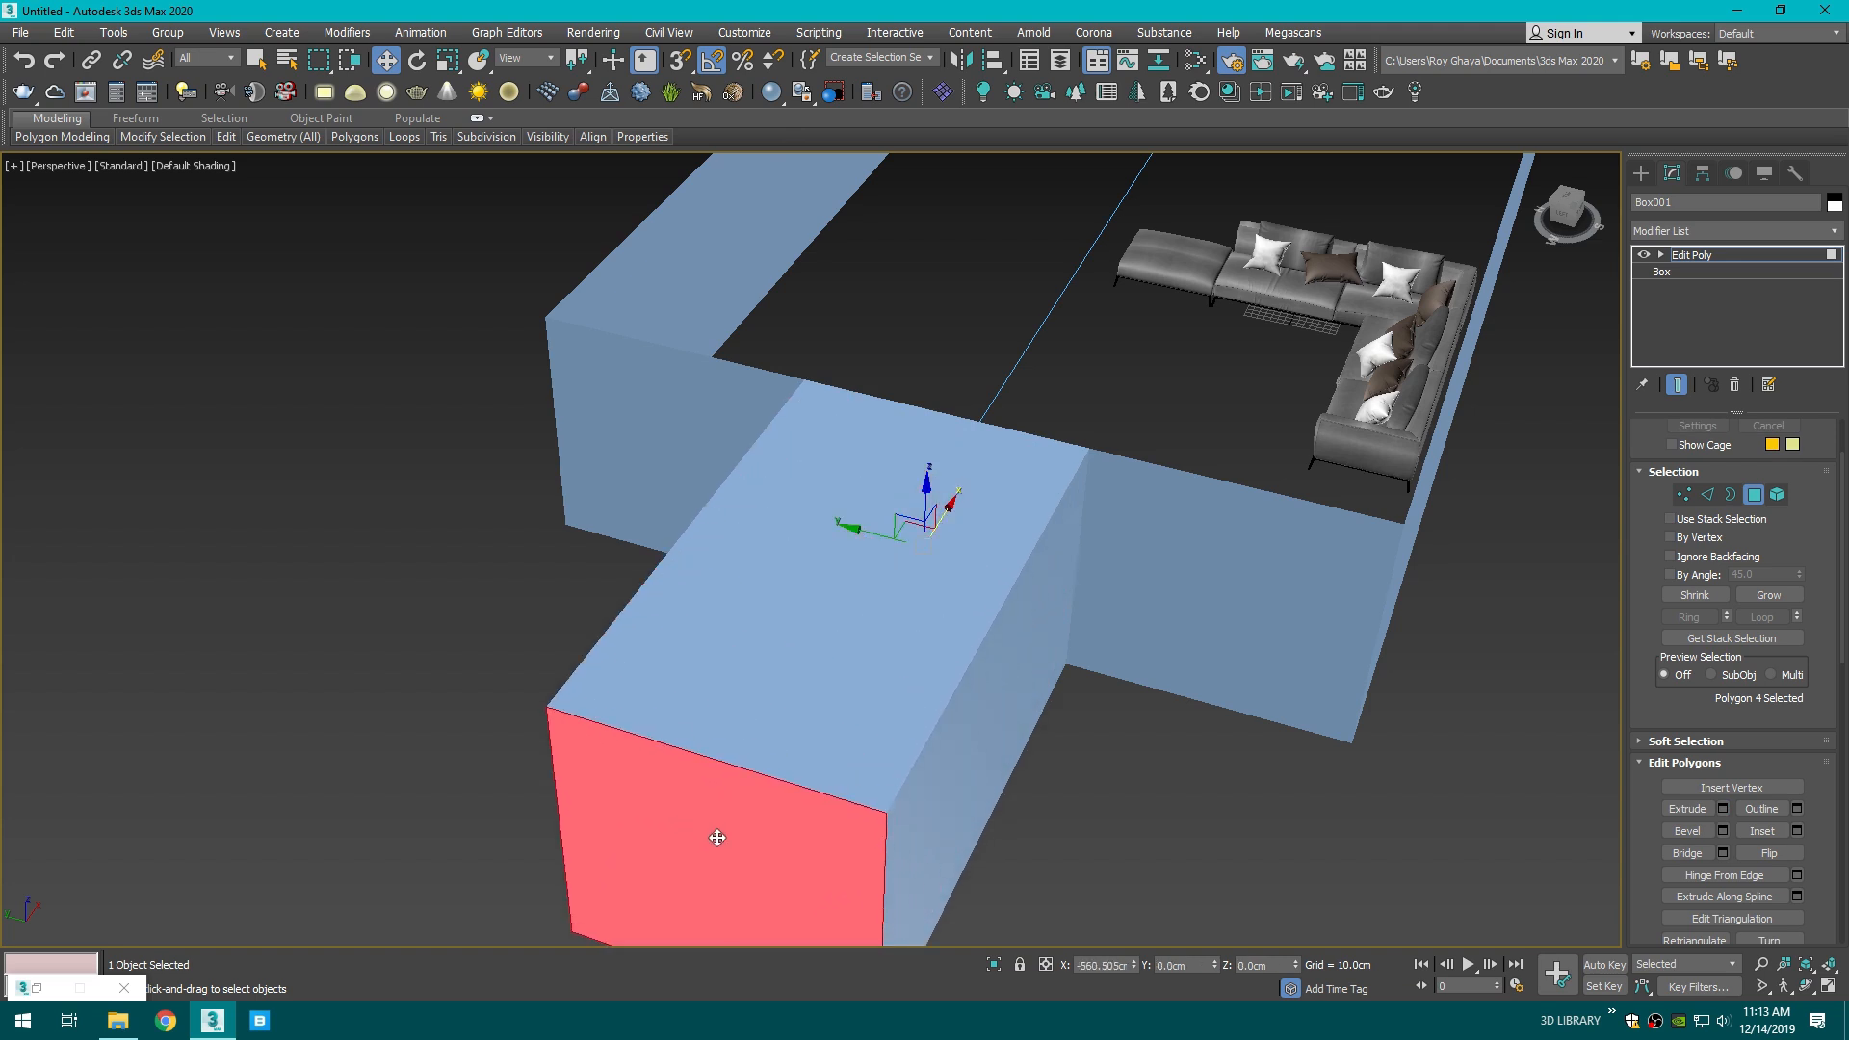
# - Delete the top and bottom polygons of the extruded camera alcove
pyautogui.keyDown('alt'); pyautogui.moveTo(718, 837); pyautogui.dragTo(908, 607, button='middle'); pyautogui.keyUp('alt')
pyautogui.hotkey('ctrl', 'd')
pyautogui.scroll(3, 811, 549)
pyautogui.keyDown('alt'); pyautogui.moveTo(811, 549); pyautogui.dragTo(1180, 484, button='middle'); pyautogui.keyUp('alt')
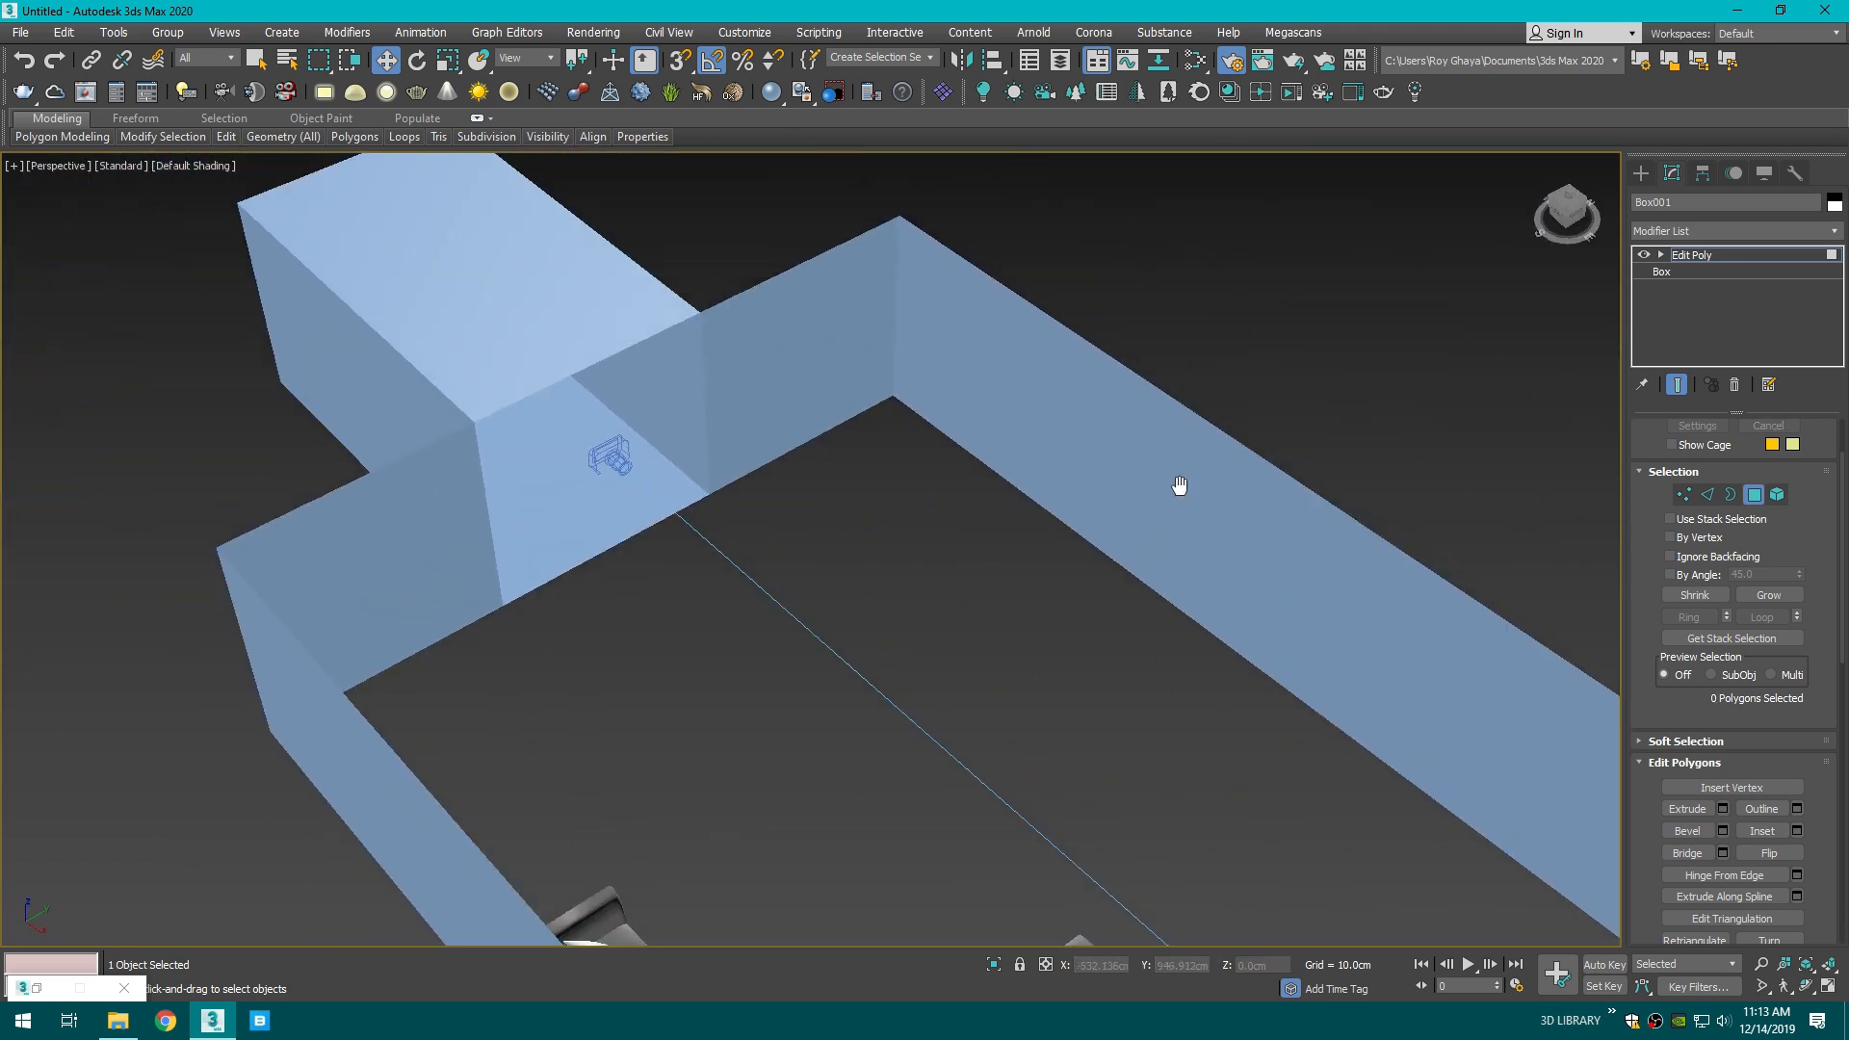
pyautogui.click(618, 327)
pyautogui.keyDown('ctrl'); pyautogui.click(583, 479); pyautogui.keyUp('ctrl')
pyautogui.press('Delete')
pyautogui.scroll(-2, 731, 482)
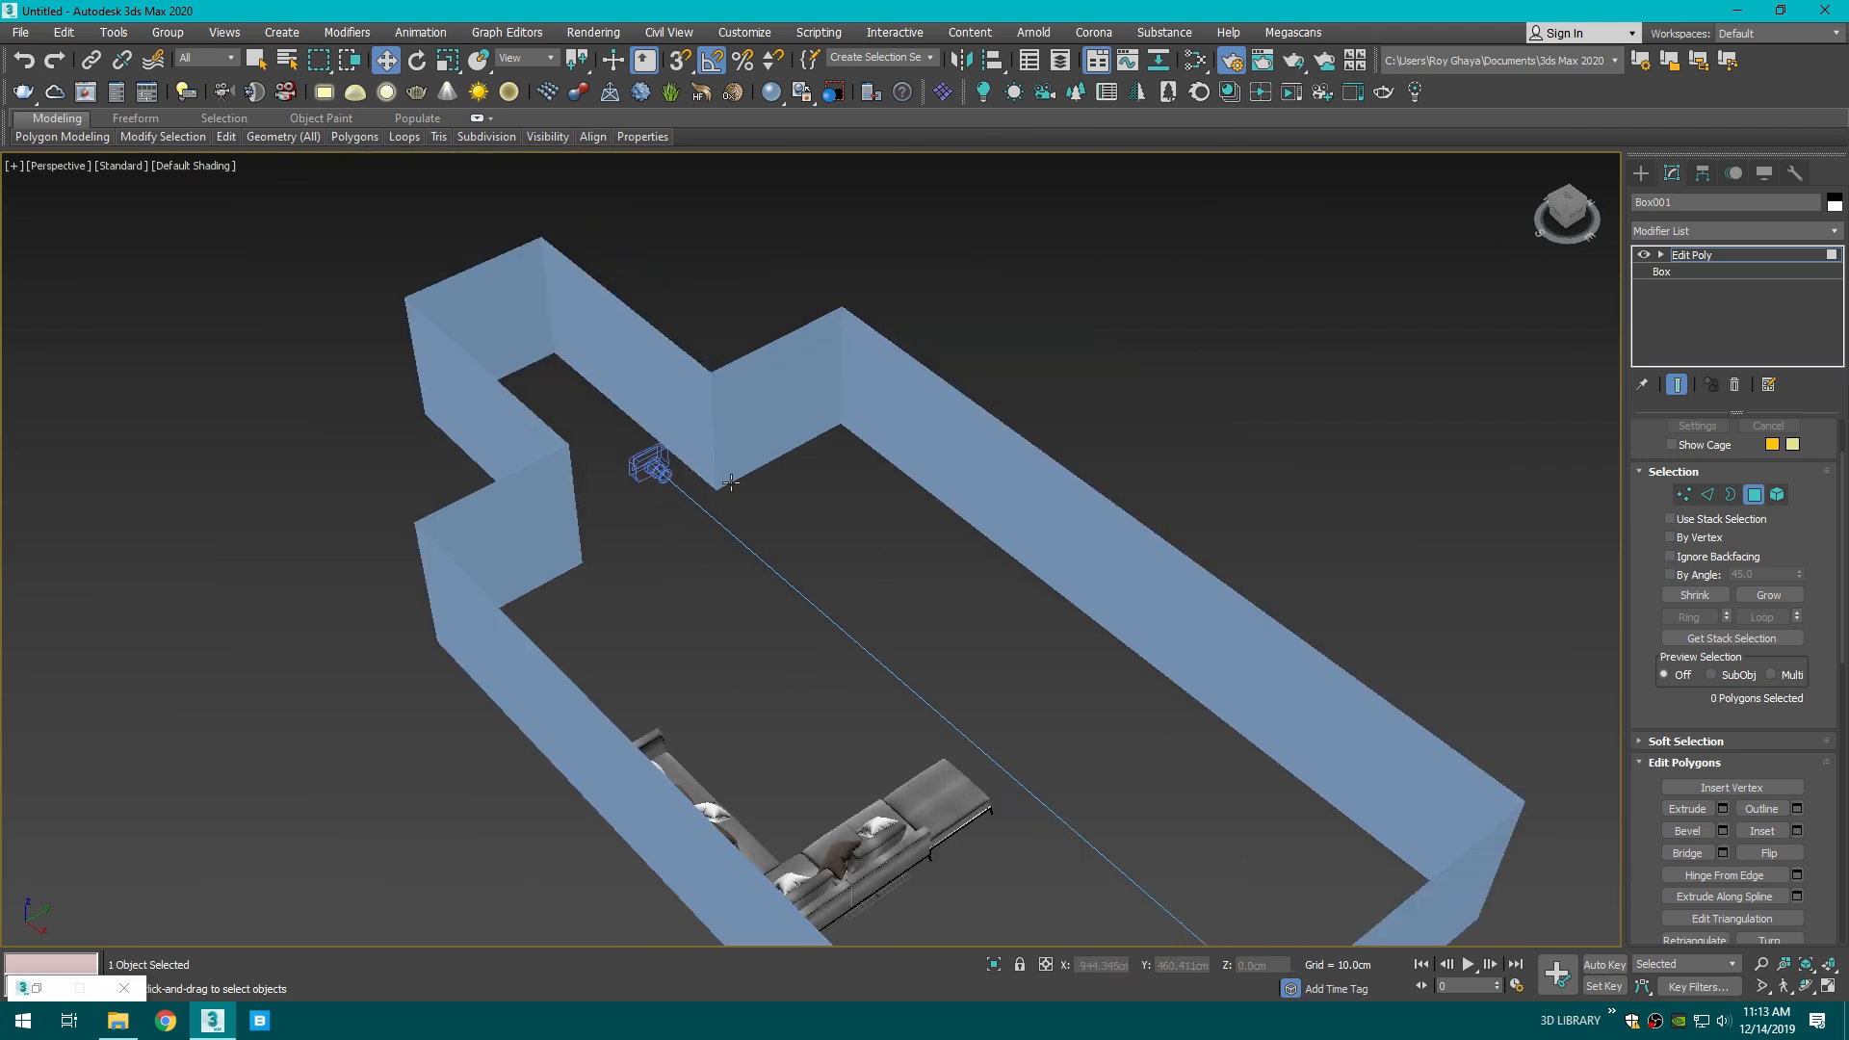
# - Leave polygon editing and reselect the room shell, with the view facing the far end wall
pyautogui.click(1640, 173)
pyautogui.click(1439, 337)
pyautogui.moveTo(1562, 222); pyautogui.dragTo(1683, 229)
pyautogui.moveTo(1232, 333); pyautogui.dragTo(1252, 584, button='middle')
pyautogui.scroll(3, 1255, 582)
pyautogui.click(1254, 582)
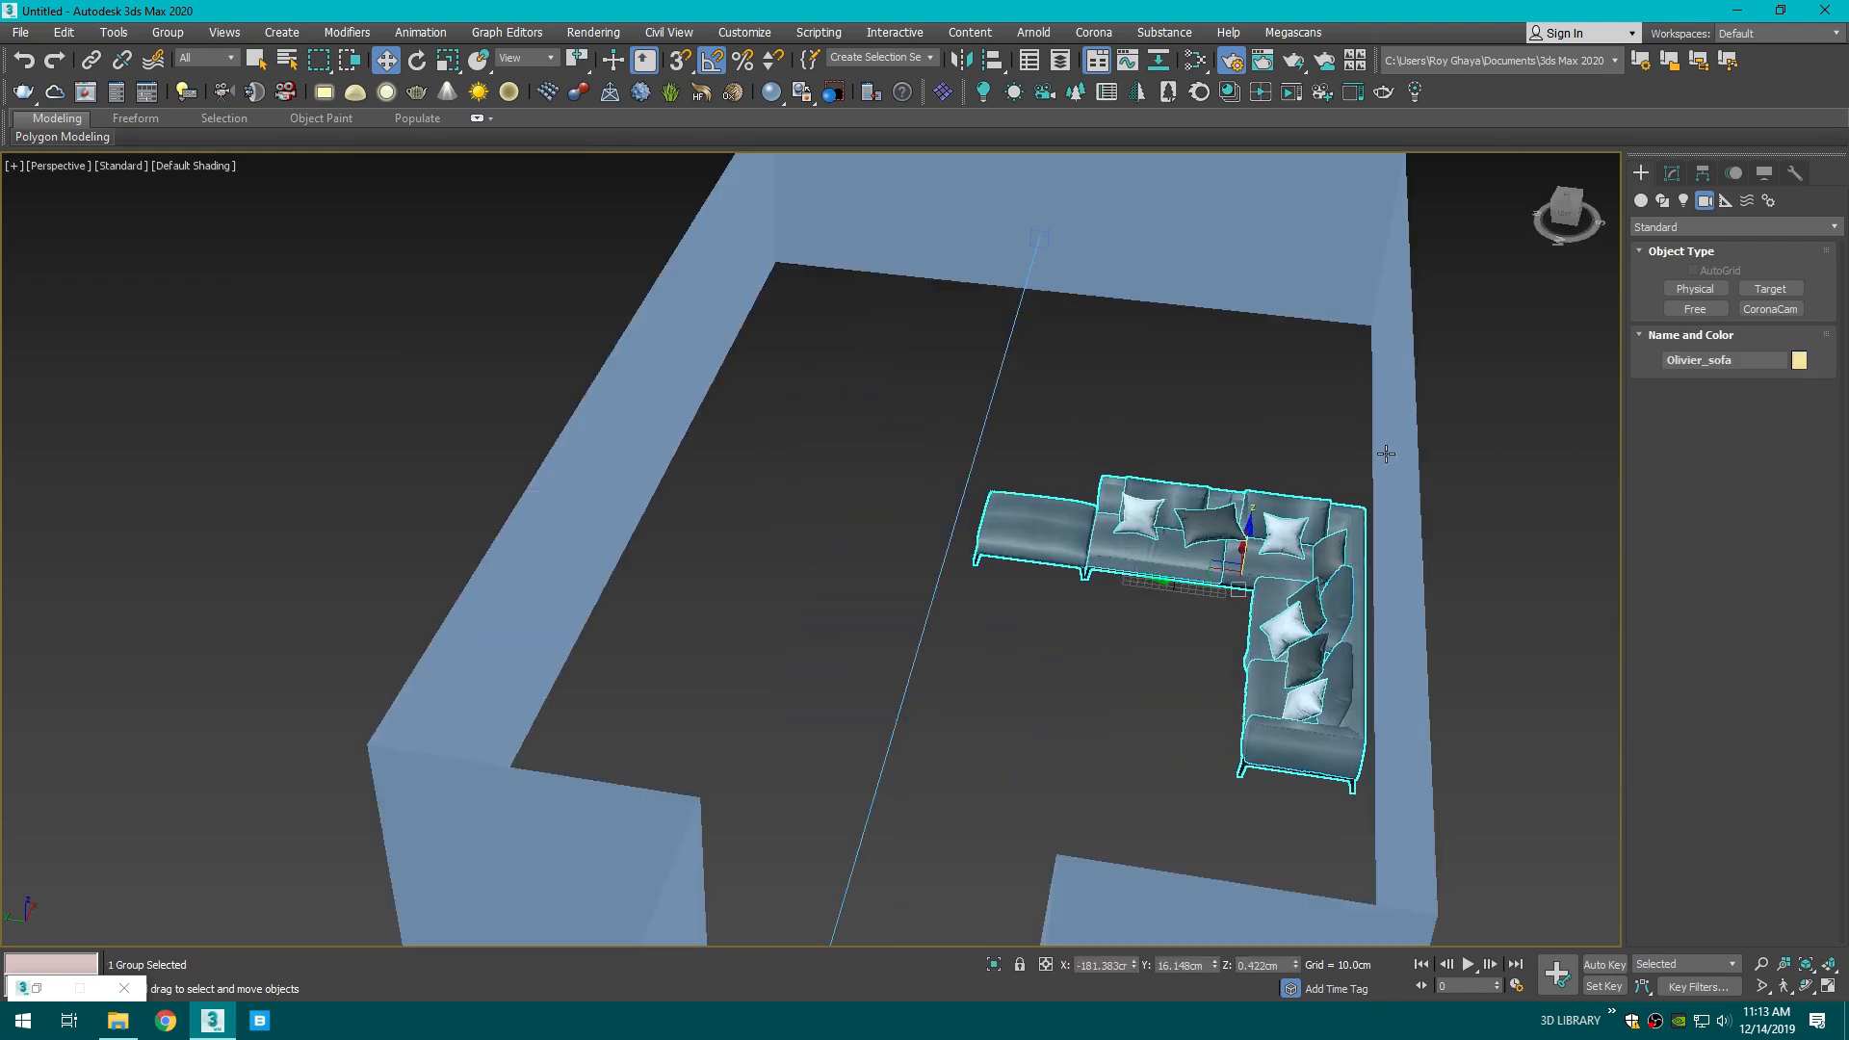
pyautogui.moveTo(1568, 219); pyautogui.dragTo(1645, 228)
pyautogui.click(1074, 356)
pyautogui.moveTo(1073, 358); pyautogui.dragTo(1176, 495, button='middle')
pyautogui.click(1088, 343)
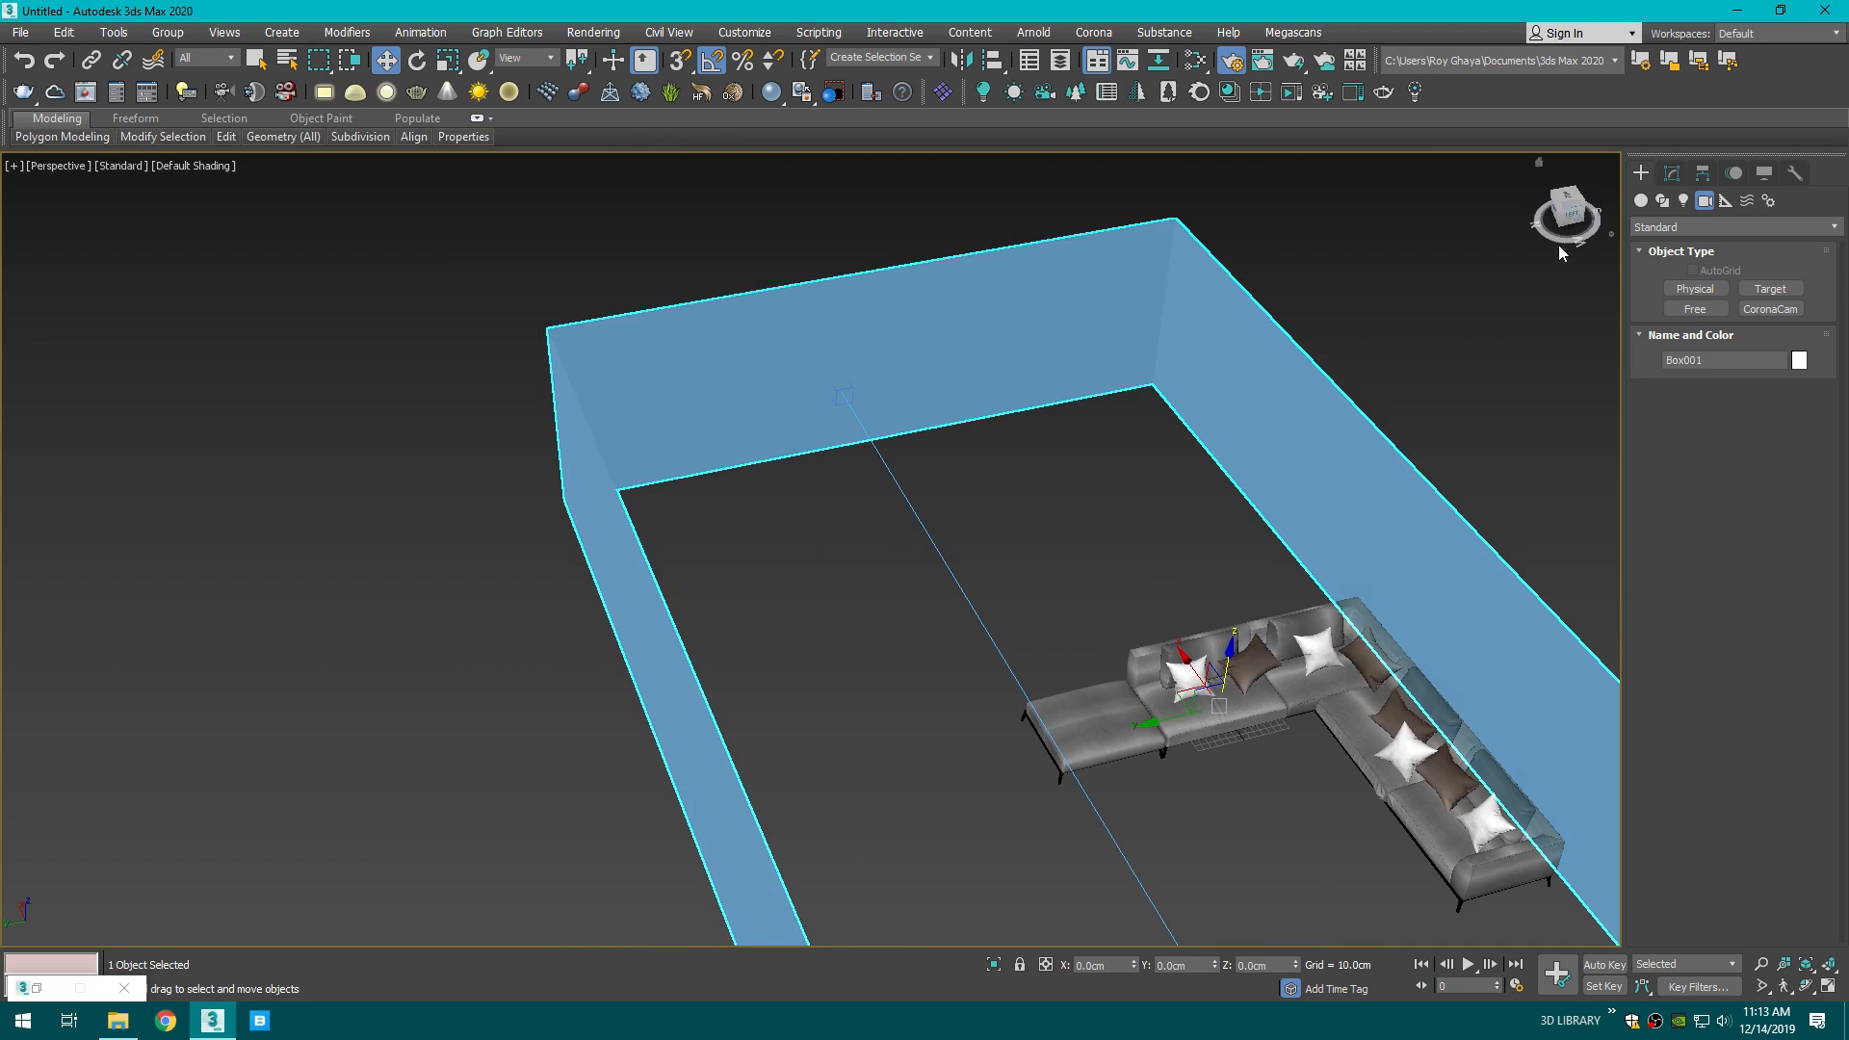
pyautogui.click(1567, 220)
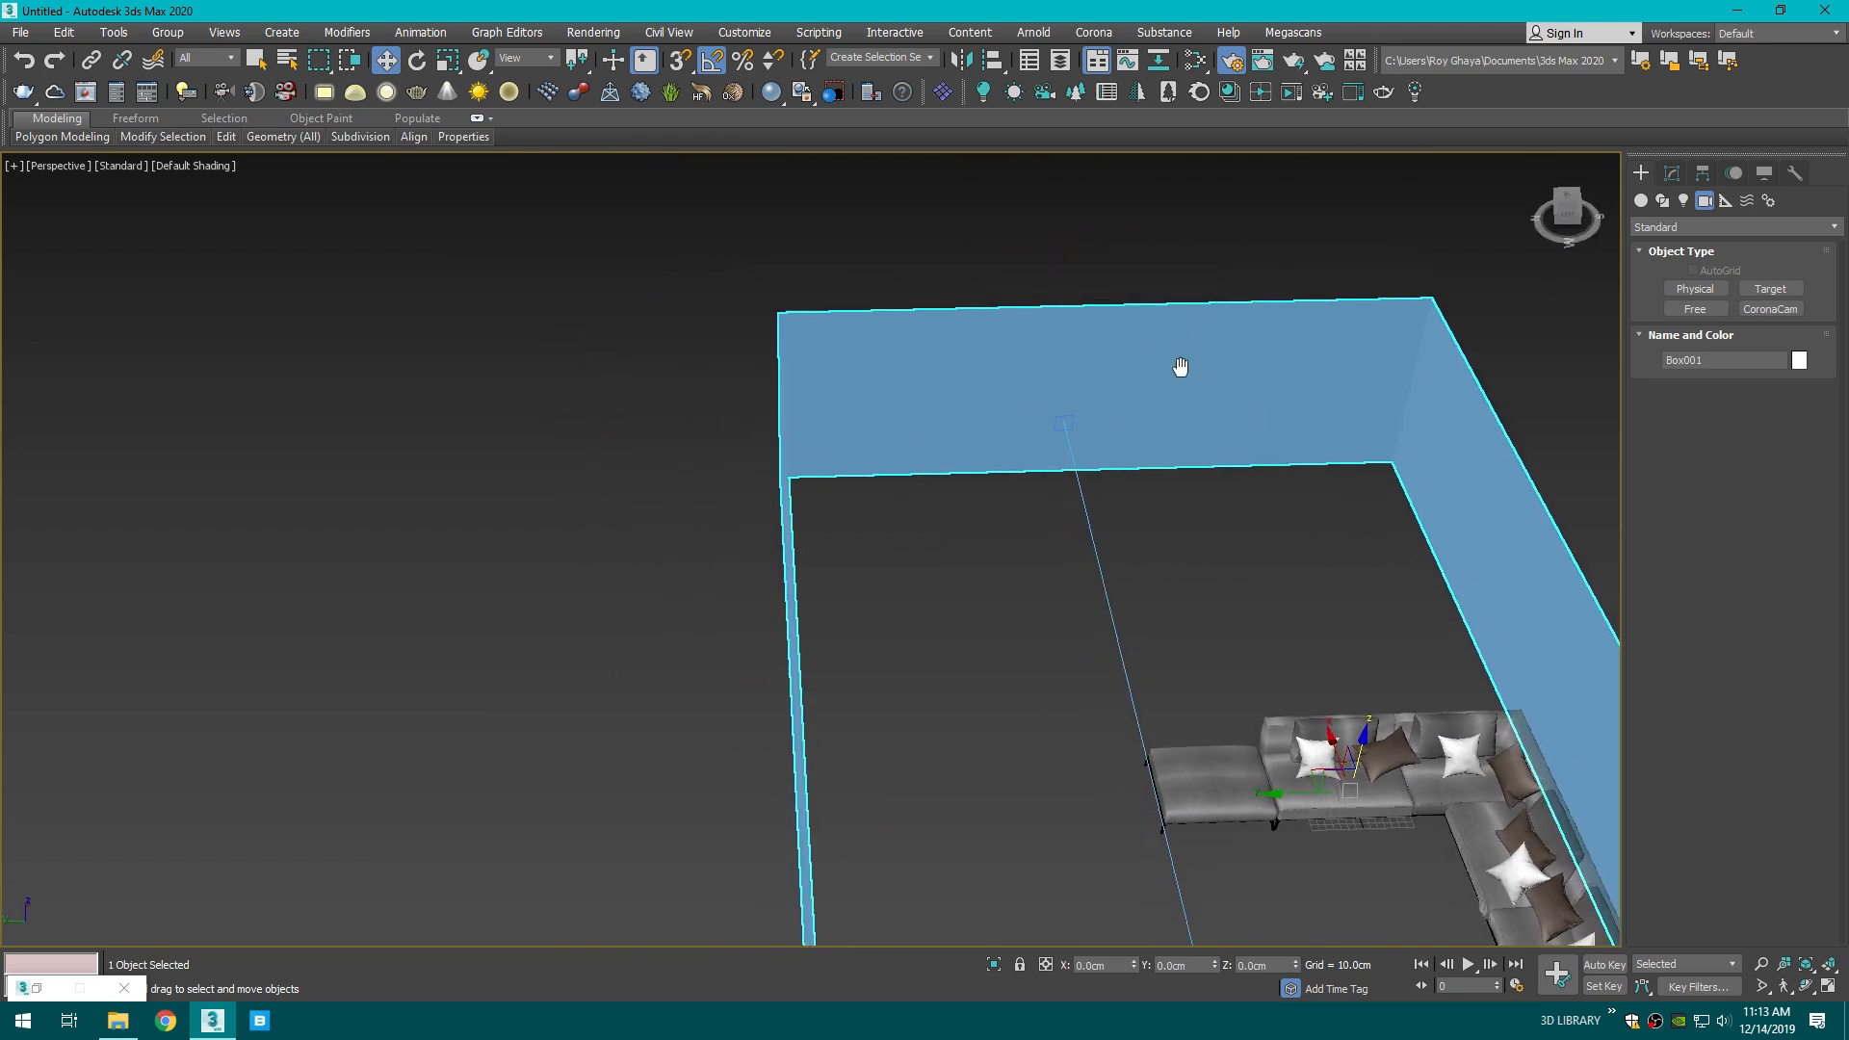
# - Connect the upper and lower edges of the far end wall with 2 segments
pyautogui.click(1672, 175)
pyautogui.click(1710, 495)
pyautogui.moveTo(1028, 229); pyautogui.dragTo(1096, 464)
pyautogui.scroll(4, 1095, 464)
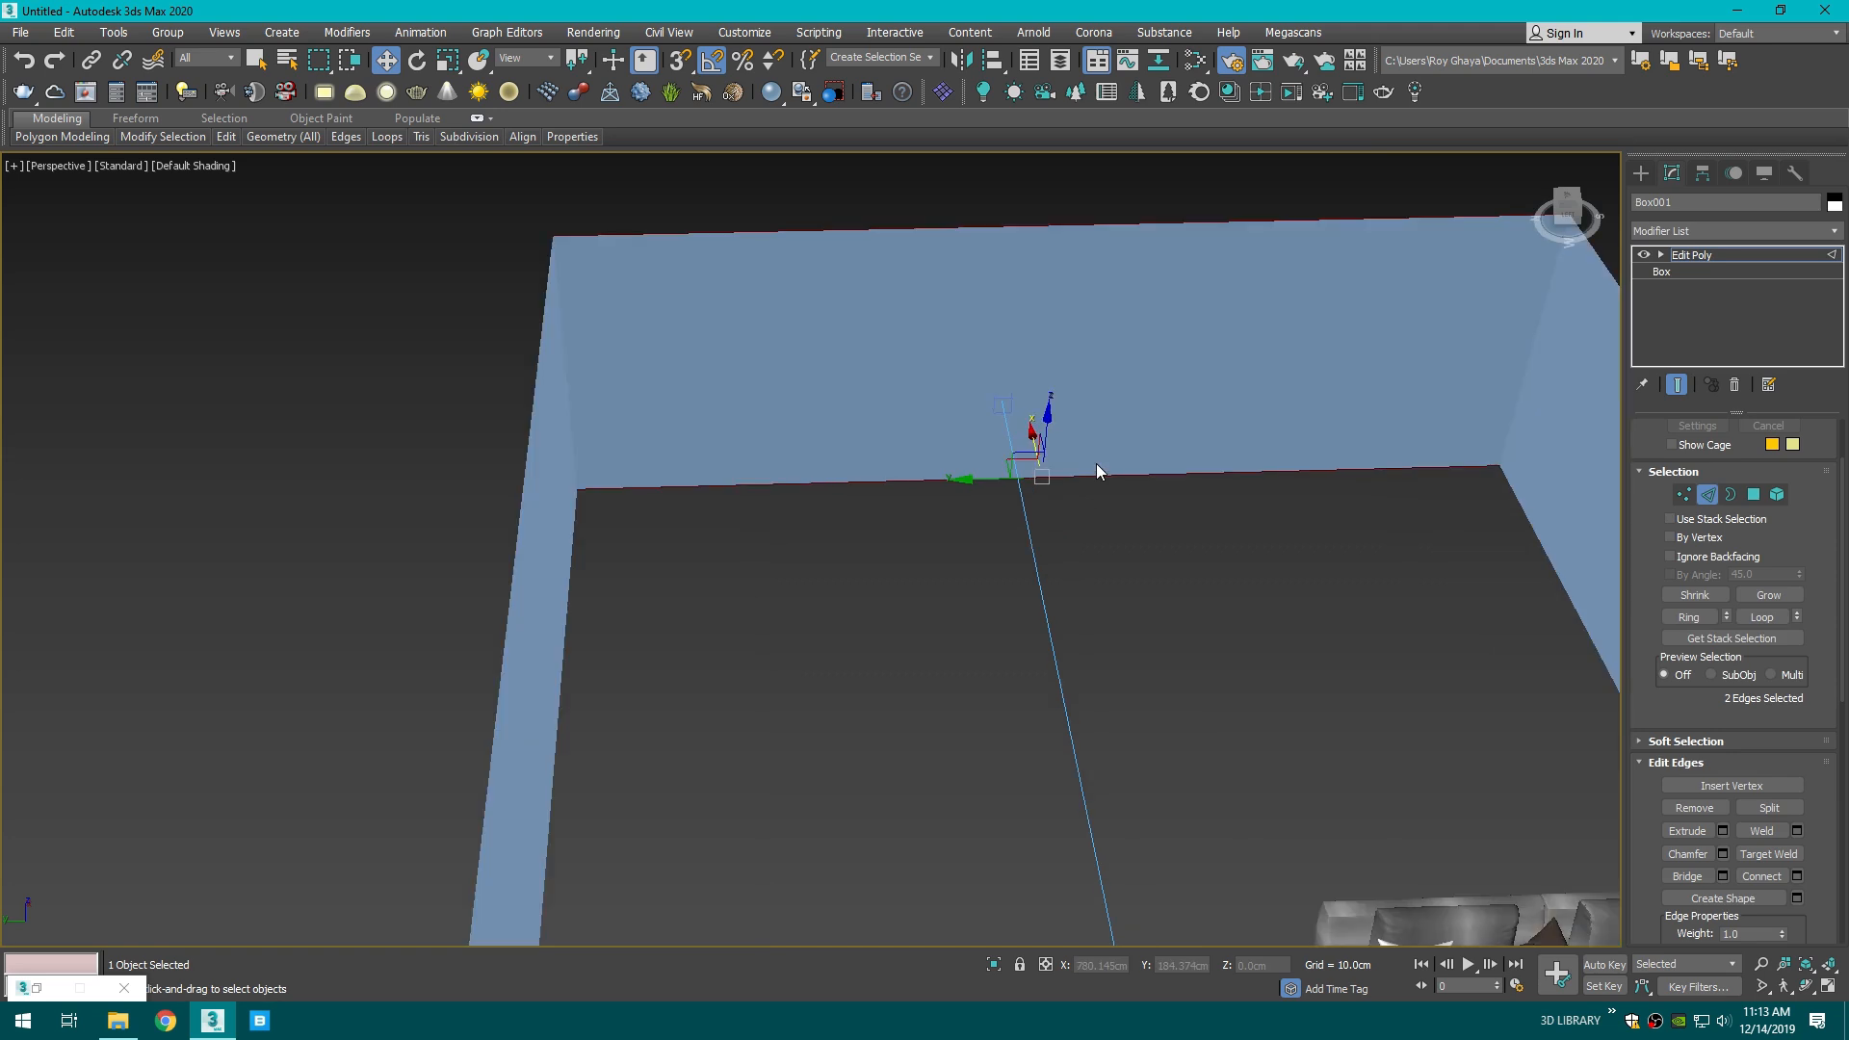
pyautogui.click(1797, 876)
pyautogui.click(820, 644)
pyautogui.scroll(-3, 1056, 606)
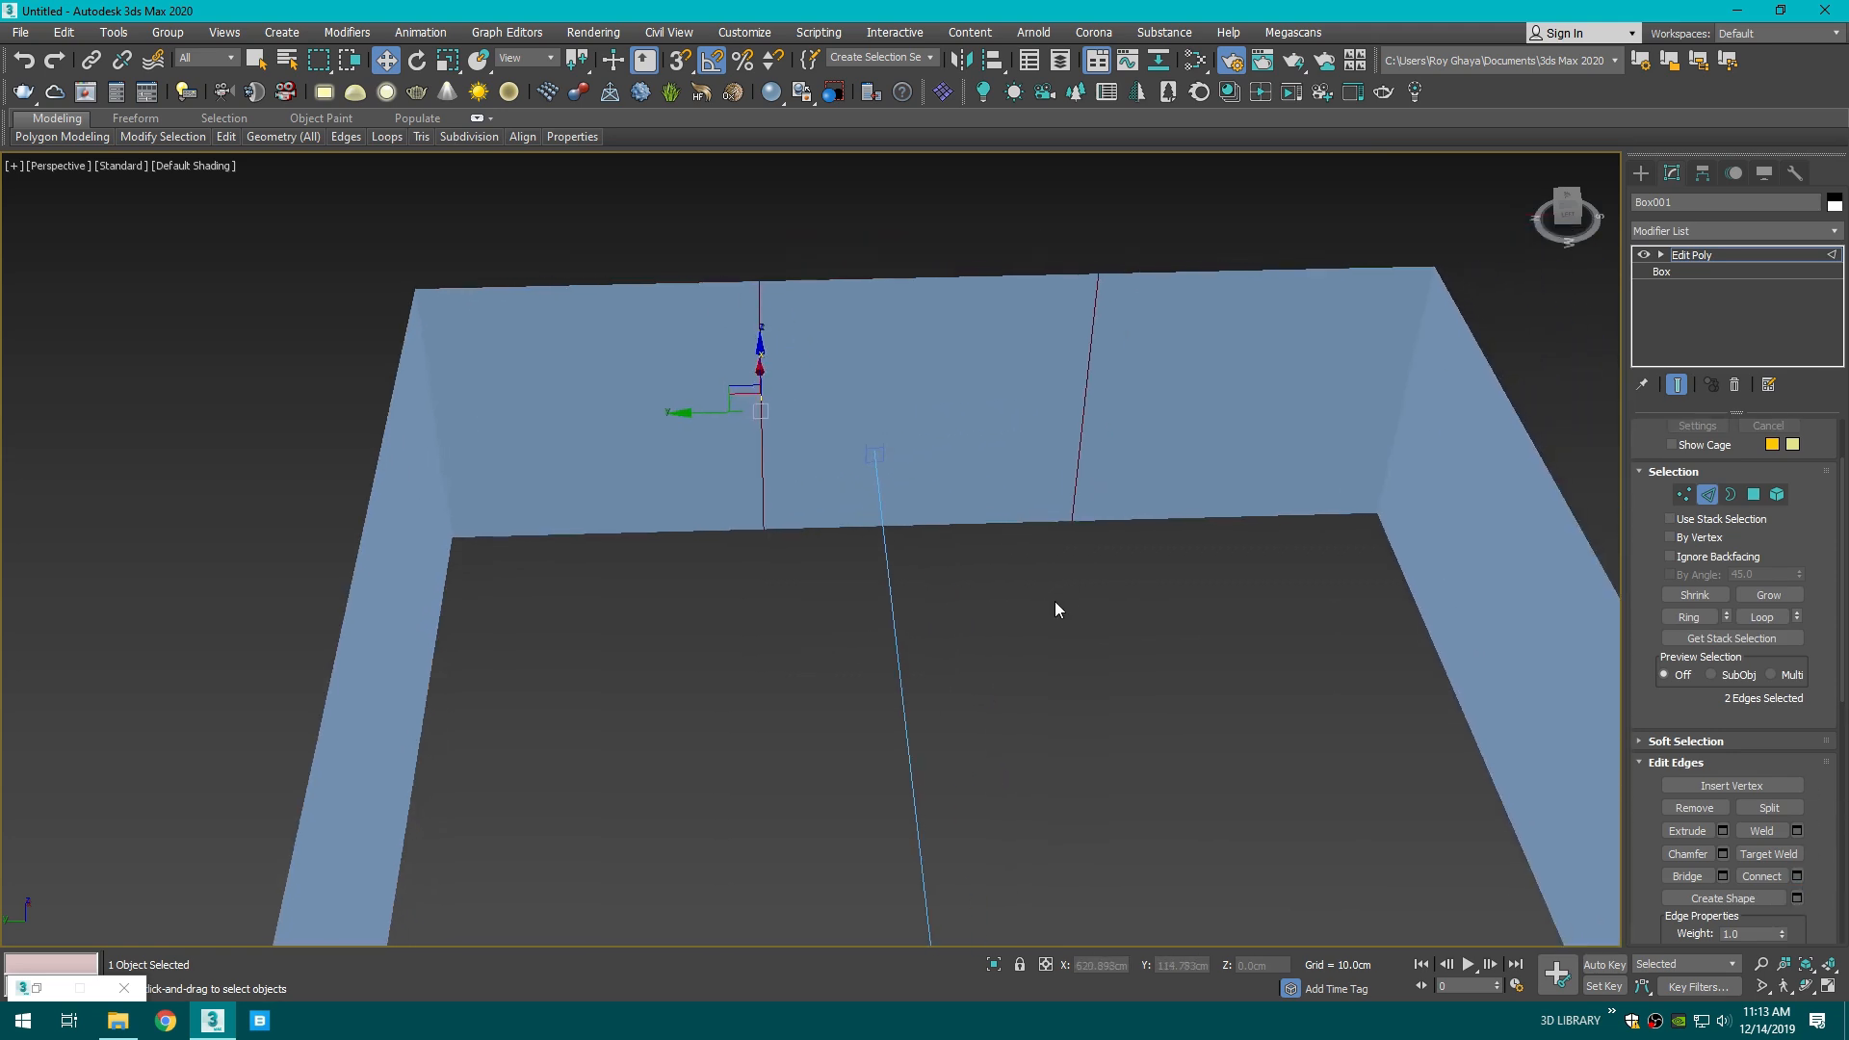
# - Turn on edged-faces display and examine the divisions of the far end wall
pyautogui.click(1572, 227)
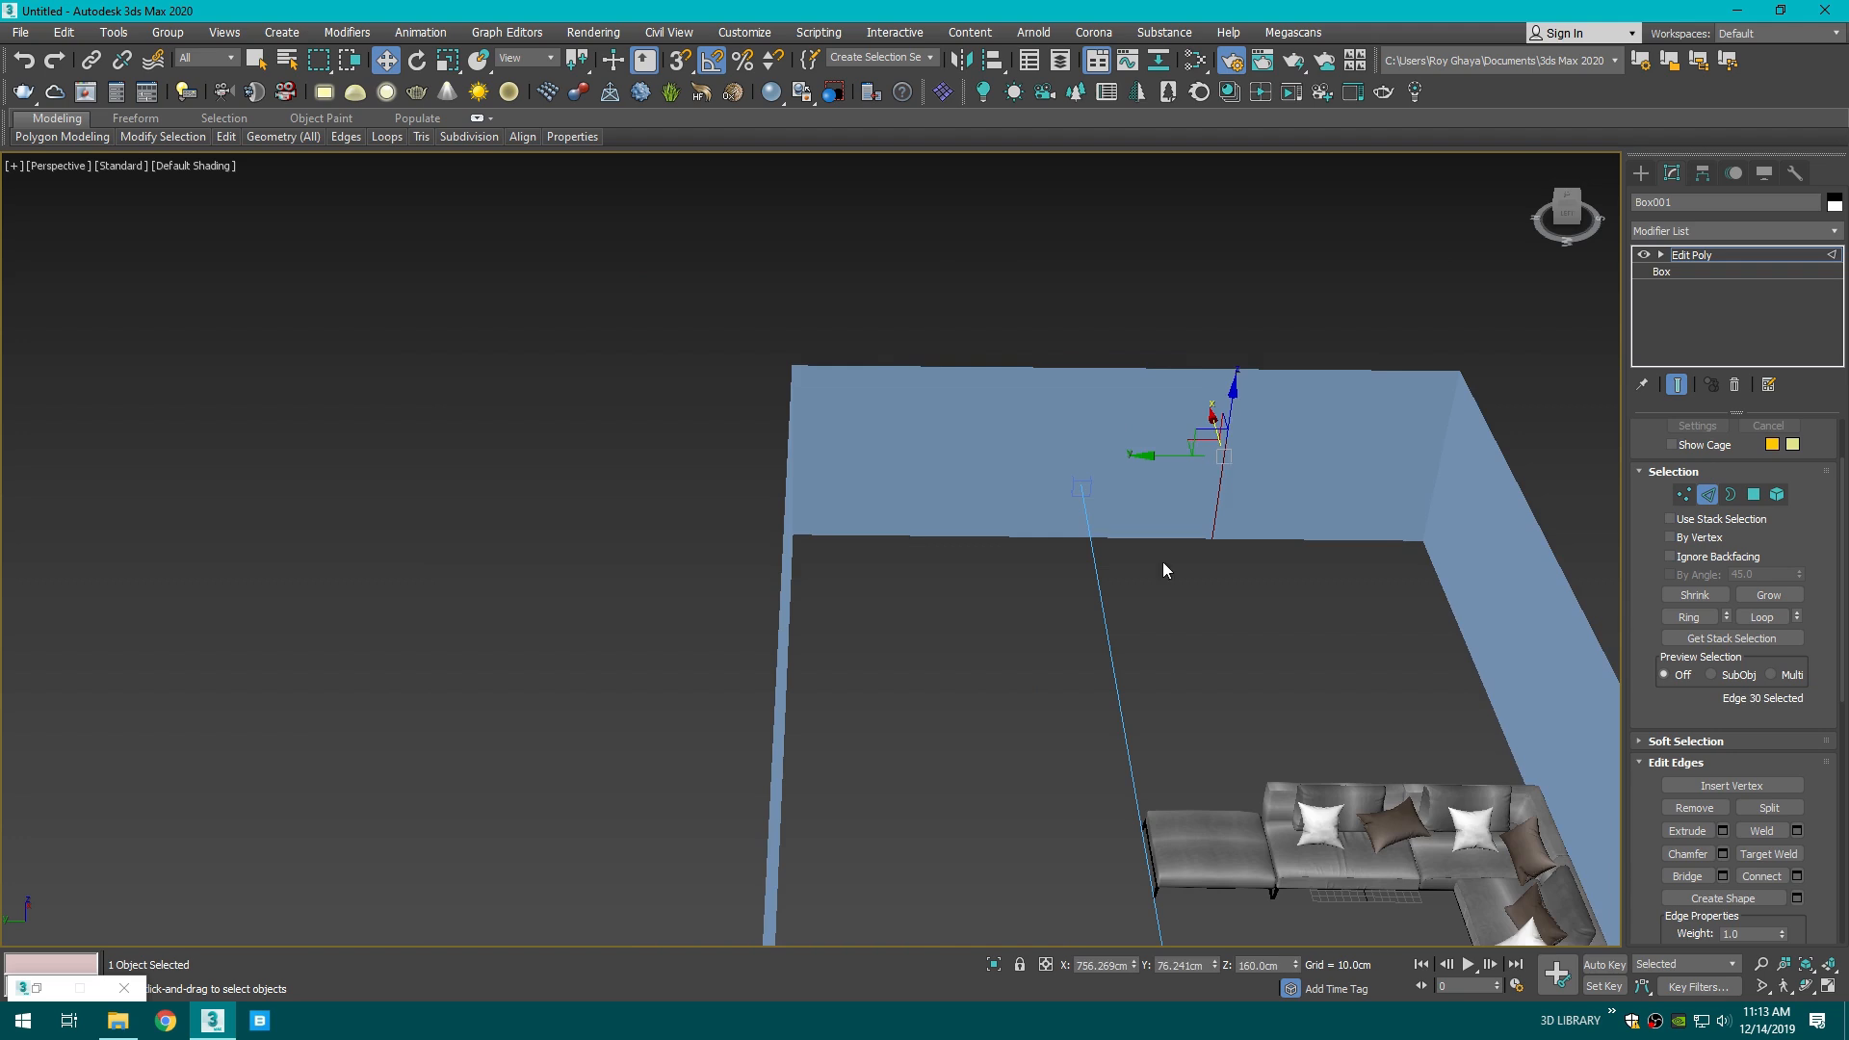
pyautogui.press('F4')
pyautogui.moveTo(1235, 616); pyautogui.dragTo(1198, 618, button='middle')
pyautogui.moveTo(1552, 216); pyautogui.dragTo(1482, 241)
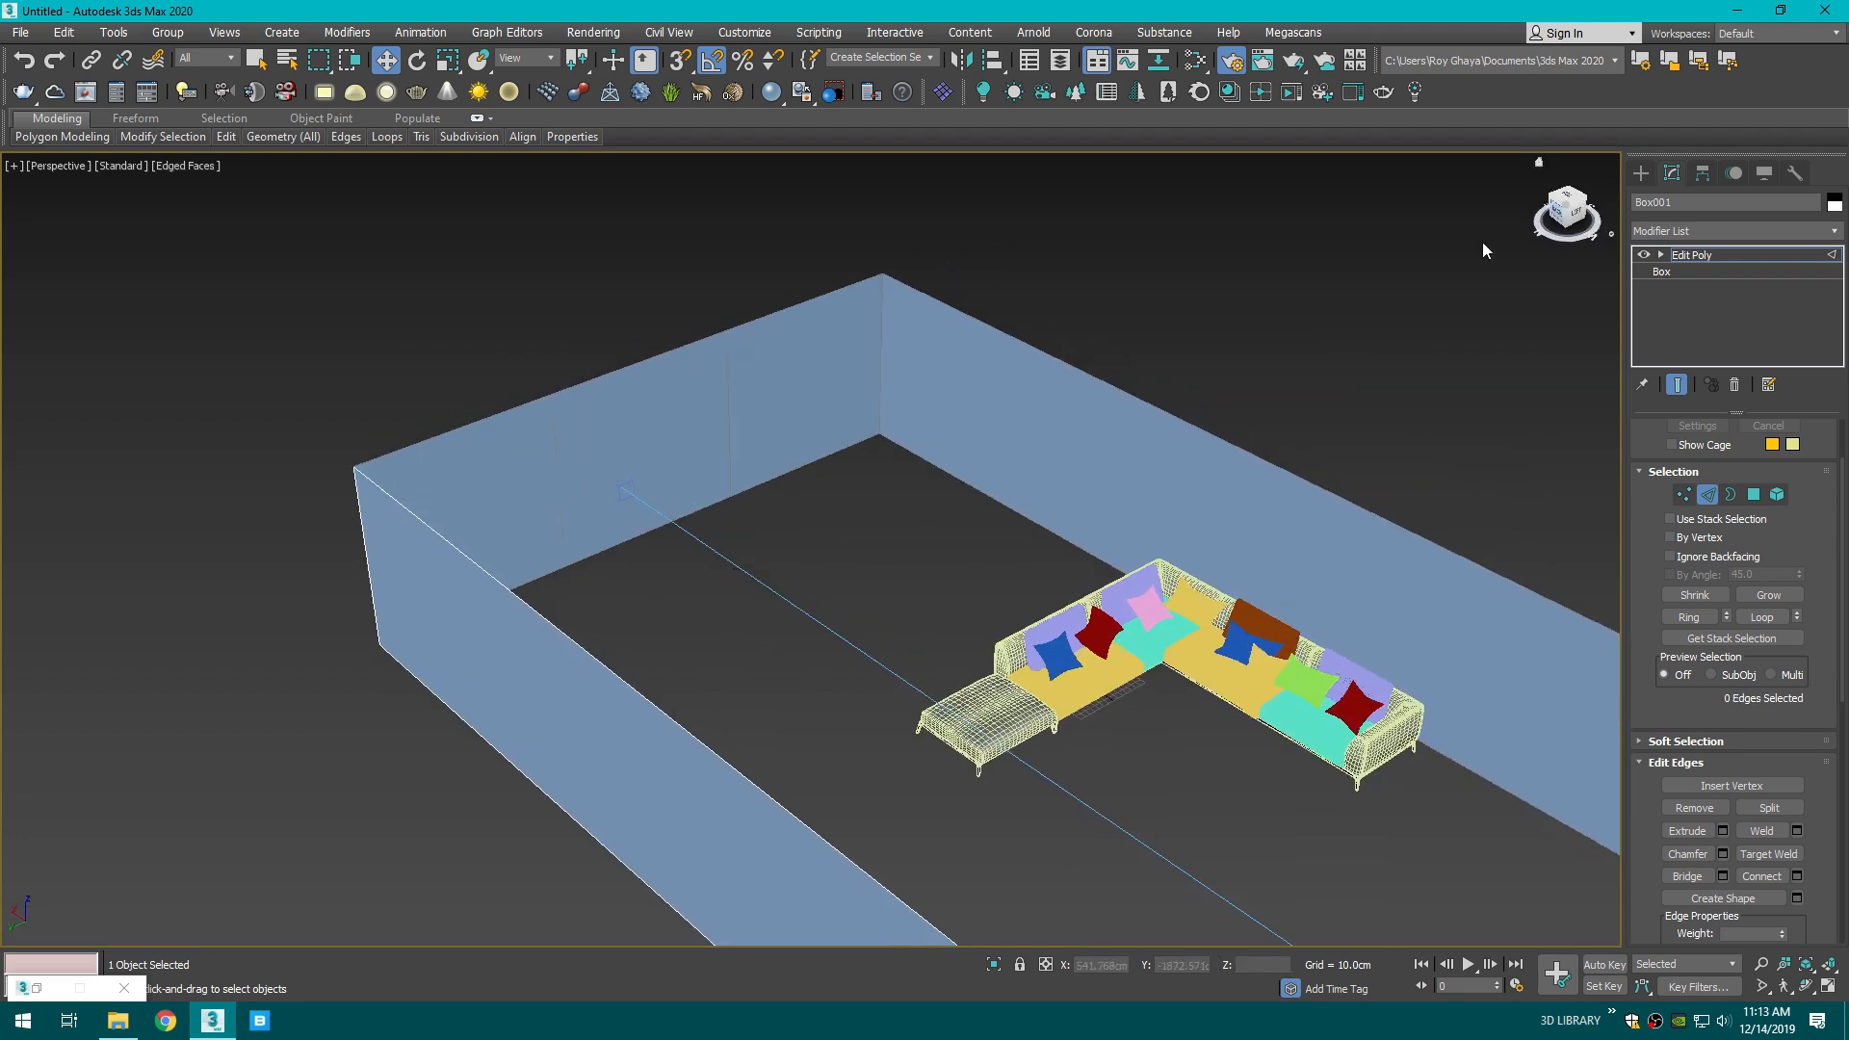
pyautogui.scroll(10, 873, 361)
pyautogui.scroll(3, 982, 532)
pyautogui.scroll(-5, 982, 532)
pyautogui.scroll(4, 982, 532)
pyautogui.scroll(-3, 976, 551)
pyautogui.scroll(-8, 976, 554)
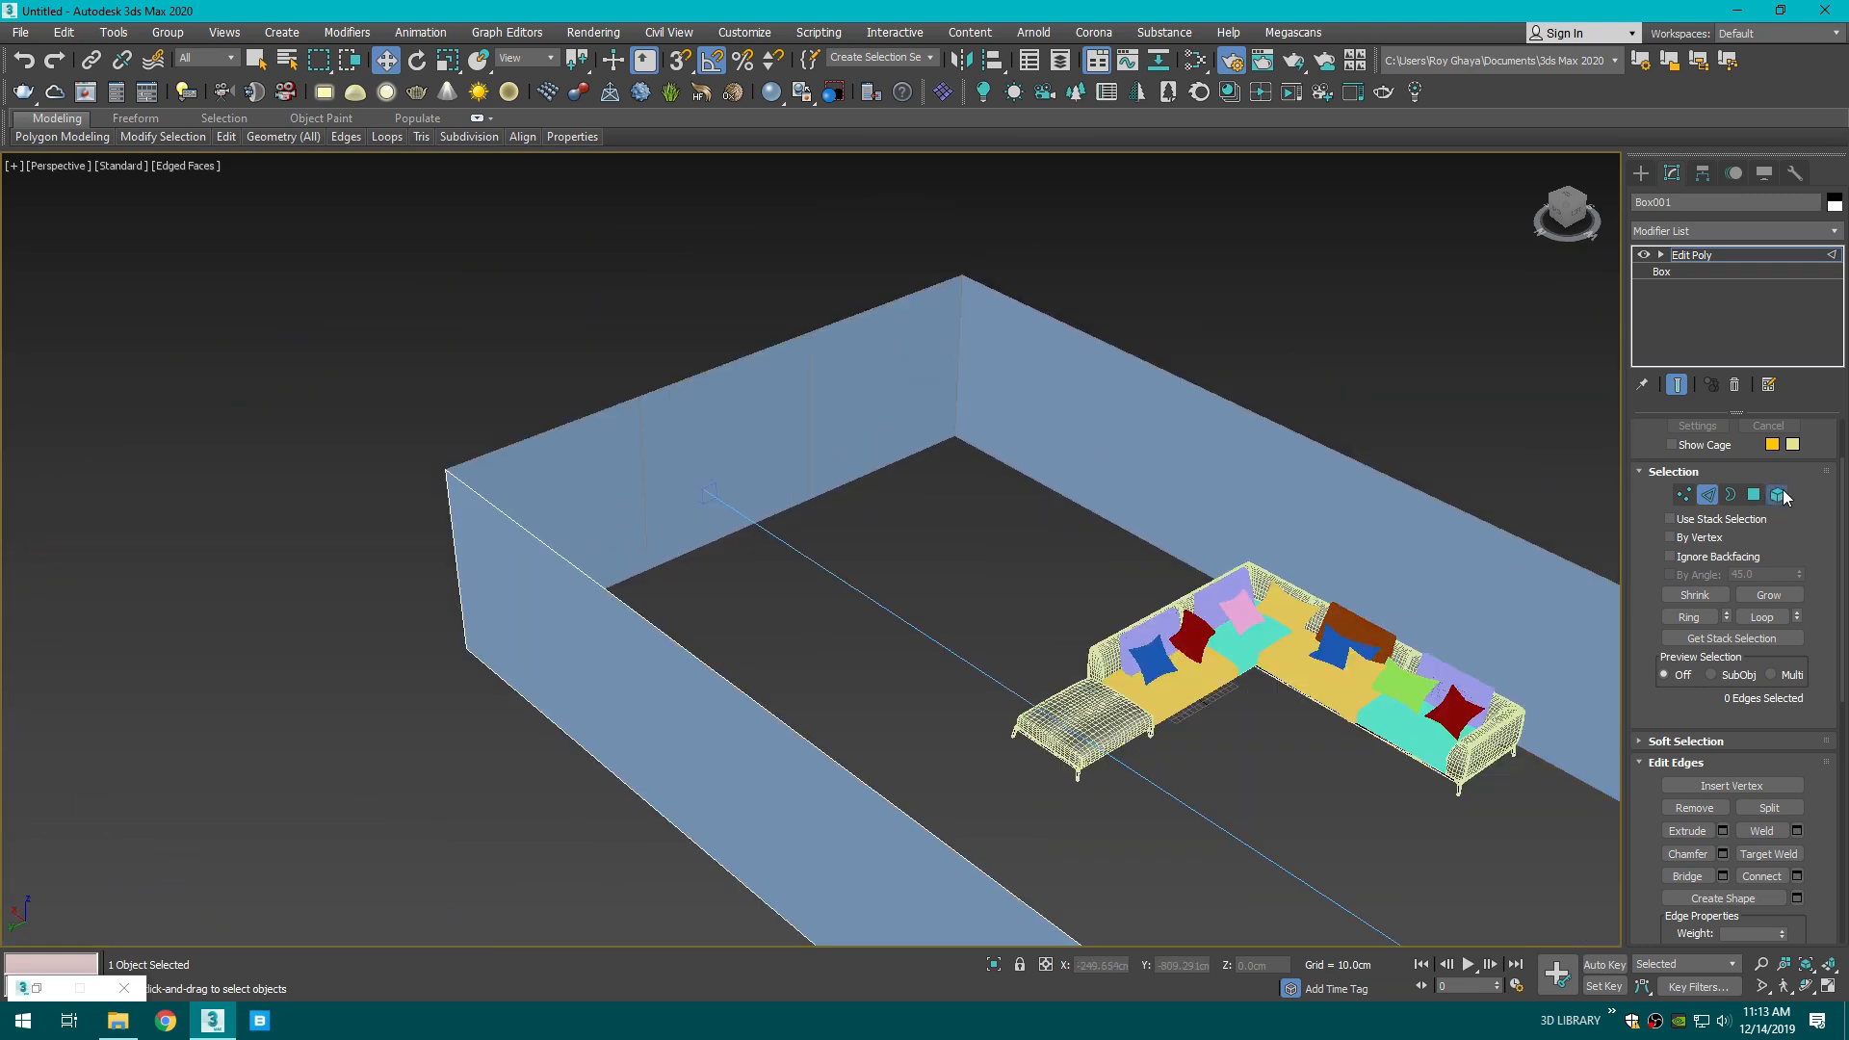
# - Flip the normals of the entire room shell element
pyautogui.click(1780, 494)
pyautogui.click(1172, 458)
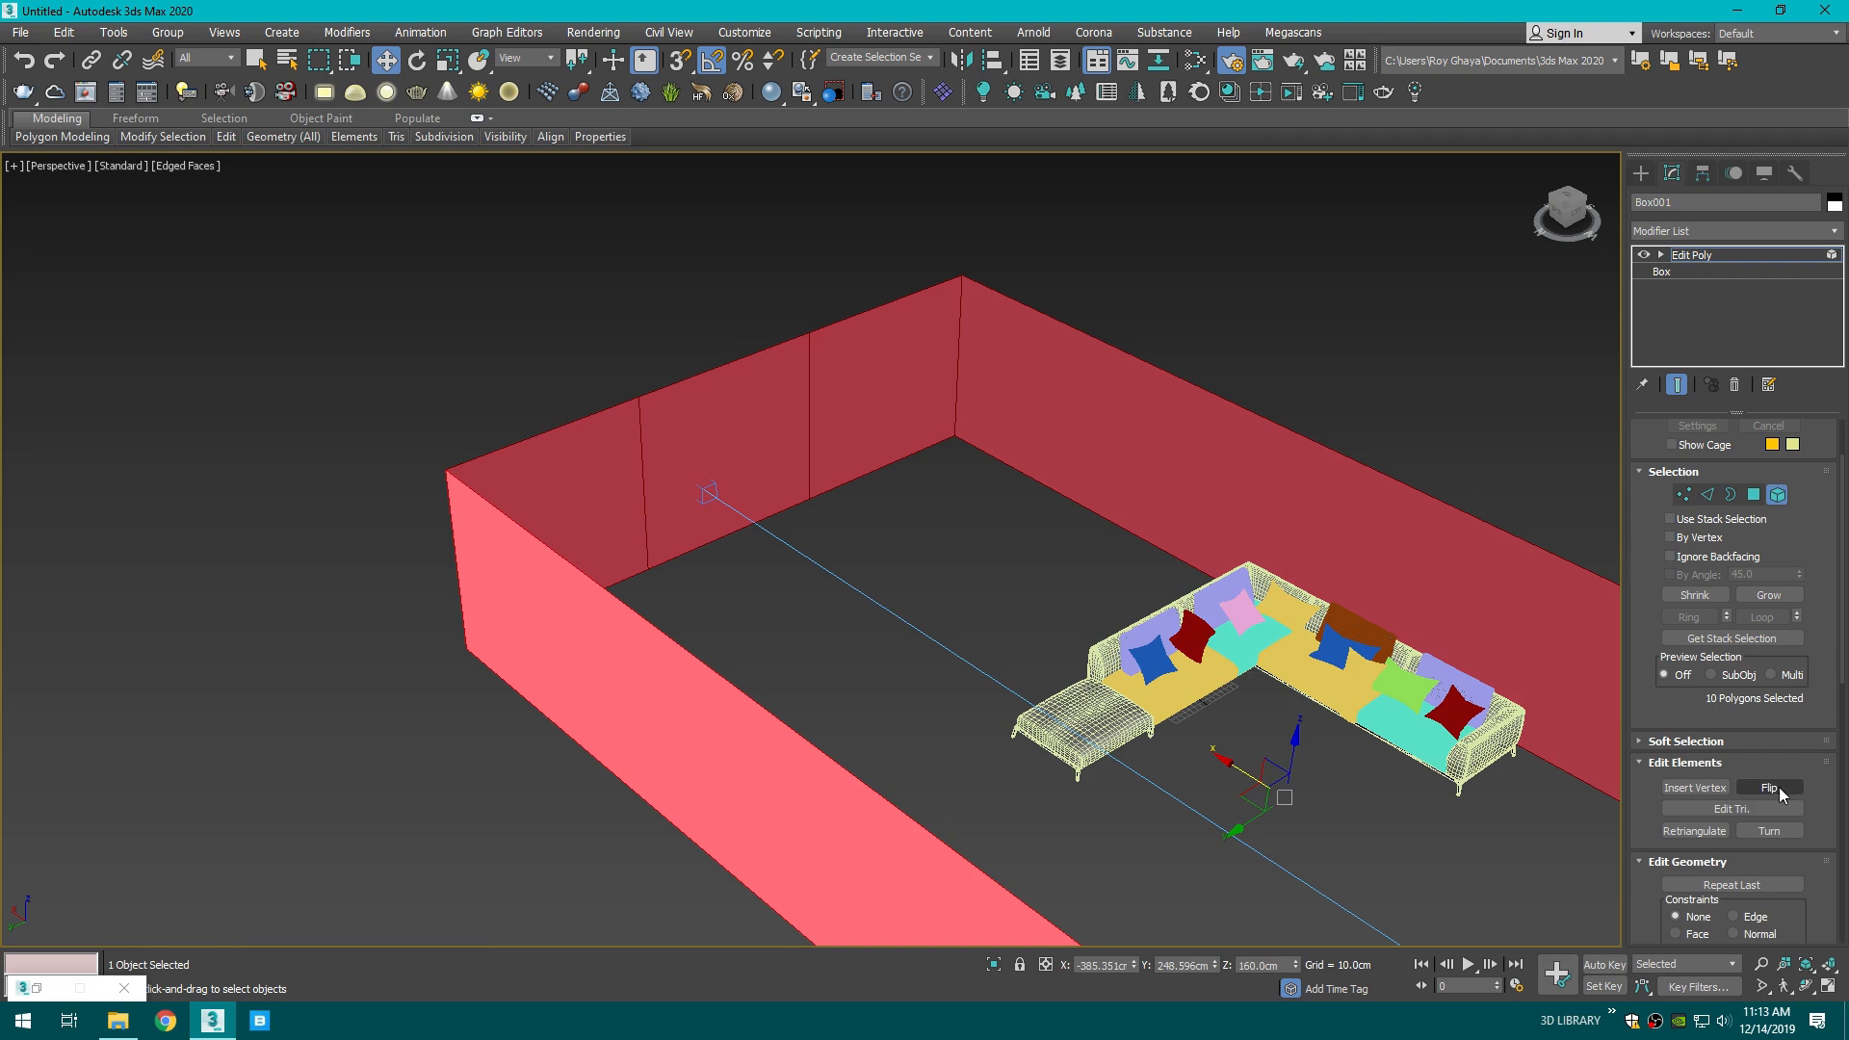
pyautogui.click(1773, 790)
pyautogui.press('4')
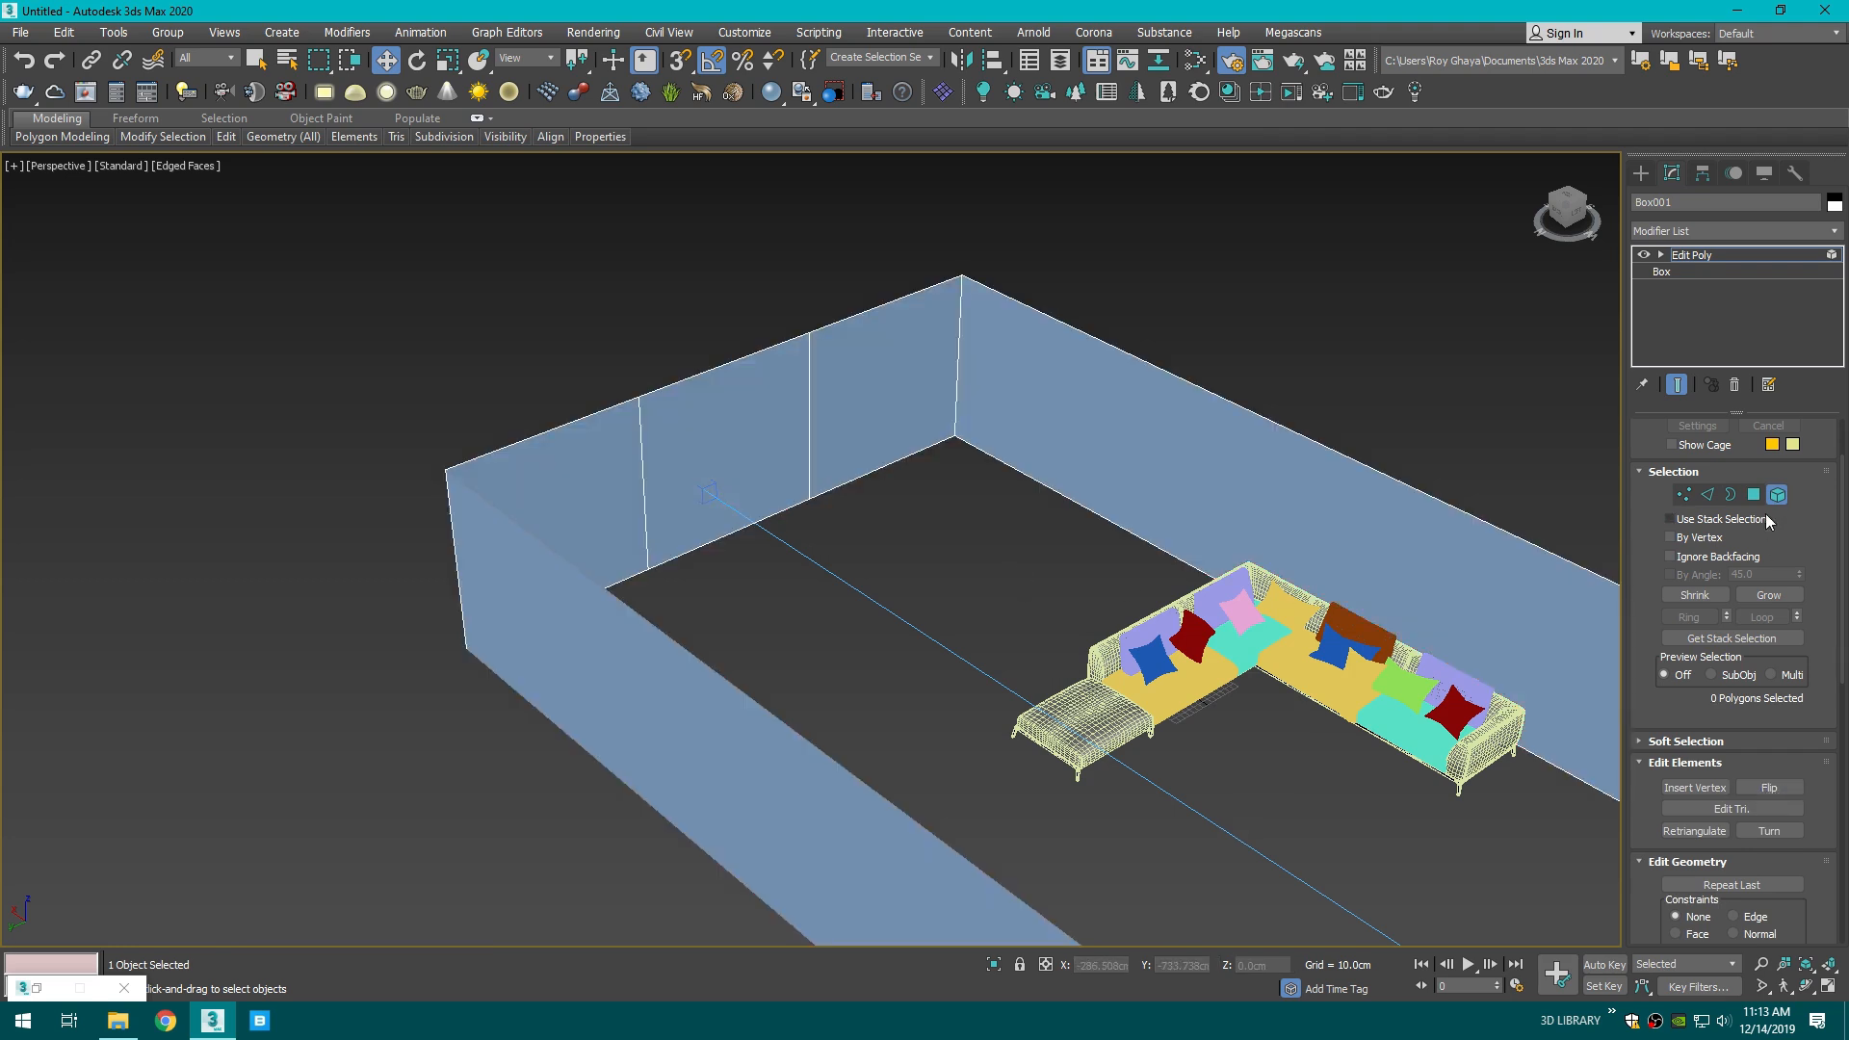
# - Switch to edge editing and examine the far end wall's divisions in perspective and through the Corona camera
pyautogui.click(1707, 495)
pyautogui.scroll(6, 968, 380)
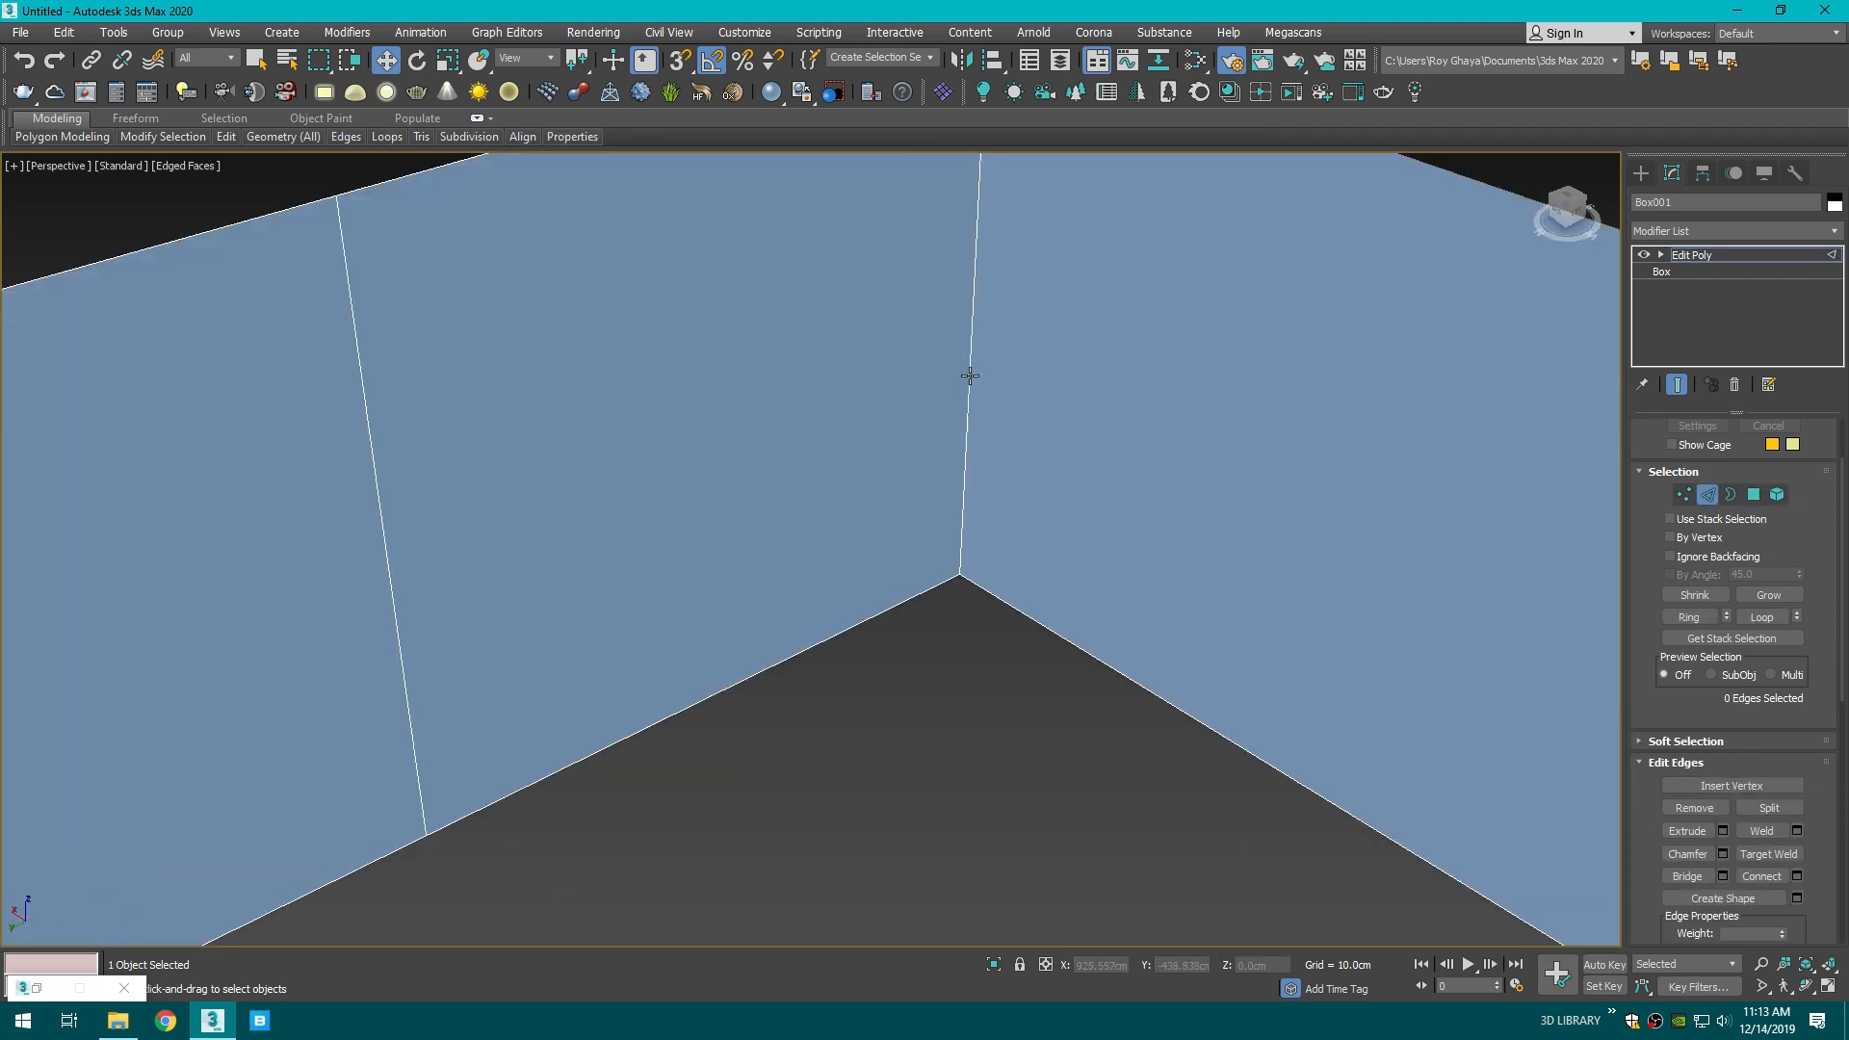
pyautogui.scroll(2, 688, 441)
pyautogui.scroll(-5, 660, 412)
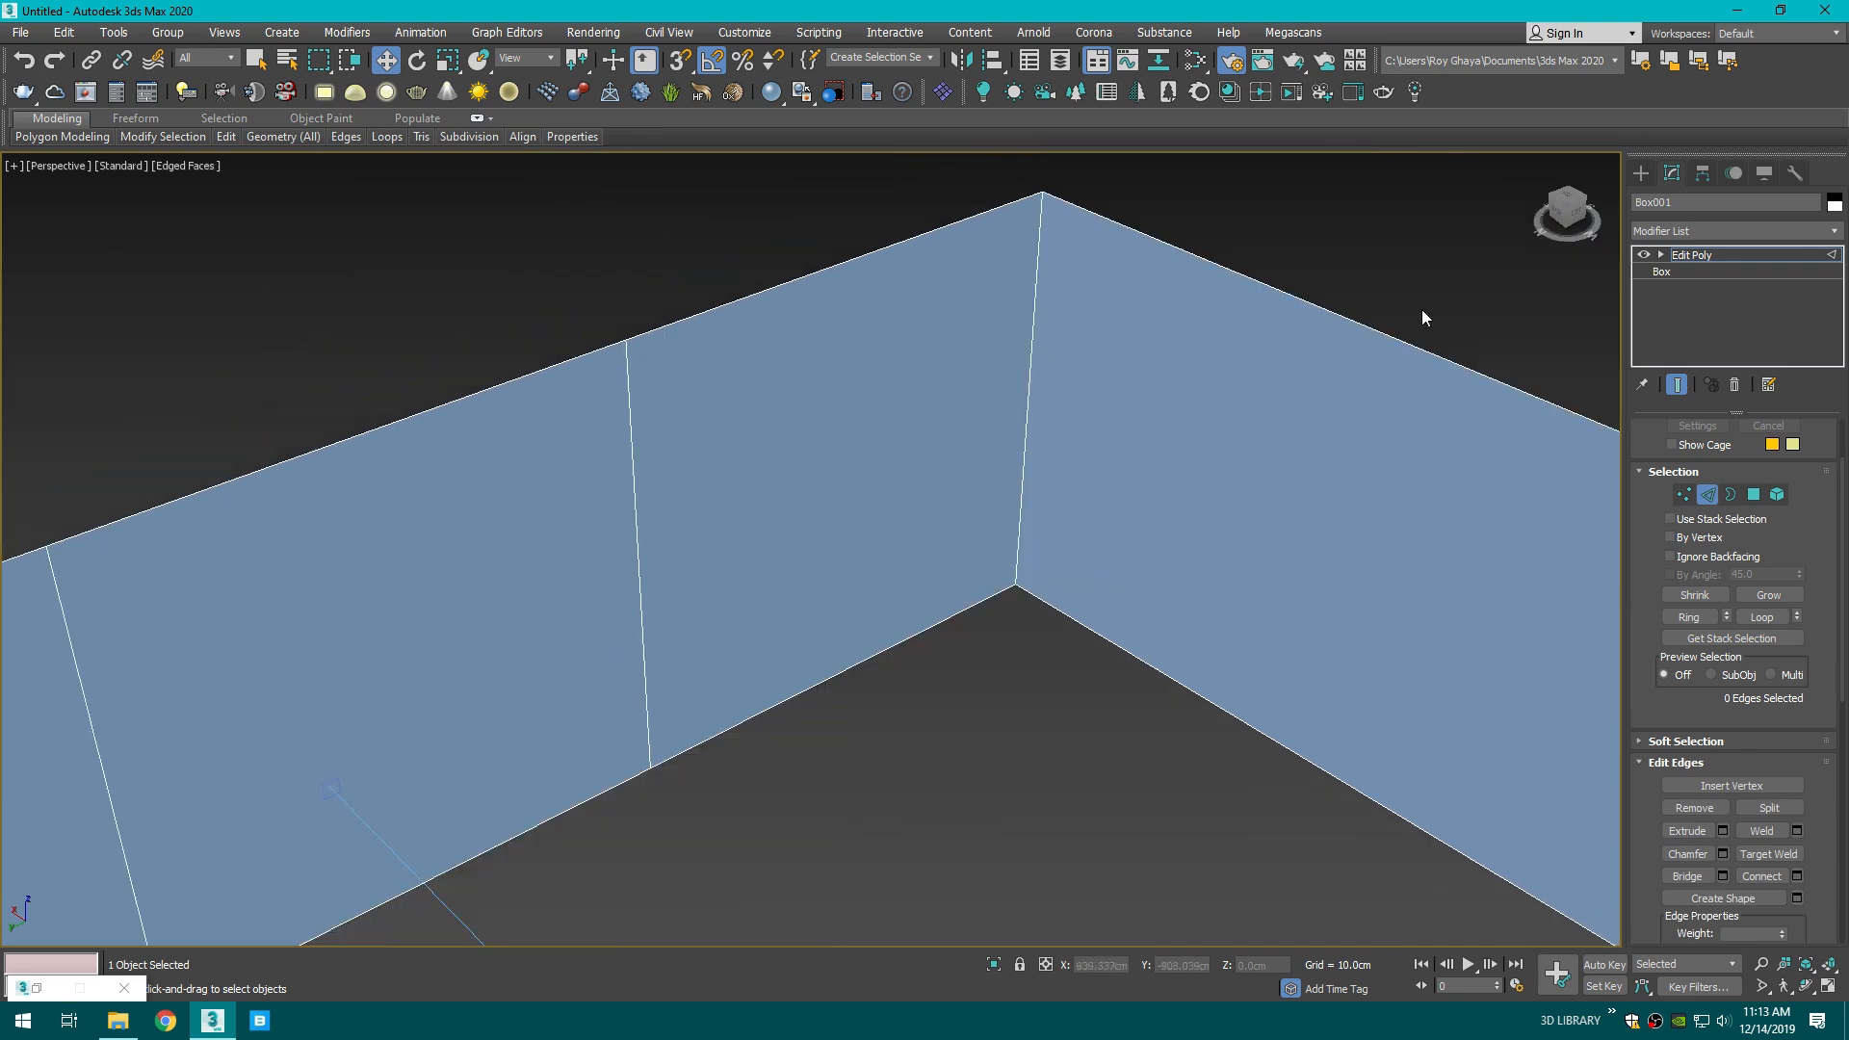
pyautogui.keyDown('alt'); pyautogui.moveTo(814, 545); pyautogui.dragTo(1002, 344, button='middle'); pyautogui.keyUp('alt')
pyautogui.scroll(-3, 1002, 344)
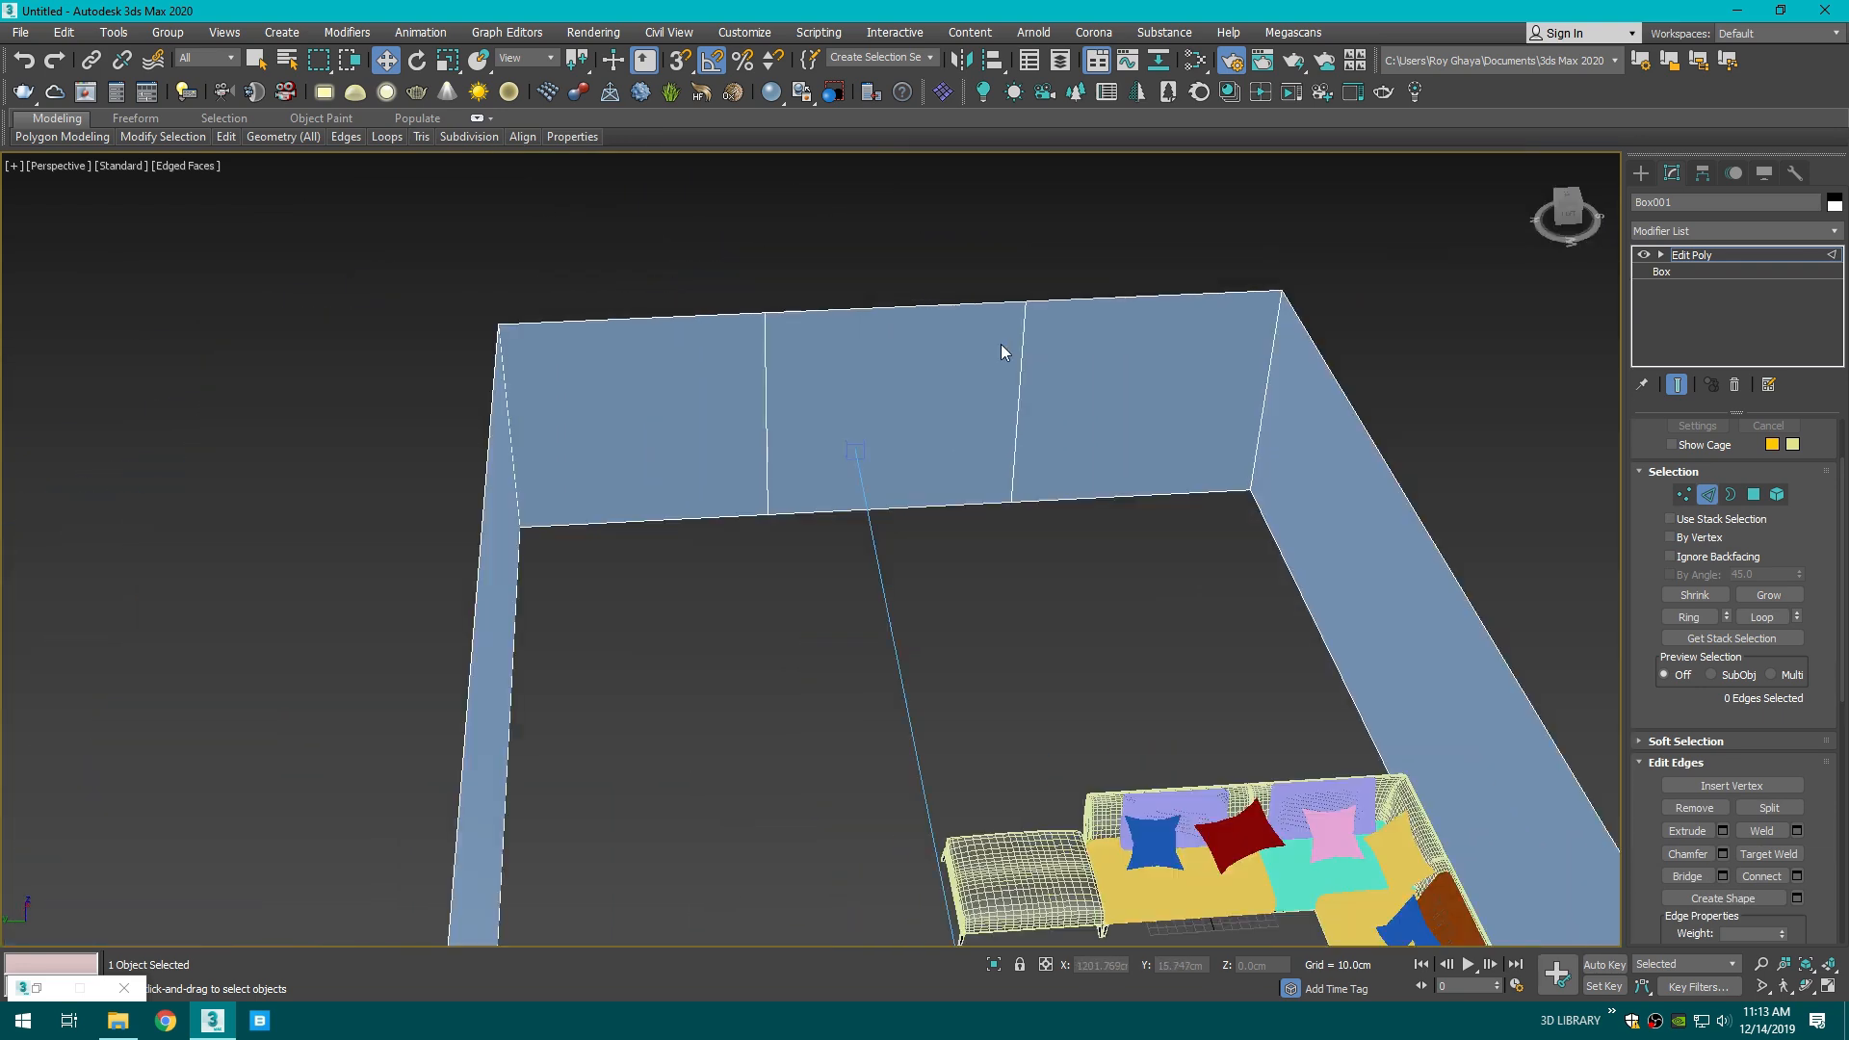
pyautogui.moveTo(1174, 423); pyautogui.dragTo(982, 354, button='middle')
pyautogui.moveTo(1005, 500)
pyautogui.mouseDown(button='middle')
pyautogui.moveTo(1004, 389)
pyautogui.moveTo(1158, 425)
pyautogui.mouseUp(button='middle')
pyautogui.hotkey('shift', 'f')
pyautogui.press('c')
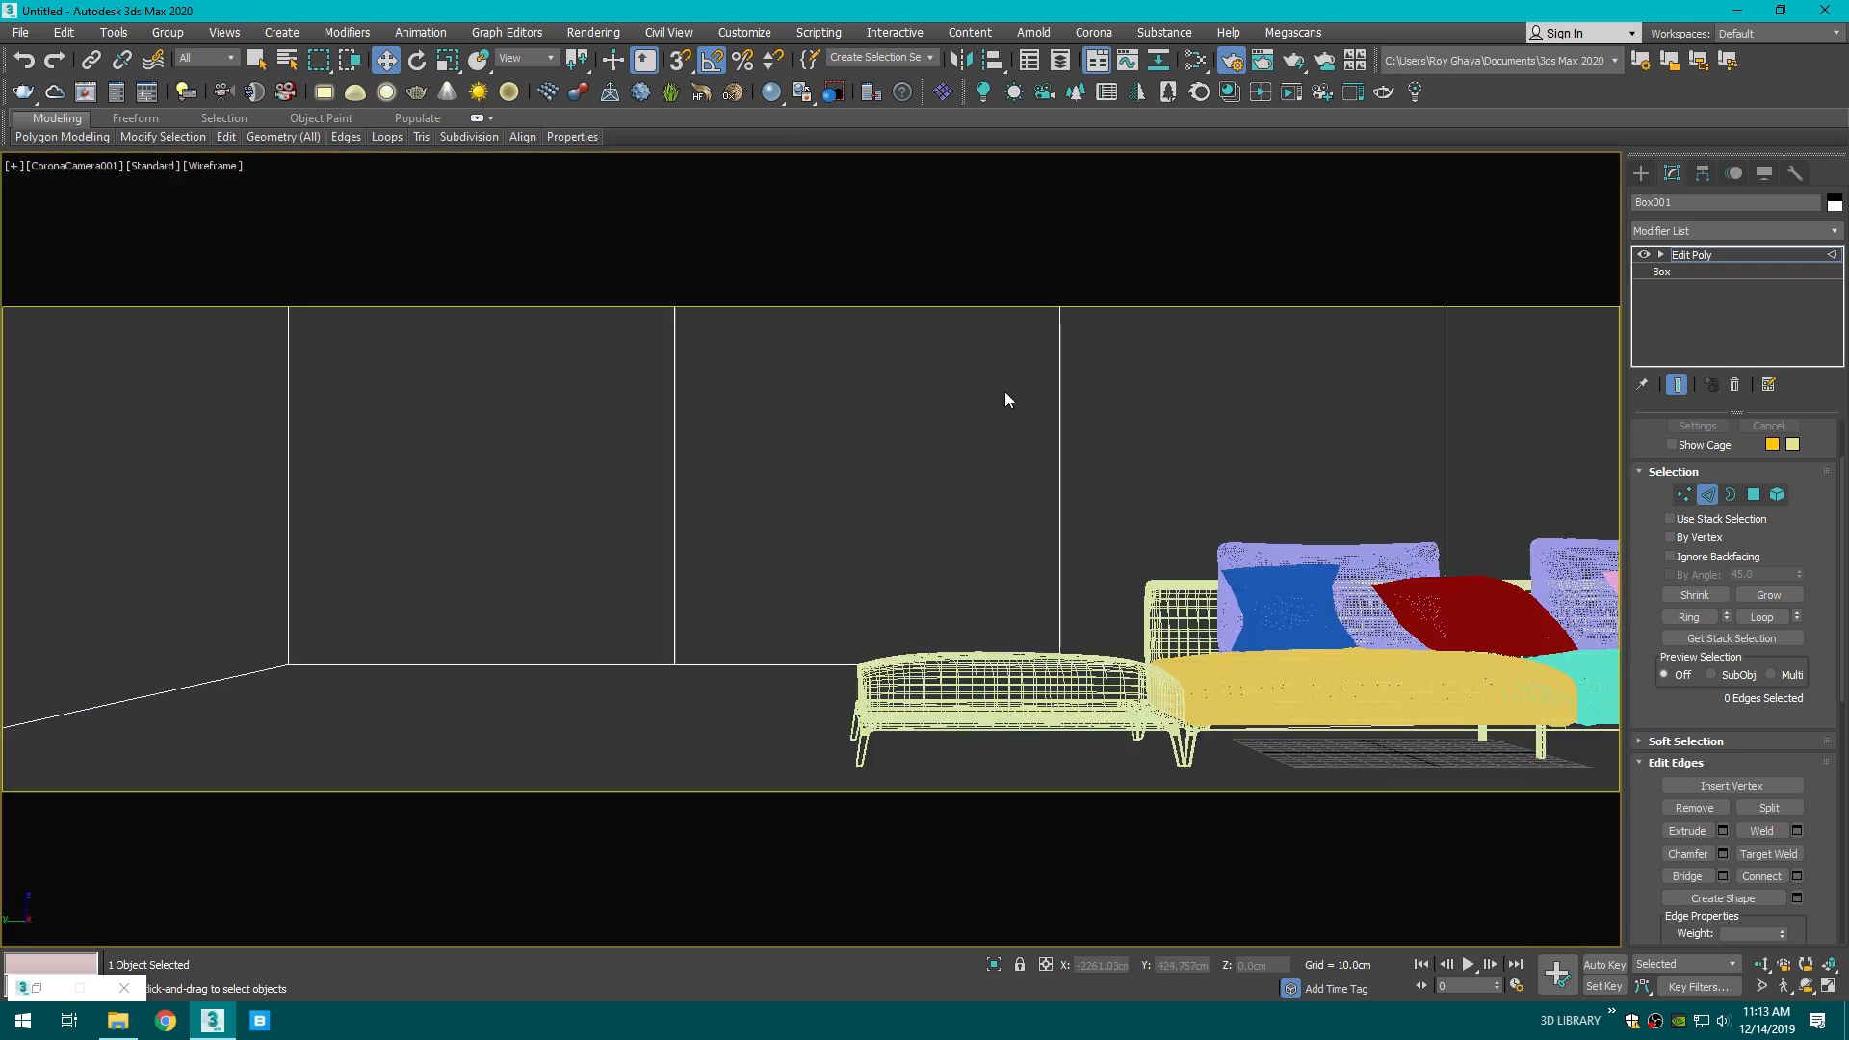
pyautogui.press('p')
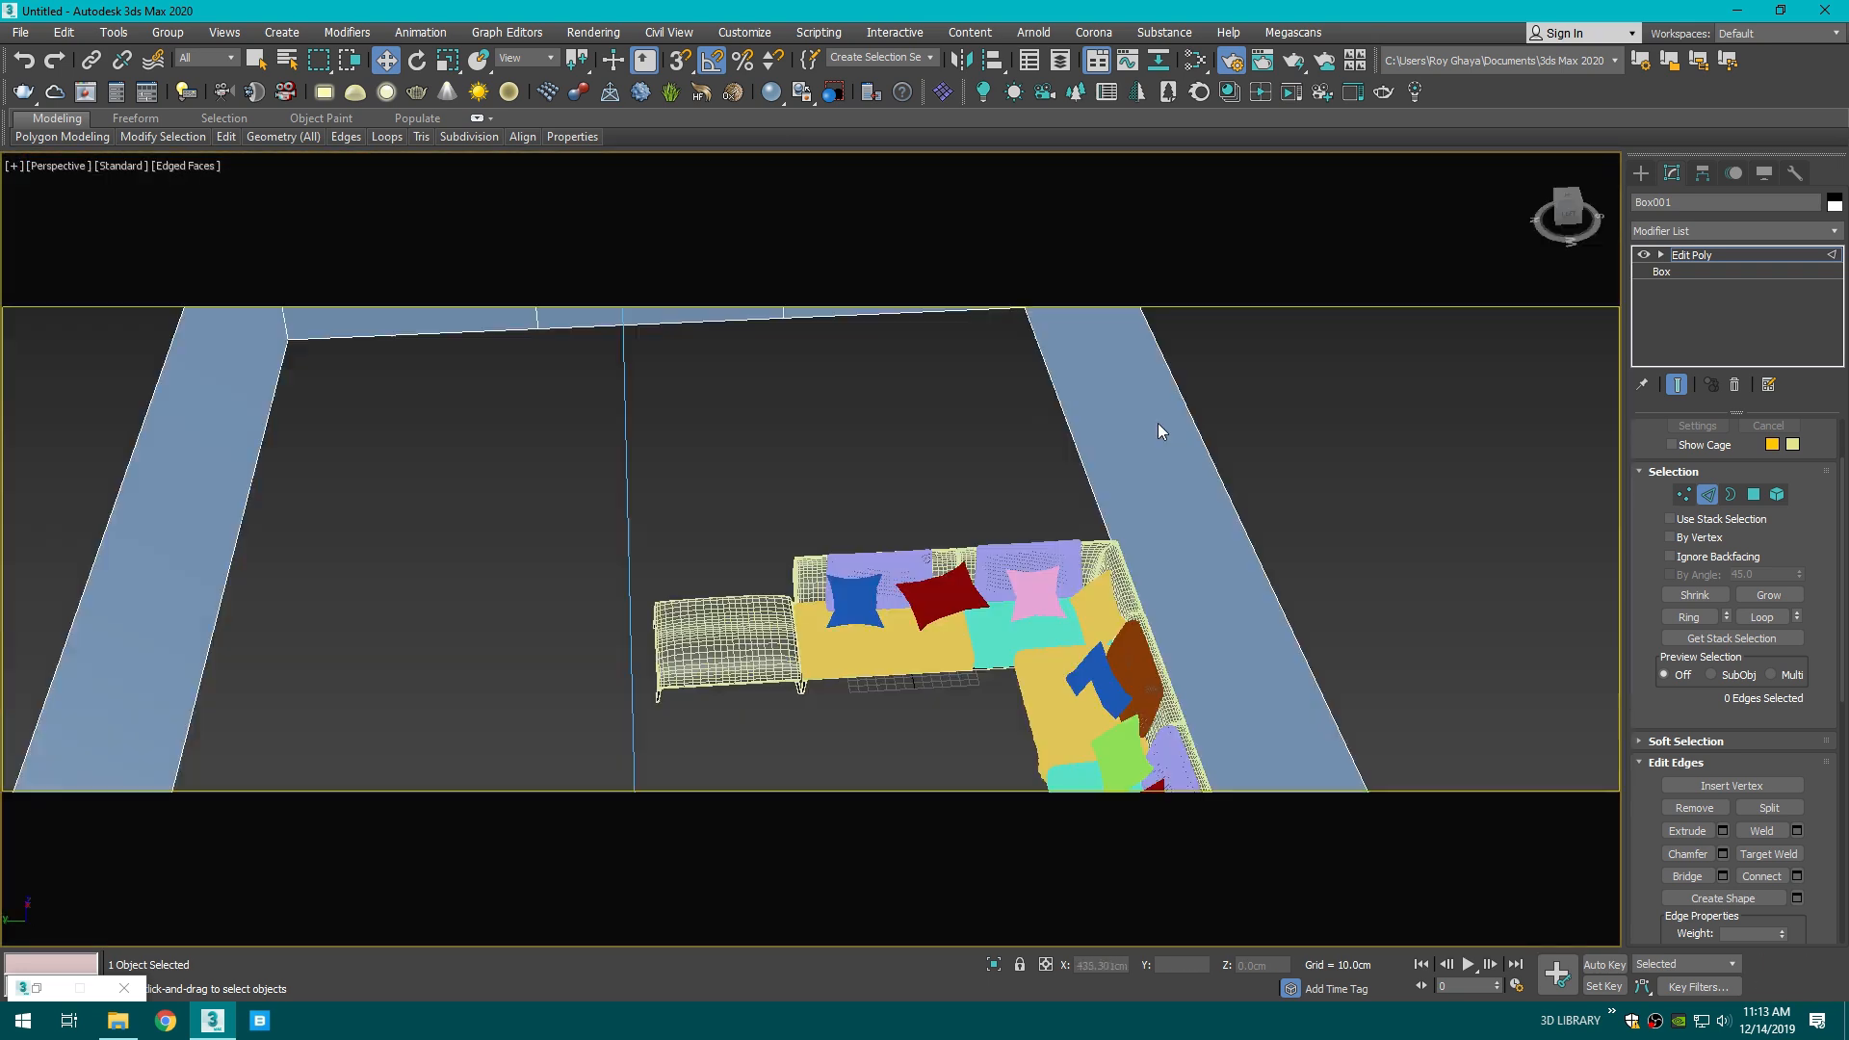
pyautogui.moveTo(1567, 215); pyautogui.dragTo(1568, 192)
pyautogui.hotkey('shift', 'f')
pyautogui.moveTo(828, 414); pyautogui.dragTo(974, 738, button='middle')
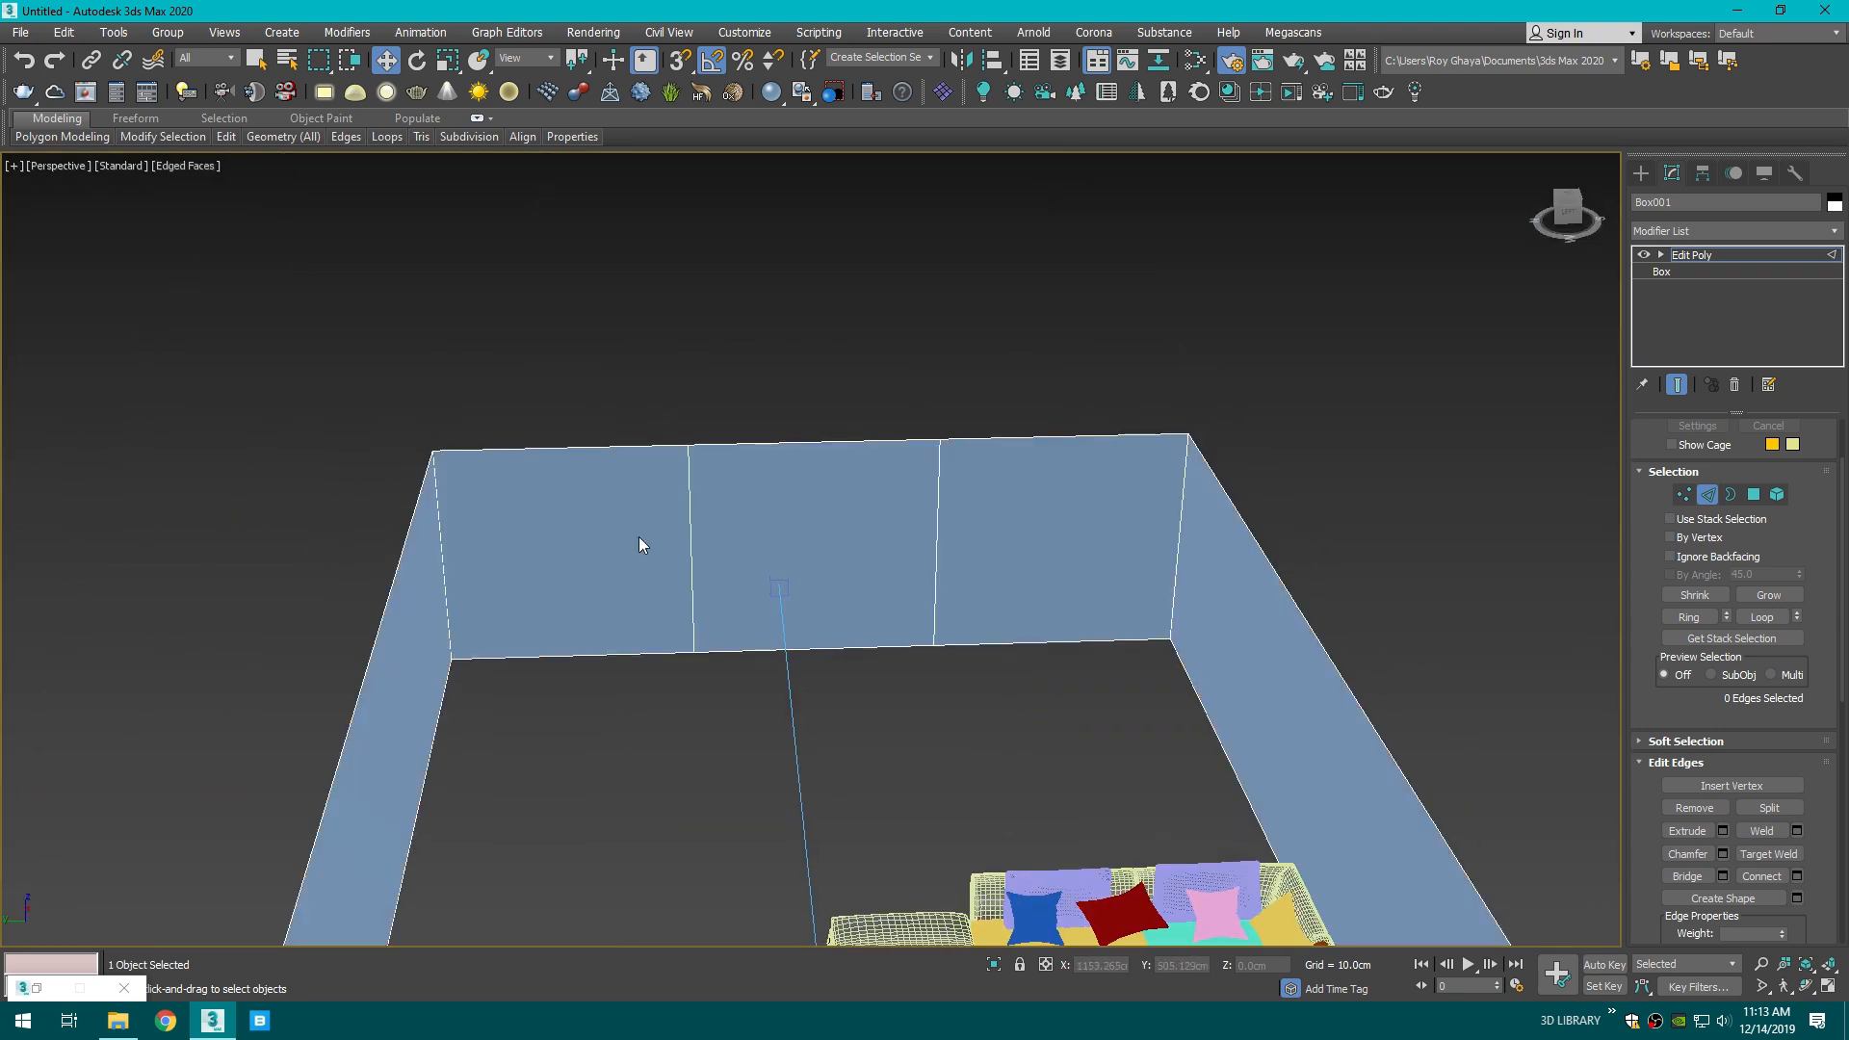
# - Connect the upper and lower edges of the far wall's two outer panels with 2 segments and a pinch of -25
pyautogui.scroll(3, 599, 476)
pyautogui.click(755, 410)
pyautogui.keyDown('ctrl'); pyautogui.click(1367, 396); pyautogui.keyUp('ctrl')
pyautogui.moveTo(1348, 694); pyautogui.dragTo(1305, 695, button='middle')
pyautogui.click(1796, 875)
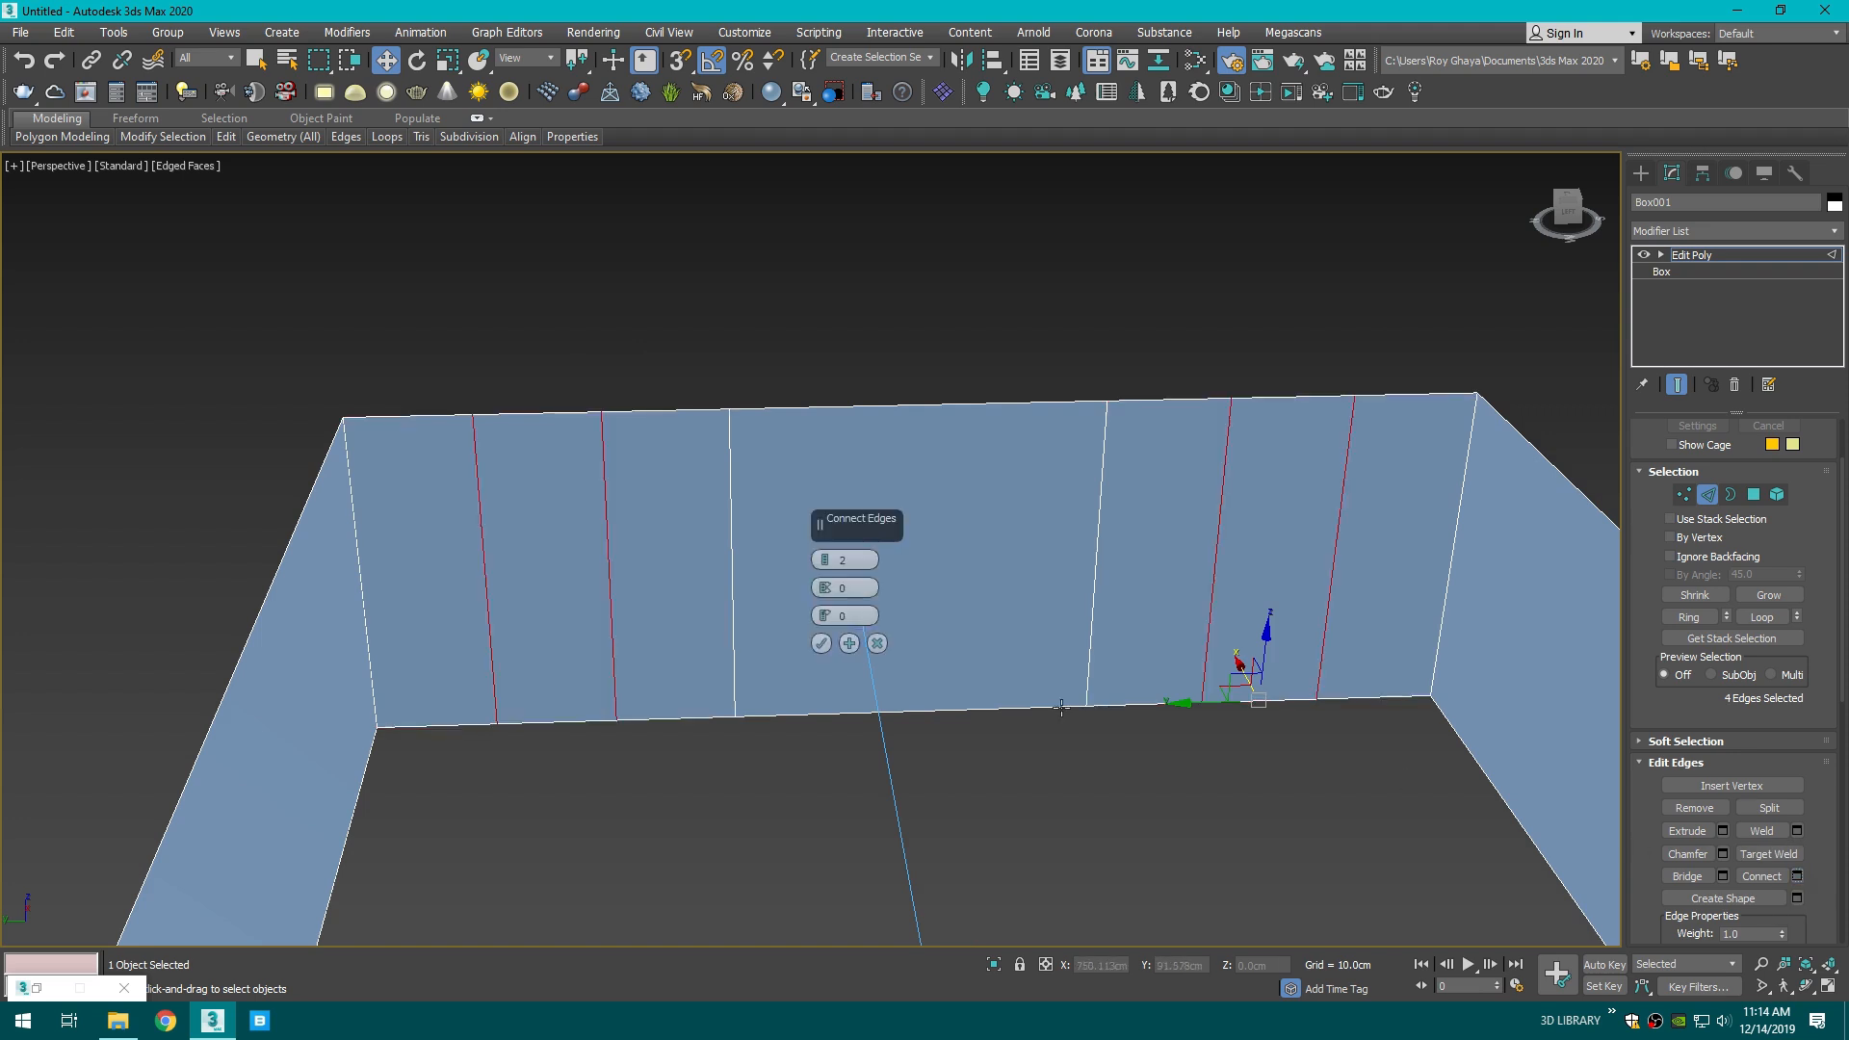
pyautogui.moveTo(820, 587); pyautogui.dragTo(809, 683)
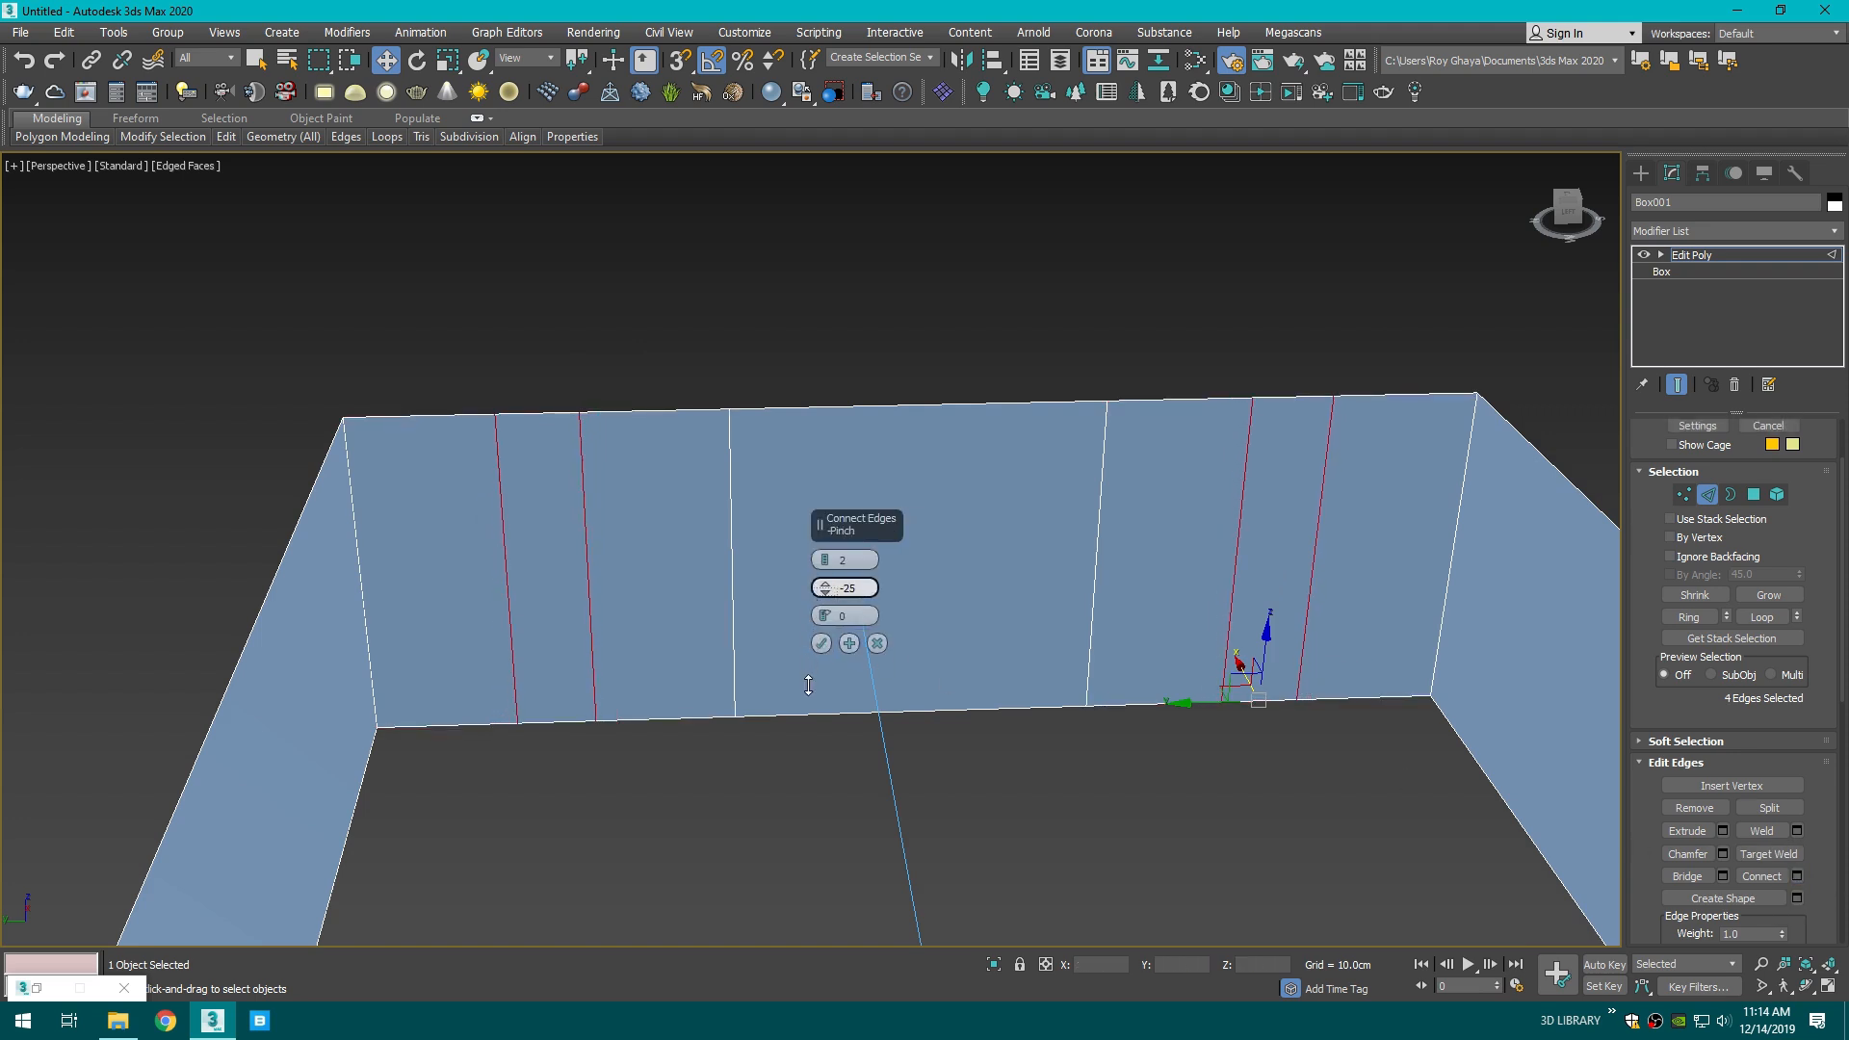
pyautogui.click(824, 645)
# - Move the pair of vertical edges in each outer panel of the far wall closer to the central panel
pyautogui.click(505, 559)
pyautogui.click(731, 539)
pyautogui.click(587, 545)
pyautogui.keyDown('ctrl'); pyautogui.click(500, 494); pyautogui.keyUp('ctrl')
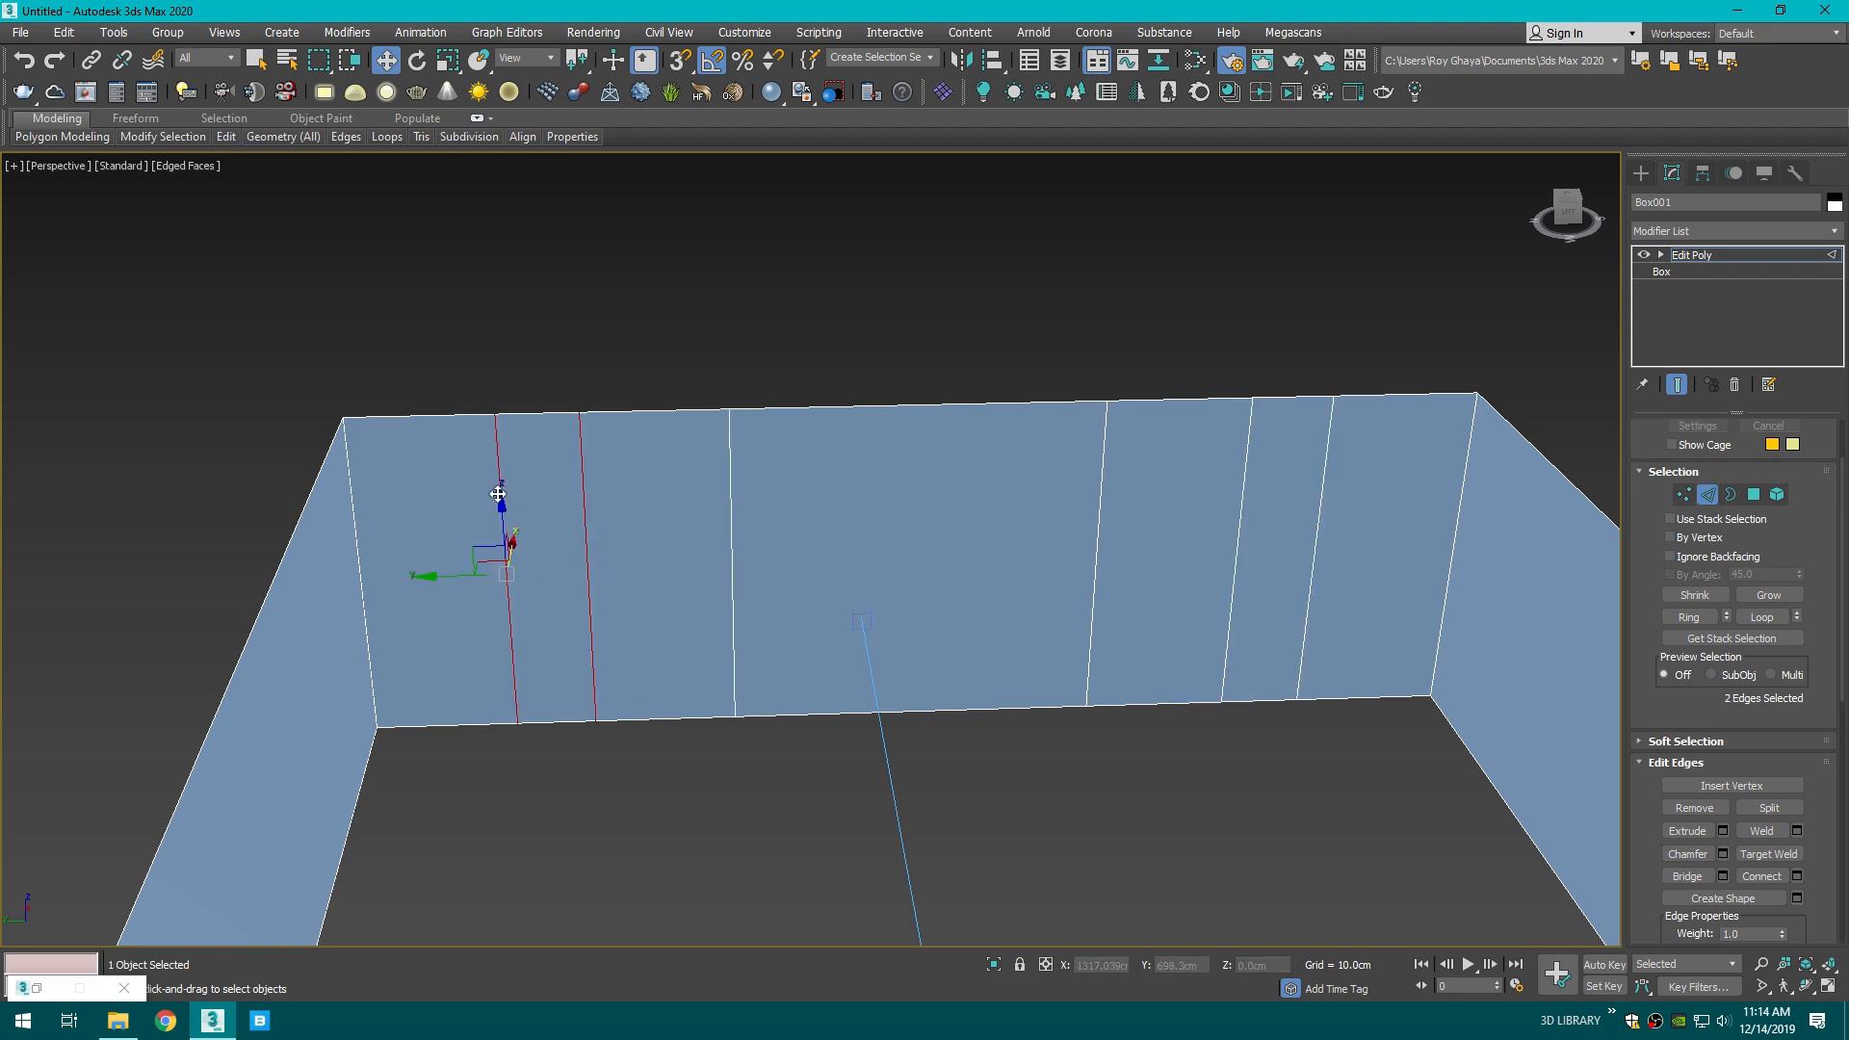
pyautogui.moveTo(449, 576); pyautogui.dragTo(506, 580)
pyautogui.click(1135, 632)
pyautogui.click(1236, 568)
pyautogui.keyDown('ctrl'); pyautogui.click(1316, 545); pyautogui.keyUp('ctrl')
pyautogui.moveTo(1242, 555); pyautogui.dragTo(1142, 587)
pyautogui.click(1205, 744)
# - Extrude the central polygon of the far wall by -20 cm
pyautogui.press('4')
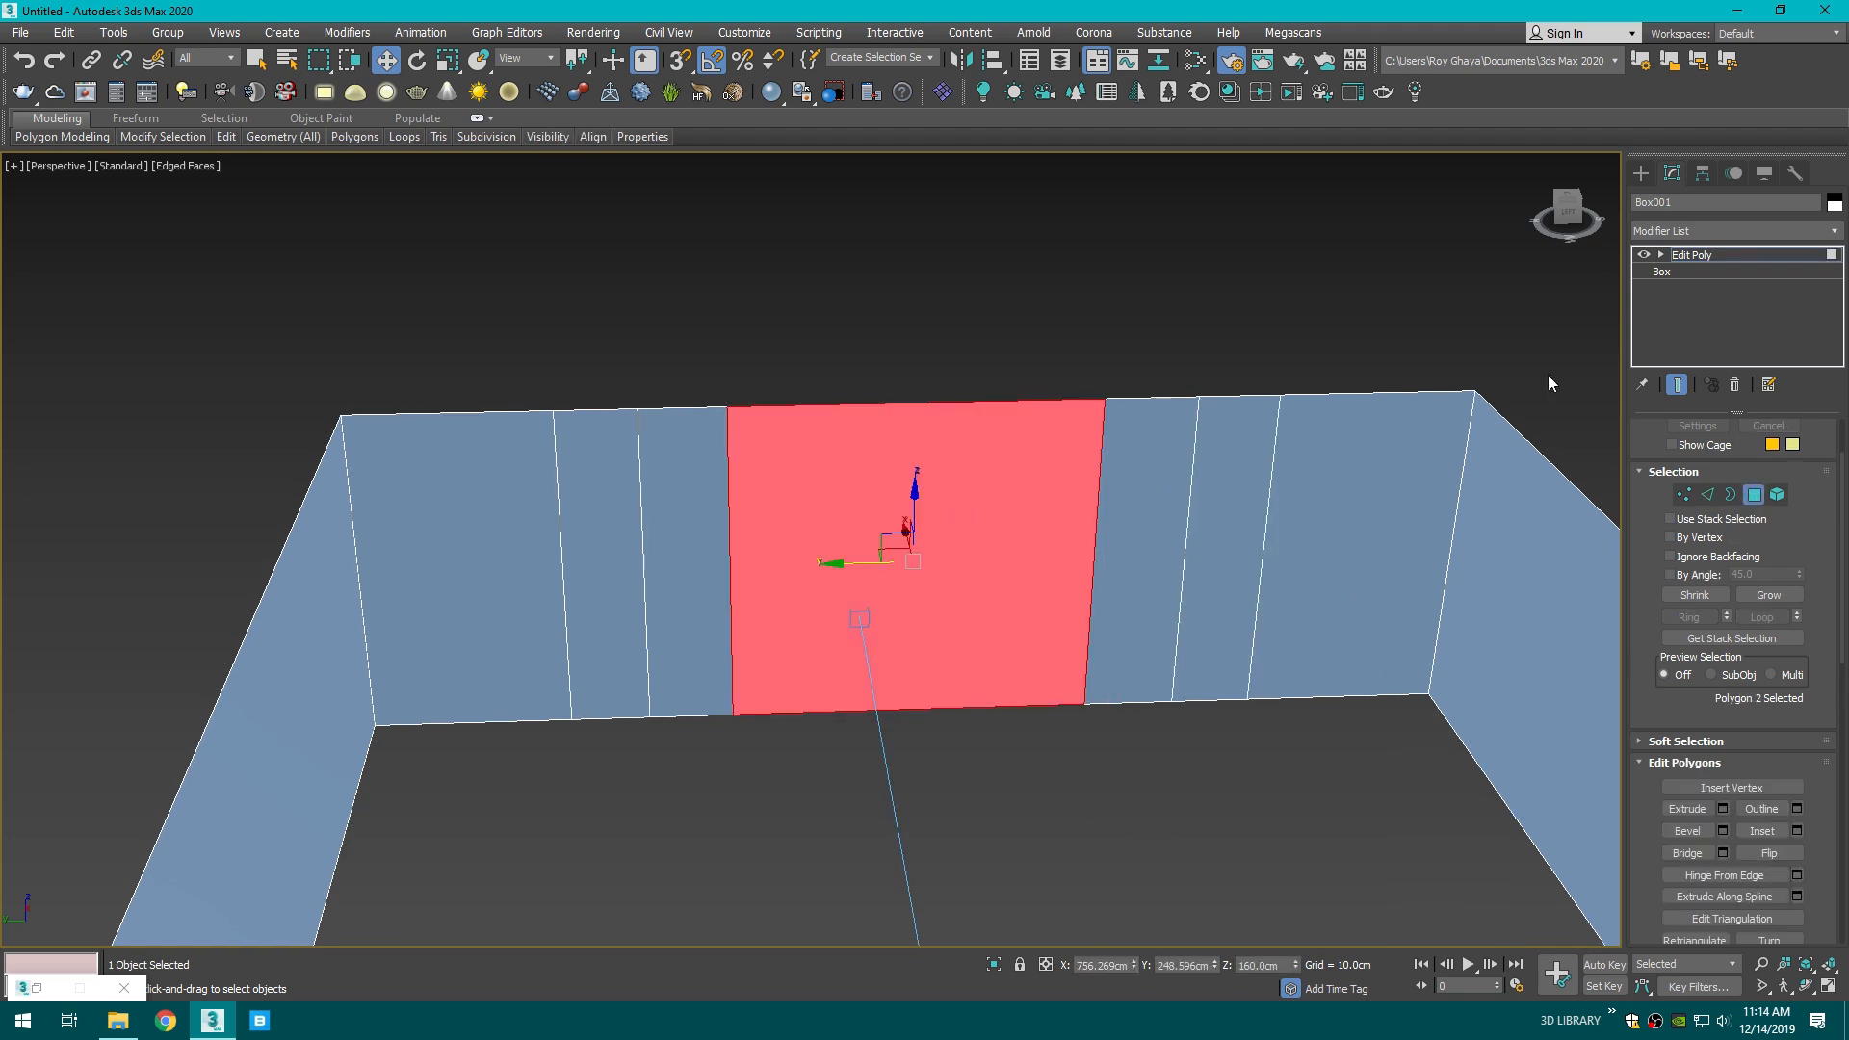
pyautogui.click(1582, 210)
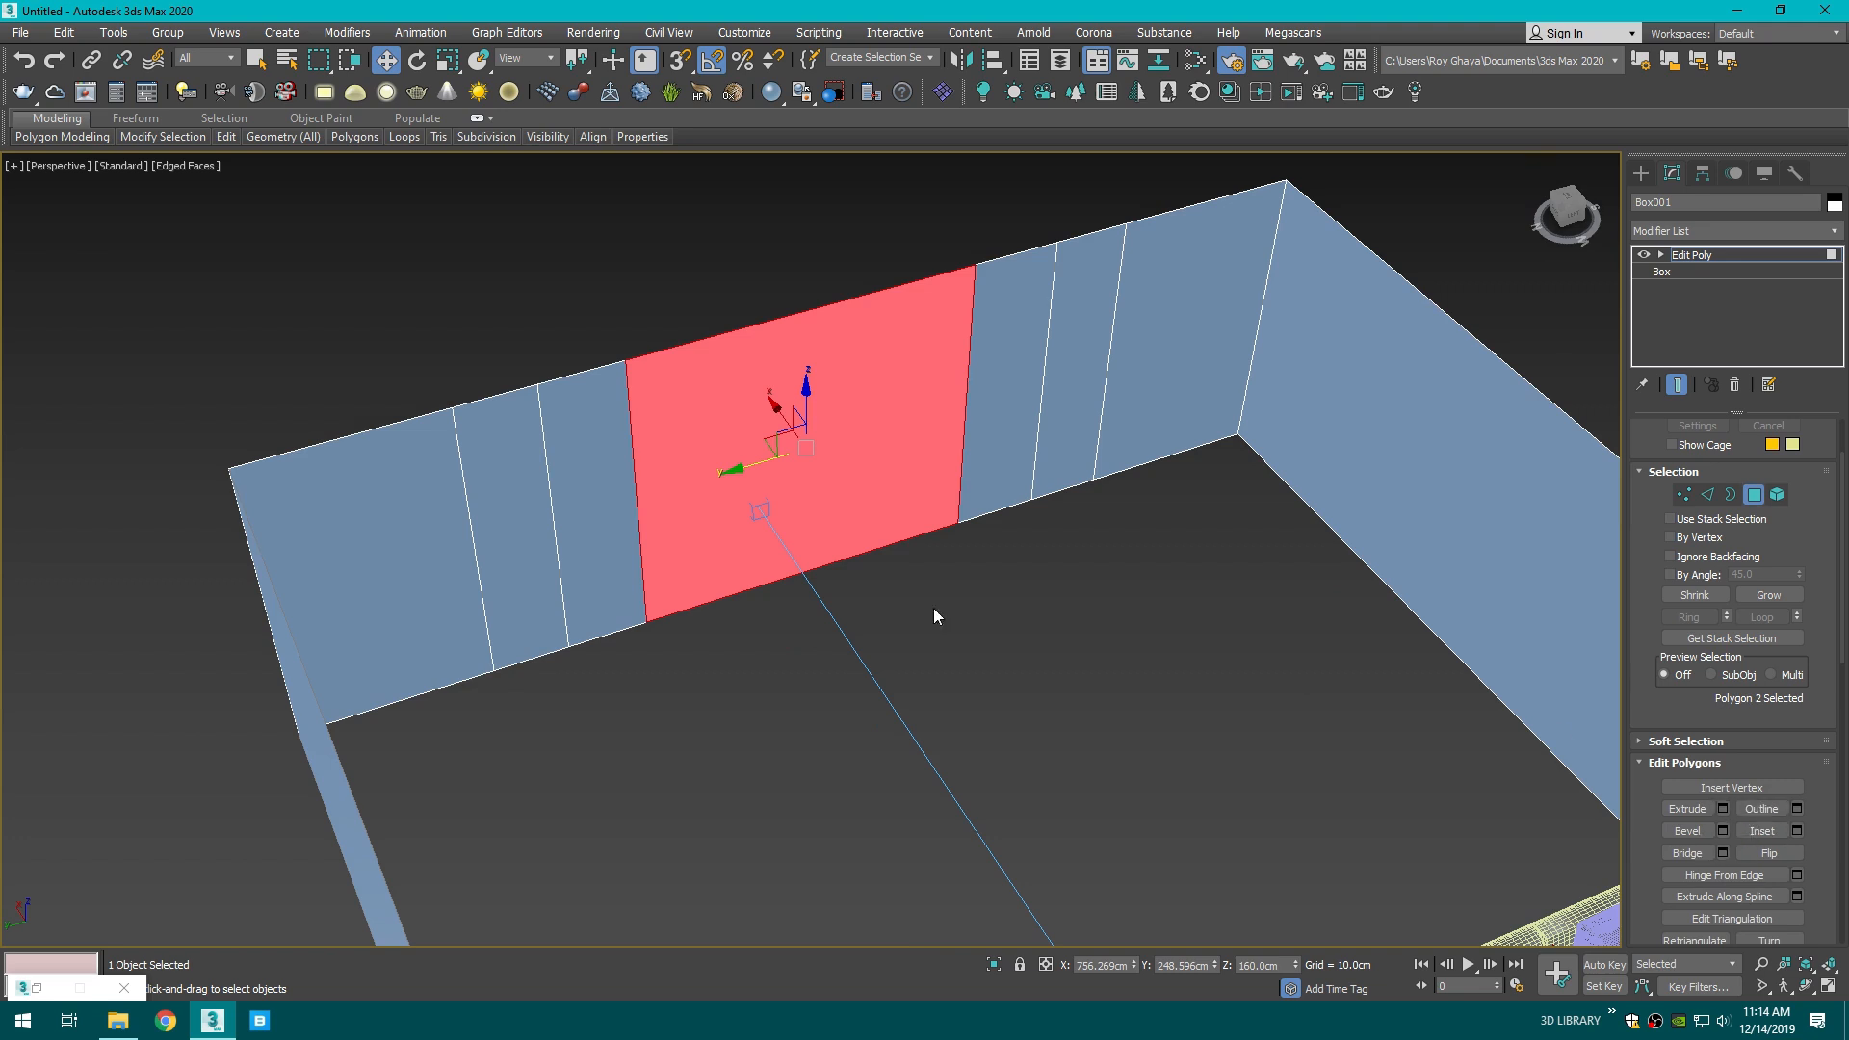
pyautogui.click(1723, 809)
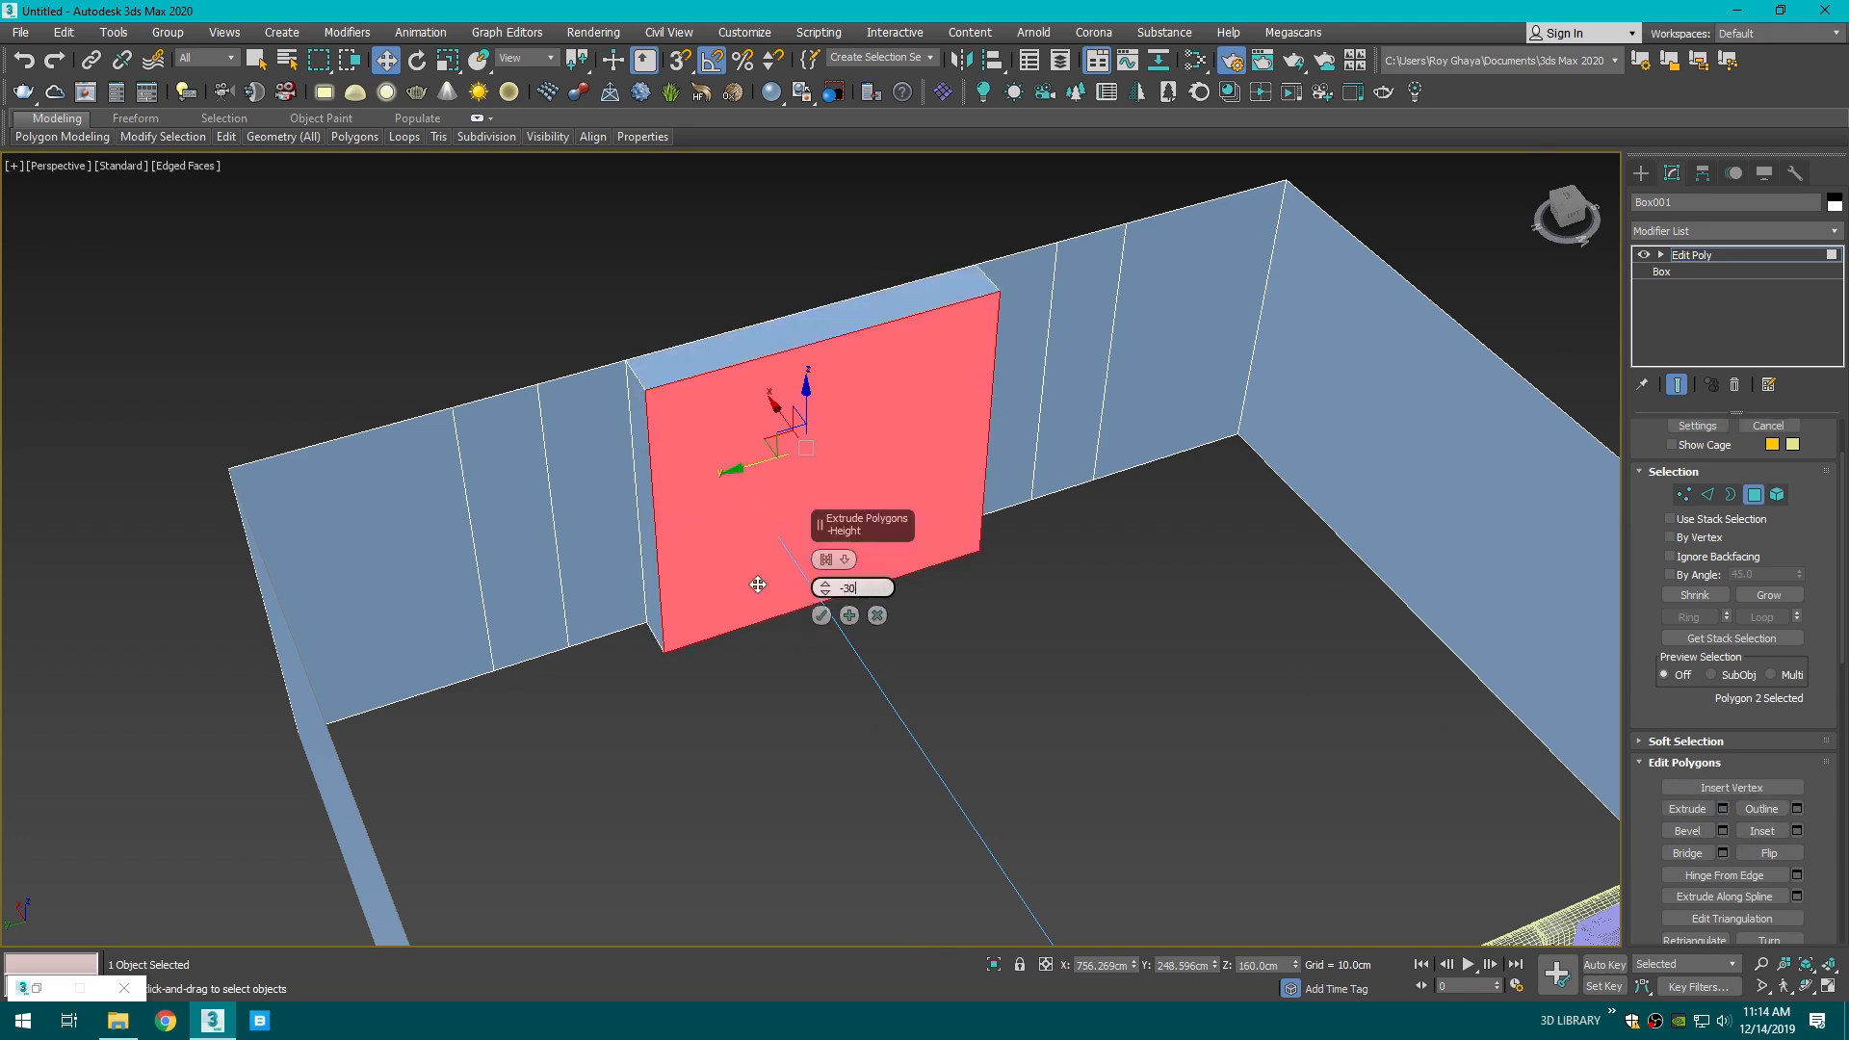
pyautogui.write('-20')
pyautogui.press('Return')
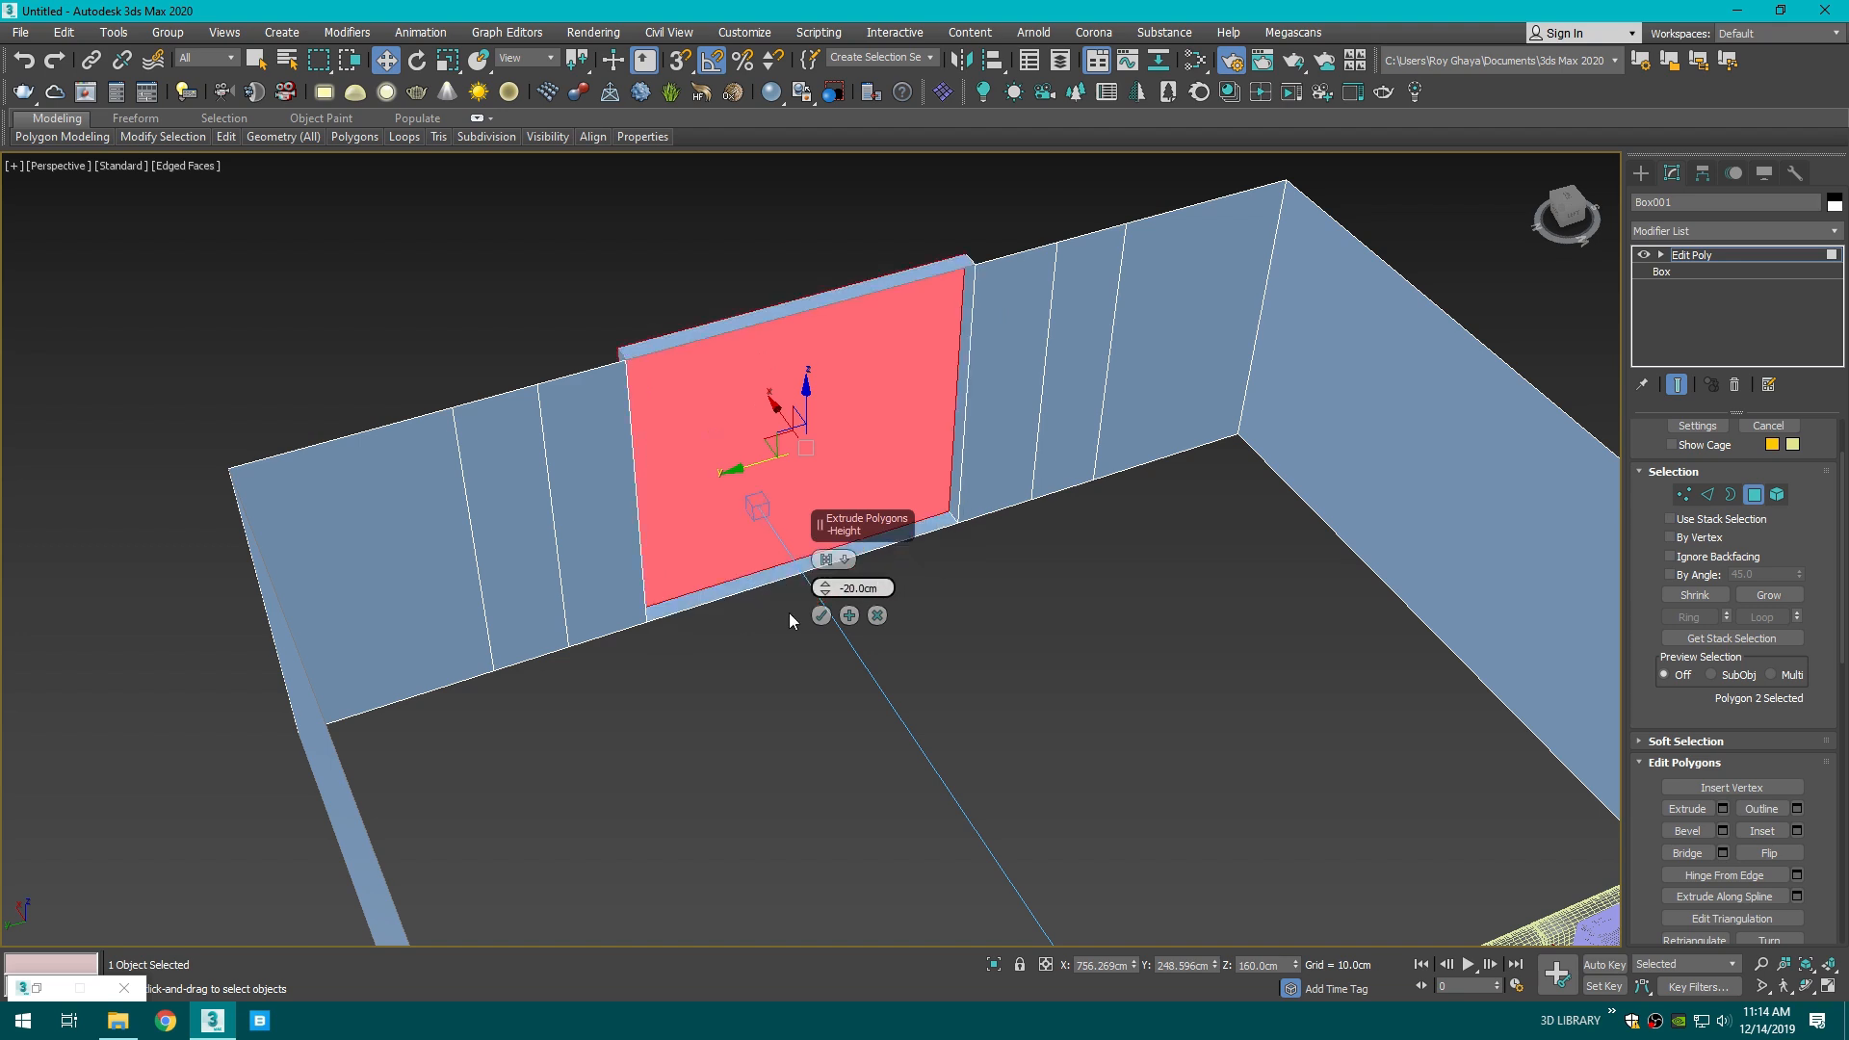
pyautogui.click(817, 615)
# - Delete the bottom and top polygons of the far wall's central recess
pyautogui.click(831, 556)
pyautogui.moveTo(835, 557); pyautogui.dragTo(867, 591, button='middle')
pyautogui.press('Delete')
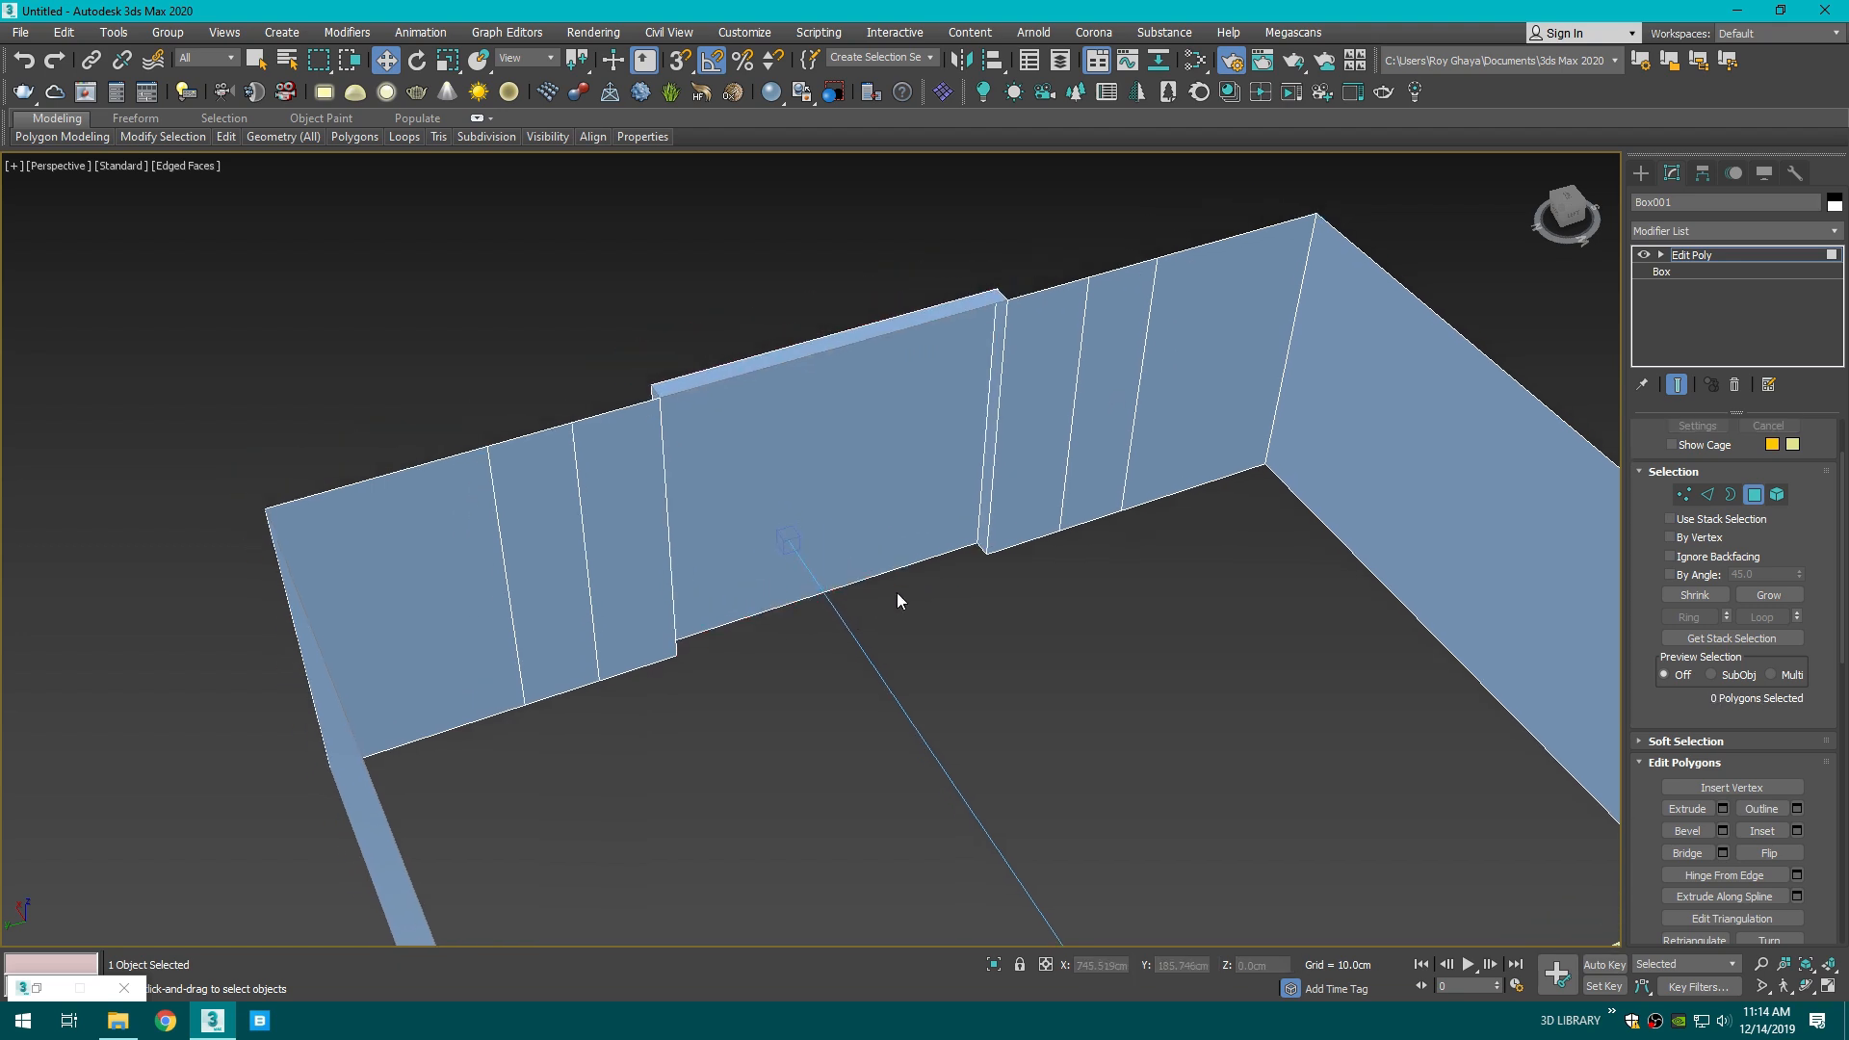
pyautogui.click(887, 332)
pyautogui.press('Delete')
# - Extrude the two narrow strips flanking the central recess by 10 cm
pyautogui.moveTo(911, 366); pyautogui.dragTo(966, 394, button='middle')
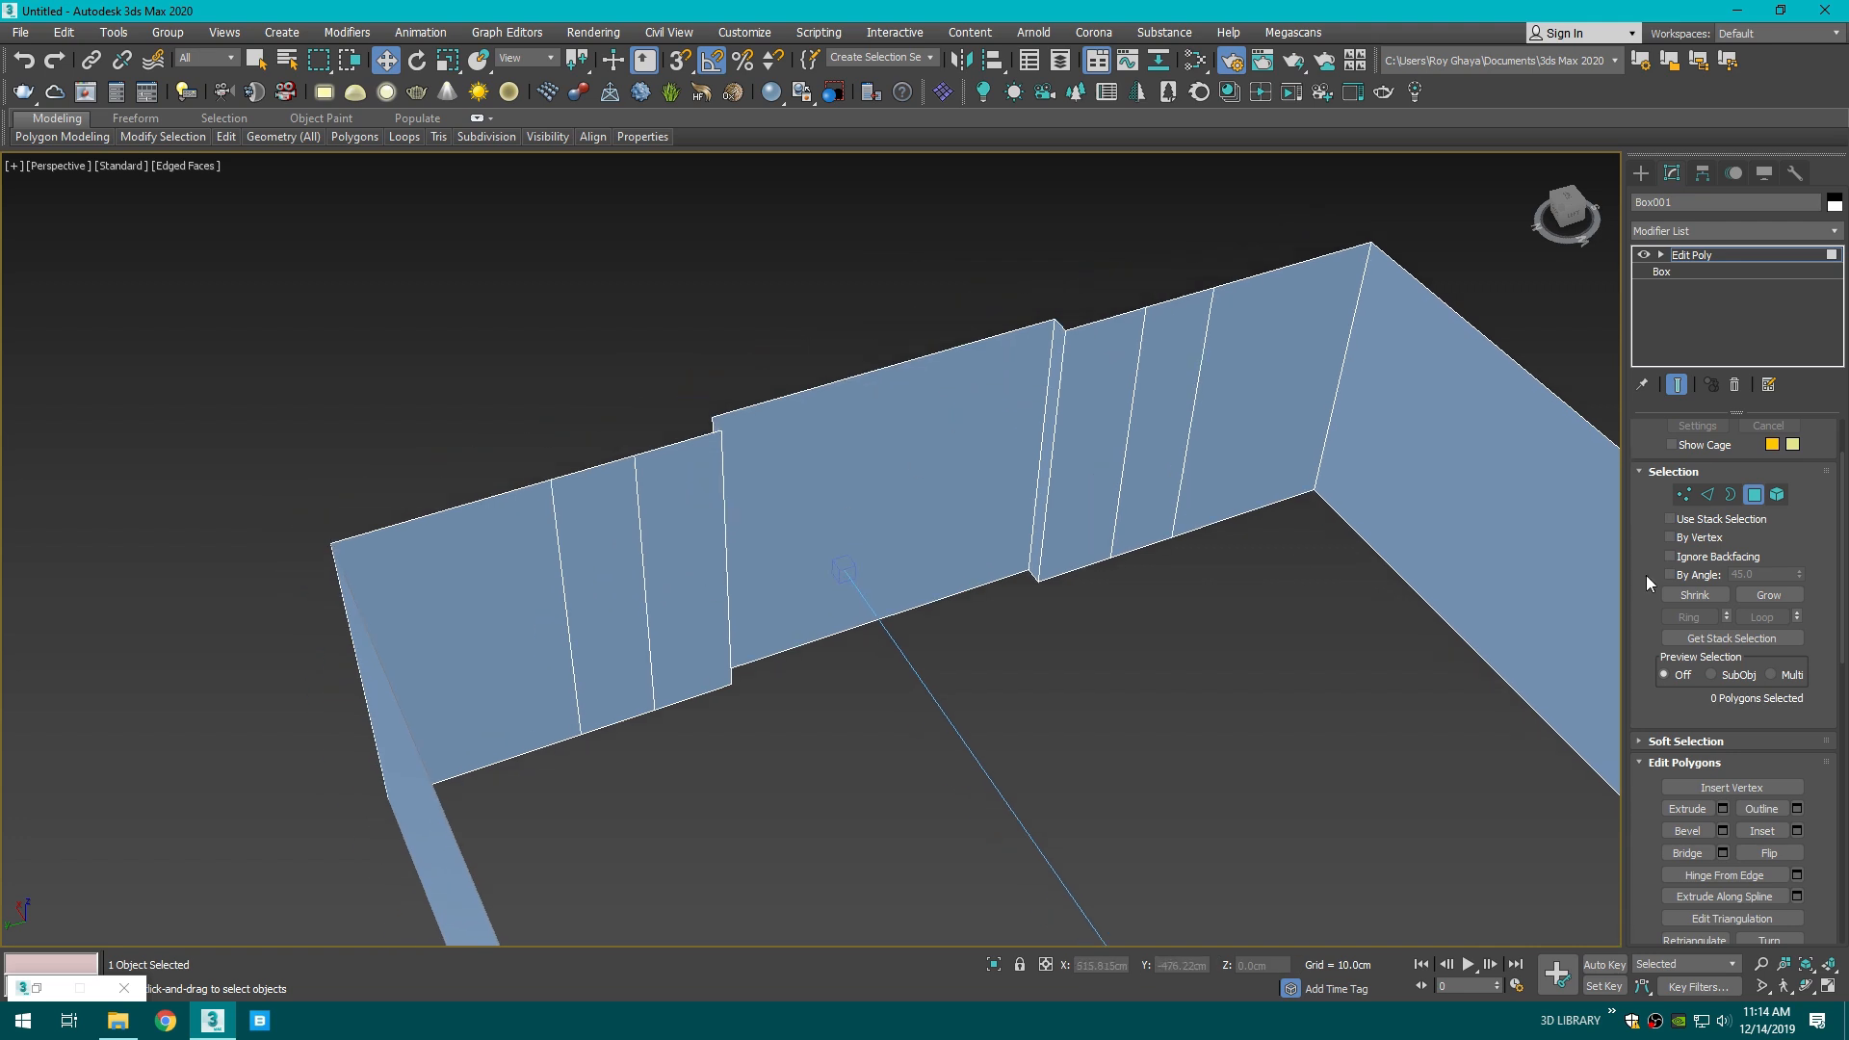
pyautogui.click(1158, 456)
pyautogui.keyDown('ctrl'); pyautogui.click(598, 519); pyautogui.keyUp('ctrl')
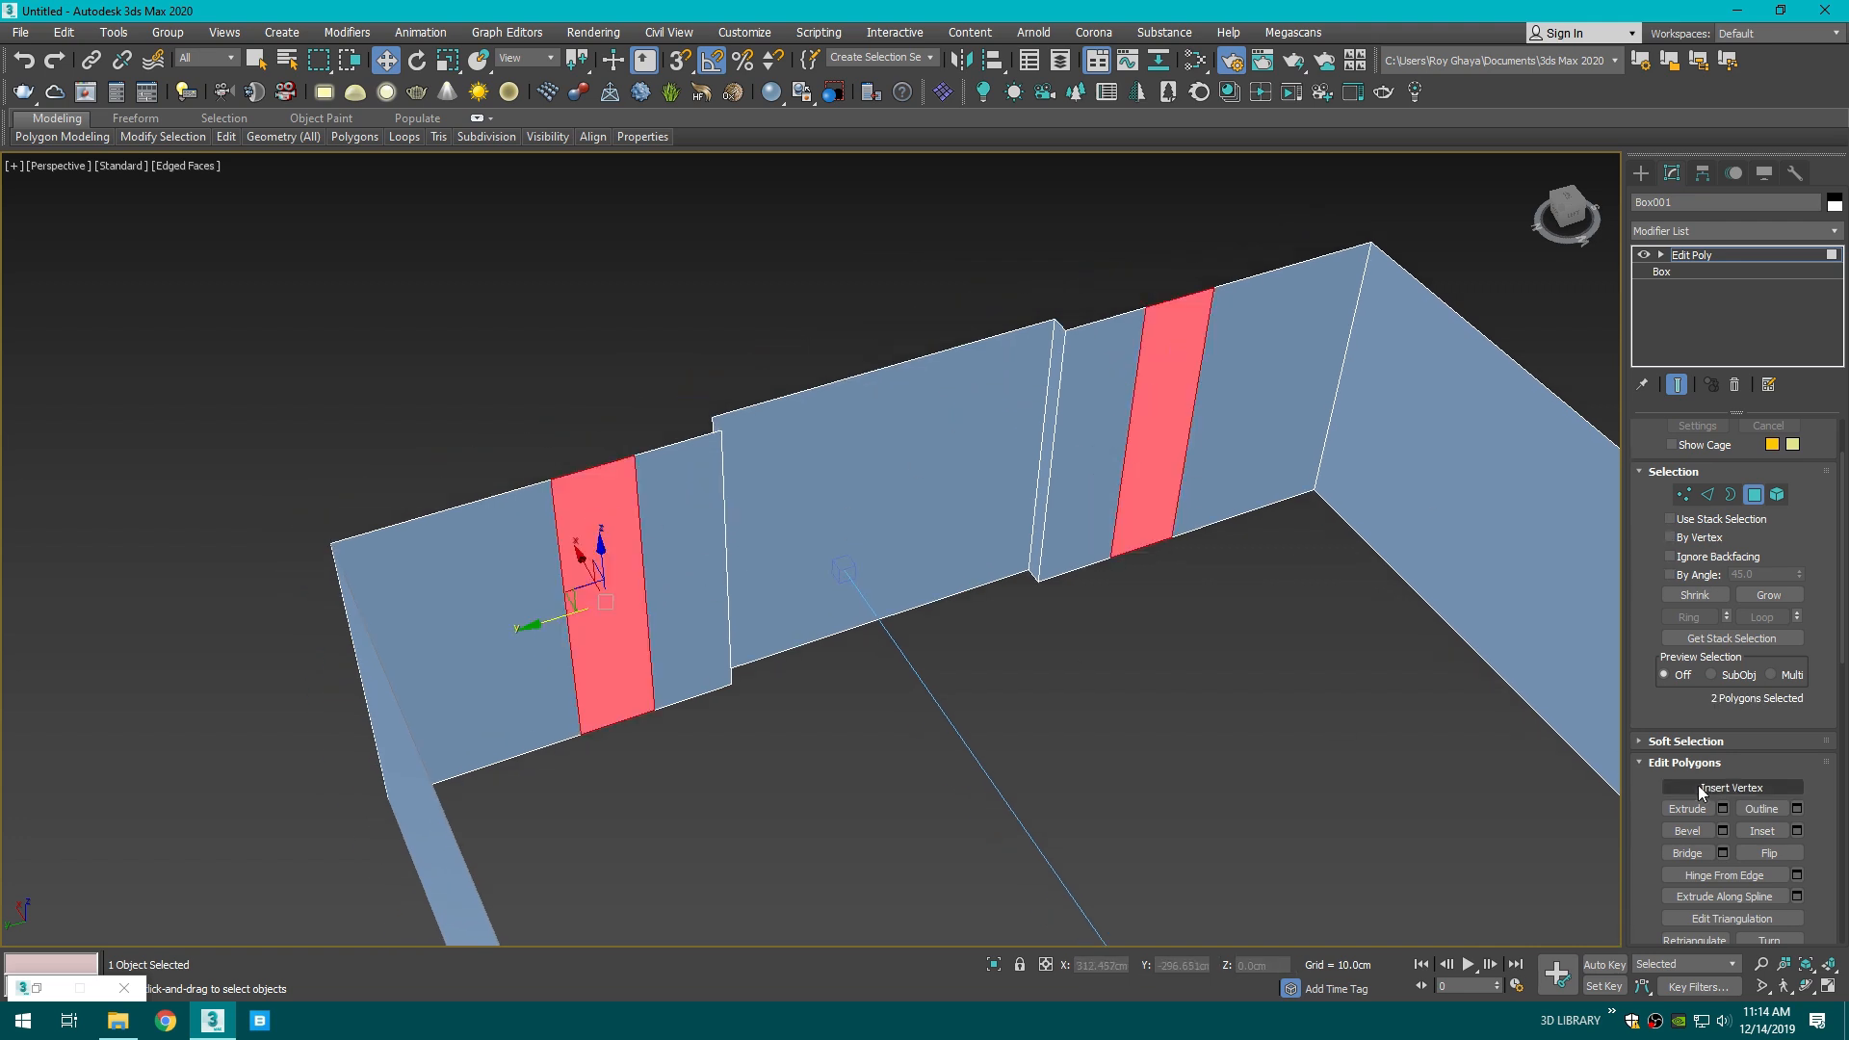
pyautogui.click(1721, 809)
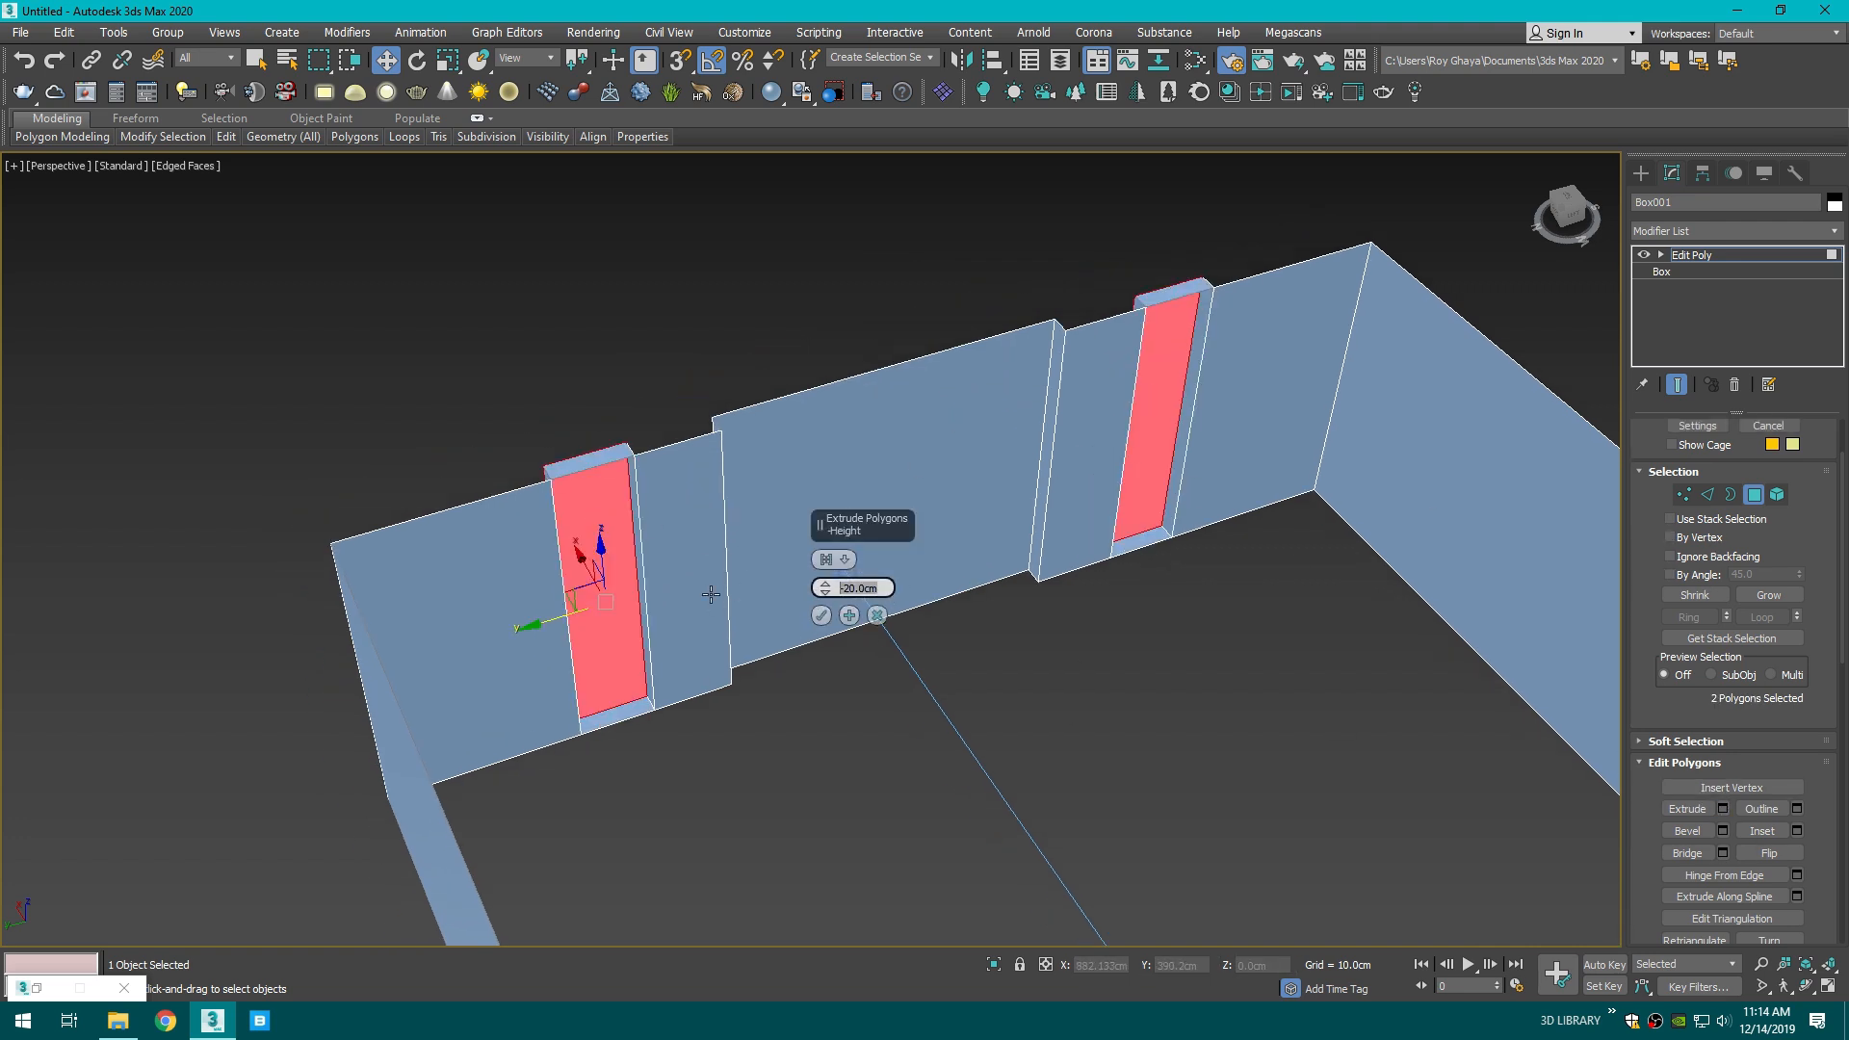
pyautogui.write('10')
pyautogui.press('Return')
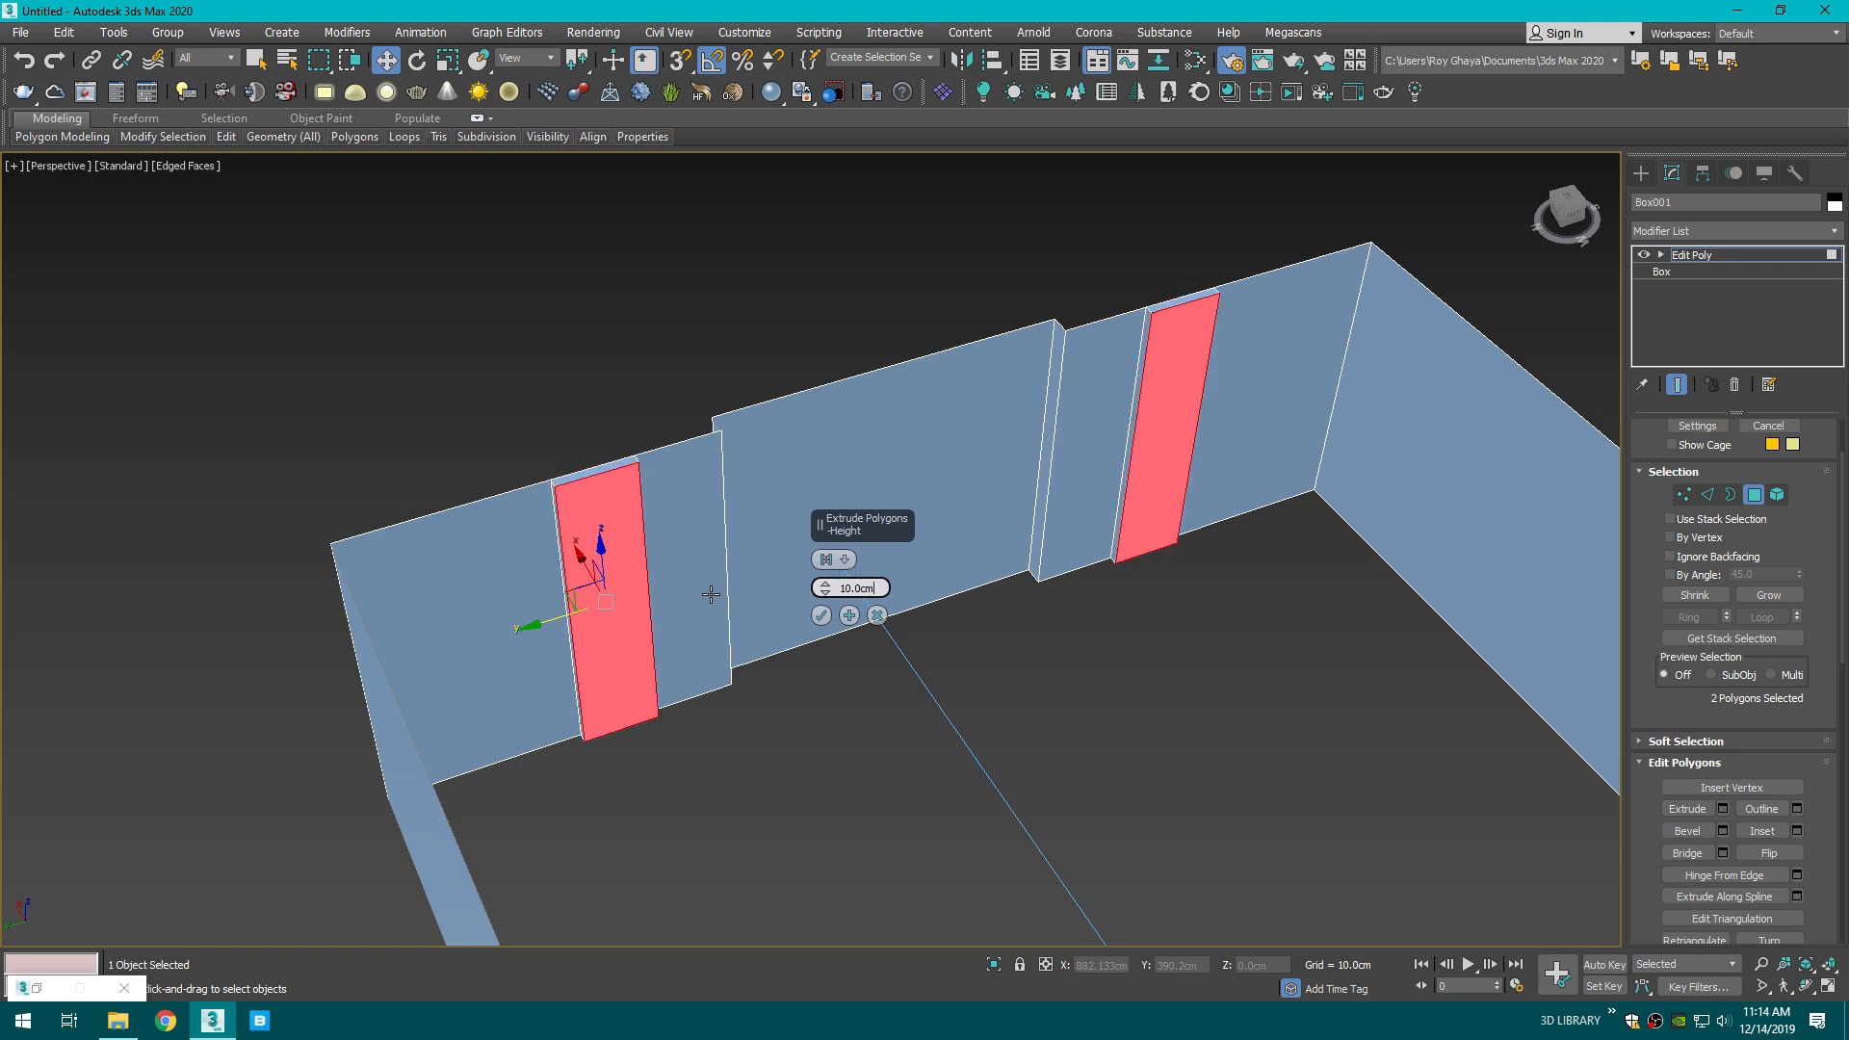
pyautogui.click(823, 616)
pyautogui.click(1291, 670)
# - Check the far wall's recess and projecting strips through the Corona camera
pyautogui.moveTo(1291, 671); pyautogui.dragTo(1019, 608, button='middle')
pyautogui.scroll(-3, 1083, 662)
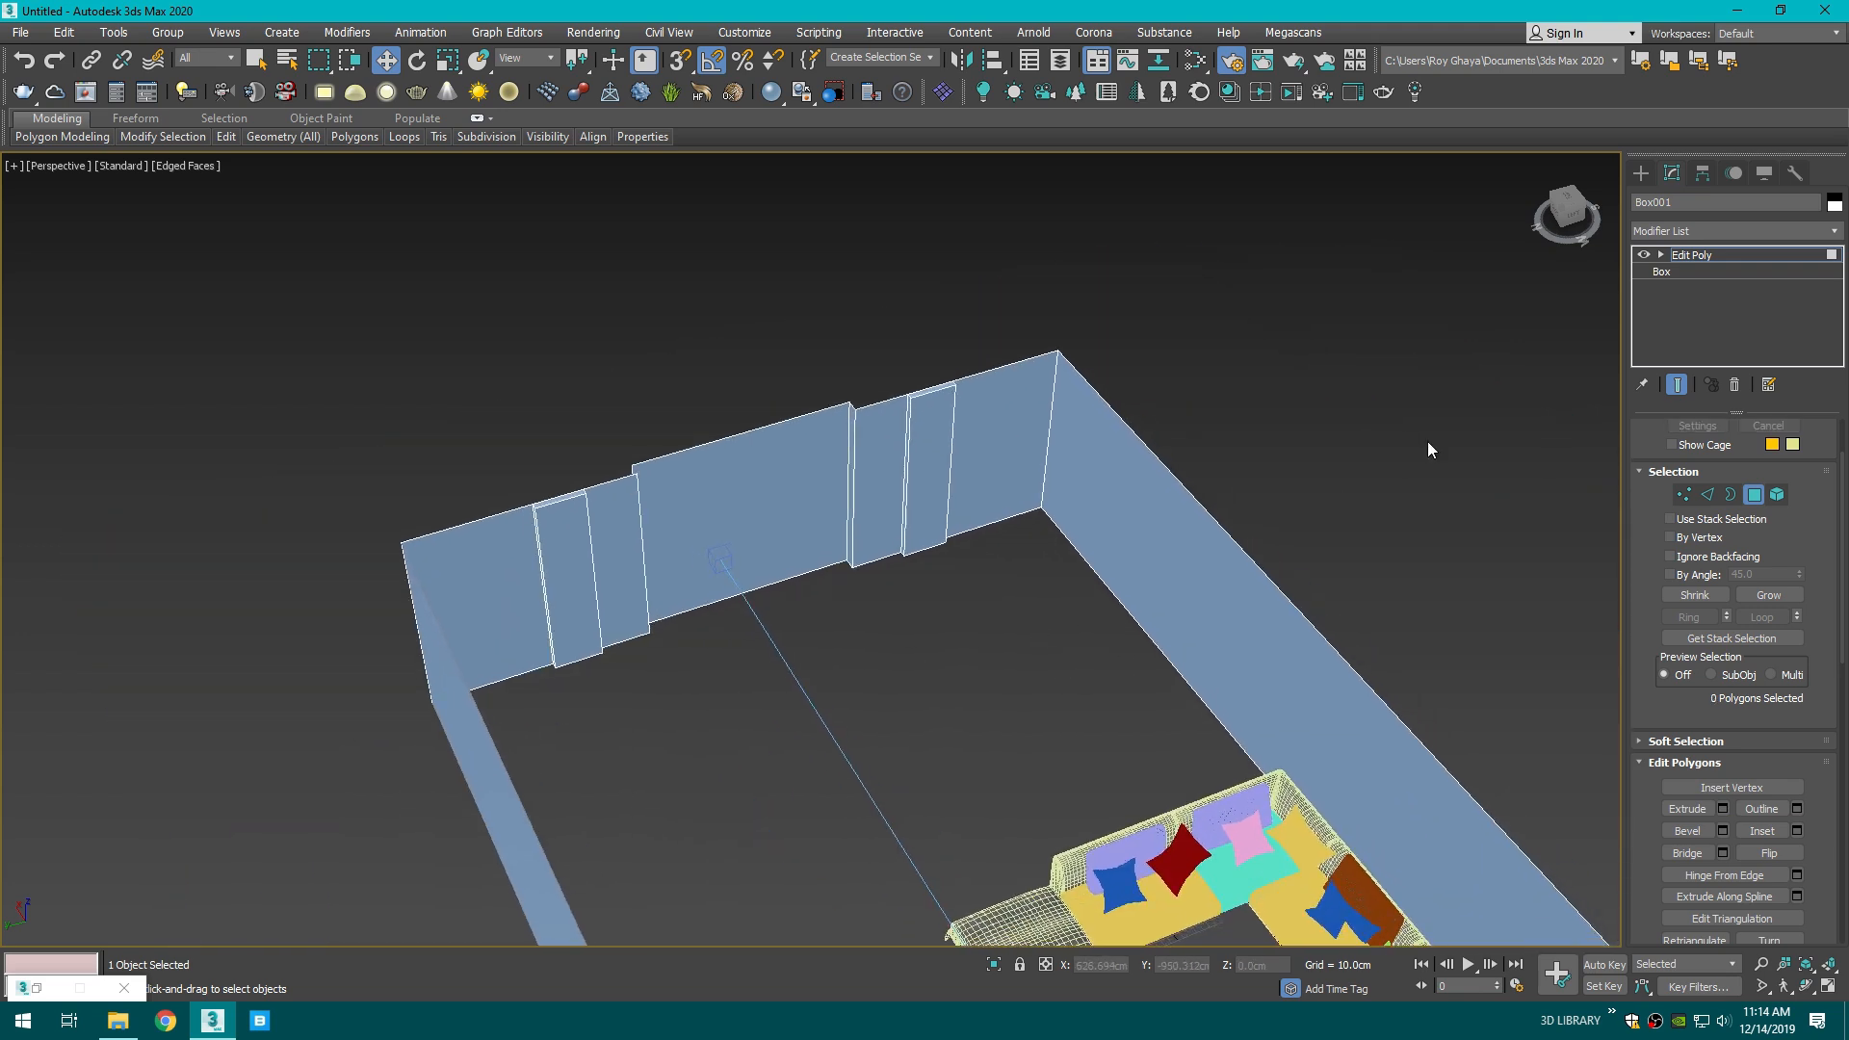
pyautogui.press('c')
pyautogui.moveTo(1256, 510); pyautogui.dragTo(1123, 539, button='middle')
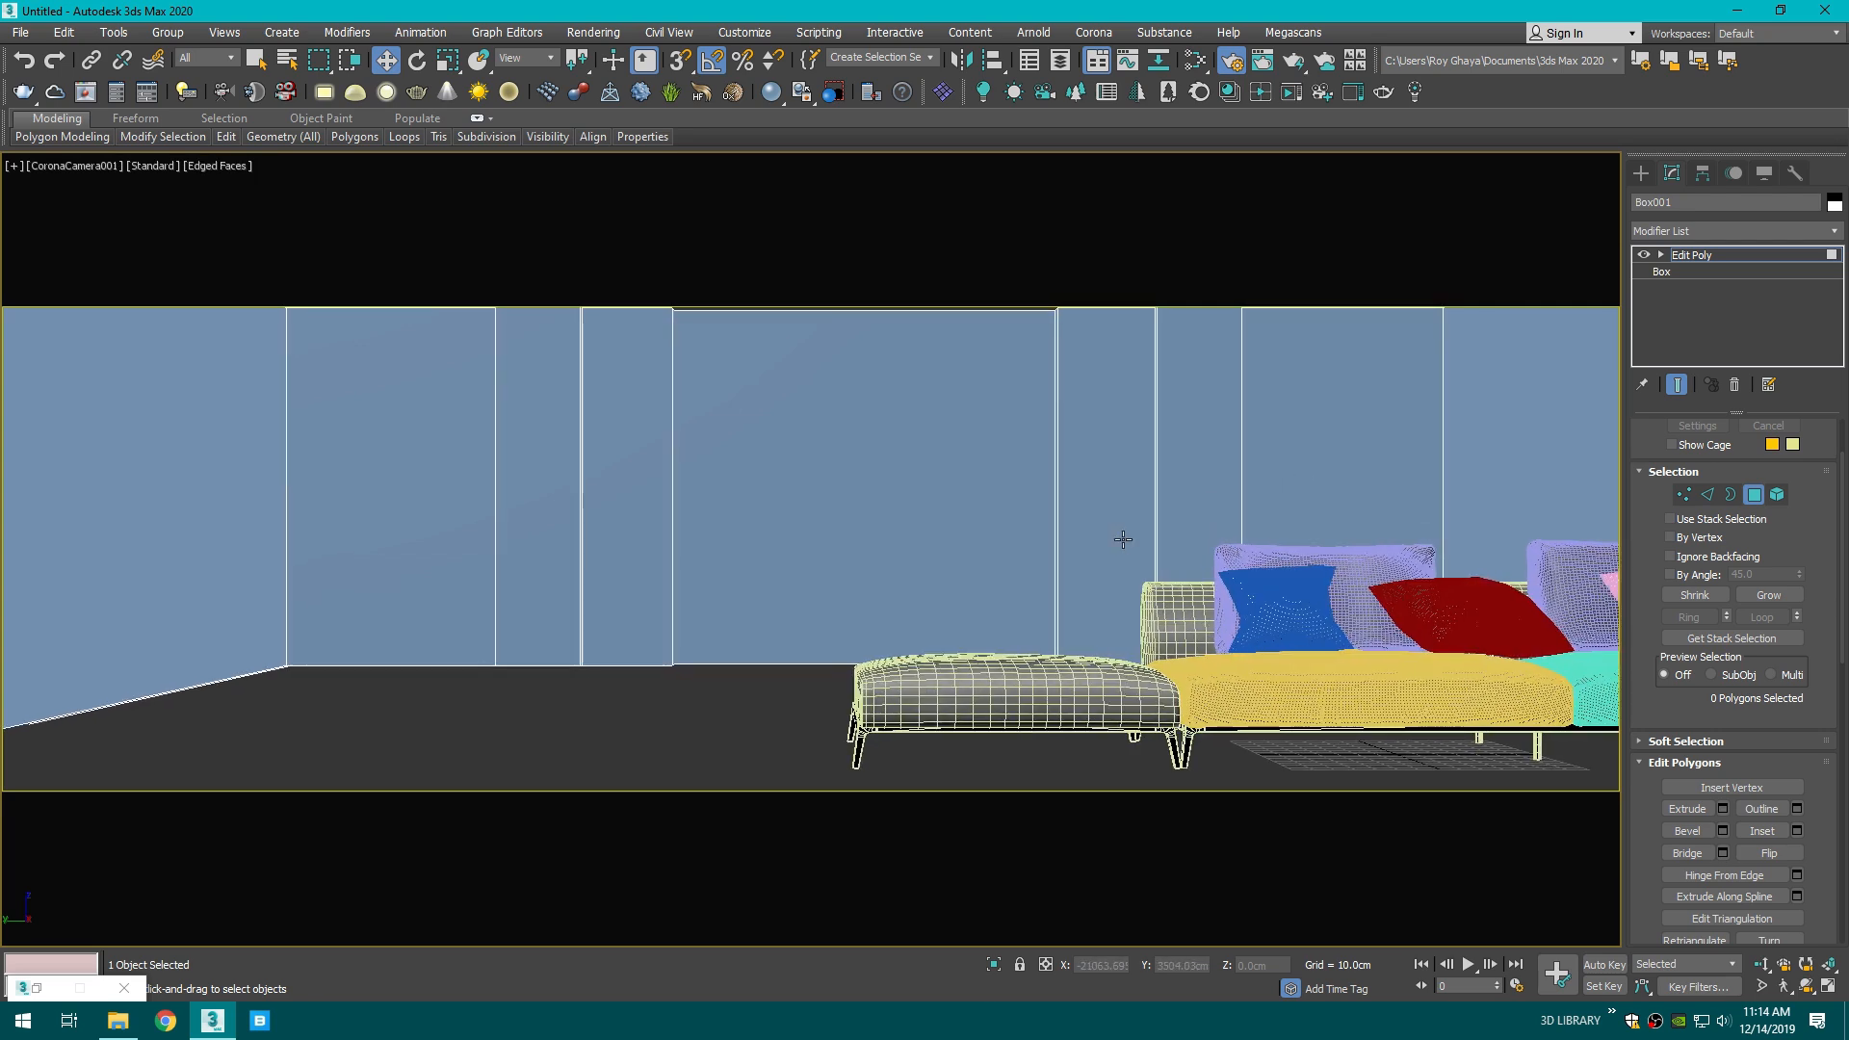
# - Turn off edged faces and the safe frame in the camera view, and leave polygon editing of the room shell in a perspective view
pyautogui.press('F4')
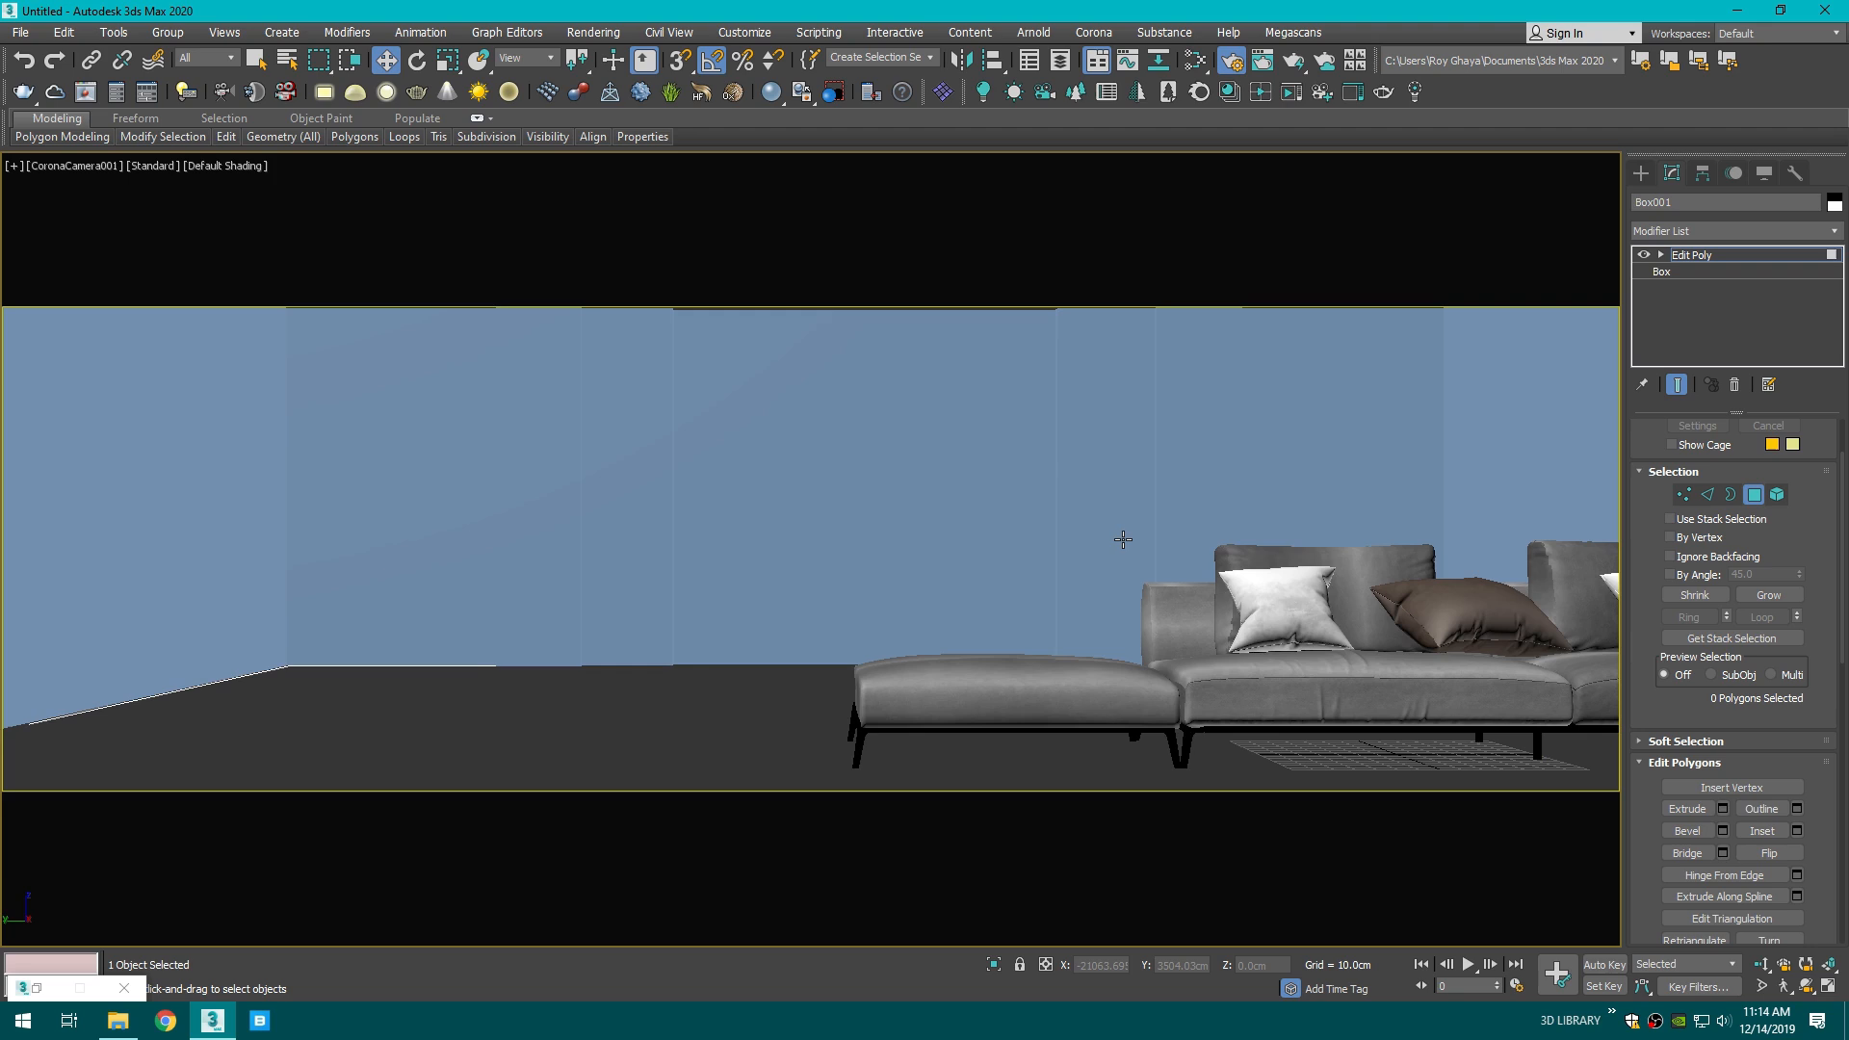
pyautogui.hotkey('shift', 'f')
pyautogui.press('p')
pyautogui.keyDown('alt'); pyautogui.moveTo(1122, 539); pyautogui.dragTo(1136, 446, button='middle'); pyautogui.keyUp('alt')
pyautogui.scroll(4, 1136, 446)
pyautogui.click(1636, 181)
pyautogui.click(1288, 341)
# - Open the sofa group recursively and delete the ottoman's cushion at its end
pyautogui.moveTo(918, 585); pyautogui.dragTo(1024, 285, button='middle')
pyautogui.click(906, 452)
pyautogui.scroll(3, 905, 452)
pyautogui.click(1672, 173)
pyautogui.click(167, 32)
pyautogui.click(183, 136)
pyautogui.click(715, 472)
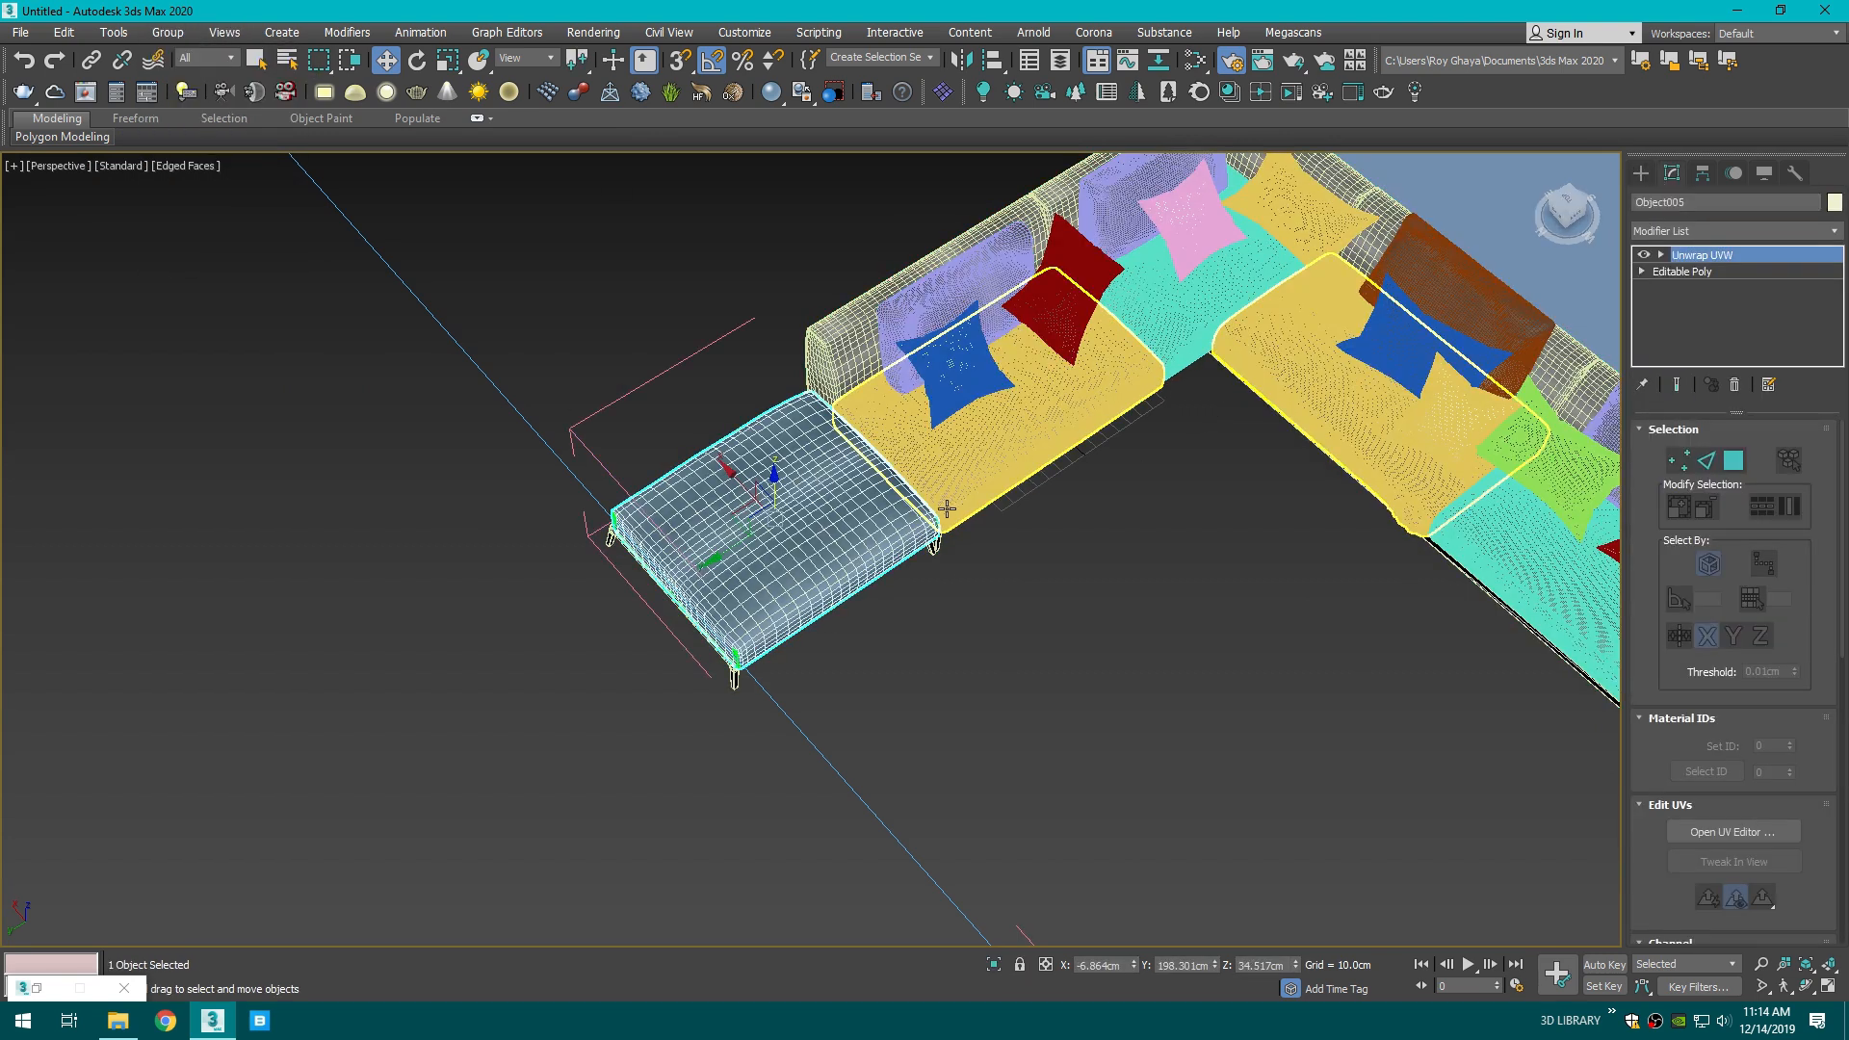
pyautogui.press('Delete')
# - Delete the ottoman's leg and rail elements from the sofa's frame mesh
pyautogui.click(778, 633)
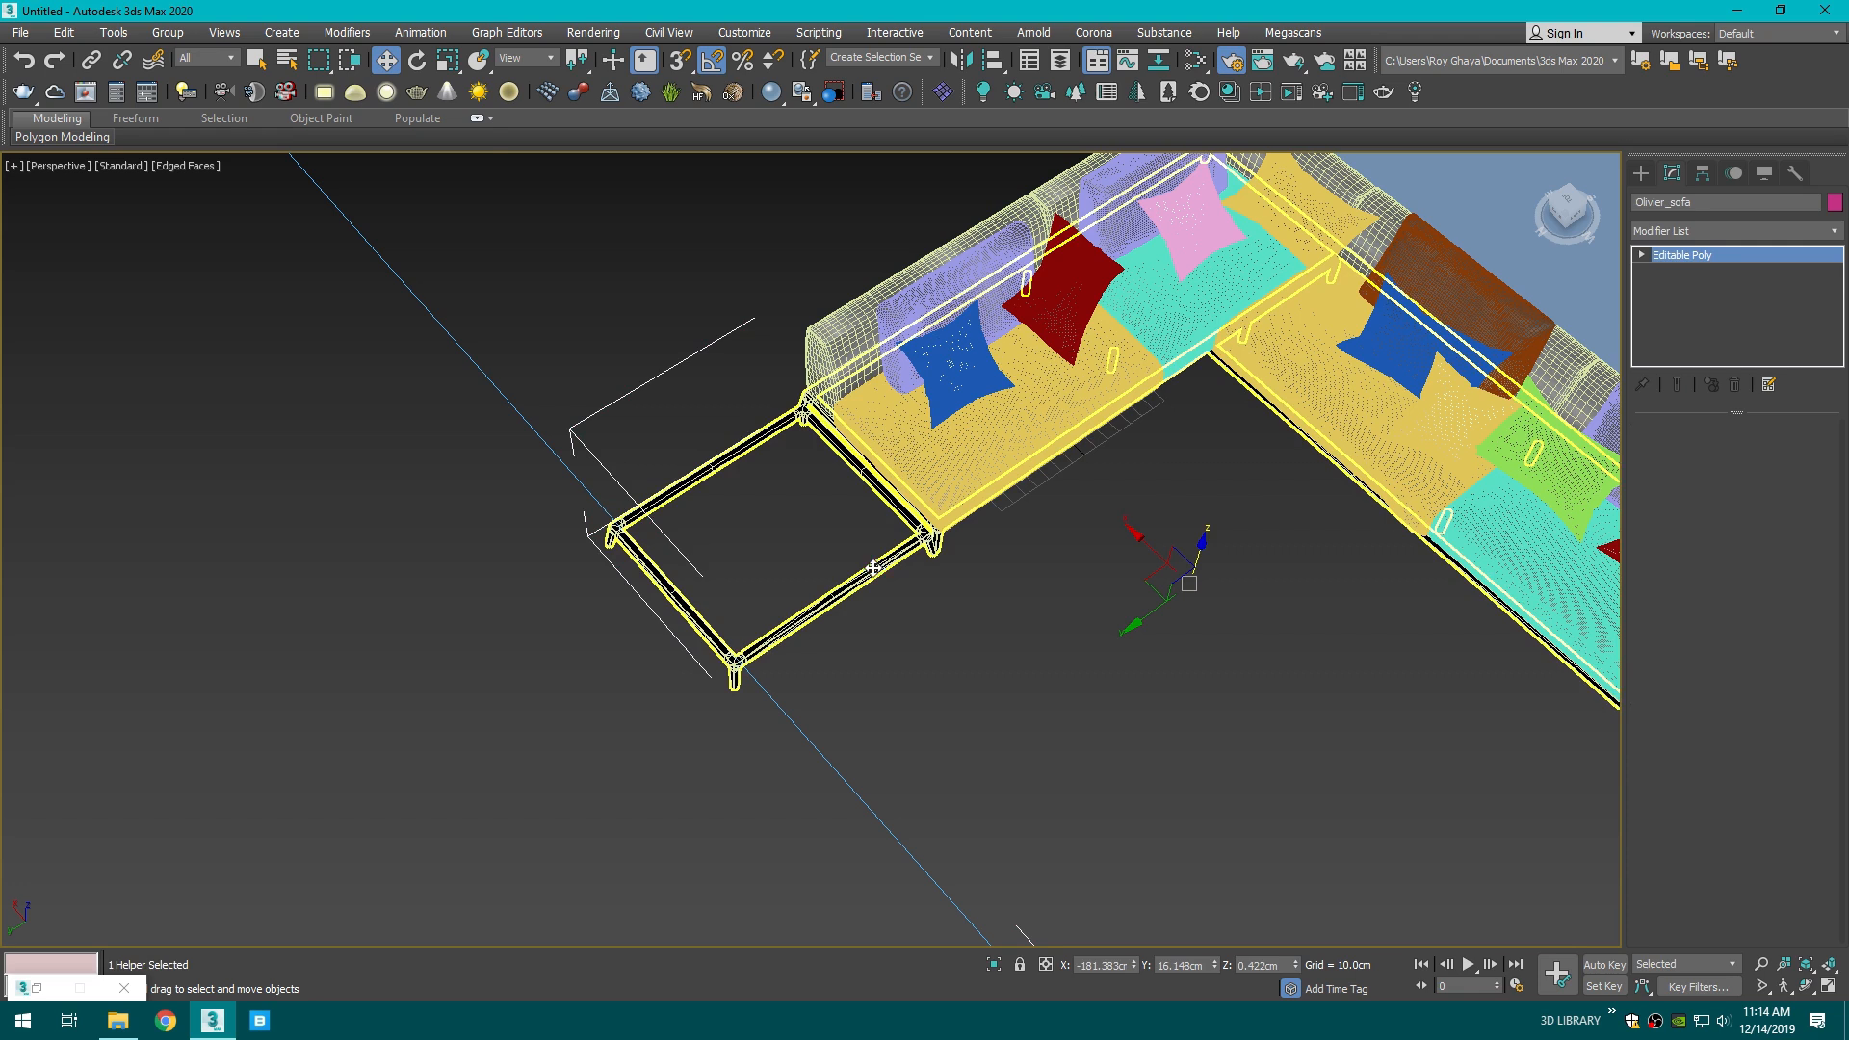
pyautogui.click(934, 572)
pyautogui.click(1777, 452)
pyautogui.scroll(4, 749, 531)
pyautogui.click(874, 635)
pyautogui.press('Delete')
pyautogui.click(642, 631)
pyautogui.press('Delete')
# - Delete the ottoman frame's remaining rail elements alongside the open end of the sofa
pyautogui.scroll(2, 834, 335)
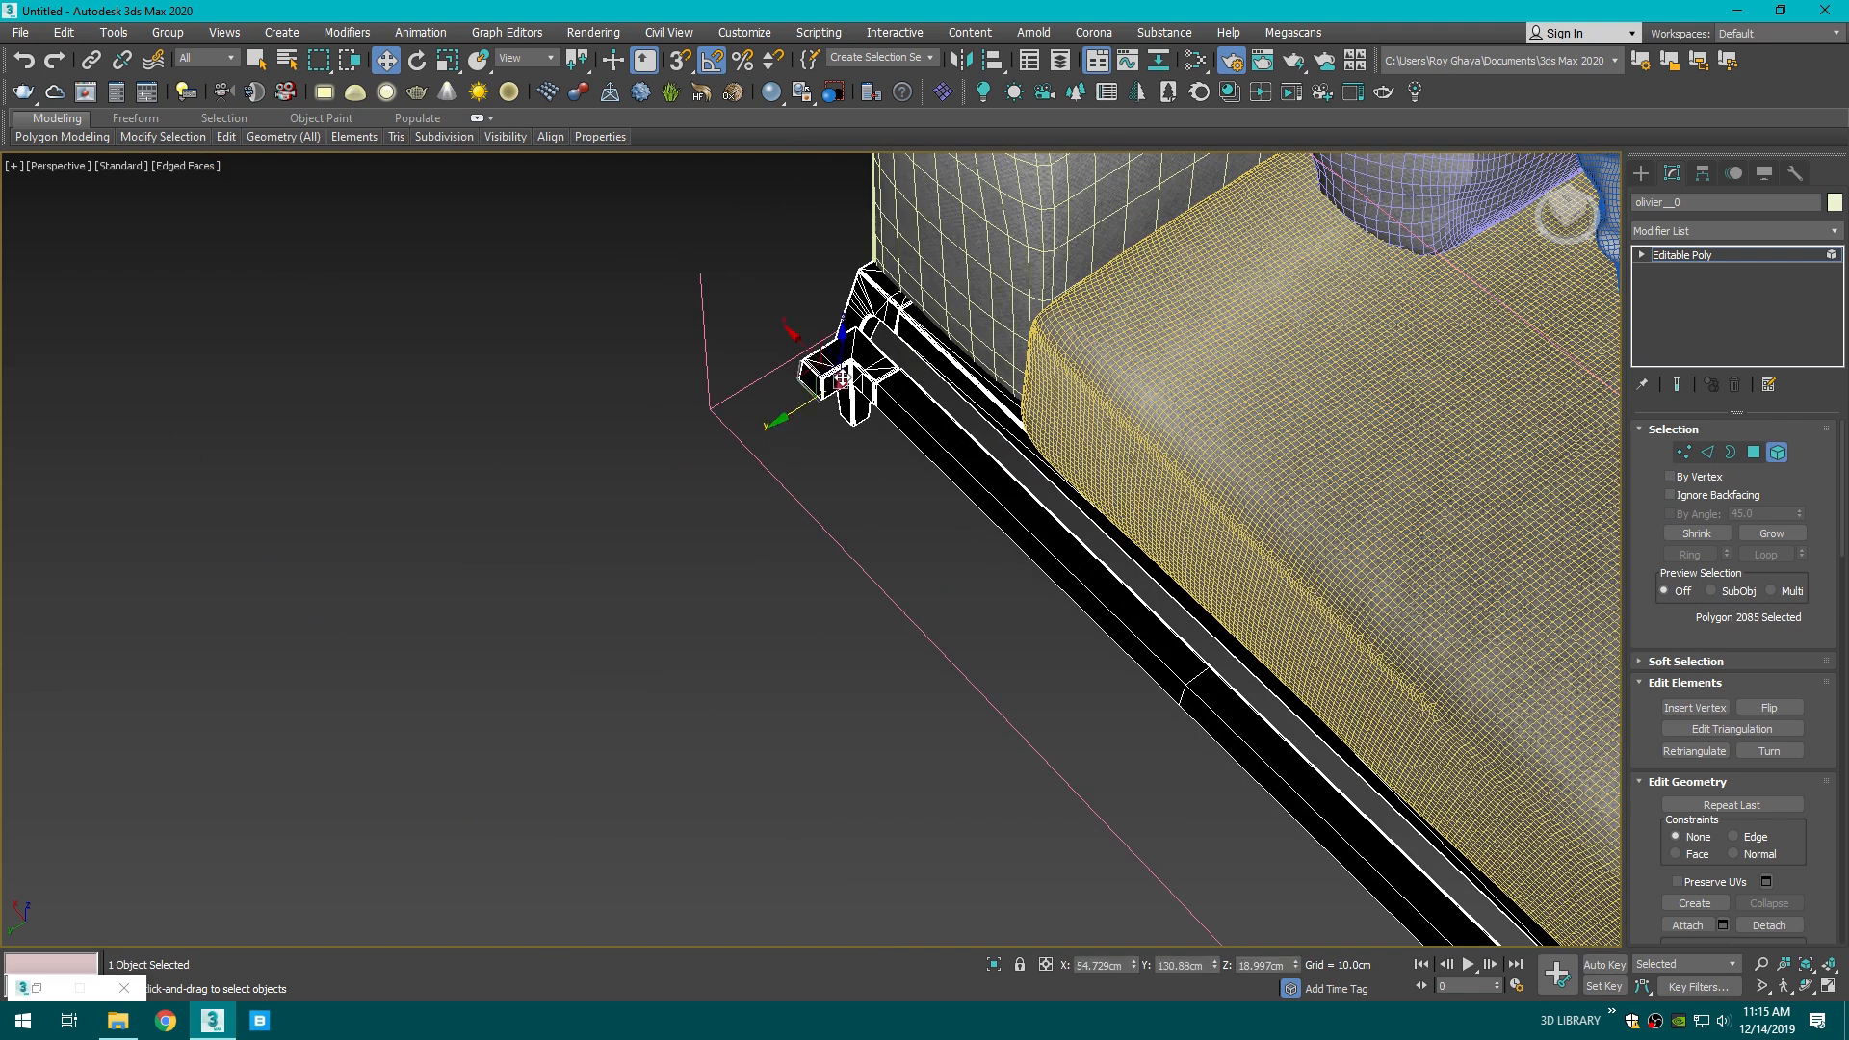
pyautogui.scroll(2, 841, 378)
pyautogui.click(1568, 204)
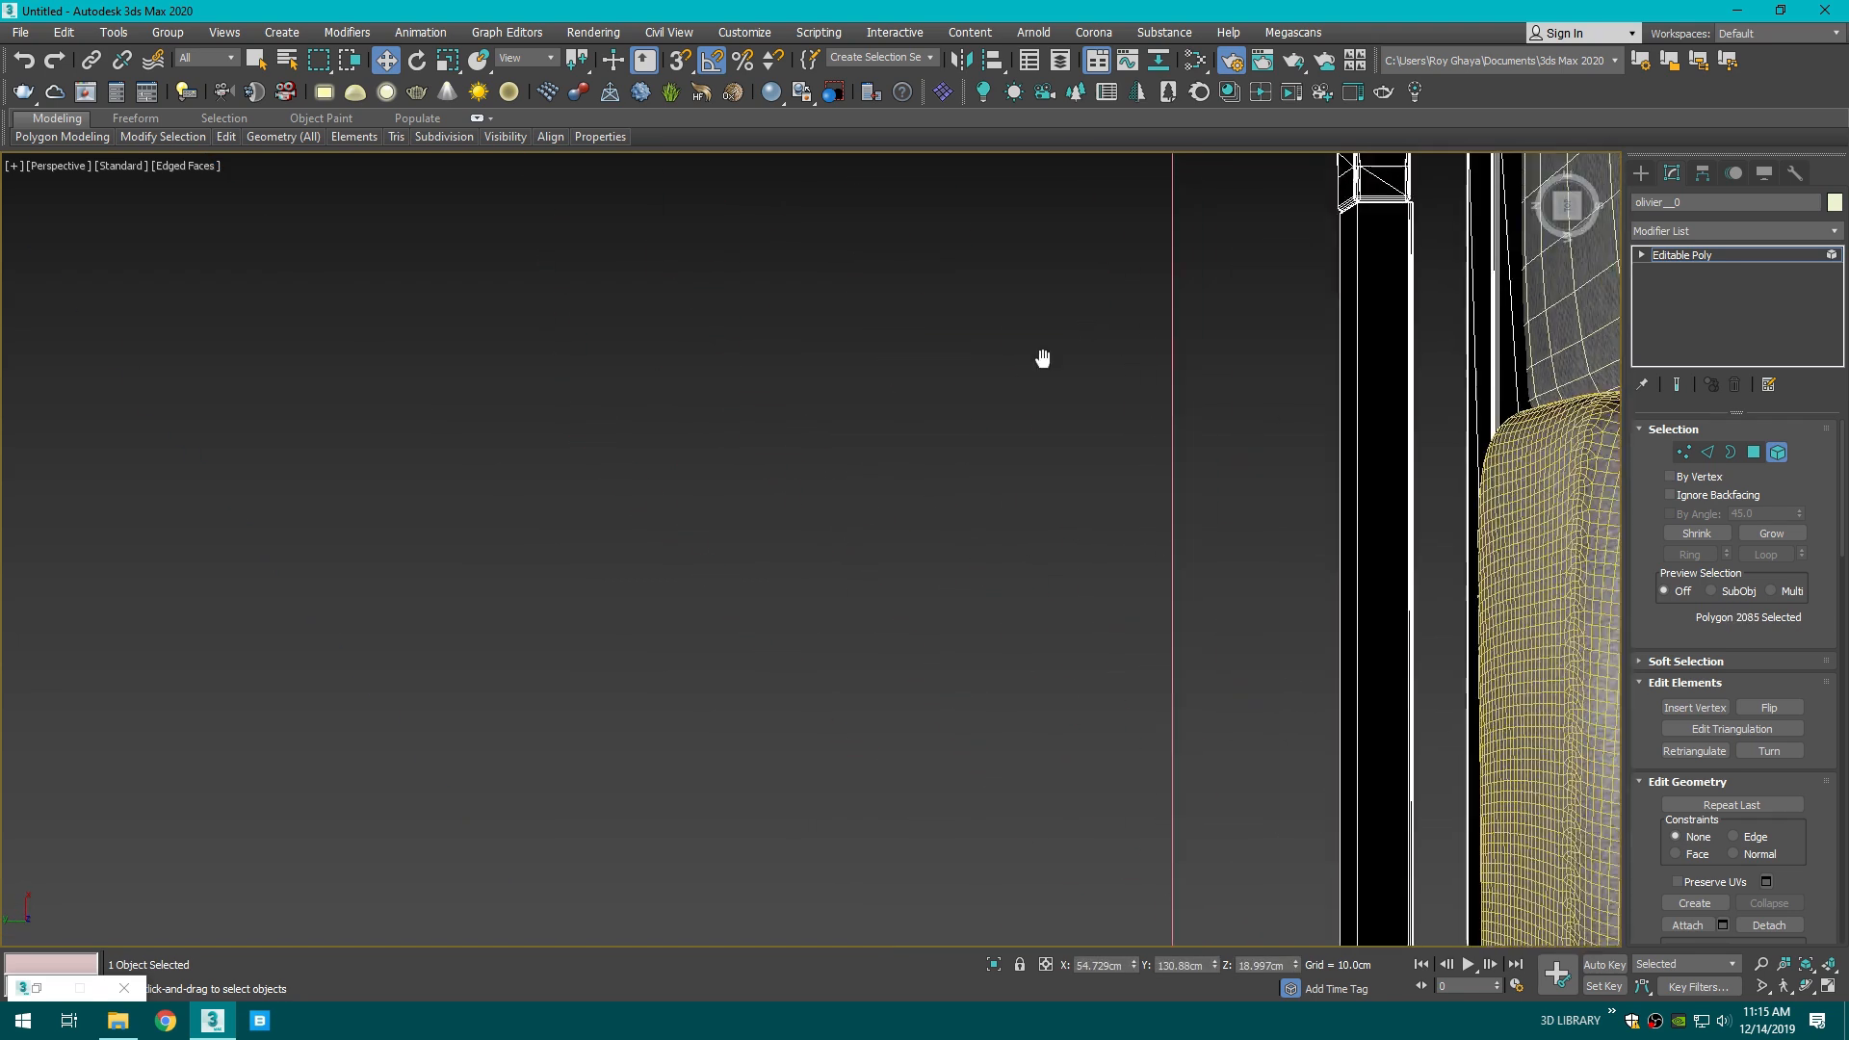
pyautogui.moveTo(1164, 429); pyautogui.dragTo(1187, 458)
pyautogui.press('Delete')
pyautogui.moveTo(1098, 344); pyautogui.dragTo(1180, 510)
pyautogui.press('Delete')
pyautogui.scroll(-3, 1180, 510)
pyautogui.moveTo(1181, 511); pyautogui.dragTo(1117, 420, button='middle')
pyautogui.scroll(-2, 1117, 420)
pyautogui.moveTo(1064, 694); pyautogui.dragTo(1003, 489, button='middle')
pyautogui.moveTo(1059, 578); pyautogui.dragTo(1062, 582)
pyautogui.press('Delete')
# - Delete the leftover ottoman leg and small loose pieces near the seat corner at the sofa's open end
pyautogui.moveTo(992, 812); pyautogui.dragTo(936, 590, button='middle')
pyautogui.click(992, 630)
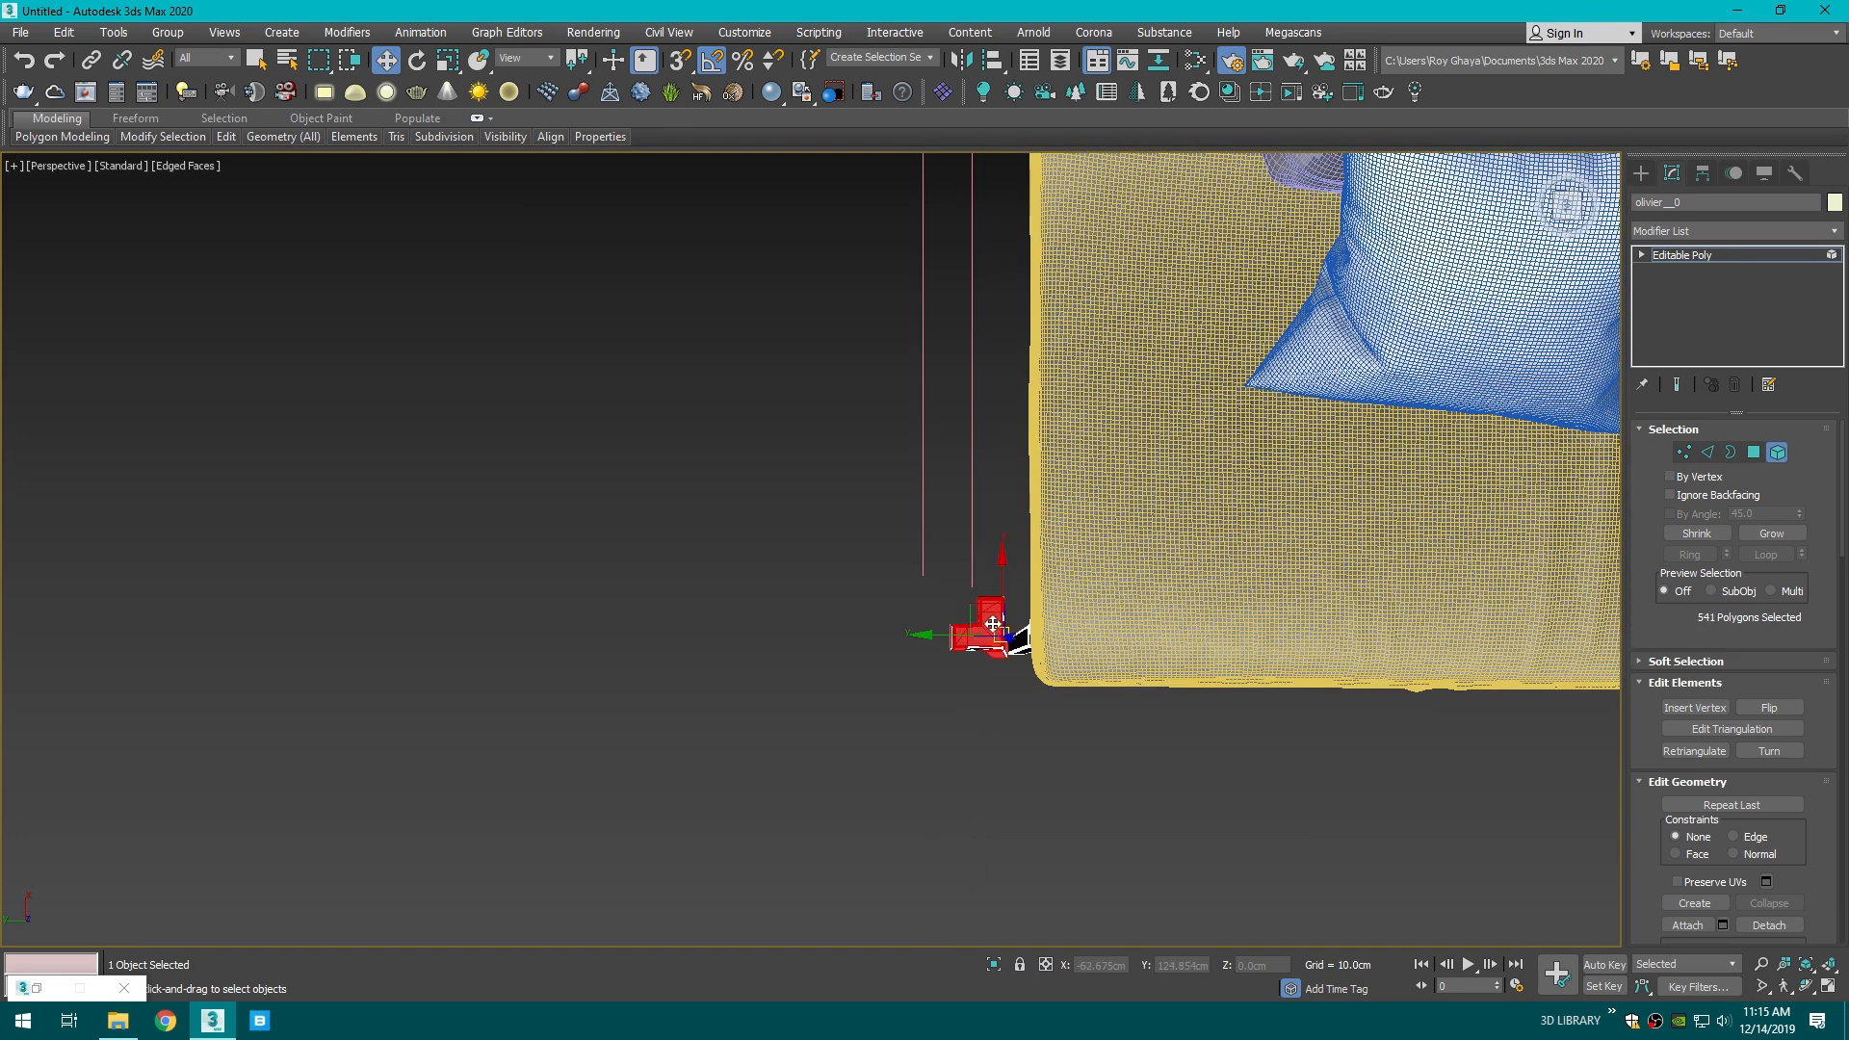
pyautogui.press('z')
pyautogui.press('Delete')
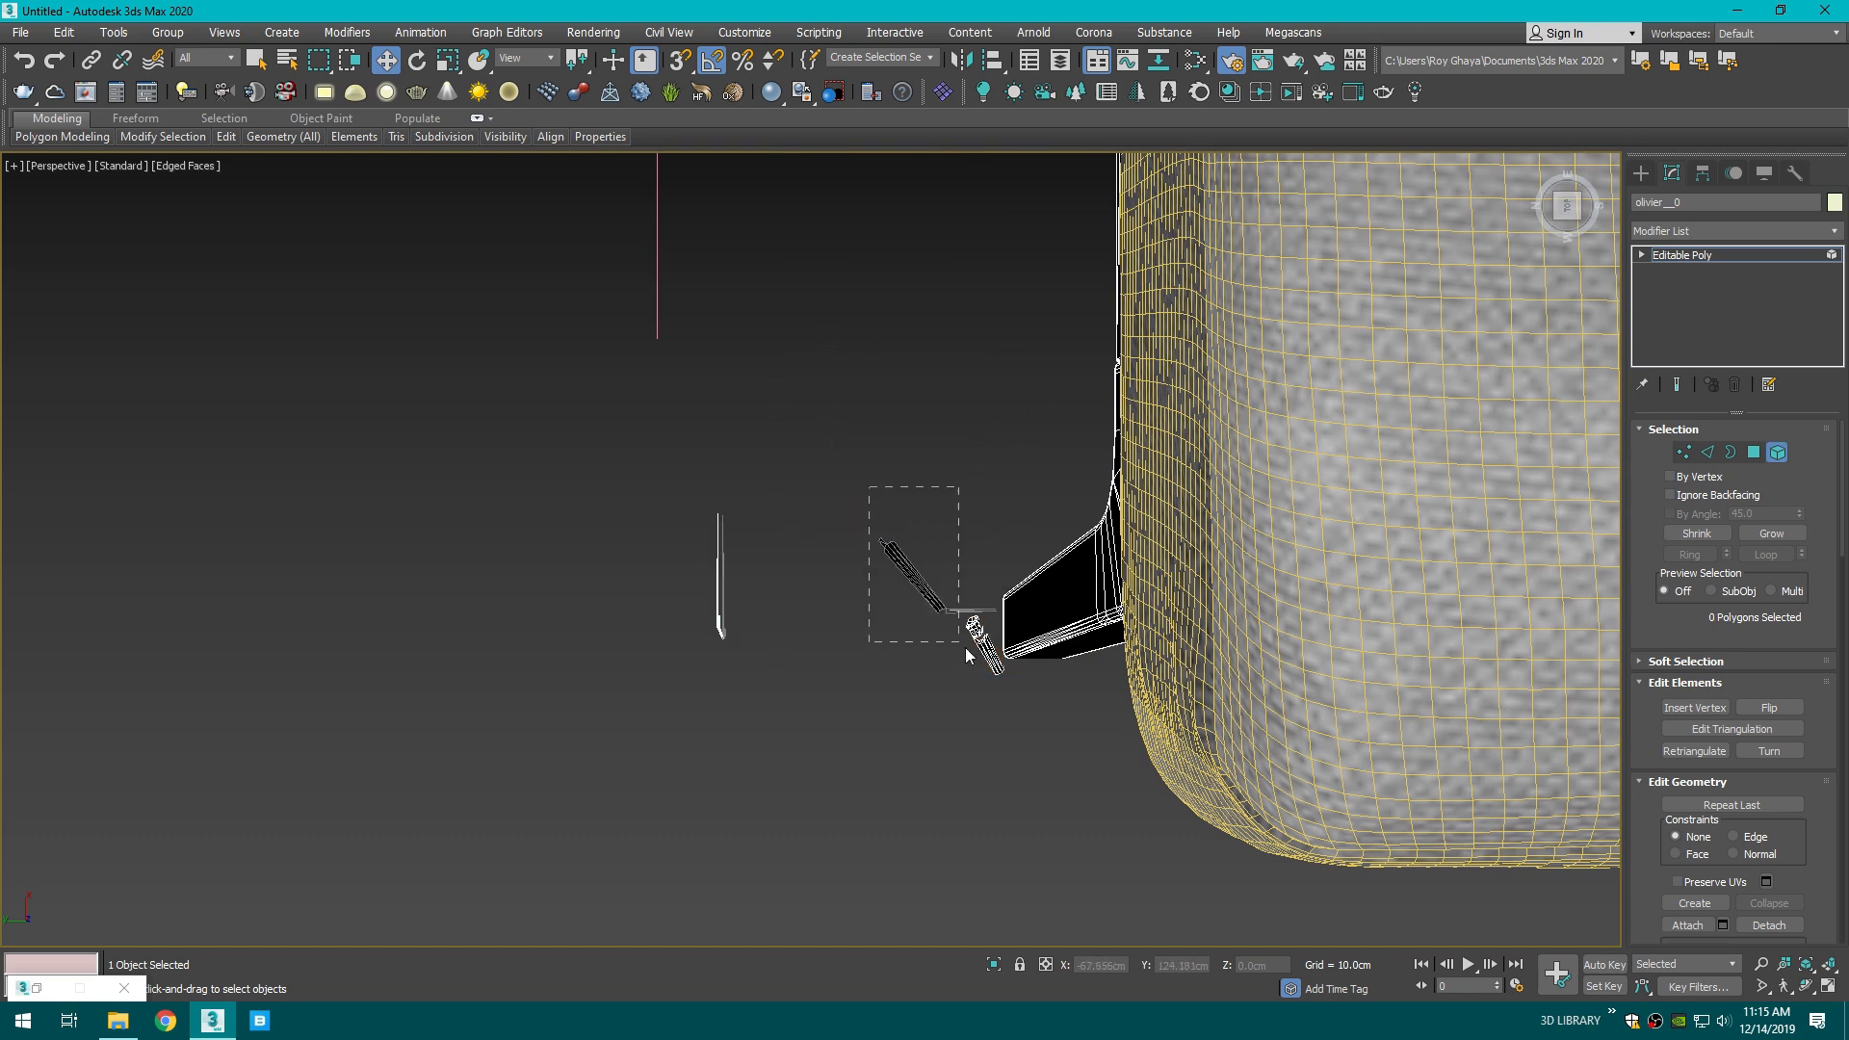
pyautogui.moveTo(988, 668); pyautogui.dragTo(908, 609, button='middle')
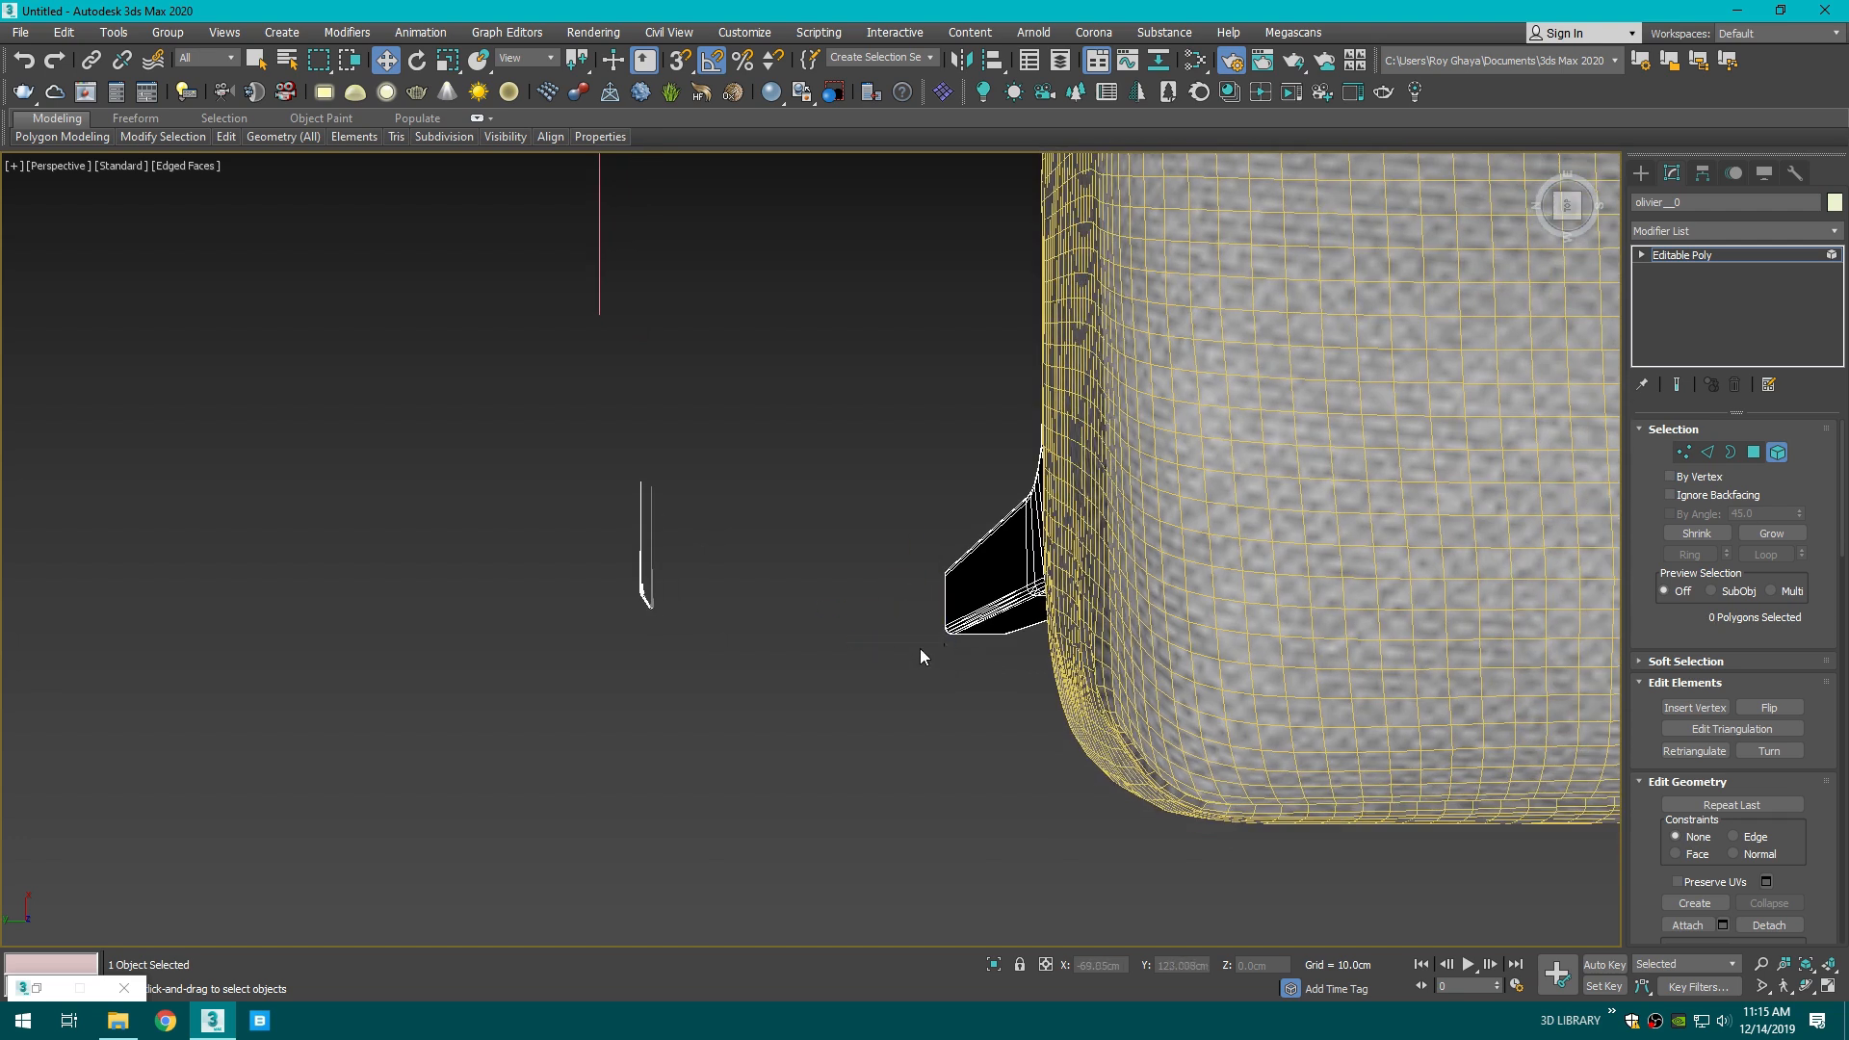
pyautogui.scroll(2, 944, 643)
pyautogui.scroll(-10, 943, 643)
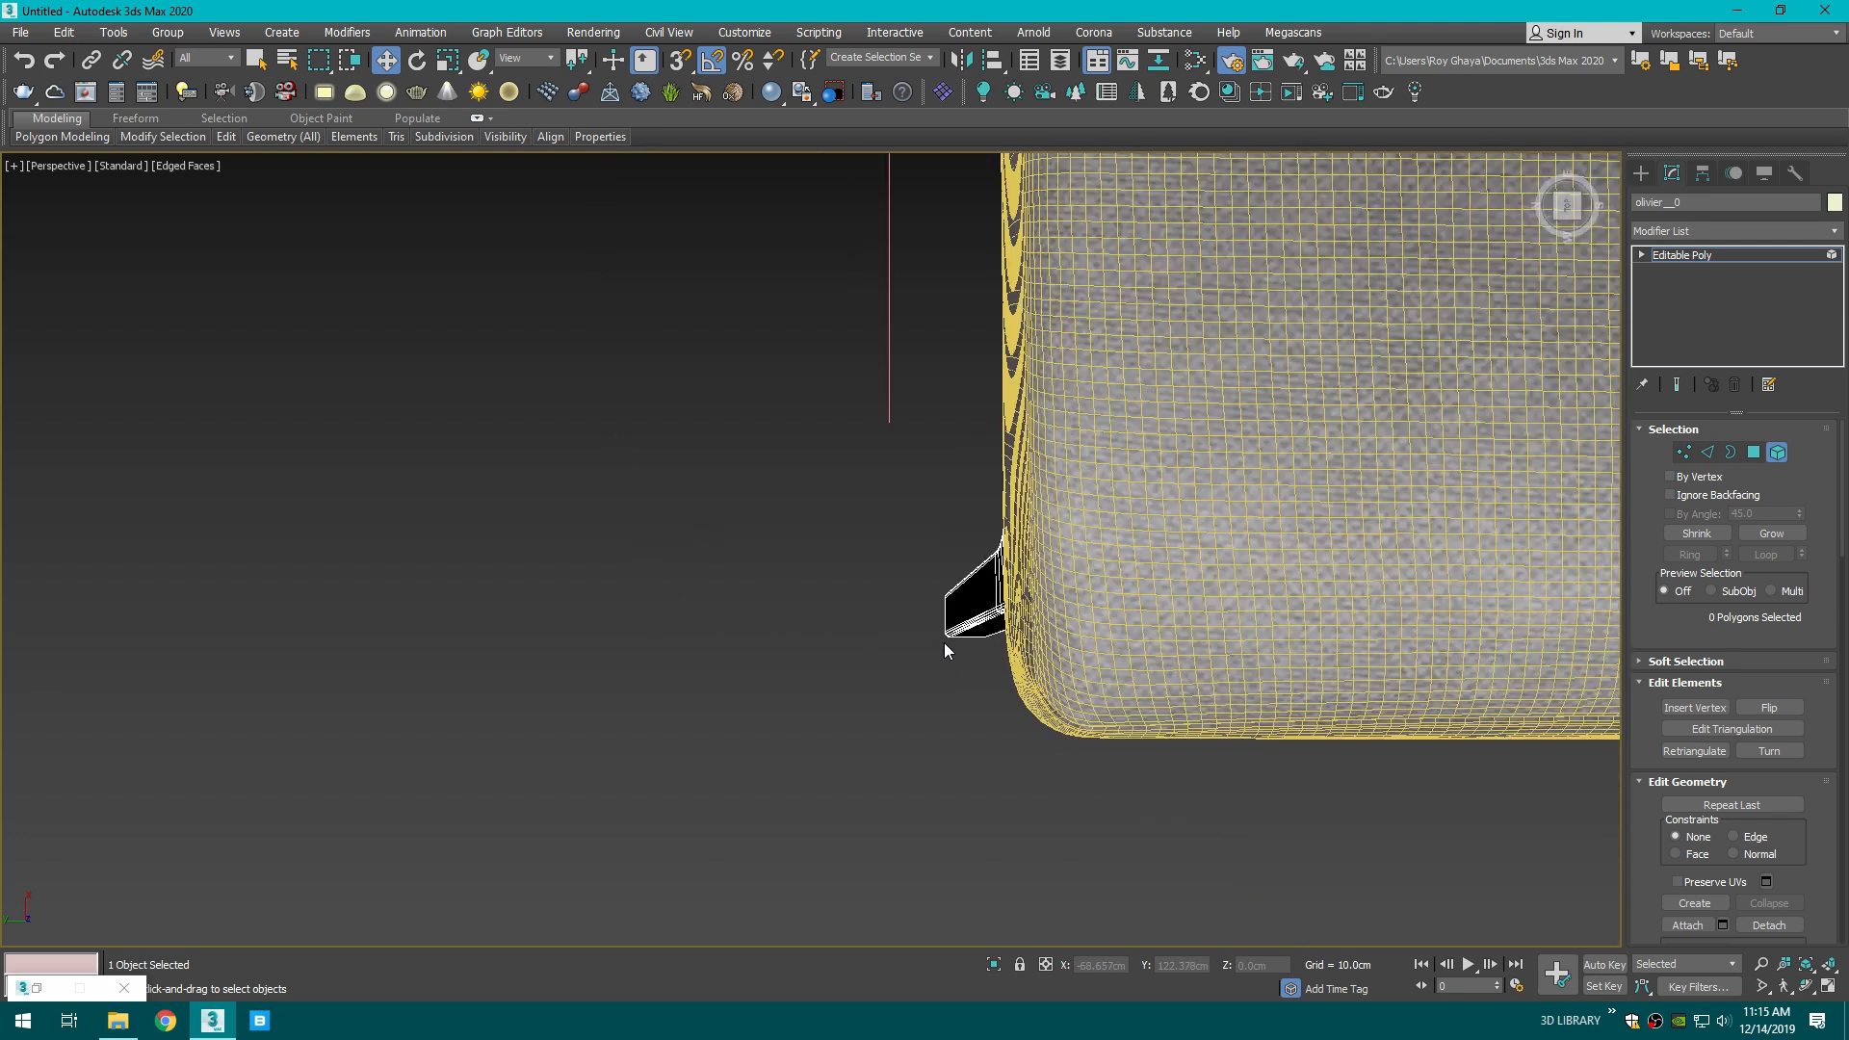
# - Leave element editing and close the sofa group in the top view
pyautogui.click(1543, 235)
pyautogui.click(1641, 173)
pyautogui.press('c')
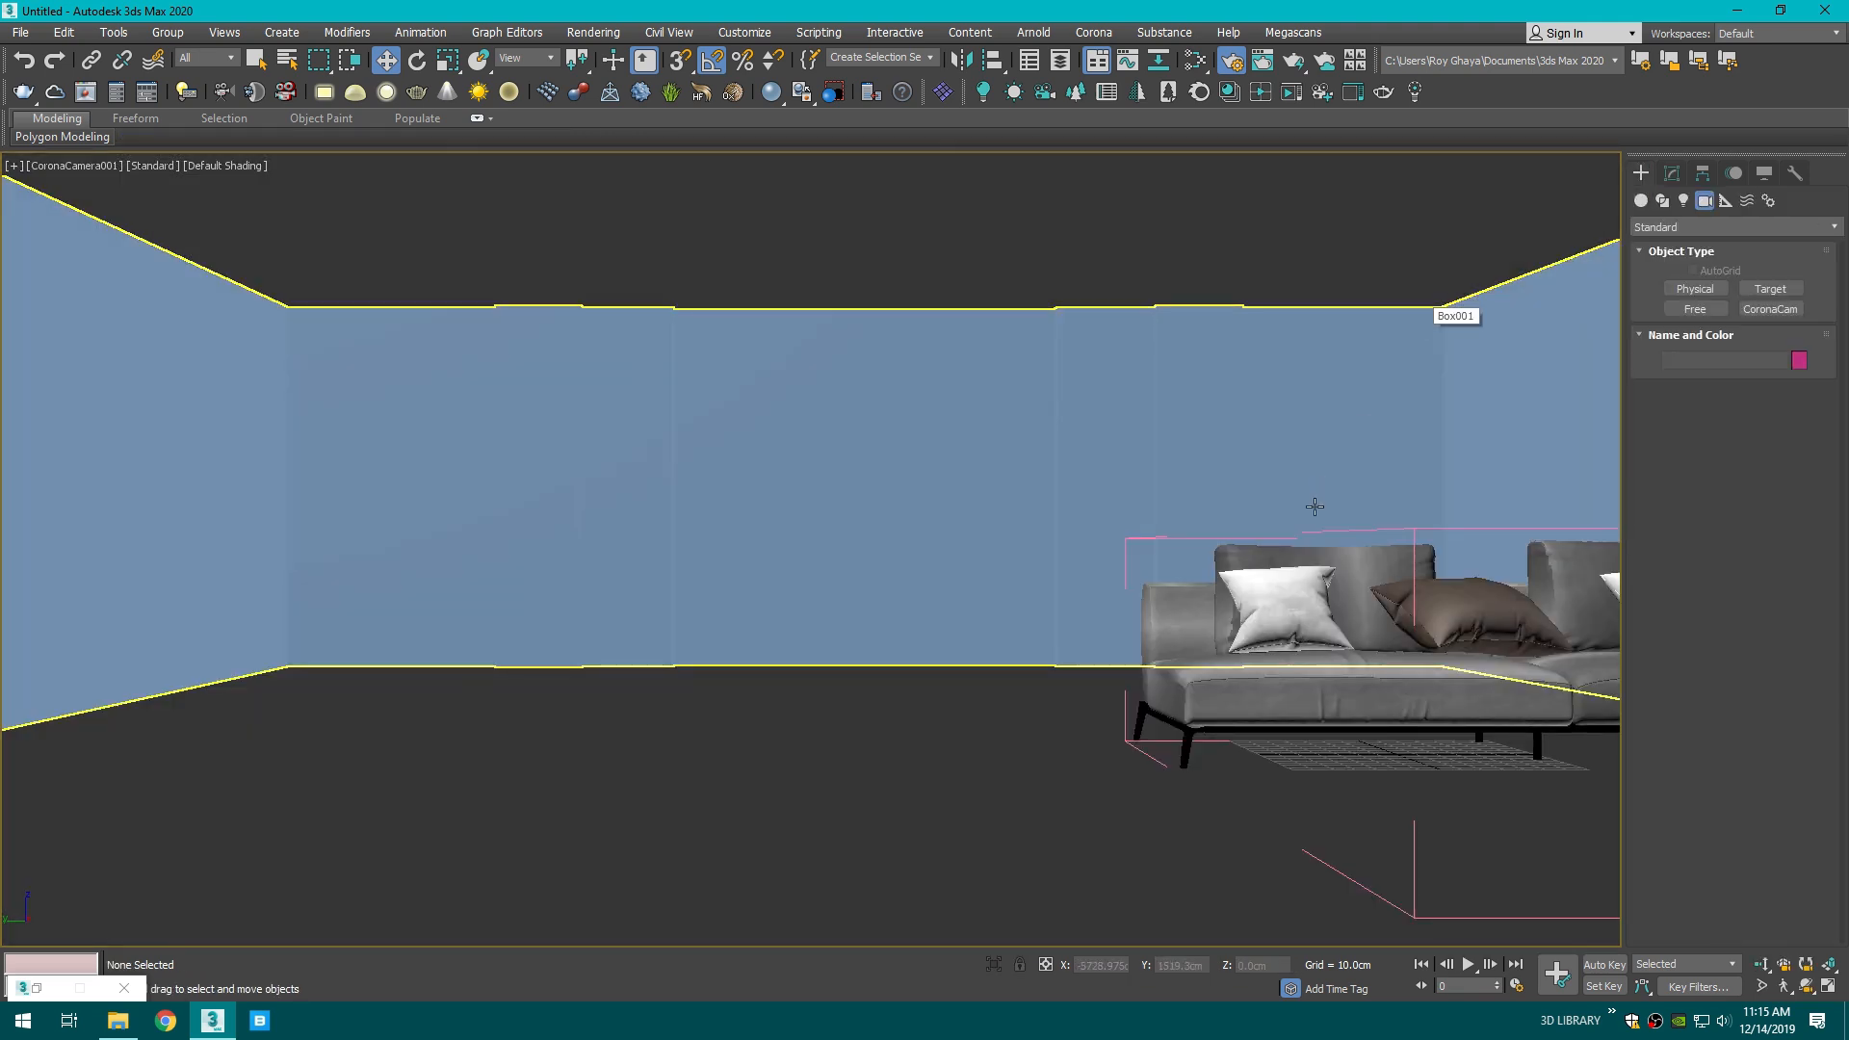
pyautogui.press('t')
pyautogui.scroll(-2, 1155, 559)
pyautogui.scroll(2, 1053, 651)
pyautogui.click(1054, 651)
pyautogui.press('F3')
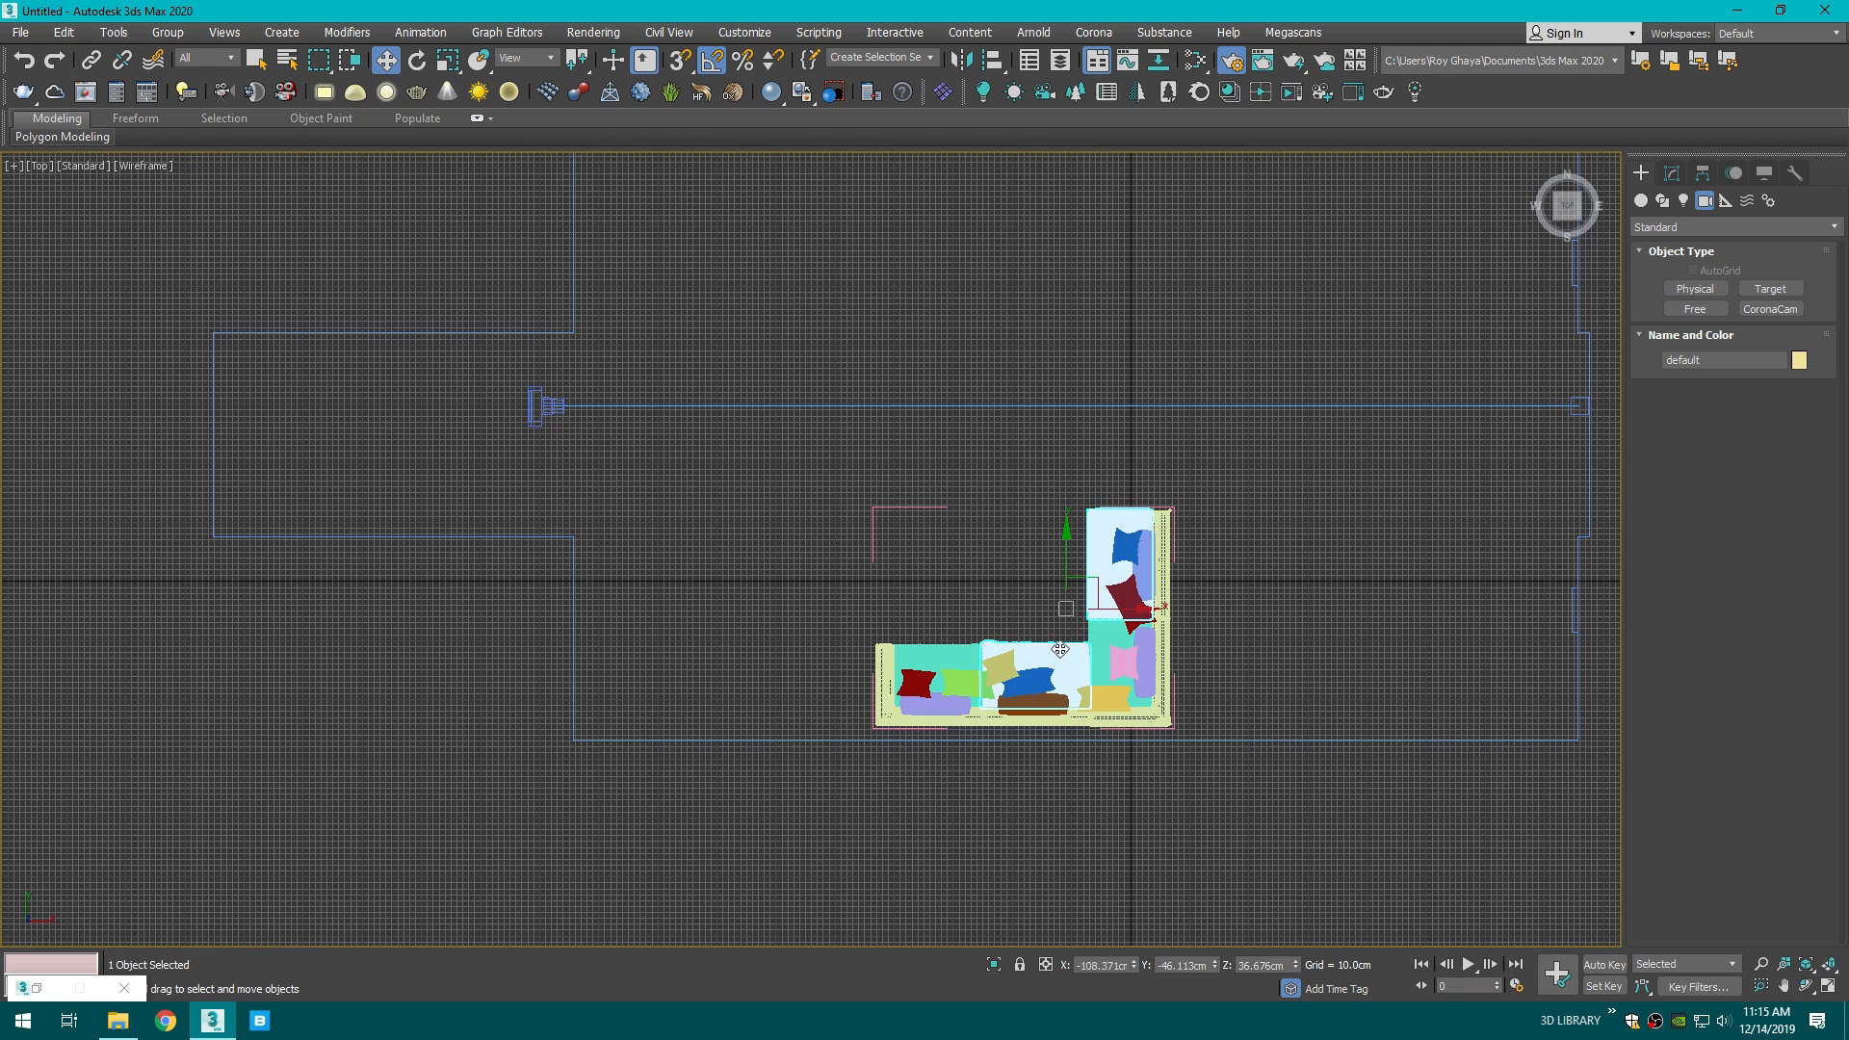
pyautogui.click(167, 32)
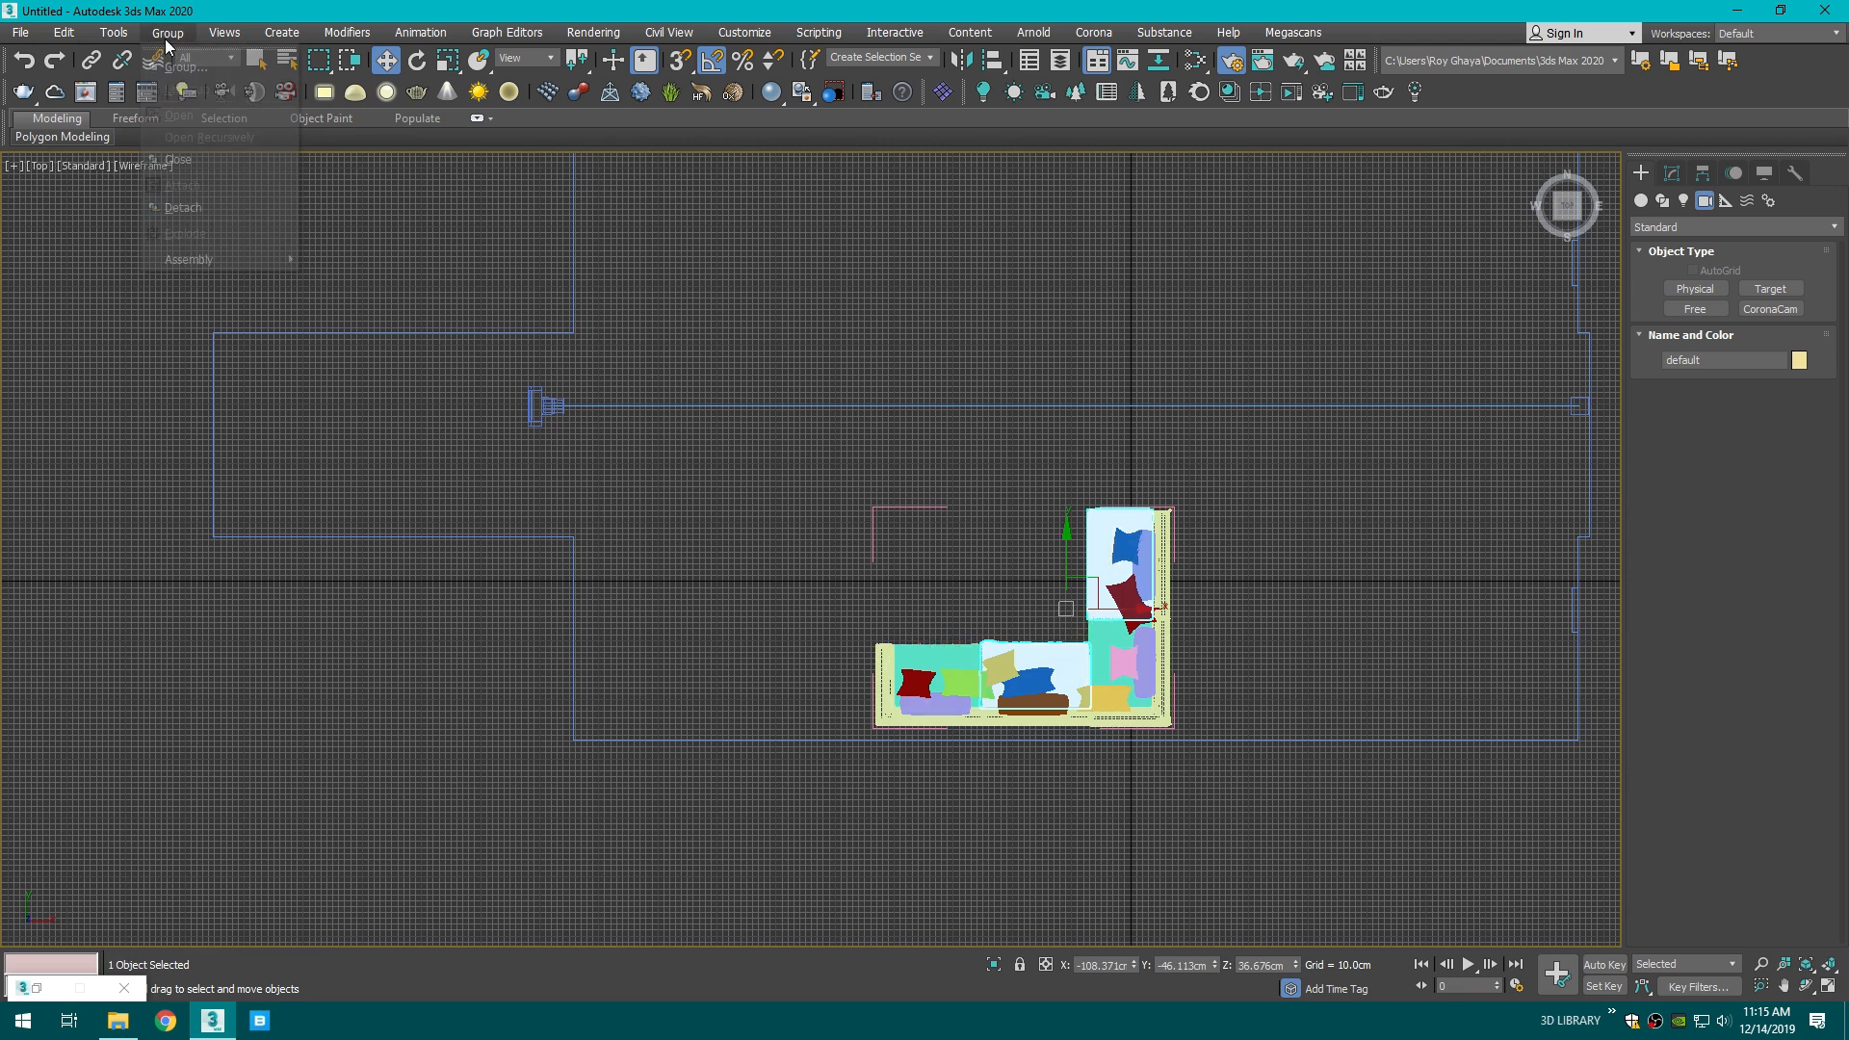
pyautogui.click(183, 159)
# - Move the sofa group about 54 cm along X towards the far wall and check it through the Corona camera
pyautogui.moveTo(1113, 645); pyautogui.dragTo(1141, 645)
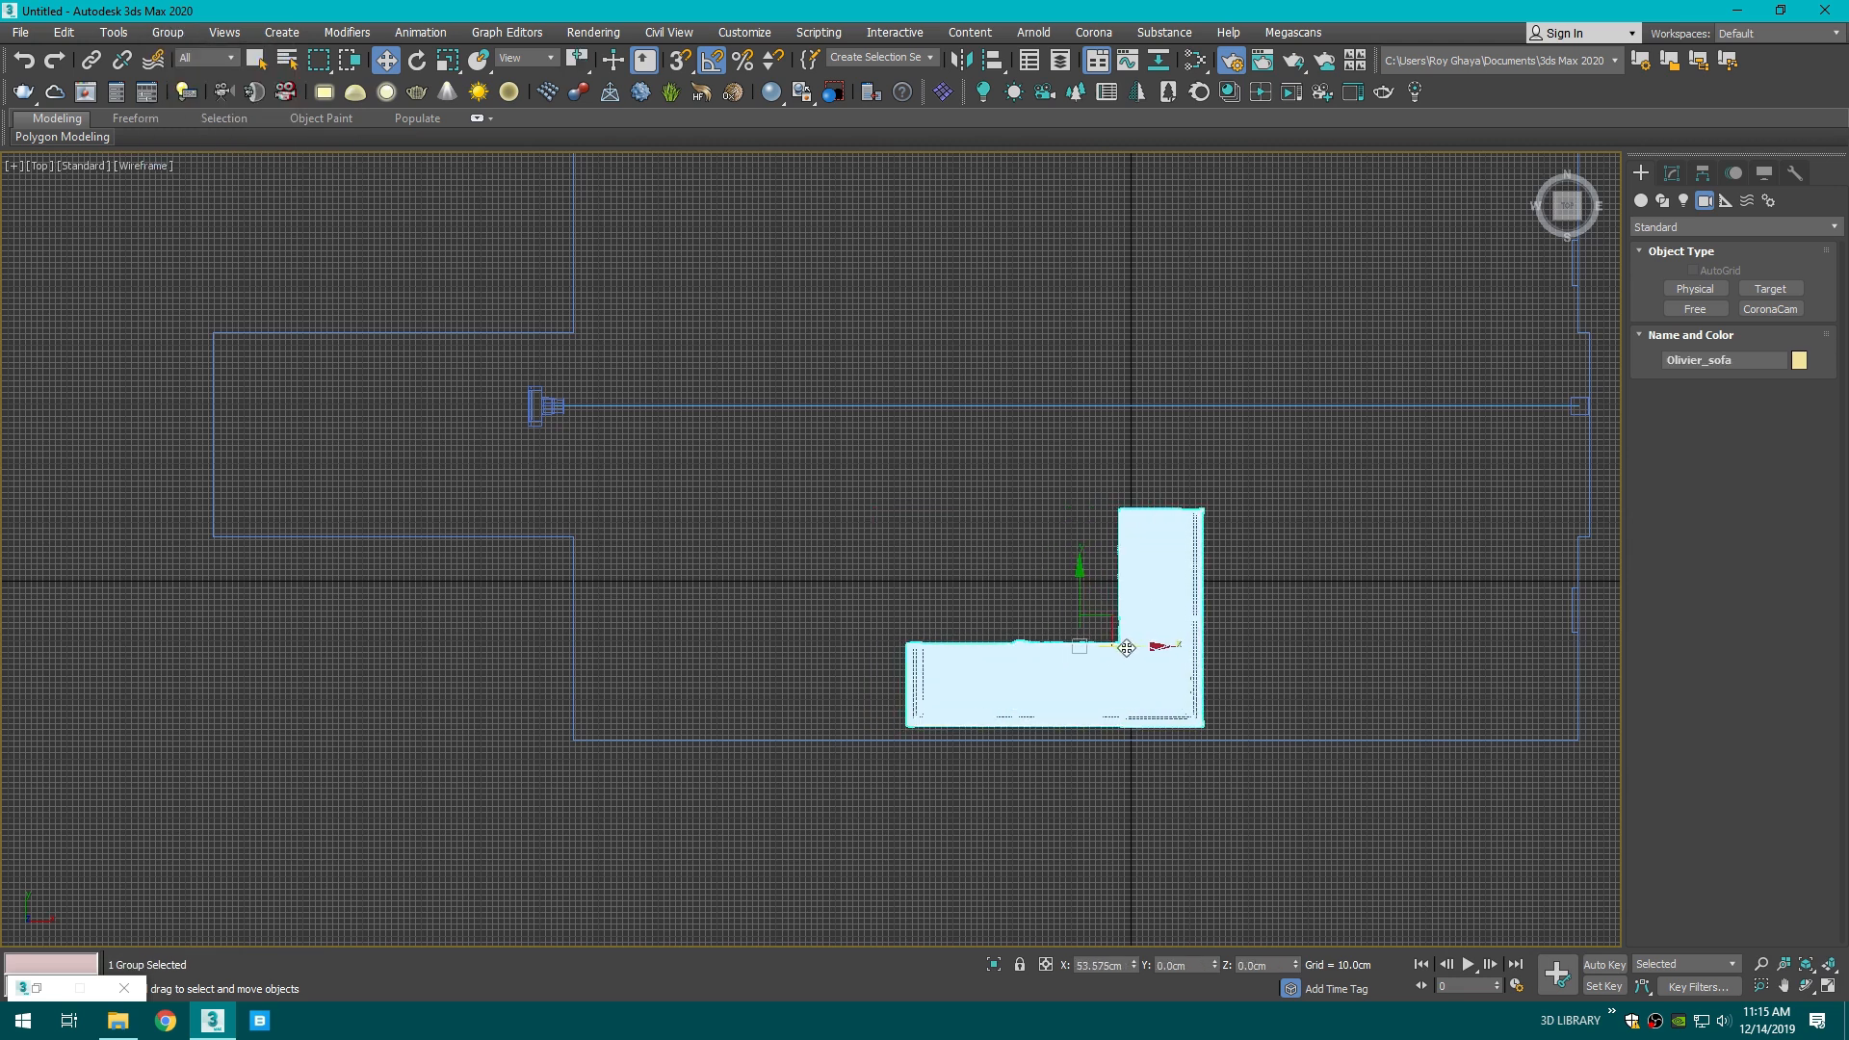
pyautogui.click(992, 541)
pyautogui.press('c')
pyautogui.press('F3')
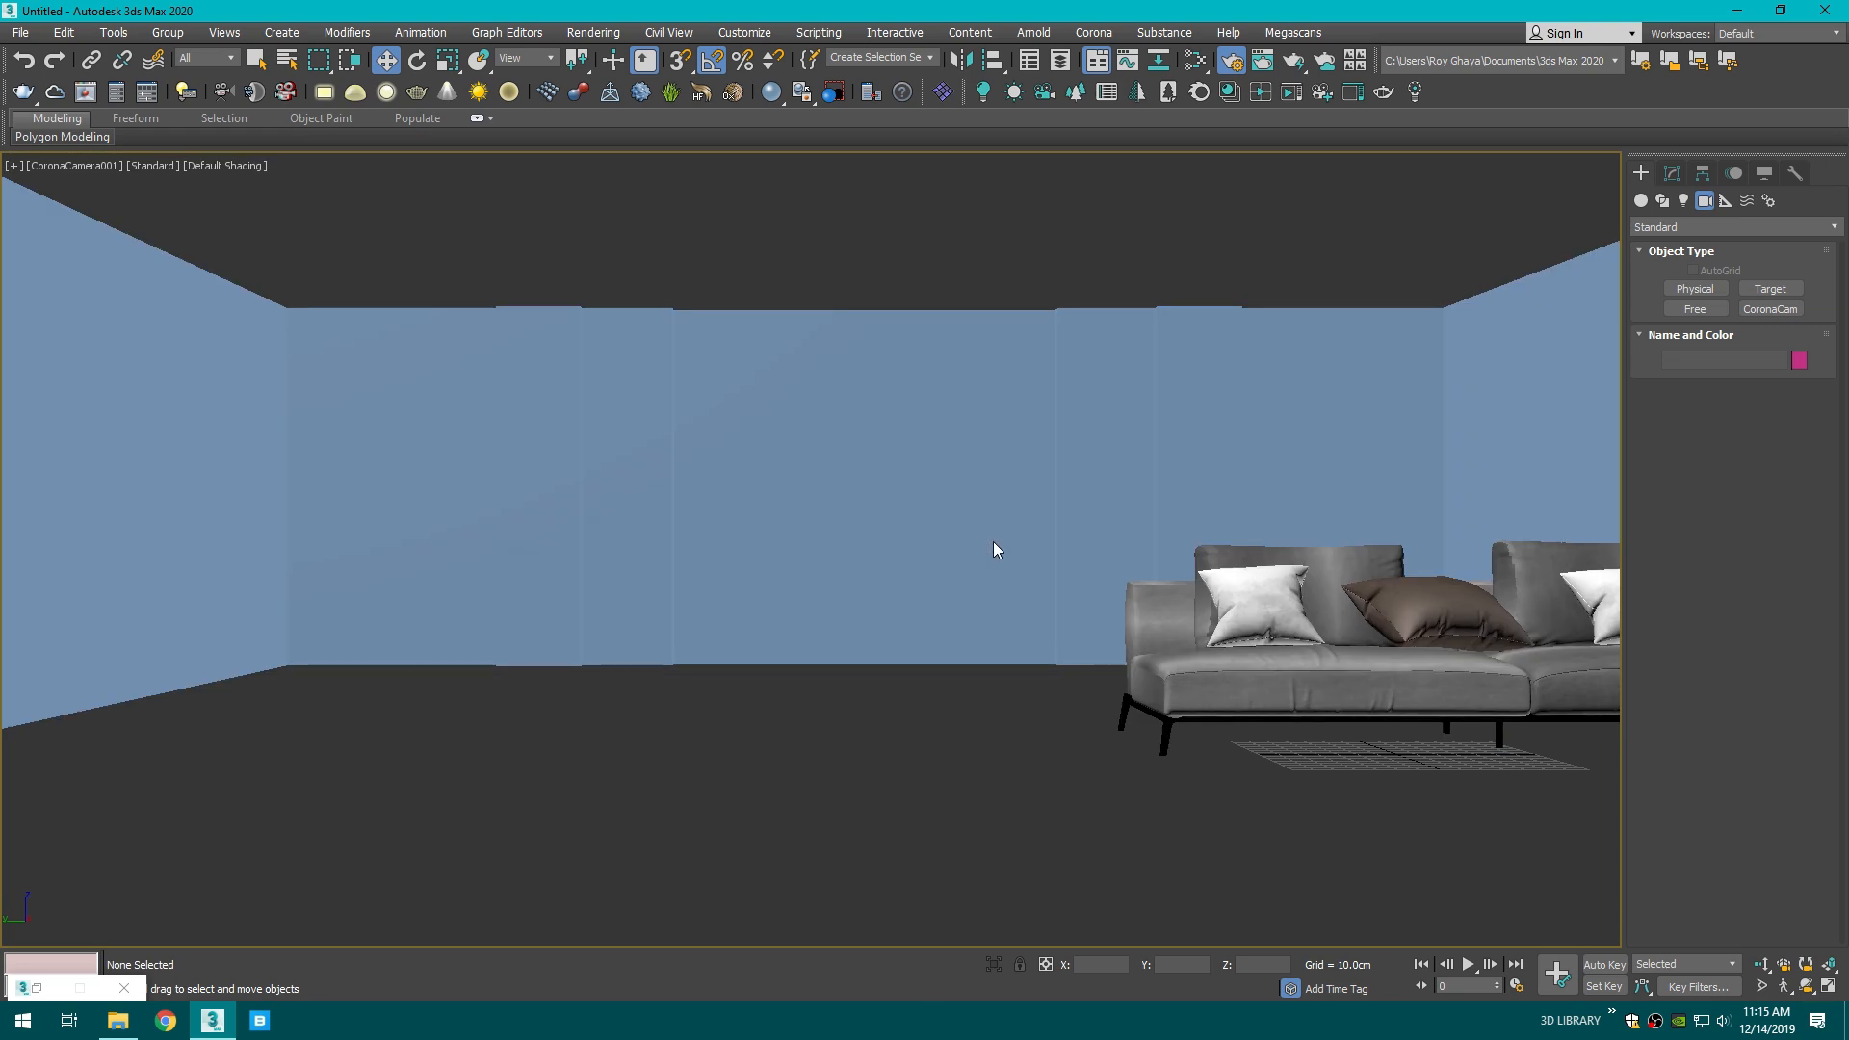
# - Connect the upper and lower edges of the long side wall opposite the sofa with 2 segments, pinch -25 and slide 0
pyautogui.press('p')
pyautogui.scroll(-2, 1133, 426)
pyautogui.moveTo(1573, 208); pyautogui.dragTo(1535, 162)
pyautogui.scroll(3, 934, 323)
pyautogui.click(926, 323)
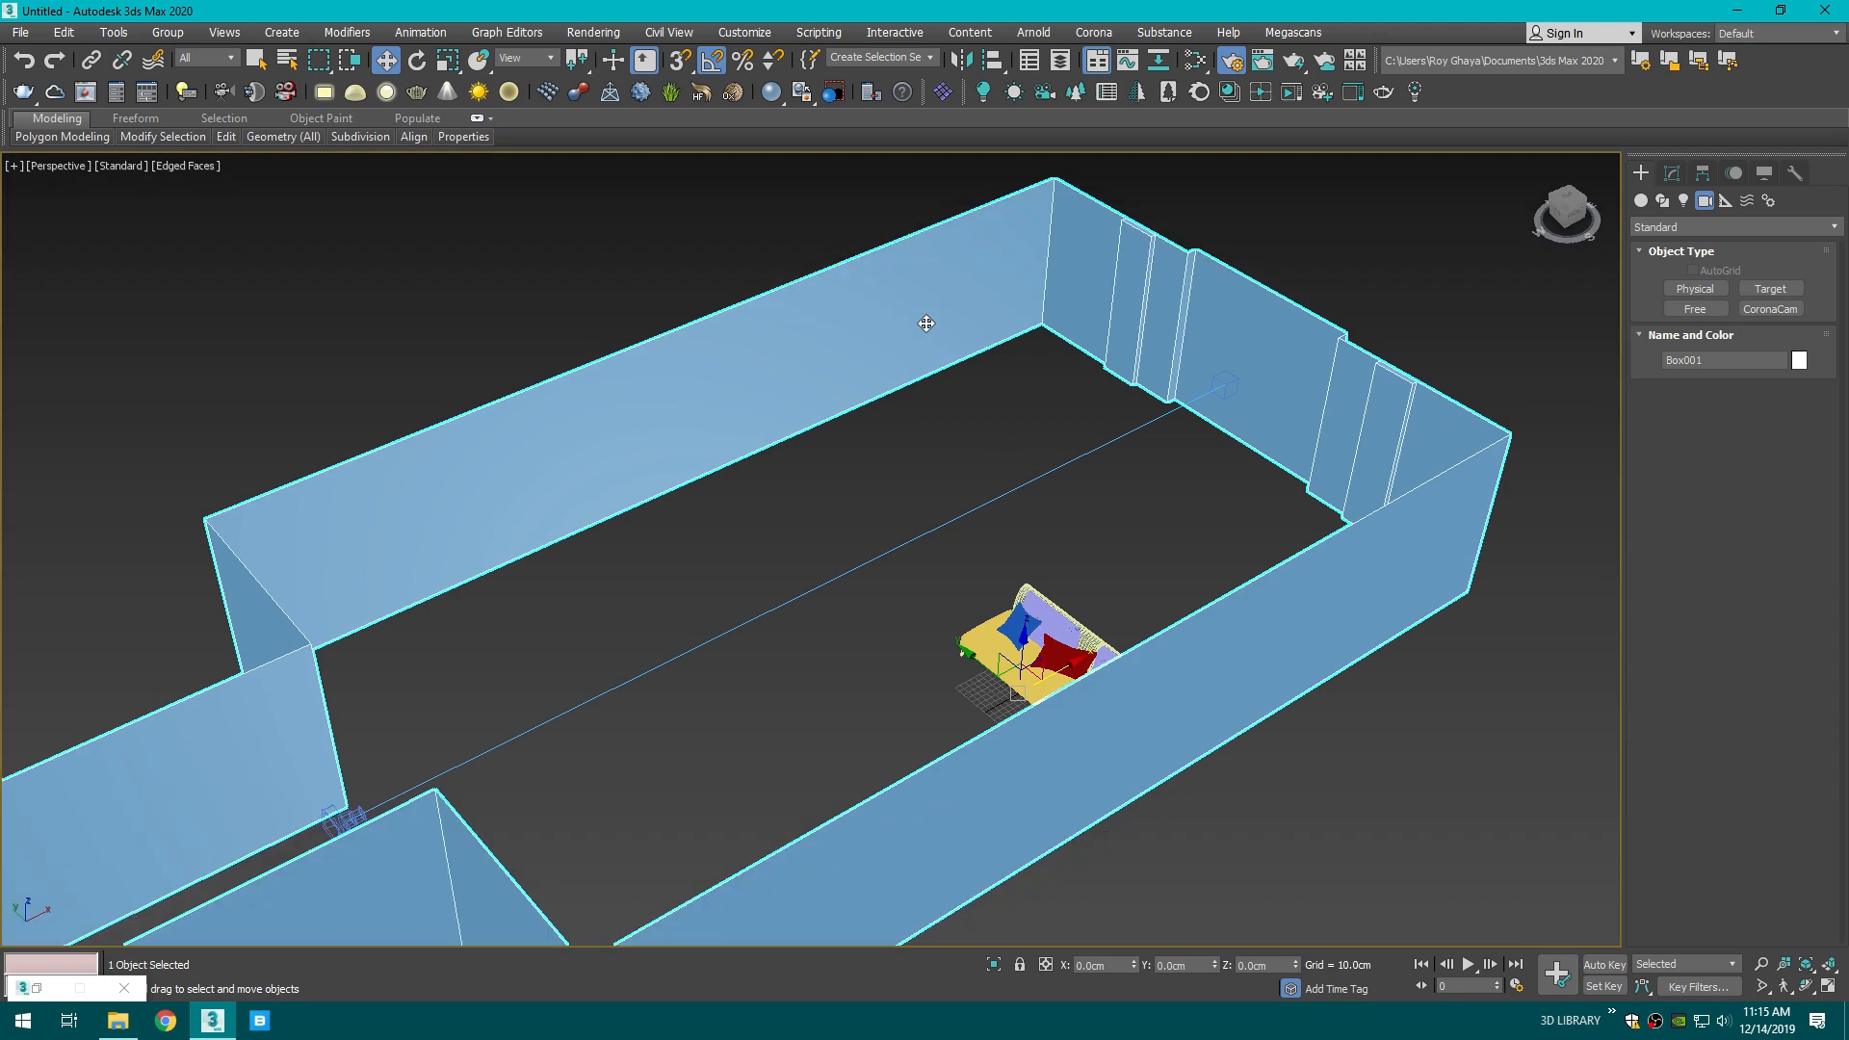
pyautogui.moveTo(1564, 214); pyautogui.dragTo(1349, 287)
pyautogui.scroll(5, 1218, 496)
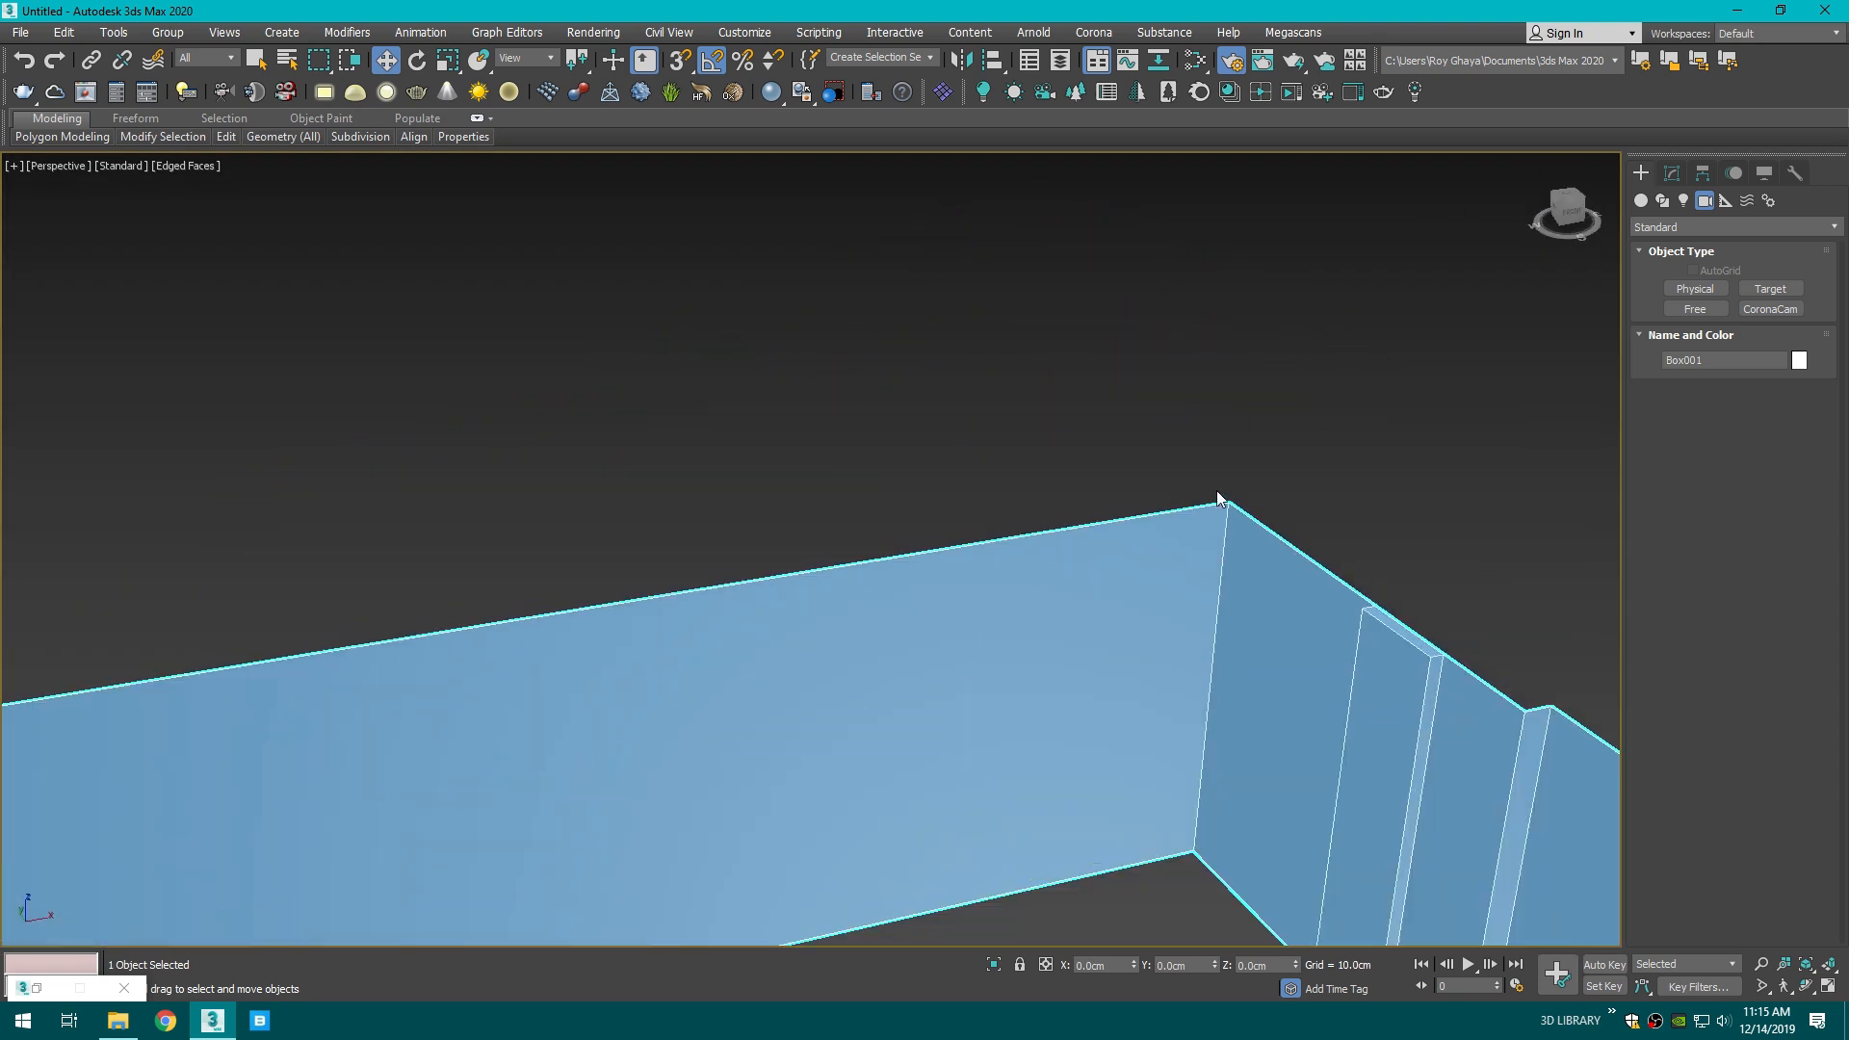
pyautogui.click(1672, 174)
pyautogui.scroll(-2, 1319, 420)
pyautogui.moveTo(1319, 420); pyautogui.dragTo(1319, 340, button='middle')
pyautogui.click(1707, 491)
pyautogui.click(925, 442)
pyautogui.keyDown('ctrl'); pyautogui.click(858, 695); pyautogui.keyUp('ctrl')
pyautogui.moveTo(857, 690); pyautogui.dragTo(846, 619, button='middle')
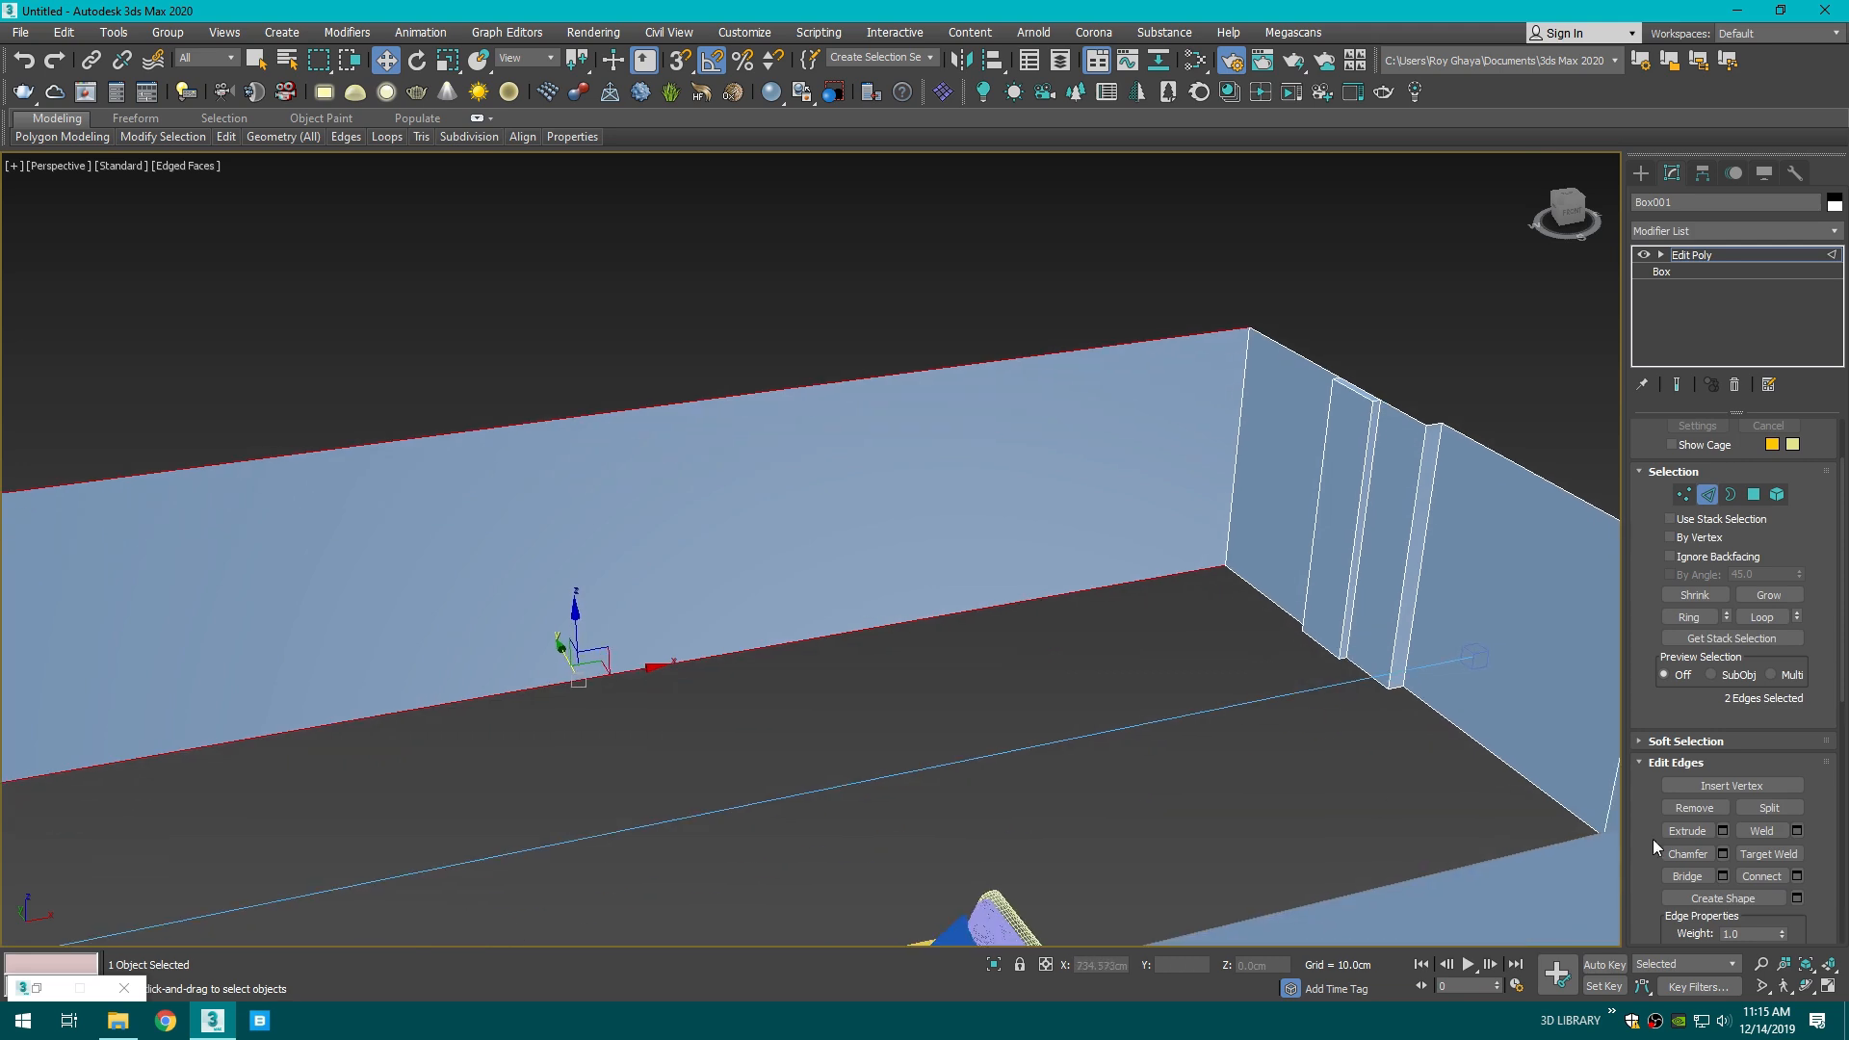
pyautogui.click(1797, 875)
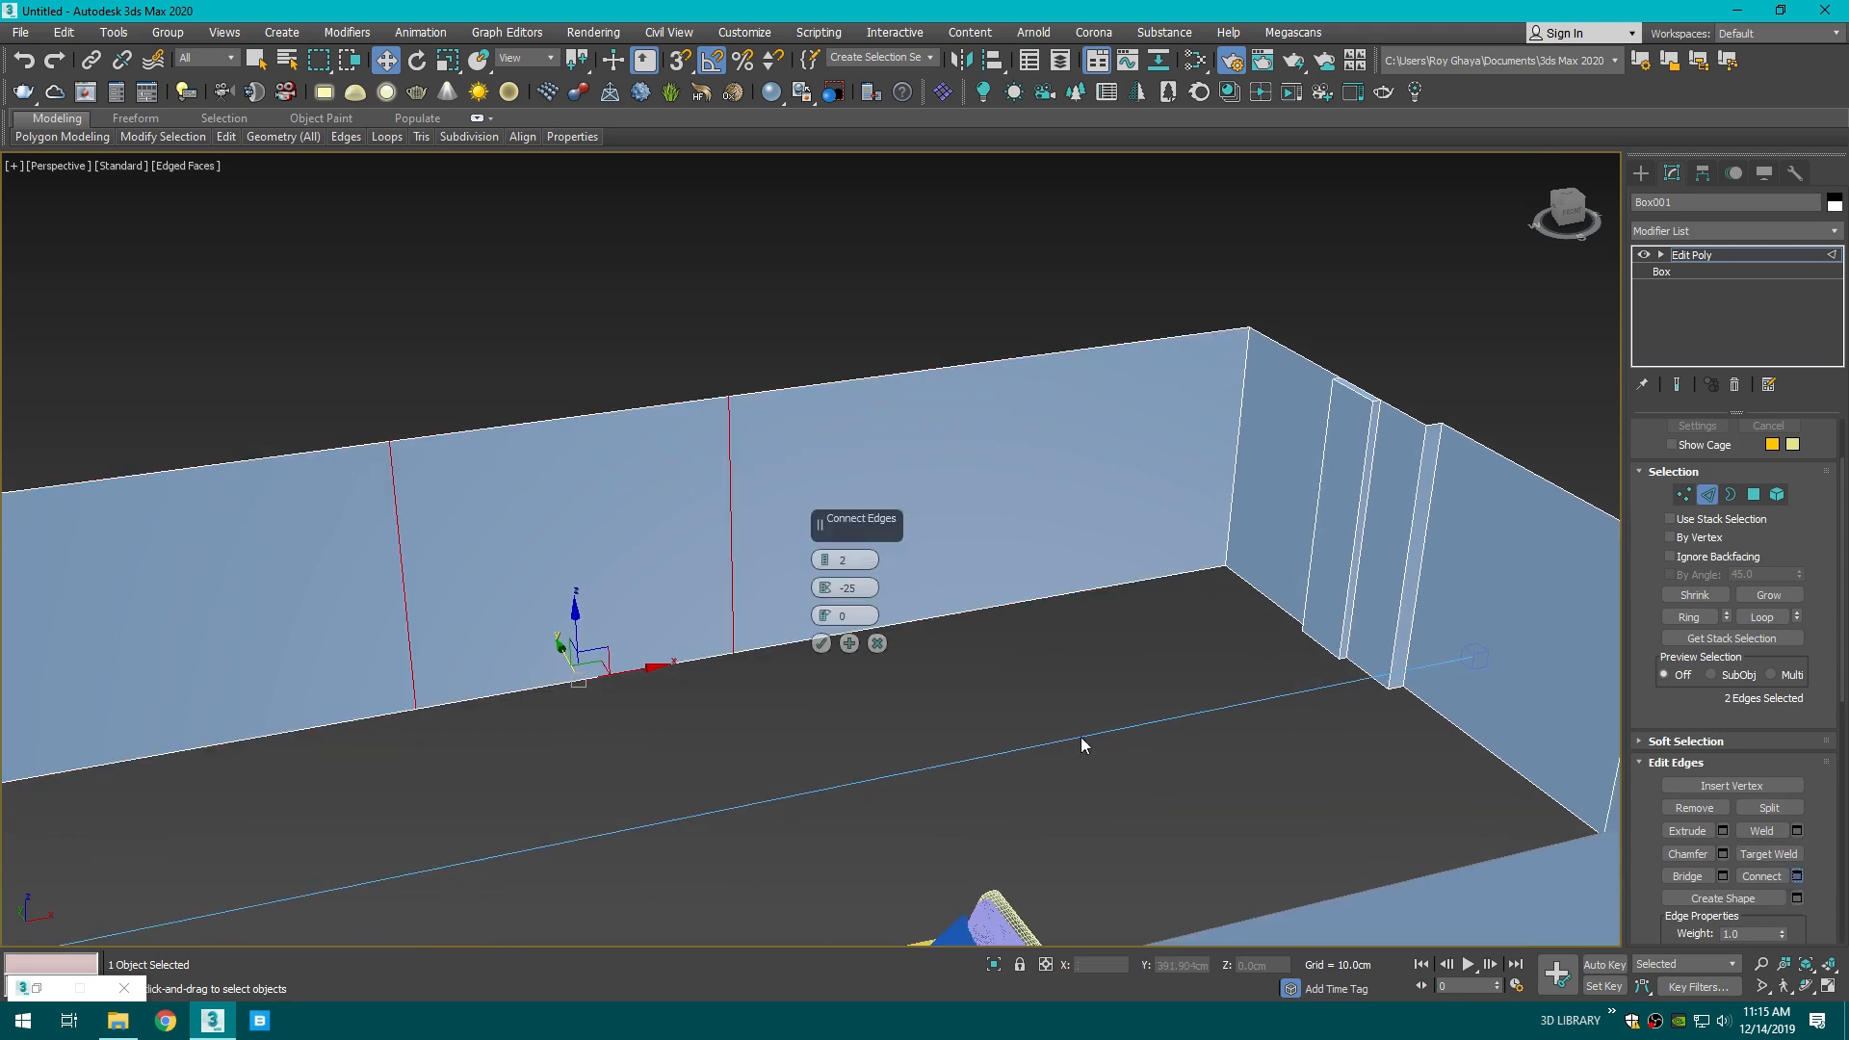
pyautogui.click(821, 643)
# - Shift both new vertical edges along the side wall towards the far wall
pyautogui.moveTo(481, 572); pyautogui.dragTo(719, 555)
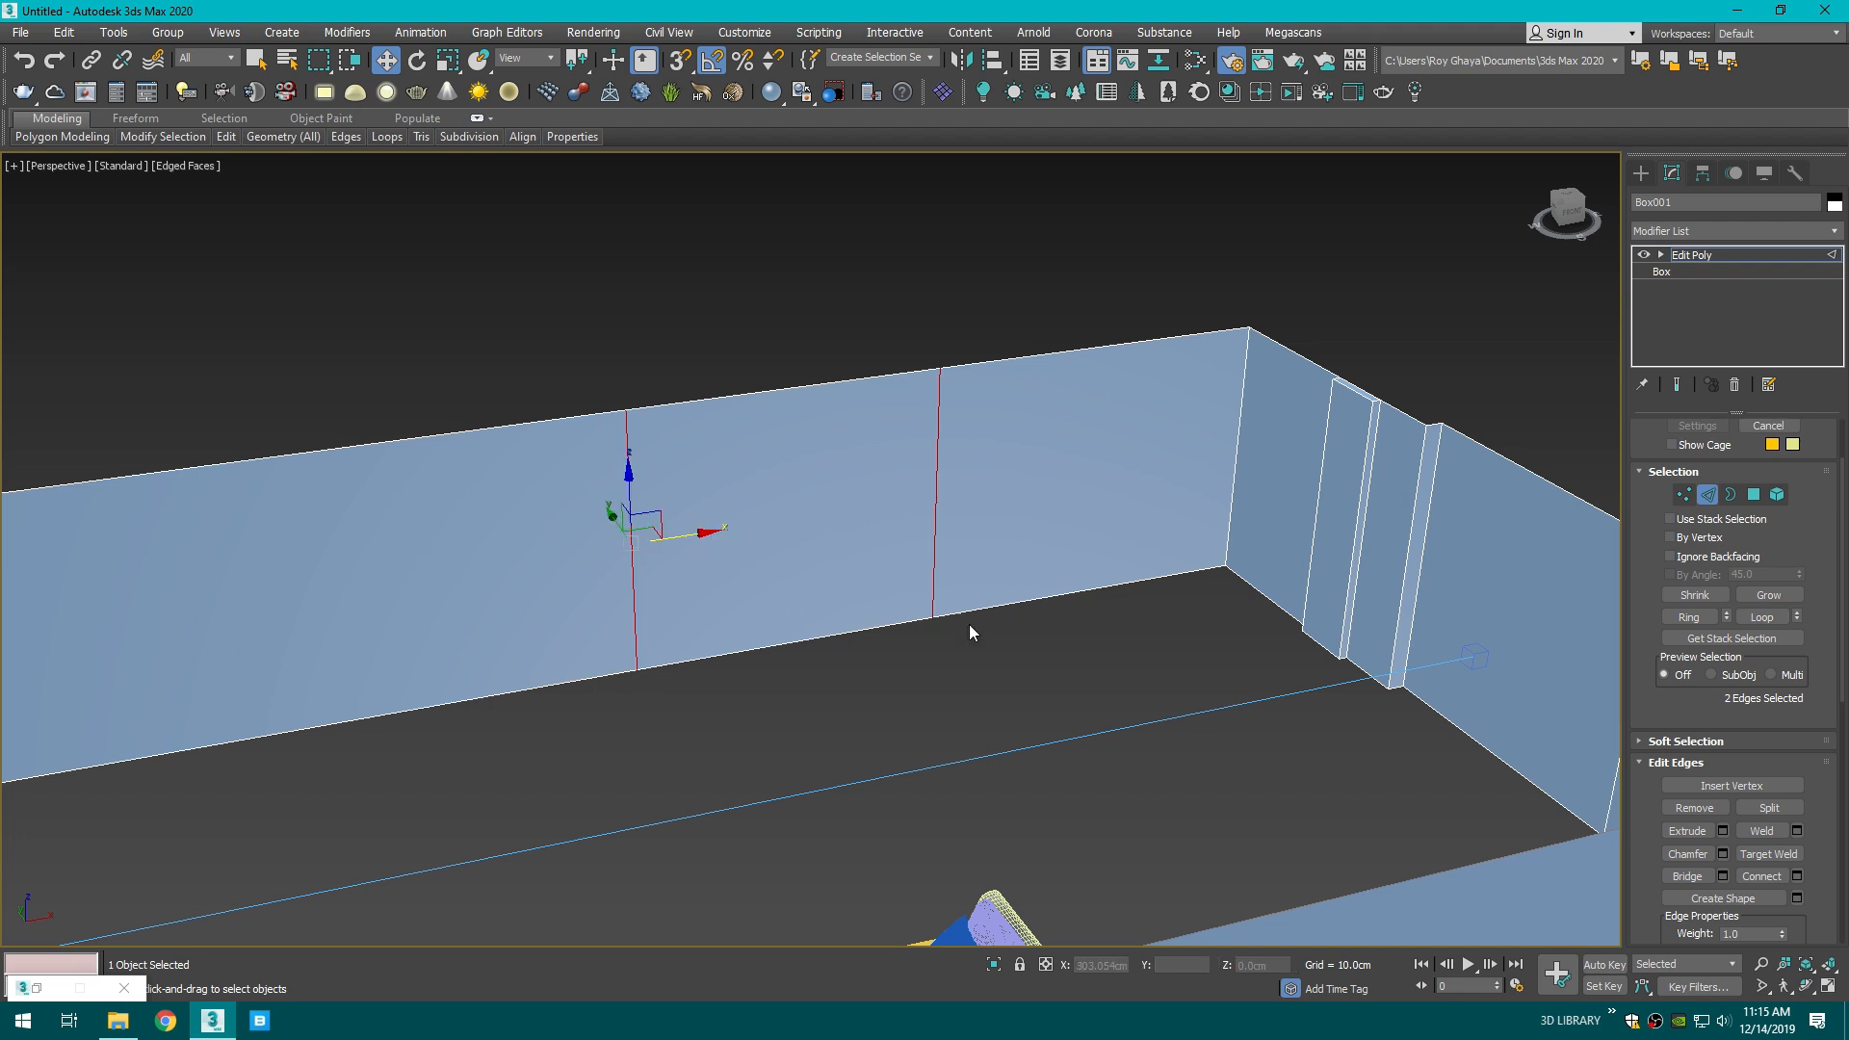
pyautogui.click(975, 632)
pyautogui.scroll(3, 1052, 631)
pyautogui.moveTo(1051, 631); pyautogui.dragTo(933, 699, button='middle')
# - With snapping on, draw a flat box about 326 cm wide and 86 cm long along the side wall from the far corner
pyautogui.click(1641, 173)
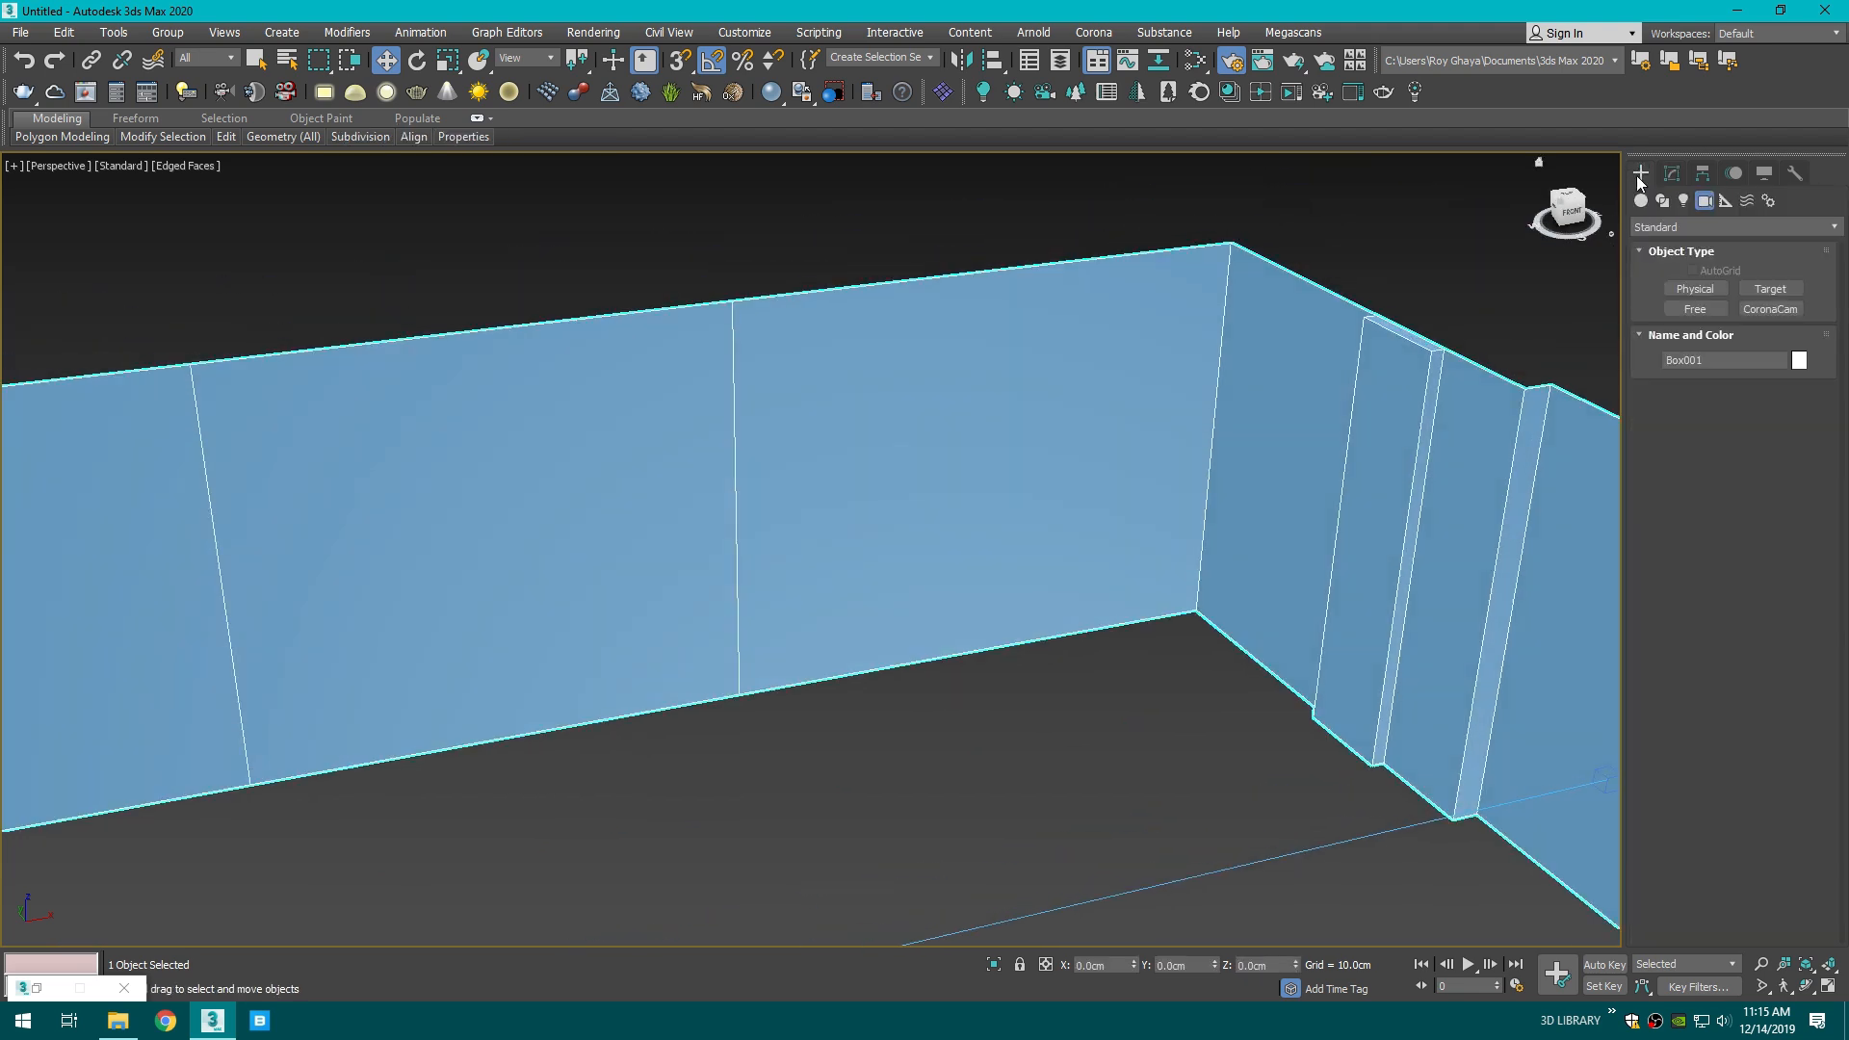
pyautogui.click(1641, 200)
pyautogui.click(1694, 289)
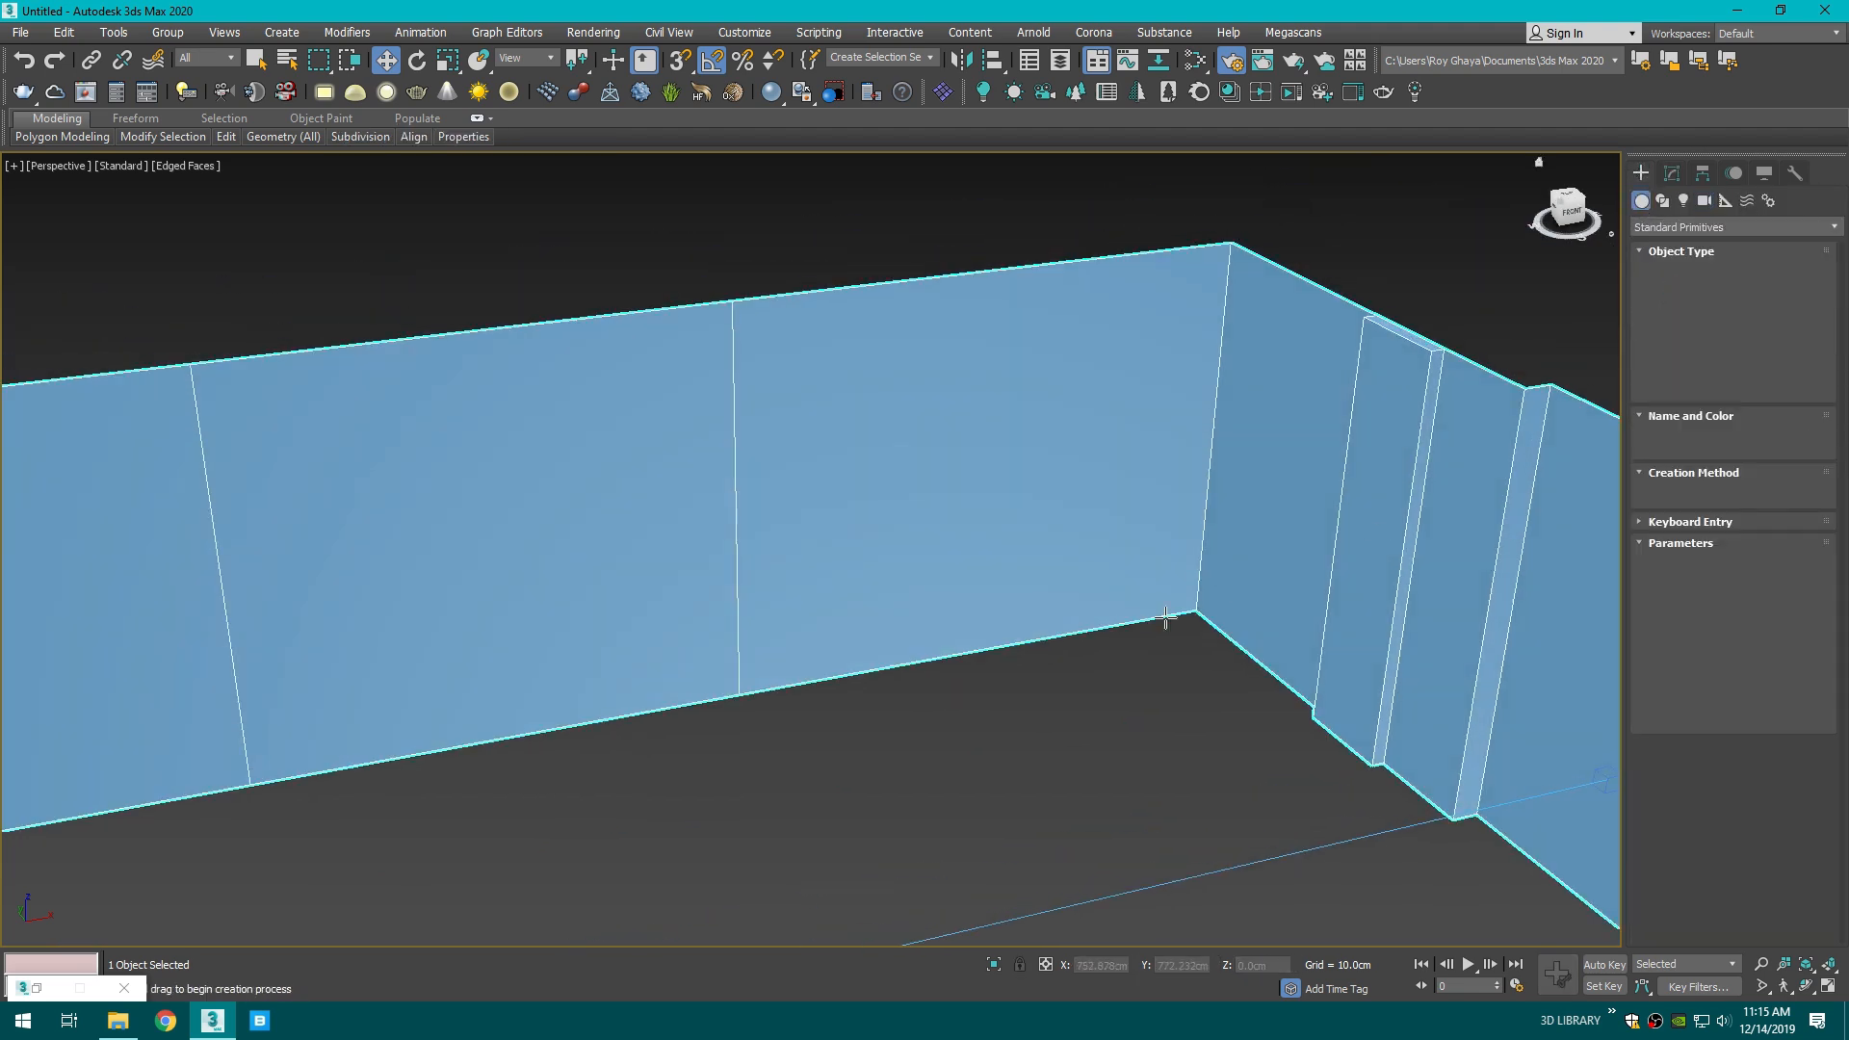
pyautogui.press('s')
pyautogui.moveTo(1195, 611); pyautogui.dragTo(878, 729)
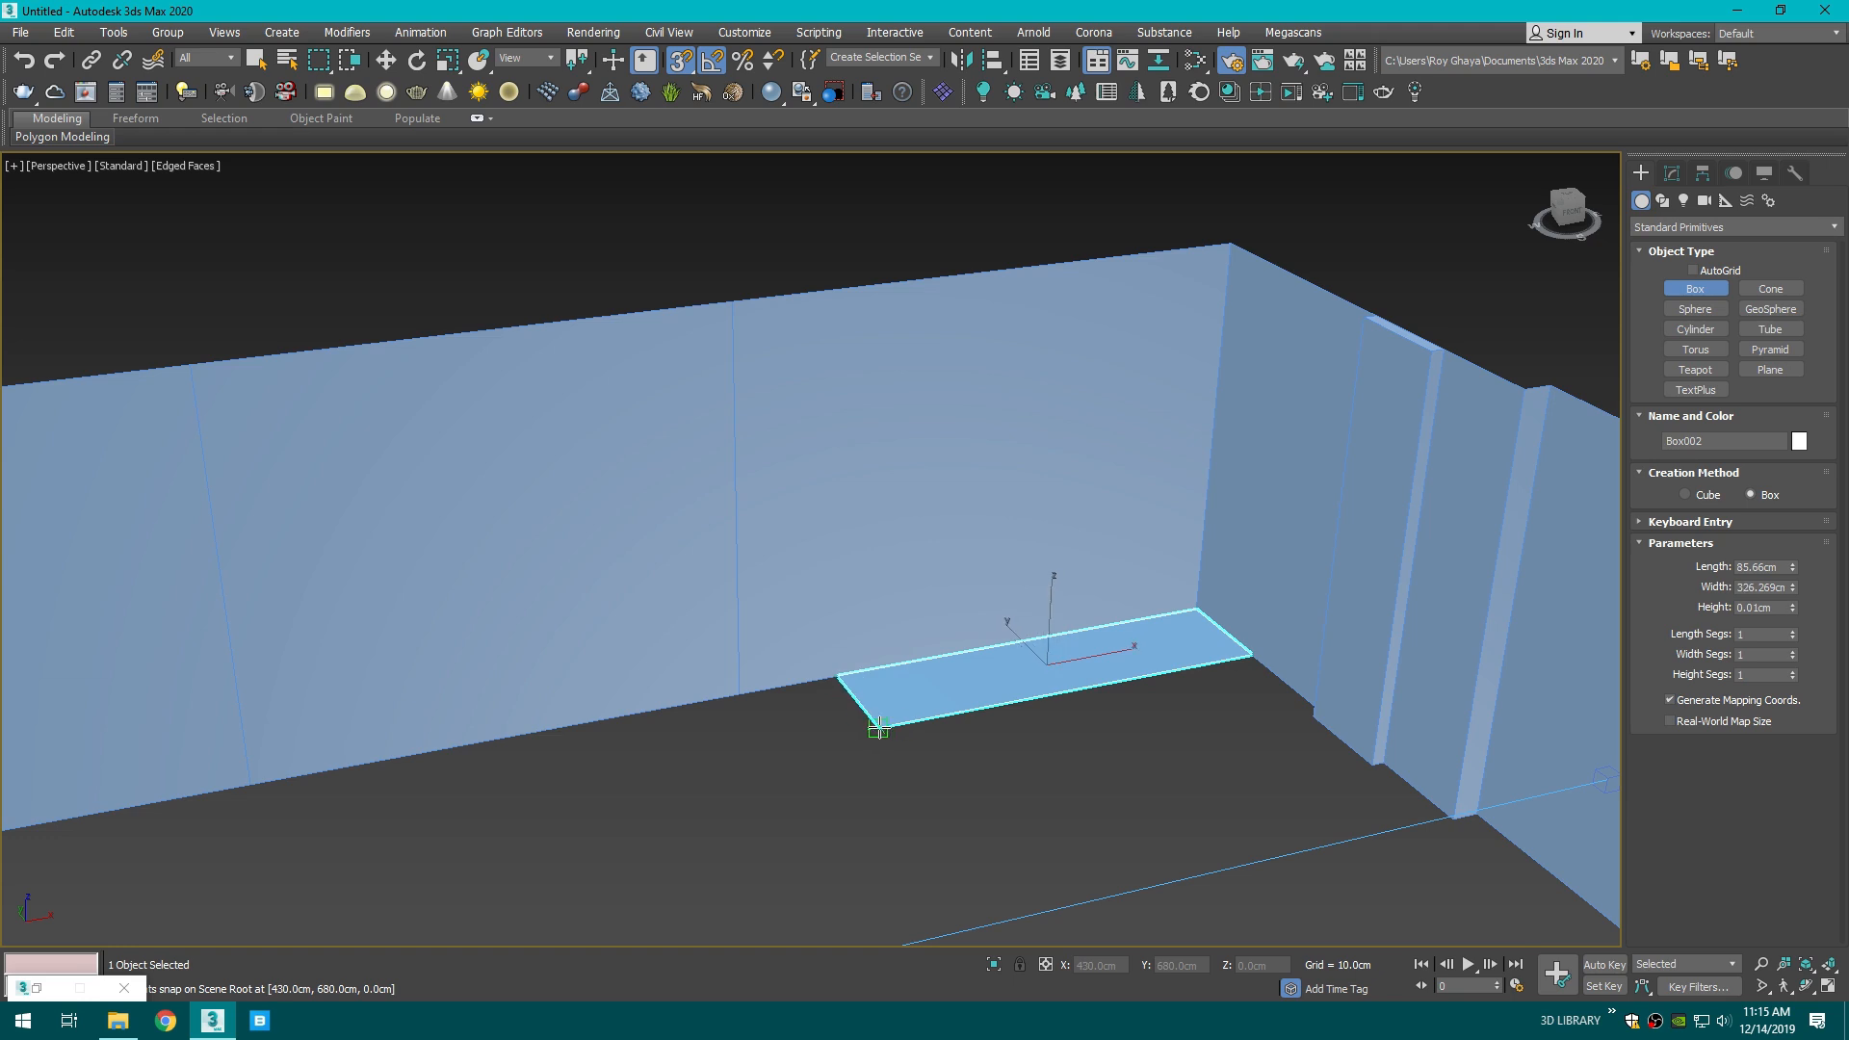
pyautogui.click(385, 59)
# - Move the side wall's vertical edge nearest the far corner about 80 cm along X to the end of the flat box
pyautogui.click(754, 386)
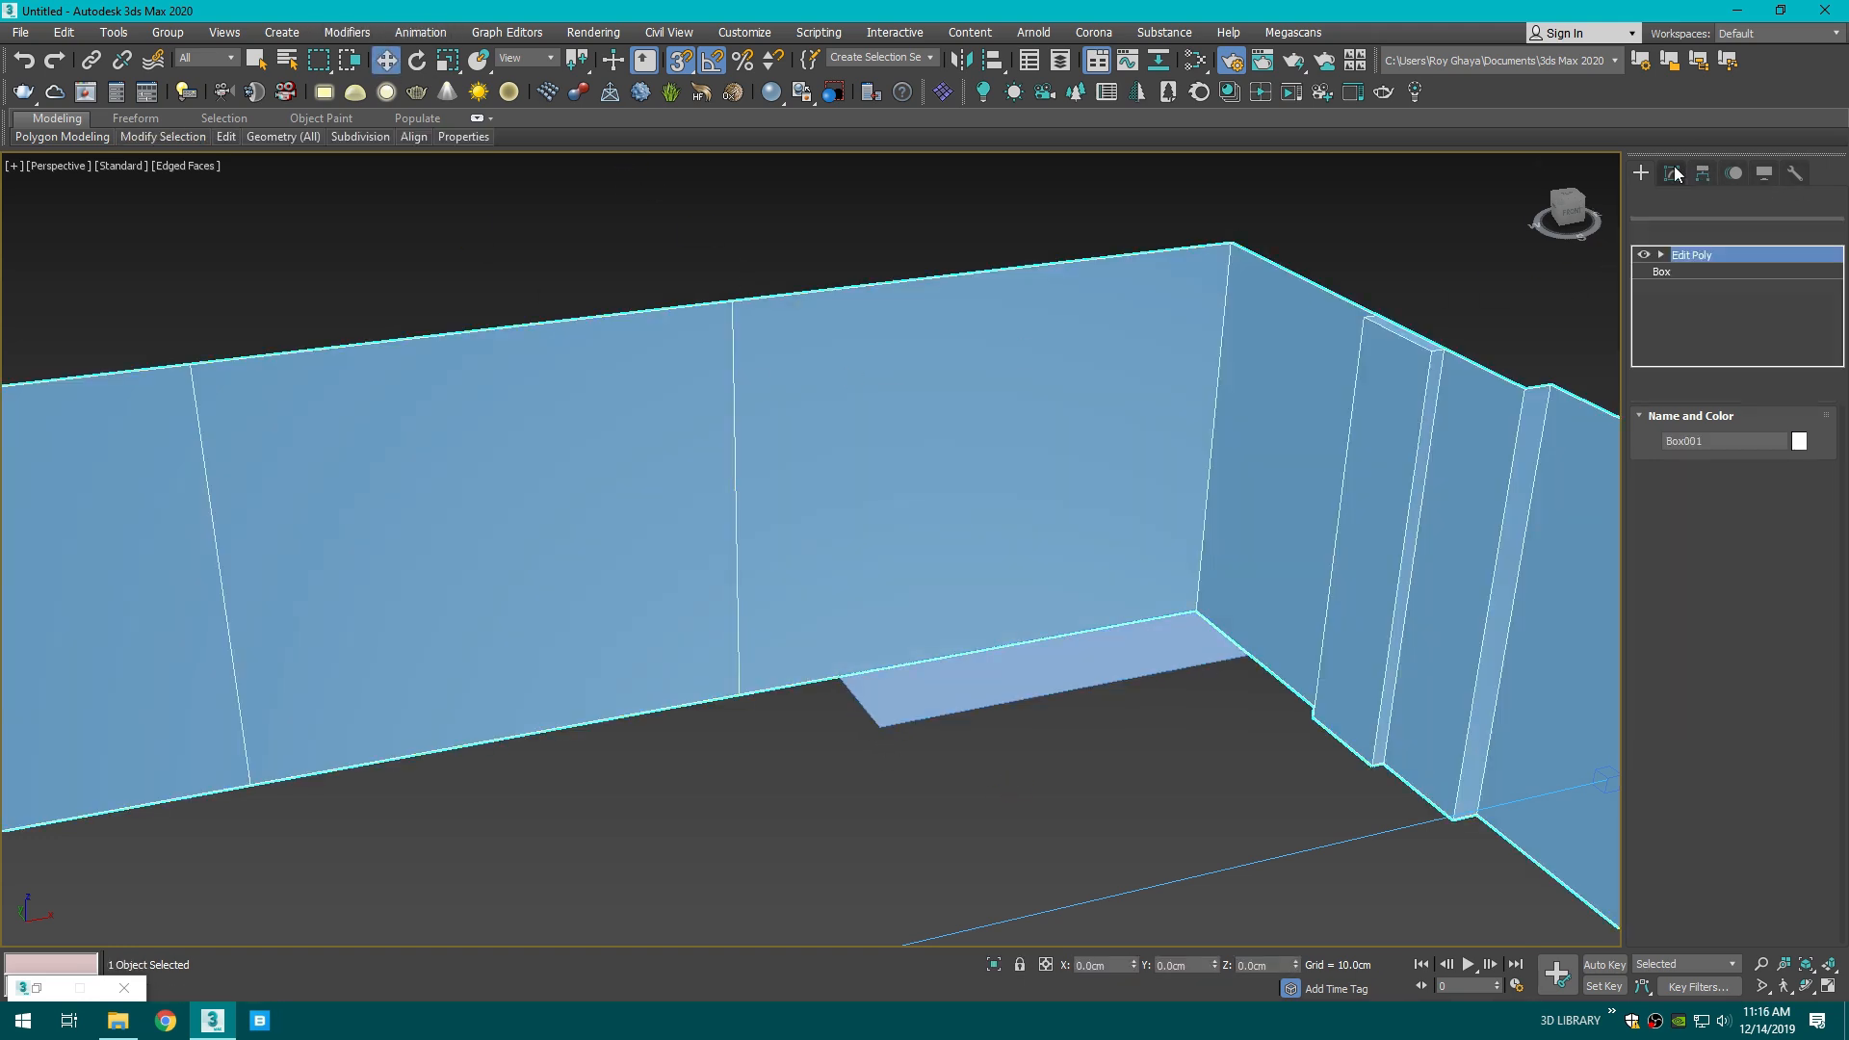
pyautogui.click(1672, 172)
pyautogui.click(1706, 495)
pyautogui.click(735, 414)
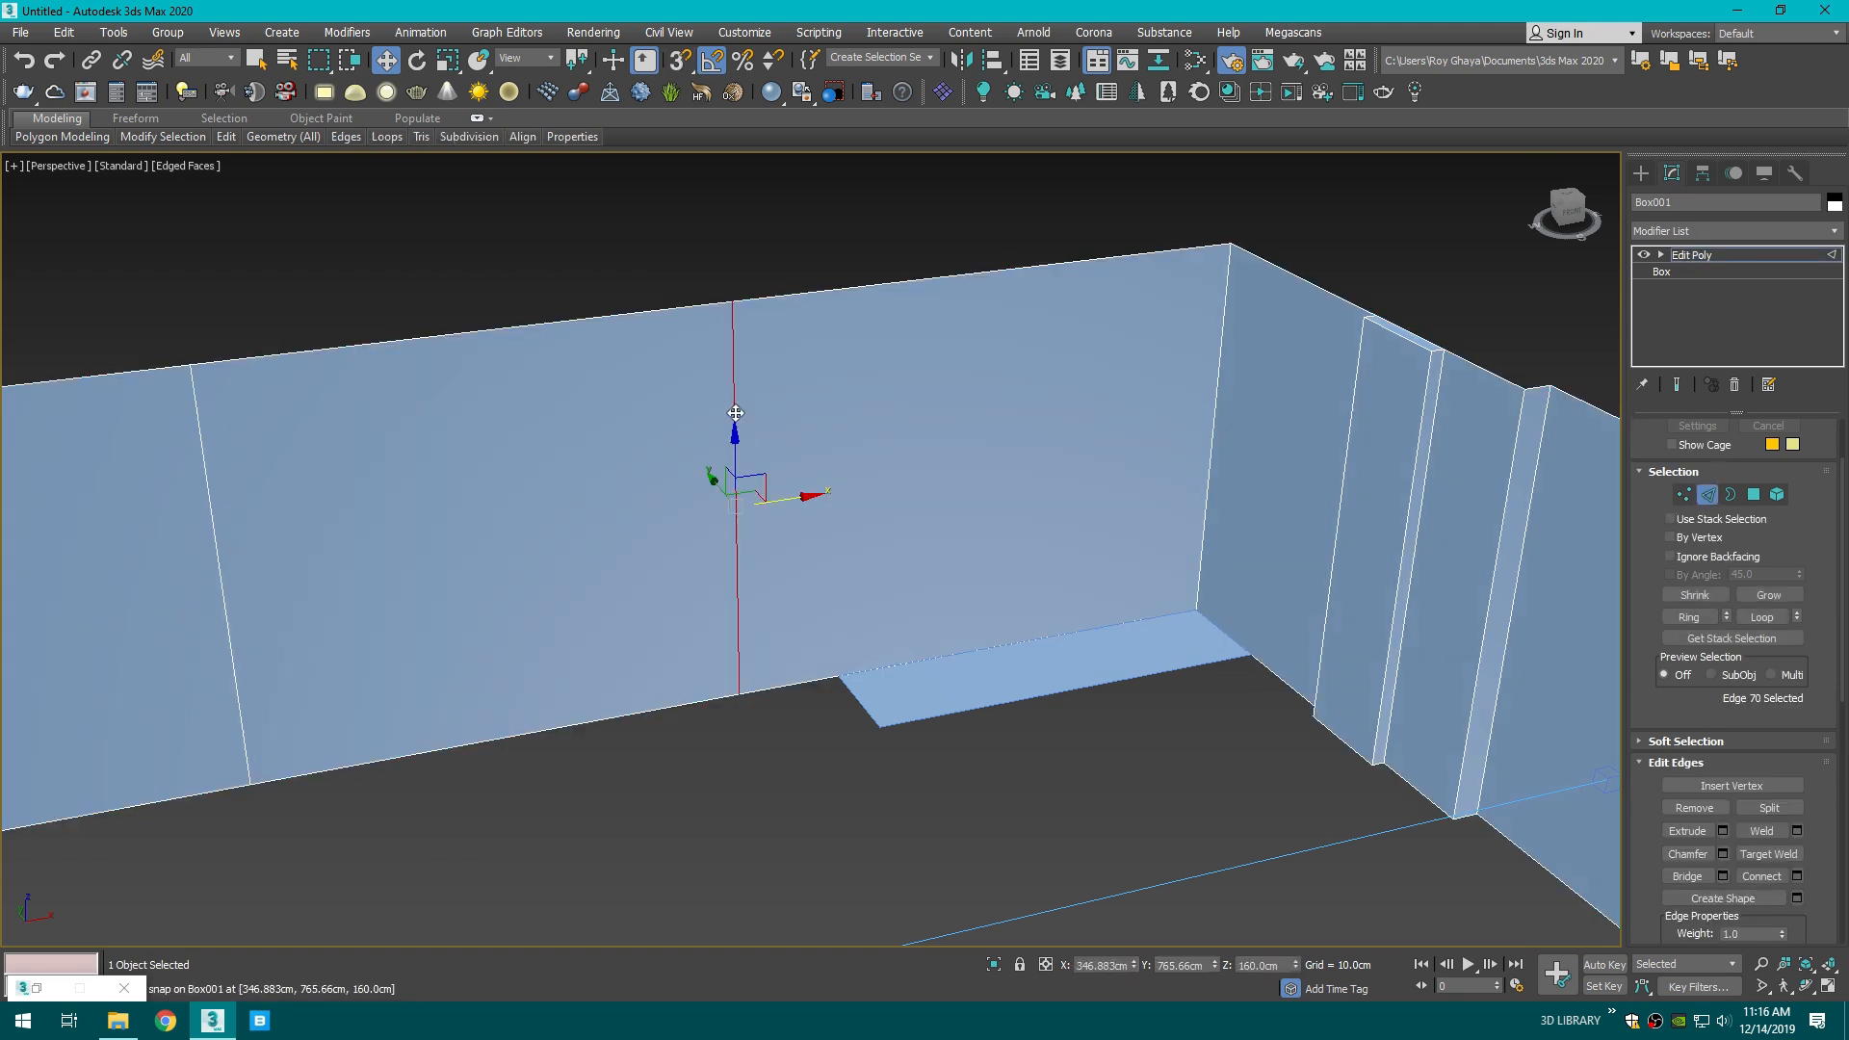
pyautogui.moveTo(788, 497); pyautogui.dragTo(887, 485)
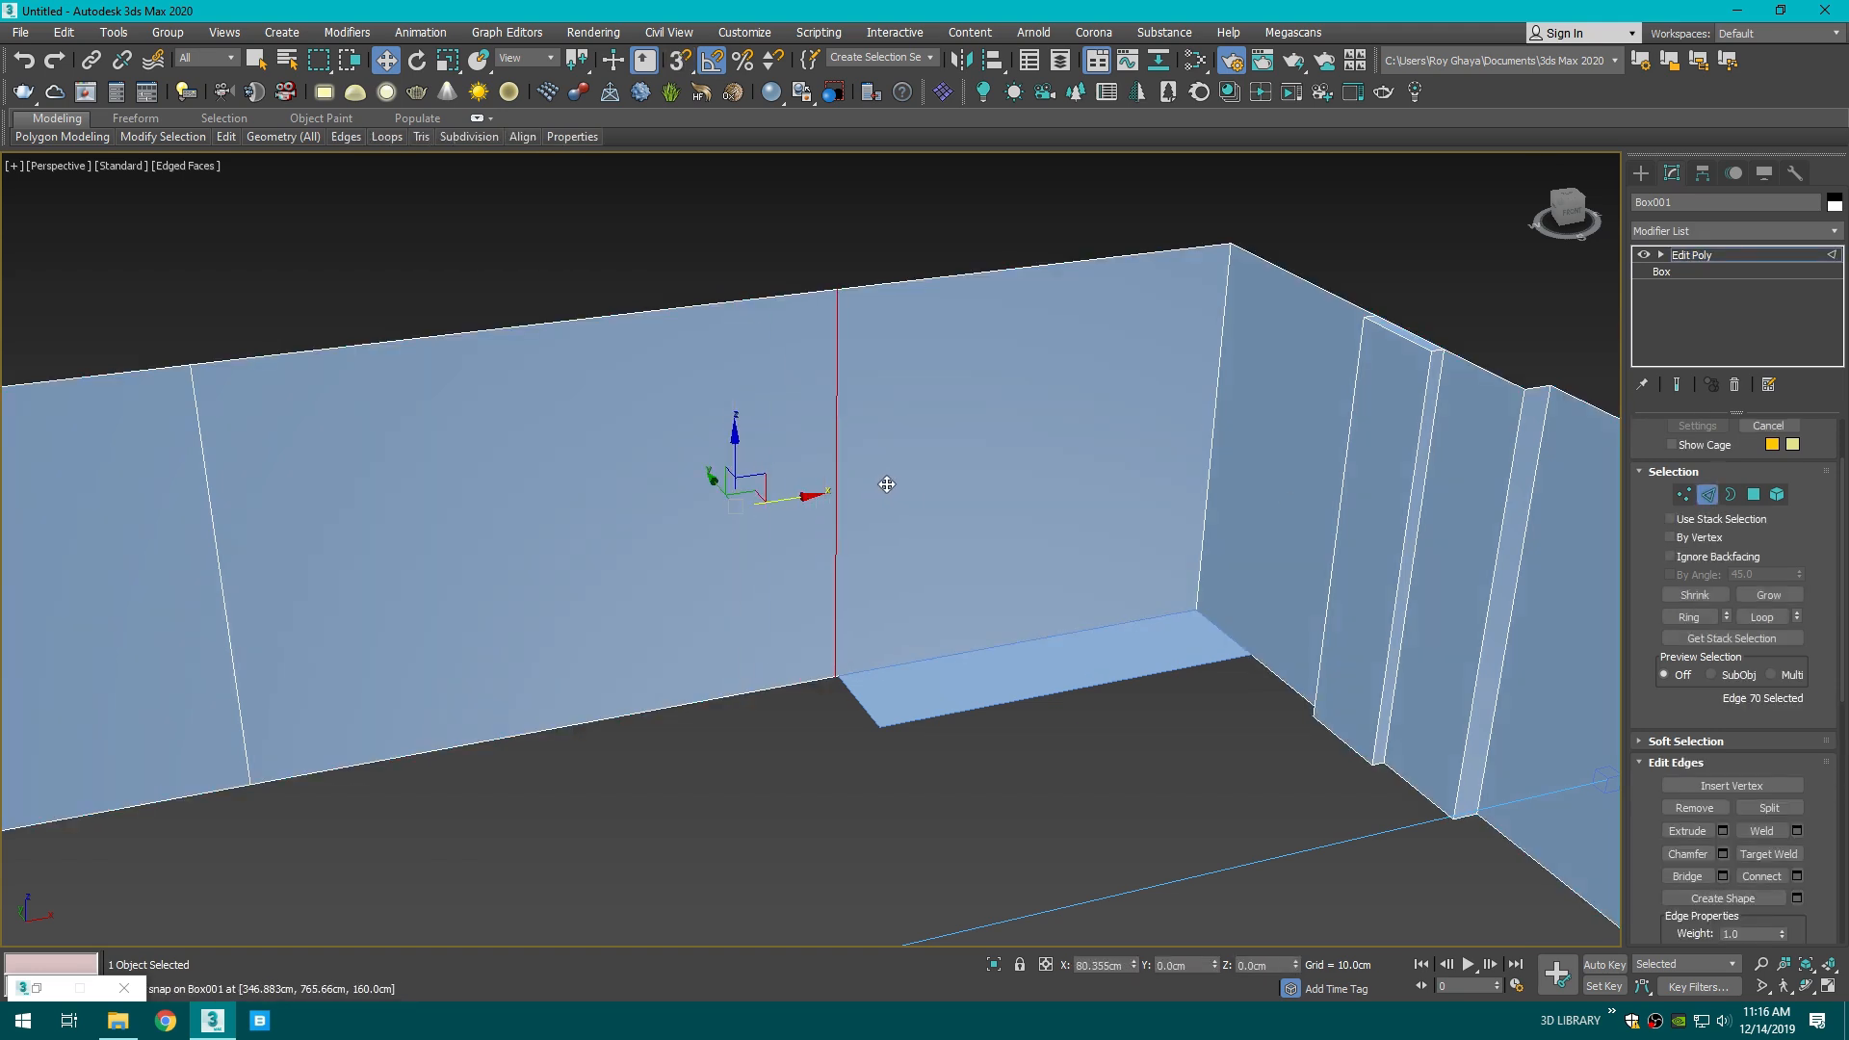
# - Move the side wall's other vertical edge about 51 cm along X towards the far wall
pyautogui.click(231, 661)
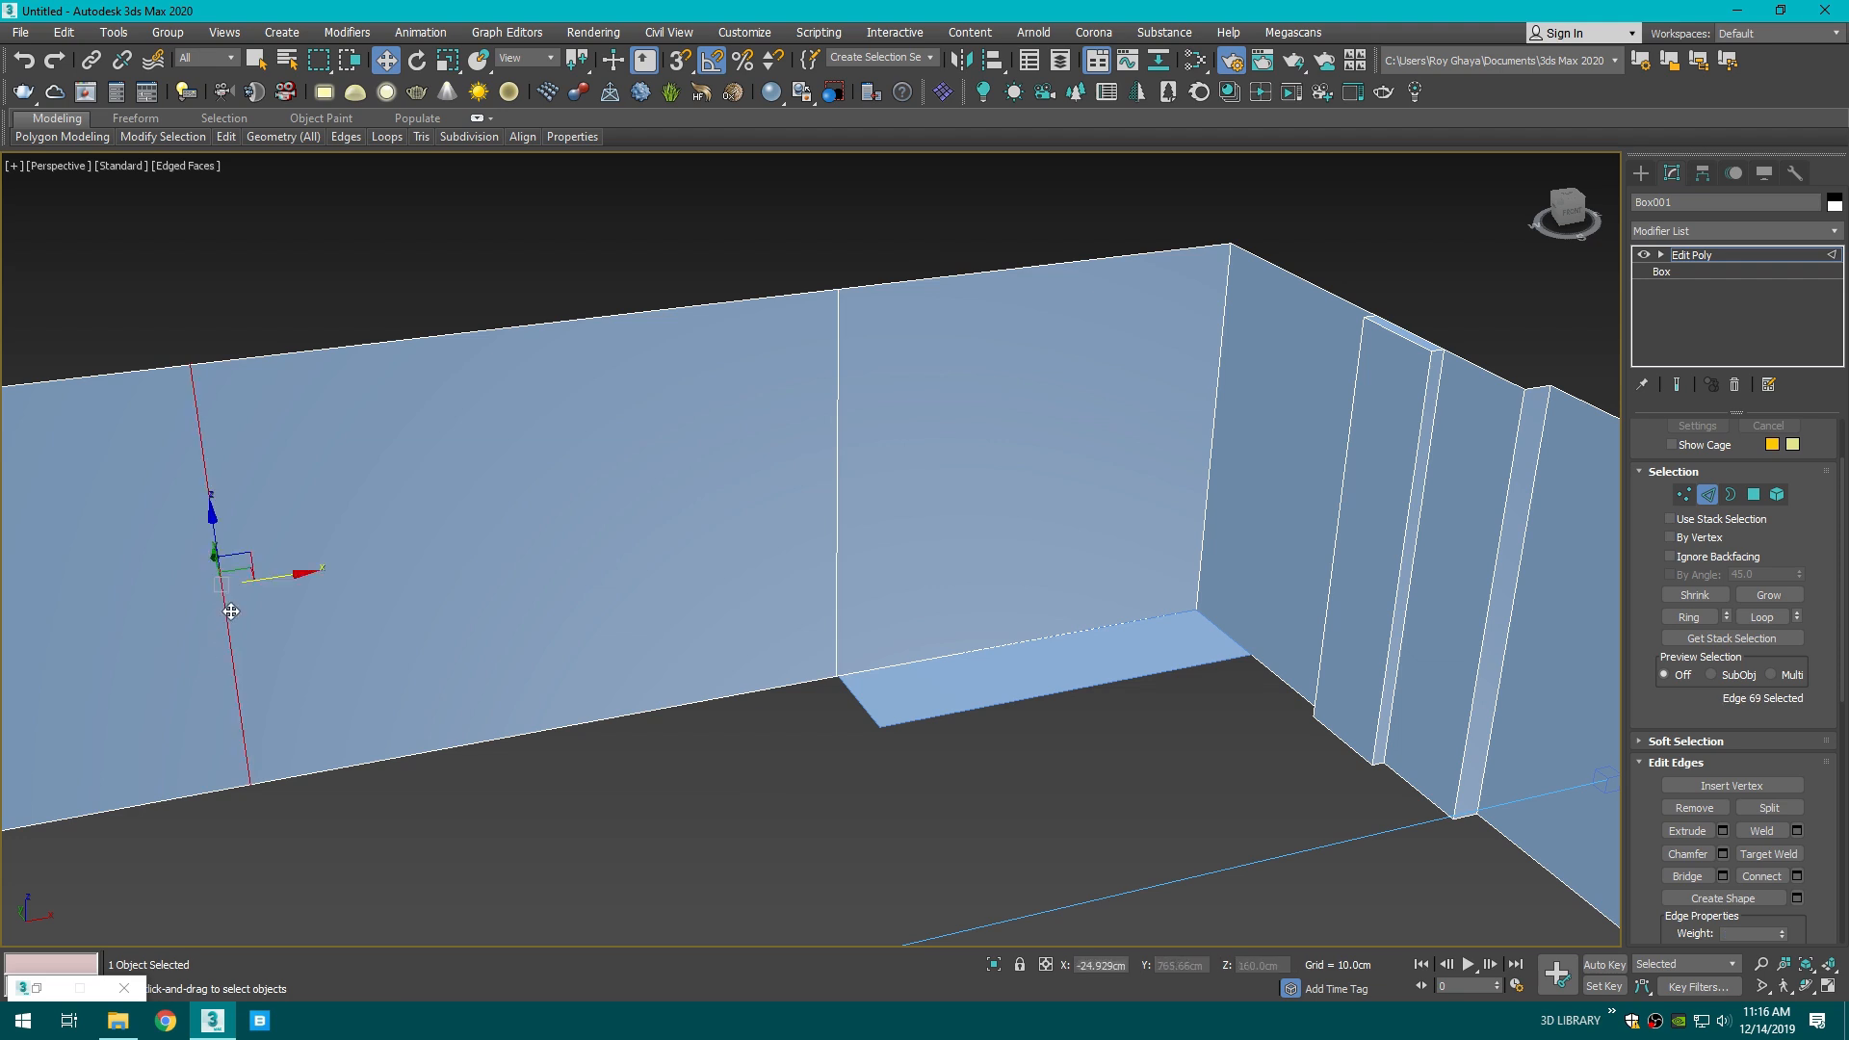
pyautogui.moveTo(281, 584); pyautogui.dragTo(355, 572)
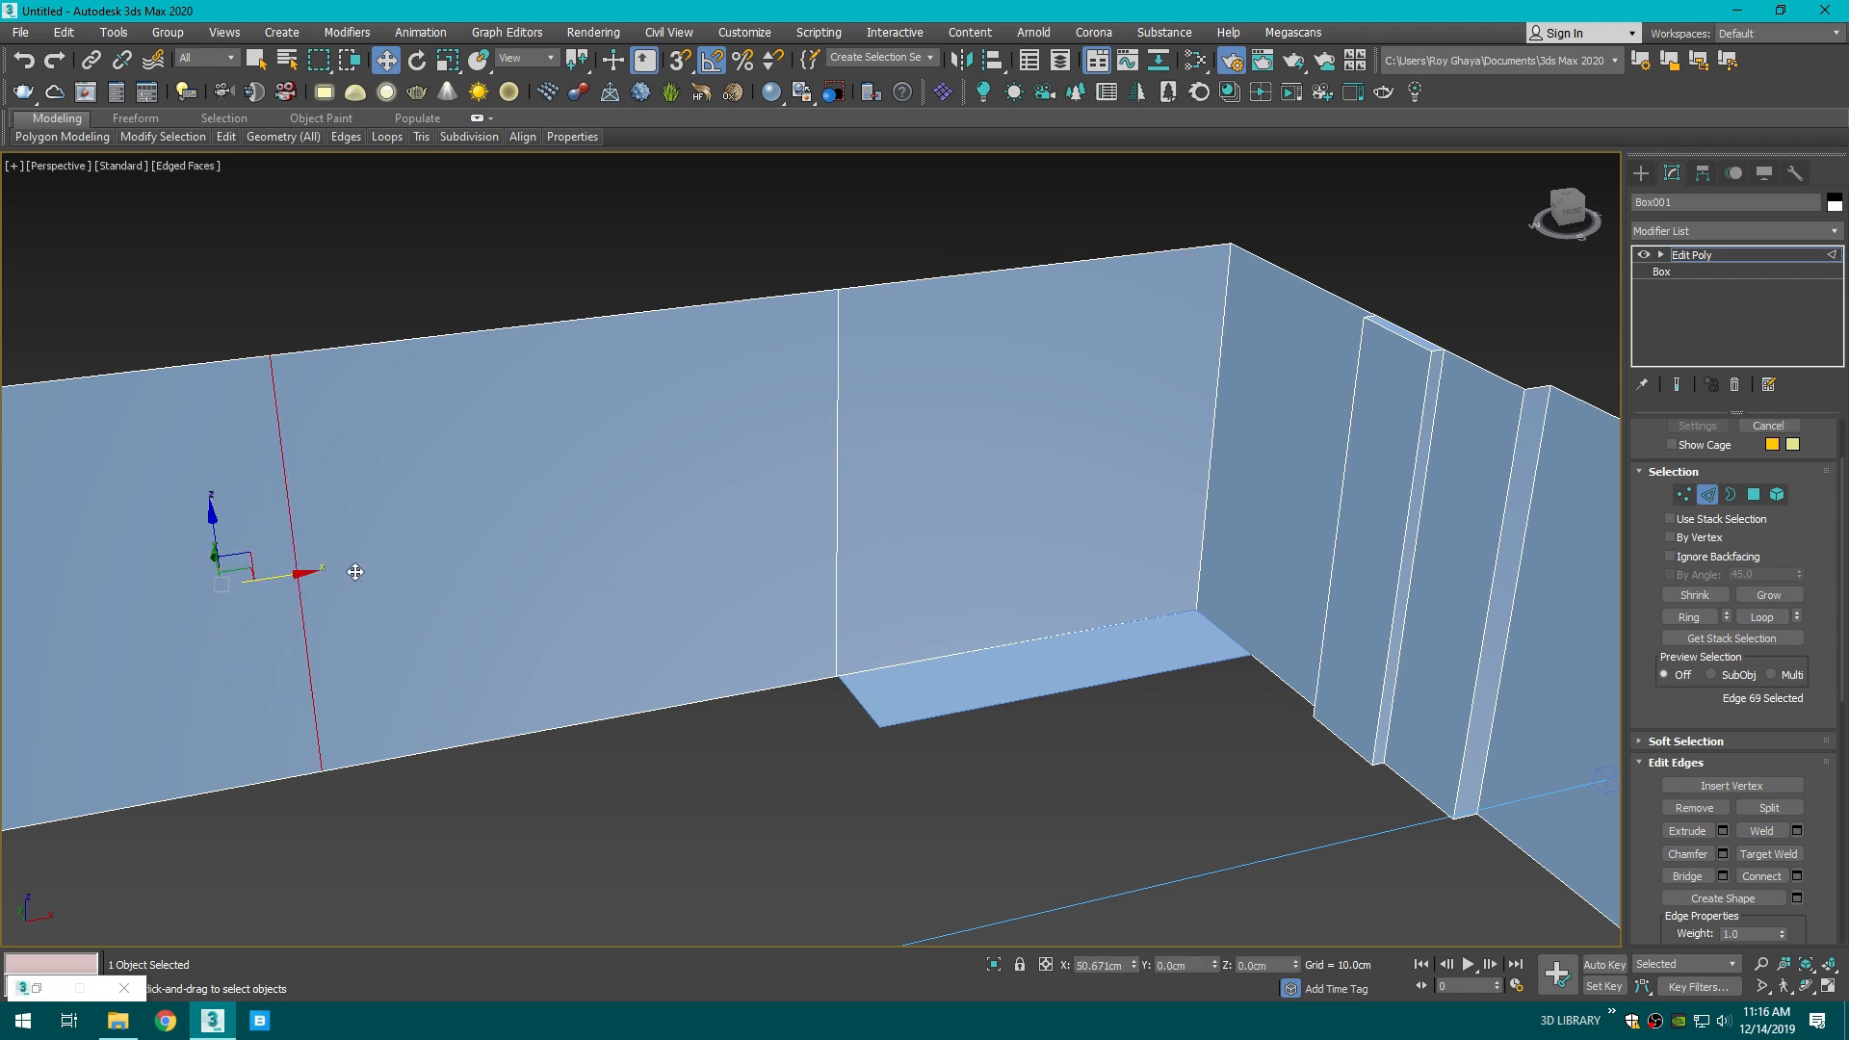
pyautogui.moveTo(355, 572); pyautogui.dragTo(917, 759, button='middle')
pyautogui.click(917, 760)
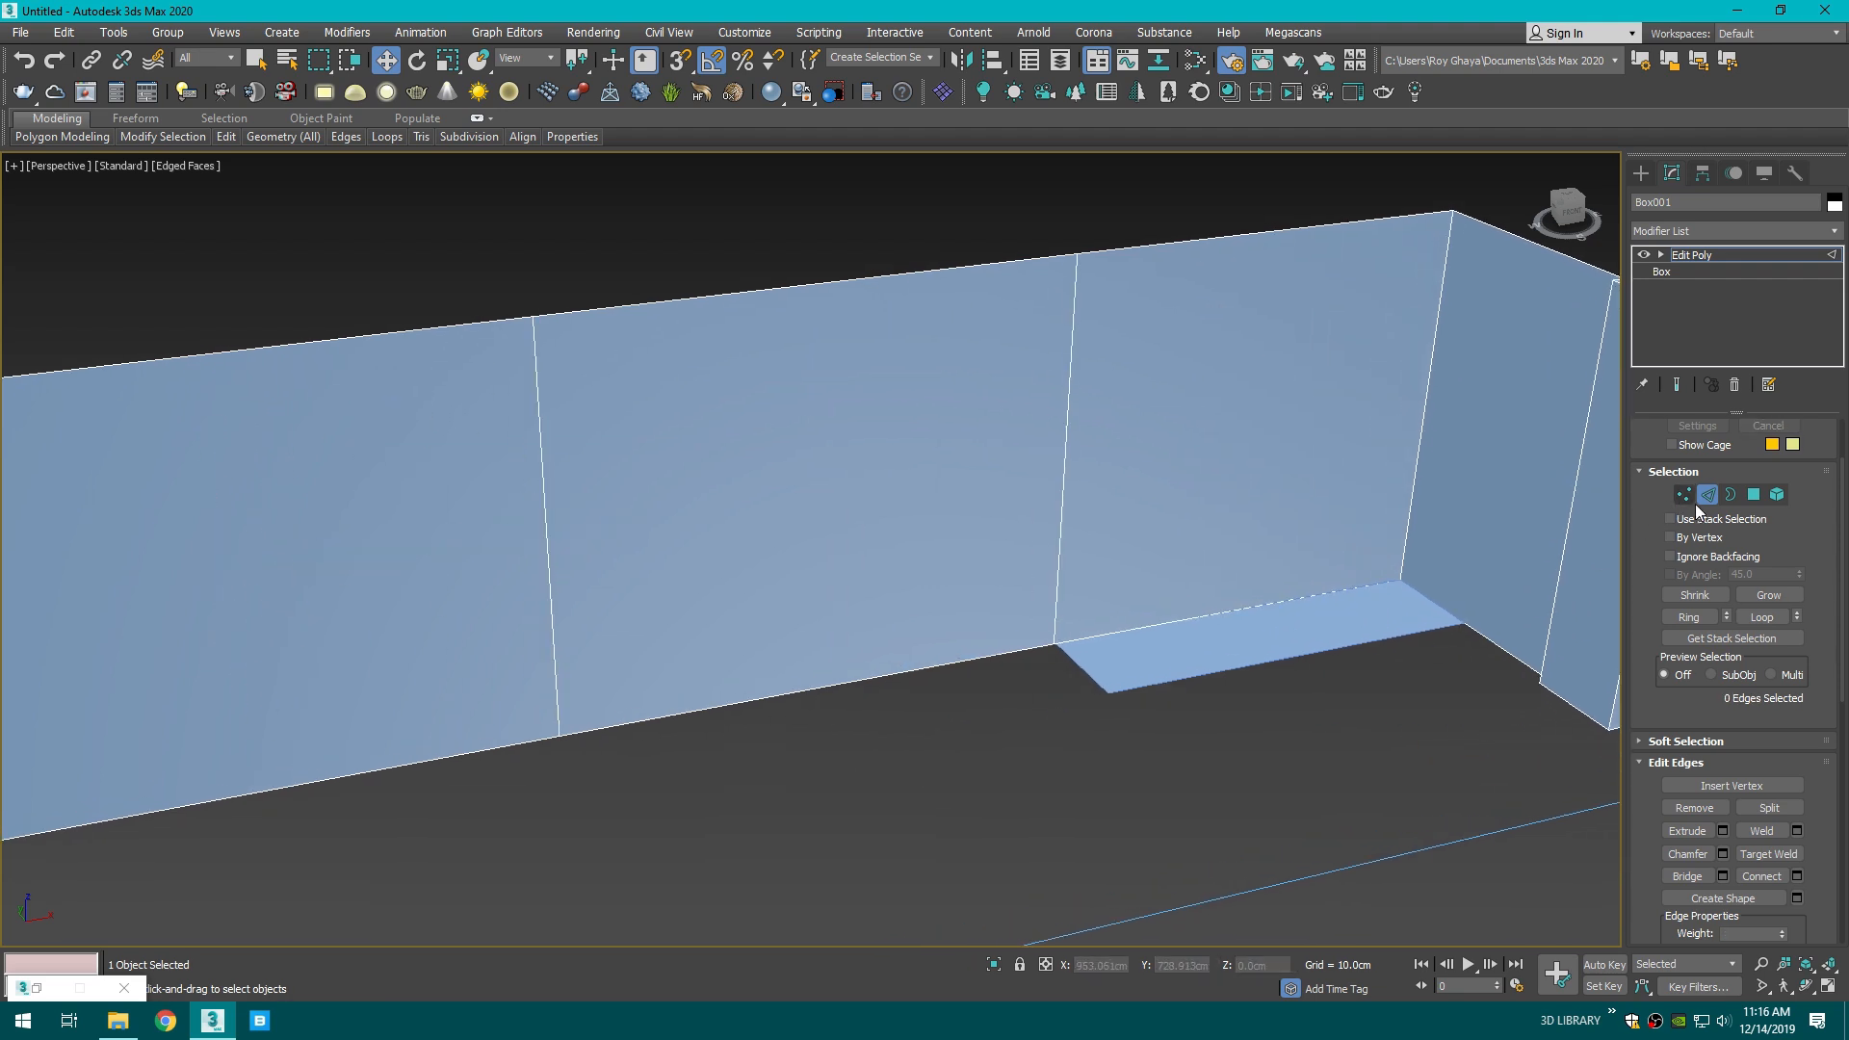
# - Draw a second flat box 360 cm wide and about 86 cm long along the side wall, starting at the first box's end
pyautogui.click(1660, 273)
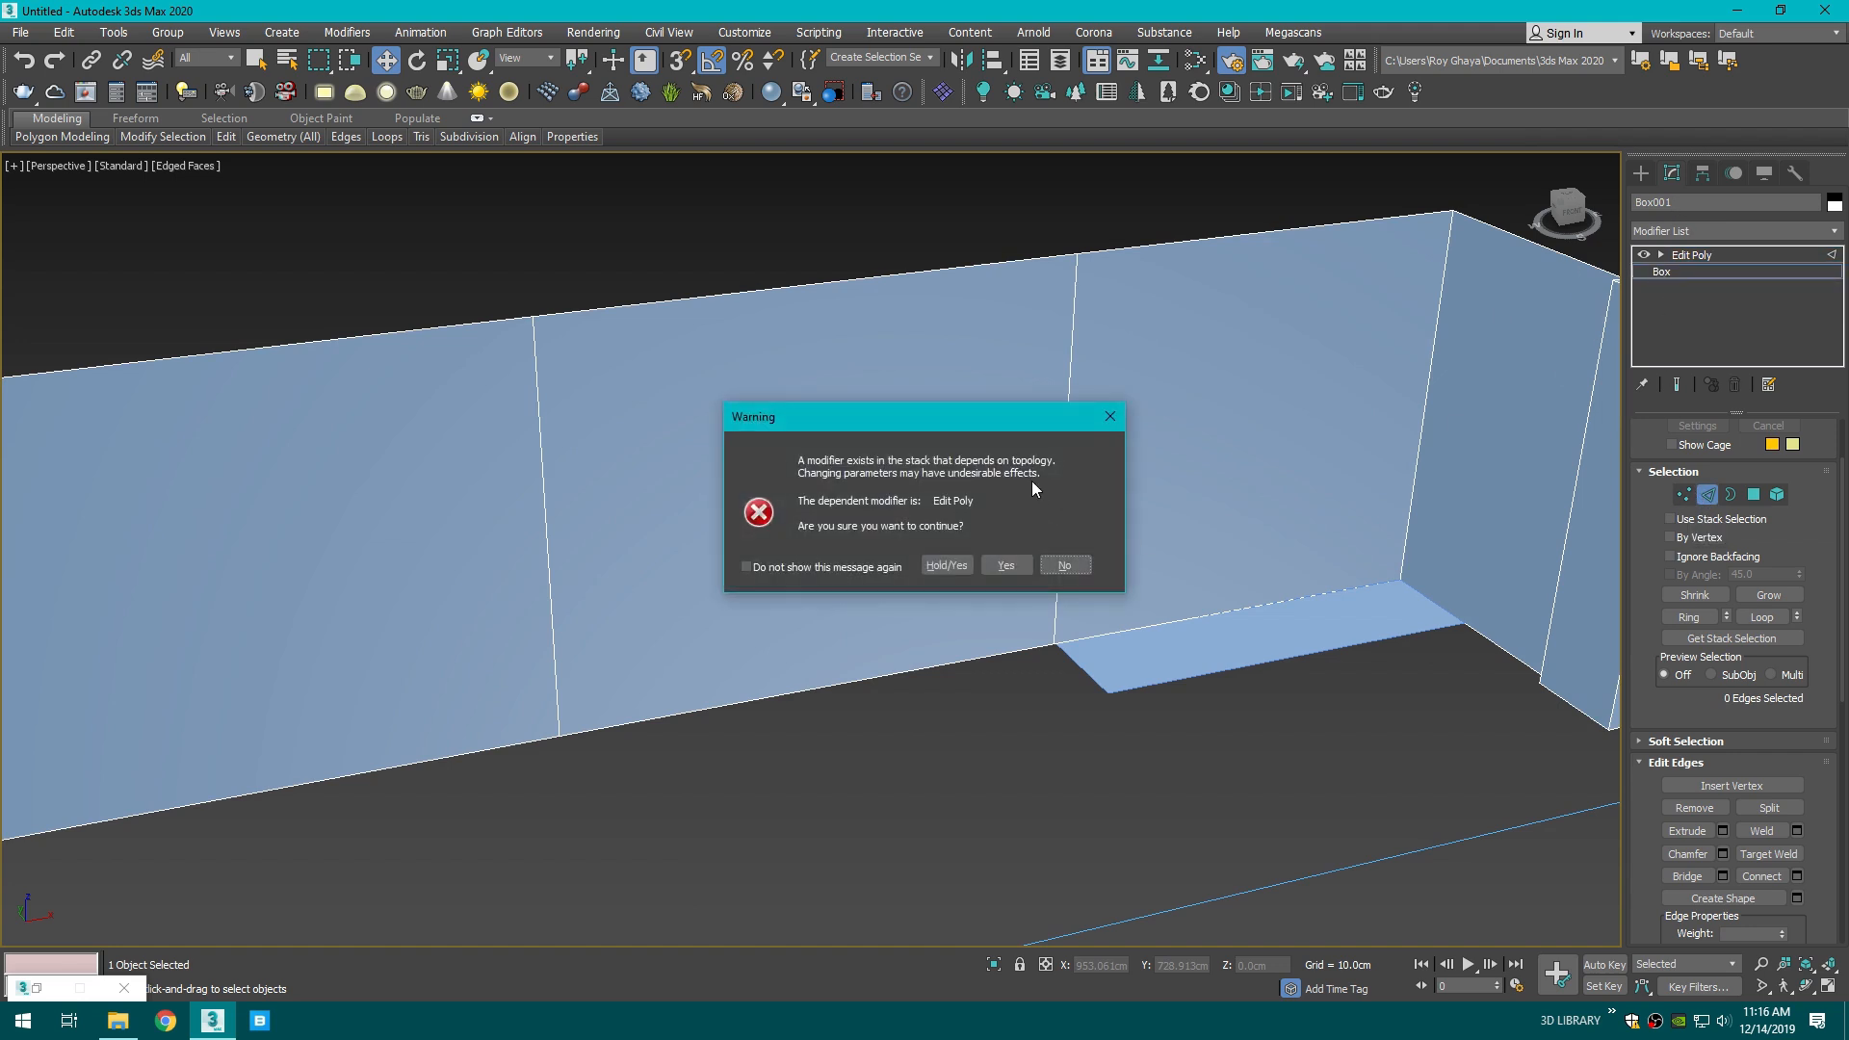
pyautogui.press('Escape')
pyautogui.click(1695, 288)
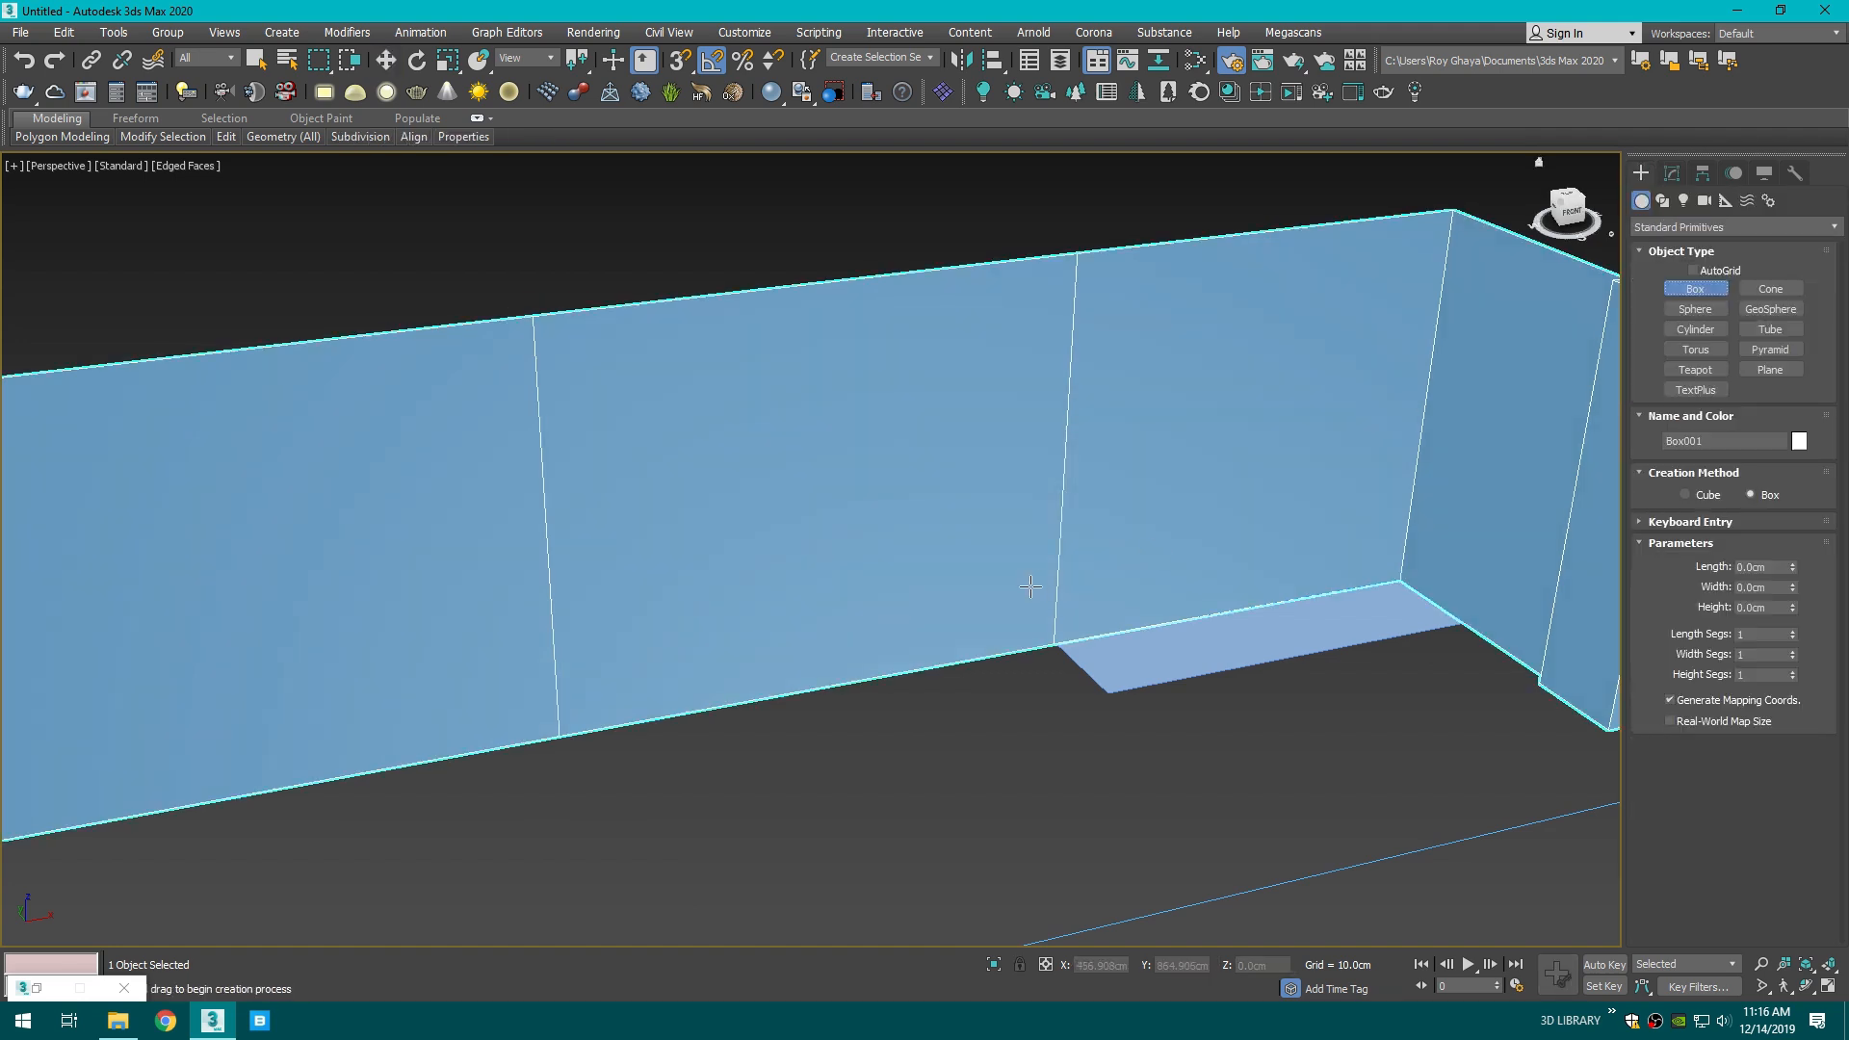
pyautogui.press('s')
pyautogui.moveTo(1058, 643); pyautogui.dragTo(649, 783)
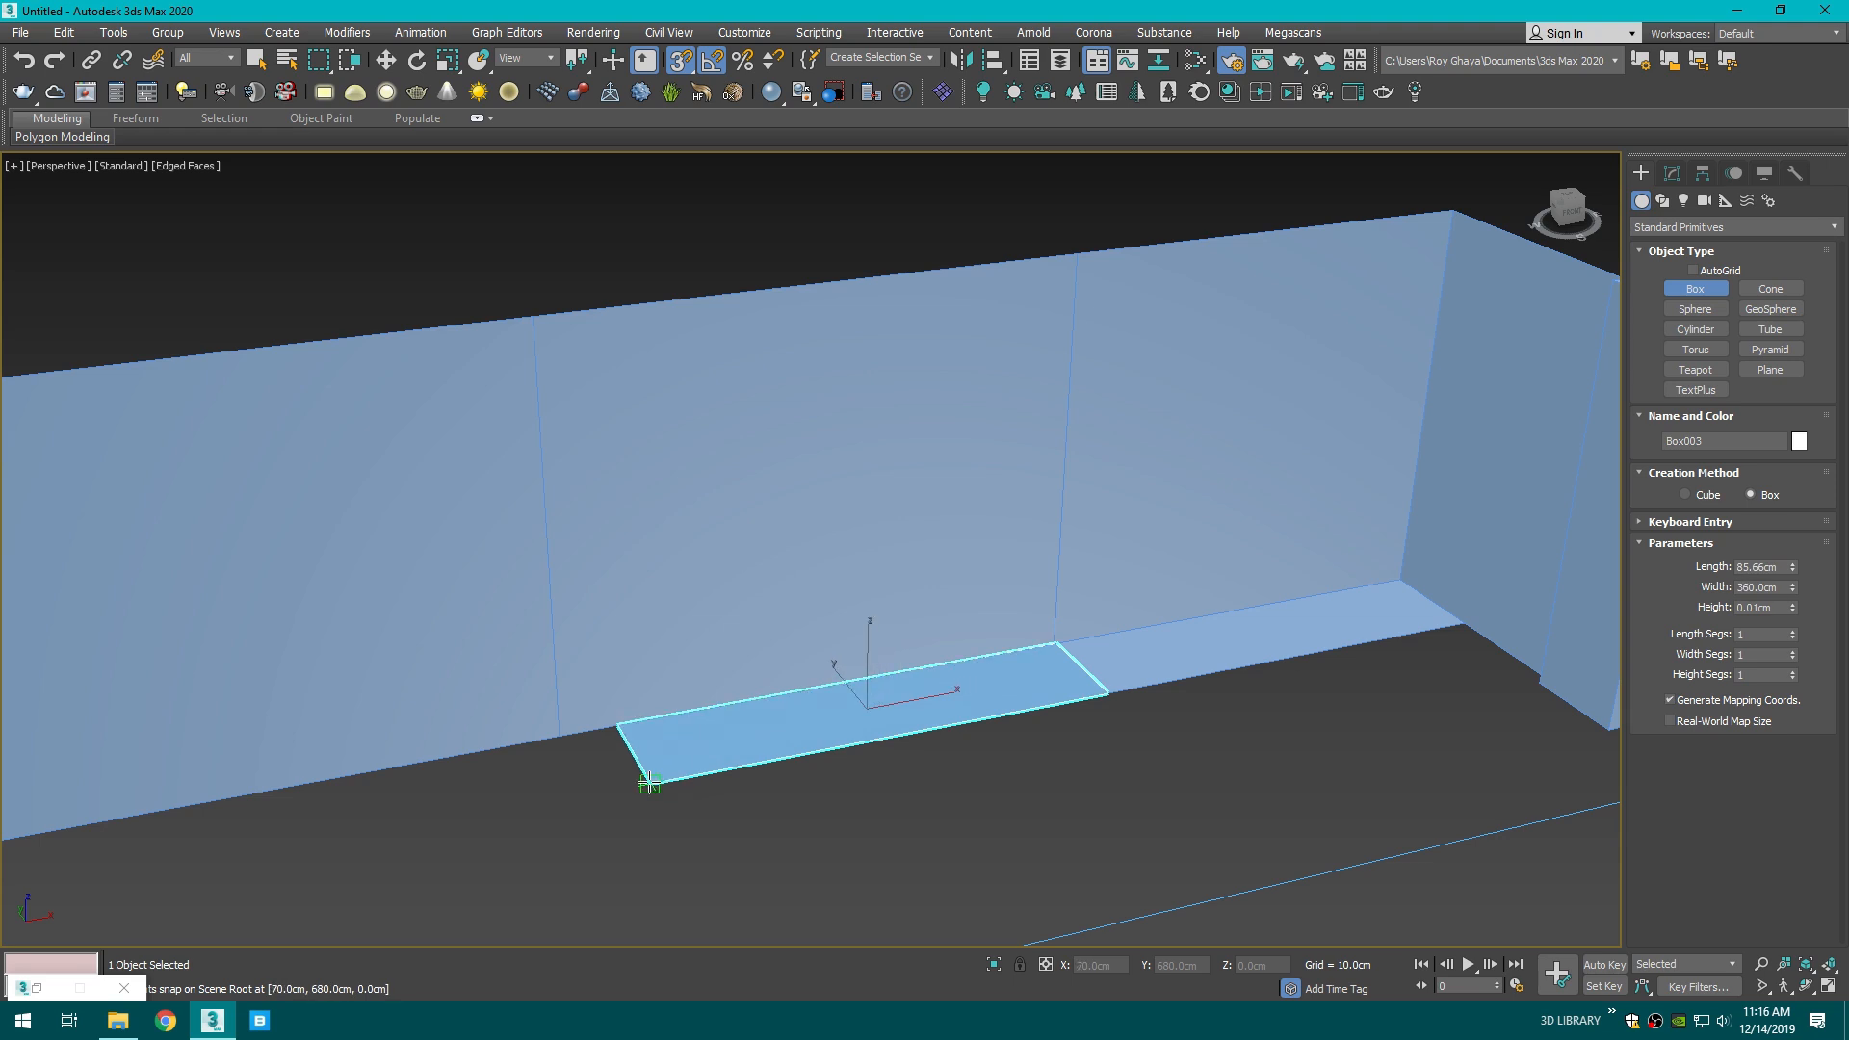
pyautogui.click(418, 64)
pyautogui.press('w')
# - Move the side wall's second vertical edge about 44 cm along X to the end of the second flat box
pyautogui.click(598, 387)
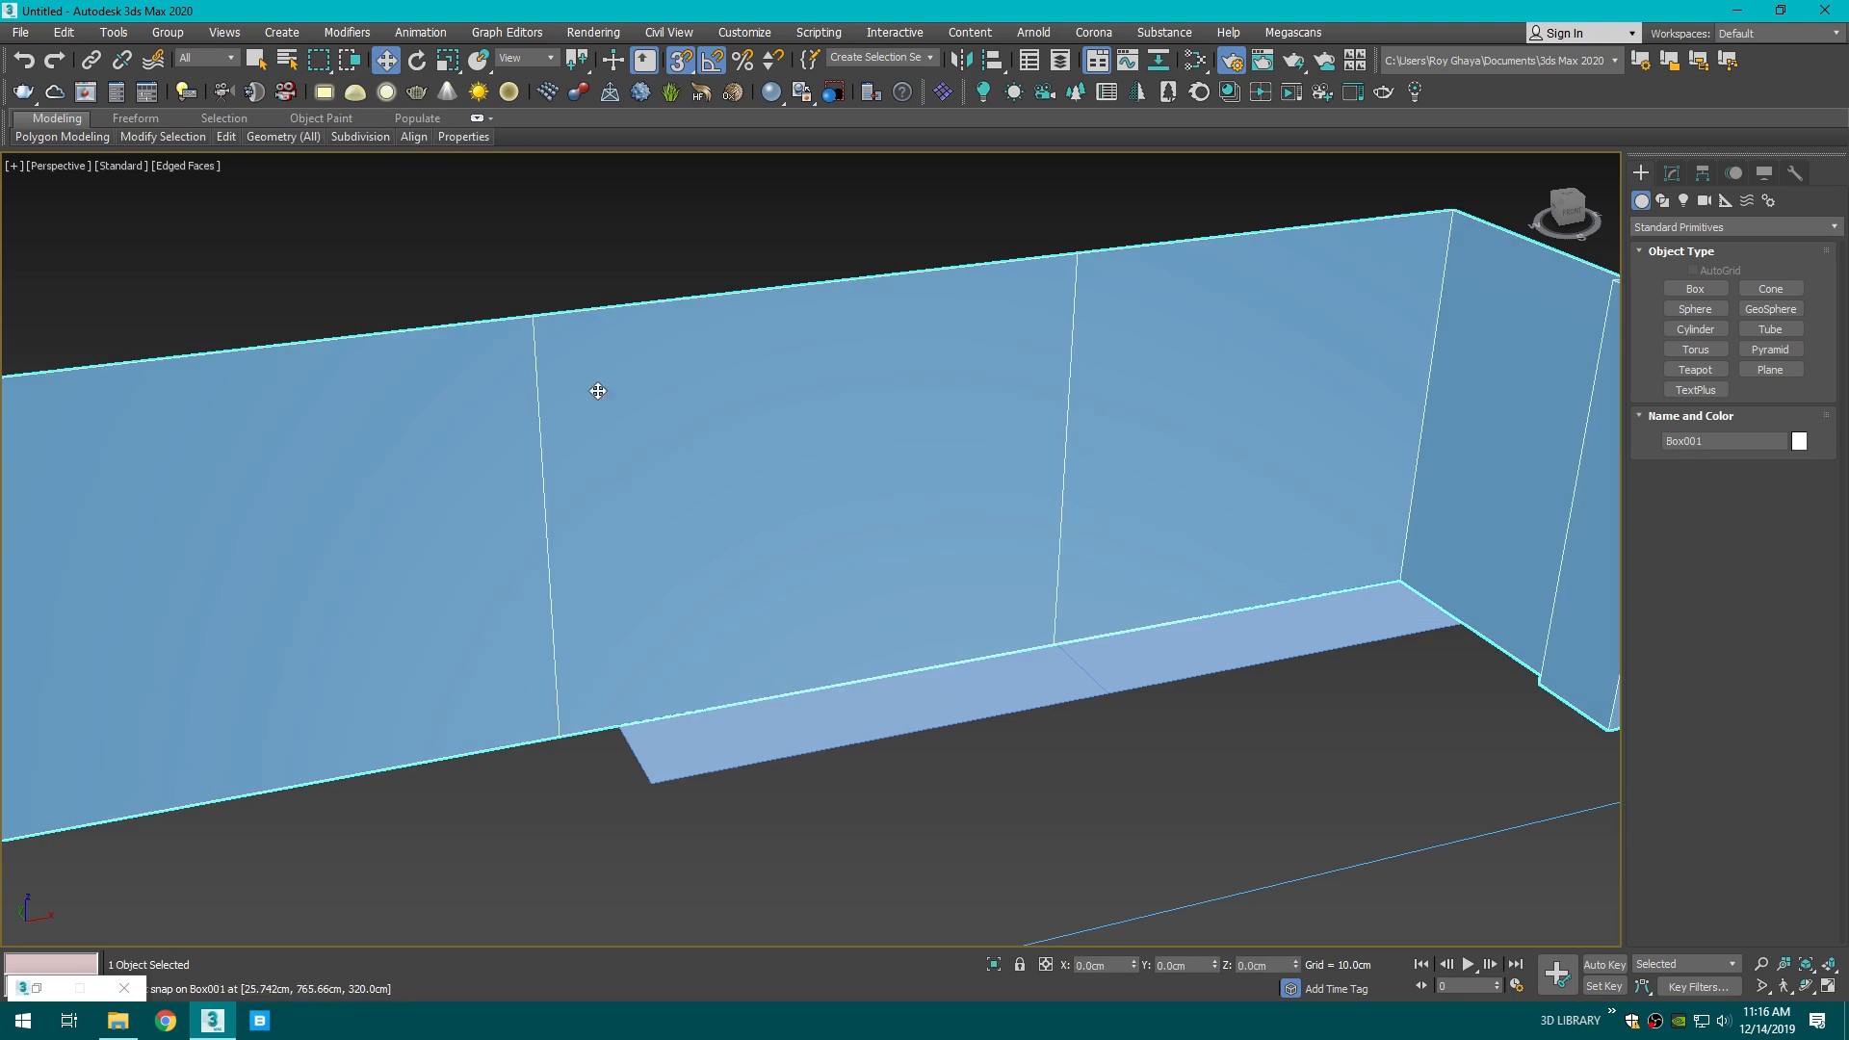
pyautogui.click(1672, 172)
pyautogui.click(1707, 494)
pyautogui.click(545, 491)
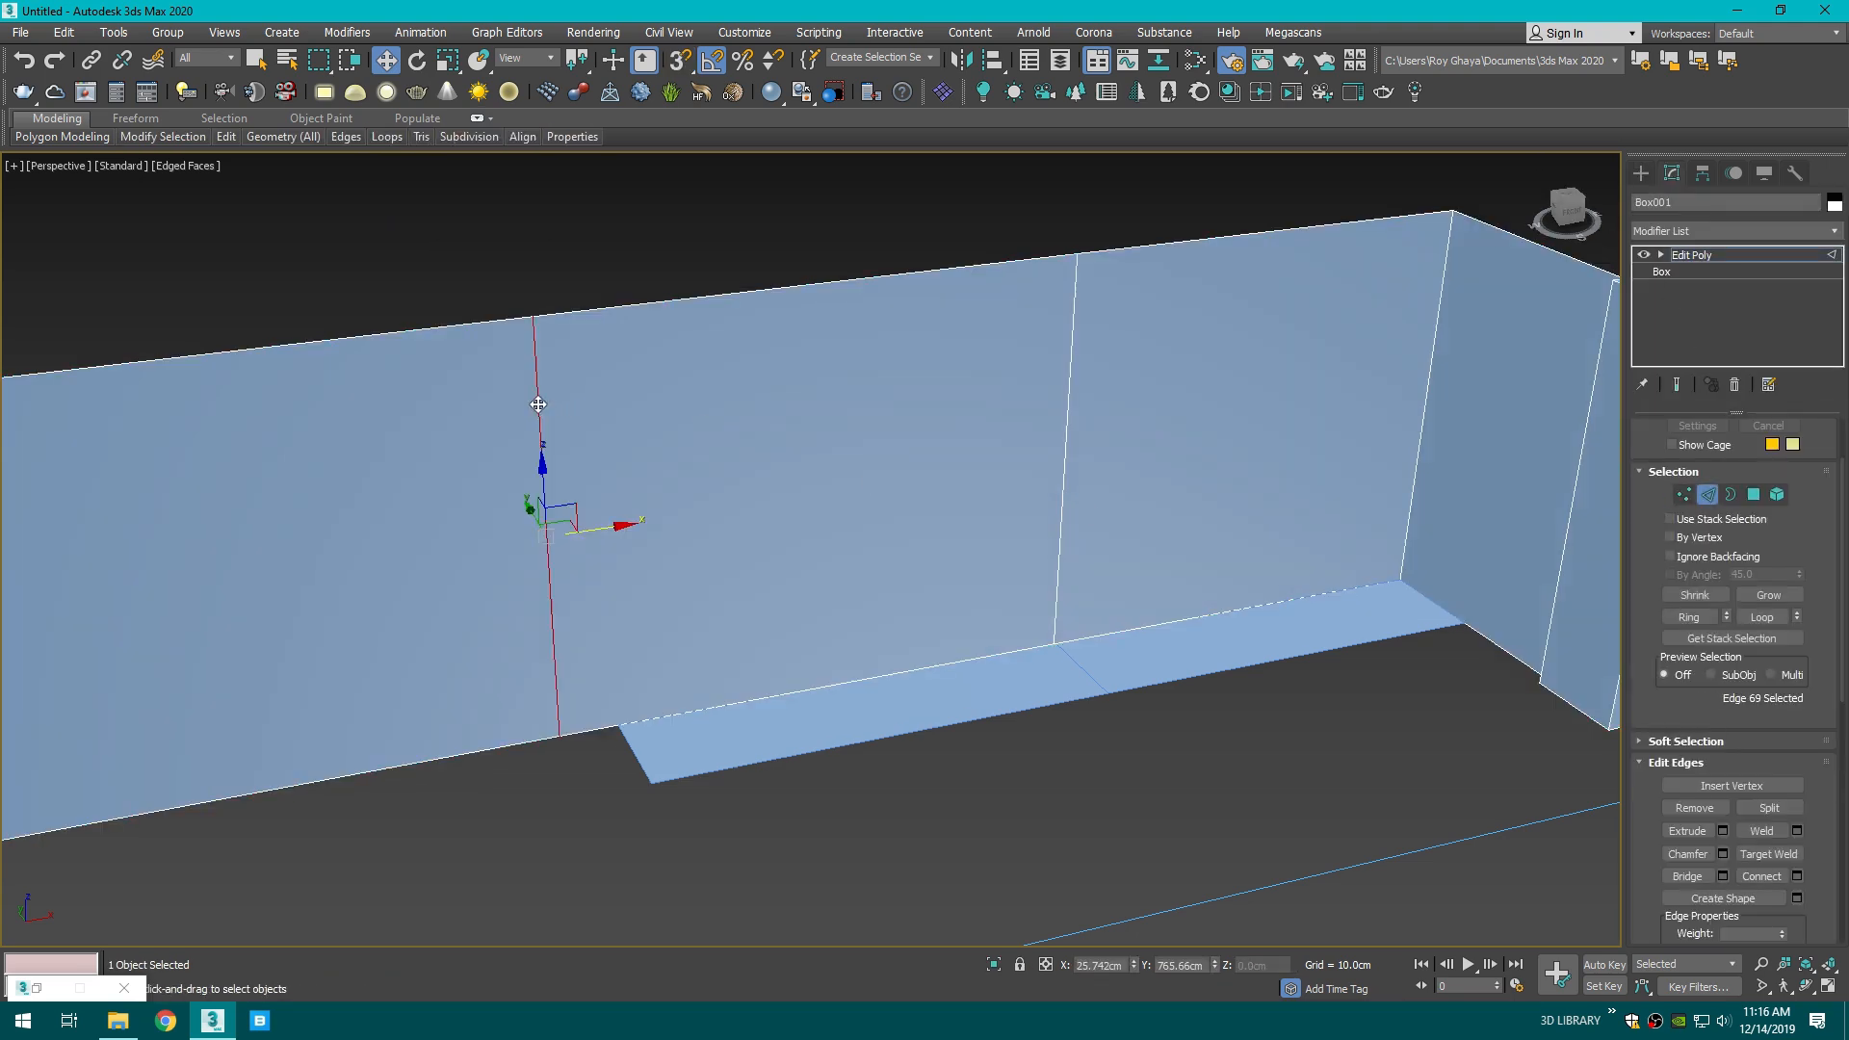
pyautogui.moveTo(580, 529); pyautogui.dragTo(640, 574)
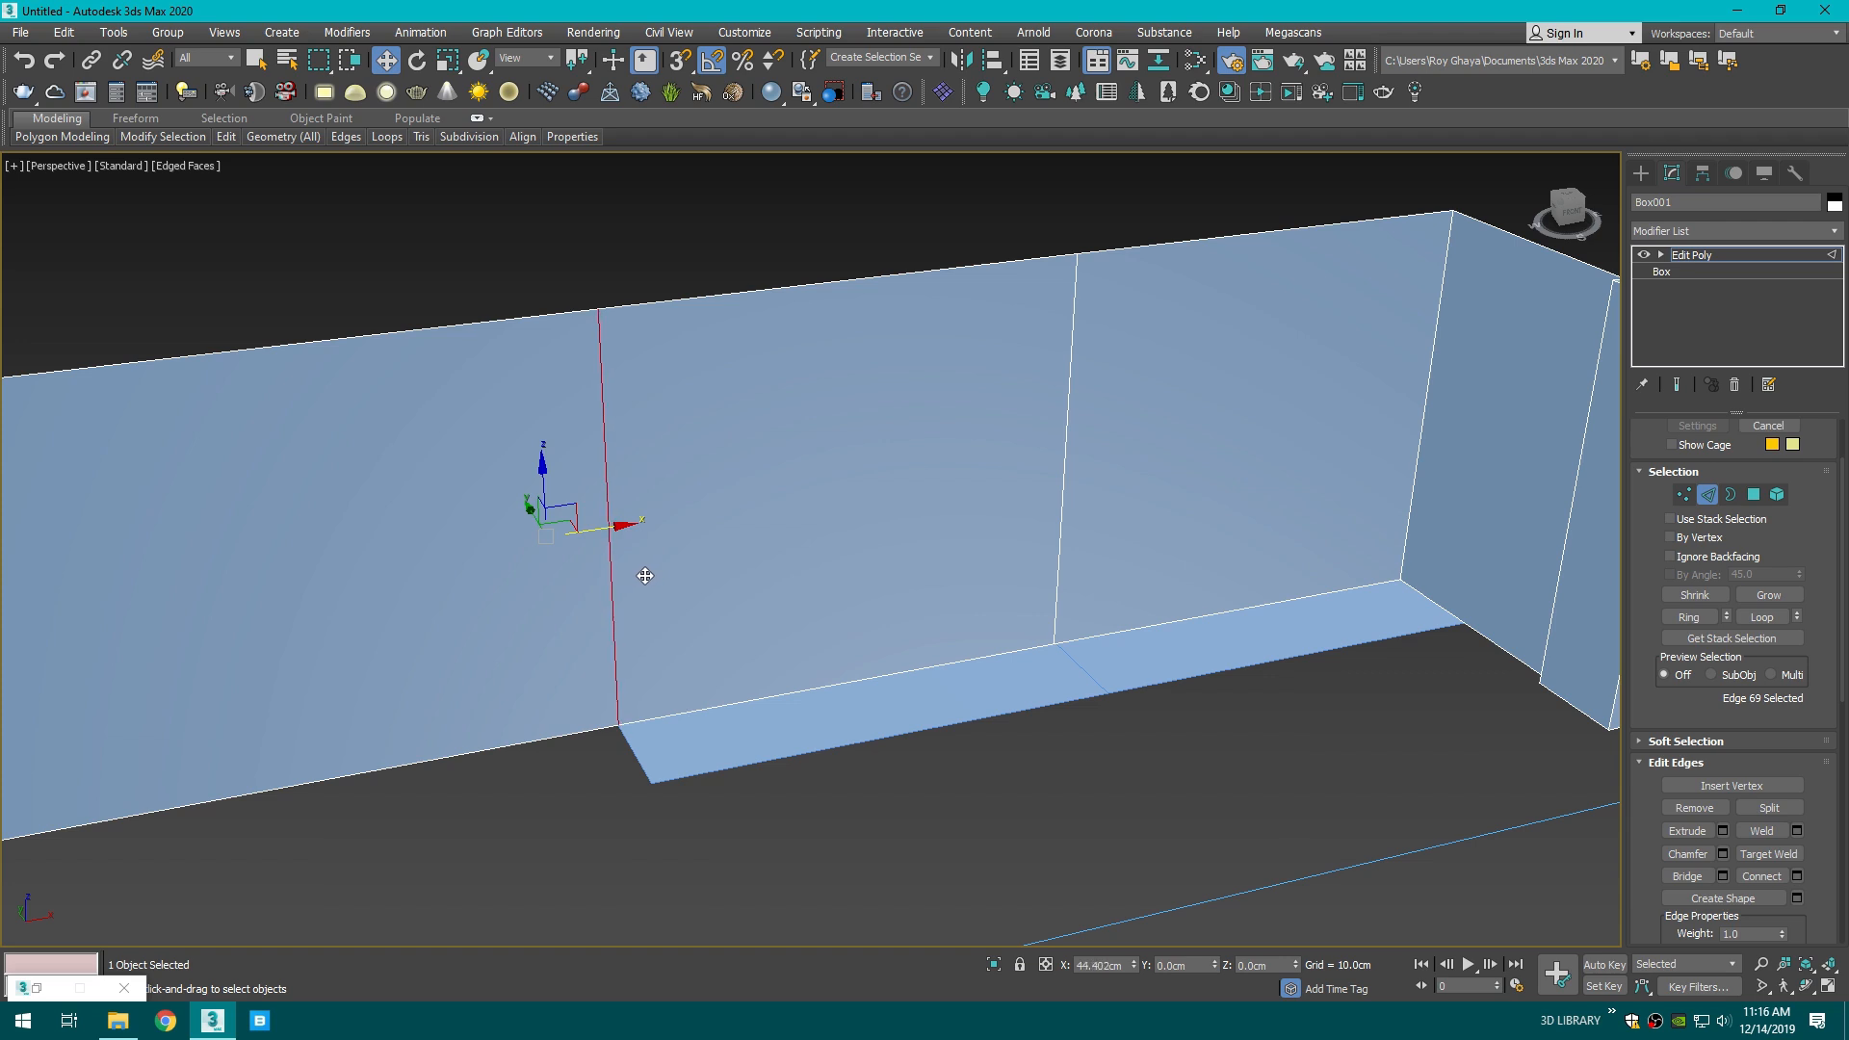
# - Delete the two flat guide boxes lying along the side wall
pyautogui.click(1642, 178)
pyautogui.click(1265, 626)
pyautogui.click(1673, 175)
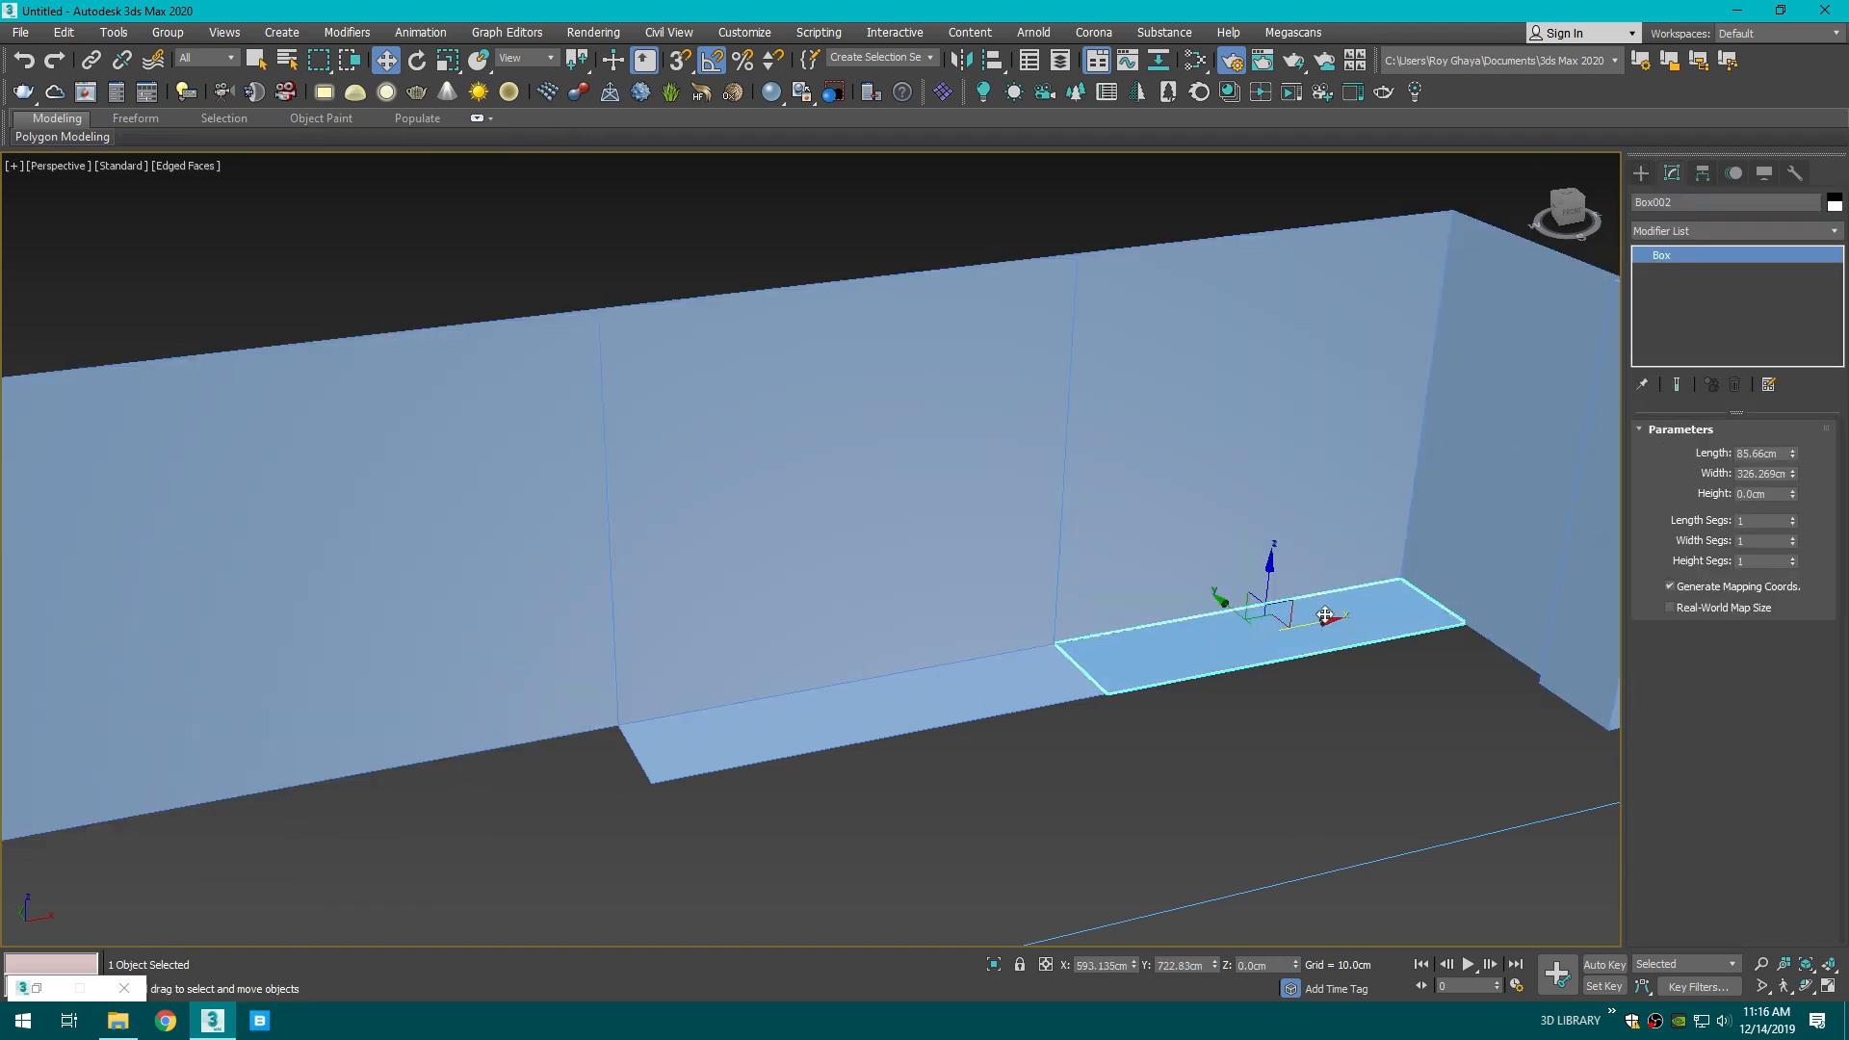
pyautogui.press('Delete')
pyautogui.click(1023, 703)
pyautogui.press('Delete')
pyautogui.scroll(-2, 1088, 653)
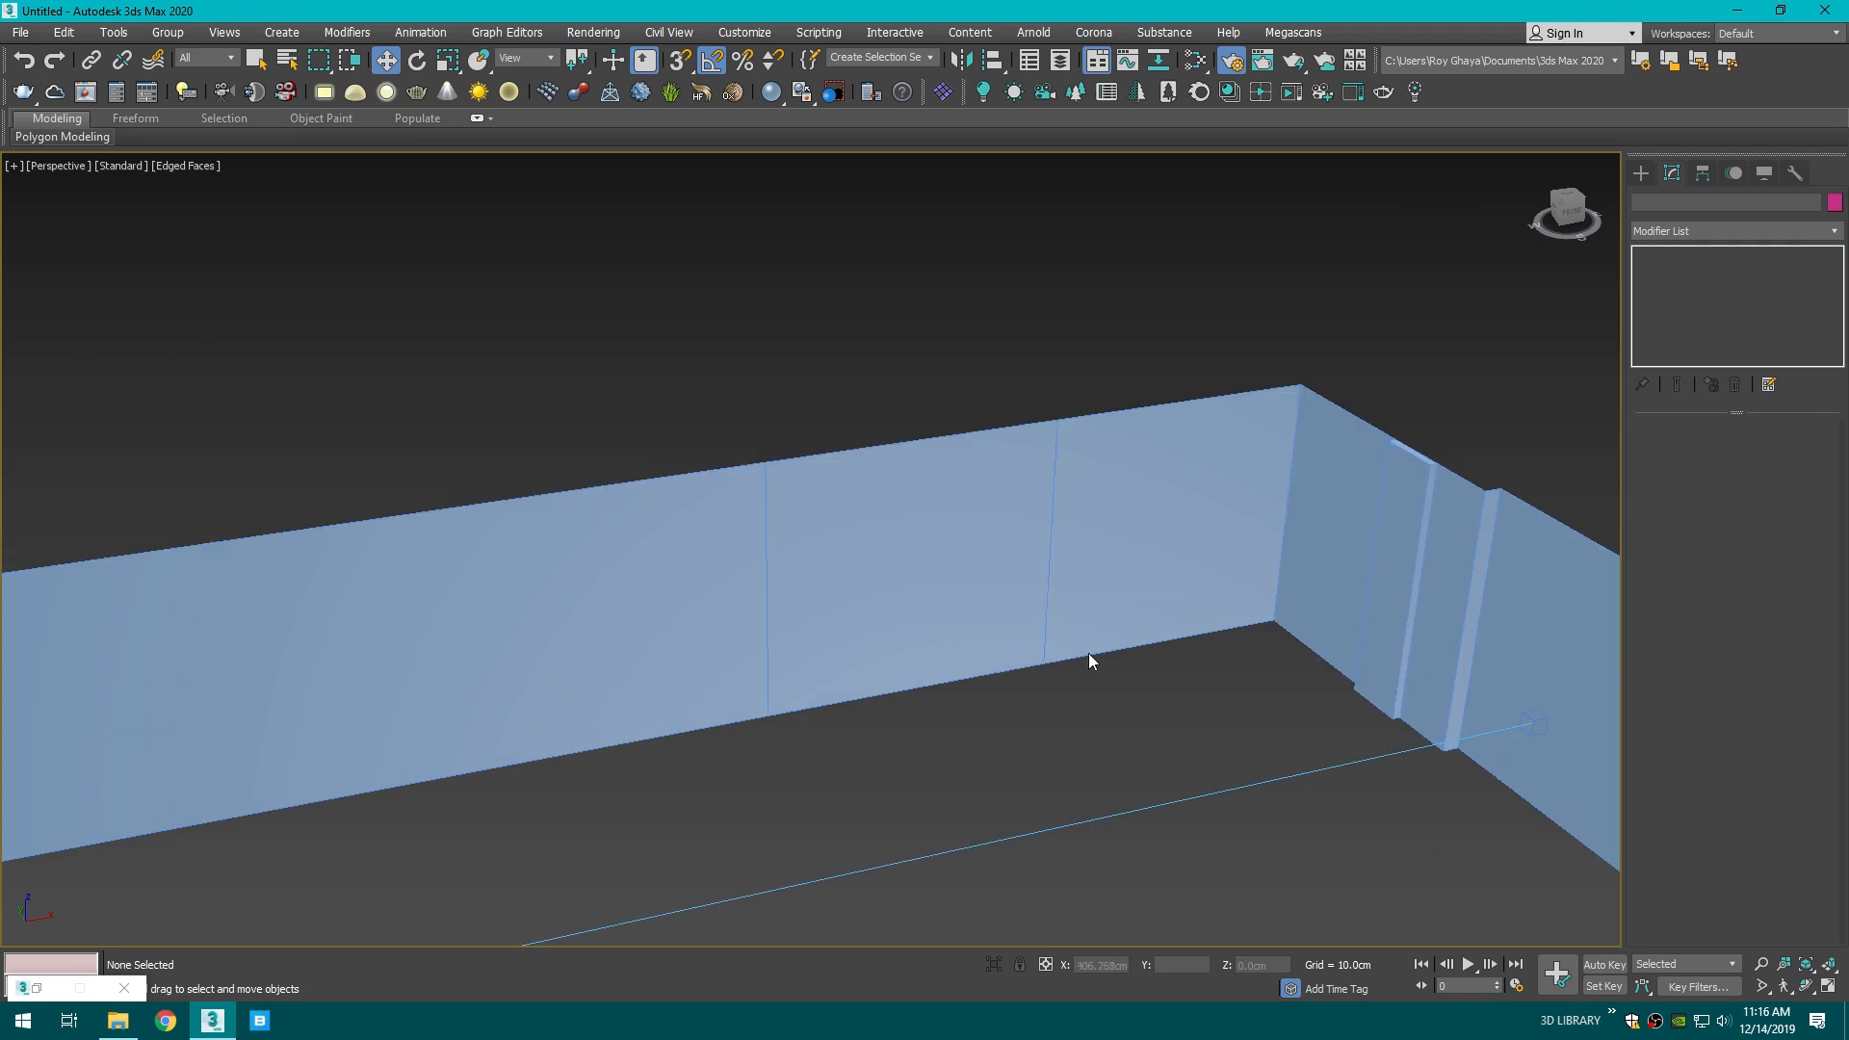
# - Extrude the side wall's middle polygon 260 cm into the room
pyautogui.keyDown('alt'); pyautogui.moveTo(1089, 655); pyautogui.dragTo(1200, 488, button='middle'); pyautogui.keyUp('alt')
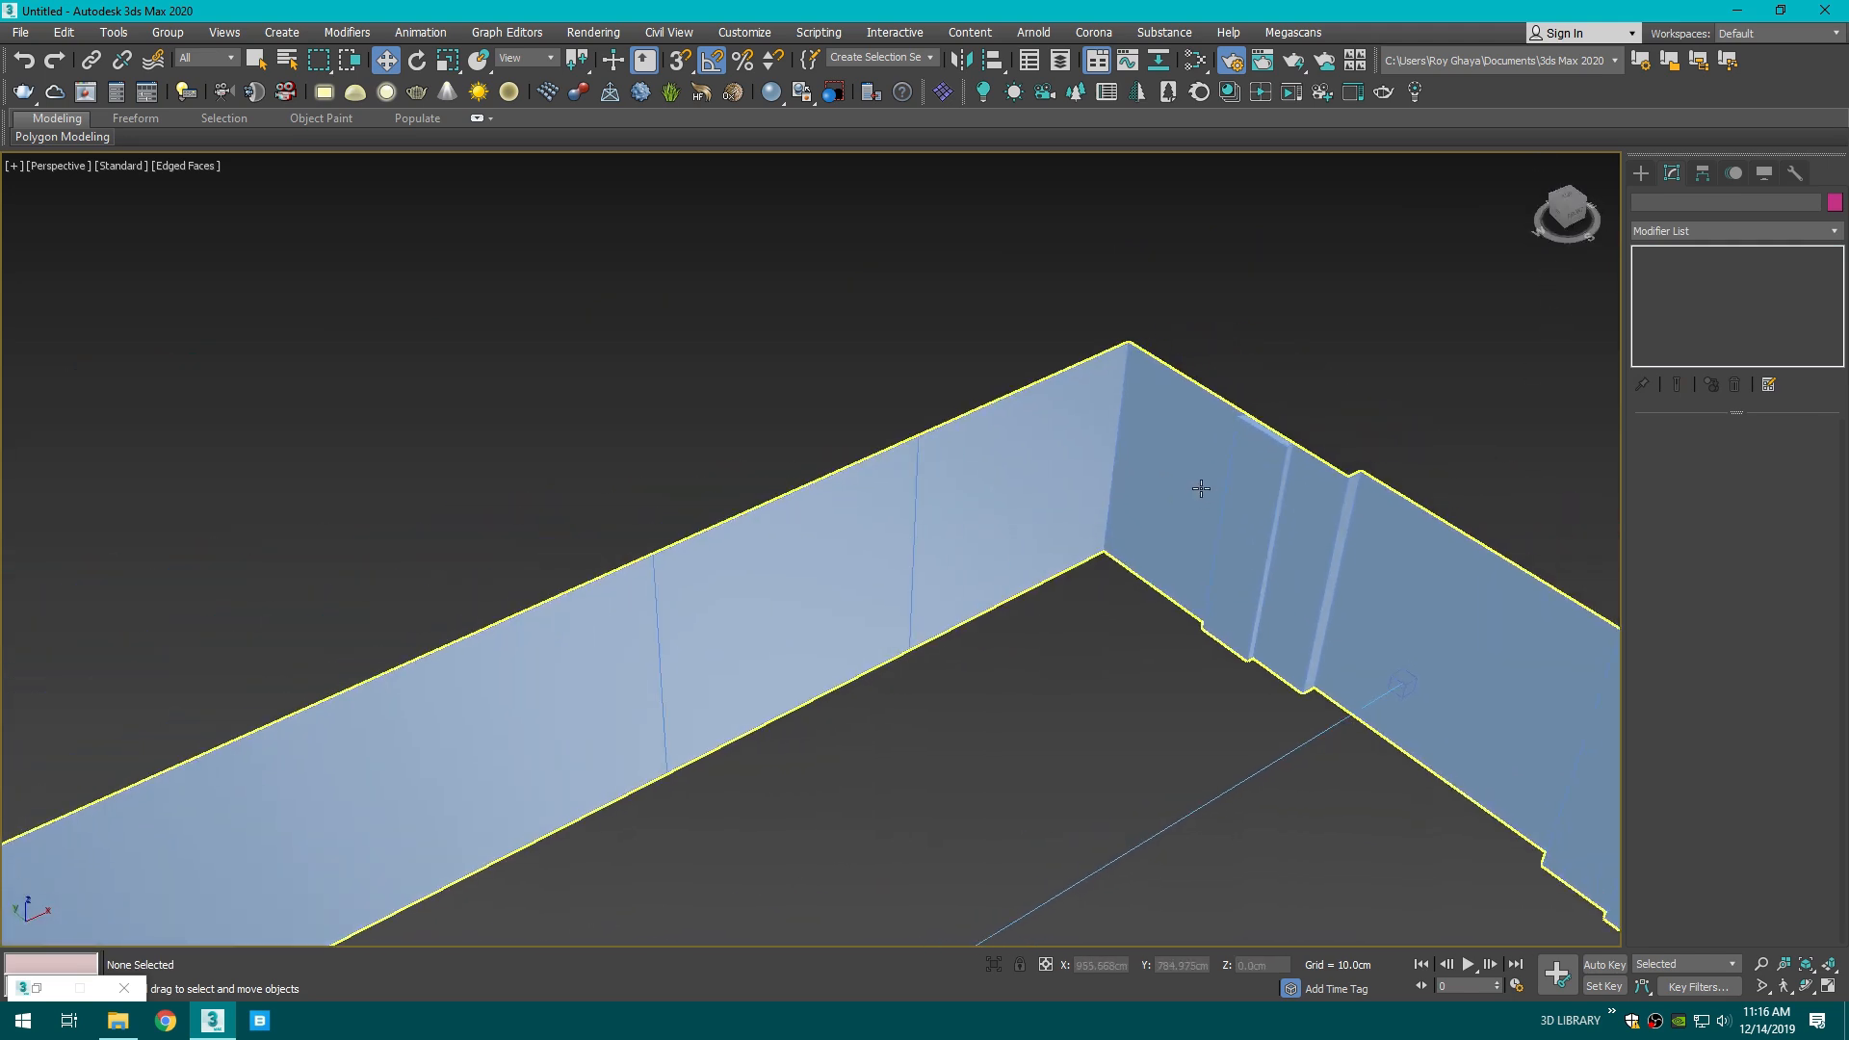
pyautogui.click(1642, 173)
pyautogui.click(983, 442)
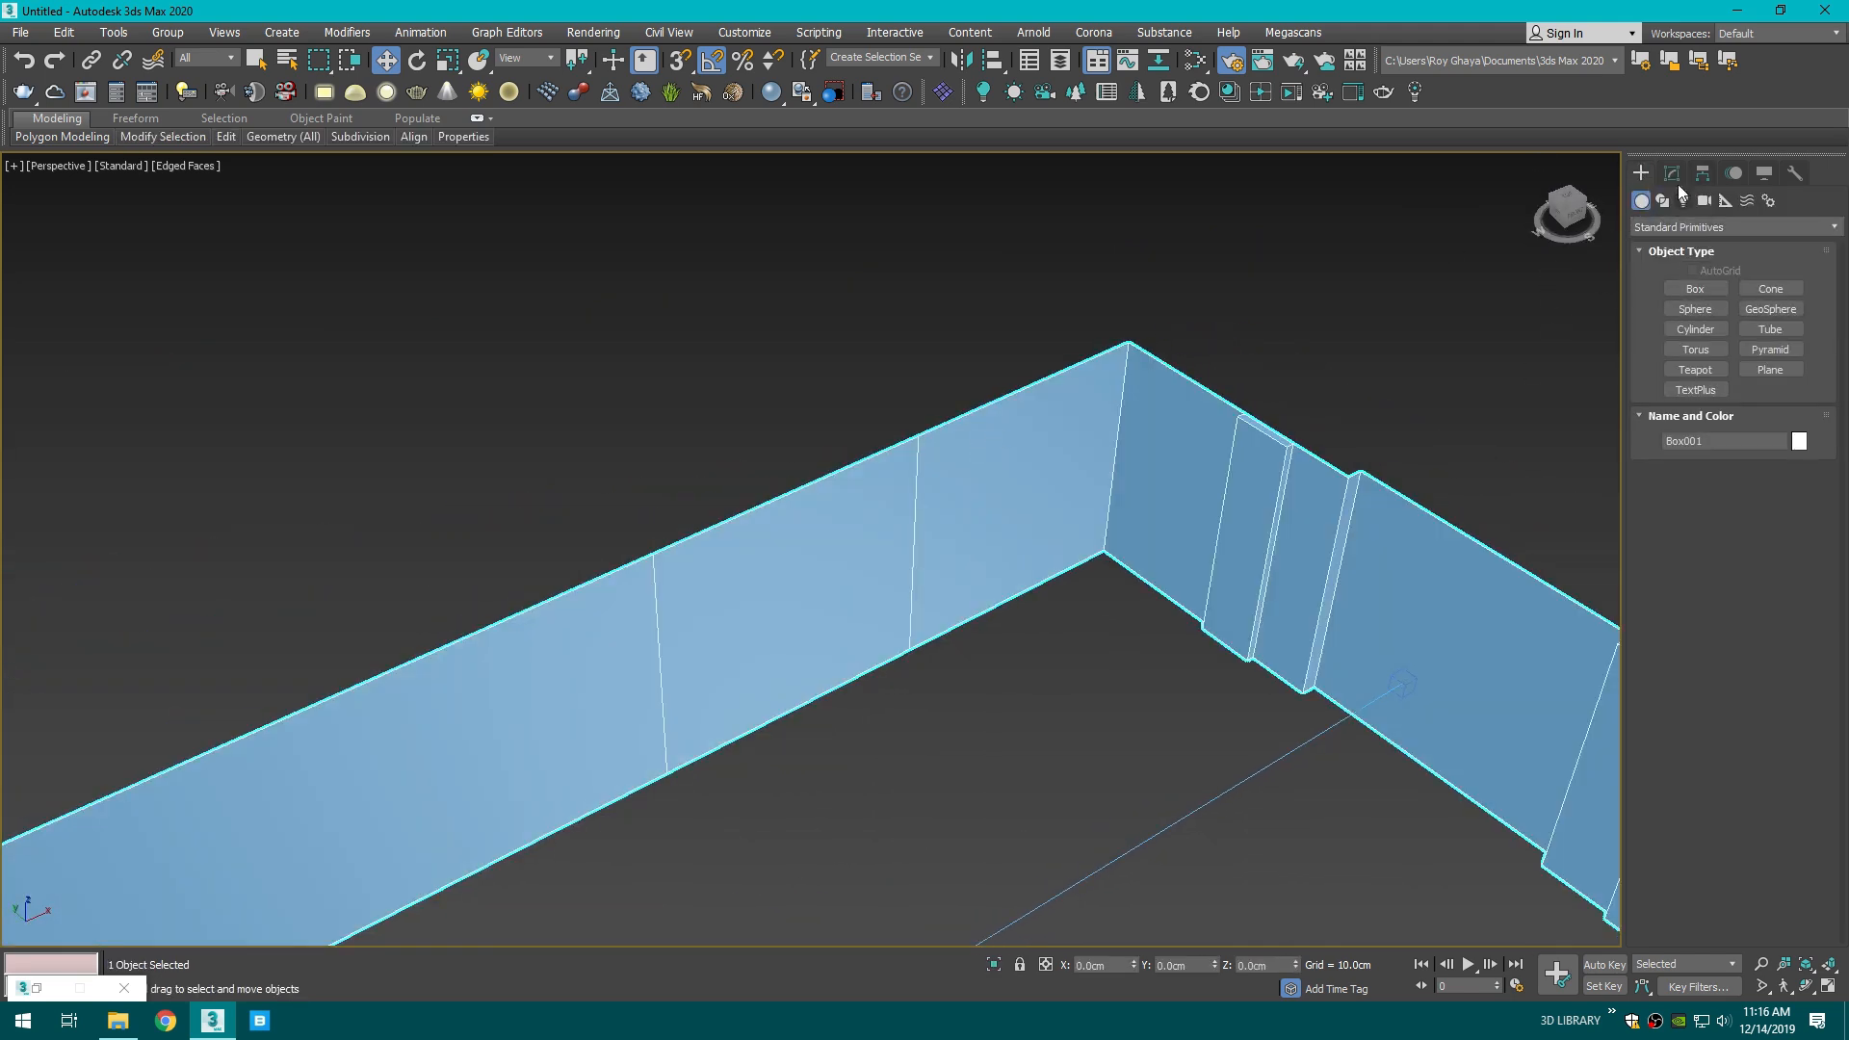
pyautogui.click(1675, 179)
pyautogui.click(1753, 581)
pyautogui.click(771, 574)
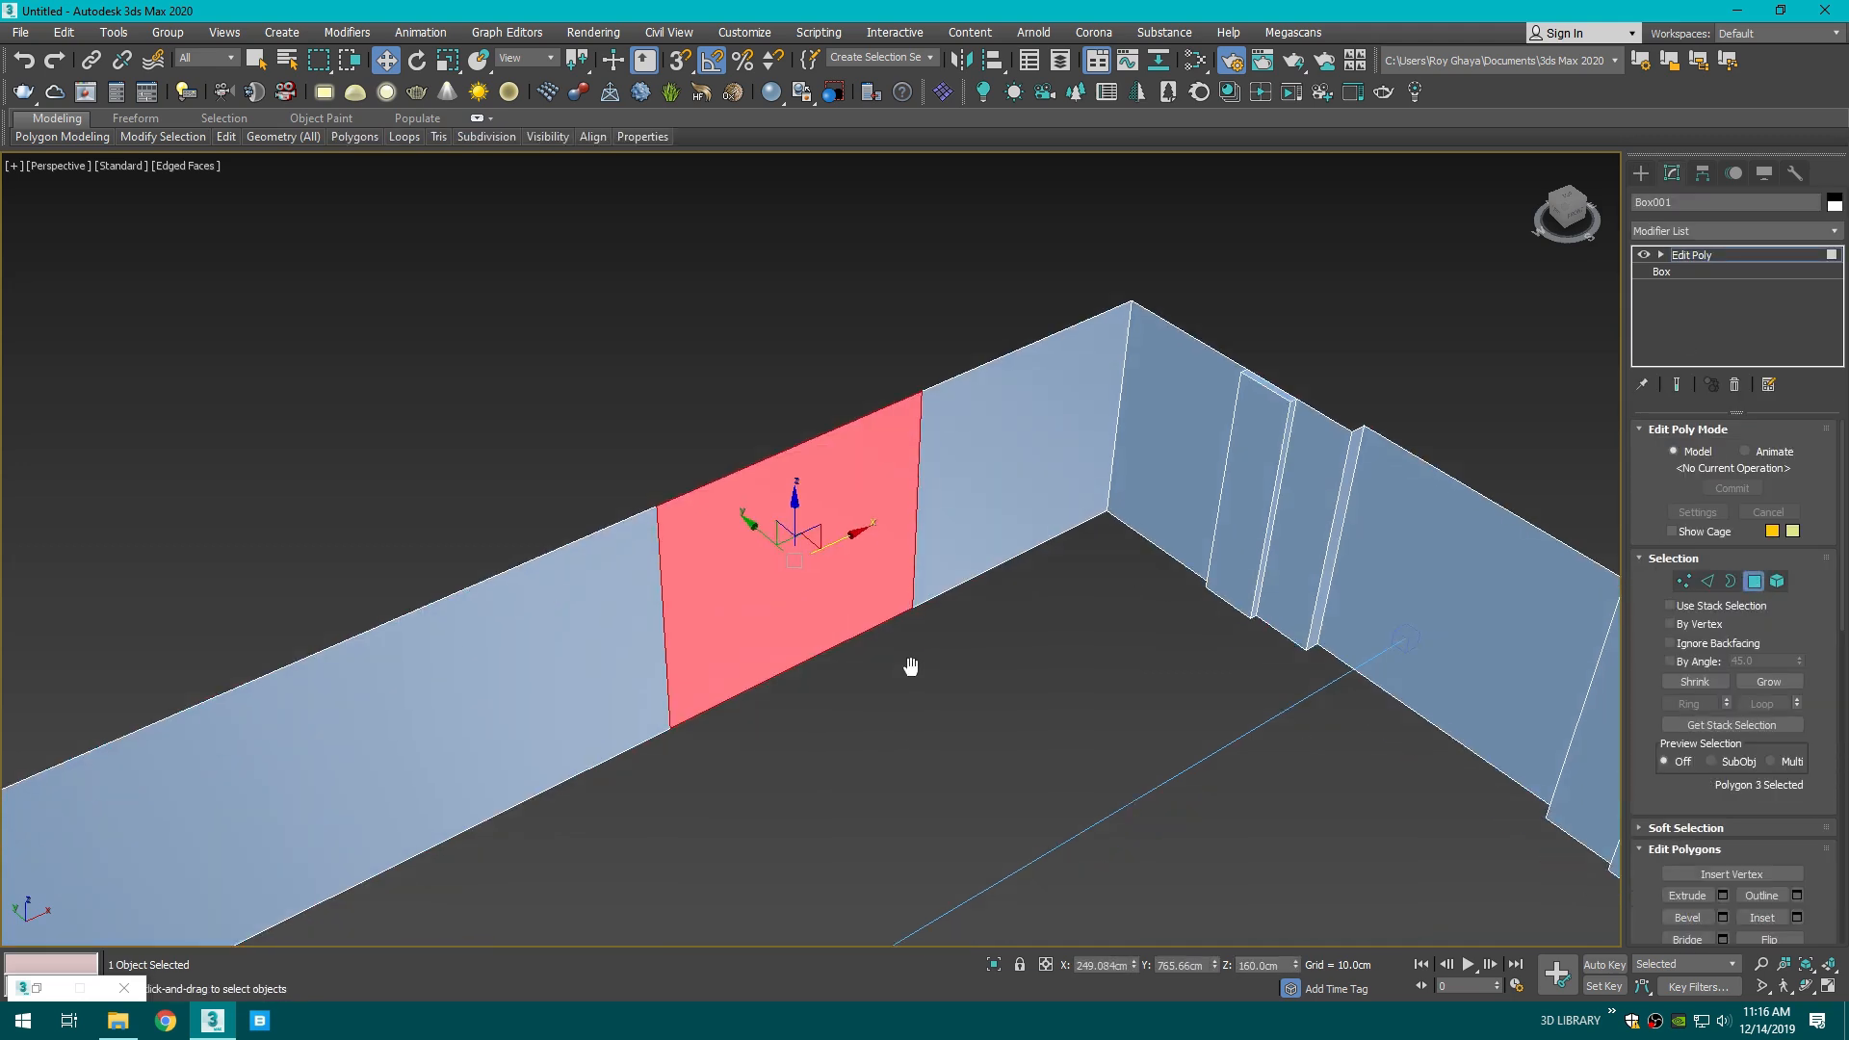
pyautogui.keyDown('alt'); pyautogui.moveTo(908, 656); pyautogui.dragTo(1004, 630, button='middle'); pyautogui.keyUp('alt')
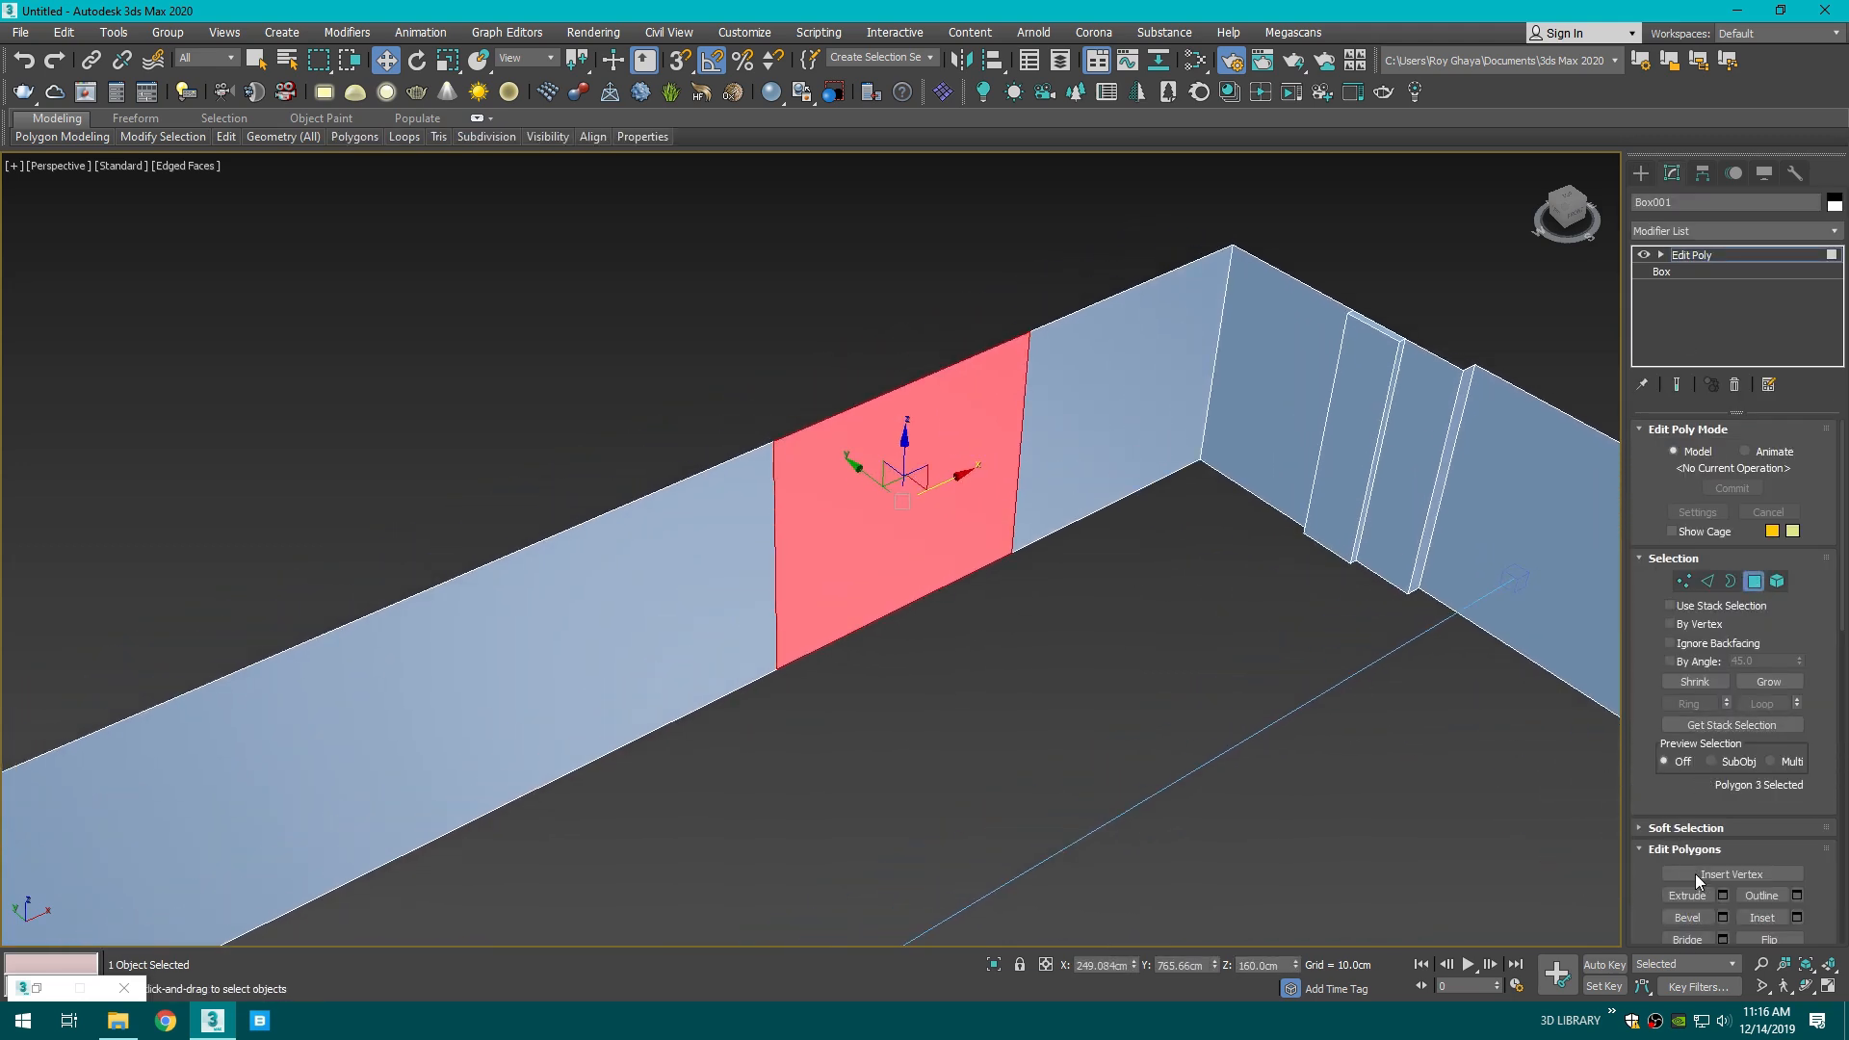
pyautogui.click(1722, 895)
pyautogui.moveTo(857, 587); pyautogui.dragTo(868, 506)
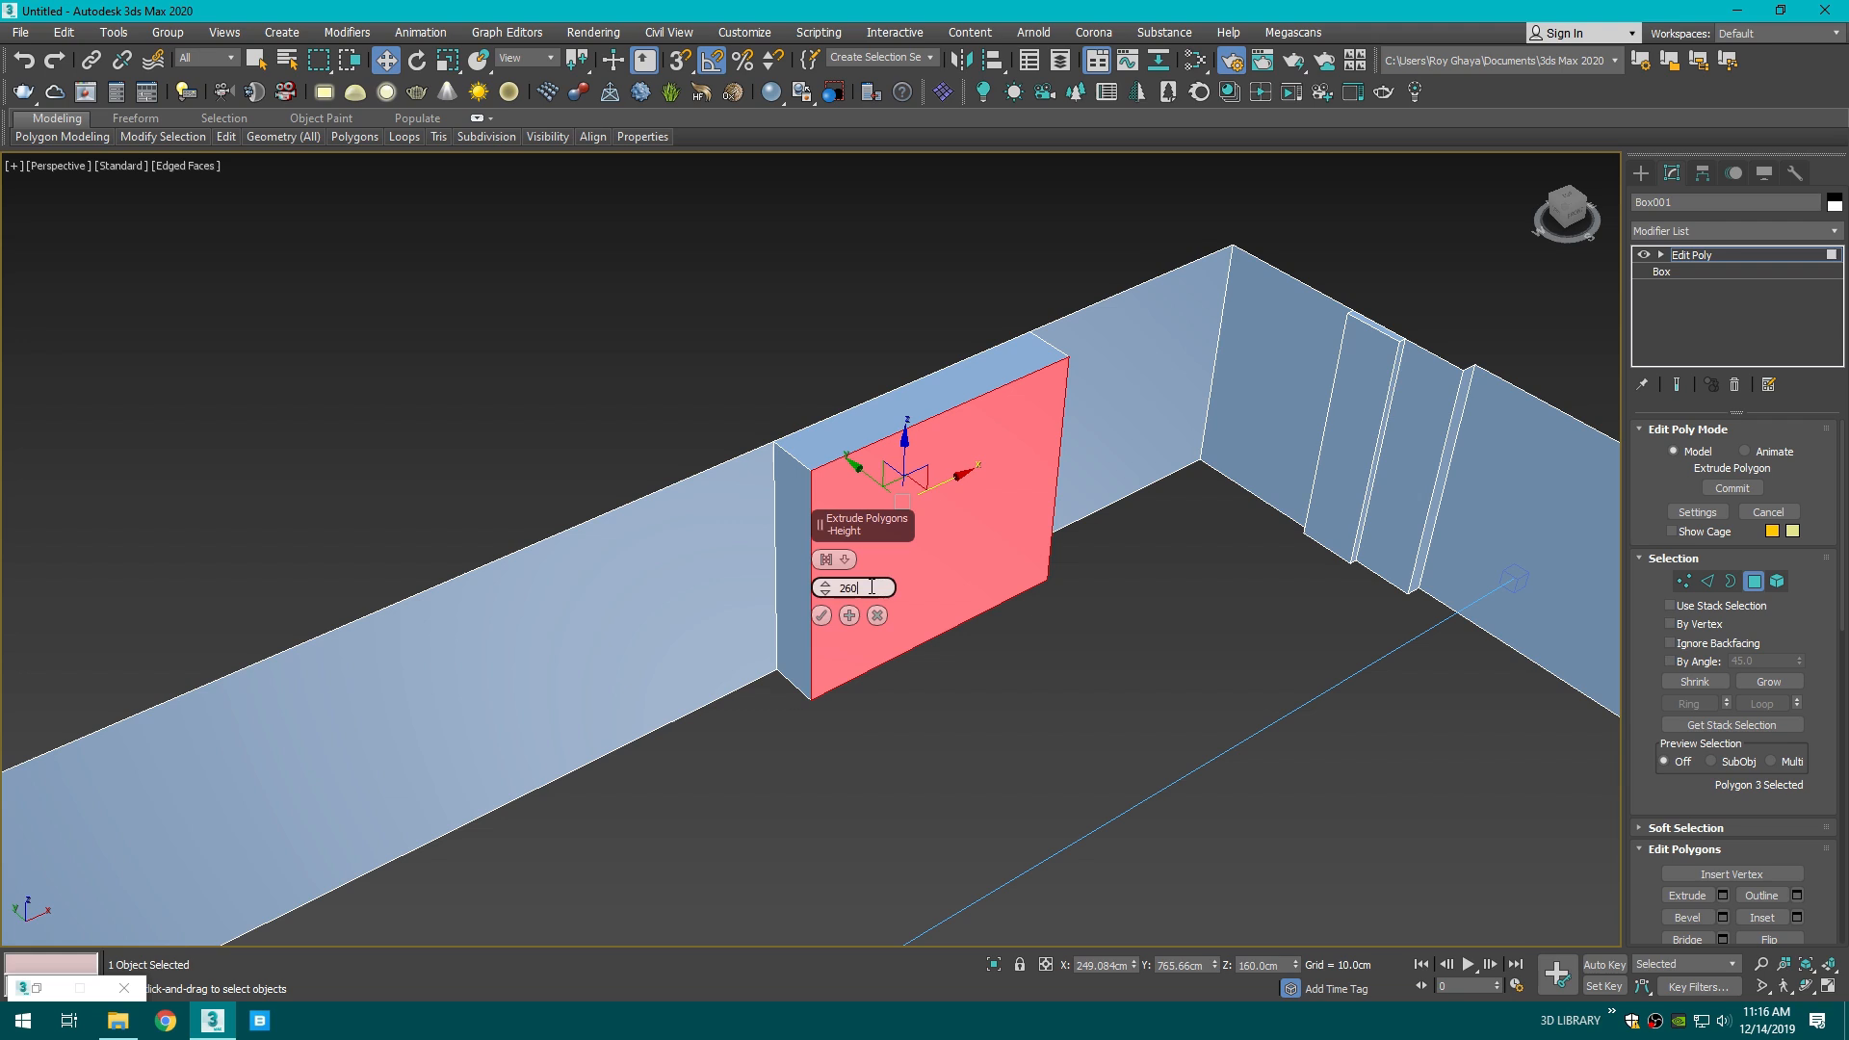
pyautogui.press('Return')
pyautogui.click(820, 615)
# - In the camera view, move the extruded block's front face about 28 cm along Y back towards the side wall
pyautogui.press('c')
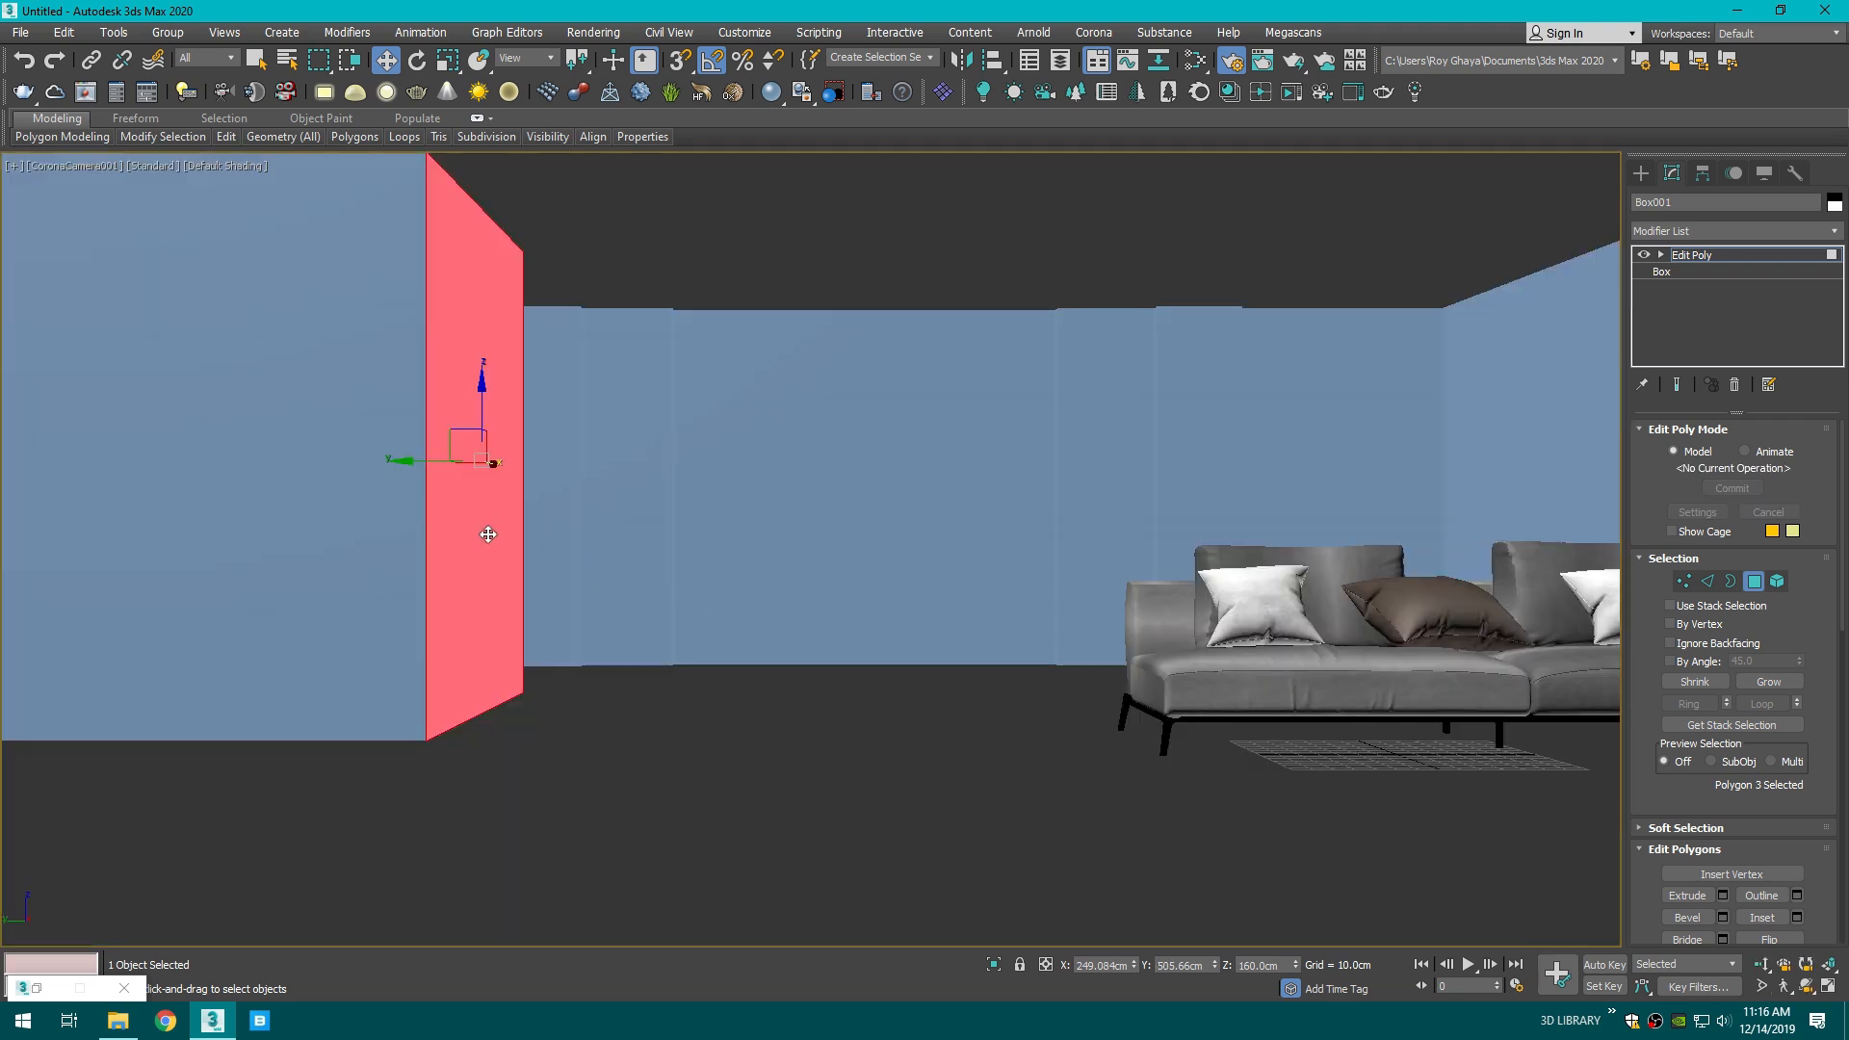
pyautogui.moveTo(427, 463); pyautogui.dragTo(435, 410)
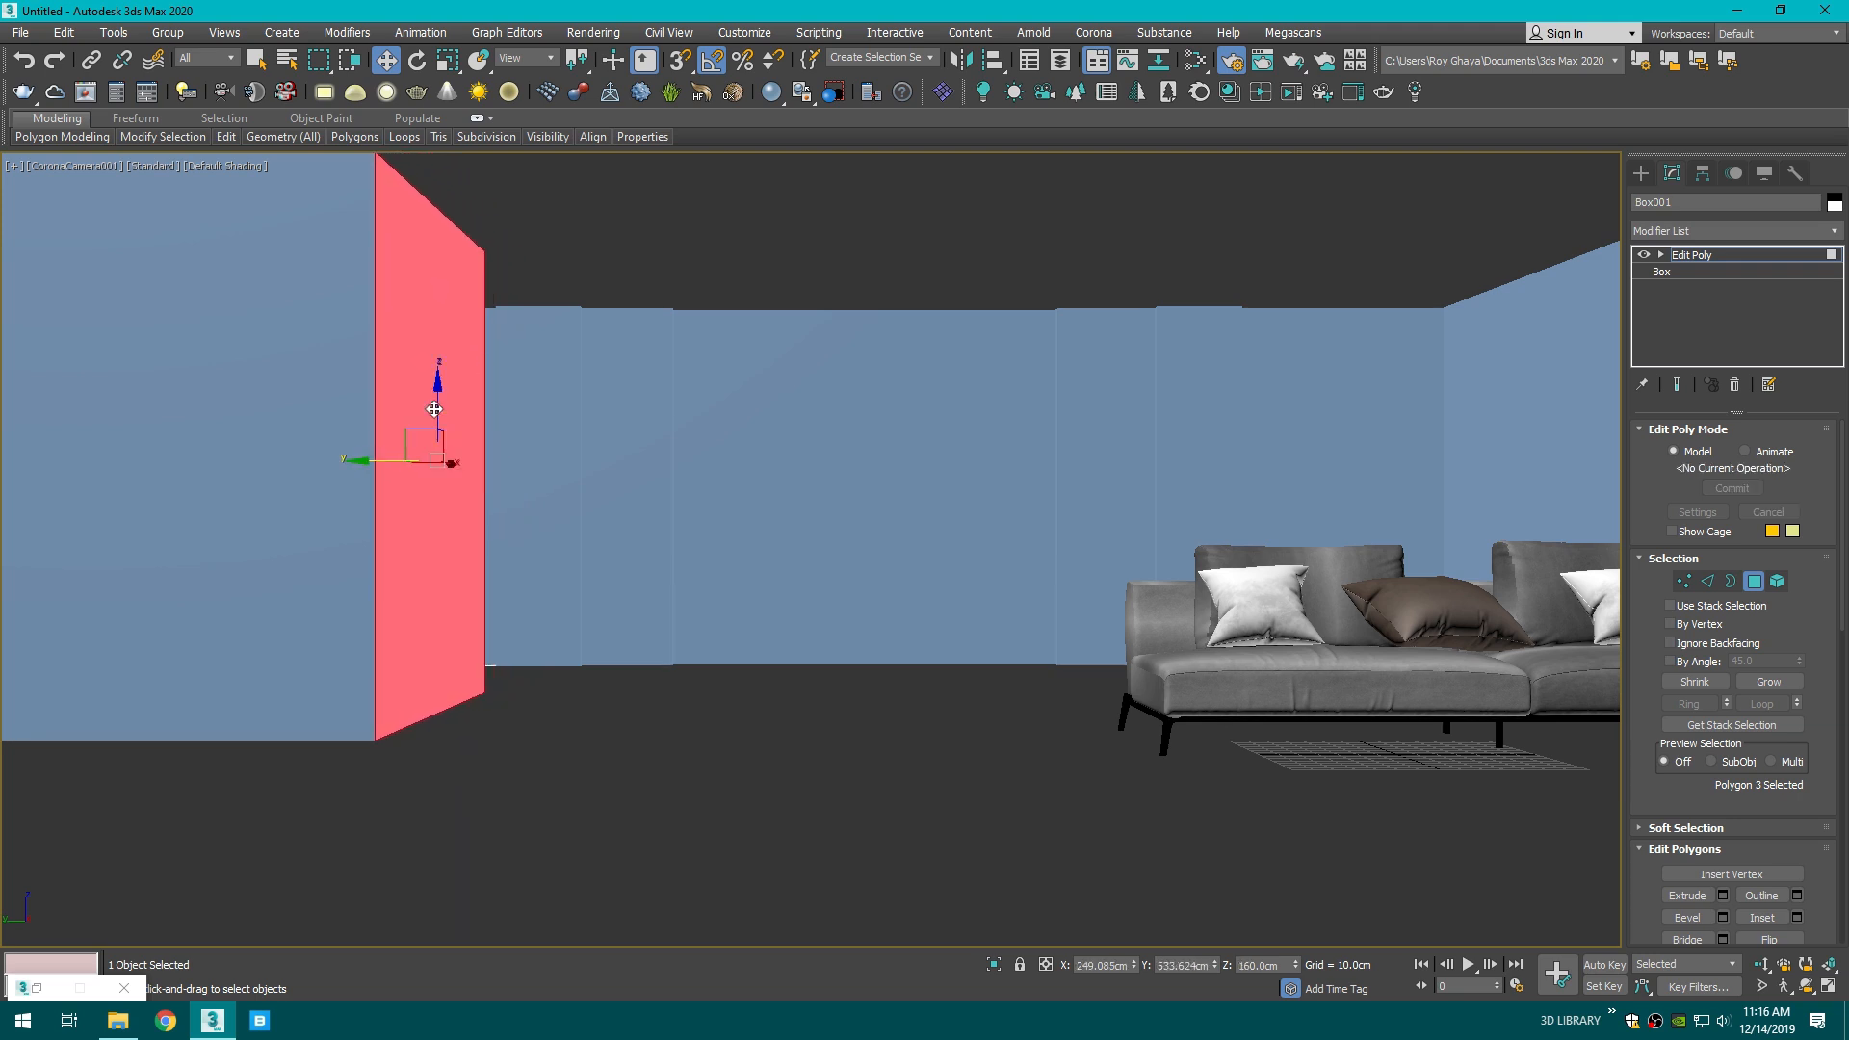
pyautogui.click(671, 251)
pyautogui.press('p')
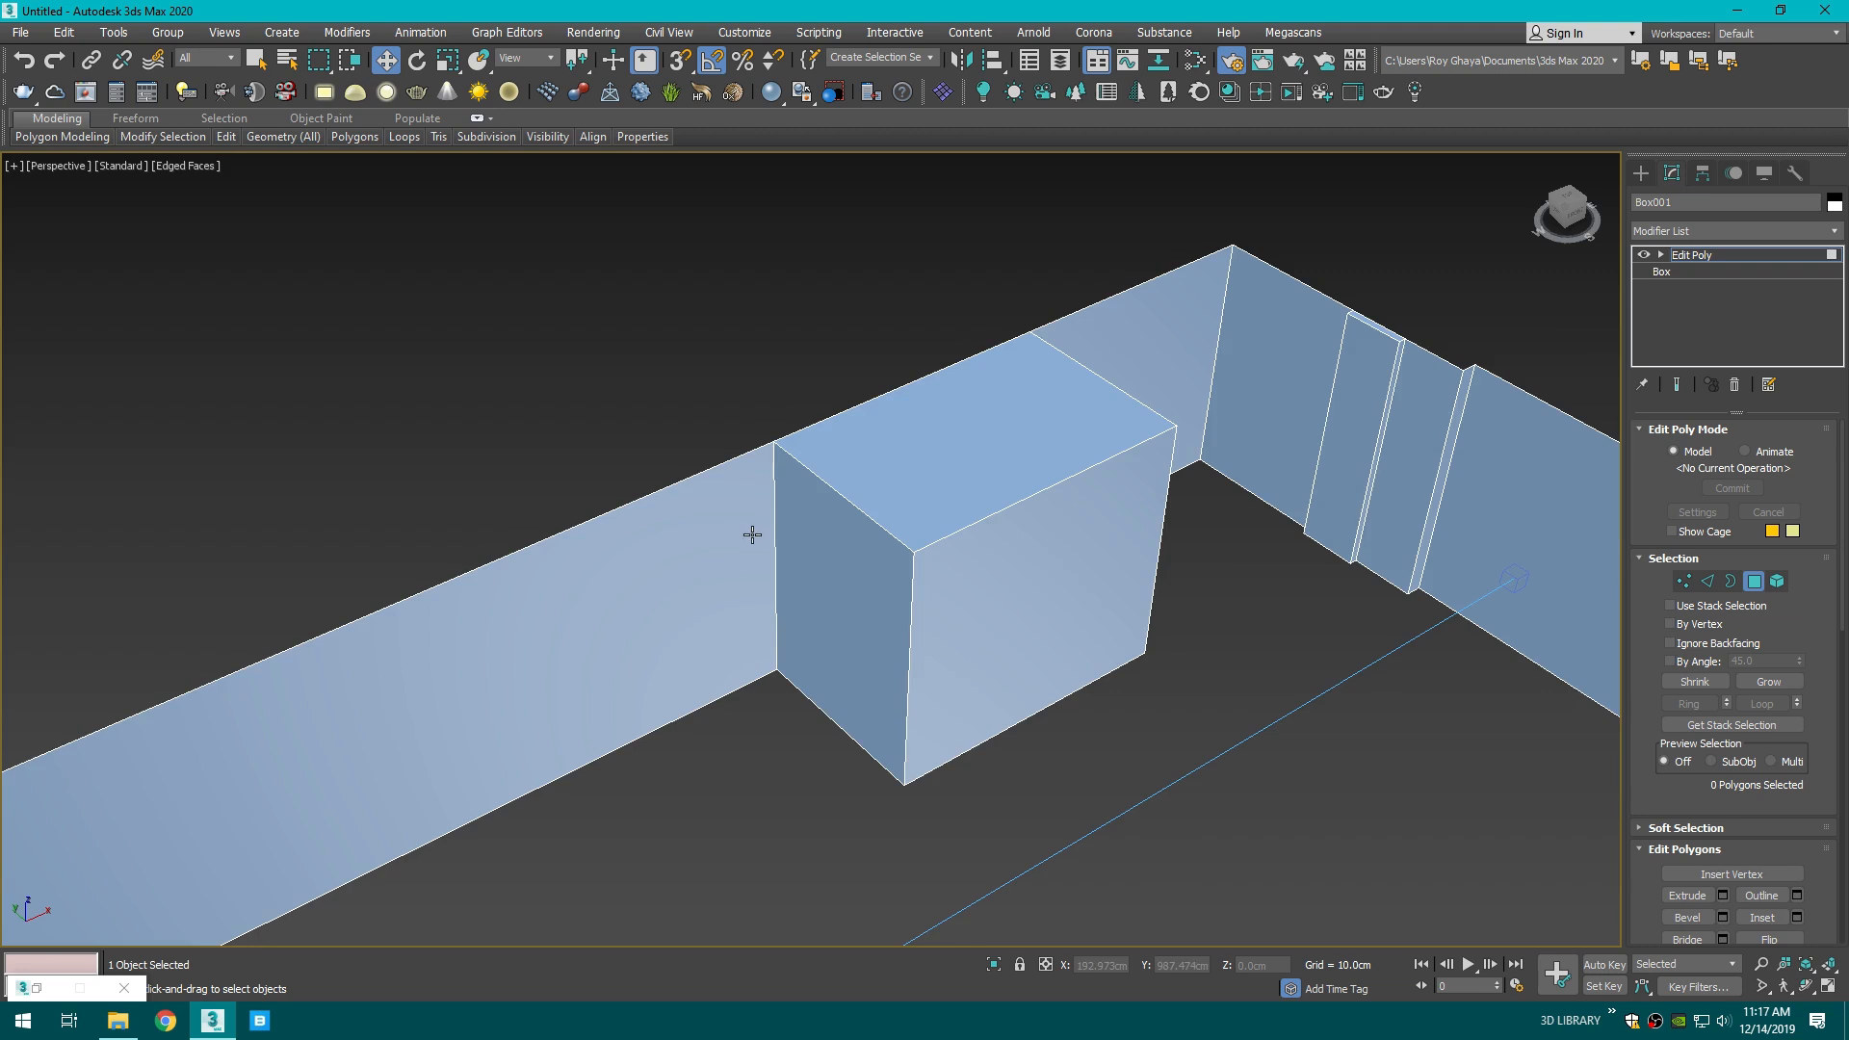
# - Connect the upper and lower edges of the block's front face with two vertical edges
pyautogui.moveTo(752, 534); pyautogui.dragTo(834, 506, button='middle')
pyautogui.moveTo(994, 538); pyautogui.dragTo(783, 560, button='middle')
pyautogui.click(1708, 581)
pyautogui.click(670, 549)
pyautogui.click(942, 478)
pyautogui.keyDown('ctrl'); pyautogui.click(1008, 660); pyautogui.keyUp('ctrl')
pyautogui.click(1769, 895)
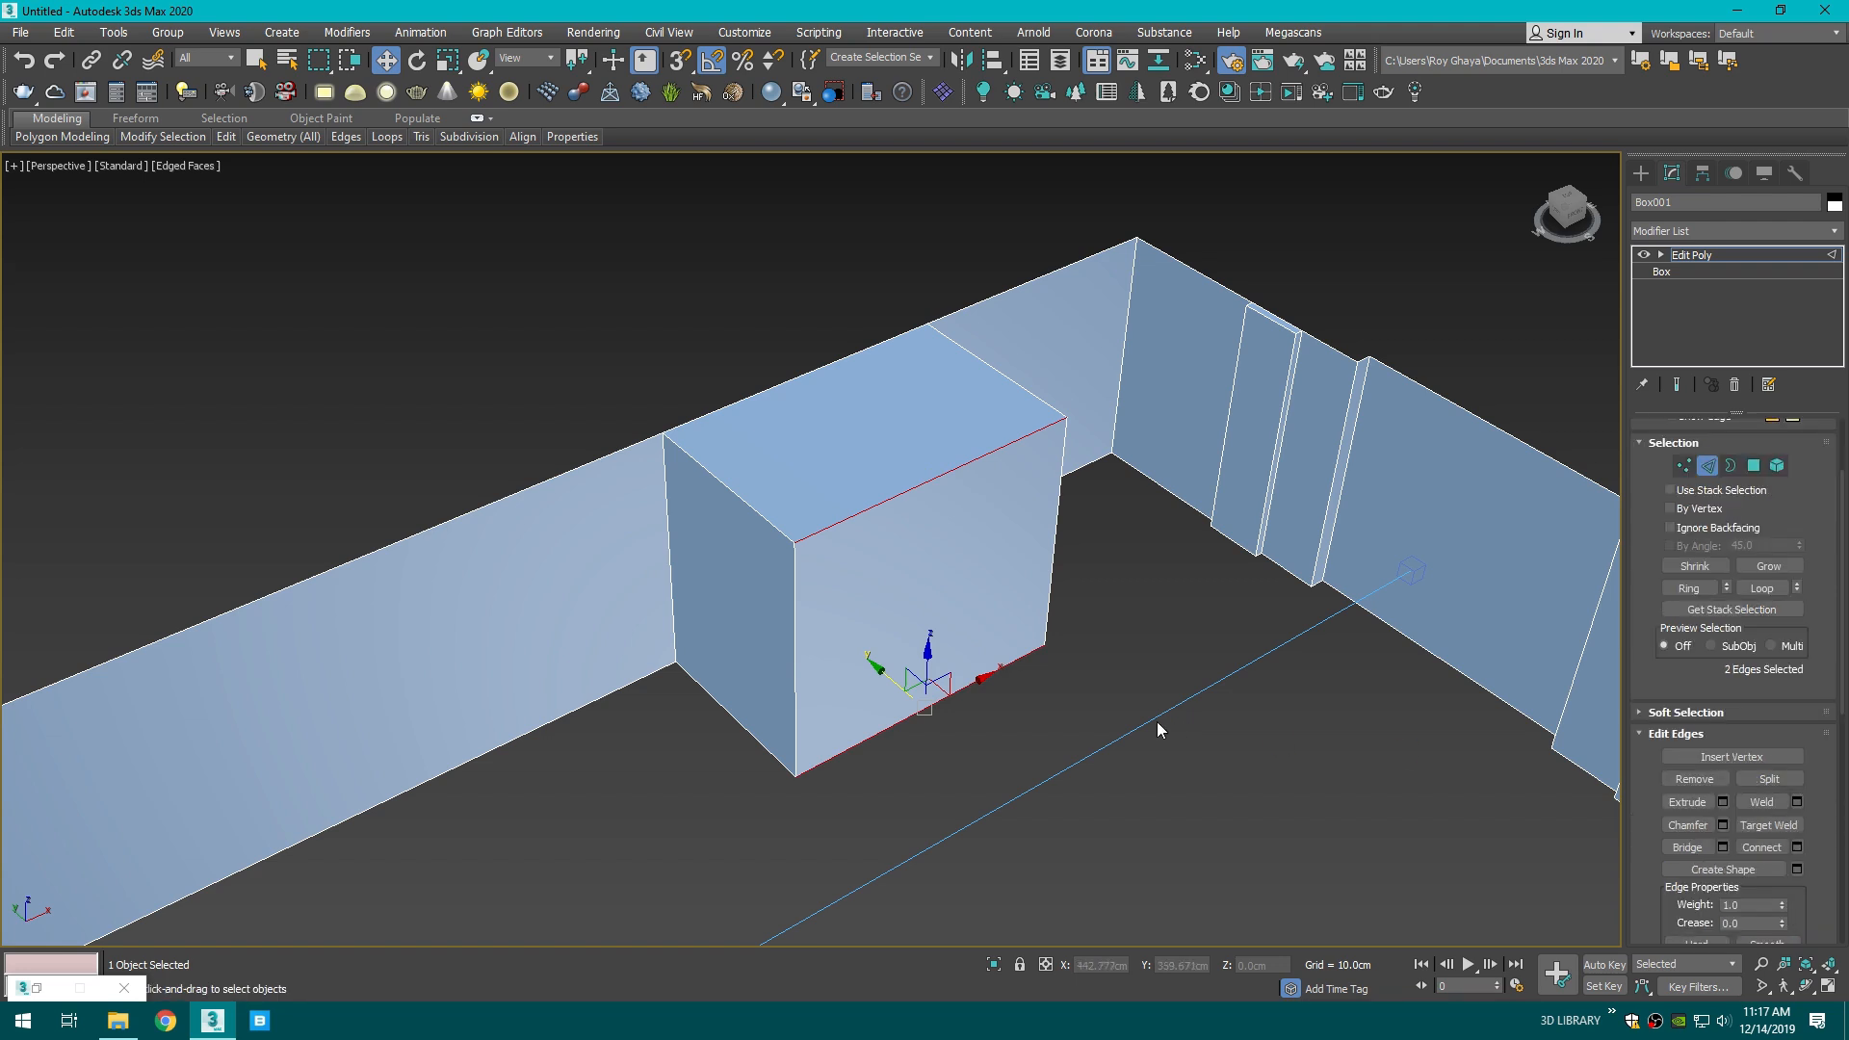
pyautogui.click(1786, 848)
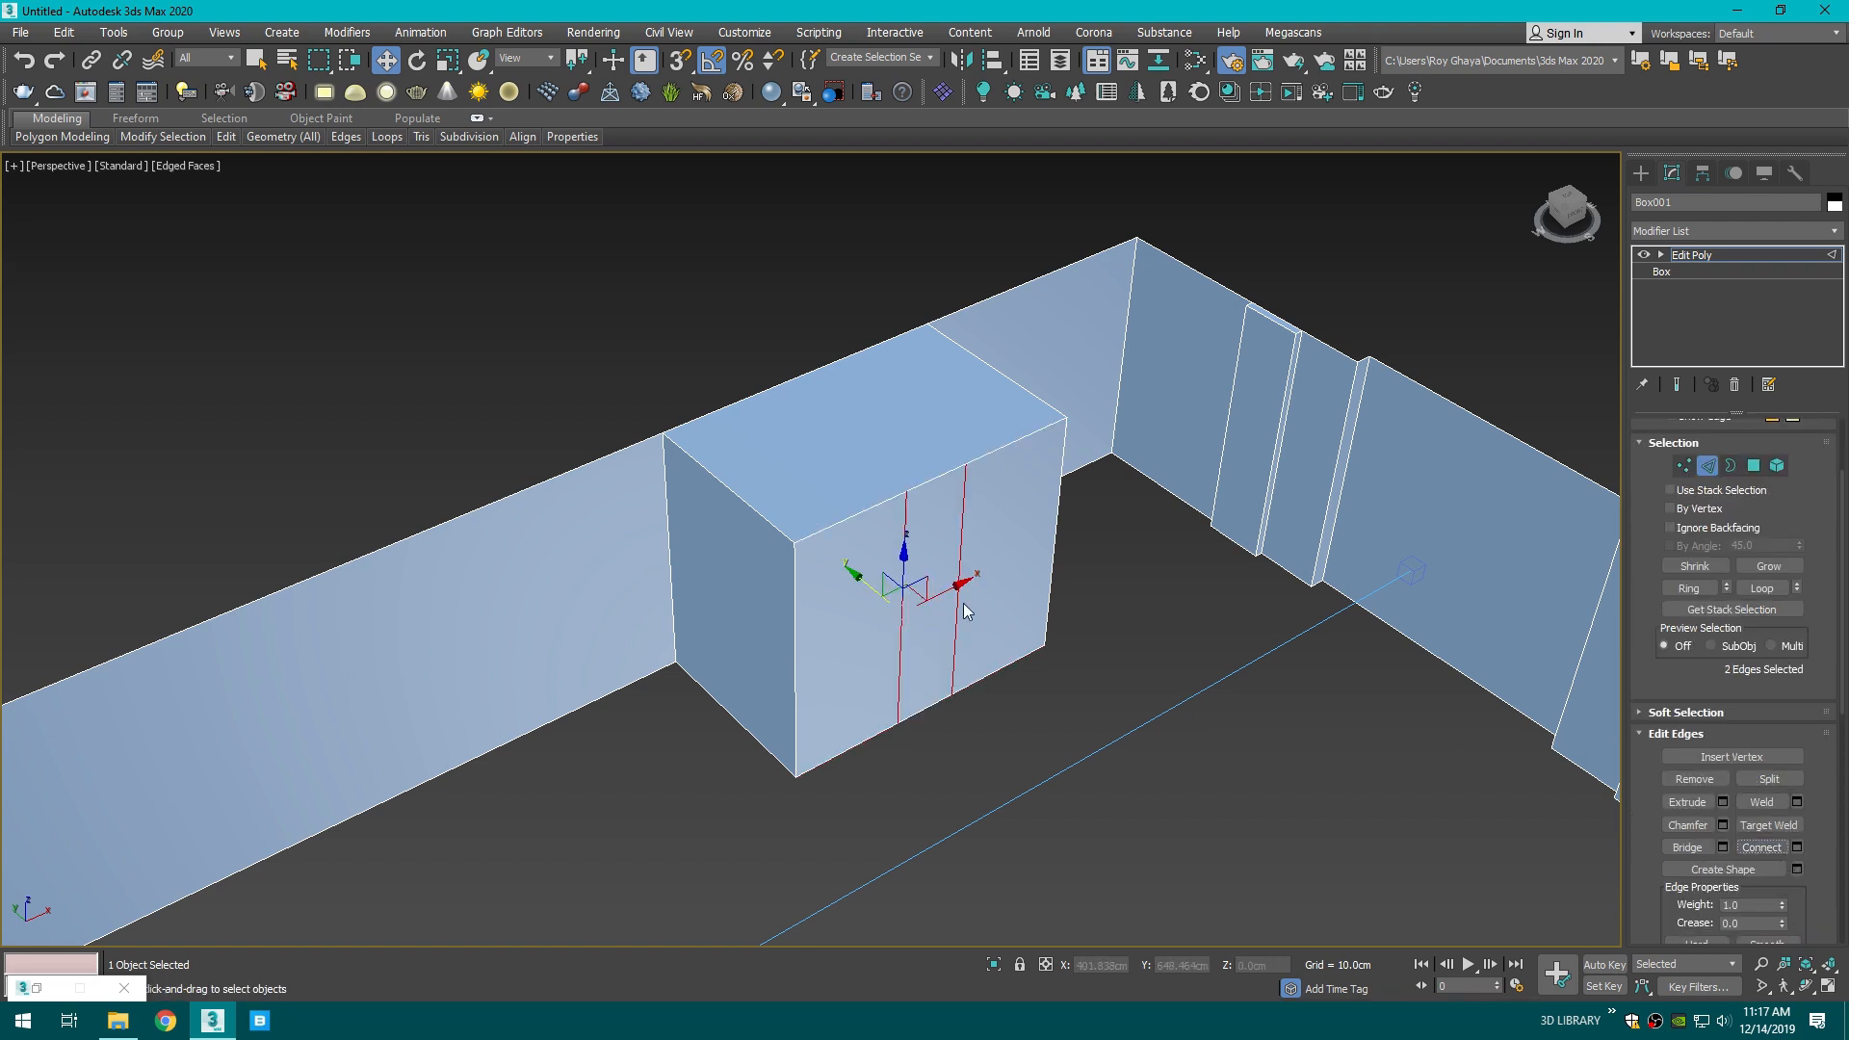
# - Connect the two new vertical edges with a single horizontal edge for the doorway's head
pyautogui.scroll(4, 963, 603)
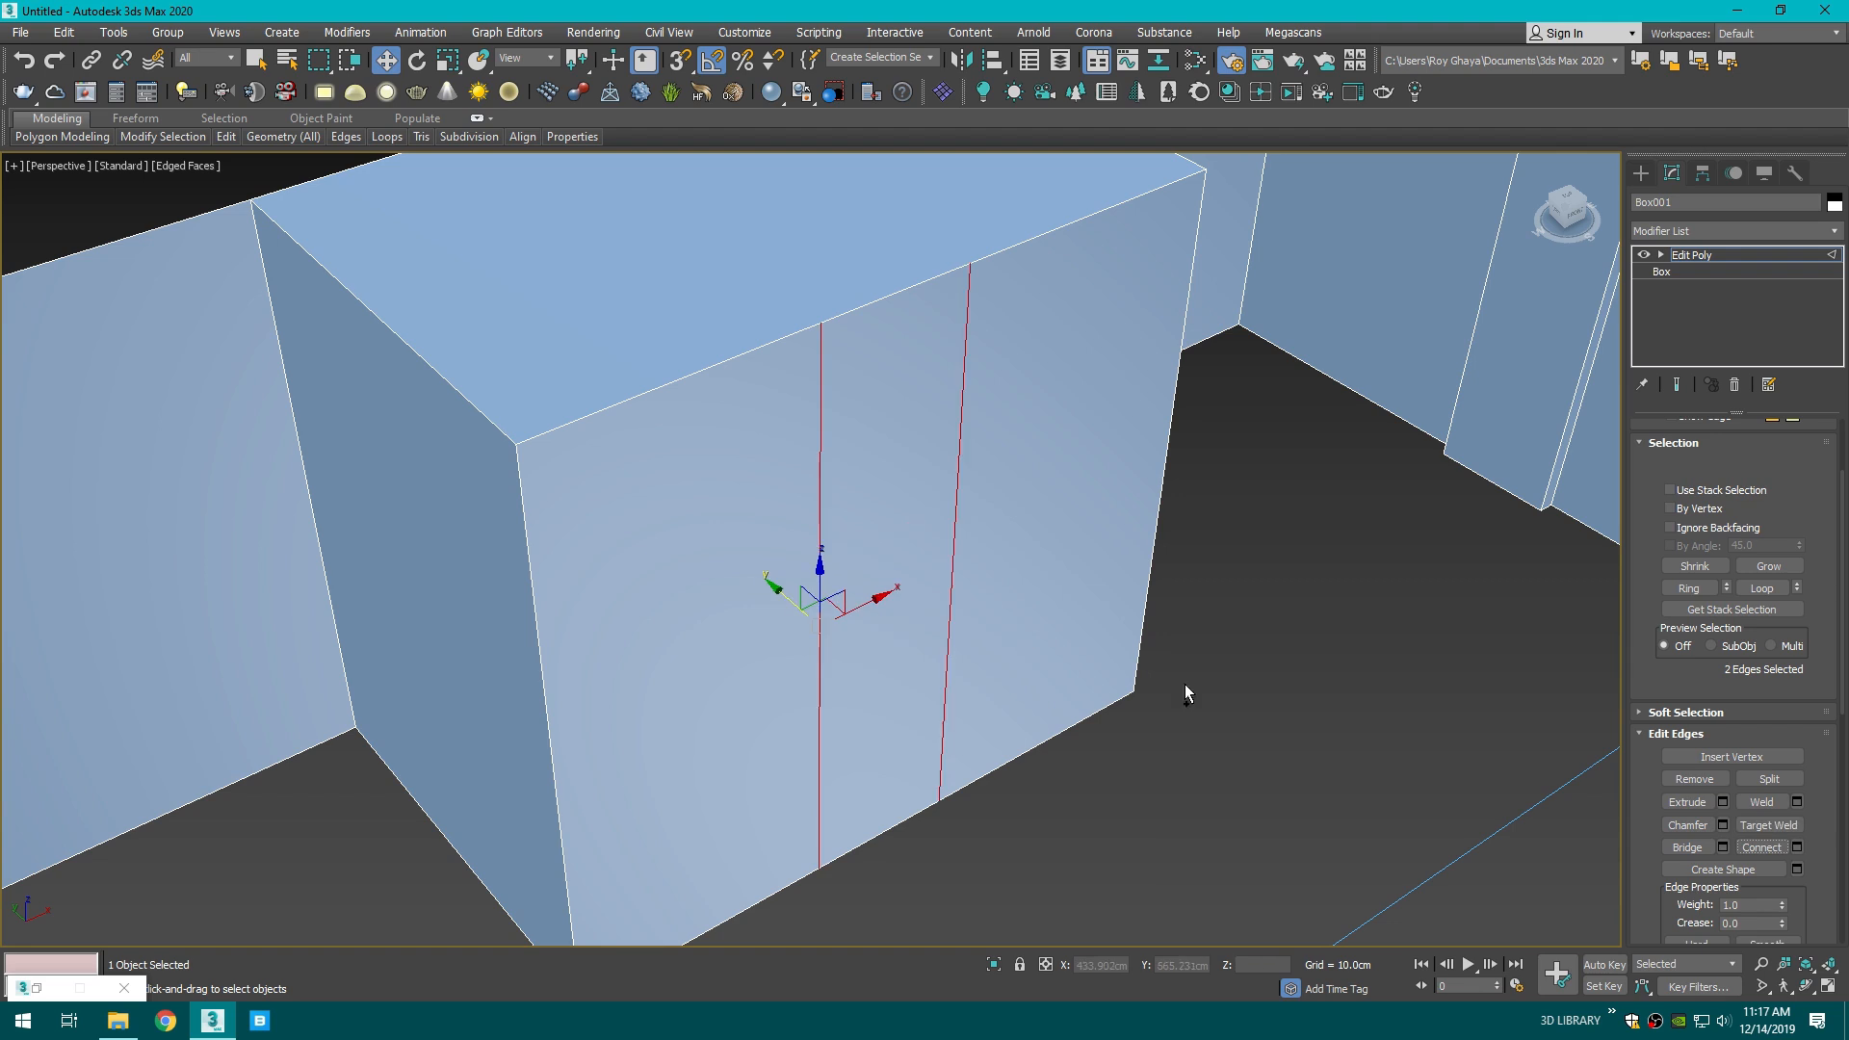
pyautogui.click(1797, 848)
pyautogui.moveTo(824, 560); pyautogui.dragTo(825, 577)
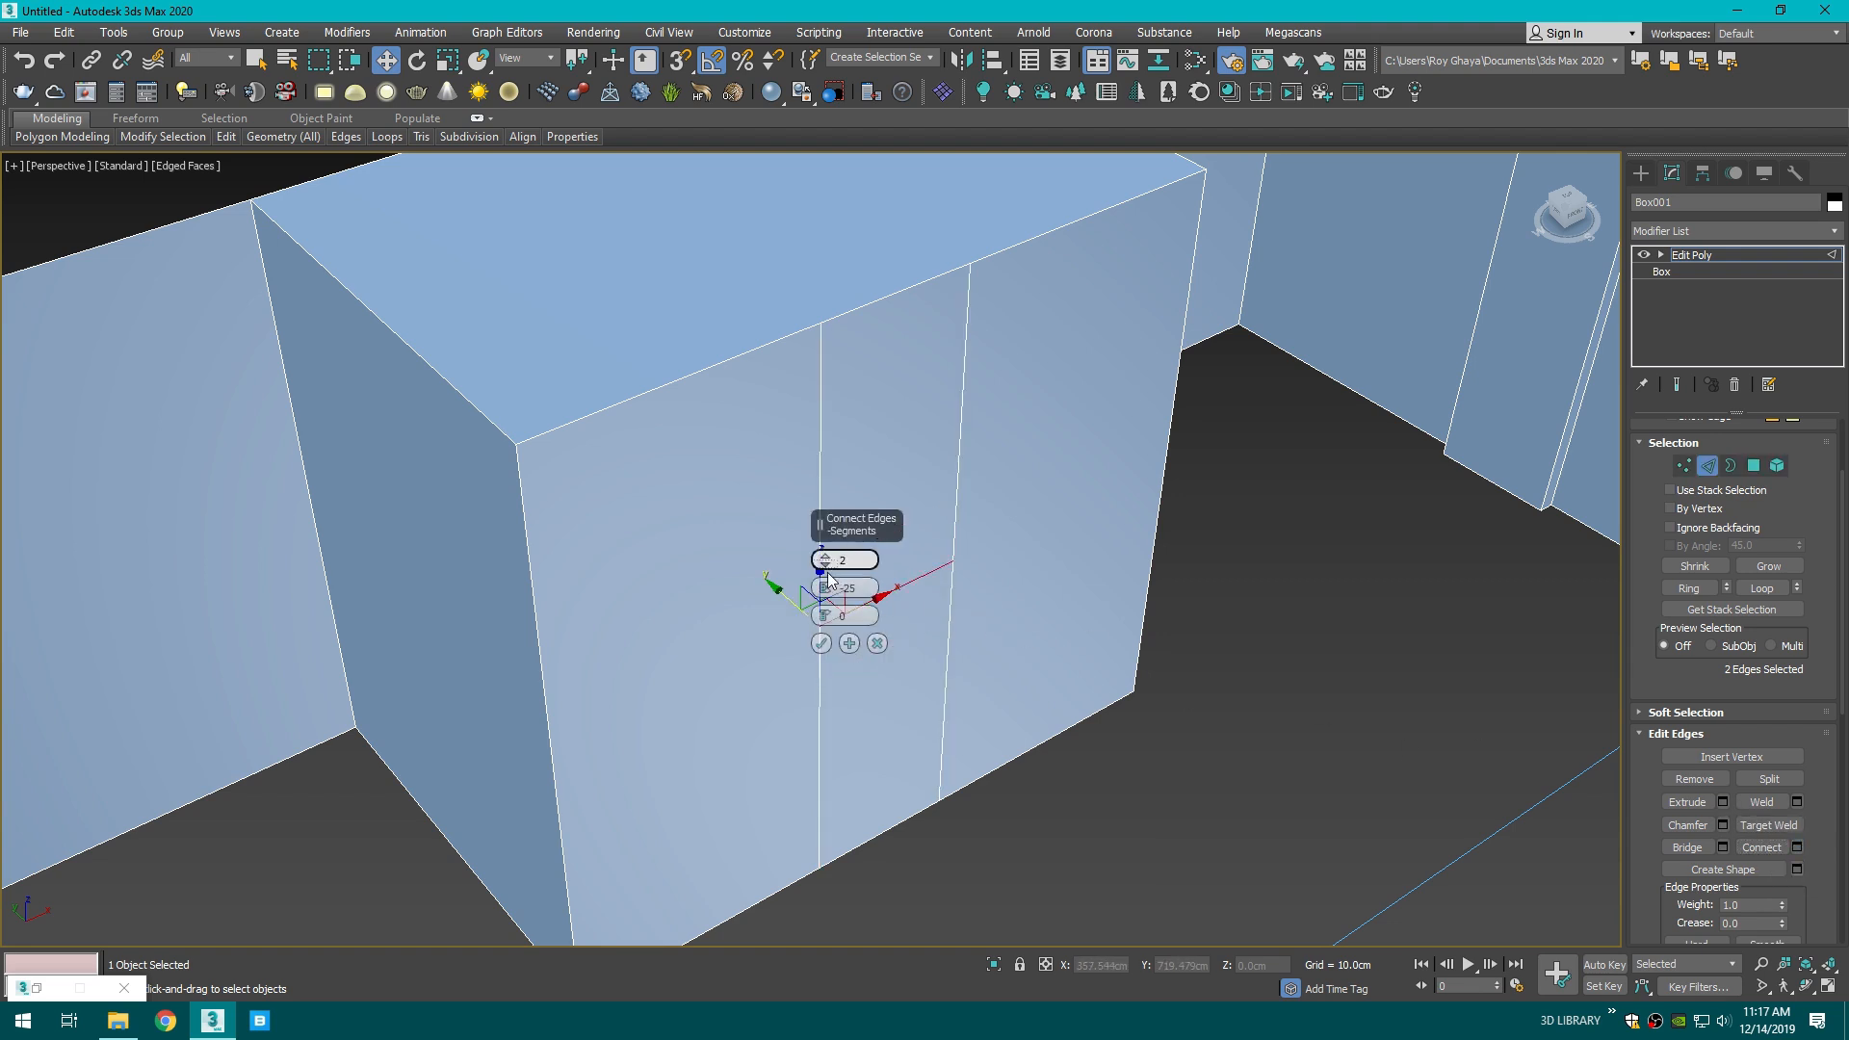
pyautogui.click(820, 642)
pyautogui.moveTo(951, 662); pyautogui.dragTo(857, 611, button='middle')
pyautogui.click(1389, 484)
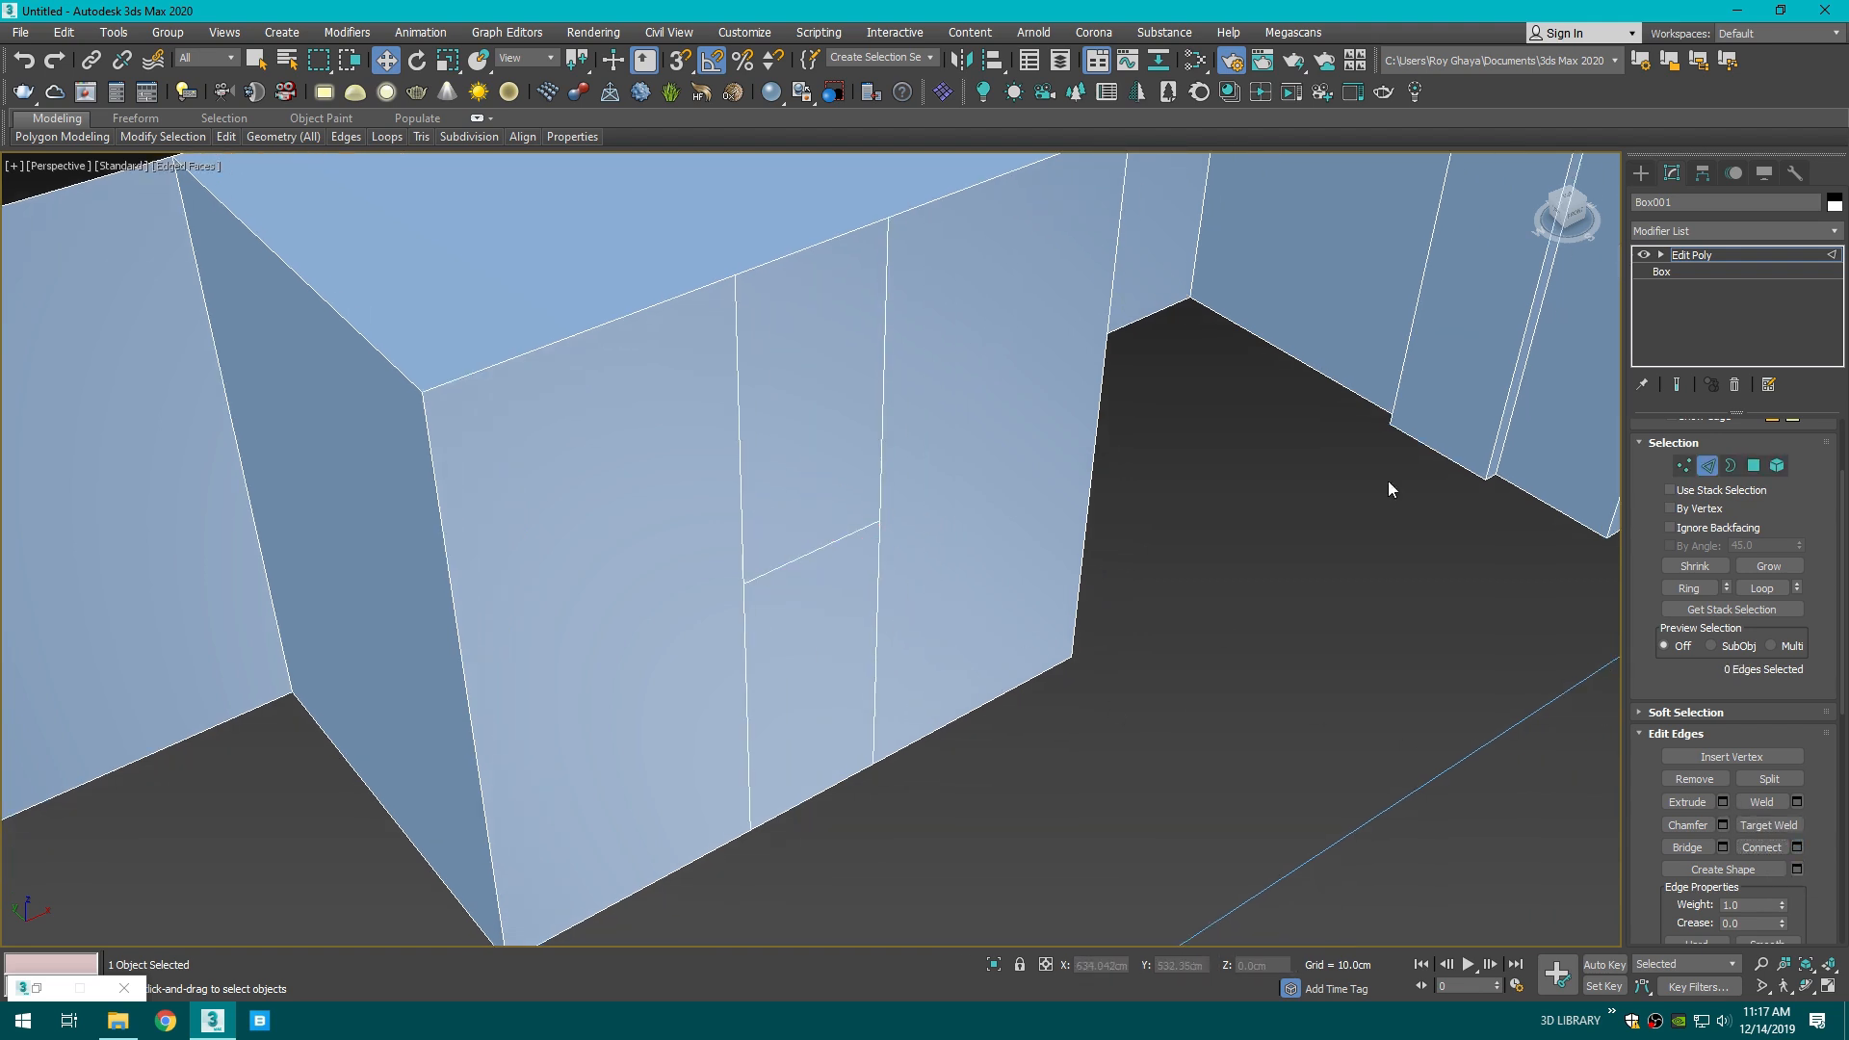
# - Draw a guide box about 62 by 64 cm at the foot of the block's vertical edge and set its height to 220 cm
pyautogui.click(1641, 175)
pyautogui.click(1694, 289)
pyautogui.moveTo(1231, 516); pyautogui.dragTo(1252, 475, button='middle')
pyautogui.press('s')
pyautogui.moveTo(846, 734); pyautogui.dragTo(1011, 755)
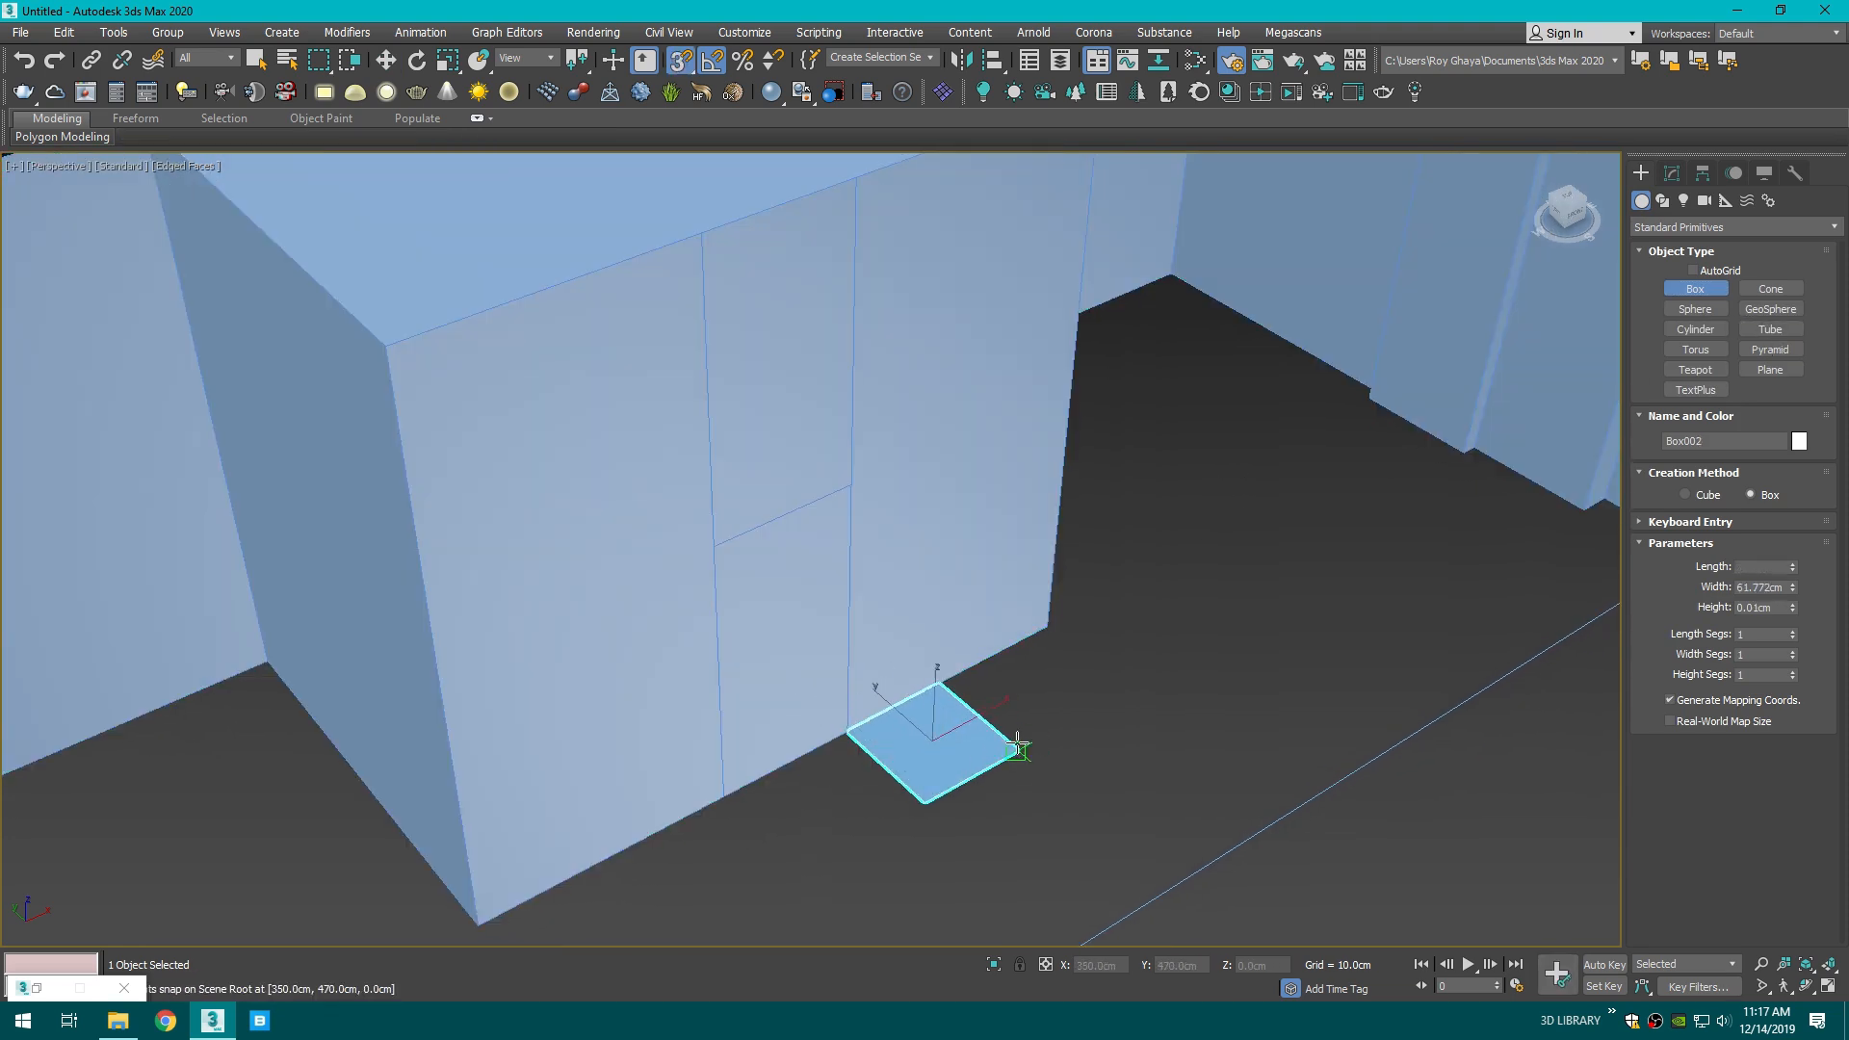
pyautogui.click(989, 343)
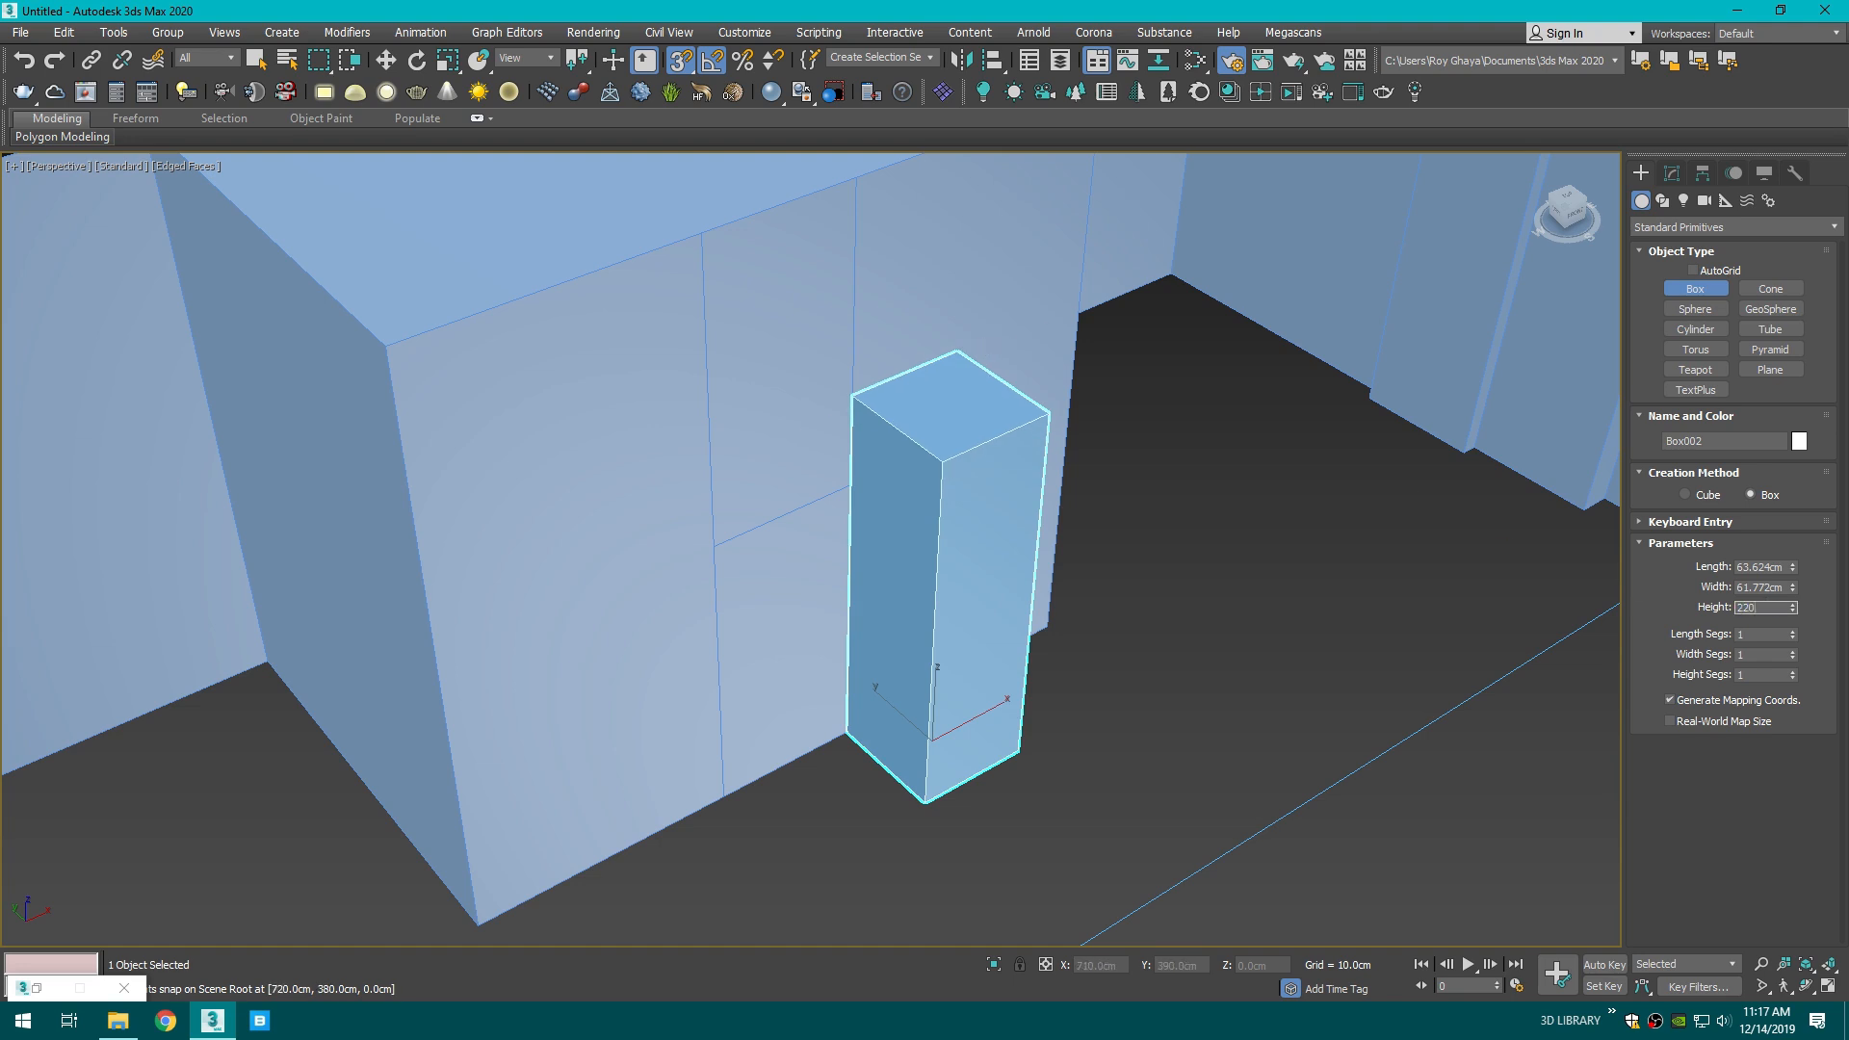
pyautogui.write('220')
pyautogui.press('Return')
pyautogui.click(1672, 172)
pyautogui.scroll(2, 748, 470)
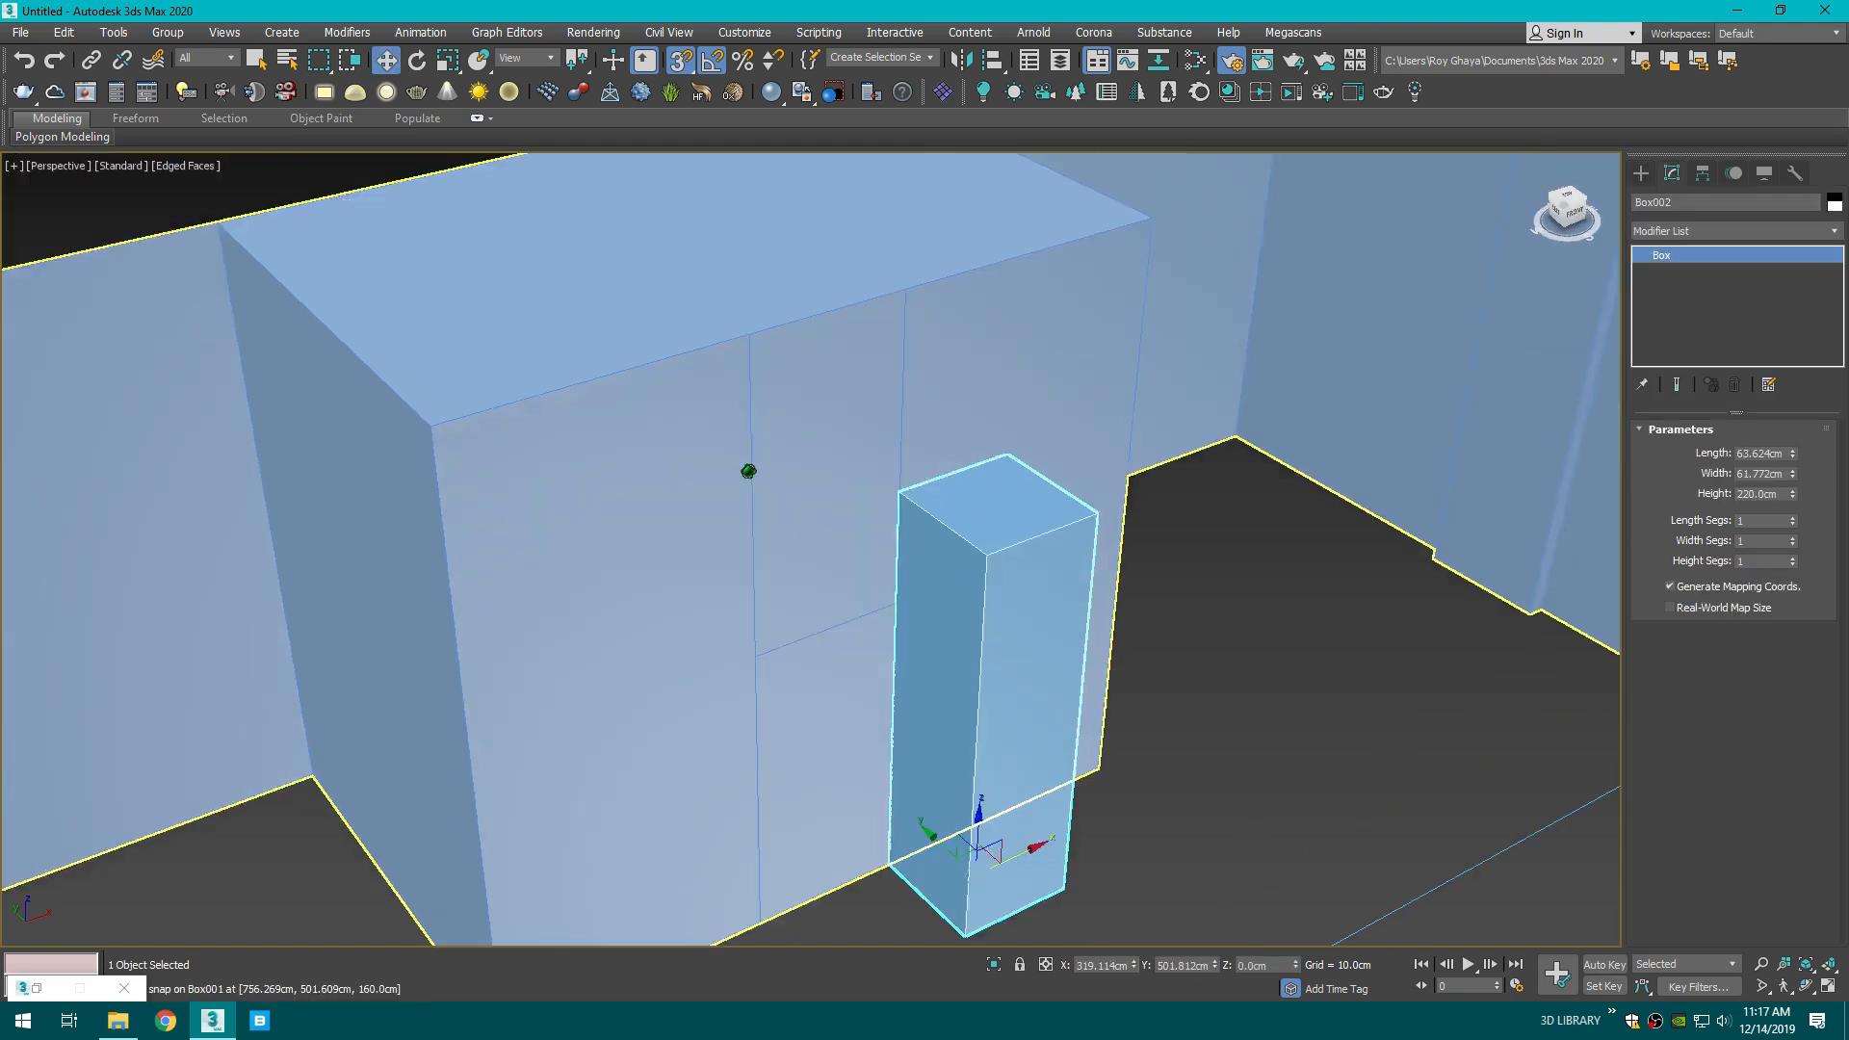
# - Raise the front face's horizontal edge to the top of the guide box, at 220 cm, using snapping
pyautogui.keyDown('alt'); pyautogui.moveTo(748, 471); pyautogui.dragTo(740, 457, button='middle'); pyautogui.keyUp('alt')
pyautogui.press('s')
pyautogui.moveTo(1415, 482); pyautogui.dragTo(1319, 289, button='middle')
pyautogui.click(760, 539)
pyautogui.click(1707, 581)
pyautogui.click(776, 487)
pyautogui.moveTo(765, 470); pyautogui.dragTo(887, 394)
pyautogui.press('s')
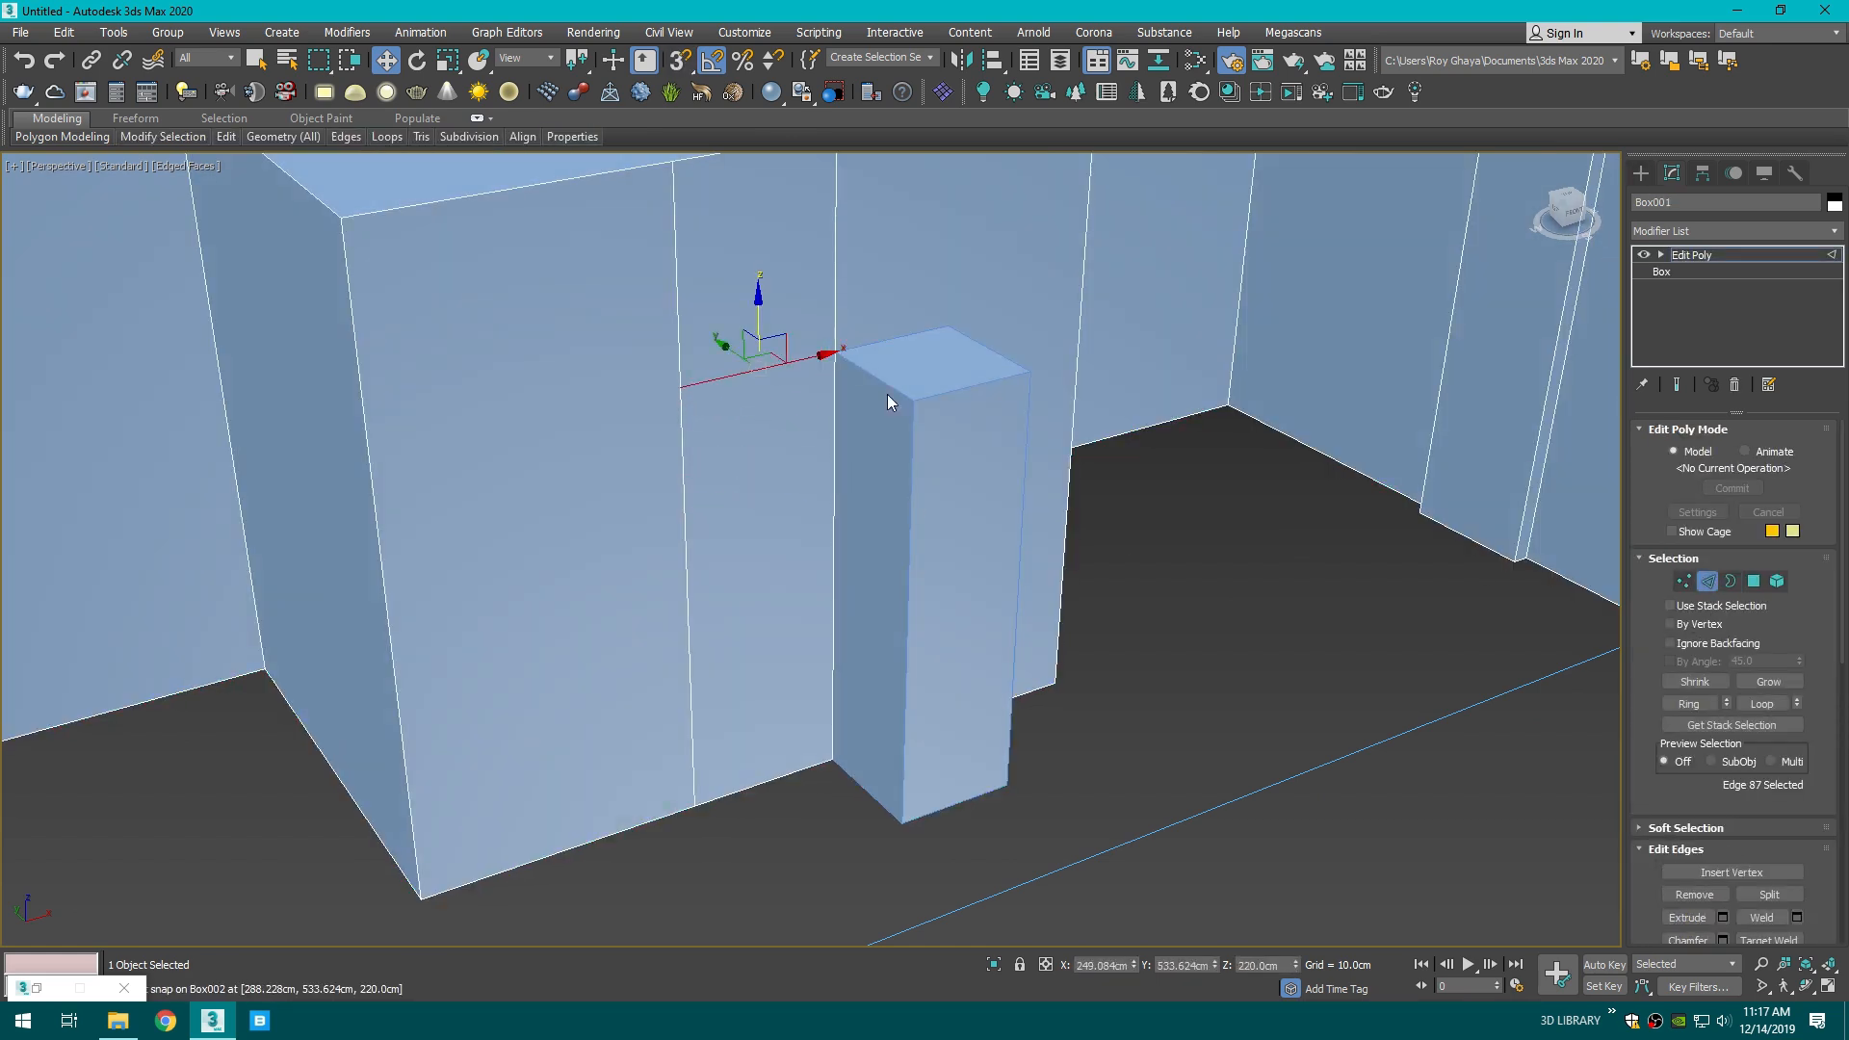
# - Delete the 220 cm high guide box in front of the block
pyautogui.click(1641, 173)
pyautogui.click(987, 462)
pyautogui.press('Delete')
# - Move both segments of the doorway's vertical side nearest the far wall about 28 cm along X to widen the opening
pyautogui.click(809, 507)
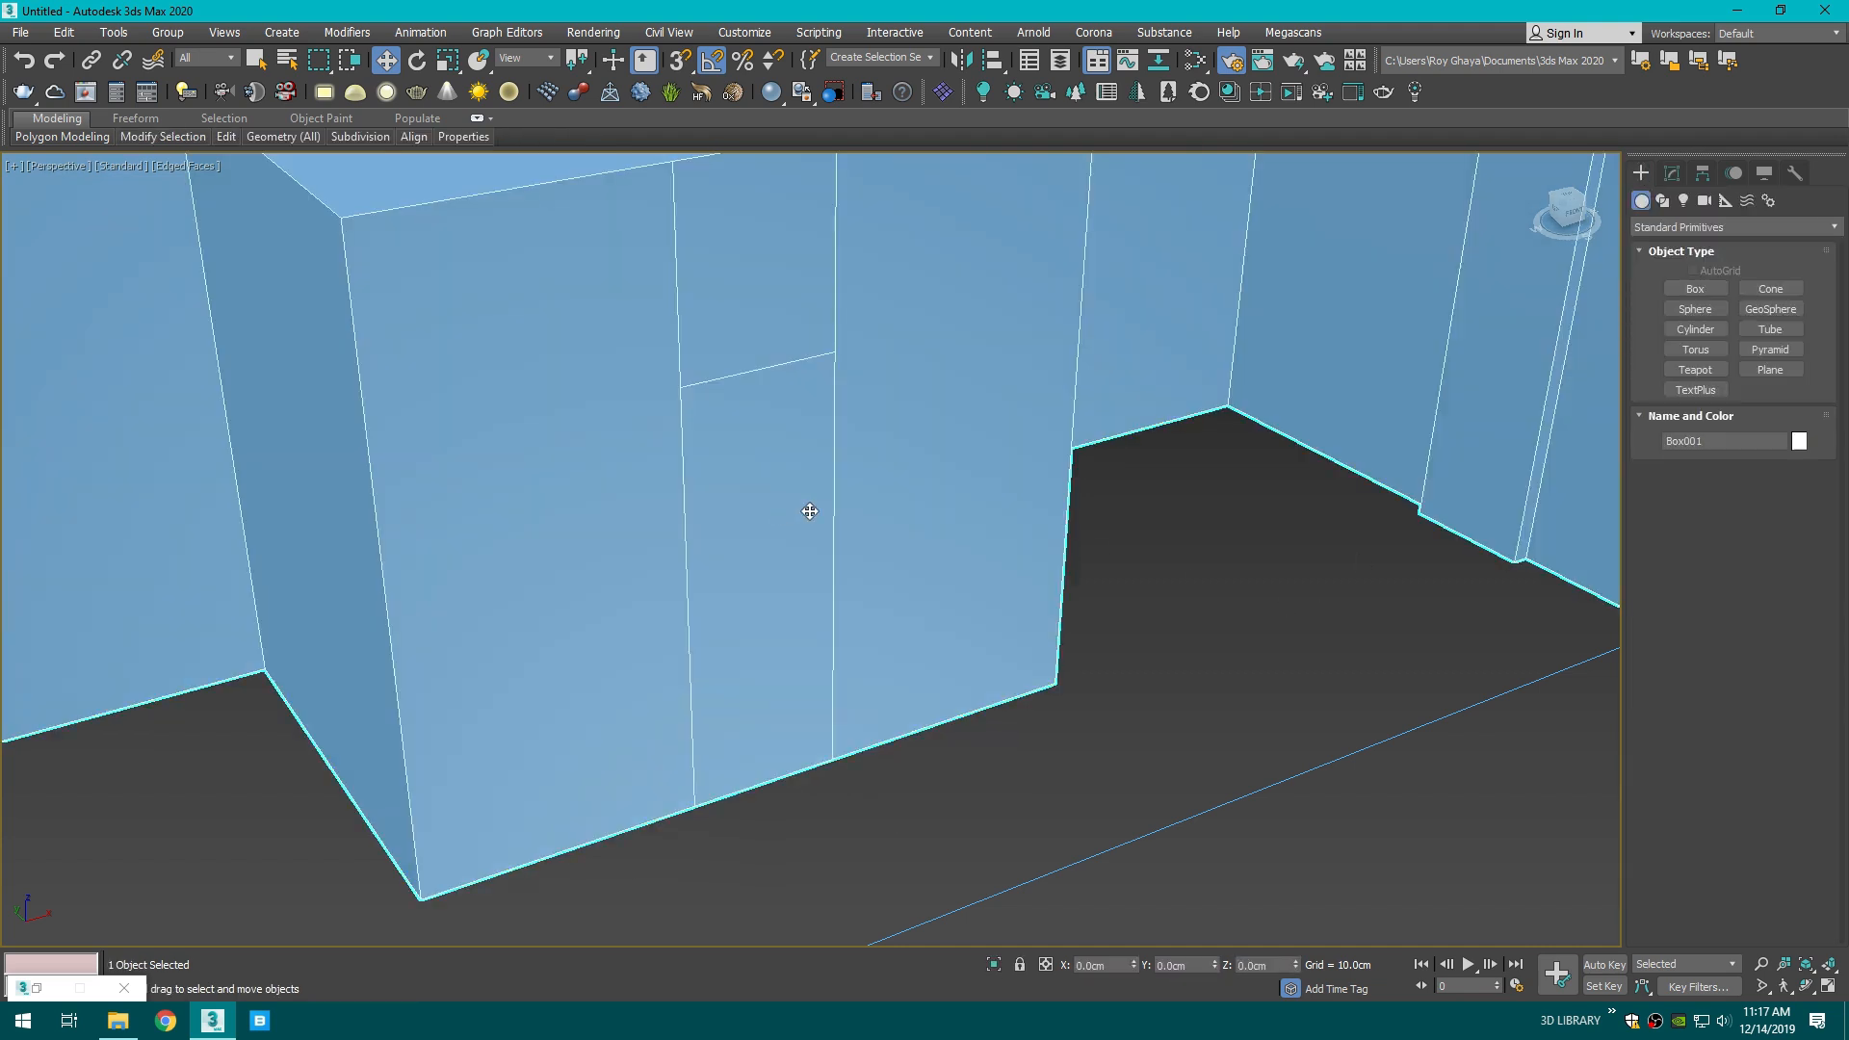
pyautogui.click(1671, 173)
pyautogui.click(1687, 581)
pyautogui.click(832, 396)
pyautogui.moveTo(882, 550); pyautogui.dragTo(920, 541)
pyautogui.hotkey('ctrl', 'z')
pyautogui.keyDown('ctrl'); pyautogui.click(837, 243); pyautogui.keyUp('ctrl')
pyautogui.moveTo(883, 401); pyautogui.dragTo(934, 396)
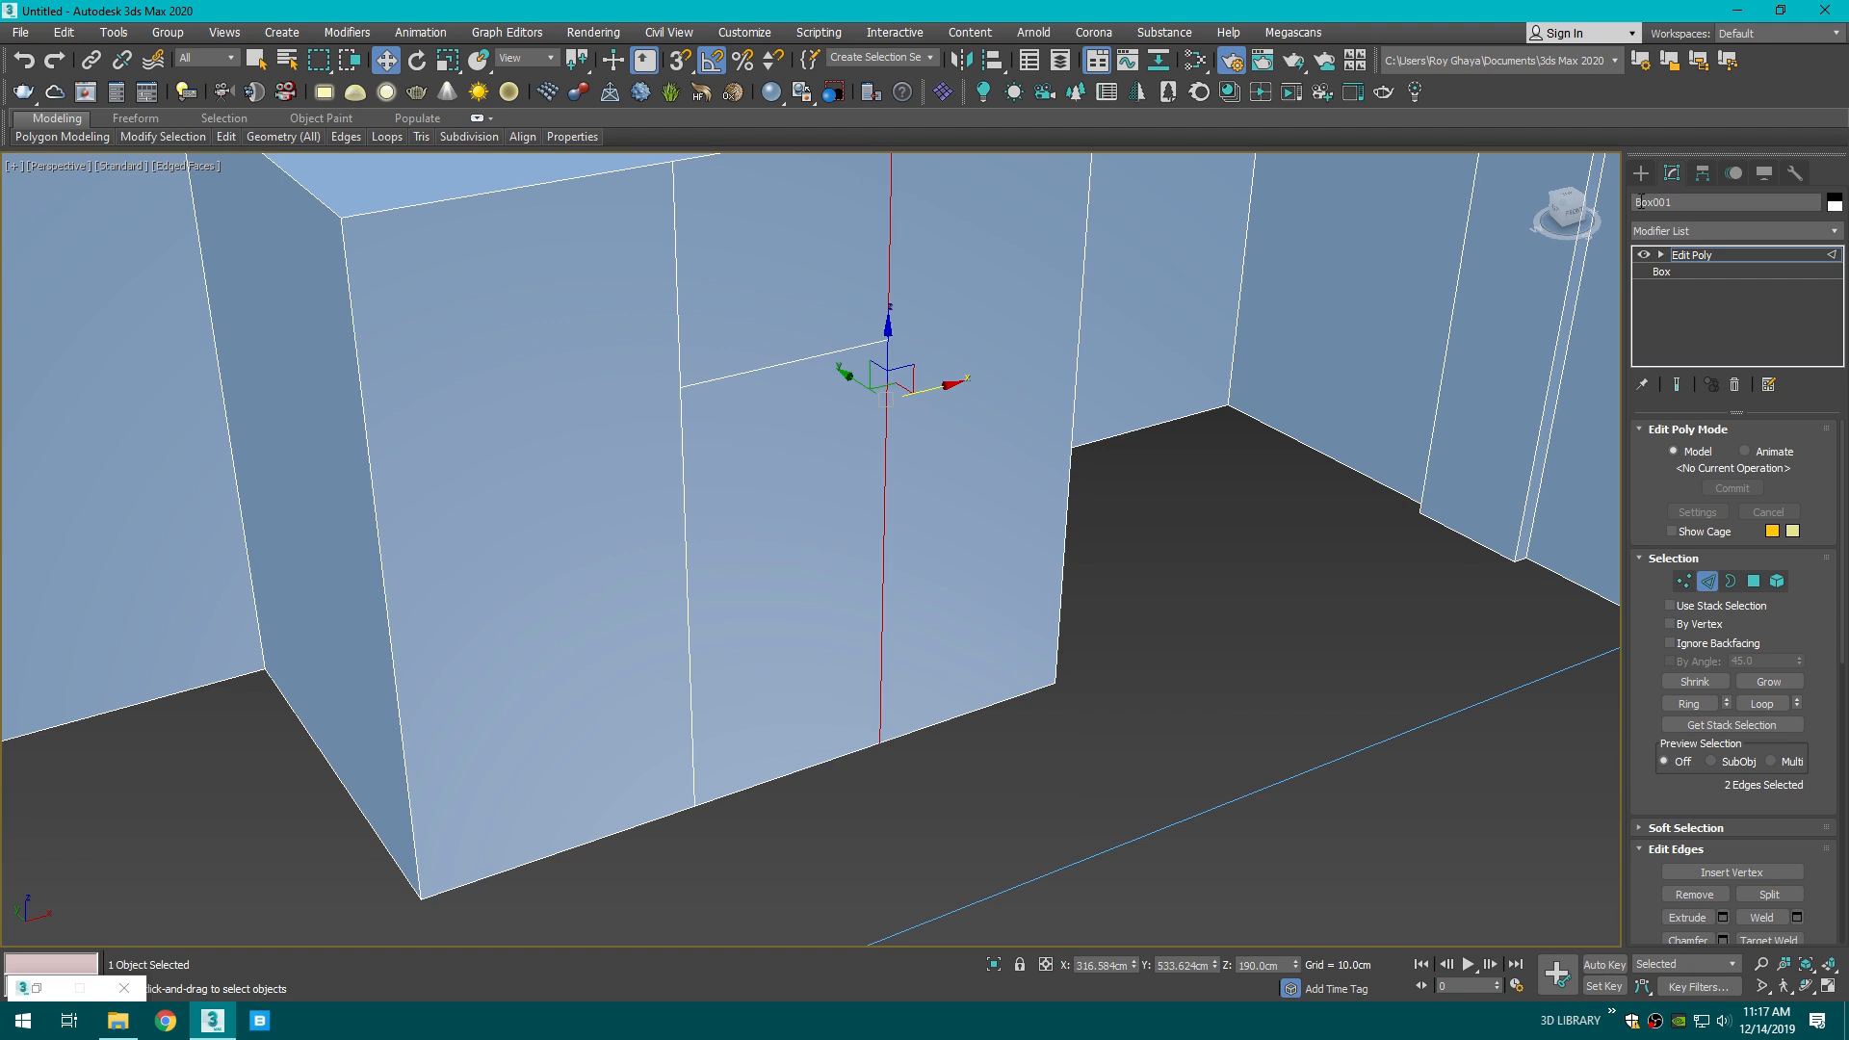
# - Move all five doorway outline edges together about 52 cm along X towards the far wall and check the camera view
pyautogui.click(820, 358)
pyautogui.keyDown('ctrl'); pyautogui.click(674, 334); pyautogui.keyUp('ctrl')
pyautogui.keyDown('ctrl'); pyautogui.click(684, 422); pyautogui.keyUp('ctrl')
pyautogui.keyDown('ctrl'); pyautogui.click(887, 282); pyautogui.keyUp('ctrl')
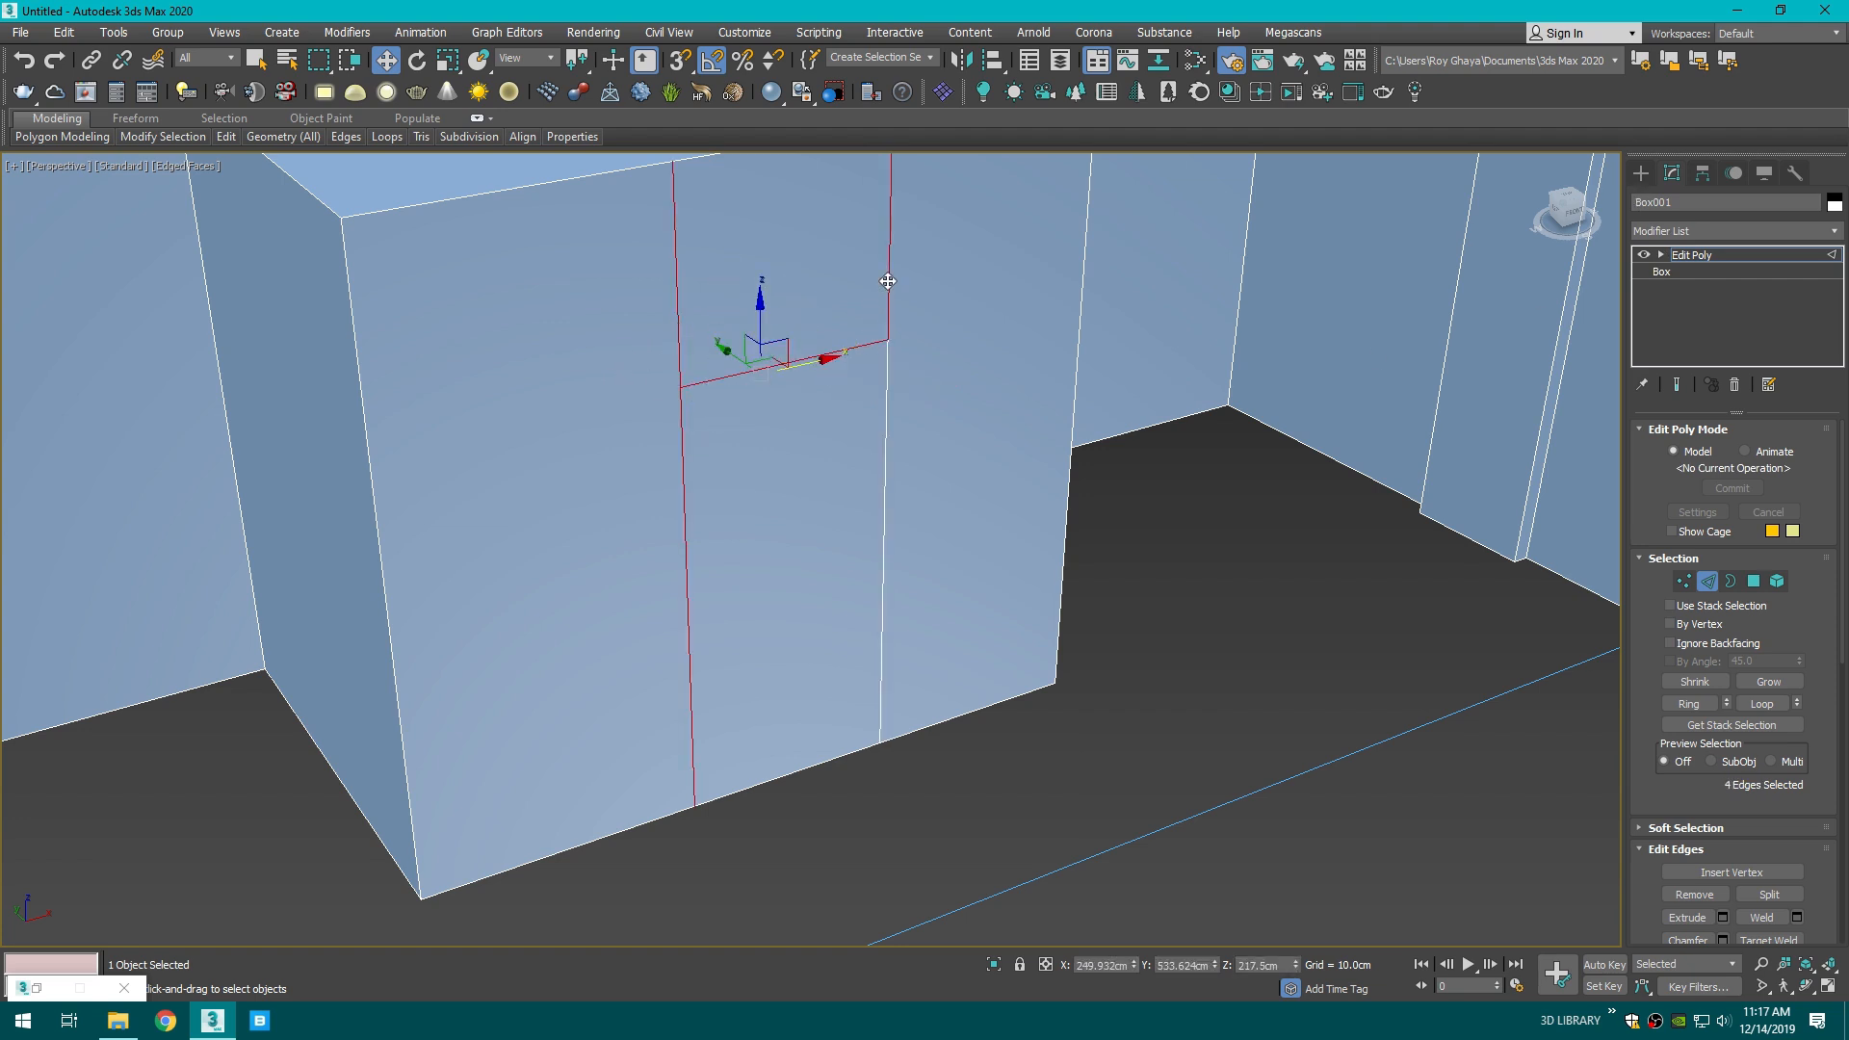
pyautogui.keyDown('ctrl'); pyautogui.click(882, 414); pyautogui.keyUp('ctrl')
pyautogui.moveTo(846, 401); pyautogui.dragTo(940, 391)
pyautogui.press('c')
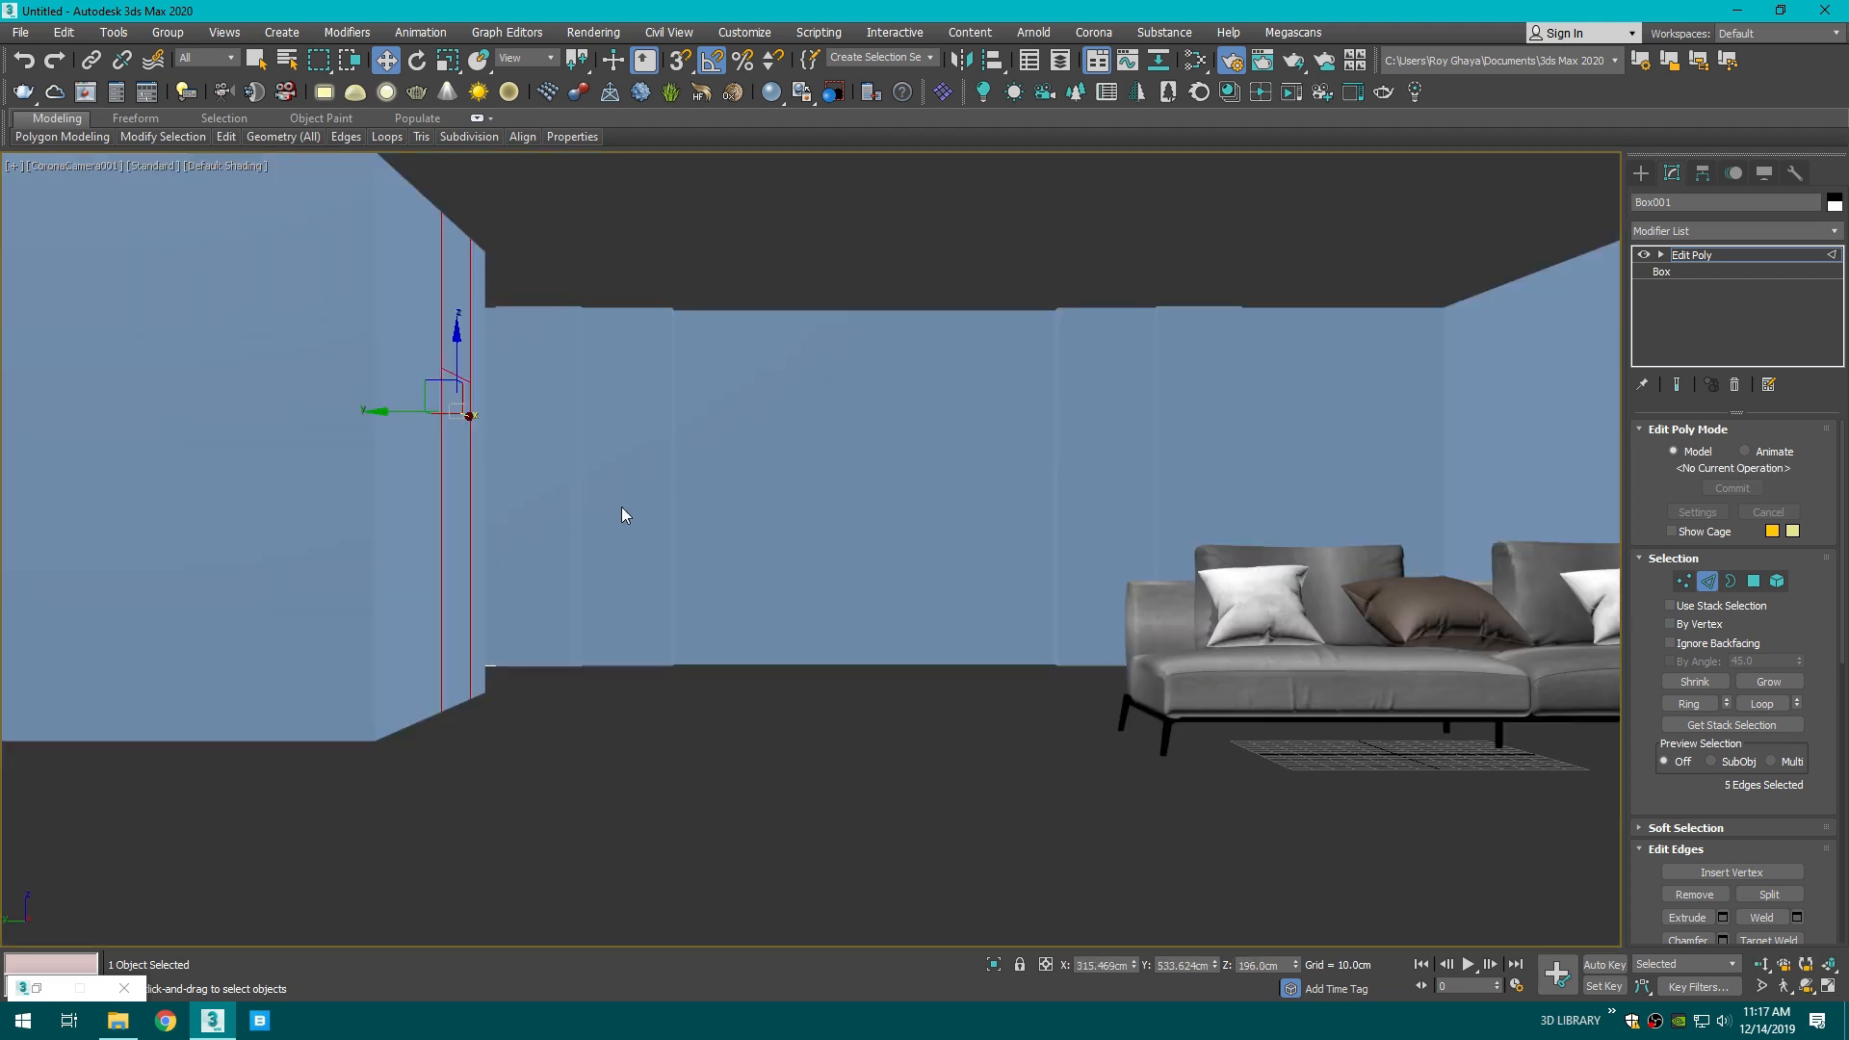
pyautogui.press('p')
# - Extrude the doorway polygon by -15 cm to recess it into the block
pyautogui.click(1753, 581)
pyautogui.click(944, 491)
pyautogui.click(1722, 894)
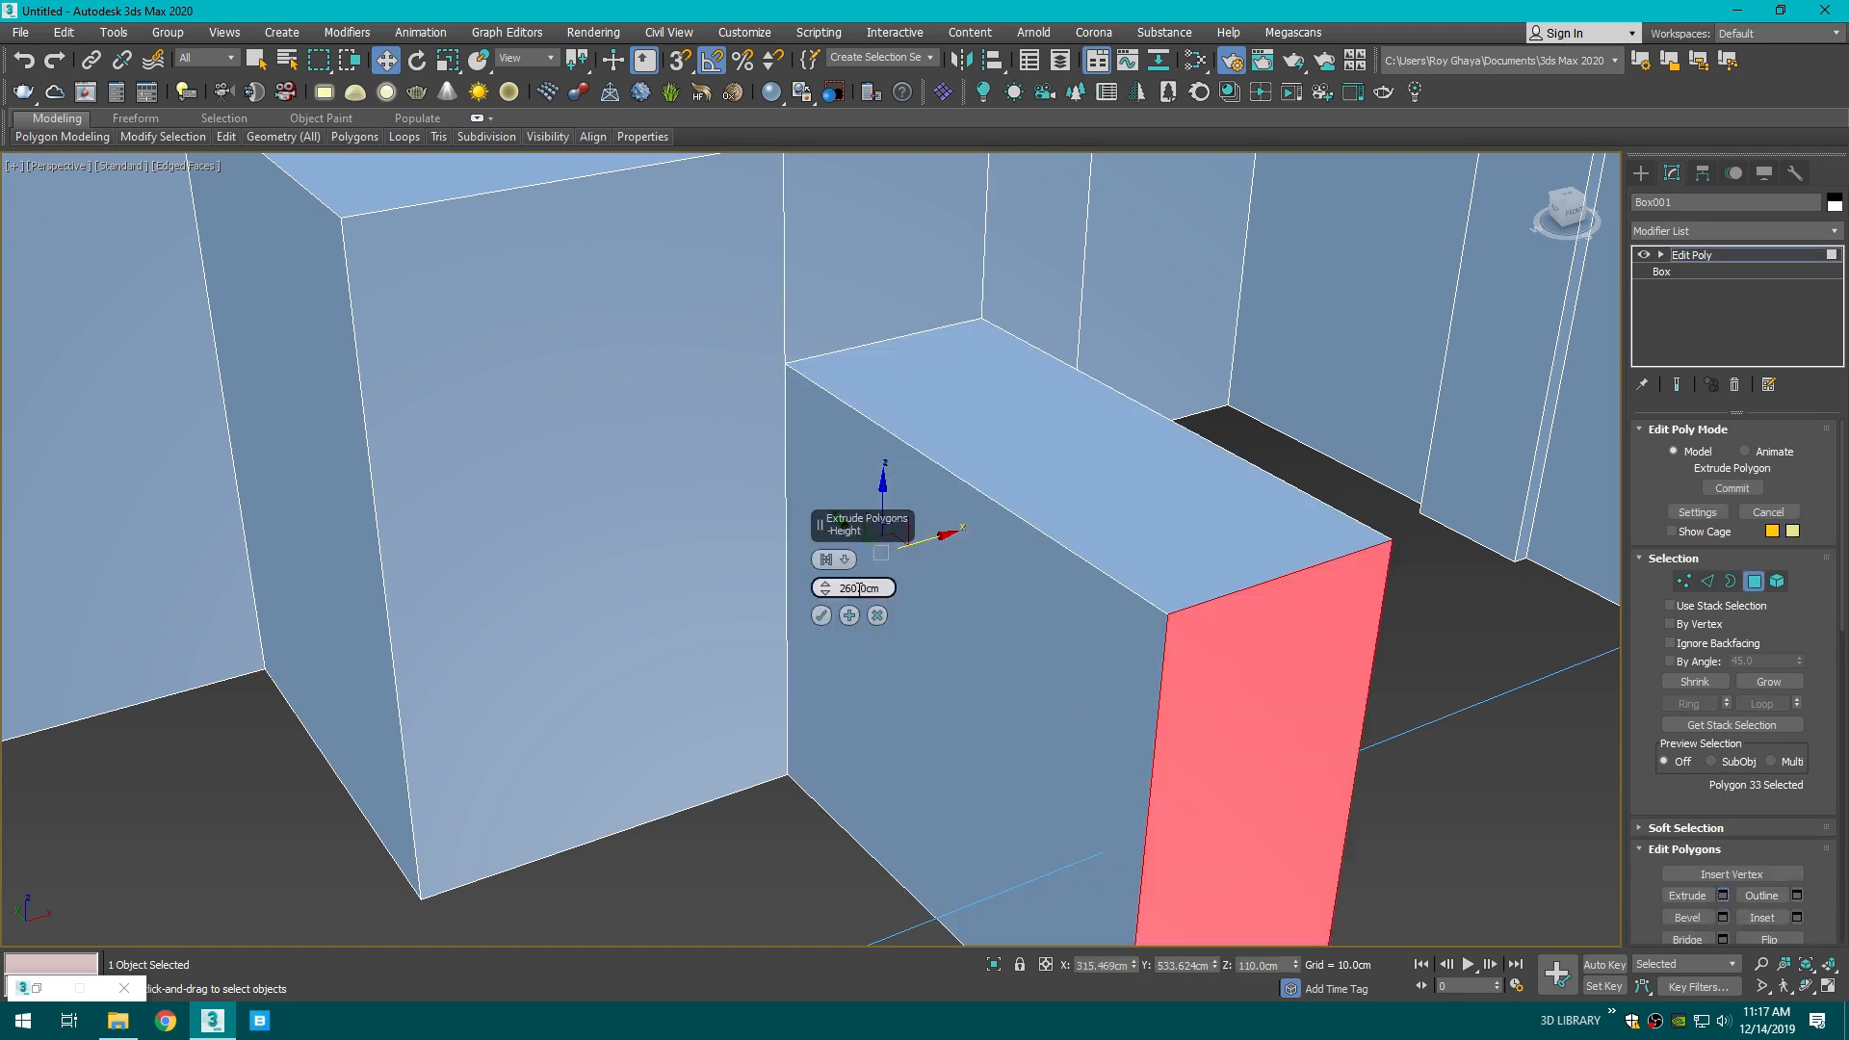
pyautogui.write('-15')
pyautogui.press('Return')
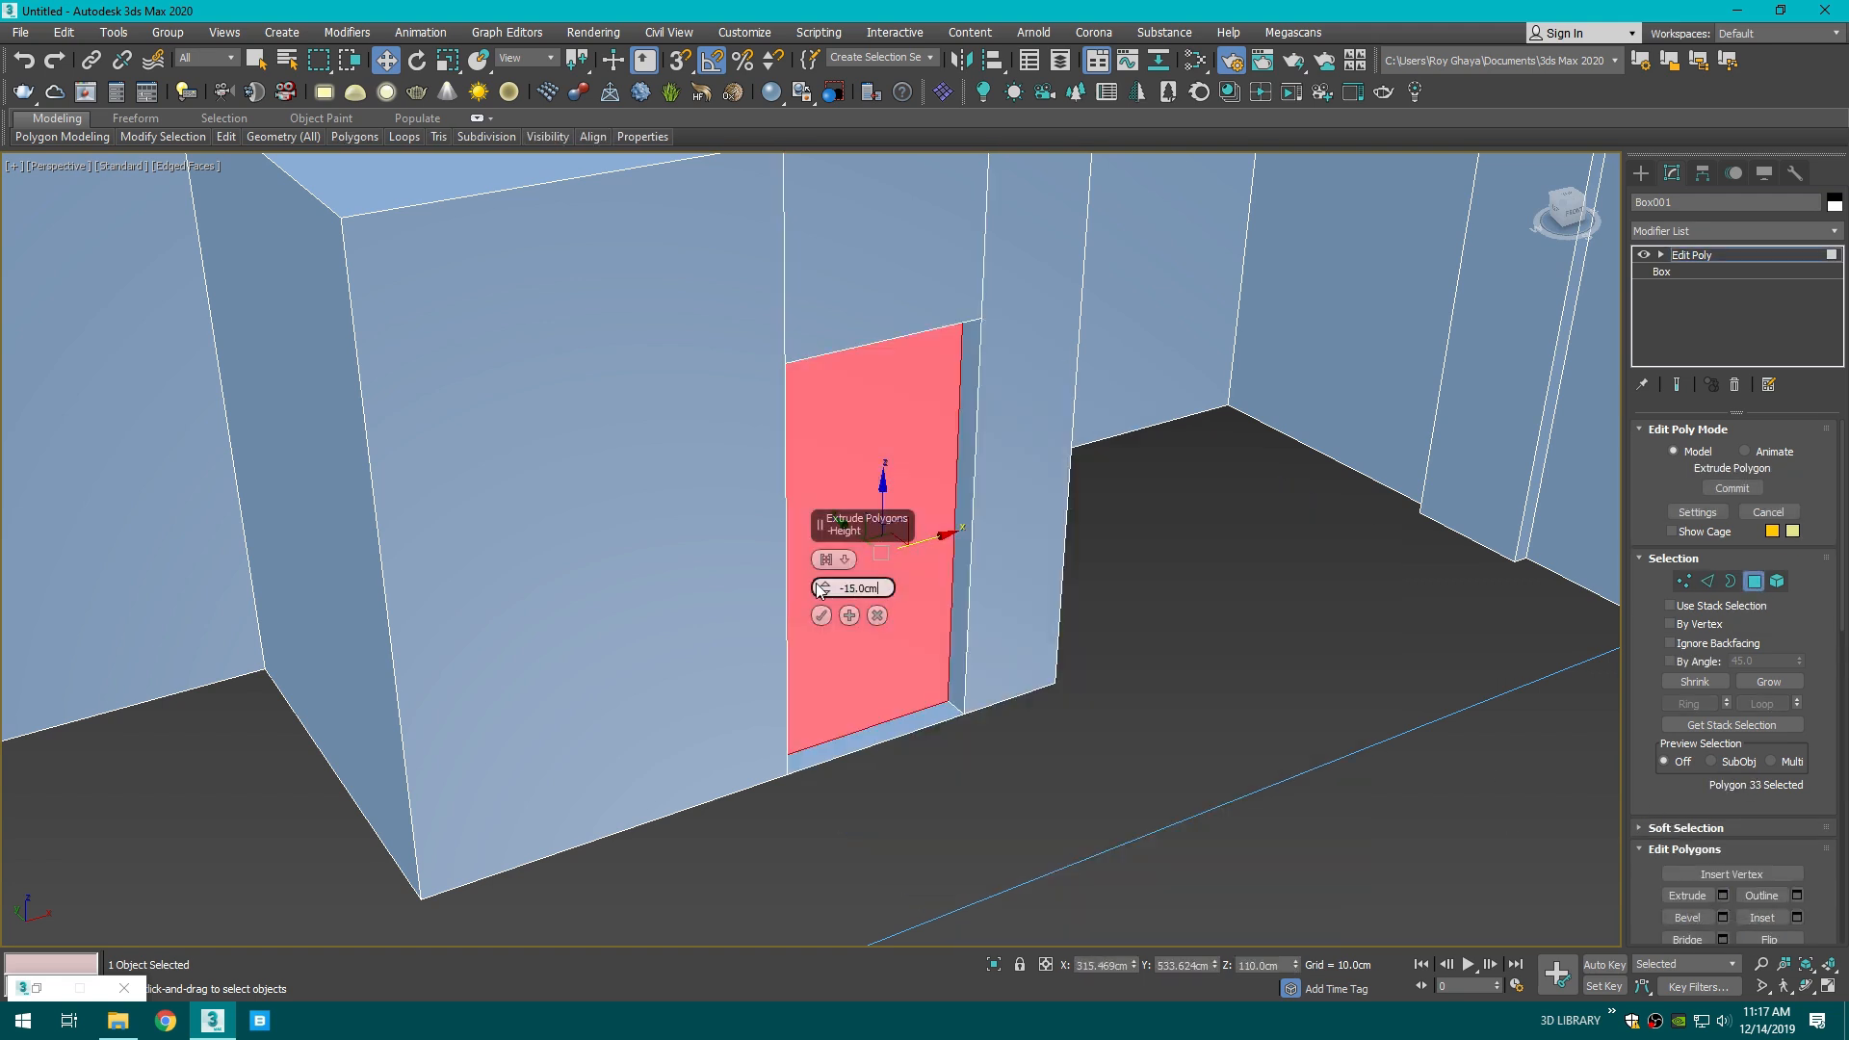
pyautogui.click(821, 616)
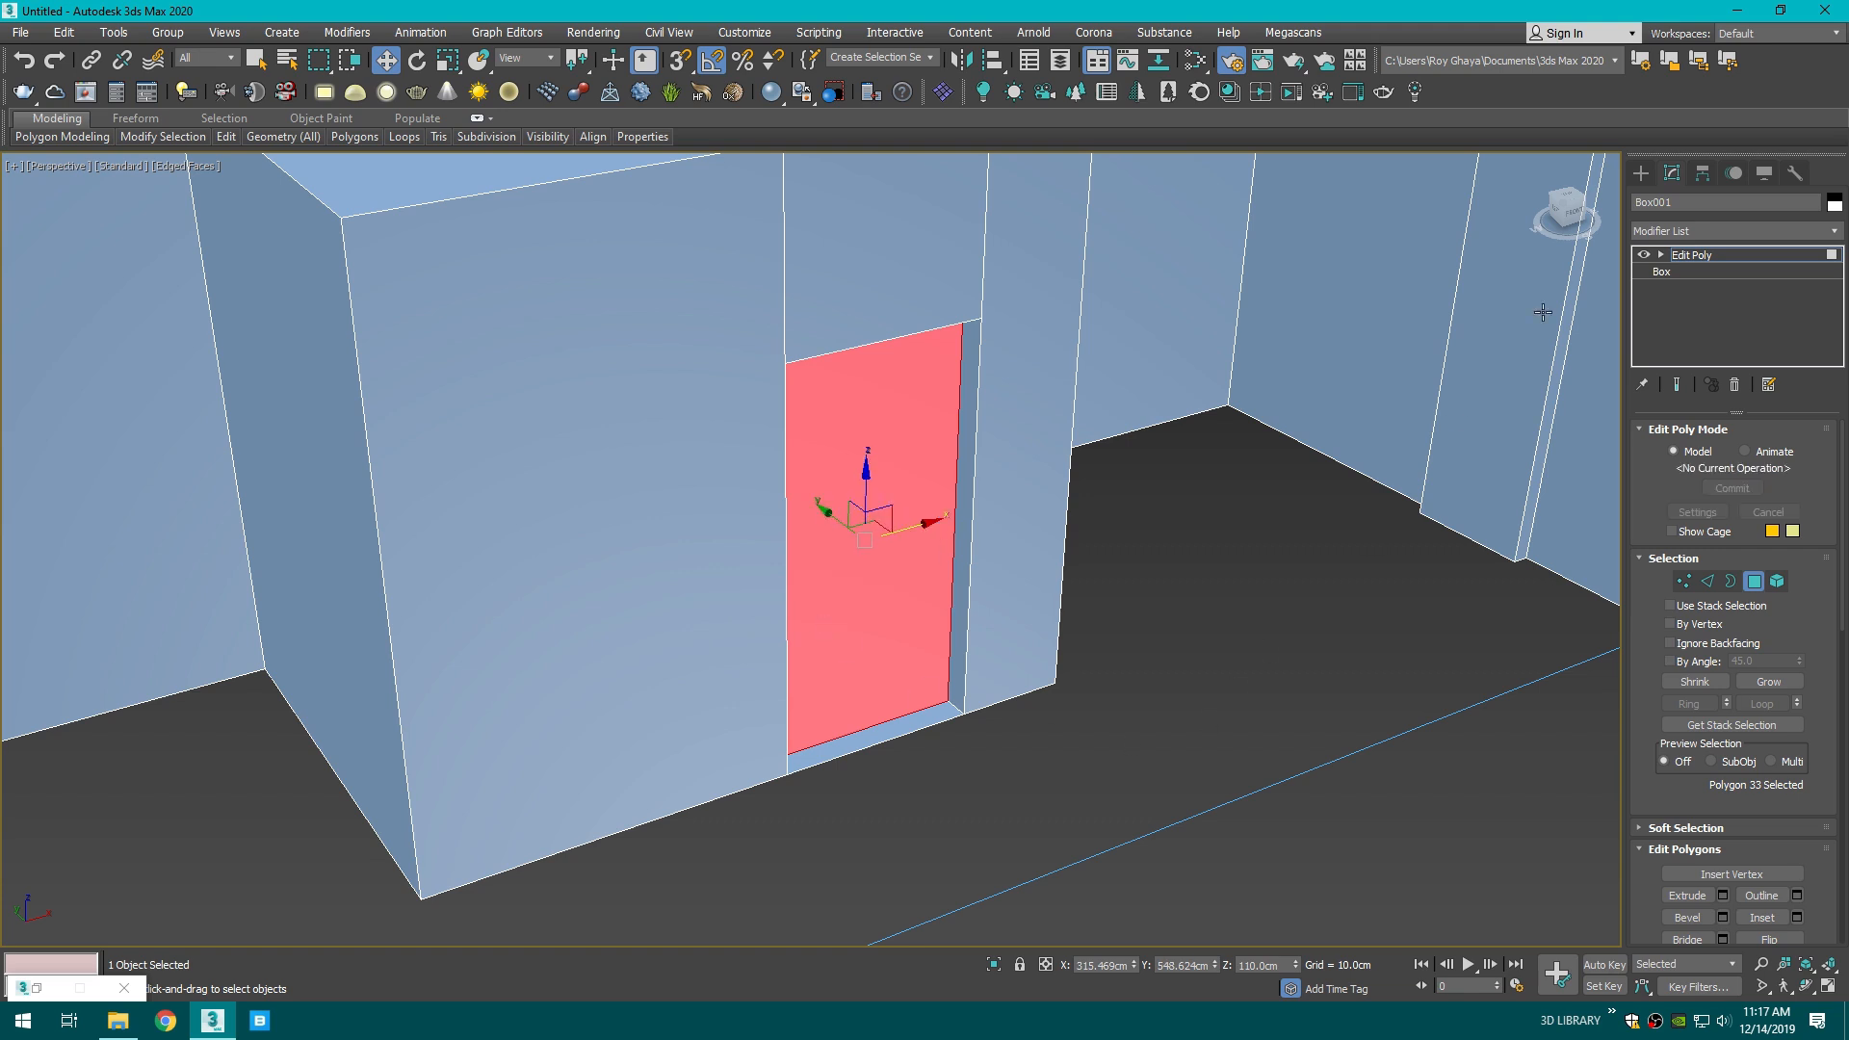
# - Delete the narrow threshold polygon at the bottom of the doorway recess
pyautogui.click(1641, 173)
pyautogui.hotkey('ctrl', 'd')
pyautogui.click(877, 684)
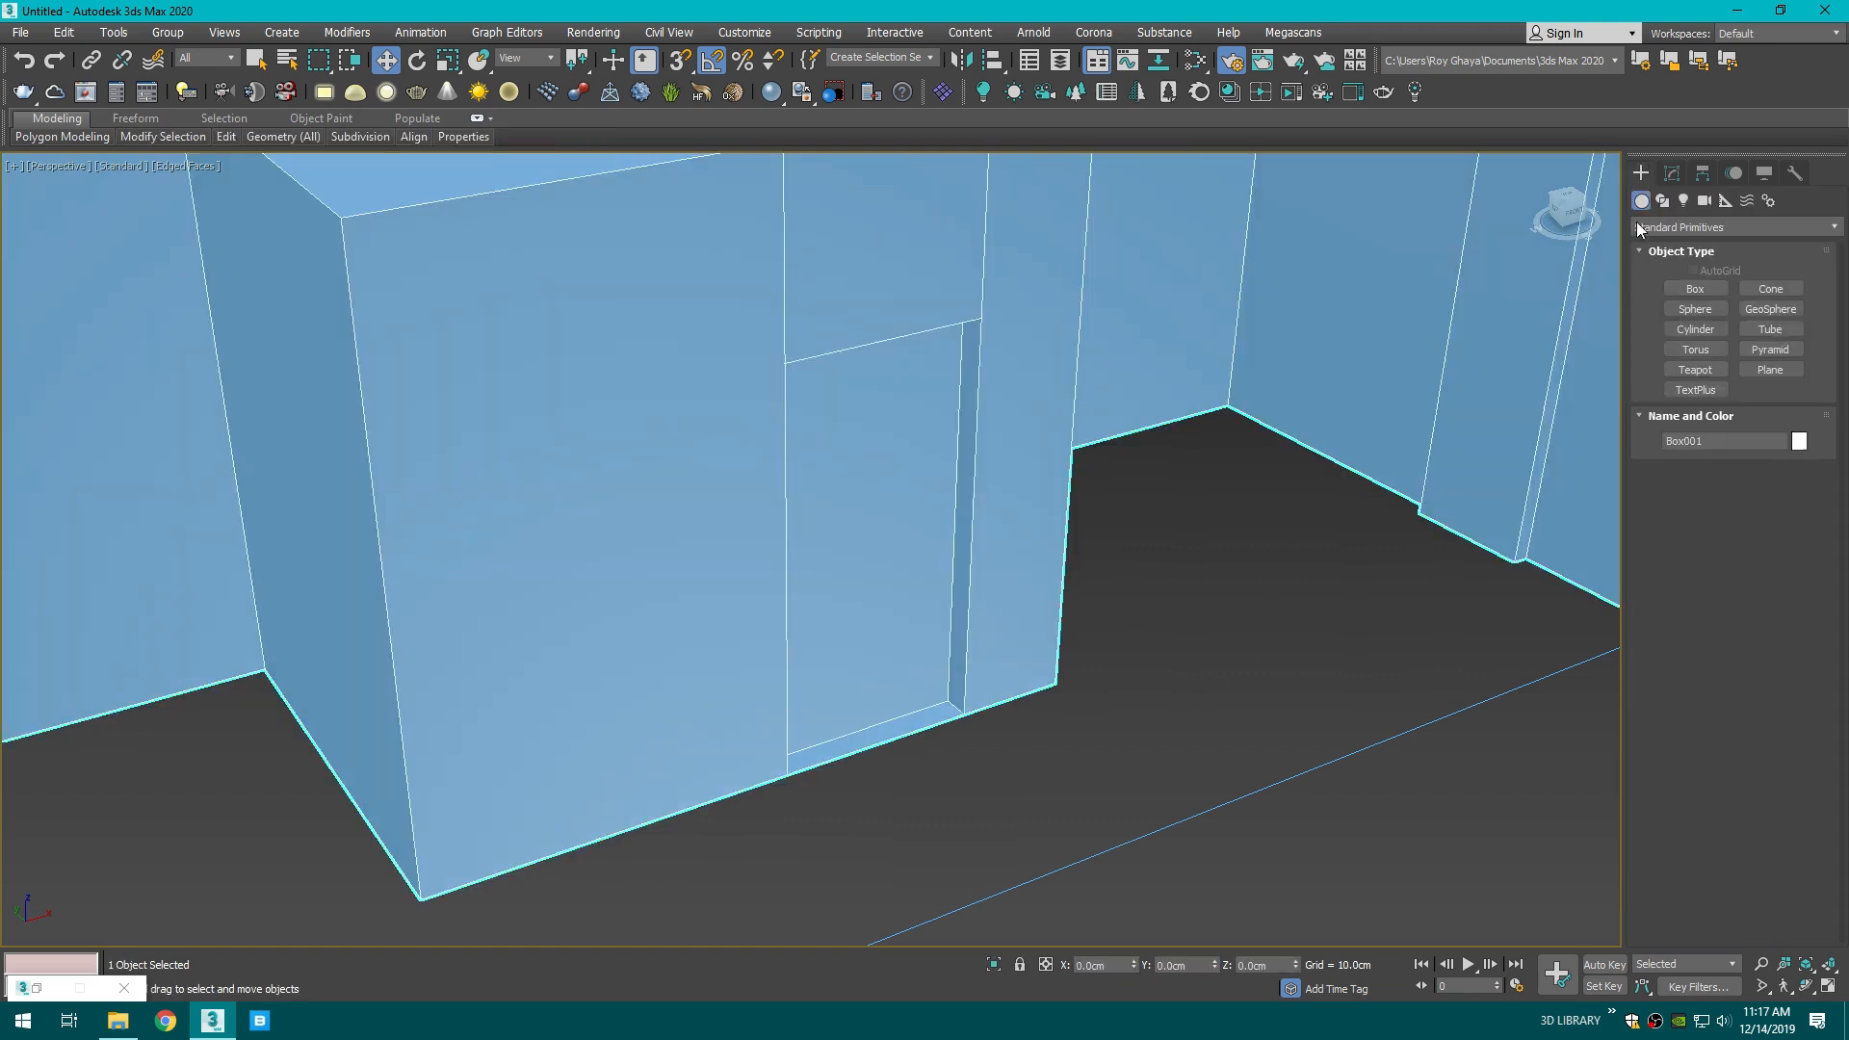
pyautogui.click(1671, 174)
pyautogui.click(1753, 580)
pyautogui.click(919, 724)
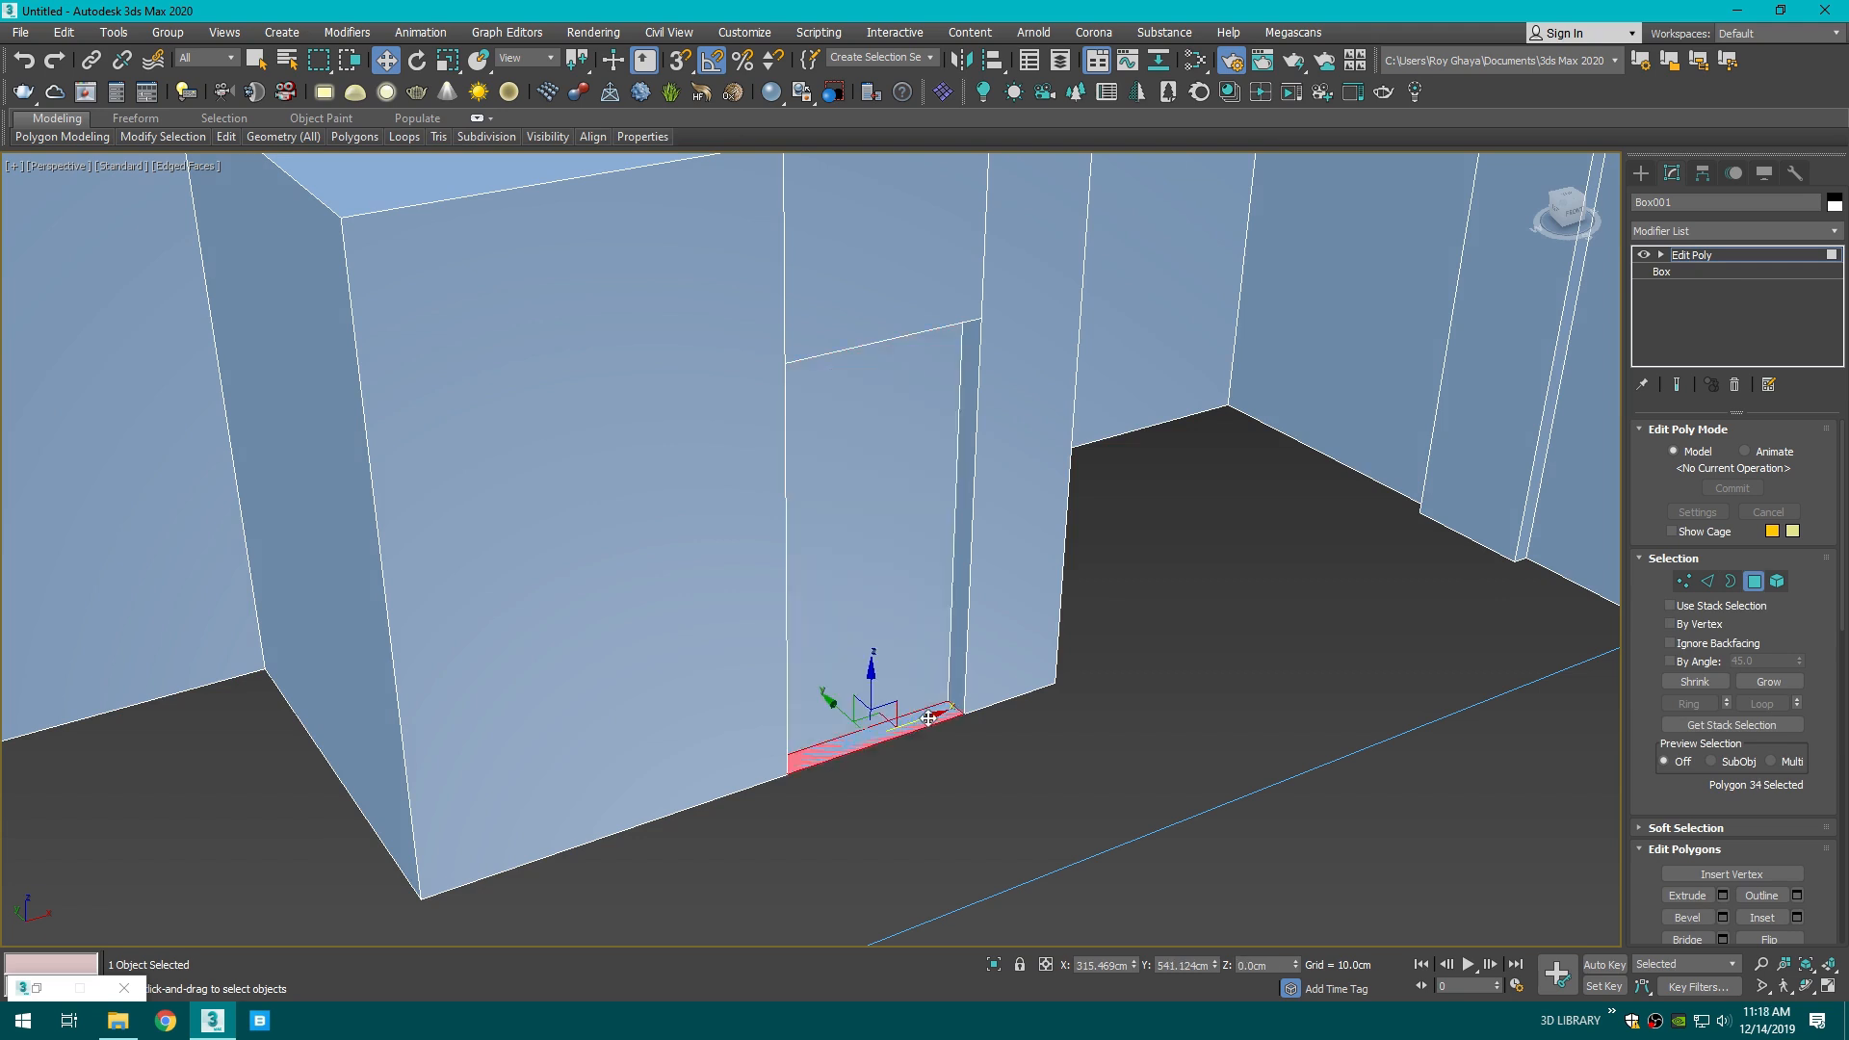
pyautogui.scroll(4, 963, 731)
pyautogui.press('Delete')
pyautogui.click(960, 722)
pyautogui.press('Delete')
pyautogui.click(960, 721)
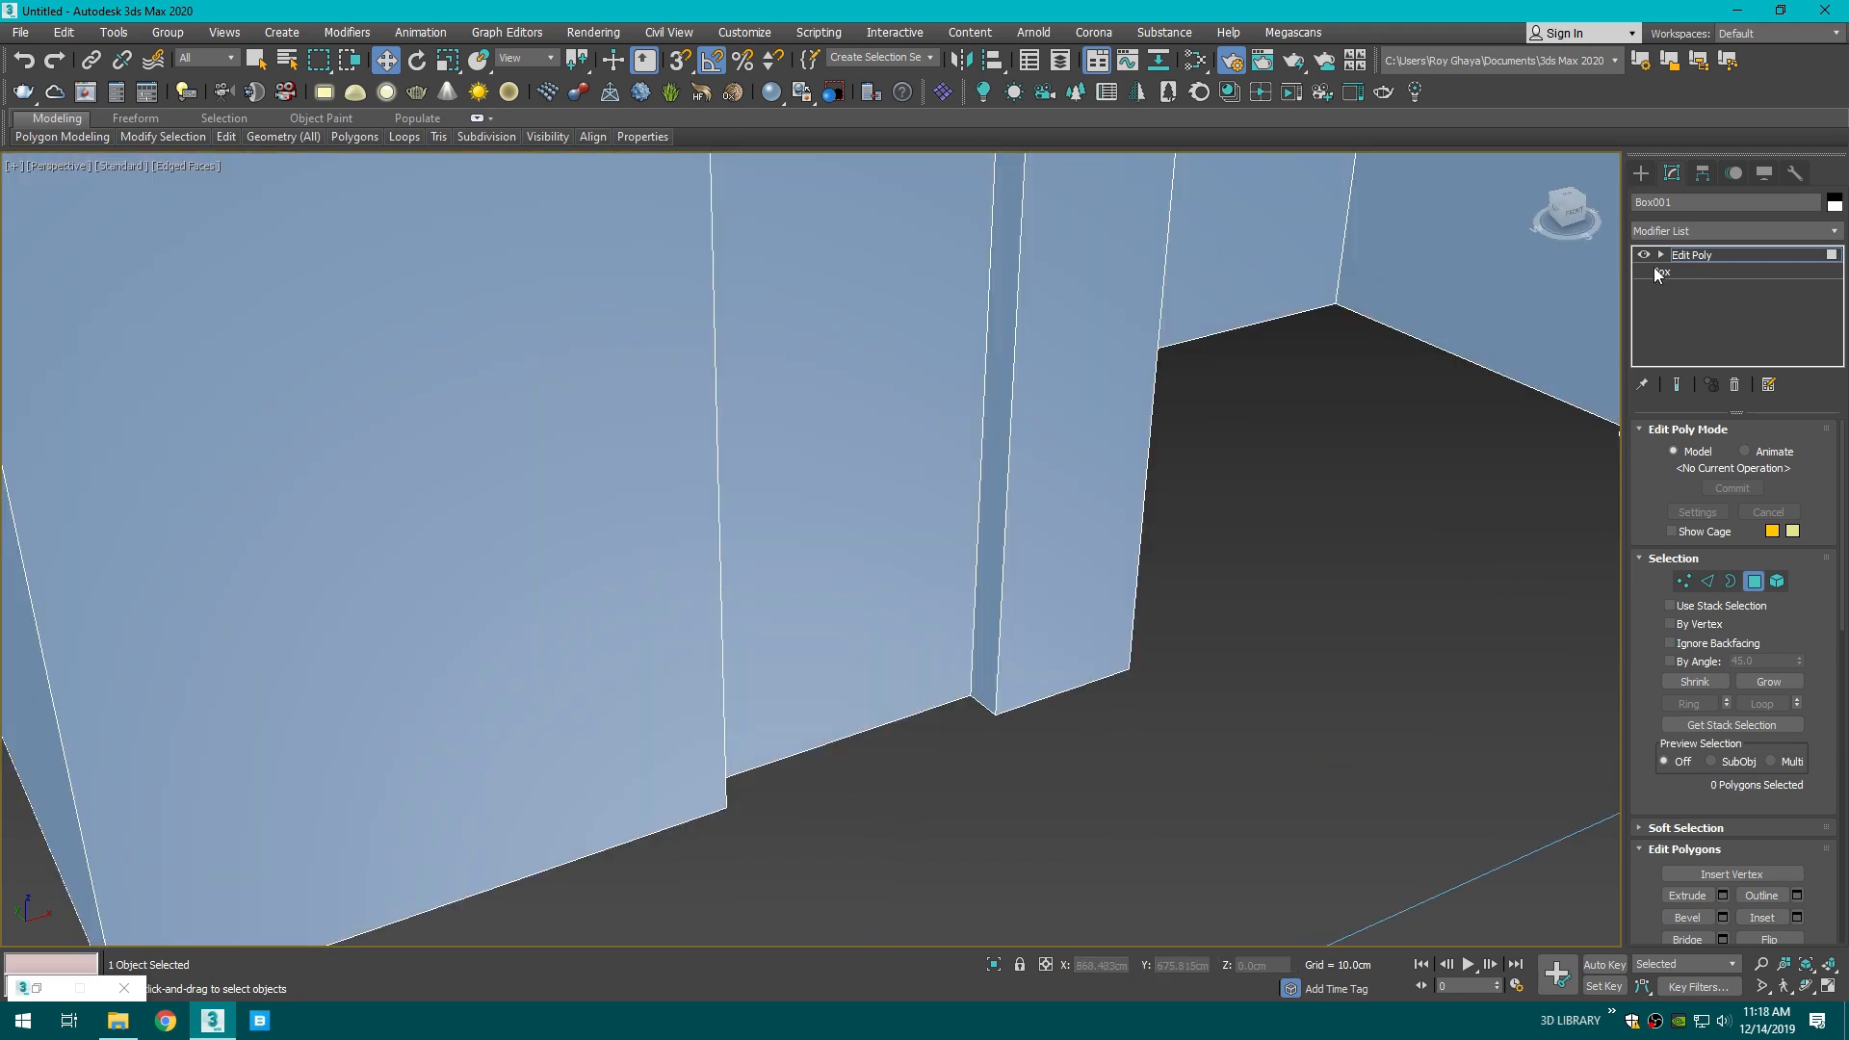
pyautogui.click(1640, 173)
# - Choose the Pivot door object type, turn on 3D snapping and limit the snap settings to Vertex only
pyautogui.moveTo(1395, 584); pyautogui.dragTo(1327, 668, button='middle')
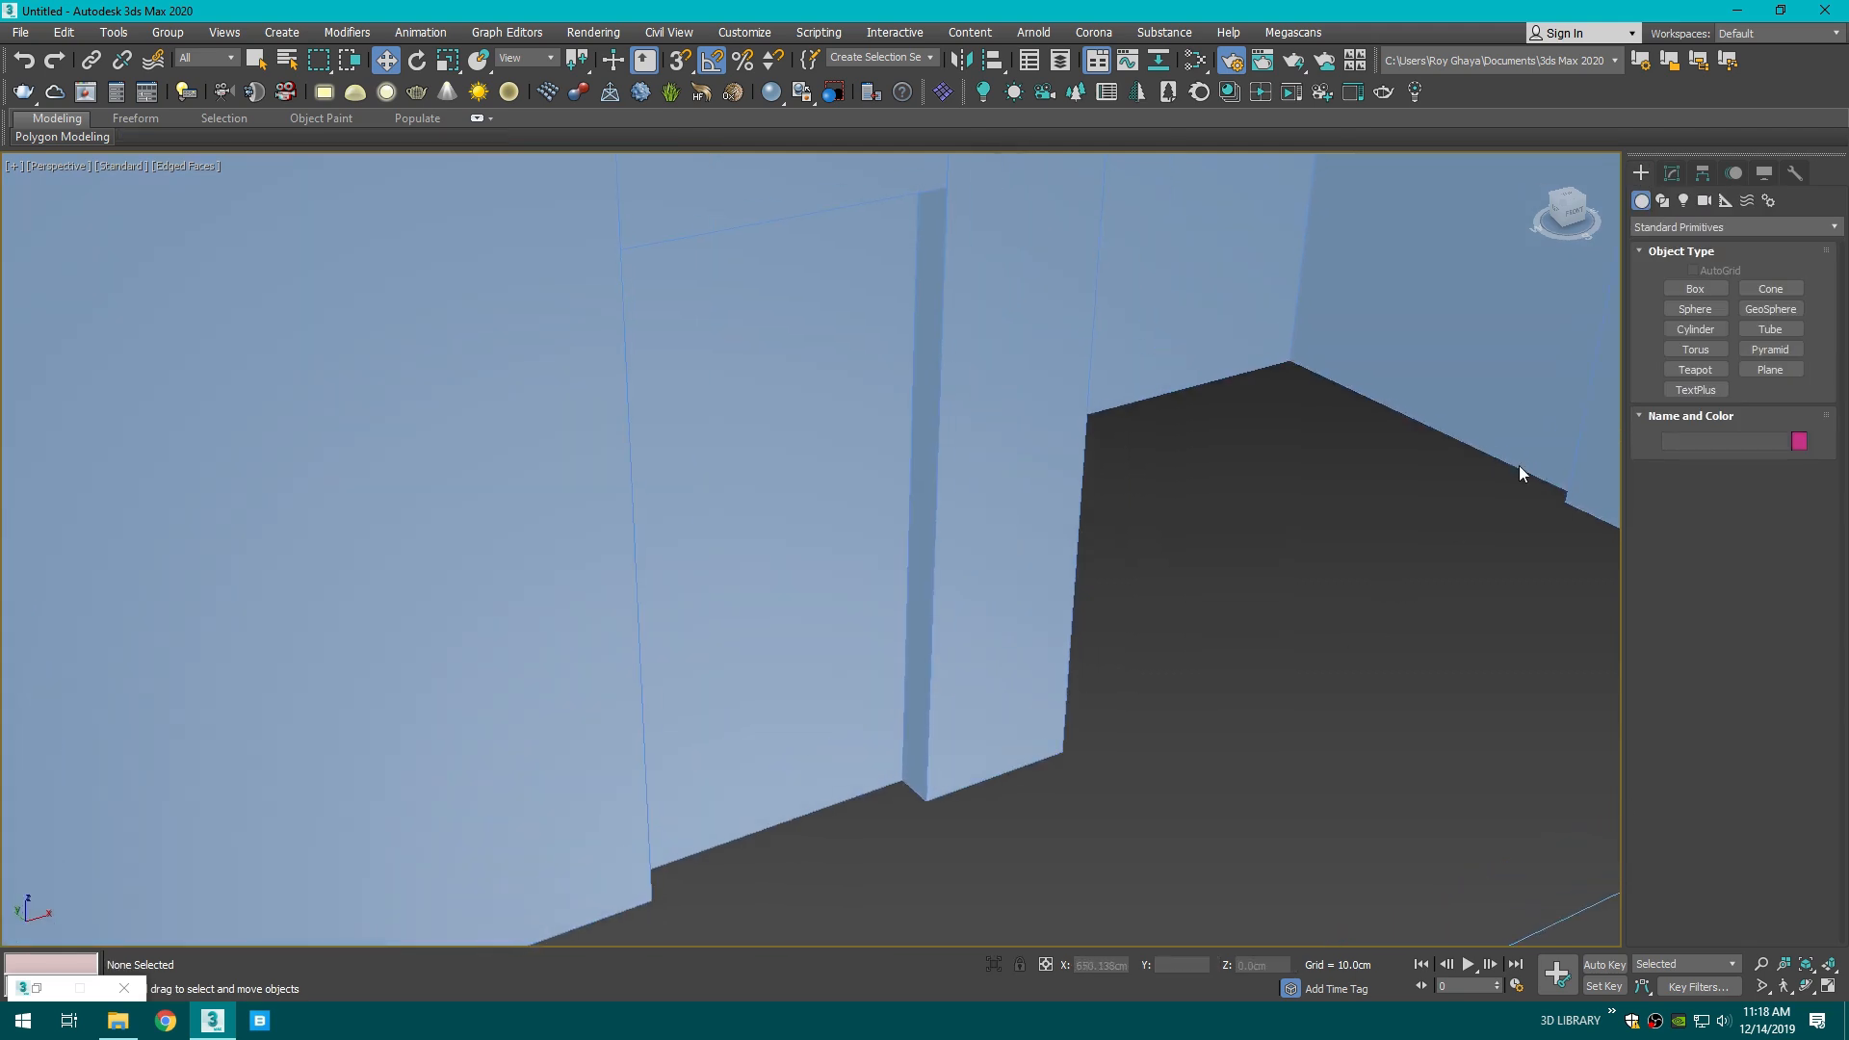
pyautogui.click(1653, 229)
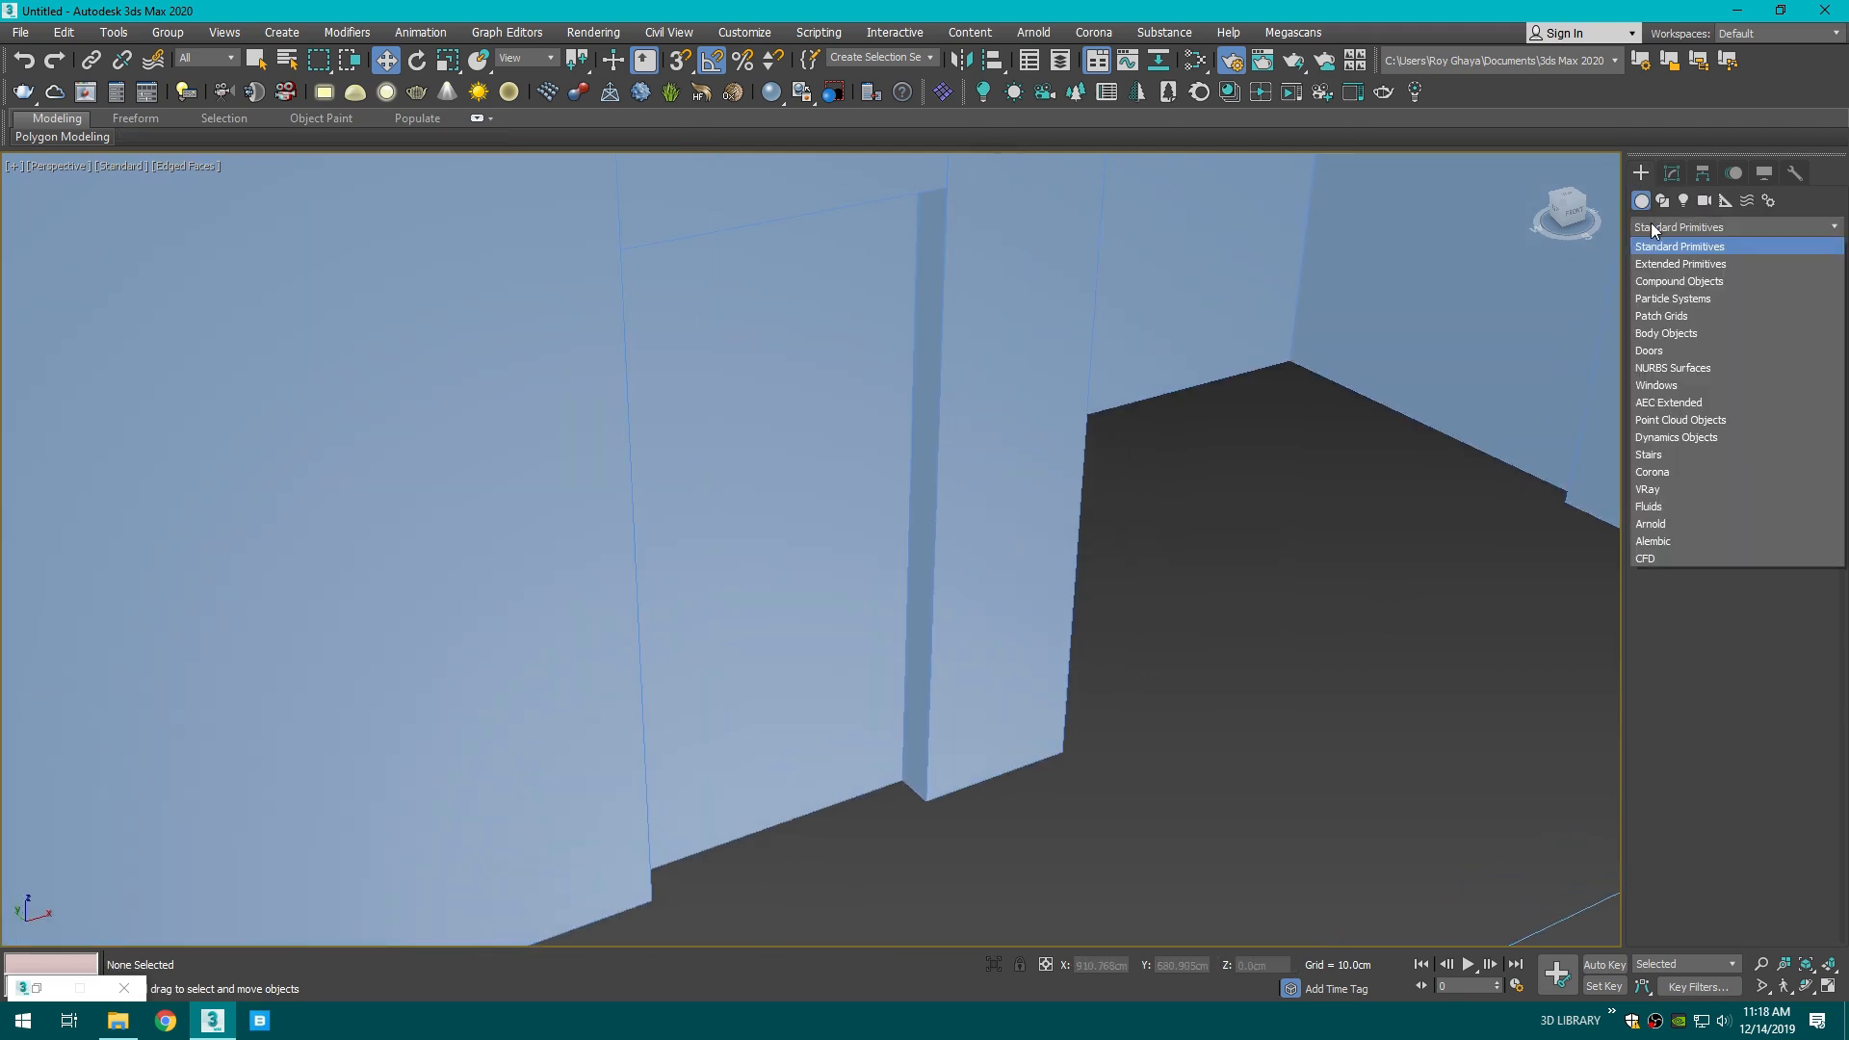
pyautogui.click(1651, 350)
pyautogui.scroll(-4, 1406, 504)
pyautogui.click(1698, 291)
pyautogui.moveTo(1575, 385); pyautogui.dragTo(1238, 633, button='middle')
pyautogui.moveTo(797, 837); pyautogui.dragTo(820, 665, button='middle')
pyautogui.click(679, 59)
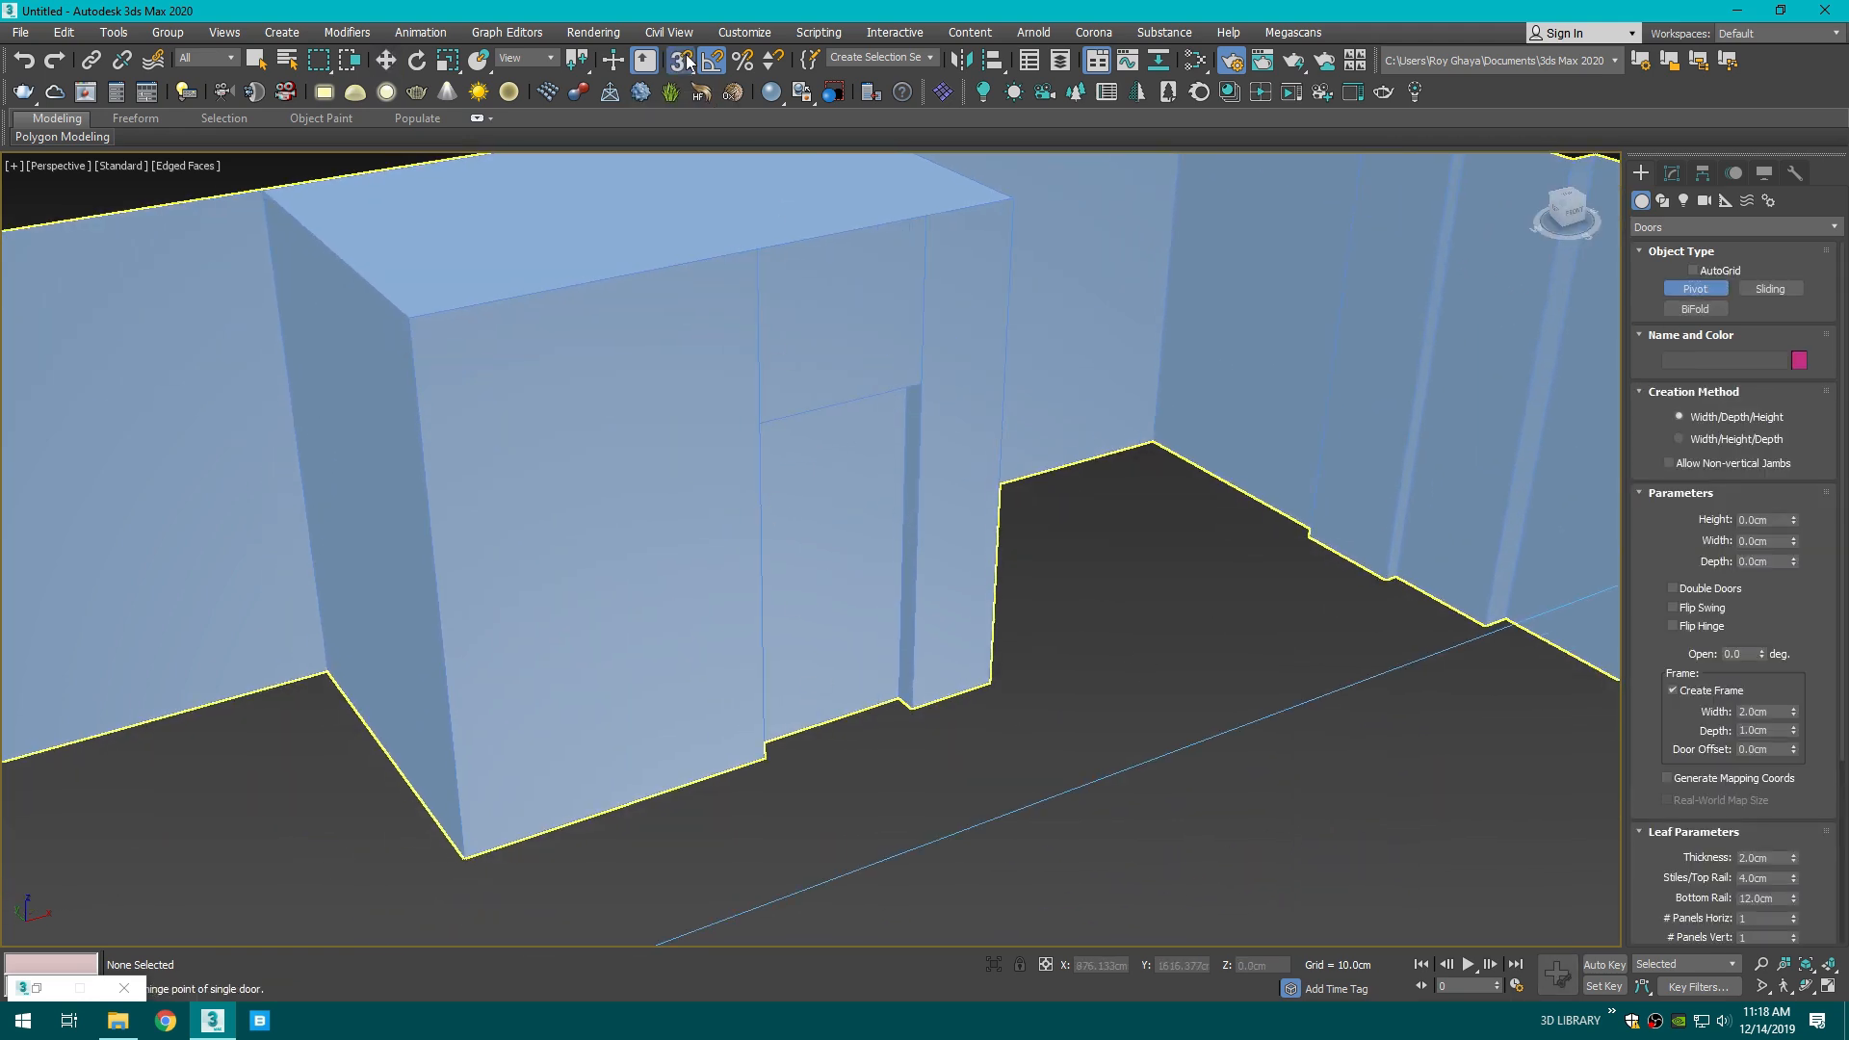
pyautogui.scroll(5, 764, 756)
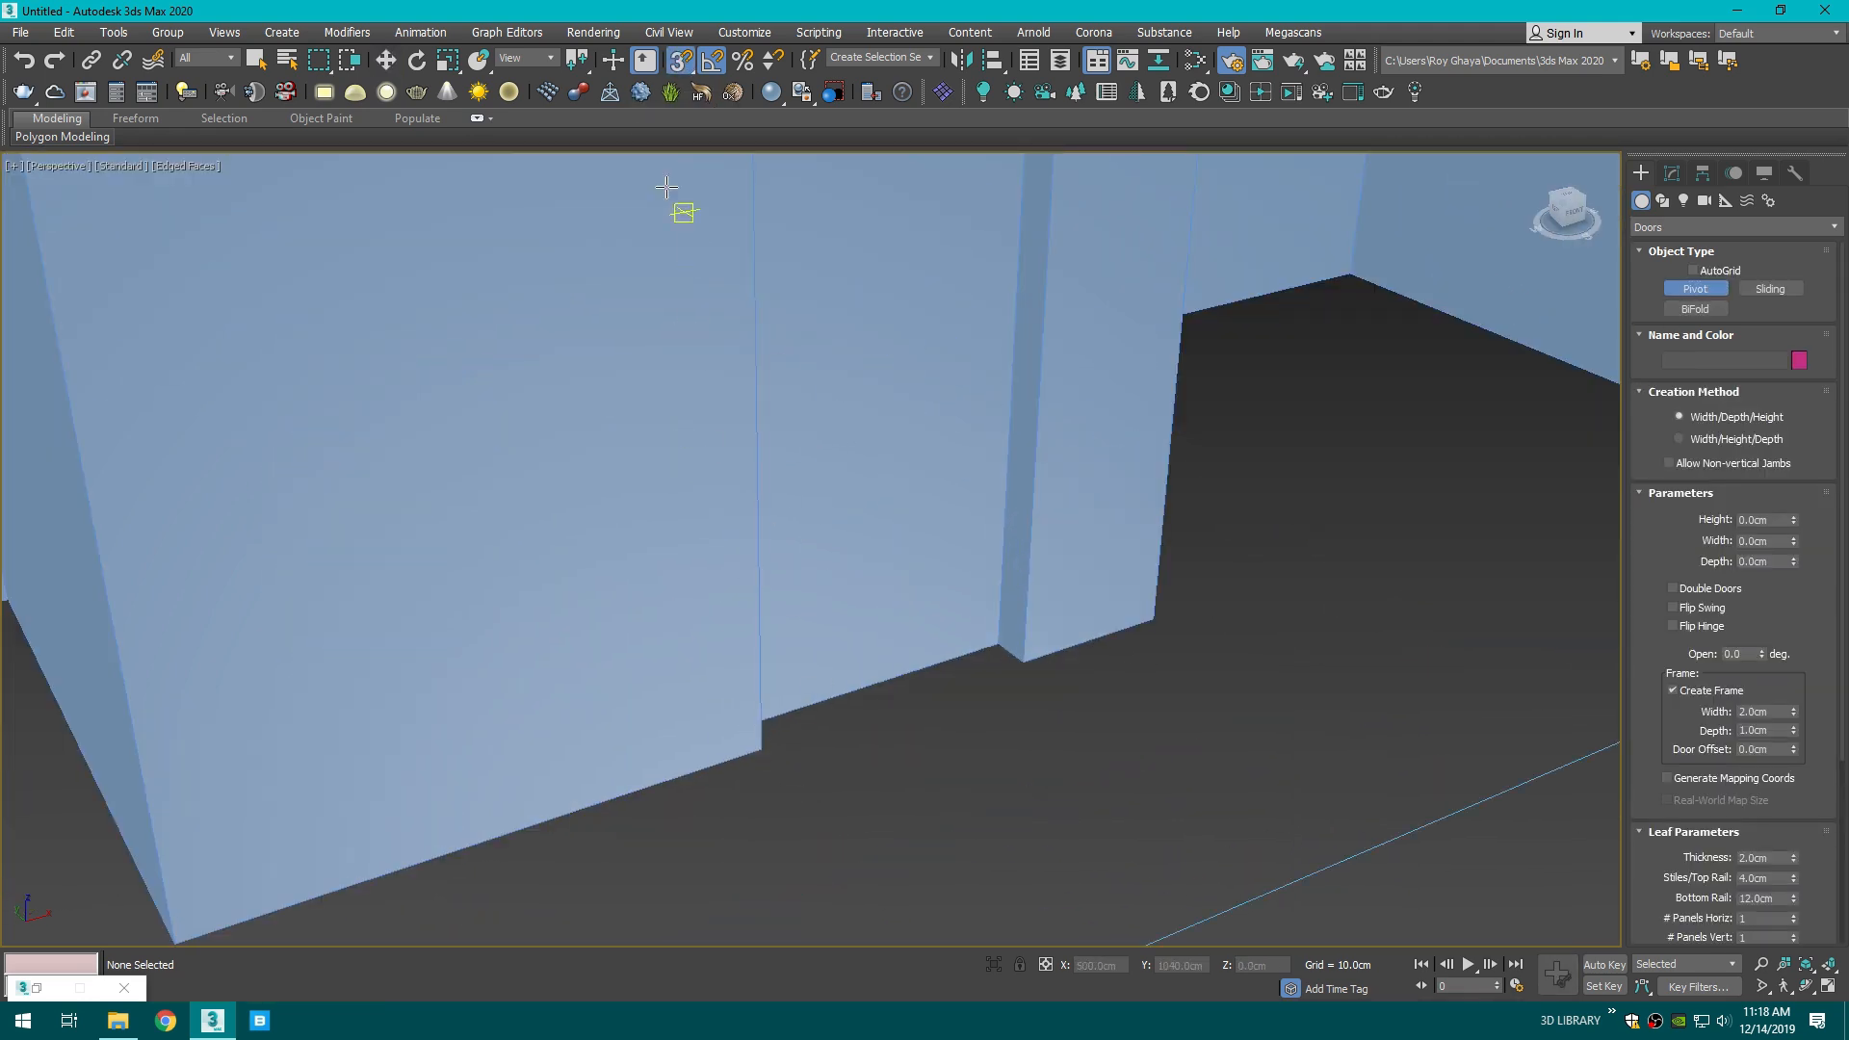
pyautogui.rightClick(679, 59)
pyautogui.click(830, 455)
pyautogui.click(946, 509)
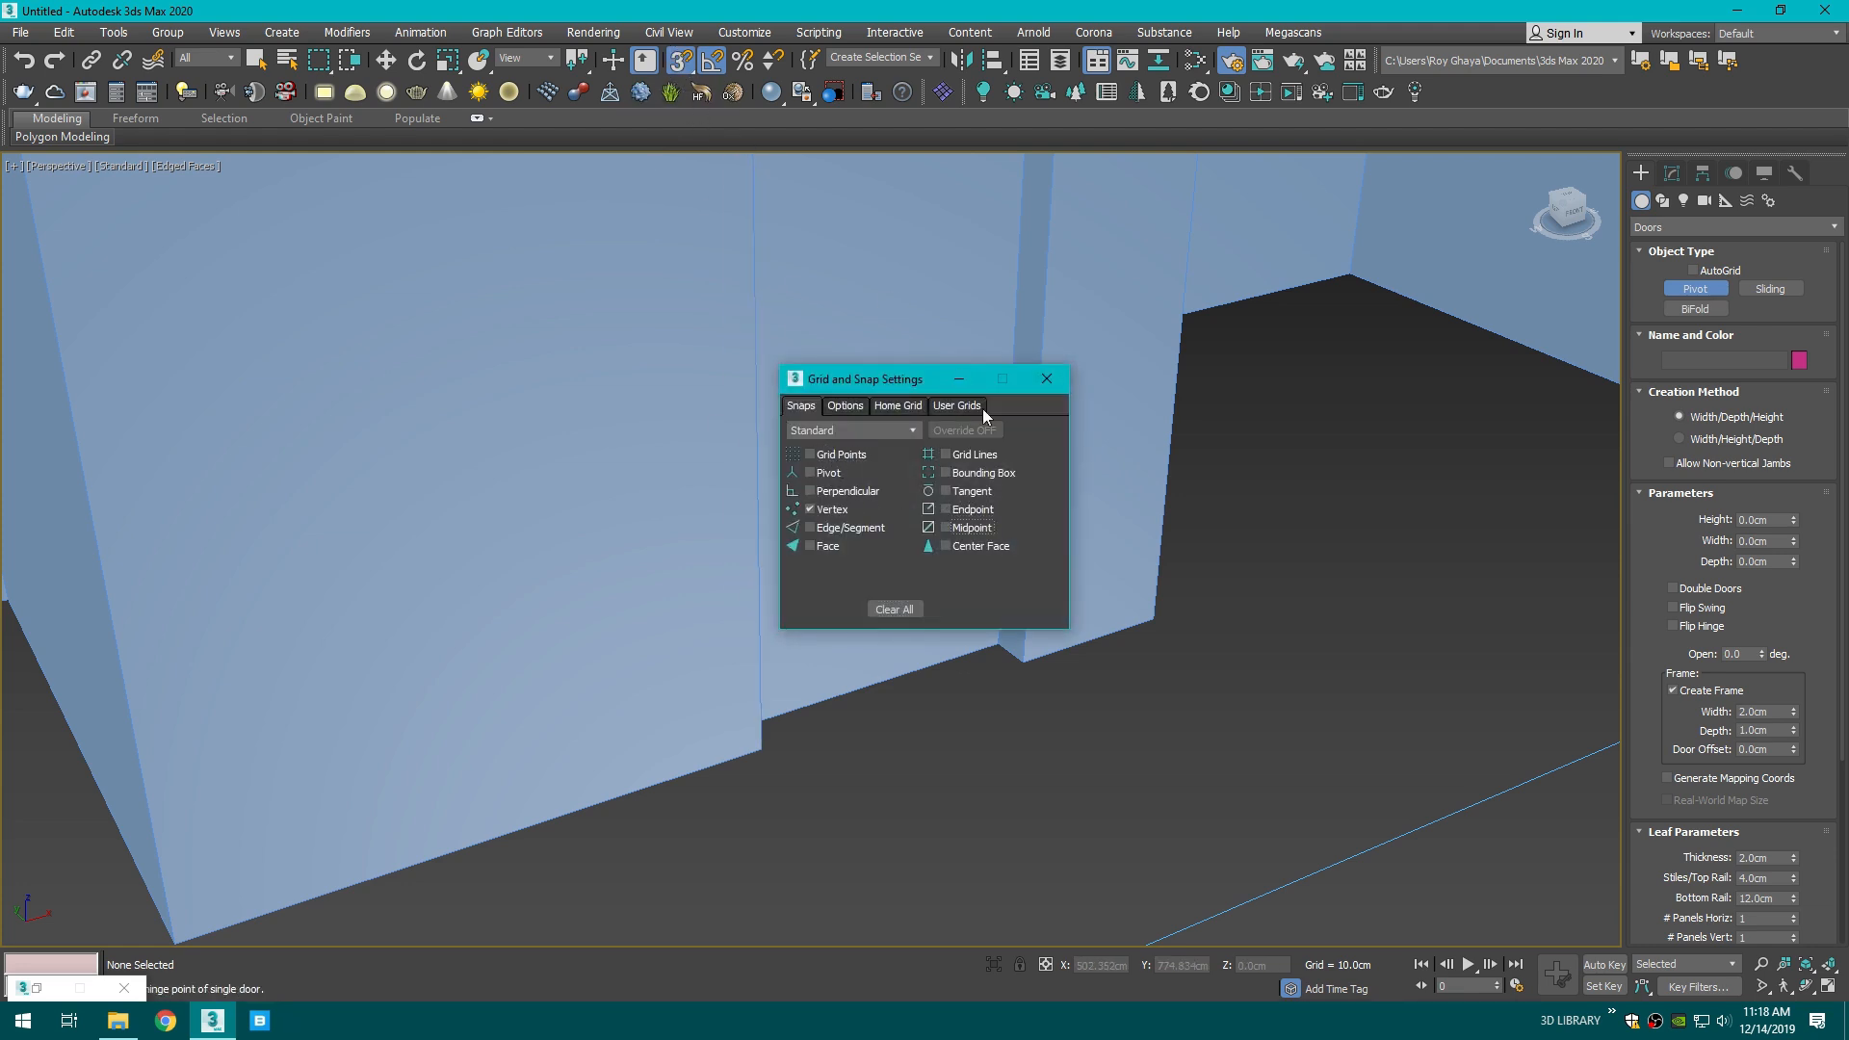
pyautogui.click(1047, 379)
# - Draw a pivot door in the recess about 107 cm wide, 15 cm deep and 220 cm high, snapping to its corners
pyautogui.moveTo(760, 746); pyautogui.dragTo(1016, 665)
pyautogui.click(995, 650)
pyautogui.moveTo(1039, 435); pyautogui.dragTo(1059, 687, button='middle')
pyautogui.click(1096, 335)
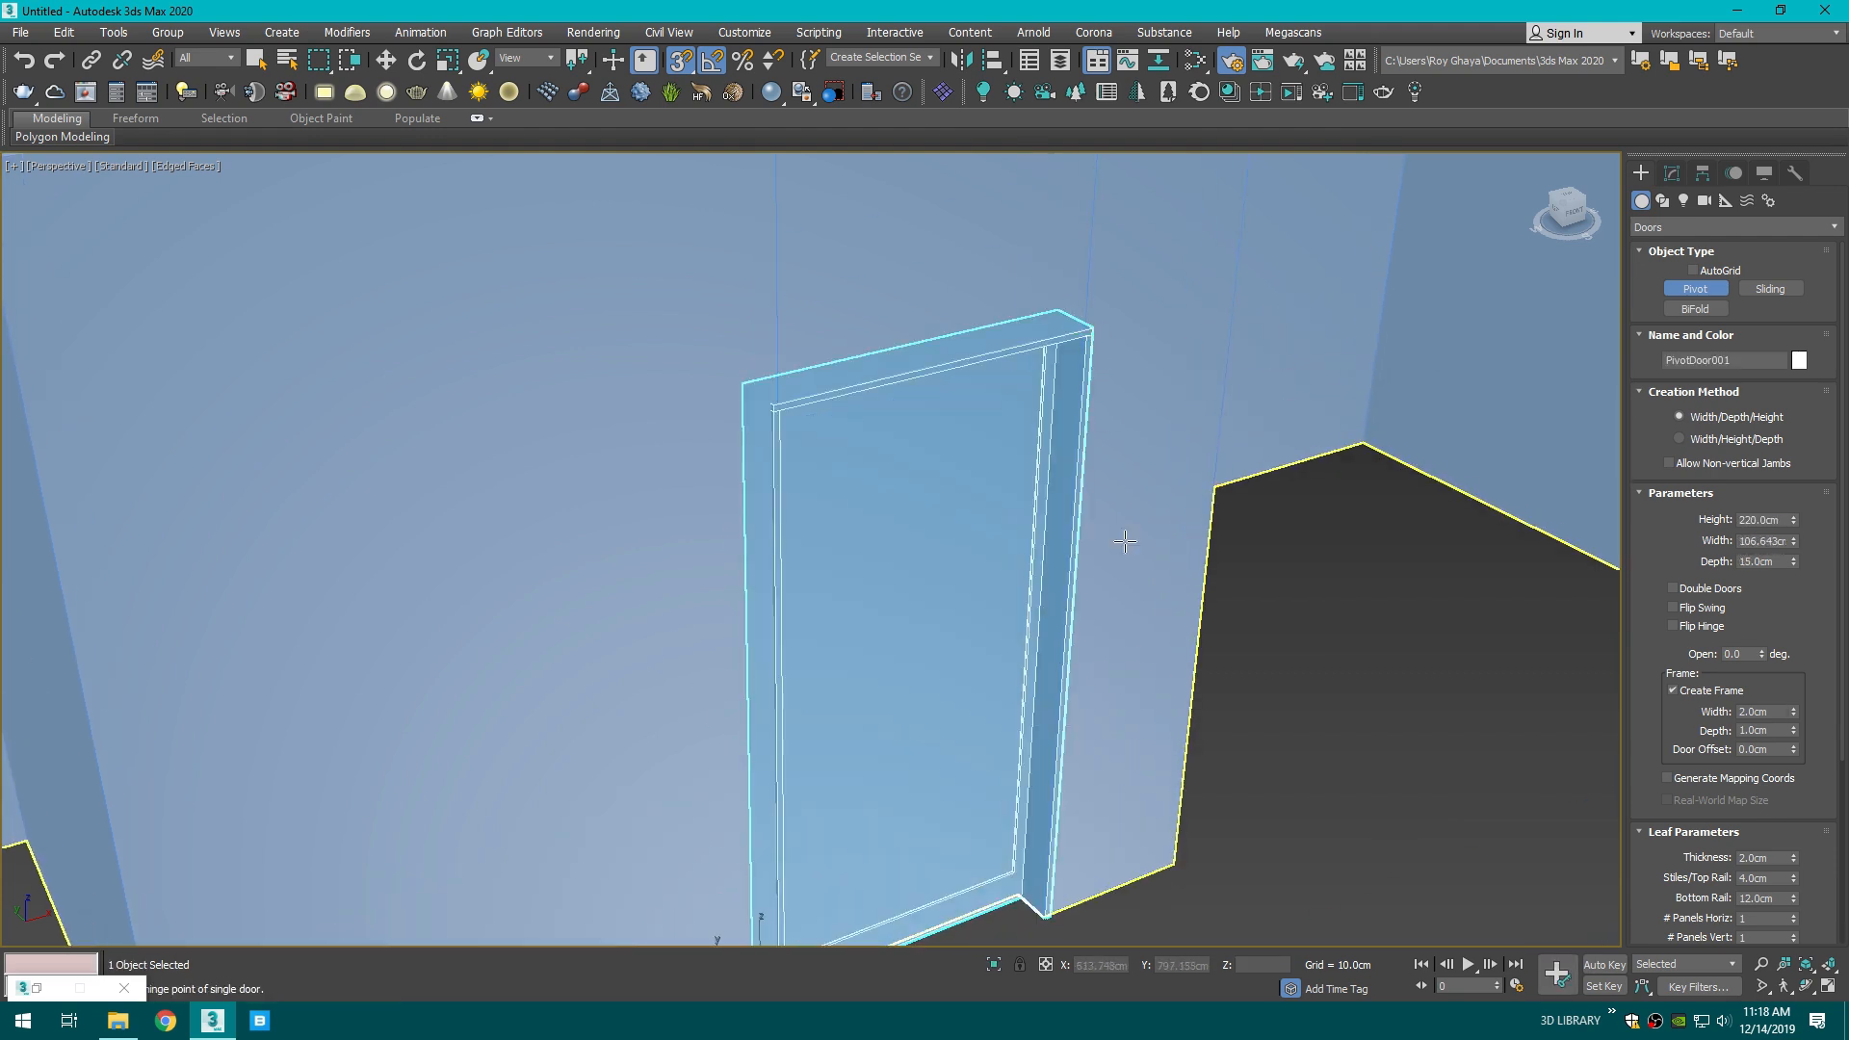
# - Set the pivot door's frame width to 4 cm
pyautogui.scroll(5, 1108, 530)
pyautogui.moveTo(957, 830); pyautogui.dragTo(1067, 778, button='middle')
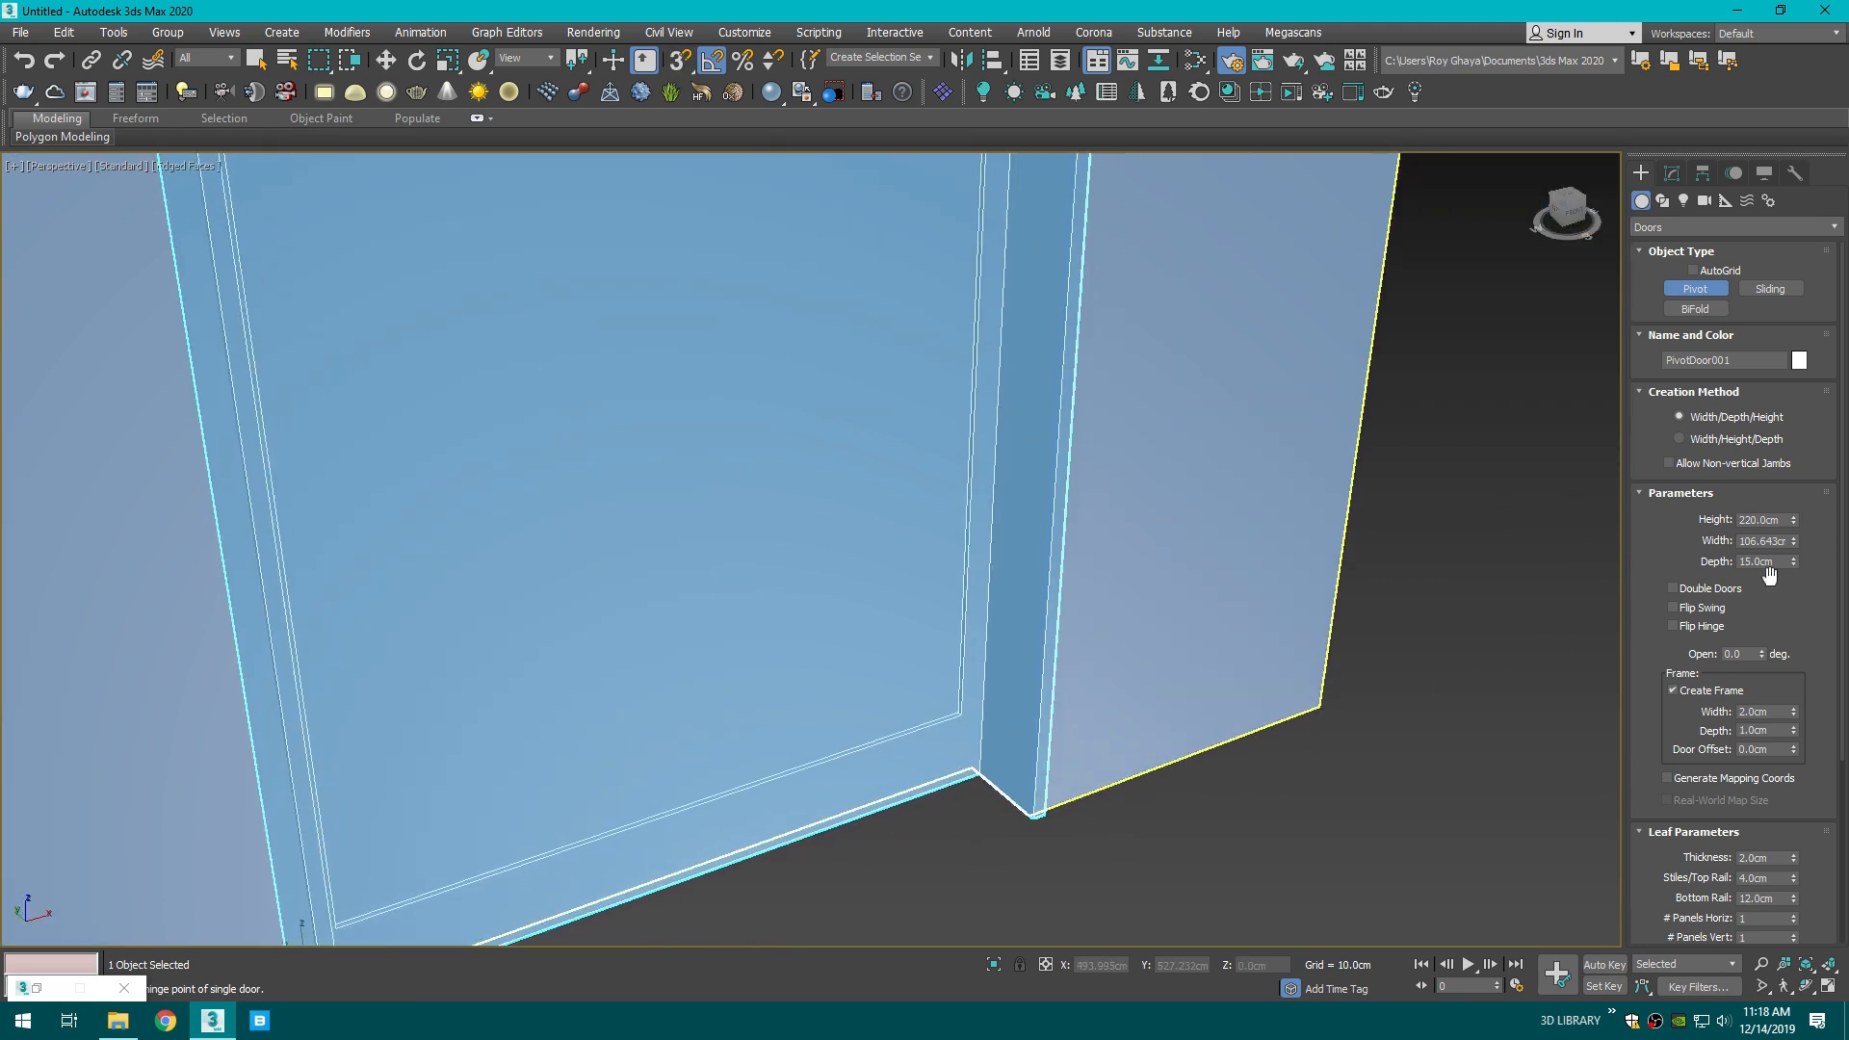
pyautogui.scroll(-3, 1262, 631)
pyautogui.moveTo(1262, 631); pyautogui.dragTo(1718, 715, button='middle')
pyautogui.doubleClick(1770, 712)
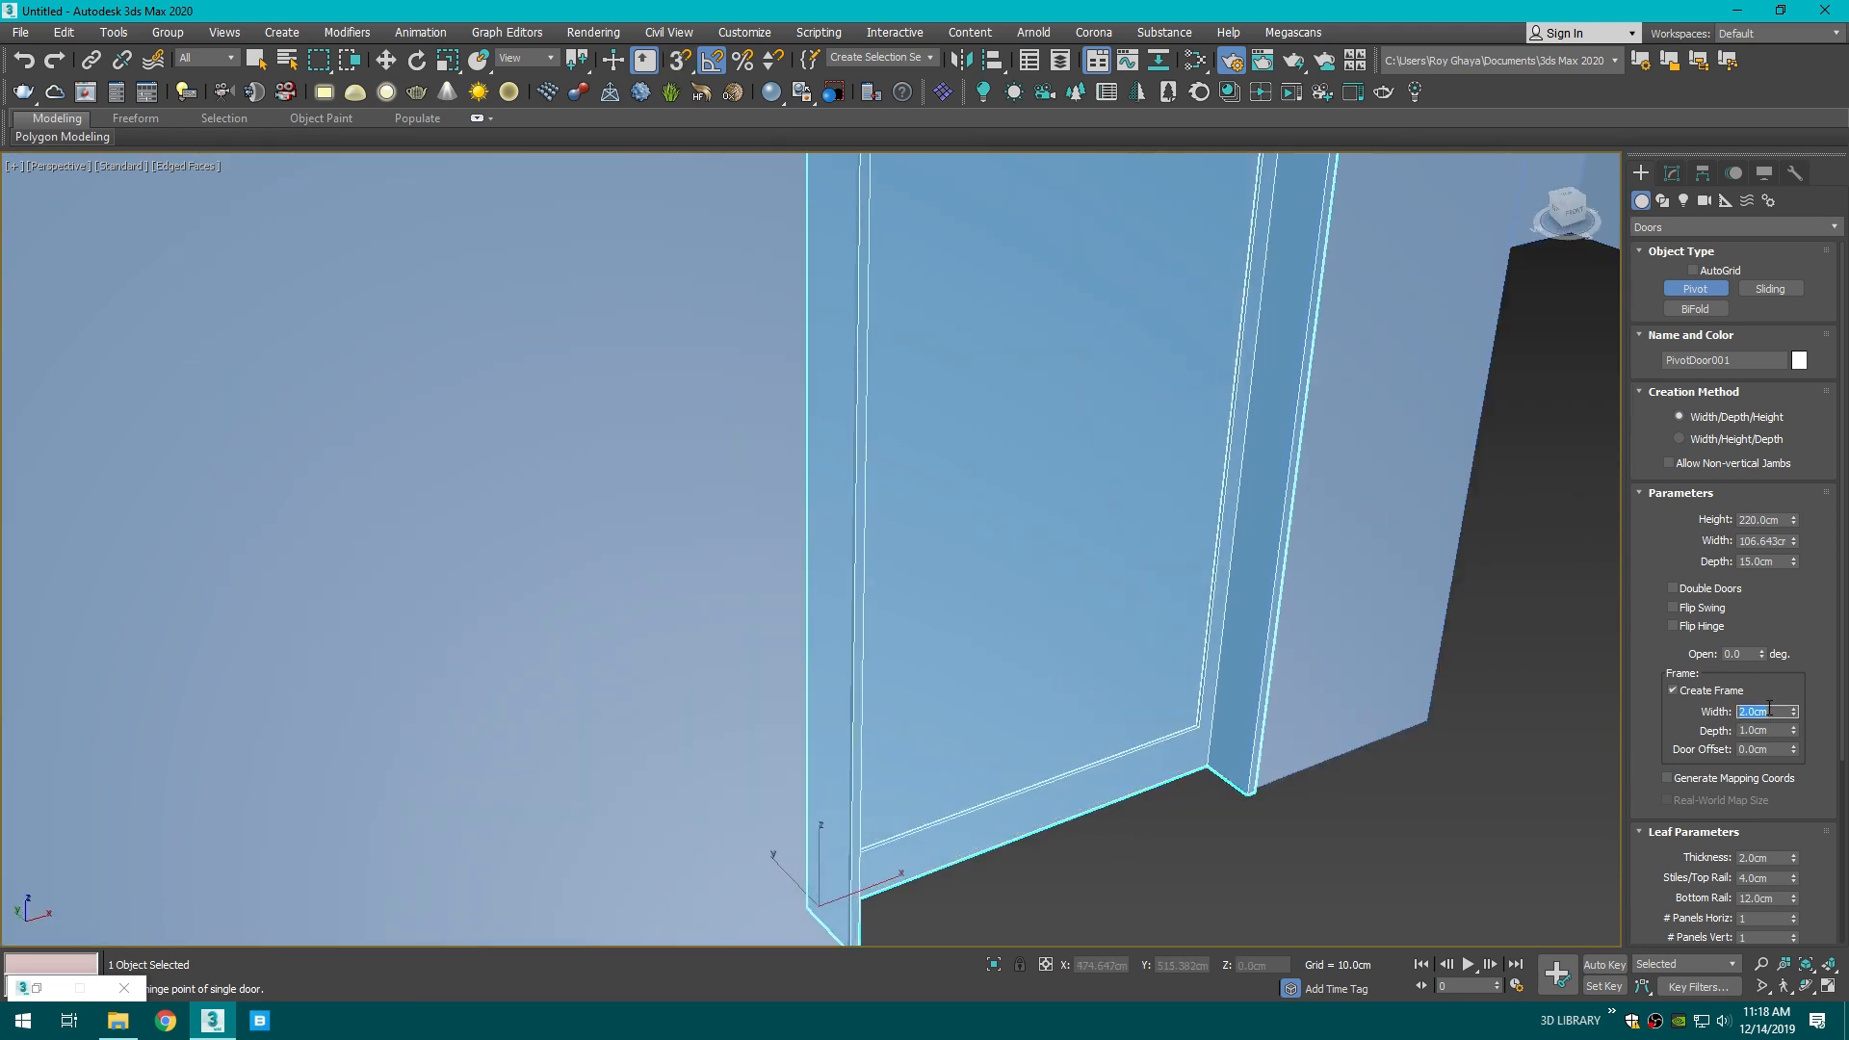
pyautogui.write('4')
pyautogui.press('Return')
pyautogui.moveTo(1398, 713); pyautogui.dragTo(1358, 728, button='middle')
pyautogui.moveTo(1792, 730)
pyautogui.mouseDown()
pyautogui.moveTo(1774, 663)
pyautogui.moveTo(1794, 754)
pyautogui.mouseUp()
pyautogui.rightClick(1794, 754)
pyautogui.moveTo(1418, 739); pyautogui.dragTo(1473, 751, button='middle')
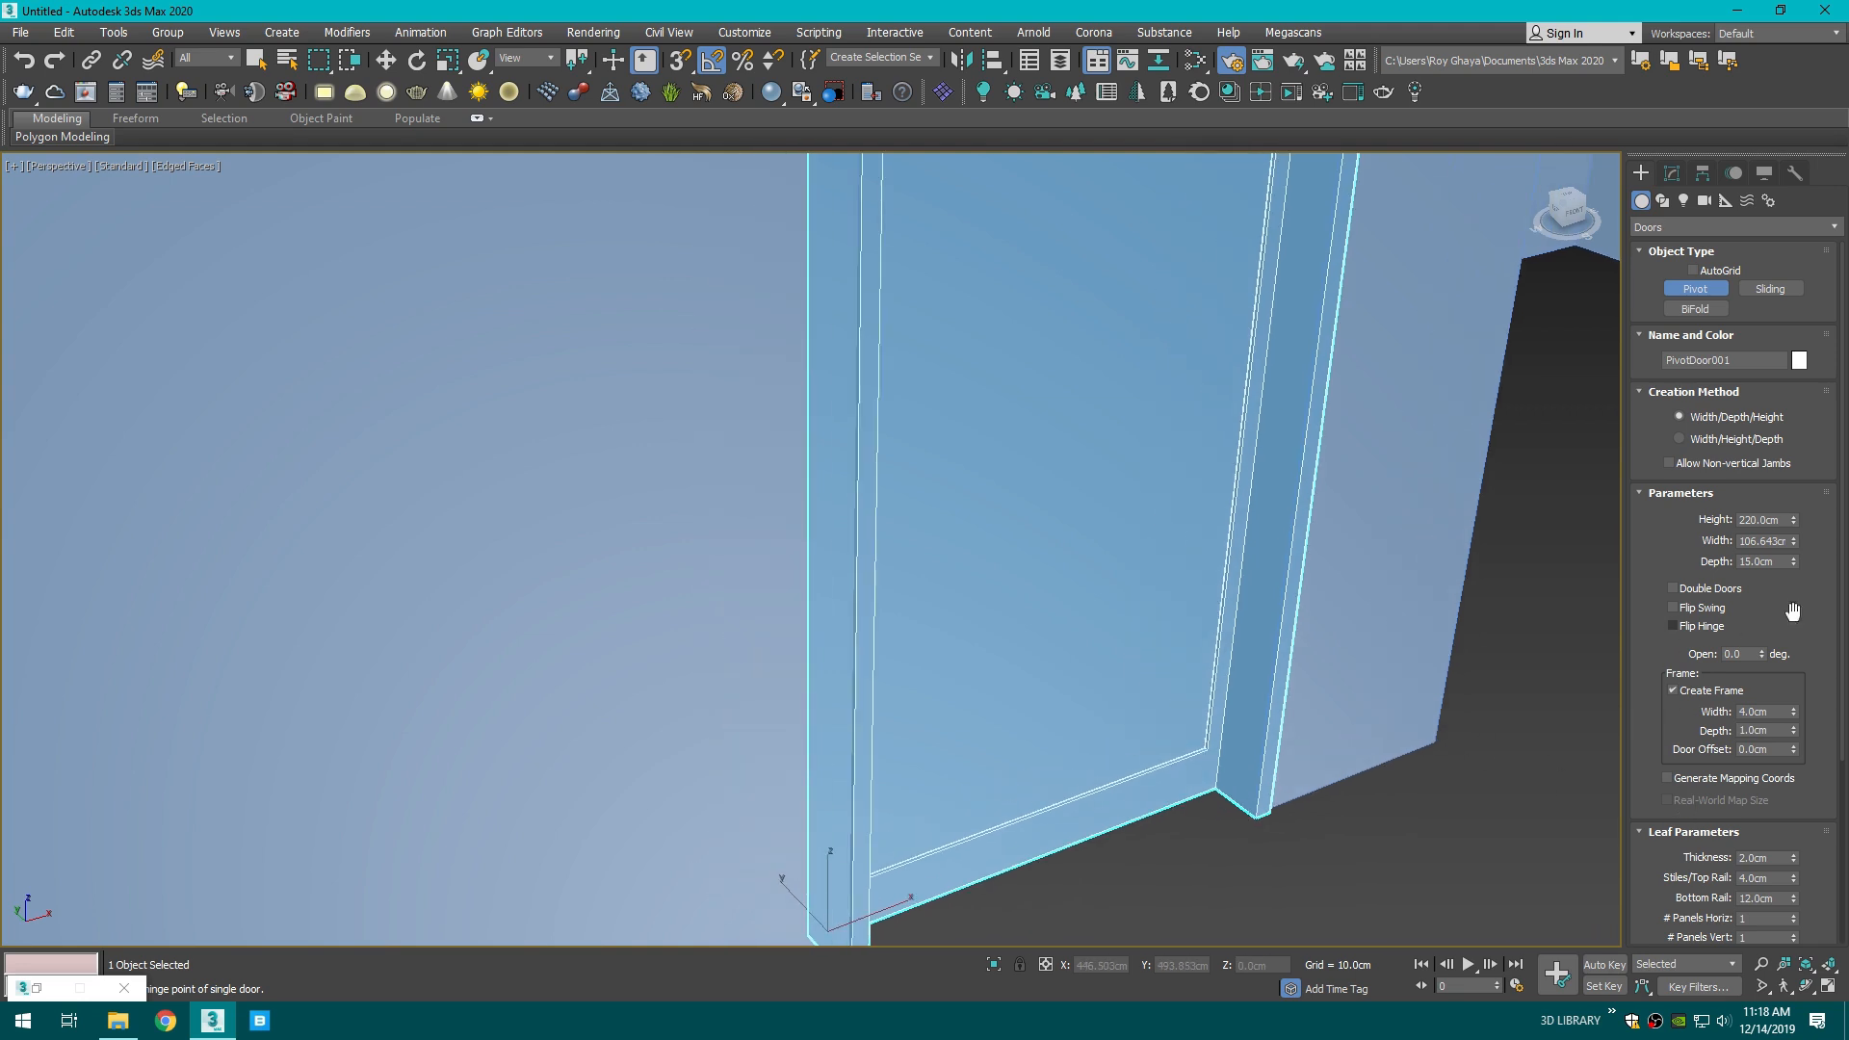
pyautogui.scroll(-2, 1847, 533)
pyautogui.moveTo(1795, 520); pyautogui.dragTo(1788, 500)
pyautogui.rightClick(1790, 510)
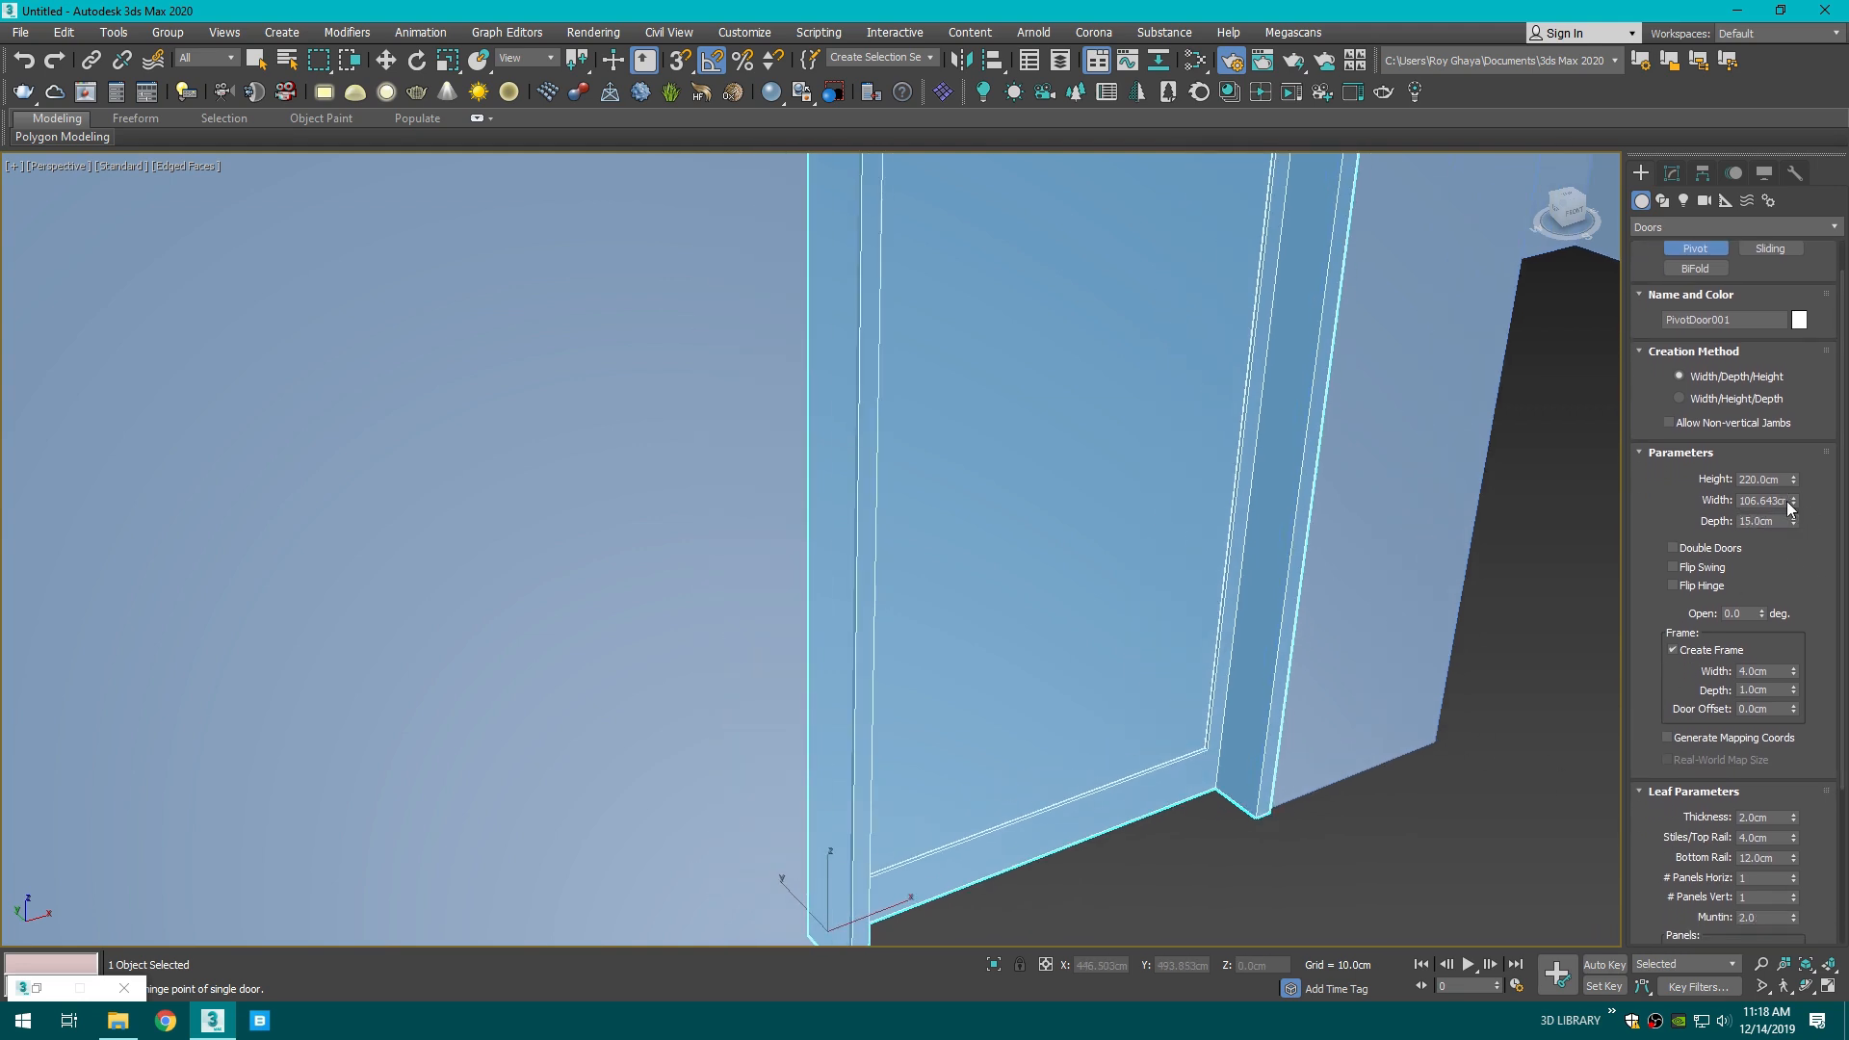
# - Try Flip Swing on the pivot door, switch it off again and turn on Flip Hinge instead
pyautogui.click(1696, 570)
pyautogui.scroll(-4, 1377, 583)
pyautogui.moveTo(1377, 583); pyautogui.dragTo(1188, 568, button='middle')
pyautogui.scroll(3, 1217, 639)
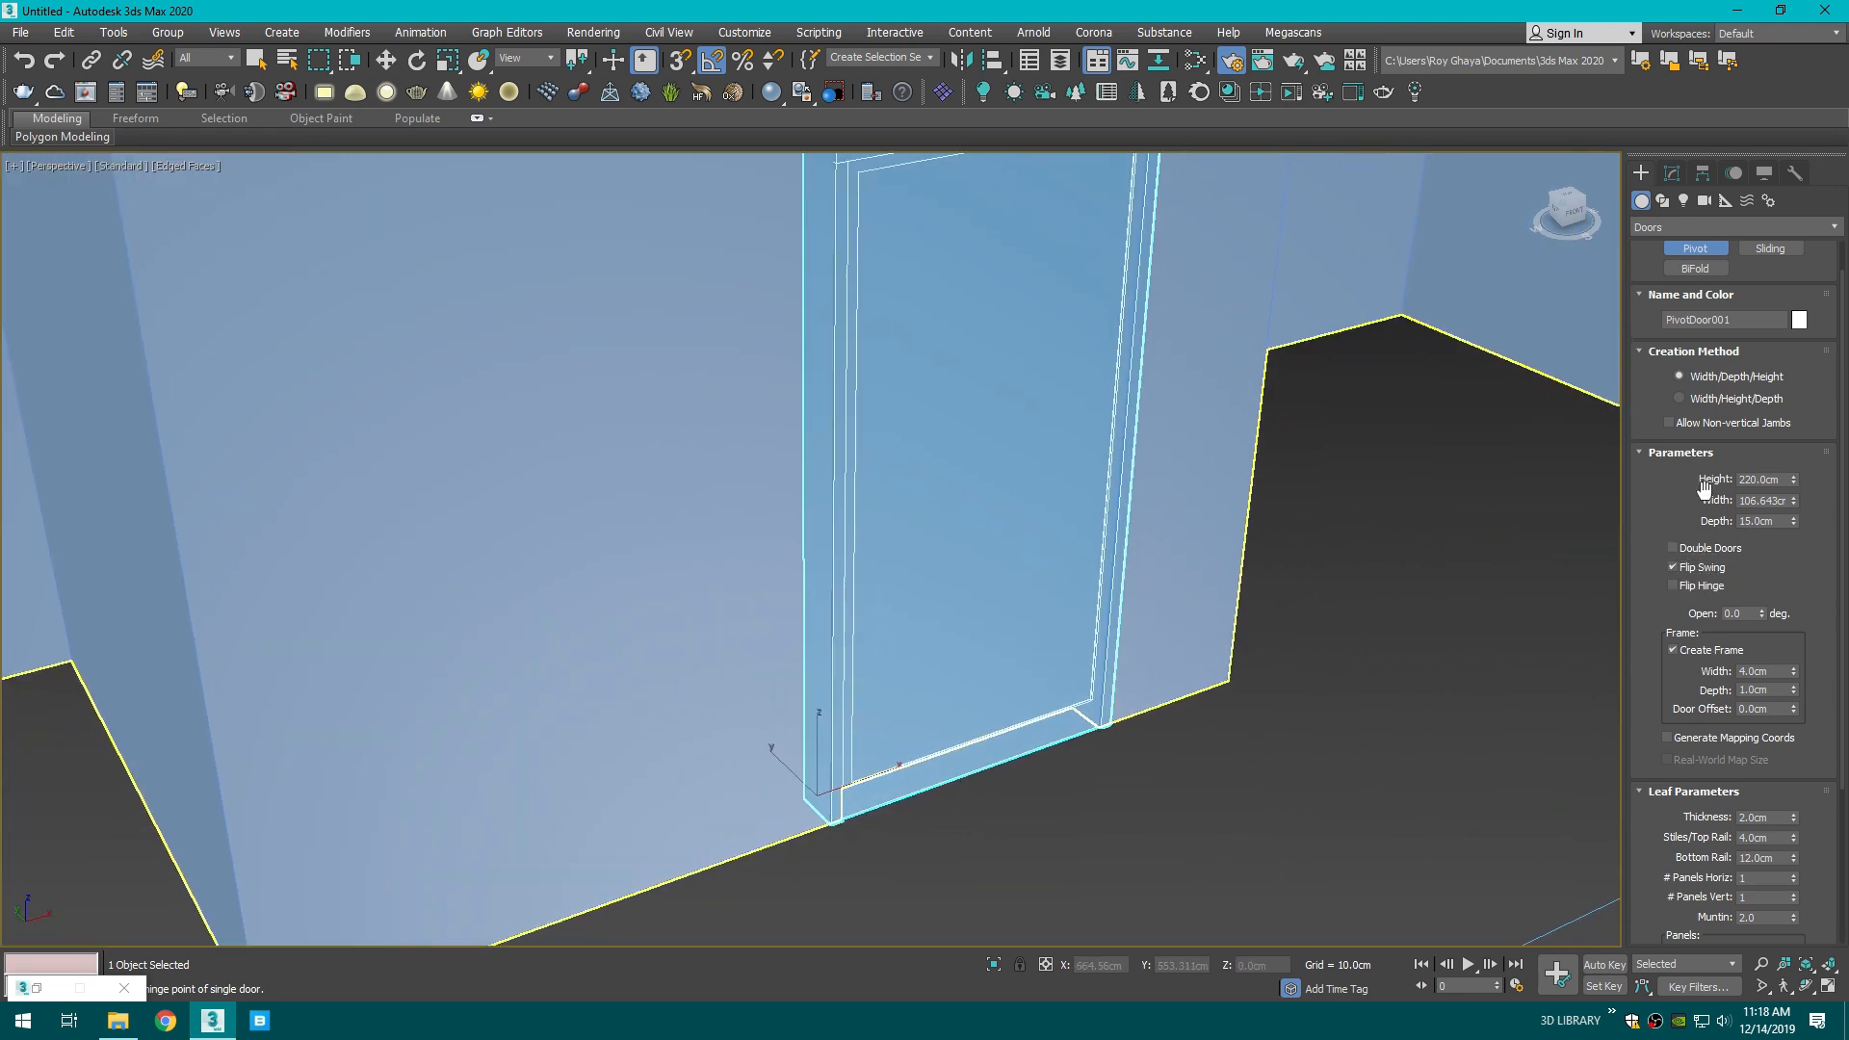
pyautogui.click(1700, 568)
pyautogui.click(1693, 587)
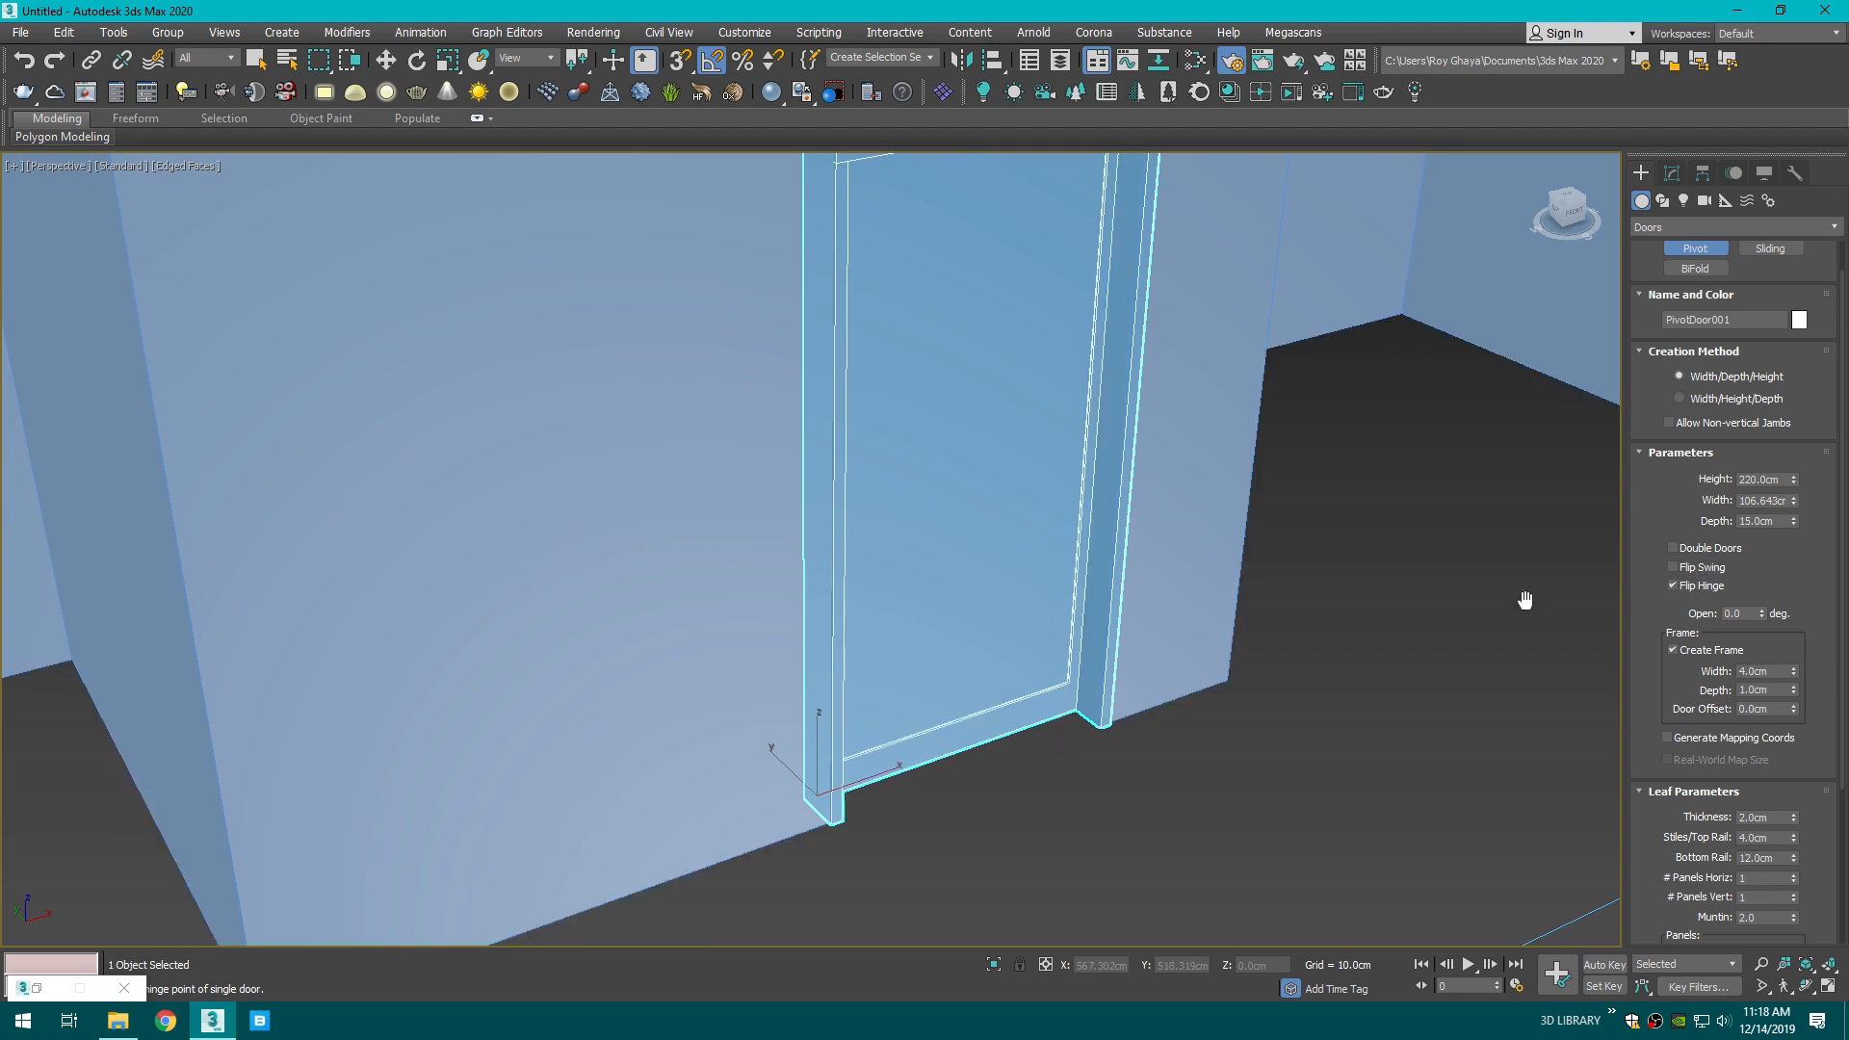
pyautogui.moveTo(1524, 599); pyautogui.dragTo(1599, 599, button='middle')
pyautogui.moveTo(1763, 613); pyautogui.dragTo(1719, 621)
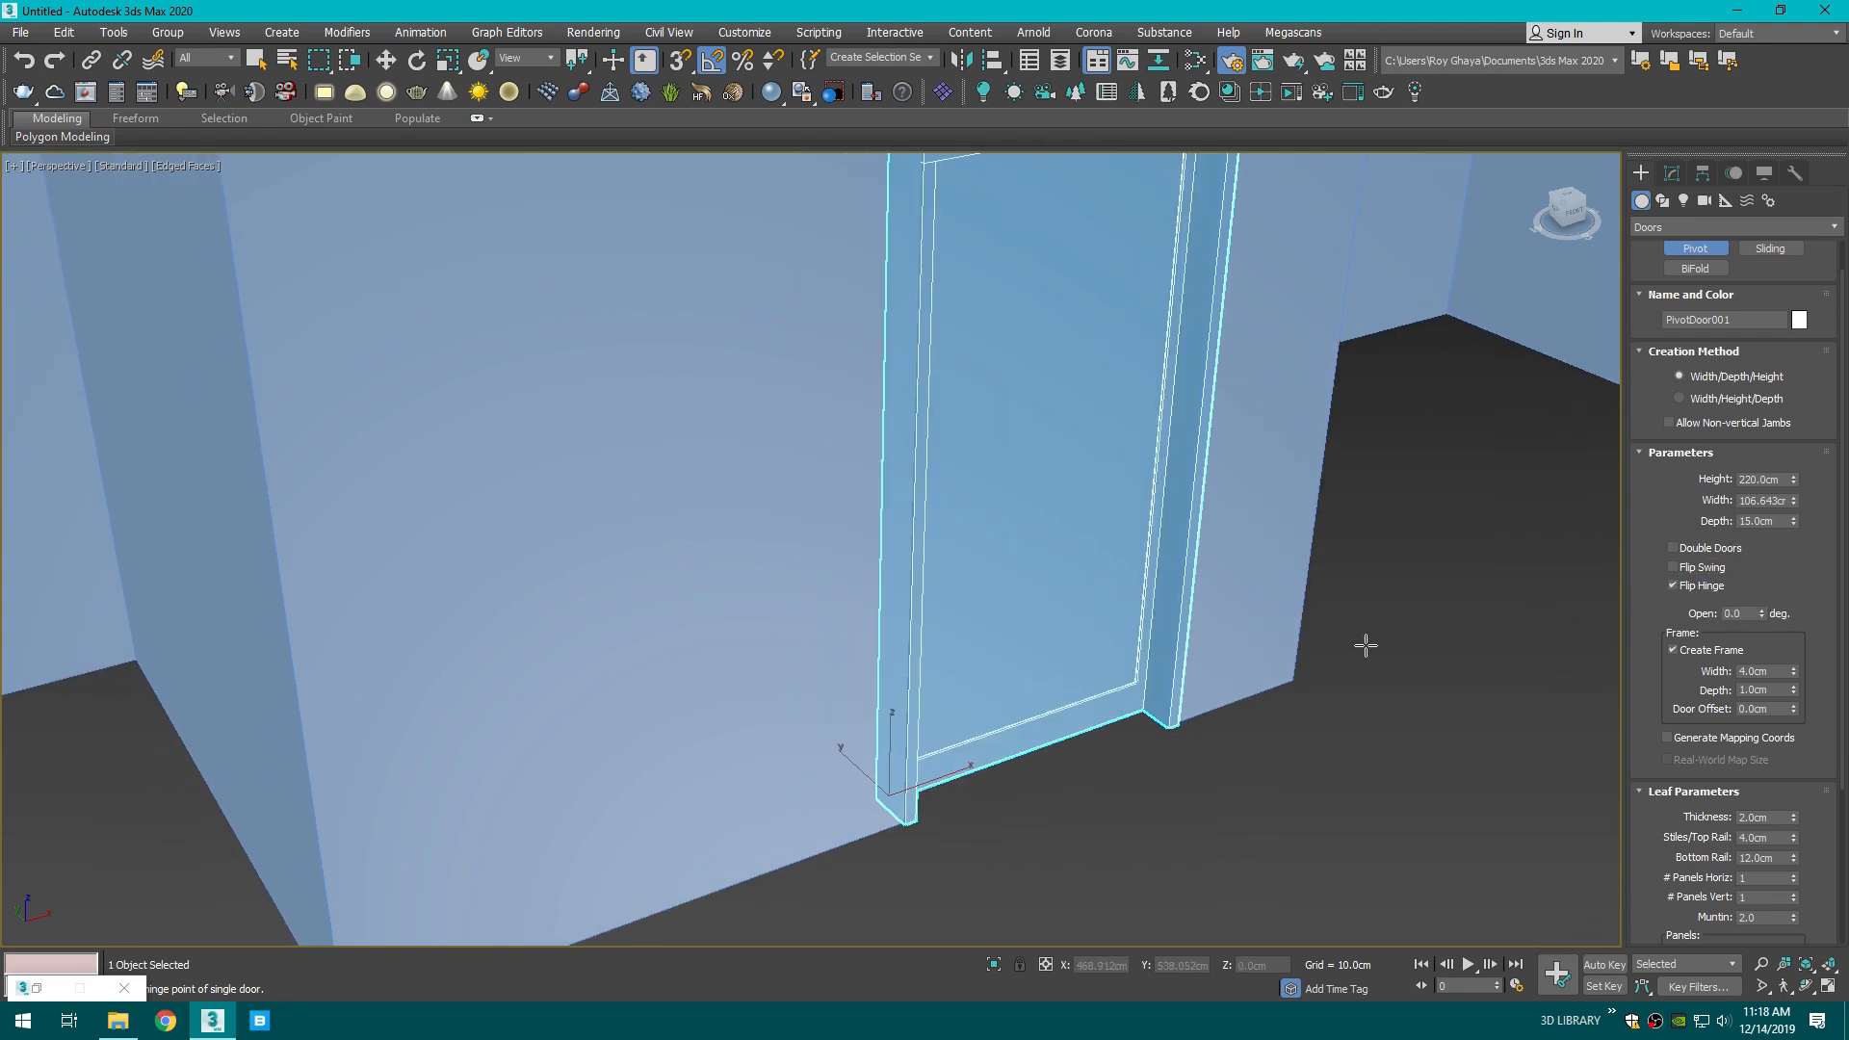
# - Try the door leaf without panels, then make it Beveled with Bevel Angle 41.85 and Thickness 1 at 2.04
pyautogui.moveTo(1366, 644); pyautogui.dragTo(1295, 709, button='middle')
pyautogui.keyDown('alt'); pyautogui.moveTo(973, 445); pyautogui.dragTo(862, 399, button='middle'); pyautogui.keyUp('alt')
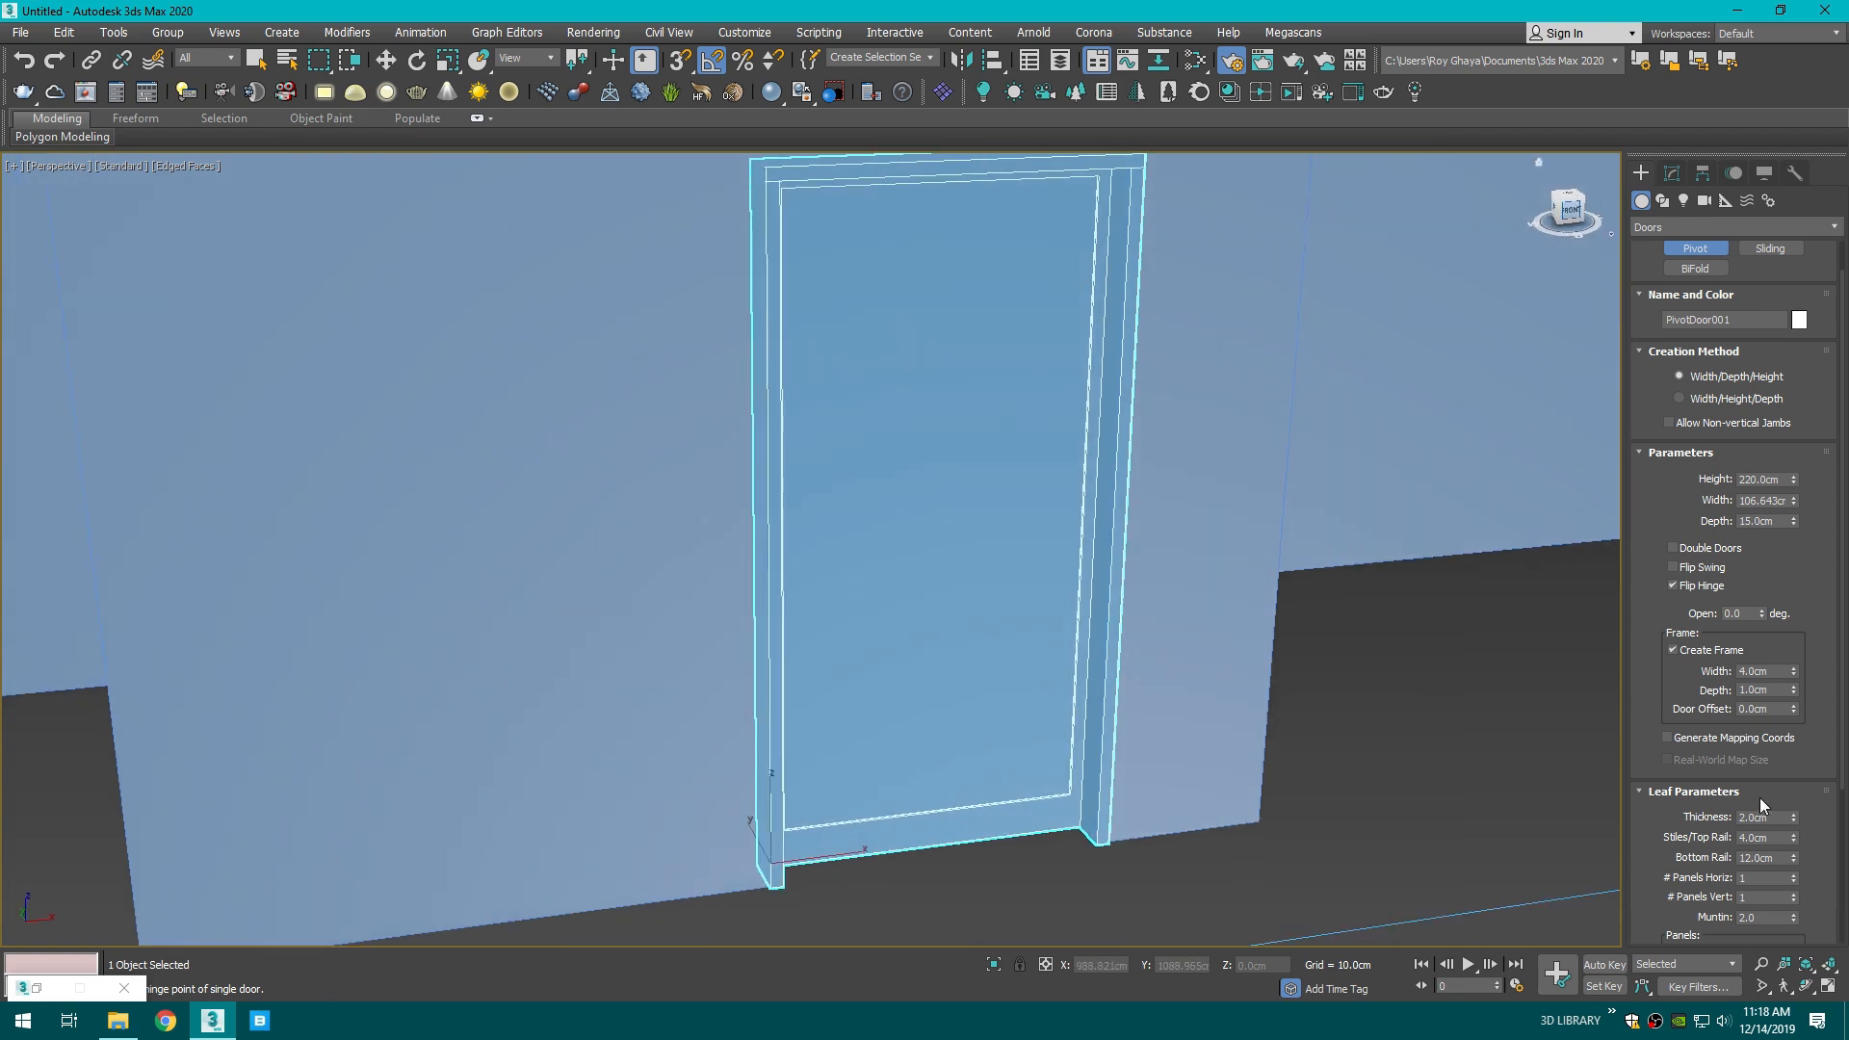
pyautogui.scroll(-2, 1684, 784)
pyautogui.click(1677, 781)
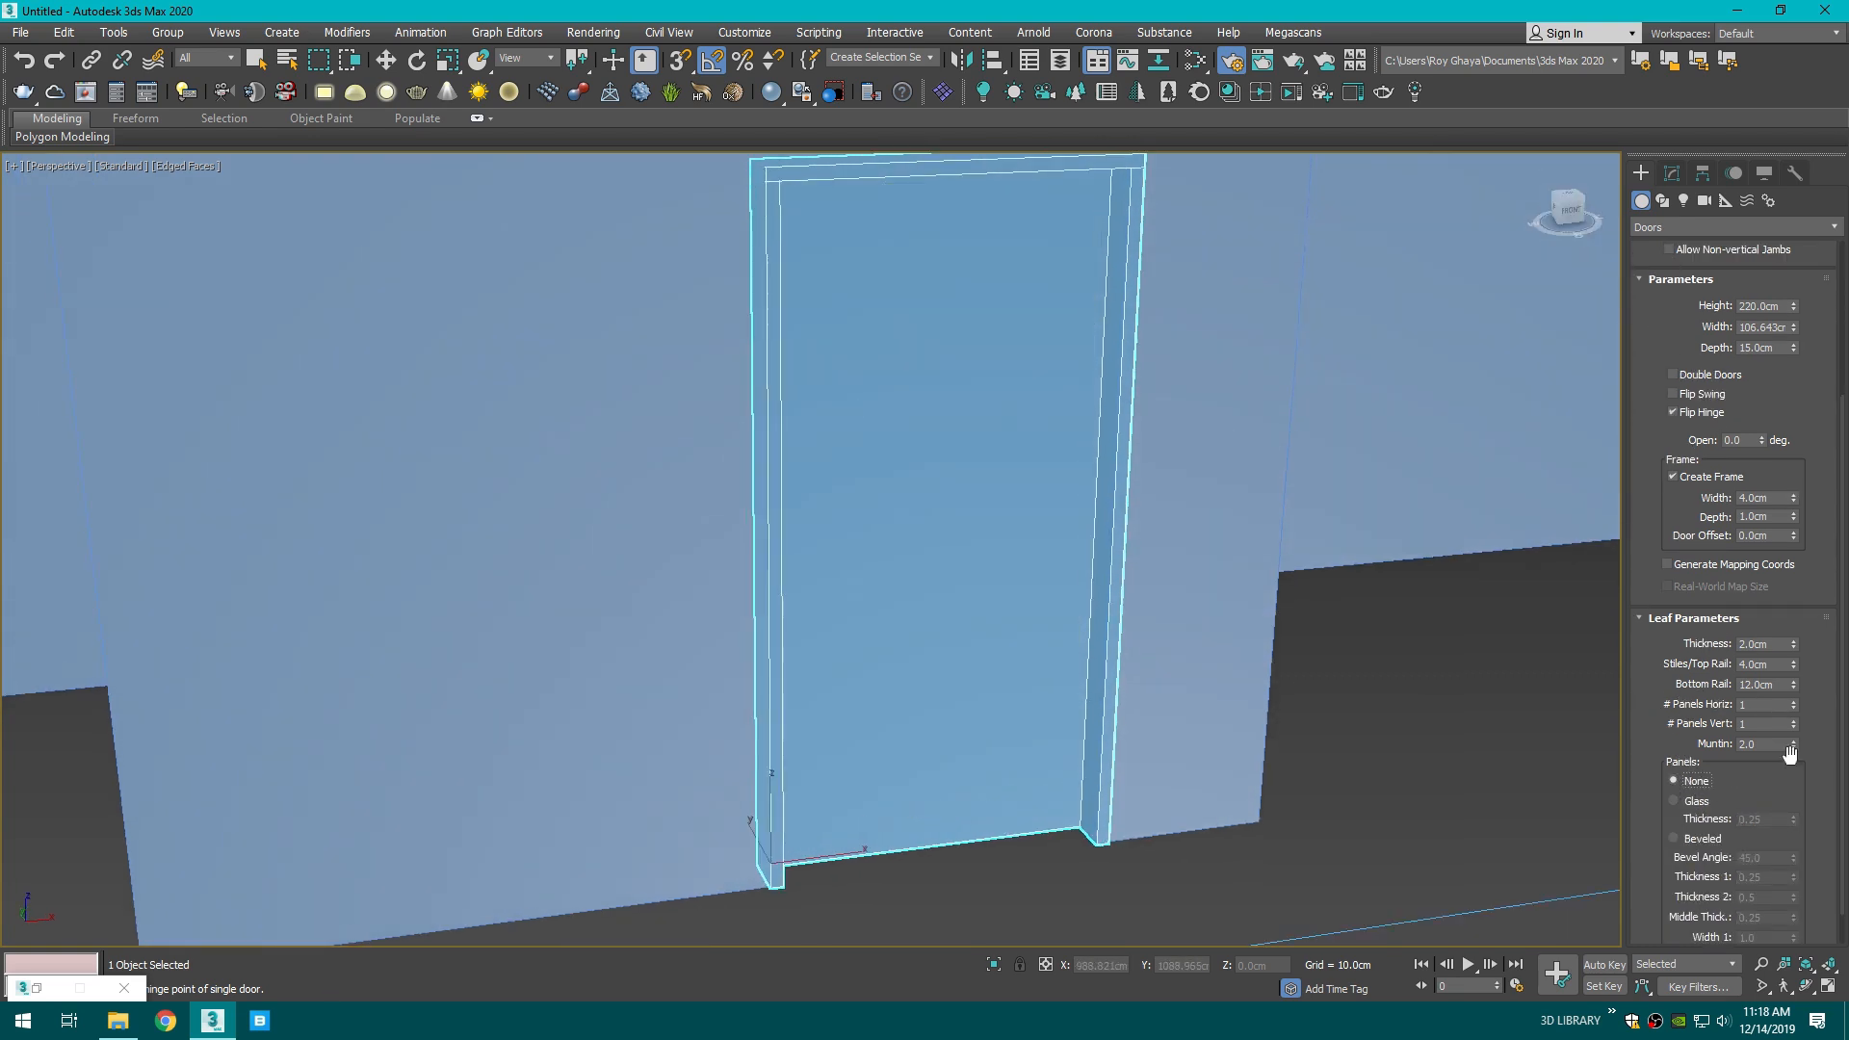
pyautogui.scroll(-1, 1844, 744)
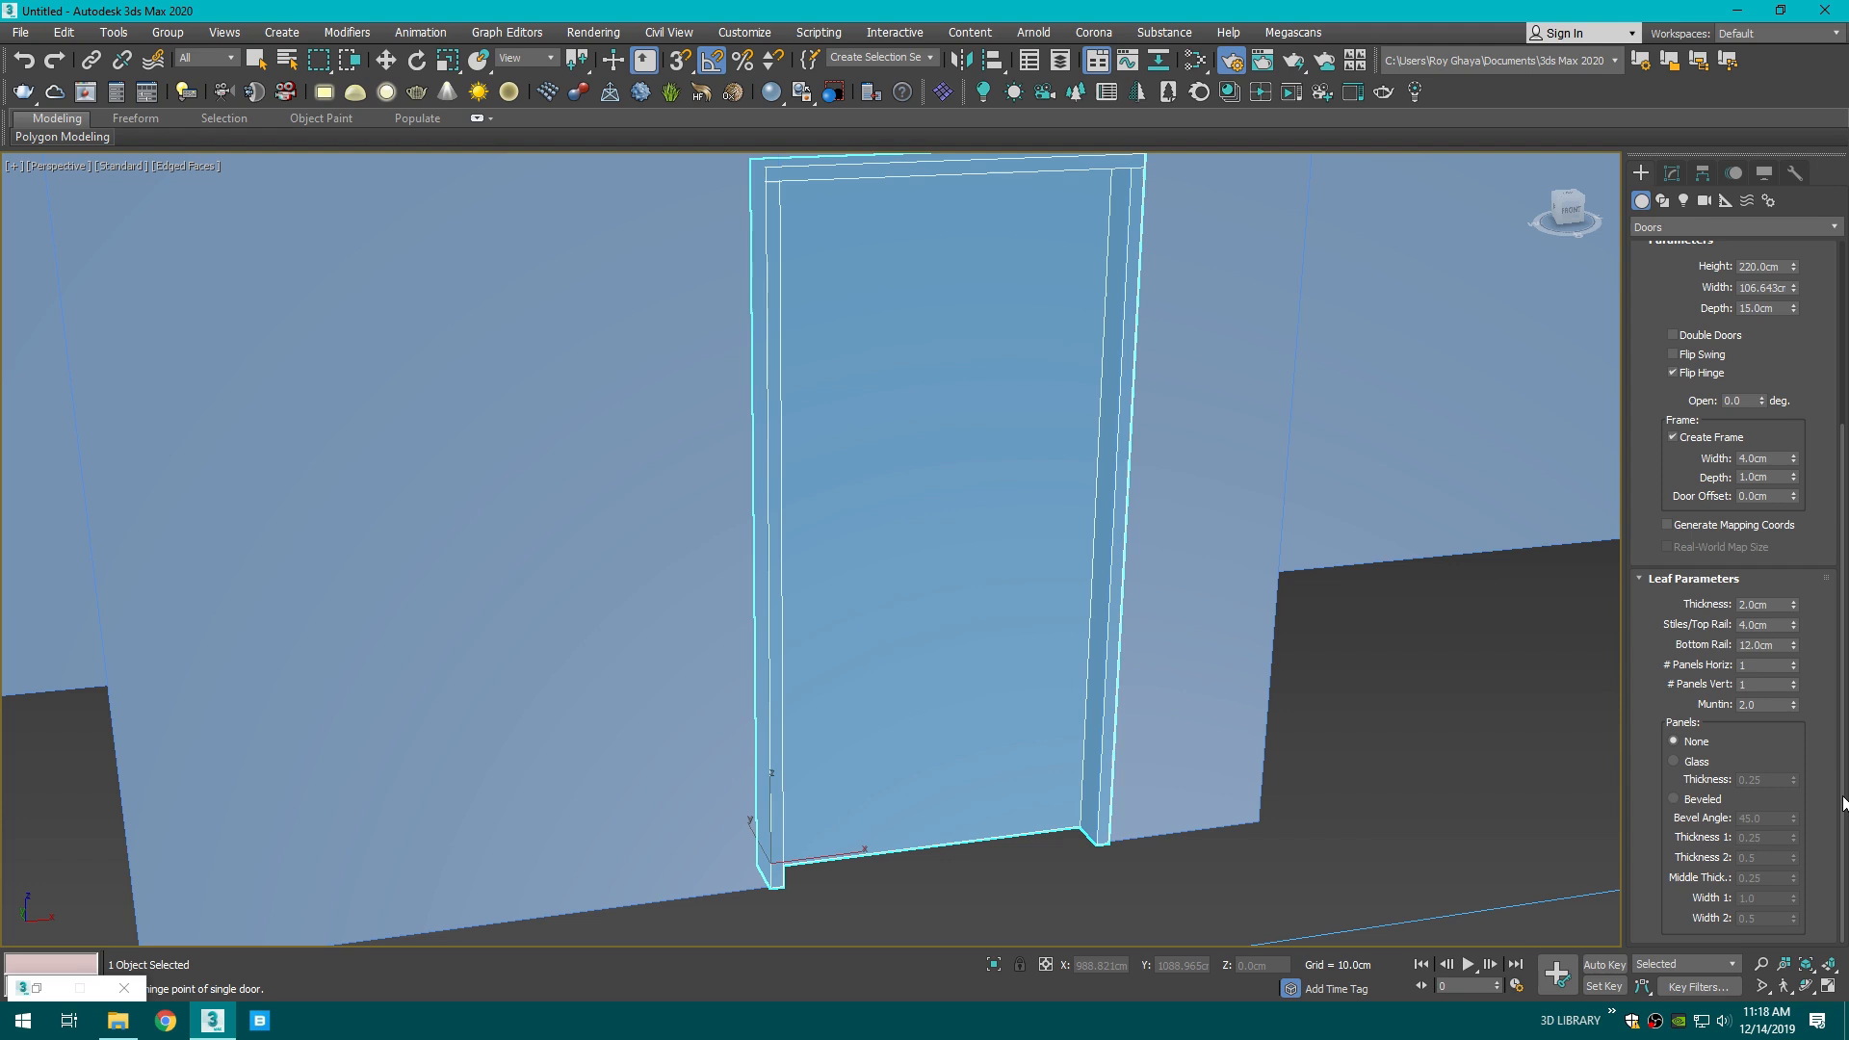
pyautogui.click(1674, 798)
pyautogui.moveTo(1793, 818); pyautogui.dragTo(1779, 664)
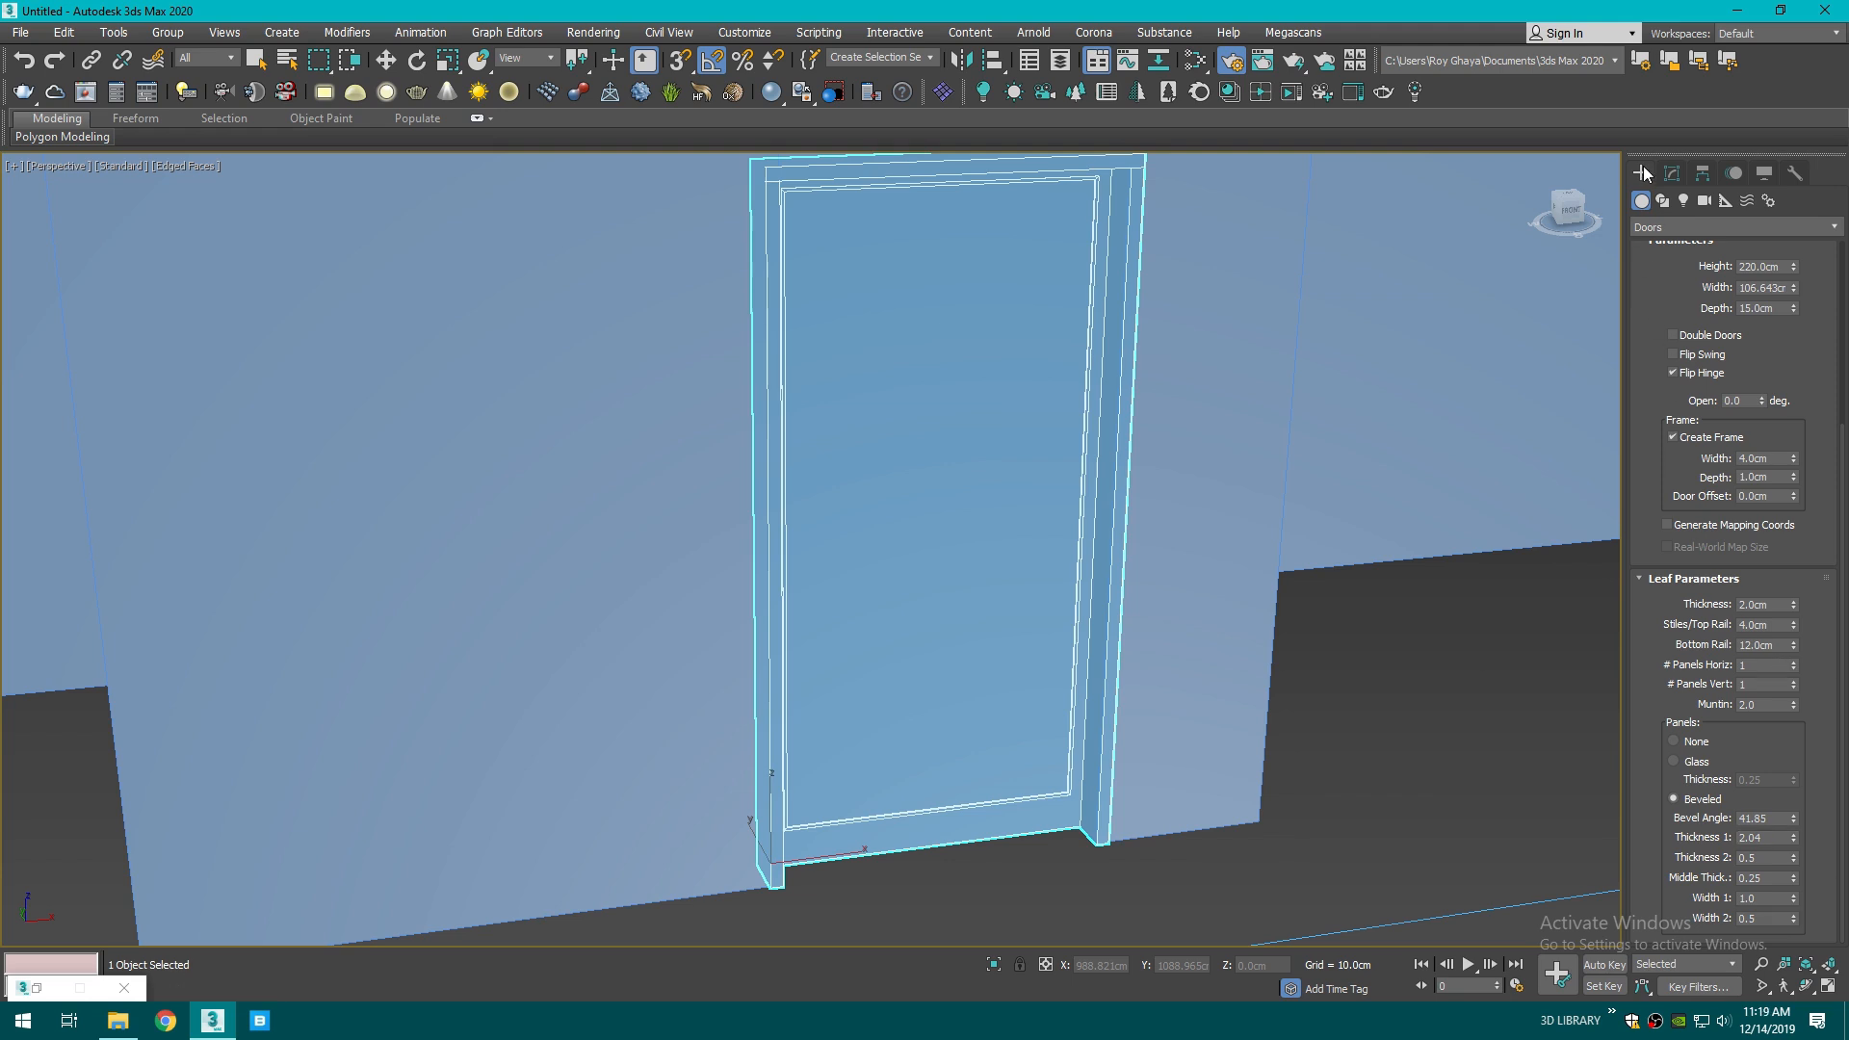
# - Finish the door creation, deselect everything and look through the Corona camera with the safe frame shown
pyautogui.press('w')
pyautogui.click(1395, 628)
pyautogui.press('c')
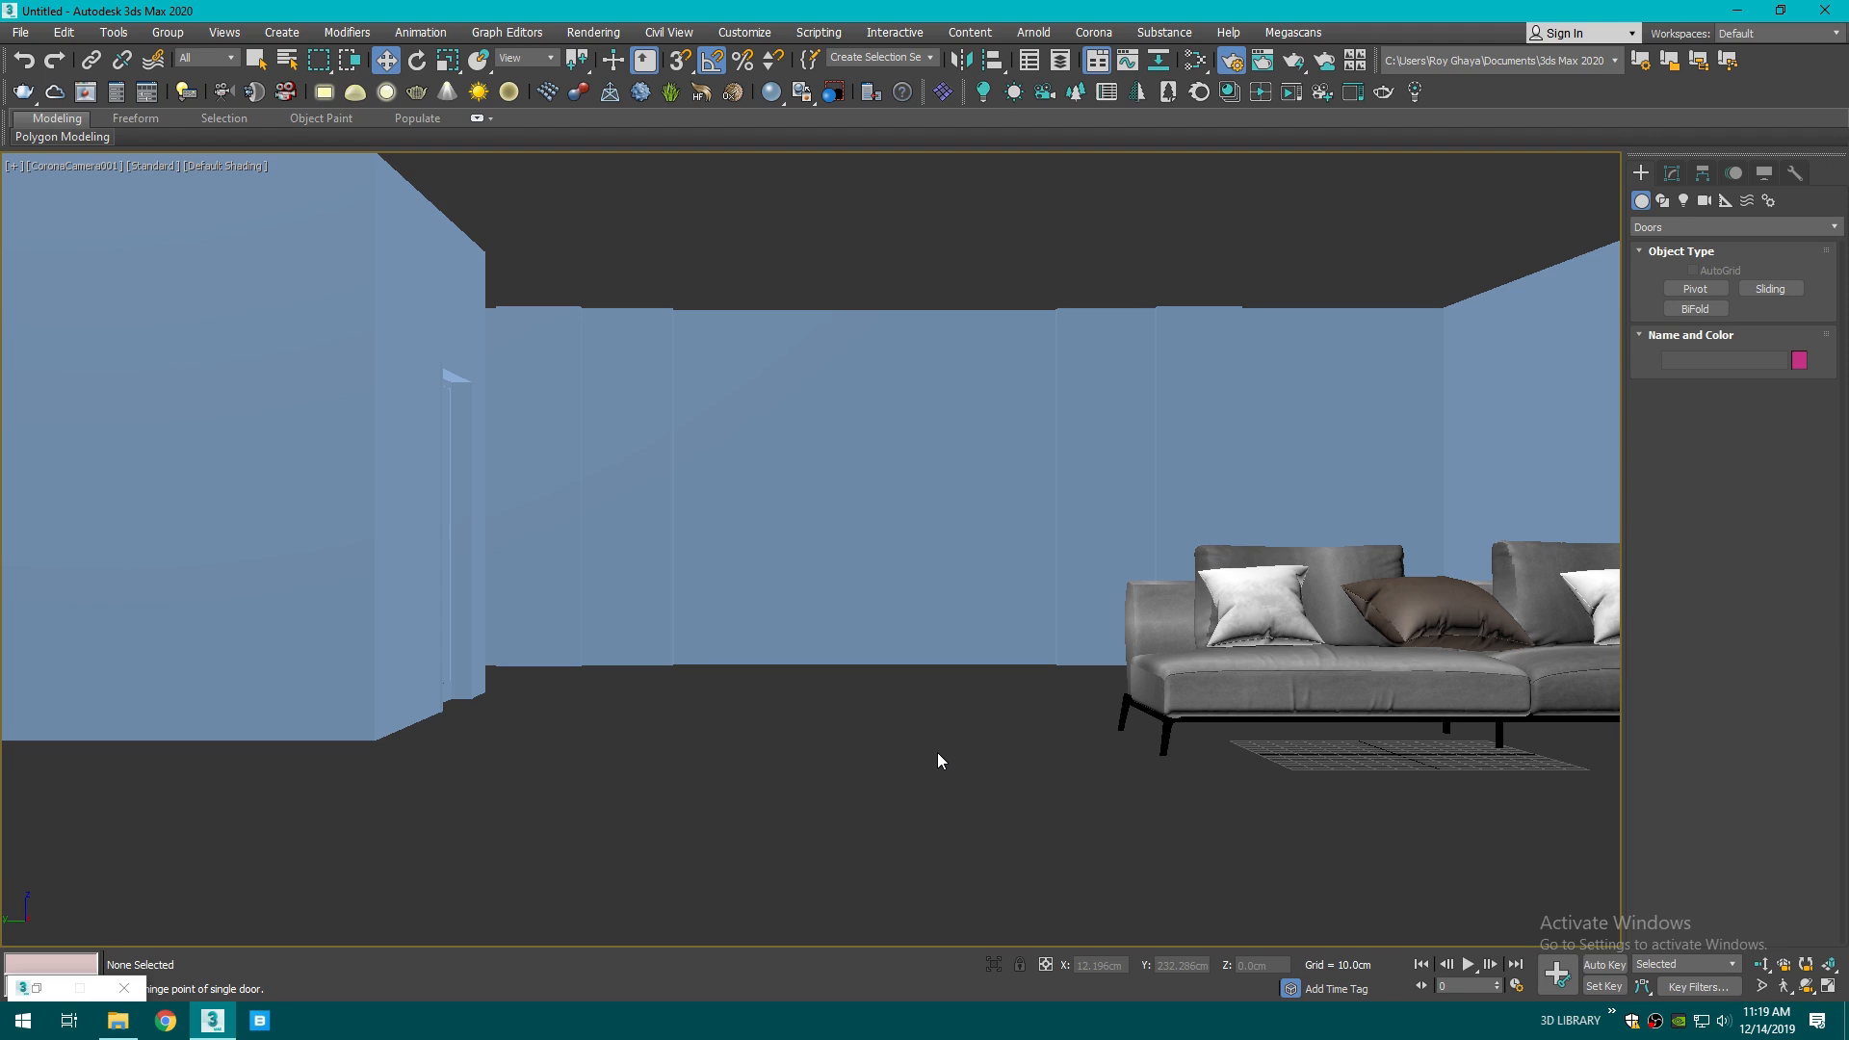
pyautogui.hotkey('shift', 'f')
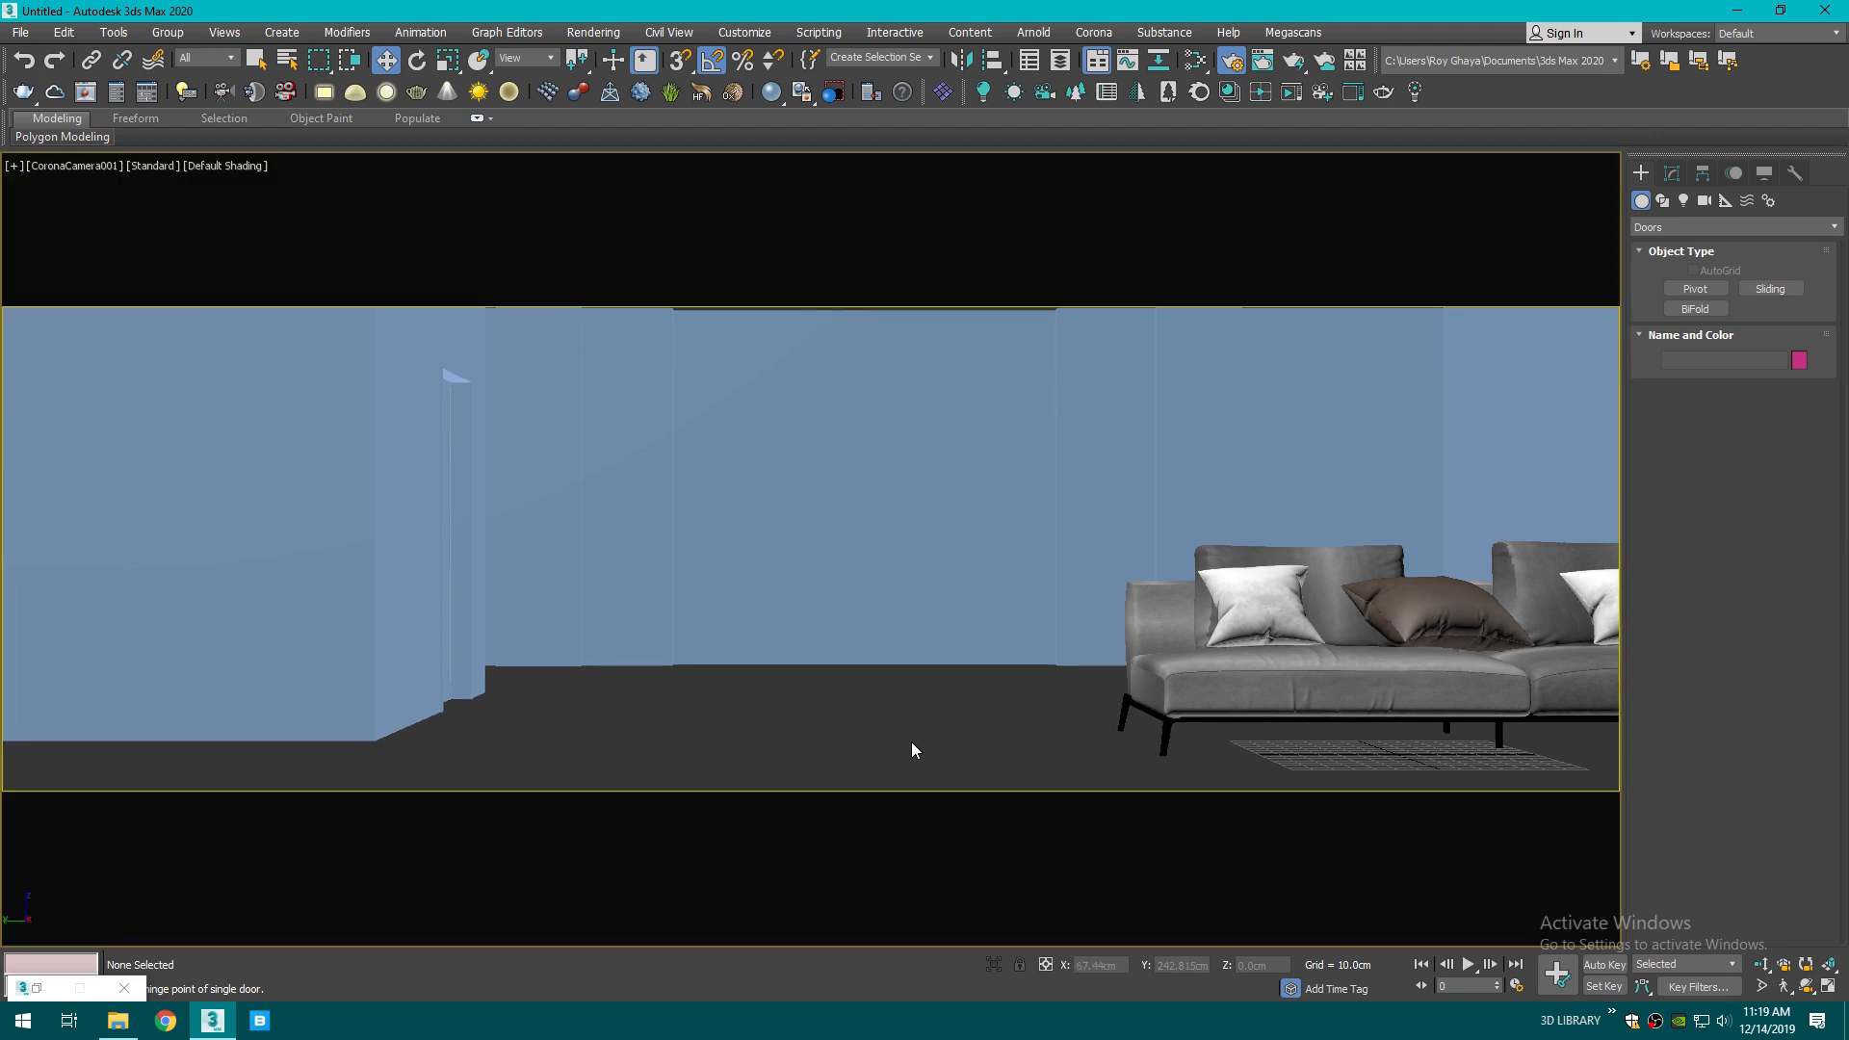
# - Move the sofa about 80 cm along X toward the far wall in the top view and check it through the camera
pyautogui.click(1217, 689)
pyautogui.press('t')
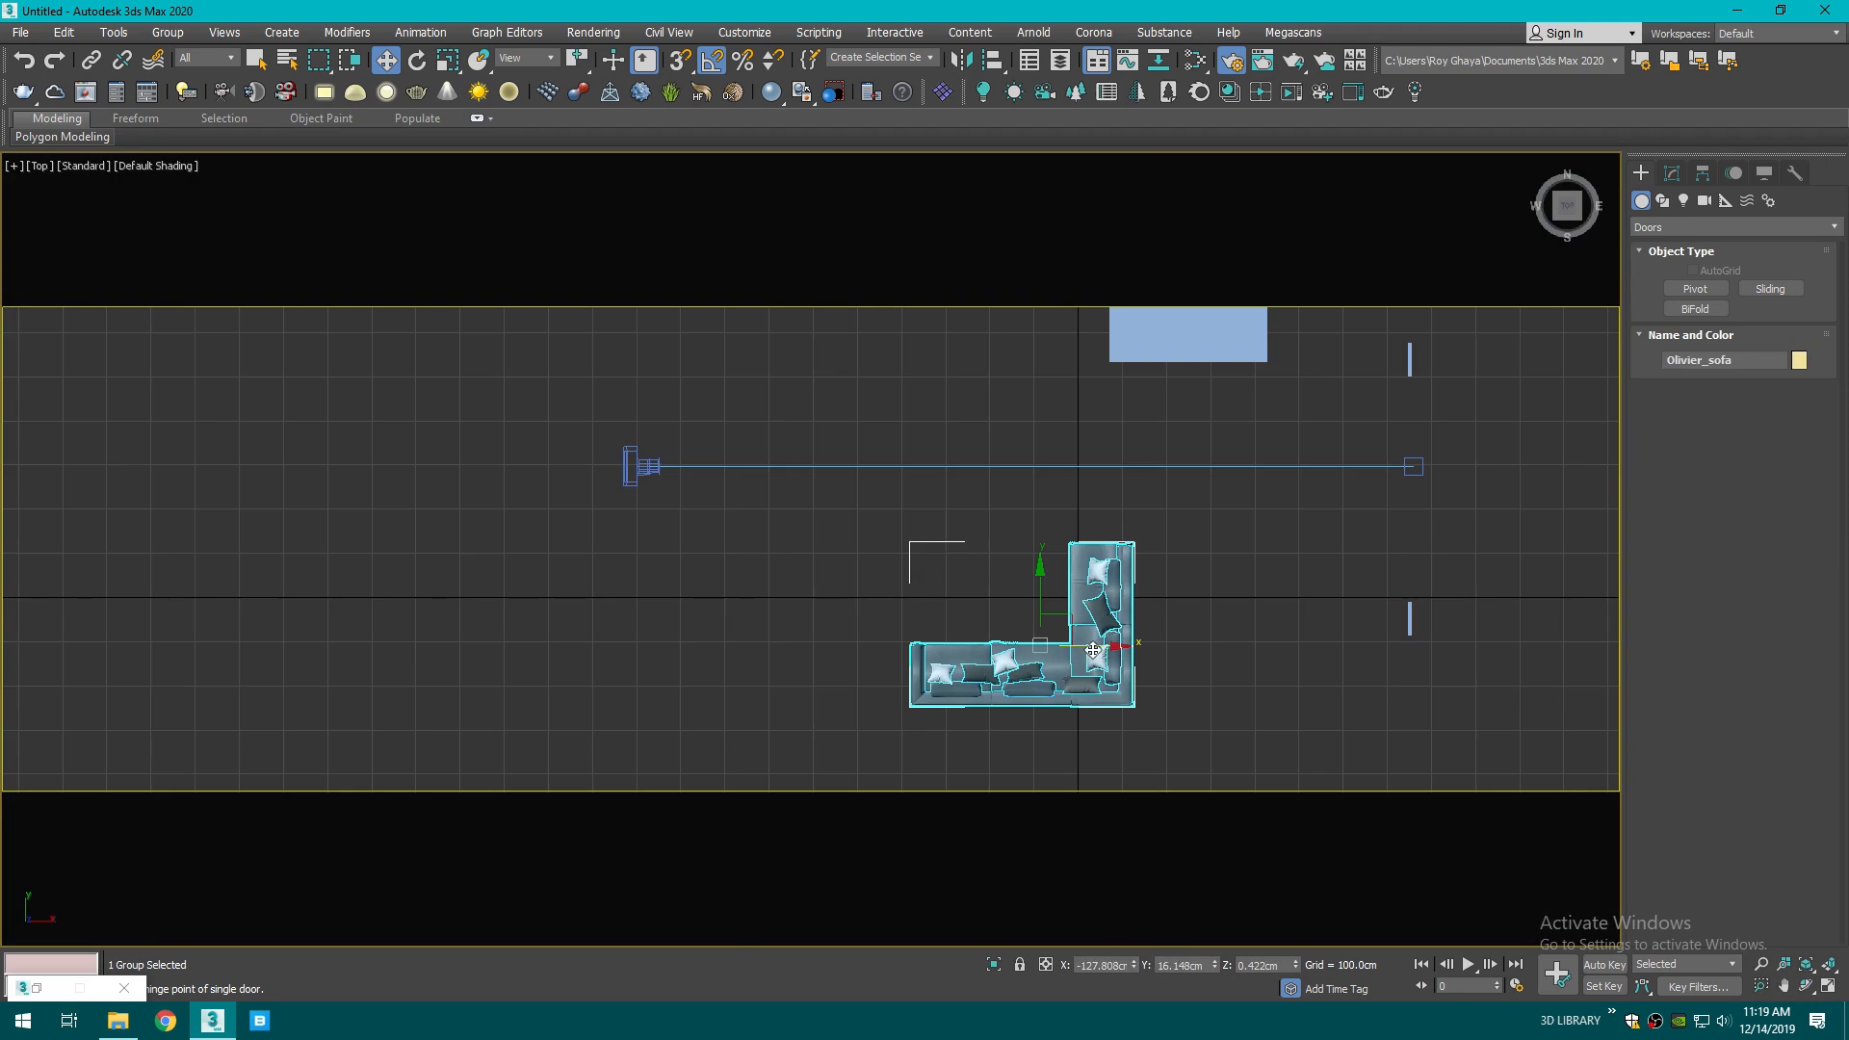
pyautogui.moveTo(1097, 647); pyautogui.dragTo(1131, 649)
pyautogui.press('c')
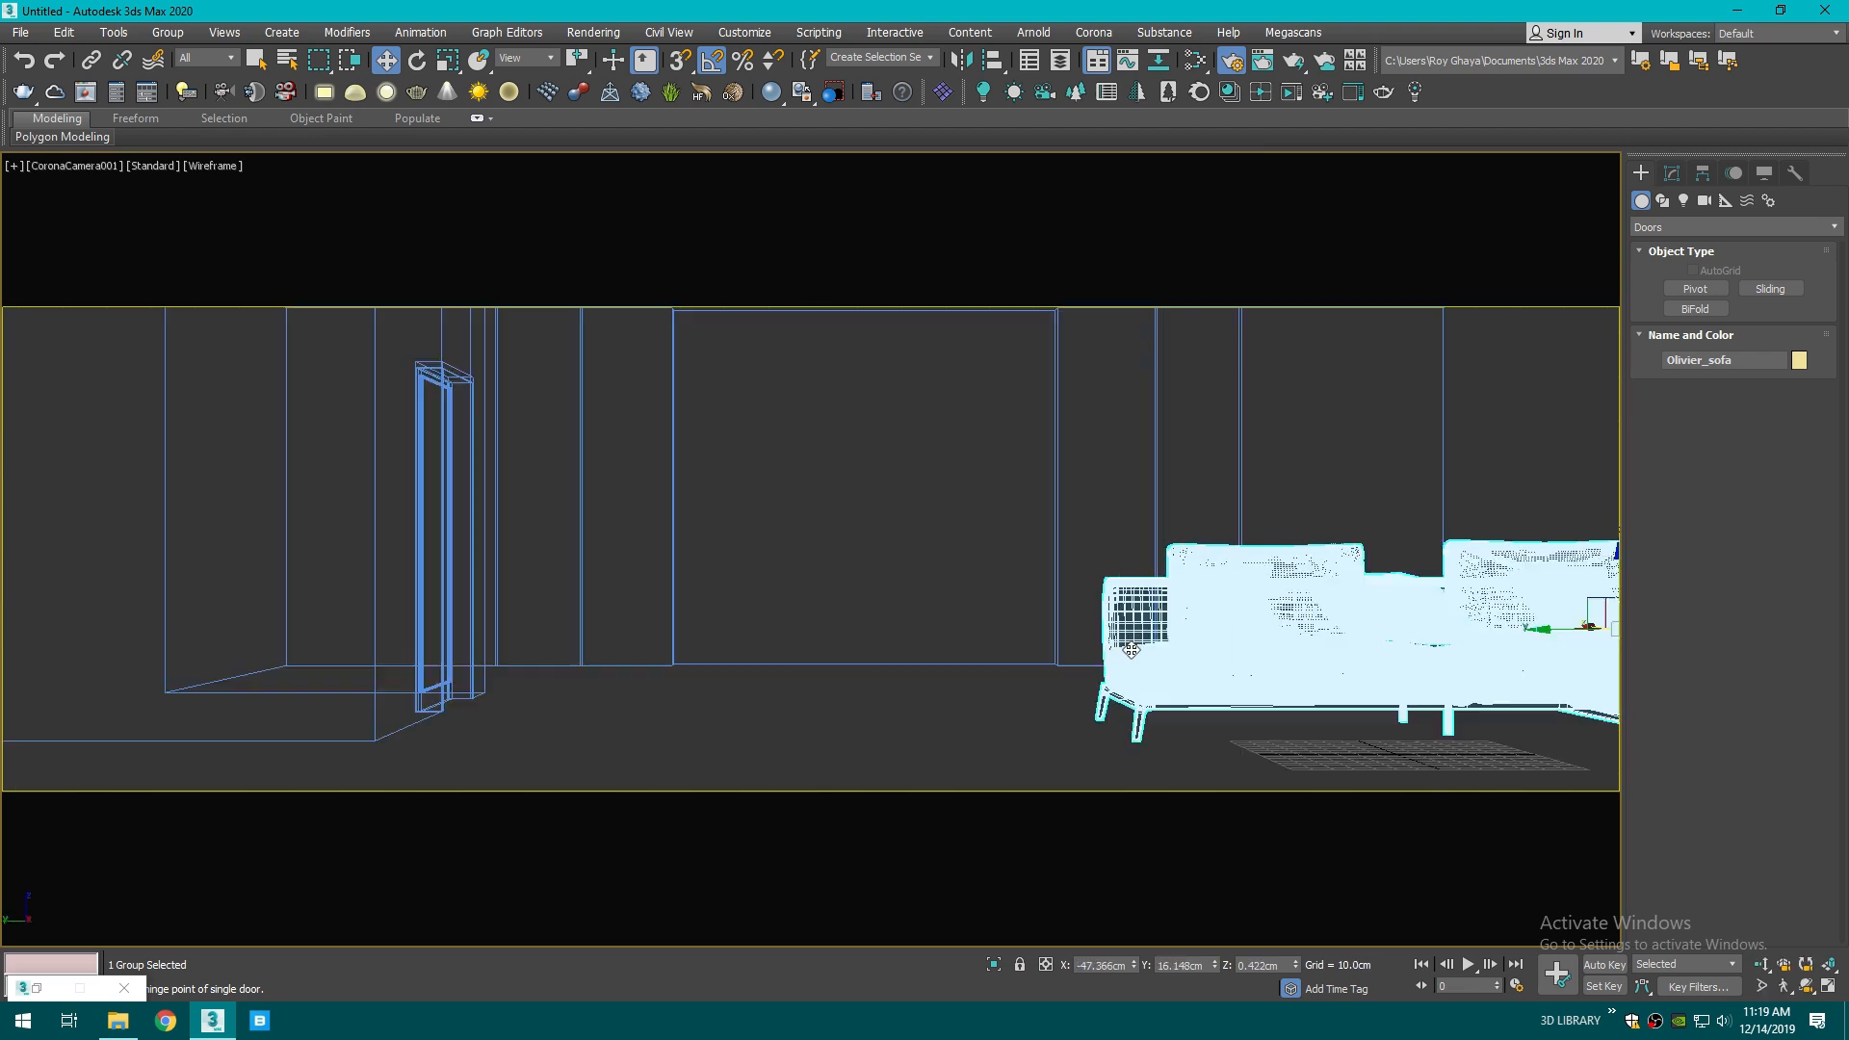
pyautogui.click(976, 728)
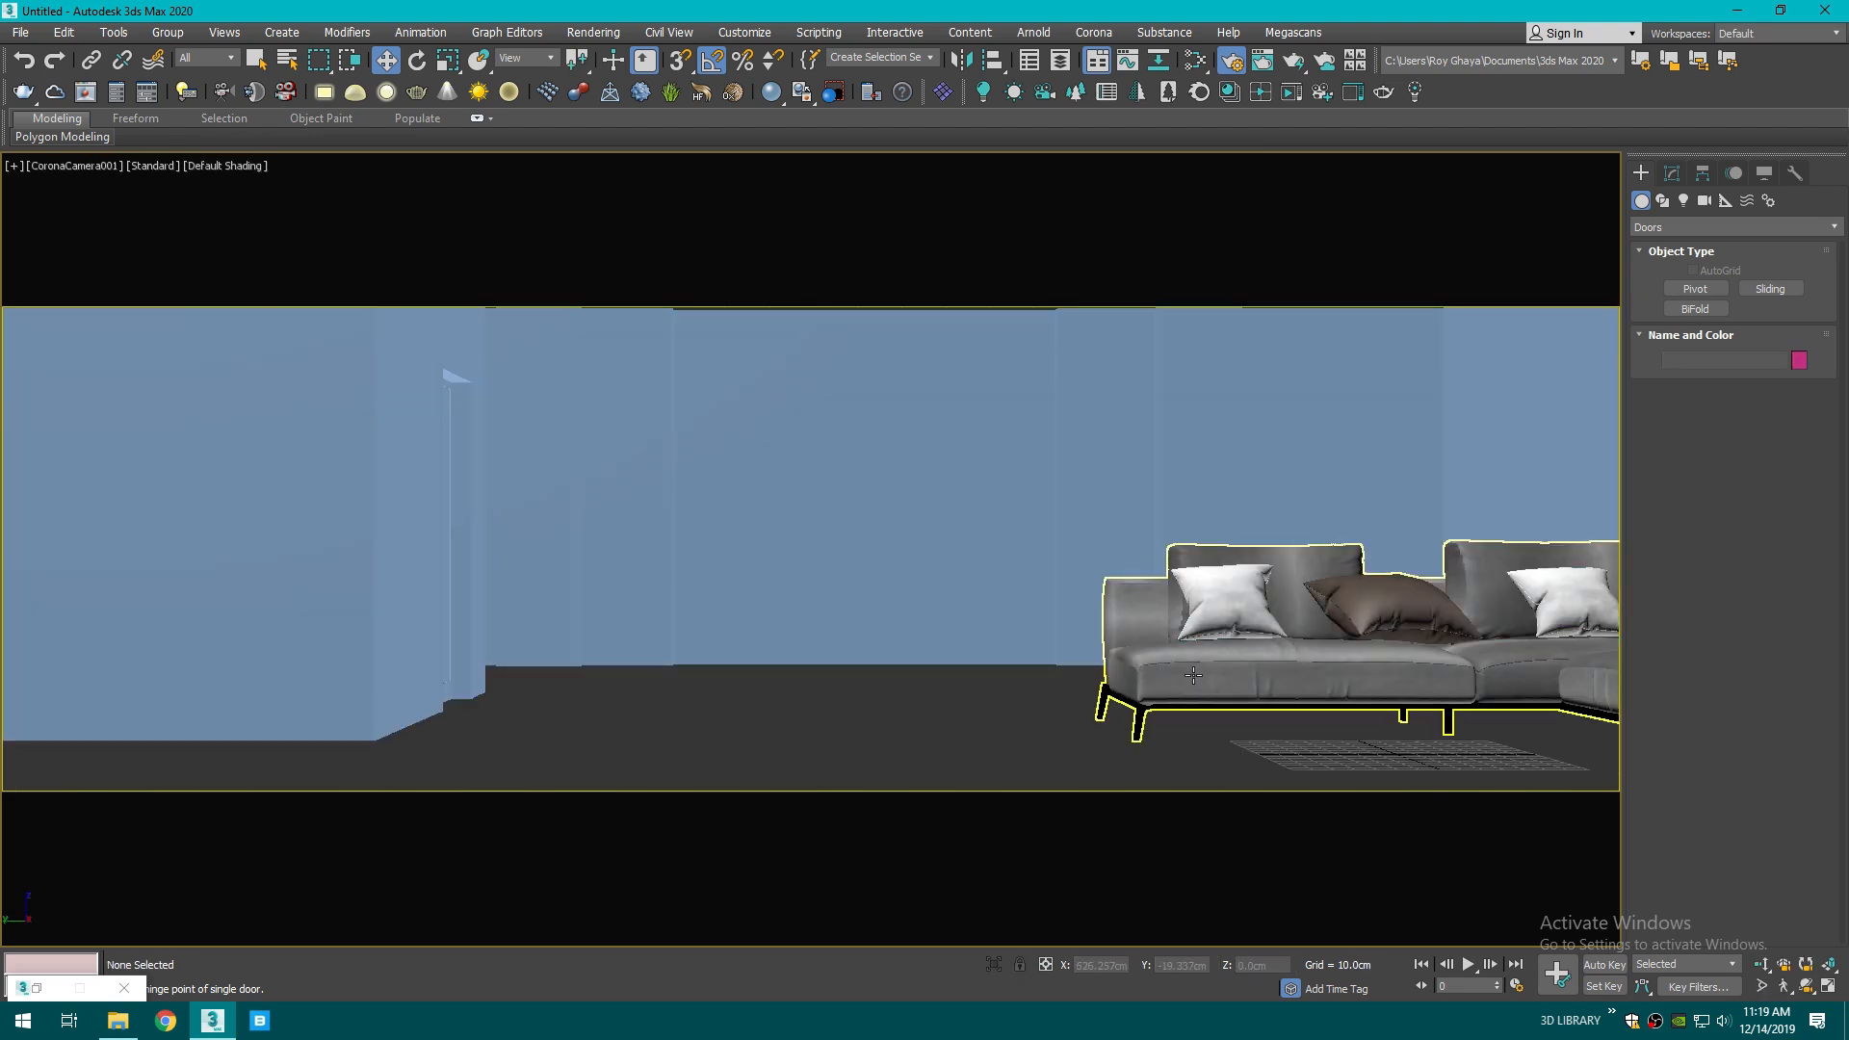
# - Display the whole room shaded in perspective and save the scene to the desktop as youtube
pyautogui.press('t')
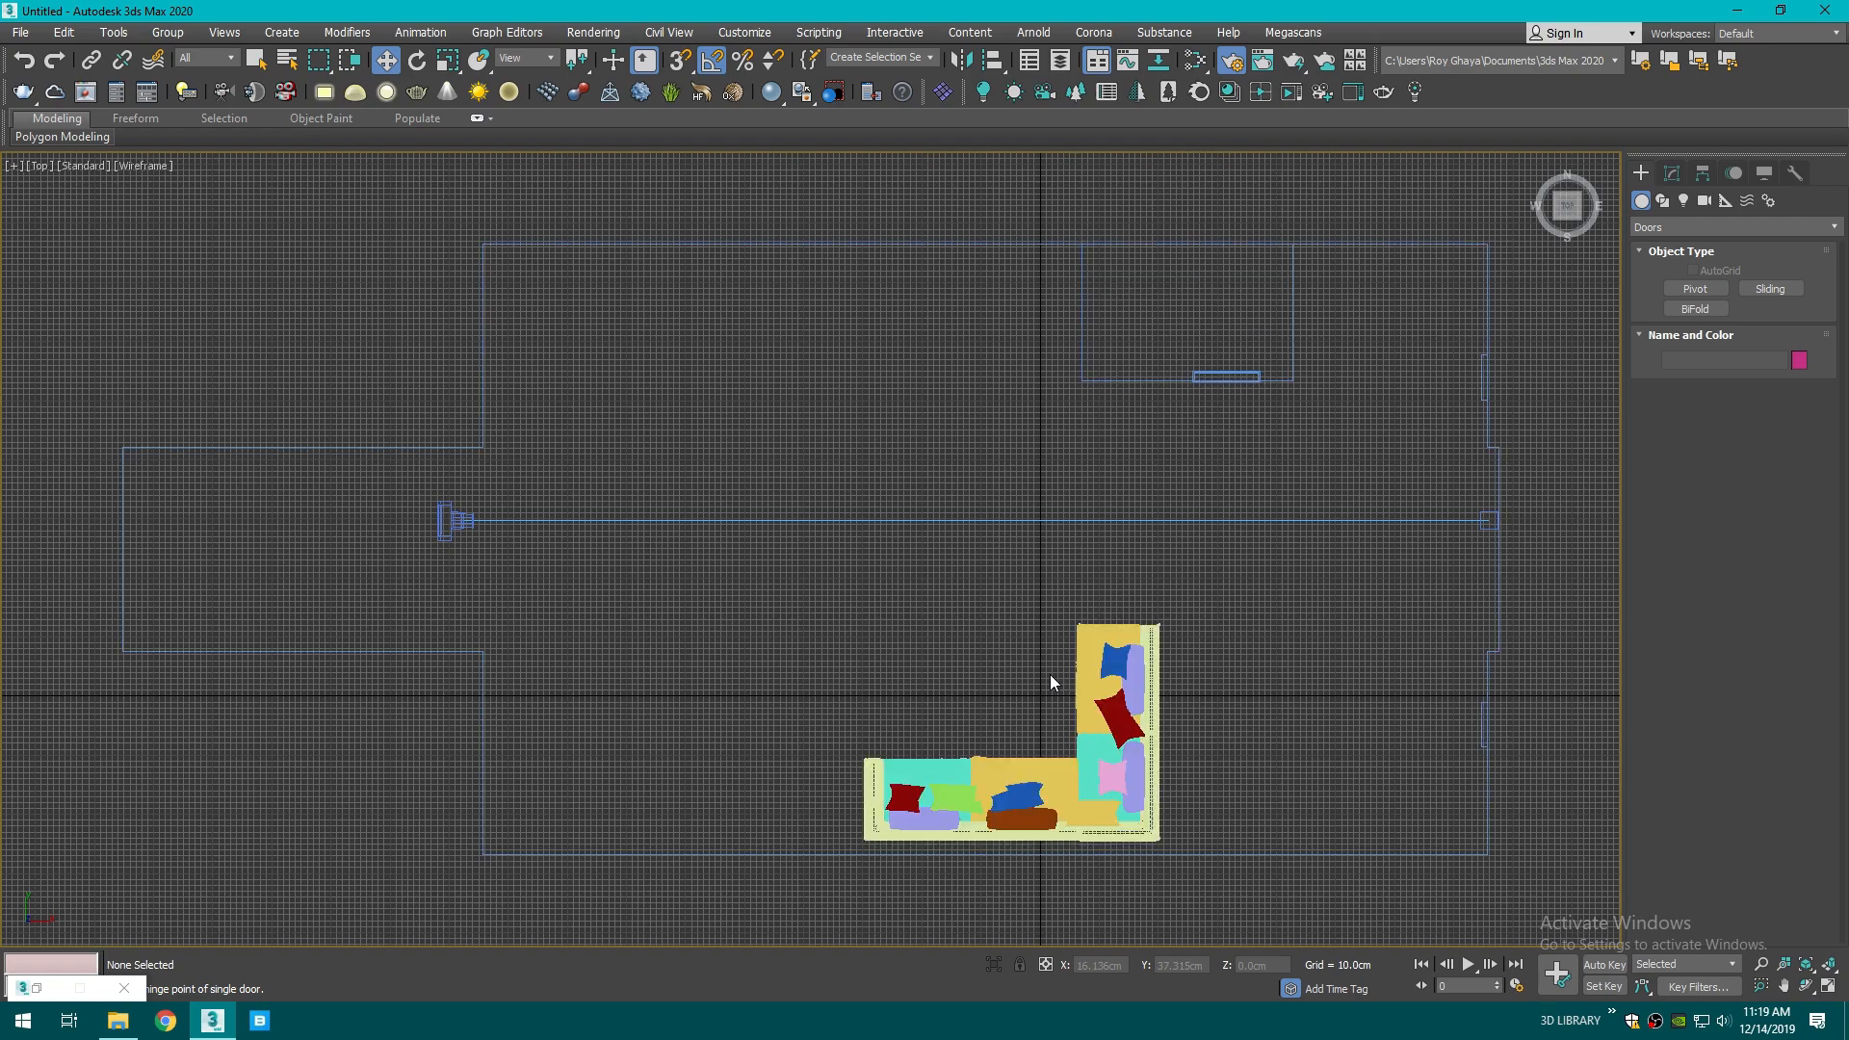
pyautogui.press('F3')
pyautogui.moveTo(636, 819)
pyautogui.keyDown('alt'); pyautogui.mouseDown(button='middle')
pyautogui.moveTo(986, 420)
pyautogui.moveTo(884, 476)
pyautogui.mouseUp(button='middle'); pyautogui.keyUp('alt')
pyautogui.press('p')
pyautogui.scroll(5, 986, 421)
pyautogui.scroll(-5, 986, 420)
pyautogui.scroll(3, 884, 475)
pyautogui.click(20, 32)
pyautogui.click(91, 211)
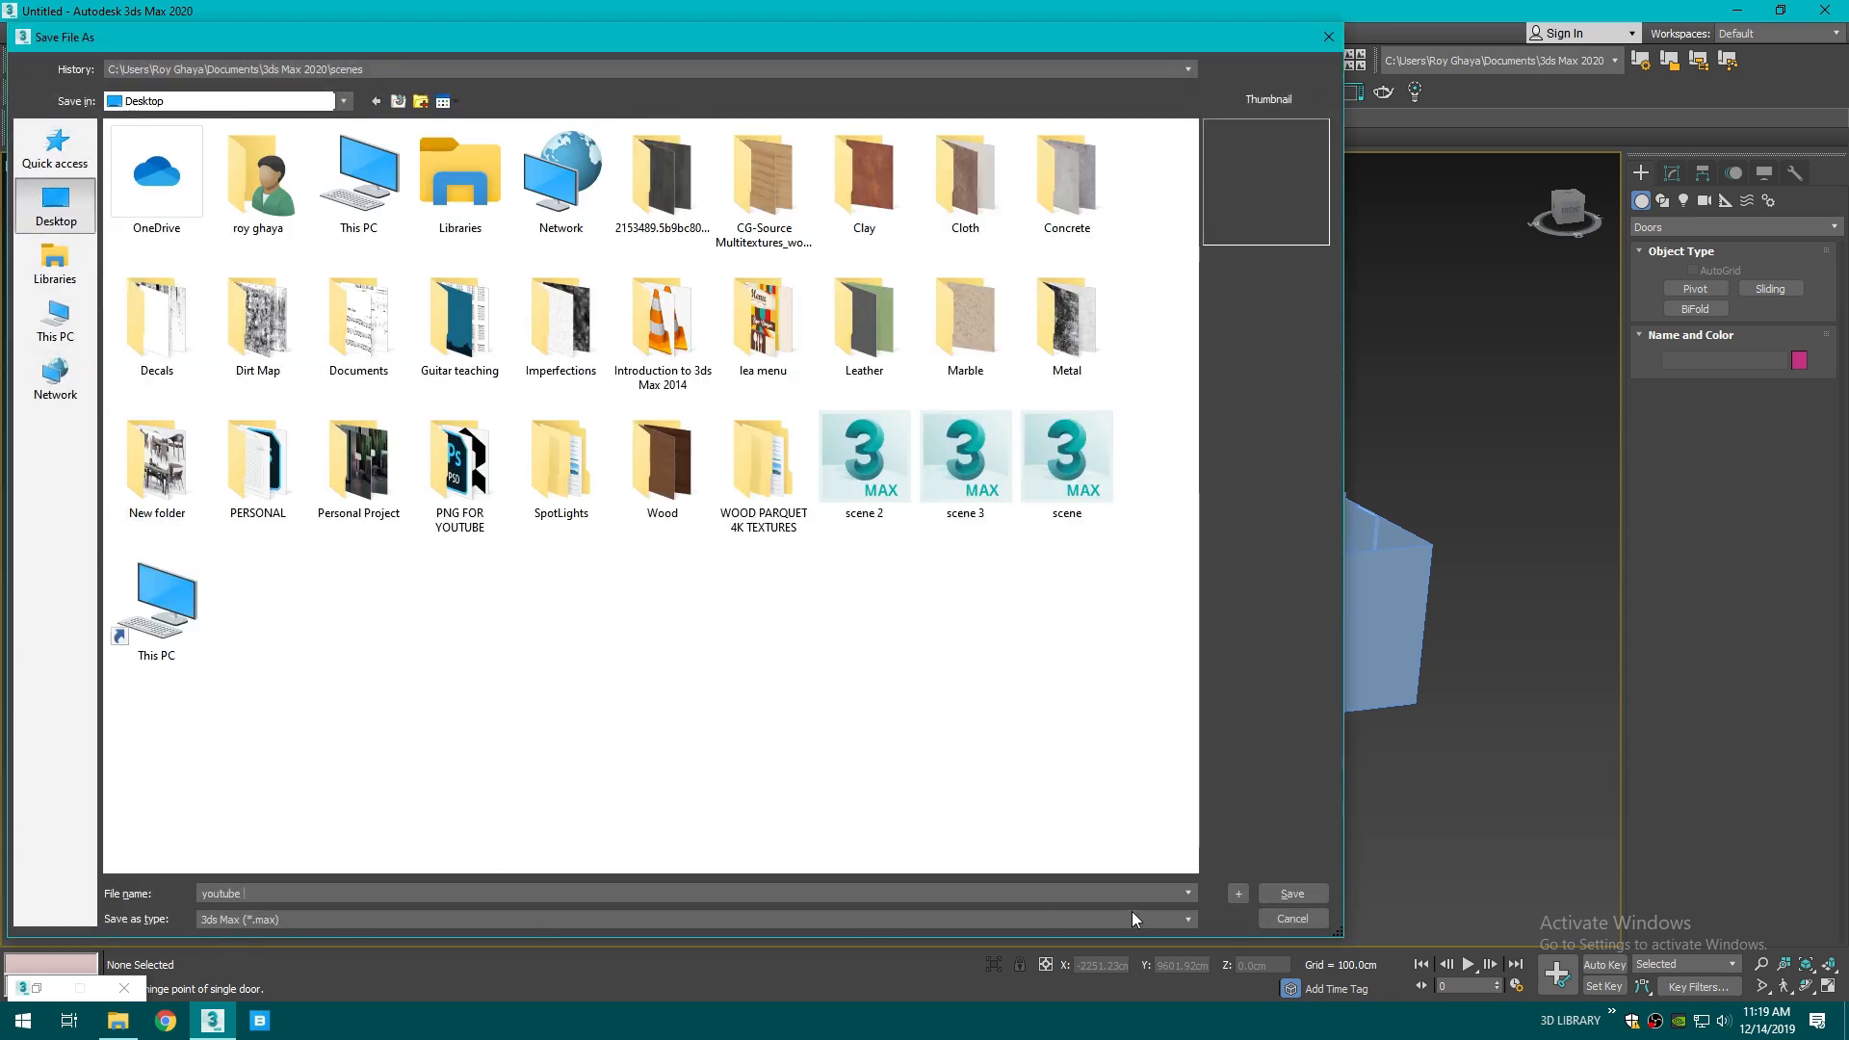
pyautogui.click(1290, 894)
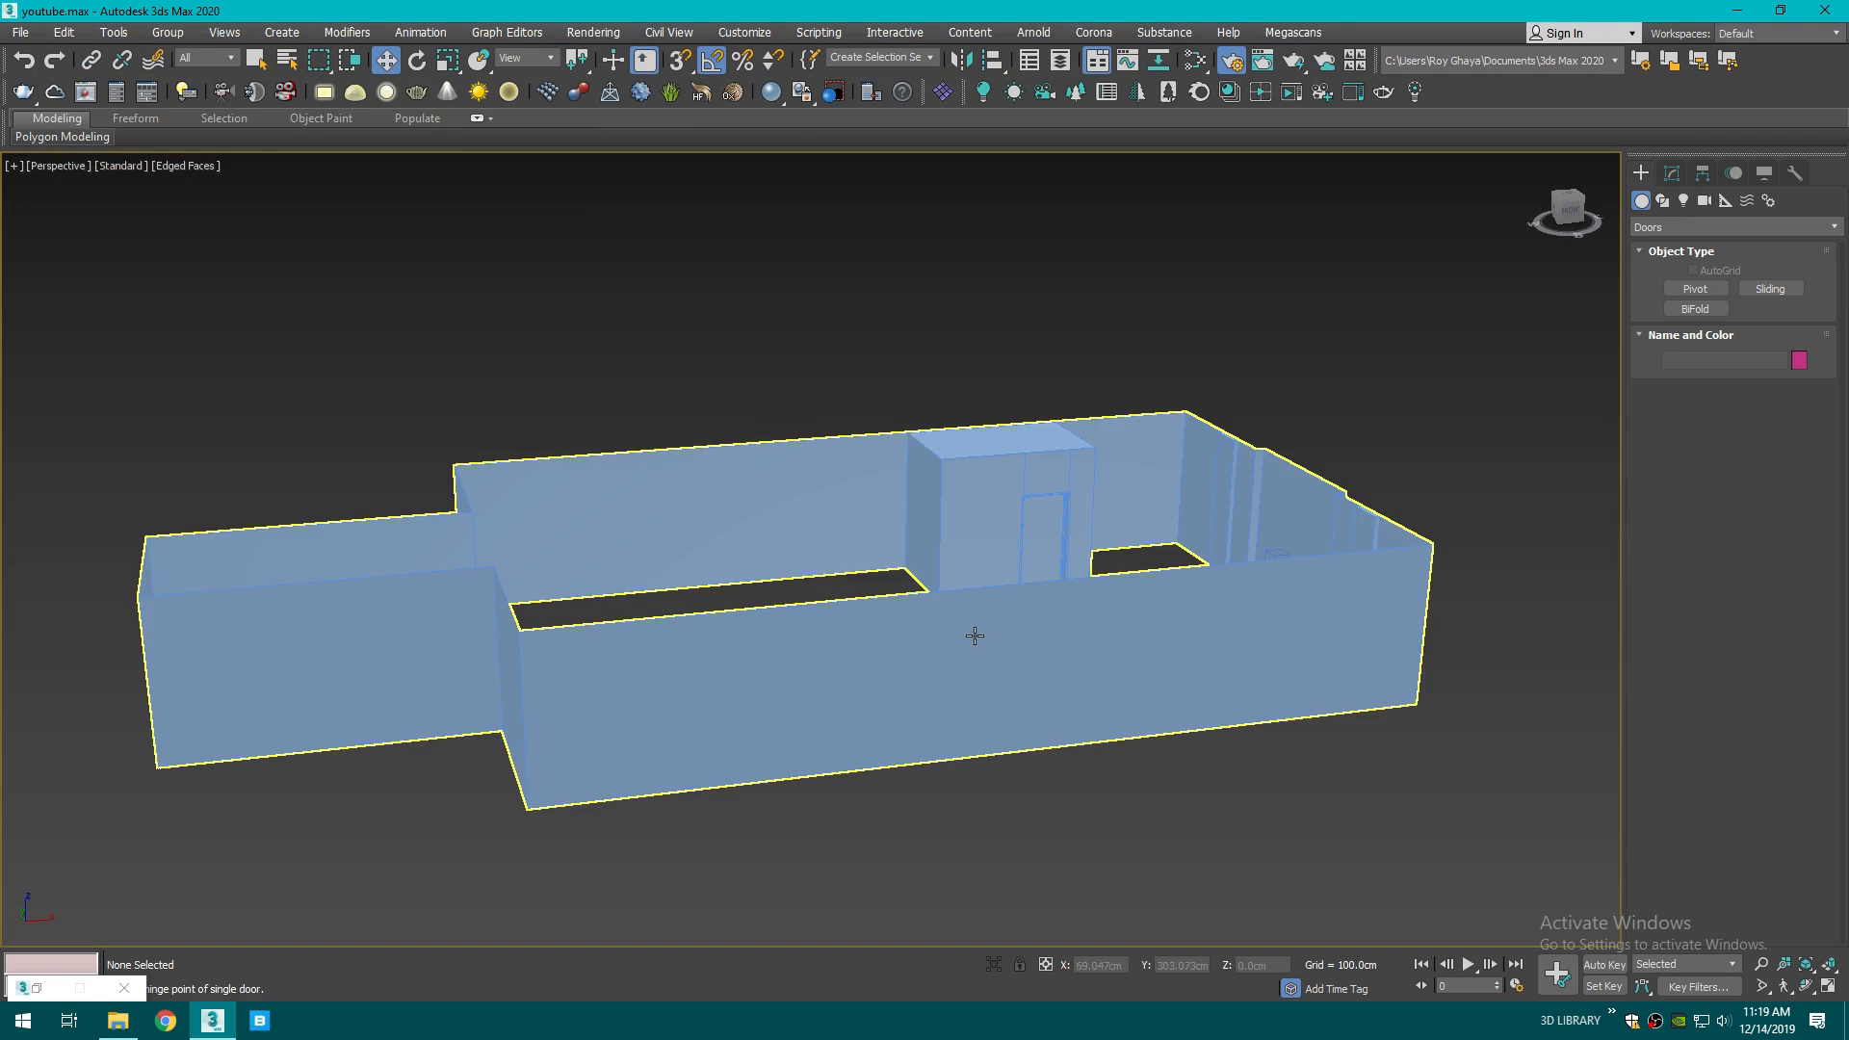
# - Select the room shell and switch its Edit Poly modifier to edge selection
pyautogui.moveTo(1552, 192); pyautogui.dragTo(1566, 229)
pyautogui.scroll(3, 1307, 421)
pyautogui.moveTo(1308, 420); pyautogui.dragTo(953, 416, button='middle')
pyautogui.moveTo(1568, 214)
pyautogui.mouseDown()
pyautogui.moveTo(1529, 204)
pyautogui.moveTo(1617, 198)
pyautogui.moveTo(1502, 318)
pyautogui.moveTo(1204, 443)
pyautogui.moveTo(1224, 537)
pyautogui.mouseUp()
pyautogui.scroll(-3, 1225, 537)
pyautogui.moveTo(1225, 538); pyautogui.dragTo(1071, 354, button='middle')
pyautogui.scroll(3, 963, 253)
pyautogui.moveTo(963, 252); pyautogui.dragTo(1129, 422, button='middle')
pyautogui.click(1136, 418)
pyautogui.scroll(3, 817, 513)
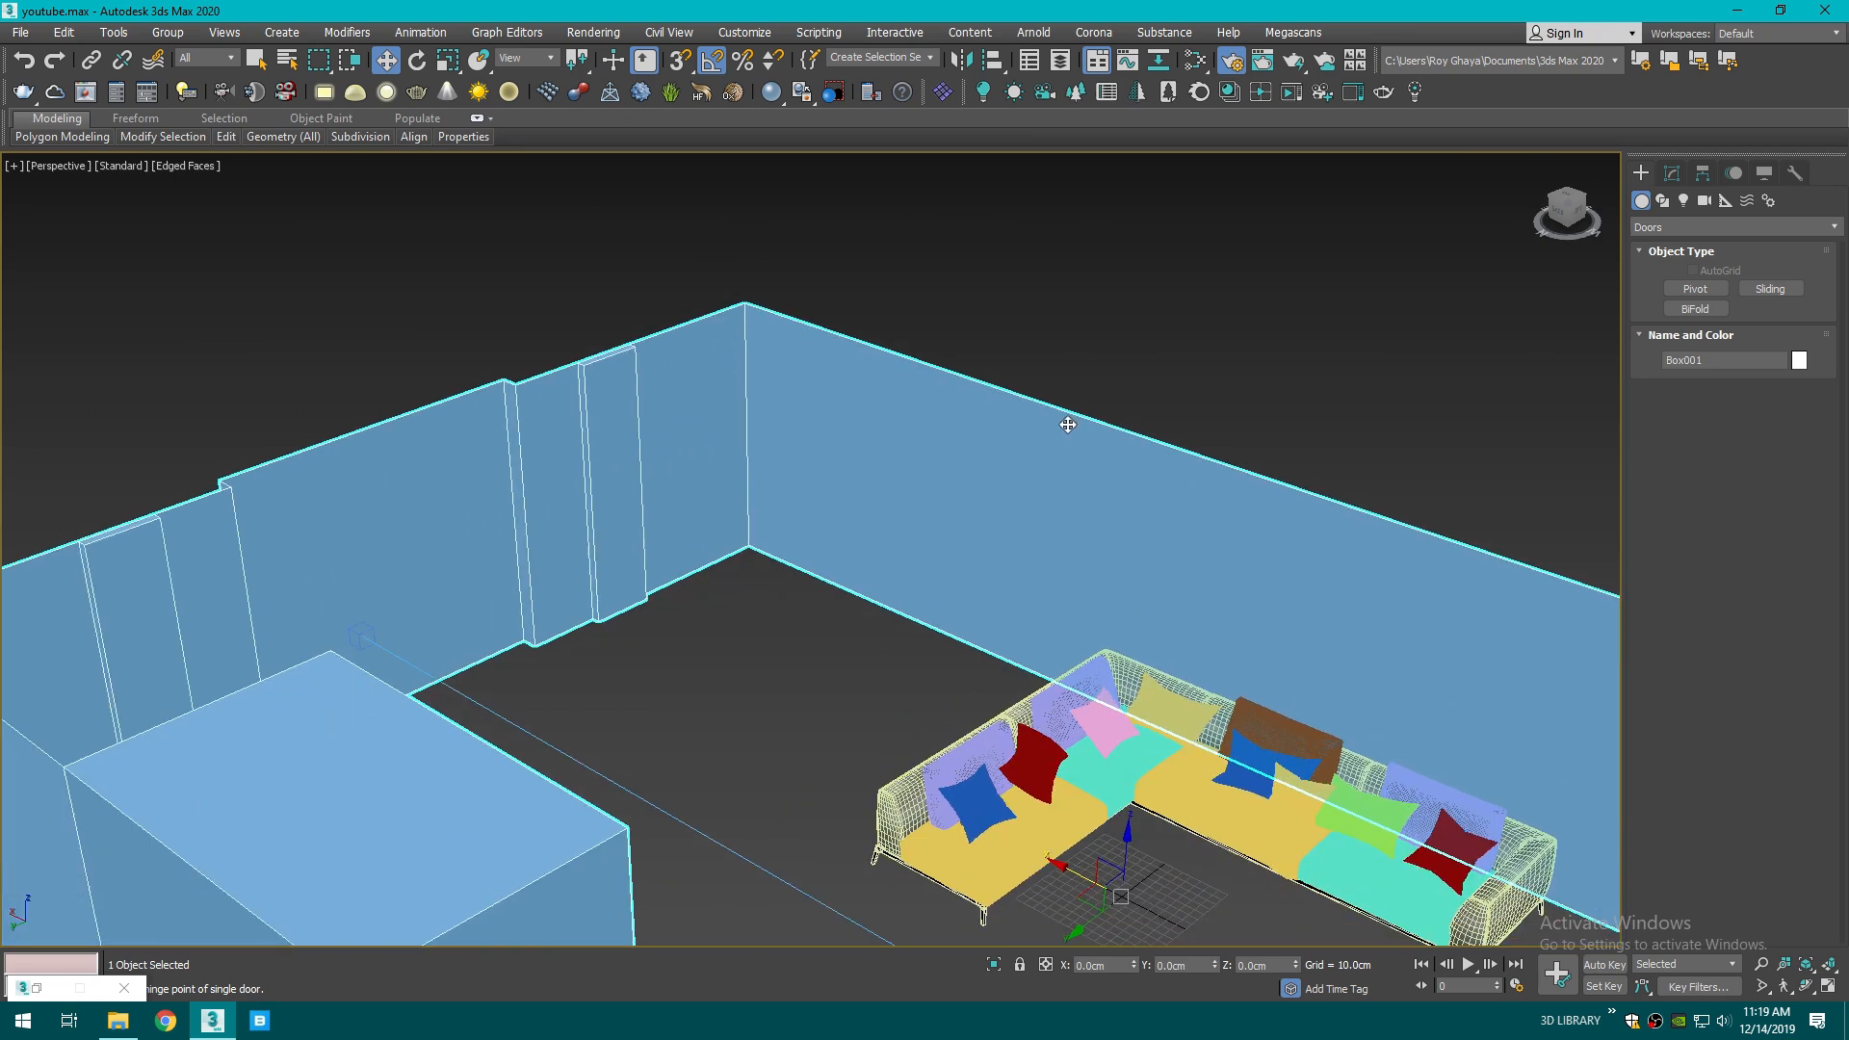
pyautogui.click(1673, 175)
pyautogui.click(1710, 582)
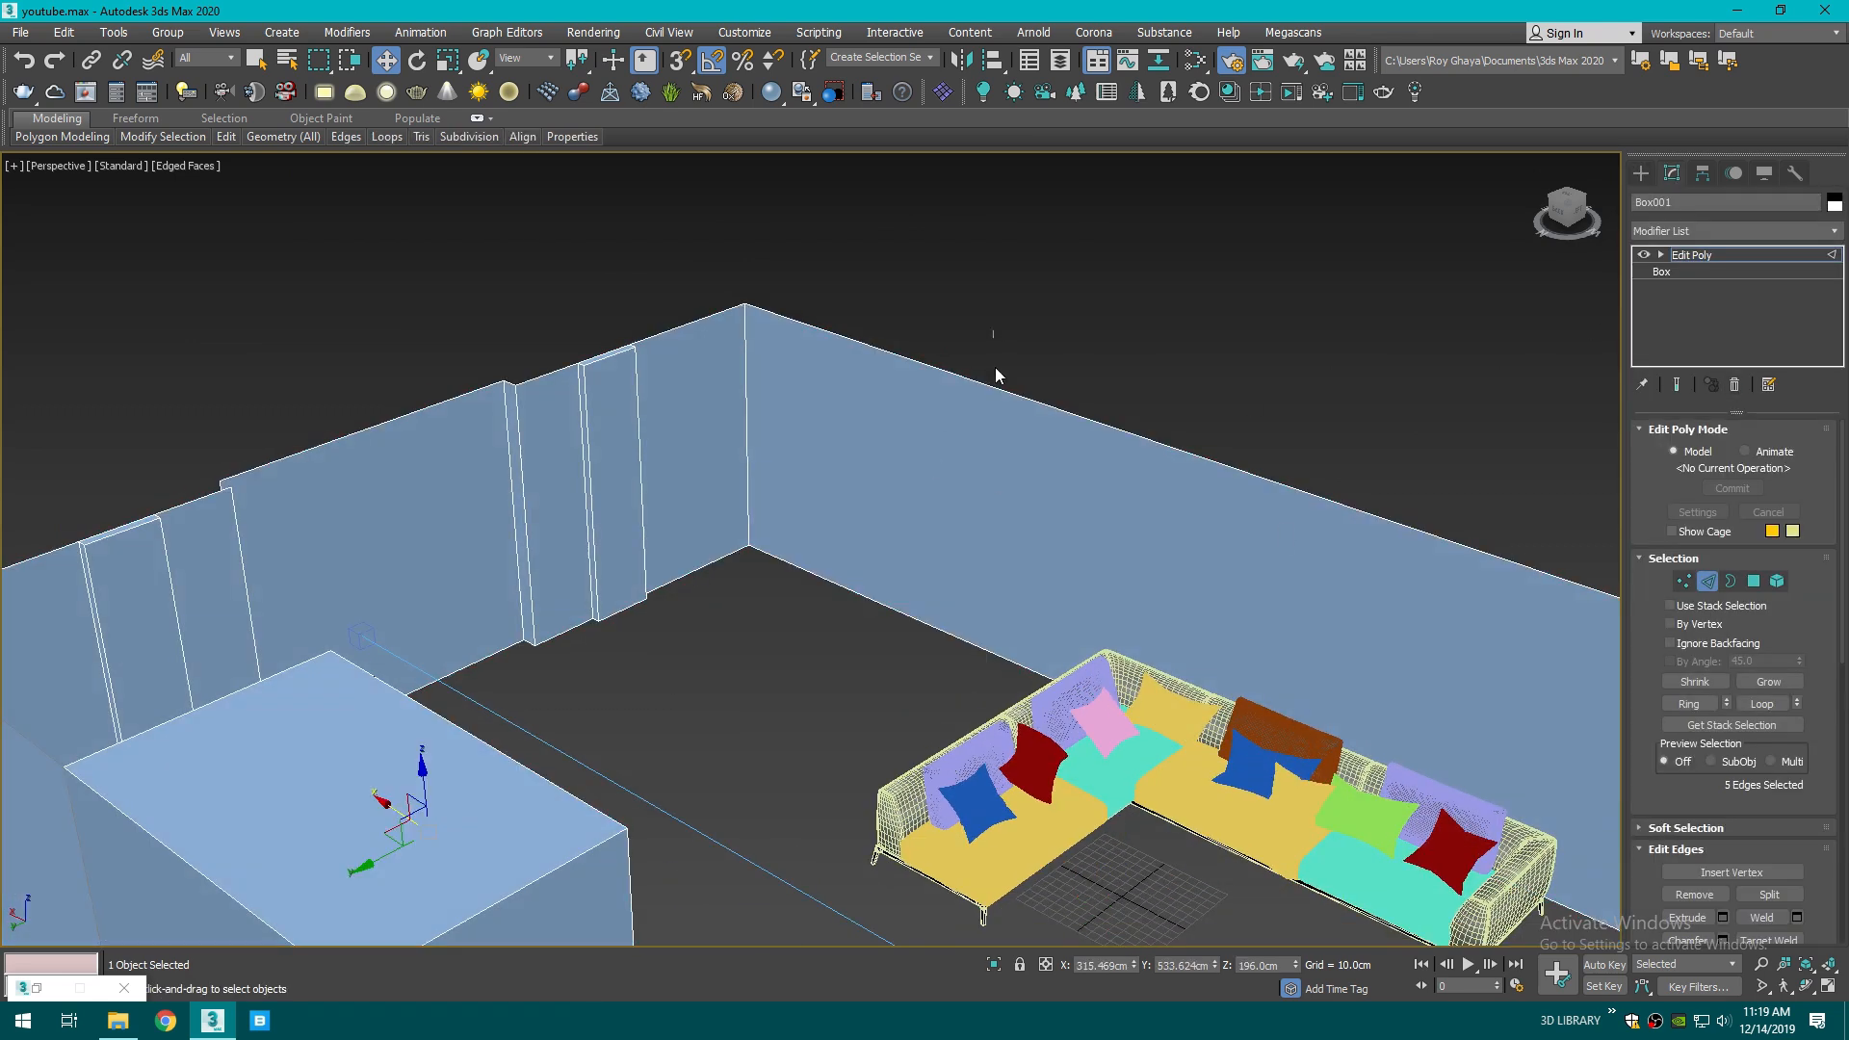
# - Connect the top and bottom edges of the long wall behind the sofa with two vertical edges
pyautogui.scroll(-3, 1564, 214)
pyautogui.scroll(-3, 1733, 751)
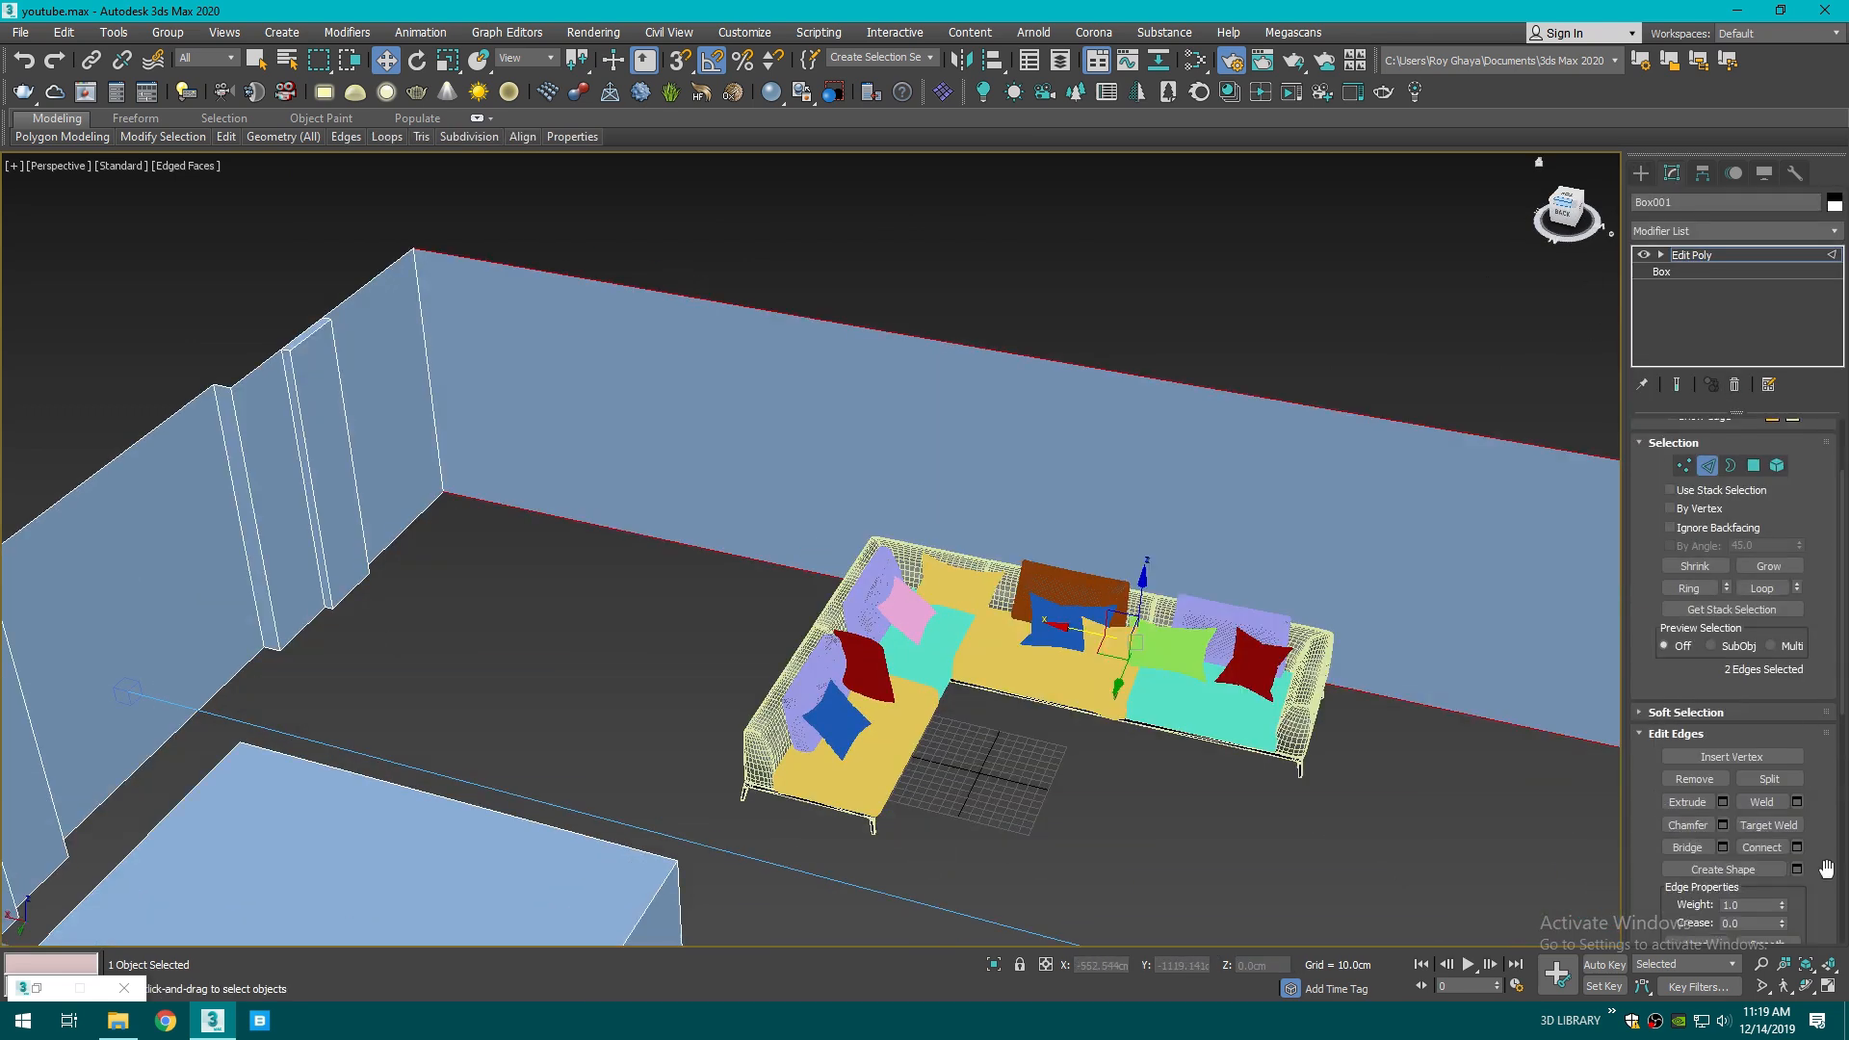
pyautogui.click(1797, 847)
pyautogui.moveTo(937, 601); pyautogui.dragTo(1076, 584, button='middle')
pyautogui.click(826, 556)
pyautogui.click(820, 643)
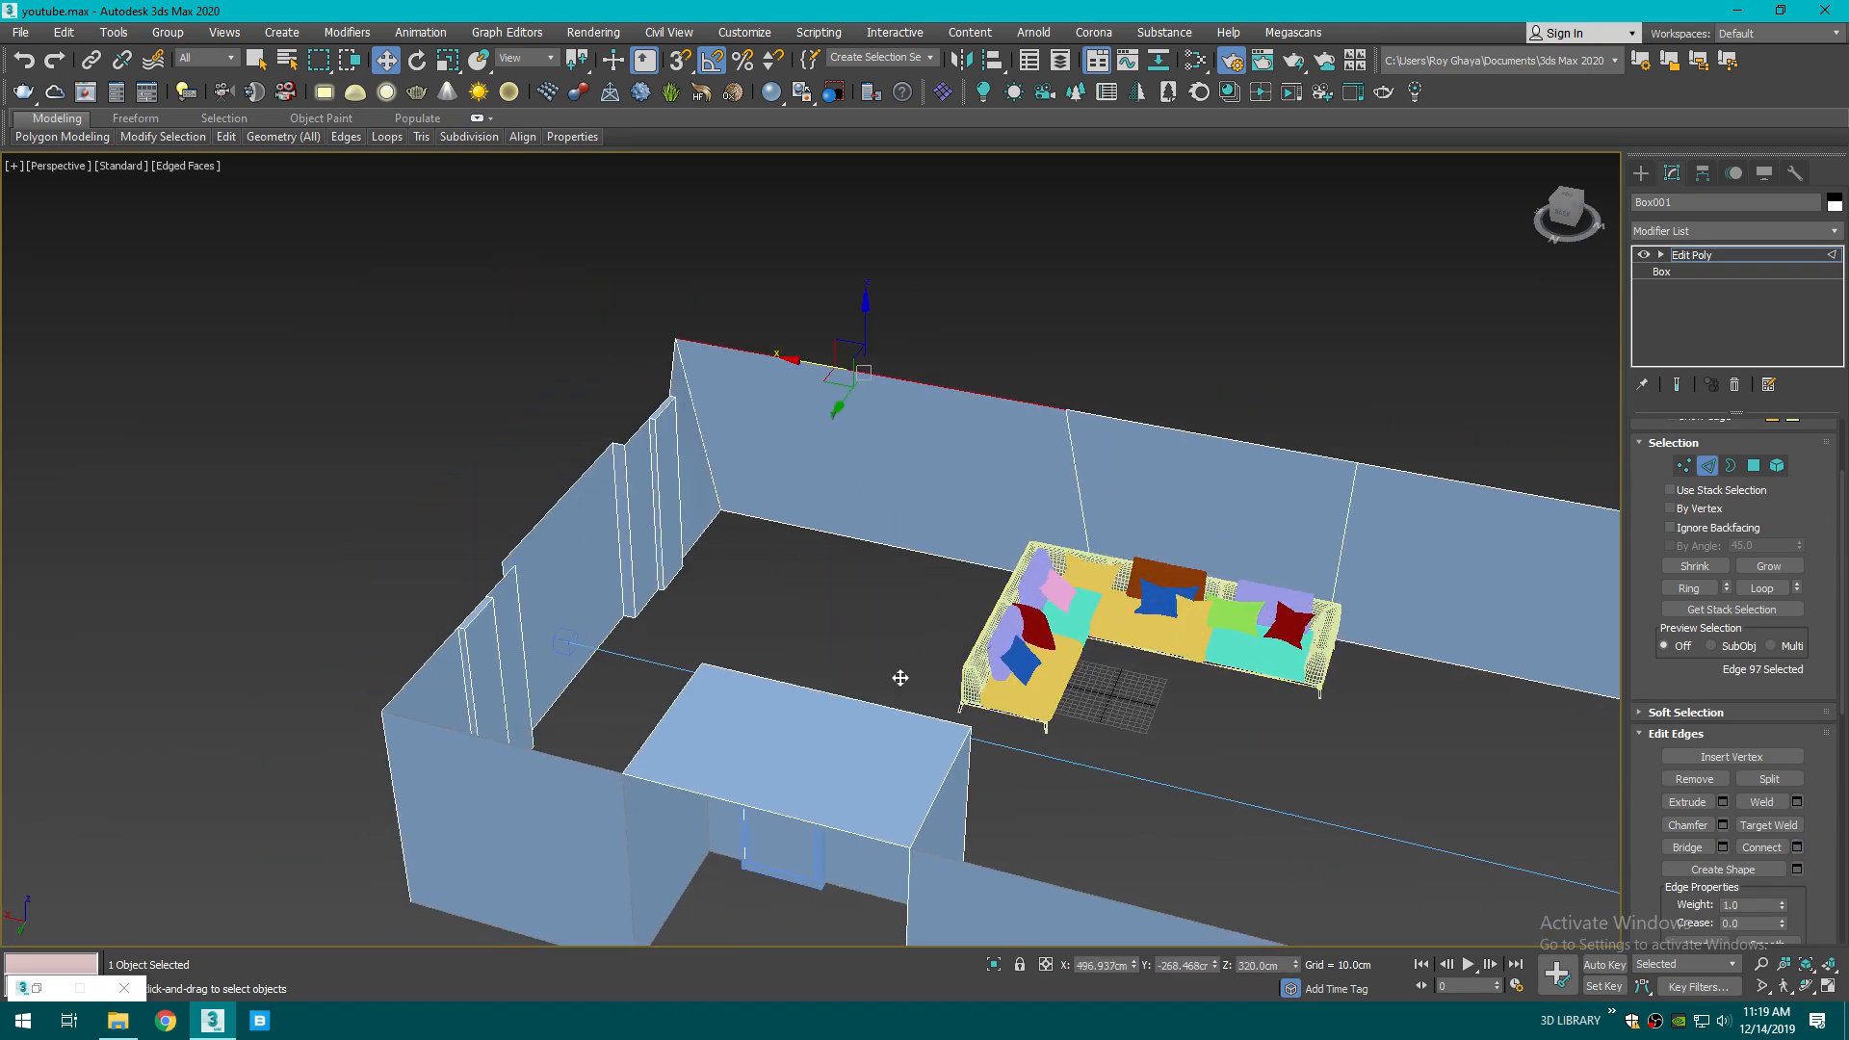
# - Undo the accidental edge move and connect the wall section nearest the corner with 2 vertical segments at pinch 19
pyautogui.hotkey('ctrl', 'z')
pyautogui.moveTo(974, 312); pyautogui.dragTo(876, 610)
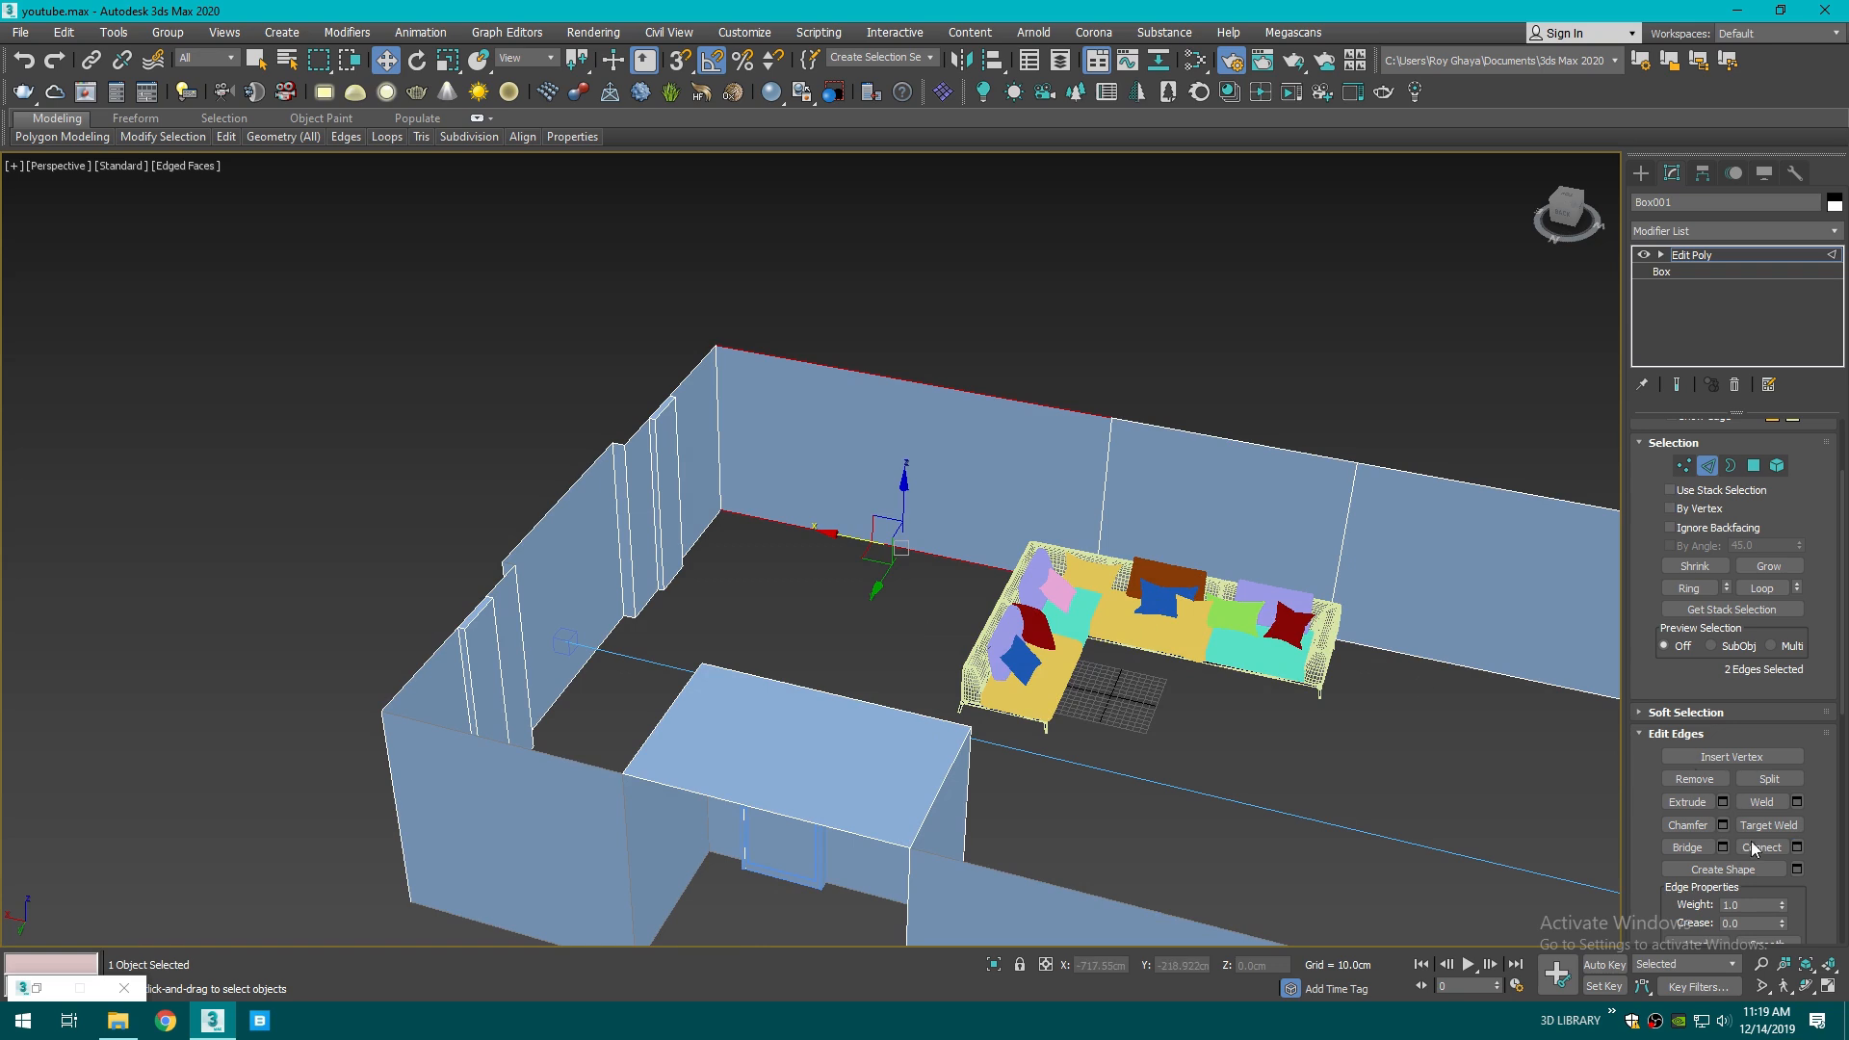
pyautogui.click(1796, 846)
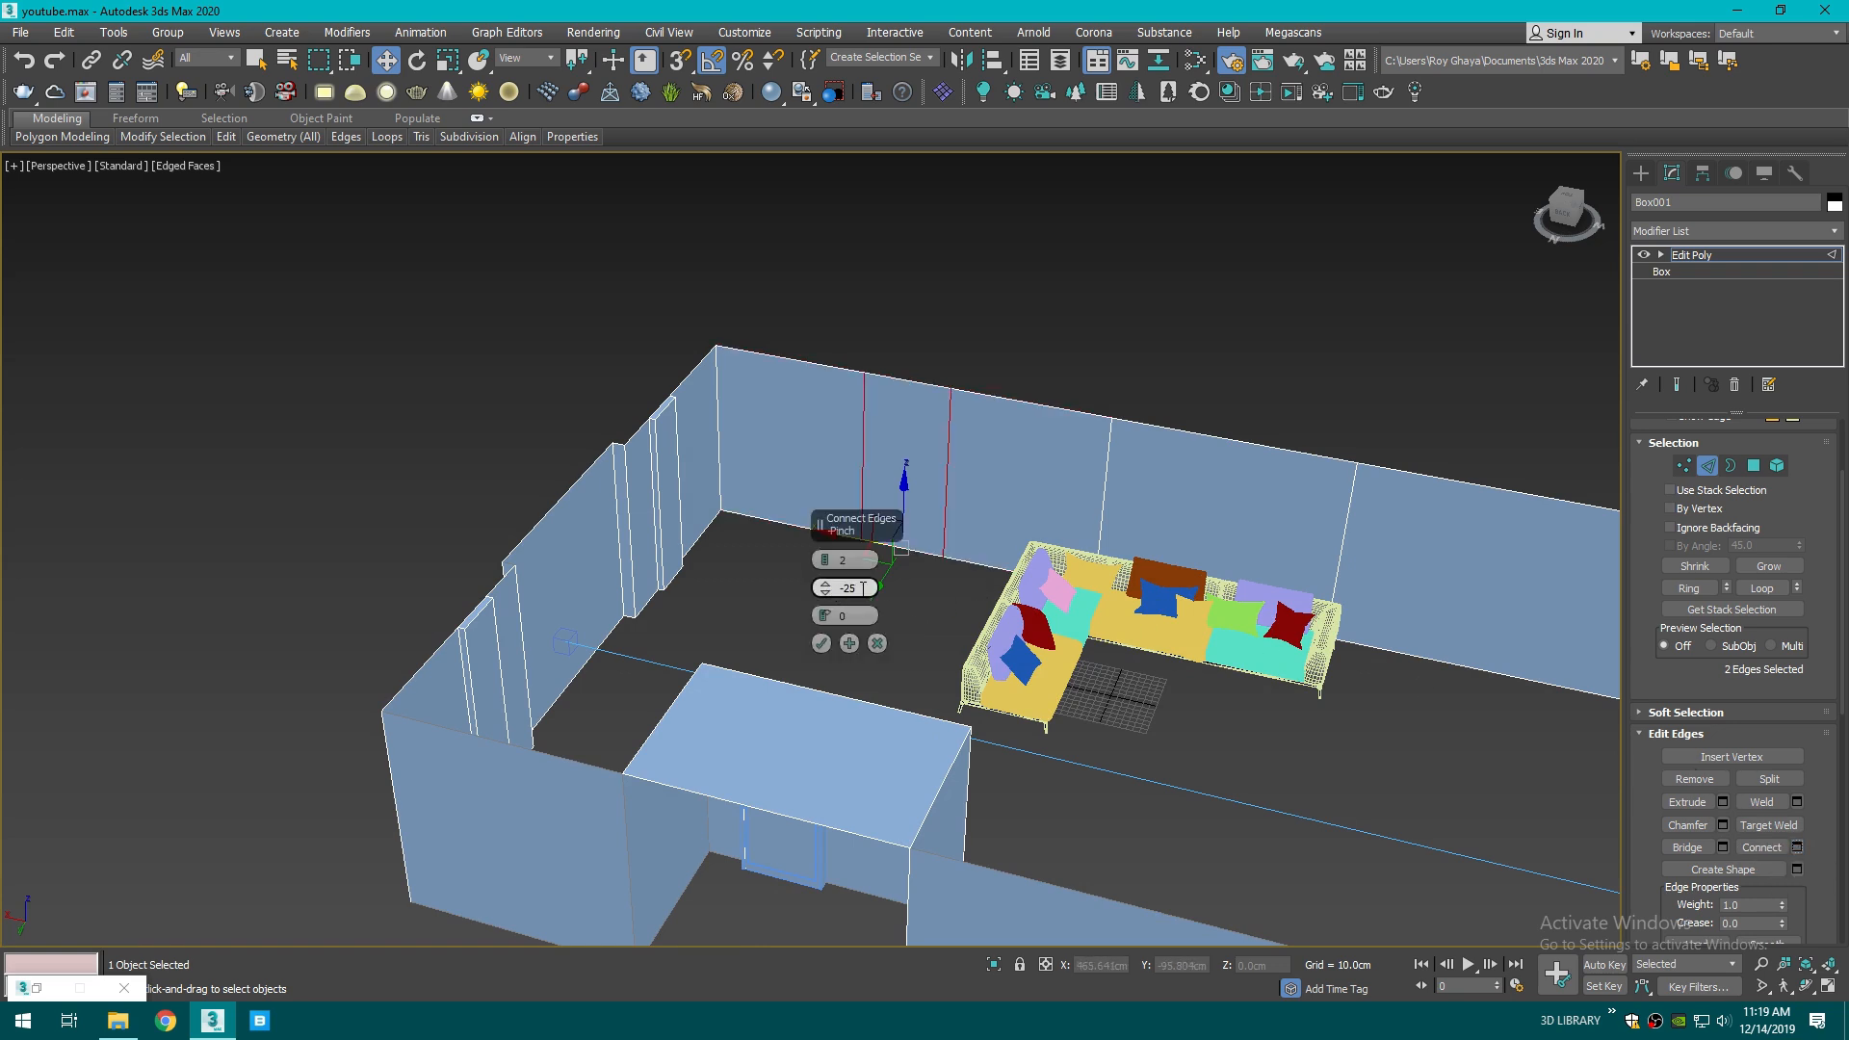
pyautogui.write('0')
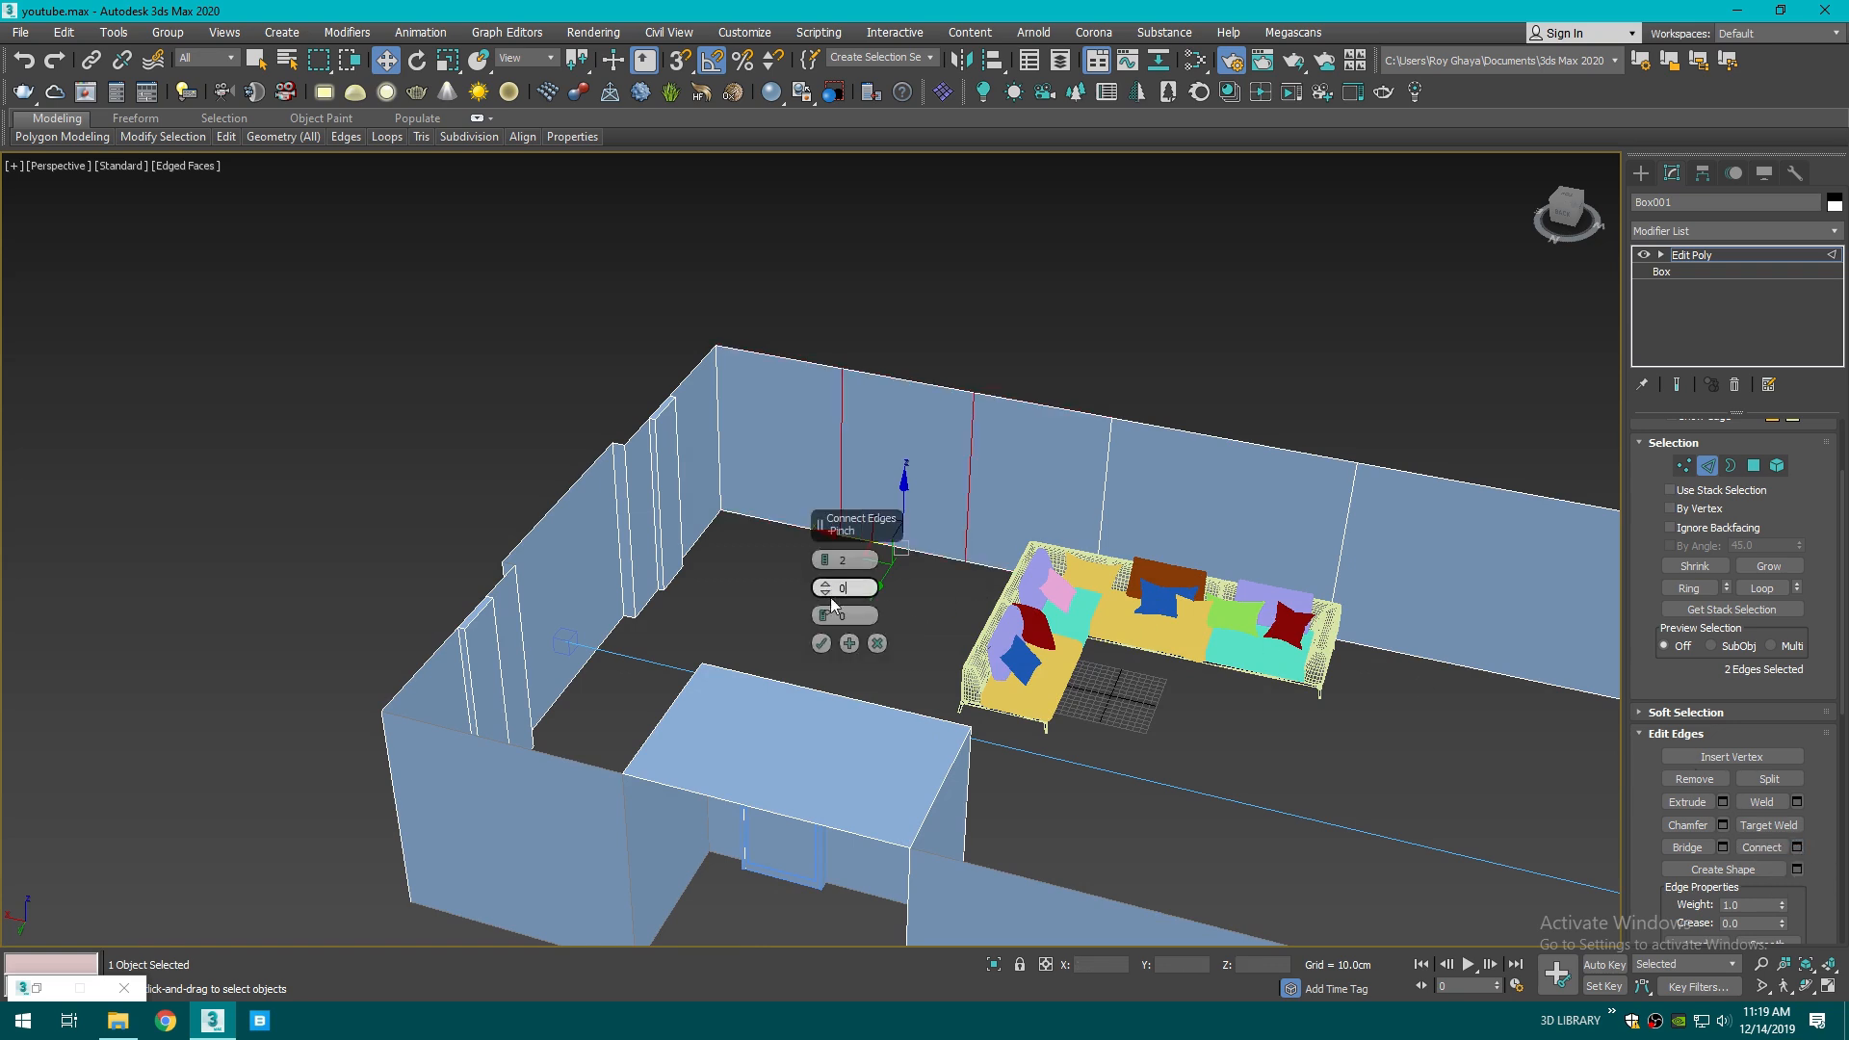
pyautogui.moveTo(822, 593); pyautogui.dragTo(824, 573)
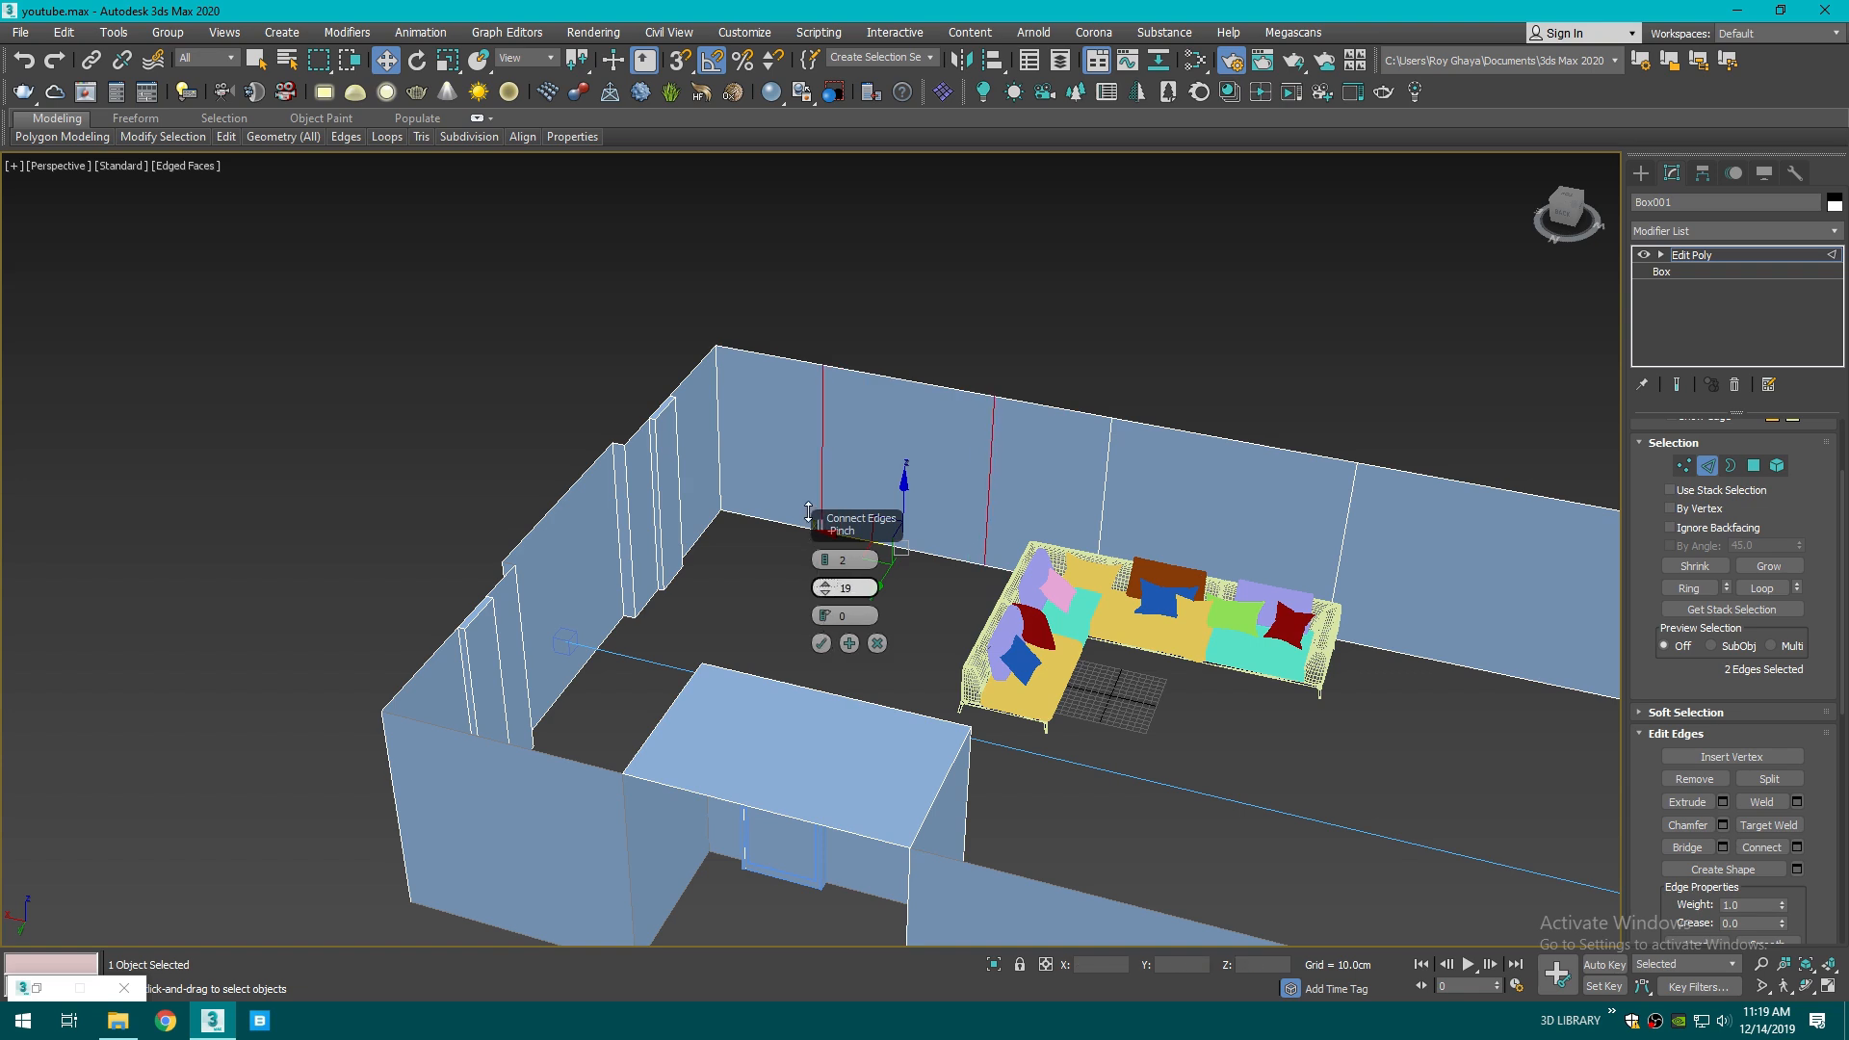
pyautogui.click(821, 643)
# - Shift the two new vertical edges along the wall toward the corner, the one nearer the sofa by about 27 cm
pyautogui.scroll(3, 778, 453)
pyautogui.moveTo(778, 453); pyautogui.dragTo(734, 426)
pyautogui.click(834, 516)
pyautogui.click(1042, 454)
pyautogui.moveTo(980, 479); pyautogui.dragTo(962, 475)
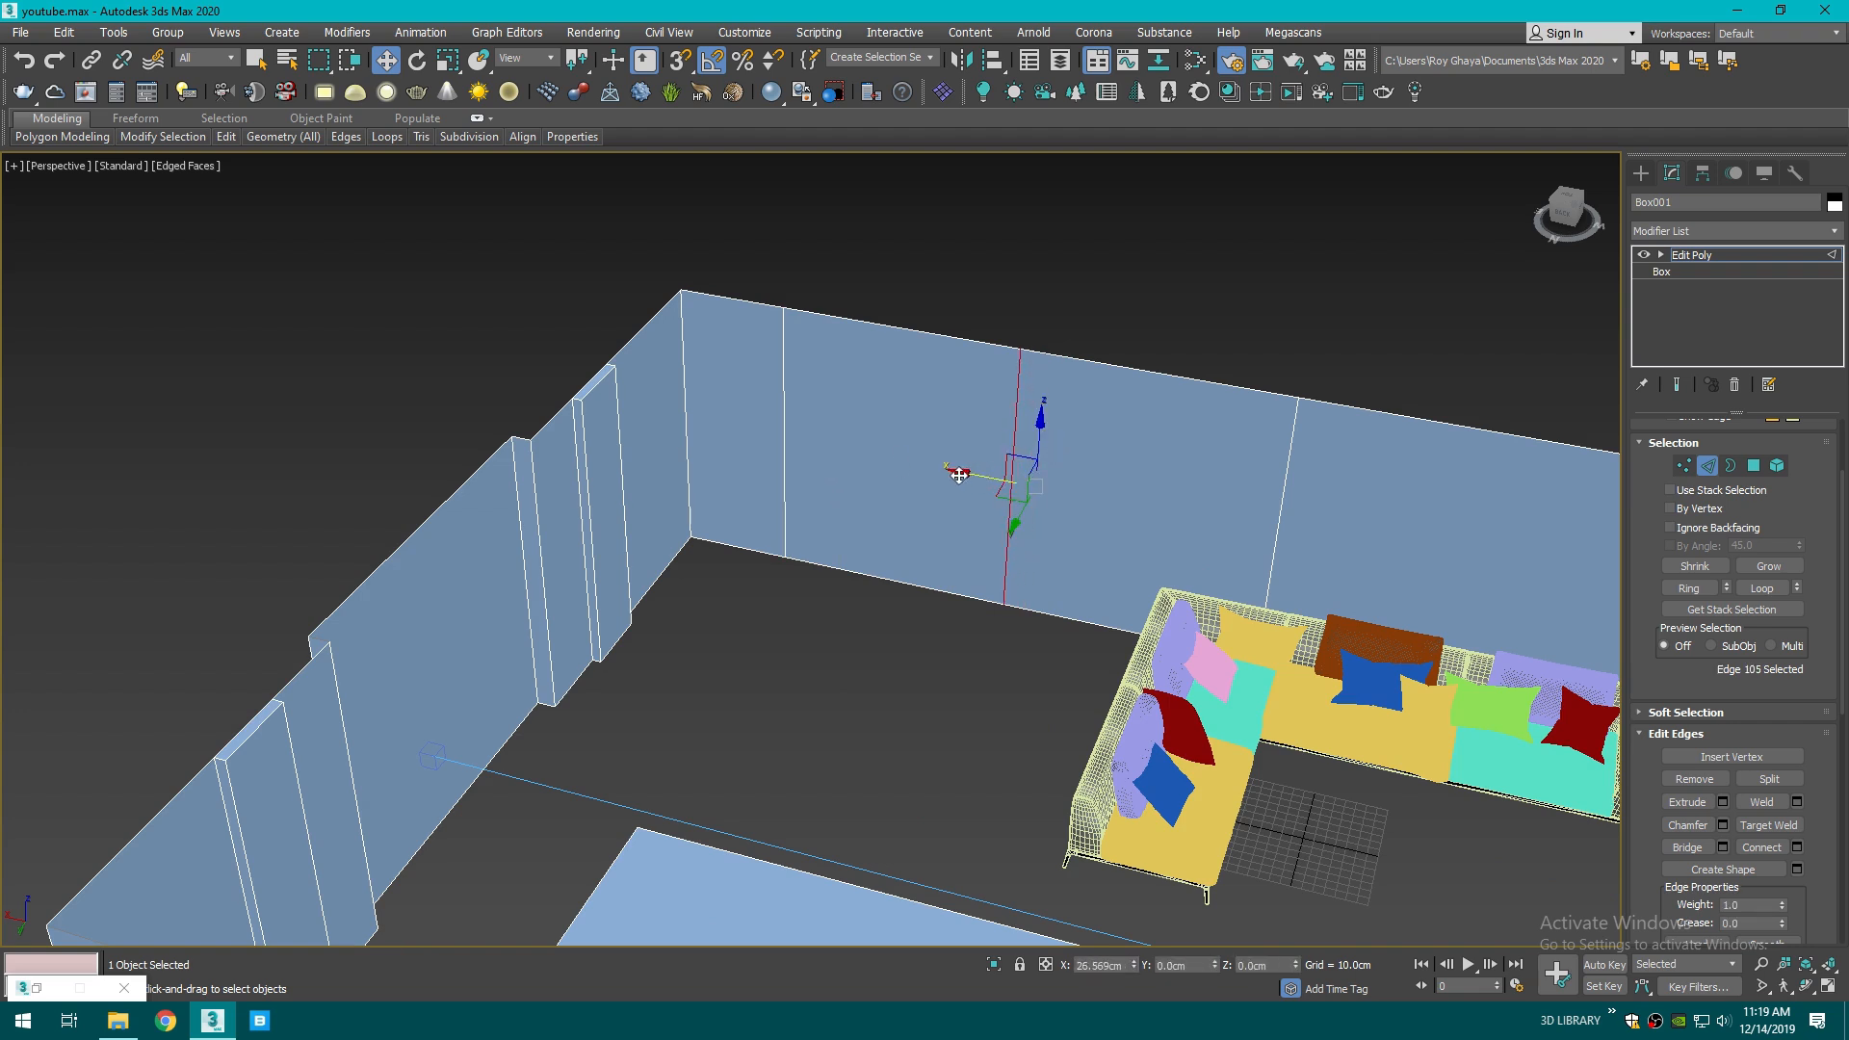
# - Connect the two vertical edges near the corner with 2 horizontal segments at pinch 30
pyautogui.scroll(3, 975, 515)
pyautogui.keyDown('ctrl'); pyautogui.click(735, 412); pyautogui.keyUp('ctrl')
pyautogui.click(1797, 848)
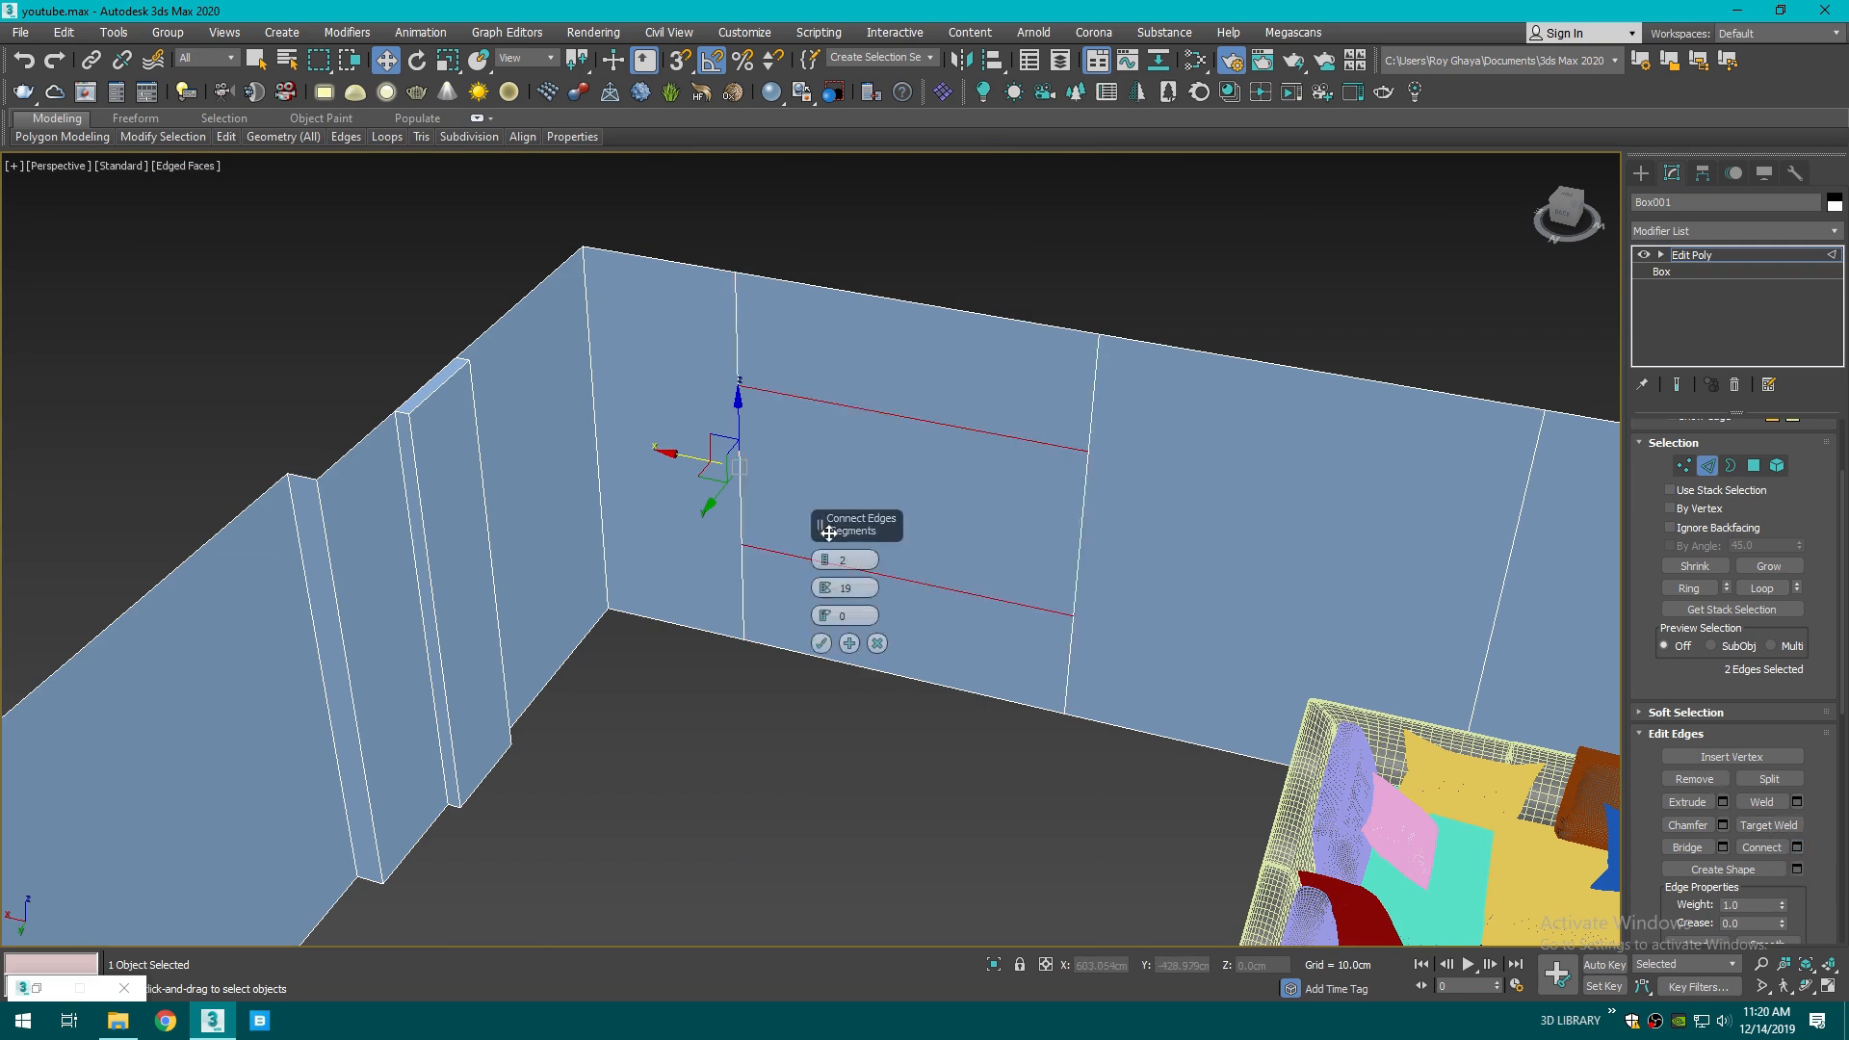
pyautogui.write('30')
pyautogui.press('Return')
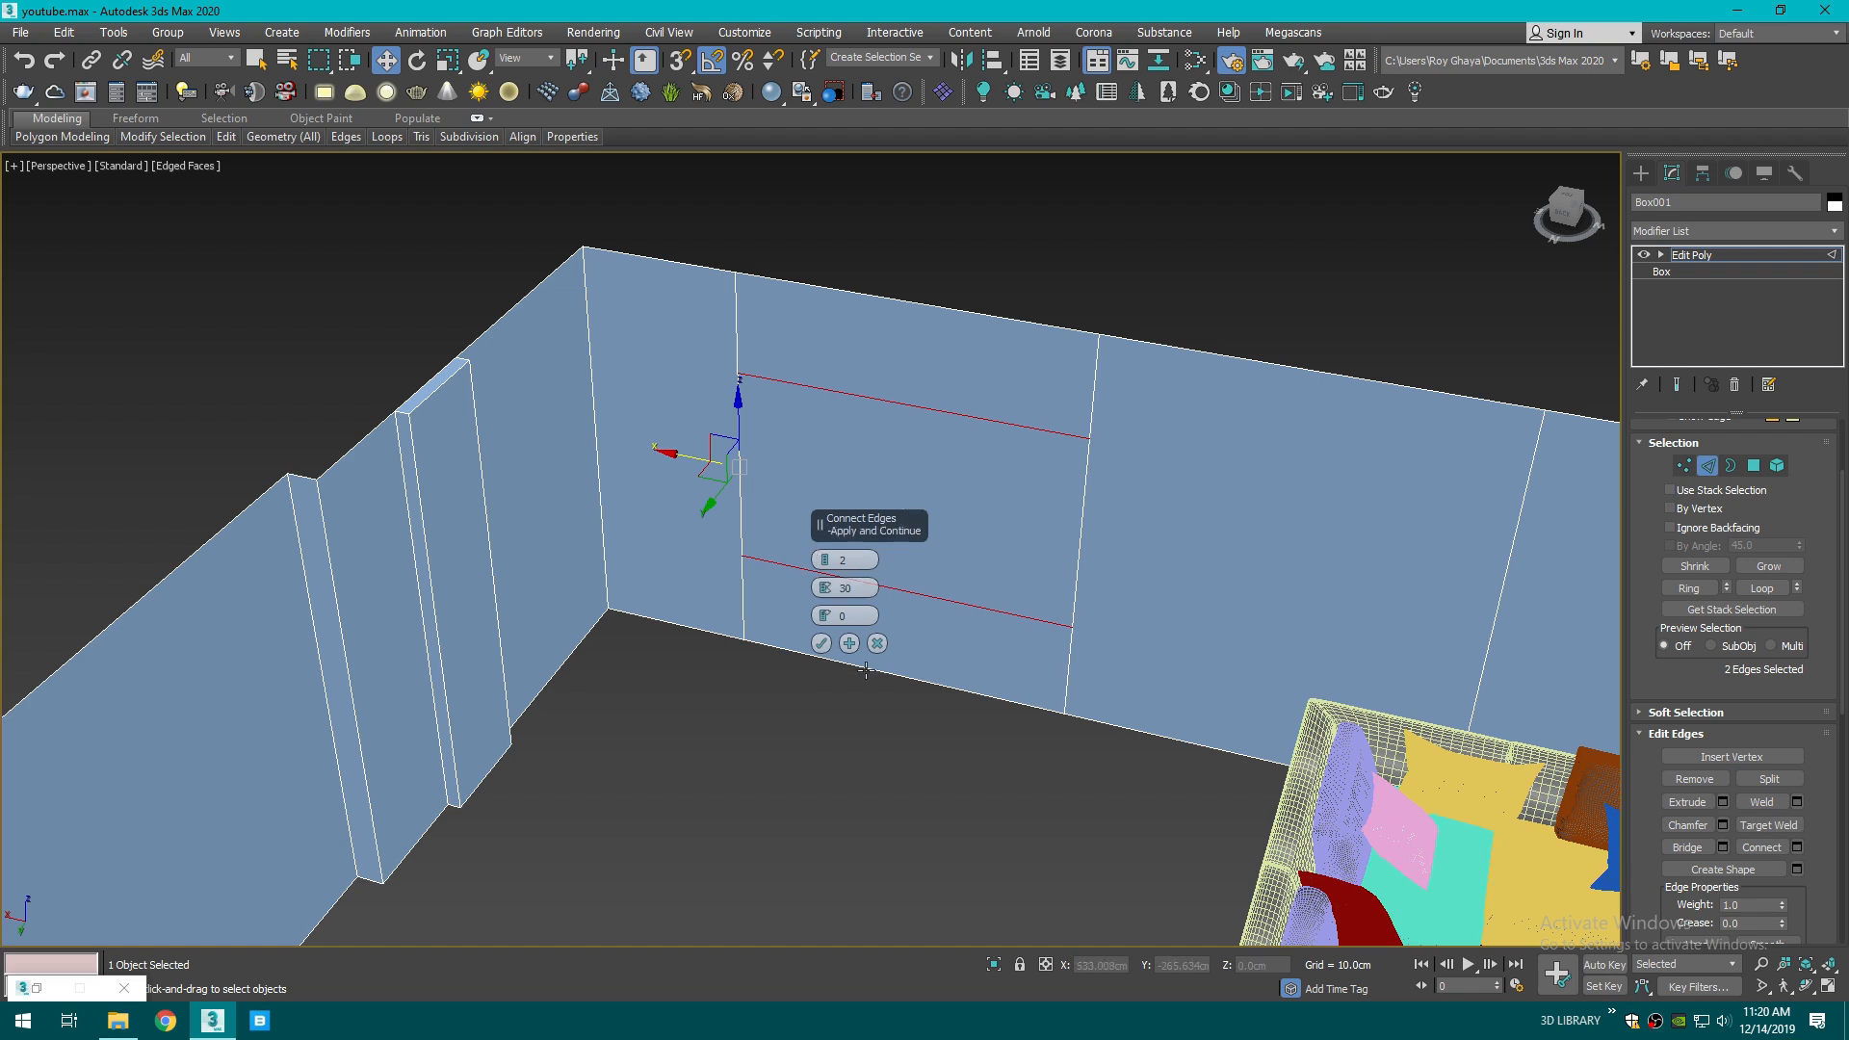
pyautogui.click(820, 644)
pyautogui.click(823, 636)
# - Connect the two vertical edges on the wall behind the sofa with two horizontal edges
pyautogui.keyDown('alt'); pyautogui.moveTo(823, 635); pyautogui.dragTo(896, 607, button='middle'); pyautogui.keyUp('alt')
pyautogui.click(886, 554)
pyautogui.keyDown('ctrl'); pyautogui.click(1246, 585); pyautogui.keyUp('ctrl')
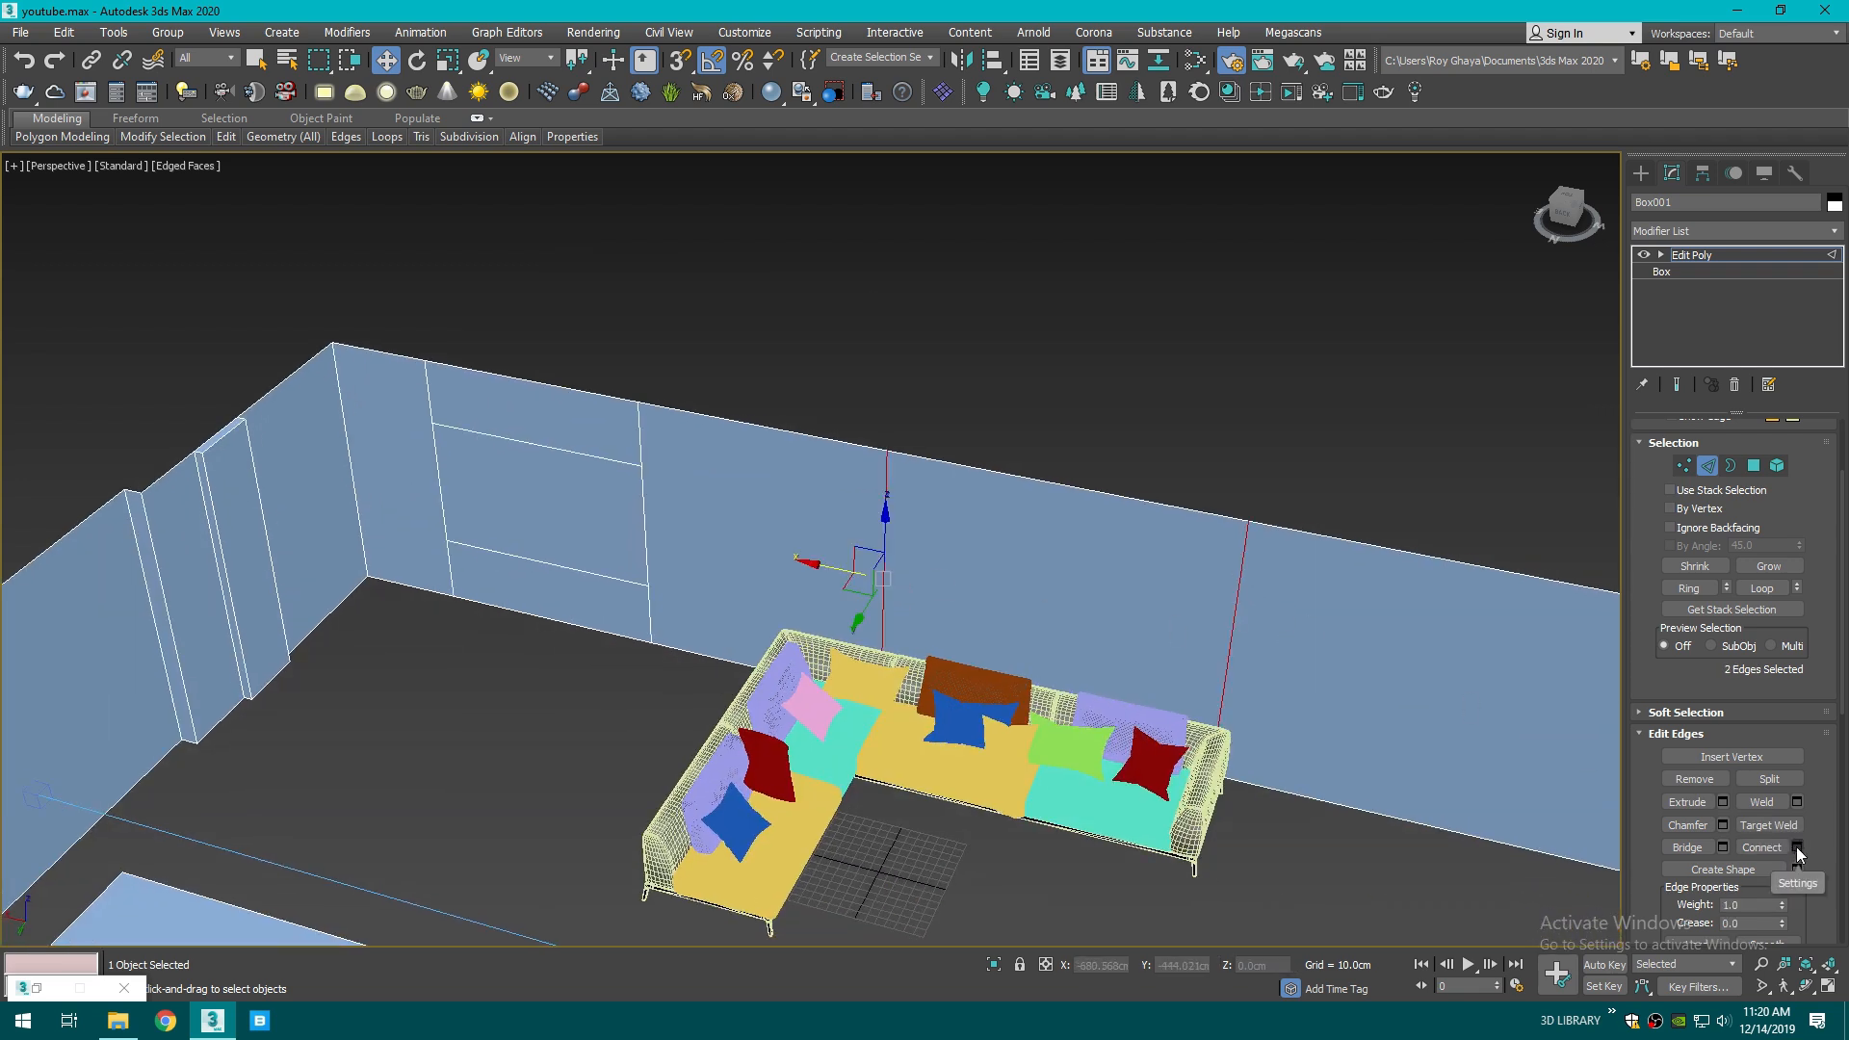
pyautogui.click(1796, 848)
pyautogui.click(839, 645)
# - Move all three segments of the vertical edge behind the sofa about 21 cm along X, away from the corner
pyautogui.click(887, 545)
pyautogui.click(885, 551)
pyautogui.click(886, 489)
pyautogui.keyDown('ctrl'); pyautogui.click(885, 546); pyautogui.keyUp('ctrl')
pyautogui.keyDown('ctrl'); pyautogui.click(873, 647); pyautogui.keyUp('ctrl')
pyautogui.moveTo(843, 572)
pyautogui.mouseDown()
pyautogui.moveTo(812, 565)
pyautogui.moveTo(857, 571)
pyautogui.mouseUp()
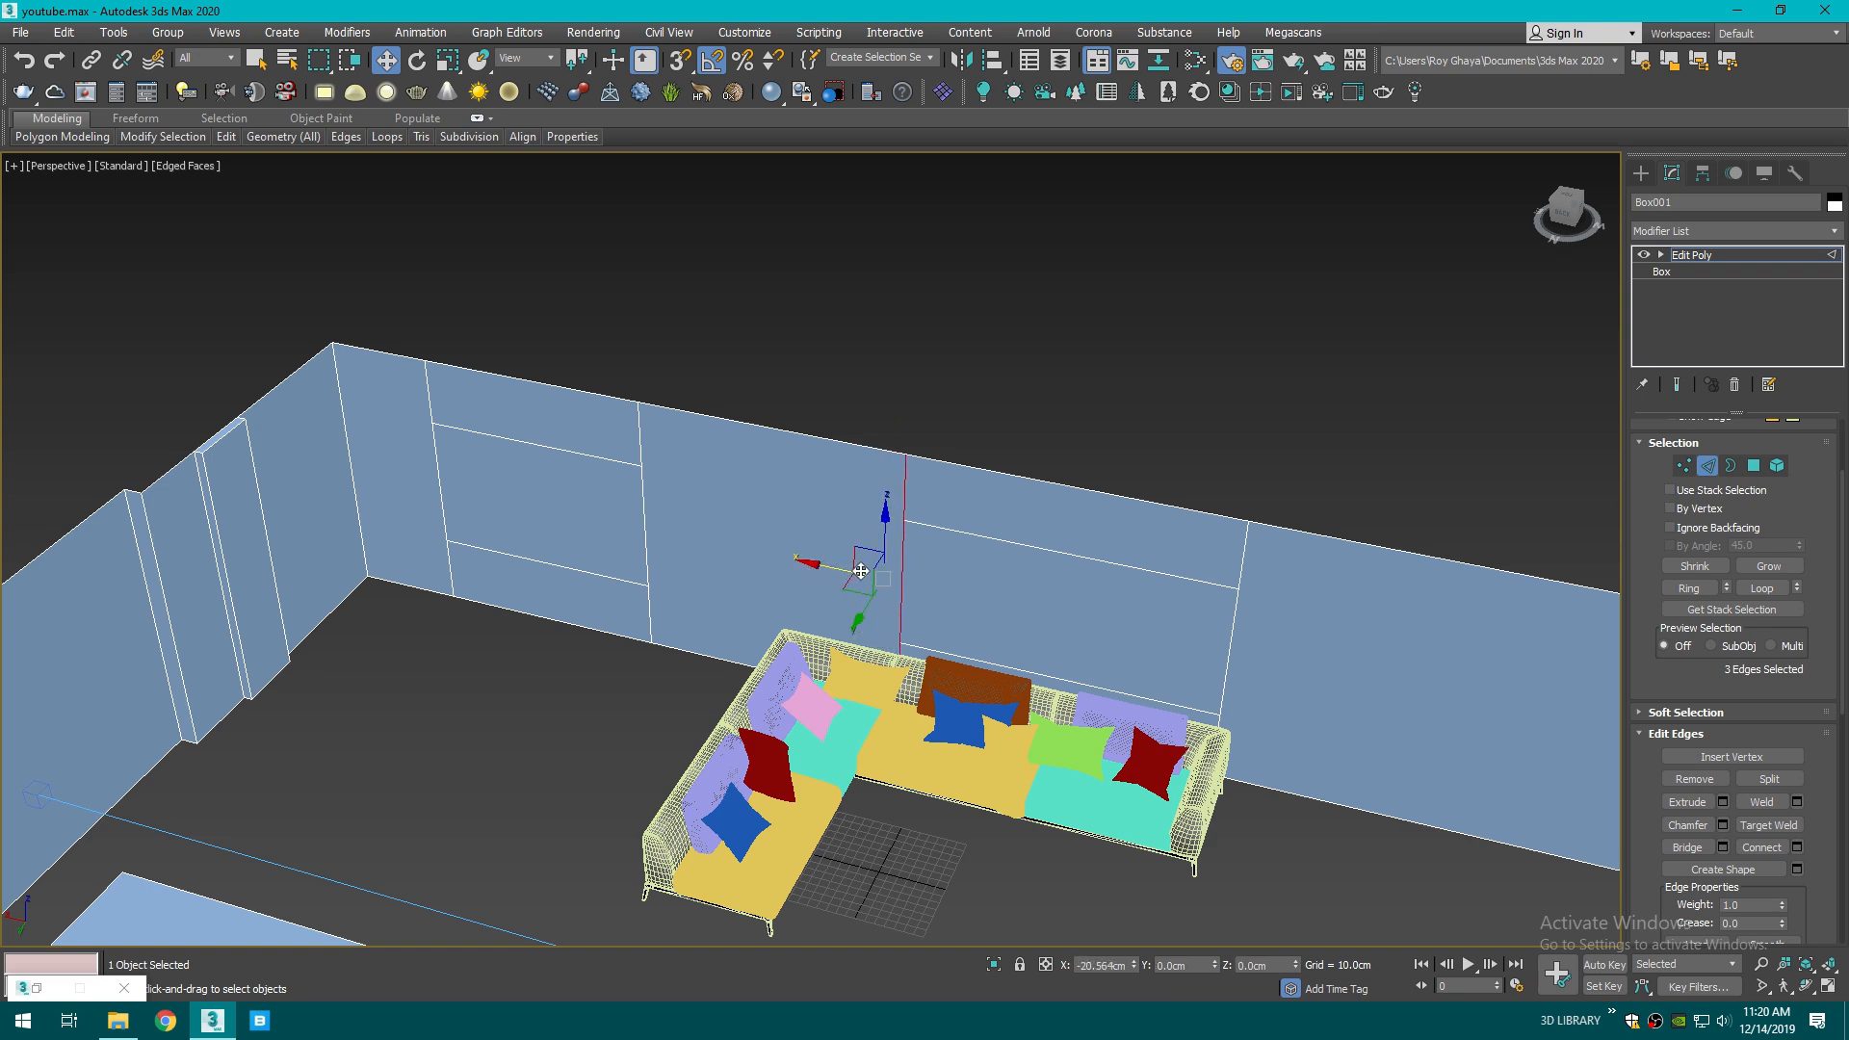
# - Connect the top and floor edges of the wall opposite the sofa with 2 vertical segments at pinch 30
pyautogui.press('f')
pyautogui.press('t')
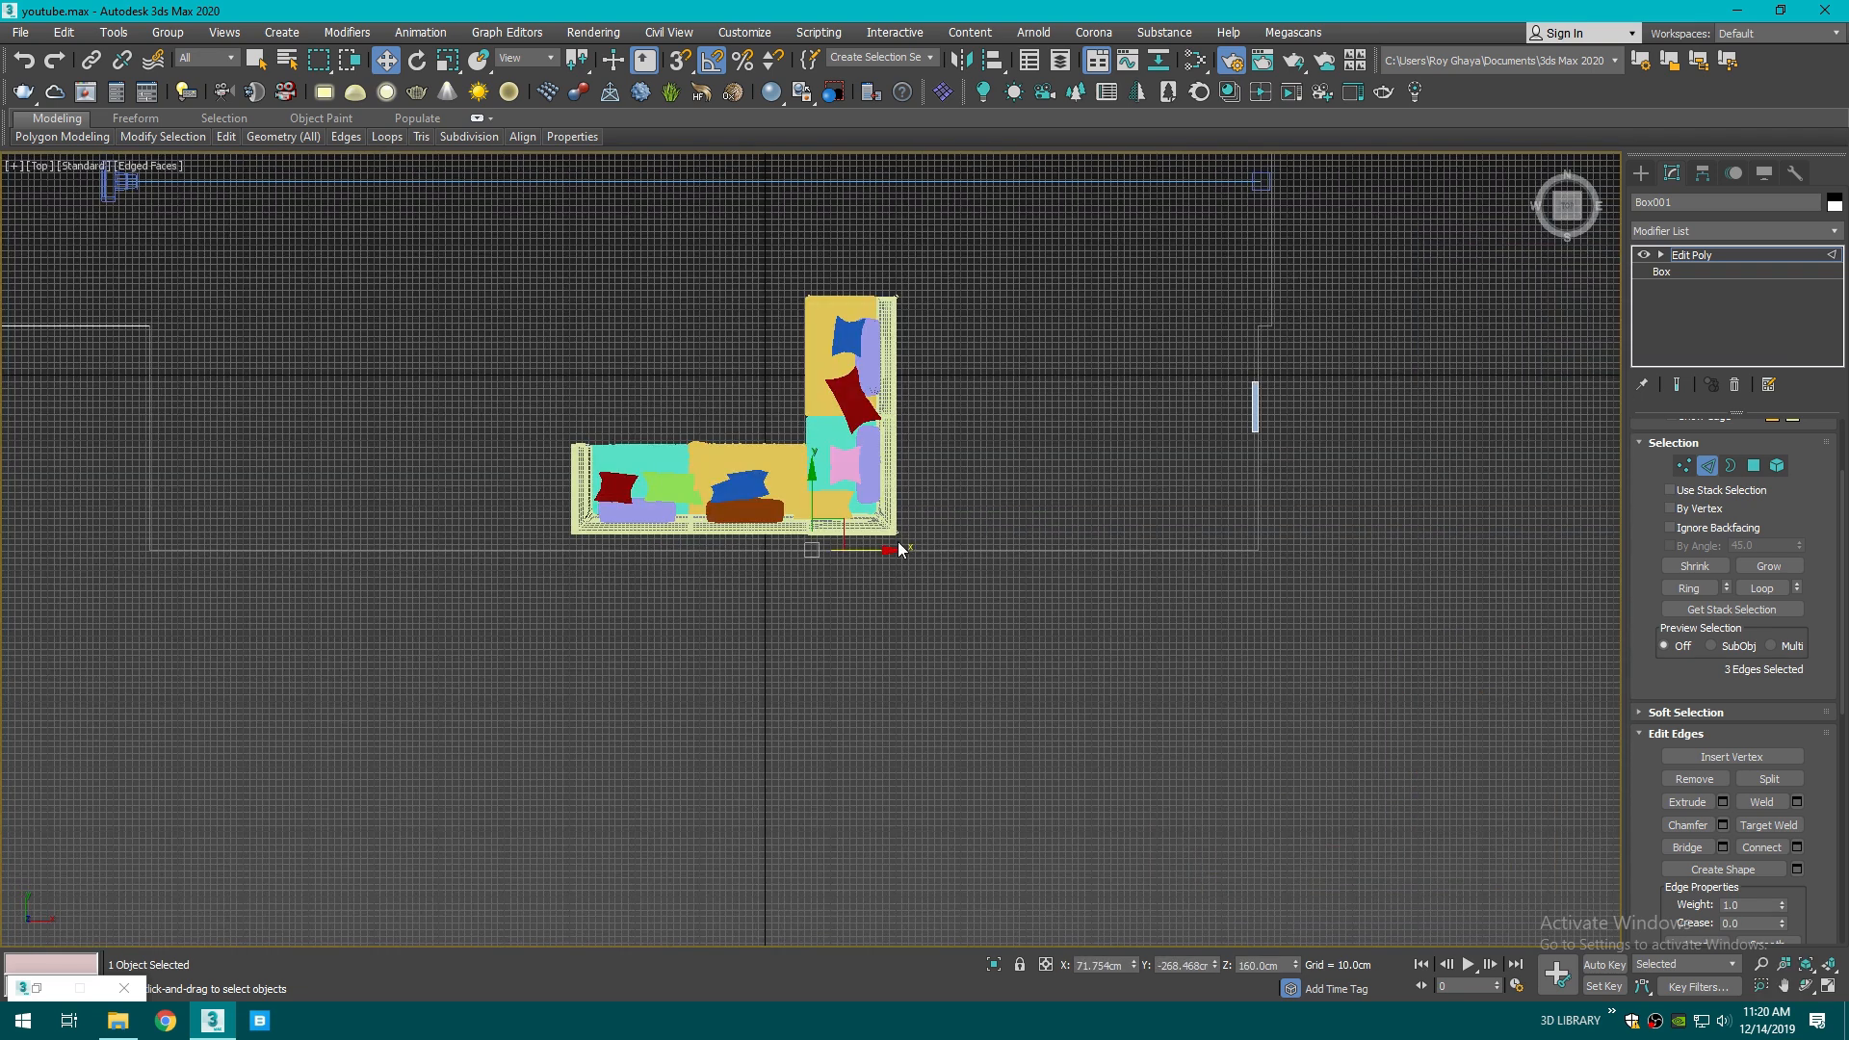
pyautogui.scroll(-4, 900, 550)
pyautogui.click(1396, 328)
pyautogui.keyDown('alt'); pyautogui.moveTo(1397, 327); pyautogui.dragTo(1002, 389, button='middle'); pyautogui.keyUp('alt')
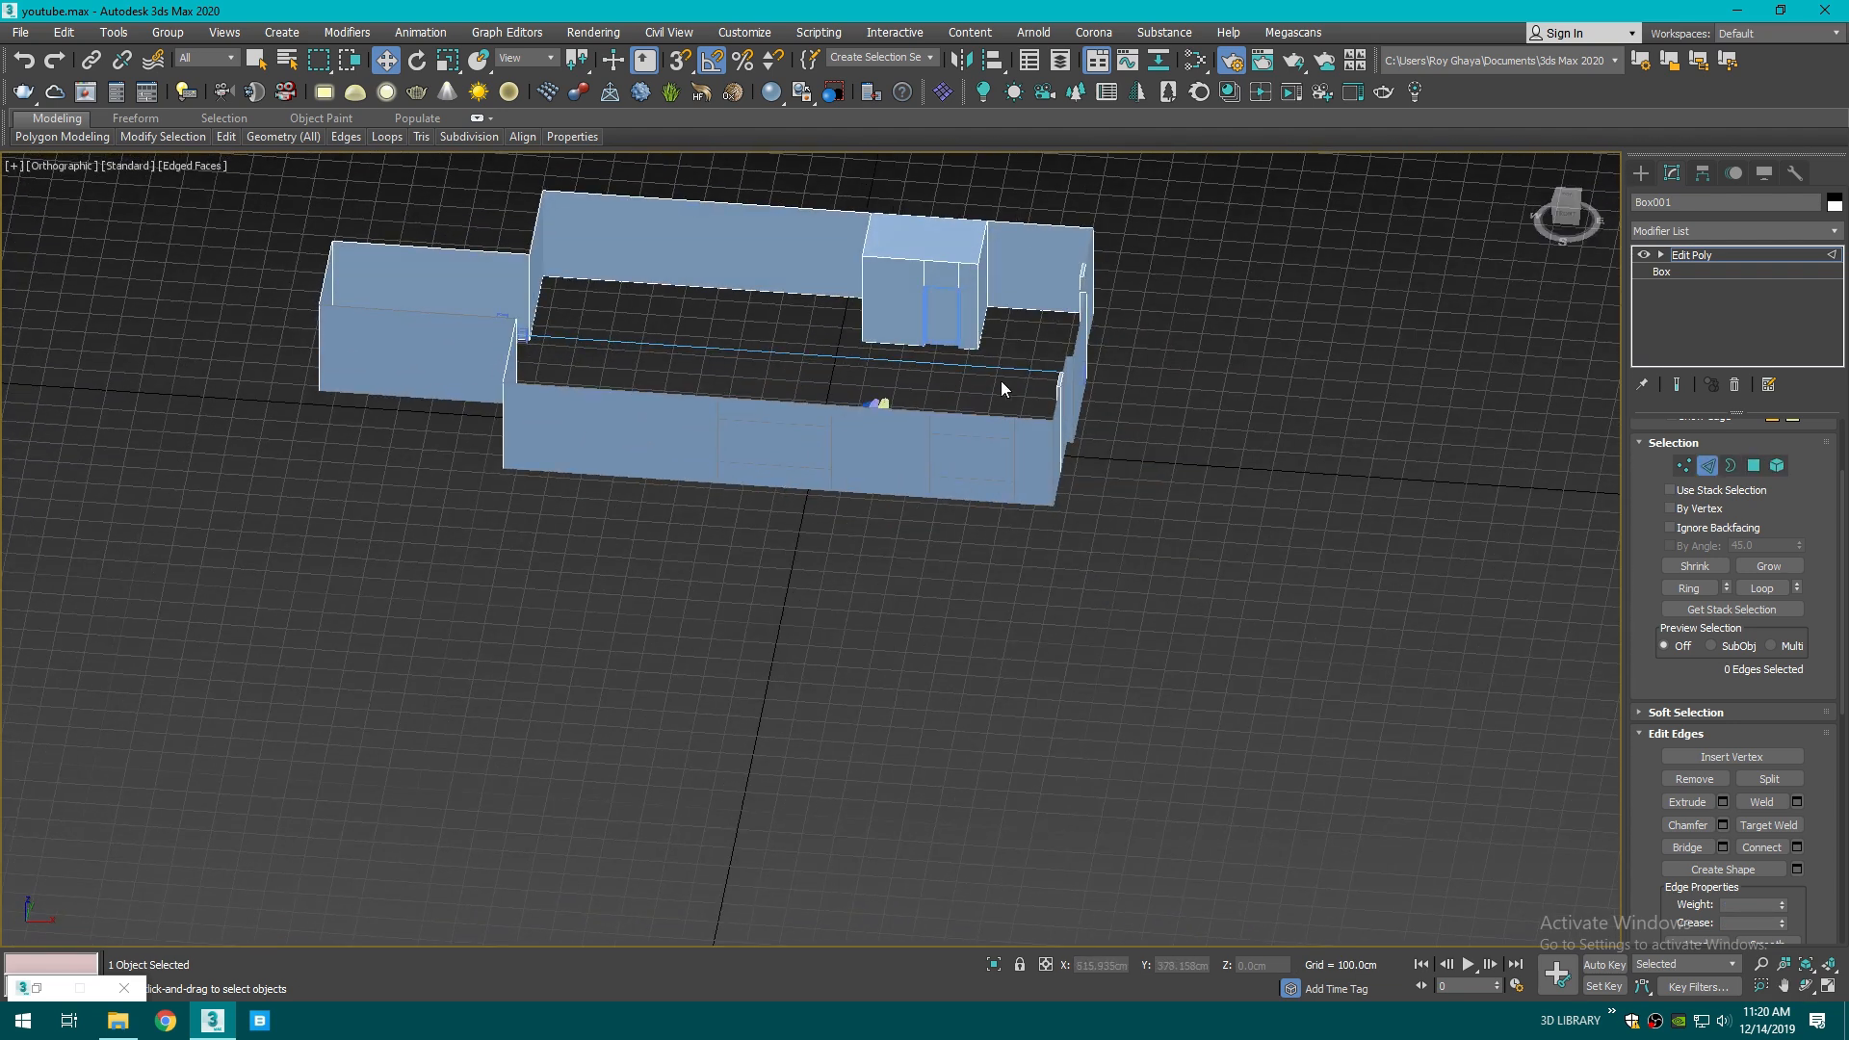
pyautogui.press('p')
pyautogui.scroll(5, 818, 464)
pyautogui.click(881, 583)
pyautogui.keyDown('ctrl'); pyautogui.click(1032, 406); pyautogui.keyUp('ctrl')
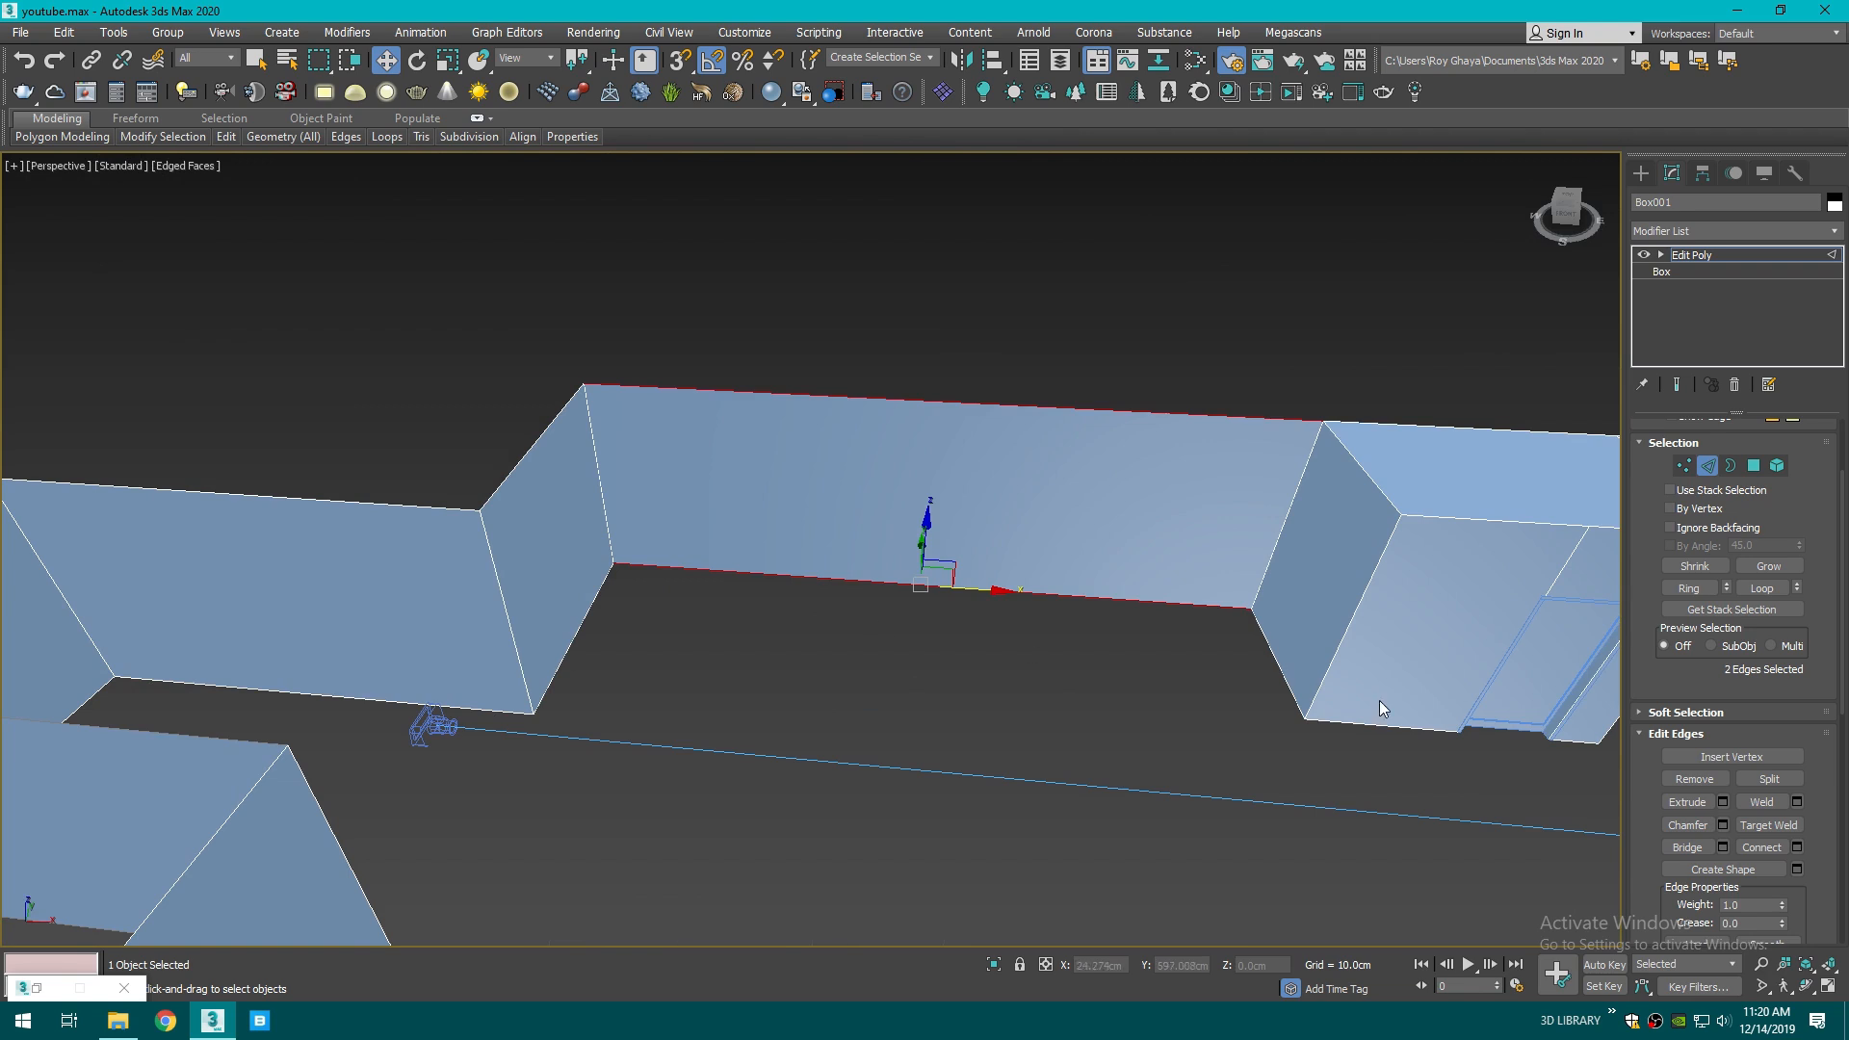
pyautogui.click(1796, 847)
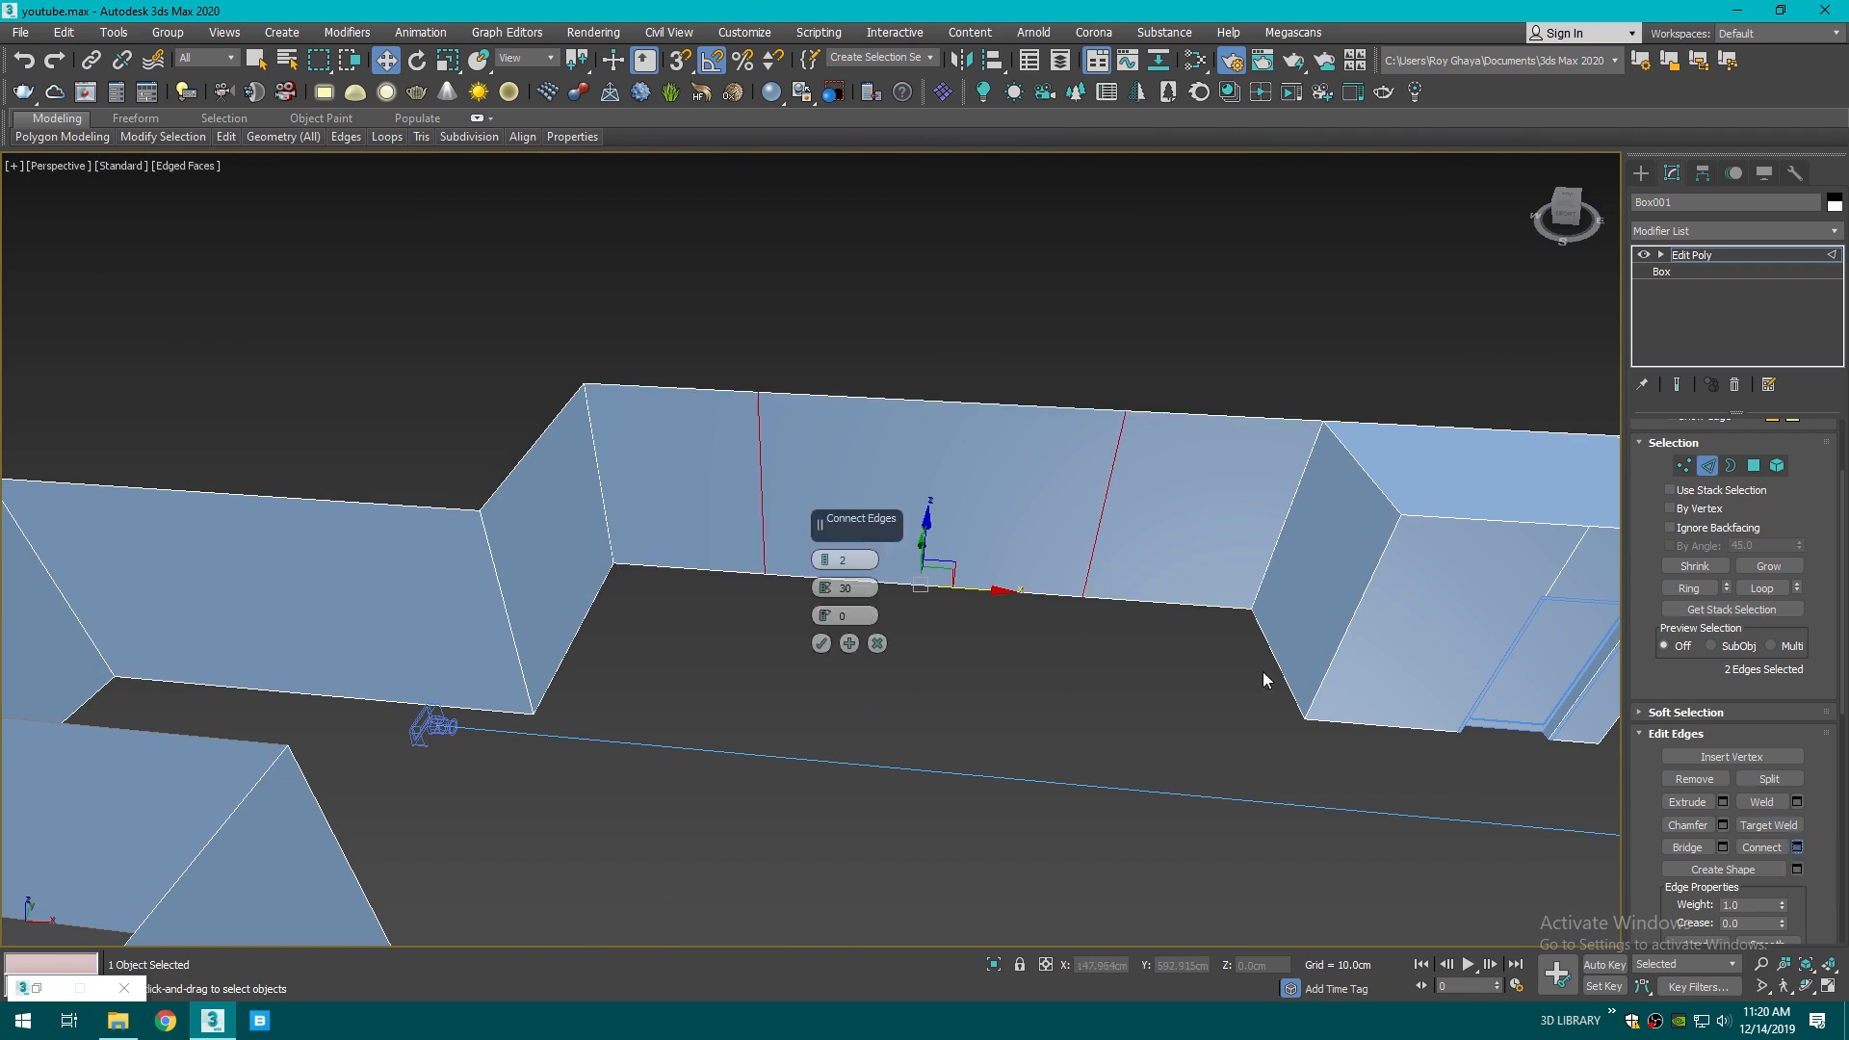
pyautogui.click(821, 644)
# - Move both new vertical edges along the wall opposite the sofa toward its corner, narrowing the gap between them
pyautogui.moveTo(805, 500); pyautogui.dragTo(698, 496)
pyautogui.click(966, 478)
pyautogui.click(1001, 480)
pyautogui.moveTo(1043, 505); pyautogui.dragTo(854, 475)
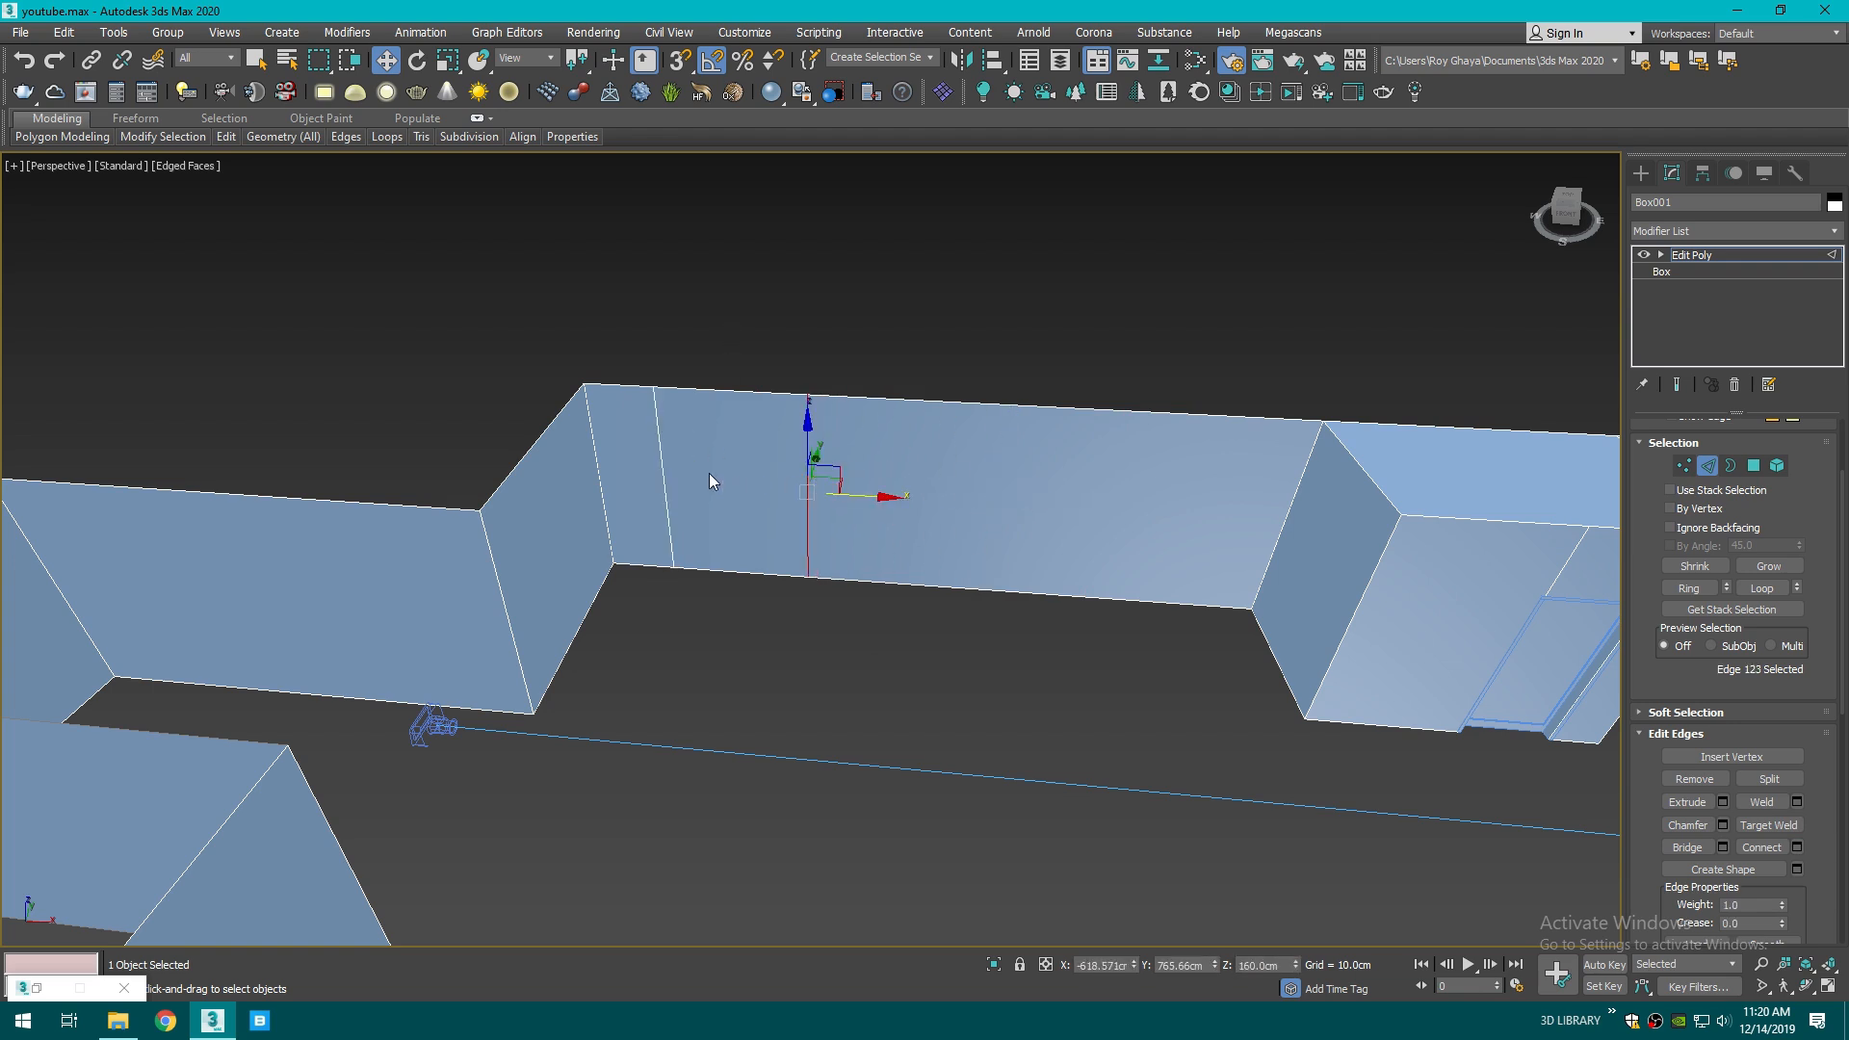
# - Connect the two vertical edges on the wall opposite the sofa with two horizontal segments
pyautogui.click(658, 444)
pyautogui.keyDown('ctrl'); pyautogui.click(807, 449); pyautogui.keyUp('ctrl')
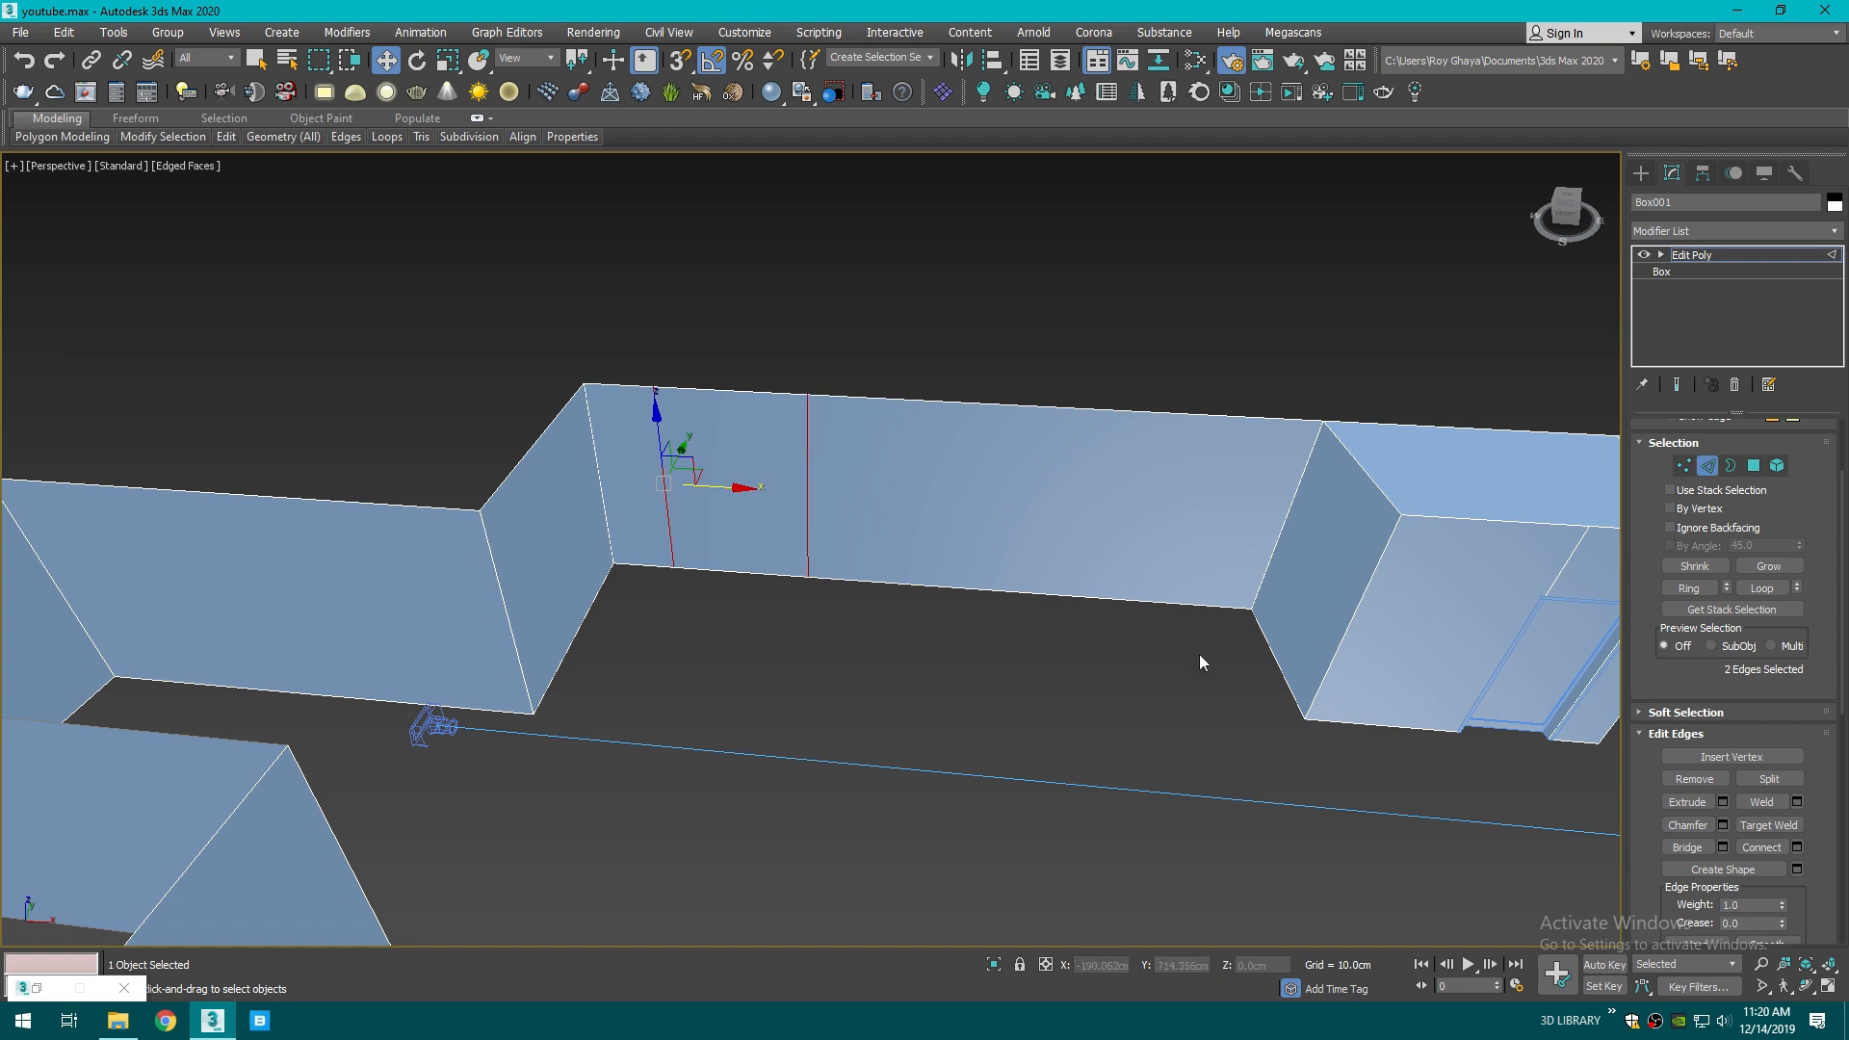
pyautogui.click(1795, 846)
pyautogui.click(835, 636)
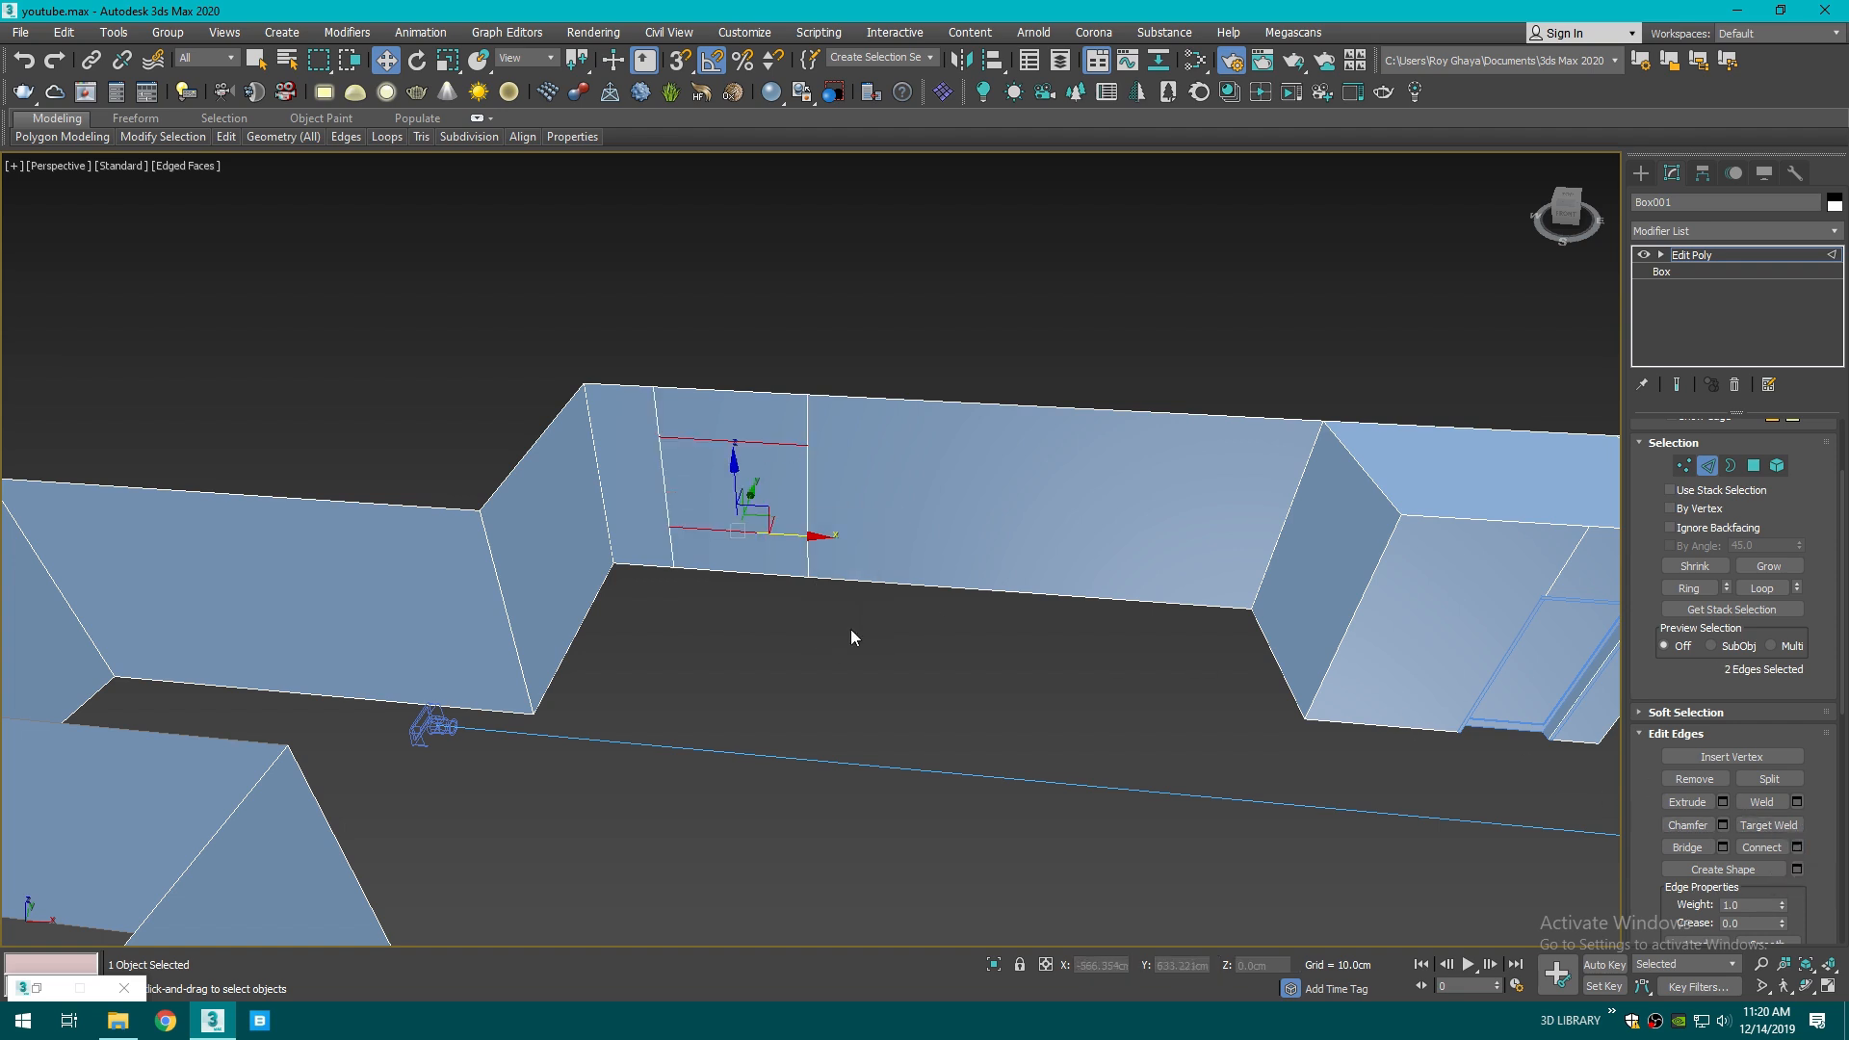
# - Extrude the middle panel of the wall opposite the sofa by -15 cm and delete its face to open a window hole
pyautogui.click(1753, 466)
pyautogui.click(804, 472)
pyautogui.scroll(-5, 963, 527)
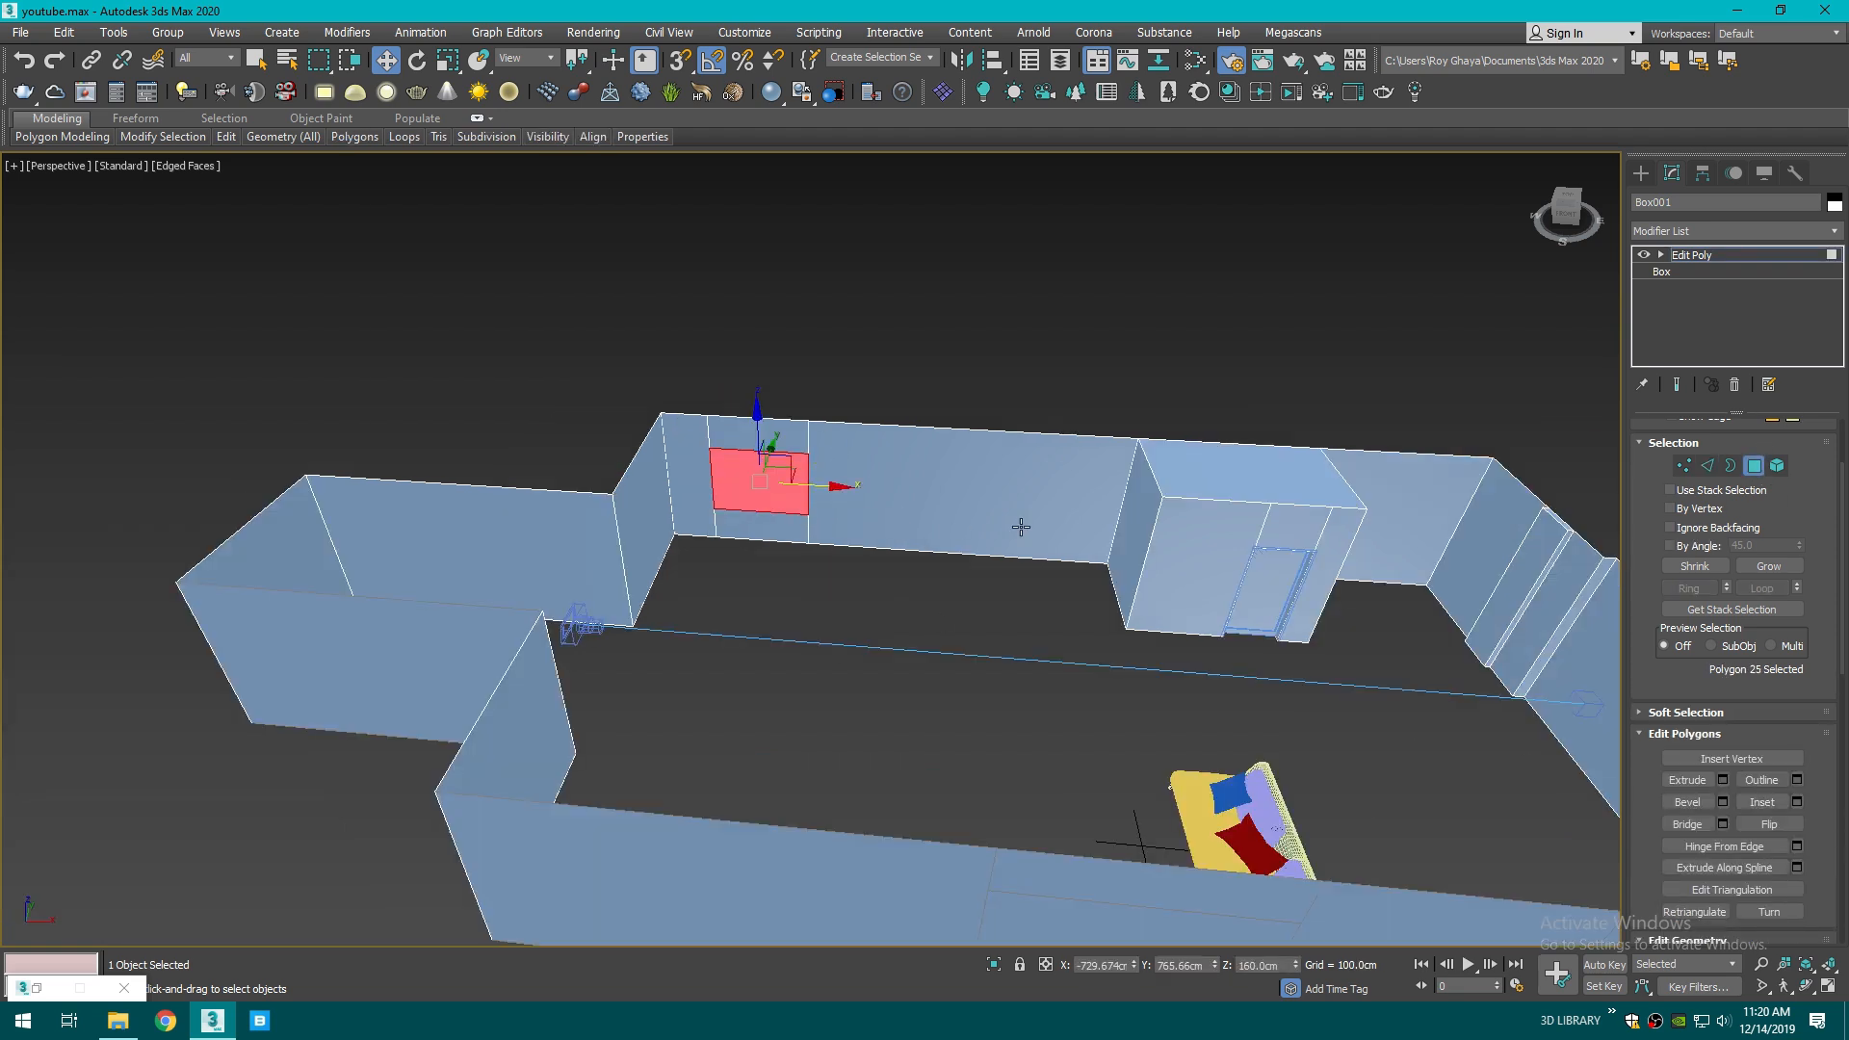
pyautogui.scroll(7, 980, 545)
pyautogui.click(1723, 802)
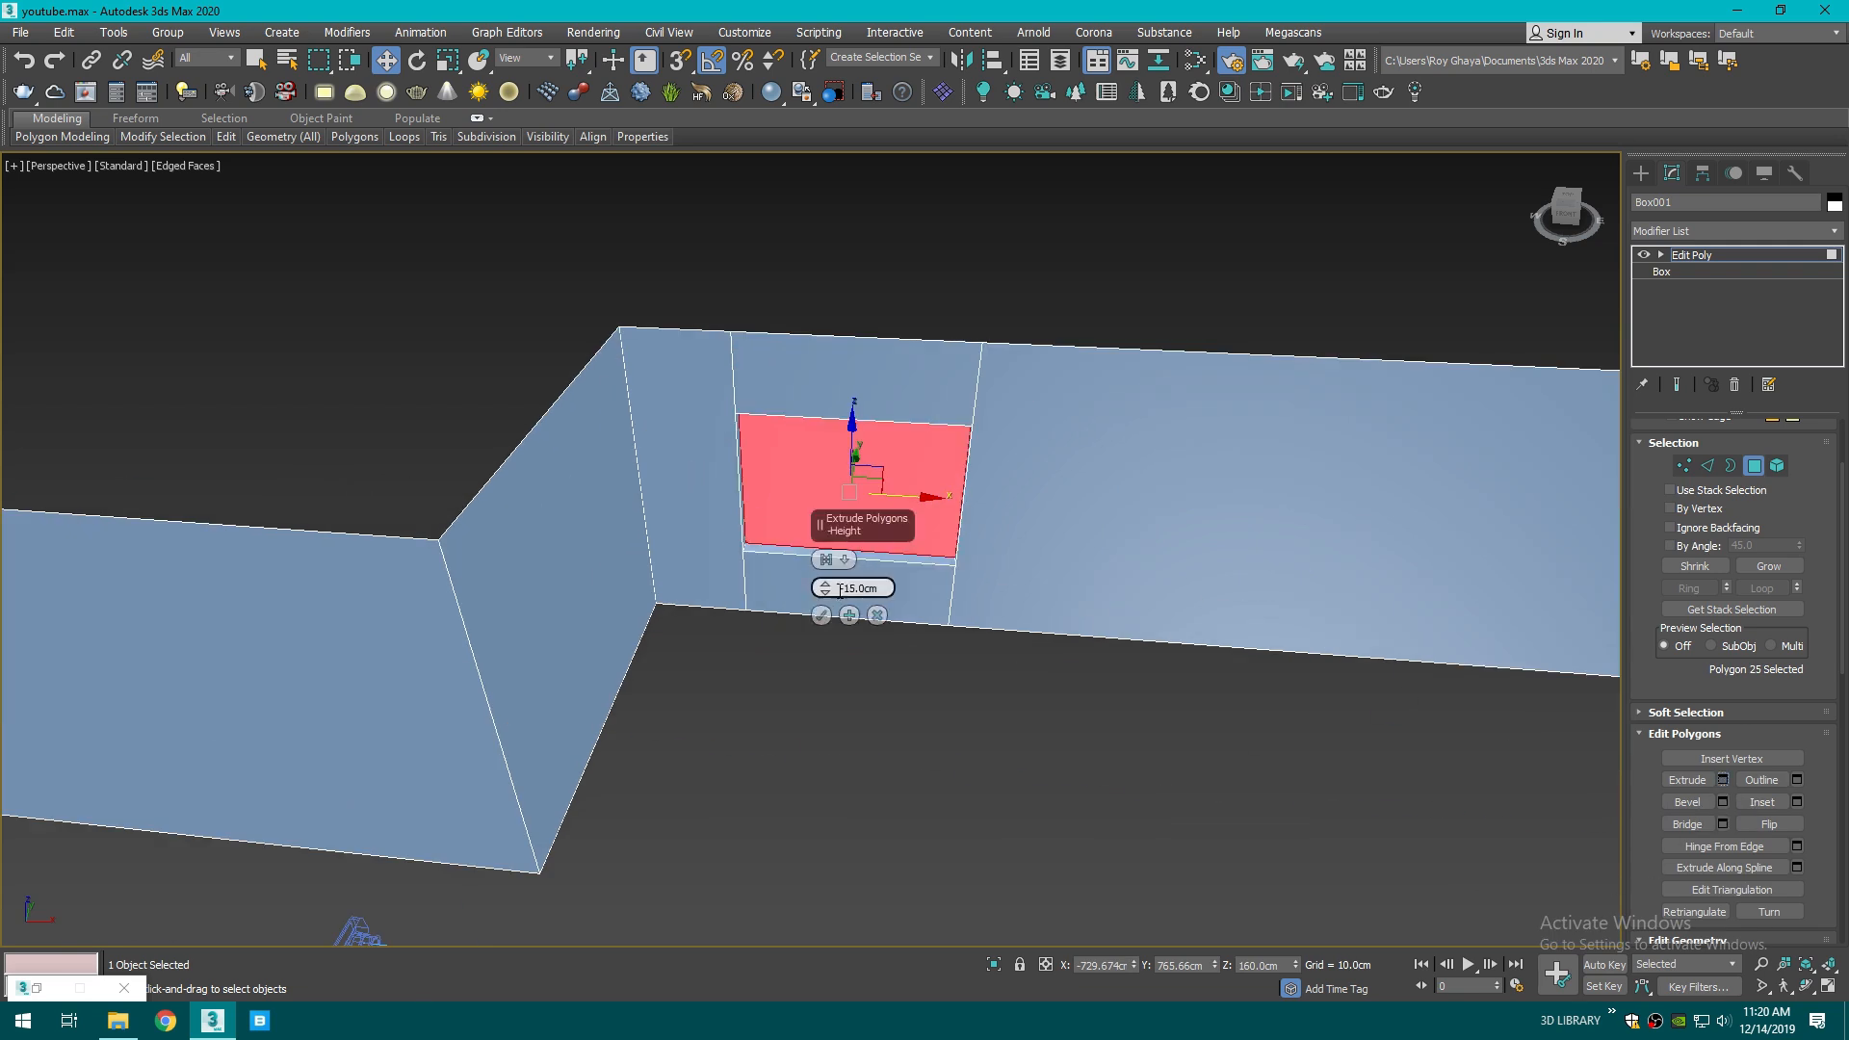
pyautogui.click(828, 616)
pyautogui.press('Delete')
# - Extrude both middle panels of the wall behind the sofa by -15 cm and delete their faces
pyautogui.scroll(-3, 924, 655)
pyautogui.moveTo(1548, 241); pyautogui.dragTo(1680, 246)
pyautogui.scroll(5, 838, 337)
pyautogui.click(849, 372)
pyautogui.moveTo(848, 372); pyautogui.dragTo(1143, 528, button='middle')
pyautogui.keyDown('ctrl'); pyautogui.click(621, 451); pyautogui.keyUp('ctrl')
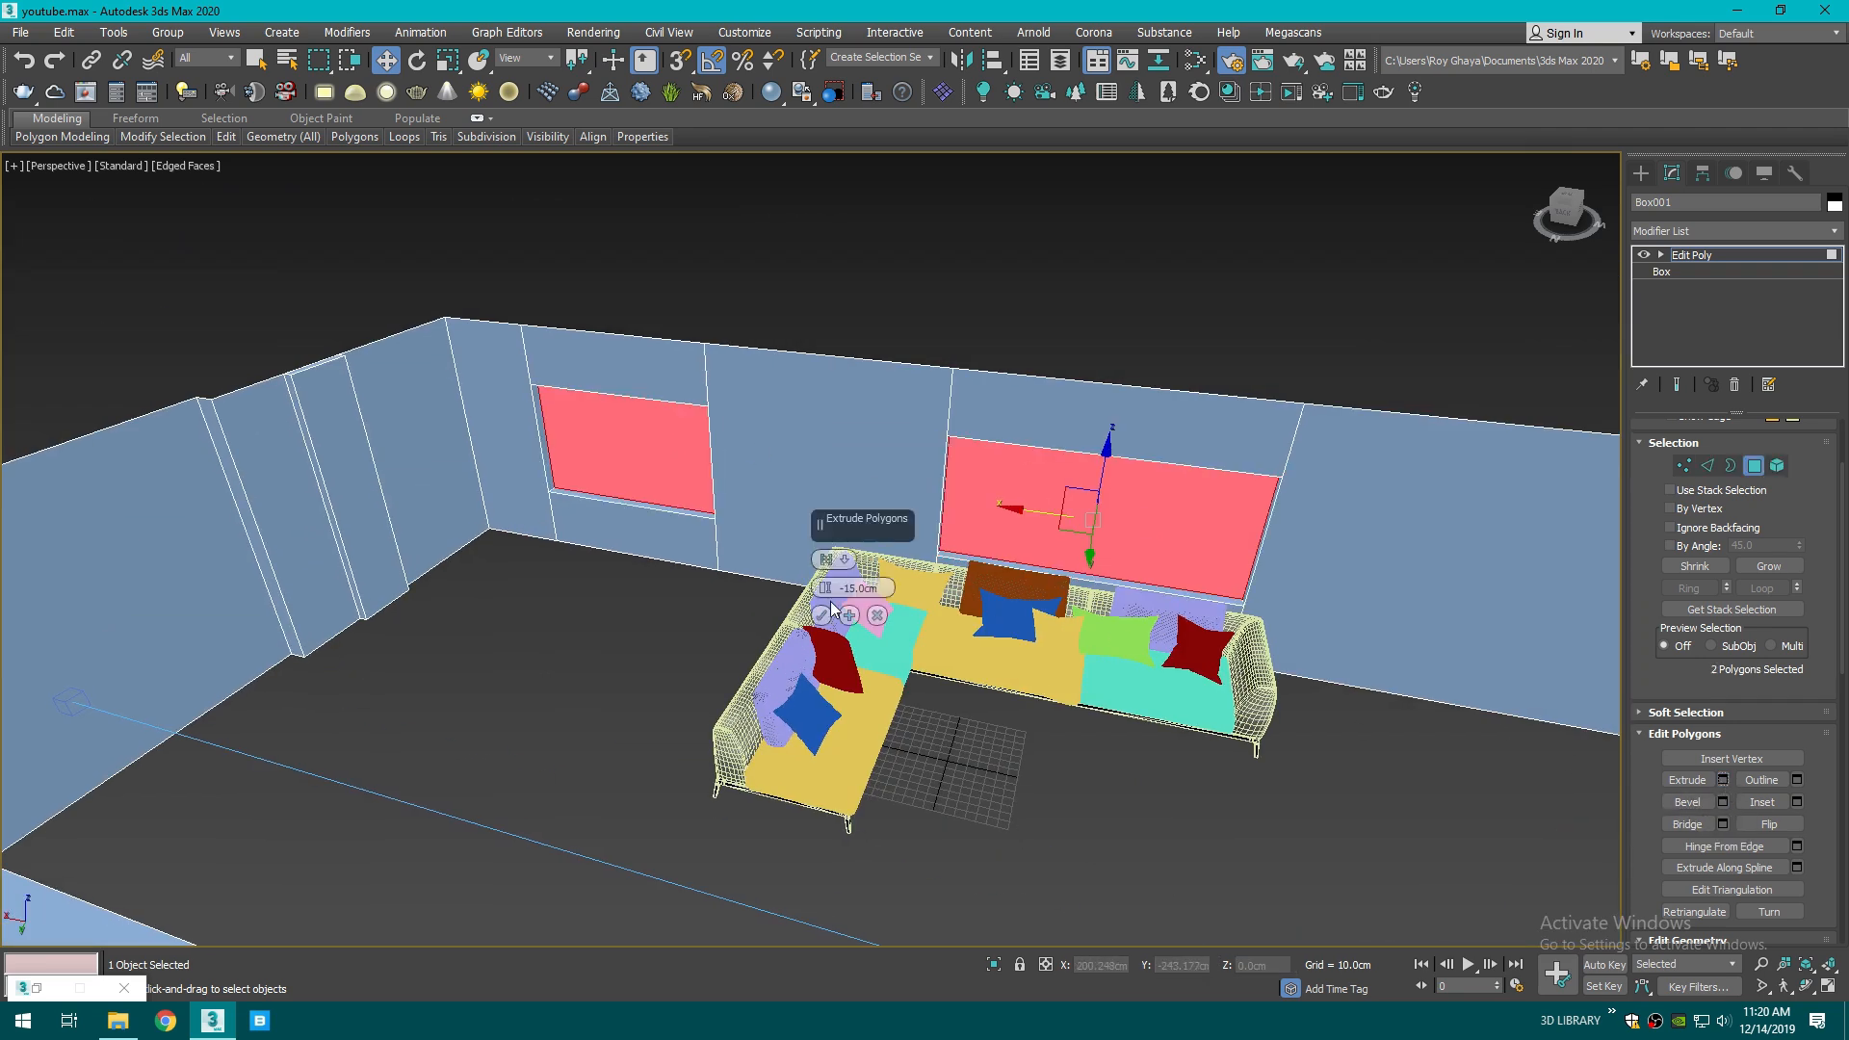
pyautogui.moveTo(802, 555); pyautogui.dragTo(833, 581, button='middle')
pyautogui.press('Delete')
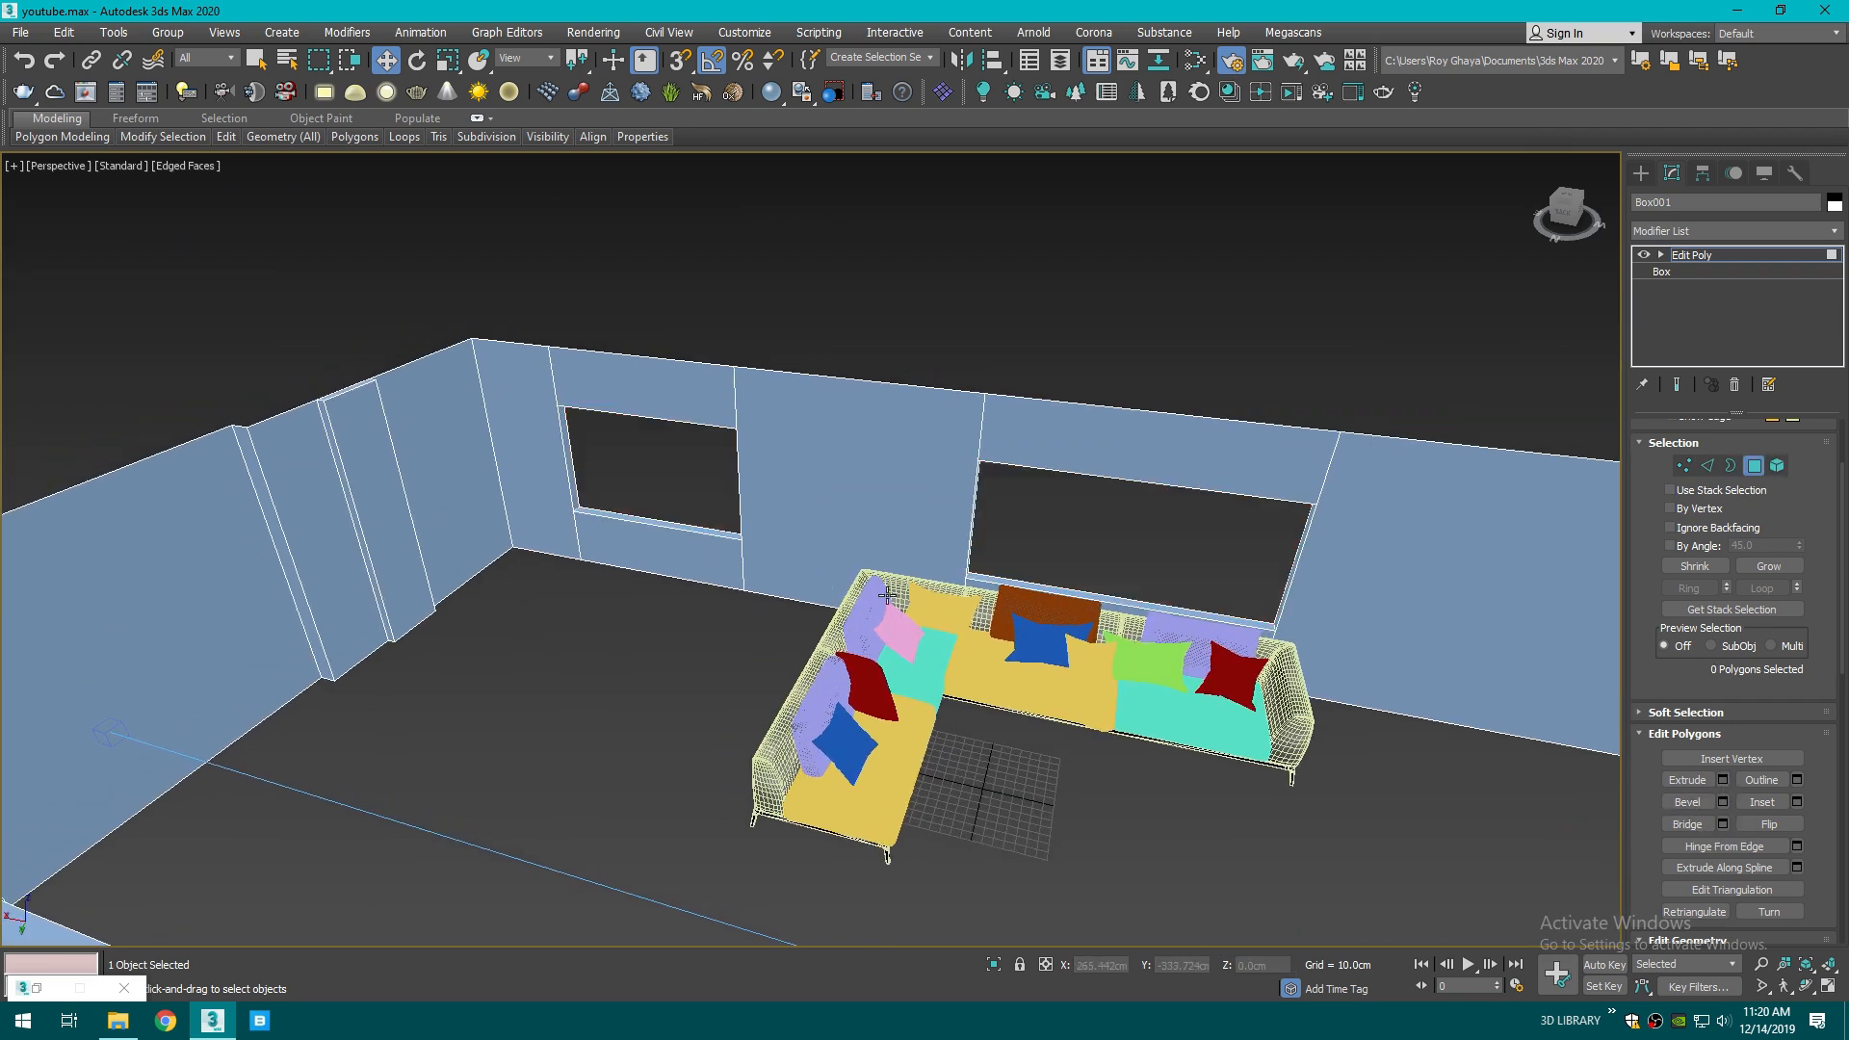
# - Create a fixed window snapped to the opening near the corner, about 262 cm wide, 15 cm deep and 159 cm high
pyautogui.click(1641, 173)
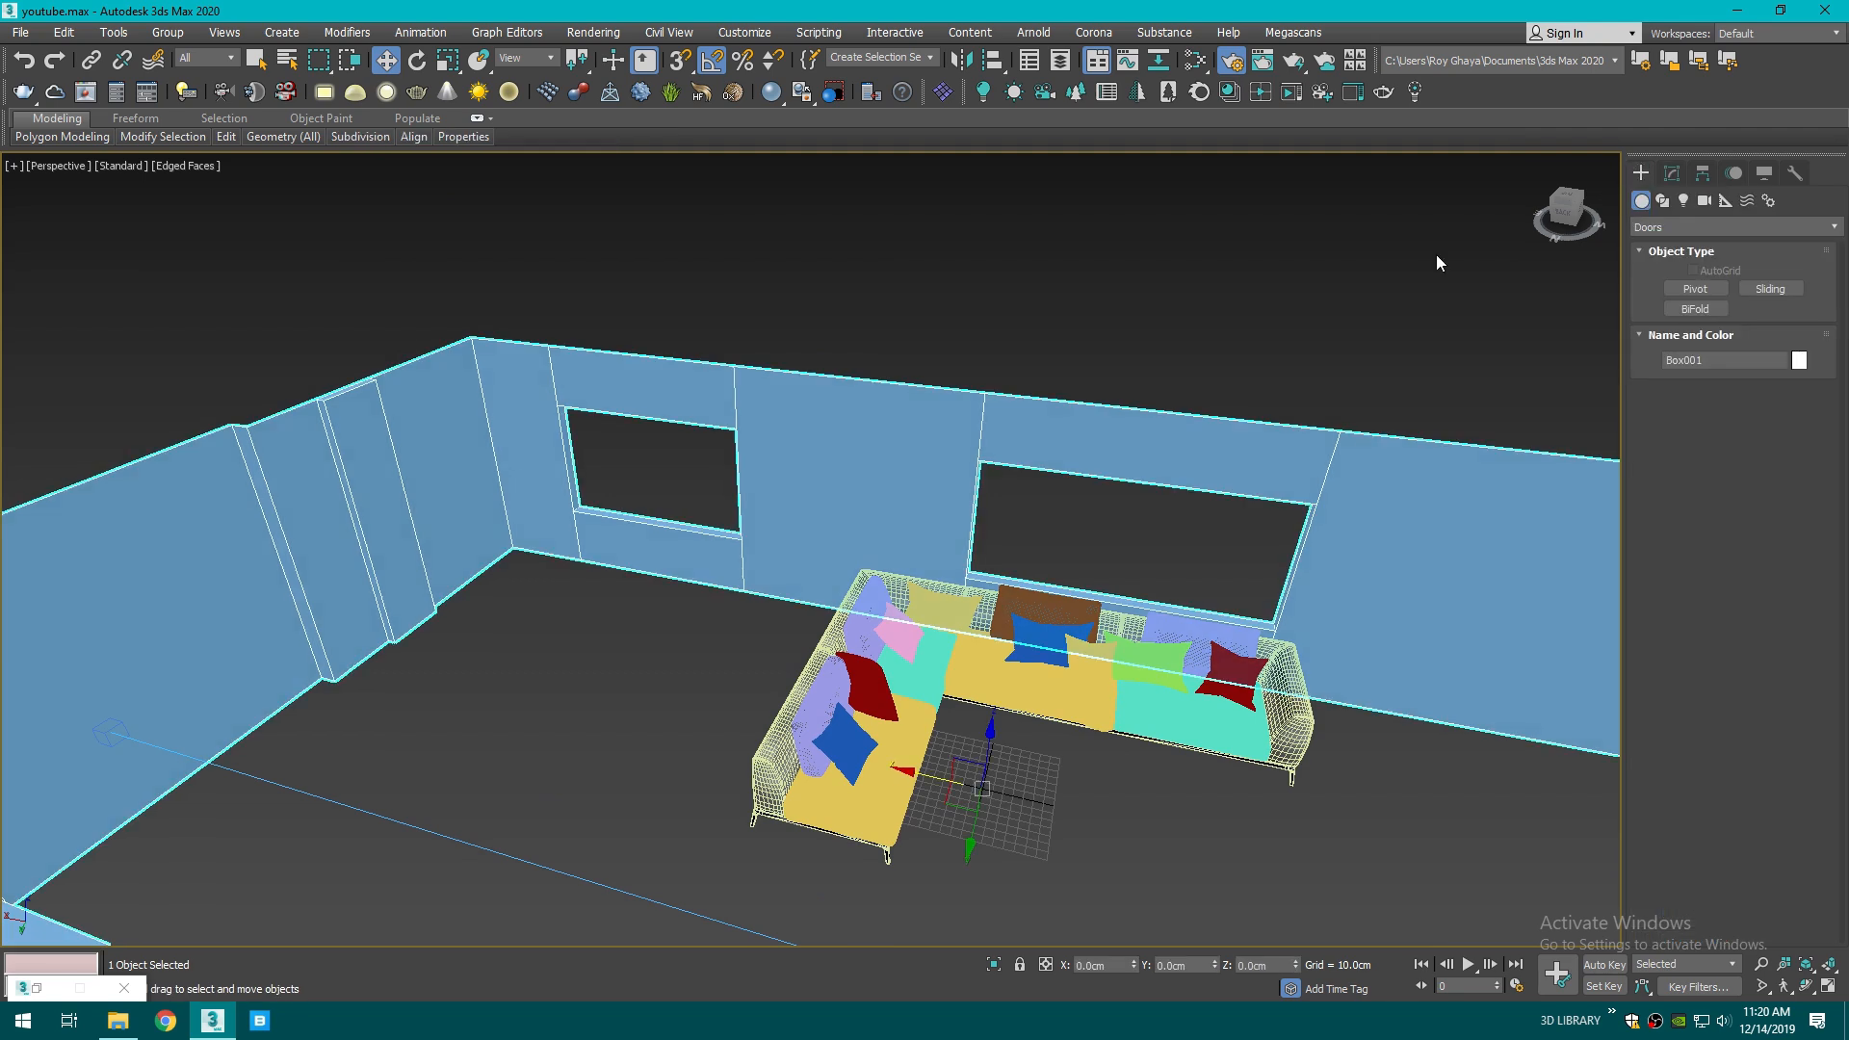
pyautogui.click(1606, 206)
pyautogui.keyDown('alt'); pyautogui.moveTo(1324, 890); pyautogui.dragTo(1313, 388, button='middle'); pyautogui.keyUp('alt')
pyautogui.click(1660, 229)
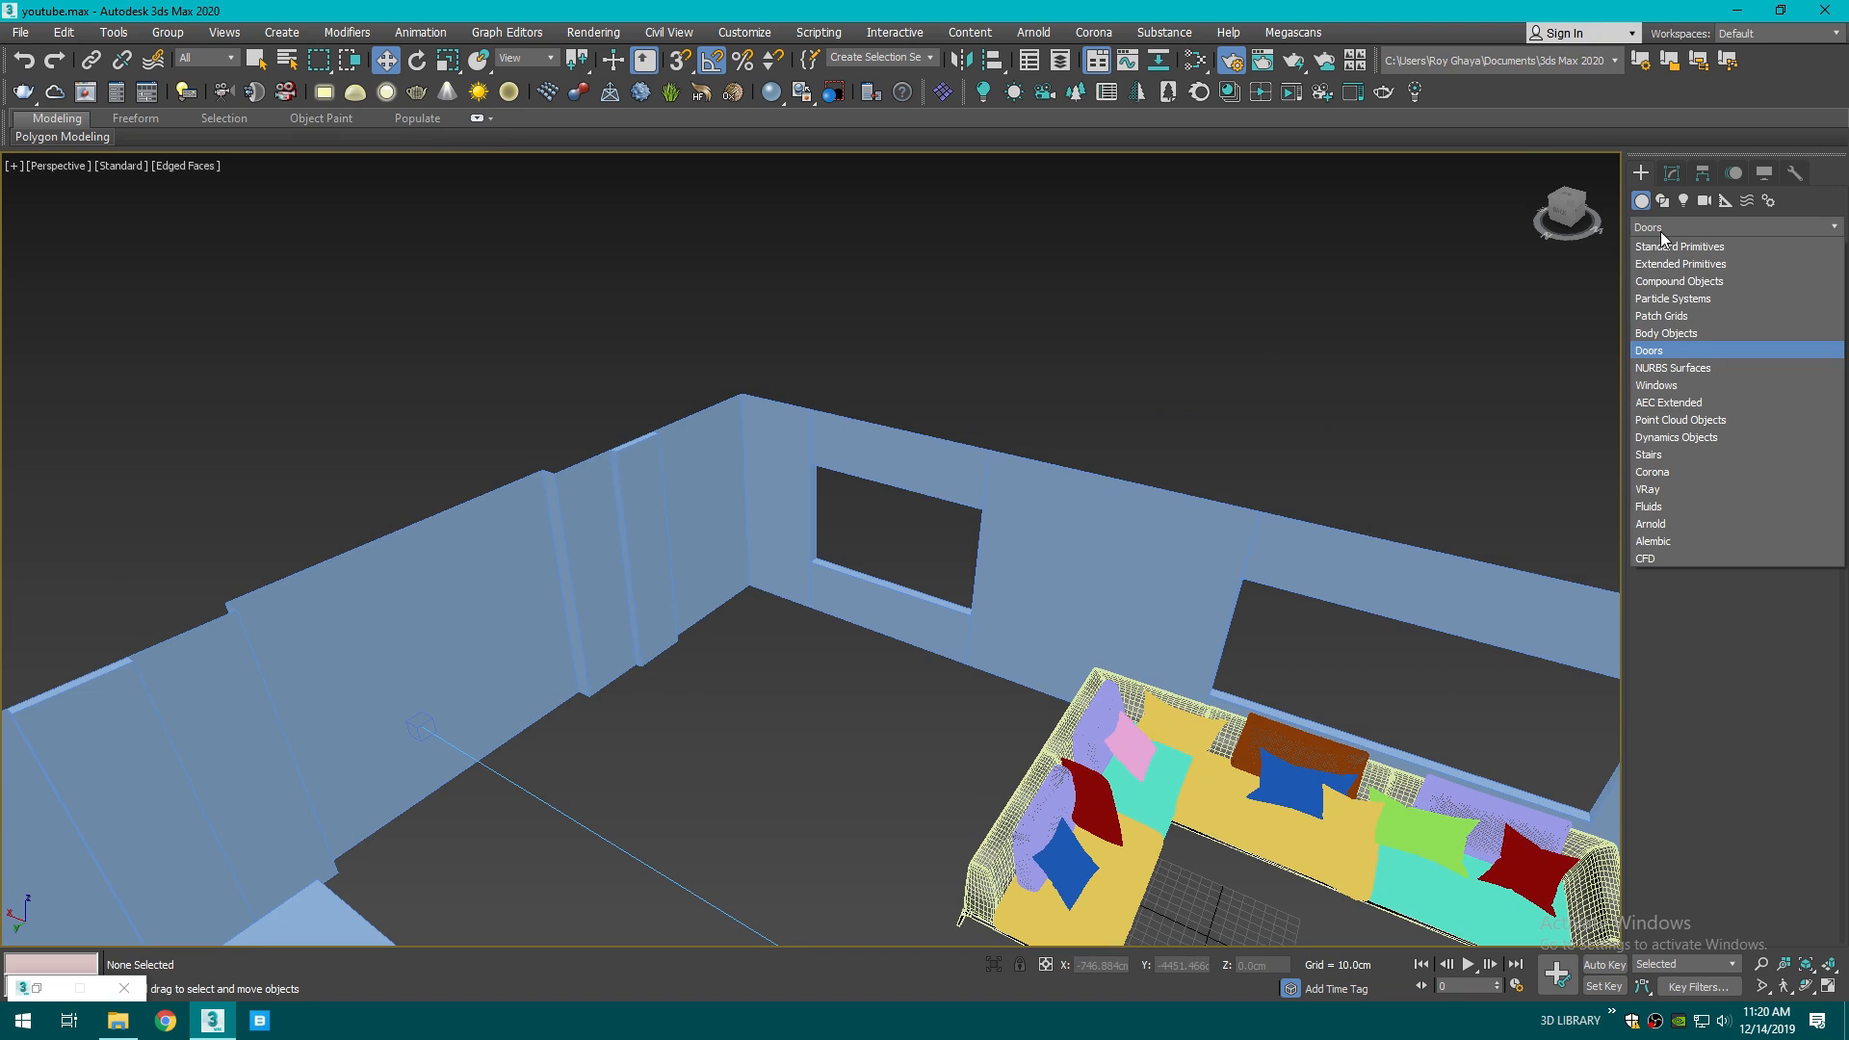
pyautogui.click(1670, 386)
pyautogui.click(1694, 309)
pyautogui.scroll(-5, 772, 549)
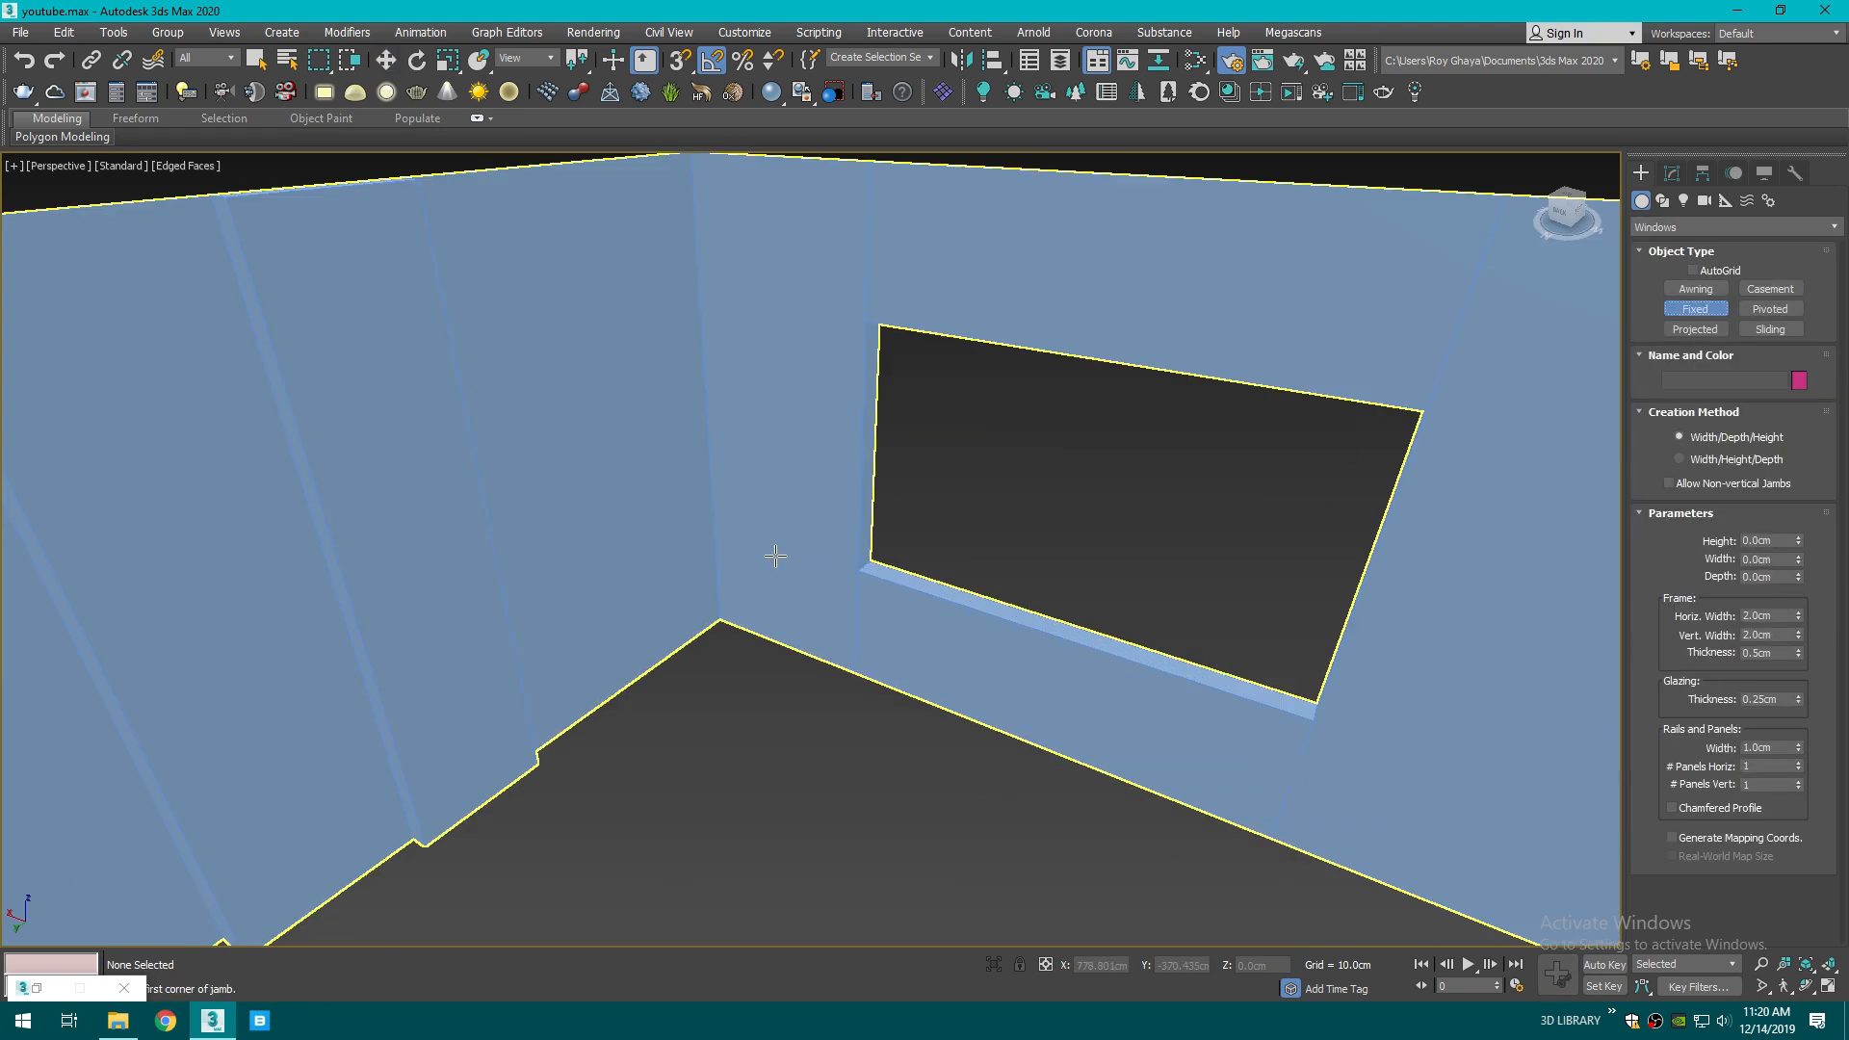
pyautogui.click(678, 62)
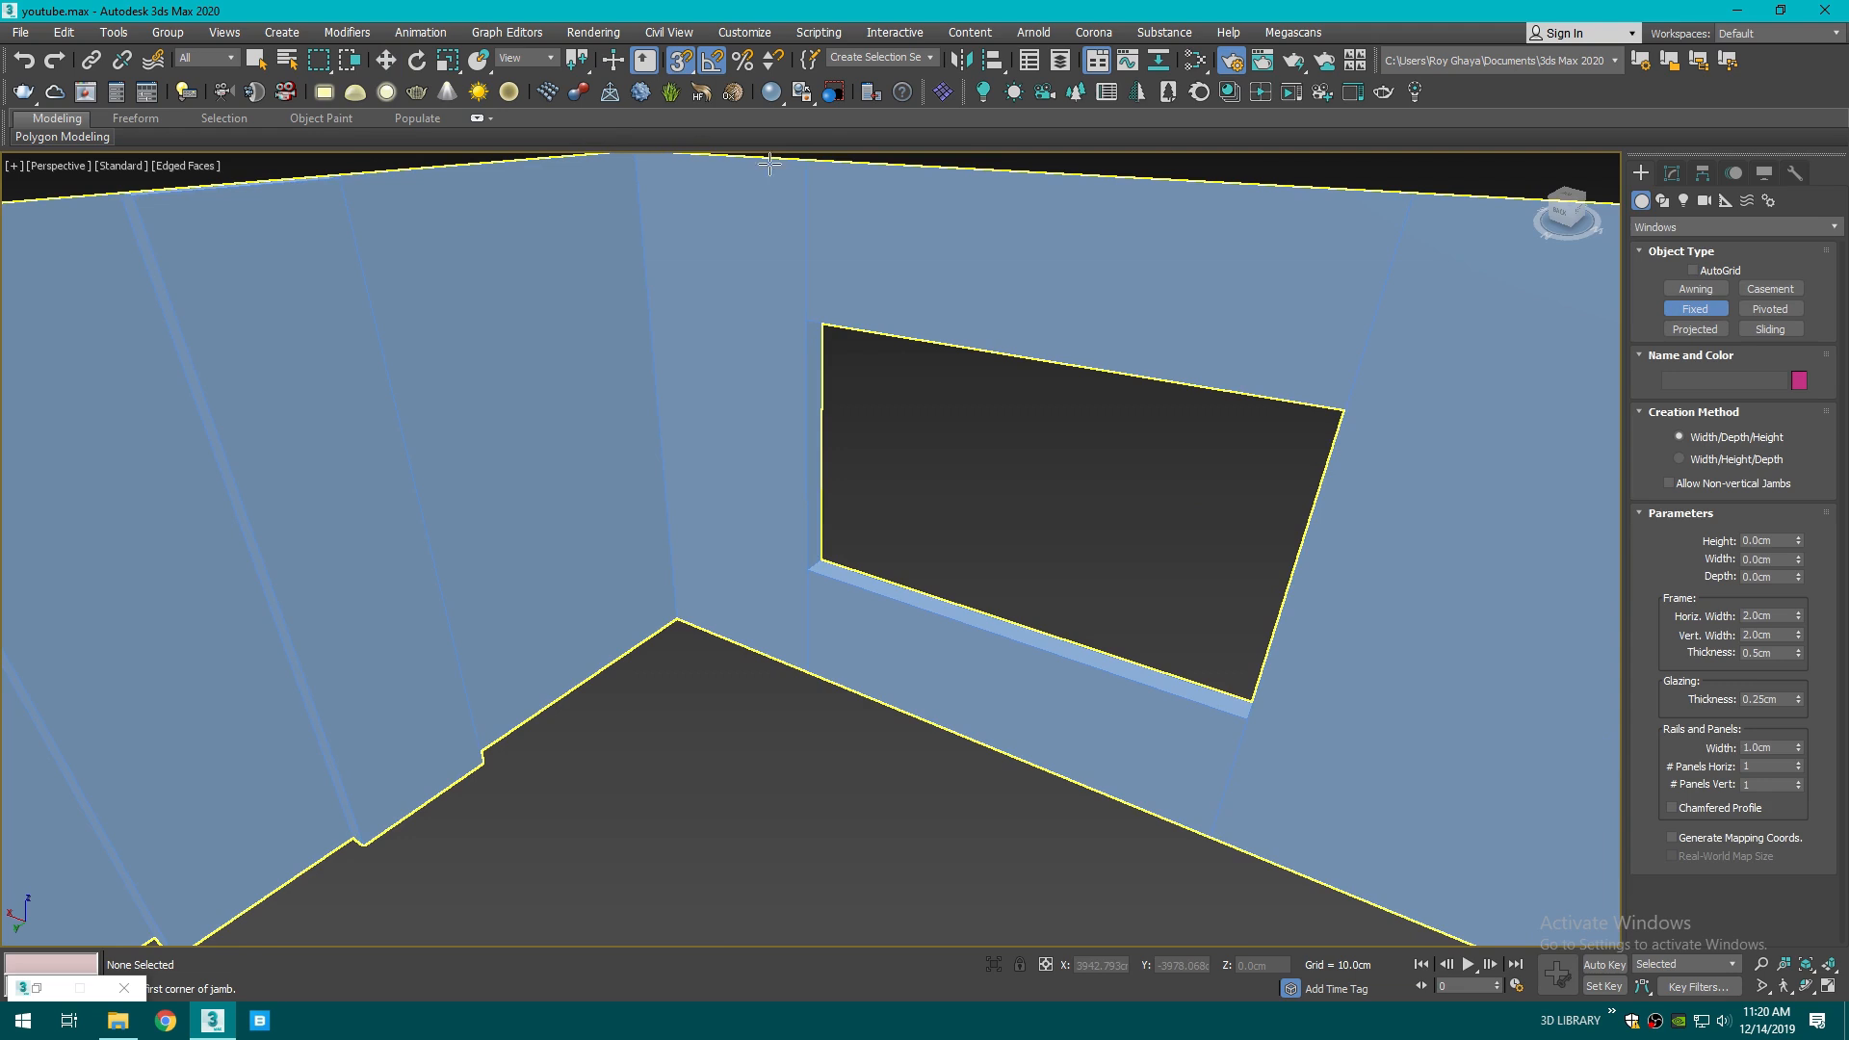
pyautogui.scroll(6, 847, 539)
pyautogui.moveTo(684, 573)
pyautogui.mouseDown()
pyautogui.moveTo(937, 695)
pyautogui.moveTo(1386, 830)
pyautogui.mouseUp()
pyautogui.click(1367, 790)
pyautogui.scroll(-3, 1386, 539)
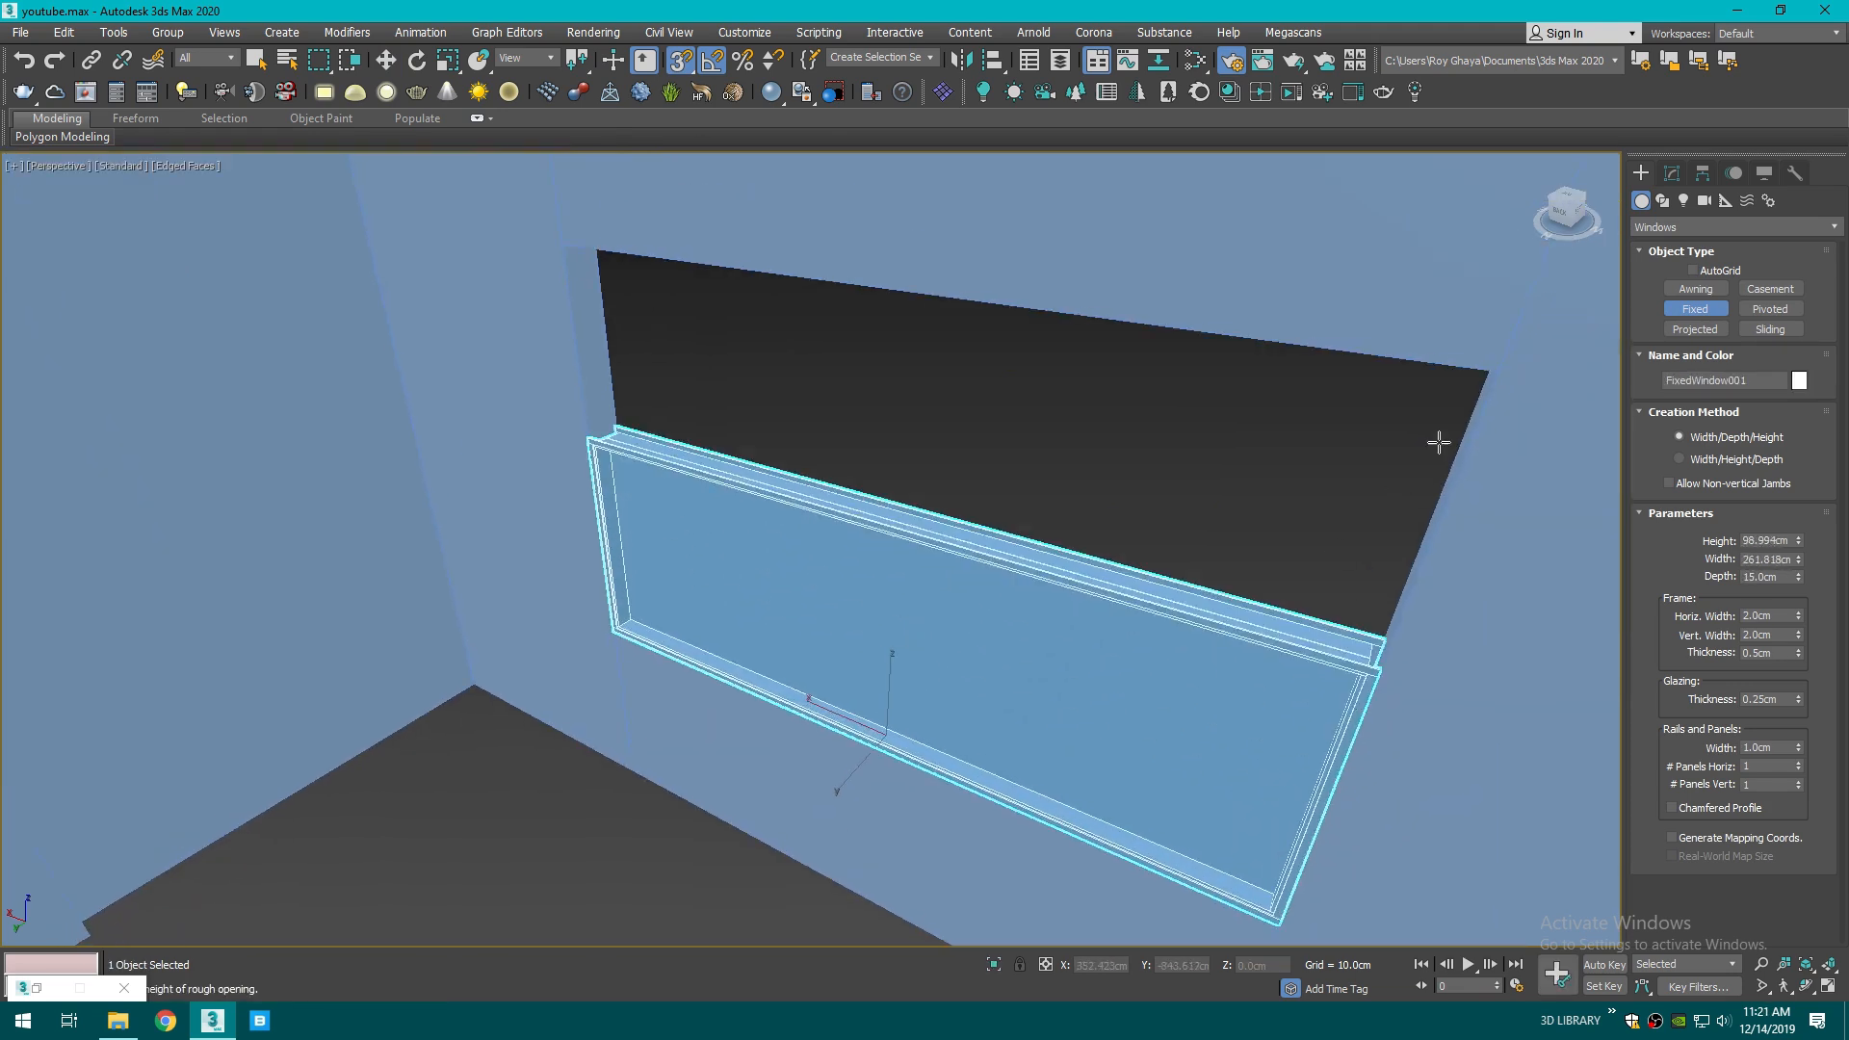
pyautogui.click(1490, 373)
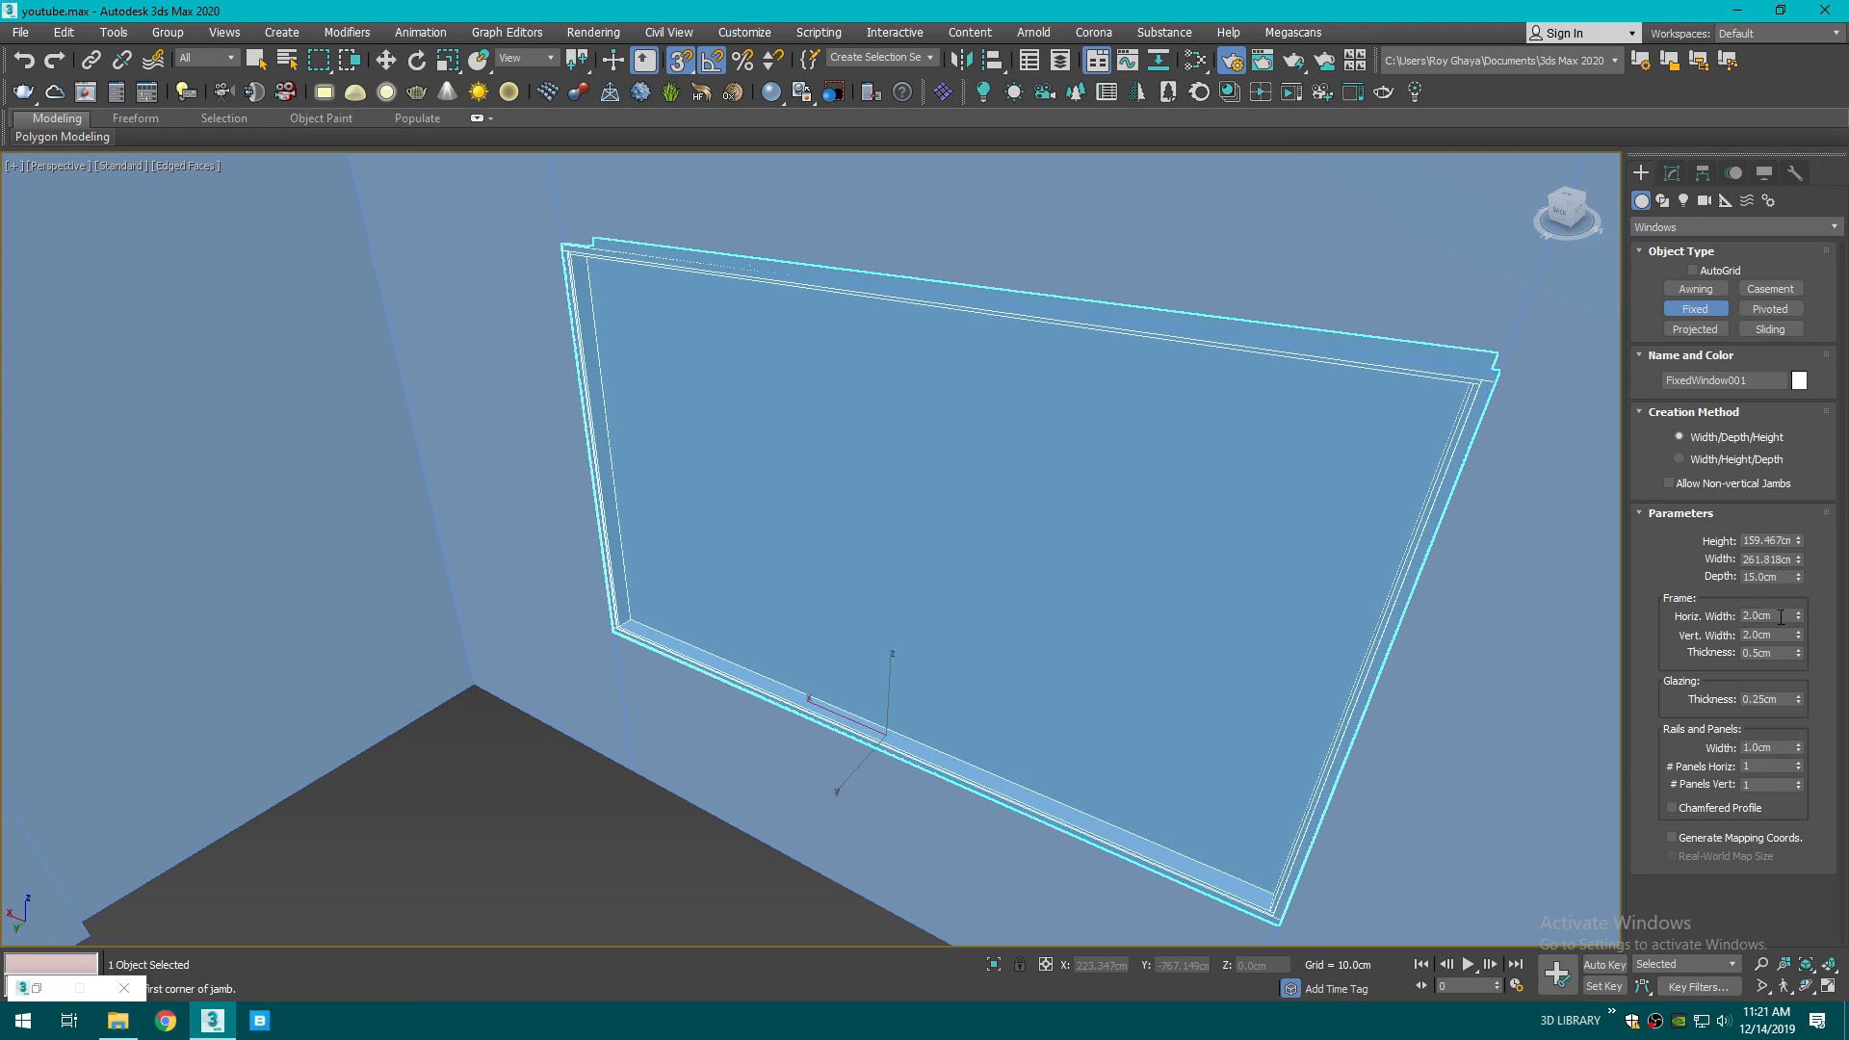
# - Set the window frame's horizontal and vertical widths to 5 cm
pyautogui.write('5')
pyautogui.press('Return')
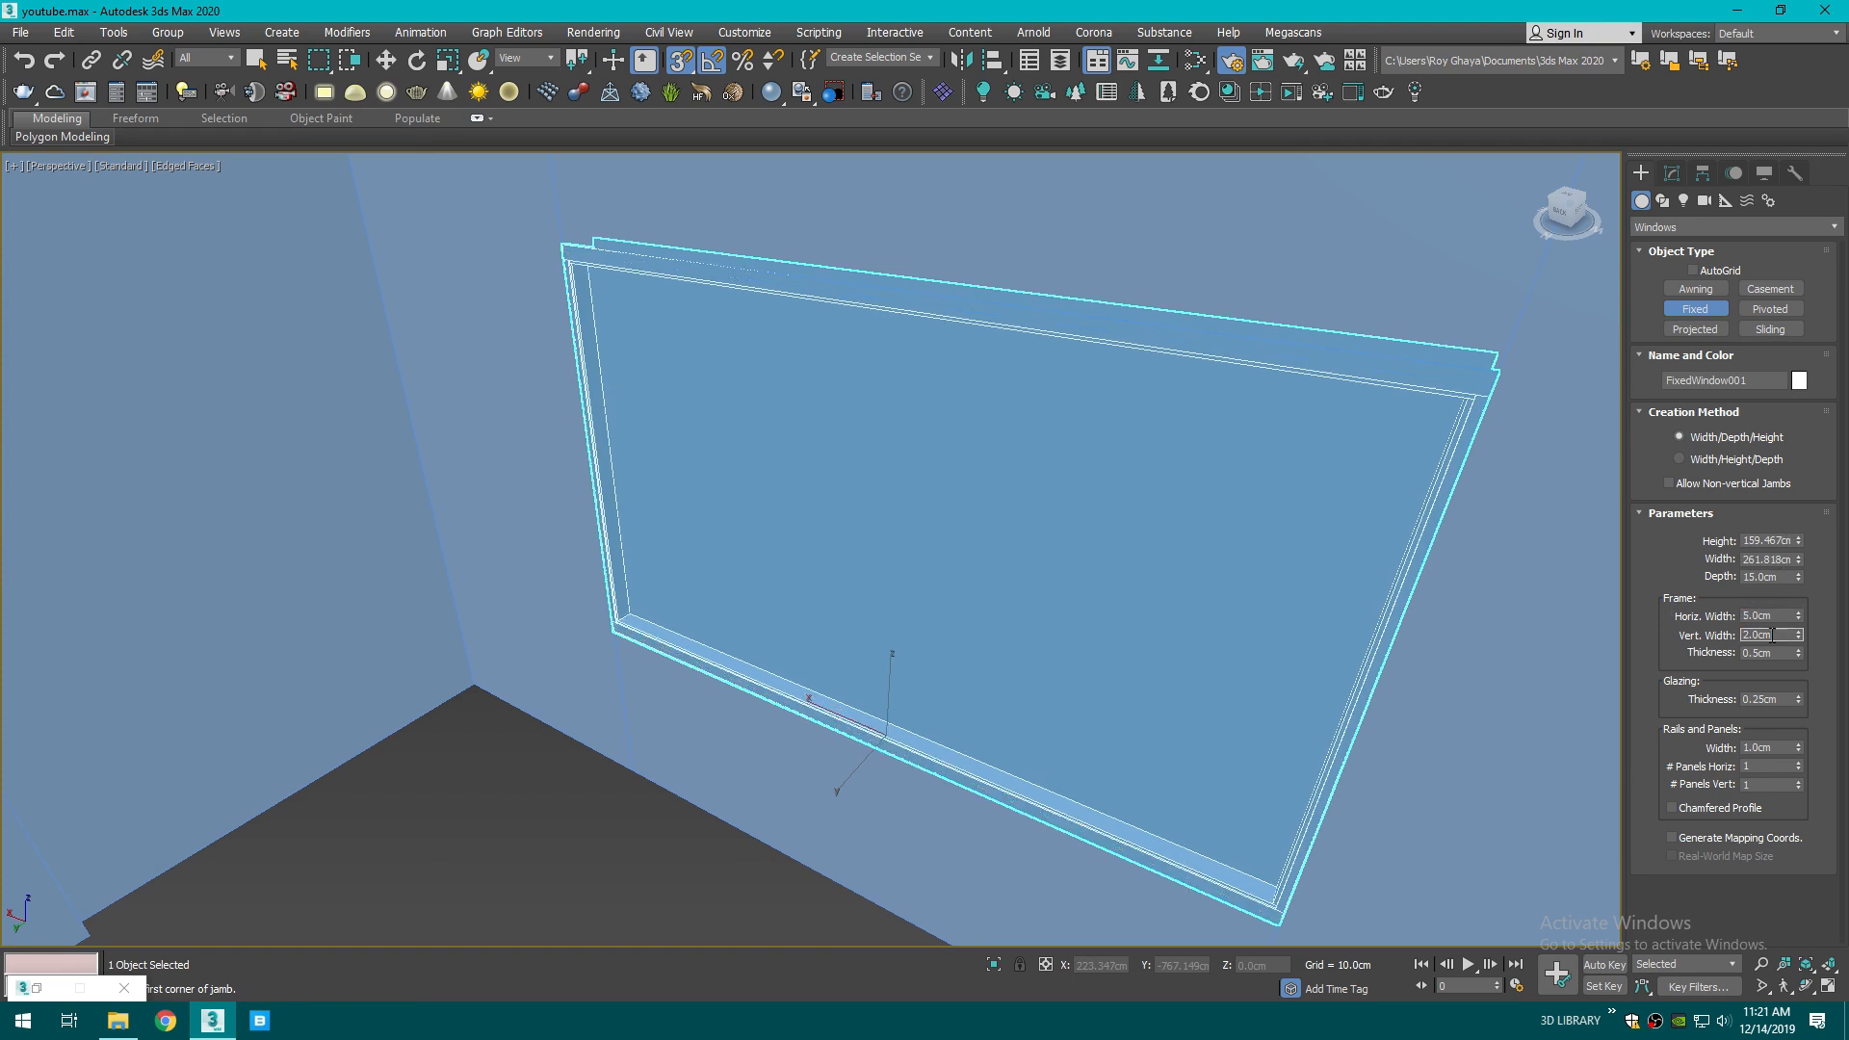
pyautogui.press('Return')
# - Try to fit a fixed window about 351 cm wide and 15 cm deep into the opening behind the sofa
pyautogui.scroll(-3, 1489, 656)
pyautogui.moveTo(1441, 639); pyautogui.dragTo(648, 468, button='middle')
pyautogui.scroll(-2, 812, 586)
pyautogui.moveTo(708, 631); pyautogui.dragTo(1212, 851)
pyautogui.click(1217, 821)
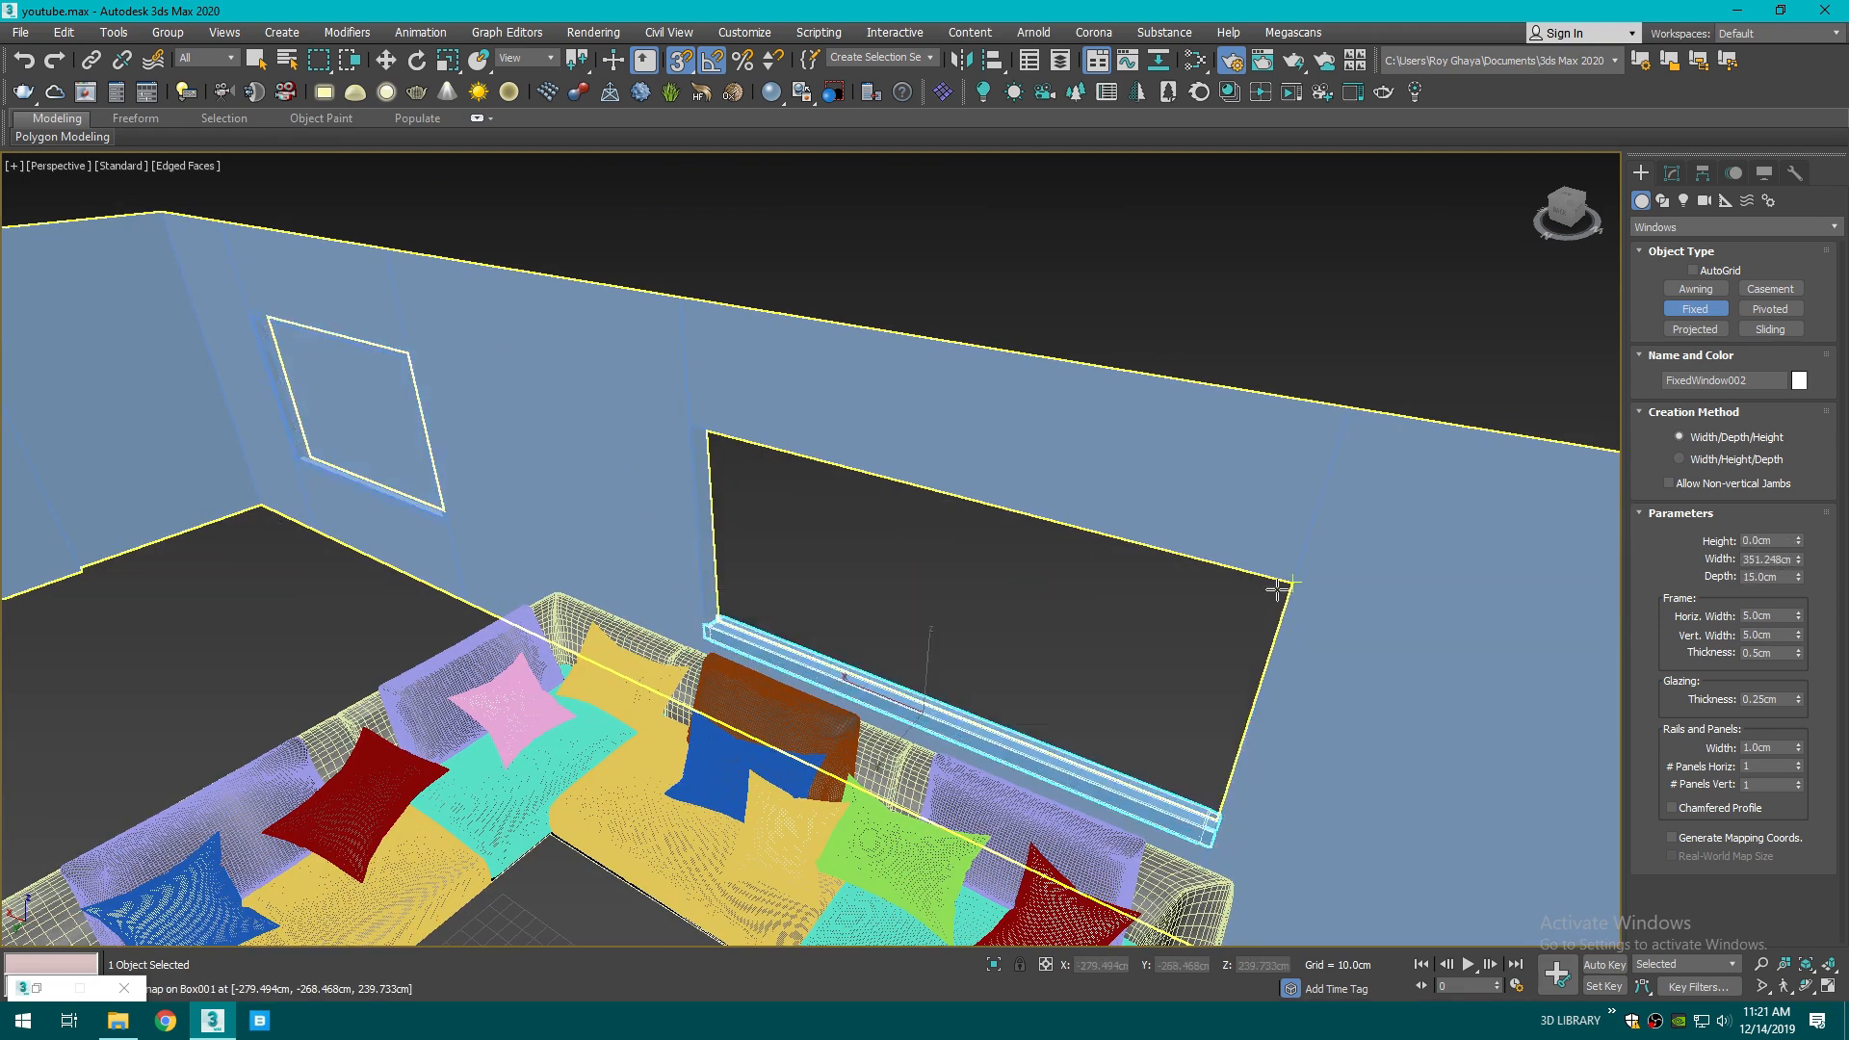
pyautogui.click(1288, 585)
pyautogui.click(386, 60)
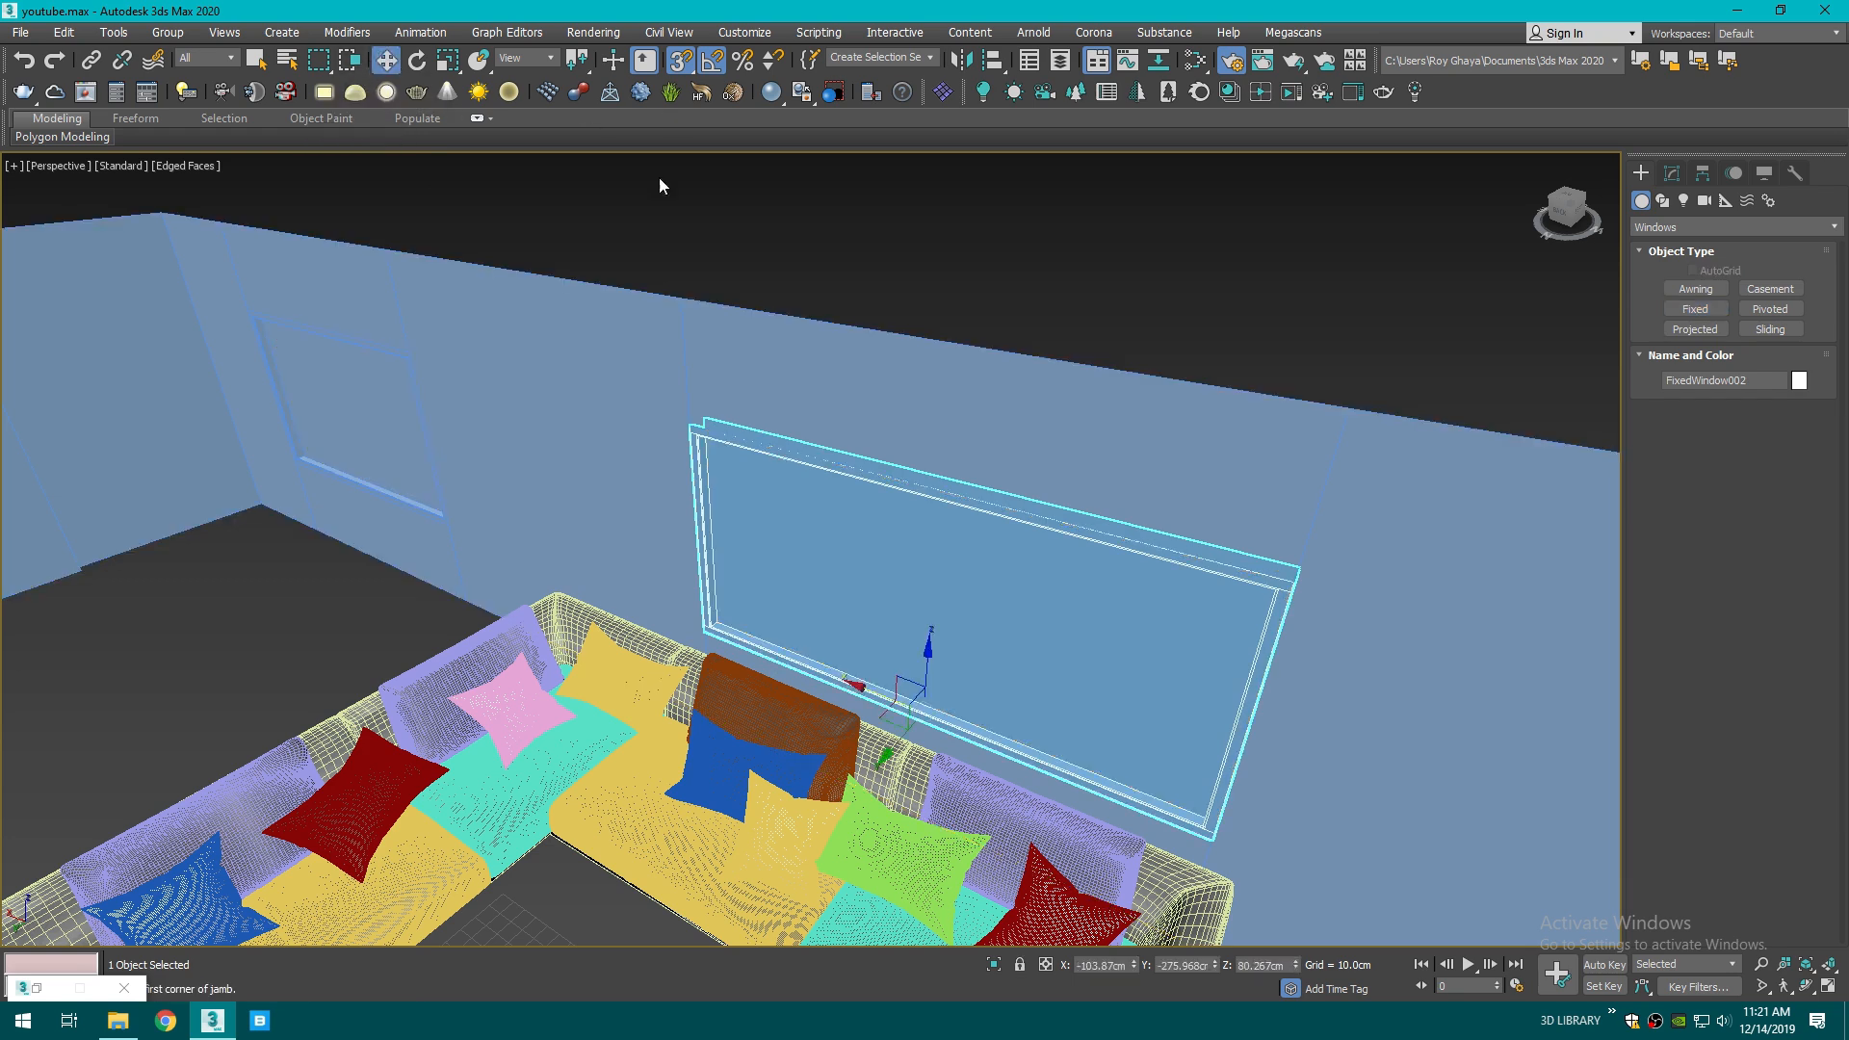
pyautogui.scroll(2, 979, 500)
pyautogui.scroll(-2, 1554, 280)
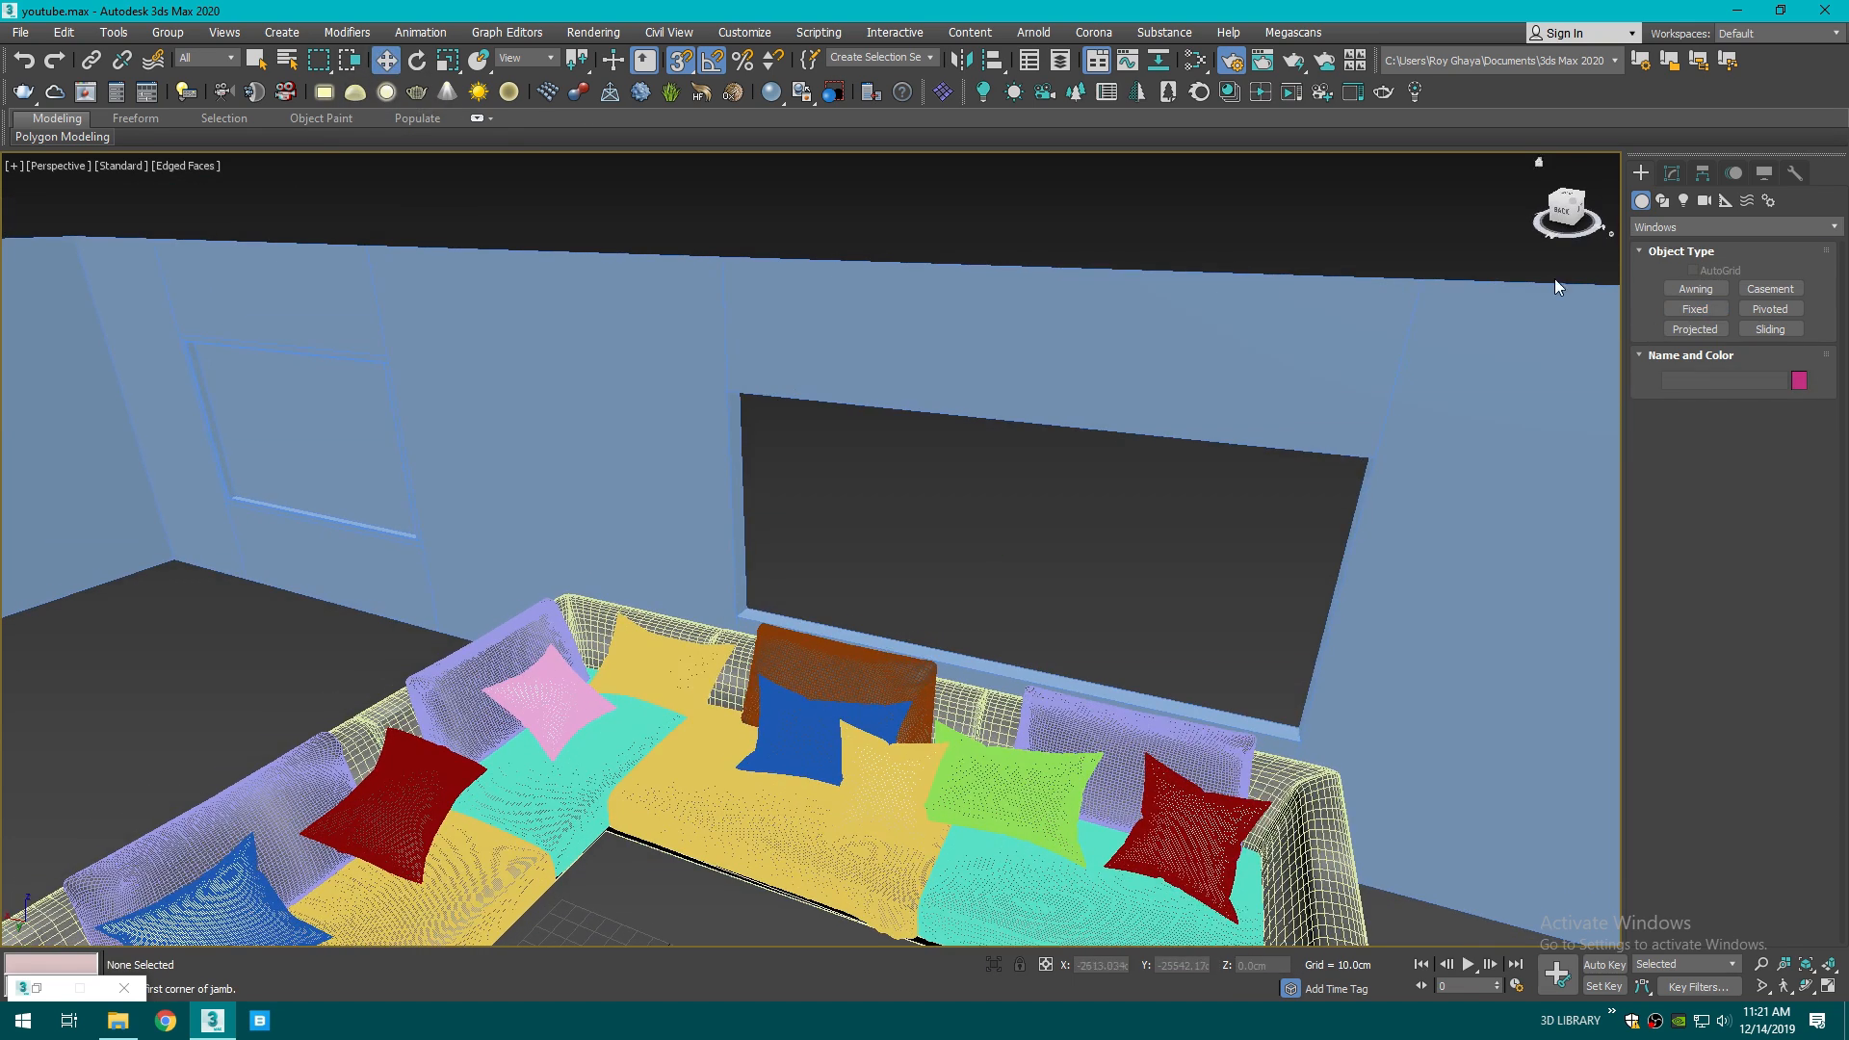
# - Move the wall vertices at the sofa opening's end farthest from the corner outward by about 15 cm
pyautogui.click(1313, 498)
pyautogui.click(1673, 172)
pyautogui.click(1683, 465)
pyautogui.moveTo(1196, 366); pyautogui.dragTo(1325, 525)
pyautogui.scroll(-3, 1189, 693)
pyautogui.moveTo(1164, 363); pyautogui.dragTo(1333, 884)
pyautogui.moveTo(1212, 704); pyautogui.dragTo(1090, 651, button='middle')
pyautogui.moveTo(1076, 605); pyautogui.dragTo(1130, 620)
# - Move the six wall vertices at the sofa opening's other end about 89 cm along X toward the small window
pyautogui.moveTo(908, 594); pyautogui.dragTo(1111, 644, button='middle')
pyautogui.moveTo(832, 314); pyautogui.dragTo(942, 770)
pyautogui.press('c')
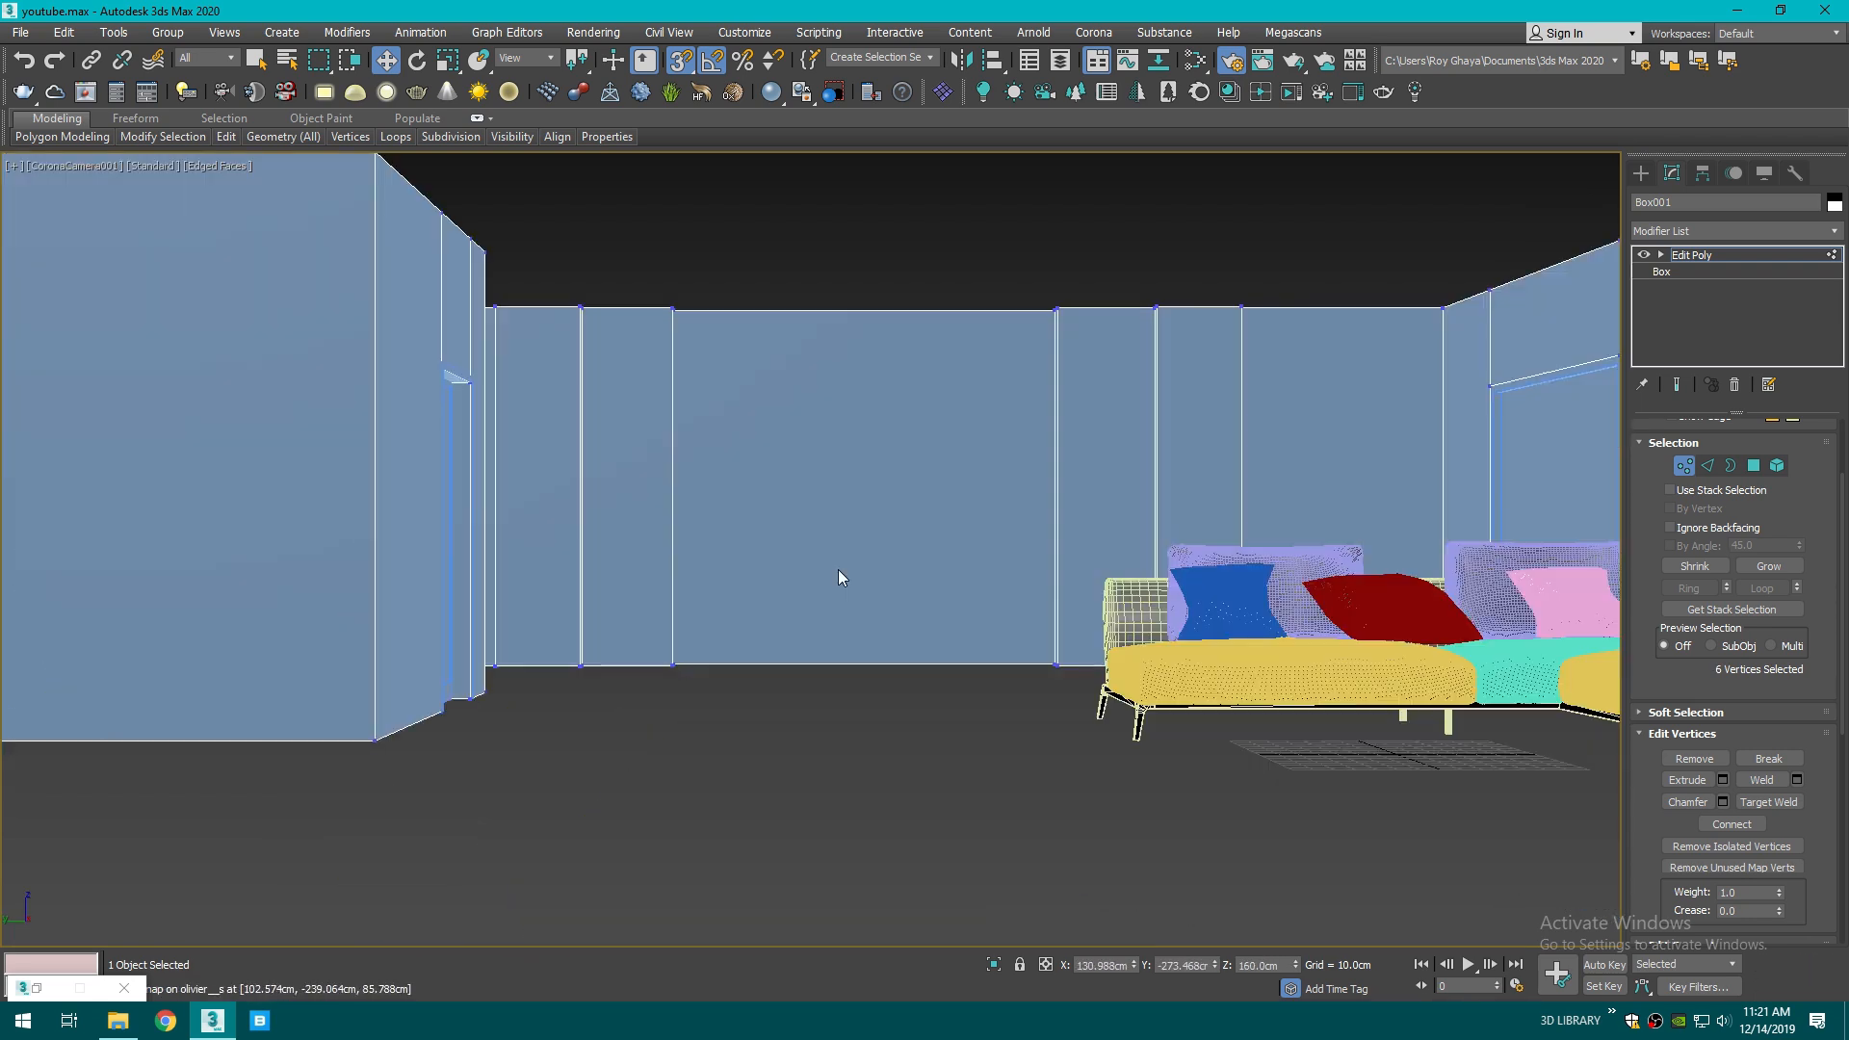
pyautogui.press('p')
pyautogui.keyDown('alt'); pyautogui.moveTo(1050, 595); pyautogui.dragTo(1265, 626, button='middle'); pyautogui.keyUp('alt')
pyautogui.scroll(-5, 1221, 391)
pyautogui.scroll(3, 1182, 577)
pyautogui.moveTo(1022, 541); pyautogui.dragTo(980, 527)
pyautogui.moveTo(1568, 210); pyautogui.dragTo(1199, 456)
pyautogui.moveTo(737, 422); pyautogui.dragTo(748, 411)
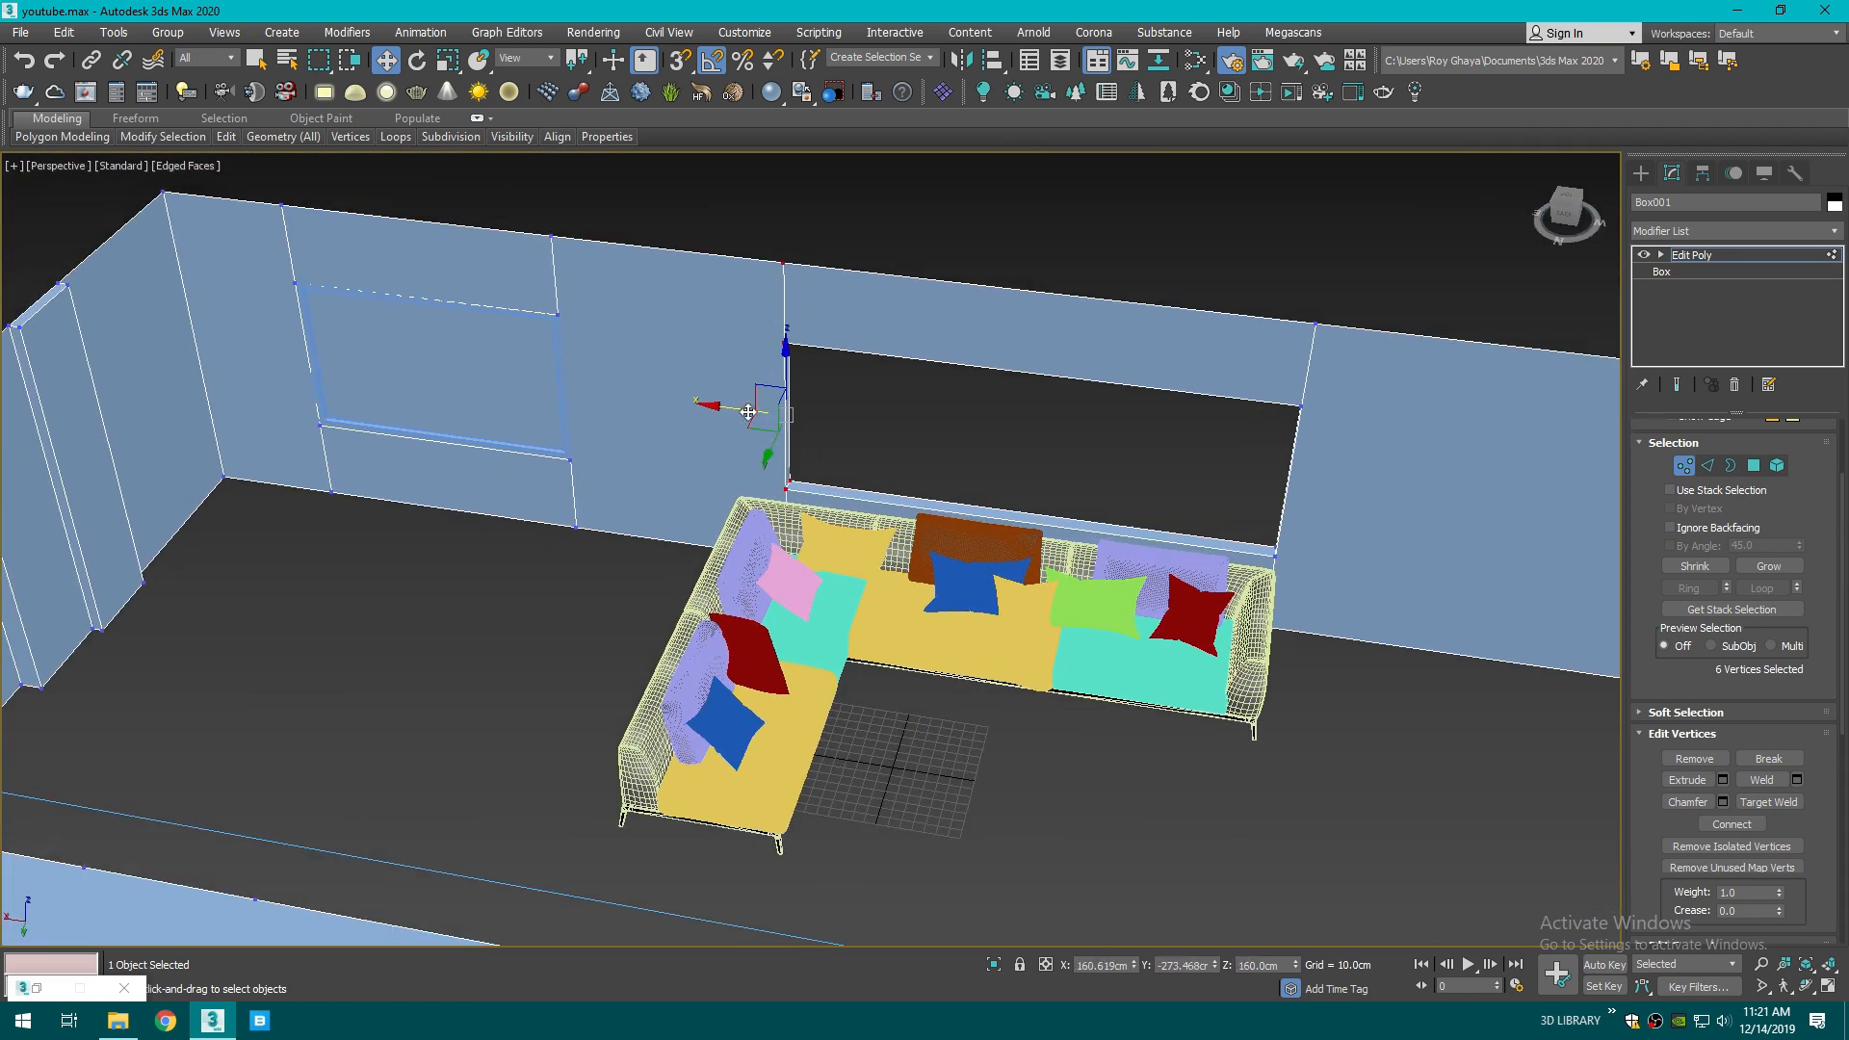
# - Create a fixed window in the widened opening behind the sofa, about 455 cm wide, 15 cm deep and 159 cm high
pyautogui.click(1643, 174)
pyautogui.click(1695, 309)
pyautogui.scroll(2, 1242, 352)
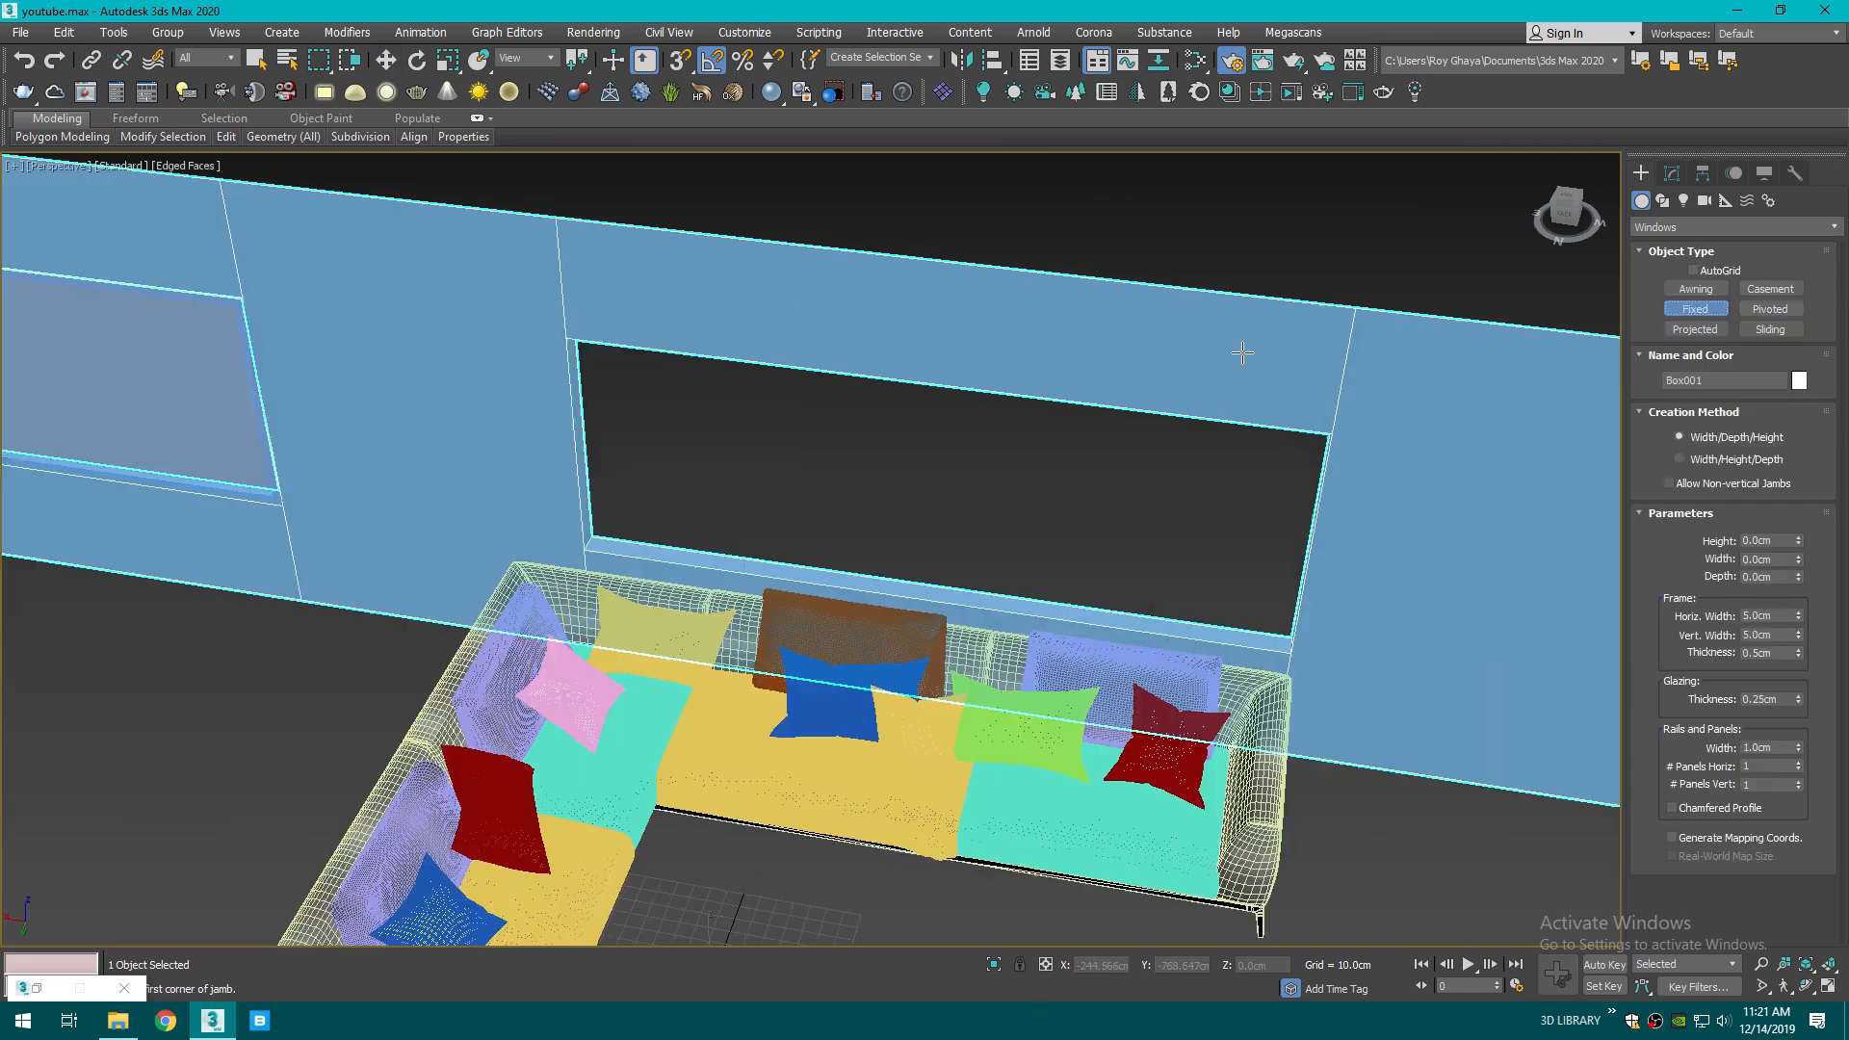
pyautogui.scroll(2, 809, 524)
pyautogui.moveTo(542, 572); pyautogui.dragTo(542, 192)
pyautogui.rightClick(541, 193)
pyautogui.moveTo(537, 574); pyautogui.dragTo(1240, 679)
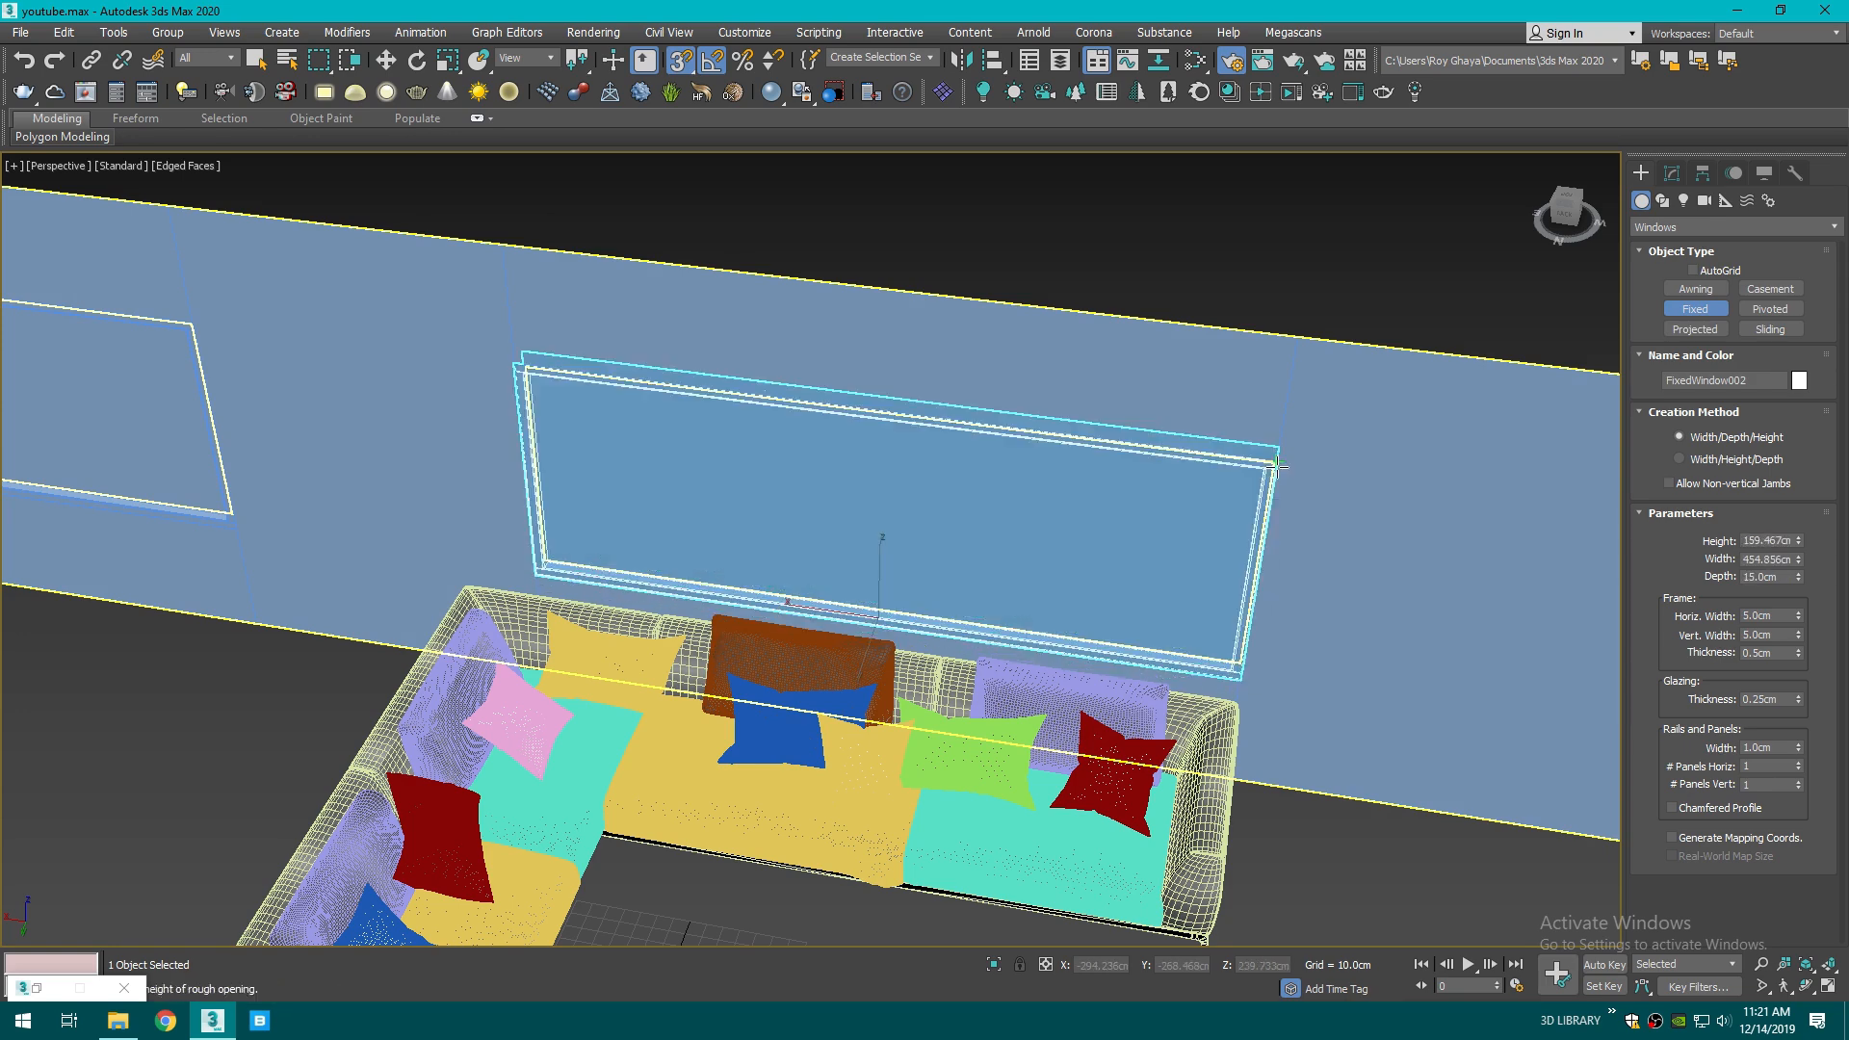
pyautogui.scroll(5, 568, 529)
pyautogui.scroll(-6, 590, 526)
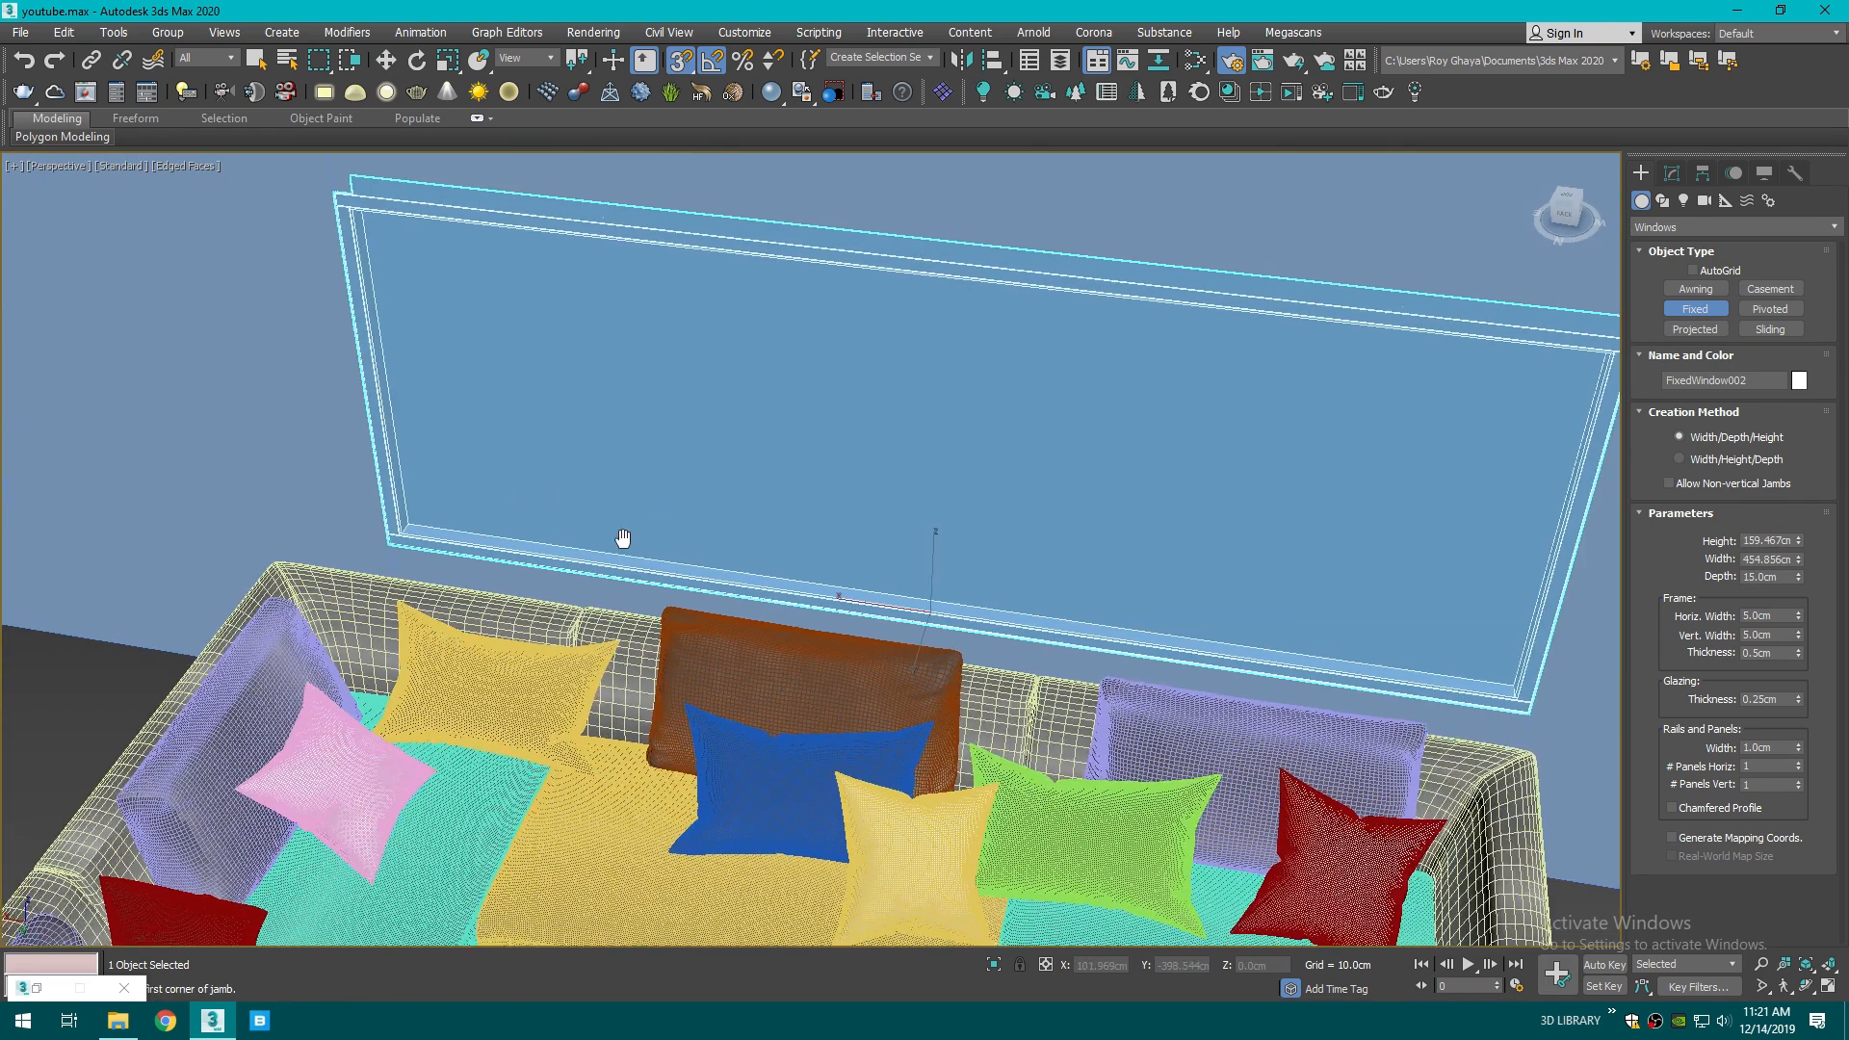
pyautogui.moveTo(619, 536); pyautogui.dragTo(898, 548, button='middle')
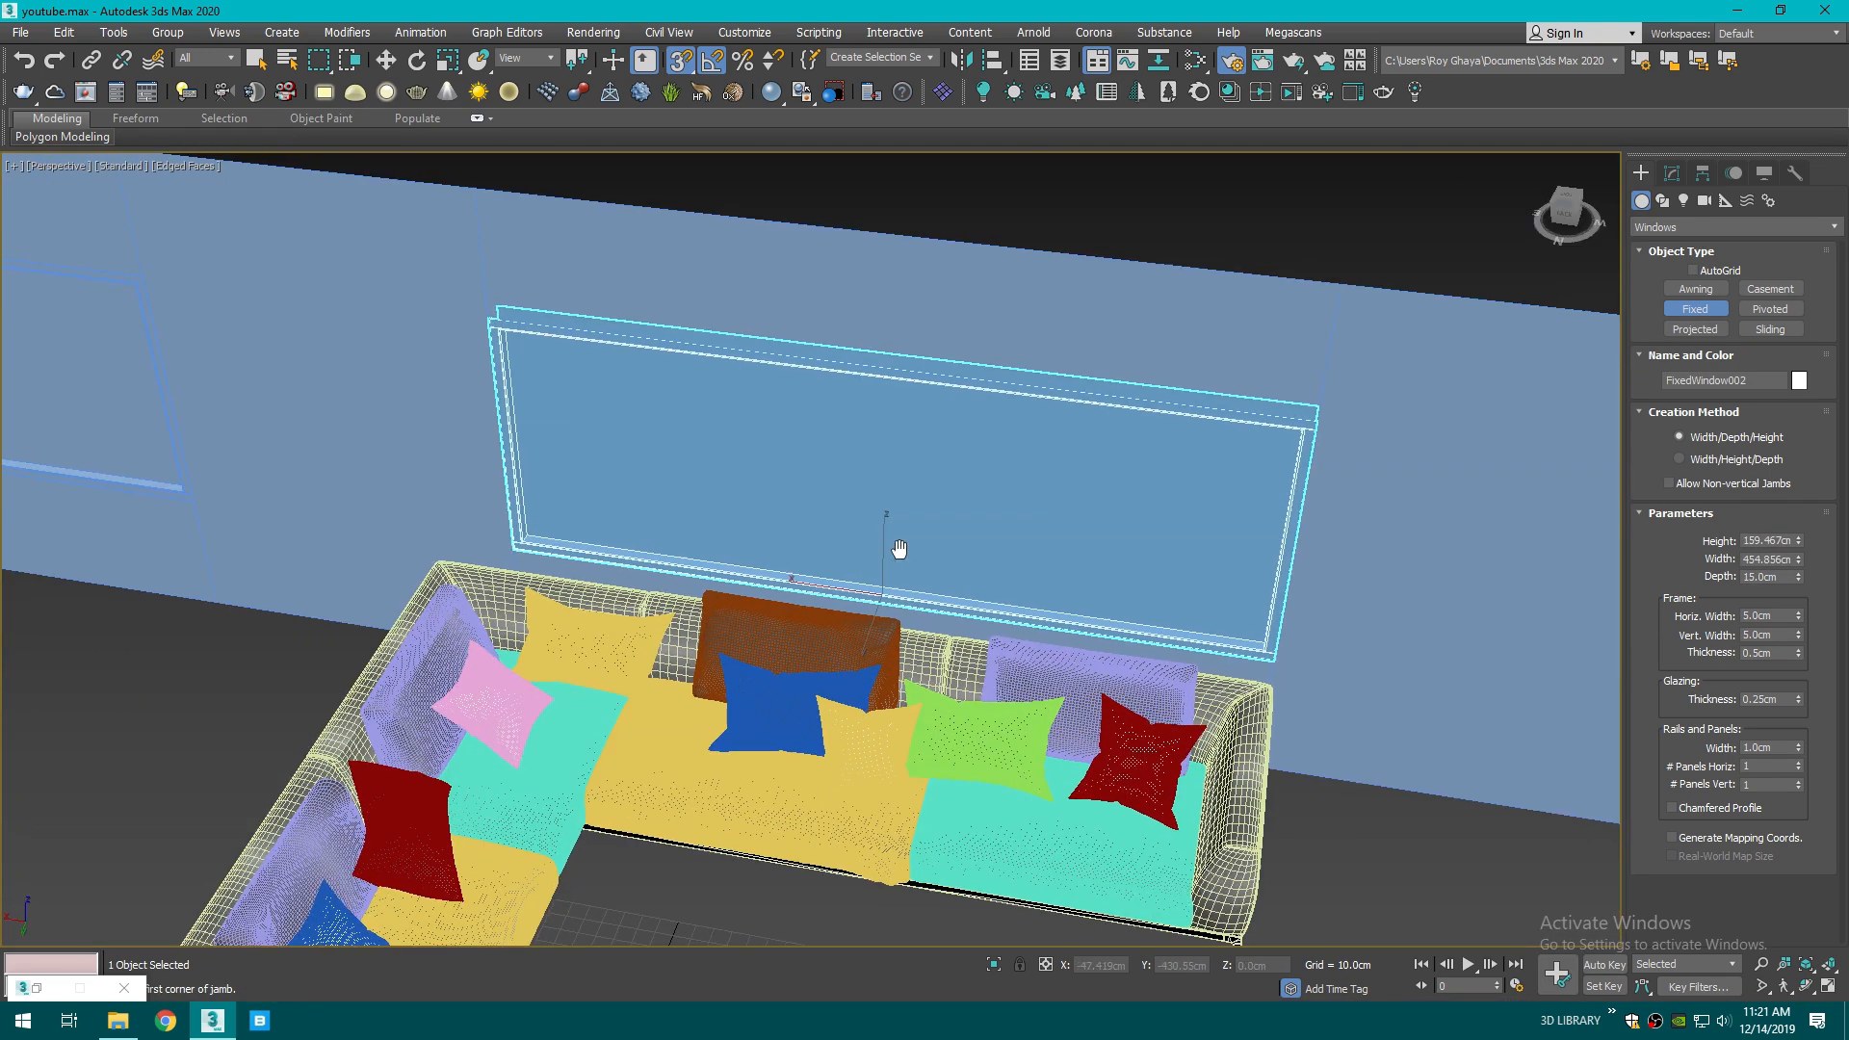
# - Divide the large window into 3 horizontal panels with a rail width of 3 cm and deselect it
pyautogui.click(1798, 762)
pyautogui.click(1784, 746)
pyautogui.write('3')
pyautogui.press('Return')
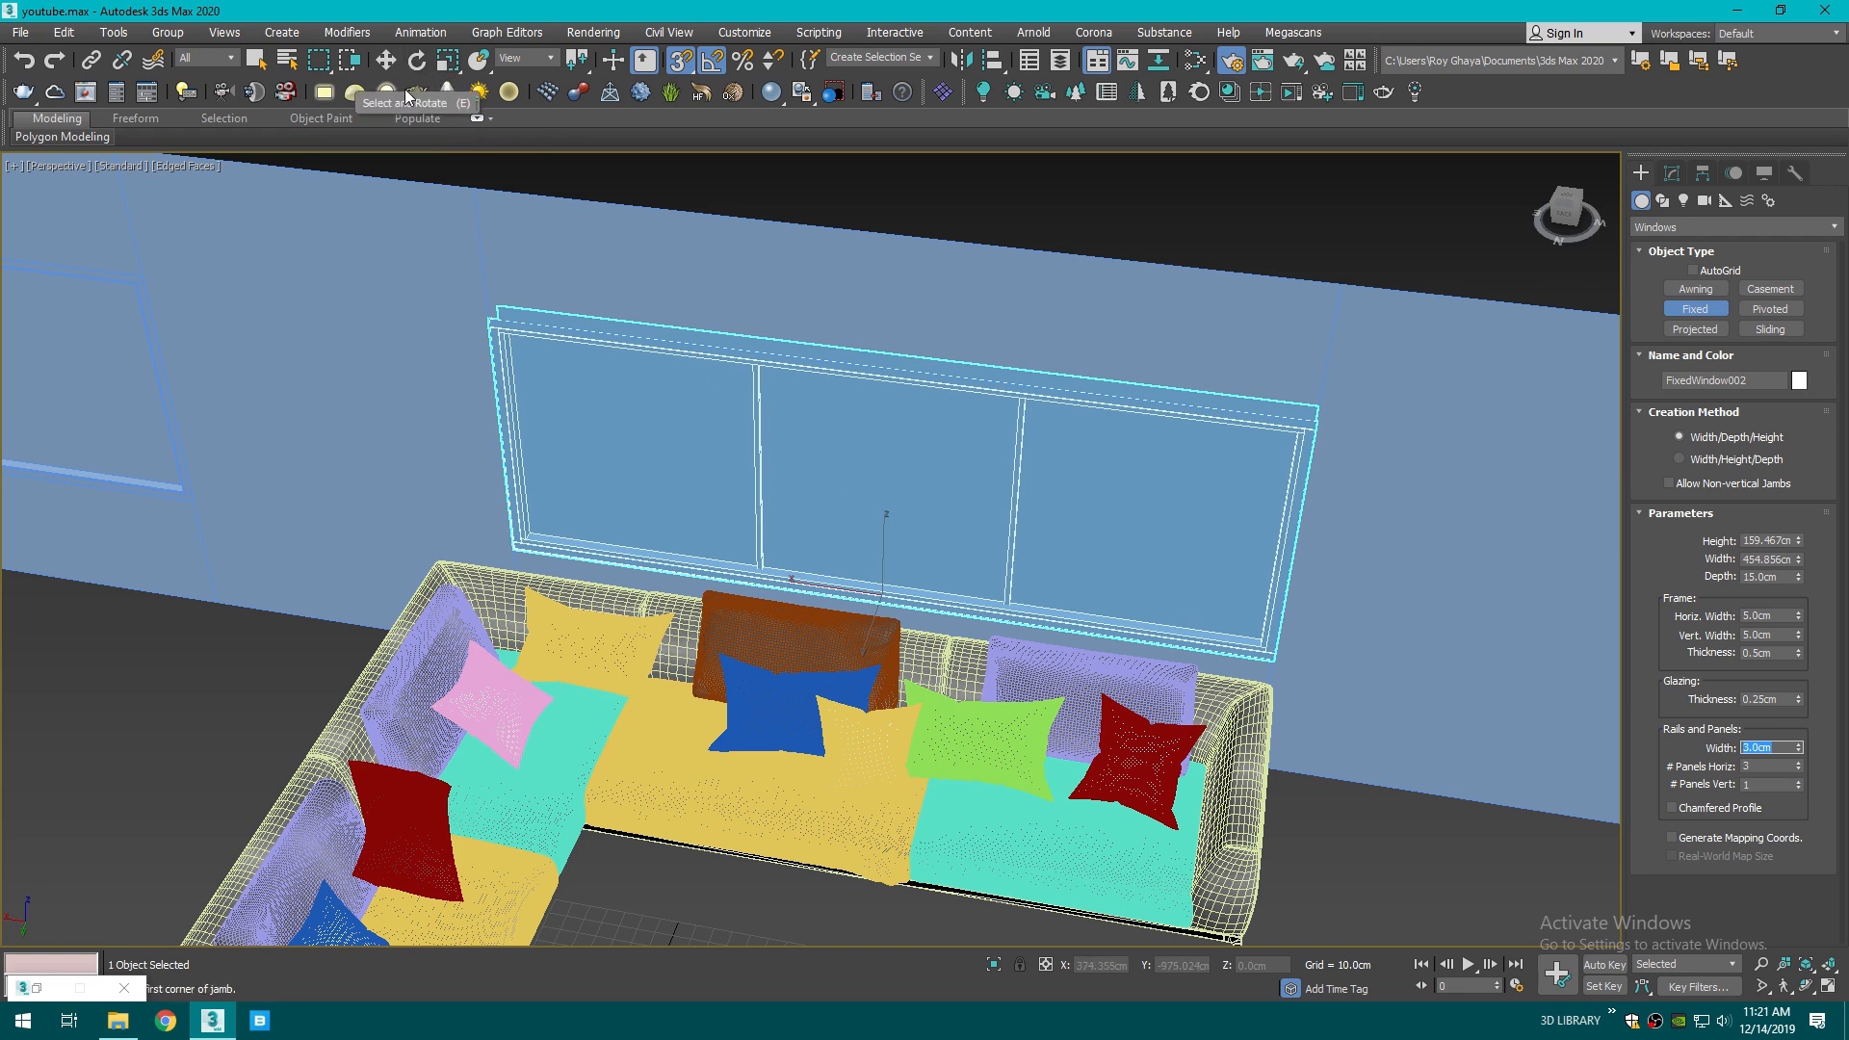
pyautogui.click(383, 61)
pyautogui.click(969, 209)
# - Examine the room from several angles, checking the windows, wall openings and sofa
pyautogui.scroll(-3, 973, 241)
pyautogui.press('s')
pyautogui.moveTo(1567, 212); pyautogui.dragTo(1483, 210)
pyautogui.keyDown('alt'); pyautogui.moveTo(654, 471); pyautogui.dragTo(1052, 388, button='middle'); pyautogui.keyUp('alt')
pyautogui.scroll(-3, 1053, 388)
pyautogui.moveTo(1567, 212)
pyautogui.mouseDown()
pyautogui.moveTo(1464, 216)
pyautogui.moveTo(1493, 211)
pyautogui.mouseUp()
pyautogui.keyDown('alt'); pyautogui.moveTo(758, 448); pyautogui.dragTo(1146, 376, button='middle'); pyautogui.keyUp('alt')
pyautogui.scroll(-3, 1147, 375)
pyautogui.moveTo(1568, 210); pyautogui.dragTo(1456, 222)
pyautogui.moveTo(1023, 338); pyautogui.dragTo(1102, 481, button='middle')
pyautogui.scroll(4, 935, 492)
pyautogui.scroll(-4, 935, 492)
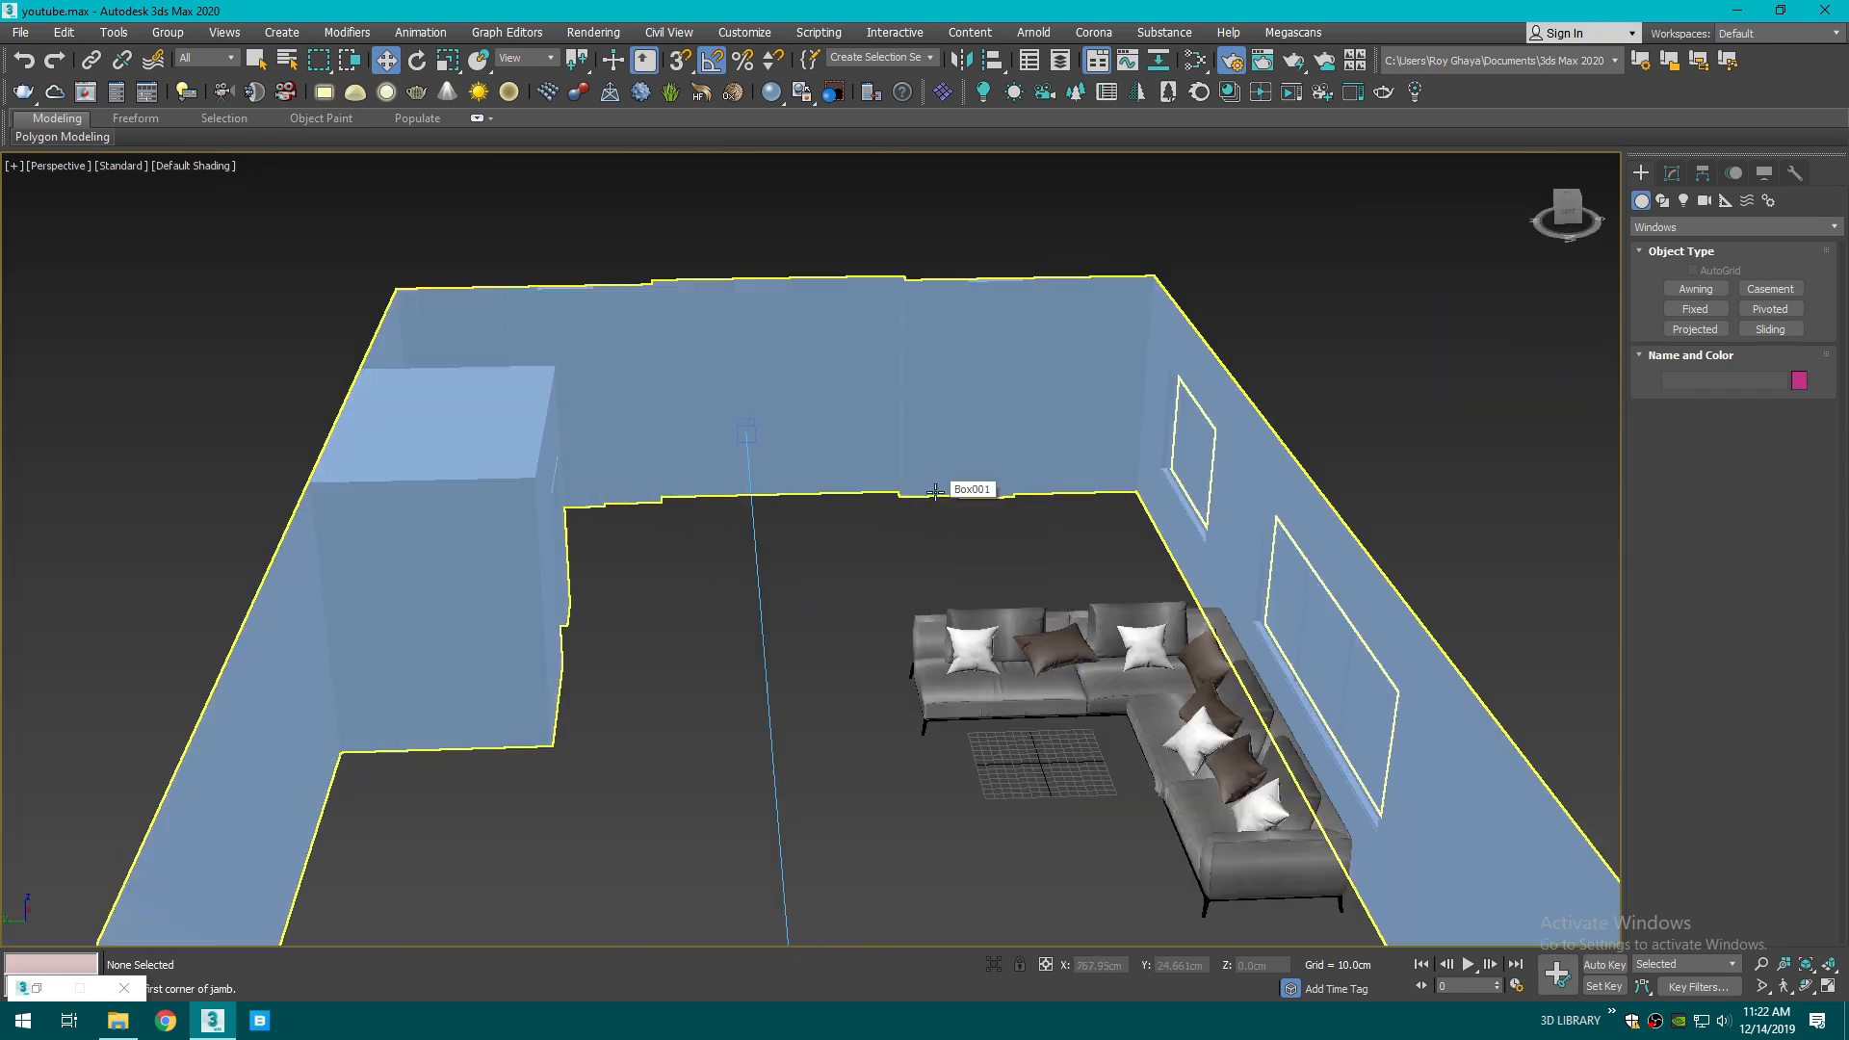
pyautogui.moveTo(1569, 212)
pyautogui.mouseDown()
pyautogui.moveTo(1492, 221)
pyautogui.moveTo(1558, 217)
pyautogui.mouseUp()
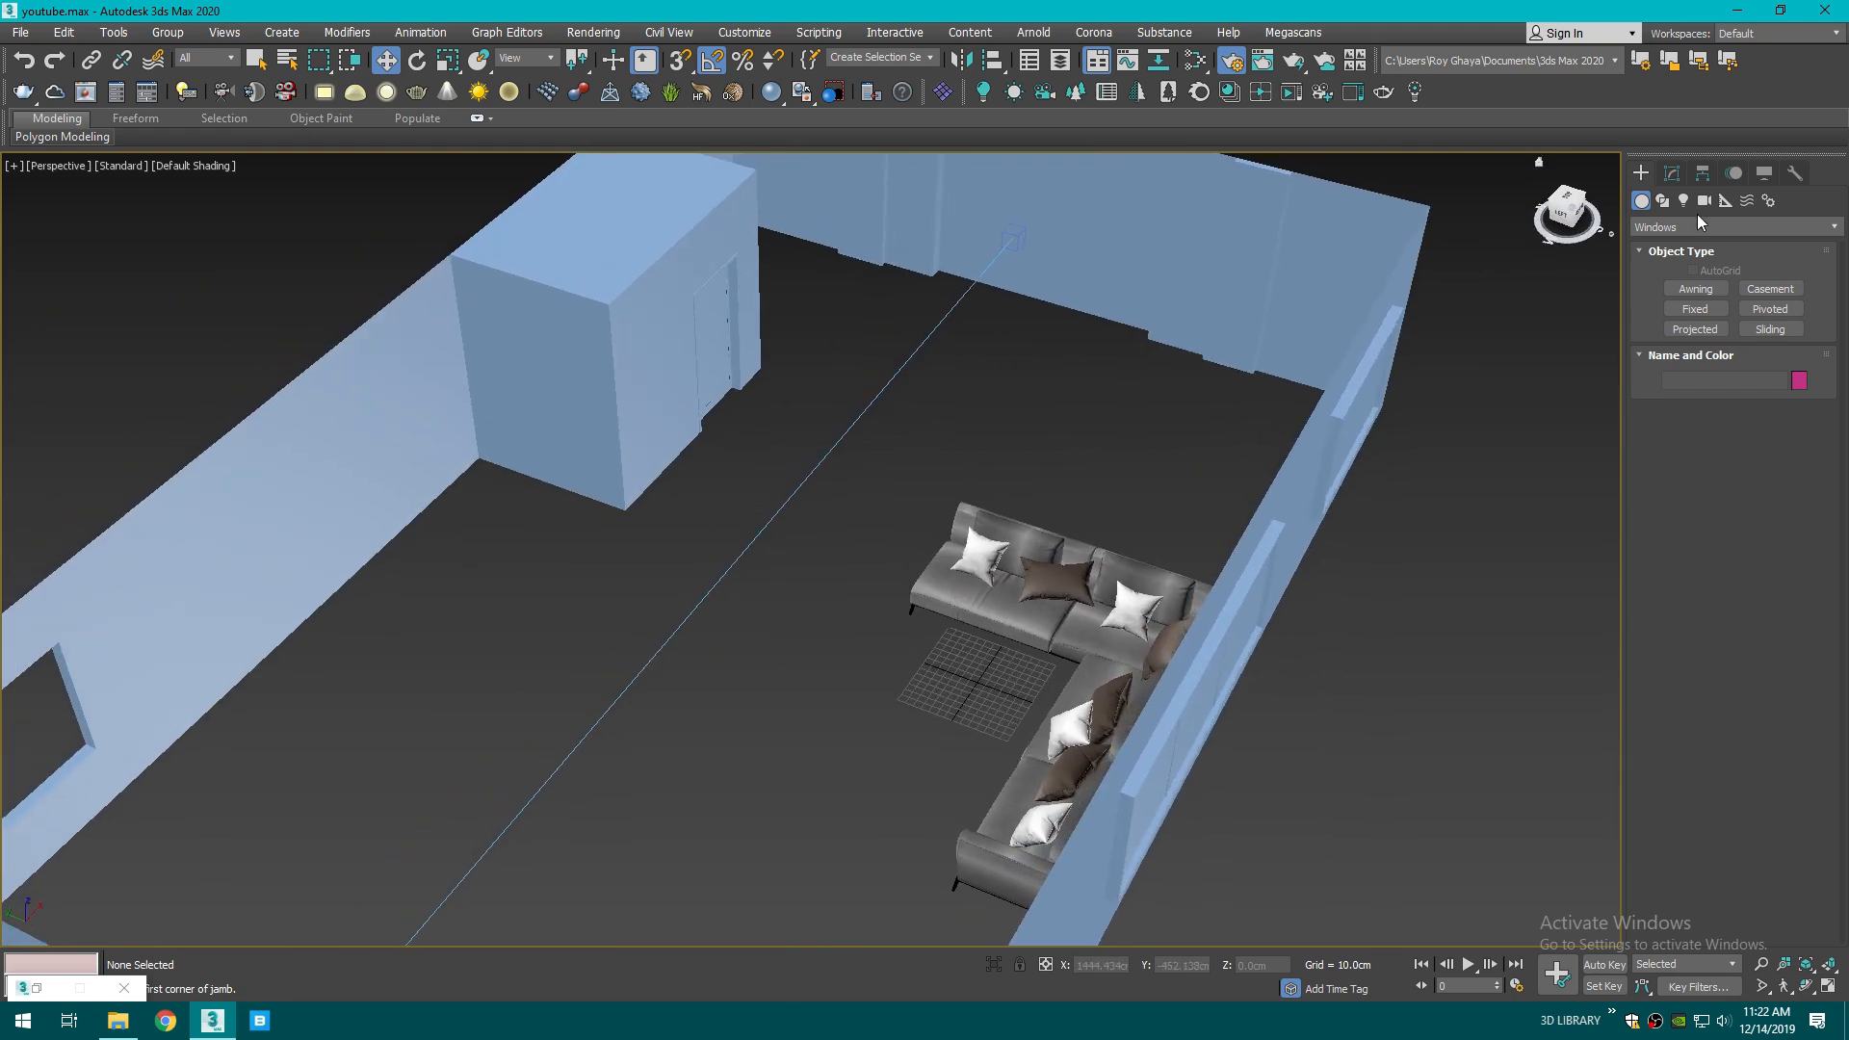
# - Start a spline line in wireframe, snapping its first point to the floor corner where the stepped end wall begins
pyautogui.click(1662, 202)
pyautogui.click(1639, 204)
pyautogui.click(1664, 205)
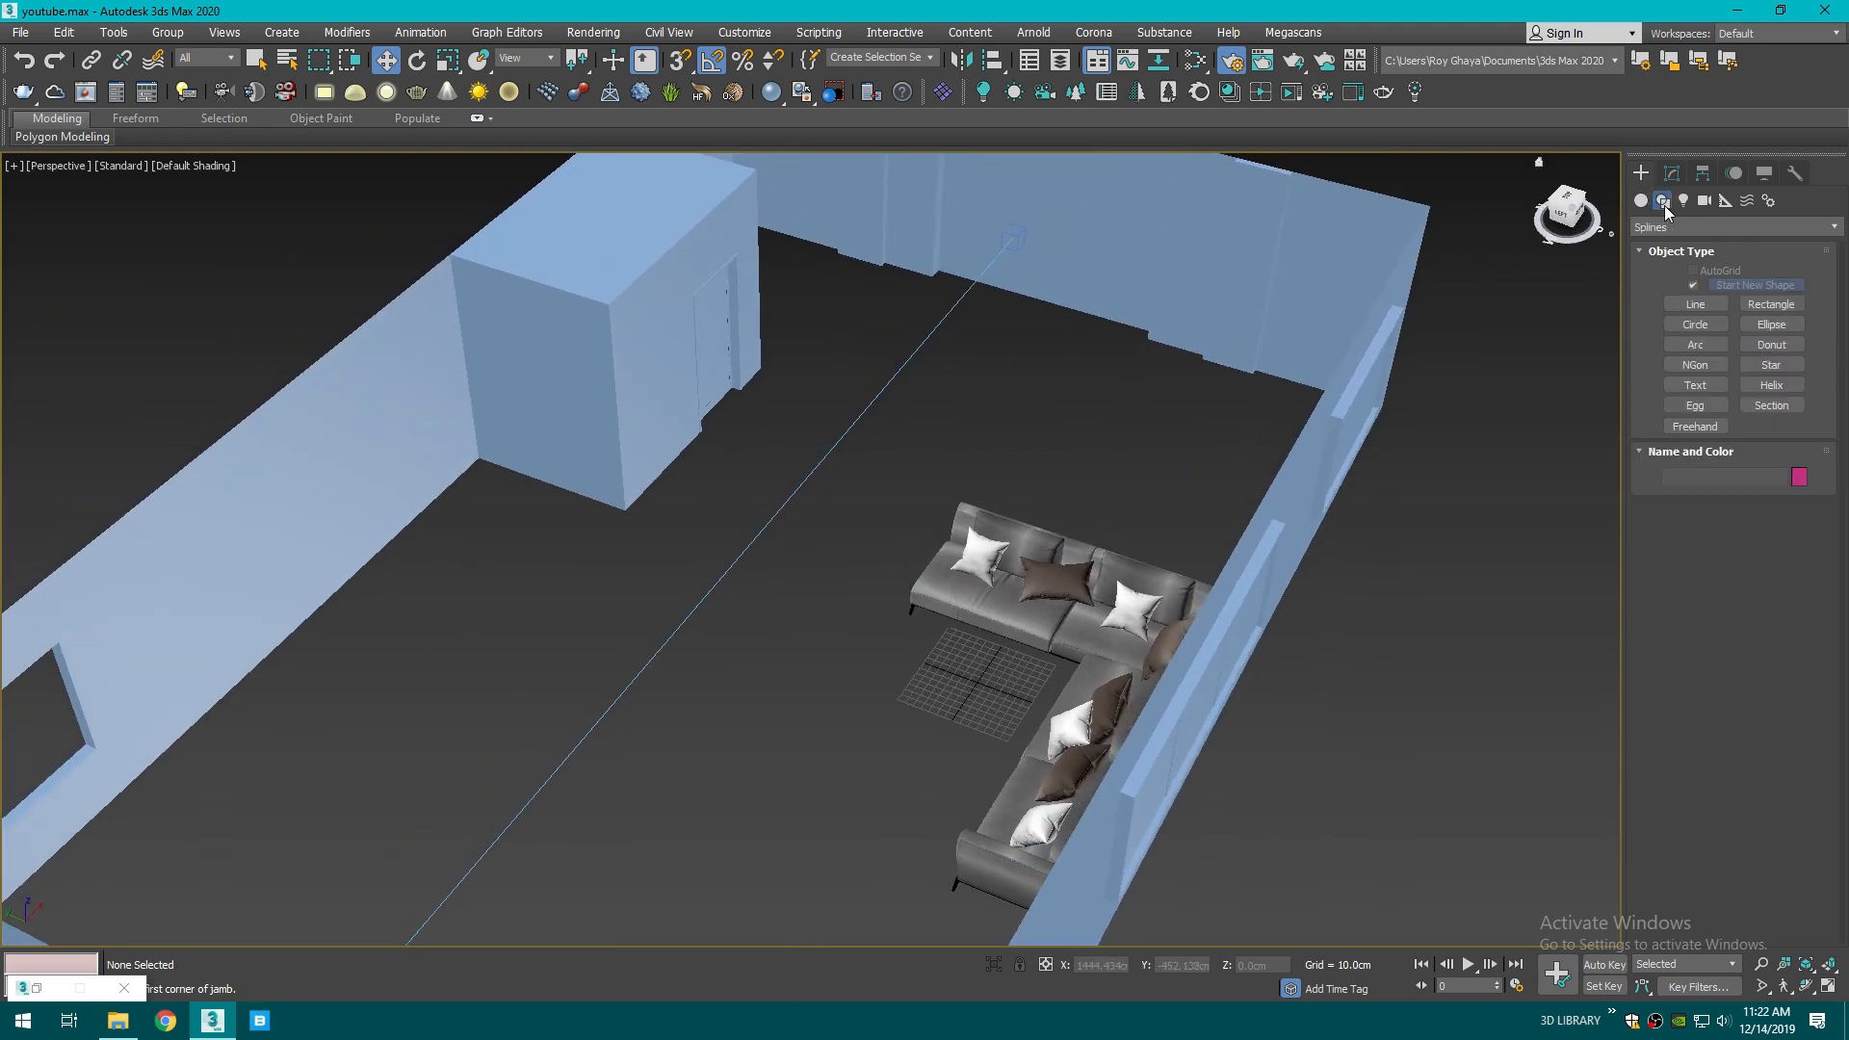
pyautogui.click(1690, 309)
pyautogui.moveTo(951, 351); pyautogui.dragTo(1005, 525, button='middle')
pyautogui.press('F3')
pyautogui.scroll(5, 887, 412)
pyautogui.moveTo(1568, 212); pyautogui.dragTo(1524, 218)
pyautogui.press('F3')
pyautogui.scroll(-3, 1101, 356)
pyautogui.moveTo(1085, 372); pyautogui.dragTo(654, 694, button='middle')
pyautogui.press('s')
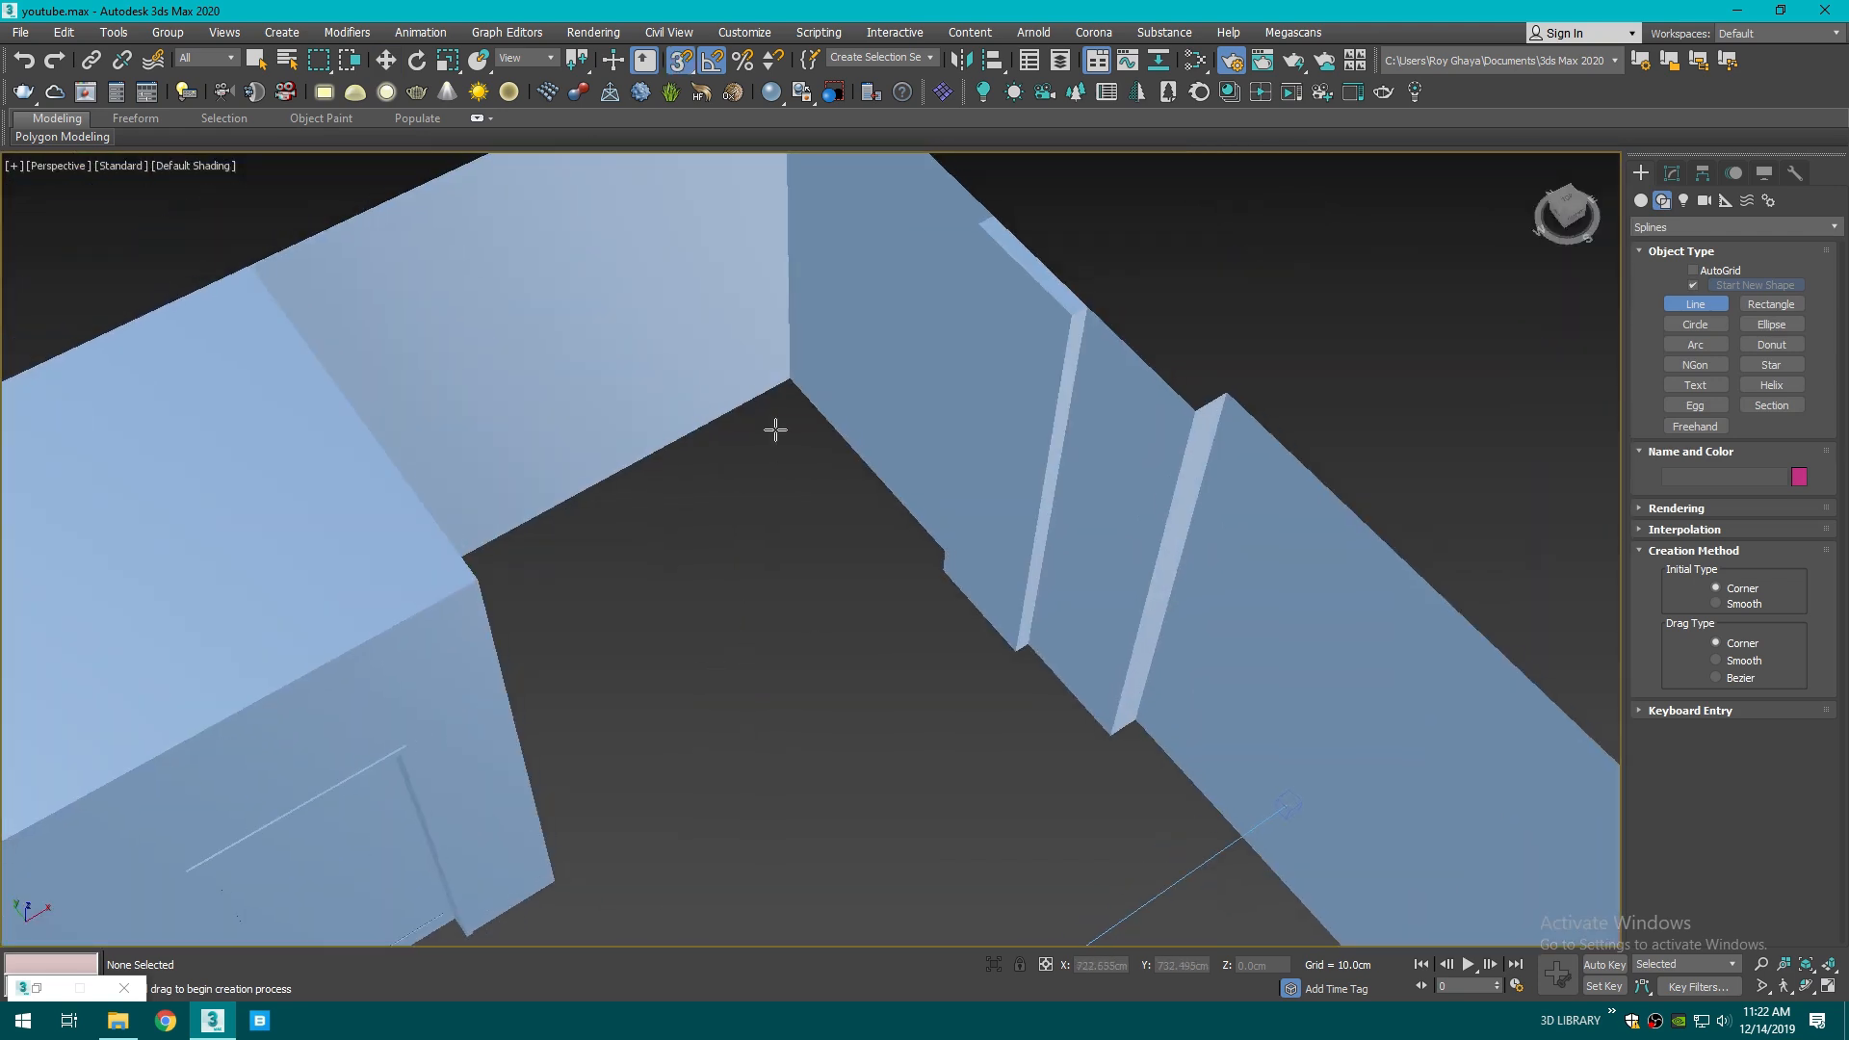
pyautogui.press('F3')
pyautogui.press('s')
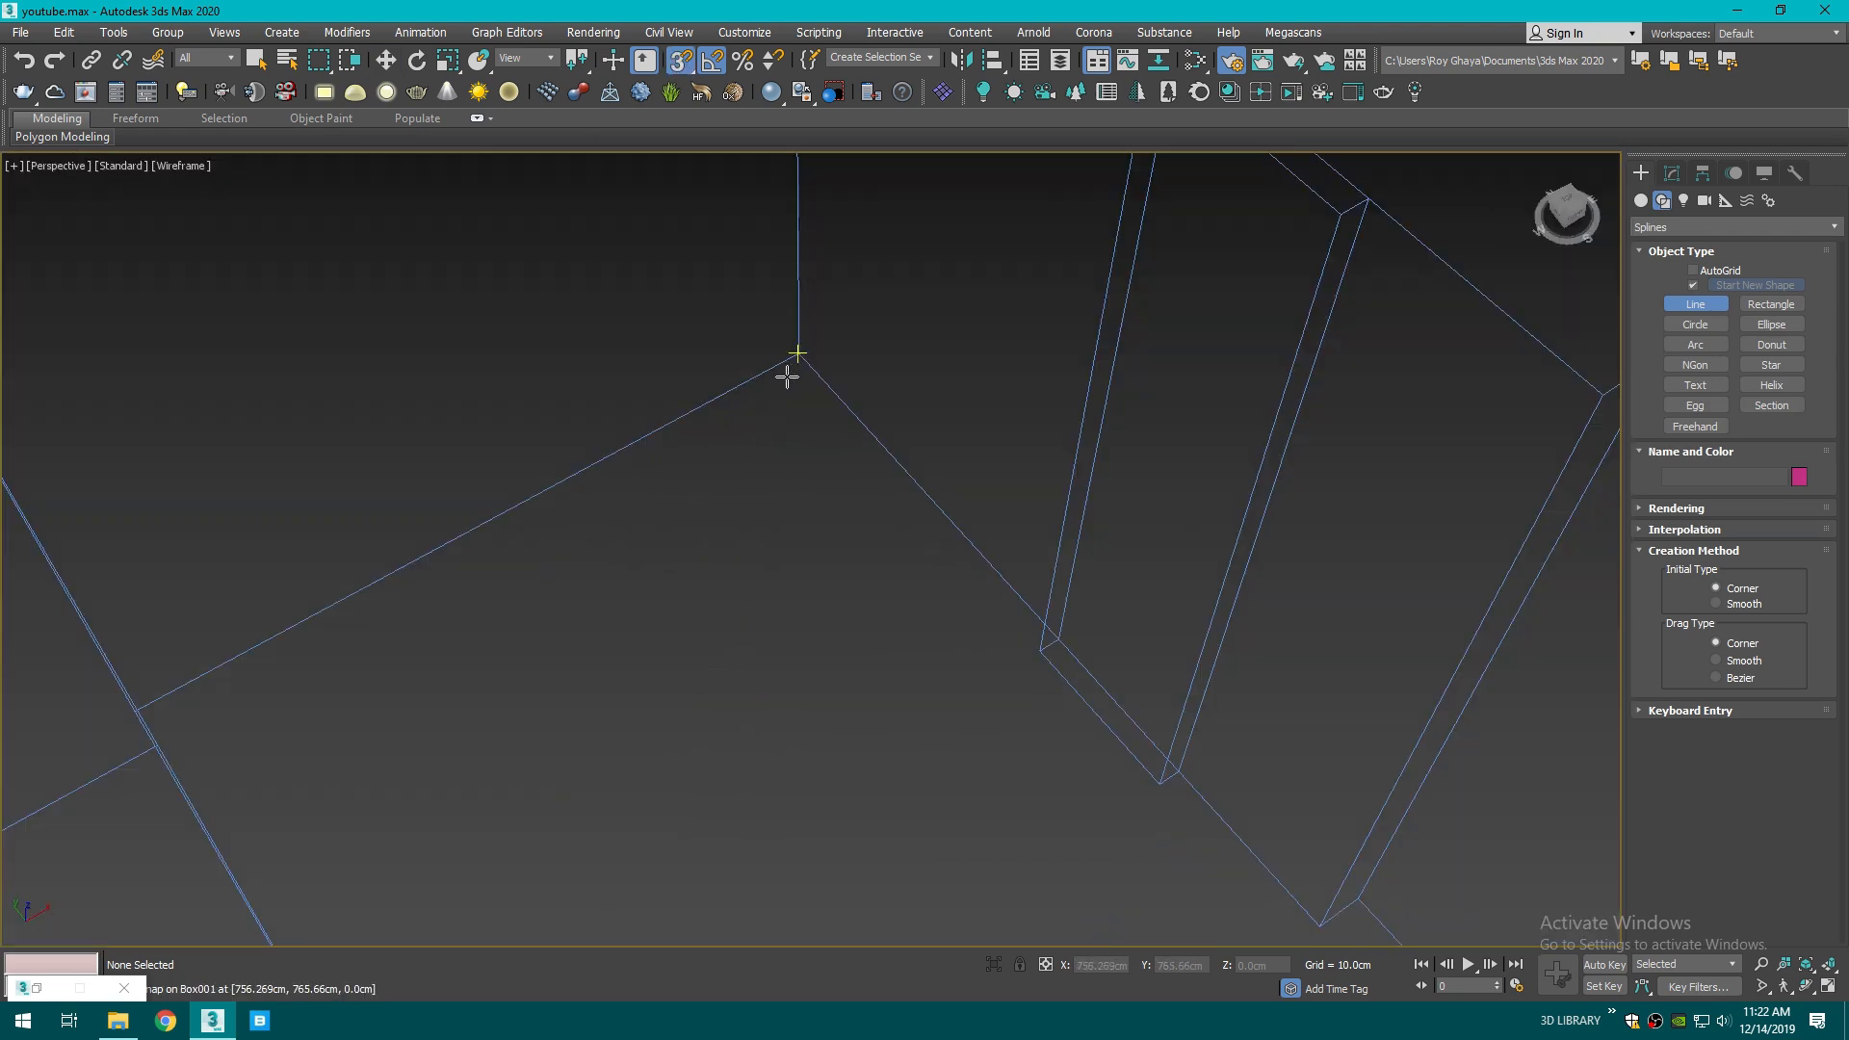
pyautogui.click(790, 360)
# - Continue the line along the floor edge around the first stepped section of the end wall
pyautogui.scroll(2, 879, 553)
pyautogui.click(888, 605)
pyautogui.click(1002, 735)
pyautogui.click(1021, 724)
pyautogui.moveTo(1036, 822); pyautogui.dragTo(941, 751, button='middle')
pyautogui.click(961, 753)
pyautogui.click(1004, 726)
# - Trace the floor edge around the end wall's second stepped section up to the corner beside the small window
pyautogui.scroll(-3, 1036, 801)
pyautogui.moveTo(1040, 805); pyautogui.dragTo(688, 434, button='middle')
pyautogui.scroll(2, 876, 710)
pyautogui.click(905, 642)
pyautogui.click(868, 664)
pyautogui.click(973, 816)
pyautogui.moveTo(924, 814); pyautogui.dragTo(578, 462, button='middle')
pyautogui.click(777, 622)
pyautogui.scroll(-3, 937, 795)
pyautogui.moveTo(937, 795); pyautogui.dragTo(964, 520, button='middle')
pyautogui.click(1032, 632)
# - Continue the floor line along the long window wall and around the inset corners to the narrow extension's outer corner
pyautogui.scroll(-5, 1044, 691)
pyautogui.moveTo(914, 855); pyautogui.dragTo(1107, 605, button='middle')
pyautogui.moveTo(669, 819); pyautogui.dragTo(911, 673, button='middle')
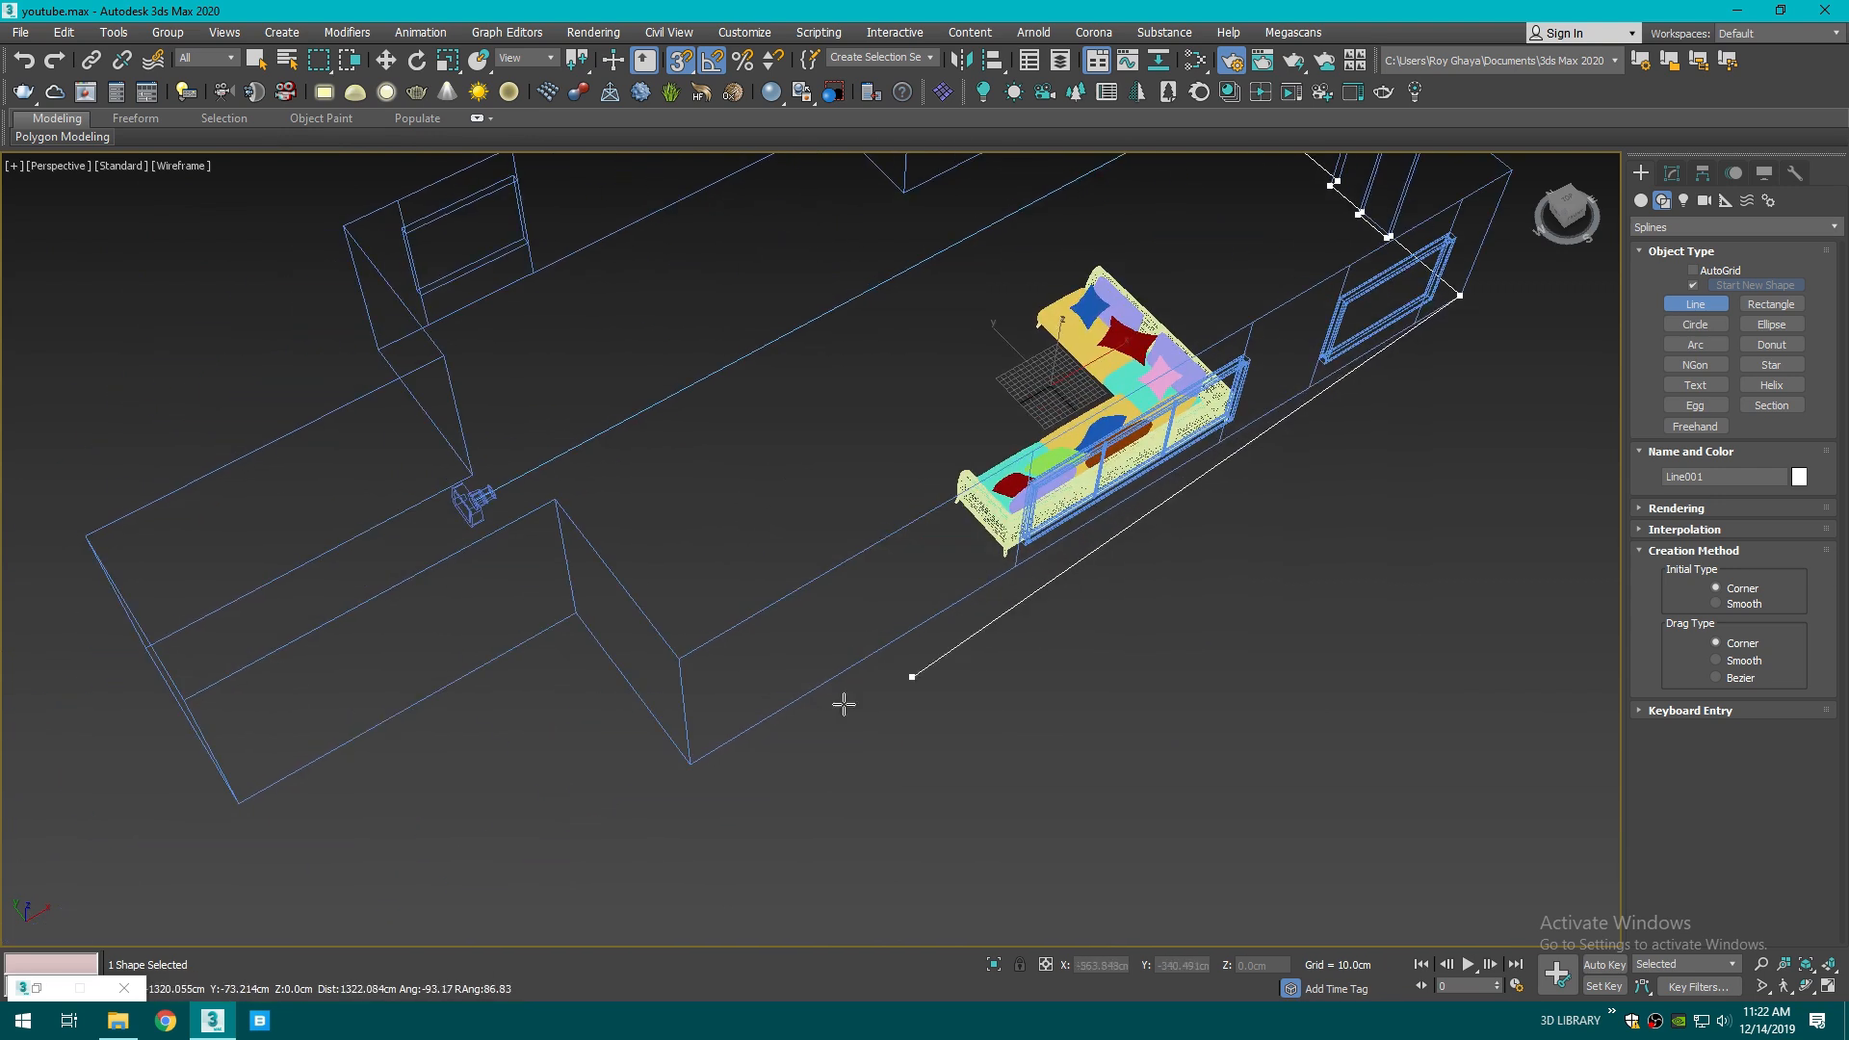
pyautogui.click(587, 628)
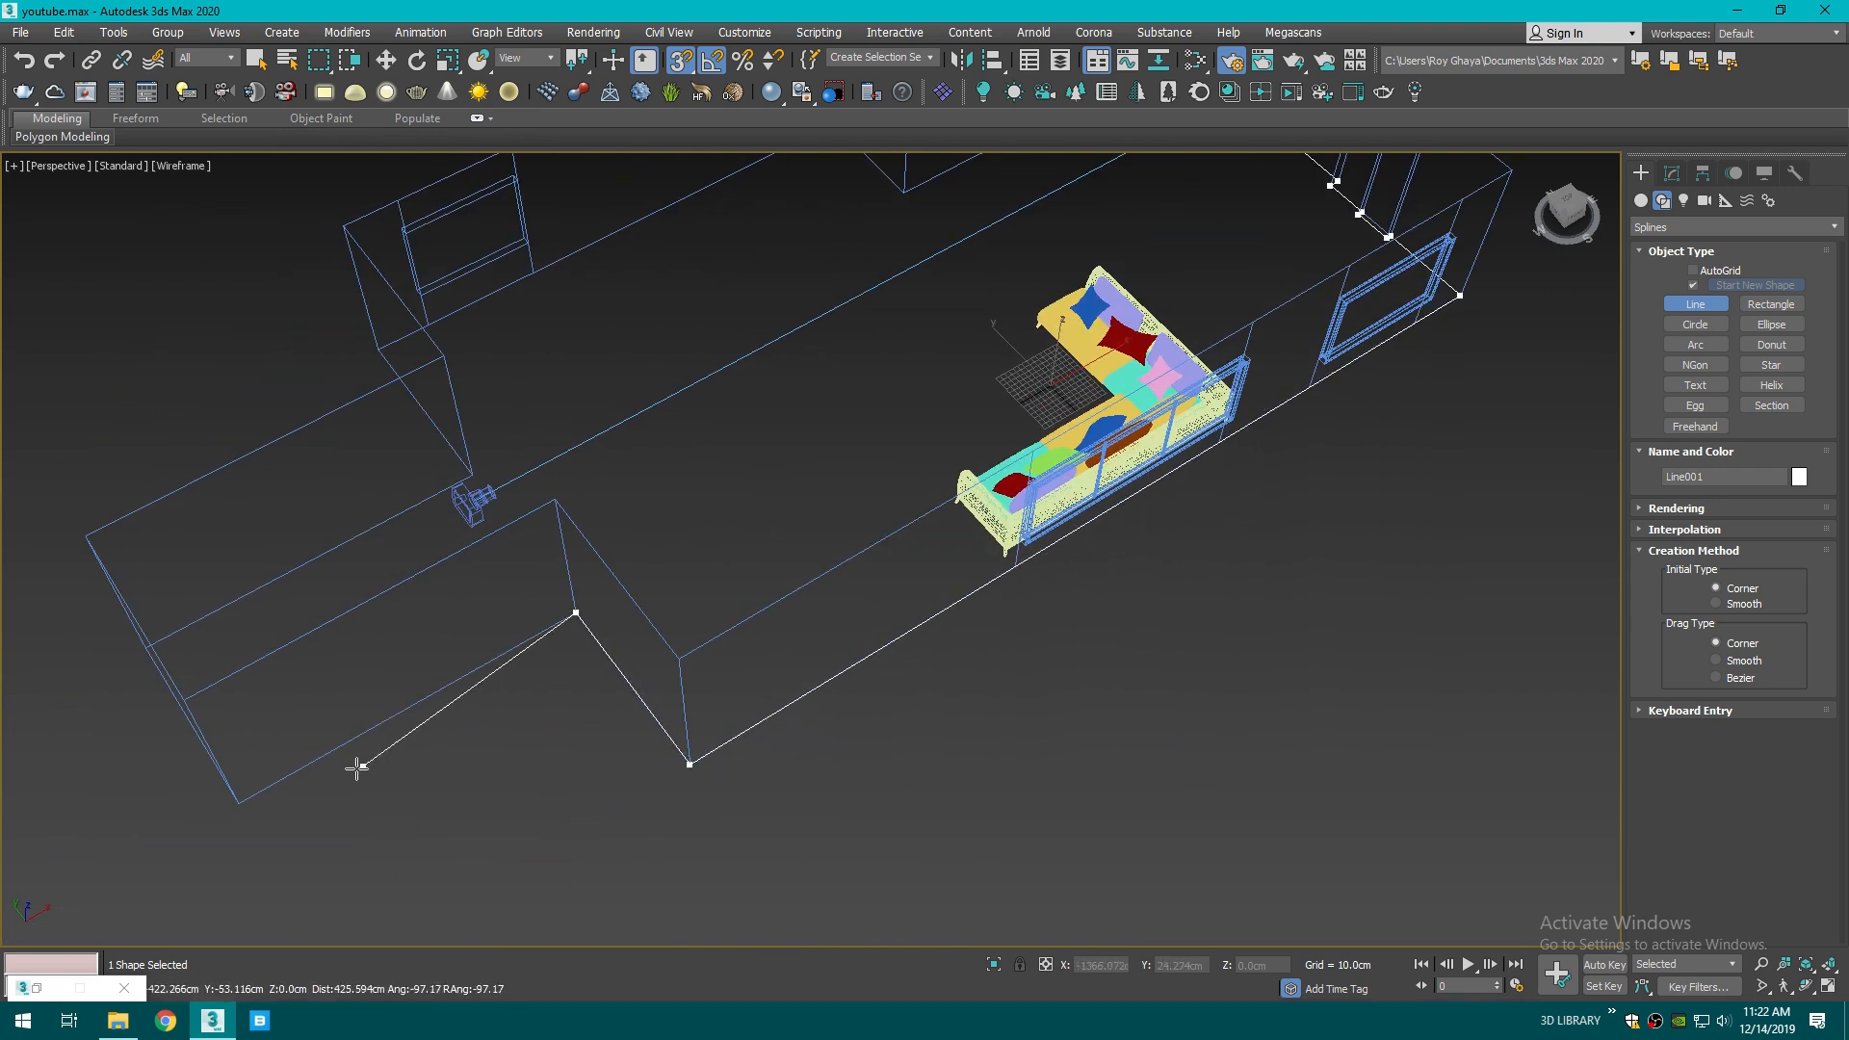
pyautogui.click(239, 794)
# - Trace the floor edge around the narrow extension's end and along the opposite wall to the projecting block
pyautogui.moveTo(337, 702); pyautogui.dragTo(691, 667, button='middle')
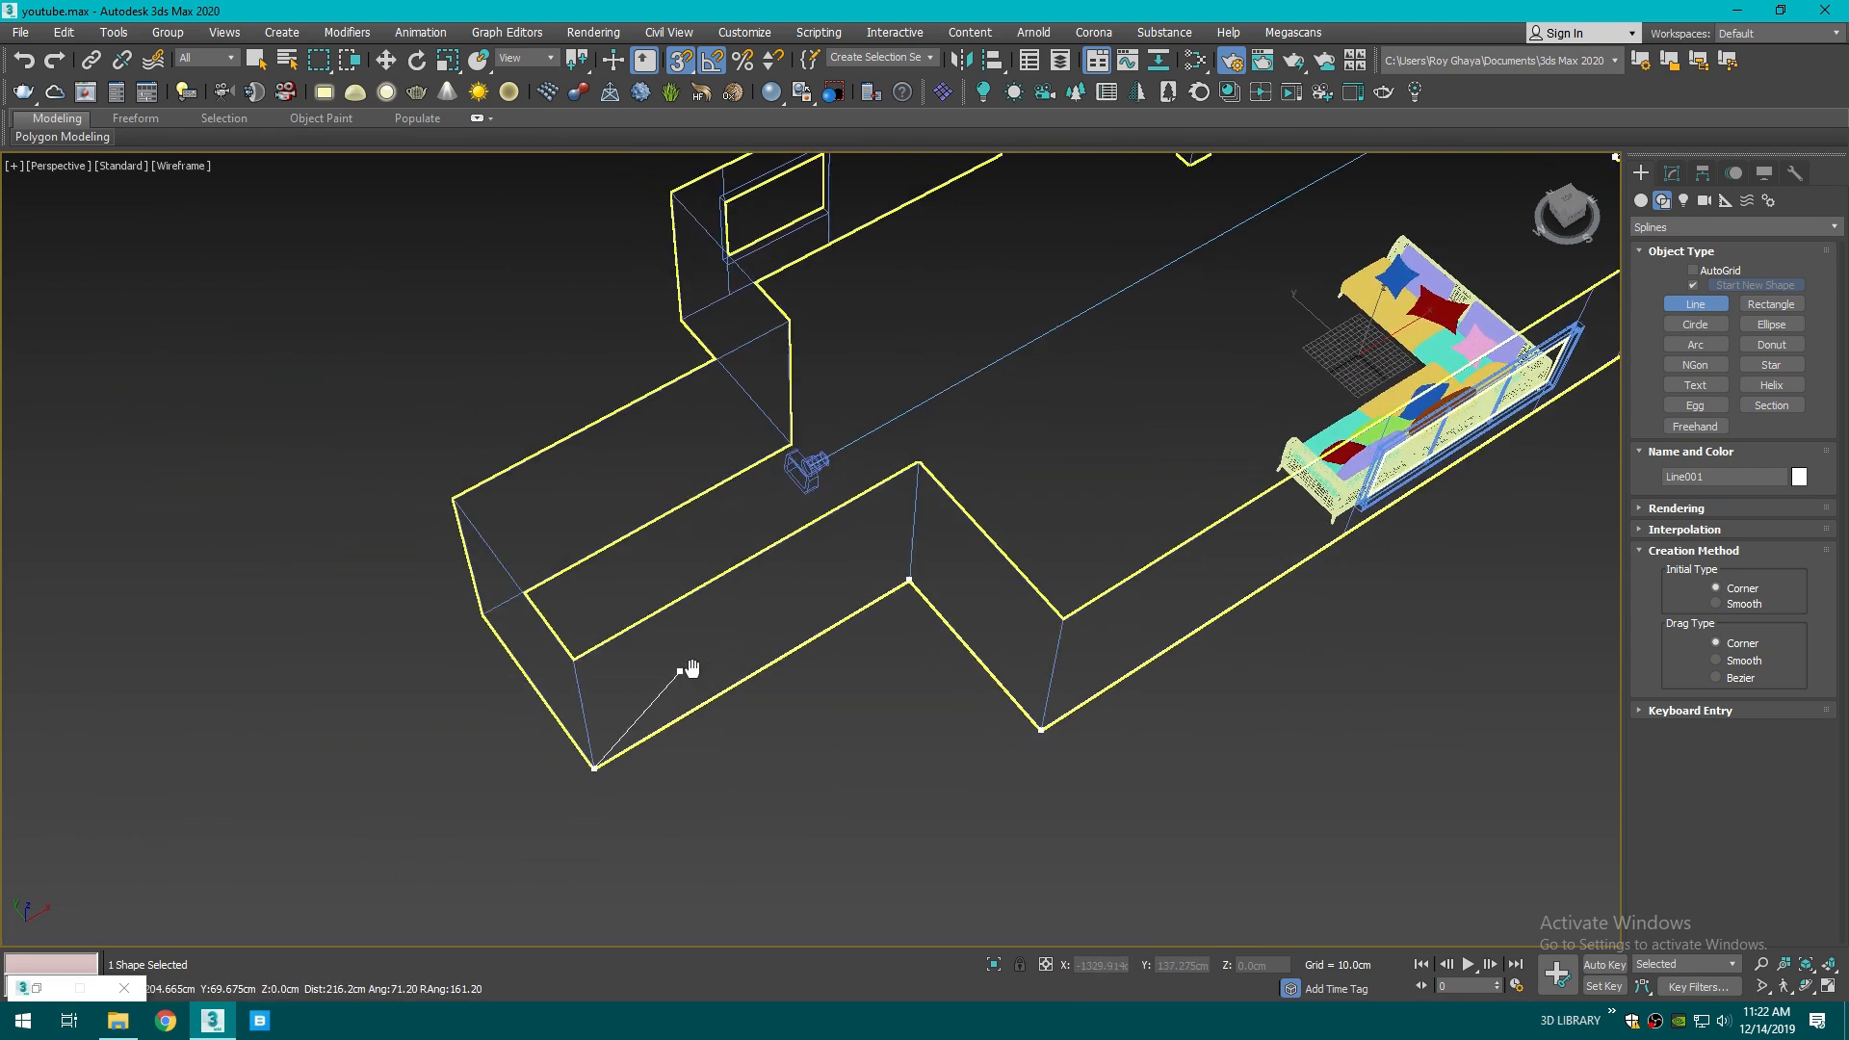
pyautogui.click(791, 445)
pyautogui.moveTo(683, 395); pyautogui.dragTo(800, 635, button='middle')
pyautogui.click(793, 541)
pyautogui.moveTo(942, 505); pyautogui.dragTo(660, 658, button='middle')
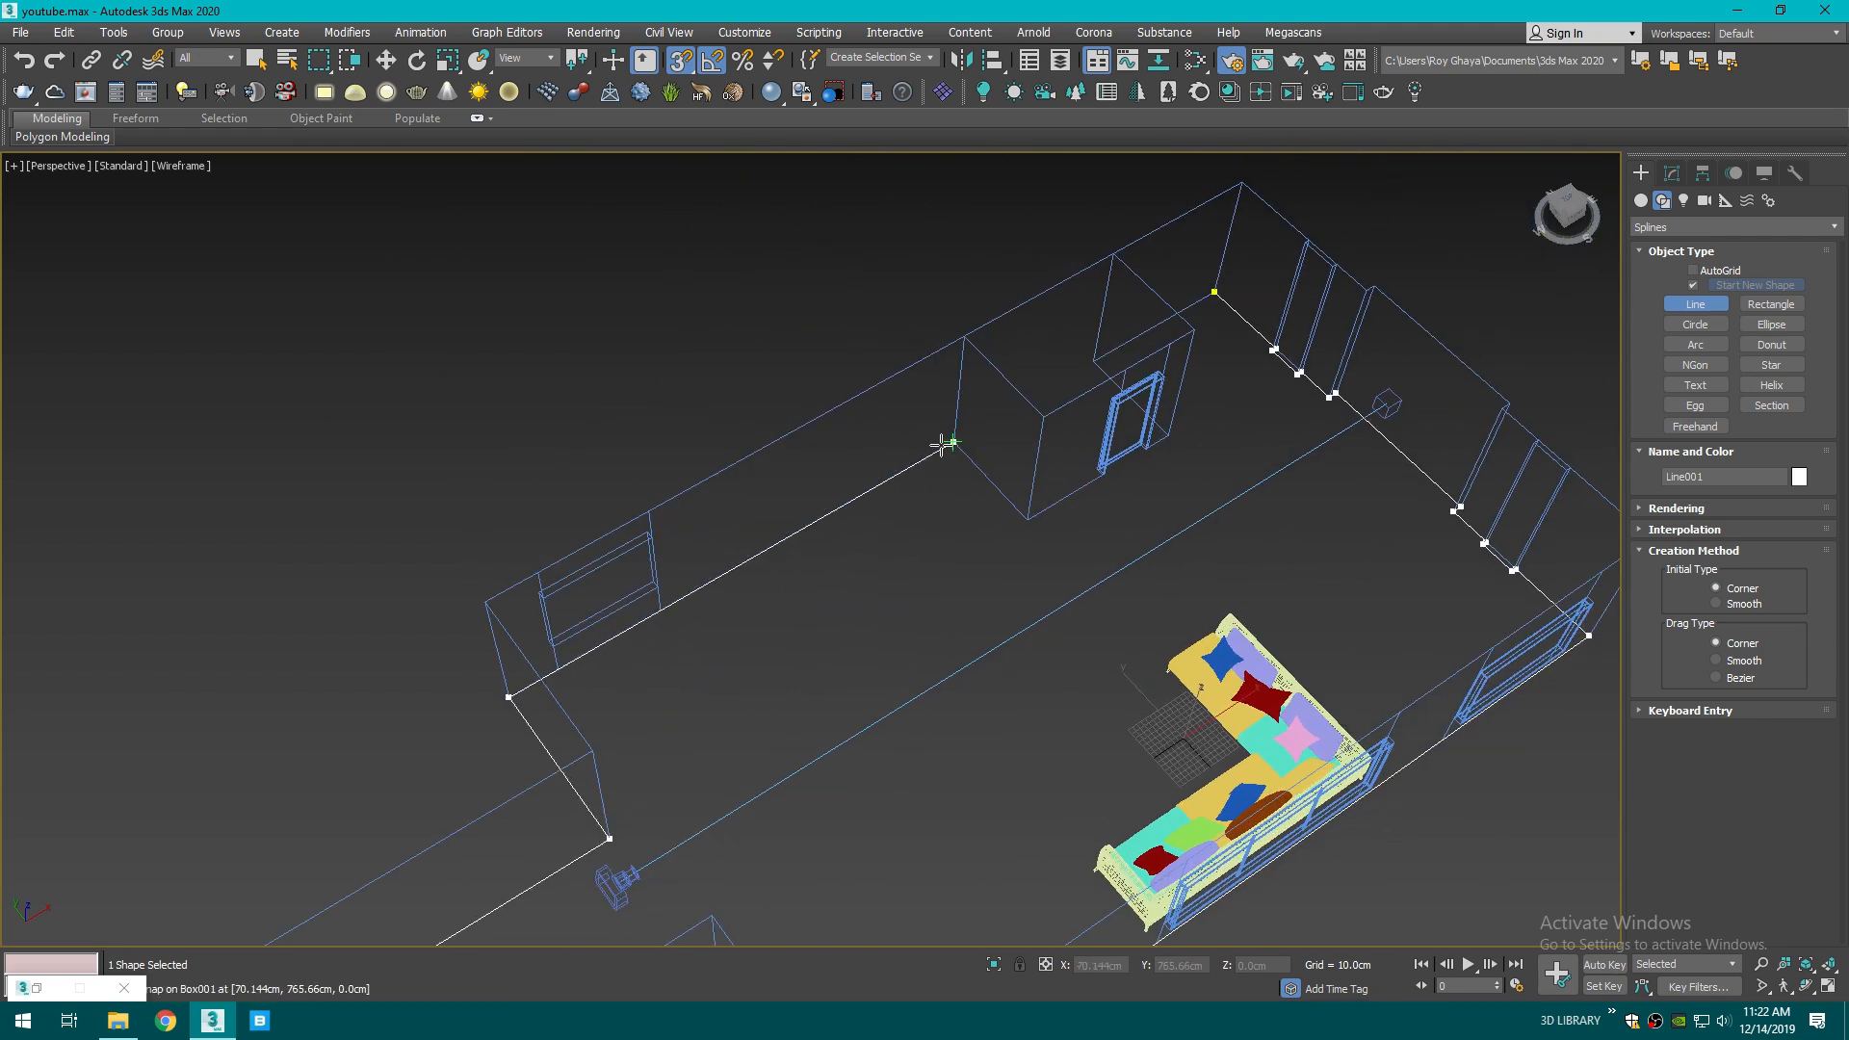
# - Continue the line along the block's front edge and through the door recess, snapping to its near corners and threshold
pyautogui.scroll(10, 1046, 542)
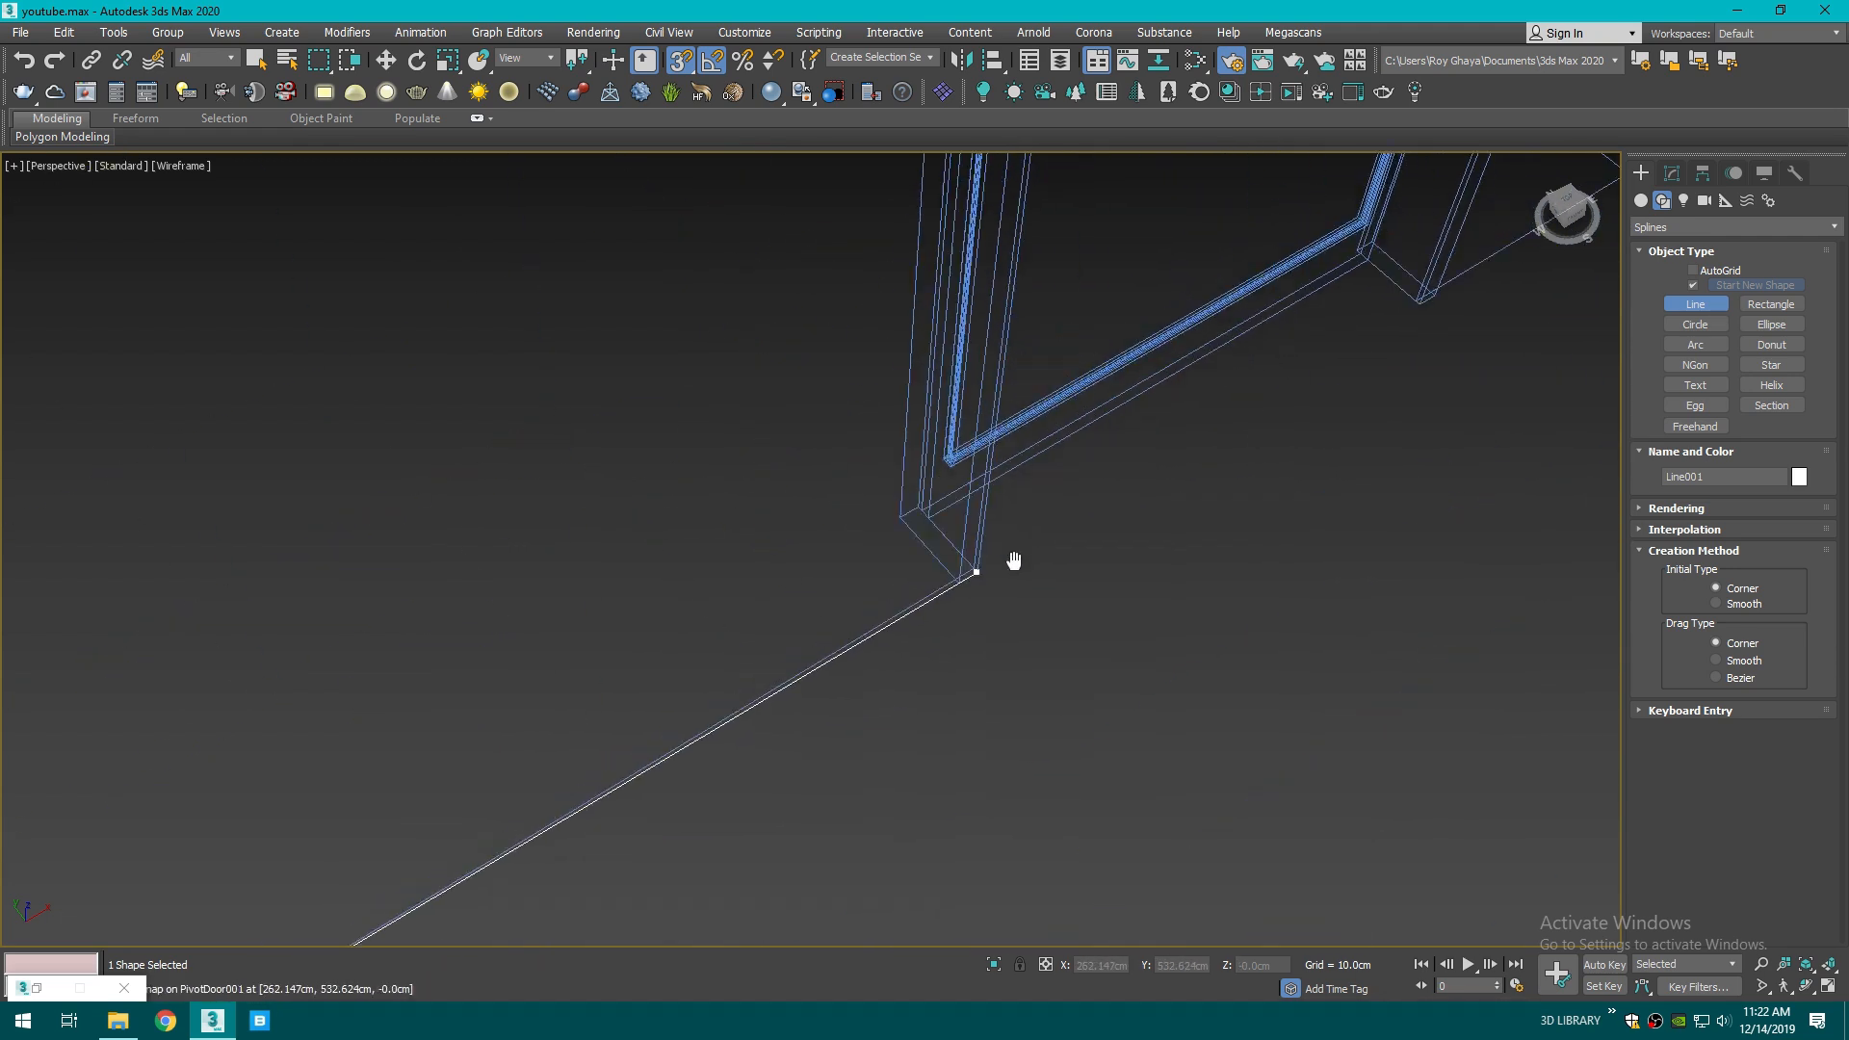
pyautogui.click(860, 672)
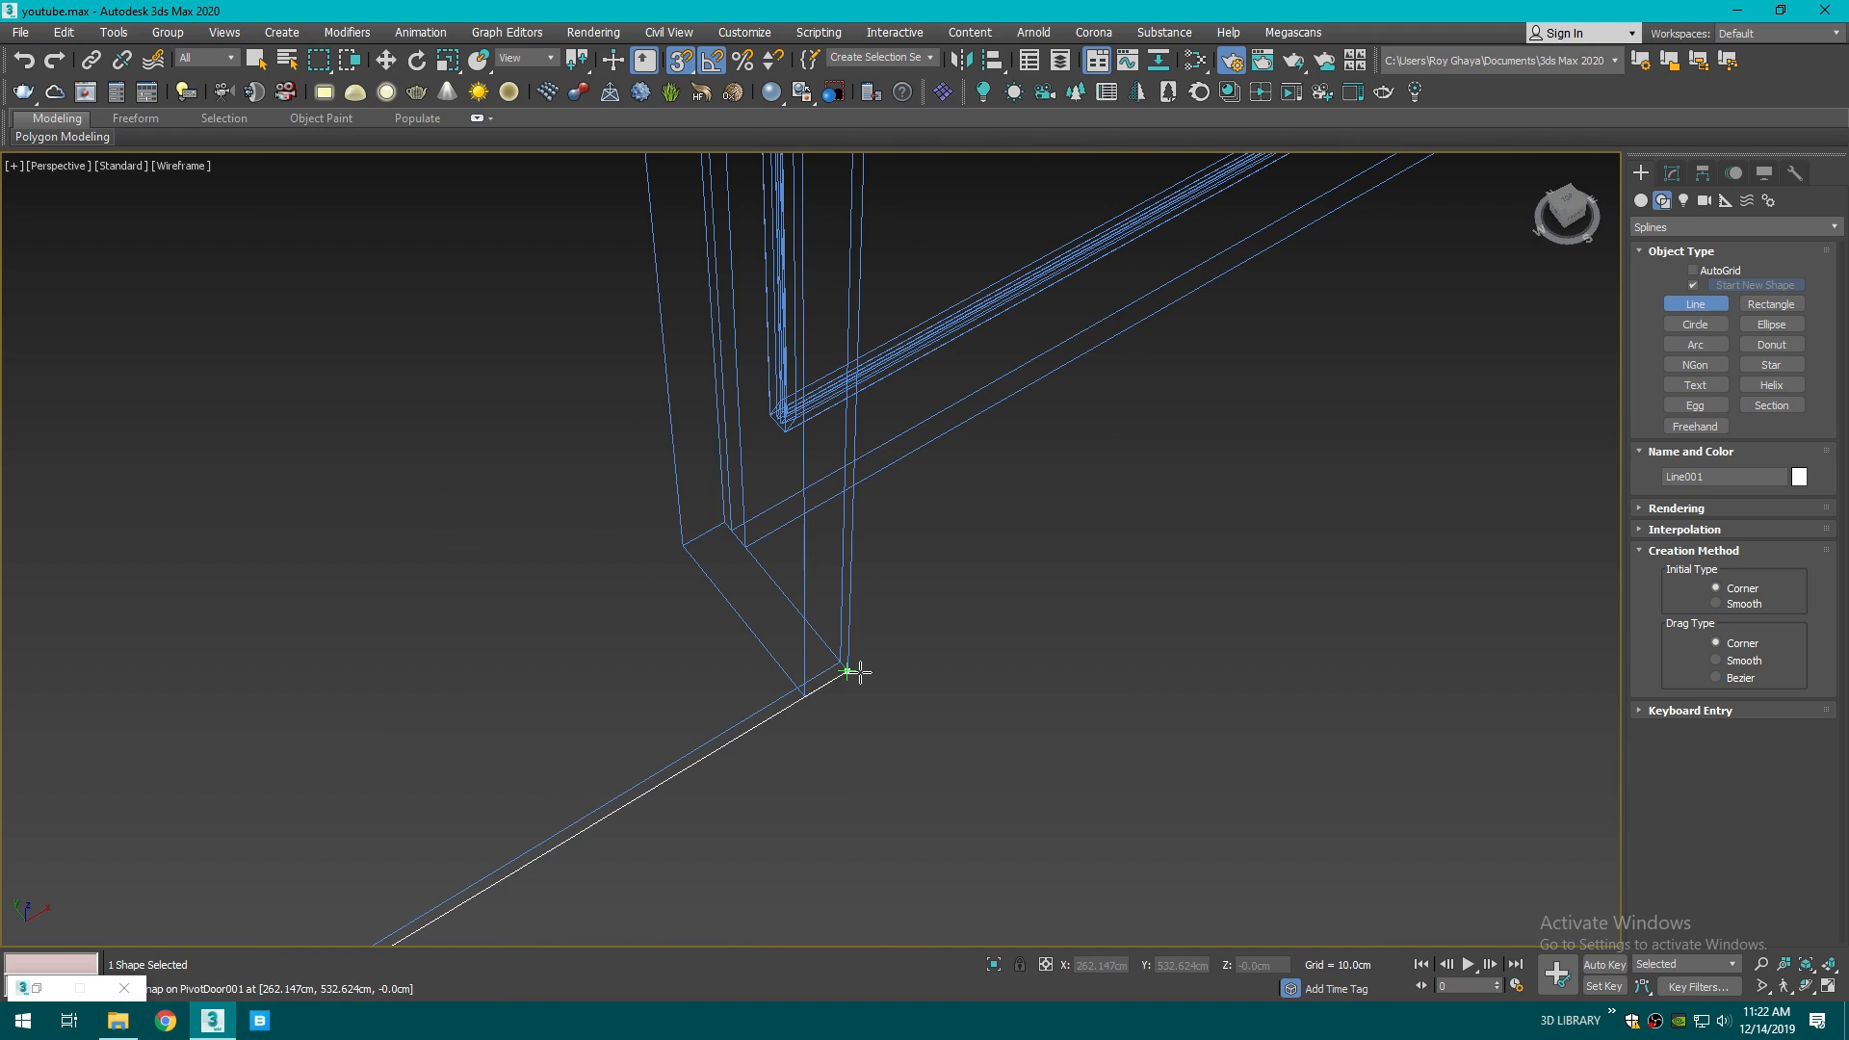
pyautogui.click(732, 533)
pyautogui.moveTo(1081, 392); pyautogui.dragTo(983, 446, button='middle')
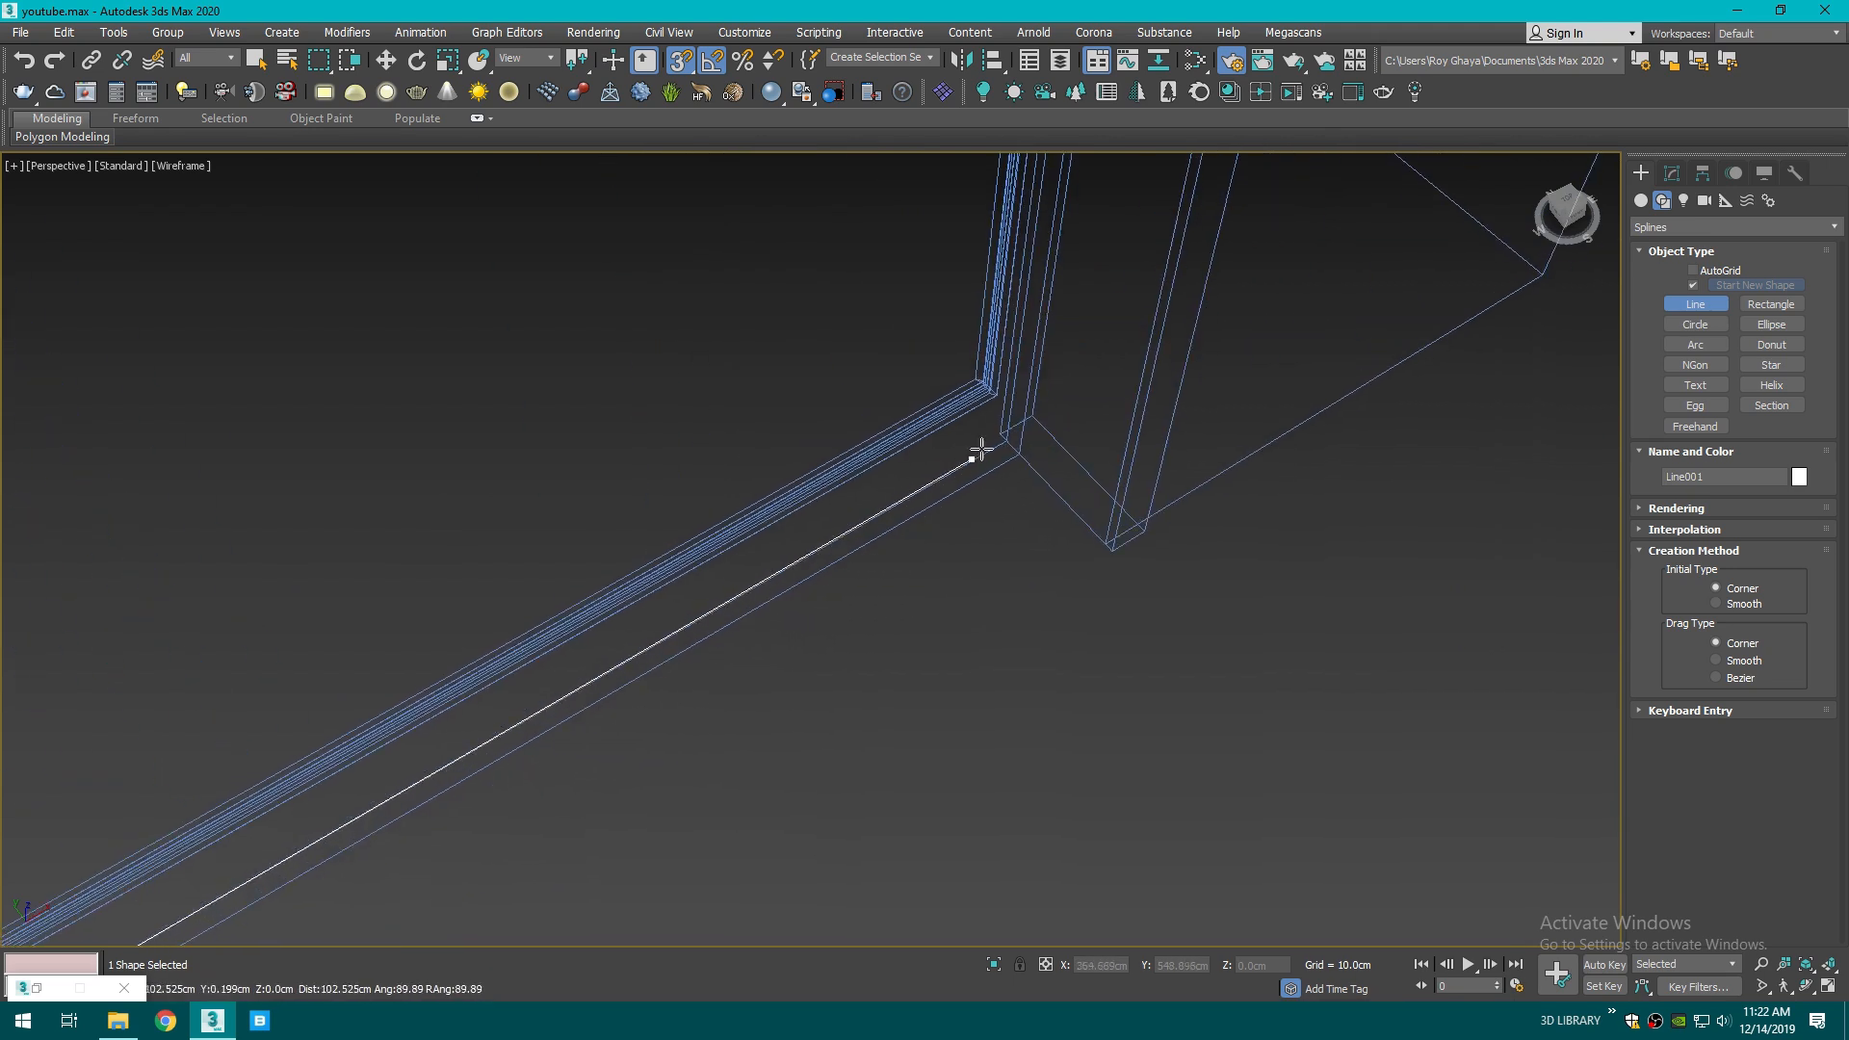
pyautogui.scroll(5, 1001, 435)
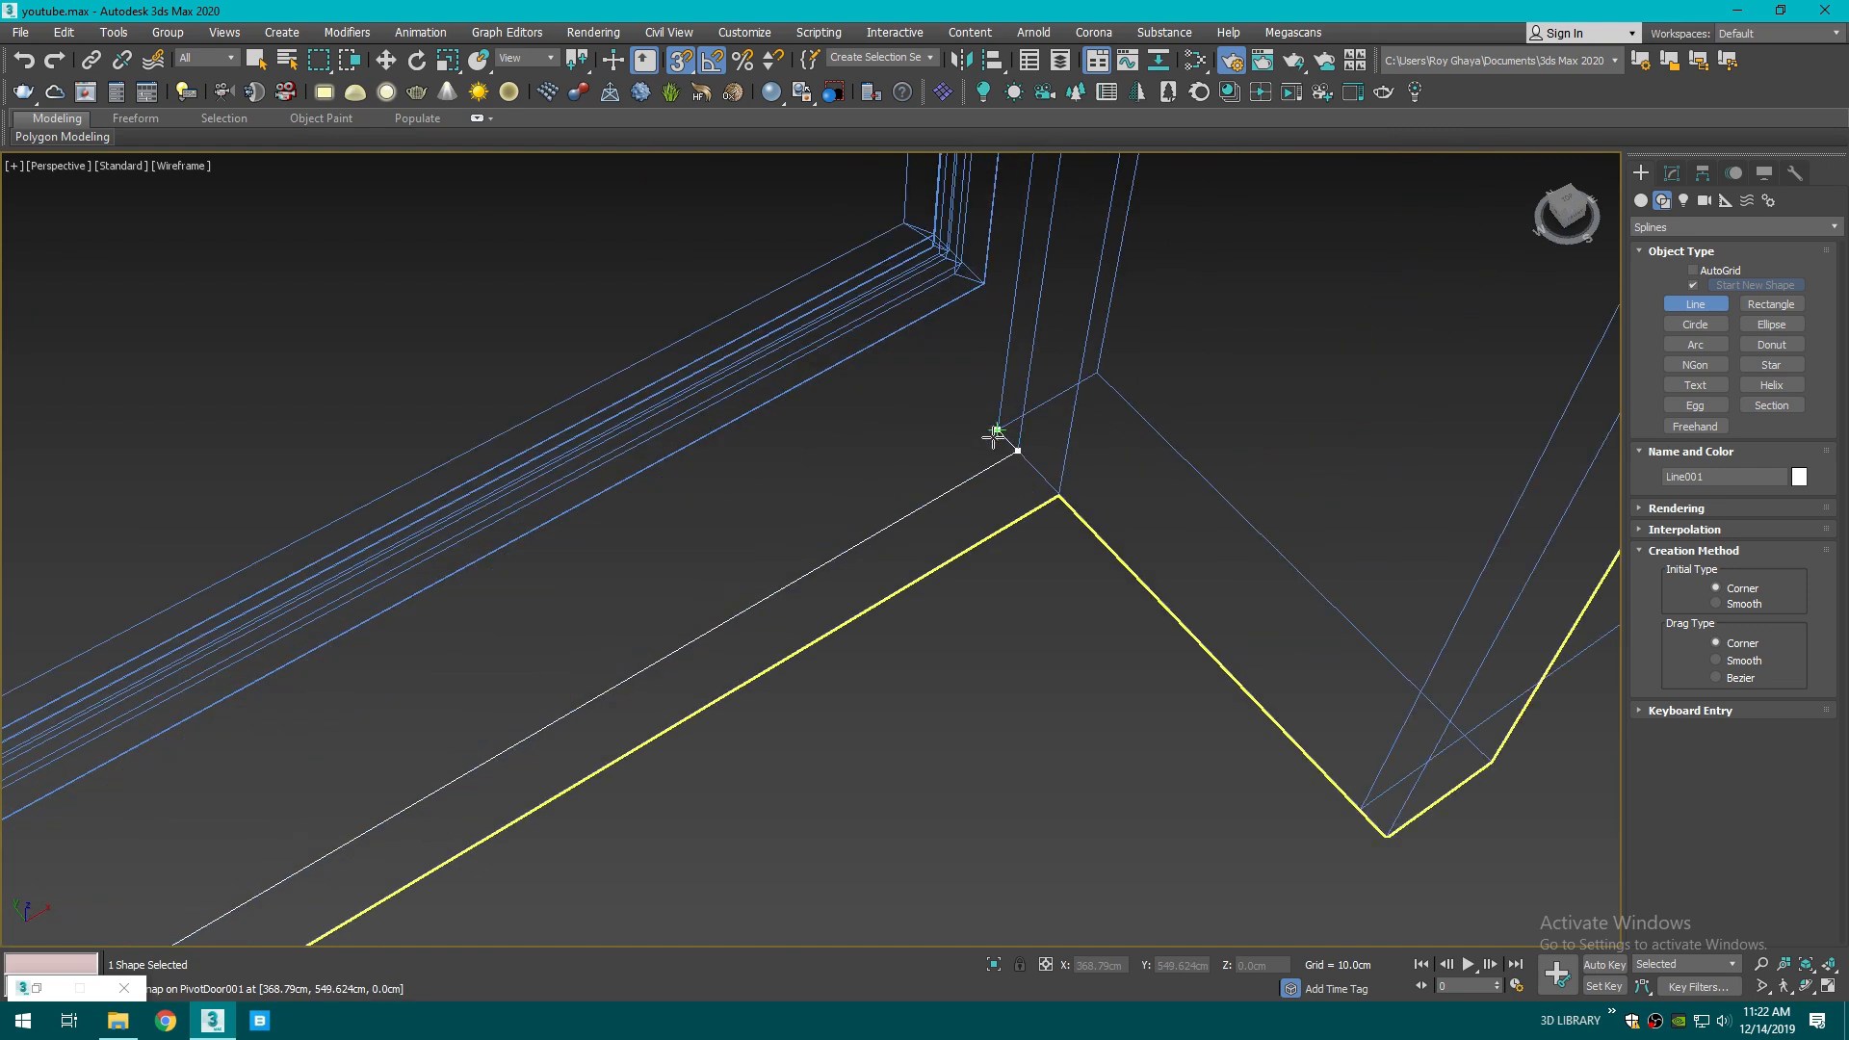
pyautogui.scroll(-4, 1179, 511)
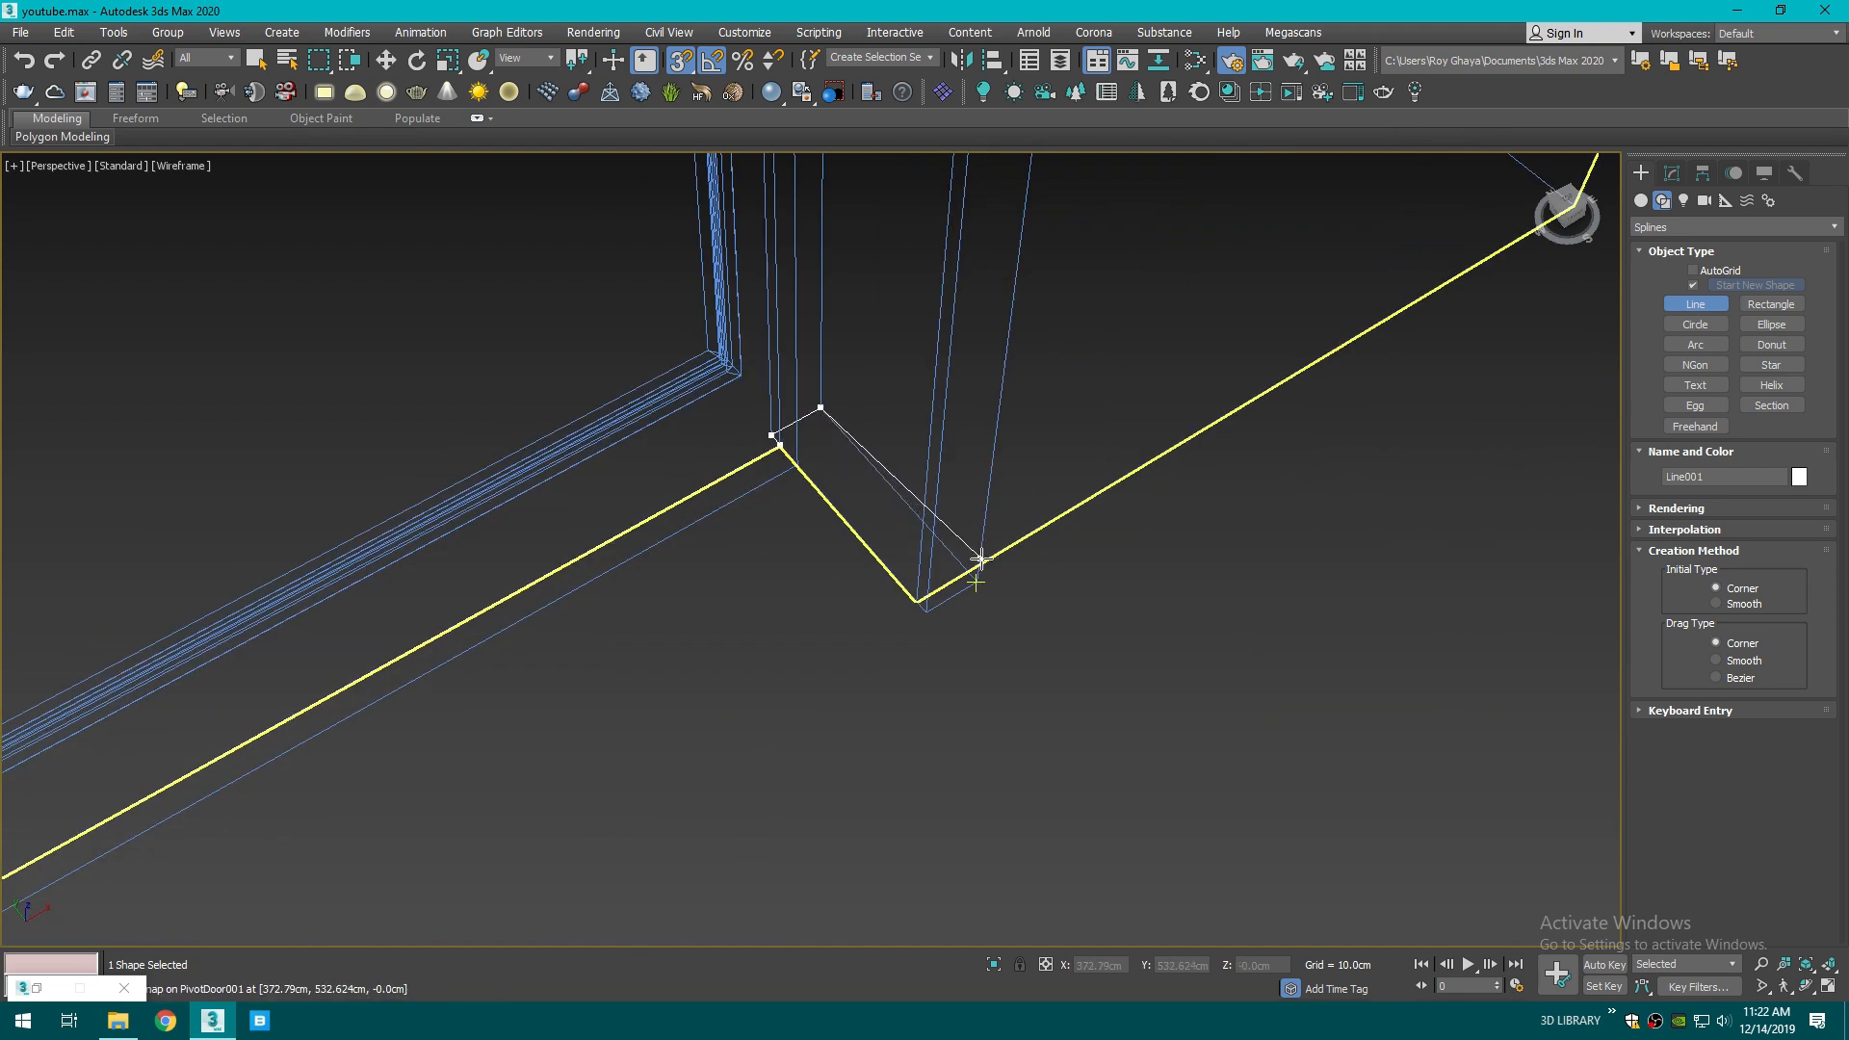
# - Trace the line out of the door recess at its far jamb and on to the block's outer floor corner
pyautogui.press('F3')
pyautogui.press('F3')
pyautogui.click(984, 582)
pyautogui.scroll(-2, 1203, 490)
pyautogui.press('F3')
pyautogui.moveTo(1201, 491); pyautogui.dragTo(776, 645, button='middle')
pyautogui.press('F3')
pyautogui.scroll(3, 648, 665)
pyautogui.scroll(-3, 949, 541)
pyautogui.moveTo(1059, 494); pyautogui.dragTo(934, 566, button='middle')
pyautogui.press('F3')
pyautogui.press('F3')
pyautogui.click(1080, 454)
# - Trace the block's remaining floor edges back to the starting corner and close the spline
pyautogui.moveTo(954, 401)
pyautogui.keyDown('alt'); pyautogui.mouseDown(button='middle')
pyautogui.moveTo(1057, 627)
pyautogui.moveTo(664, 316)
pyautogui.moveTo(921, 388)
pyautogui.moveTo(995, 375)
pyautogui.mouseUp(button='middle'); pyautogui.keyUp('alt')
pyautogui.click(611, 292)
pyautogui.click(1104, 221)
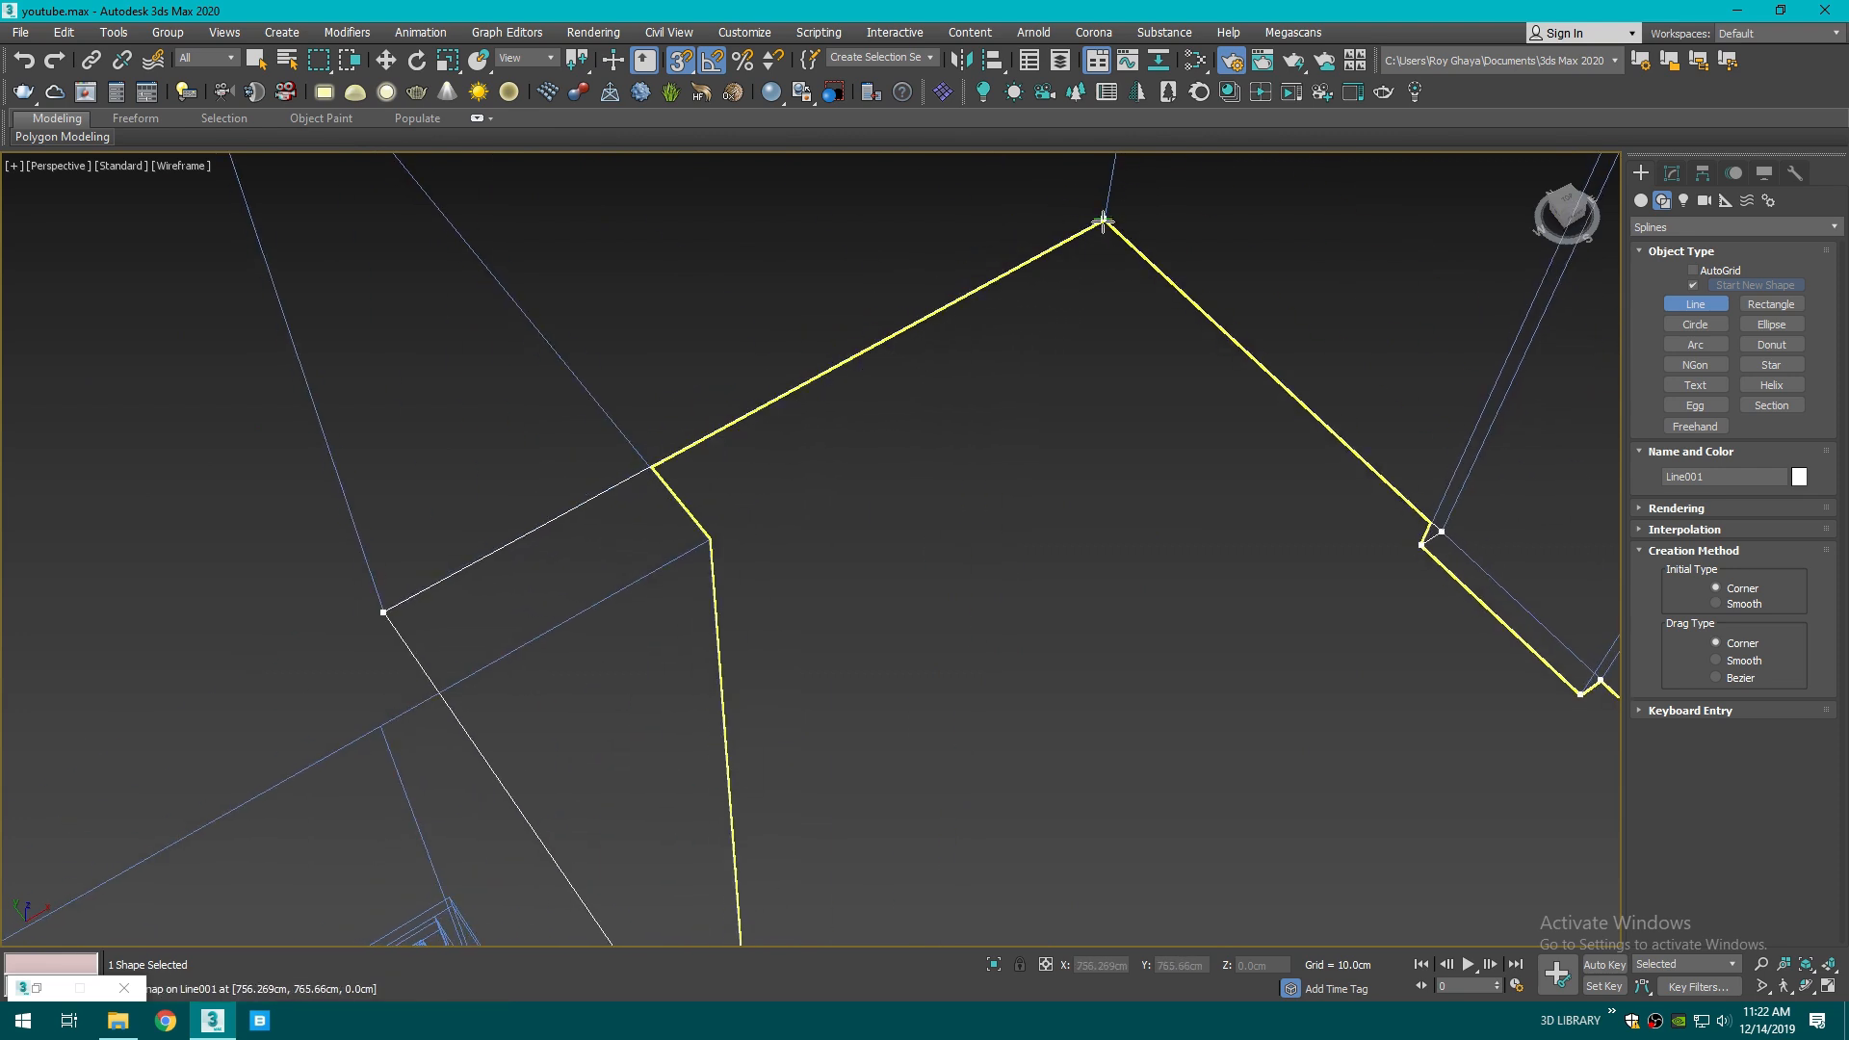
pyautogui.click(886, 569)
pyautogui.moveTo(800, 651)
pyautogui.keyDown('alt'); pyautogui.mouseDown(button='middle')
pyautogui.moveTo(913, 584)
pyautogui.moveTo(582, 391)
pyautogui.mouseUp(button='middle'); pyautogui.keyUp('alt')
pyautogui.press('F3')
# - Select the floor outline and move its vertex at the far door jamb onto the wall opening's corner
pyautogui.click(385, 60)
pyautogui.click(731, 400)
pyautogui.rightClick(730, 401)
pyautogui.click(814, 335)
pyautogui.click(923, 580)
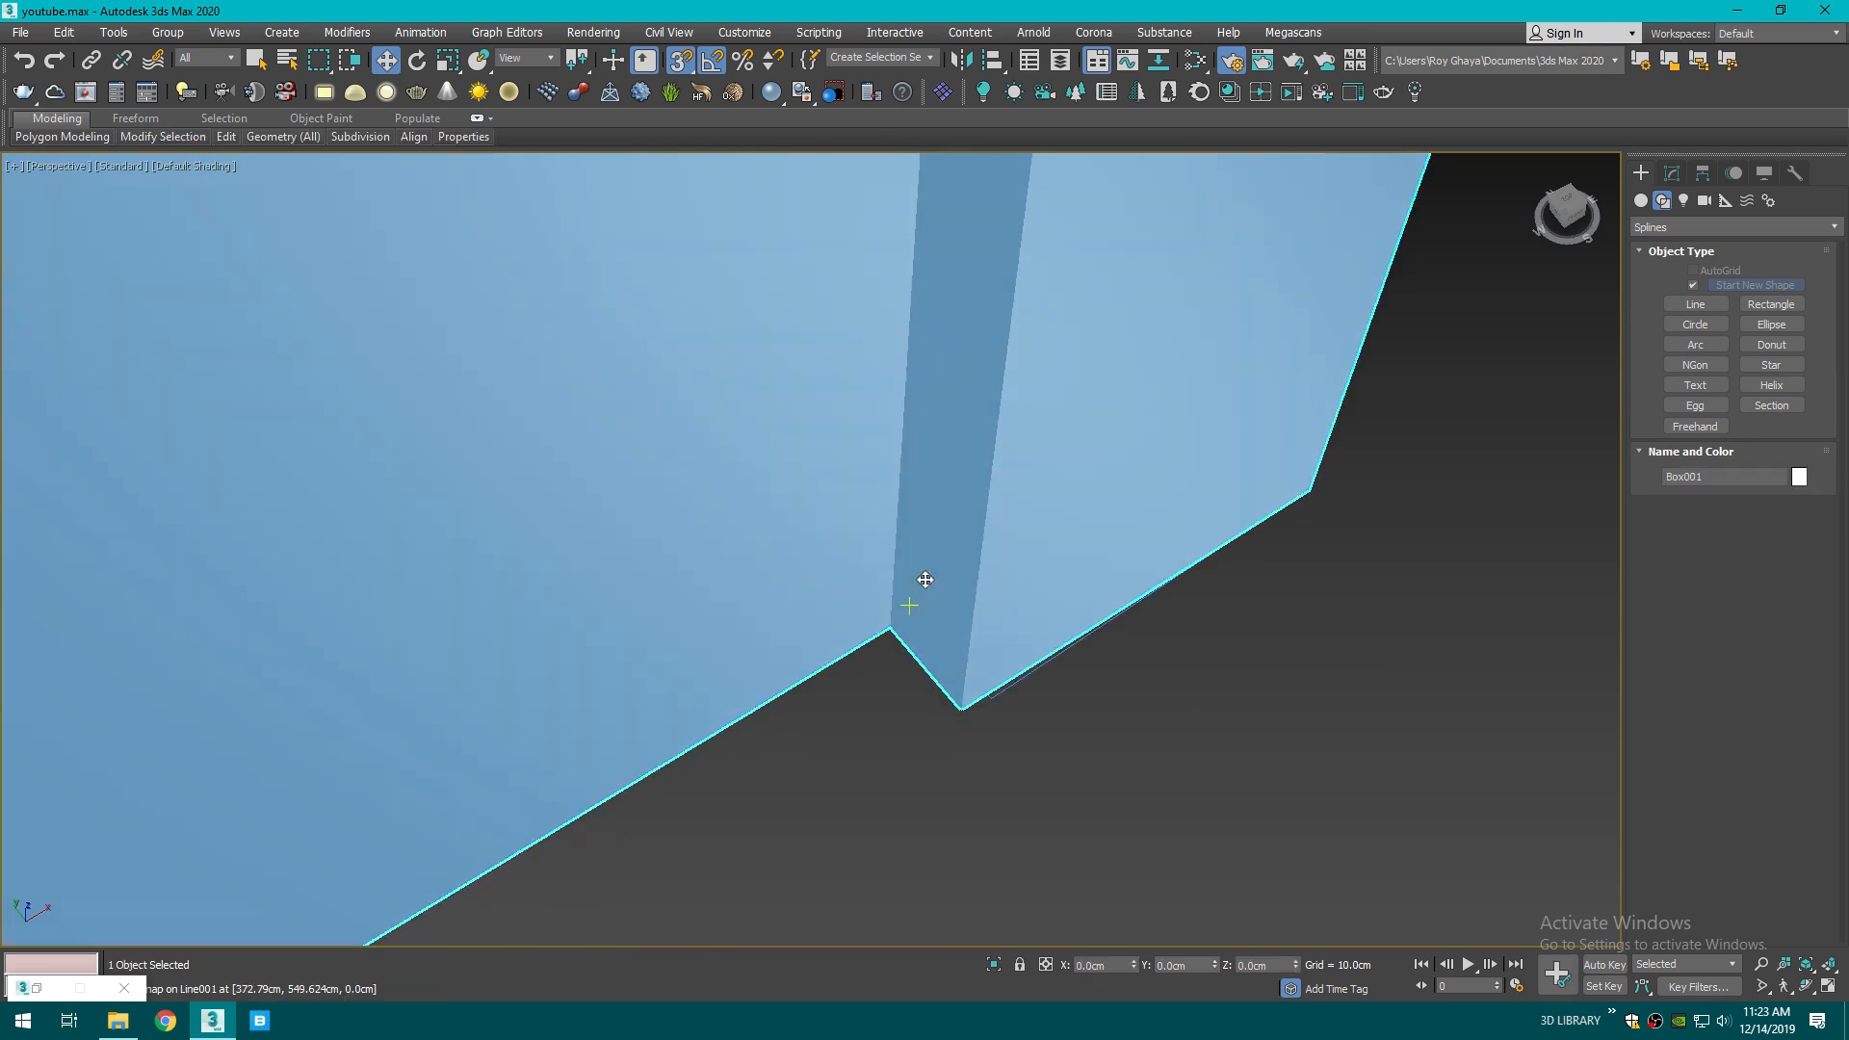
pyautogui.press('F3')
pyautogui.click(992, 686)
pyautogui.scroll(2, 1021, 674)
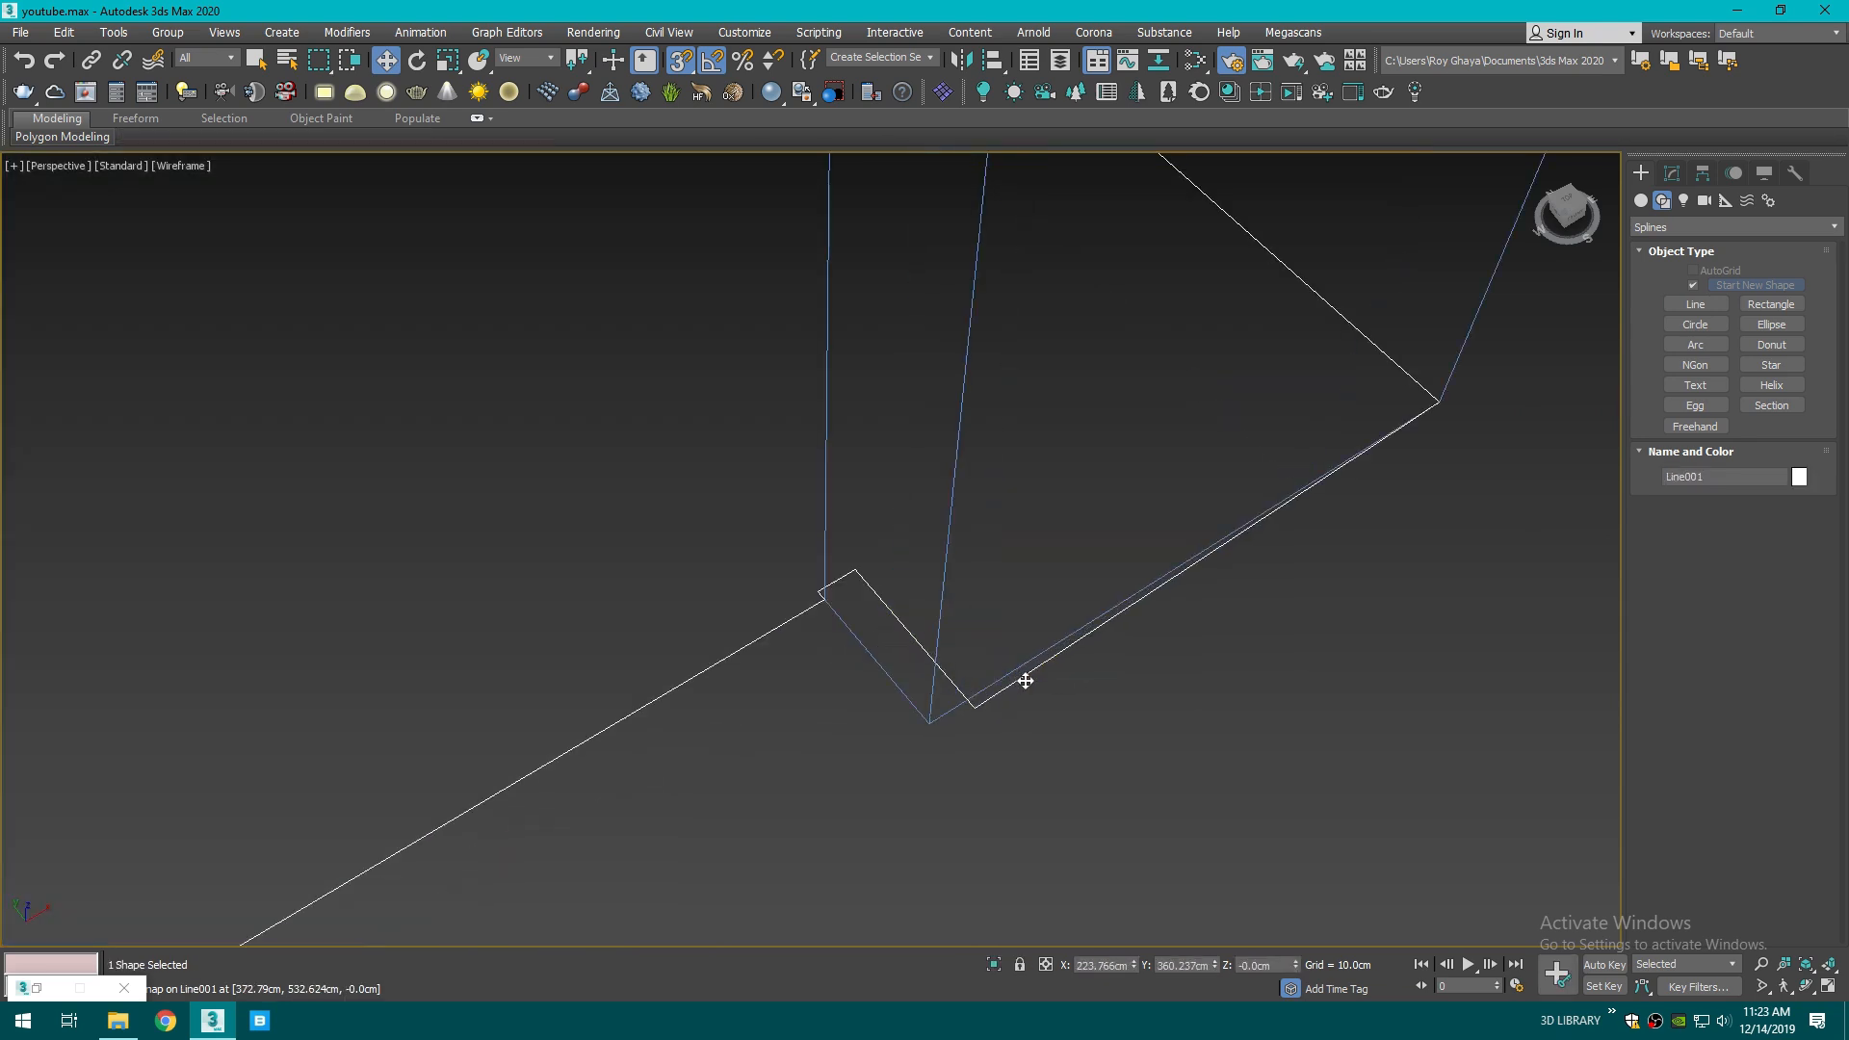
pyautogui.click(1671, 174)
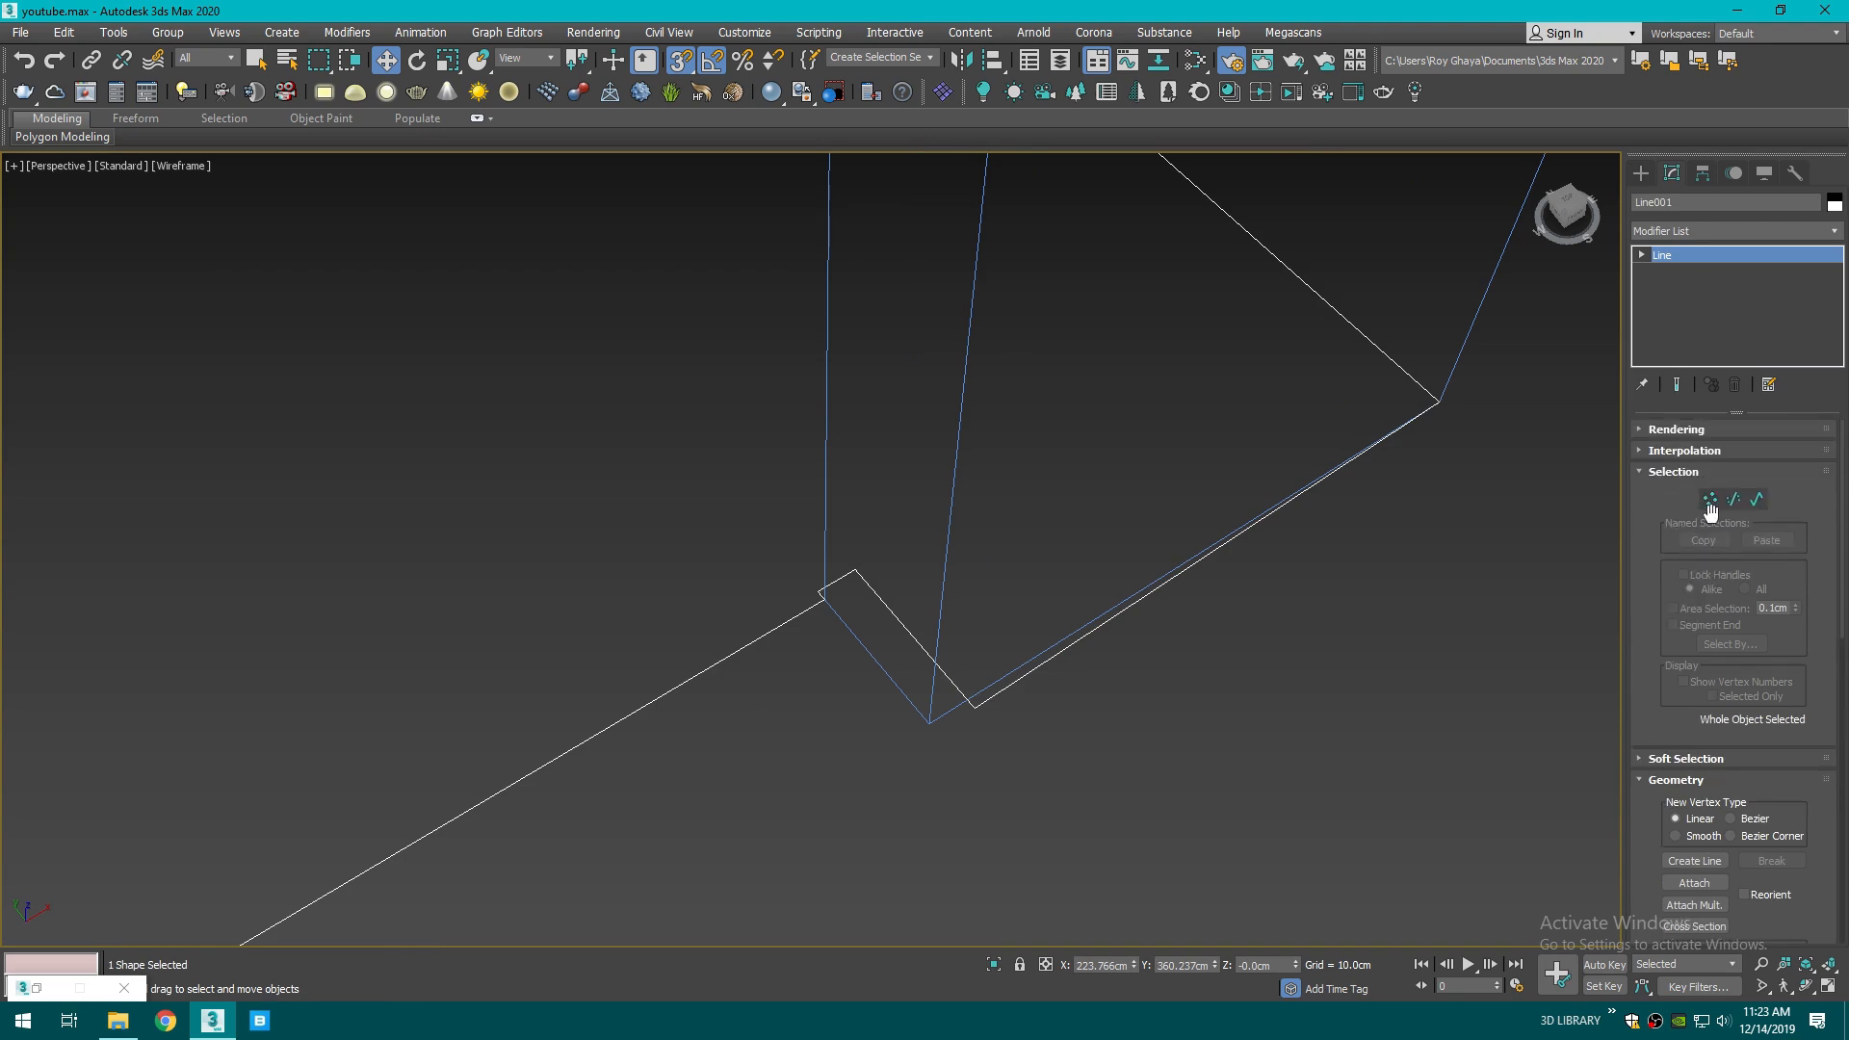
pyautogui.click(1711, 498)
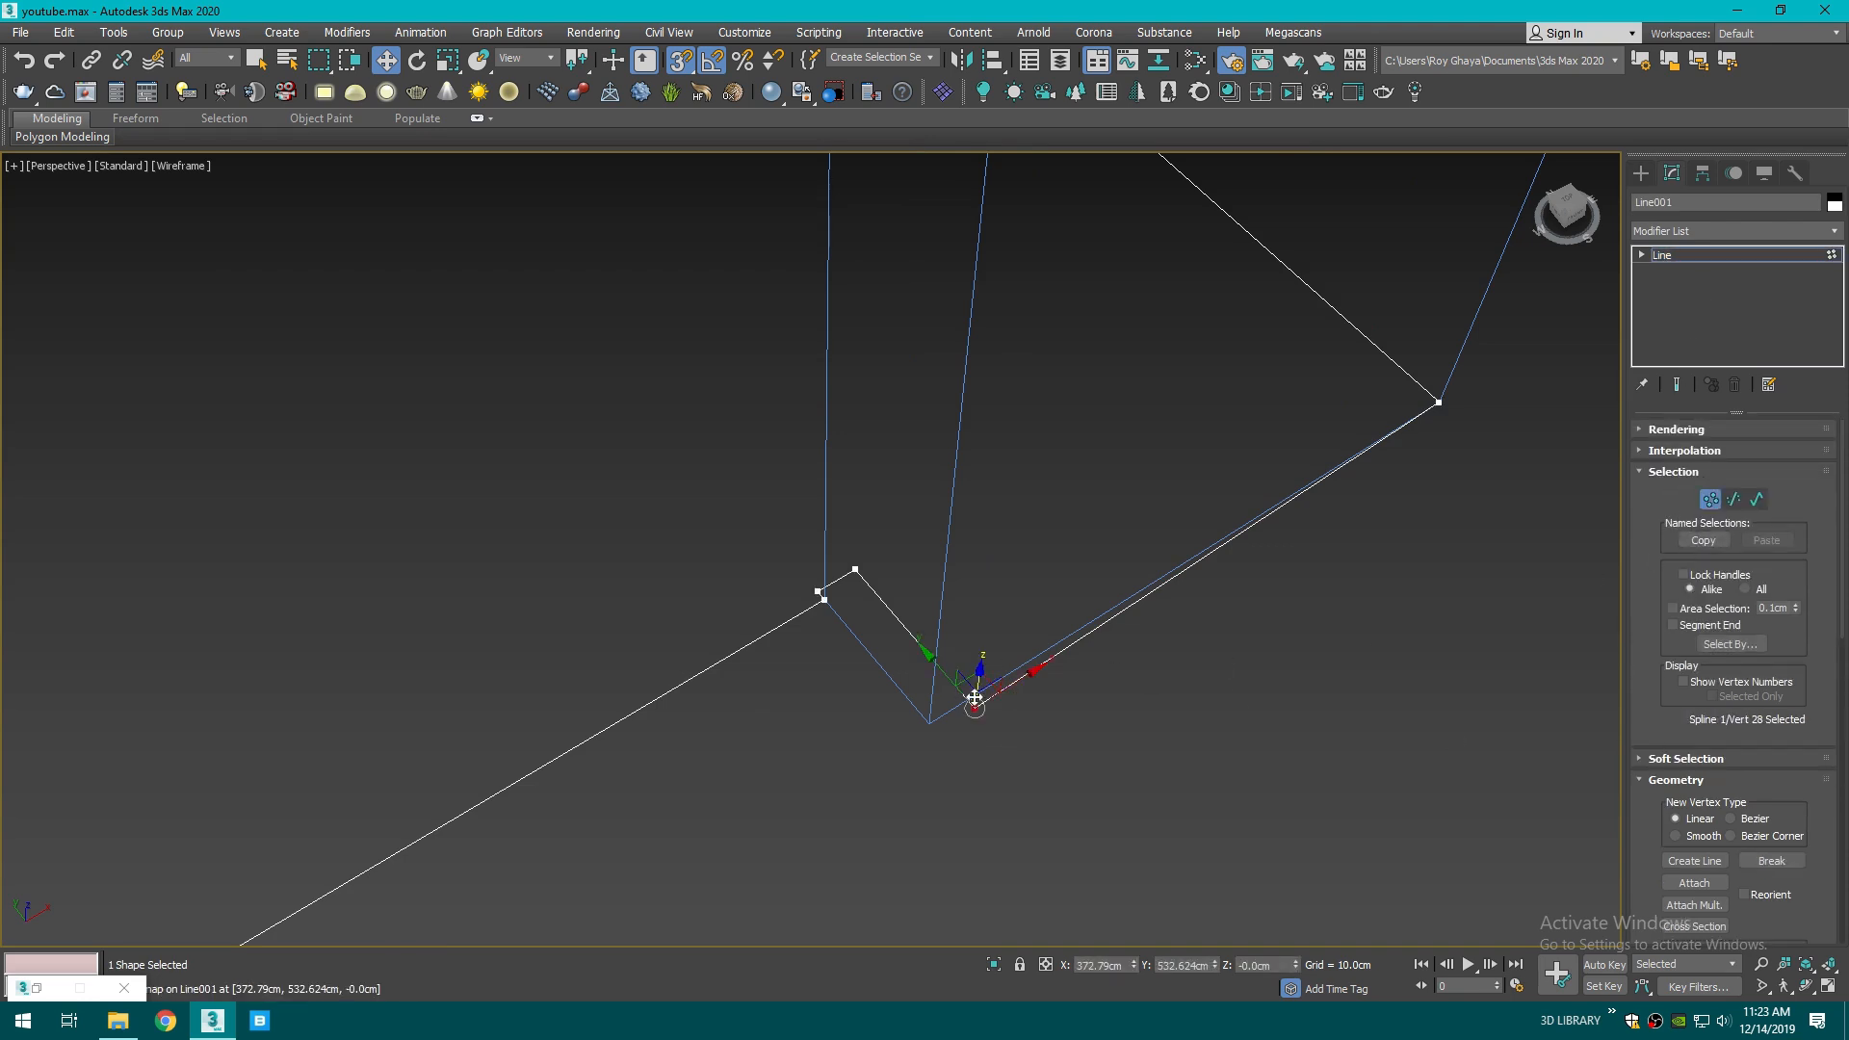
pyautogui.moveTo(951, 717); pyautogui.dragTo(905, 703)
# - Delete the outline's stray vertex inside the far end of the door recess
pyautogui.scroll(3, 845, 598)
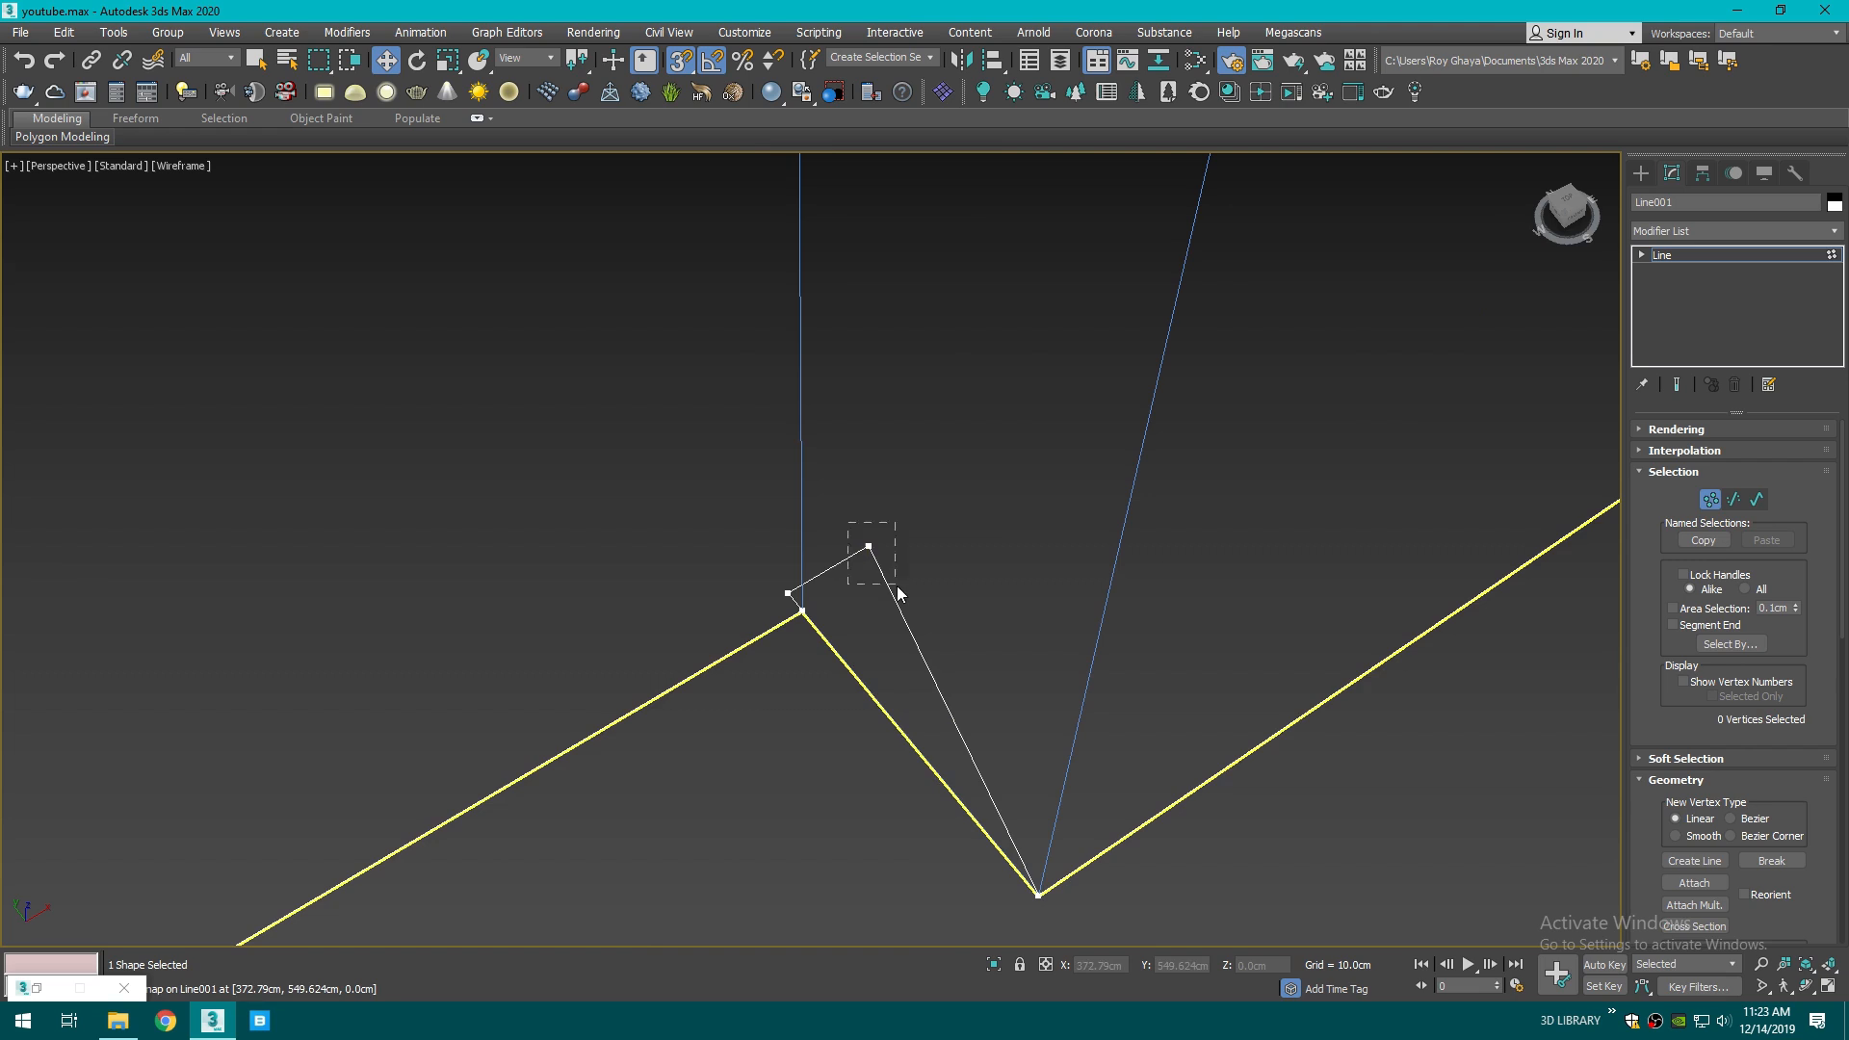
pyautogui.scroll(-3, 1716, 870)
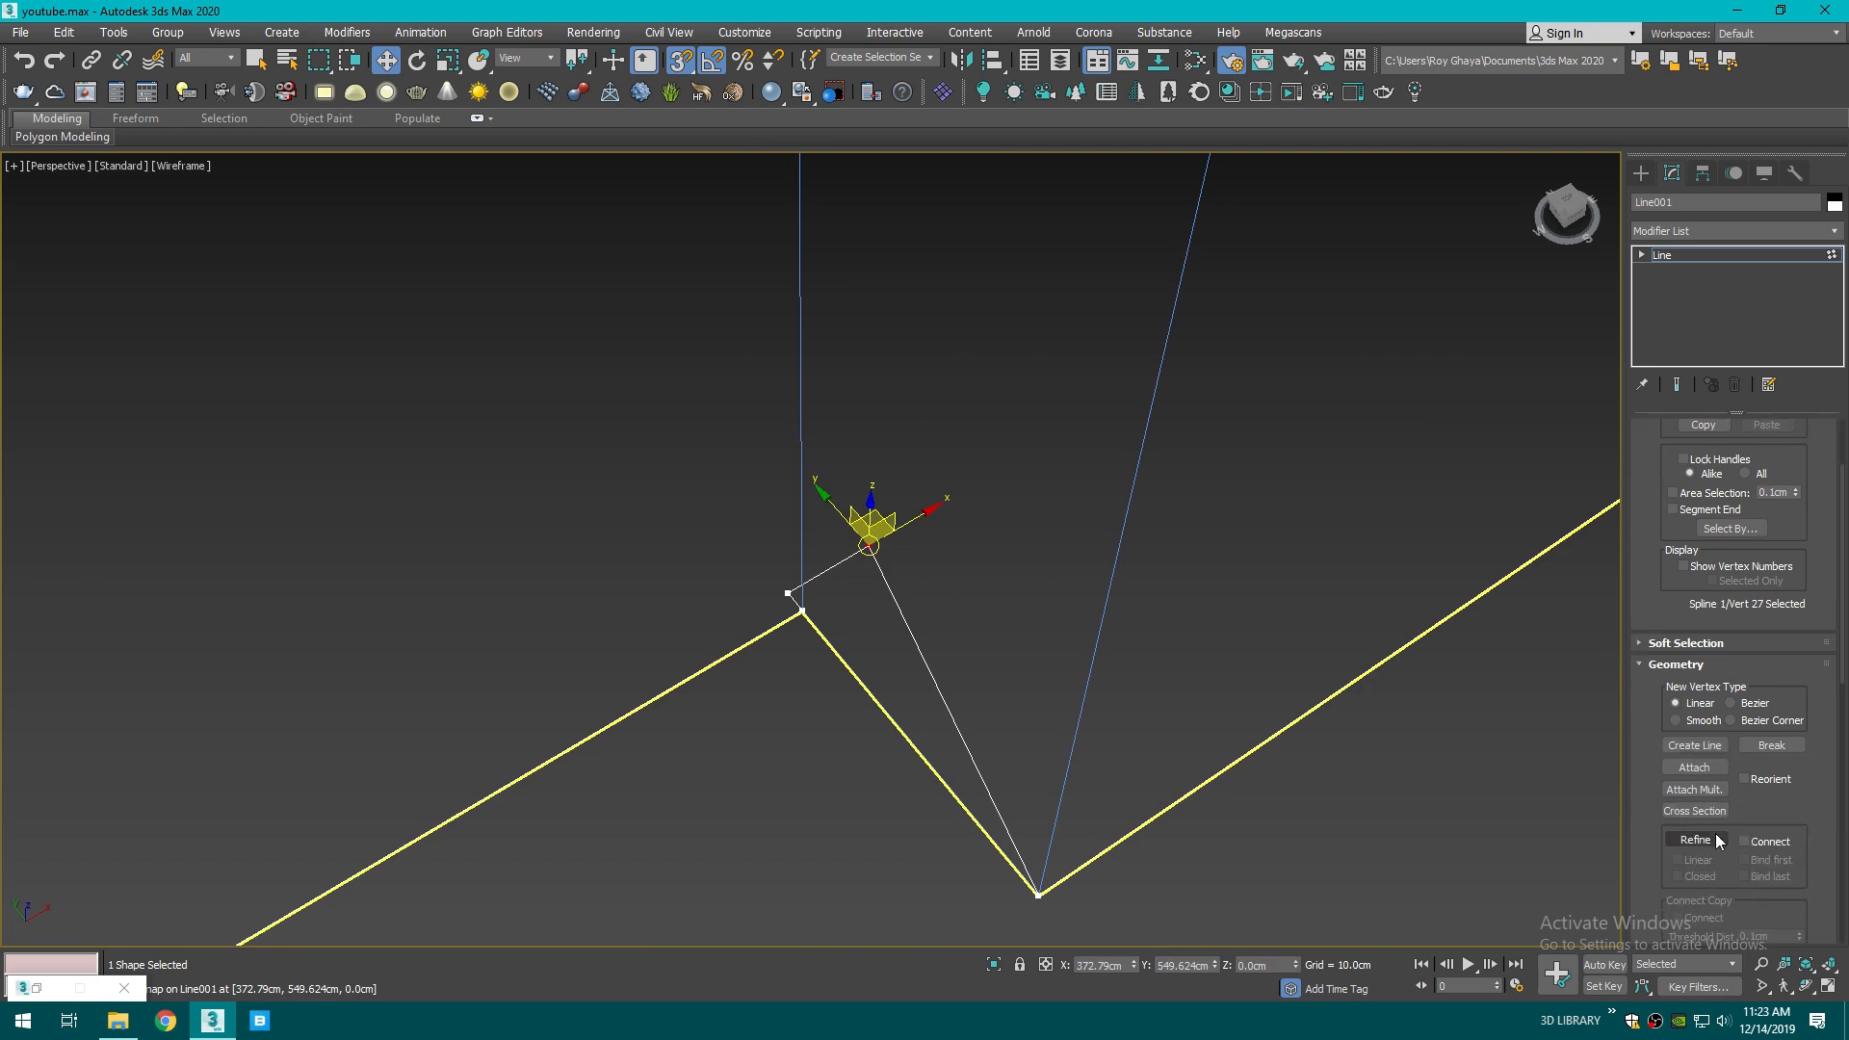
pyautogui.moveTo(1007, 637); pyautogui.dragTo(1138, 581, button='middle')
pyautogui.press('Delete')
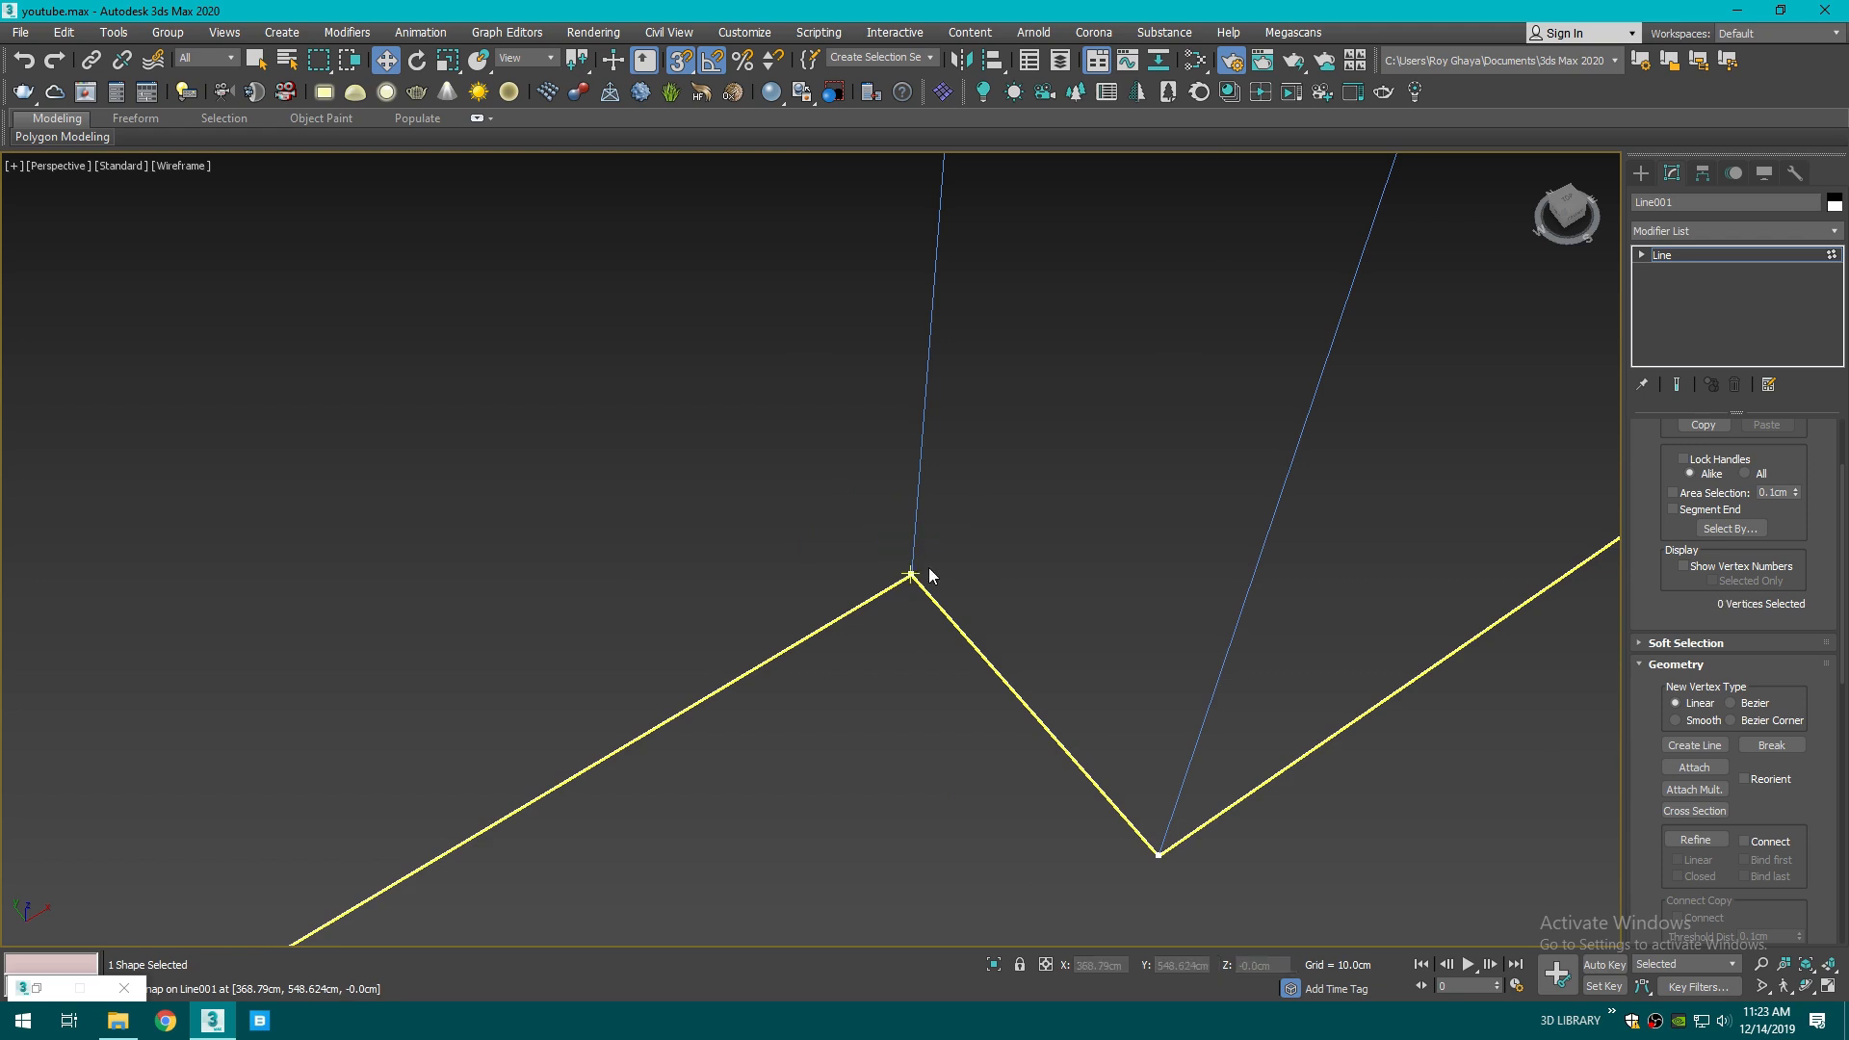
# - Move the outline's vertex at the near door jamb onto the wall opening's corner
pyautogui.scroll(-4, 860, 716)
pyautogui.scroll(-3, 895, 671)
pyautogui.scroll(3, 966, 590)
pyautogui.click(818, 743)
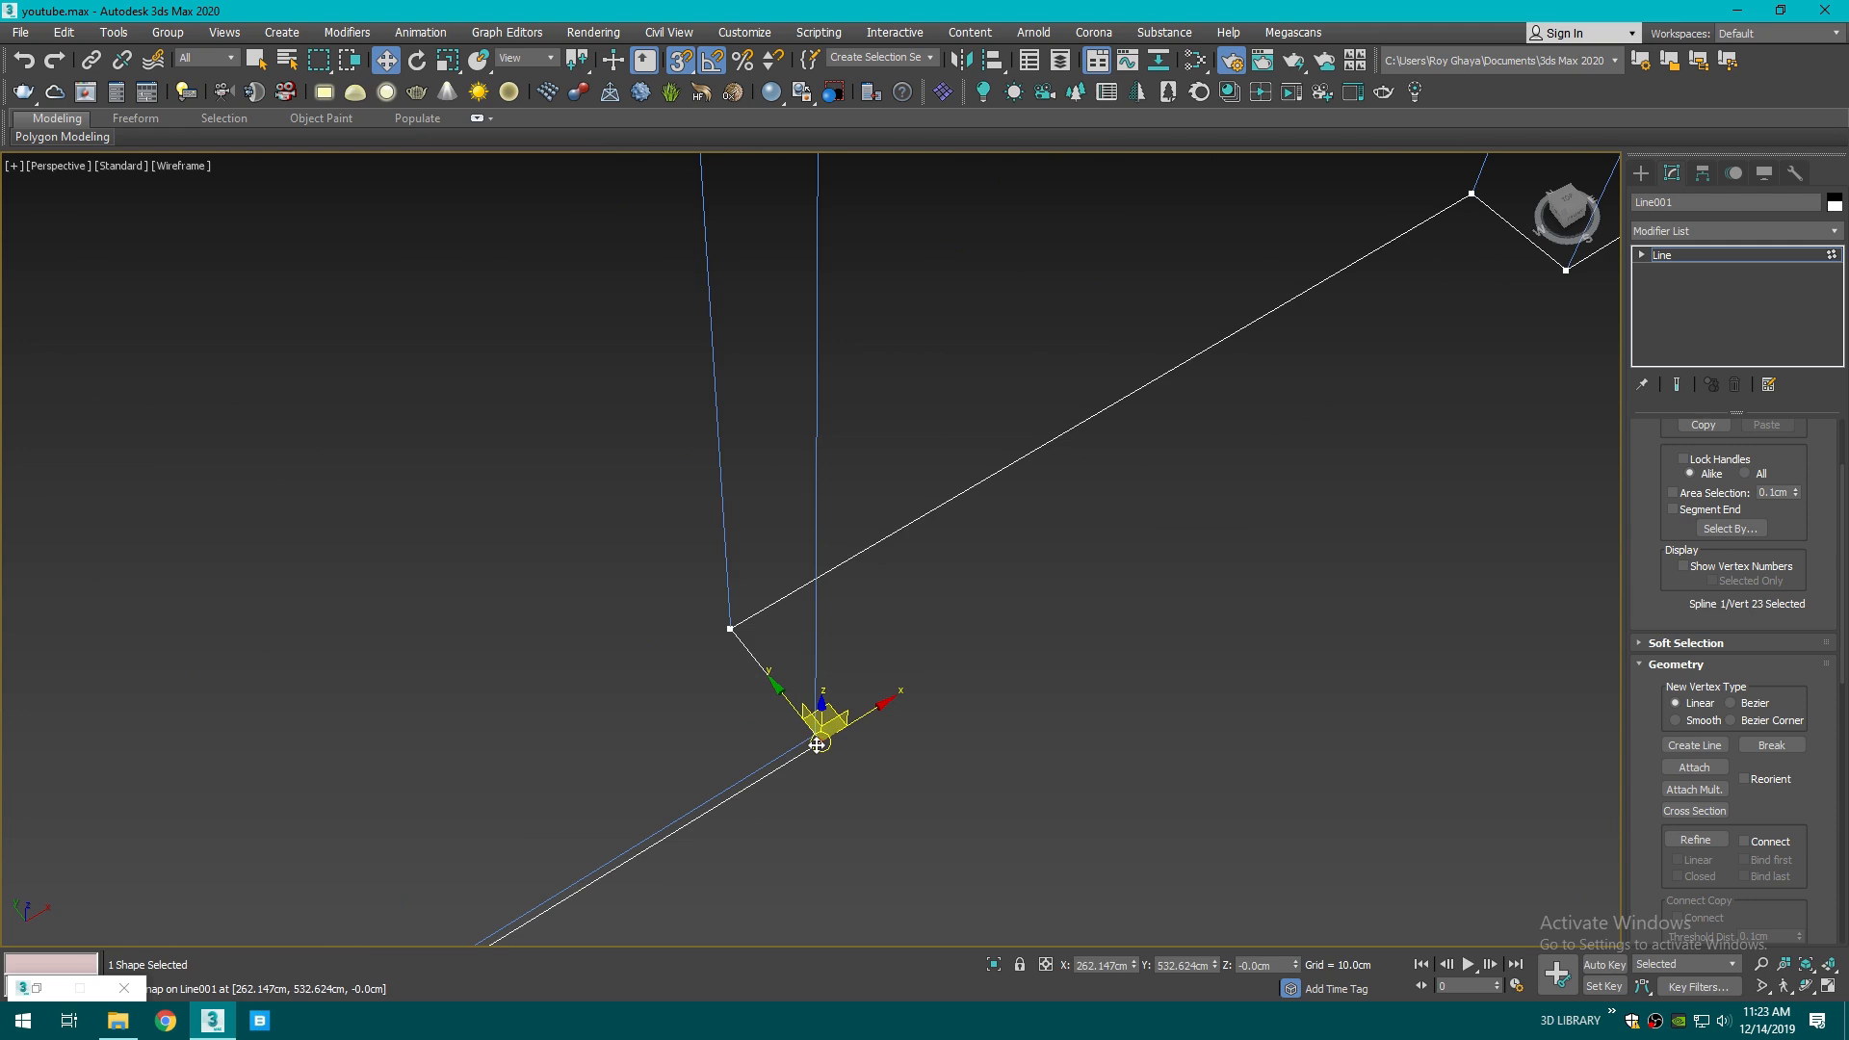
pyautogui.scroll(-3, 825, 737)
pyautogui.scroll(4, 1024, 619)
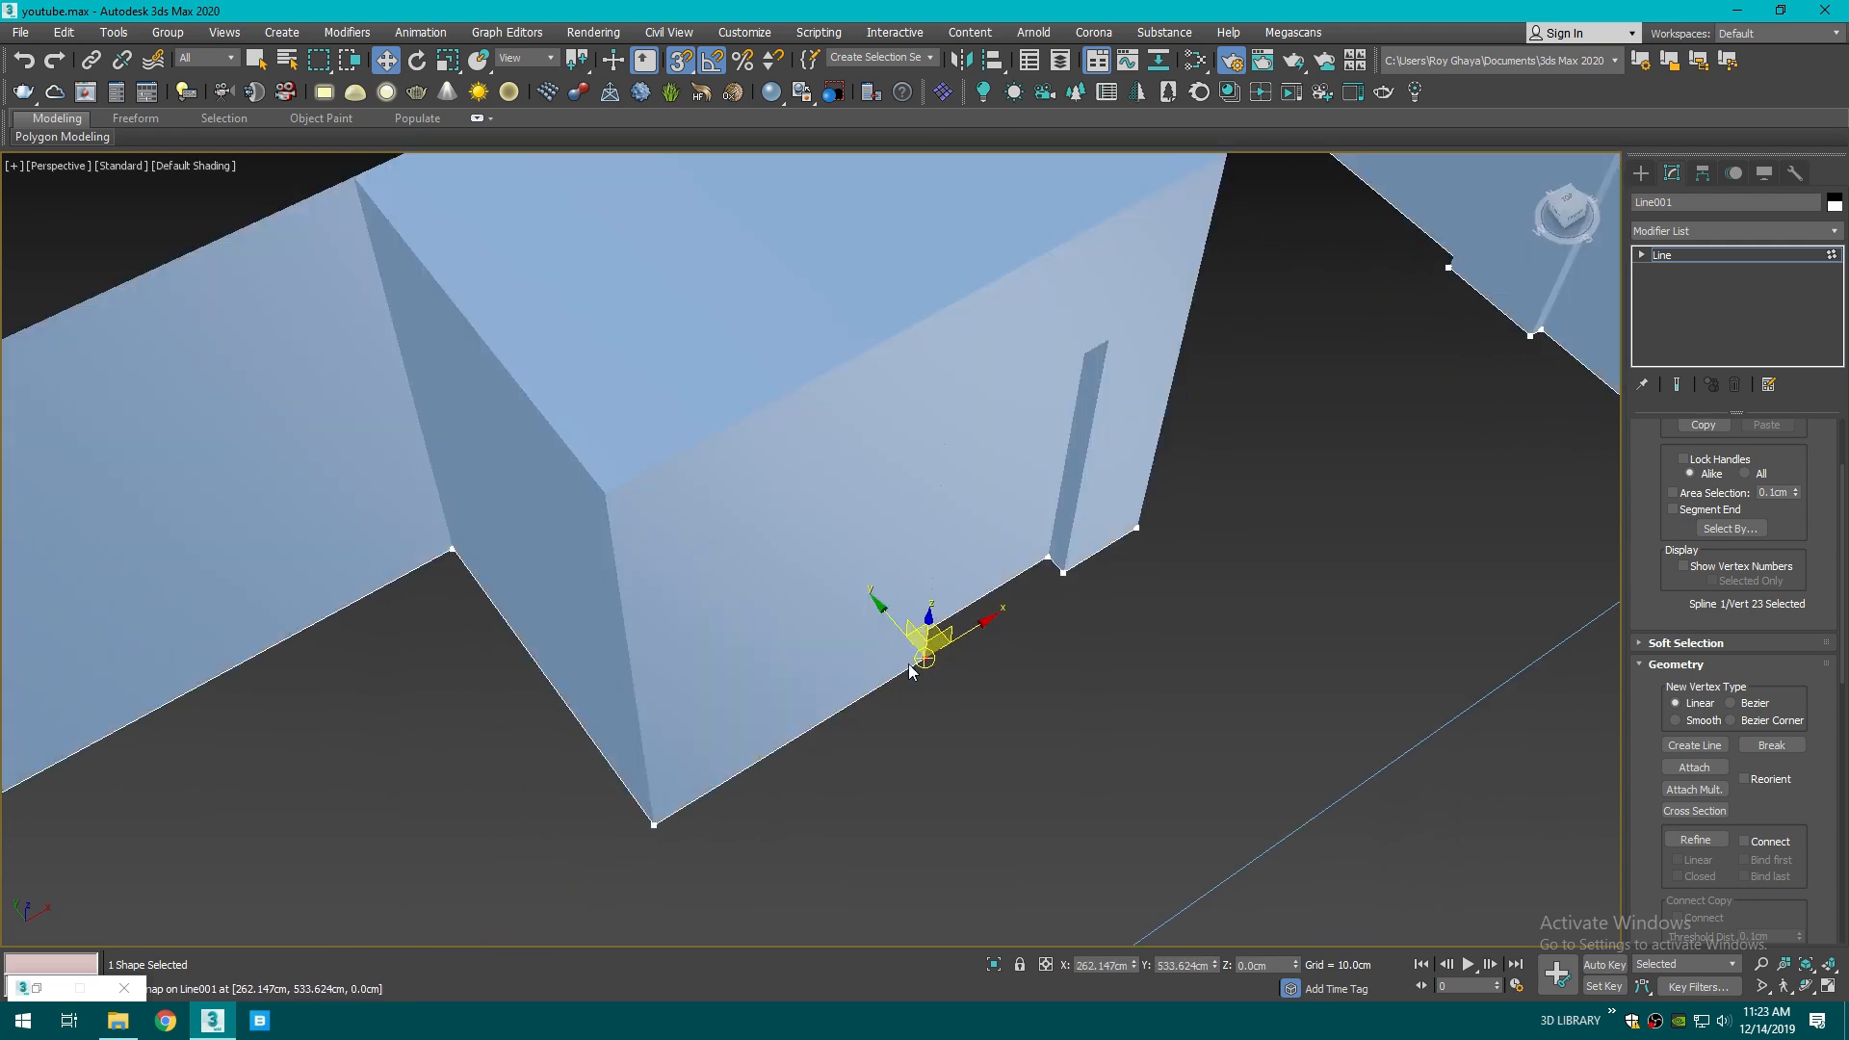
pyautogui.scroll(-3, 1052, 598)
pyautogui.scroll(-2, 1069, 578)
pyautogui.scroll(3, 1775, 511)
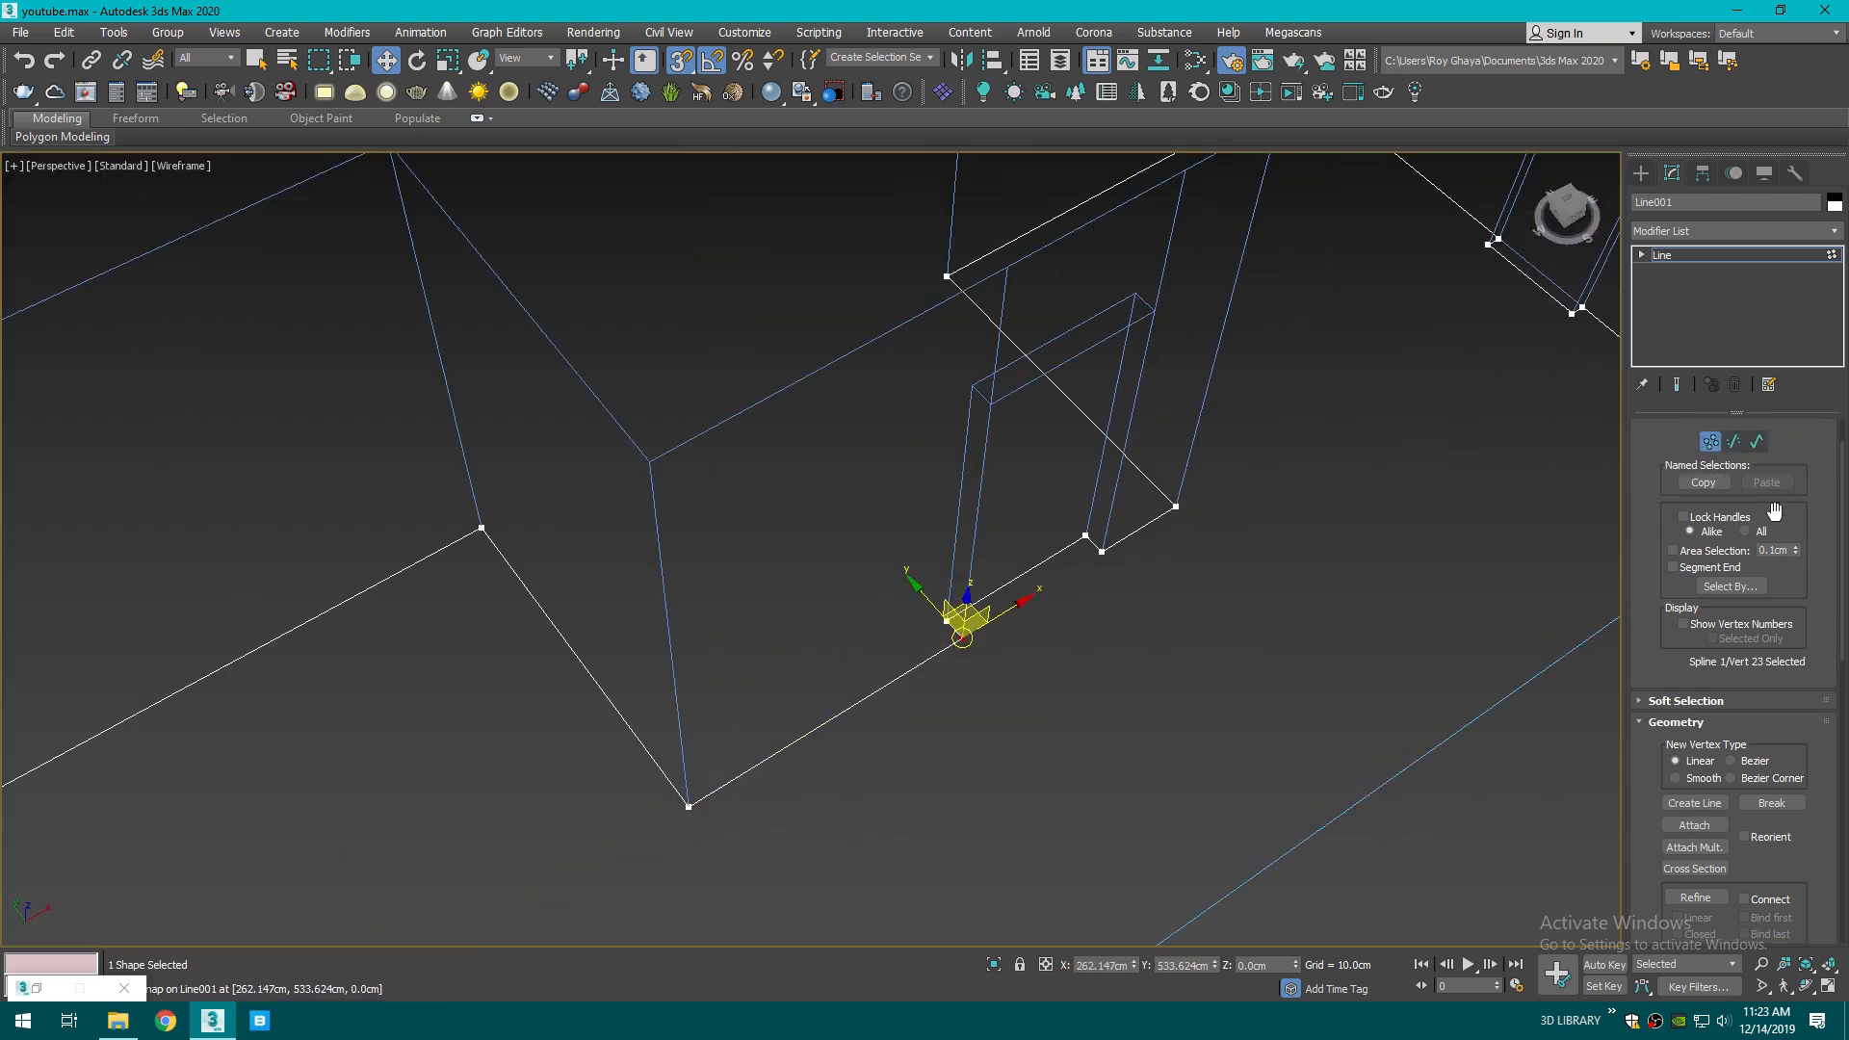
# - Weld all vertices of the floor outline and turn snapping off
pyautogui.click(1711, 501)
pyautogui.click(1712, 502)
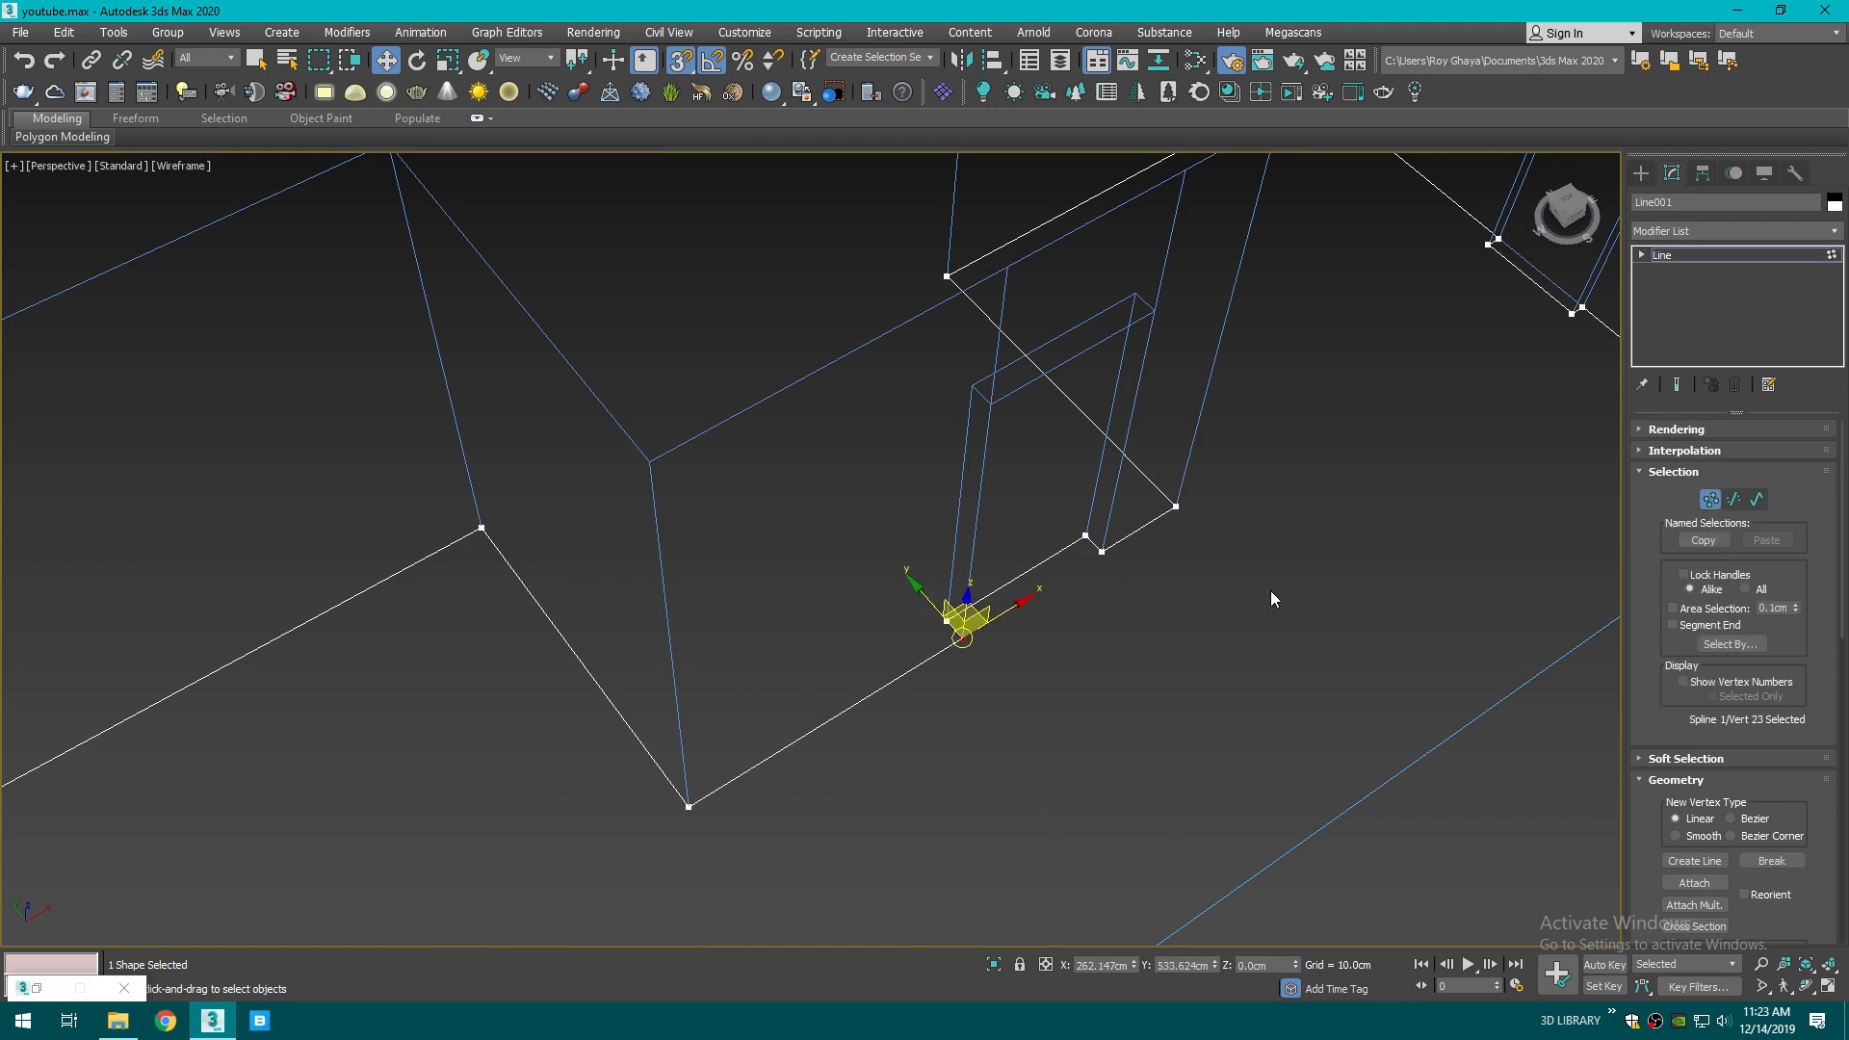
pyautogui.hotkey('ctrl', 'a')
pyautogui.scroll(-5, 1269, 591)
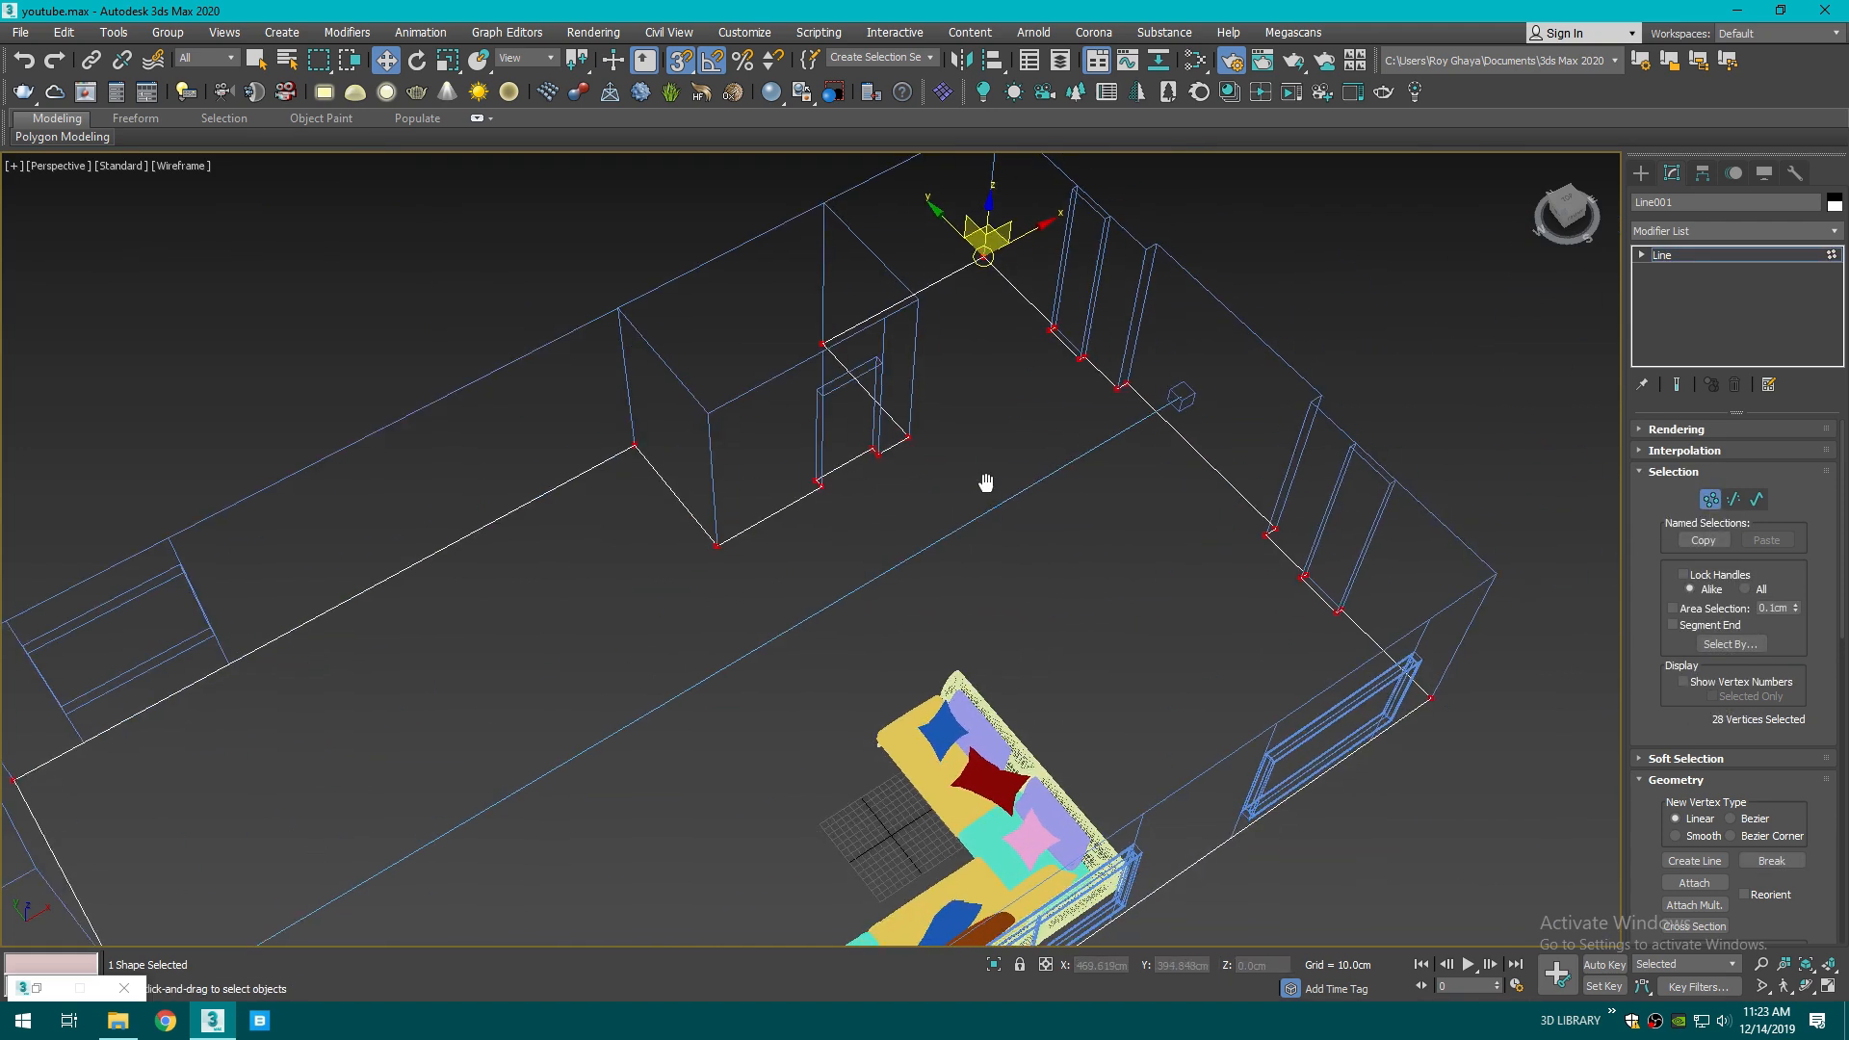
pyautogui.scroll(-5, 1834, 809)
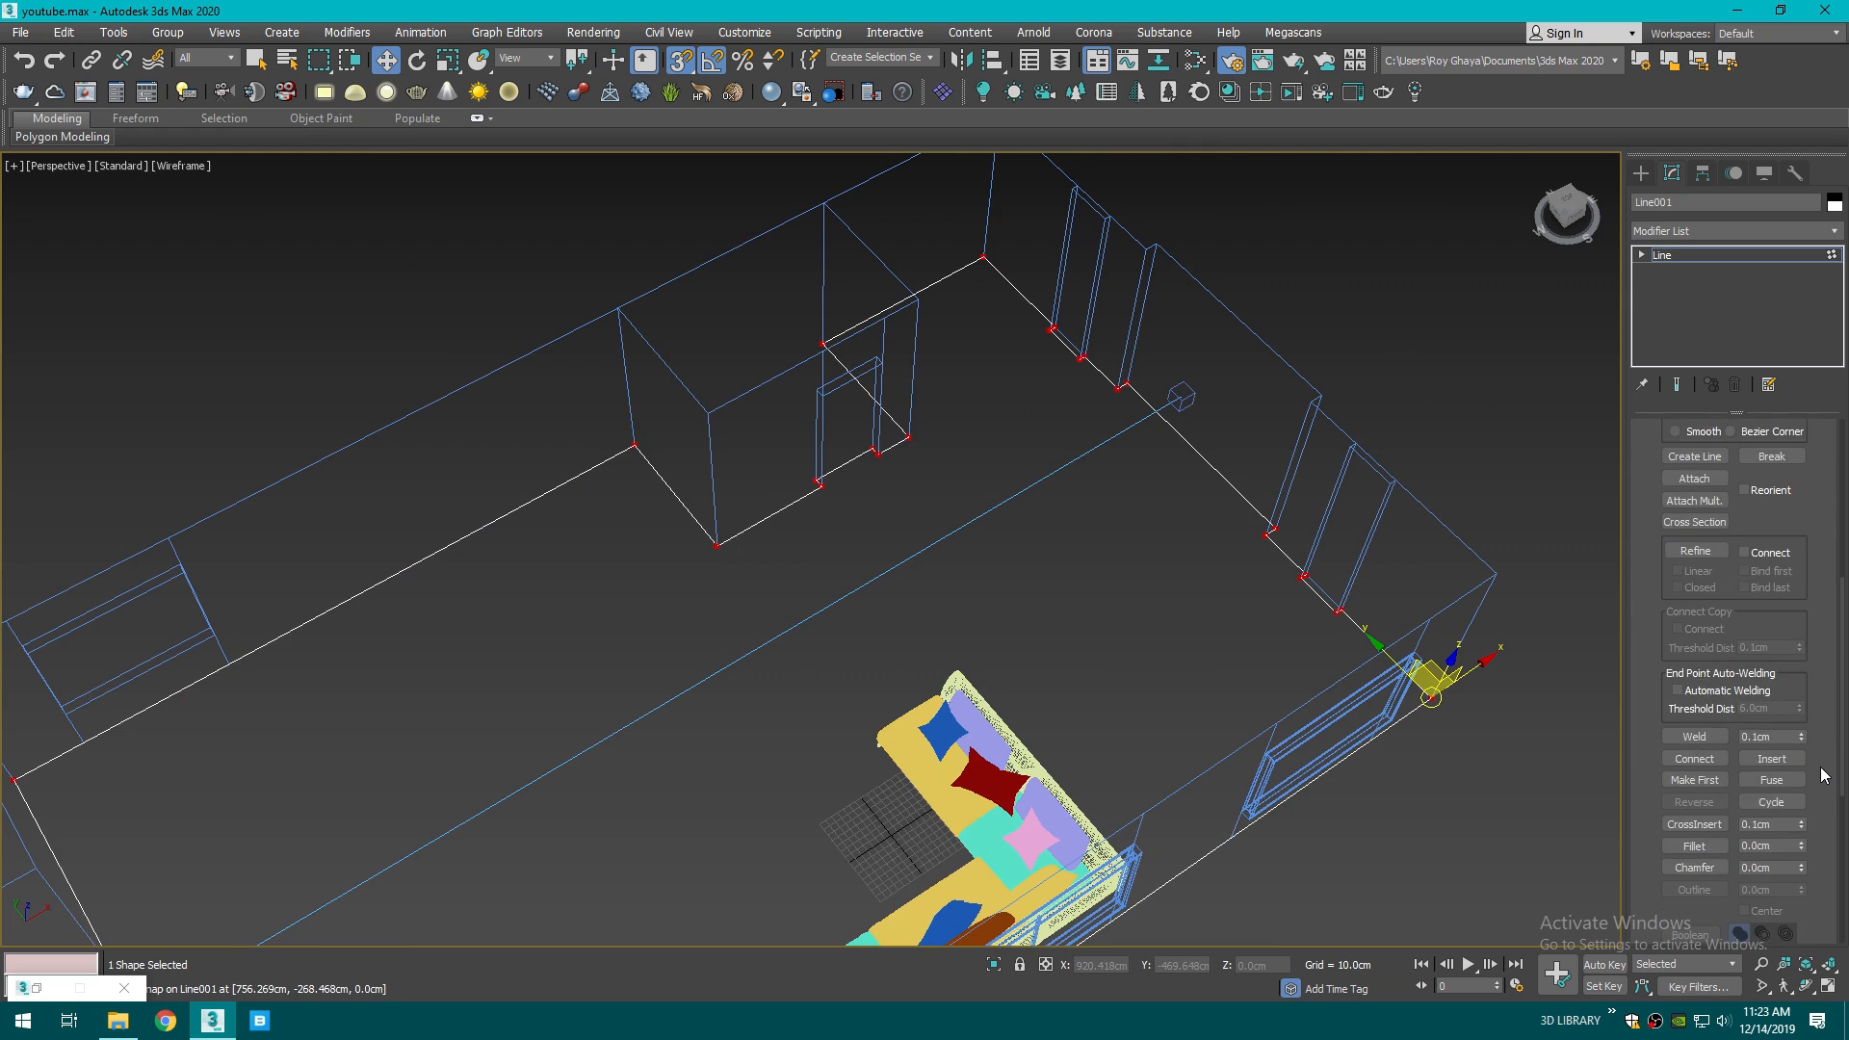
pyautogui.click(1694, 736)
pyautogui.press('s')
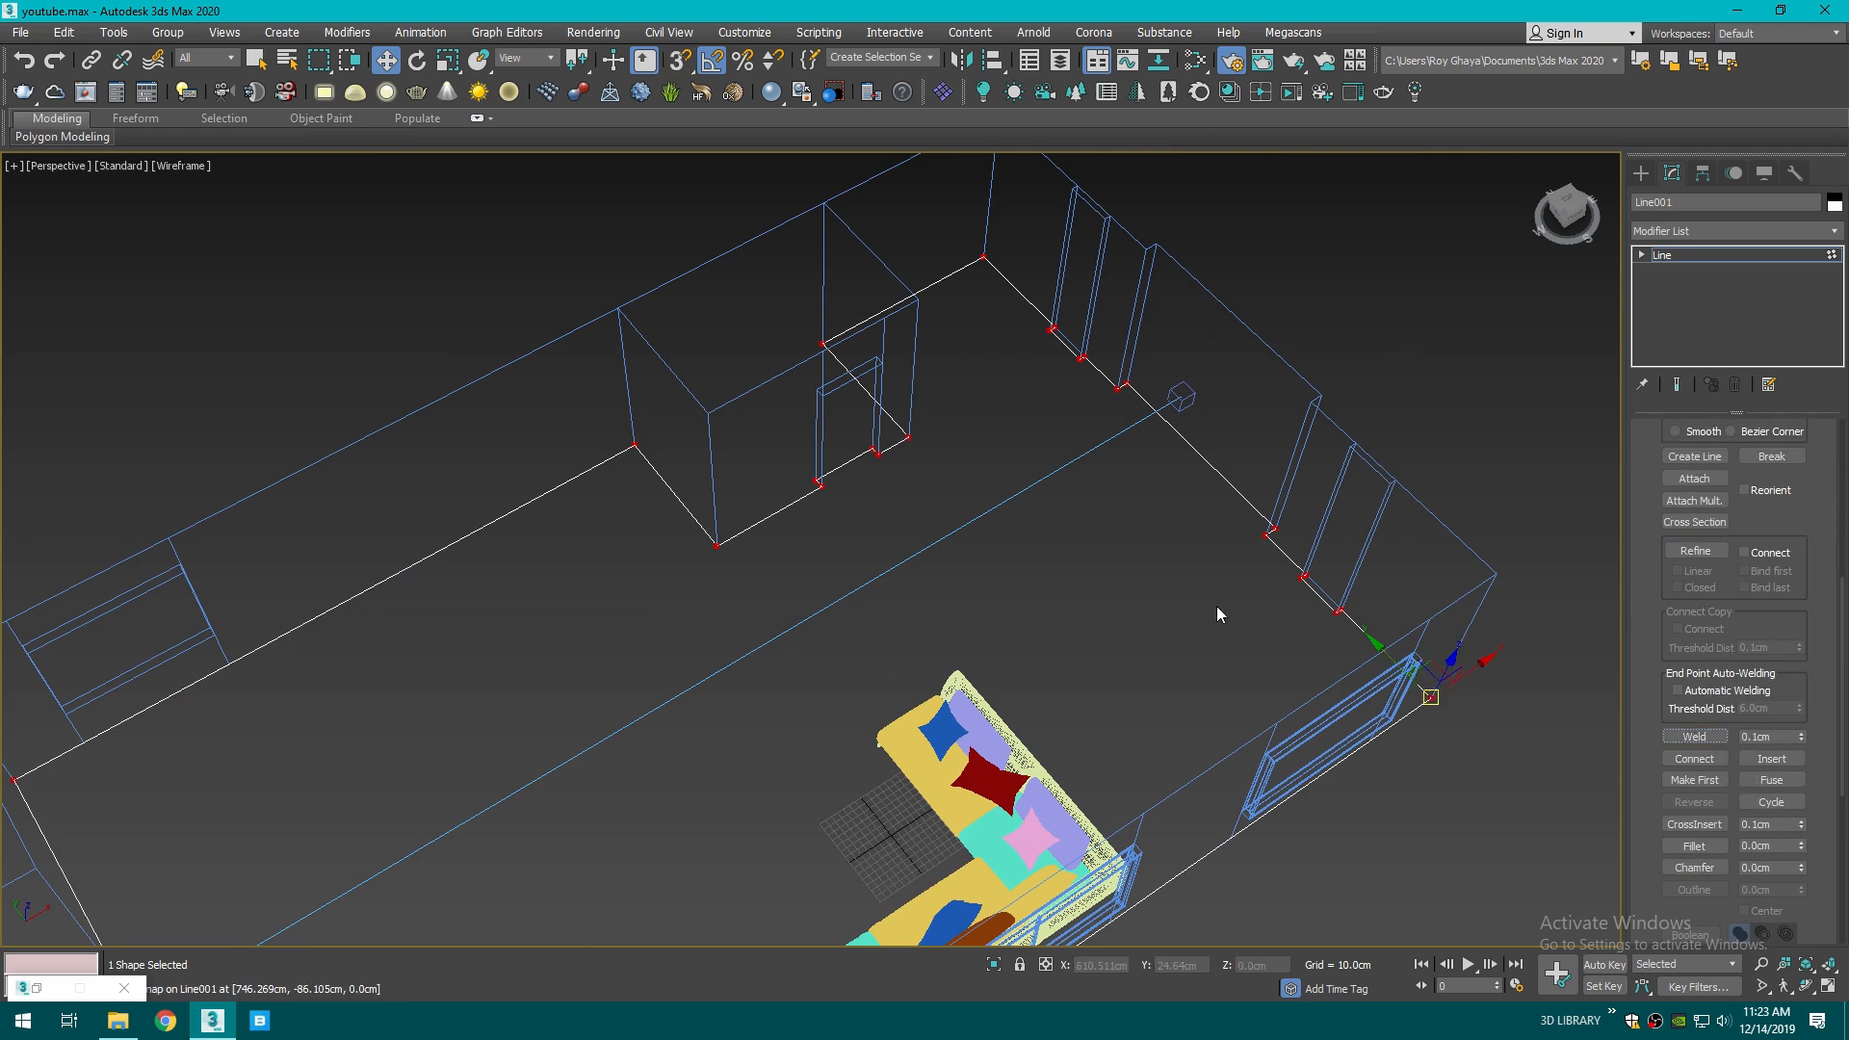
# - Leave vertex editing and apply a Shell modifier to the closed floor outline
pyautogui.press('F3')
pyautogui.scroll(-5, 1193, 598)
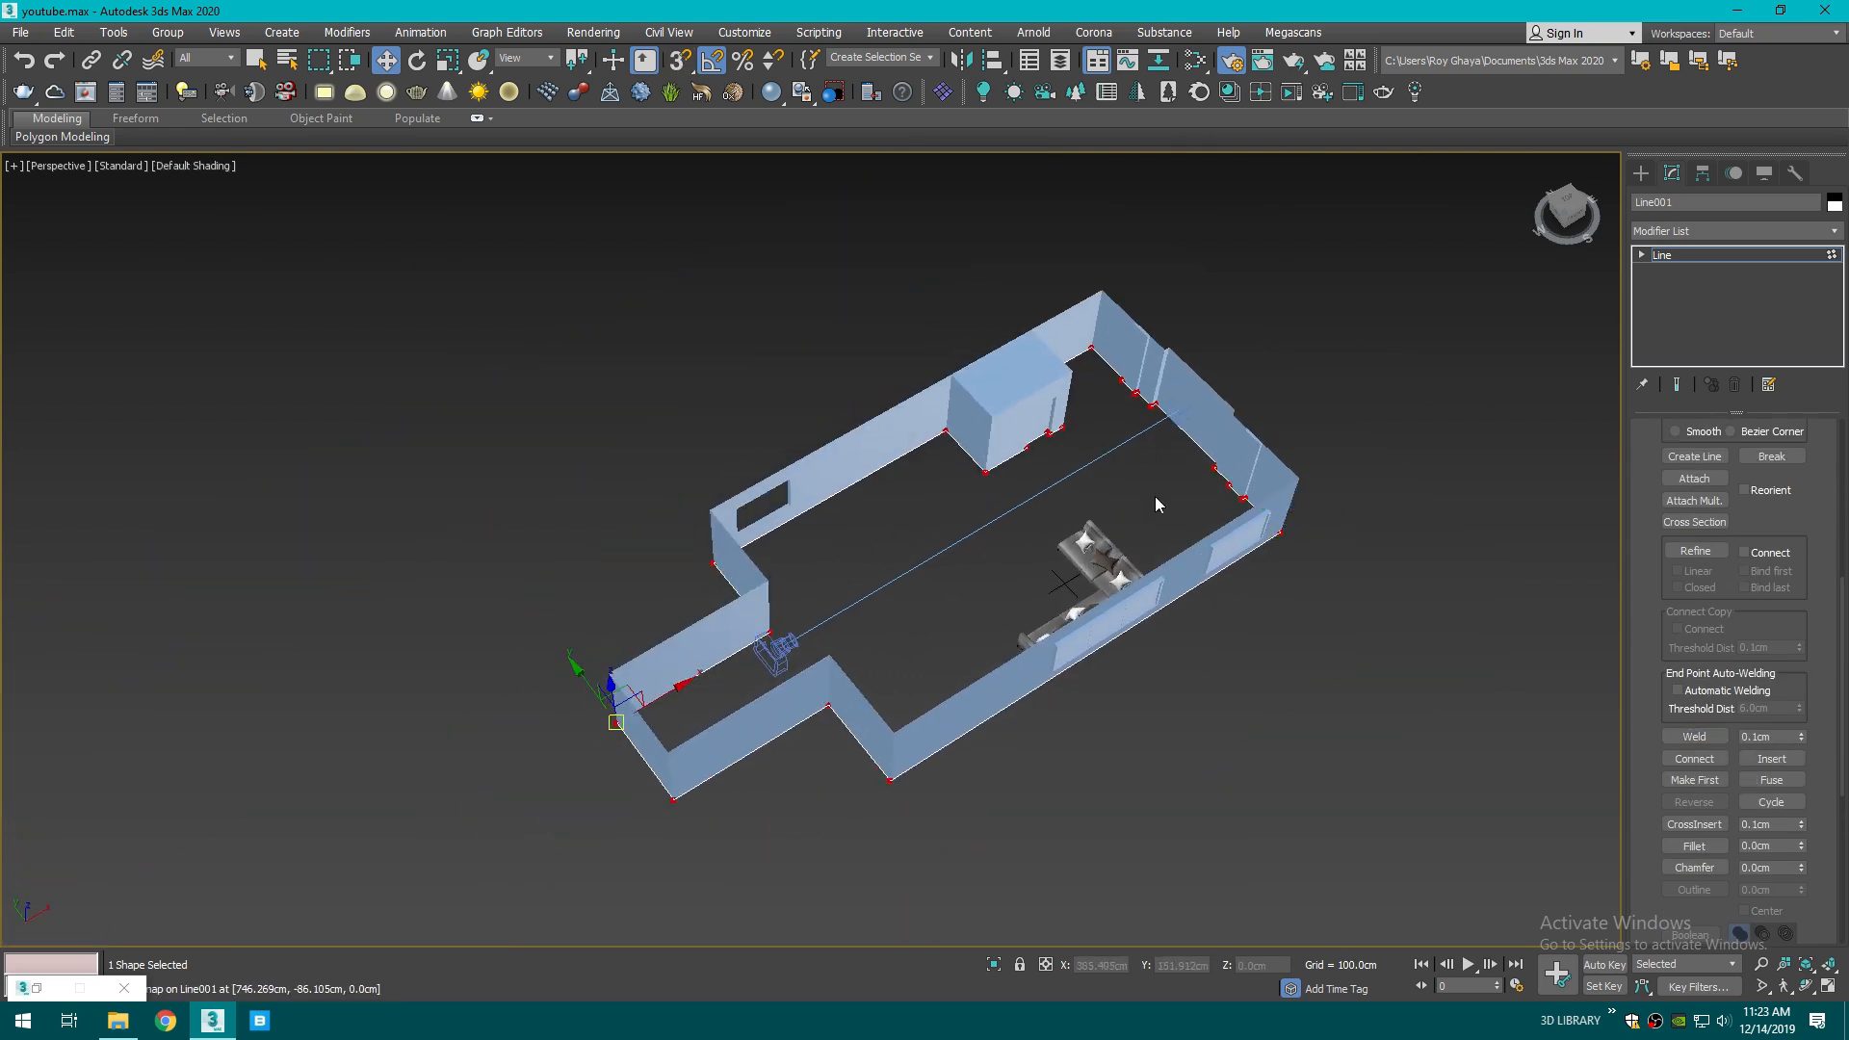
pyautogui.click(1641, 173)
pyautogui.scroll(5, 968, 454)
pyautogui.press('F3')
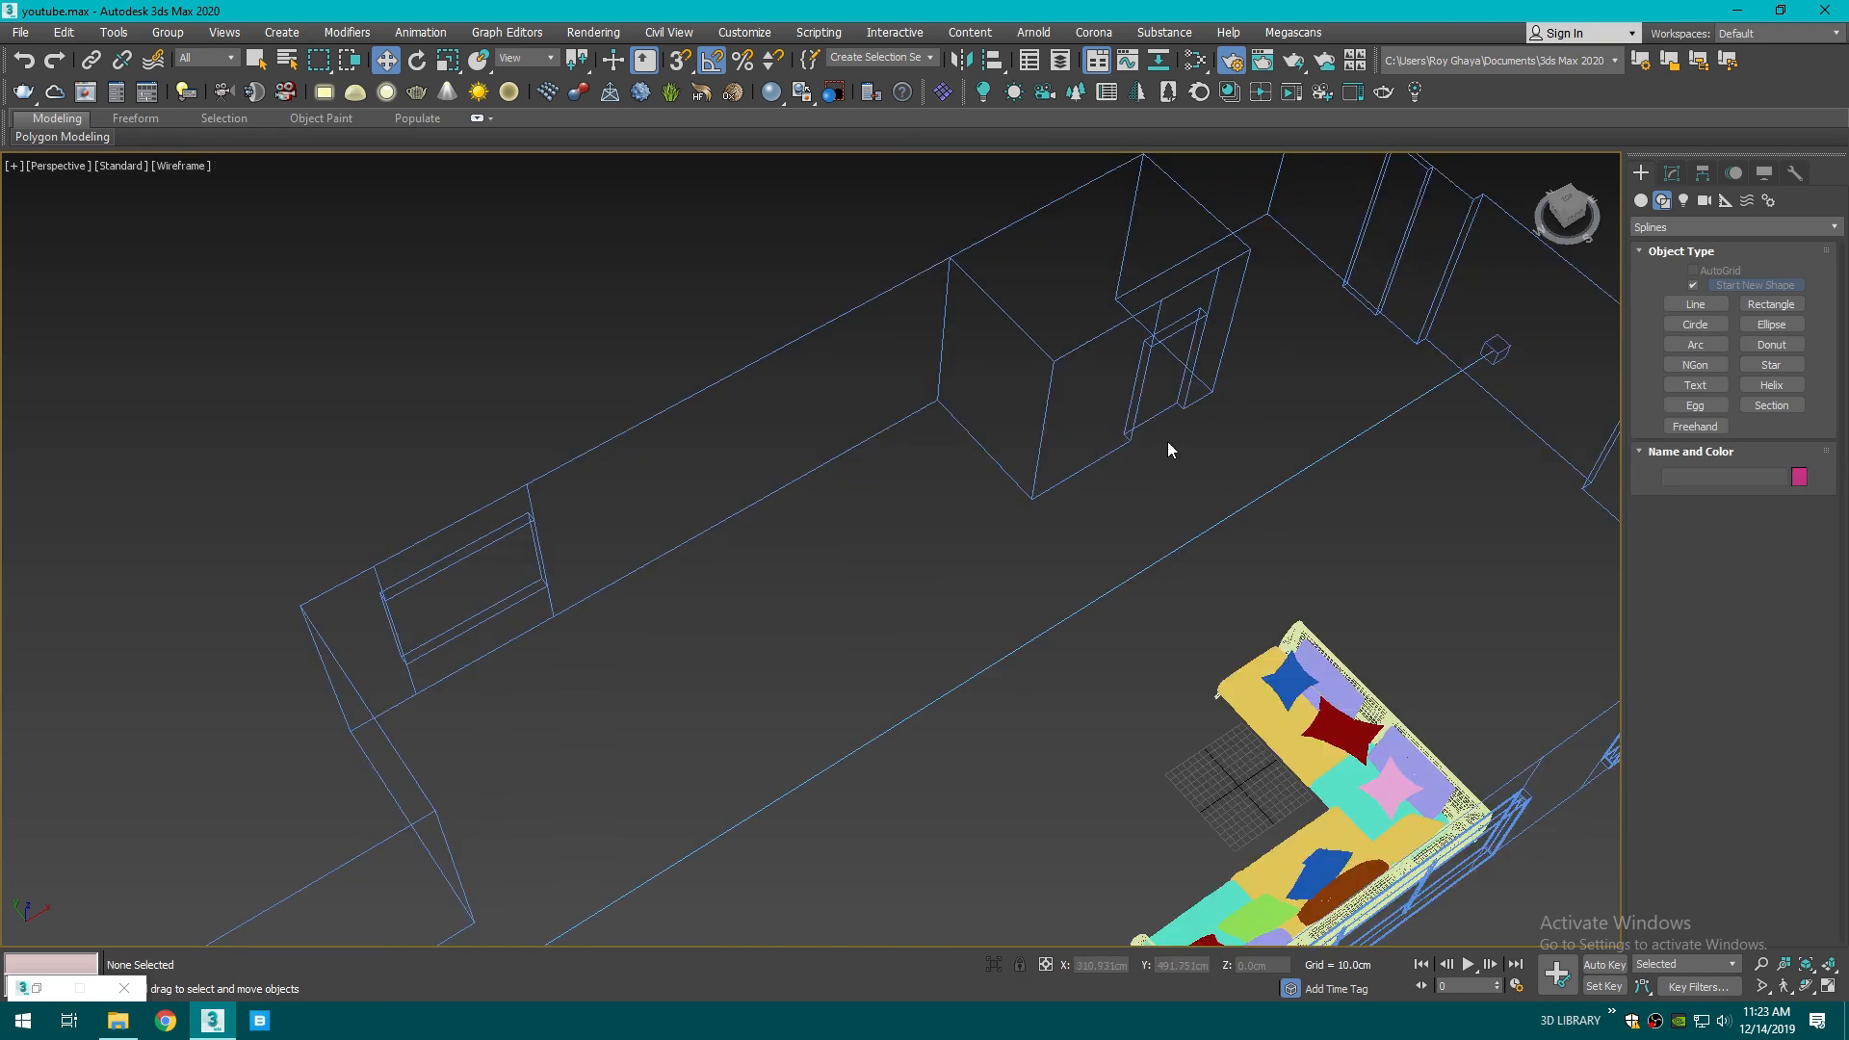
pyautogui.click(1672, 173)
pyautogui.click(1701, 235)
pyautogui.write('sh')
pyautogui.click(1689, 256)
pyautogui.press('F3')
pyautogui.scroll(-5, 1248, 350)
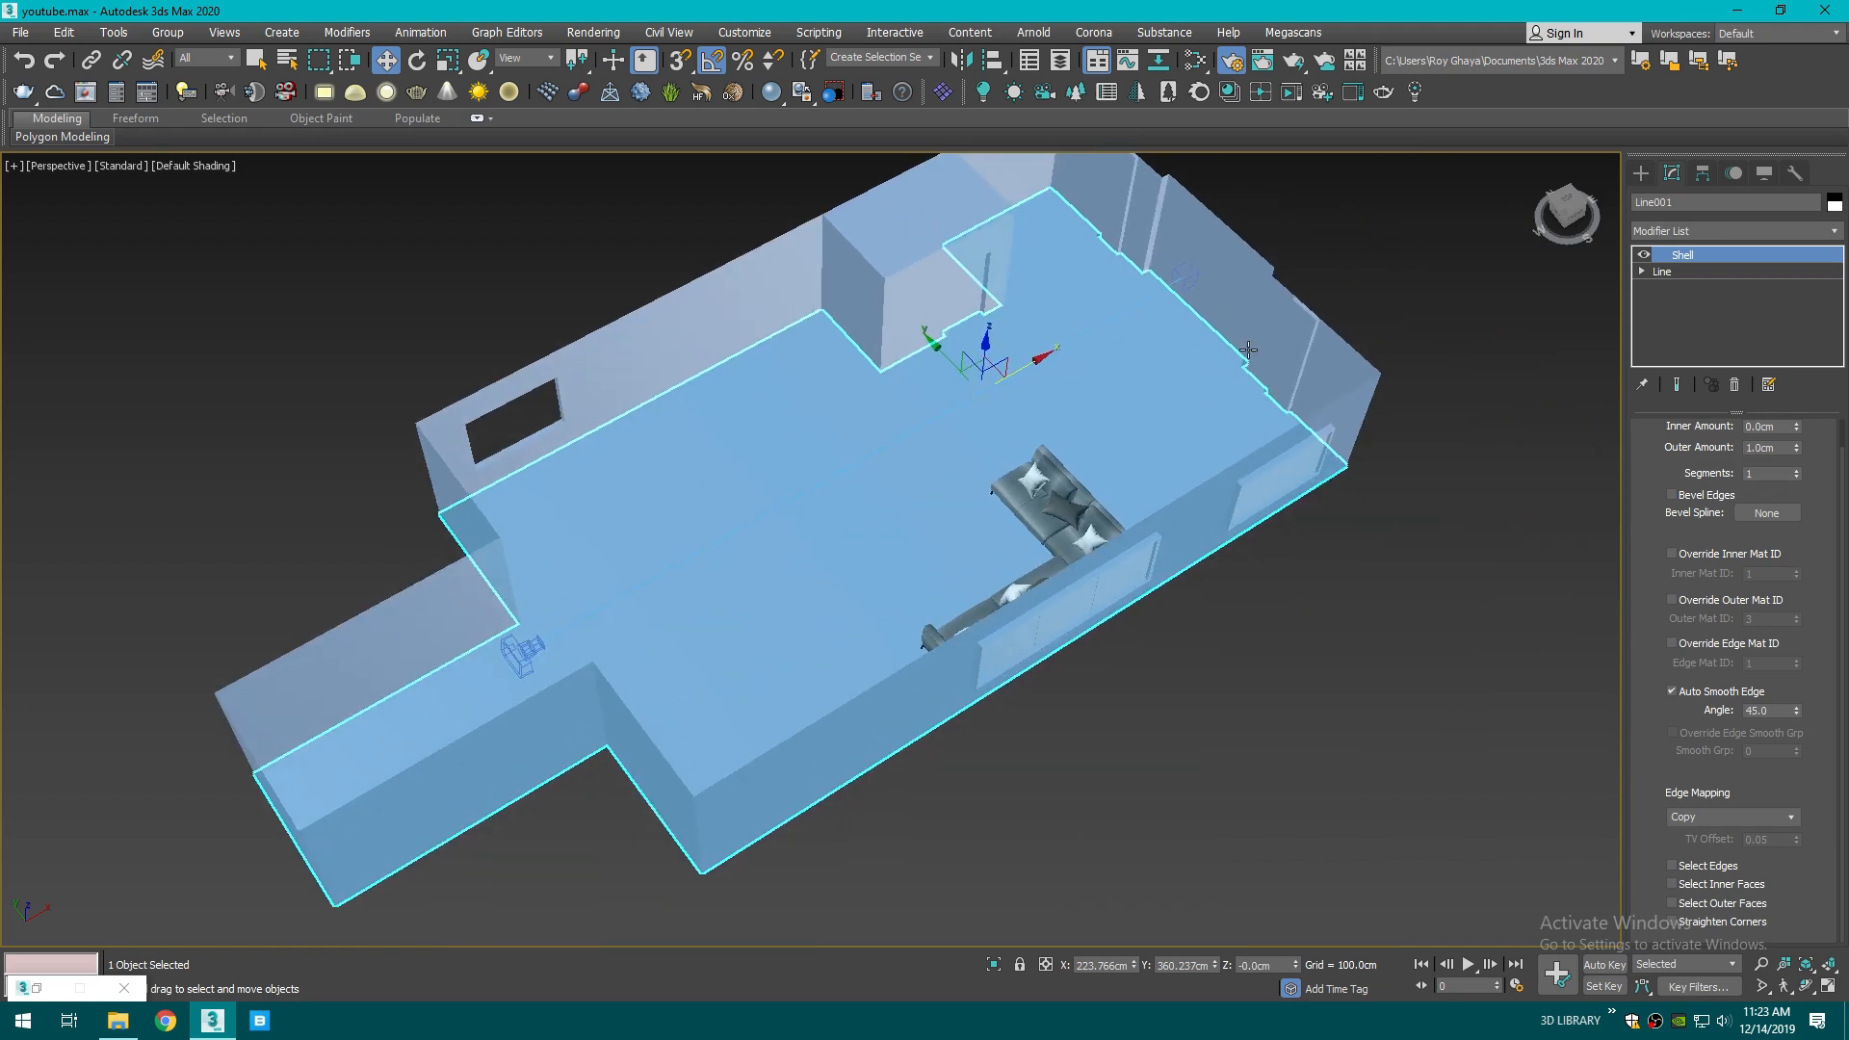
# - Set the floor shell's inner amount to 20 cm and check the slab's thickness beneath the walls
pyautogui.moveTo(1562, 207); pyautogui.dragTo(1558, 139)
pyautogui.scroll(3, 1009, 556)
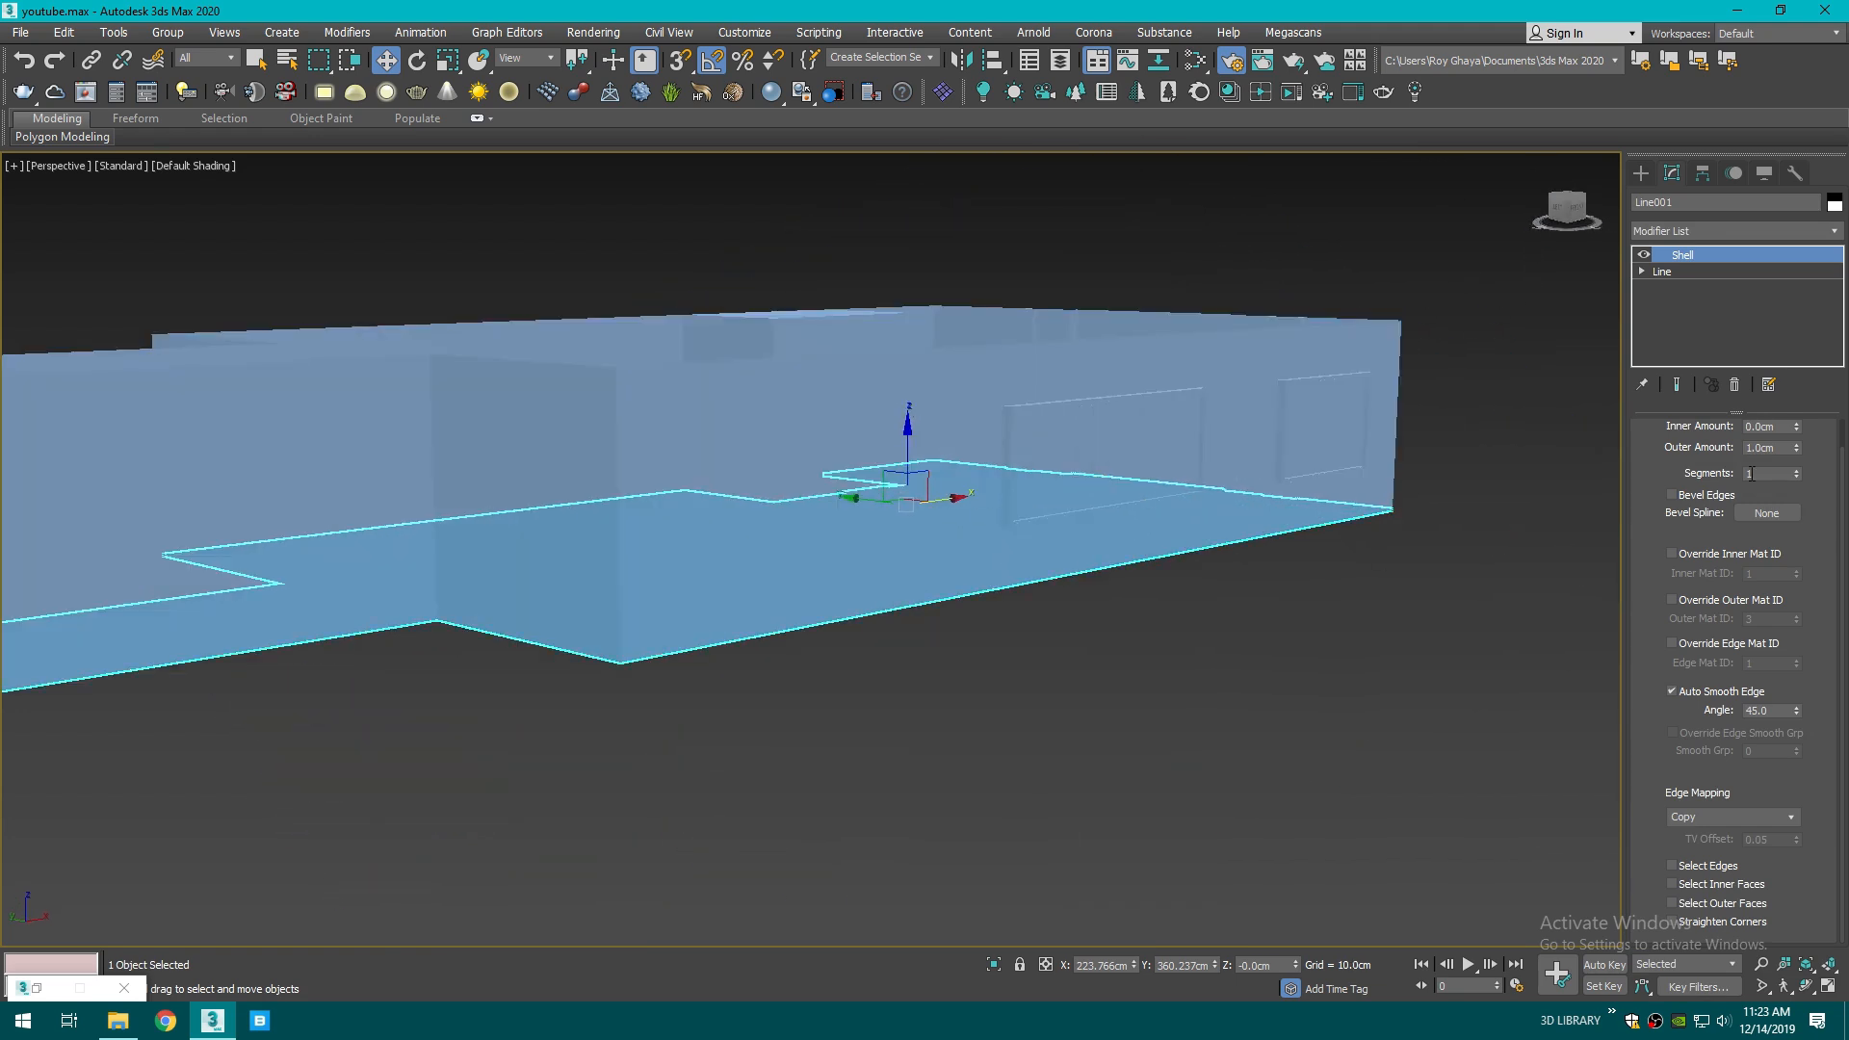
pyautogui.doubleClick(1780, 427)
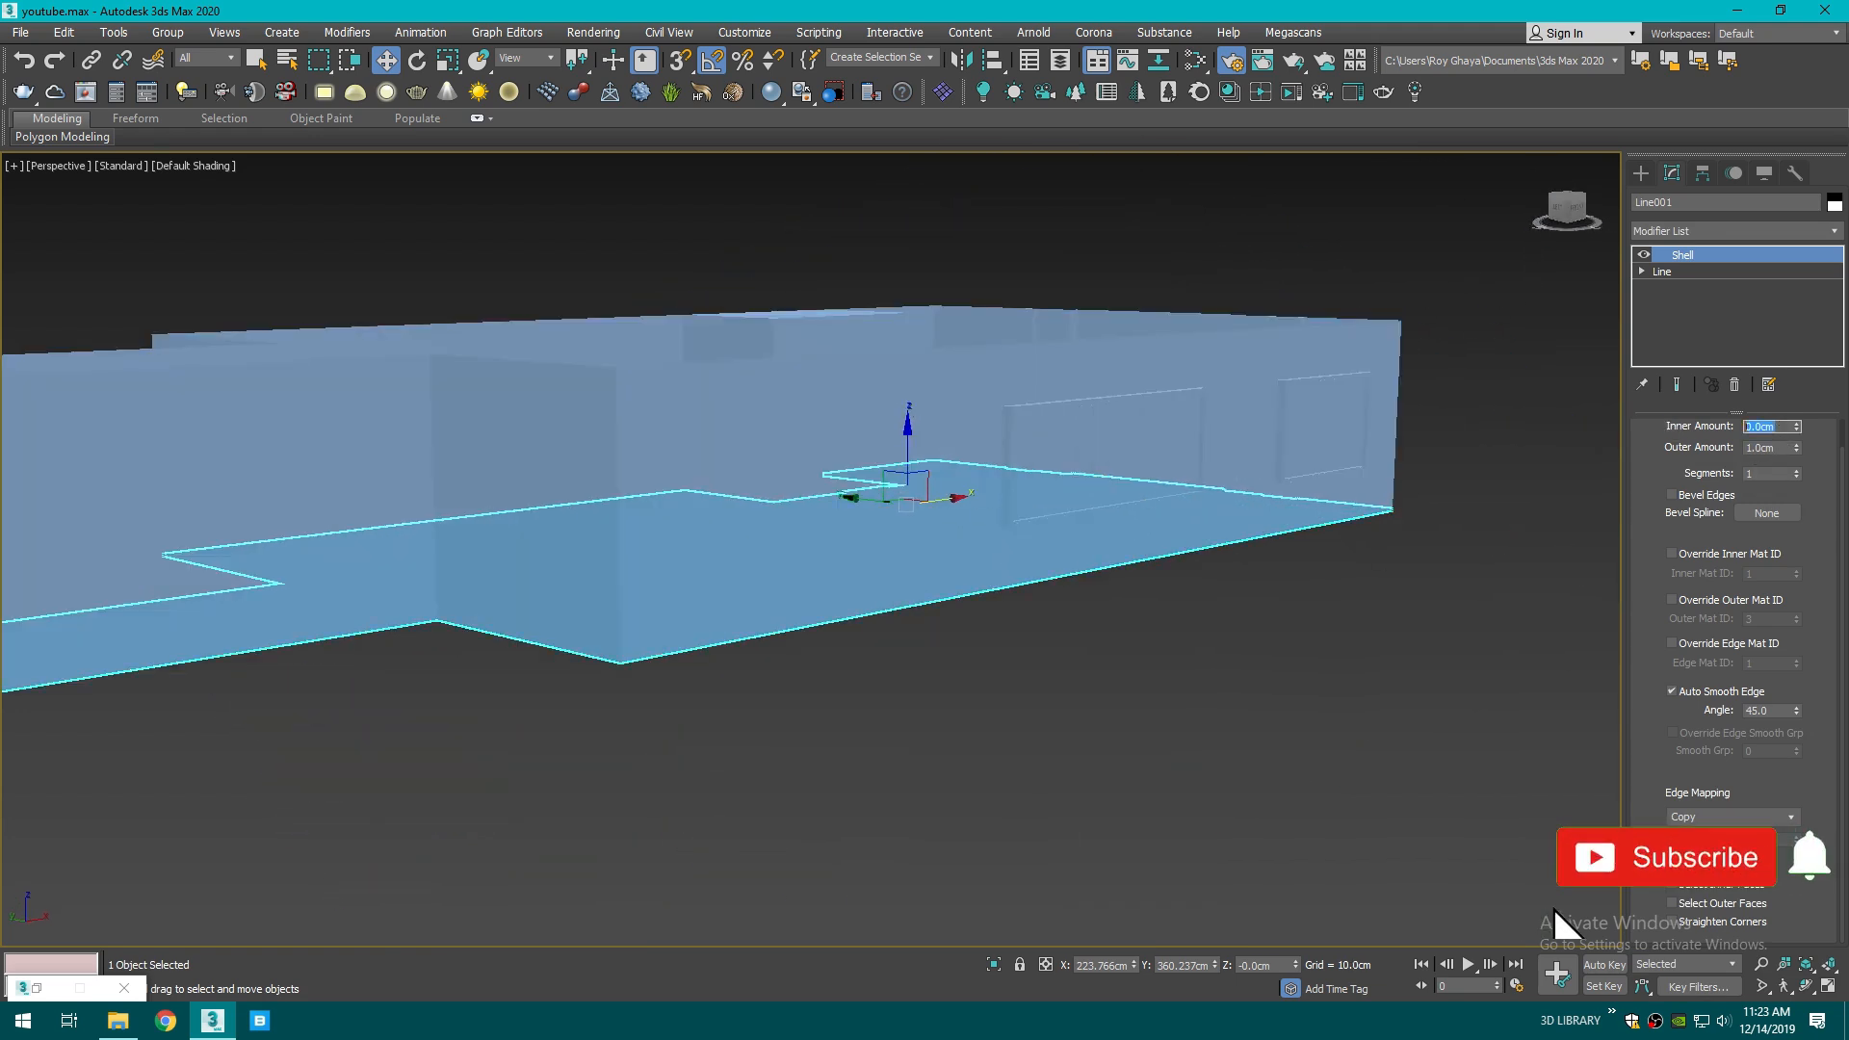
pyautogui.write('20')
pyautogui.press('Return')
pyautogui.click(1282, 602)
pyautogui.press('F3')
pyautogui.press('F3')
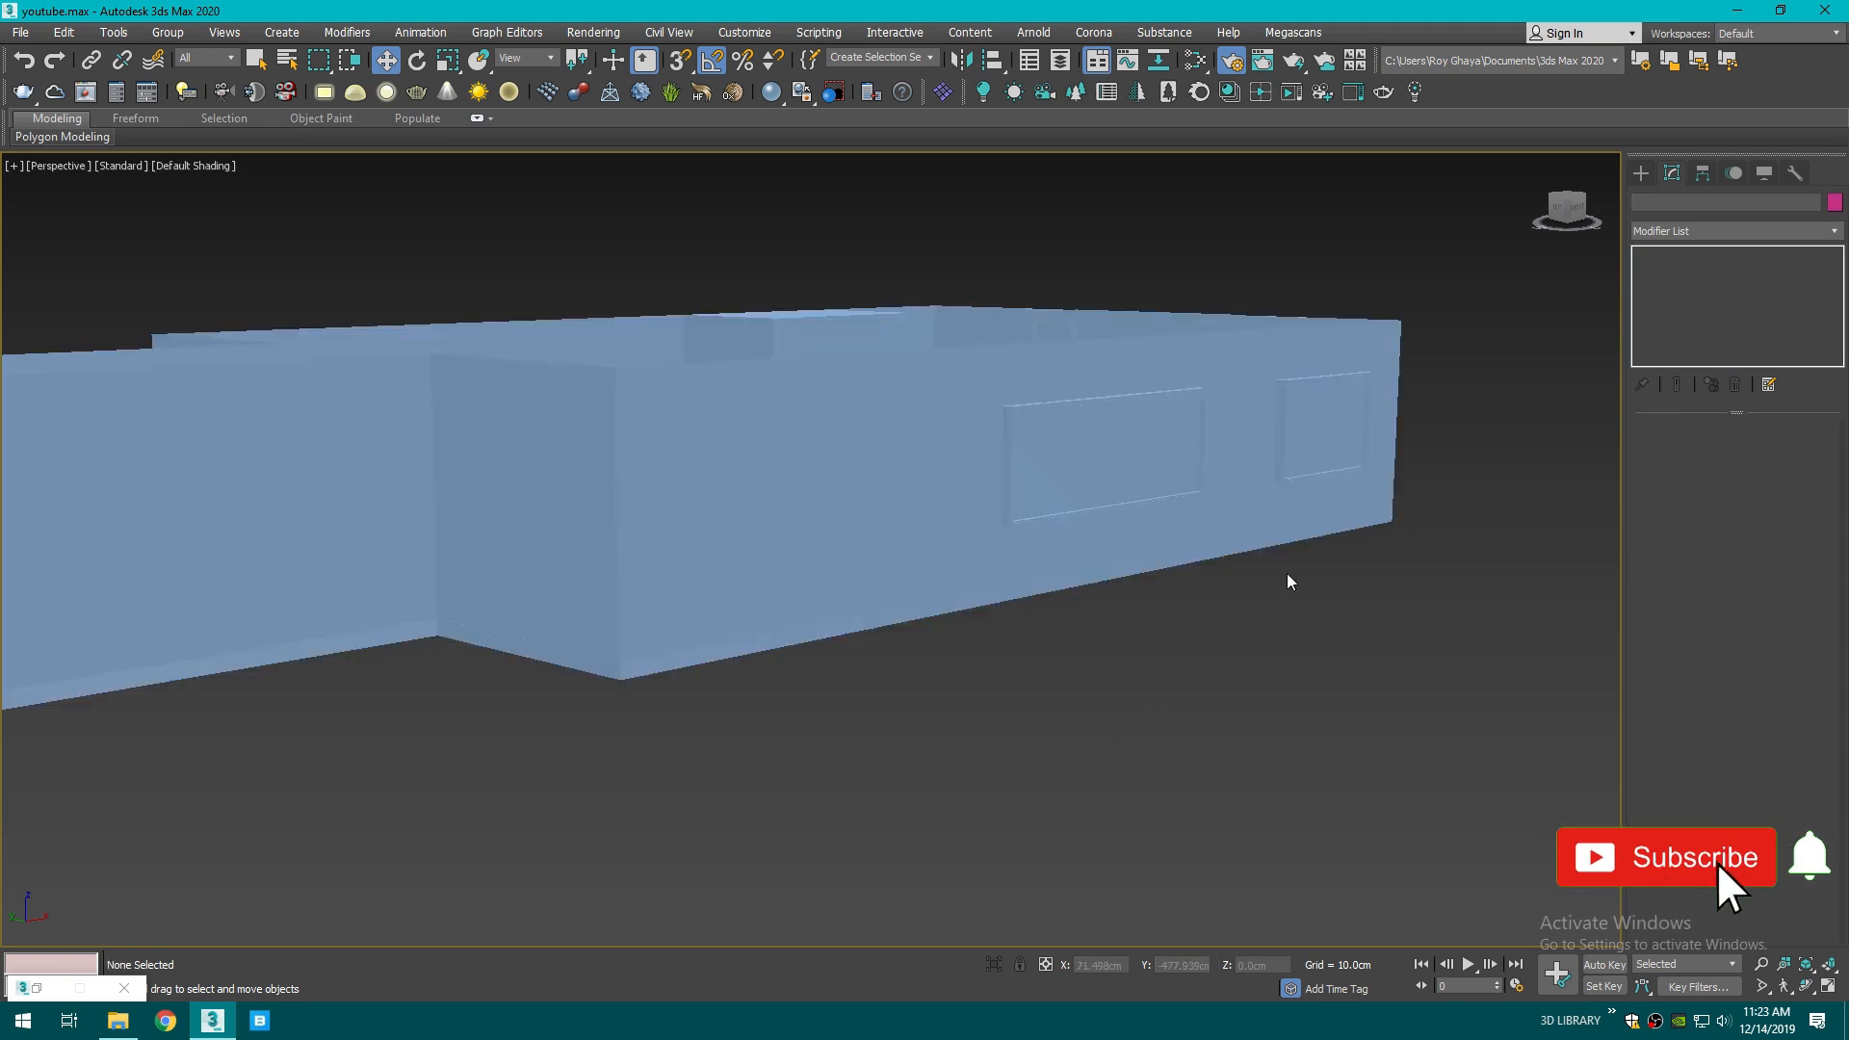
# - Show edged faces in the viewport and change the floor slab's object colour to grey
pyautogui.scroll(3, 1286, 574)
pyautogui.click(1284, 648)
pyautogui.press('F4')
pyautogui.scroll(-1, 1284, 648)
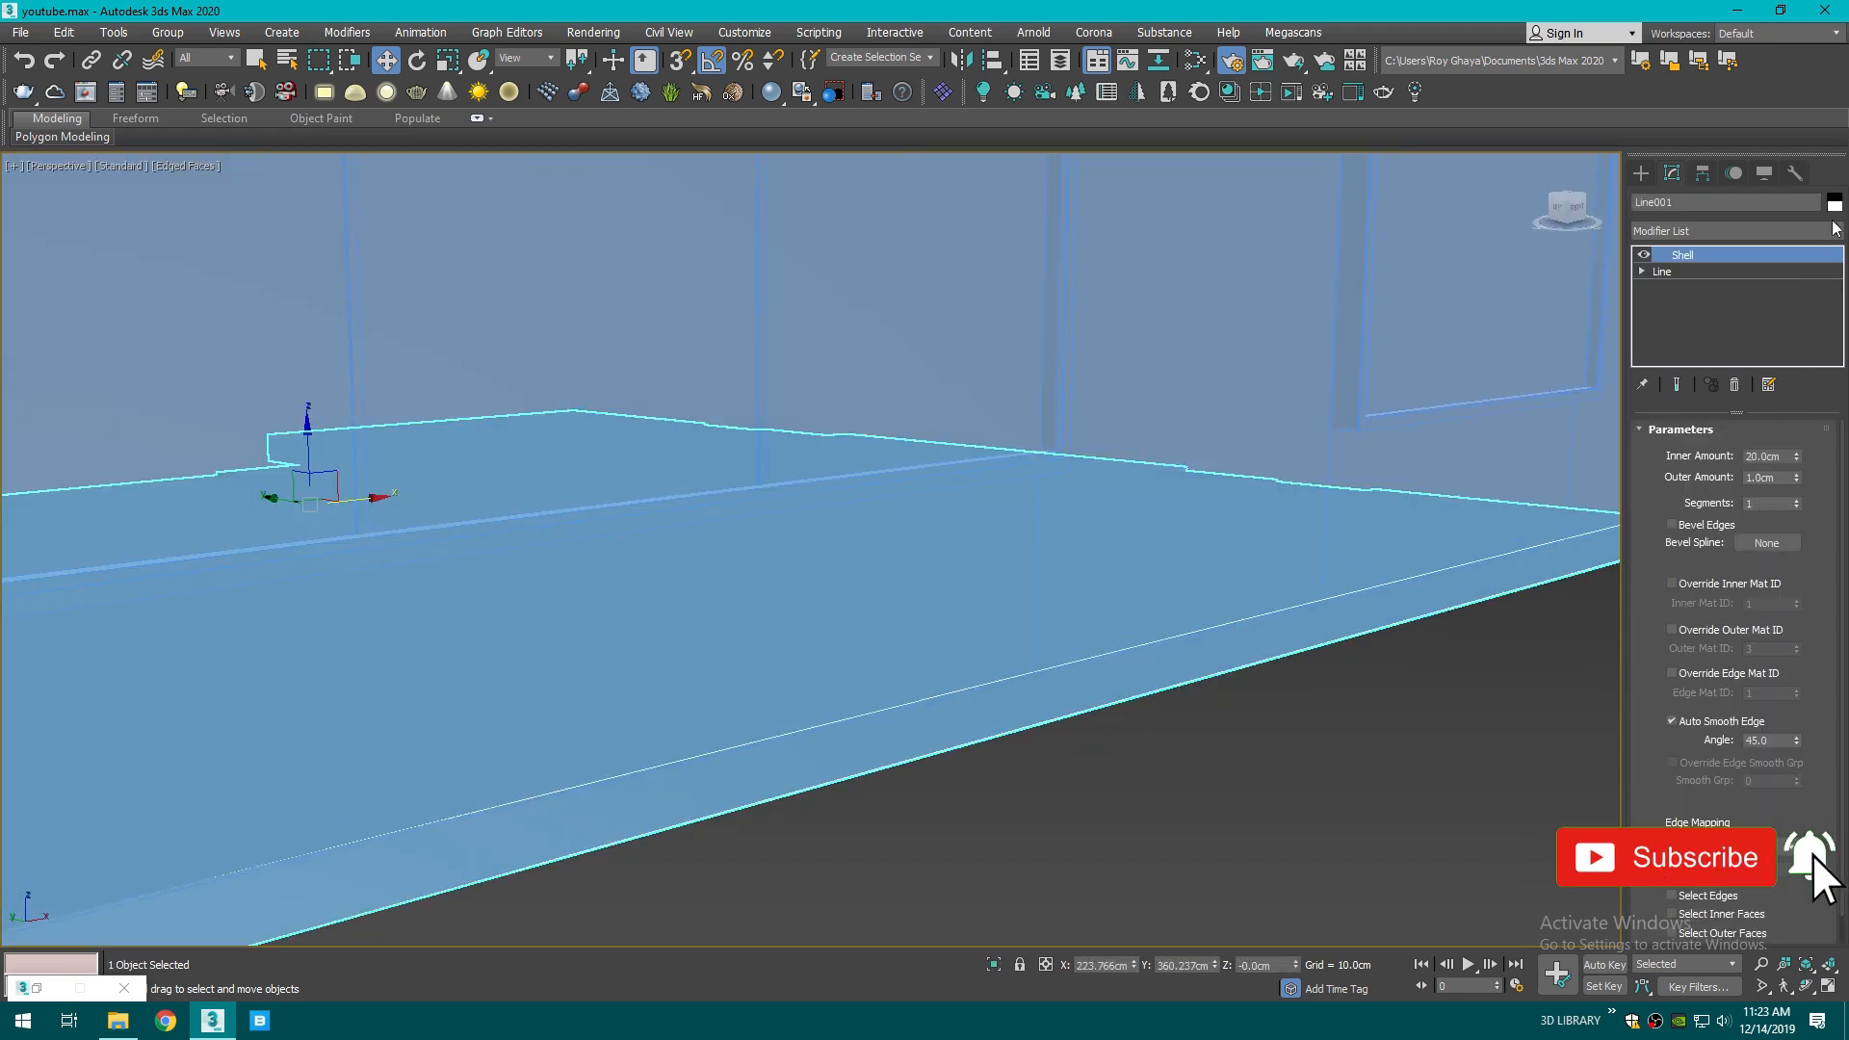
pyautogui.click(1835, 204)
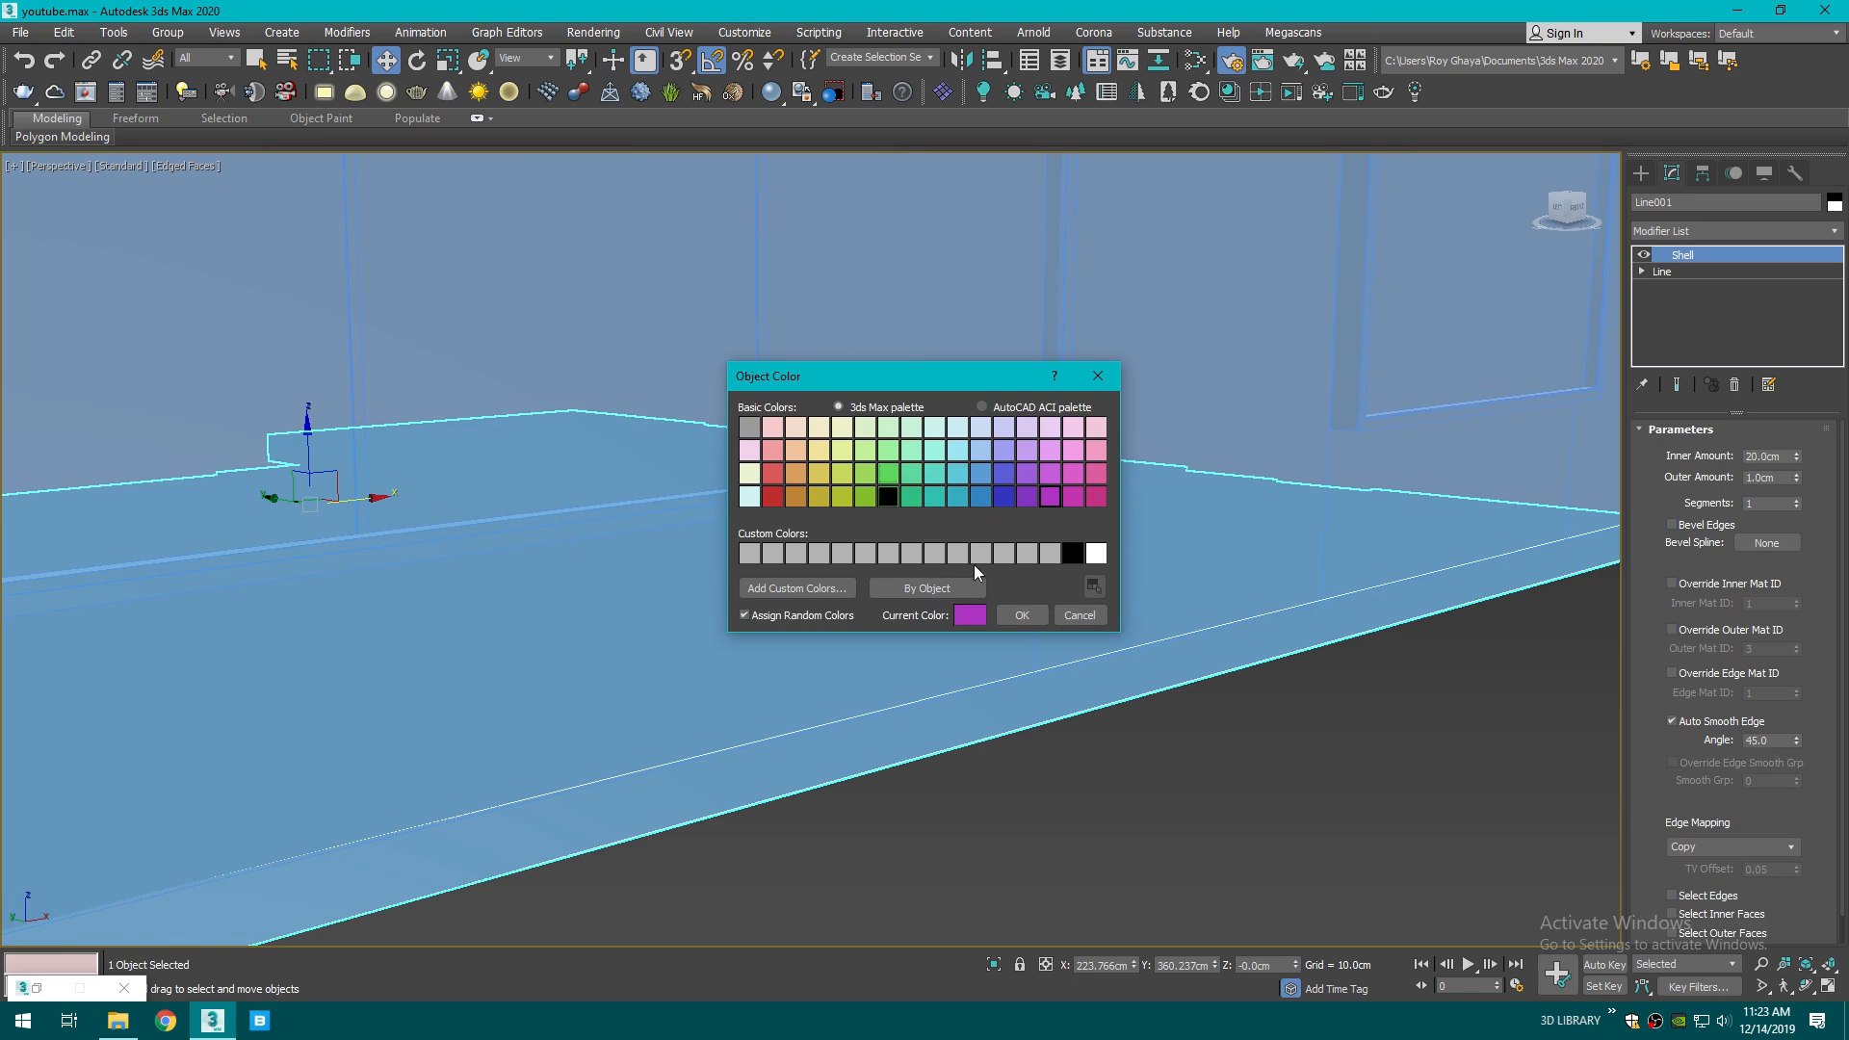
pyautogui.click(1025, 610)
pyautogui.click(1172, 752)
# - Clone the floor slab upward above the walls as a single independent copy for the ceiling
pyautogui.scroll(-4, 1172, 752)
pyautogui.keyDown('alt'); pyautogui.moveTo(1099, 681); pyautogui.dragTo(1243, 771, button='middle'); pyautogui.keyUp('alt')
pyautogui.scroll(5, 354, 557)
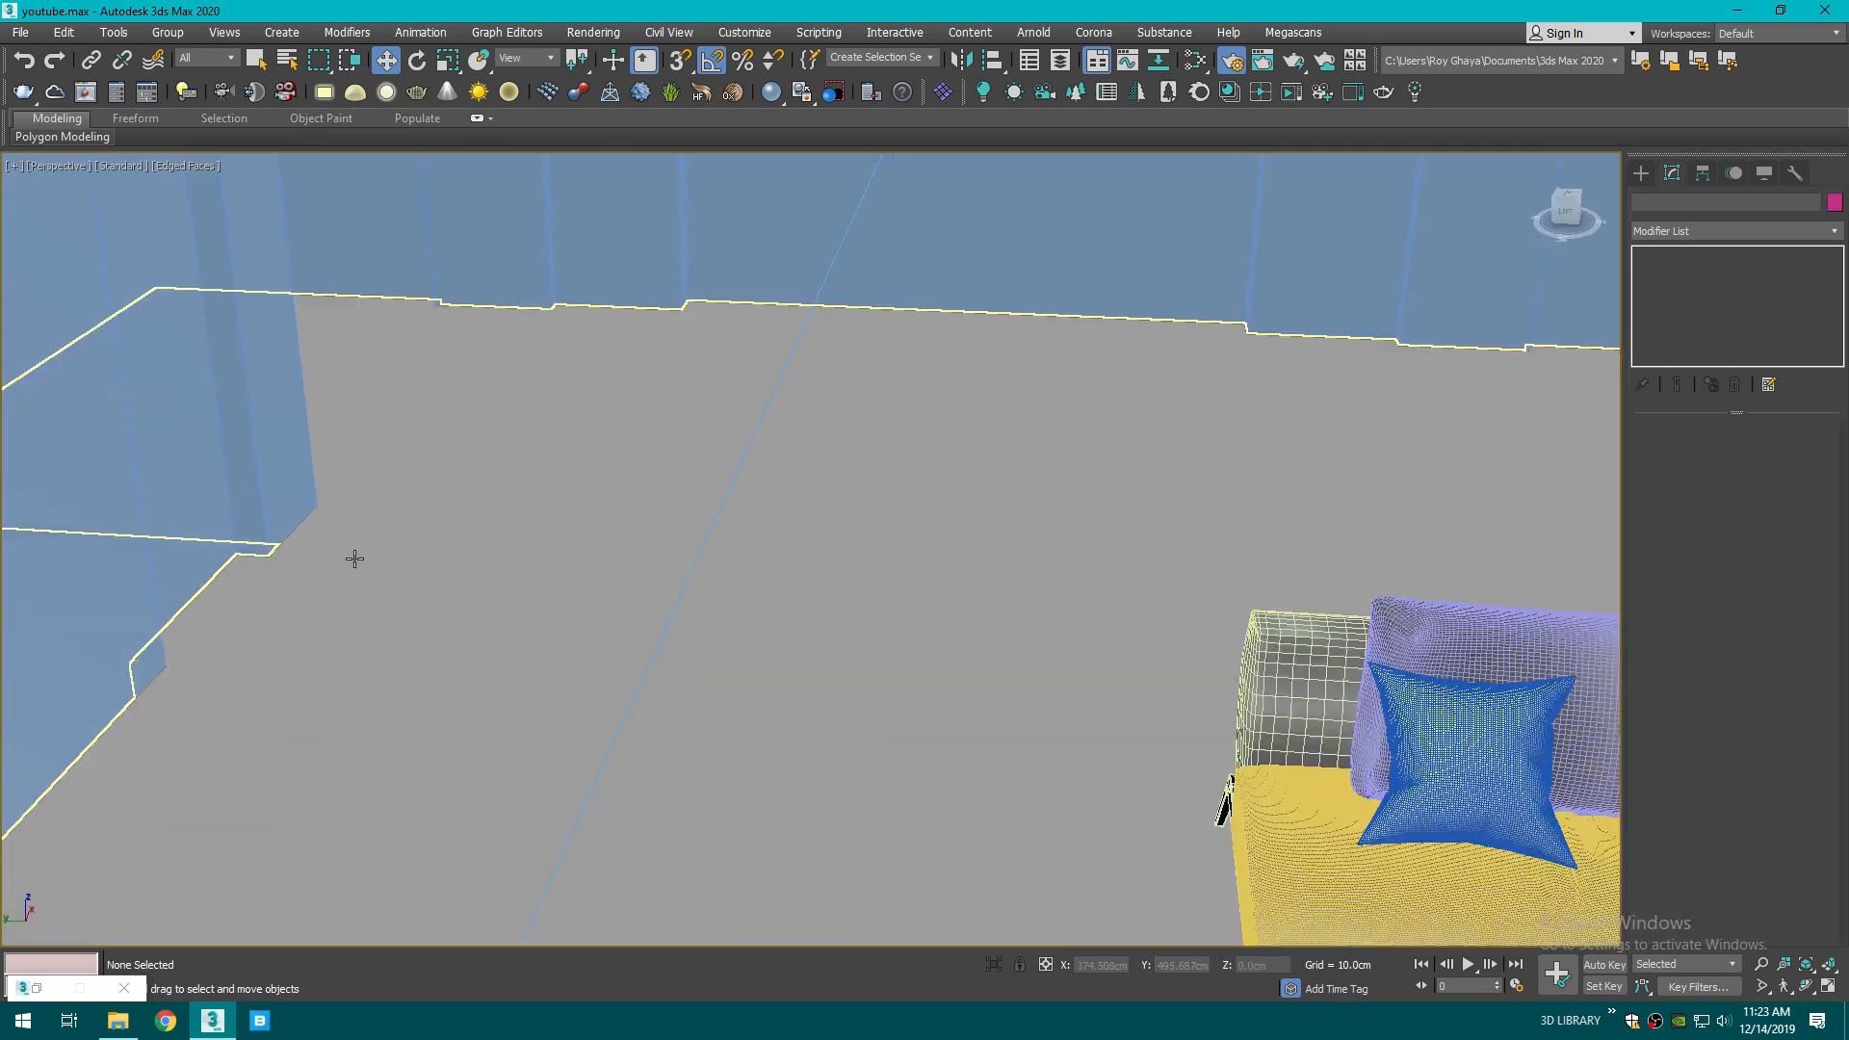
pyautogui.rightClick(353, 555)
pyautogui.click(430, 471)
pyautogui.scroll(-6, 516, 535)
pyautogui.click(517, 536)
pyautogui.moveTo(516, 535)
pyautogui.mouseDown(button='middle')
pyautogui.moveTo(717, 474)
pyautogui.moveTo(729, 436)
pyautogui.mouseUp(button='middle')
pyautogui.scroll(-3, 705, 480)
pyautogui.moveTo(720, 412)
pyautogui.keyDown('shift'); pyautogui.mouseDown()
pyautogui.moveTo(784, 301)
pyautogui.moveTo(994, 574)
pyautogui.moveTo(634, 286)
pyautogui.mouseUp(); pyautogui.keyUp('shift')
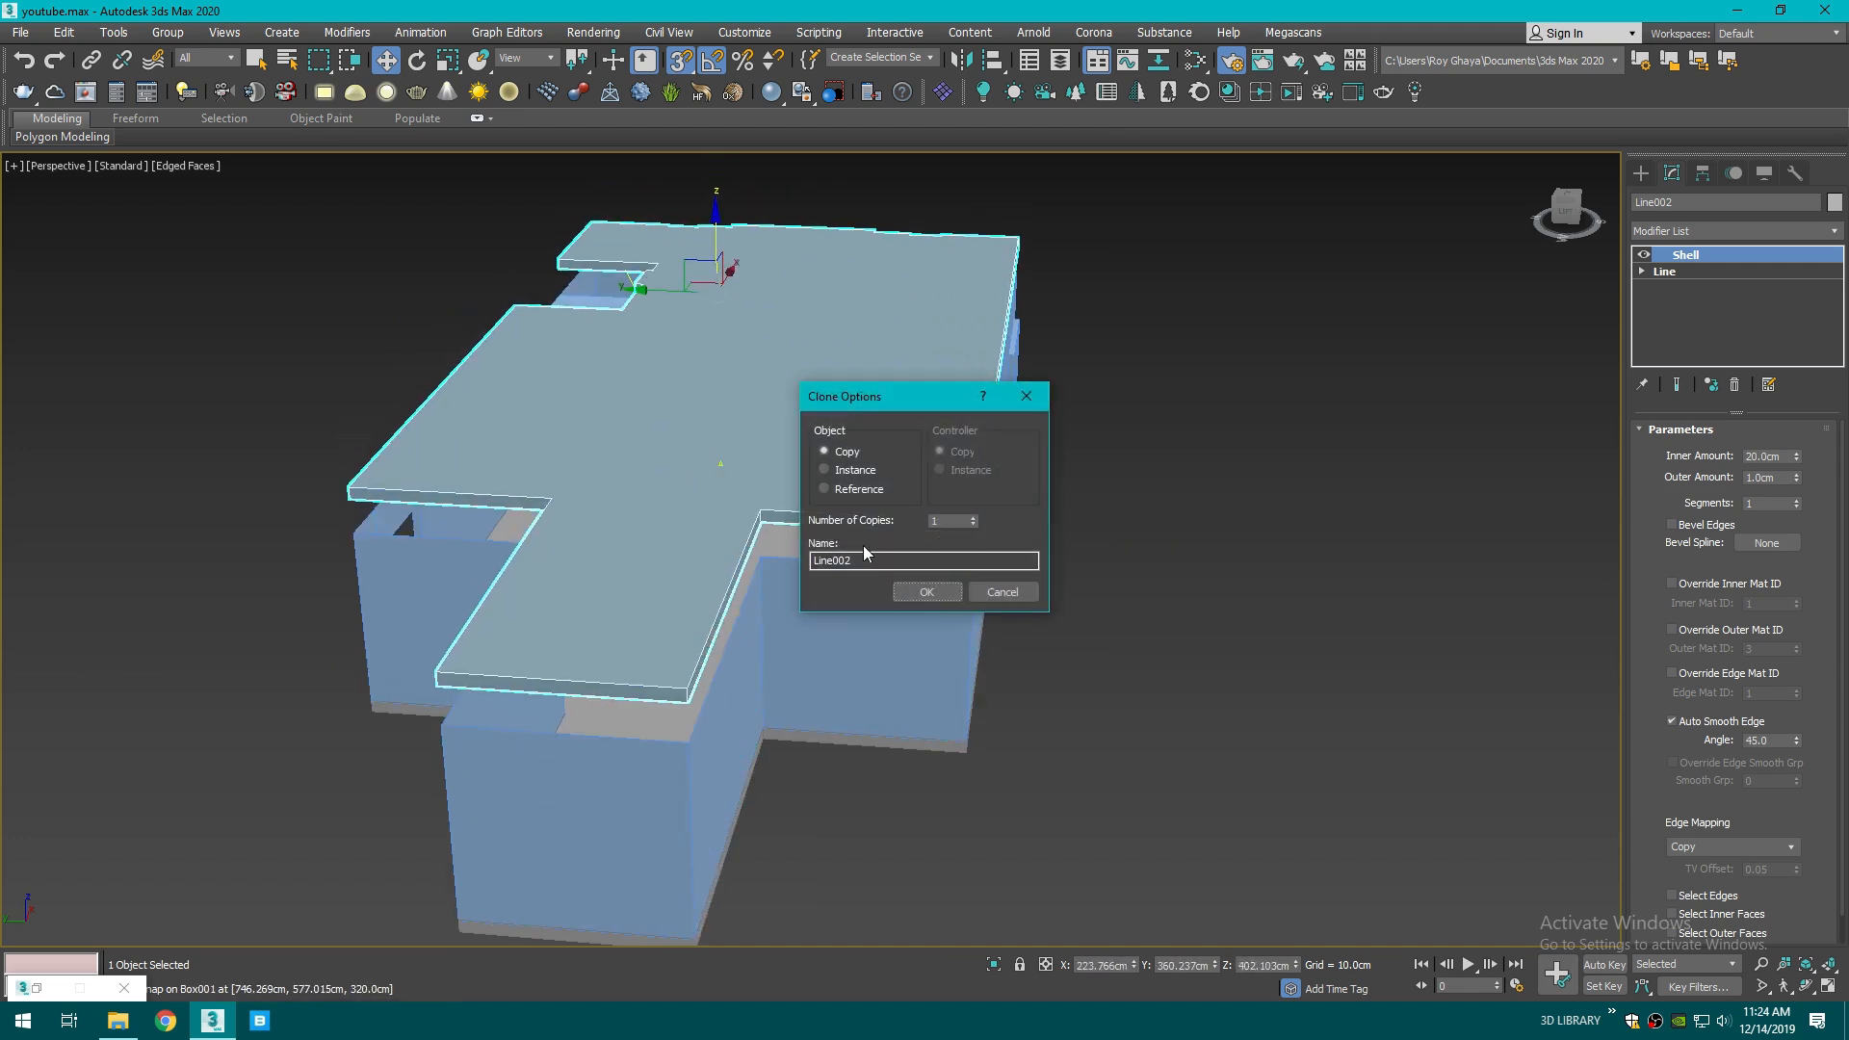
pyautogui.click(925, 592)
pyautogui.scroll(8, 645, 476)
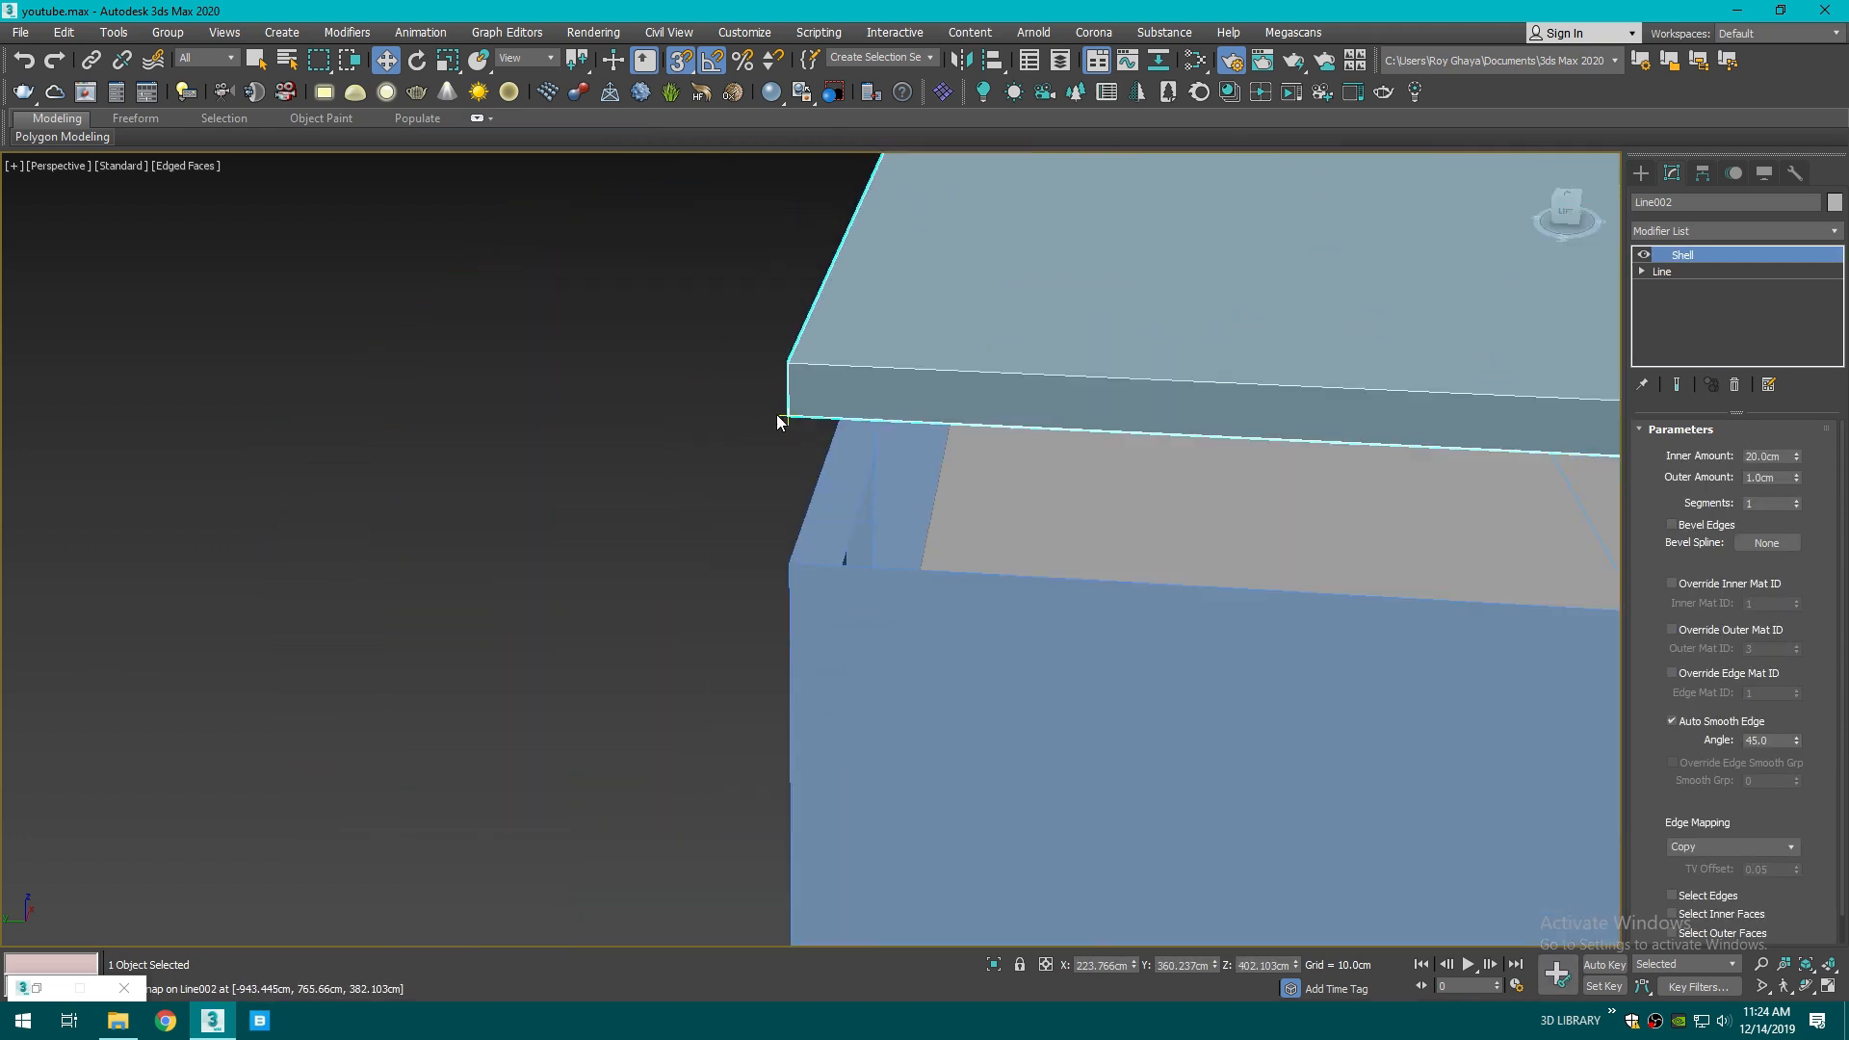
# - Select the ceiling slab above the walls and hide it to expose the room's interior
pyautogui.scroll(-3, 782, 421)
pyautogui.scroll(3, 784, 520)
pyautogui.click(673, 540)
pyautogui.scroll(-3, 673, 540)
pyautogui.moveTo(673, 540); pyautogui.dragTo(523, 528, button='middle')
pyautogui.scroll(-3, 908, 565)
pyautogui.click(1135, 413)
pyautogui.rightClick(1134, 417)
pyautogui.click(1199, 356)
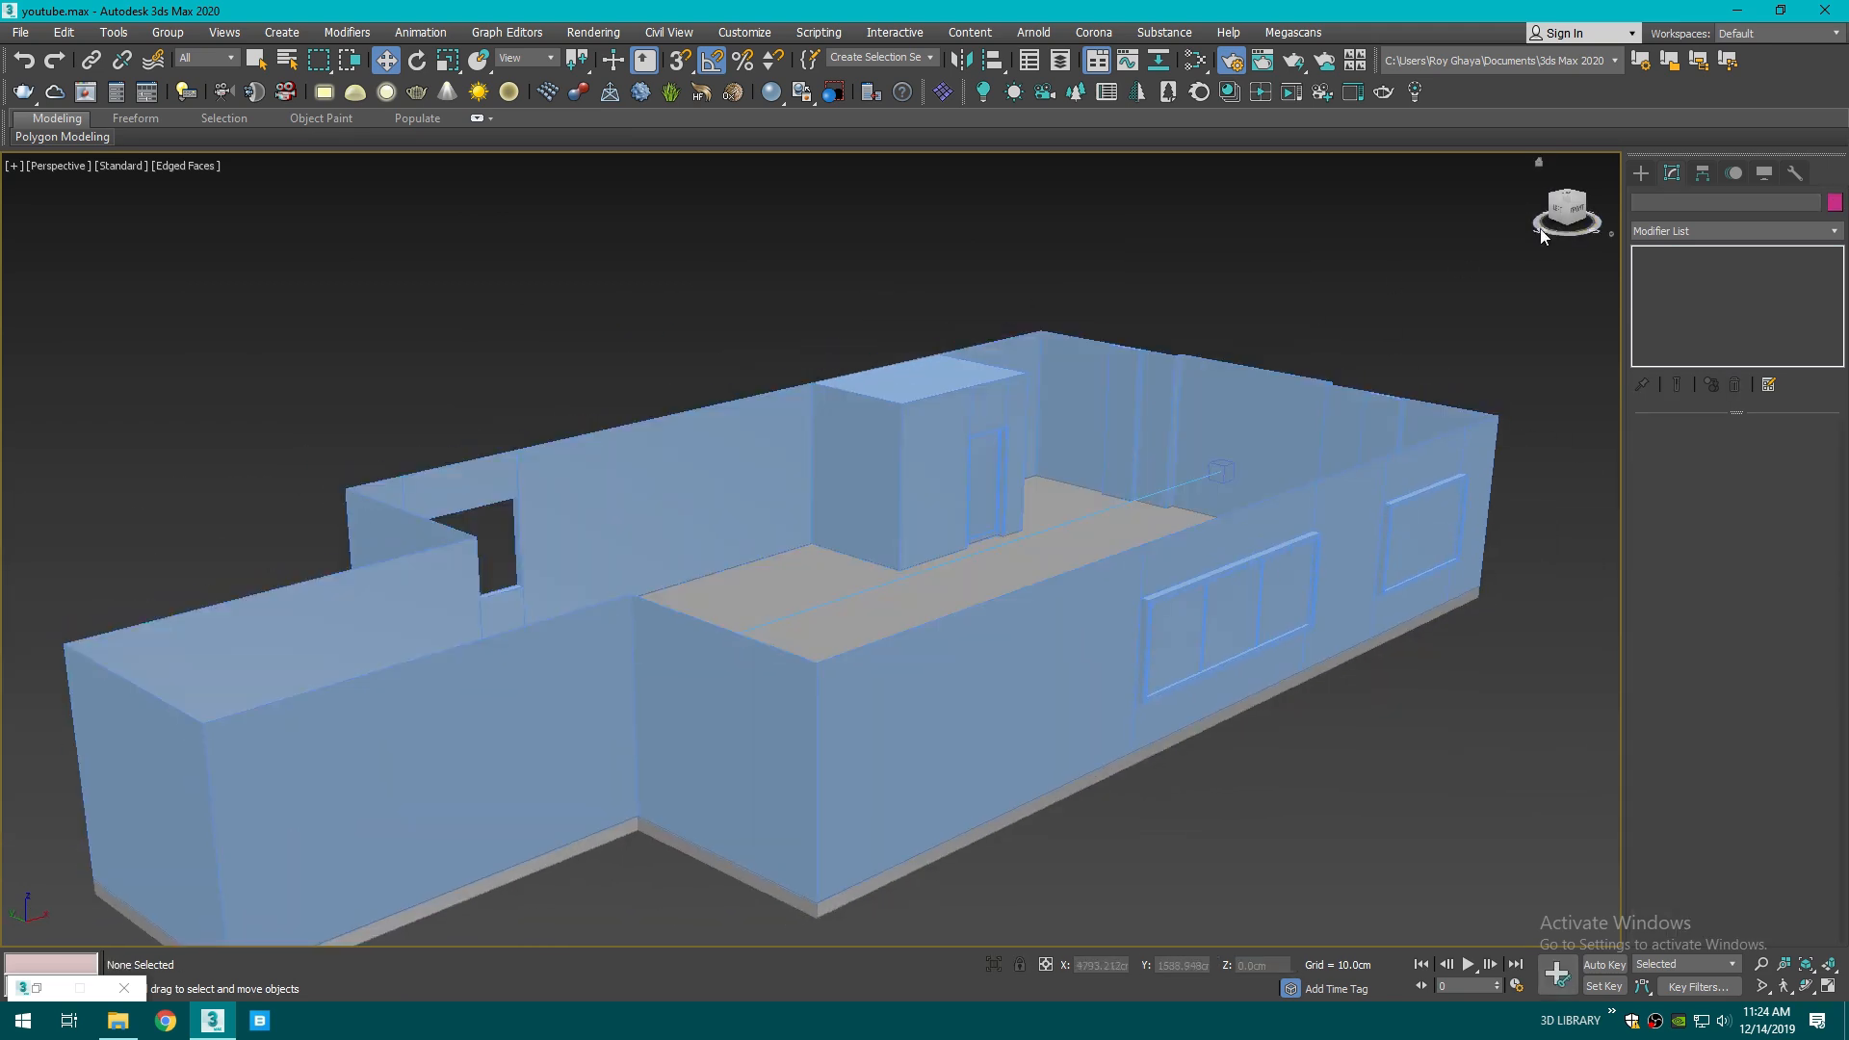
# - Create a Fixed window snapped to the corners of the empty opening in the back wall, about 222 cm wide
pyautogui.keyDown('alt'); pyautogui.moveTo(915, 385); pyautogui.dragTo(910, 459, button='middle'); pyautogui.keyUp('alt')
pyautogui.scroll(5, 605, 486)
pyautogui.moveTo(617, 493); pyautogui.dragTo(958, 595, button='middle')
pyautogui.click(1643, 175)
pyautogui.click(1658, 230)
pyautogui.click(1647, 199)
pyautogui.click(1697, 308)
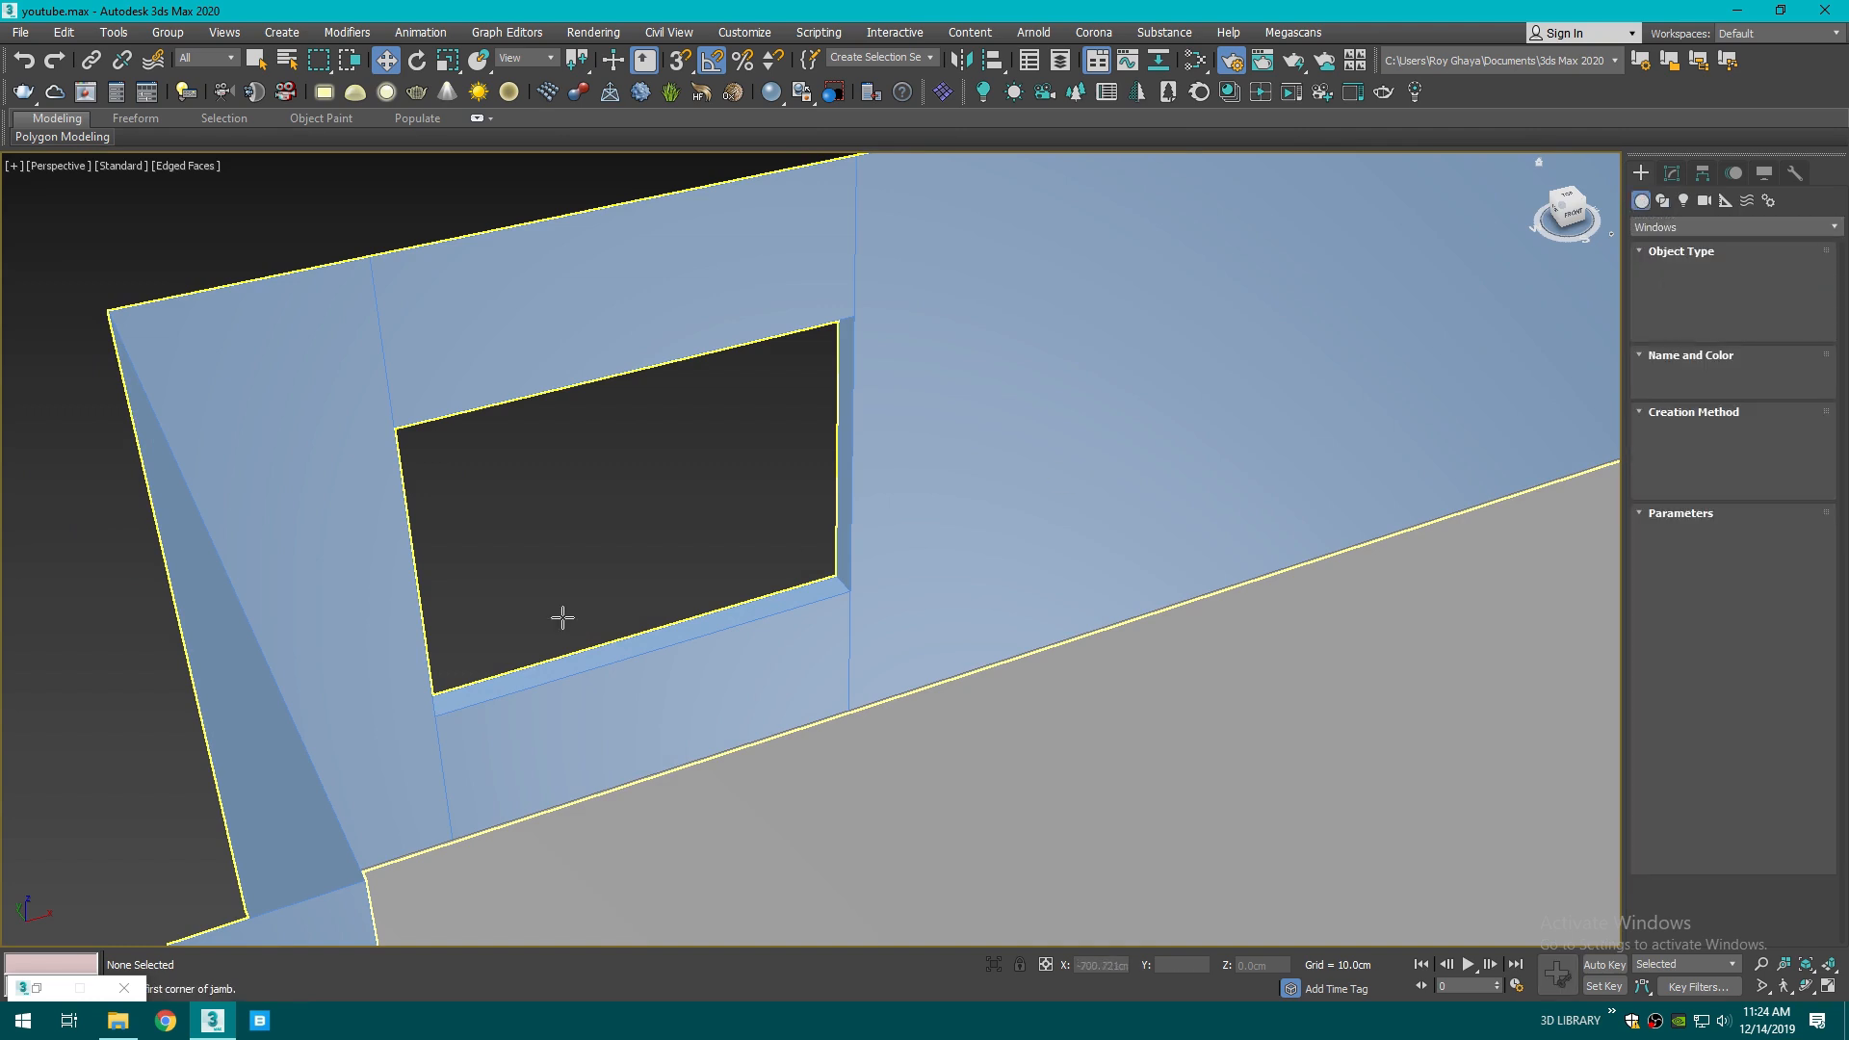
pyautogui.press('s')
pyautogui.moveTo(436, 713); pyautogui.dragTo(849, 583)
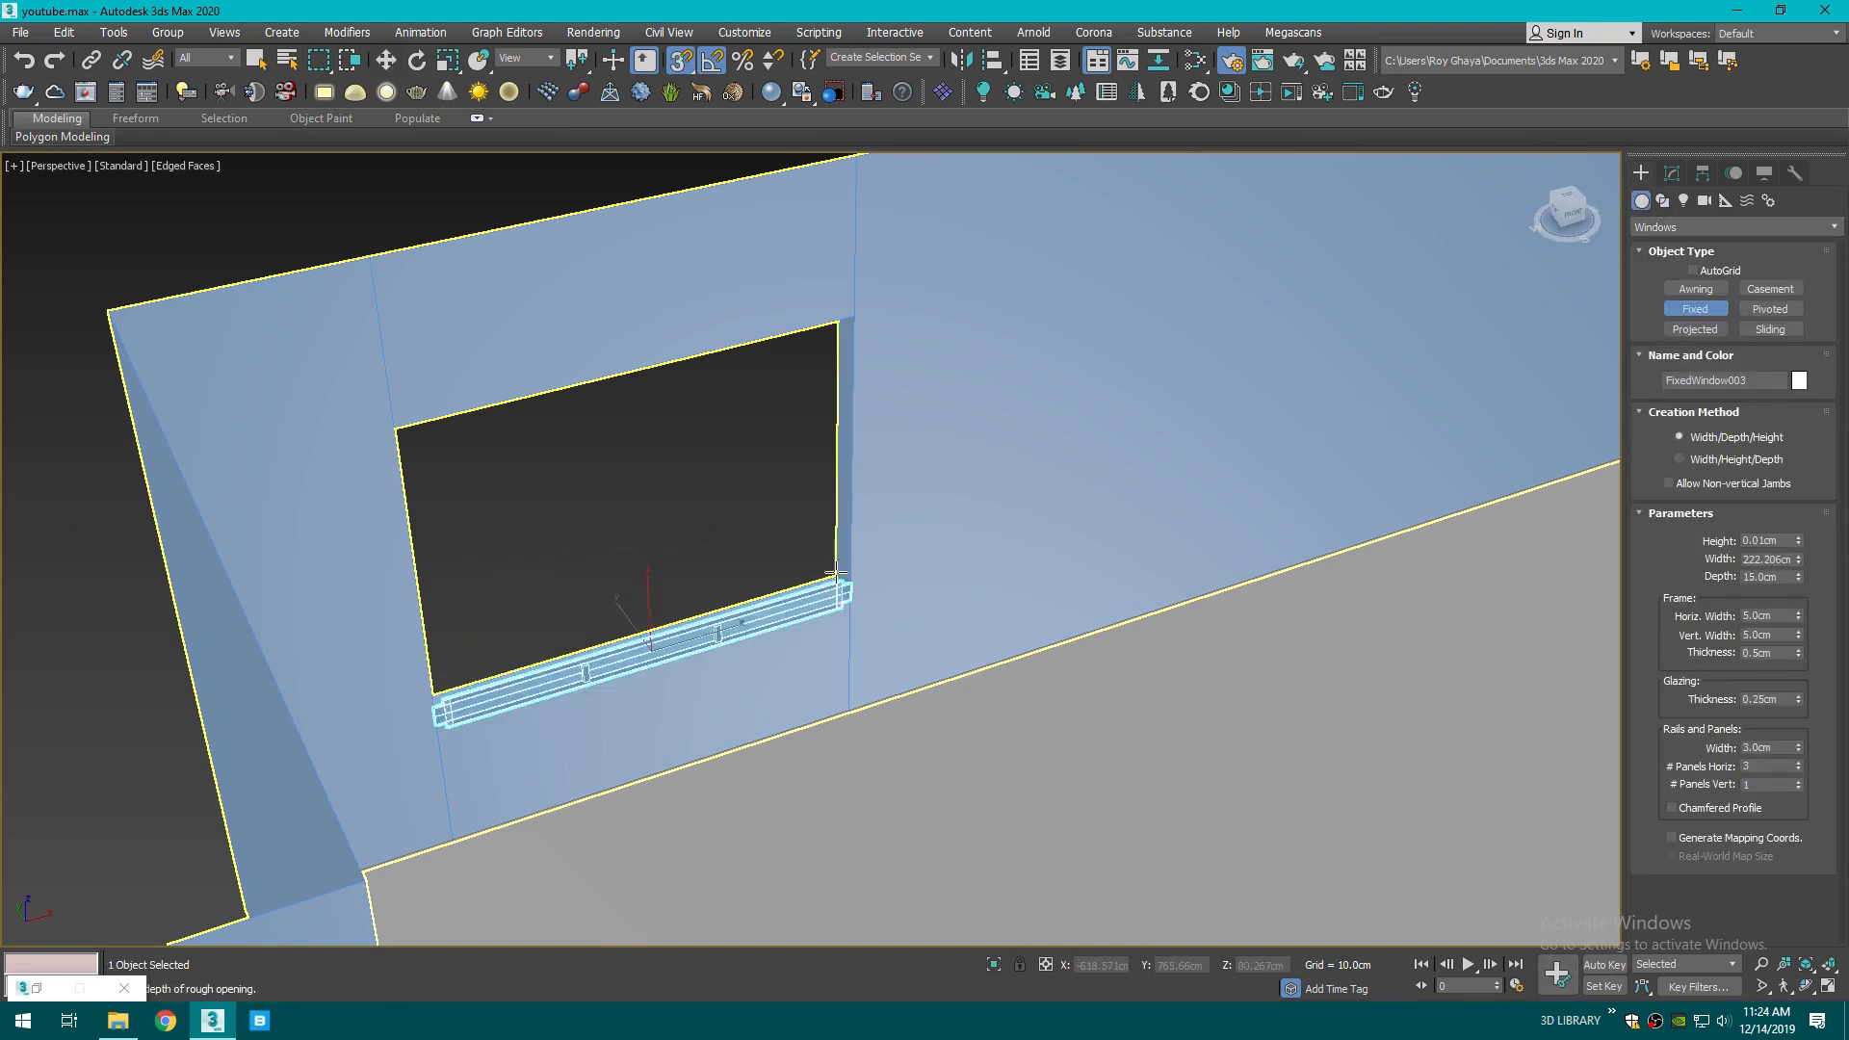
pyautogui.click(849, 584)
# - Reduce the new window's horizontal panels to a single pane, finish window creation and deselect it
pyautogui.click(1799, 763)
pyautogui.click(1799, 764)
pyautogui.click(1798, 764)
pyautogui.click(1799, 765)
pyautogui.click(1799, 765)
pyautogui.click(1797, 768)
pyautogui.click(1797, 769)
pyautogui.rightClick(1797, 770)
pyautogui.scroll(-5, 750, 647)
pyautogui.click(386, 60)
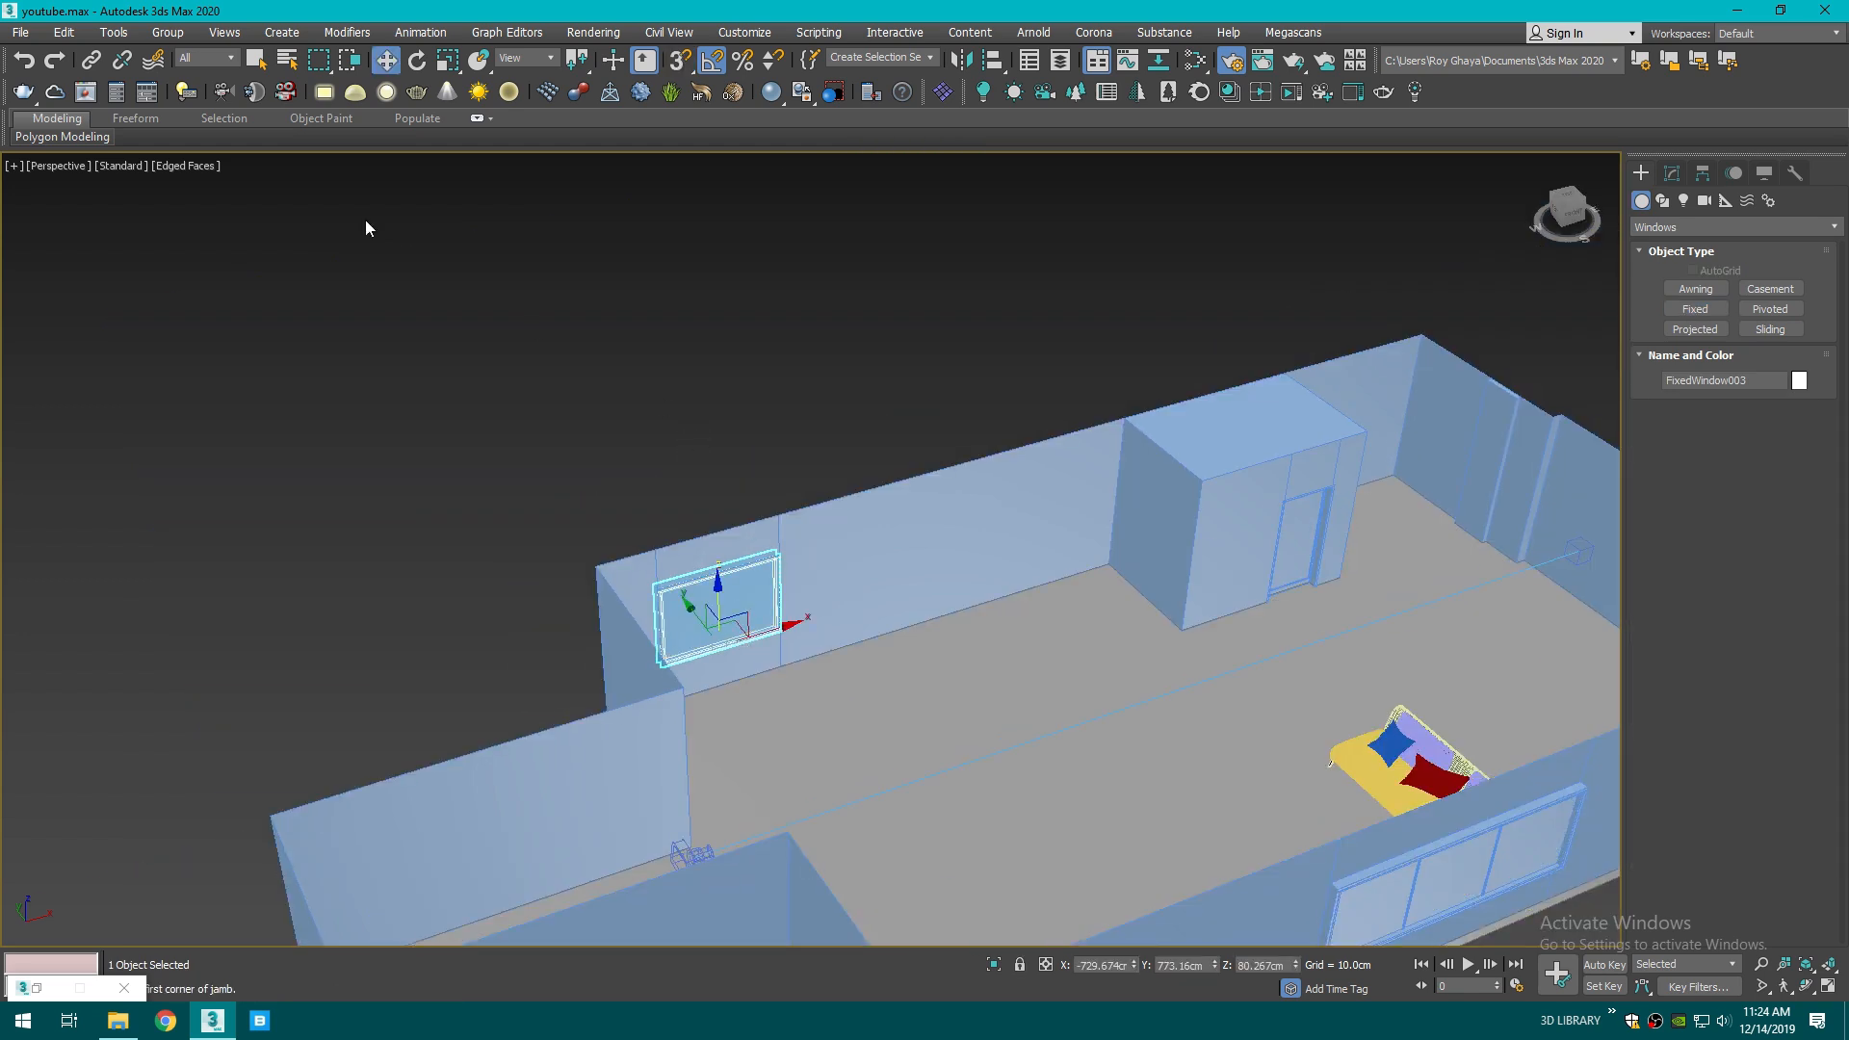
pyautogui.click(691, 305)
# - Select the floor slab and set its Shell outer amount to 0 cm
pyautogui.scroll(-3, 729, 408)
pyautogui.scroll(6, 776, 392)
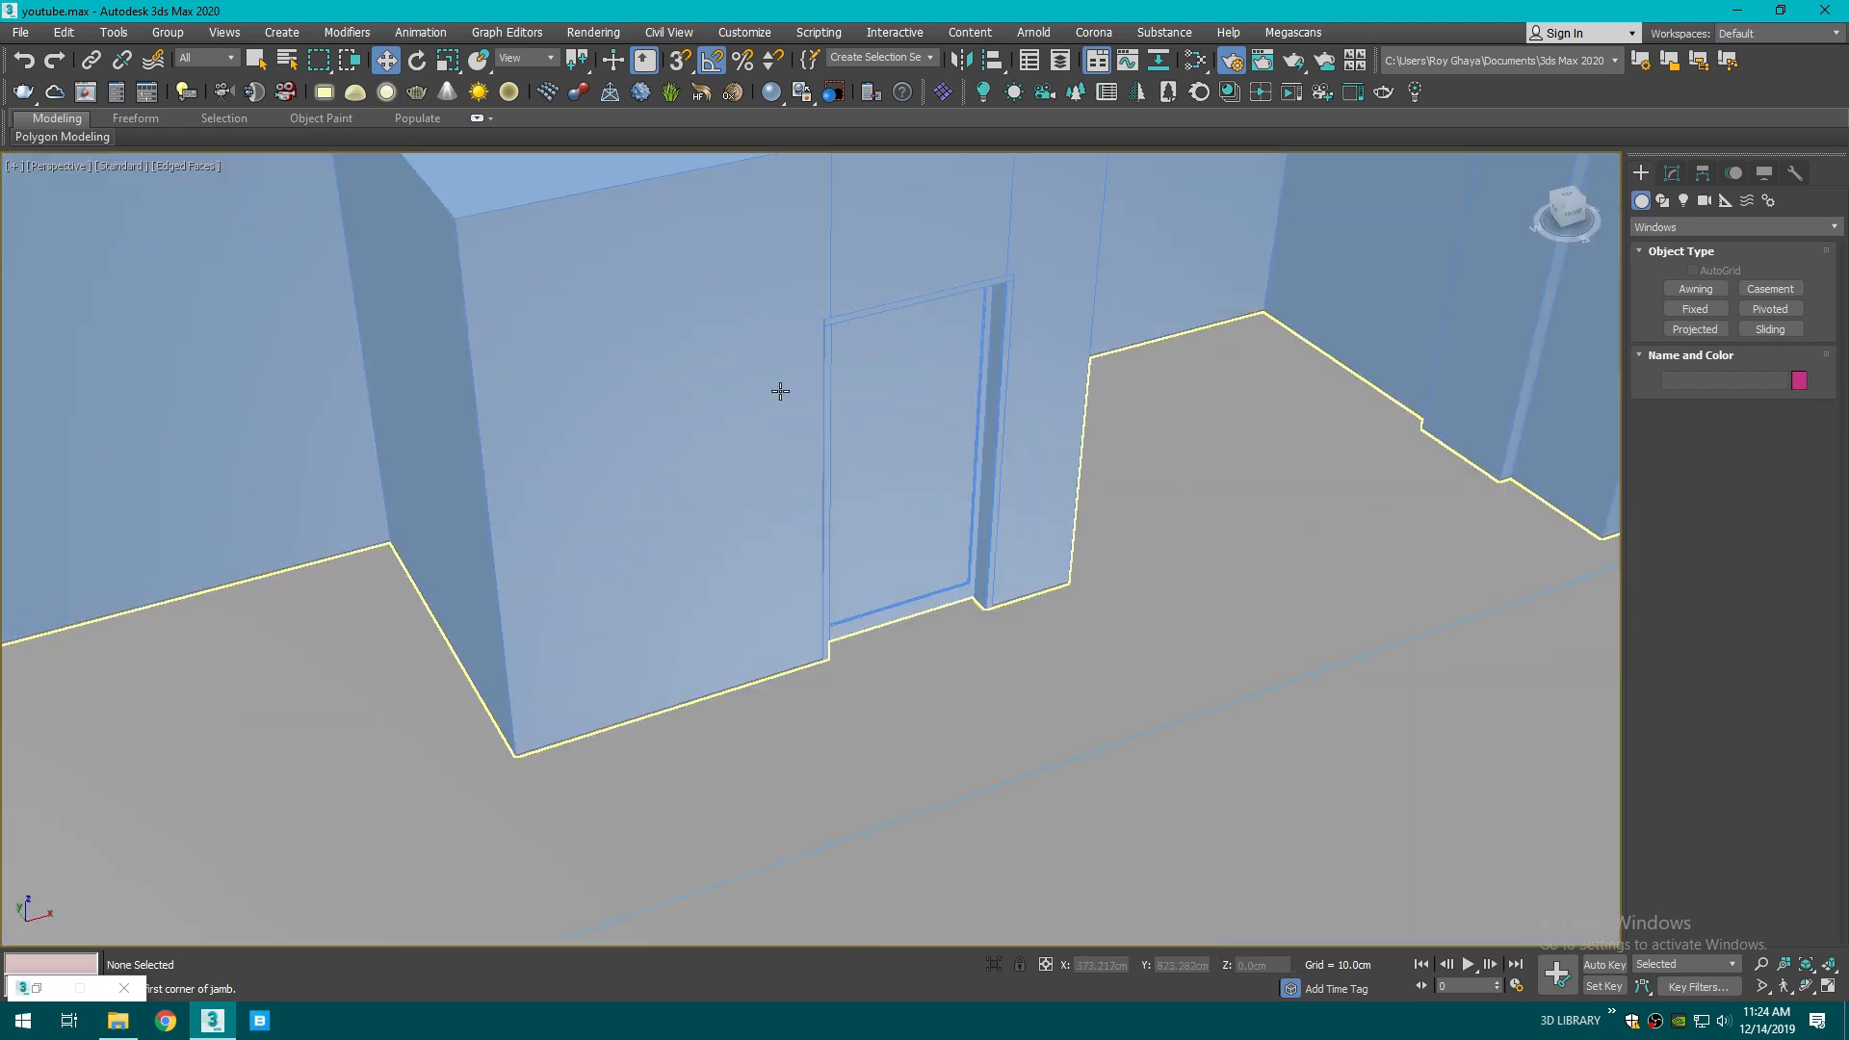
pyautogui.moveTo(1265, 557); pyautogui.dragTo(851, 566, button='middle')
pyautogui.scroll(-3, 850, 565)
pyautogui.moveTo(1567, 213)
pyautogui.mouseDown()
pyautogui.moveTo(1752, 218)
pyautogui.moveTo(1444, 279)
pyautogui.mouseUp()
pyautogui.scroll(-3, 1131, 565)
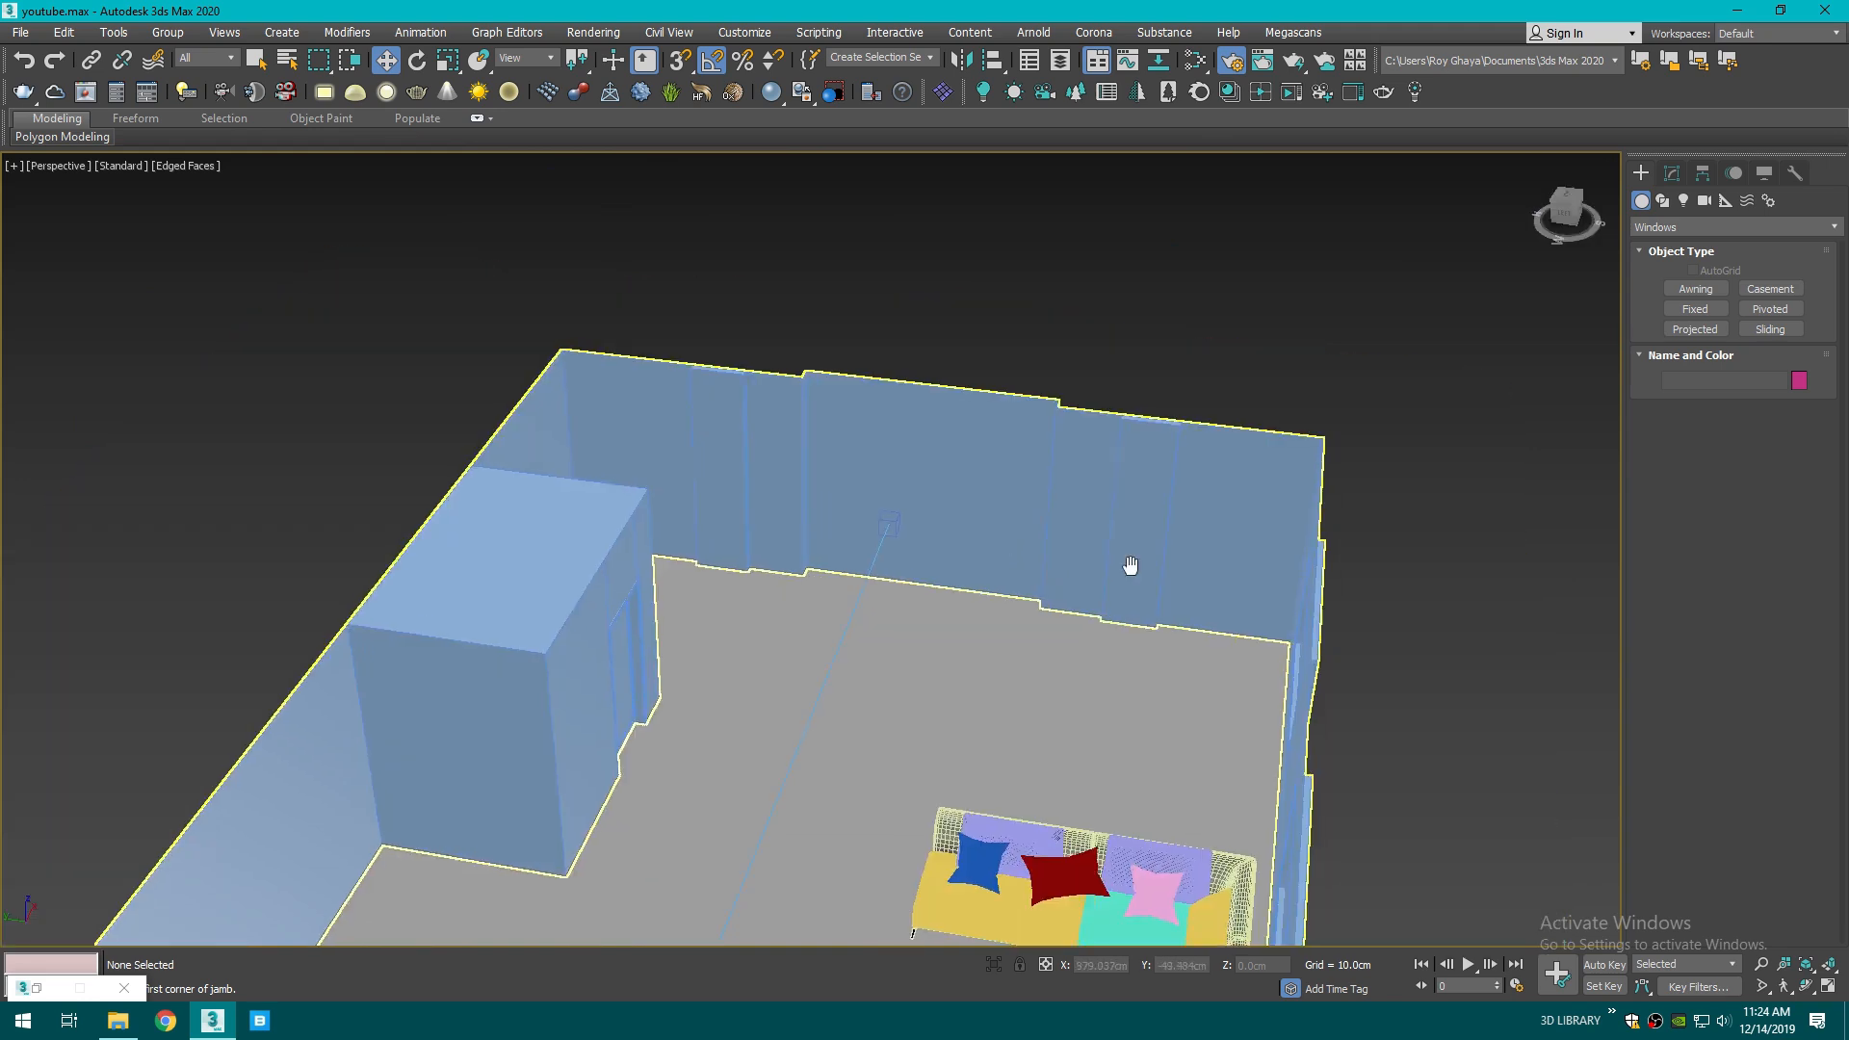
pyautogui.moveTo(1130, 565); pyautogui.dragTo(1059, 440, button='middle')
pyautogui.scroll(3, 805, 497)
pyautogui.scroll(6, 677, 408)
pyautogui.click(1003, 619)
pyautogui.press('F3')
pyautogui.press('F3')
pyautogui.click(1671, 174)
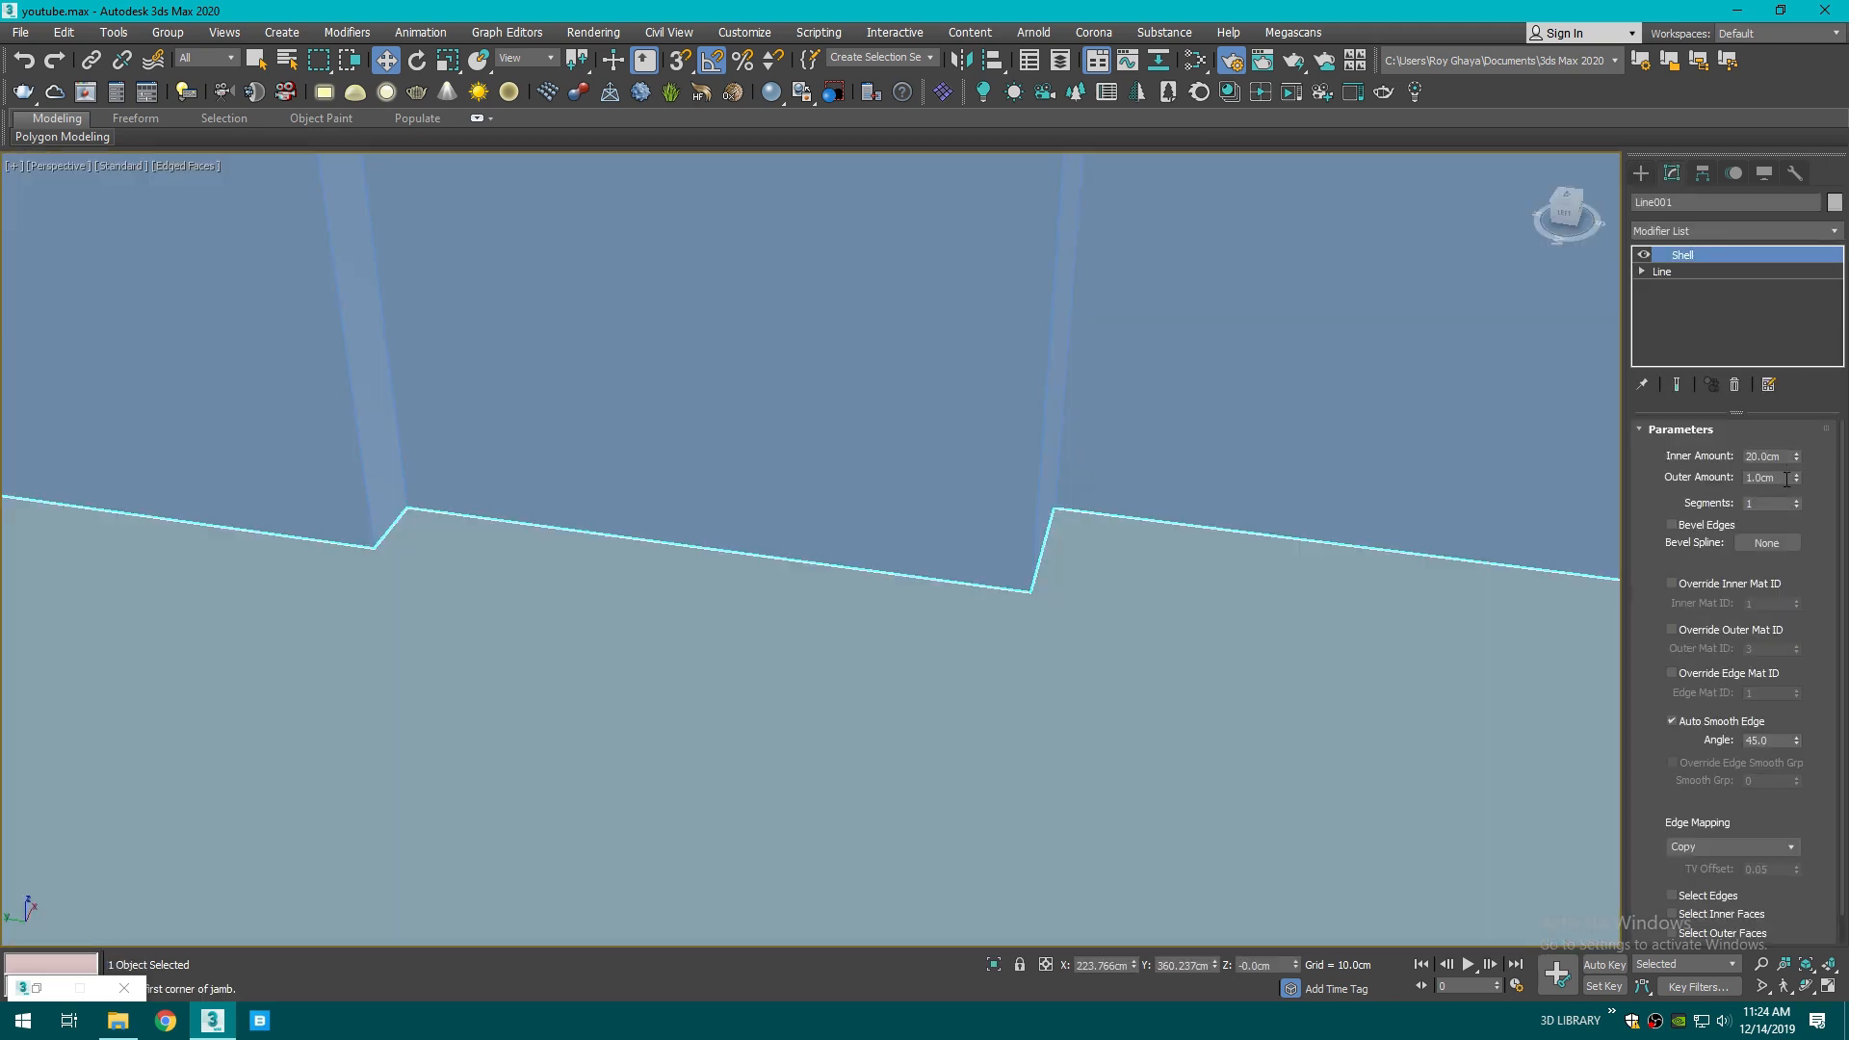
pyautogui.moveTo(1778, 479); pyautogui.dragTo(1596, 478)
pyautogui.write('0')
pyautogui.press('Return')
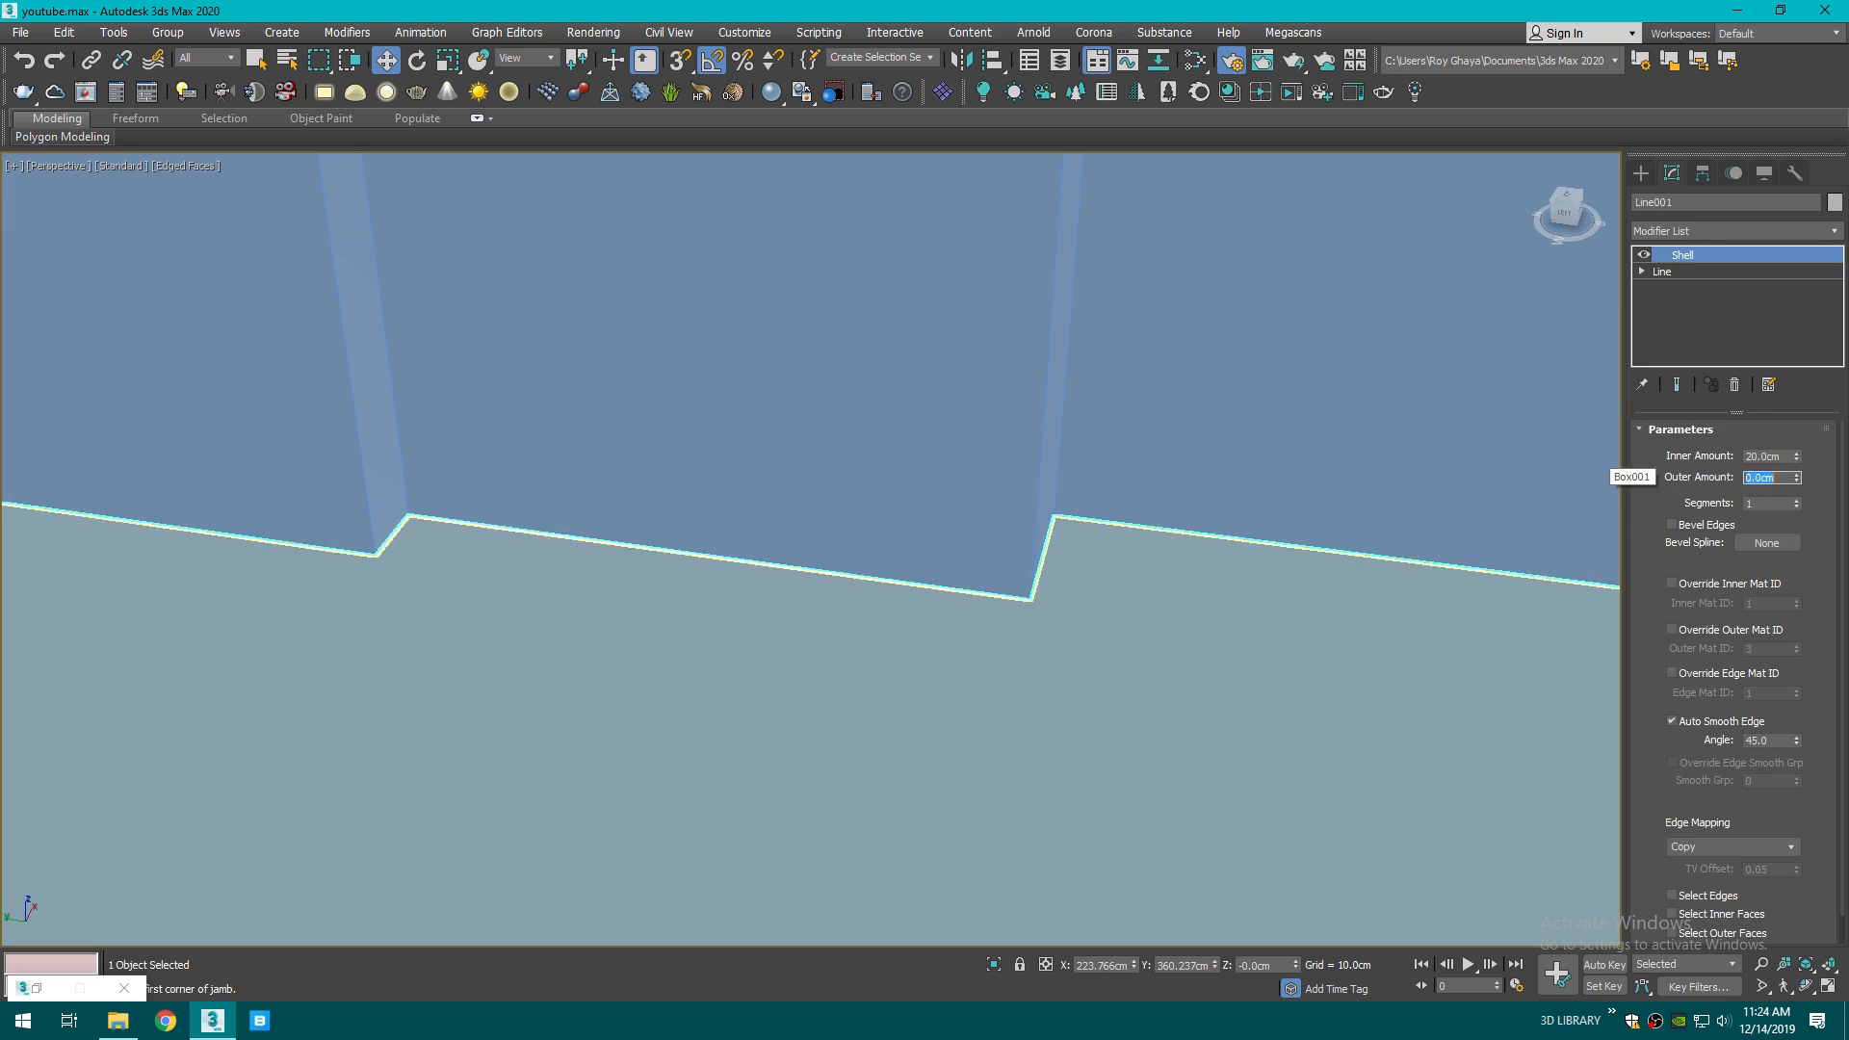
# - Align the sofa to the floor slab on Z only, matching the sofa's minimum to the floor's maximum
pyautogui.scroll(-10, 1187, 515)
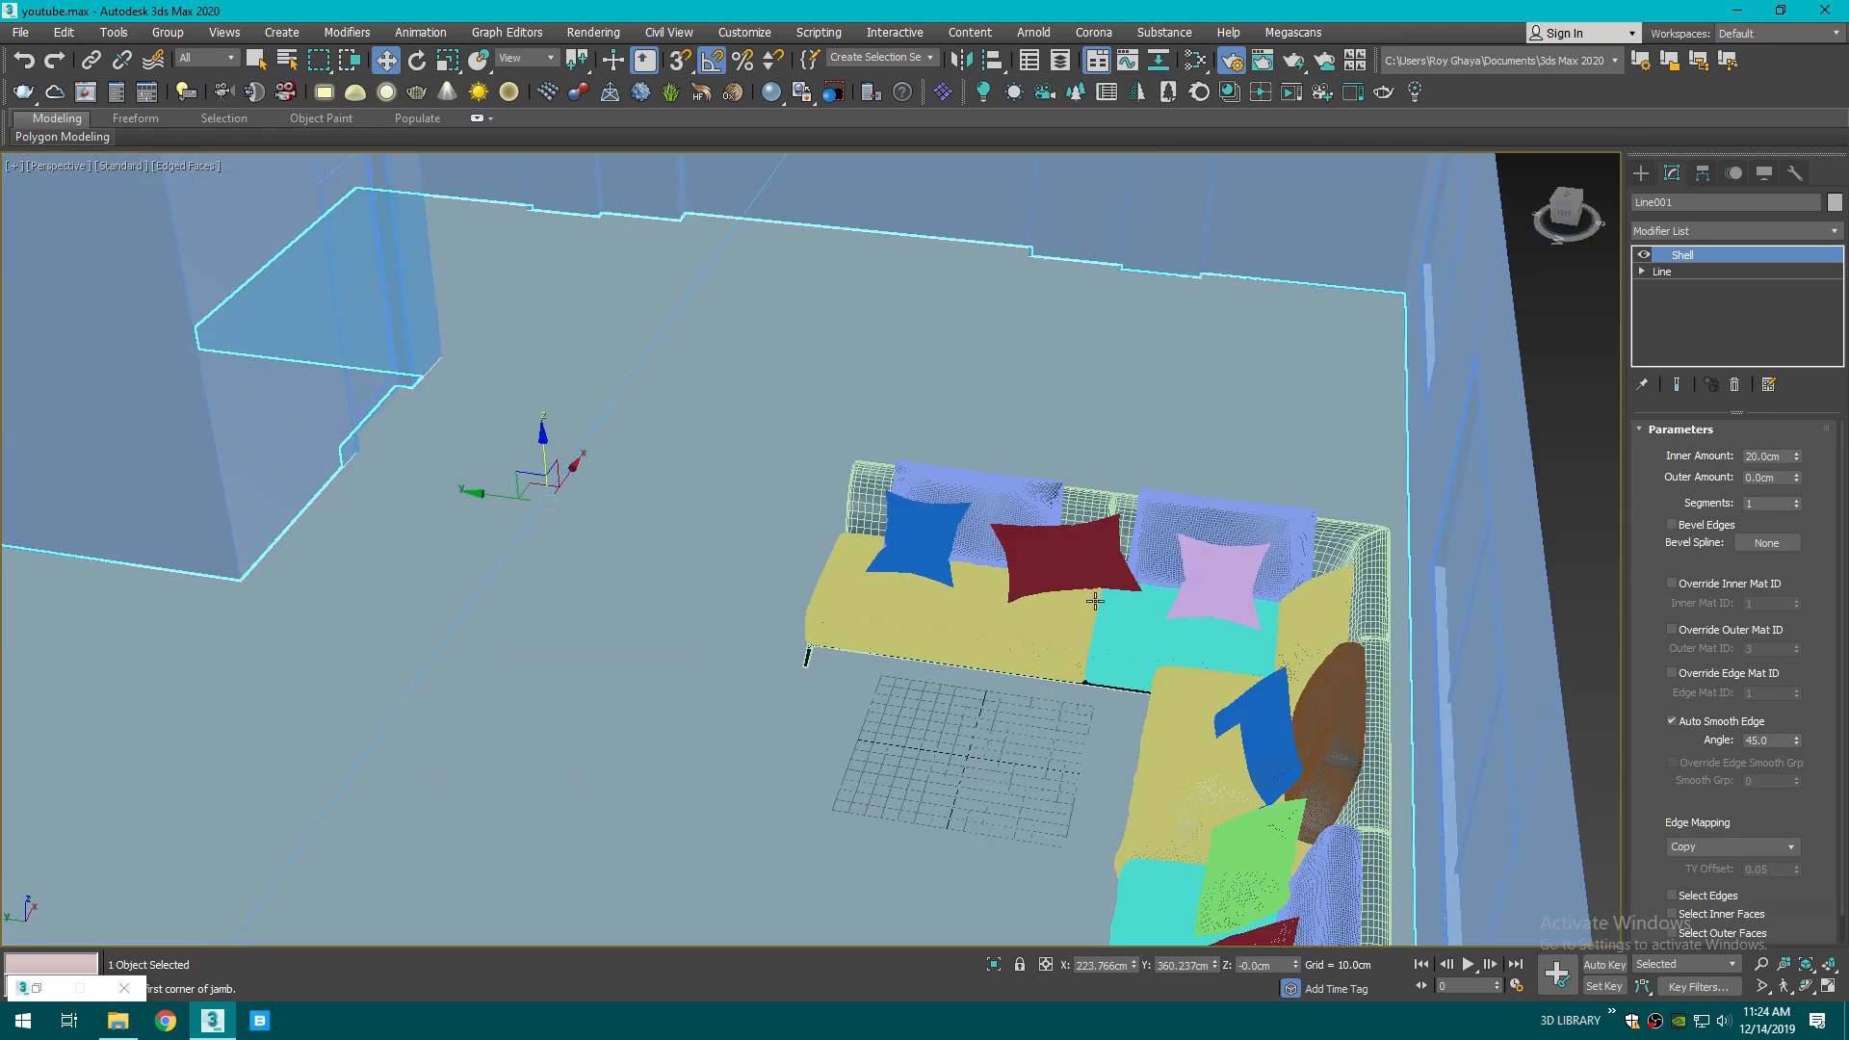
pyautogui.click(1093, 602)
pyautogui.click(993, 62)
pyautogui.click(742, 601)
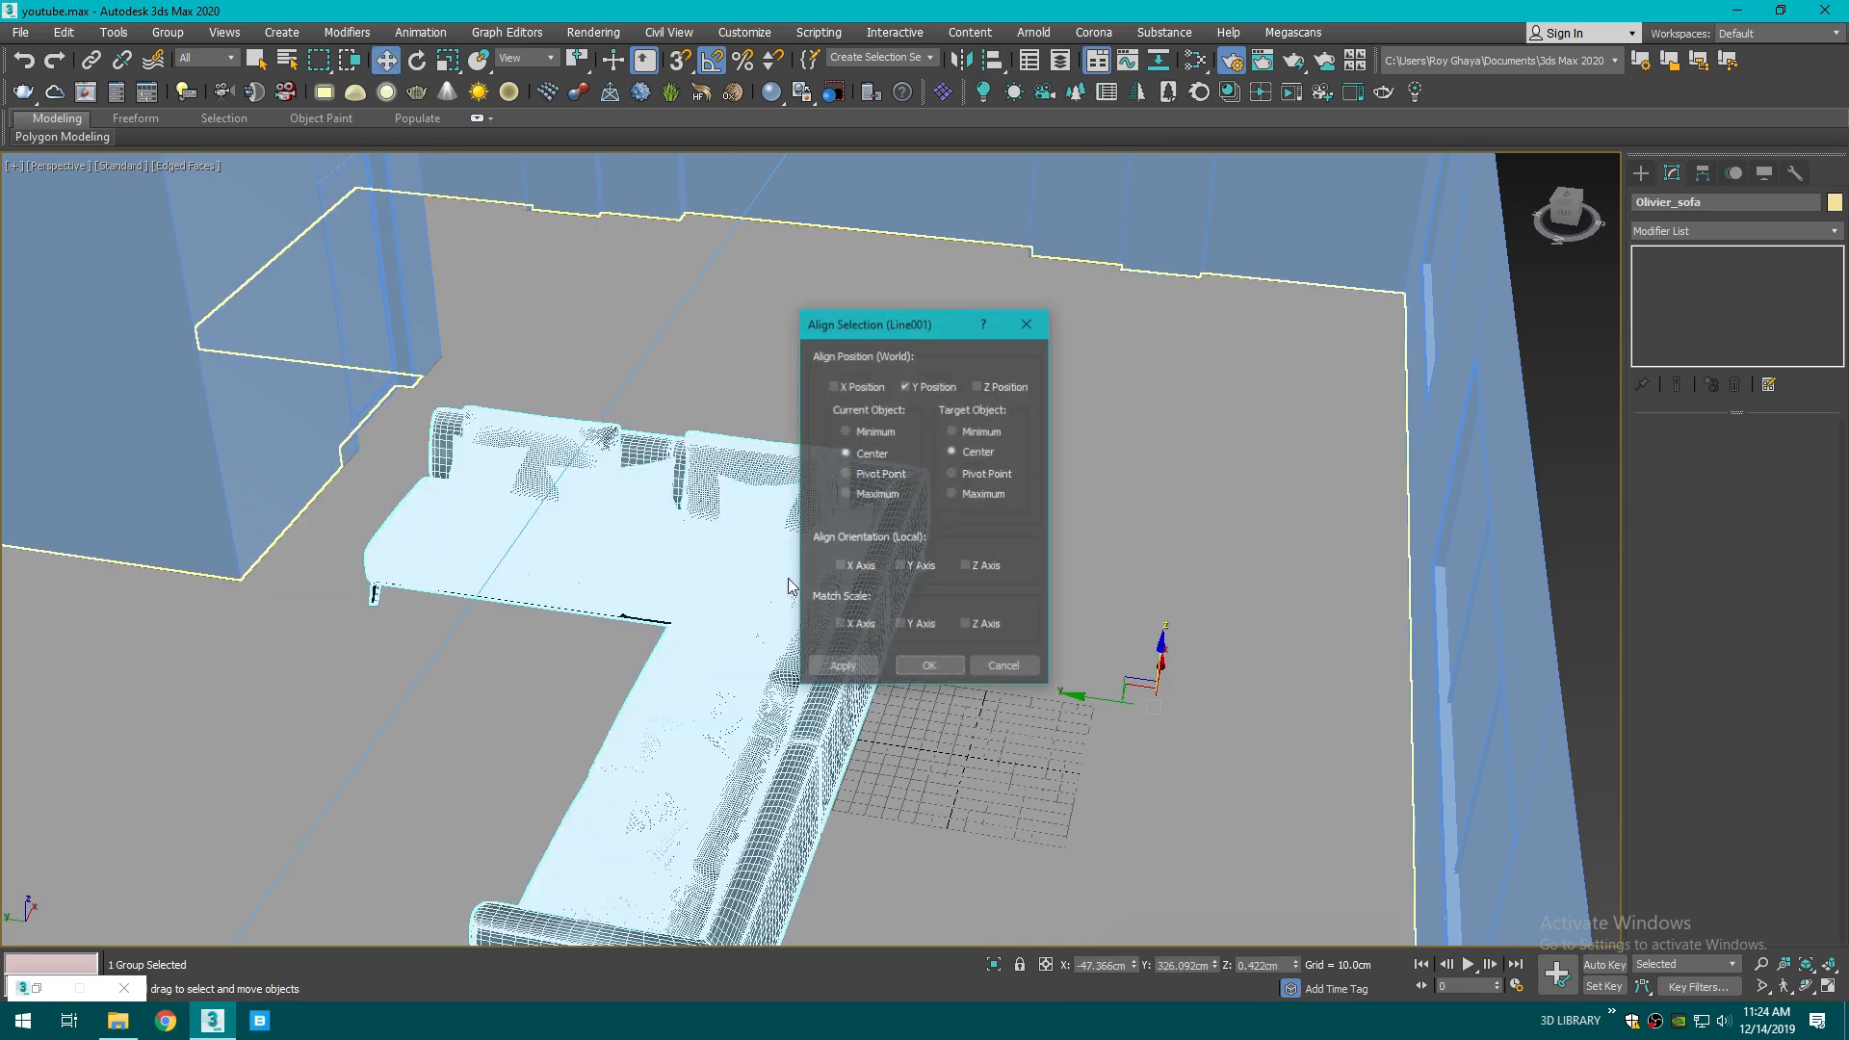
pyautogui.click(977, 386)
pyautogui.click(915, 386)
pyautogui.click(847, 431)
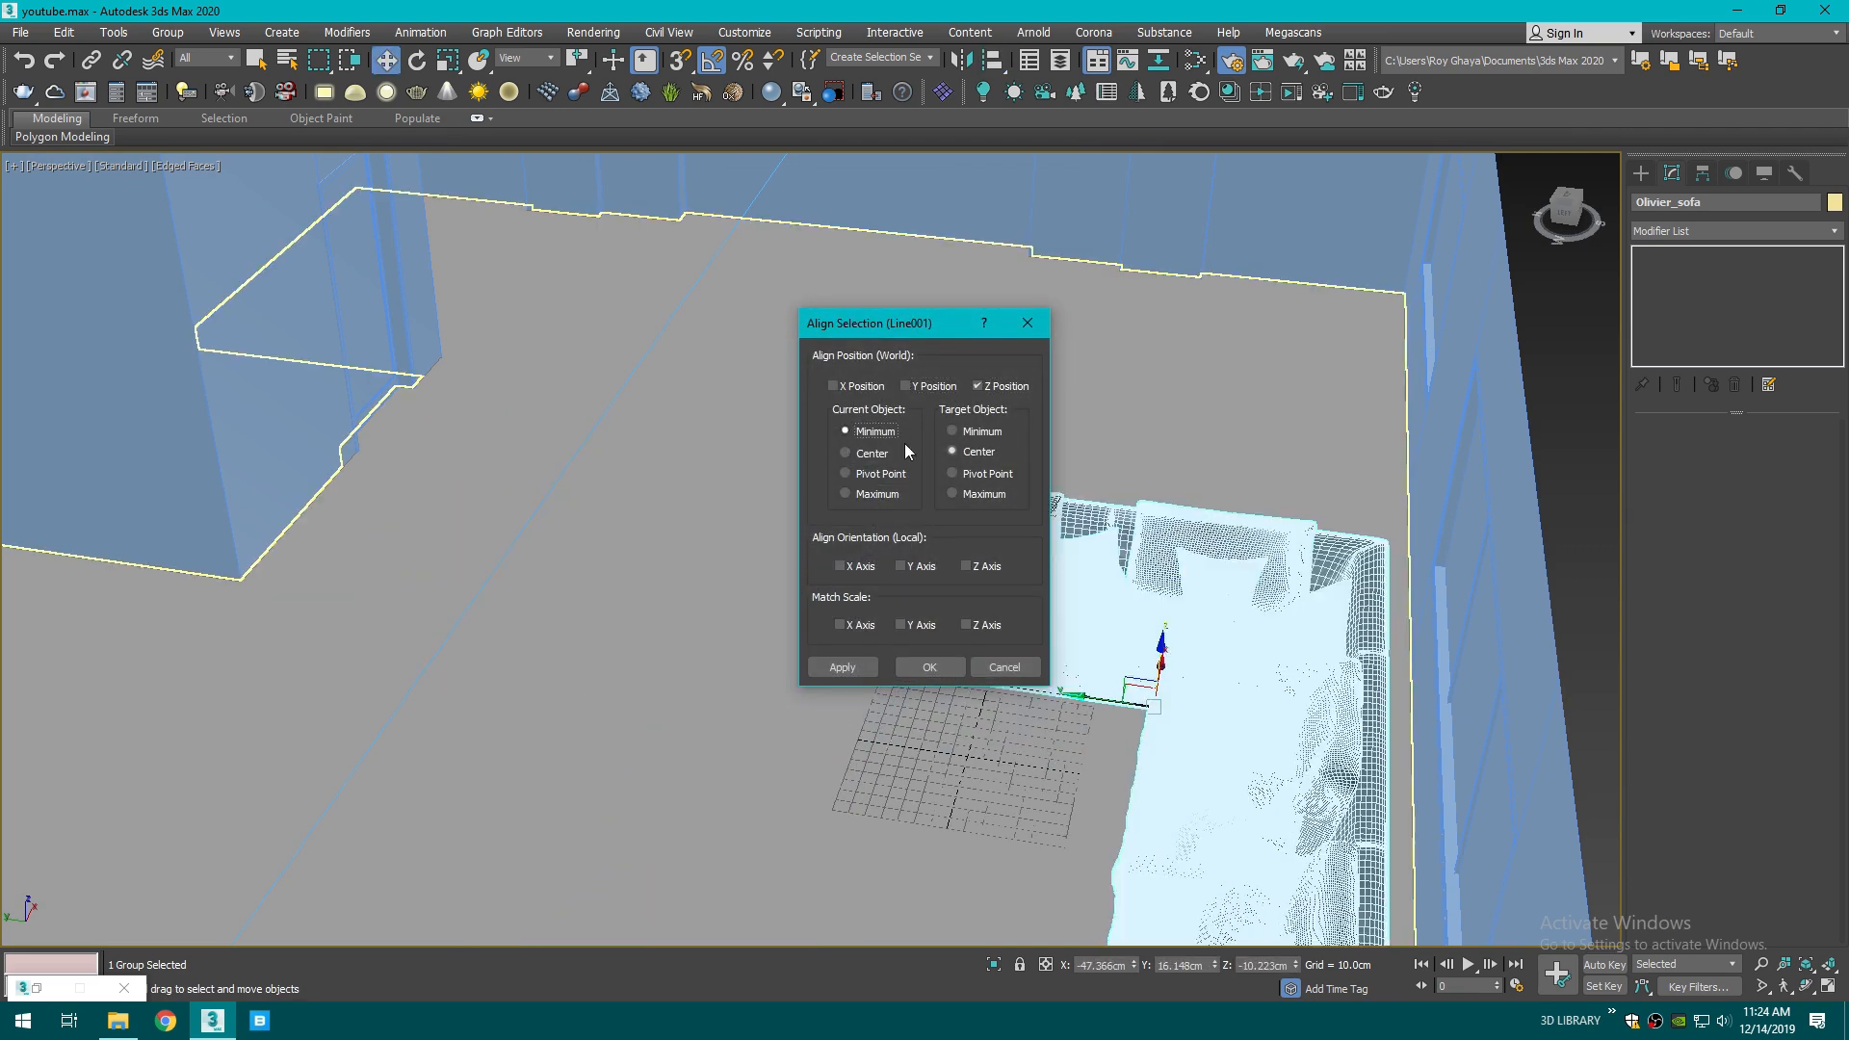
pyautogui.click(975, 494)
pyautogui.click(924, 666)
pyautogui.scroll(-5, 1321, 503)
pyautogui.click(1321, 503)
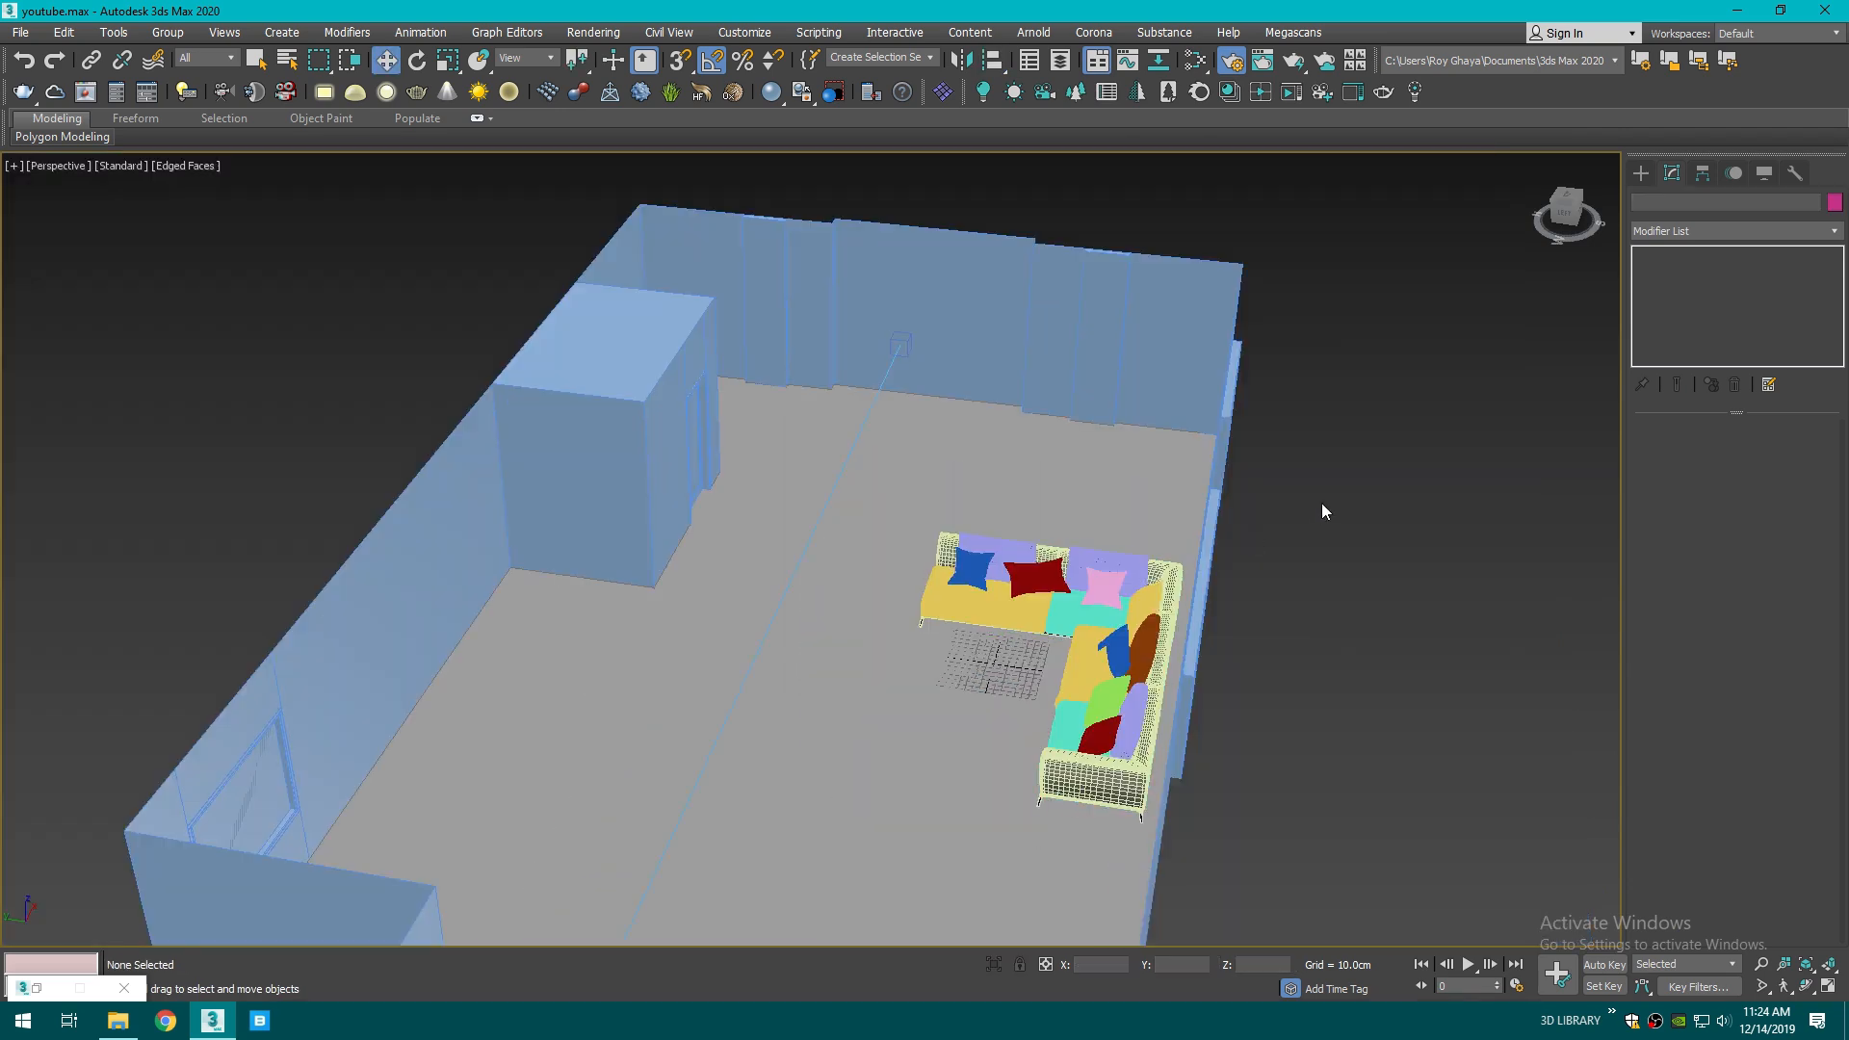
# - Save the scene as youtube.max, replacing the existing file
pyautogui.keyDown('alt'); pyautogui.moveTo(1321, 503); pyautogui.dragTo(771, 528, button='middle'); pyautogui.keyUp('alt')
pyautogui.click(19, 32)
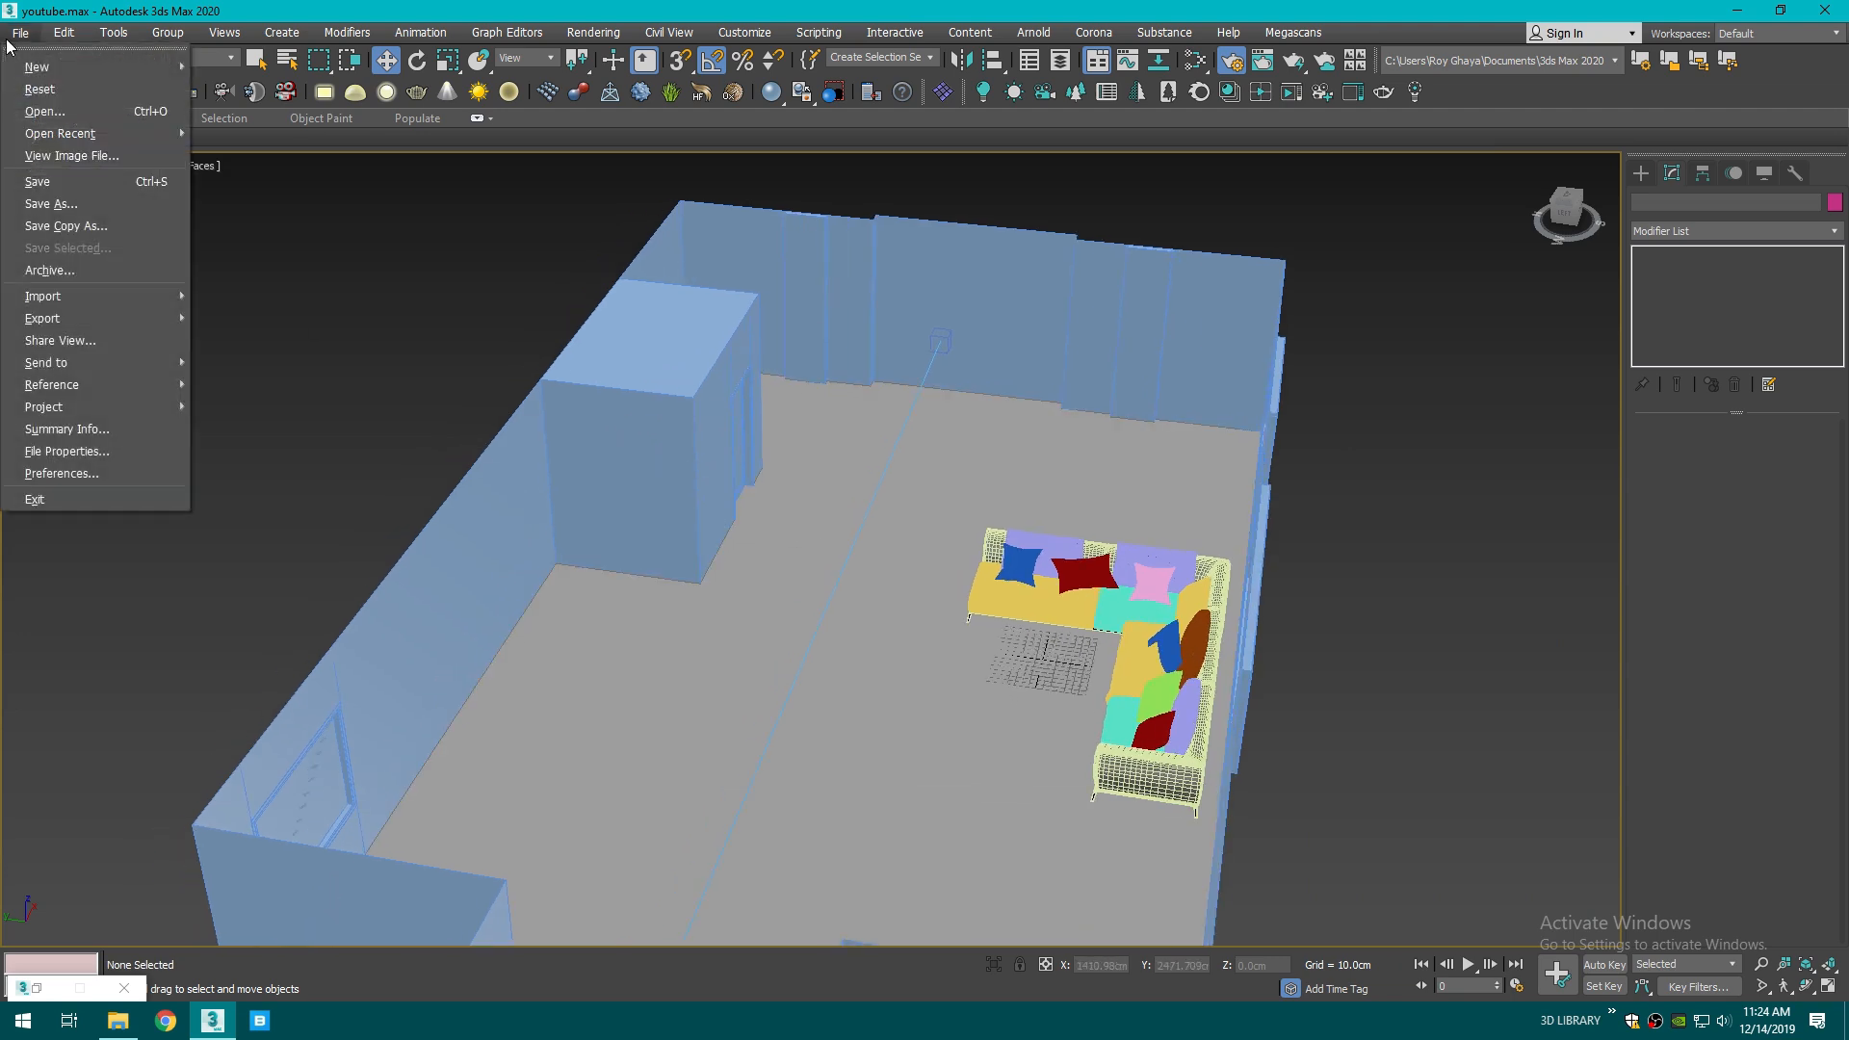
pyautogui.click(58, 206)
pyautogui.click(1291, 894)
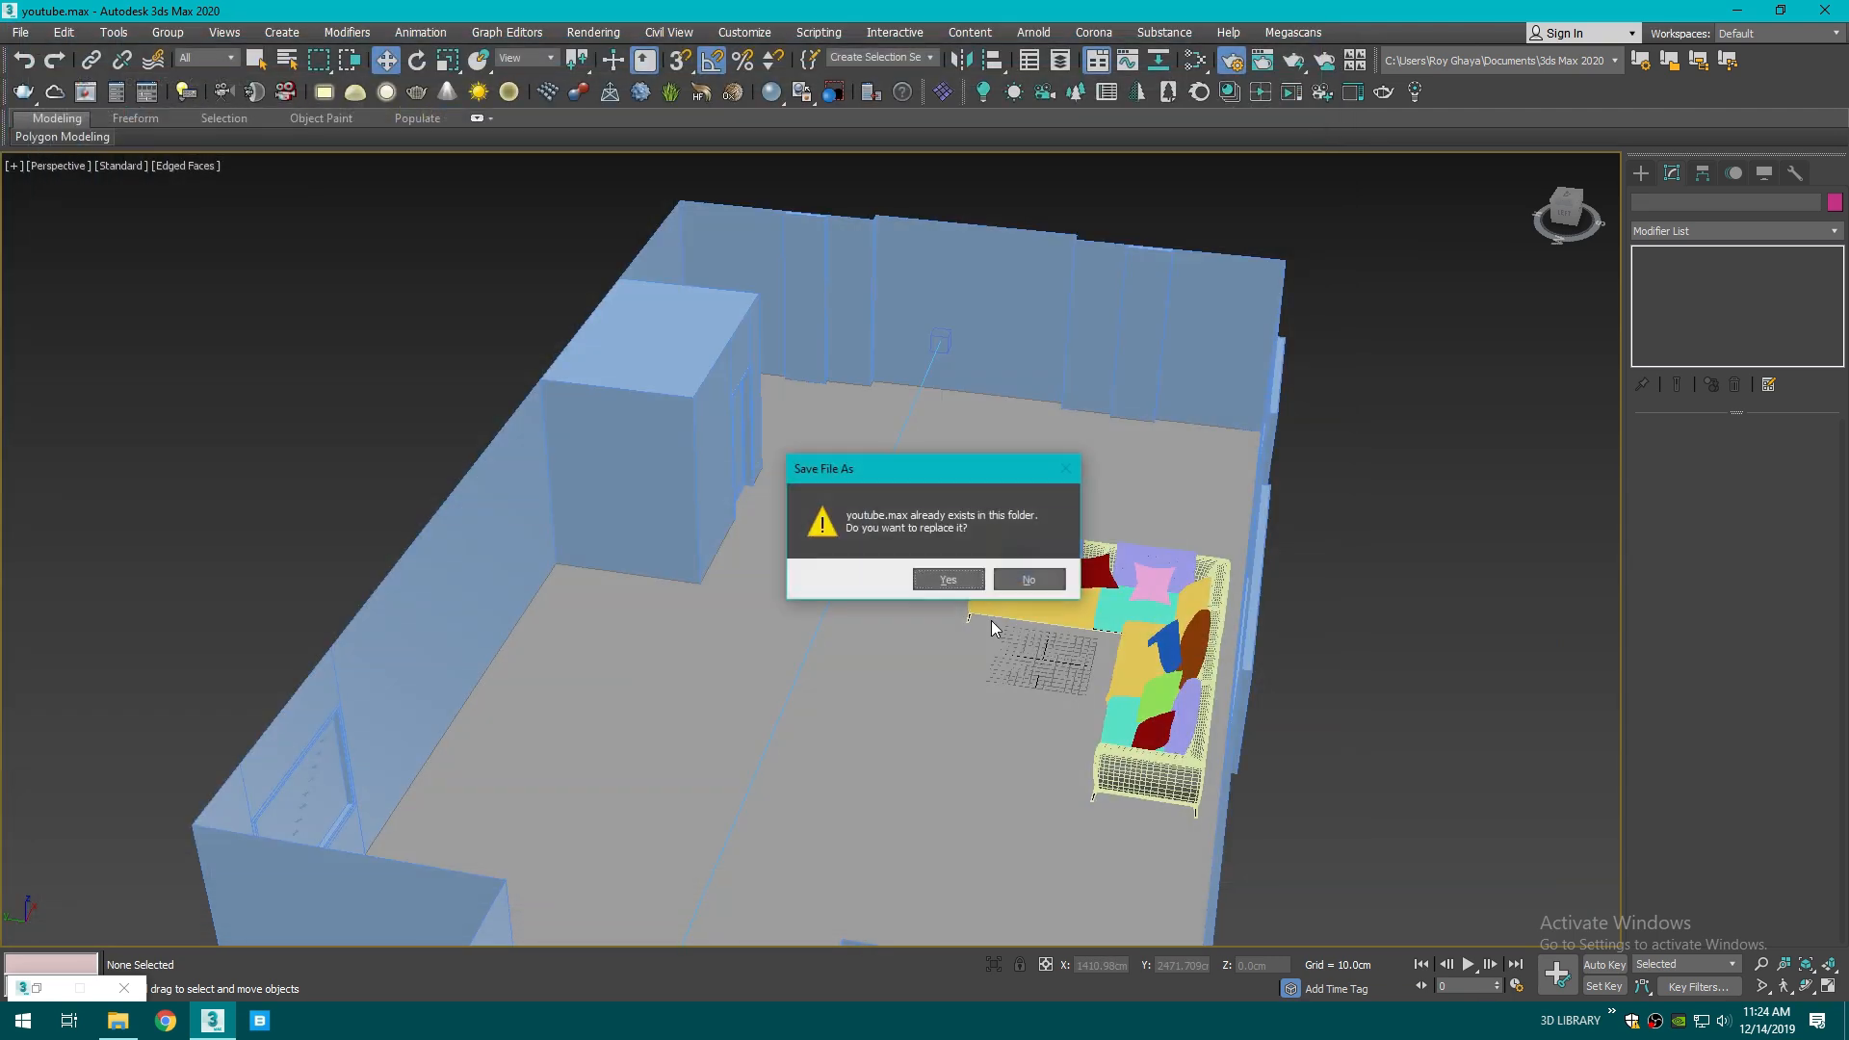
pyautogui.click(949, 575)
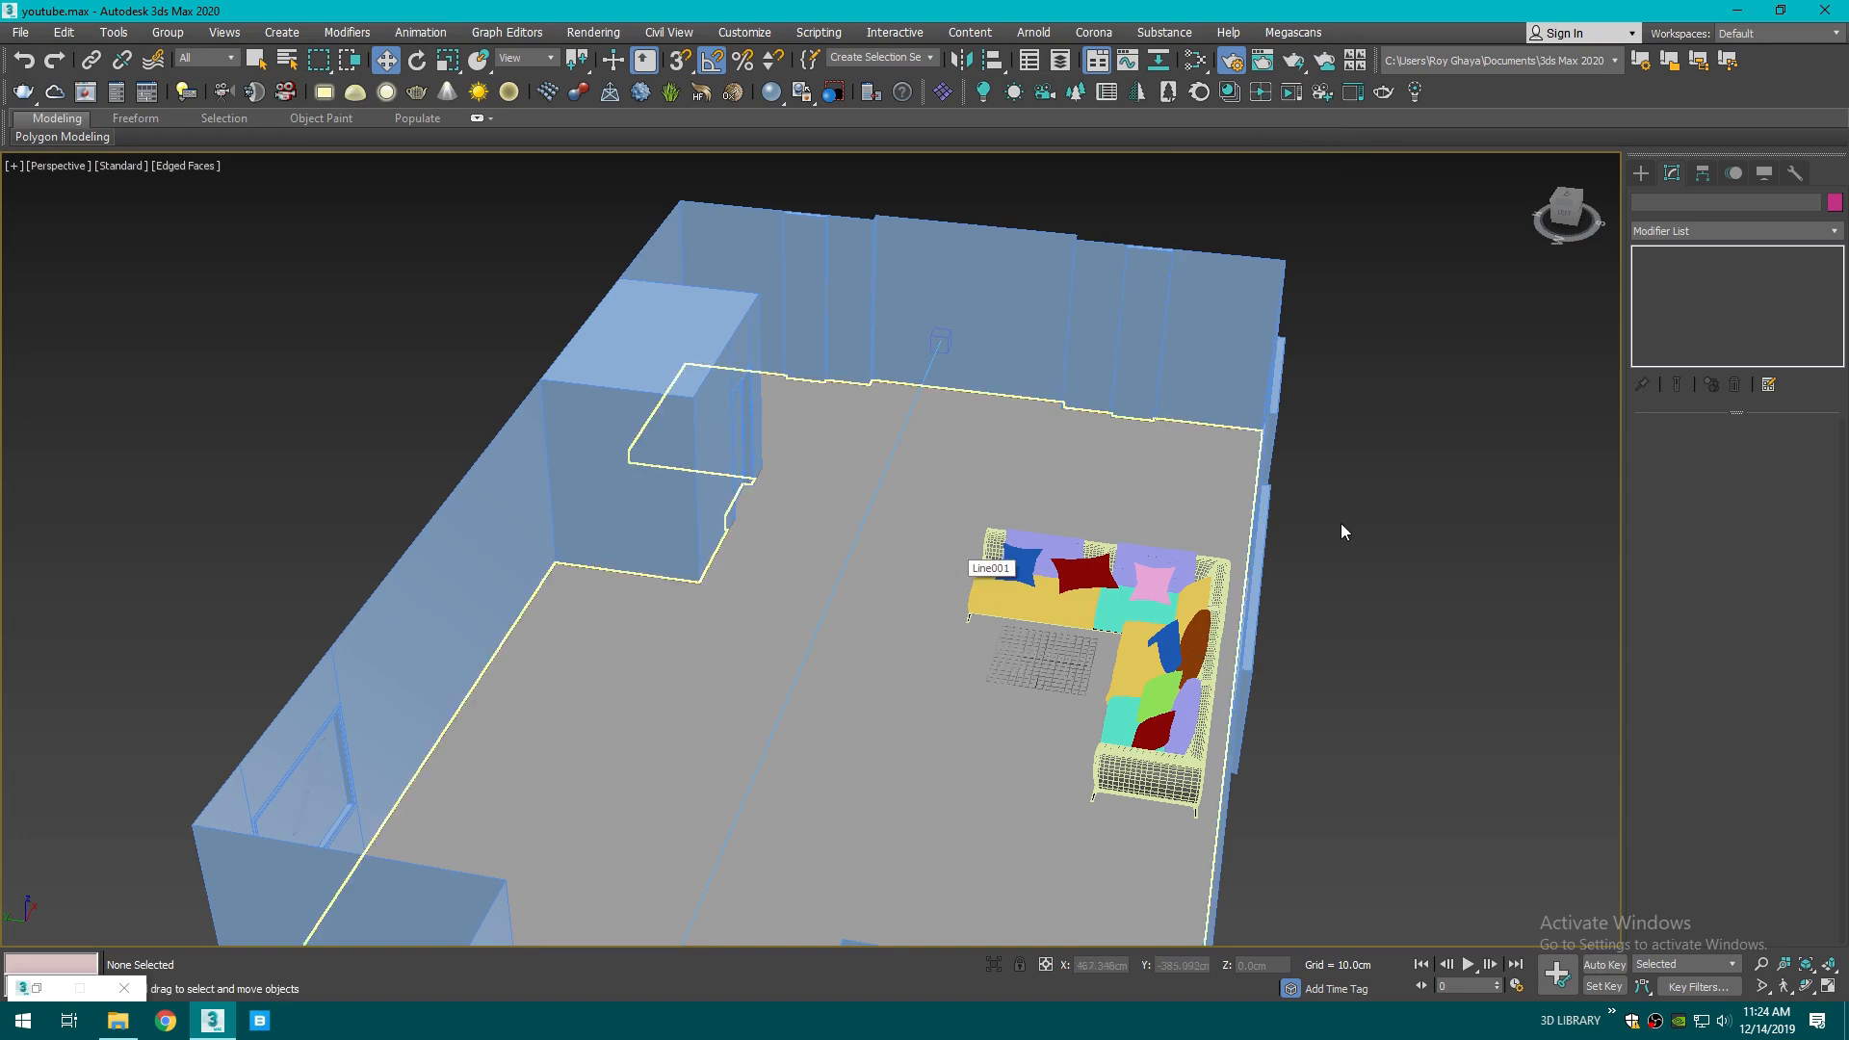
# - Merge the wall panel model from the wall-panels-cgmood folder in Downloads > Scene into the room scene
pyautogui.moveTo(1340, 523); pyautogui.dragTo(1381, 518, button='middle')
pyautogui.click(113, 1024)
pyautogui.press('BackSpace')
pyautogui.scroll(-1, 574, 682)
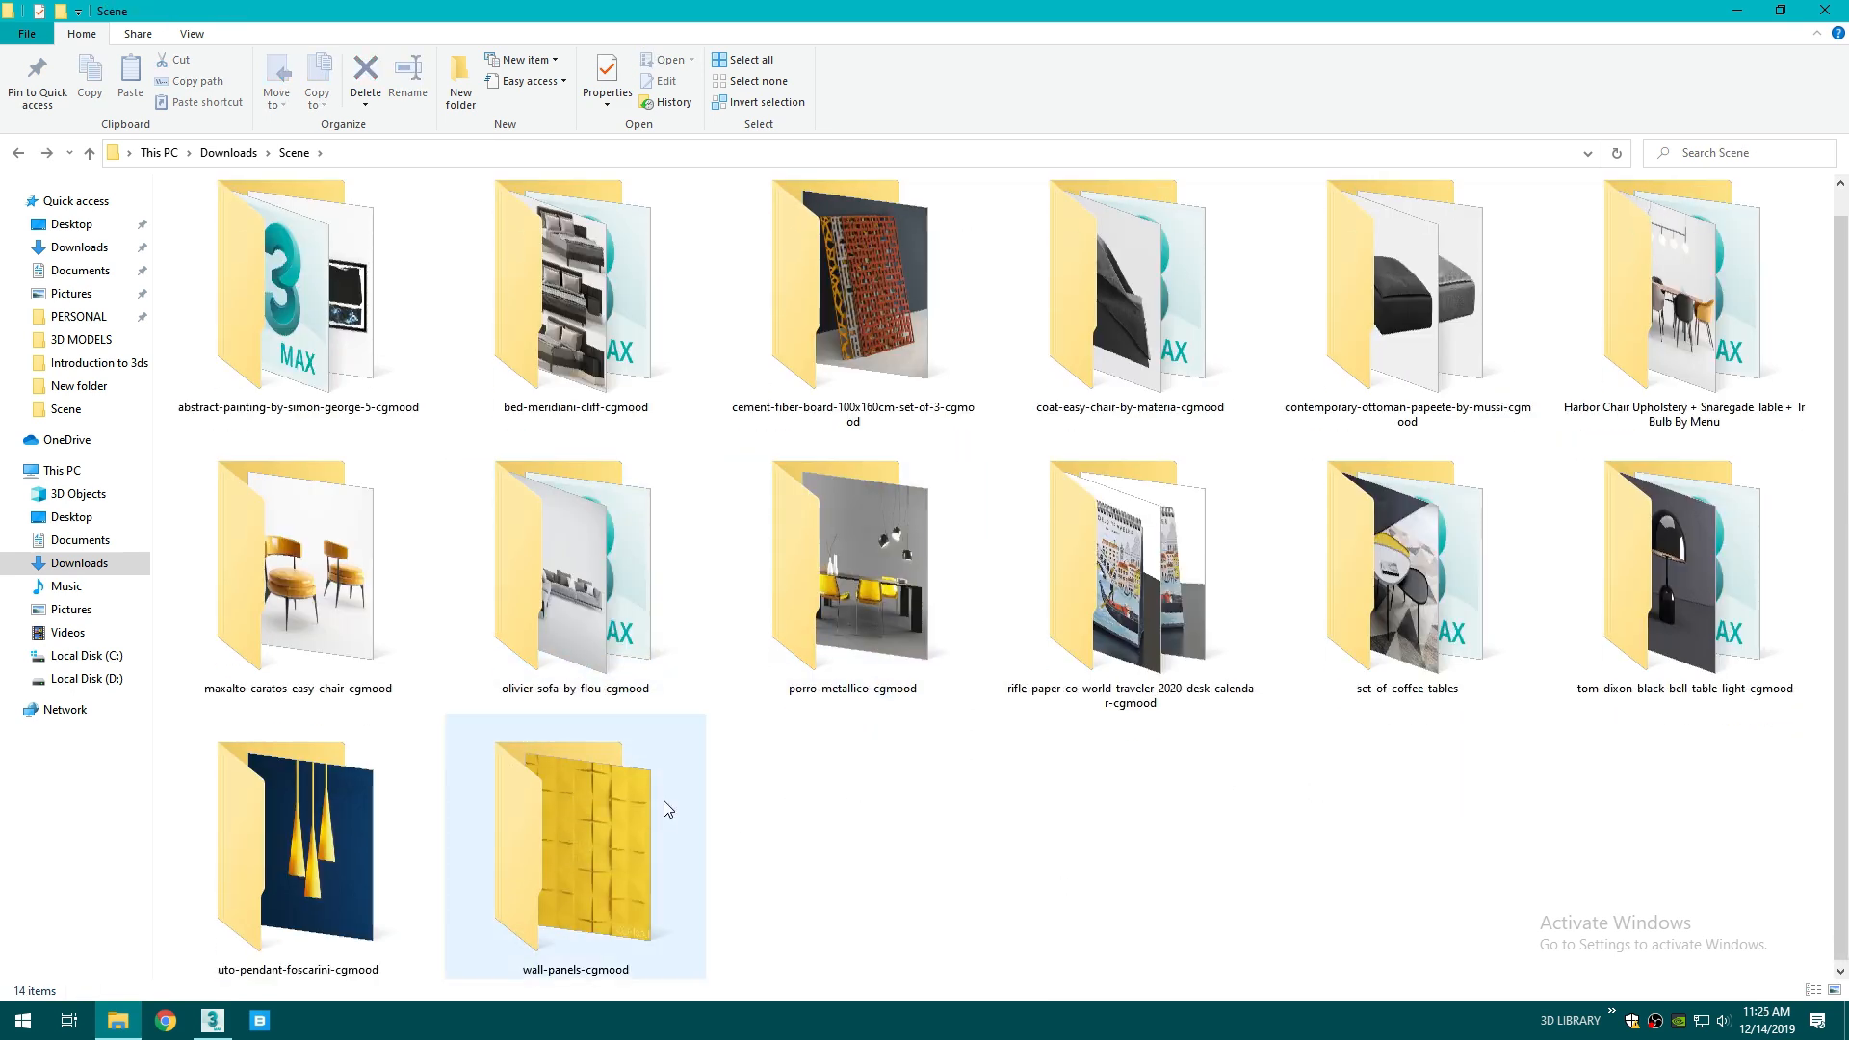
pyautogui.doubleClick(525, 823)
pyautogui.doubleClick(217, 232)
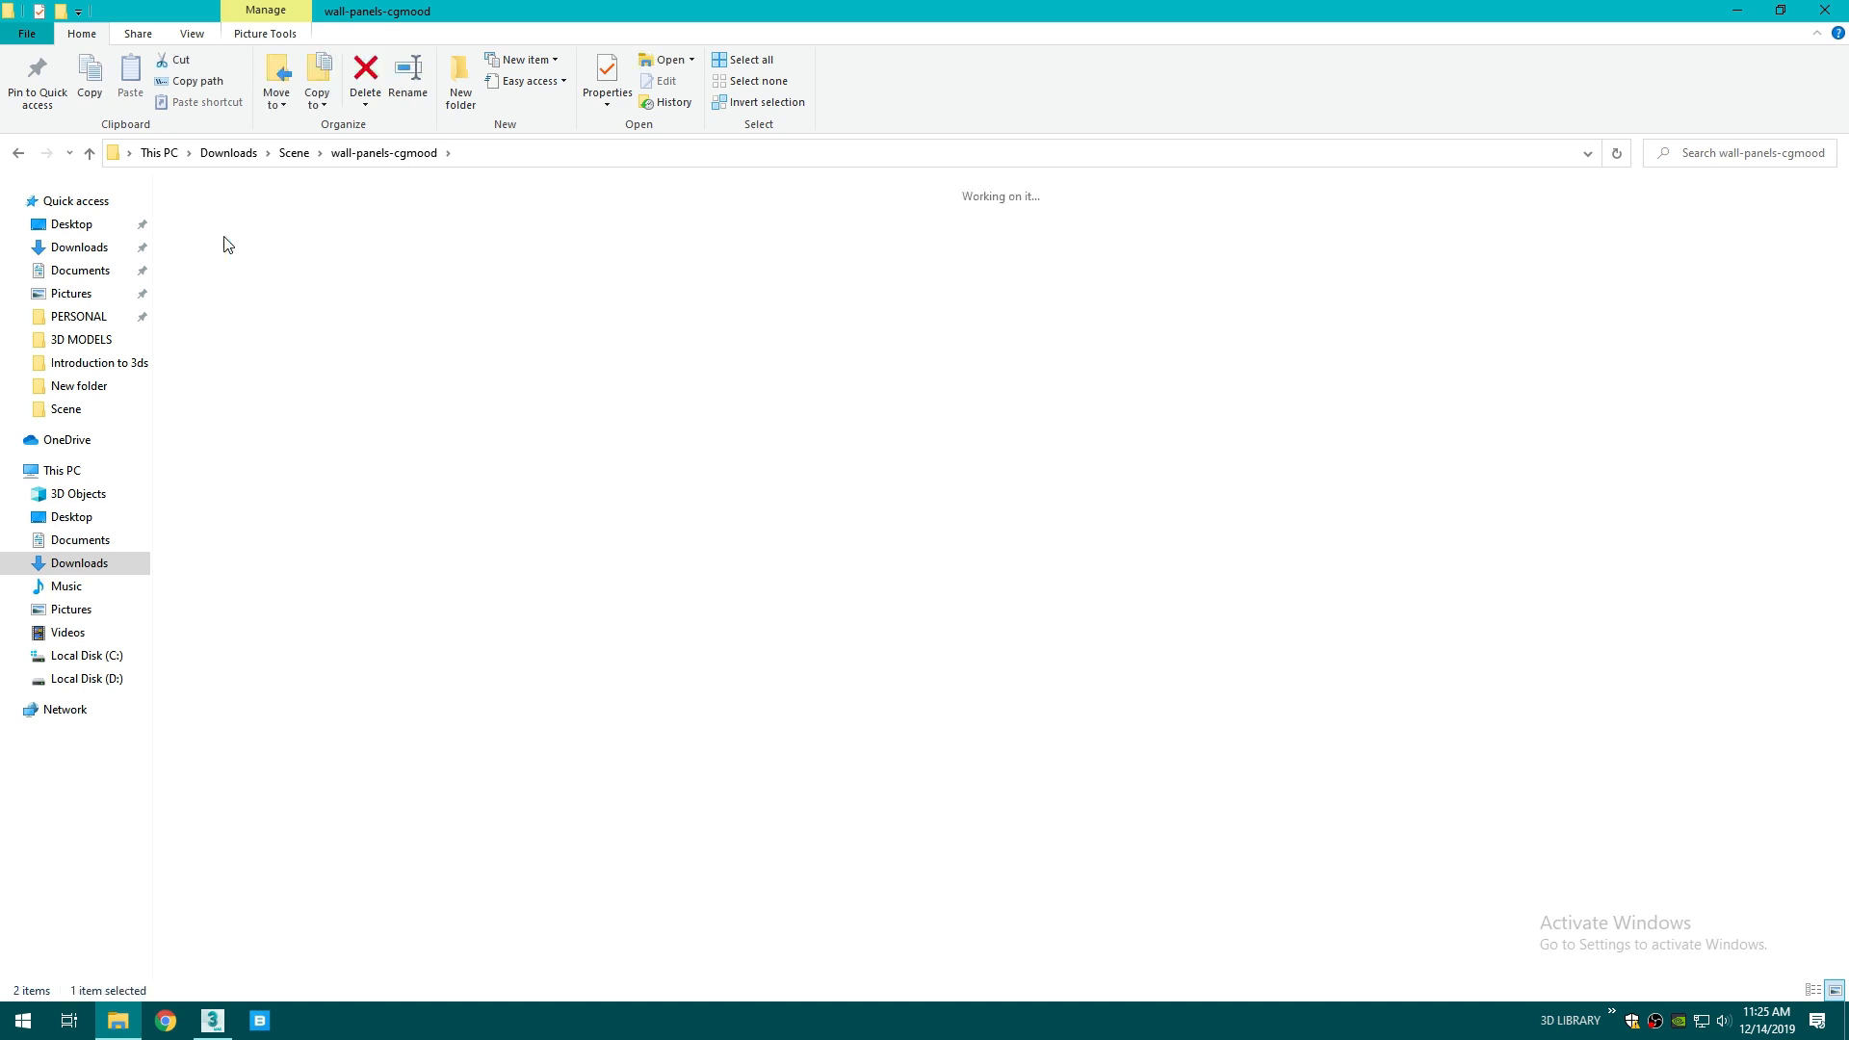
pyautogui.click(533, 240)
pyautogui.moveTo(538, 274); pyautogui.dragTo(712, 671)
pyautogui.click(717, 674)
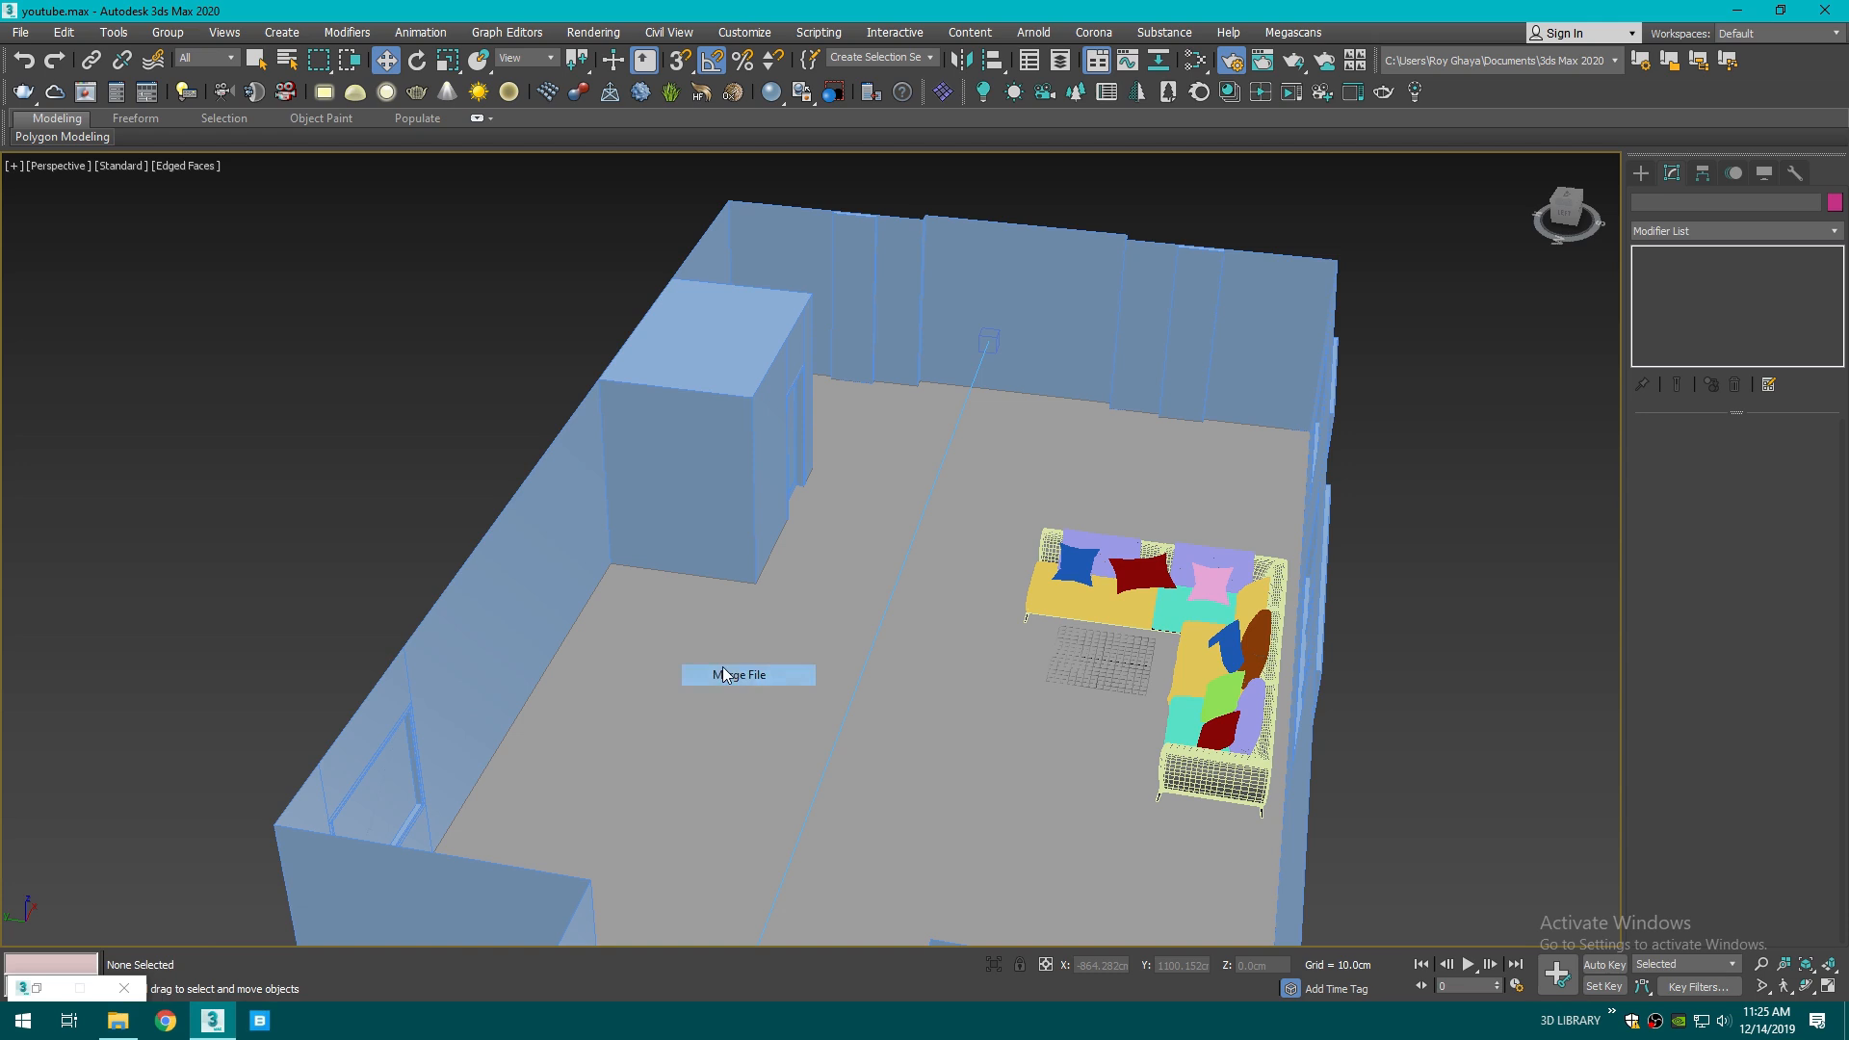
# - Place the merged wall panel groups in the empty space outside the room and deselect them
pyautogui.press('w')
pyautogui.moveTo(988, 633); pyautogui.dragTo(189, 521)
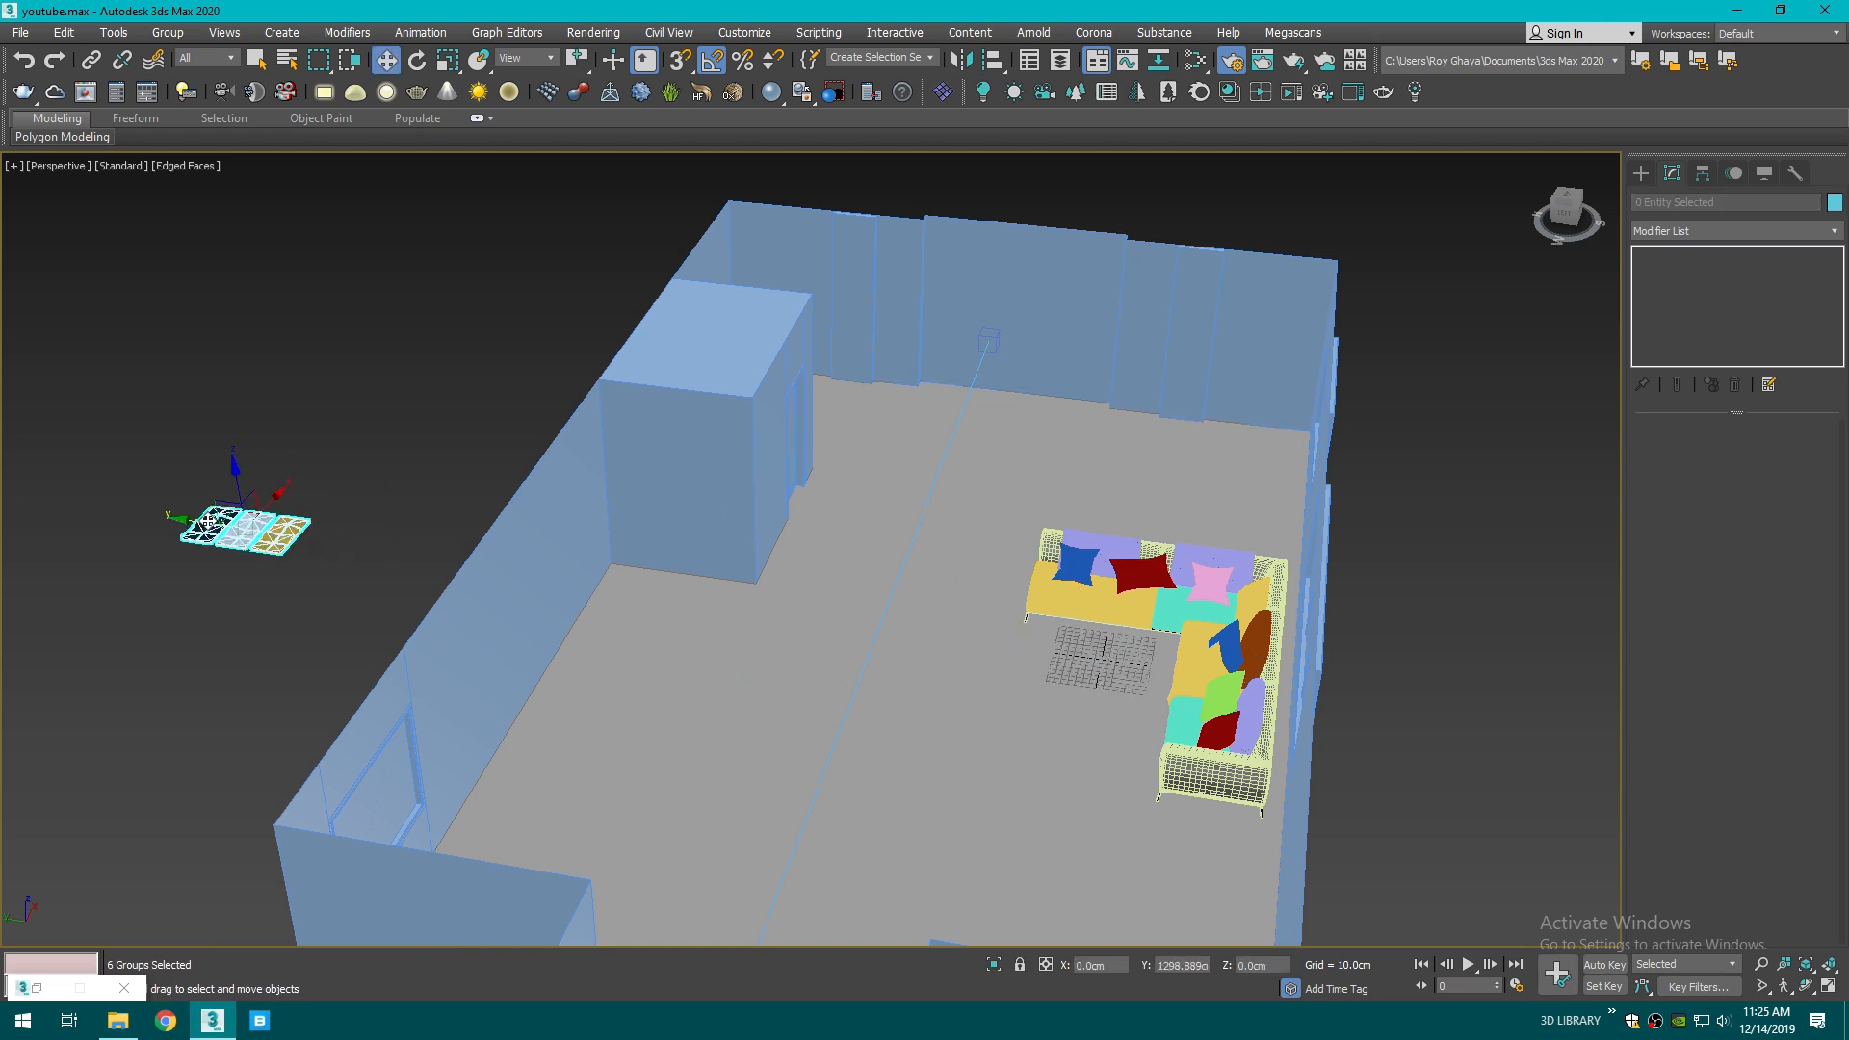
pyautogui.click(189, 566)
# - Delete the dark and white wall panel groups, keeping only the two yellow ones
pyautogui.scroll(8, 205, 526)
pyautogui.moveTo(198, 526); pyautogui.dragTo(419, 644, button='middle')
pyautogui.scroll(3, 419, 644)
pyautogui.click(441, 626)
pyautogui.press('Delete')
pyautogui.click(577, 540)
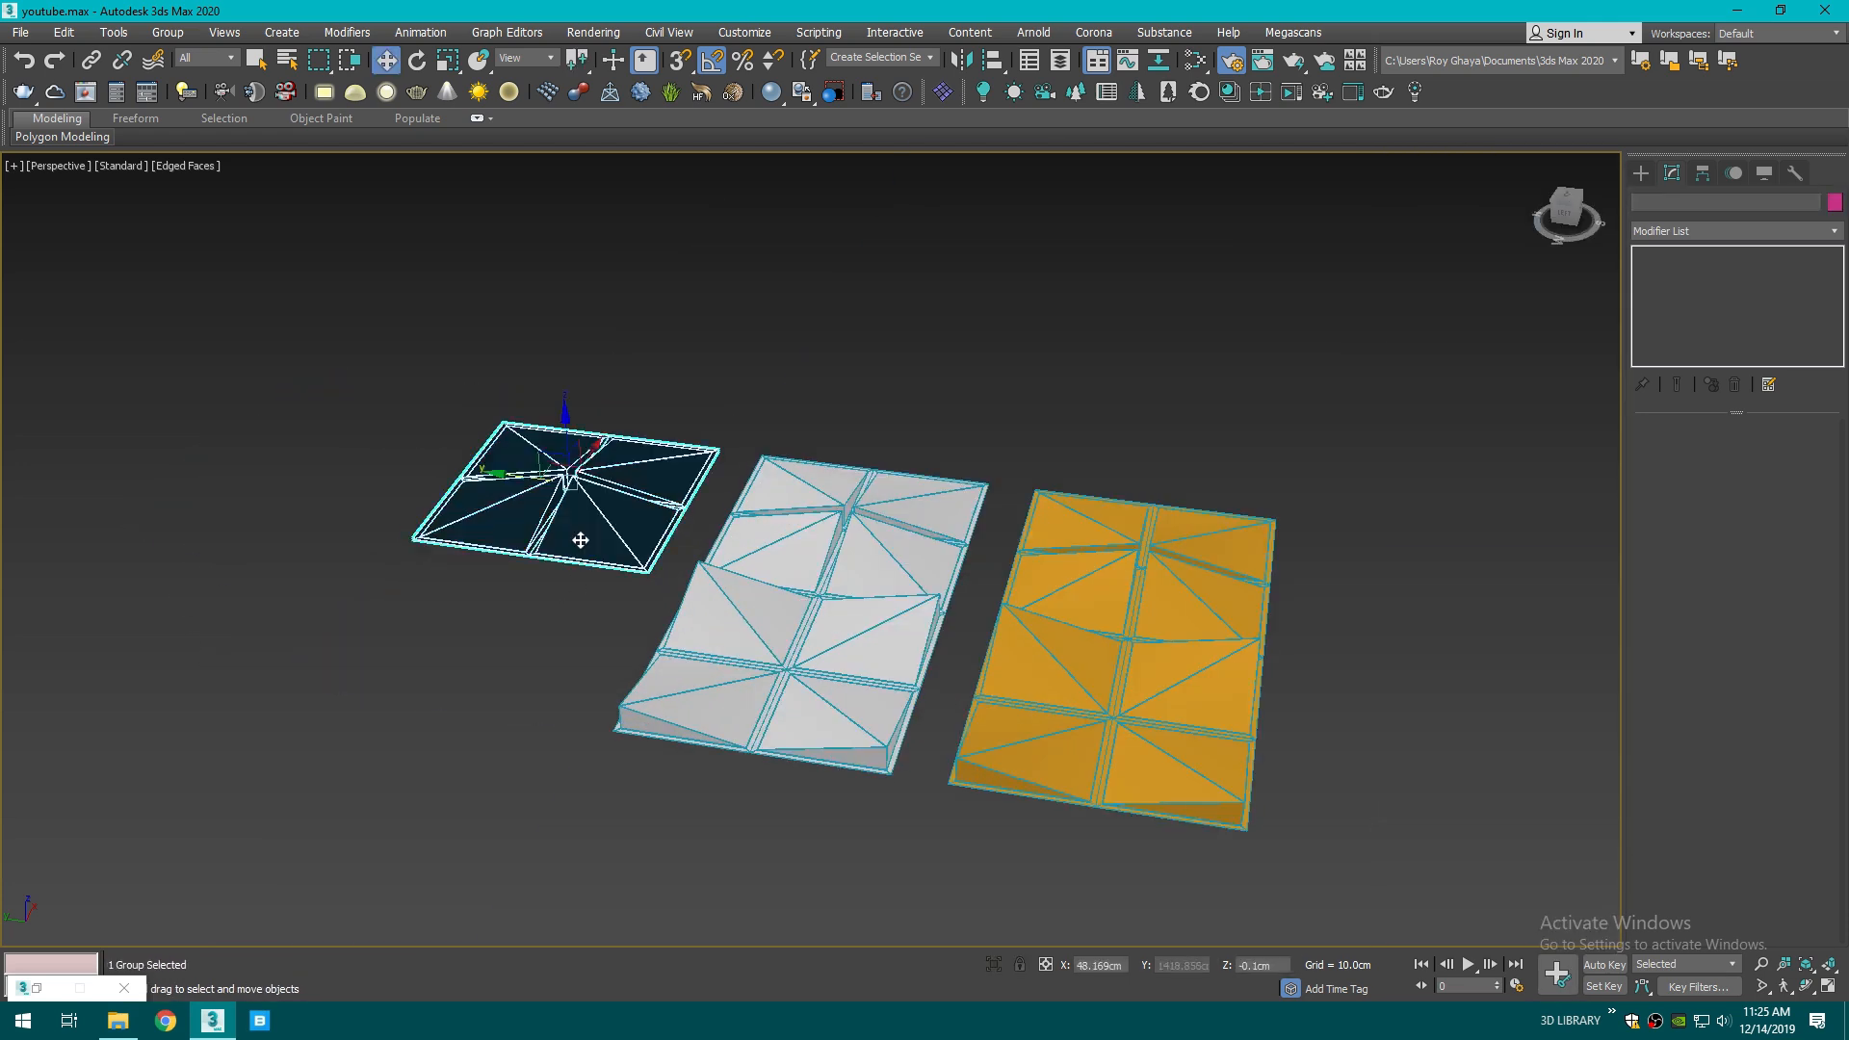
pyautogui.press('Delete')
pyautogui.click(737, 618)
pyautogui.press('Delete')
pyautogui.click(818, 525)
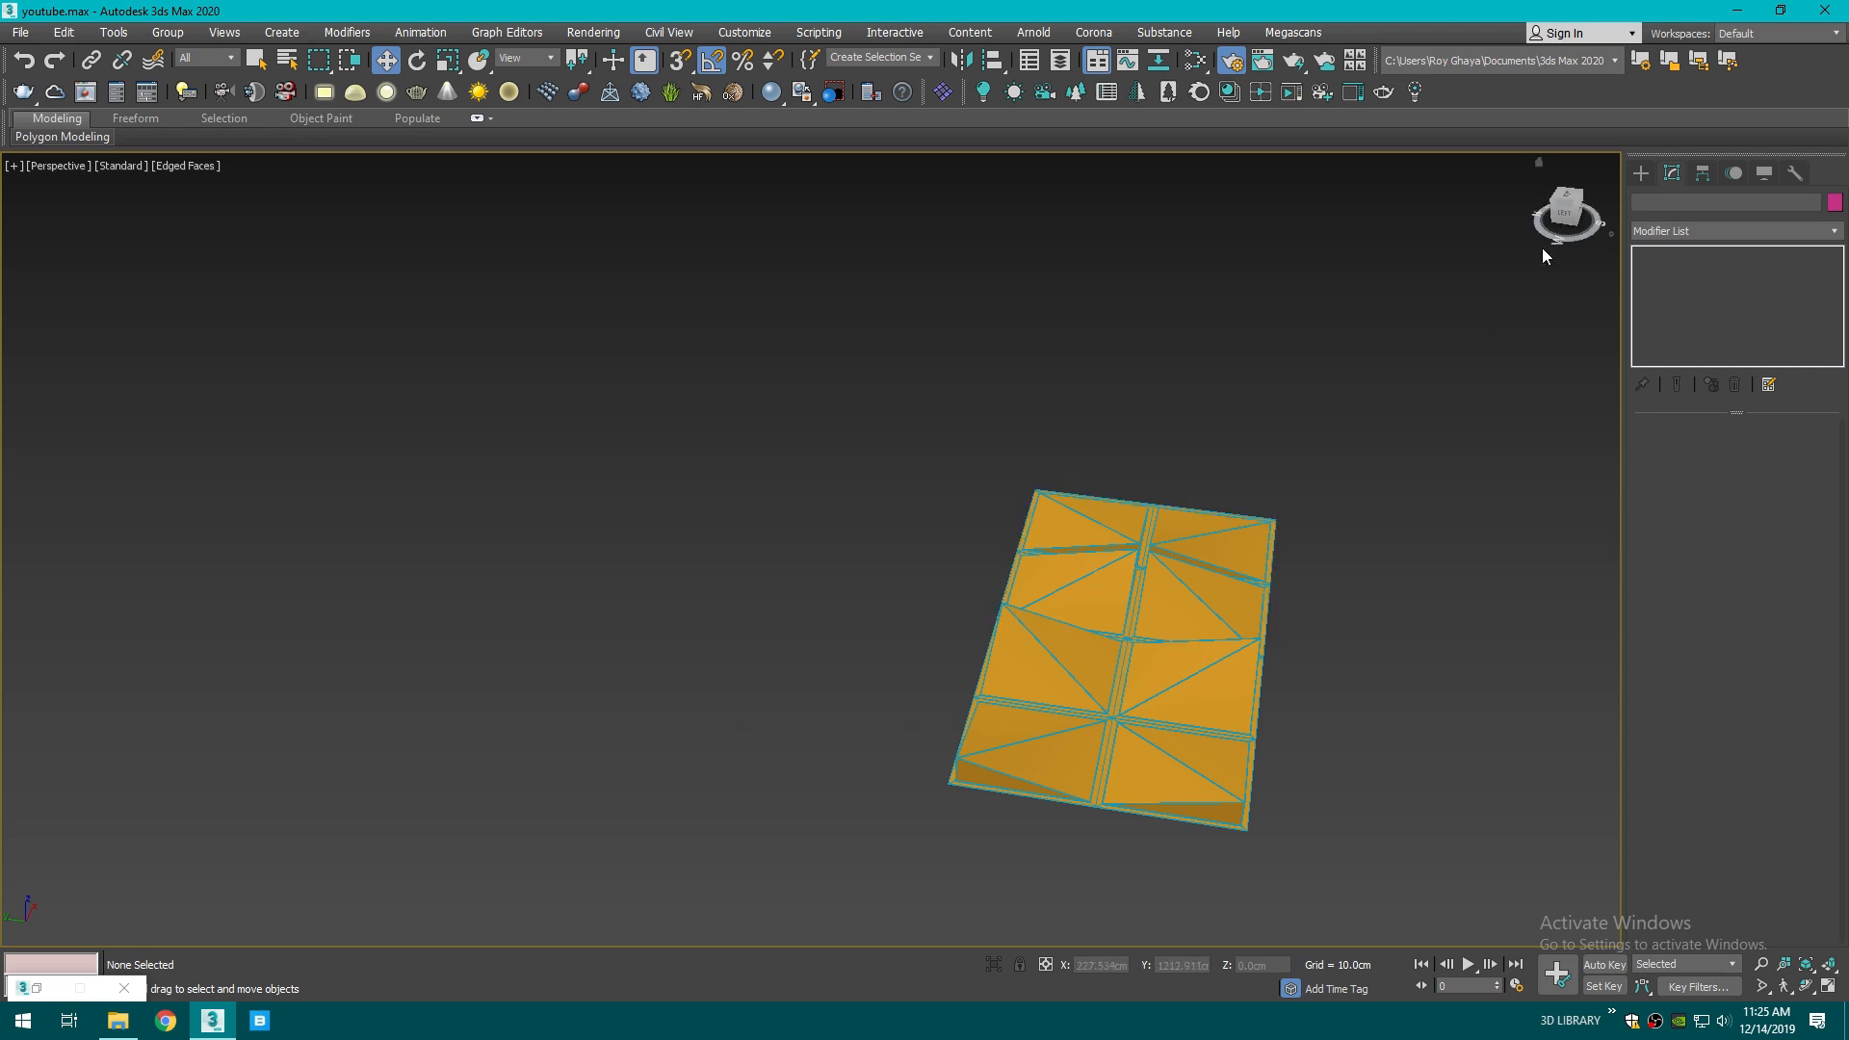
# - Select both yellow wall panels from the top view and group them as "Wall panels"
pyautogui.click(1562, 198)
pyautogui.scroll(5, 1308, 557)
pyautogui.click(1090, 498)
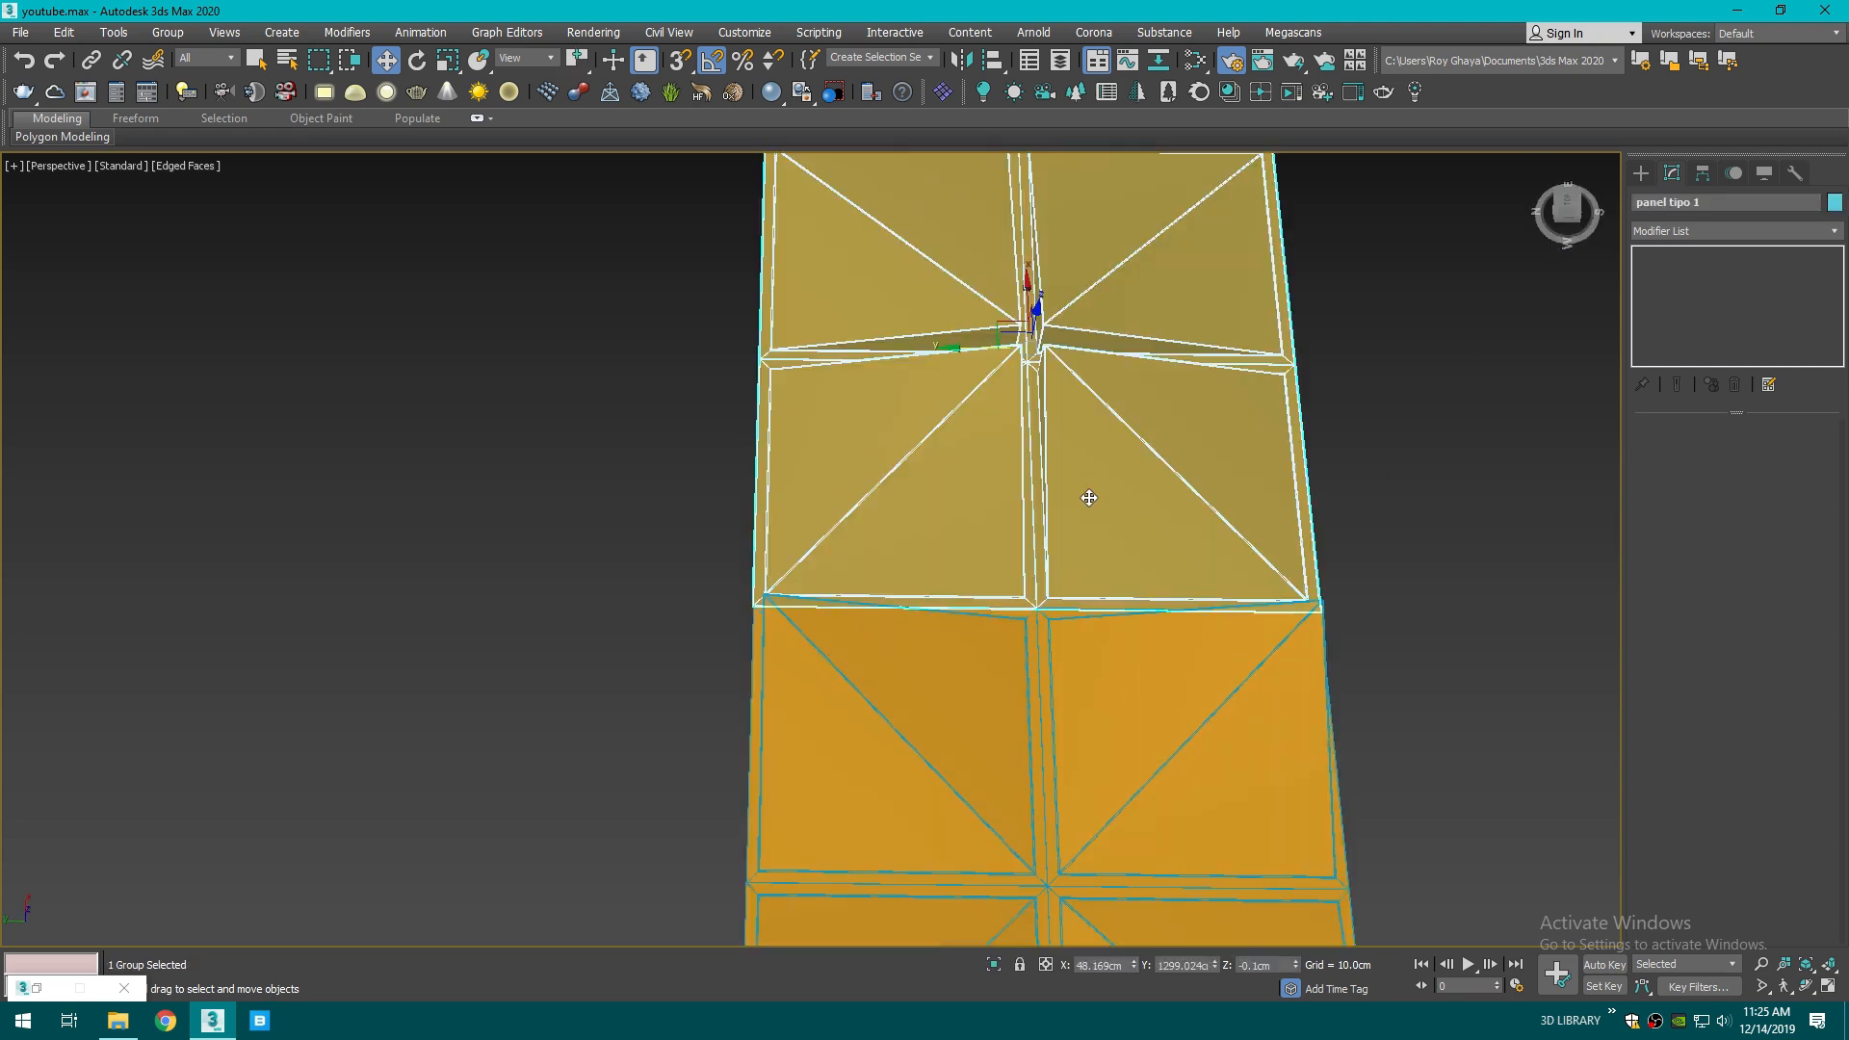
pyautogui.scroll(-2, 1089, 498)
pyautogui.click(1327, 451)
pyautogui.click(1210, 574)
pyautogui.click(1111, 447)
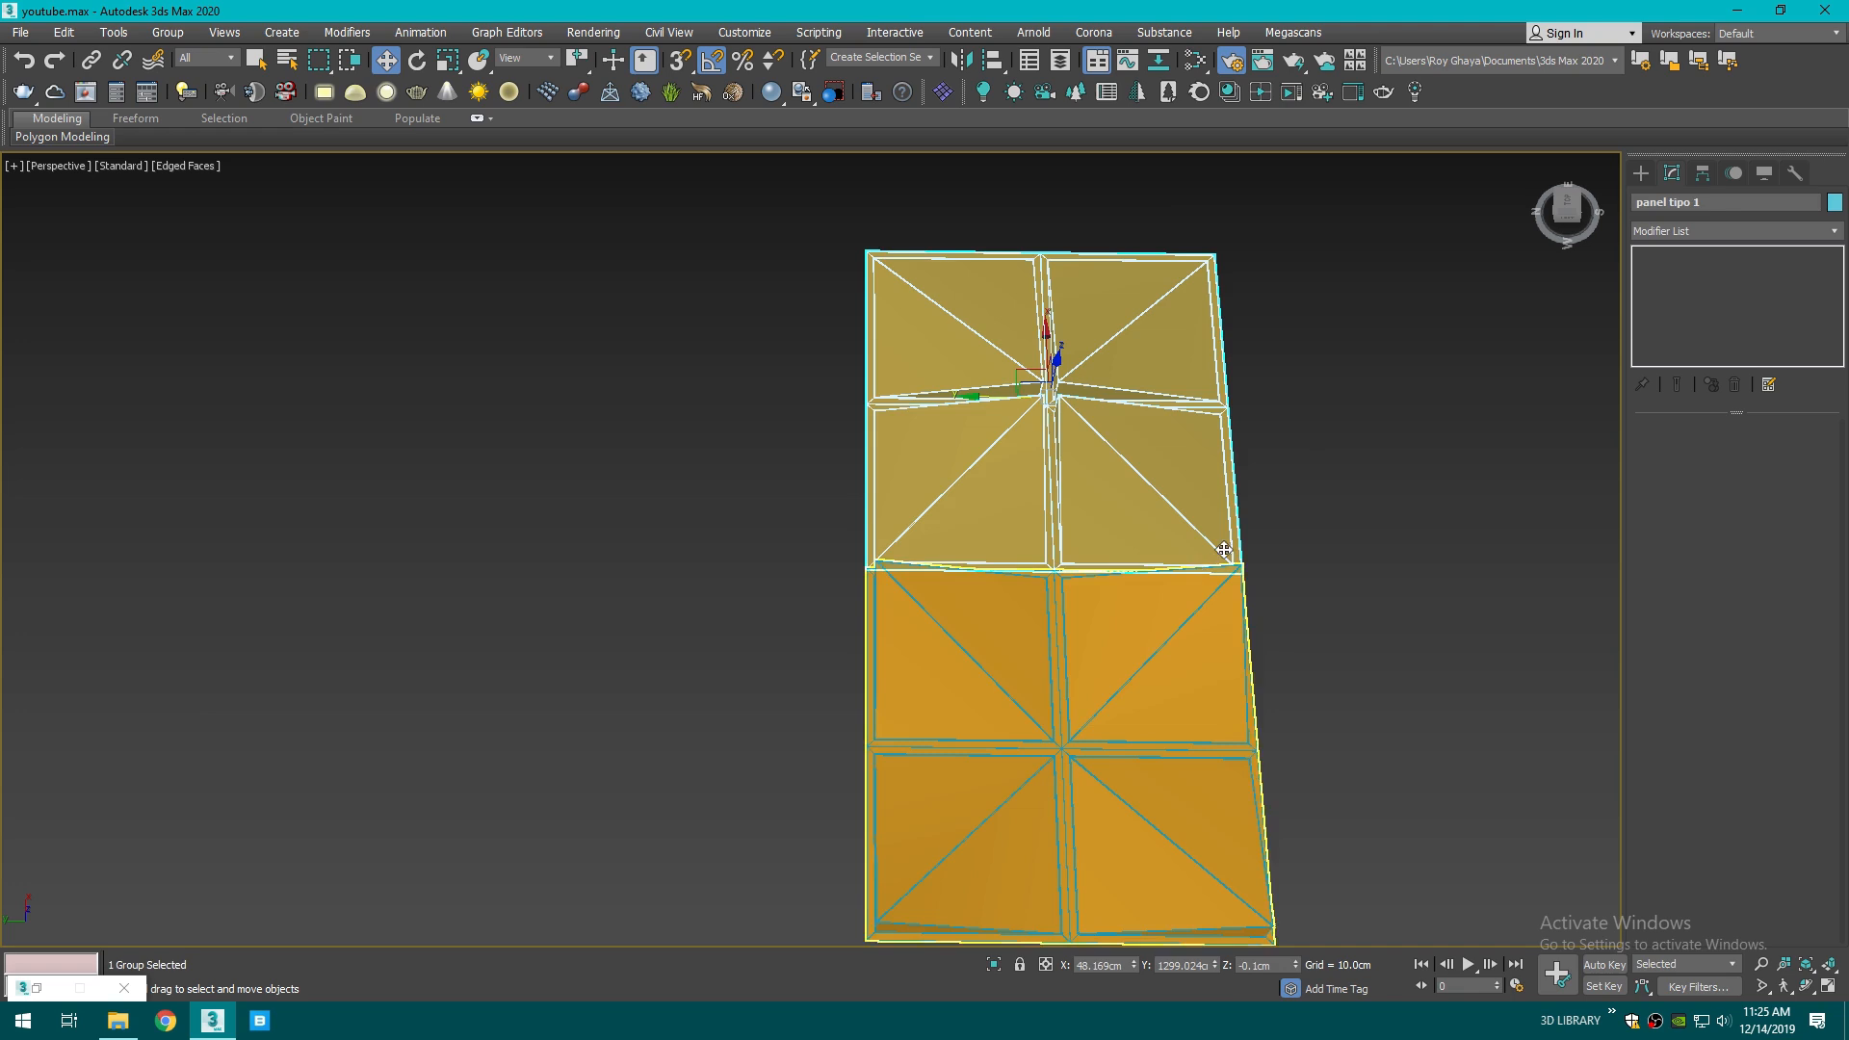
pyautogui.click(1567, 198)
pyautogui.keyDown('ctrl'); pyautogui.click(1044, 648); pyautogui.keyUp('ctrl')
pyautogui.moveTo(1184, 580); pyautogui.dragTo(1155, 578, button='middle')
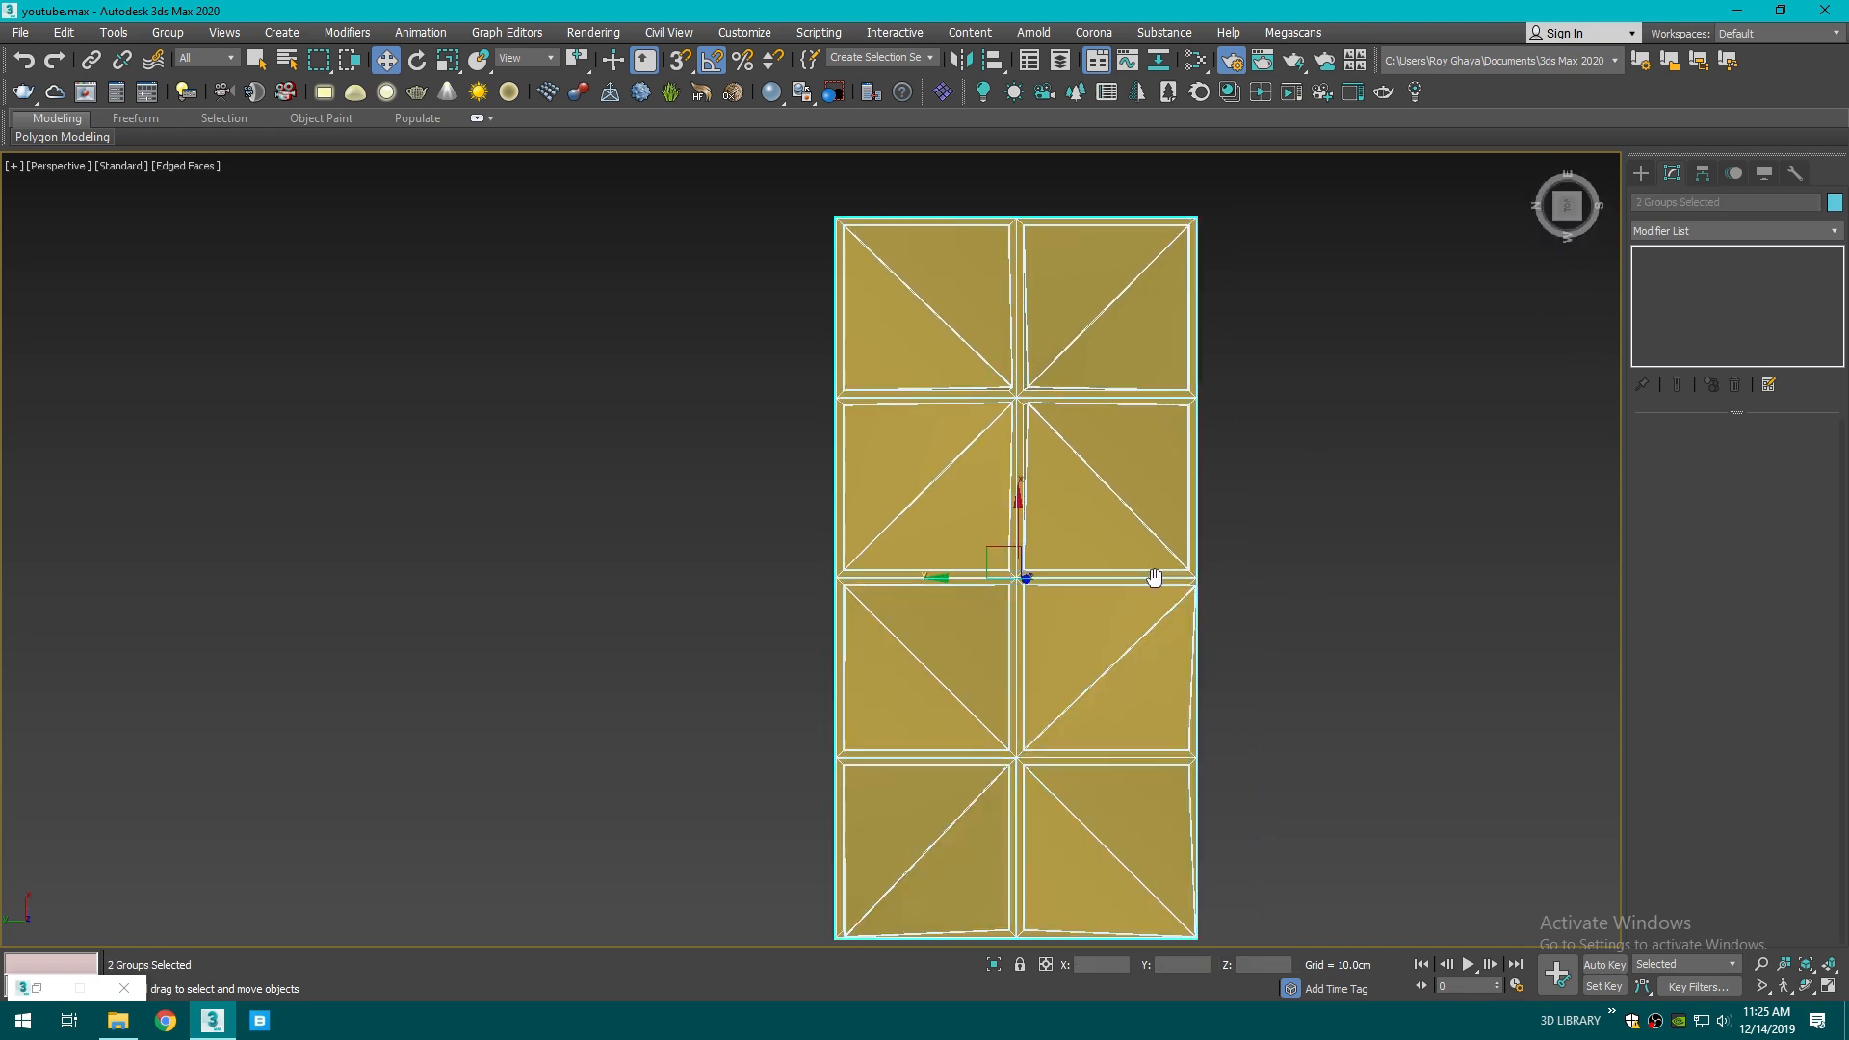
pyautogui.scroll(4, 1154, 578)
pyautogui.scroll(-6, 1154, 577)
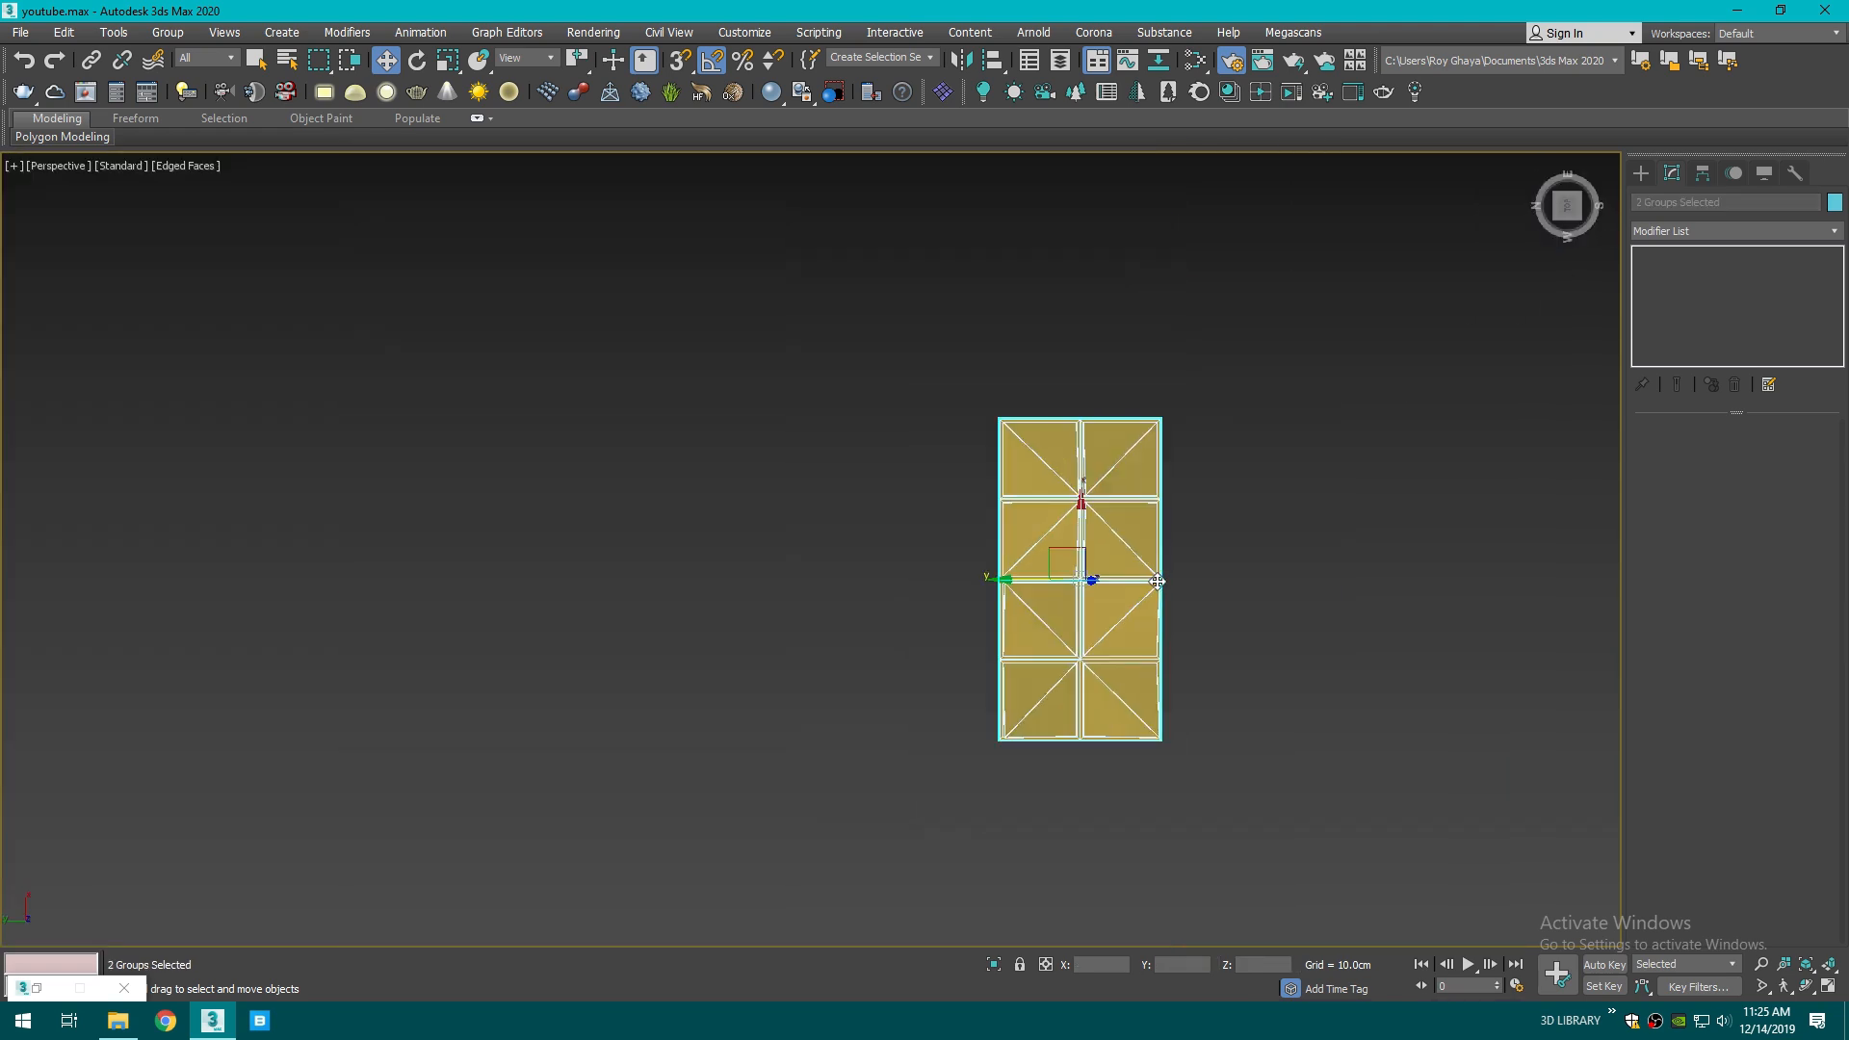
pyautogui.click(179, 32)
pyautogui.click(192, 67)
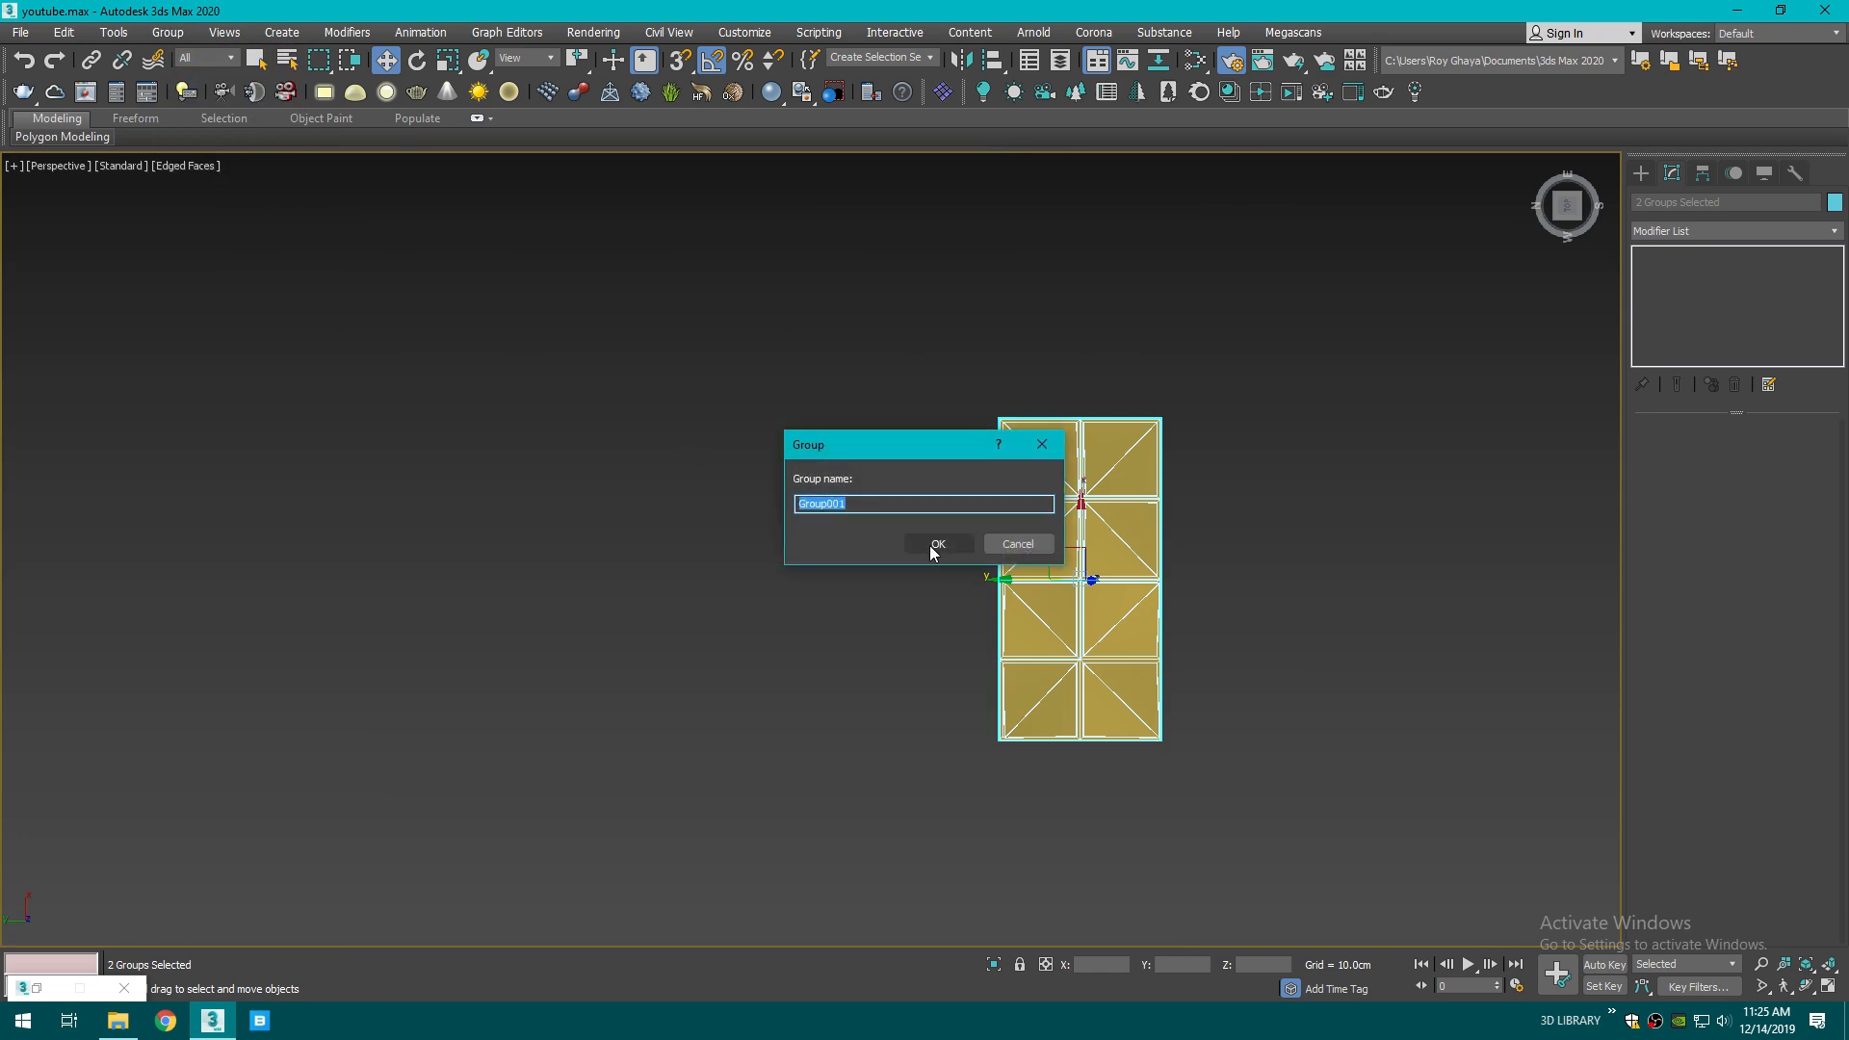
pyautogui.write('Wall panels')
pyautogui.click(934, 545)
pyautogui.scroll(3, 1185, 511)
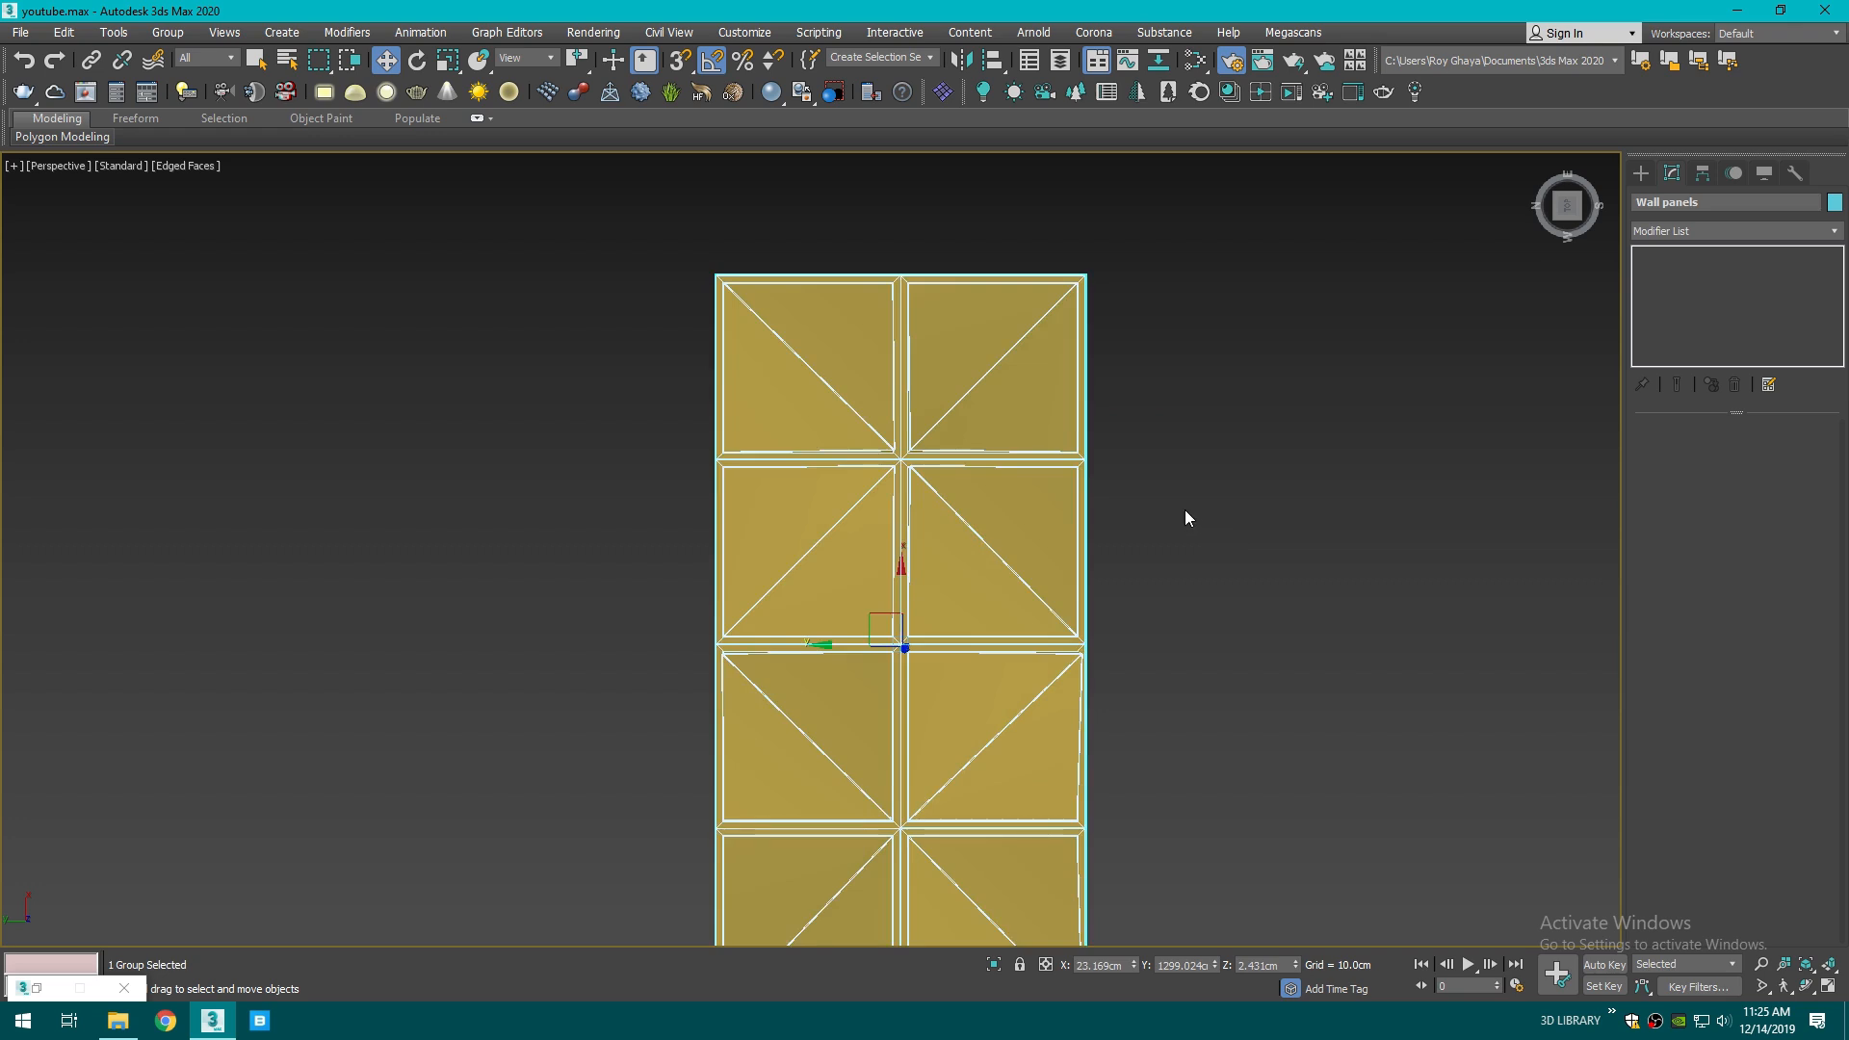
# - Turn on pivot-only editing for the Wall panels group and centre its pivot to the object
pyautogui.moveTo(1023, 420); pyautogui.dragTo(1041, 367, button='middle')
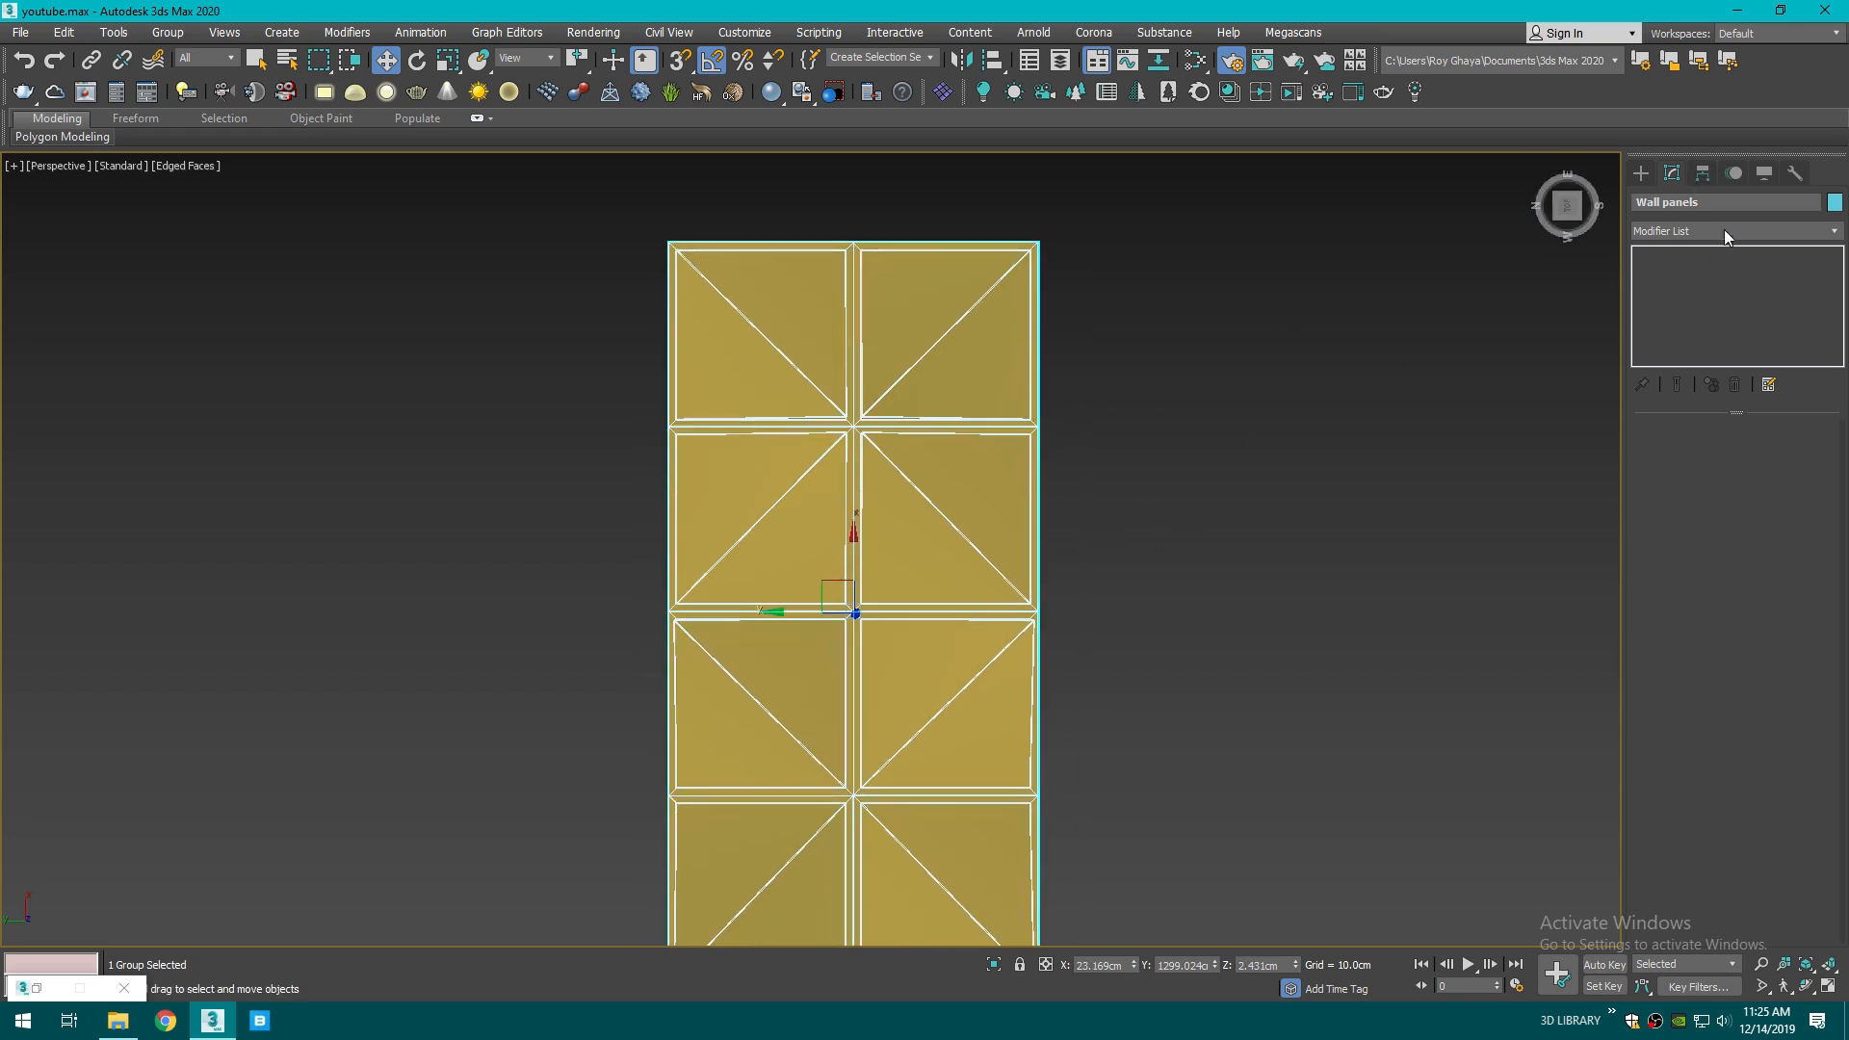
pyautogui.click(1700, 175)
pyautogui.moveTo(1244, 377); pyautogui.dragTo(1390, 390, button='middle')
pyautogui.moveTo(1151, 406); pyautogui.dragTo(1173, 344, button='middle')
pyautogui.click(1726, 306)
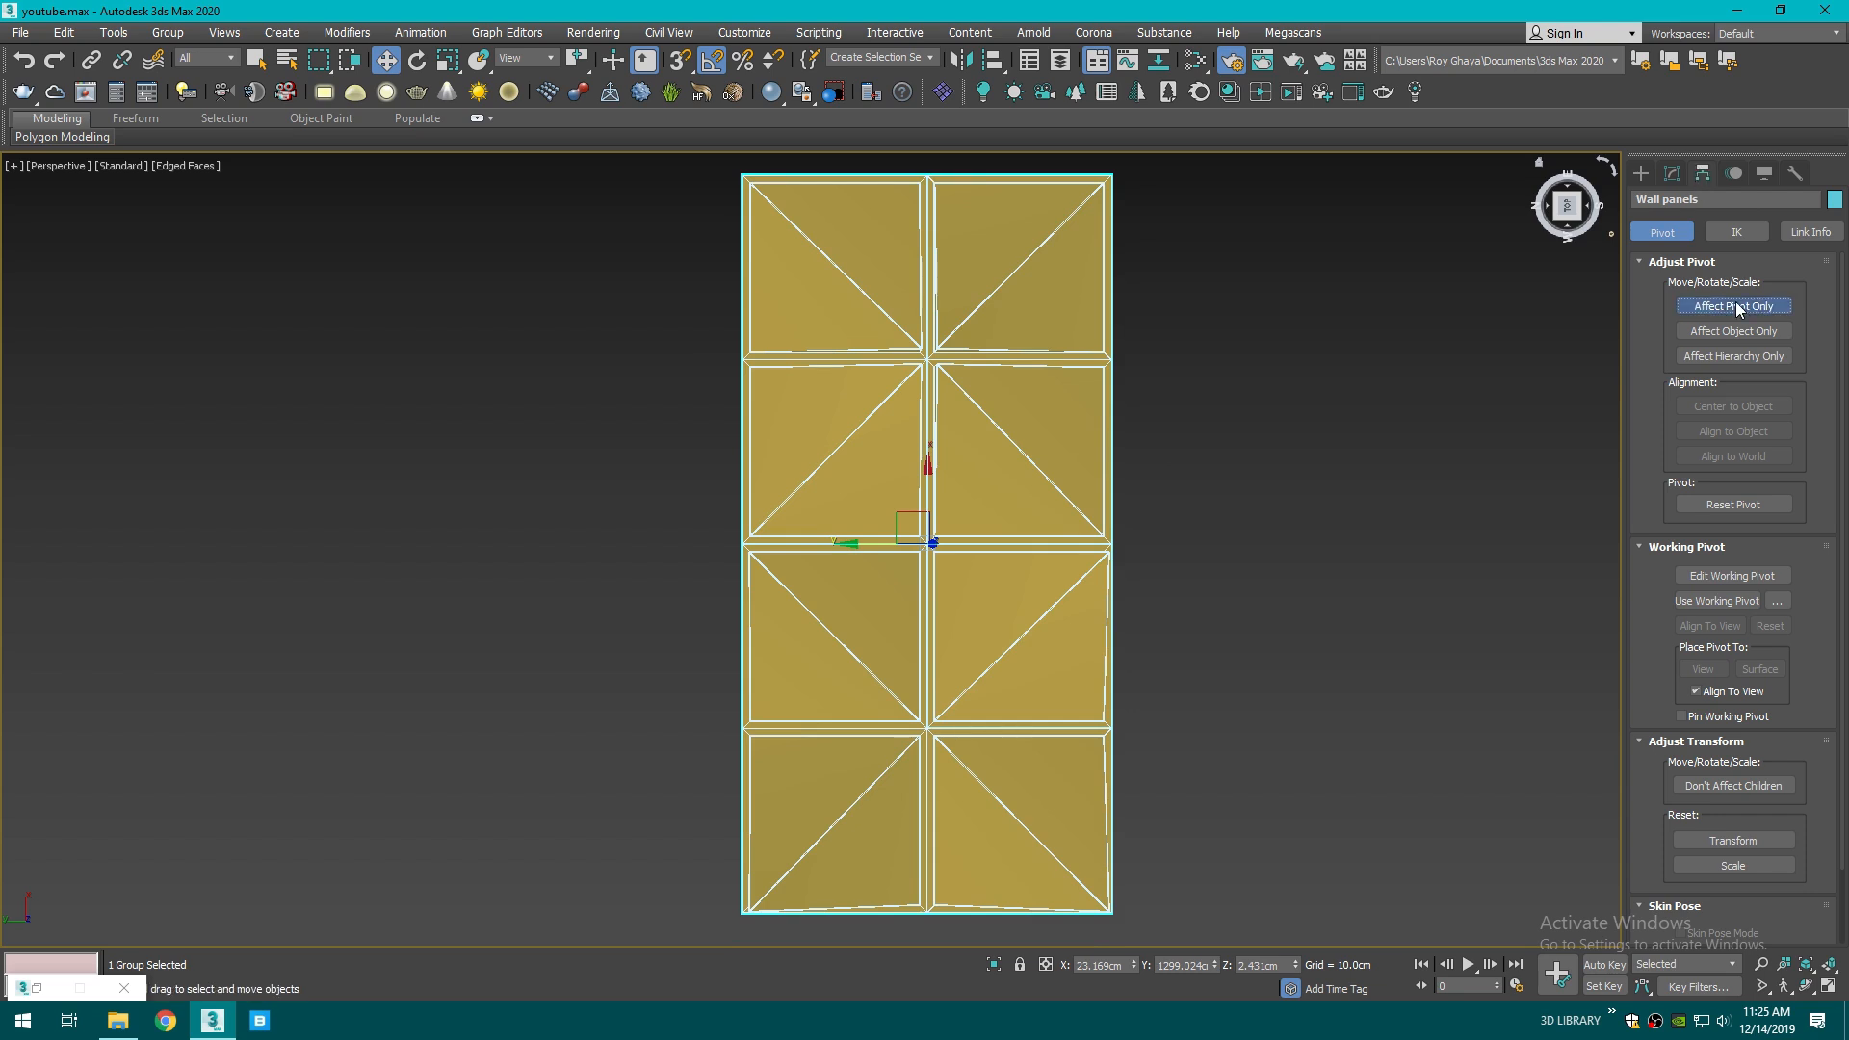
pyautogui.click(1698, 411)
# - Try moving the group's pivot away from its centre with snapping on, and check the snap options
pyautogui.scroll(8, 916, 541)
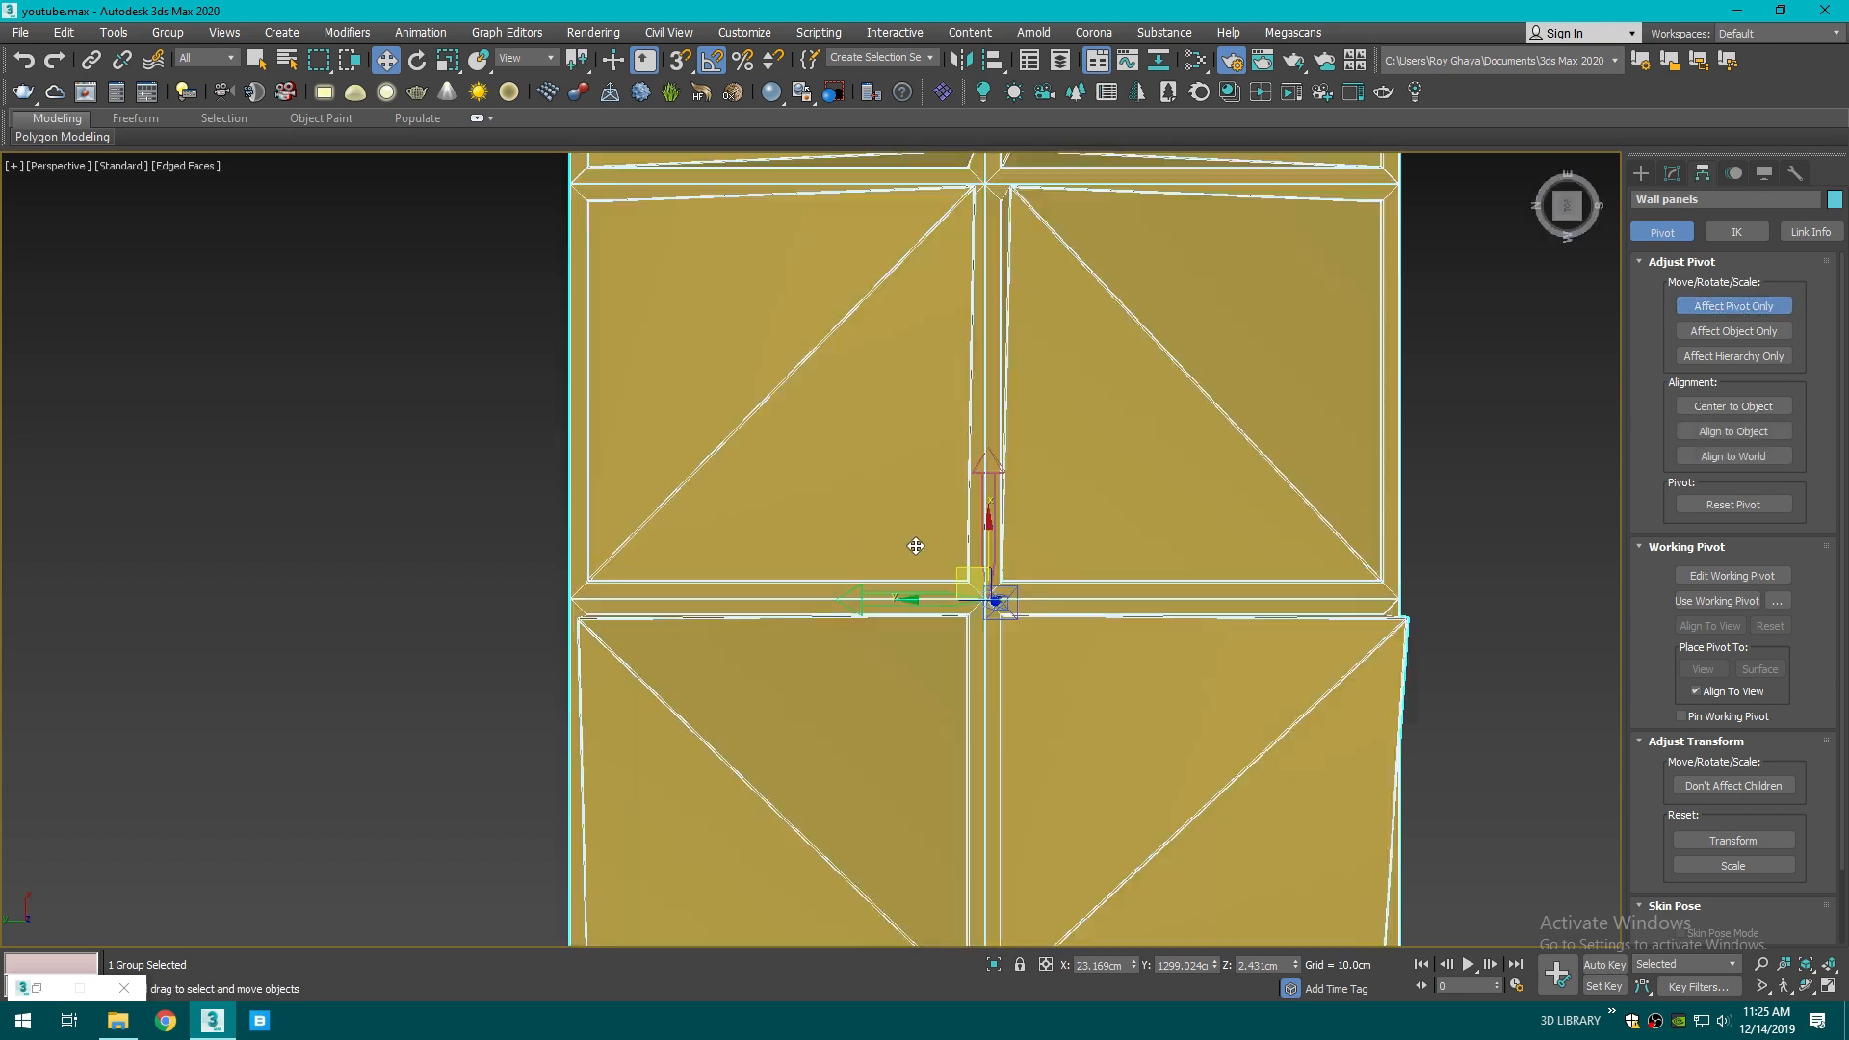
pyautogui.moveTo(1032, 634); pyautogui.dragTo(739, 363)
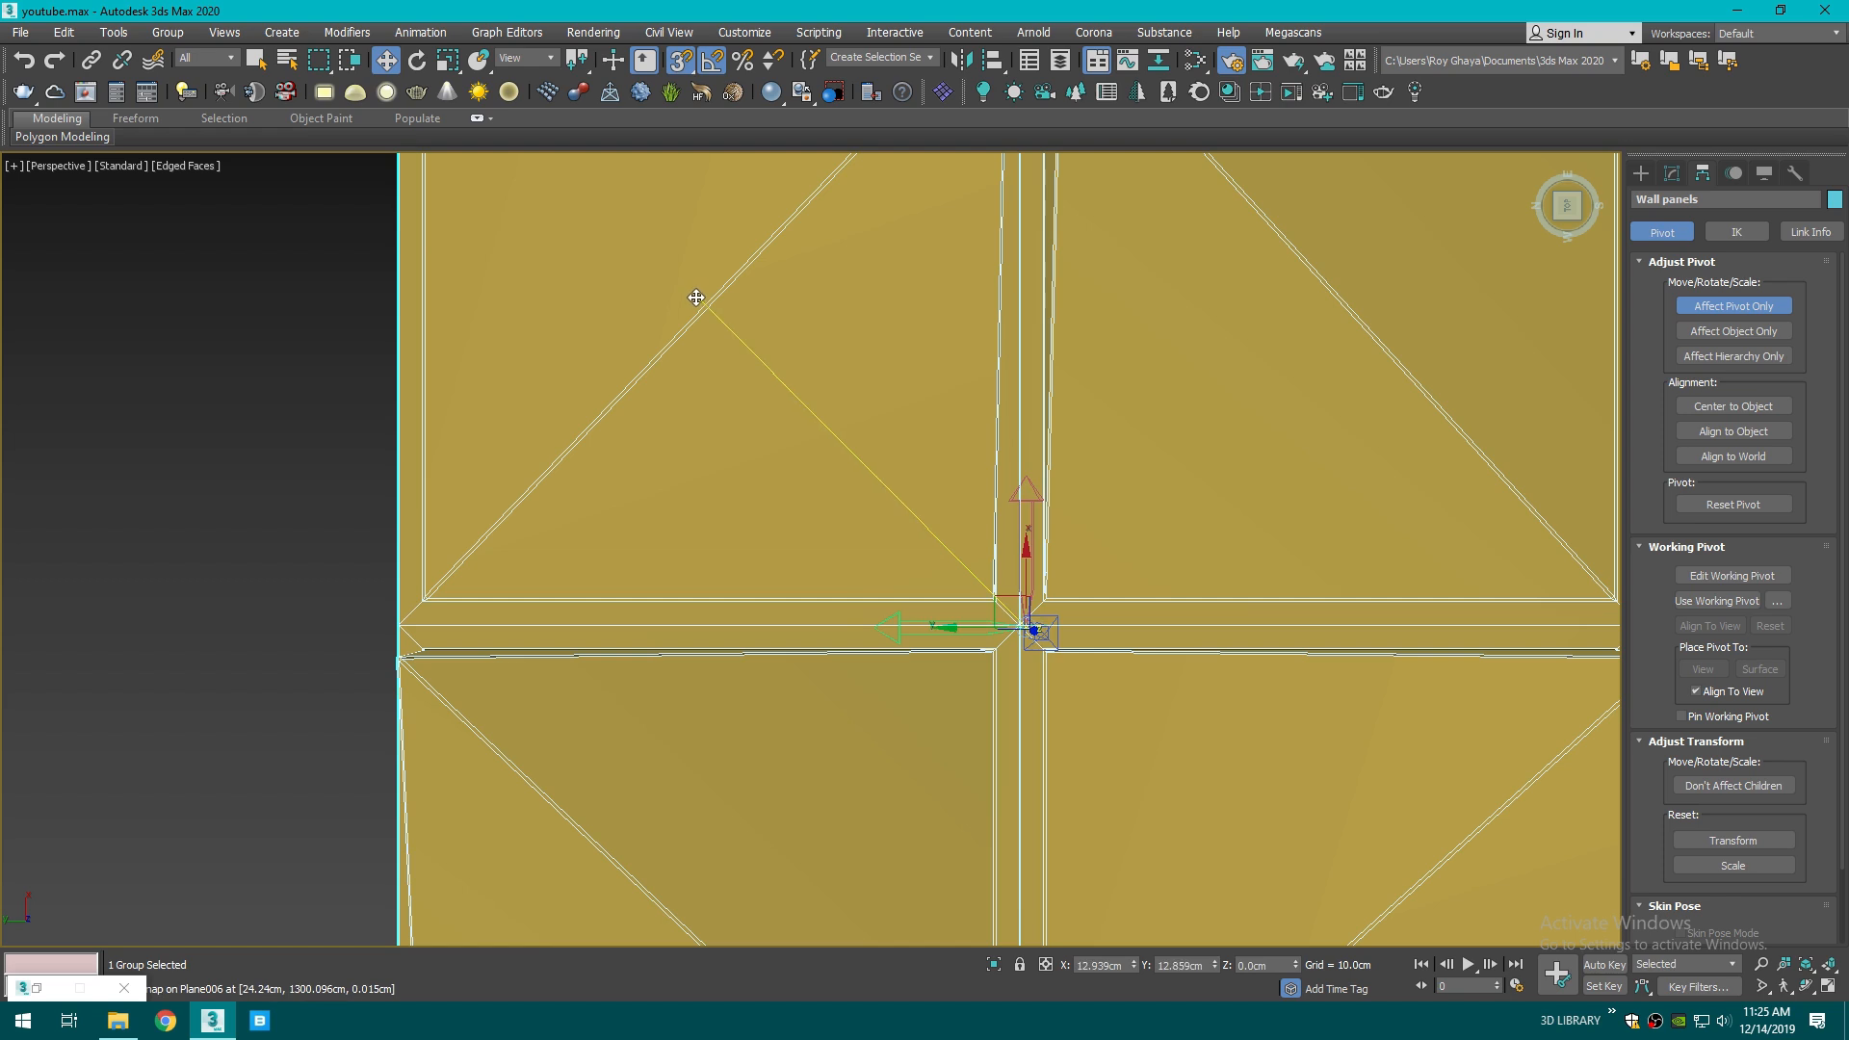
pyautogui.rightClick(682, 63)
pyautogui.click(846, 406)
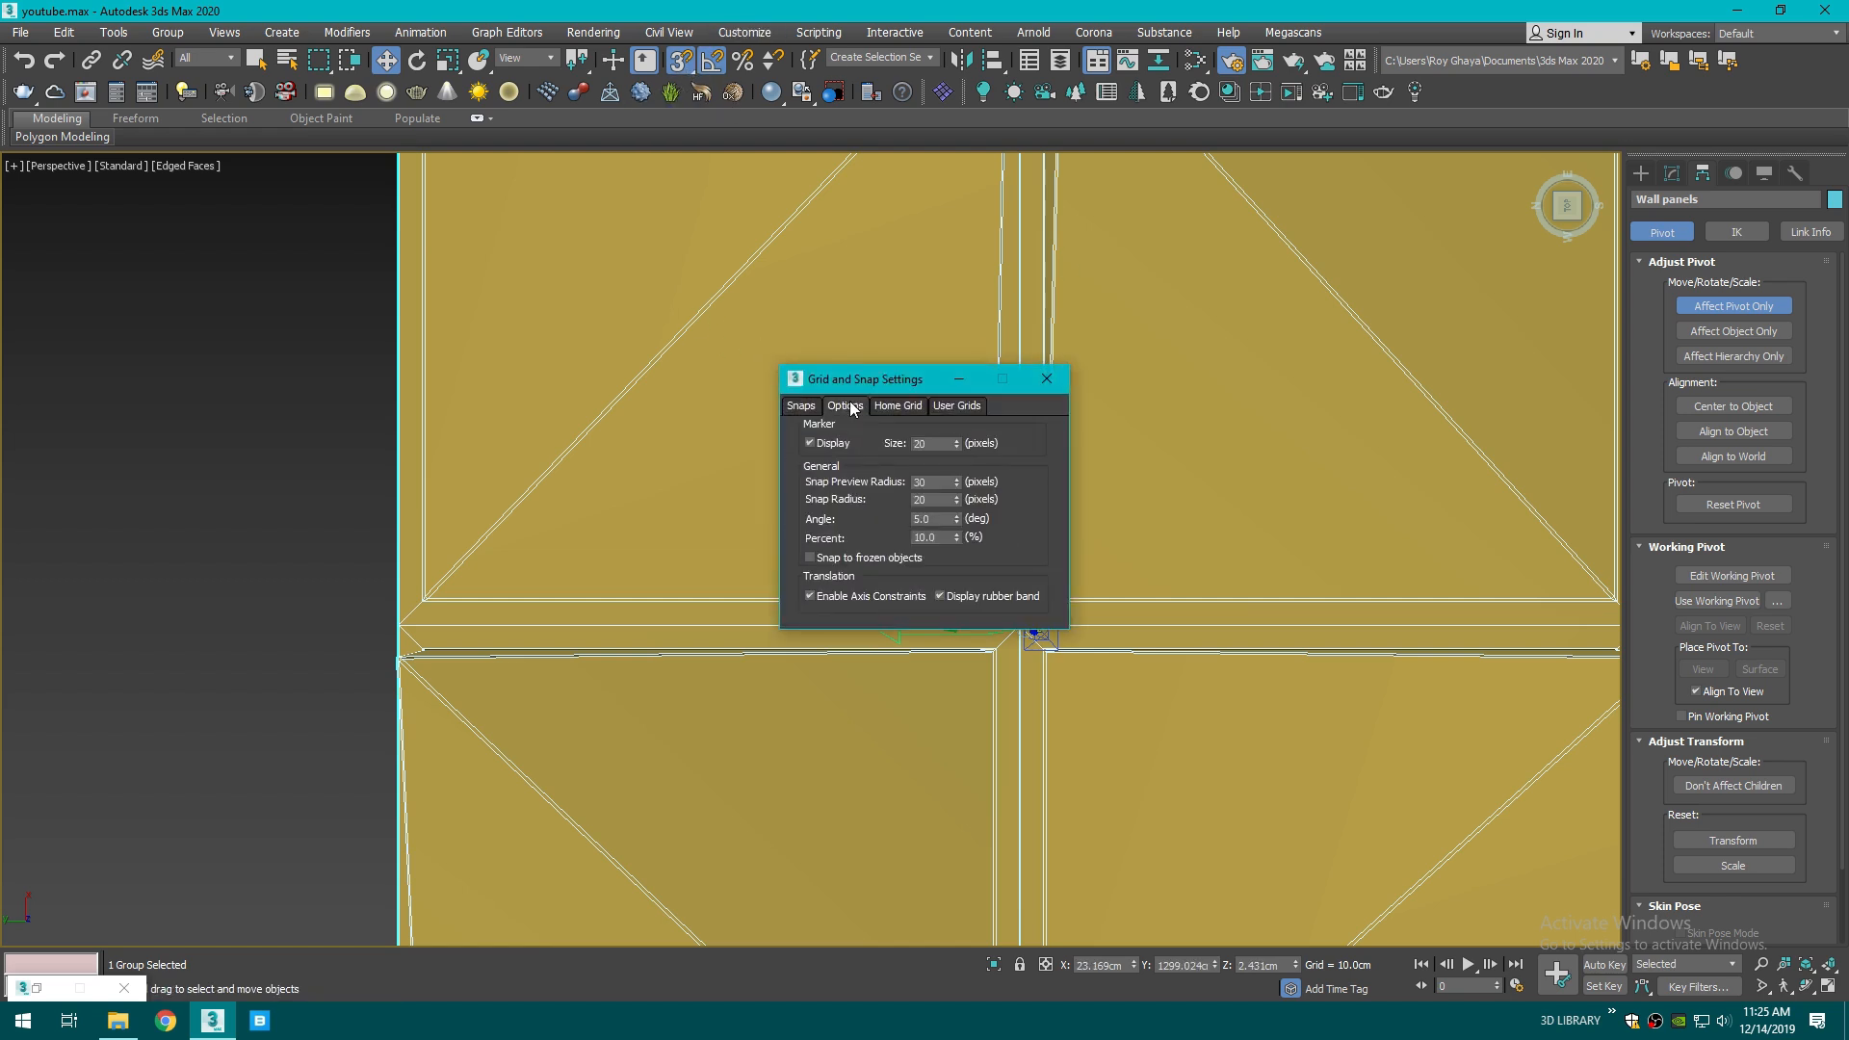
pyautogui.click(1057, 383)
# - Snap the Wall panels pivot onto the group's upper-left corner vertex and leave pivot editing
pyautogui.scroll(-8, 1076, 671)
pyautogui.moveTo(1083, 702); pyautogui.dragTo(782, 442)
pyautogui.moveTo(785, 361); pyautogui.dragTo(782, 442, button='middle')
pyautogui.scroll(8, 784, 385)
pyautogui.moveTo(782, 442); pyautogui.dragTo(750, 582)
pyautogui.moveTo(786, 340); pyautogui.dragTo(751, 582, button='middle')
pyautogui.moveTo(750, 582); pyautogui.dragTo(792, 474)
pyautogui.scroll(6, 742, 493)
pyautogui.moveTo(741, 493); pyautogui.dragTo(983, 605, button='middle')
pyautogui.scroll(-8, 983, 605)
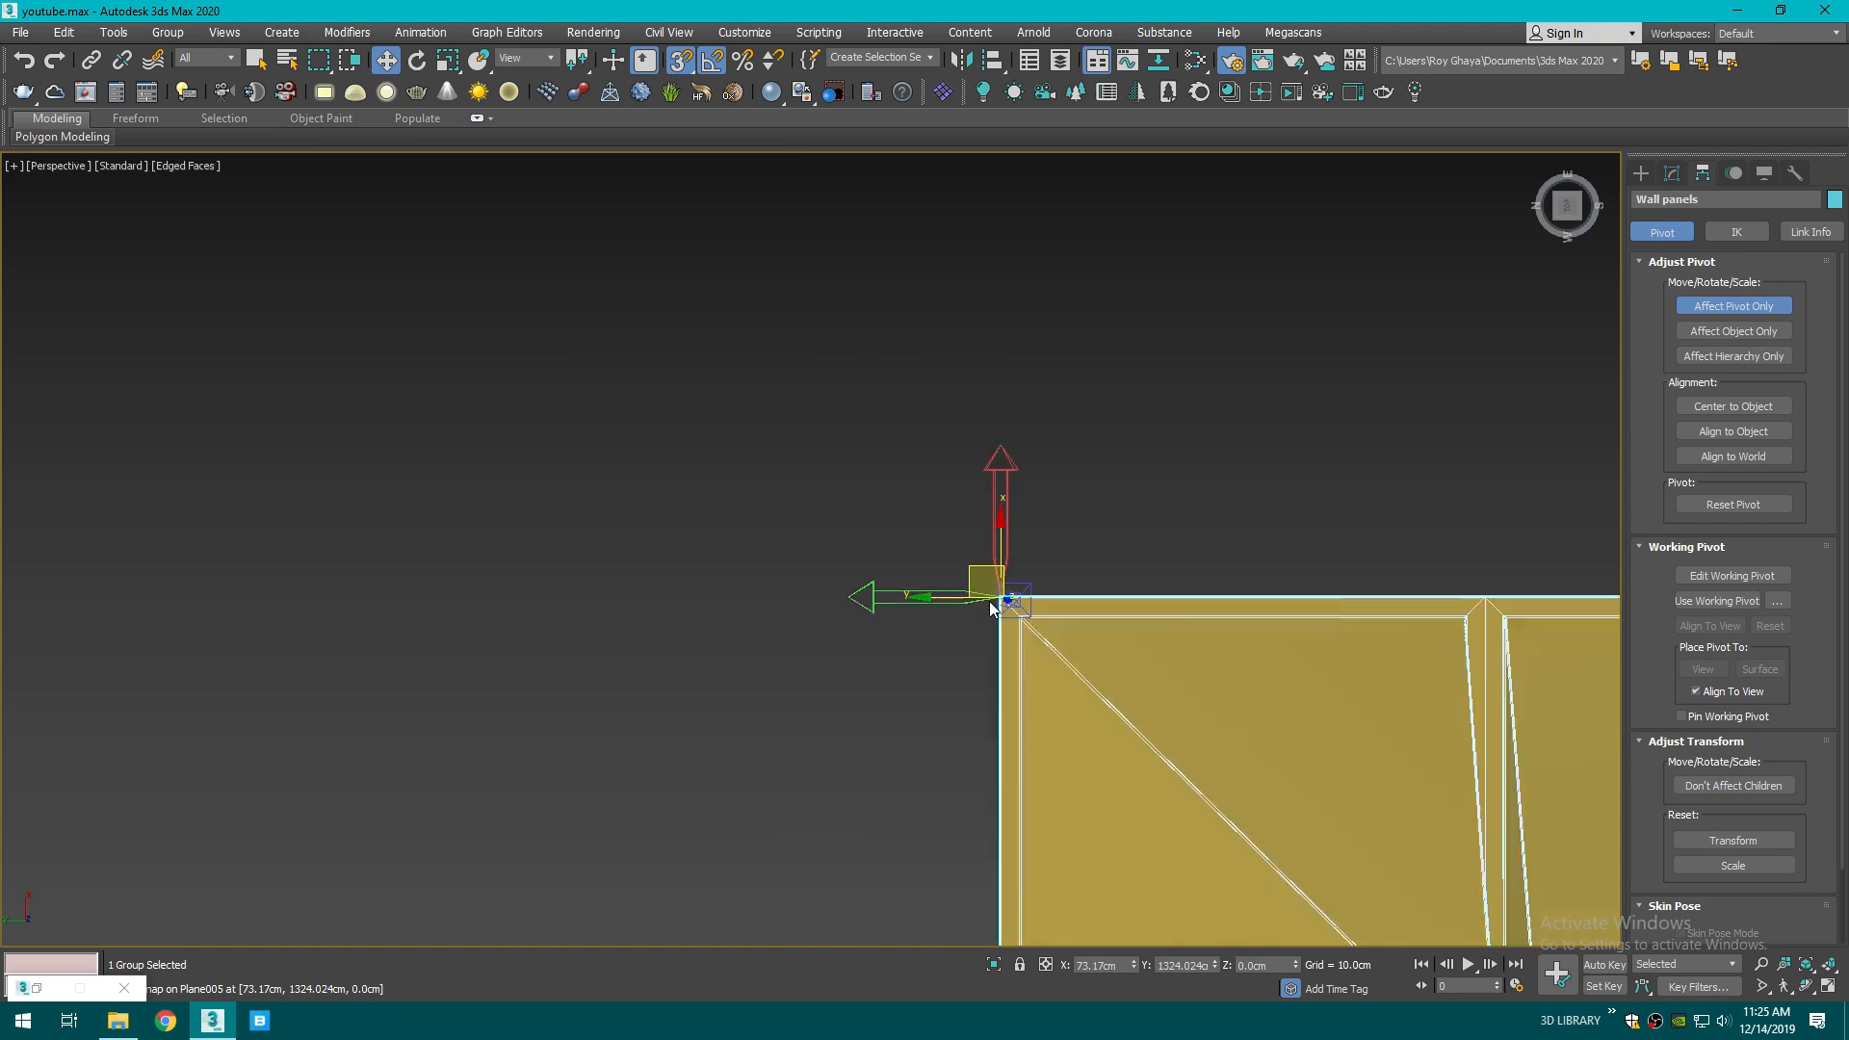
pyautogui.click(1733, 306)
# - Clone the Wall panels group as copies snapped side by side, forming a row of three adjoining groups
pyautogui.scroll(3, 1031, 533)
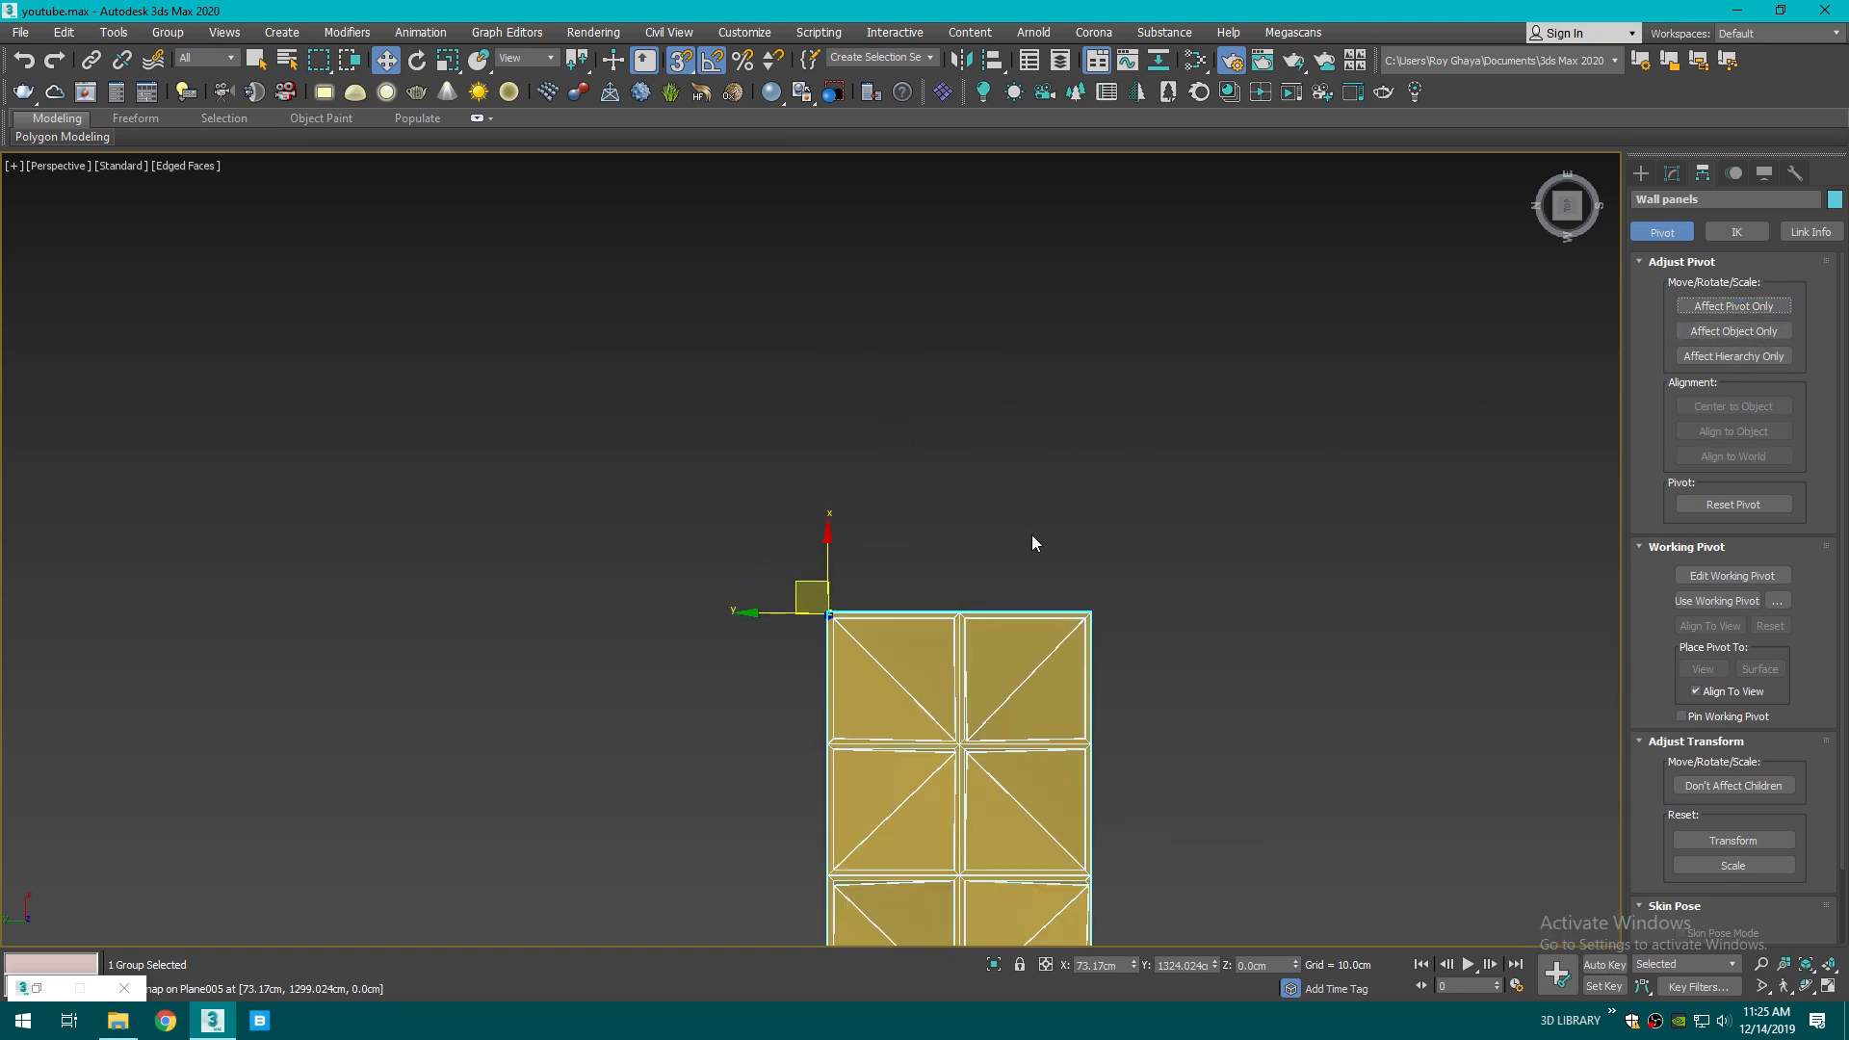
pyautogui.moveTo(1031, 534); pyautogui.dragTo(879, 387, button='middle')
pyautogui.keyDown('shift'); pyautogui.moveTo(602, 469); pyautogui.dragTo(954, 471); pyautogui.keyUp('shift')
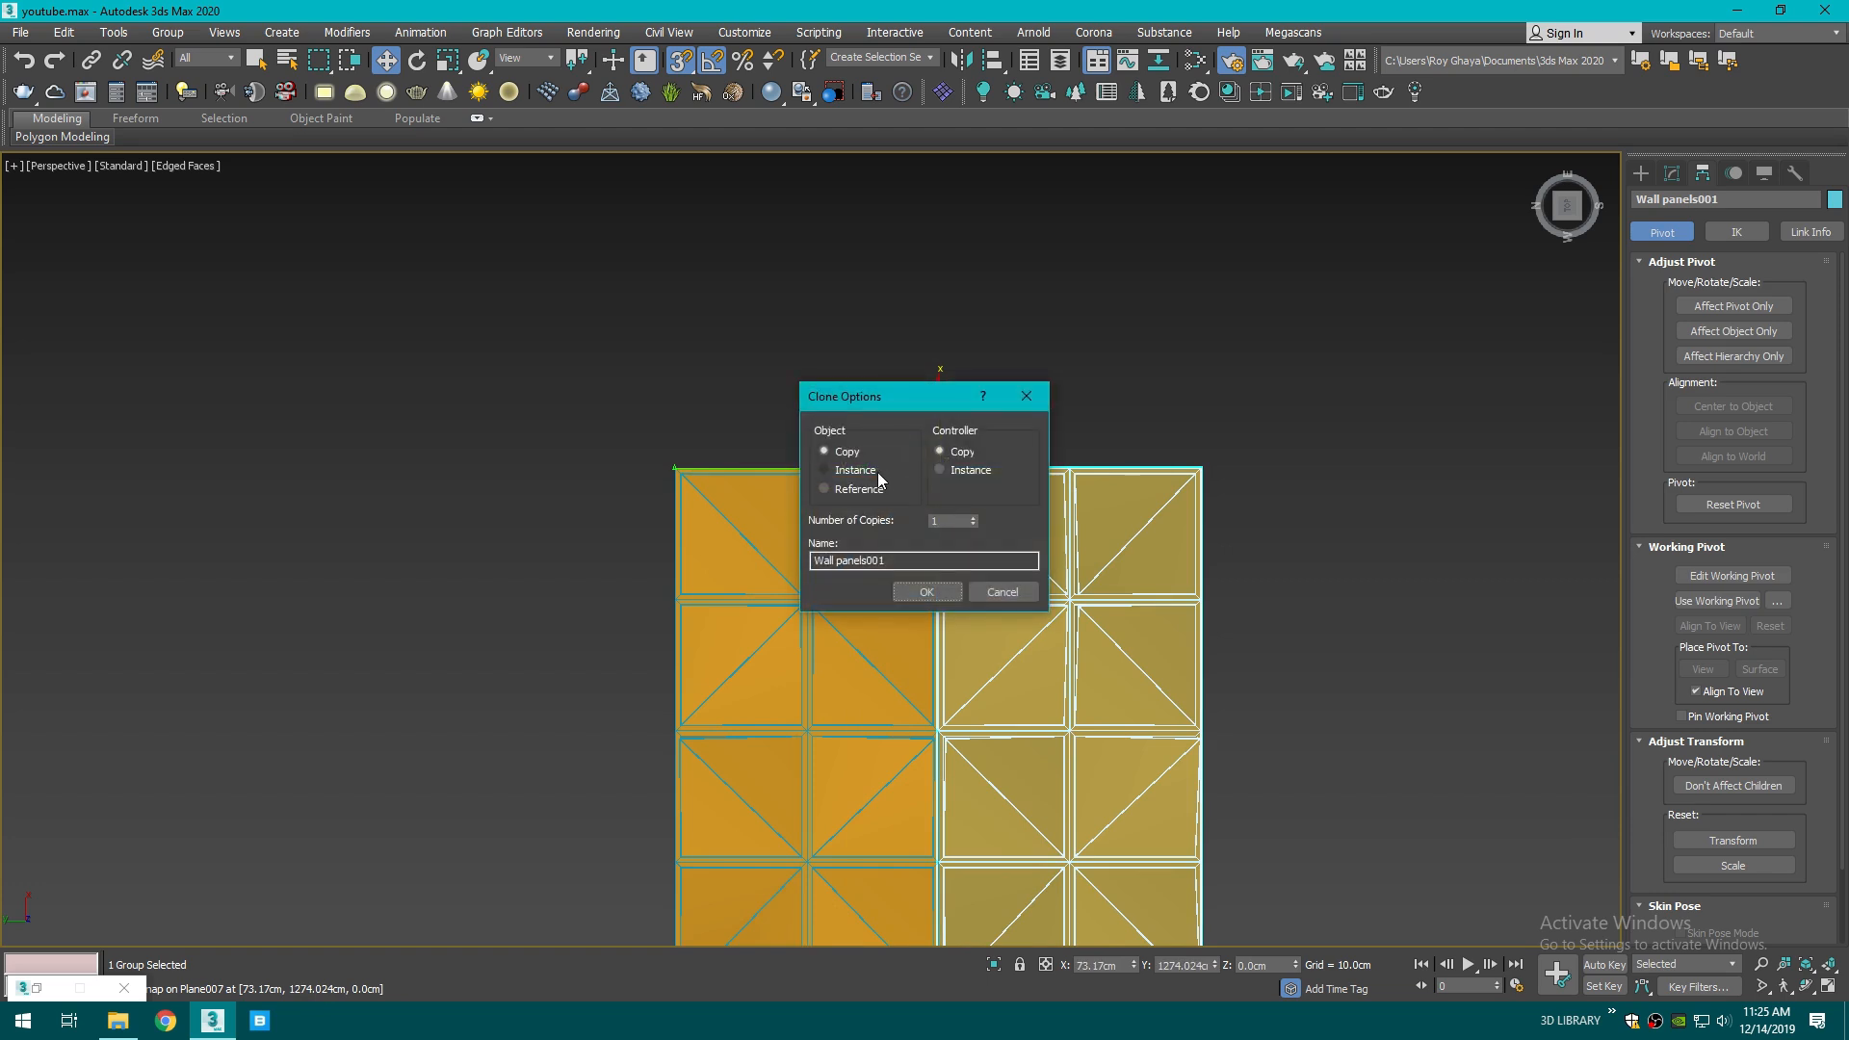
pyautogui.click(927, 591)
pyautogui.click(1325, 448)
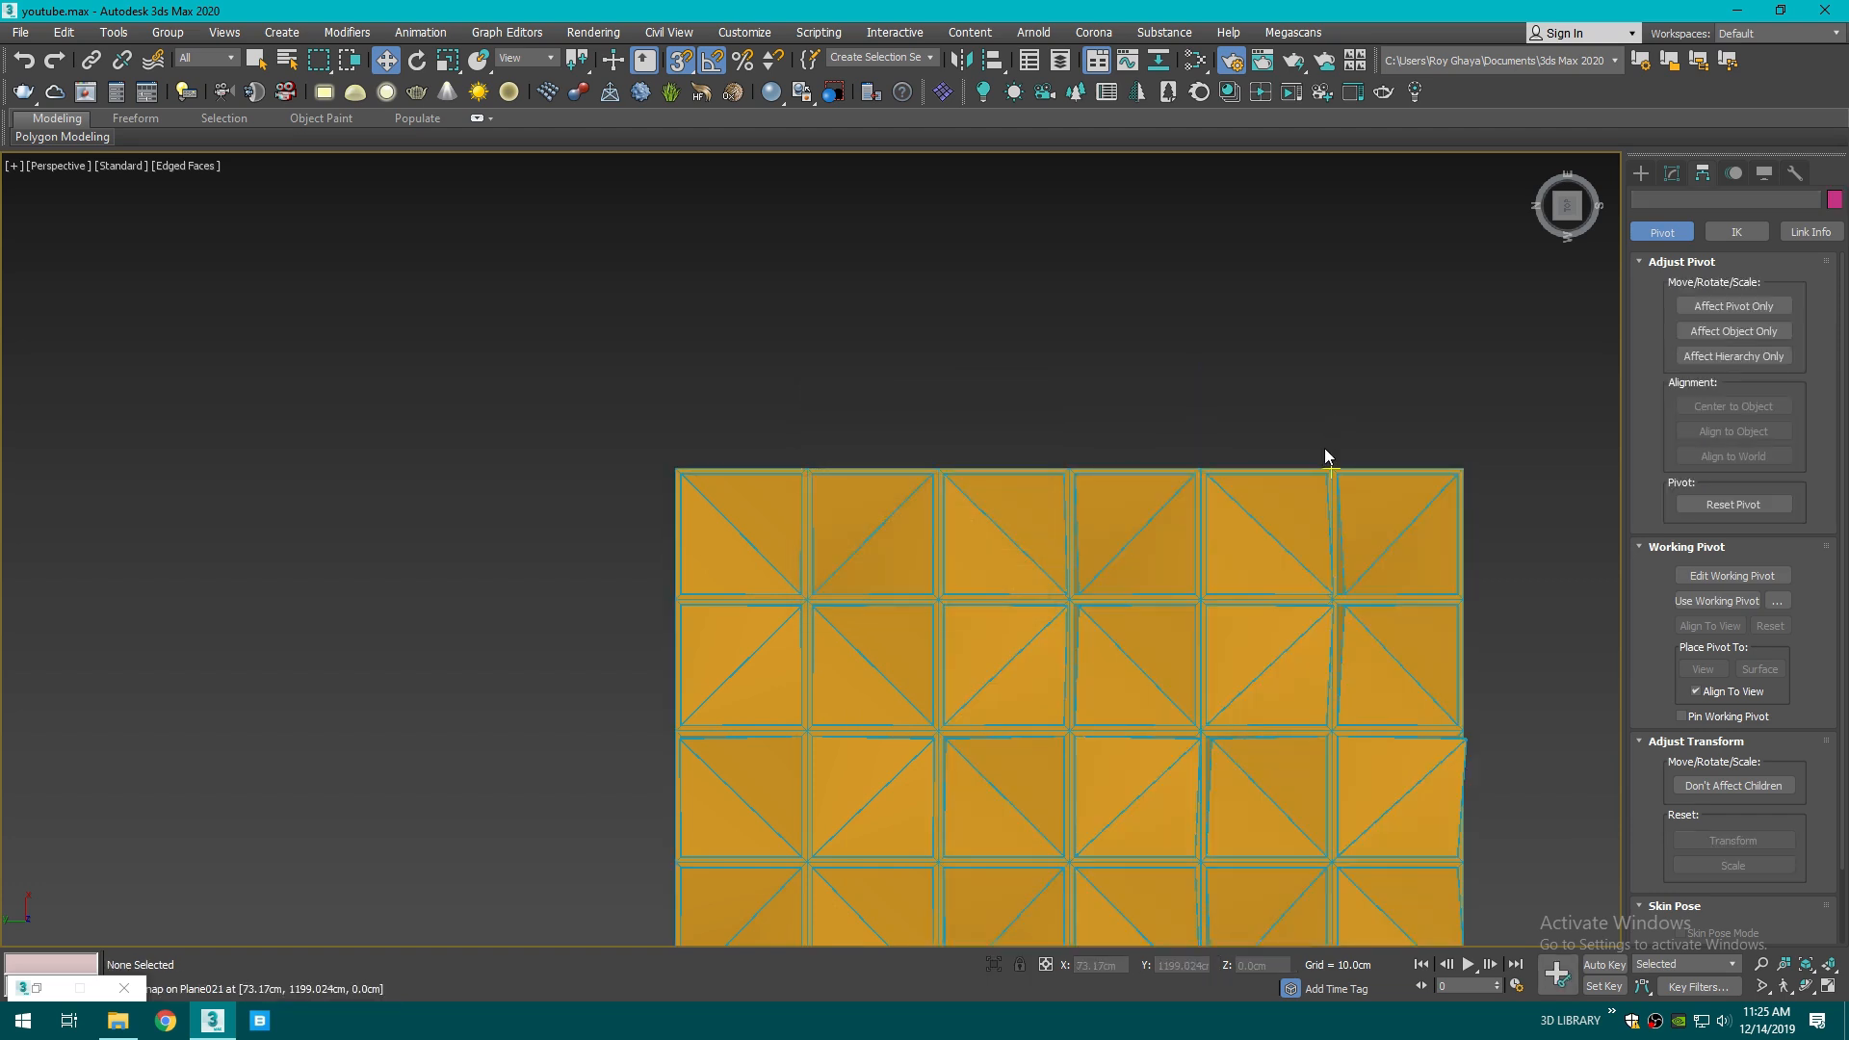
# - Select all three adjoining panel groups and combine them into a single group
pyautogui.scroll(-4, 1211, 449)
pyautogui.scroll(3, 1166, 485)
pyautogui.scroll(-2, 1166, 486)
pyautogui.moveTo(1166, 486); pyautogui.dragTo(1022, 459, button='middle')
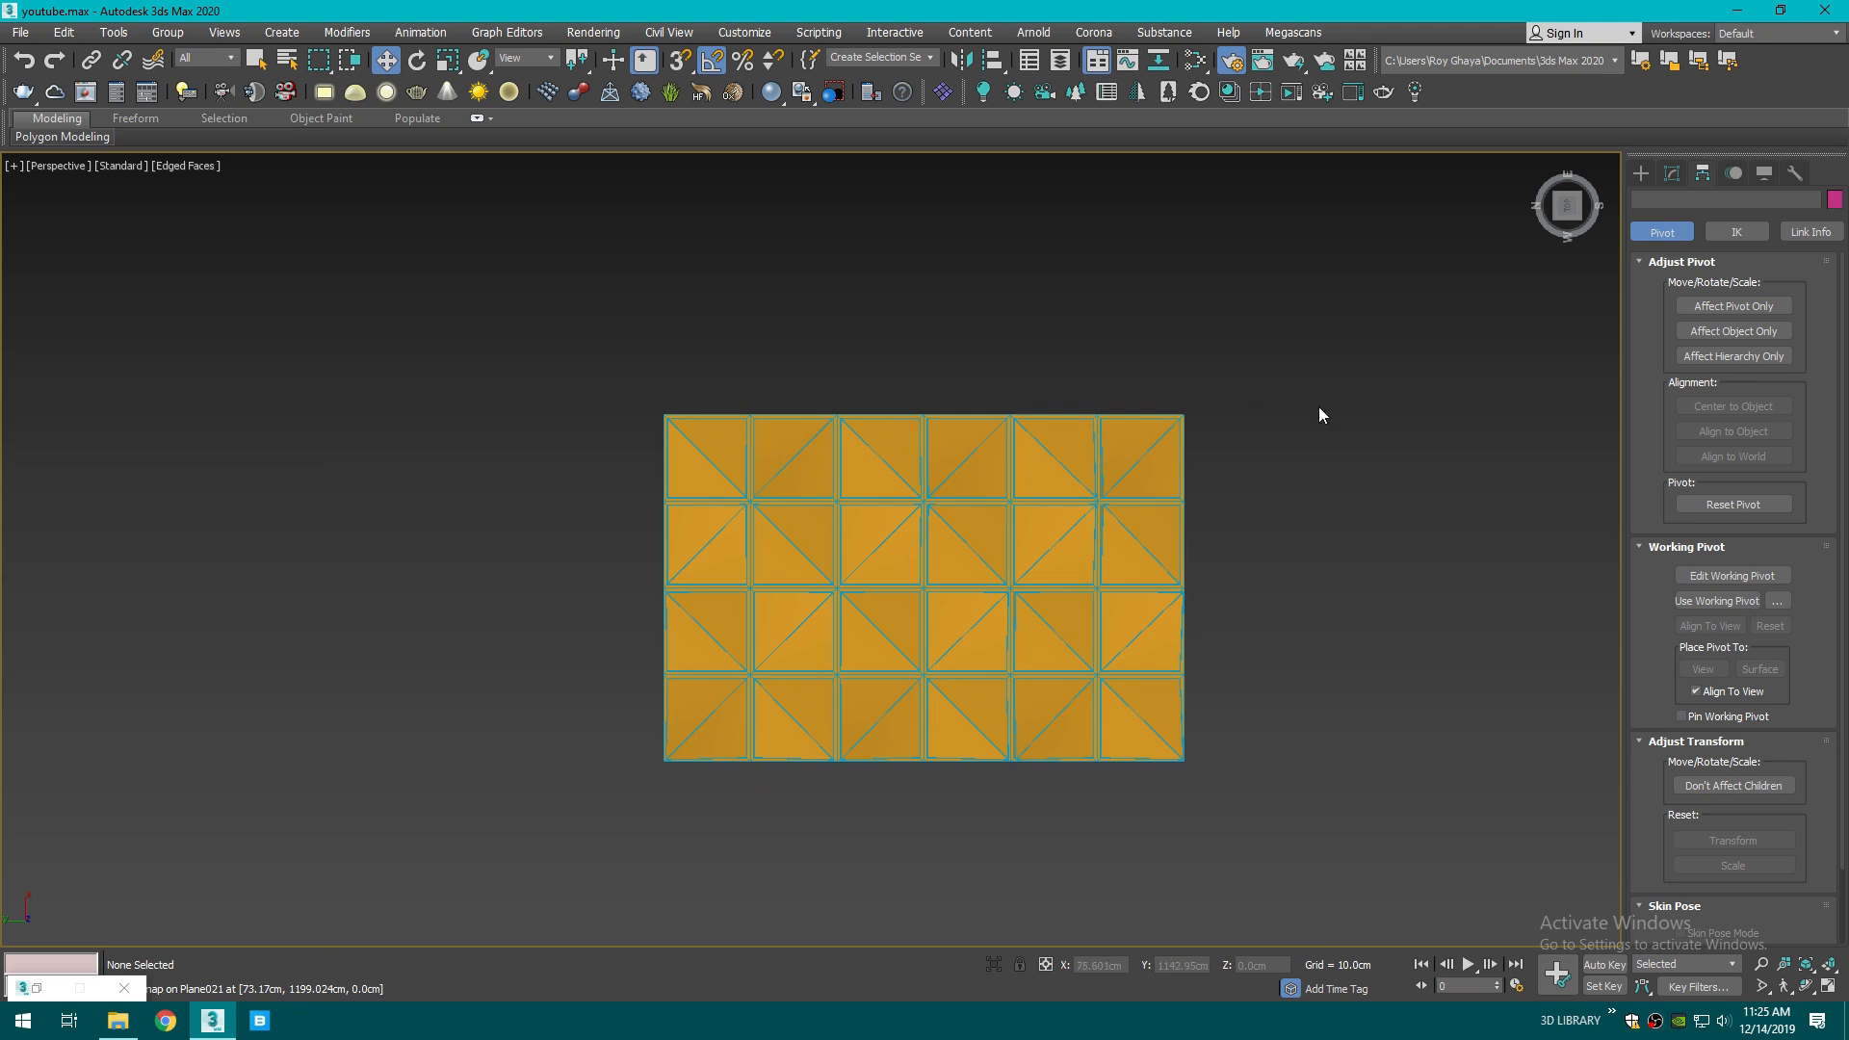
pyautogui.click(1641, 173)
pyautogui.click(1017, 462)
pyautogui.moveTo(1252, 416); pyautogui.dragTo(621, 456)
pyautogui.click(168, 31)
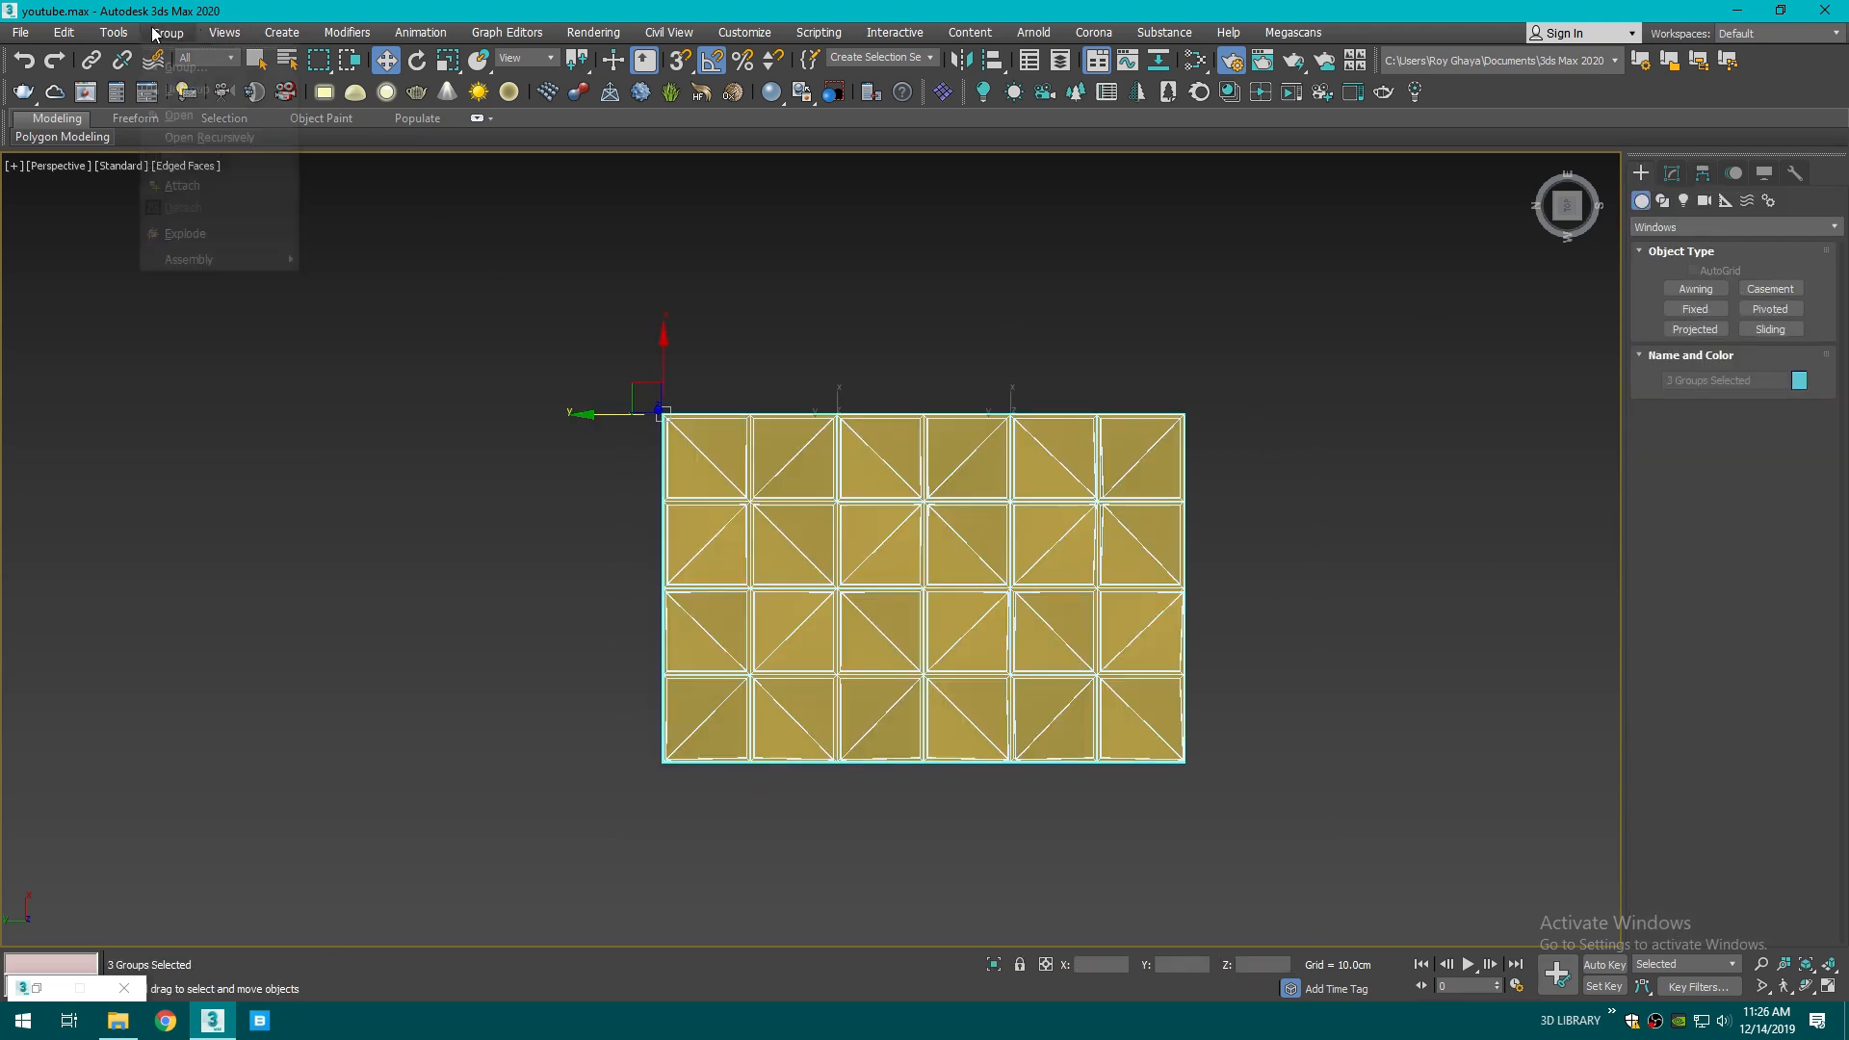
pyautogui.click(183, 64)
pyautogui.click(948, 543)
# - Add the room walls to the selection with the panel group and isolate both objects
pyautogui.scroll(-2, 944, 526)
pyautogui.scroll(-3, 944, 525)
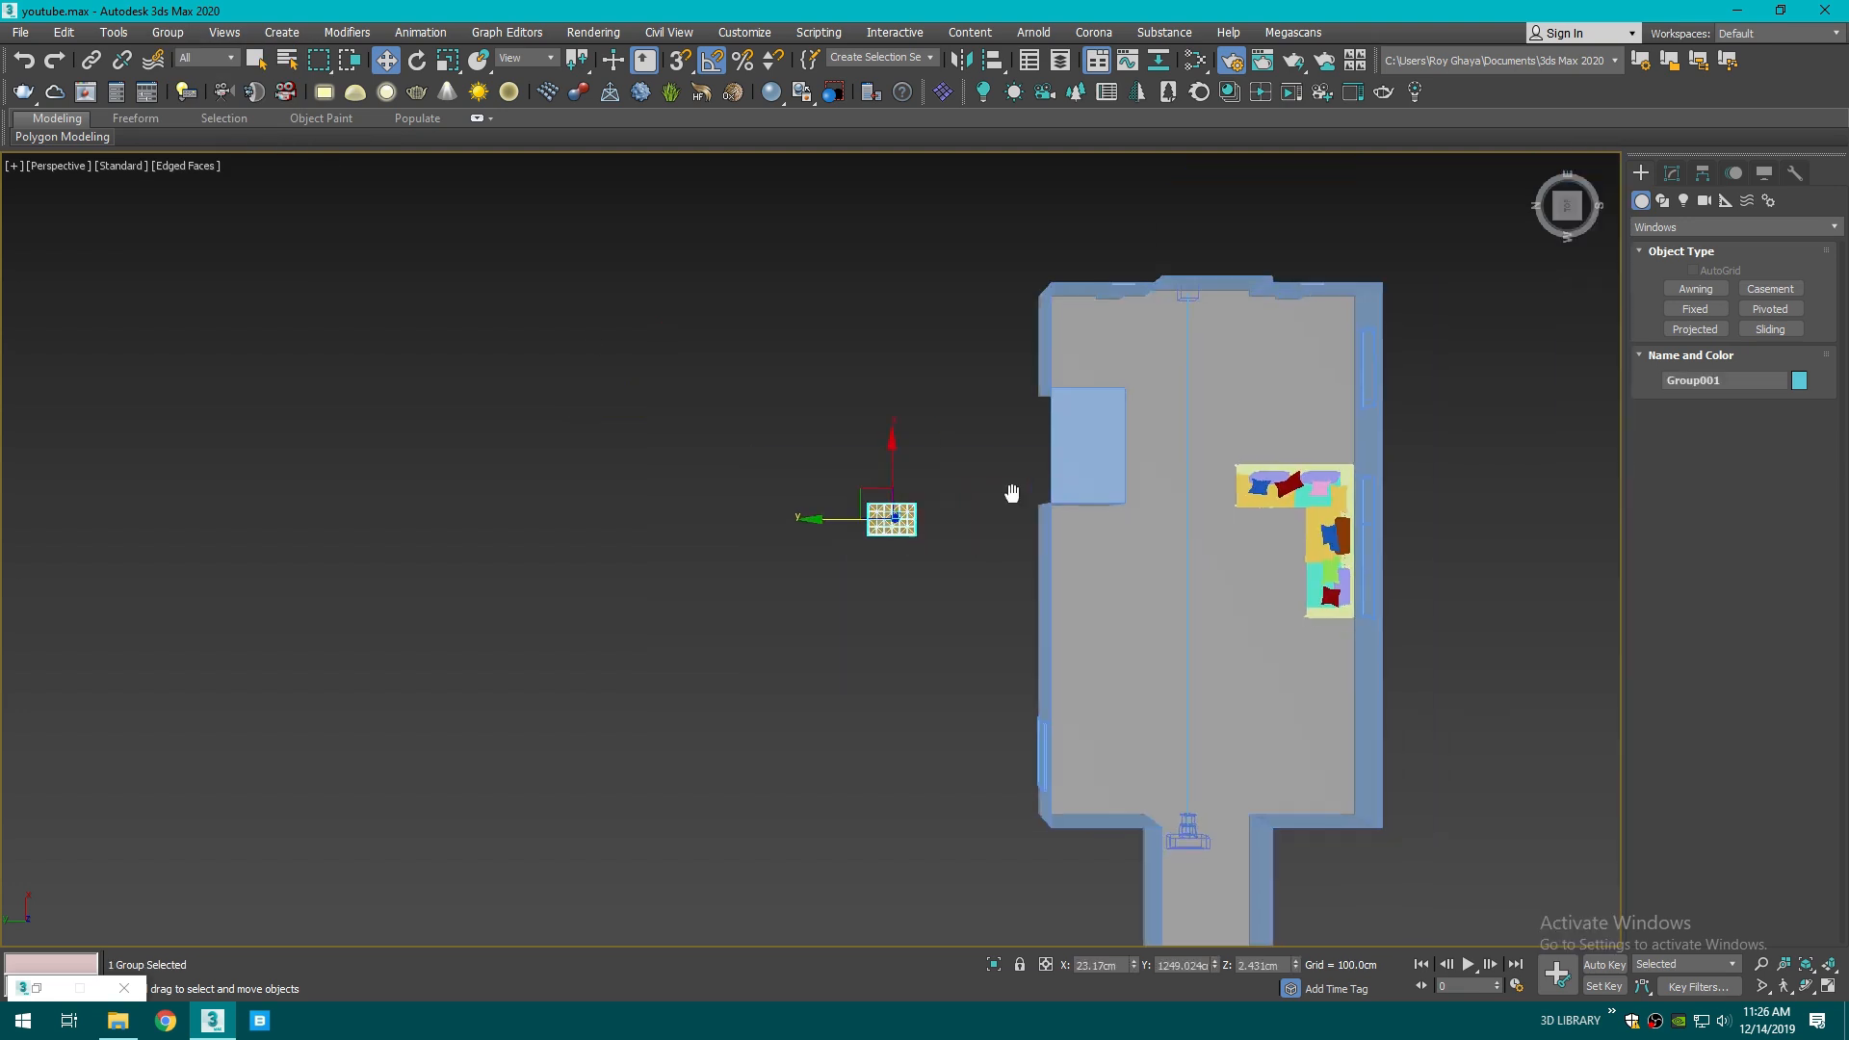
pyautogui.keyDown('ctrl'); pyautogui.click(1047, 715); pyautogui.keyUp('ctrl')
pyautogui.click(994, 964)
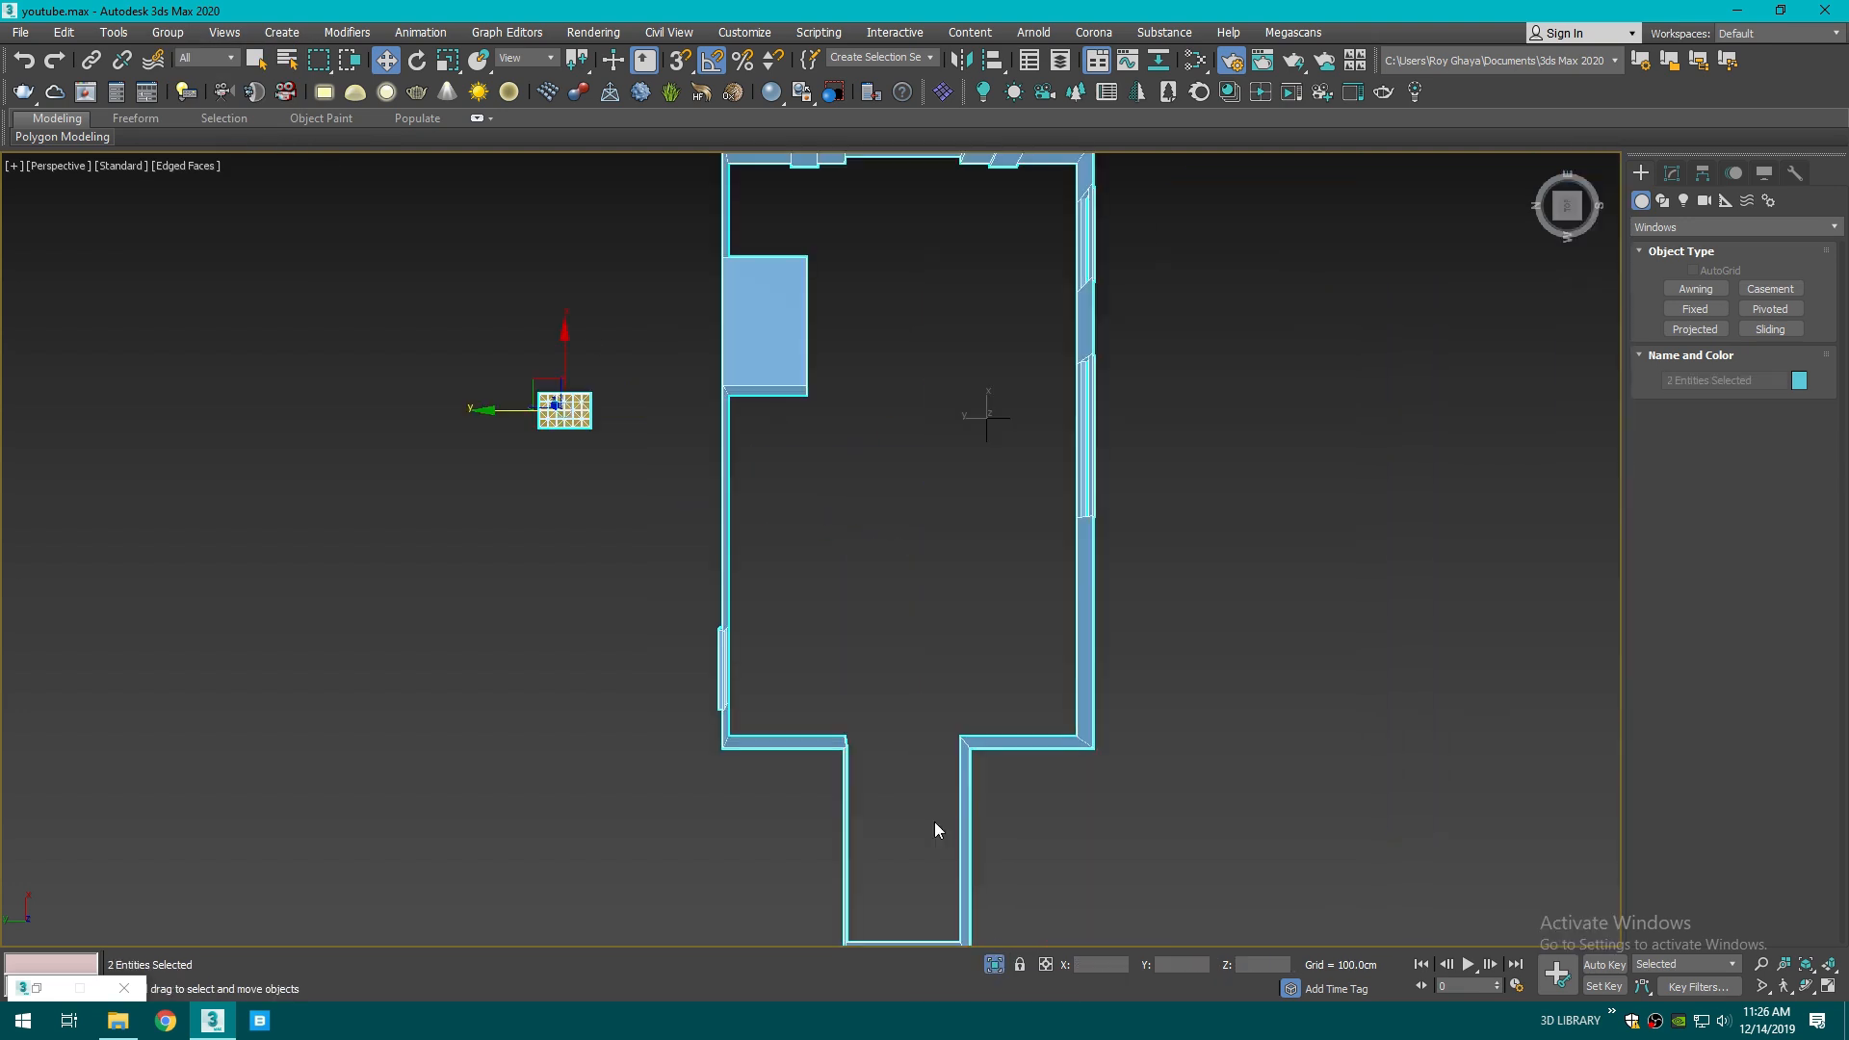
# - Rotate the combined panel group -90 degrees about the Y axis to stand it upright
pyautogui.click(1566, 207)
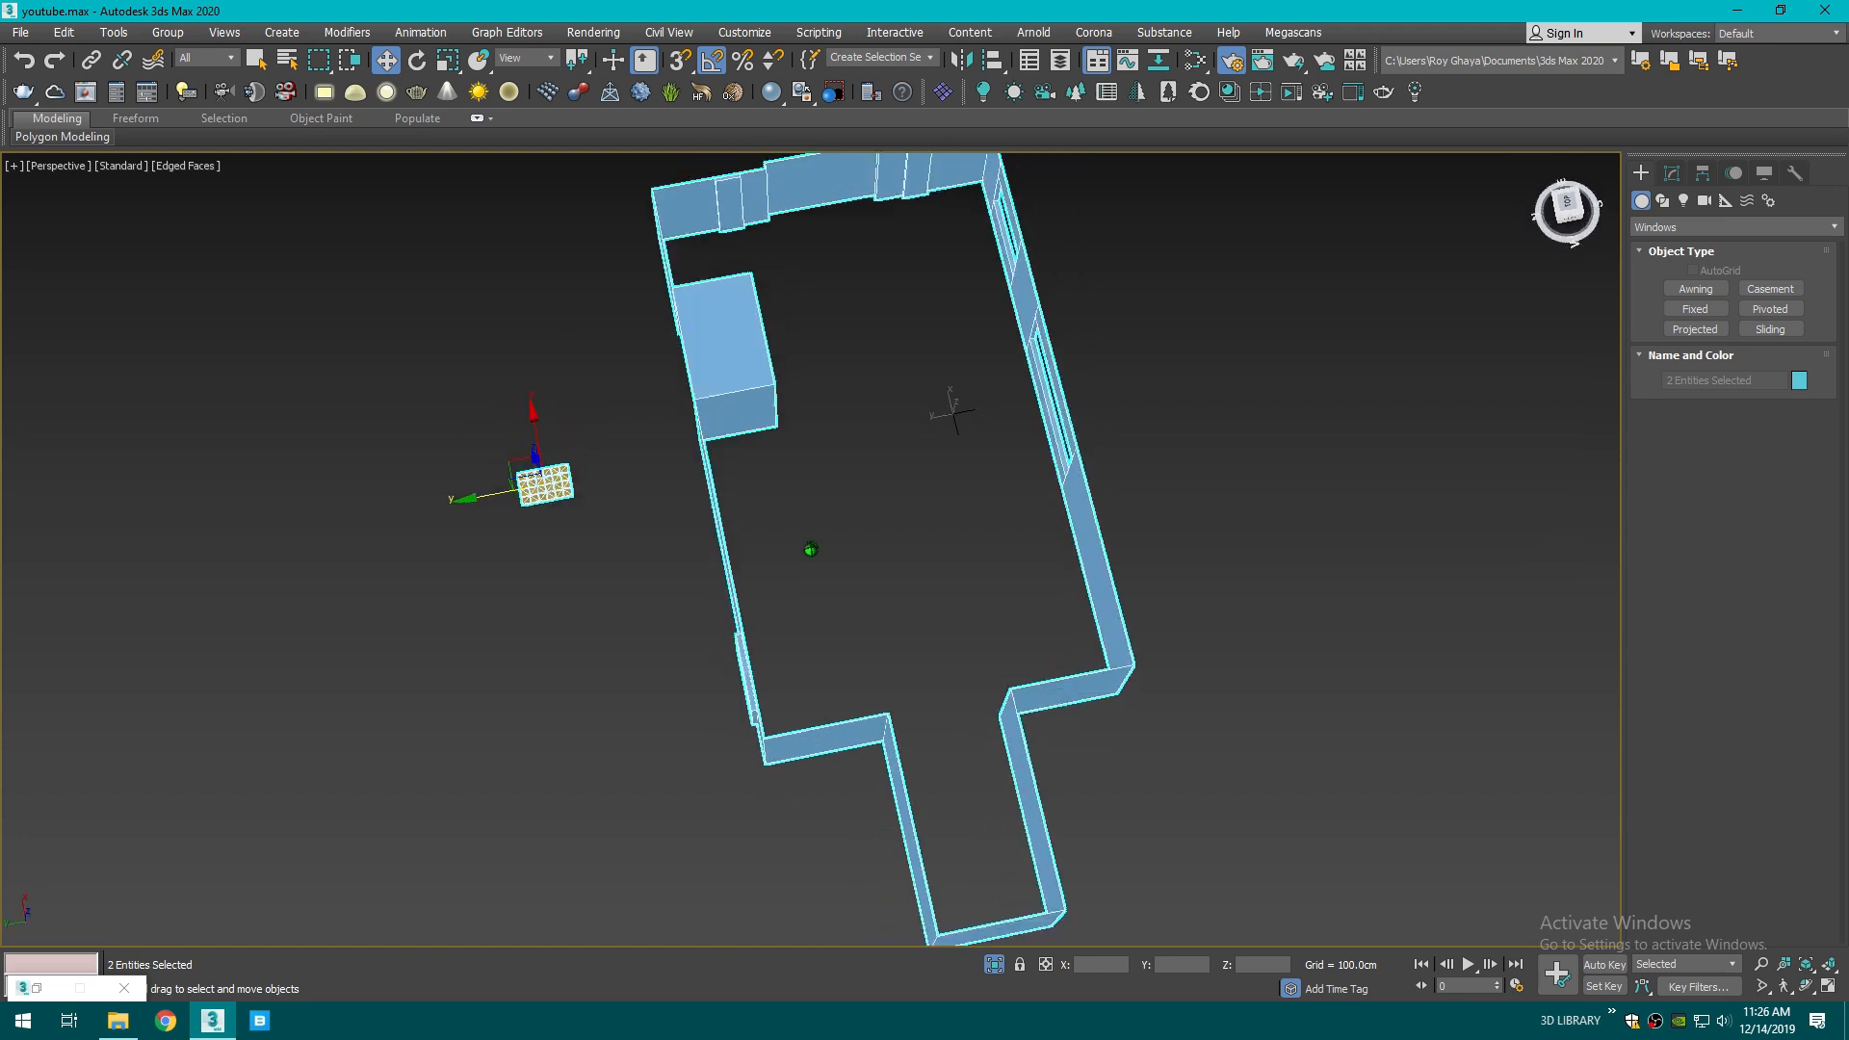
pyautogui.click(1566, 208)
pyautogui.keyDown('alt'); pyautogui.moveTo(568, 655); pyautogui.dragTo(629, 551, button='middle'); pyautogui.keyUp('alt')
pyautogui.scroll(3, 597, 564)
pyautogui.click(539, 582)
pyautogui.scroll(5, 578, 592)
pyautogui.press('e')
pyautogui.moveTo(581, 578); pyautogui.dragTo(614, 648)
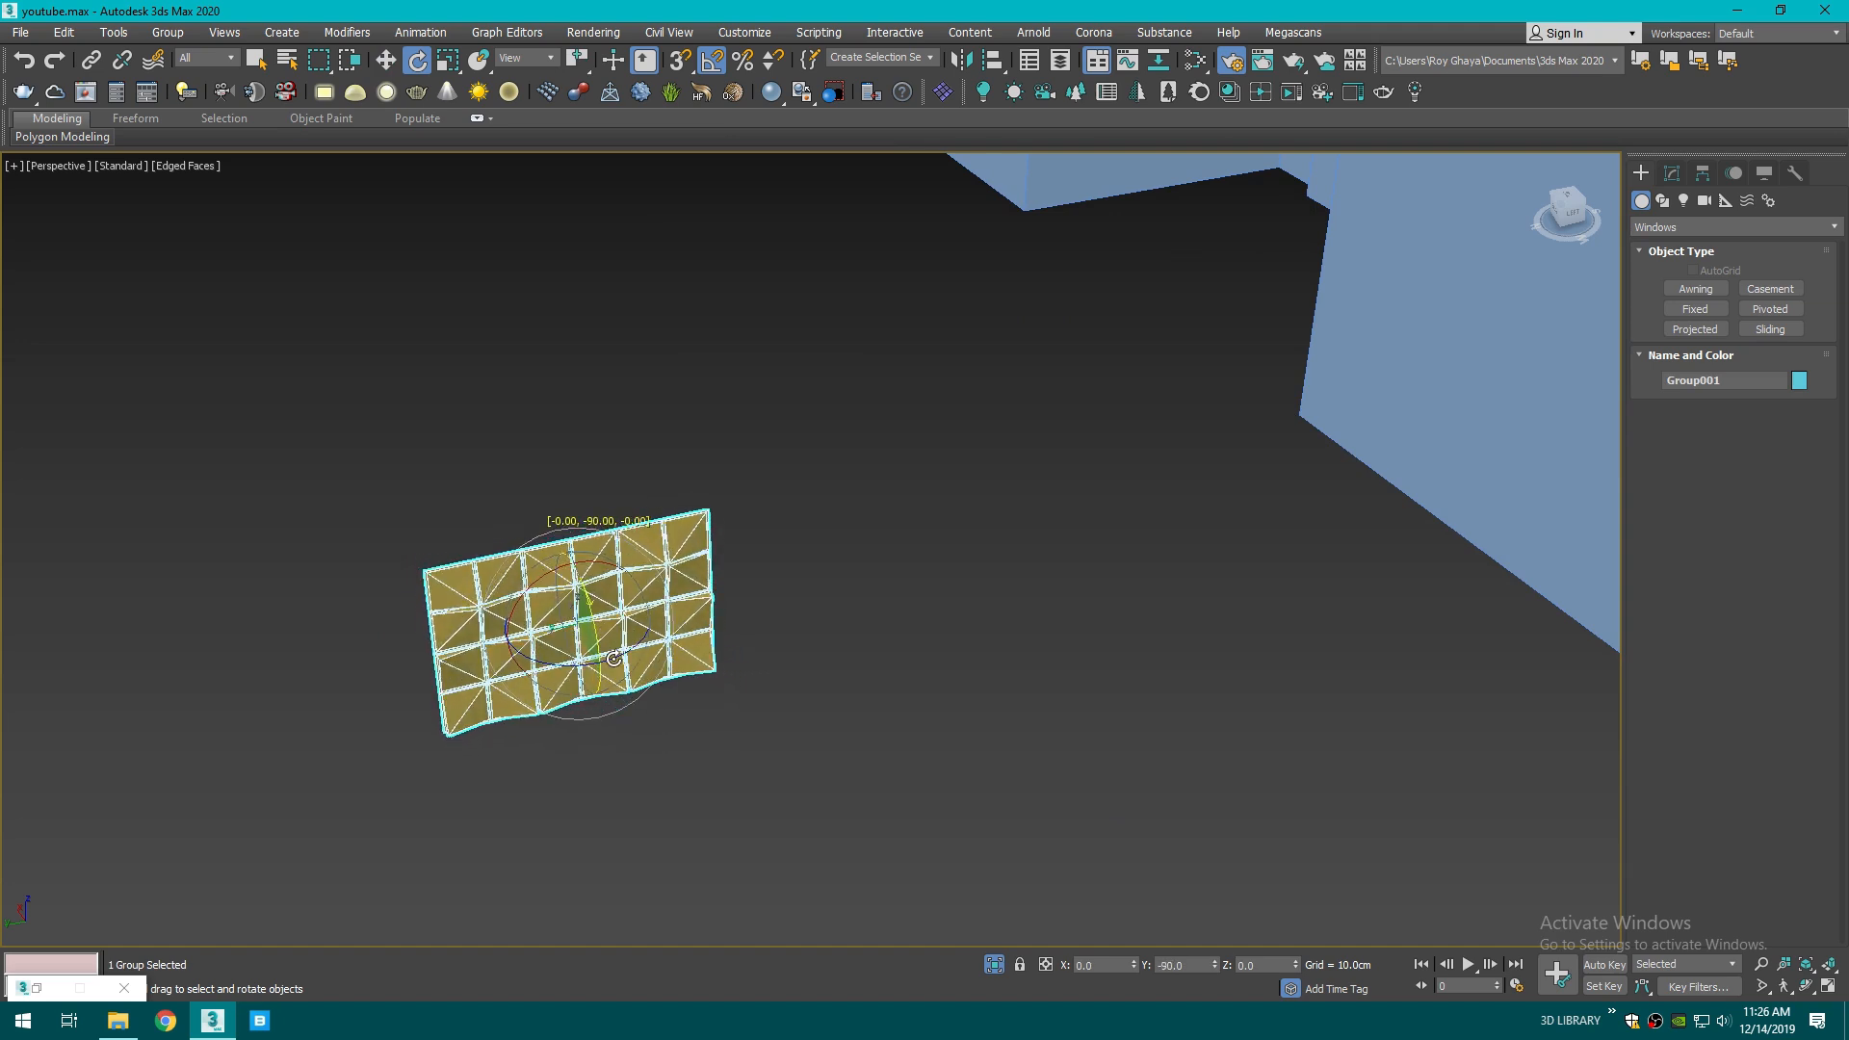
# - Move the upright panel group over to the room's side wall and check its placement through the camera
pyautogui.press('w')
pyautogui.scroll(-3, 584, 610)
pyautogui.moveTo(539, 630); pyautogui.dragTo(1165, 477)
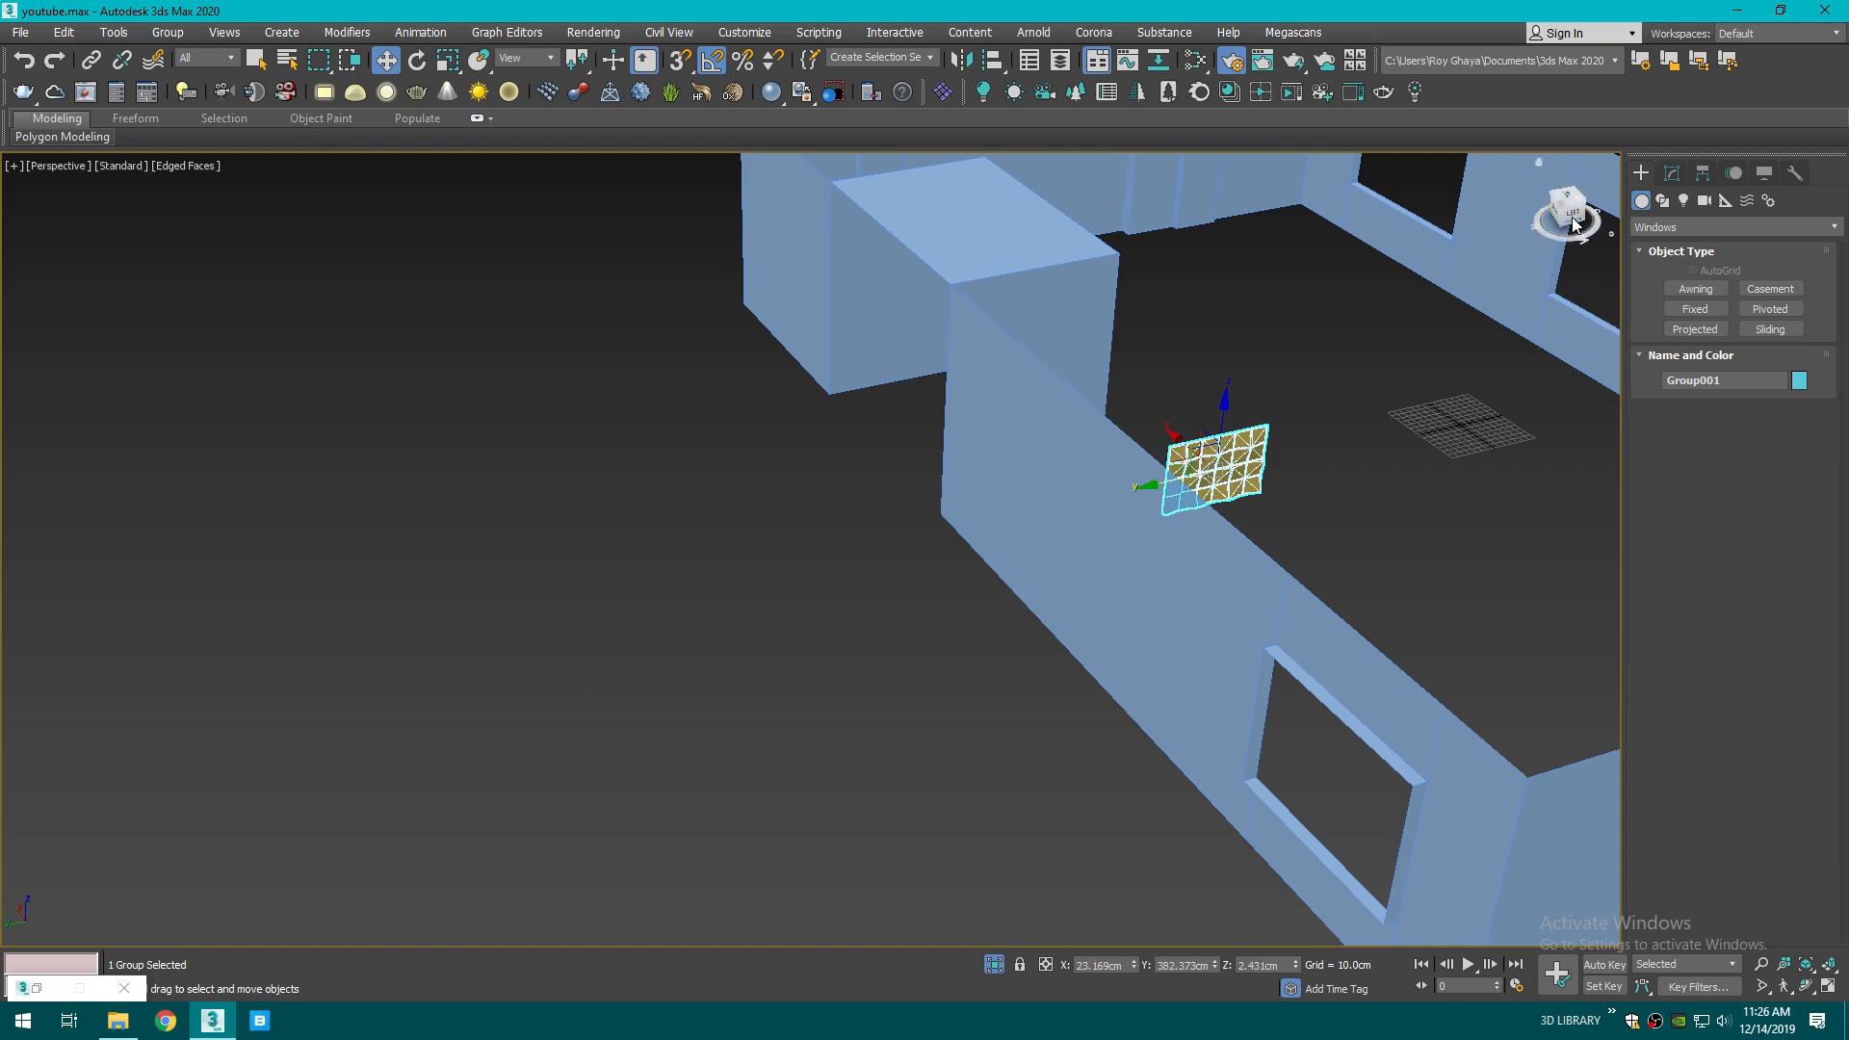
pyautogui.moveTo(1571, 225); pyautogui.dragTo(1507, 248)
pyautogui.moveTo(1168, 718); pyautogui.dragTo(1045, 663, button='middle')
pyautogui.press('c')
pyautogui.hotkey('shift', 'f')
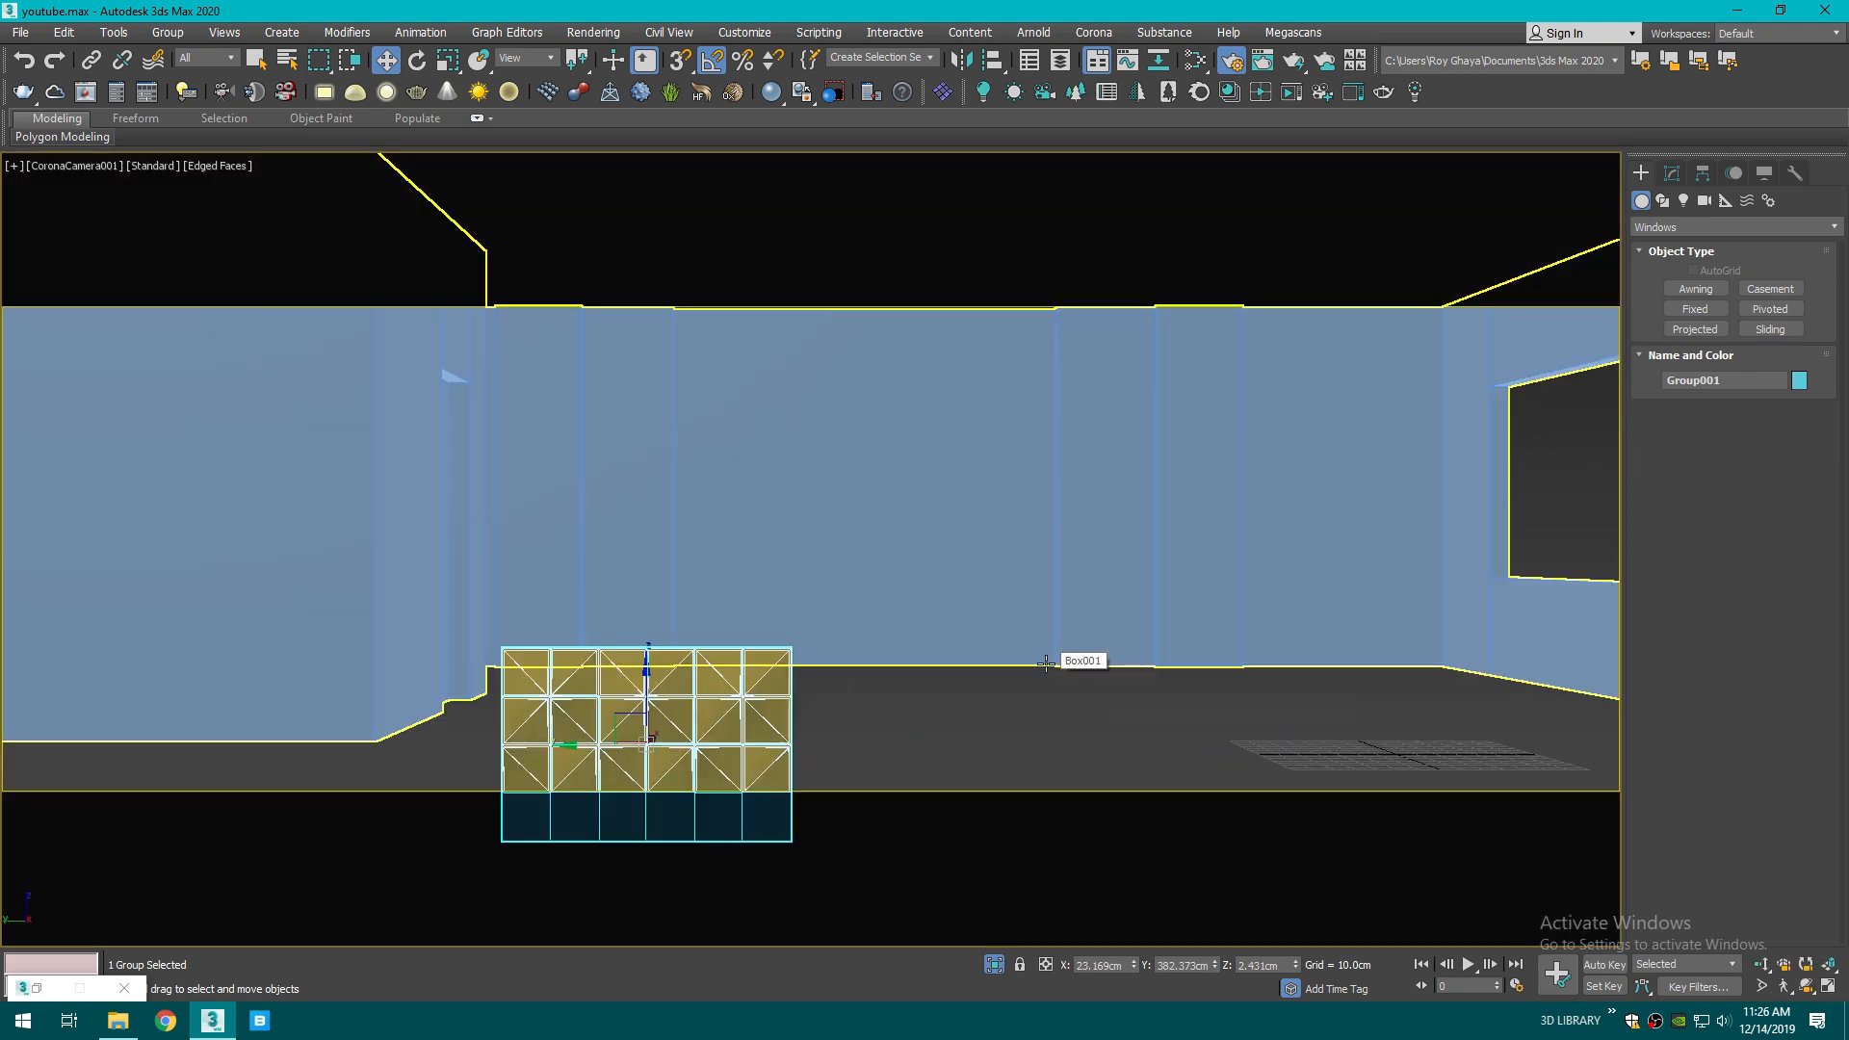
pyautogui.click(381, 572)
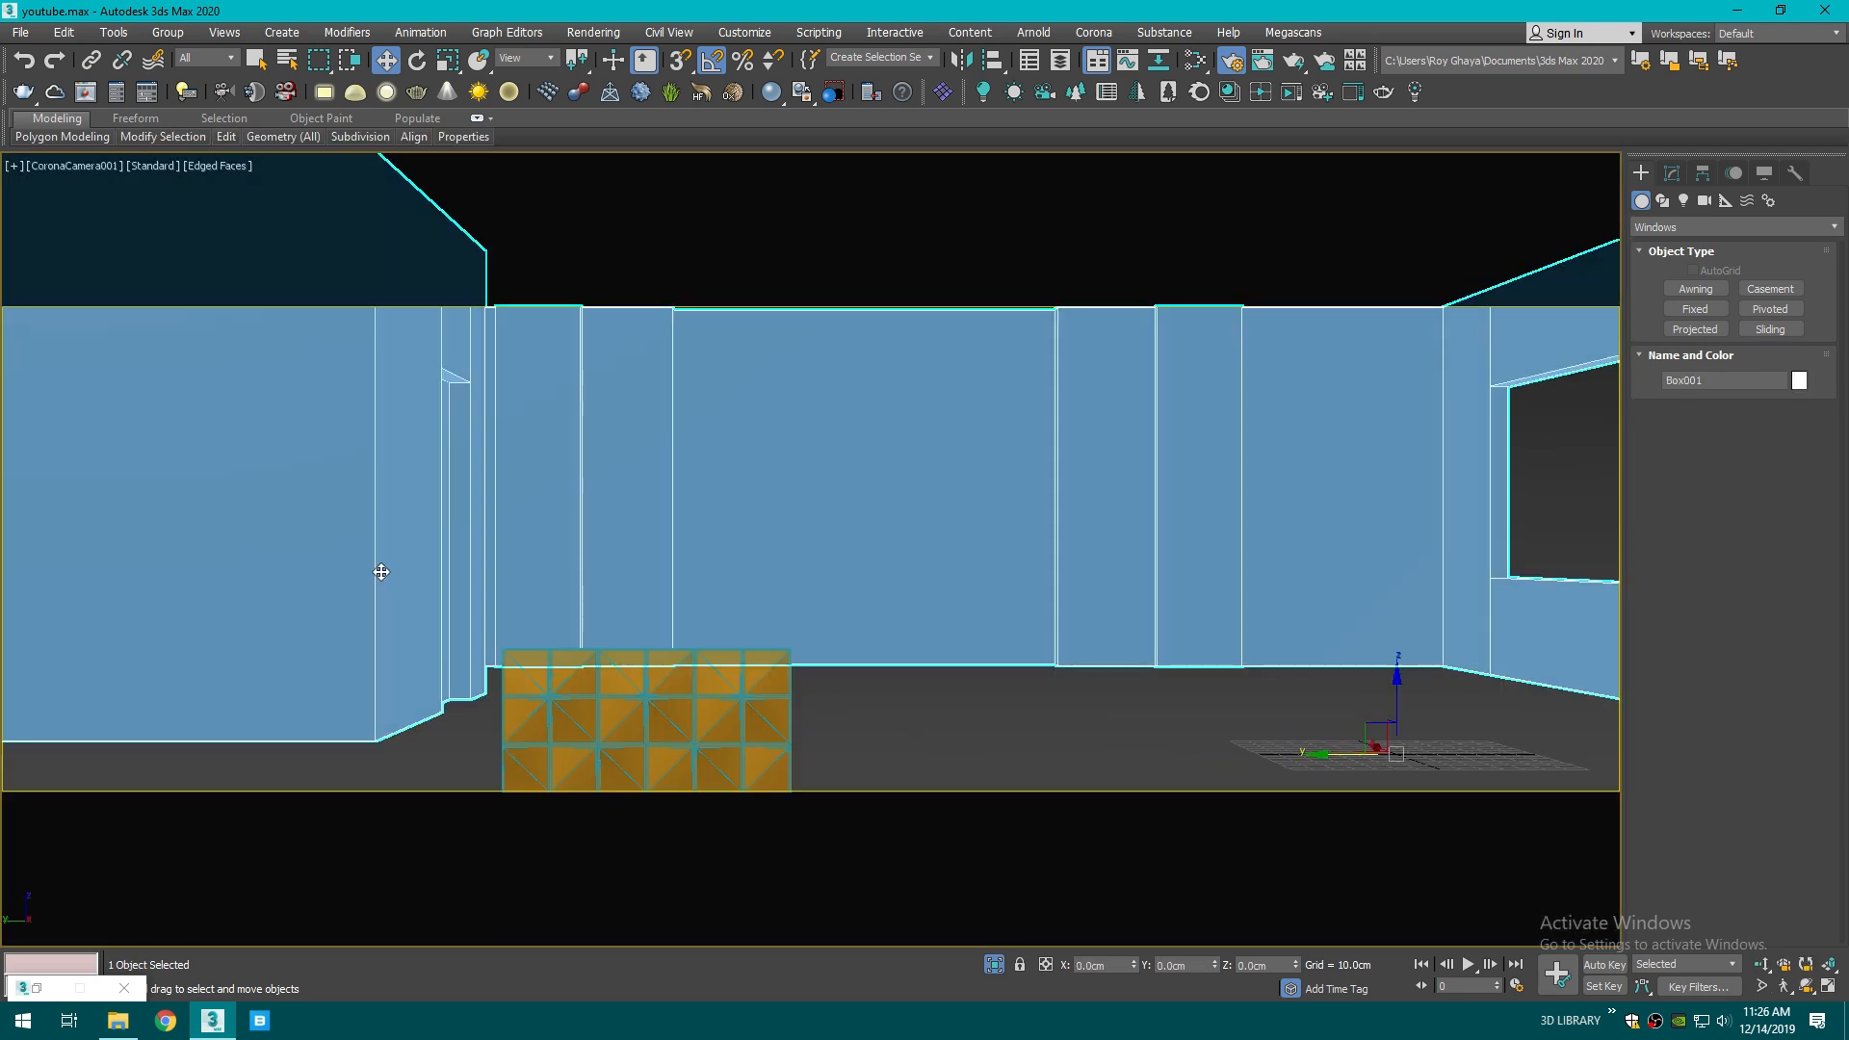
pyautogui.click(1223, 747)
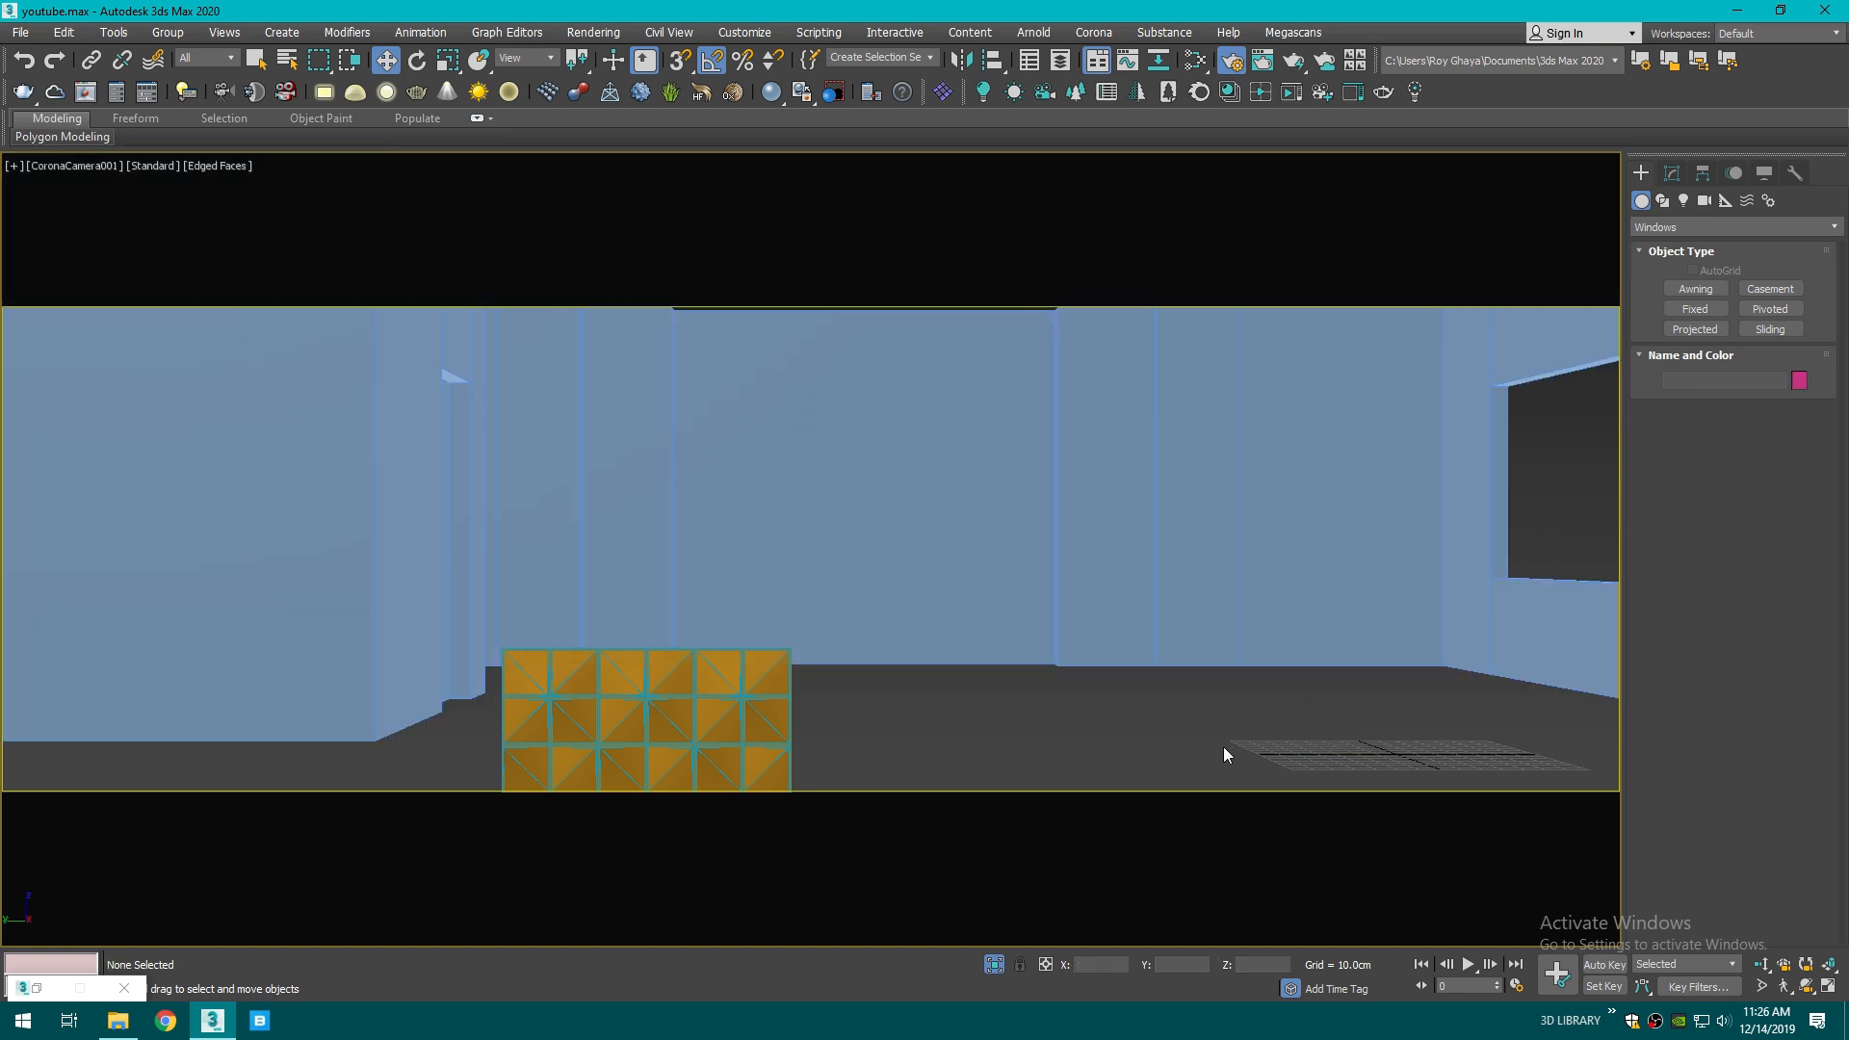
pyautogui.click(739, 708)
pyautogui.press('p')
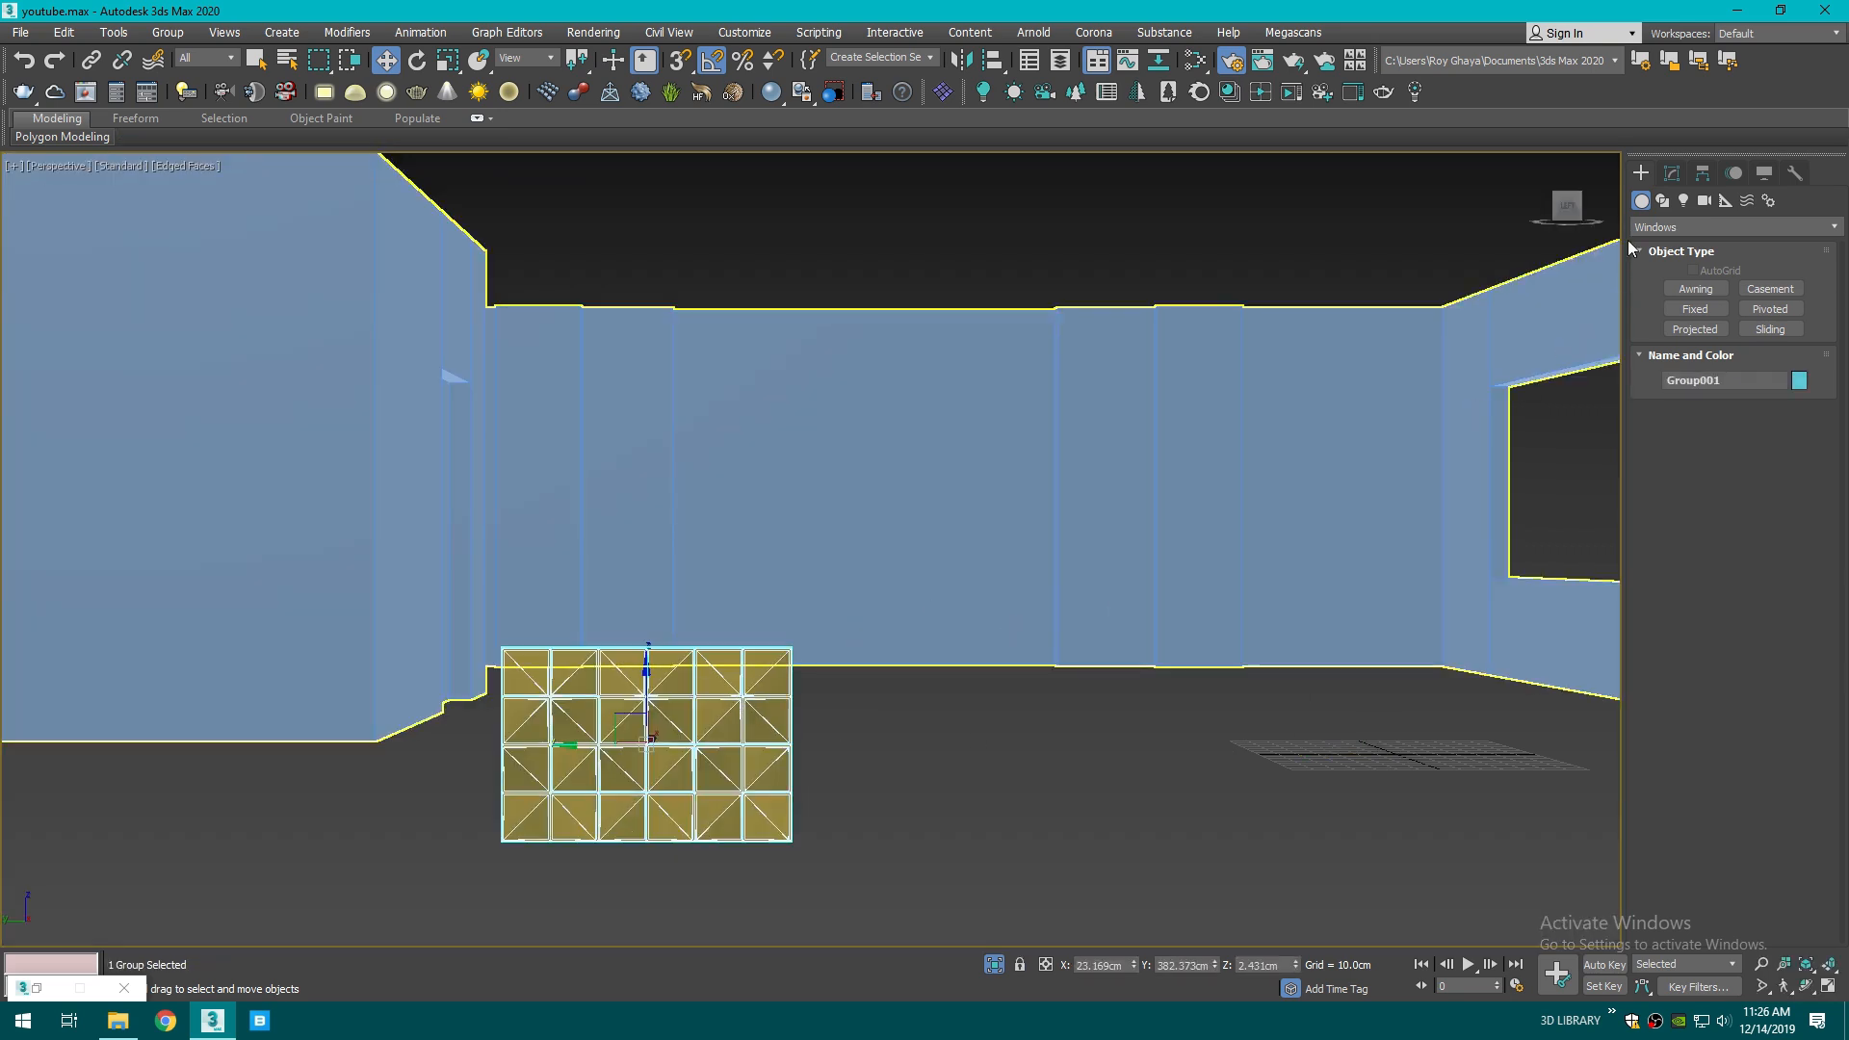
# - Snap the panel group's upper corner onto the upper front corner of the protruding wall block
pyautogui.keyDown('alt'); pyautogui.moveTo(1011, 626); pyautogui.dragTo(1011, 578, button='middle'); pyautogui.keyUp('alt')
pyautogui.scroll(-5, 1048, 611)
pyautogui.press('s')
pyautogui.scroll(6, 1035, 681)
pyautogui.moveTo(1044, 655); pyautogui.dragTo(698, 346)
pyautogui.scroll(5, 701, 347)
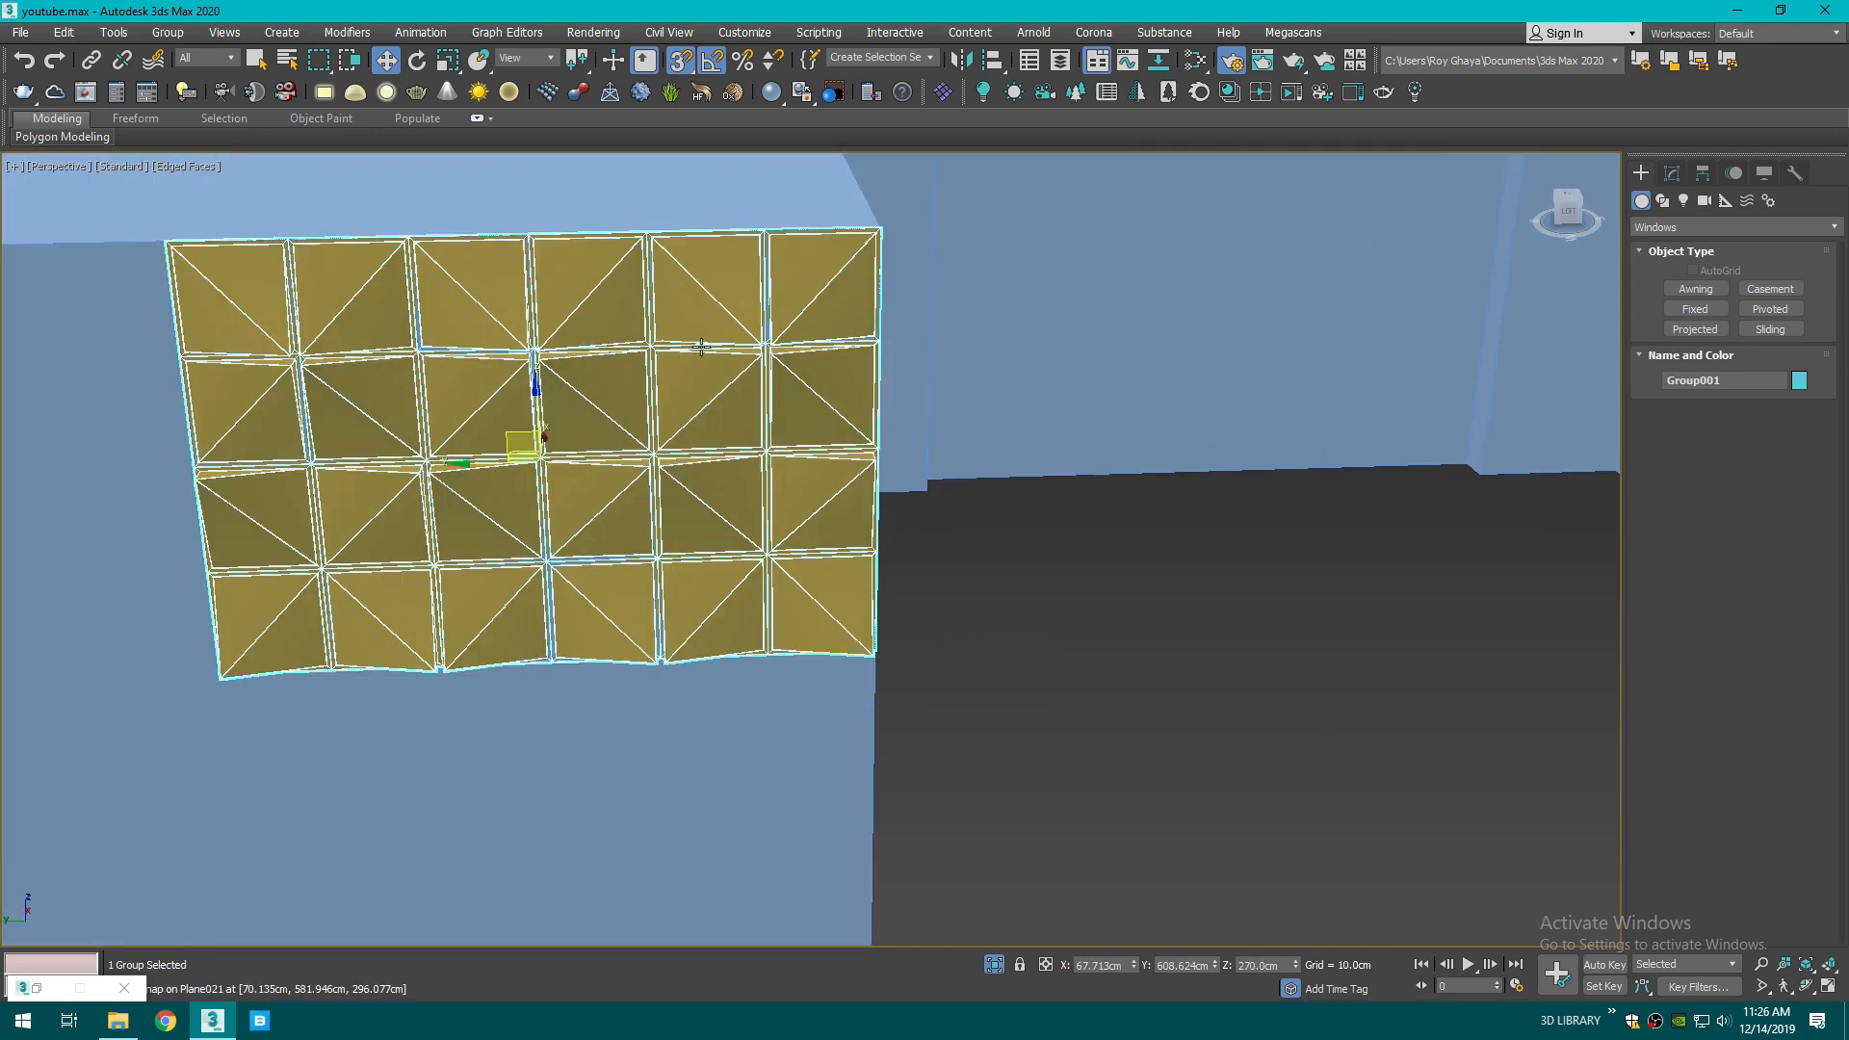
pyautogui.scroll(6, 817, 454)
pyautogui.scroll(-8, 946, 413)
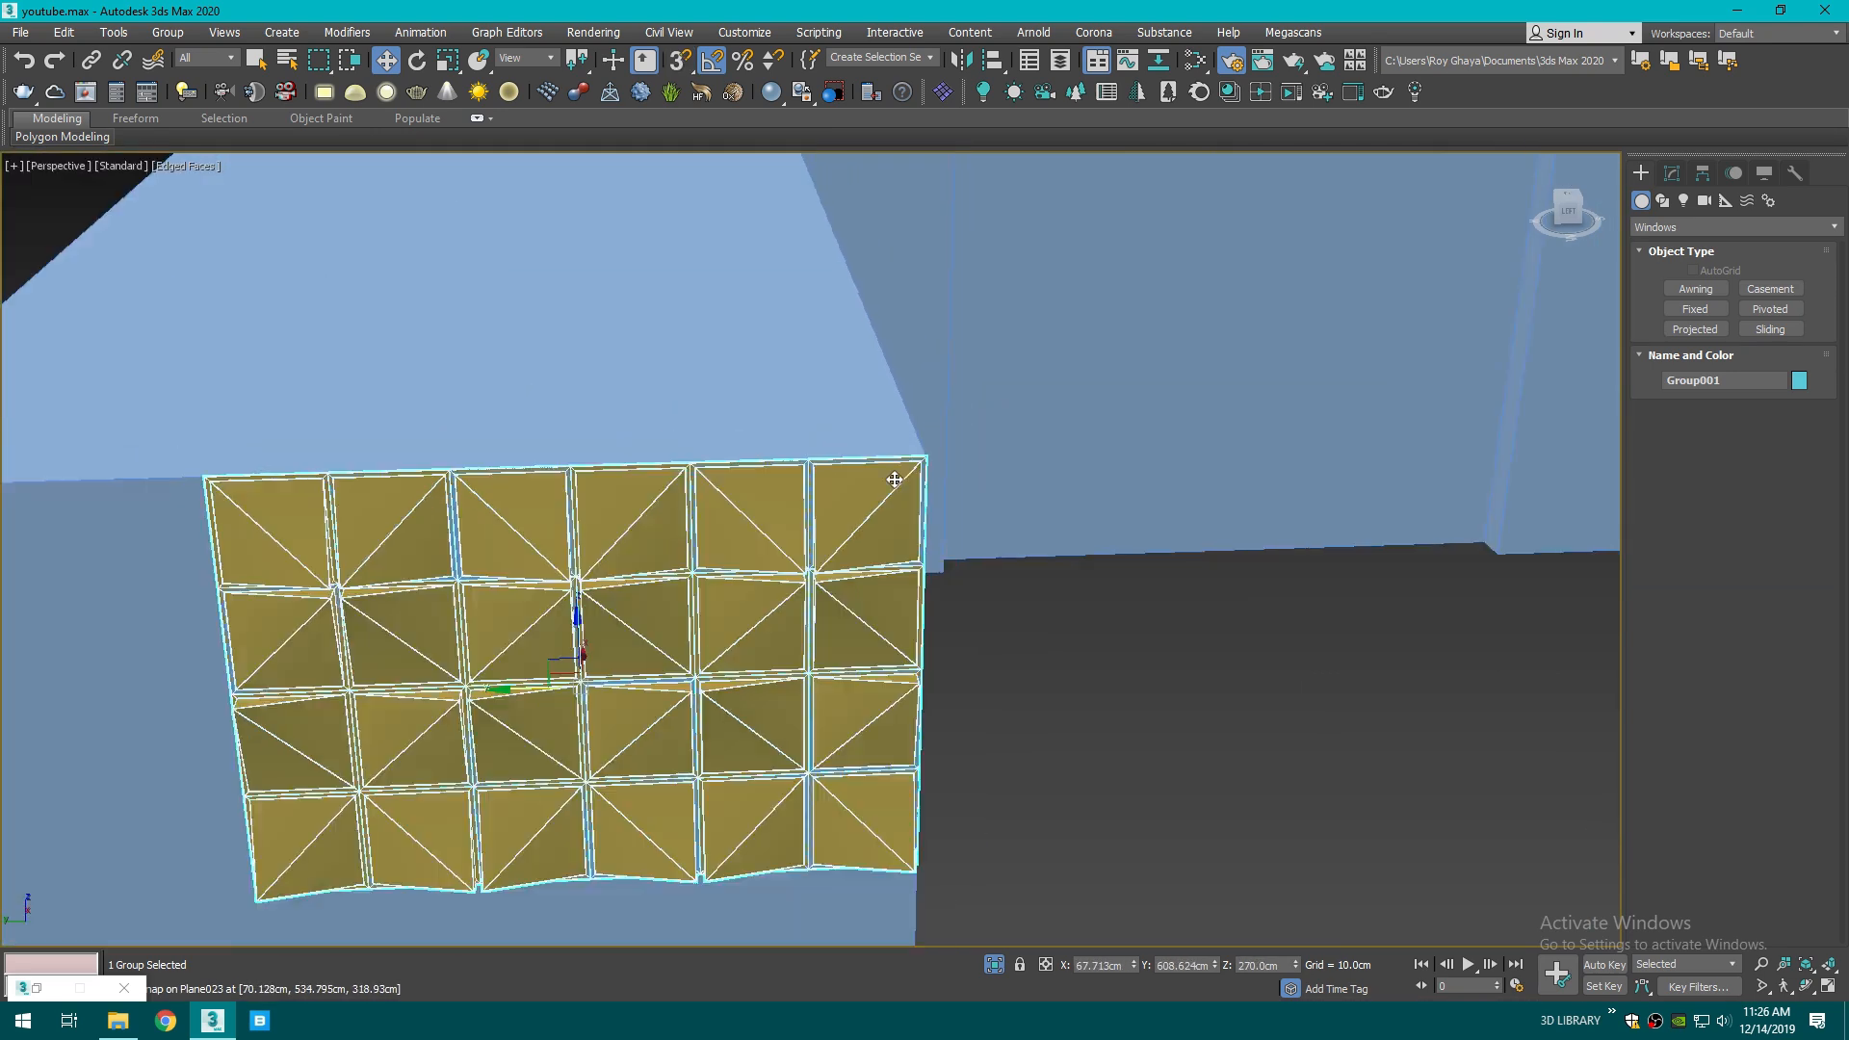
# - Scale up the panel group and snap its upper corner back onto the wall block's corner
pyautogui.press('r')
pyautogui.scroll(3, 801, 456)
pyautogui.press('w')
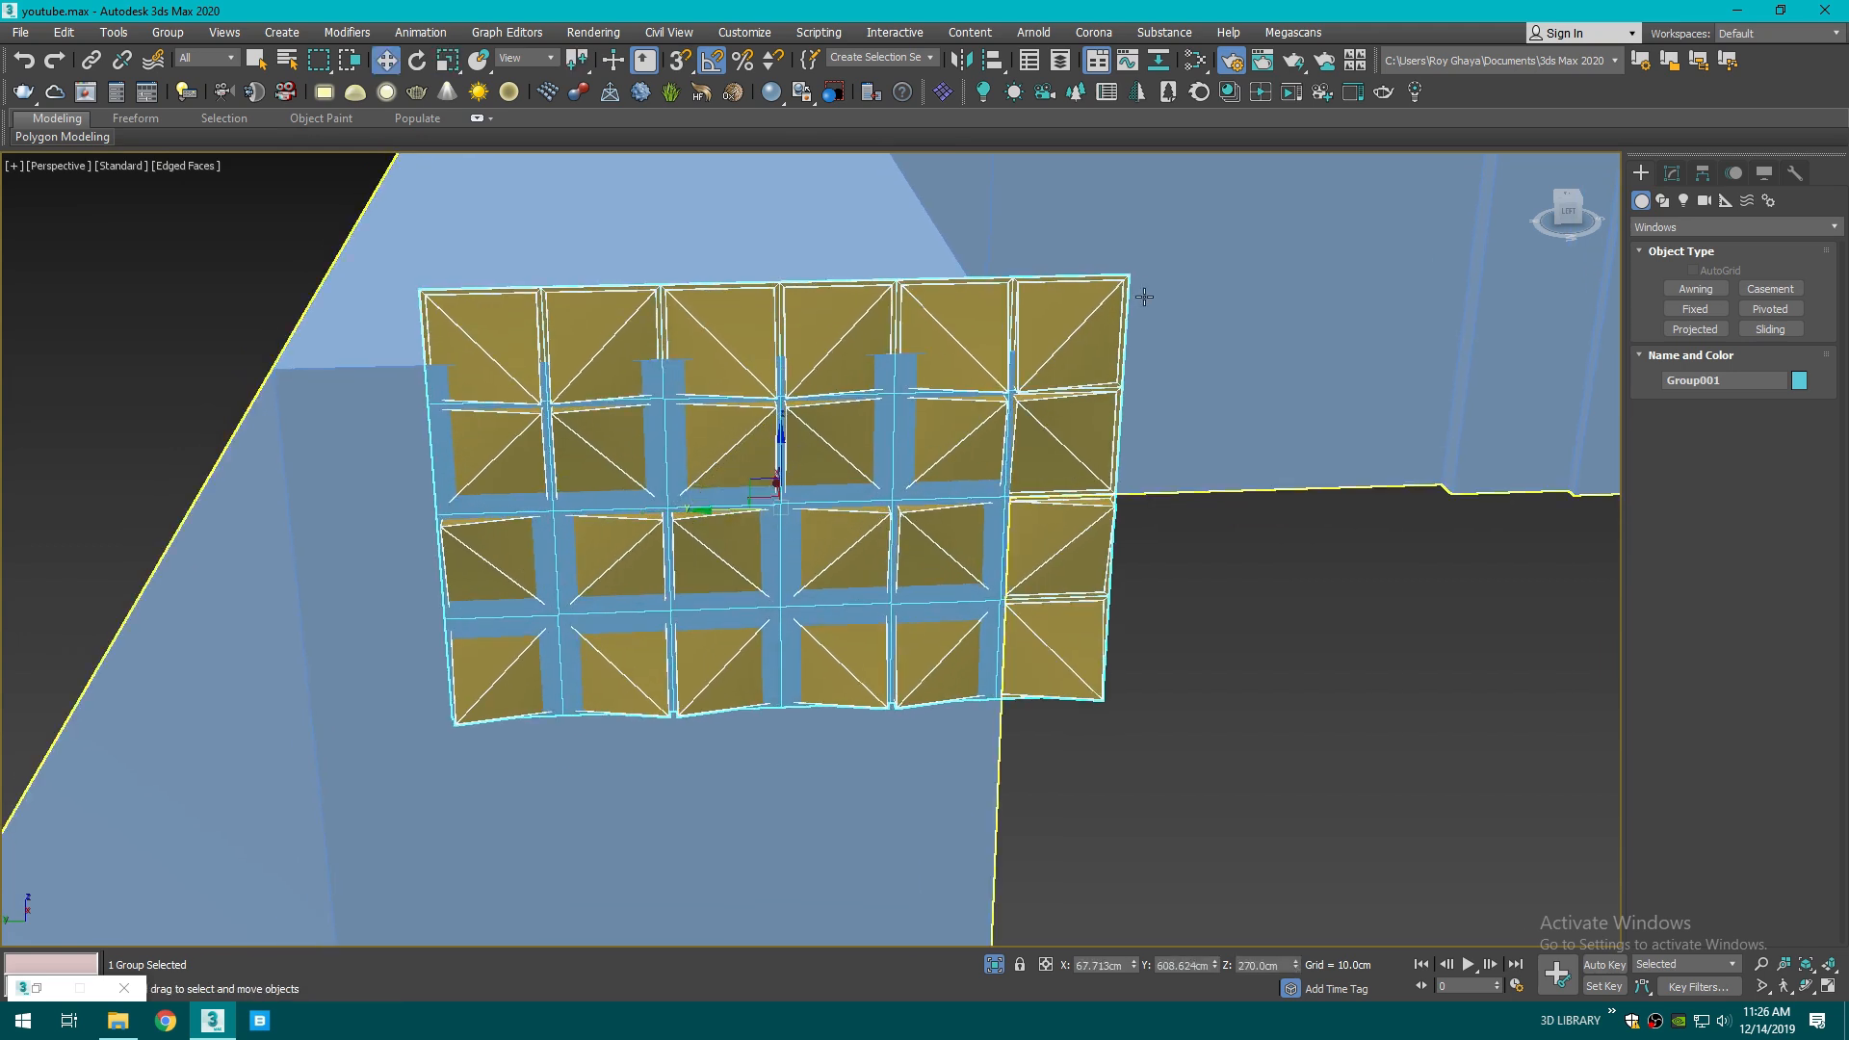
pyautogui.press('s')
pyautogui.moveTo(1126, 274); pyautogui.dragTo(1022, 362)
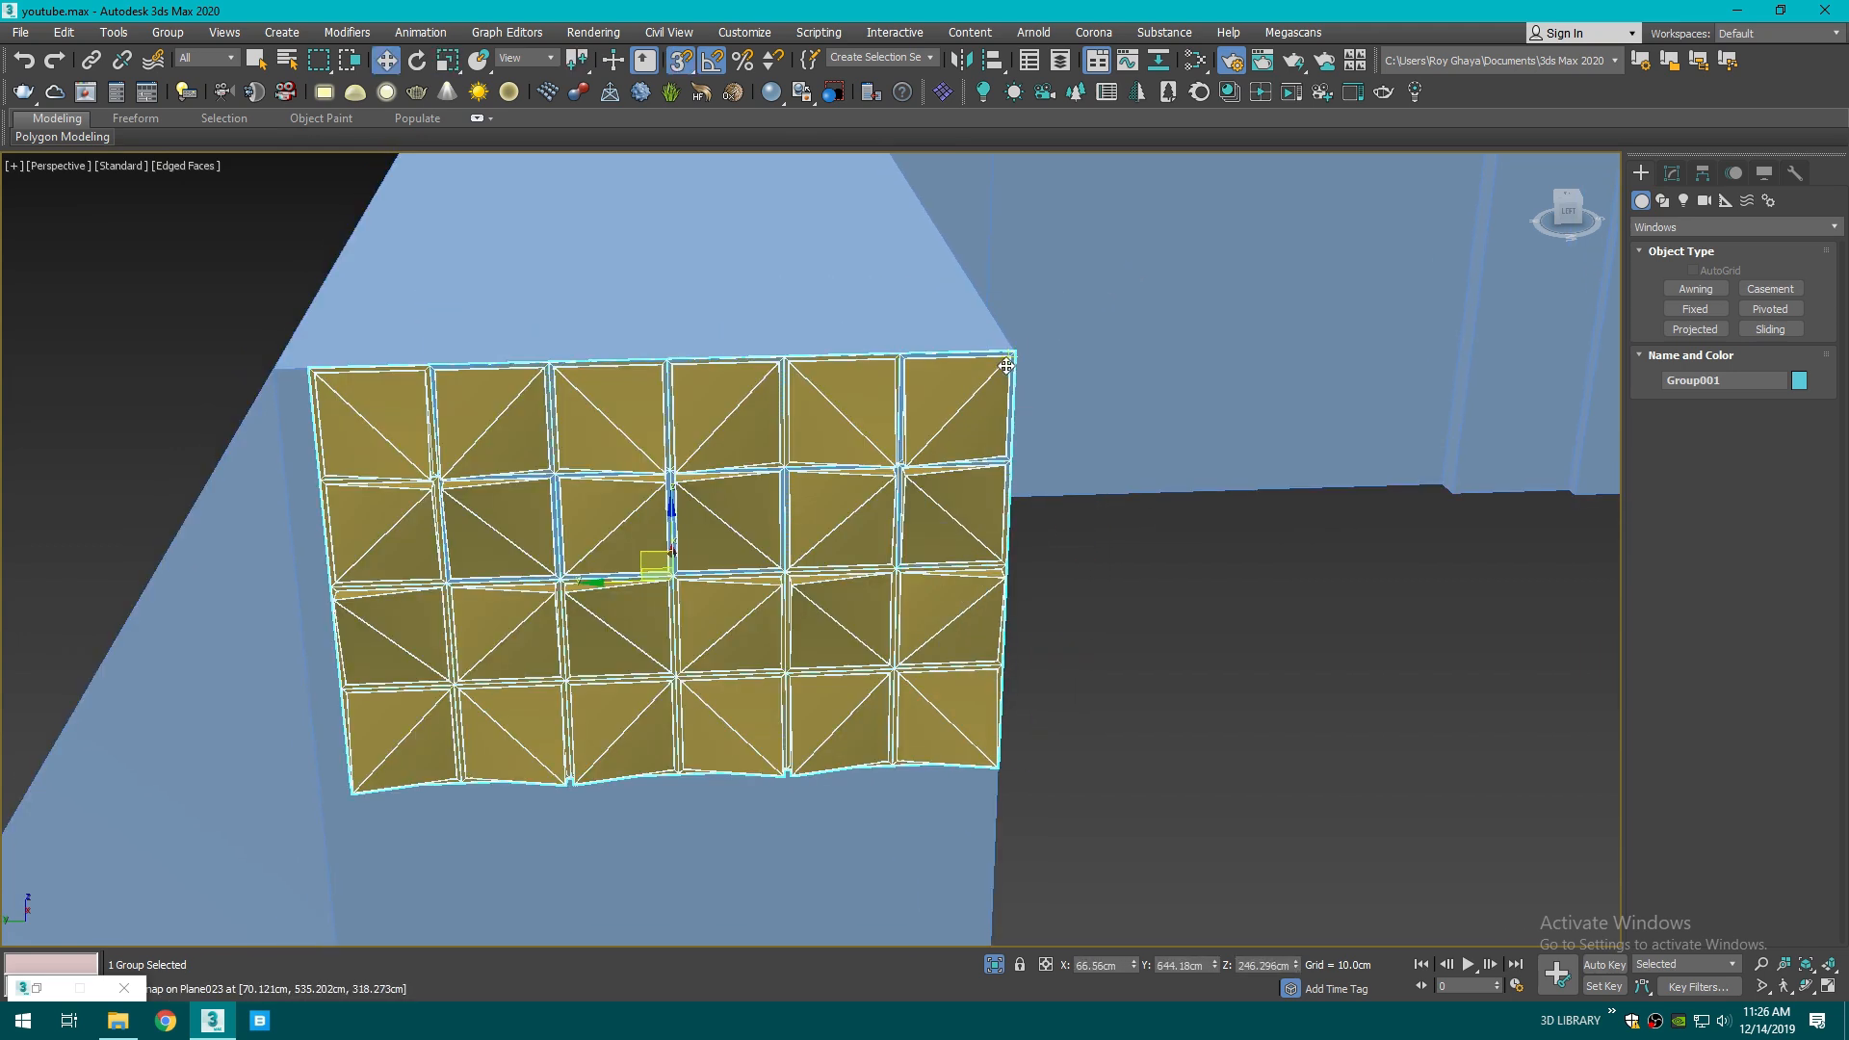
# - Enlarge the panel group further to span the block's face and realign its upper corner with the block's corner
pyautogui.press('r')
pyautogui.moveTo(654, 563); pyautogui.dragTo(1014, 354)
pyautogui.press('s')
pyautogui.press('w')
pyautogui.press('s')
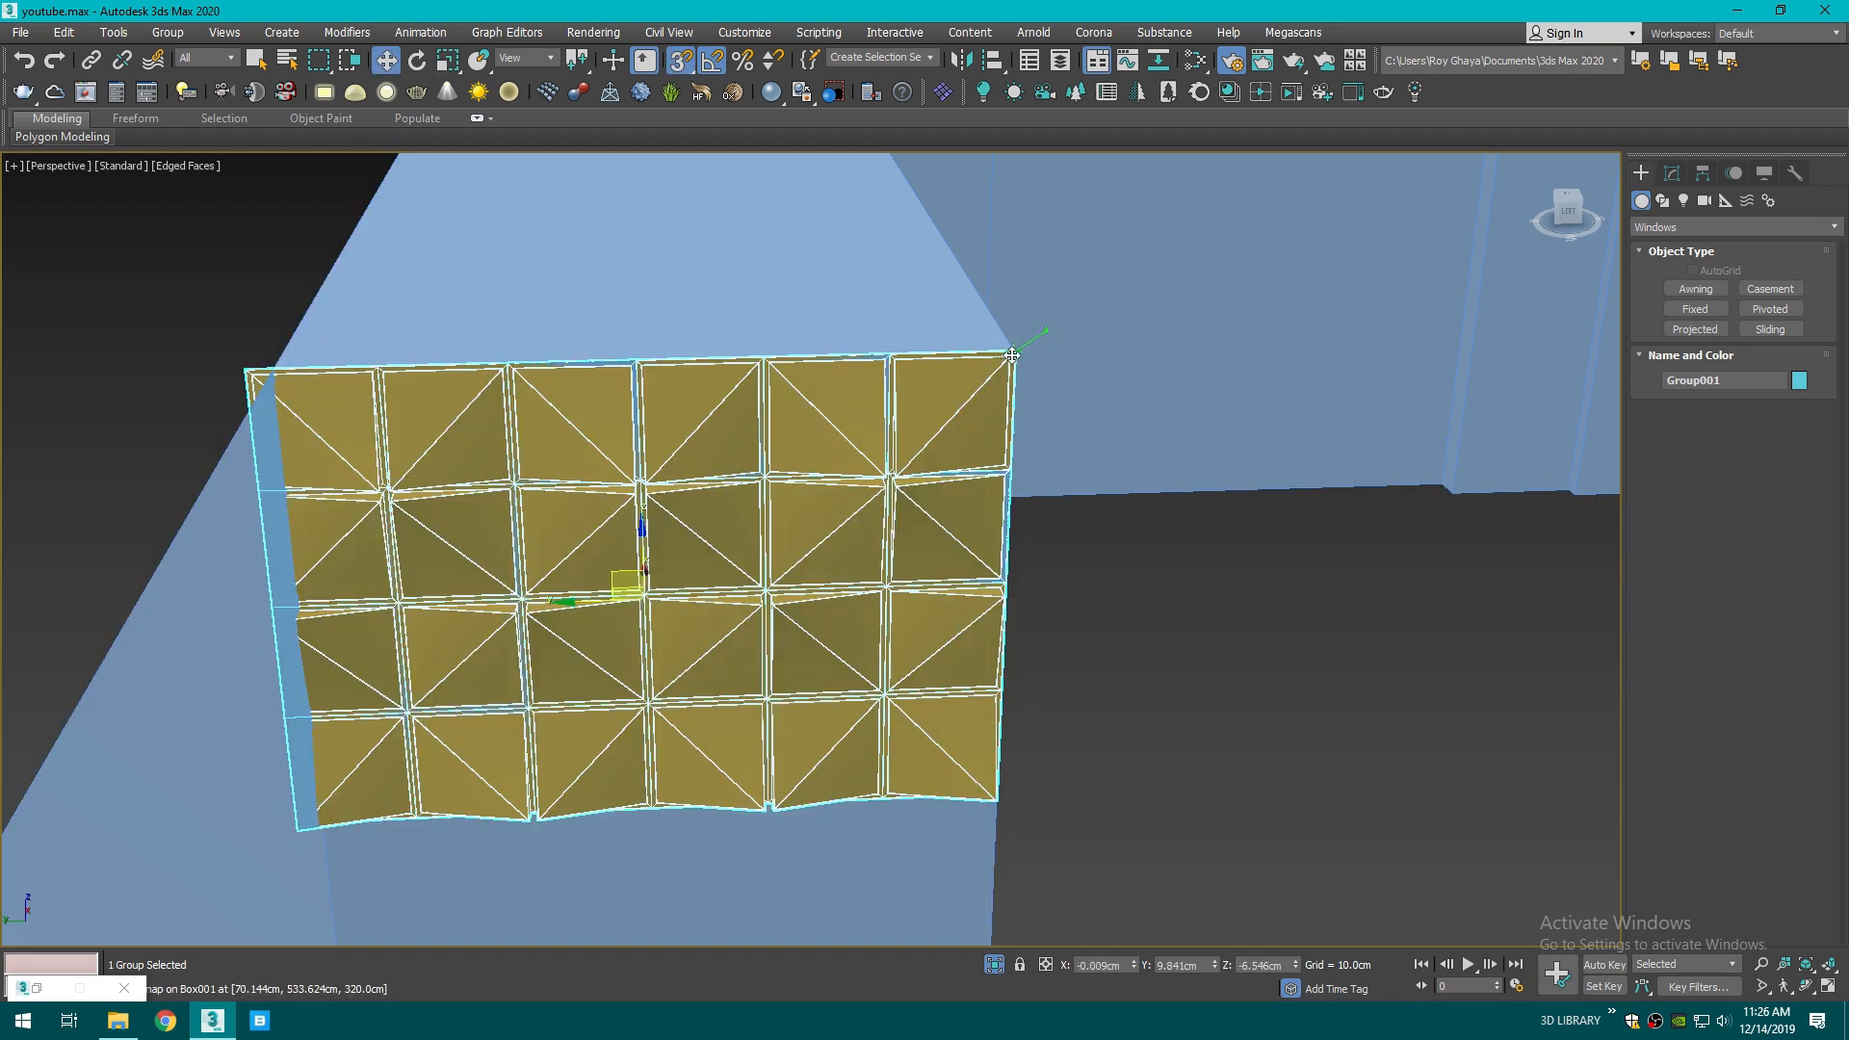
pyautogui.moveTo(642, 484); pyautogui.dragTo(712, 456, button='middle')
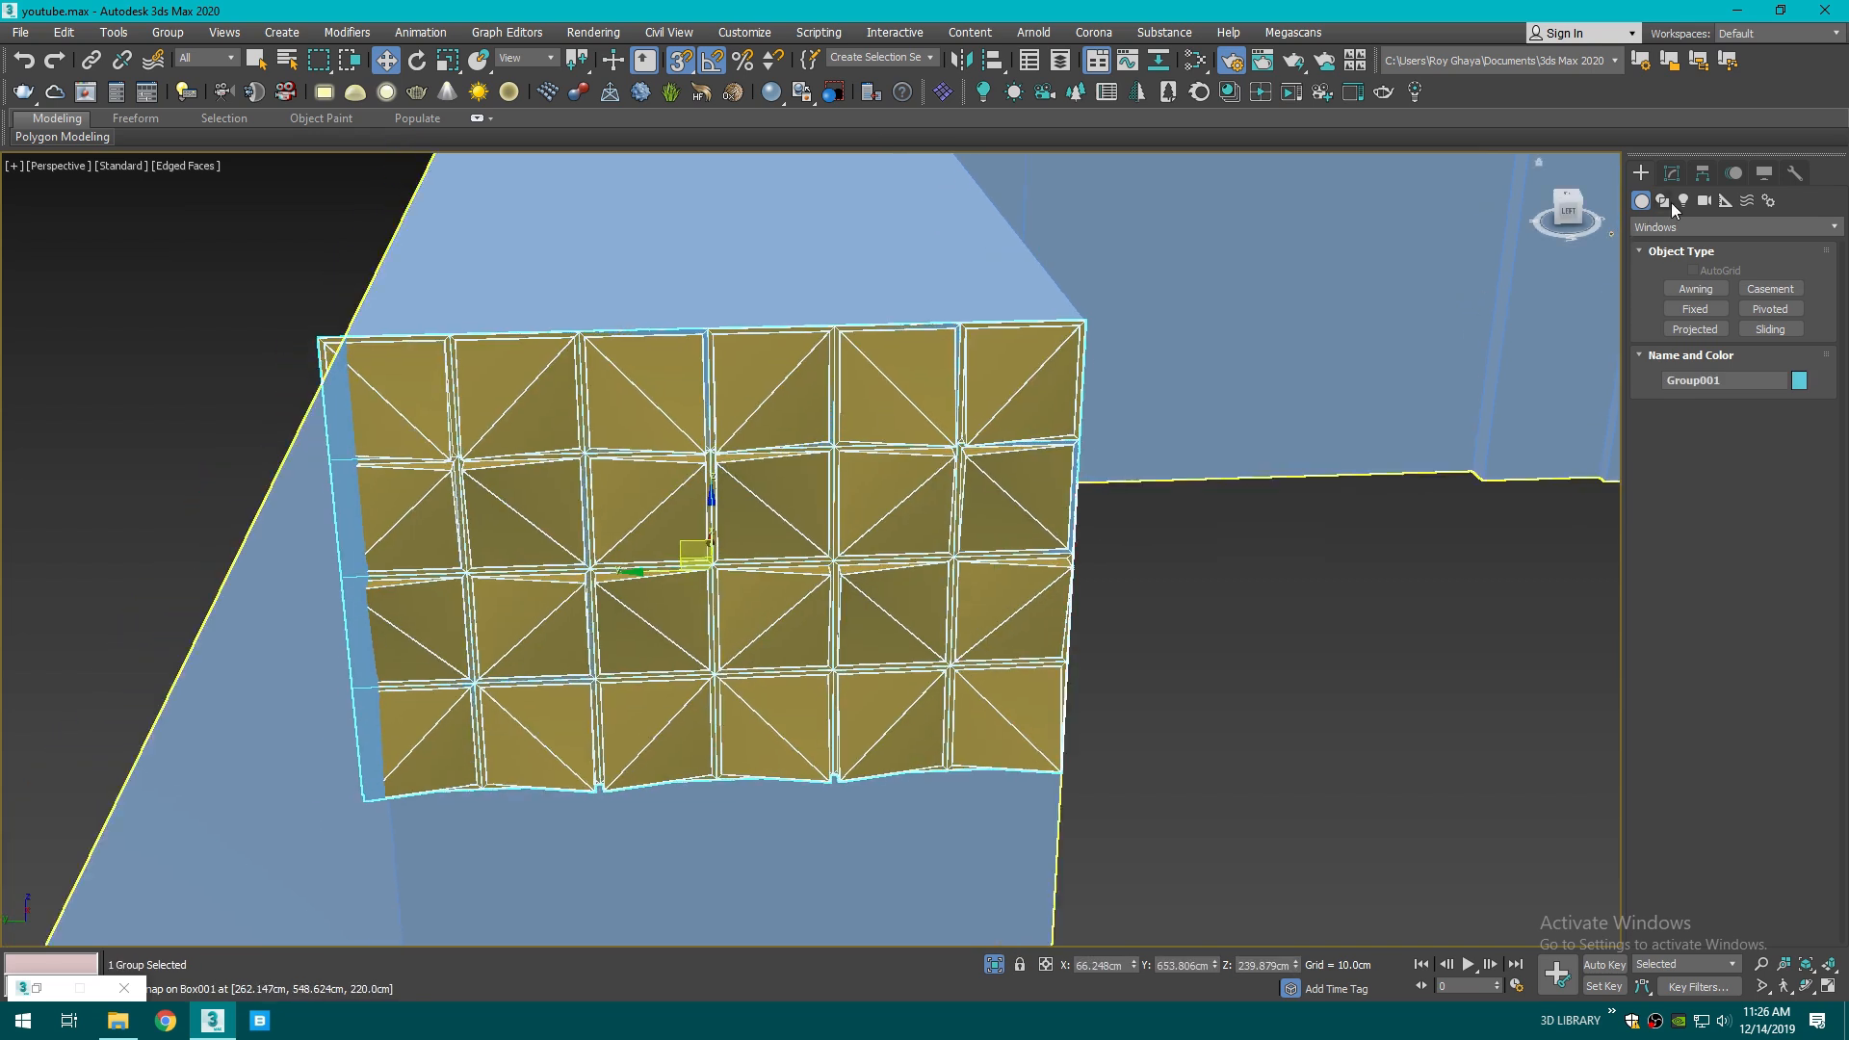
# - Apply an FFD 2x2x2 modifier to the panel group and select the control points on its overhanging side
pyautogui.click(1672, 174)
pyautogui.click(1694, 230)
pyautogui.write('ffd')
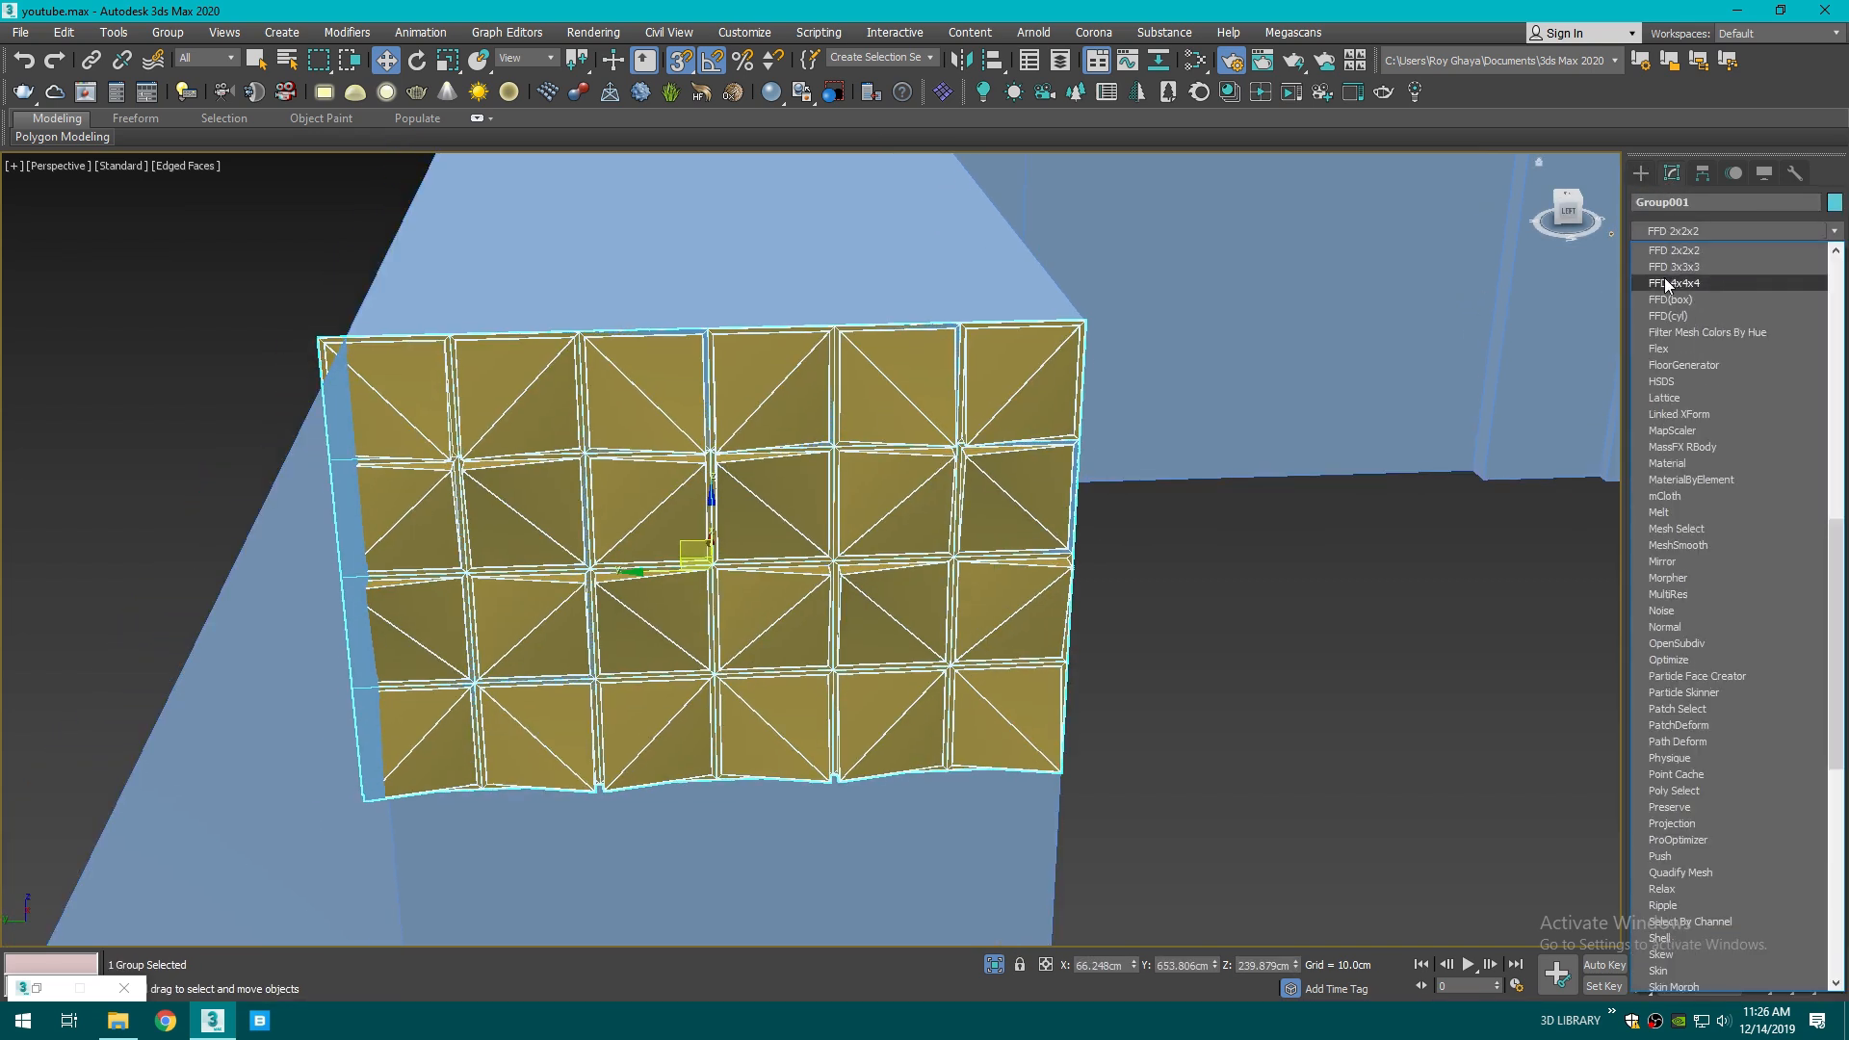
pyautogui.click(1691, 252)
pyautogui.click(1661, 254)
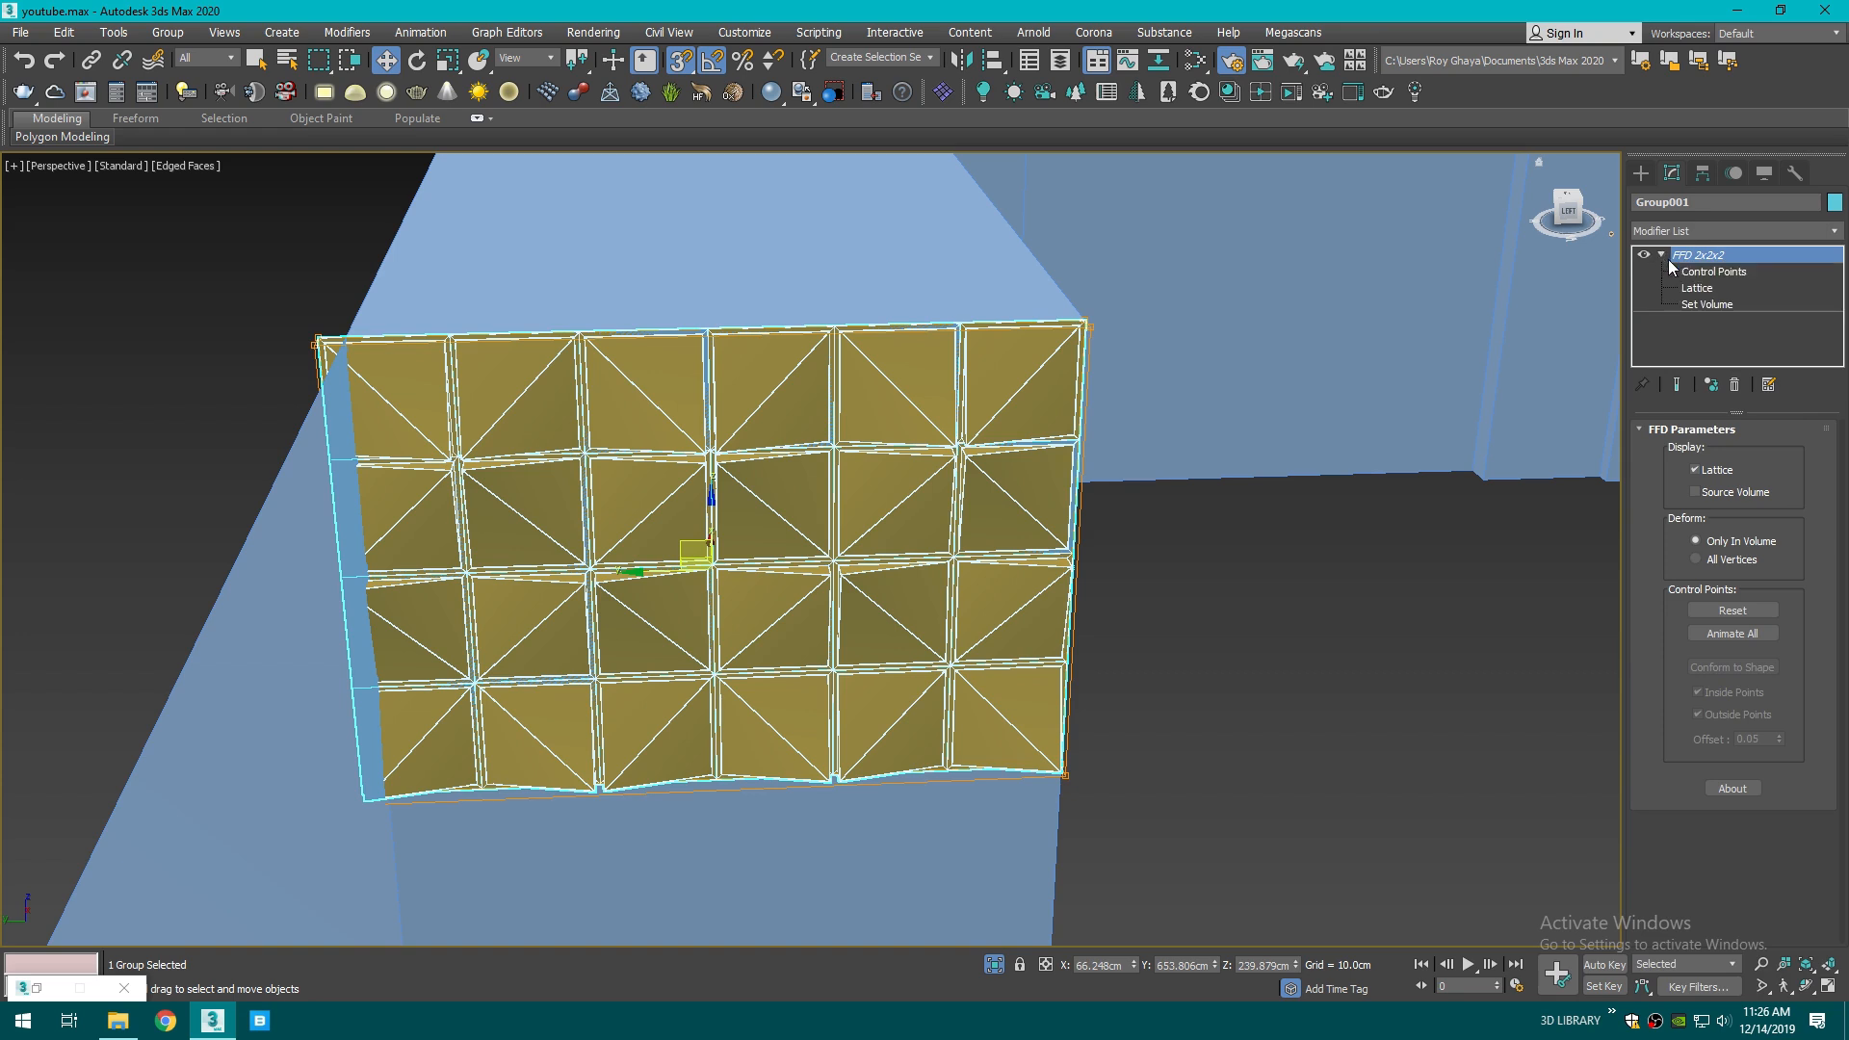
pyautogui.click(1713, 272)
pyautogui.click(317, 341)
# - Try moving the overhanging side's control points inward with snapping on
pyautogui.keyDown('alt'); pyautogui.moveTo(380, 526); pyautogui.dragTo(279, 566, button='middle'); pyautogui.keyUp('alt')
pyautogui.press('F3')
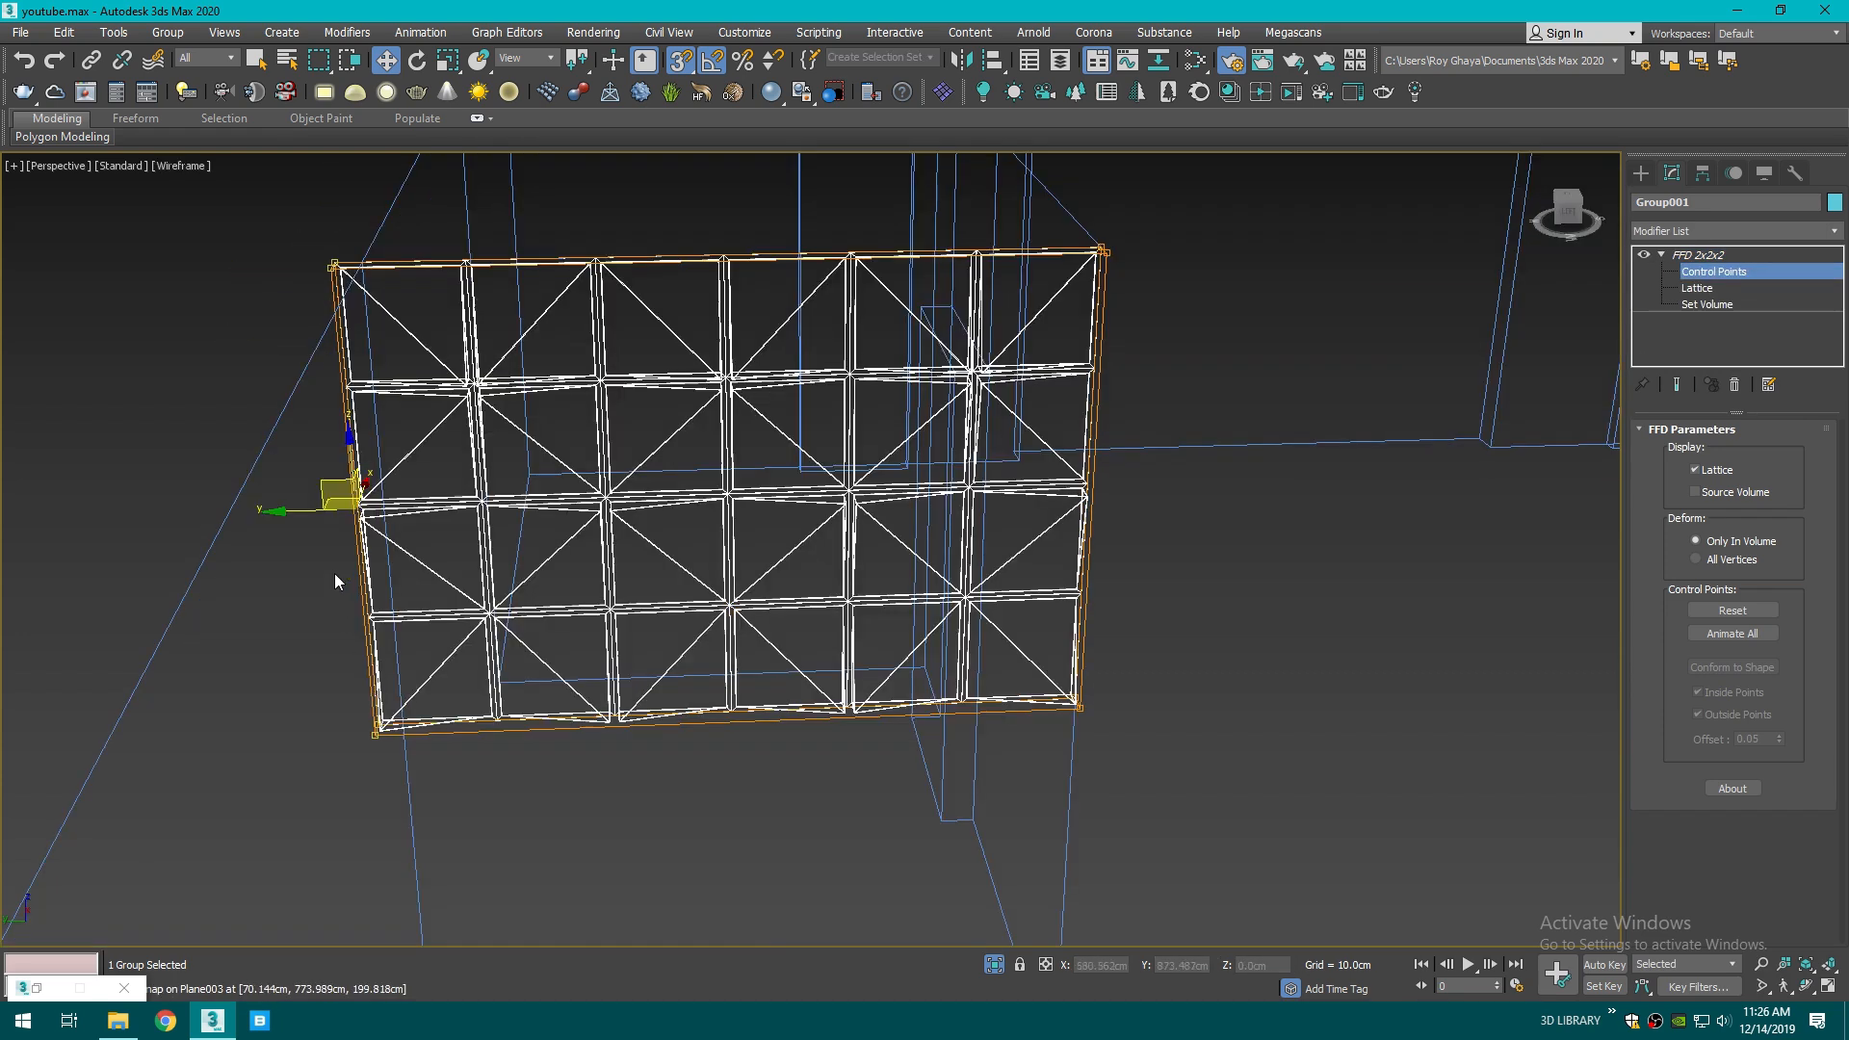
pyautogui.moveTo(288, 510)
pyautogui.mouseDown()
pyautogui.moveTo(258, 511)
pyautogui.moveTo(306, 508)
pyautogui.mouseUp()
pyautogui.hotkey('ctrl', 'z')
# - Turn off snapping, align the side control points with the block's edge, and leave control point editing
pyautogui.click(679, 66)
pyautogui.press('F3')
pyautogui.scroll(3, 366, 265)
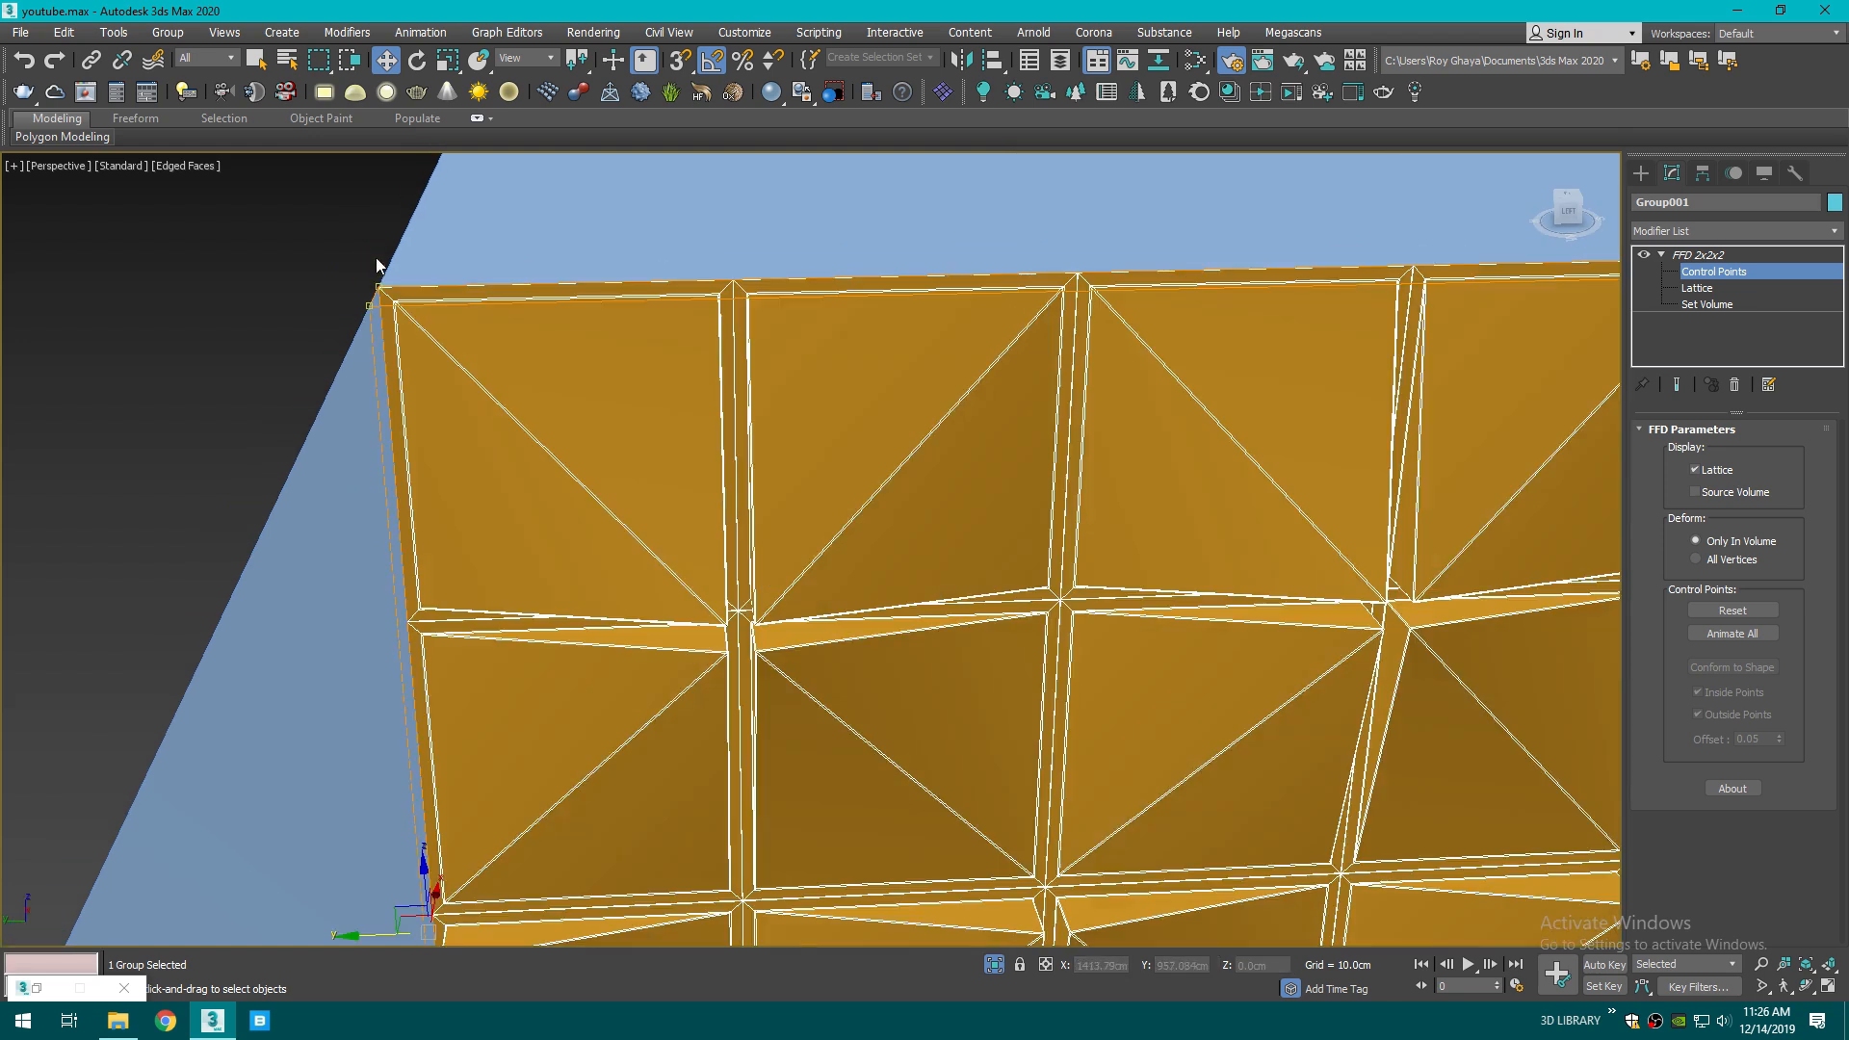
pyautogui.scroll(5, 376, 259)
pyautogui.scroll(-2, 465, 552)
pyautogui.moveTo(466, 551); pyautogui.dragTo(494, 344, button='middle')
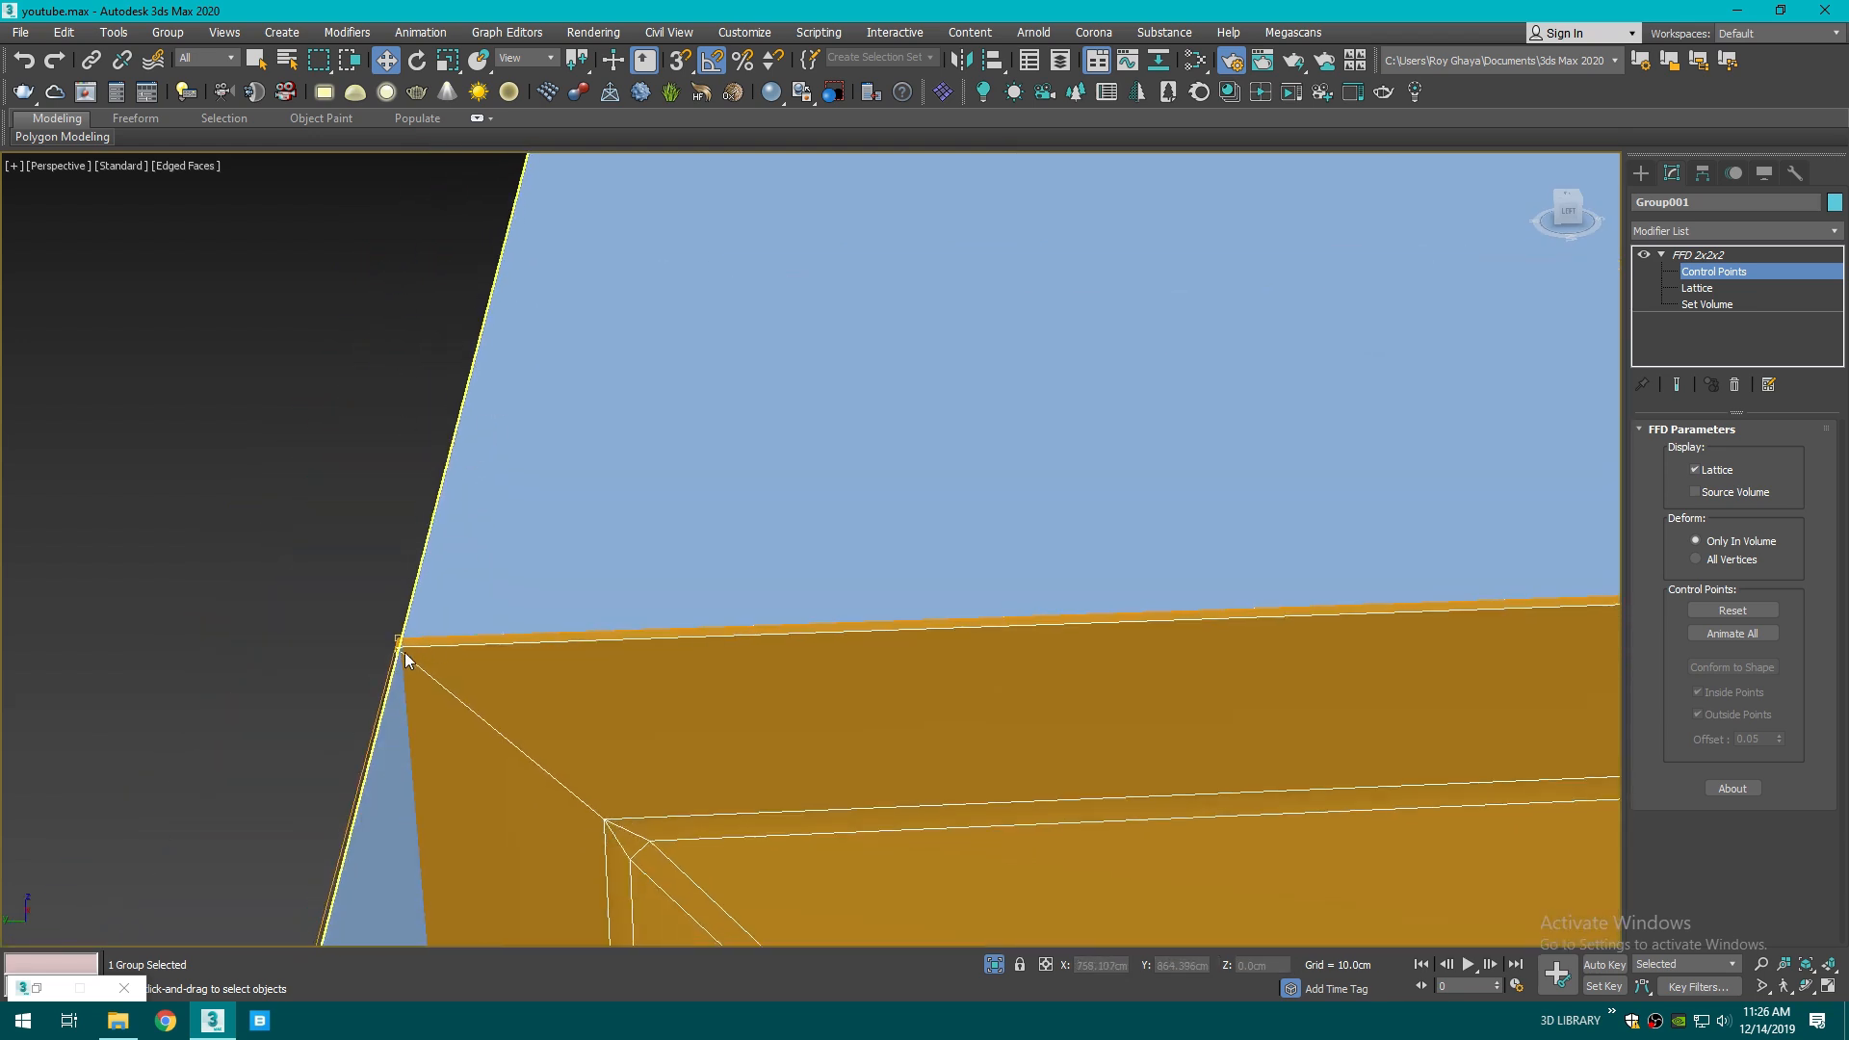
pyautogui.moveTo(396, 638); pyautogui.dragTo(408, 637)
pyautogui.scroll(-5, 333, 558)
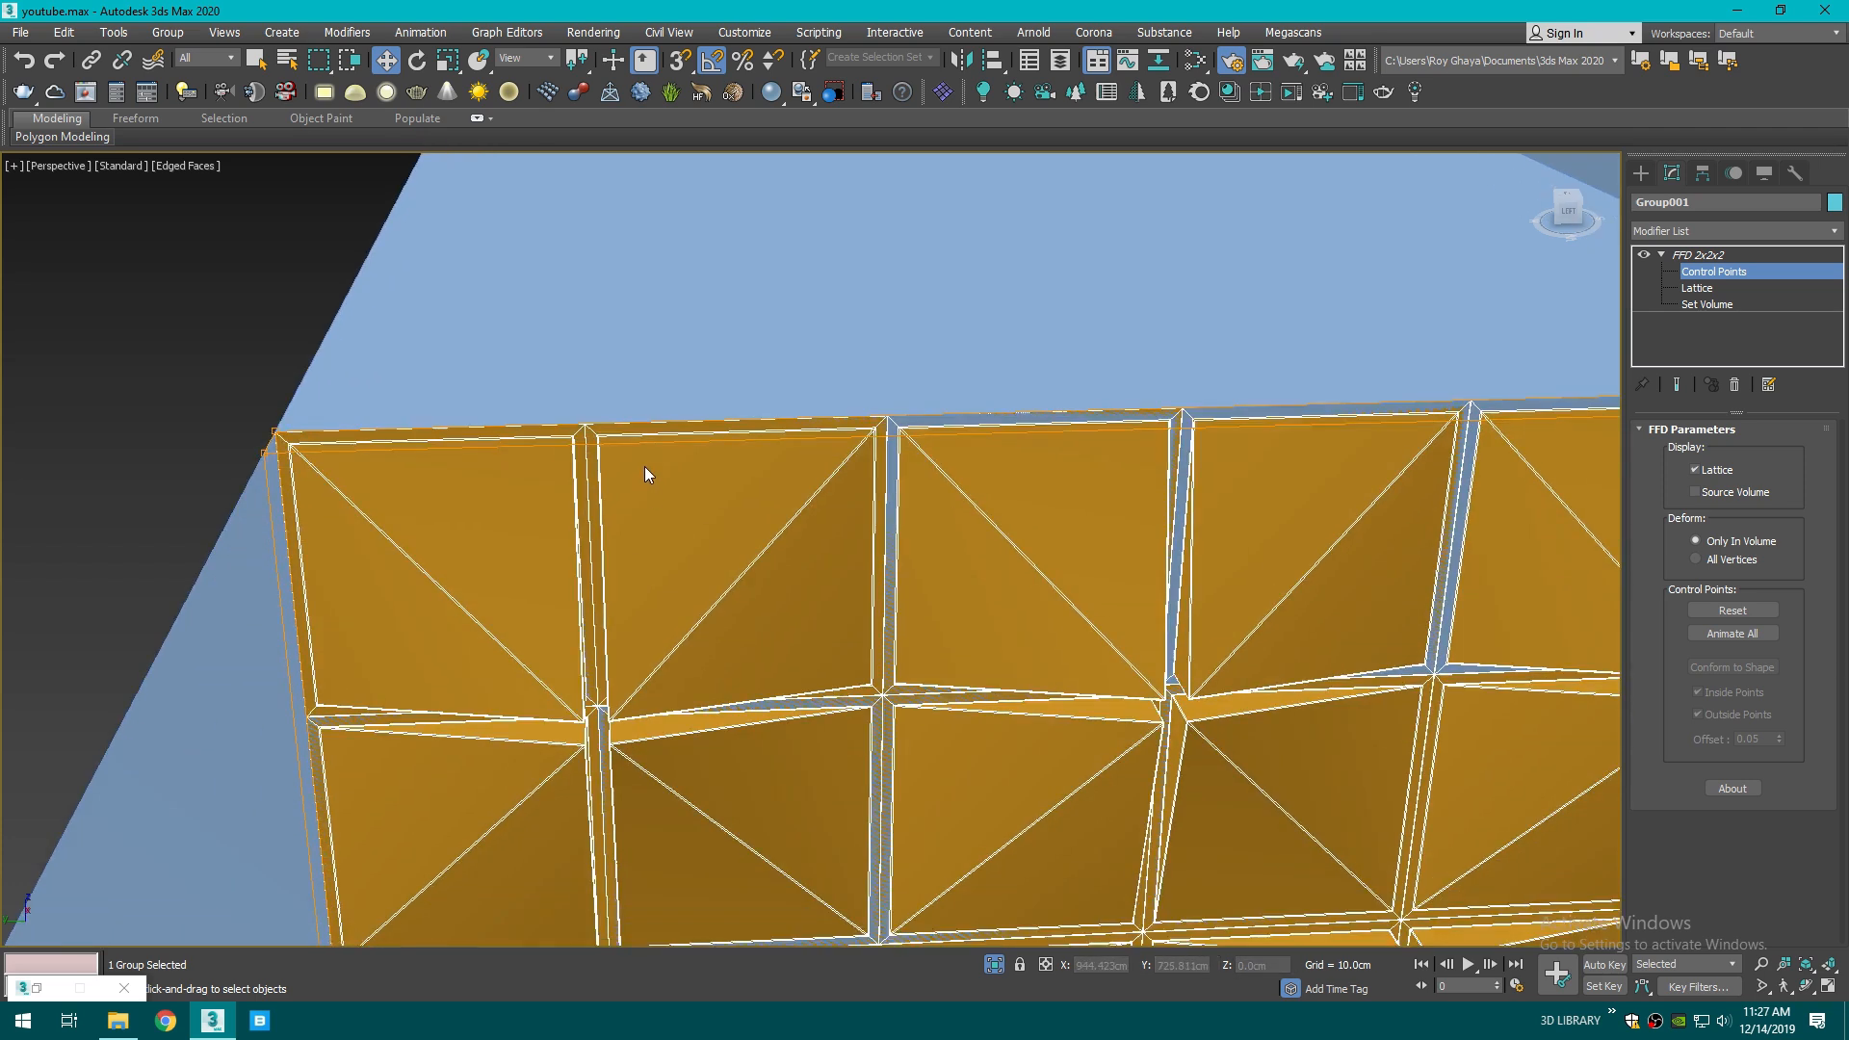
pyautogui.scroll(-3, 640, 467)
pyautogui.moveTo(640, 467); pyautogui.dragTo(799, 536, button='middle')
pyautogui.click(1641, 172)
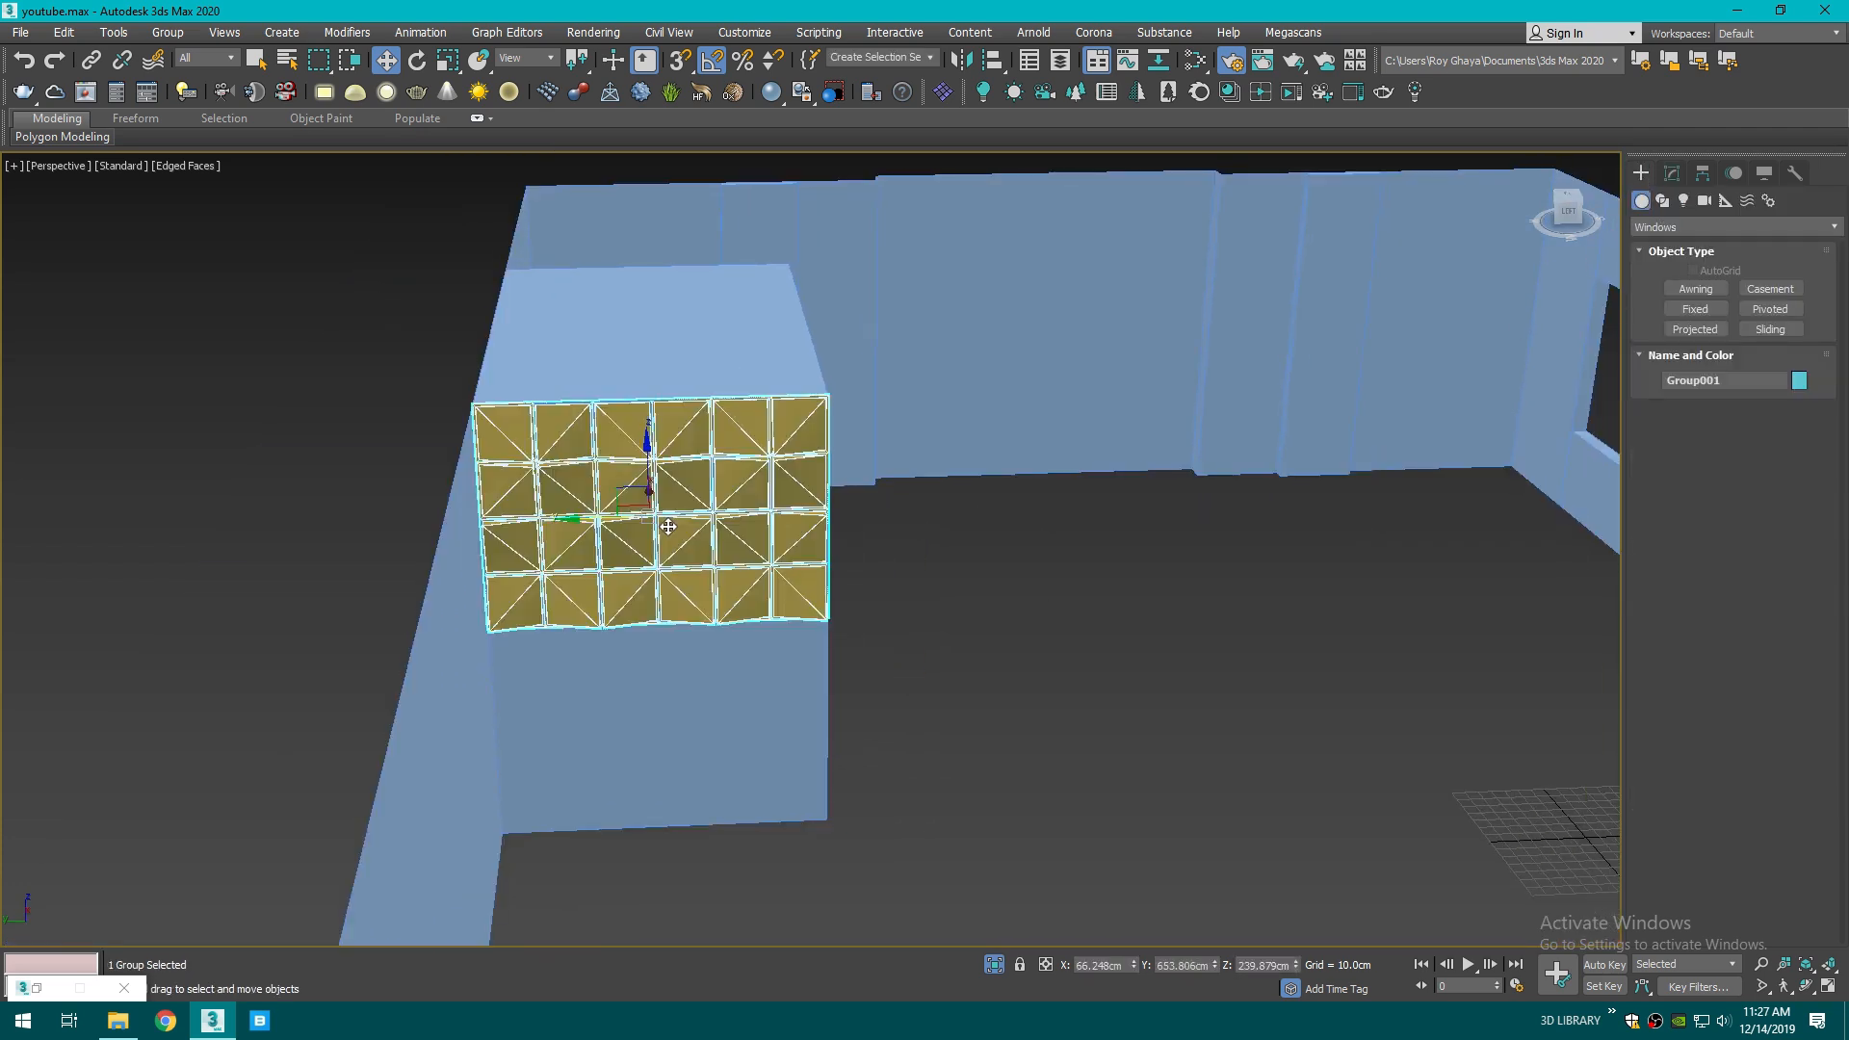
# - Clone the fitted panel group straight down to cover the lower part of the block
pyautogui.scroll(4, 674, 636)
pyautogui.keyDown('shift'); pyautogui.moveTo(610, 276); pyautogui.dragTo(628, 760); pyautogui.keyUp('shift')
pyautogui.click(927, 591)
# - Snap the lower panel copy up against the bottom edge of the upper panel group
pyautogui.scroll(4, 895, 343)
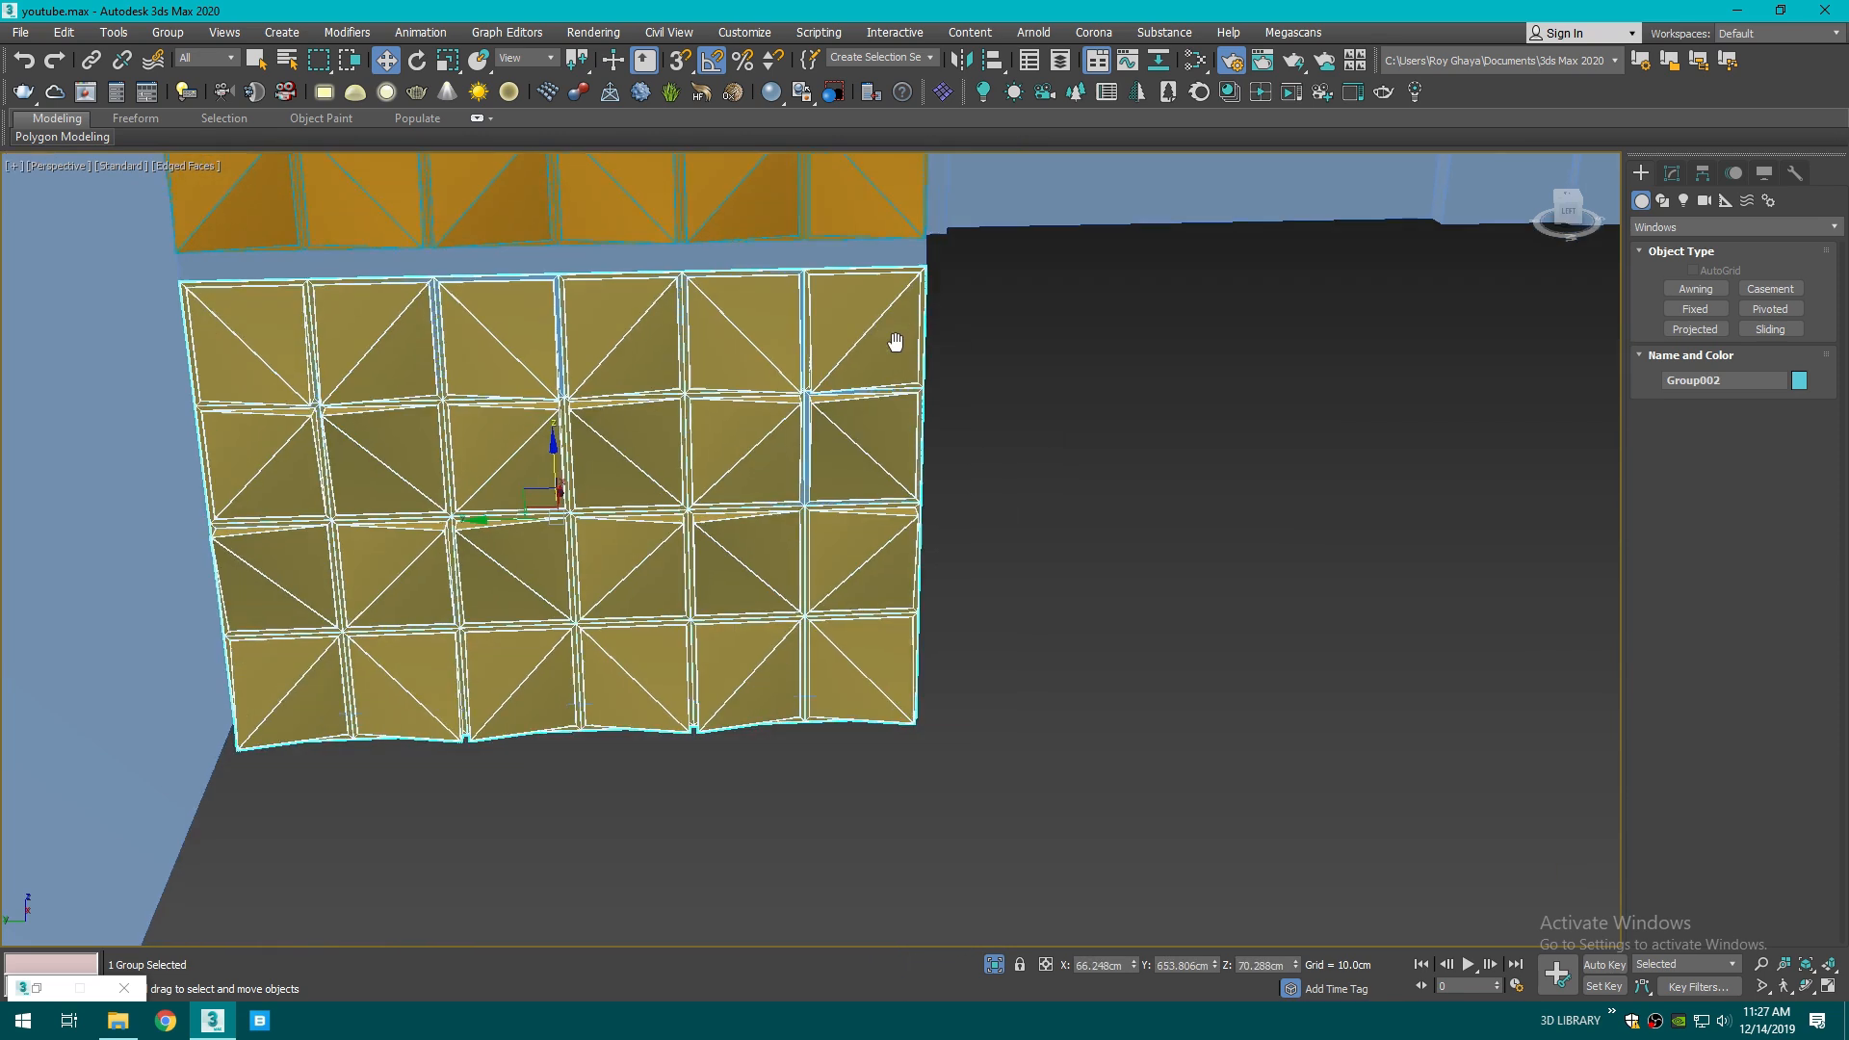
pyautogui.scroll(4, 896, 755)
pyautogui.press('s')
pyautogui.press('F3')
pyautogui.moveTo(1552, 226); pyautogui.dragTo(1251, 736)
pyautogui.moveTo(1096, 737); pyautogui.dragTo(1102, 672)
pyautogui.press('F3')
pyautogui.press('F3')
pyautogui.press('F3')
pyautogui.click(1135, 716)
pyautogui.scroll(-5, 1135, 715)
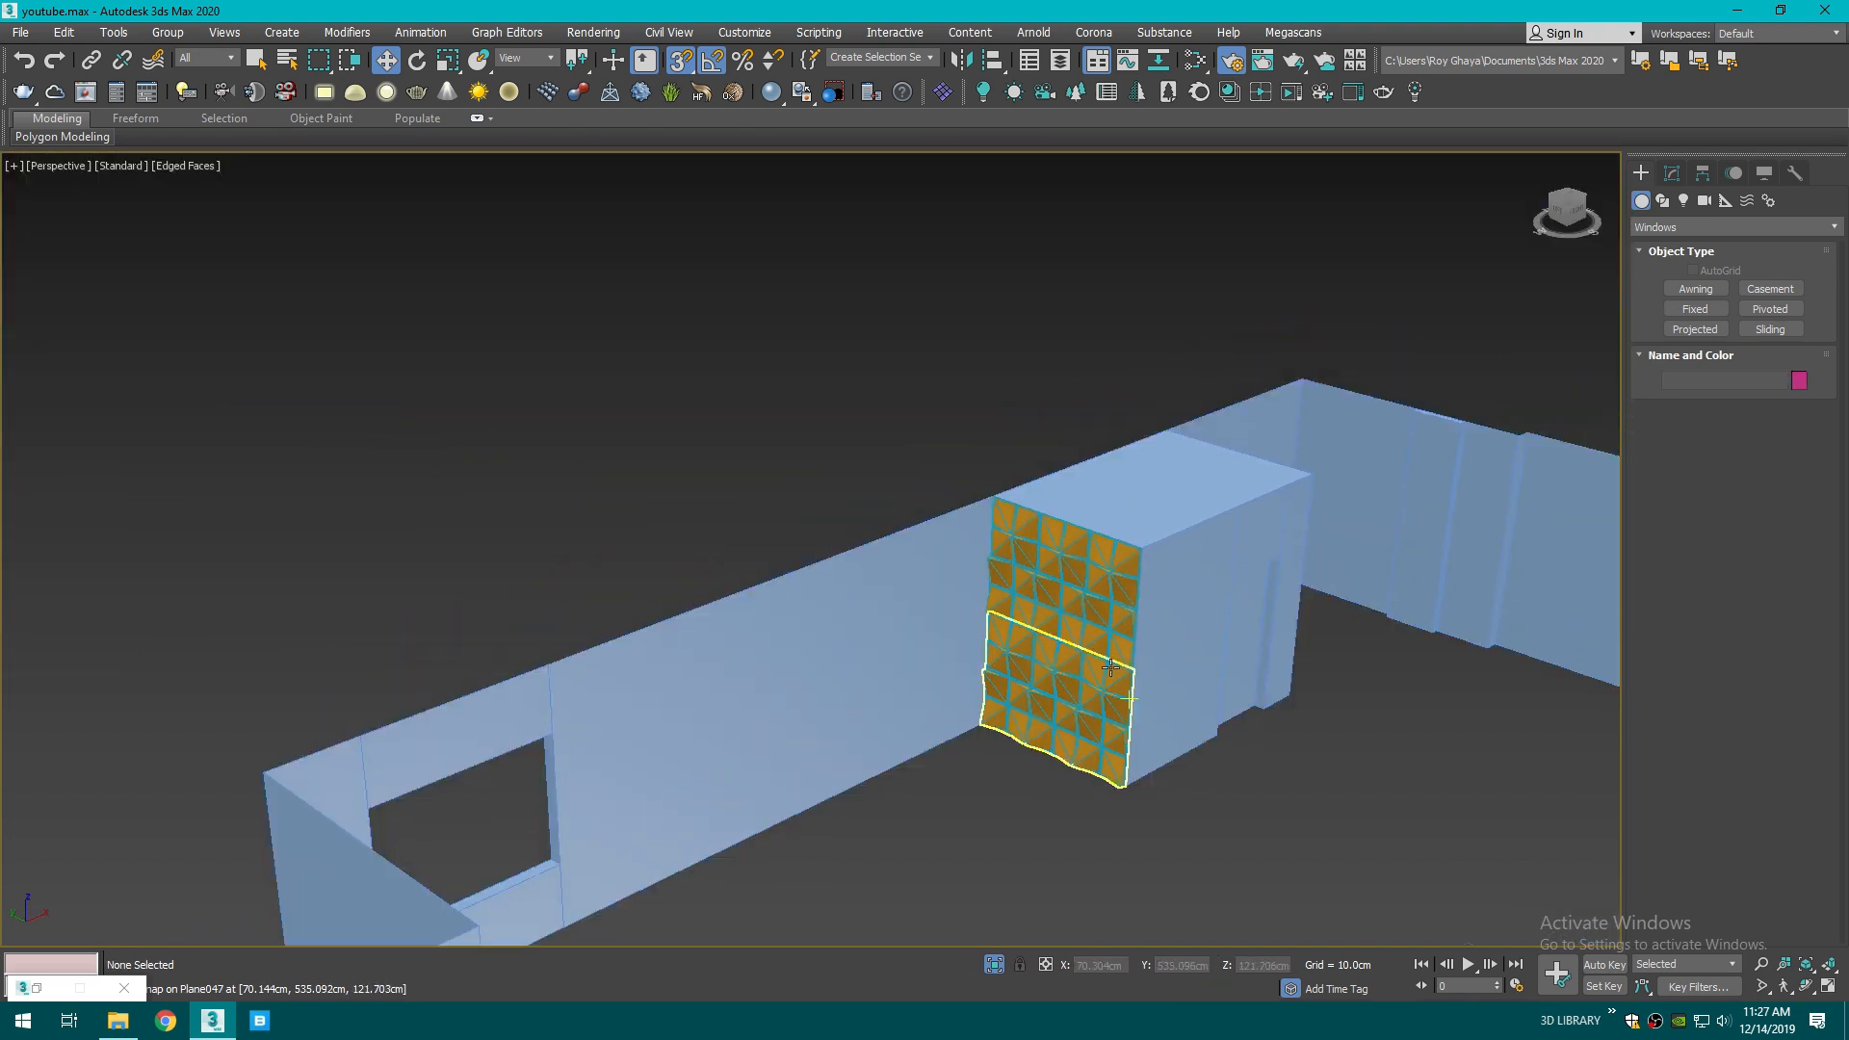
# - Select the upper panel group and fine-tune its position with snapping at the joint with the lower copy
pyautogui.scroll(2, 1128, 703)
pyautogui.press('s')
pyautogui.scroll(3, 1128, 703)
pyautogui.moveTo(1564, 217); pyautogui.dragTo(1593, 165)
pyautogui.scroll(5, 1125, 653)
pyautogui.moveTo(1165, 700); pyautogui.dragTo(1143, 524, button='middle')
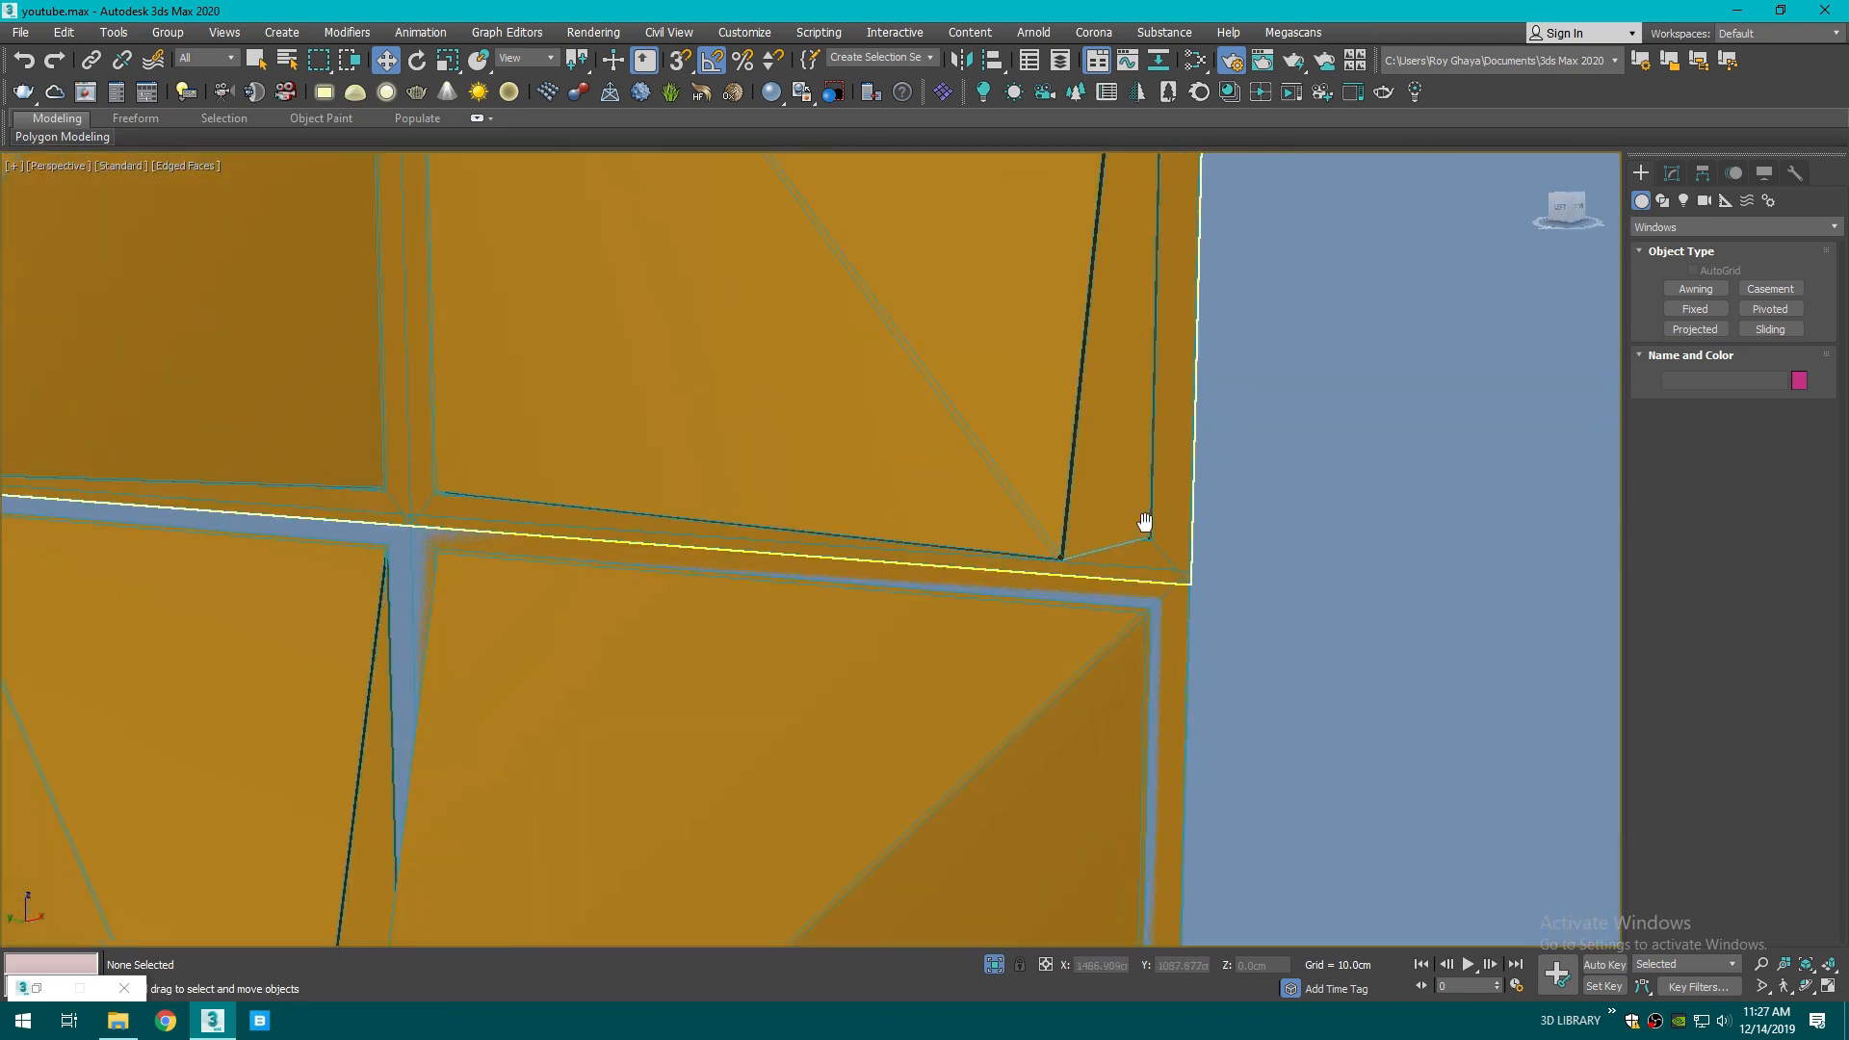
pyautogui.scroll(4, 1164, 575)
pyautogui.click(1165, 574)
pyautogui.scroll(-4, 1192, 520)
pyautogui.press('s')
pyautogui.click(1209, 503)
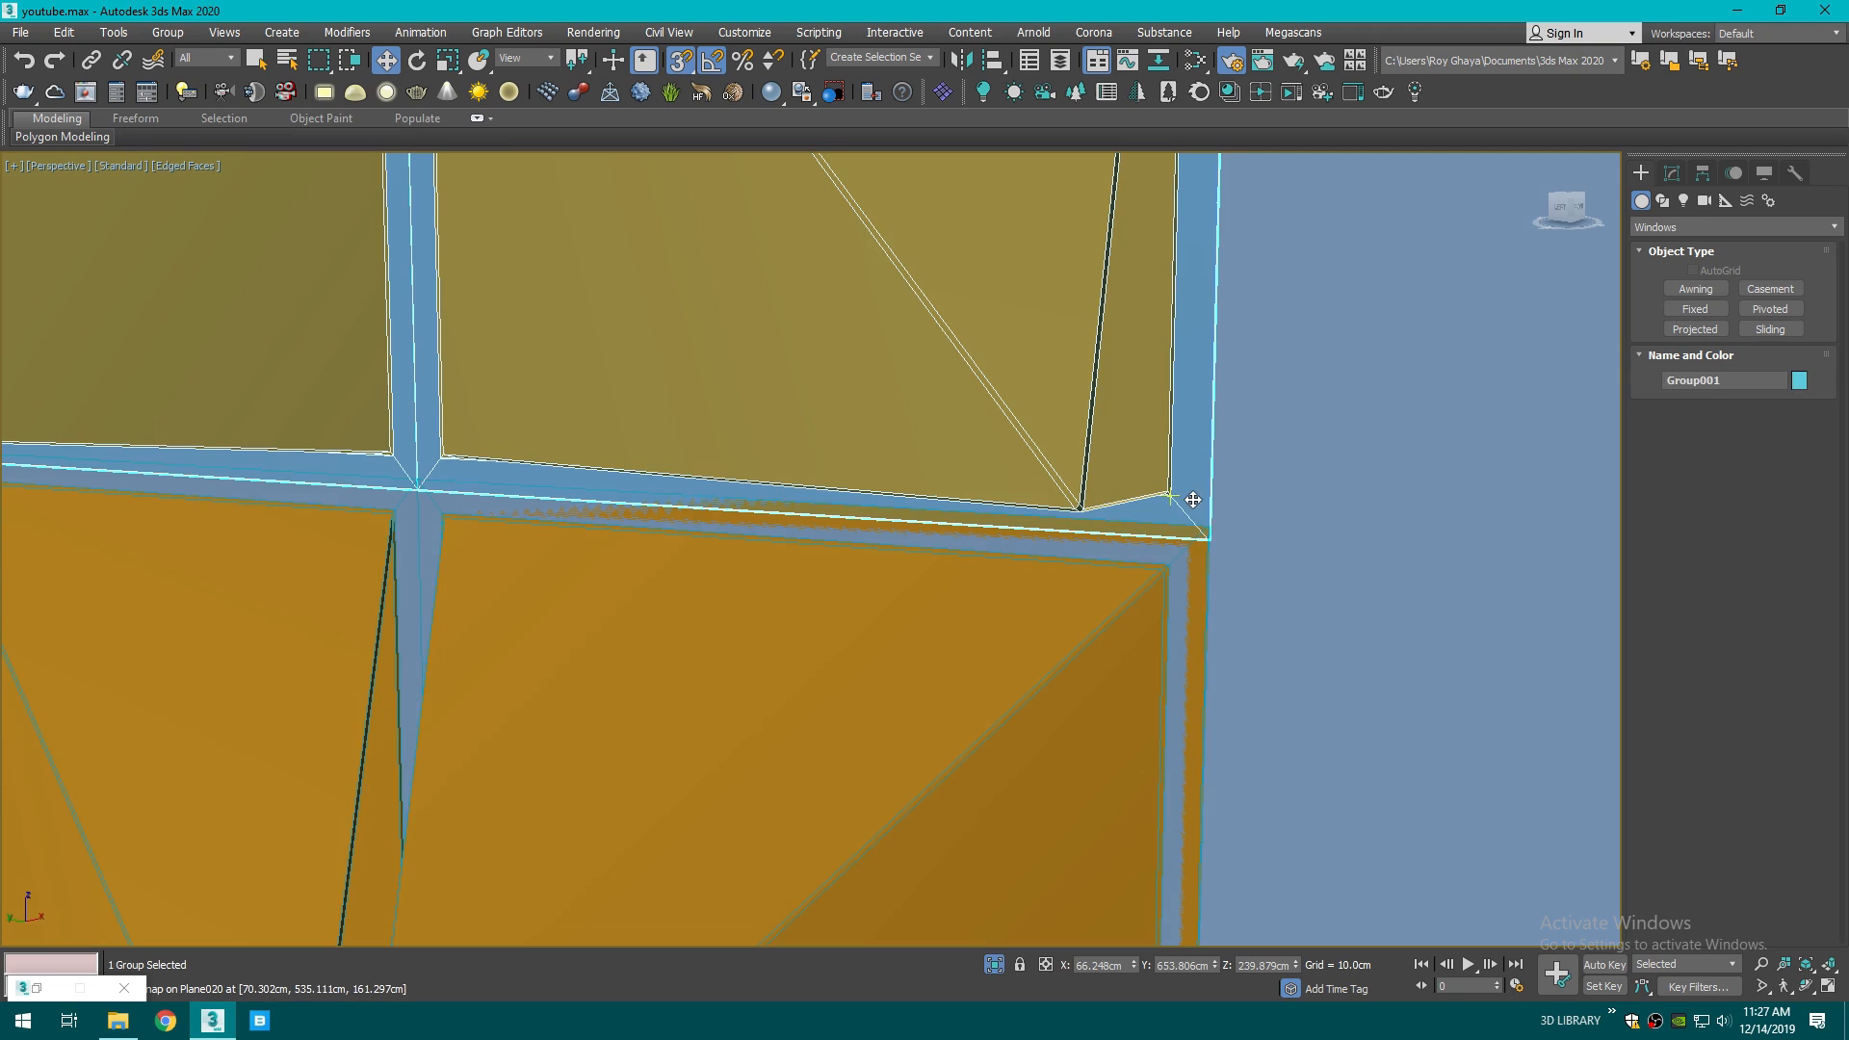
pyautogui.press('F3')
pyautogui.click(1183, 498)
pyautogui.moveTo(1184, 498); pyautogui.dragTo(1205, 526)
pyautogui.press('F3')
pyautogui.scroll(-5, 1206, 526)
pyautogui.press('s')
# - Finish snapping the upper panel group onto the lower copy's top corner and turn off snapping
pyautogui.click(1251, 611)
pyautogui.click(1288, 317)
pyautogui.scroll(3, 1291, 310)
pyautogui.press('F3')
pyautogui.scroll(4, 1296, 305)
pyautogui.moveTo(1296, 305); pyautogui.dragTo(1230, 427, button='middle')
pyautogui.press('F3')
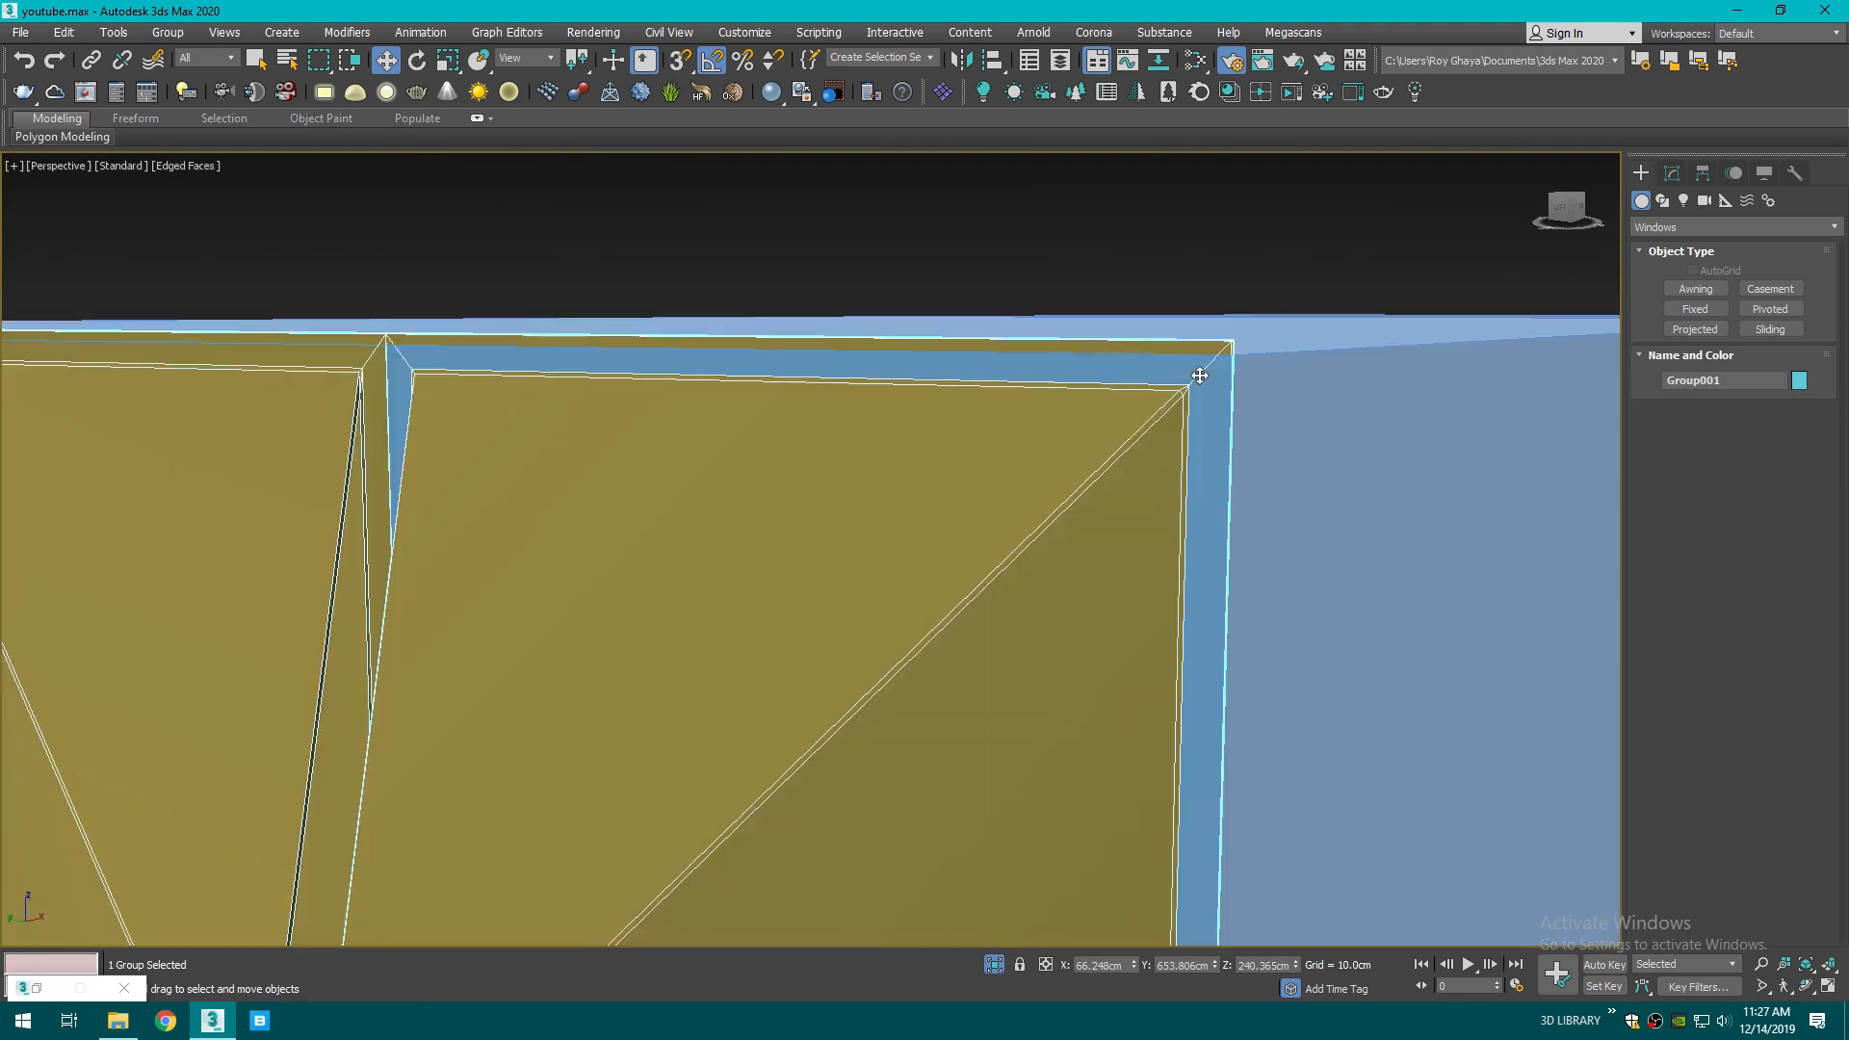
# - Adjust the upper panel group's top FFD control points to the block's top edge, leave control point editing and deselect
pyautogui.click(1672, 172)
pyautogui.click(1705, 272)
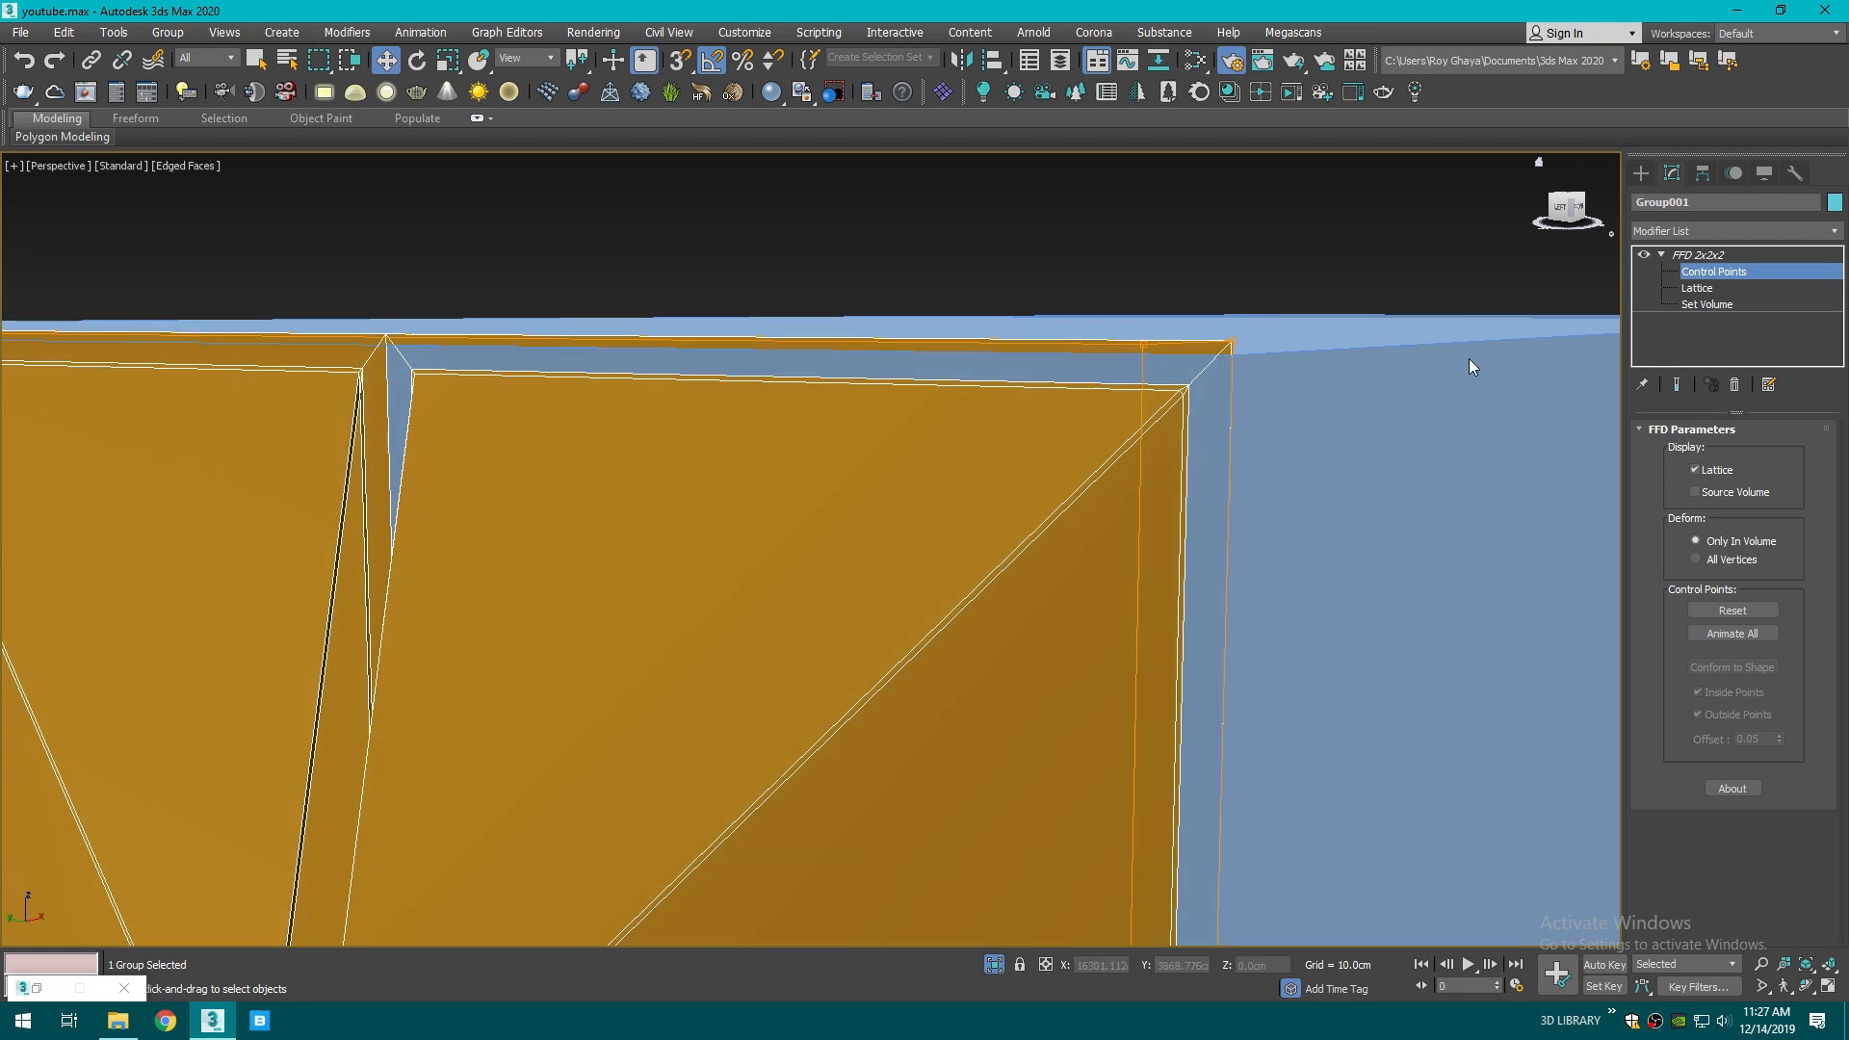
pyautogui.scroll(-5, 1219, 373)
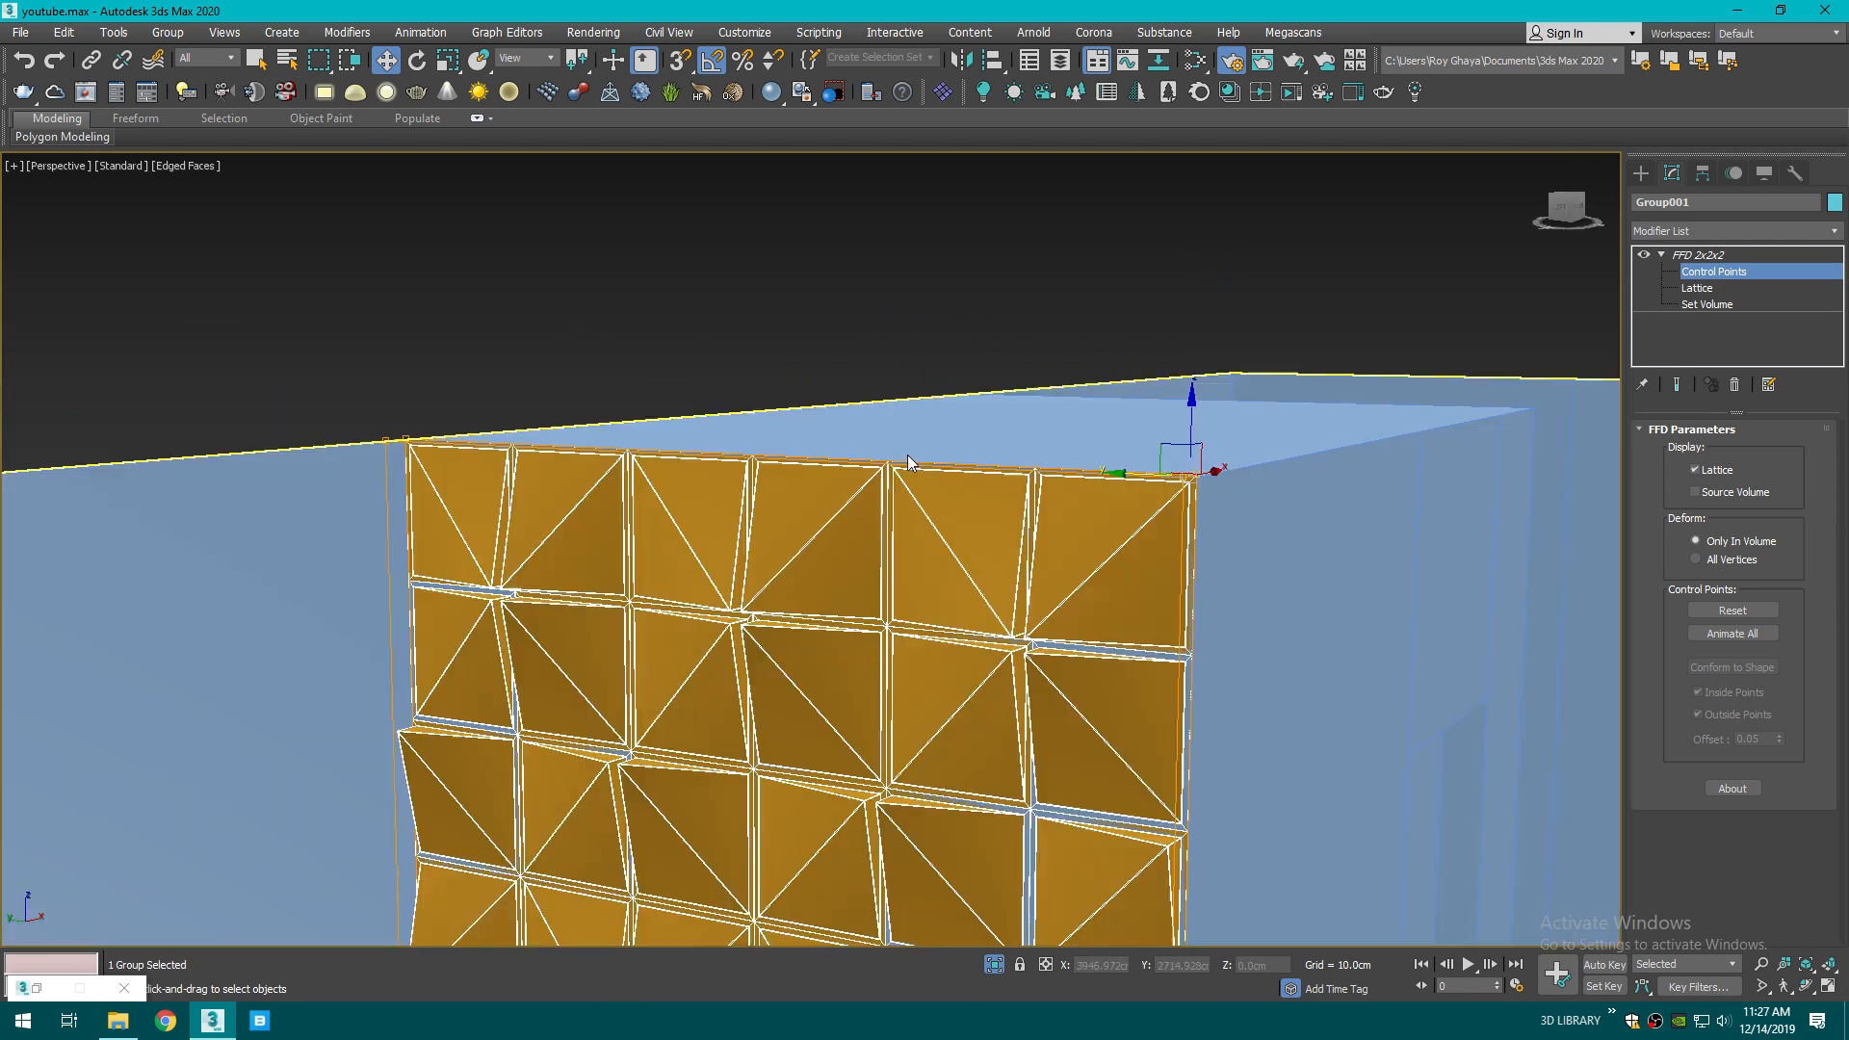
pyautogui.scroll(5, 1198, 488)
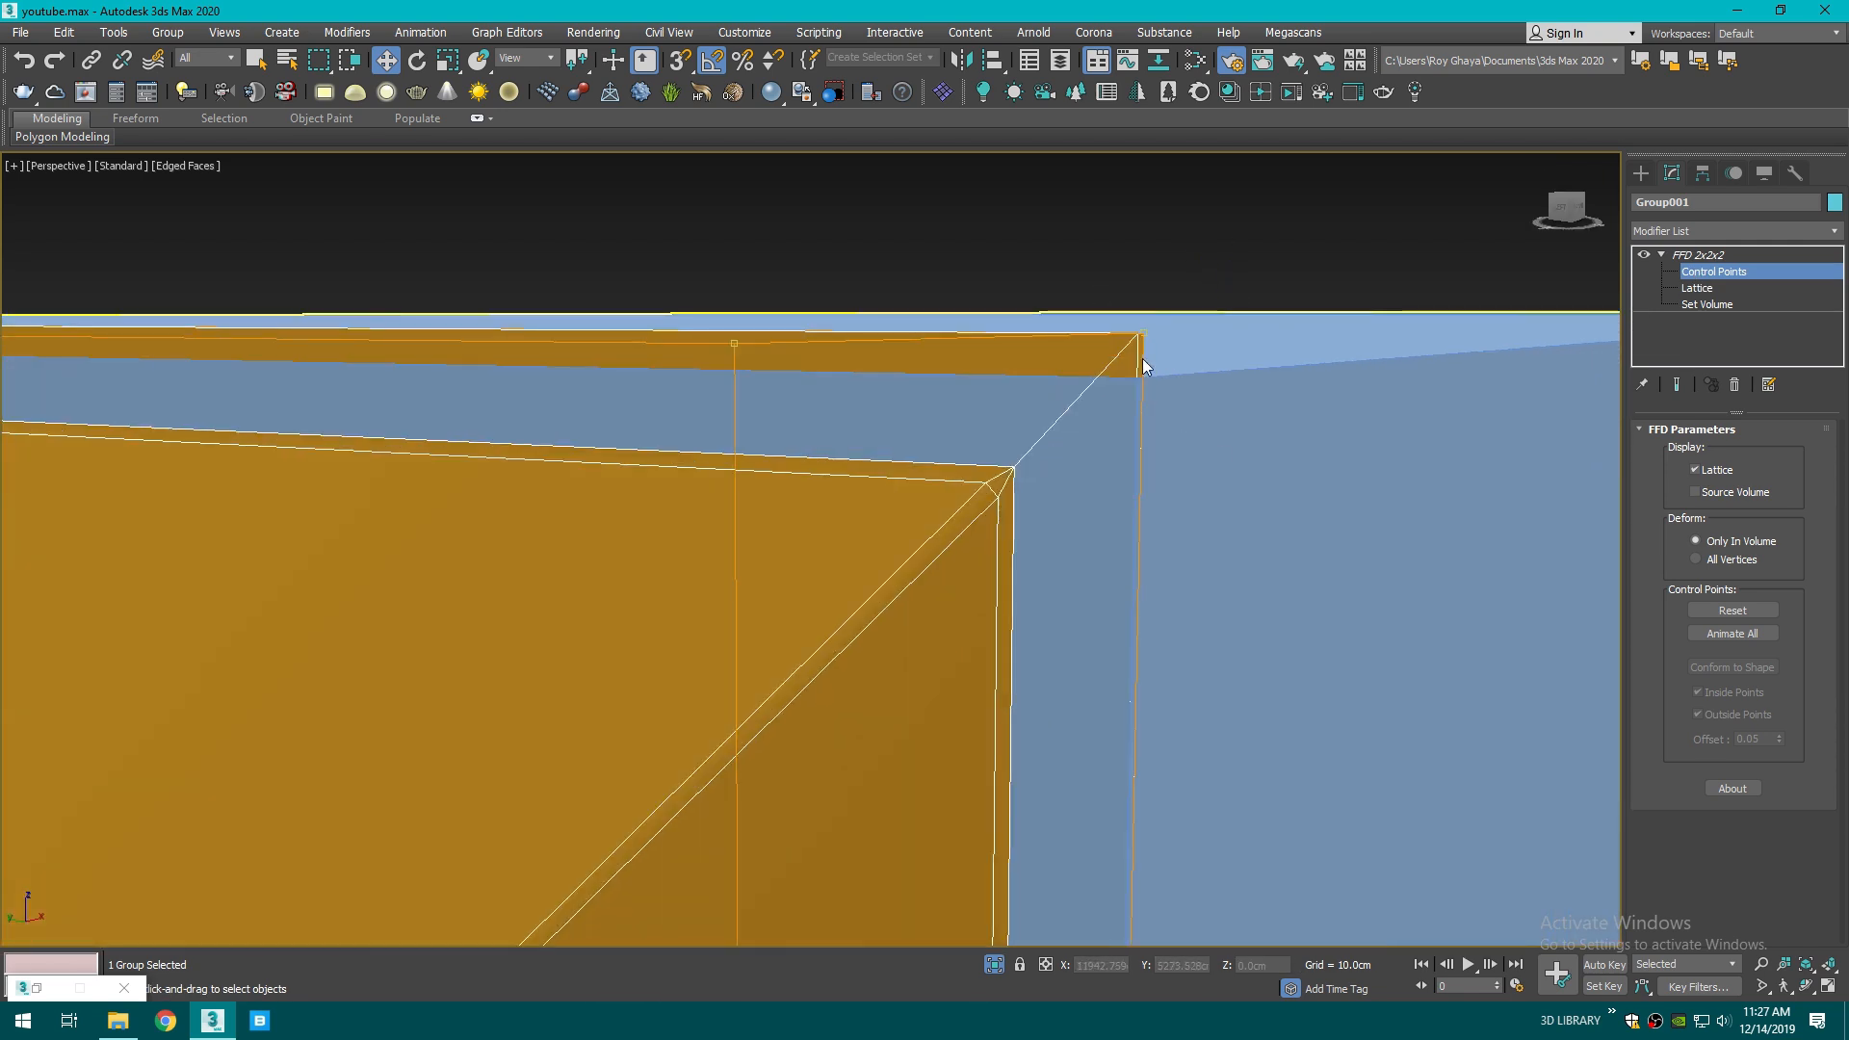
pyautogui.scroll(-8, 1140, 338)
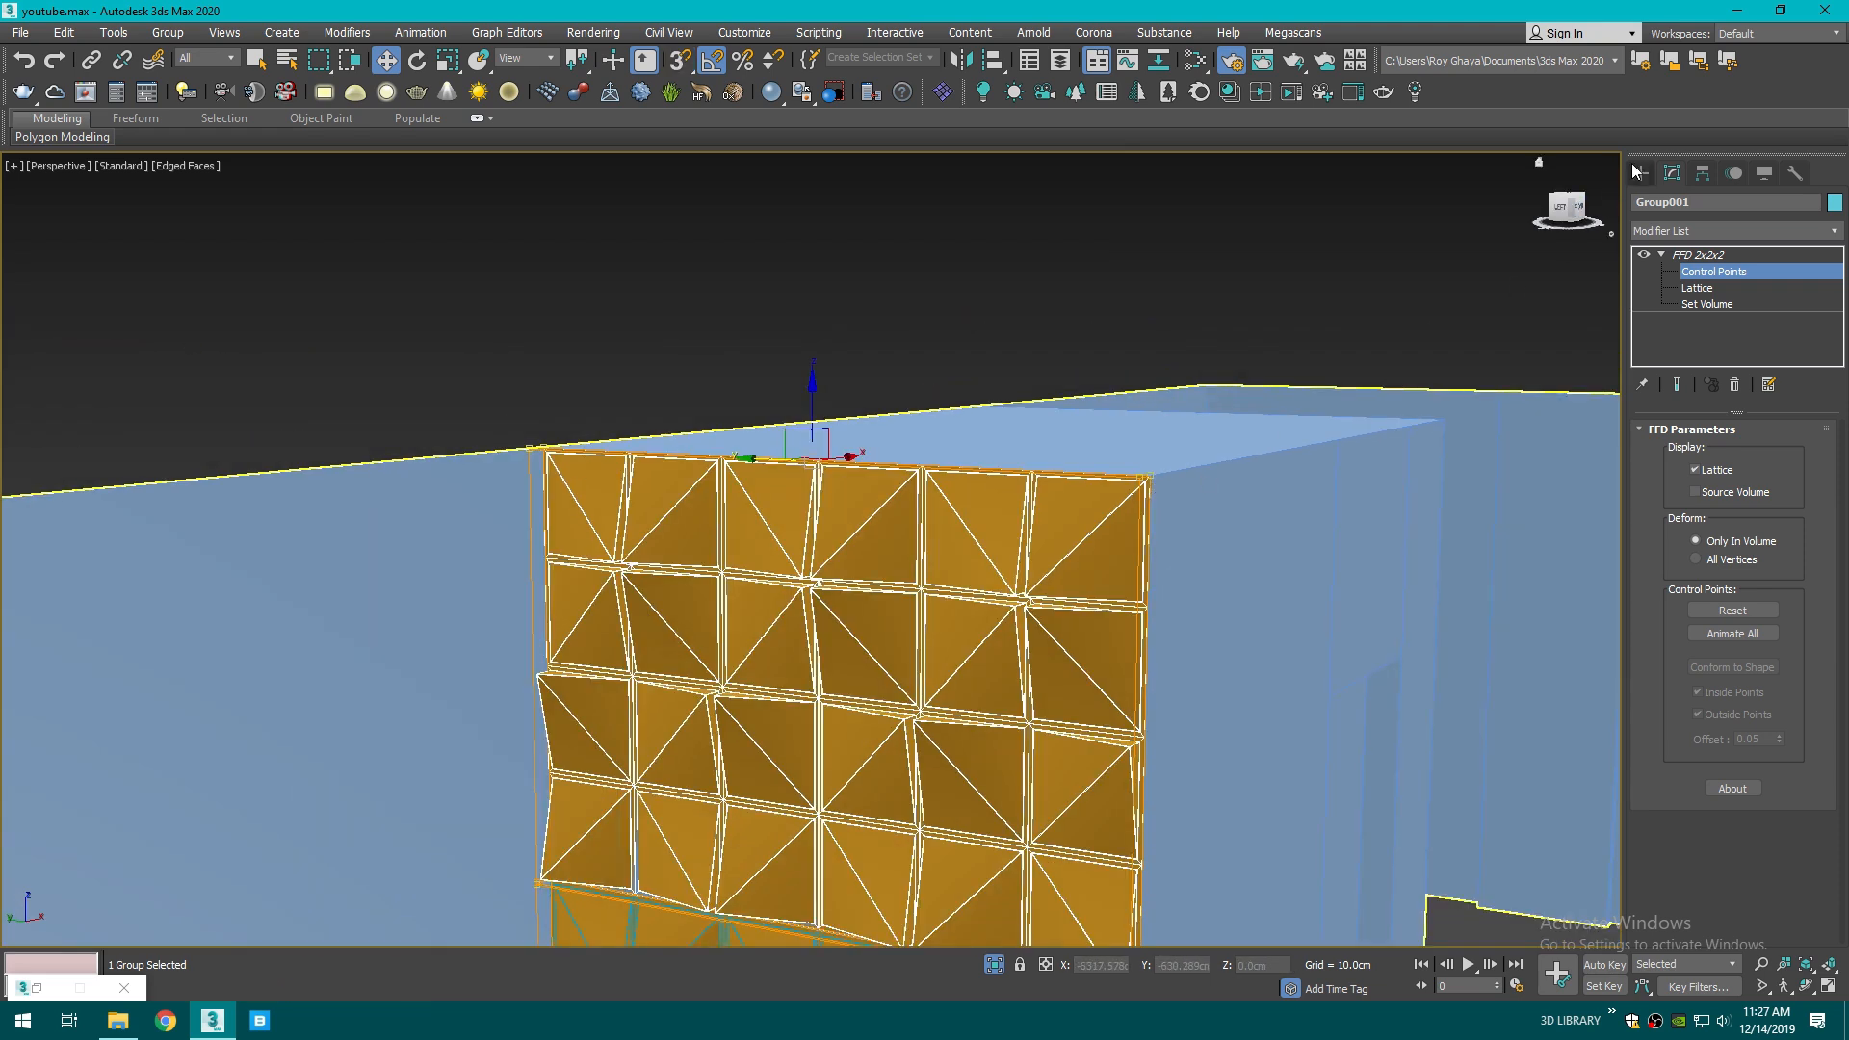
pyautogui.click(1640, 173)
pyautogui.click(1419, 247)
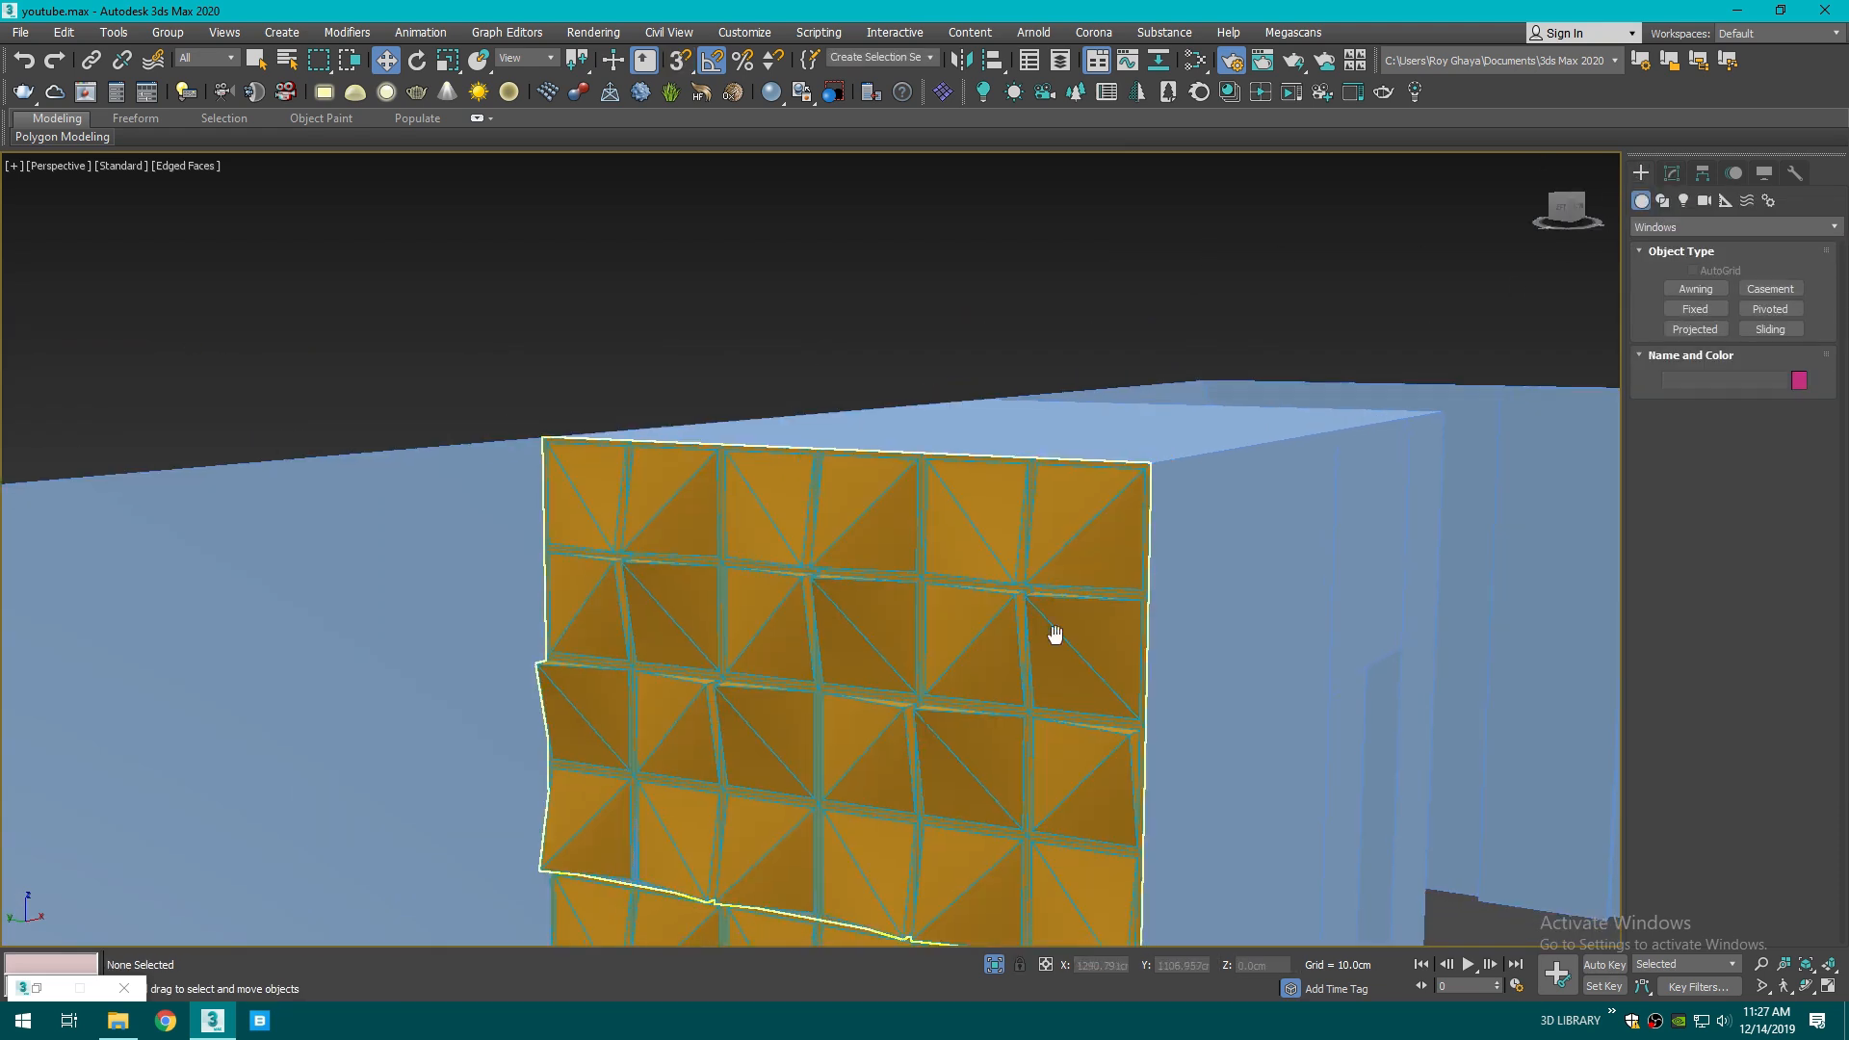
# - Select the upper and lower panel groups and combine them into one group named "wall panels"
pyautogui.scroll(6, 1052, 632)
pyautogui.scroll(4, 982, 746)
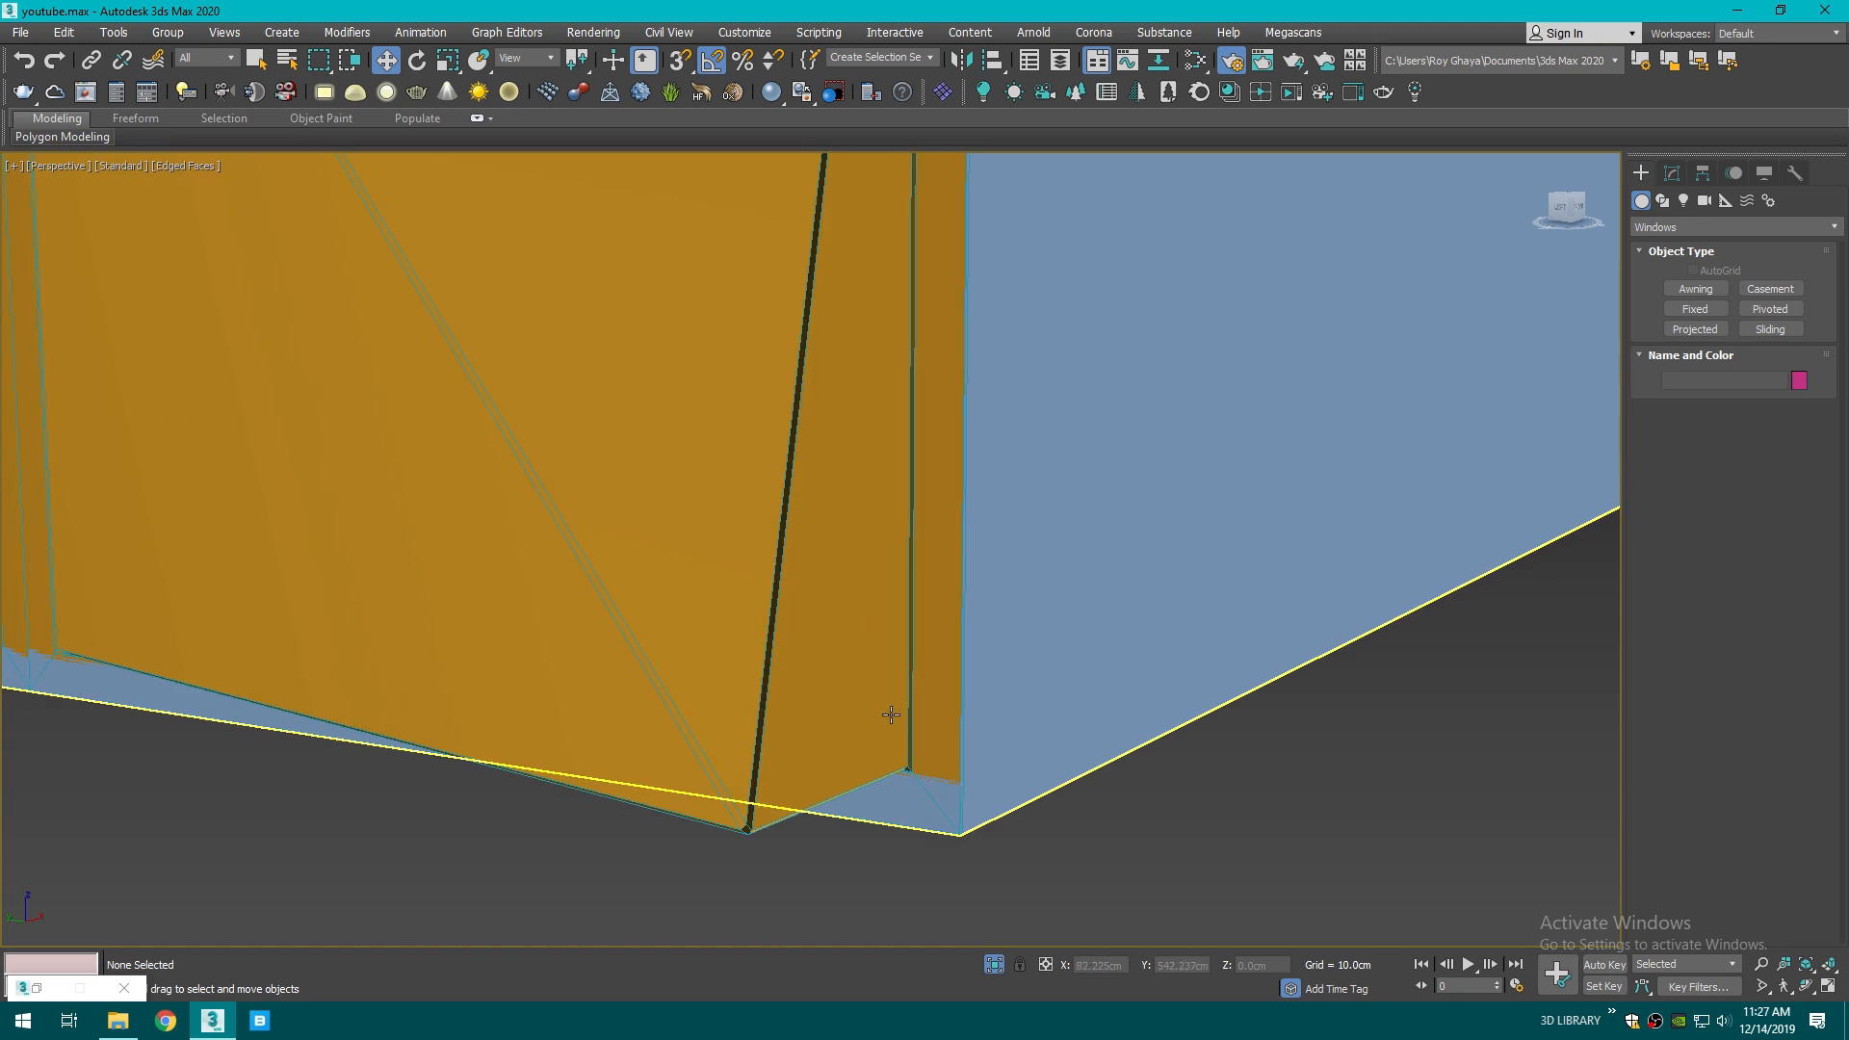
pyautogui.click(887, 714)
pyautogui.scroll(-6, 884, 710)
pyautogui.moveTo(953, 531); pyautogui.dragTo(1048, 819, button='middle')
pyautogui.keyDown('ctrl'); pyautogui.click(849, 443); pyautogui.keyUp('ctrl')
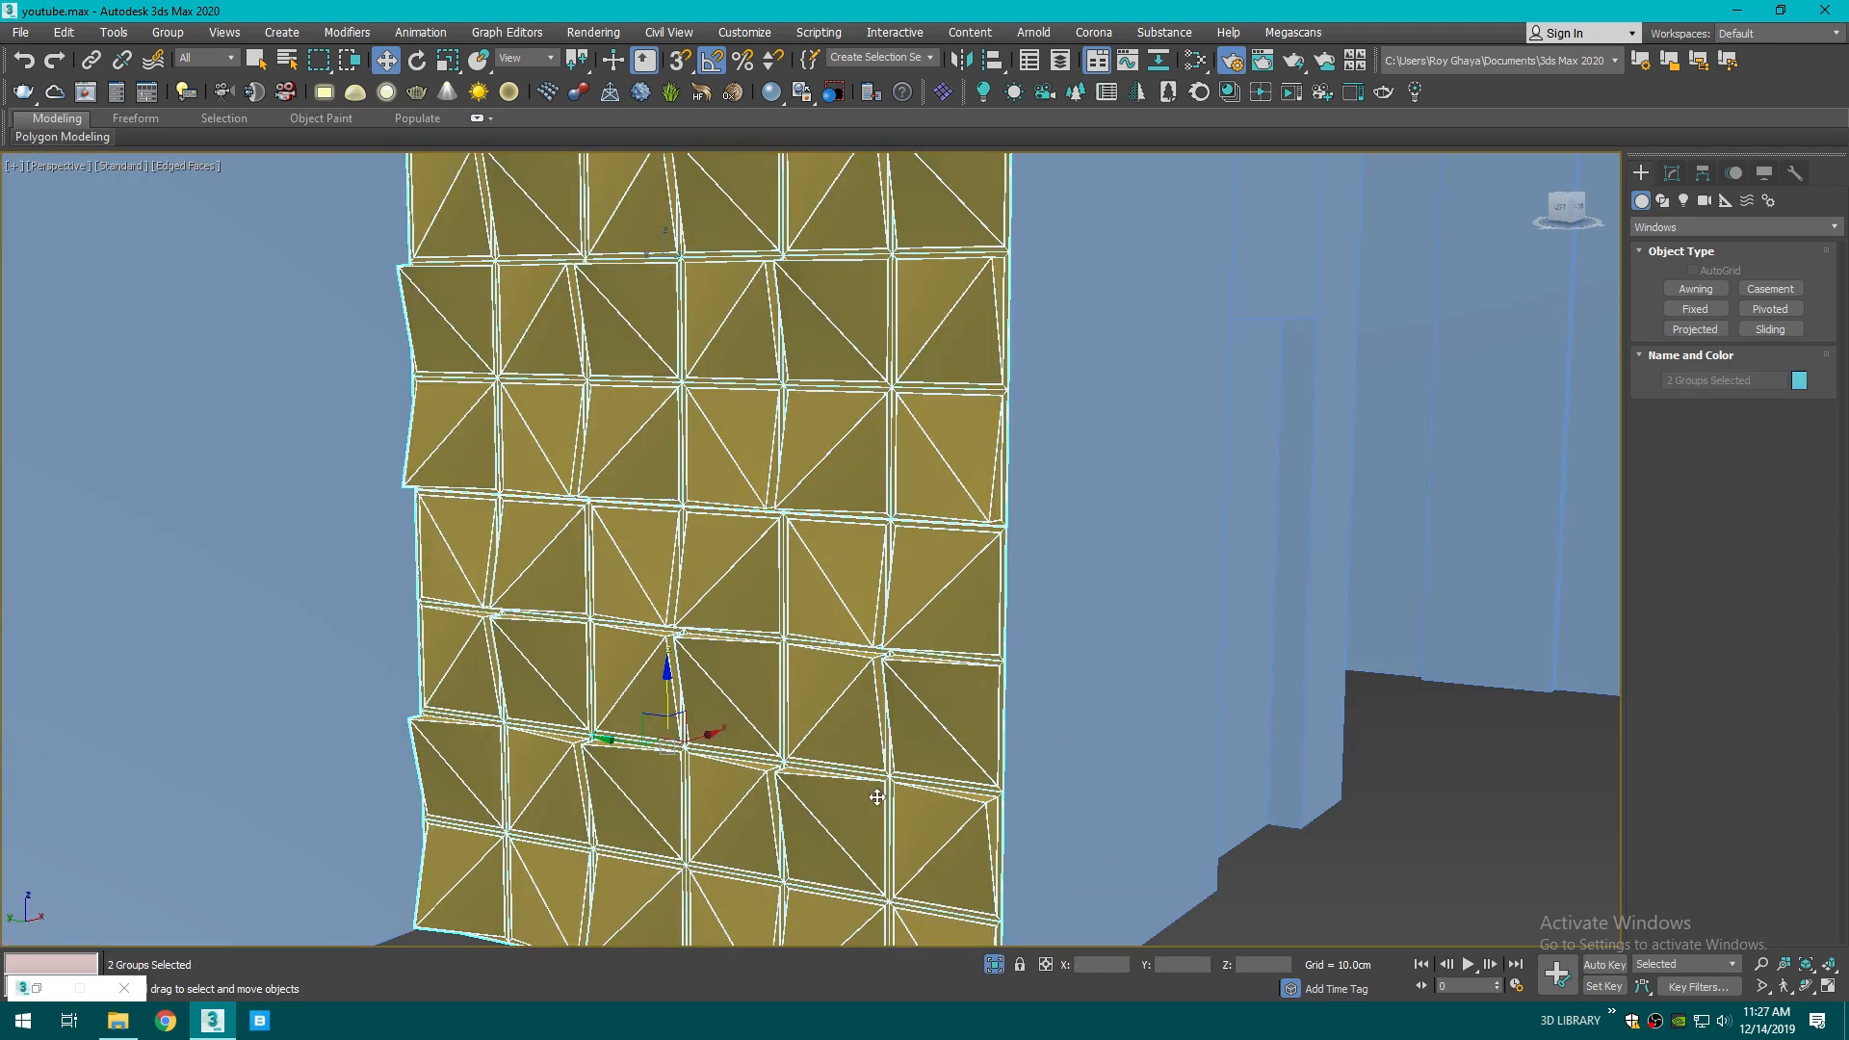
pyautogui.moveTo(876, 797); pyautogui.dragTo(855, 757, button='middle')
pyautogui.click(167, 32)
pyautogui.click(193, 48)
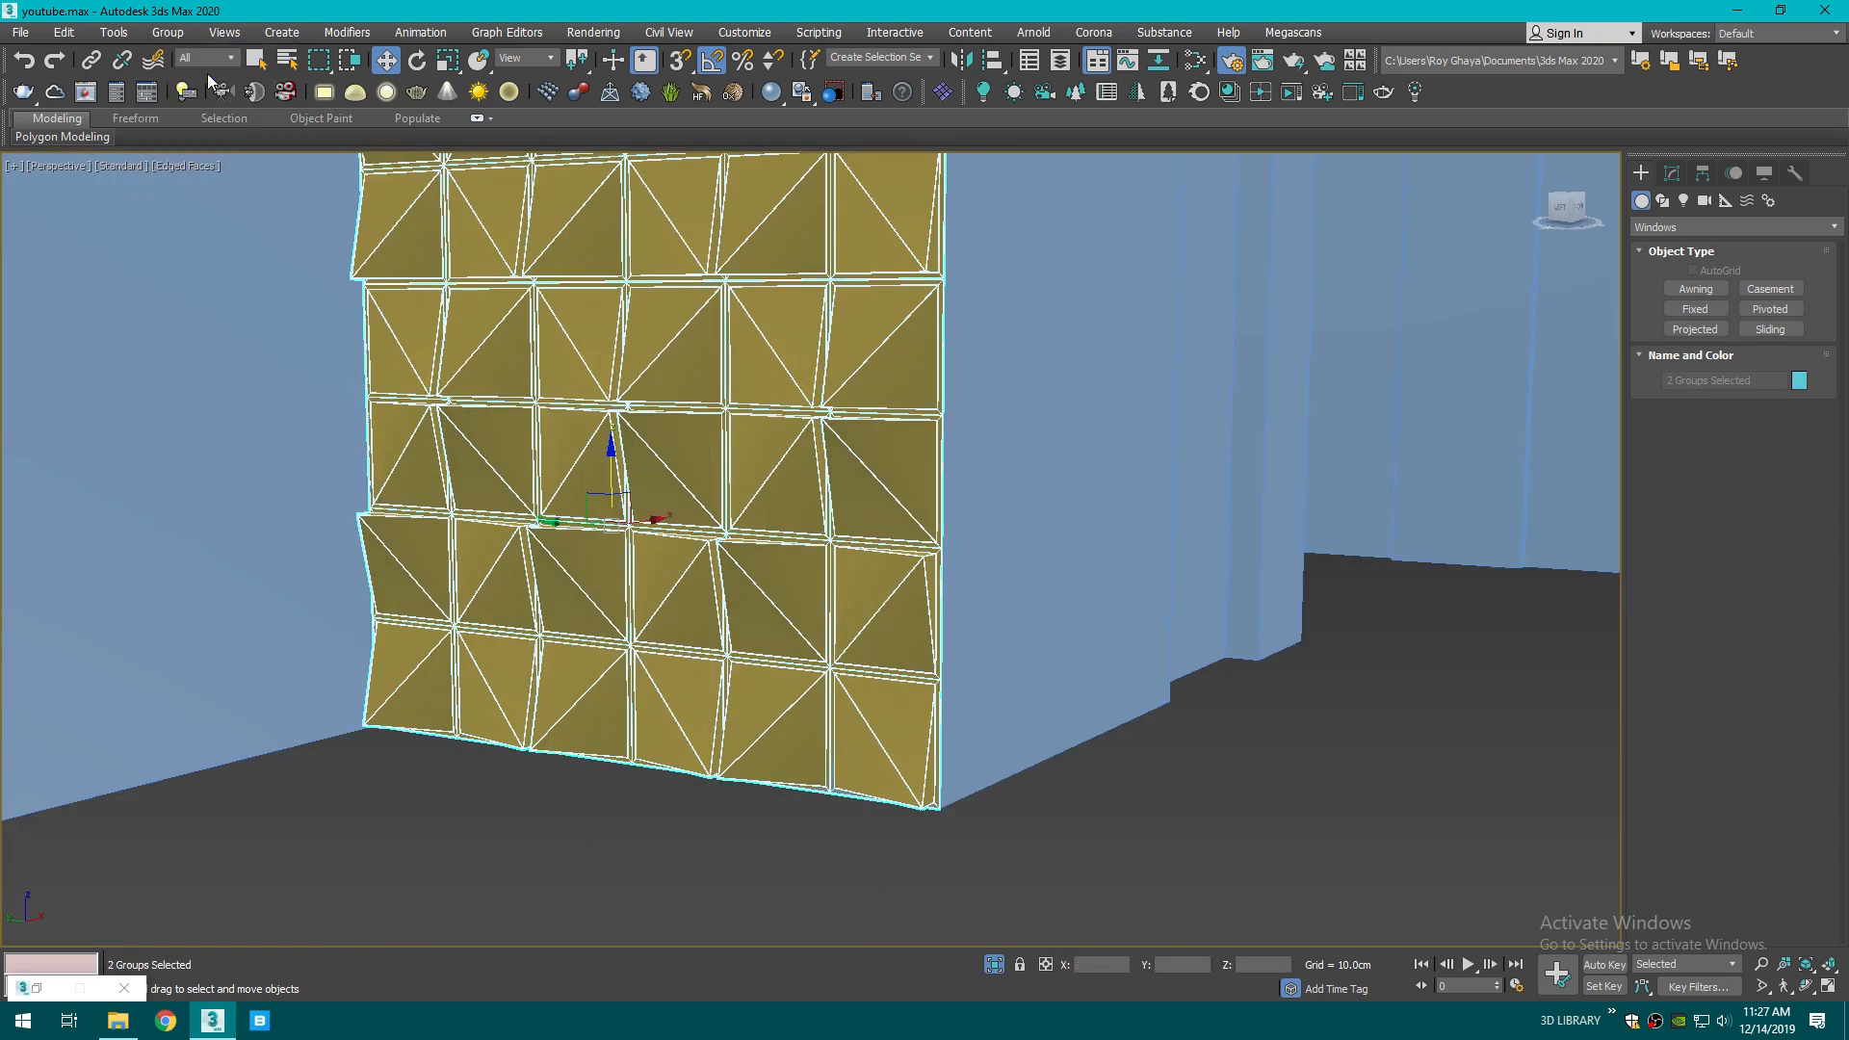
pyautogui.write('wall panels')
pyautogui.press('Return')
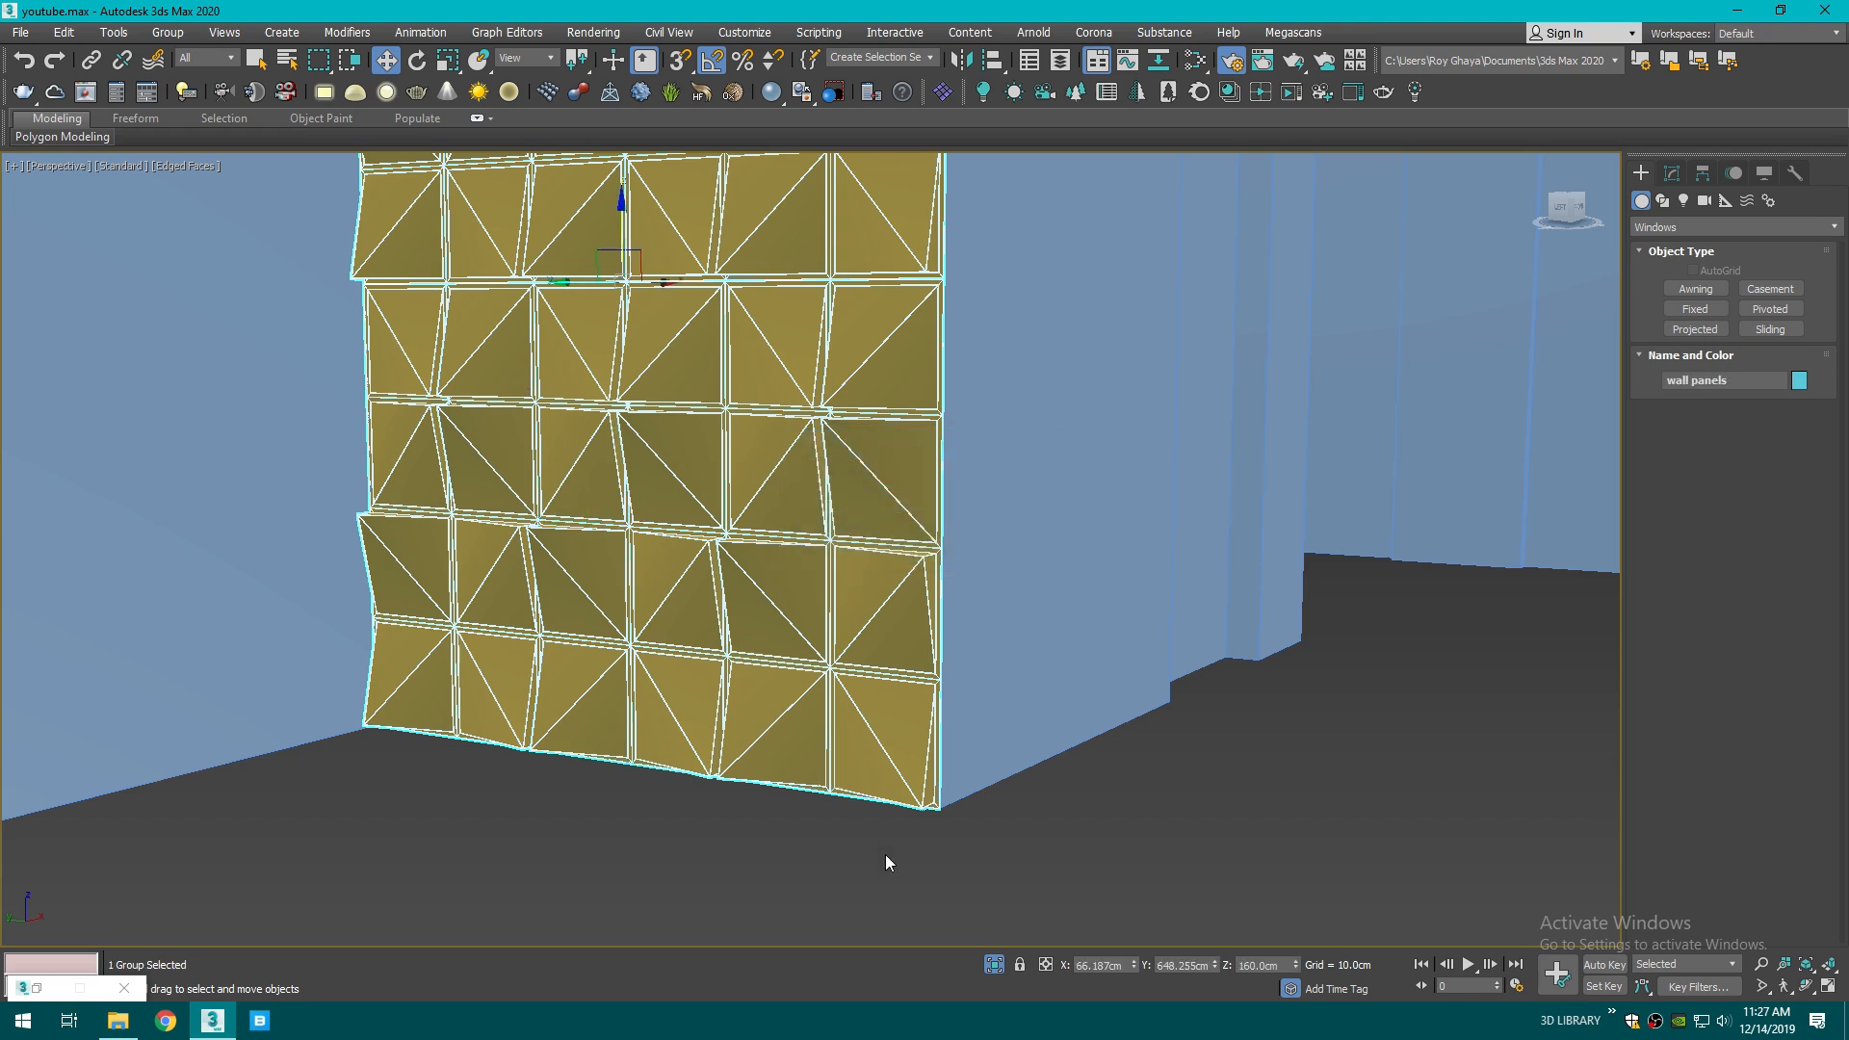
# - Deselect the wall panels, unhide all objects in the camera view and turn off edged faces
pyautogui.scroll(3, 887, 857)
pyautogui.scroll(-2, 937, 760)
pyautogui.moveTo(899, 473); pyautogui.dragTo(954, 549, button='middle')
pyautogui.moveTo(779, 353); pyautogui.dragTo(842, 485, button='middle')
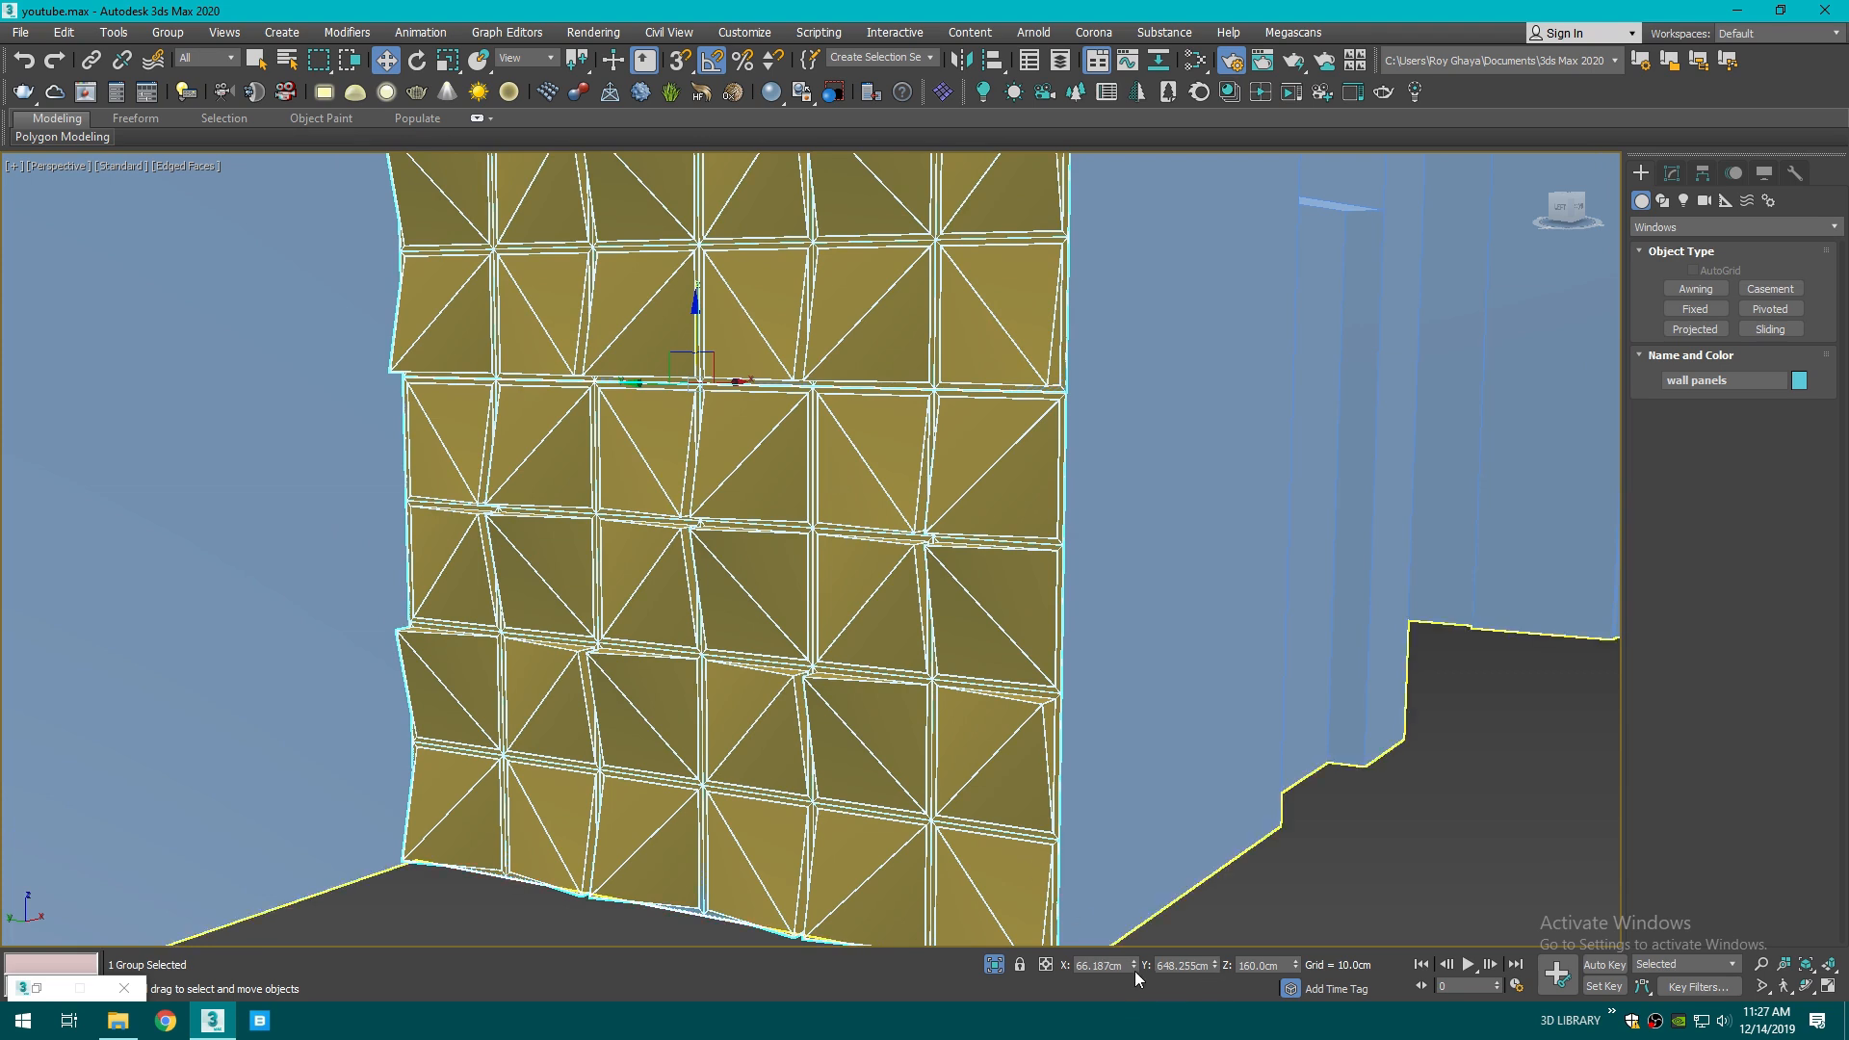
pyautogui.click(1354, 817)
pyautogui.press('c')
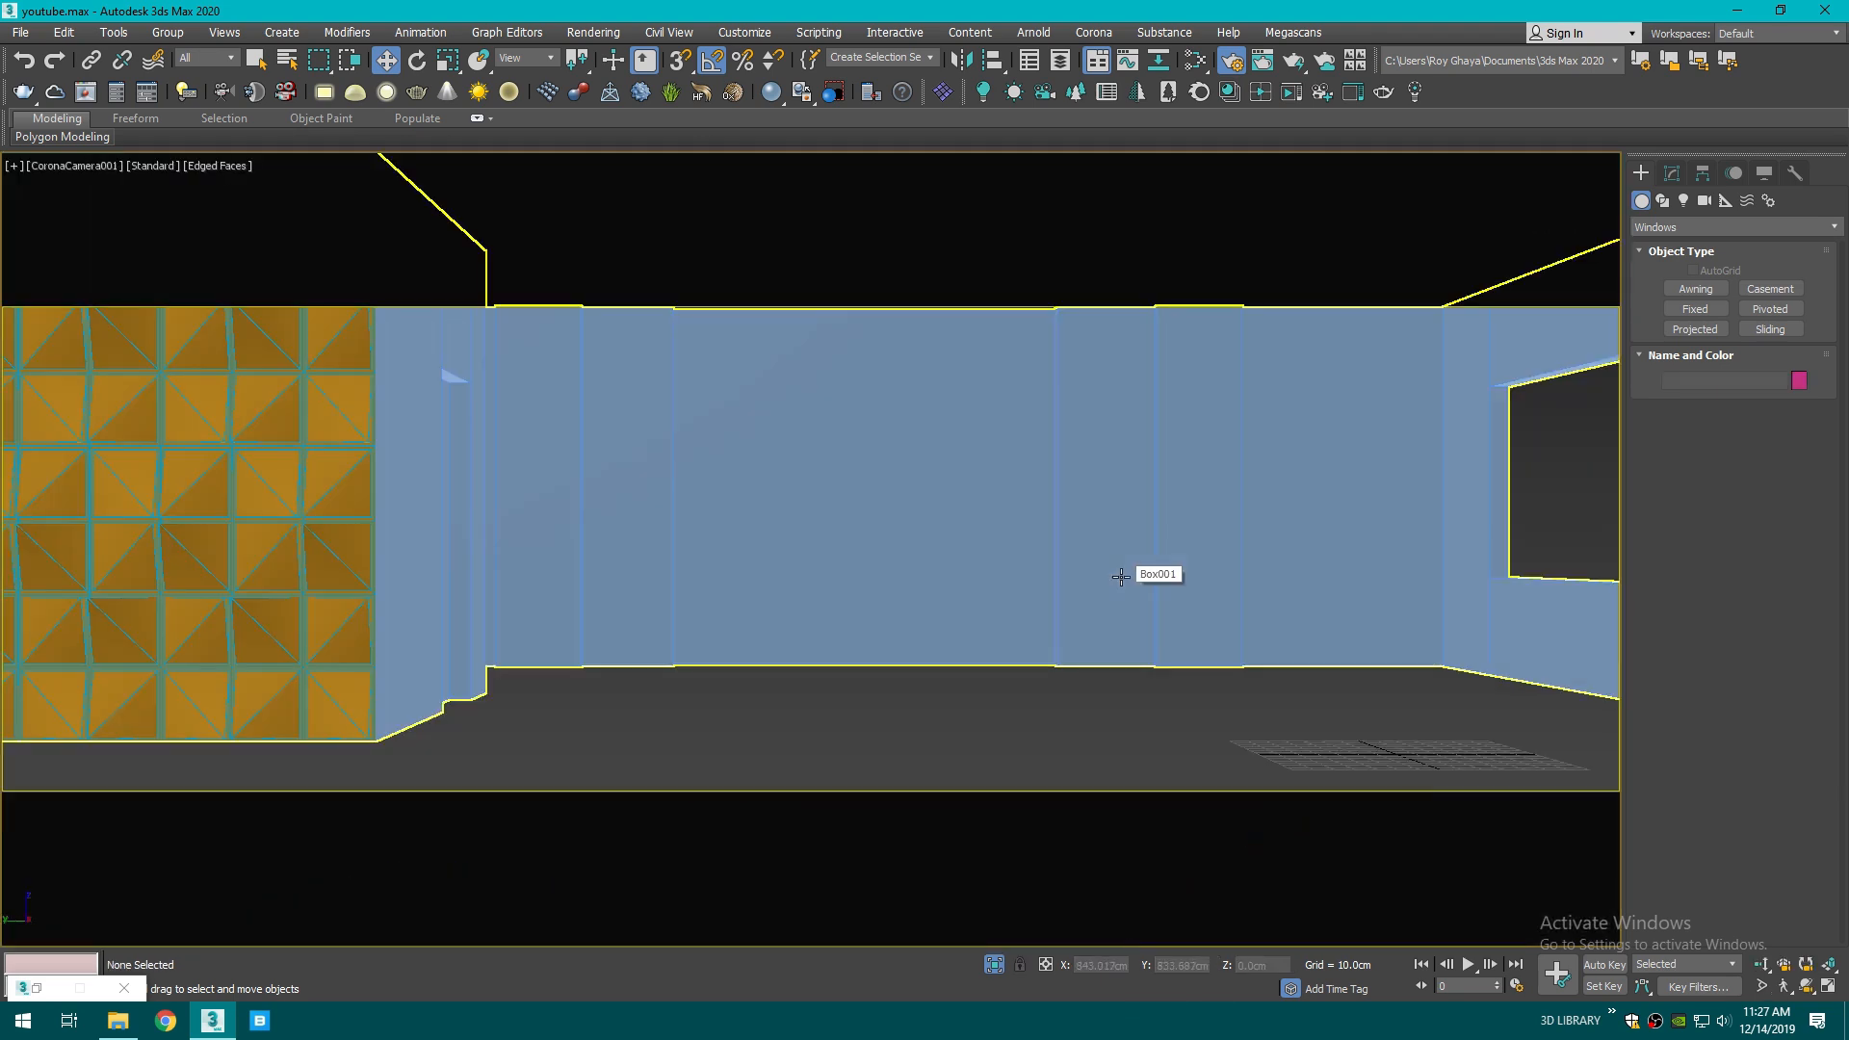
pyautogui.rightClick(875, 703)
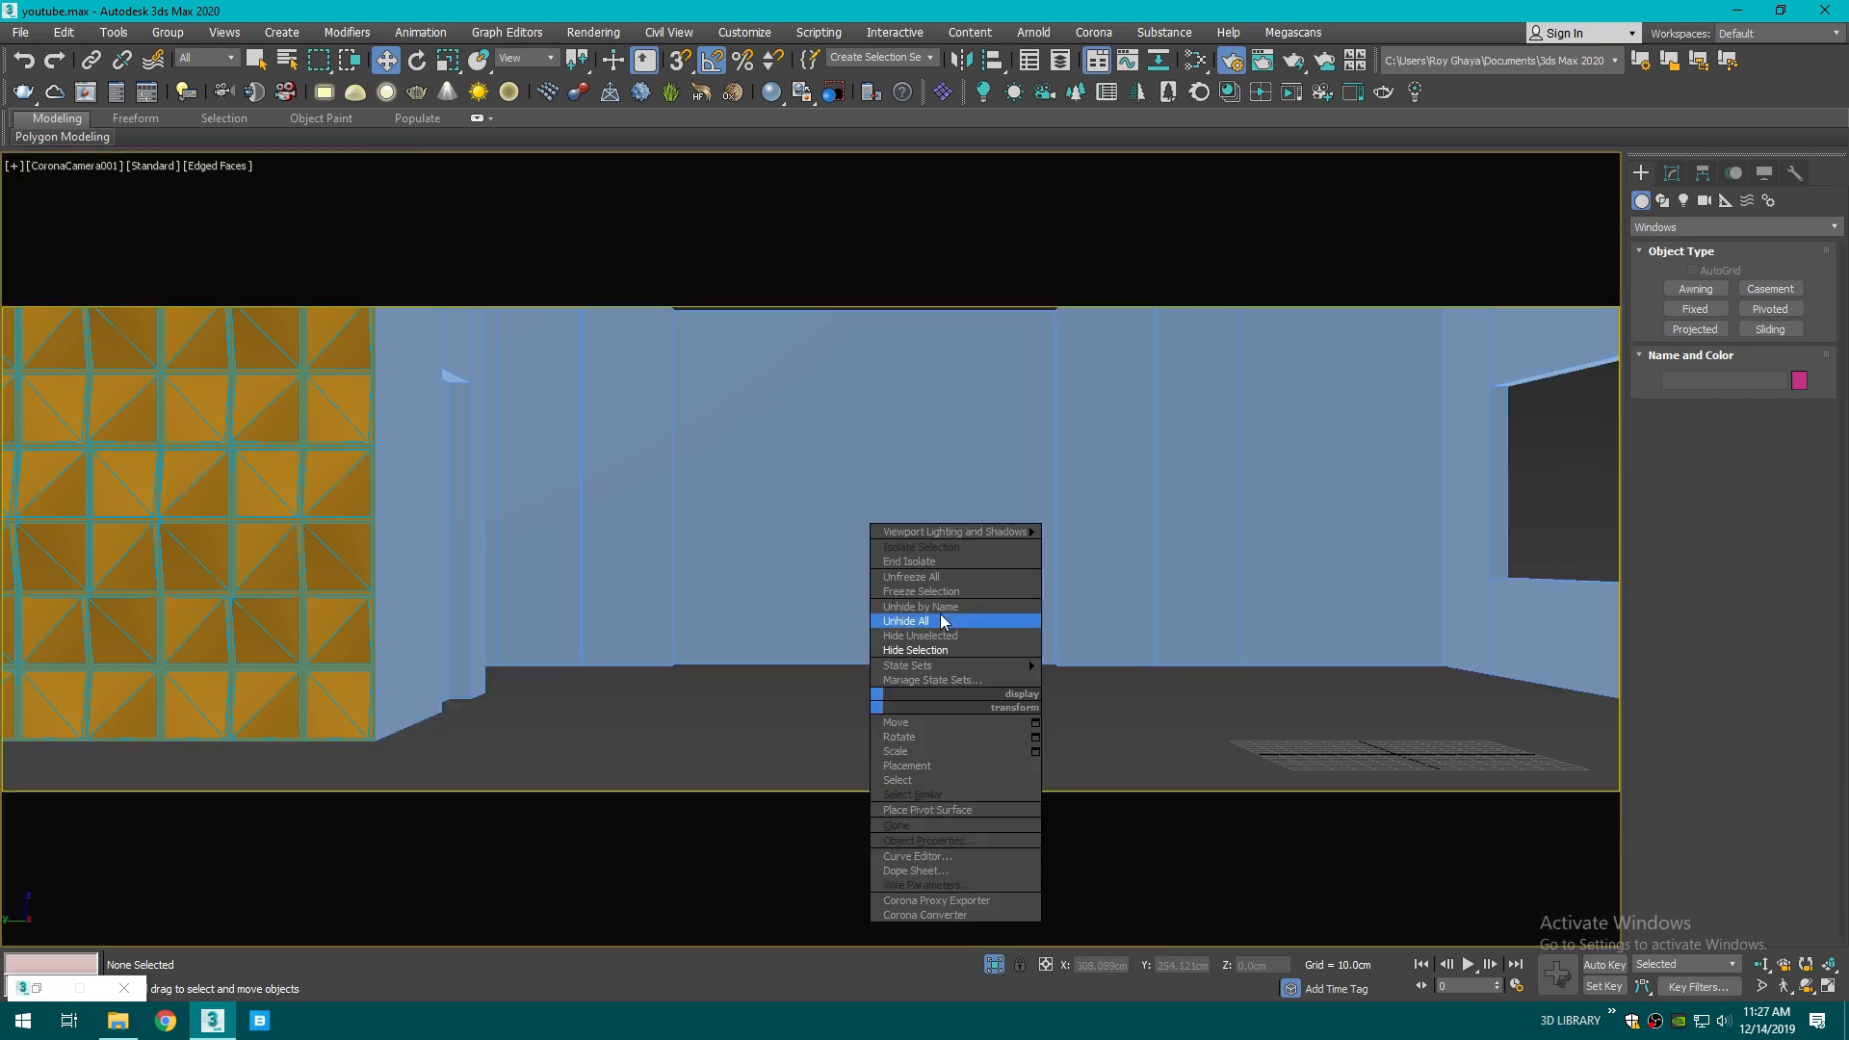
pyautogui.click(905, 621)
pyautogui.press('F3')
pyautogui.press('F3')
pyautogui.click(1242, 631)
pyautogui.press('F4')
# - Hide the ceiling so the room interior can be seen from above
pyautogui.click(848, 716)
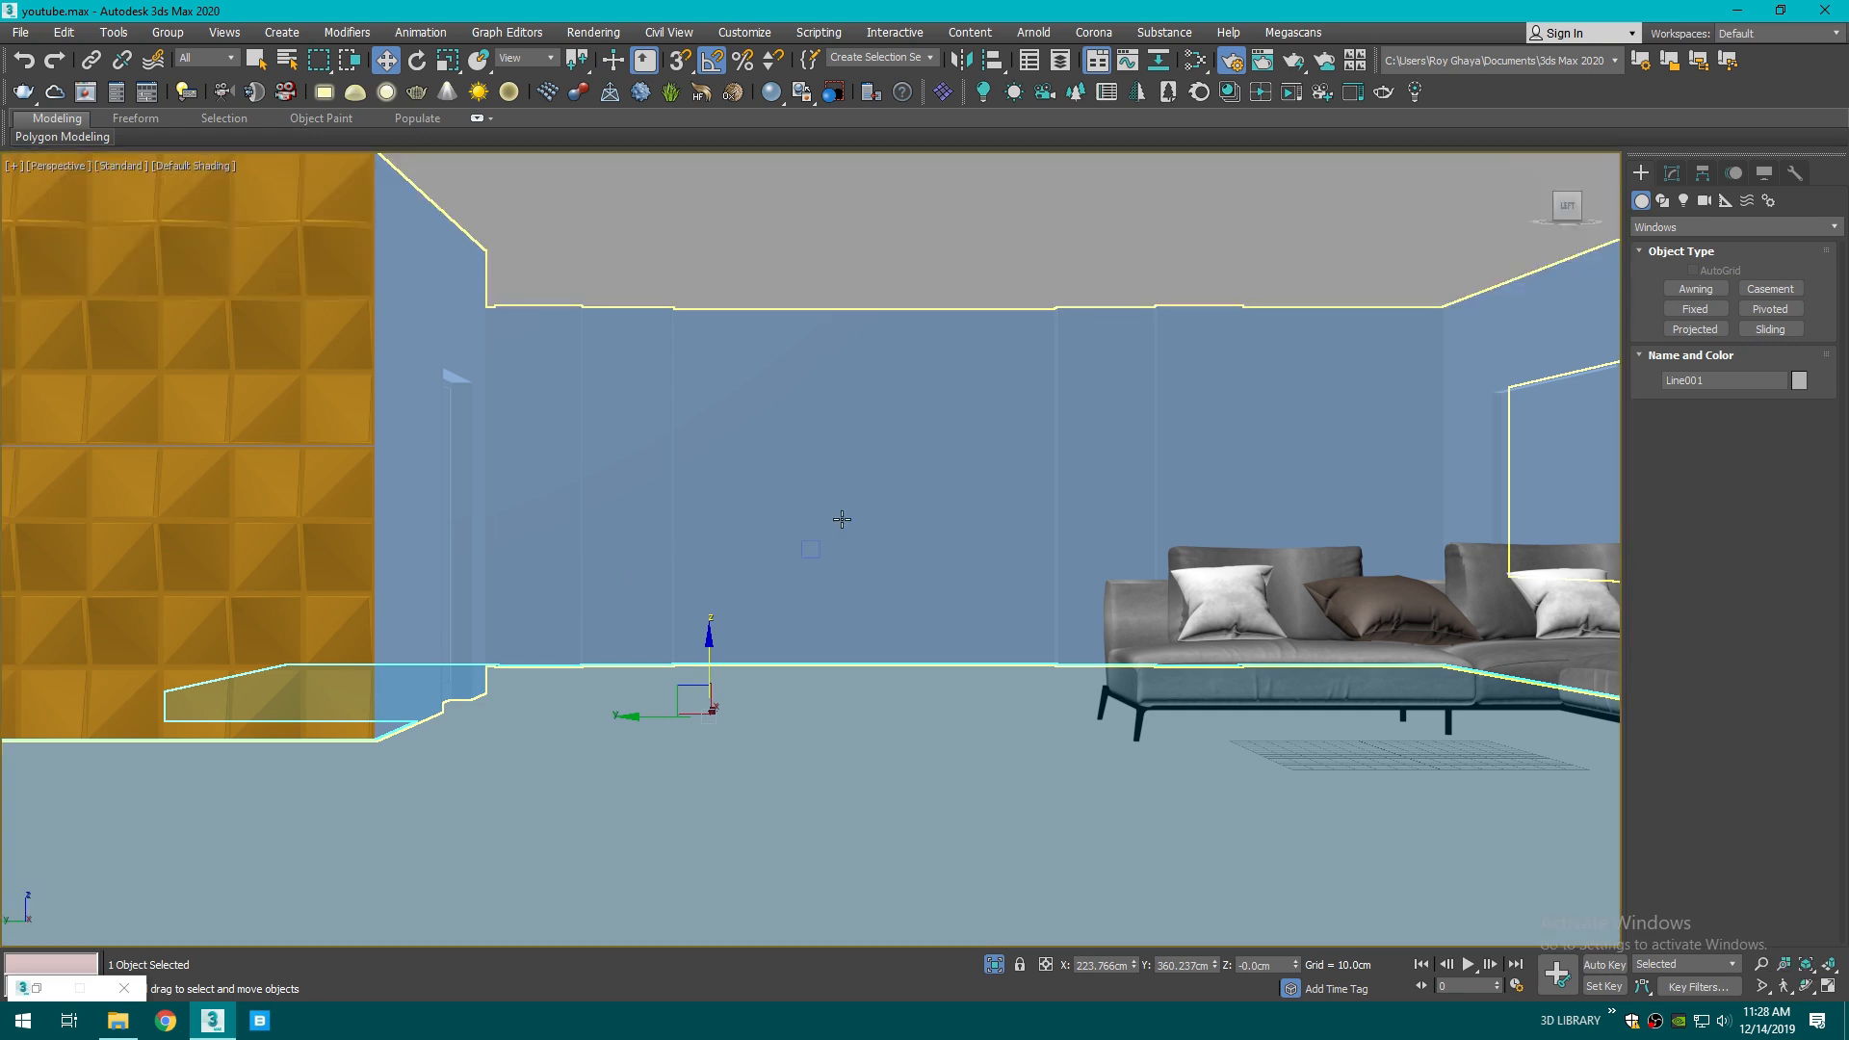
pyautogui.hotkey('alt', 'q')
pyautogui.hotkey('alt', 'q')
pyautogui.rightClick(891, 379)
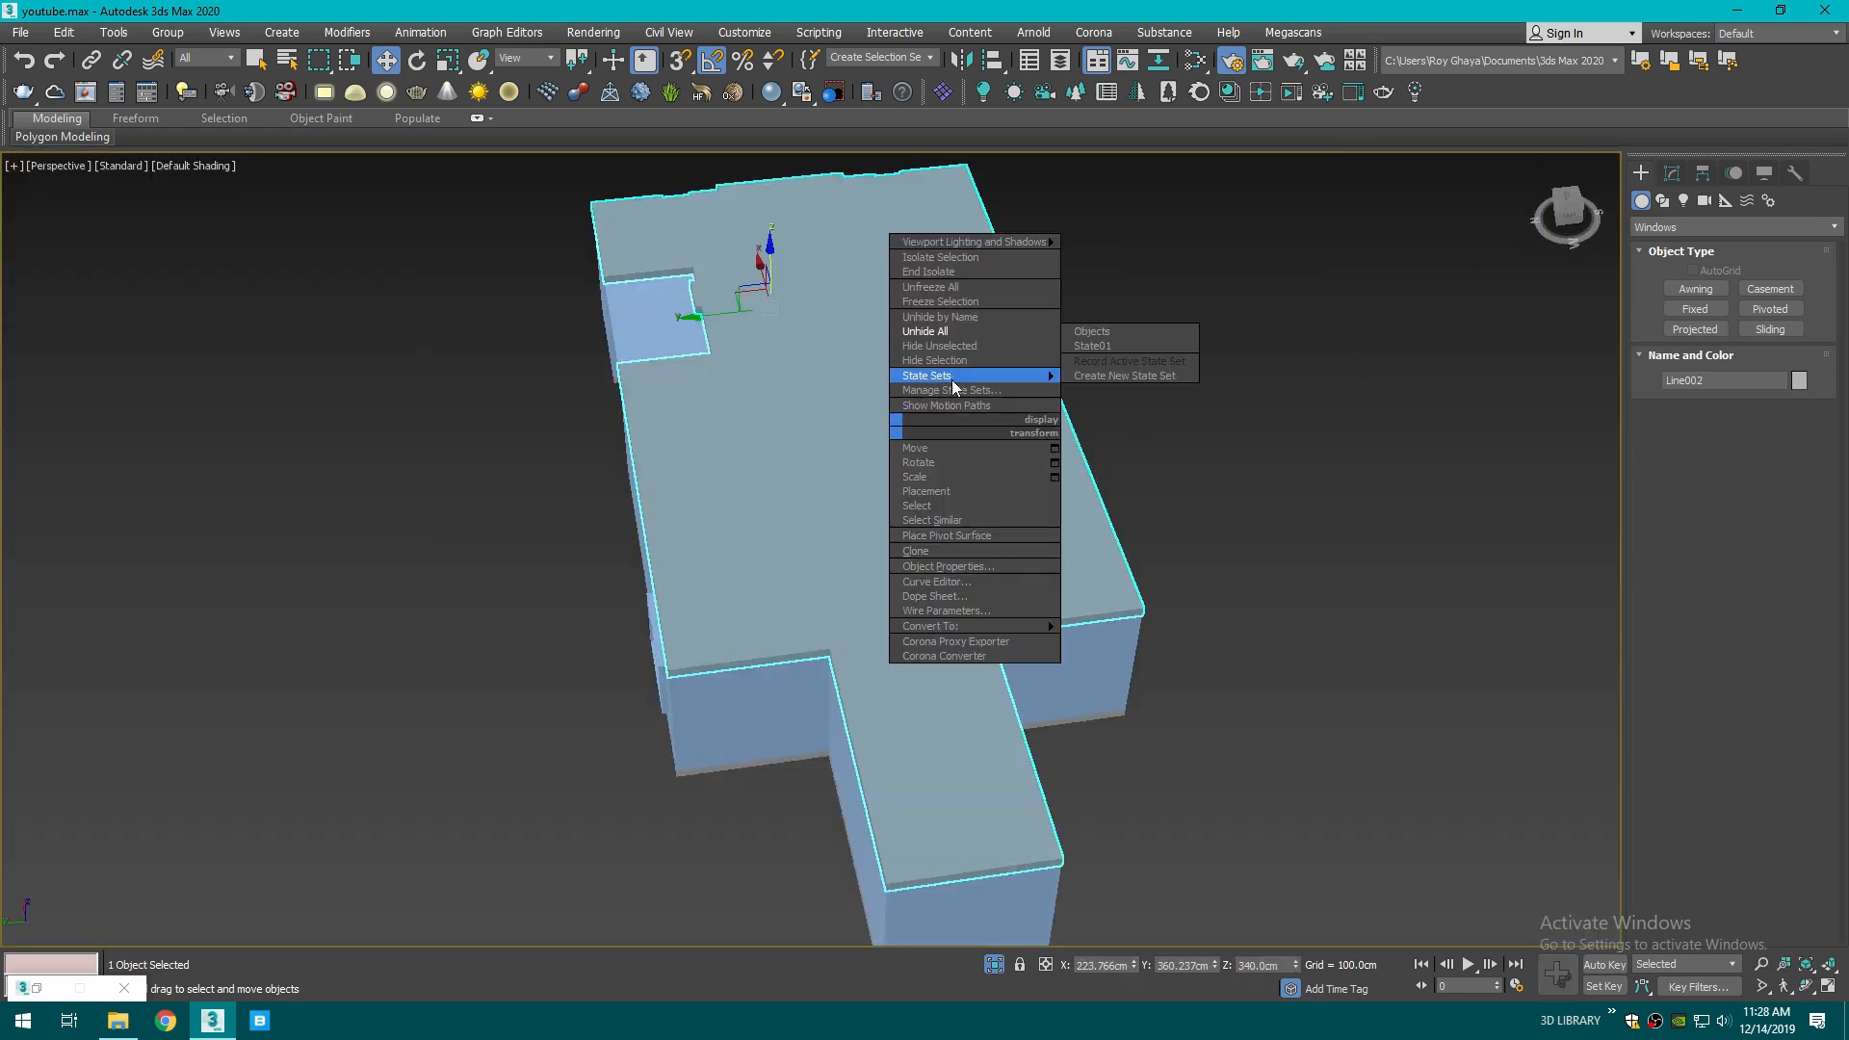
pyautogui.click(952, 379)
# - Save the scene as youtube.max, replacing the existing file
pyautogui.click(19, 32)
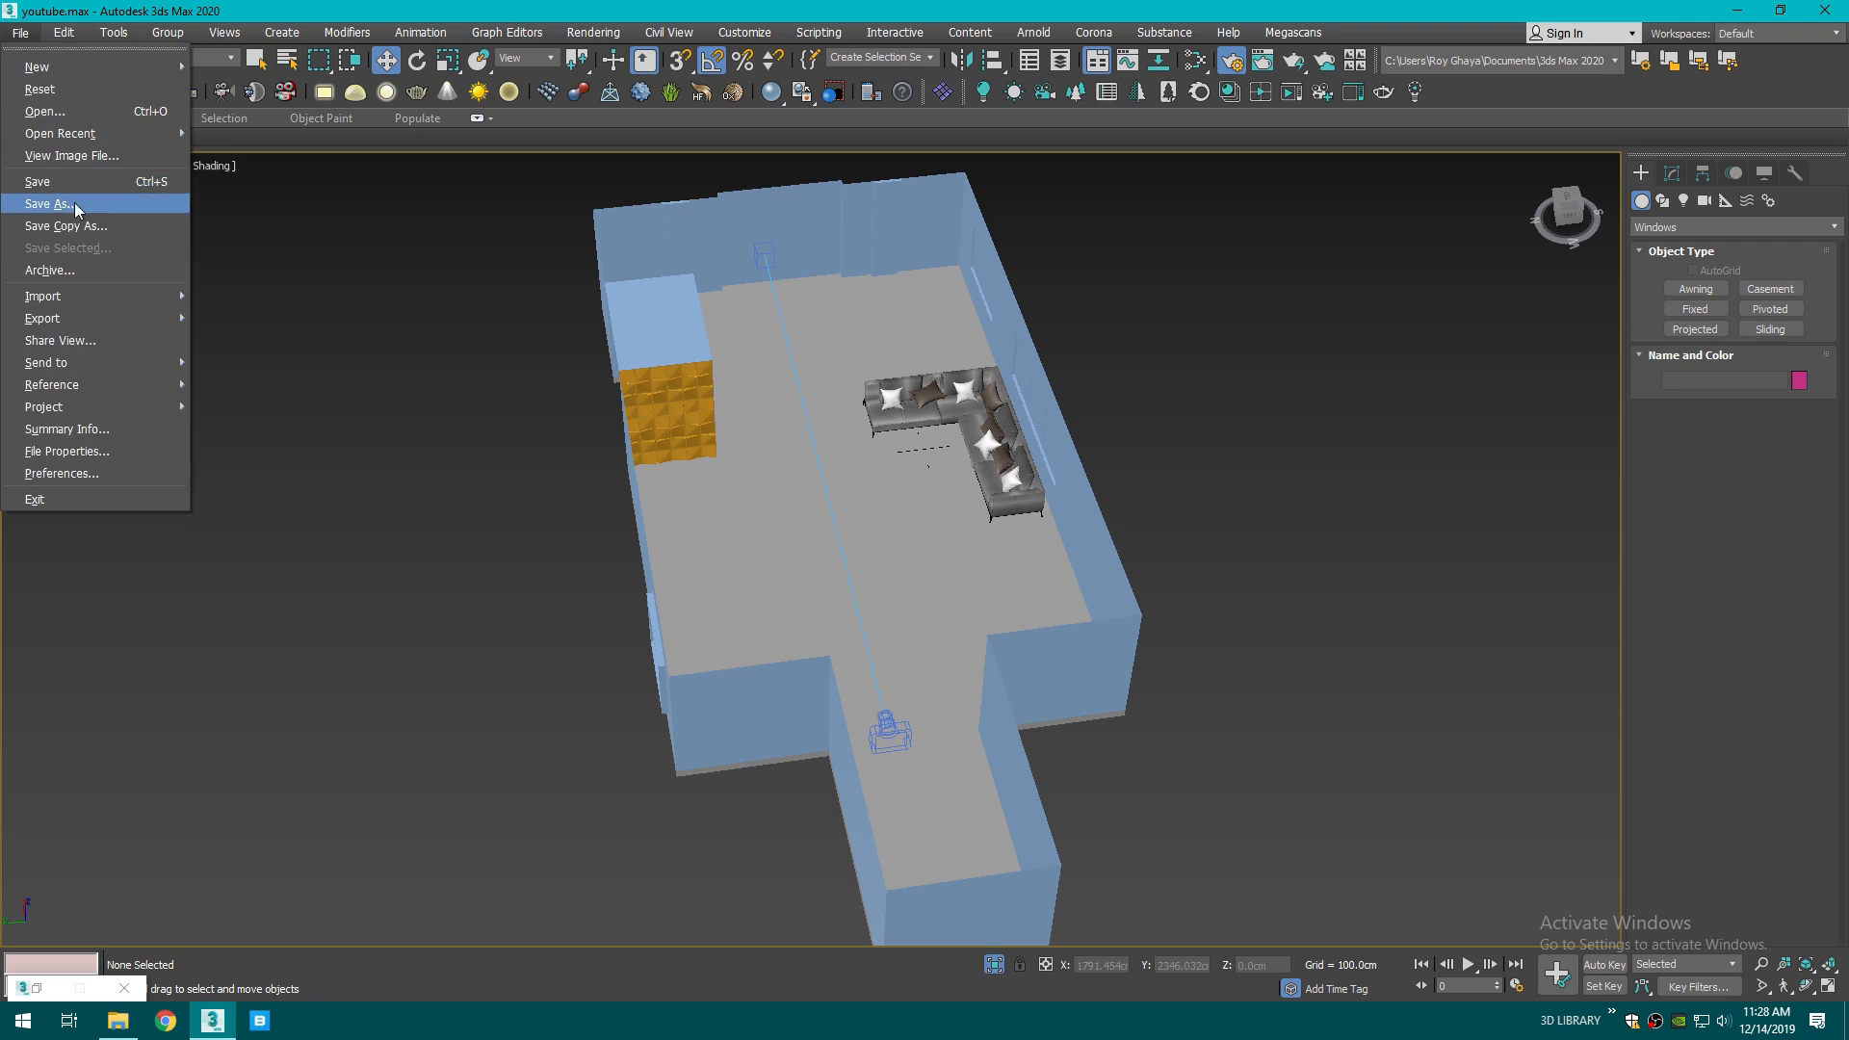
pyautogui.click(48, 204)
pyautogui.click(1285, 891)
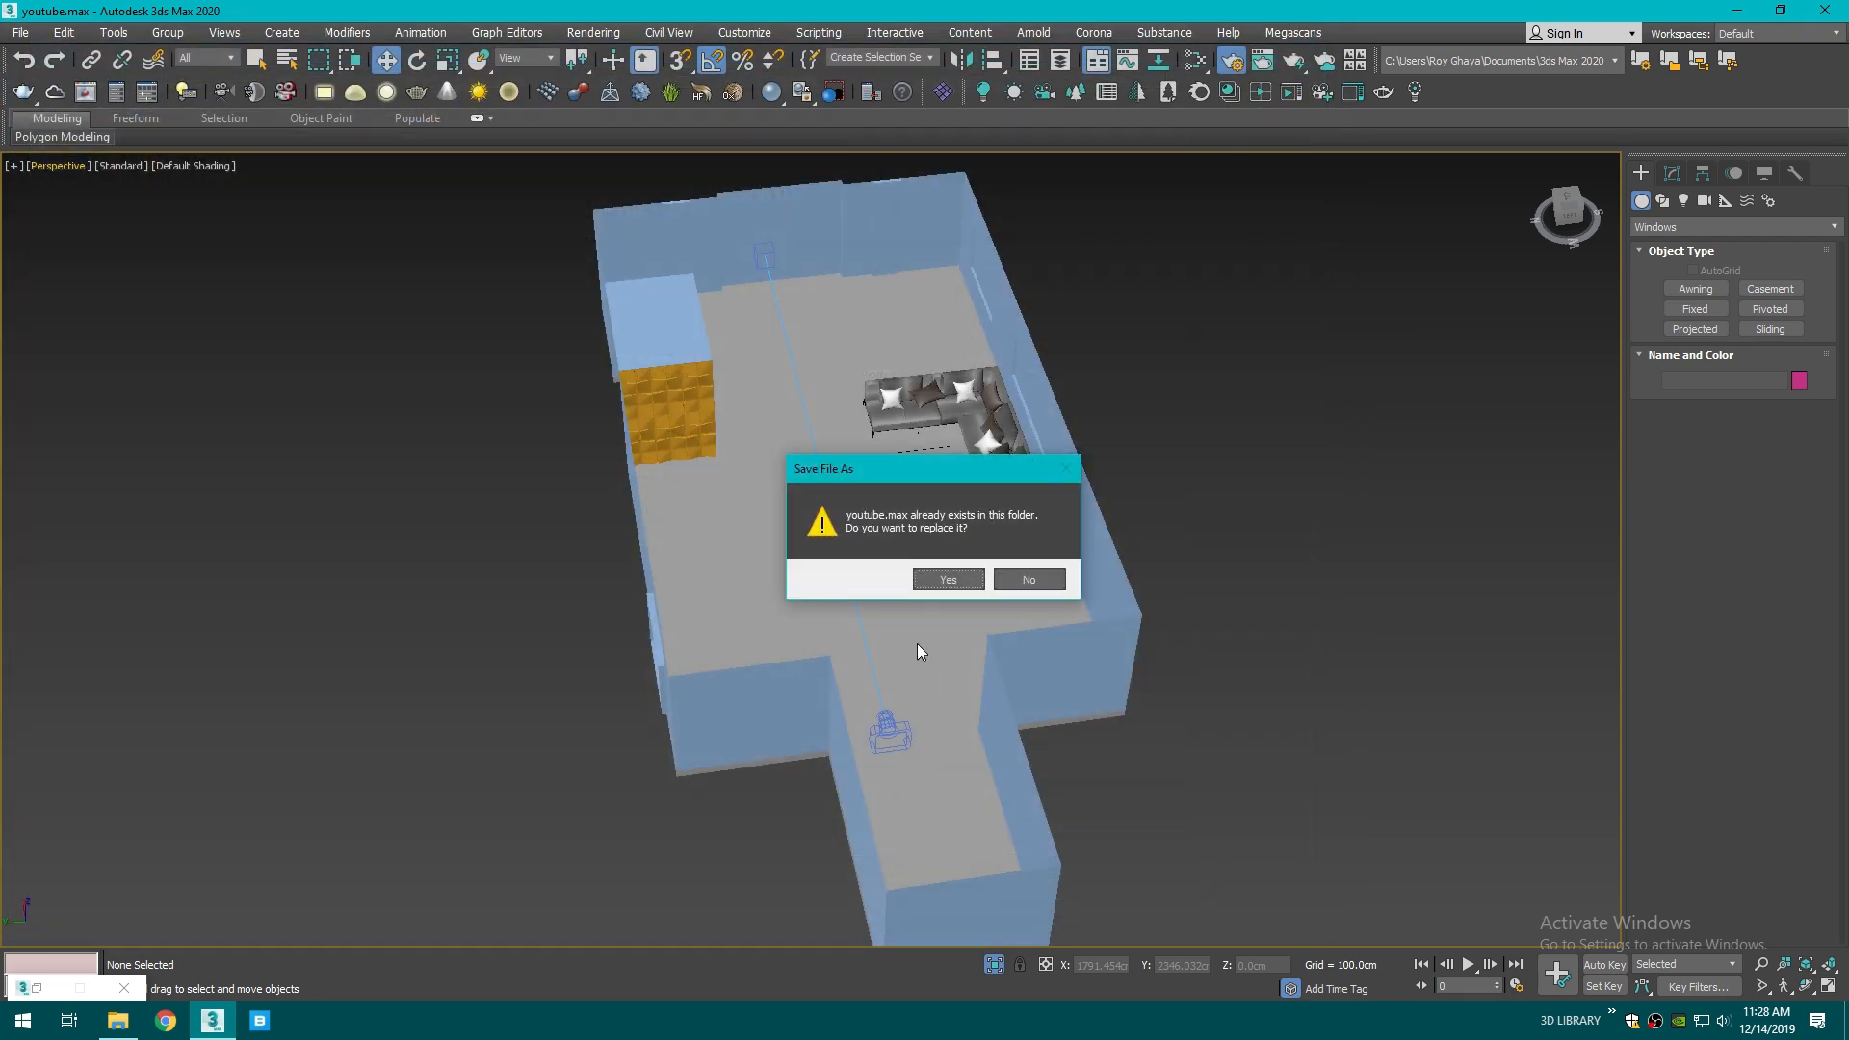
pyautogui.click(926, 589)
# - Switch to File Explorer and open the Cement Fibre Sheet folder inside cement-fiber-board-100x160cm-set-of-3-cgmood
pyautogui.click(117, 1019)
pyautogui.hotkey('alt', 'Up')
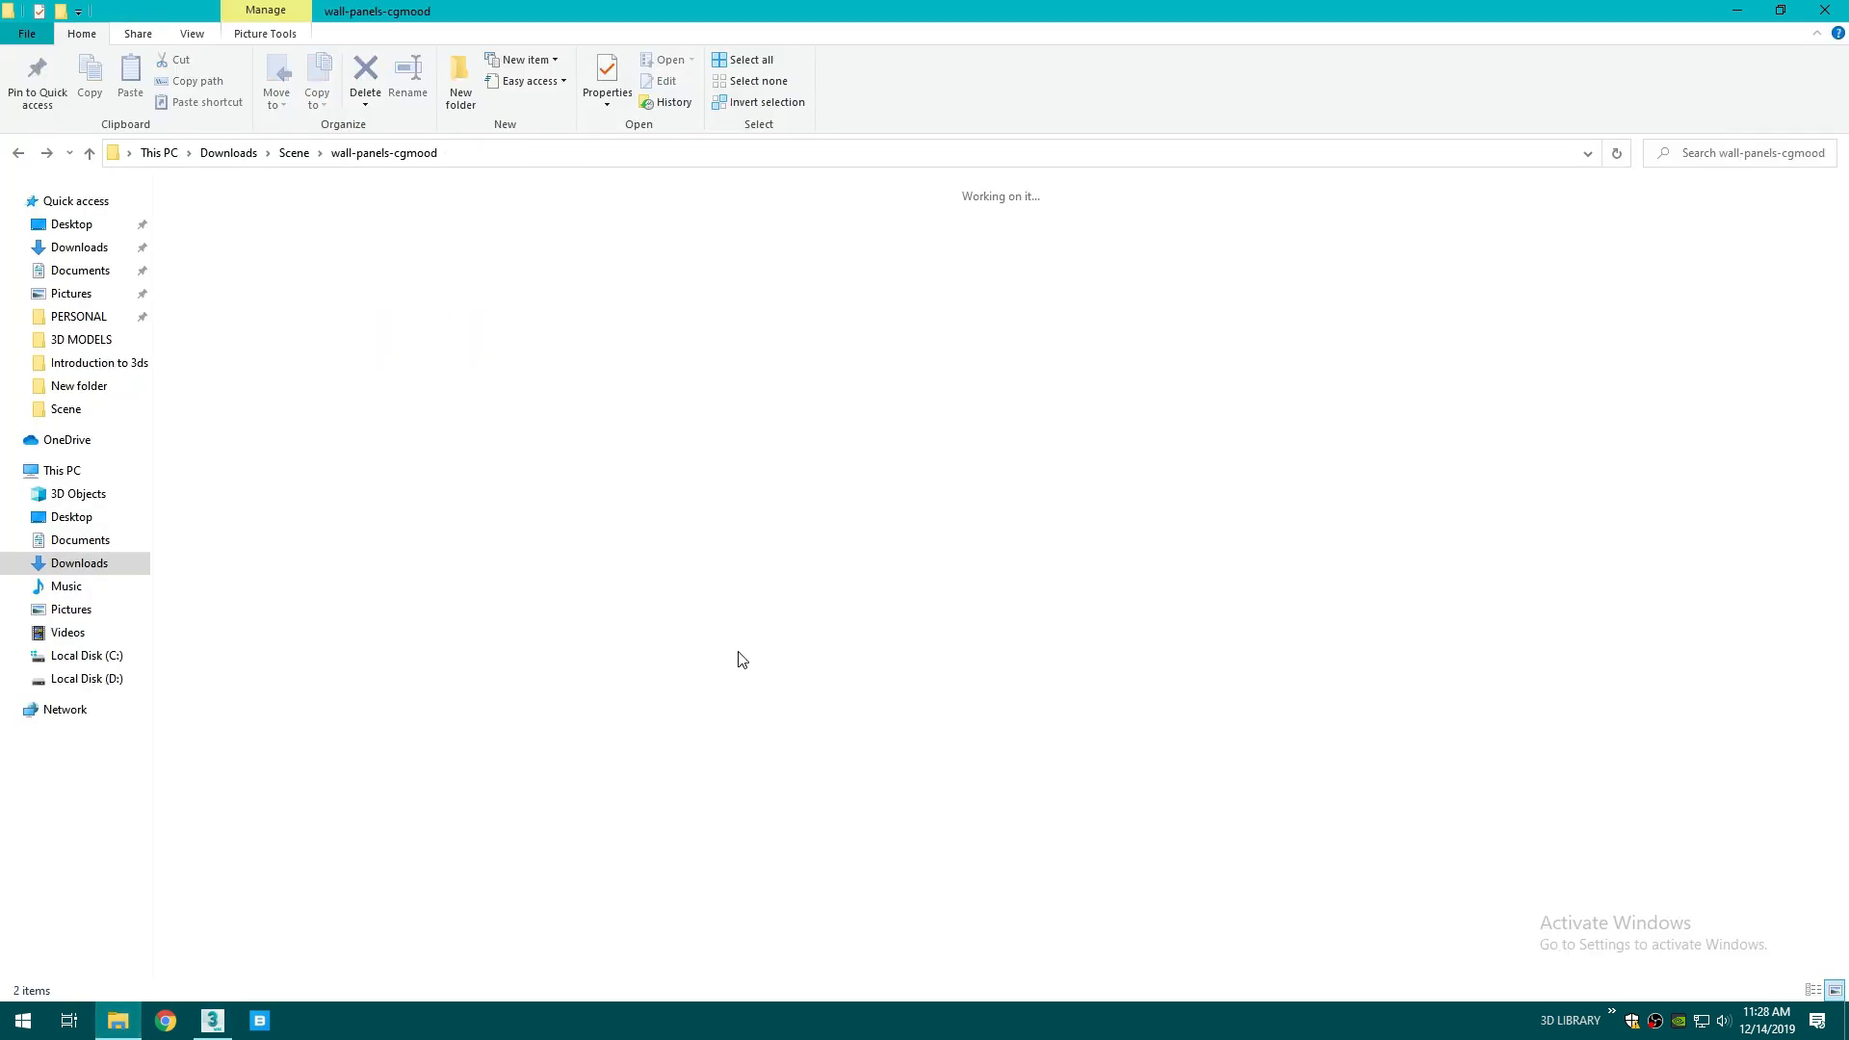
pyautogui.hotkey('alt', 'Up')
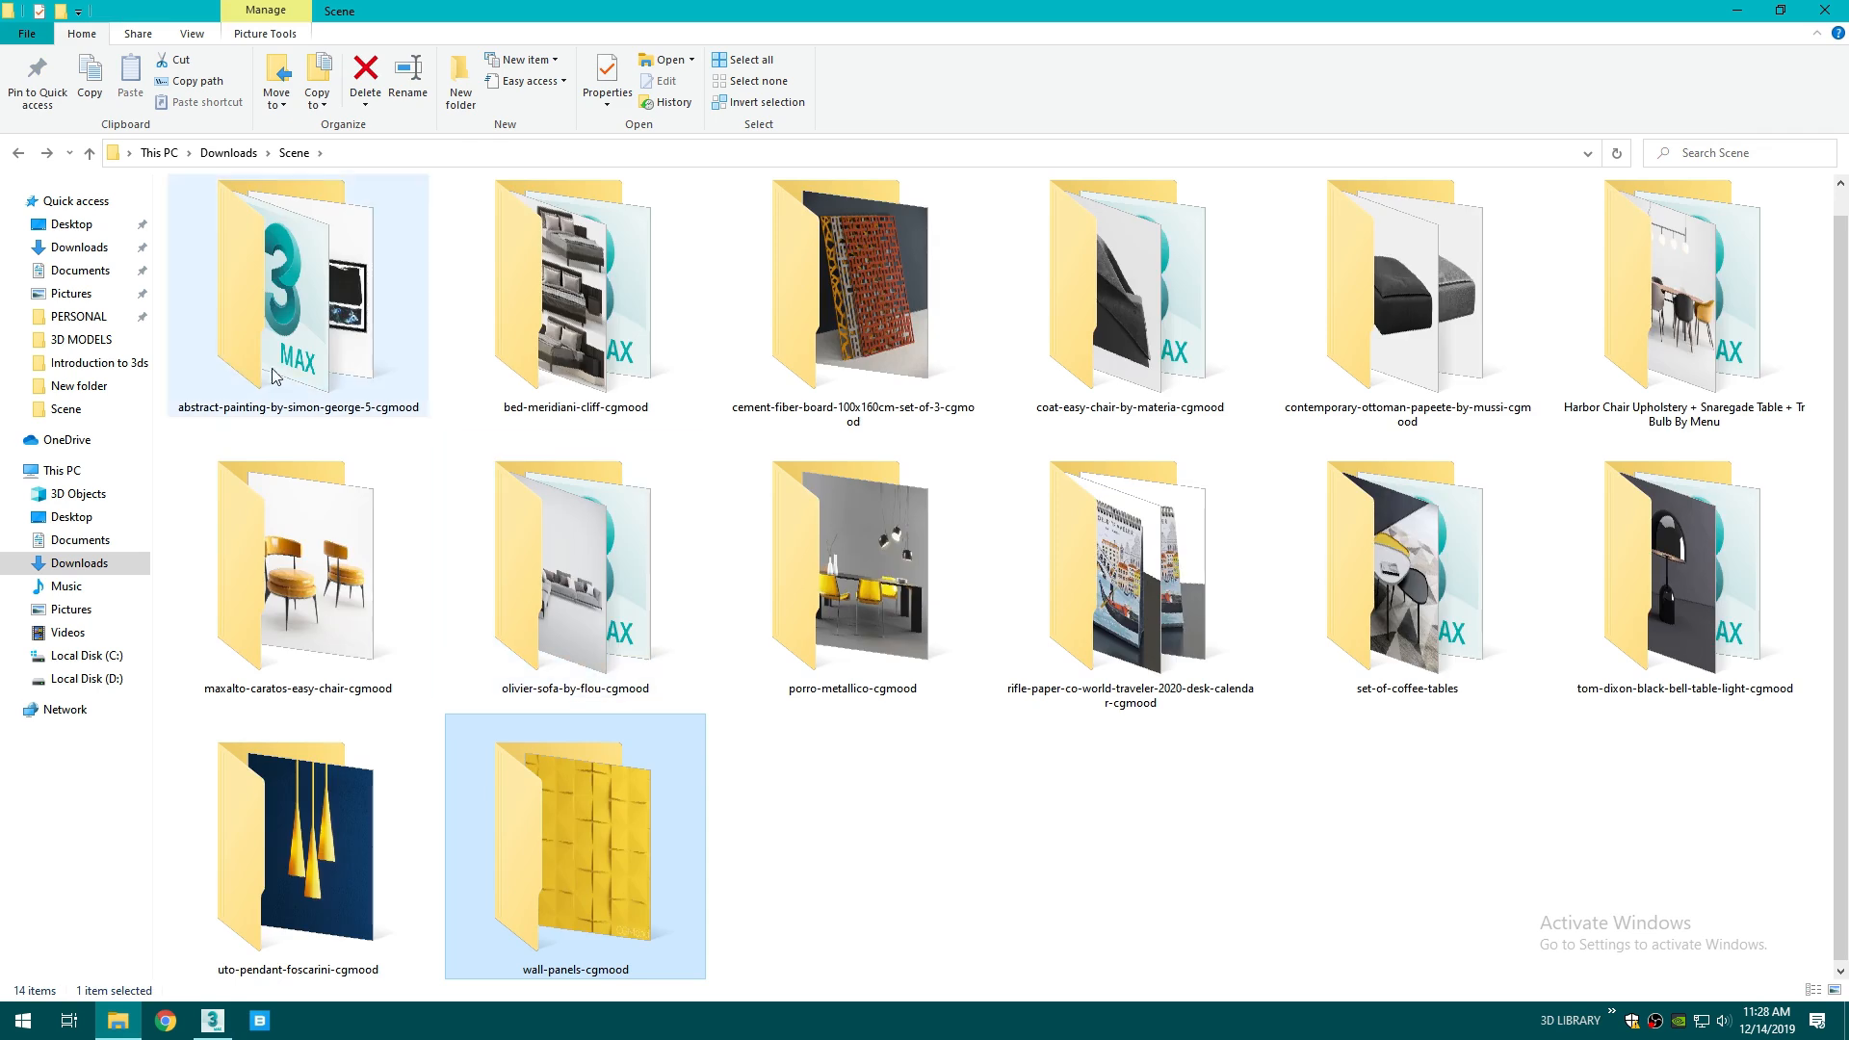
pyautogui.scroll(1, 889, 349)
pyautogui.doubleClick(907, 333)
pyautogui.doubleClick(223, 239)
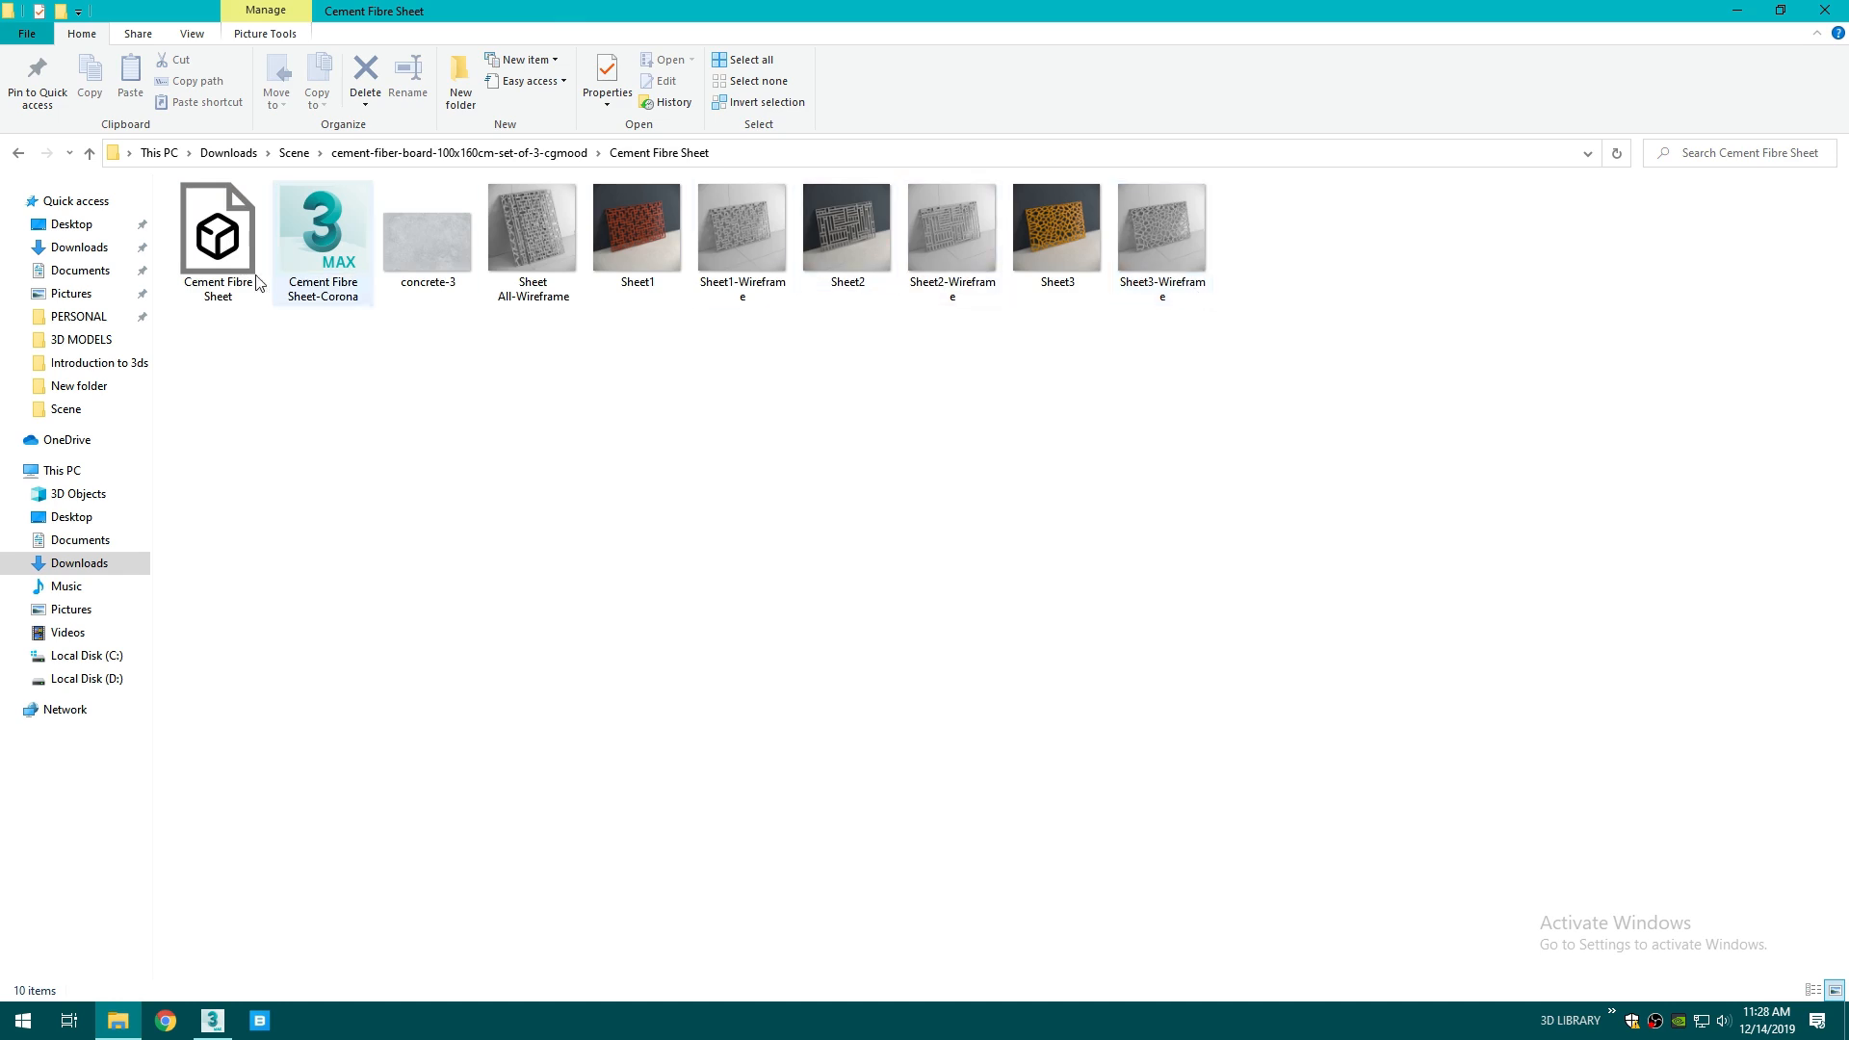
# - Merge the Cement Fibre Sheet-Corona file into the room scene, accept the missing DLLs and place it beside the room
pyautogui.moveTo(322, 227); pyautogui.dragTo(782, 576)
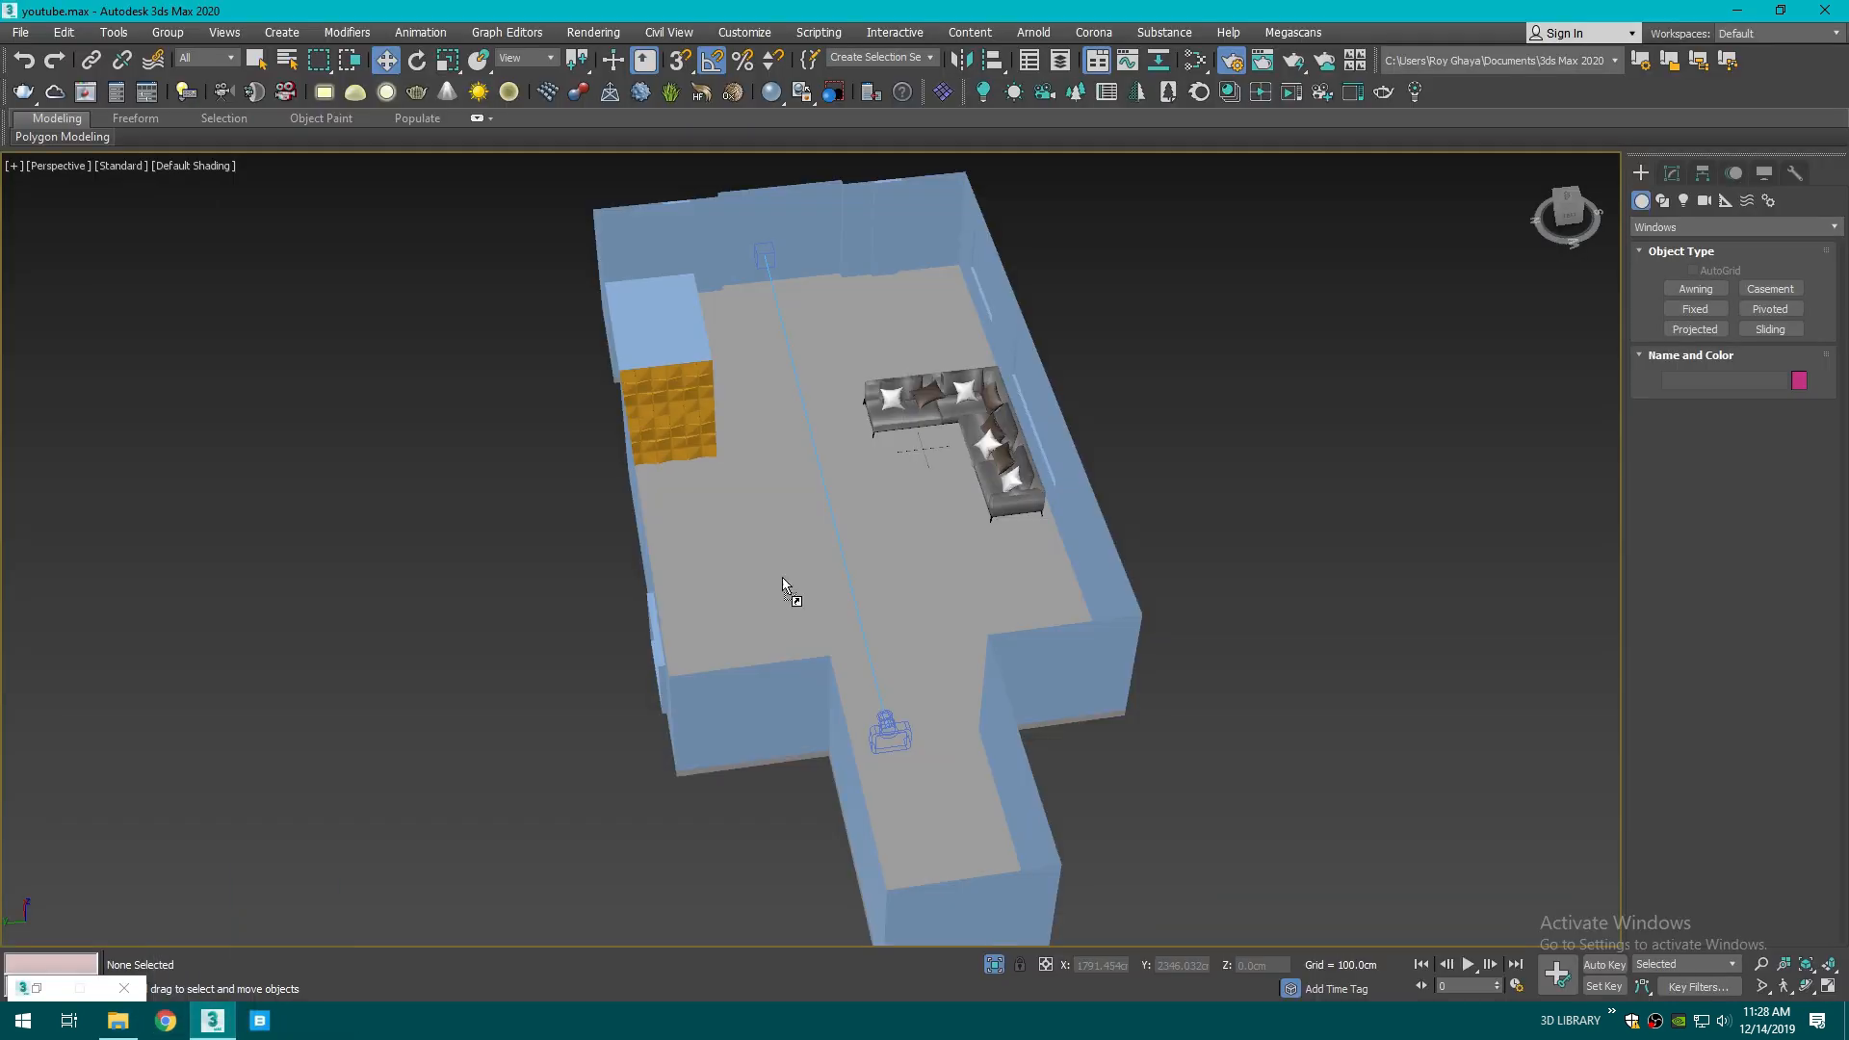
pyautogui.click(910, 514)
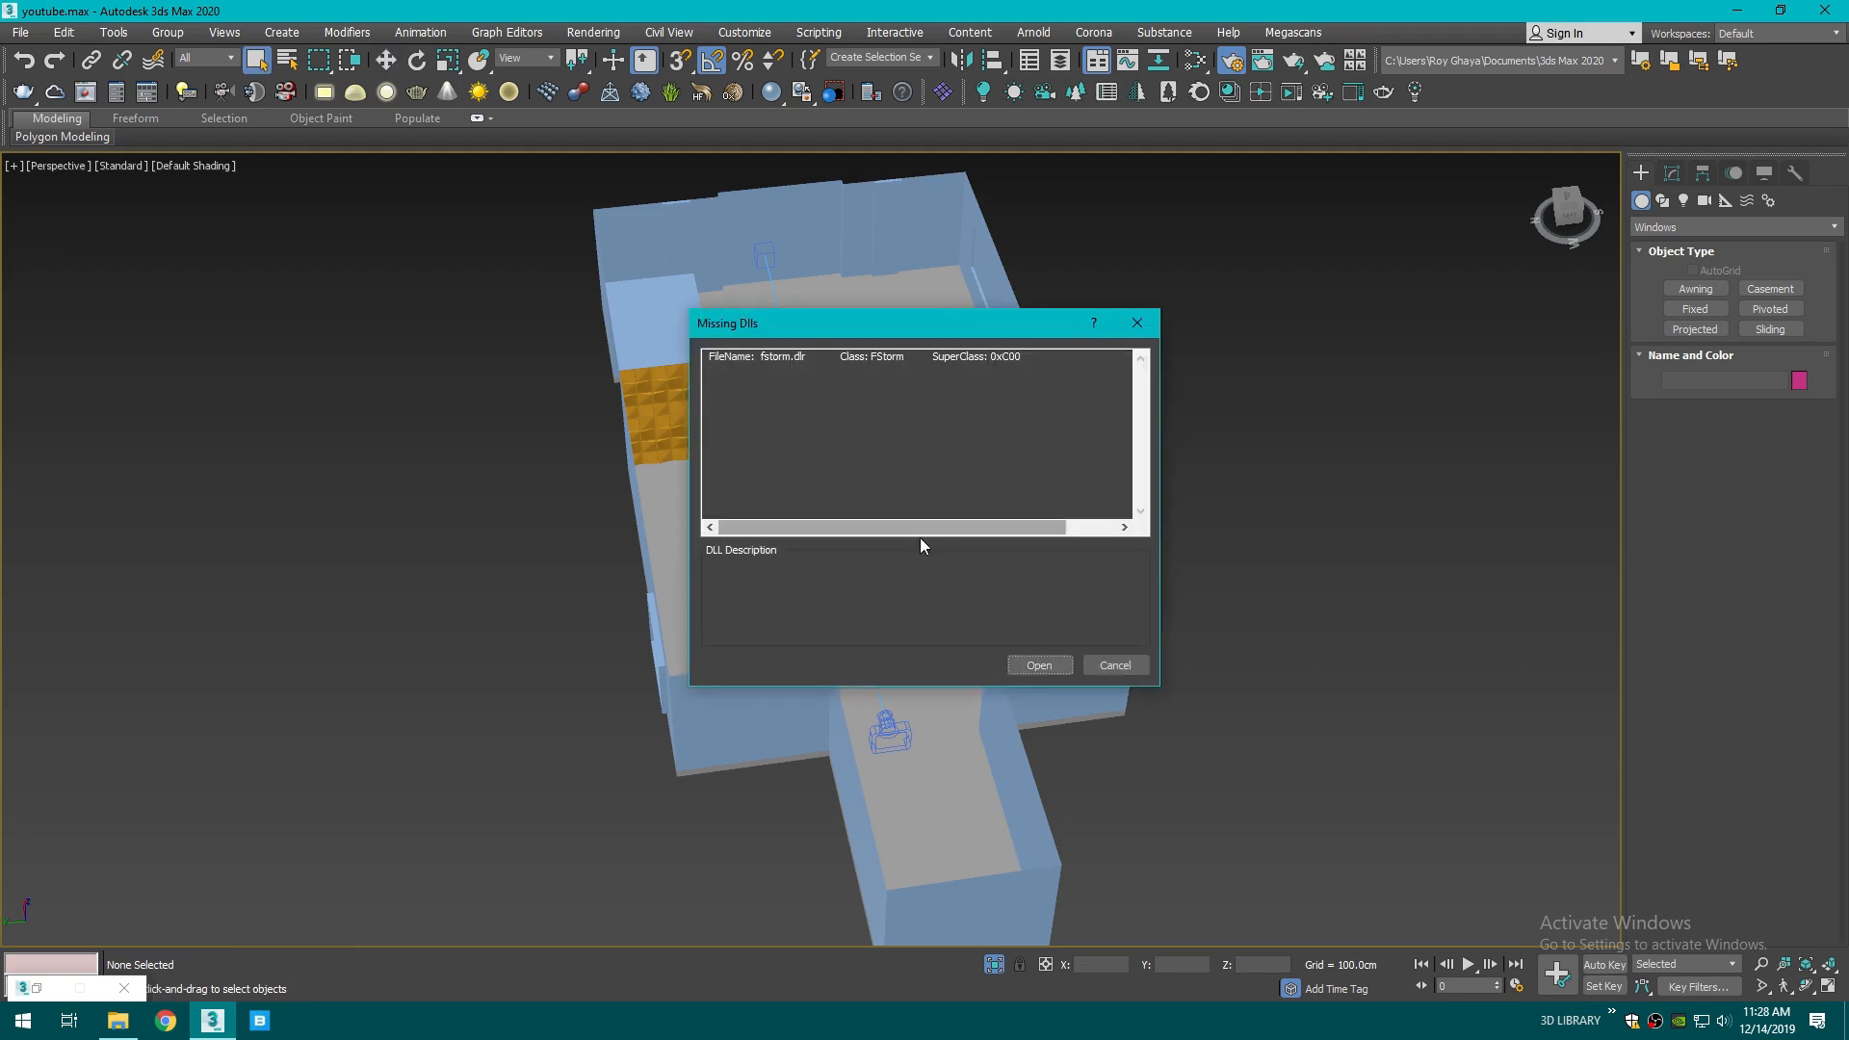
pyautogui.click(1038, 664)
pyautogui.click(1316, 566)
# - Delete the lights, camera and dark backdrop that came with the merged cement sheets
pyautogui.press('w')
pyautogui.moveTo(1269, 750); pyautogui.dragTo(1156, 770, button='middle')
pyautogui.click(1353, 636)
pyautogui.moveTo(1353, 636); pyautogui.dragTo(1255, 574, button='middle')
pyautogui.press('Delete')
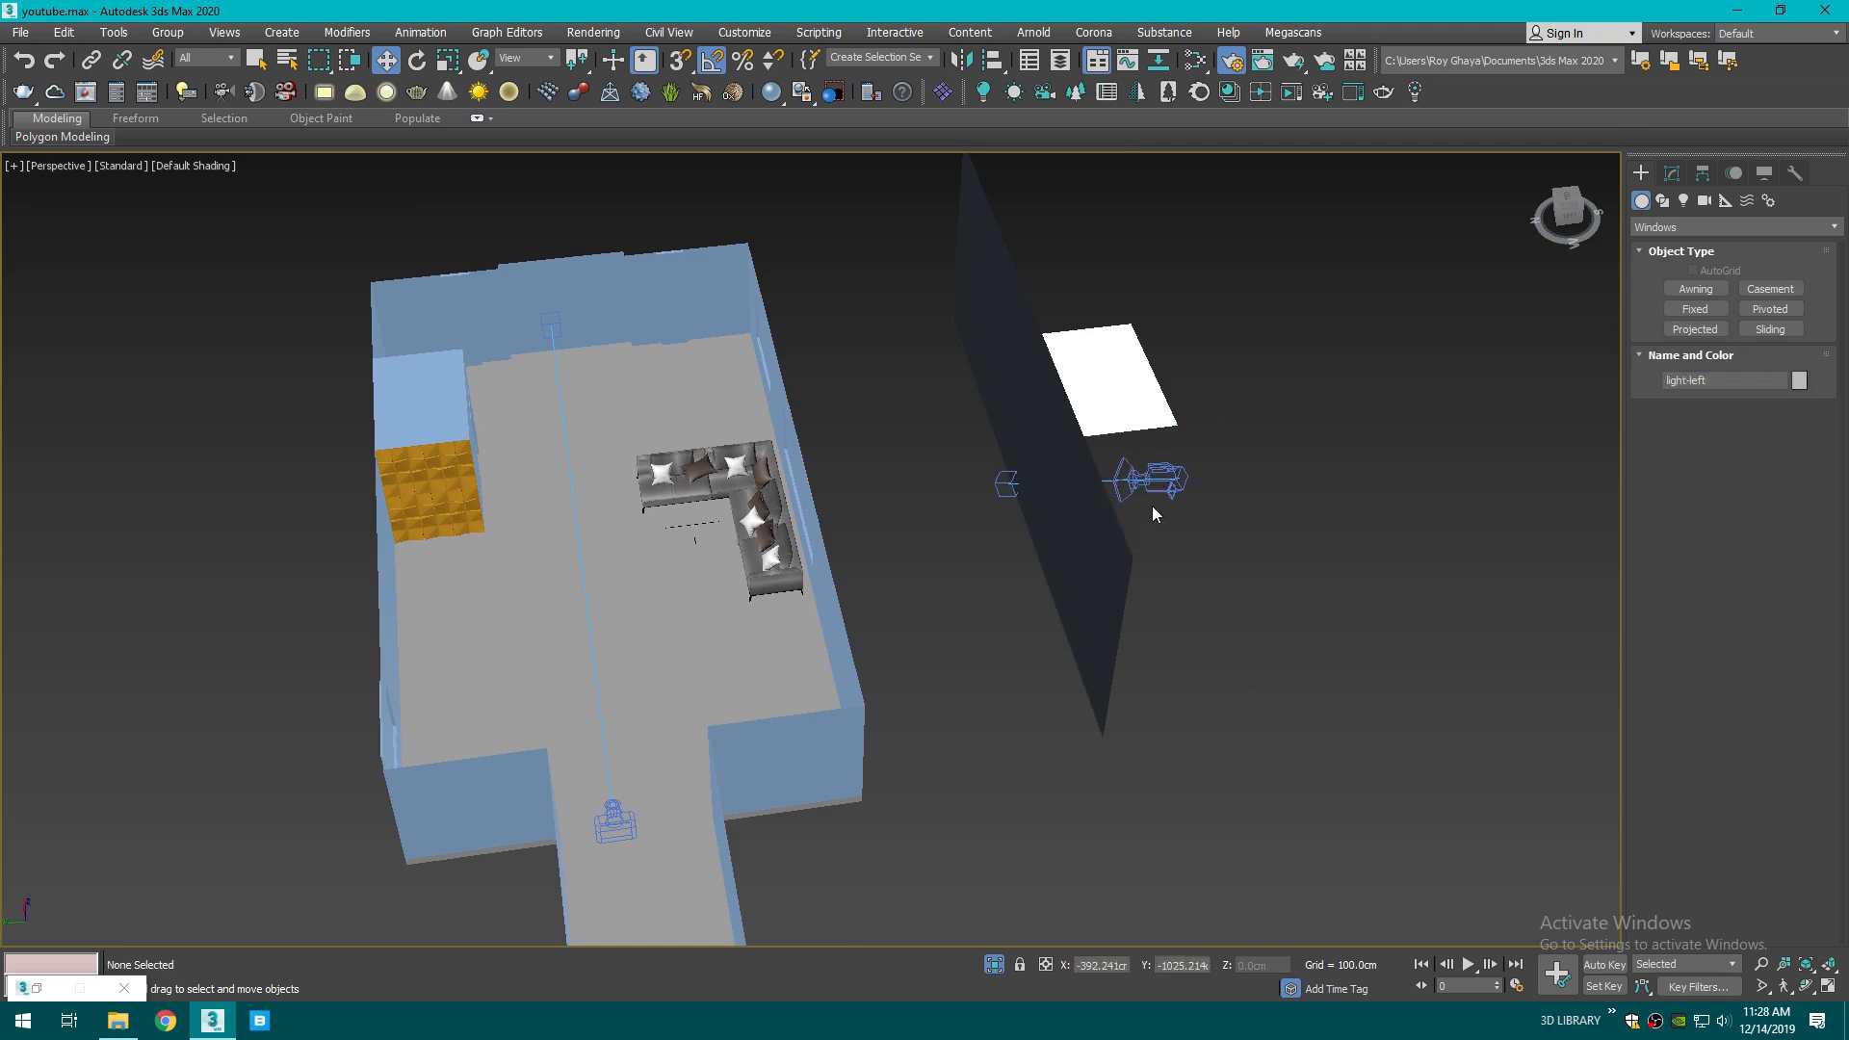
pyautogui.click(1131, 396)
pyautogui.press('Delete')
pyautogui.click(1058, 445)
pyautogui.press('Delete')
pyautogui.click(1076, 374)
pyautogui.press('Delete')
# - Delete the other two cement sheets, keeping only the one with the irregular web pattern
pyautogui.scroll(7, 1059, 452)
pyautogui.click(934, 494)
pyautogui.press('Delete')
pyautogui.click(933, 480)
pyautogui.press('Delete')
# - Rotate the web-patterned sheet about its vertical axis and refine its orientation in the Top view
pyautogui.moveTo(1565, 207); pyautogui.dragTo(1452, 264)
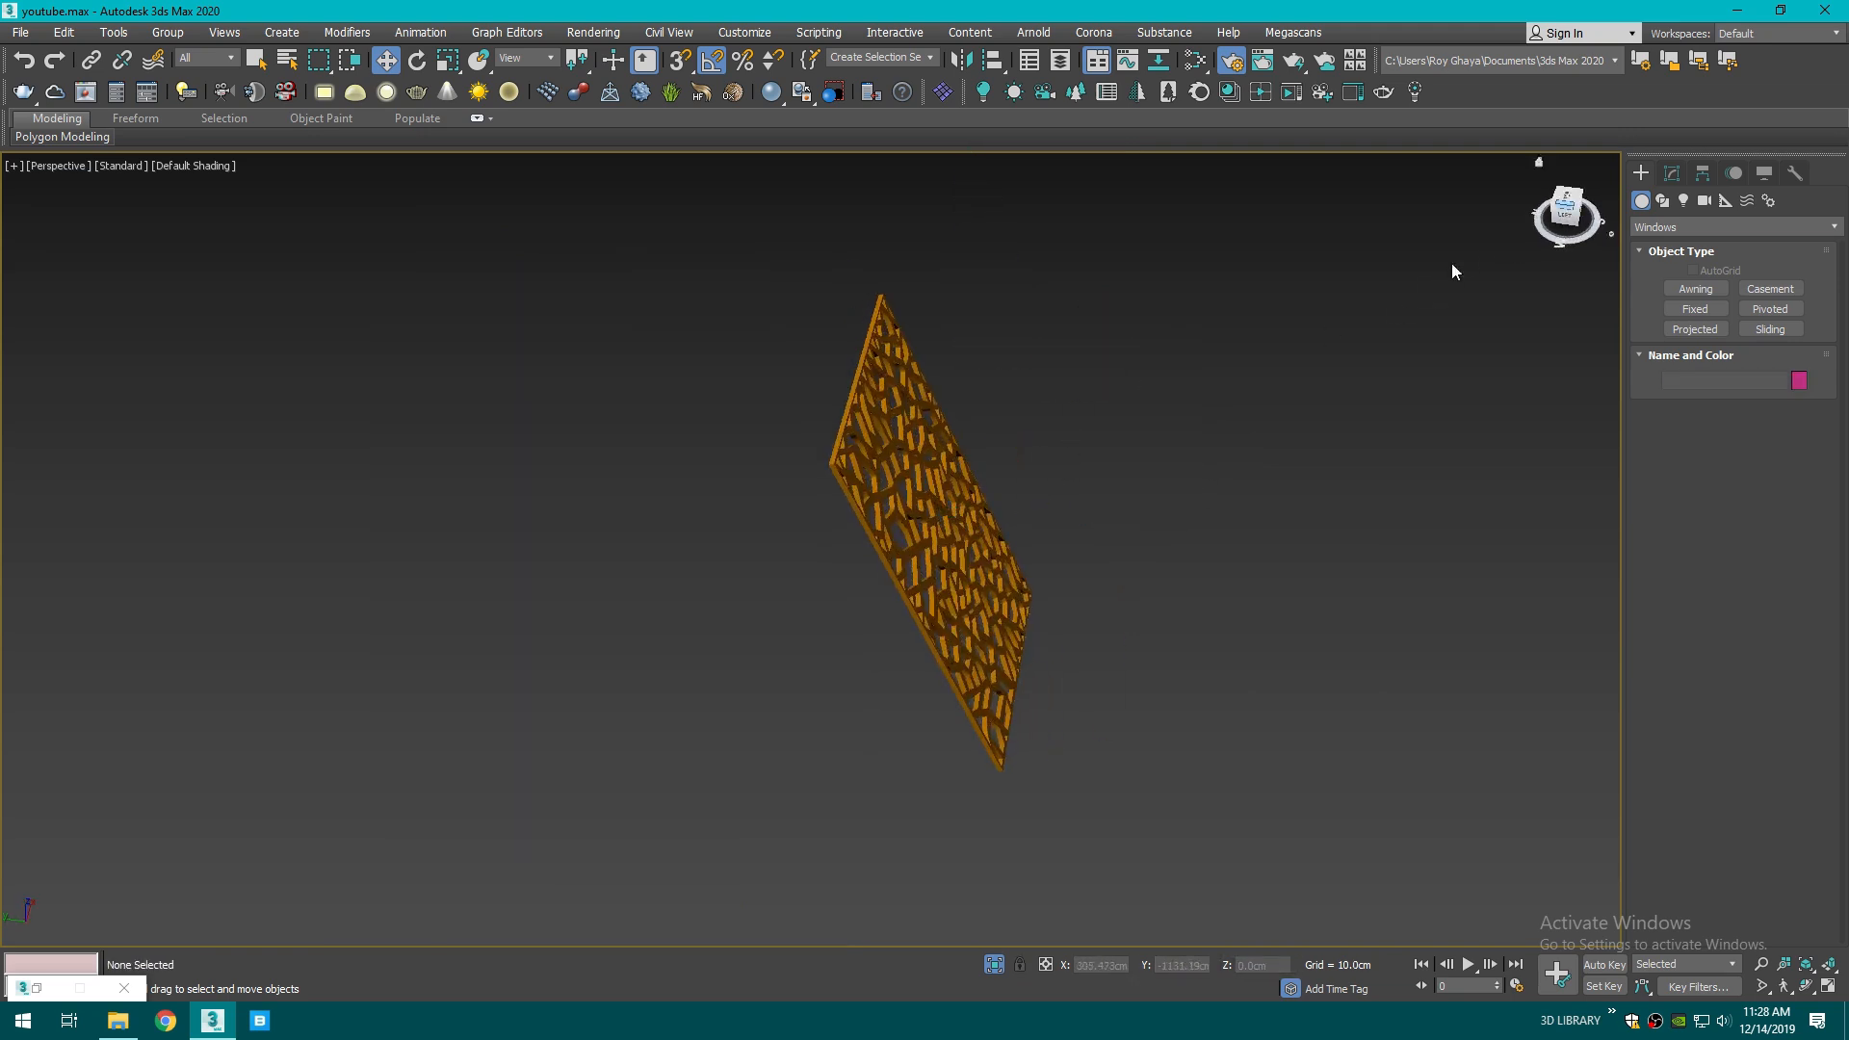
pyautogui.click(965, 458)
pyautogui.press('e')
pyautogui.moveTo(898, 494); pyautogui.dragTo(914, 483)
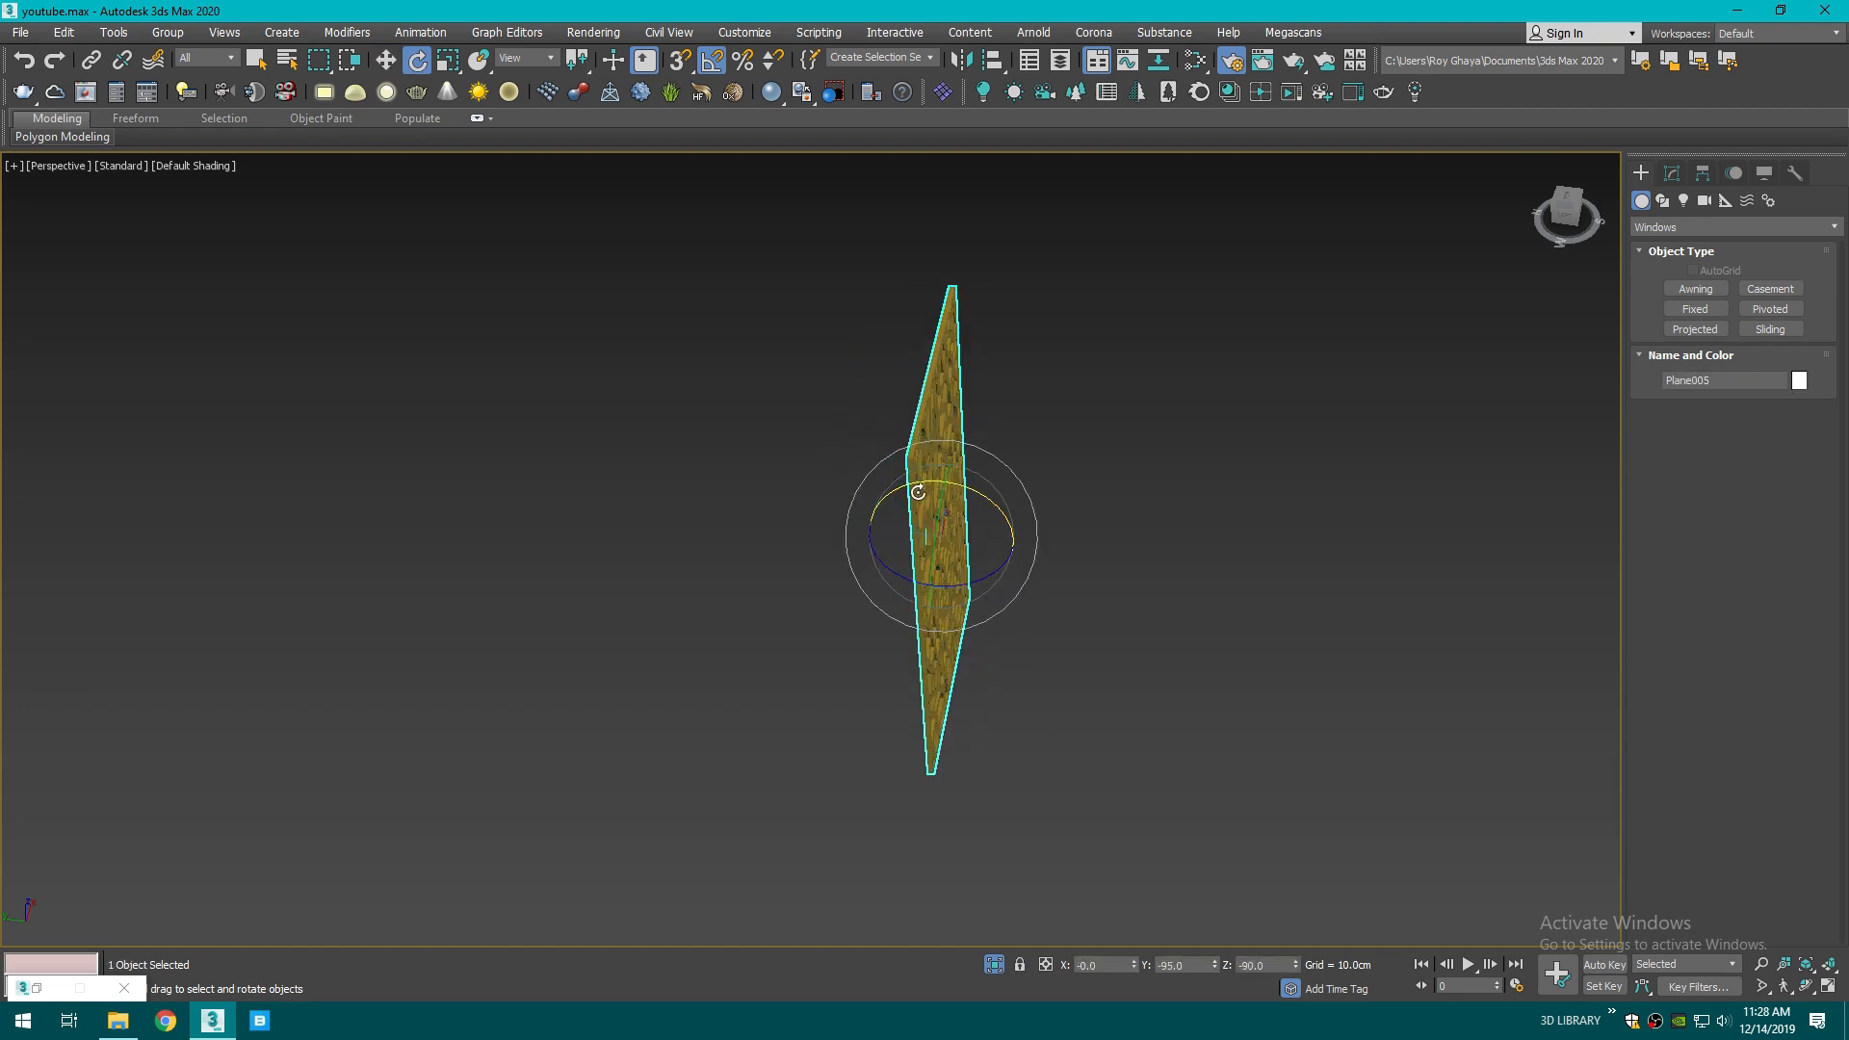
pyautogui.moveTo(950, 586); pyautogui.dragTo(860, 649)
pyautogui.press('t')
pyautogui.moveTo(881, 576); pyautogui.dragTo(877, 576)
pyautogui.click(1070, 572)
pyautogui.click(856, 549)
pyautogui.moveTo(810, 524); pyautogui.dragTo(926, 517)
# - Move the web-patterned sheet into the room next to the sofa's corner and check it from an angled view
pyautogui.press('w')
pyautogui.scroll(-6, 942, 512)
pyautogui.scroll(-4, 855, 622)
pyautogui.moveTo(855, 620); pyautogui.dragTo(881, 698, button='middle')
pyautogui.scroll(4, 910, 650)
pyautogui.press('e')
pyautogui.press('w')
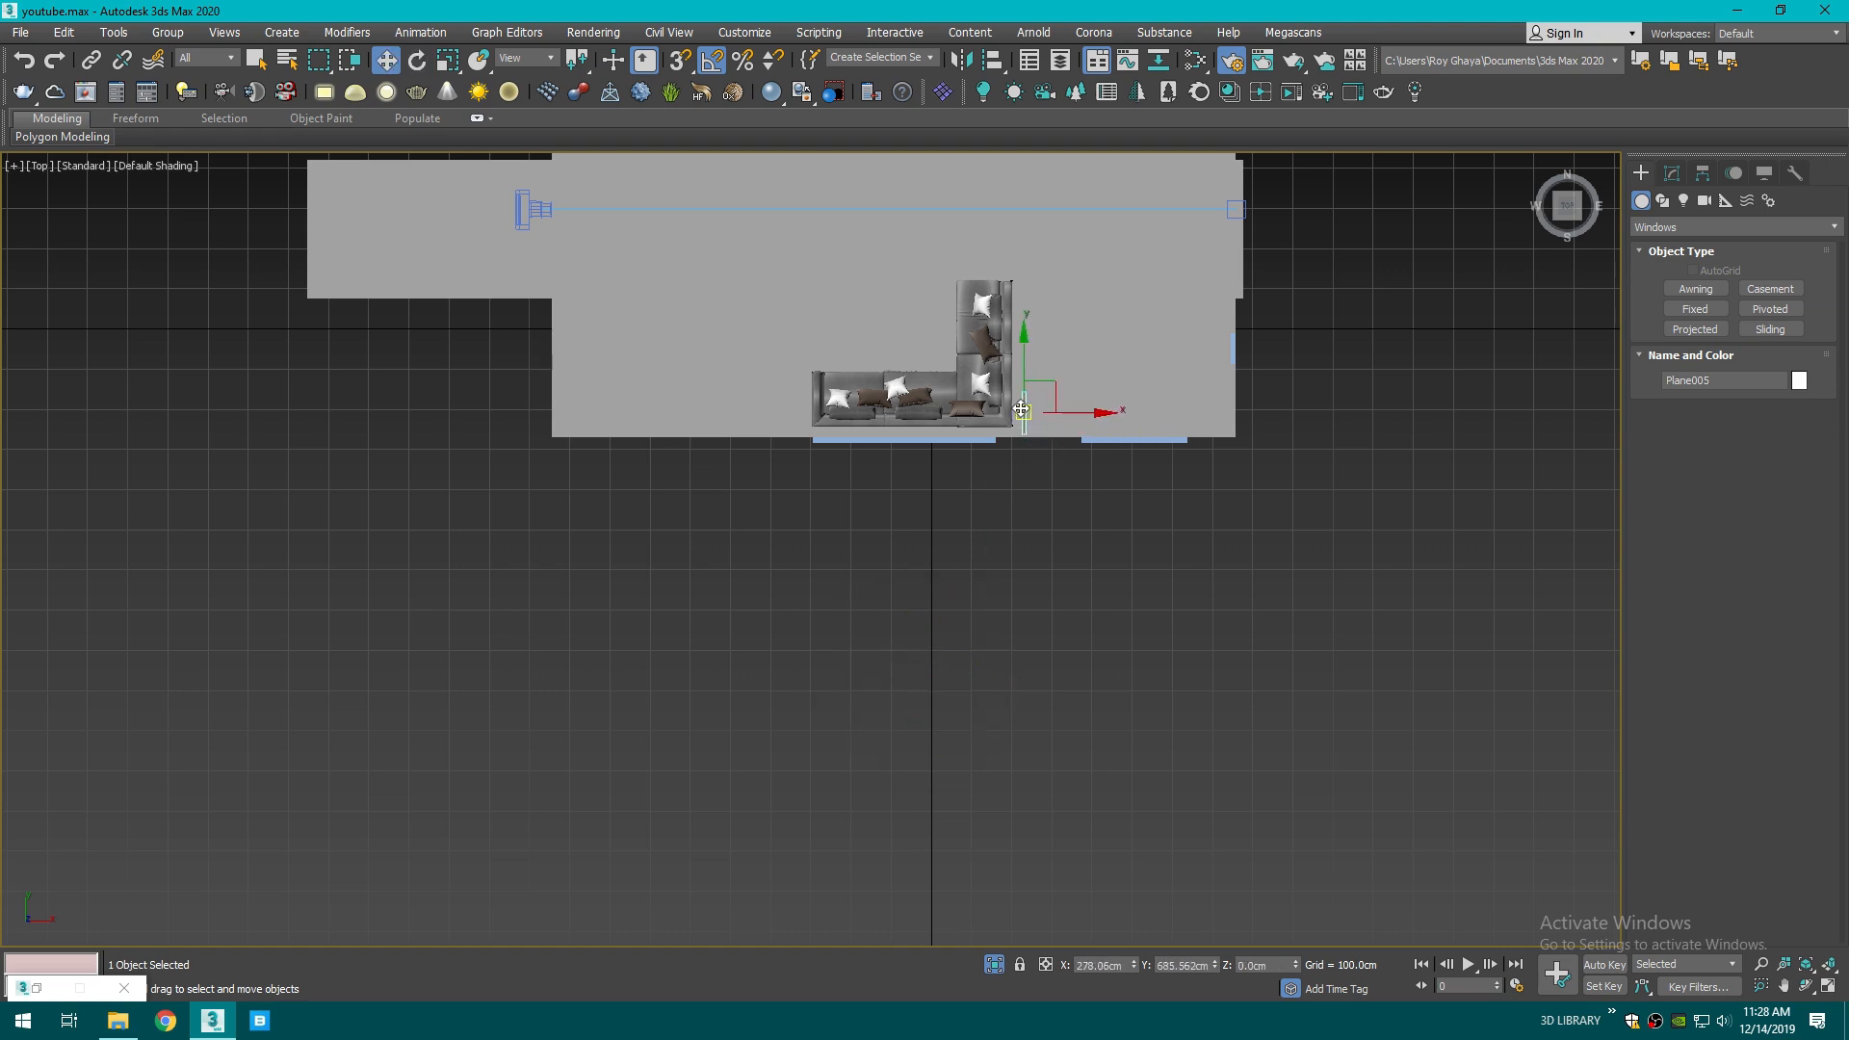
pyautogui.press('c')
pyautogui.press('f')
pyautogui.moveTo(1562, 207); pyautogui.dragTo(1613, 237)
pyautogui.scroll(4, 869, 251)
pyautogui.moveTo(866, 257); pyautogui.dragTo(882, 521, button='middle')
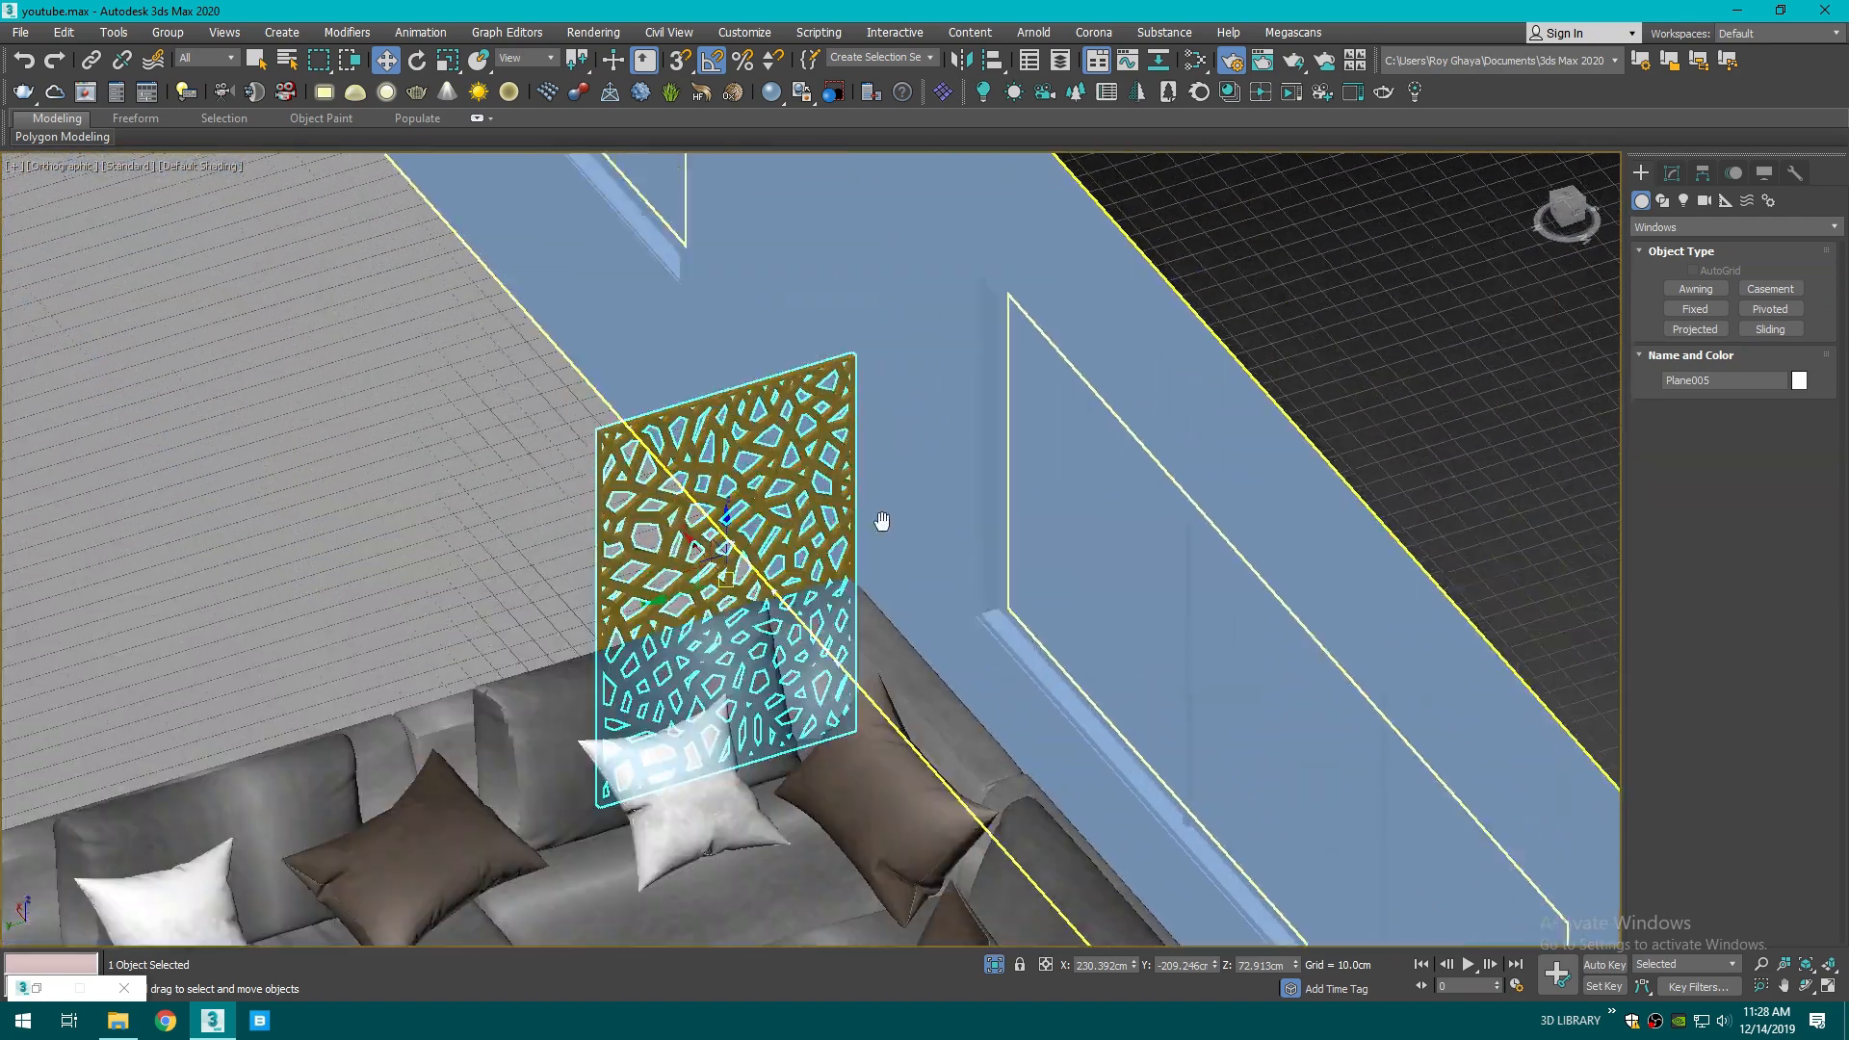
# - Undo the web-patterned sheet's placement and rotation and the deletions of the merged lights, backdrop and sheets
pyautogui.scroll(-8, 882, 521)
pyautogui.moveTo(849, 481); pyautogui.dragTo(1031, 471)
pyautogui.click(1031, 464)
pyautogui.click(1057, 493)
pyautogui.click(1072, 495)
pyautogui.hotkey('ctrl', 'z')
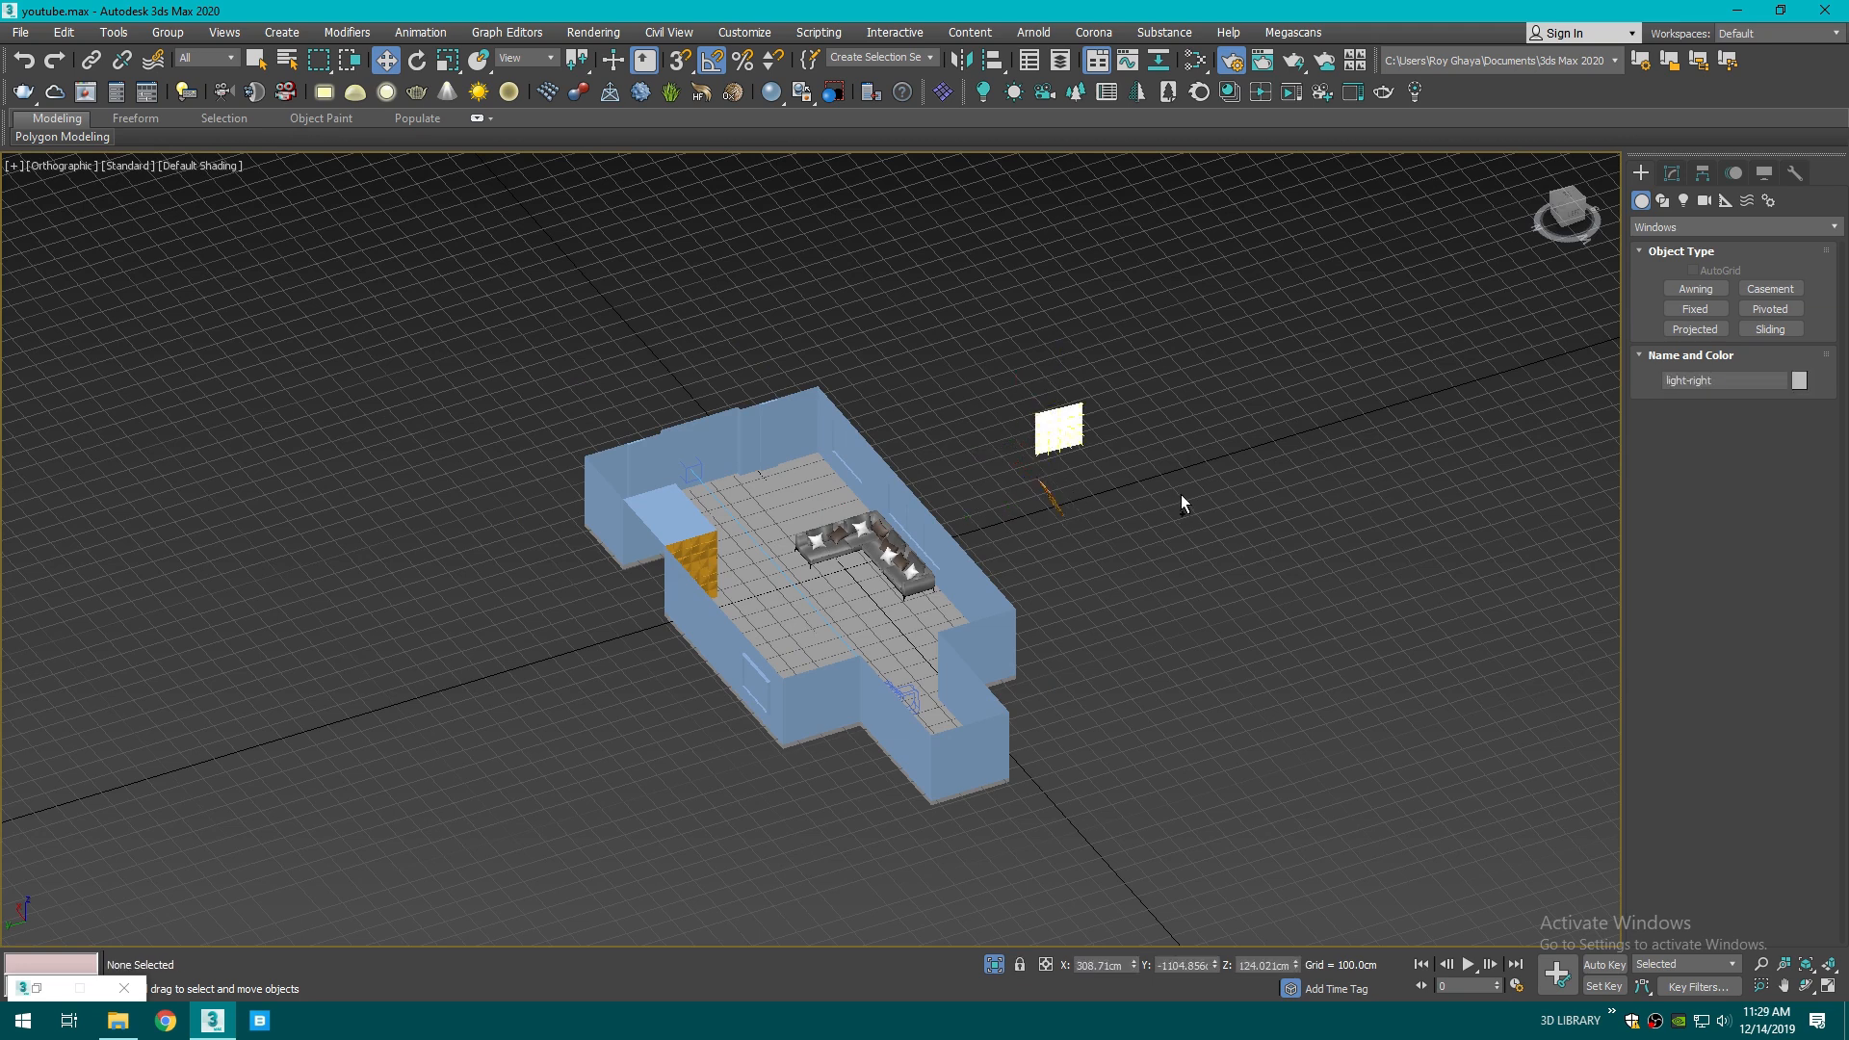
pyautogui.hotkey('ctrl', 'z')
pyautogui.hotkey('ctrl', 'z')
pyautogui.hotkey('ctrl', 'z')
pyautogui.moveTo(1570, 206); pyautogui.dragTo(1543, 228)
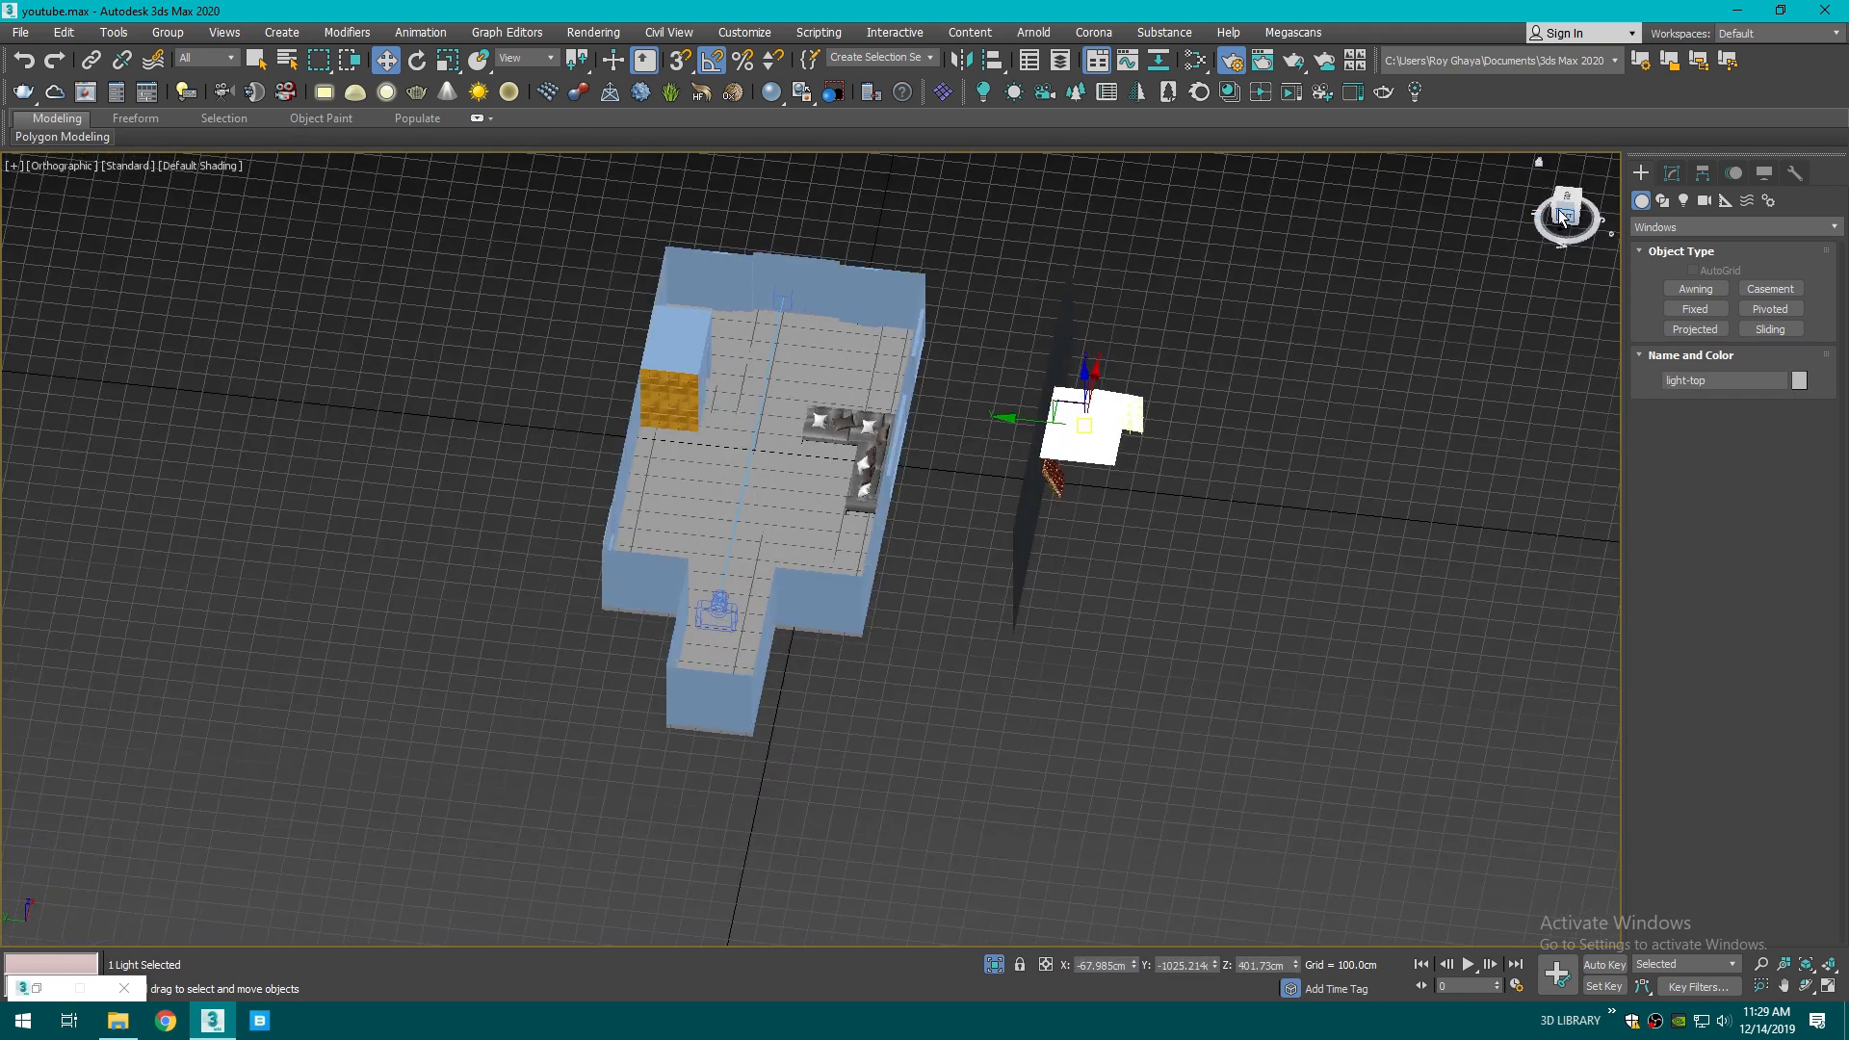
pyautogui.click(938, 508)
pyautogui.scroll(5, 938, 508)
pyautogui.hotkey('ctrl', 'z')
pyautogui.hotkey('ctrl', 'z')
pyautogui.hotkey('ctrl', 'z')
pyautogui.hotkey('ctrl', 'z')
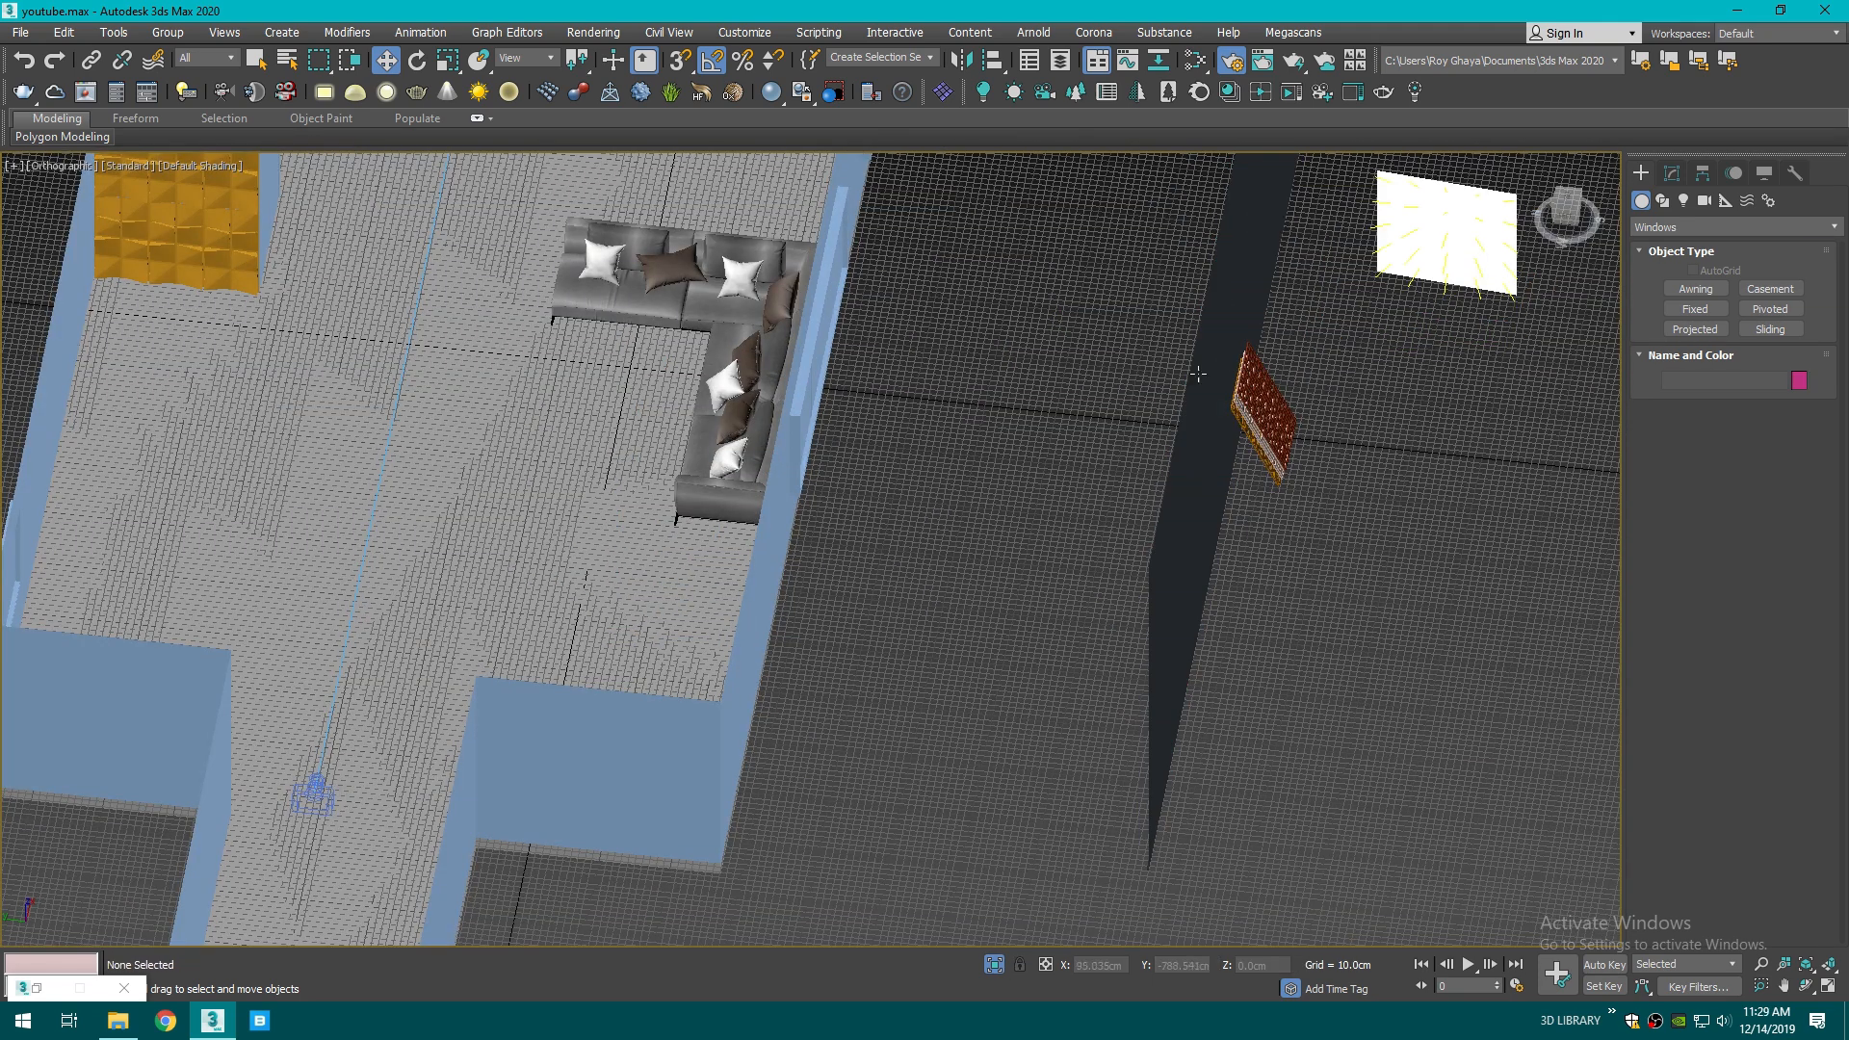
# - Delete the leftover merged backdrop and lights and the red front sheet
pyautogui.press('Delete')
pyautogui.scroll(10, 1351, 352)
pyautogui.click(973, 556)
pyautogui.press('Delete')
pyautogui.moveTo(1598, 209); pyautogui.dragTo(1545, 228)
# - Move the line-patterned sheet aside, delete the web-patterned sheet behind it and reselect the line-patterned one
pyautogui.click(890, 613)
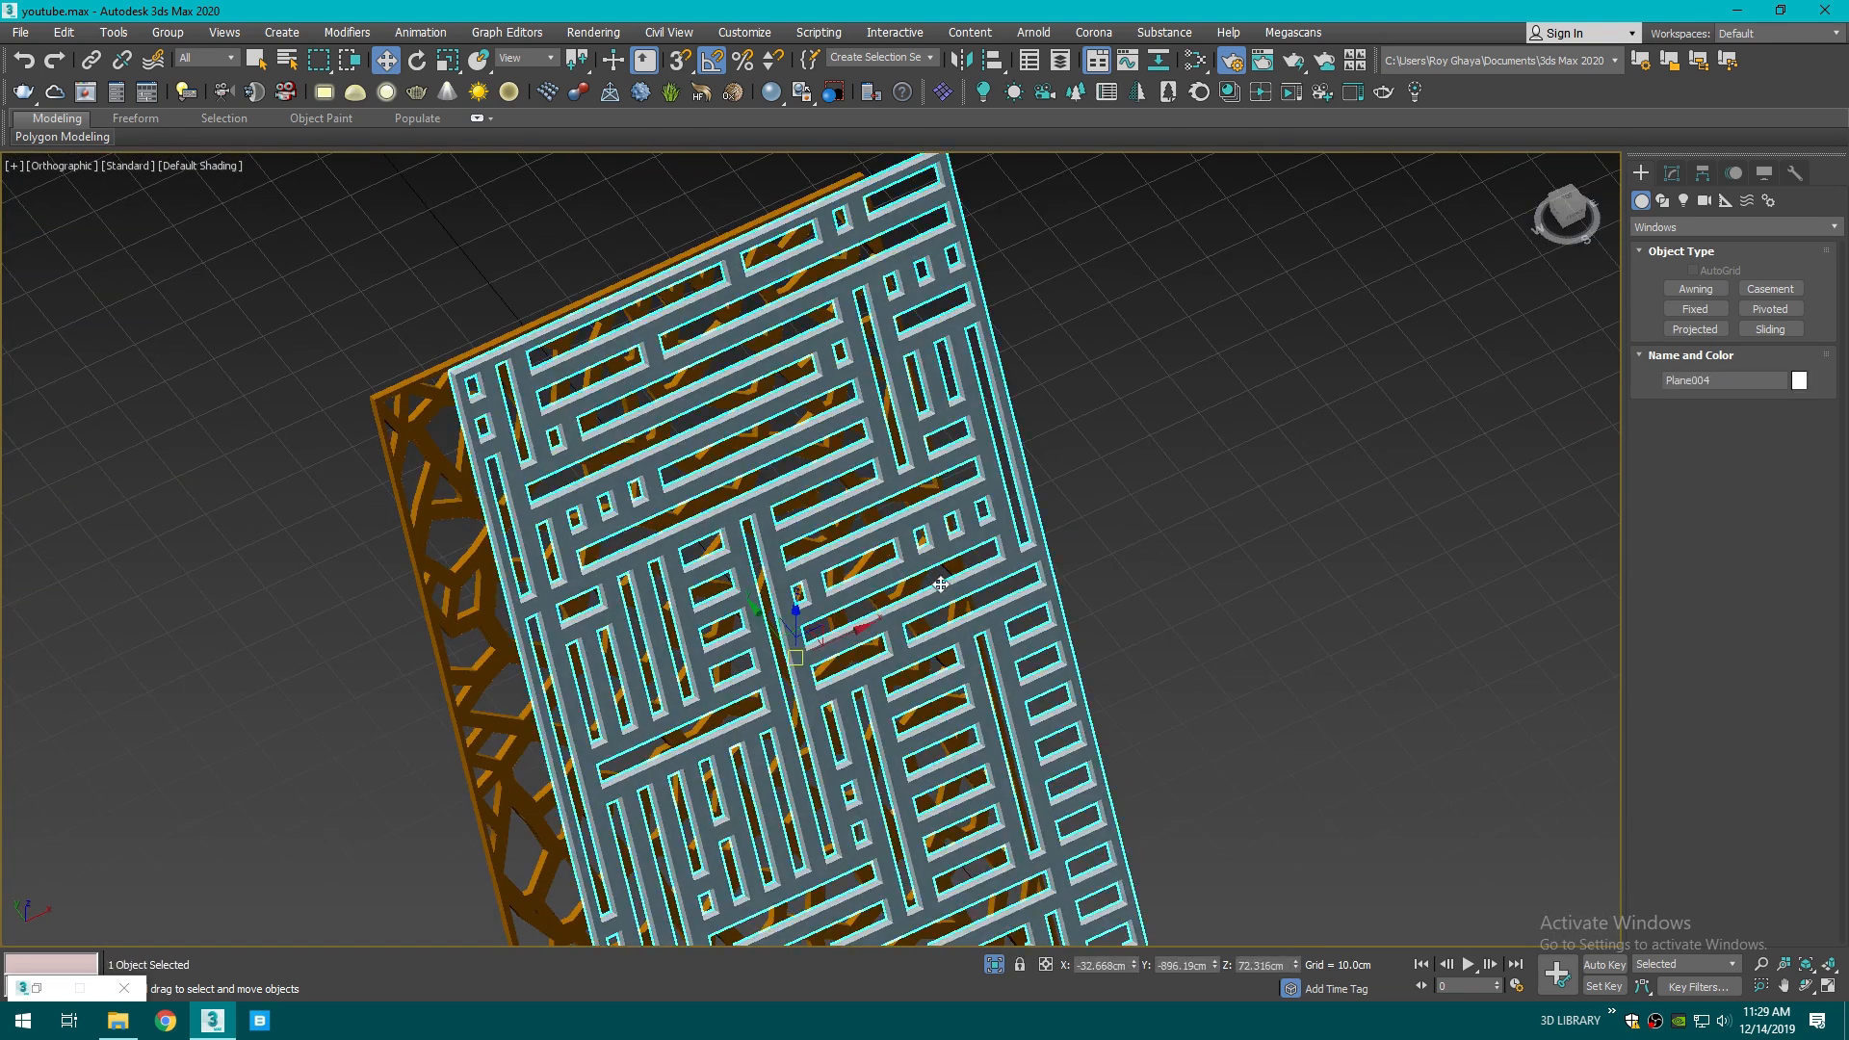
pyautogui.moveTo(890, 612); pyautogui.dragTo(1124, 503)
pyautogui.click(875, 599)
pyautogui.press('Delete')
pyautogui.scroll(-4, 877, 599)
pyautogui.click(983, 568)
pyautogui.scroll(4, 983, 568)
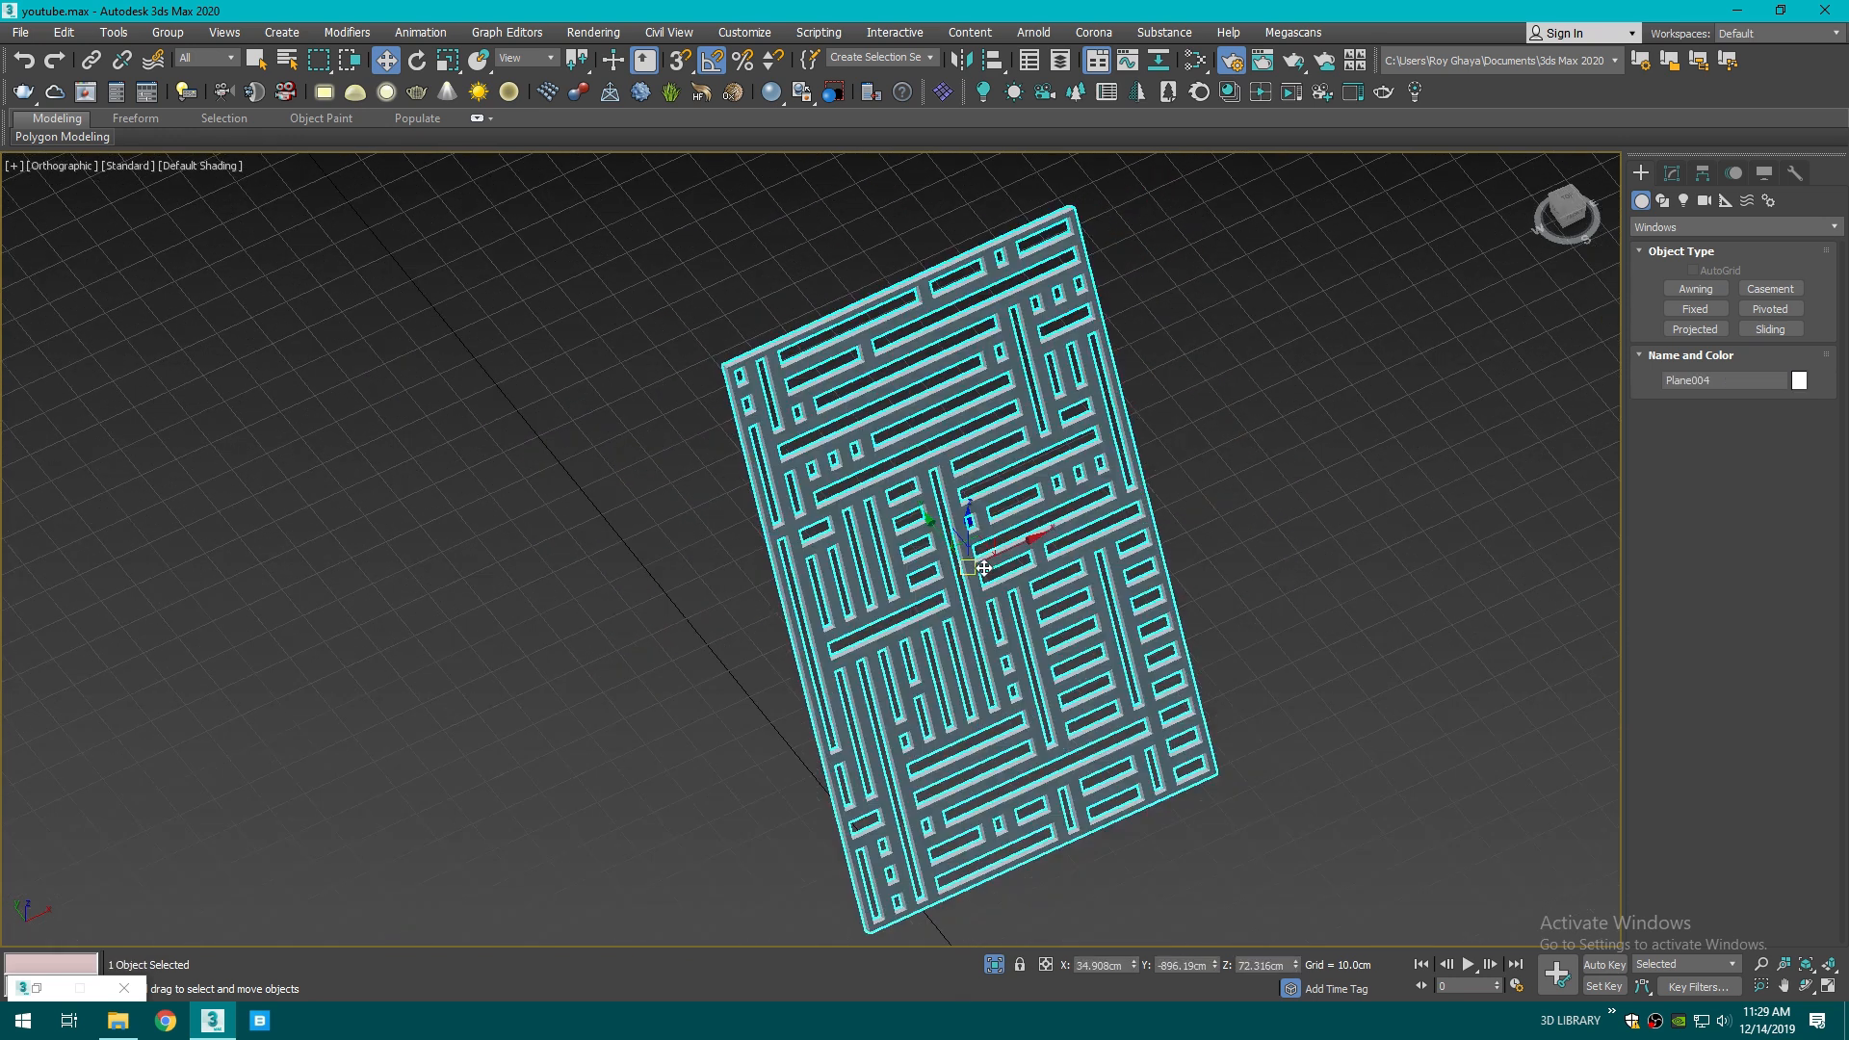
# - Rotate the line-patterned sheet -90 degrees about the Z axis, then undo a trial move in the Top view
pyautogui.moveTo(977, 542); pyautogui.dragTo(869, 601)
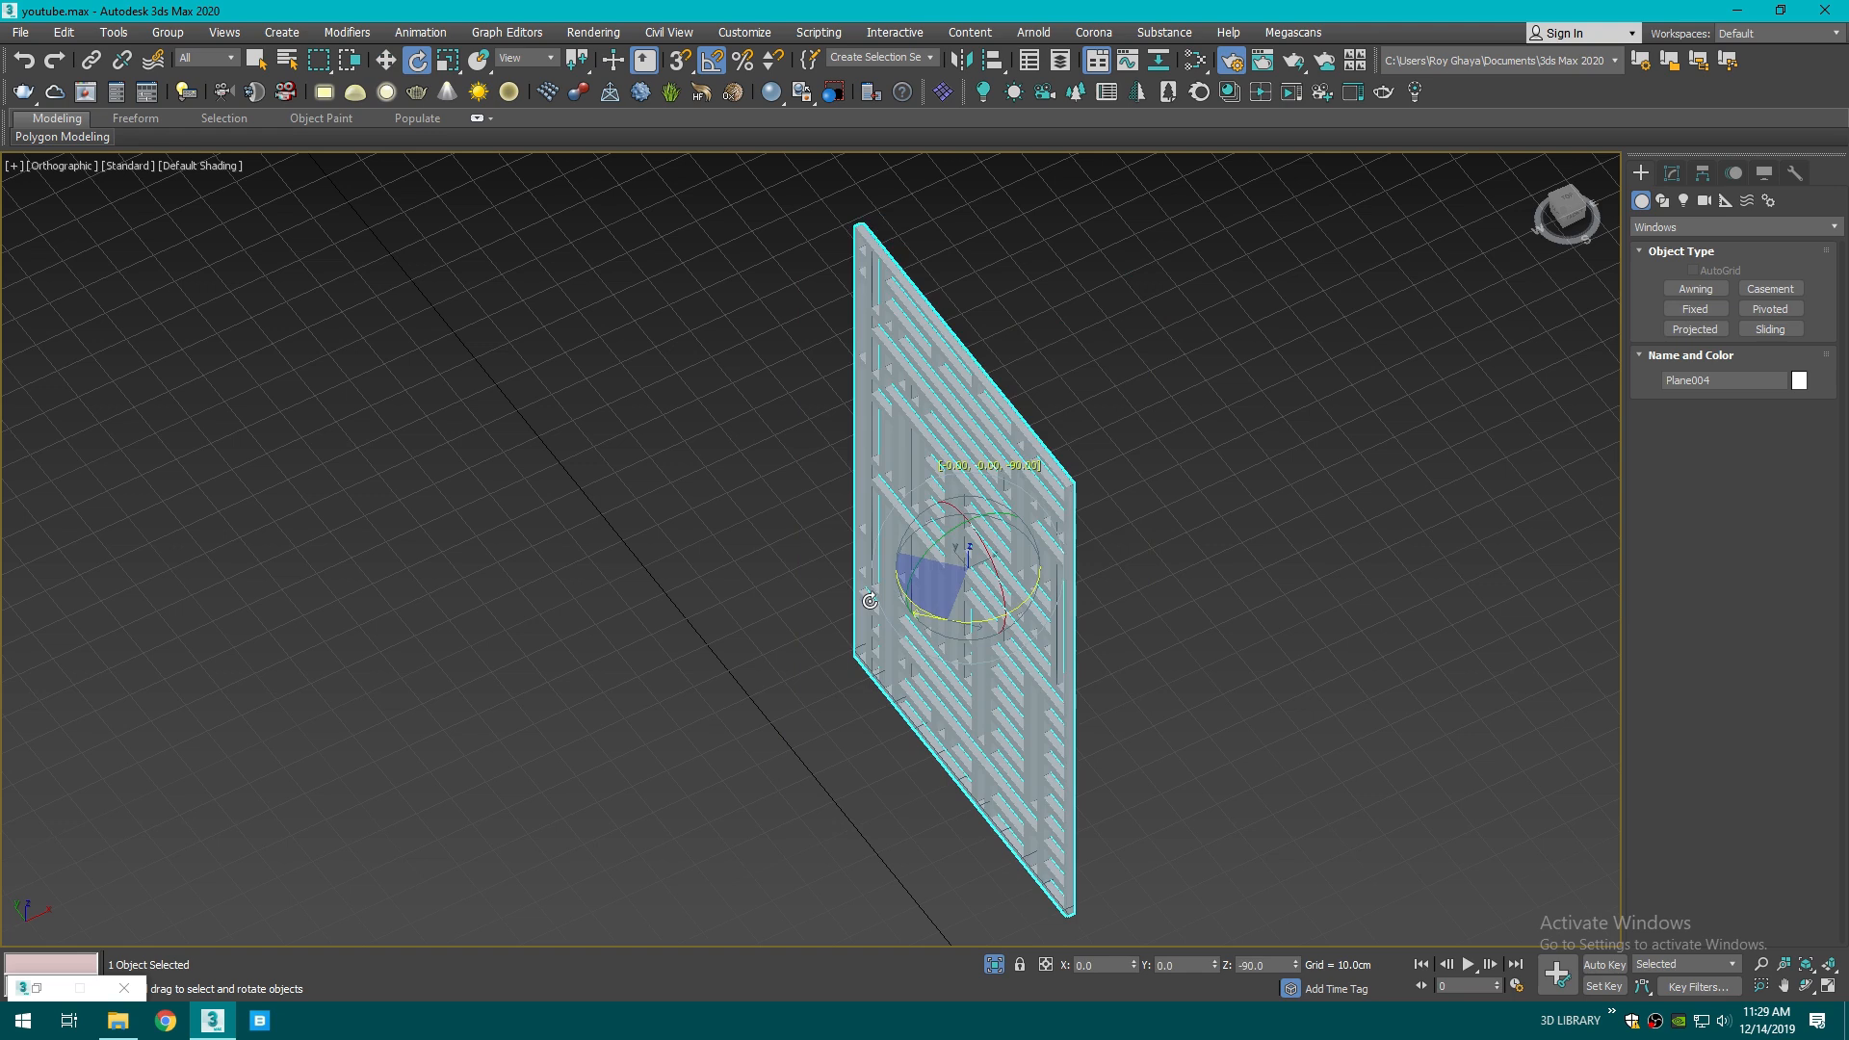
pyautogui.press('t')
pyautogui.press('w')
pyautogui.scroll(-10, 1042, 608)
pyautogui.moveTo(1038, 608); pyautogui.dragTo(1128, 386)
pyautogui.hotkey('ctrl', 'z')
# - Move the line-patterned sheet into the room just behind the sofa's short side and check it in the Front view
pyautogui.scroll(5, 1040, 605)
pyautogui.moveTo(958, 516); pyautogui.dragTo(1044, 672)
pyautogui.scroll(6, 1015, 608)
pyautogui.click(1043, 547)
pyautogui.click(1006, 546)
pyautogui.moveTo(1003, 578); pyautogui.dragTo(1015, 277)
pyautogui.scroll(-8, 1060, 330)
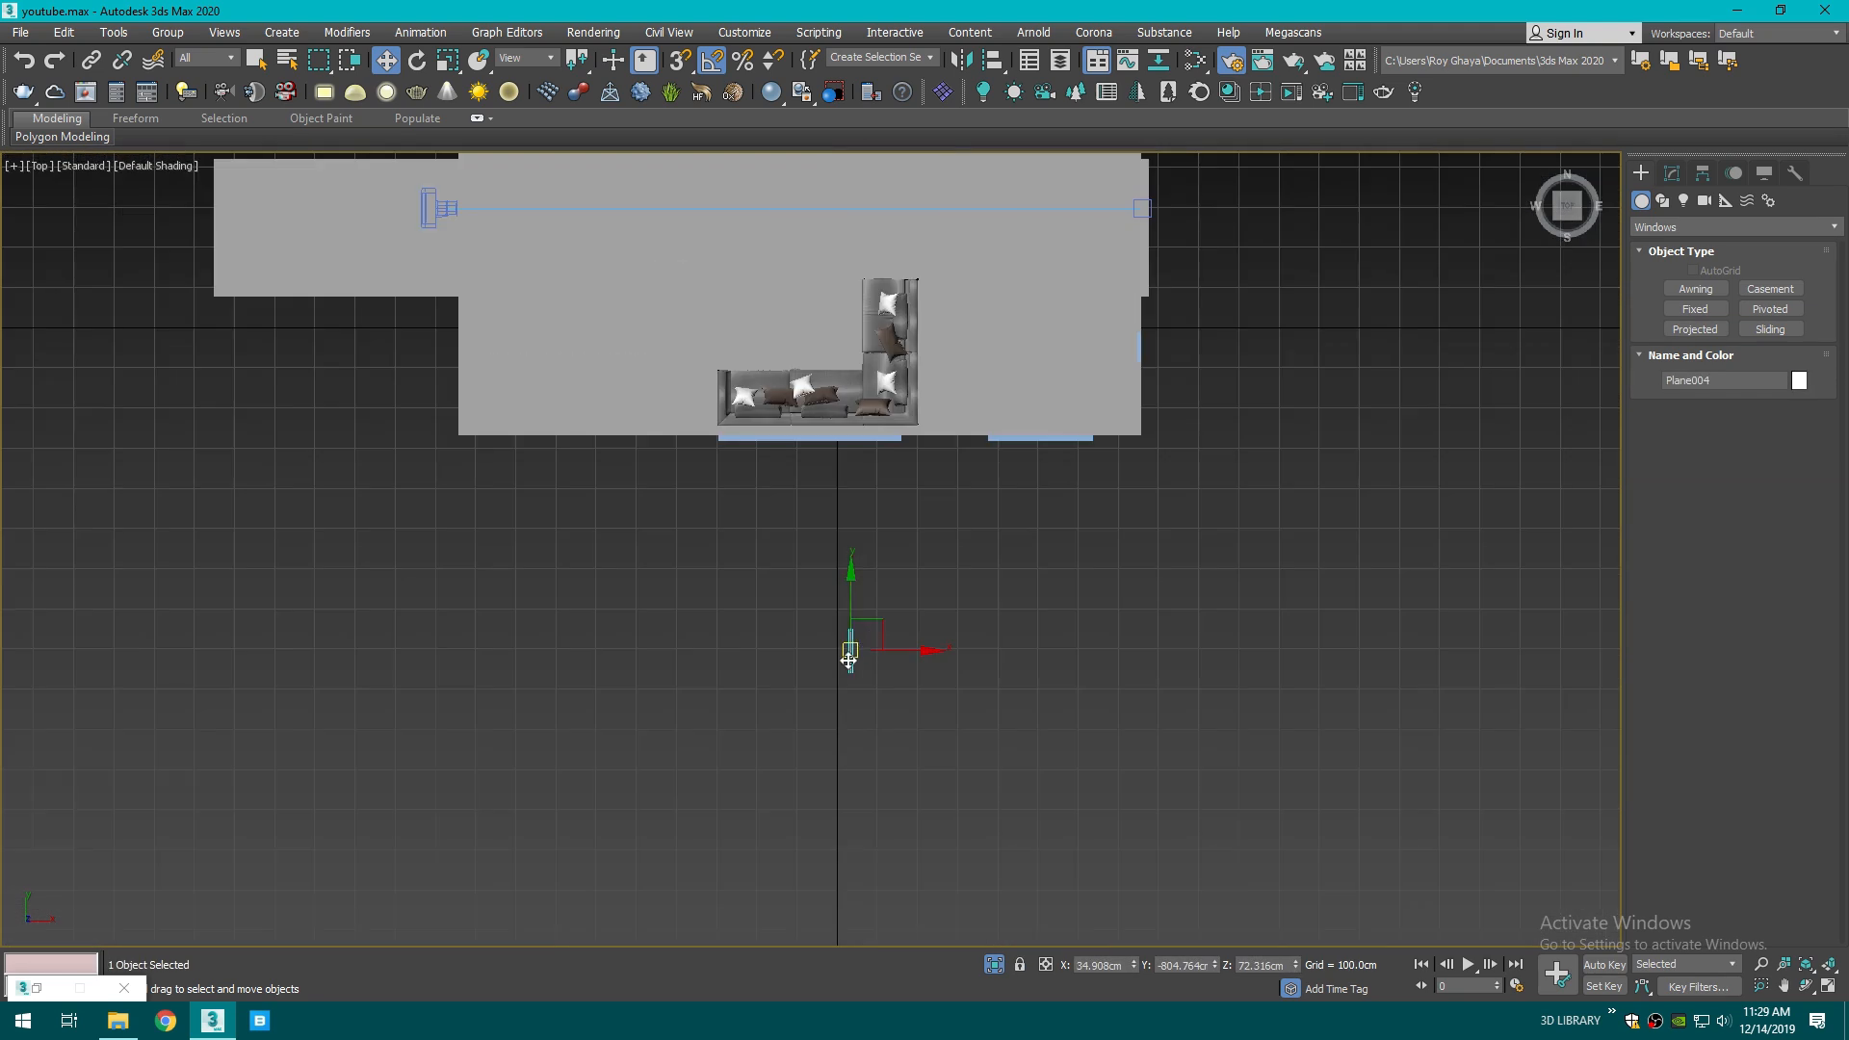
pyautogui.press('f')
pyautogui.press('F3')
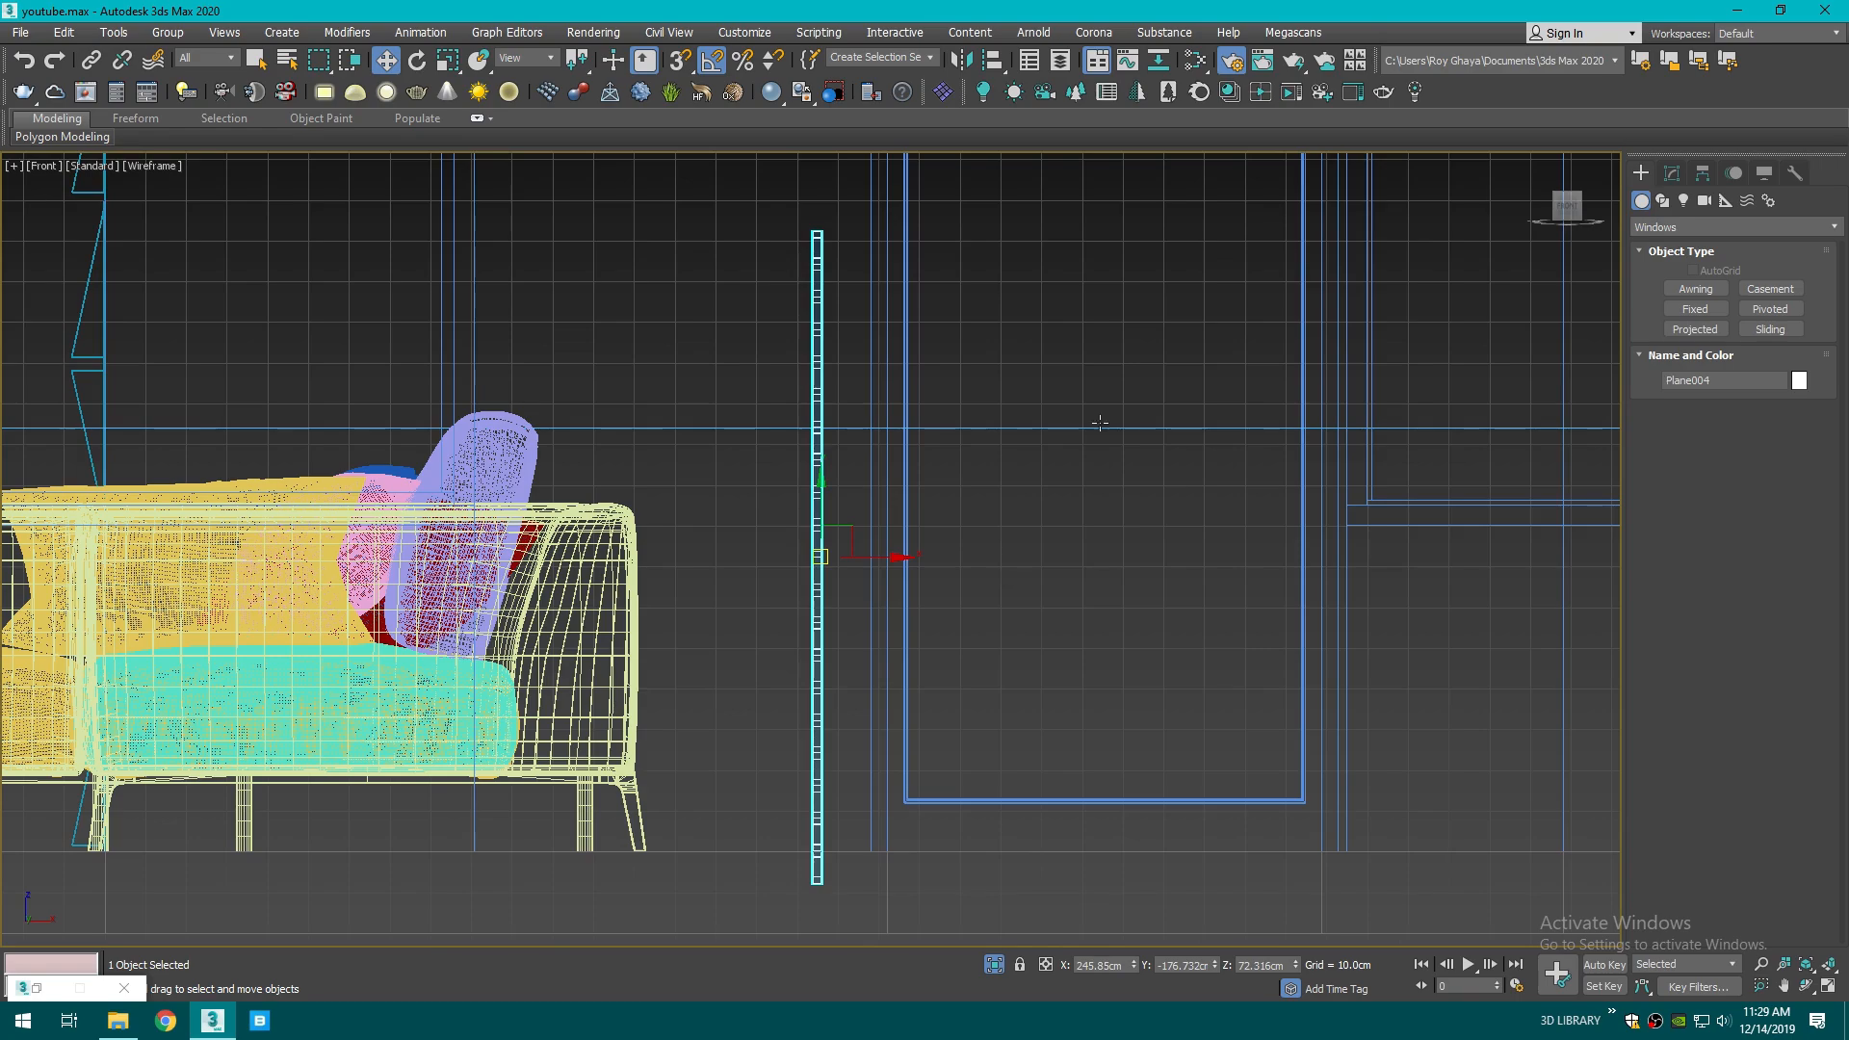
# - Scale up the line-patterned sheet uniformly in a shaded perspective view
pyautogui.moveTo(1552, 214); pyautogui.dragTo(1617, 219)
pyautogui.press('F3')
pyautogui.press('p')
pyautogui.moveTo(1444, 346); pyautogui.dragTo(1174, 530, button='middle')
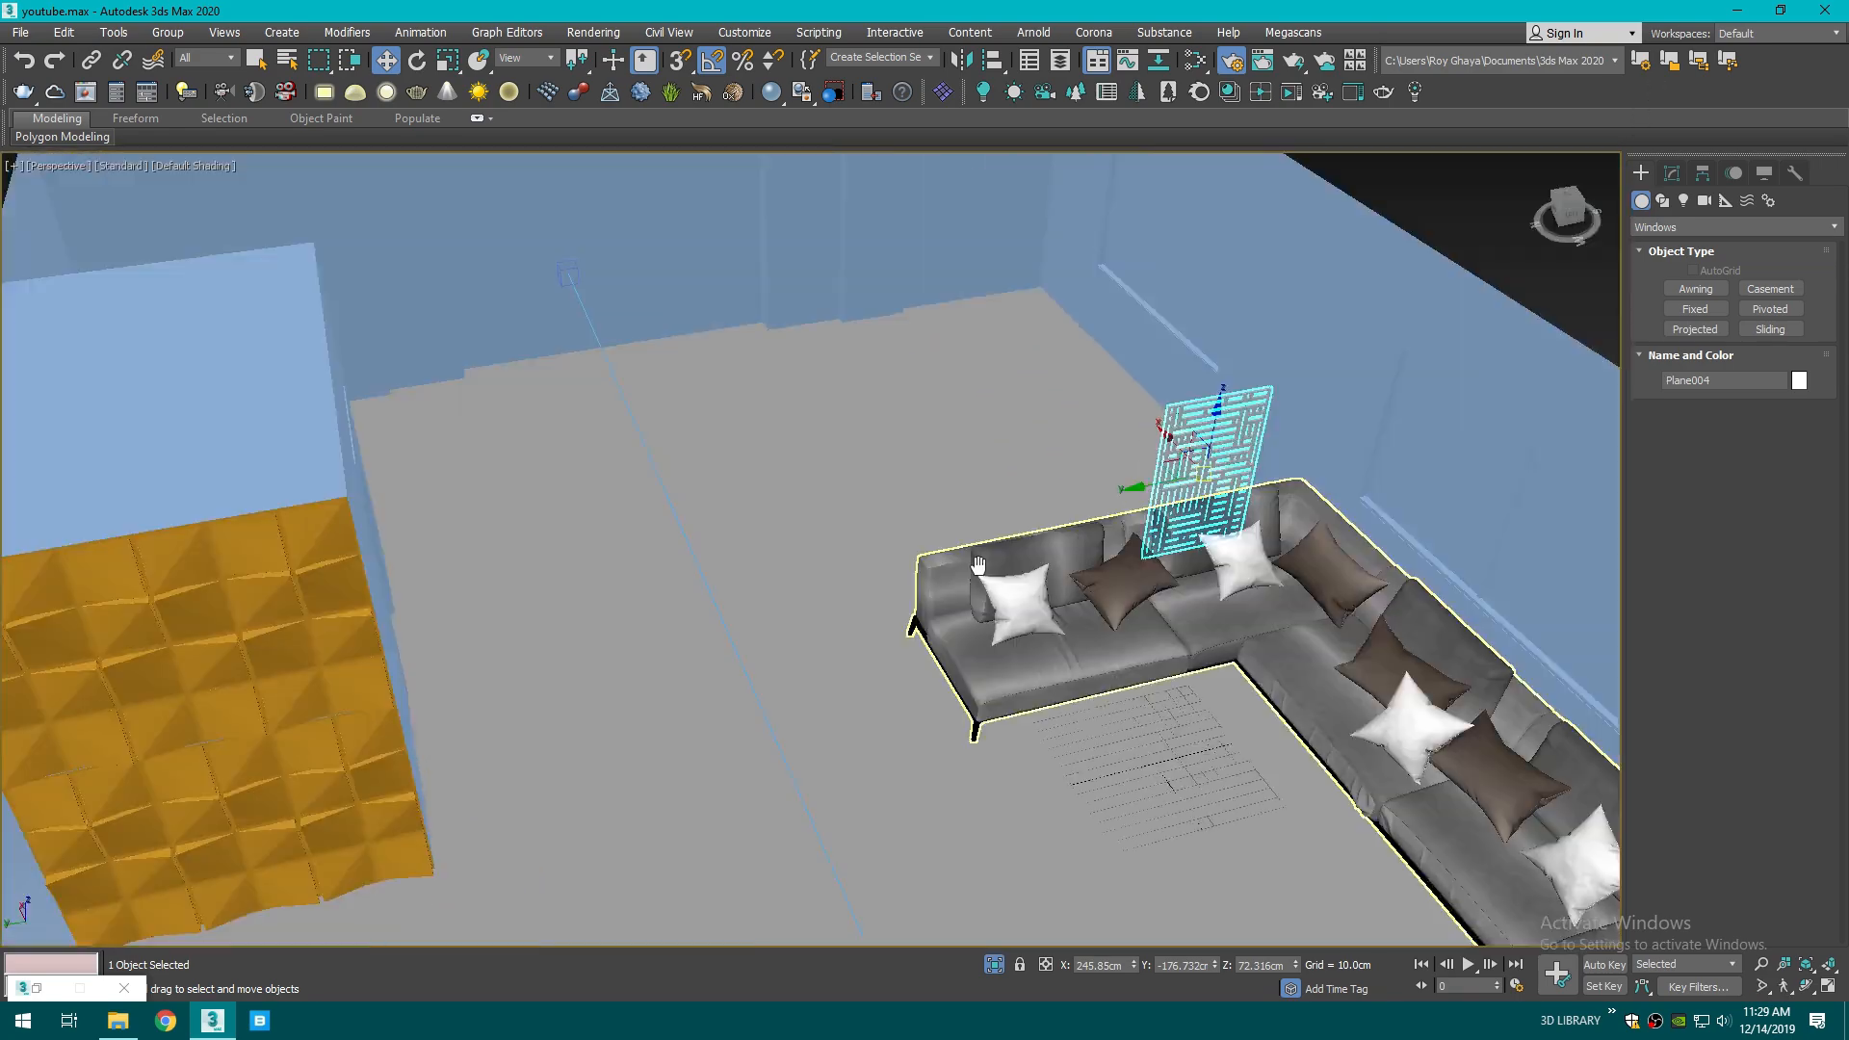
pyautogui.scroll(4, 1213, 491)
pyautogui.press('r')
pyautogui.moveTo(1045, 543); pyautogui.dragTo(1072, 412)
pyautogui.scroll(-5, 1061, 424)
pyautogui.press('w')
pyautogui.press('r')
pyautogui.press('w')
# - Align the enlarged line-patterned sheet vertically with the floor using the Align tool
pyautogui.hotkey('alt', 'a')
pyautogui.click(887, 475)
pyautogui.click(913, 660)
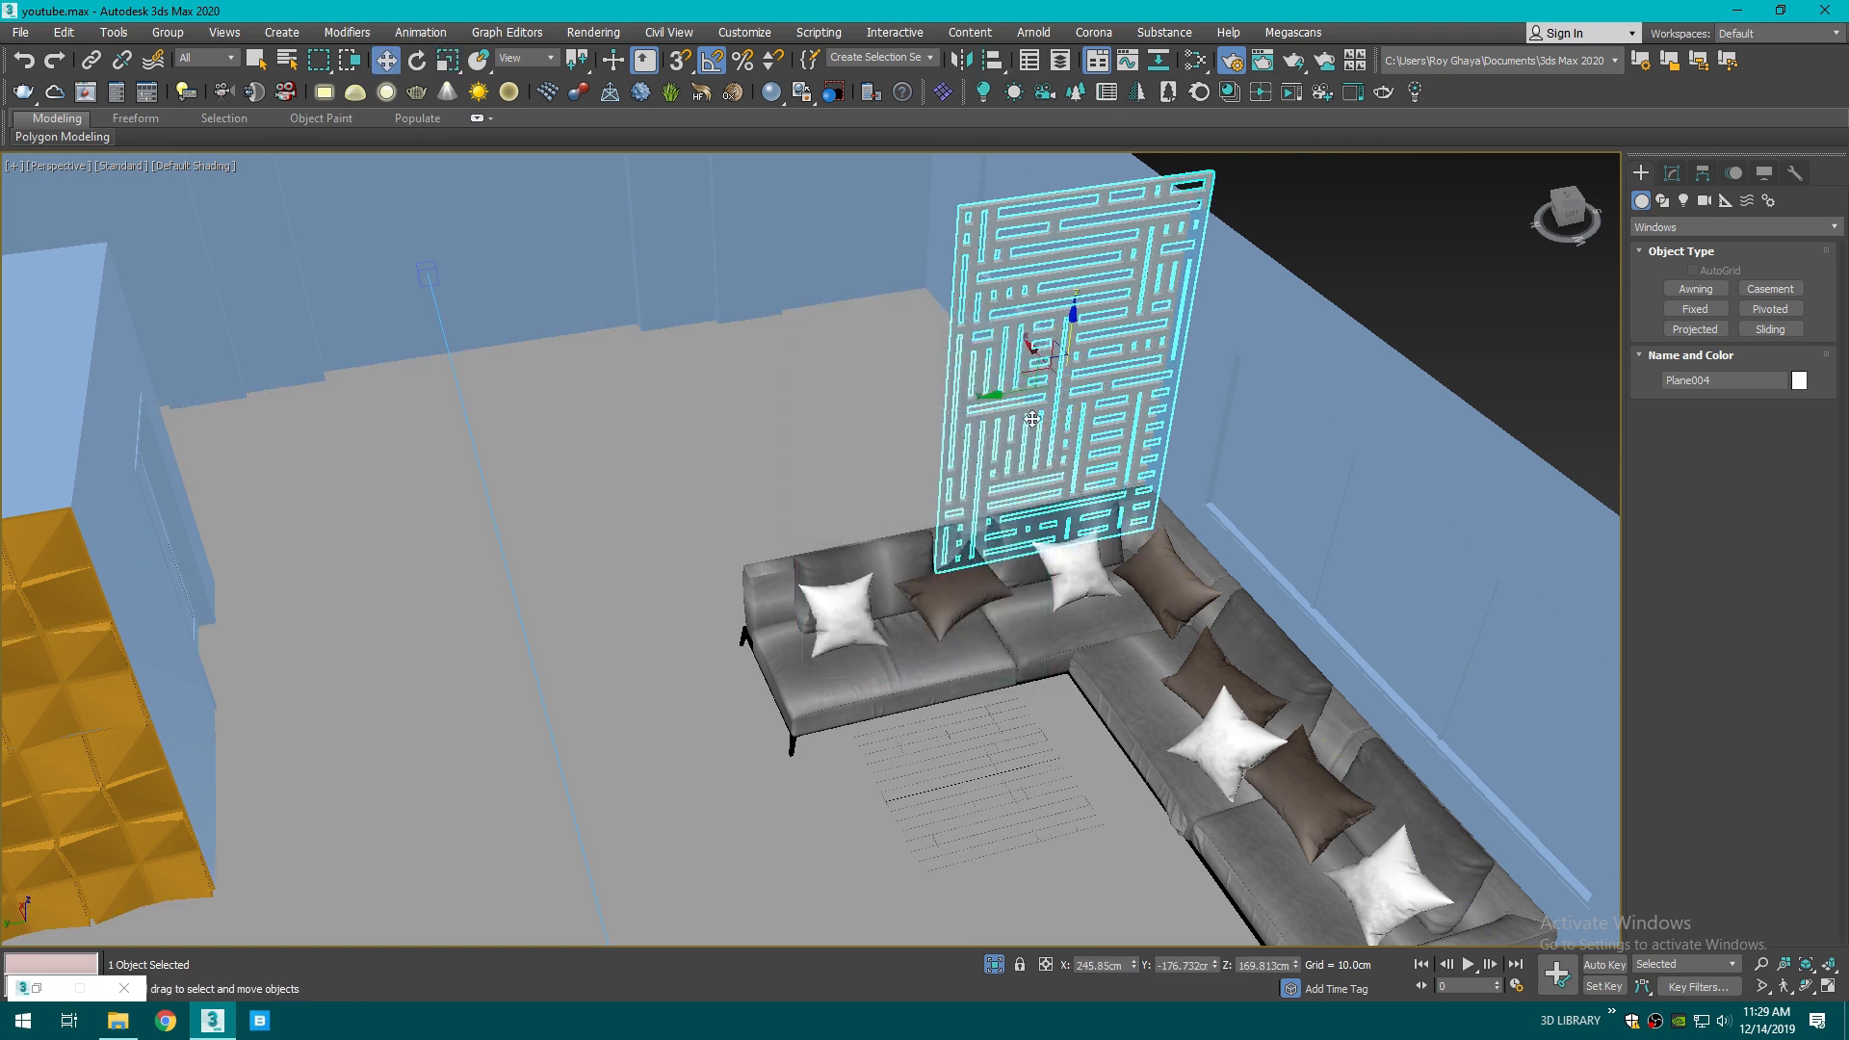
# - Shift the lattice panel along Y above the sofa and apply an FFD 2x2x2 modifier to it
pyautogui.moveTo(1002, 394); pyautogui.dragTo(977, 396)
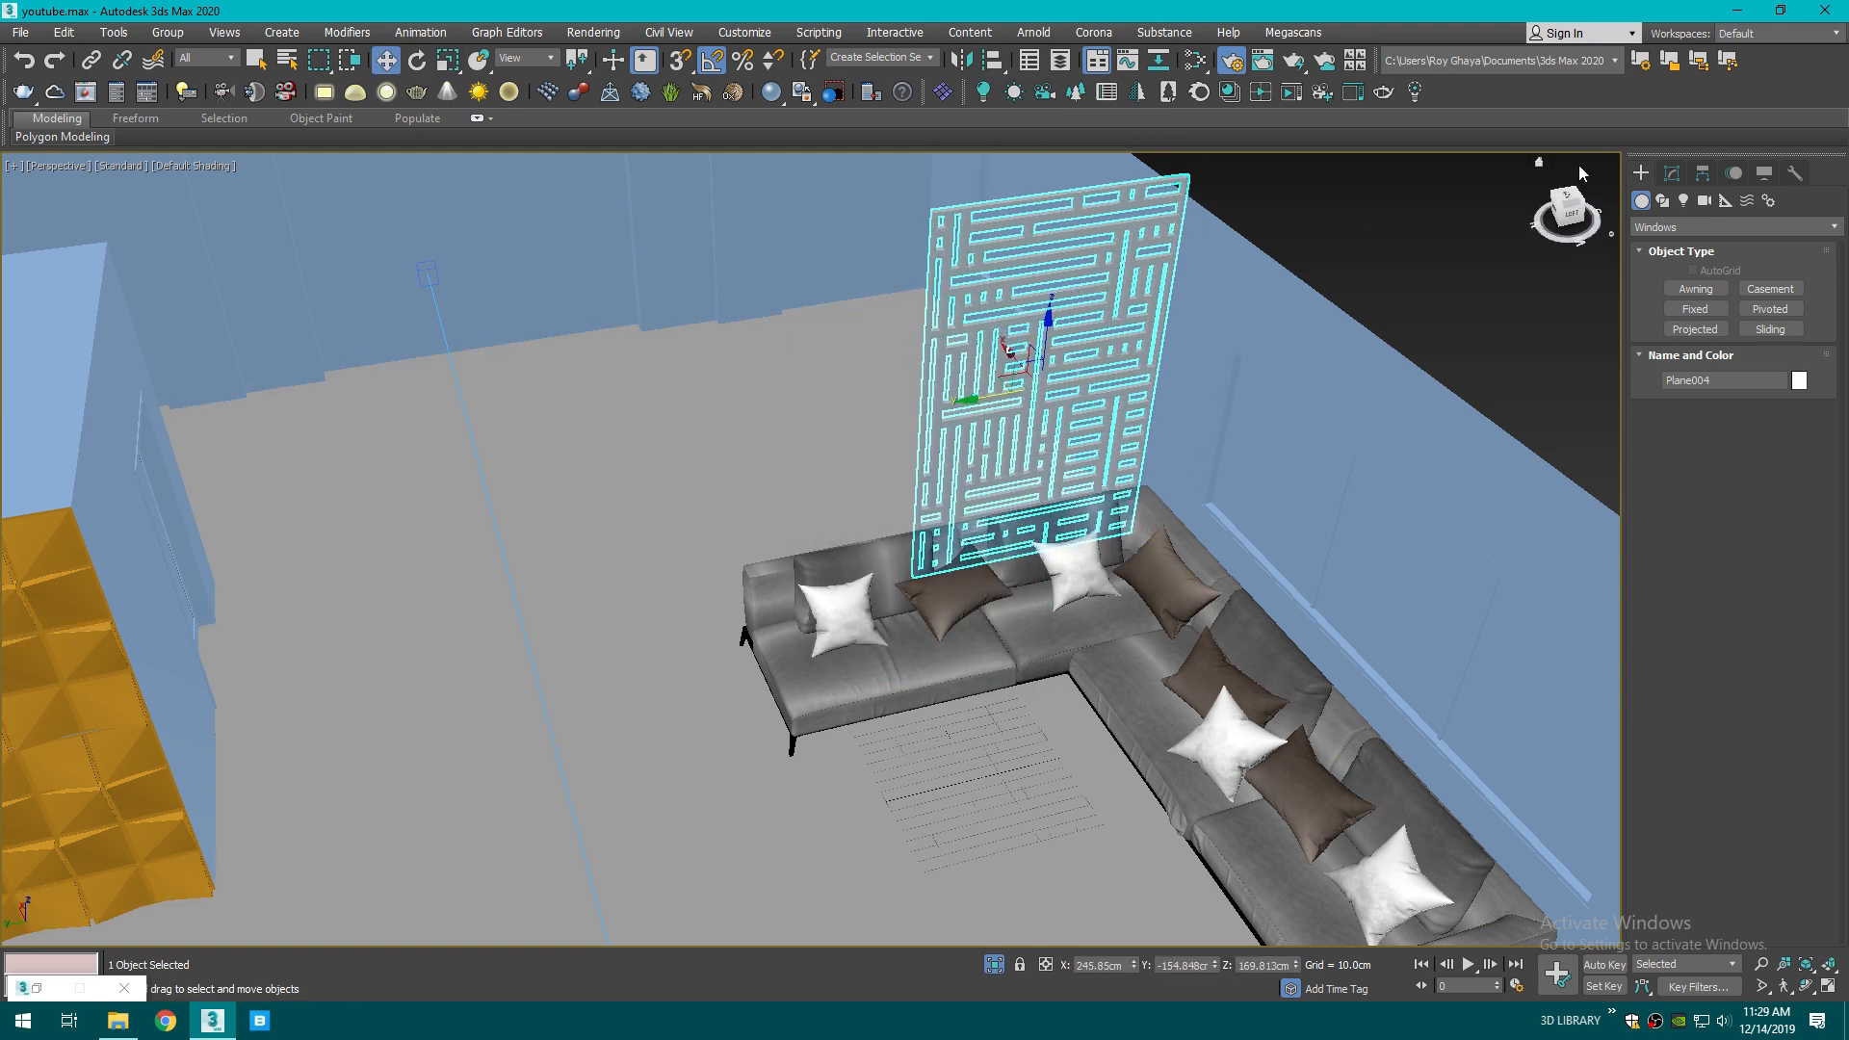
pyautogui.click(1671, 173)
pyautogui.click(1685, 233)
pyautogui.scroll(-3, 1689, 251)
pyautogui.click(1701, 306)
pyautogui.click(1661, 256)
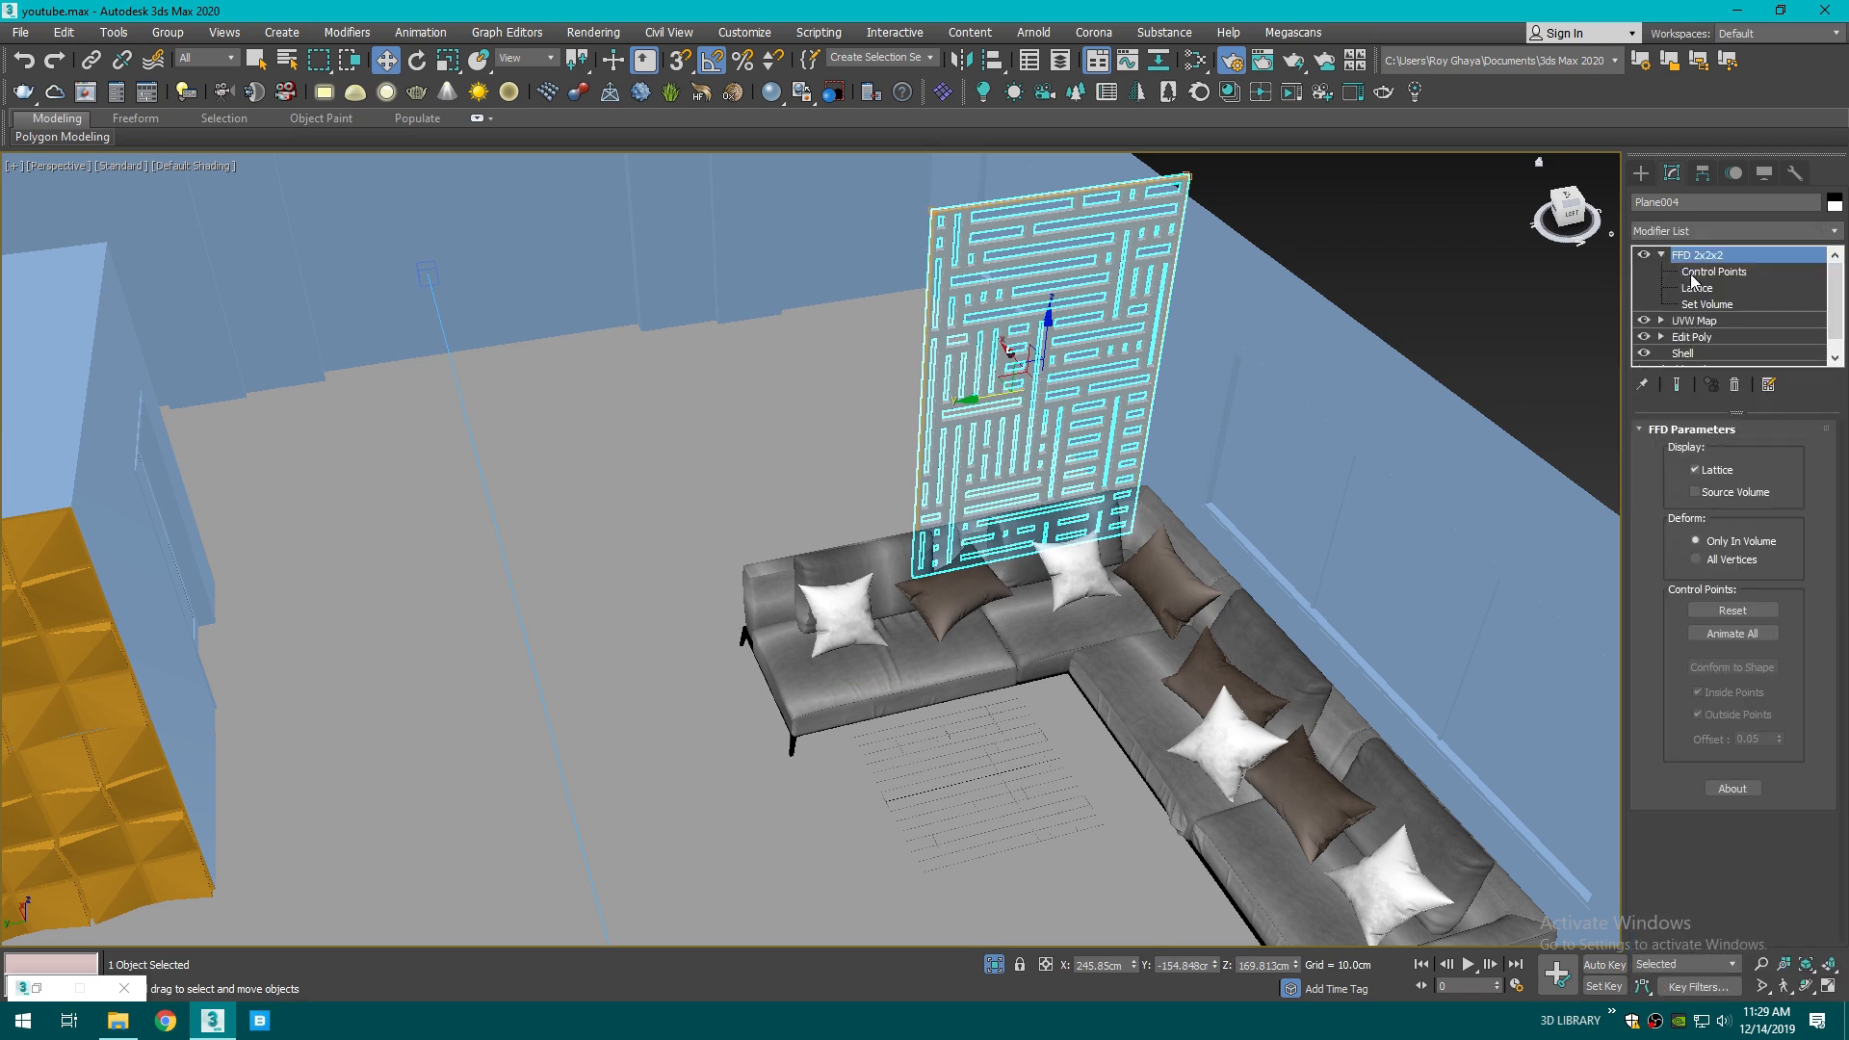
# - Narrow the lattice panel by moving the FFD control points of its edge away from the wall about 58.7 cm along Y
pyautogui.click(1691, 275)
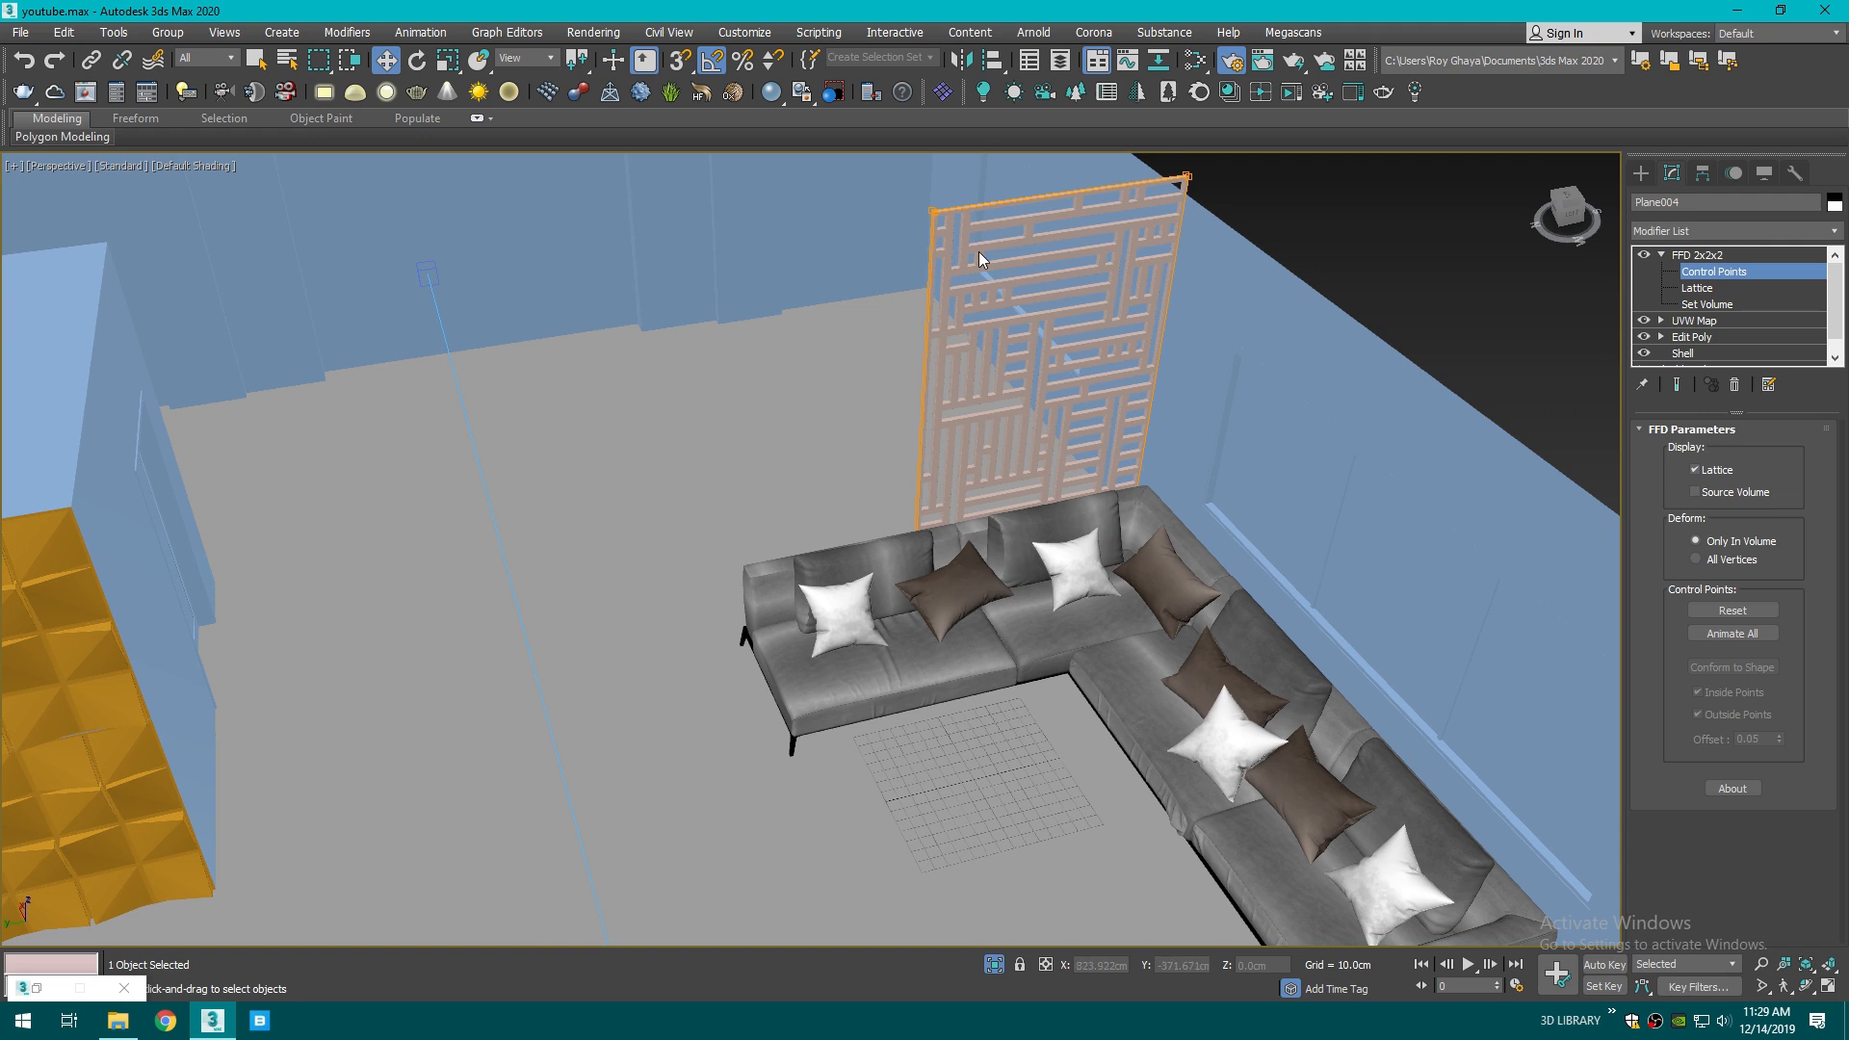
pyautogui.moveTo(981, 258); pyautogui.dragTo(955, 378, button='middle')
pyautogui.moveTo(897, 289); pyautogui.dragTo(913, 344)
pyautogui.keyDown('ctrl'); pyautogui.moveTo(1131, 310); pyautogui.dragTo(1181, 281); pyautogui.keyUp('ctrl')
pyautogui.scroll(4, 1161, 297)
pyautogui.keyDown('alt'); pyautogui.moveTo(1443, 295); pyautogui.dragTo(1080, 330, button='middle'); pyautogui.keyUp('alt')
pyautogui.scroll(-4, 1117, 345)
pyautogui.moveTo(991, 181); pyautogui.dragTo(978, 198)
pyautogui.scroll(5, 1239, 251)
pyautogui.scroll(-4, 828, 320)
pyautogui.moveTo(658, 260); pyautogui.dragTo(657, 256)
pyautogui.scroll(-3, 689, 322)
pyautogui.moveTo(455, 304); pyautogui.dragTo(501, 348)
pyautogui.moveTo(534, 440); pyautogui.dragTo(608, 348, button='middle')
pyautogui.moveTo(504, 545); pyautogui.dragTo(673, 777)
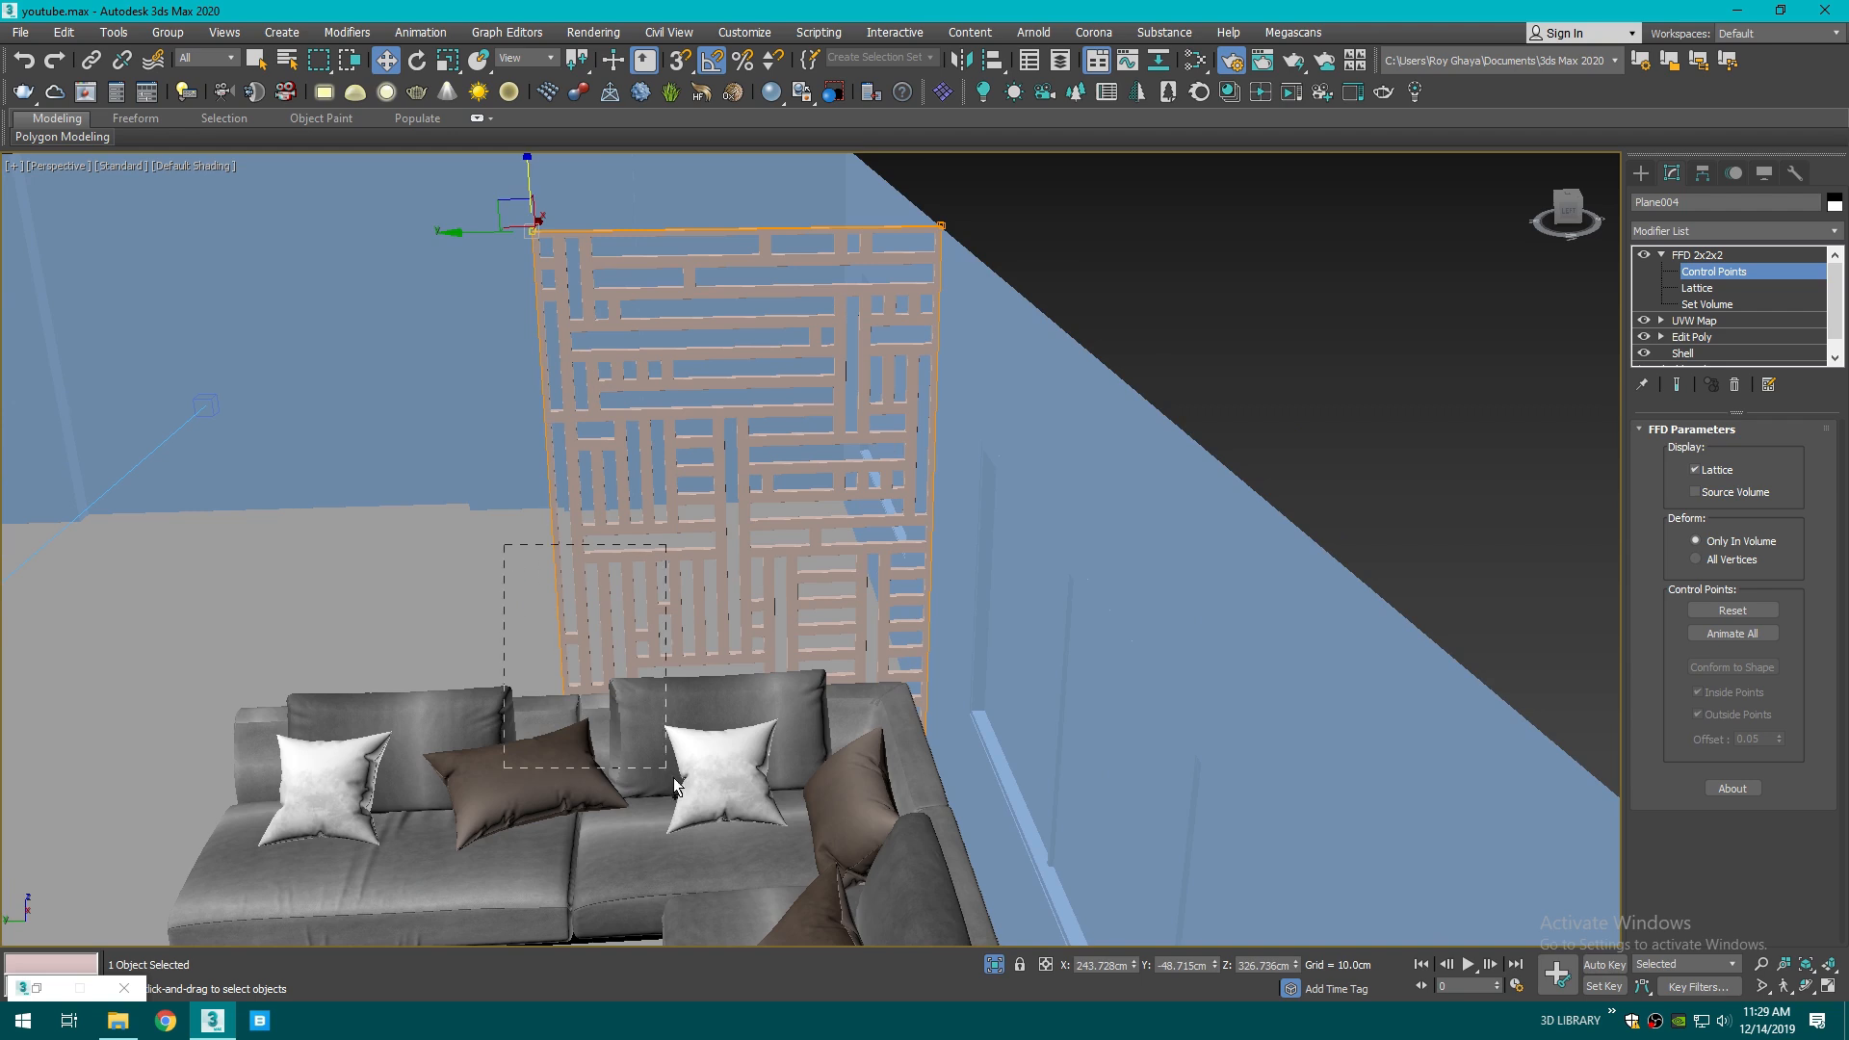
pyautogui.moveTo(495, 437); pyautogui.dragTo(549, 436)
pyautogui.hotkey('ctrl', 'z')
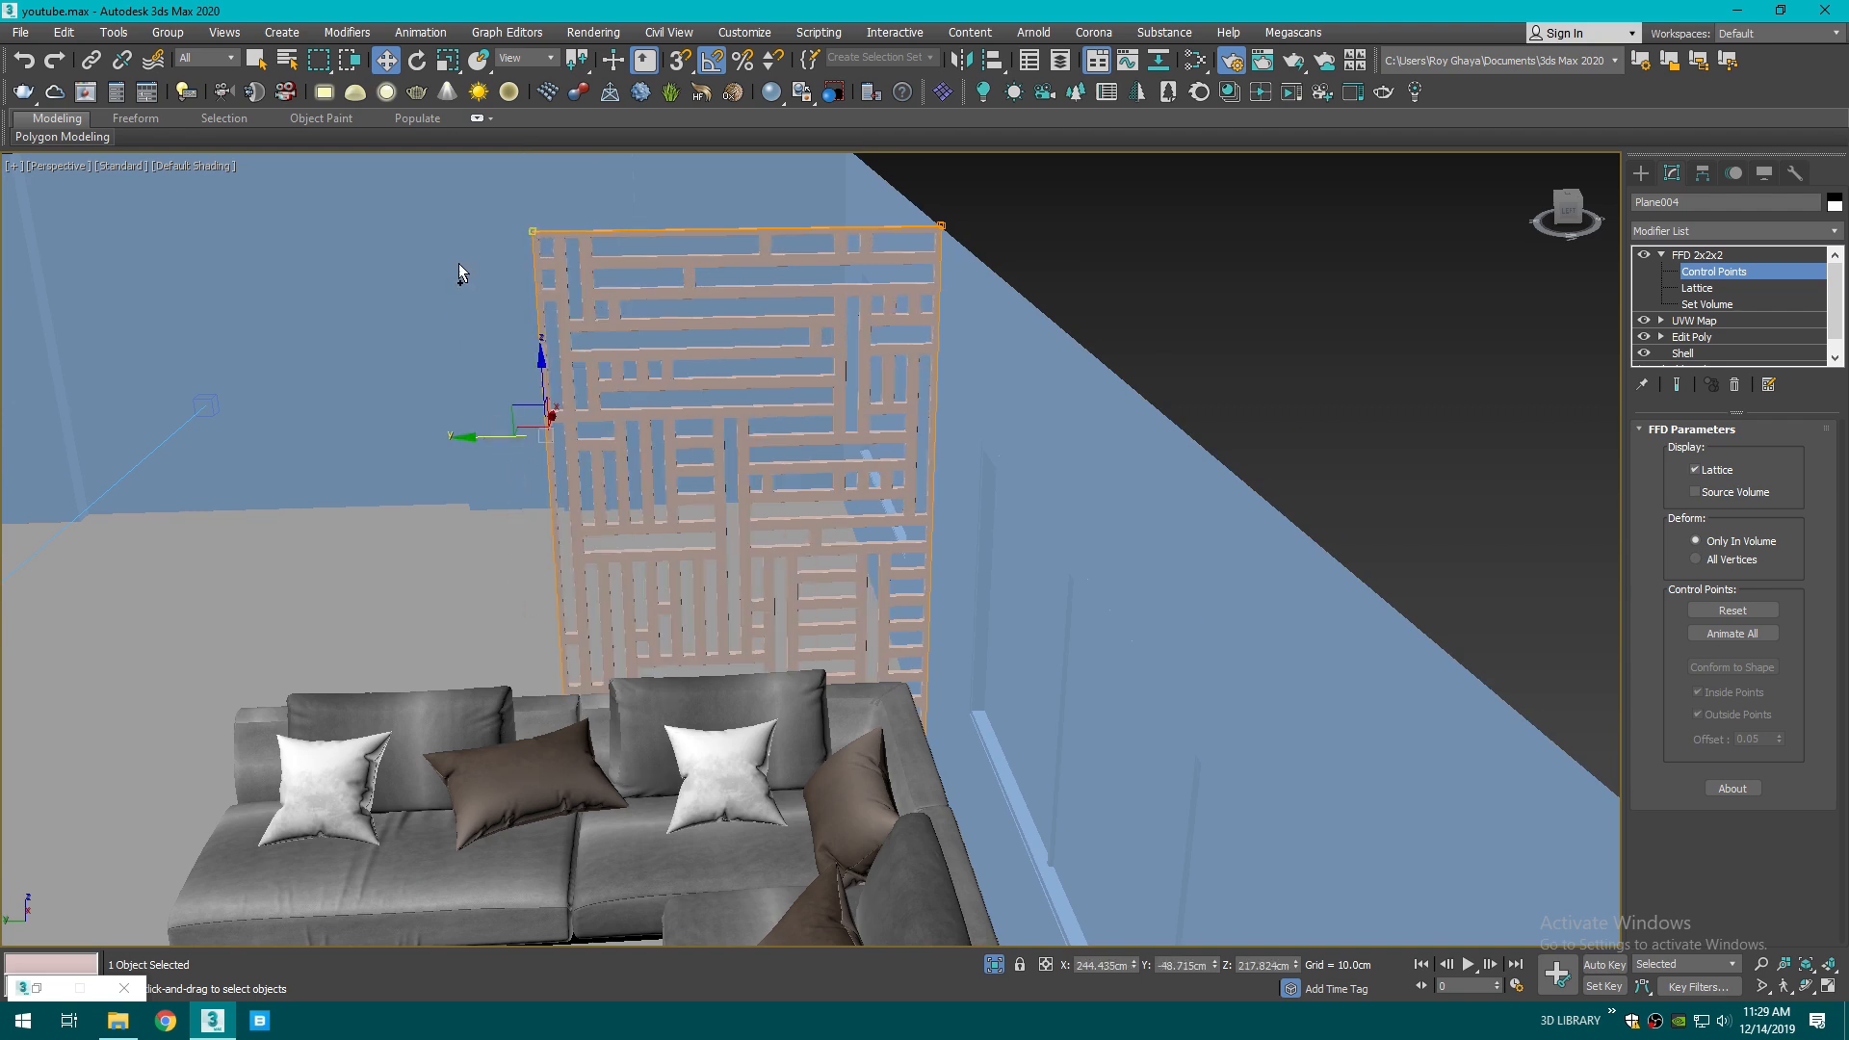
pyautogui.moveTo(485, 531); pyautogui.dragTo(591, 519)
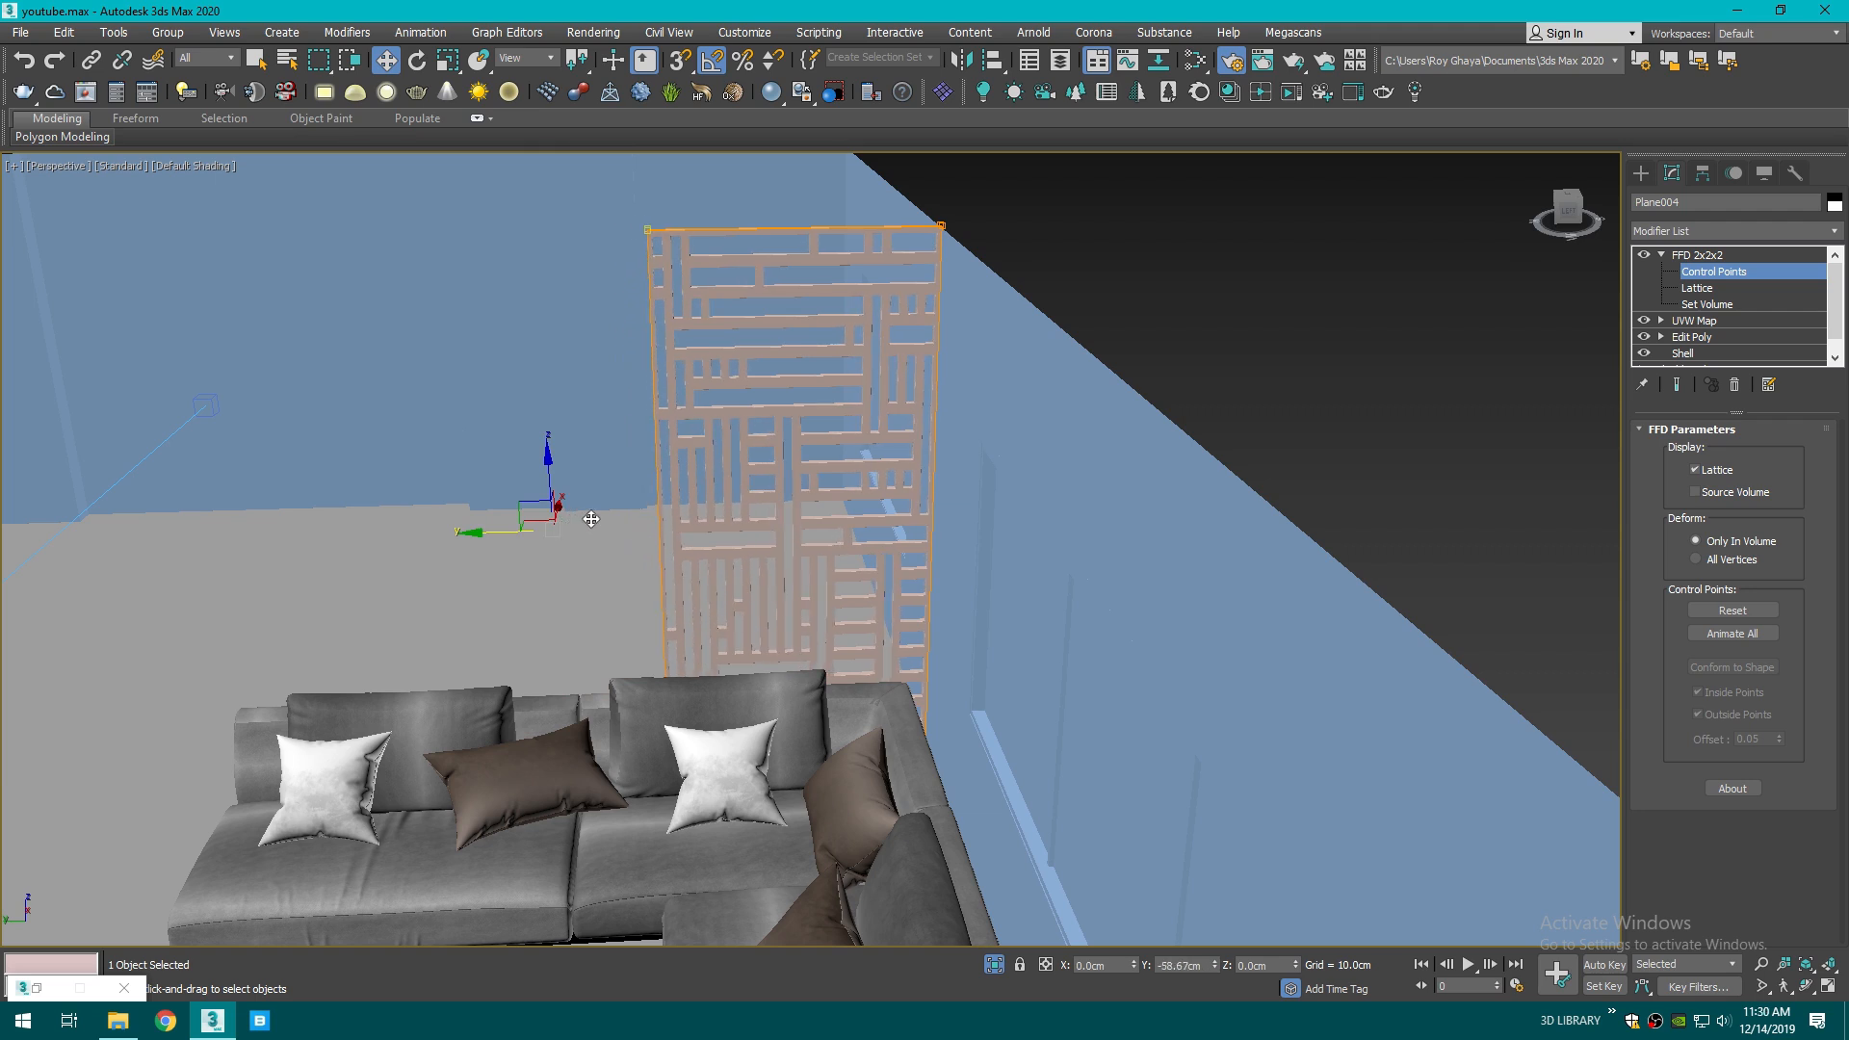
# - Center the panel's pivot and snap it to the panel's upper corner nearest the side wall
pyautogui.scroll(-4, 592, 520)
pyautogui.moveTo(597, 521); pyautogui.dragTo(816, 546, button='middle')
pyautogui.click(1703, 173)
pyautogui.click(1733, 306)
pyautogui.click(1759, 406)
pyautogui.scroll(3, 1001, 366)
pyautogui.press('s')
pyautogui.moveTo(838, 635); pyautogui.dragTo(1011, 397)
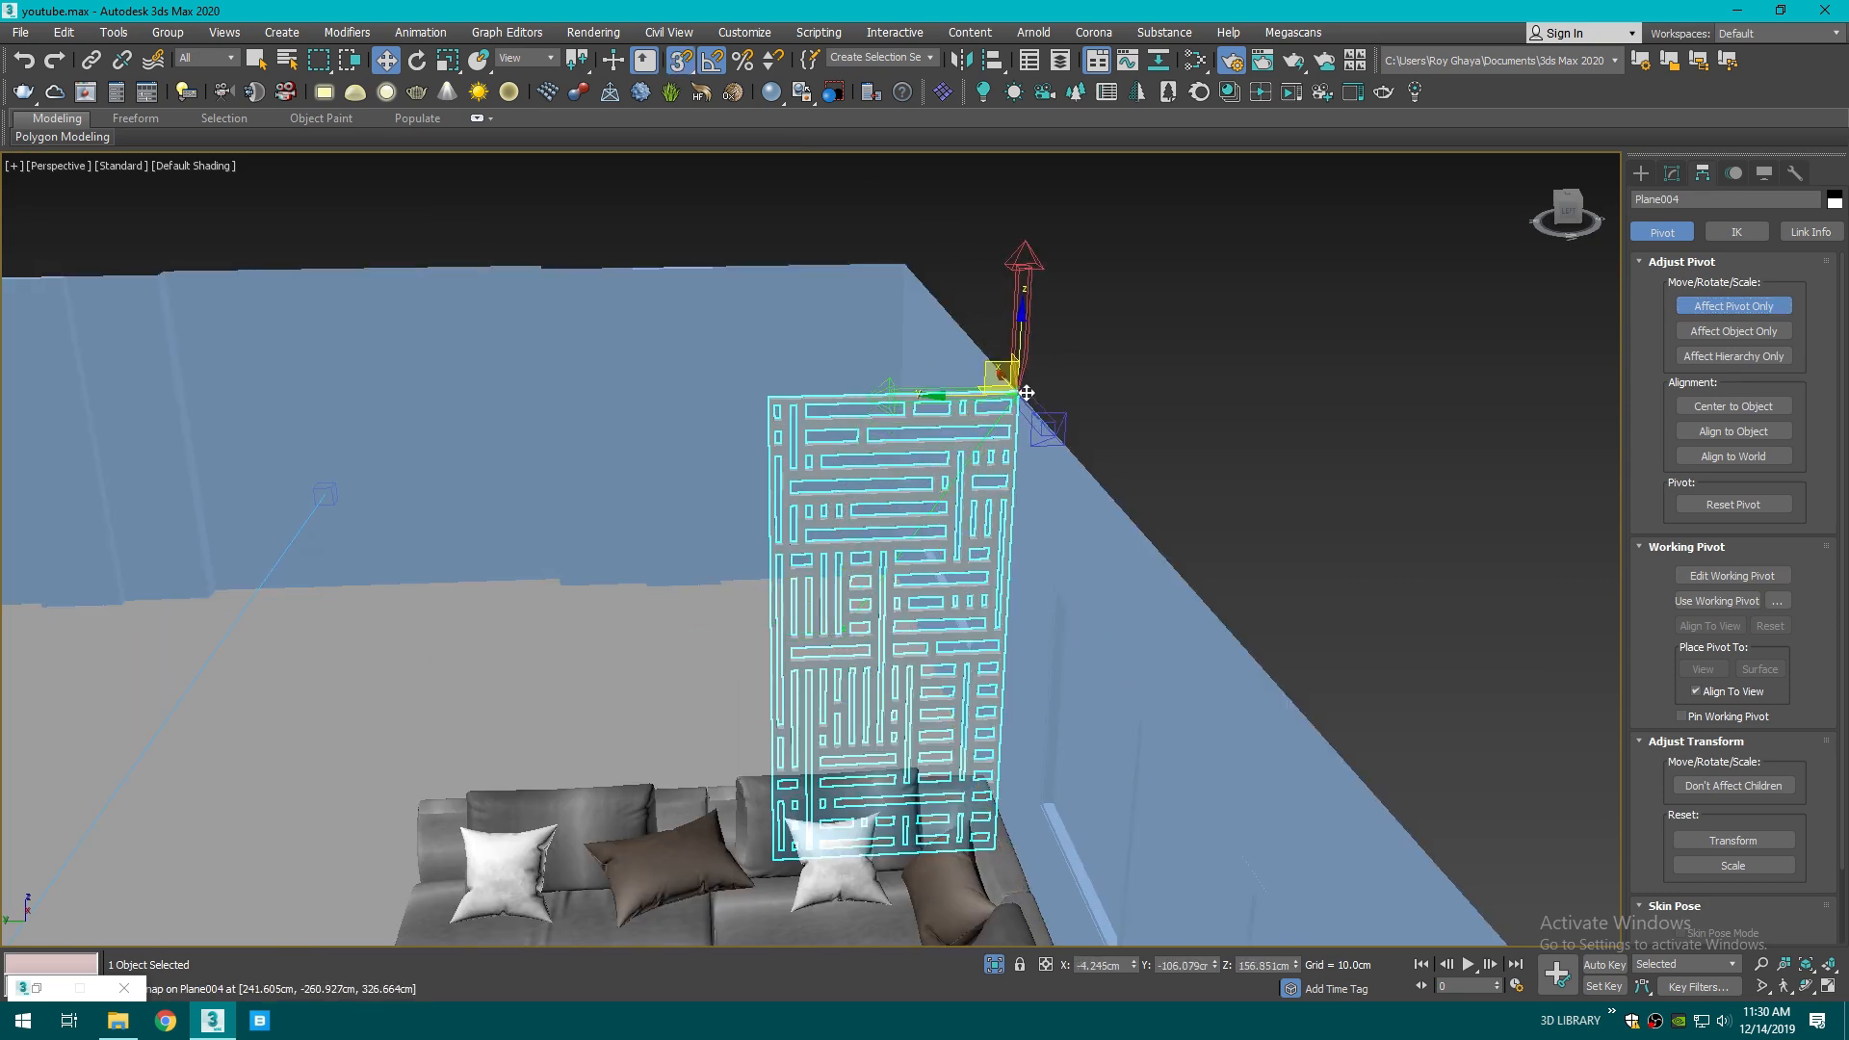
pyautogui.scroll(5, 1011, 396)
pyautogui.moveTo(1024, 401); pyautogui.dragTo(970, 473, button='middle')
pyautogui.scroll(2, 1022, 376)
pyautogui.scroll(-1, 957, 456)
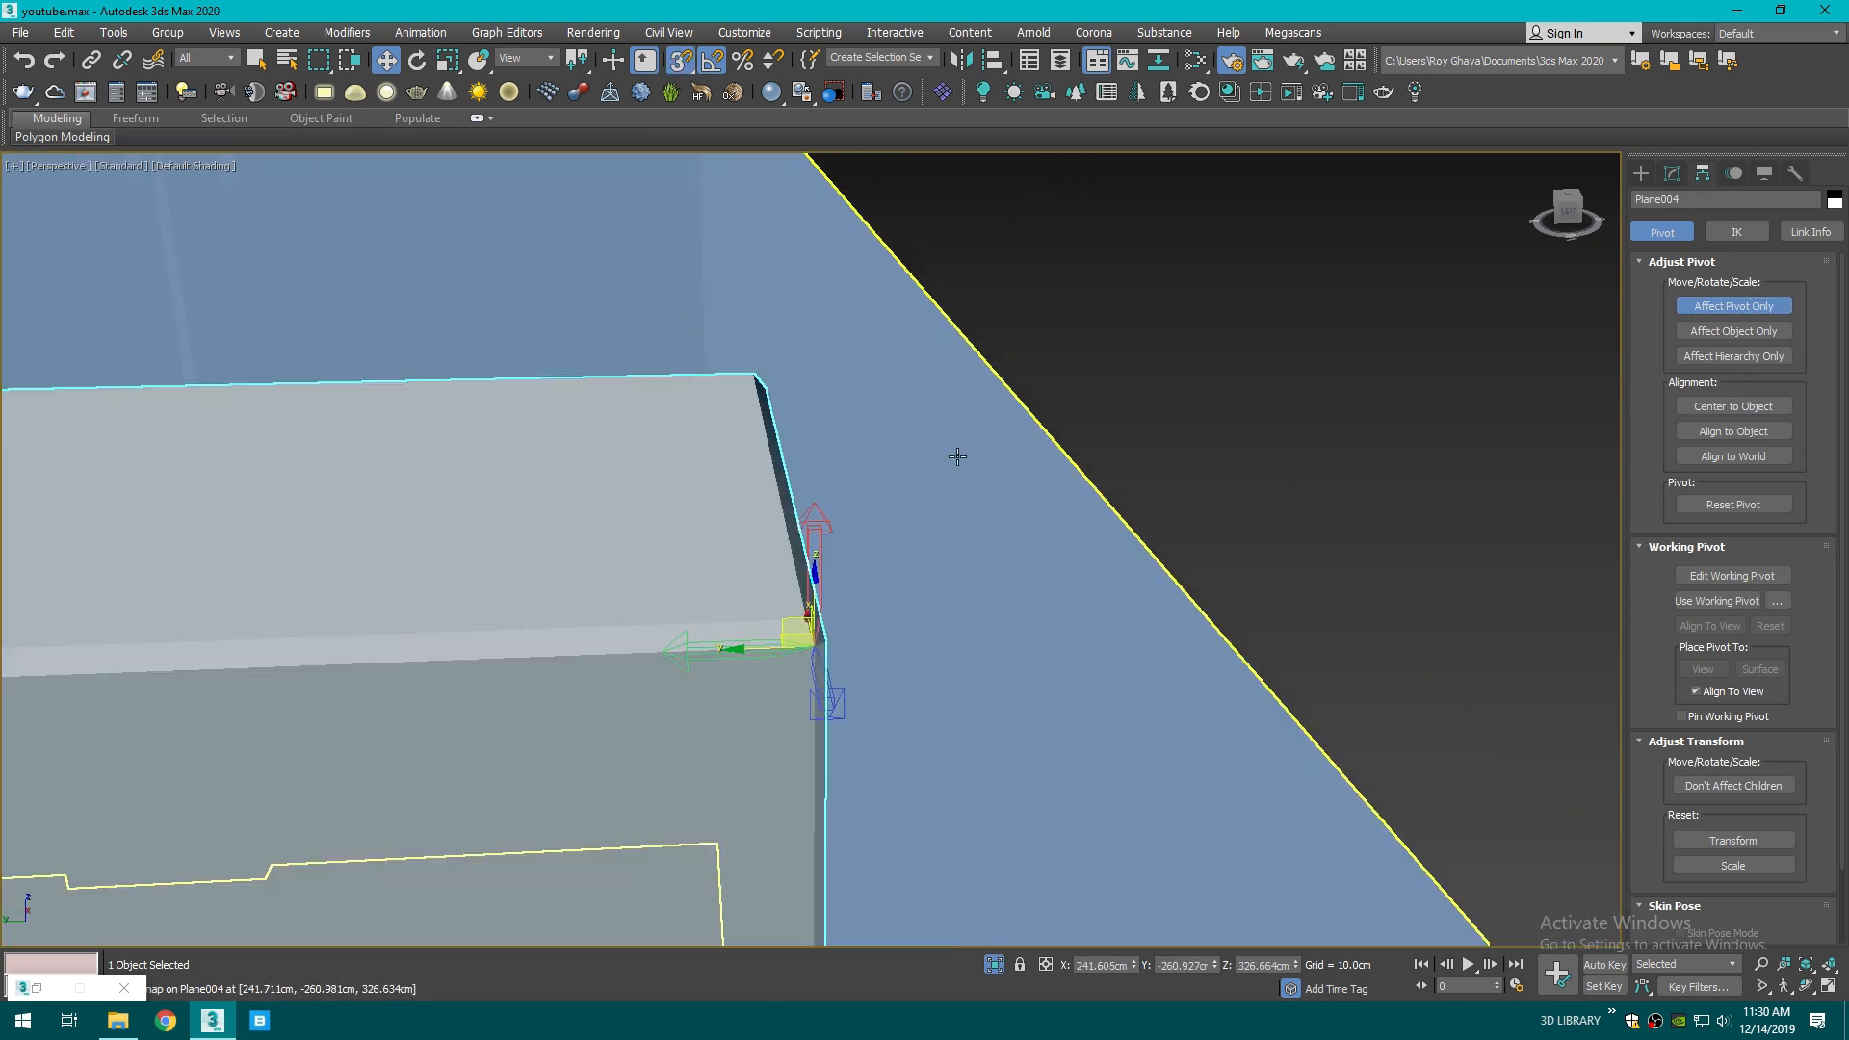
pyautogui.moveTo(926, 545); pyautogui.dragTo(929, 492, button='middle')
pyautogui.click(1733, 303)
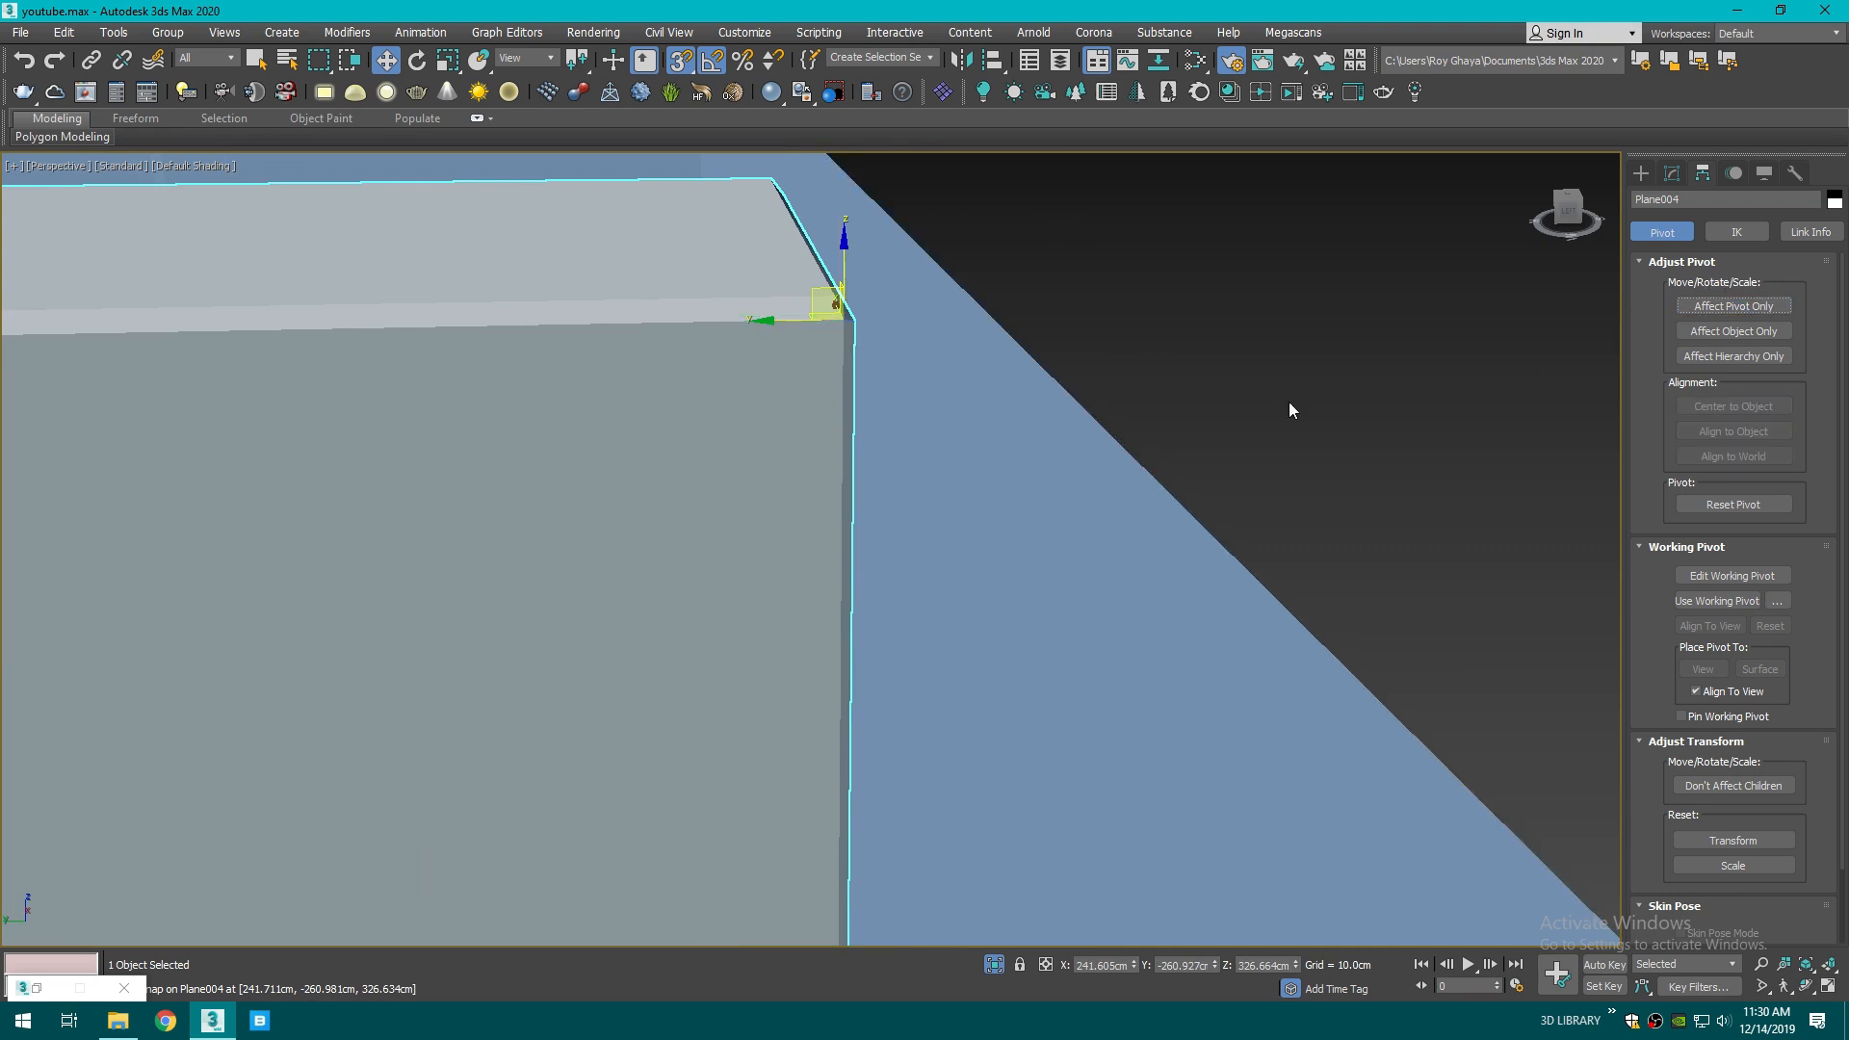
# - Clone the panel as two instances snapped side by side along Y
pyautogui.scroll(-4, 1288, 402)
pyautogui.scroll(3, 668, 435)
pyautogui.keyDown('shift'); pyautogui.moveTo(668, 436); pyautogui.dragTo(757, 409); pyautogui.keyUp('shift')
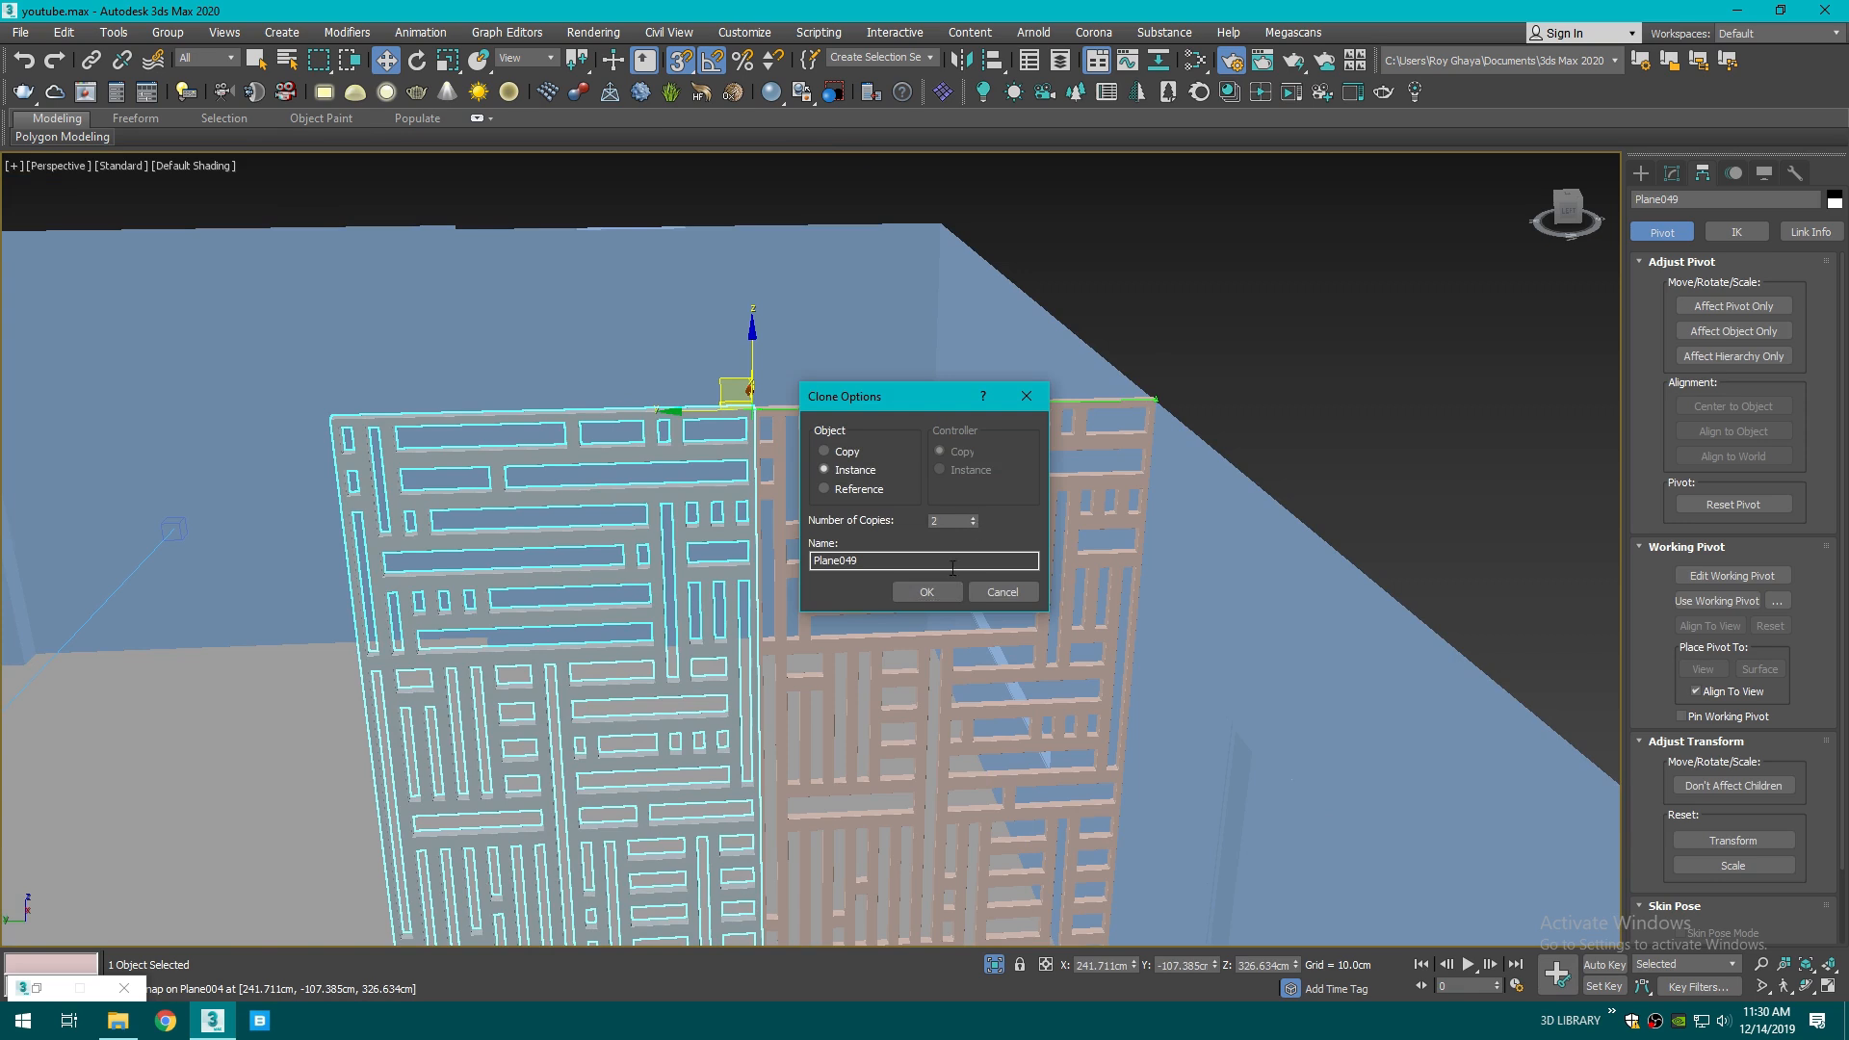
pyautogui.press('Return')
pyautogui.scroll(-5, 1155, 481)
pyautogui.scroll(2, 1336, 460)
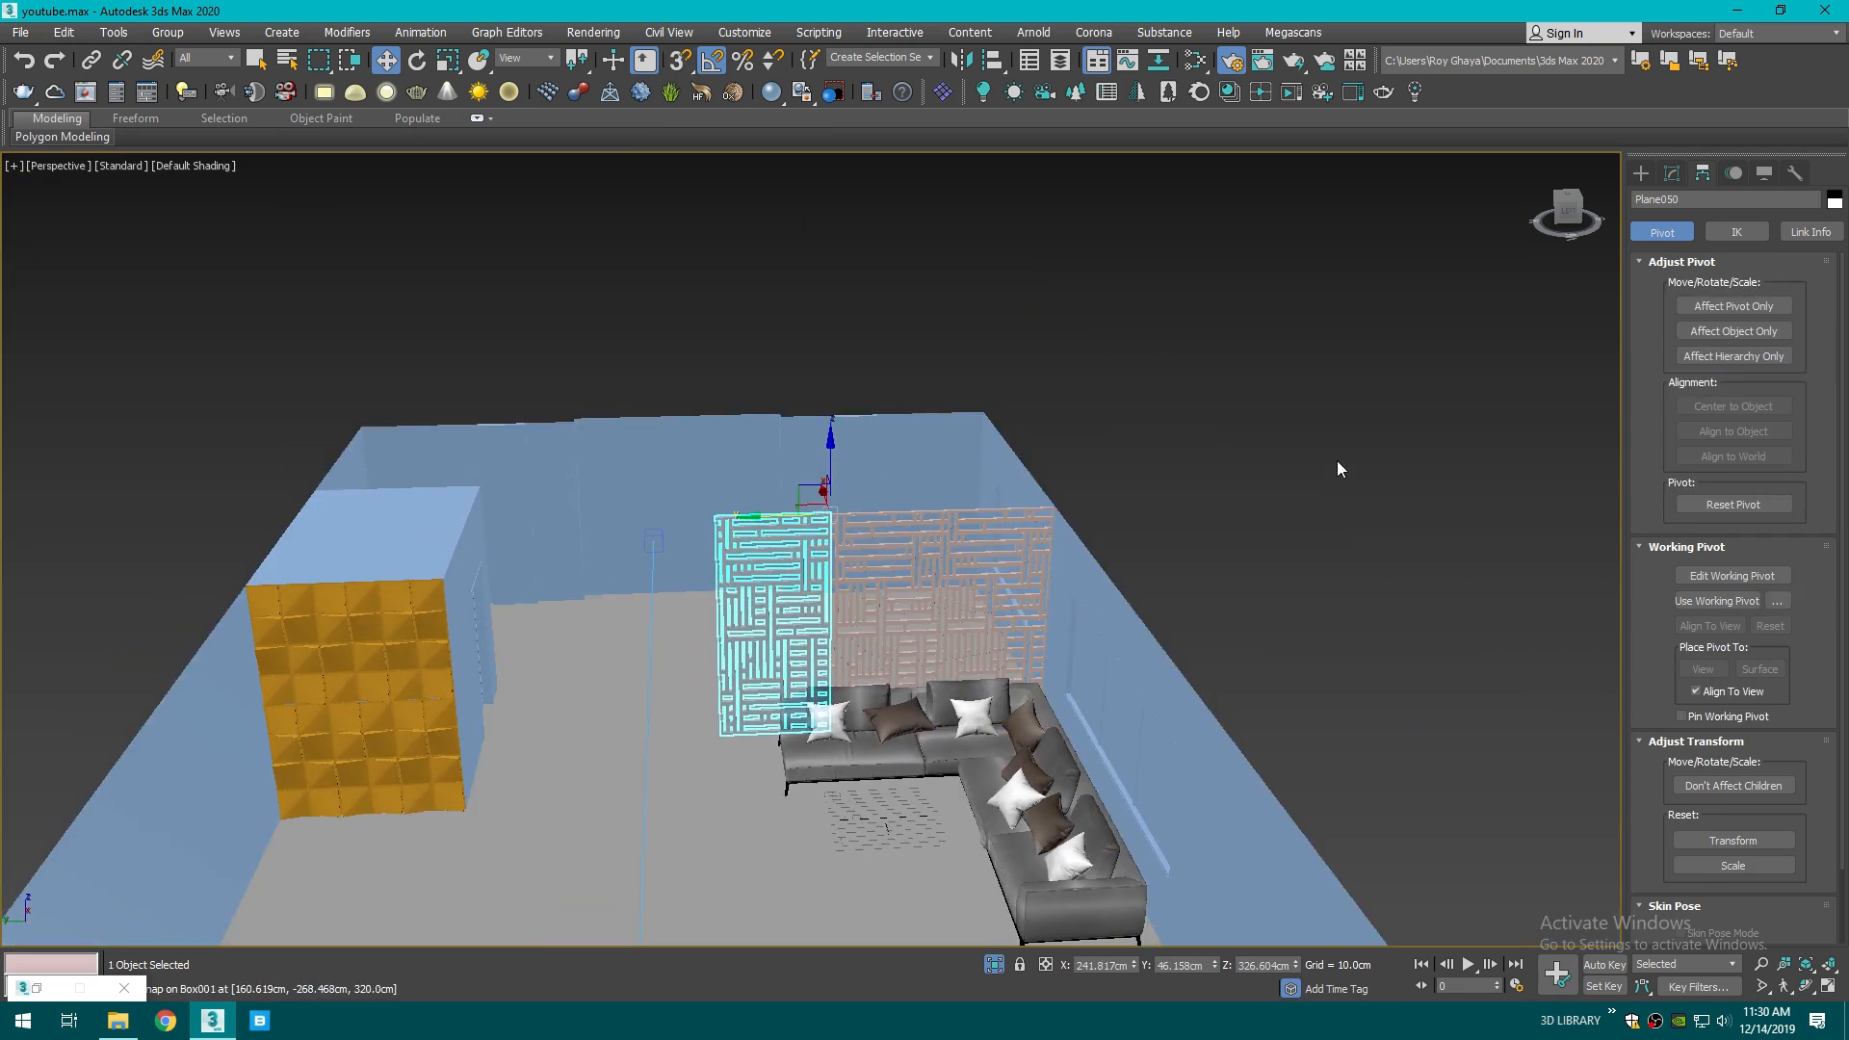
# - Select all three lattice panels and check their placement through the camera view
pyautogui.click(1641, 175)
pyautogui.click(1648, 227)
pyautogui.click(1515, 314)
pyautogui.click(978, 557)
pyautogui.click(884, 559)
pyautogui.click(771, 616)
pyautogui.keyDown('ctrl'); pyautogui.click(886, 597); pyautogui.keyUp('ctrl')
pyautogui.keyDown('ctrl'); pyautogui.click(955, 570); pyautogui.keyUp('ctrl')
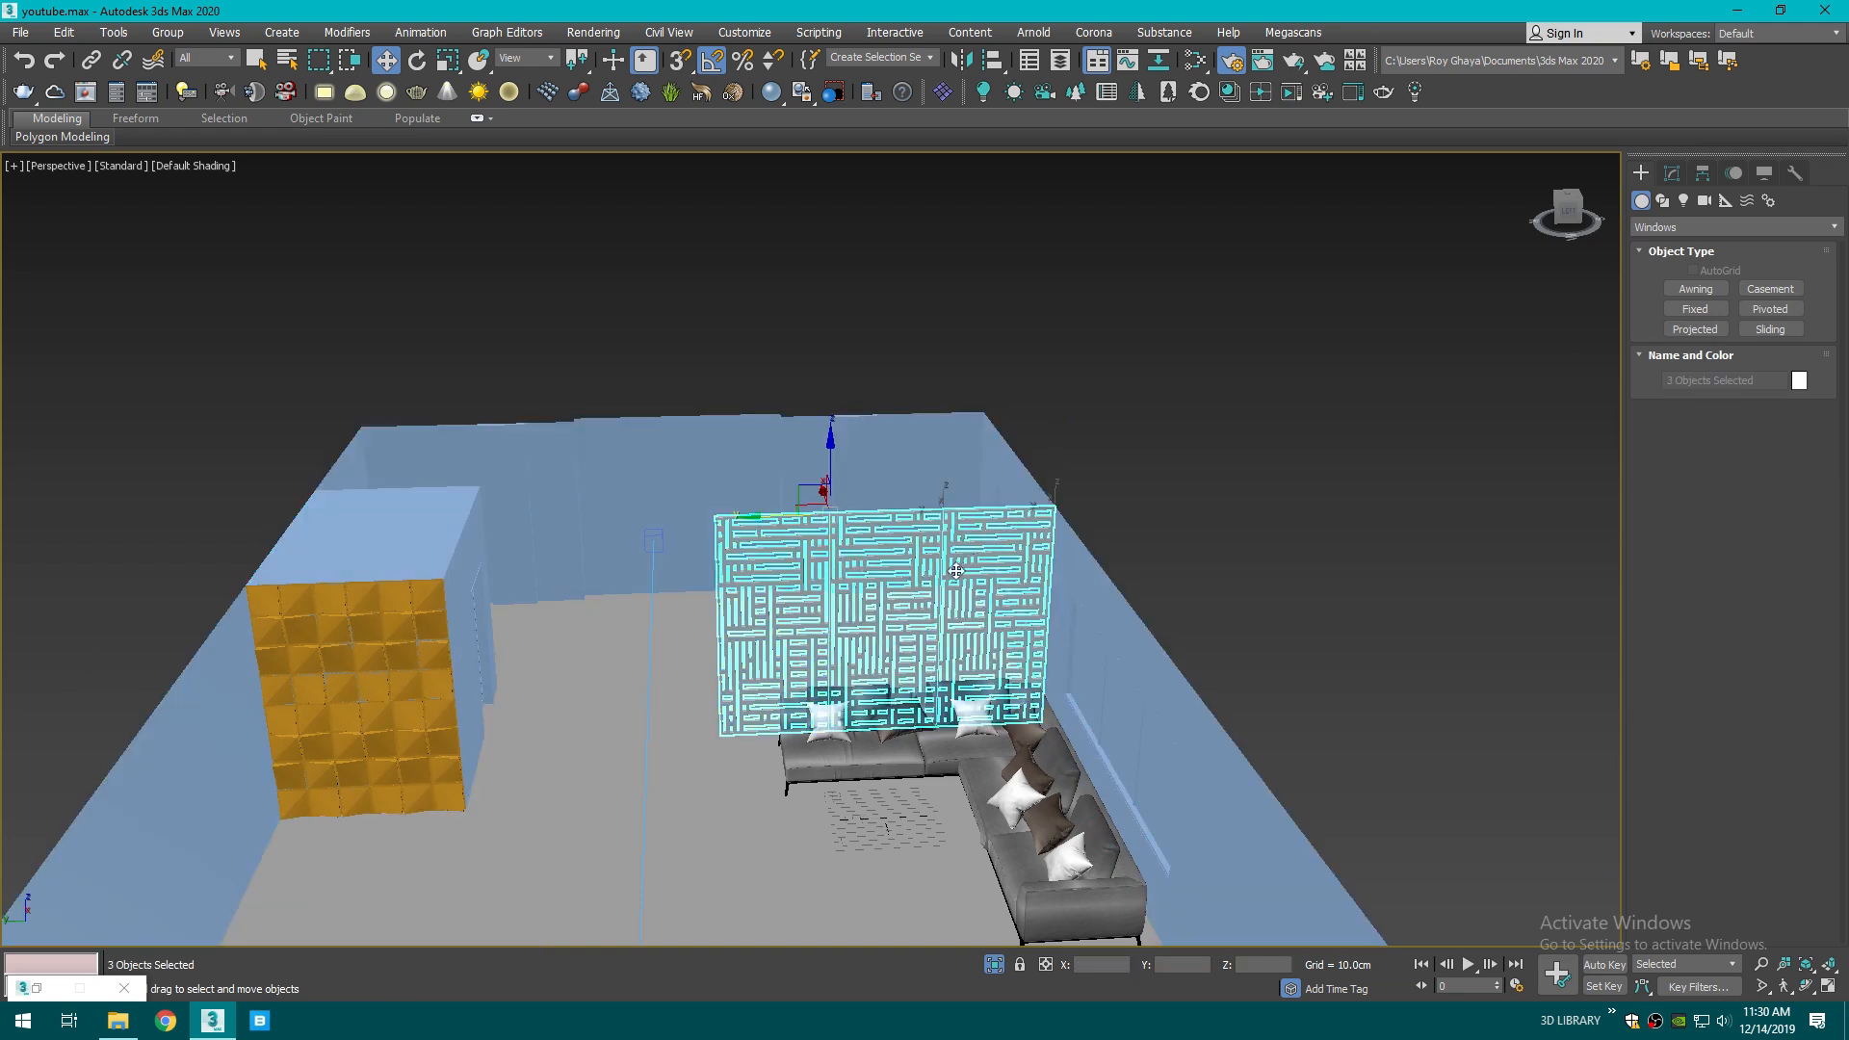
pyautogui.press('c')
pyautogui.moveTo(1132, 196); pyautogui.dragTo(1339, 194)
pyautogui.press('p')
# - Move the FFD control points on the wall-side edge of the original panel about 56.8 cm along Y to narrow it
pyautogui.scroll(-5, 1055, 462)
pyautogui.click(1600, 234)
pyautogui.moveTo(1572, 214); pyautogui.dragTo(1584, 274)
pyautogui.click(1208, 434)
pyautogui.scroll(8, 1209, 433)
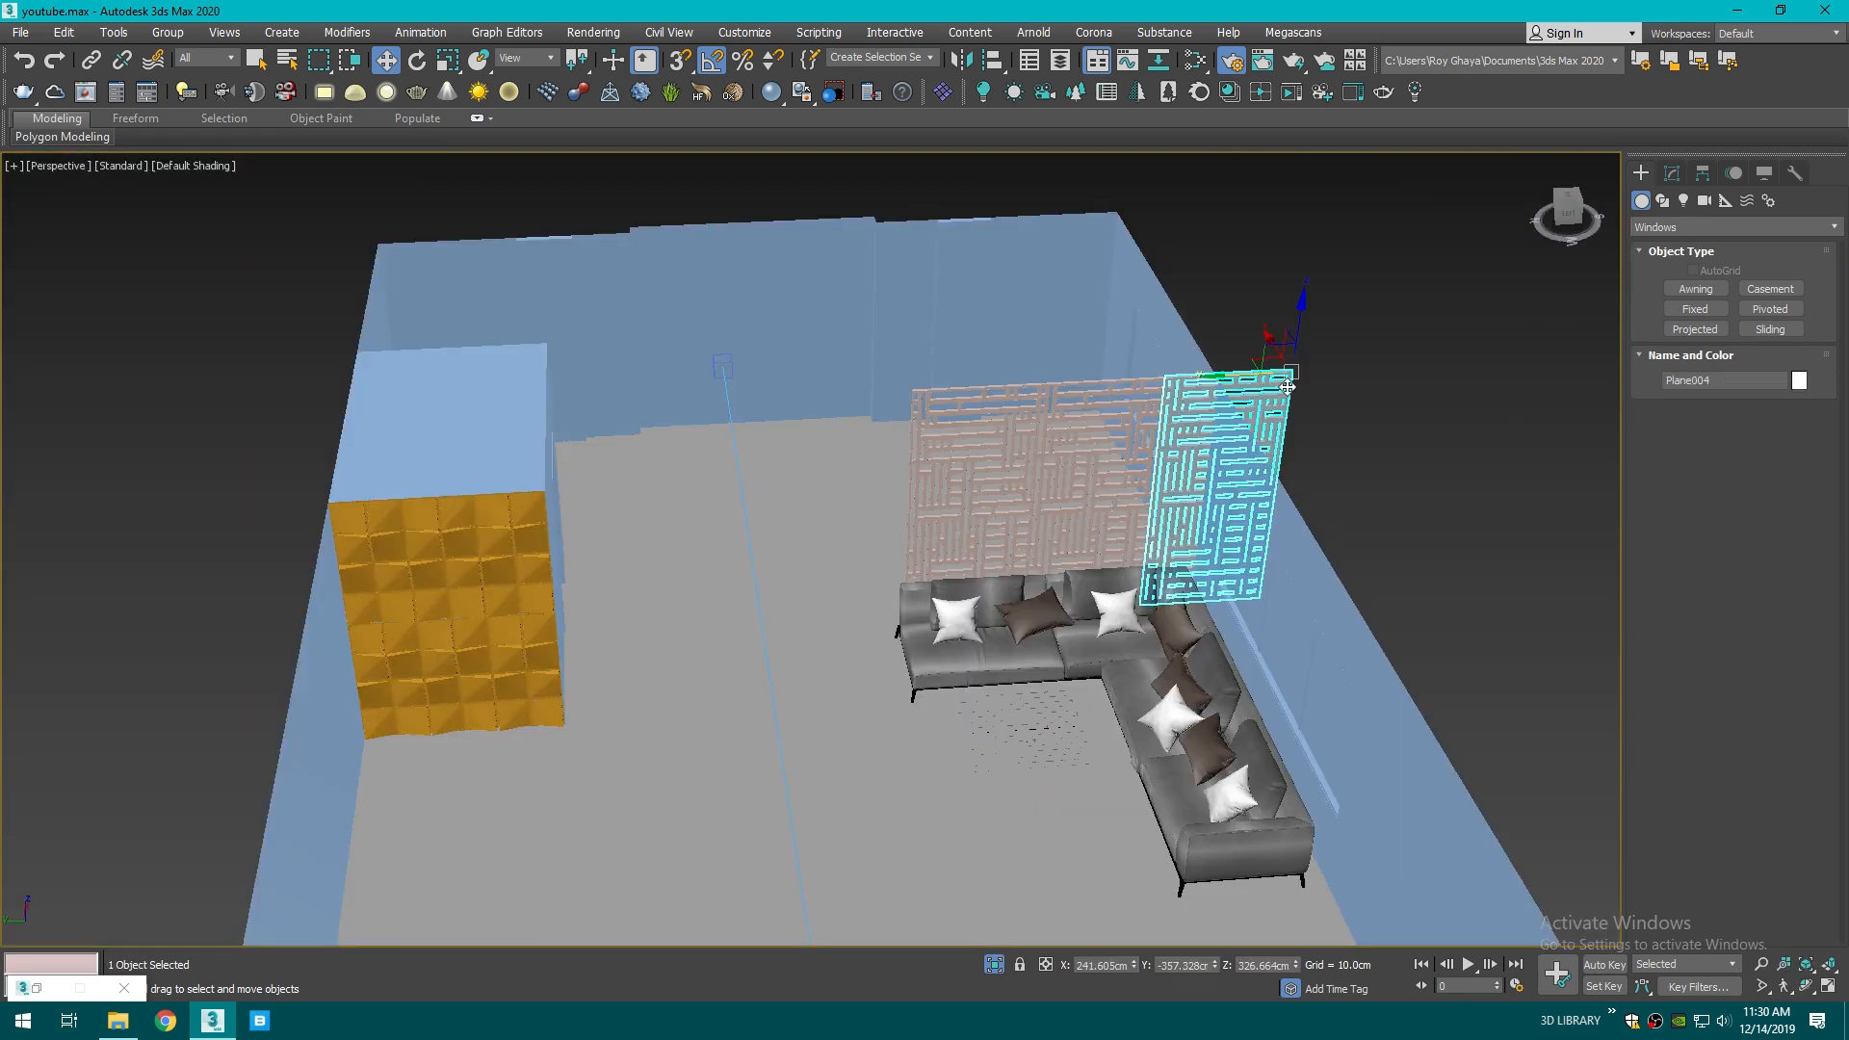
pyautogui.click(1671, 173)
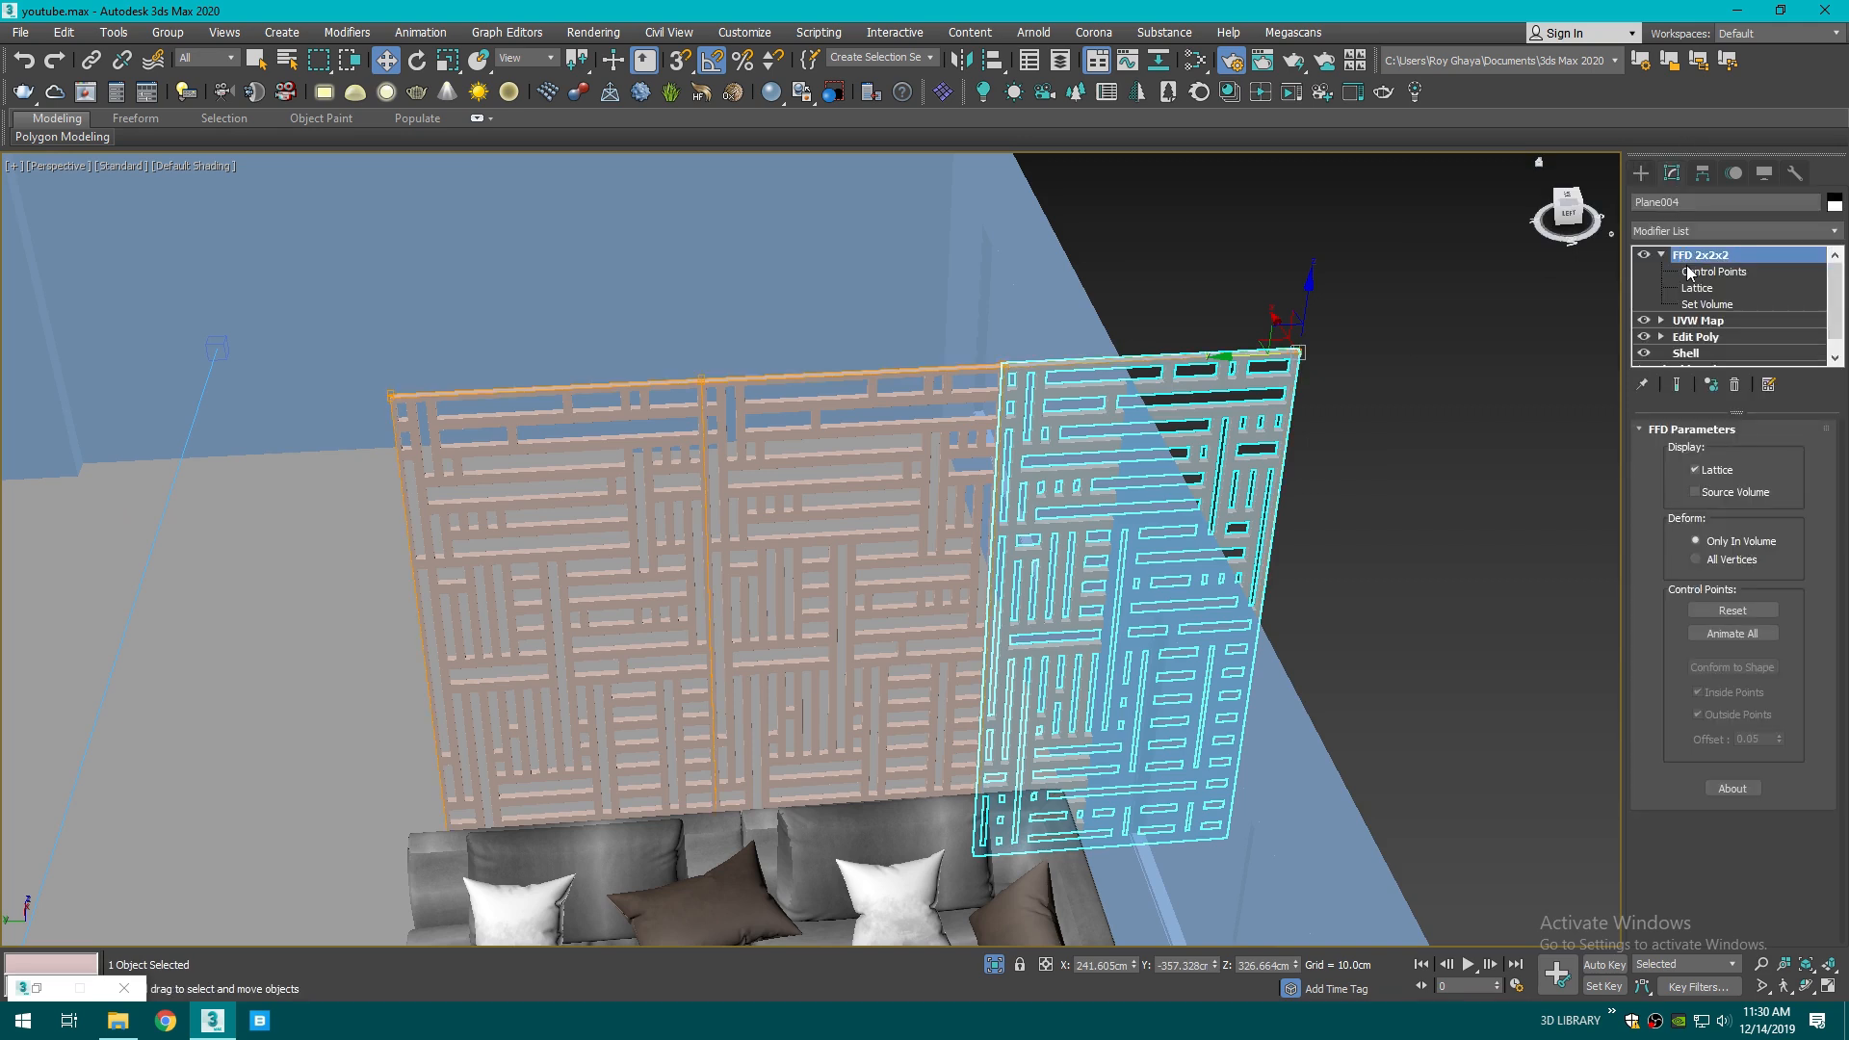
pyautogui.click(1686, 273)
pyautogui.moveTo(1304, 402); pyautogui.dragTo(1302, 404)
pyautogui.scroll(-3, 1281, 406)
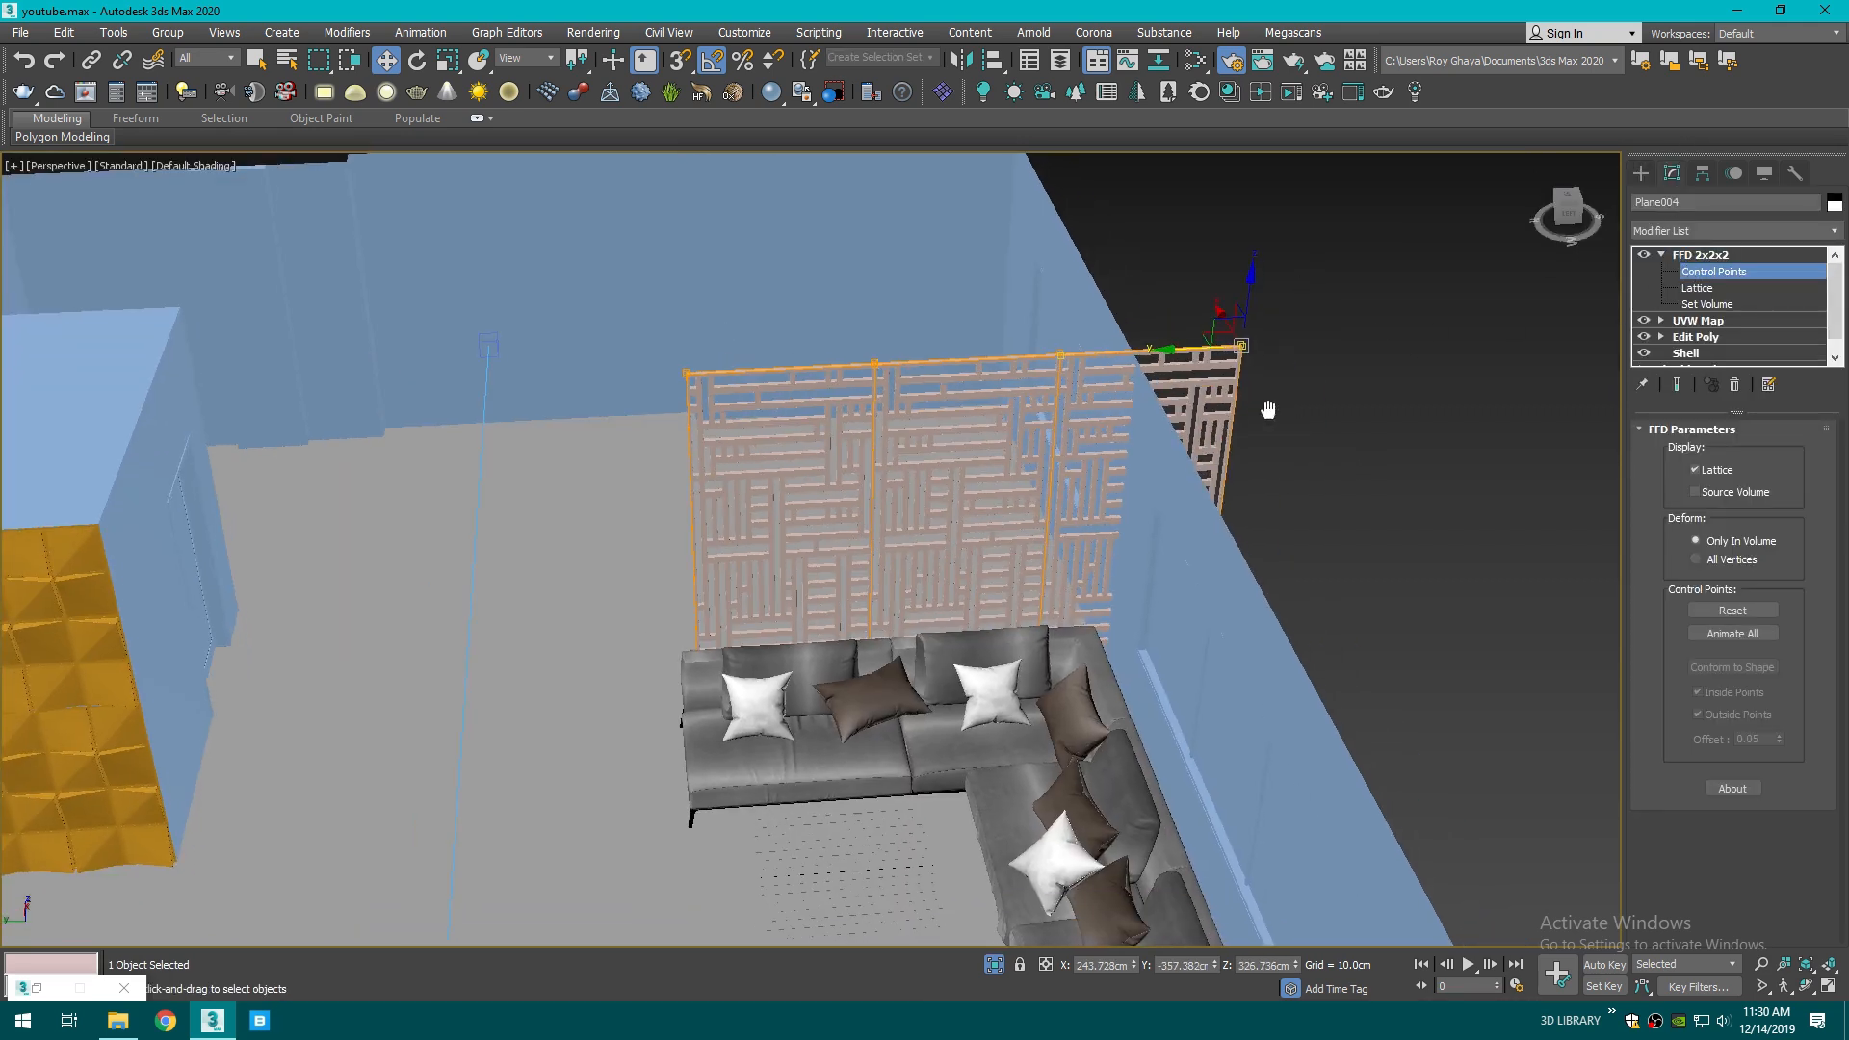
pyautogui.moveTo(1157, 518); pyautogui.dragTo(1097, 521)
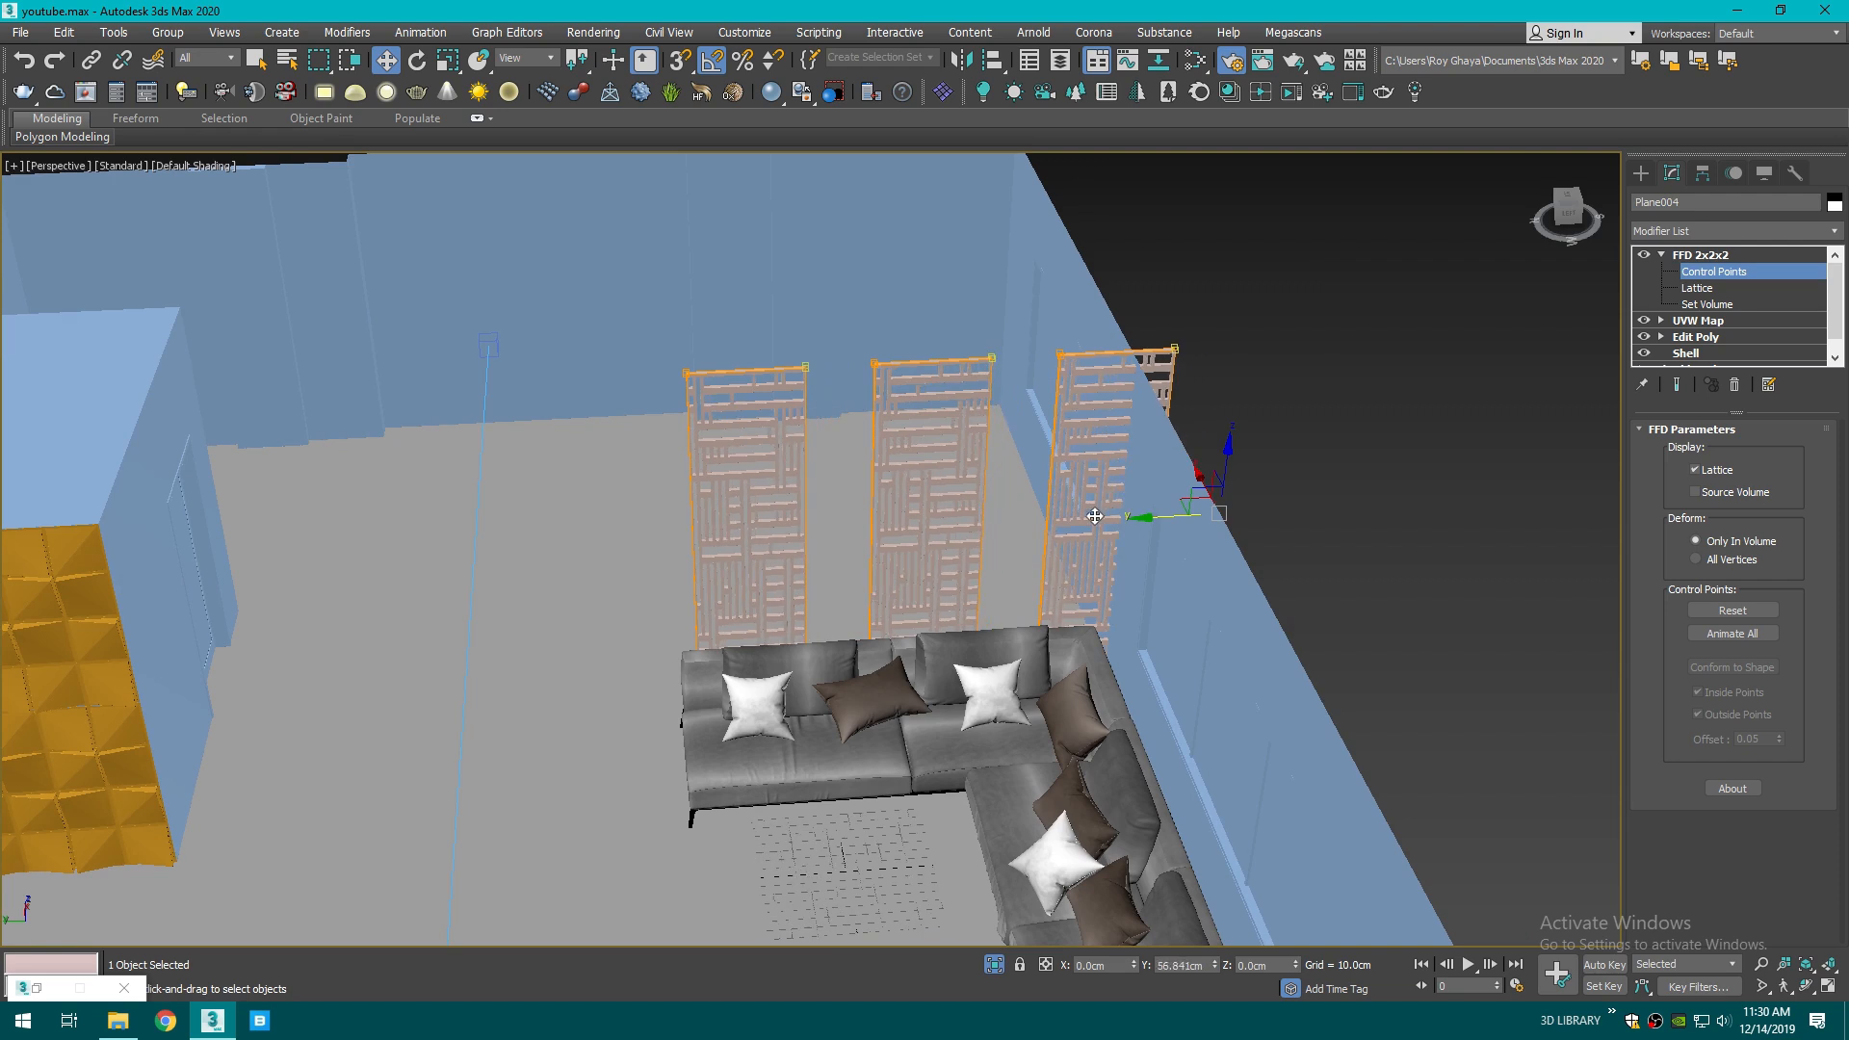
# - Leave control point editing and move the original panel about 30.8 cm along Y to bring it inside the side wall
pyautogui.click(1637, 174)
pyautogui.click(1099, 418)
pyautogui.scroll(3, 1098, 418)
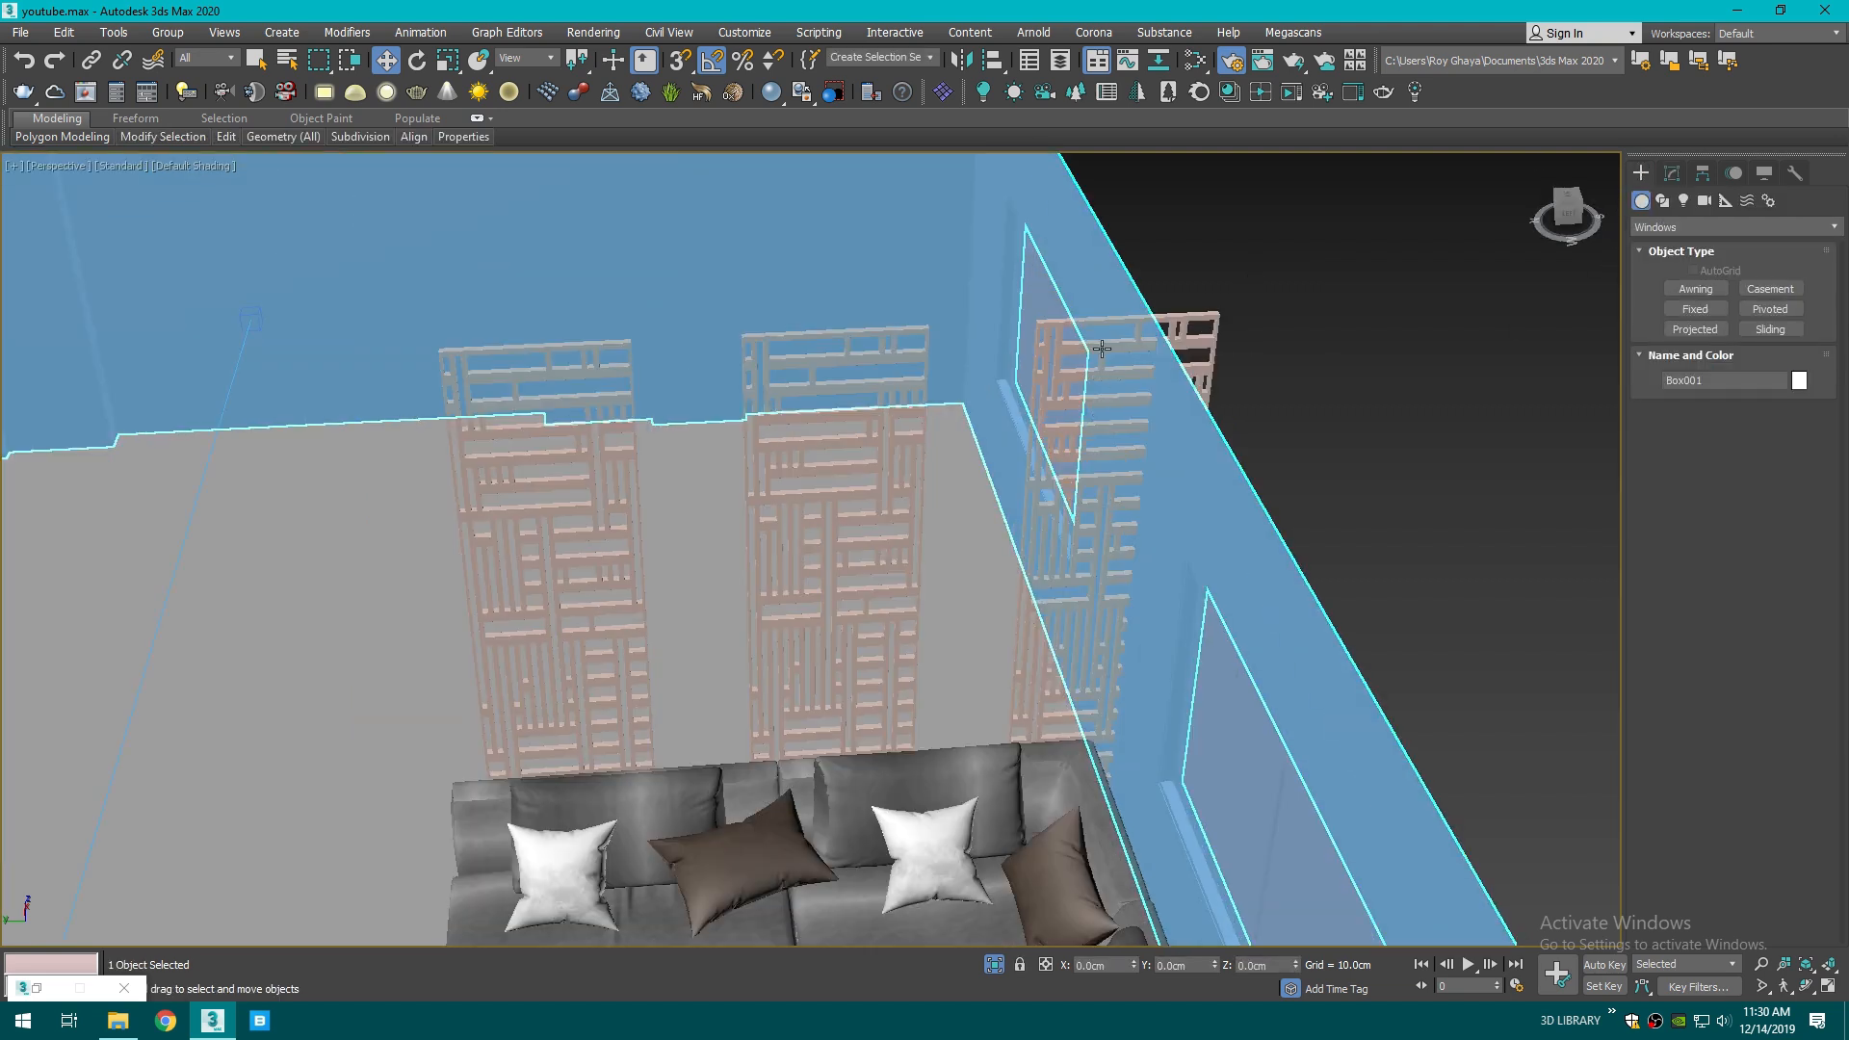
pyautogui.click(1175, 316)
pyautogui.moveTo(1263, 312); pyautogui.dragTo(1202, 321)
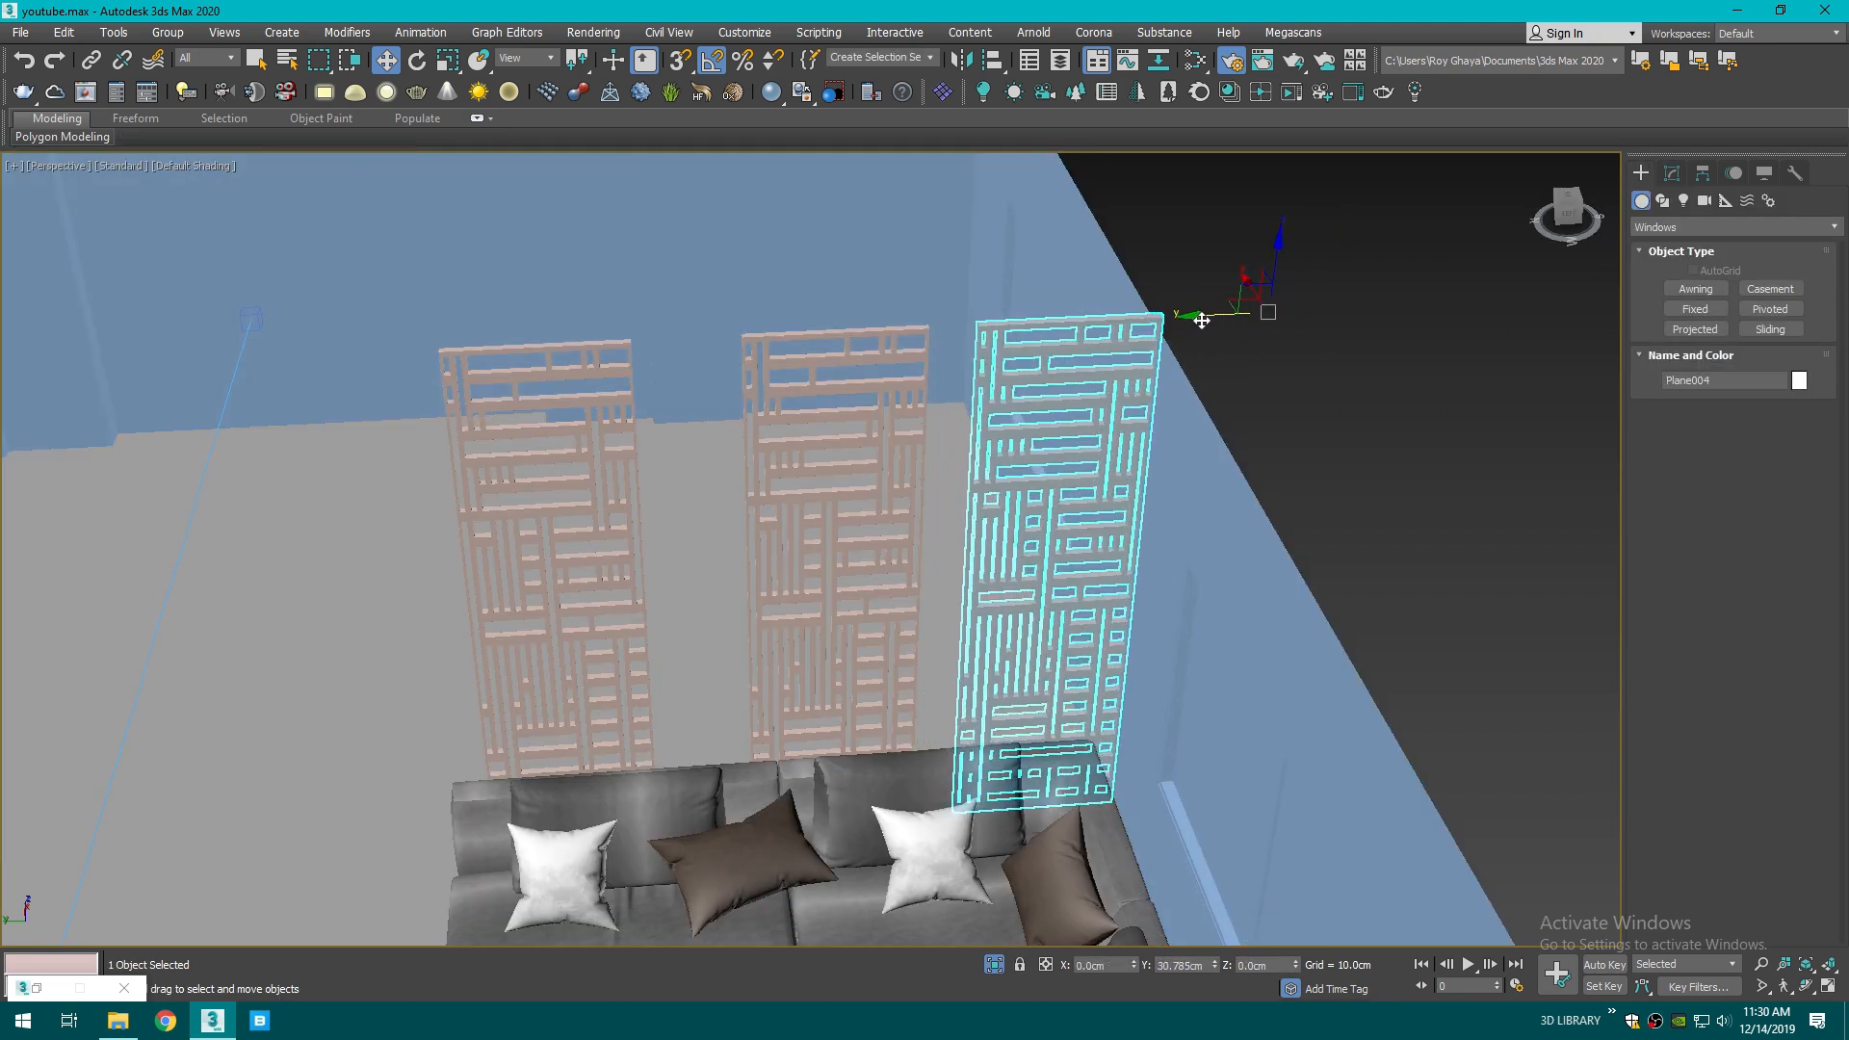
# - Fine-tune the original panel's fit at the side wall by nudging it about 1 cm along Y
pyautogui.click(1396, 301)
pyautogui.click(1103, 383)
pyautogui.scroll(5, 1187, 360)
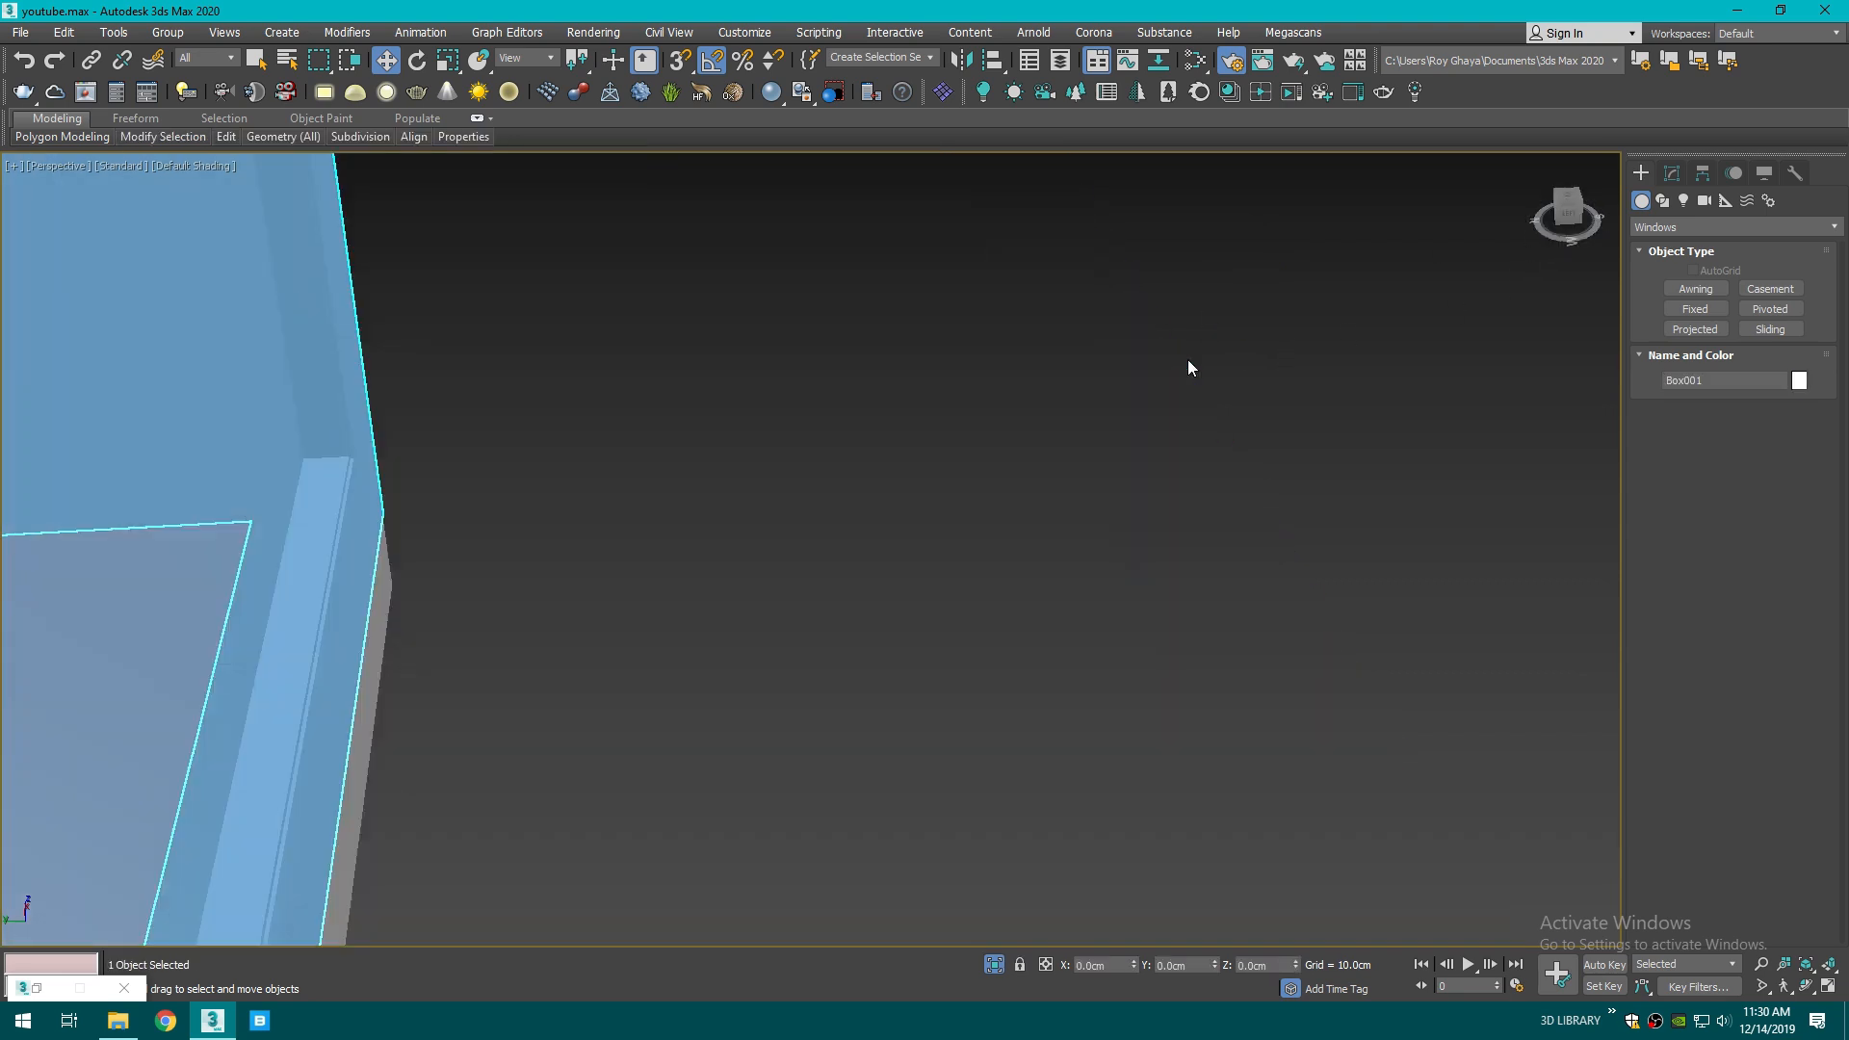
pyautogui.moveTo(1006, 380); pyautogui.dragTo(1045, 332, button='middle')
pyautogui.scroll(-8, 1137, 342)
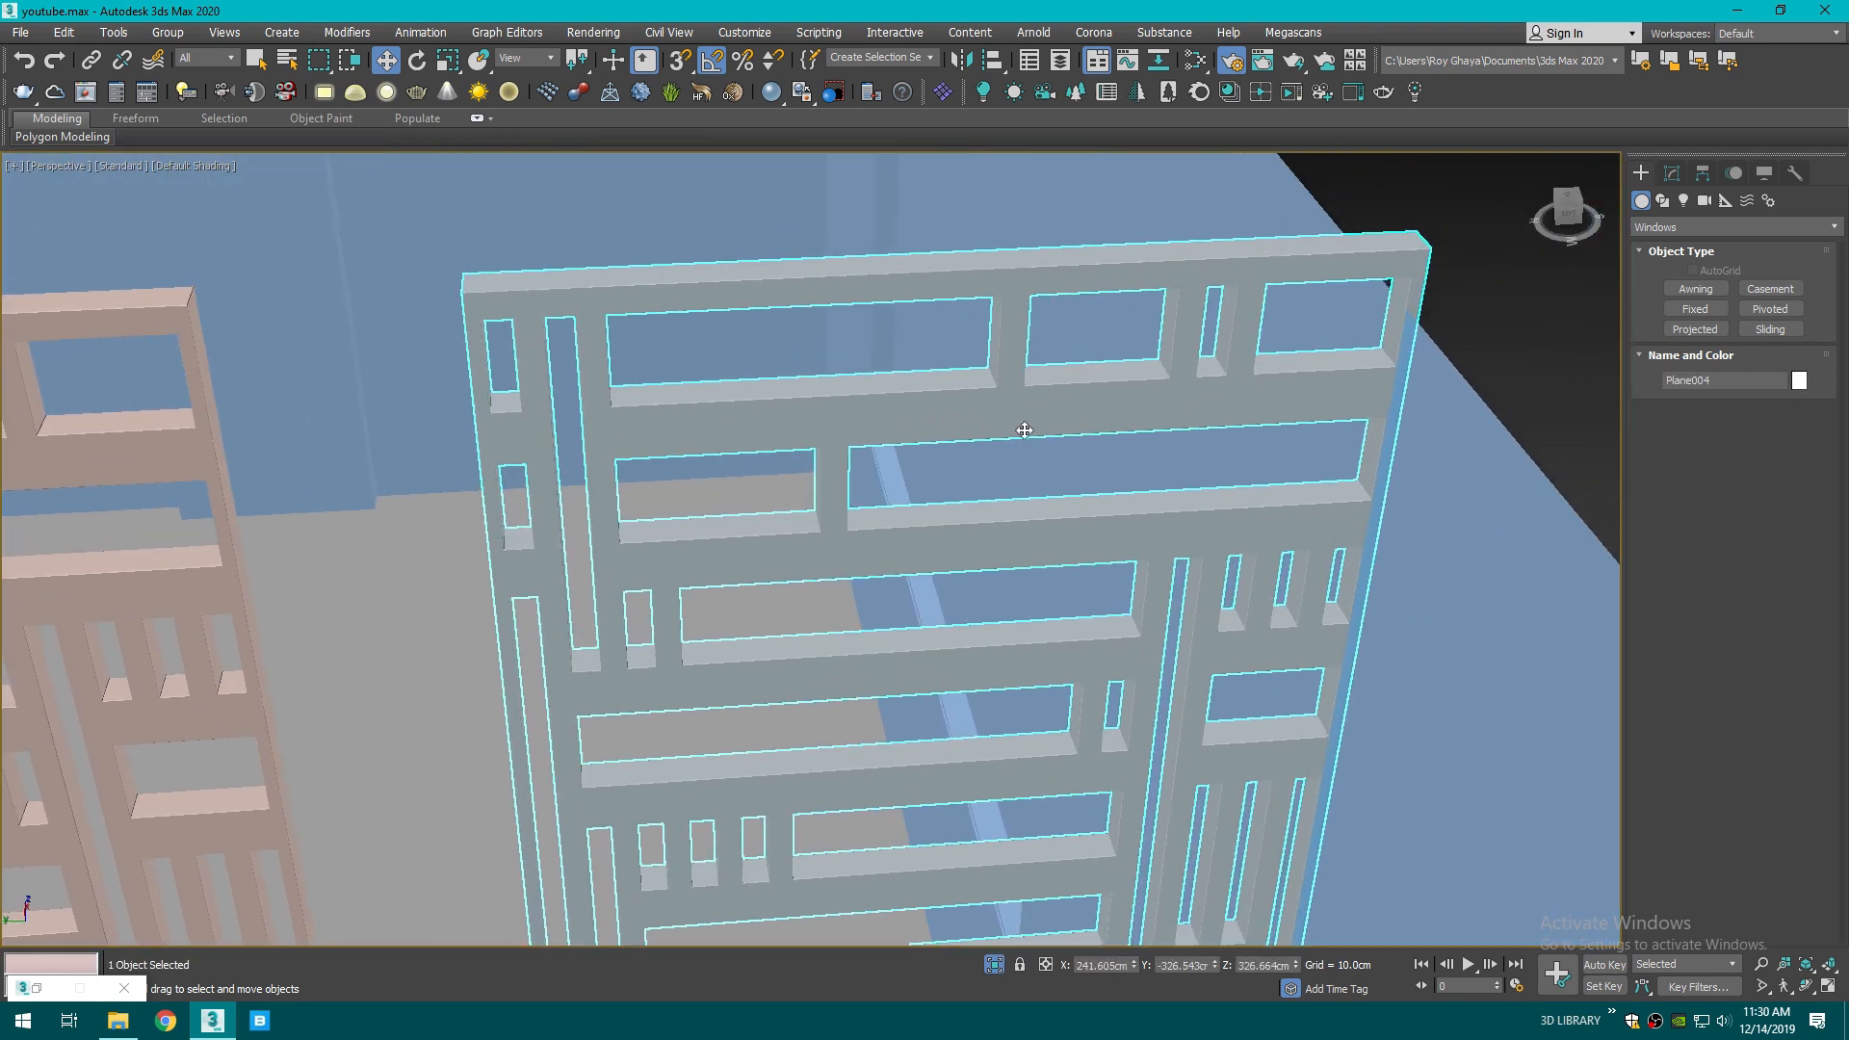
pyautogui.click(1132, 410)
pyautogui.moveTo(1132, 410); pyautogui.dragTo(1140, 407)
pyautogui.click(1519, 298)
pyautogui.scroll(-3, 1348, 347)
# - Delete the two instanced panels, keeping only the one at the side wall
pyautogui.click(610, 413)
pyautogui.scroll(-5, 607, 413)
pyautogui.moveTo(539, 410); pyautogui.dragTo(921, 402, button='middle')
pyautogui.press('Delete')
pyautogui.click(516, 478)
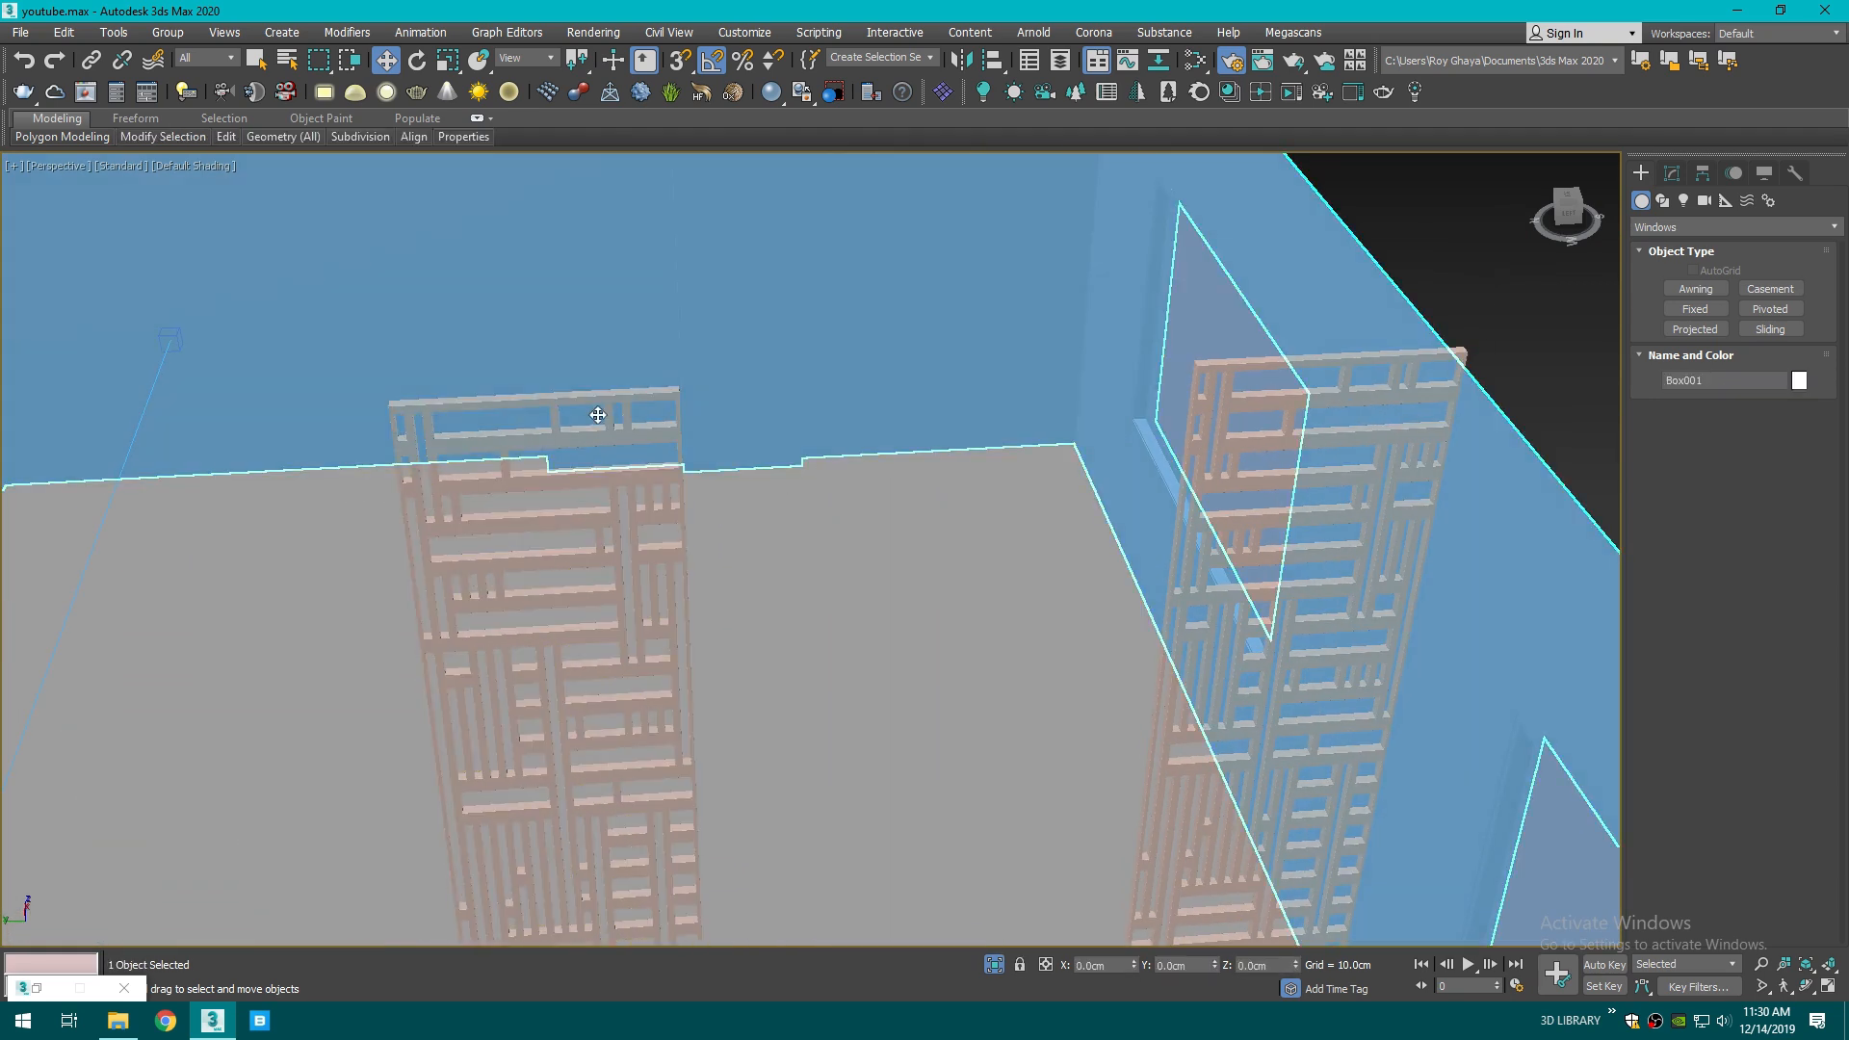
pyautogui.press('Delete')
# - Snap the remaining panel's pivot to its upper corner next to the side wall
pyautogui.click(1442, 356)
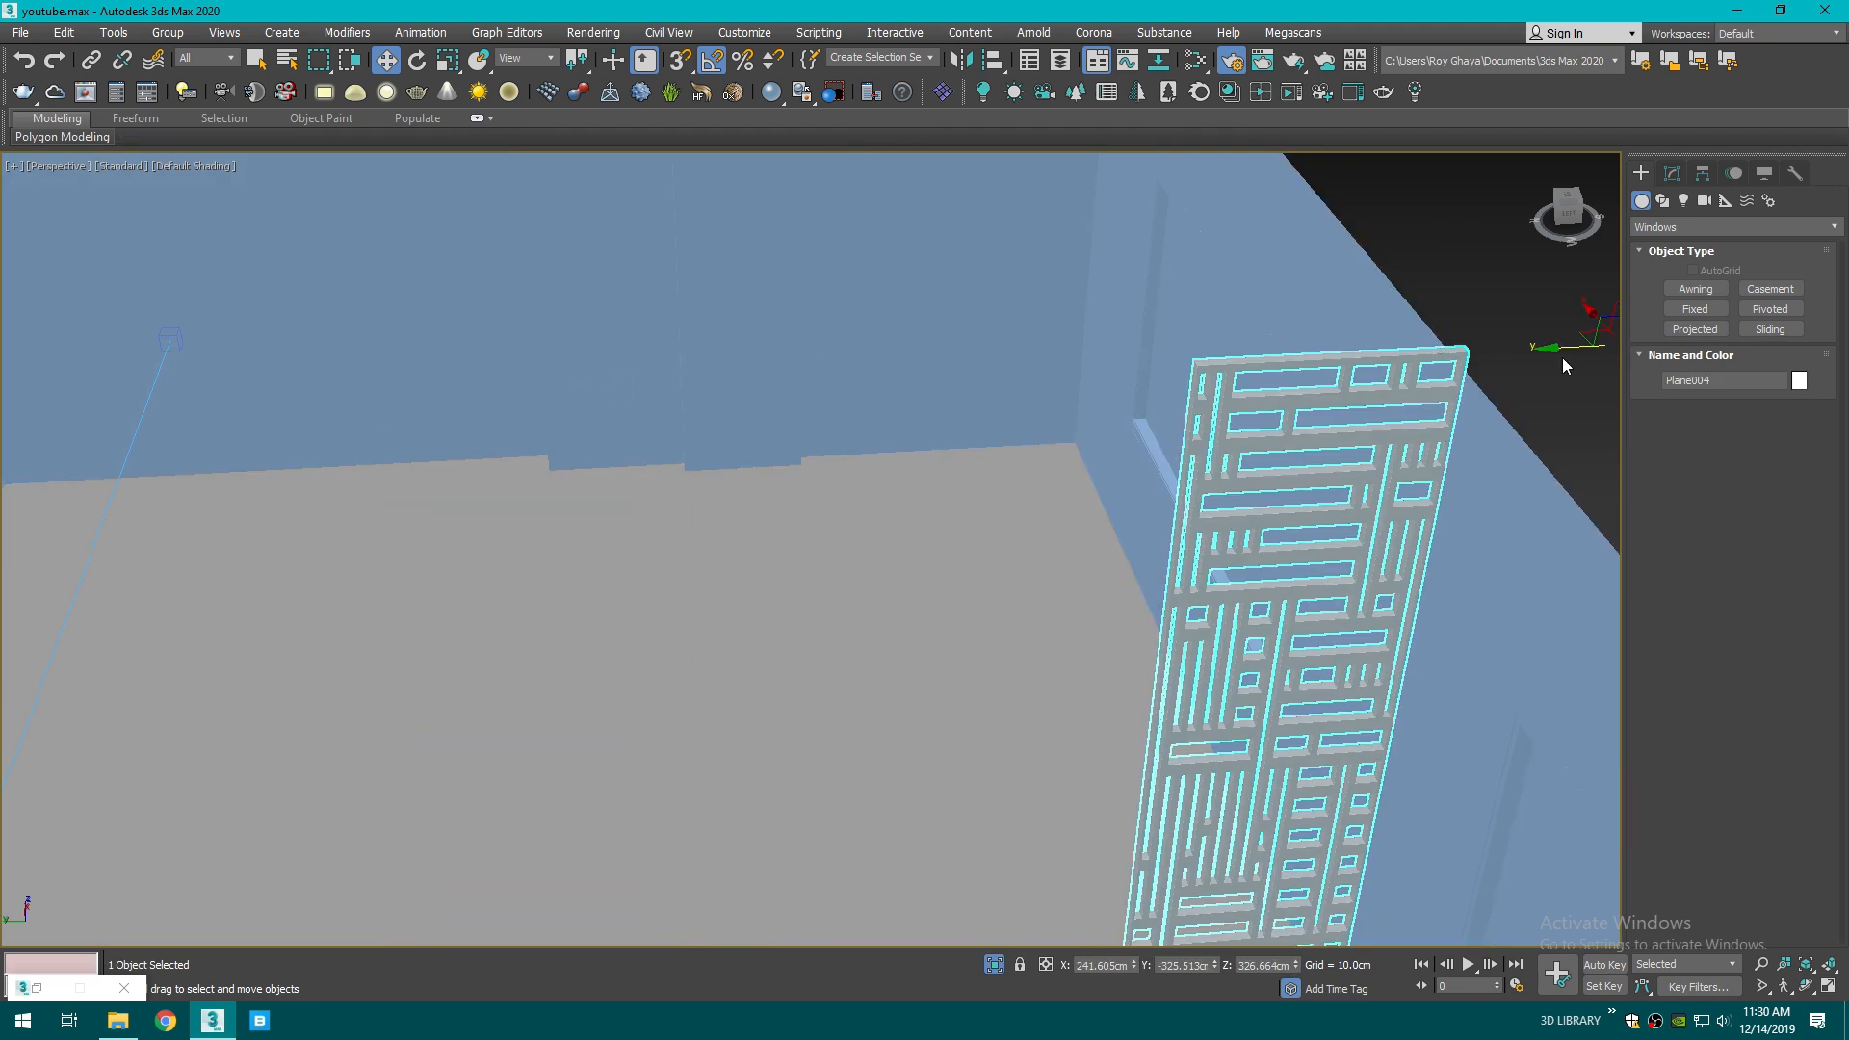
pyautogui.moveTo(1563, 366); pyautogui.dragTo(1465, 381, button='middle')
pyautogui.press('s')
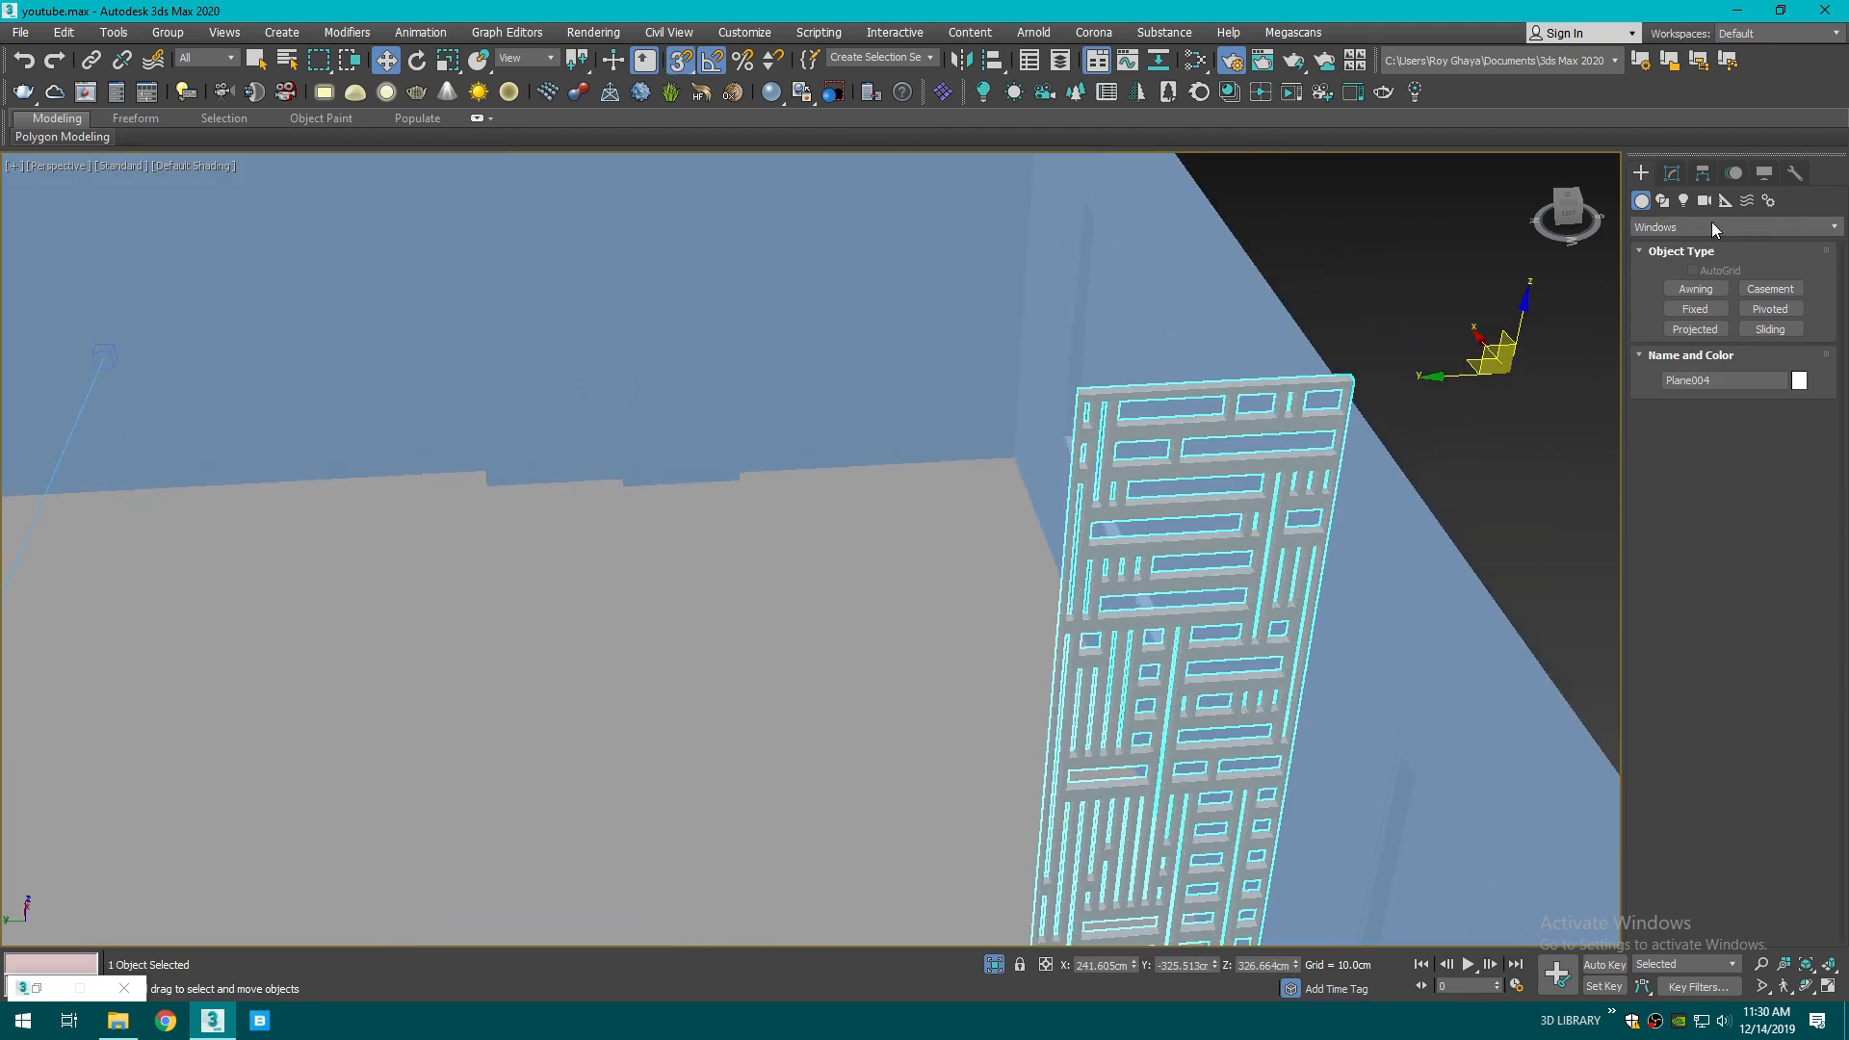
pyautogui.click(1702, 173)
pyautogui.click(1733, 305)
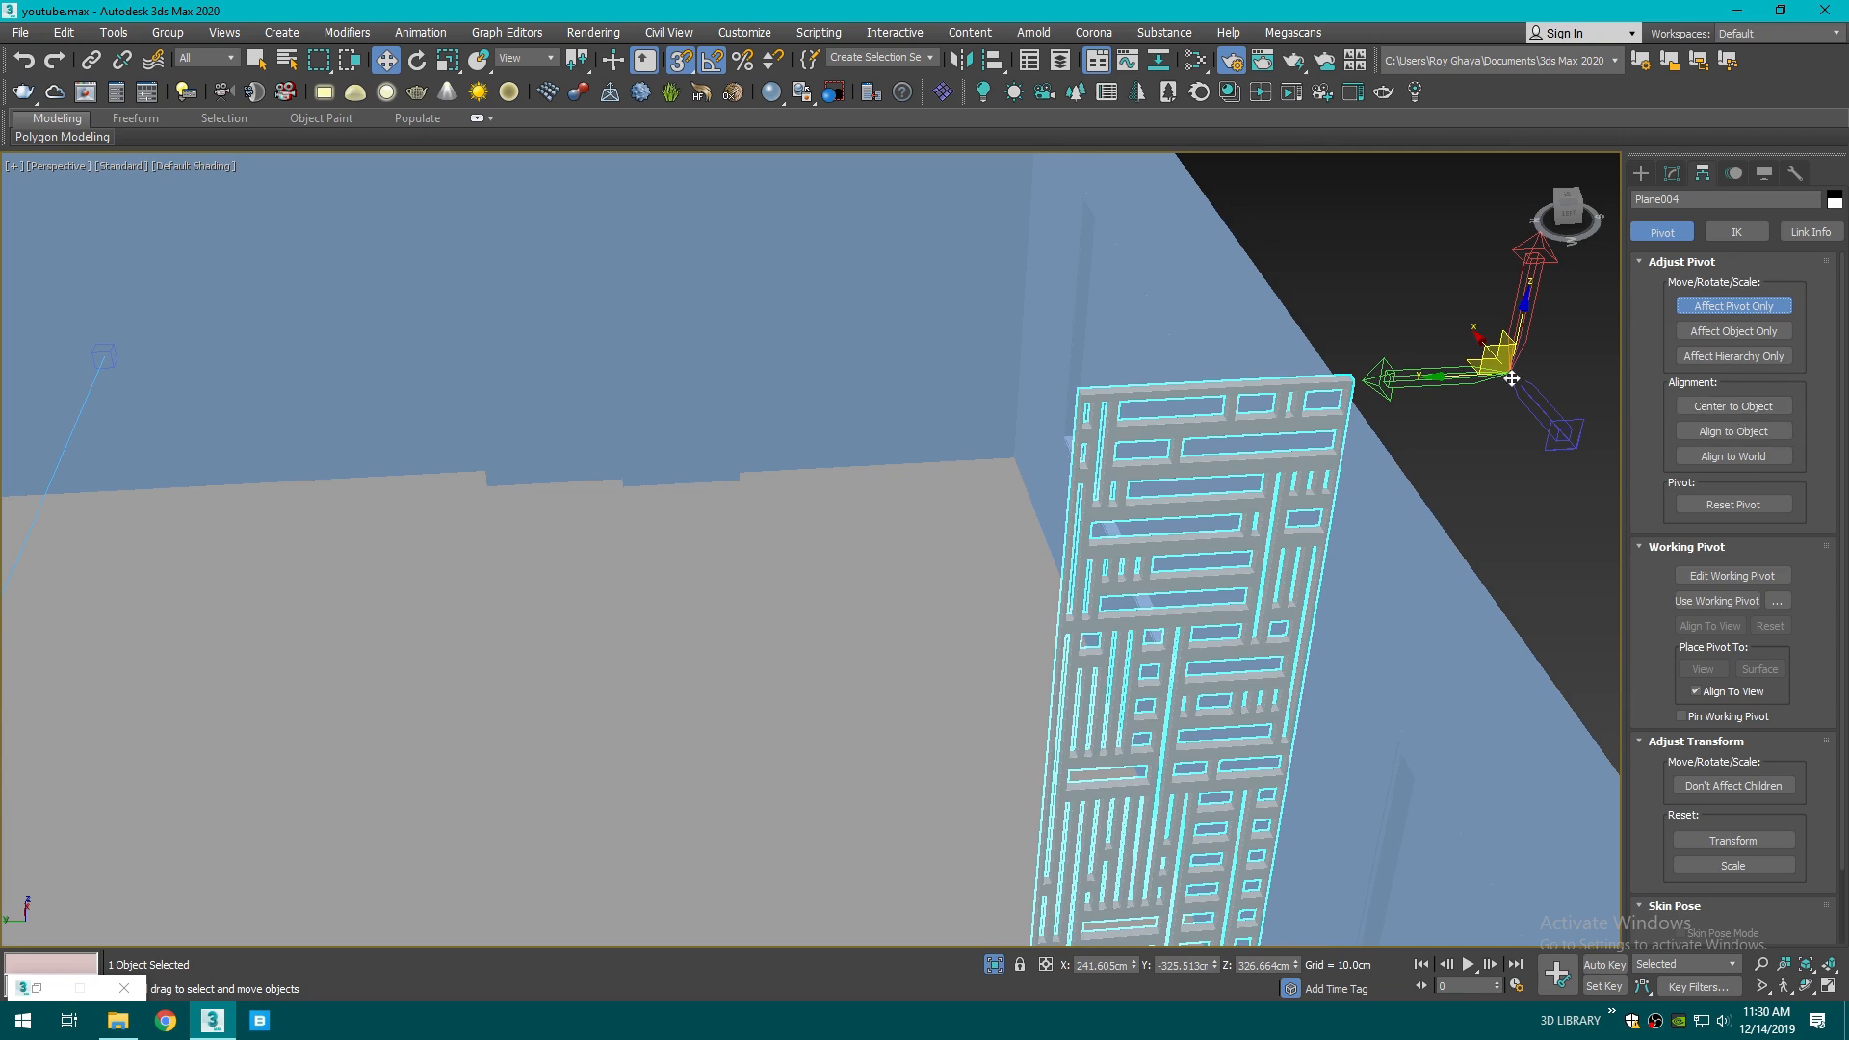
pyautogui.moveTo(1509, 372); pyautogui.dragTo(1351, 380)
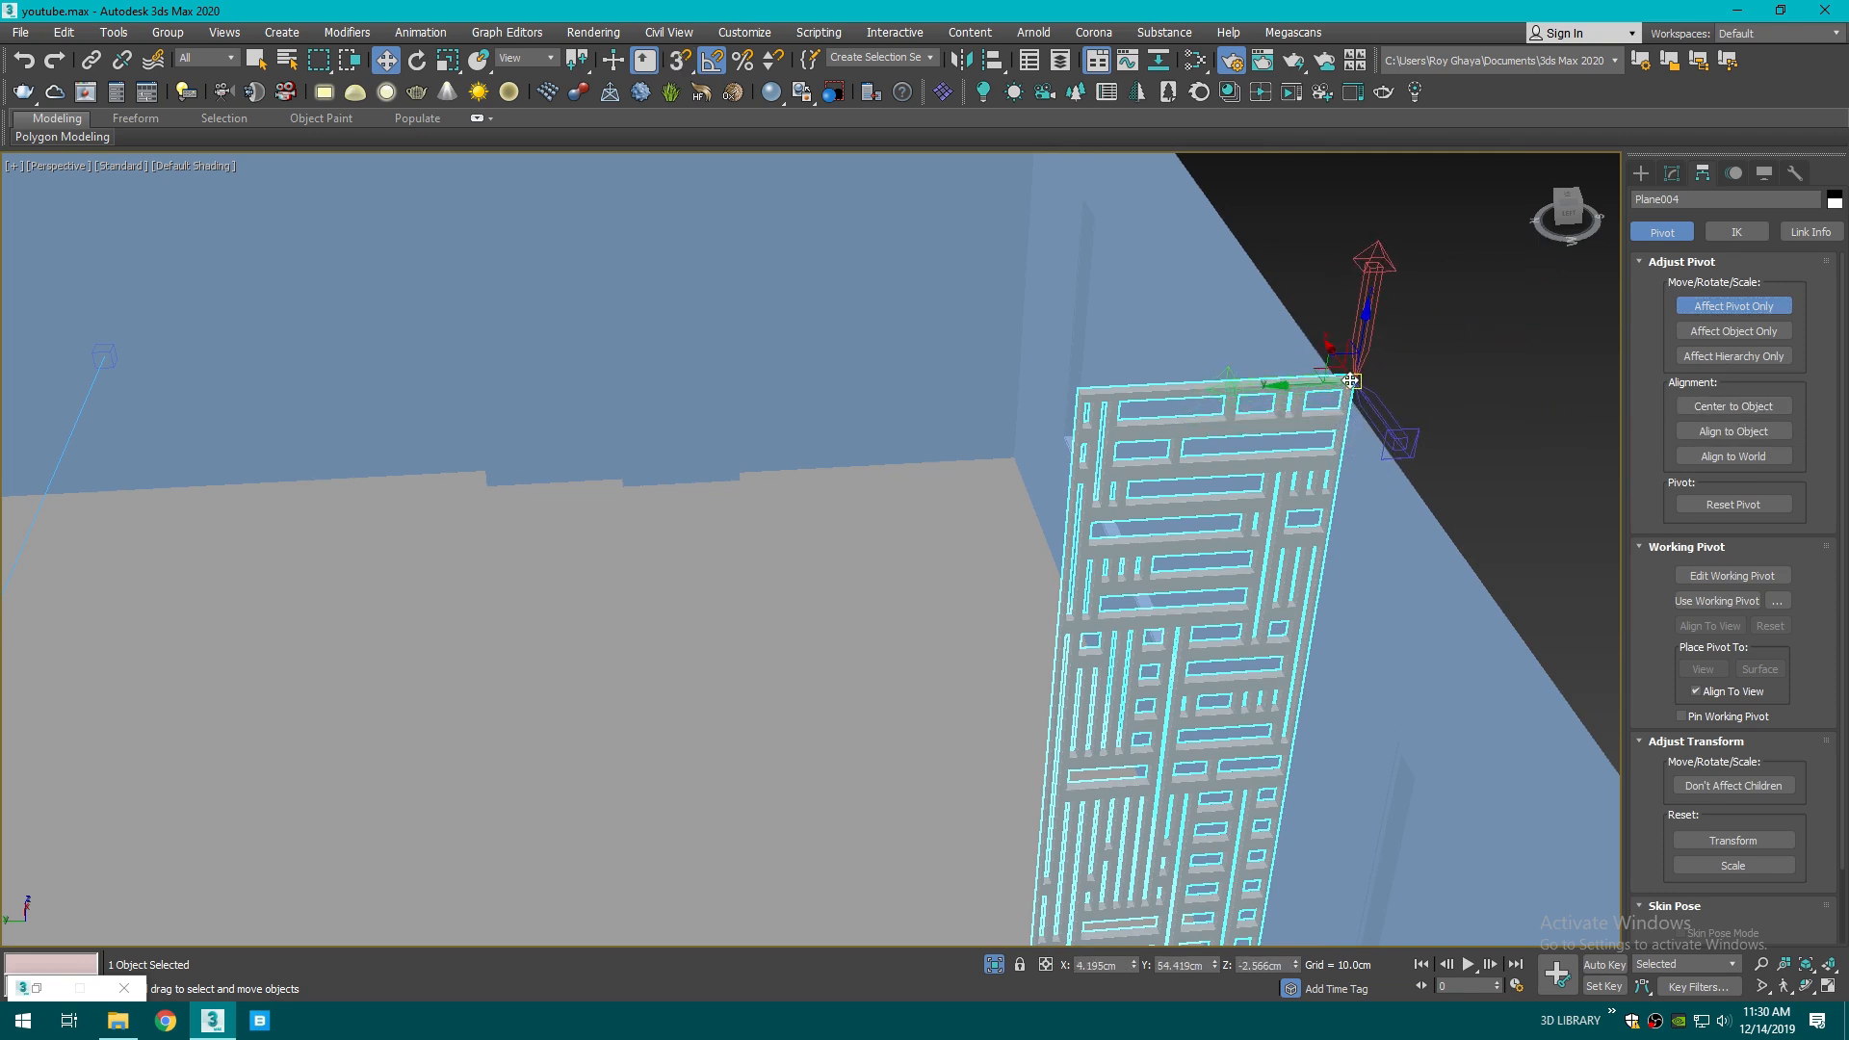
pyautogui.scroll(3, 1351, 380)
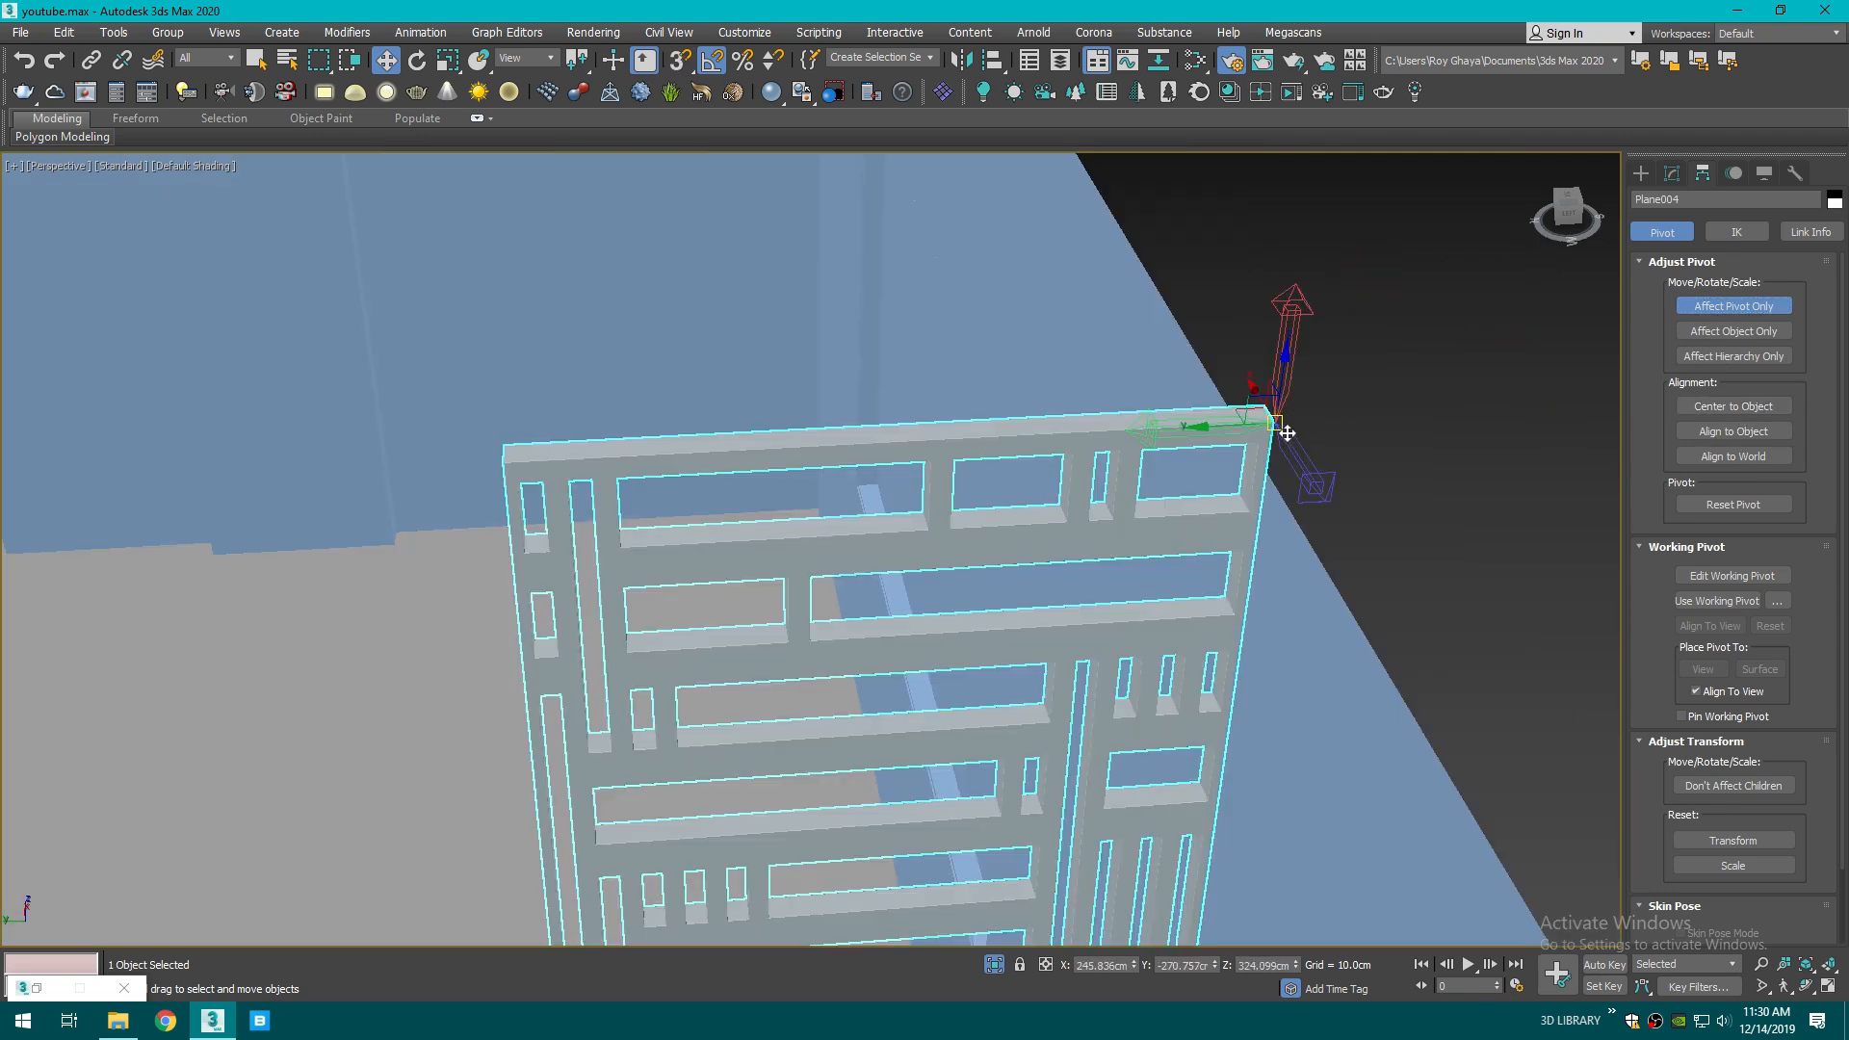
pyautogui.press('s')
# - Clone the narrowed panel into two copies, snapped edge to edge along Y behind the sofa
pyautogui.moveTo(1275, 420)
pyautogui.mouseDown()
pyautogui.moveTo(512, 435)
pyautogui.moveTo(498, 469)
pyautogui.mouseUp()
pyautogui.click(1714, 308)
pyautogui.click(974, 517)
pyautogui.click(932, 591)
# - Check the row of lattice panels through the camera view and turn snapping off
pyautogui.scroll(-6, 950, 561)
pyautogui.click(1247, 426)
pyautogui.press('c')
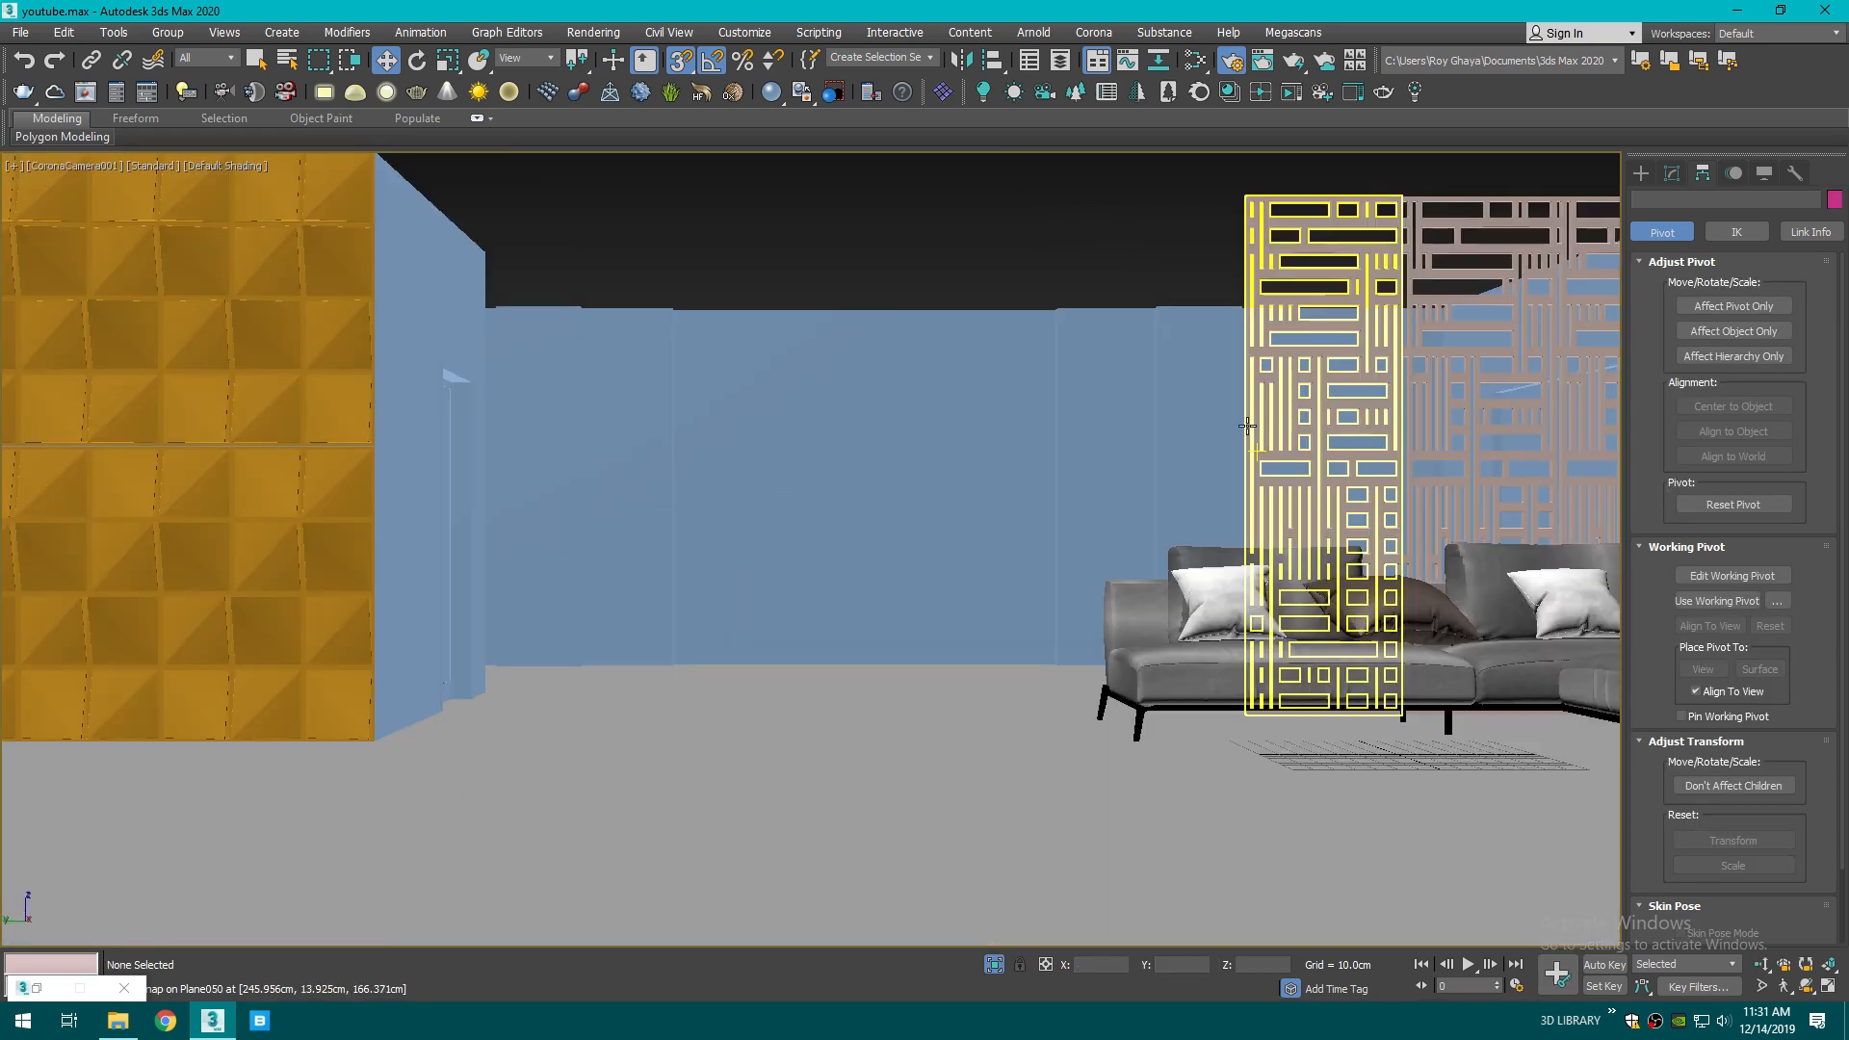
pyautogui.click(1640, 173)
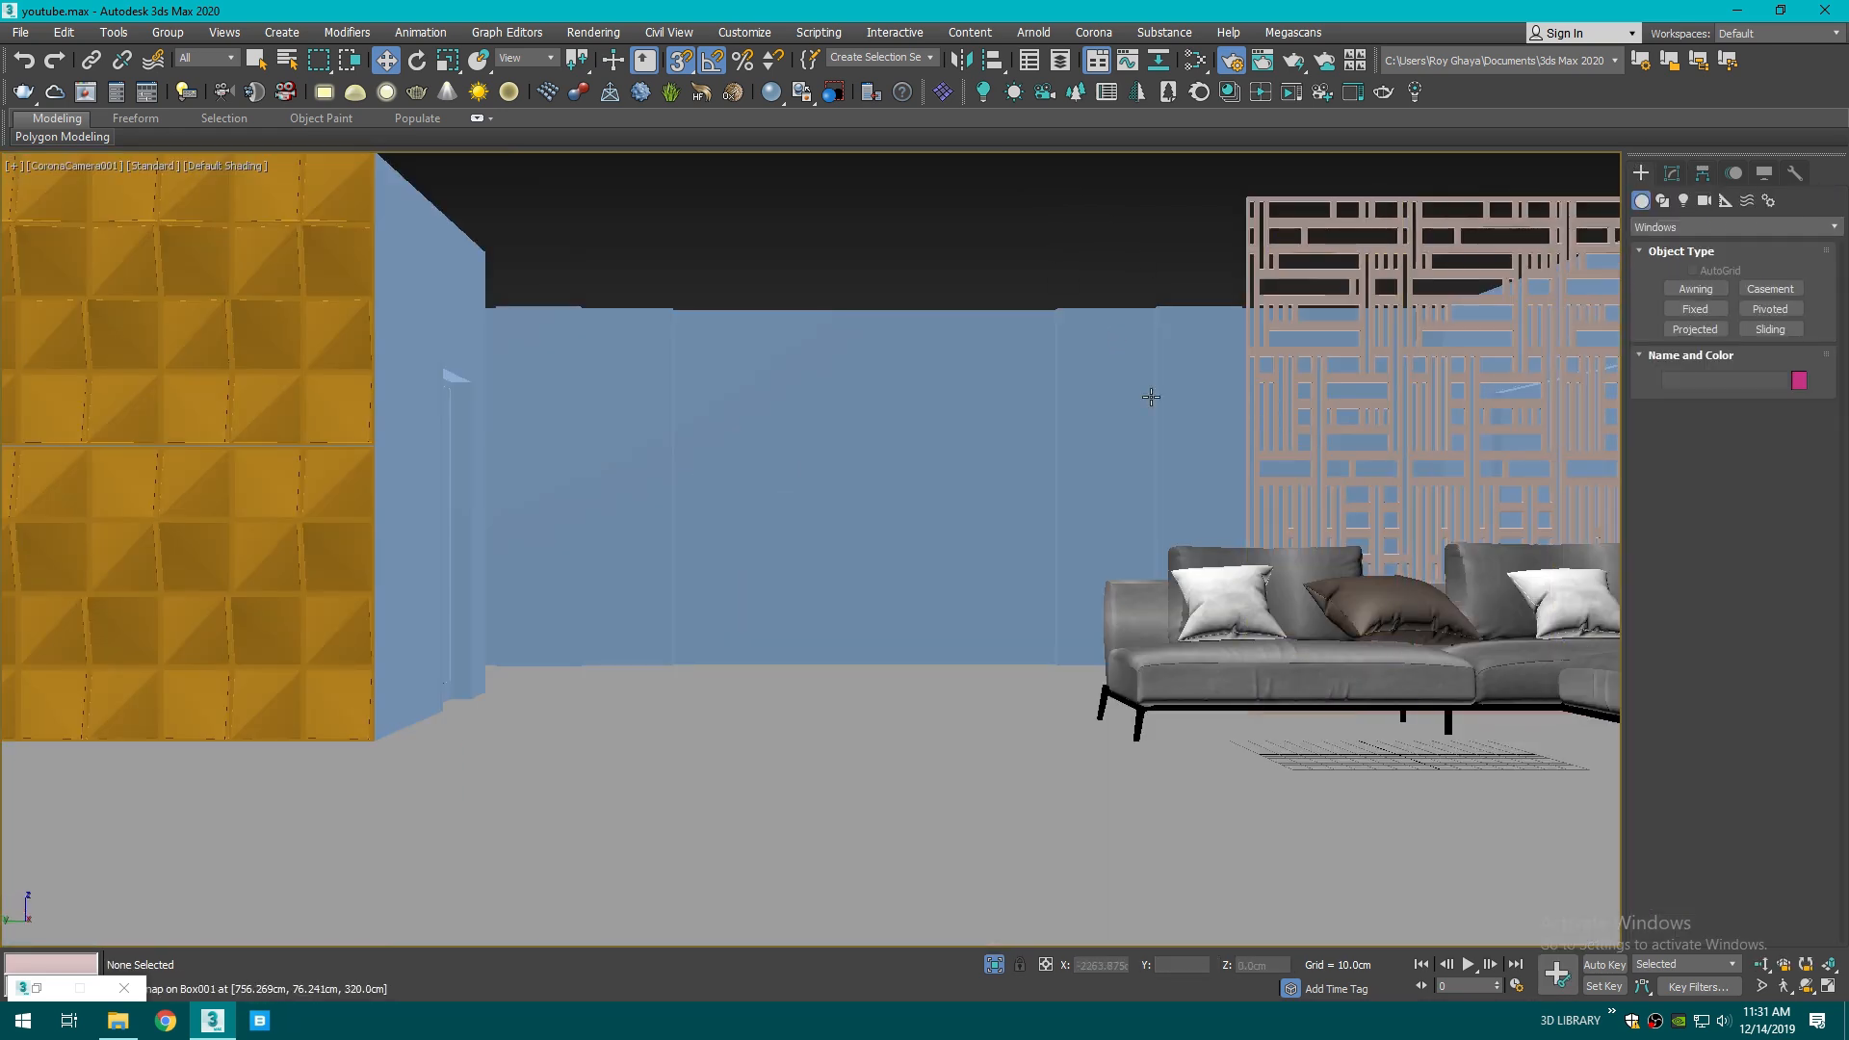
pyautogui.press('s')
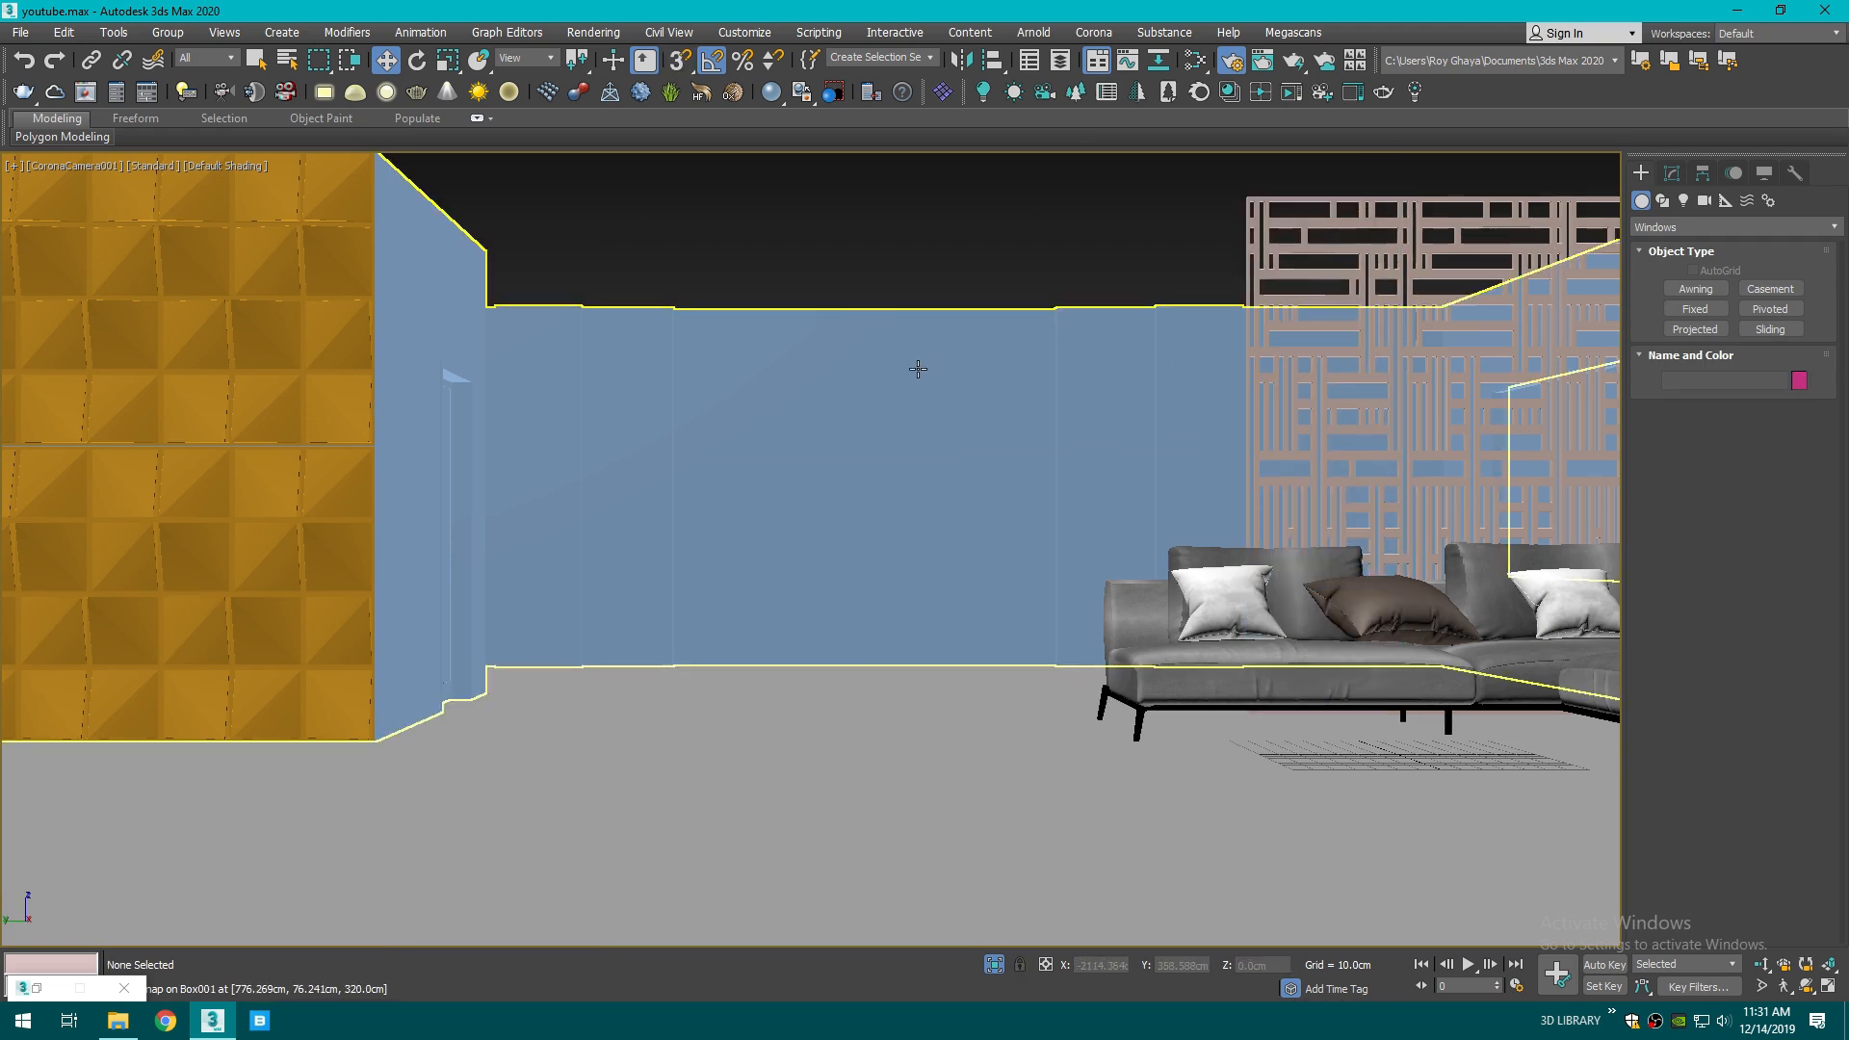
# - Return to the perspective view, unhide all objects, and hide the room's ceiling
pyautogui.press('p')
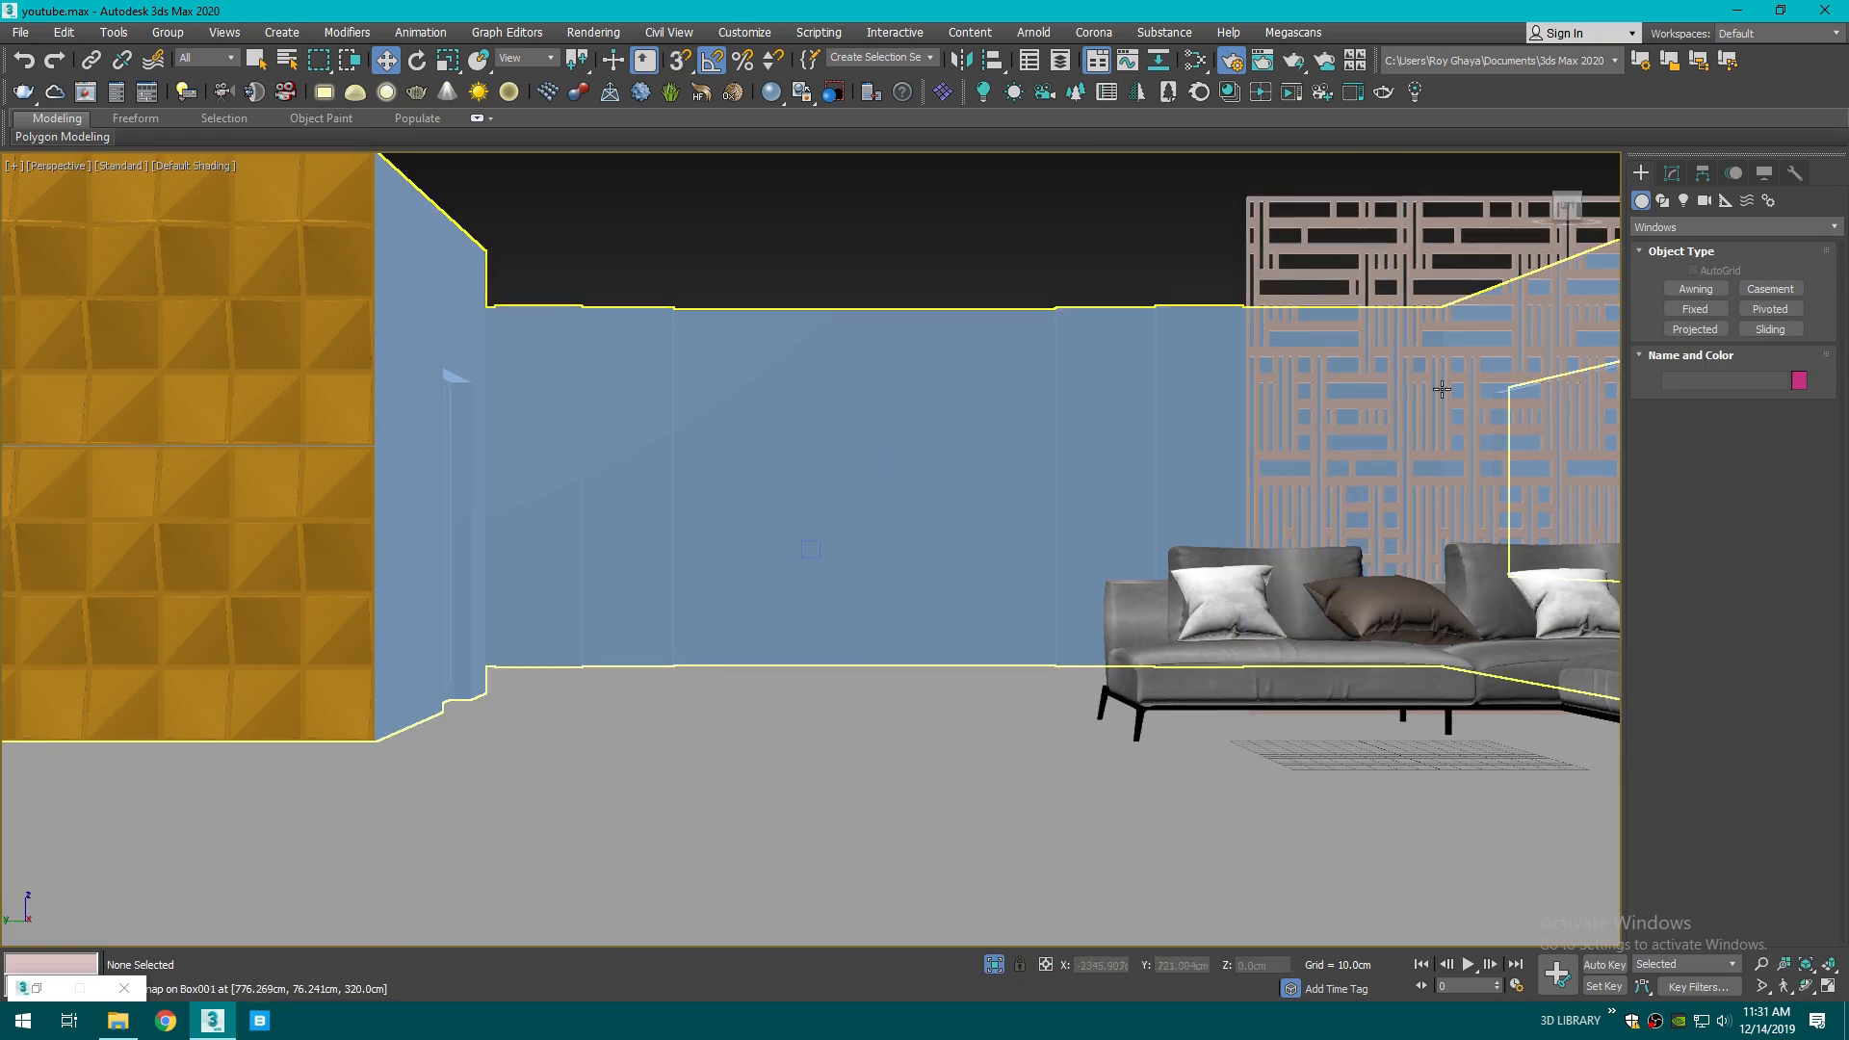
pyautogui.rightClick(1181, 293)
pyautogui.click(1223, 242)
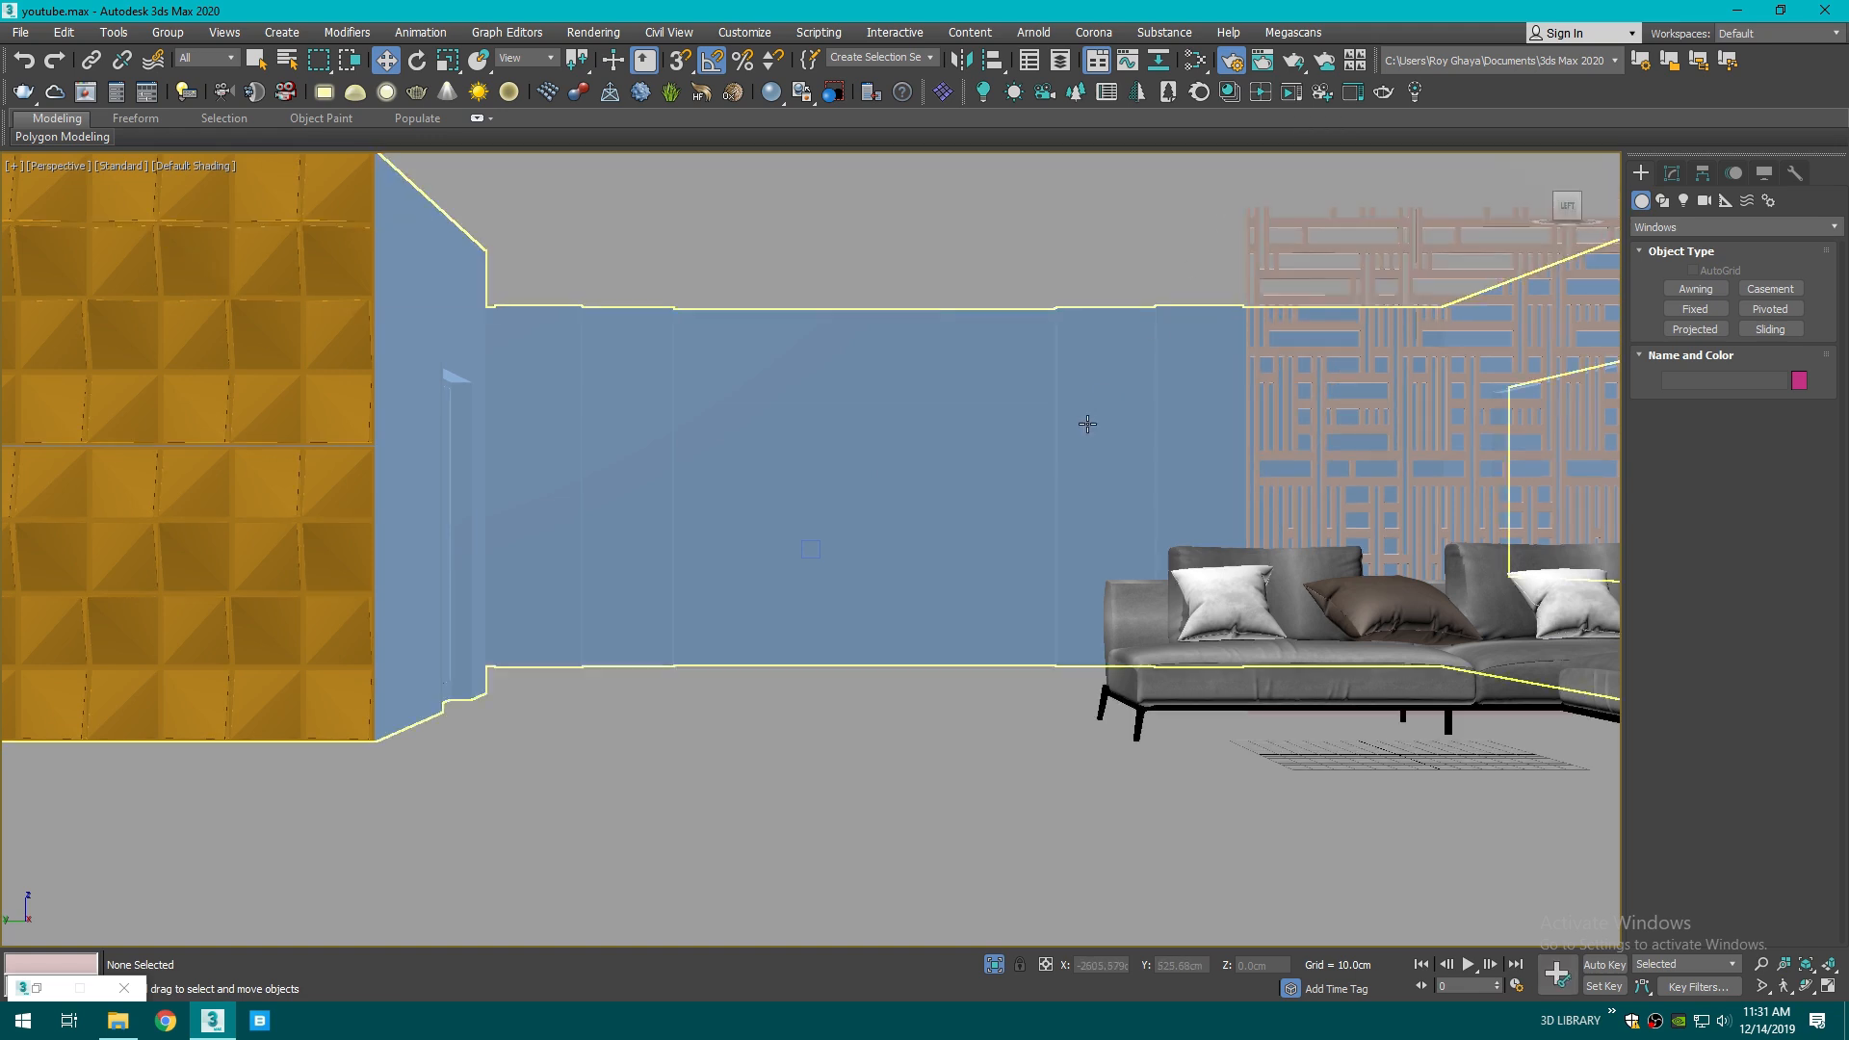
pyautogui.scroll(-6, 992, 516)
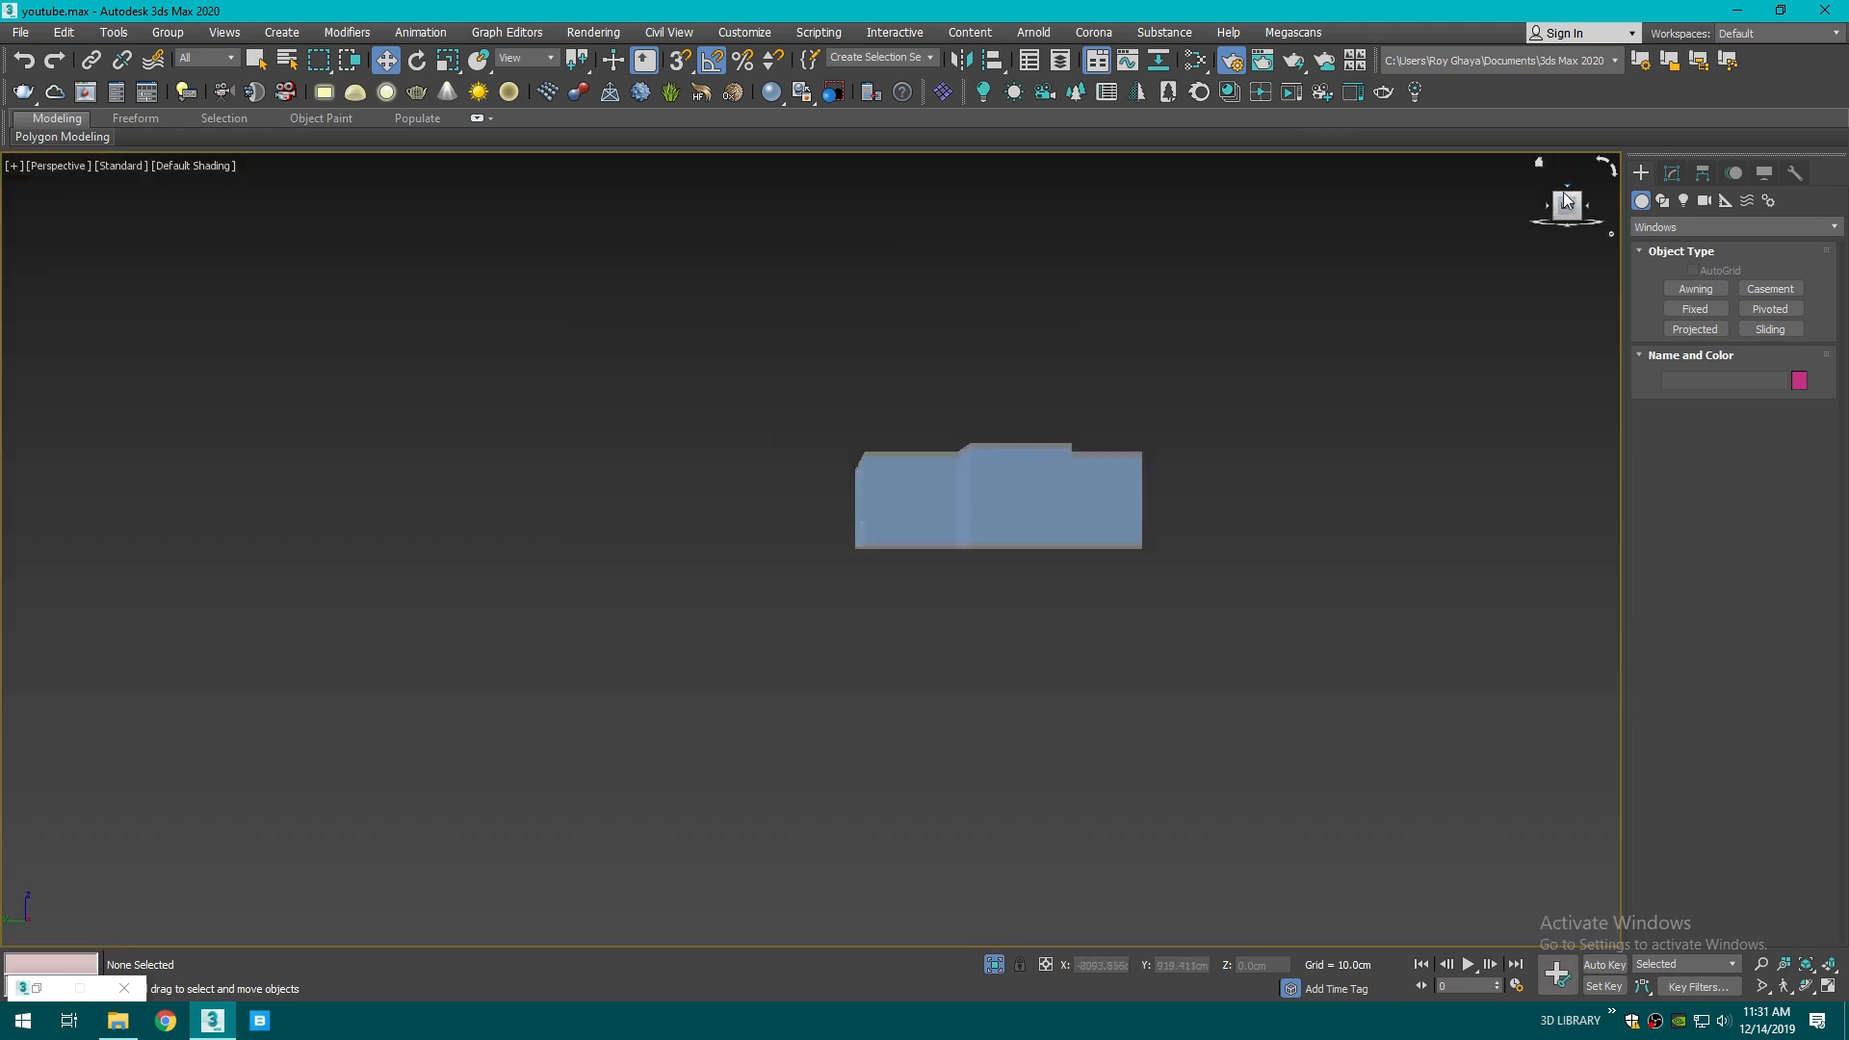
pyautogui.keyDown('alt'); pyautogui.moveTo(1094, 480); pyautogui.dragTo(1016, 539, button='middle'); pyautogui.keyUp('alt')
pyautogui.click(1021, 423)
pyautogui.rightClick(1017, 420)
pyautogui.click(1062, 354)
# - Select the three windows in the room's outer walls together
pyautogui.scroll(3, 1204, 452)
pyautogui.click(1100, 566)
pyautogui.keyDown('ctrl'); pyautogui.click(1192, 471); pyautogui.keyUp('ctrl')
pyautogui.keyDown('ctrl'); pyautogui.click(663, 541); pyautogui.keyUp('ctrl')
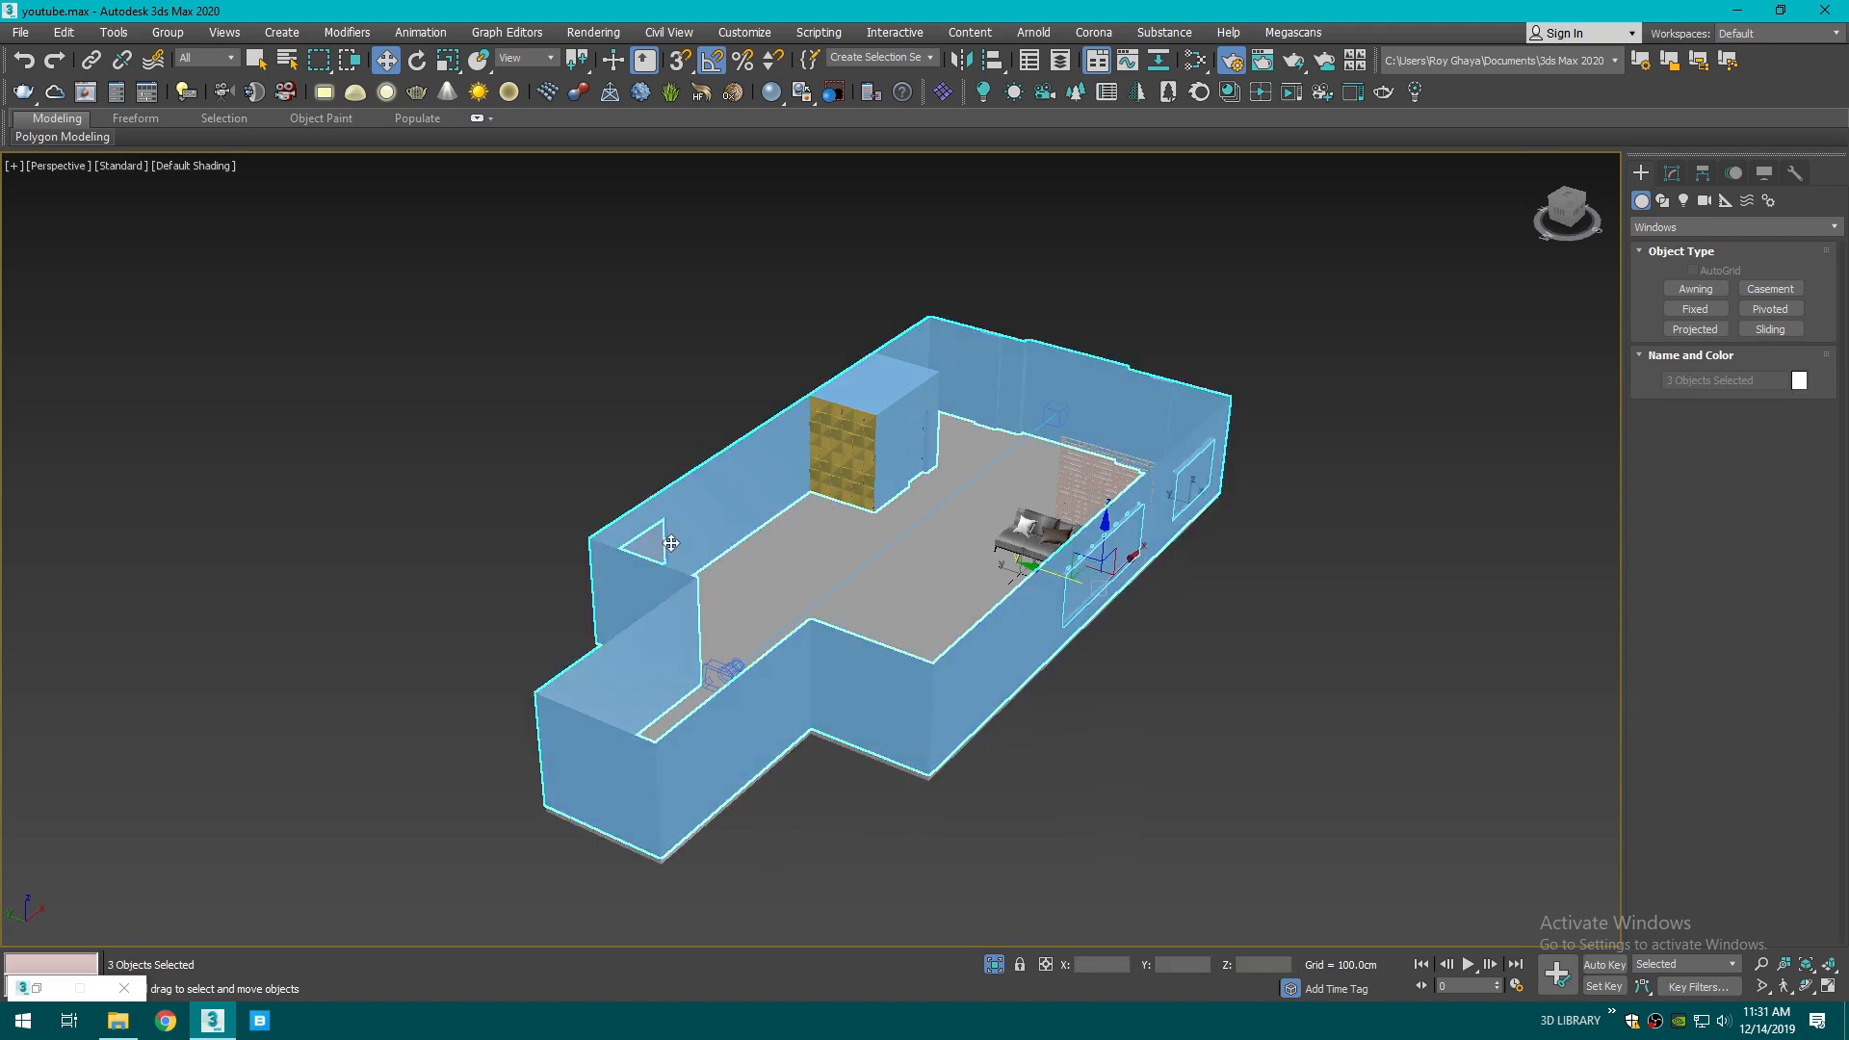
pyautogui.scroll(4, 654, 546)
pyautogui.click(651, 550)
pyautogui.moveTo(893, 580); pyautogui.dragTo(414, 558, button='middle')
pyautogui.keyDown('ctrl'); pyautogui.click(1034, 614); pyautogui.keyUp('ctrl')
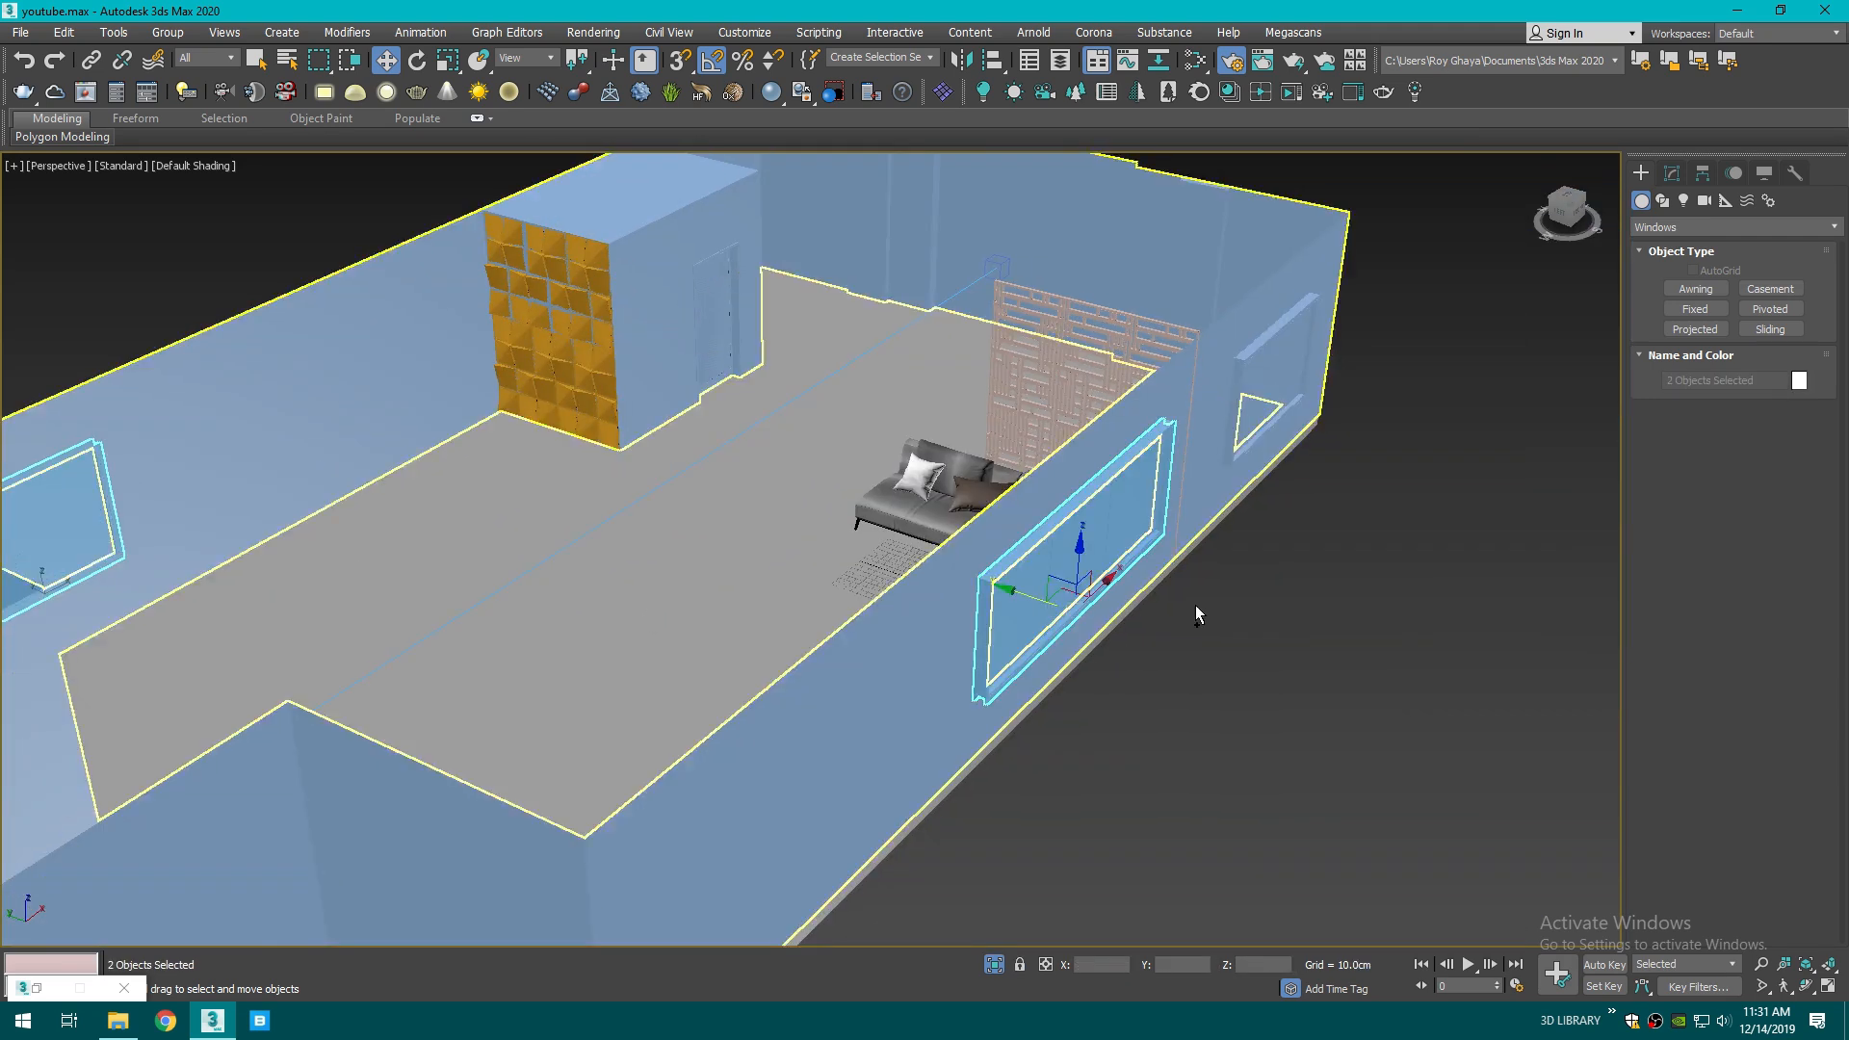
pyautogui.moveTo(1334, 464); pyautogui.dragTo(1069, 549, button='middle')
pyautogui.scroll(-5, 1064, 626)
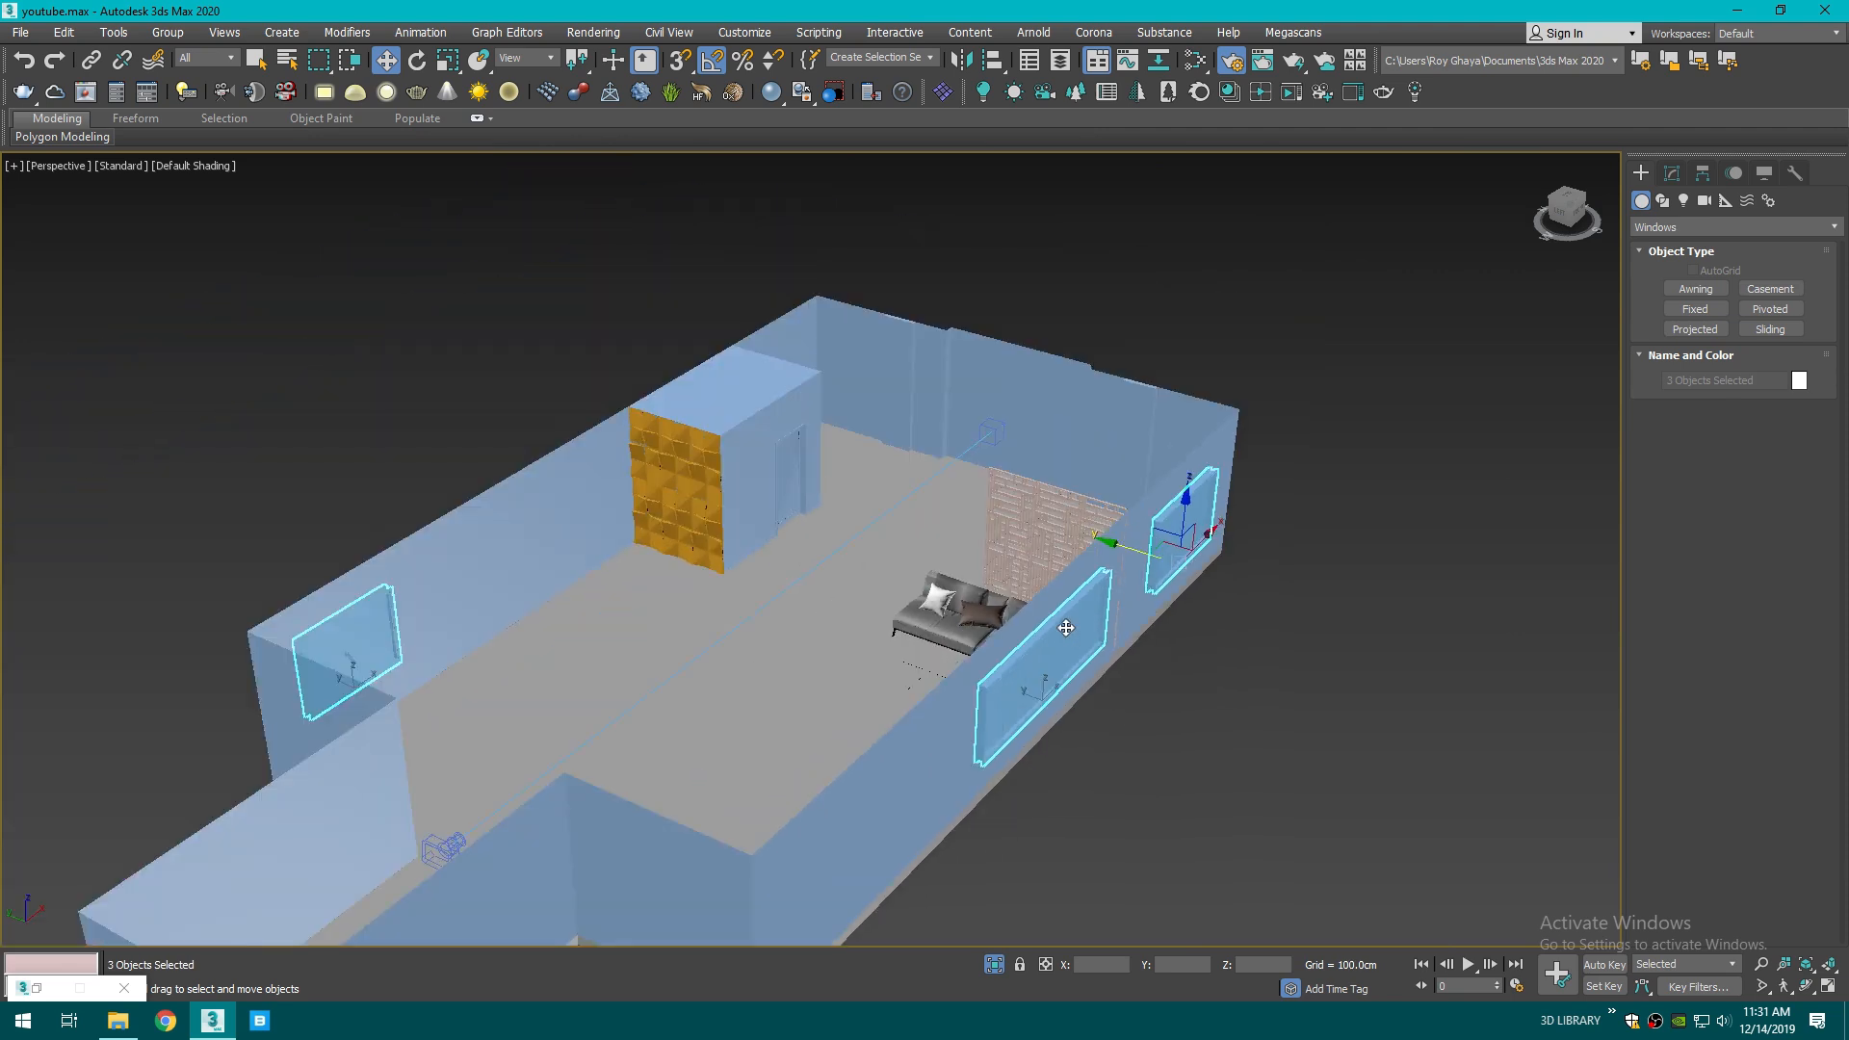
# - Create a Multi/Sub-Object material named Windows and set its number of sub-materials to 5
pyautogui.click(1192, 60)
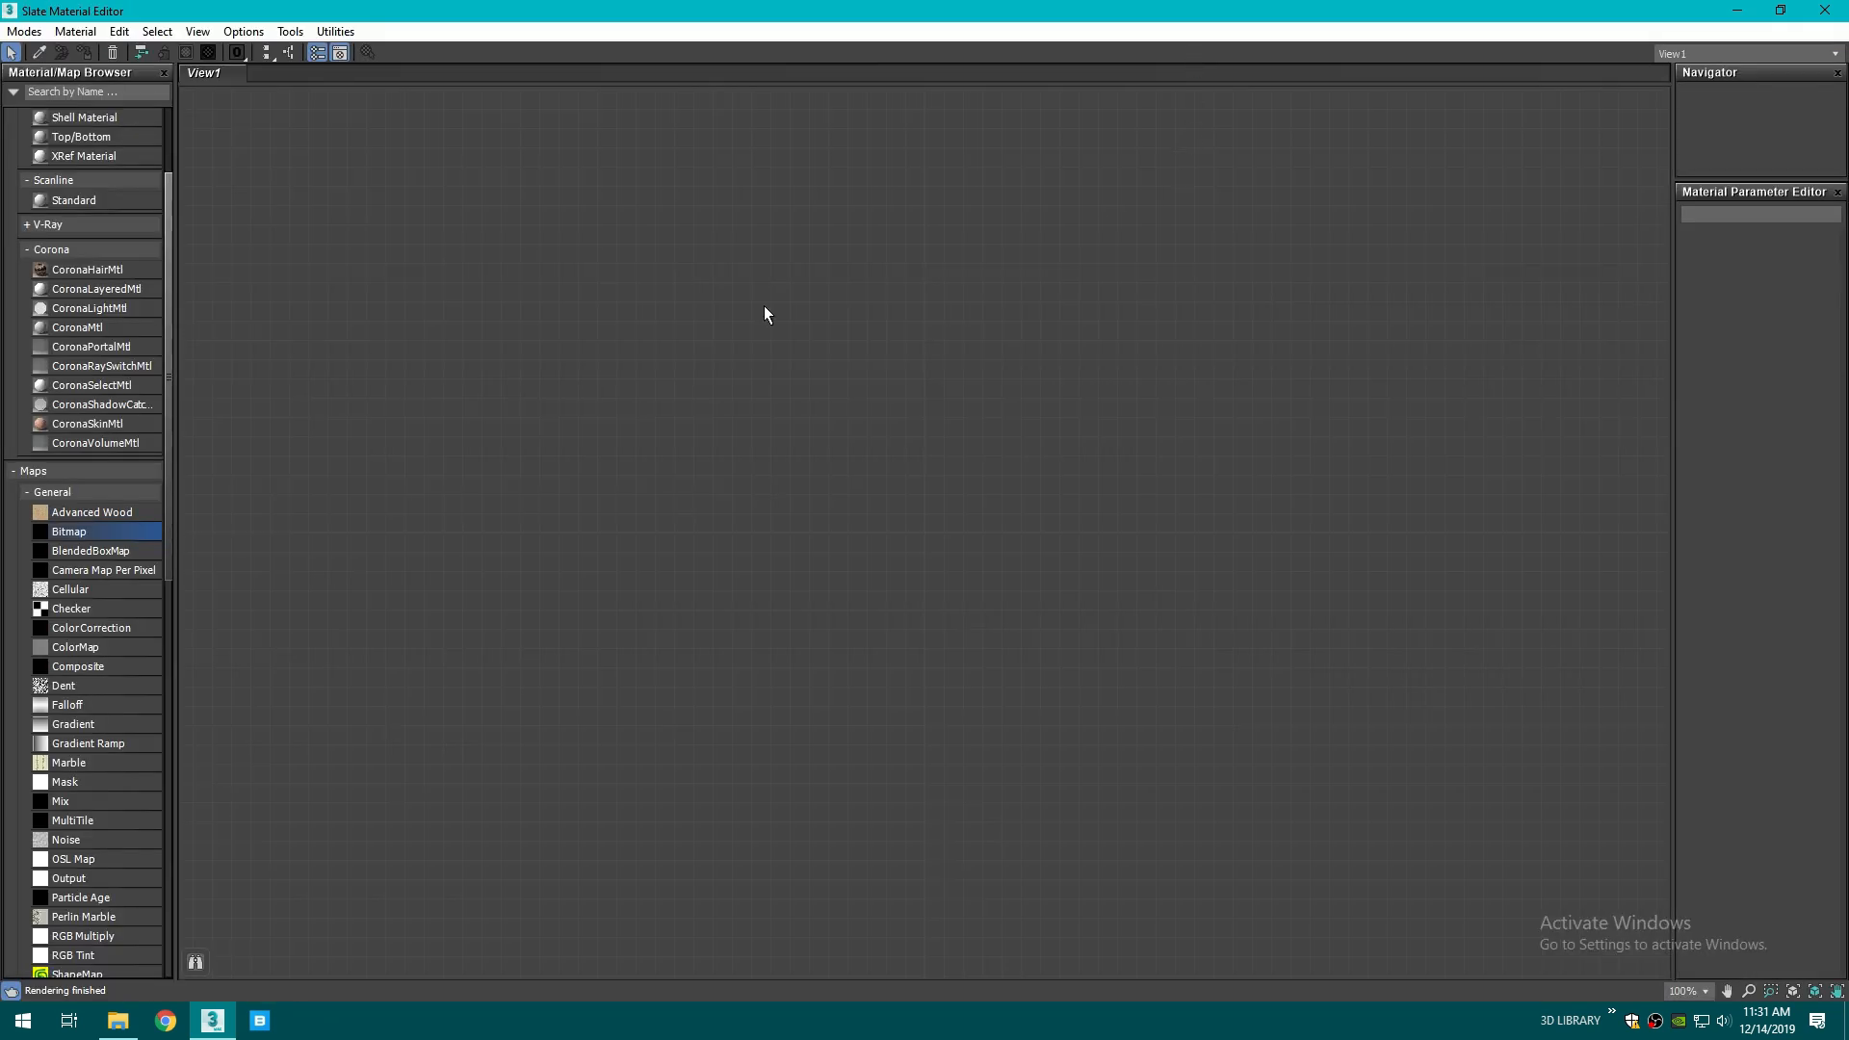
pyautogui.scroll(3, 123, 366)
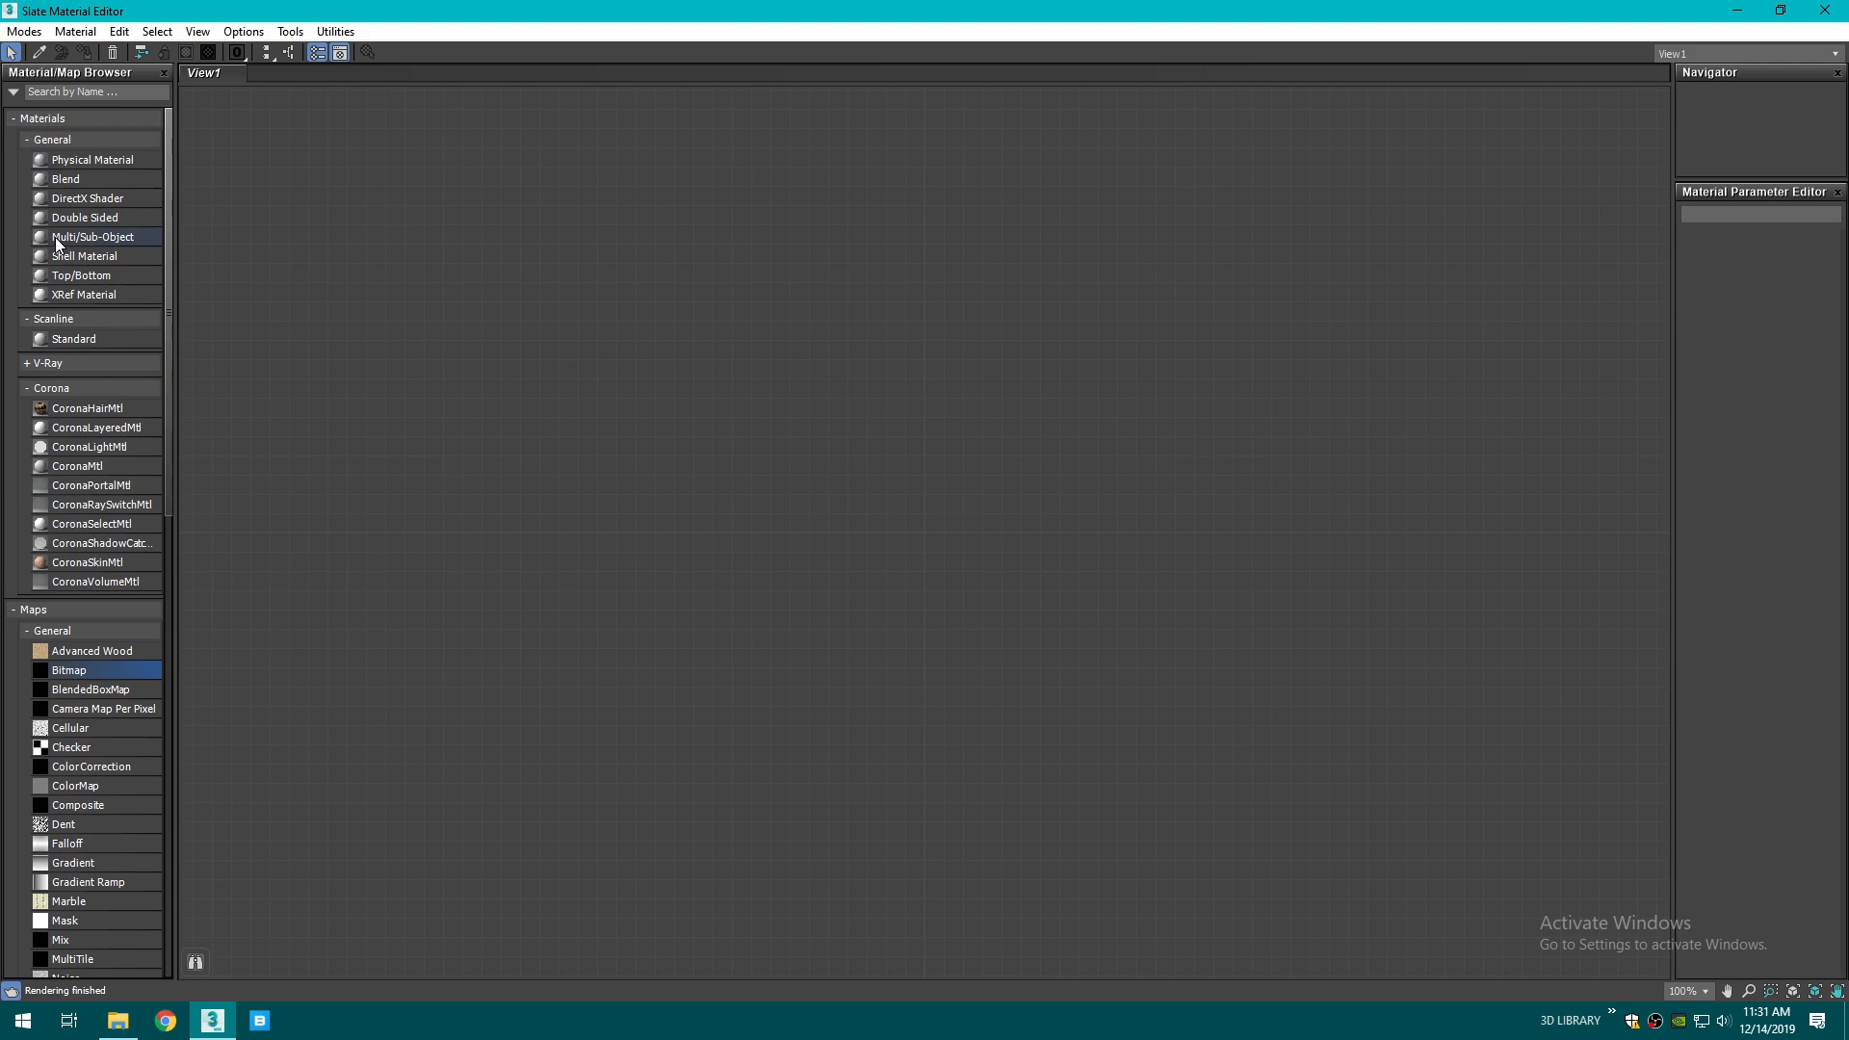
pyautogui.moveTo(55, 237); pyautogui.dragTo(587, 442)
pyautogui.doubleClick(587, 442)
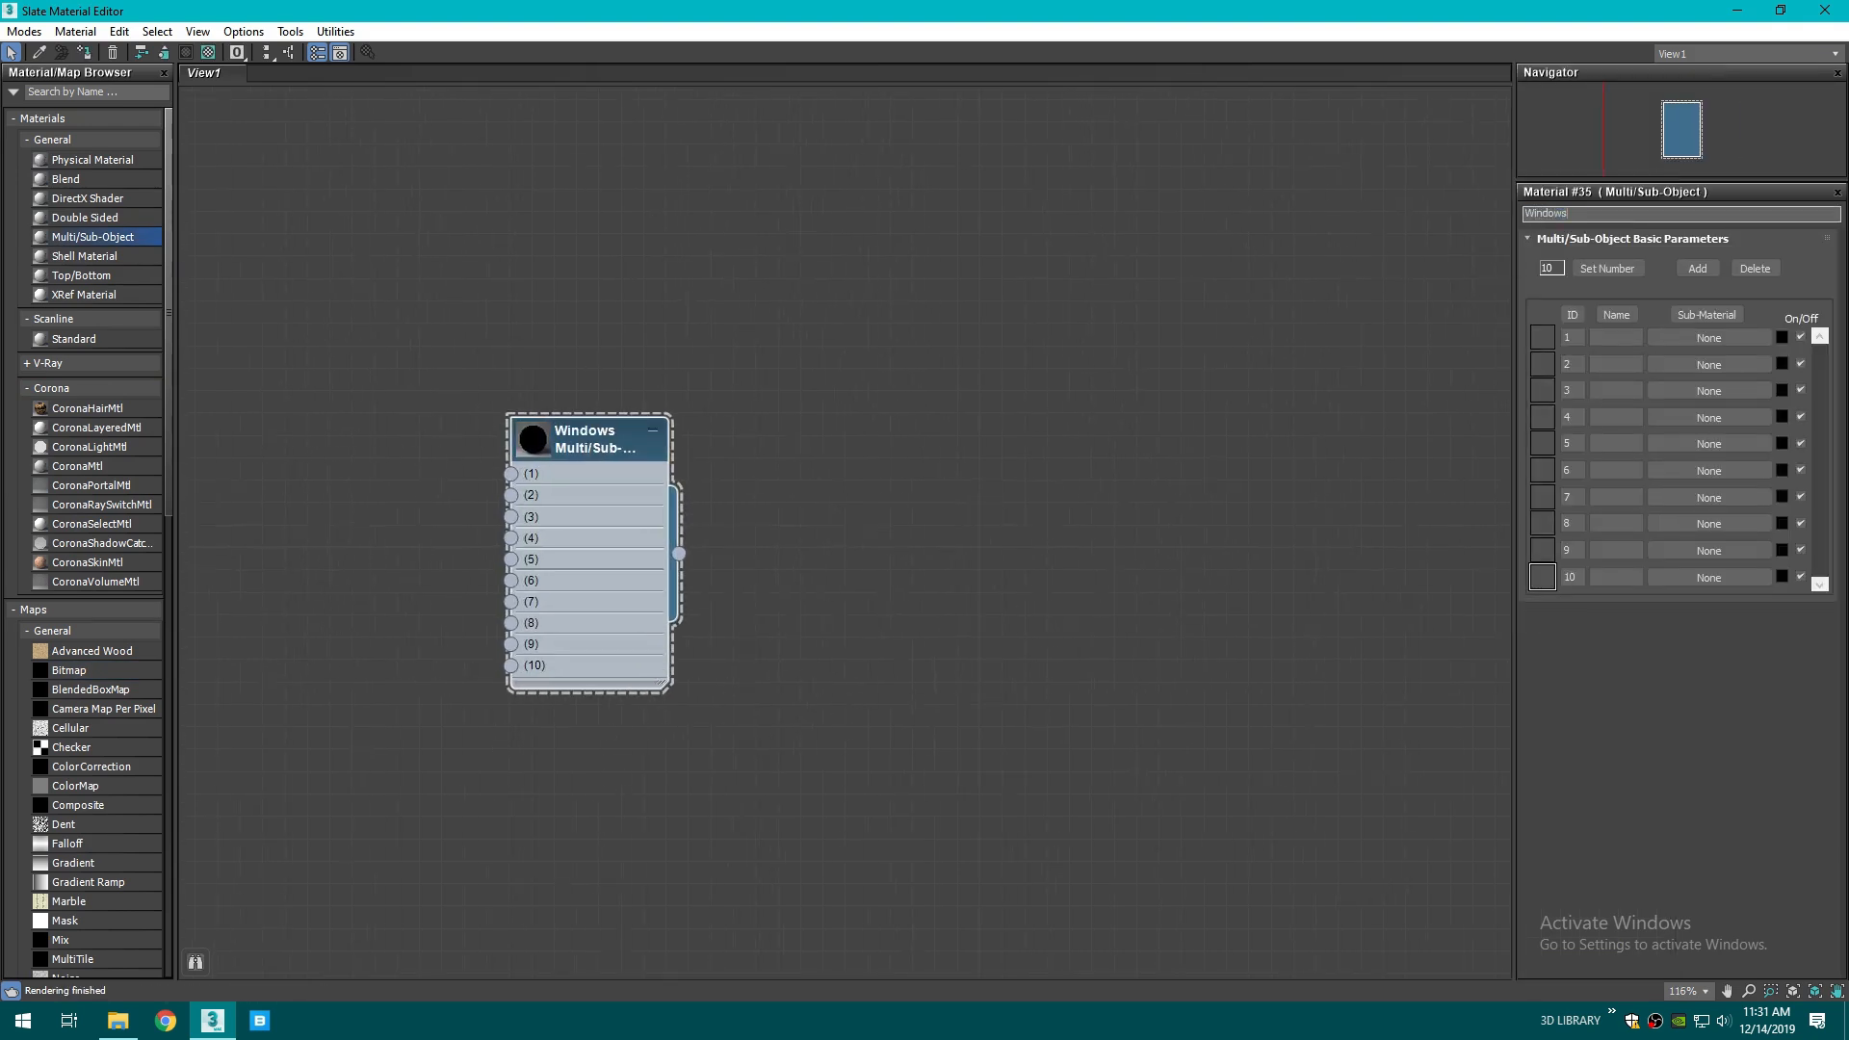
pyautogui.click(1585, 268)
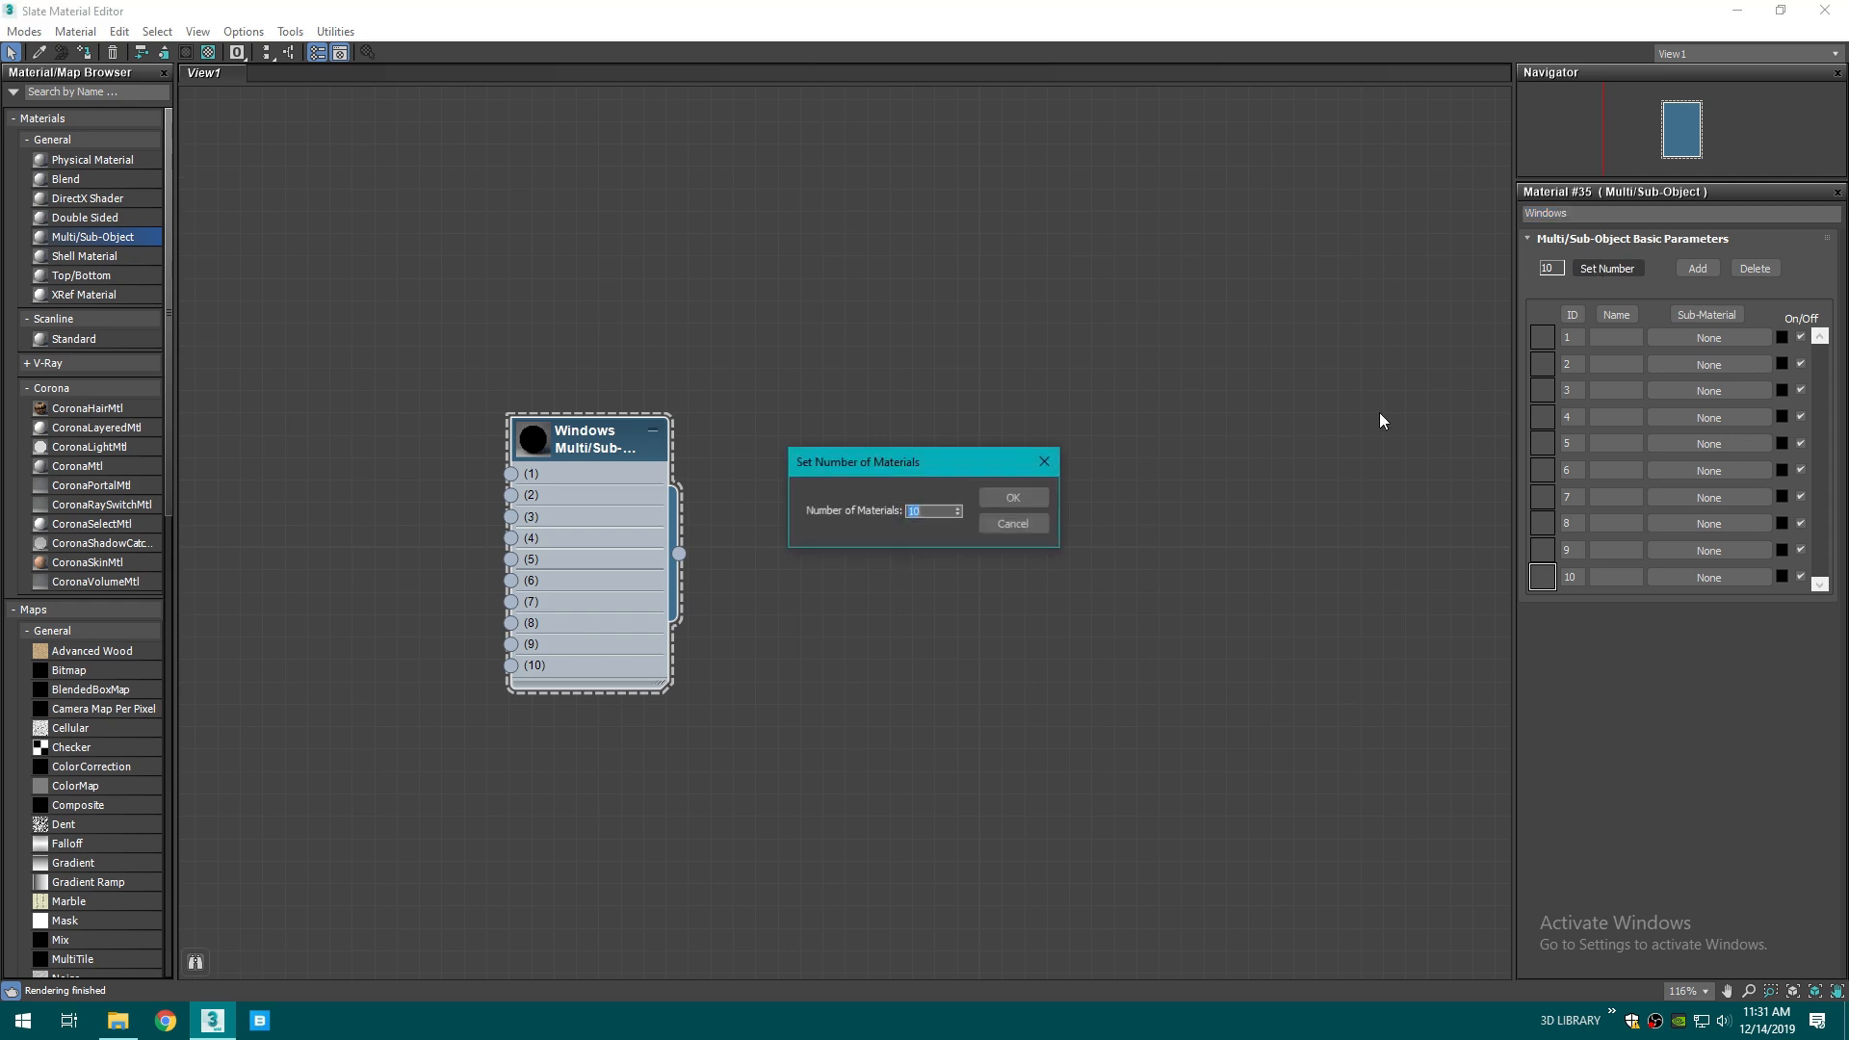
pyautogui.click(1008, 498)
pyautogui.moveTo(578, 481); pyautogui.dragTo(742, 482)
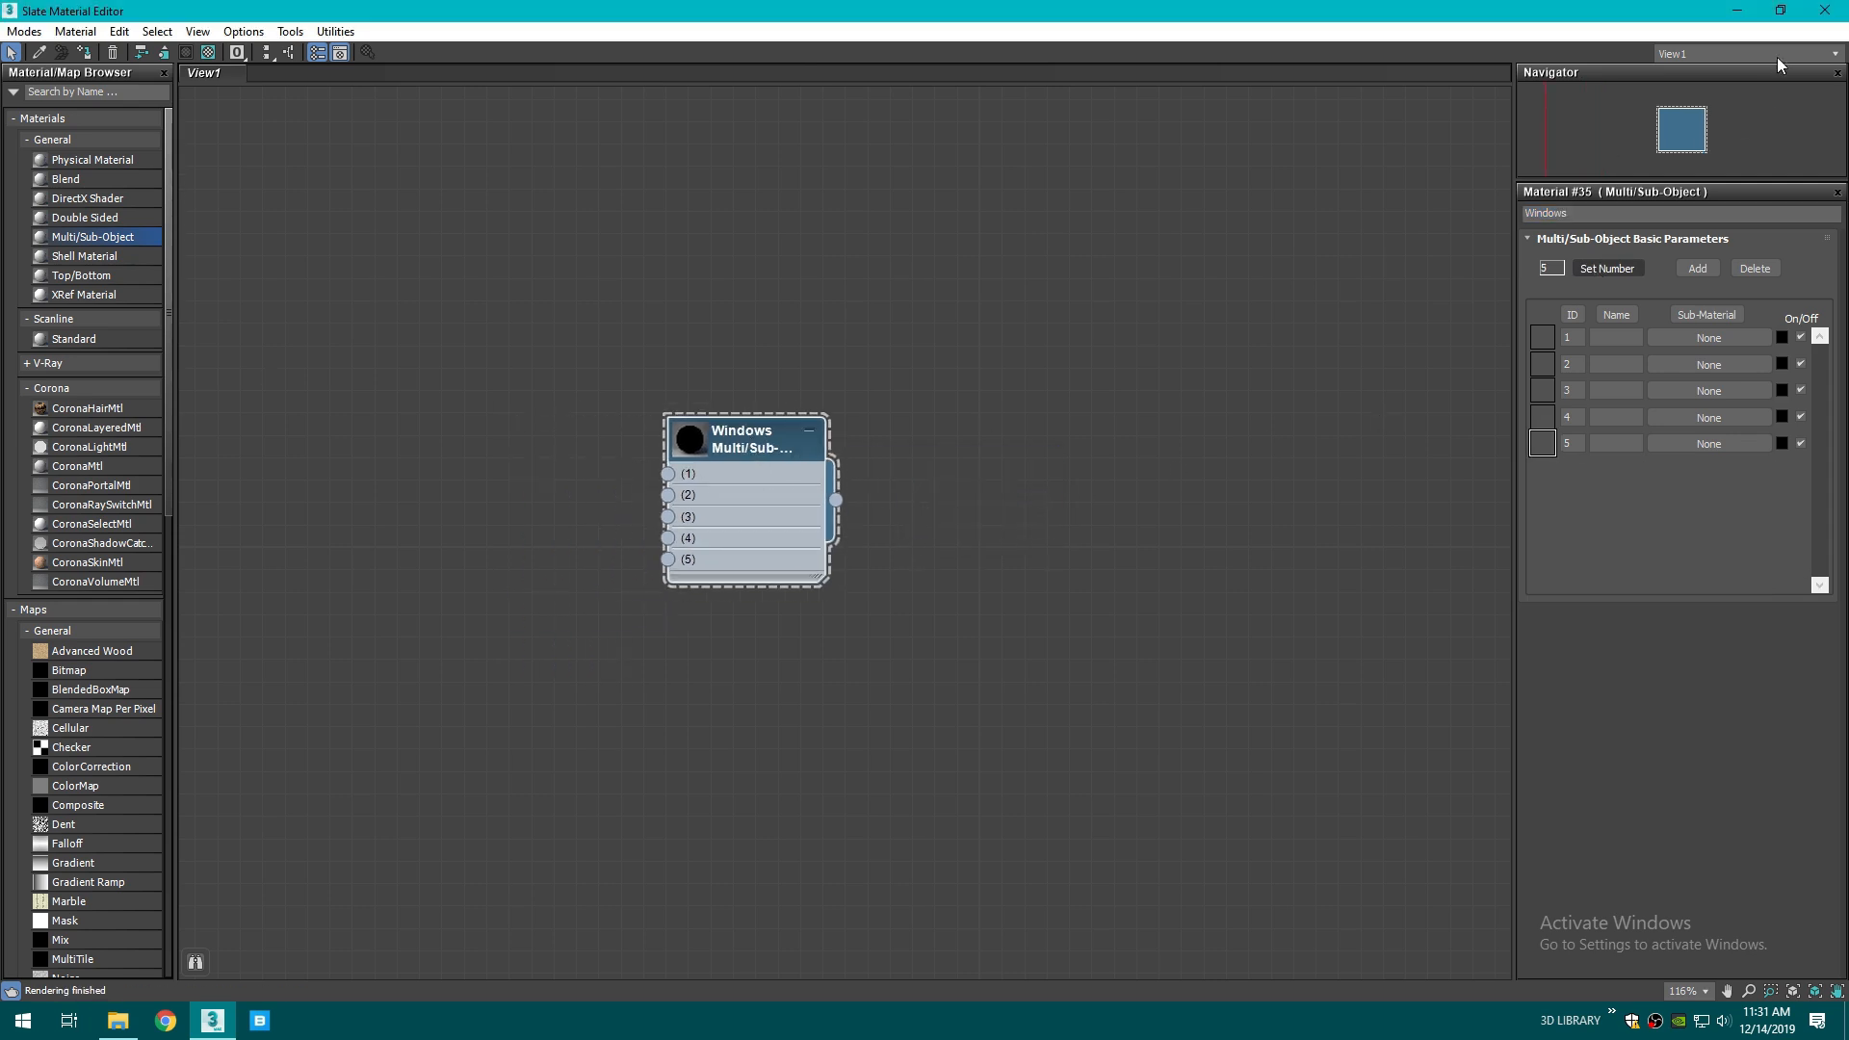
# - Reduce the material editor to a smaller floating window and move it clear of the room model
pyautogui.click(1780, 10)
pyautogui.click(1325, 462)
pyautogui.moveTo(1016, 555)
pyautogui.mouseDown(button='middle')
pyautogui.moveTo(1103, 488)
pyautogui.moveTo(1031, 526)
pyautogui.moveTo(1052, 548)
pyautogui.mouseUp(button='middle')
pyautogui.scroll(-1, 1045, 561)
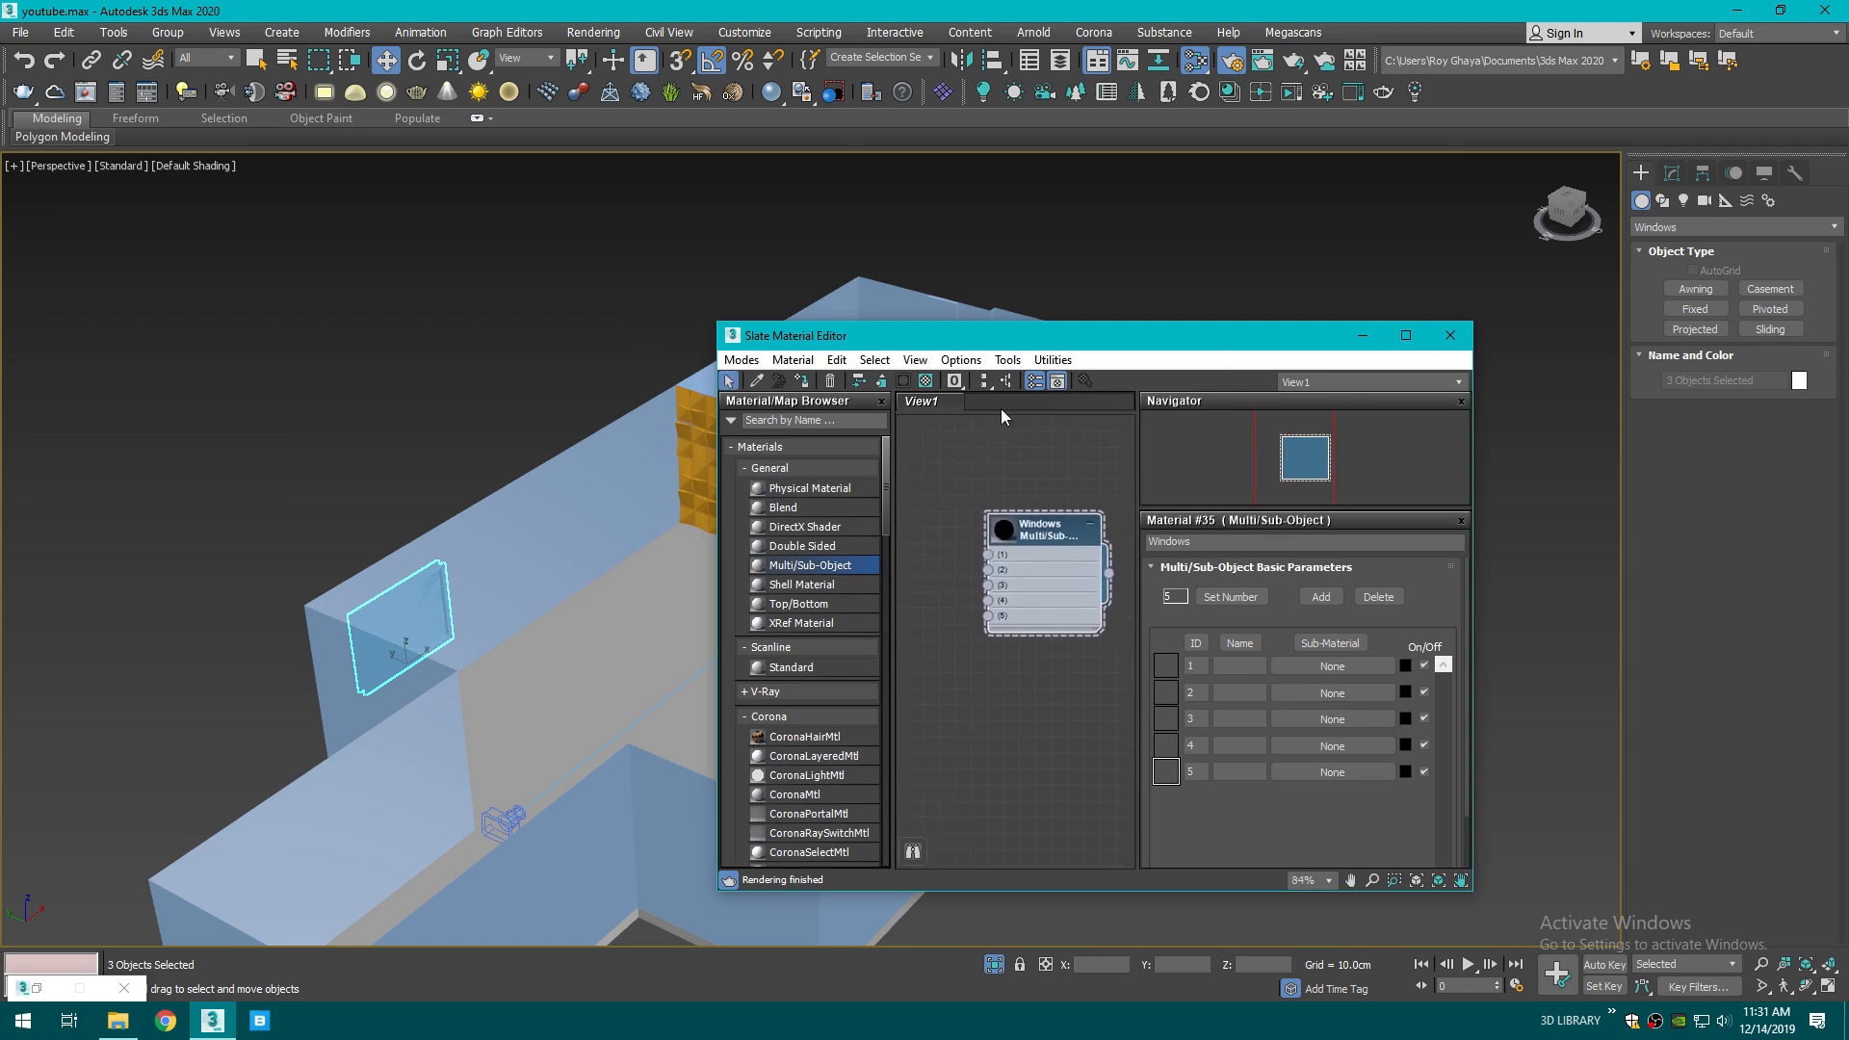
pyautogui.moveTo(1015, 345); pyautogui.dragTo(1253, 302)
pyautogui.moveTo(1268, 497); pyautogui.dragTo(1270, 513)
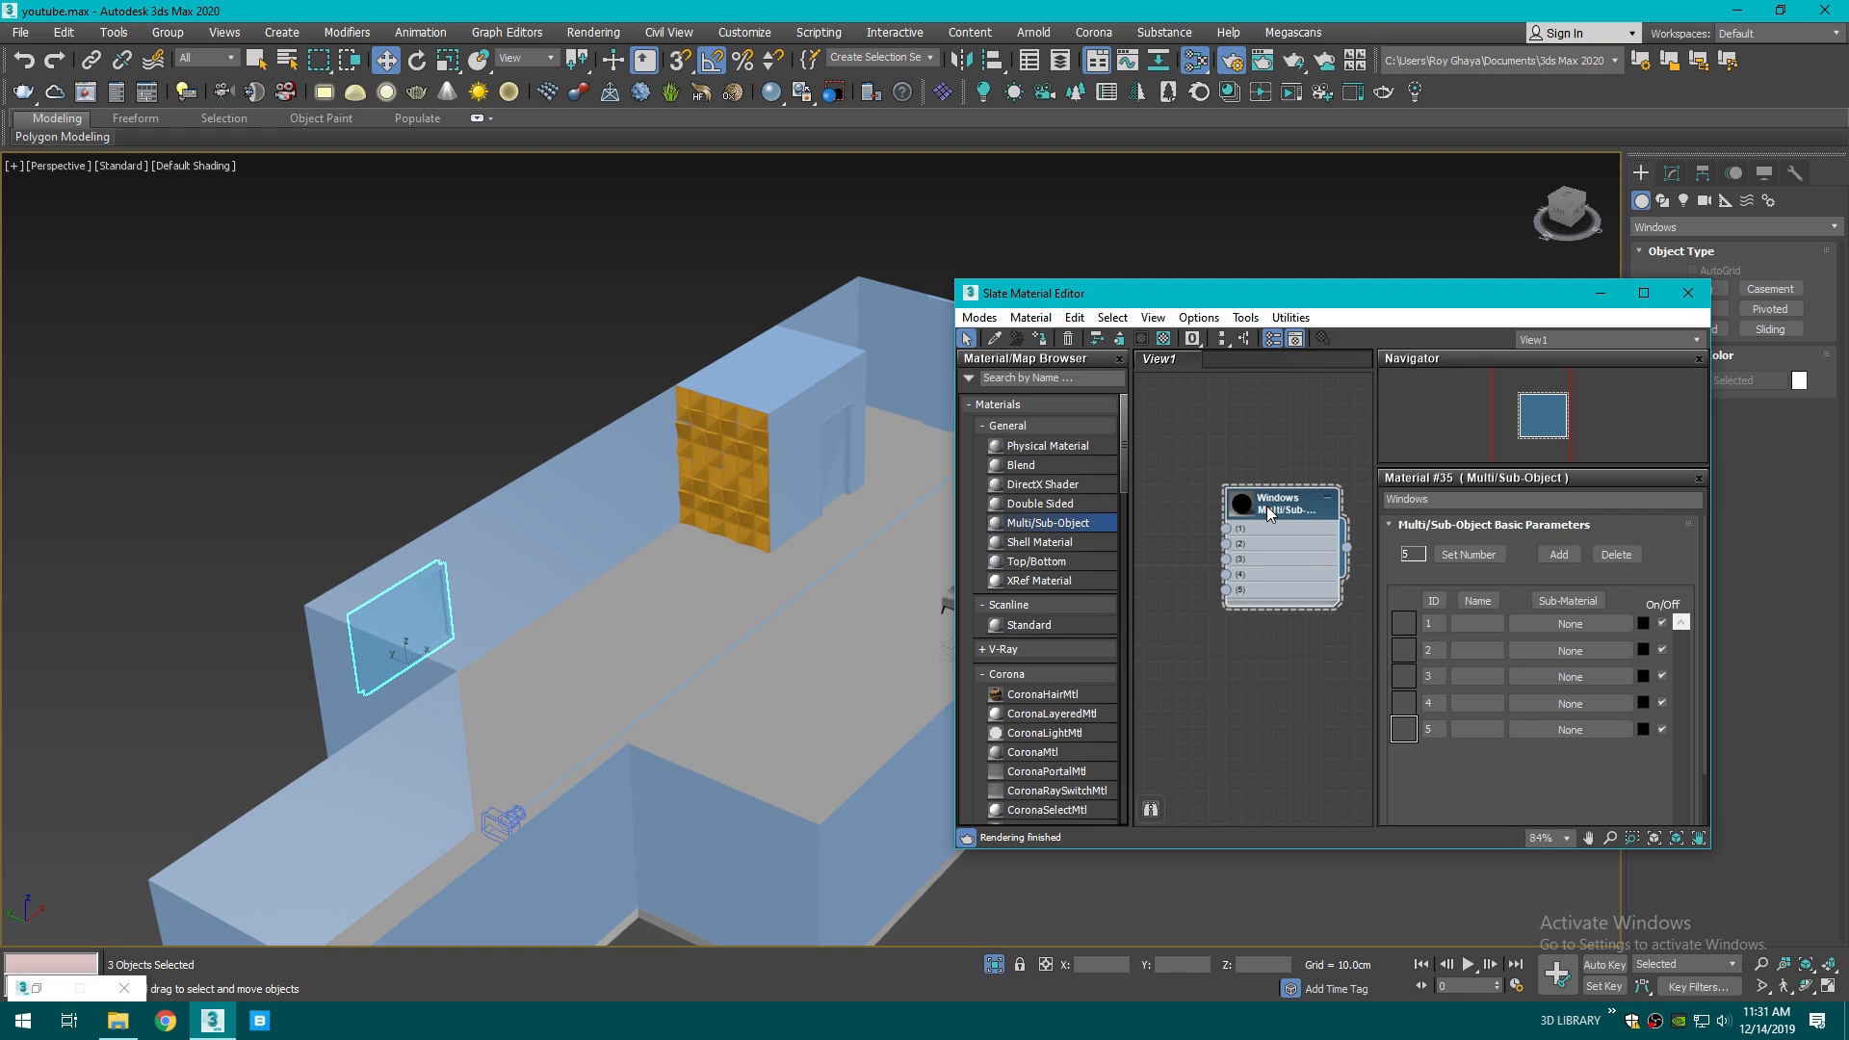
pyautogui.moveTo(1295, 292); pyautogui.dragTo(1418, 237)
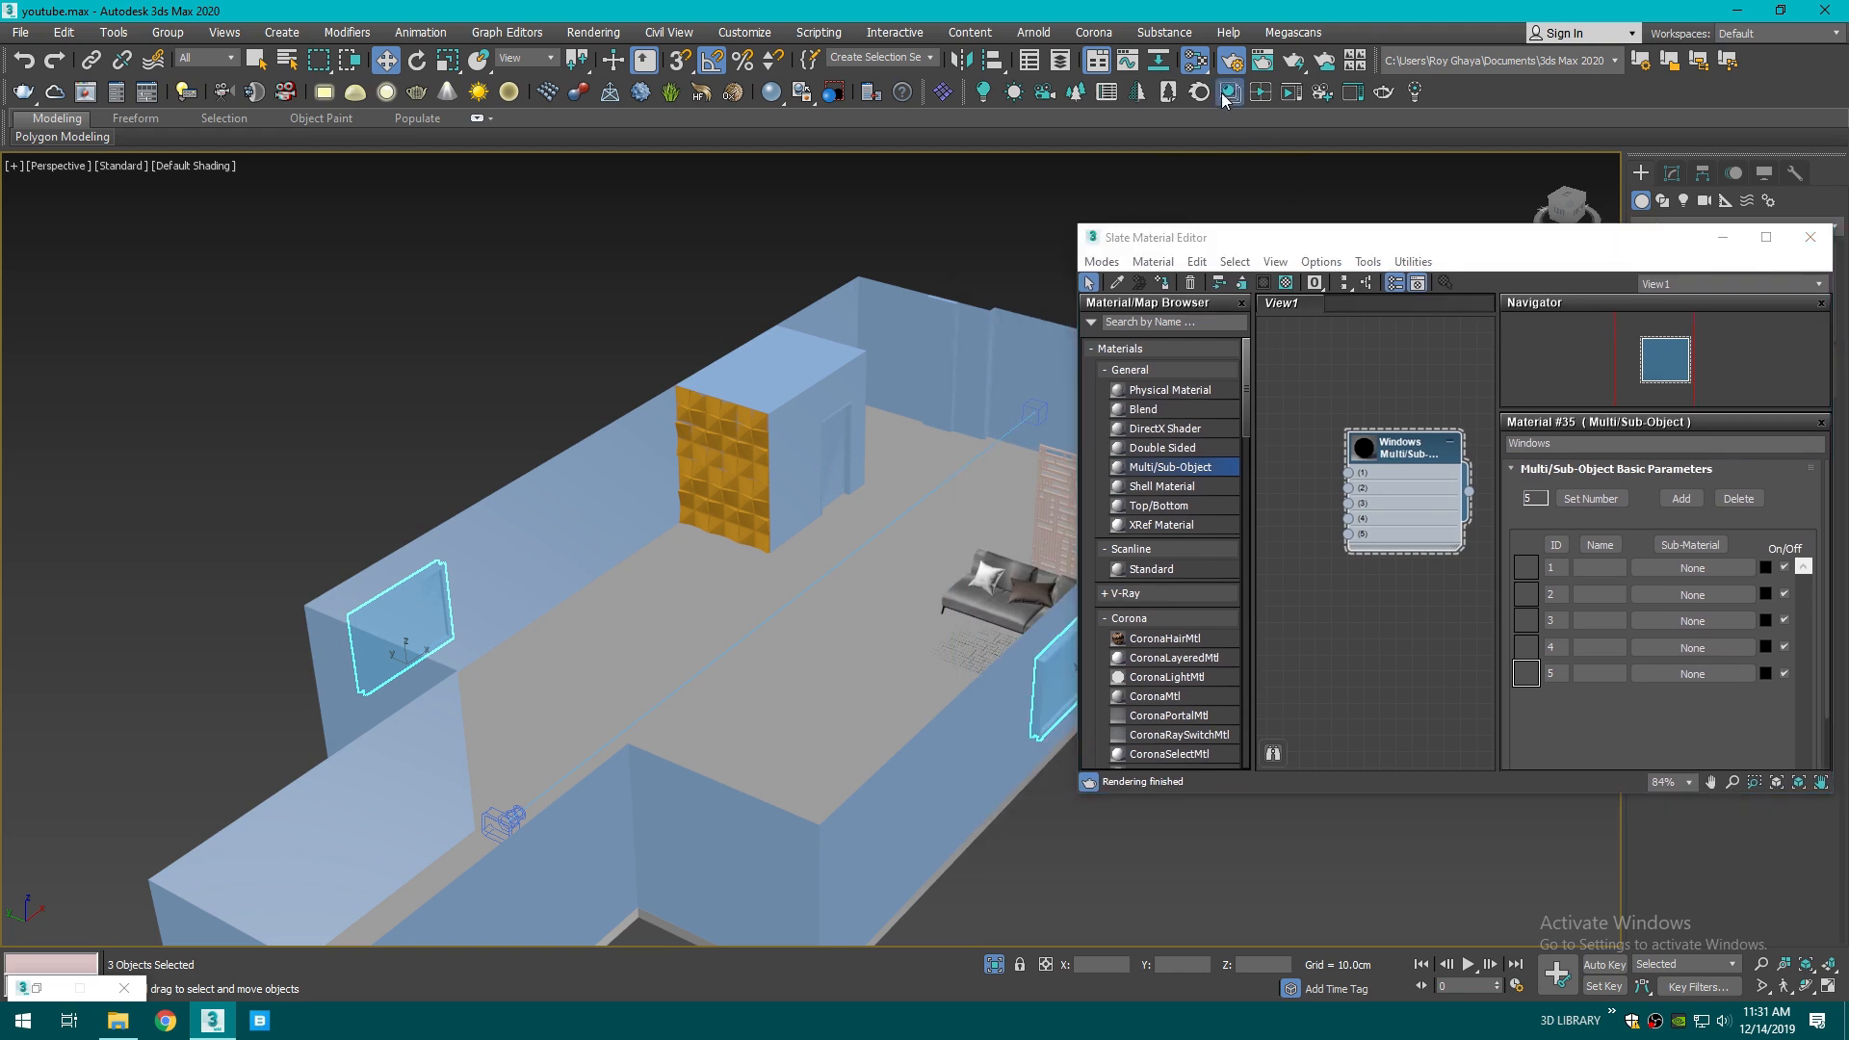
# - Assign Glass Clear from the Corona Material Library's Glass category to sub-material slot 3 of the Windows material
pyautogui.click(1228, 93)
pyautogui.click(274, 412)
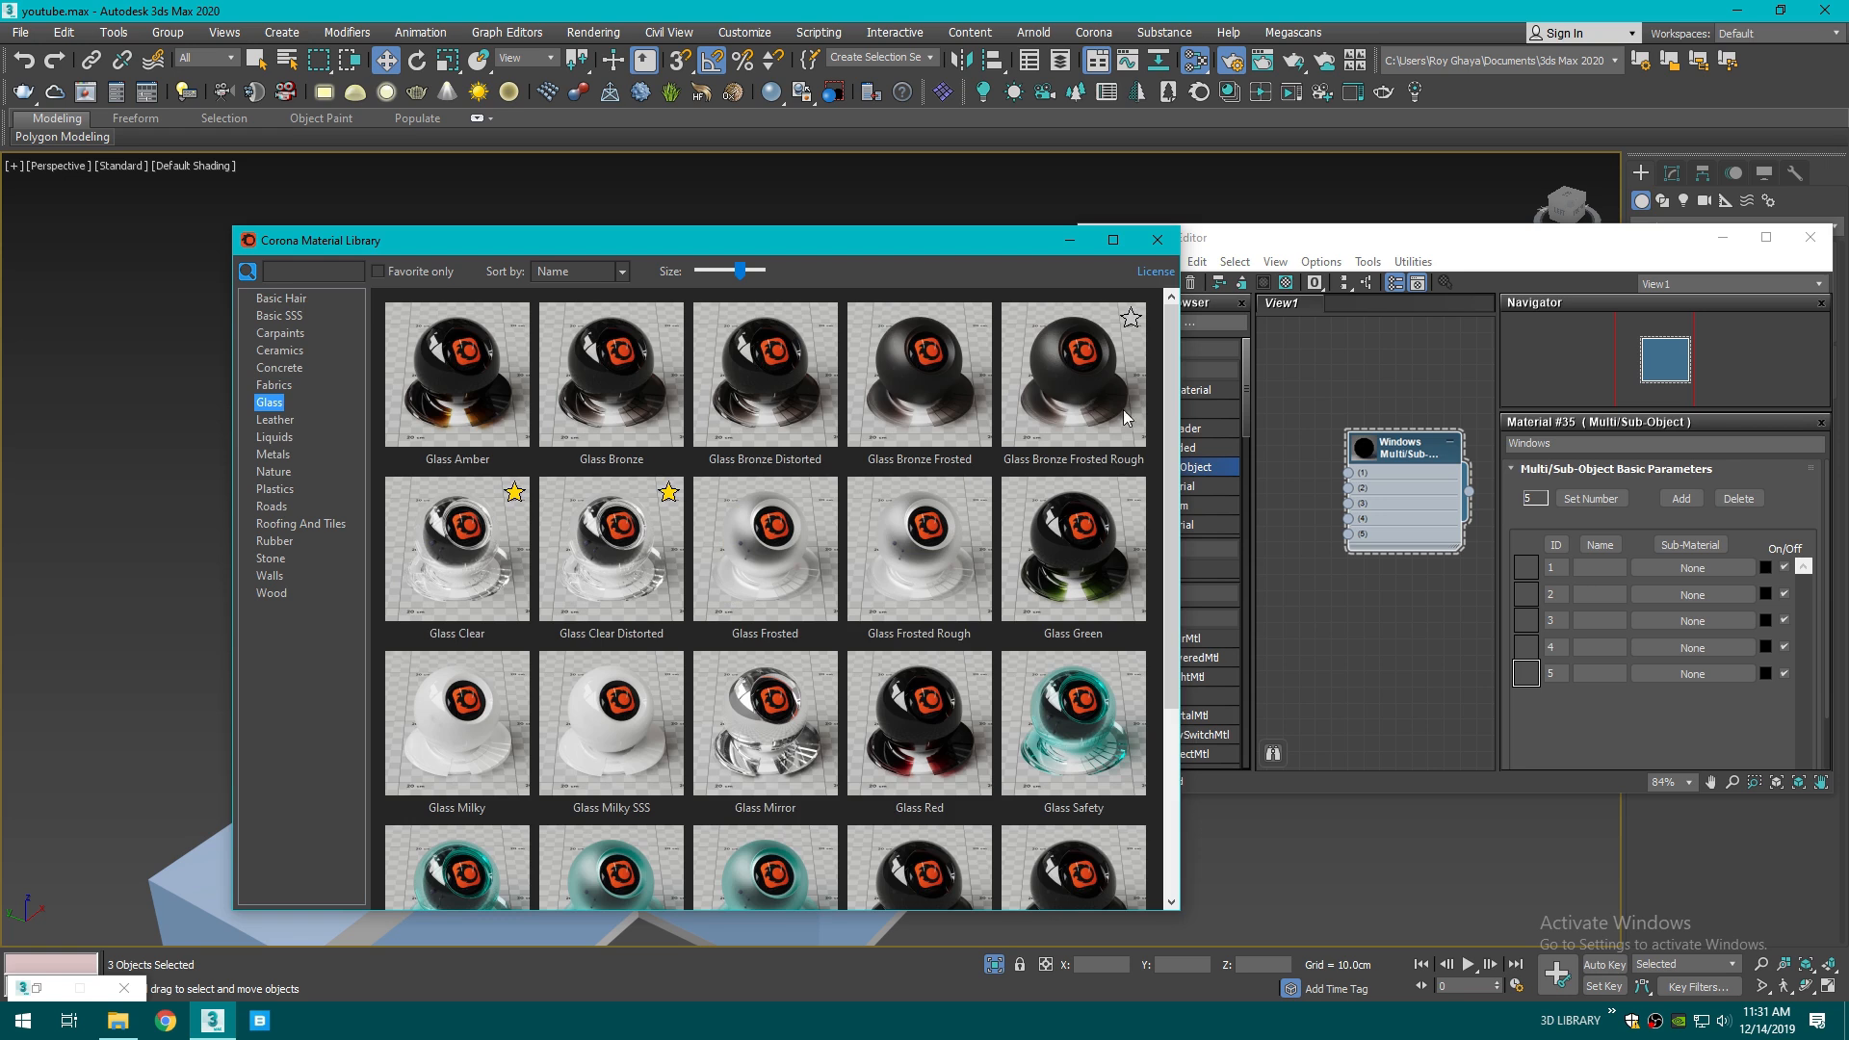
pyautogui.scroll(-1, 1157, 430)
pyautogui.scroll(1, 1157, 431)
pyautogui.scroll(-2, 1158, 403)
pyautogui.scroll(2, 1158, 402)
pyautogui.moveTo(1697, 628); pyautogui.dragTo(1697, 627)
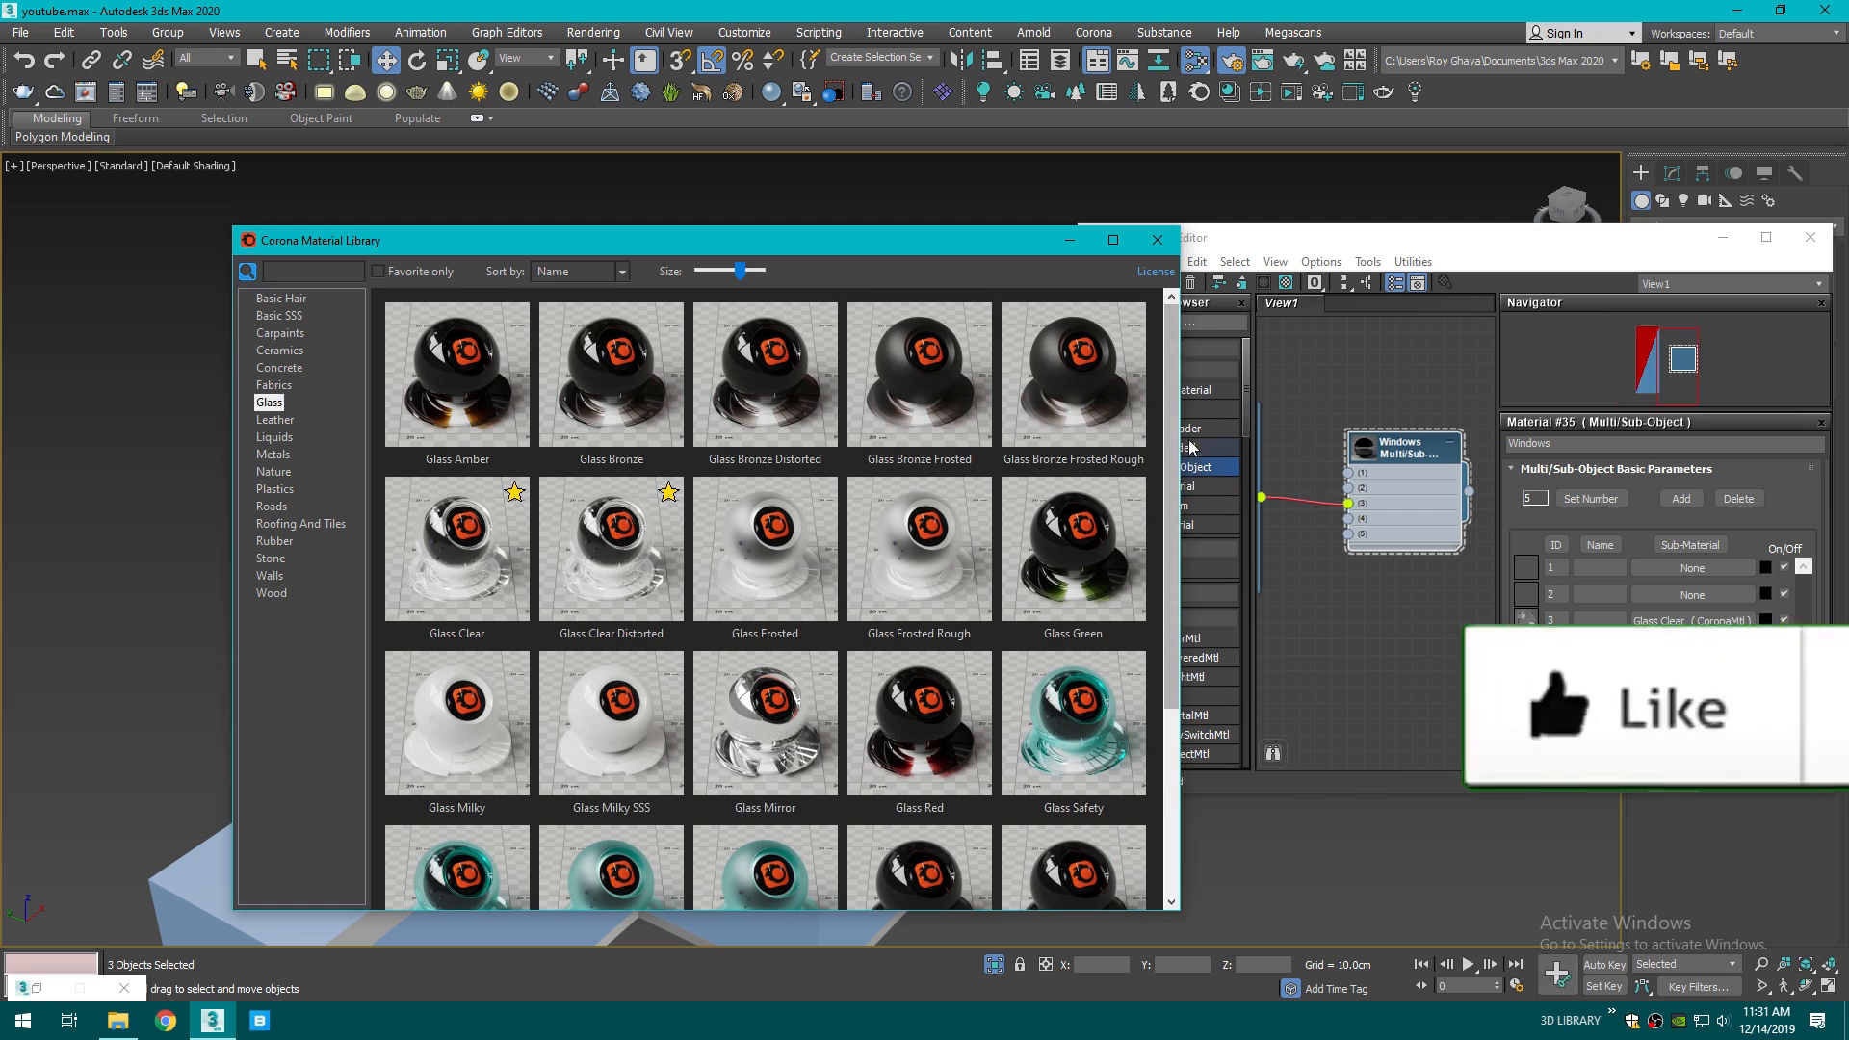
# - Fill slots 1, 2, 4 and 5 with the PVC Black Matte plastic and apply the Windows material to the selected windows
pyautogui.scroll(-2, 1172, 412)
pyautogui.scroll(2, 1171, 412)
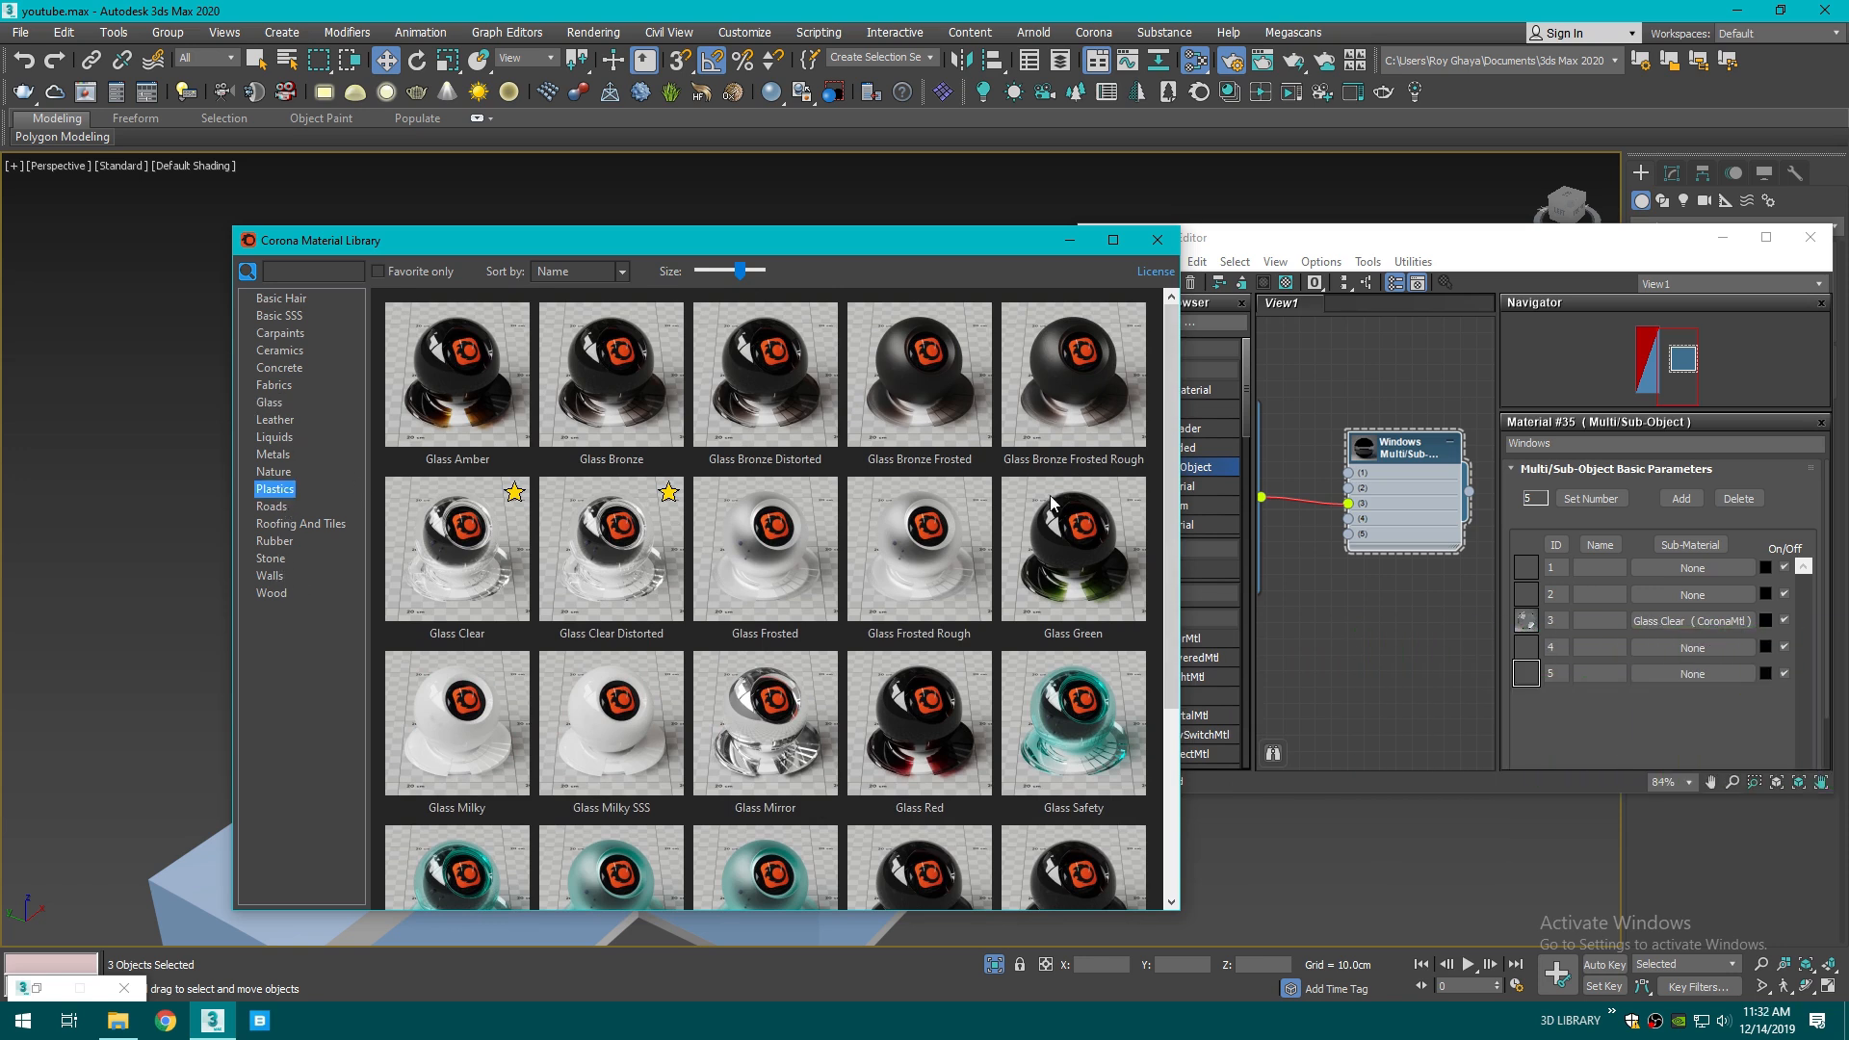
pyautogui.scroll(-8, 1156, 617)
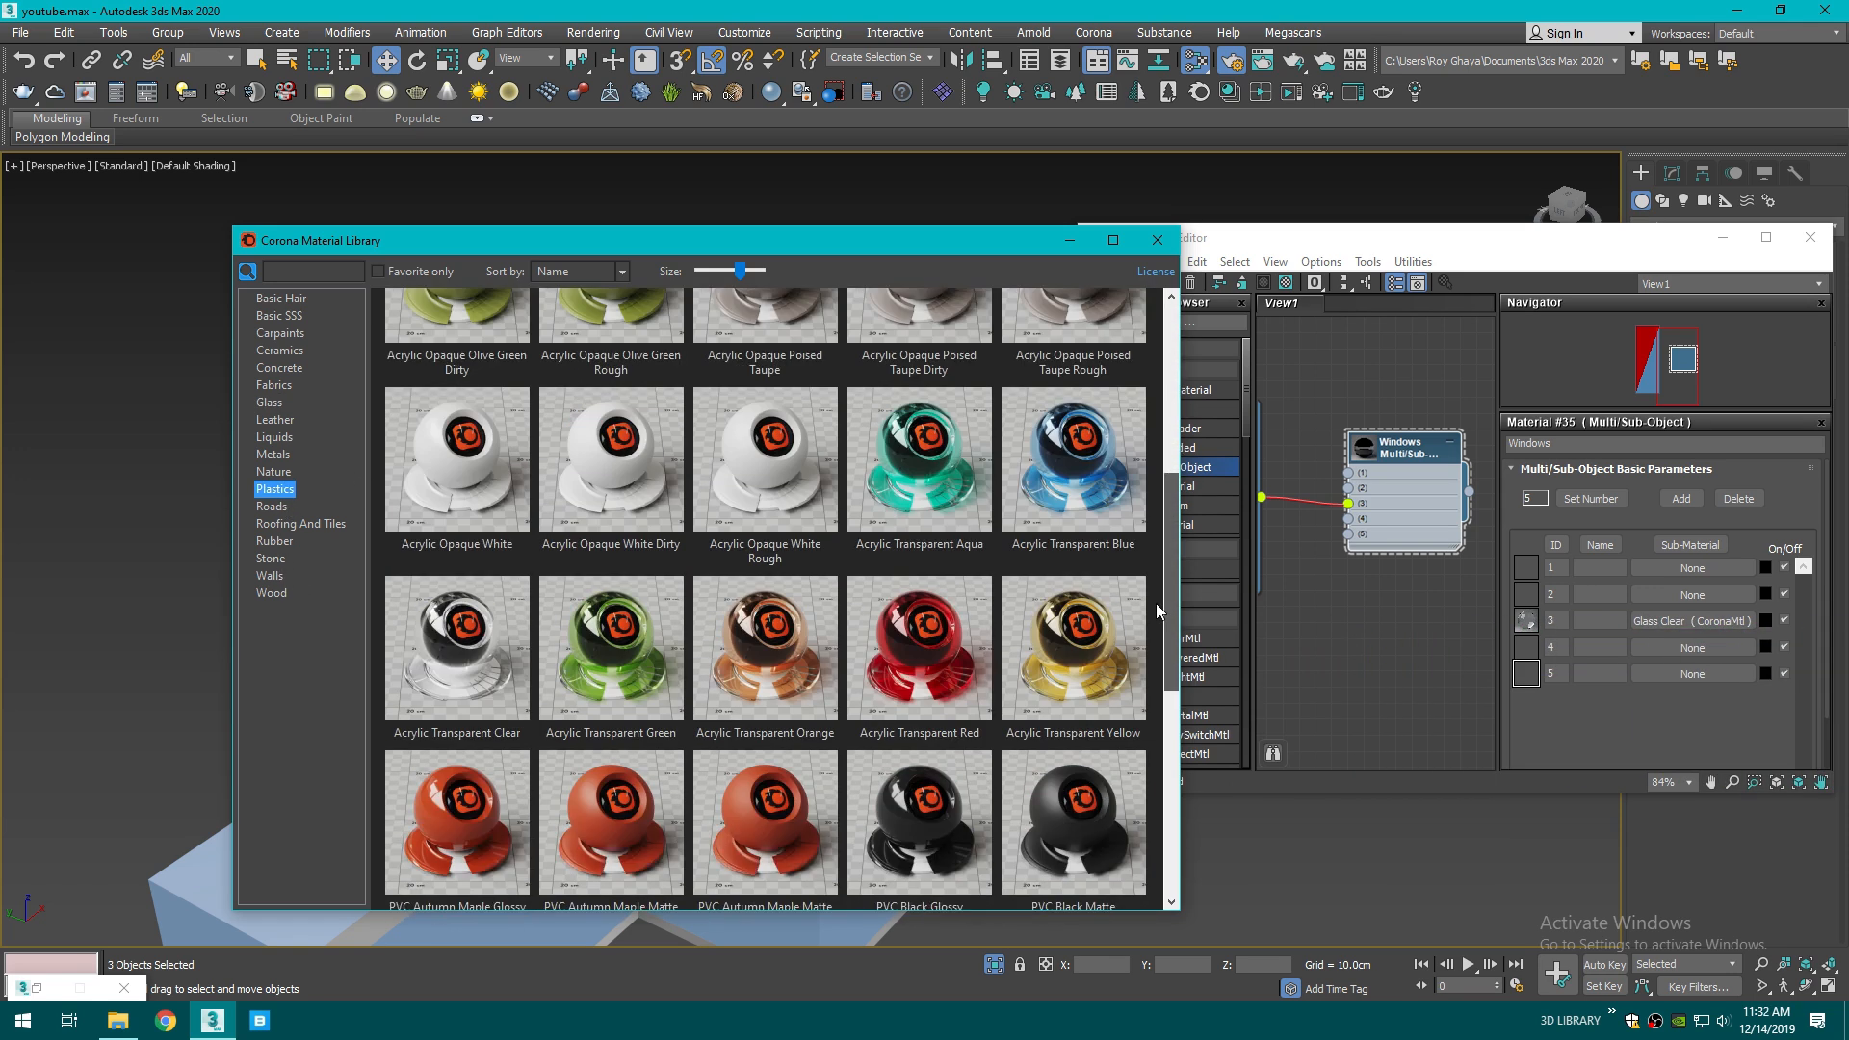
pyautogui.moveTo(1087, 624); pyautogui.dragTo(1692, 674)
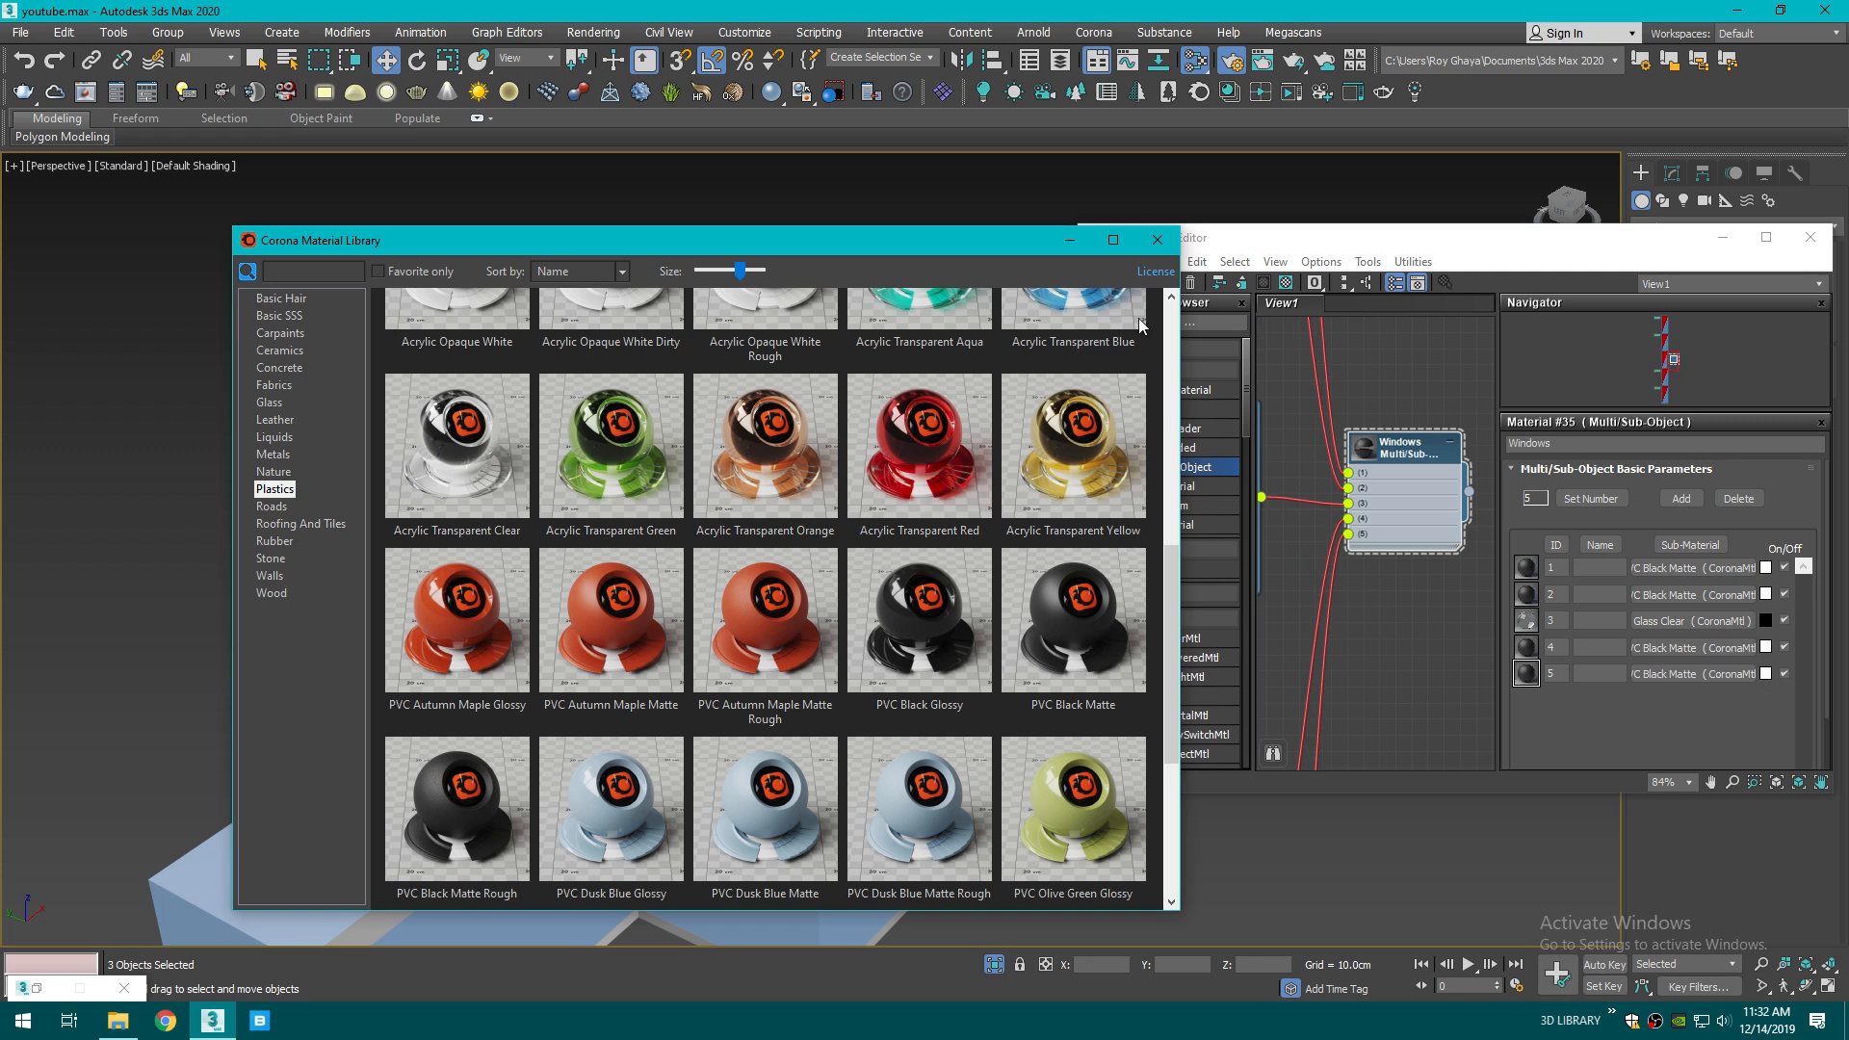
pyautogui.click(1070, 241)
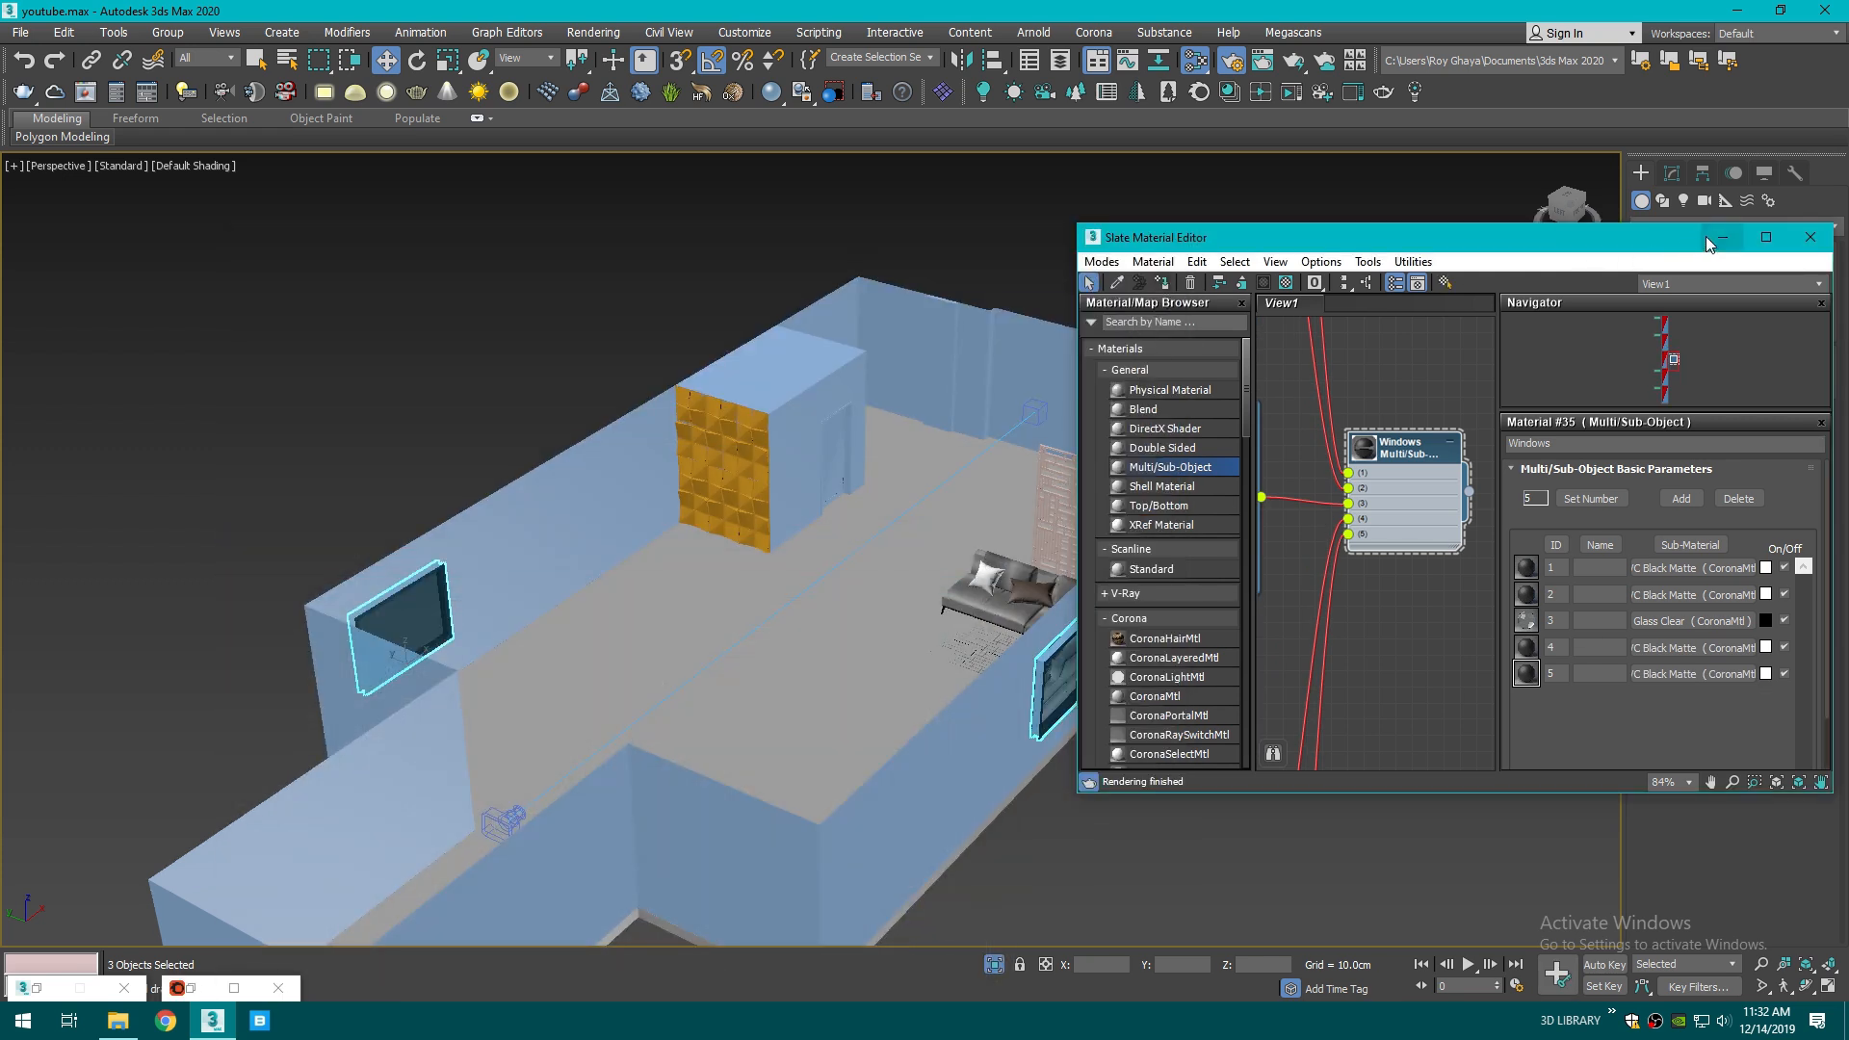
pyautogui.click(1708, 237)
# - Add a UVW Map modifier with box mapping and real-world map size to the three windows
pyautogui.click(1578, 200)
pyautogui.click(1672, 173)
pyautogui.click(1701, 223)
pyautogui.write('uv')
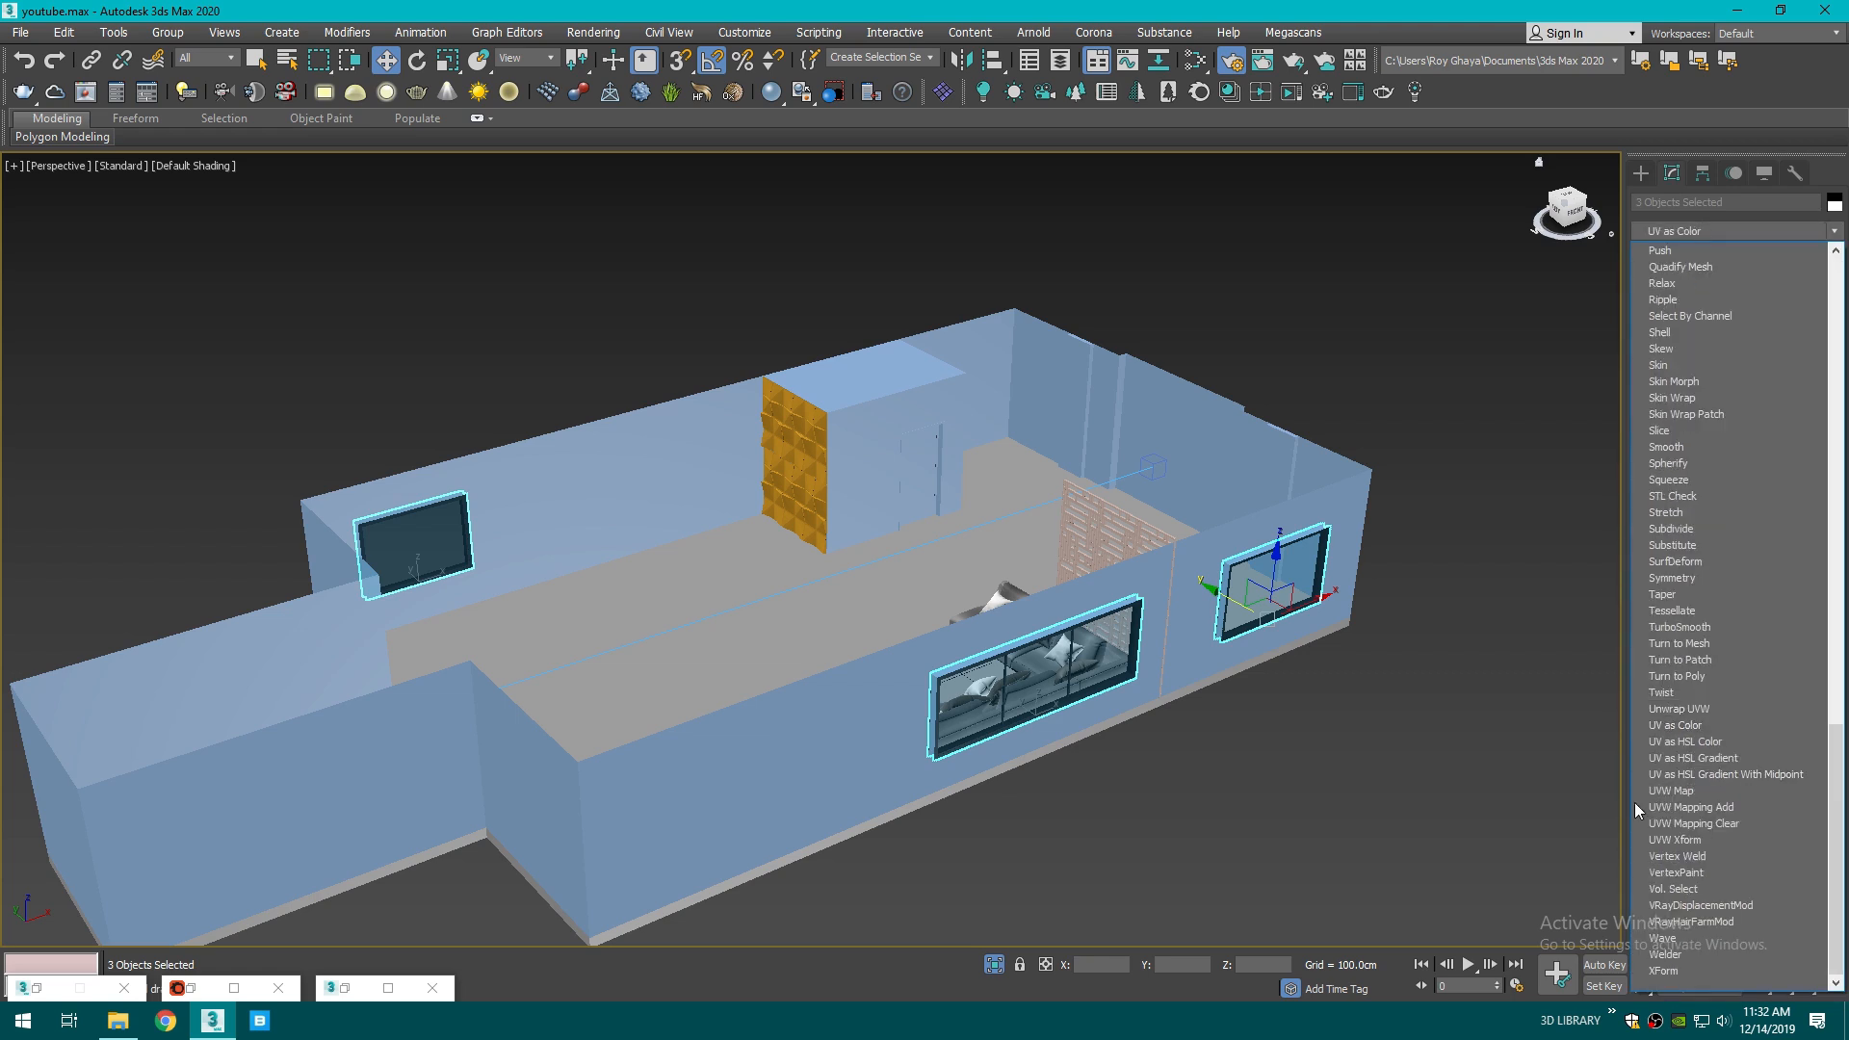
pyautogui.click(1656, 791)
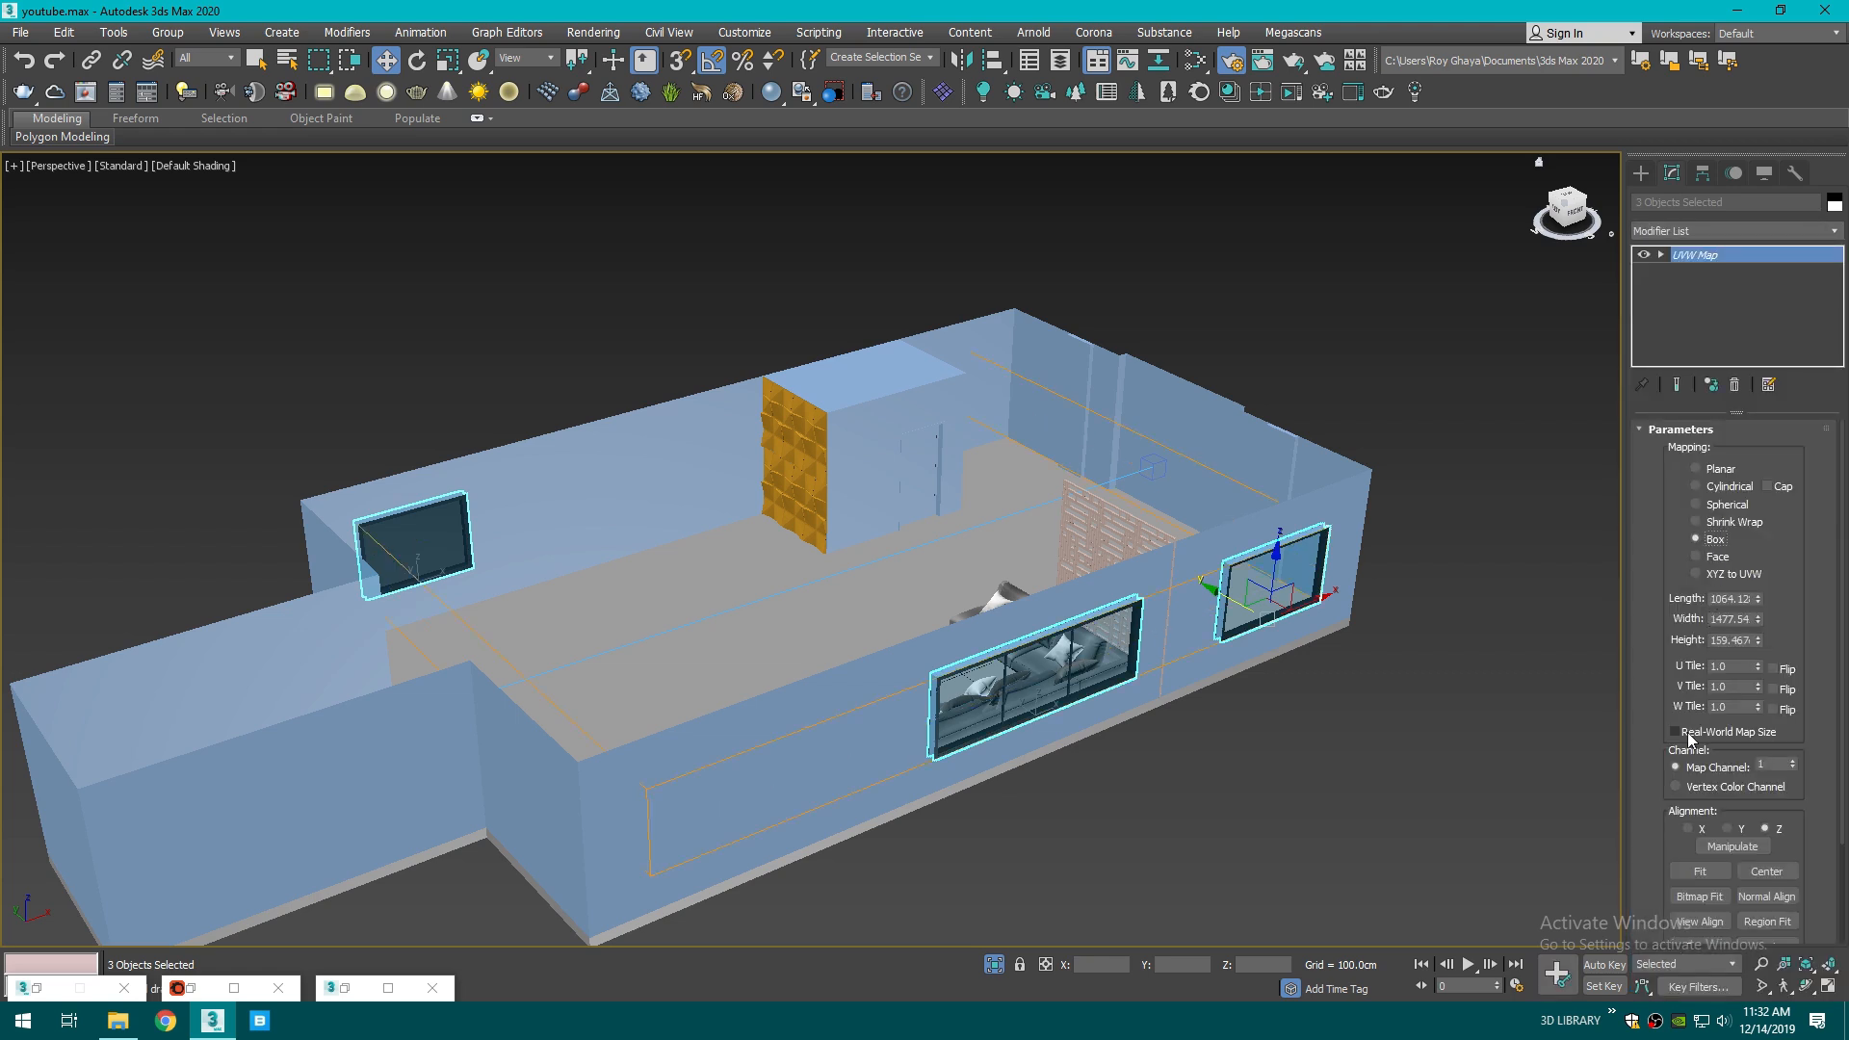
pyautogui.click(1444, 726)
# - Add an Edit Poly modifier to the smaller single-pane window beside the lattice divider
pyautogui.scroll(10, 1293, 555)
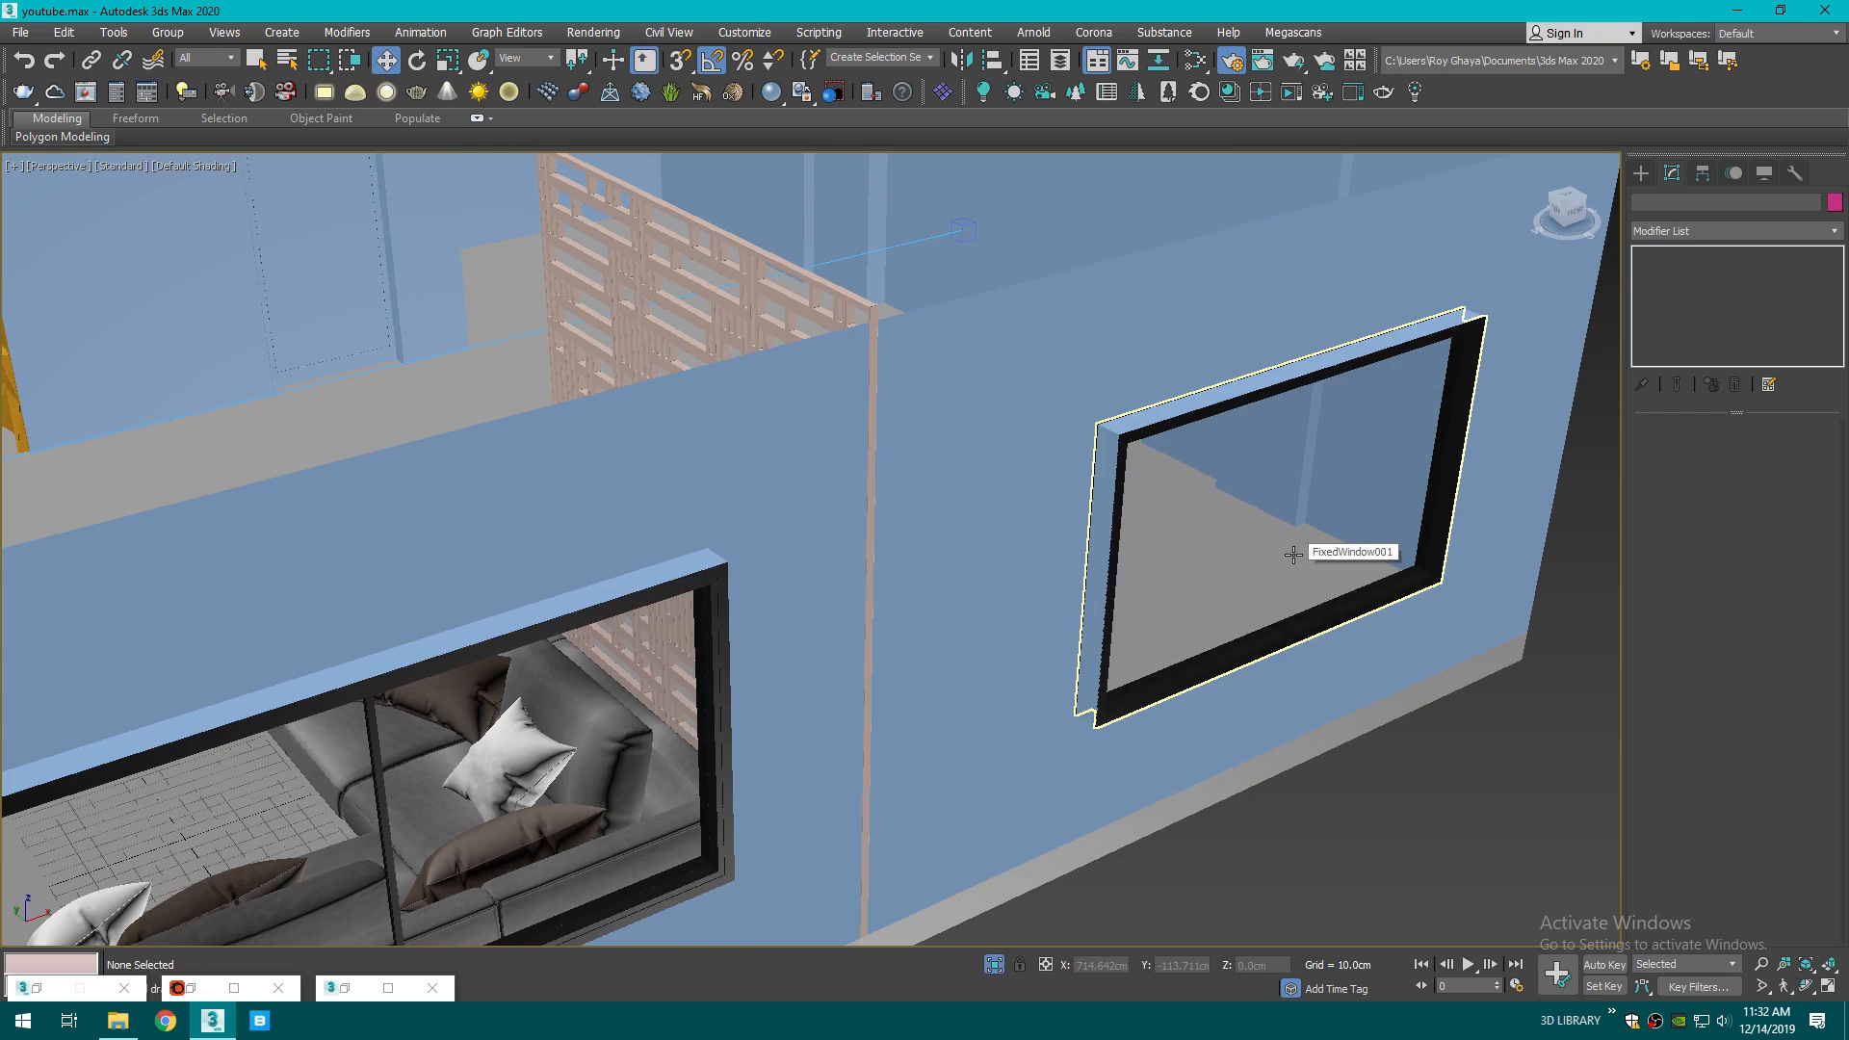
pyautogui.click(1293, 556)
pyautogui.scroll(-8, 1319, 568)
pyautogui.moveTo(1493, 392); pyautogui.dragTo(1334, 462, button='middle')
pyautogui.click(1687, 227)
pyautogui.press('e')
pyautogui.click(1695, 299)
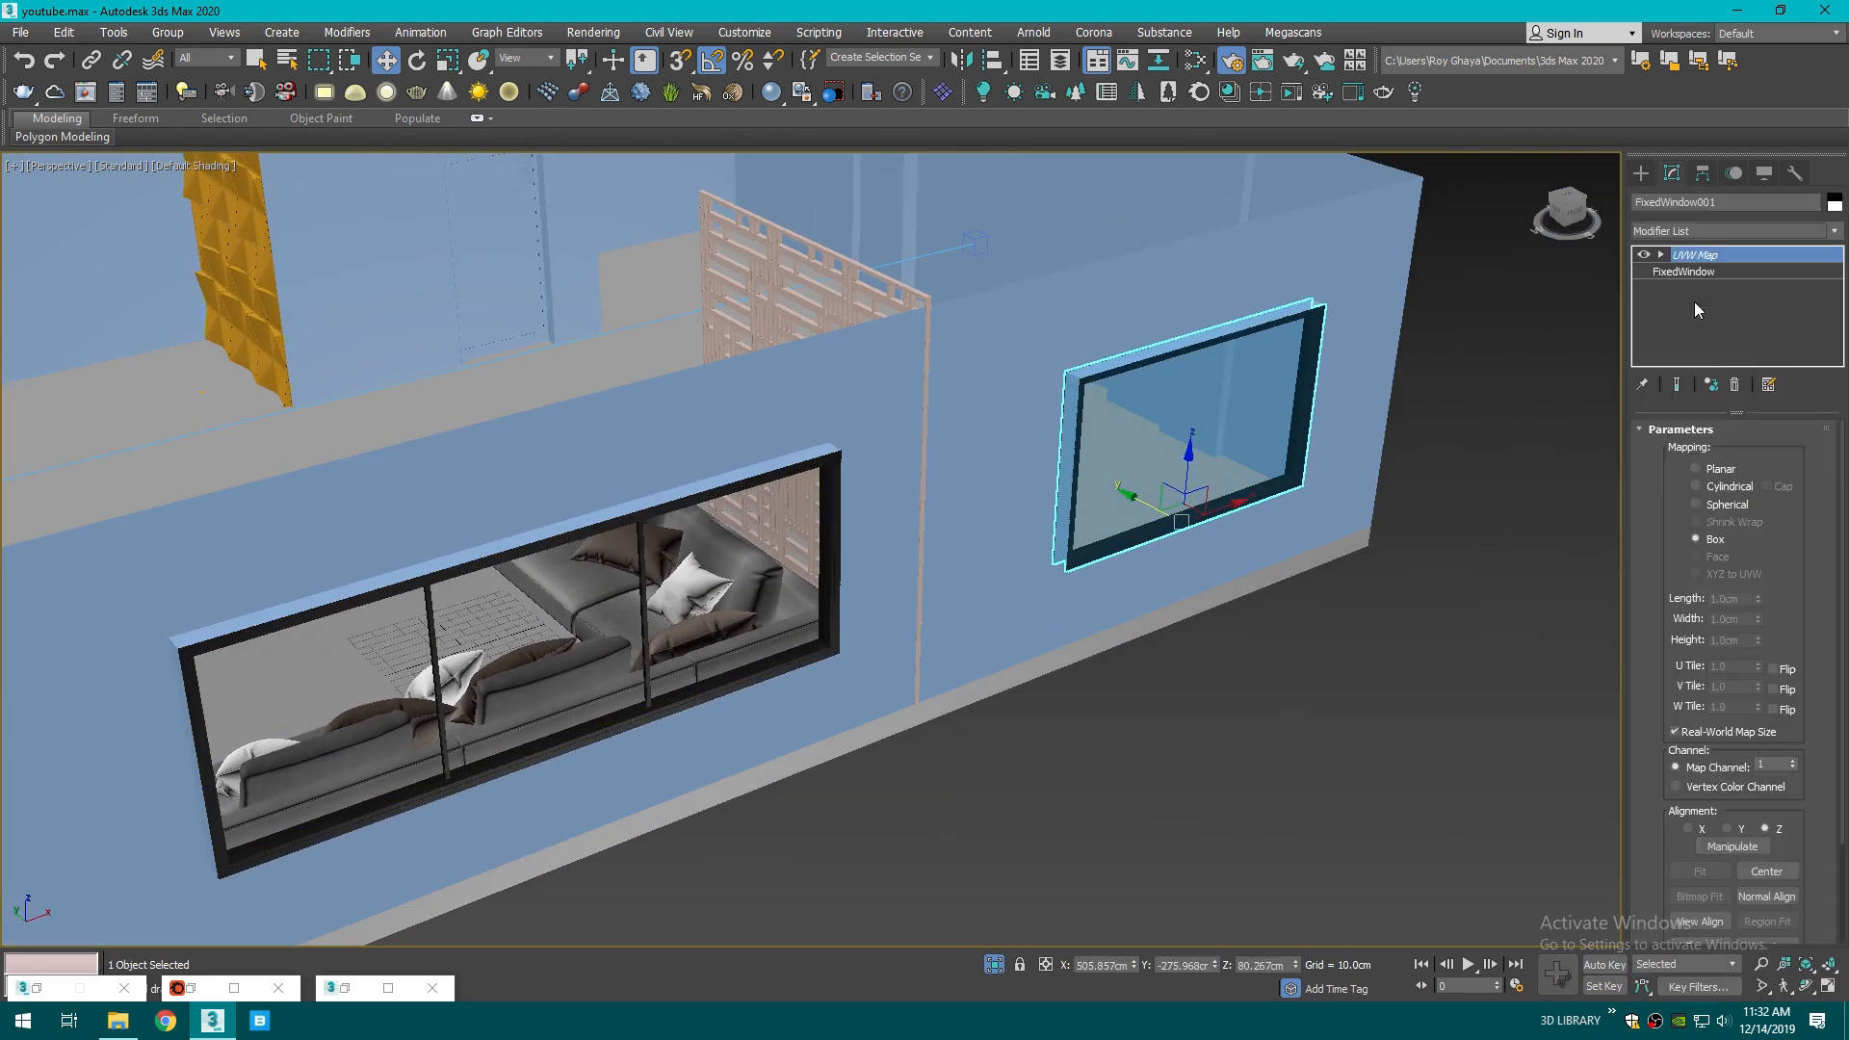
# - Select the smaller window's glass face and clone it slightly outward along Y as a separate object
pyautogui.click(1753, 466)
pyautogui.click(1151, 505)
pyautogui.scroll(3, 1151, 506)
pyautogui.scroll(3, 1157, 424)
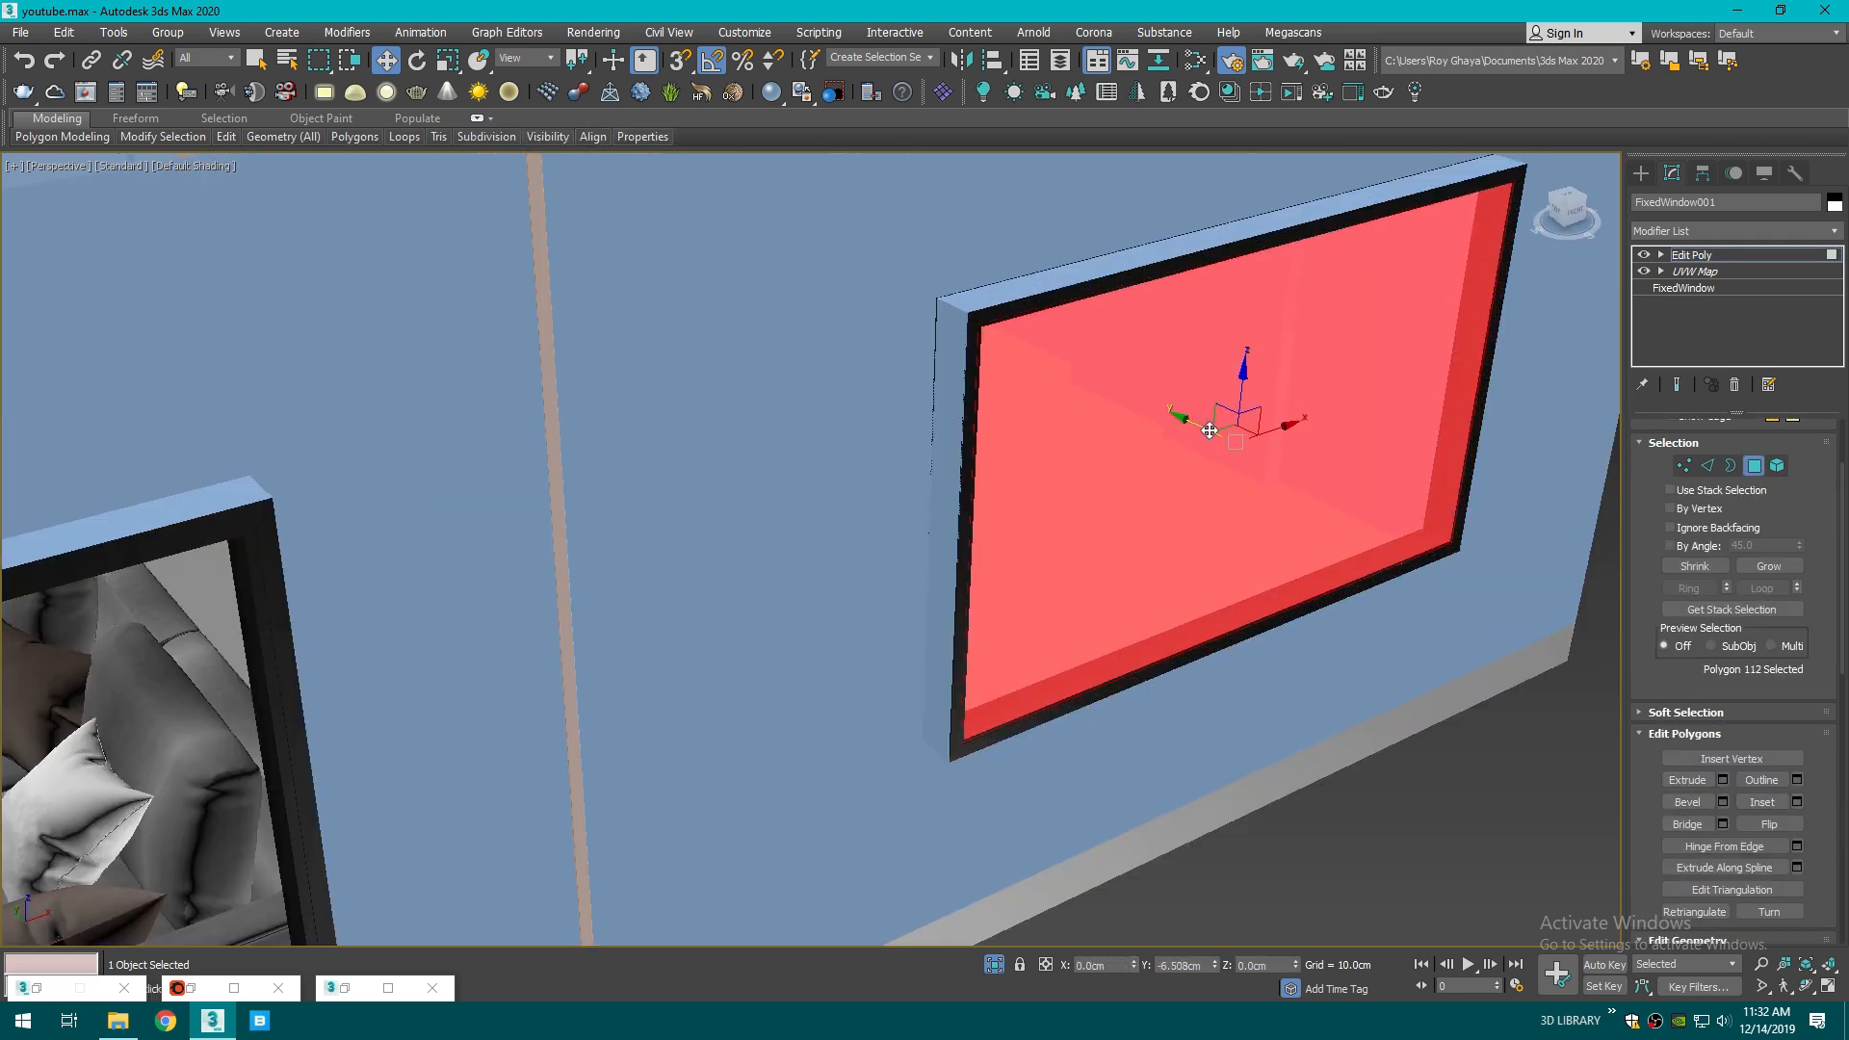
pyautogui.keyDown('shift'); pyautogui.moveTo(1195, 420); pyautogui.dragTo(1190, 424); pyautogui.keyUp('shift')
pyautogui.click(1002, 527)
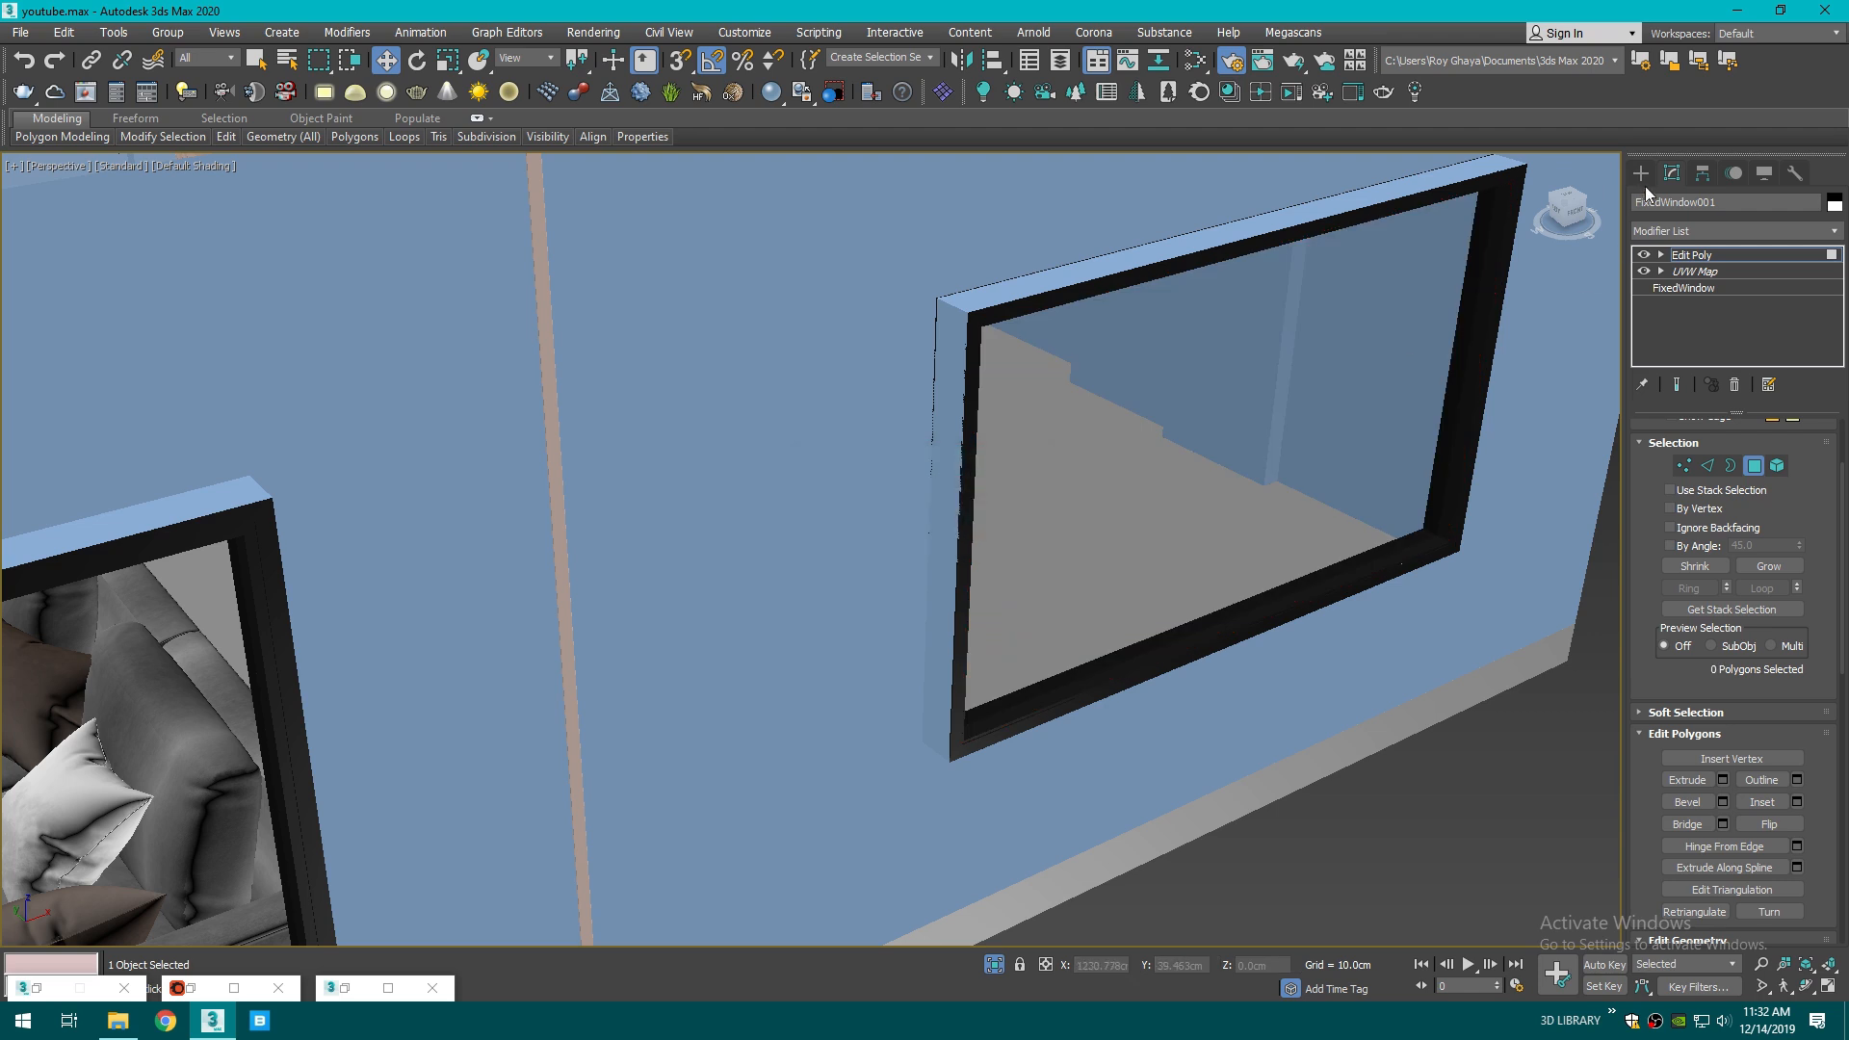
# - Select the cloned glass pane and clear all existing nodes from the material graph
pyautogui.click(1640, 174)
pyautogui.click(1334, 324)
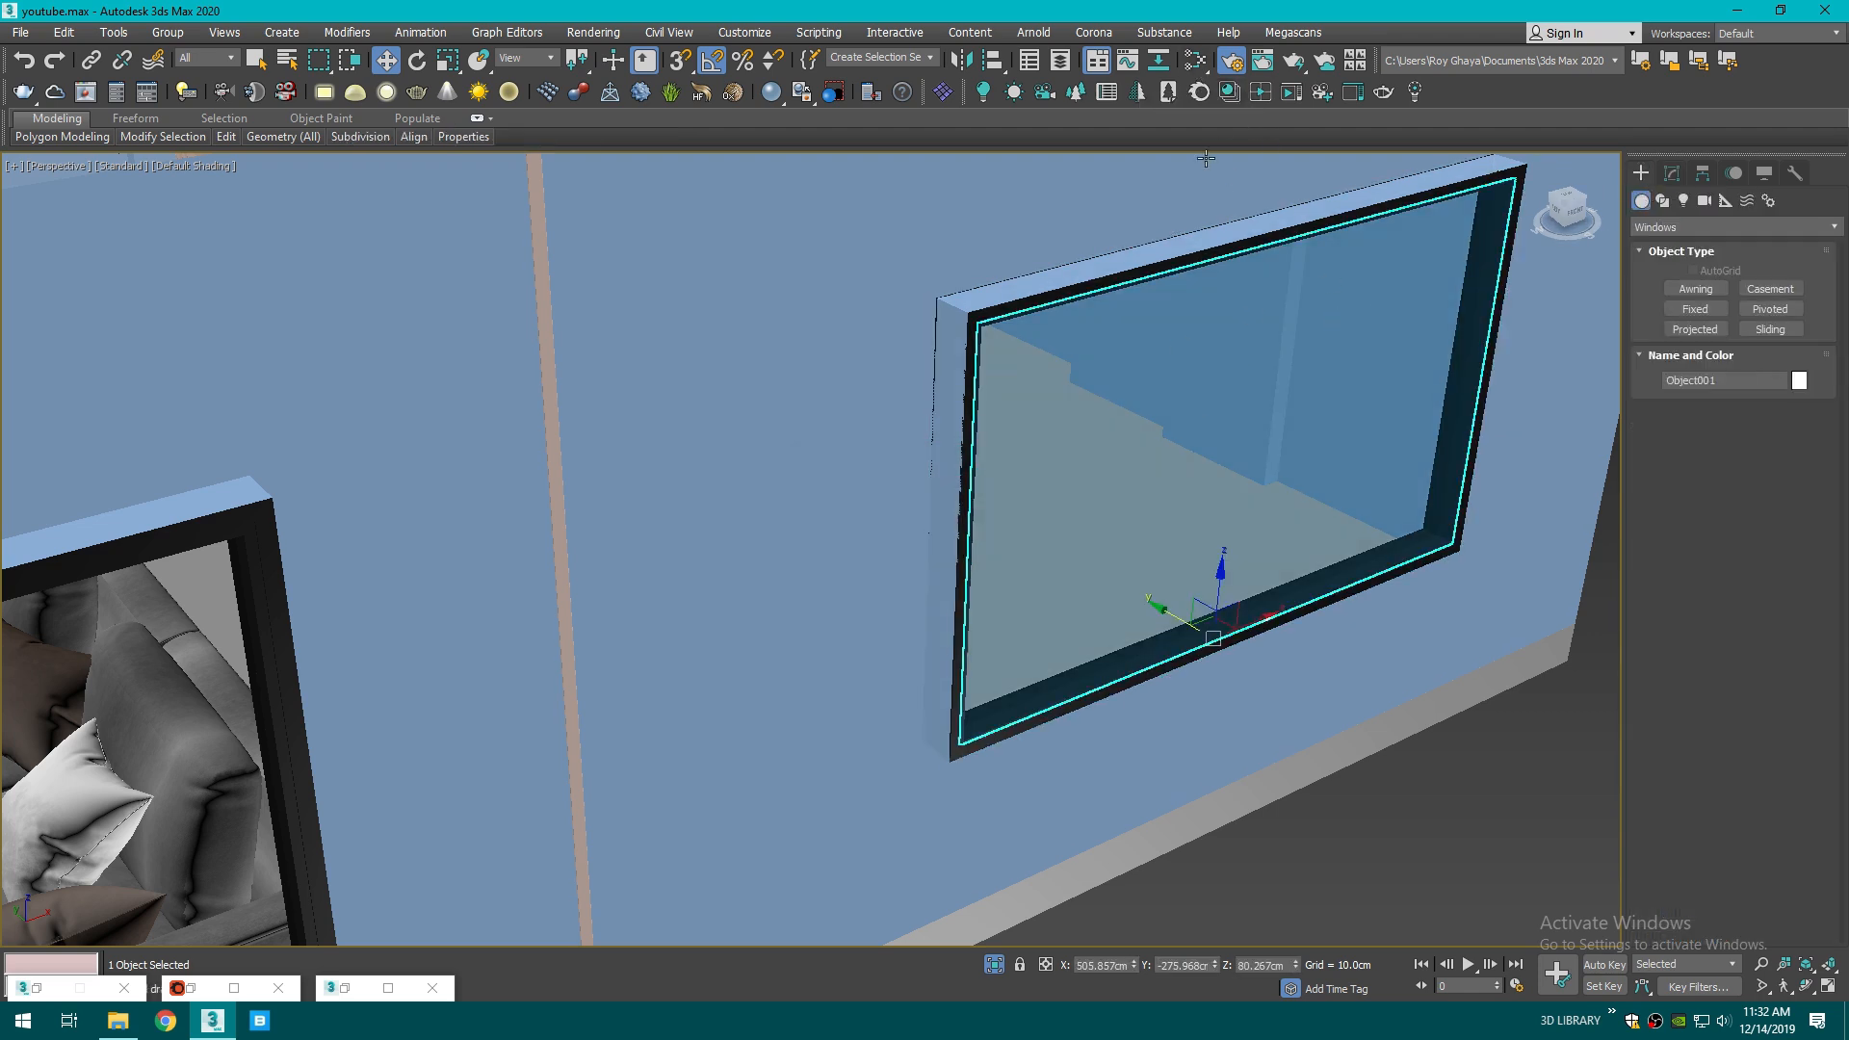
pyautogui.click(1197, 62)
pyautogui.scroll(-5, 1338, 497)
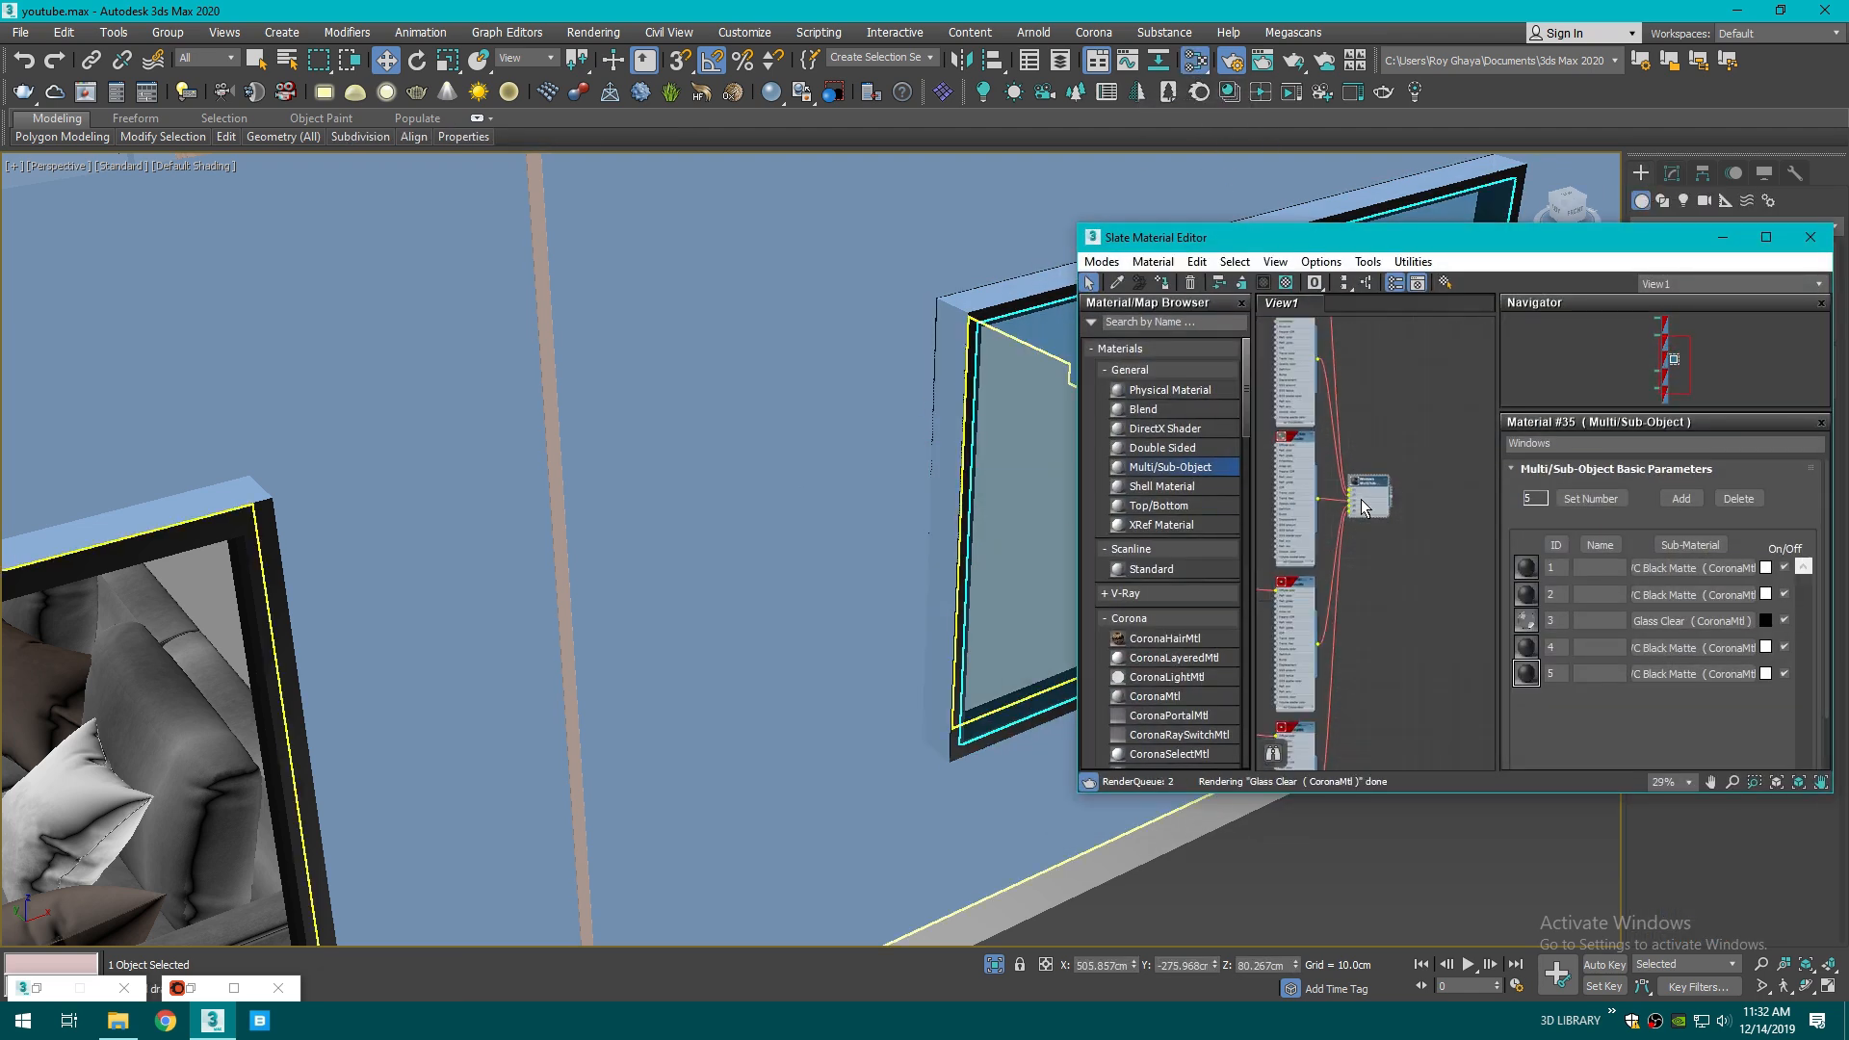
pyautogui.moveTo(1409, 668); pyautogui.dragTo(1275, 323)
pyautogui.press('Delete')
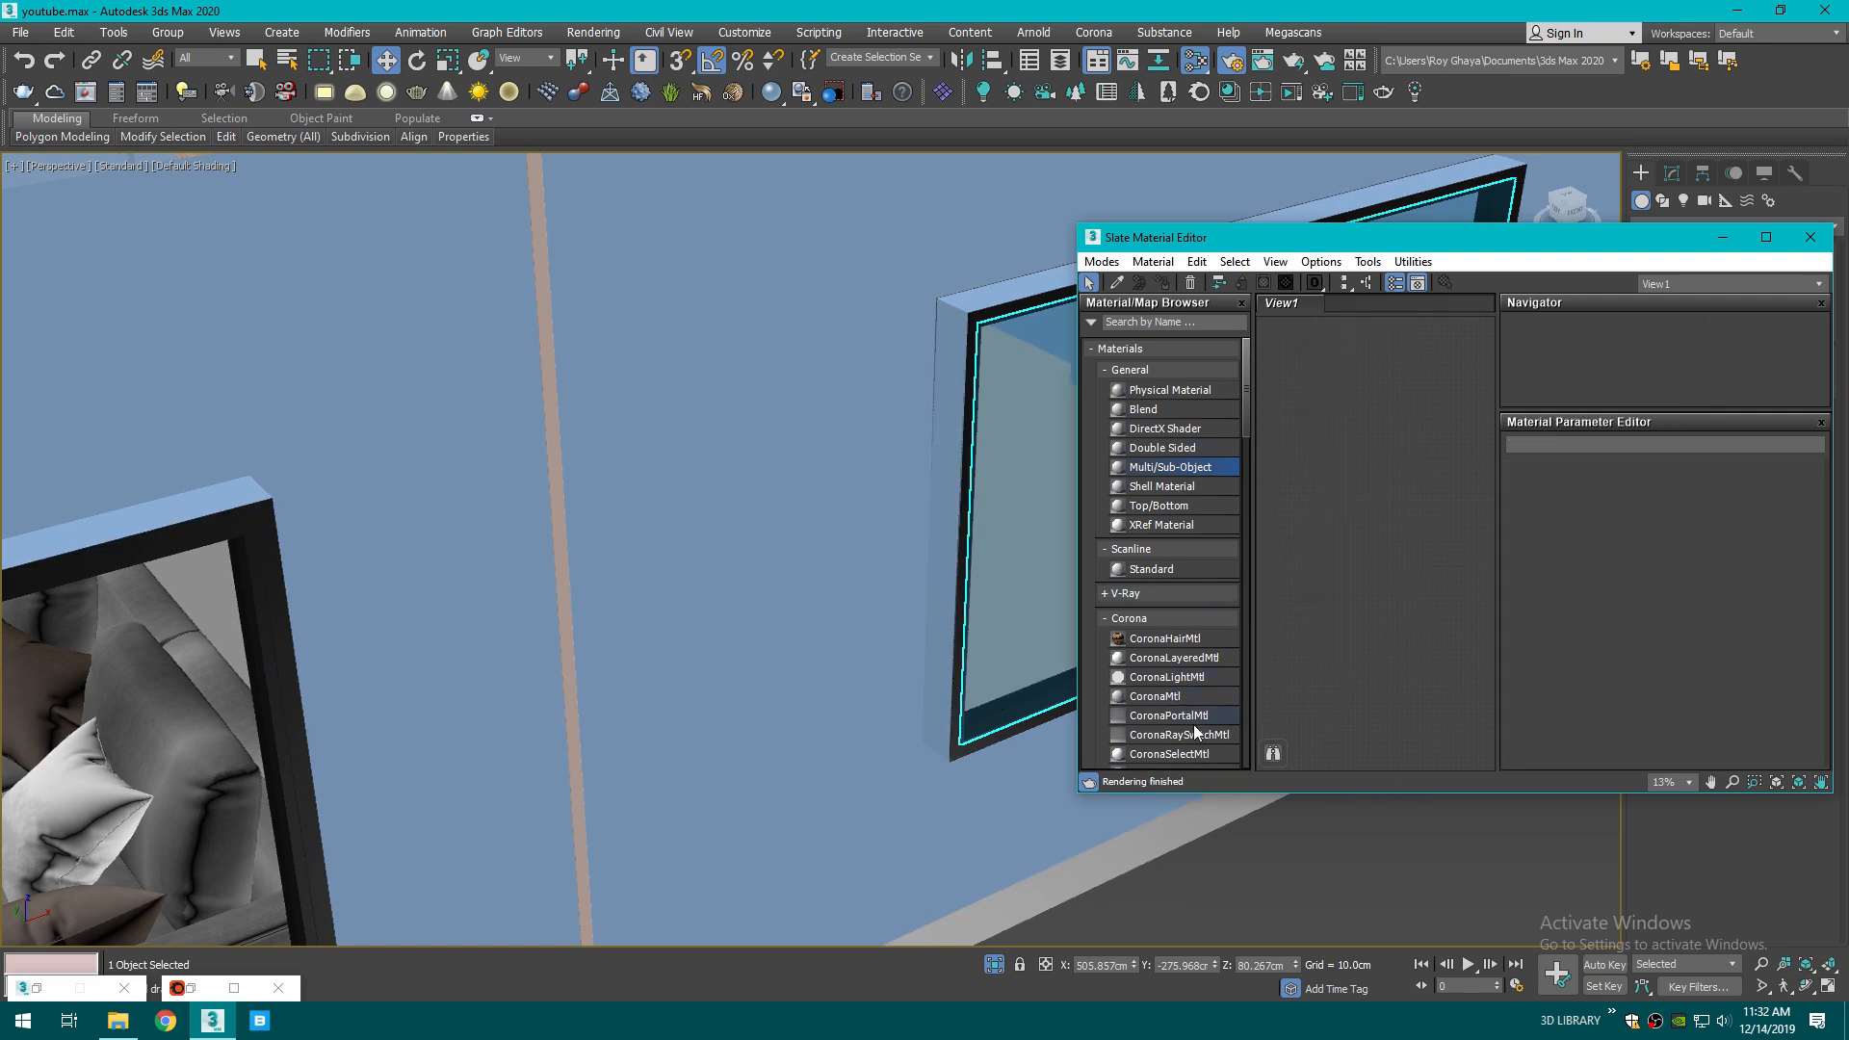
# - Create a CoronaPortalMtl material and assign it to the smaller window's cloned pane
pyautogui.moveTo(1171, 720); pyautogui.dragTo(1383, 549)
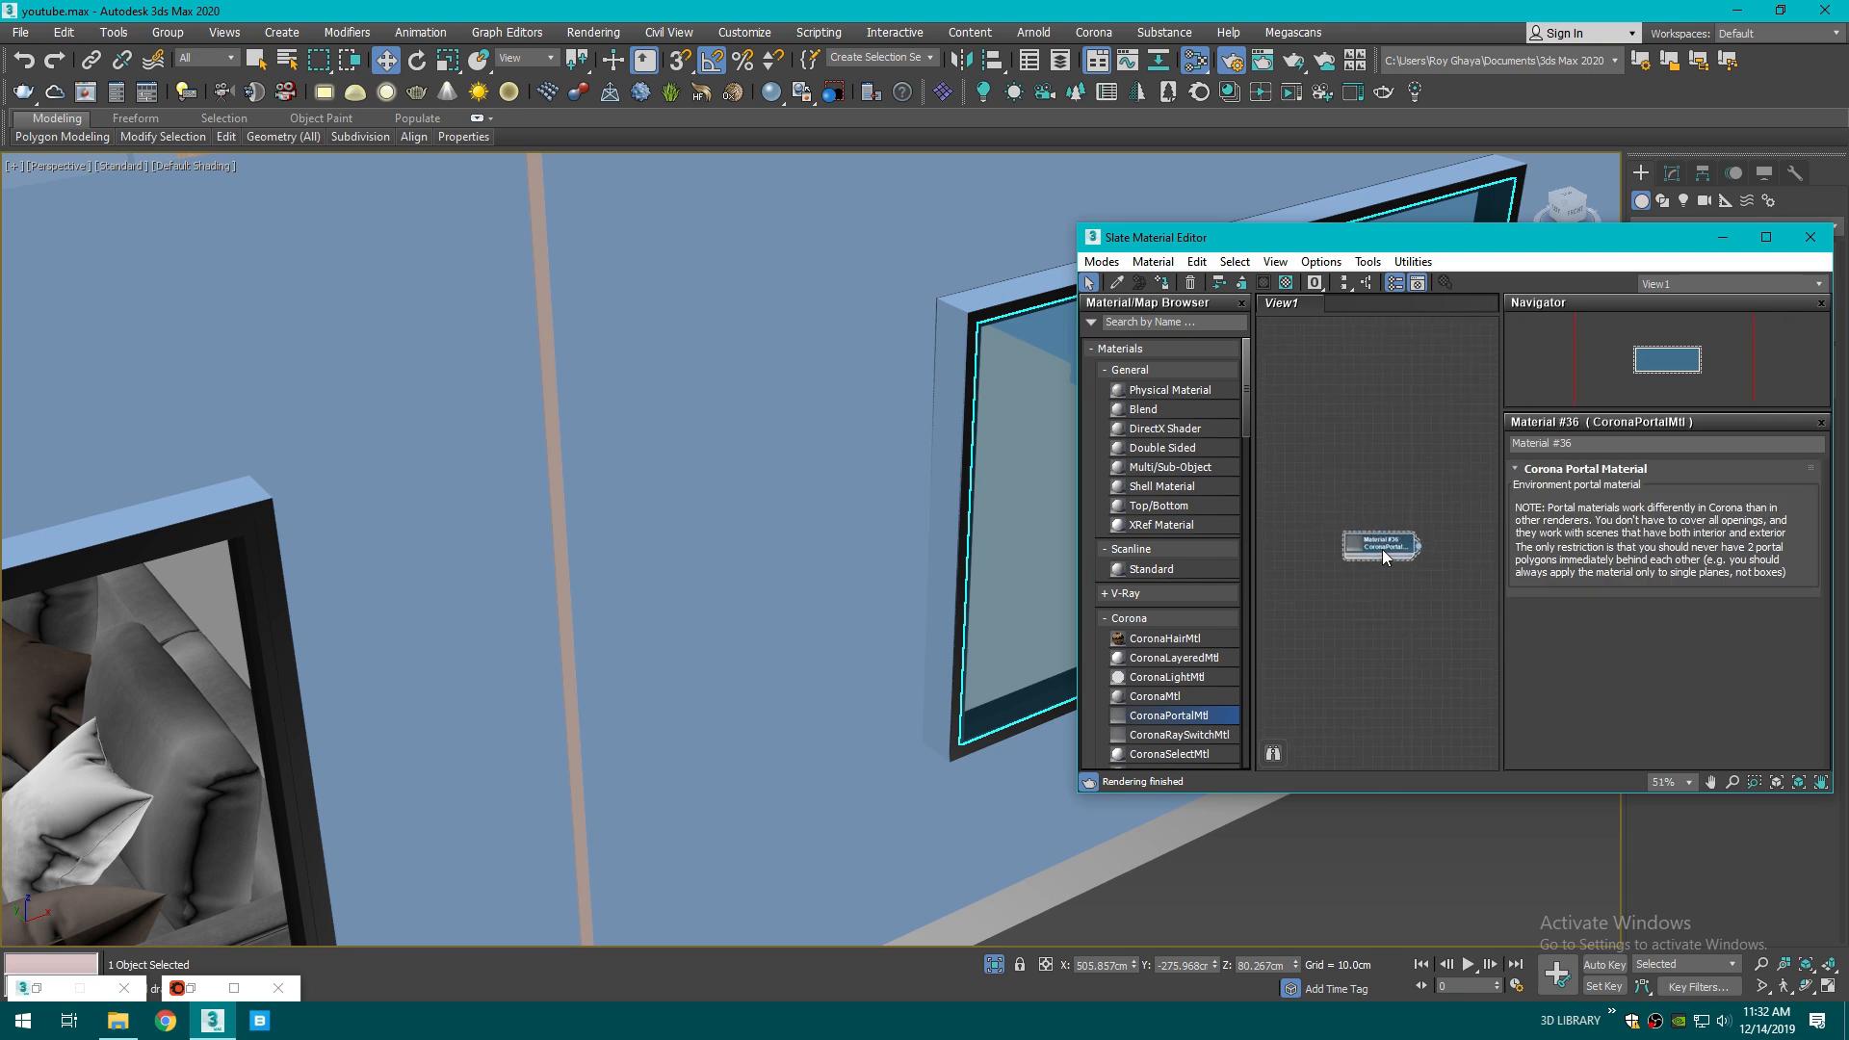
pyautogui.click(1164, 284)
pyautogui.click(1722, 238)
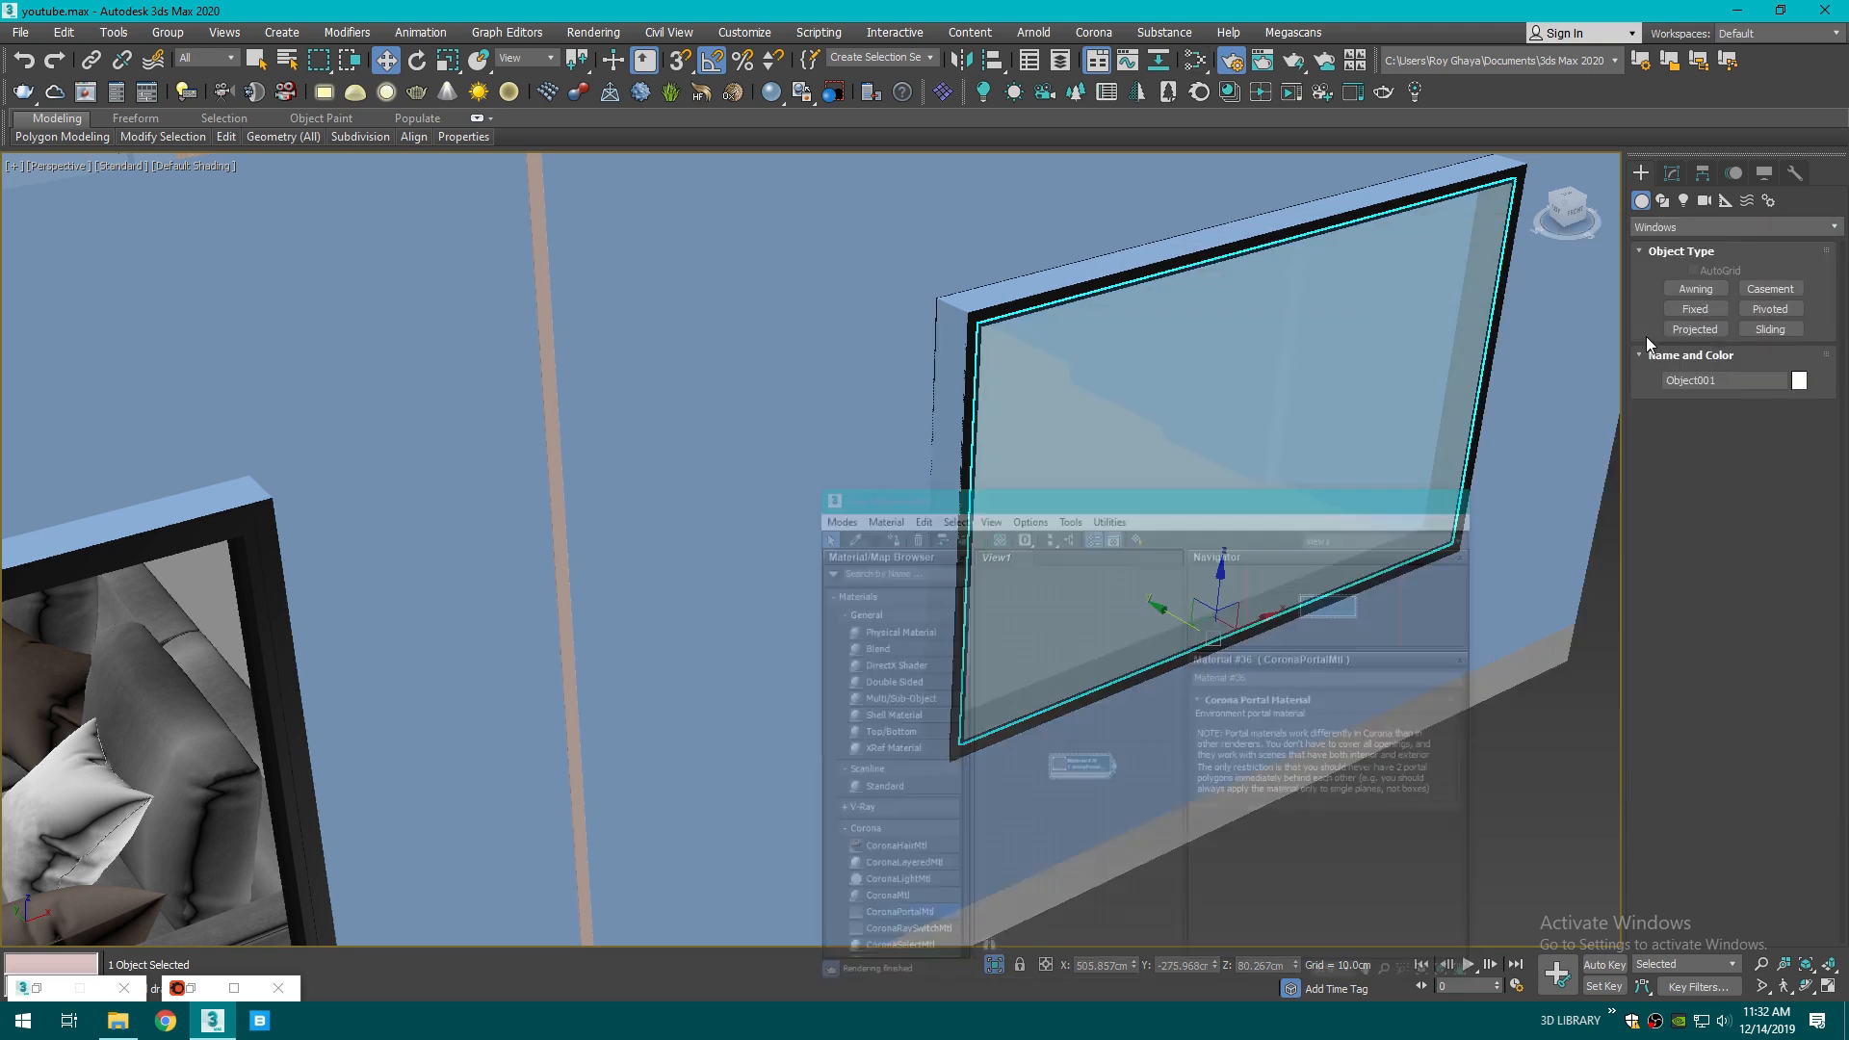
pyautogui.click(1537, 655)
# - Add an Edit Poly modifier to the wide three-pane window beside the sofa
pyautogui.scroll(-3, 1506, 674)
pyautogui.scroll(3, 680, 689)
pyautogui.click(940, 524)
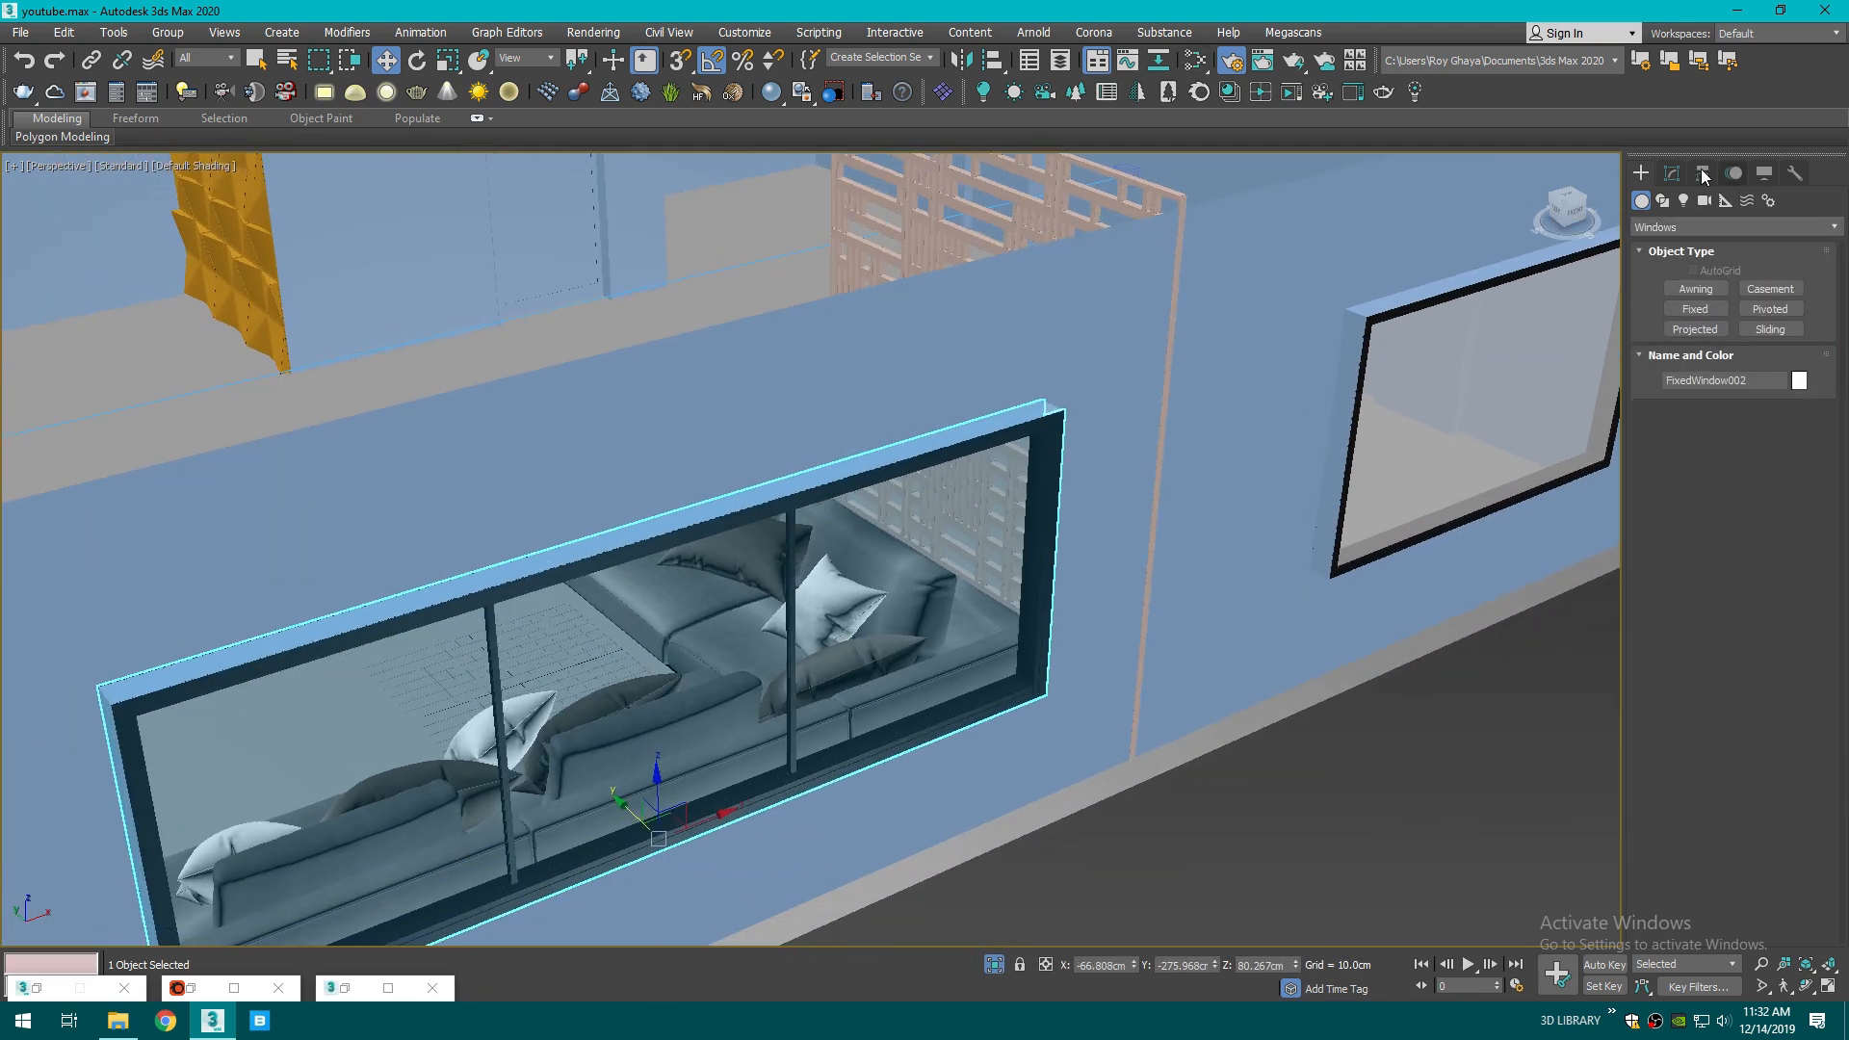
pyautogui.click(1671, 172)
pyautogui.click(1683, 255)
pyautogui.click(1697, 239)
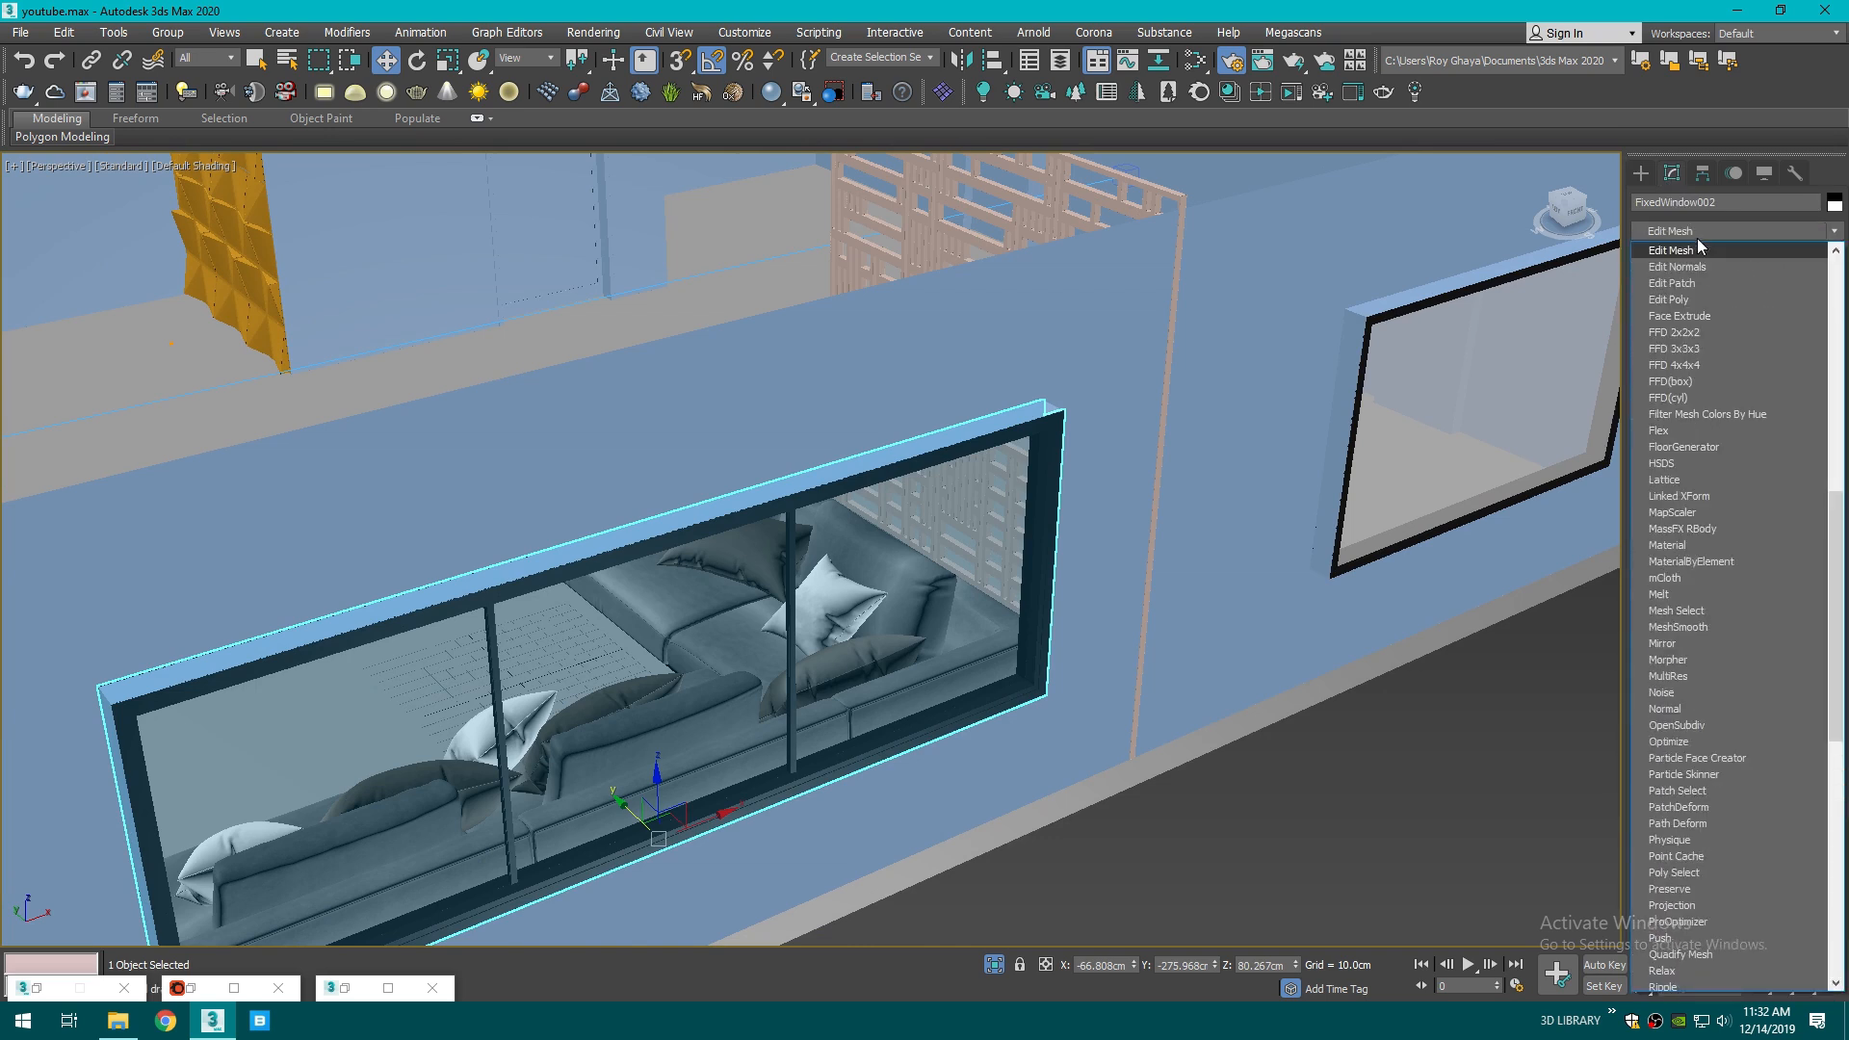
pyautogui.click(1695, 302)
pyautogui.press('z')
# - Select the wide window's glass faces and clone them slightly outward along Y as a separate object
pyautogui.click(1753, 466)
pyautogui.hotkey('ctrl', 'a')
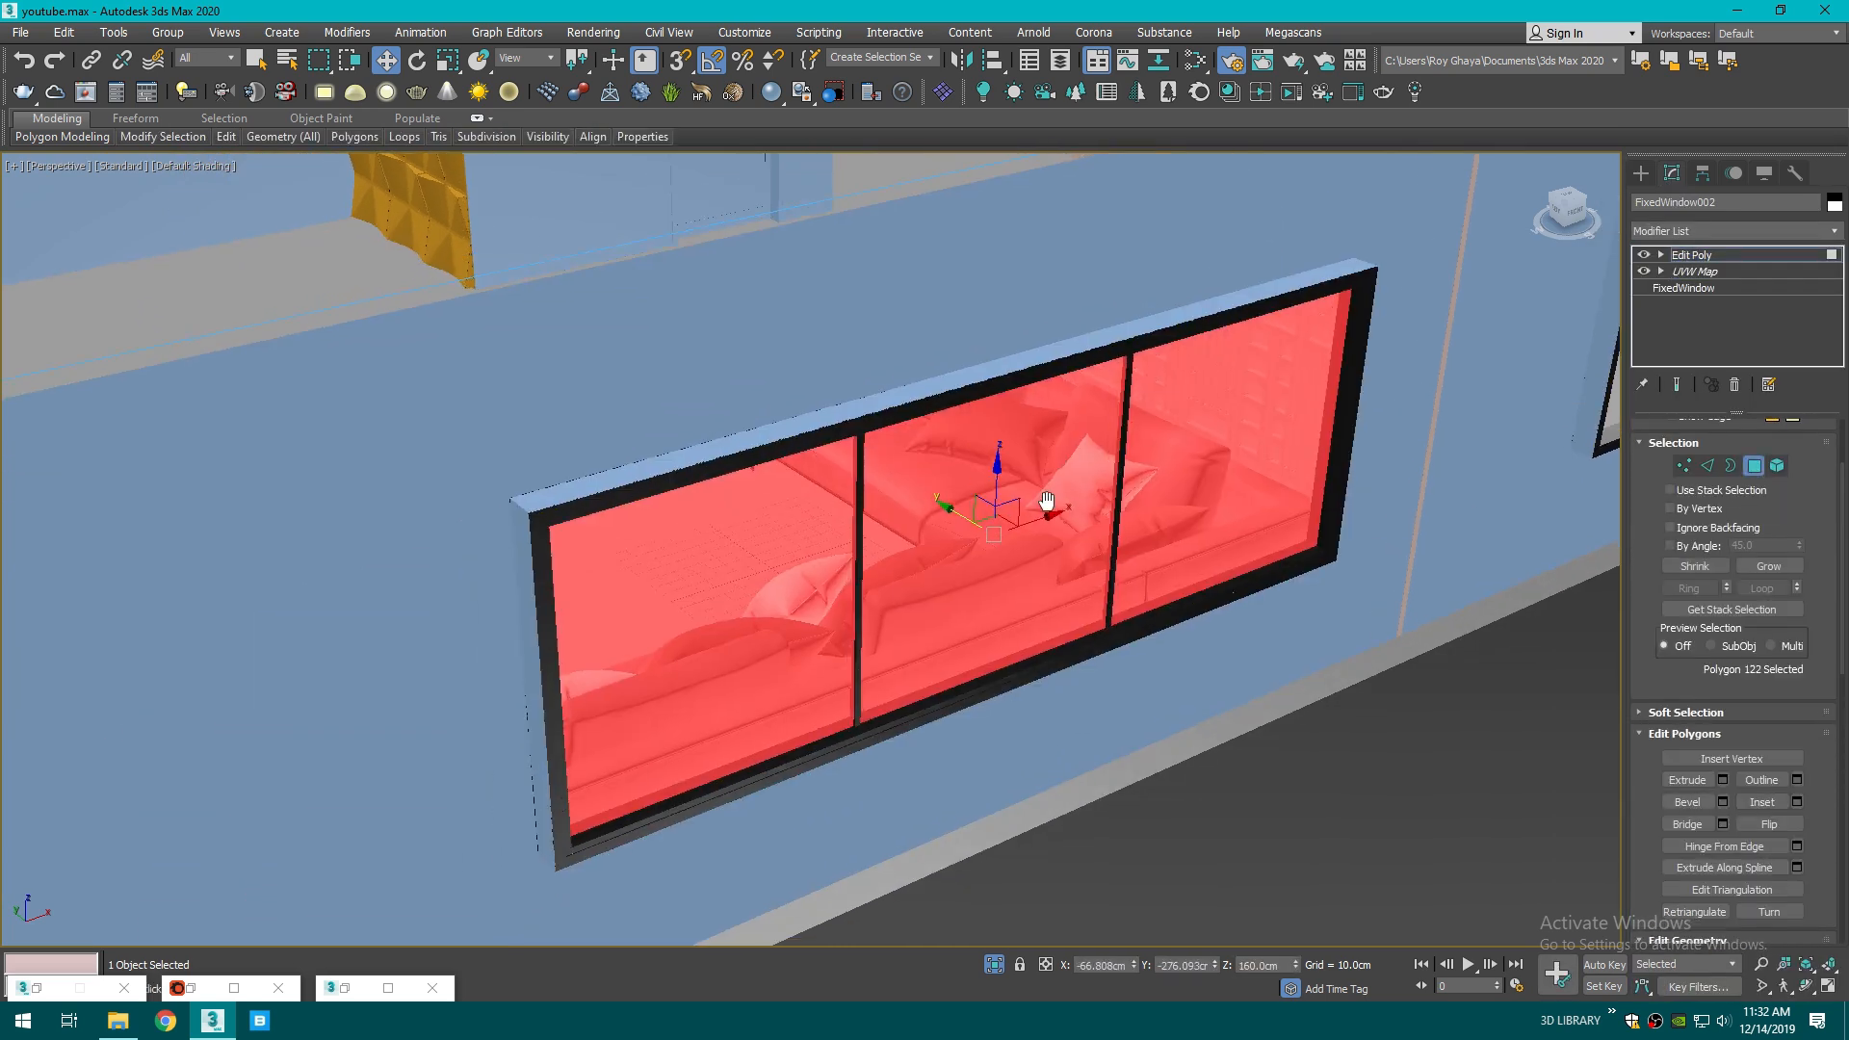
pyautogui.scroll(3, 976, 520)
pyautogui.keyDown('shift'); pyautogui.moveTo(962, 510); pyautogui.dragTo(972, 531); pyautogui.keyUp('shift')
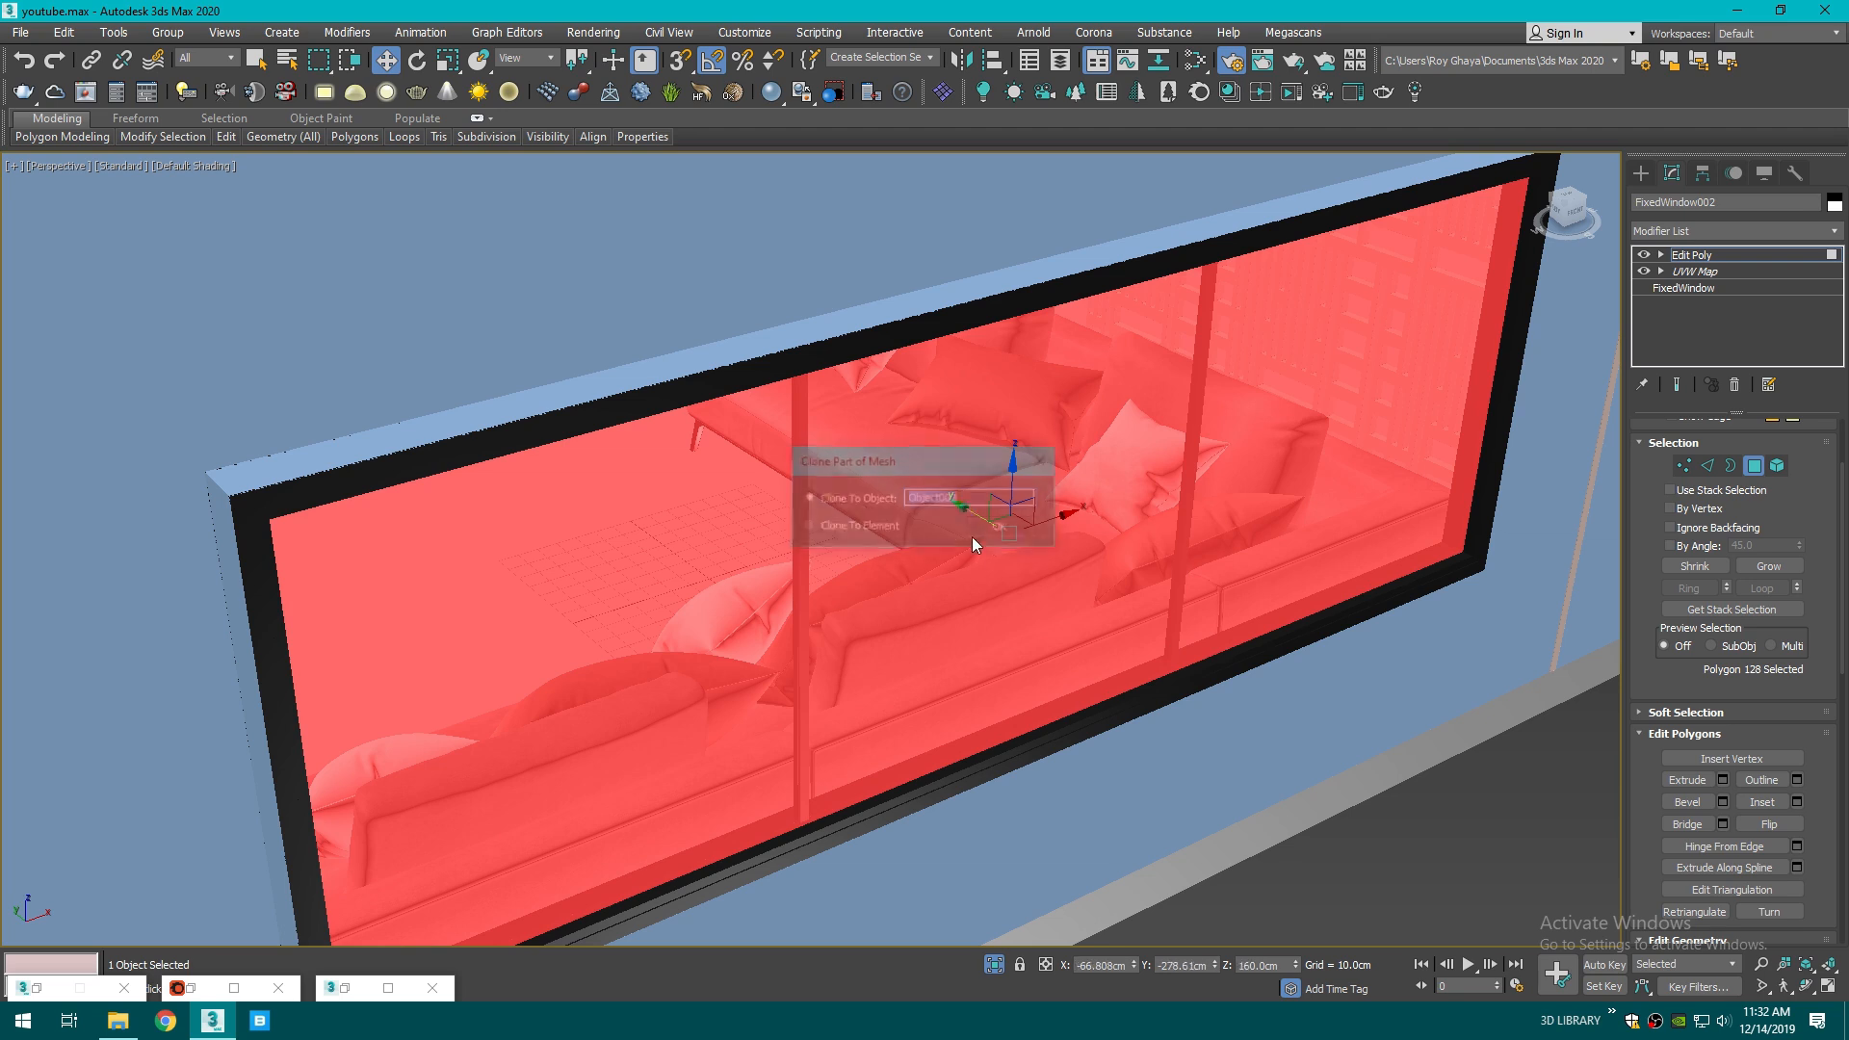
pyautogui.click(1002, 527)
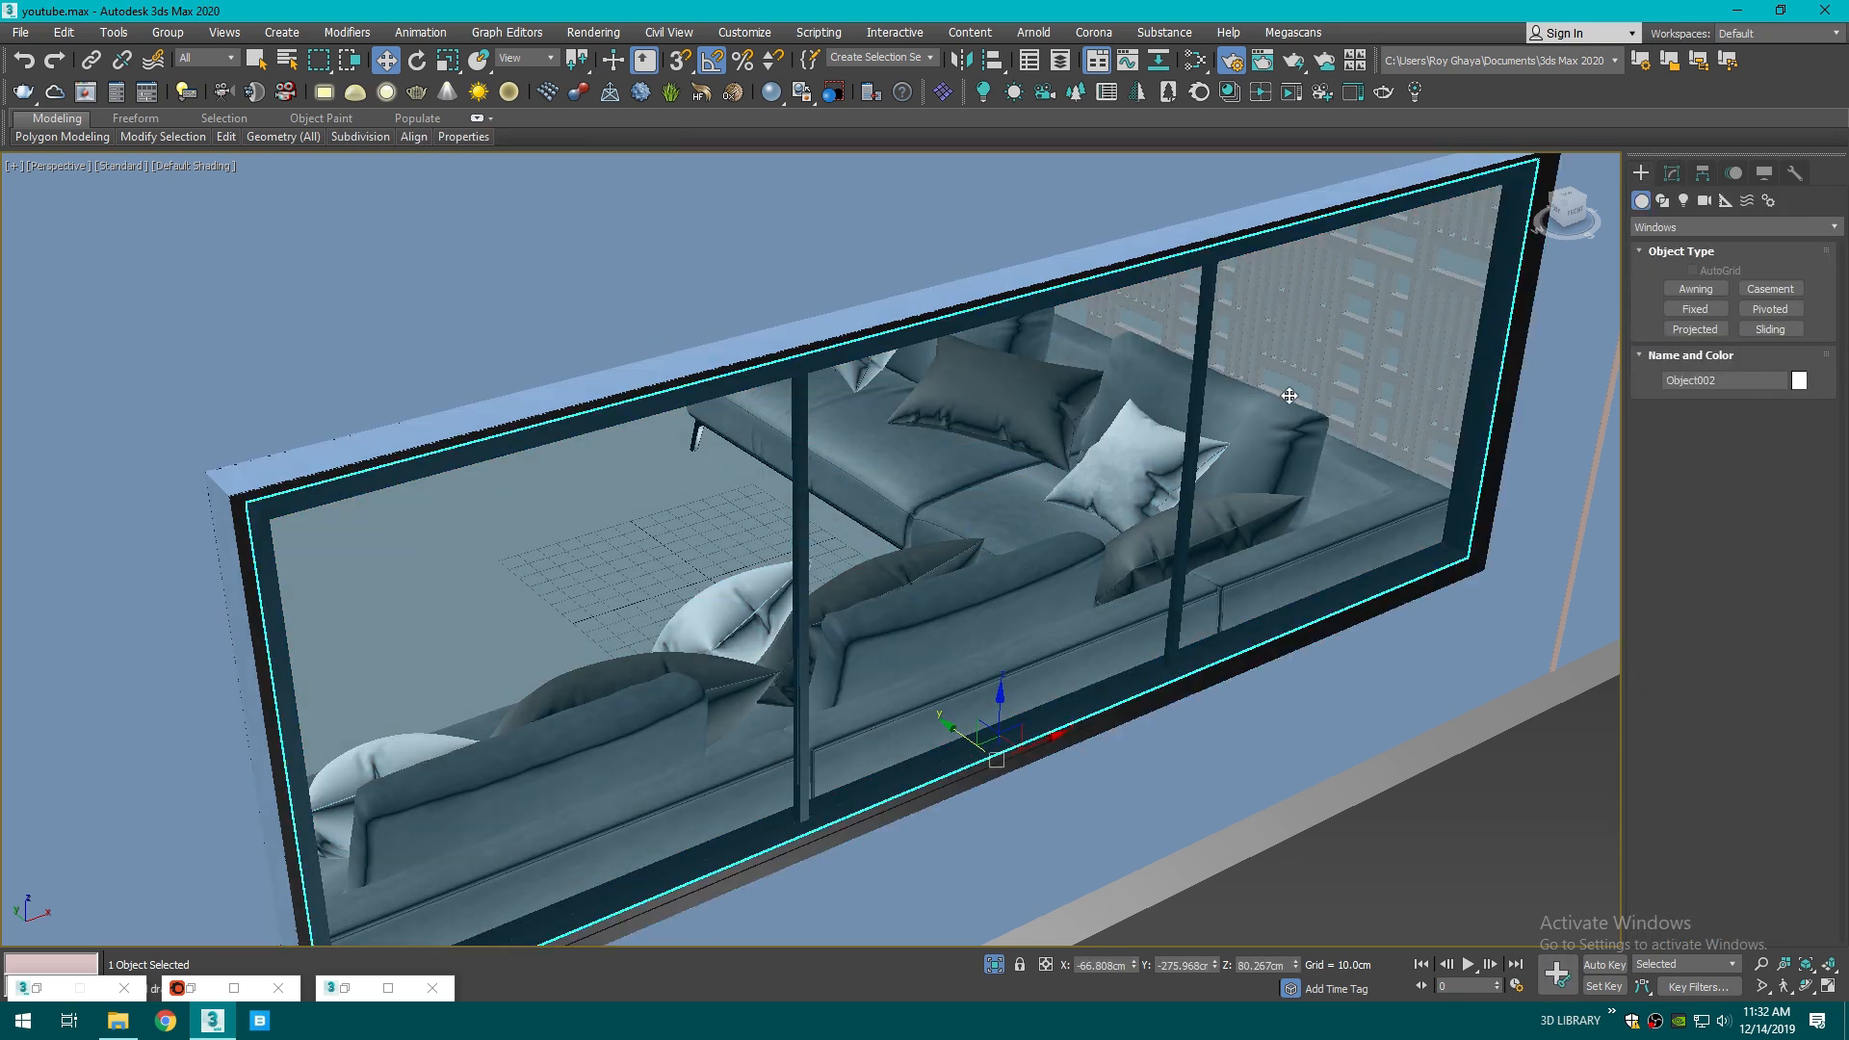
# - Assign the existing CoronaPortalMtl material to the wide window's cloned panes and clear the selection
pyautogui.click(1195, 60)
pyautogui.doubleClick(1168, 715)
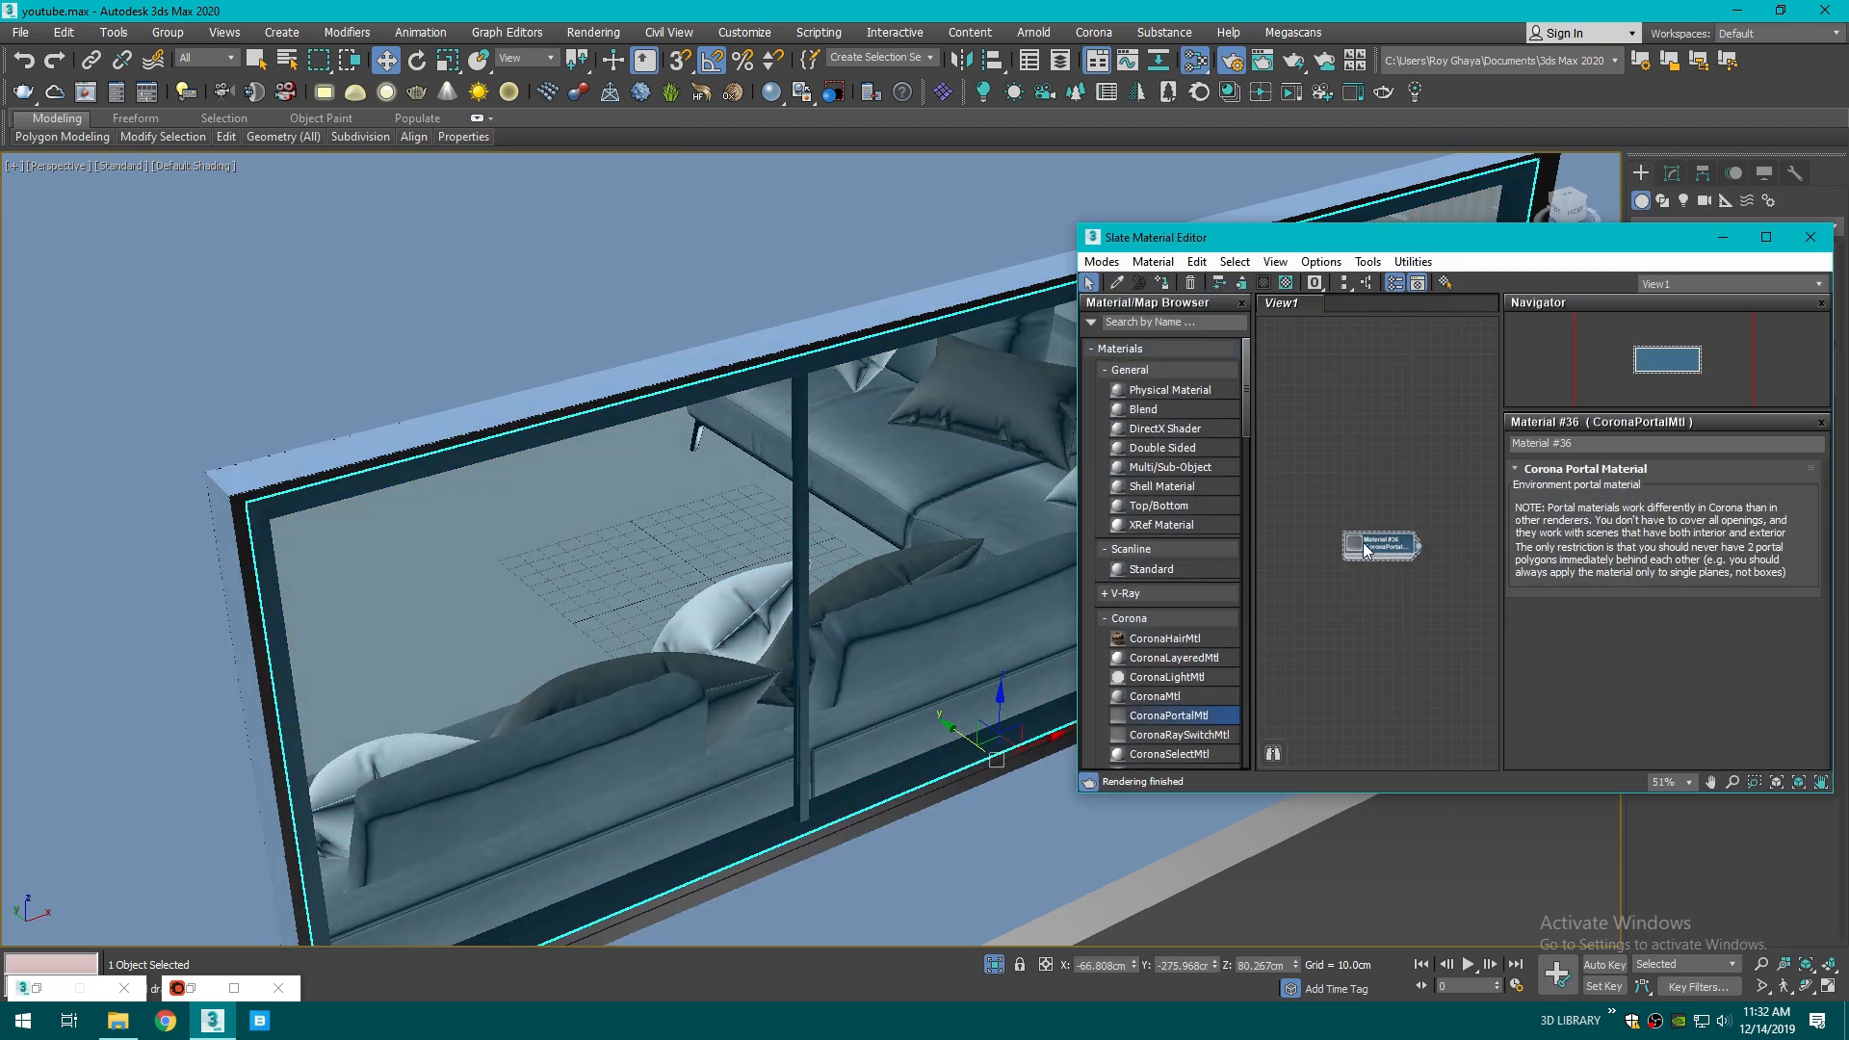
pyautogui.click(1162, 283)
pyautogui.scroll(-5, 1214, 468)
pyautogui.click(1262, 607)
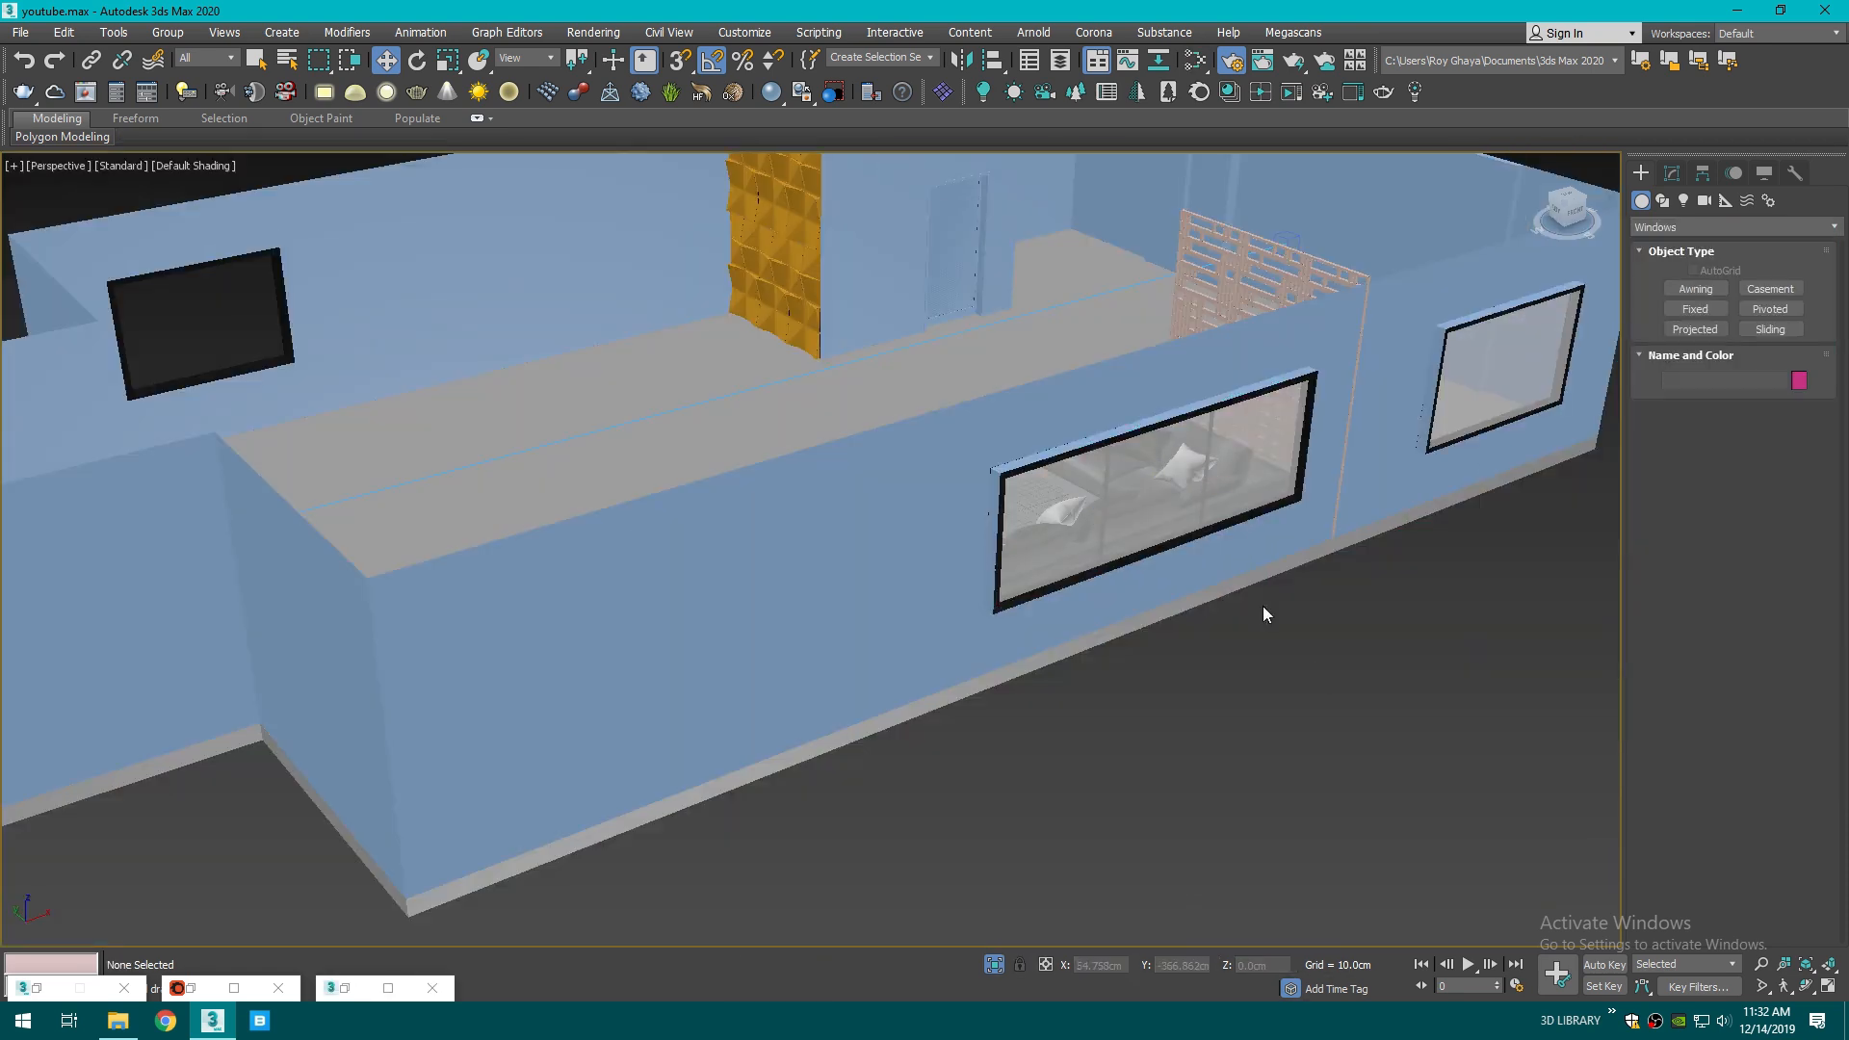
# - Add an Edit Poly modifier to the remaining fixed window in the wall opposite the sofa
pyautogui.moveTo(626, 404); pyautogui.dragTo(883, 533, button='middle')
pyautogui.scroll(2, 529, 433)
pyautogui.moveTo(1563, 212); pyautogui.dragTo(1733, 200)
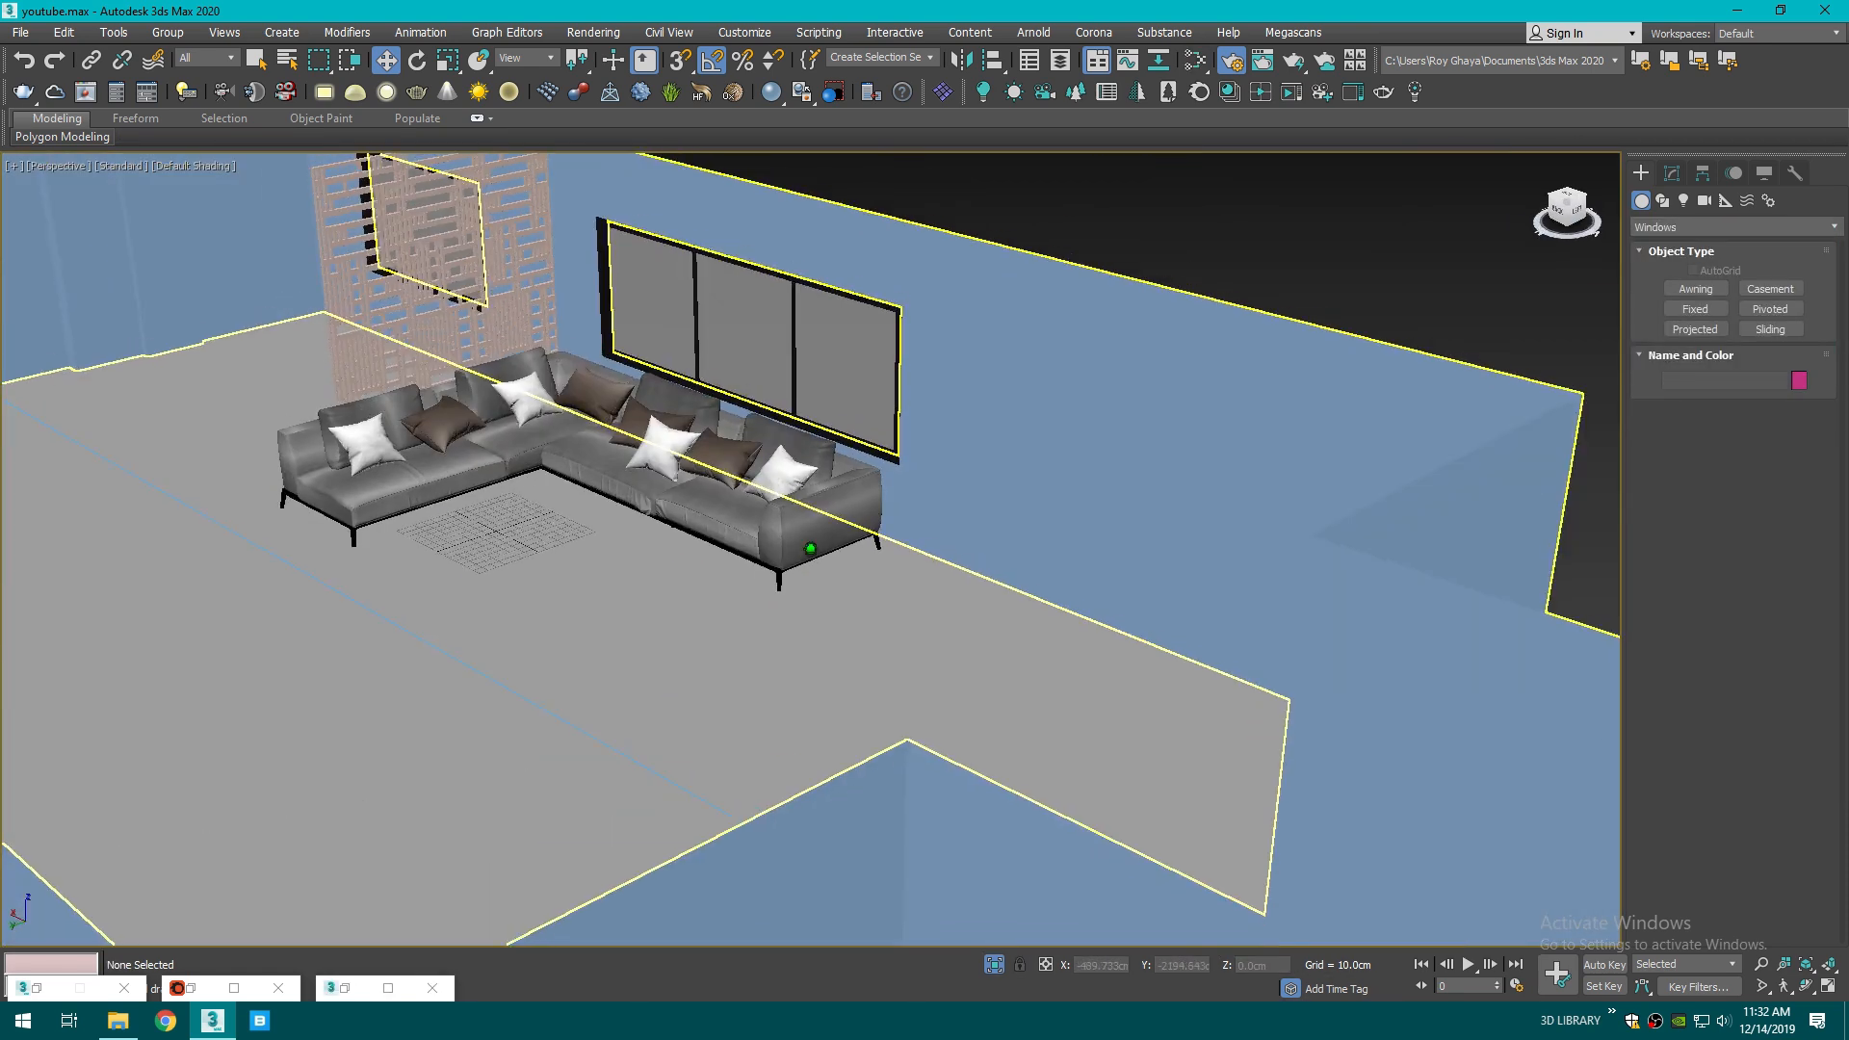
pyautogui.scroll(-5, 1023, 578)
pyautogui.moveTo(767, 724); pyautogui.dragTo(1030, 648, button='middle')
pyautogui.scroll(5, 1035, 645)
pyautogui.click(1054, 640)
pyautogui.scroll(2, 1055, 640)
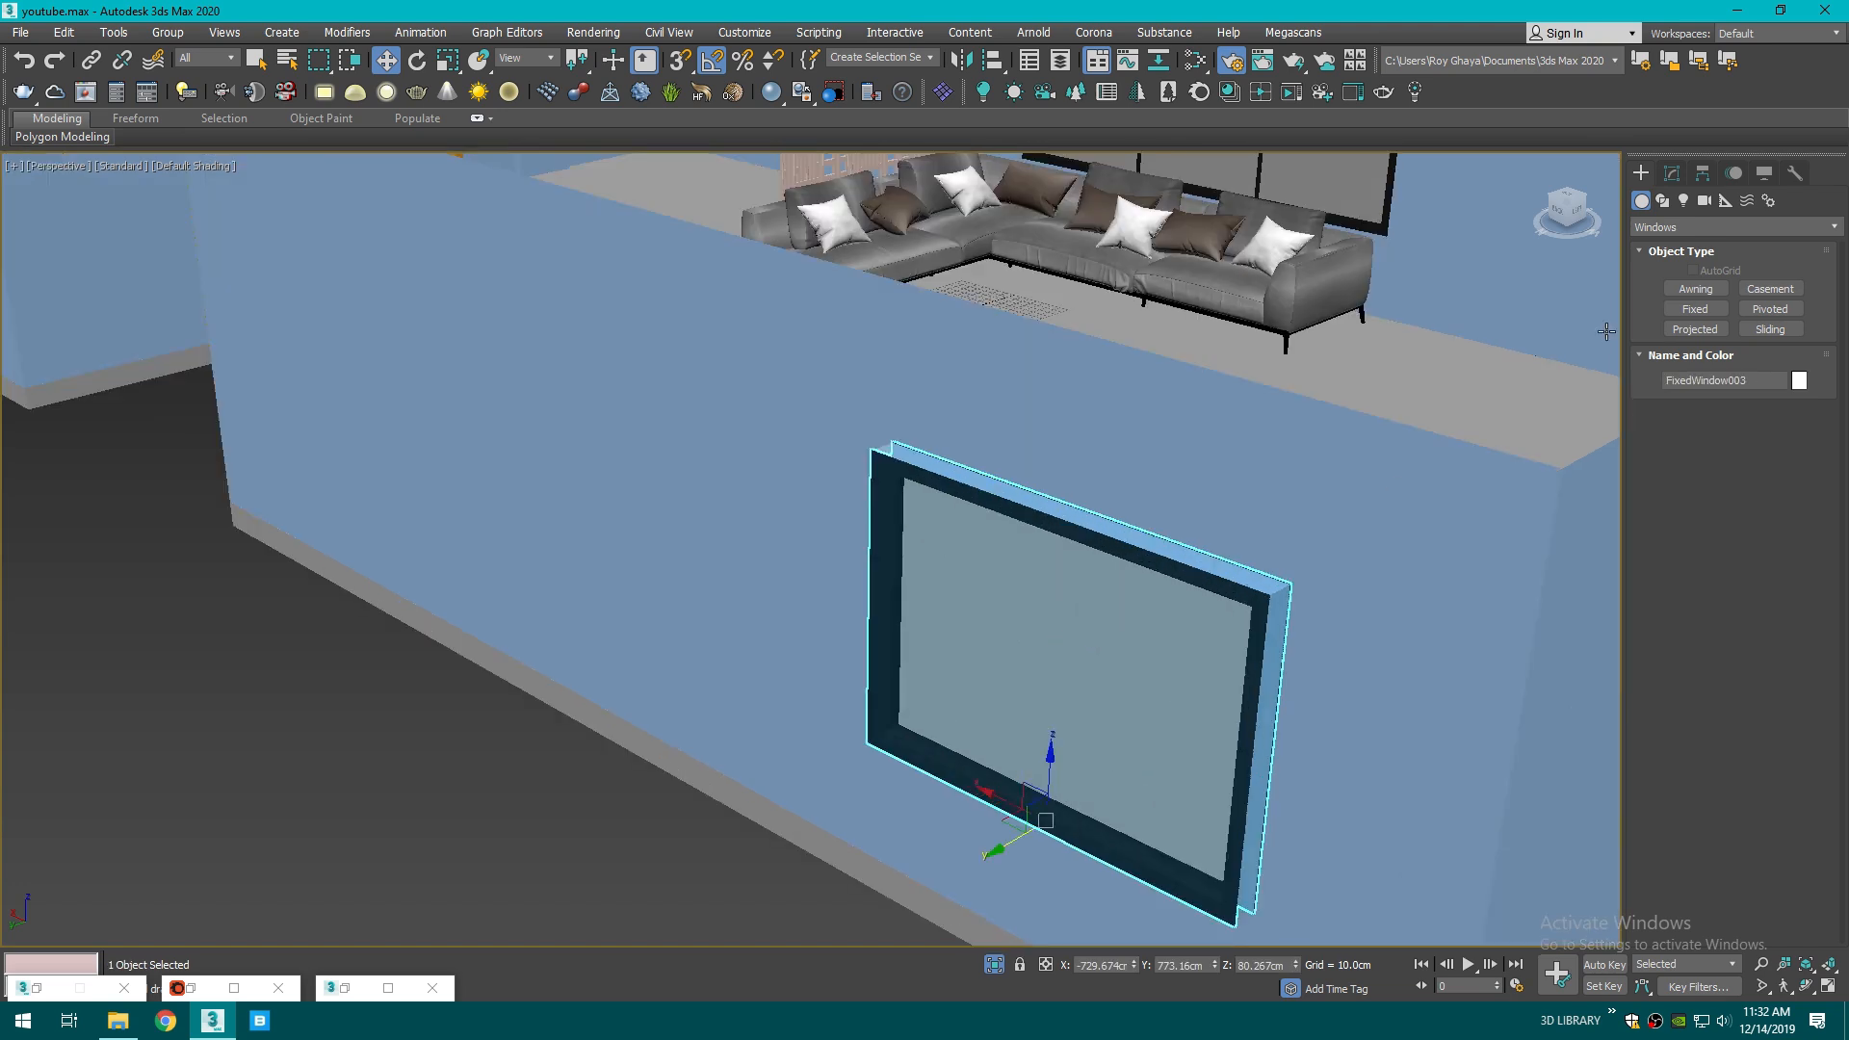
pyautogui.click(1671, 173)
pyautogui.click(1699, 229)
pyautogui.press('e')
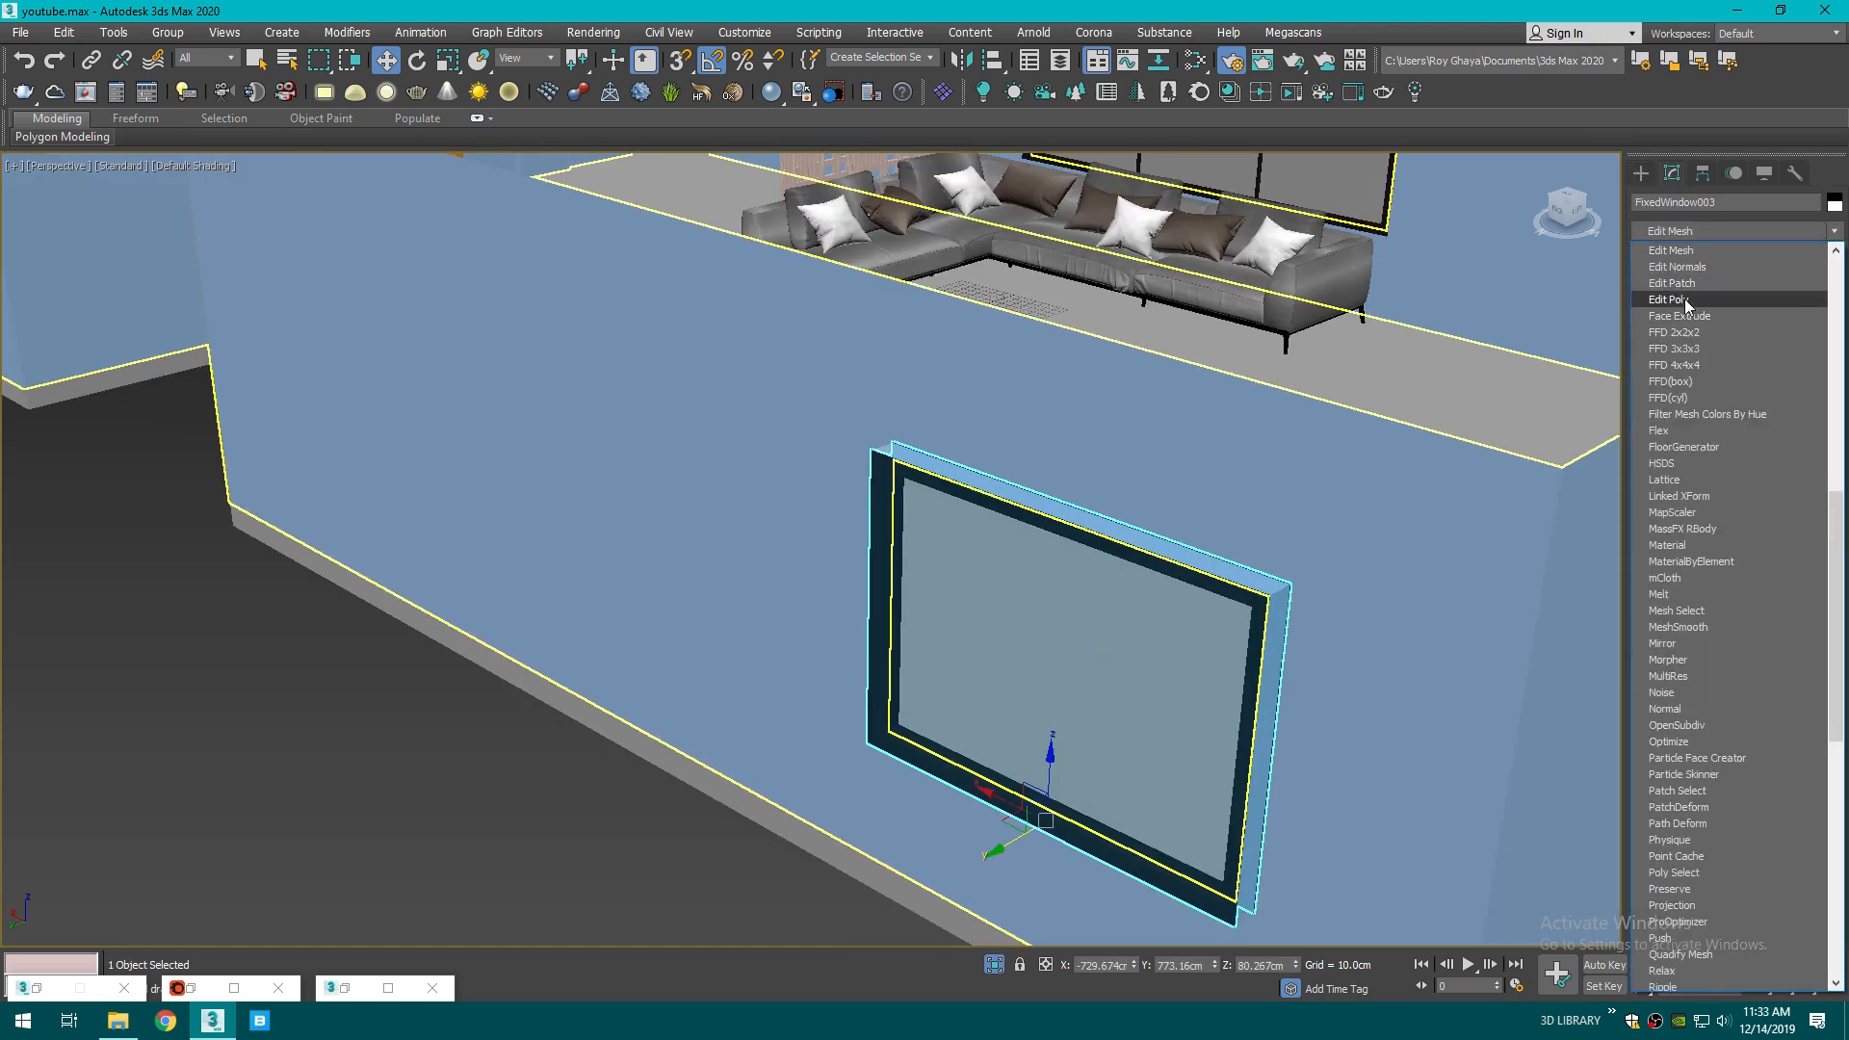
pyautogui.click(1684, 299)
# - Select this window's glass face and clone it about 7 cm outward along Y as a separate object
pyautogui.click(1753, 465)
pyautogui.click(1138, 627)
pyautogui.scroll(3, 967, 536)
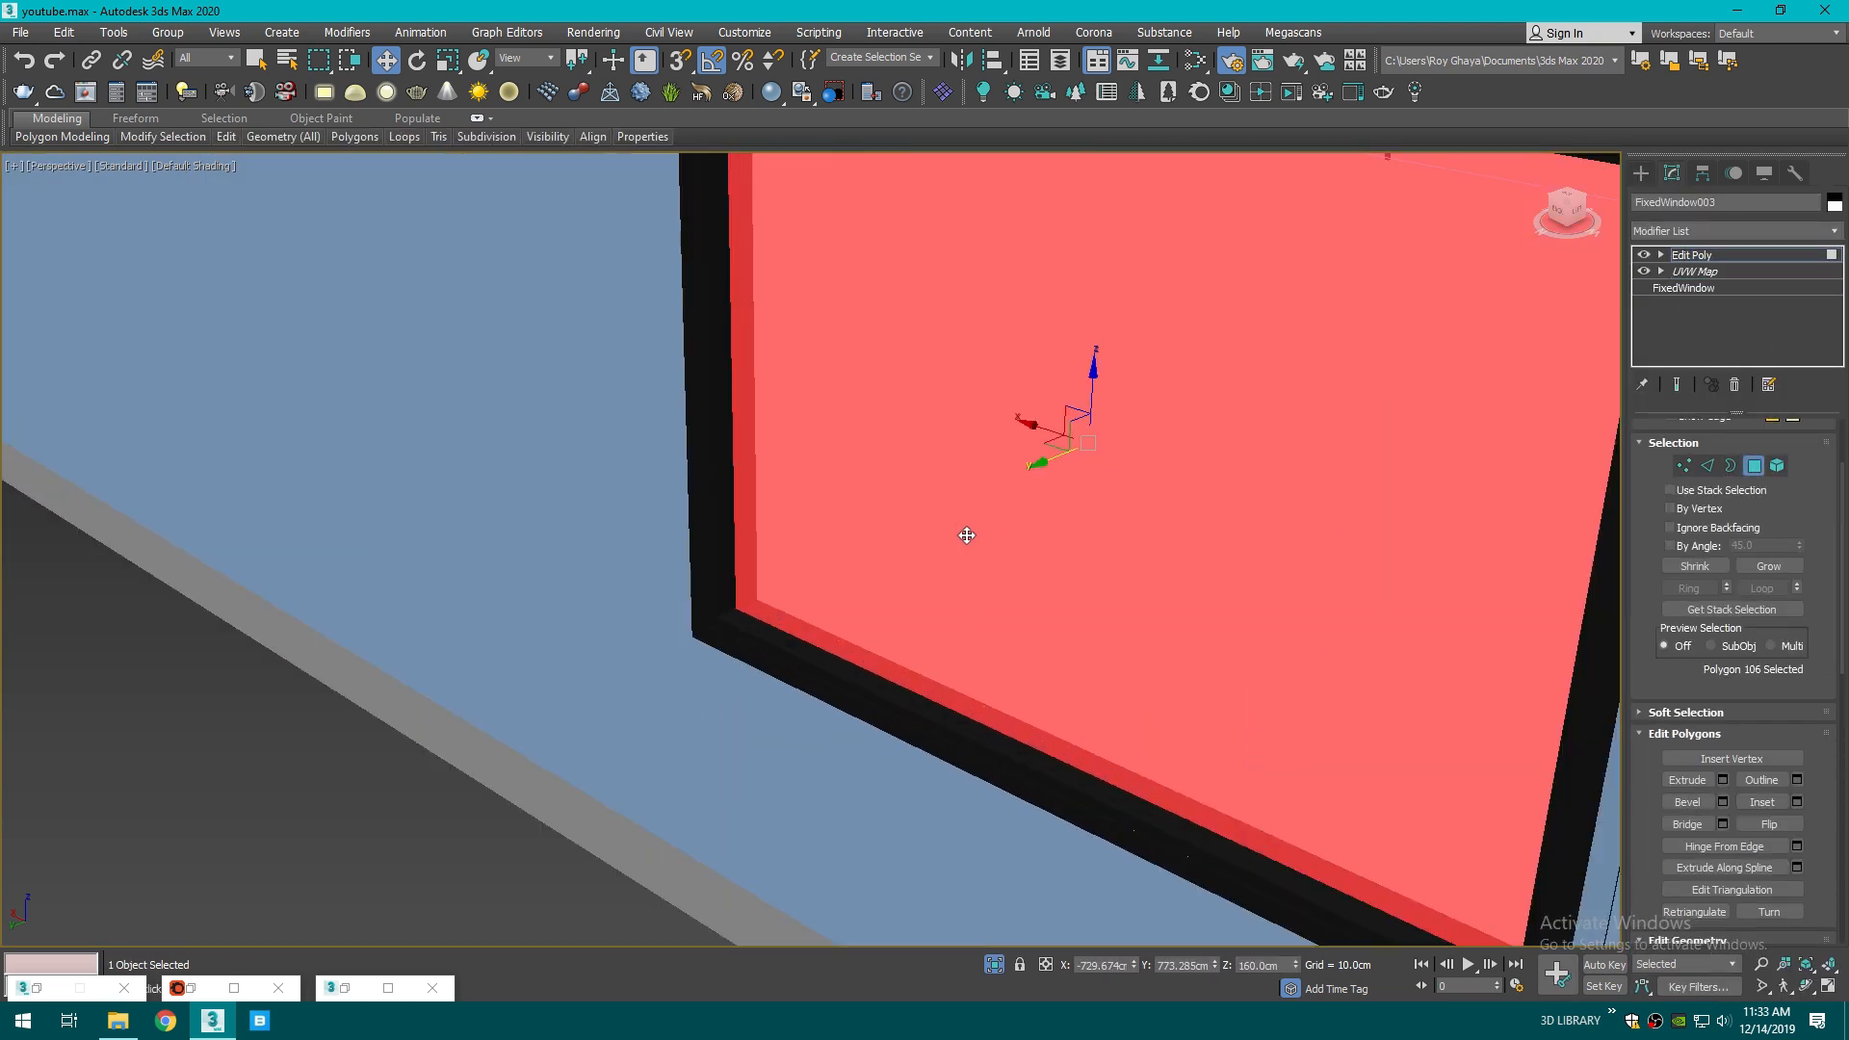
pyautogui.keyDown('shift'); pyautogui.moveTo(1051, 454); pyautogui.dragTo(1053, 449); pyautogui.keyUp('shift')
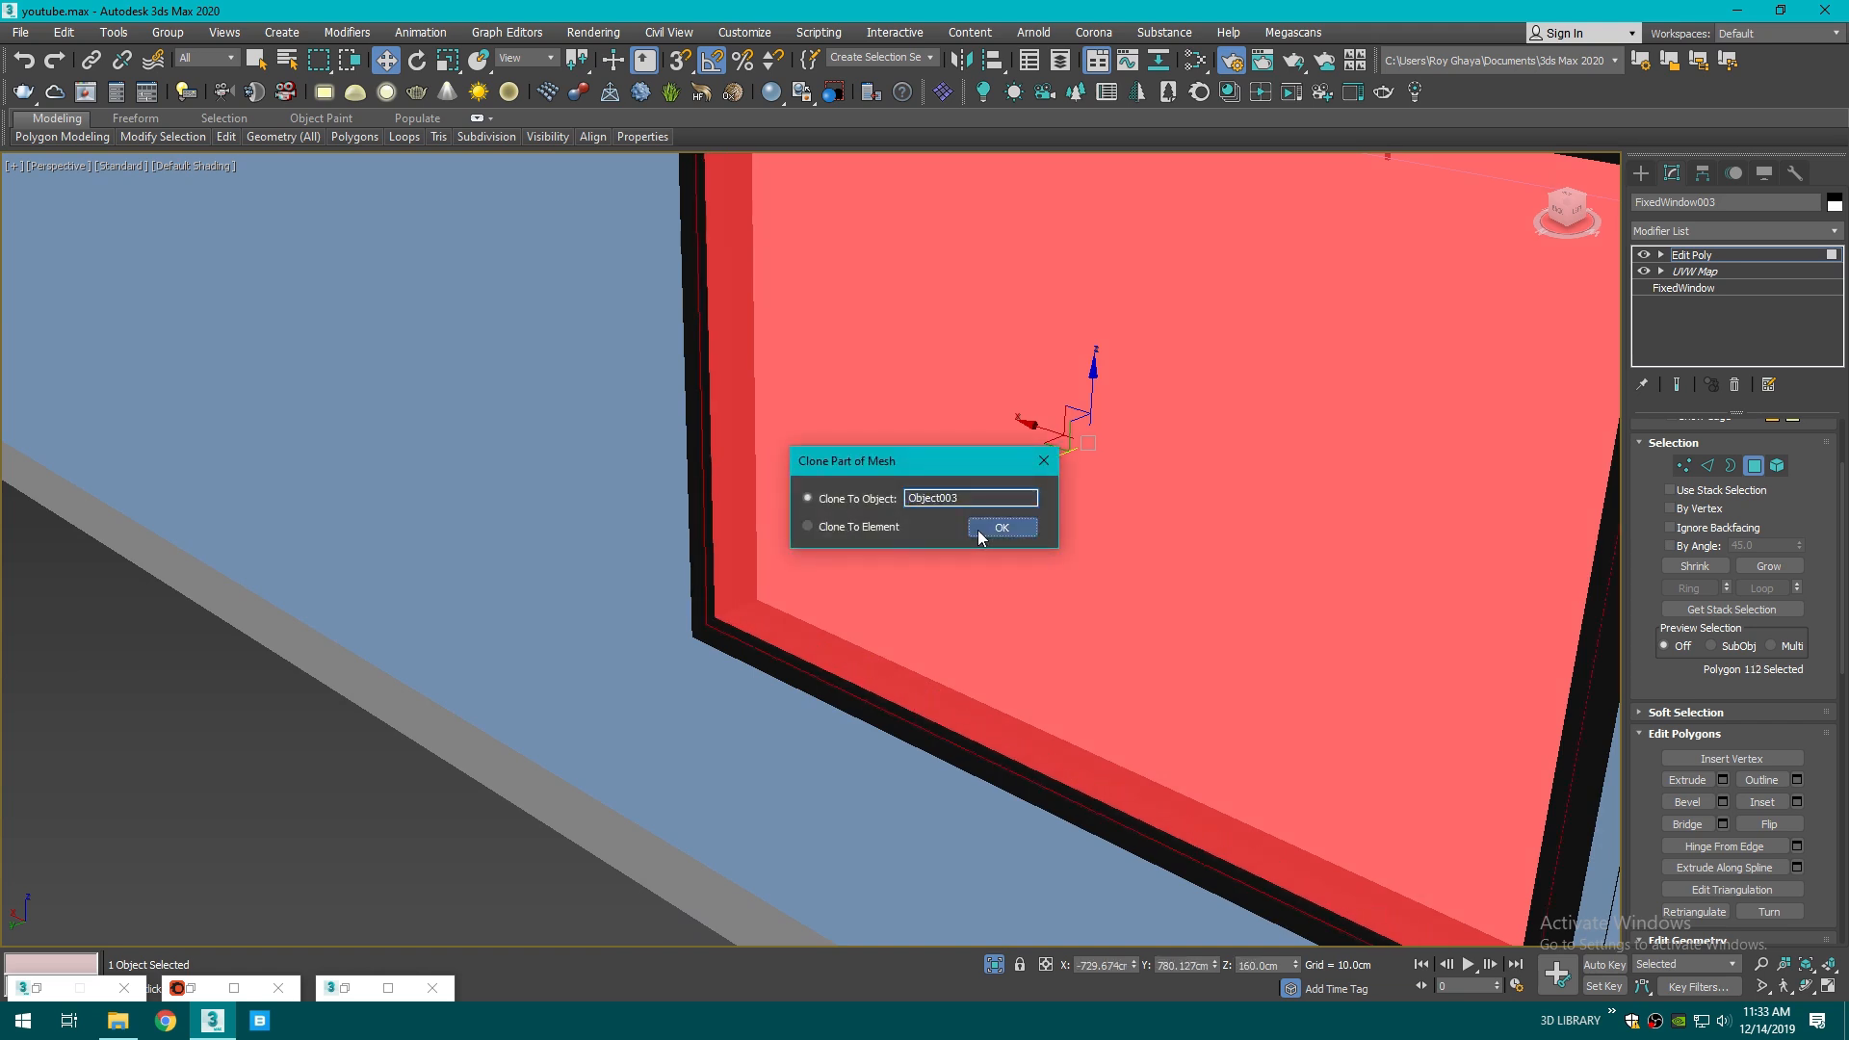
pyautogui.click(1002, 527)
pyautogui.scroll(-4, 1155, 481)
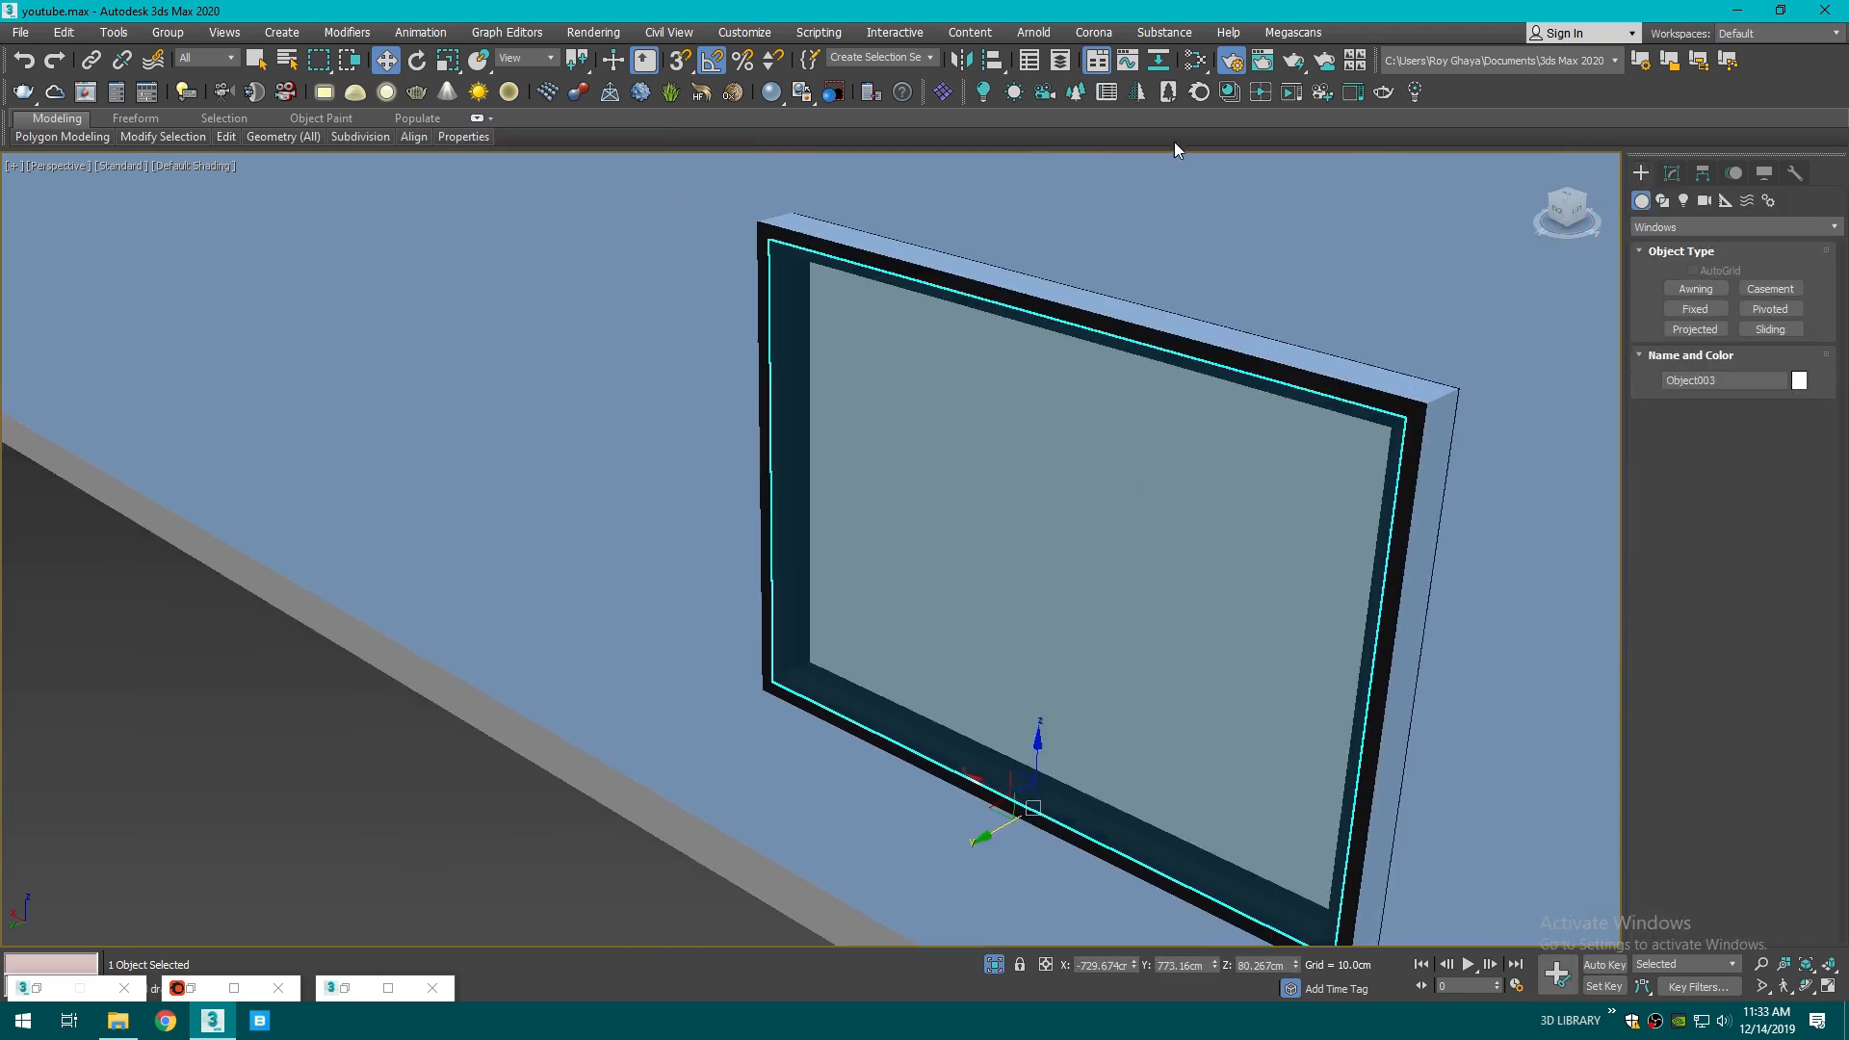
# - Assign the existing CoronaPortalMtl material to this window's cloned pane and clear the selection
pyautogui.click(1195, 60)
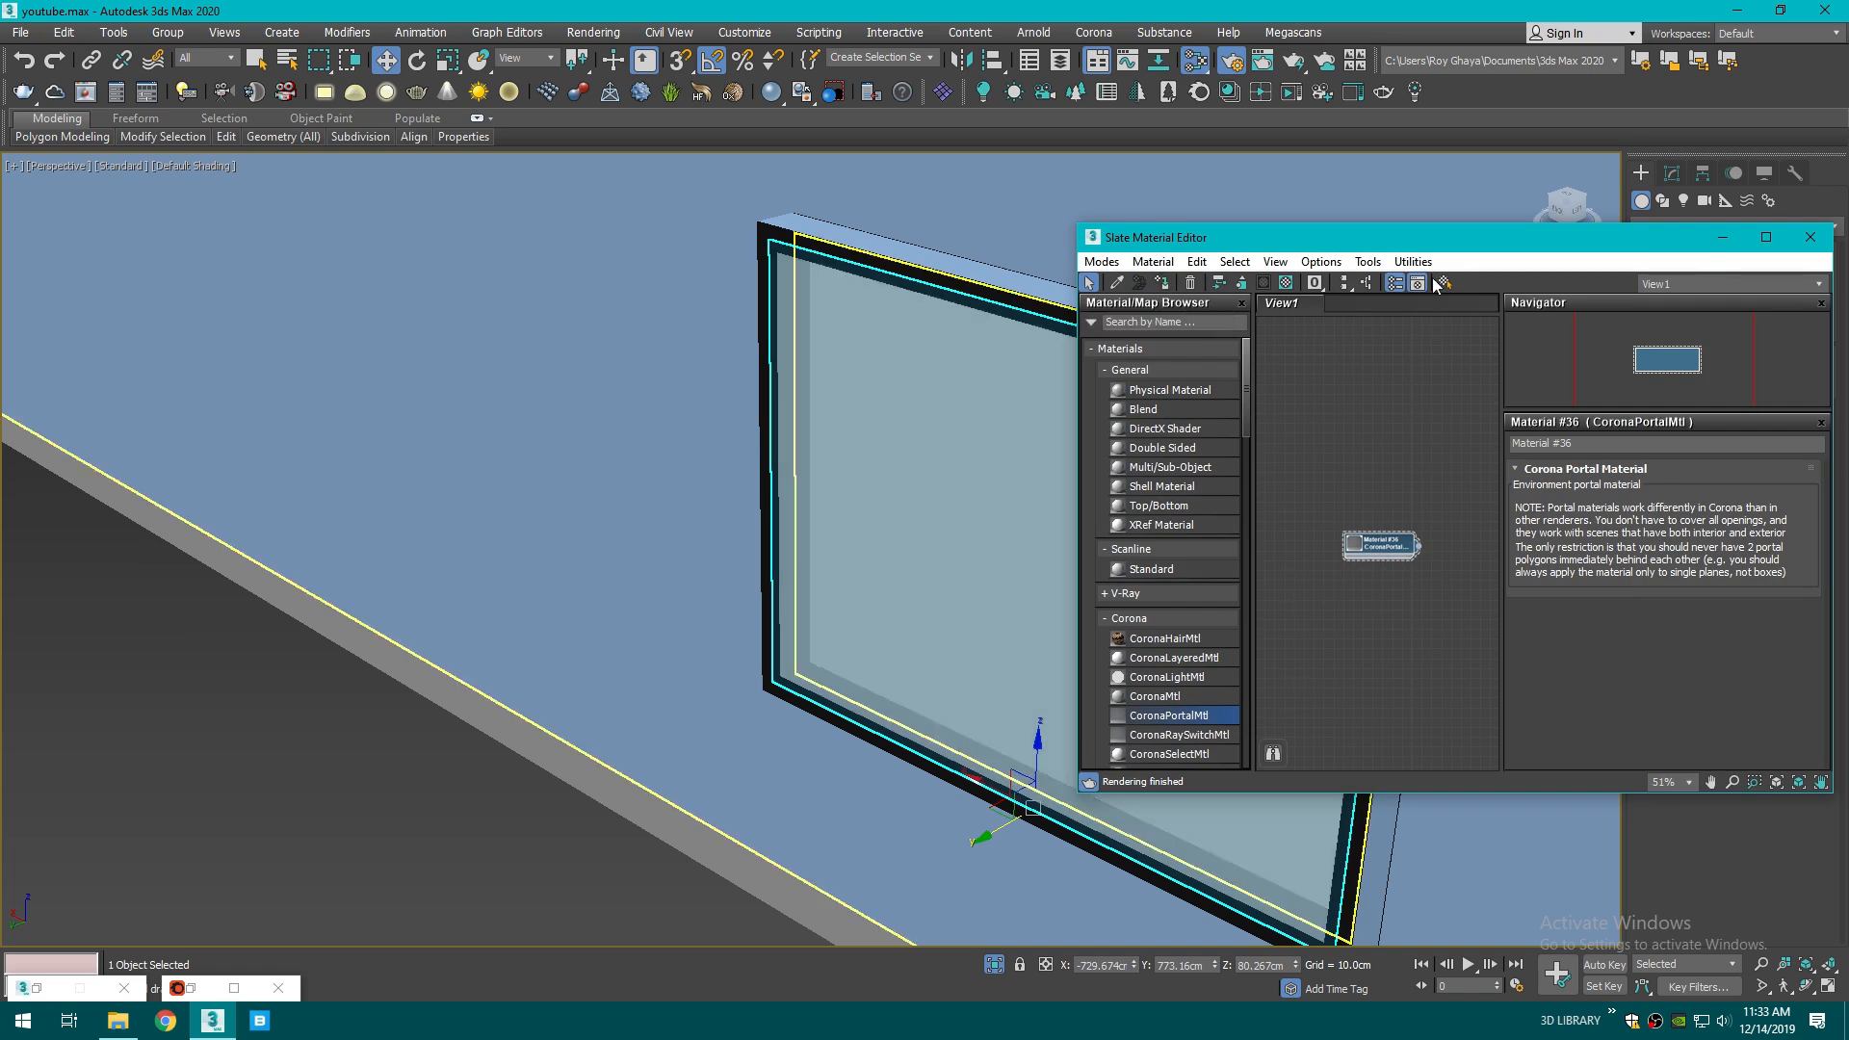
pyautogui.click(1710, 237)
pyautogui.click(493, 812)
# - Look over the room from above, covering the yellow wall panels, the partition screen and the sofa area
pyautogui.press('z')
pyautogui.moveTo(1568, 210); pyautogui.dragTo(1429, 210)
pyautogui.moveTo(1333, 616); pyautogui.dragTo(665, 361, button='middle')
pyautogui.scroll(2, 937, 679)
pyautogui.moveTo(965, 682); pyautogui.dragTo(498, 616, button='middle')
pyautogui.keyDown('alt'); pyautogui.moveTo(811, 549); pyautogui.dragTo(811, 548, button='middle'); pyautogui.keyUp('alt')
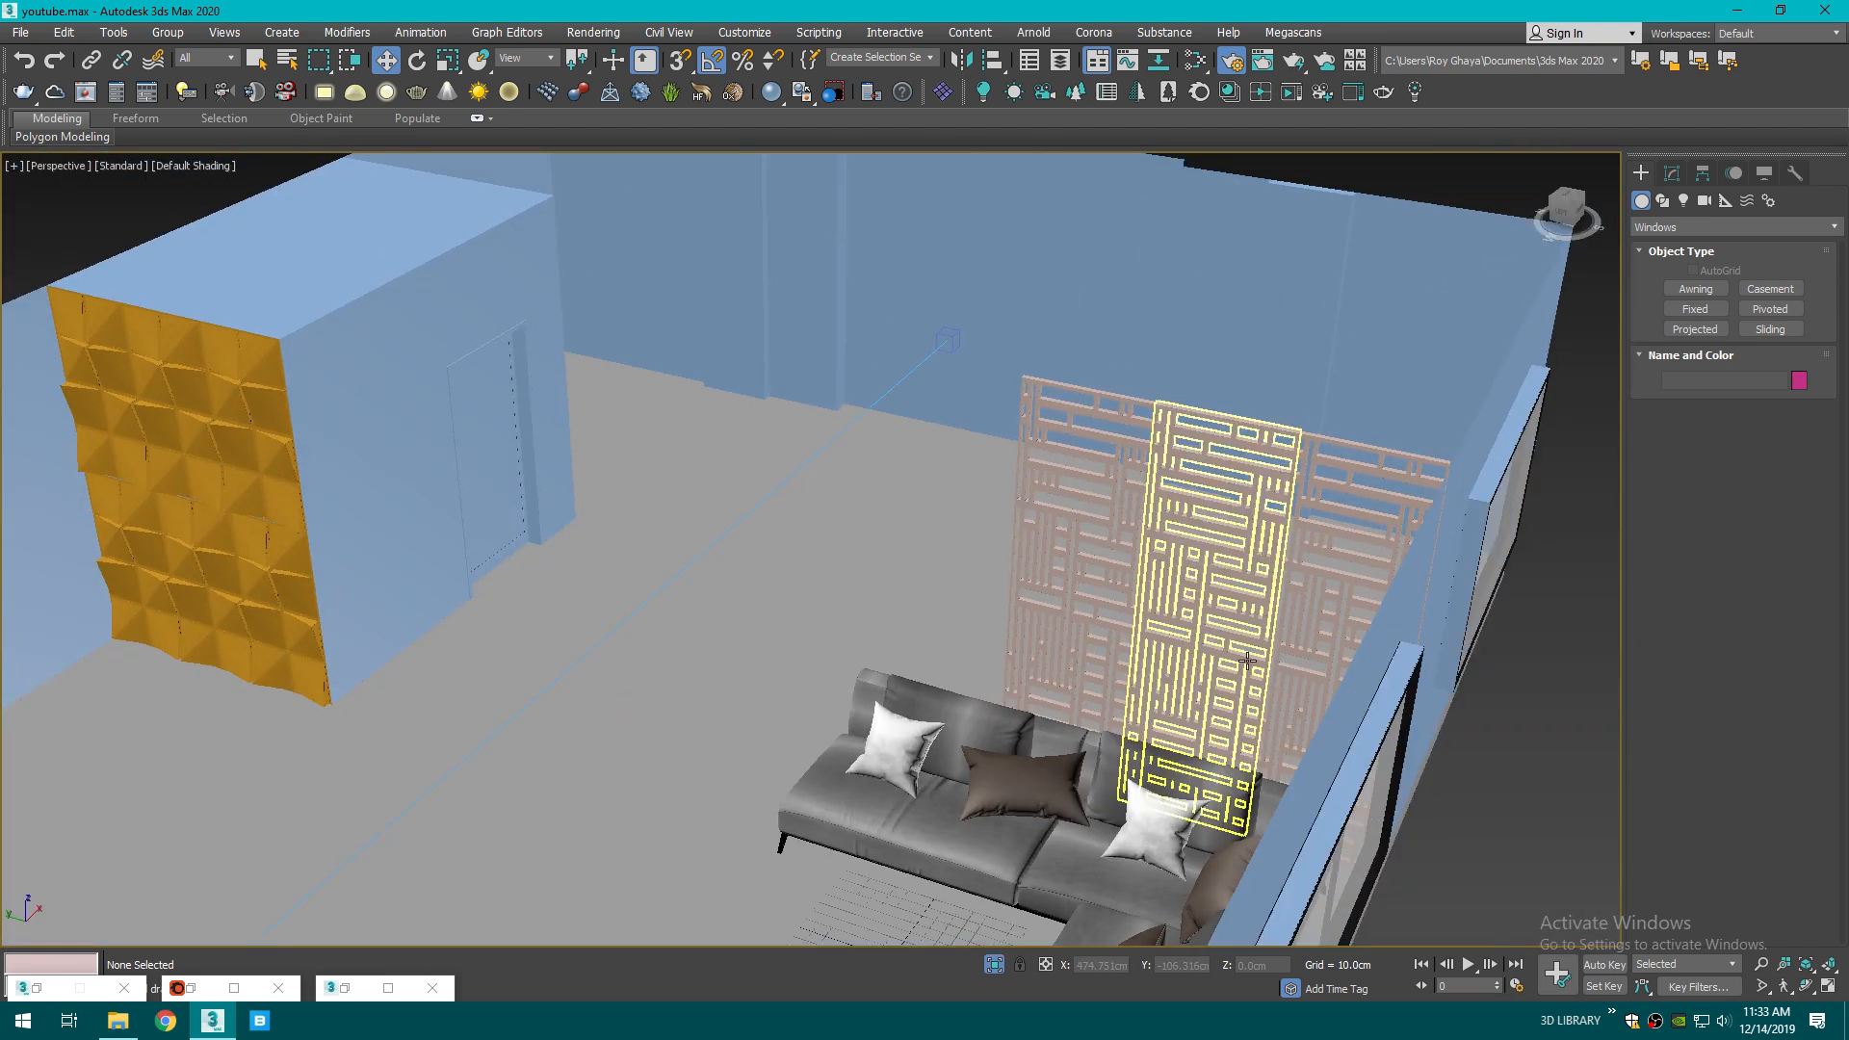
pyautogui.scroll(-5, 811, 548)
pyautogui.scroll(1, 825, 619)
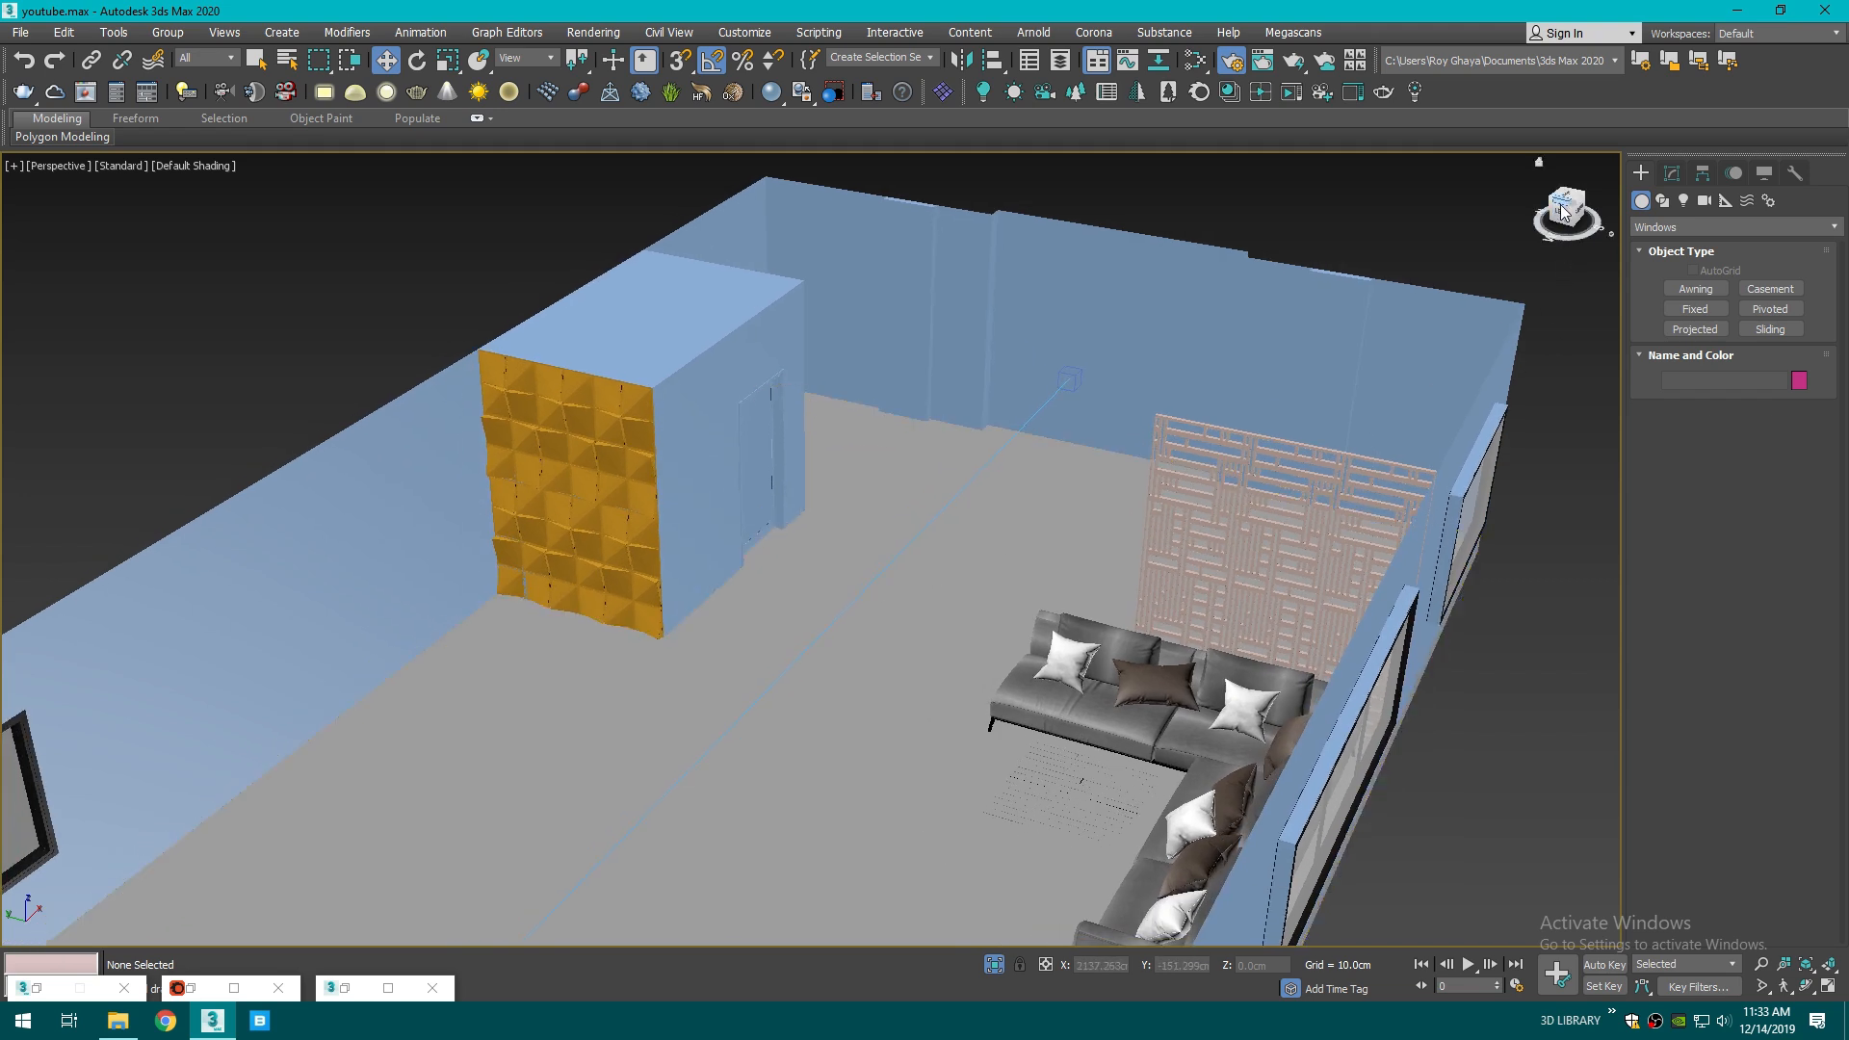
pyautogui.moveTo(1552, 204); pyautogui.dragTo(1563, 211)
pyautogui.moveTo(652, 771); pyautogui.dragTo(613, 657, button='middle')
pyautogui.scroll(-3, 612, 658)
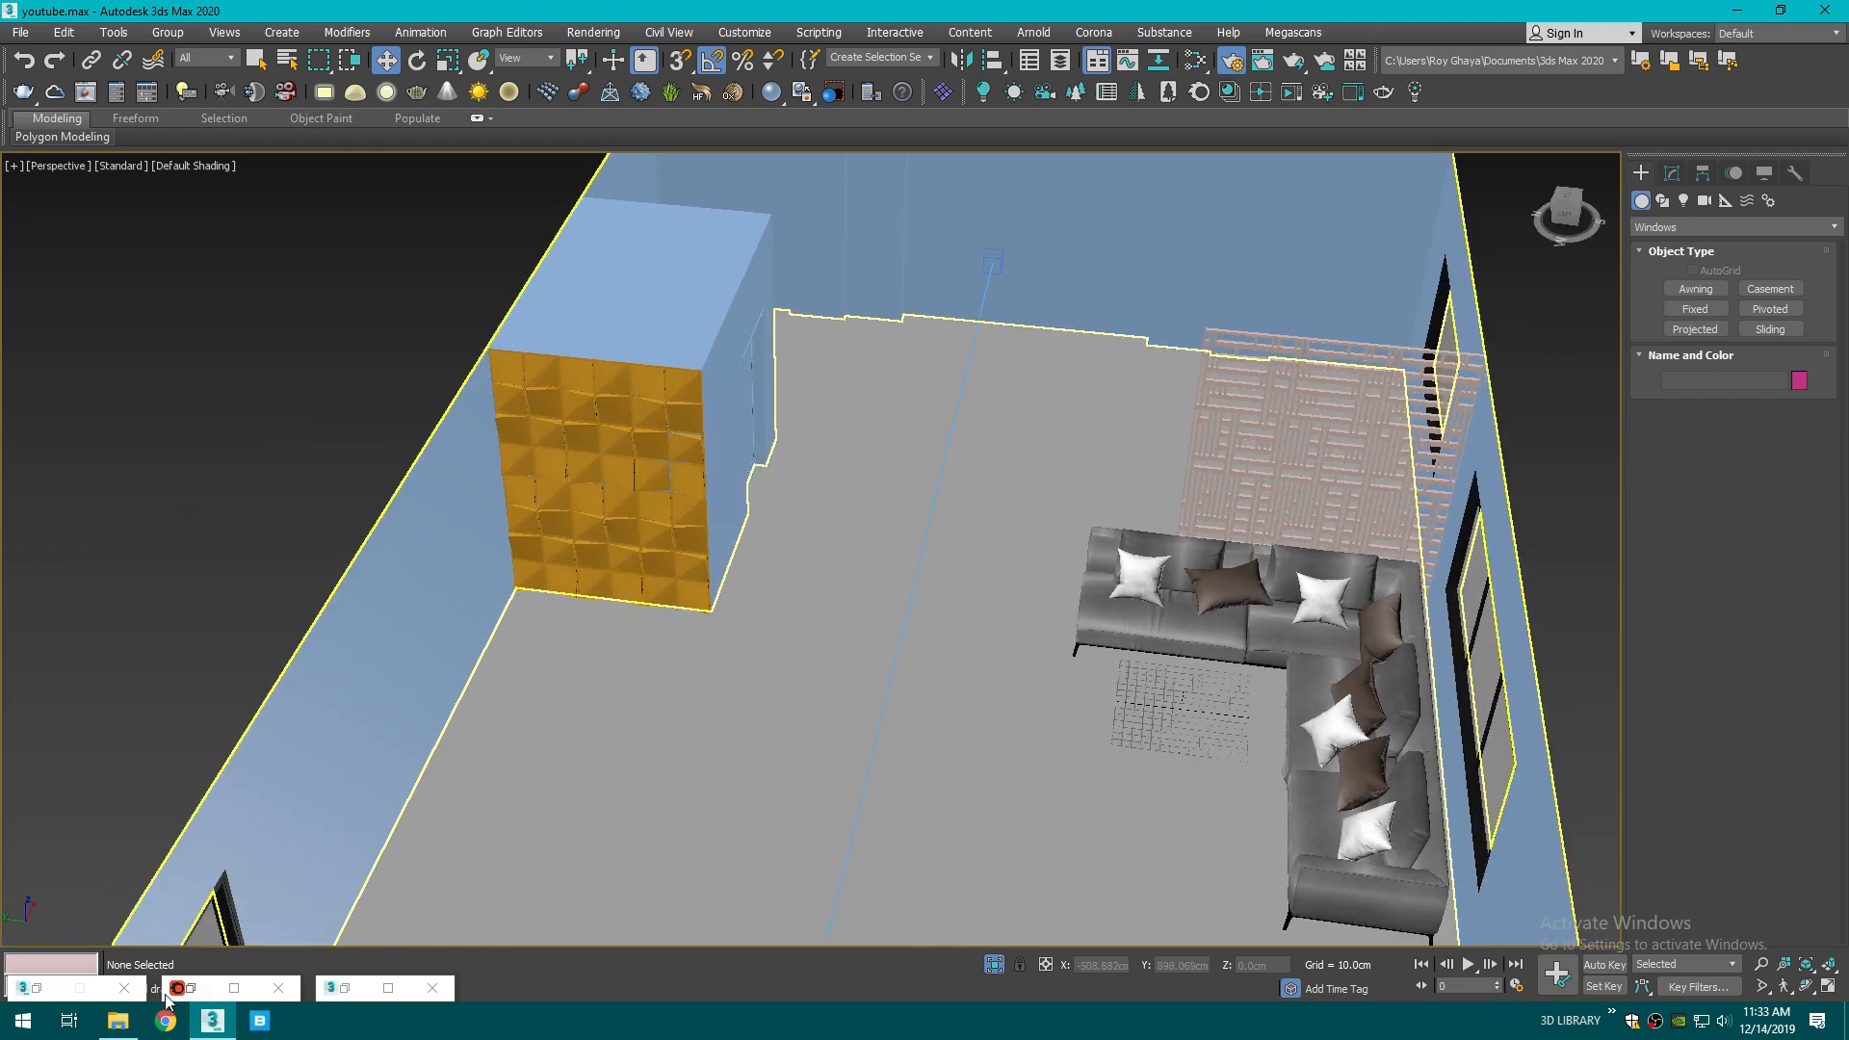
# - Import the easy chair from the coat-easy-chair-by-materia-cgmood folder and place it near the room's end wall
pyautogui.click(118, 1020)
pyautogui.press('BackSpace')
pyautogui.press('BackSpace')
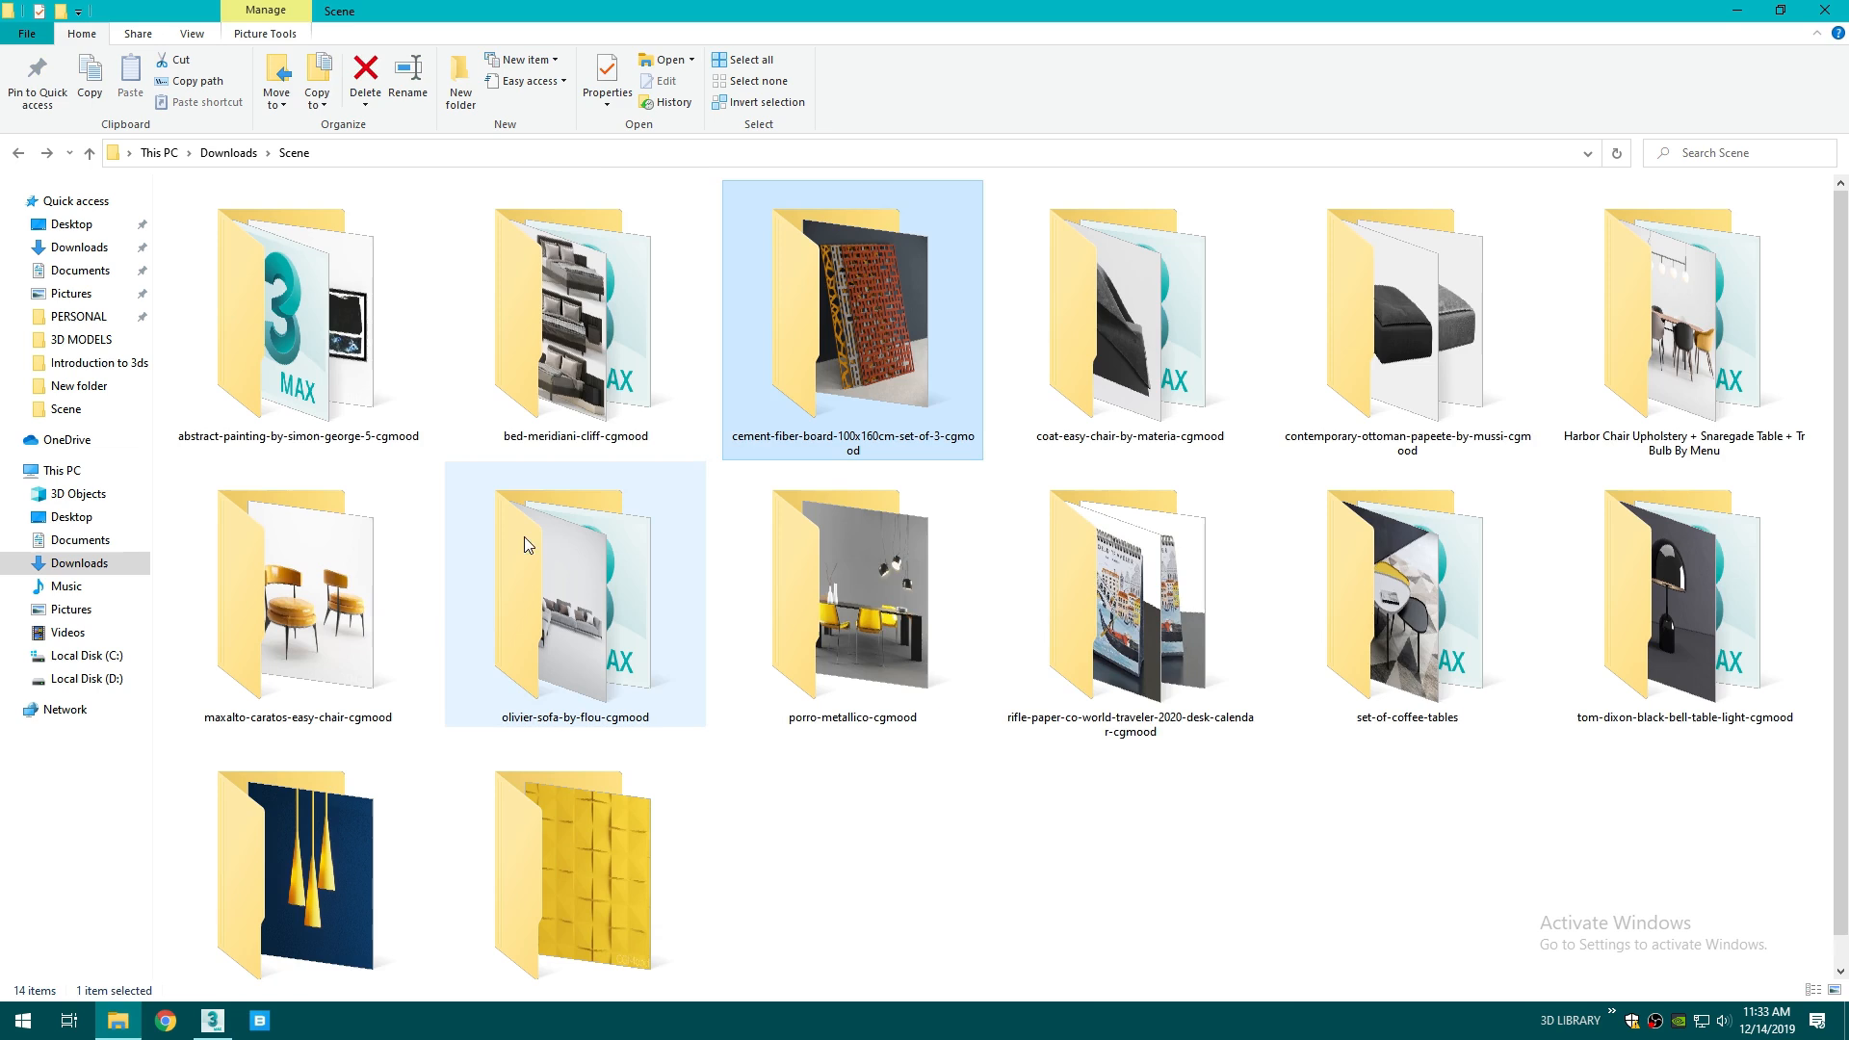
pyautogui.rightClick(1014, 818)
pyautogui.click(1092, 641)
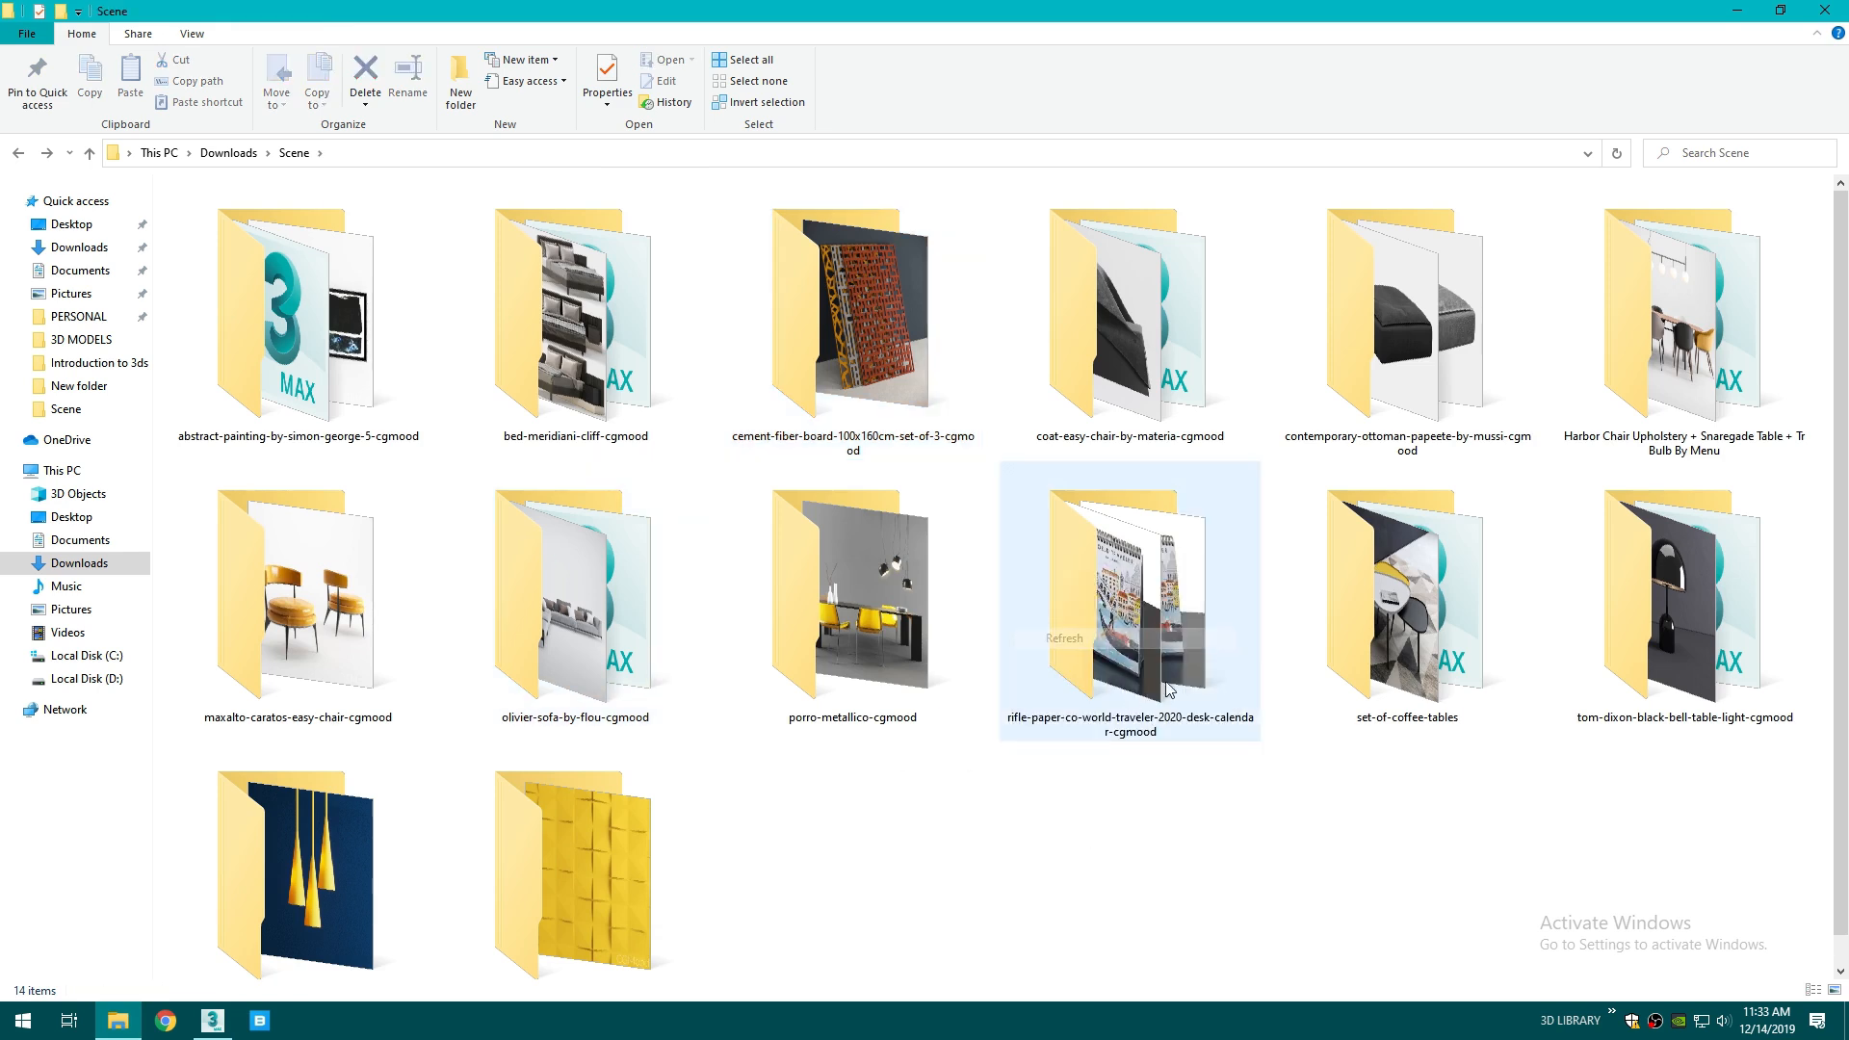
pyautogui.click(1742, 8)
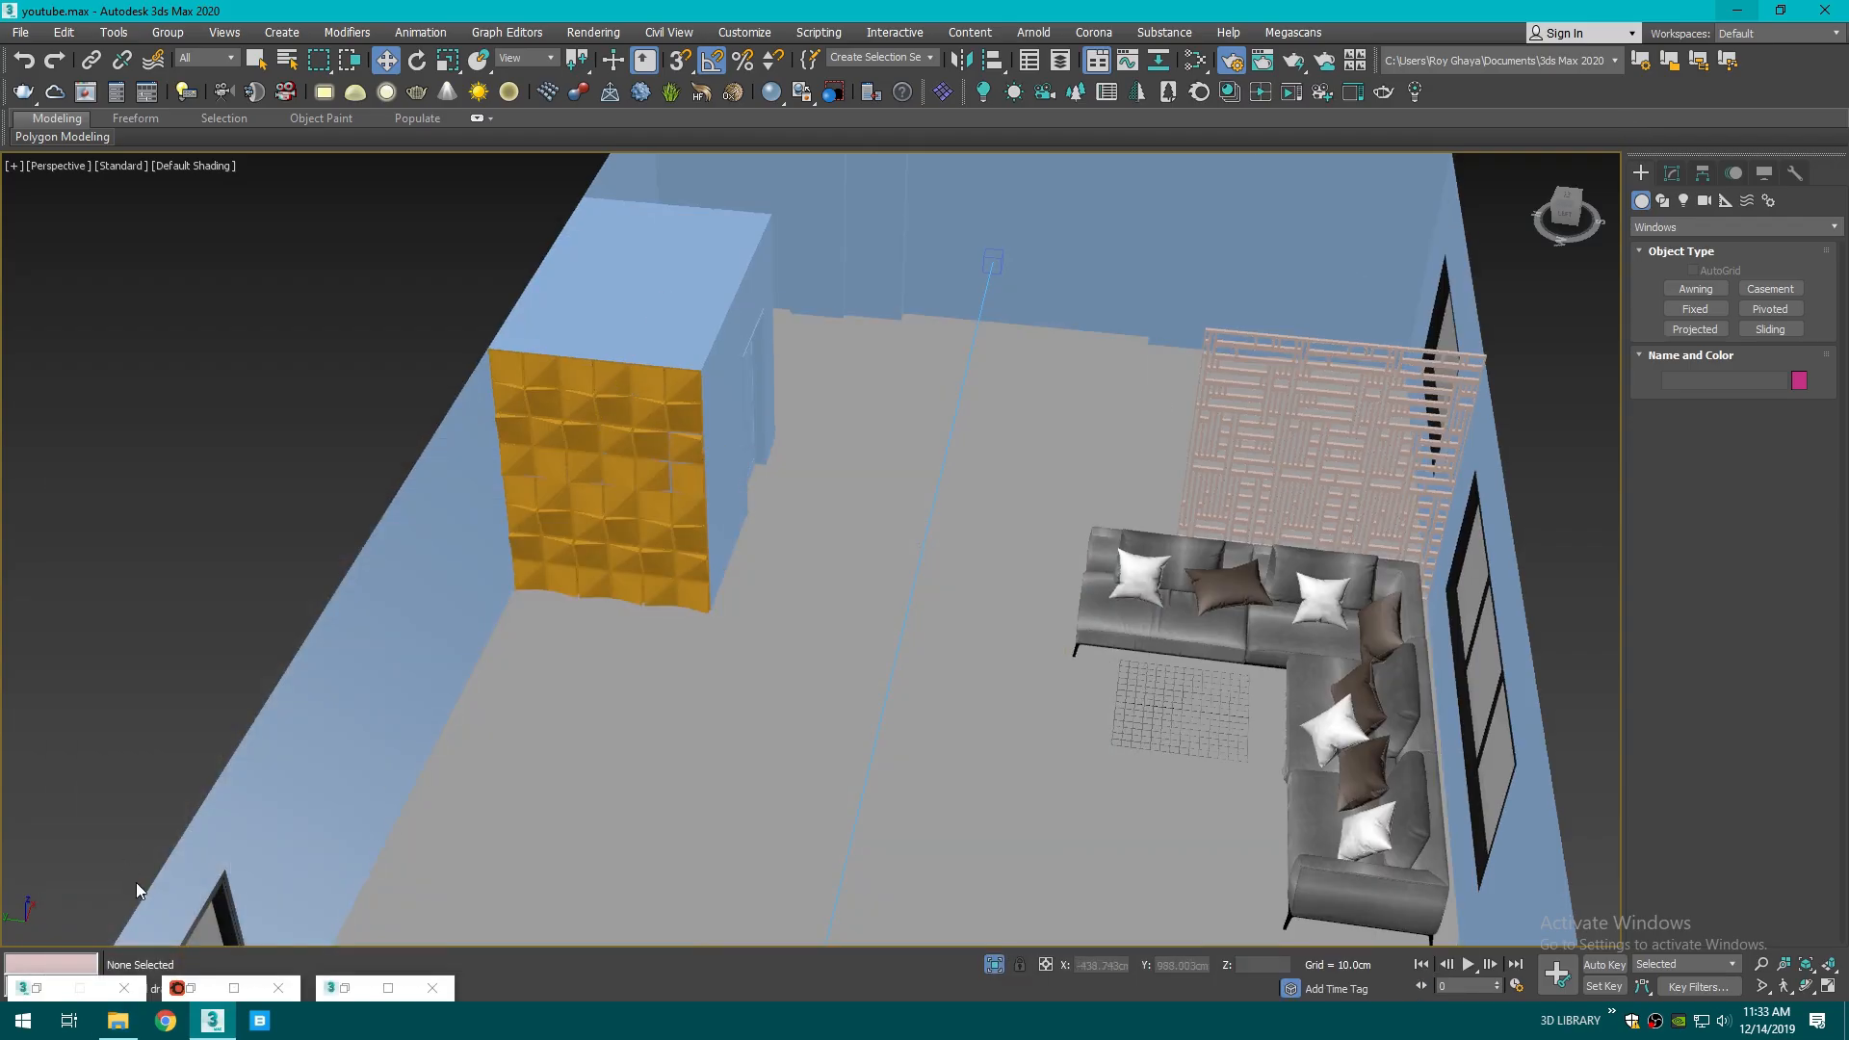
pyautogui.click(117, 1023)
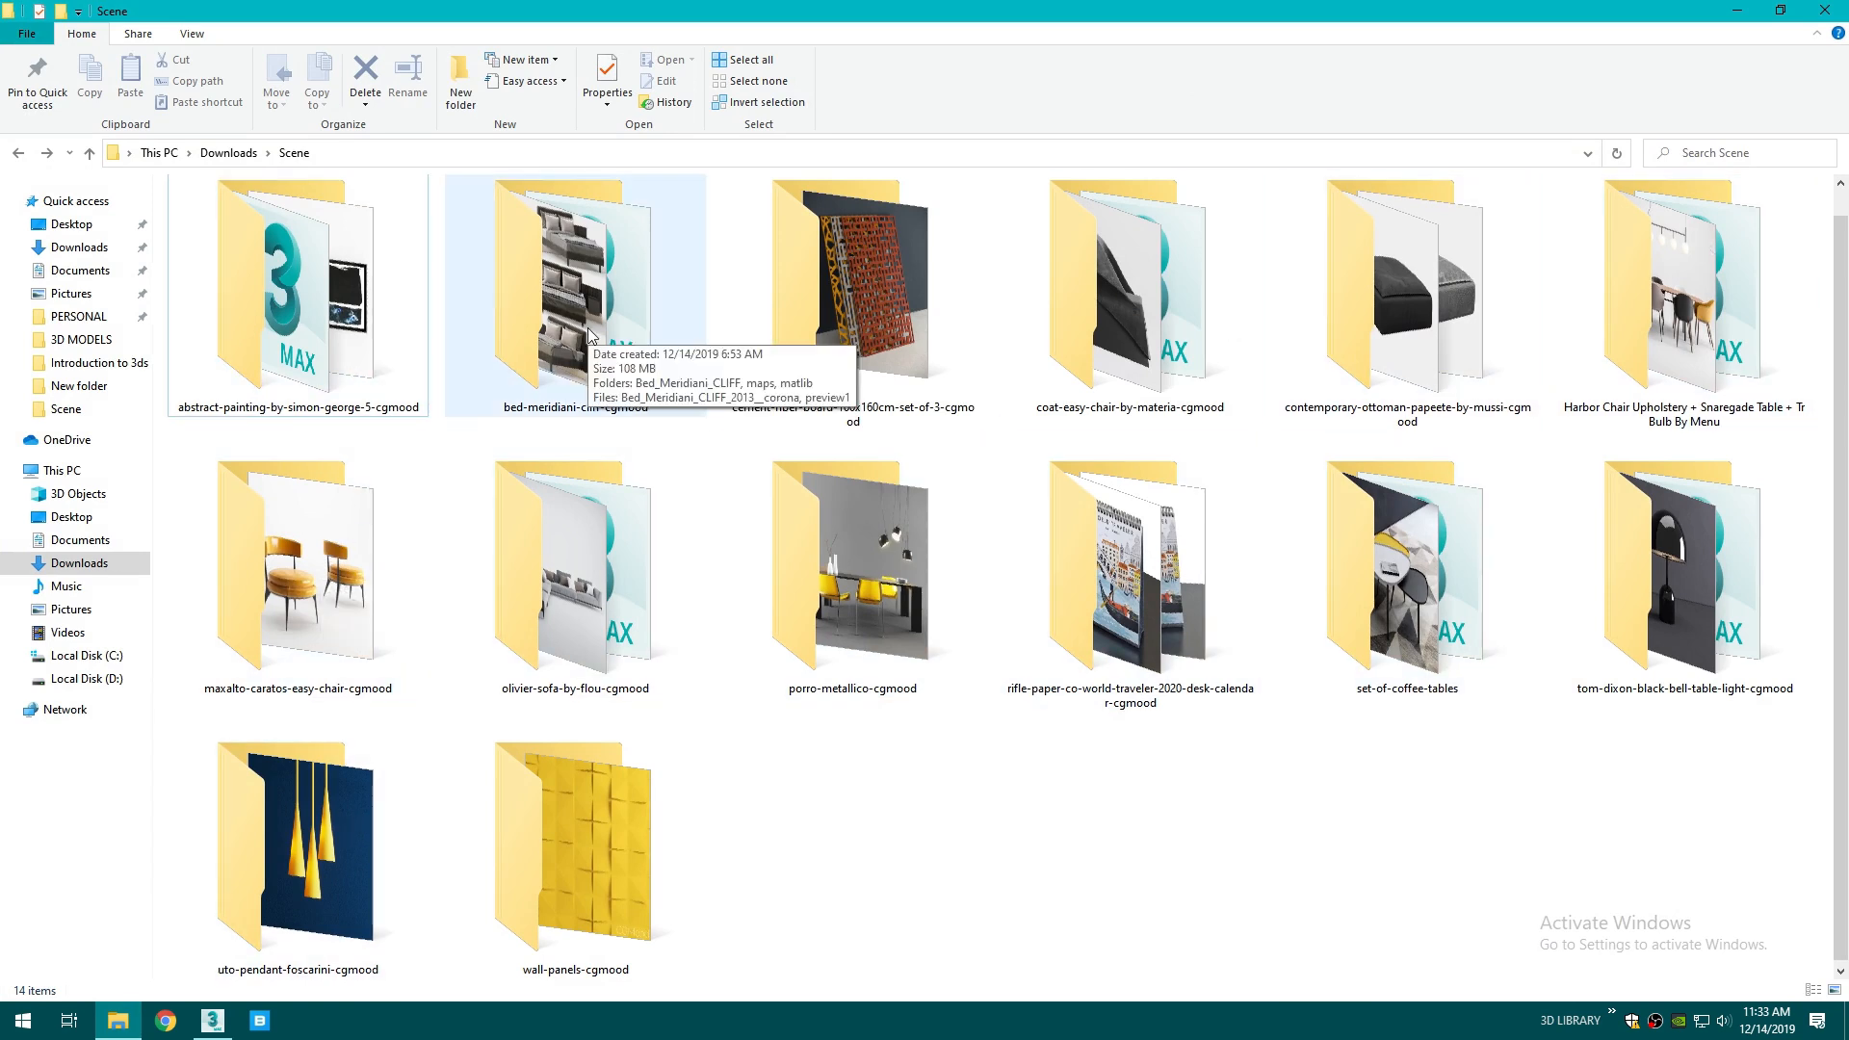
pyautogui.doubleClick(1165, 281)
pyautogui.moveTo(635, 311); pyautogui.dragTo(366, 949)
pyautogui.moveTo(903, 435); pyautogui.dragTo(904, 435)
pyautogui.click(946, 462)
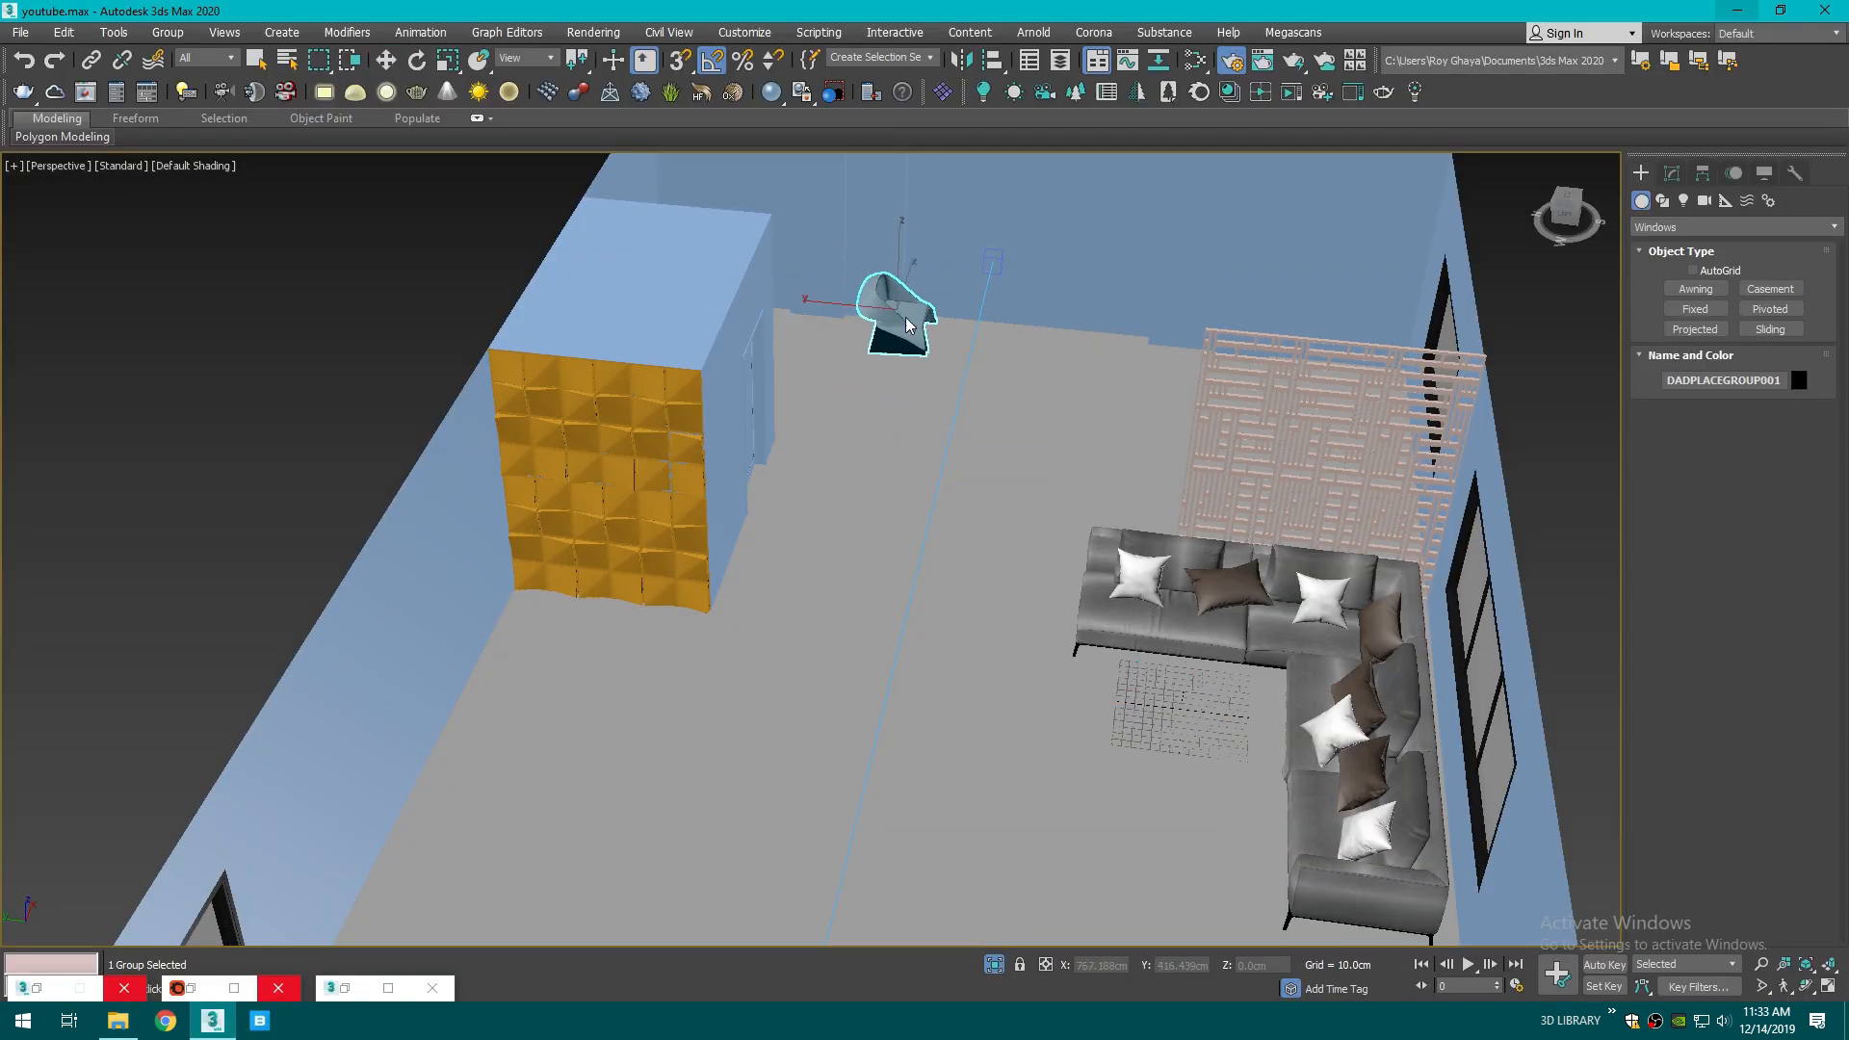
# - Rotate the chair slightly clockwise in the top view and clone it as one instance farther along the end wall
pyautogui.click(907, 325)
pyautogui.press('z')
pyautogui.press('t')
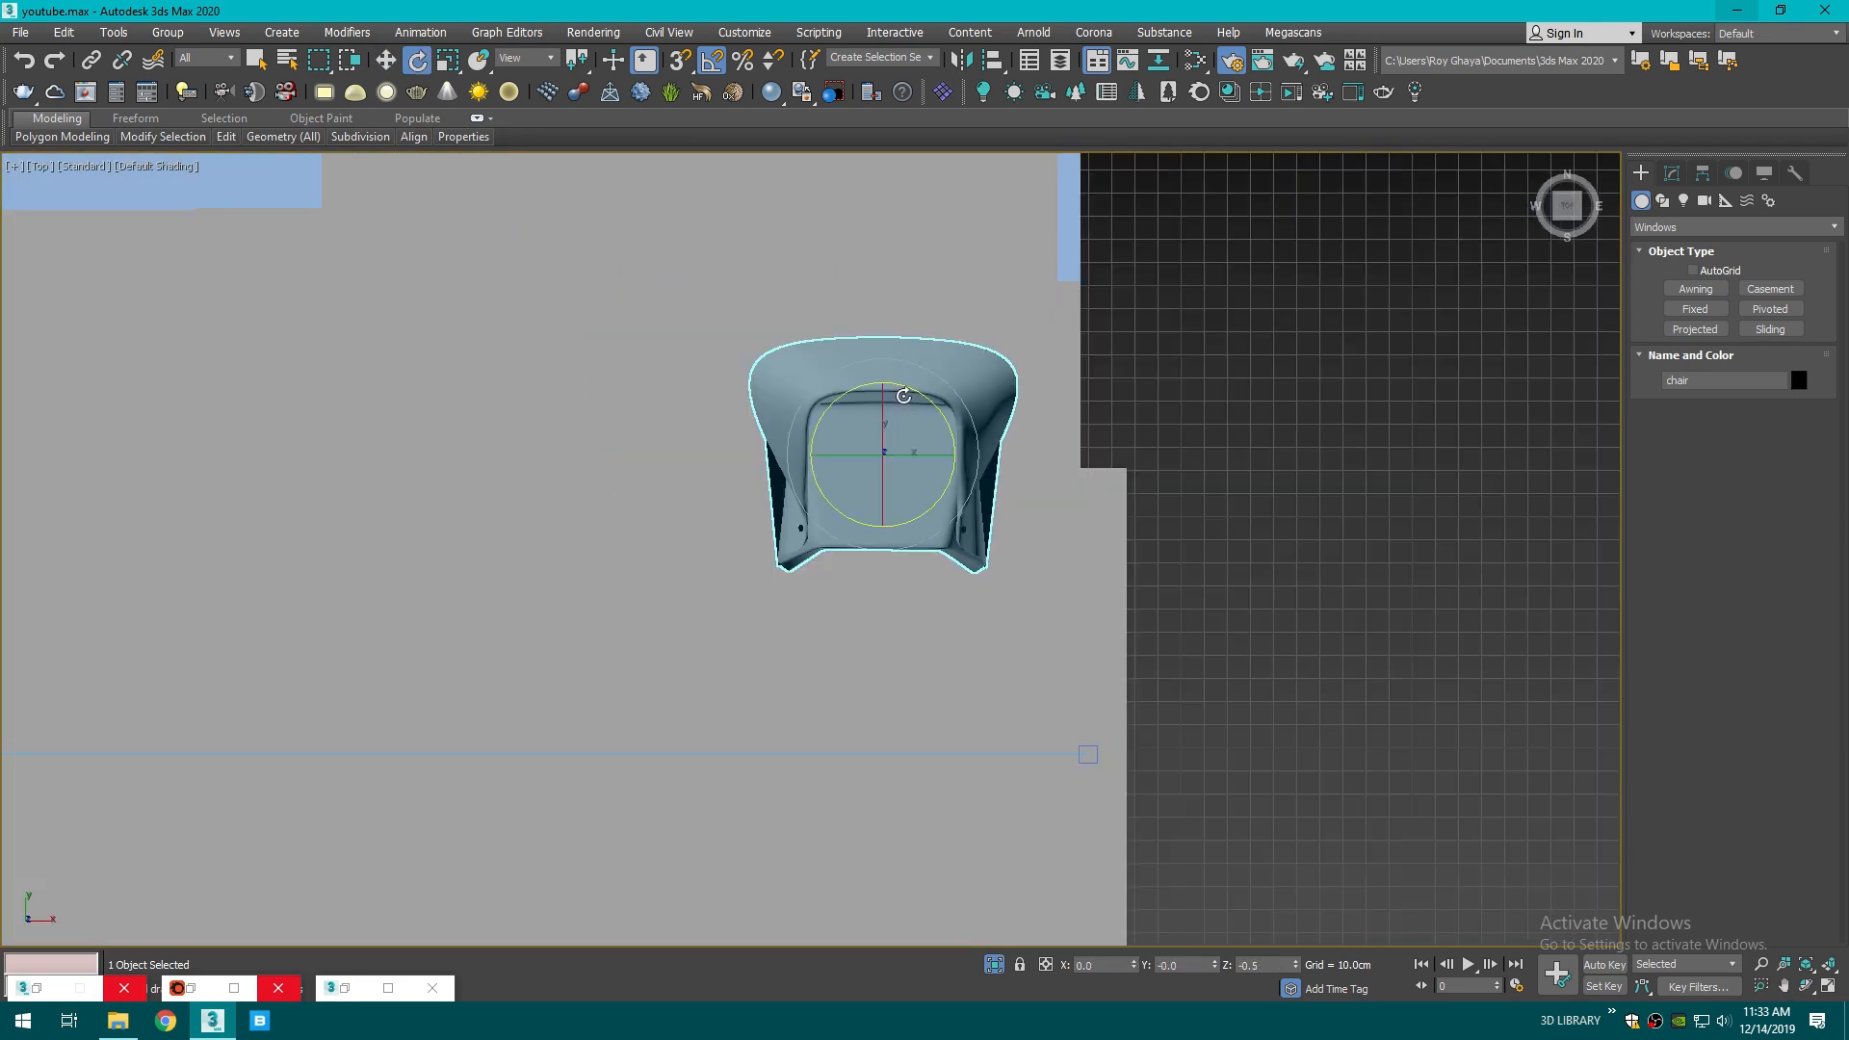
pyautogui.moveTo(917, 389); pyautogui.dragTo(924, 409)
pyautogui.press('w')
pyautogui.scroll(-4, 913, 436)
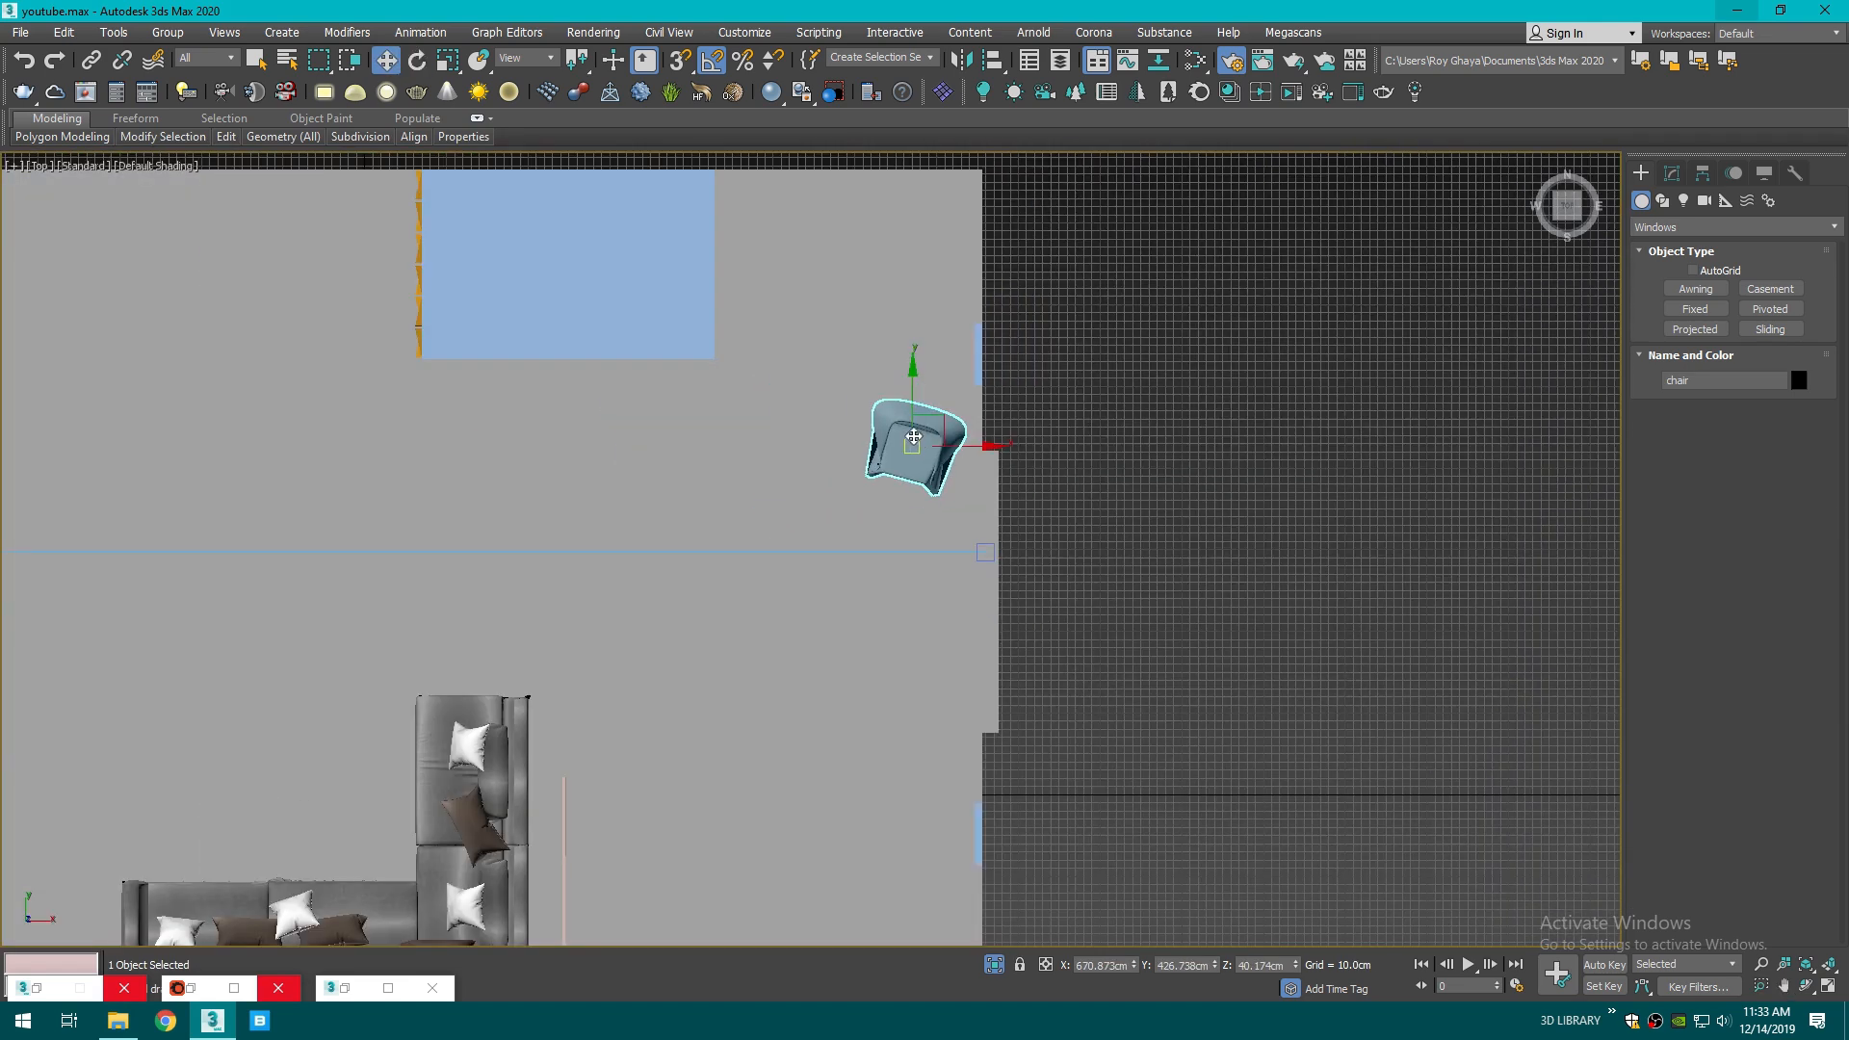
pyautogui.scroll(-2, 937, 475)
pyautogui.keyDown('shift'); pyautogui.moveTo(910, 438); pyautogui.dragTo(857, 620); pyautogui.keyUp('shift')
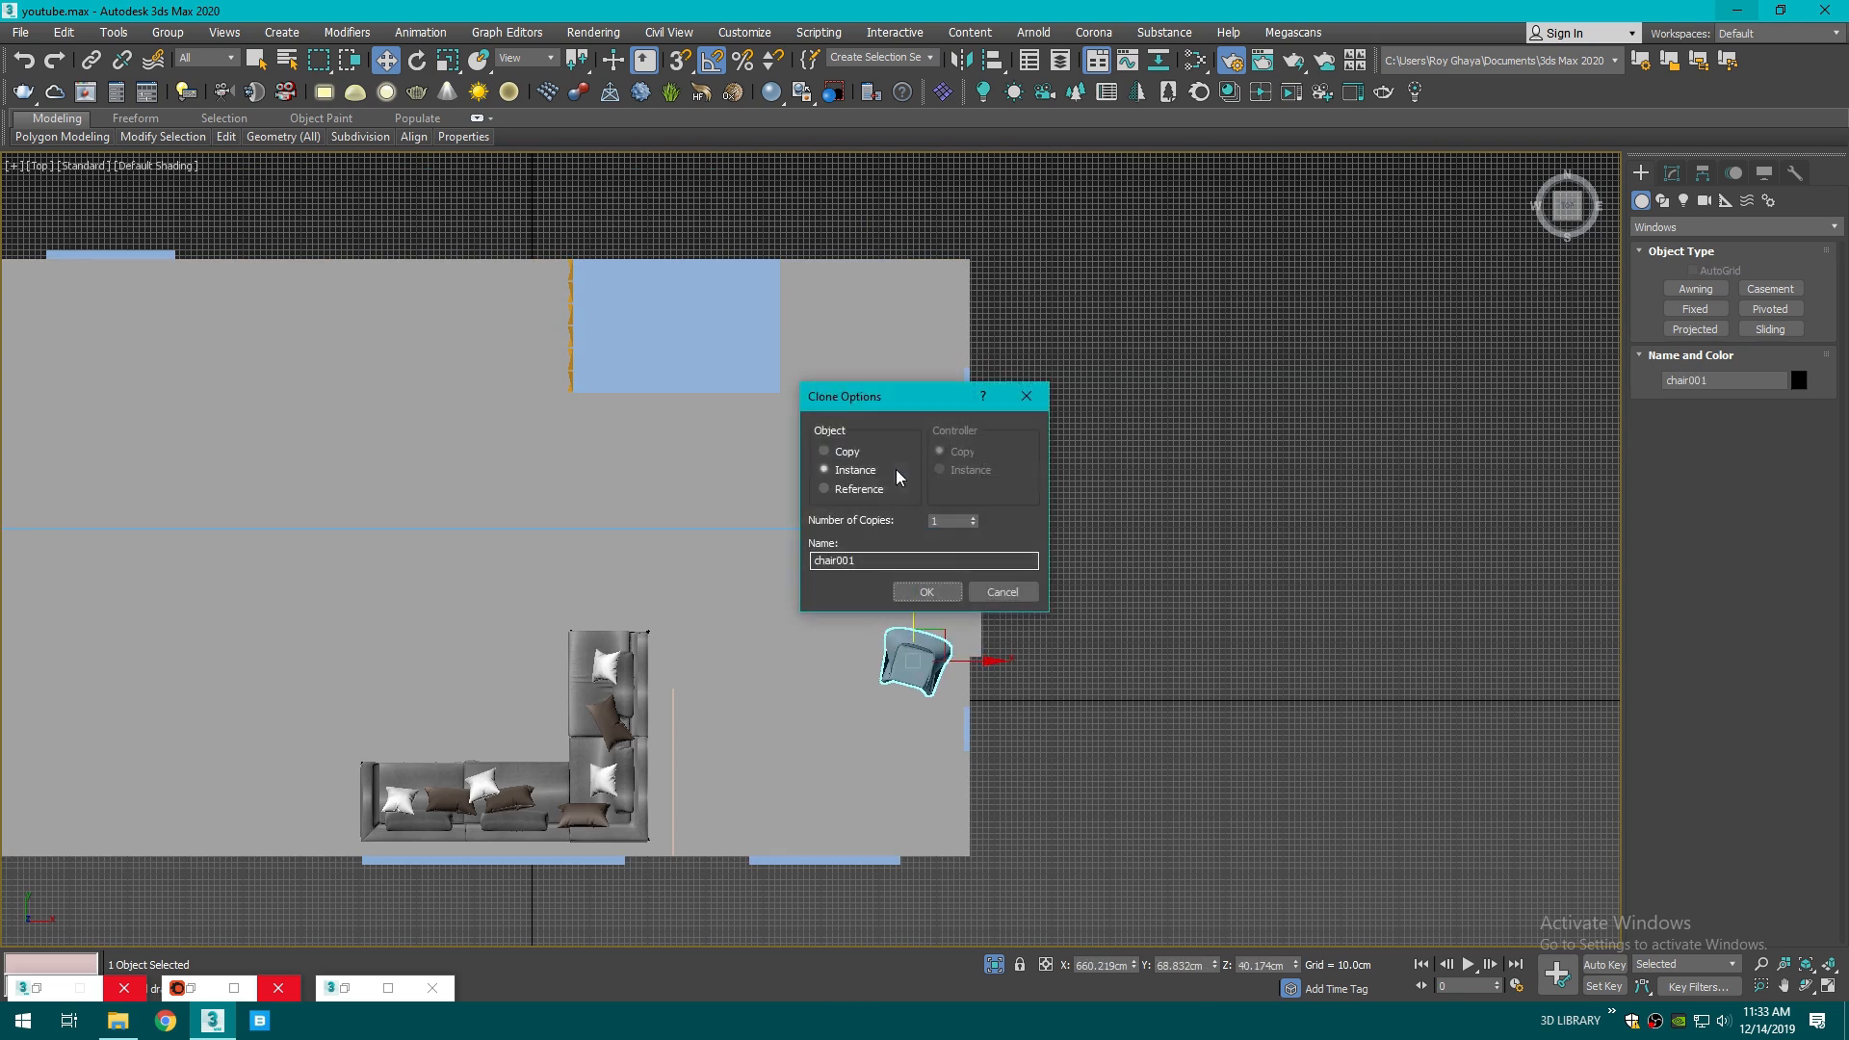
pyautogui.click(926, 591)
# - Mirror the second chair along the Y axis without cloning and adjust its position against the end wall
pyautogui.click(962, 59)
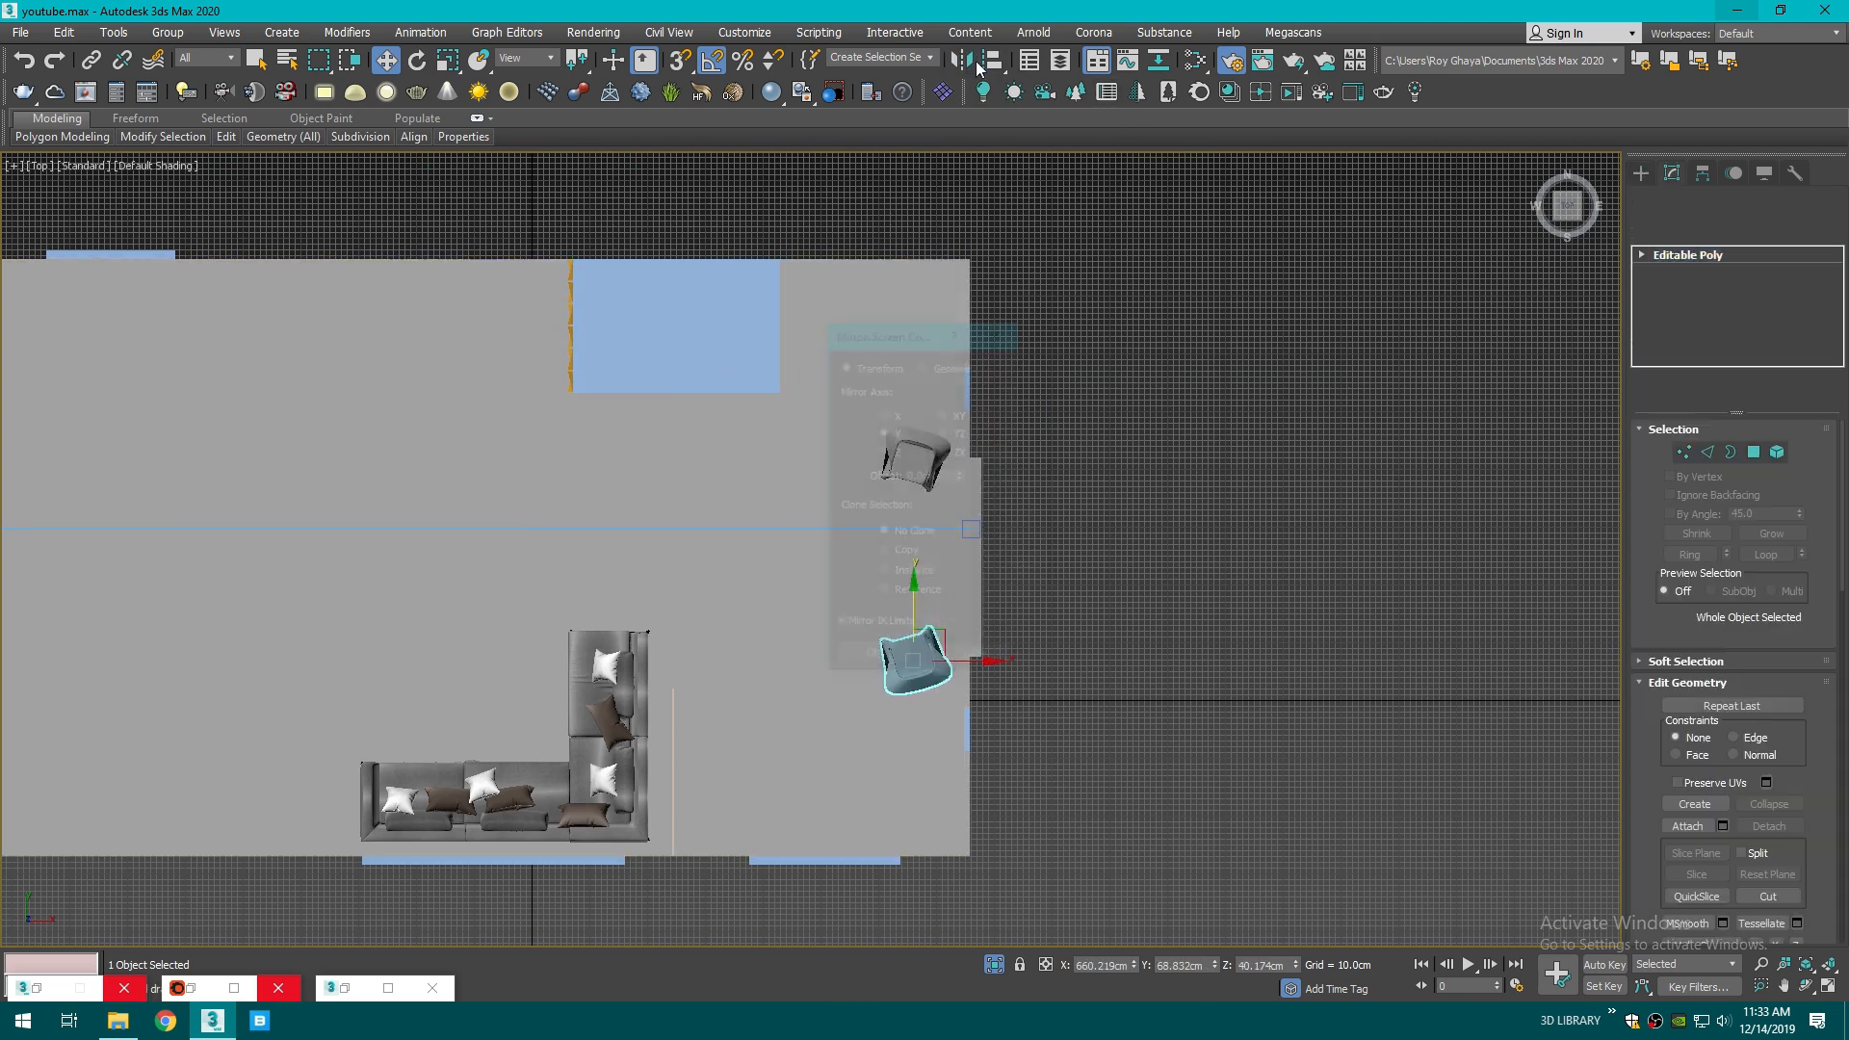
pyautogui.moveTo(915, 340); pyautogui.dragTo(1192, 332)
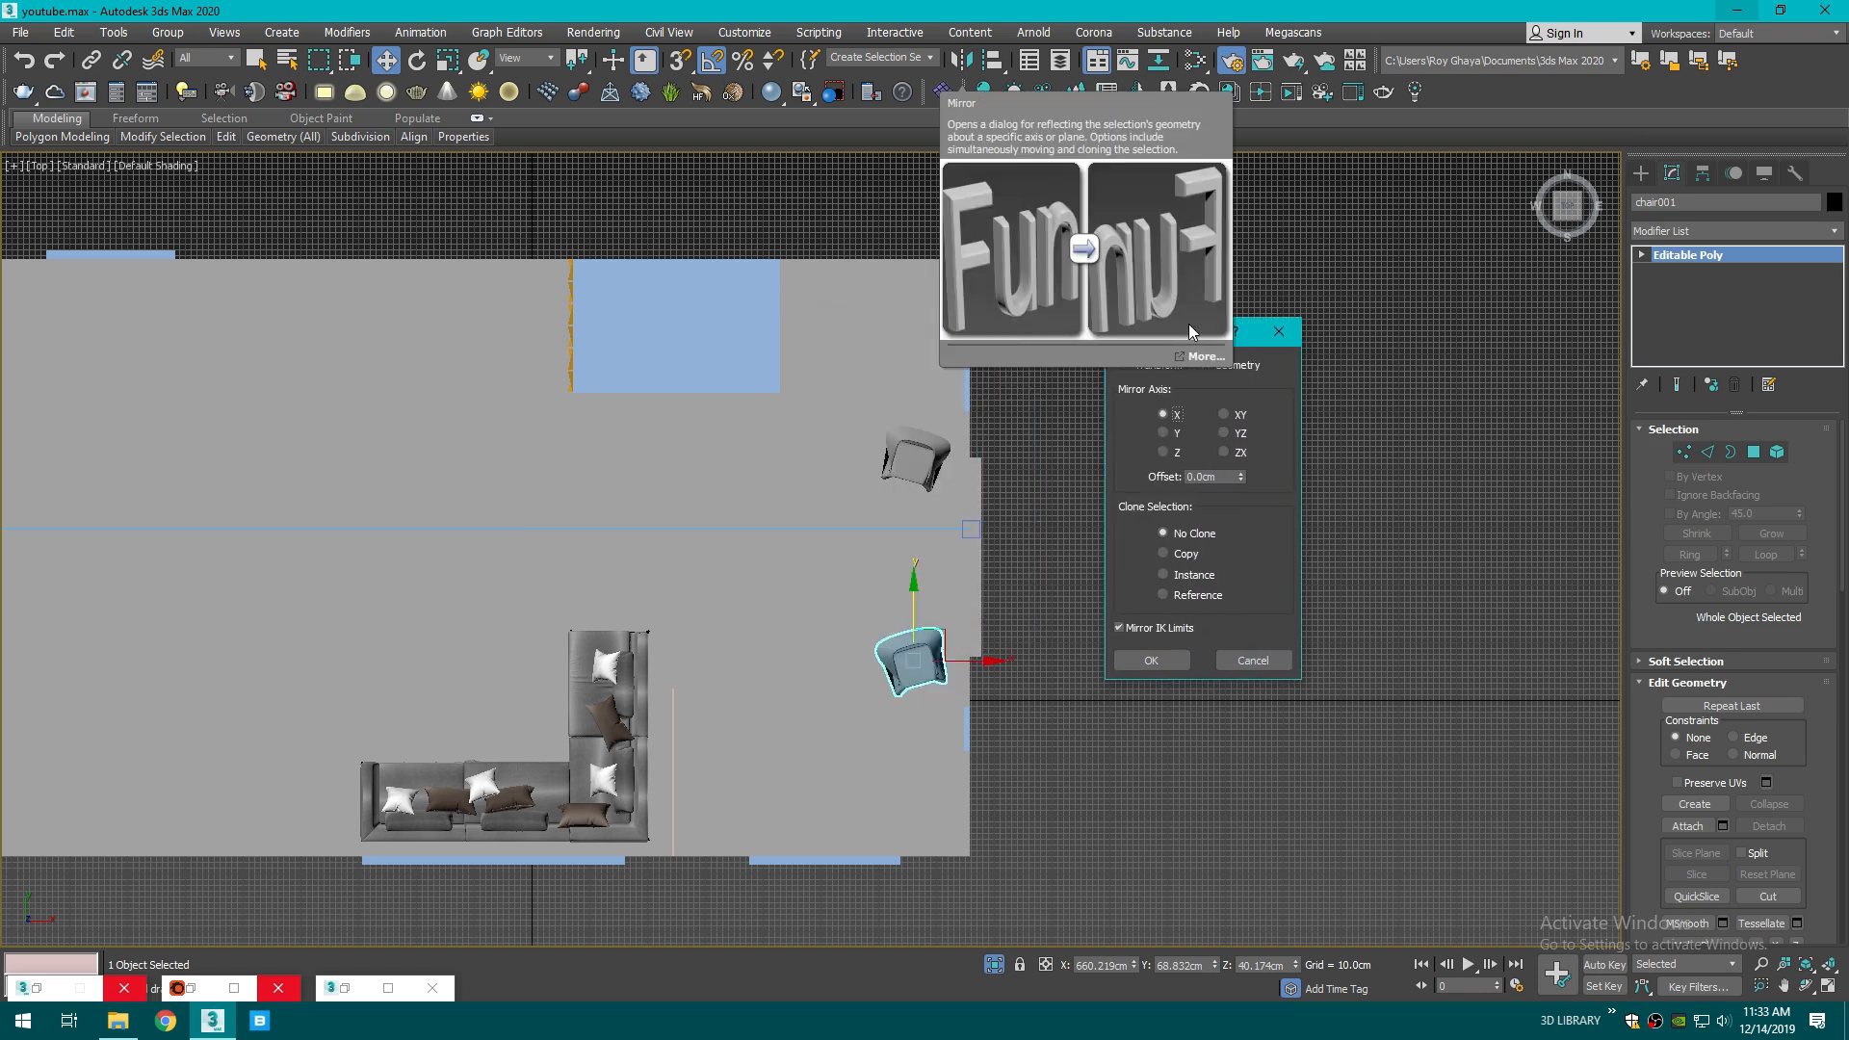
pyautogui.click(1185, 660)
pyautogui.moveTo(964, 659); pyautogui.dragTo(957, 658)
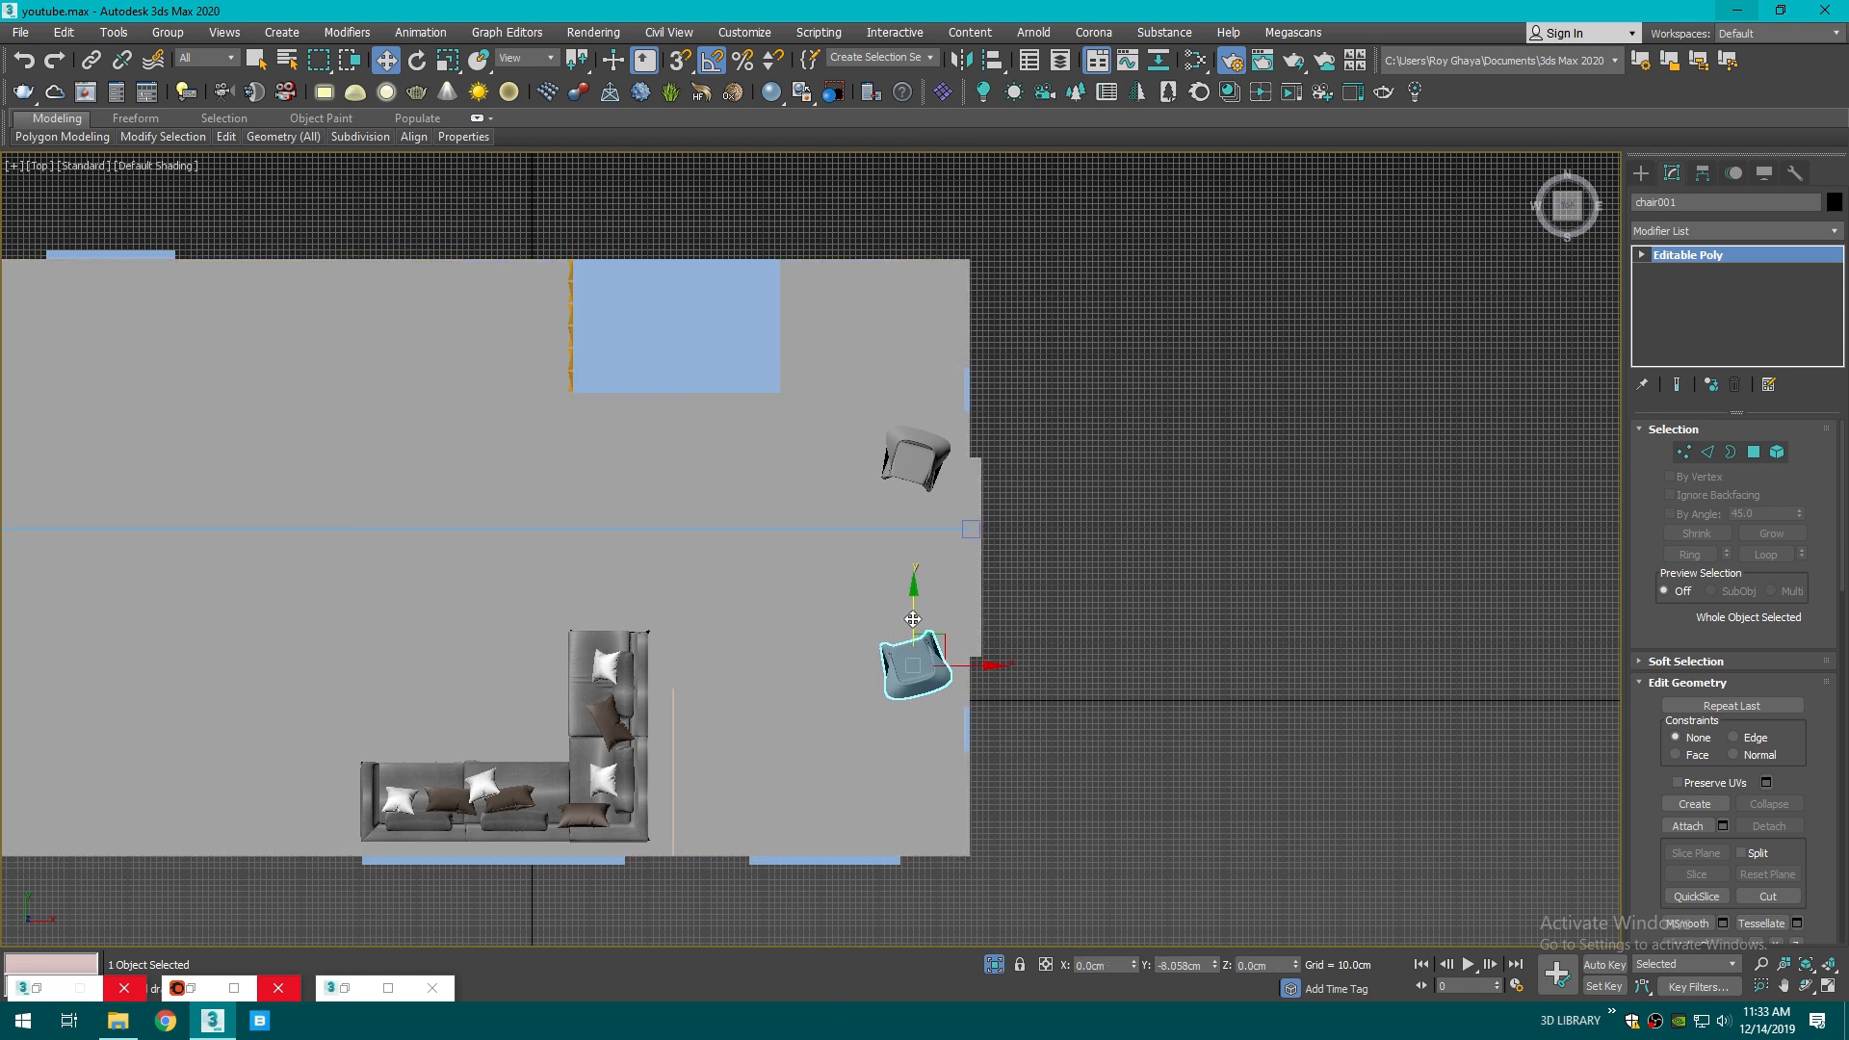
pyautogui.click(1153, 564)
# - Move both chairs slightly closer together along Y in the camera view, keeping the second one clear of the sofa
pyautogui.press('c')
pyautogui.click(1049, 646)
pyautogui.moveTo(1049, 623); pyautogui.dragTo(1001, 625)
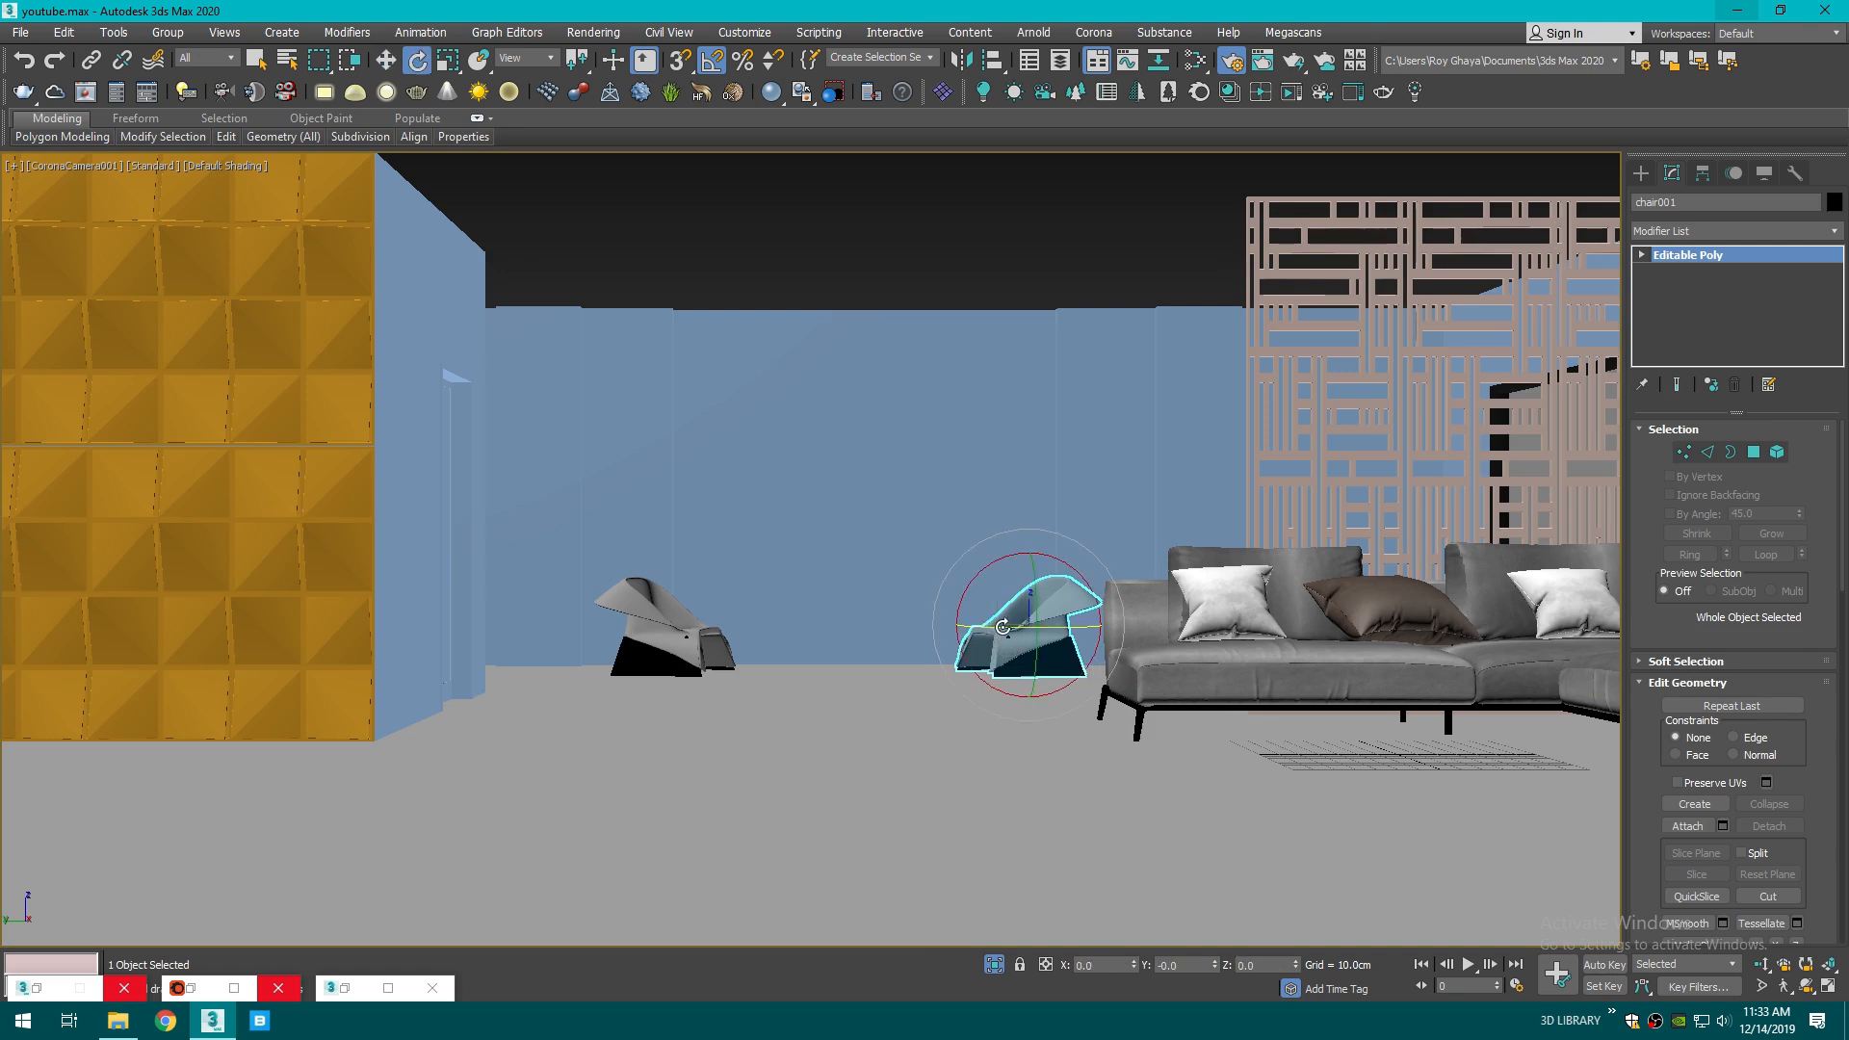
pyautogui.click(671, 628)
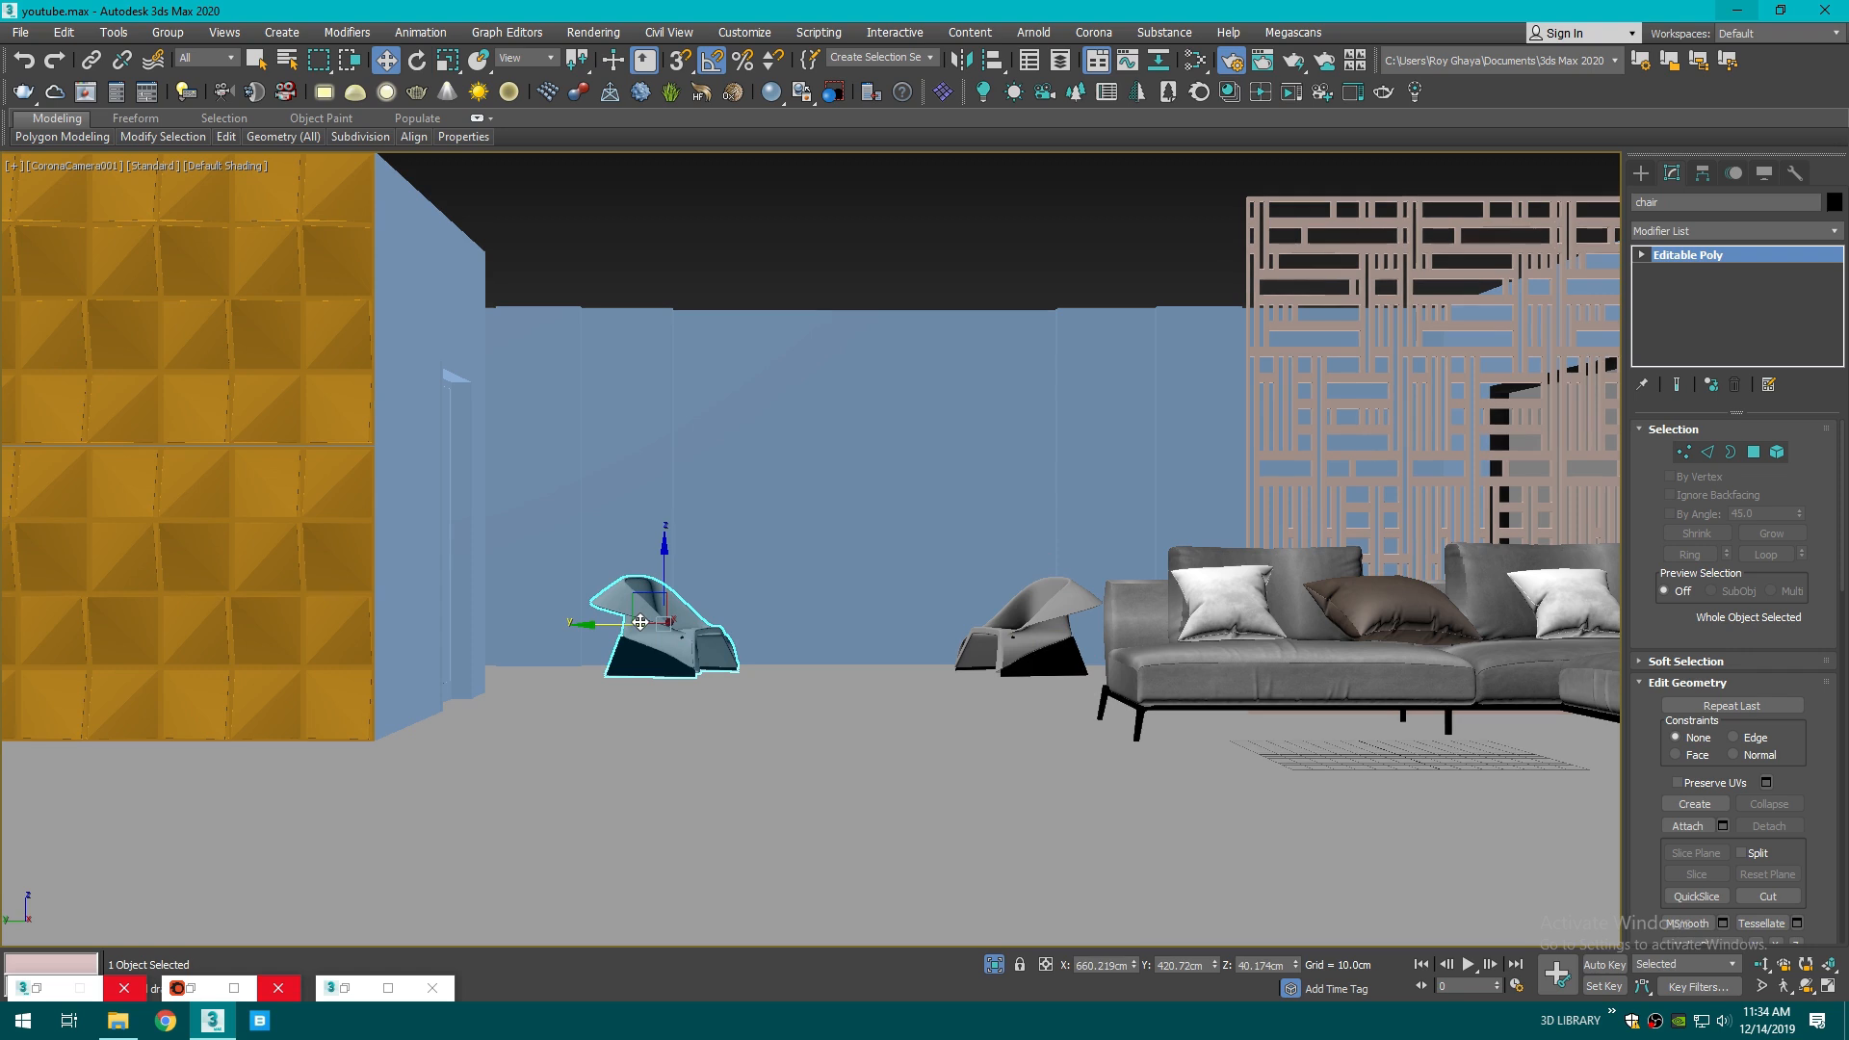
pyautogui.moveTo(639, 622); pyautogui.dragTo(652, 624)
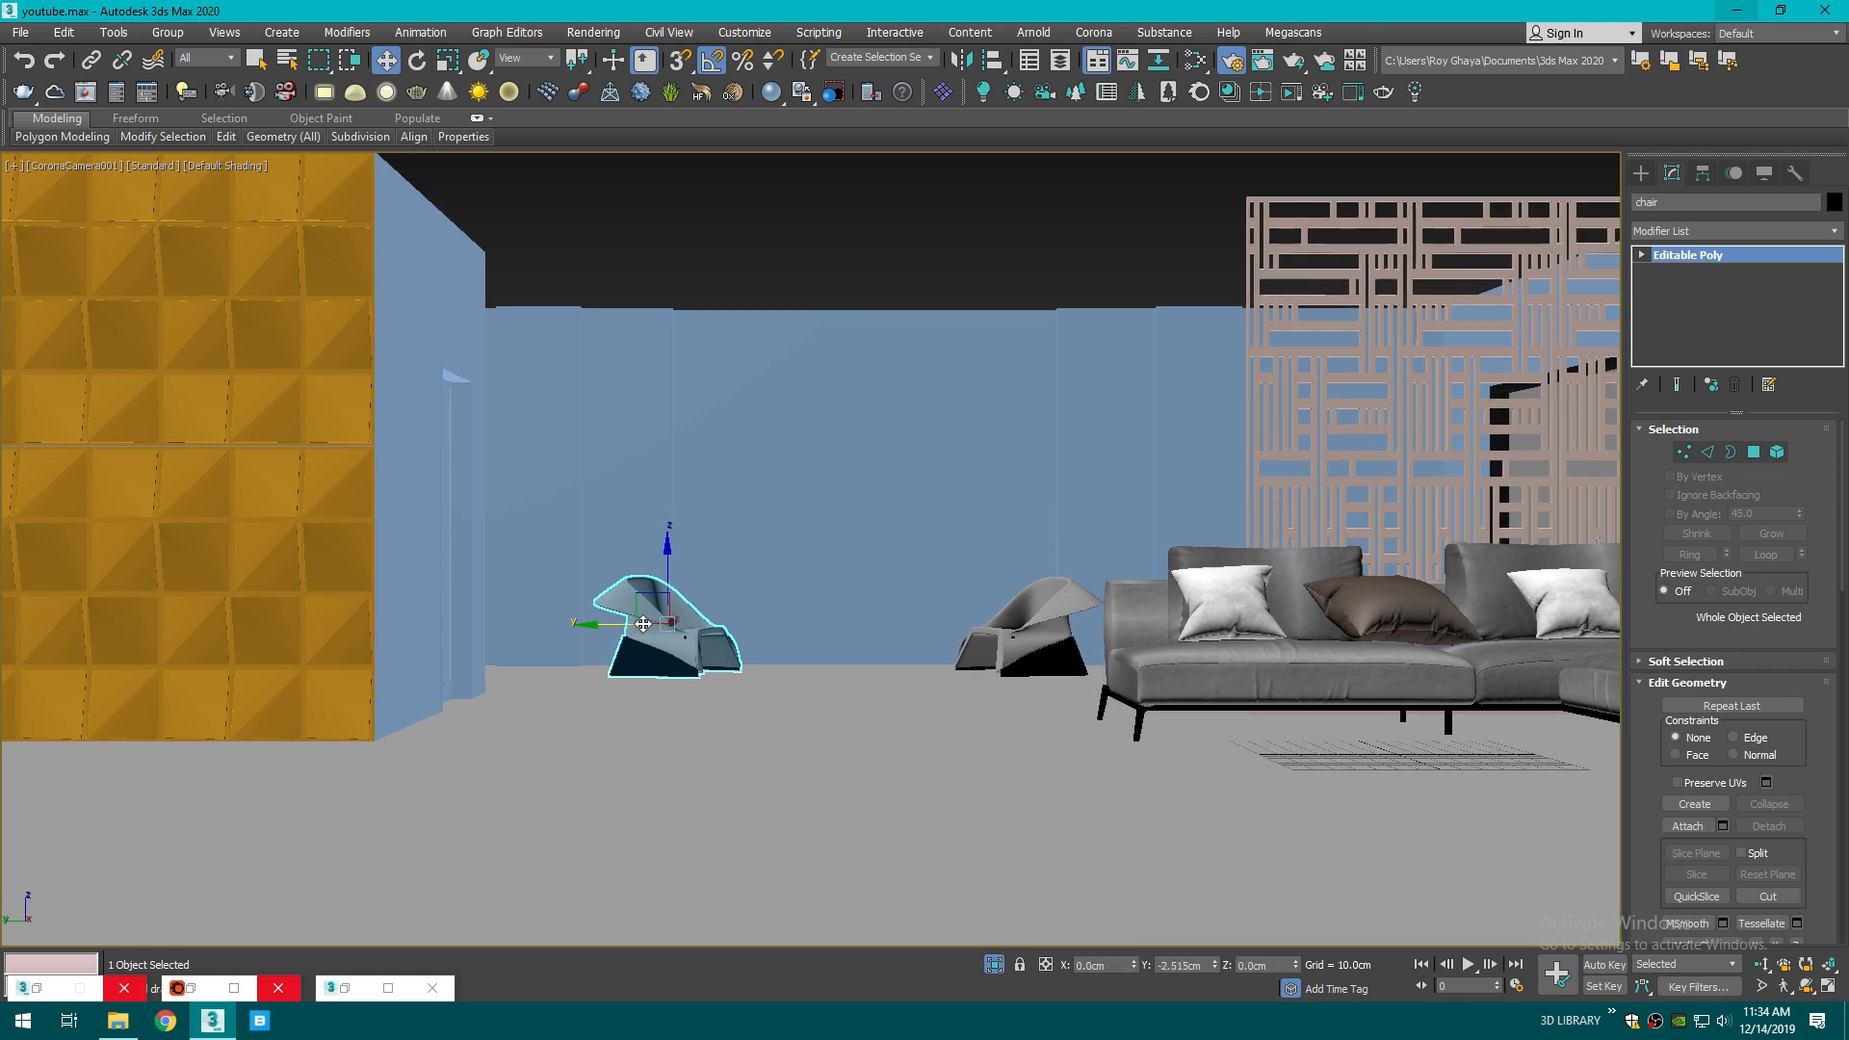
pyautogui.click(979, 640)
pyautogui.press('t')
pyautogui.press('z')
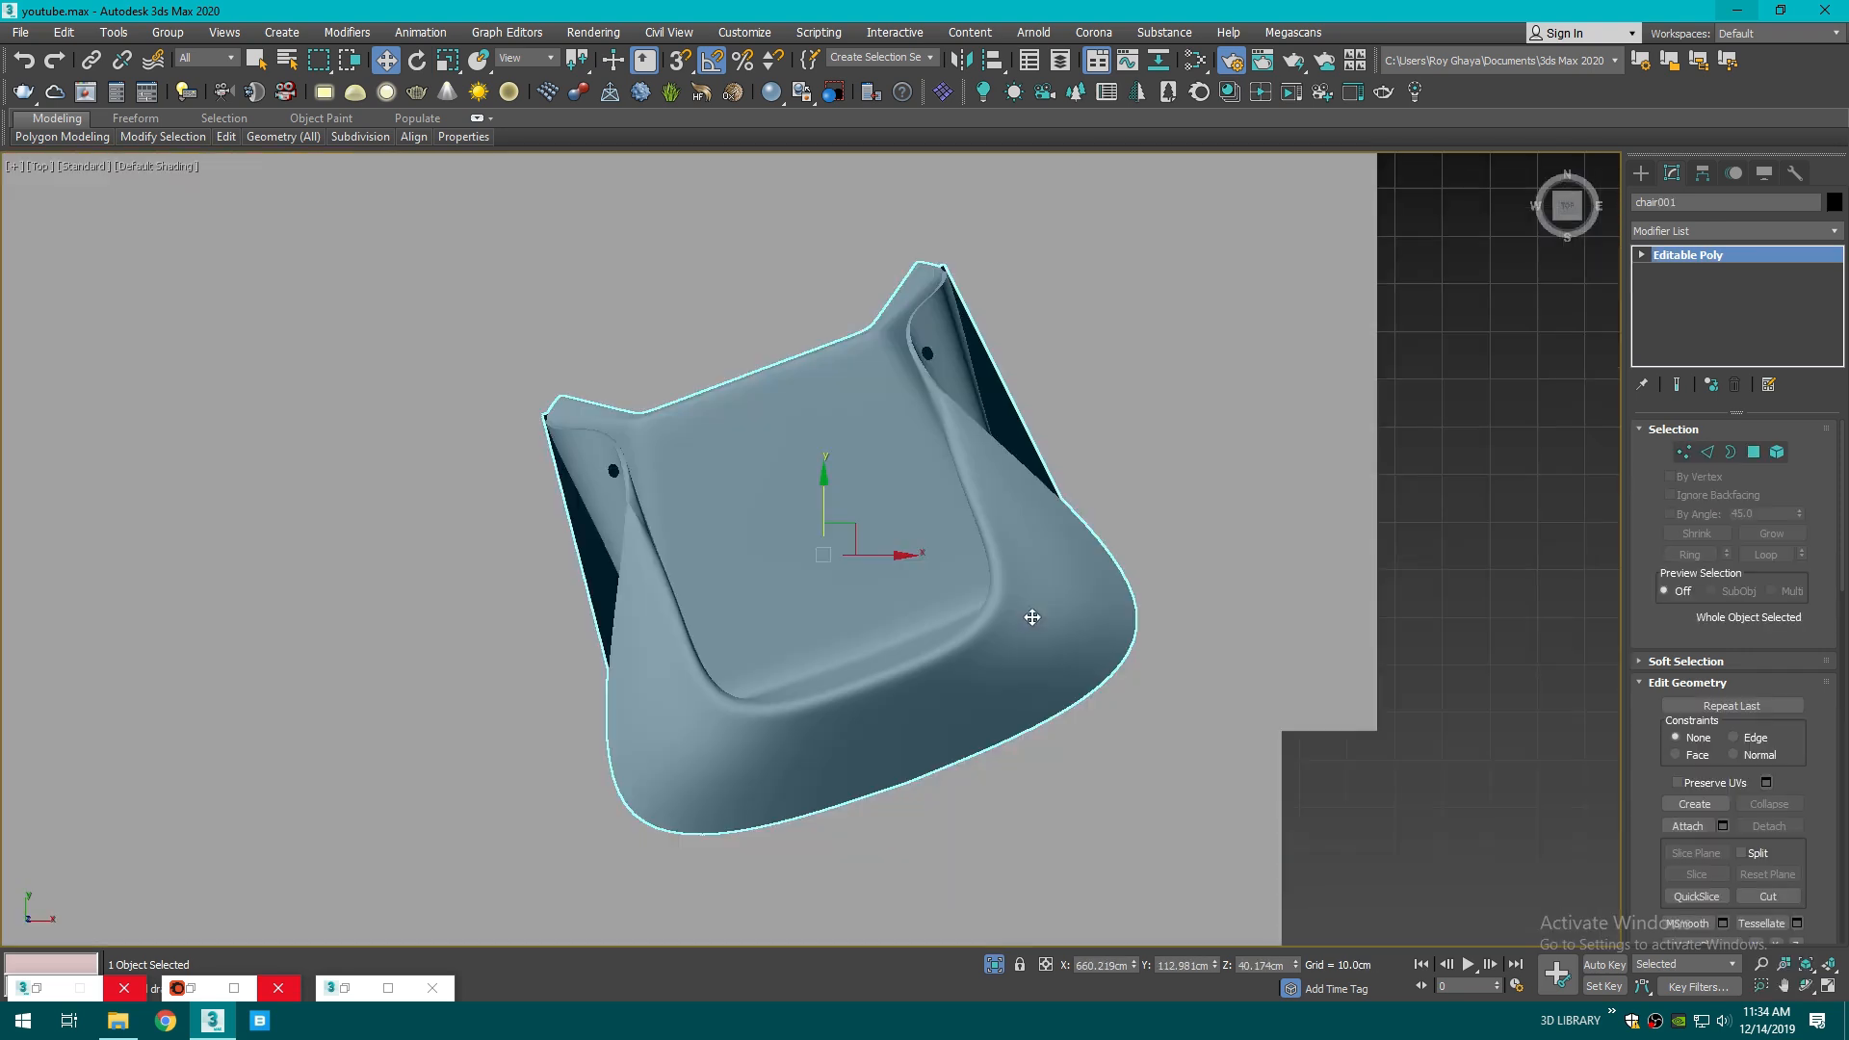
pyautogui.click(1385, 718)
# - Nudge the sofa slightly in the top view, return to the camera view and clear the selection
pyautogui.scroll(-10, 1384, 724)
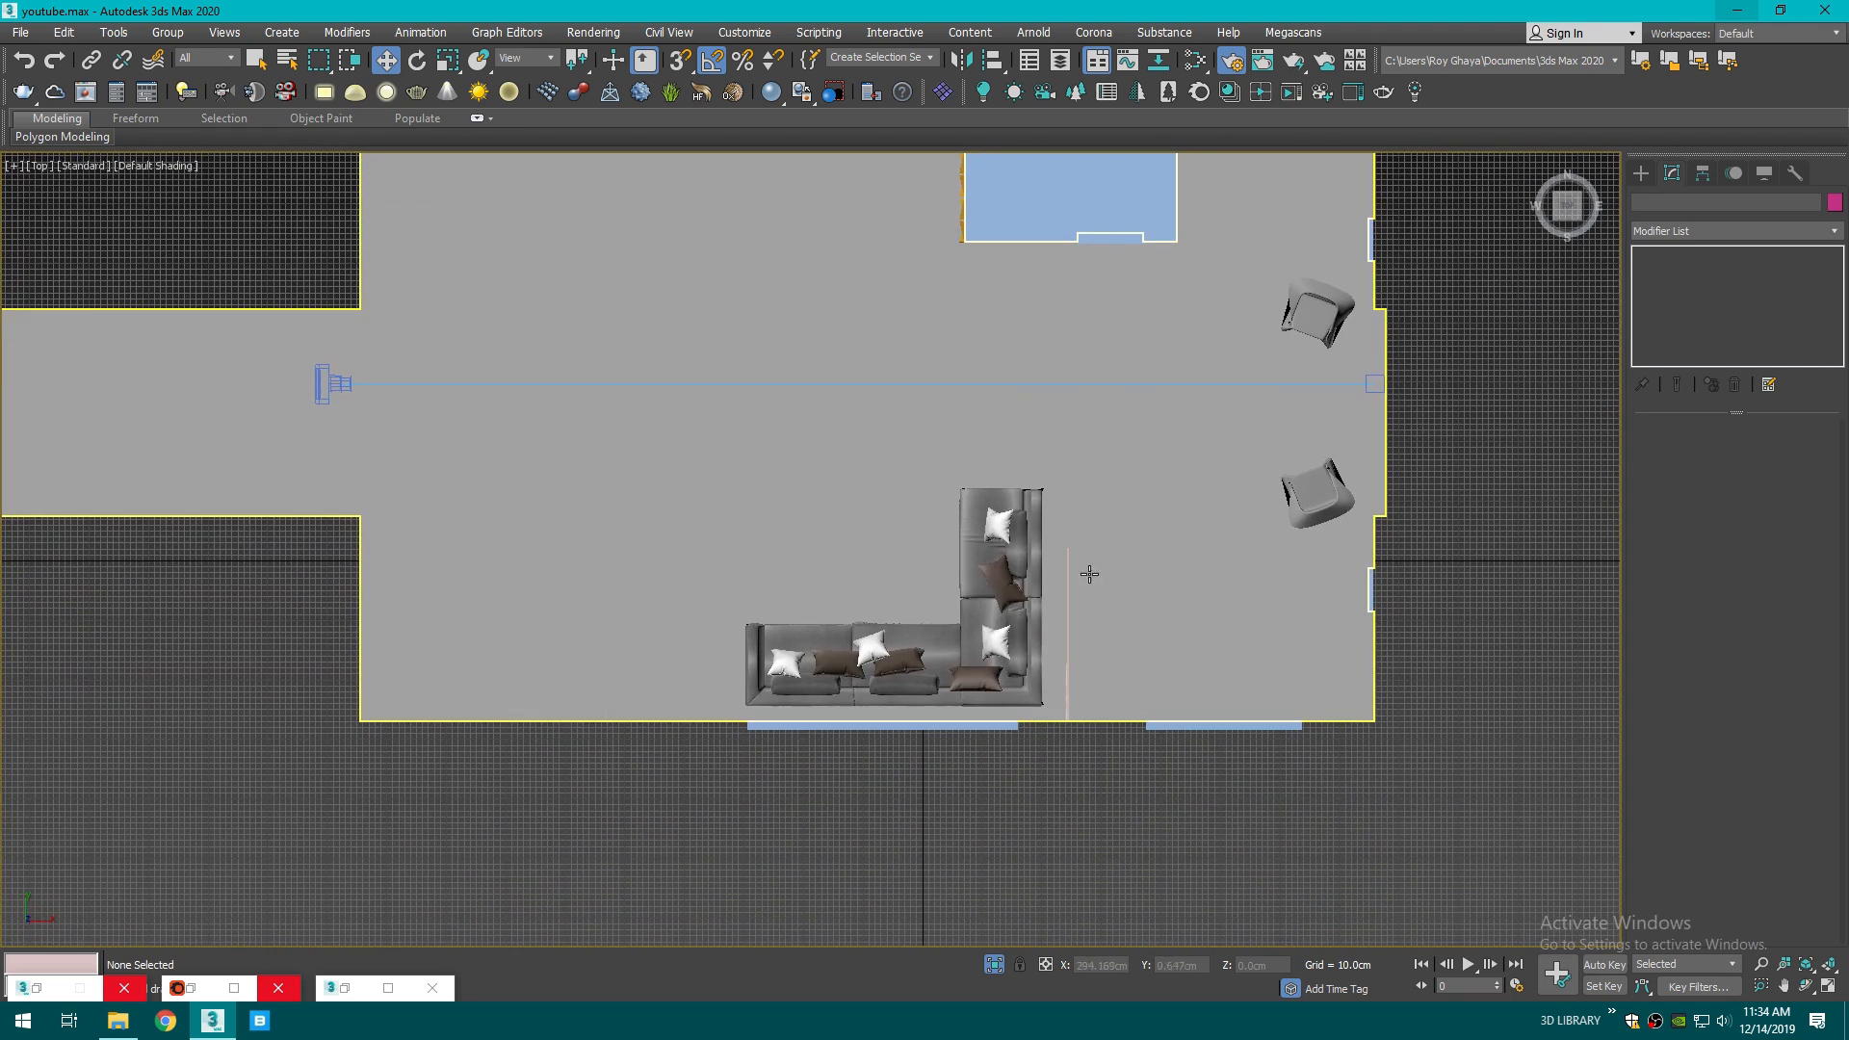
pyautogui.click(1014, 651)
pyautogui.press('z')
pyautogui.moveTo(822, 451); pyautogui.dragTo(834, 450)
pyautogui.press('c')
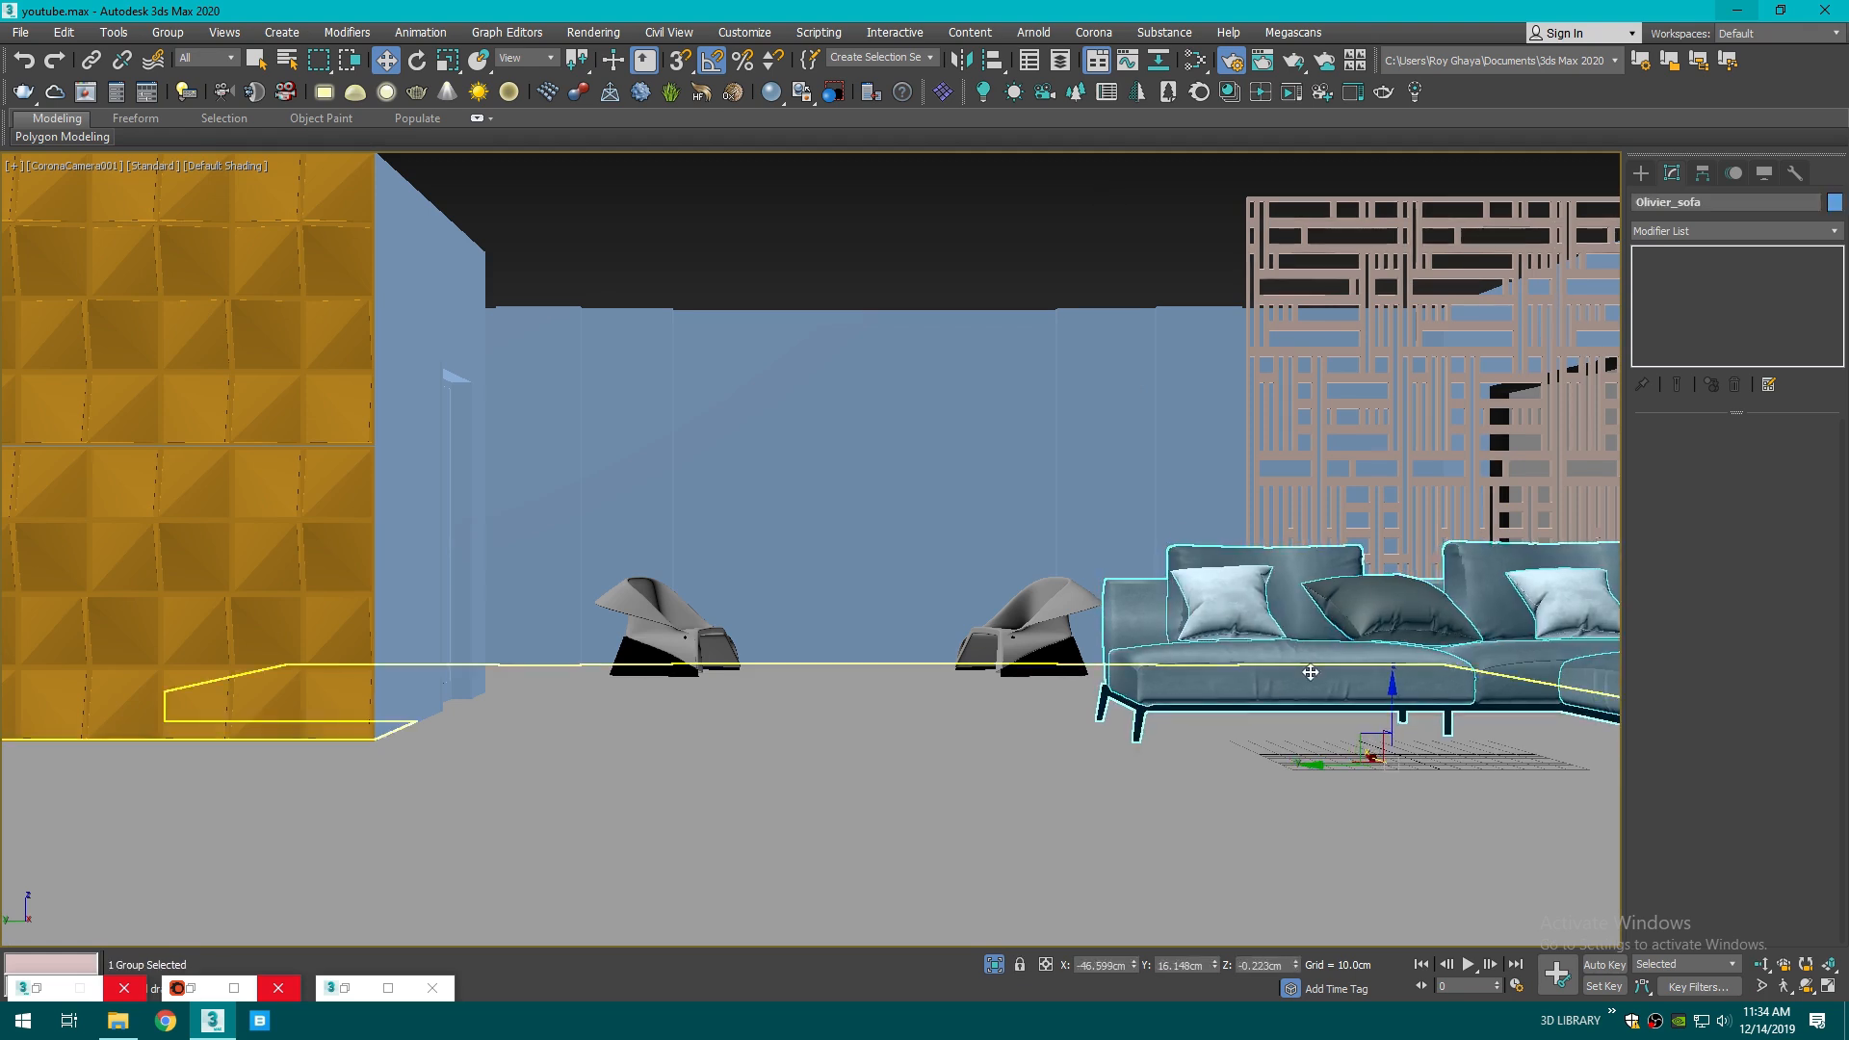
pyautogui.click(959, 246)
# - Import the coffee tables and rug from the set-of-coffee-tables folder, placing them in the foreground and raising them slightly along Z
pyautogui.click(118, 1020)
pyautogui.hotkey('alt', 'Up')
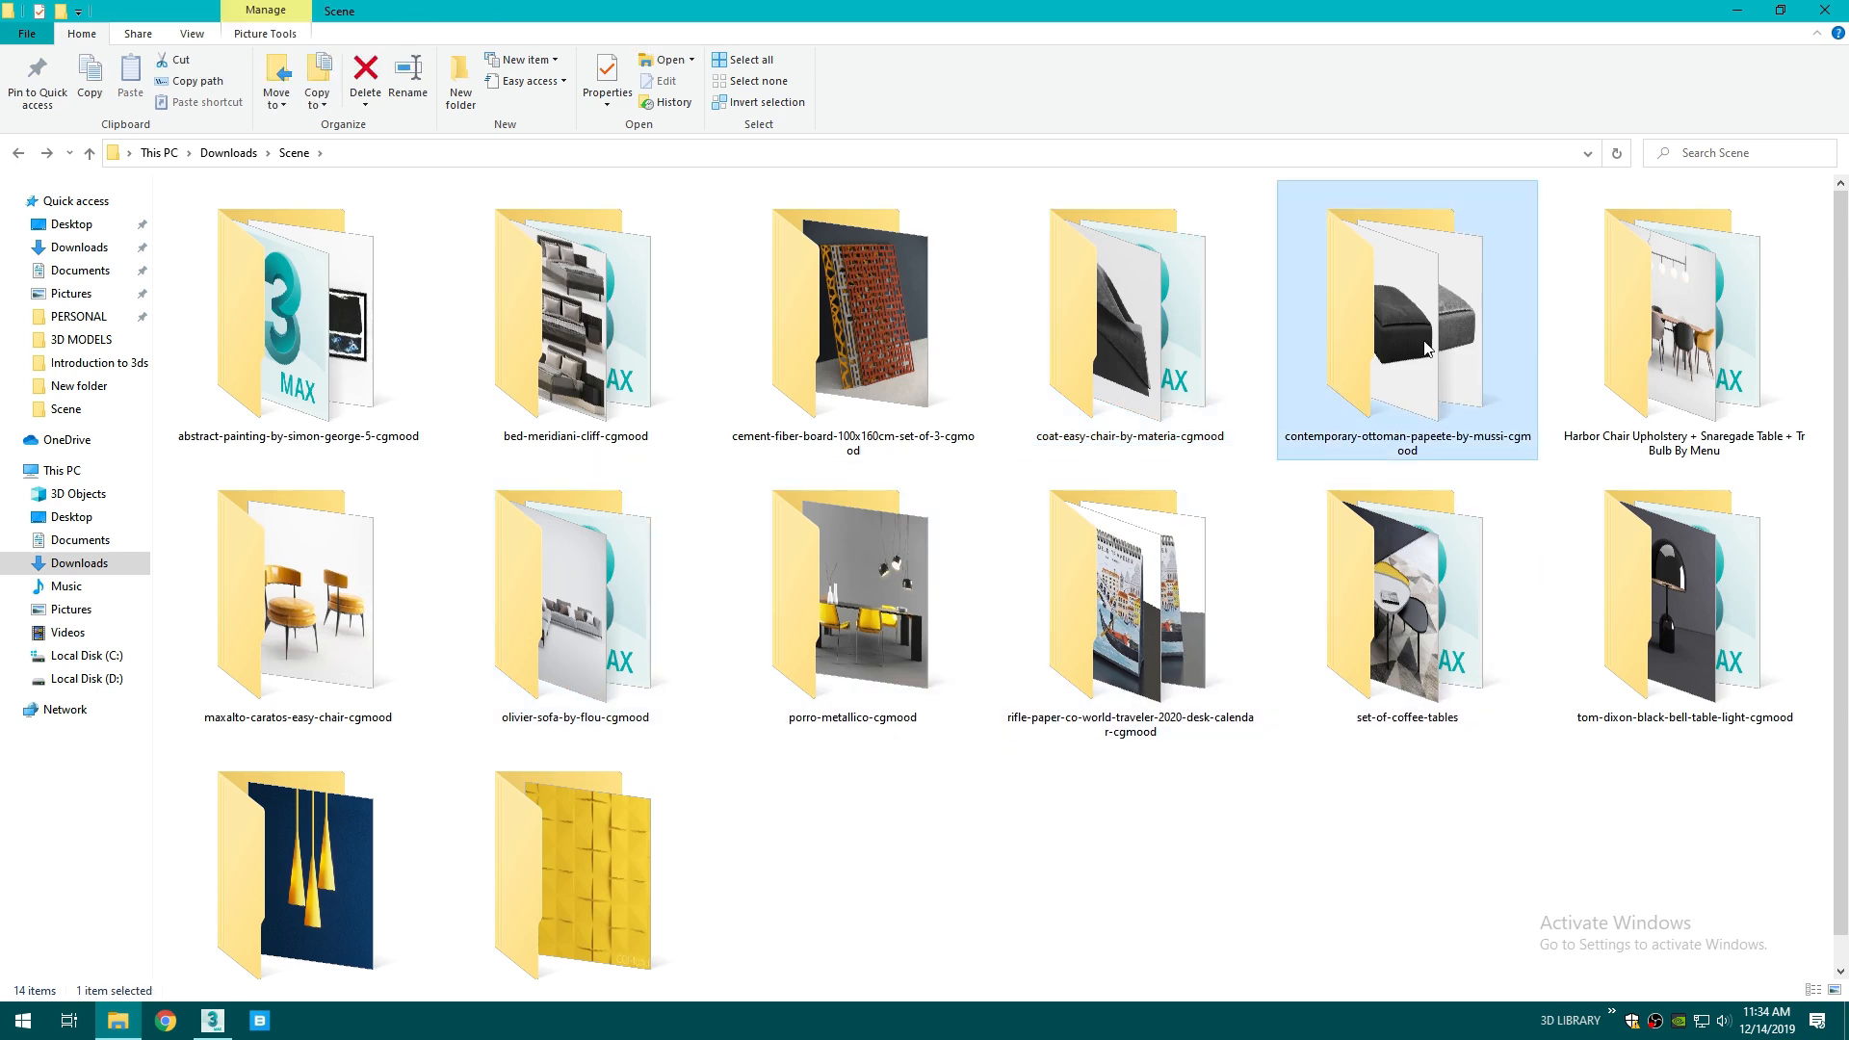
pyautogui.click(1337, 602)
pyautogui.doubleClick(1333, 599)
pyautogui.moveTo(480, 303); pyautogui.dragTo(1007, 793)
pyautogui.click(1044, 816)
pyautogui.click(1038, 665)
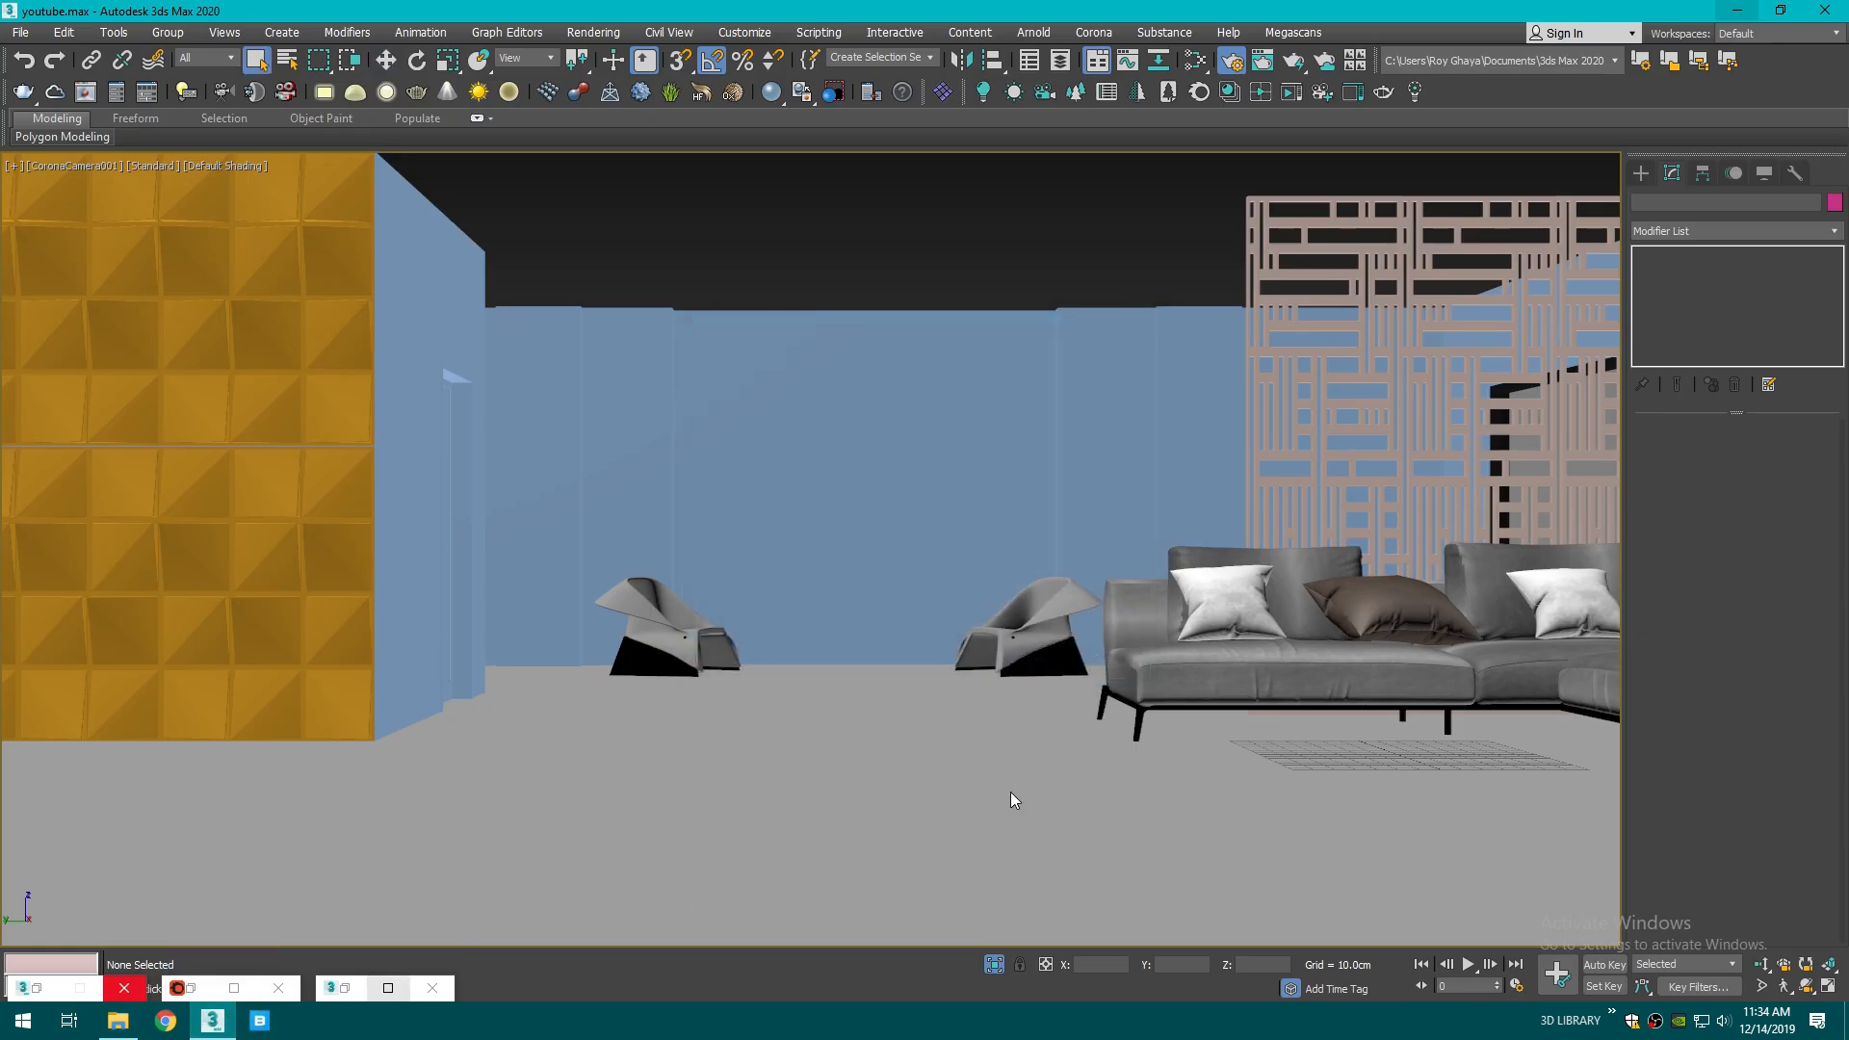
pyautogui.click(797, 786)
pyautogui.moveTo(679, 762); pyautogui.dragTo(677, 725)
pyautogui.press('w')
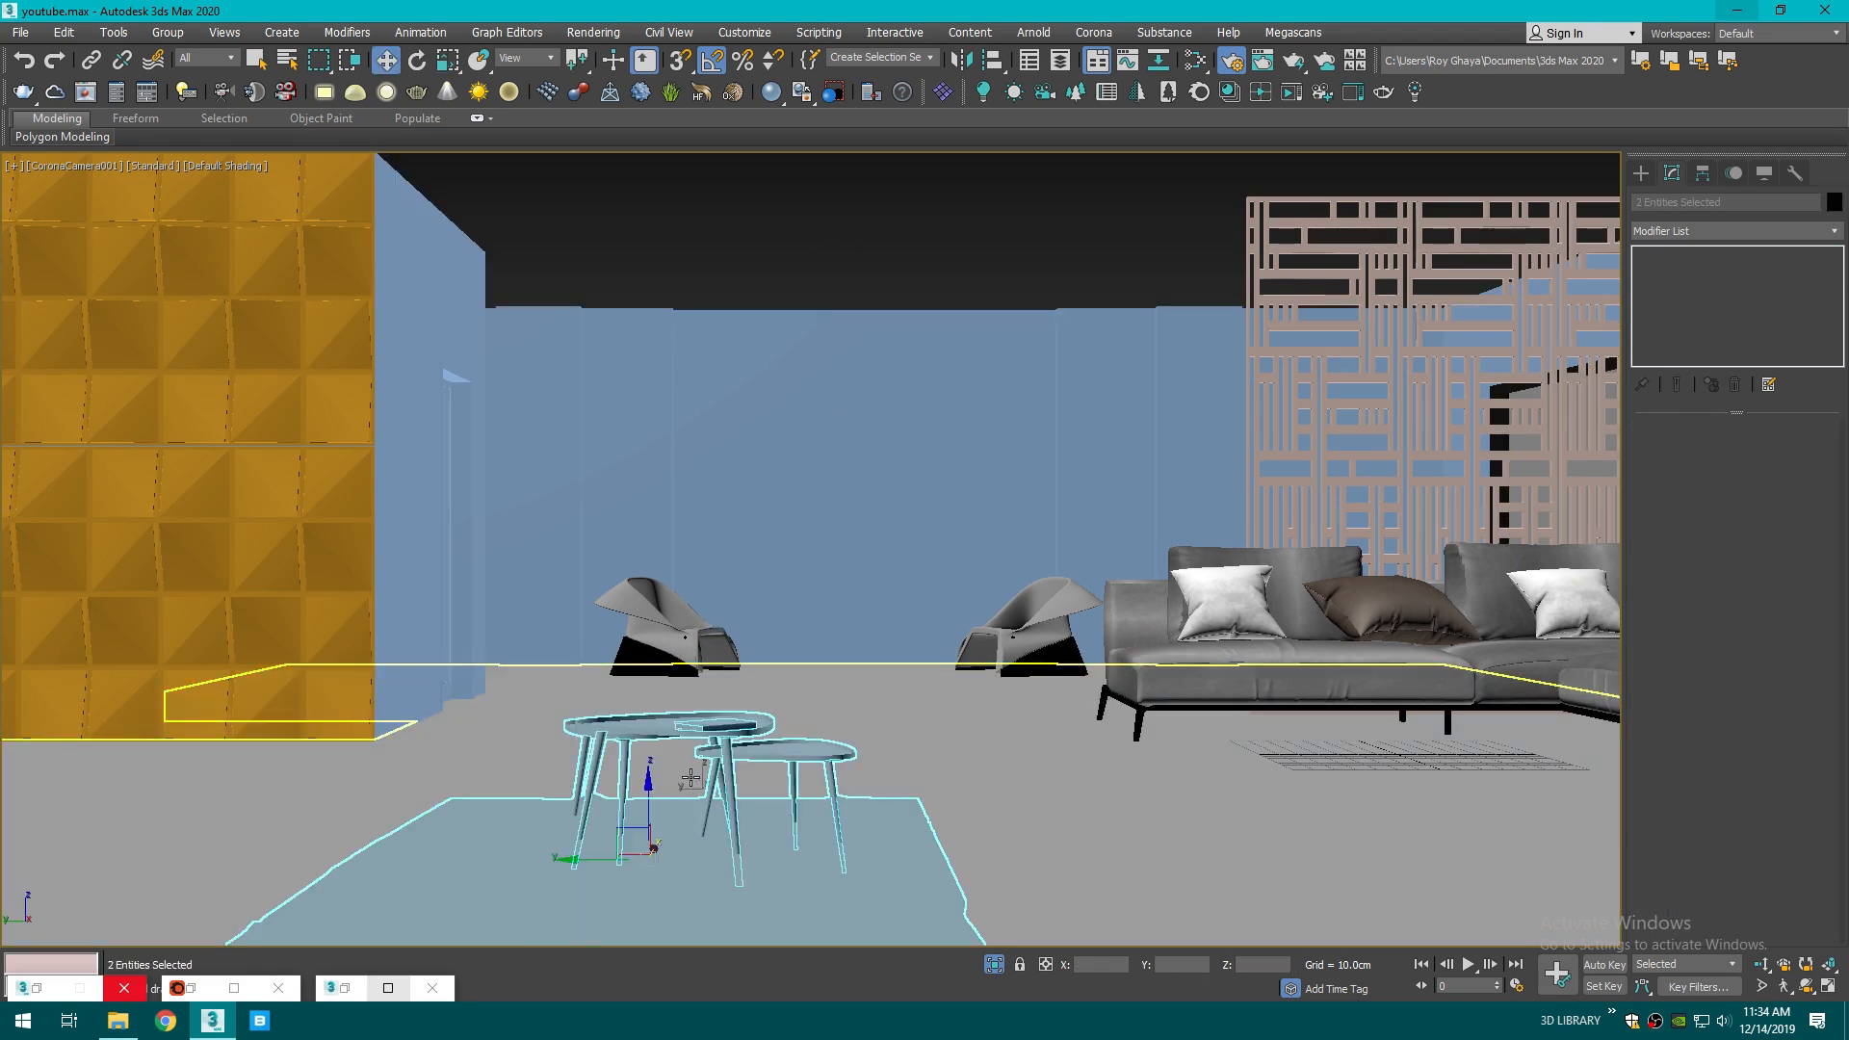
pyautogui.moveTo(648, 770); pyautogui.dragTo(642, 748)
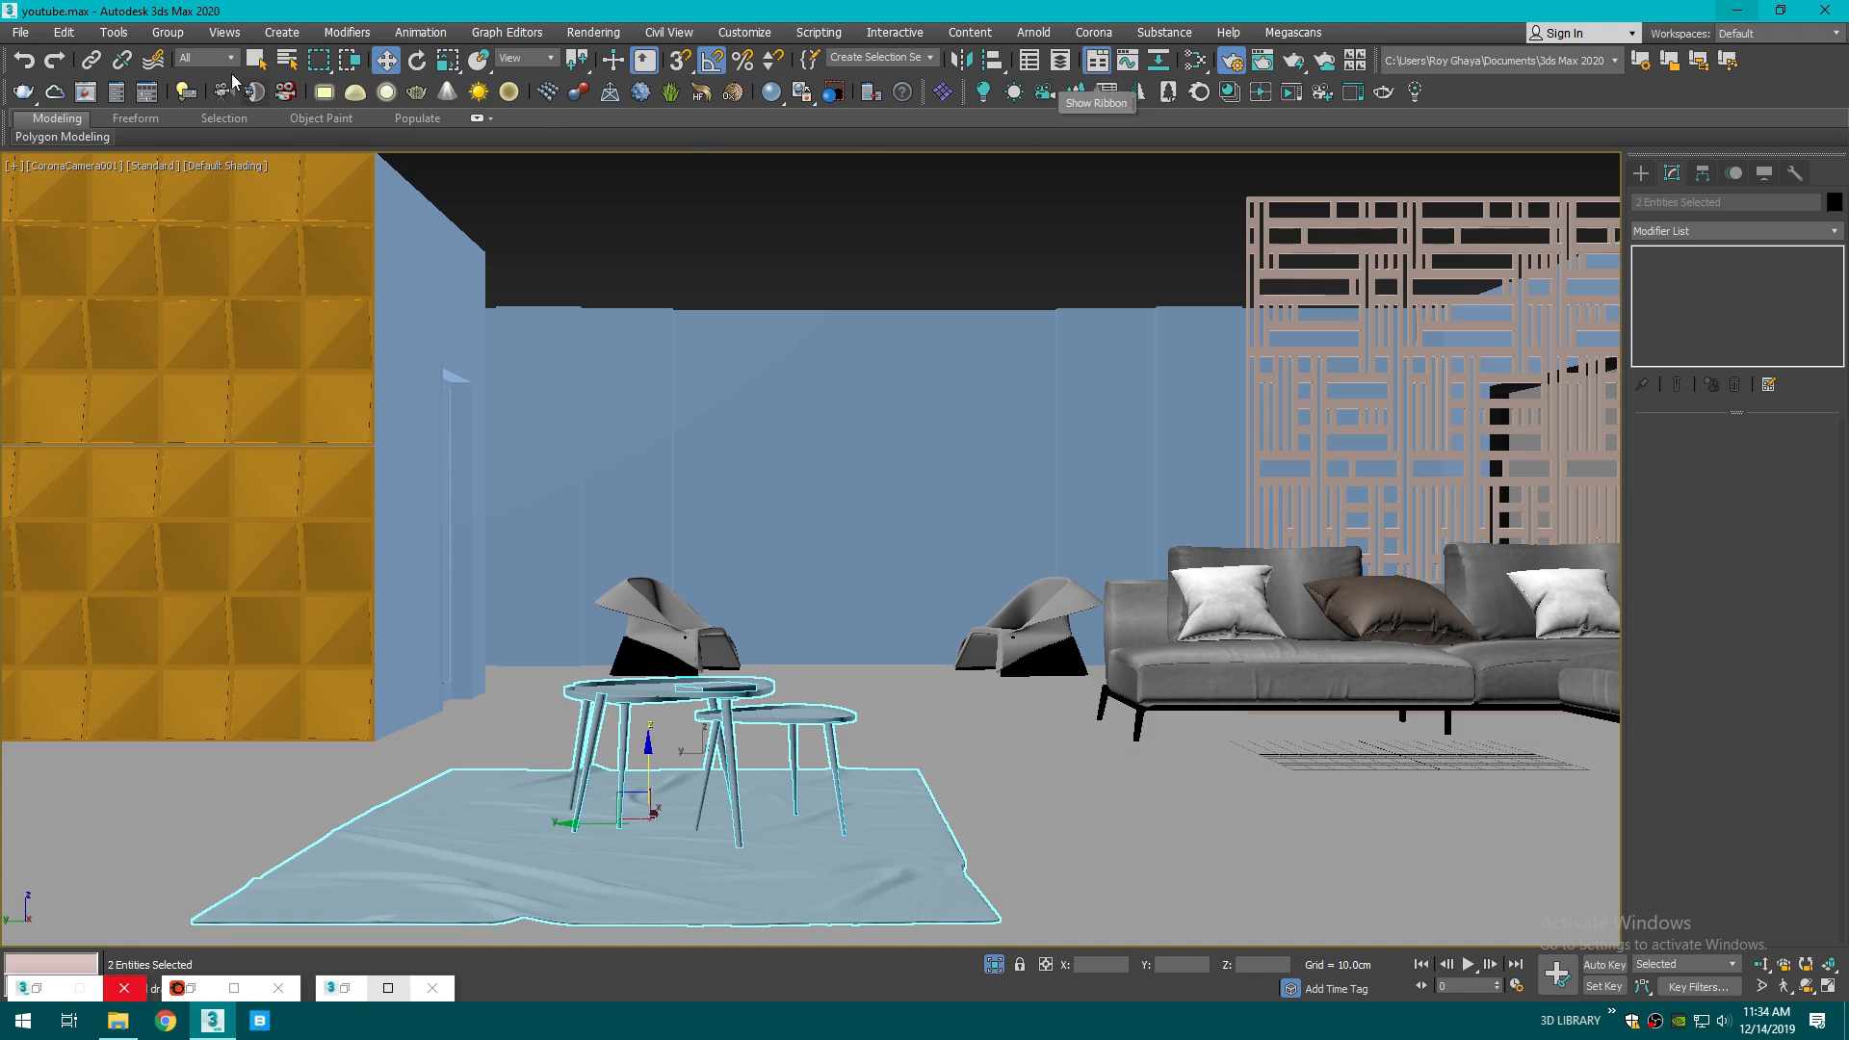
# - Group the coffee tables with the rug and align the group to the floor
pyautogui.click(168, 32)
pyautogui.click(182, 57)
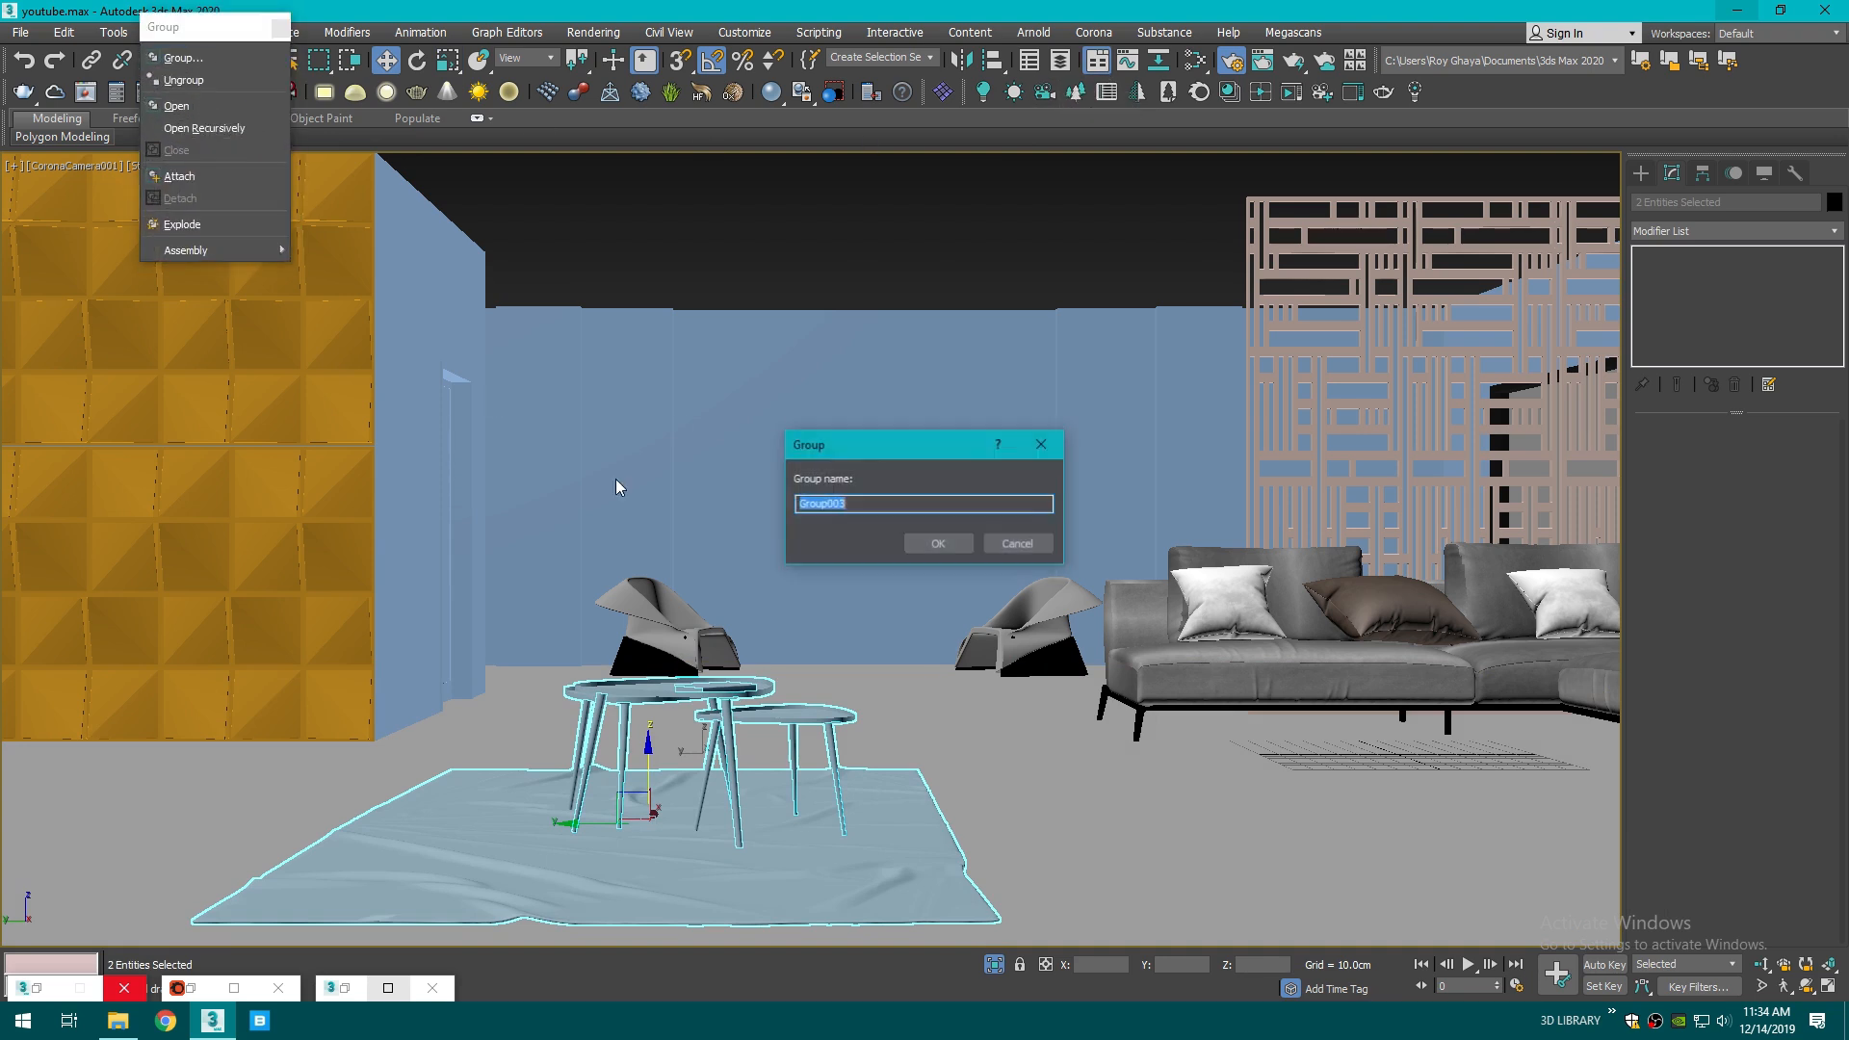
pyautogui.click(948, 547)
pyautogui.click(992, 60)
pyautogui.click(1039, 761)
pyautogui.click(922, 667)
# - Rotate the table and rug group 90 degrees in the top view and move it into the L-shaped sofa's inner corner
pyautogui.press('t')
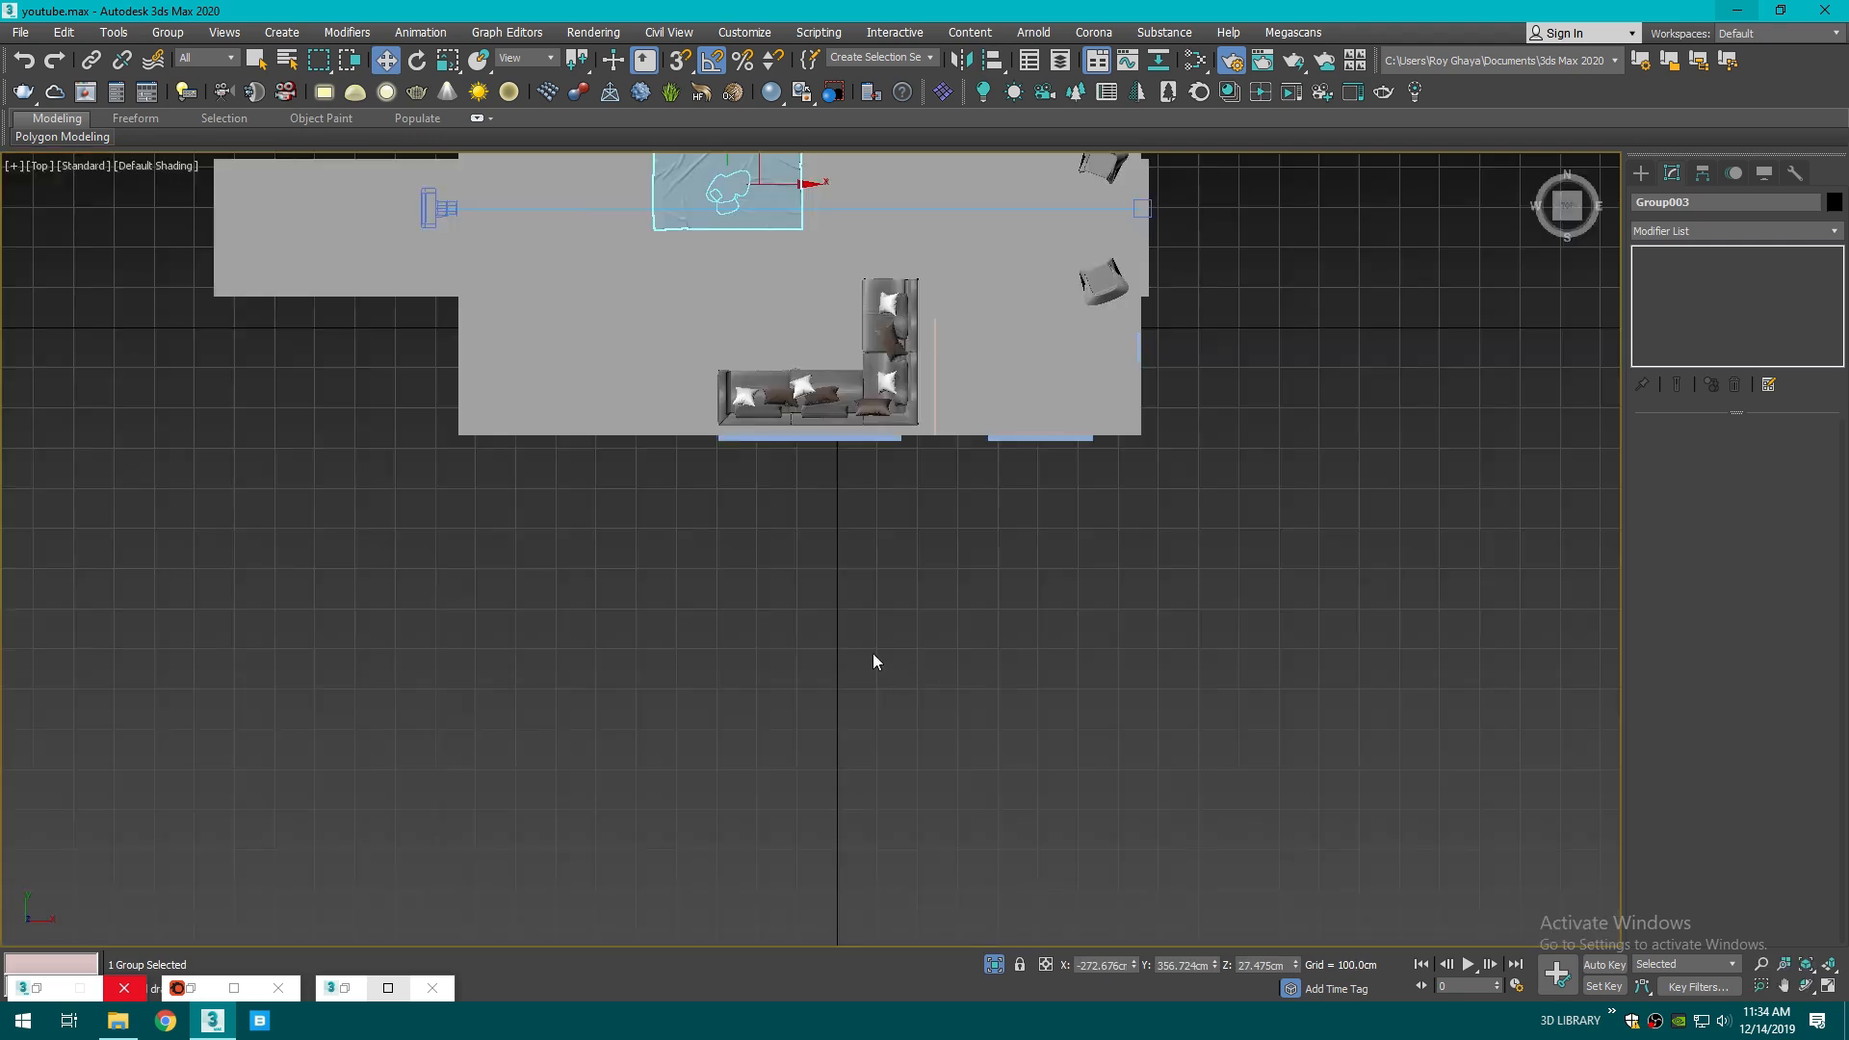
pyautogui.press('z')
pyautogui.press('e')
pyautogui.moveTo(893, 545); pyautogui.dragTo(813, 513)
pyautogui.press('w')
pyautogui.scroll(-5, 798, 465)
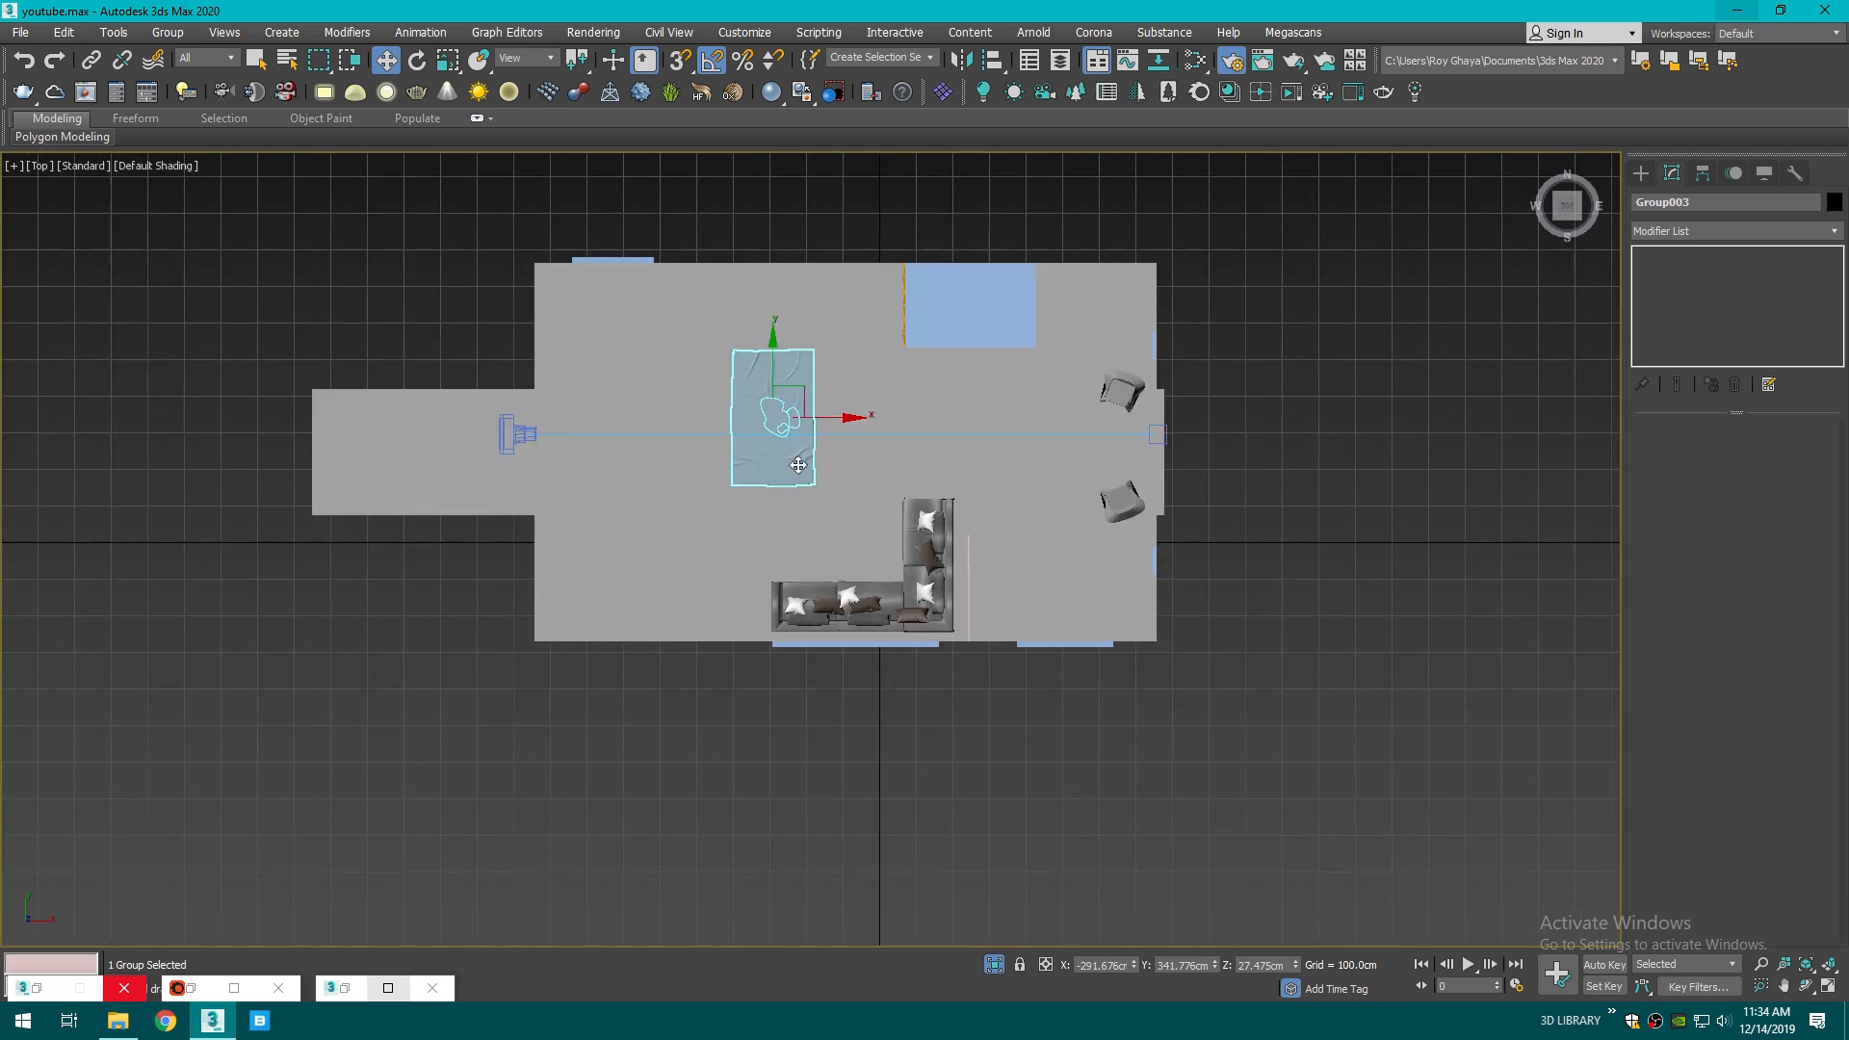
pyautogui.moveTo(776, 414); pyautogui.dragTo(831, 489)
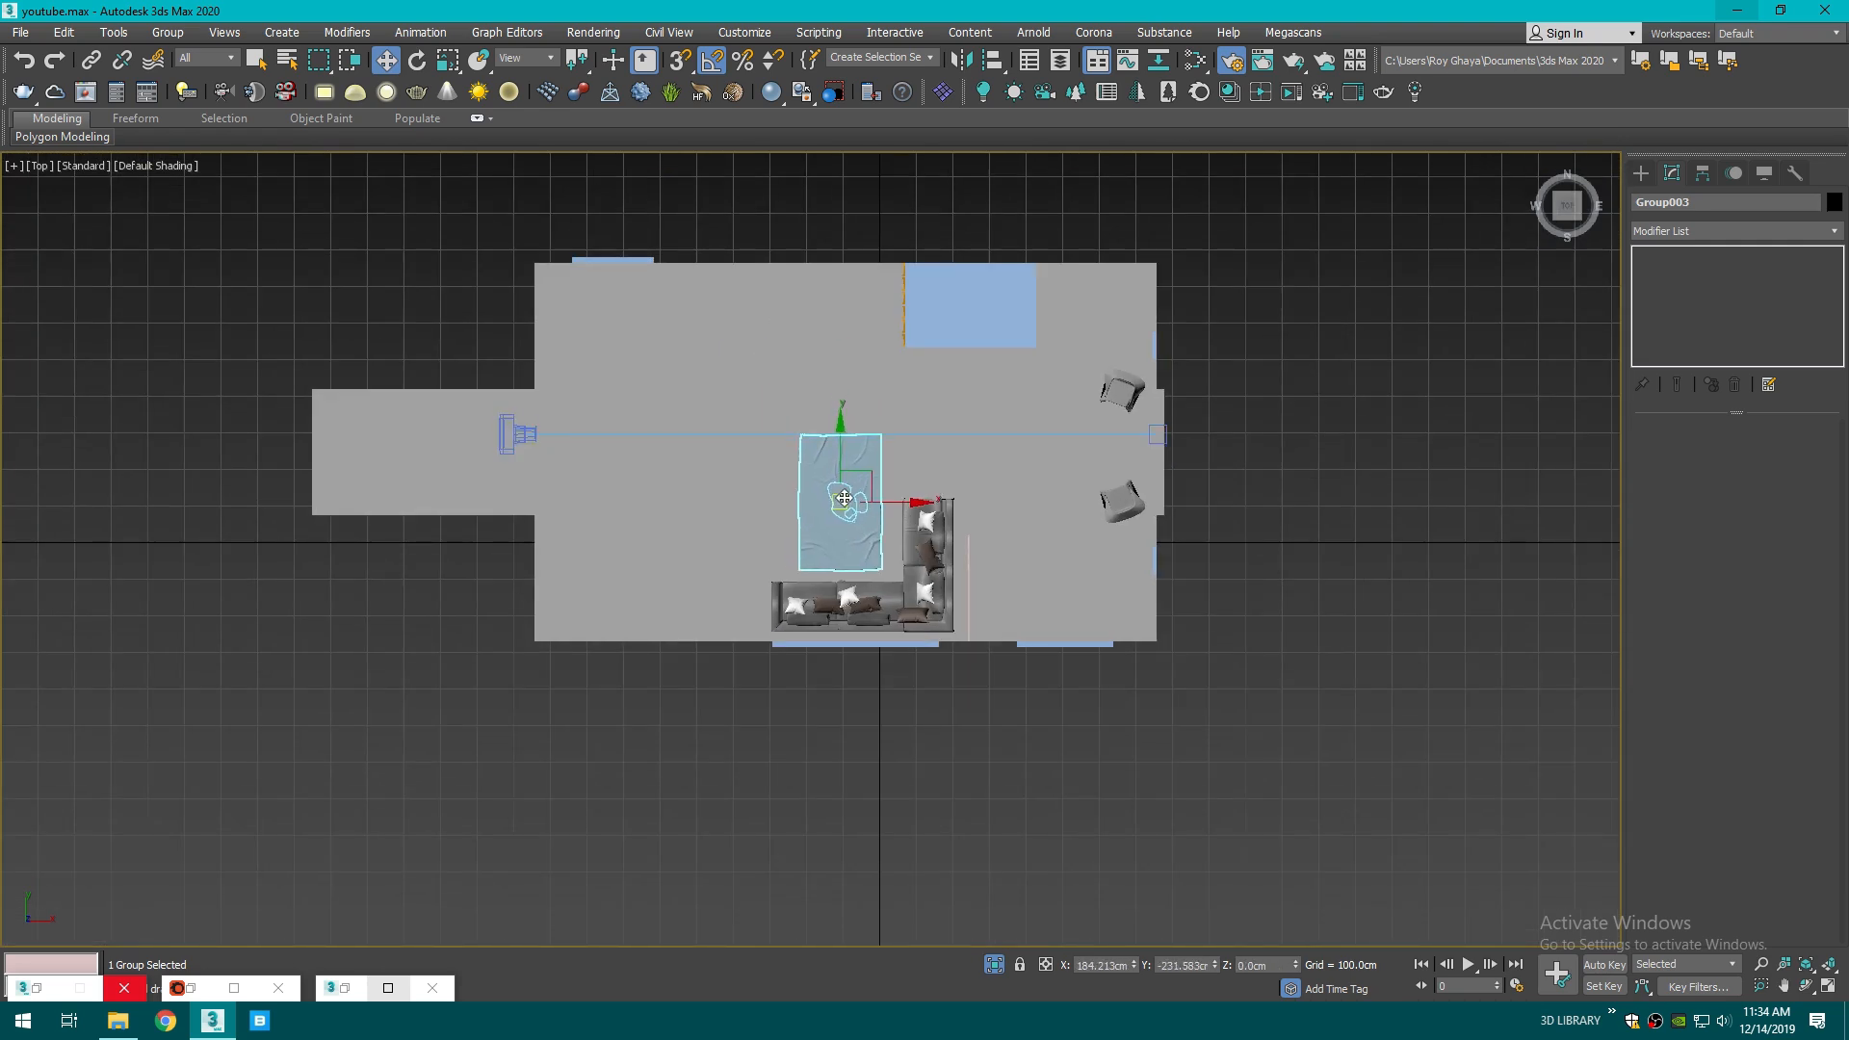
# - Shift the coffee table and rug group closer to the L-shaped sofa in the camera and top views, and clear the selection
pyautogui.press('c')
pyautogui.moveTo(1156, 718); pyautogui.dragTo(1255, 717)
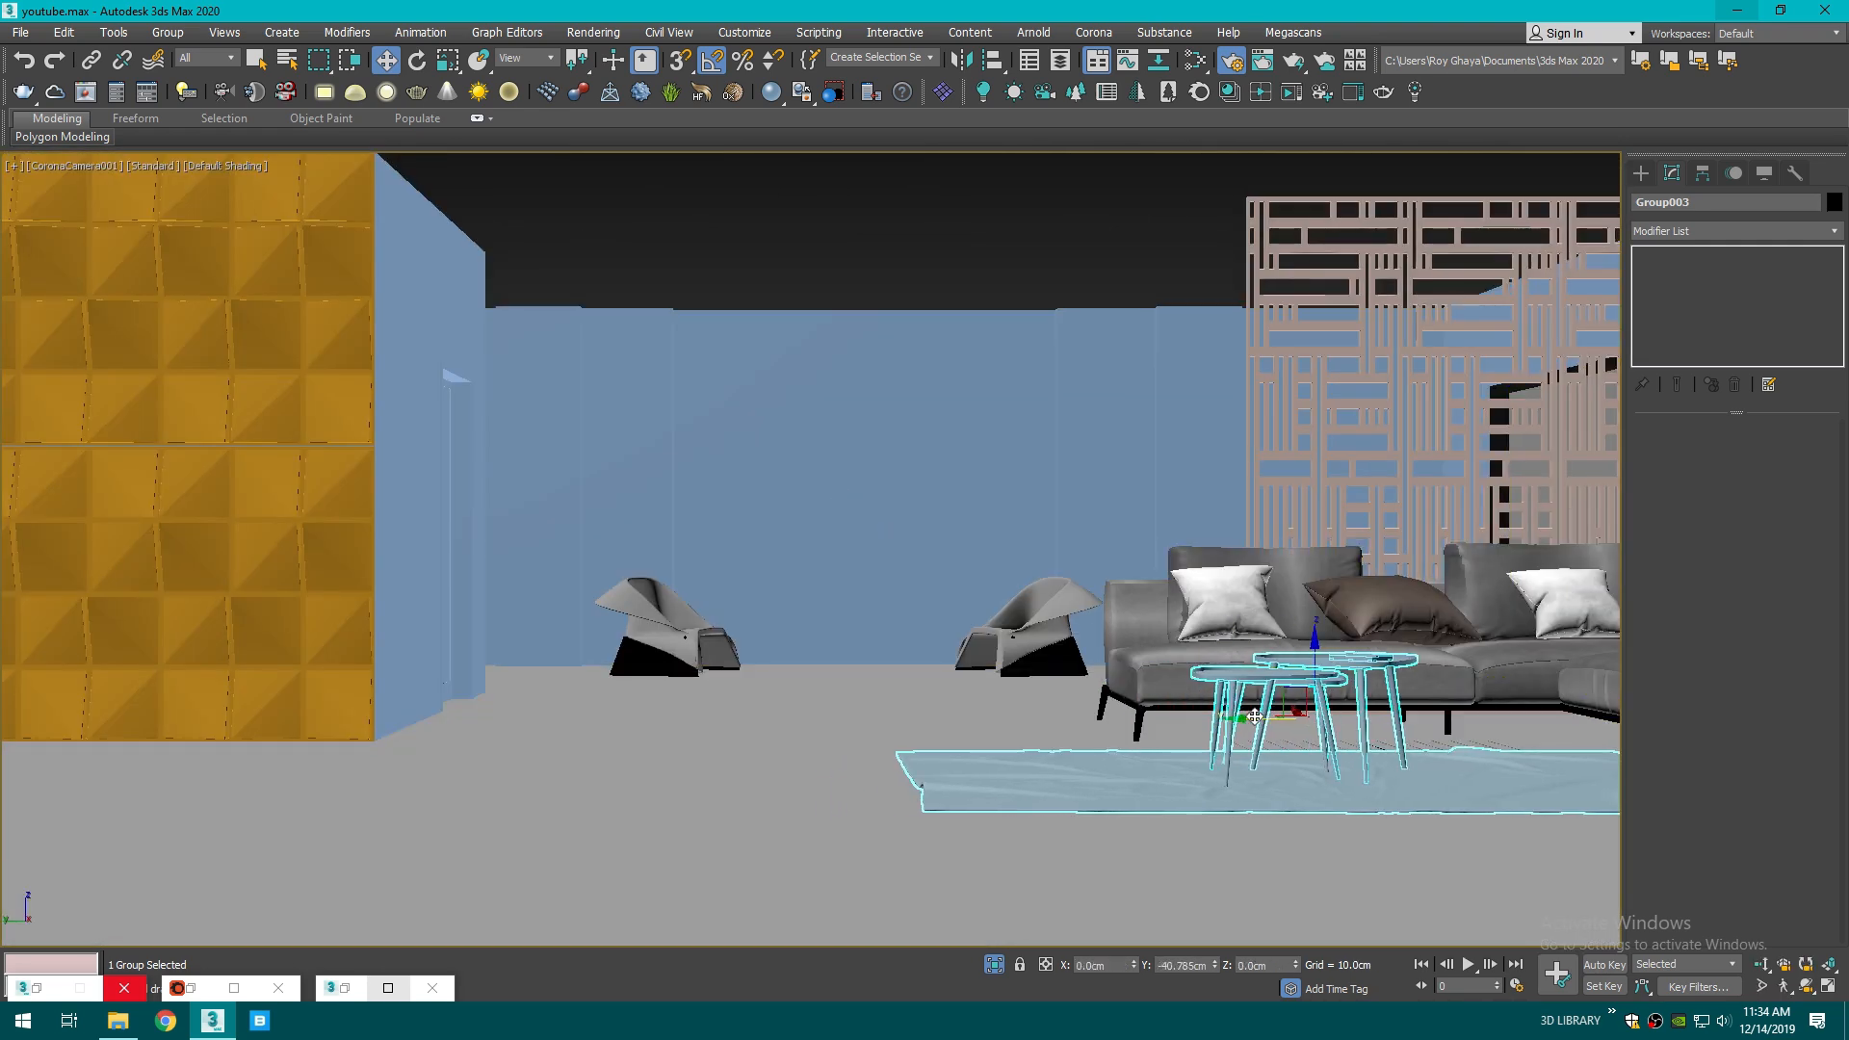
pyautogui.press('t')
pyautogui.scroll(3, 1139, 710)
pyautogui.moveTo(988, 552); pyautogui.dragTo(1062, 617)
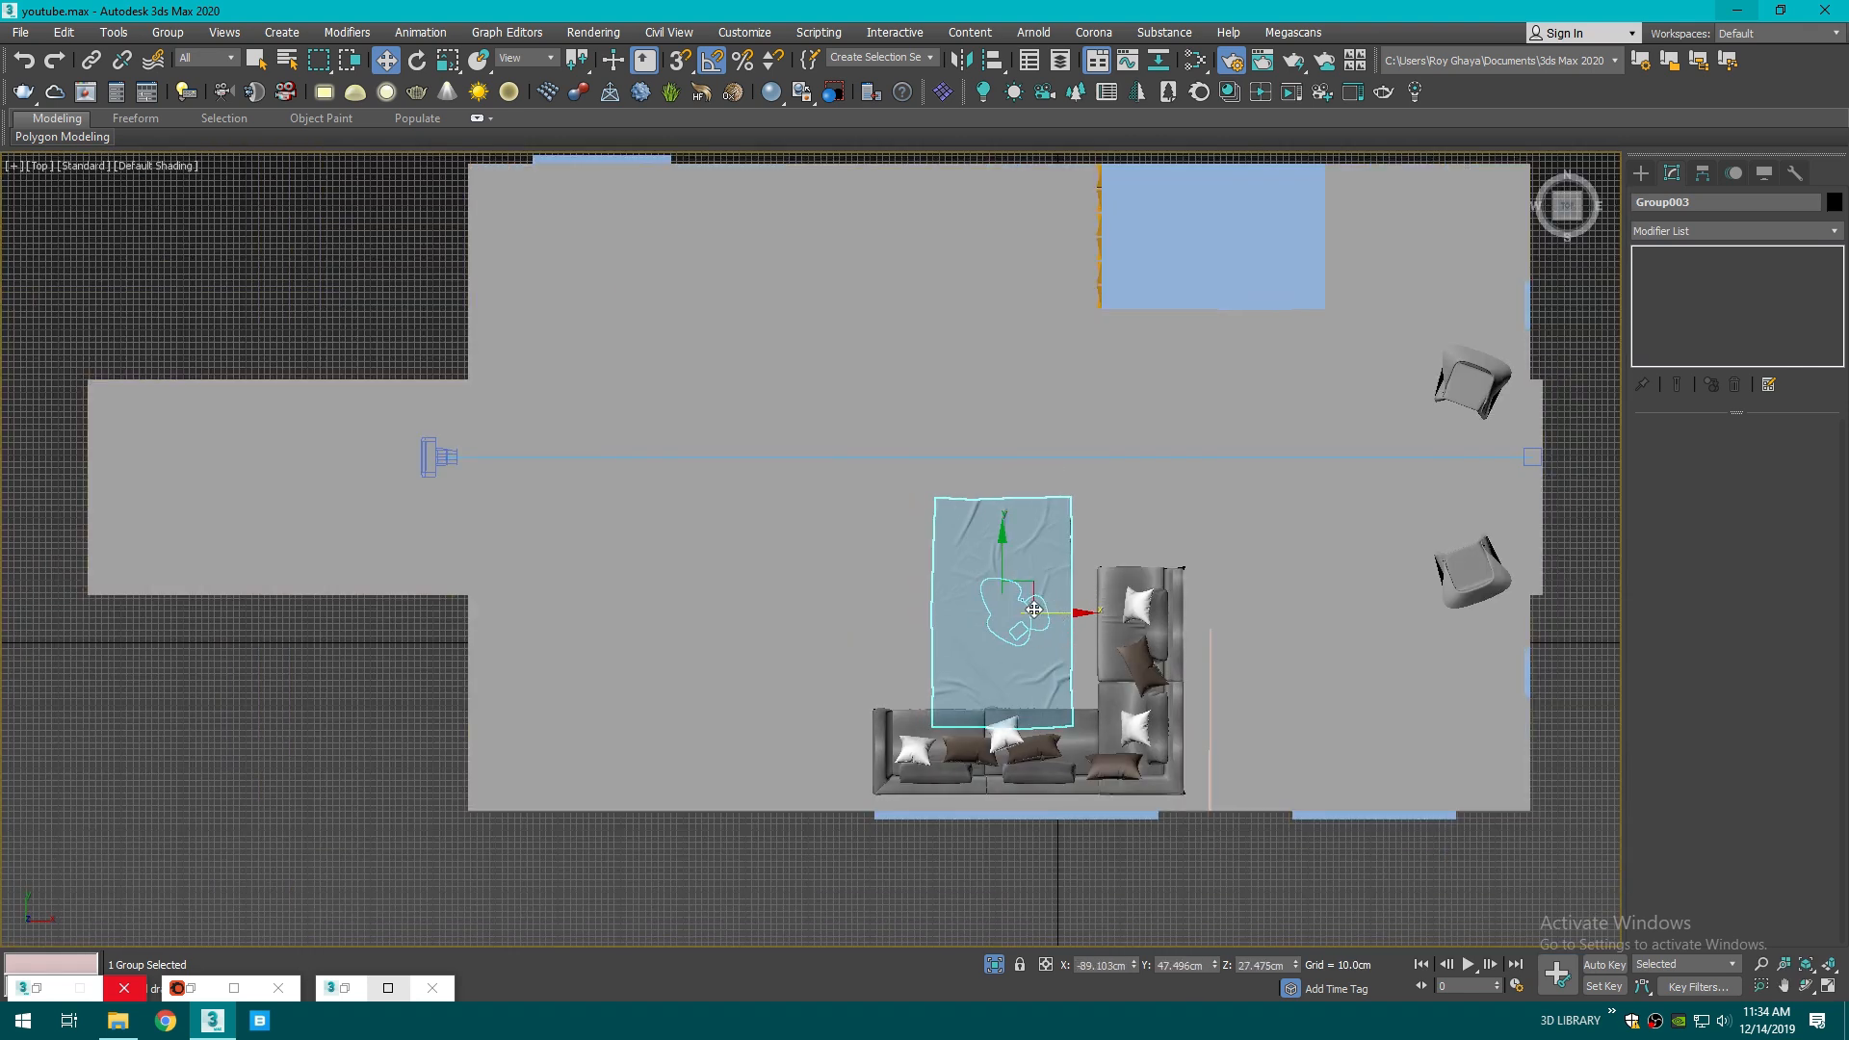
pyautogui.moveTo(1054, 613); pyautogui.dragTo(1049, 613)
pyautogui.press('c')
pyautogui.click(1132, 273)
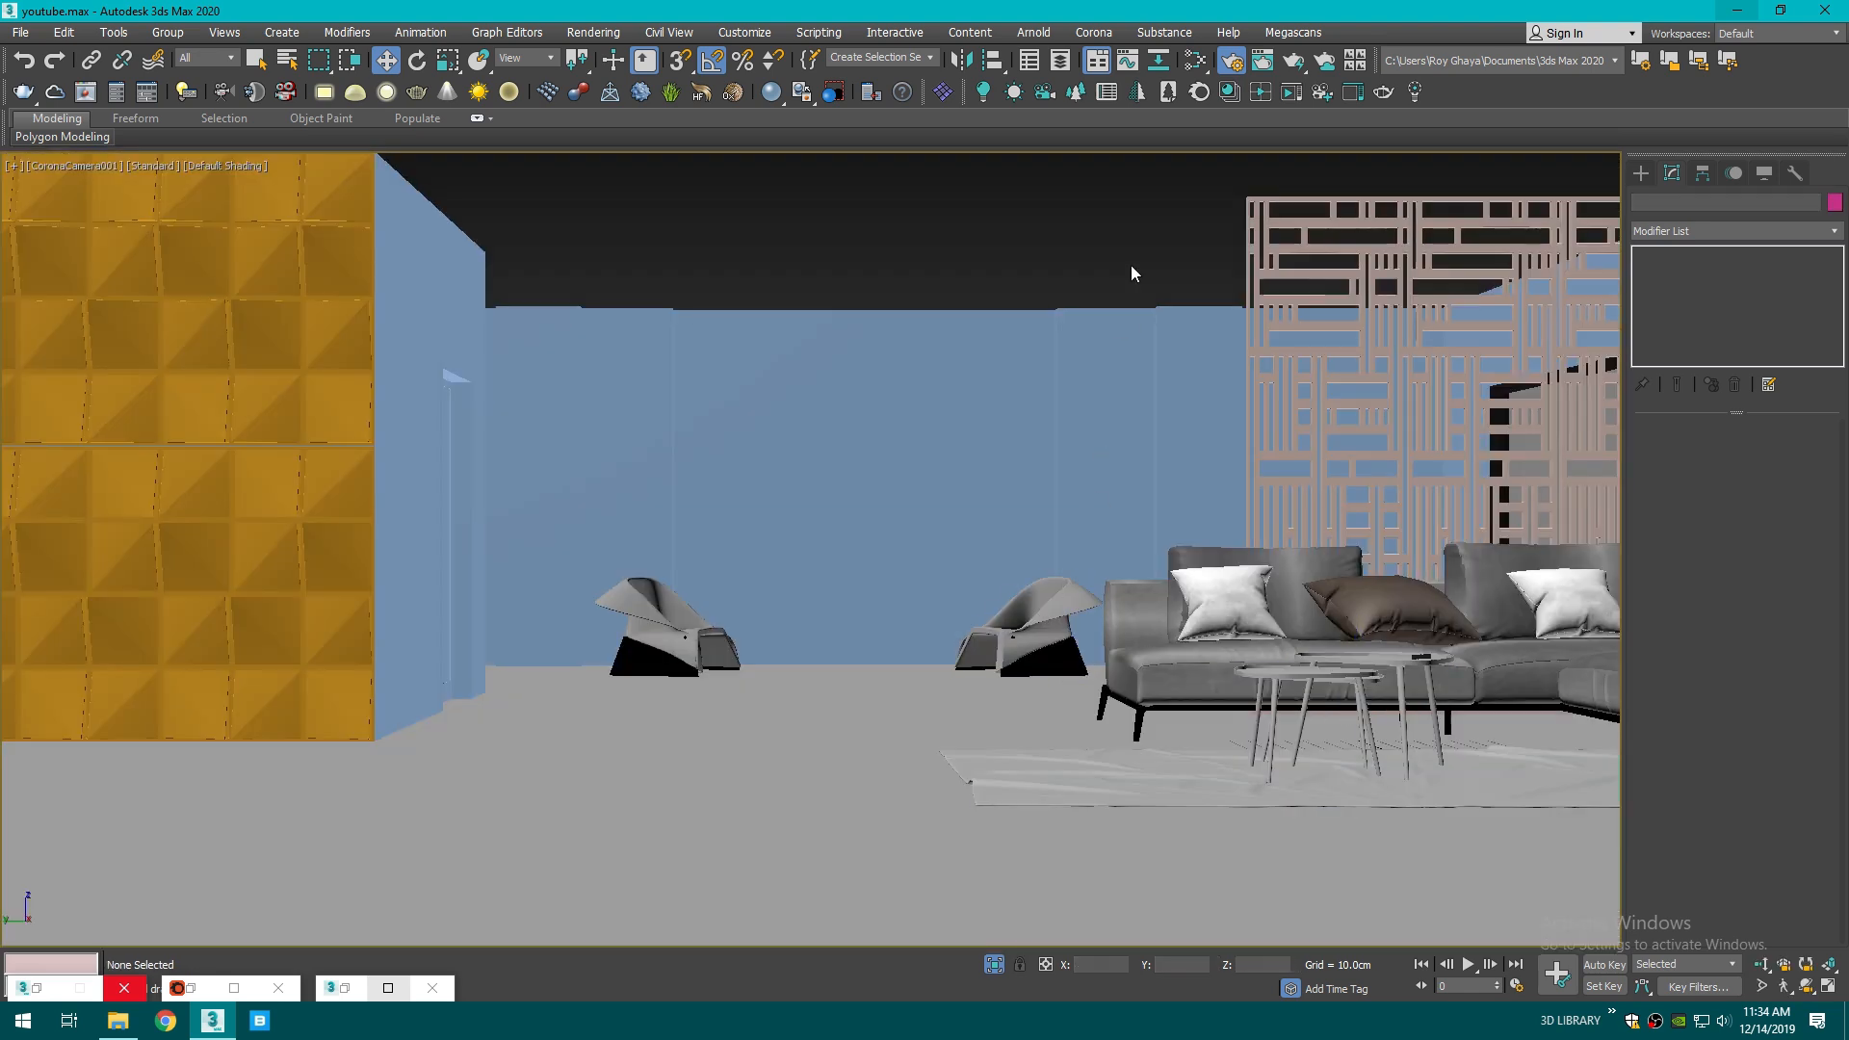
# - Import the 2009 Contemporary ottoman Papeete model, place it on the floor between the wall panels and sofa, and turn it at an angle
pyautogui.click(118, 1020)
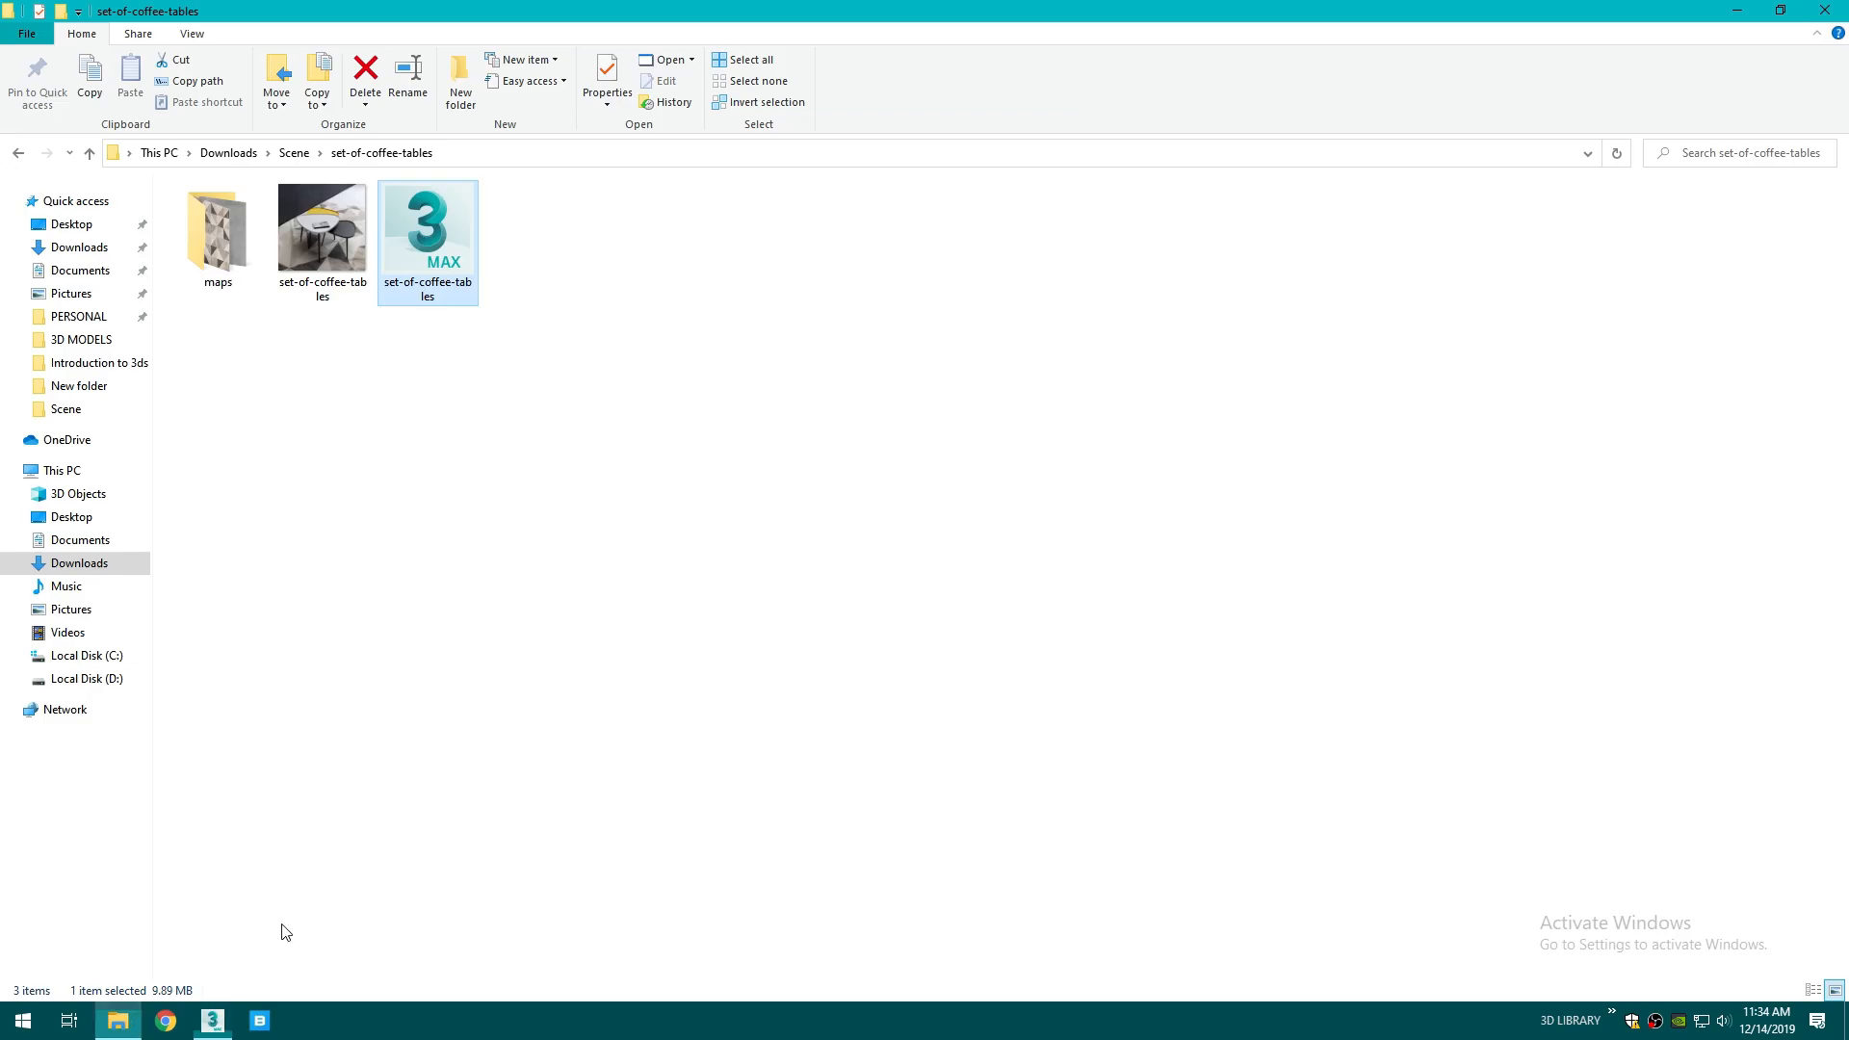
pyautogui.hotkey('alt', 'Up')
pyautogui.doubleClick(1323, 421)
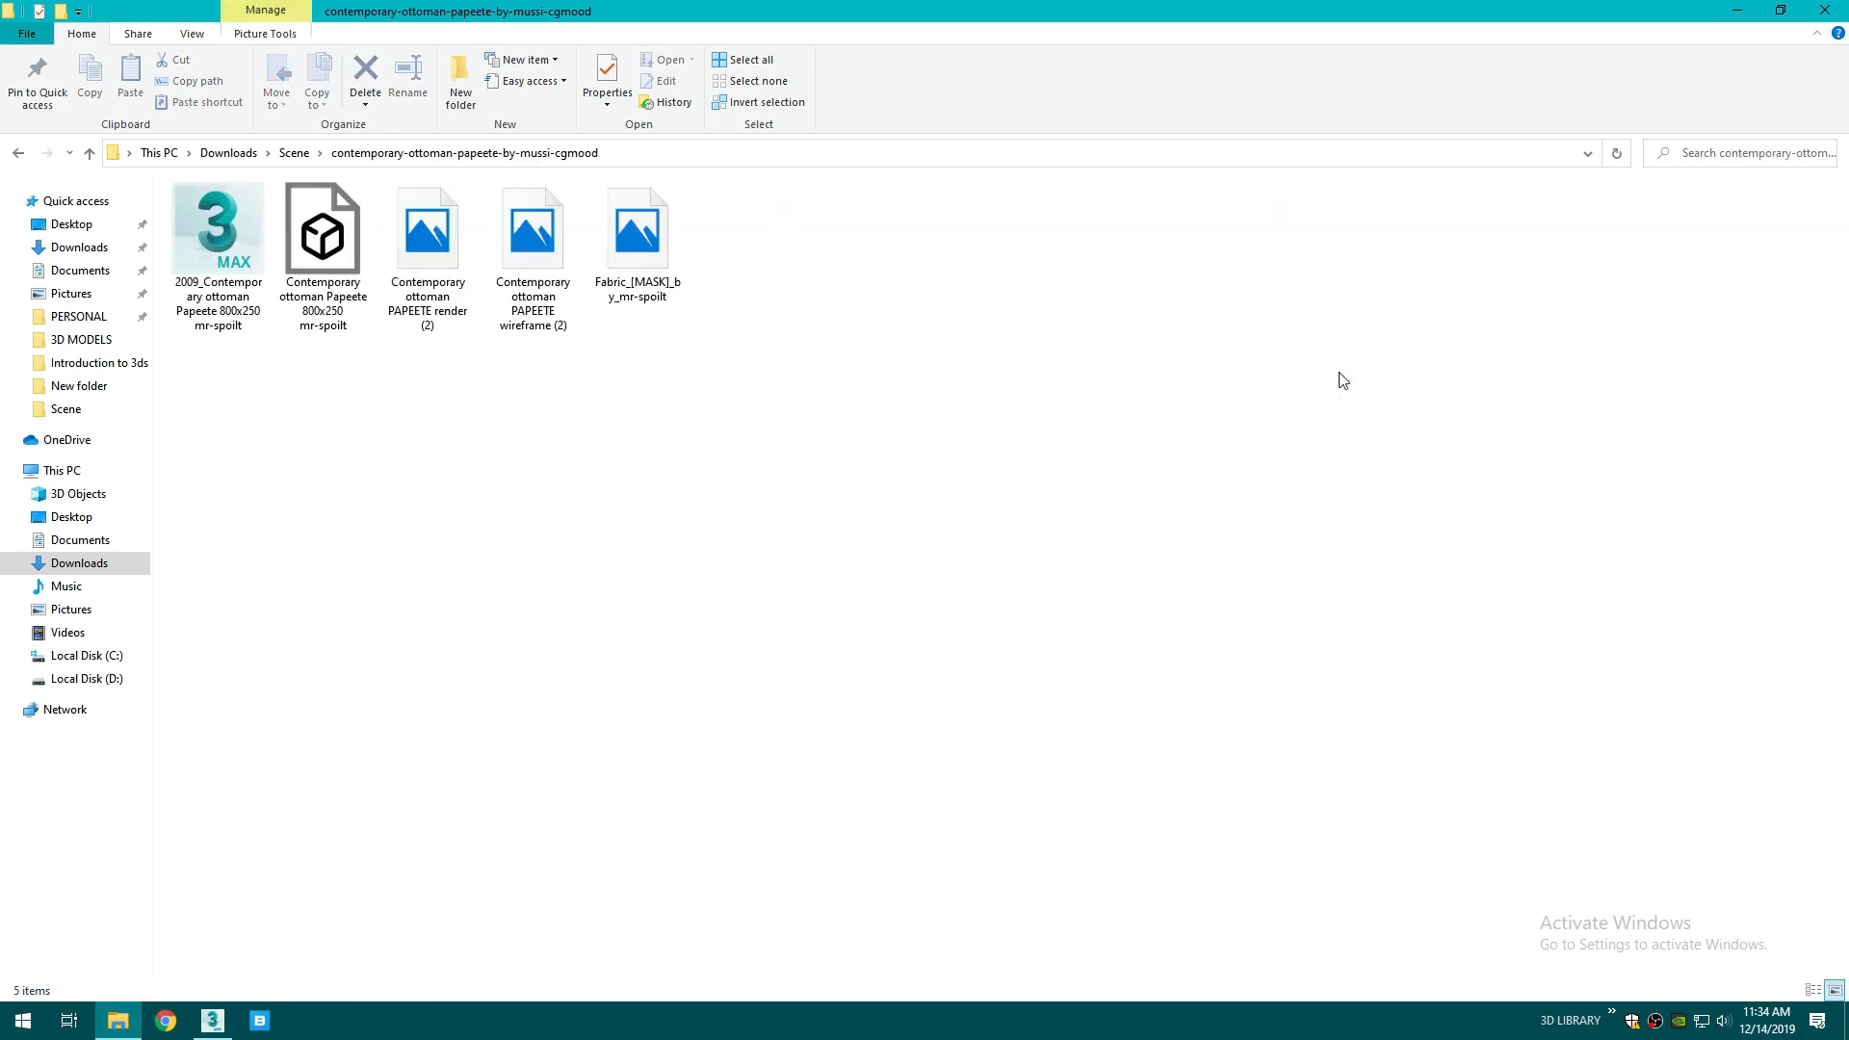
pyautogui.click(239, 276)
pyautogui.moveTo(239, 277); pyautogui.dragTo(697, 805)
pyautogui.click(738, 836)
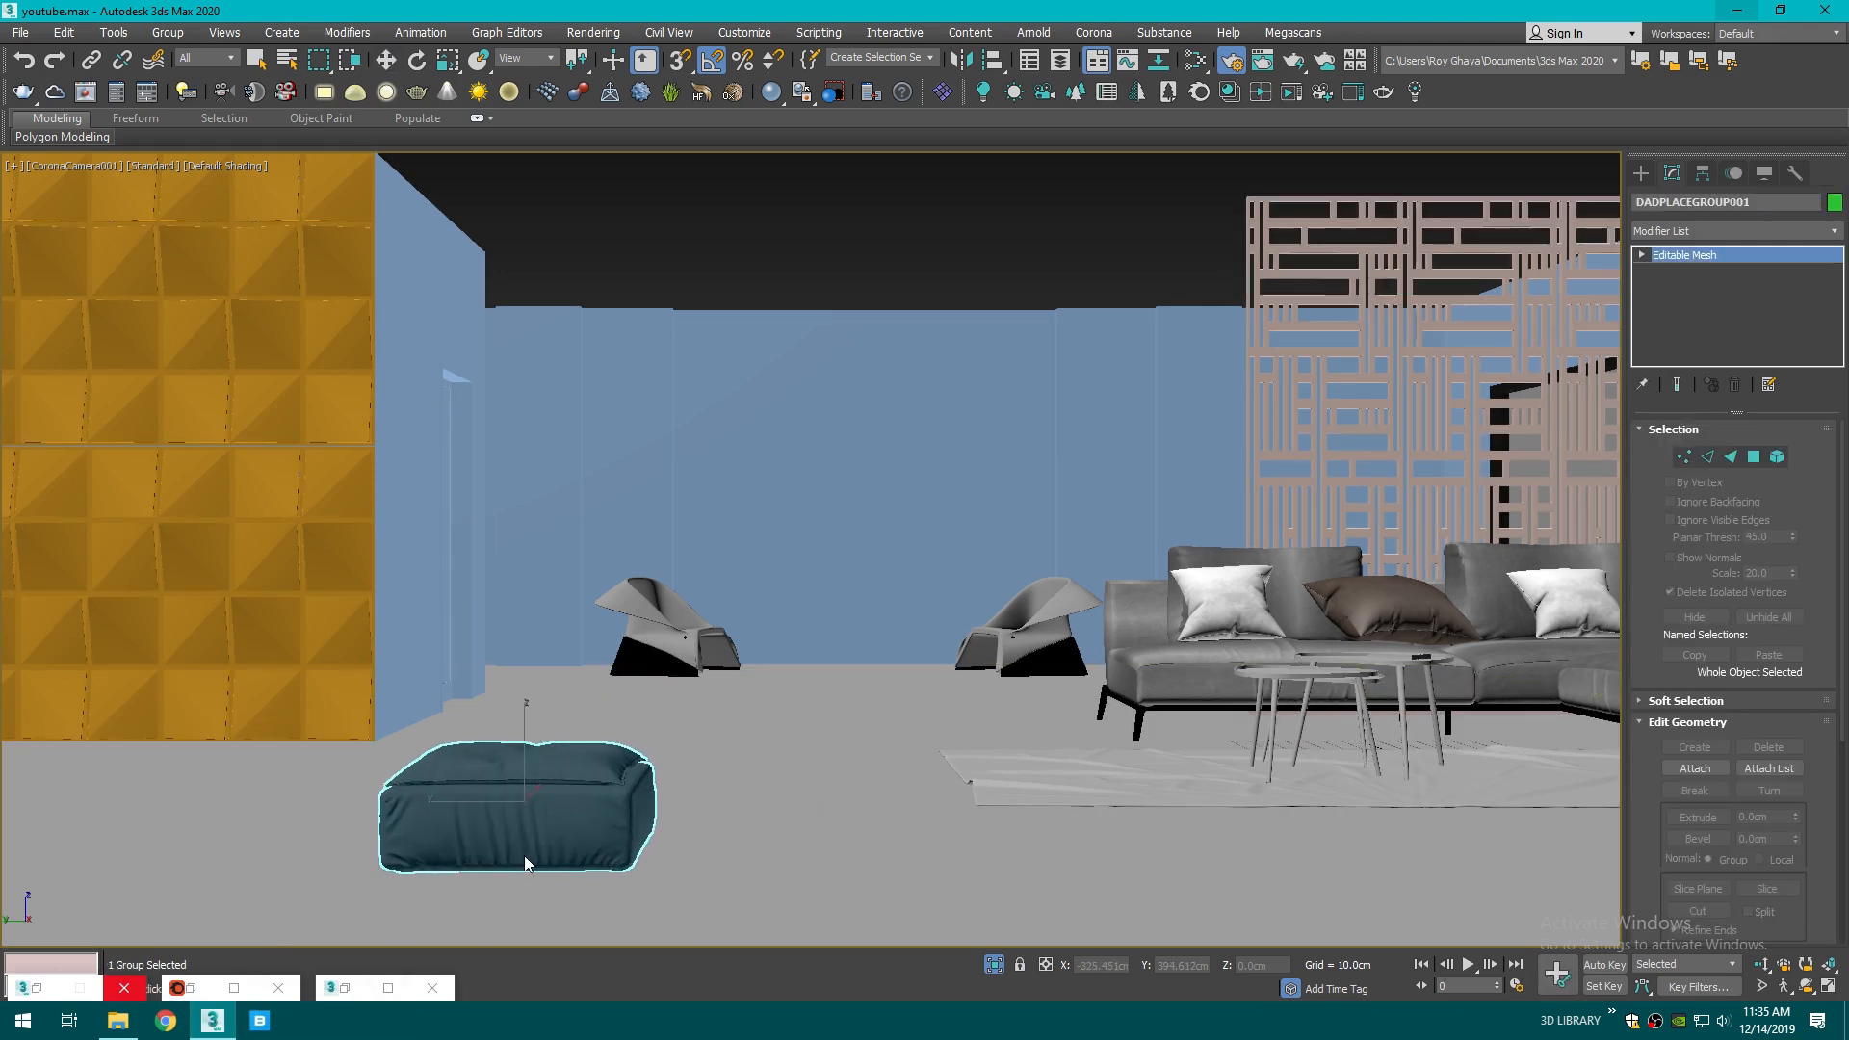
pyautogui.click(523, 855)
pyautogui.moveTo(542, 834); pyautogui.dragTo(551, 778)
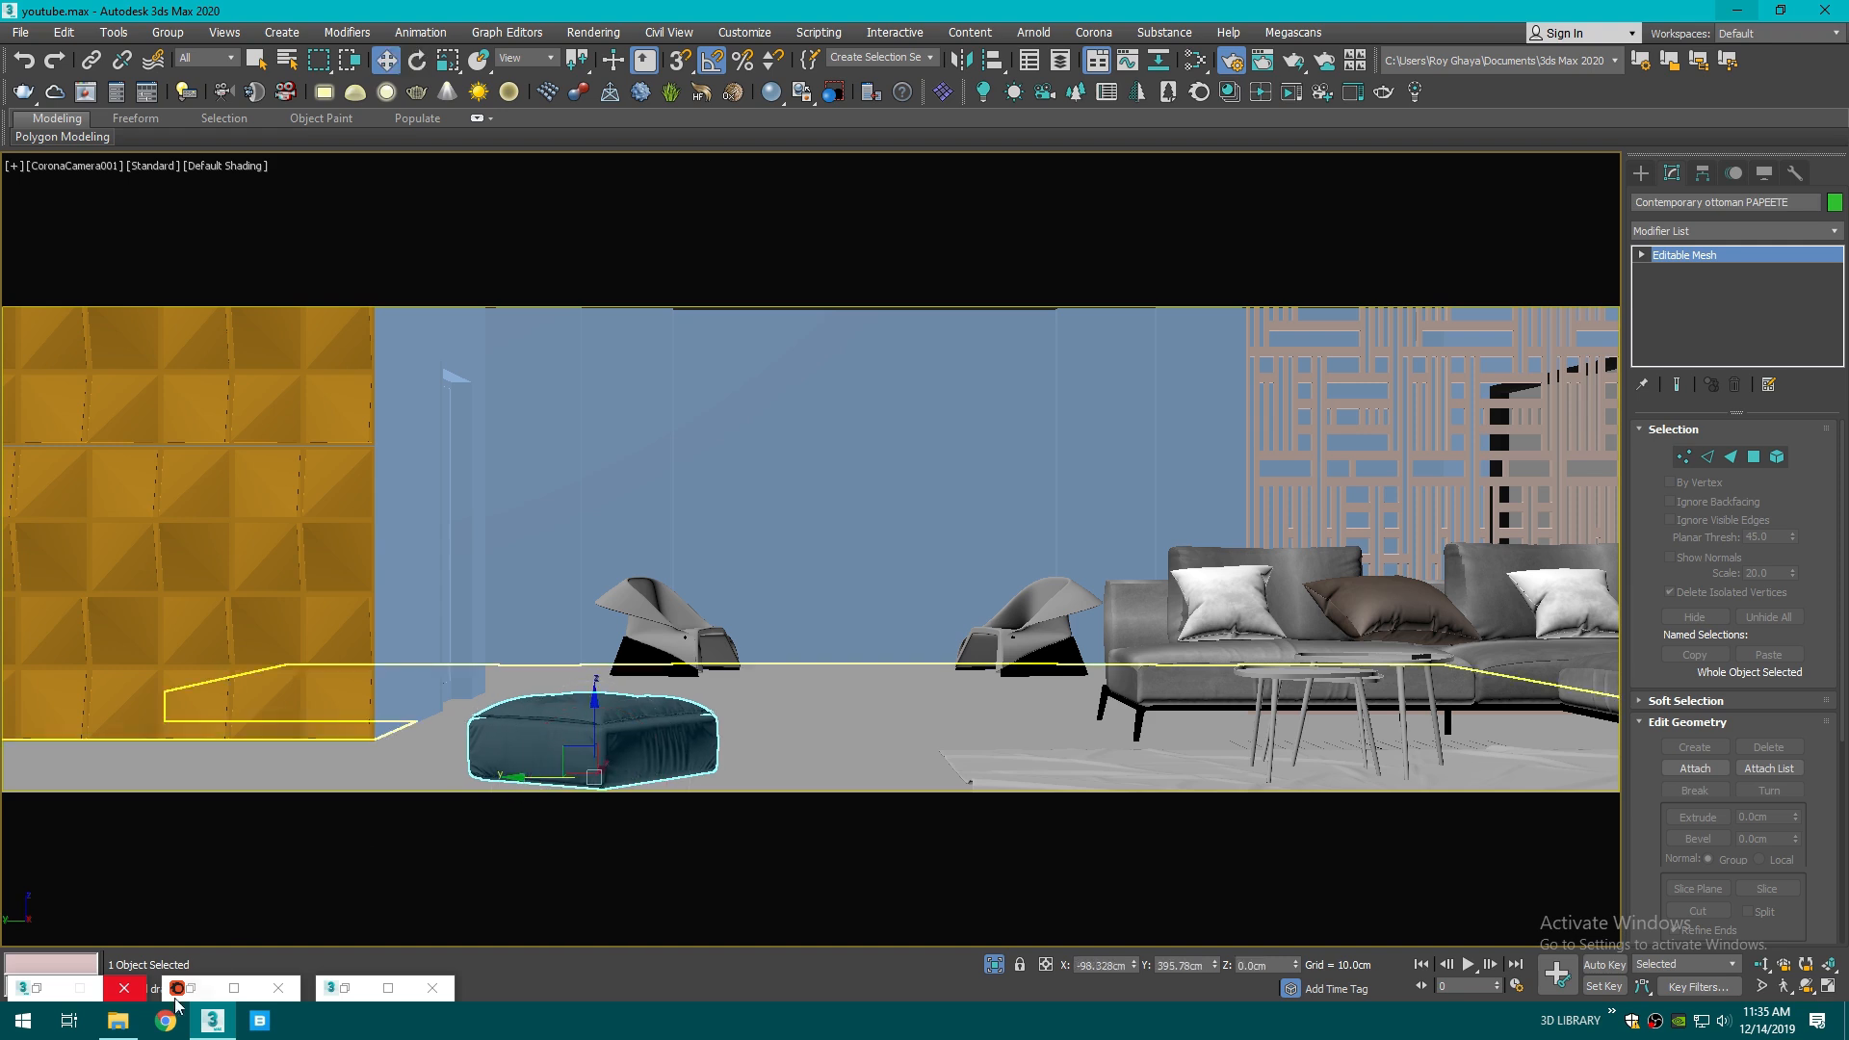
# - Open the Porro Metallico folder inside porro-metallico-cgmood in the Scene folder and show its contents as extra large icons
pyautogui.click(118, 1021)
pyautogui.hotkey('alt', 'Up')
pyautogui.scroll(-1, 880, 626)
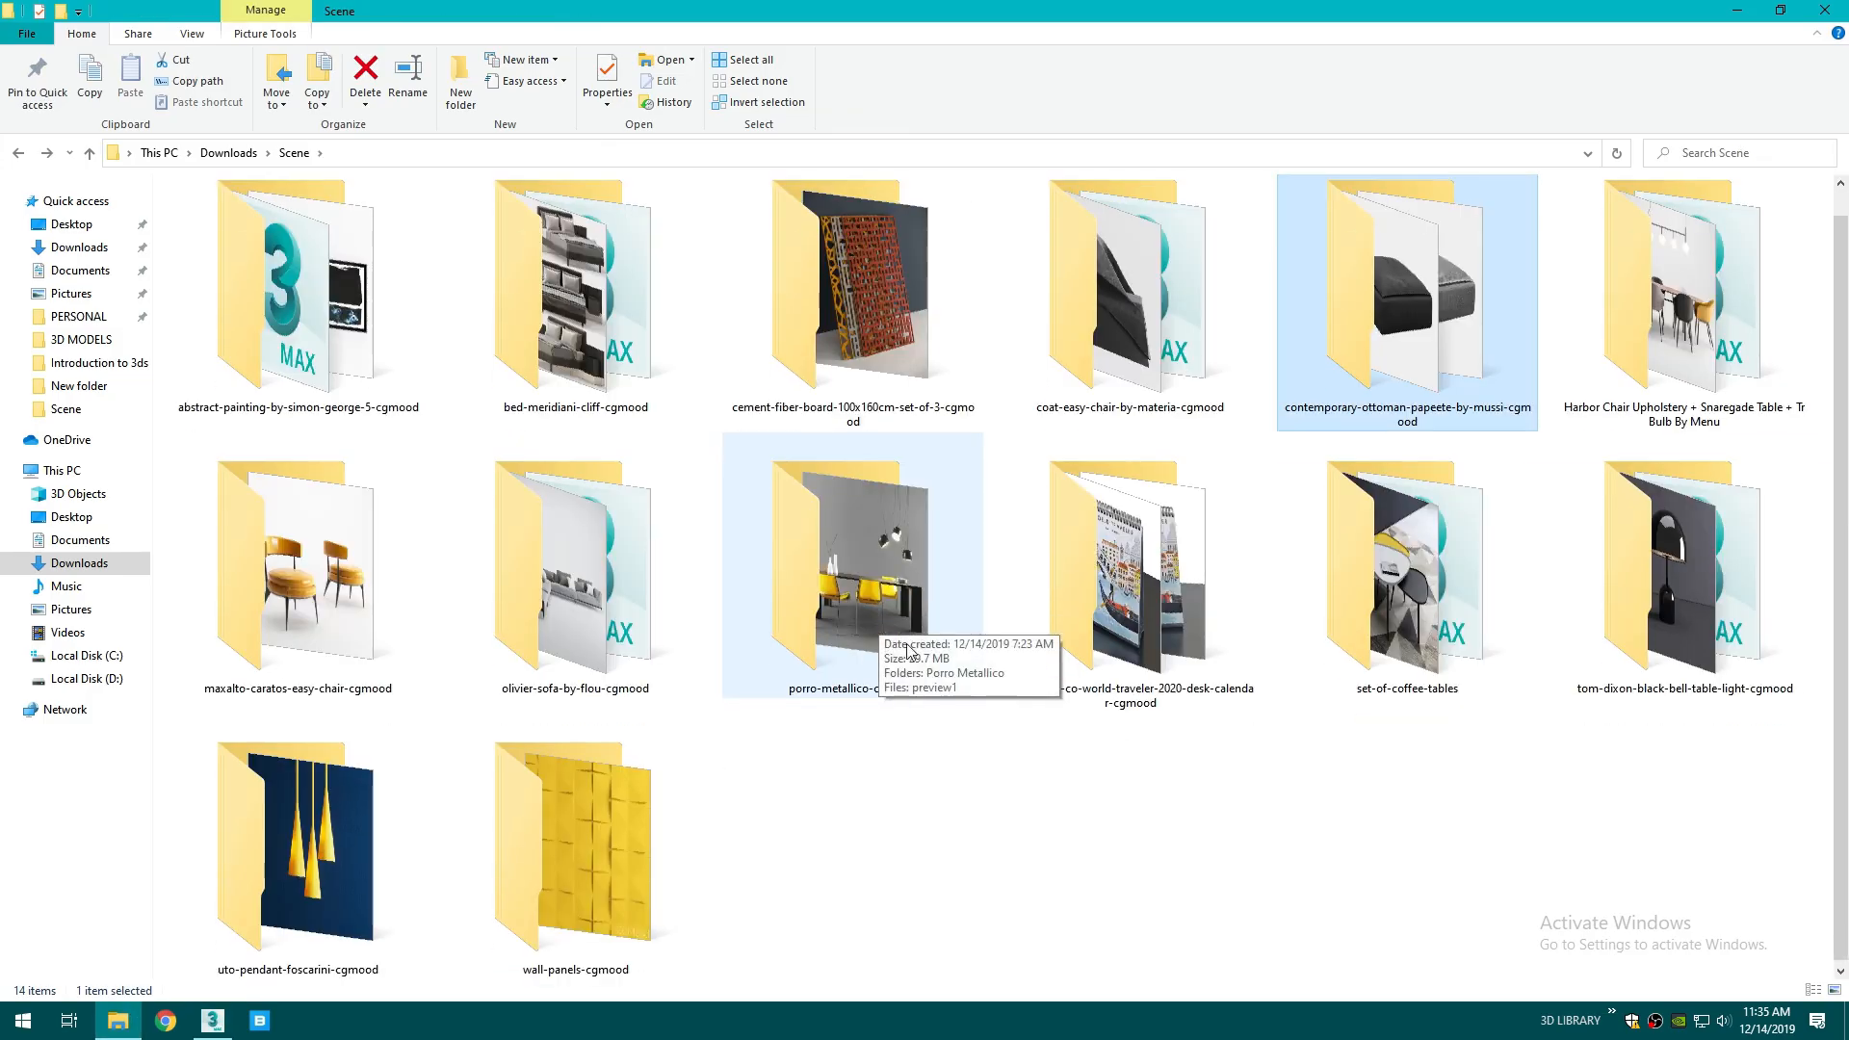
pyautogui.click(1543, 538)
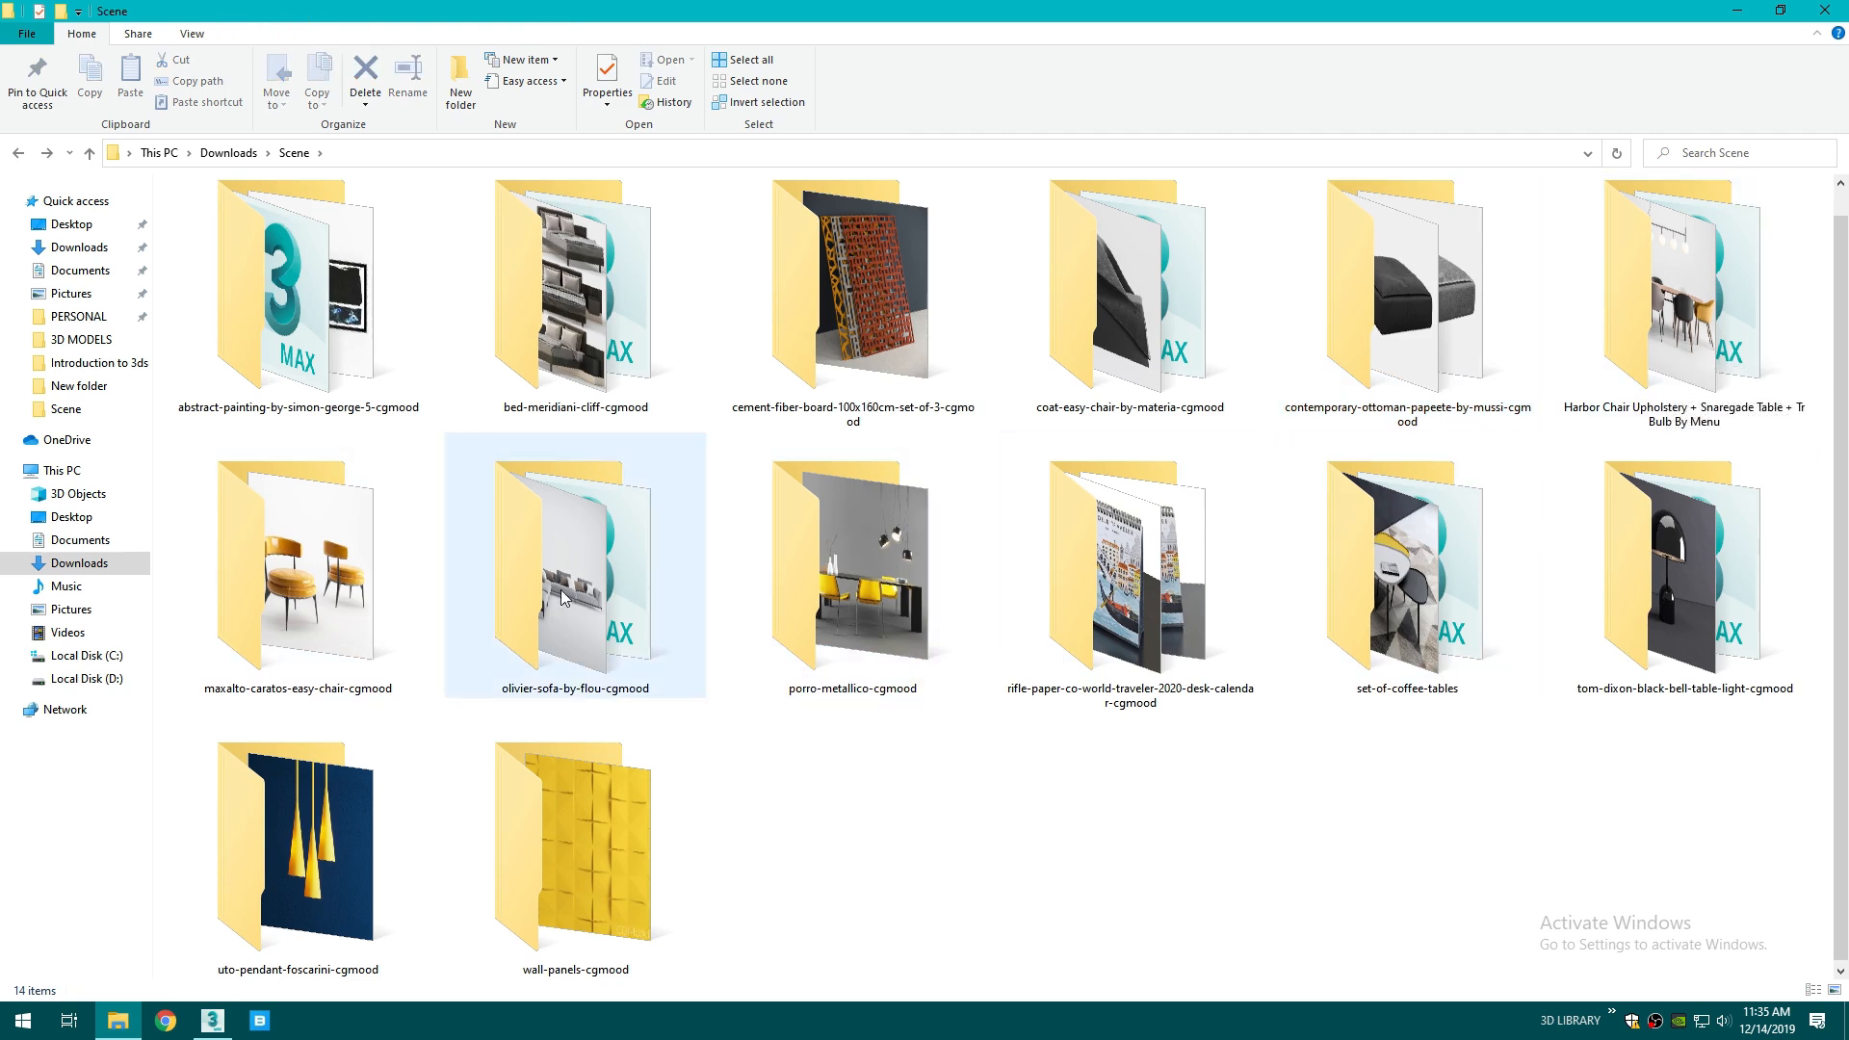
pyautogui.doubleClick(789, 585)
pyautogui.rightClick(471, 540)
pyautogui.click(298, 317)
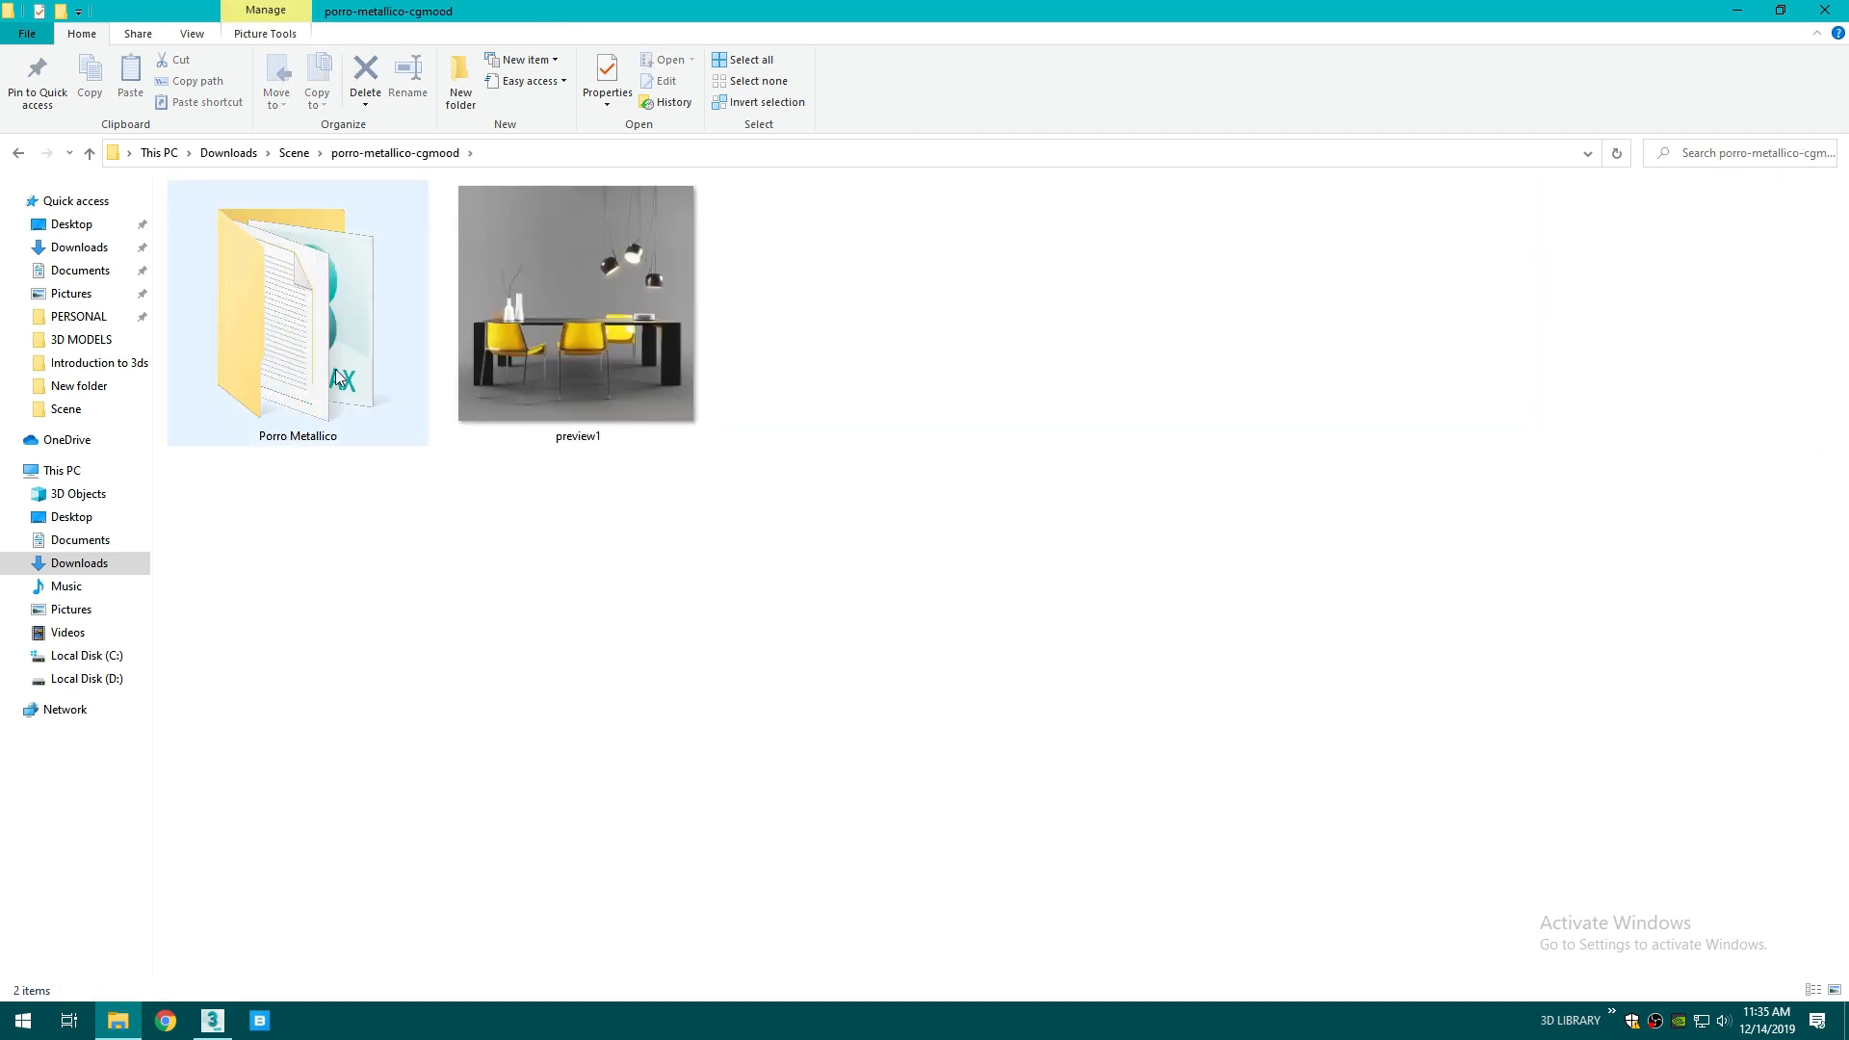
pyautogui.doubleClick(298, 317)
pyautogui.rightClick(438, 526)
pyautogui.moveTo(635, 540)
pyautogui.click(731, 537)
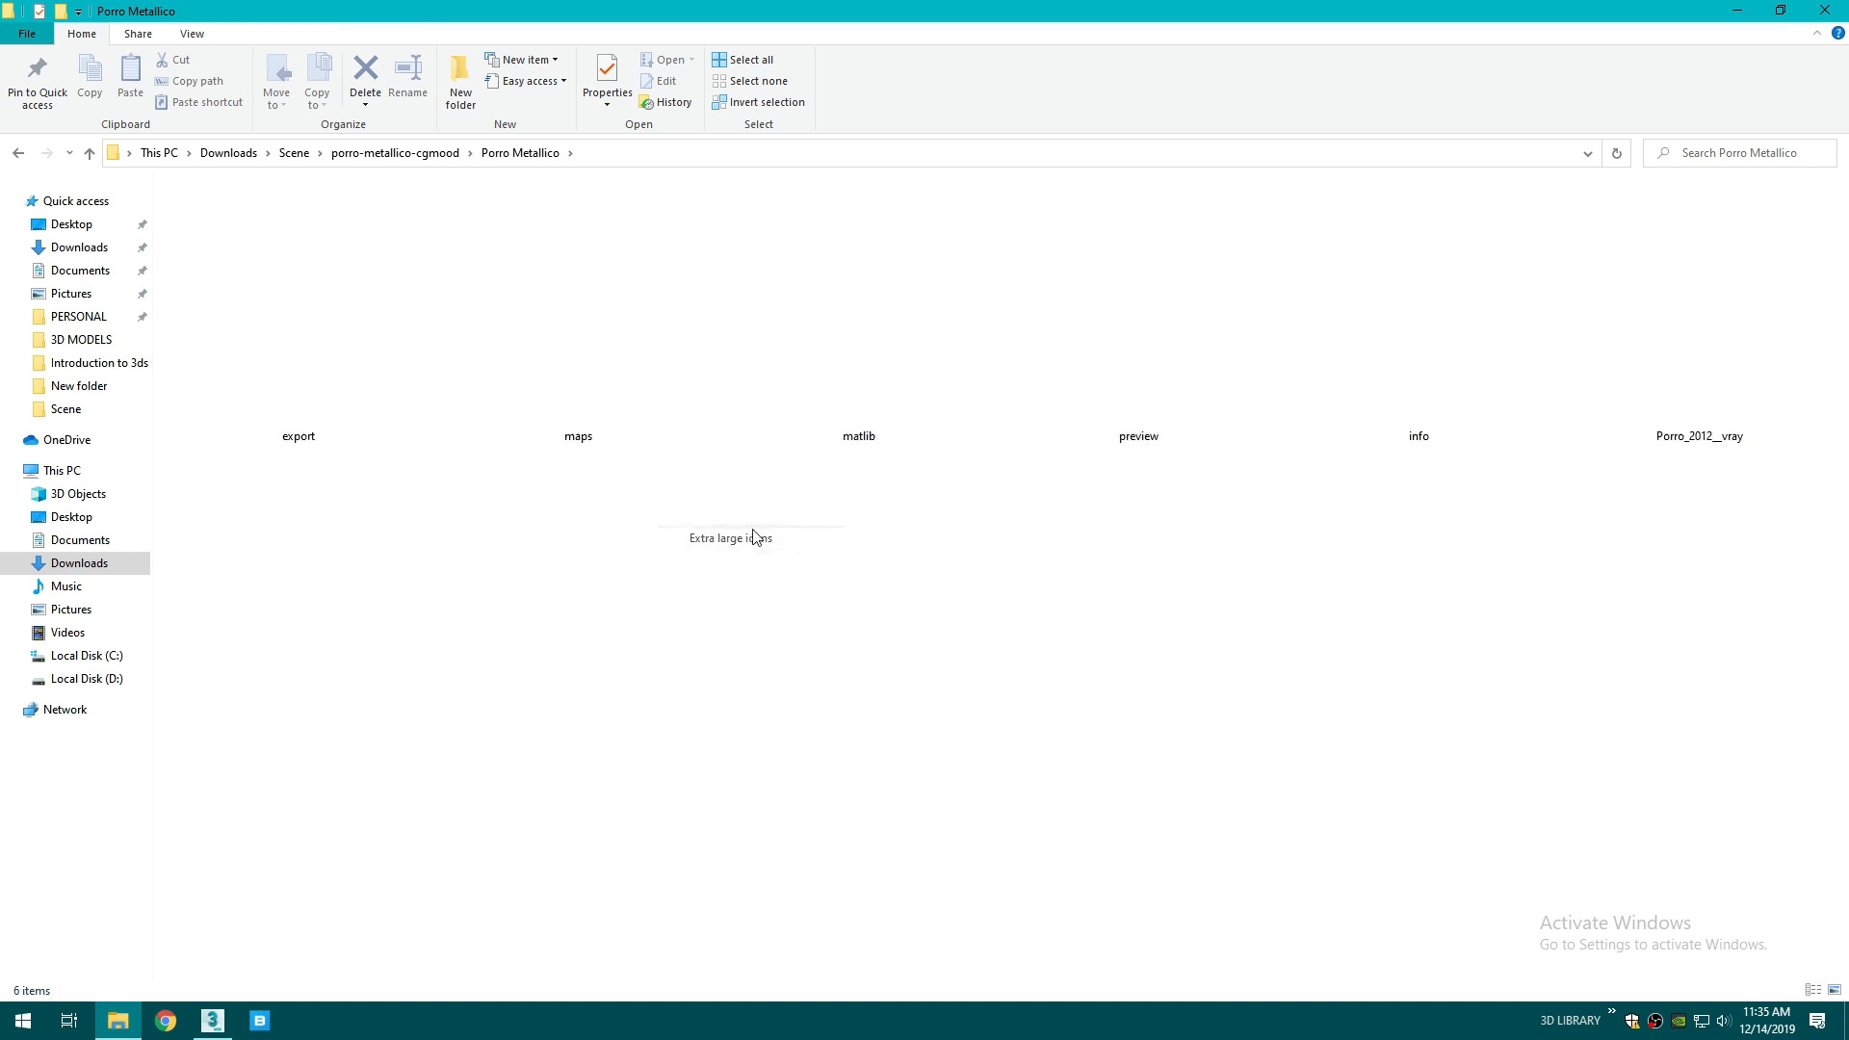
# - Import the Porro_2012__vray dining table set with its chairs and pendant lamps into the scene
pyautogui.click(1675, 306)
pyautogui.rightClick(1347, 595)
pyautogui.click(1414, 668)
pyautogui.click(1720, 338)
pyautogui.moveTo(1719, 337); pyautogui.dragTo(302, 983)
pyautogui.moveTo(869, 743); pyautogui.dragTo(868, 743)
pyautogui.click(910, 779)
# - Move the dining set in the top view to the area in front of the yellow wall panels and check it in the camera view
pyautogui.press('w')
pyautogui.press('t')
pyautogui.press('z')
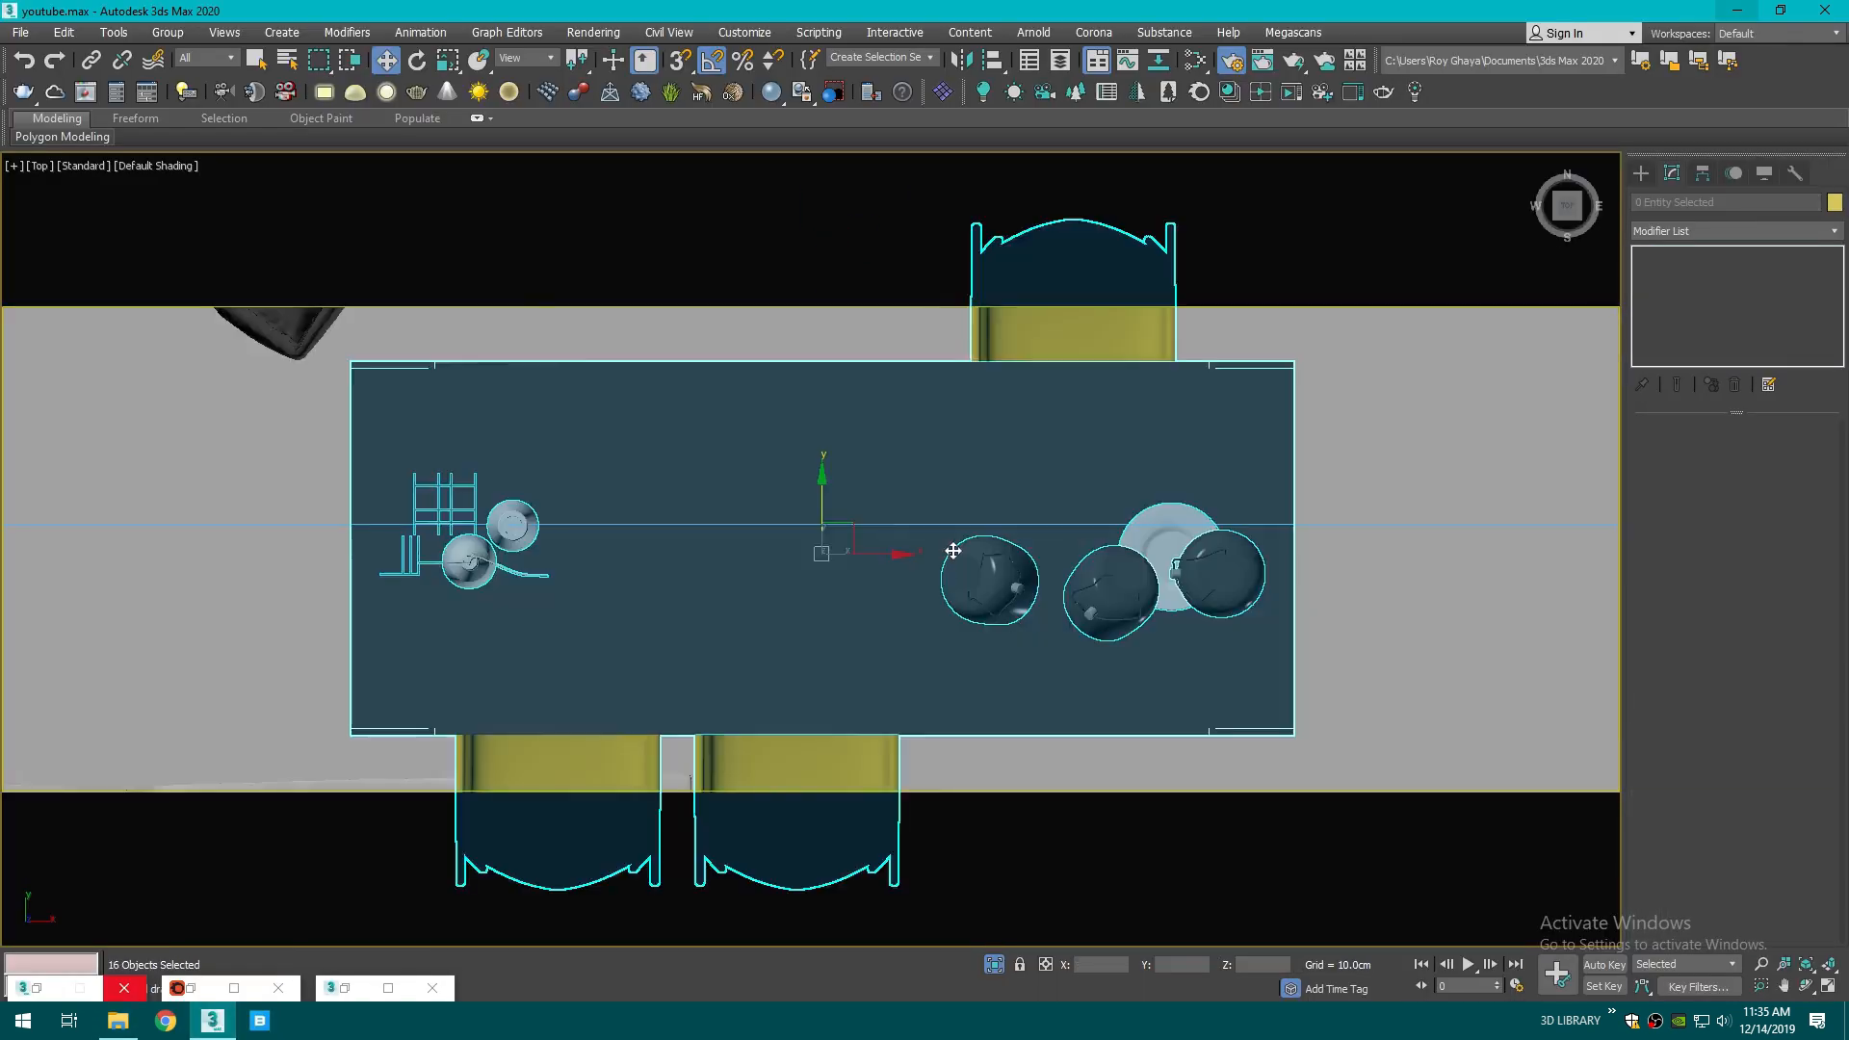
pyautogui.scroll(-9, 954, 545)
pyautogui.press('F3')
pyautogui.moveTo(834, 544); pyautogui.dragTo(834, 452)
pyautogui.hotkey('ctrl', 'z')
pyautogui.click(931, 553)
pyautogui.moveTo(931, 553); pyautogui.dragTo(817, 397)
pyautogui.press('c')
pyautogui.press('F3')
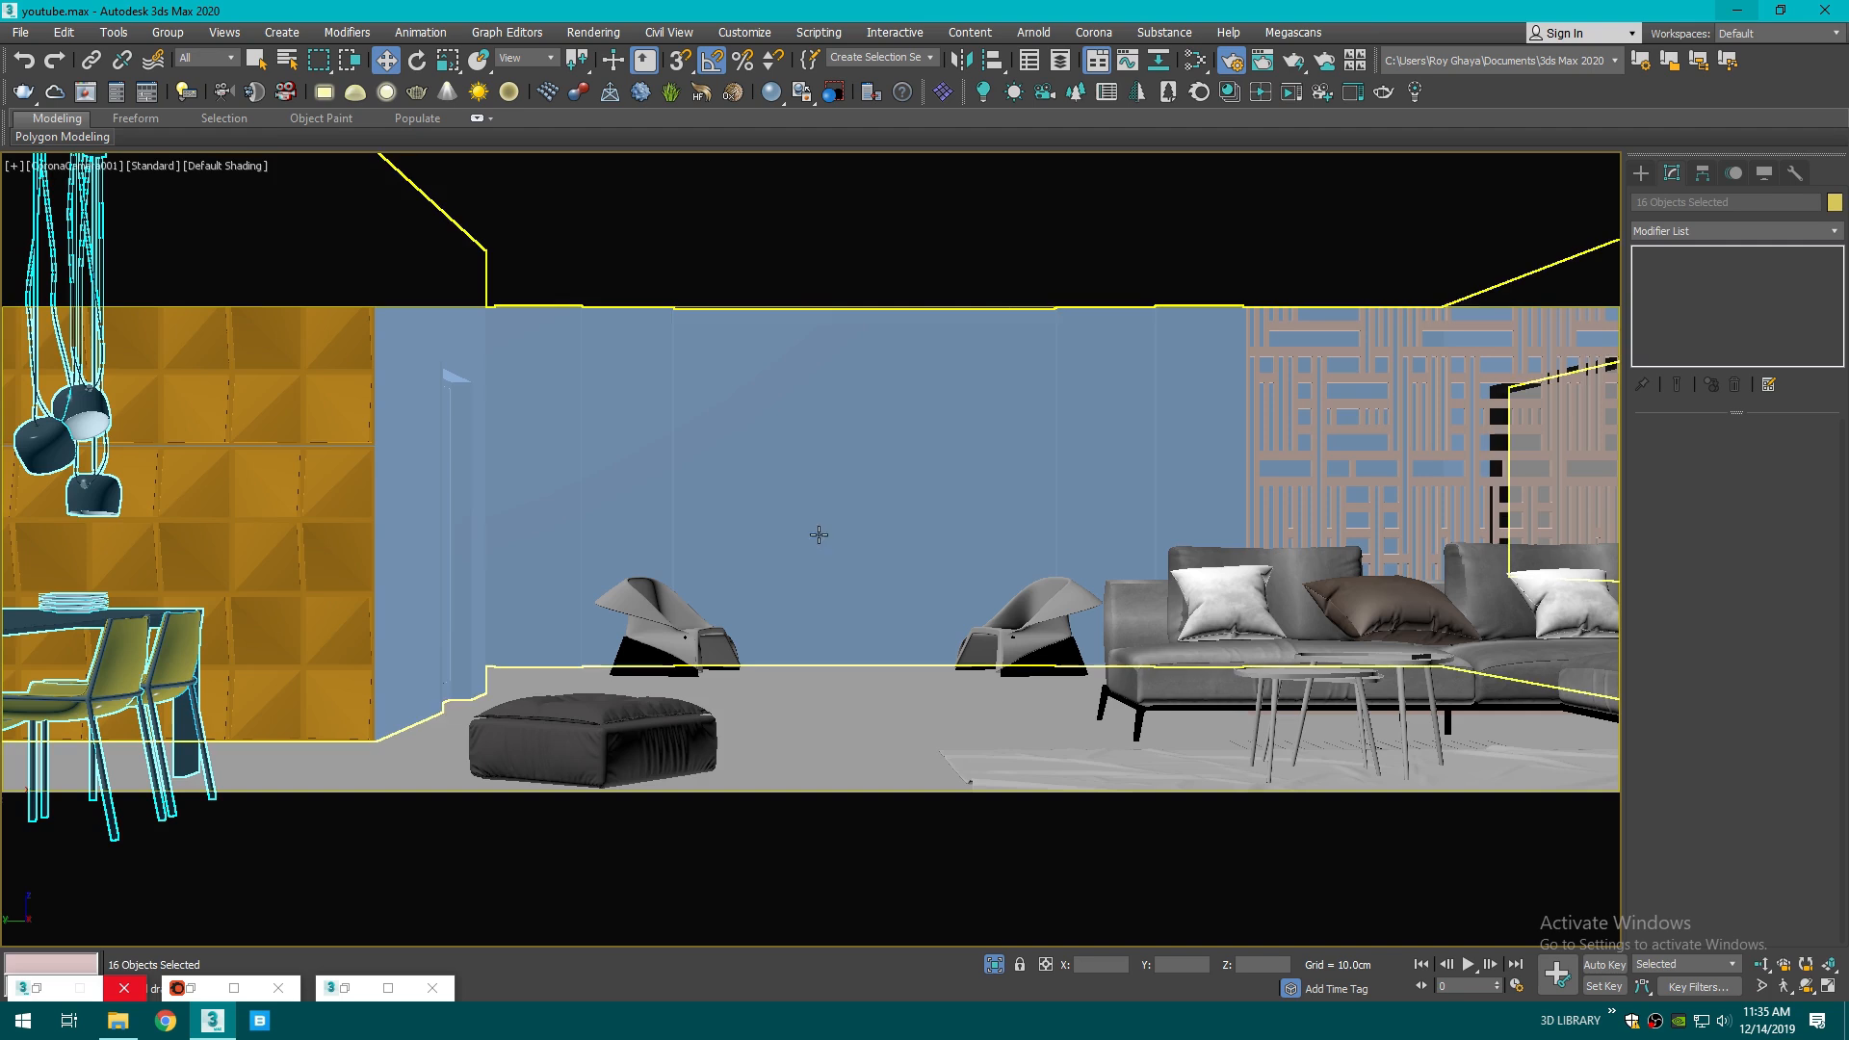
# - Nudge the dining set closer to the wall panels in the top view so more of it enters the camera frame
pyautogui.press('t')
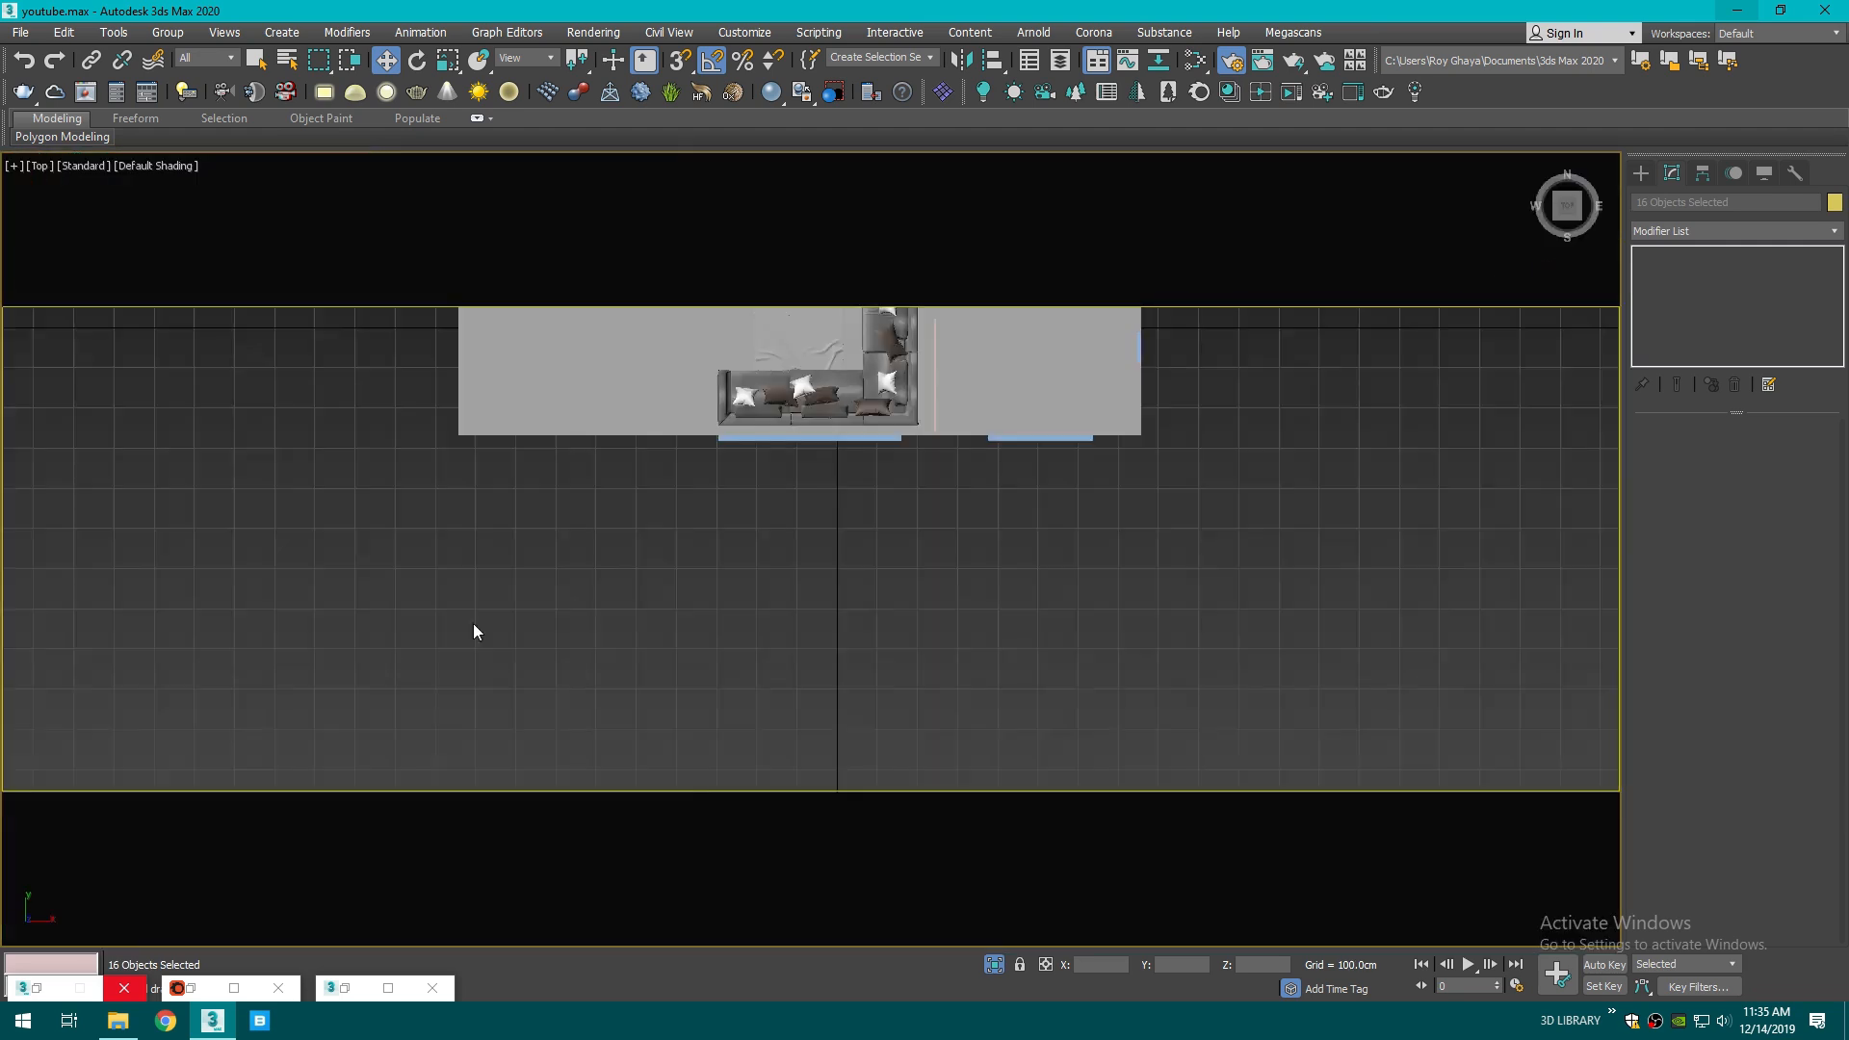
pyautogui.press('z')
pyautogui.moveTo(817, 553); pyautogui.dragTo(842, 530)
pyautogui.press('c')
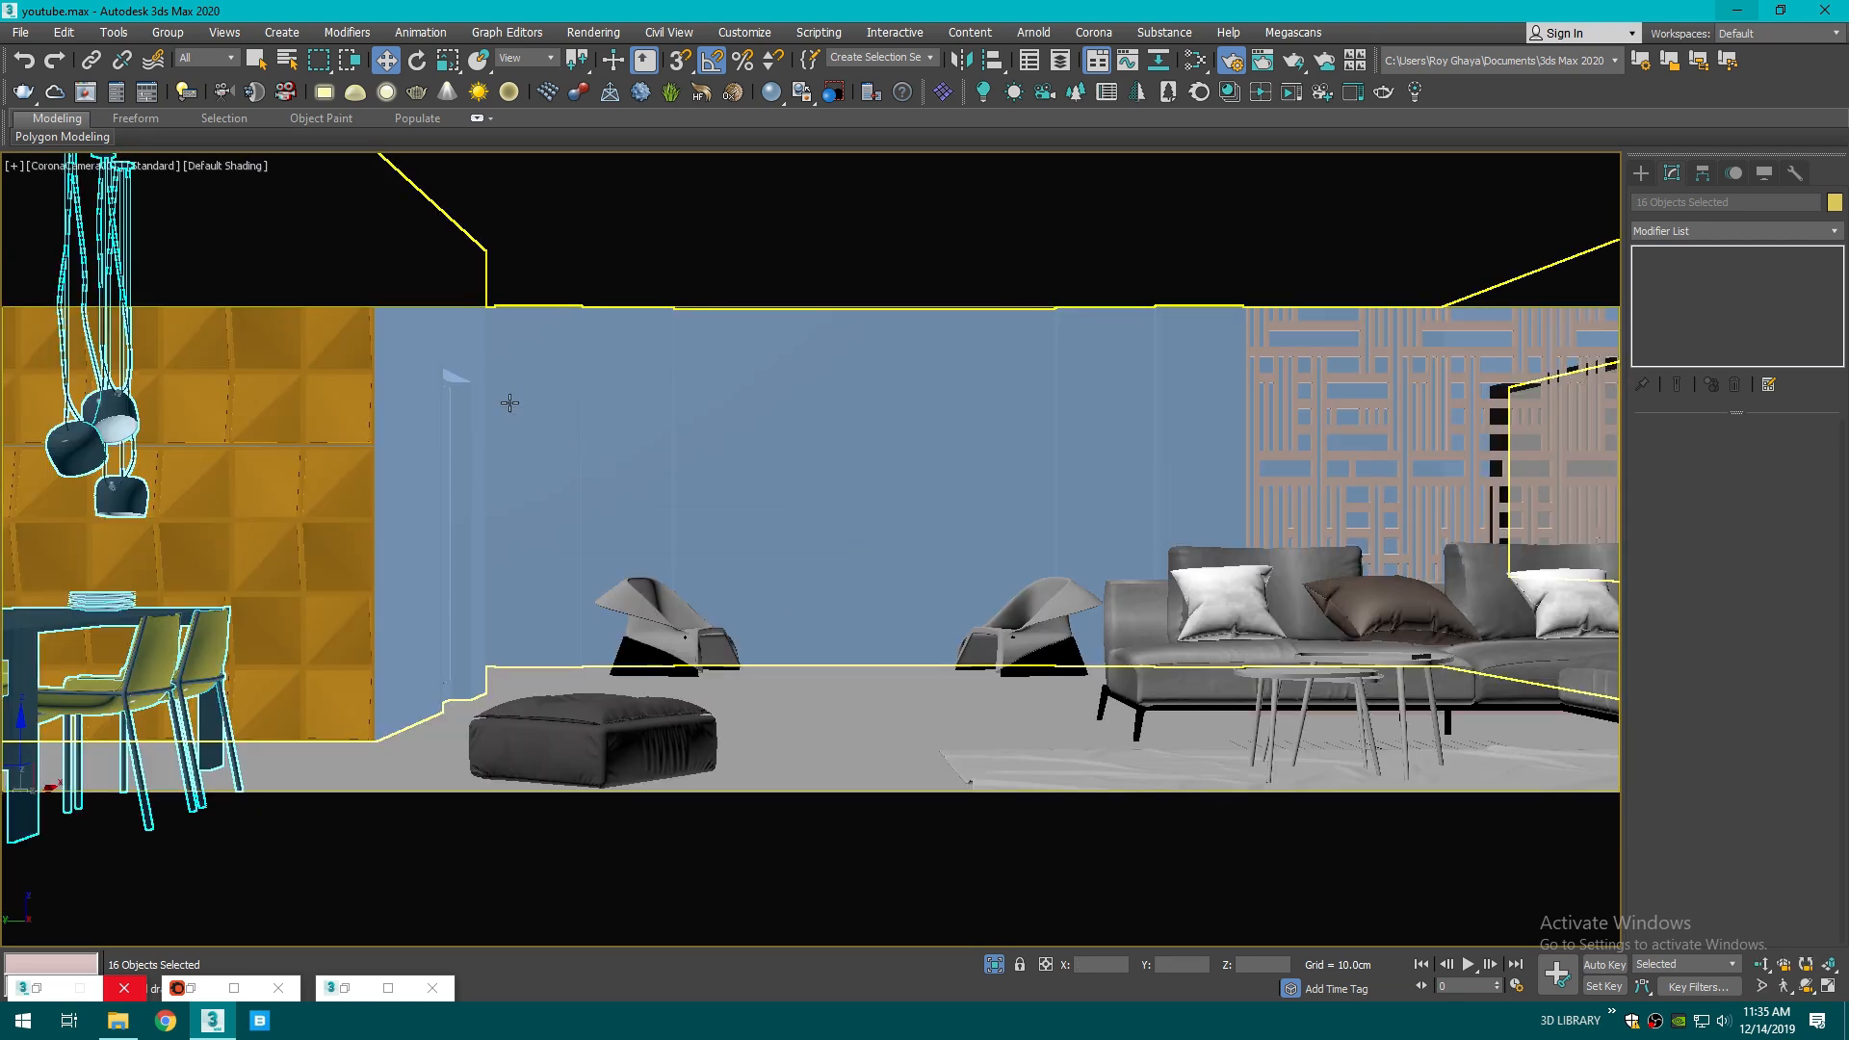
pyautogui.click(877, 495)
# - Dolly the camera back to take in the whole dining set, clear the selection and hide the safe frame
pyautogui.click(1767, 963)
pyautogui.moveTo(983, 741); pyautogui.dragTo(966, 677)
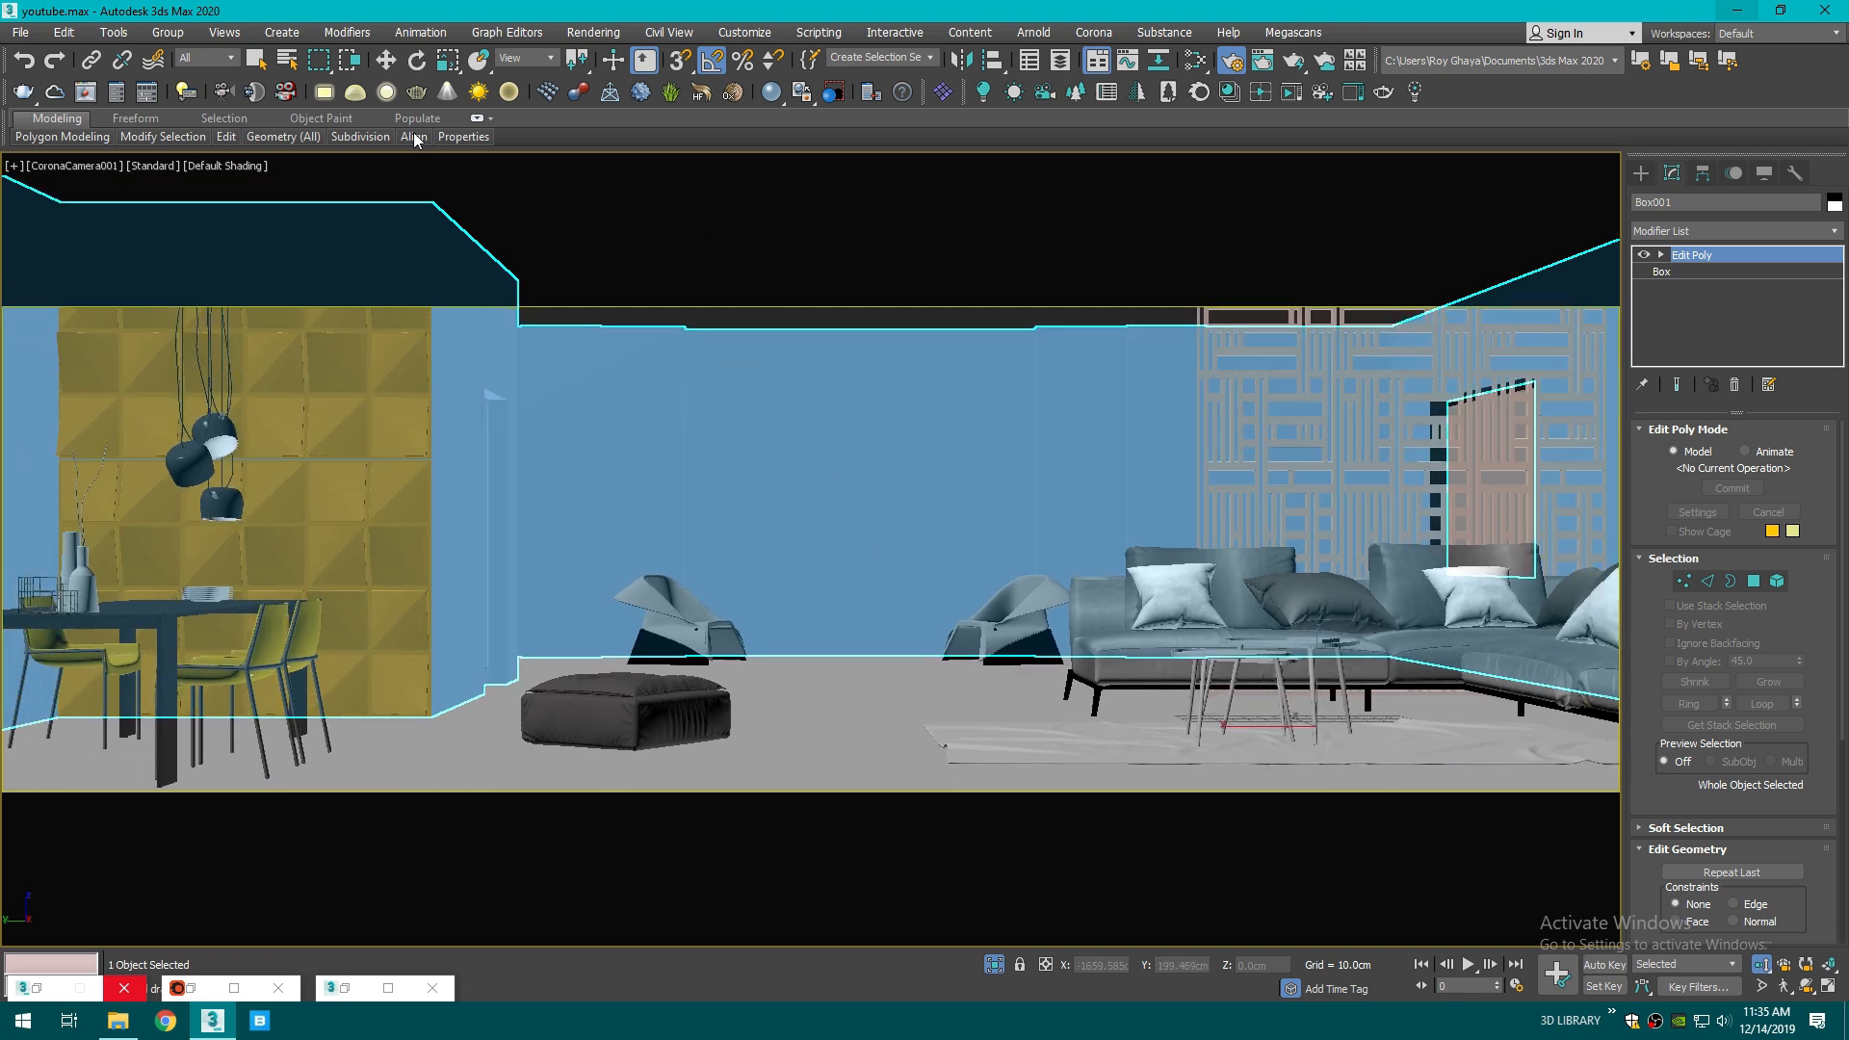
pyautogui.click(751, 317)
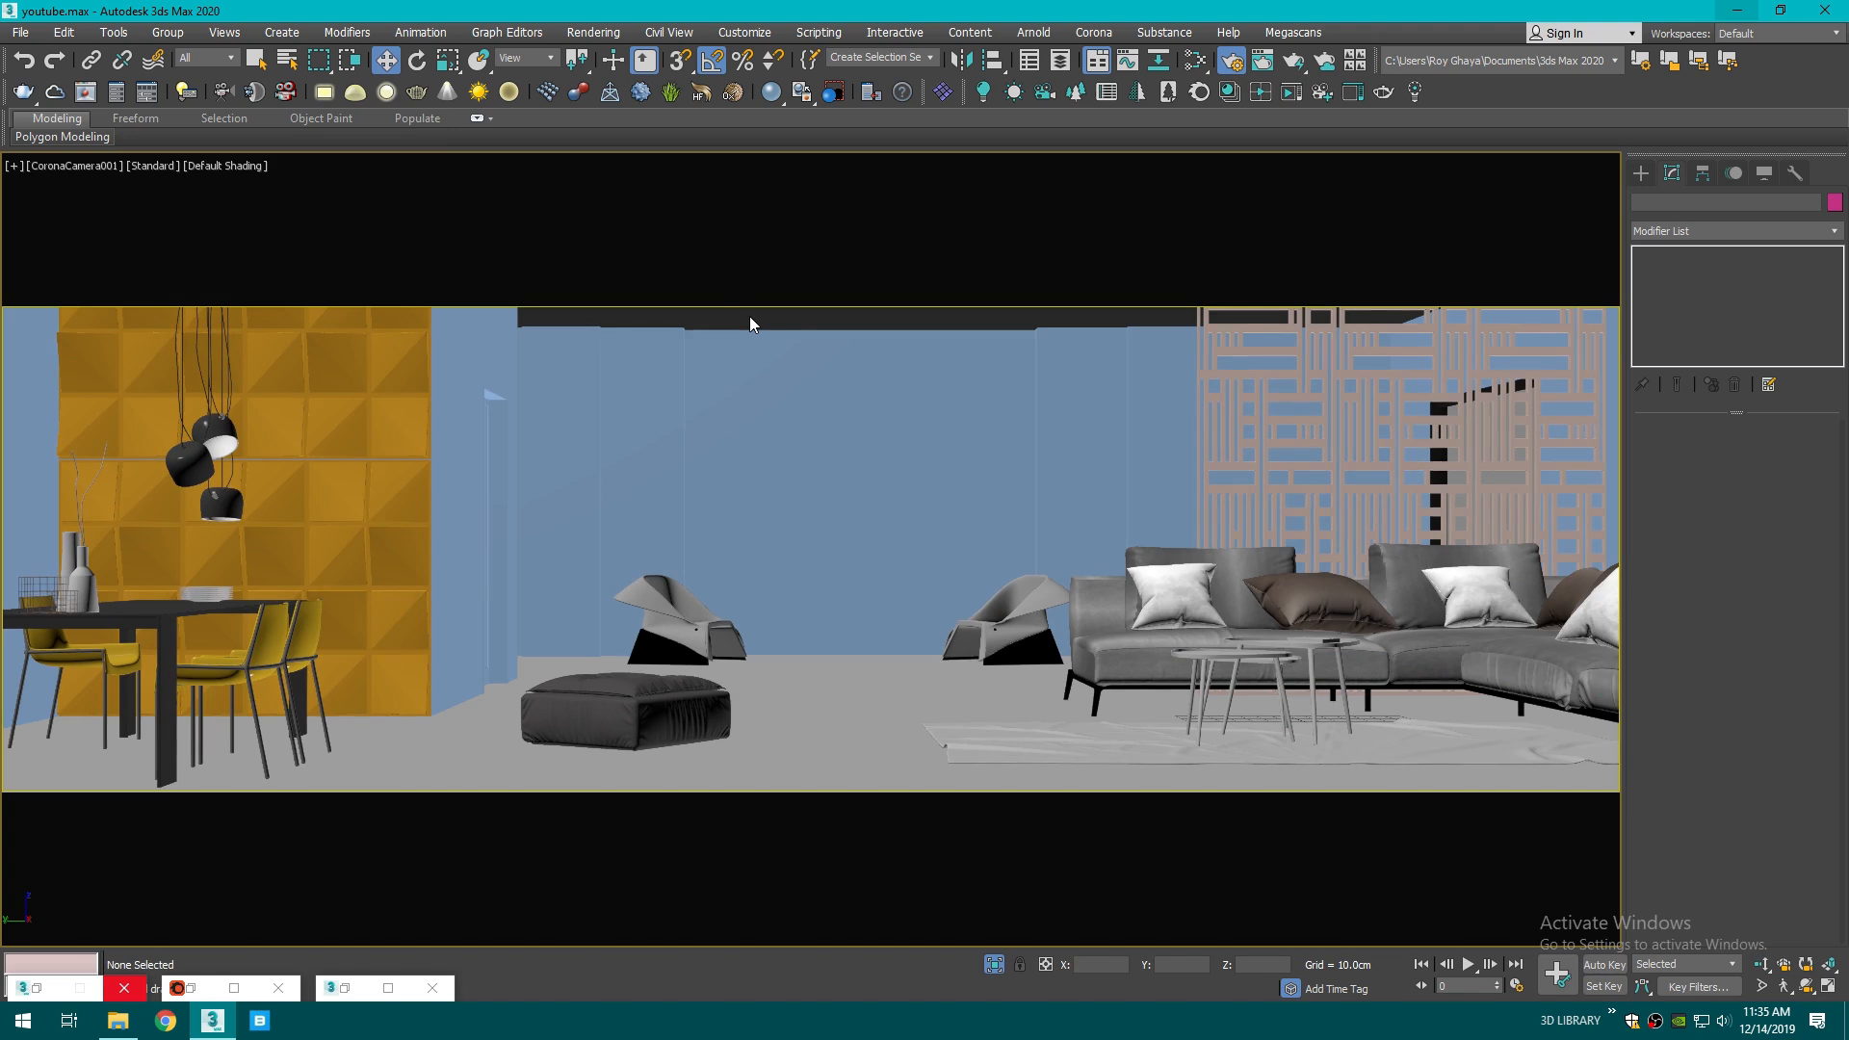
pyautogui.hotkey('shift', 'f')
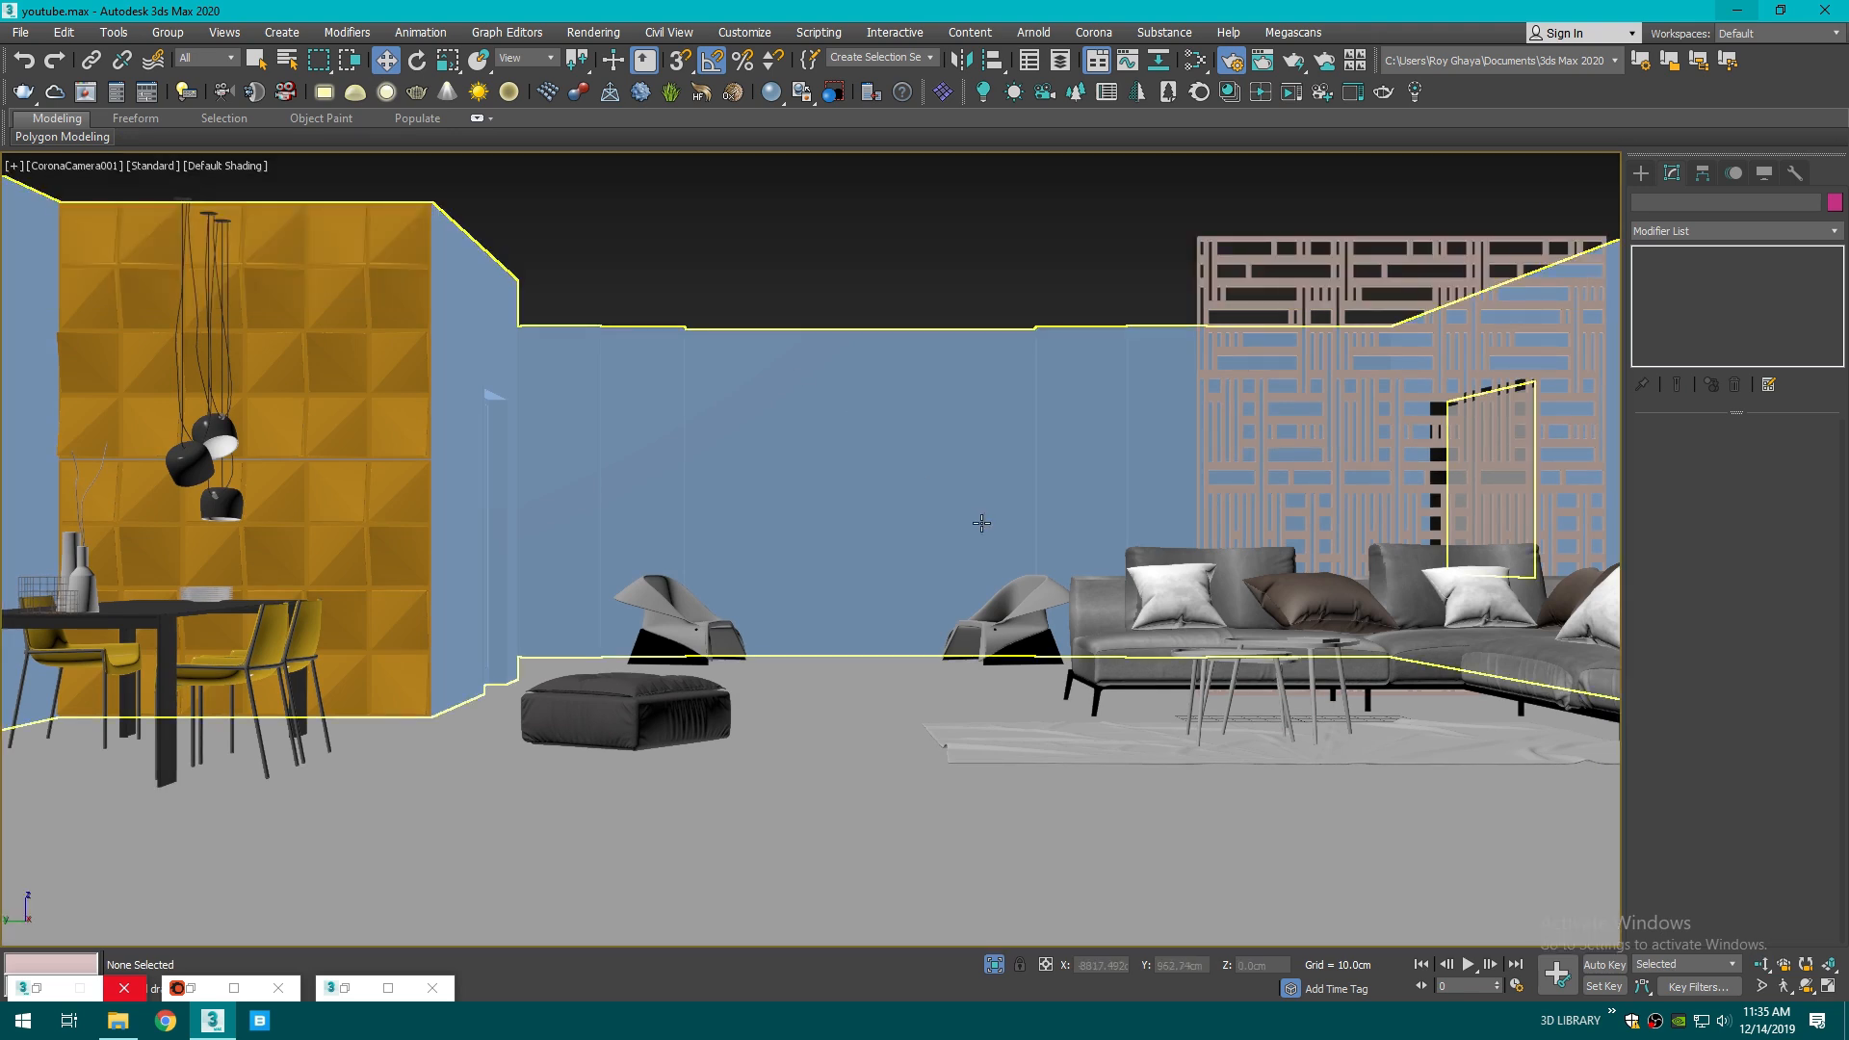
# - Orbit to an elevated perspective of the room and import the FOSCARINI pendant model from the uto-pendant-foscarini-cgmood folder
pyautogui.click(1548, 234)
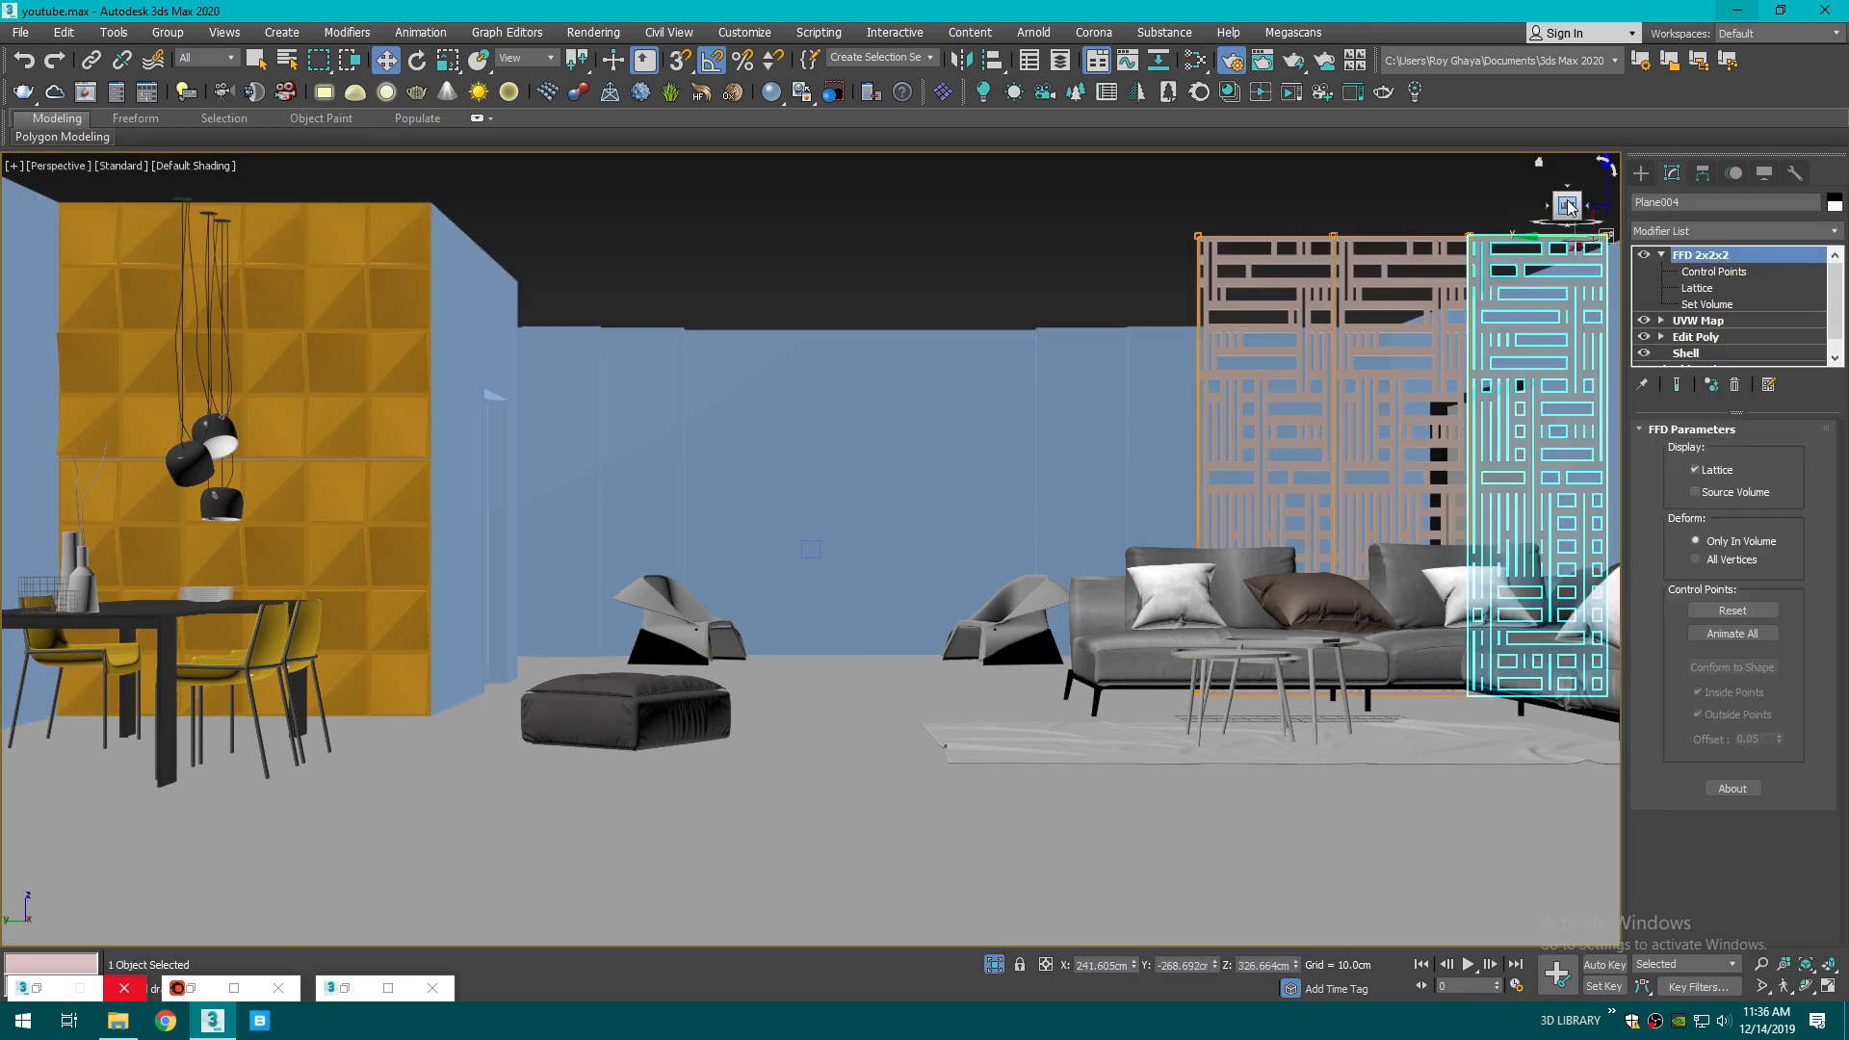
pyautogui.moveTo(1566, 207); pyautogui.dragTo(1569, 236)
pyautogui.scroll(-5, 1136, 409)
pyautogui.moveTo(1125, 421); pyautogui.dragTo(1119, 495, button='middle')
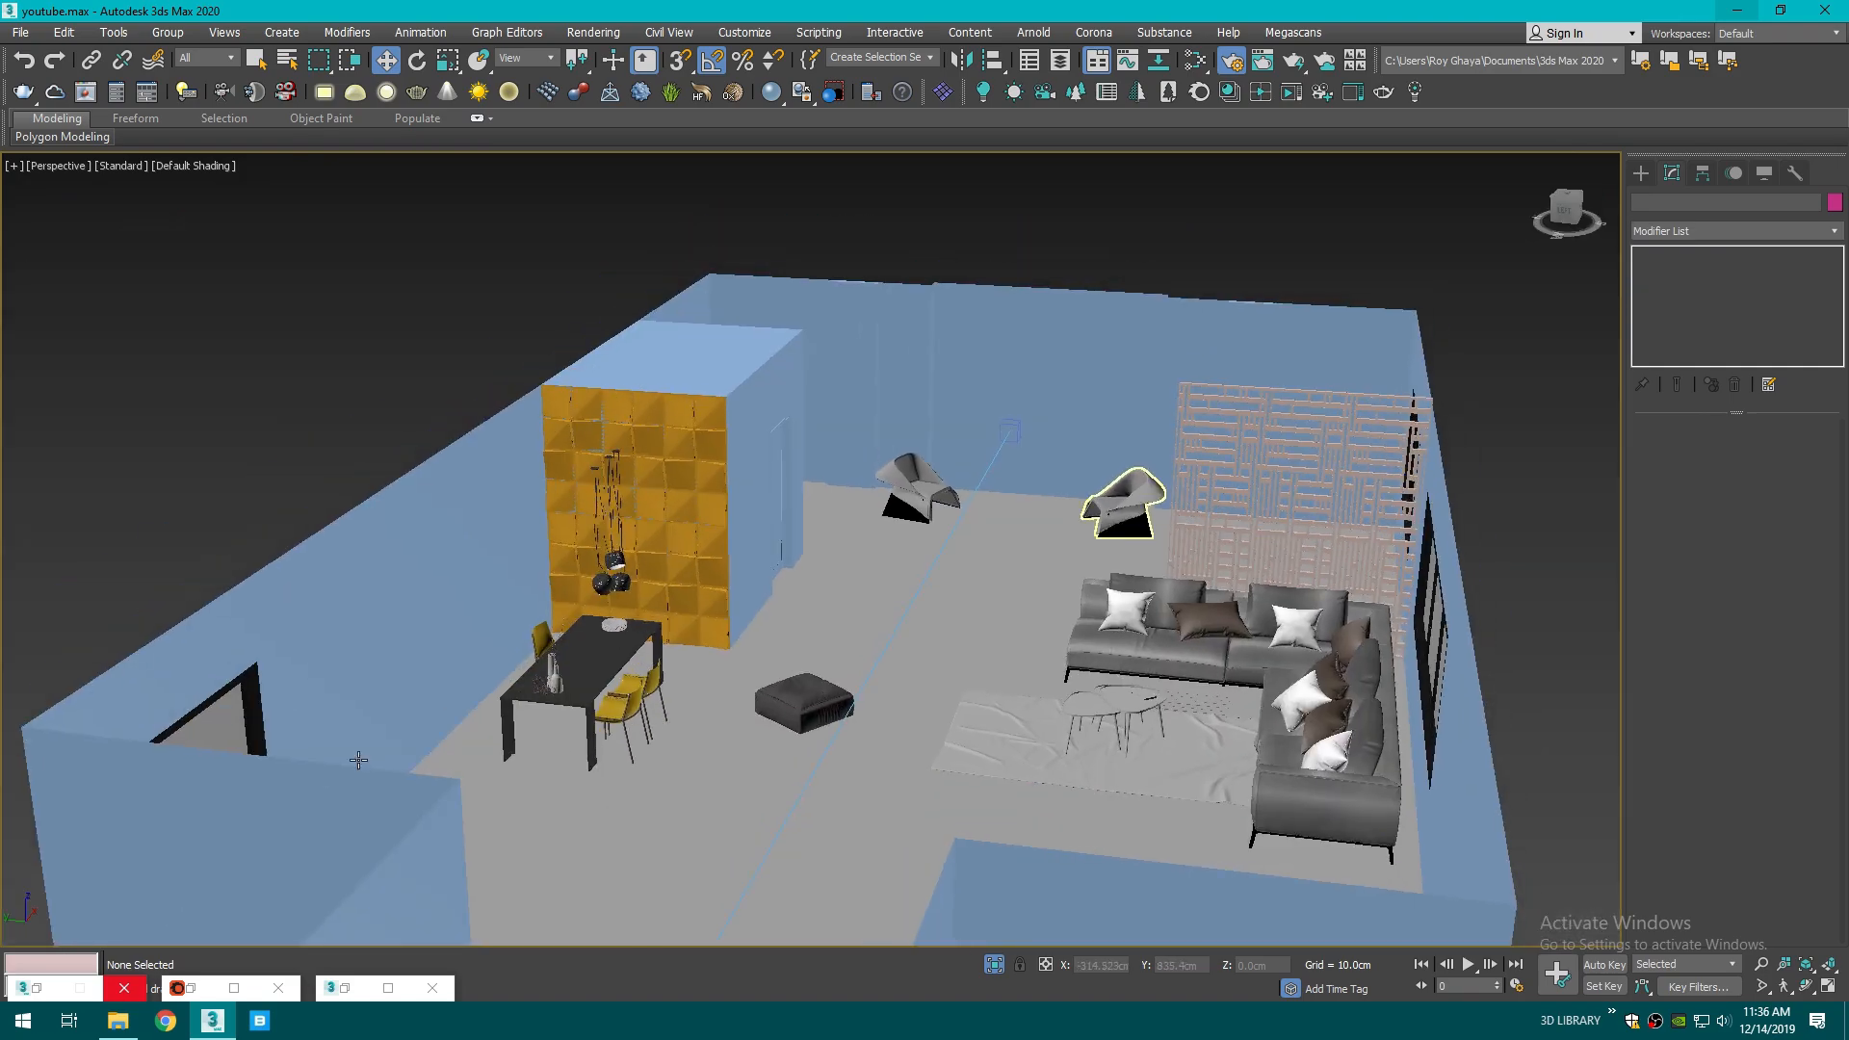
pyautogui.click(117, 1020)
pyautogui.hotkey('alt', 'Up')
pyautogui.hotkey('alt', 'Up')
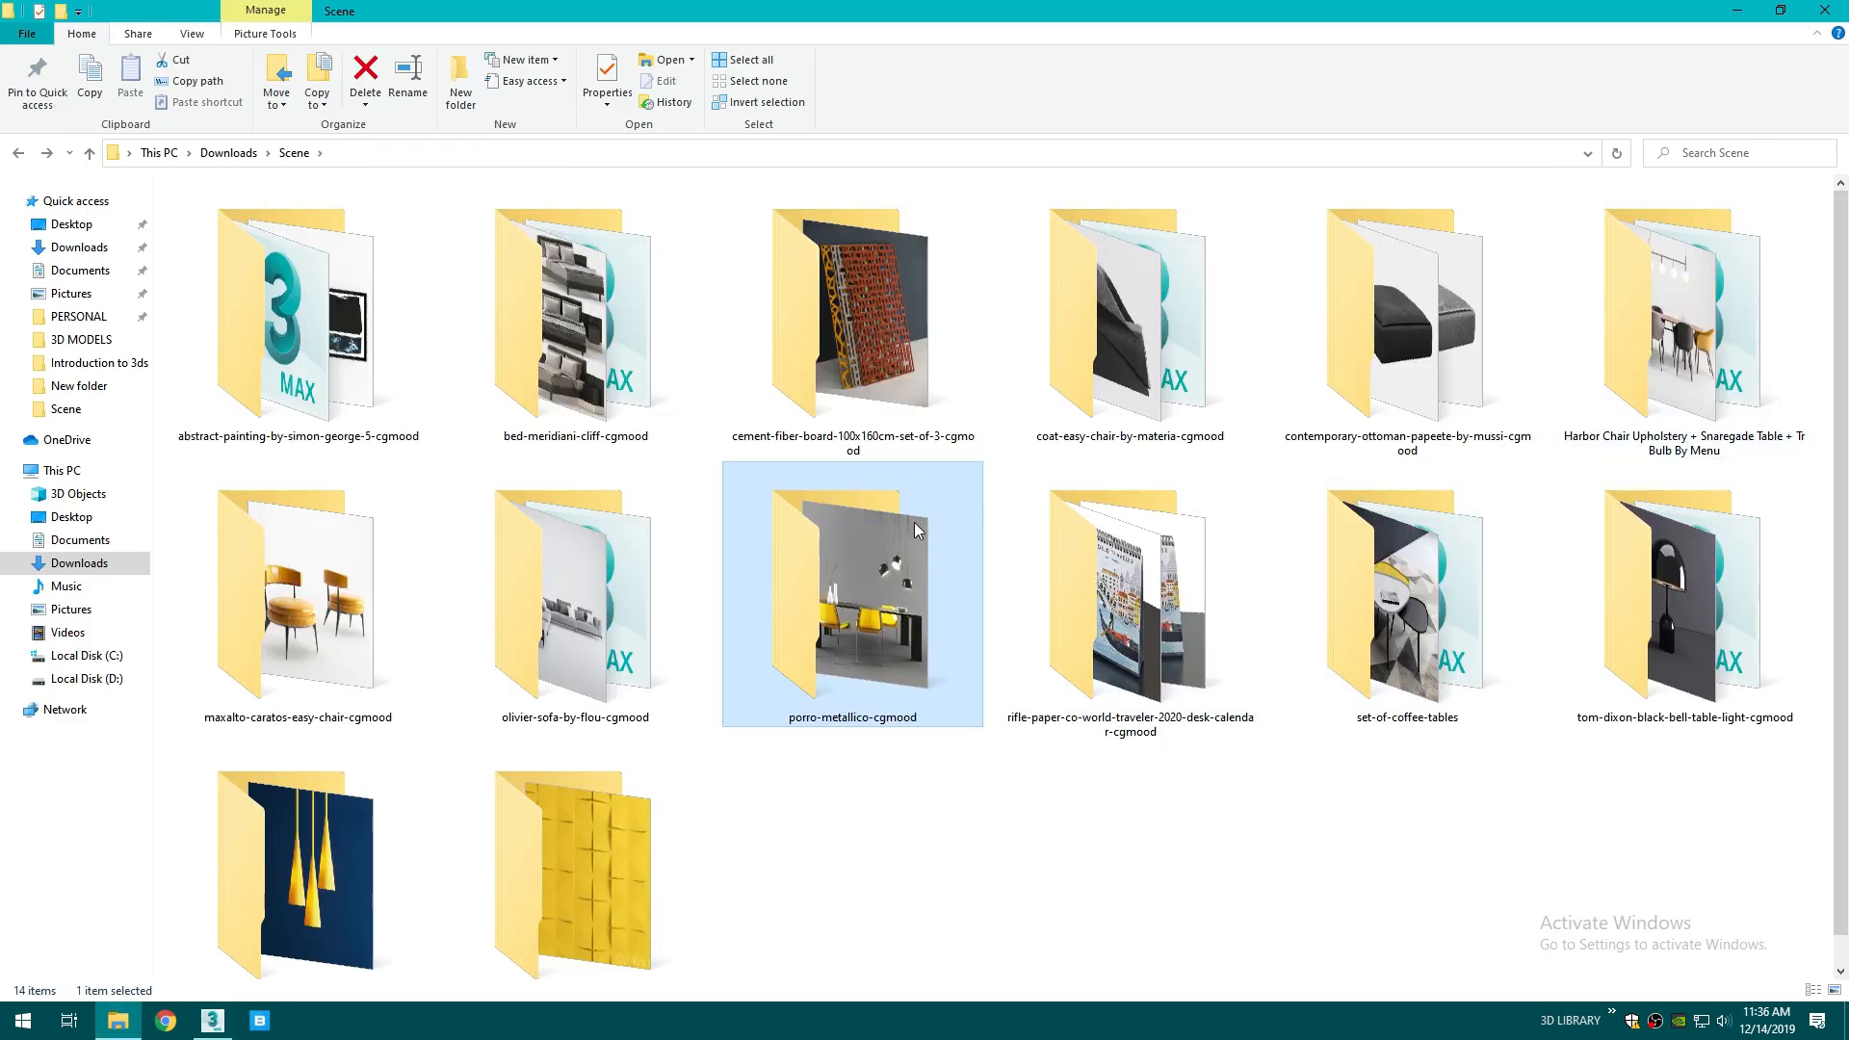
pyautogui.doubleClick(353, 814)
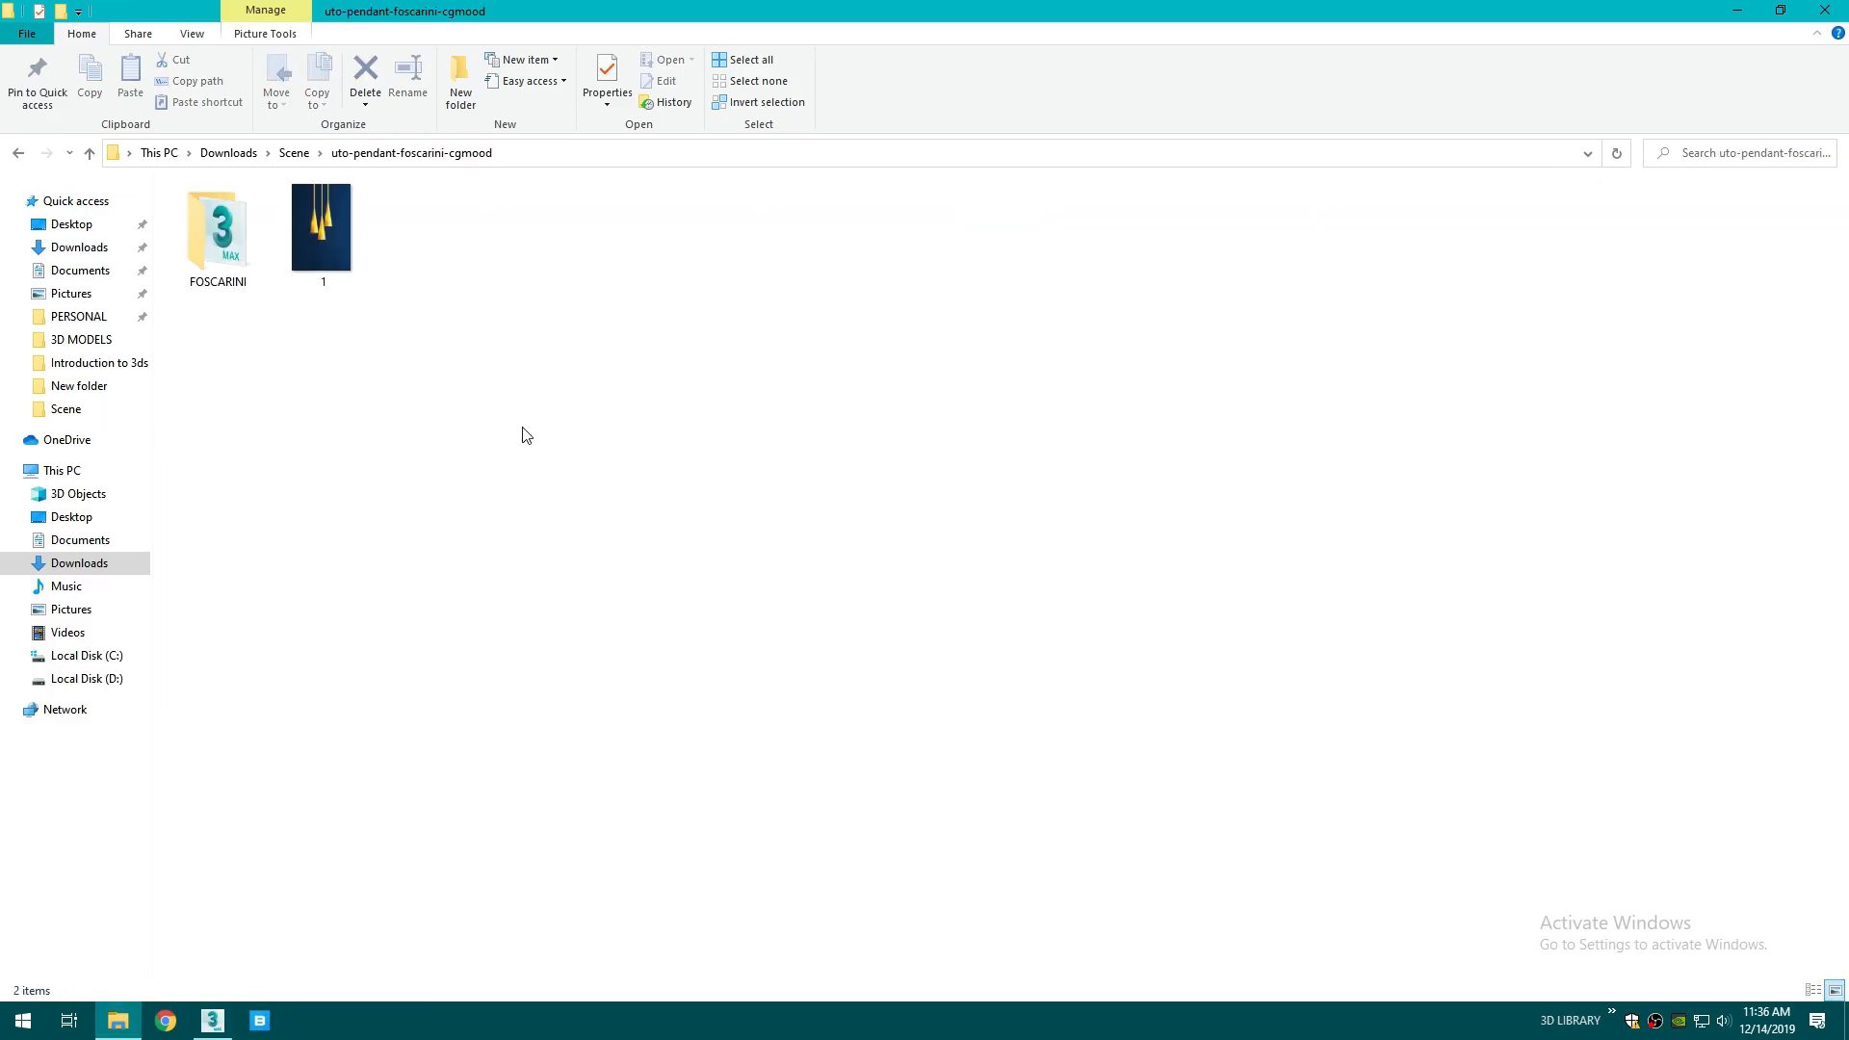
pyautogui.doubleClick(258, 250)
pyautogui.moveTo(232, 214); pyautogui.dragTo(857, 572)
pyautogui.click(890, 605)
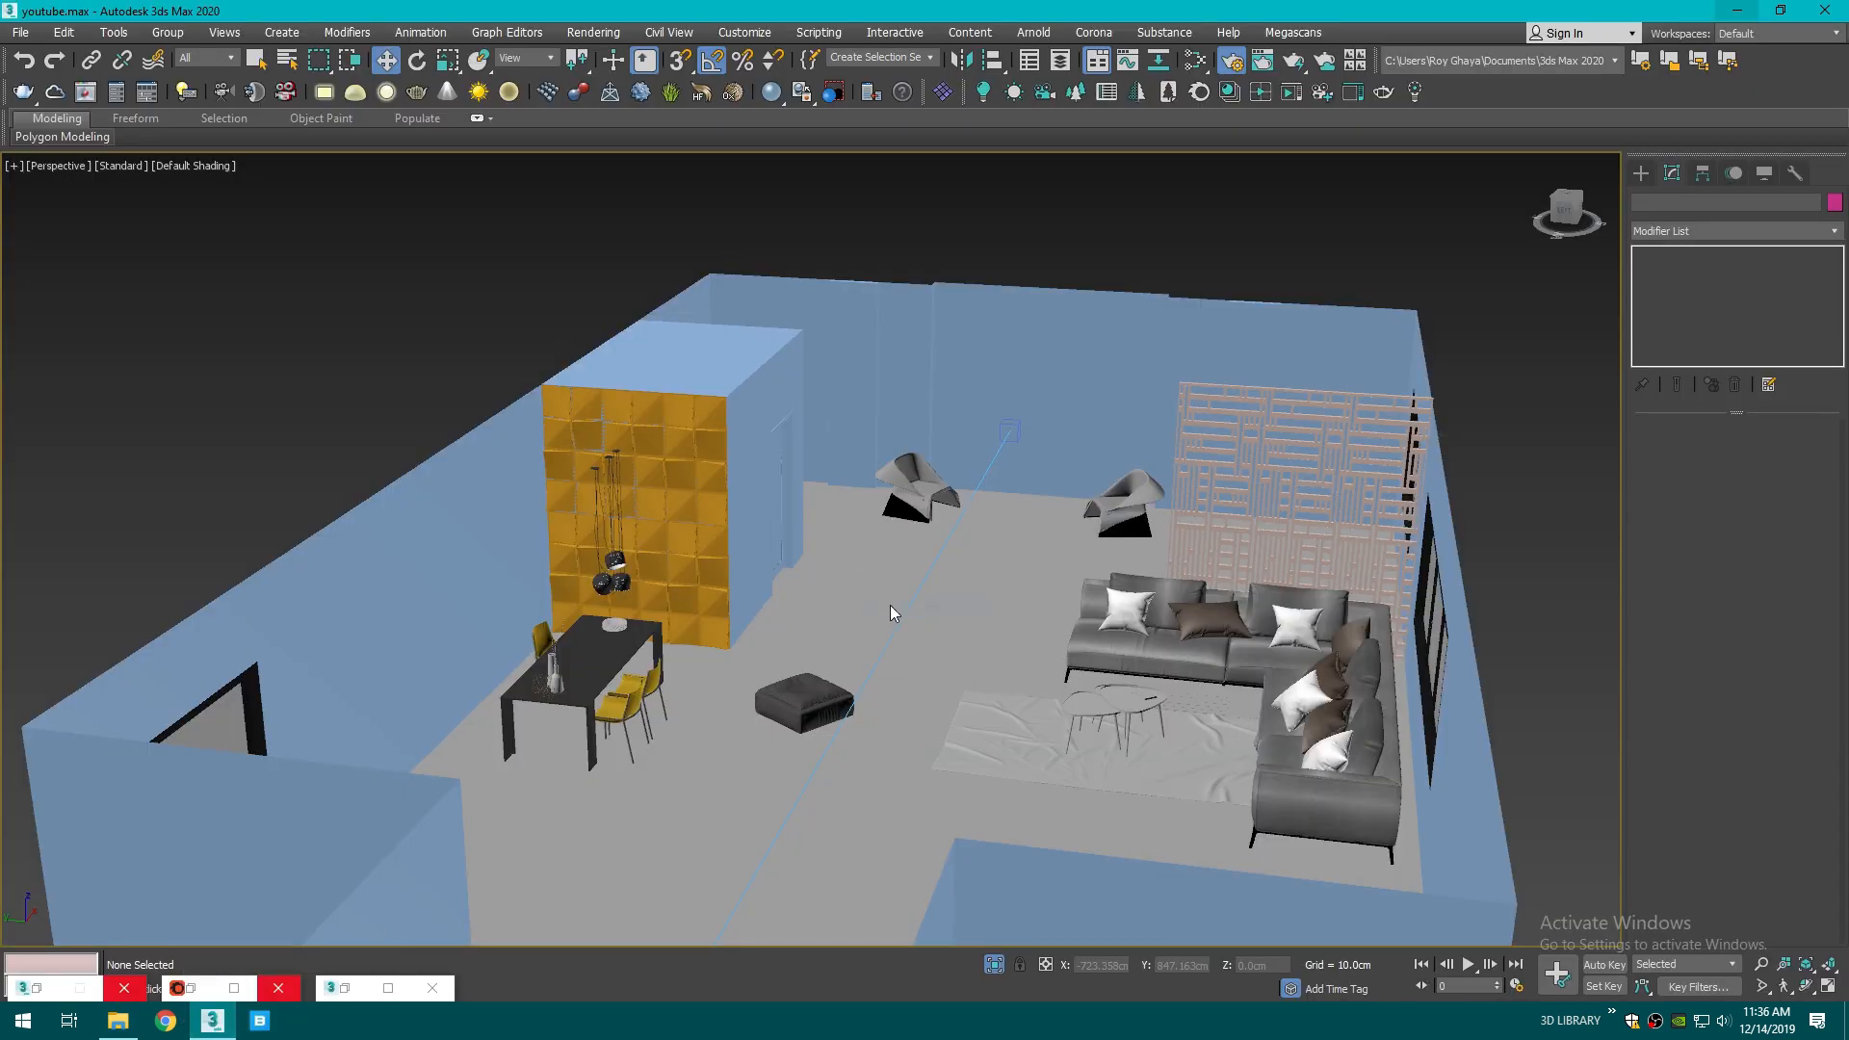
pyautogui.click(976, 550)
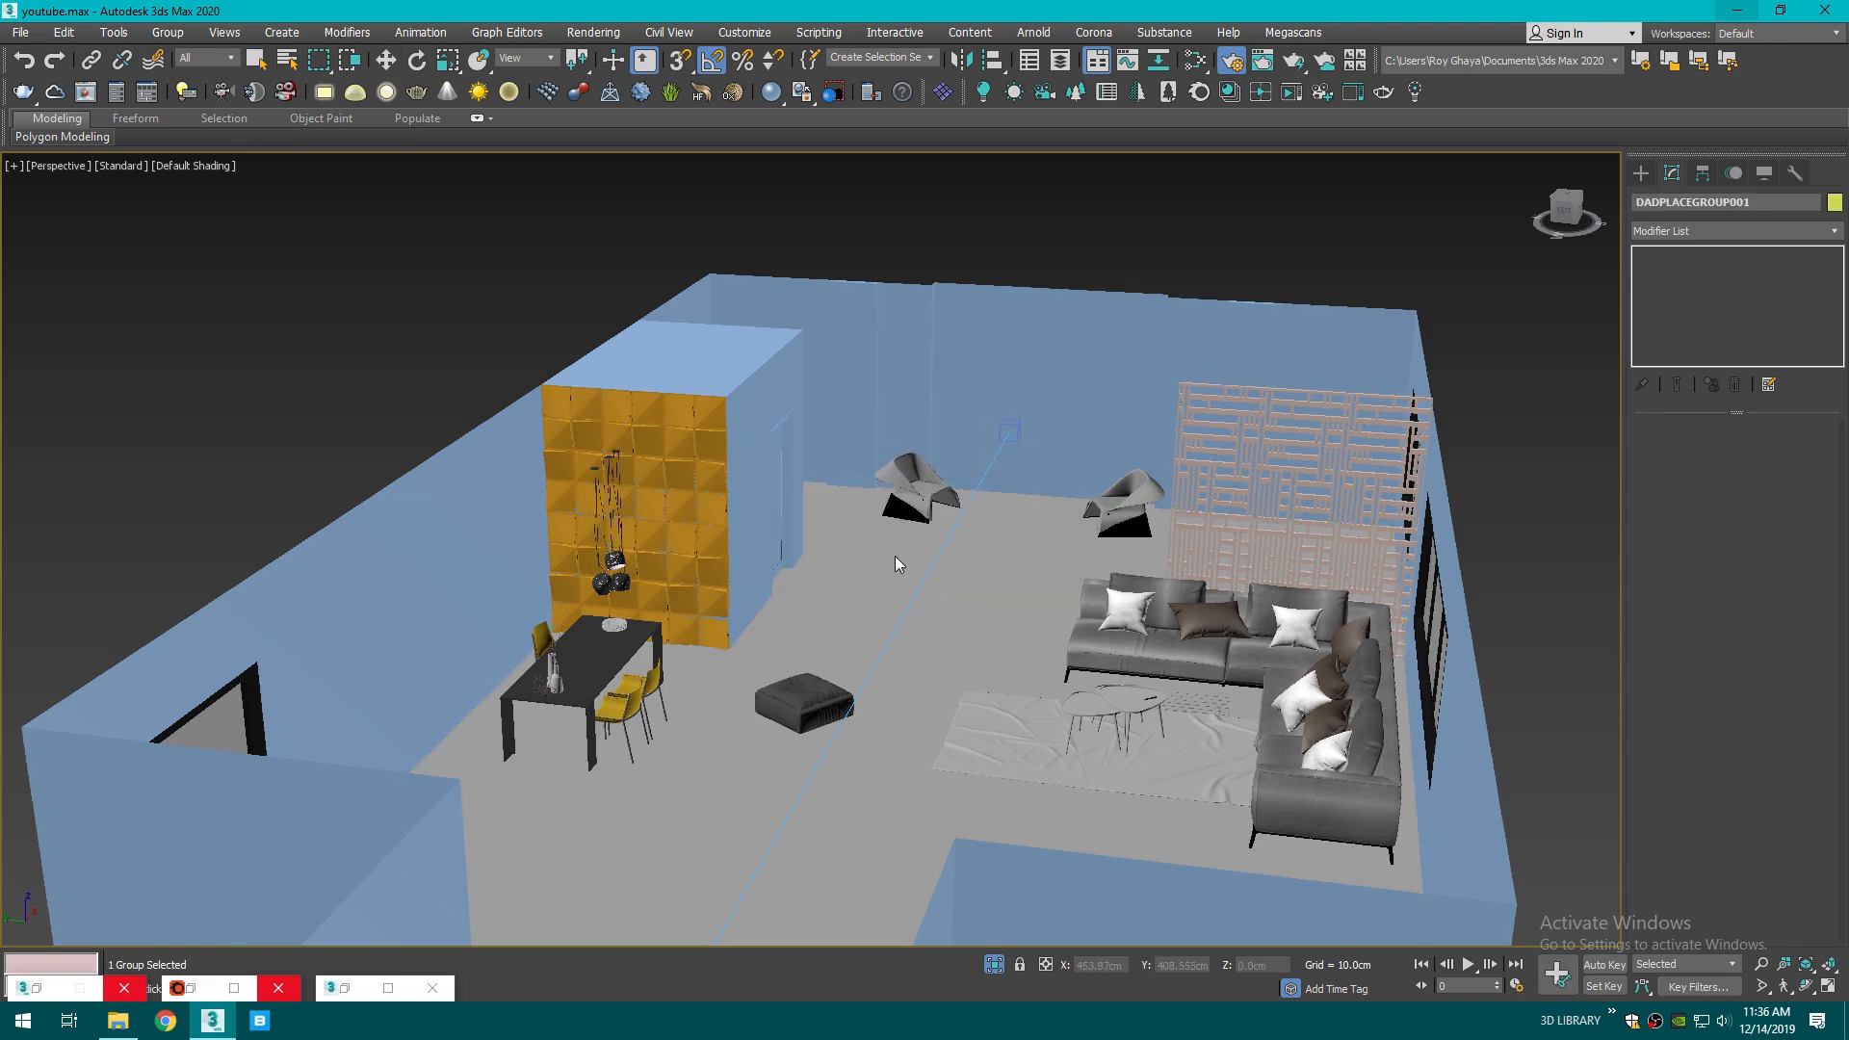
# - Select both imported pendant groups in the top view and bring them from far away to beside the room
pyautogui.scroll(-5, 1204, 615)
pyautogui.scroll(-15, 955, 420)
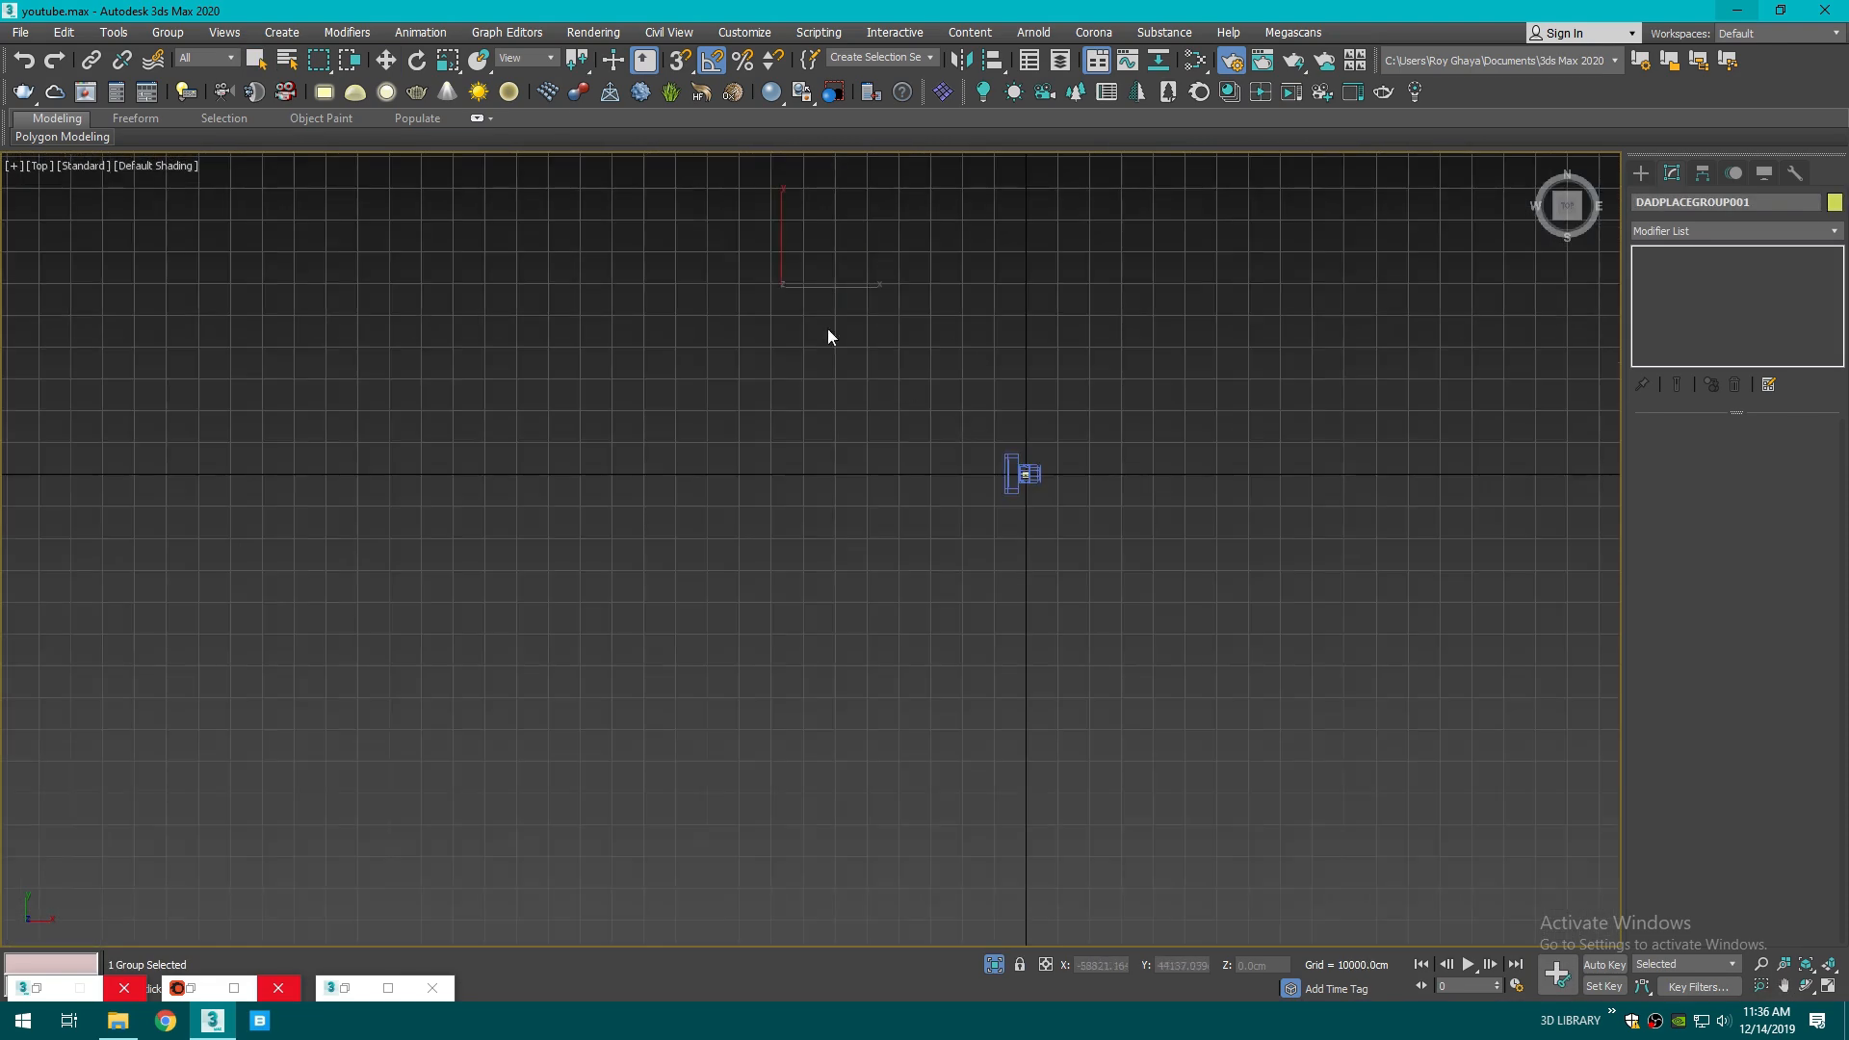
pyautogui.press('w')
pyautogui.keyDown('ctrl'); pyautogui.click(1028, 473); pyautogui.keyUp('ctrl')
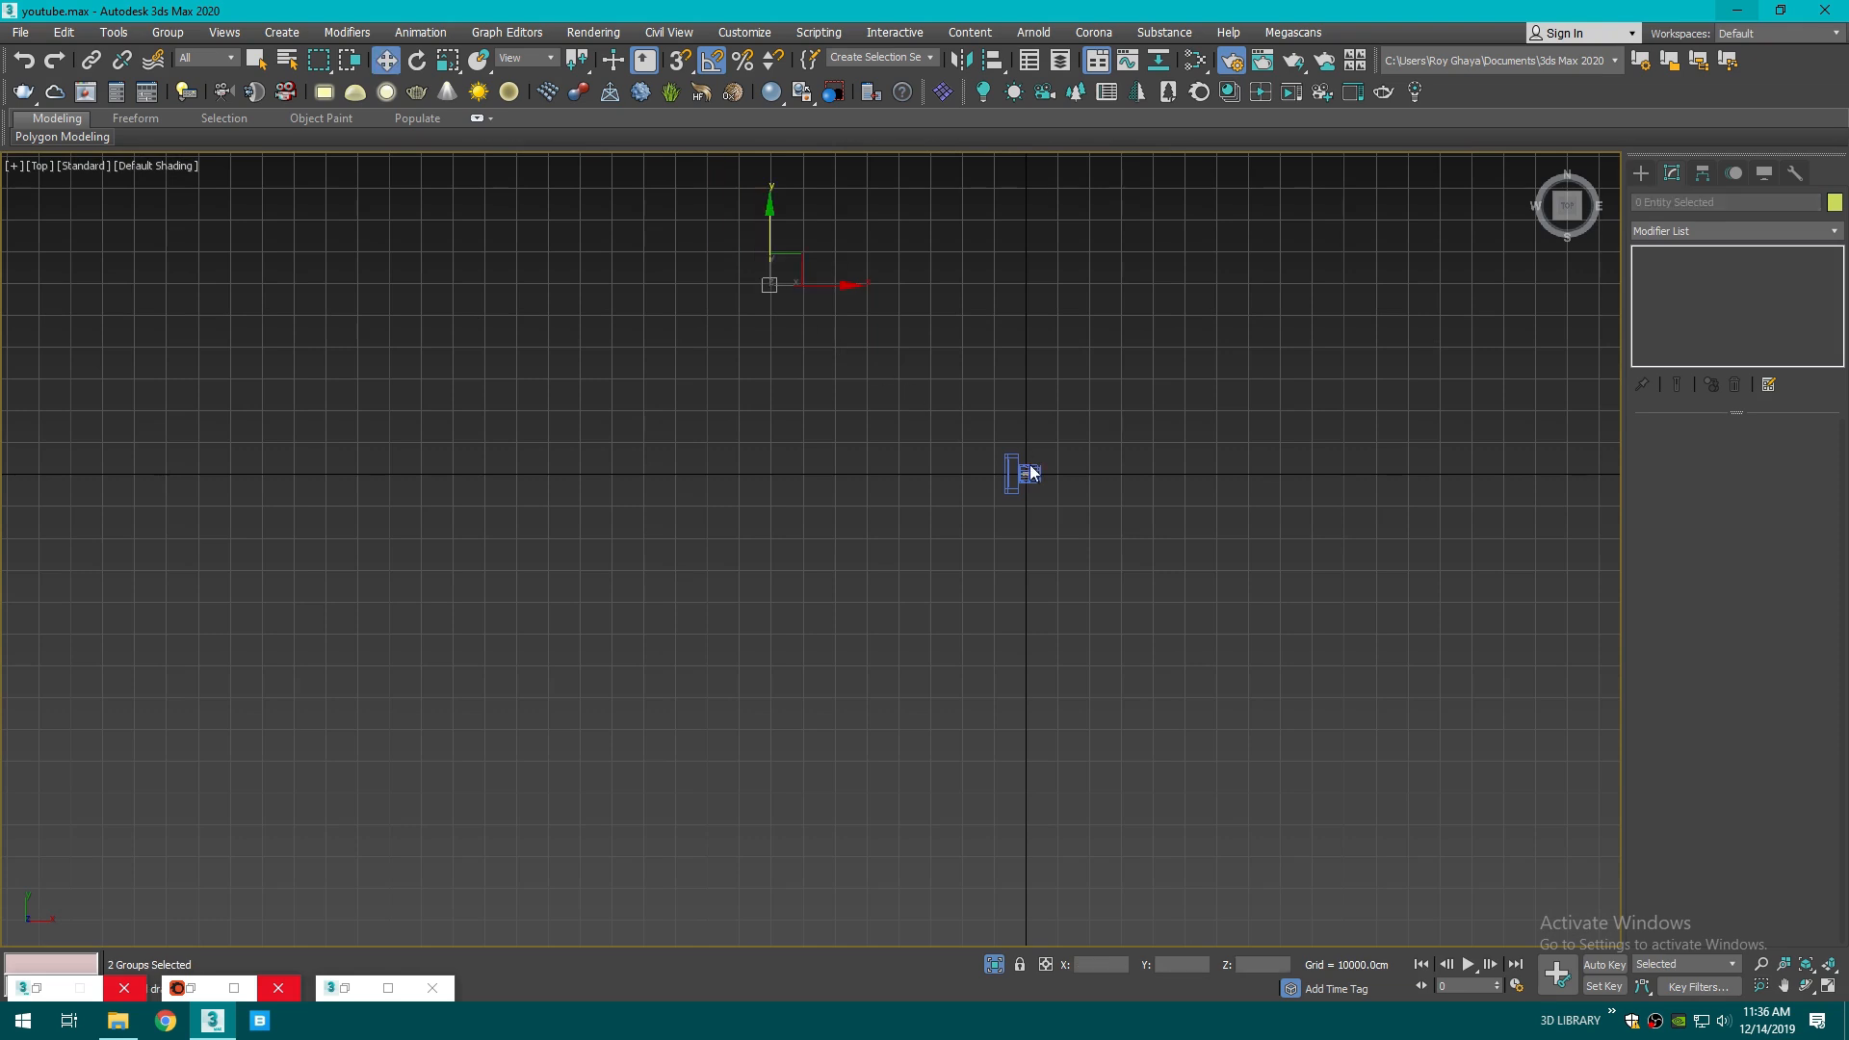
pyautogui.scroll(10, 1030, 476)
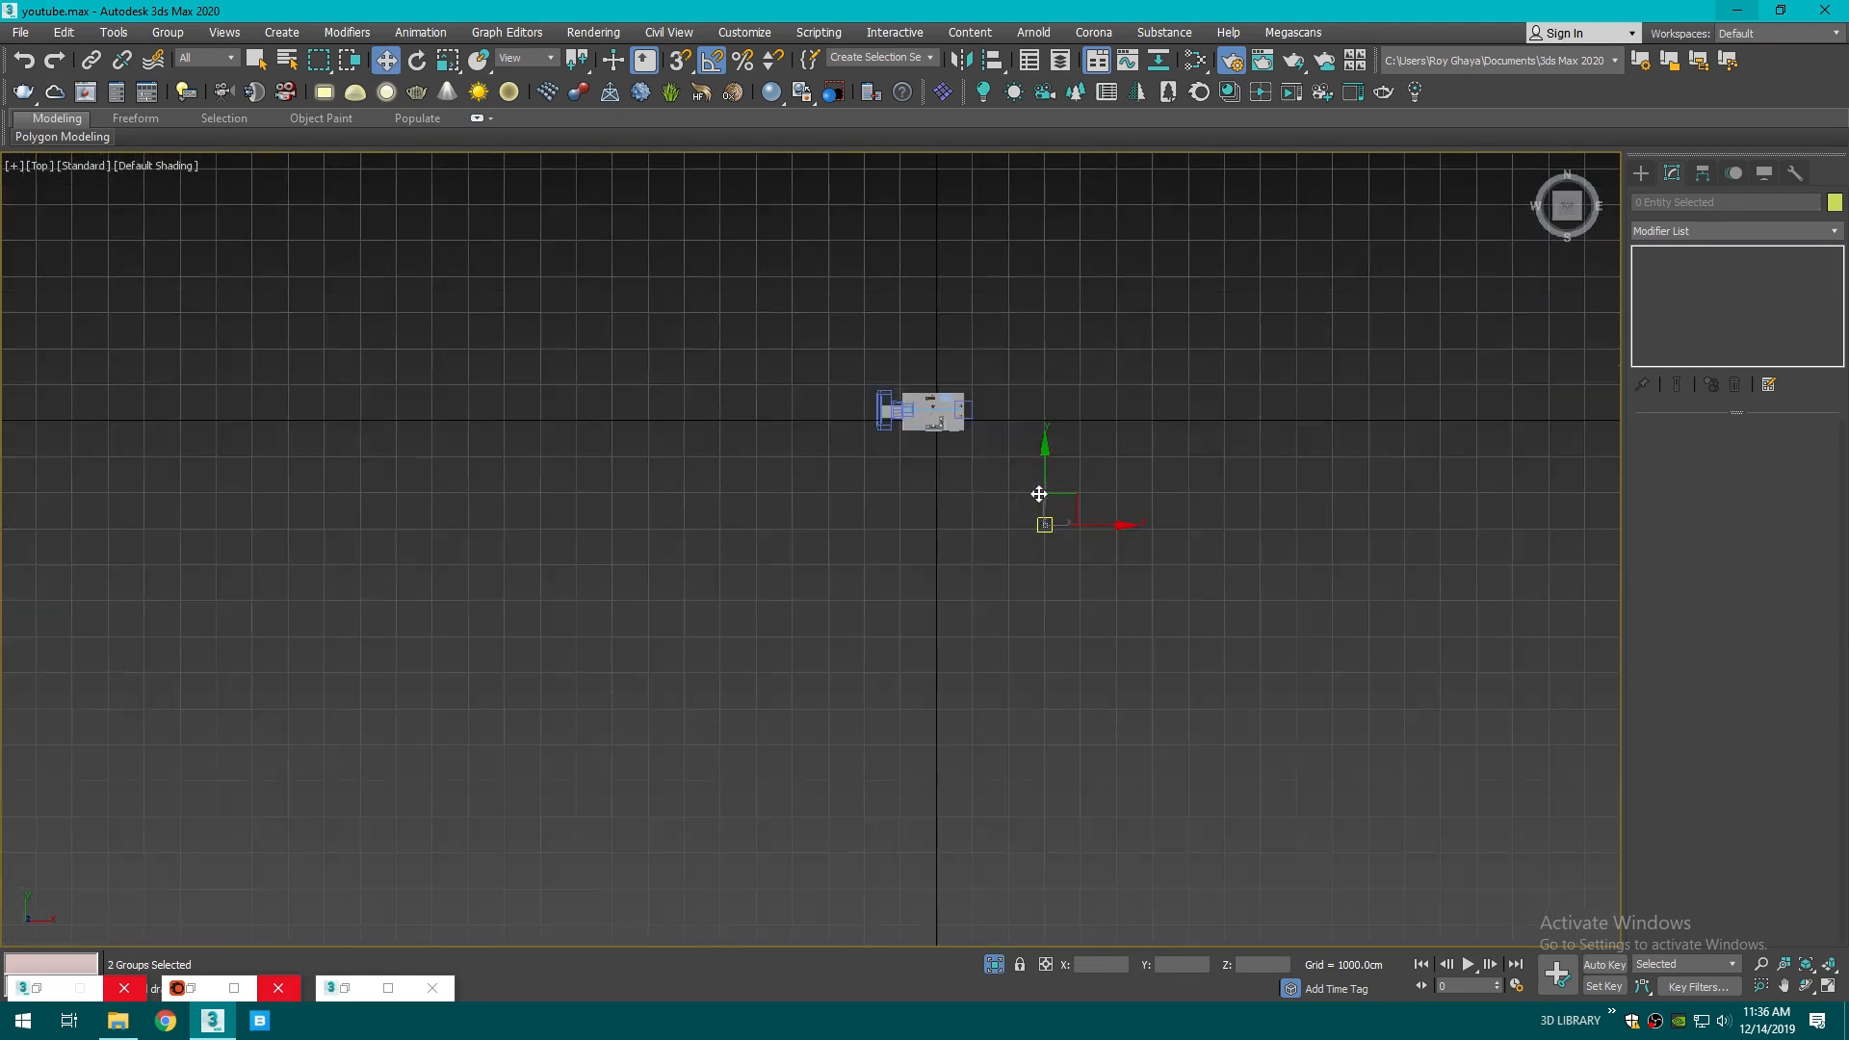
pyautogui.moveTo(672, 247); pyautogui.dragTo(860, 673, button='middle')
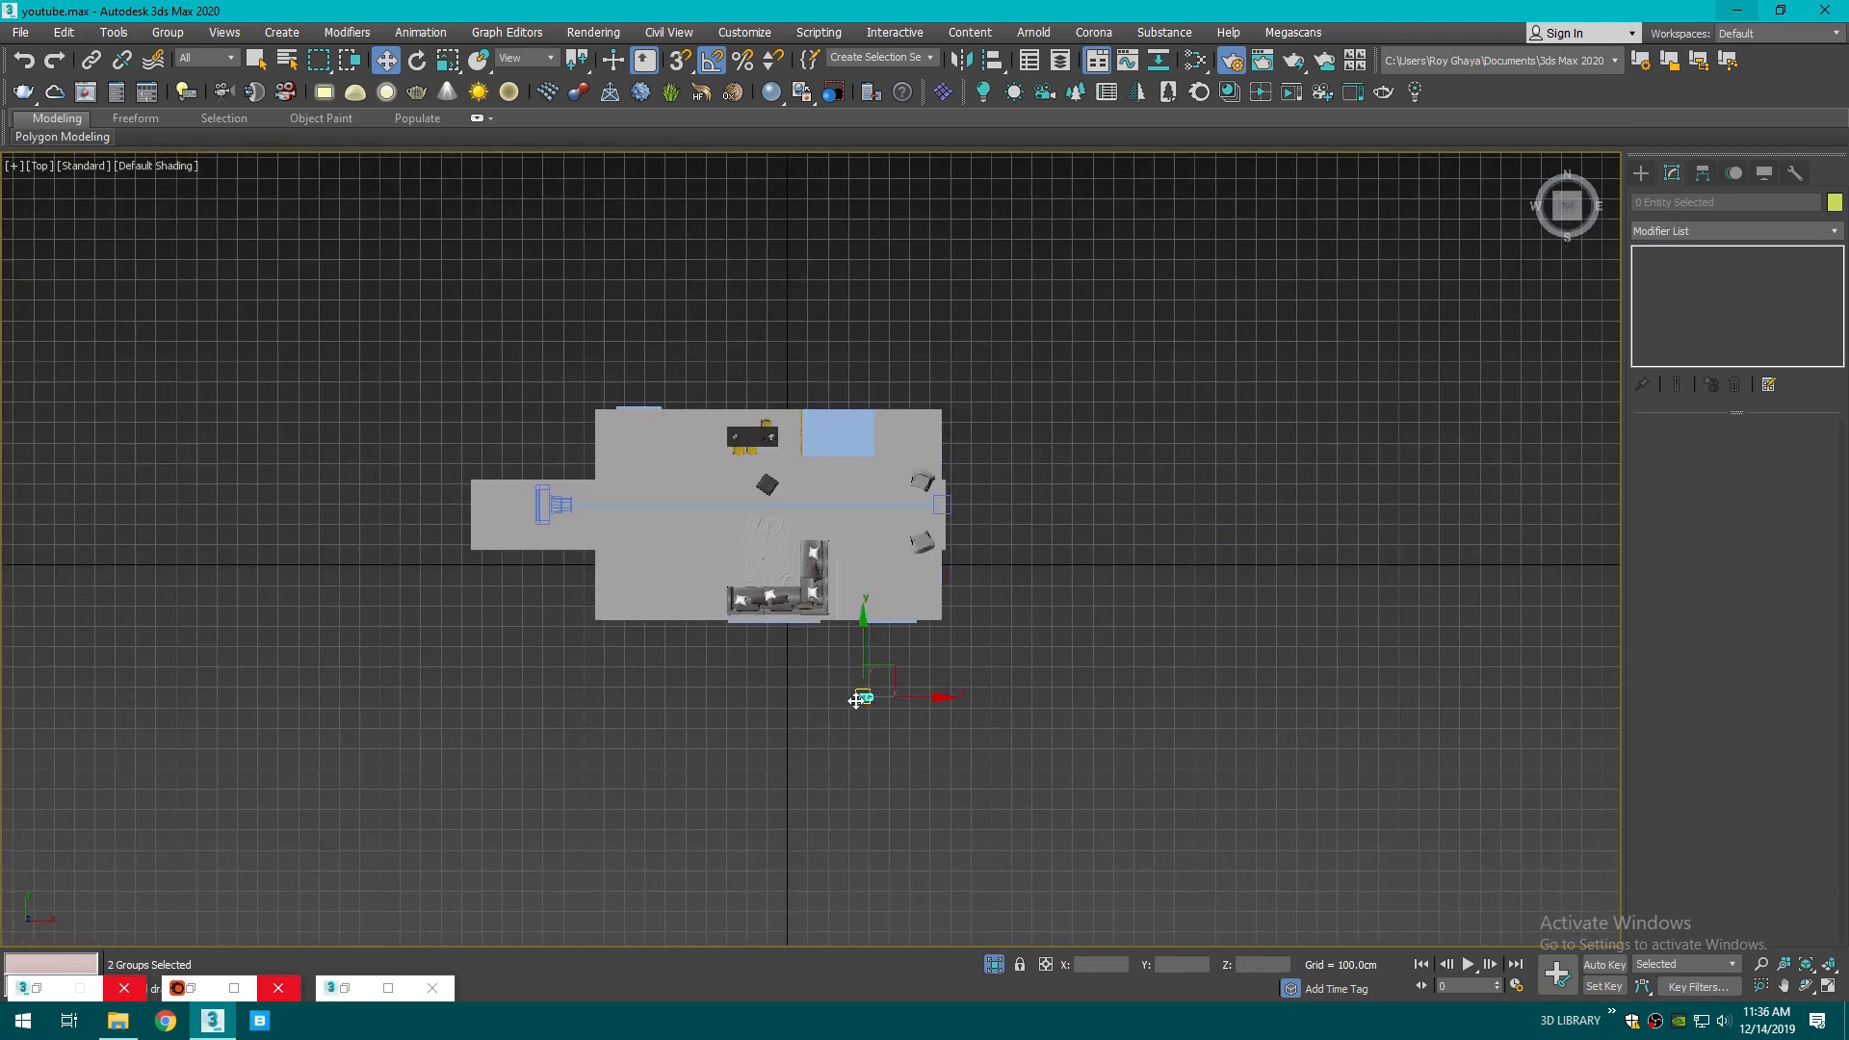
# - Scale both pendants down in the front view and position them with their tops at ceiling height
pyautogui.press('p')
pyautogui.press('f')
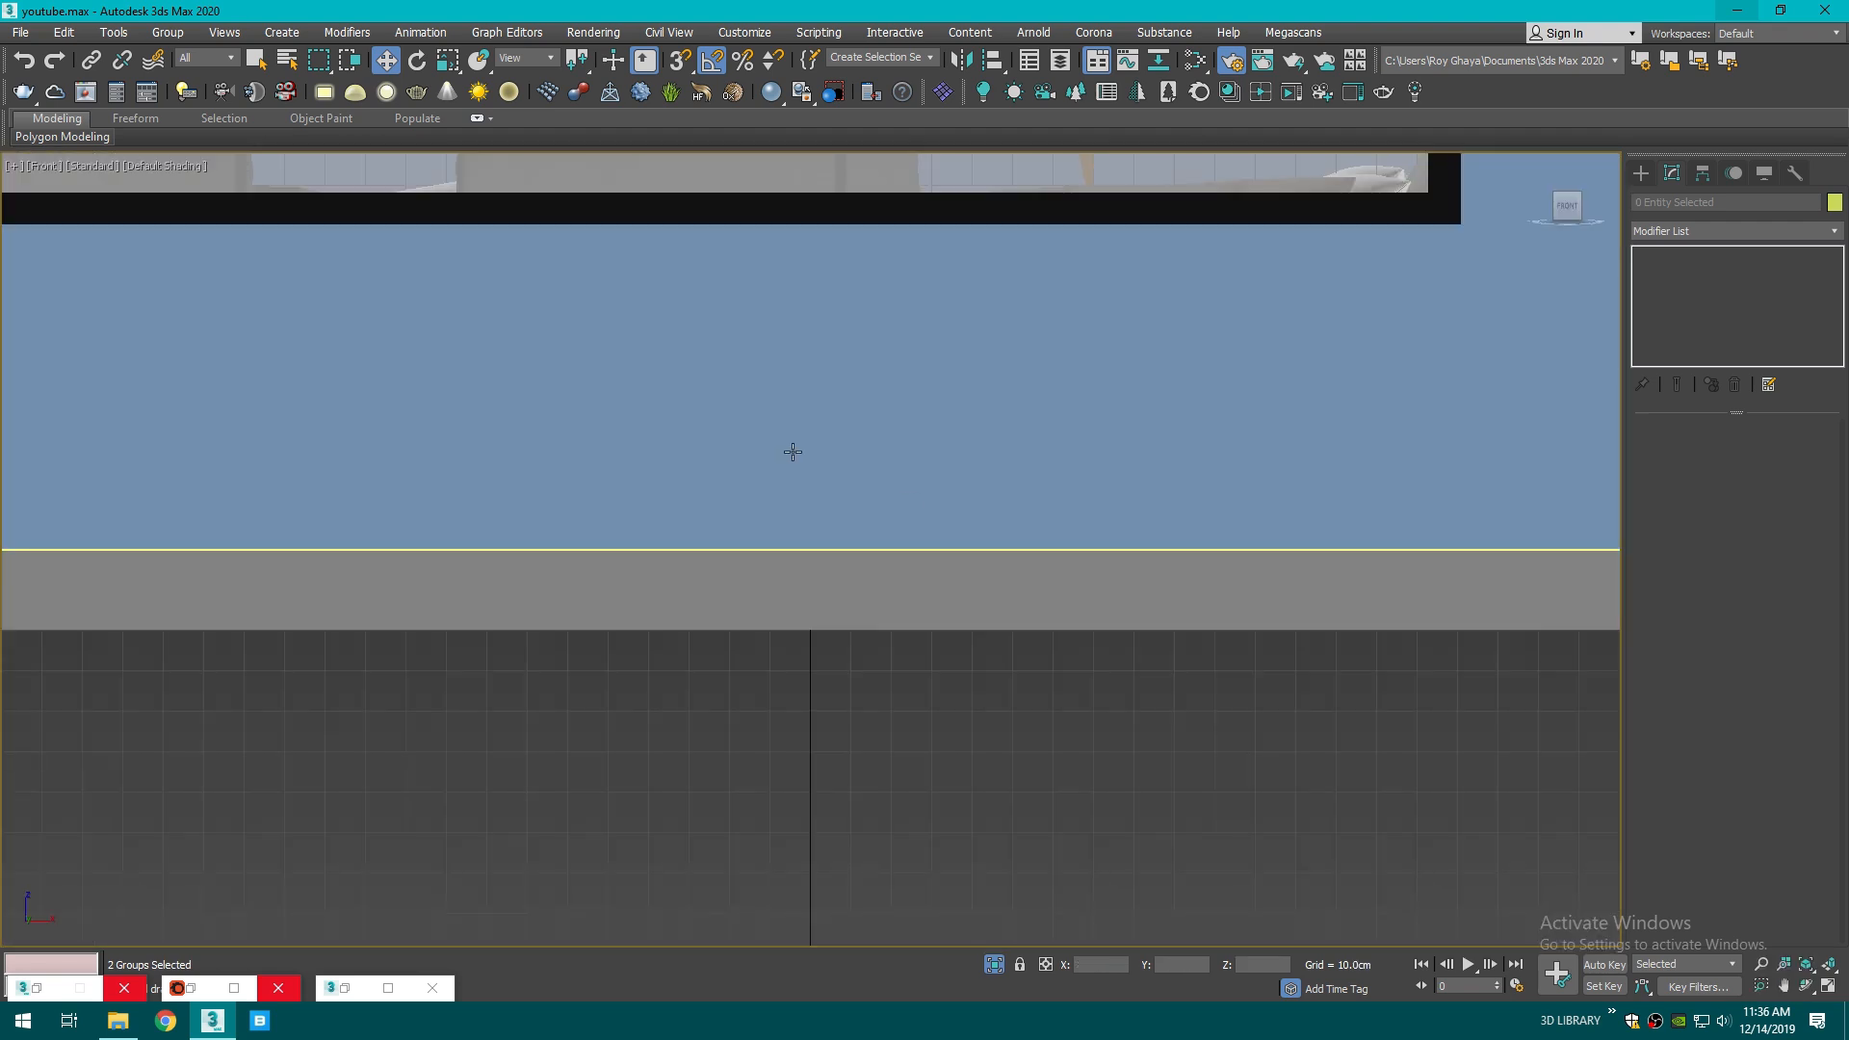
pyautogui.scroll(-5, 791, 452)
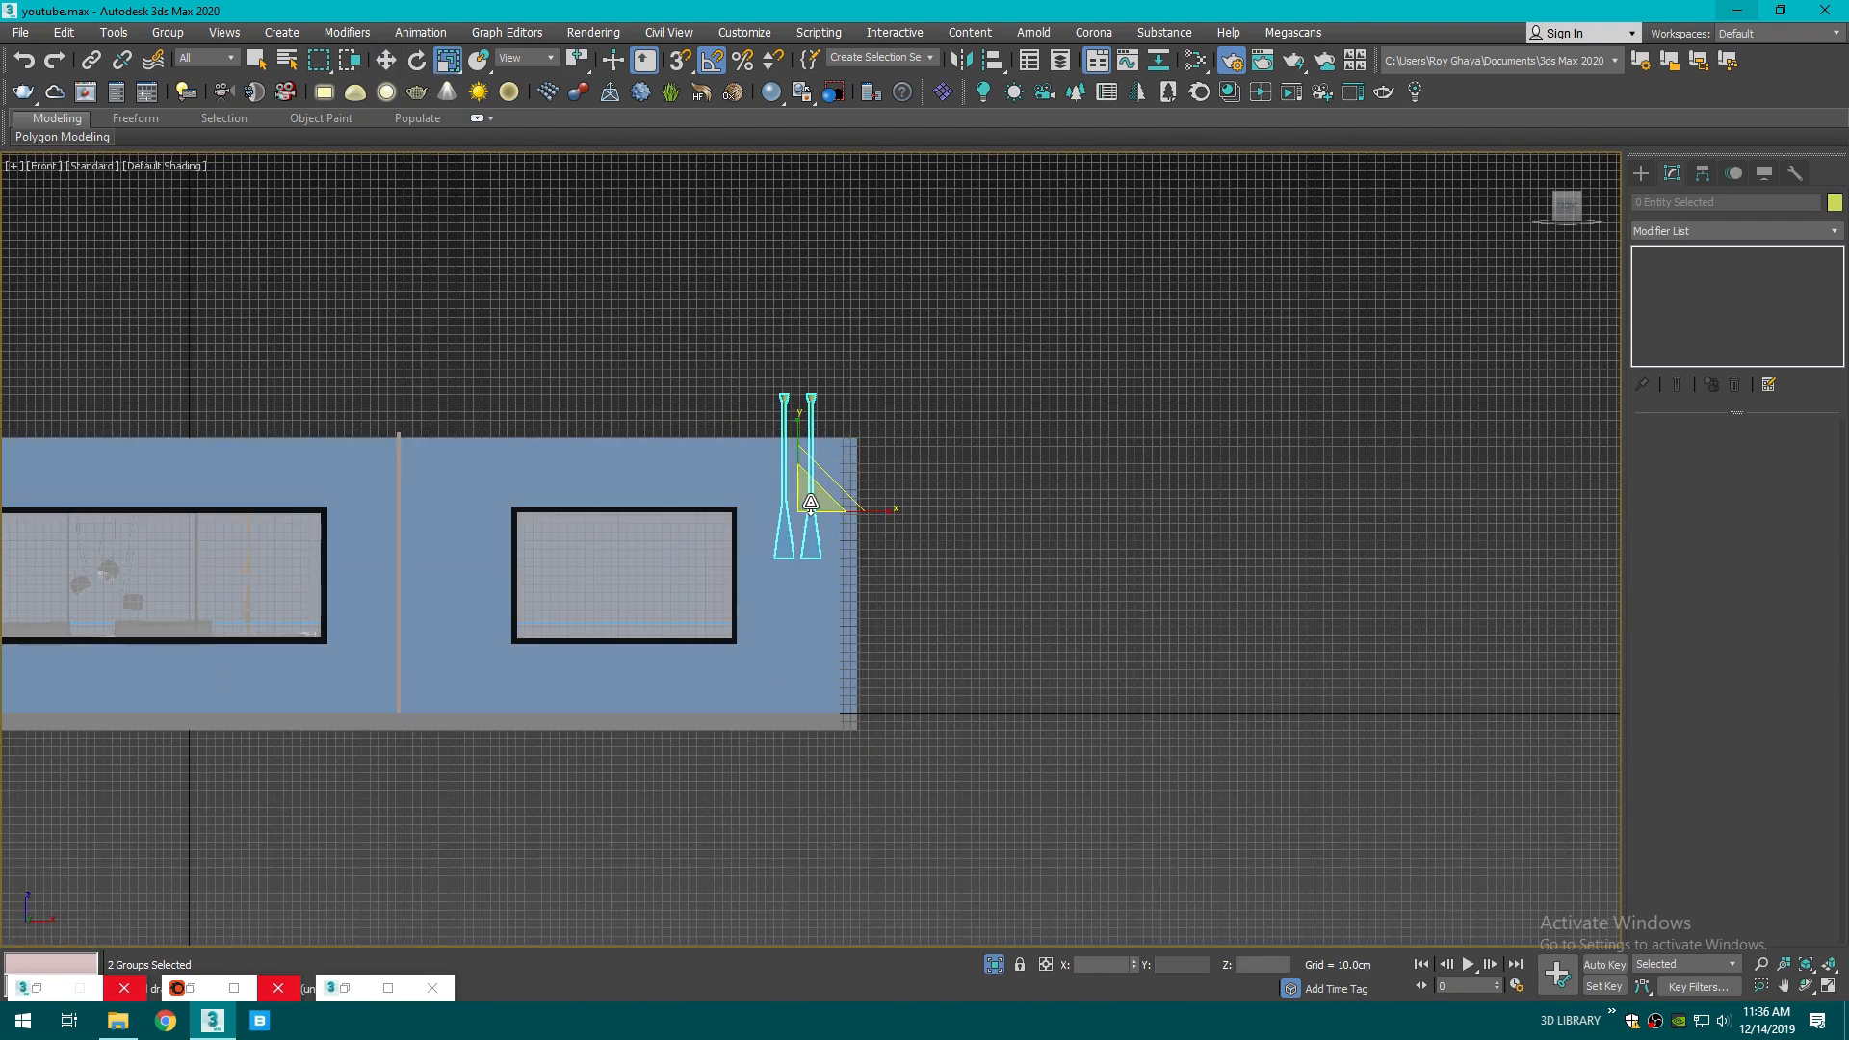
pyautogui.press('w')
pyautogui.scroll(3, 804, 421)
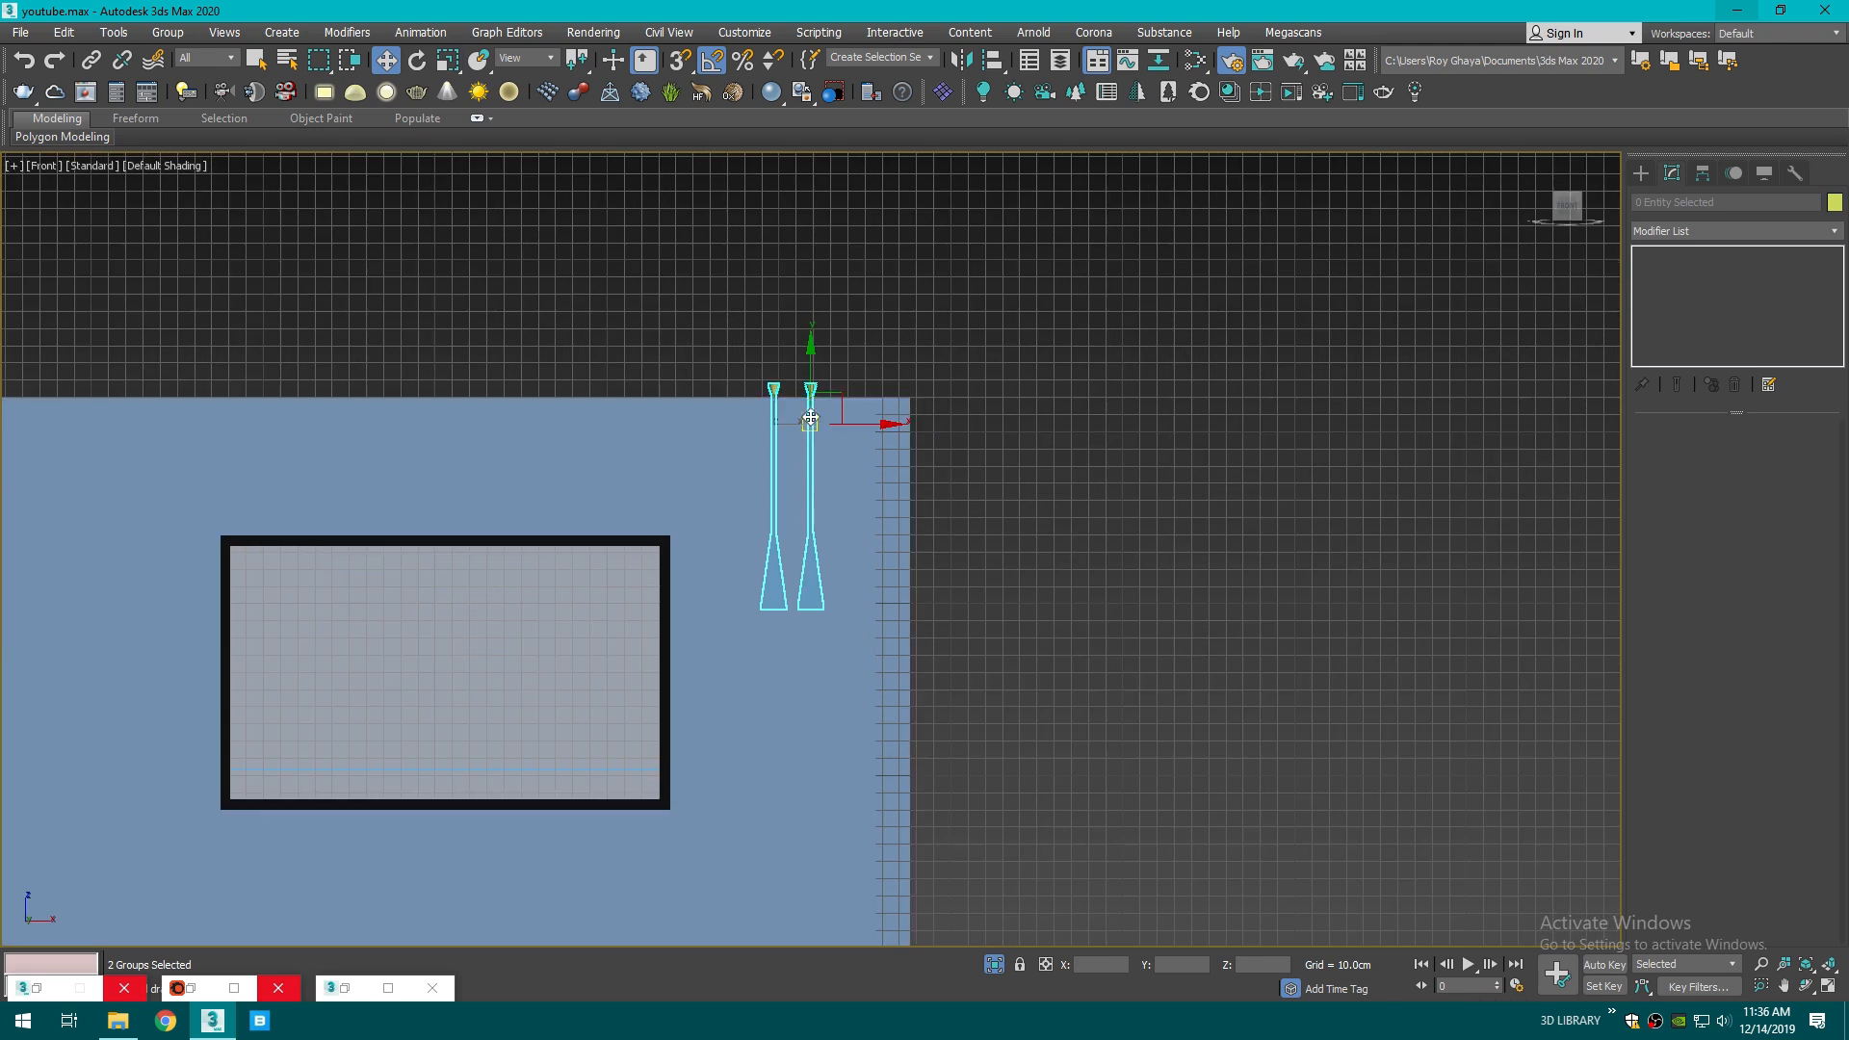
pyautogui.press('p')
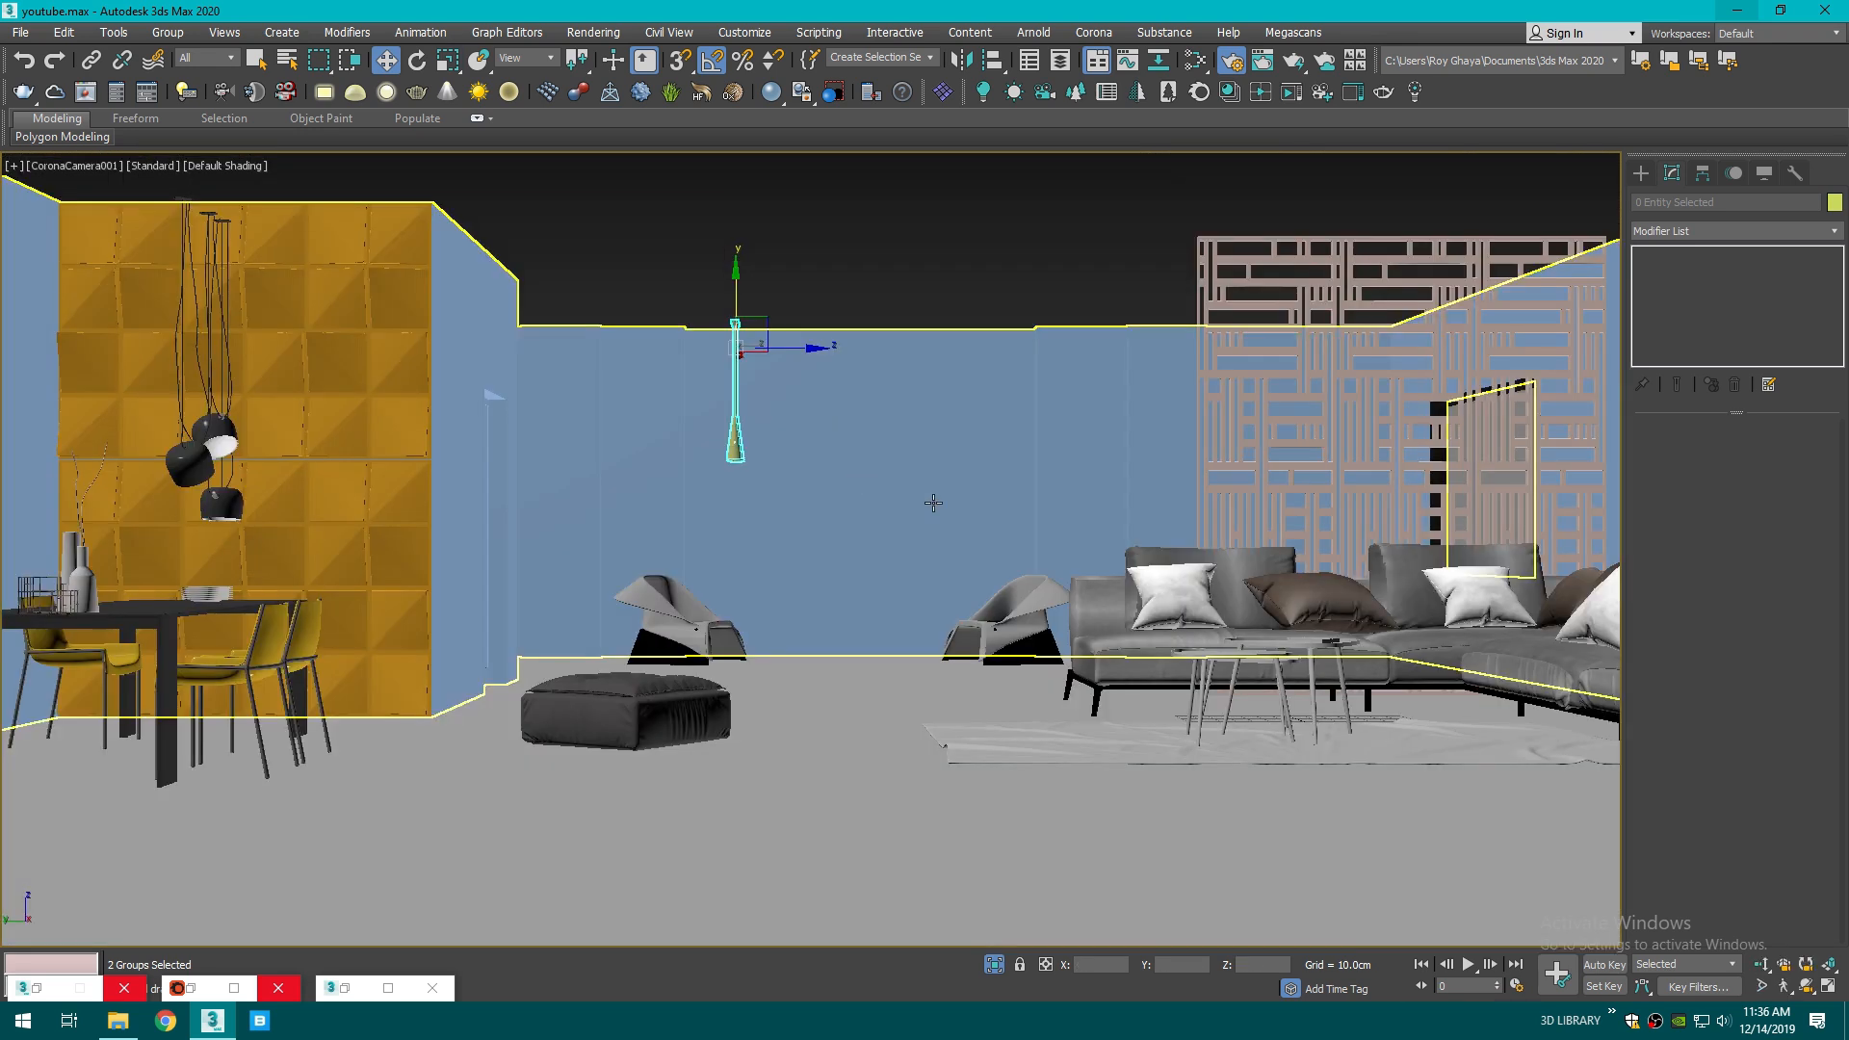
# - Rotate the pair of pendants about -80 degrees around Z in the top view, beside the rear armchair
pyautogui.press('t')
pyautogui.scroll(-5, 933, 503)
pyautogui.press('e')
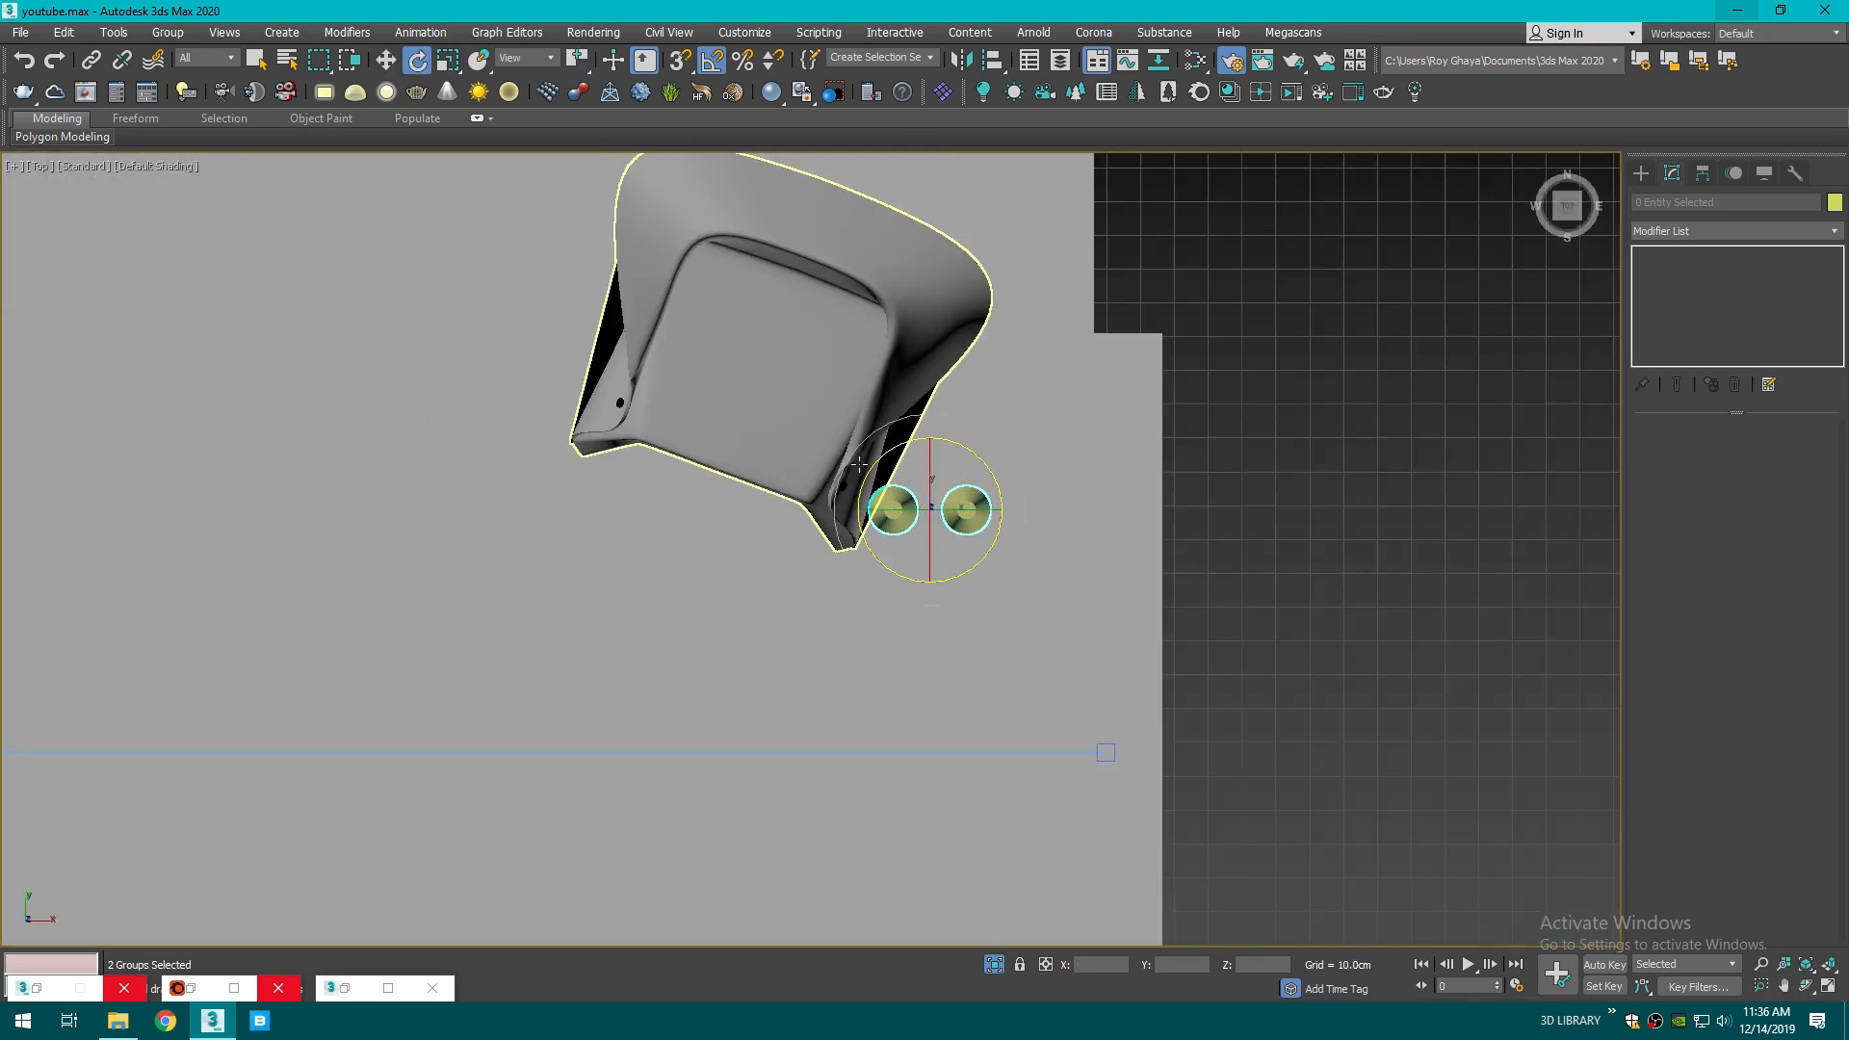
pyautogui.moveTo(861, 465); pyautogui.dragTo(961, 432)
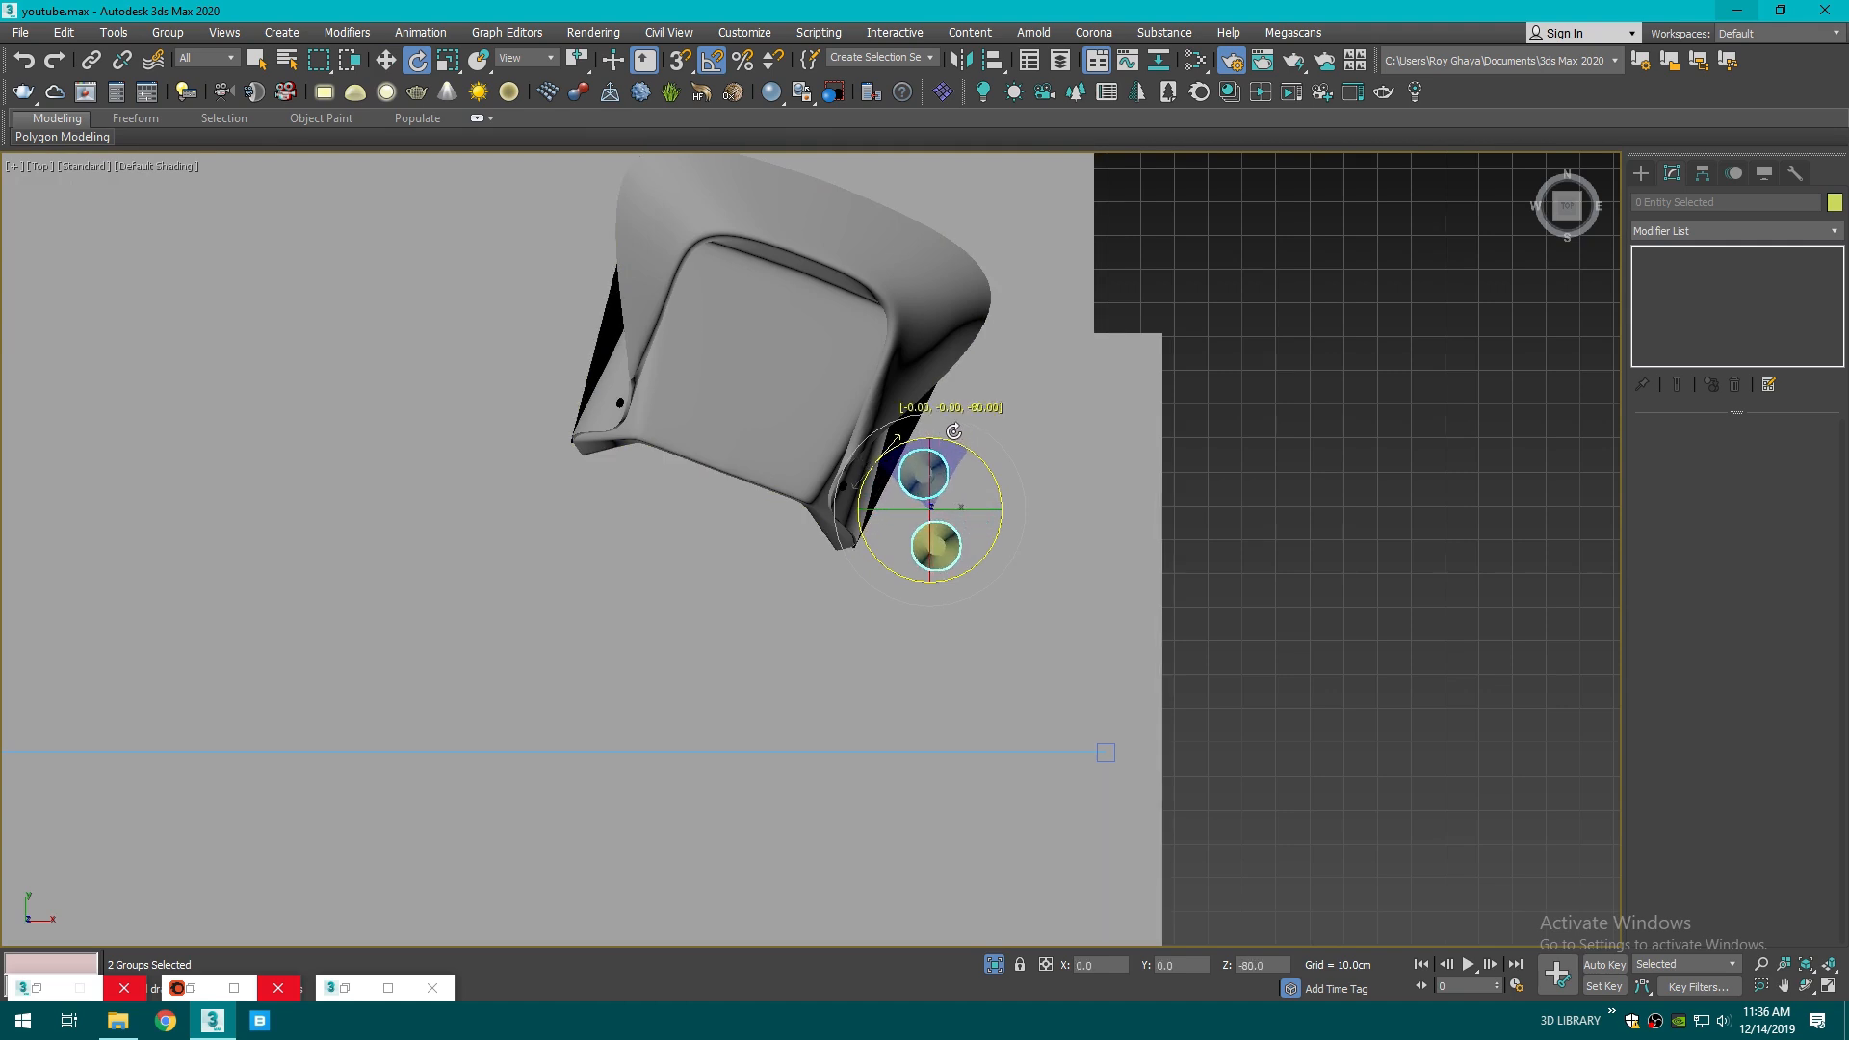
pyautogui.scroll(-8, 954, 432)
pyautogui.press('w')
pyautogui.moveTo(952, 429); pyautogui.dragTo(937, 593, button='middle')
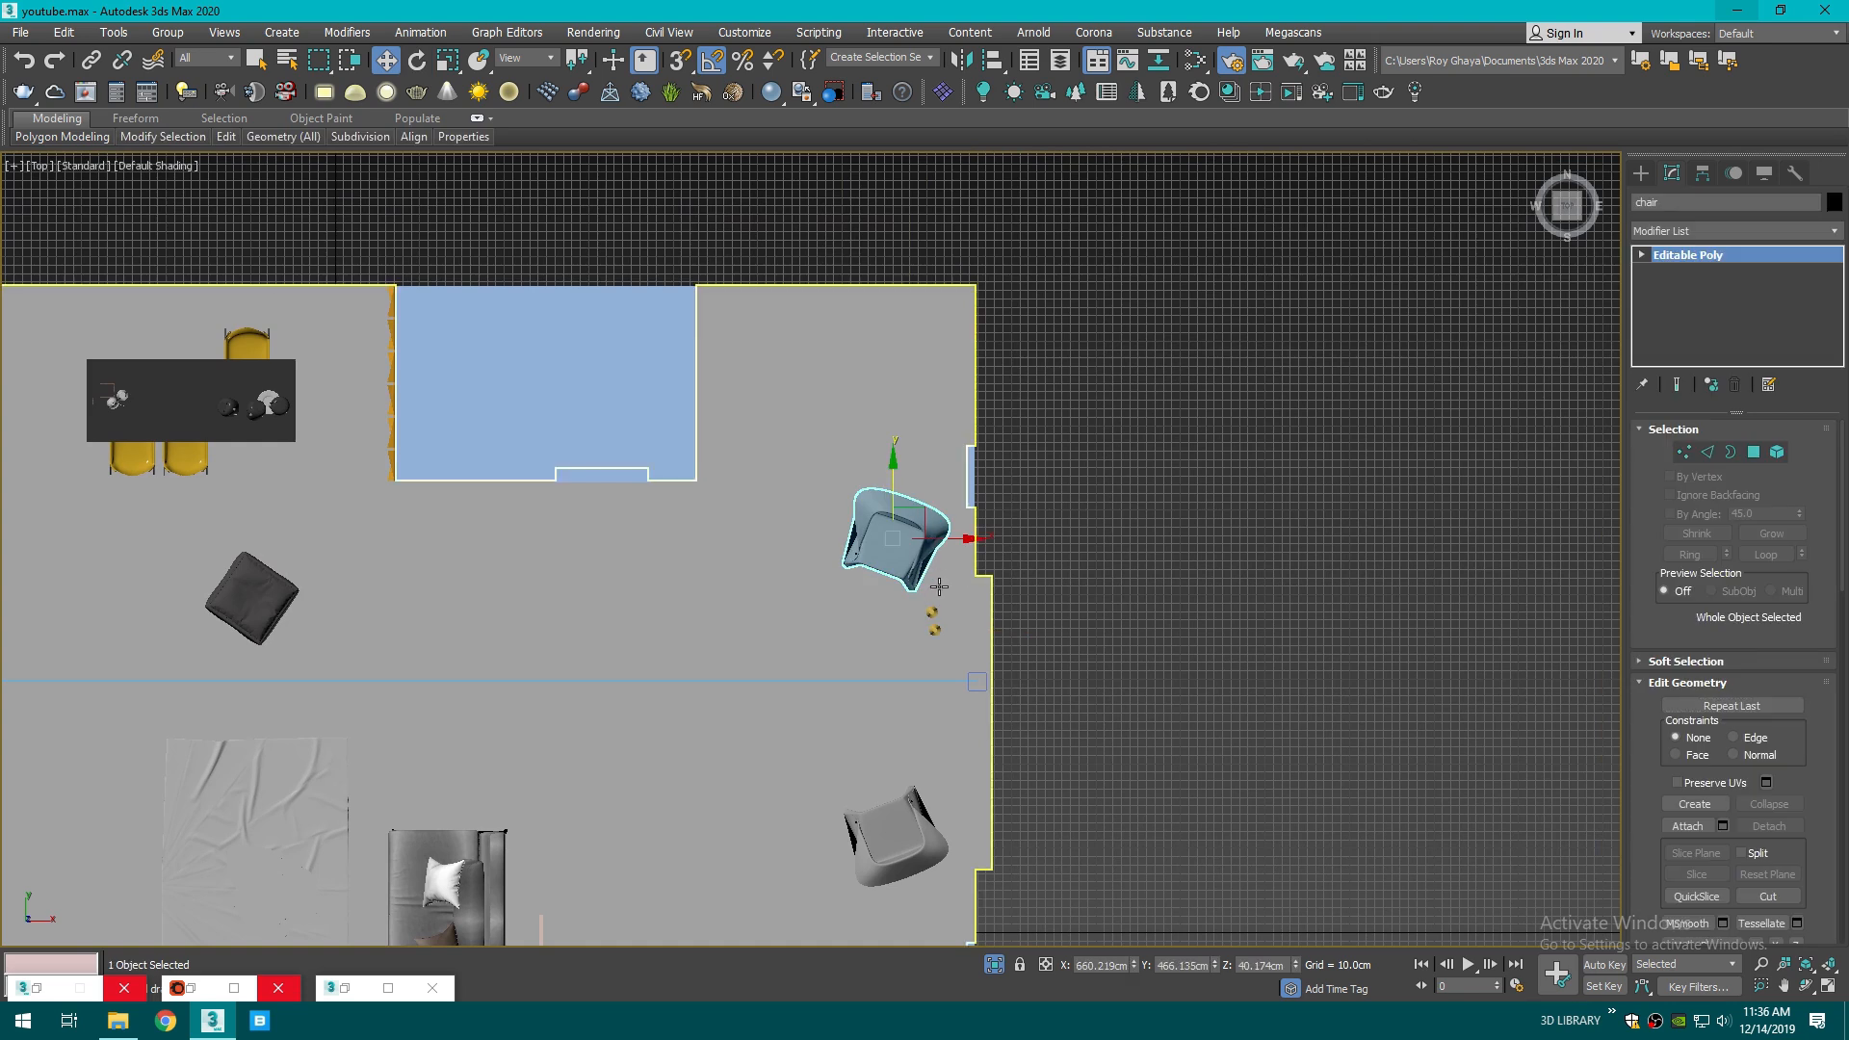
# - Move the two Foscarini pendants along the Y axis in the camera view so they hang above the rear armchair nearer the wall panels
pyautogui.press('c')
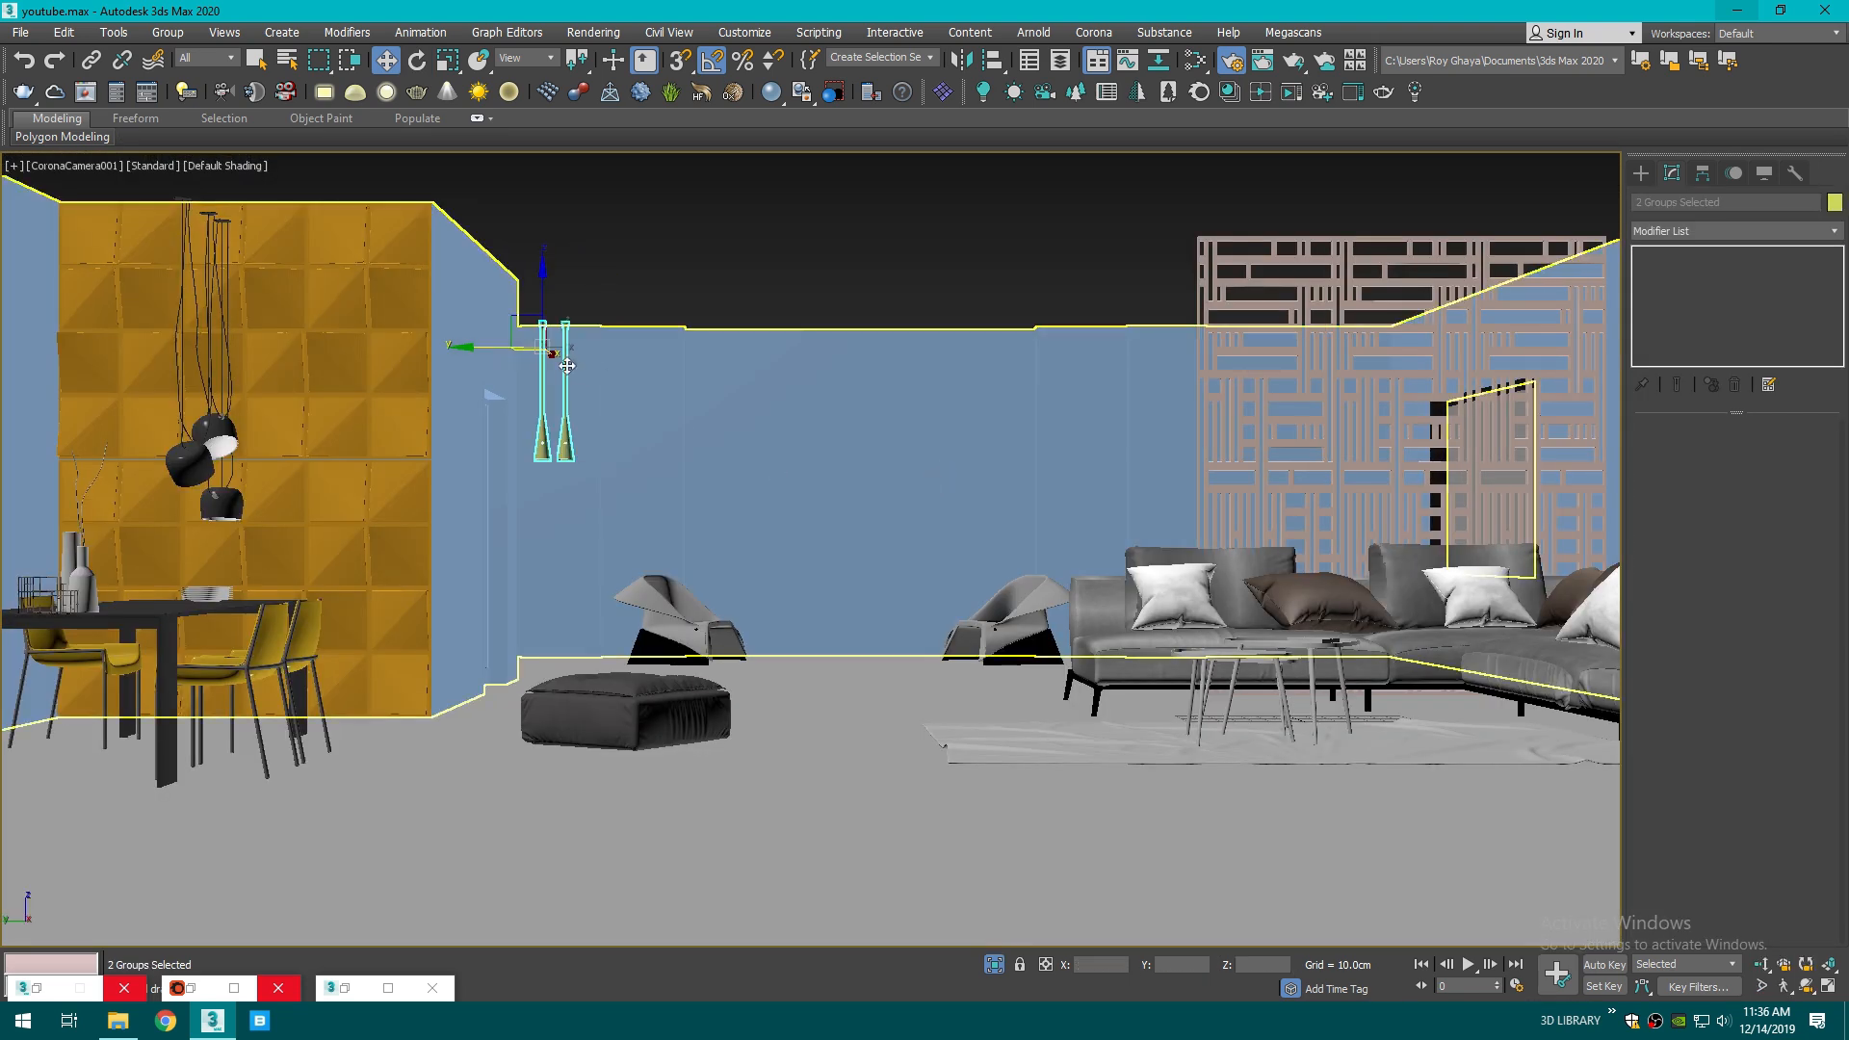
pyautogui.moveTo(578, 356)
pyautogui.mouseDown()
pyautogui.moveTo(541, 356)
pyautogui.moveTo(580, 360)
pyautogui.mouseUp()
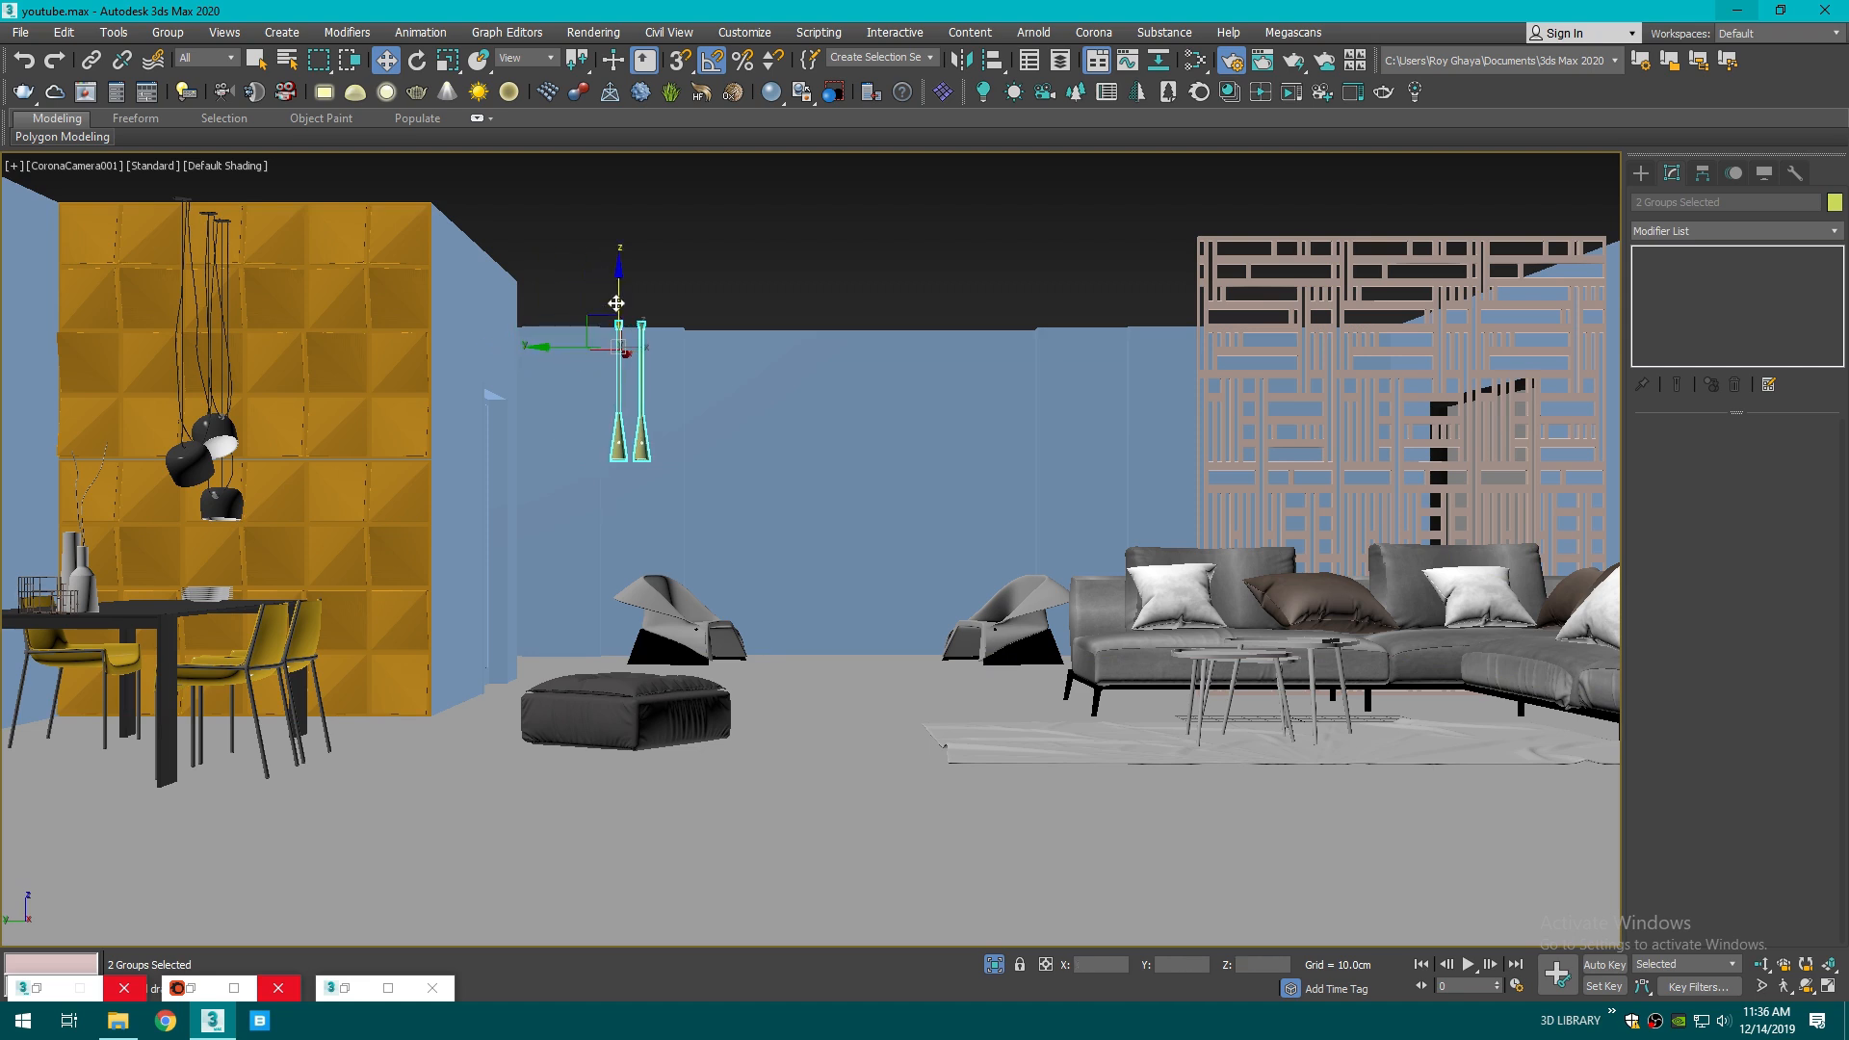
pyautogui.click(714, 276)
pyautogui.click(619, 435)
pyautogui.click(645, 440)
pyautogui.click(740, 276)
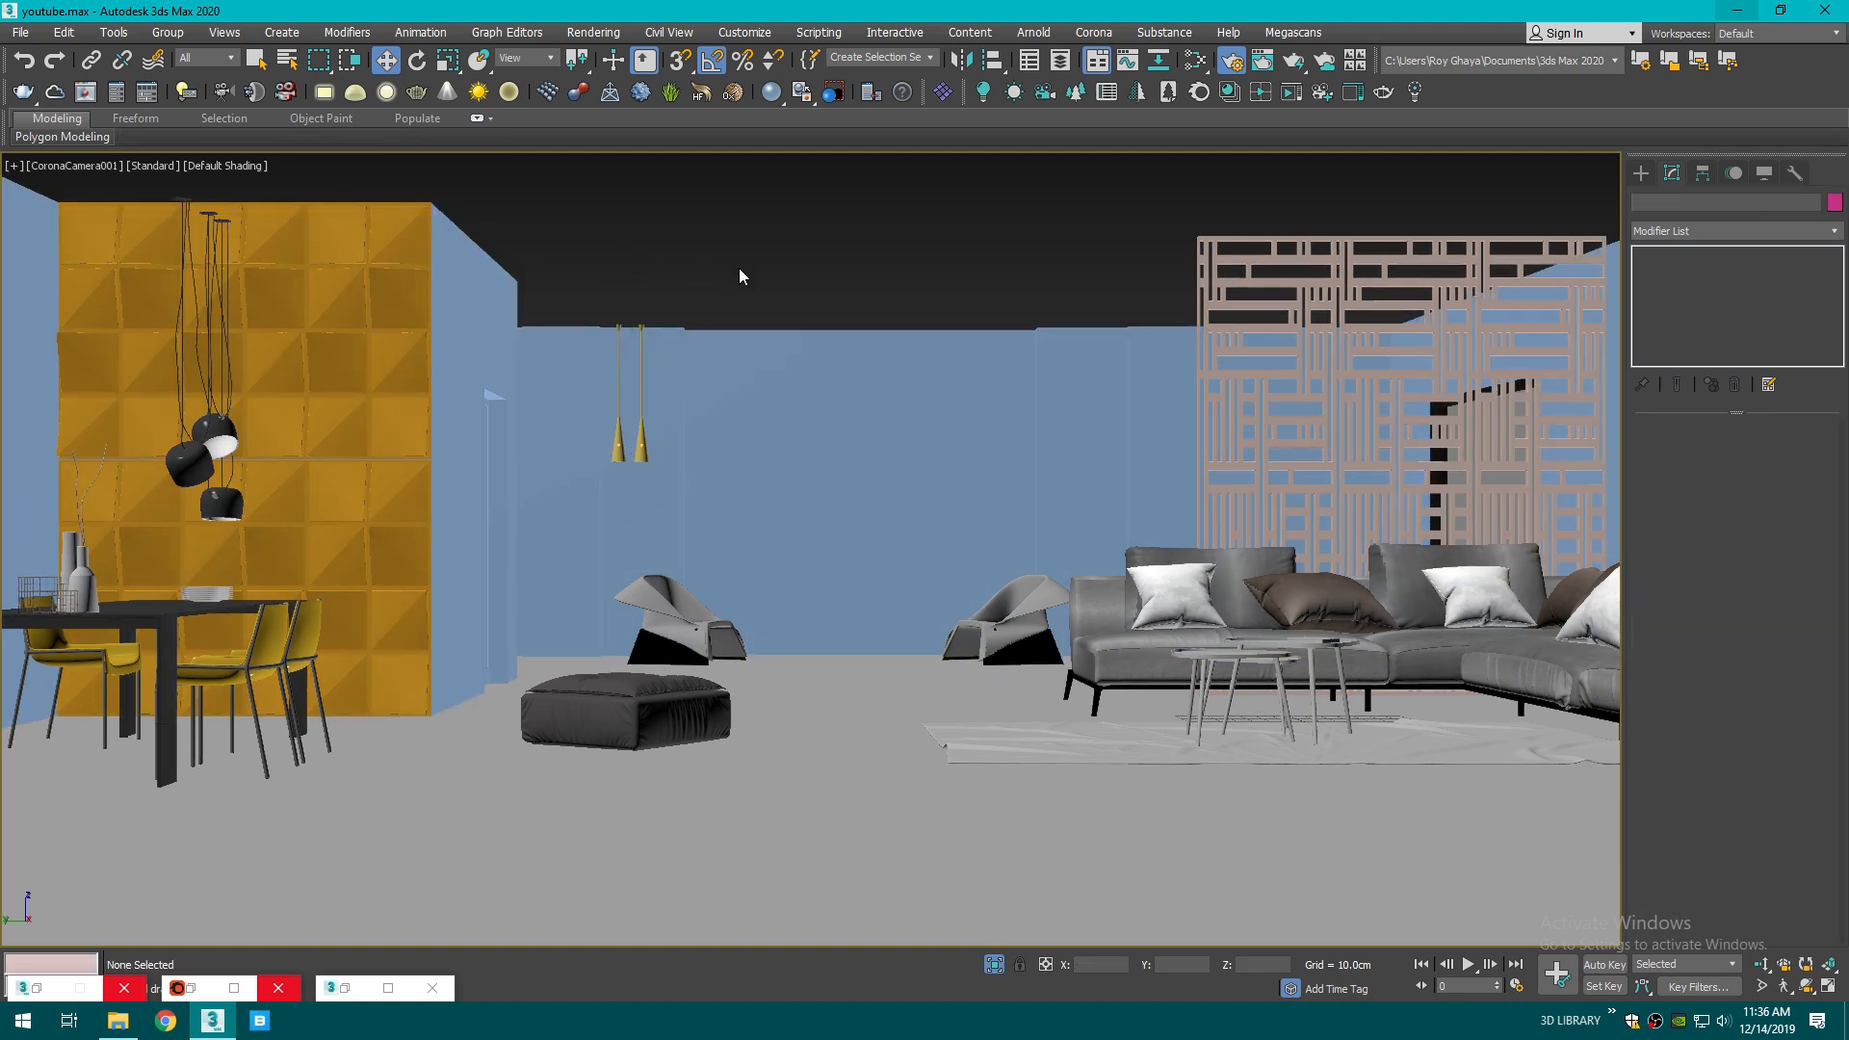
# - Merge the Tom_Dixon_Bell_Table_Lamp - corona2015 model from the tom-dixon-black-bell-table-light-cgmood folder into the scene
pyautogui.click(120, 1020)
pyautogui.press('BackSpace')
pyautogui.press('BackSpace')
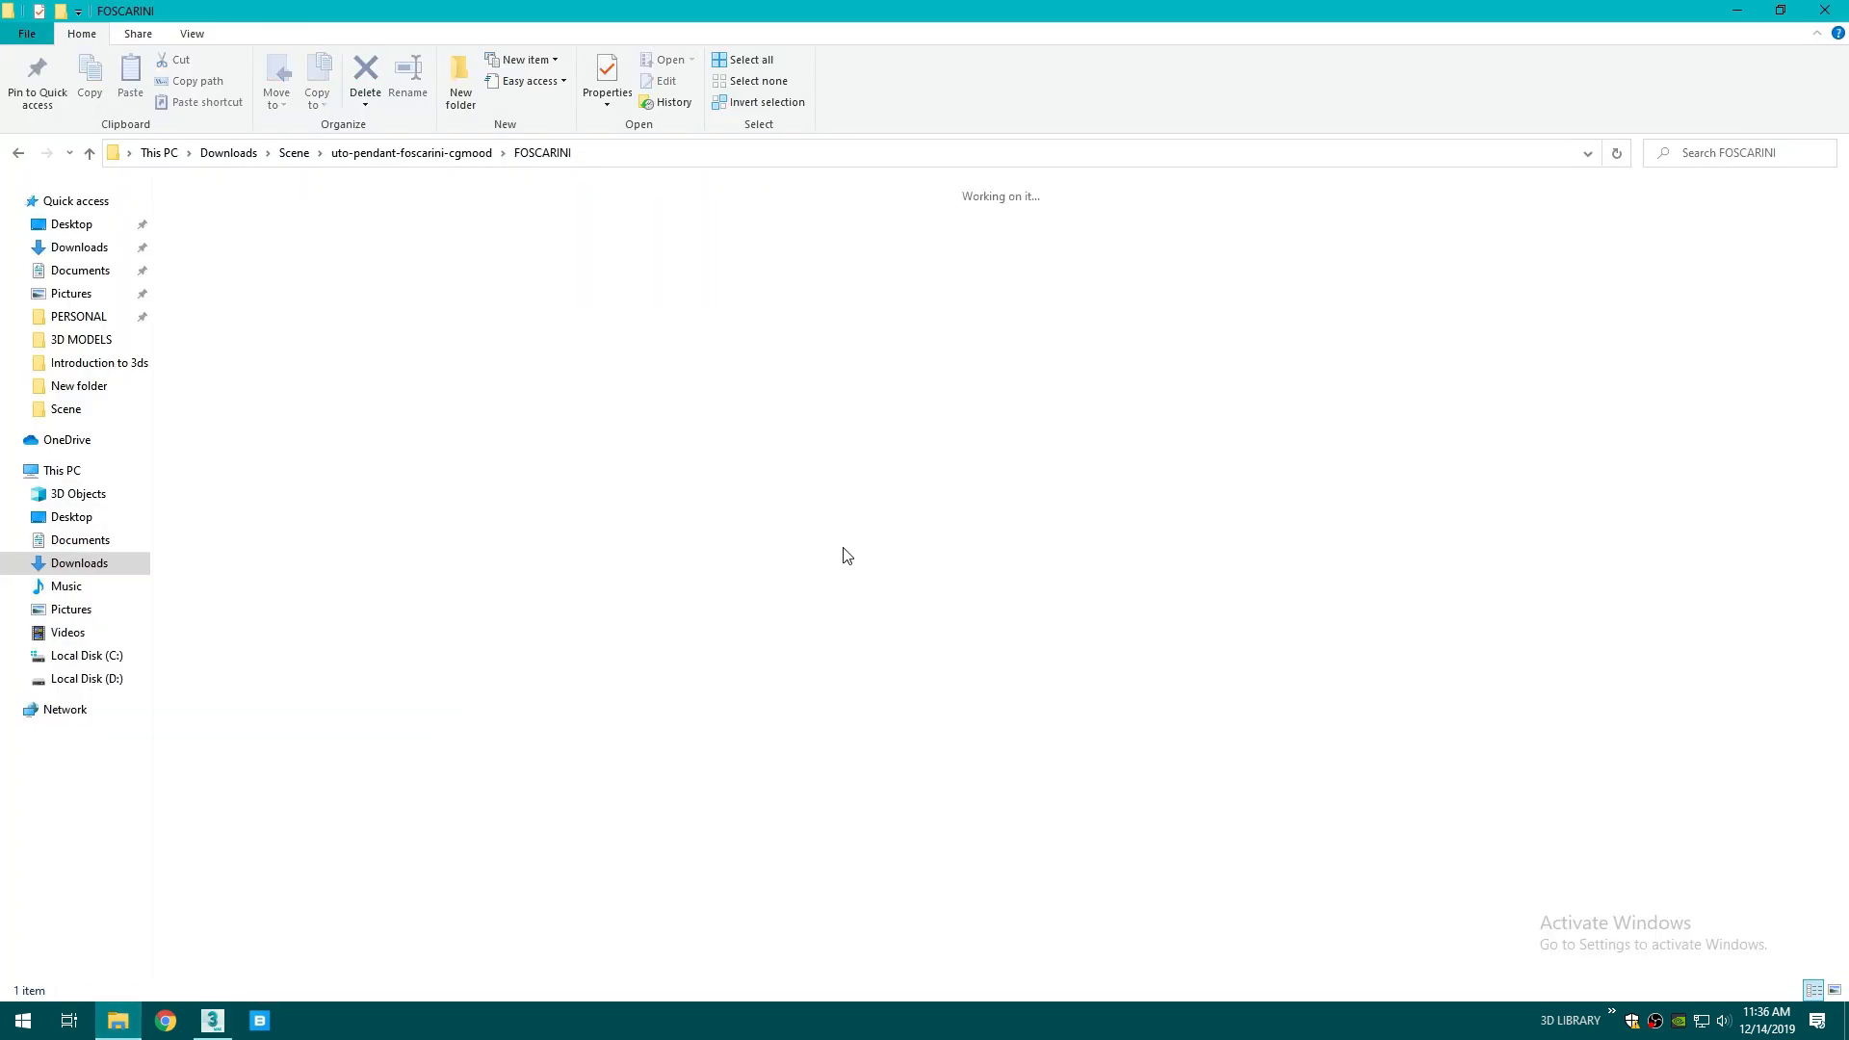
pyautogui.click(1169, 795)
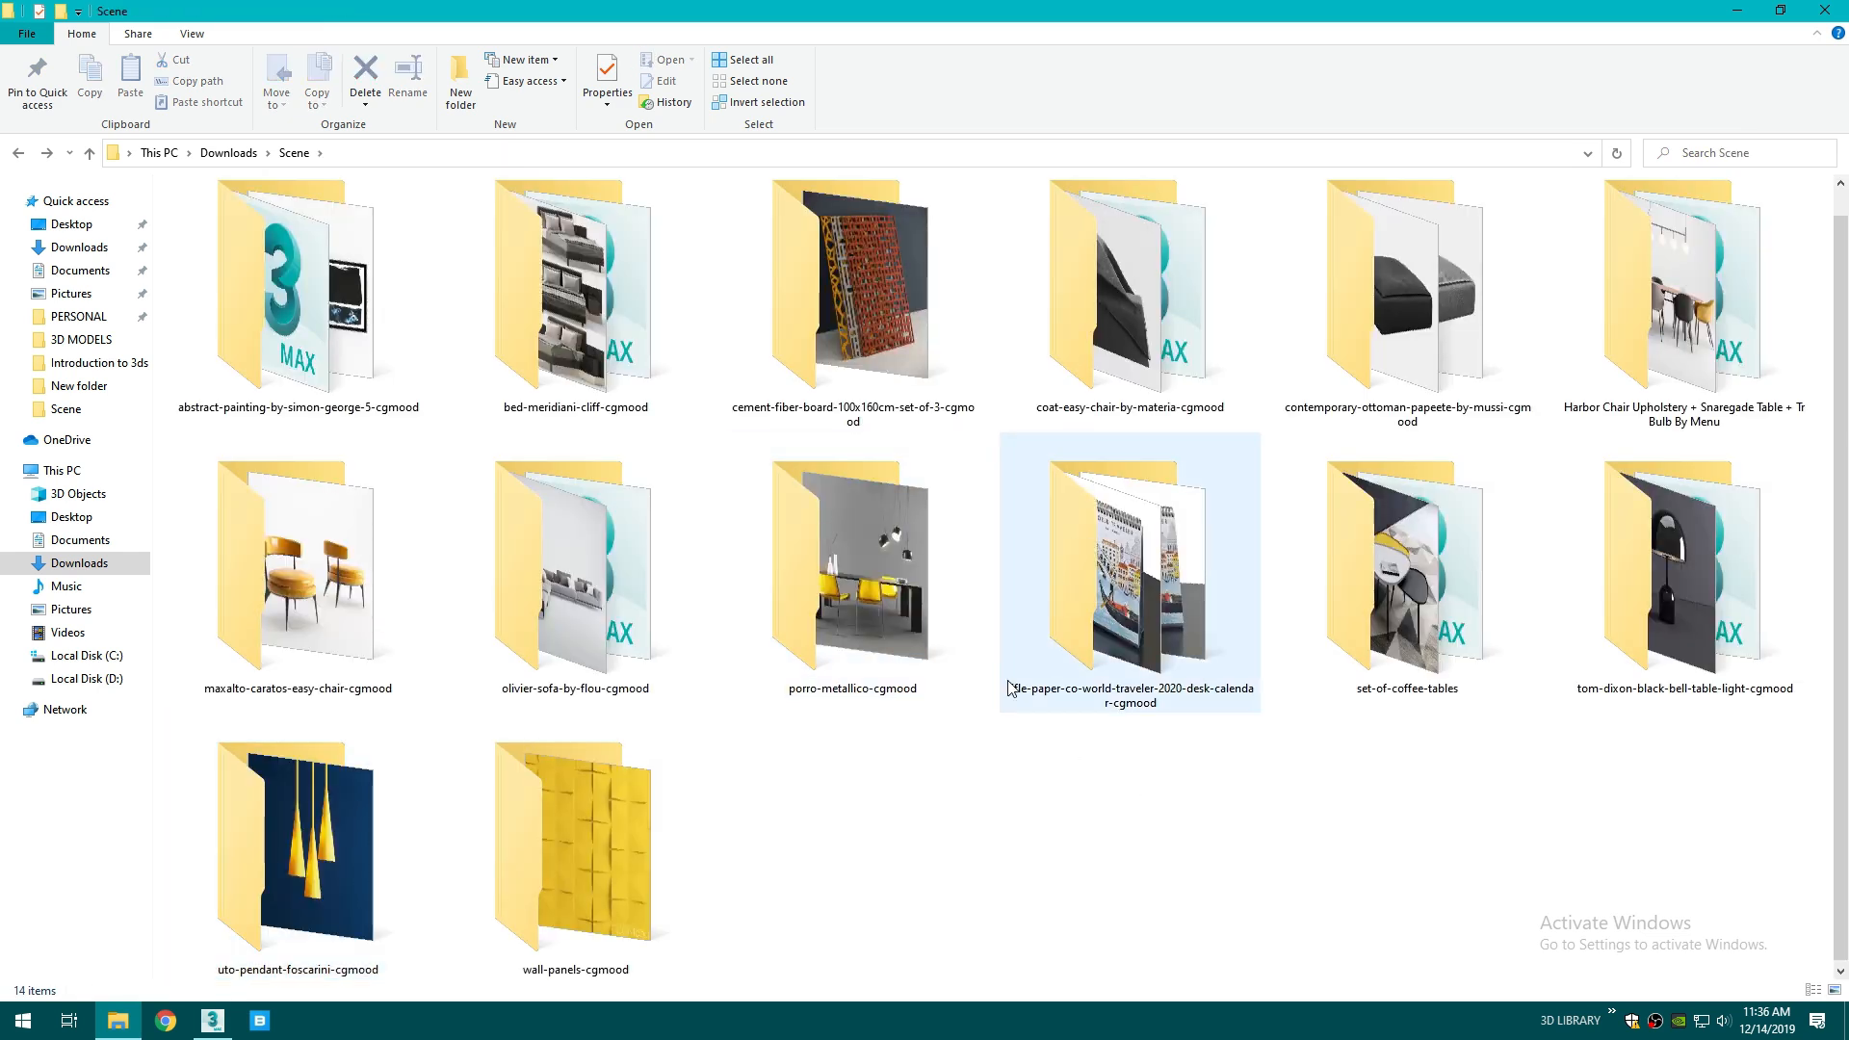
pyautogui.doubleClick(1612, 610)
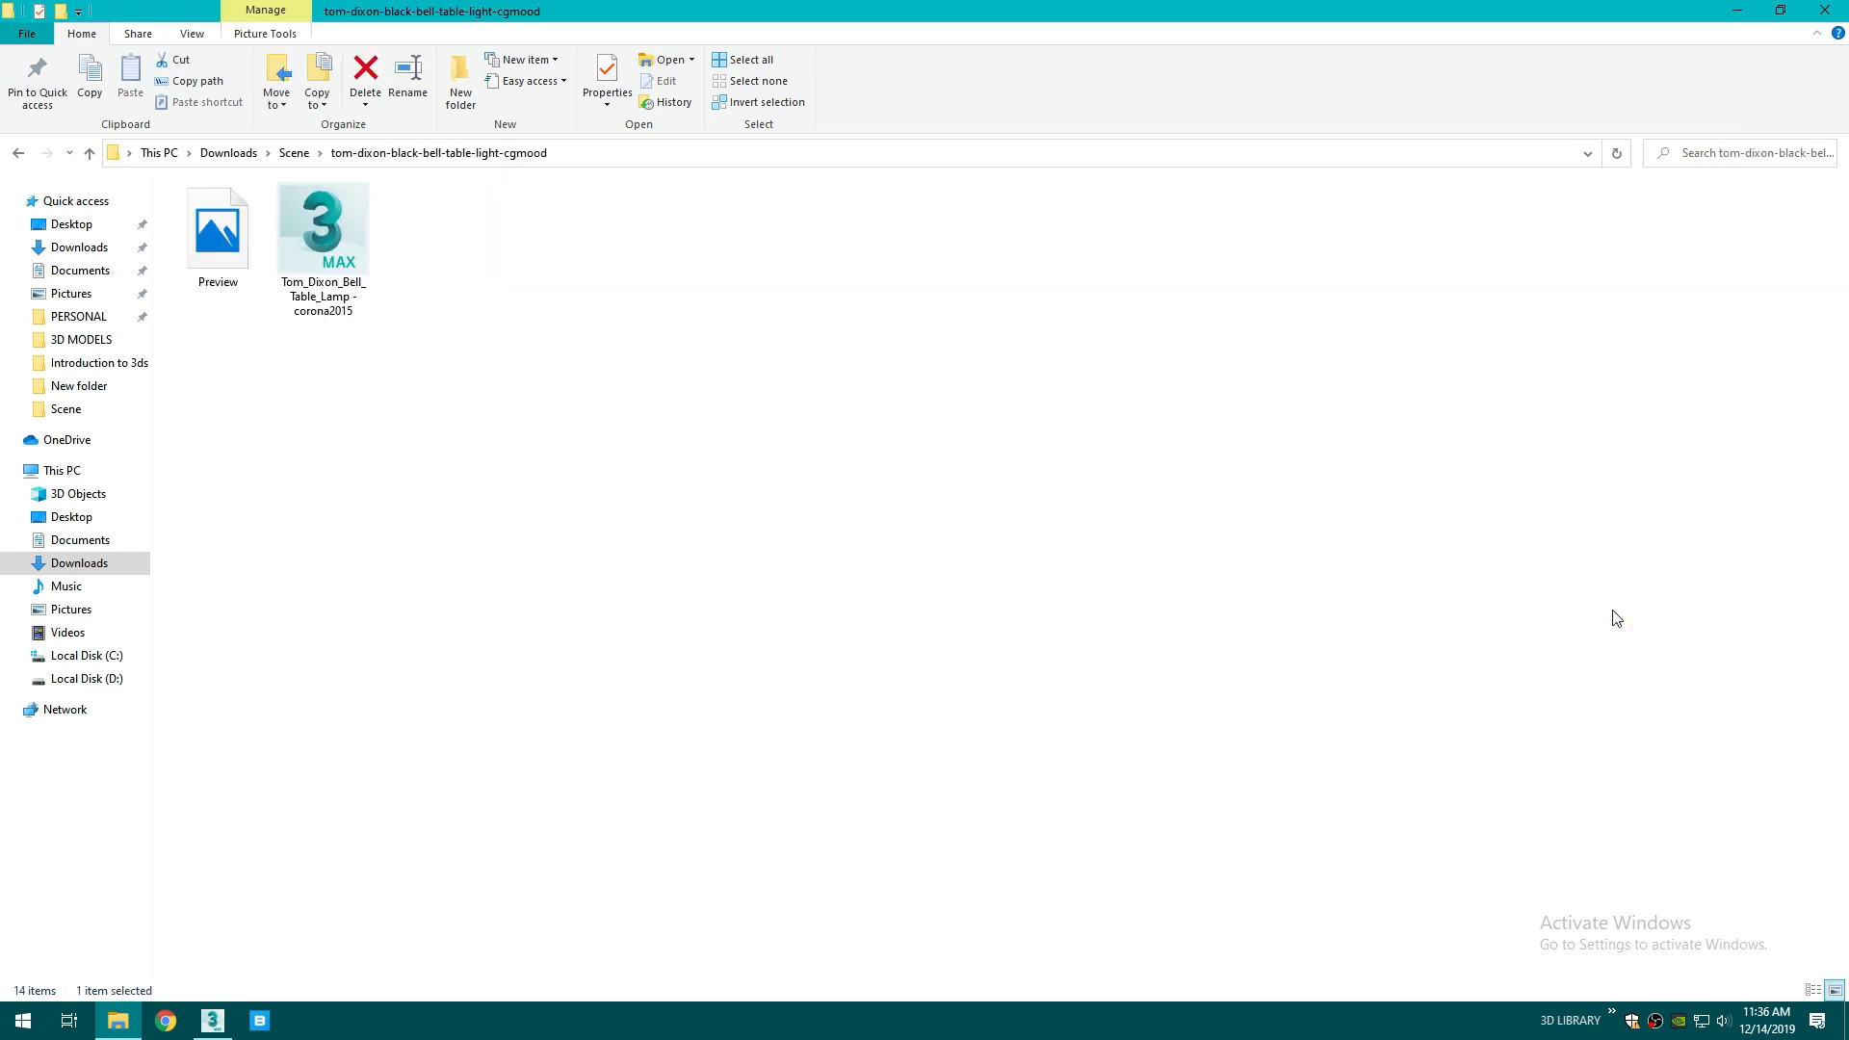
pyautogui.rightClick(603, 527)
pyautogui.click(332, 289)
pyautogui.moveTo(314, 328); pyautogui.dragTo(836, 730)
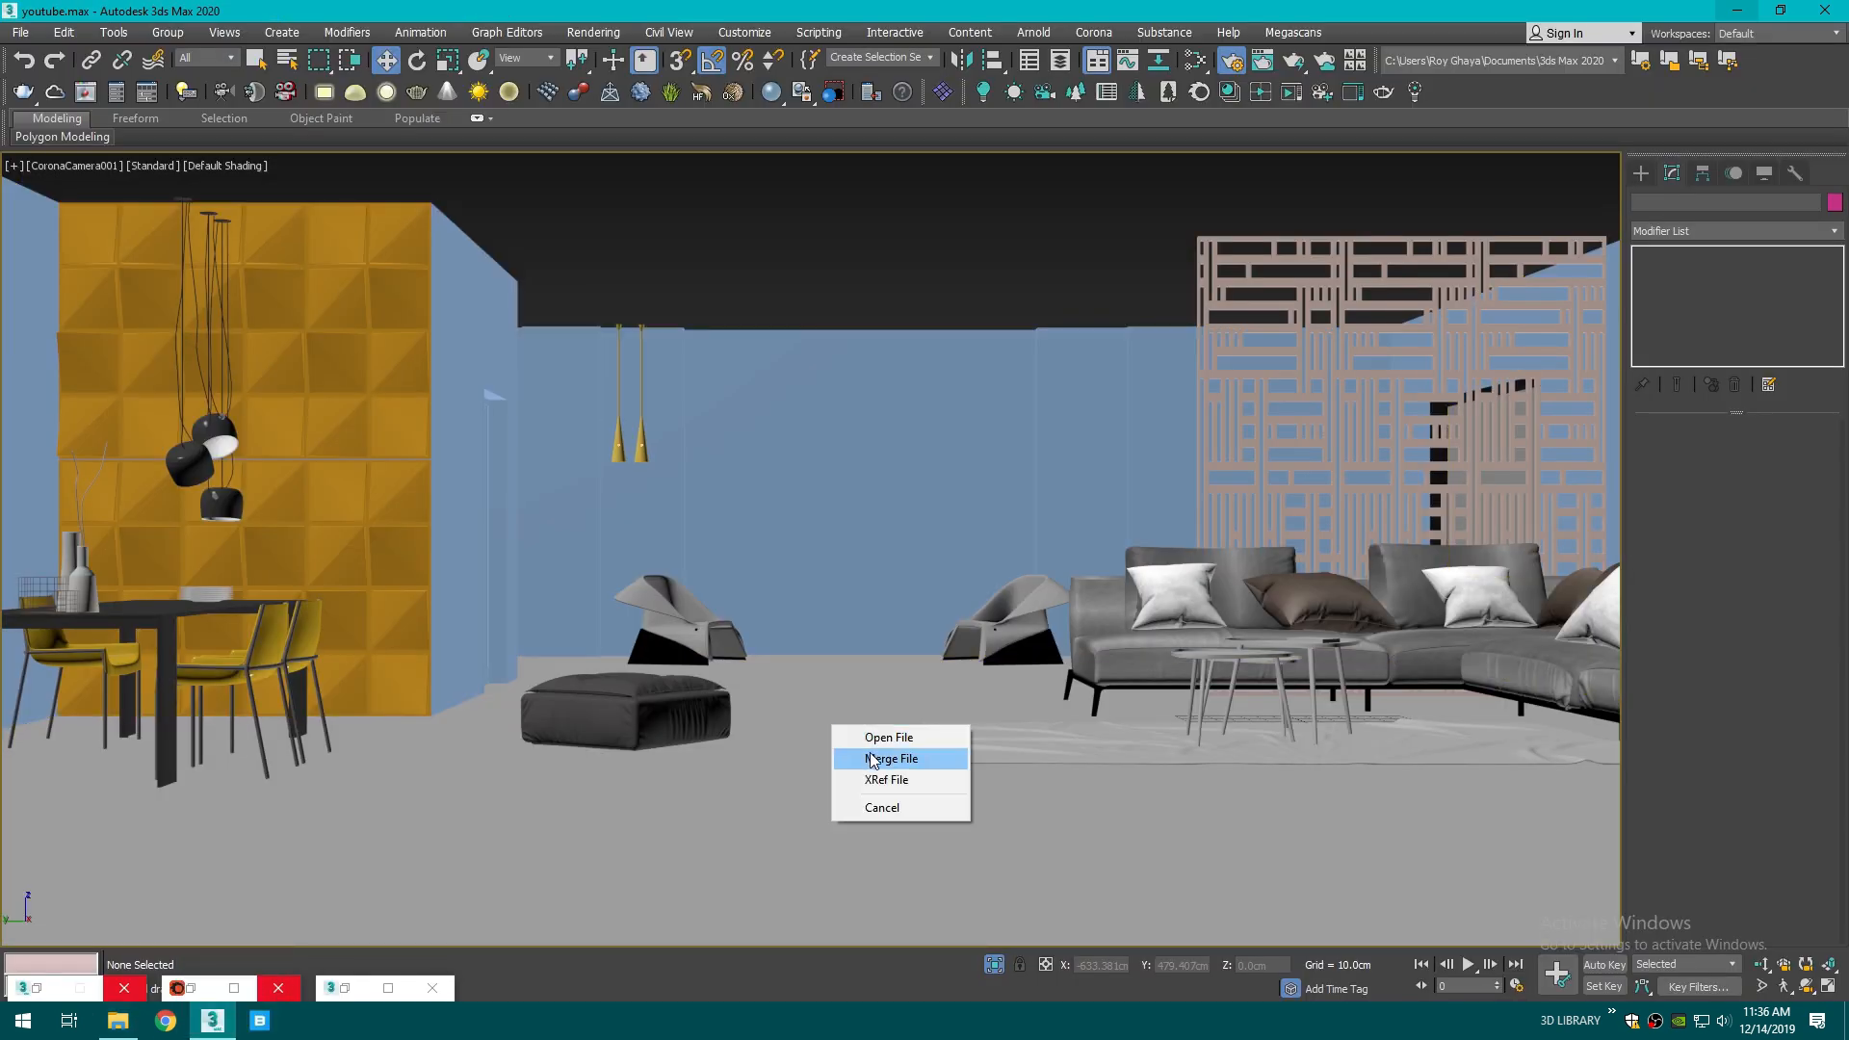
pyautogui.click(876, 757)
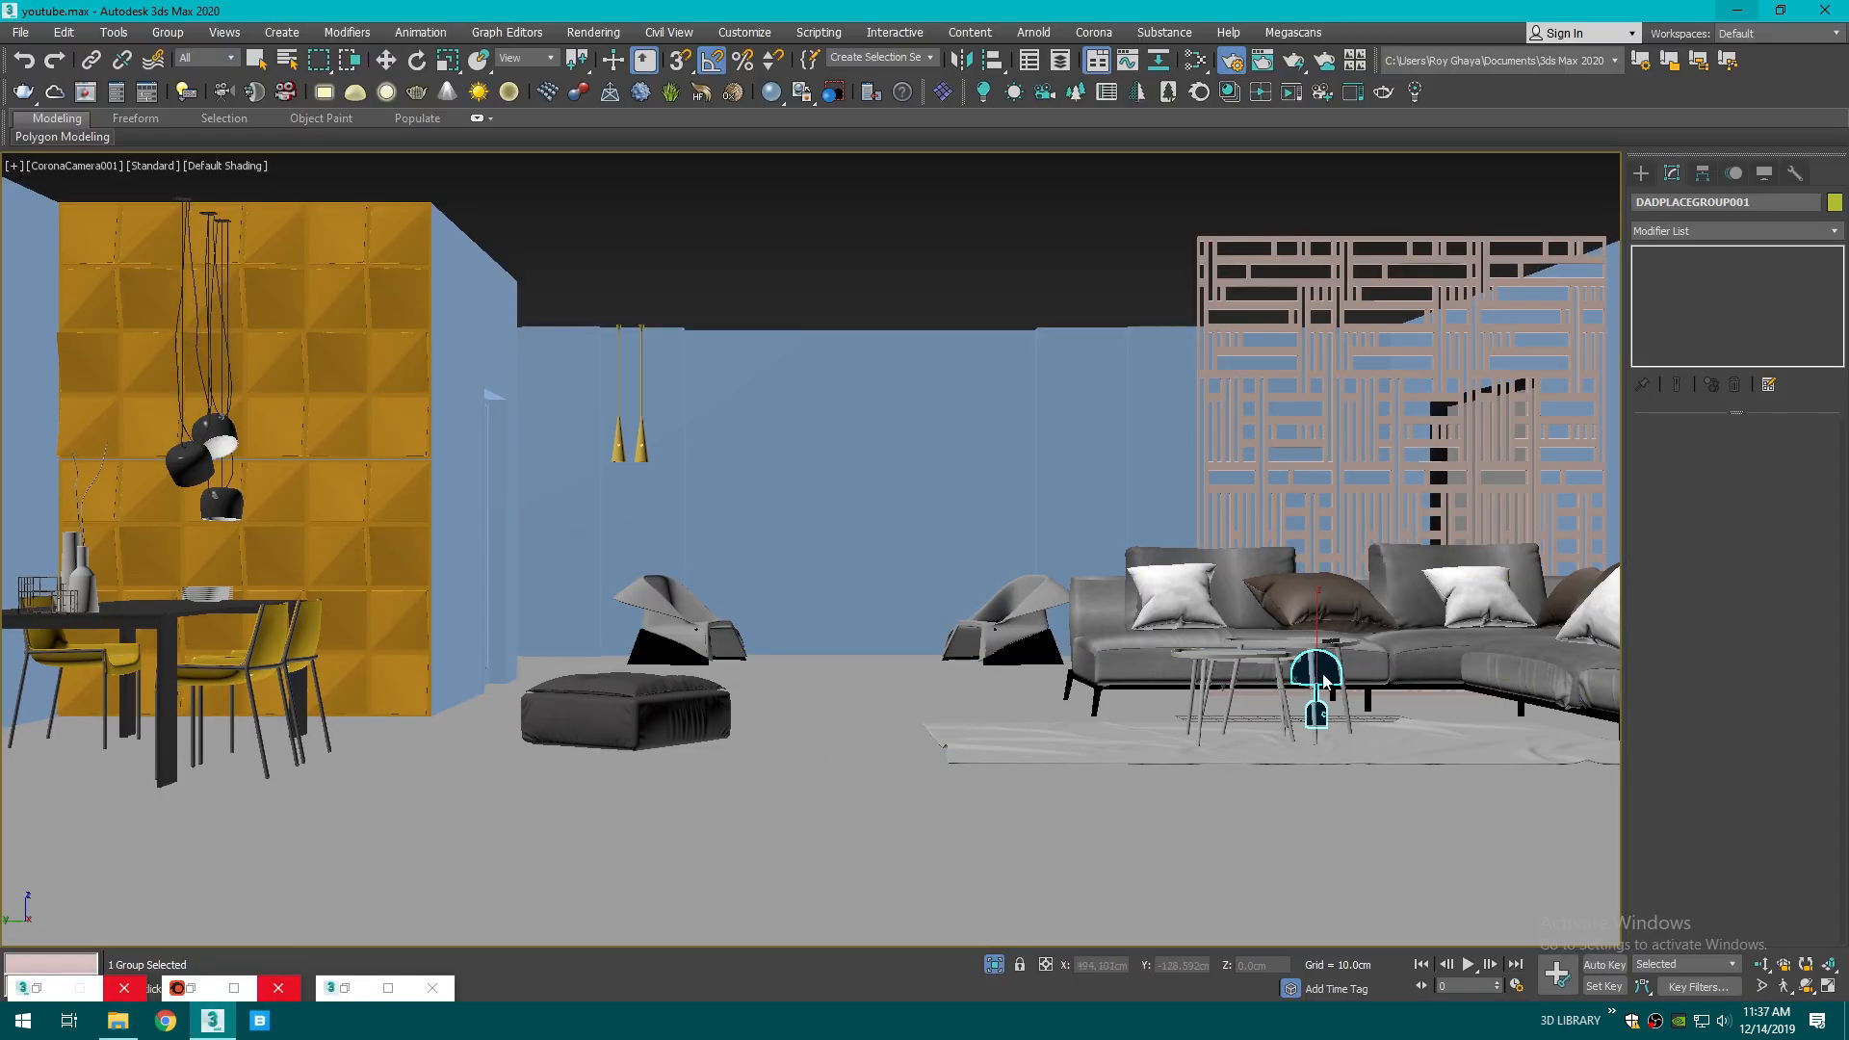
# - Place the bell lamp beside the rear armchair nearer the sofa and align it with the floor
pyautogui.press('t')
pyautogui.press('w')
pyautogui.press('z')
pyautogui.scroll(-8, 1196, 628)
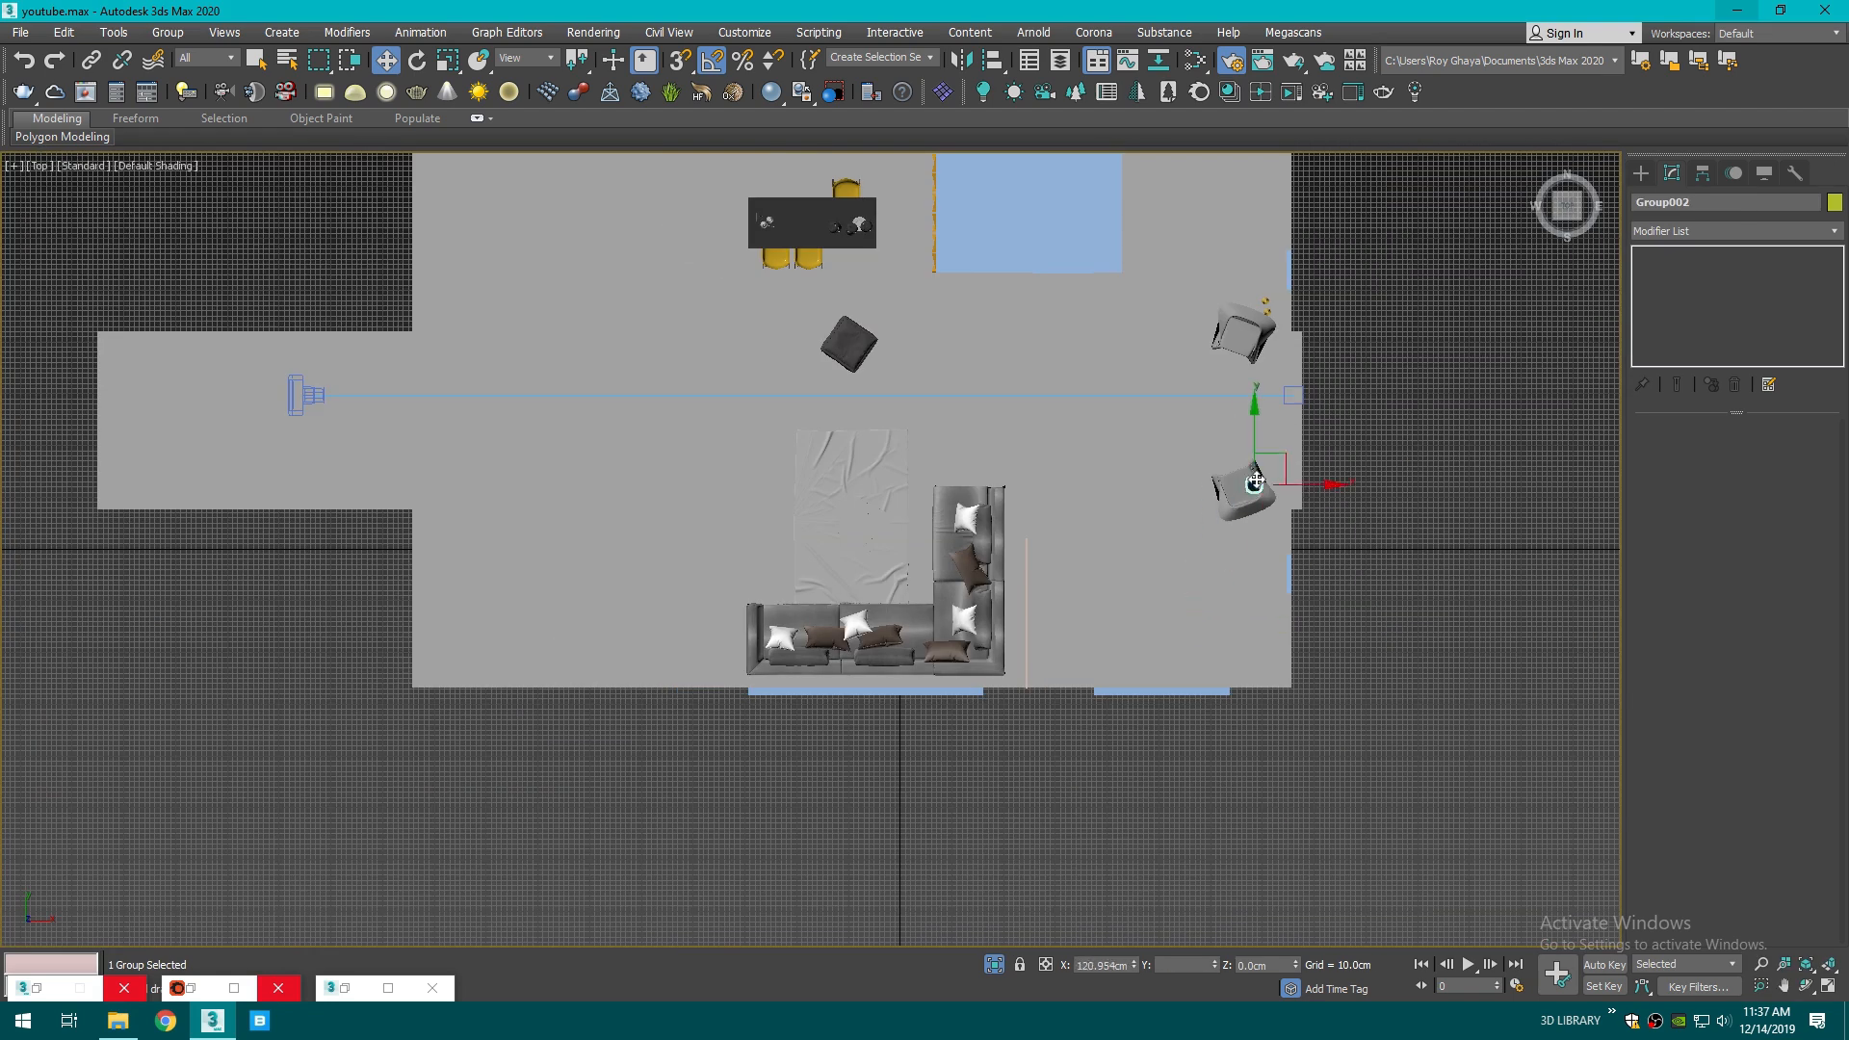
pyautogui.press('c')
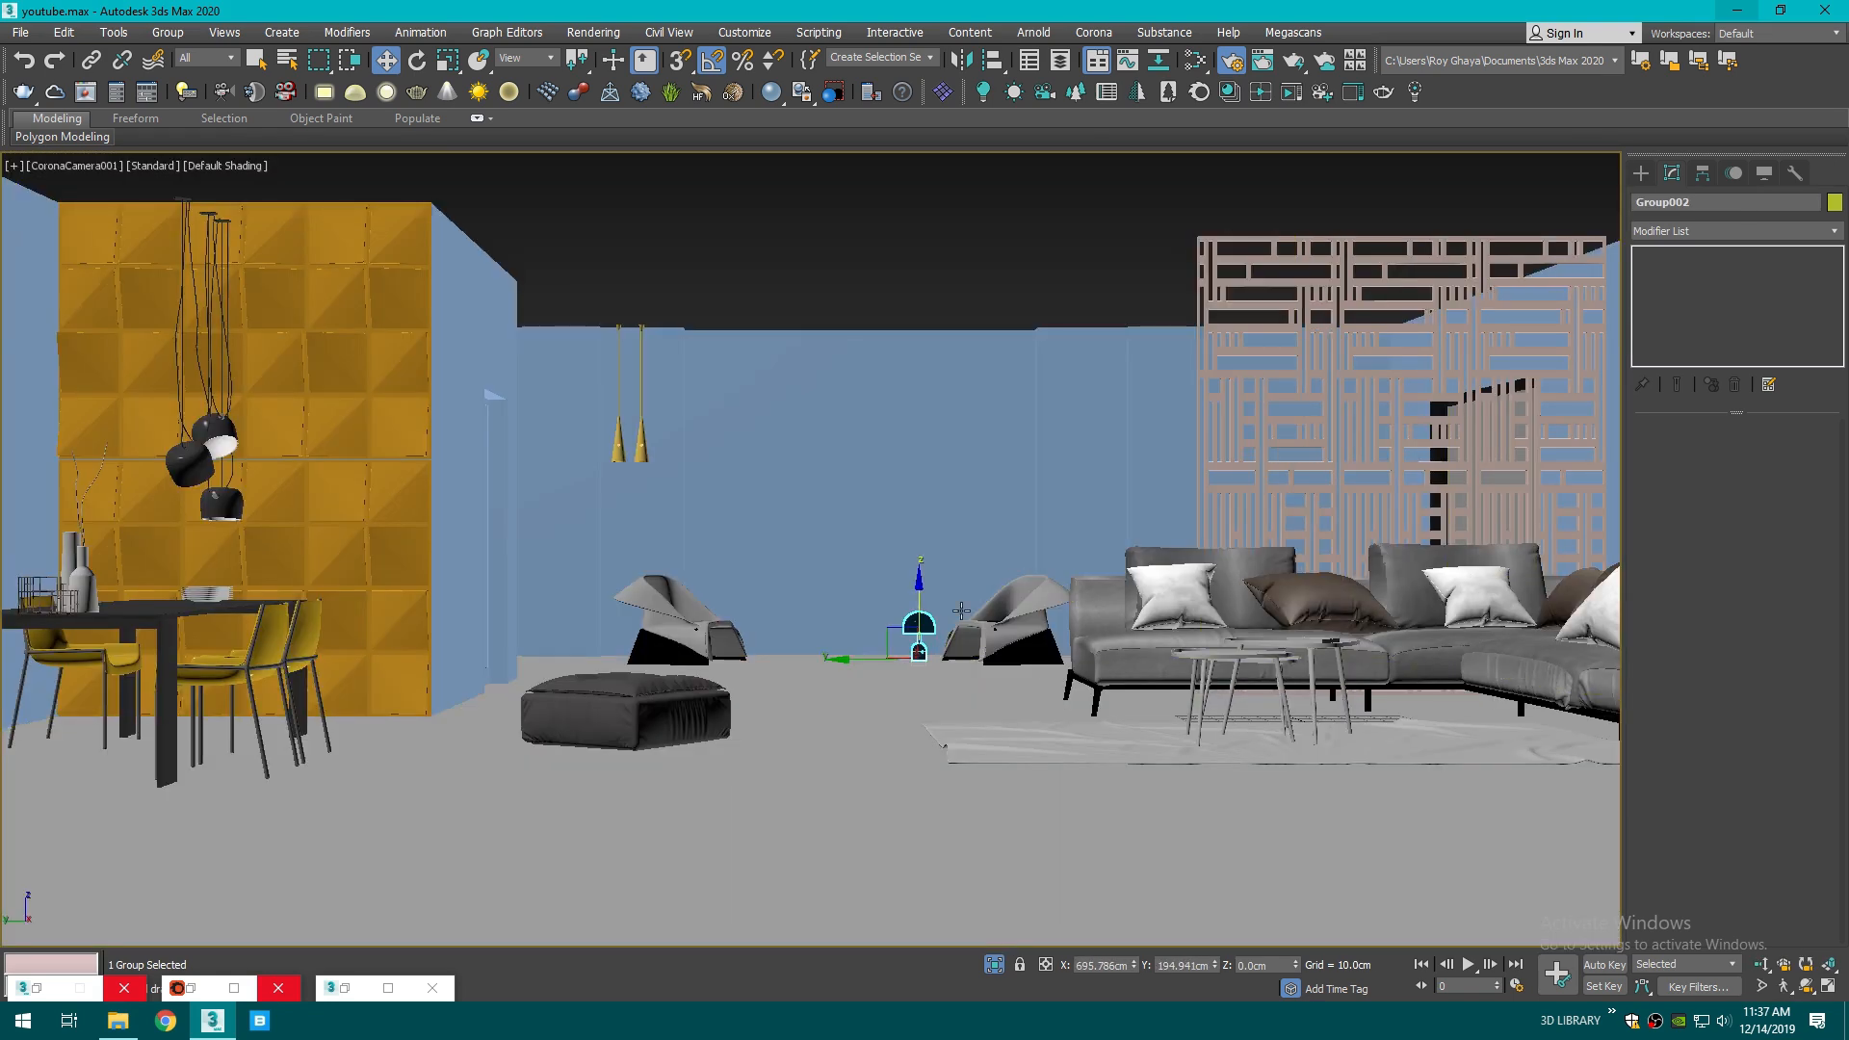
pyautogui.hotkey('alt', 'a')
pyautogui.click(865, 714)
pyautogui.click(898, 650)
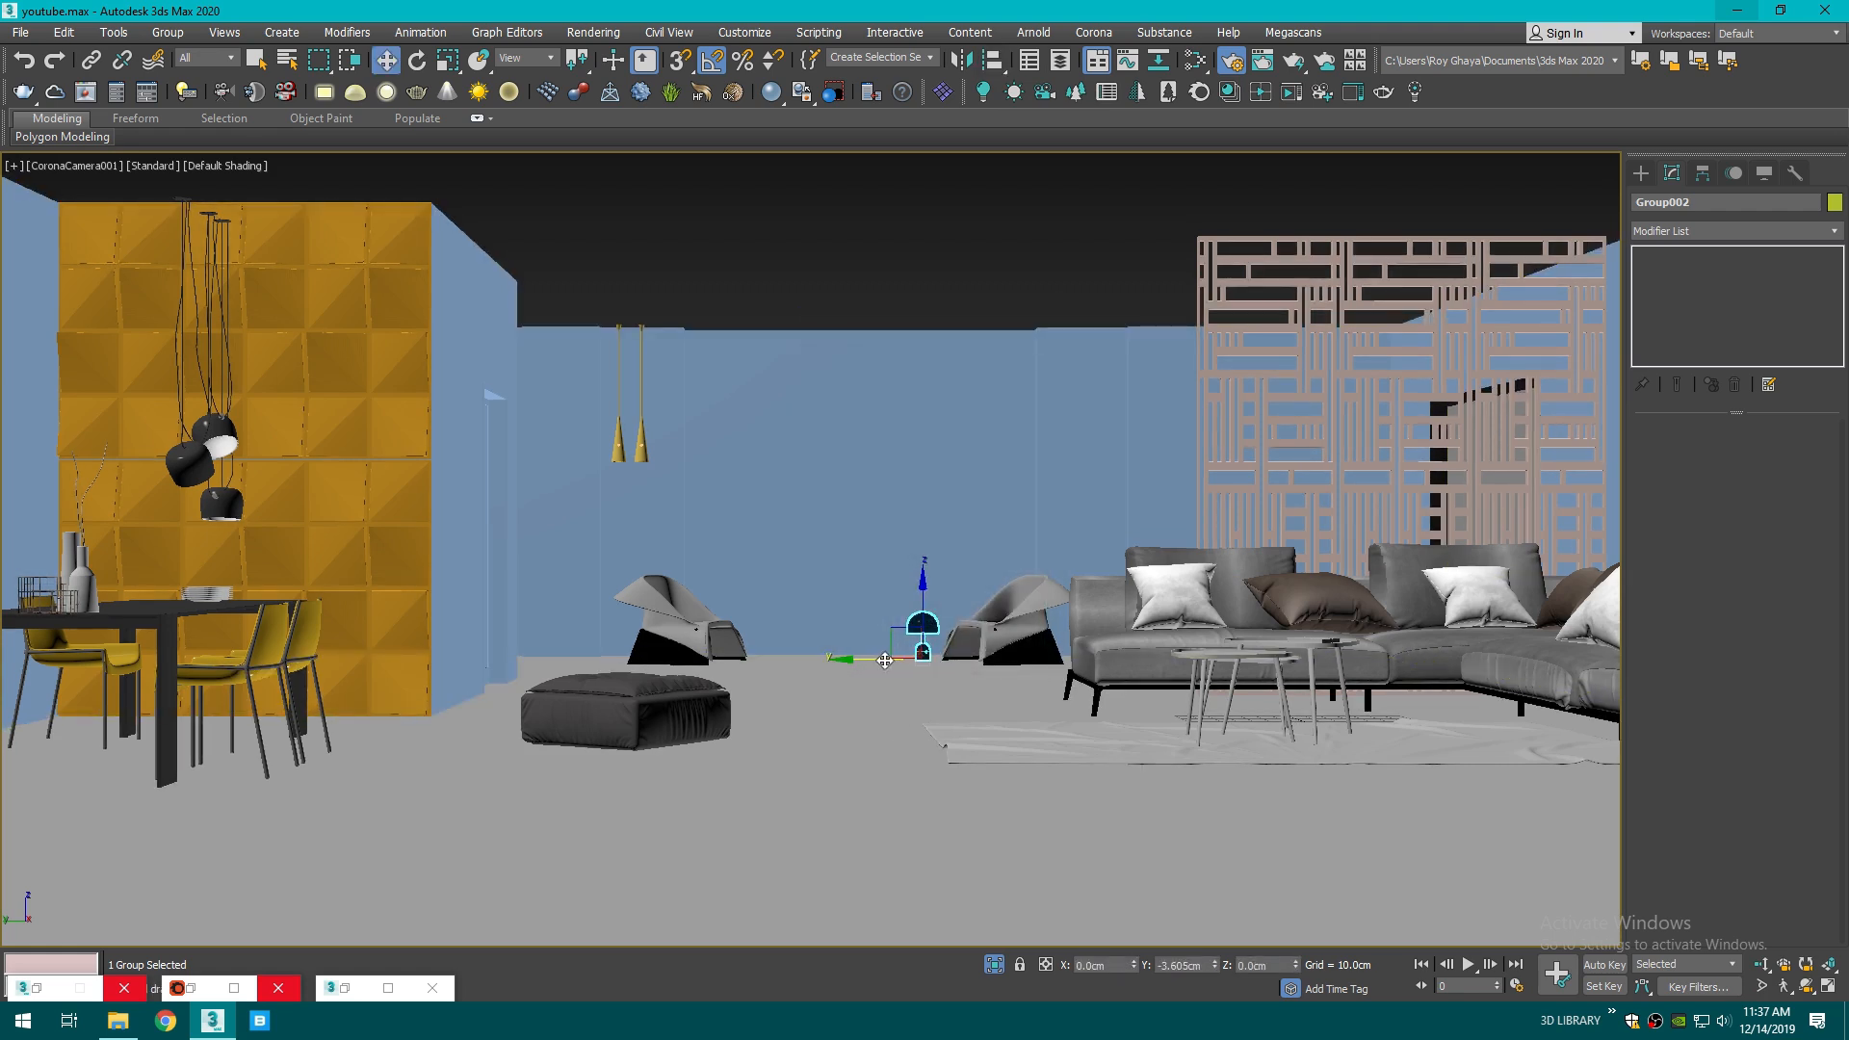
pyautogui.click(604, 682)
# - Browse the Scene and Downloads folders for another model, checking the contents of the 2412635.5caba777f2d56 folder
pyautogui.click(134, 1013)
pyautogui.press('BackSpace')
pyautogui.scroll(-1, 906, 641)
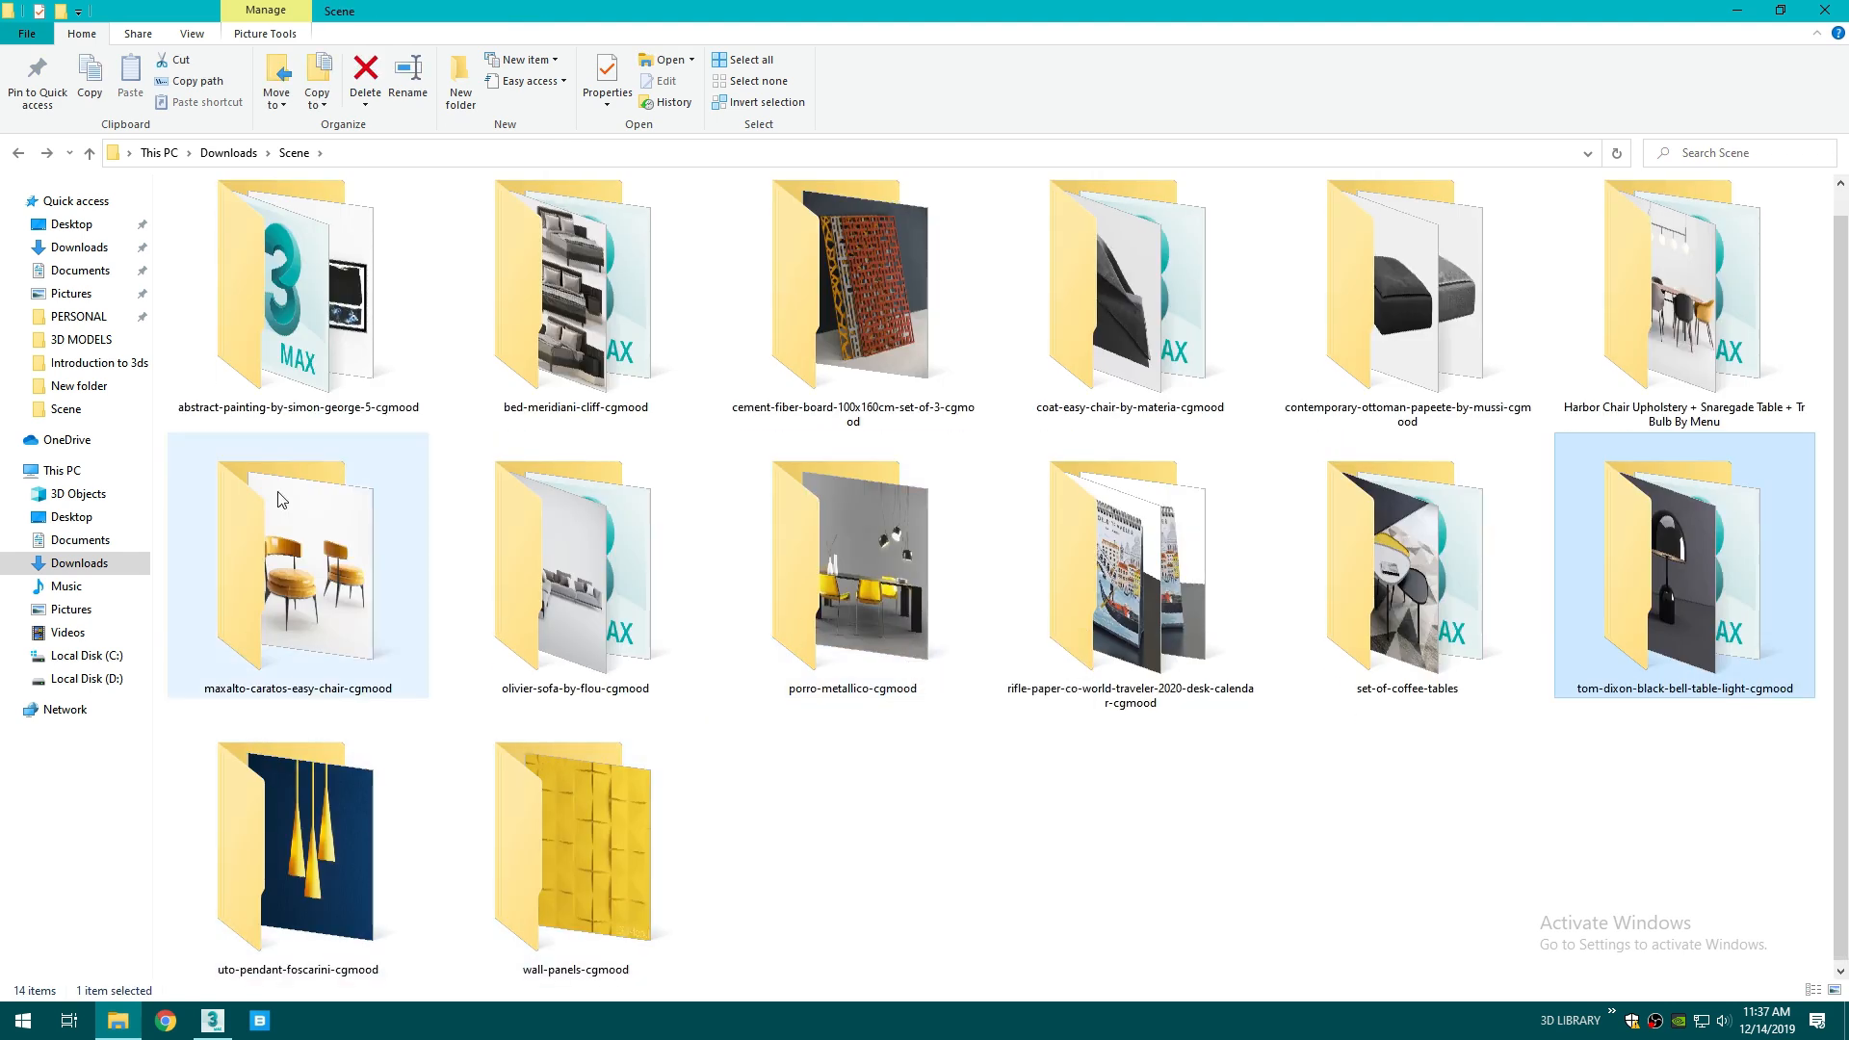
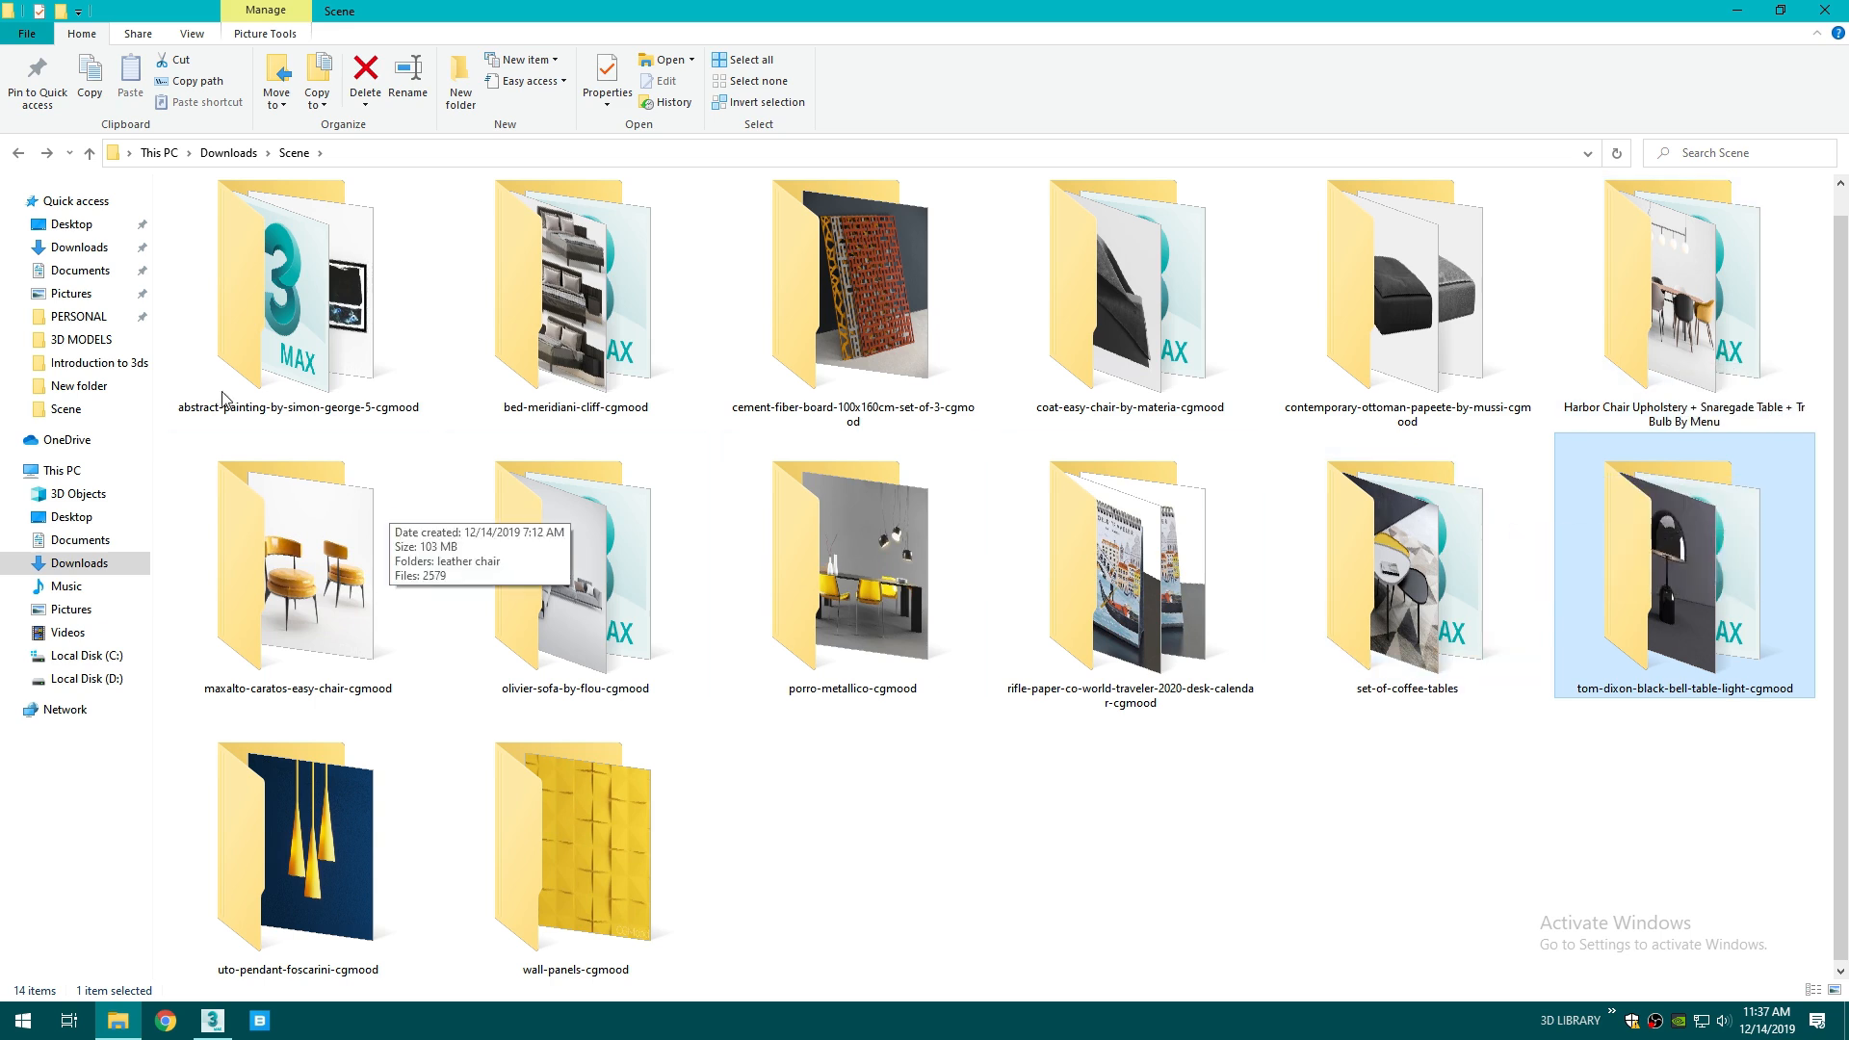
pyautogui.click(77, 248)
pyautogui.doubleClick(436, 267)
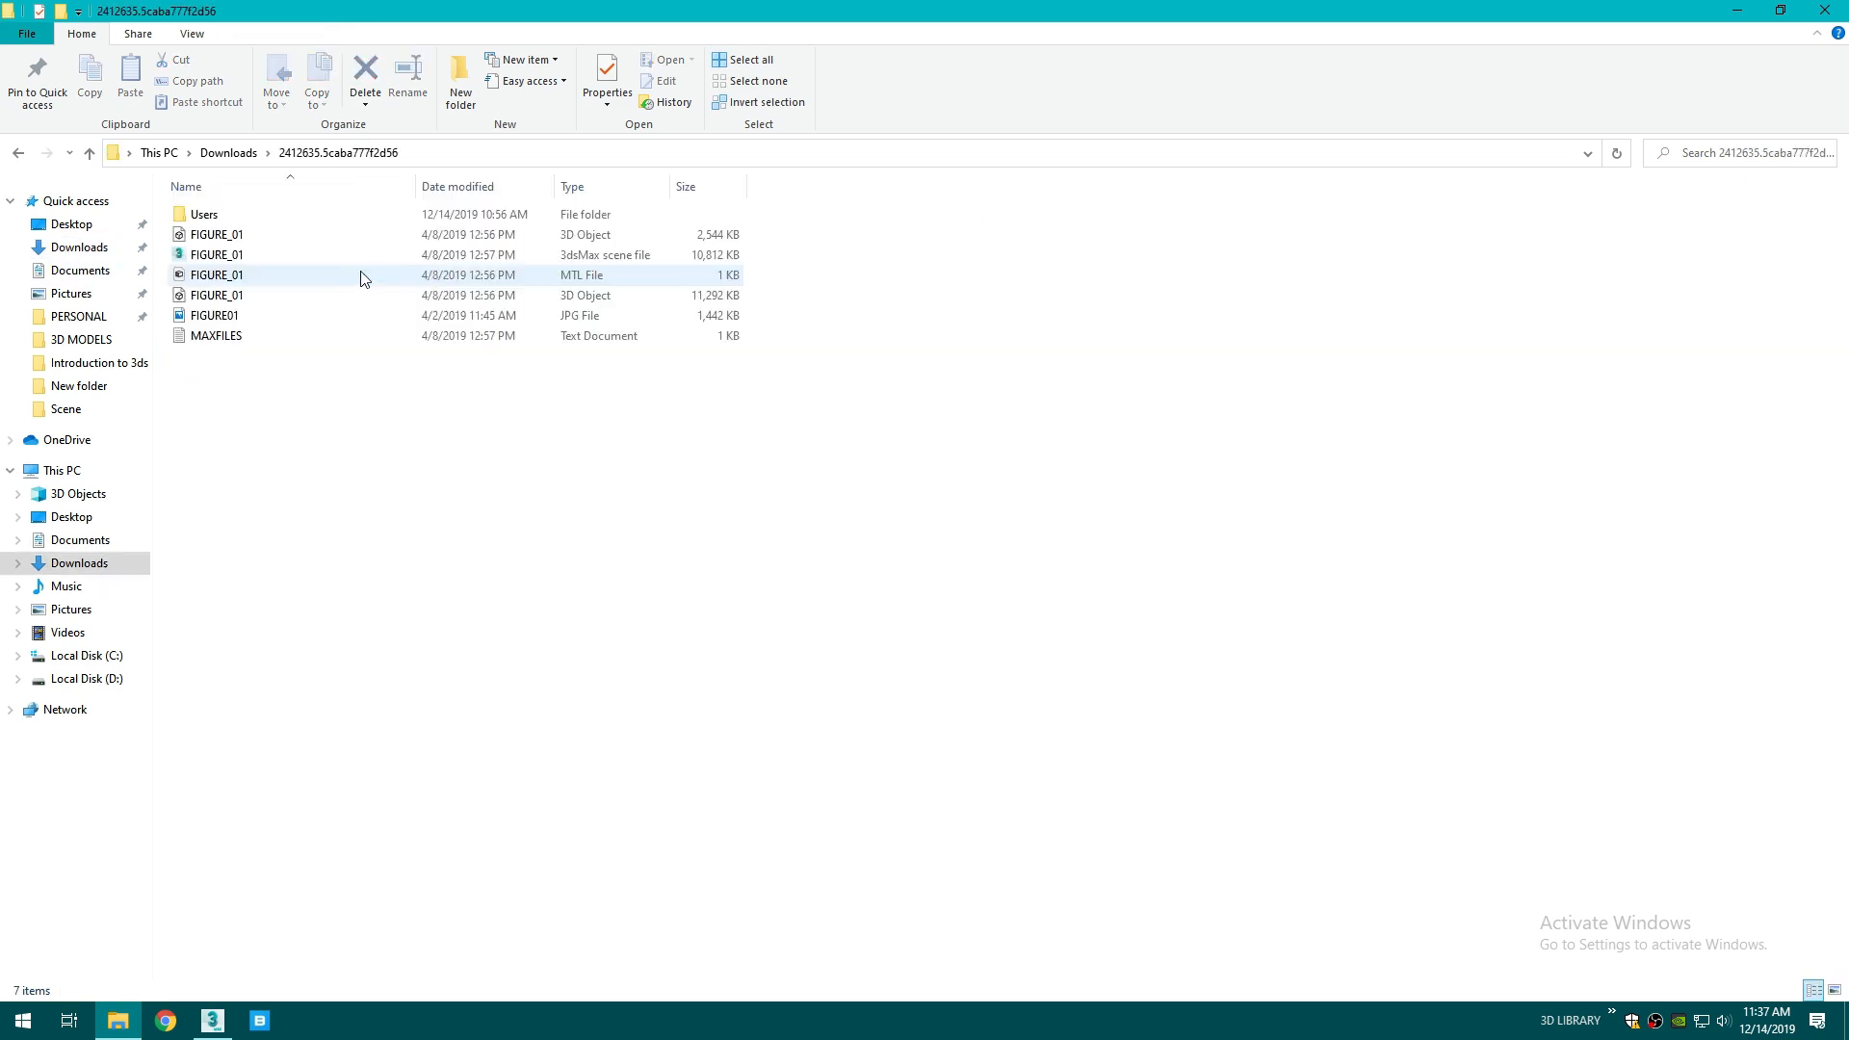
pyautogui.rightClick(303, 395)
pyautogui.click(568, 405)
pyautogui.hotkey('alt', 'Left')
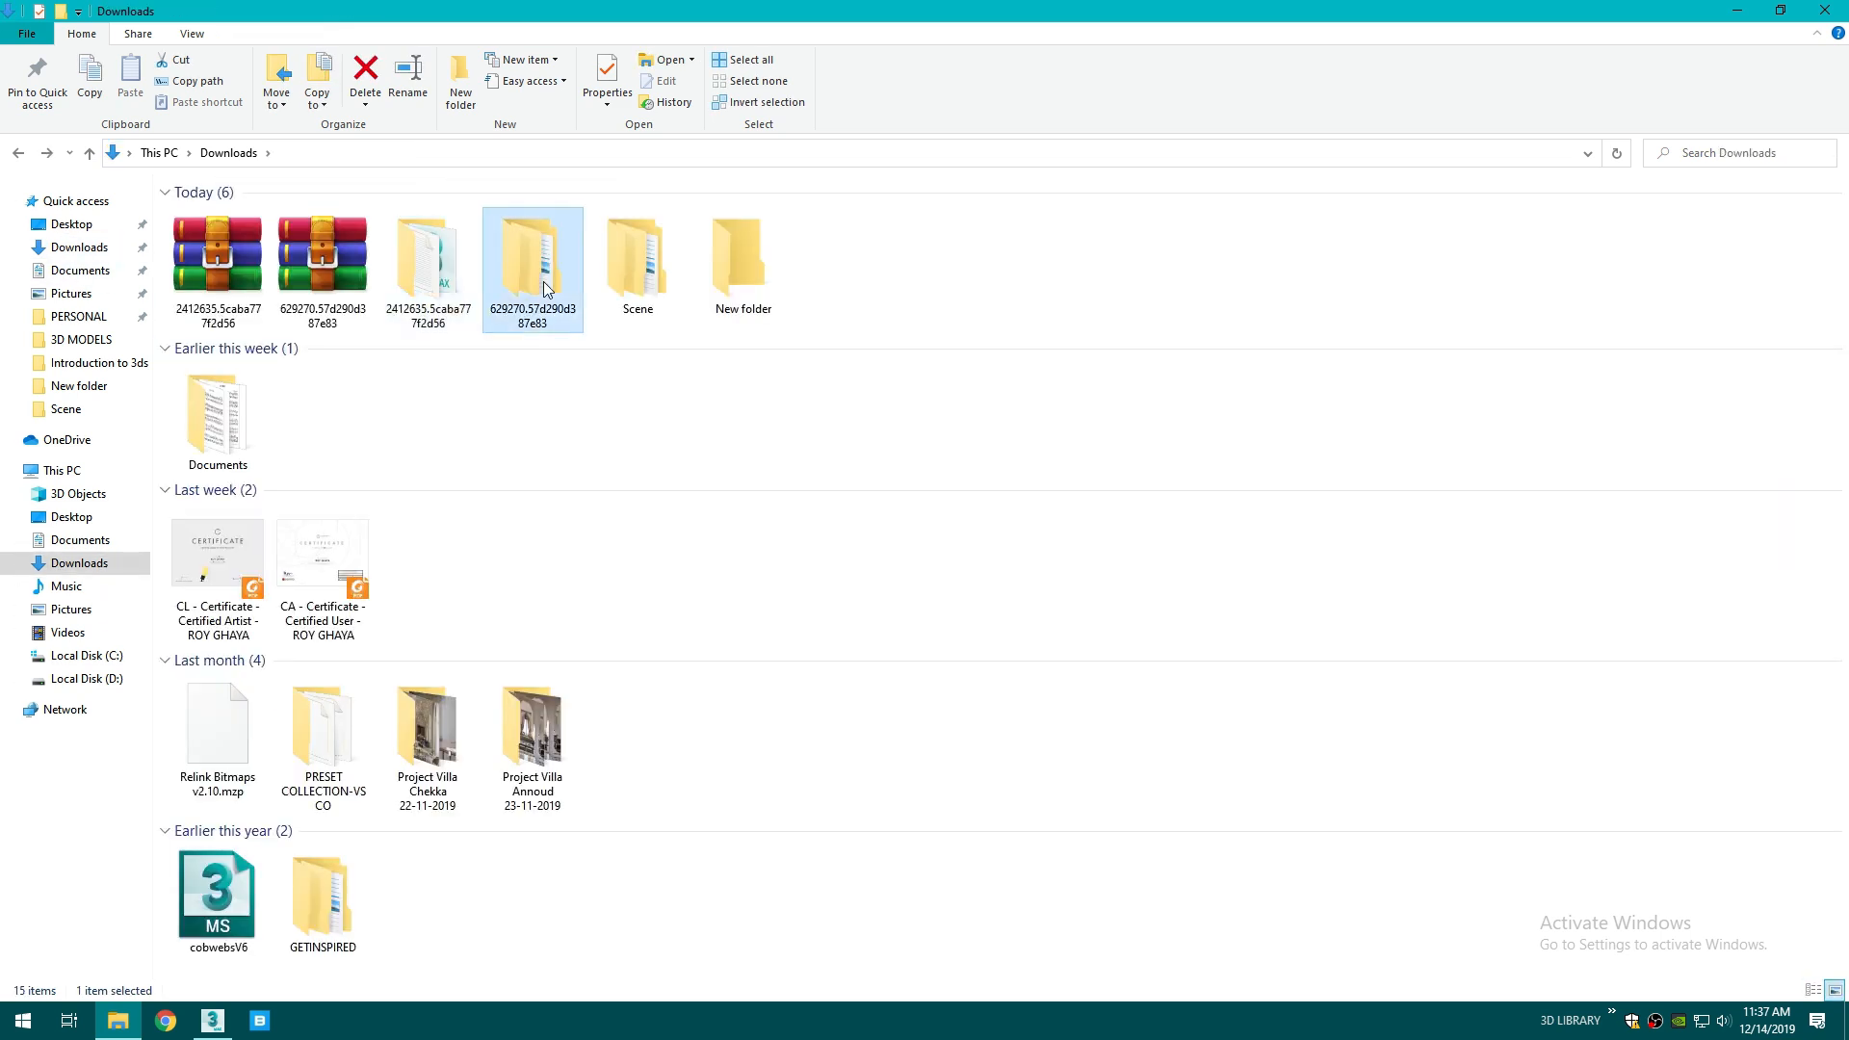
# - Merge the bicycle model from the 629270.57d290d387e83 folder in Downloads into the scene
pyautogui.doubleClick(545, 262)
pyautogui.doubleClick(279, 211)
pyautogui.moveTo(324, 241); pyautogui.dragTo(653, 825)
pyautogui.click(713, 860)
pyautogui.click(984, 545)
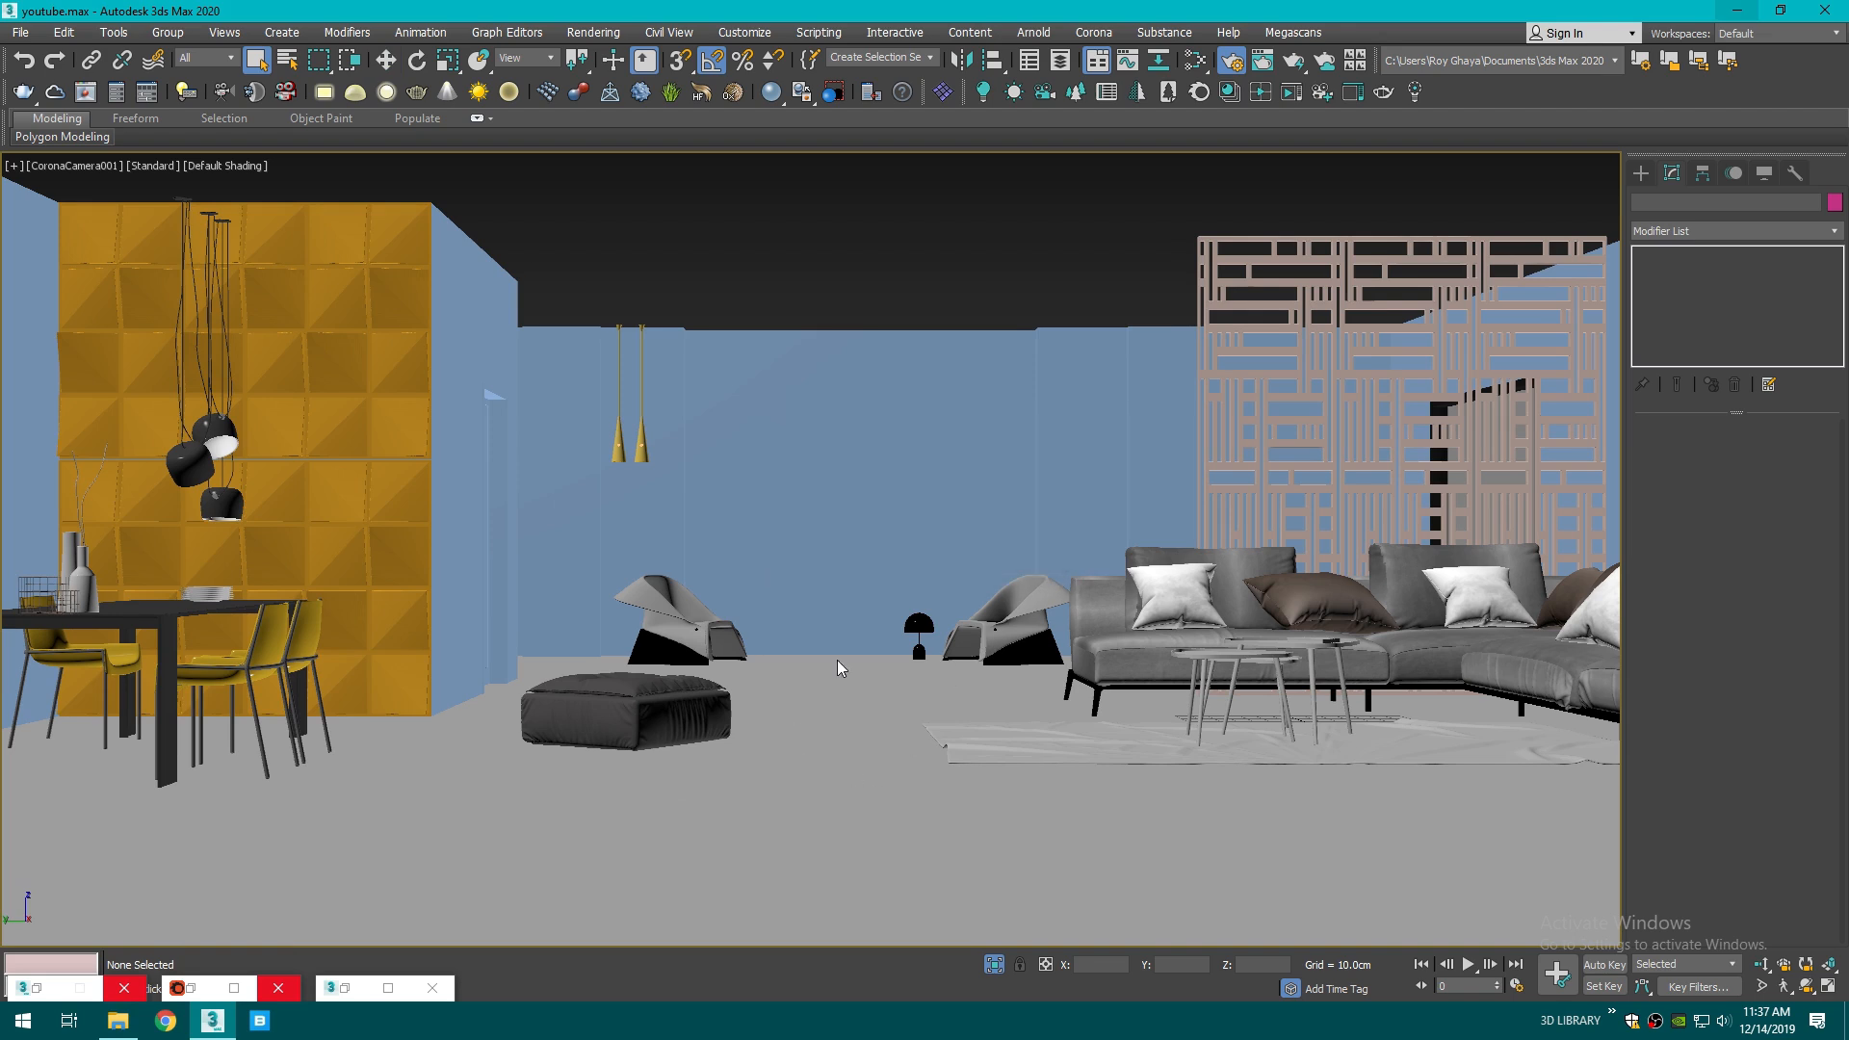
# - Place the bicycle side-on to the camera, scale it to about 69 percent and align it with the floor
pyautogui.click(826, 722)
pyautogui.press('e')
pyautogui.moveTo(827, 714); pyautogui.dragTo(715, 724)
pyautogui.press('w')
pyautogui.moveTo(821, 679); pyautogui.dragTo(784, 602)
pyautogui.press('r')
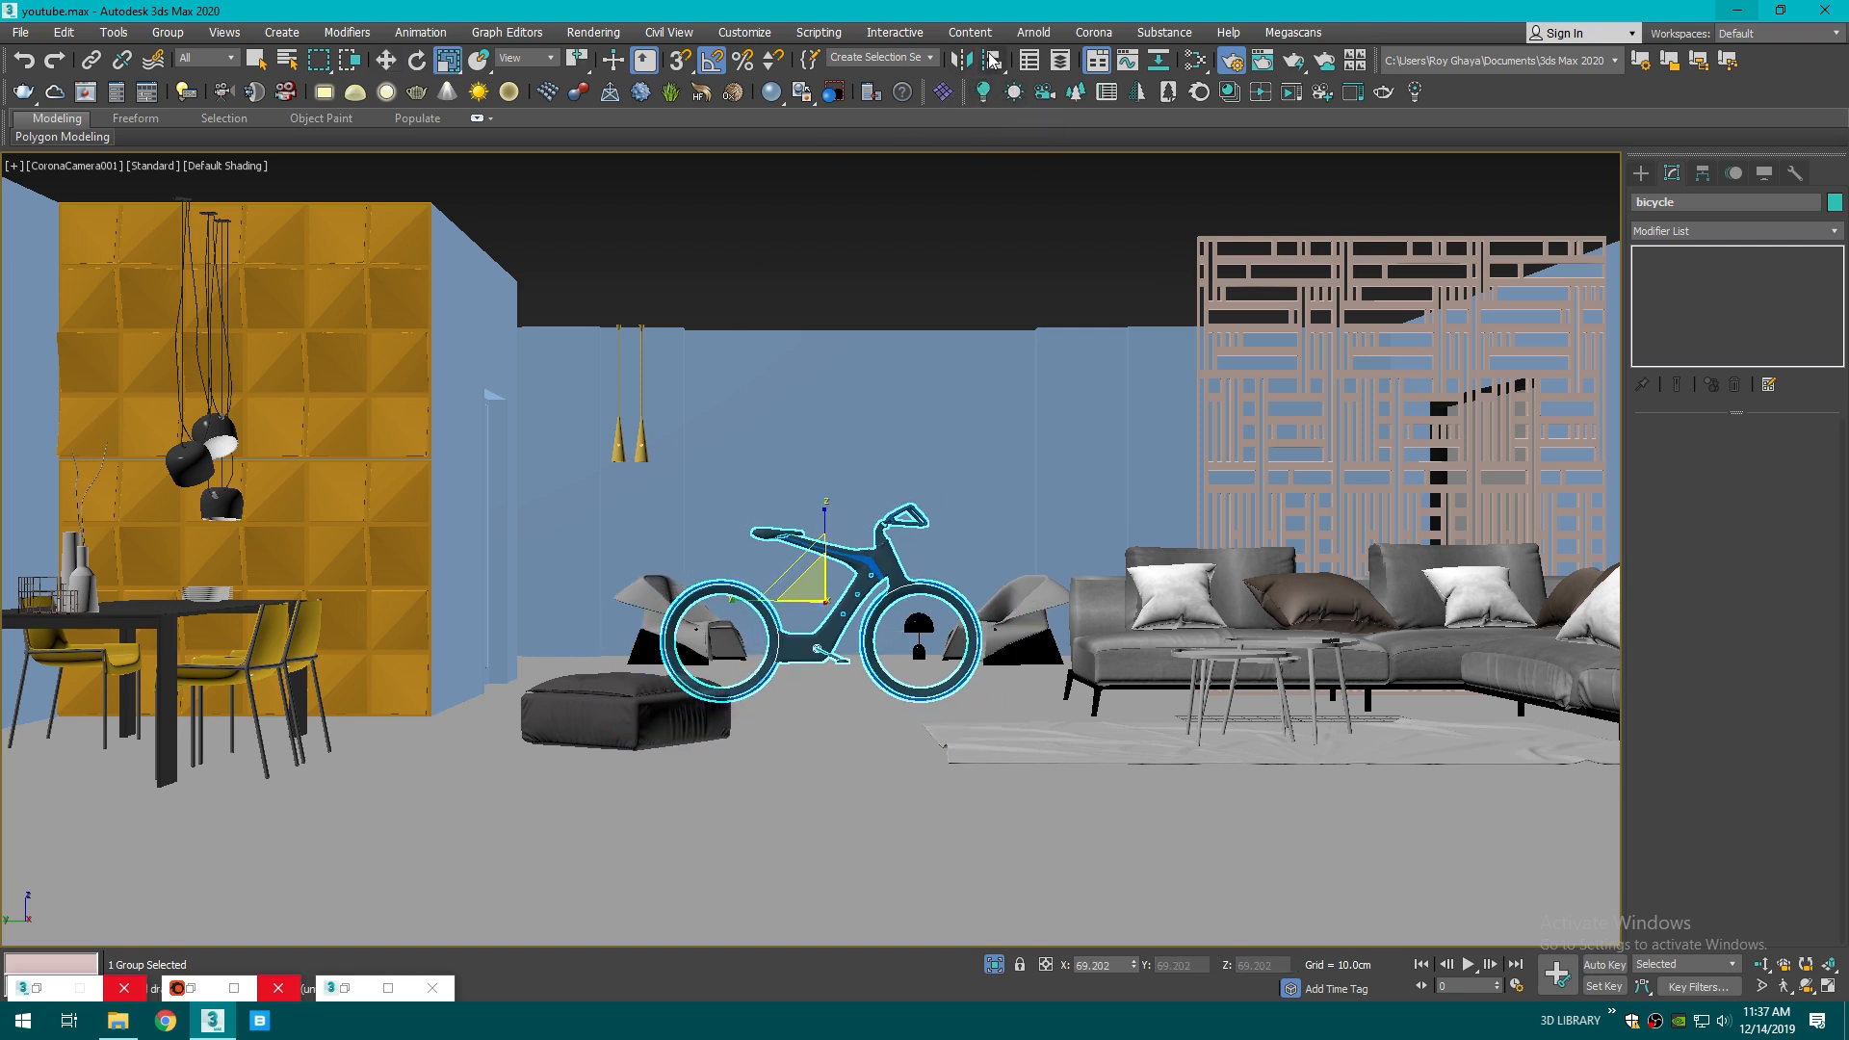
pyautogui.click(874, 714)
pyautogui.click(904, 665)
# - Move the bicycle between the dining table and the yellow wall panels and scale it to about 62 percent
pyautogui.moveTo(726, 624); pyautogui.dragTo(247, 627)
pyautogui.press('t')
pyautogui.moveTo(809, 578); pyautogui.dragTo(732, 528)
pyautogui.scroll(4, 727, 616)
pyautogui.press('r')
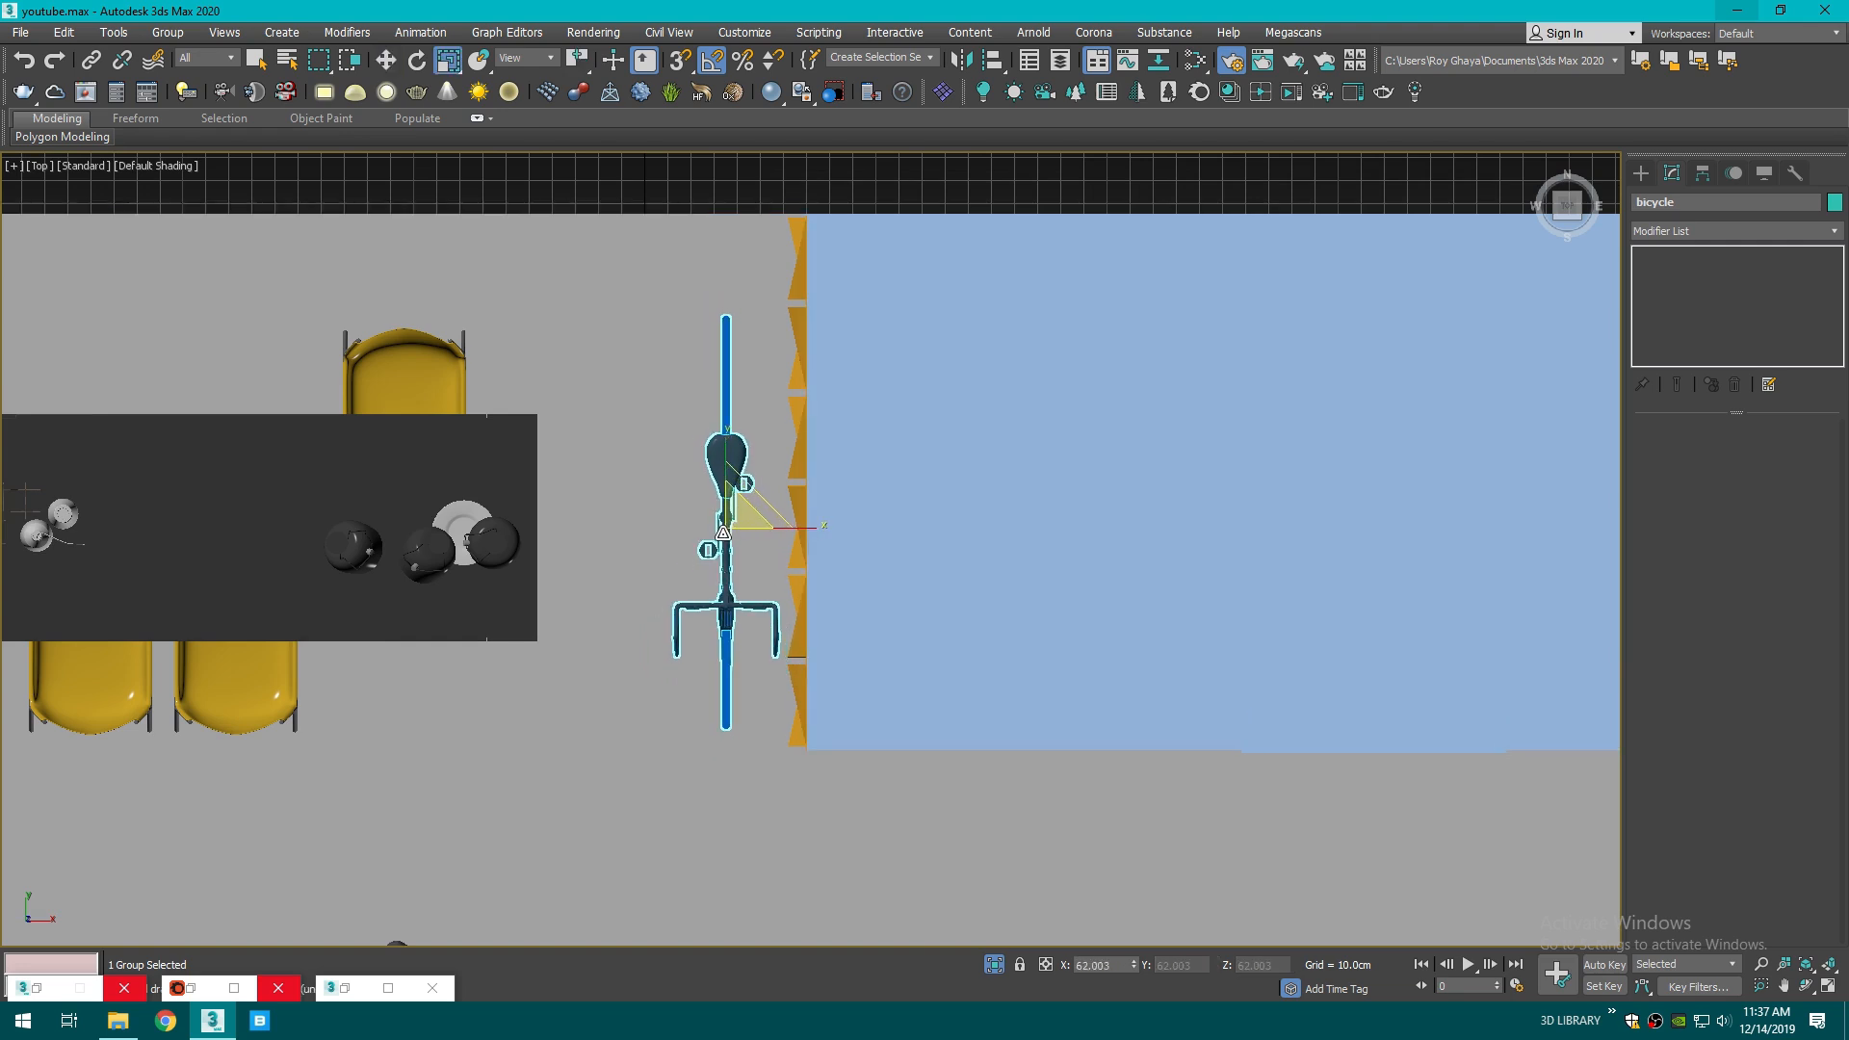
# - Align the scaled bicycle with the floor in an elevated perspective view
pyautogui.press('f')
pyautogui.press('p')
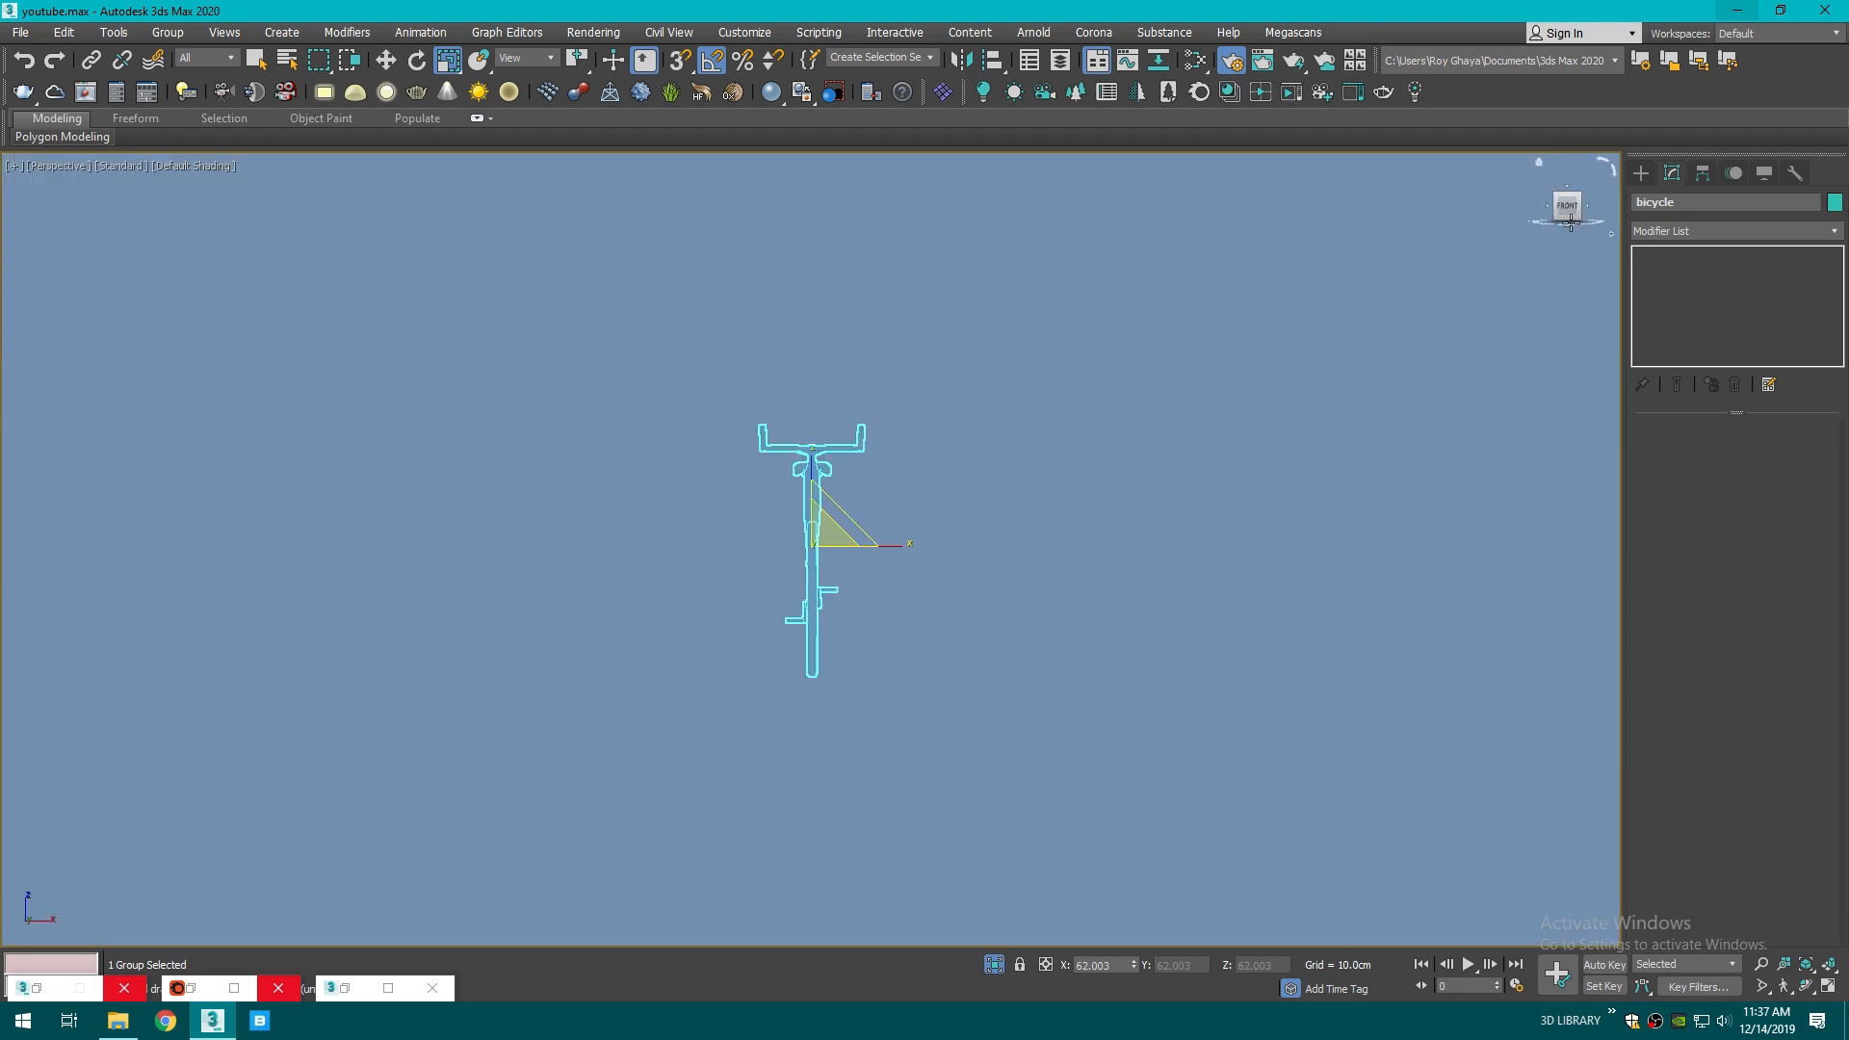
pyautogui.moveTo(1570, 222); pyautogui.dragTo(1570, 241)
pyautogui.scroll(-9, 1151, 408)
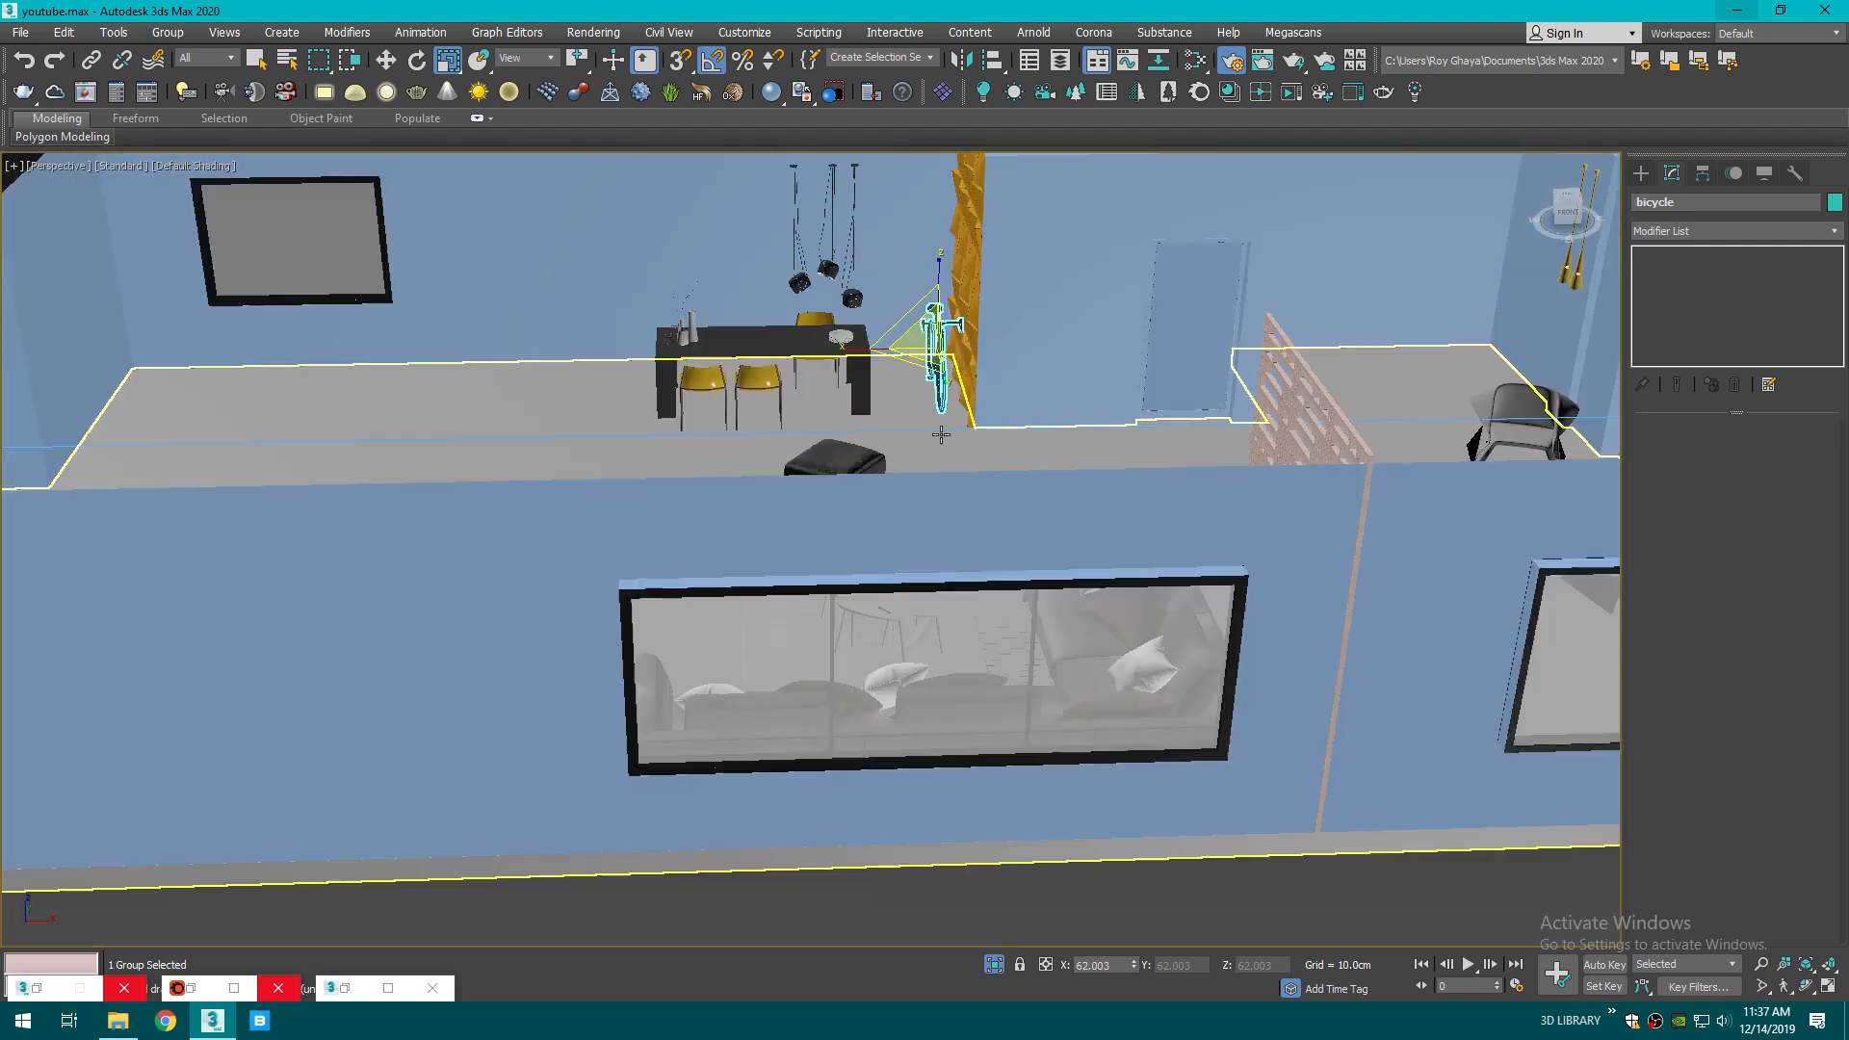
pyautogui.moveTo(941, 435); pyautogui.dragTo(934, 684, button='middle')
pyautogui.scroll(4, 934, 684)
pyautogui.click(993, 59)
pyautogui.click(984, 710)
pyautogui.click(929, 664)
pyautogui.scroll(5, 1020, 674)
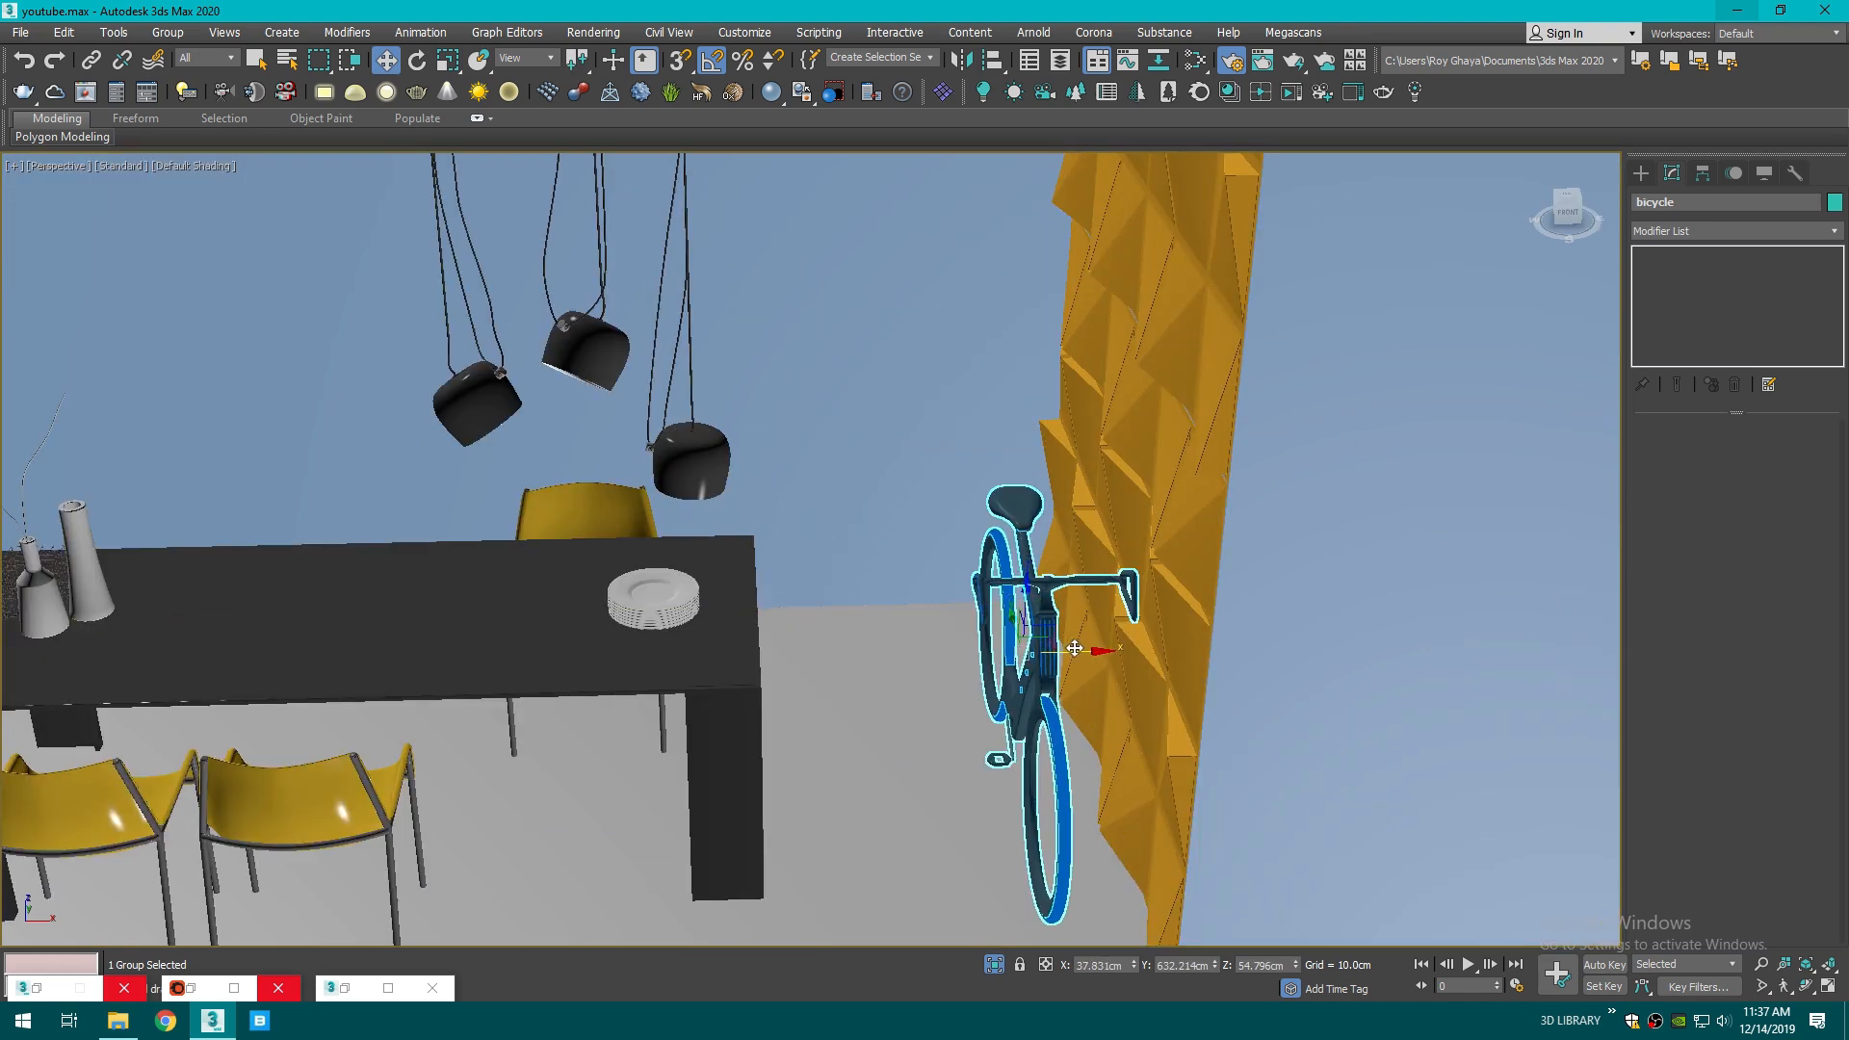
# - Fine-tune the bicycle's position along the yellow wall panels so it stands partly behind the dining chairs in the camera view
pyautogui.press('t')
pyautogui.scroll(-2, 838, 542)
pyautogui.moveTo(843, 546); pyautogui.dragTo(844, 545)
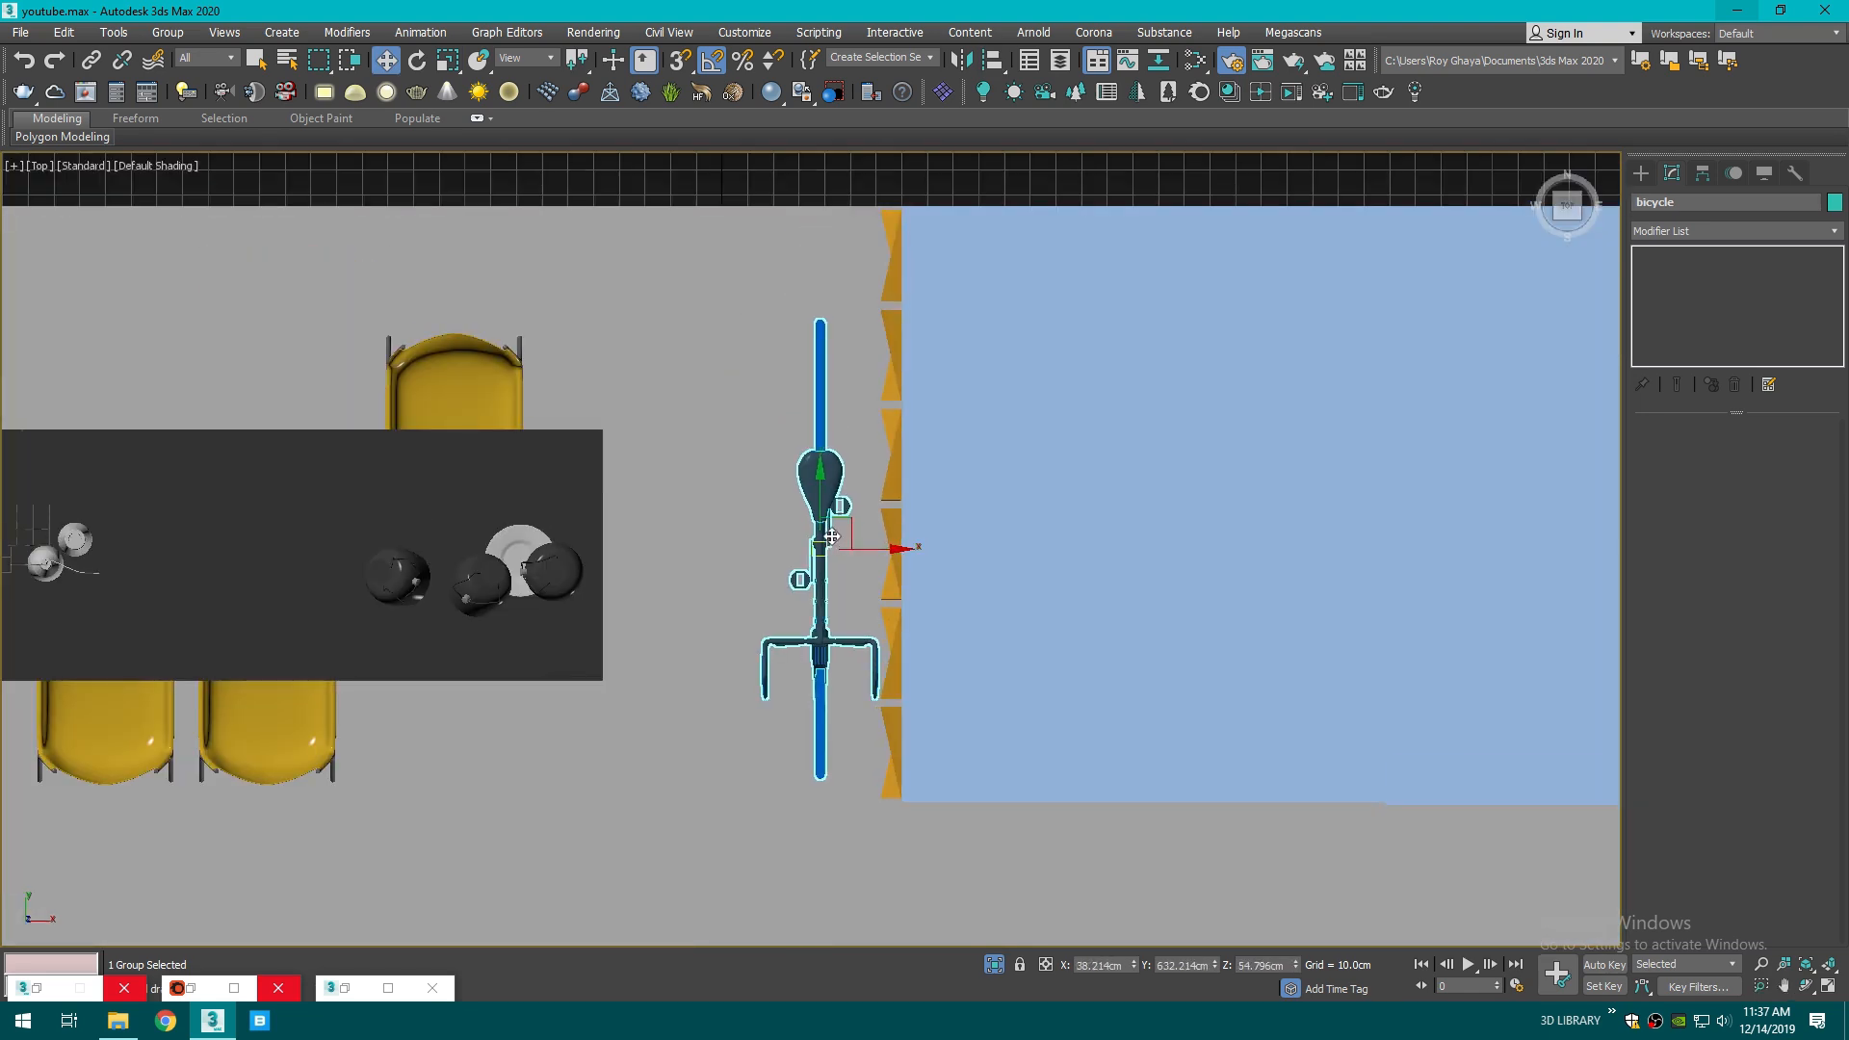
pyautogui.press('c')
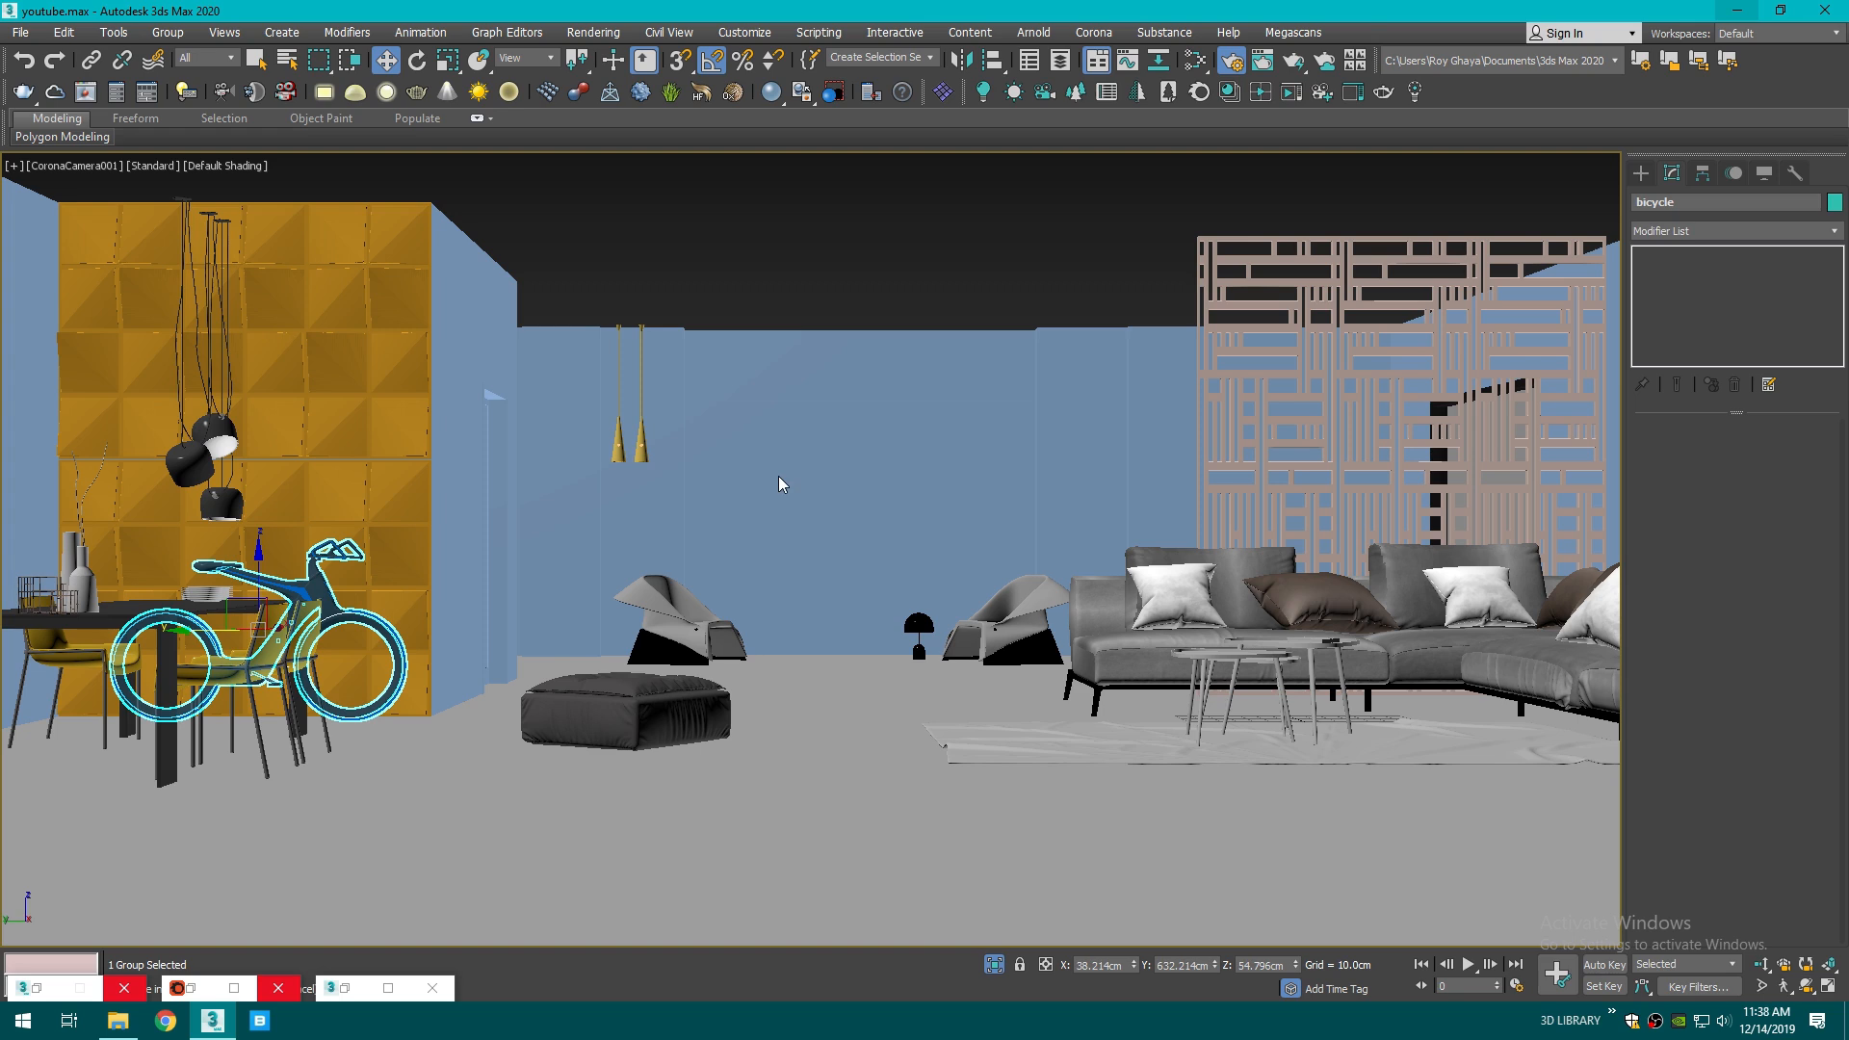
pyautogui.hotkey('ctrl', 'z')
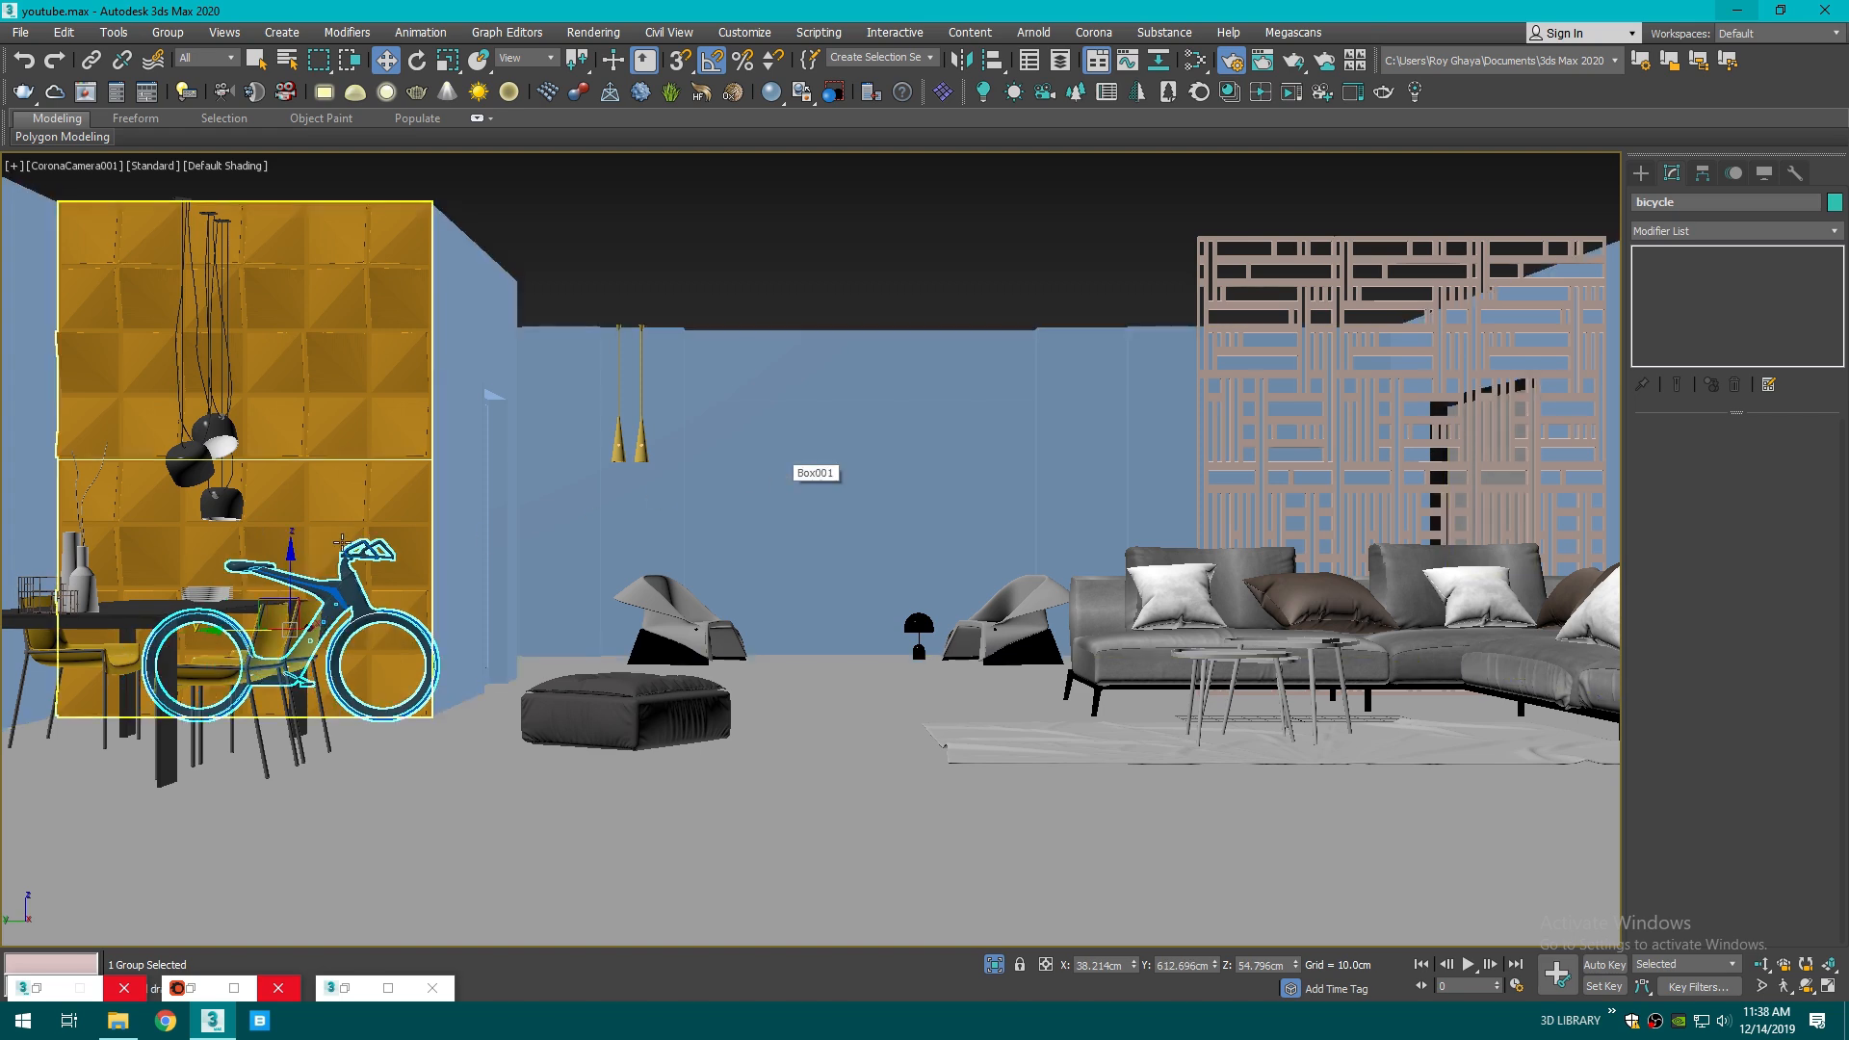
pyautogui.moveTo(221, 626); pyautogui.dragTo(212, 626)
pyautogui.click(355, 749)
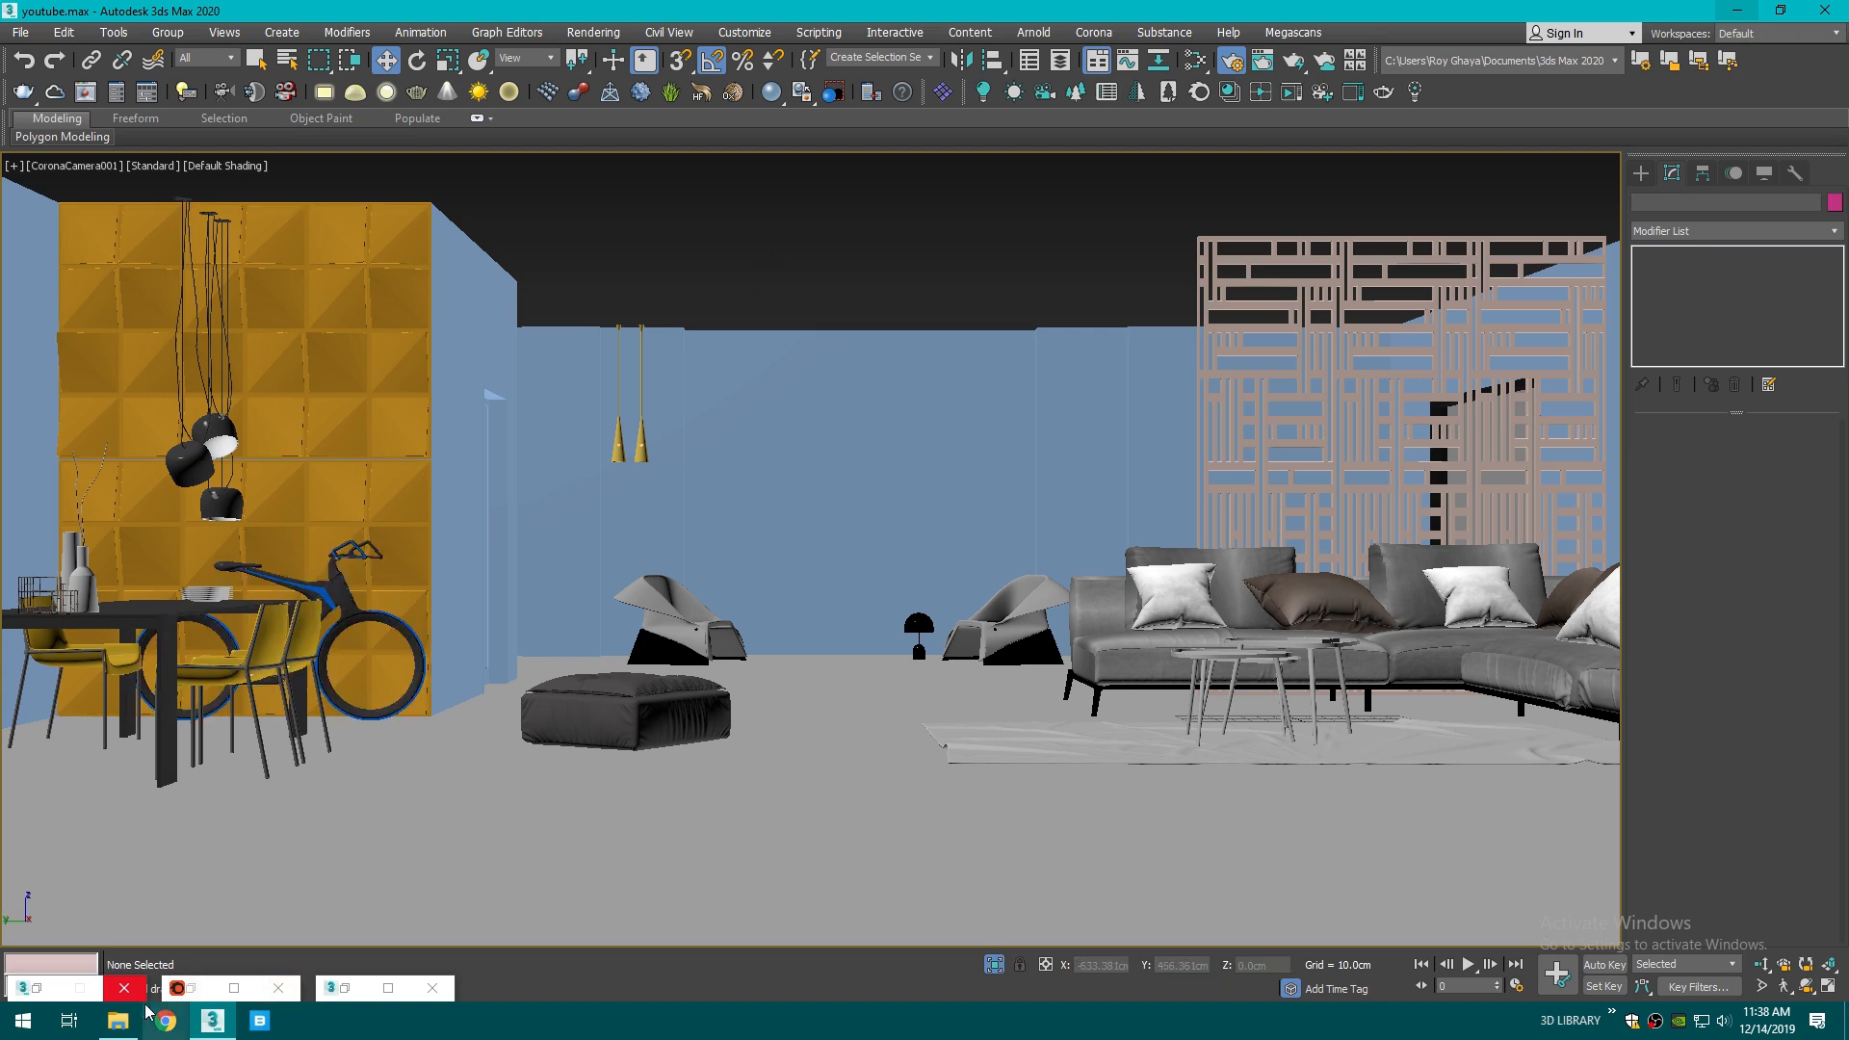
# - Merge the FIGURE_01 scene file from the 2412635.5caba777f2d56 folder in Downloads into the scene
pyautogui.click(119, 1020)
pyautogui.hotkey('alt', 'Left')
pyautogui.hotkey('alt', 'Left')
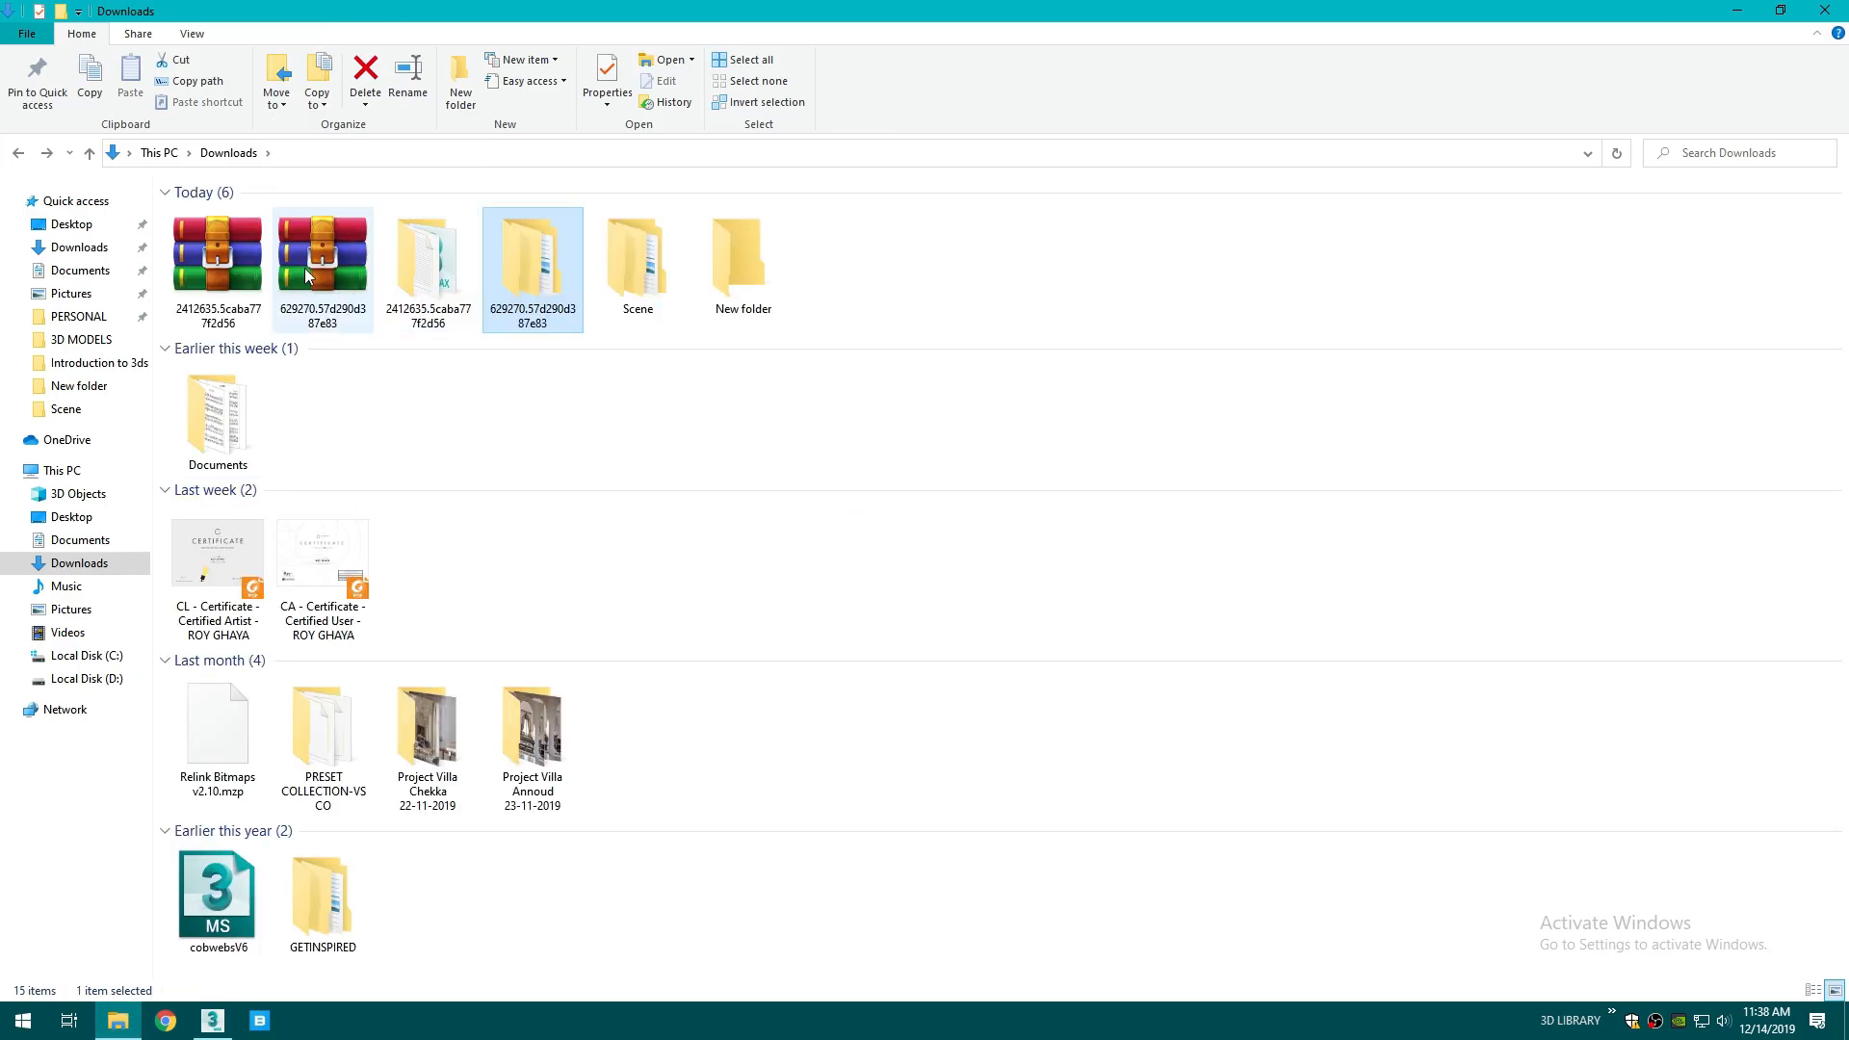
pyautogui.doubleClick(427, 258)
pyautogui.click(891, 416)
pyautogui.moveTo(892, 416); pyautogui.dragTo(825, 814)
pyautogui.click(830, 818)
pyautogui.click(1067, 660)
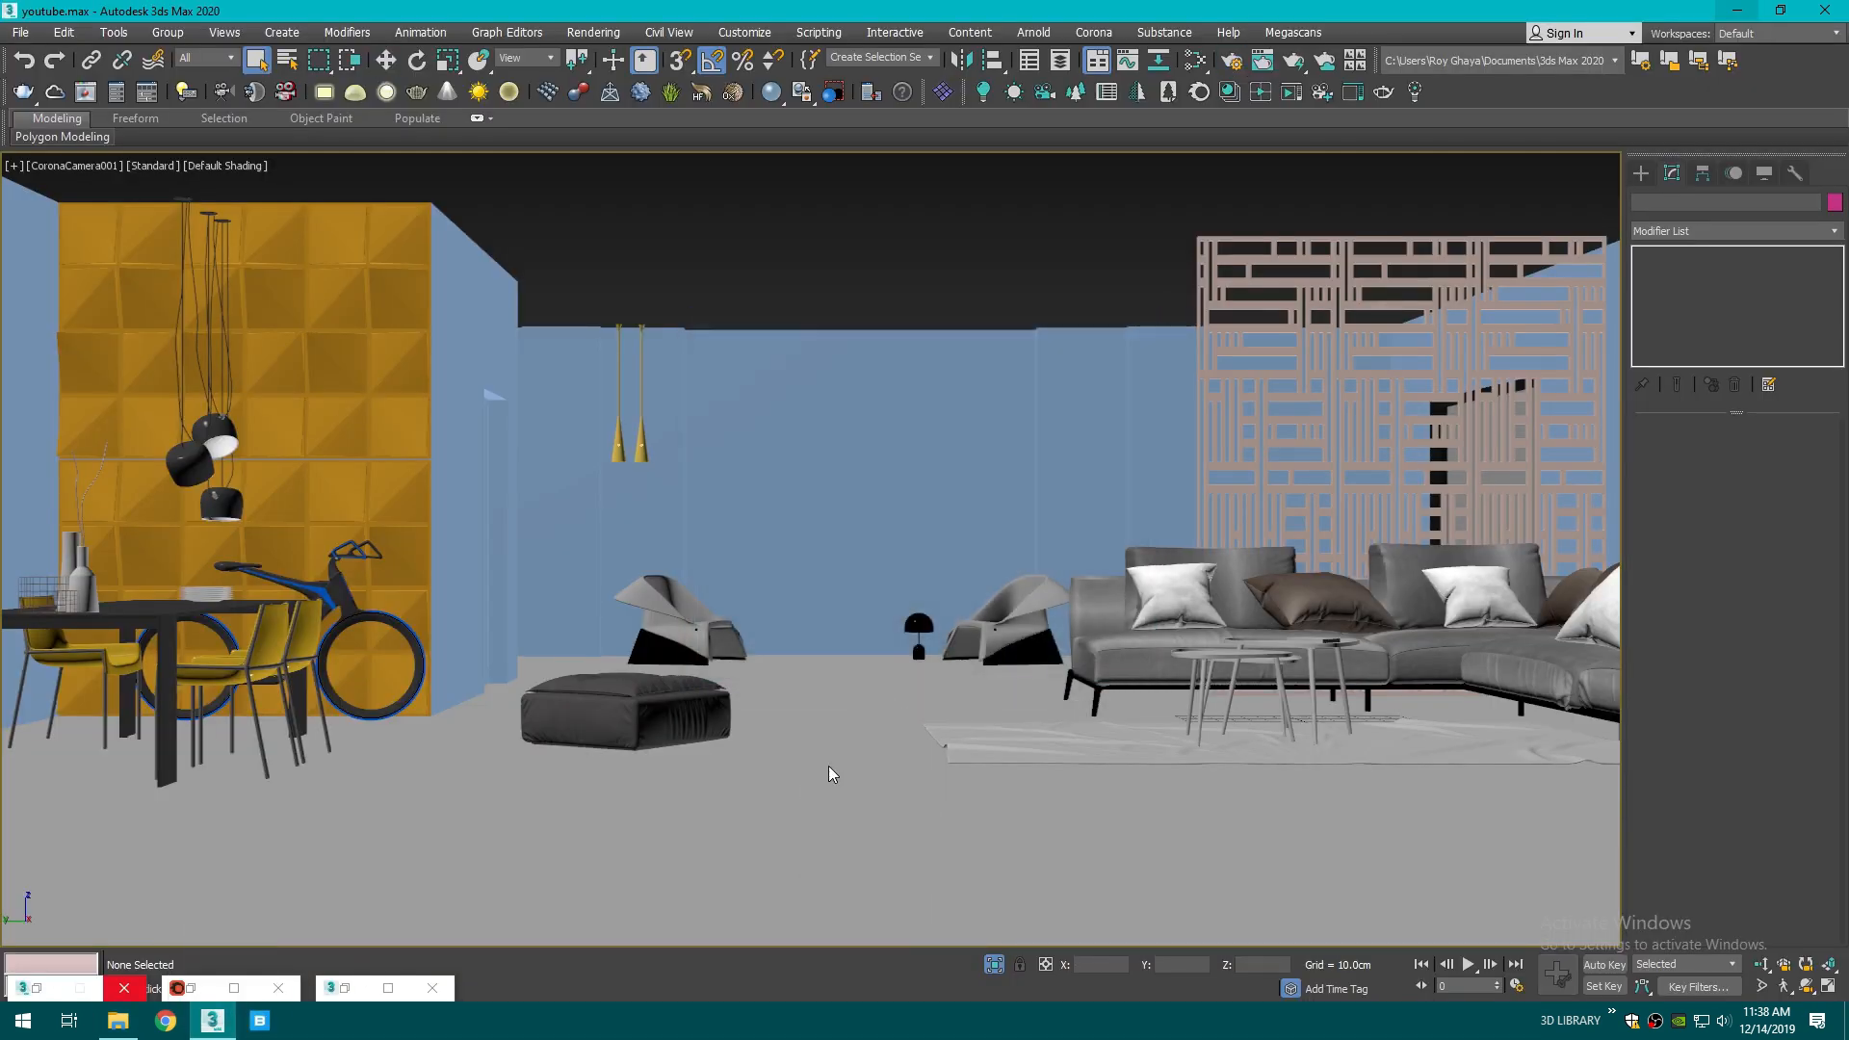
# - Place the slatted wall figure in the room, adjust its size and rotate it -90 degrees around Z to face the camera
pyautogui.click(876, 748)
pyautogui.click(1324, 255)
pyautogui.press('r')
pyautogui.moveTo(870, 732); pyautogui.dragTo(964, 483)
pyautogui.press('e')
pyautogui.moveTo(836, 749); pyautogui.dragTo(756, 742)
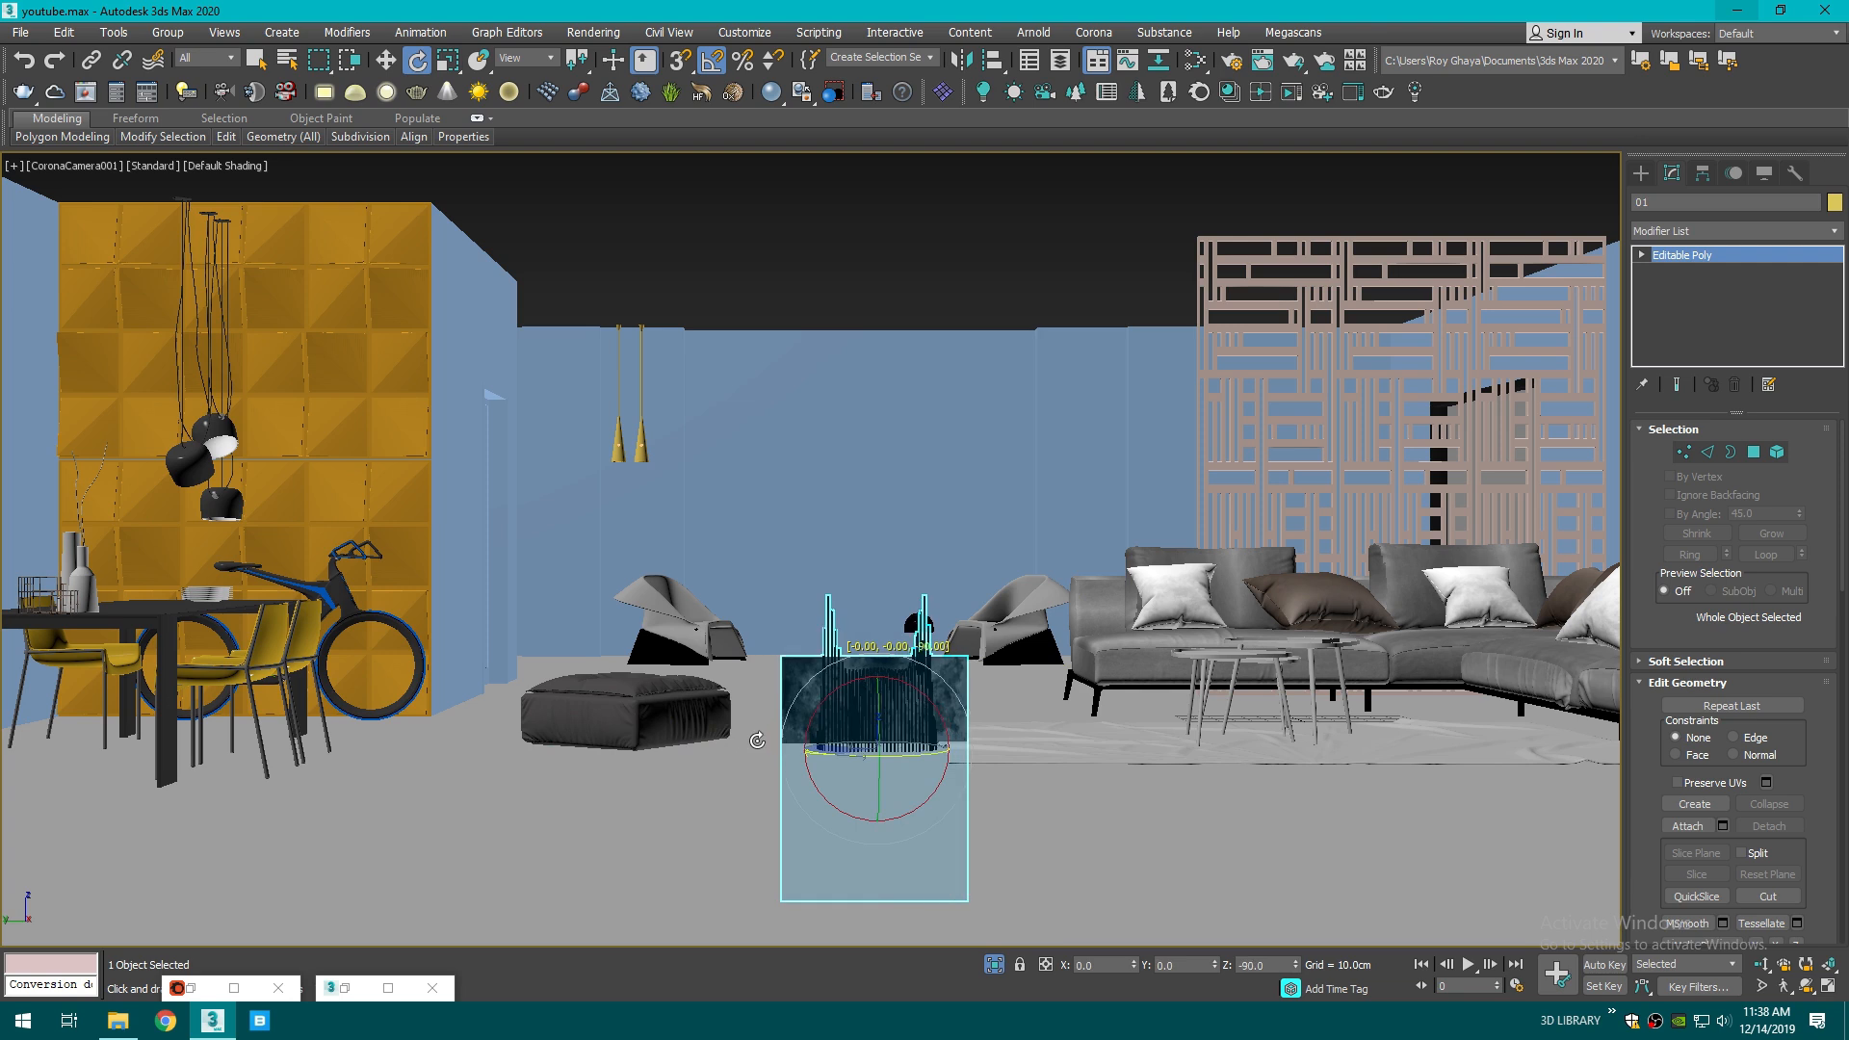
# - Move the wall figure along X in the top view toward the rear wall between the two armchairs
pyautogui.press('t')
pyautogui.press('z')
pyautogui.scroll(-10, 895, 703)
pyautogui.press('w')
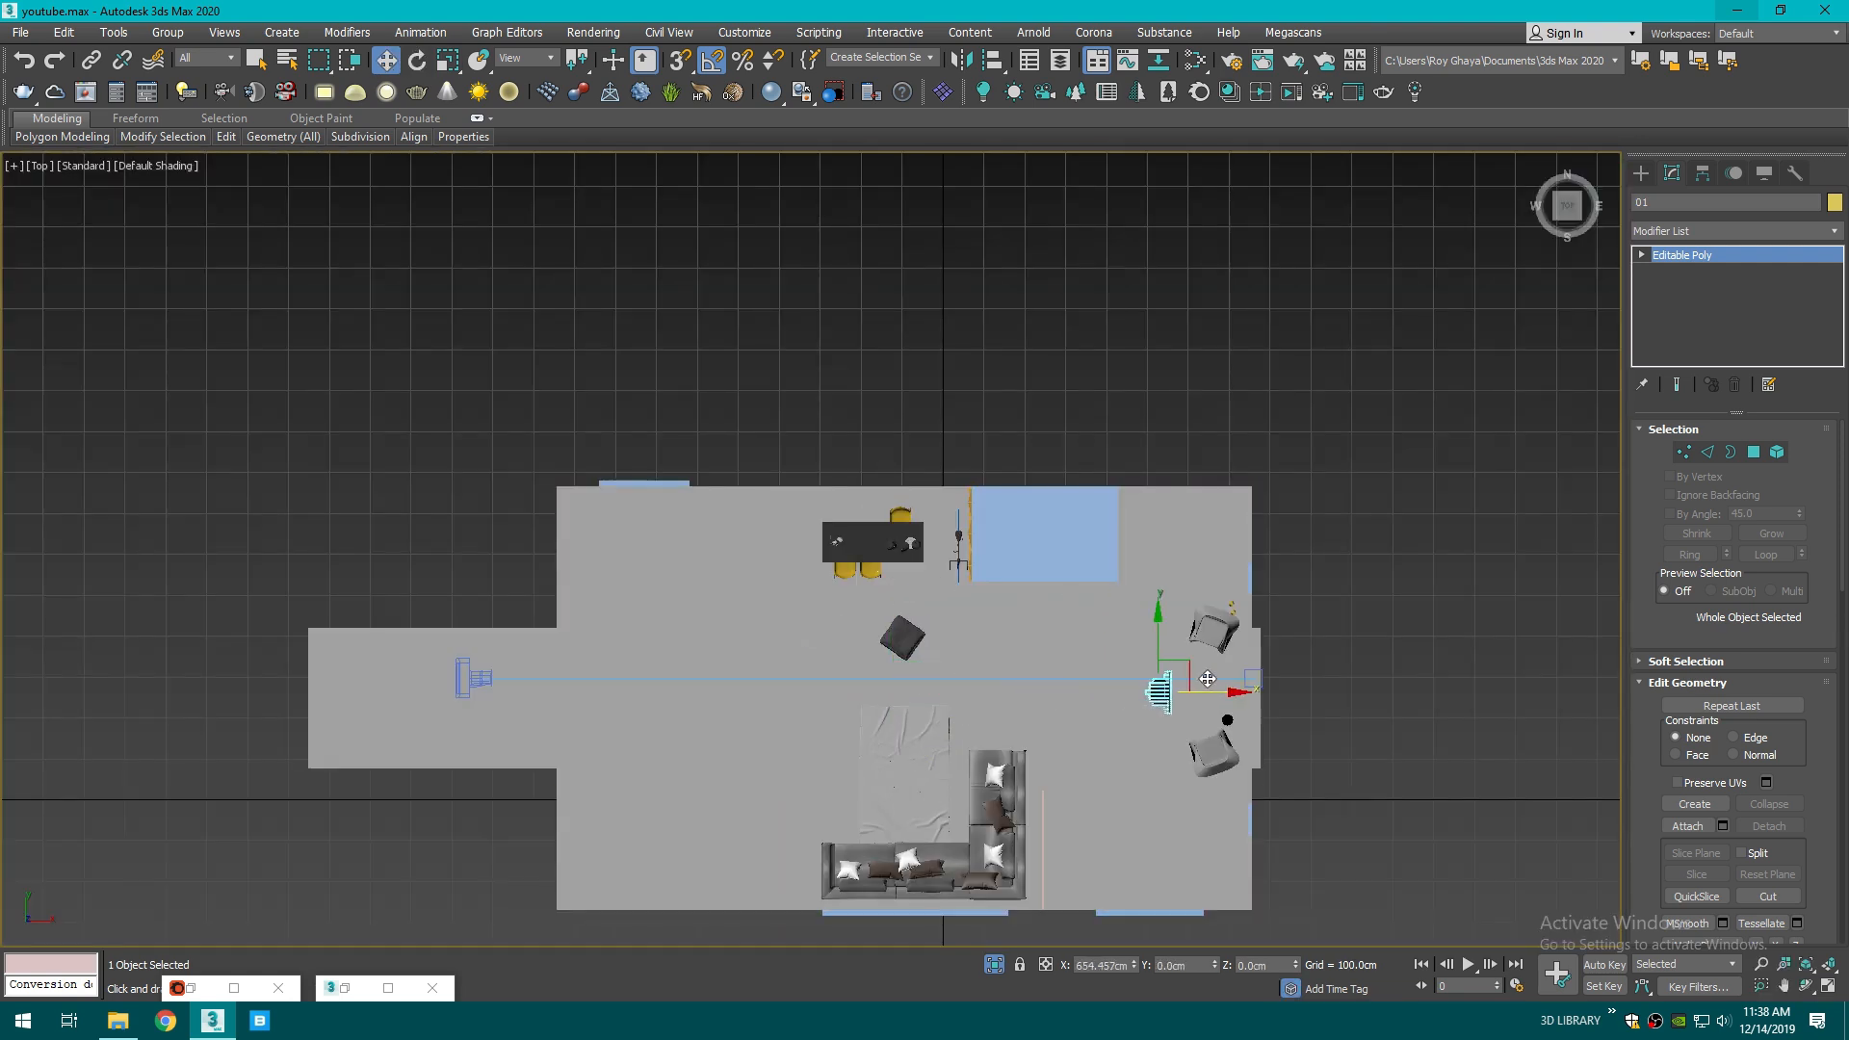
# - Try to raise the wall figure and its polygons in the front wireframe view, and undo the moves
pyautogui.press('f')
pyautogui.press('z')
pyautogui.moveTo(810, 463); pyautogui.dragTo(811, 160)
pyautogui.press('F3')
pyautogui.press('4')
pyautogui.scroll(-4, 852, 324)
pyautogui.moveTo(852, 323); pyautogui.dragTo(847, 603, button='middle')
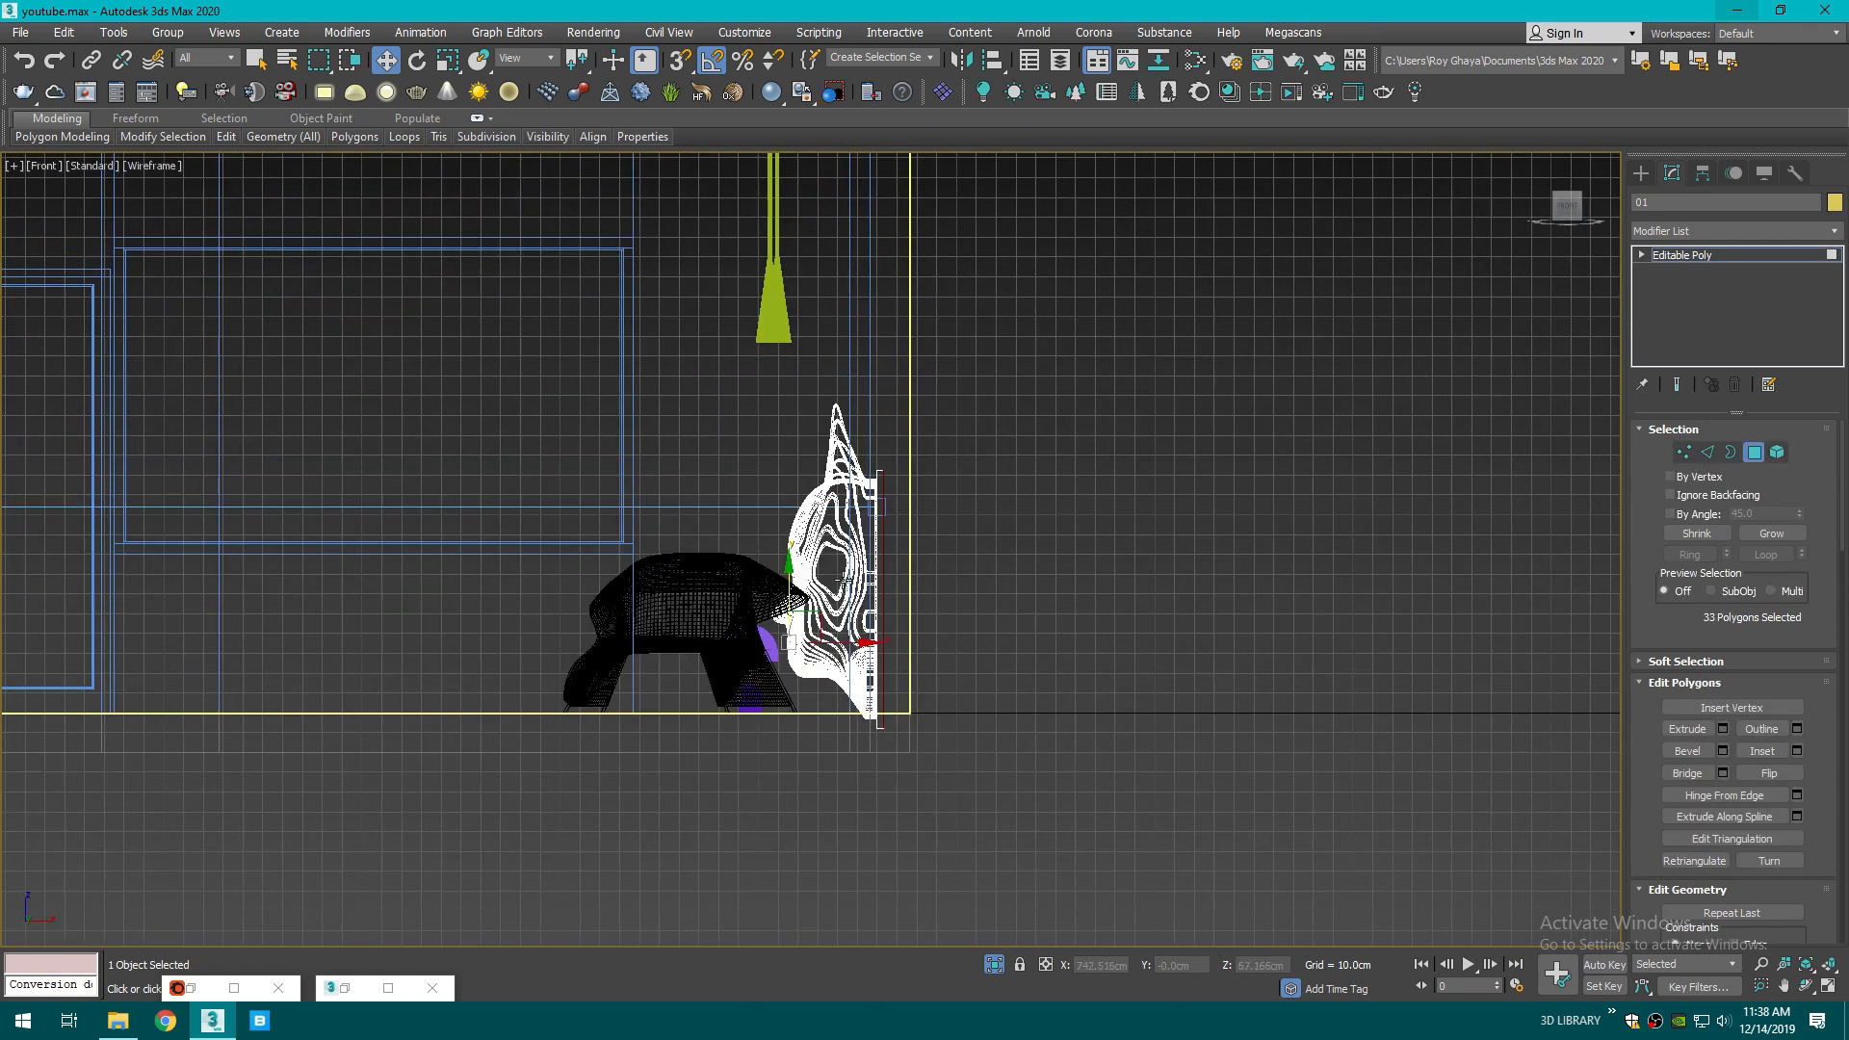
pyautogui.moveTo(792, 581); pyautogui.dragTo(788, 456)
pyautogui.hotkey('ctrl', 'z')
pyautogui.hotkey('ctrl', 'z')
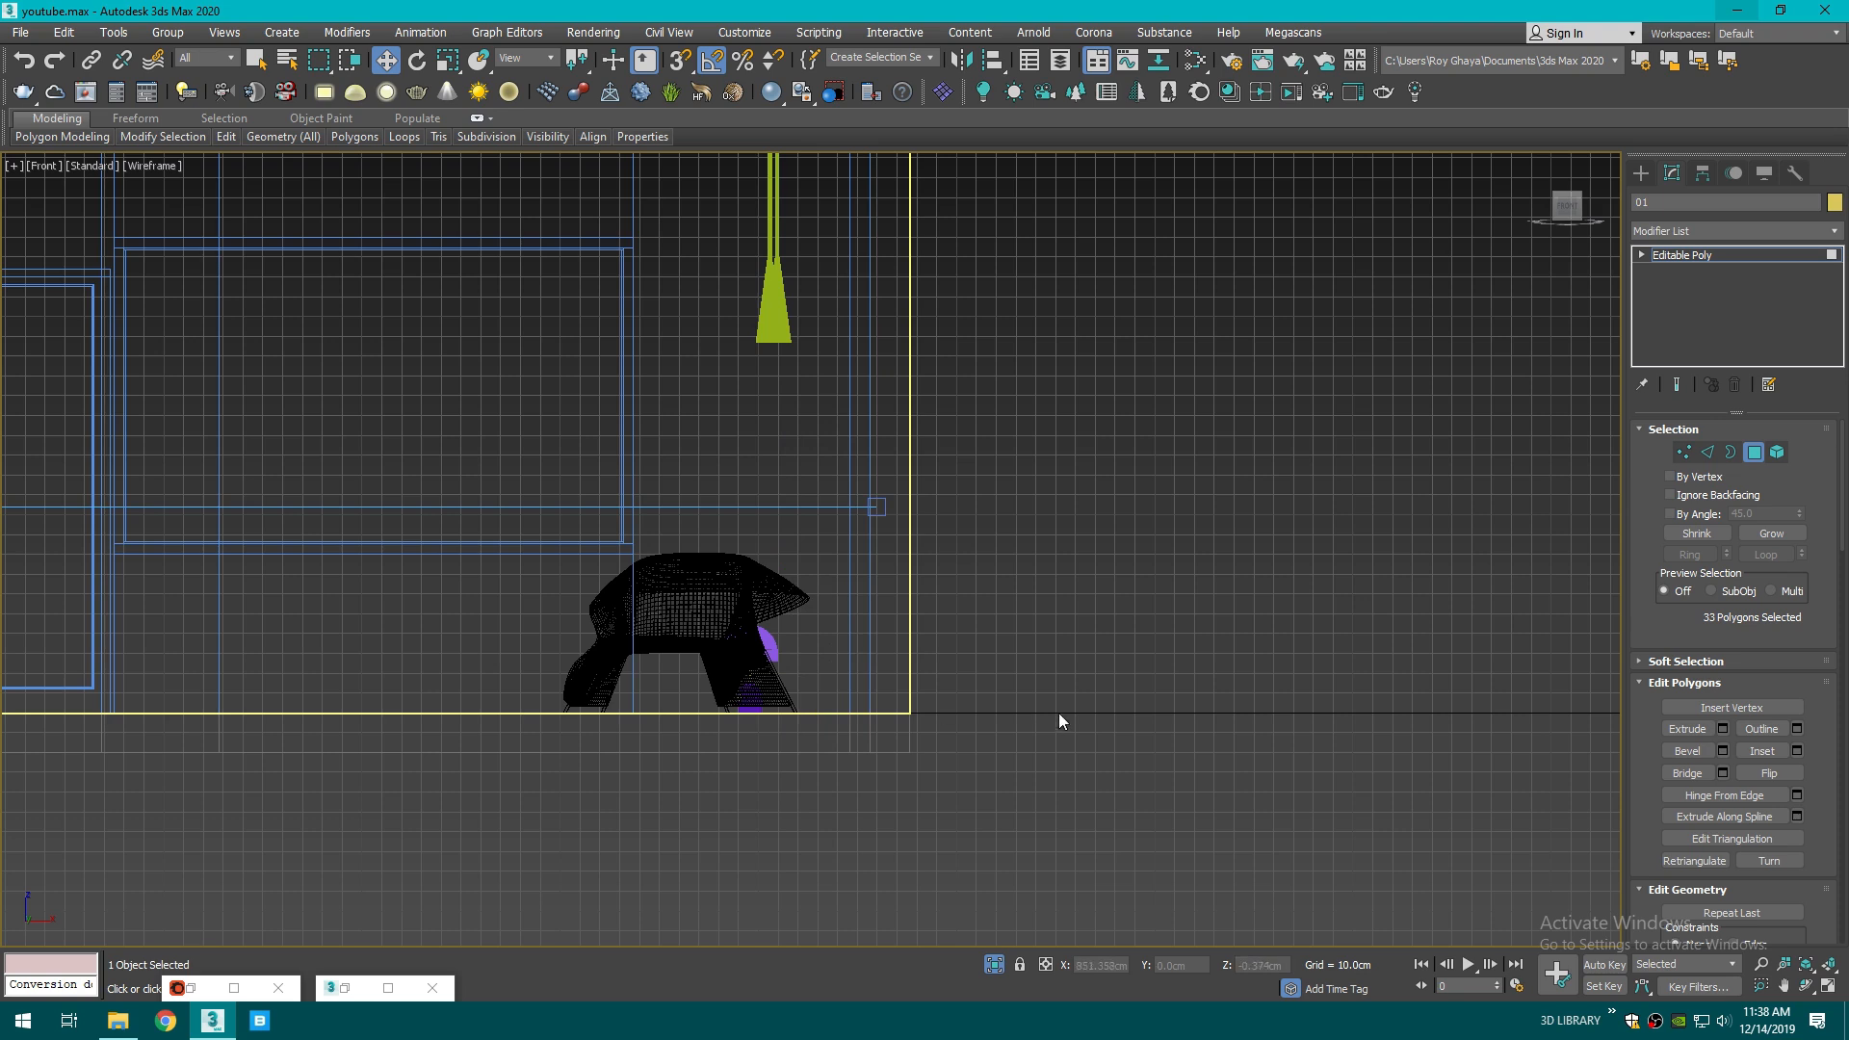
# - Move the whole wall figure to the rear wall in the front view, at X about 734 cm and a height of about 151 cm
pyautogui.scroll(-4, 1059, 713)
pyautogui.click(1641, 173)
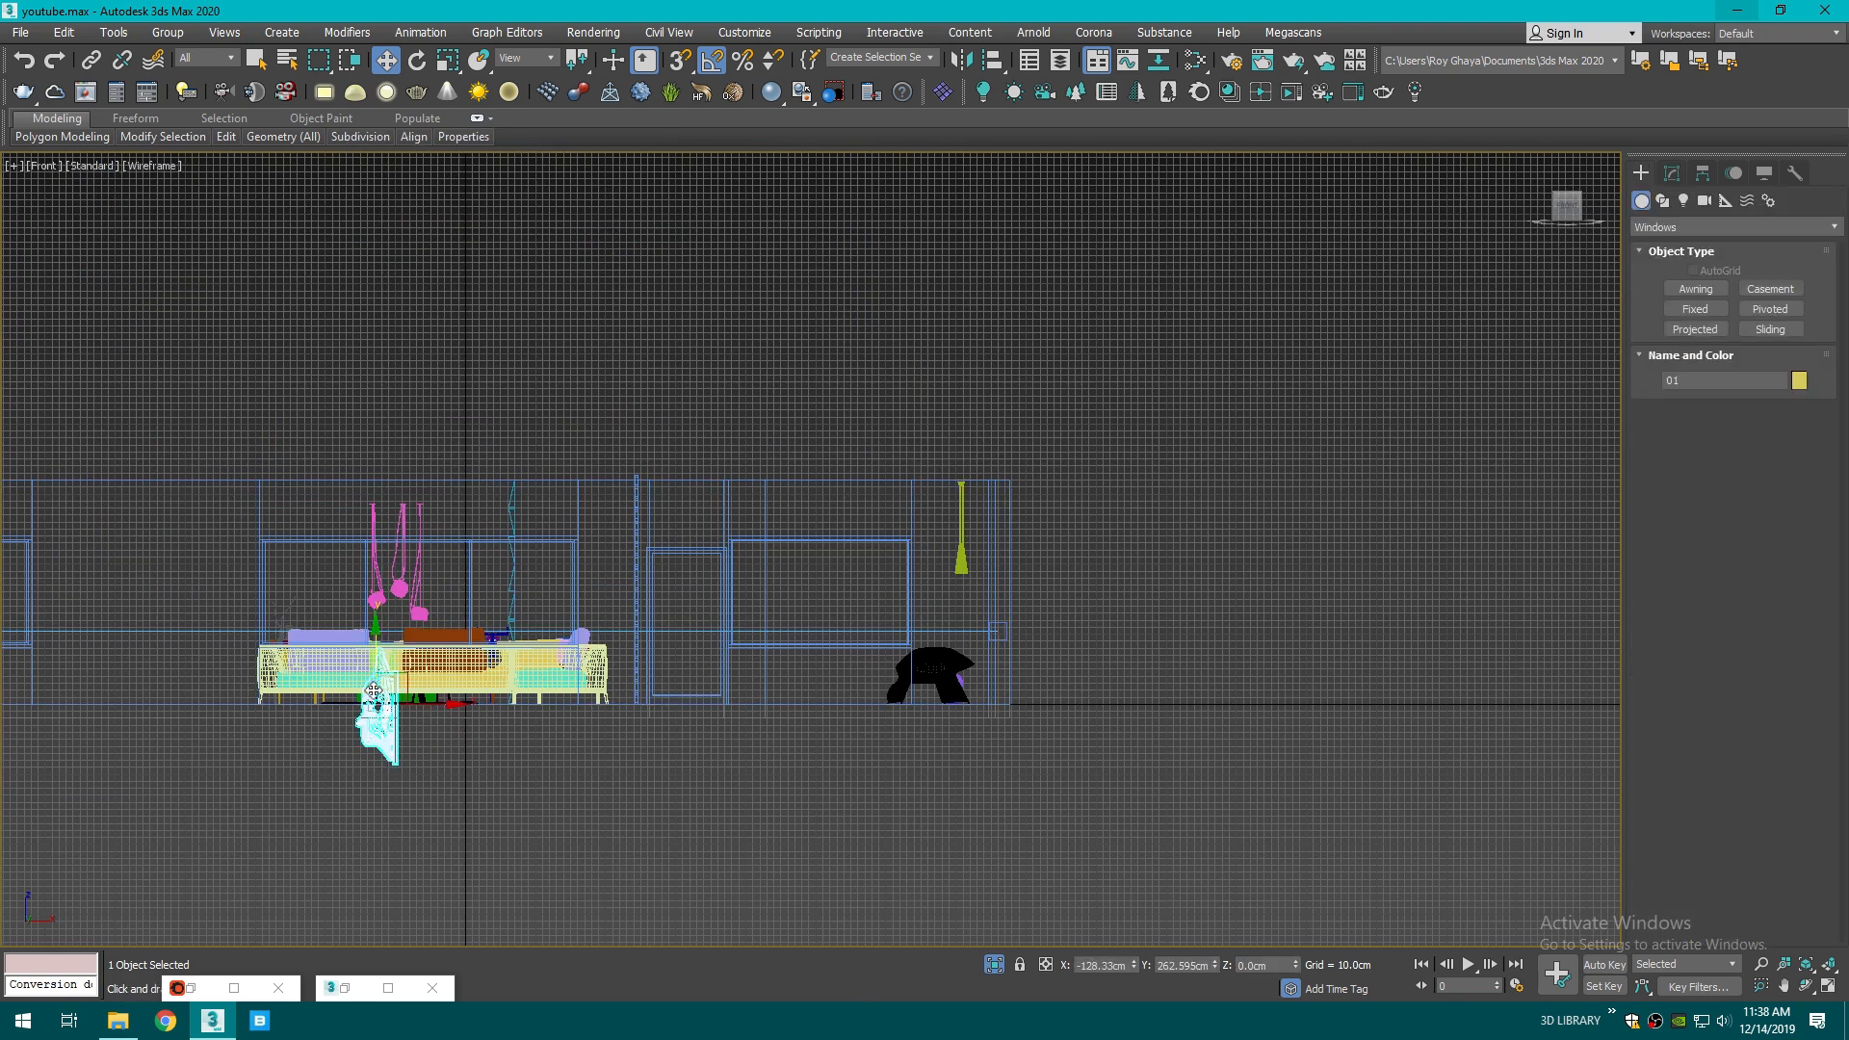
pyautogui.moveTo(379, 700)
pyautogui.mouseDown()
pyautogui.moveTo(984, 671)
pyautogui.moveTo(988, 559)
pyautogui.mouseUp()
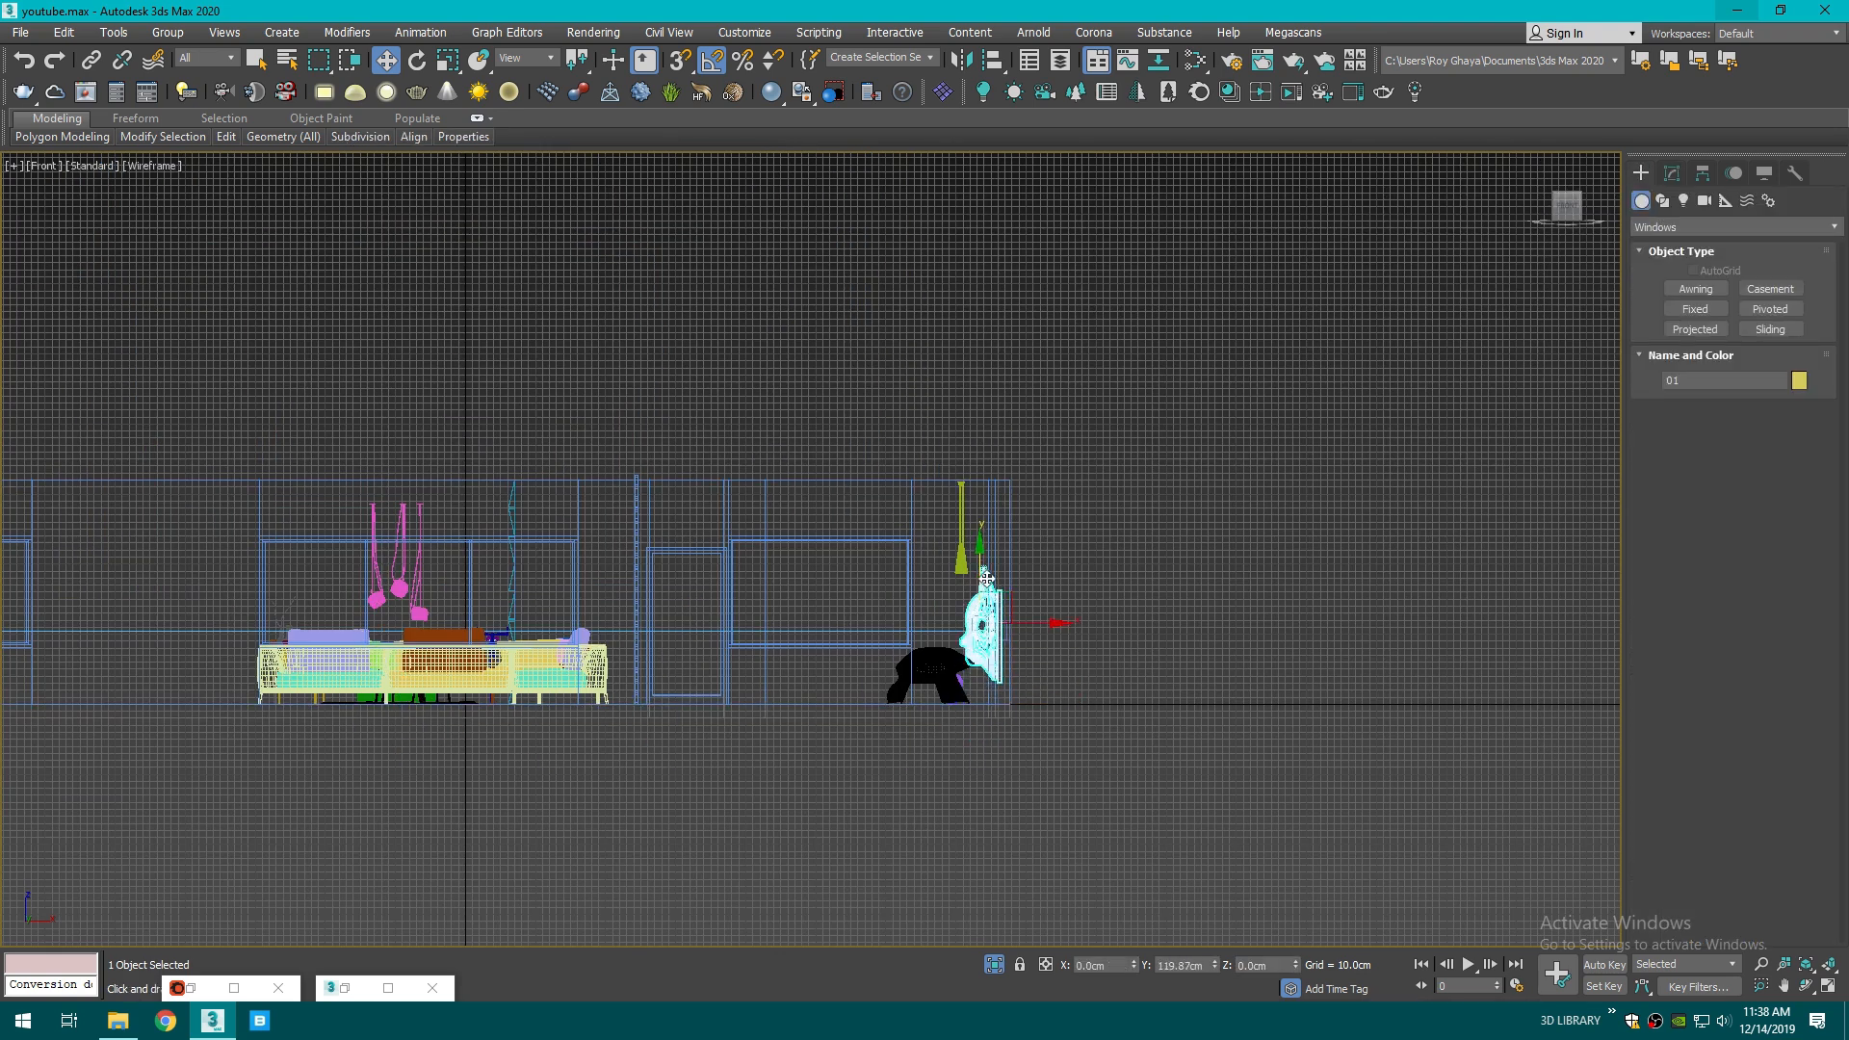
# - Delete the rectangular backing panel element from the wall figure, keeping only the slatted head
pyautogui.press('c')
pyautogui.press('F3')
pyautogui.press('p')
pyautogui.press('z')
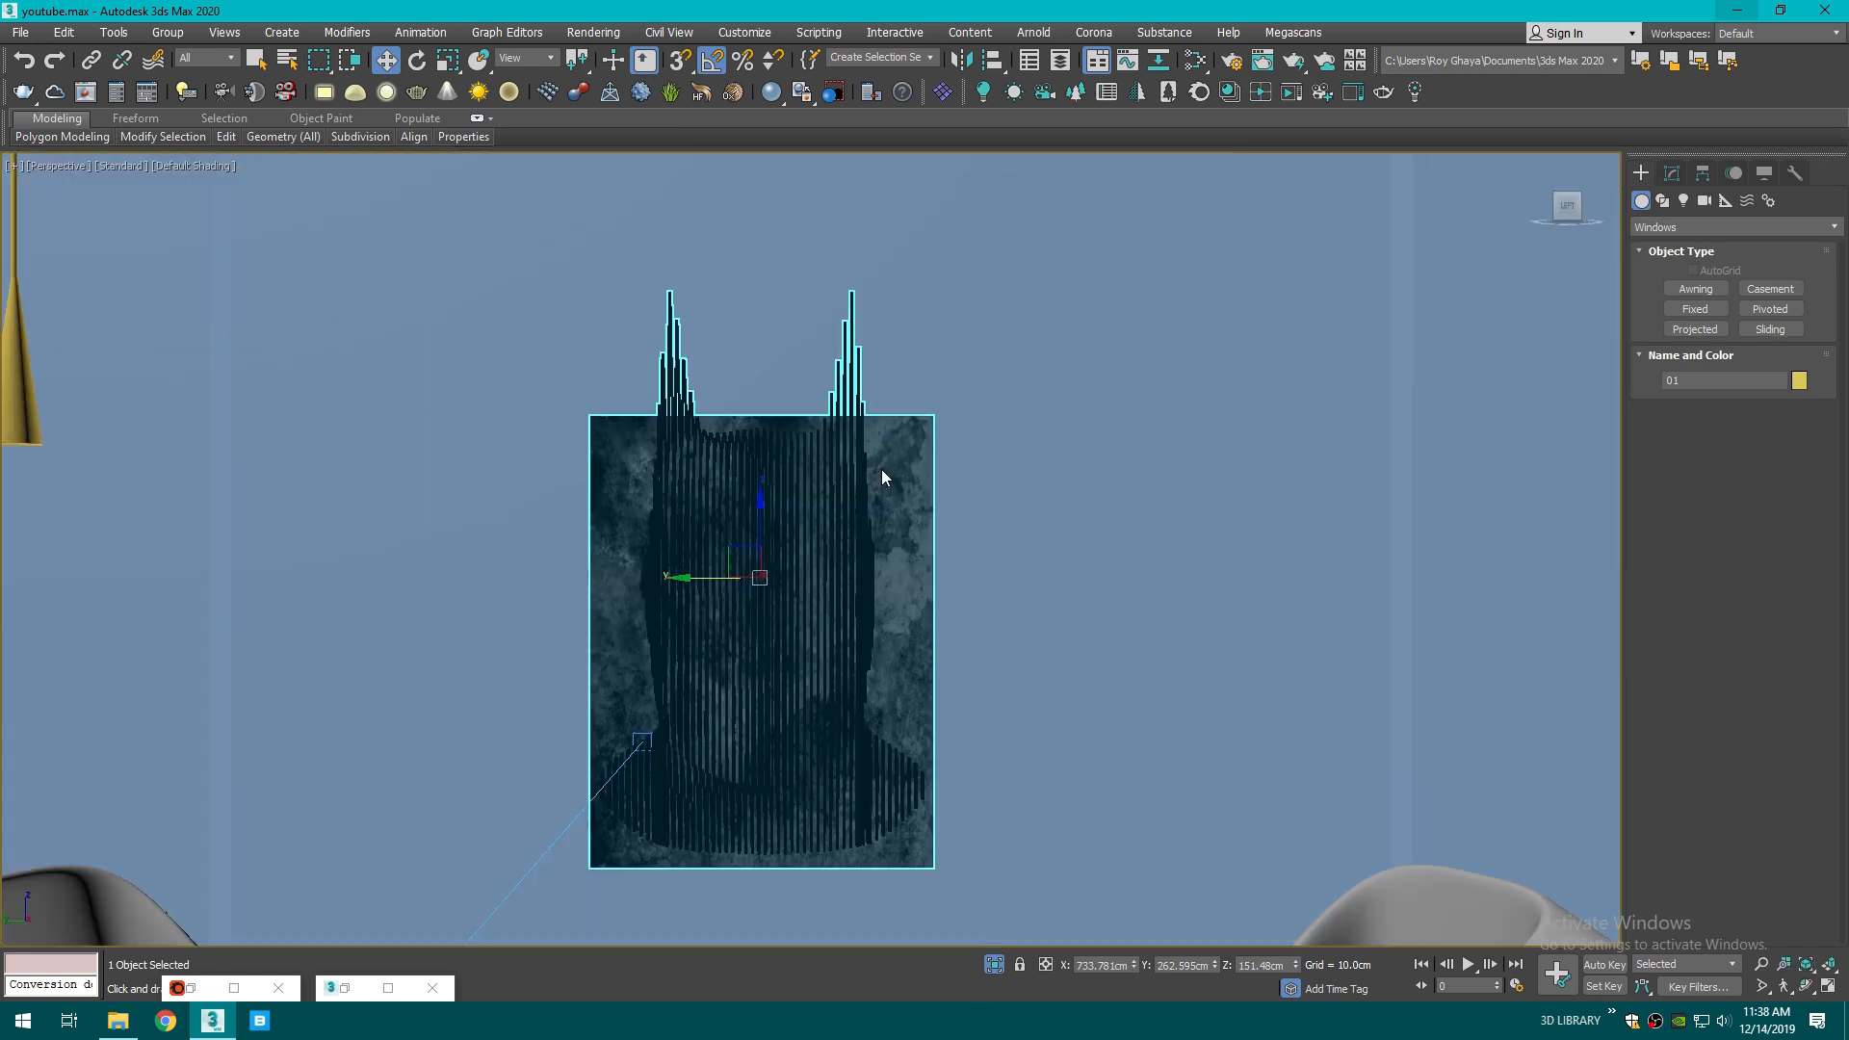
pyautogui.moveTo(1567, 203); pyautogui.dragTo(1572, 218)
pyautogui.scroll(3, 926, 503)
pyautogui.scroll(-3, 927, 504)
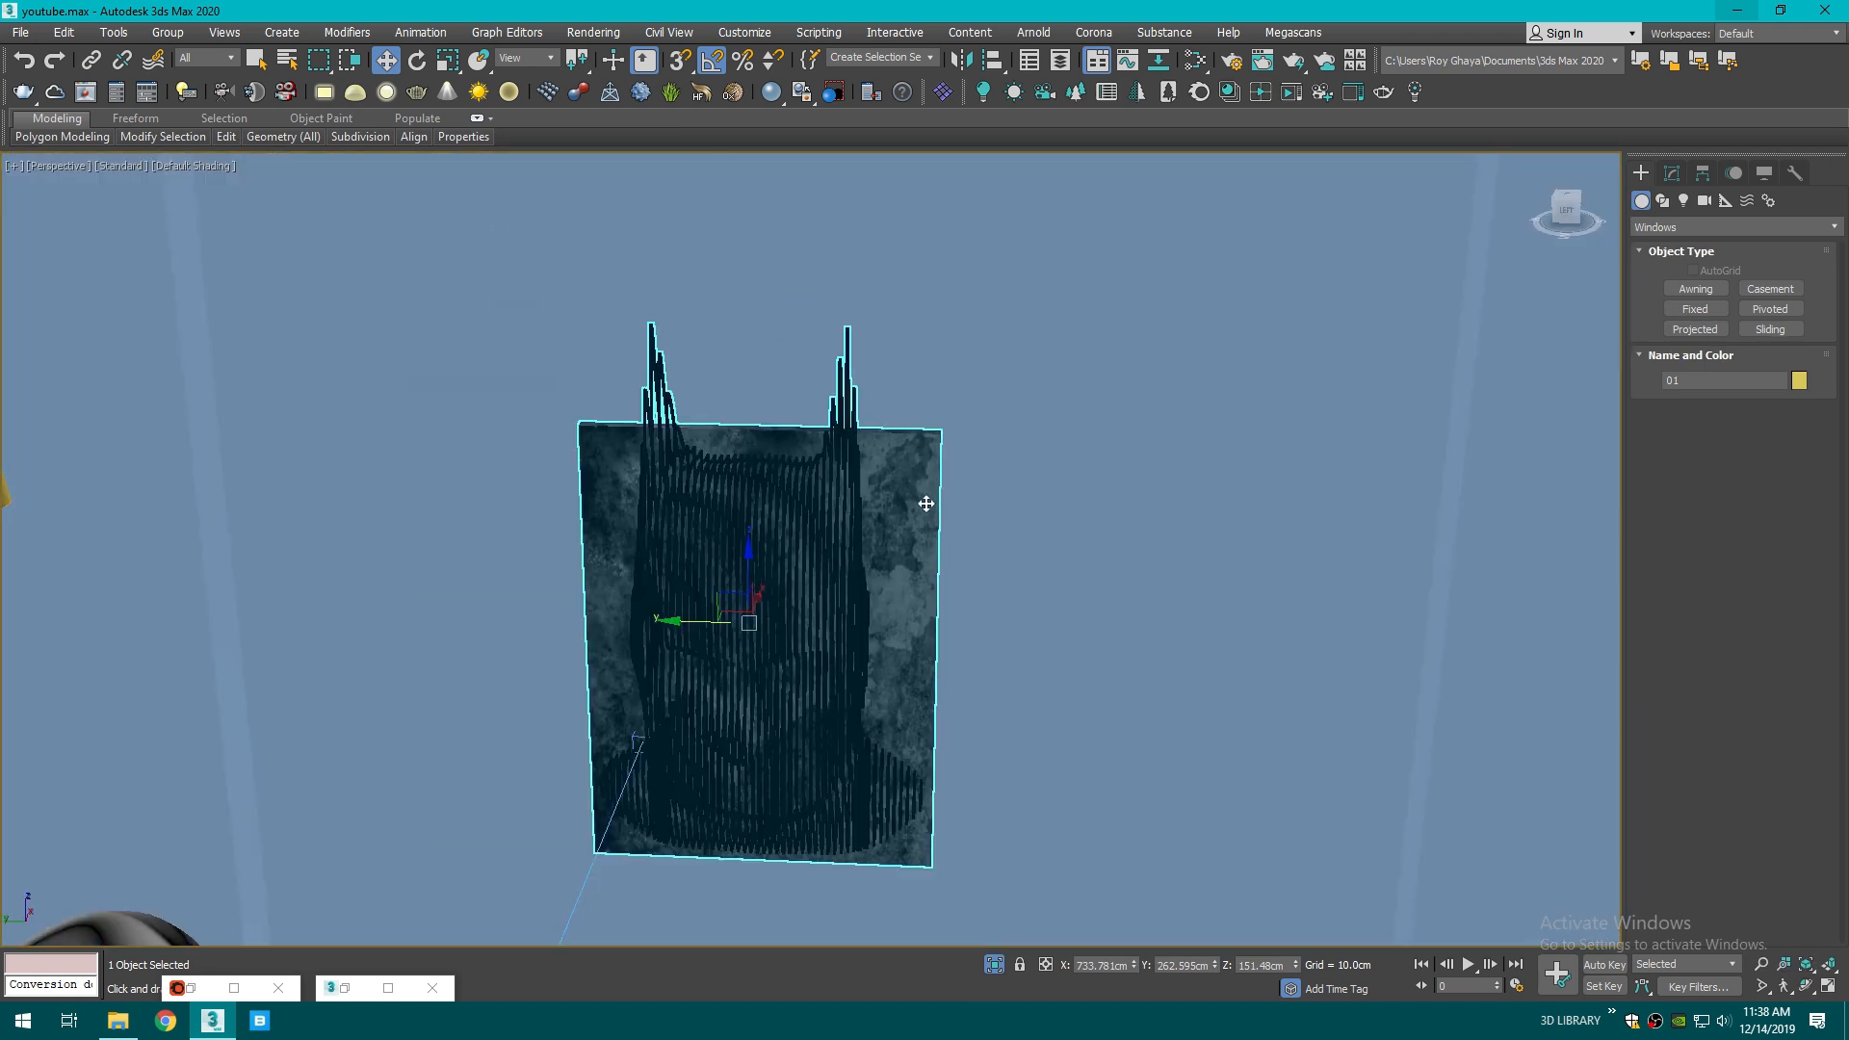
pyautogui.click(1672, 172)
pyautogui.click(1777, 451)
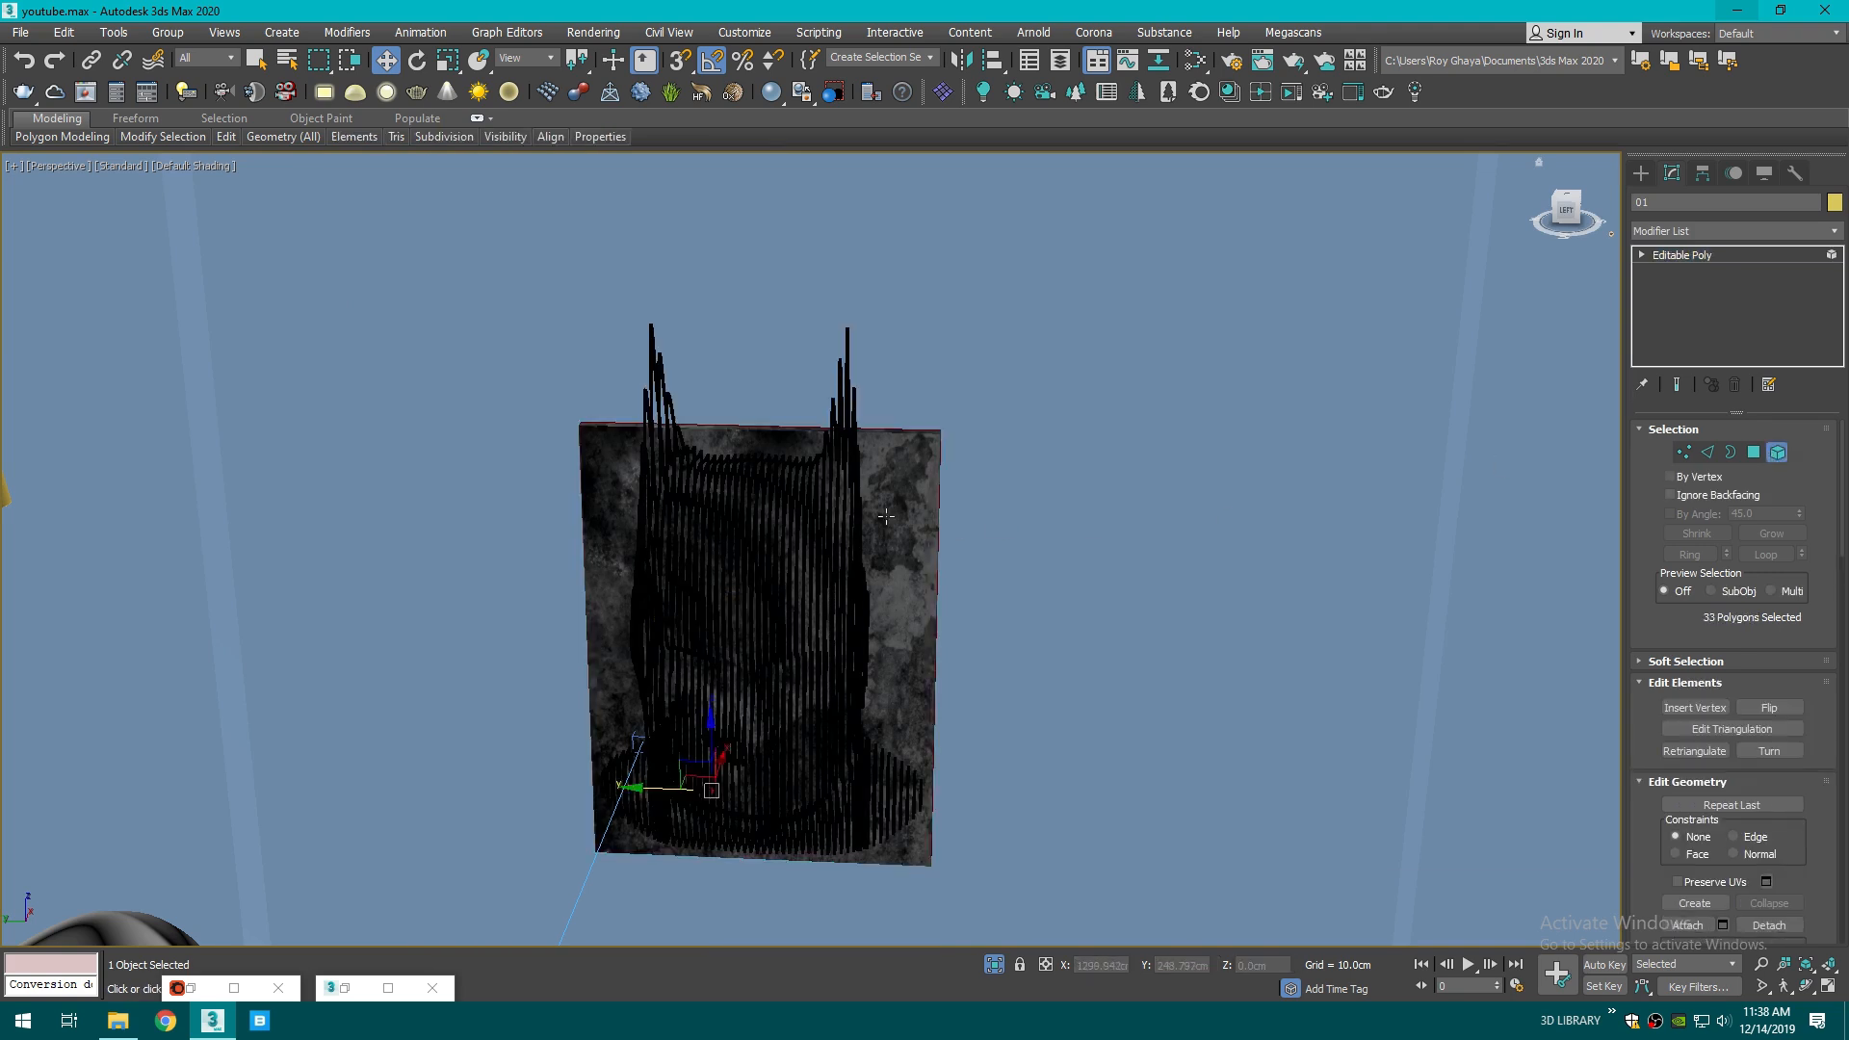
pyautogui.click(886, 505)
pyautogui.click(1200, 463)
pyautogui.click(1640, 174)
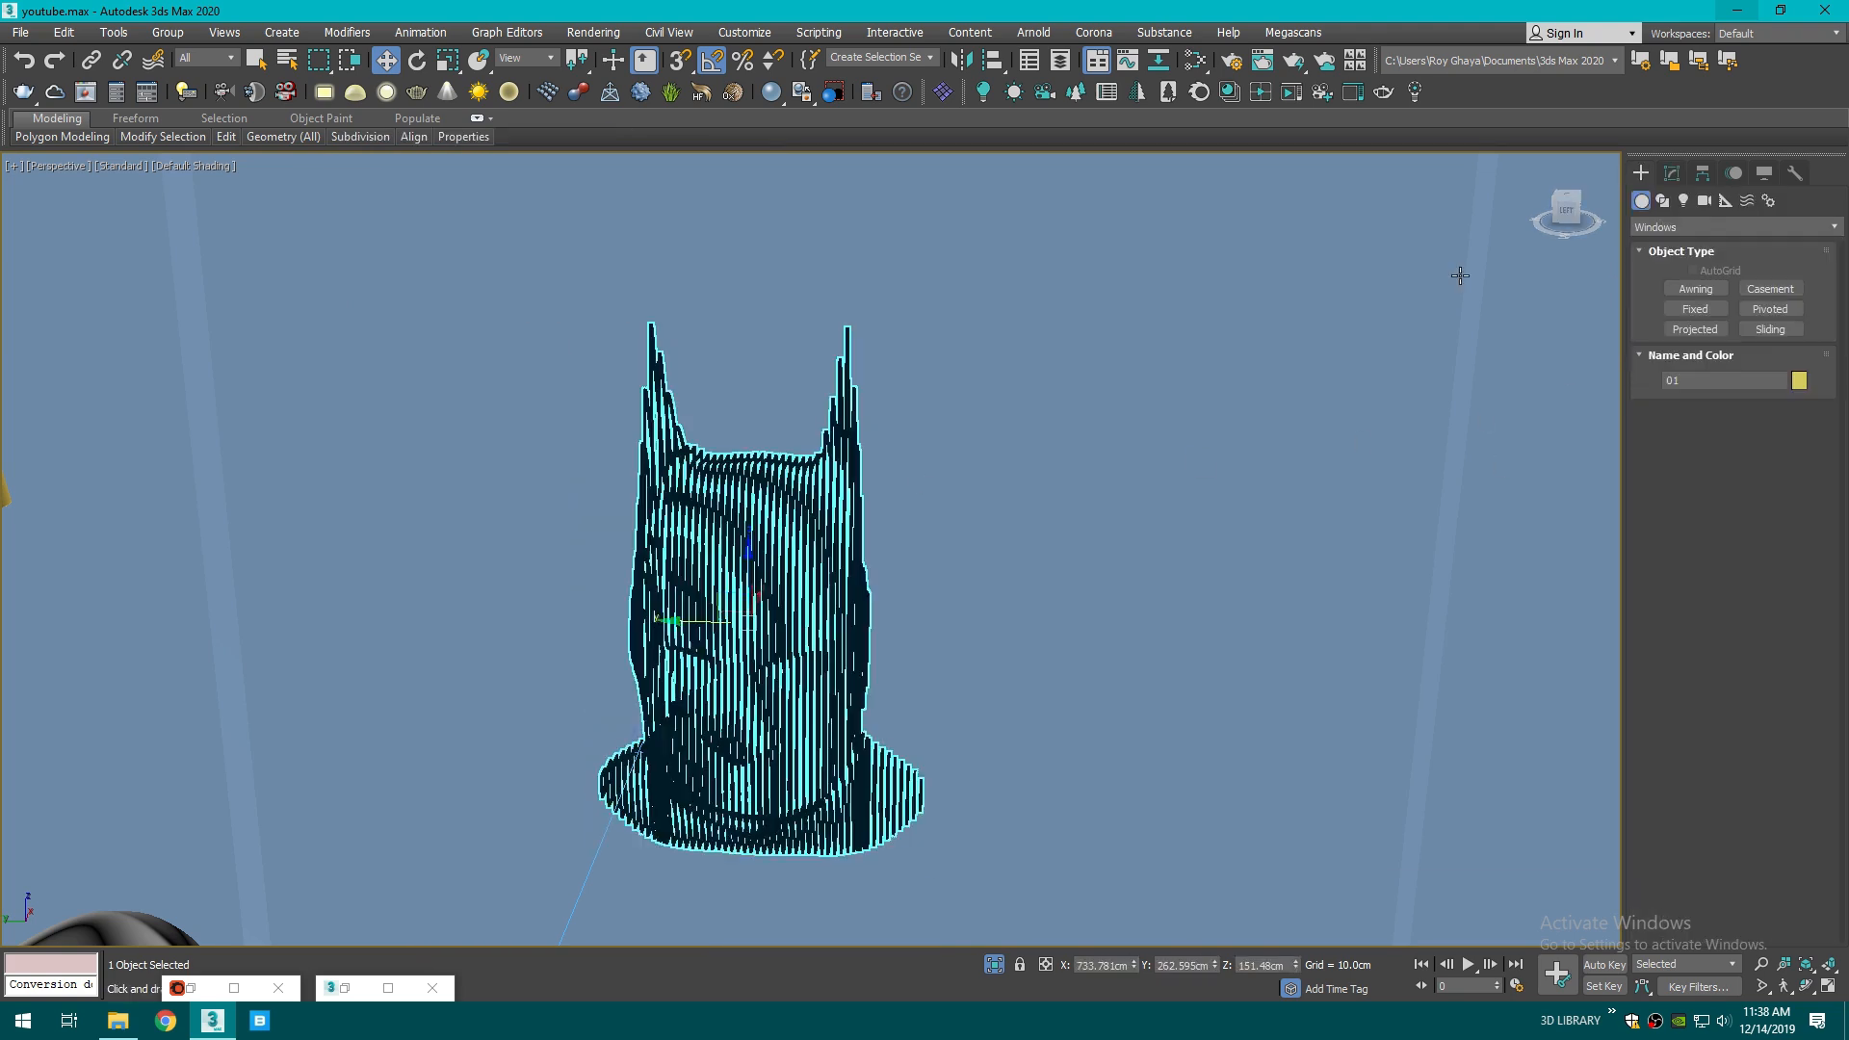
# - Scale the slatted wall figure uniformly in the perspective view
pyautogui.click(1461, 277)
pyautogui.scroll(-6, 799, 527)
pyautogui.click(791, 549)
pyautogui.press('r')
pyautogui.moveTo(798, 535)
pyautogui.mouseDown()
pyautogui.moveTo(795, 501)
pyautogui.moveTo(761, 550)
pyautogui.moveTo(822, 502)
pyautogui.mouseUp()
pyautogui.press('w')
# - In the camera view, shift the wall figure about -18.5 cm along Y, enlarge it slightly and lower it about 6.6 cm
pyautogui.press('c')
pyautogui.press('F3')
pyautogui.press('F4')
pyautogui.moveTo(845, 440); pyautogui.dragTo(814, 467)
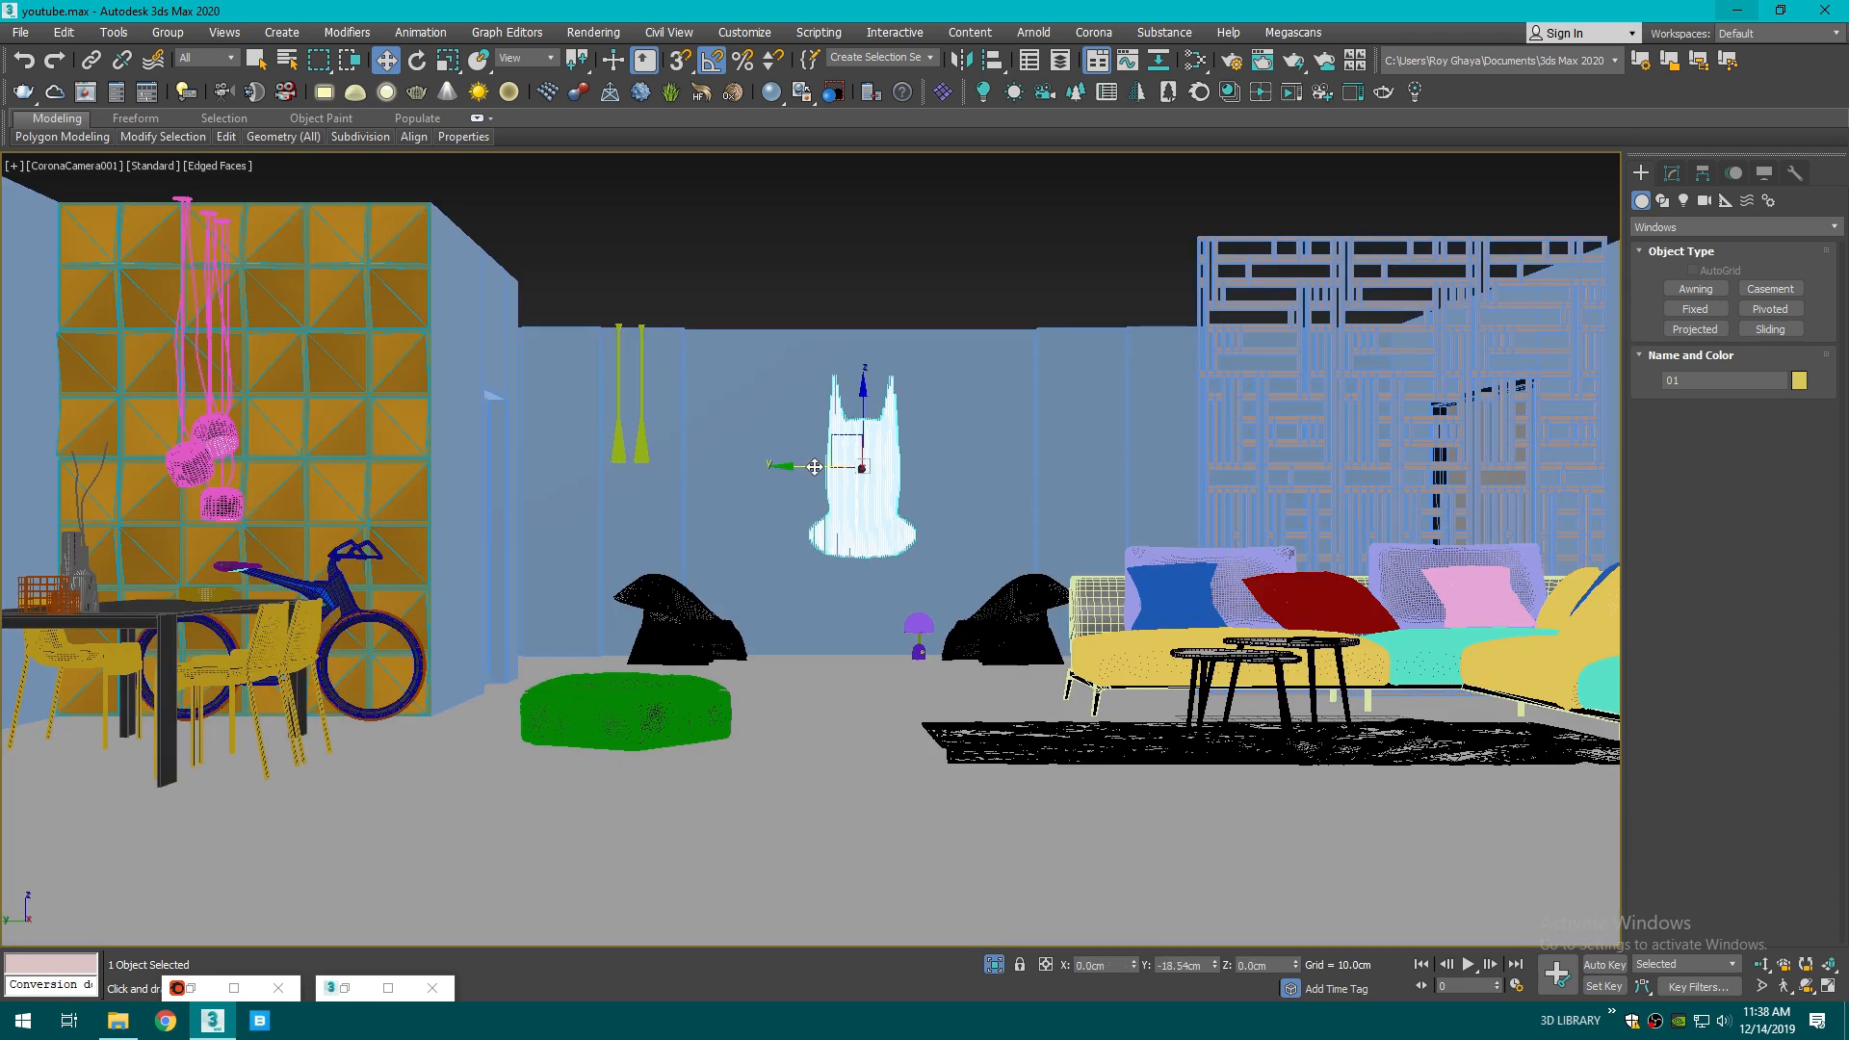
pyautogui.press('r')
pyautogui.moveTo(842, 446); pyautogui.dragTo(846, 418)
pyautogui.press('w')
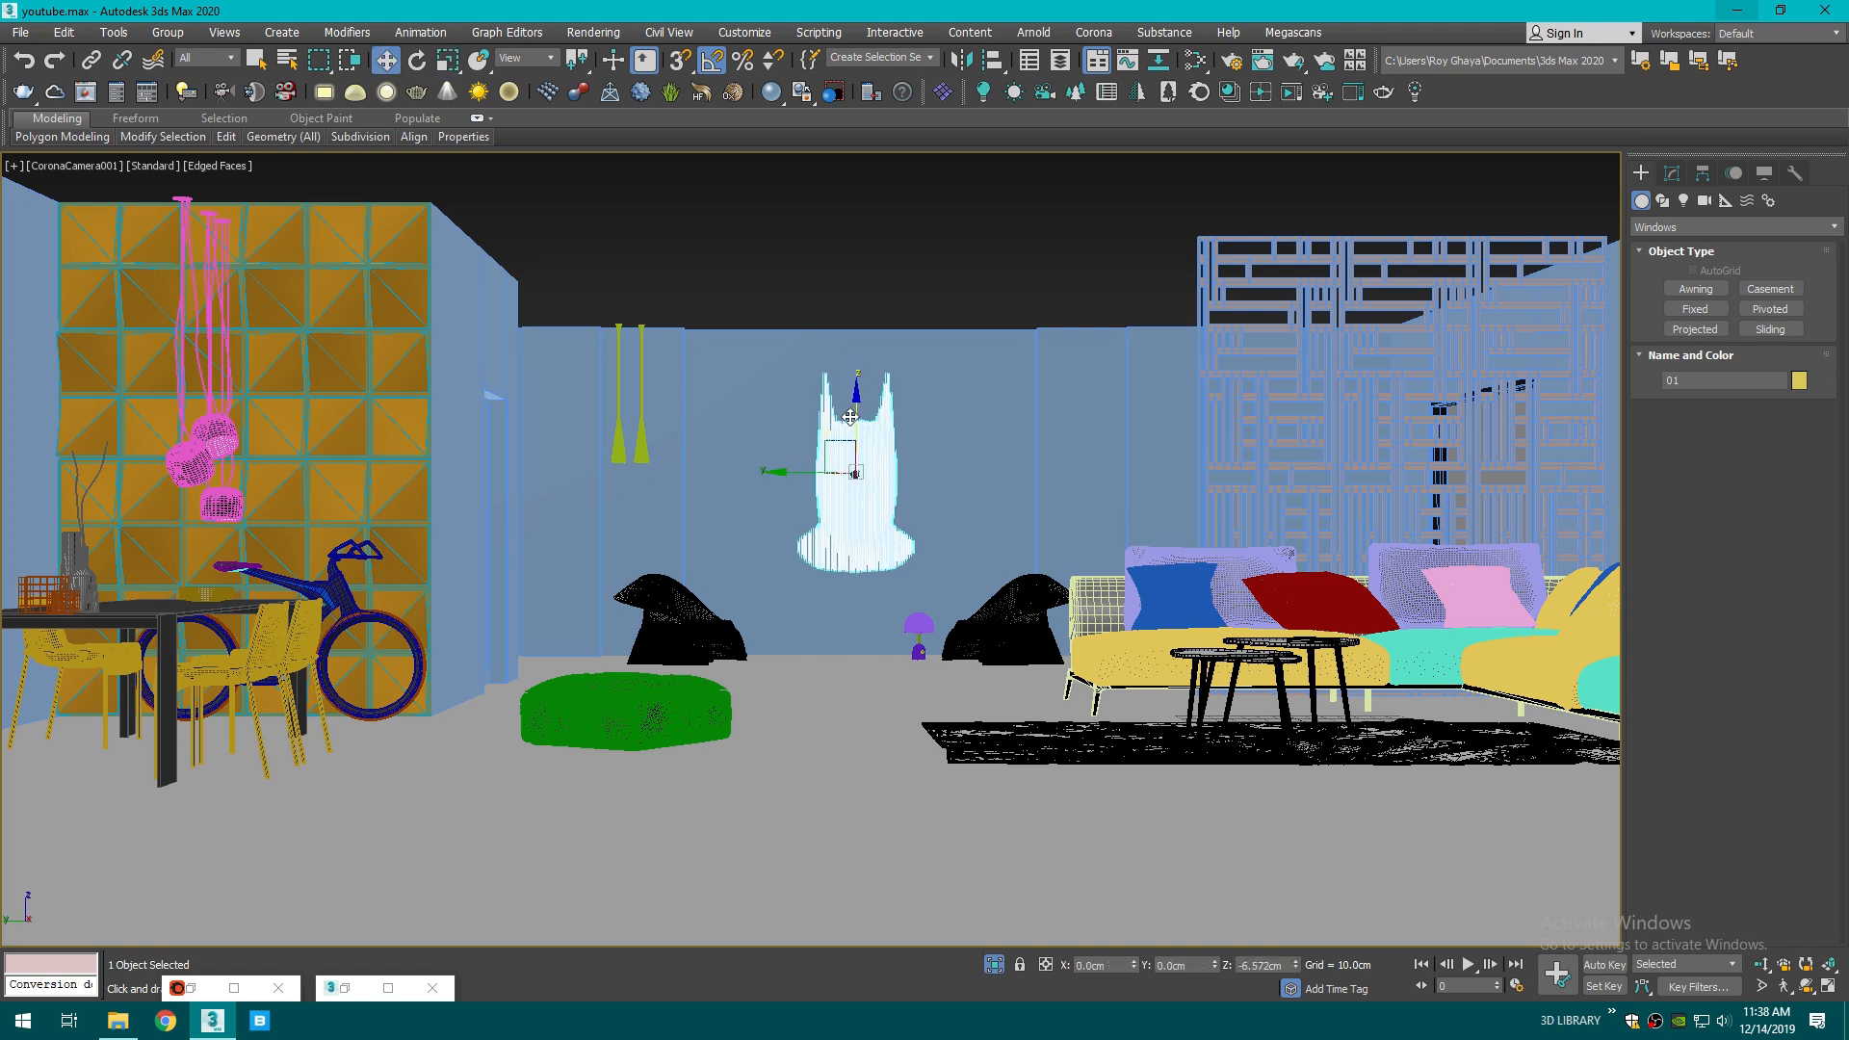
# - Move the wall figure toward the rear wall to X about 744 cm, shift it about 1.9 cm along Y and check the safe frame
pyautogui.press('f')
pyautogui.scroll(-3, 908, 517)
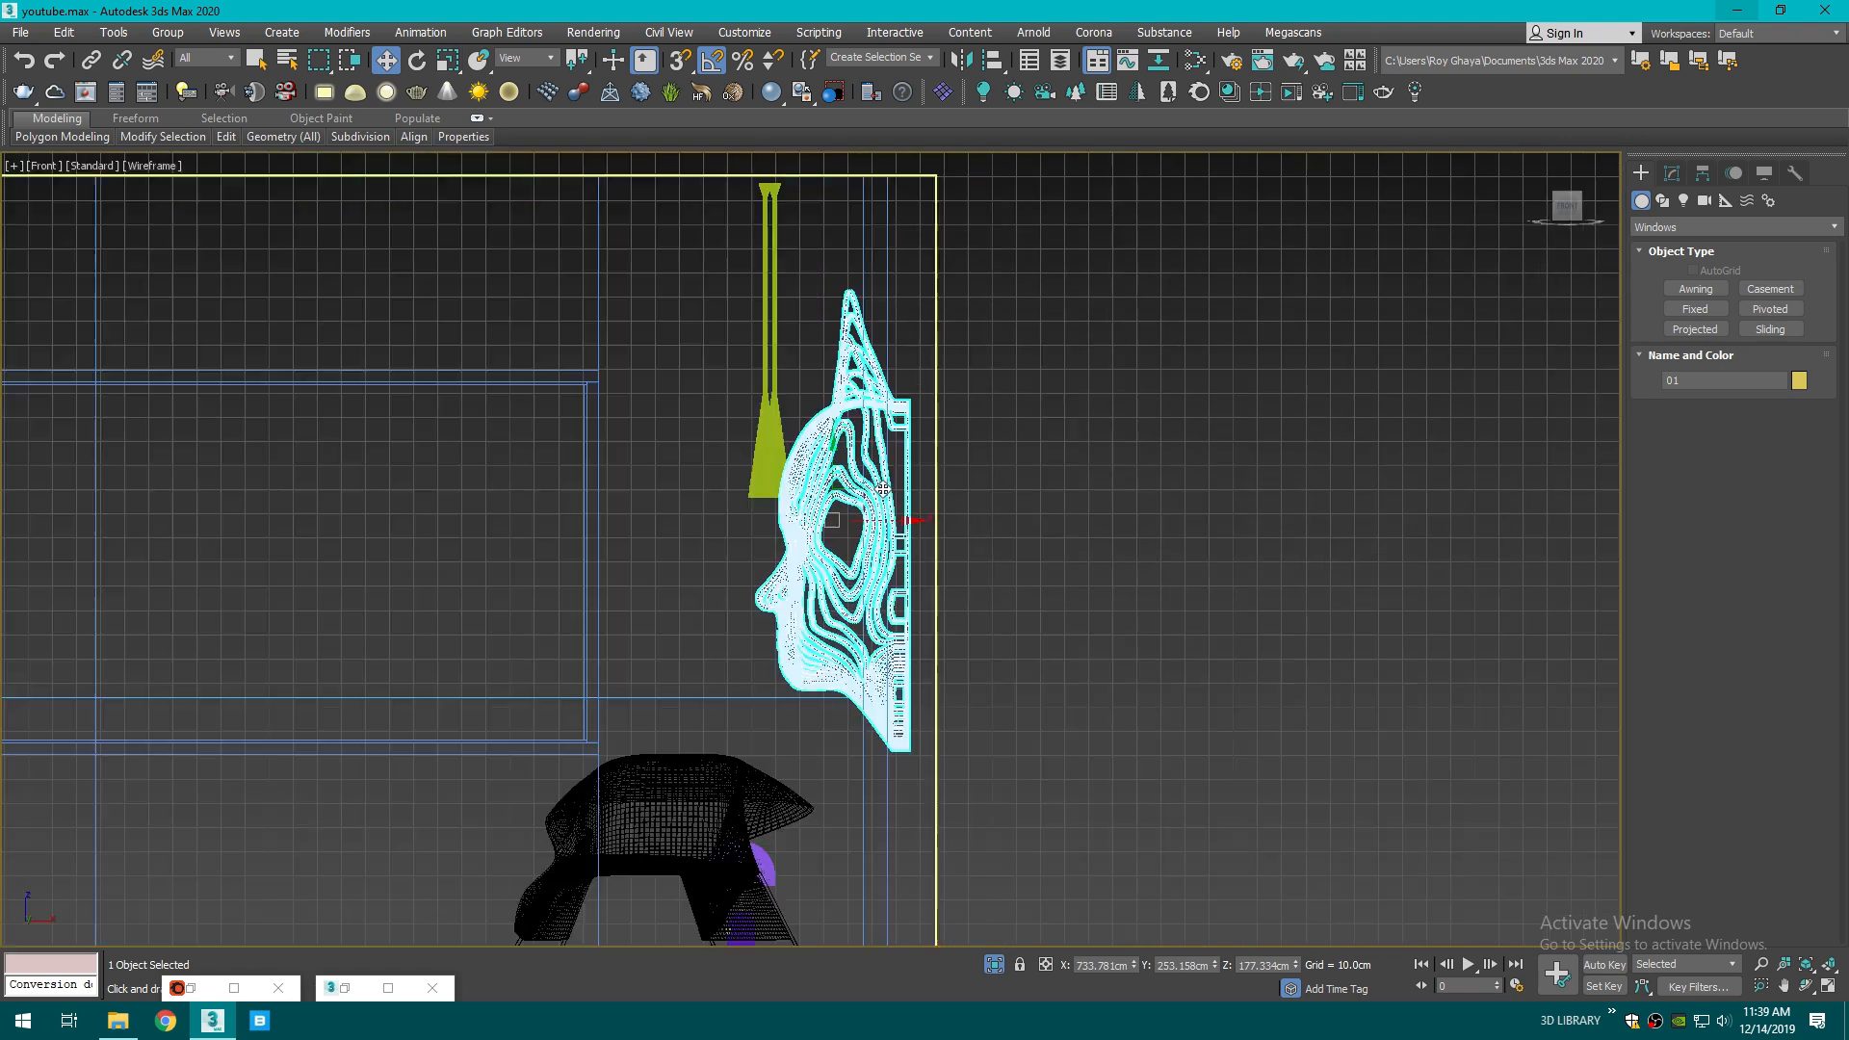
pyautogui.moveTo(908, 517); pyautogui.dragTo(934, 518)
pyautogui.press('c')
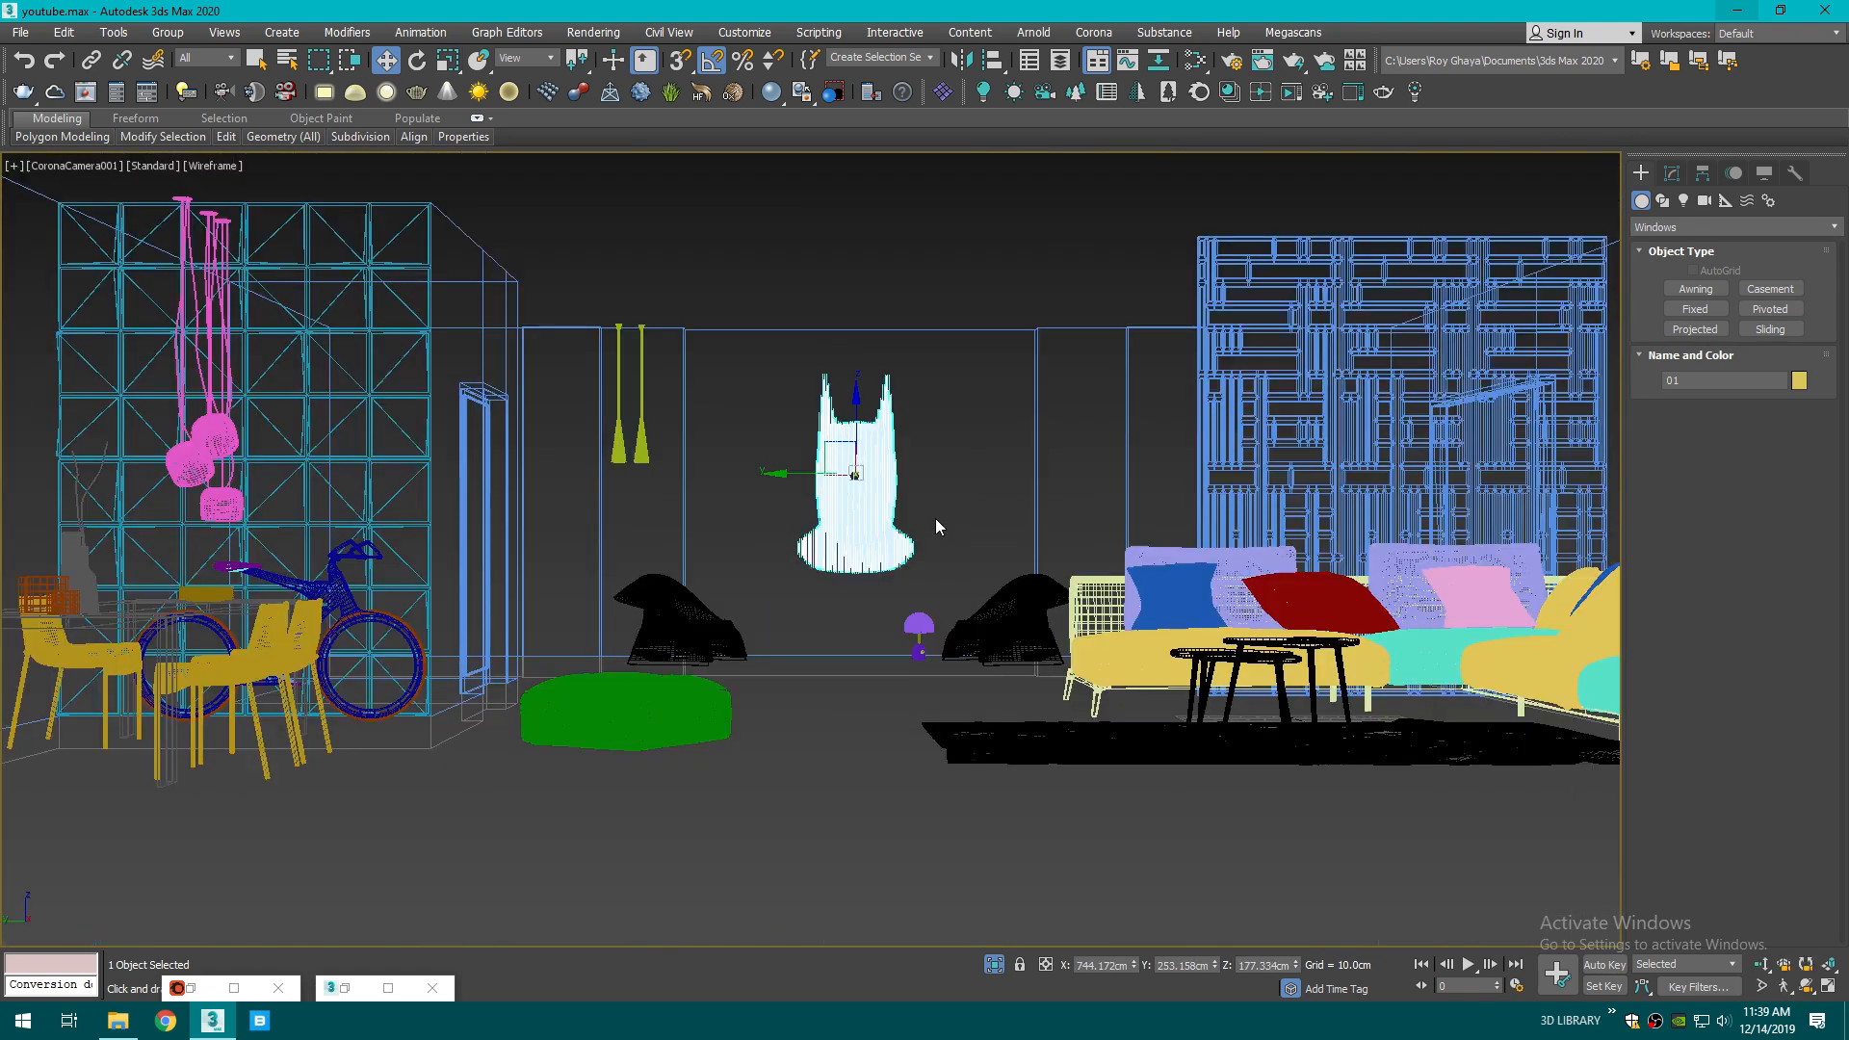
pyautogui.moveTo(816, 473); pyautogui.dragTo(806, 475)
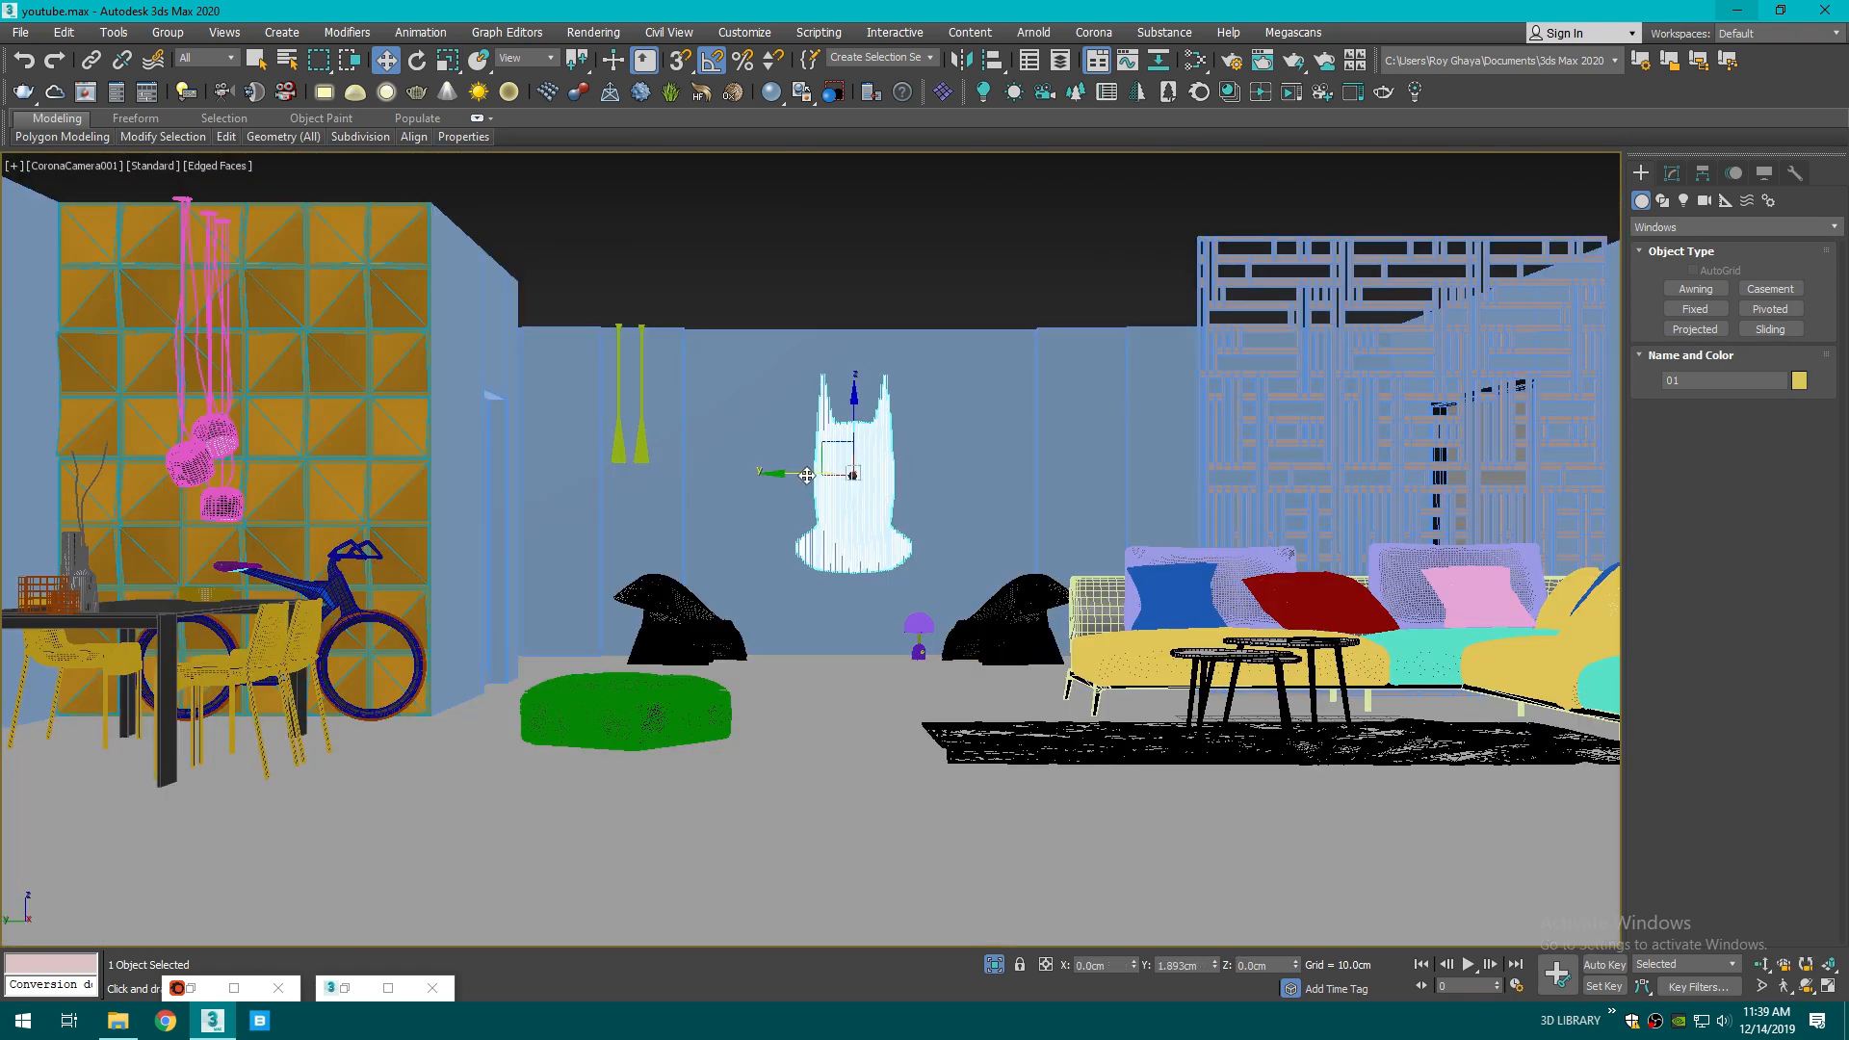
pyautogui.click(883, 199)
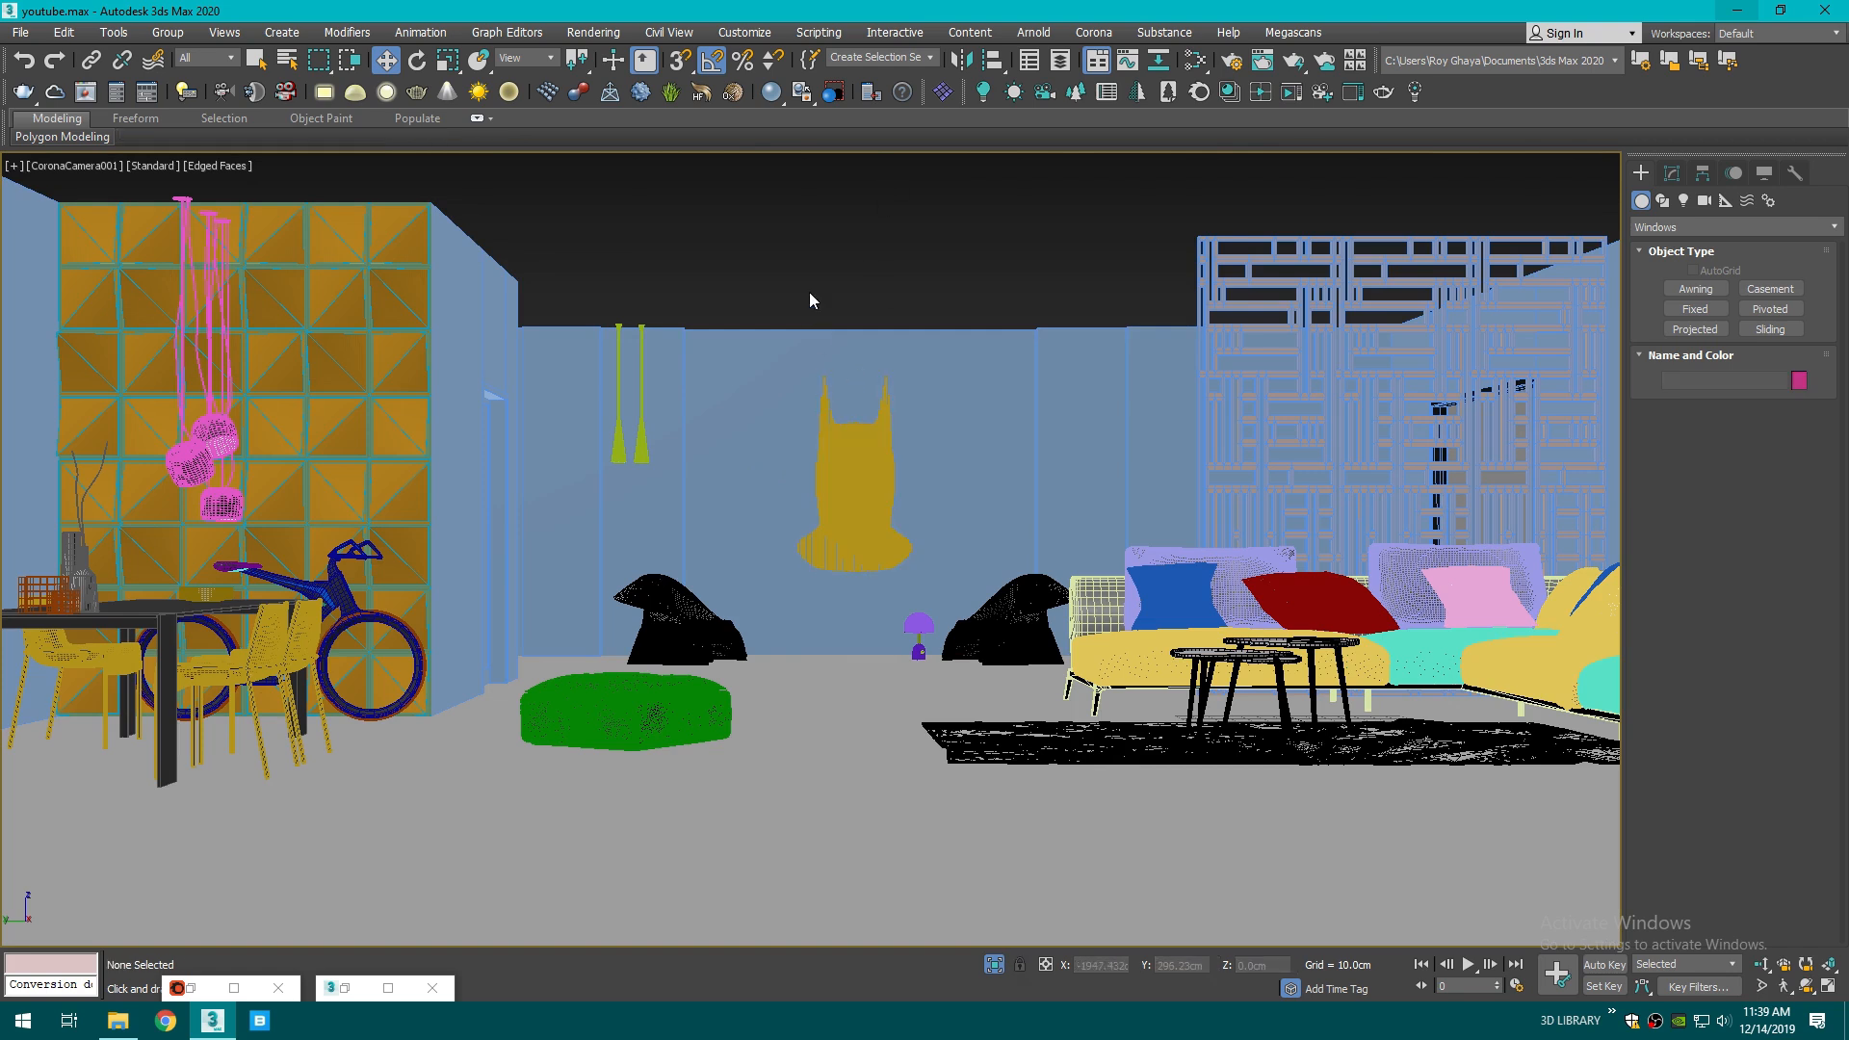
pyautogui.hotkey('shift', 'f')
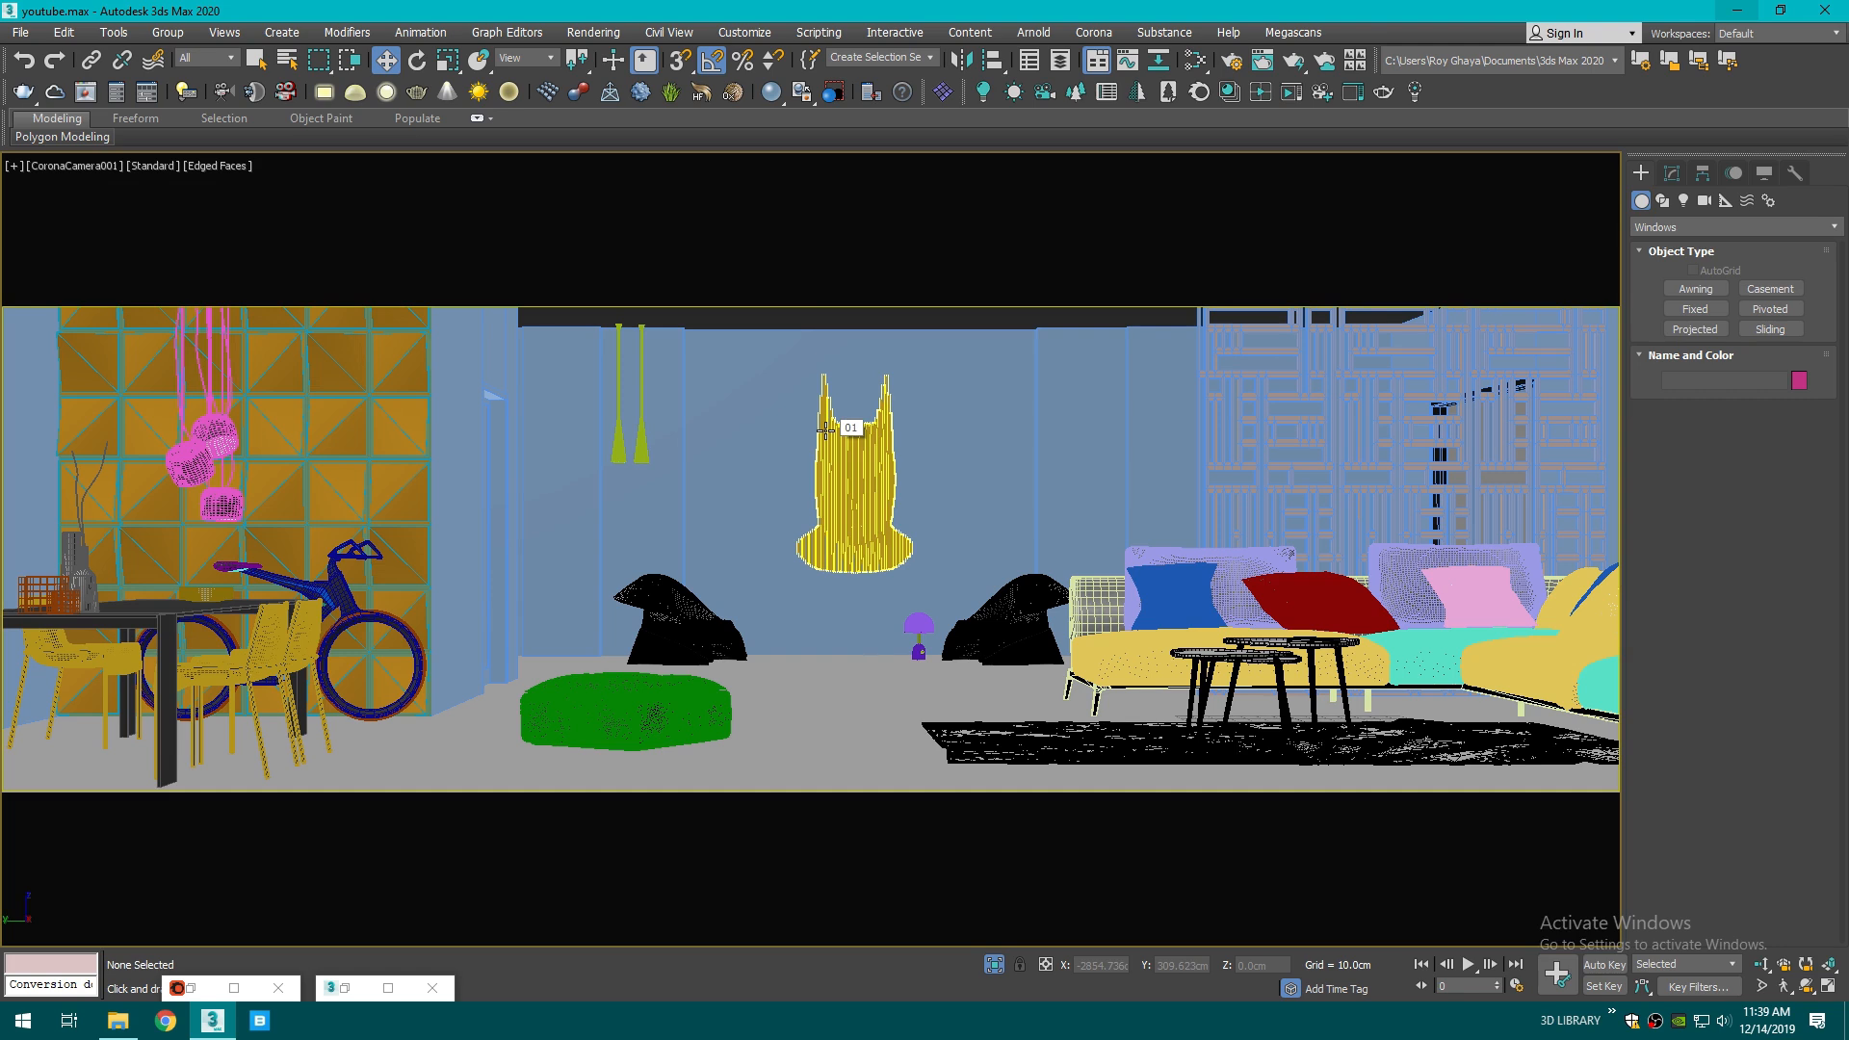
pyautogui.hotkey('shift', 'f')
# - Clone the floor slab once straight up above the walls to serve as the ceiling
pyautogui.press('p')
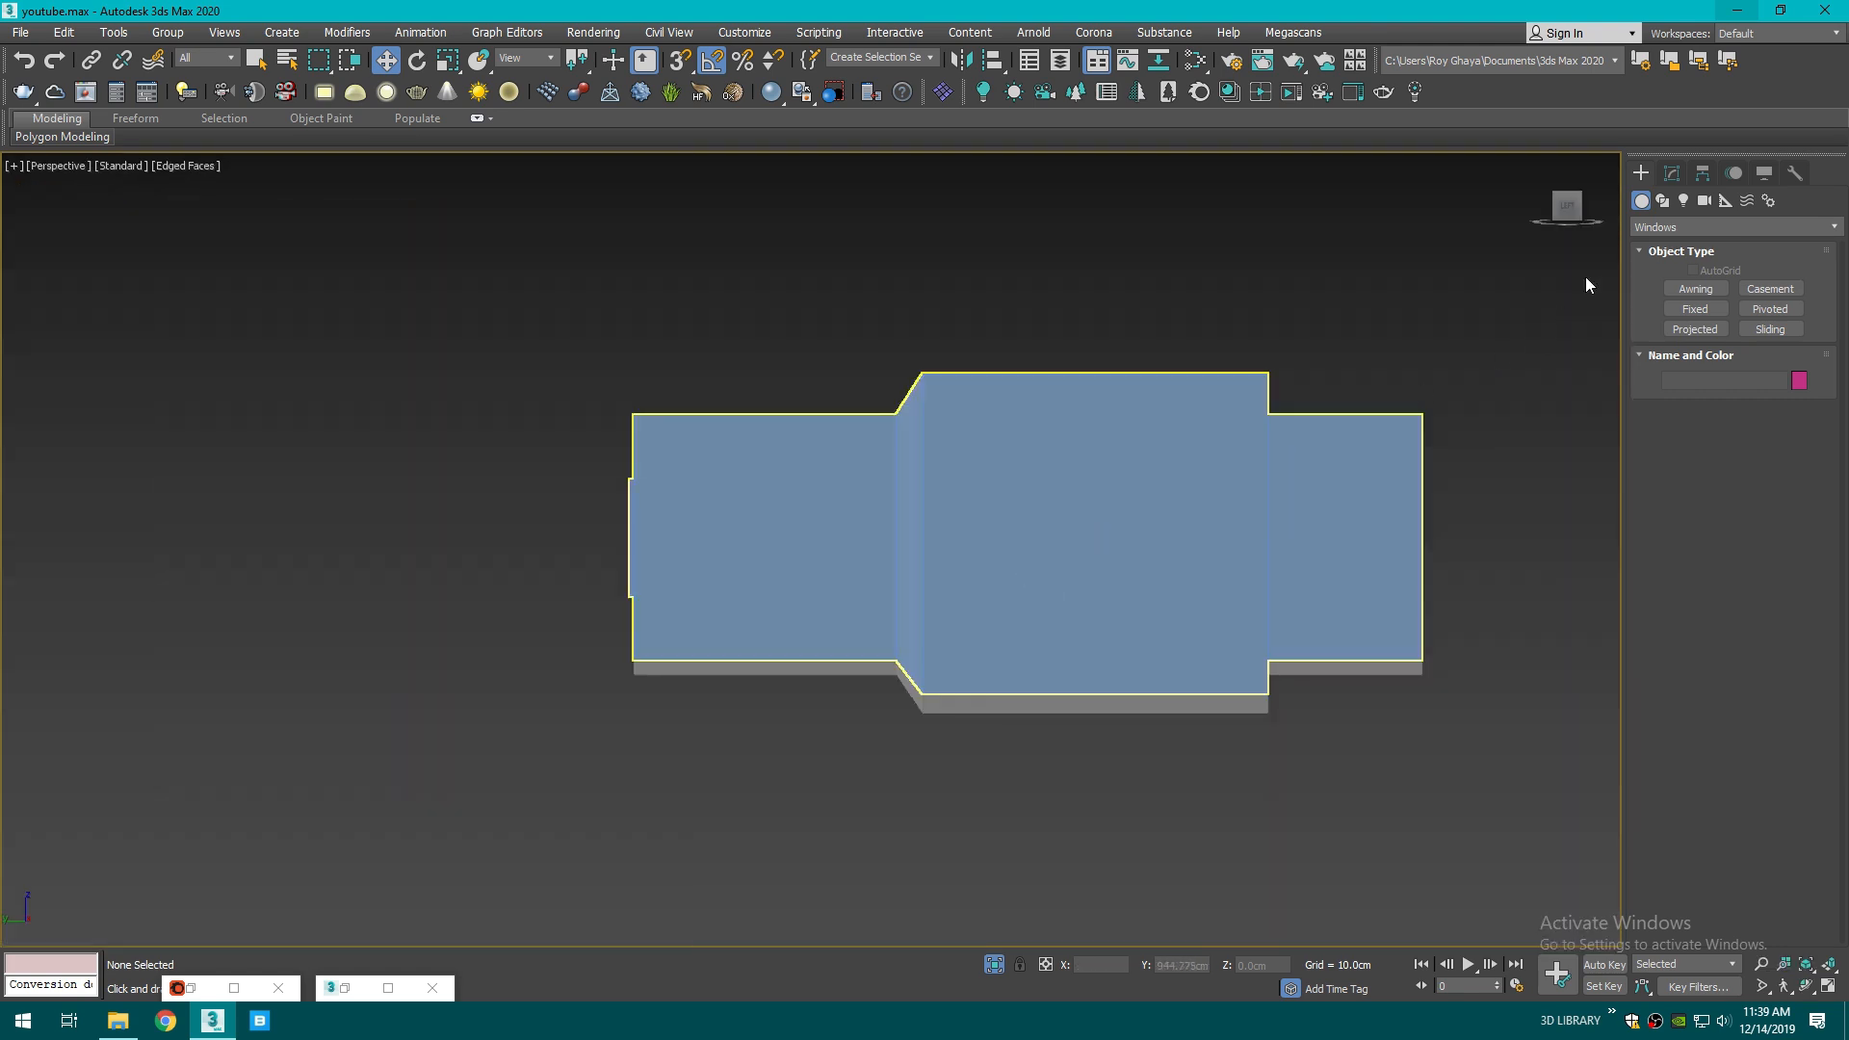
pyautogui.click(904, 729)
pyautogui.moveTo(903, 729); pyautogui.dragTo(918, 351, button='middle')
pyautogui.keyDown('shift'); pyautogui.moveTo(859, 315); pyautogui.dragTo(859, 166); pyautogui.keyUp('shift')
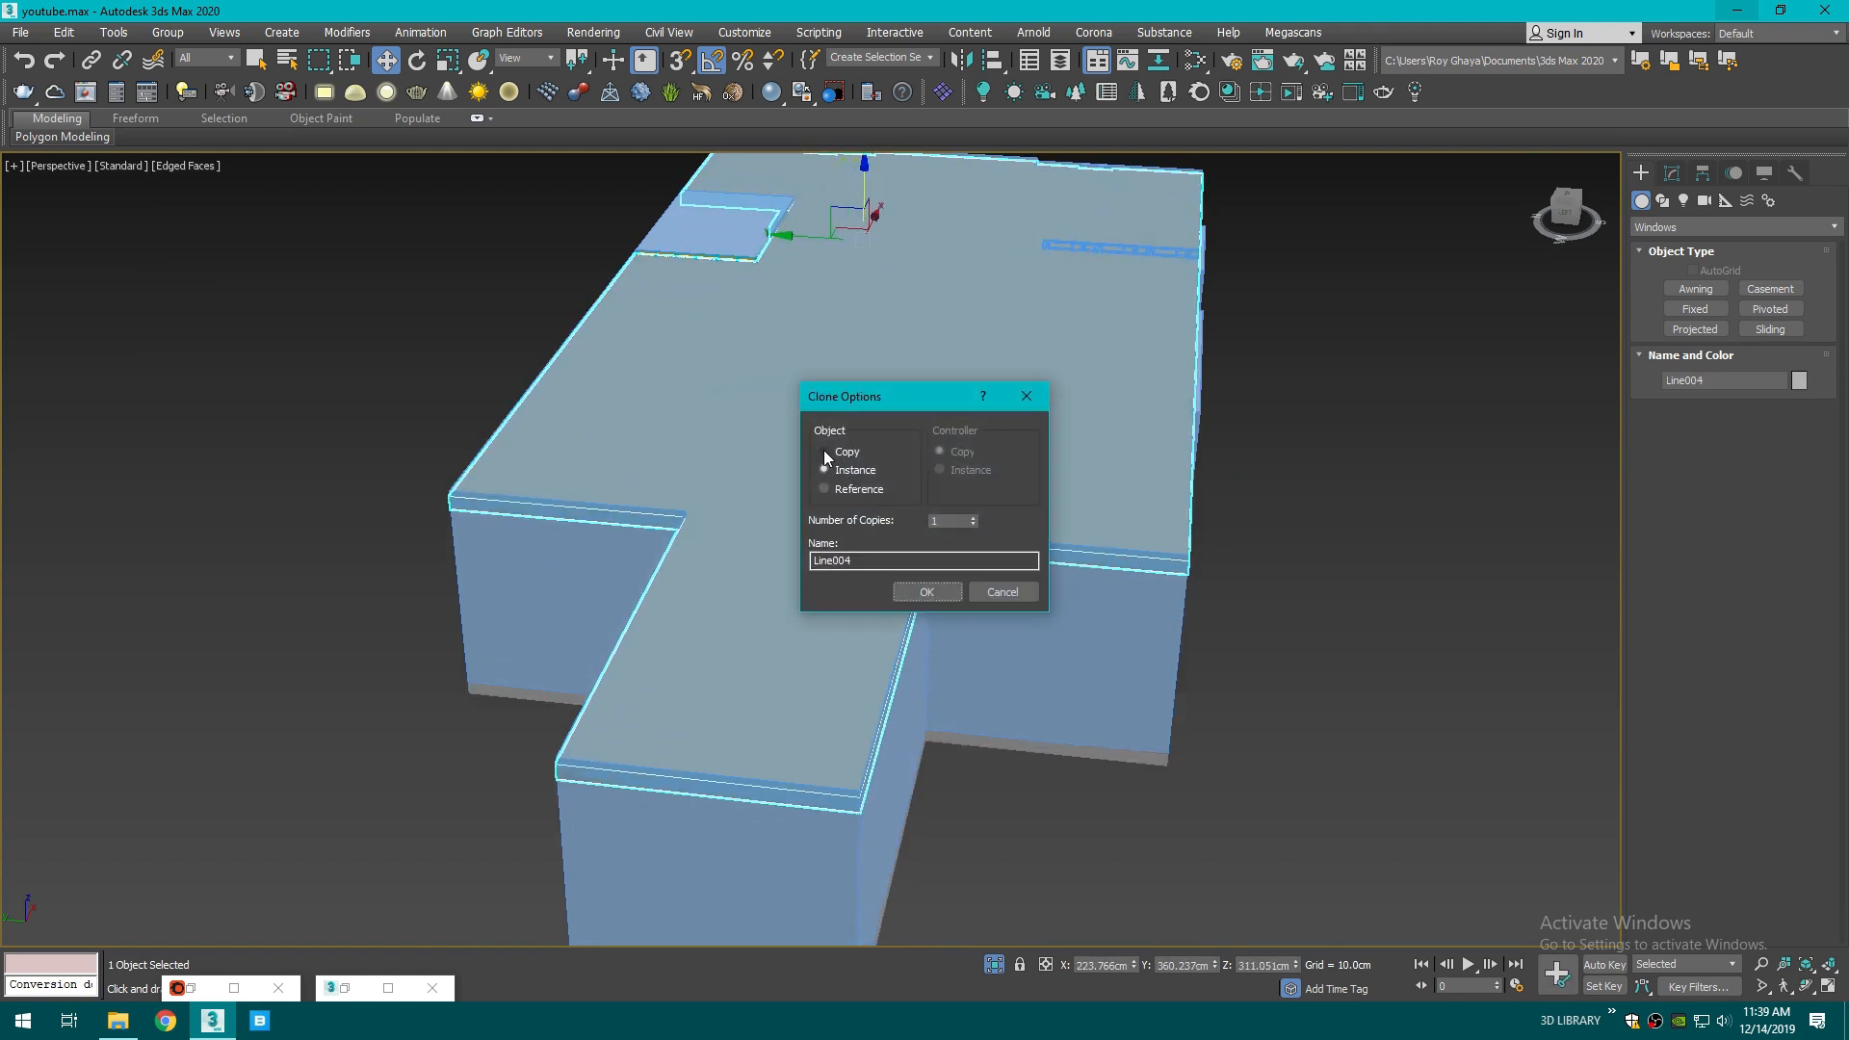
pyautogui.click(925, 592)
# - Snap the ceiling slab vertically onto the top corner of the walls and check it through the camera with safe frames
pyautogui.scroll(5, 1194, 574)
pyautogui.press('s')
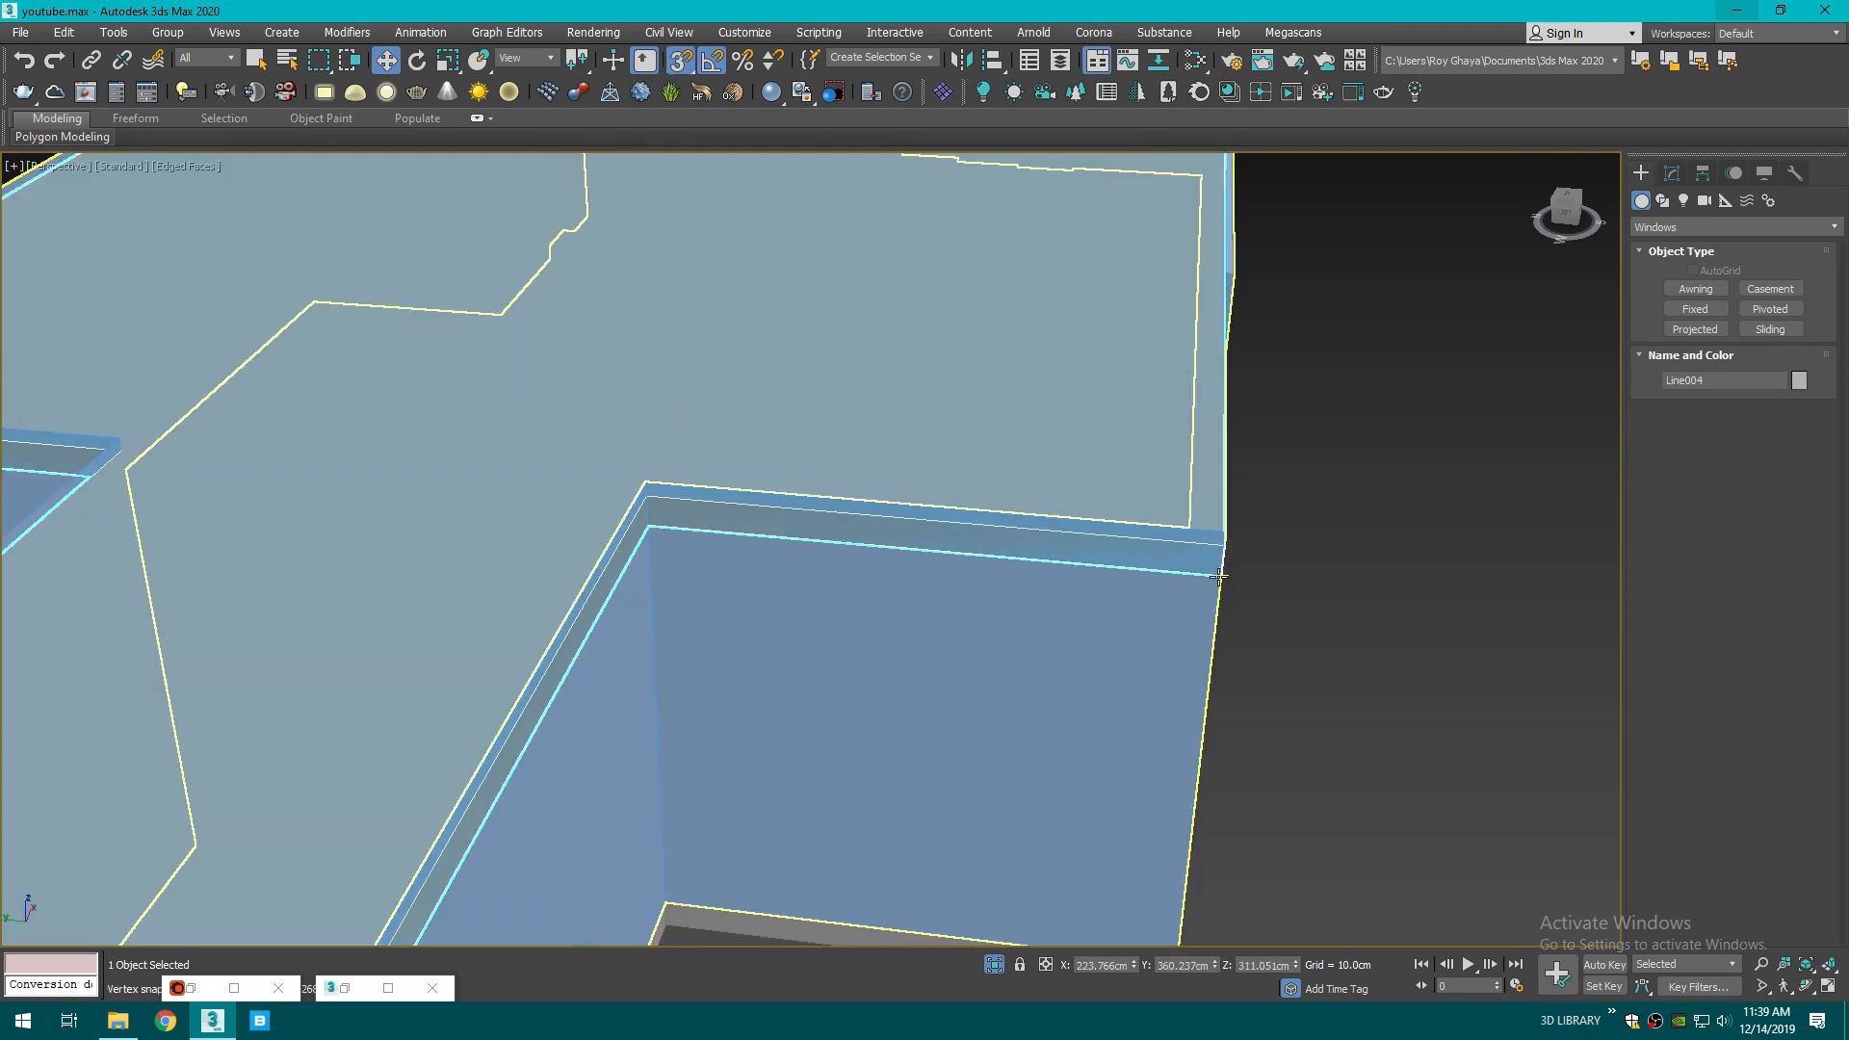
pyautogui.press('F3')
pyautogui.click(1216, 574)
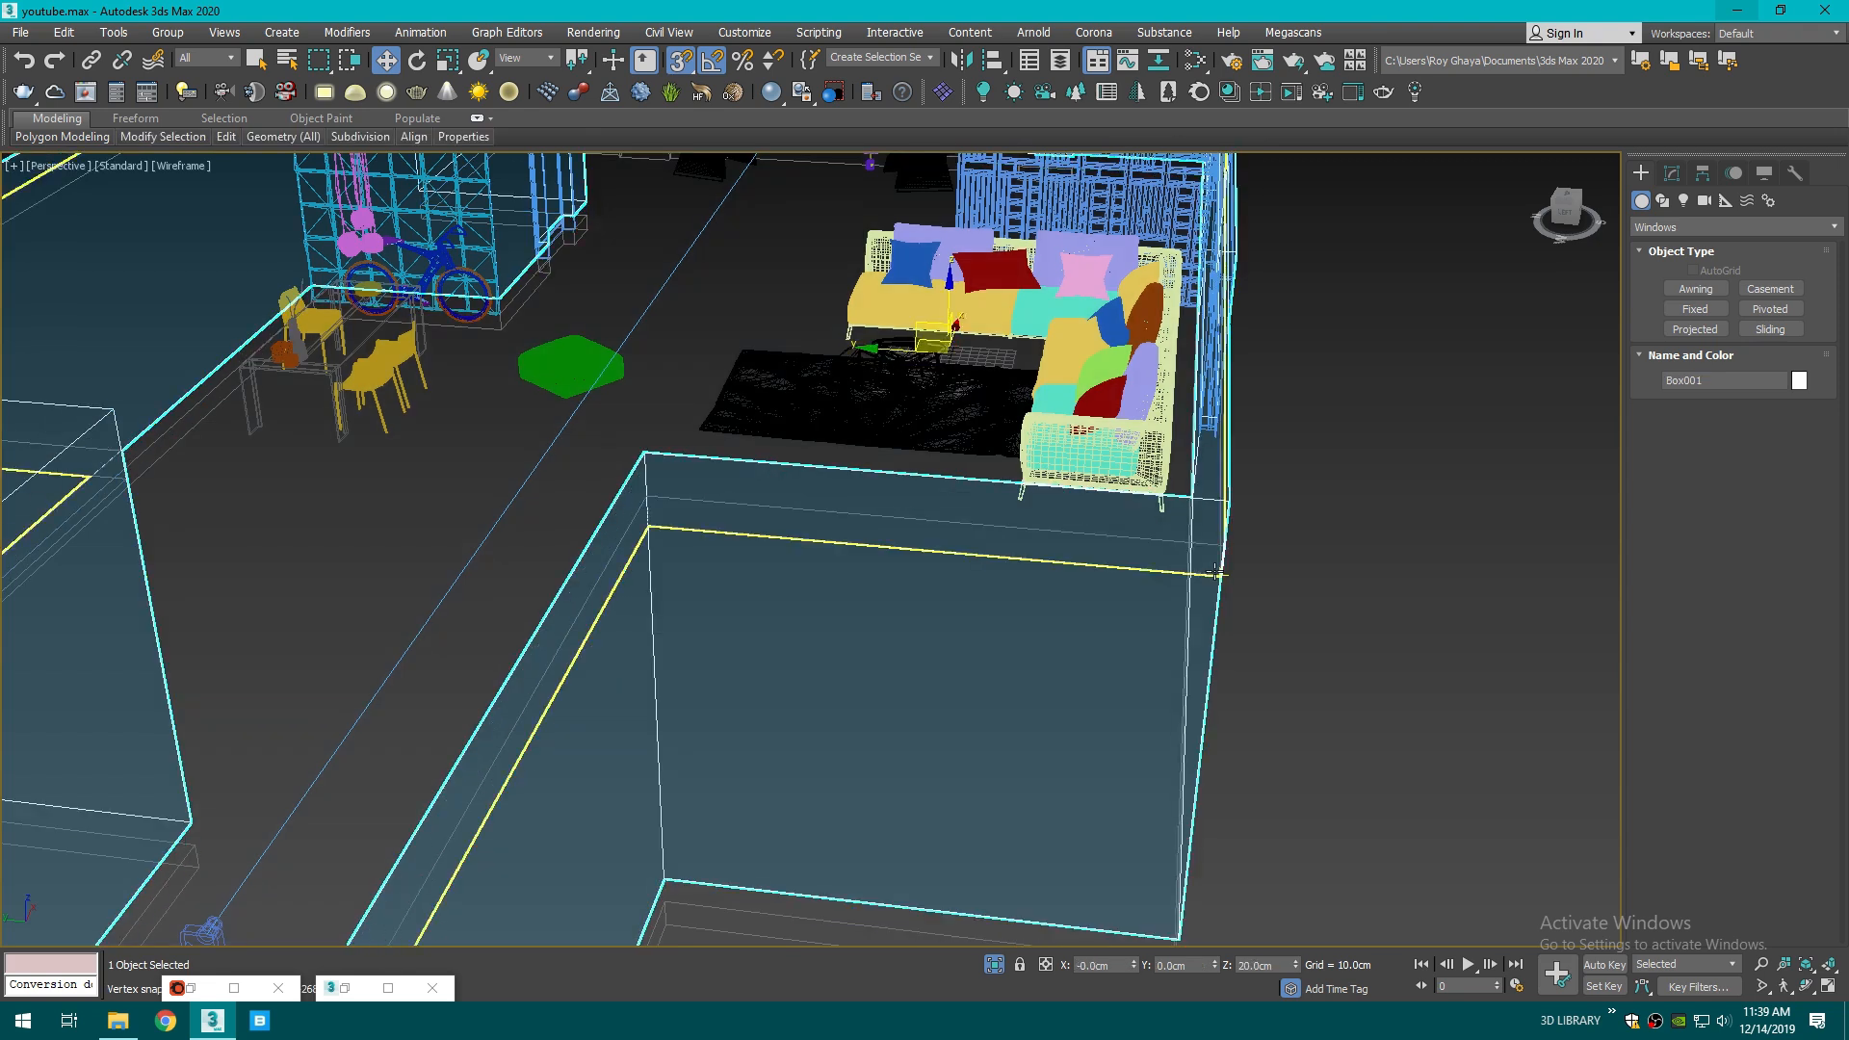
pyautogui.click(1208, 574)
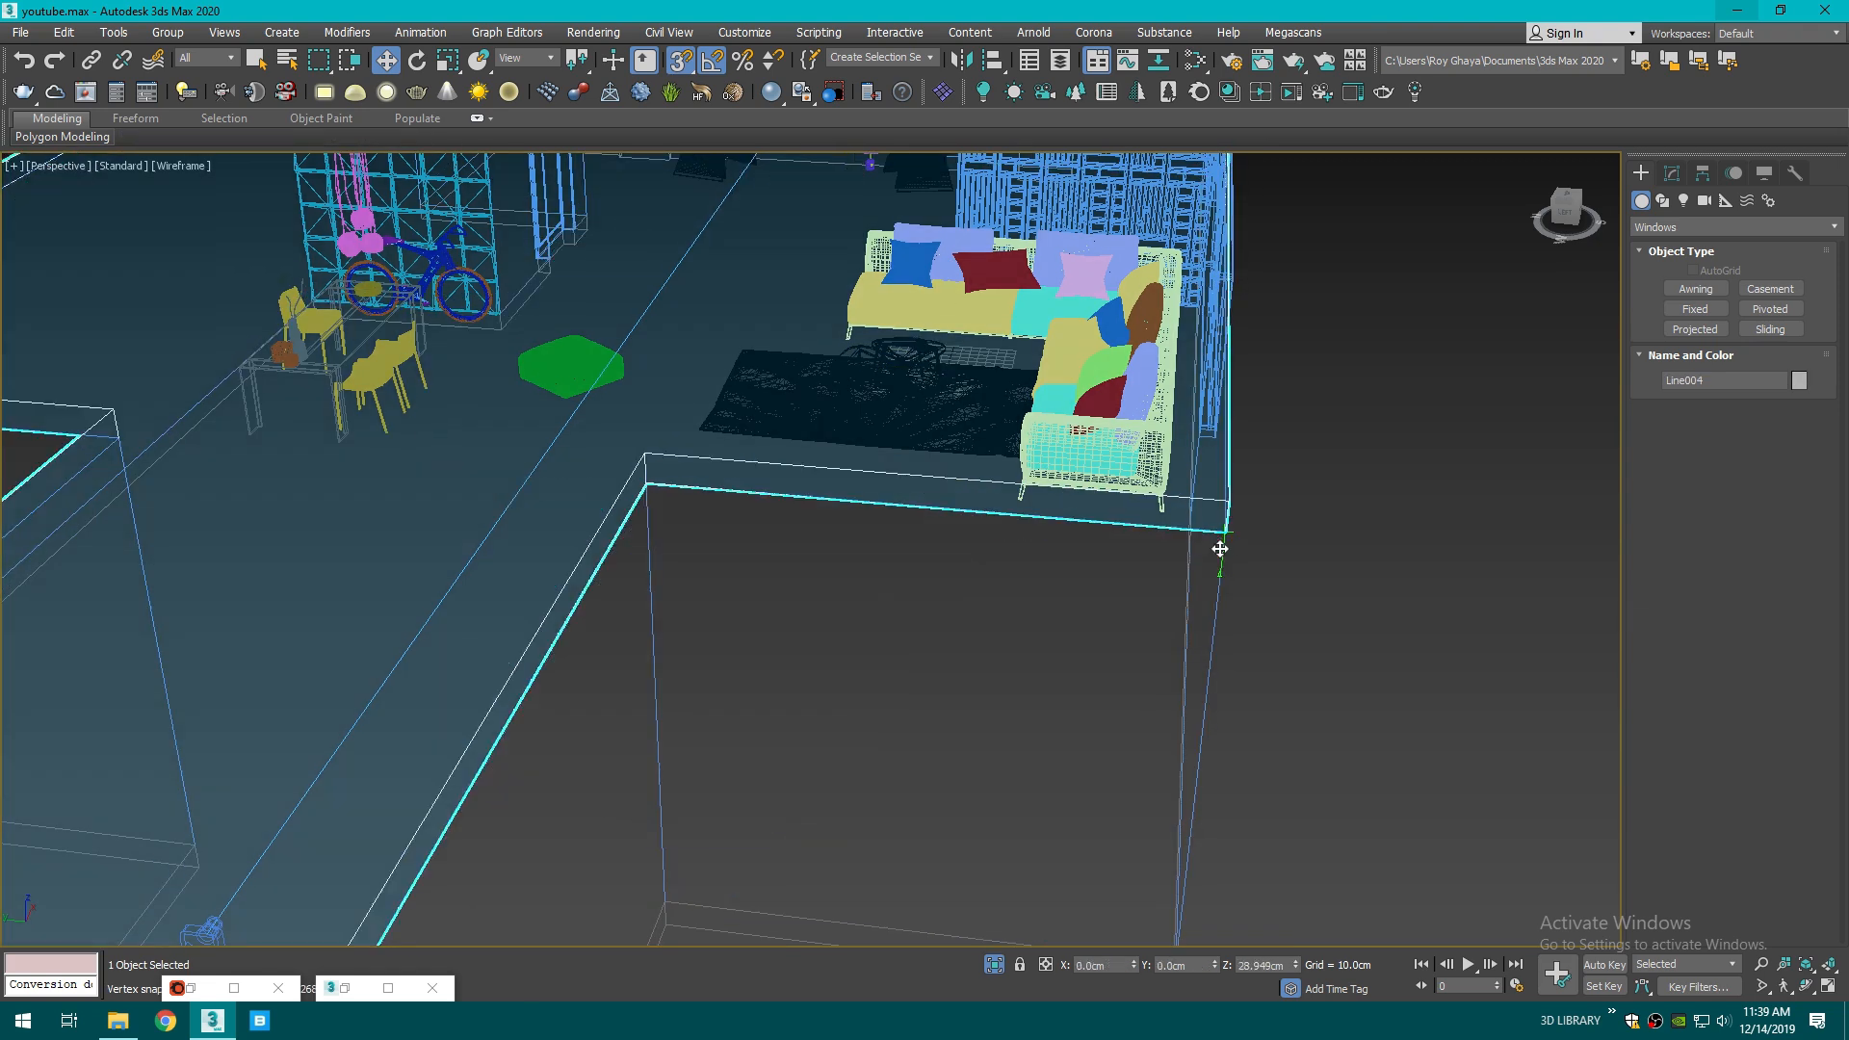
pyautogui.press('F3')
pyautogui.click(1279, 566)
pyautogui.scroll(-5, 1279, 566)
pyautogui.press('c')
pyautogui.hotkey('shift', 'f')
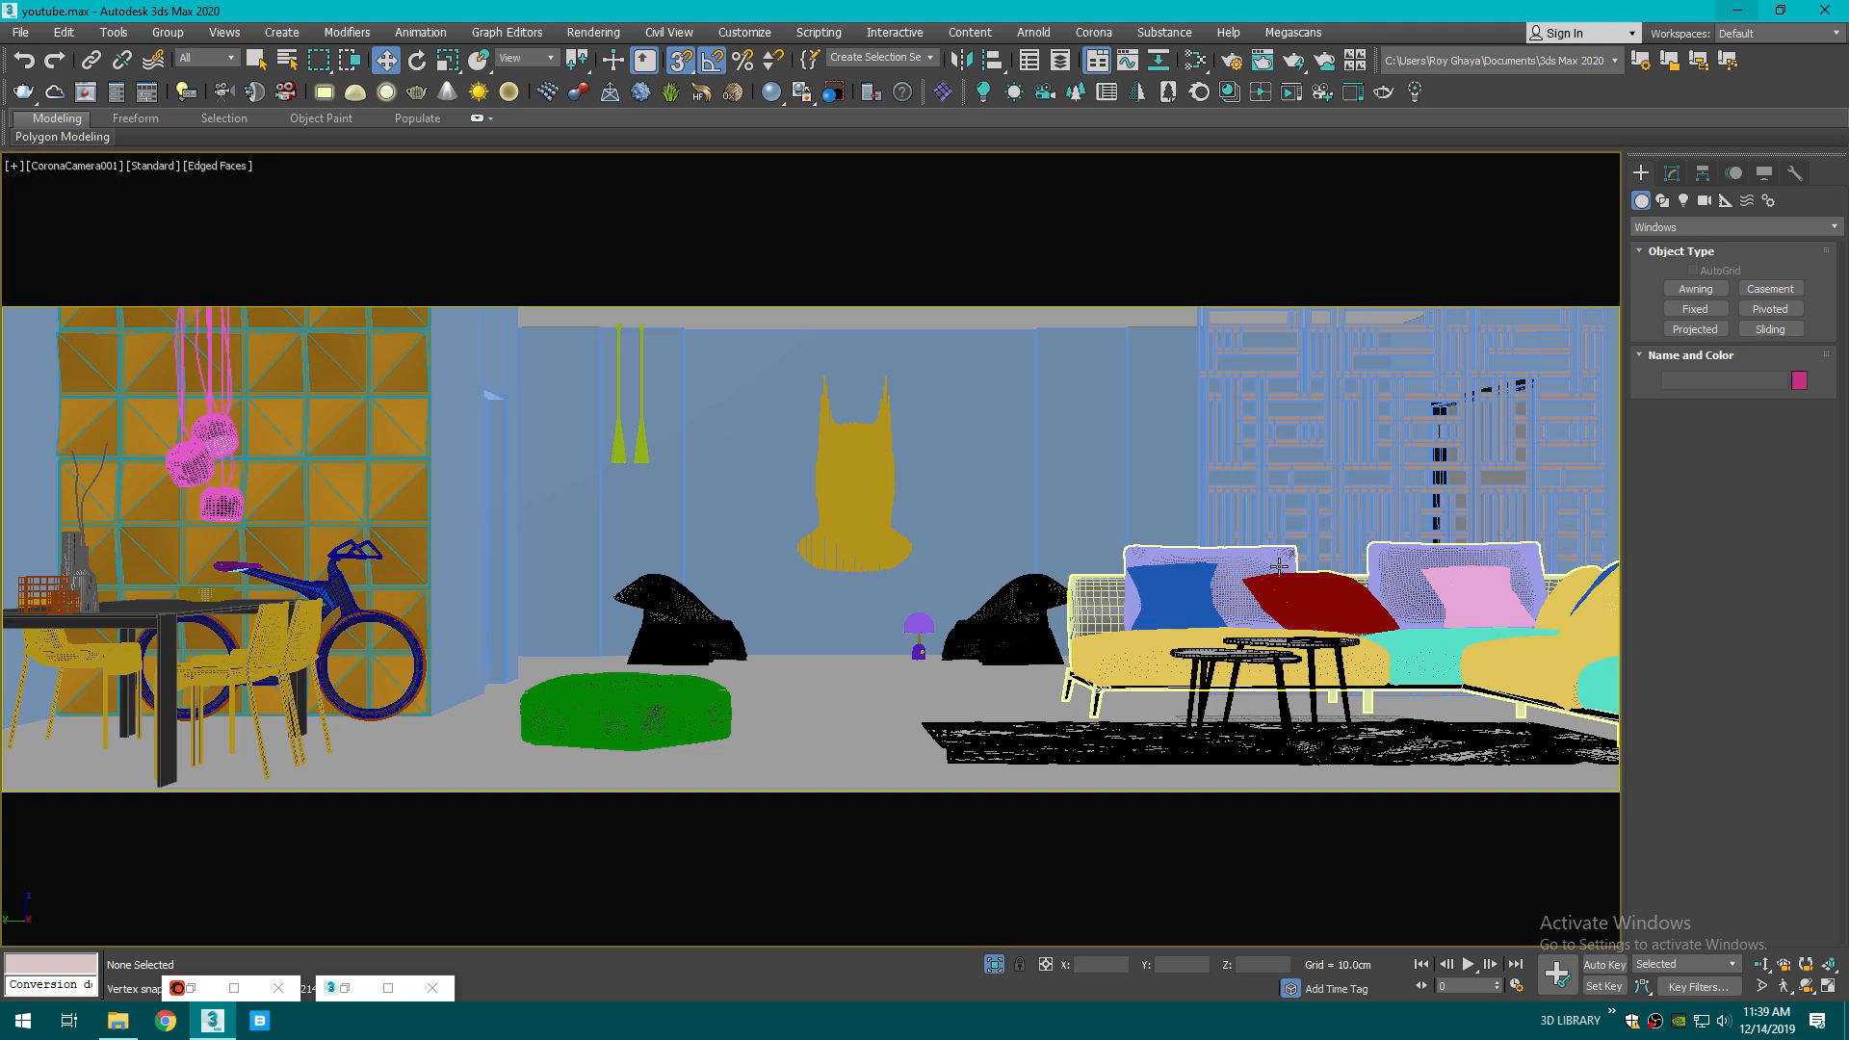
pyautogui.hotkey('shift', 'f')
# - Save the scene under the new file name youtube 2 on the Desktop
pyautogui.click(20, 32)
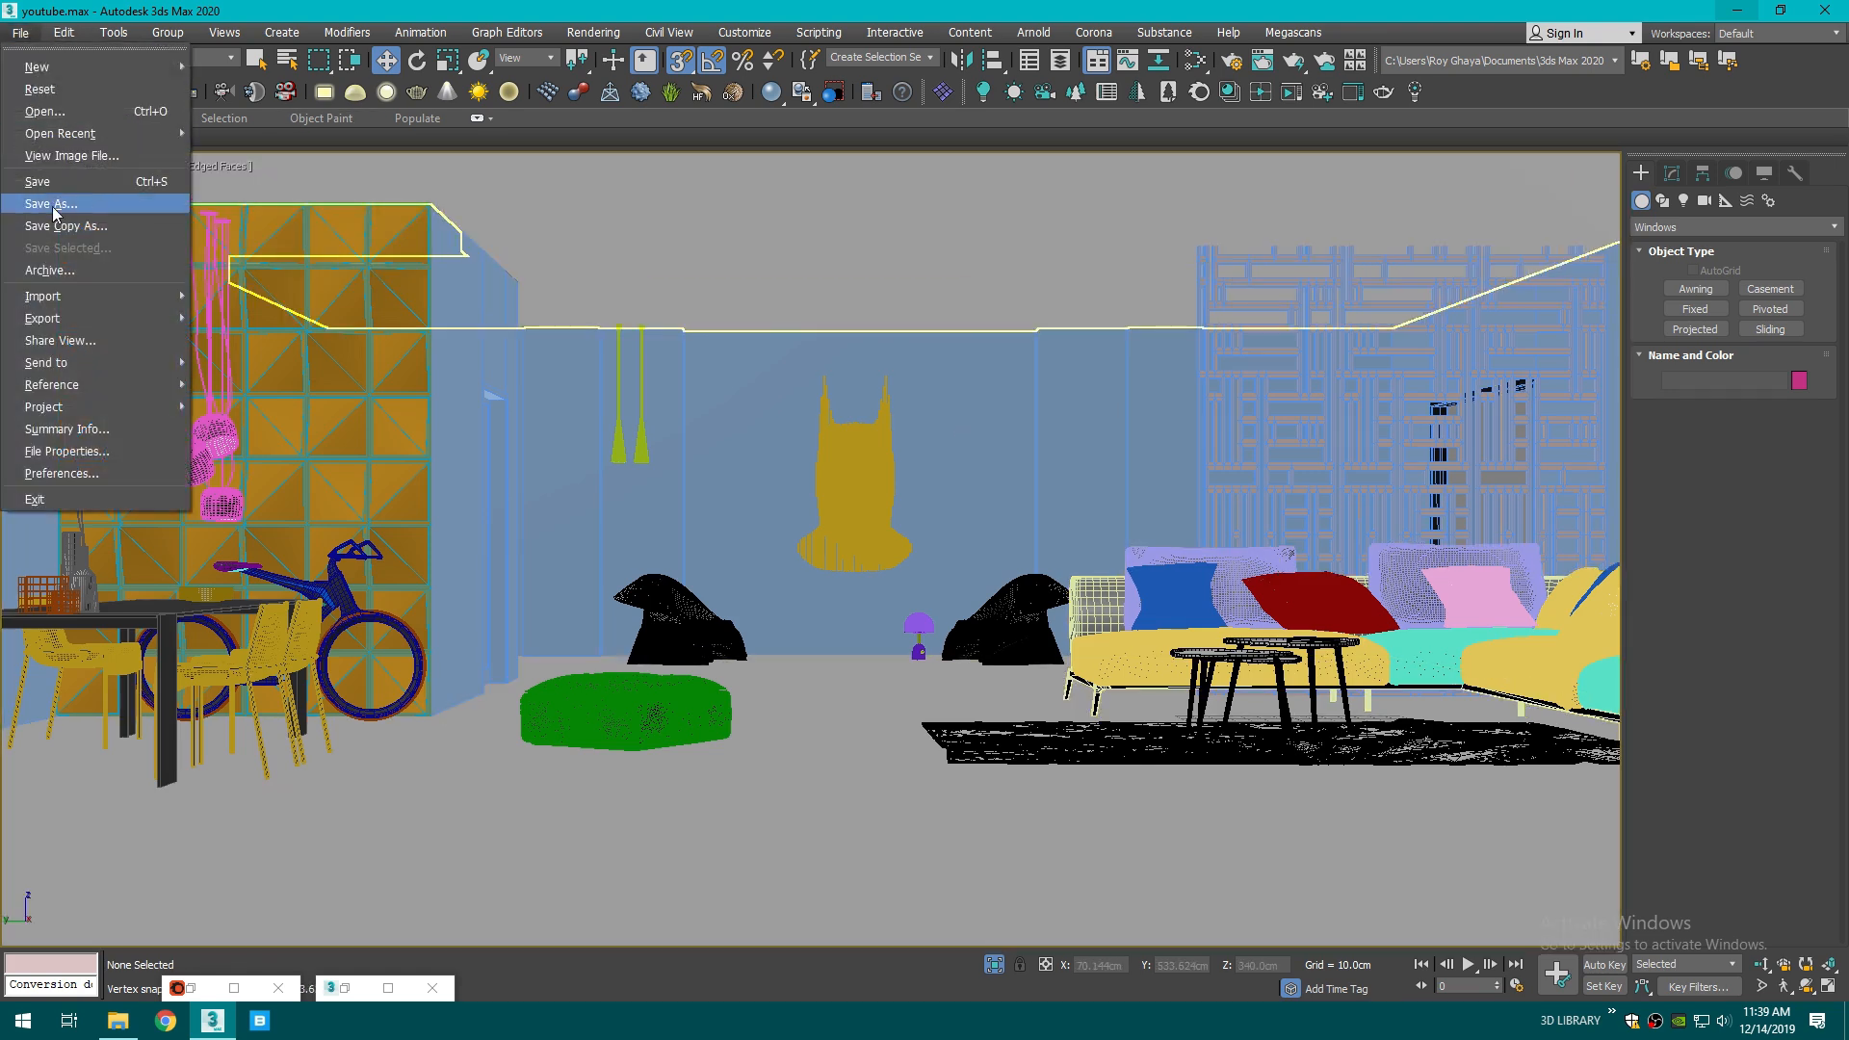
pyautogui.click(51, 204)
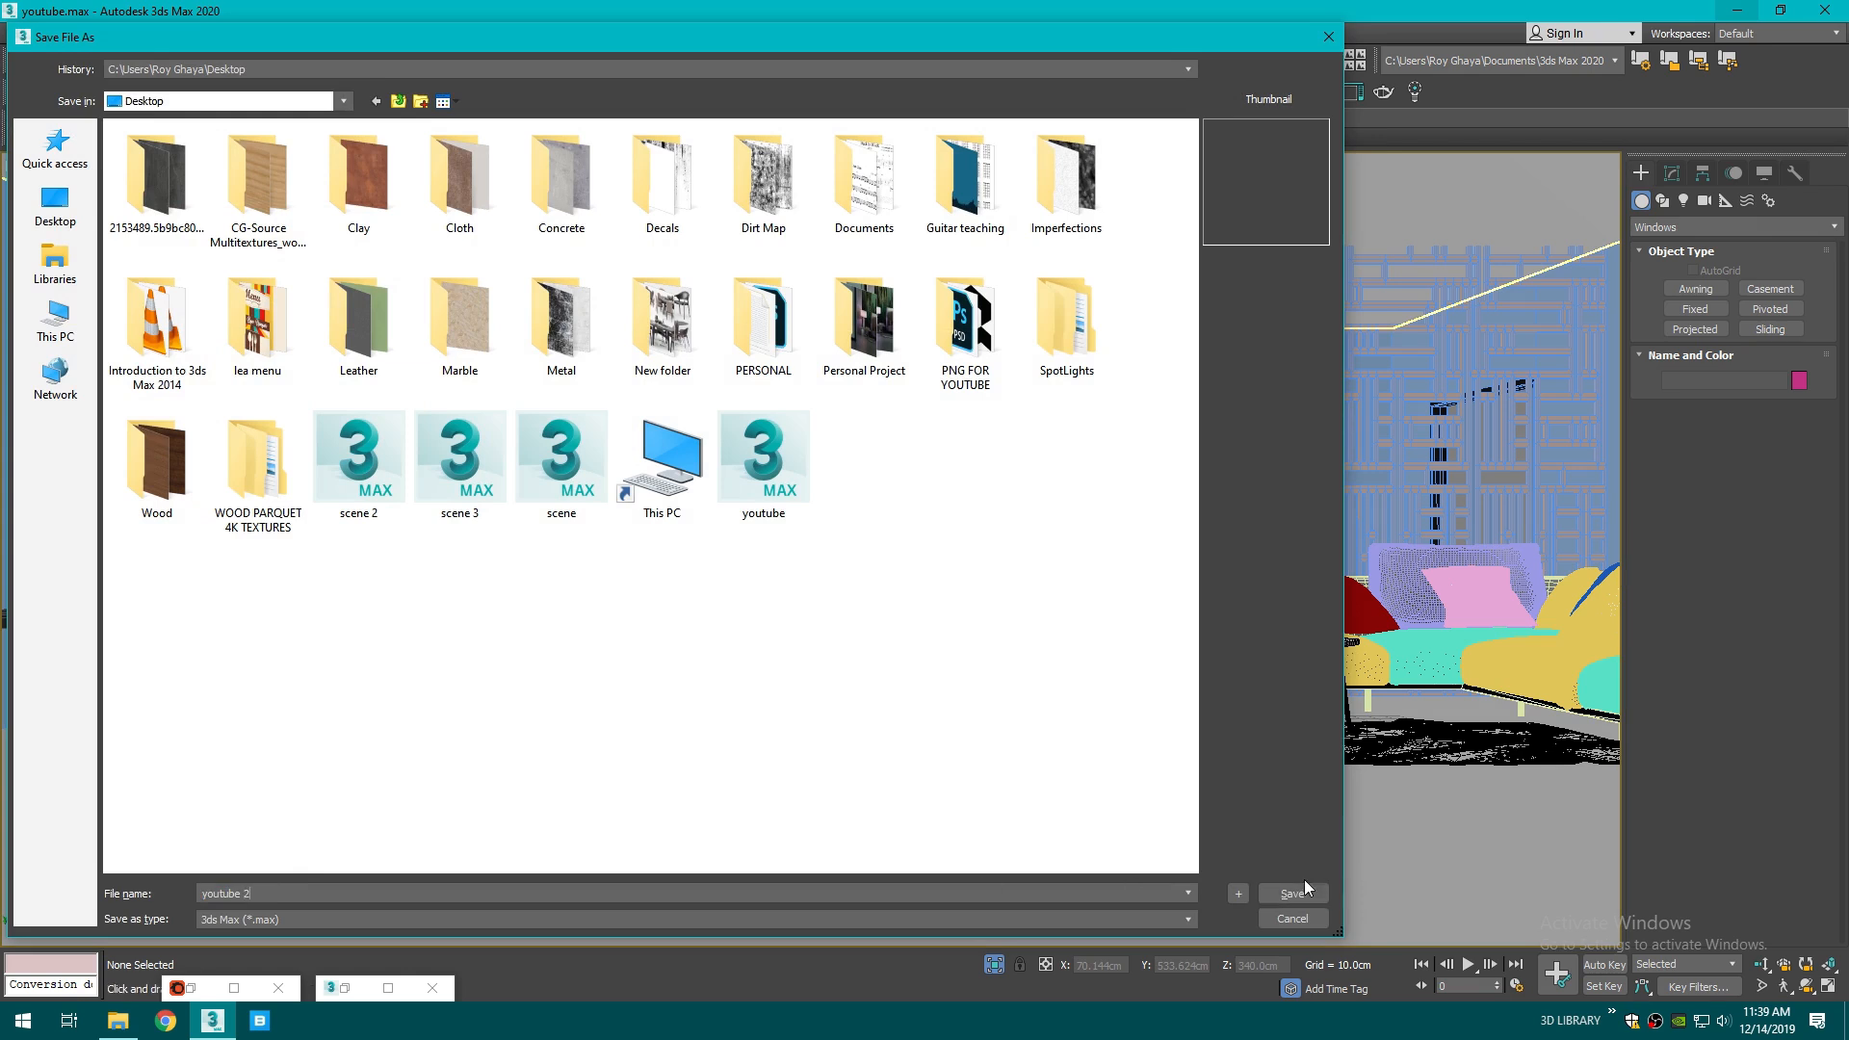
pyautogui.click(1305, 882)
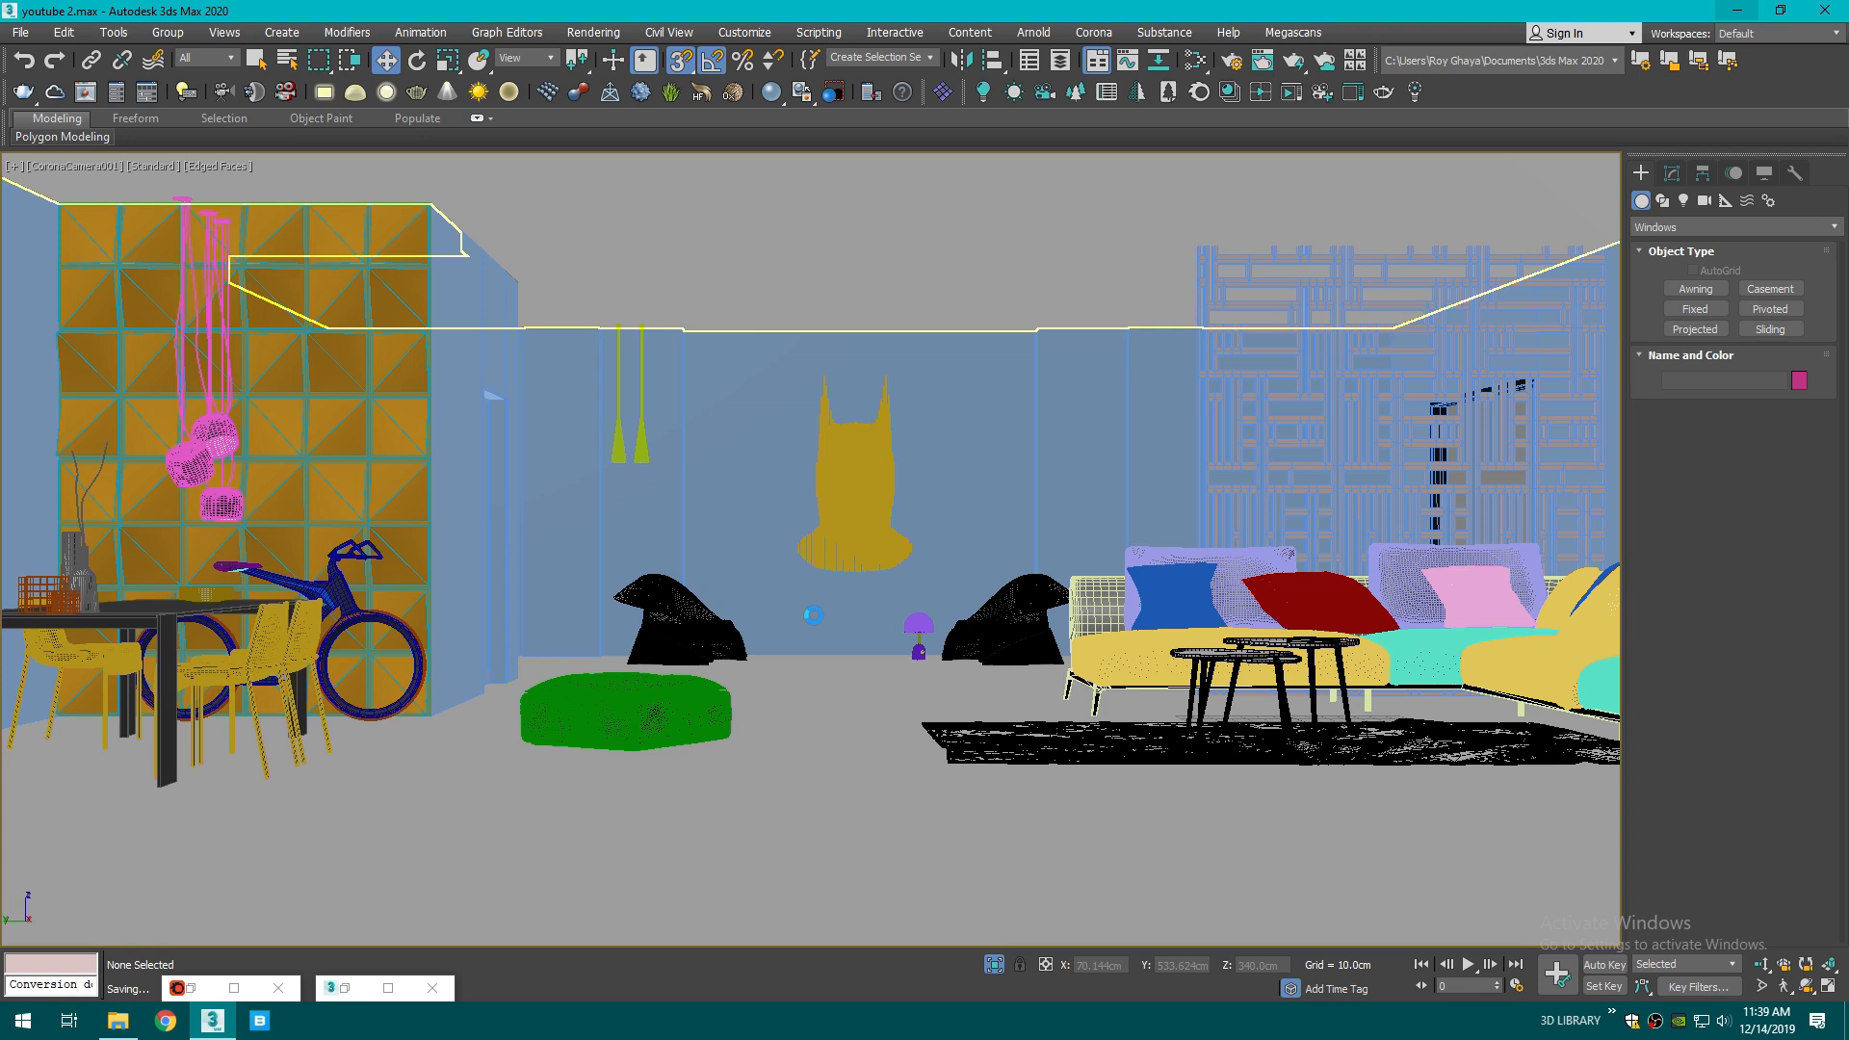
# - Select the patterned screen panels behind the sofa together with the room walls and group them
pyautogui.click(687, 537)
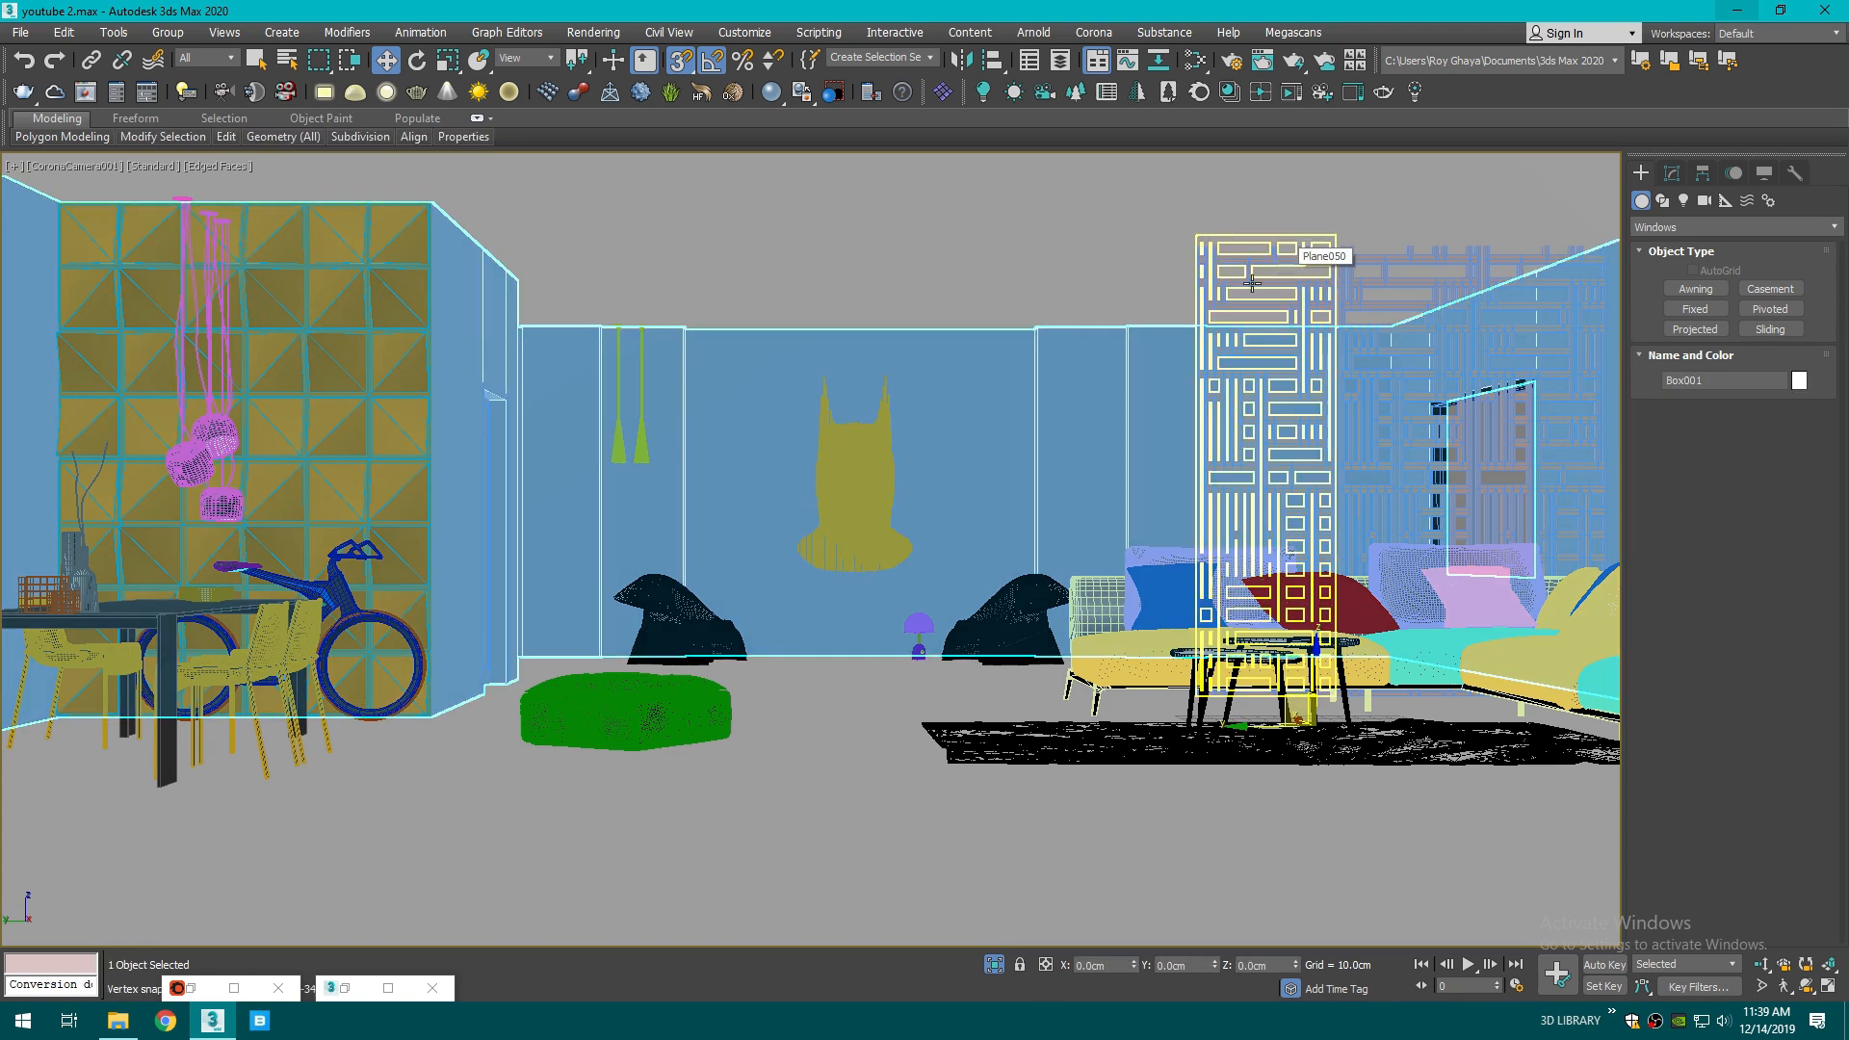
pyautogui.click(1072, 259)
pyautogui.click(1672, 172)
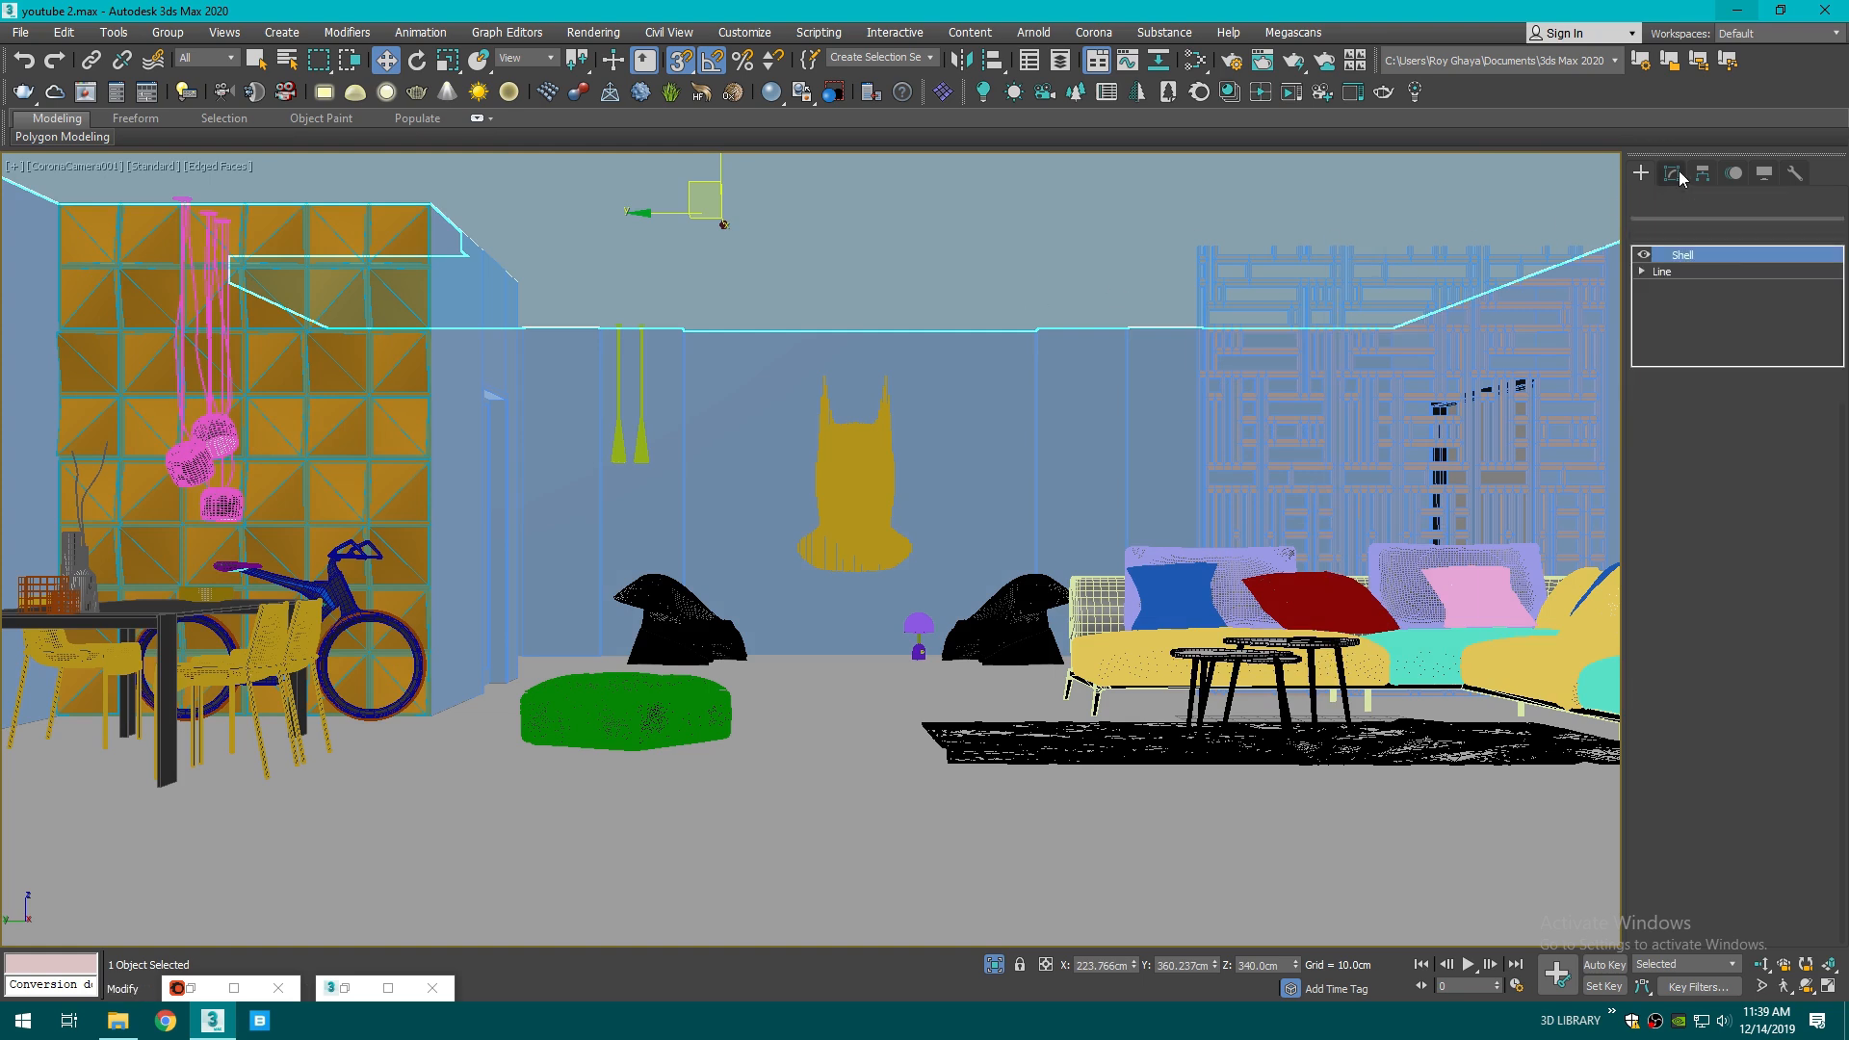
pyautogui.click(1262, 308)
pyautogui.keyDown('ctrl'); pyautogui.click(1399, 339); pyautogui.keyUp('ctrl')
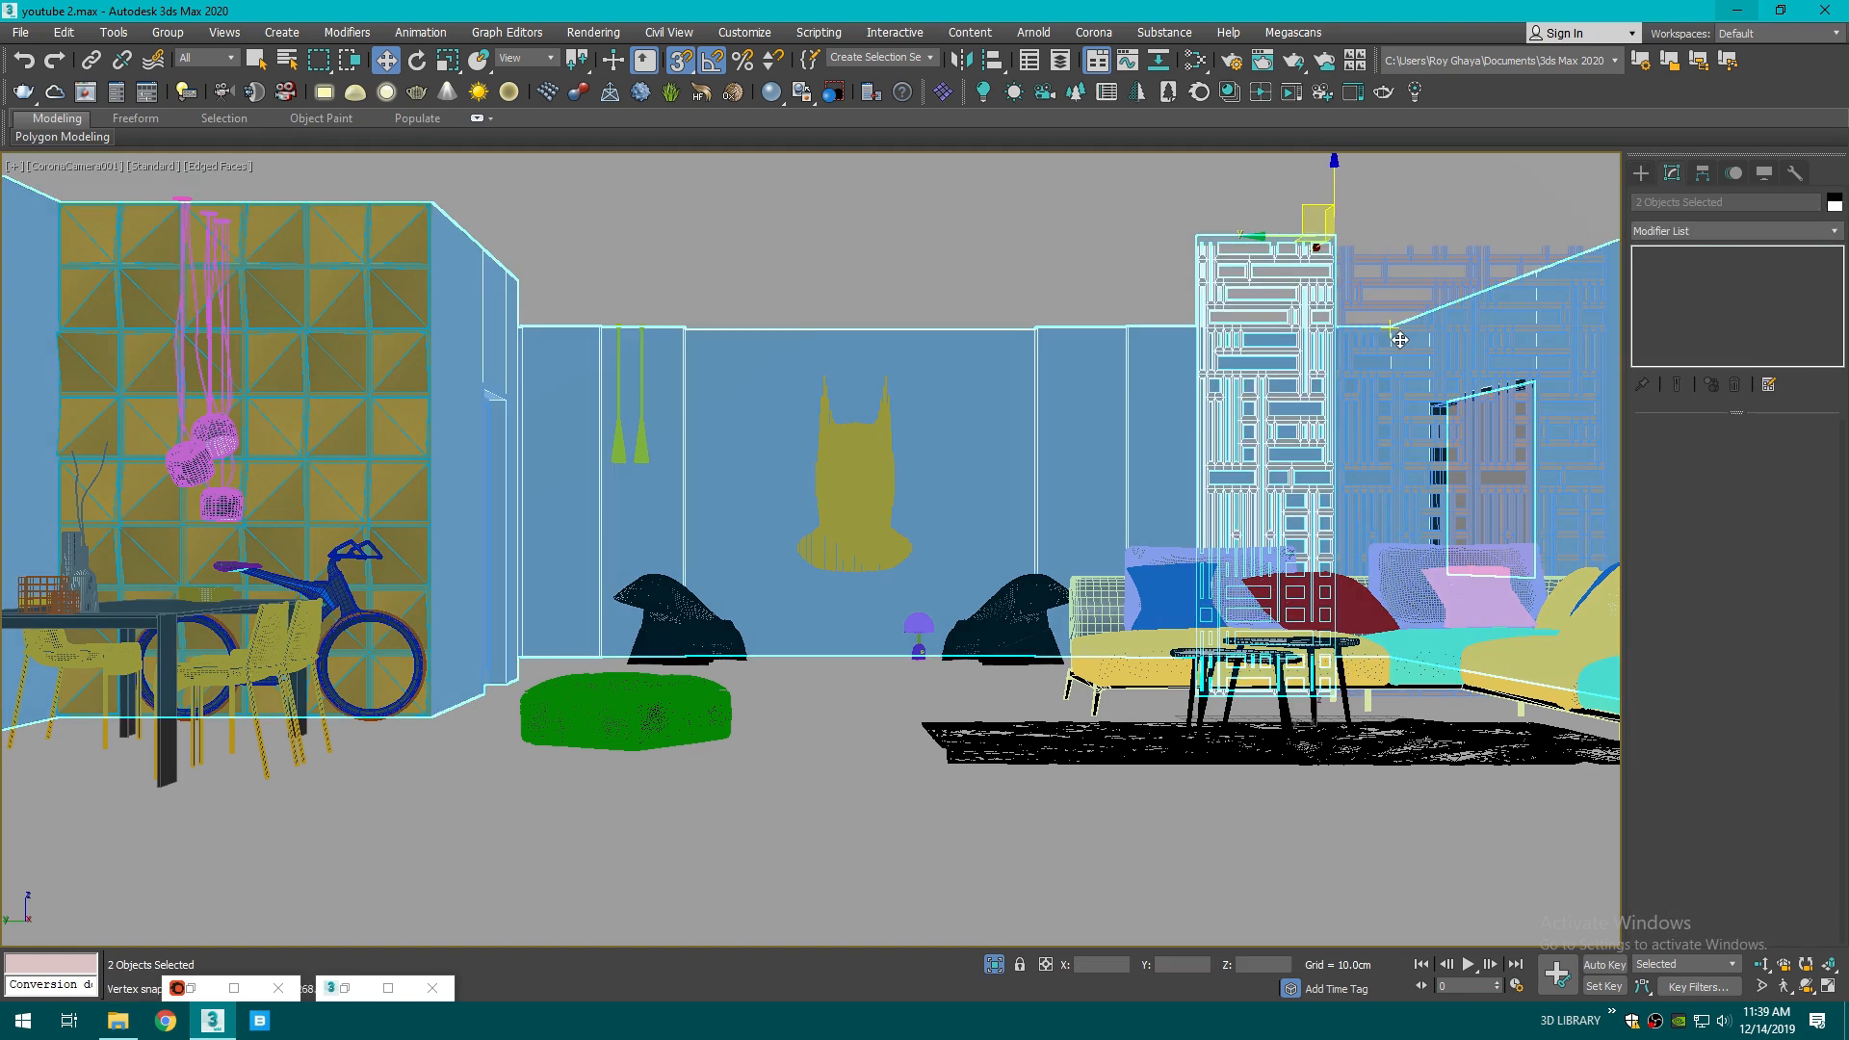
pyautogui.keyDown('ctrl'); pyautogui.click(1435, 289); pyautogui.keyUp('ctrl')
pyautogui.keyDown('ctrl'); pyautogui.click(1444, 277); pyautogui.keyUp('ctrl')
pyautogui.keyDown('ctrl'); pyautogui.click(1451, 260); pyautogui.keyUp('ctrl')
pyautogui.click(168, 31)
pyautogui.click(198, 68)
pyautogui.click(936, 542)
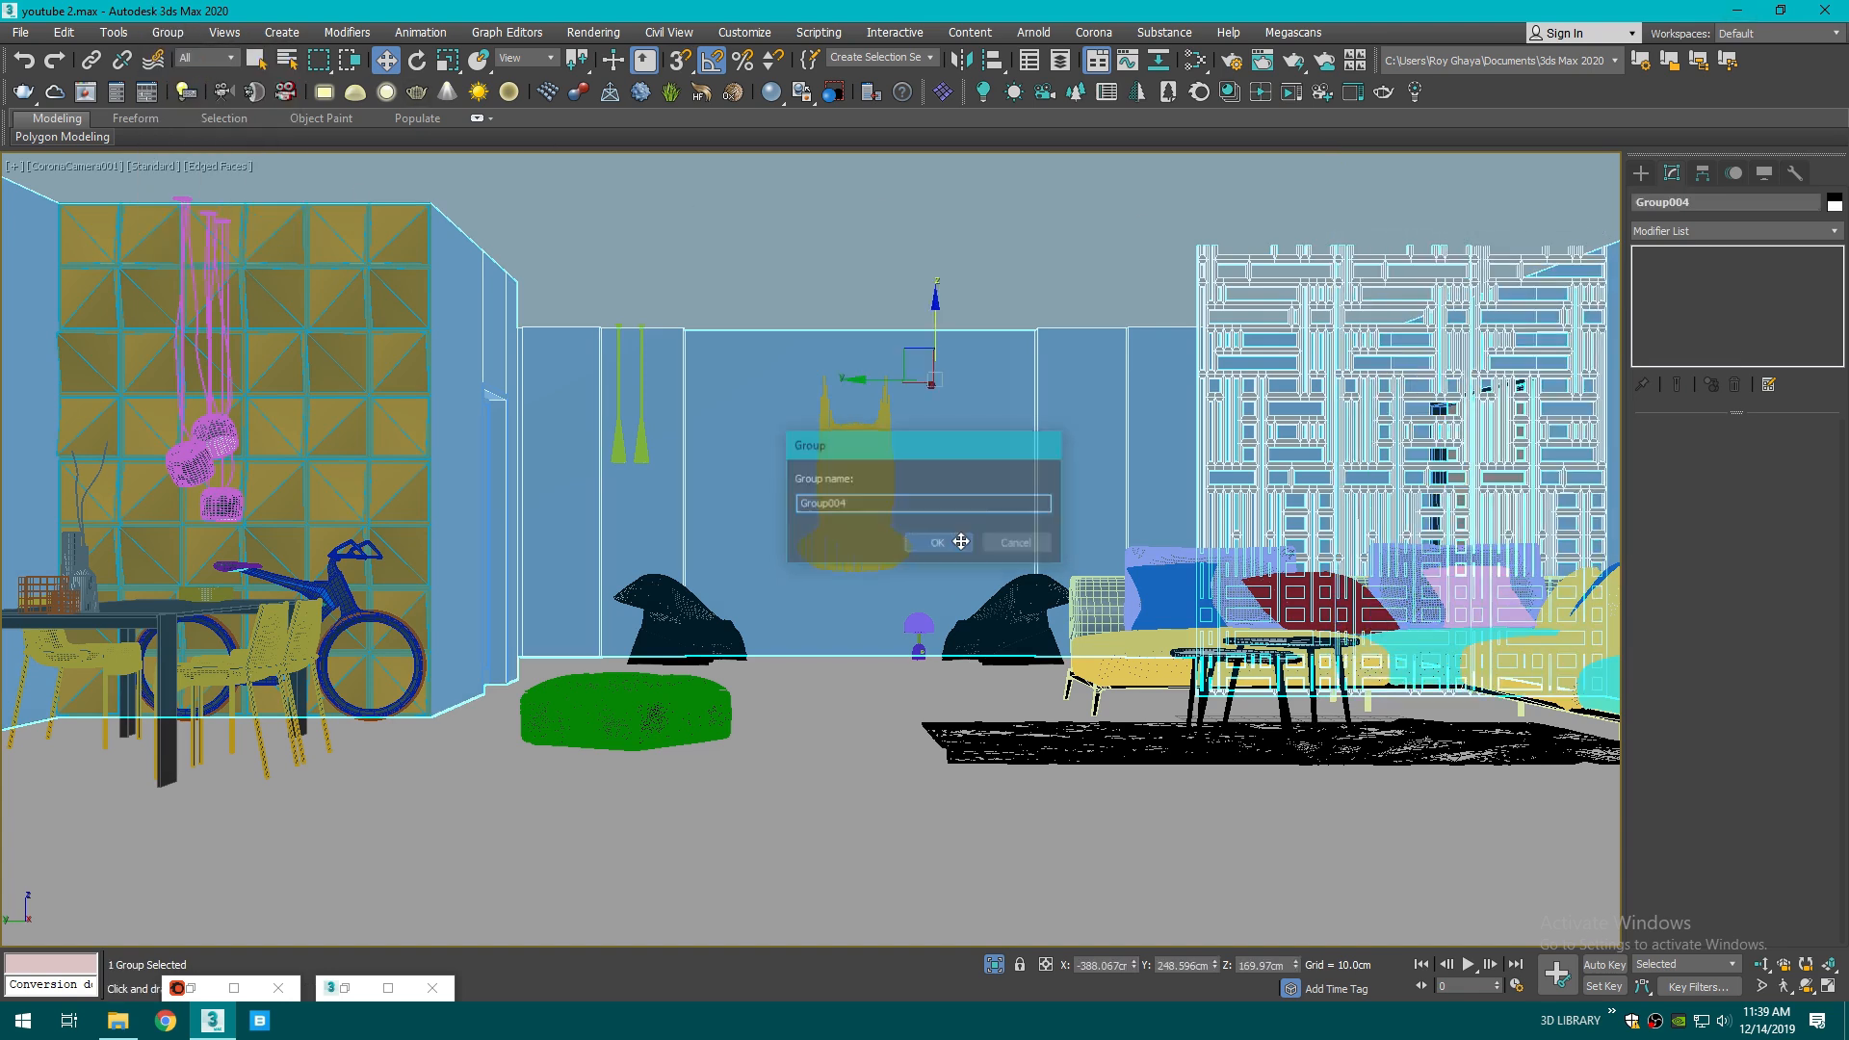
# - Align the grouped walls and panels vertically to the floor, add an FFD 2x2x2 modifier and activate its control points
pyautogui.click(992, 59)
pyautogui.click(884, 708)
pyautogui.click(931, 673)
pyautogui.click(1664, 231)
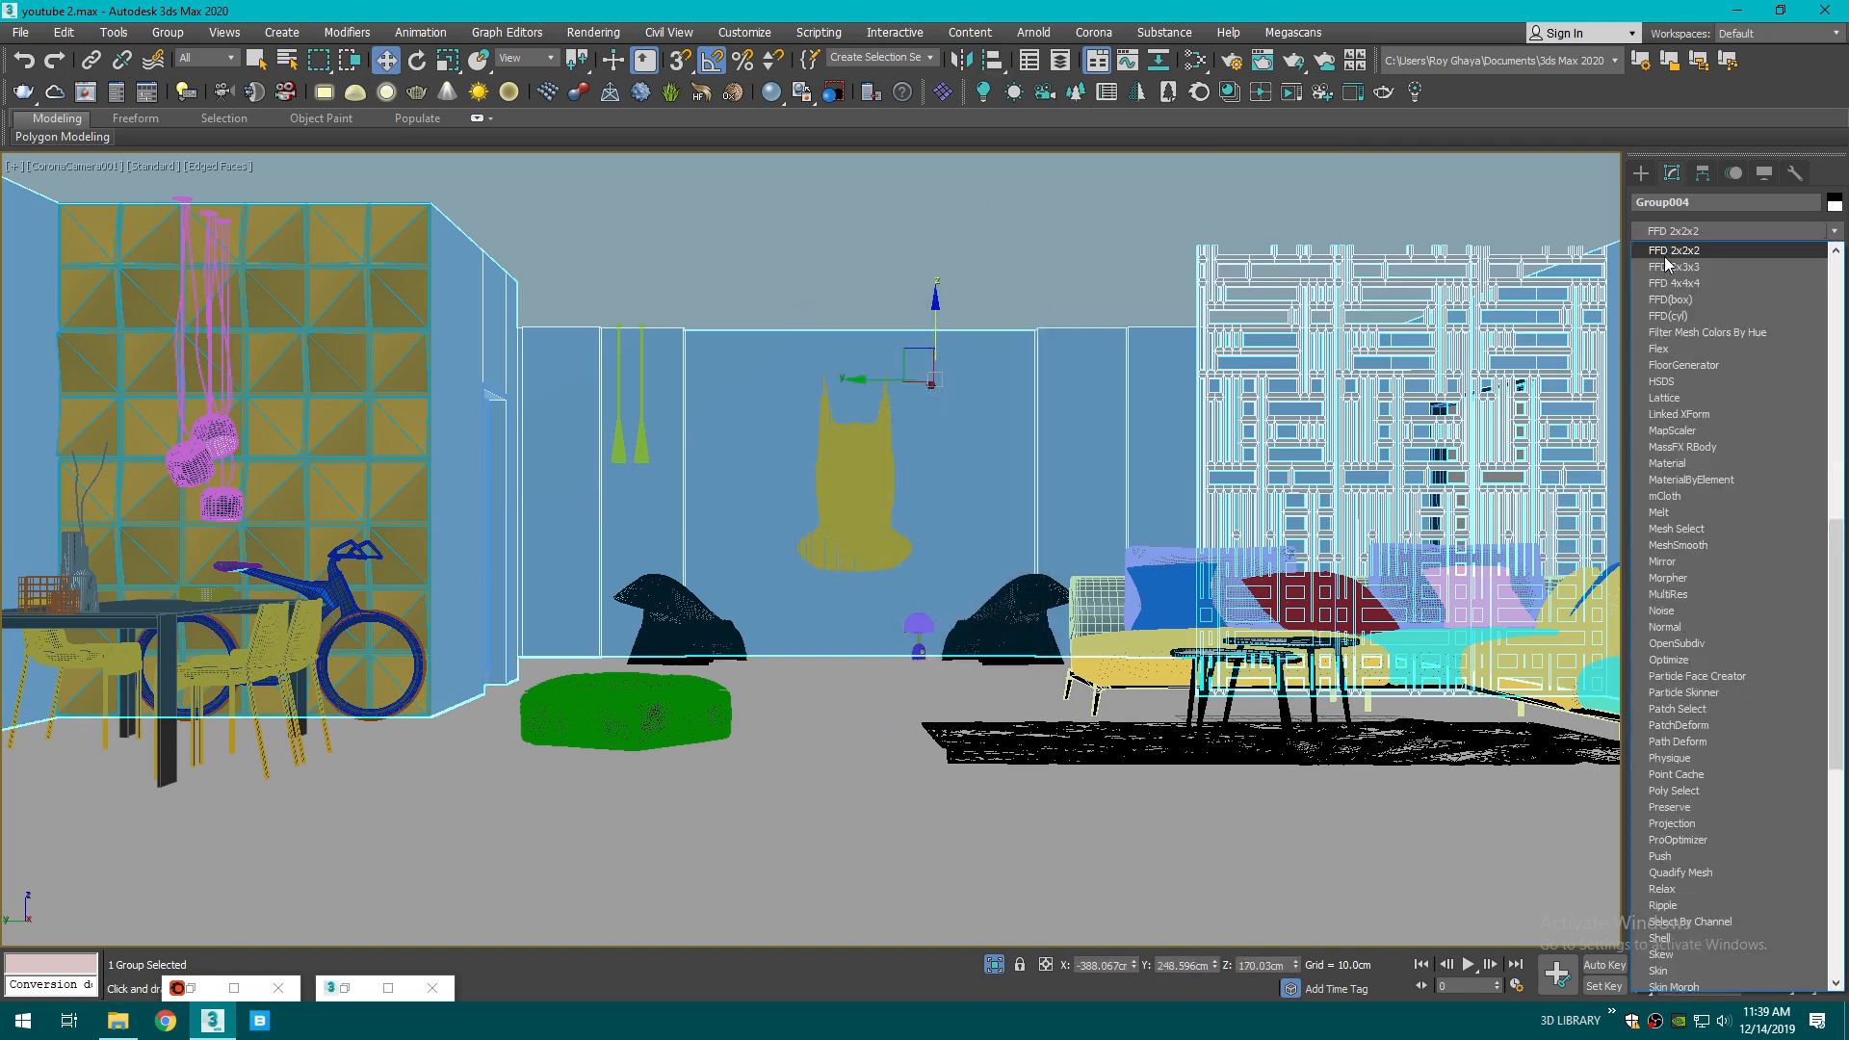
pyautogui.click(1684, 310)
pyautogui.click(1661, 254)
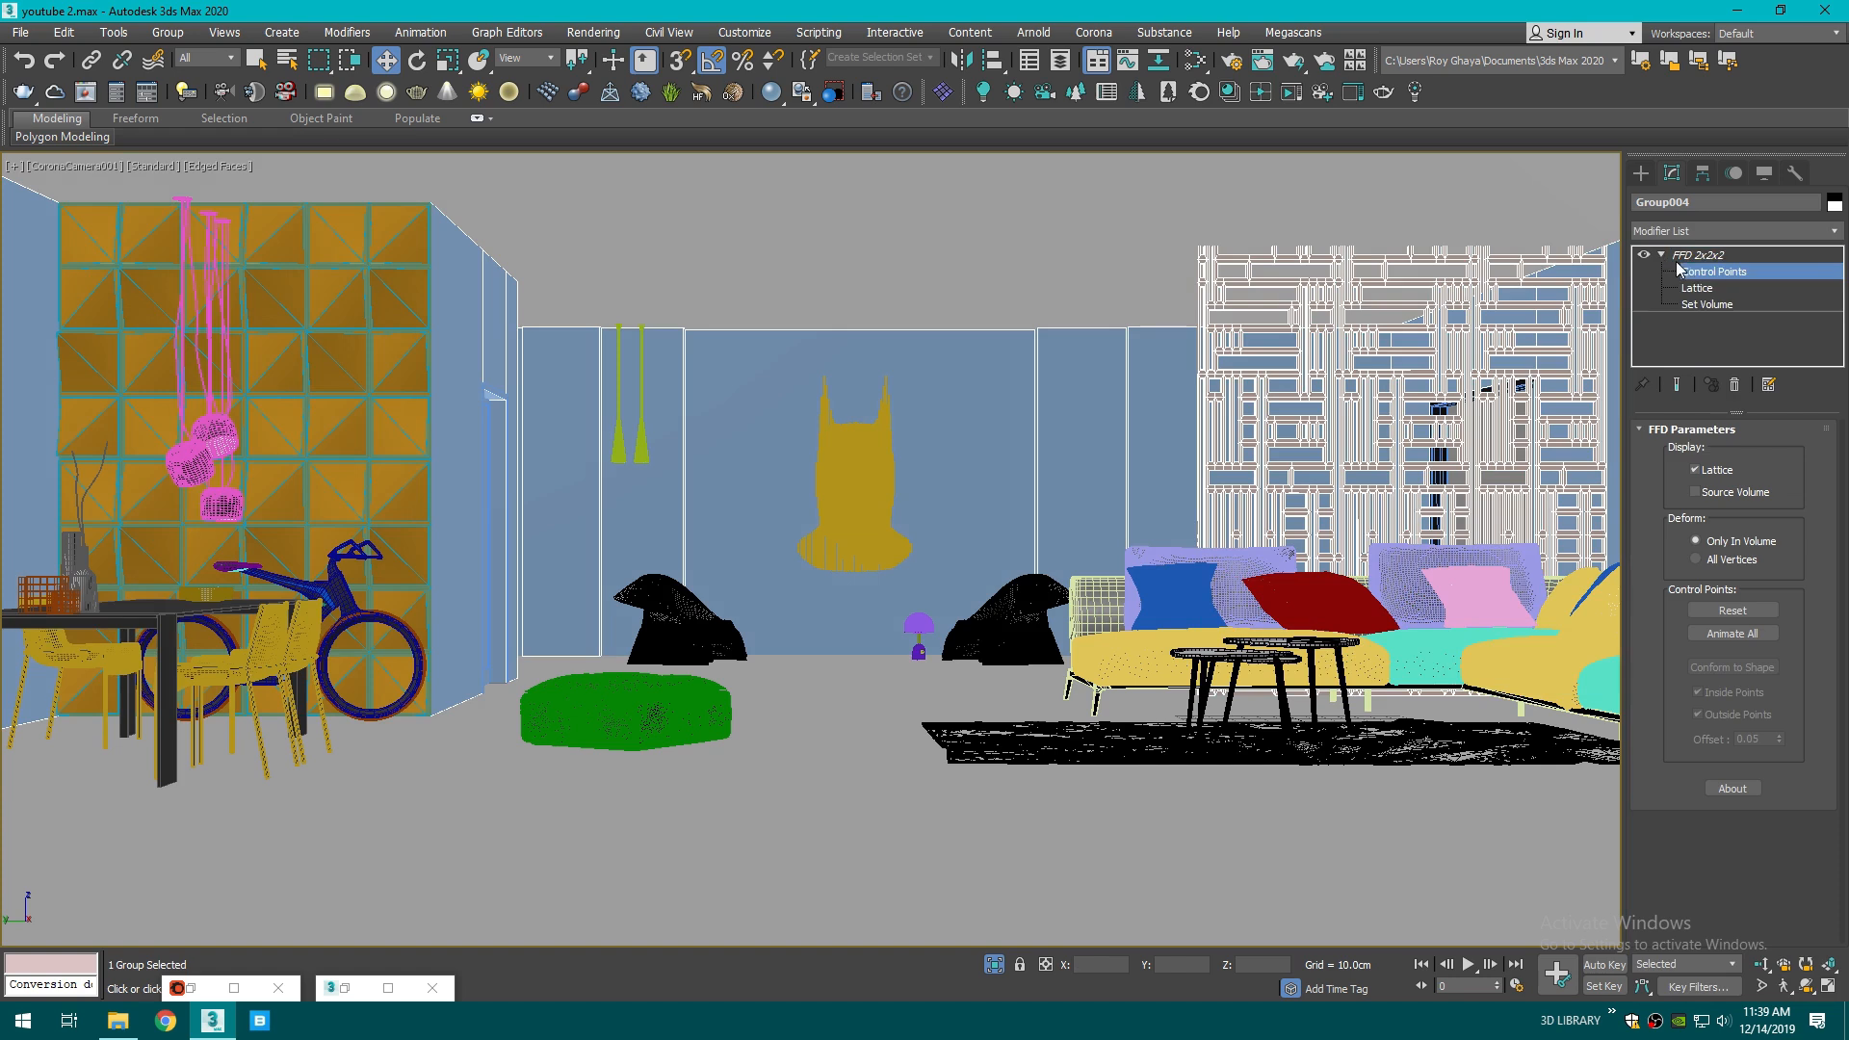
pyautogui.click(1713, 271)
pyautogui.press('F3')
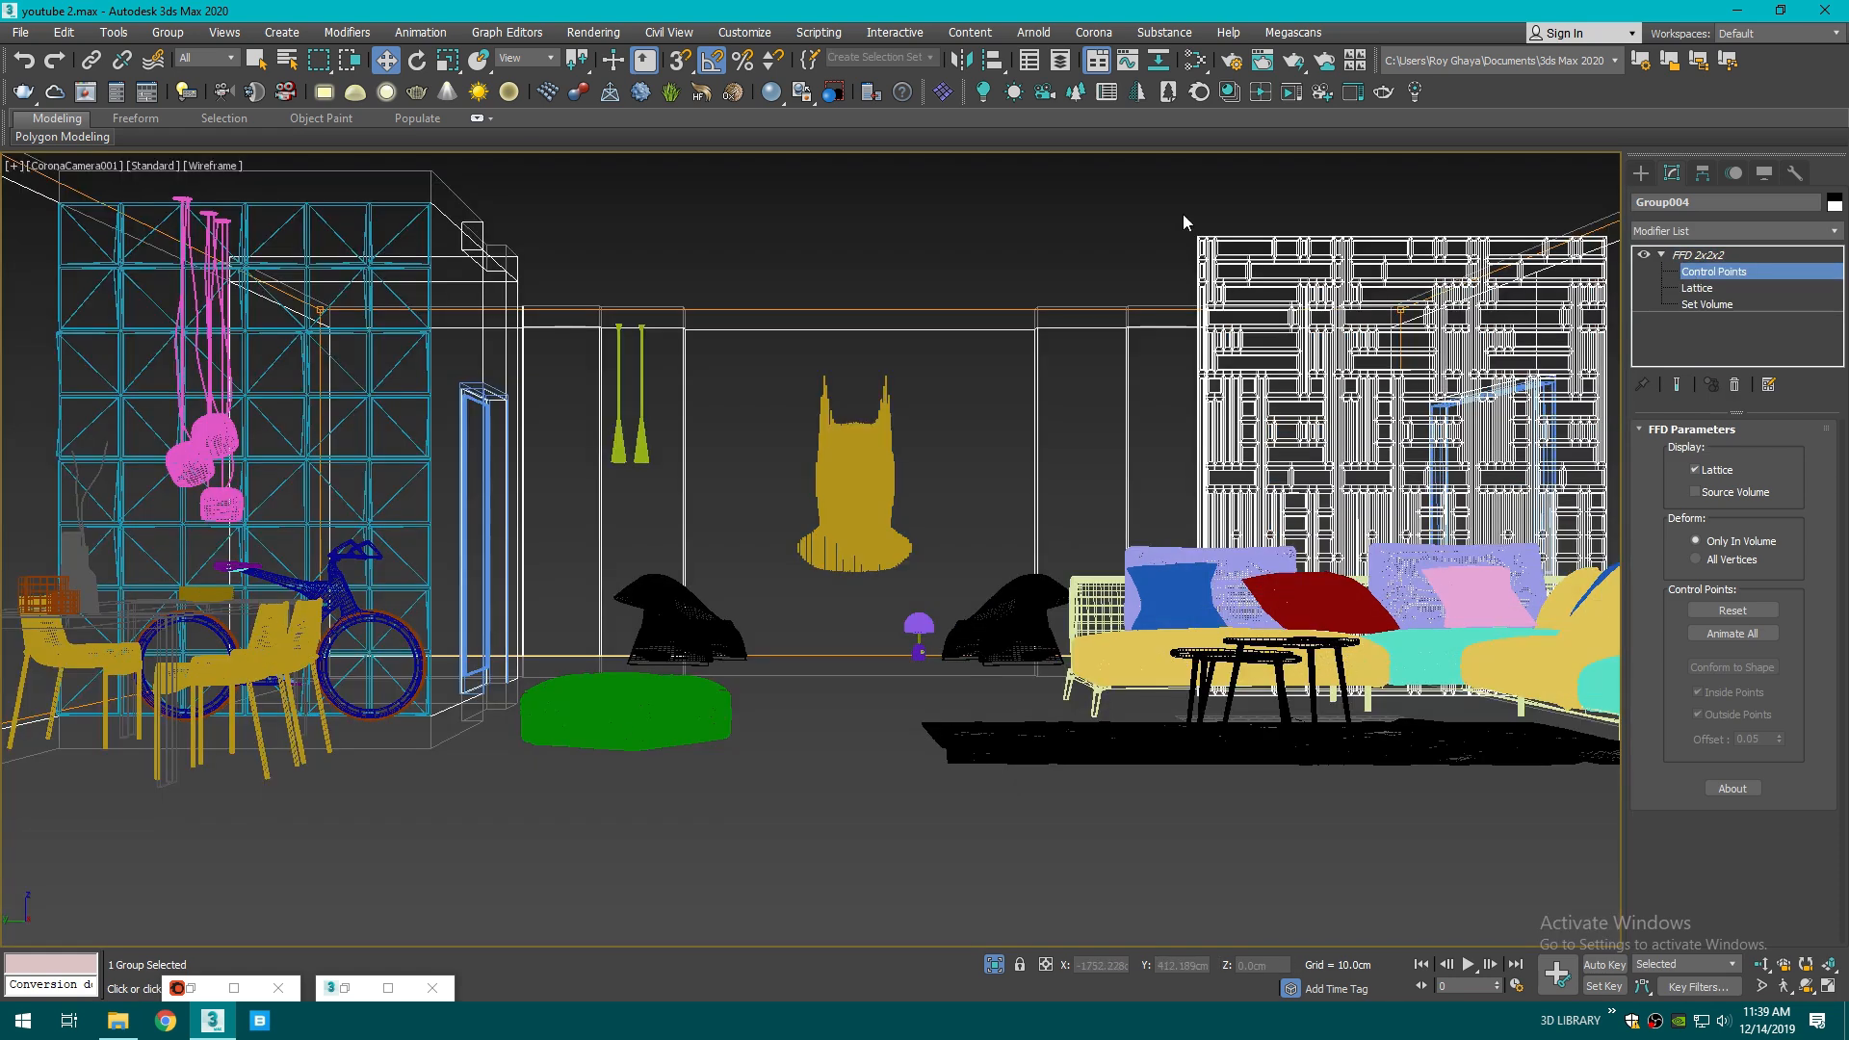
pyautogui.press('F3')
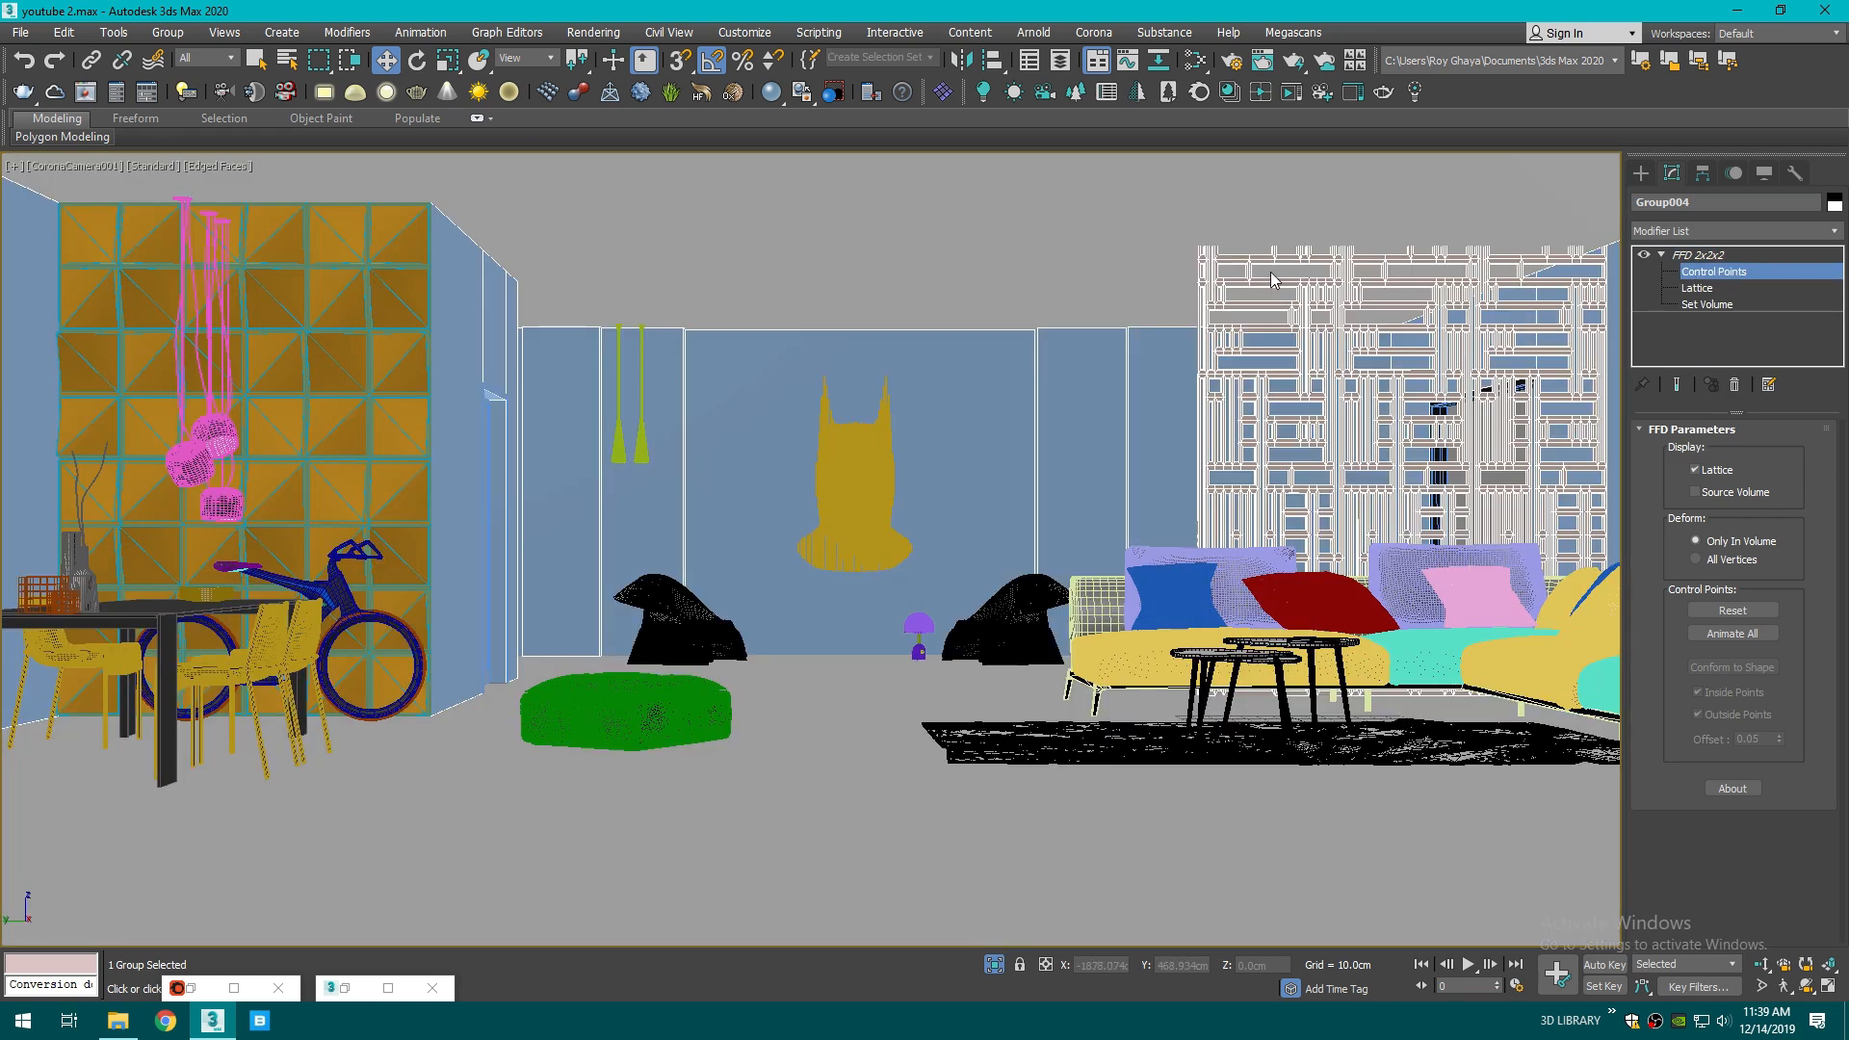
# - Leave control-point editing and ungroup the mixed group of walls and screen panels
pyautogui.click(168, 32)
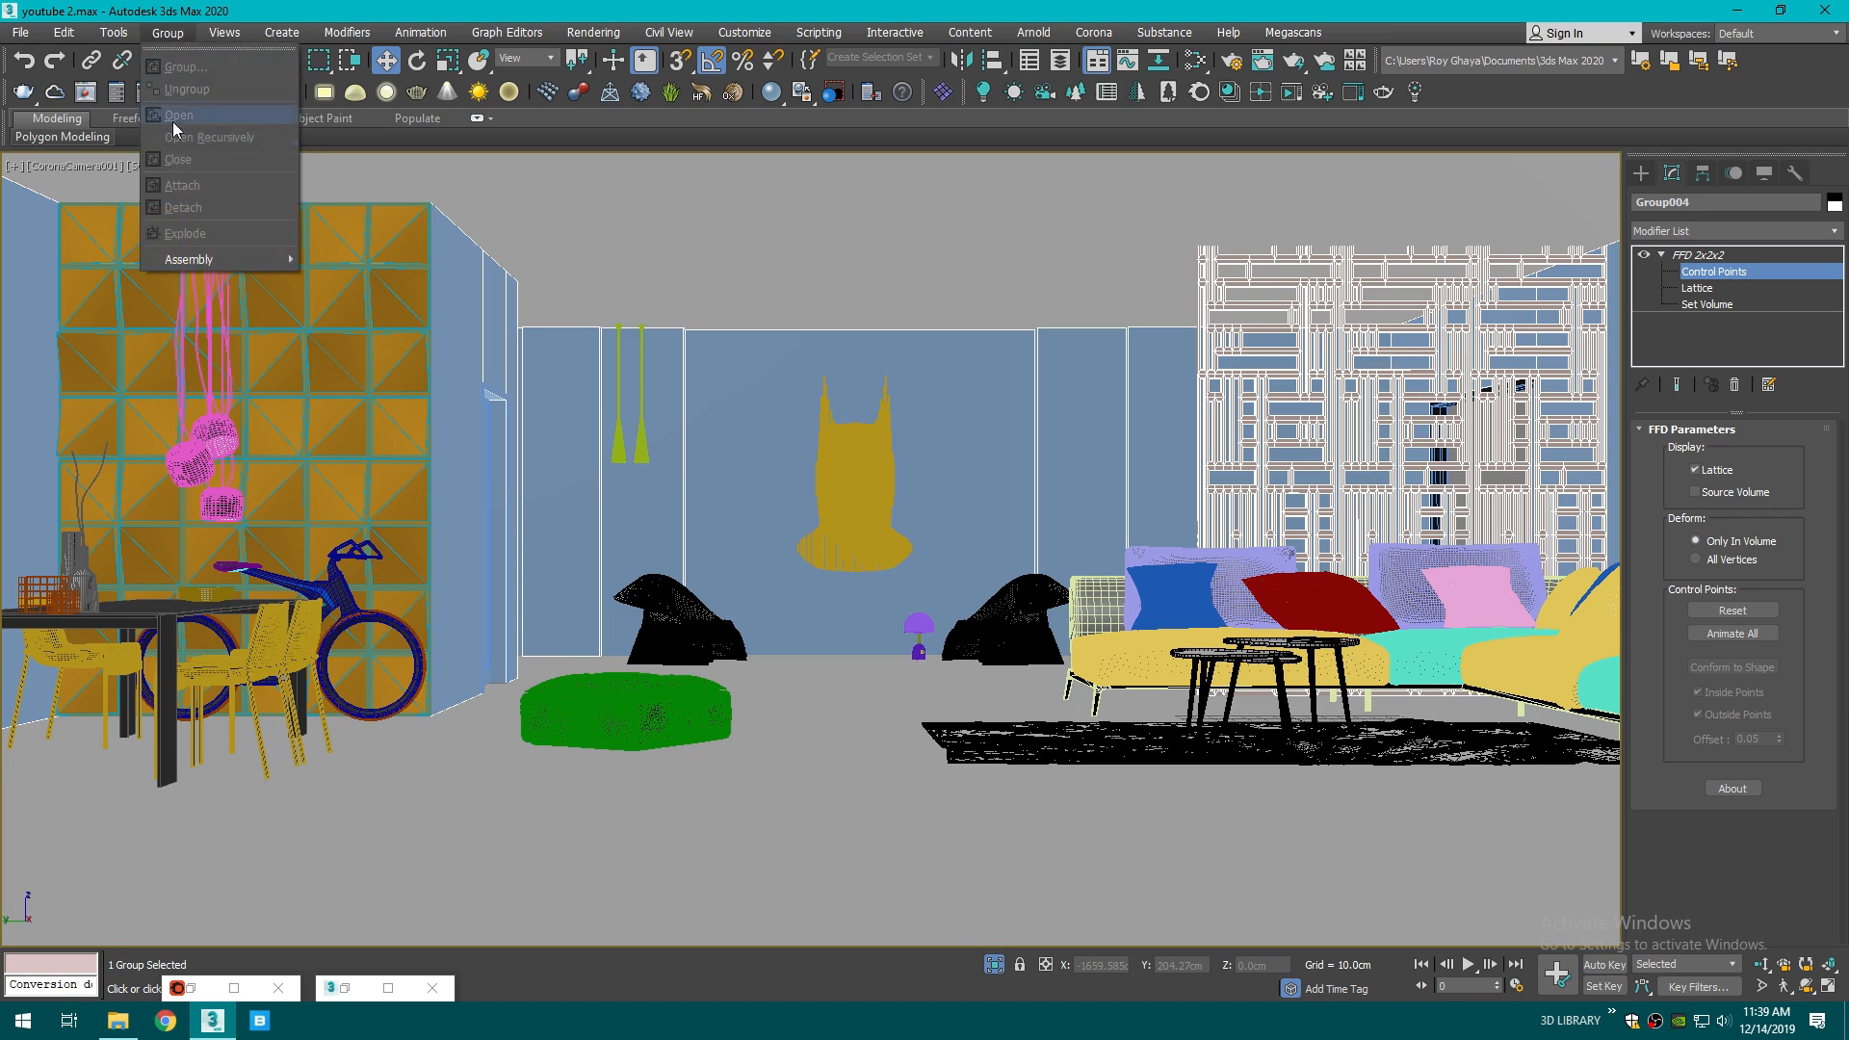
pyautogui.click(1638, 173)
pyautogui.click(168, 31)
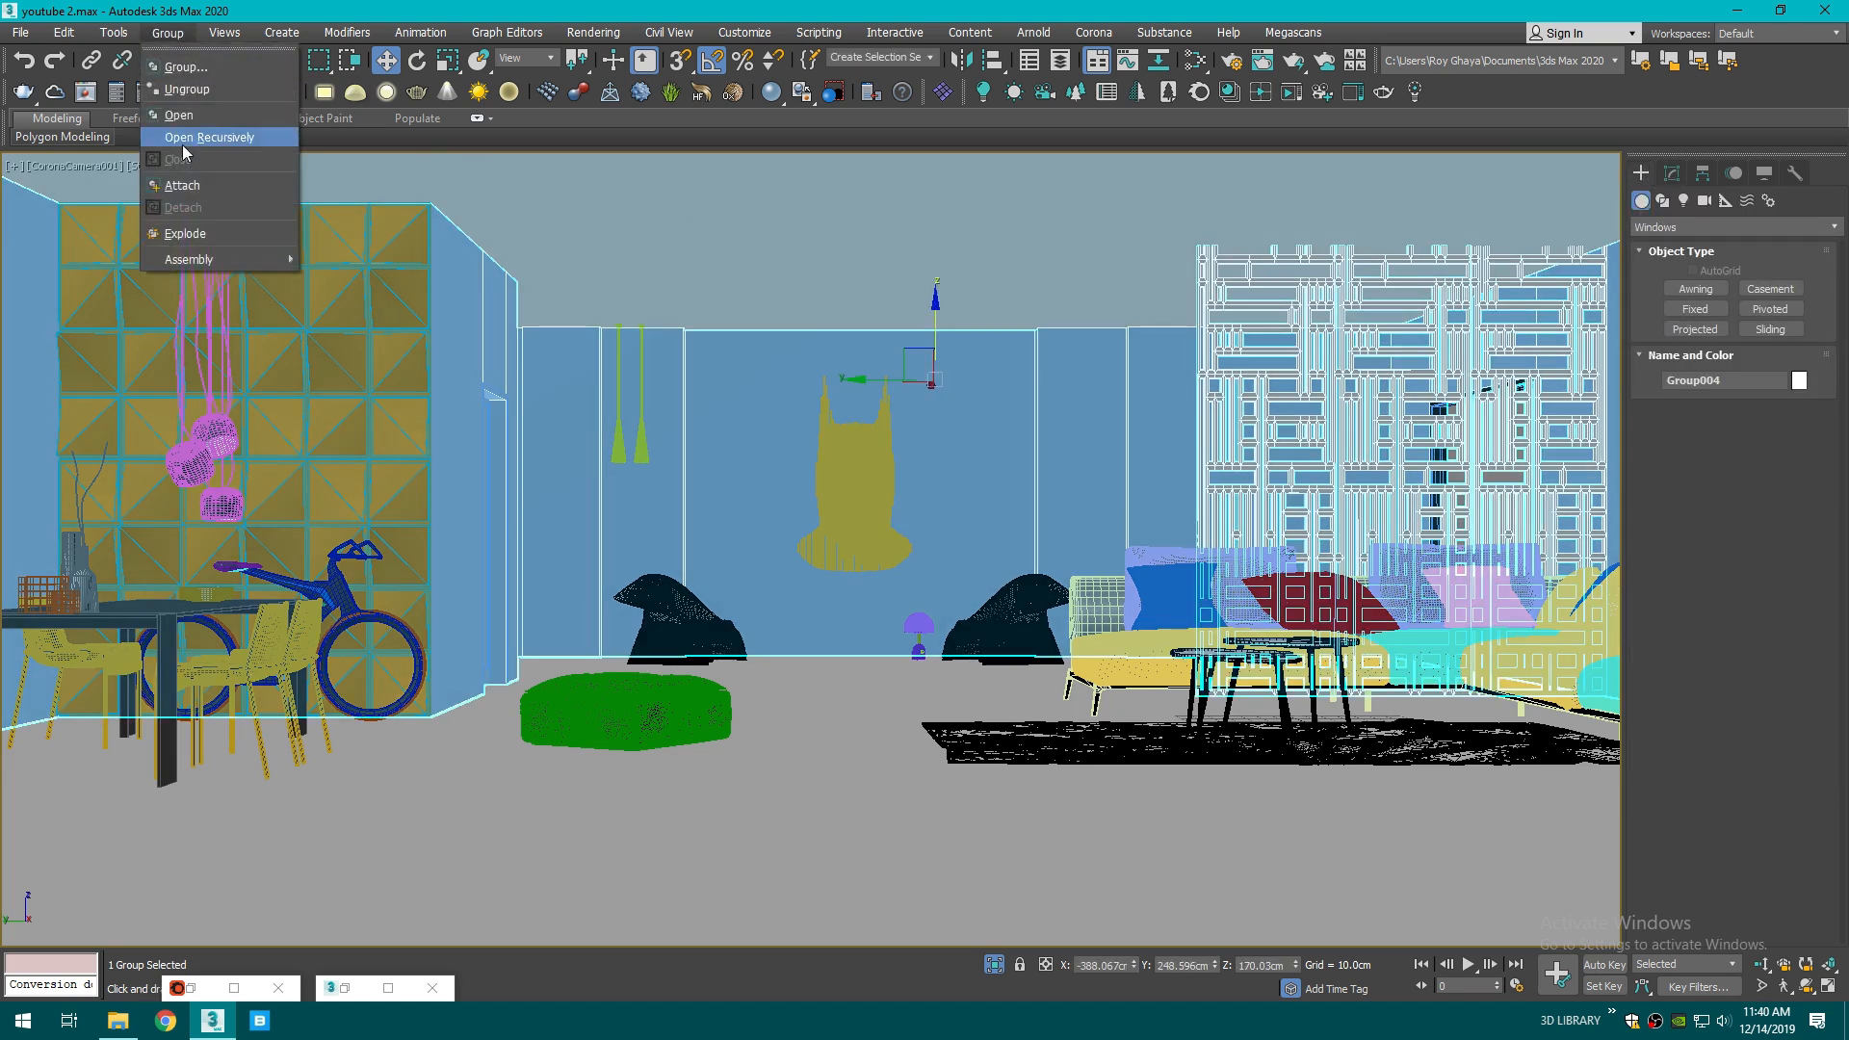
pyautogui.click(205, 89)
# - Select only the three patterned screen panels behind the sofa and group them
pyautogui.click(1269, 318)
pyautogui.click(1348, 318)
pyautogui.keyDown('ctrl'); pyautogui.click(1359, 305); pyautogui.keyUp('ctrl')
pyautogui.keyDown('ctrl'); pyautogui.click(1541, 318); pyautogui.keyUp('ctrl')
pyautogui.click(167, 32)
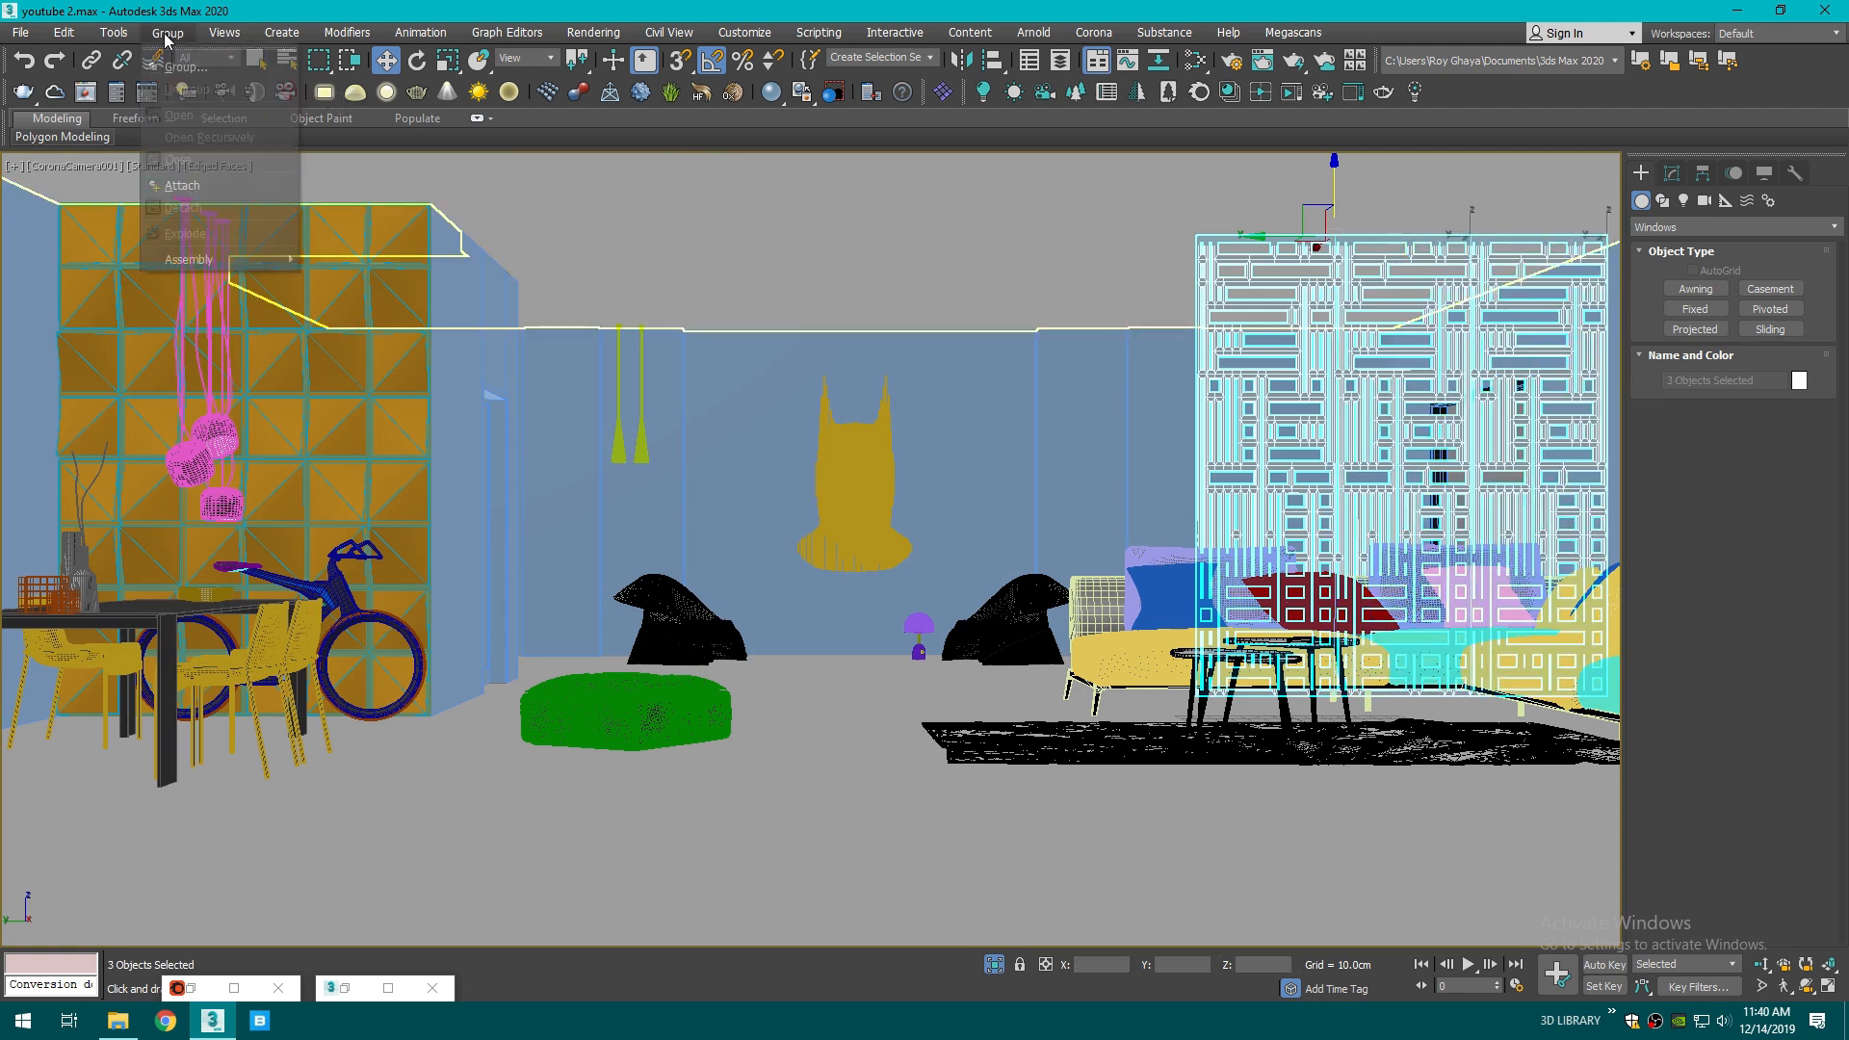
pyautogui.click(183, 58)
pyautogui.click(941, 525)
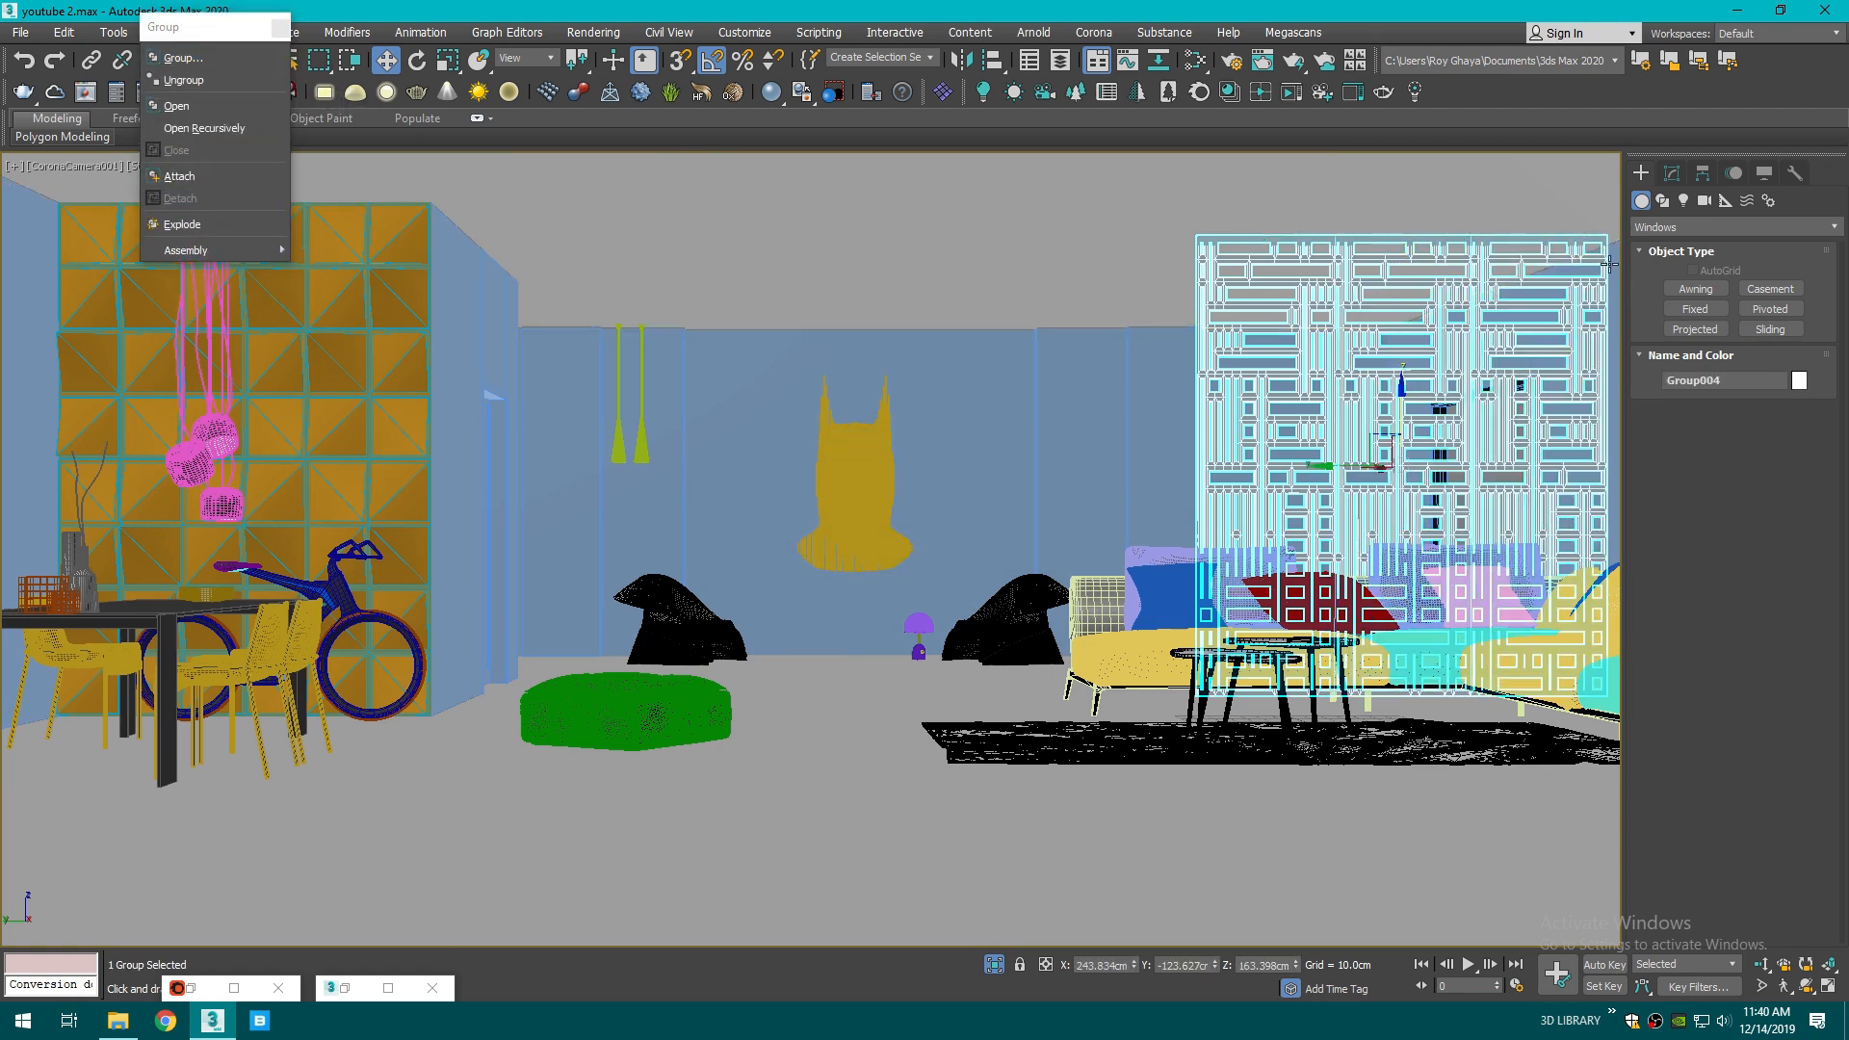
pyautogui.click(1671, 174)
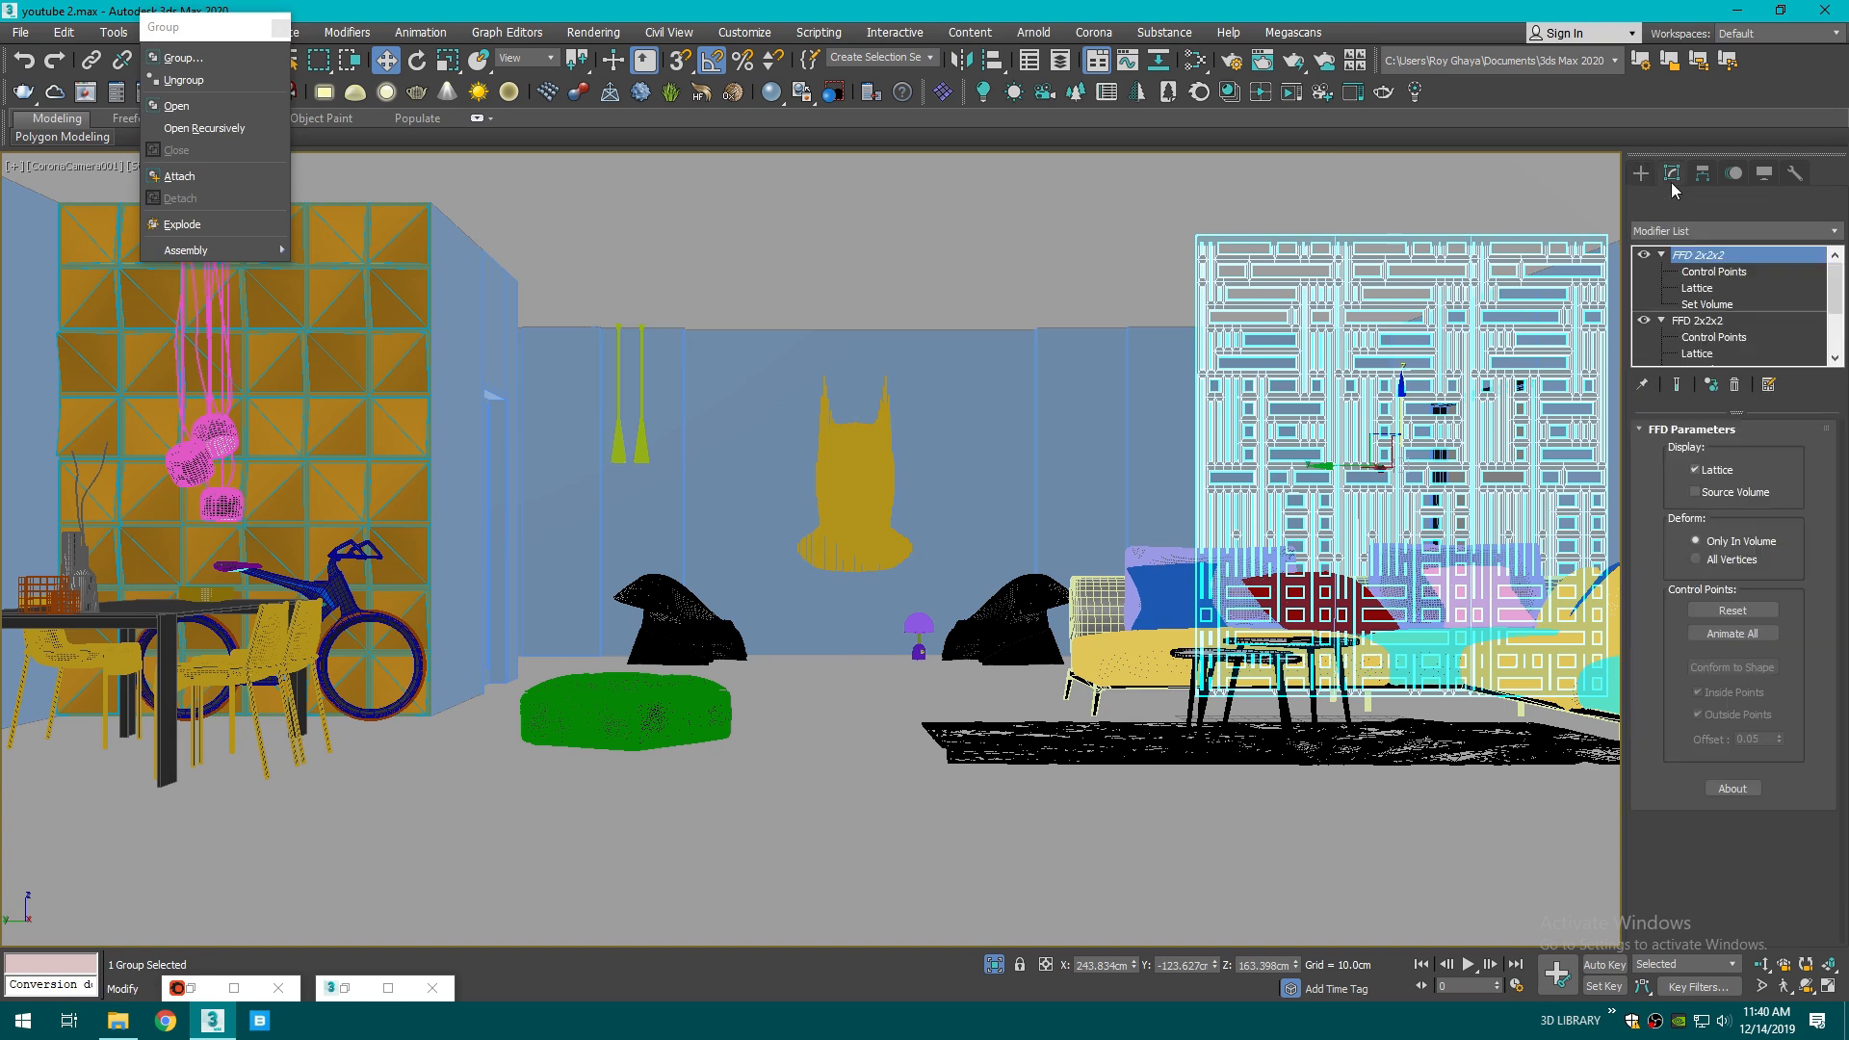
pyautogui.click(1716, 273)
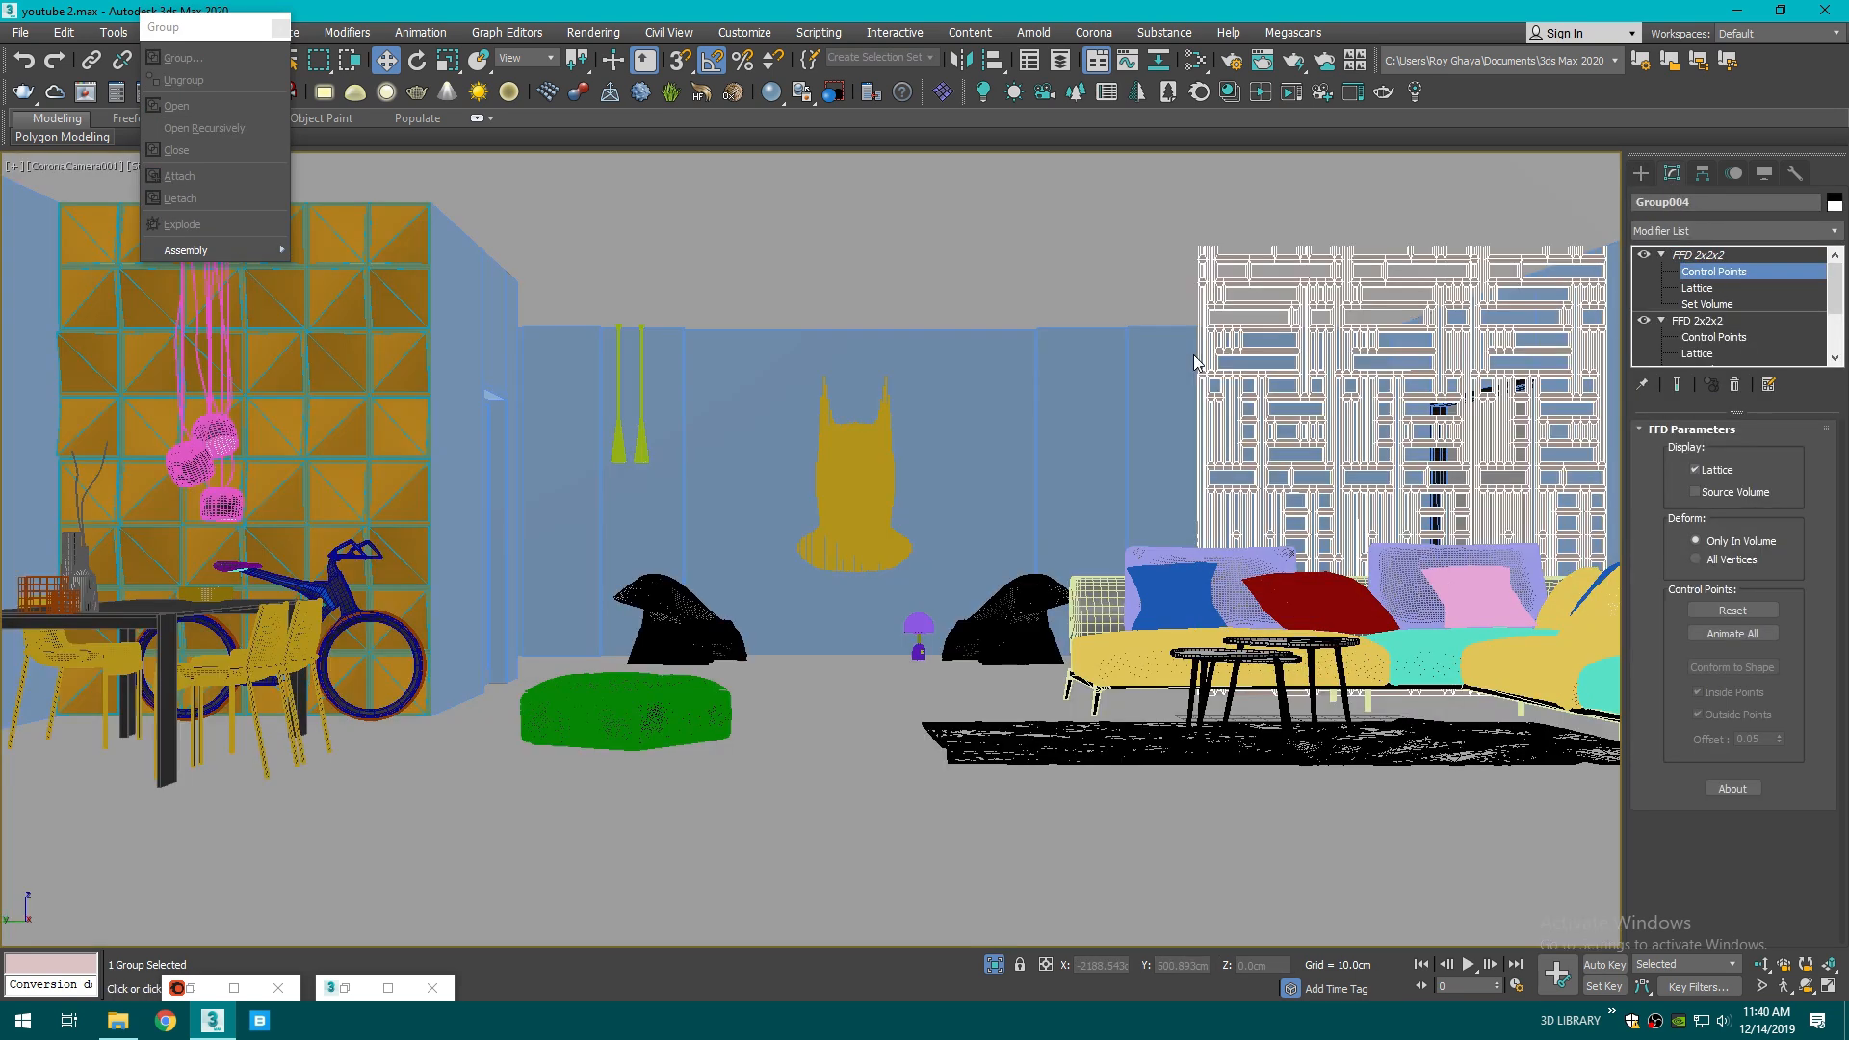
pyautogui.press('p')
pyautogui.press('z')
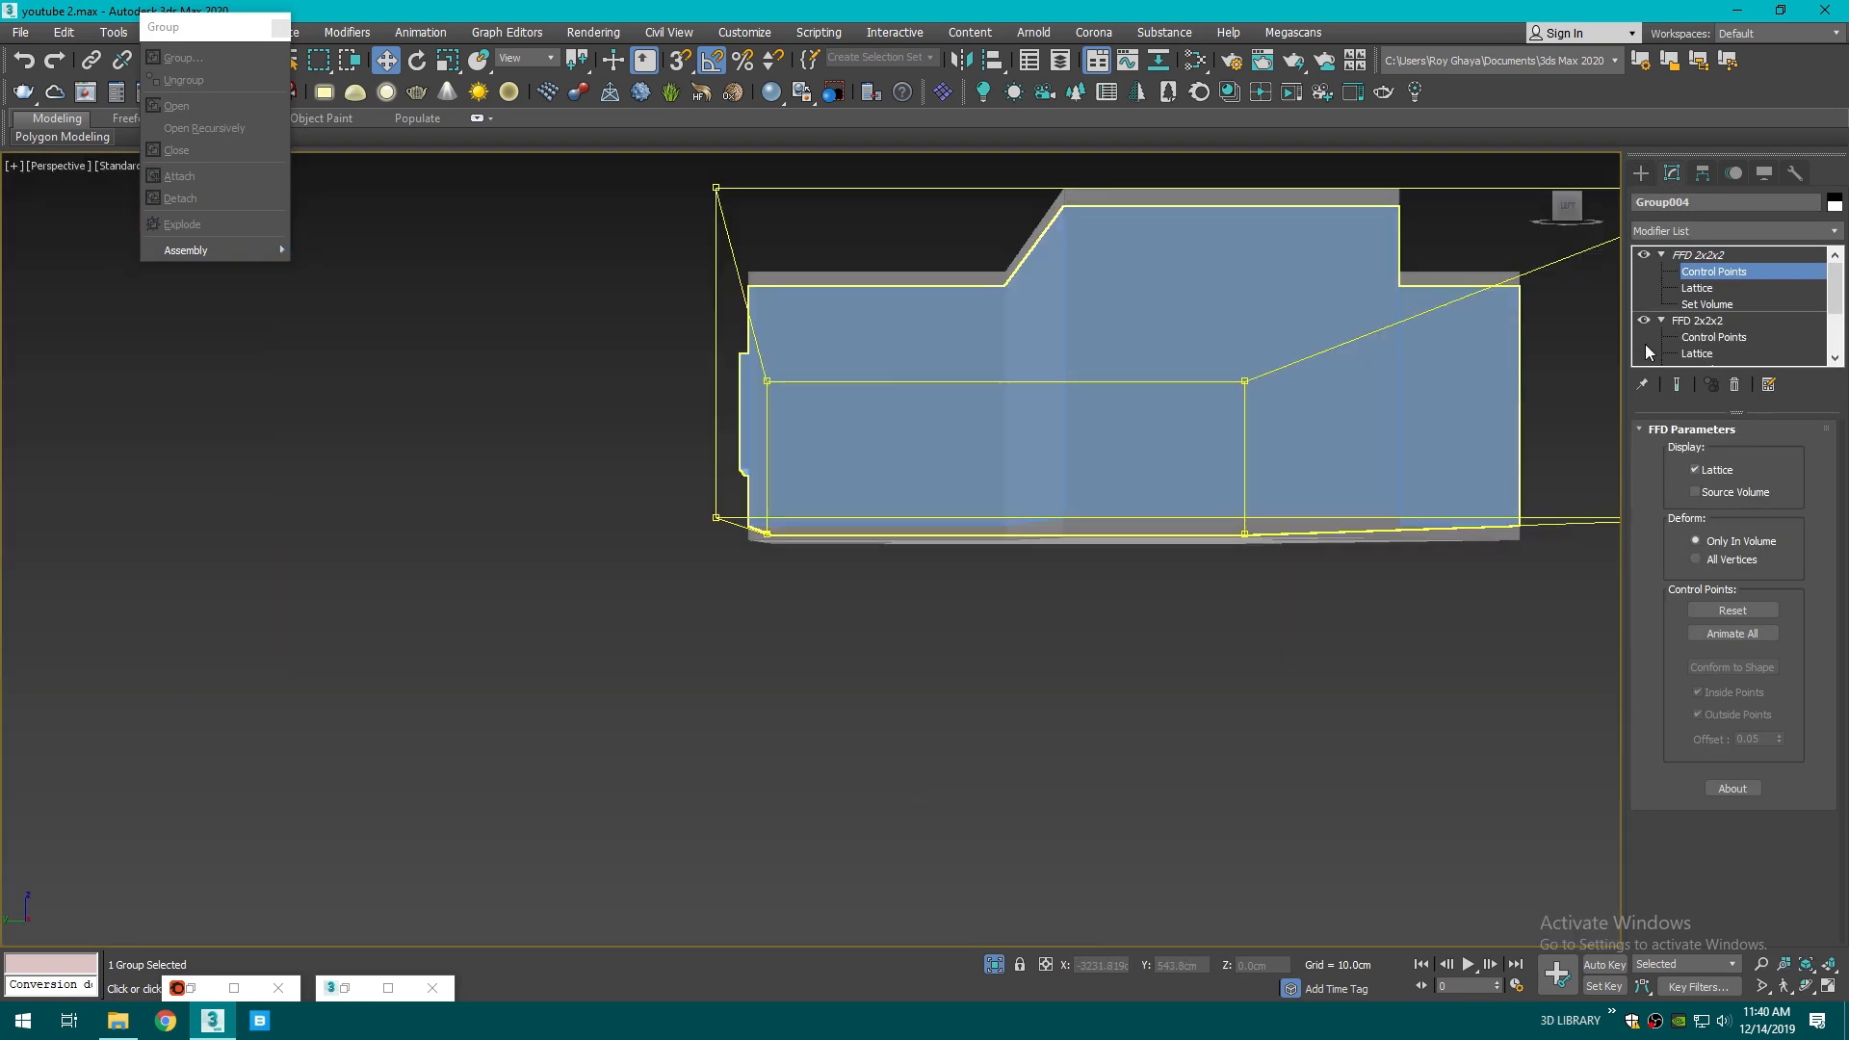
pyautogui.click(1715, 273)
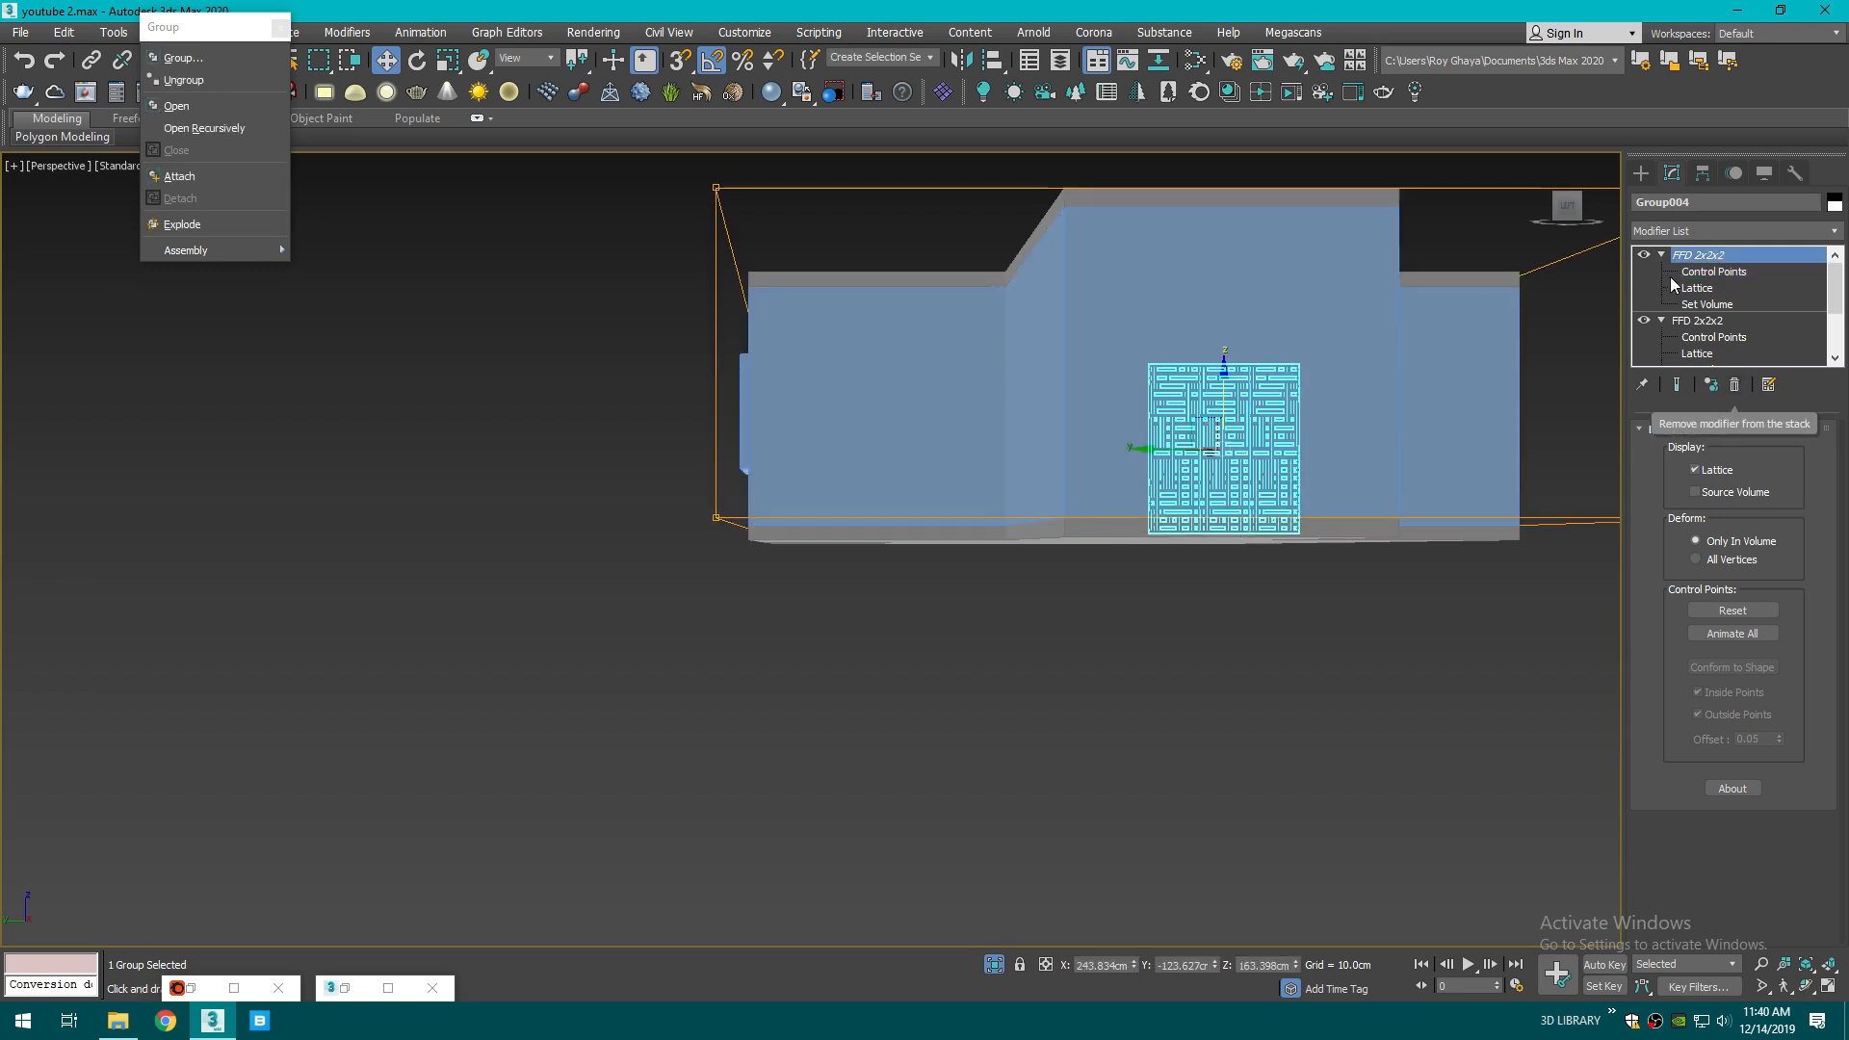
# - Hide the ceiling slab to expose the interior of the room in the perspective view
pyautogui.click(1567, 204)
pyautogui.click(1603, 188)
pyautogui.click(1641, 172)
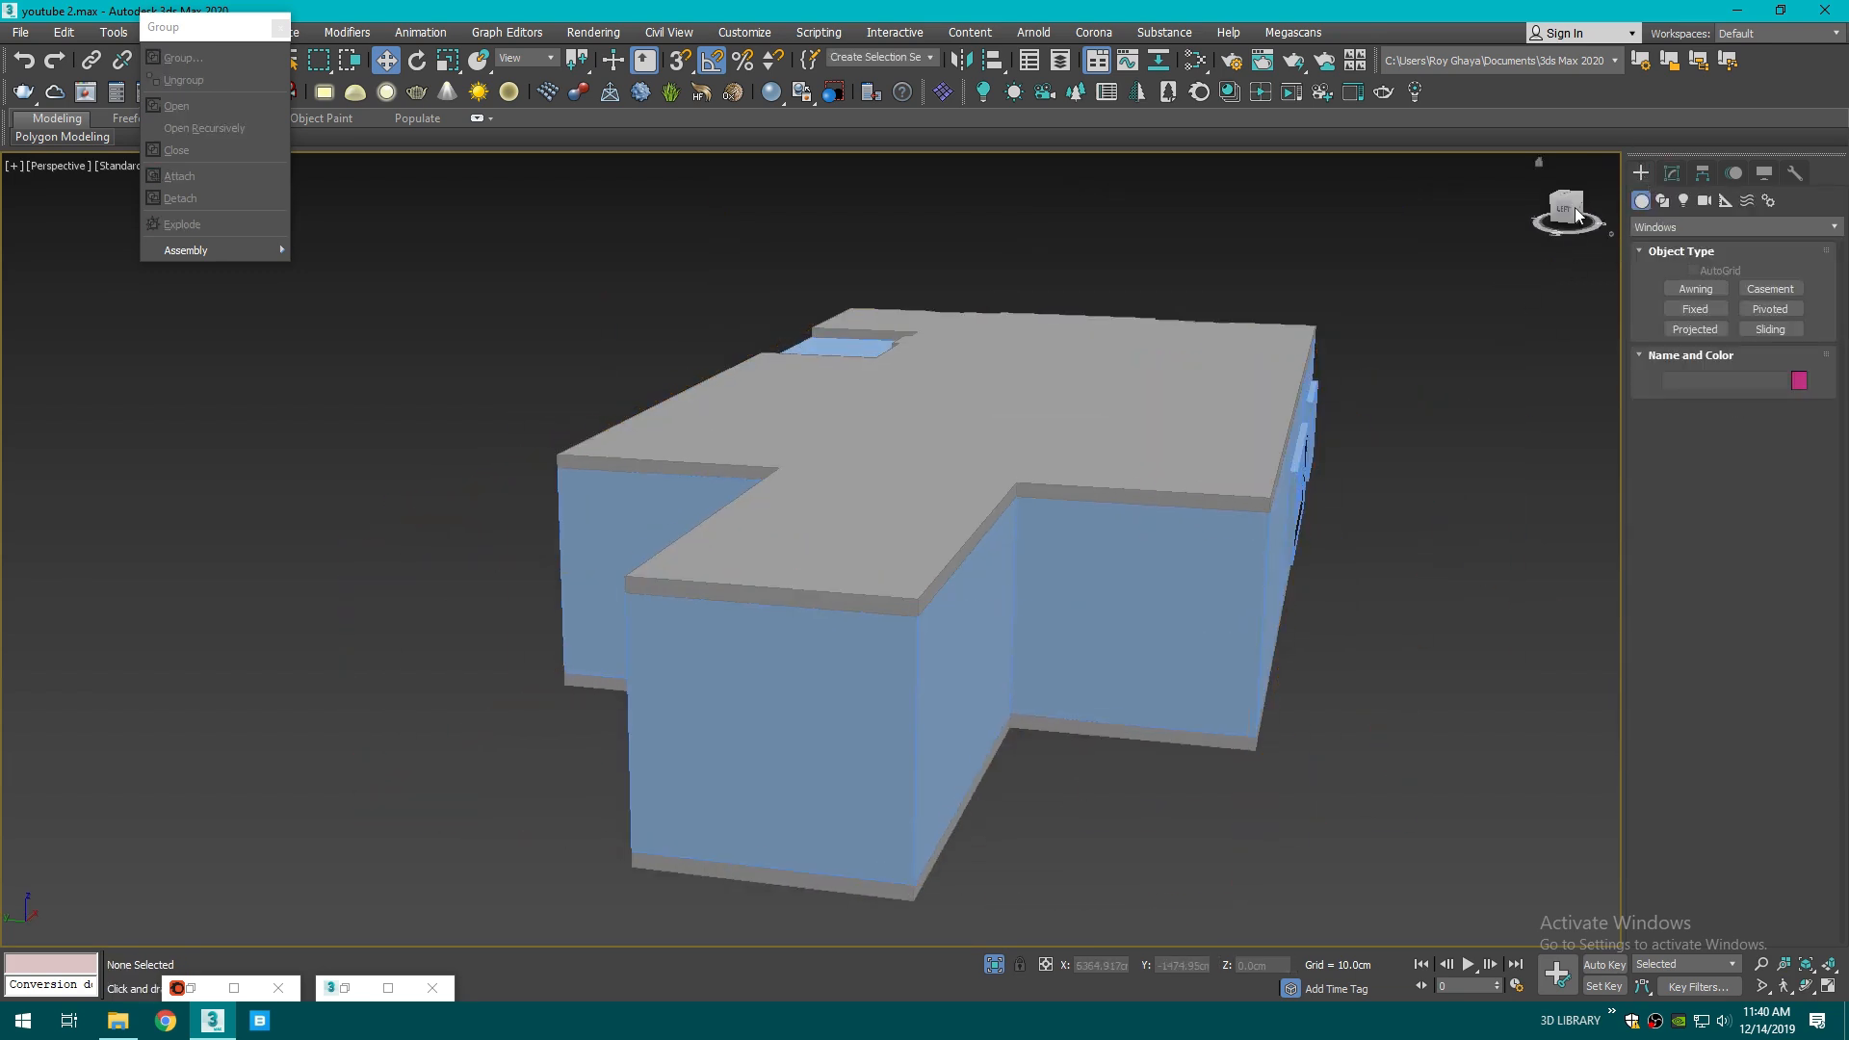
pyautogui.click(1221, 380)
pyautogui.rightClick(1223, 380)
pyautogui.click(1271, 300)
# - Select the group of patterned screen panels behind the sofa and ungroup it
pyautogui.click(1229, 399)
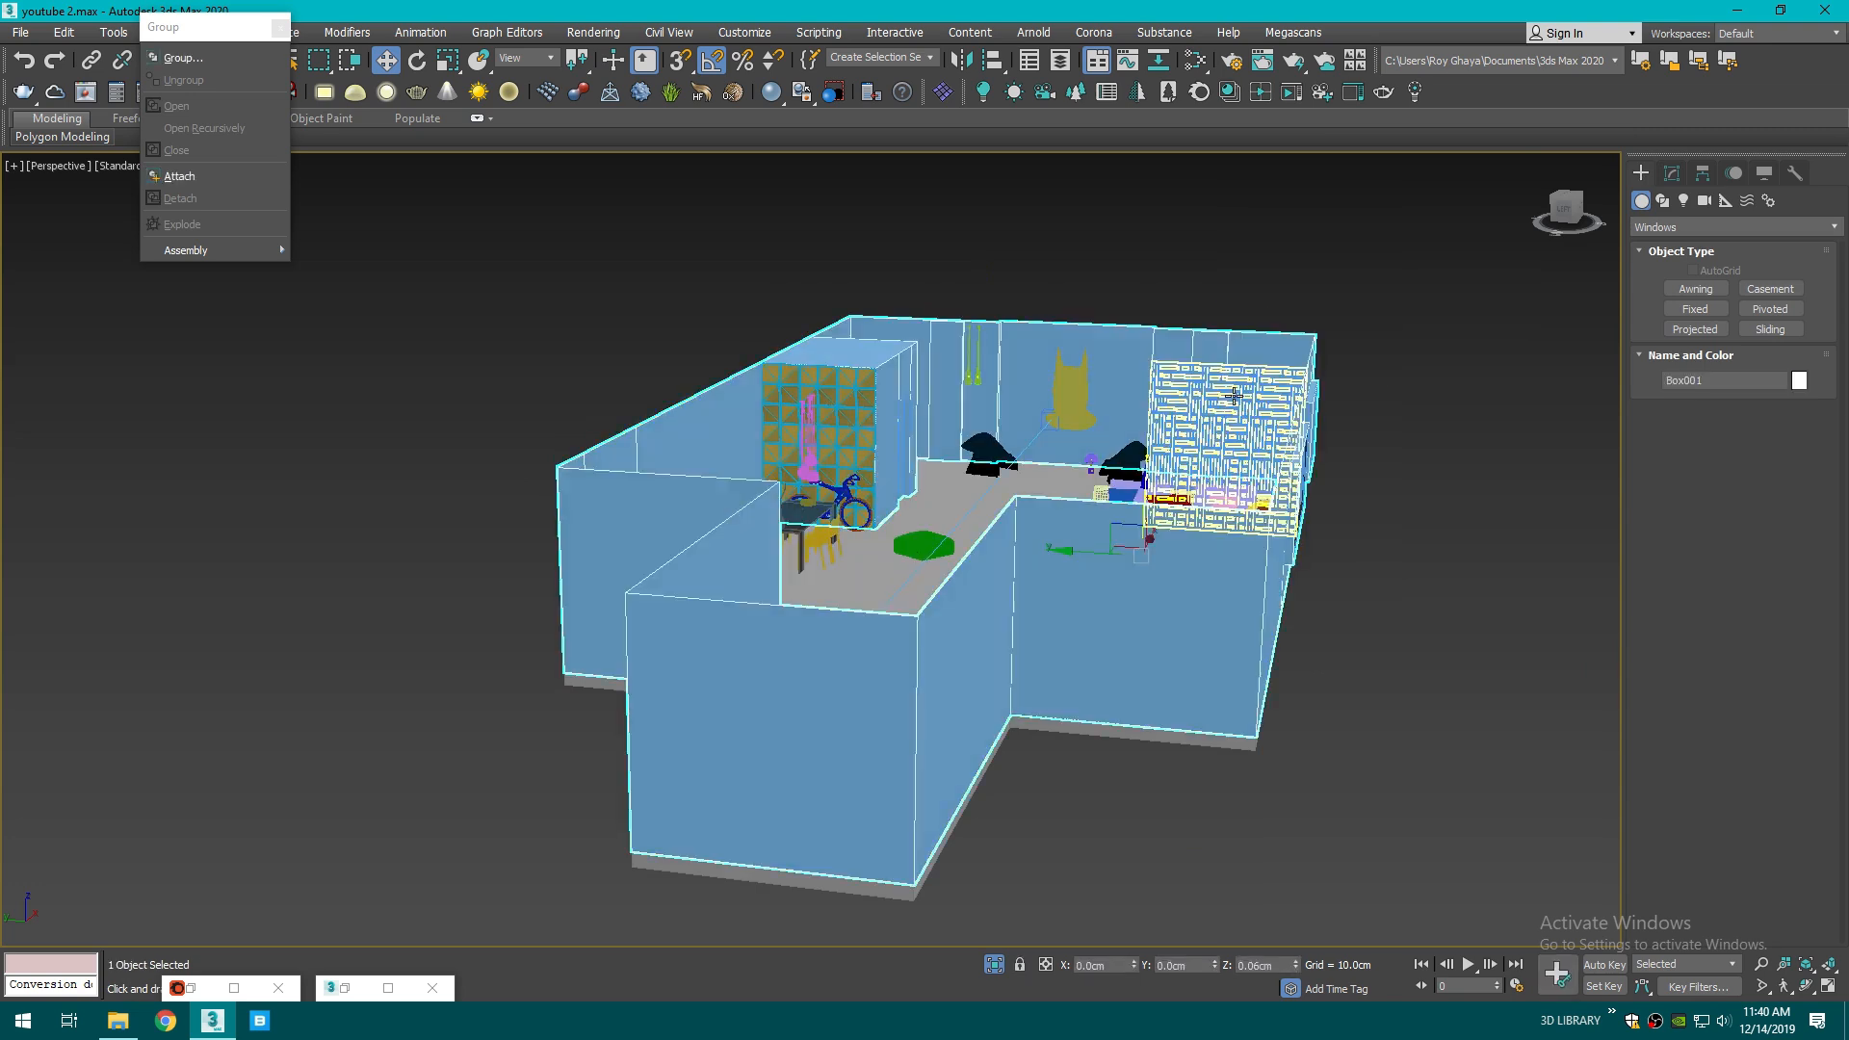
pyautogui.scroll(6, 1229, 398)
pyautogui.click(281, 27)
pyautogui.click(168, 33)
pyautogui.click(203, 89)
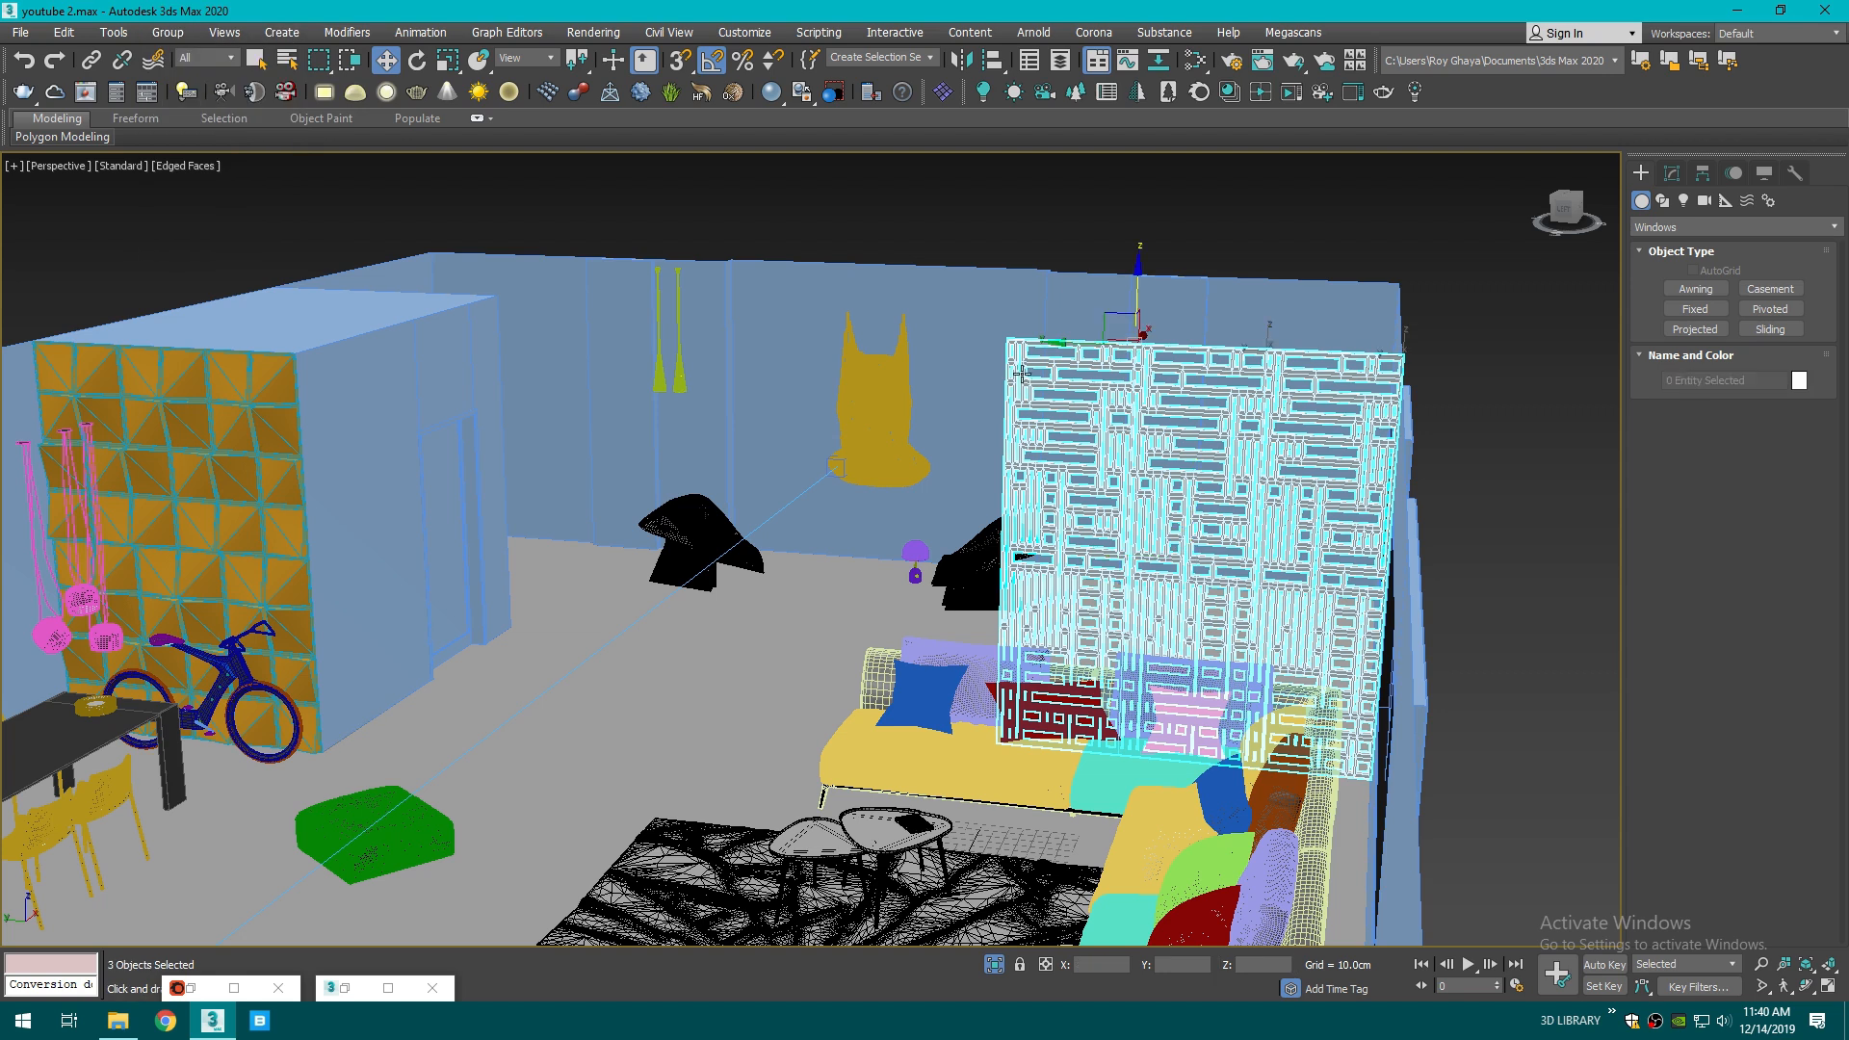
# - Select the three patterned screen panels together and remove the uppermost FFD 2x2x2 modifier from their stack
pyautogui.click(1022, 375)
pyautogui.keyDown('ctrl'); pyautogui.click(1328, 374); pyautogui.keyUp('ctrl')
pyautogui.keyDown('ctrl'); pyautogui.click(1329, 374); pyautogui.keyUp('ctrl')
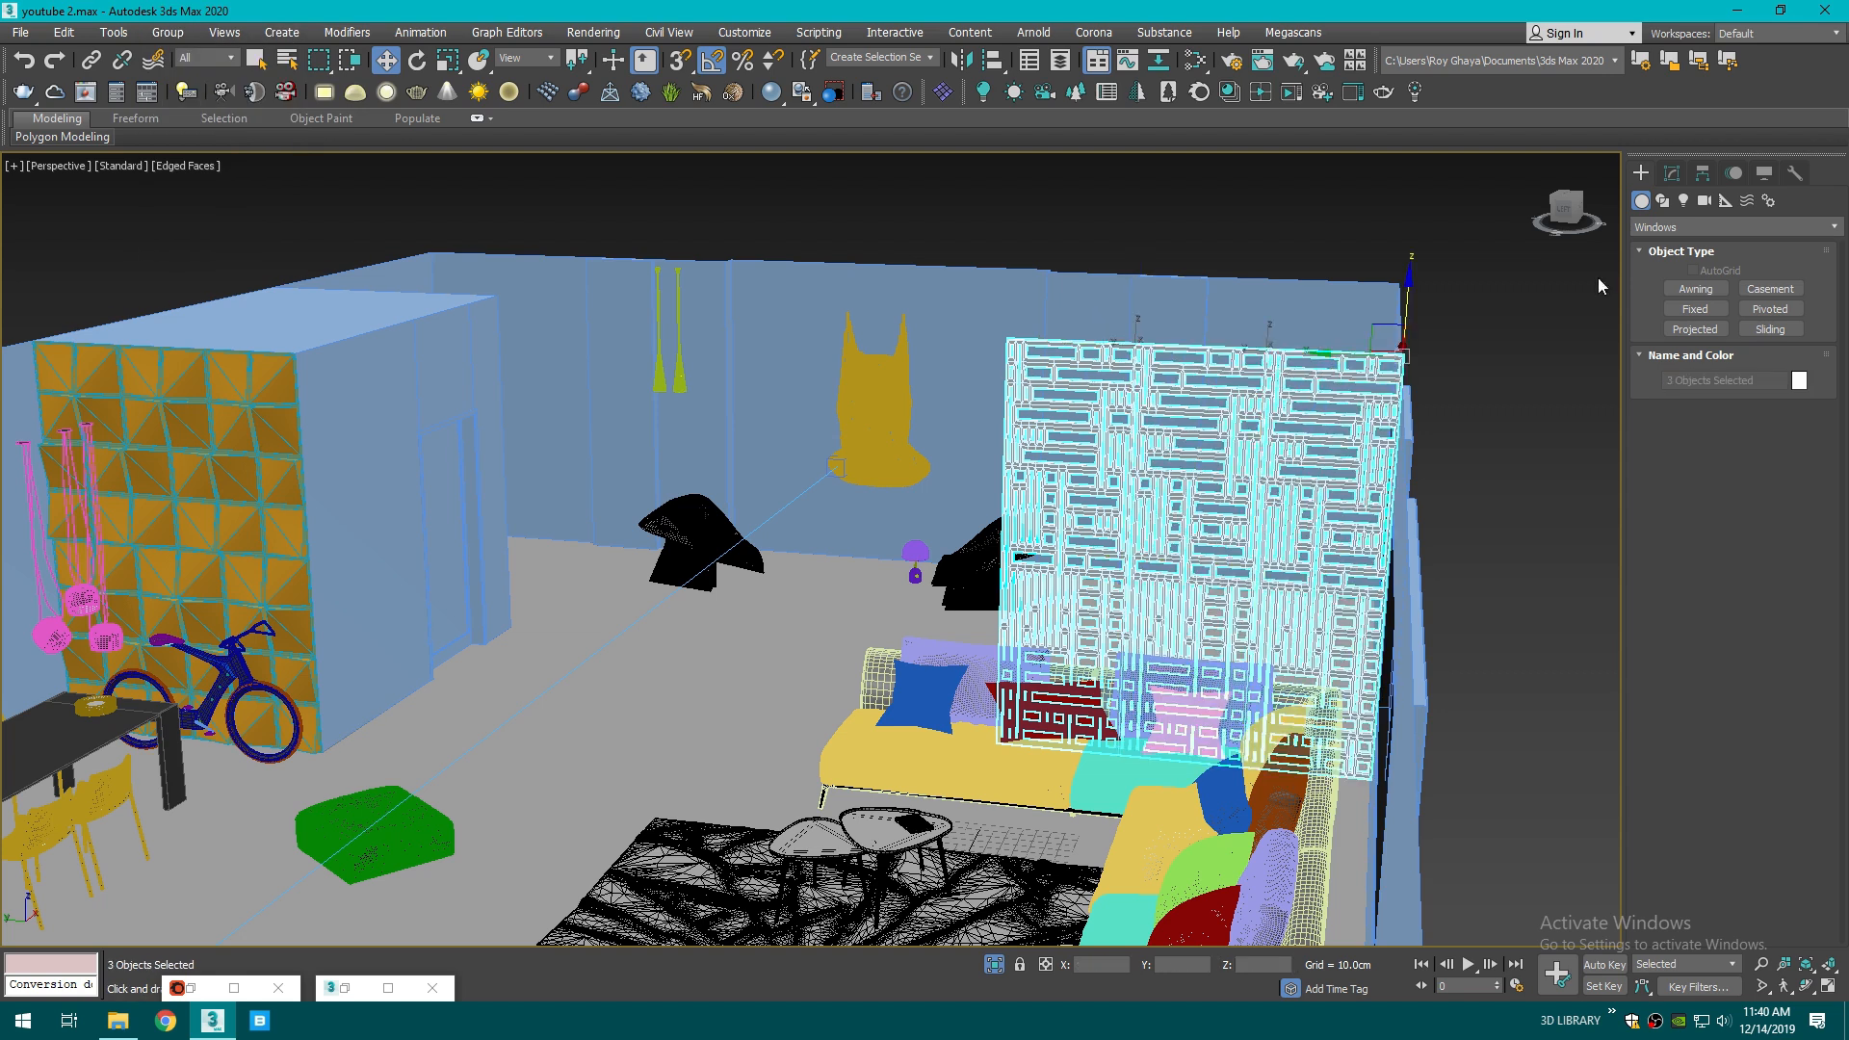
pyautogui.click(1672, 175)
pyautogui.click(1713, 261)
pyautogui.click(1661, 310)
pyautogui.scroll(1, 1696, 286)
pyautogui.click(1698, 256)
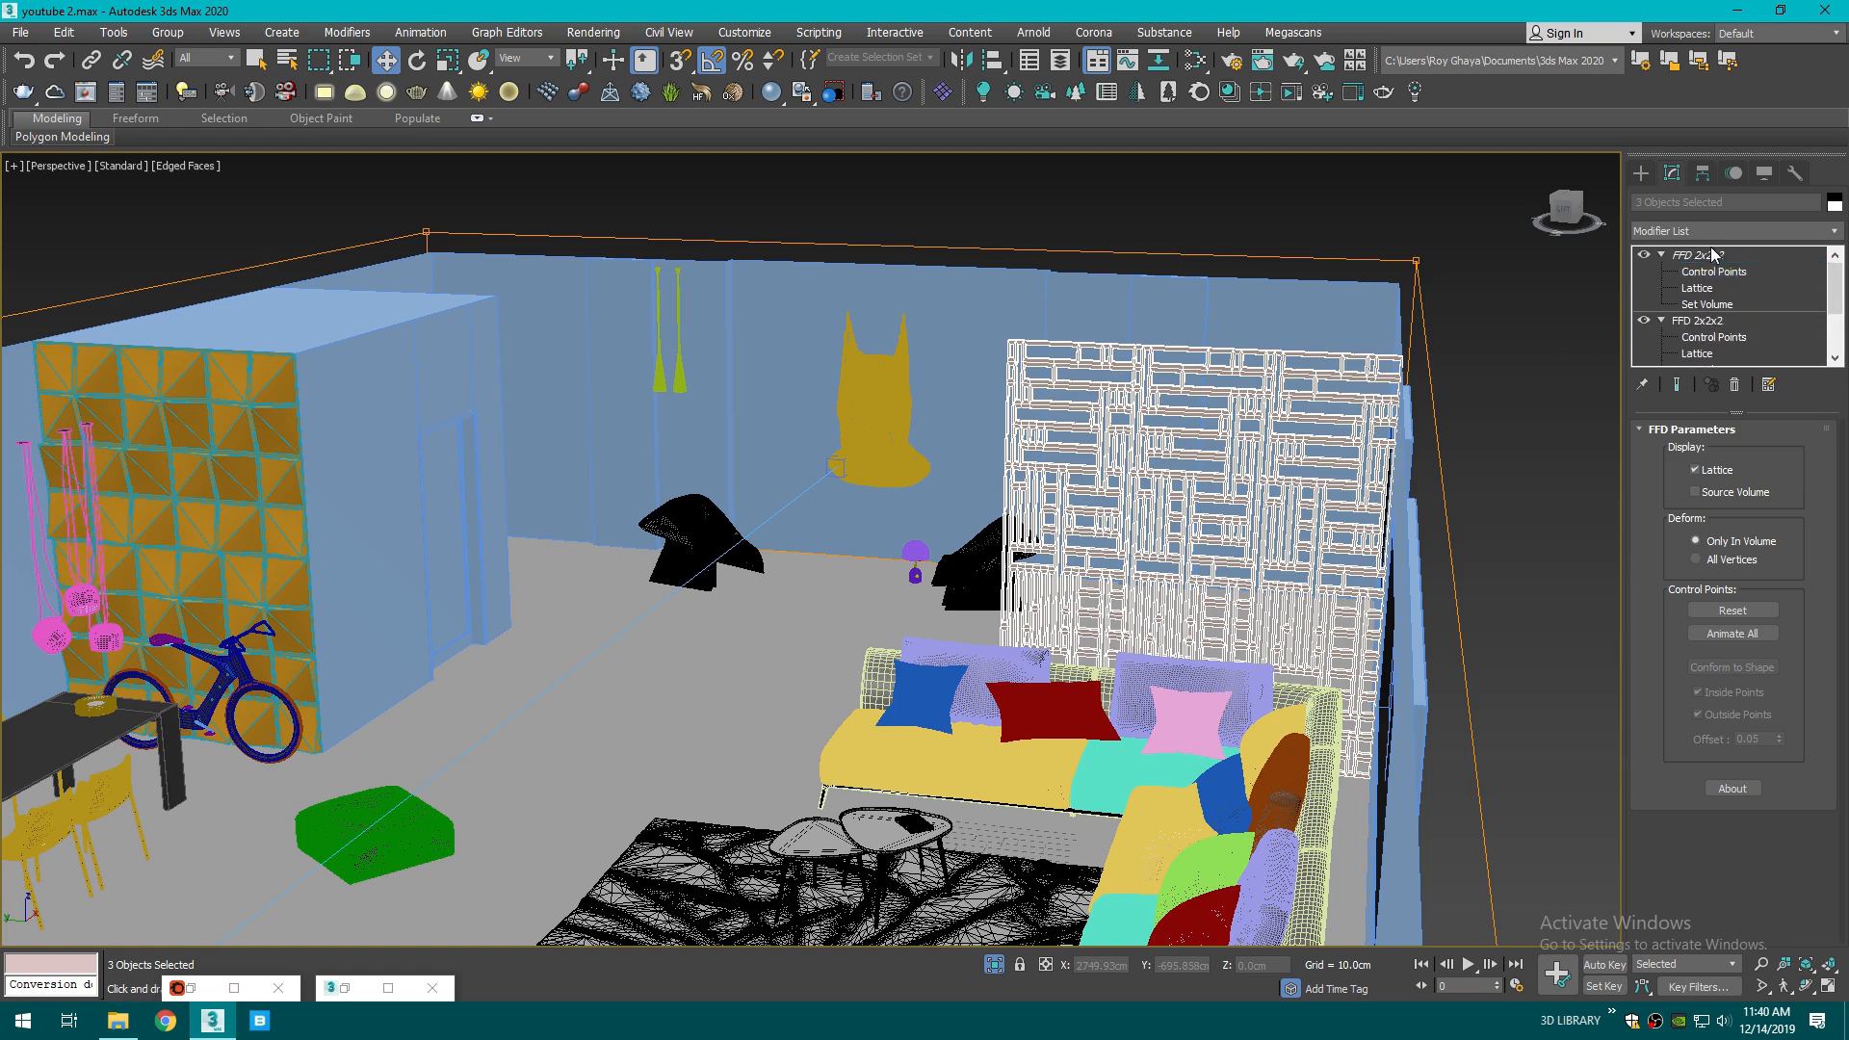
pyautogui.click(1735, 381)
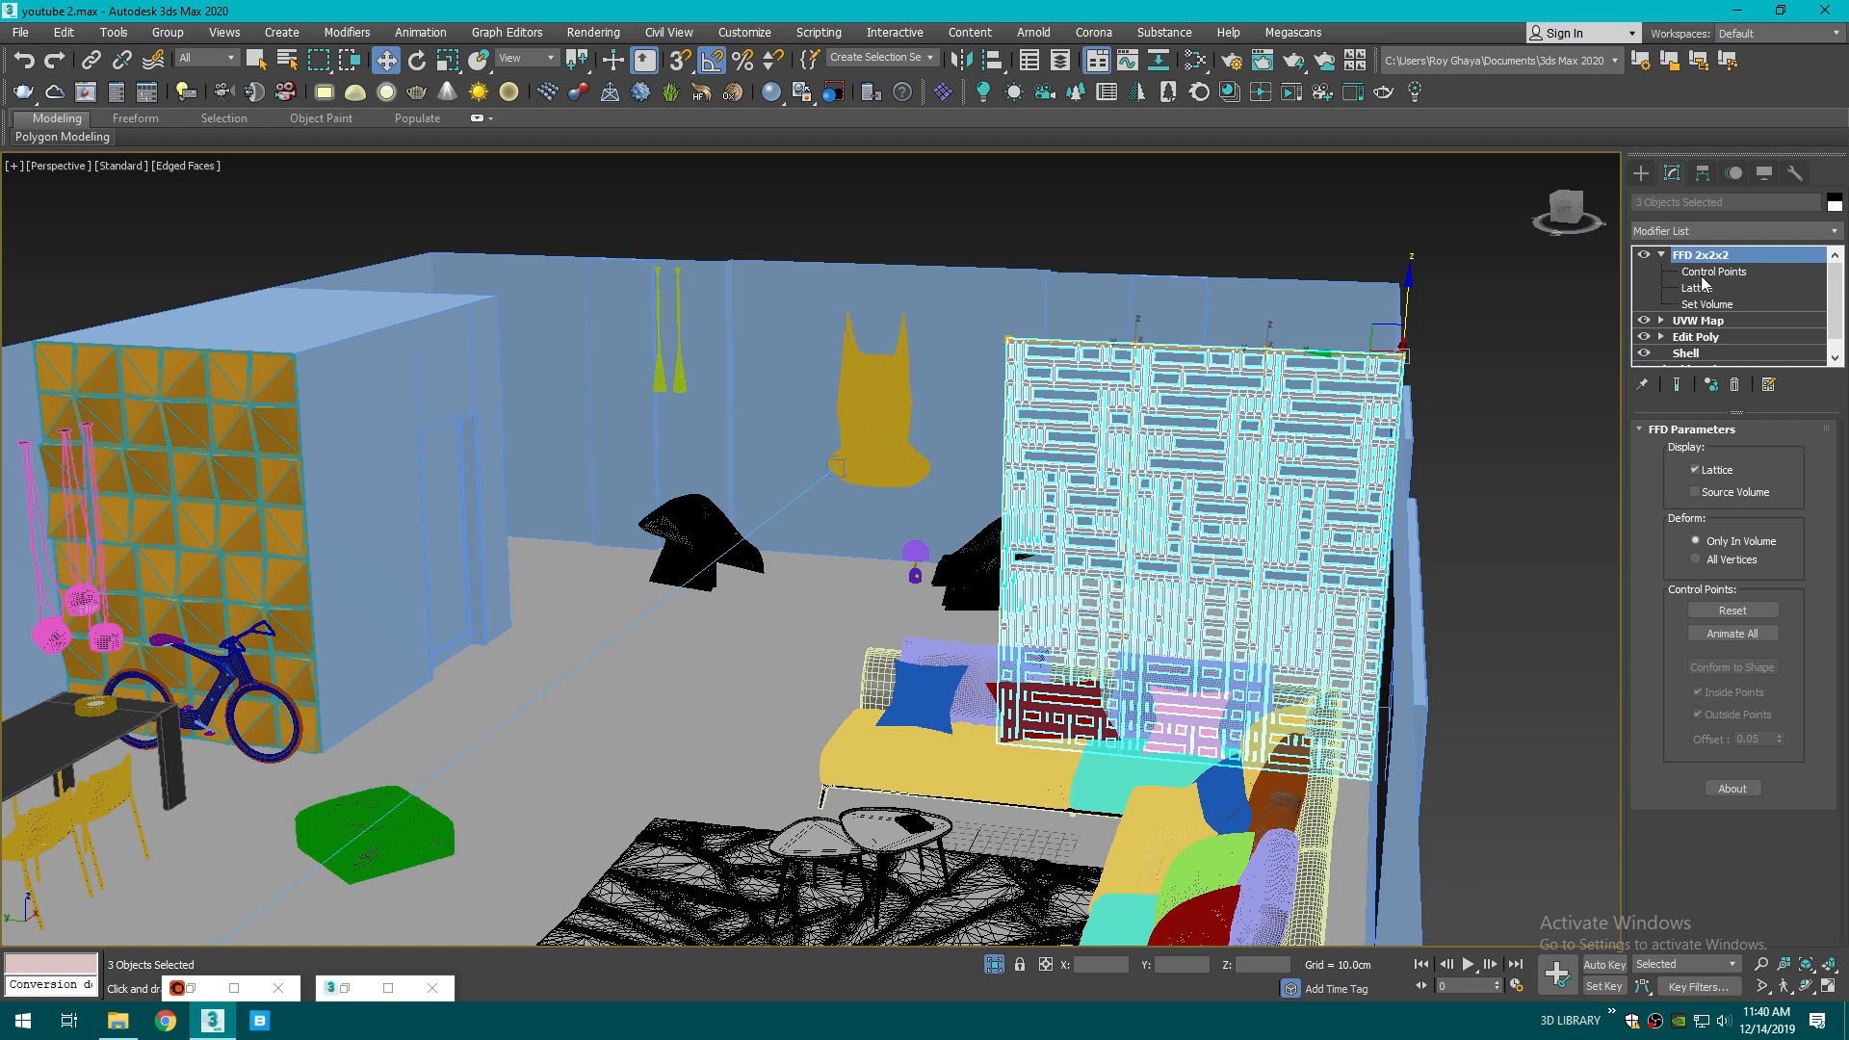
# - Unhide the ceiling and adjust the height of the screen panels' upper control points in the remaining FFD 2x2x2 modifier
pyautogui.click(1705, 273)
pyautogui.moveTo(1238, 323); pyautogui.dragTo(1446, 378)
pyautogui.scroll(4, 1290, 344)
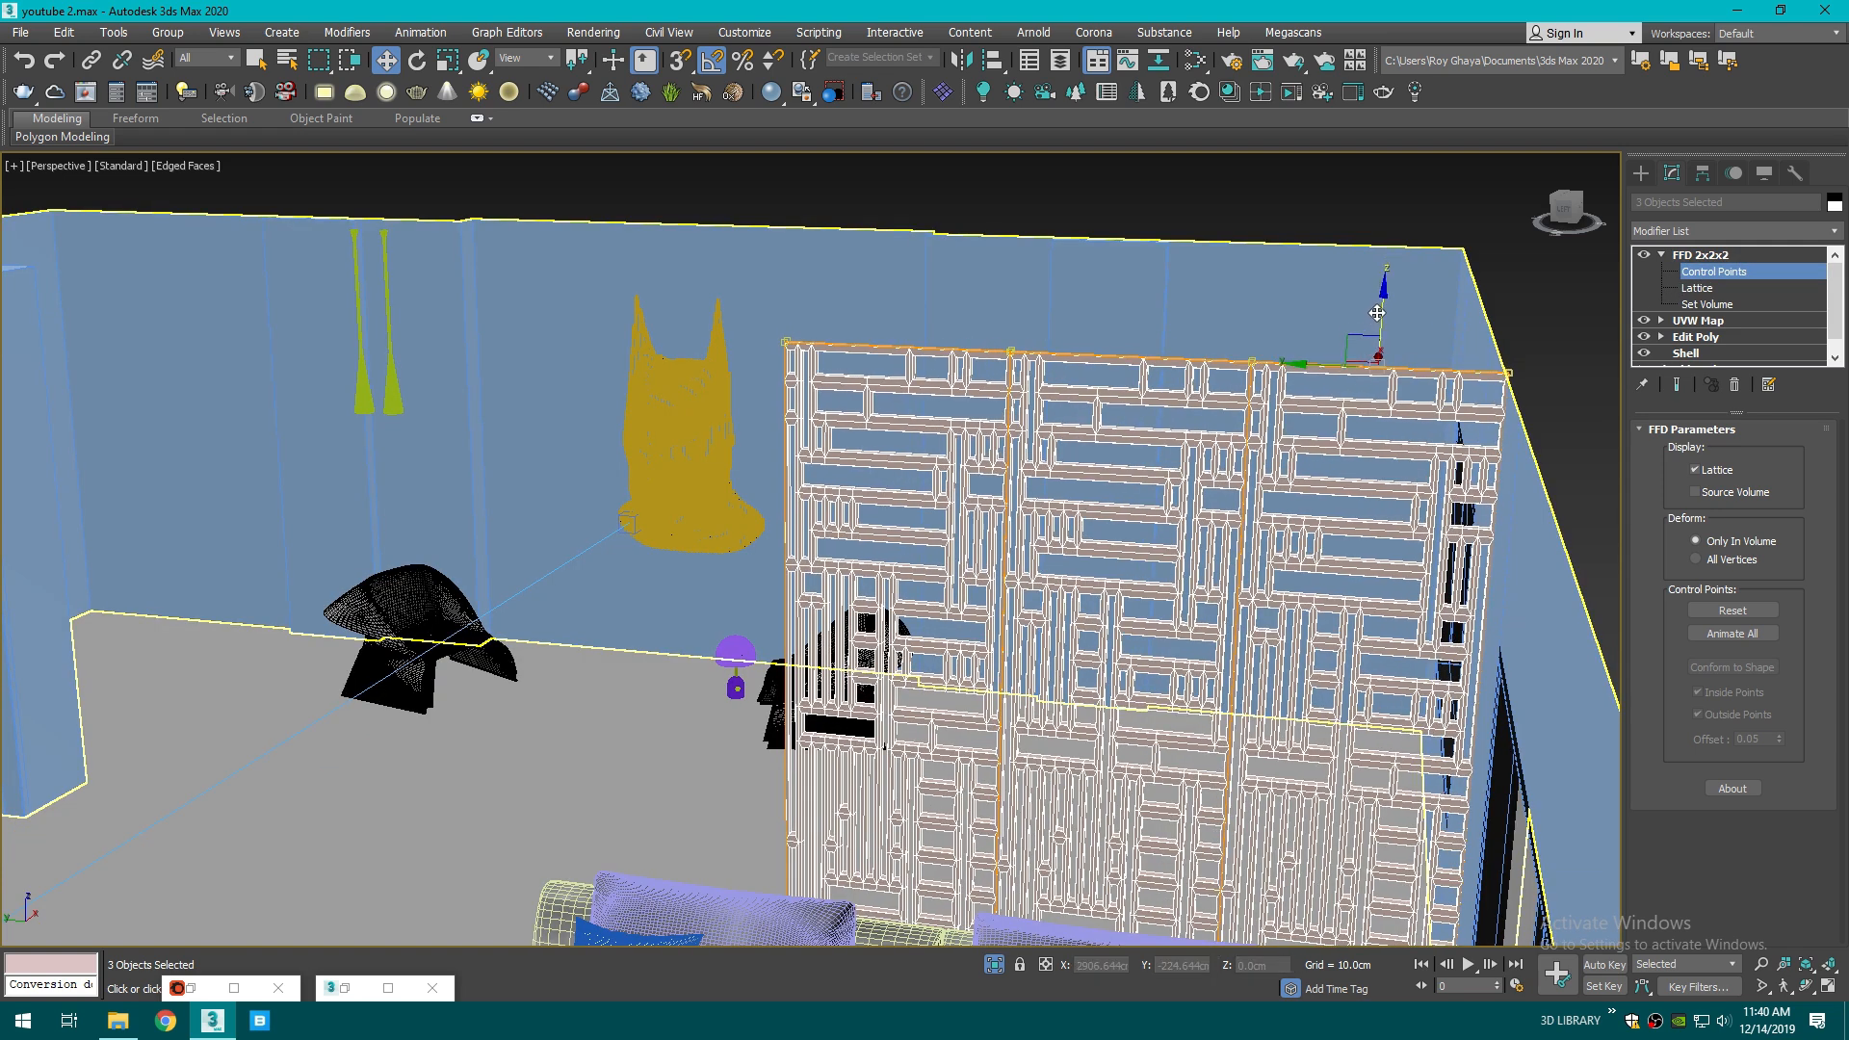
pyautogui.press('c')
pyautogui.rightClick(1180, 309)
pyautogui.click(1225, 240)
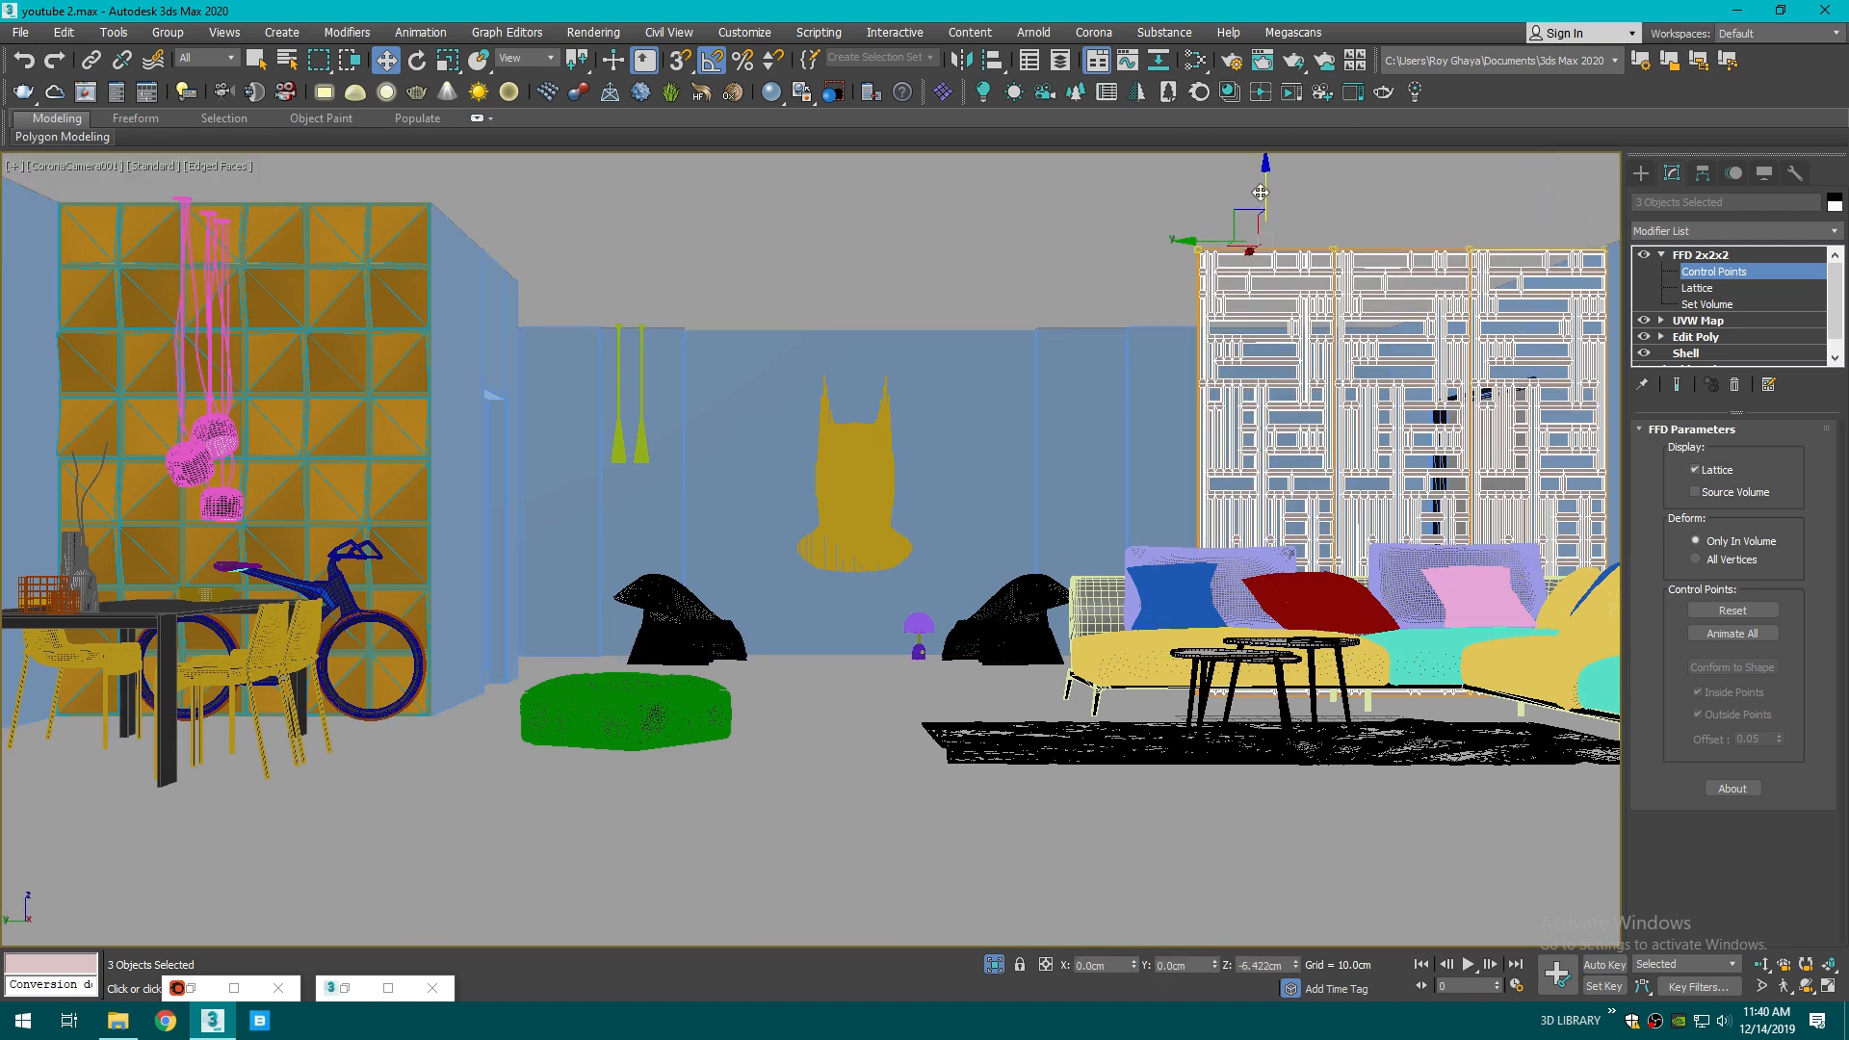
# - Leave control-point editing on the screen panels and restore the shaded camera view of the room
pyautogui.press('p')
pyautogui.press('F4')
pyautogui.scroll(-6, 1194, 341)
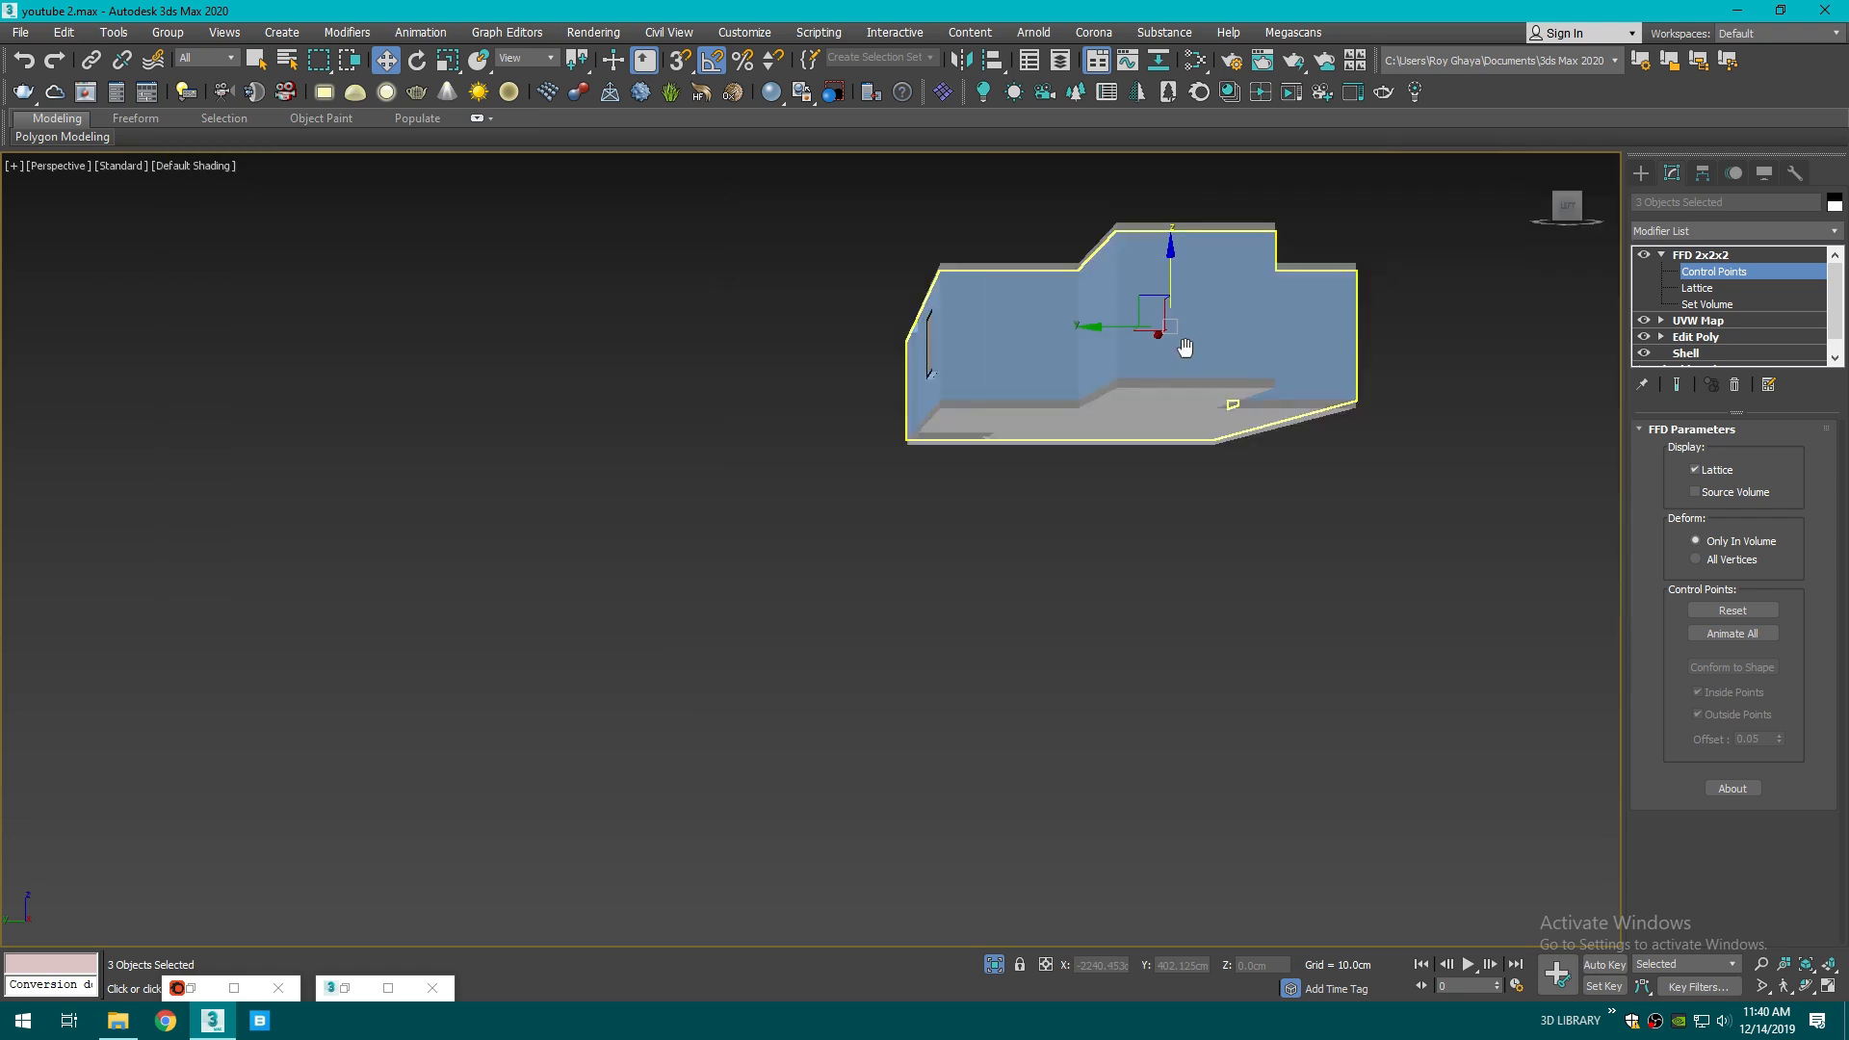
pyautogui.moveTo(1444, 232); pyautogui.dragTo(1372, 360, button='middle')
pyautogui.scroll(3, 1373, 360)
pyautogui.click(1643, 172)
pyautogui.scroll(10, 1170, 539)
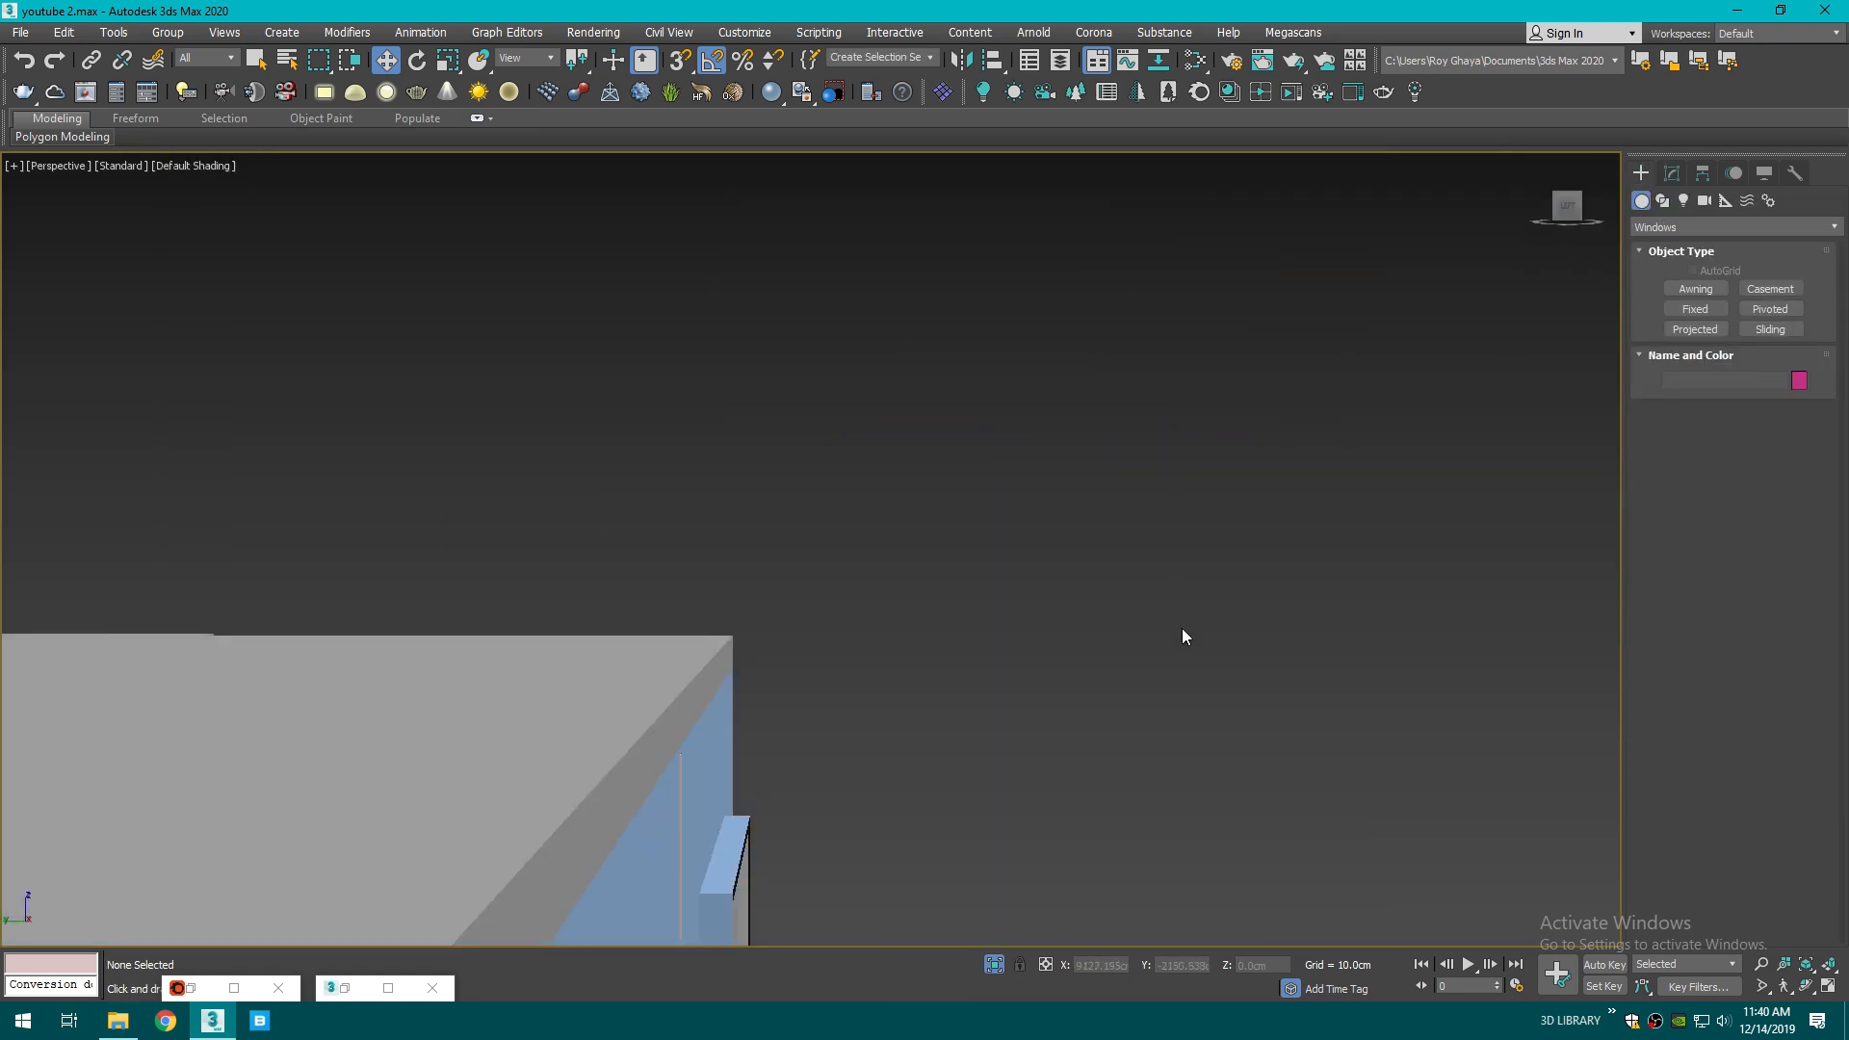
pyautogui.click(1187, 520)
pyautogui.press('c')
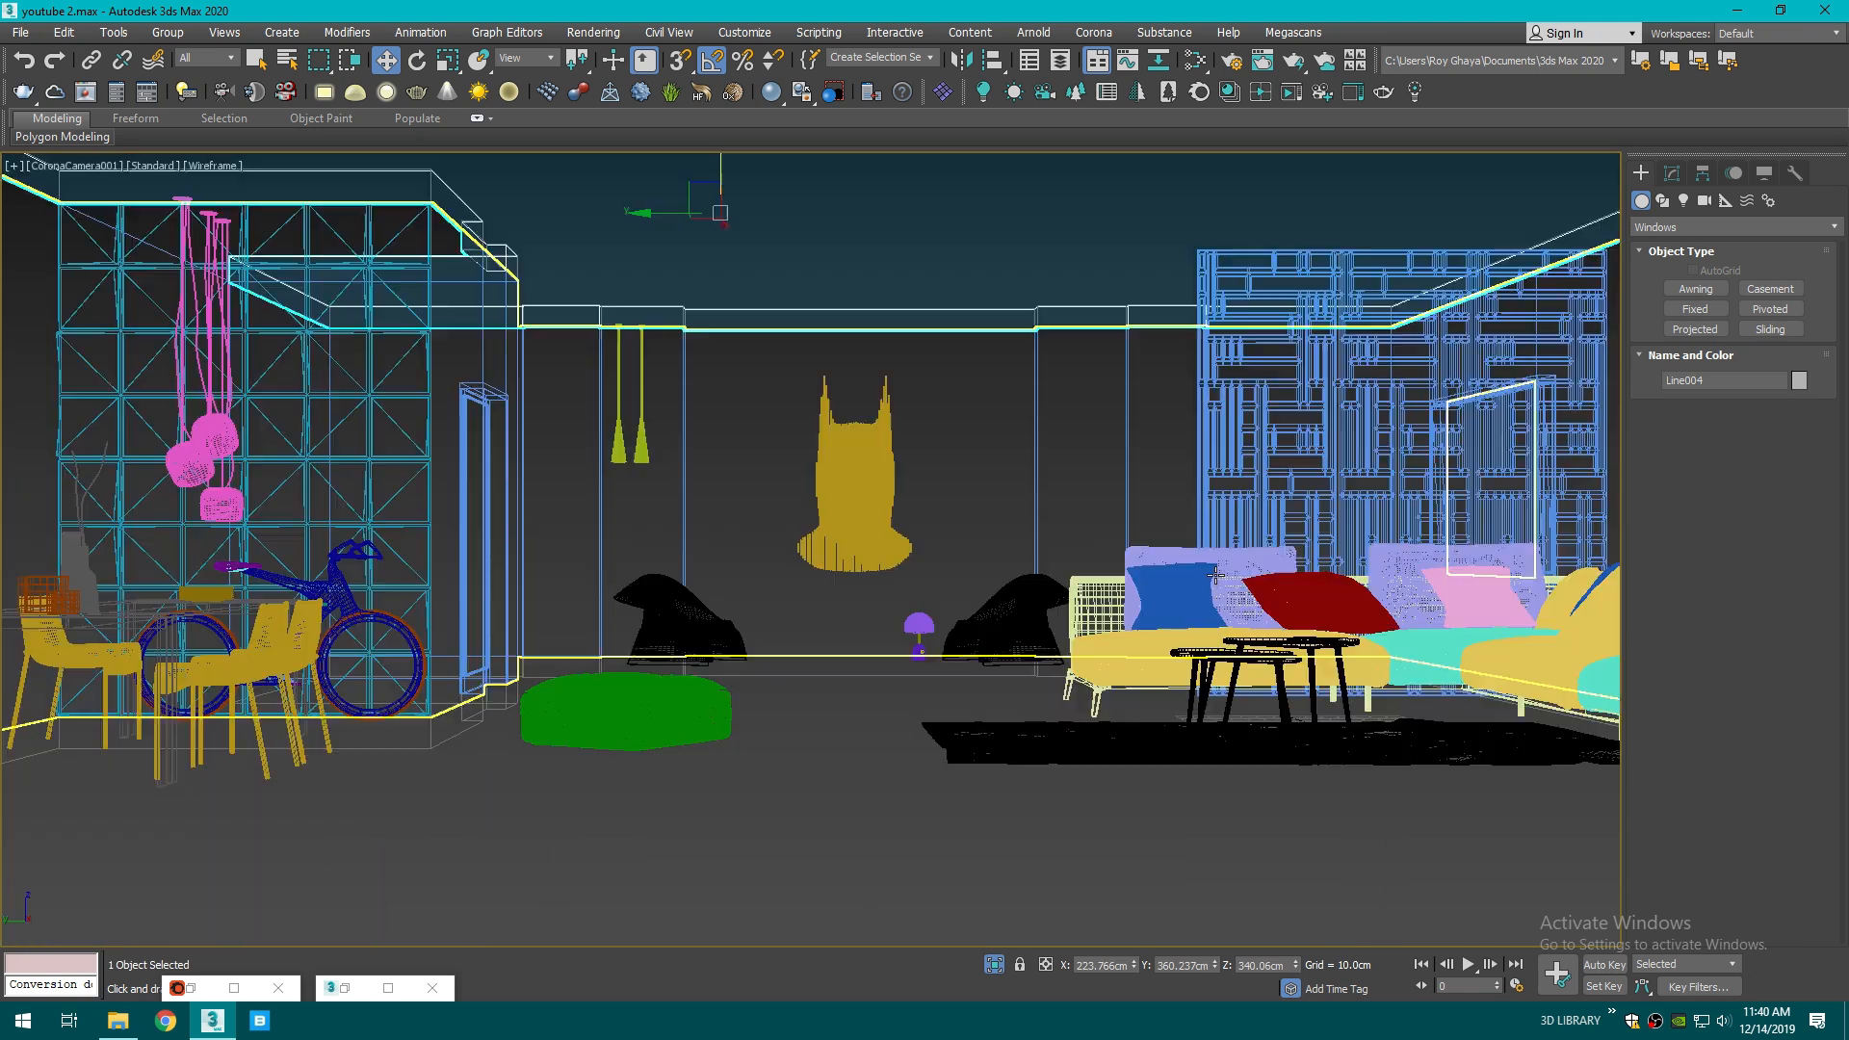
pyautogui.press('F3')
pyautogui.click(1429, 272)
pyautogui.click(846, 439)
# - Hide only the ceiling slab in the perspective view, undoing the mistaken hiding of the unselected objects
pyautogui.press('p')
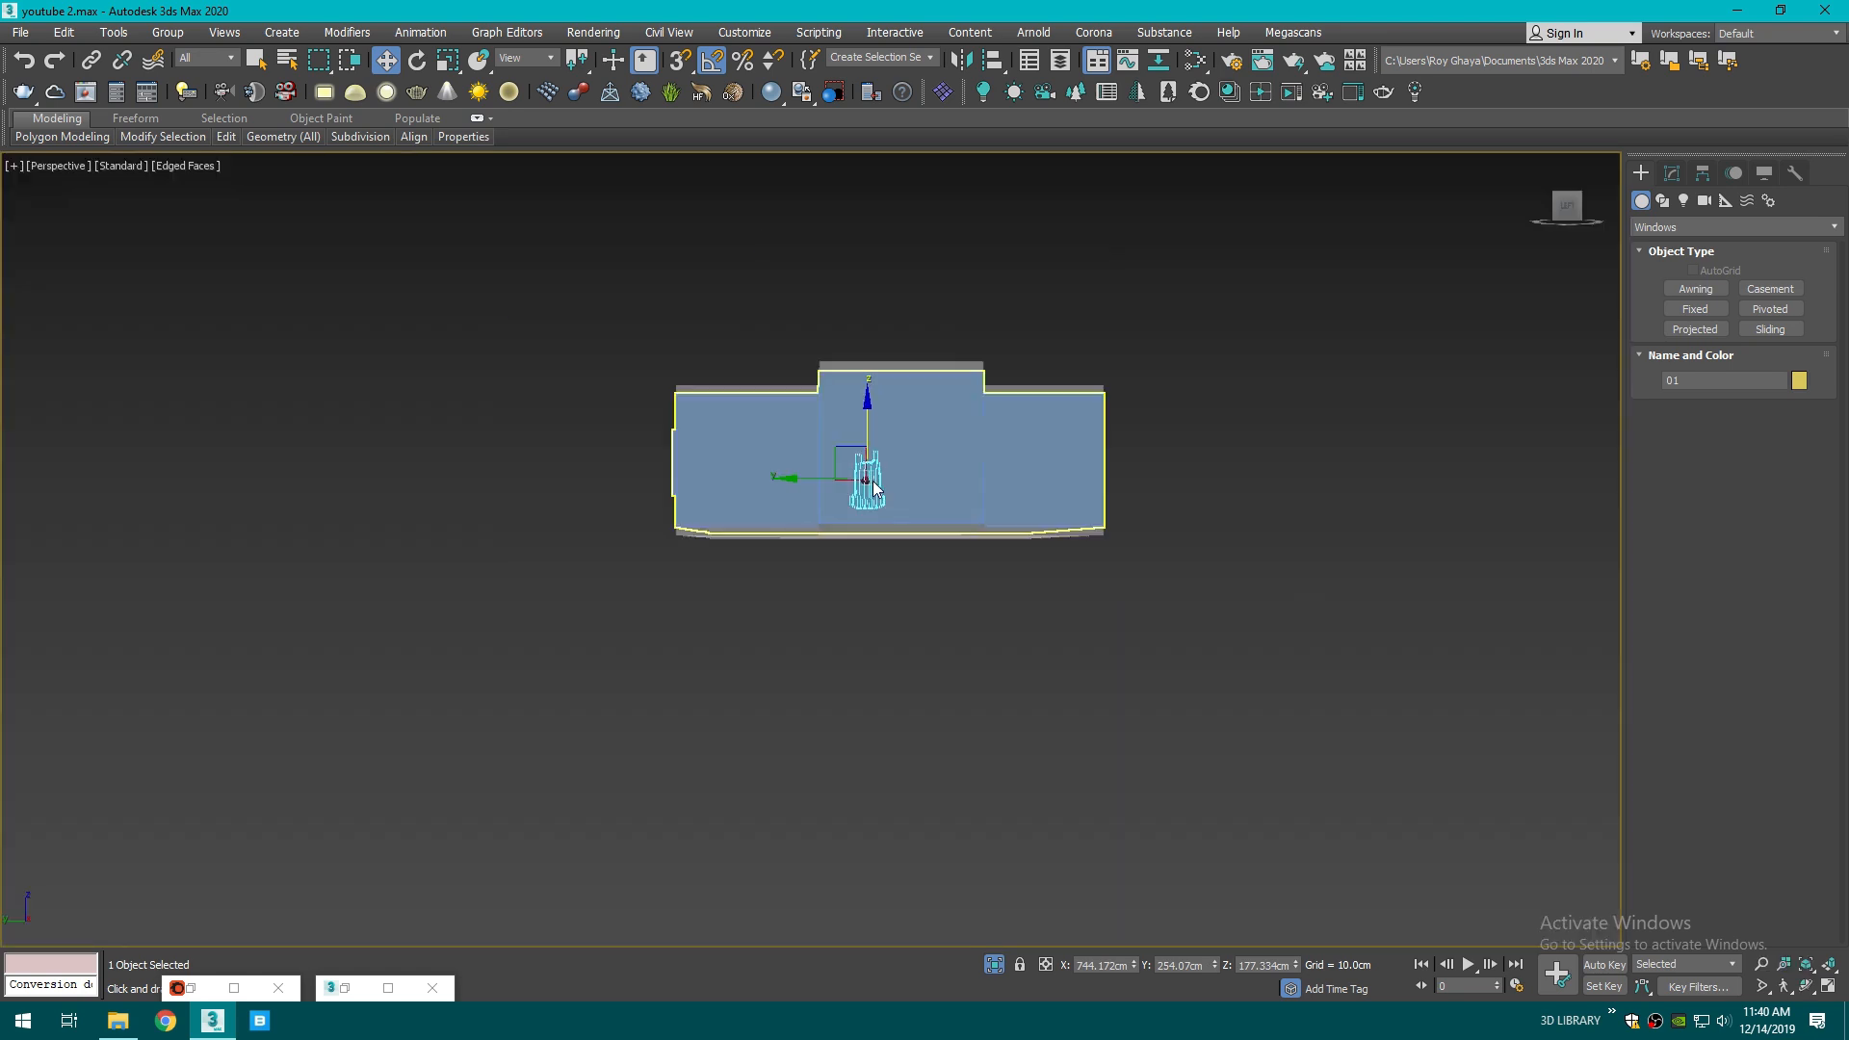
pyautogui.click(1421, 333)
pyautogui.keyDown('alt'); pyautogui.moveTo(1524, 271); pyautogui.dragTo(832, 495, button='middle'); pyautogui.keyUp('alt')
pyautogui.click(939, 473)
pyautogui.rightClick(939, 472)
pyautogui.click(999, 408)
pyautogui.click(947, 538)
pyautogui.rightClick(946, 539)
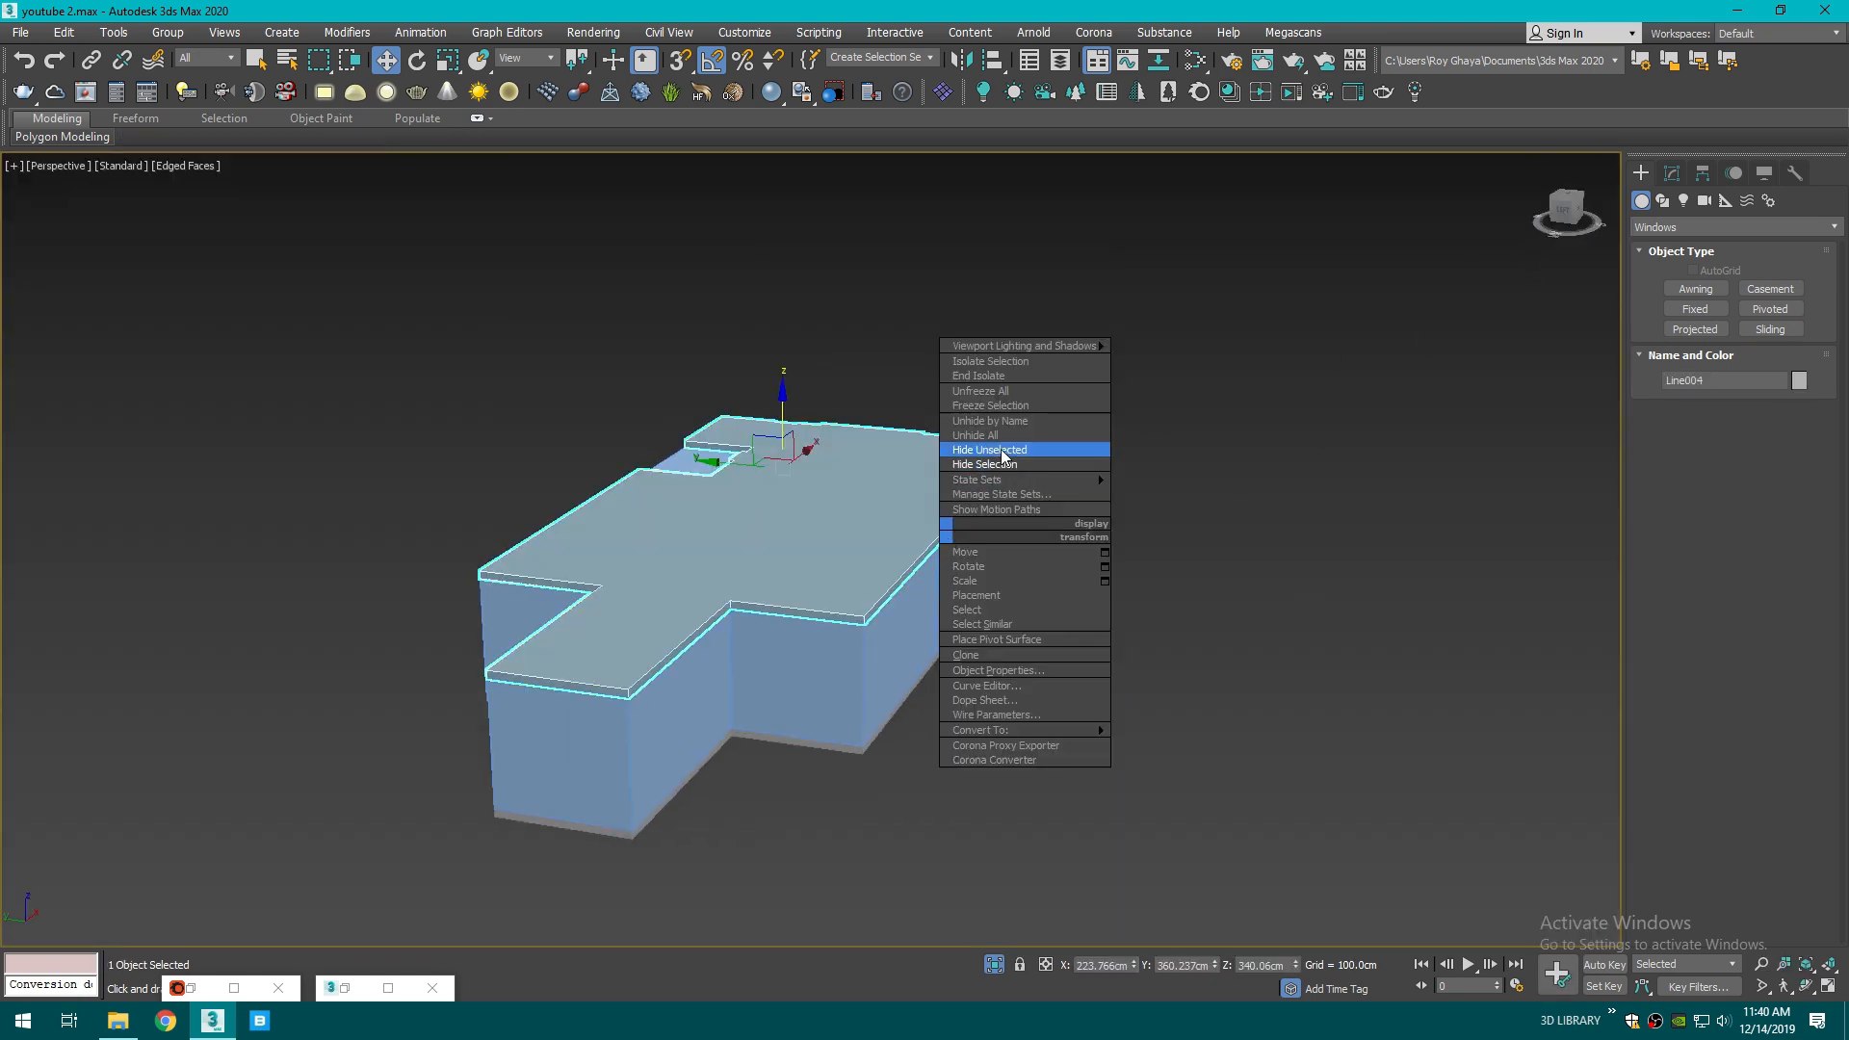
pyautogui.click(1000, 451)
pyautogui.hotkey('ctrl', 'z')
pyautogui.rightClick(966, 489)
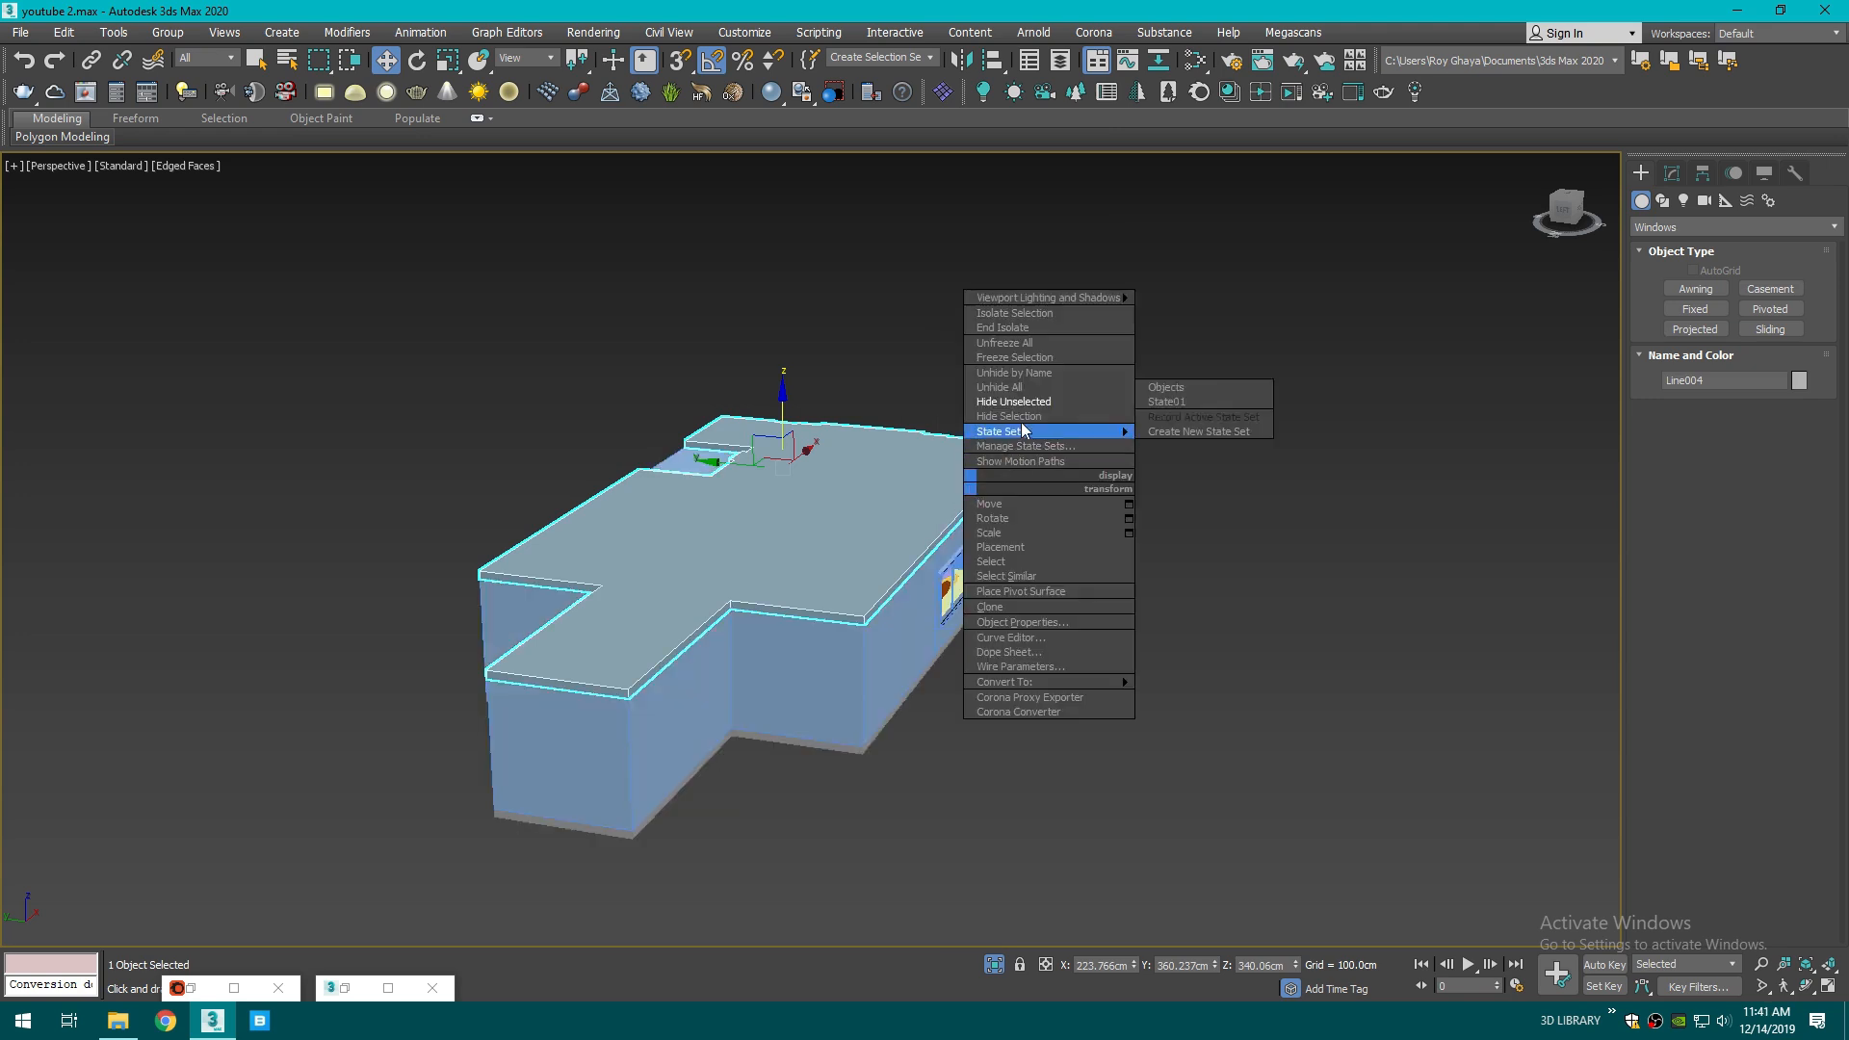
pyautogui.click(1021, 416)
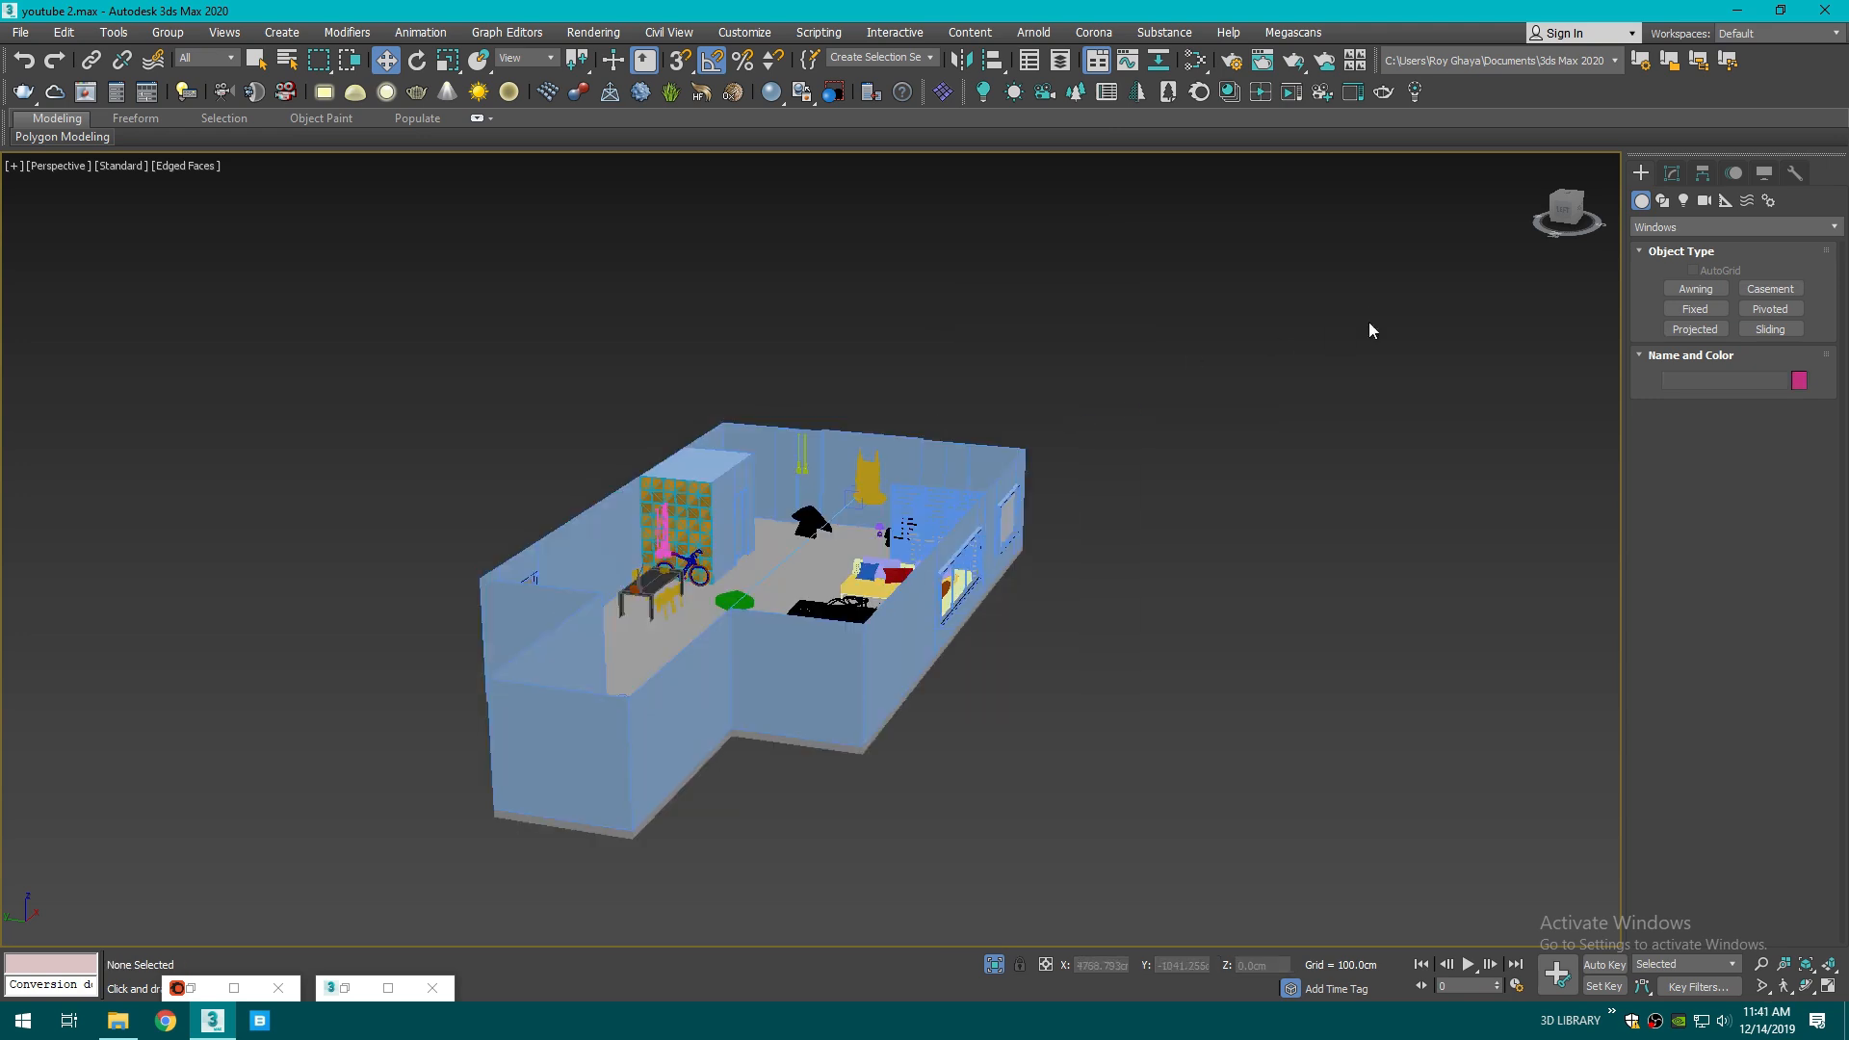
# - Select the large fixed window behind the sofa and add the smaller window on the same wall to the selection
pyautogui.moveTo(1561, 219); pyautogui.dragTo(1344, 322)
pyautogui.scroll(8, 818, 525)
pyautogui.click(966, 420)
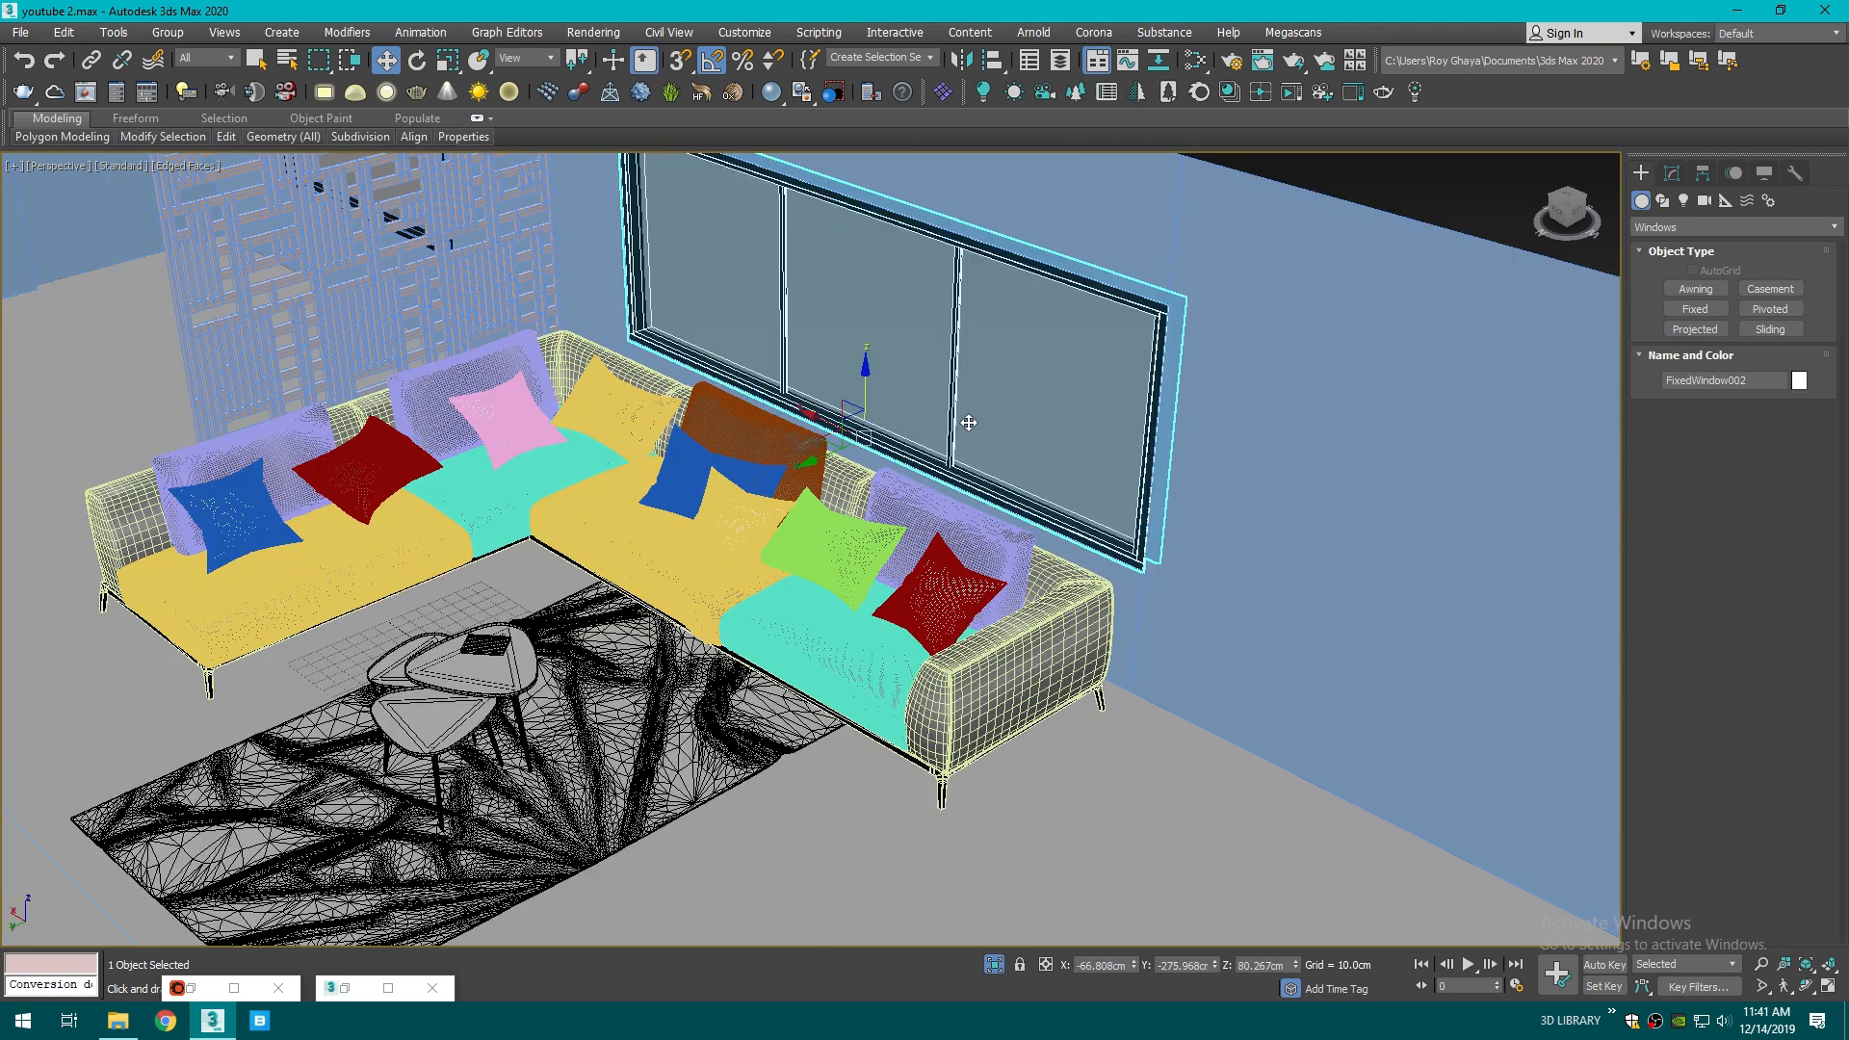
pyautogui.moveTo(966, 421); pyautogui.dragTo(991, 610, button='middle')
pyautogui.press('F3')
pyautogui.moveTo(909, 509); pyautogui.dragTo(1397, 722, button='middle')
pyautogui.keyDown('ctrl'); pyautogui.click(839, 395); pyautogui.keyUp('ctrl')
pyautogui.hotkey('ctrl', 'z')
pyautogui.keyDown('ctrl'); pyautogui.click(784, 370); pyautogui.keyUp('ctrl')
# - Add the outer portal planes of the two sofa-side windows to the selection
pyautogui.moveTo(1566, 214); pyautogui.dragTo(1426, 492)
pyautogui.scroll(-3, 1290, 518)
pyautogui.press('F3')
pyautogui.moveTo(1111, 582); pyautogui.dragTo(1174, 596, button='middle')
pyautogui.keyDown('ctrl'); pyautogui.click(1178, 593); pyautogui.keyUp('ctrl')
pyautogui.keyDown('ctrl'); pyautogui.click(1415, 519); pyautogui.keyUp('ctrl')
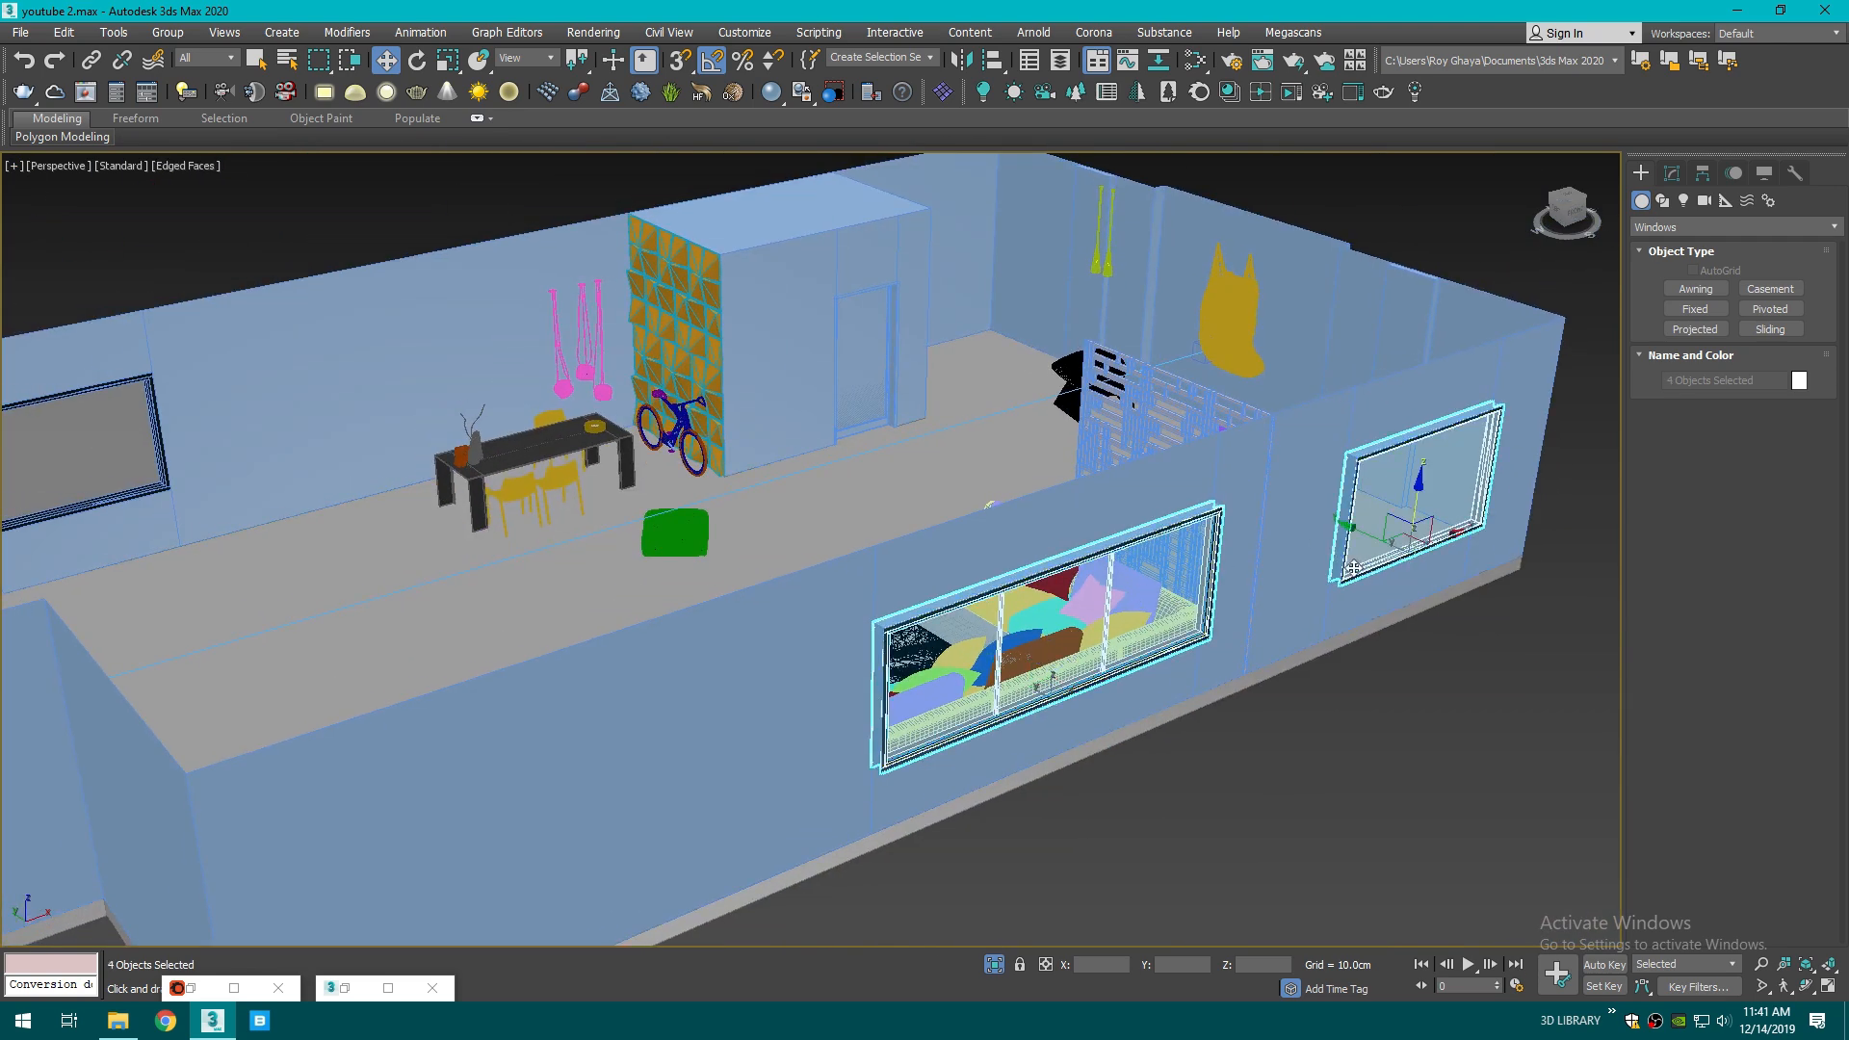
# - Add the window on the opposite dining-side wall and its outer portal plane to the selection, undoing any accidental move
pyautogui.scroll(-3, 1225, 578)
pyautogui.moveTo(1295, 539); pyautogui.dragTo(1491, 643)
pyautogui.hotkey('ctrl', 'z')
pyautogui.moveTo(980, 566); pyautogui.dragTo(1269, 615, button='middle')
pyautogui.moveTo(1571, 216); pyautogui.dragTo(1671, 236)
pyautogui.moveTo(1391, 674); pyautogui.dragTo(1242, 386, button='middle')
pyautogui.keyDown('ctrl'); pyautogui.click(1235, 799); pyautogui.keyUp('ctrl')
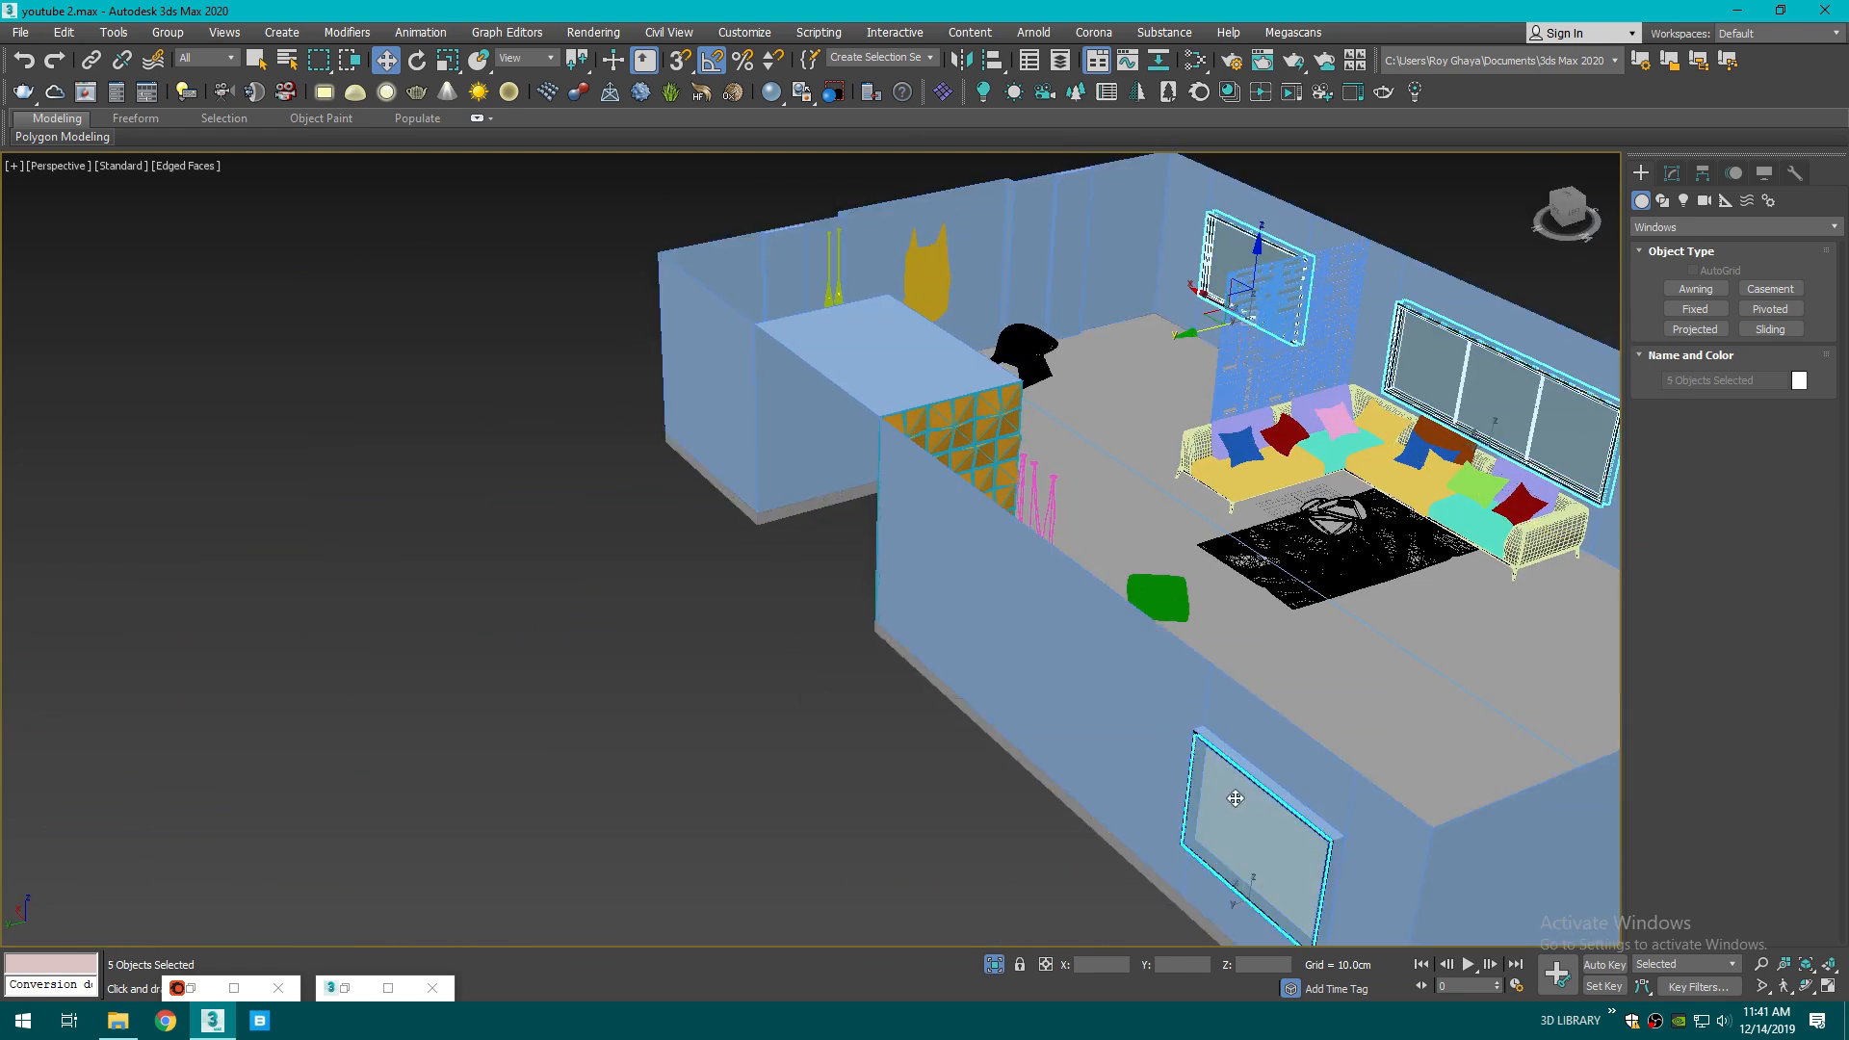
pyautogui.moveTo(1569, 210); pyautogui.dragTo(1483, 252)
pyautogui.keyDown('ctrl'); pyautogui.click(746, 621); pyautogui.keyUp('ctrl')
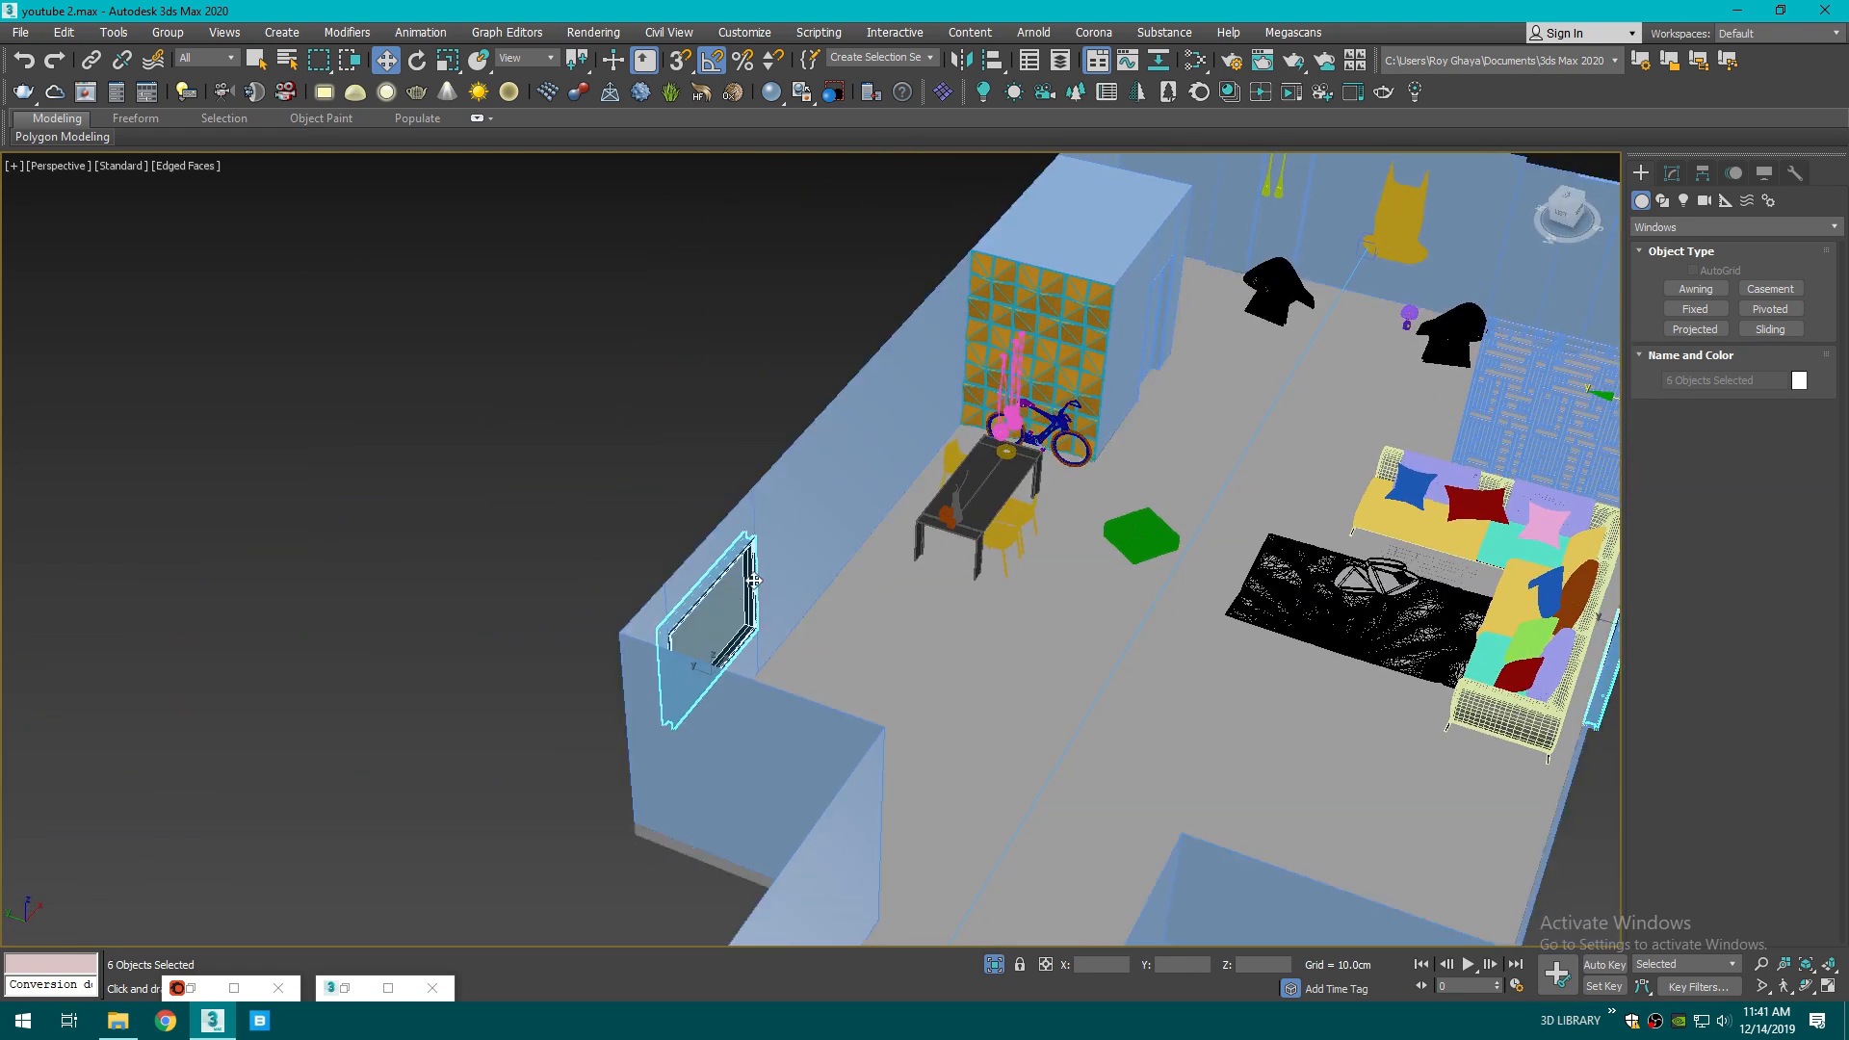
# - Enable the material override in the Corona render scene settings and exclude the selected windows and portals from it
pyautogui.click(1232, 61)
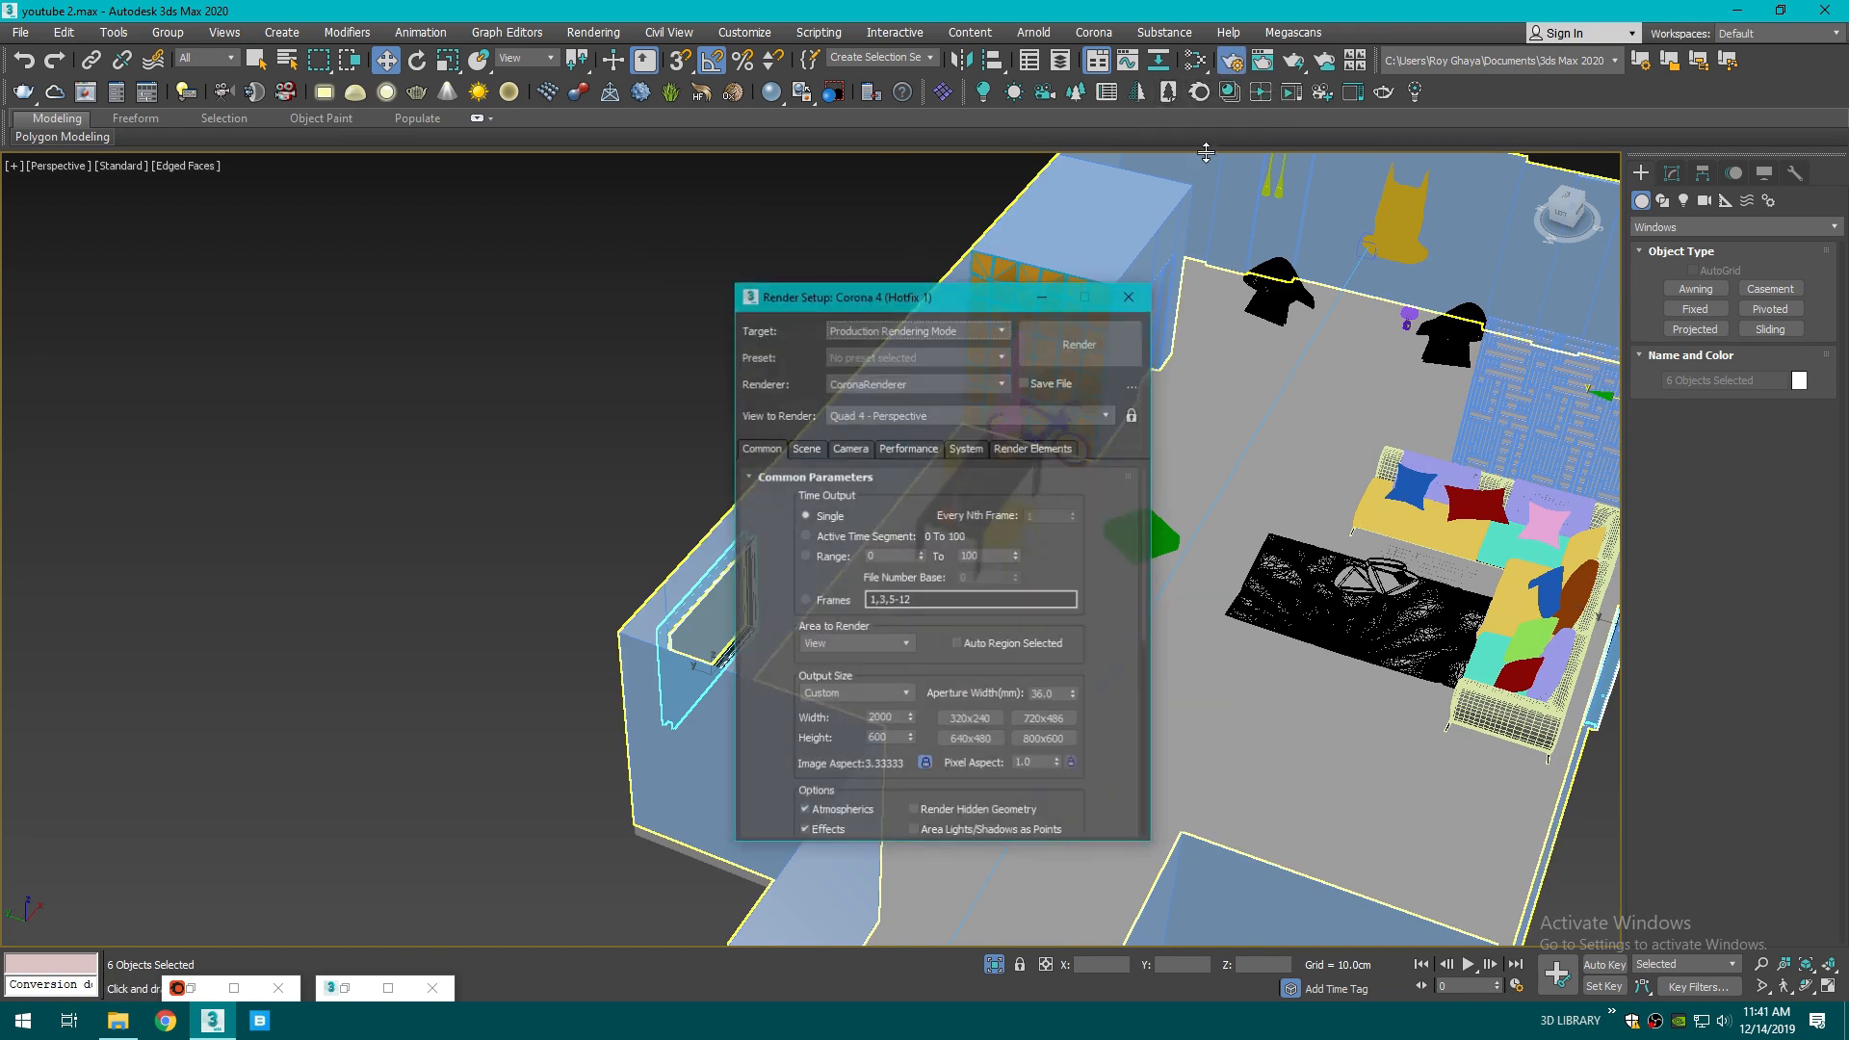
pyautogui.moveTo(944, 293); pyautogui.dragTo(1077, 200)
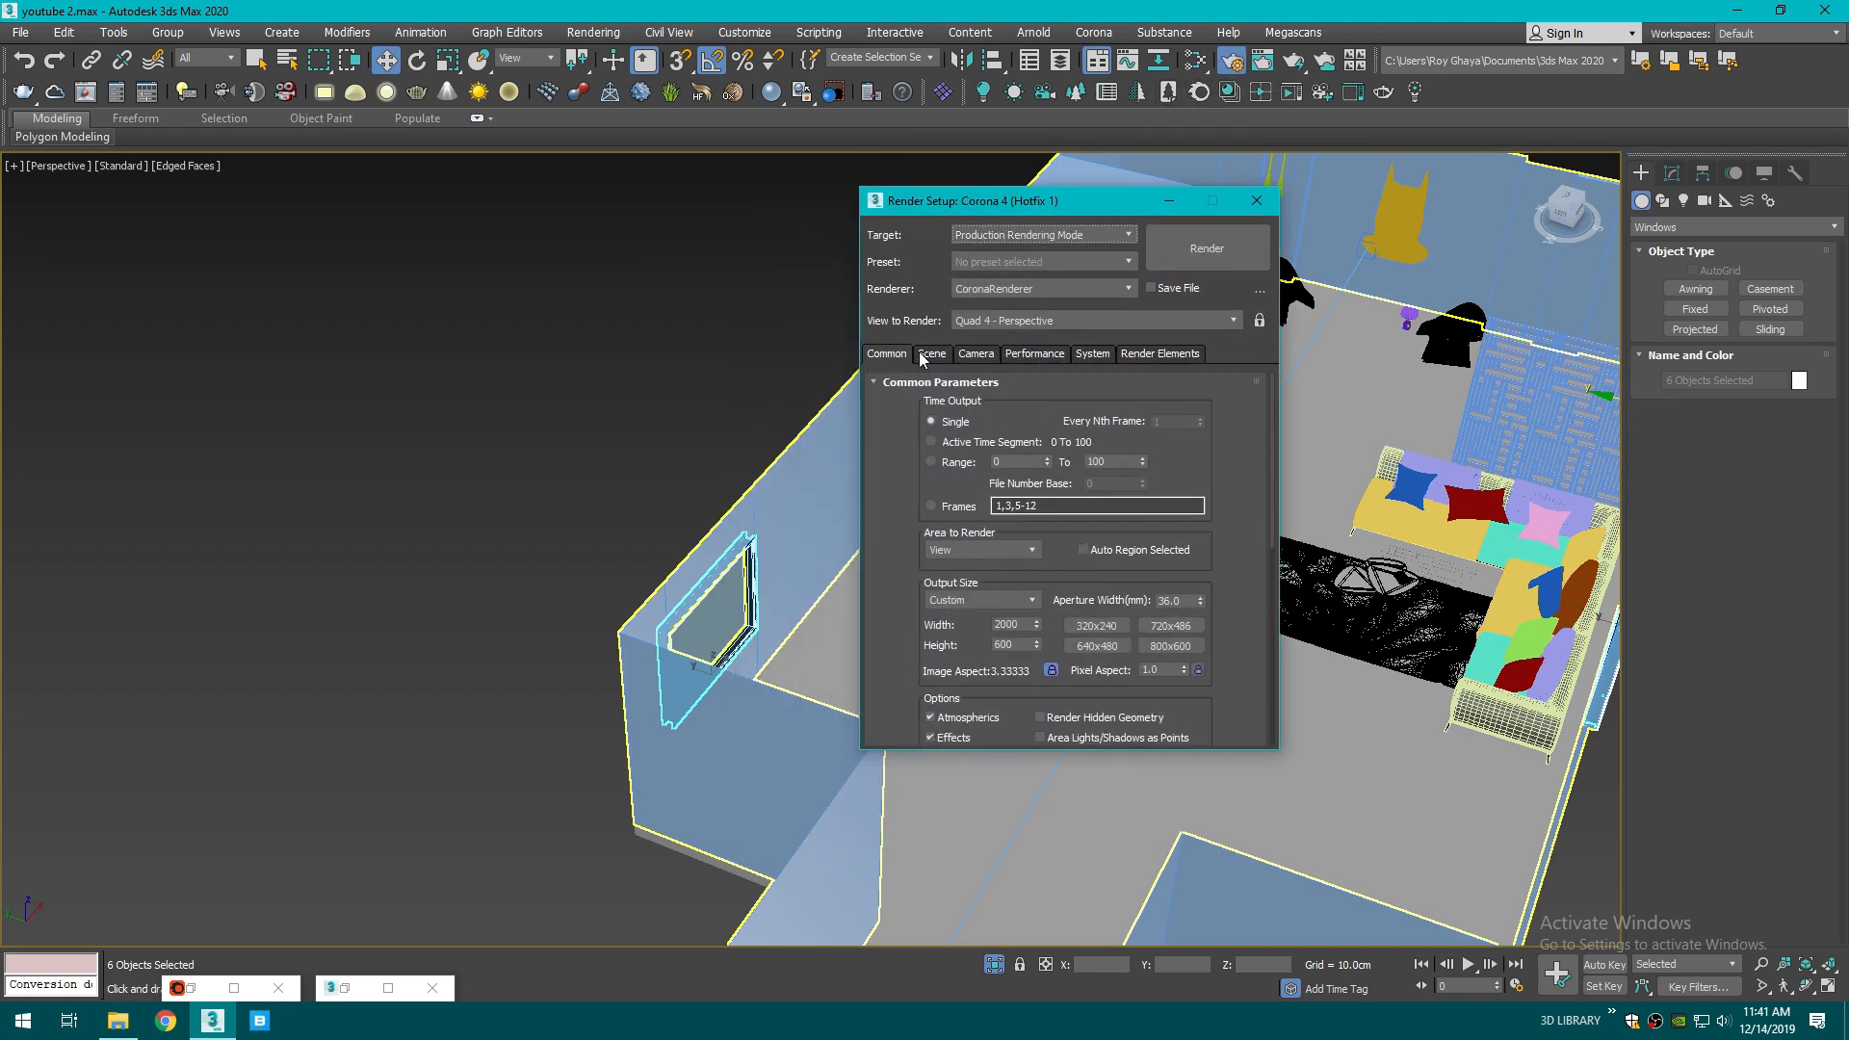
pyautogui.click(923, 356)
pyautogui.click(880, 588)
pyautogui.click(881, 611)
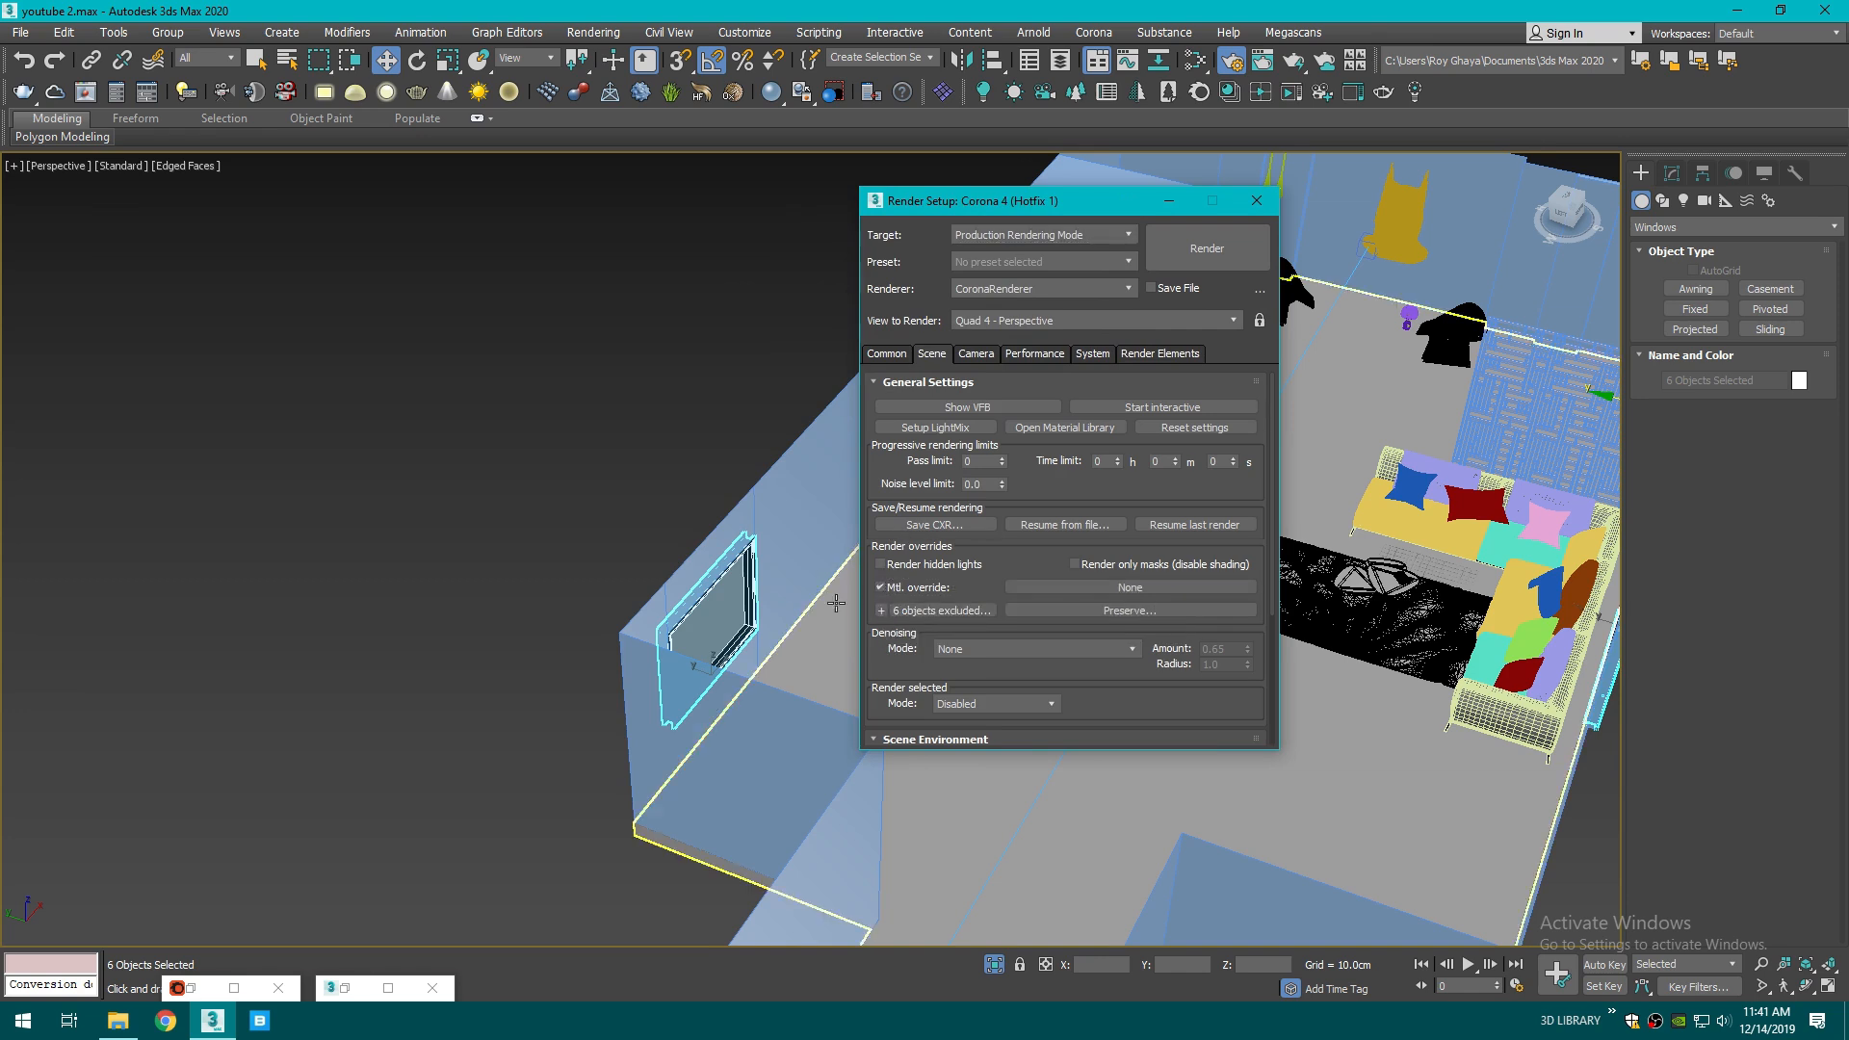
# - Create a new CoronaMtl in the Slate Material Editor and assign it as an instance to the material override
pyautogui.moveTo(1082, 210); pyautogui.dragTo(555, 239)
pyautogui.click(1195, 60)
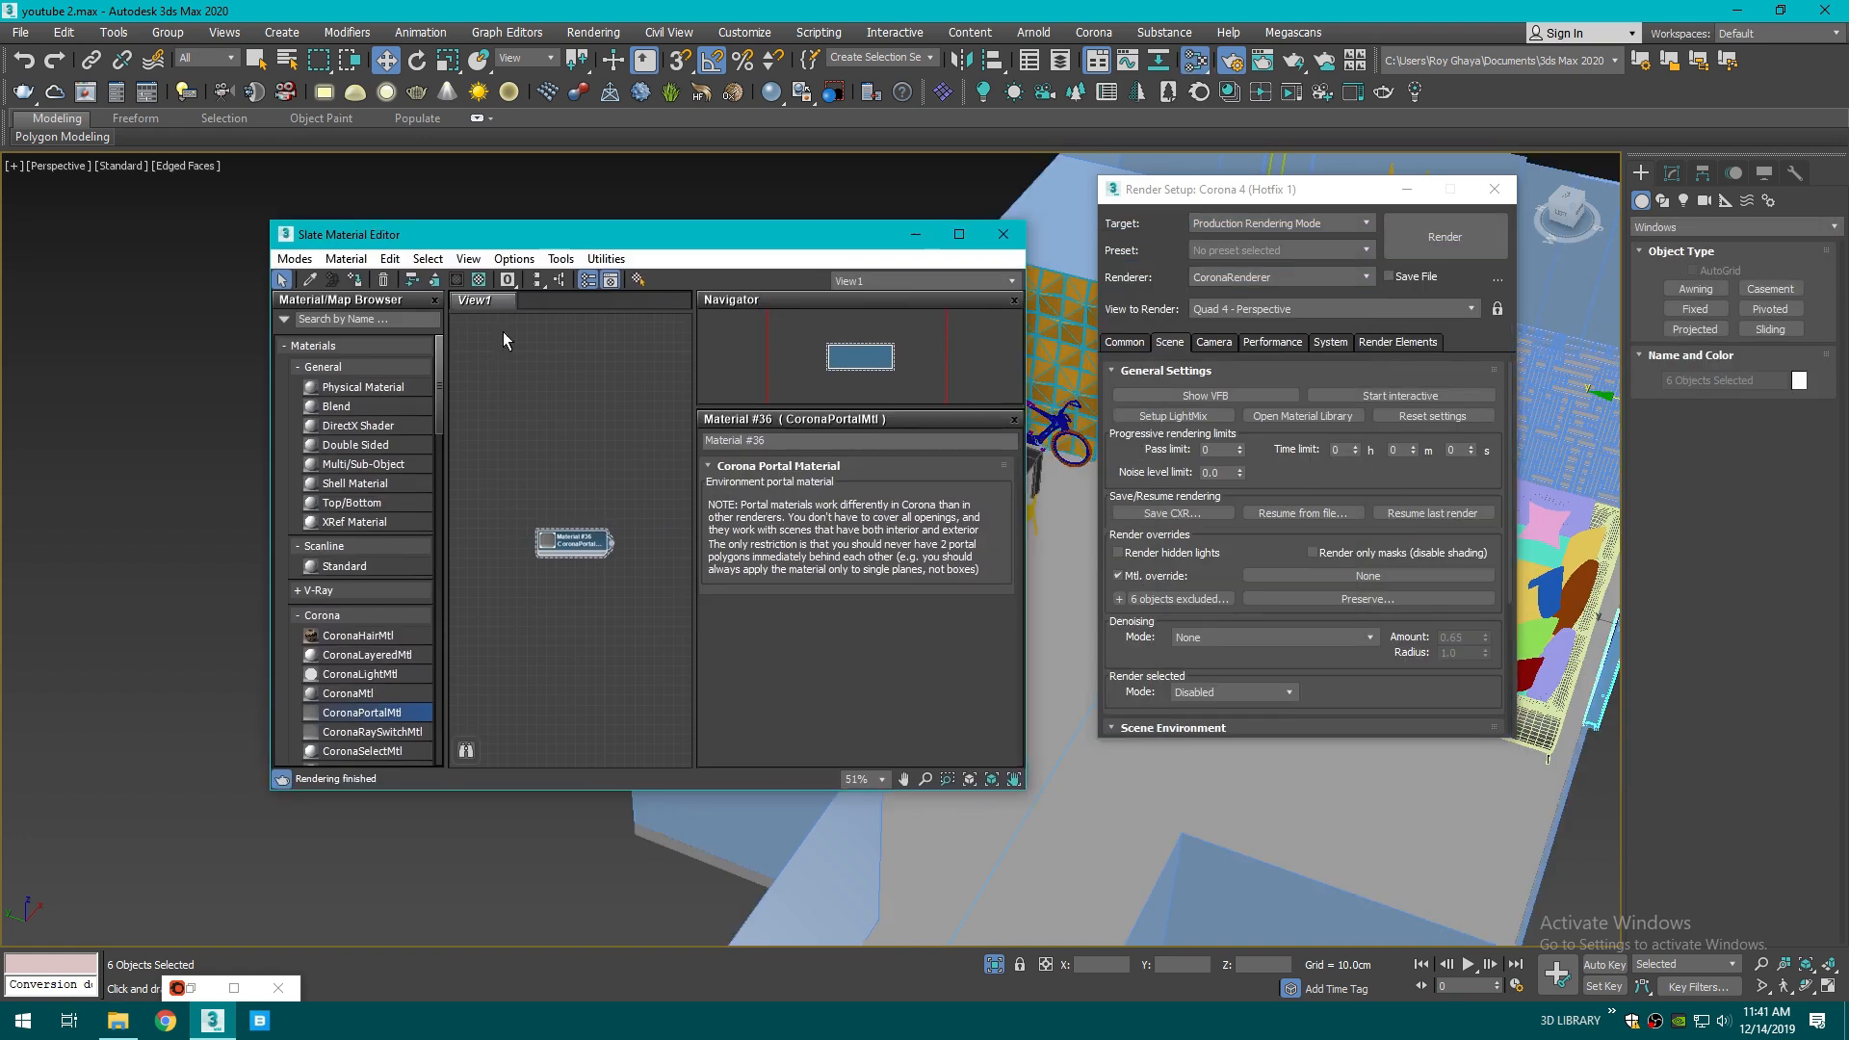
pyautogui.moveTo(357, 695); pyautogui.dragTo(533, 570)
pyautogui.doubleClick(555, 658)
pyautogui.scroll(1, 553, 658)
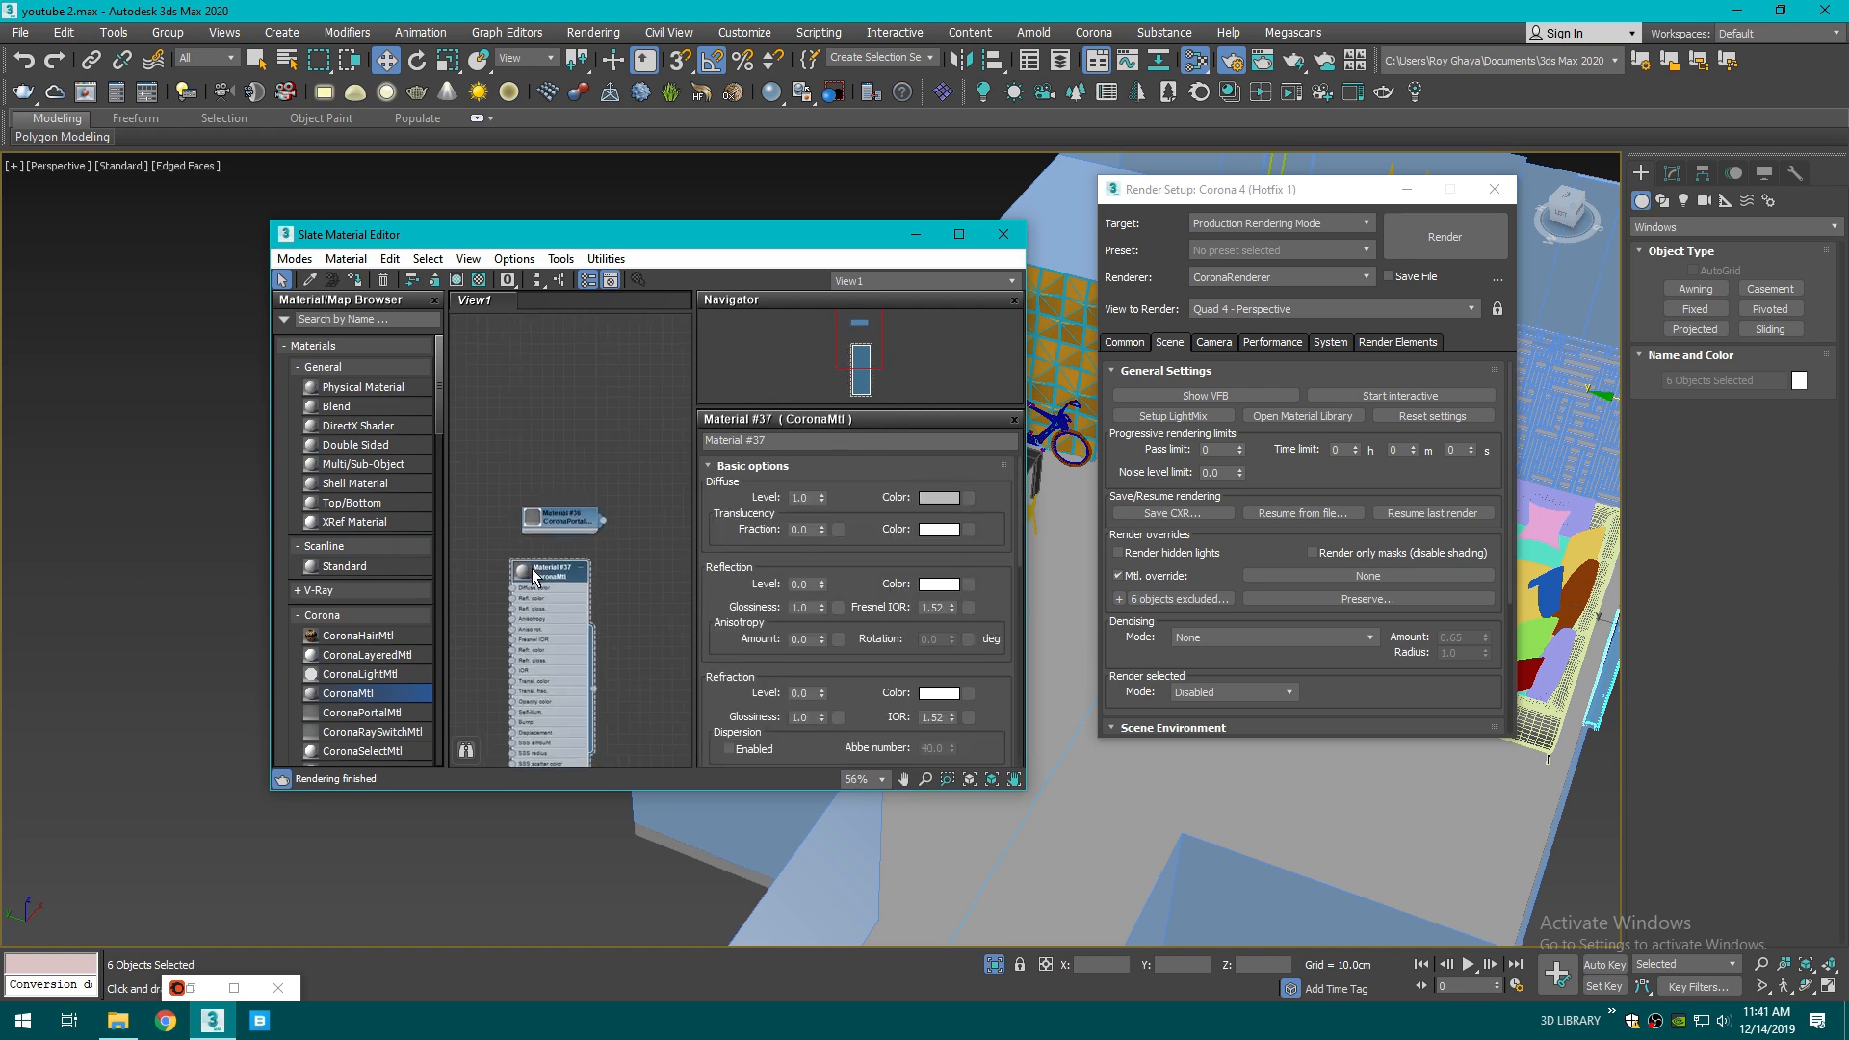
pyautogui.moveTo(594, 686); pyautogui.dragTo(715, 645)
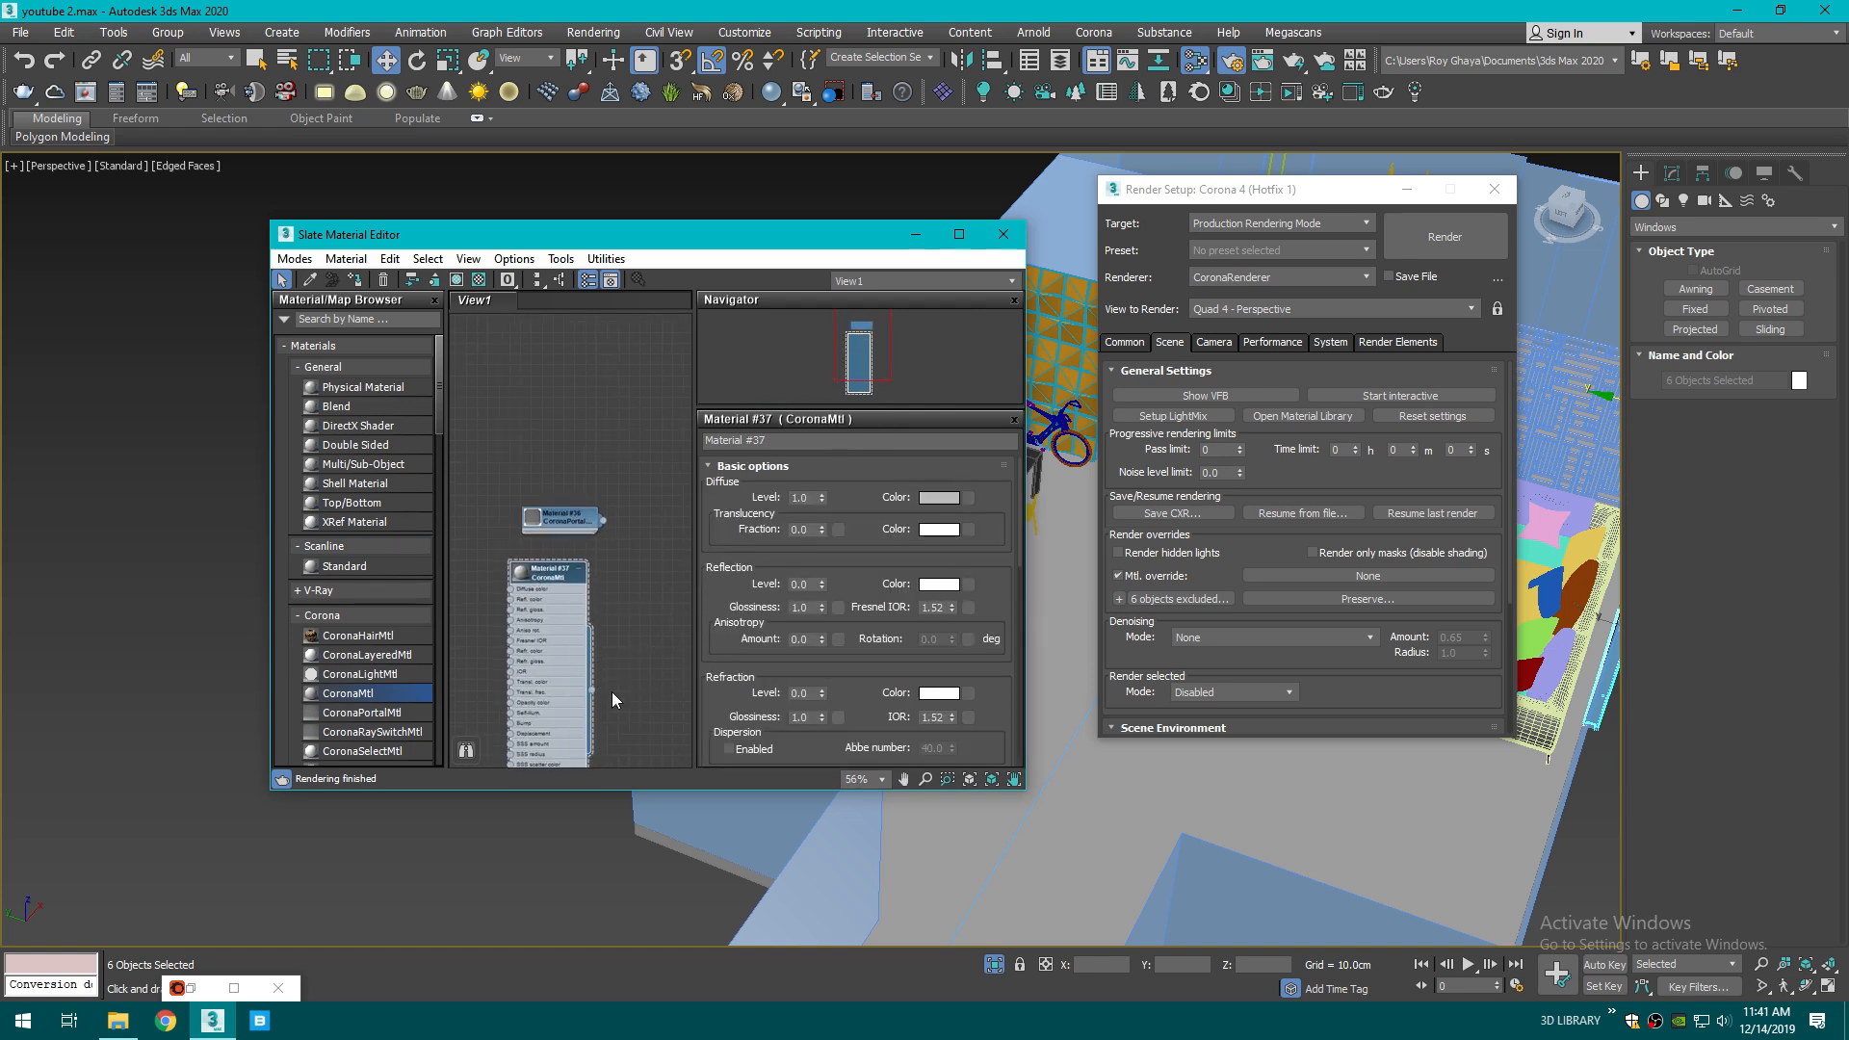
pyautogui.moveTo(593, 691); pyautogui.dragTo(1386, 576)
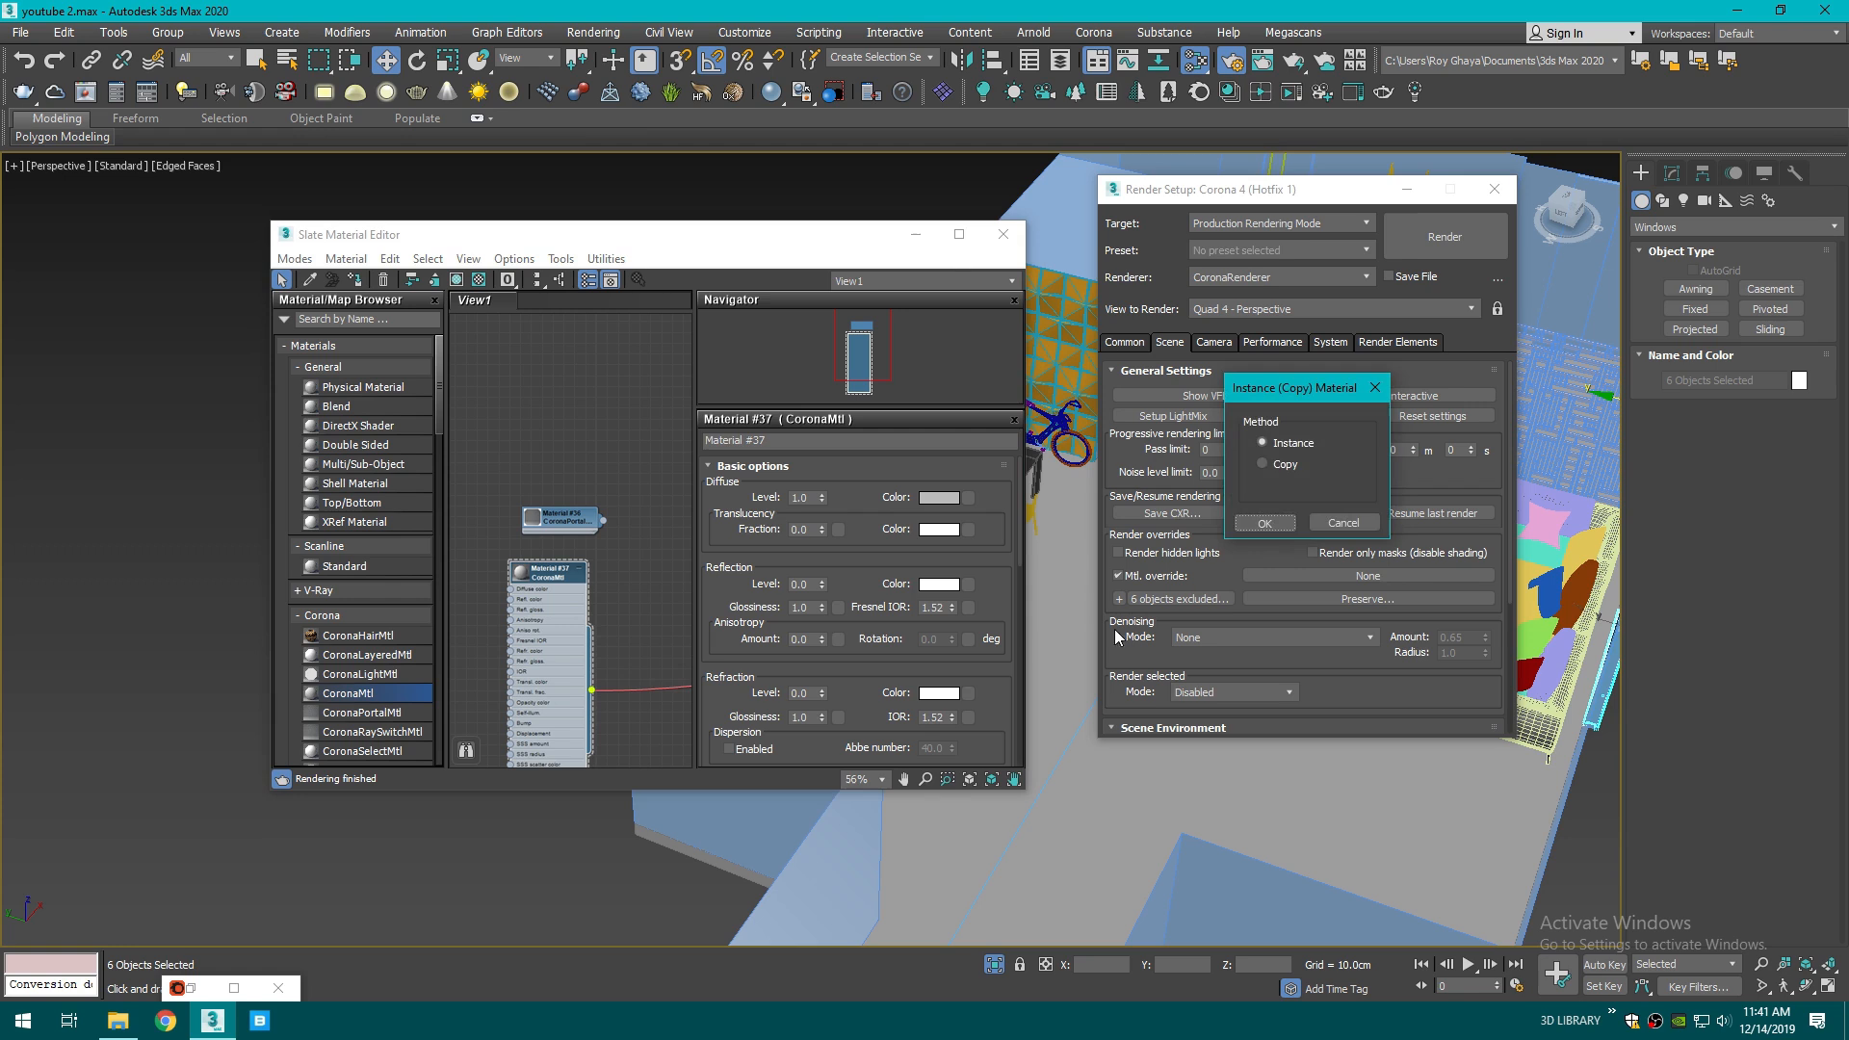
pyautogui.click(1254, 529)
pyautogui.click(910, 239)
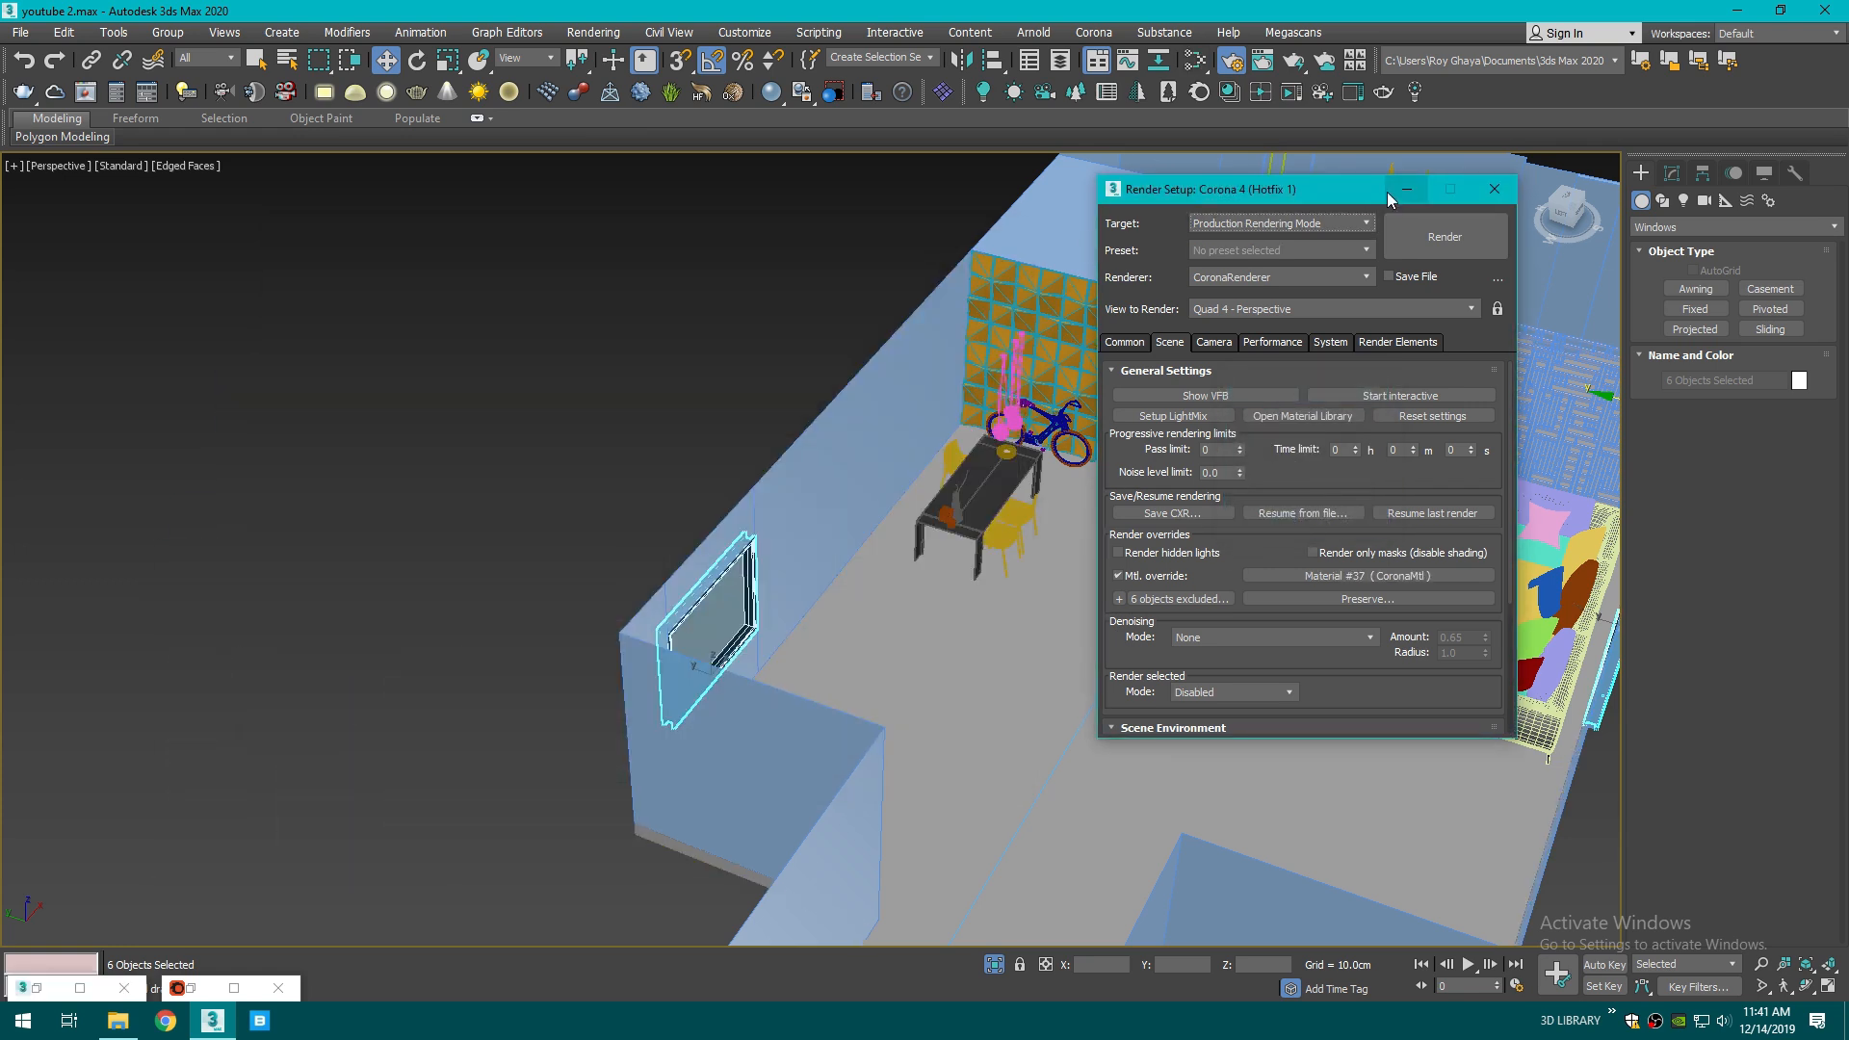
# - Return to the camera view, unhide the ceiling and turn on the safe frame for the test render
pyautogui.click(1398, 191)
pyautogui.press('c')
pyautogui.rightClick(1064, 431)
pyautogui.click(1126, 348)
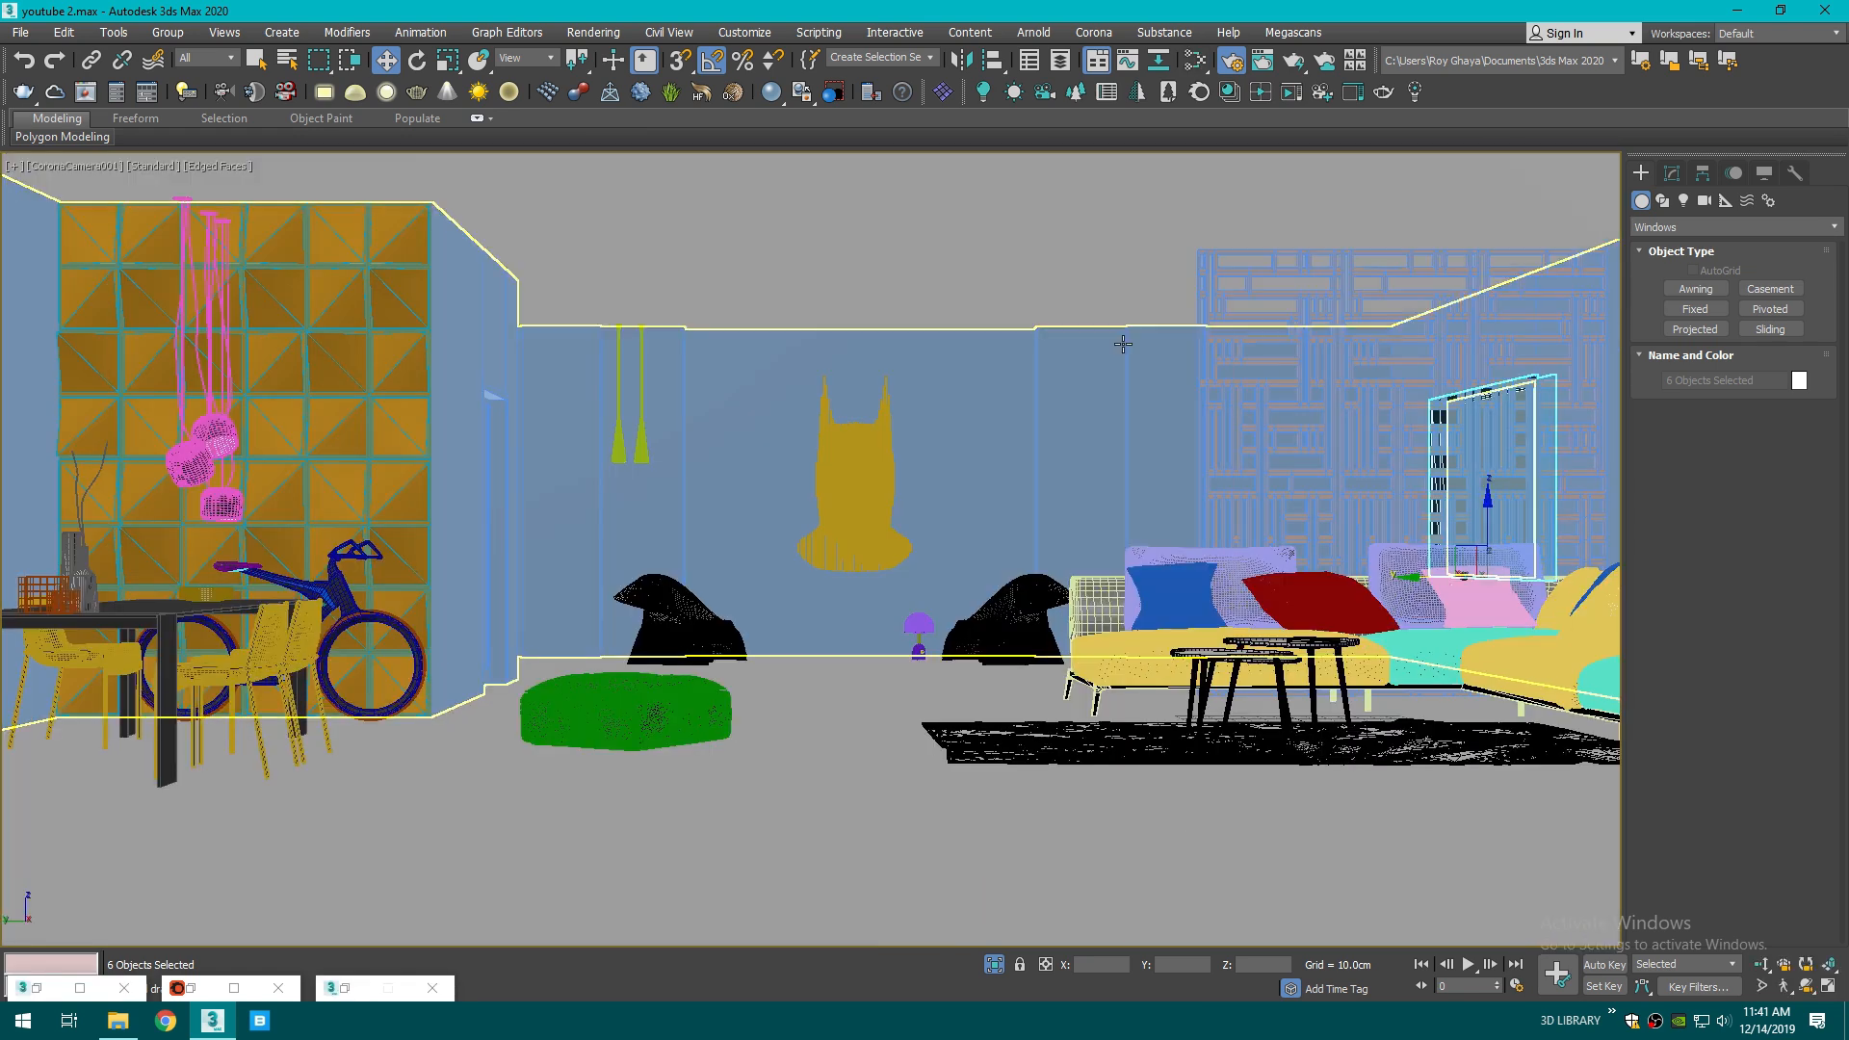
pyautogui.hotkey('shift', 'f')
pyautogui.hotkey('shift', 'f')
pyautogui.hotkey('shift', 'f')
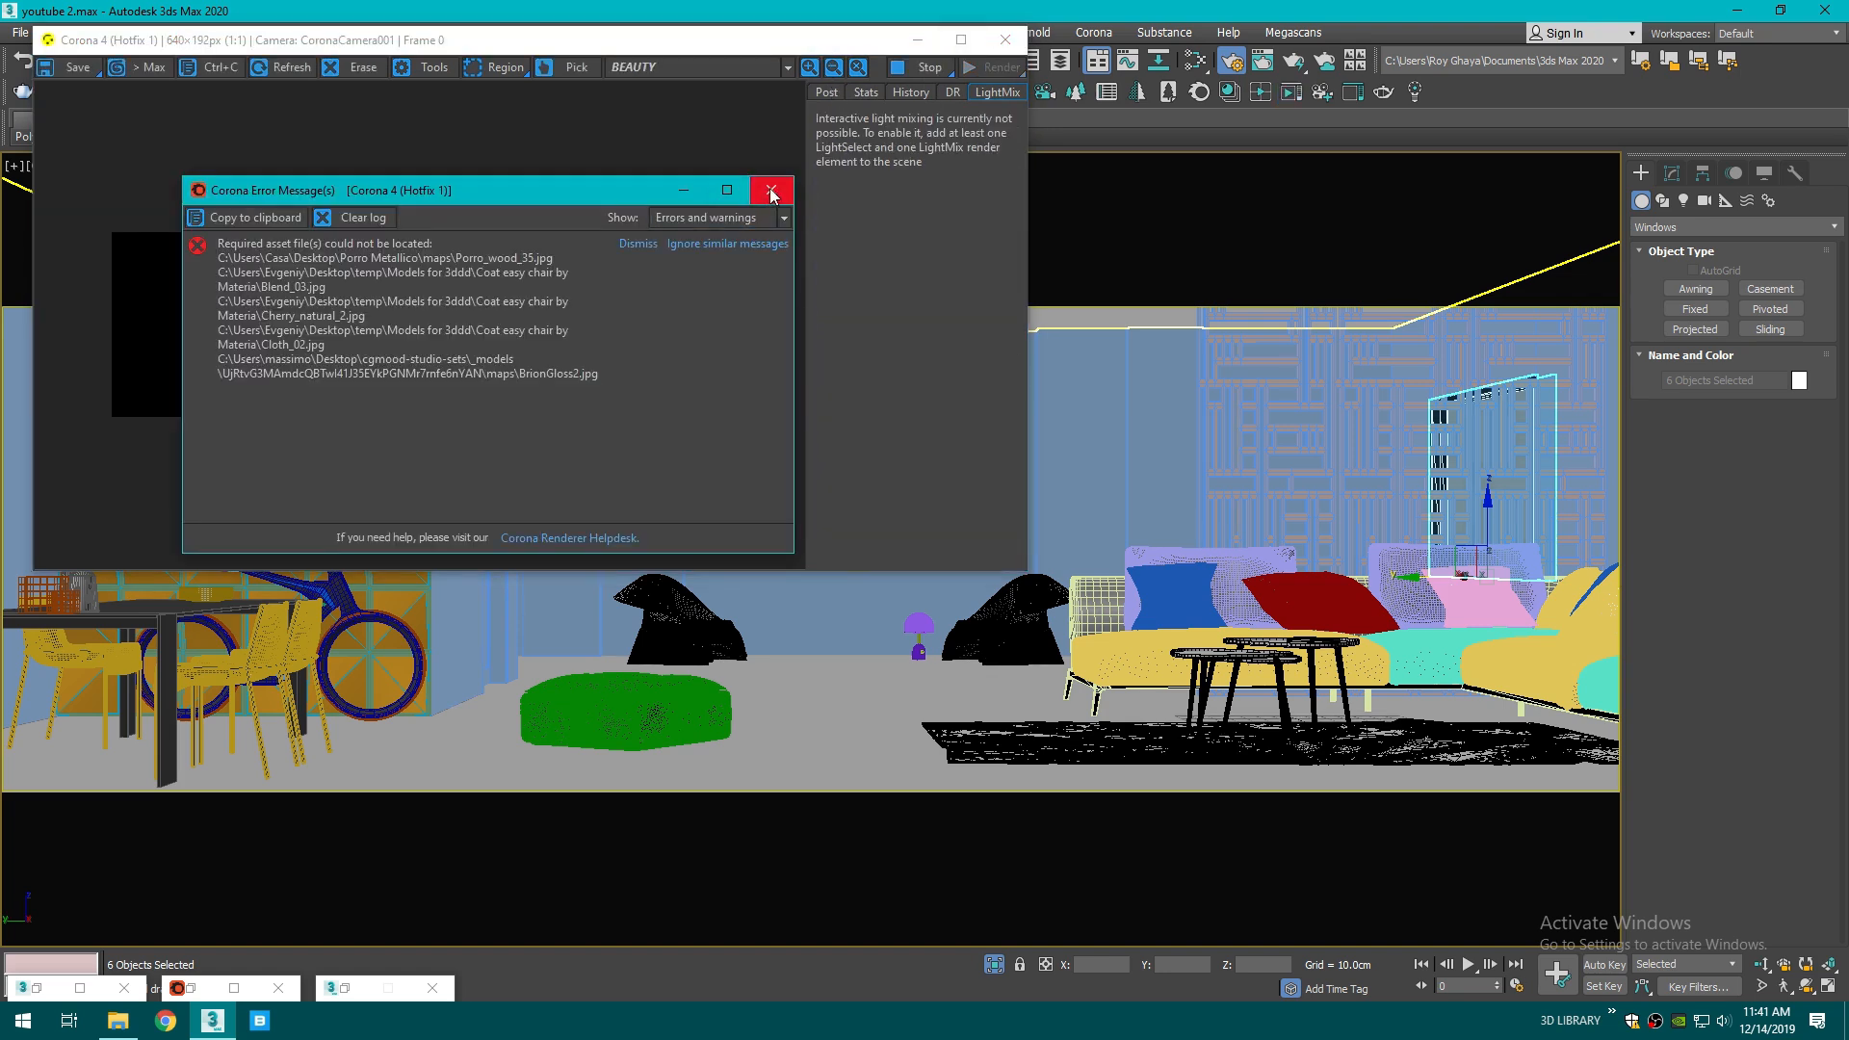
# - Dismiss the missing-asset error message and show the tone mapping settings in the Corona frame buffer
pyautogui.click(780, 191)
pyautogui.moveTo(648, 43); pyautogui.dragTo(876, 228)
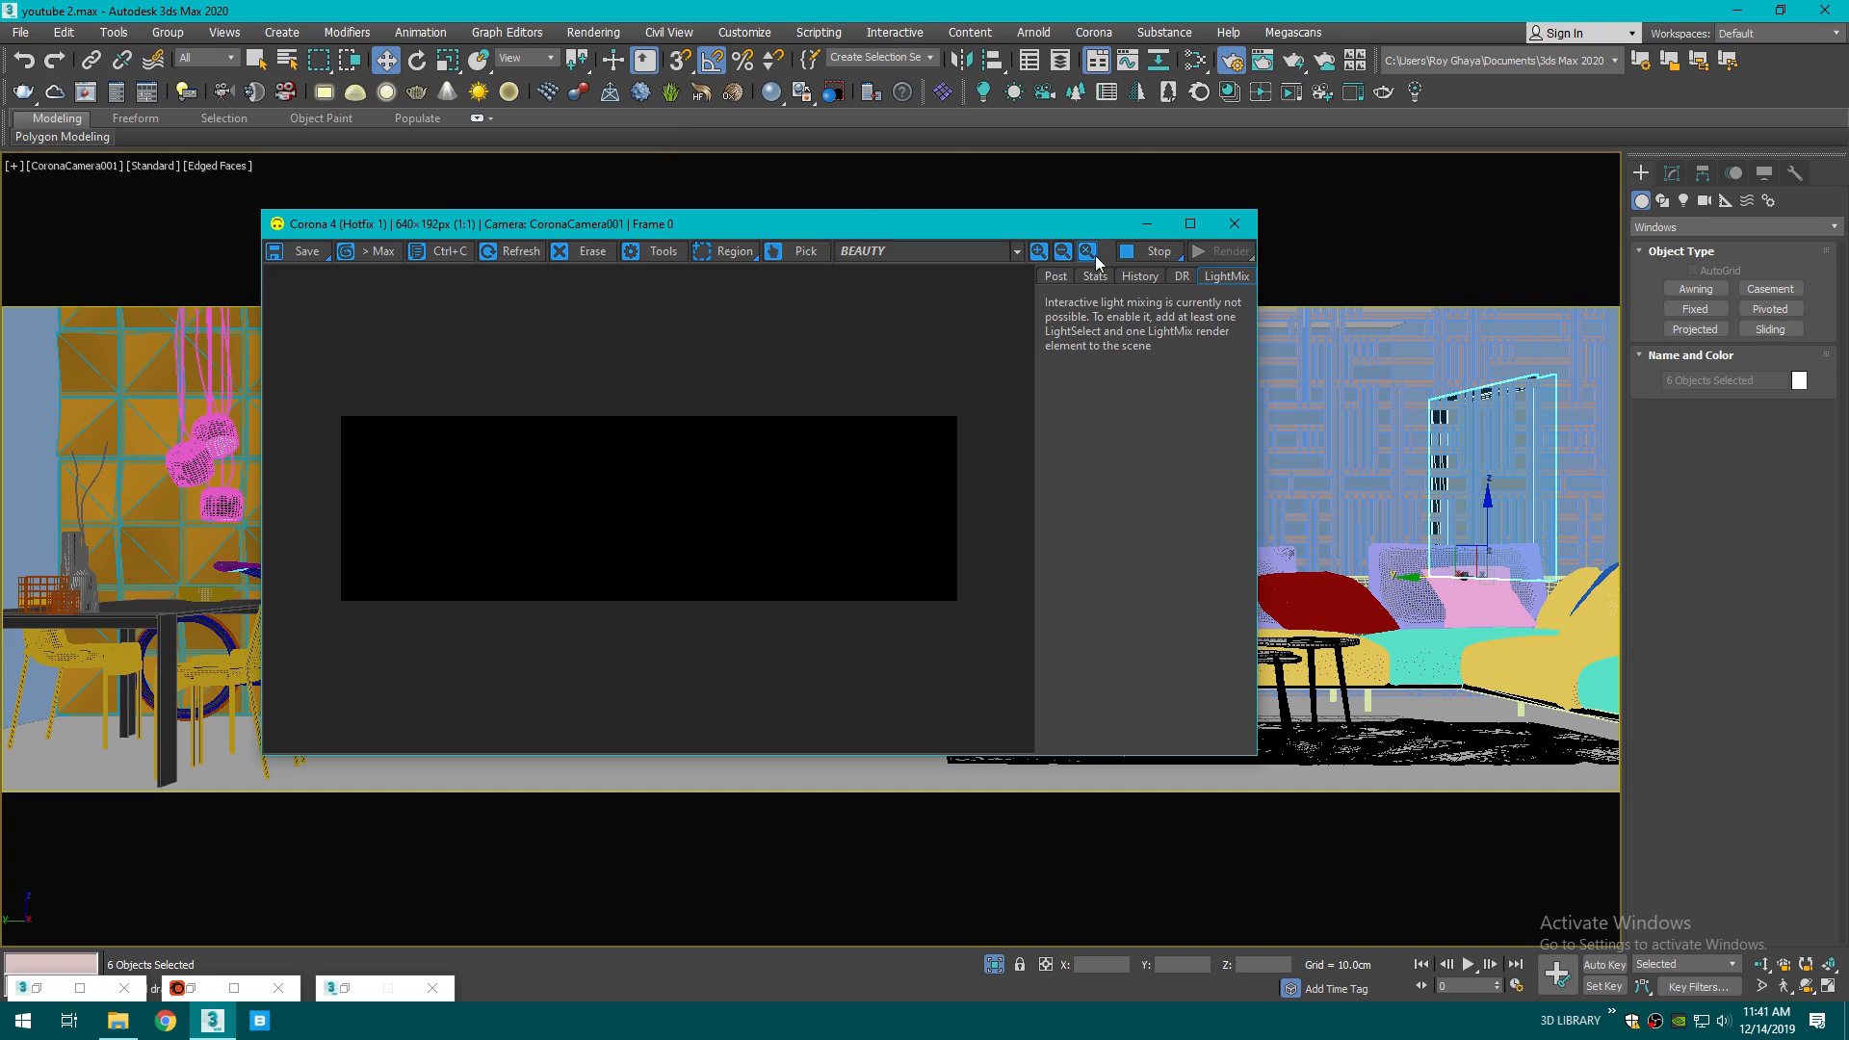
pyautogui.click(1054, 274)
pyautogui.moveTo(1031, 229); pyautogui.dragTo(1013, 253)
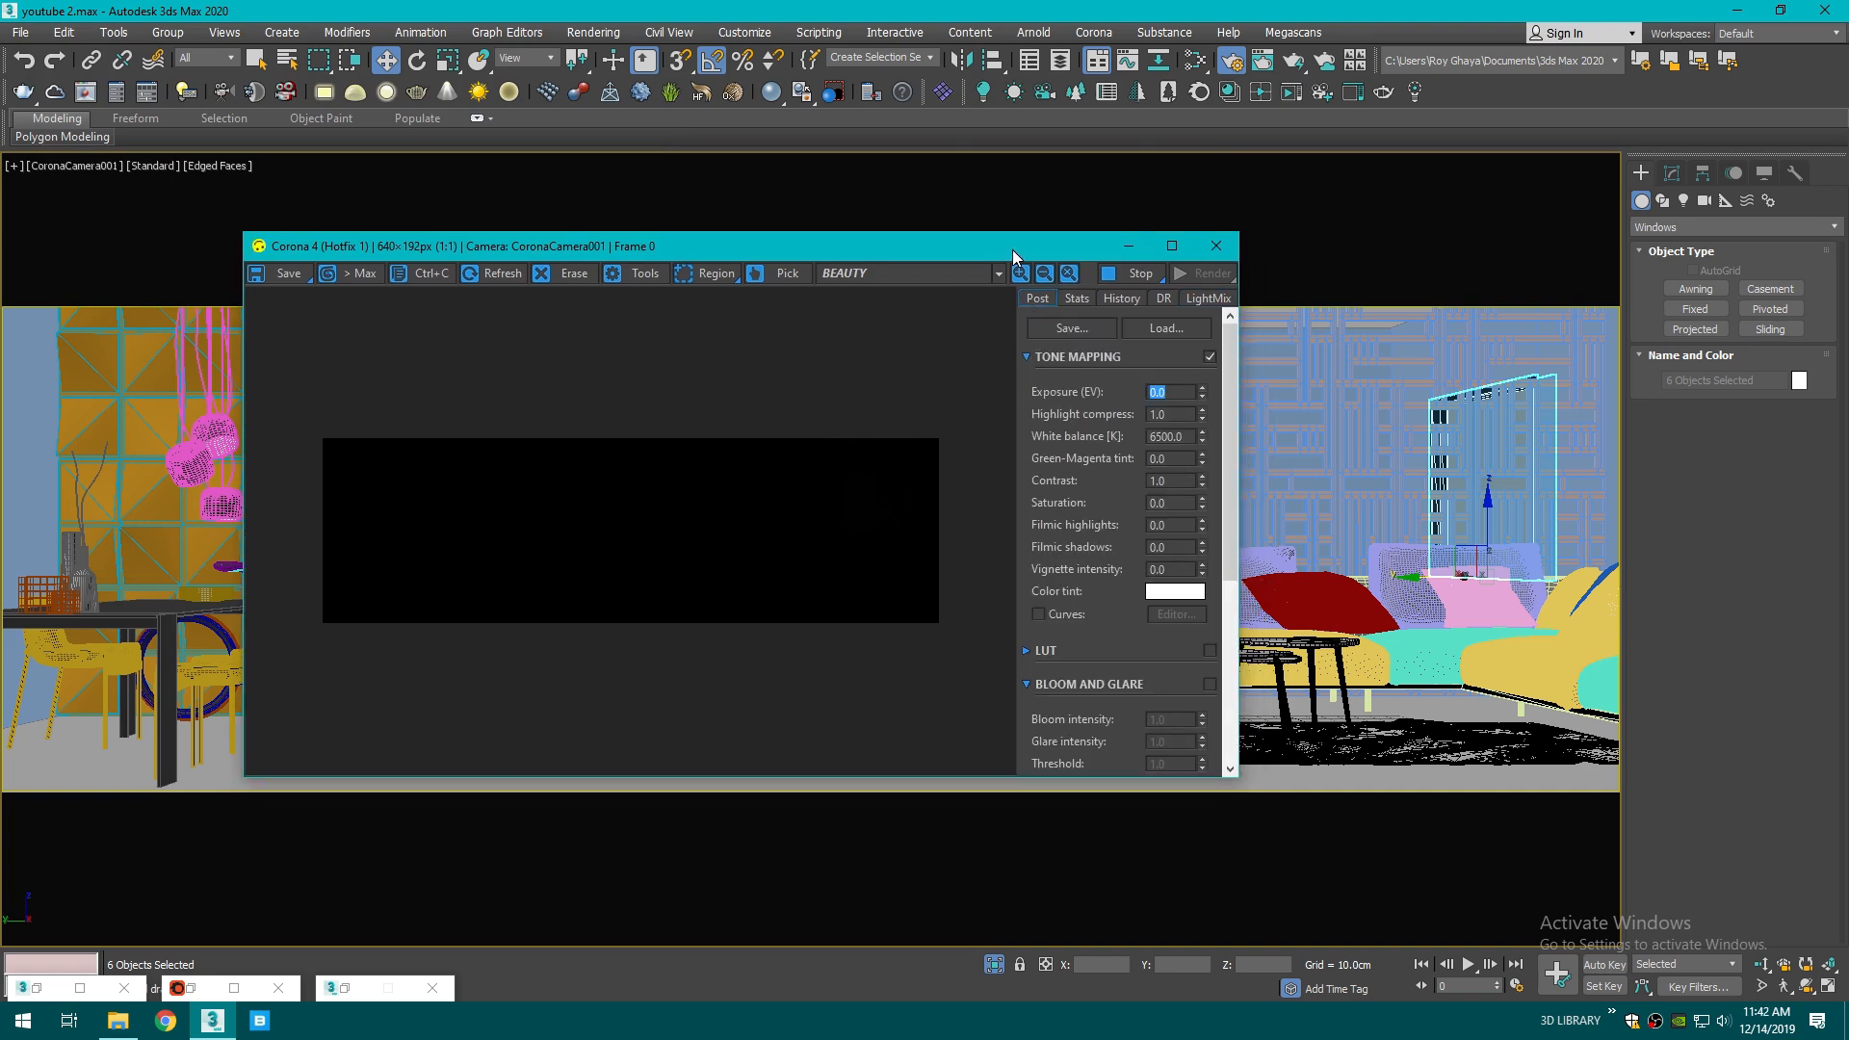
# - Switch the scene environment in the Corona render setup to a single map and assign a CoronaSky map to it
pyautogui.click(1230, 66)
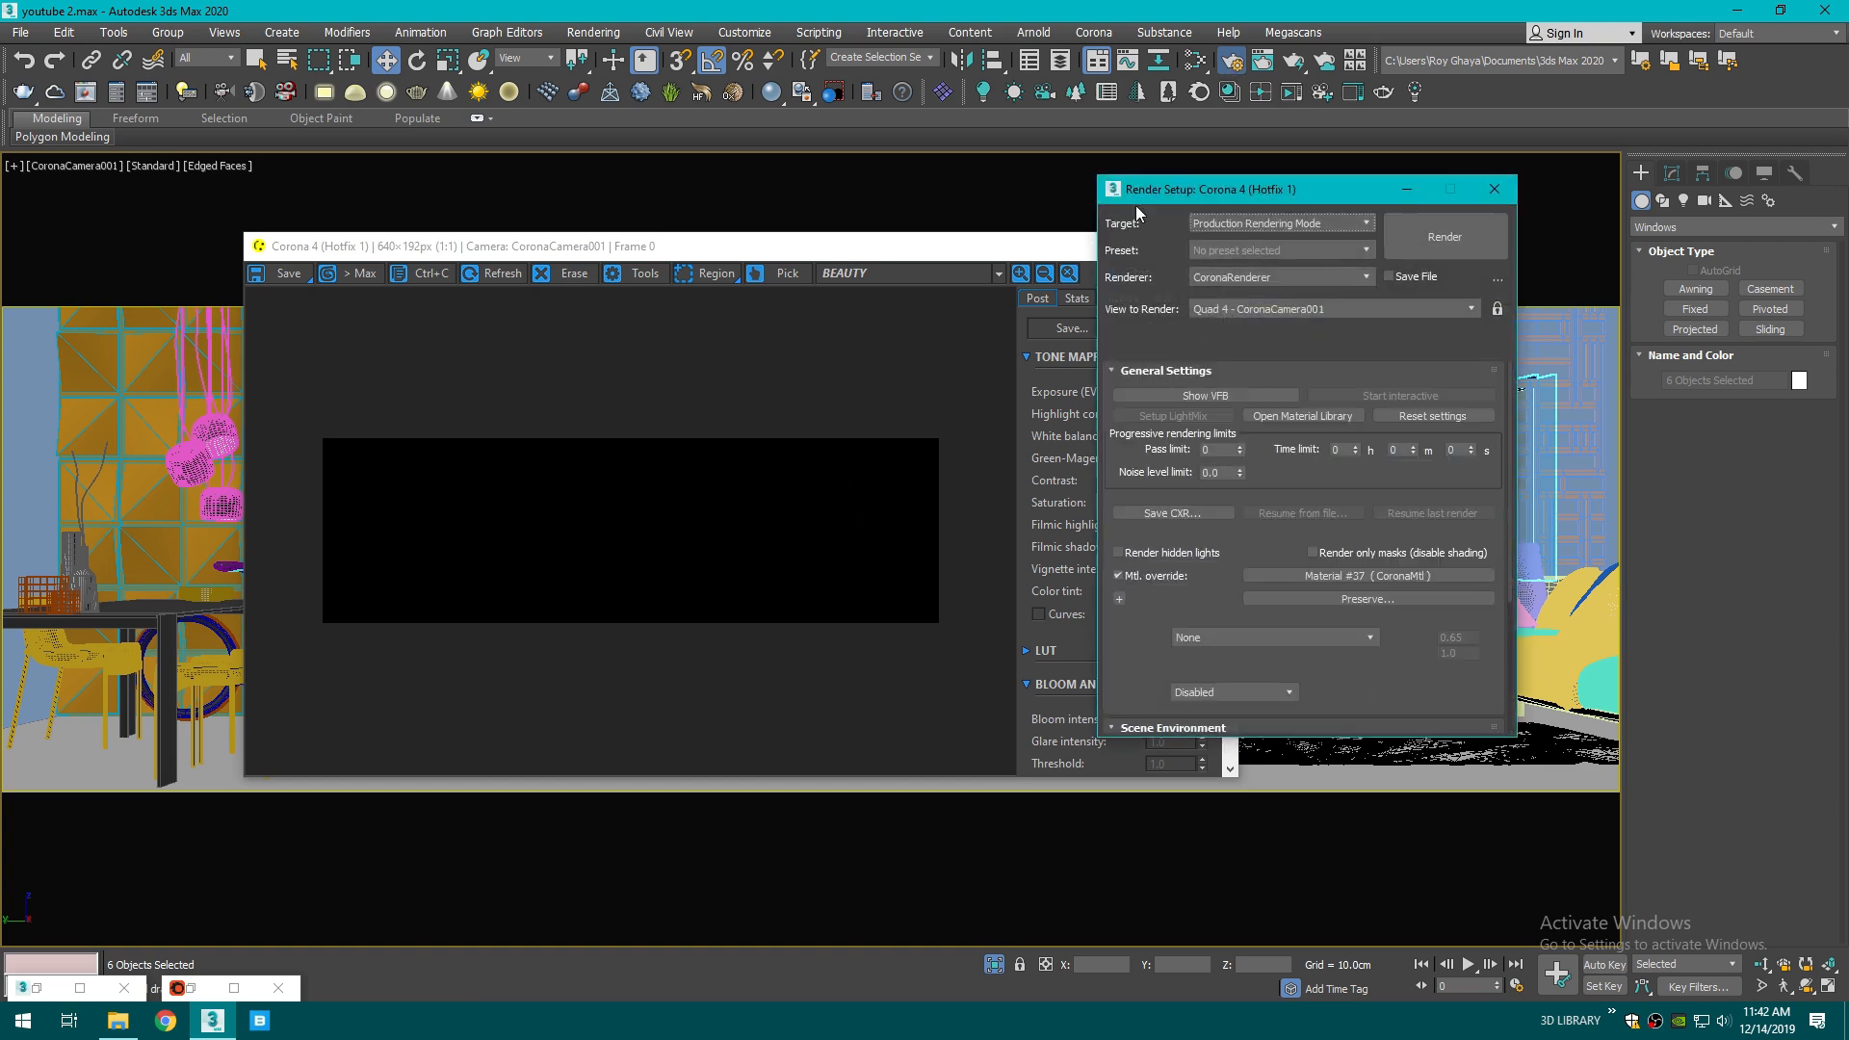
pyautogui.moveTo(1190, 195); pyautogui.dragTo(1327, 158)
pyautogui.moveTo(1642, 466); pyautogui.dragTo(1632, 568)
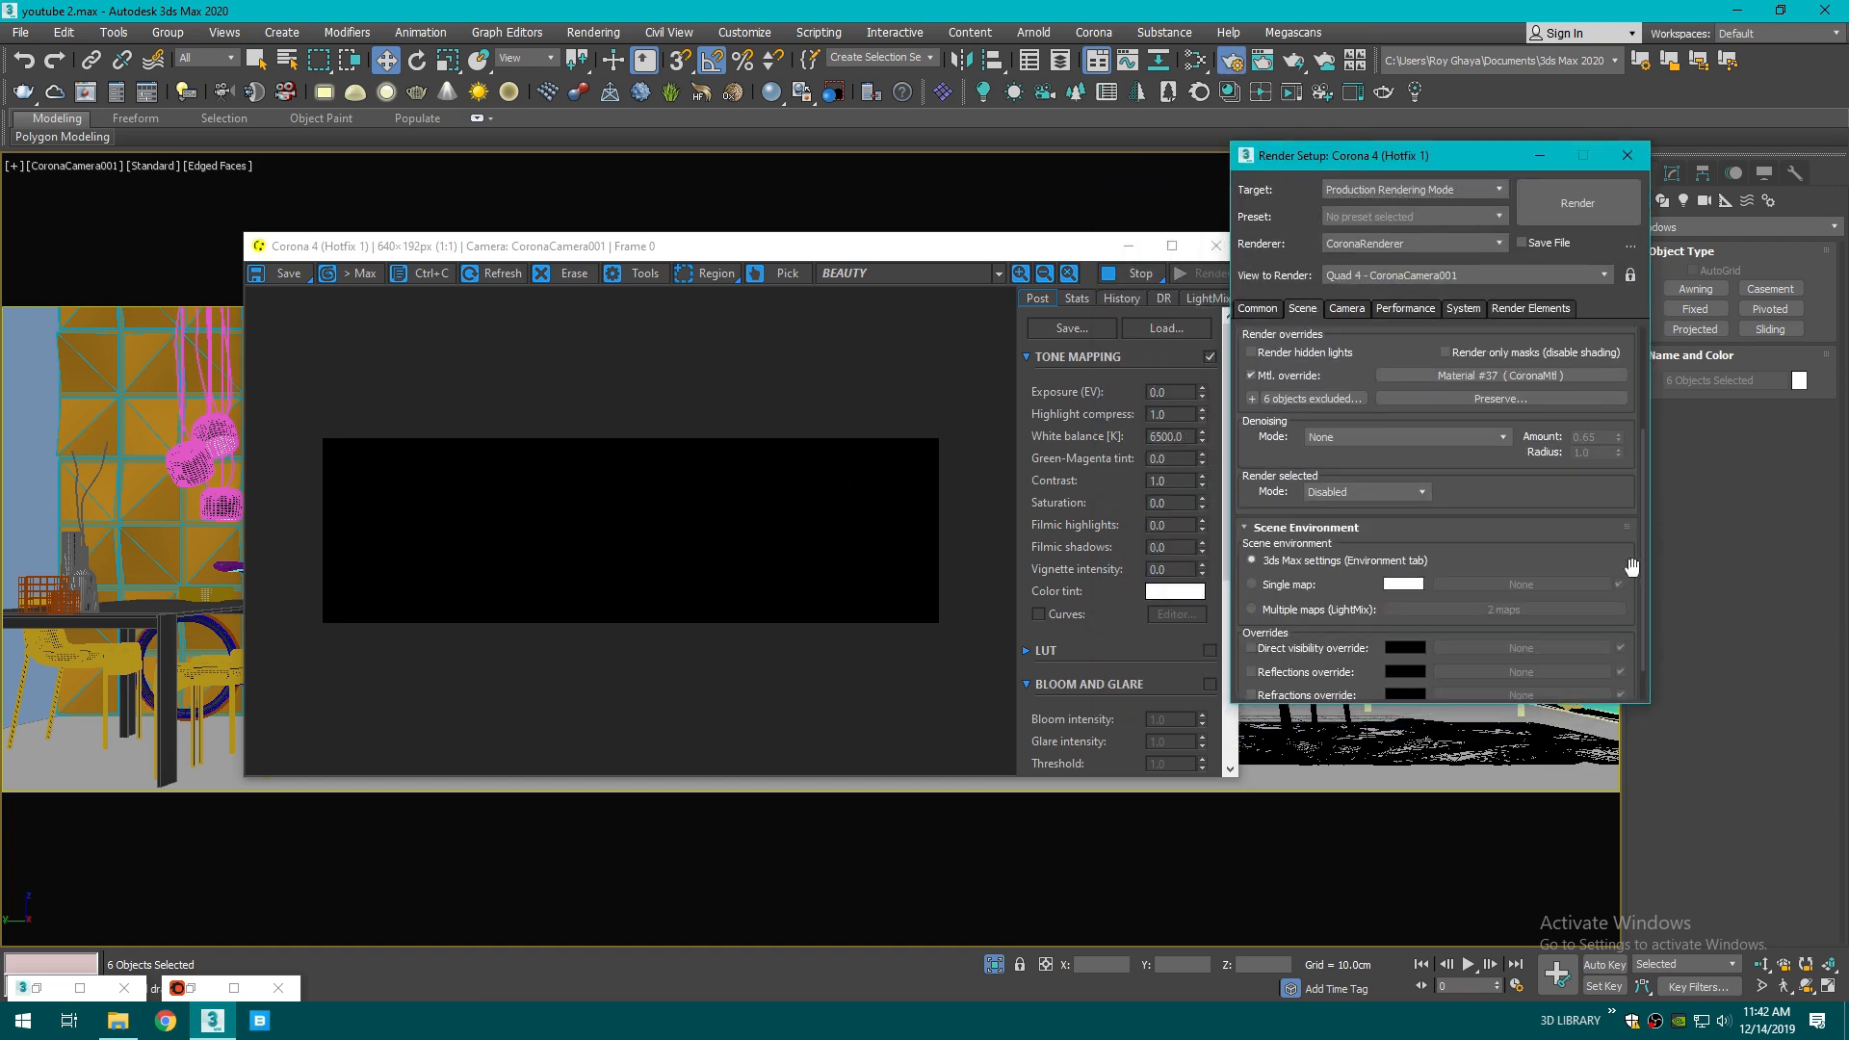
pyautogui.click(1271, 587)
pyautogui.click(1496, 583)
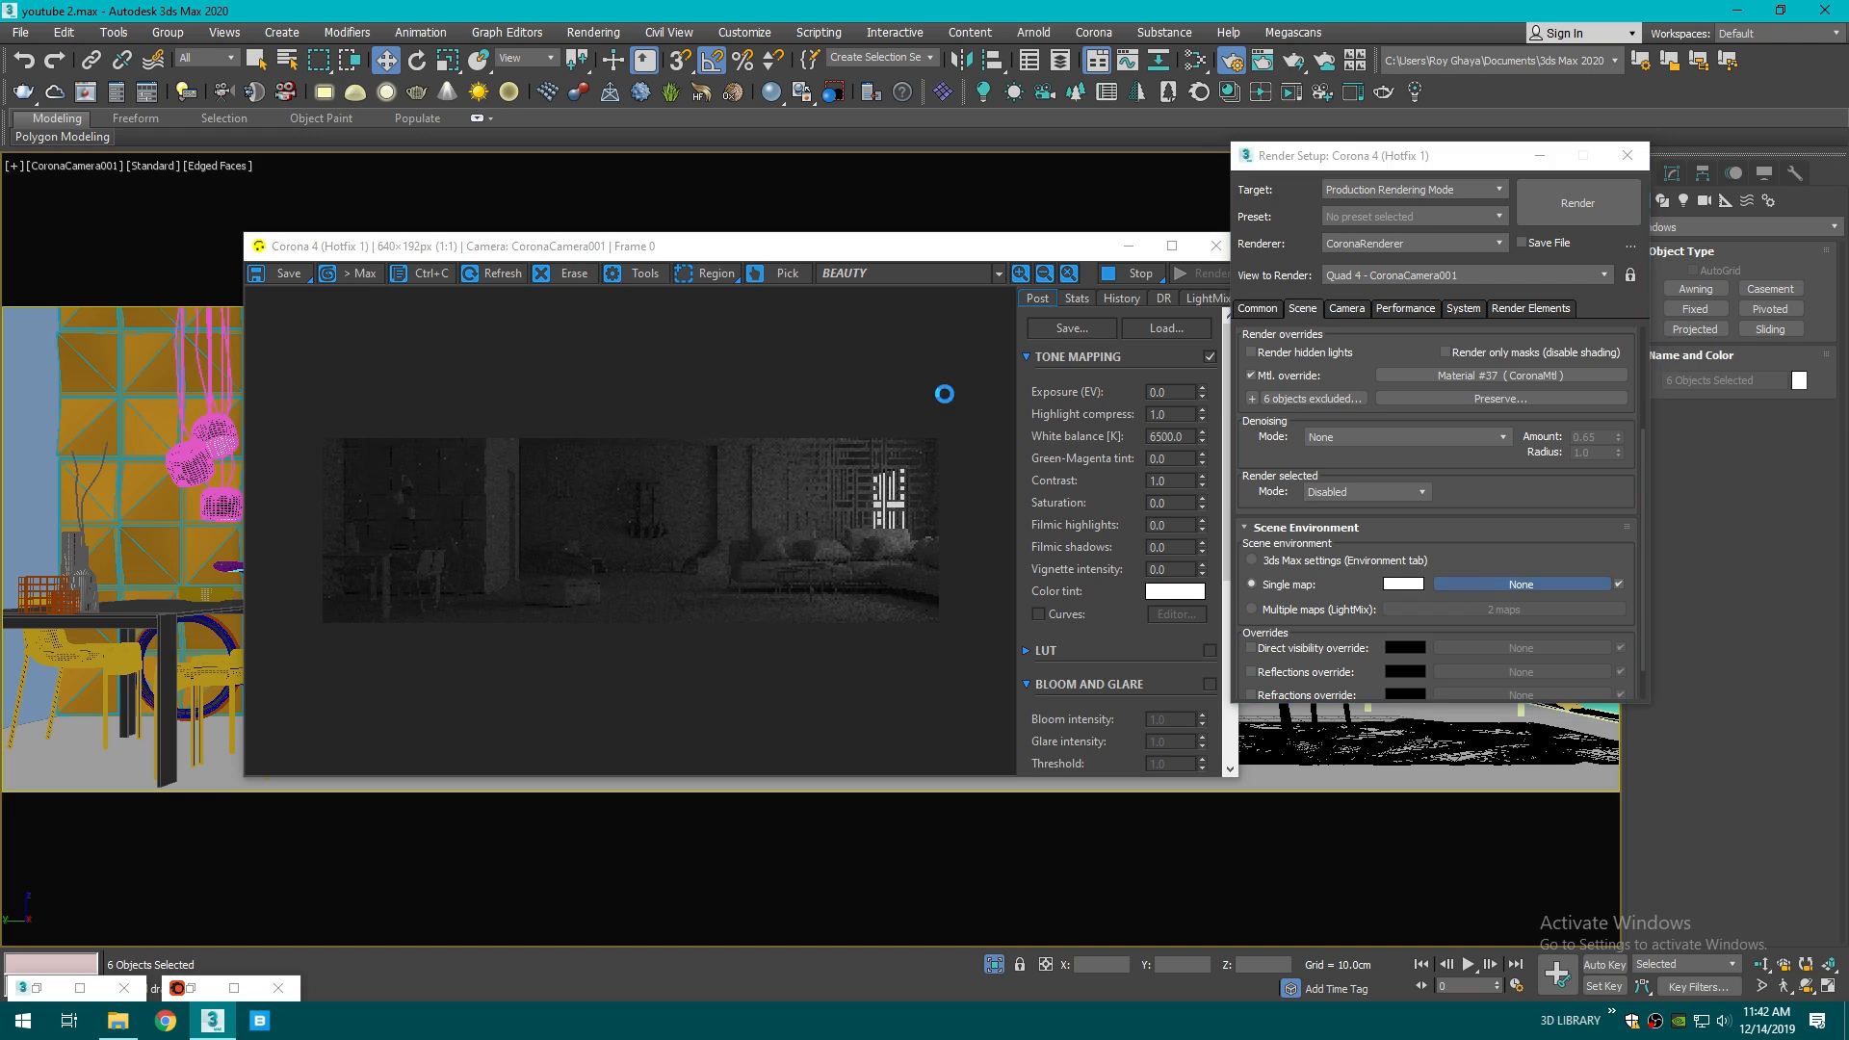
pyautogui.click(788, 222)
pyautogui.write('co')
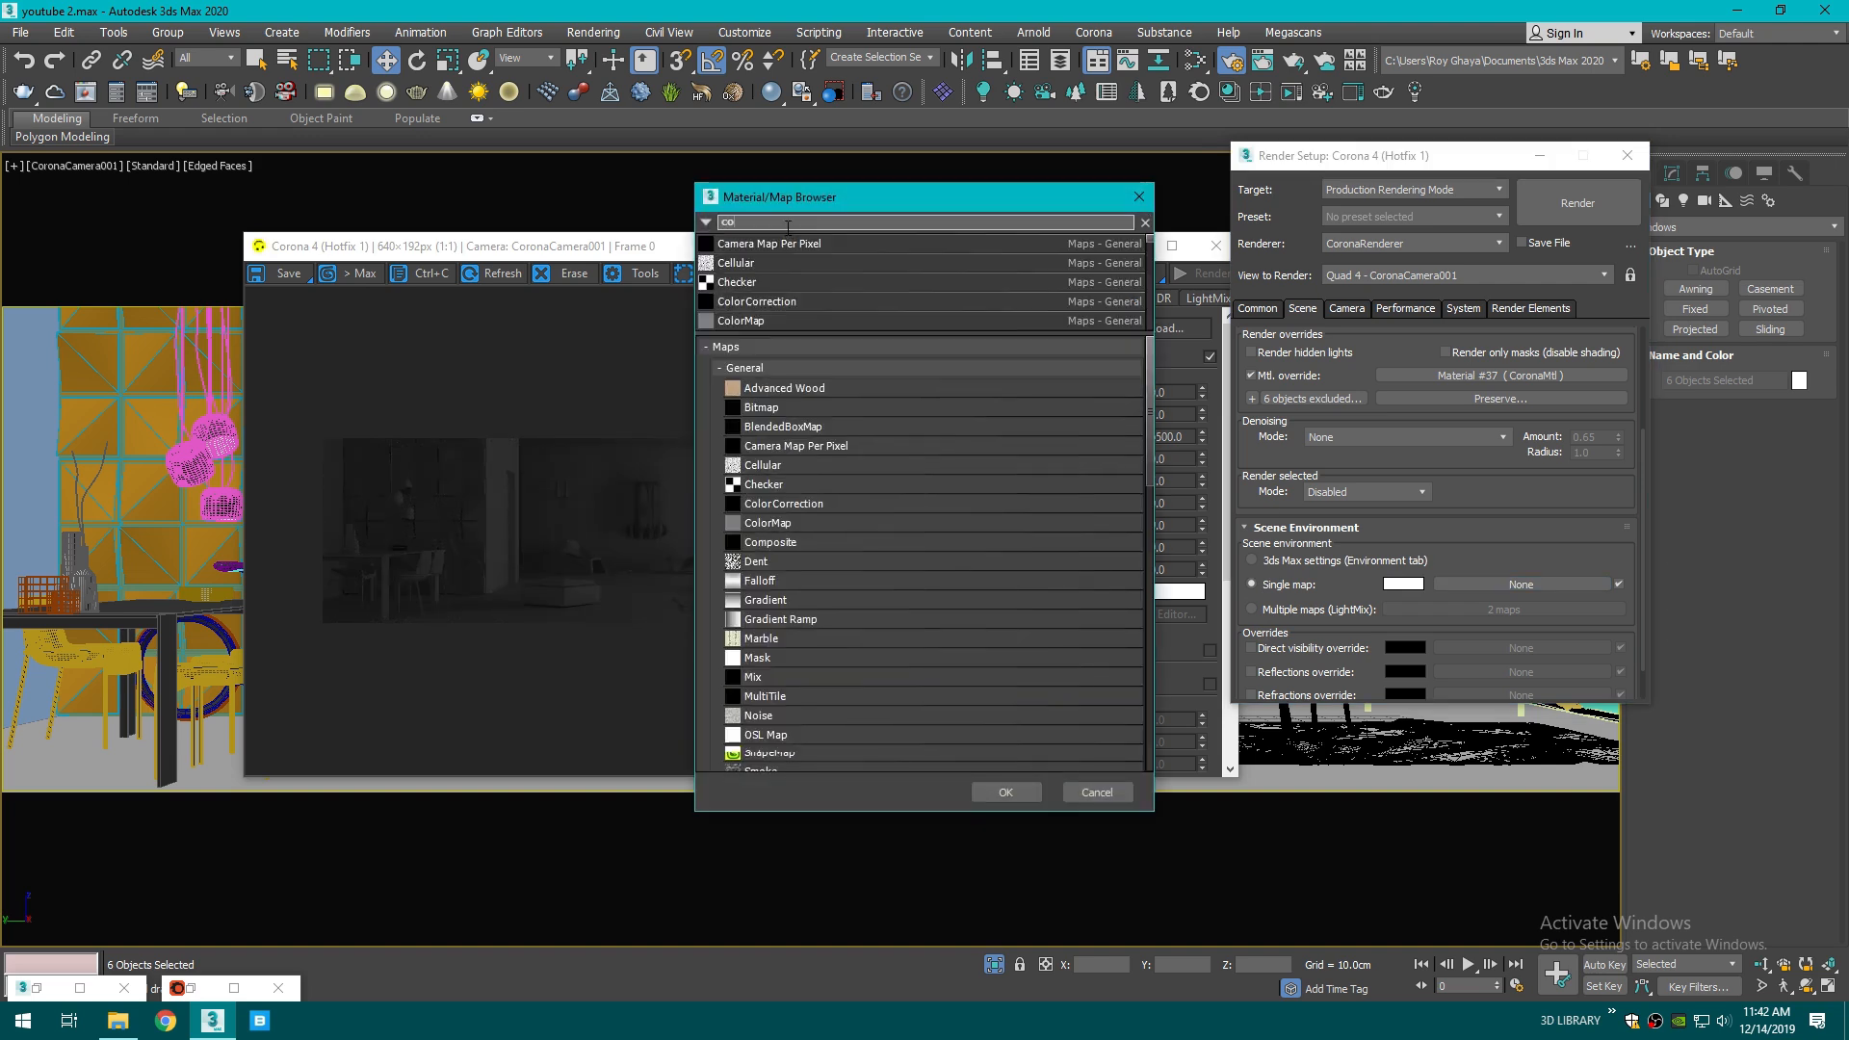
pyautogui.write('ronasky')
pyautogui.doubleClick(755, 246)
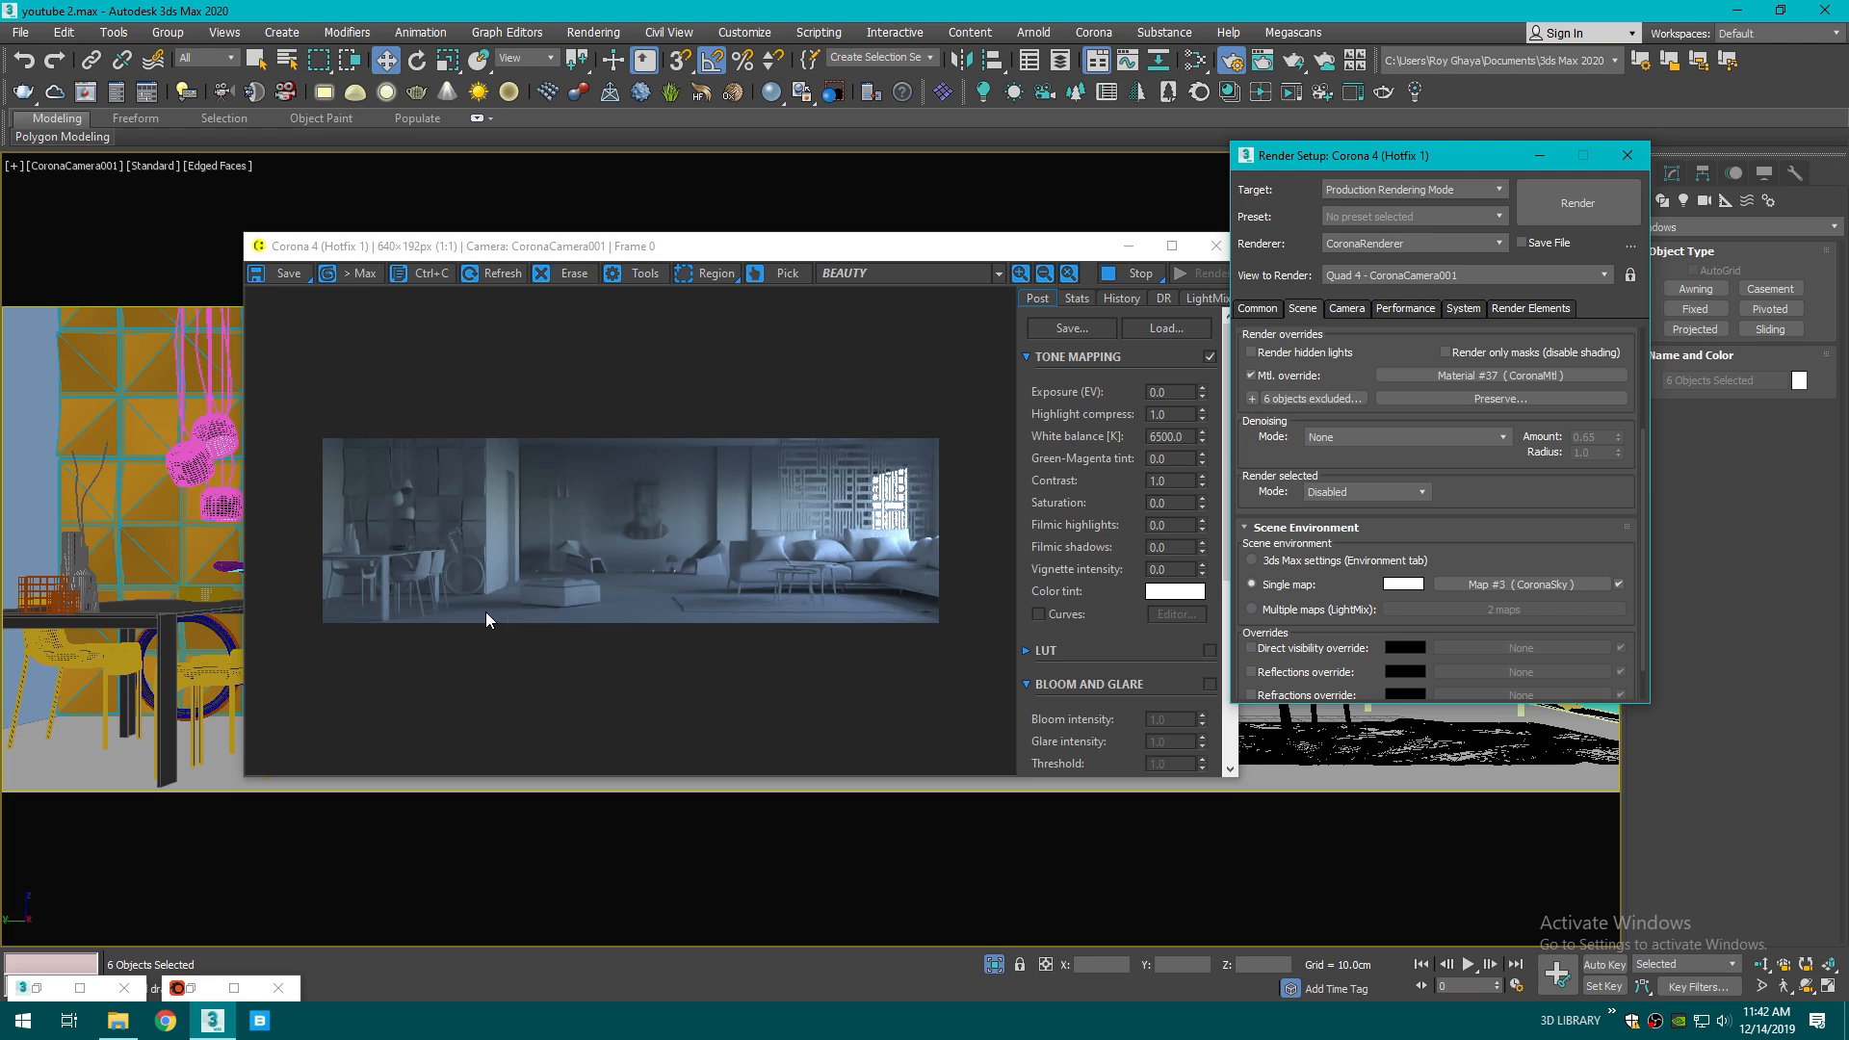
# - Put away the render setup and frame buffer windows, switch to the top view and deselect everything
pyautogui.moveTo(930, 248); pyautogui.dragTo(856, 237)
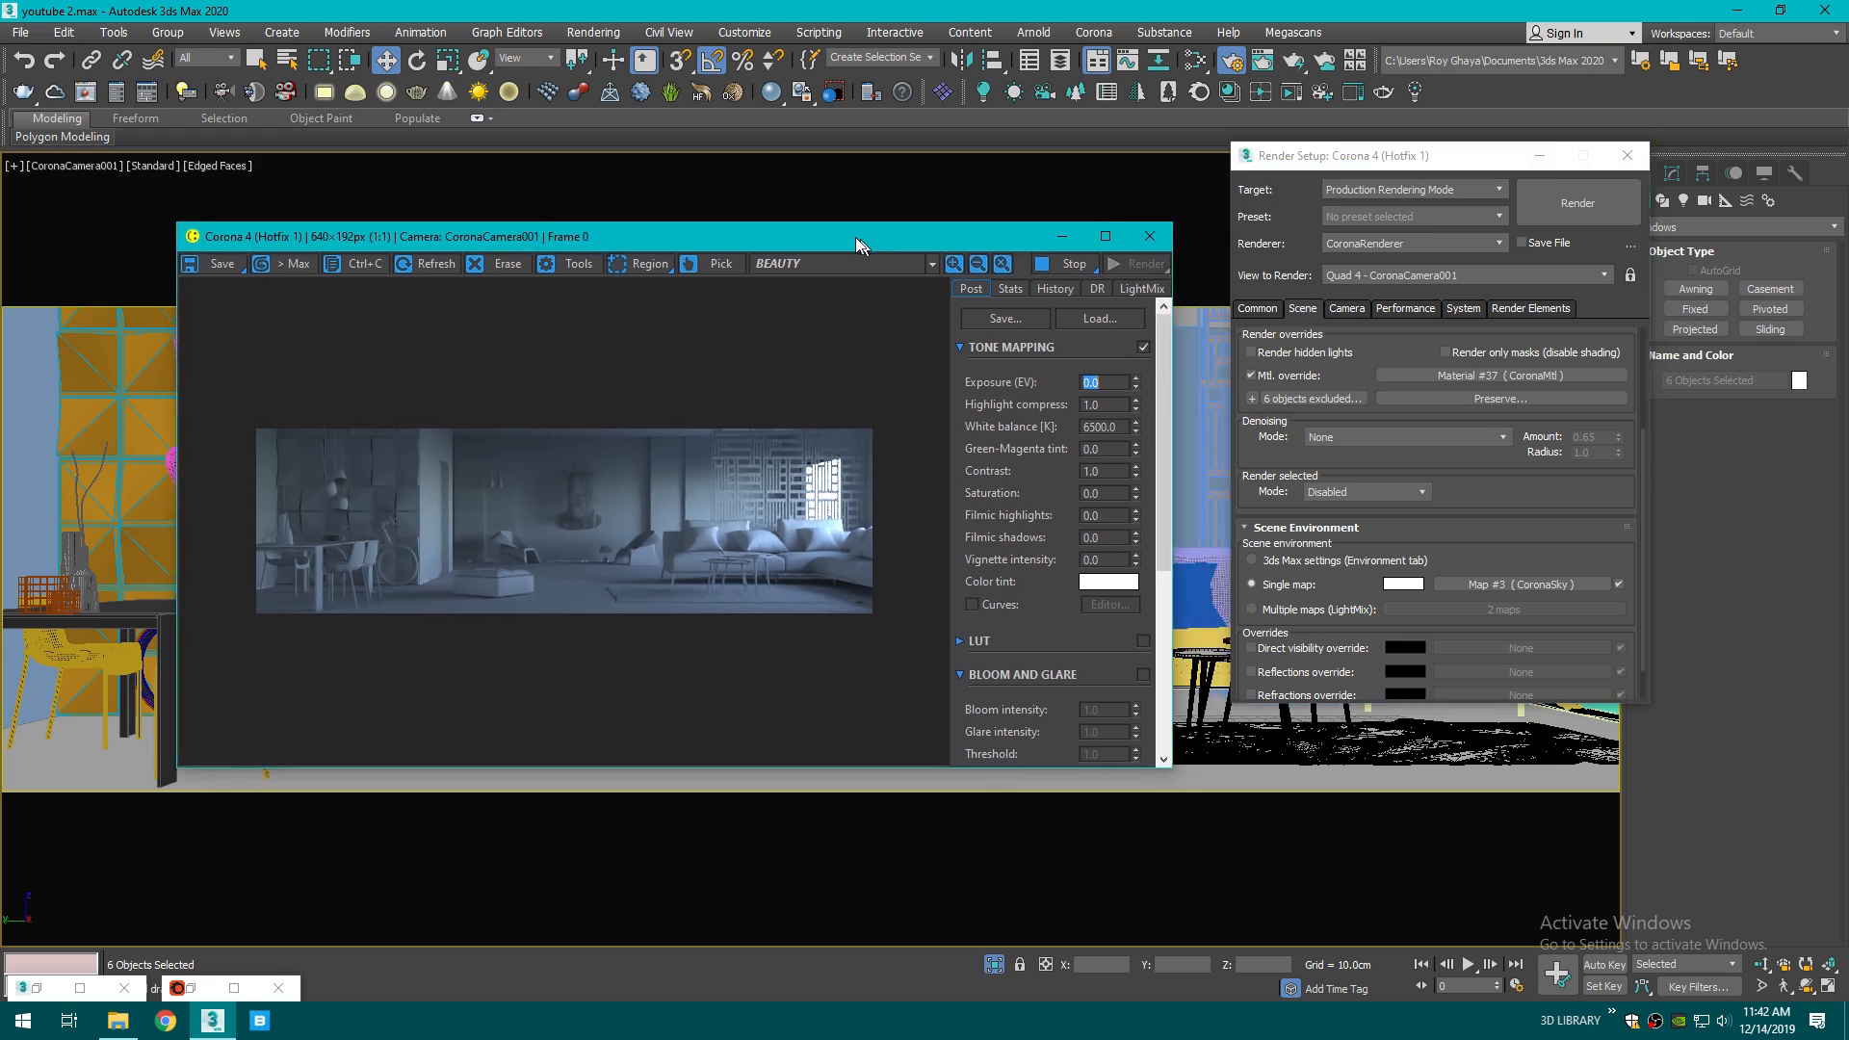
pyautogui.click(1560, 157)
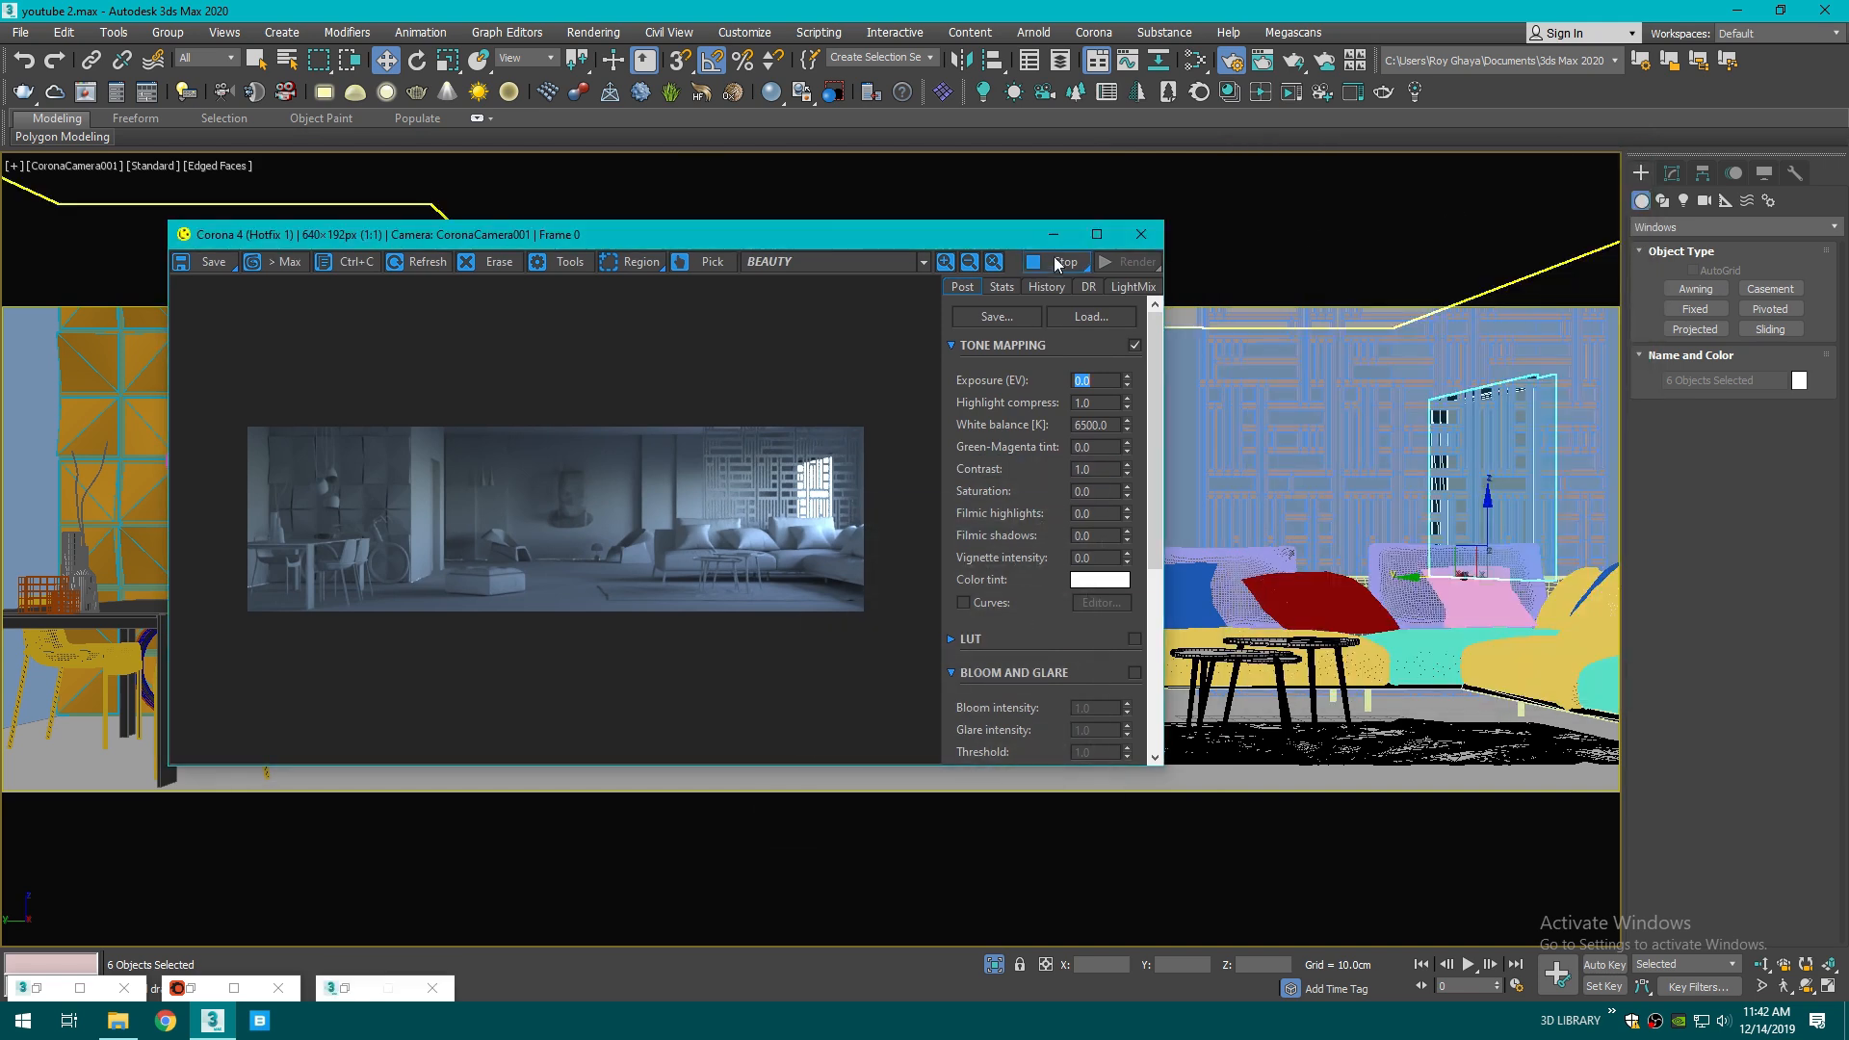
pyautogui.click(1053, 234)
pyautogui.press('t')
pyautogui.click(1283, 518)
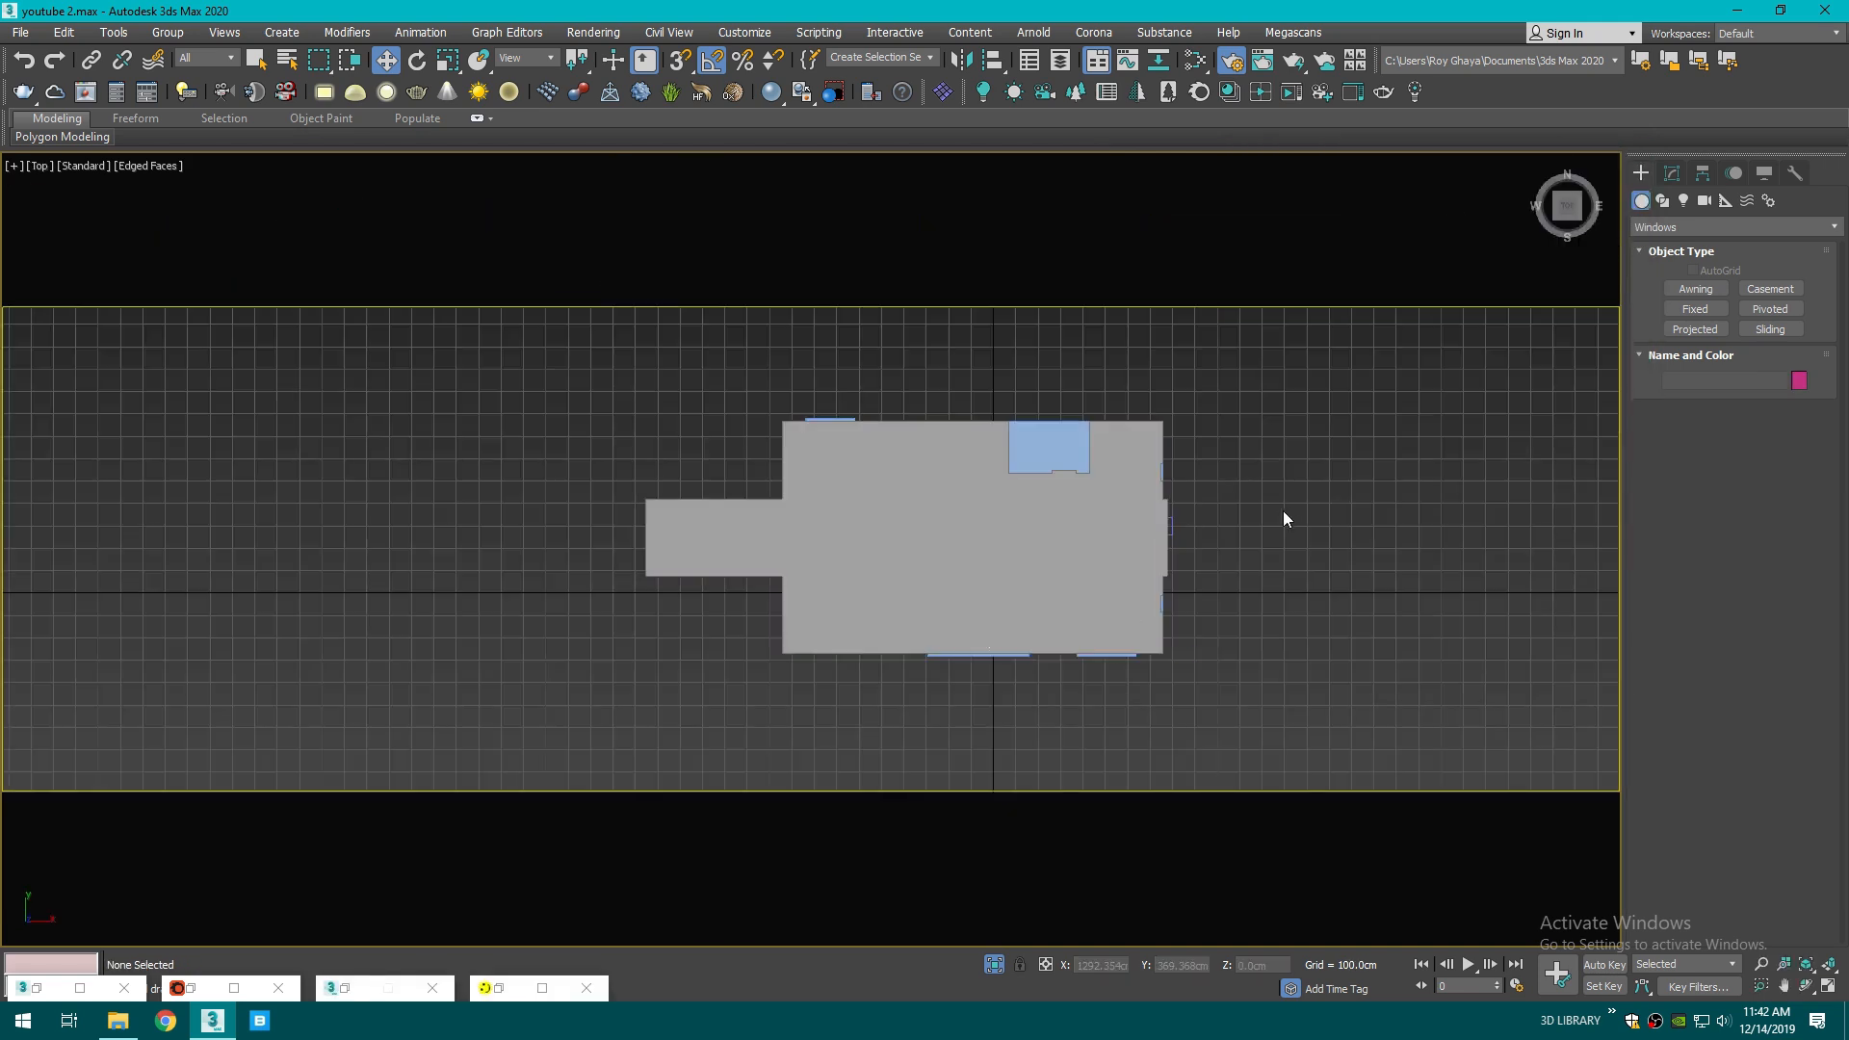
# - Create a targeted CoronaSun in the wireframe top view, aimed from outside the room through the window side at the sofa area
pyautogui.click(1683, 200)
pyautogui.click(1753, 227)
pyautogui.click(1669, 282)
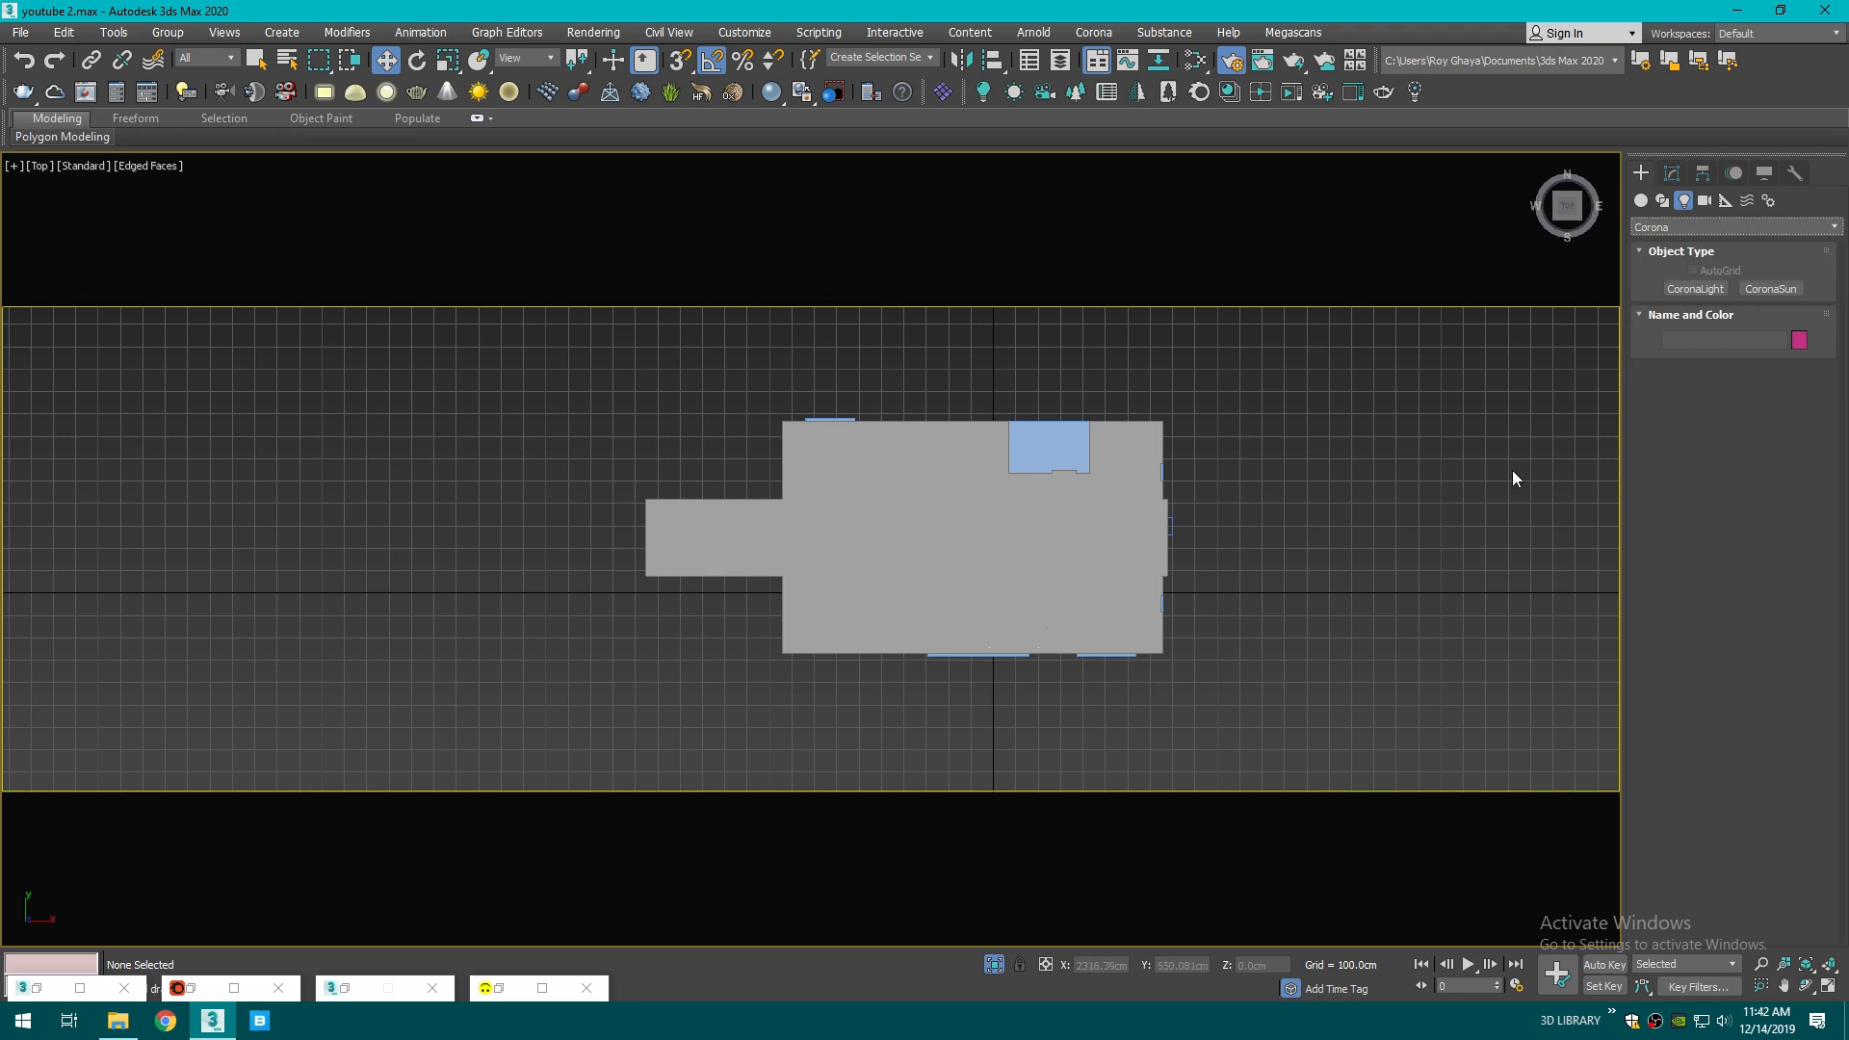
pyautogui.click(1768, 290)
pyautogui.scroll(-2, 1312, 471)
pyautogui.moveTo(1333, 504); pyautogui.dragTo(1262, 481, button='middle')
pyautogui.press('F3')
pyautogui.moveTo(1020, 575); pyautogui.dragTo(977, 418, button='middle')
pyautogui.moveTo(840, 728); pyautogui.dragTo(984, 359)
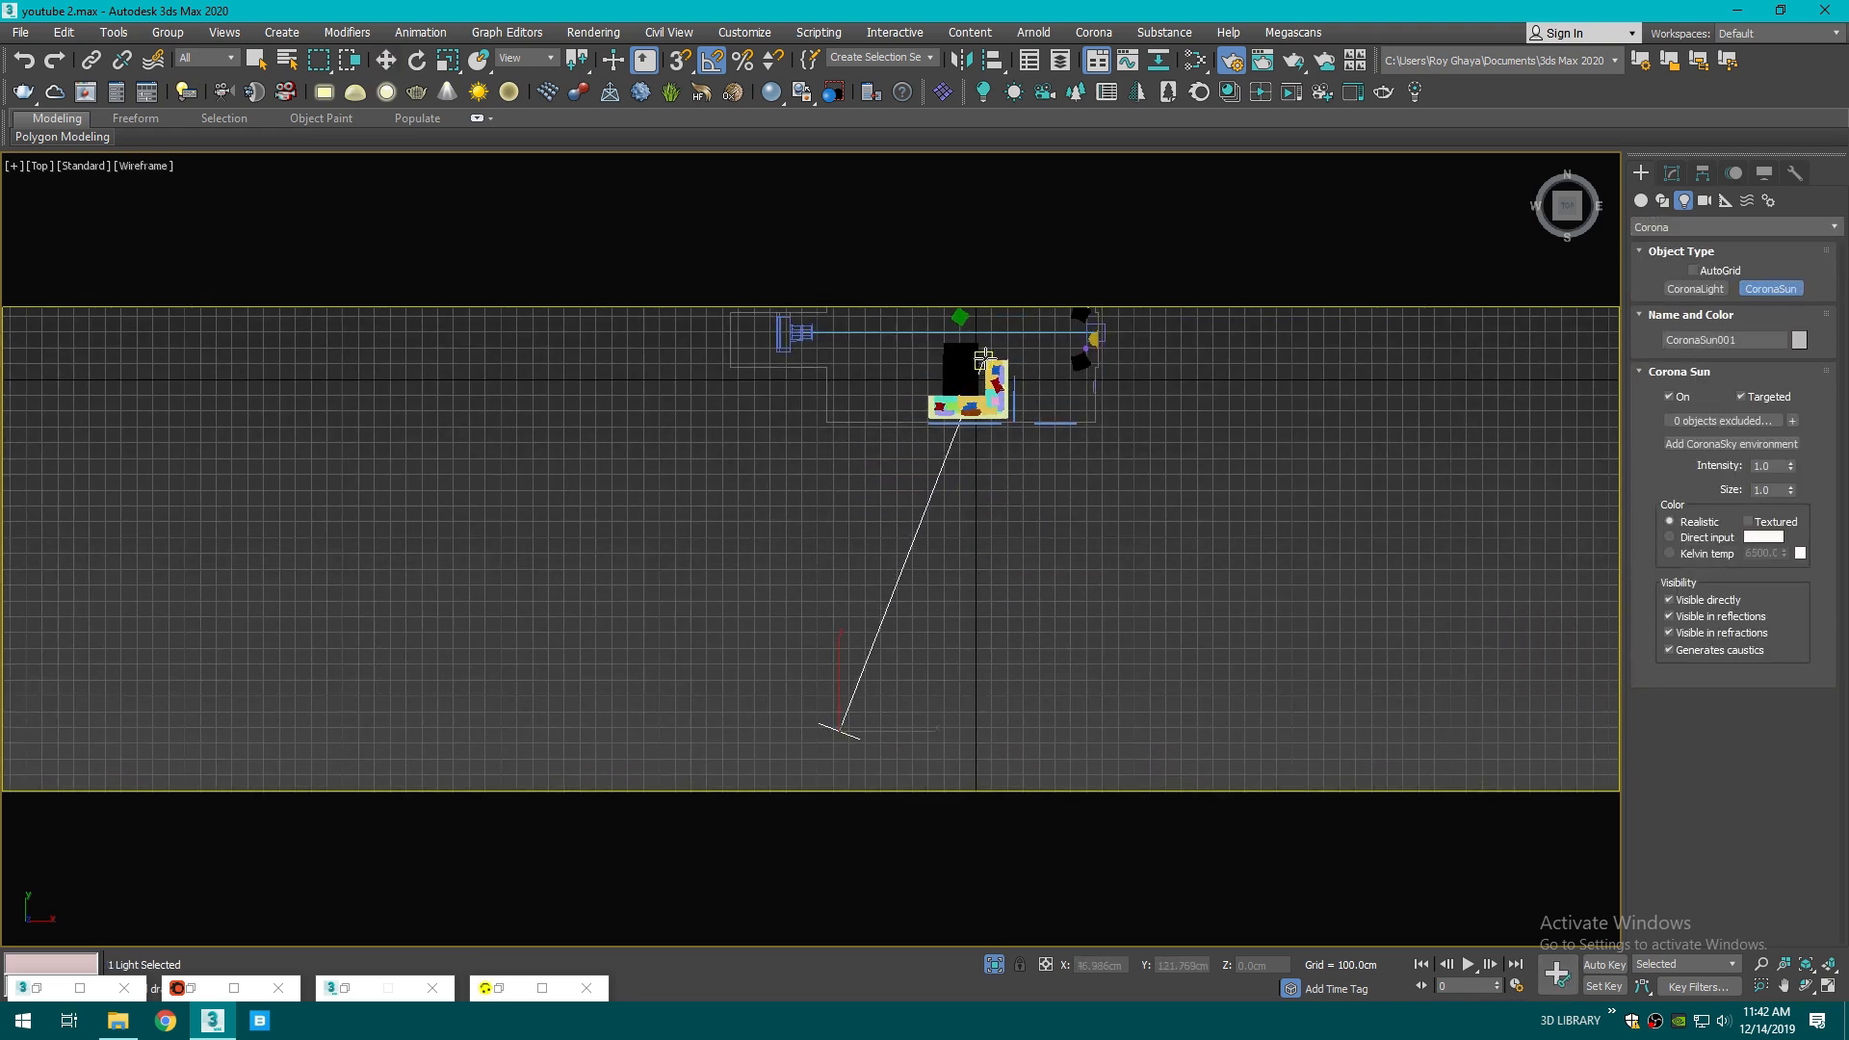
pyautogui.click(1020, 266)
# - Raise the CoronaSun high above the room to a height of about 1446 cm
pyautogui.click(1569, 236)
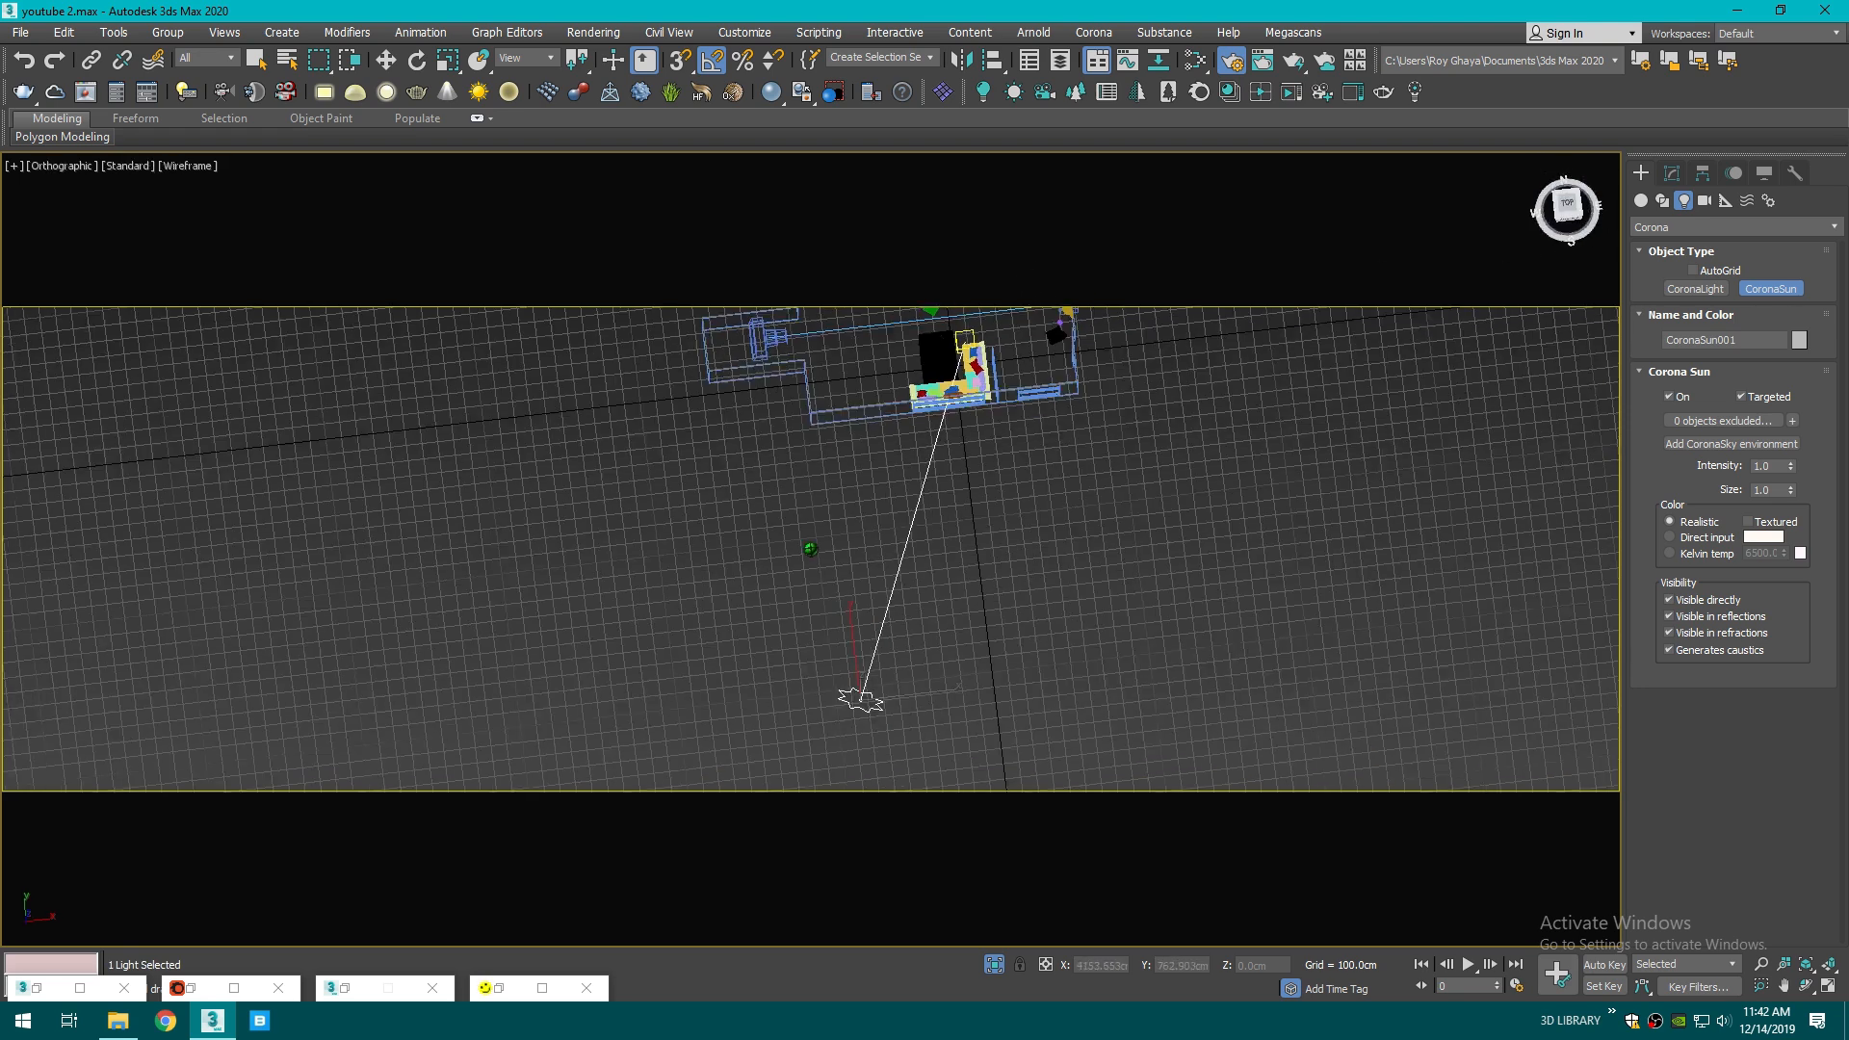
pyautogui.scroll(-3, 1236, 525)
pyautogui.press('w')
pyautogui.moveTo(849, 360); pyautogui.dragTo(902, 58)
pyautogui.press('F3')
pyautogui.moveTo(1567, 208); pyautogui.dragTo(1629, 241)
# - Return to the camera view and bring back the Corona frame buffer to test-render the sunlight
pyautogui.press('c')
pyautogui.click(549, 988)
pyautogui.click(1780, 9)
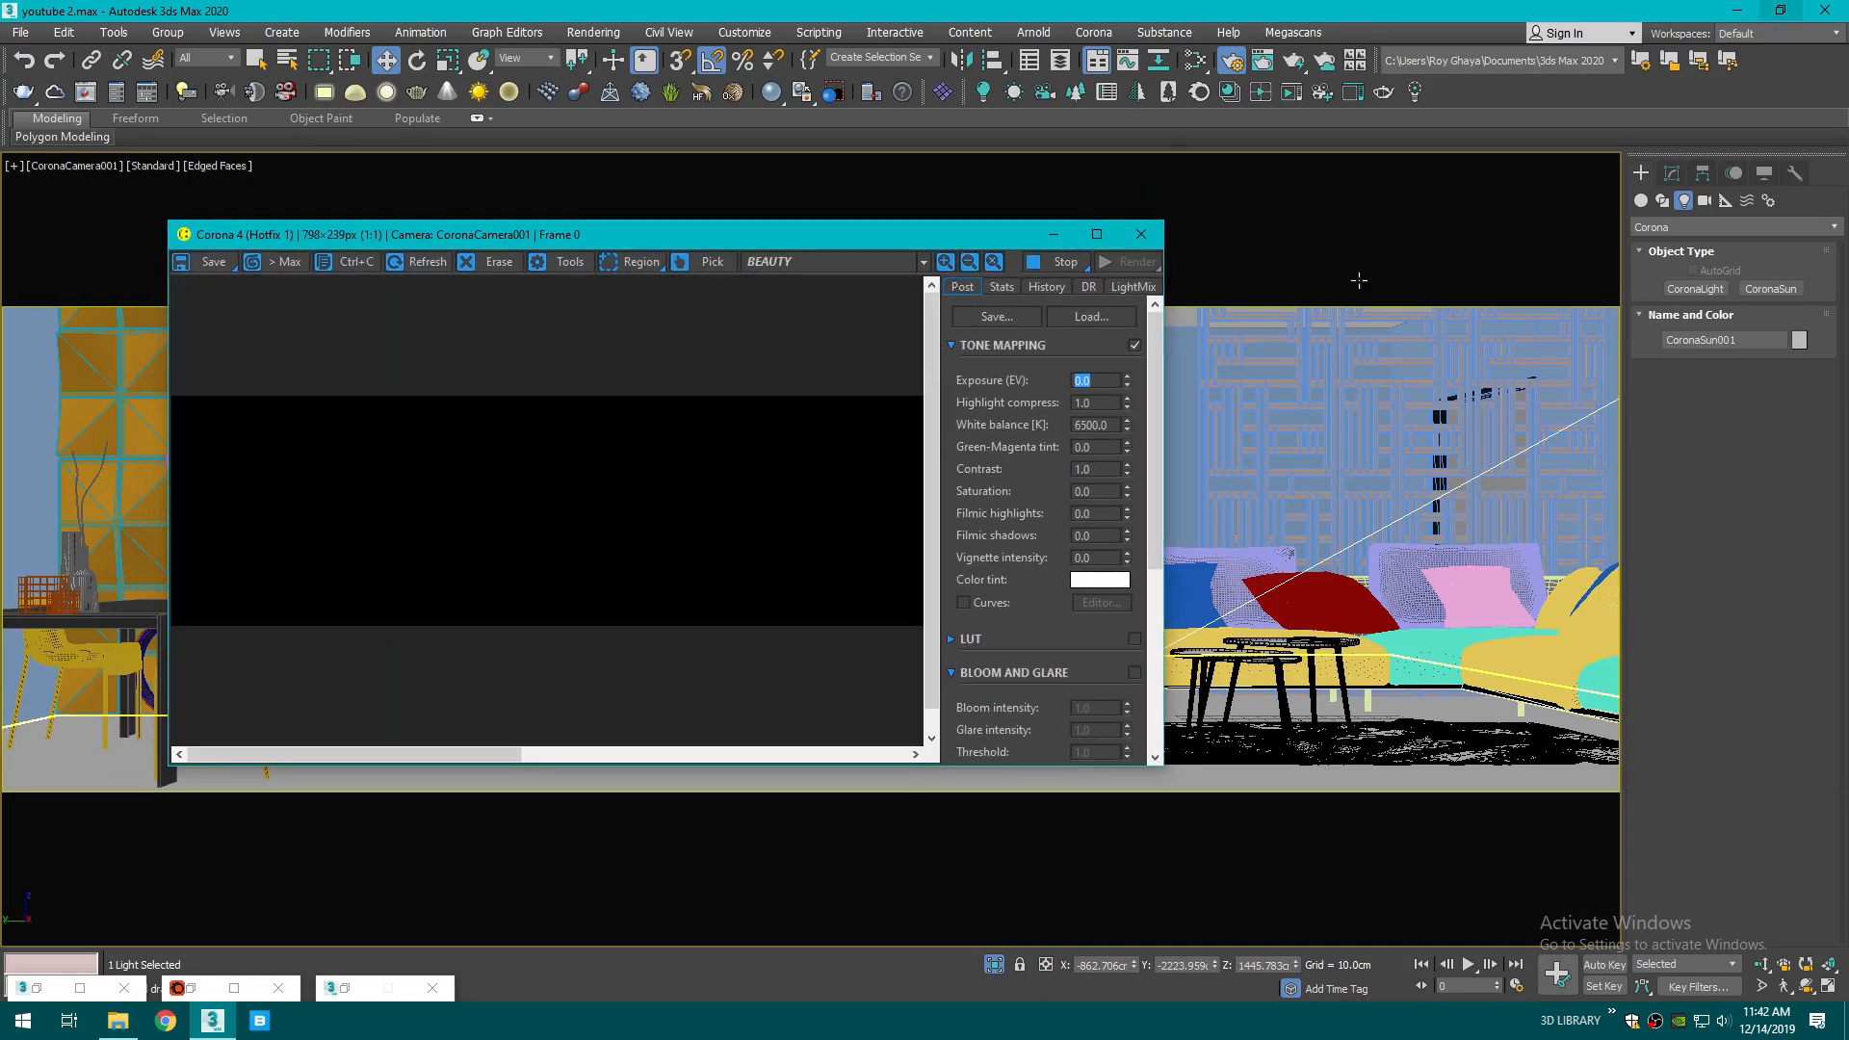
pyautogui.moveTo(1054, 240); pyautogui.dragTo(1083, 235)
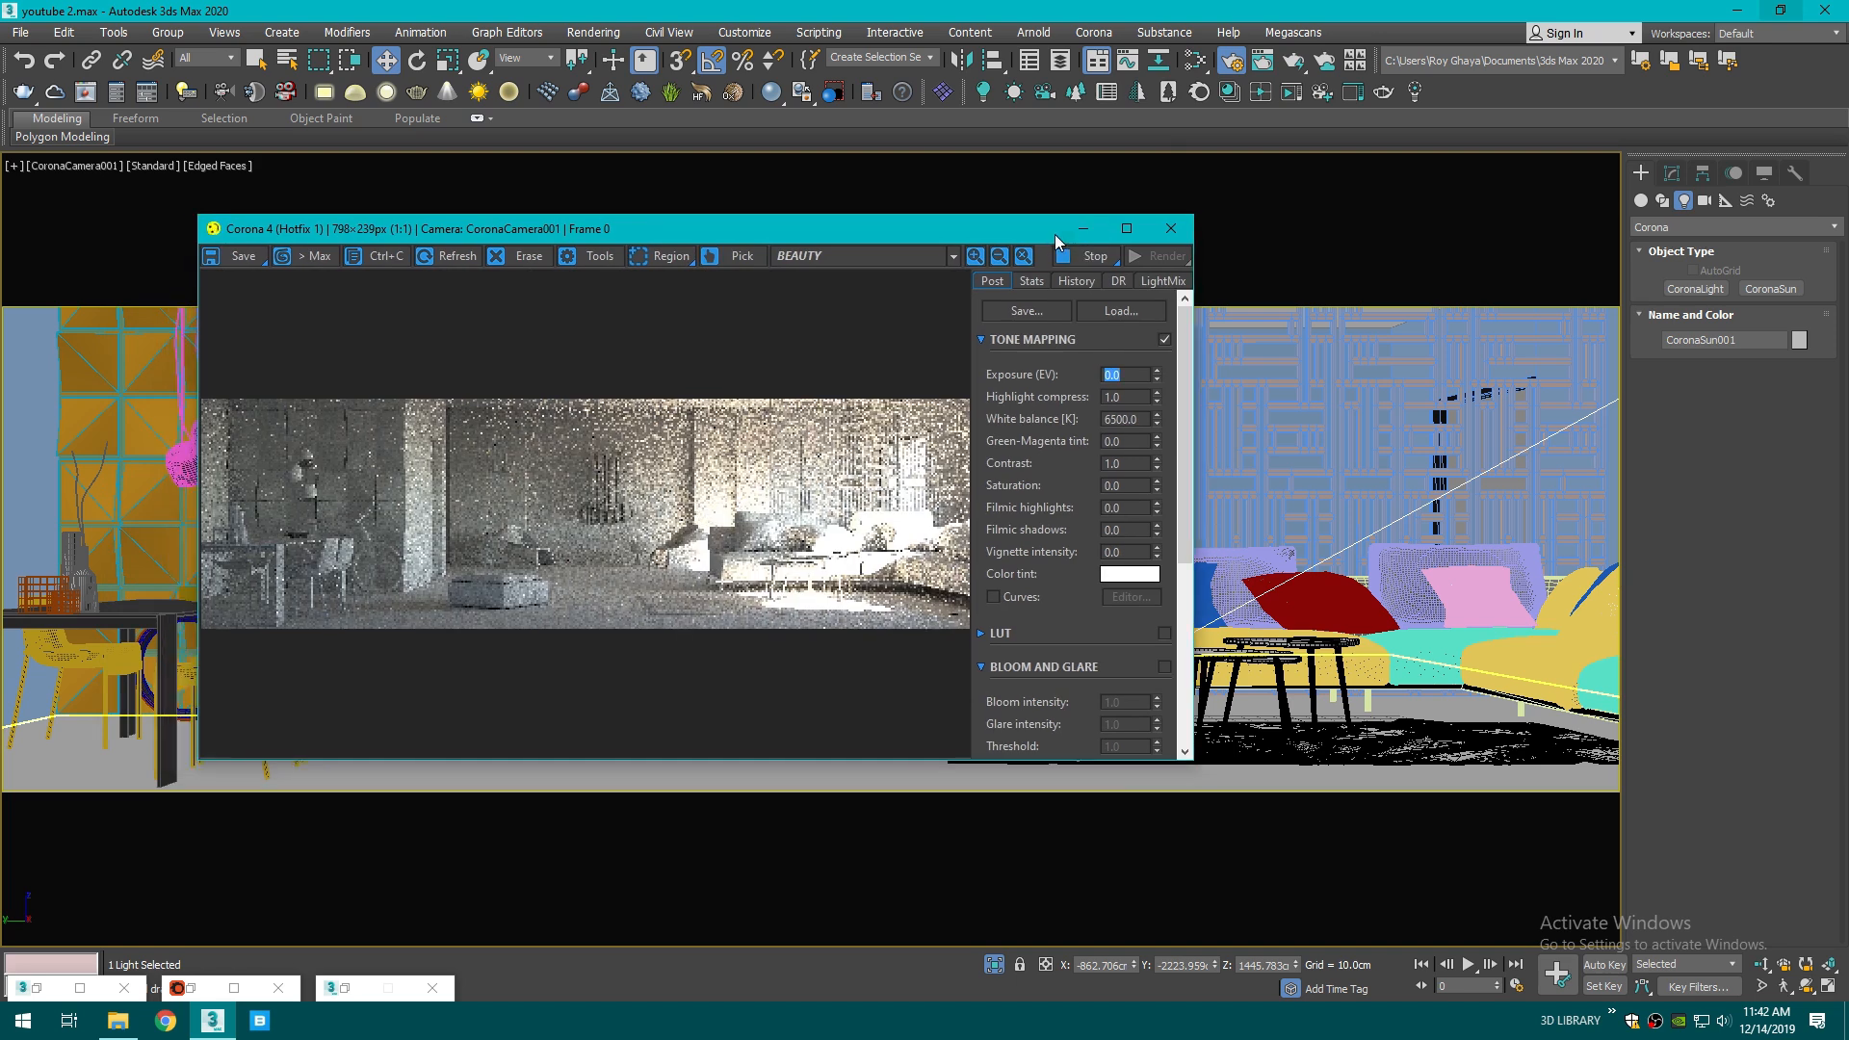
# - Set the CoronaSun's intensity to 0.08
pyautogui.click(1671, 175)
pyautogui.click(1762, 524)
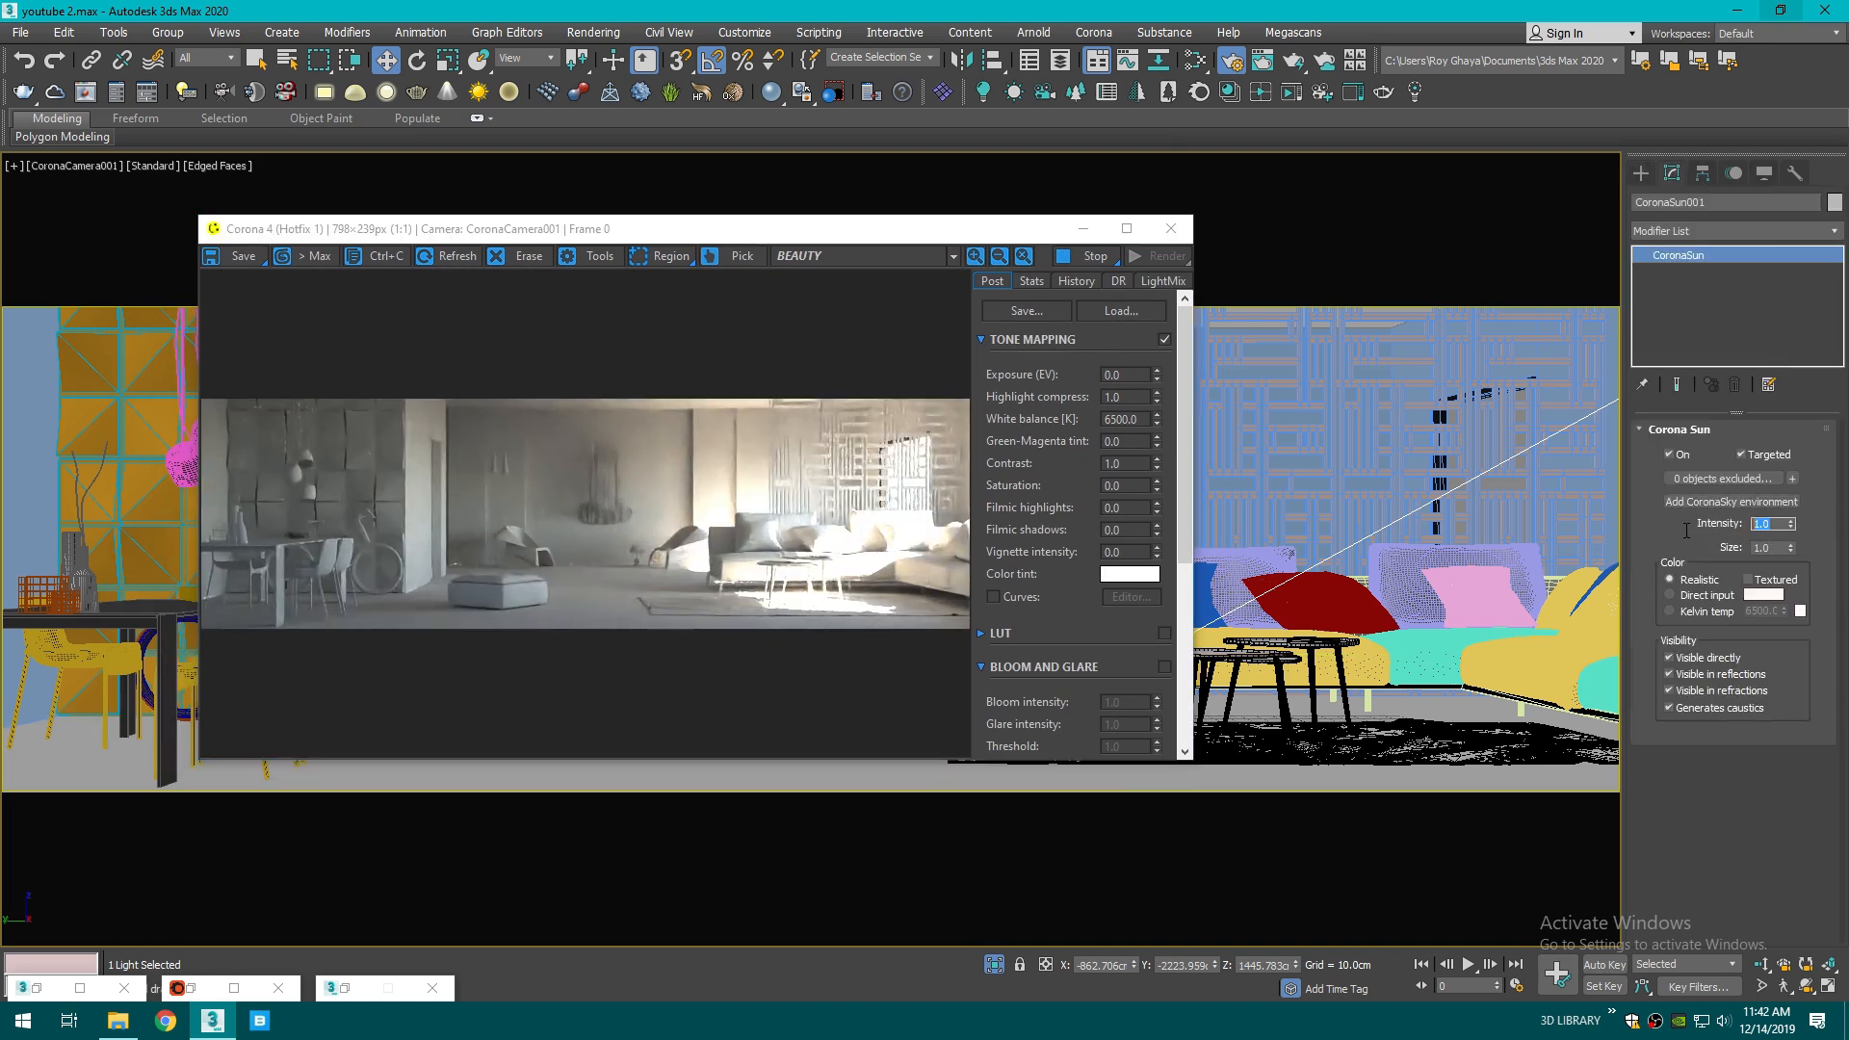
pyautogui.write('0.08')
pyautogui.press('Return')
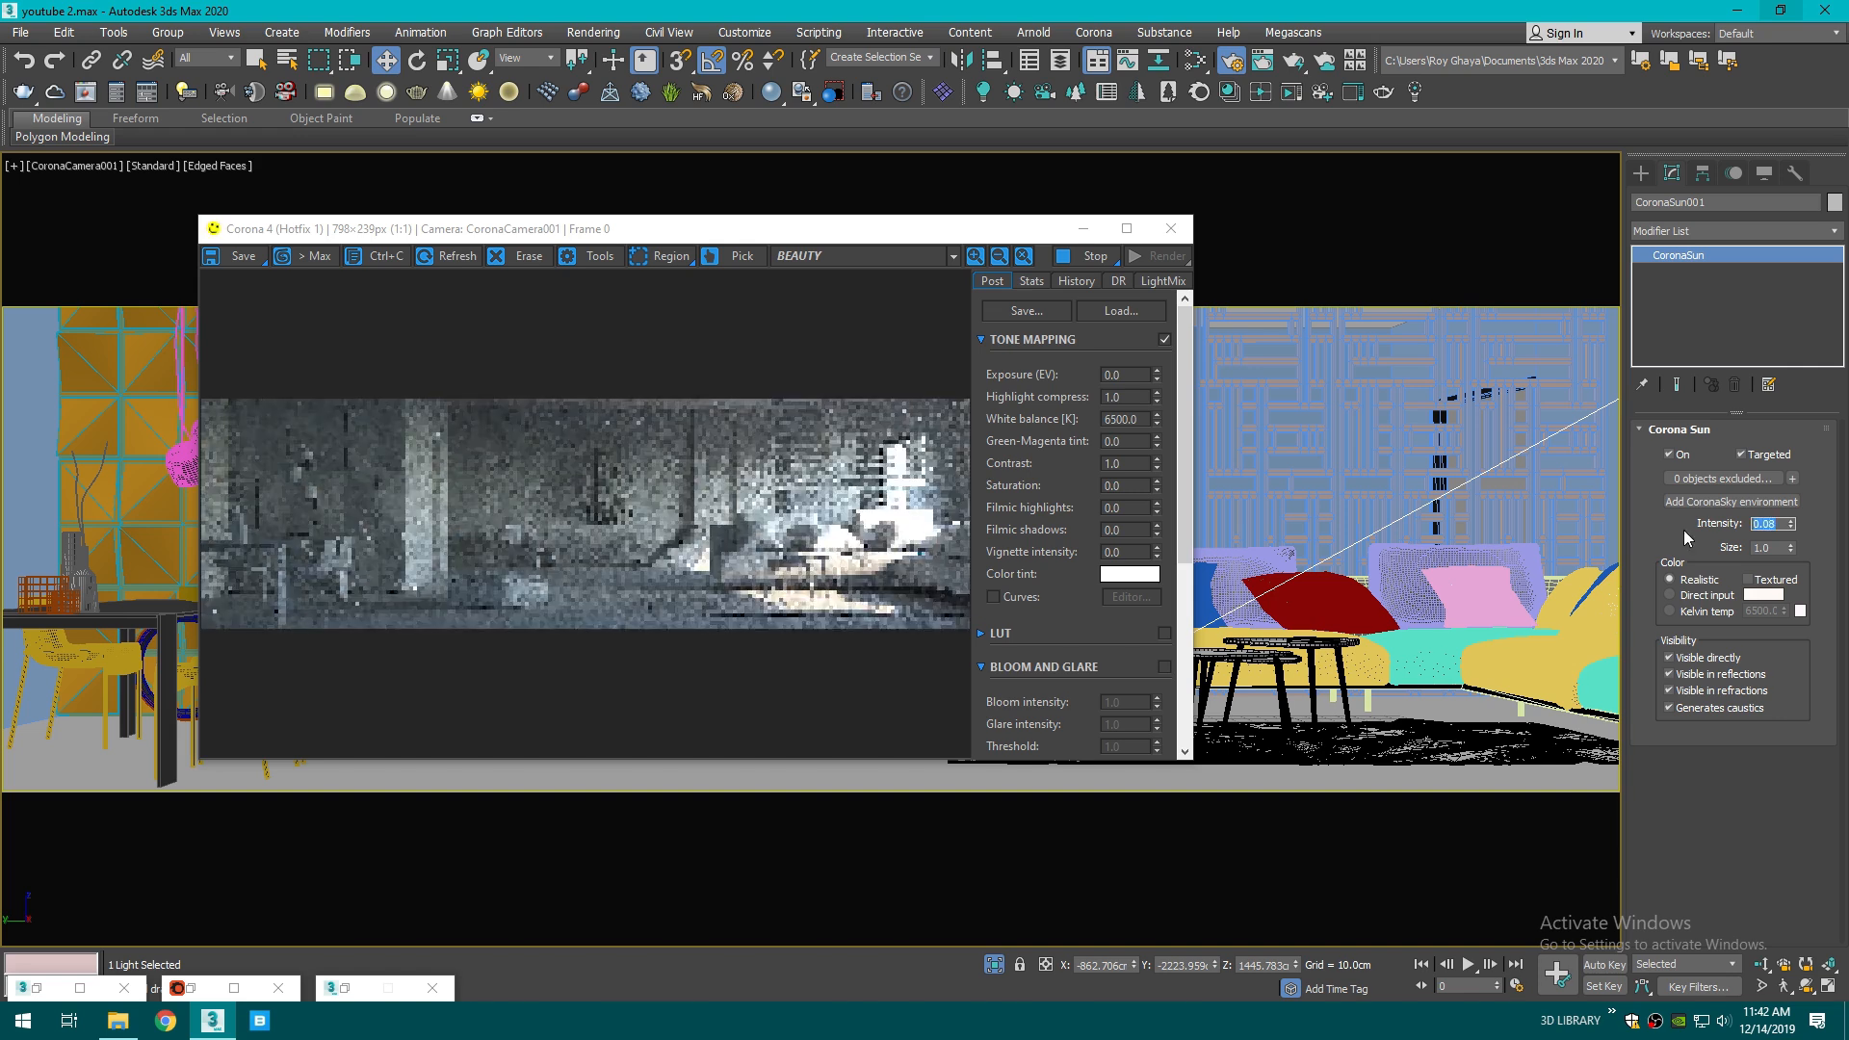
# - Set the CoronaSun's size to 15 and switch its color mode to direct input
pyautogui.moveTo(1777, 548); pyautogui.dragTo(1649, 547)
pyautogui.write('1')
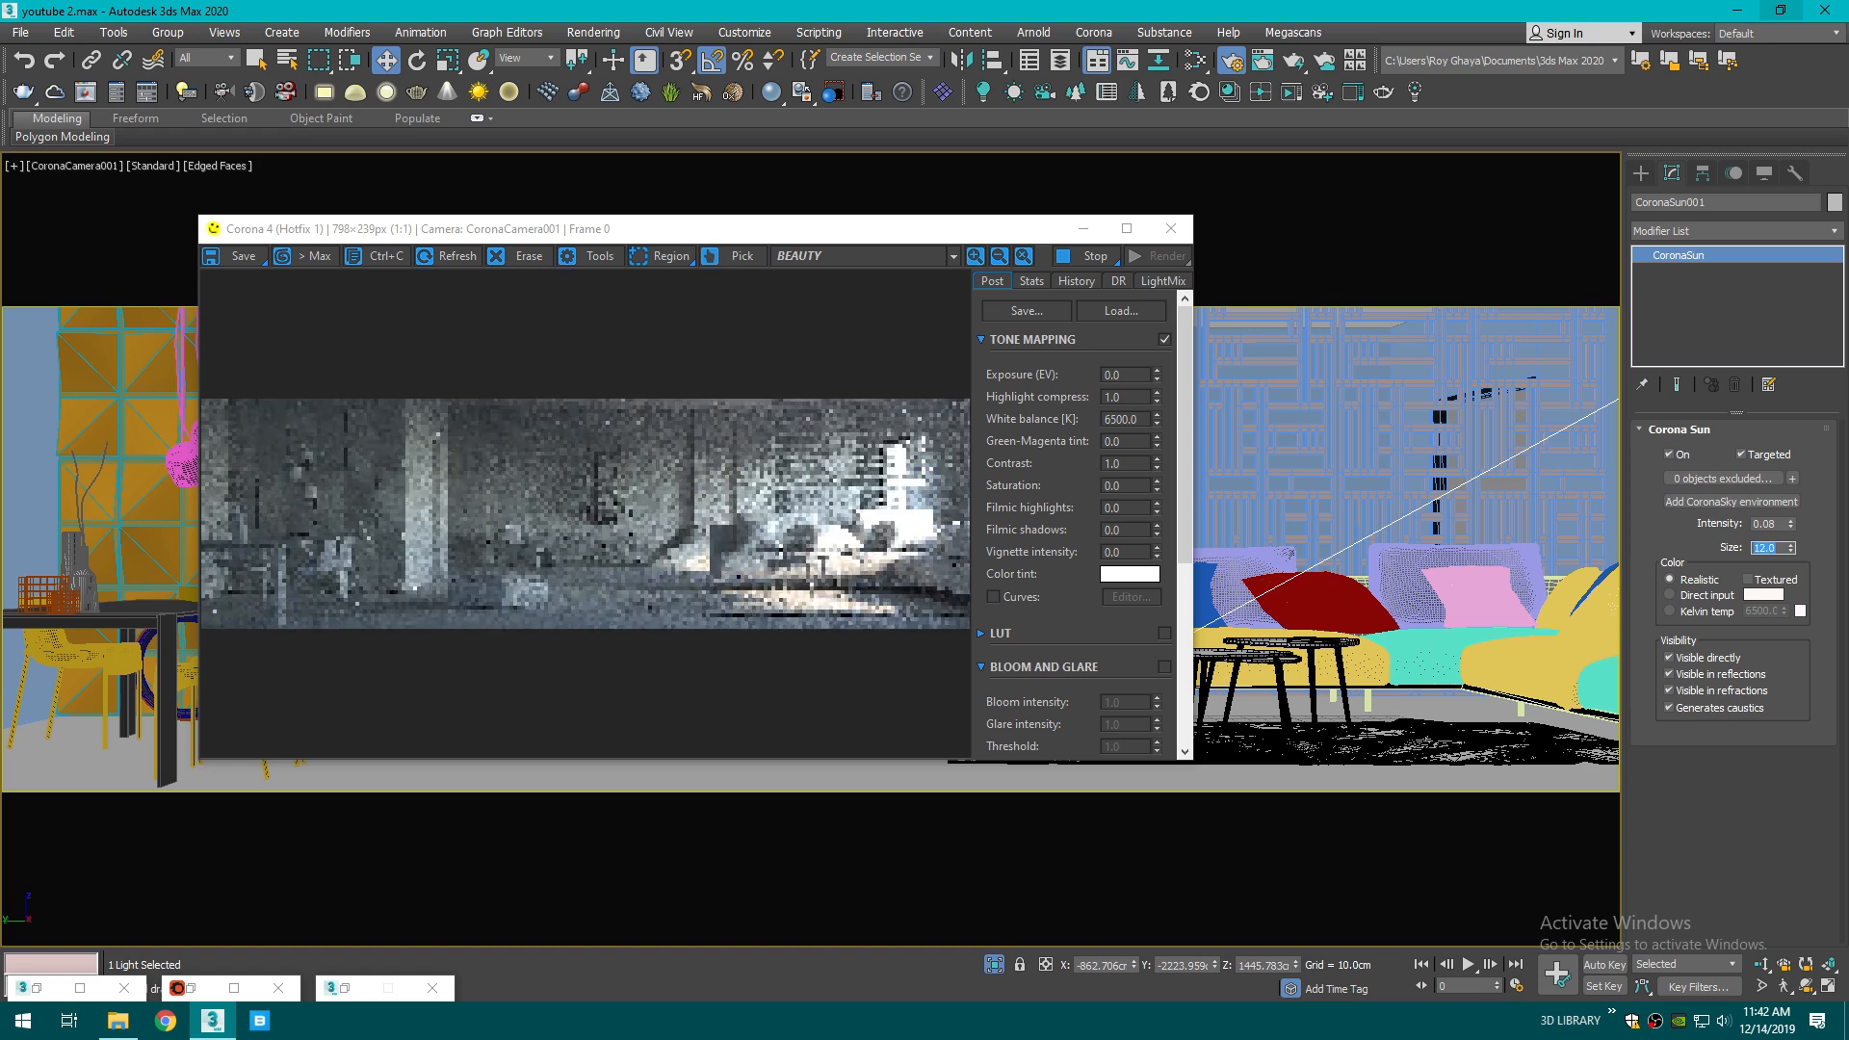
pyautogui.write('15')
pyautogui.press('Return')
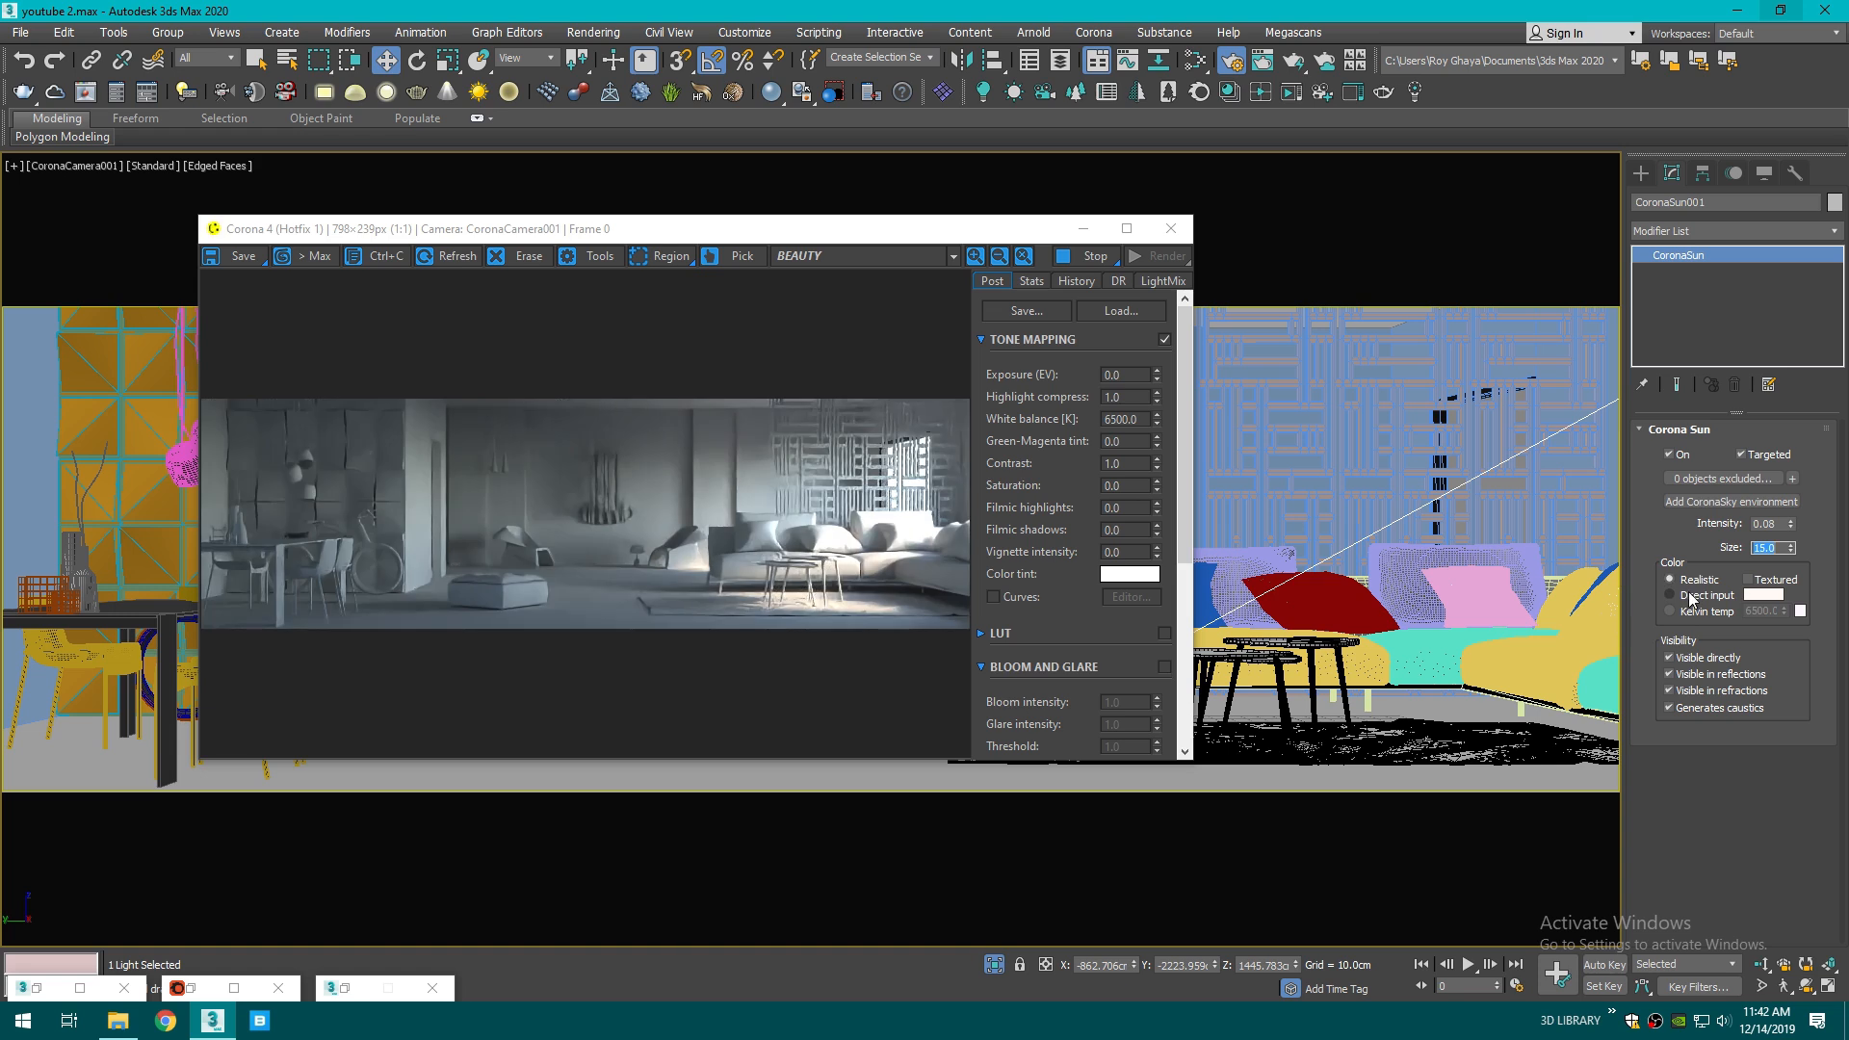
pyautogui.click(1689, 591)
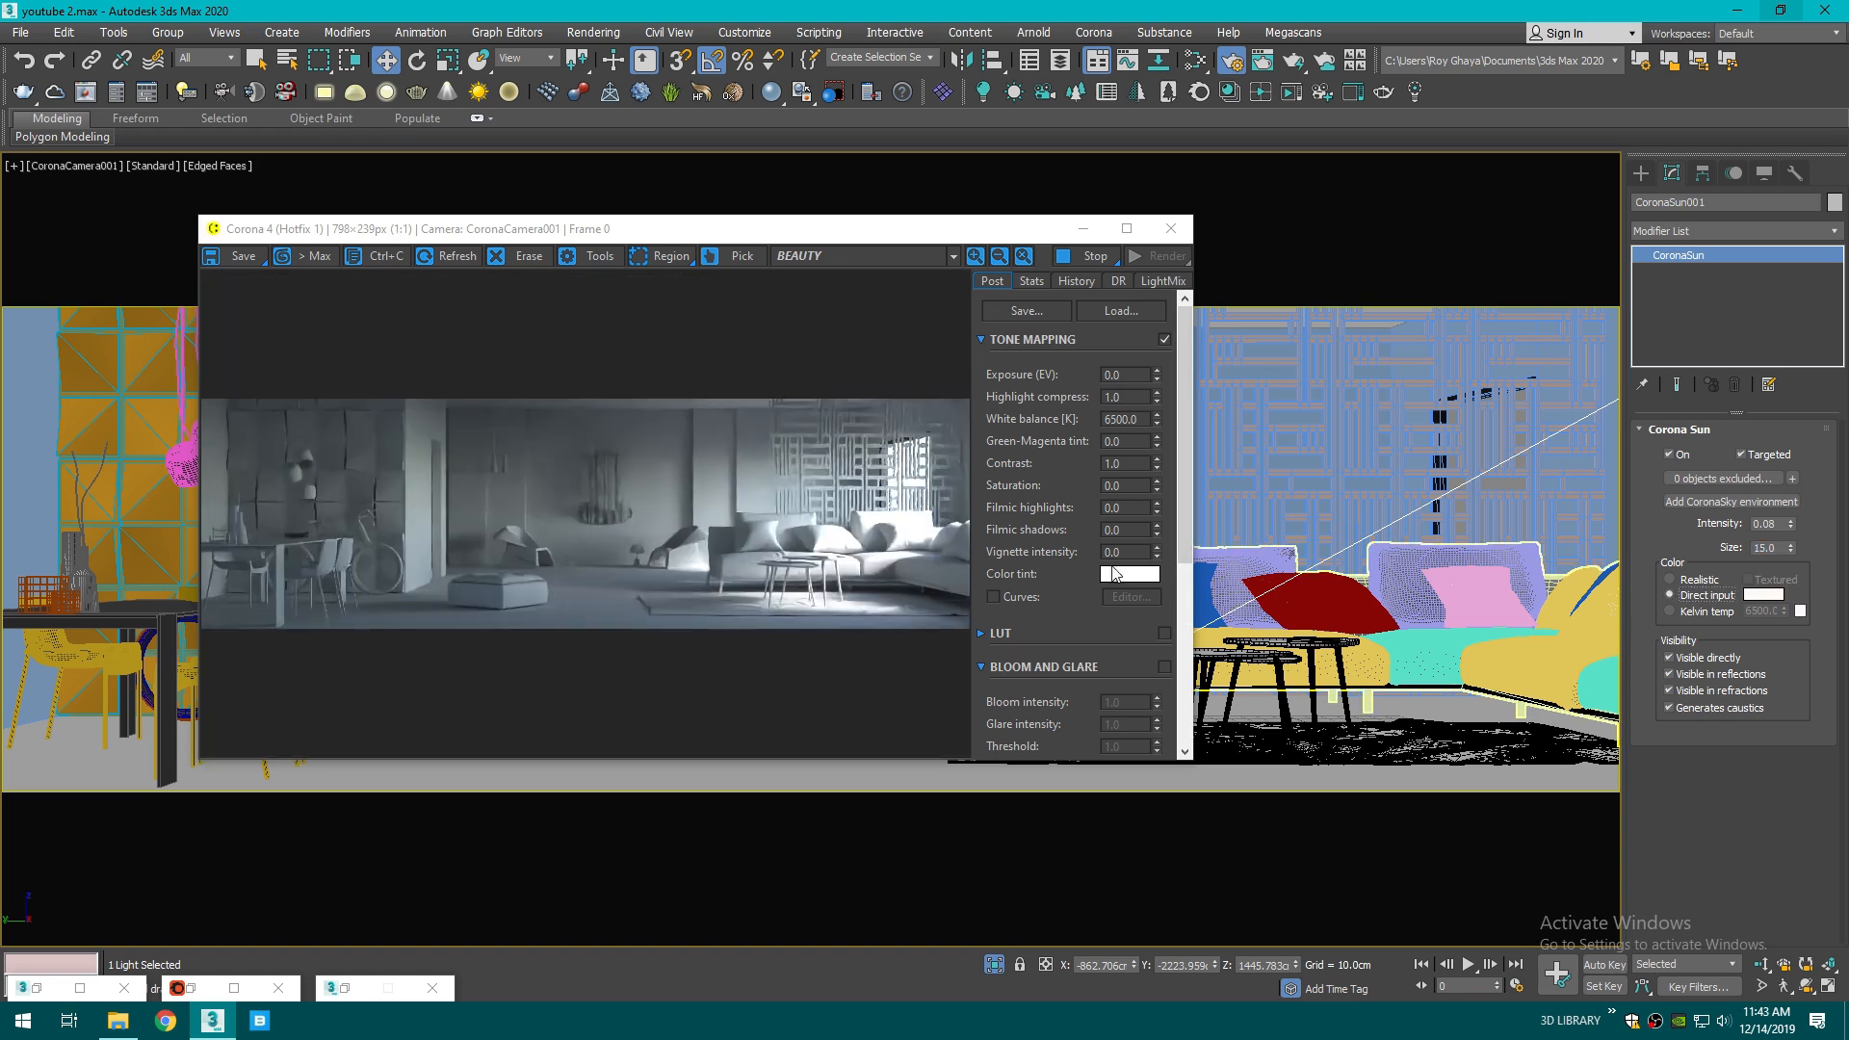
# - Compare highlight compression values of 5 and 1 in the tone mapping, and set it to 3
pyautogui.click(1139, 397)
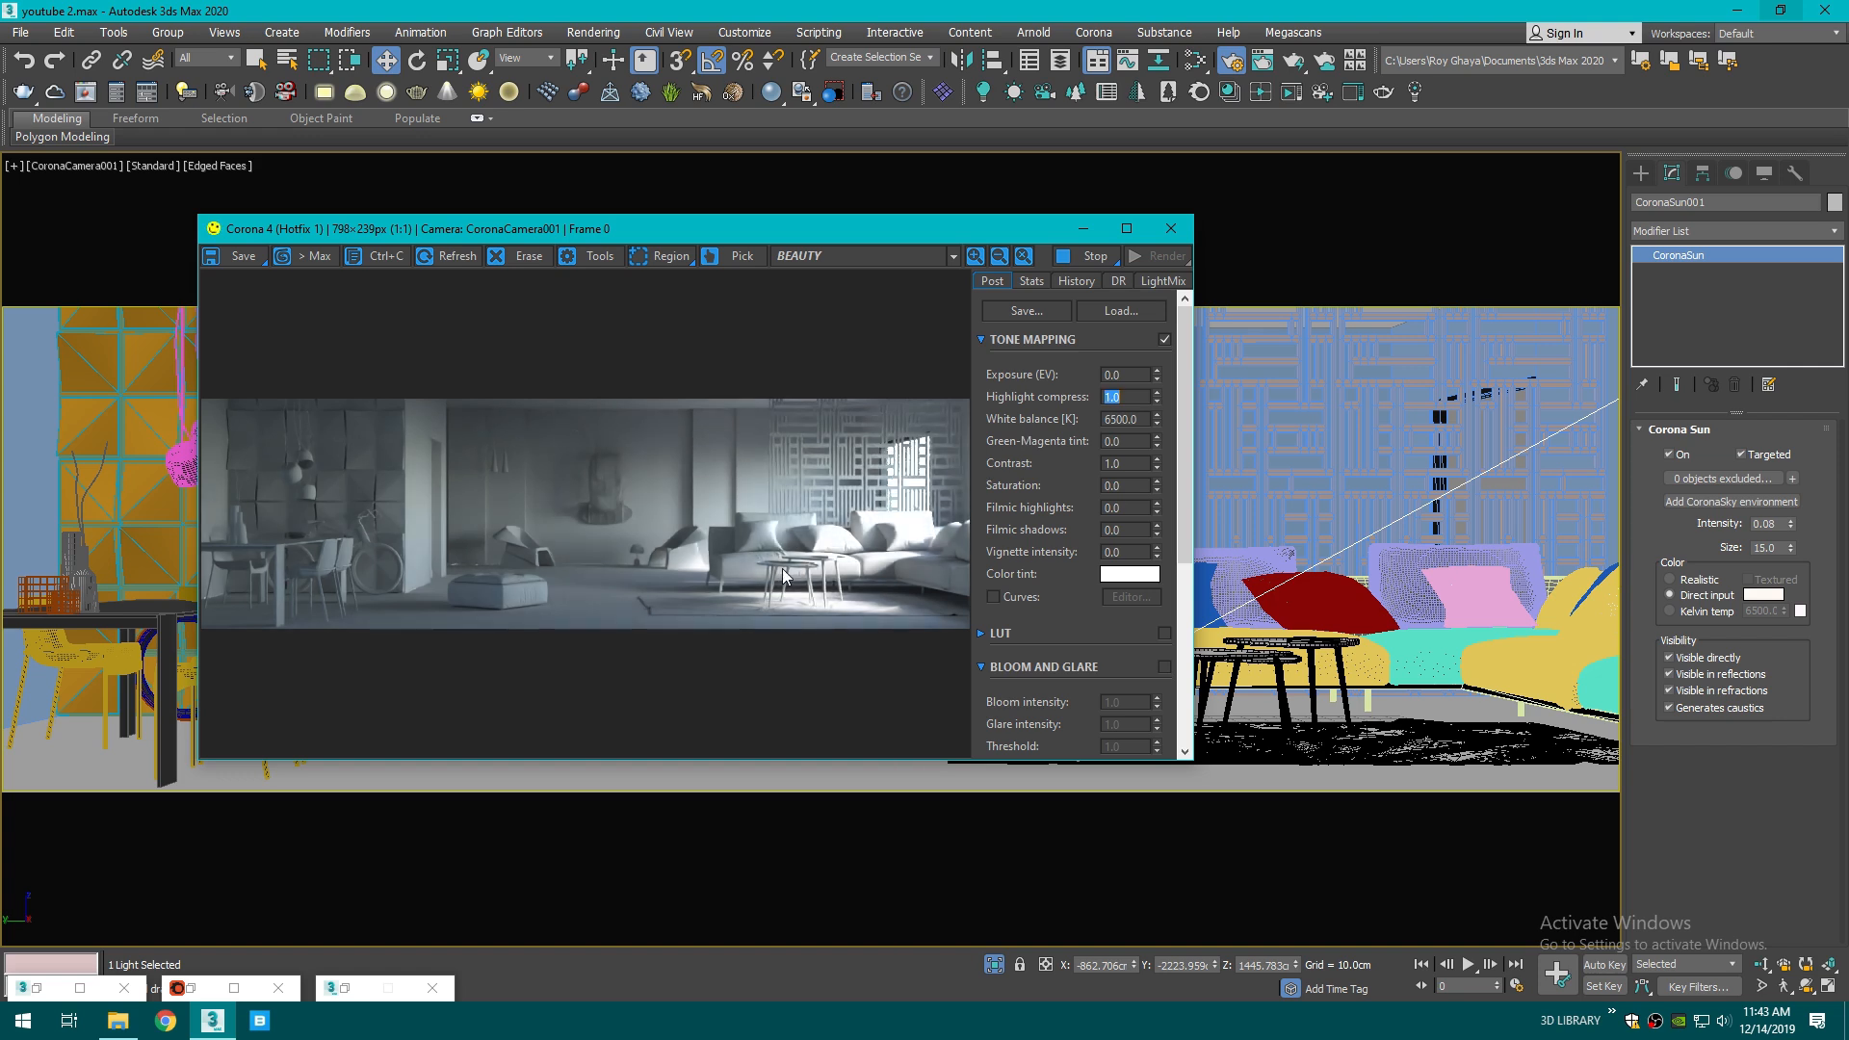
pyautogui.write('5')
pyautogui.press('Return')
pyautogui.write('1')
pyautogui.press('Return')
pyautogui.write('3')
pyautogui.press('Return')
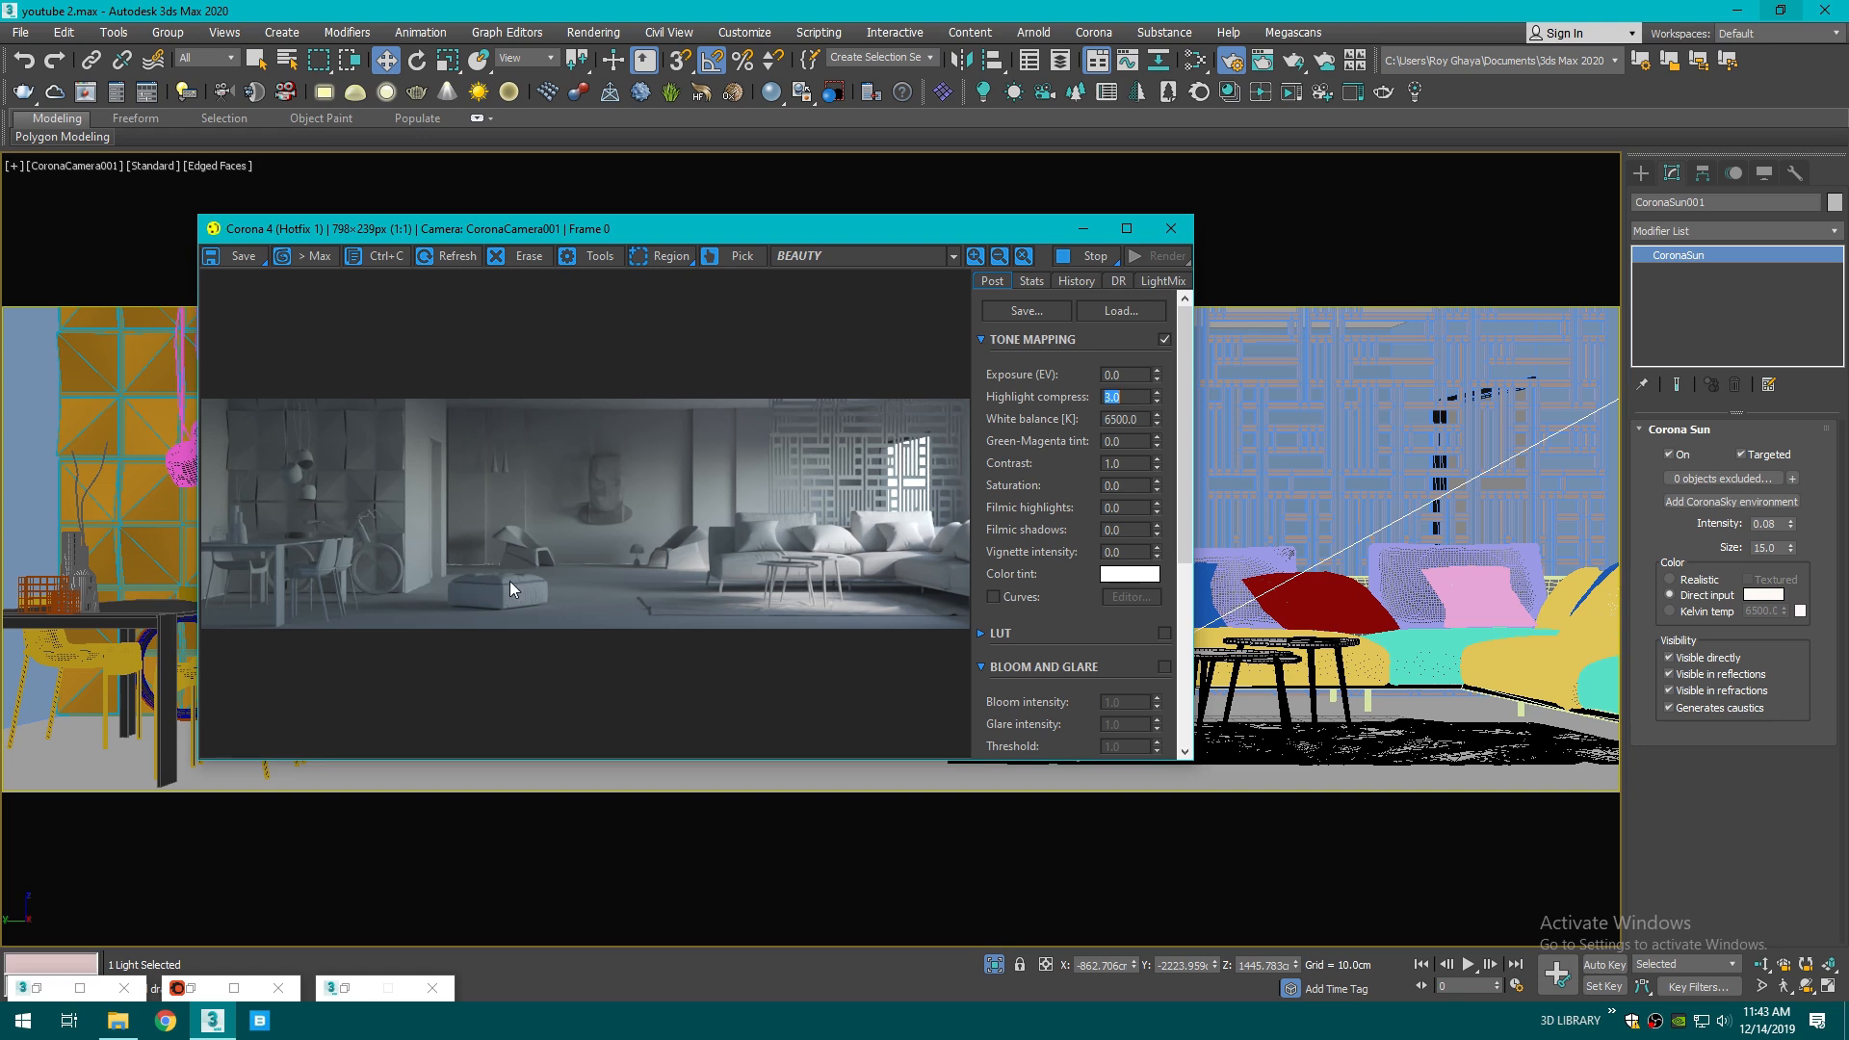
# - Stop the render, minimize the frame buffer and show the wall mask and chairs in the top view
pyautogui.click(1097, 256)
pyautogui.click(1083, 228)
pyautogui.press('t')
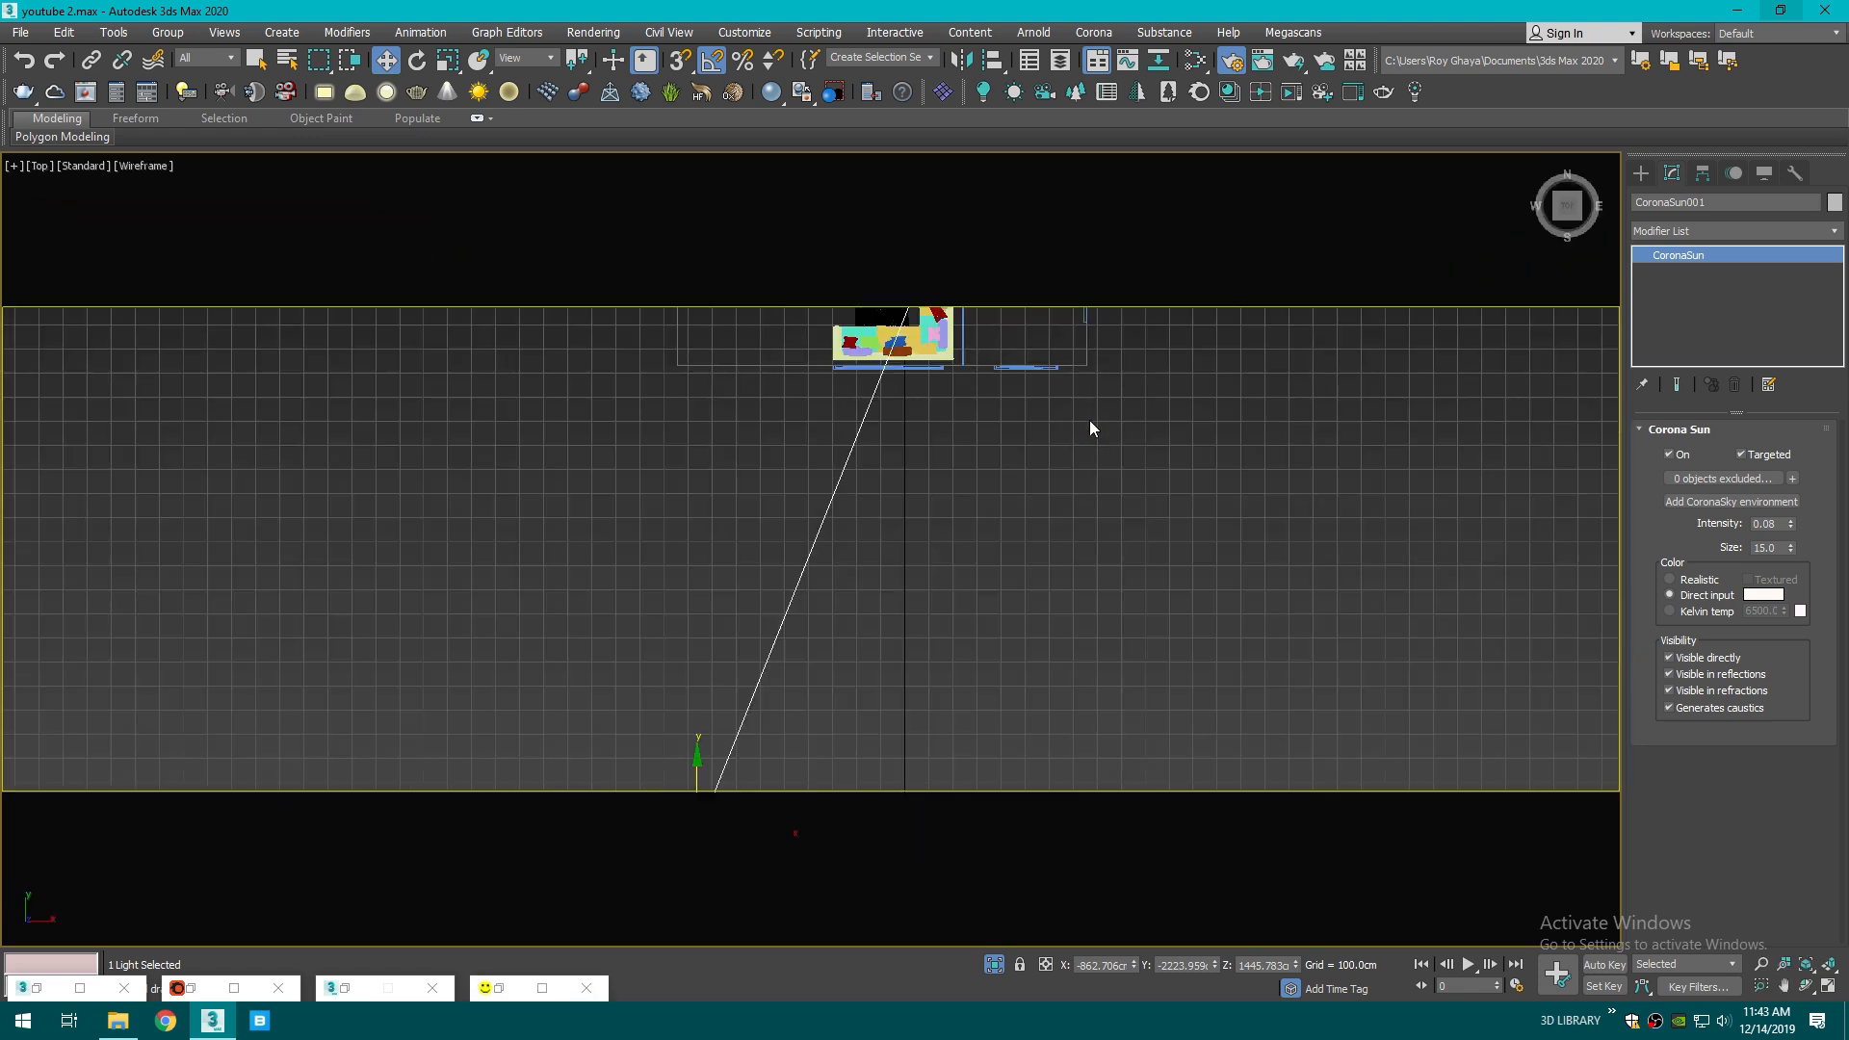
pyautogui.scroll(10, 1091, 427)
# - Create a rectangle-shaped CoronaLight about 25 by 200 cm over the mask on the end wall
pyautogui.click(1641, 172)
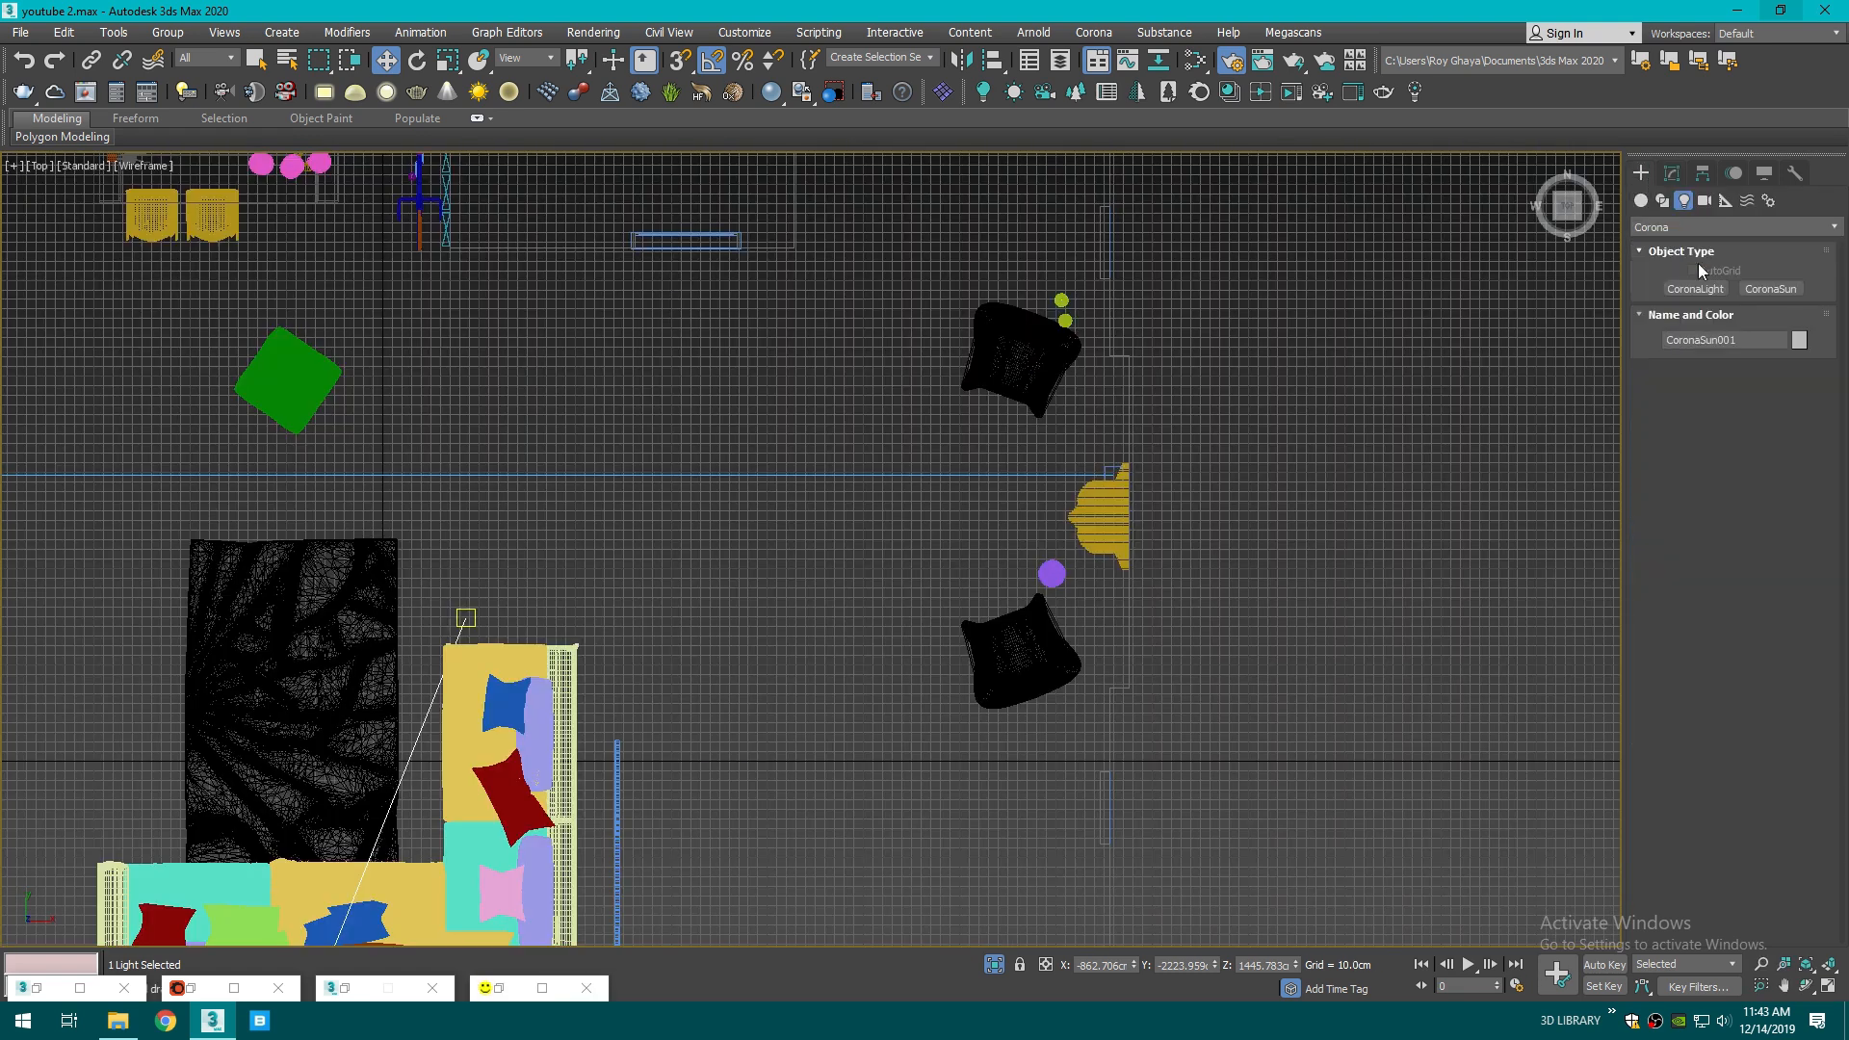
pyautogui.click(1713, 287)
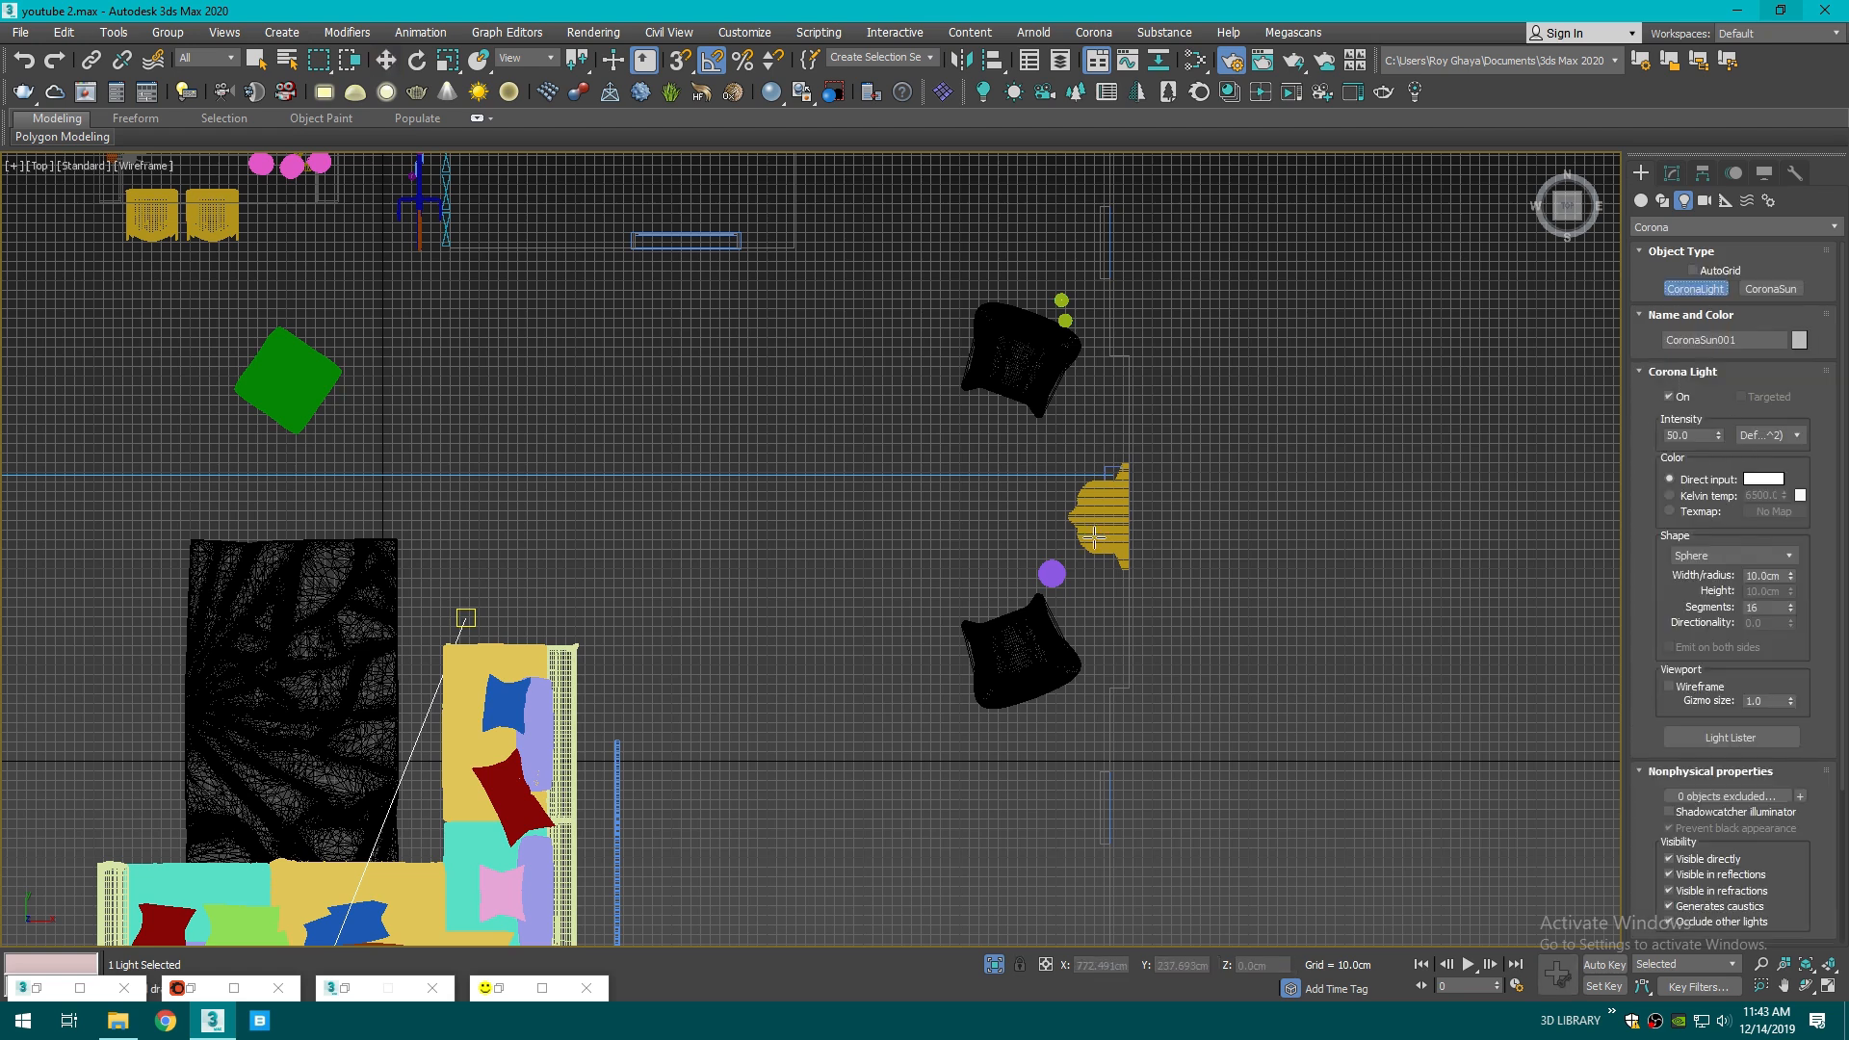
pyautogui.click(1730, 556)
pyautogui.click(1697, 574)
pyautogui.moveTo(1079, 434); pyautogui.dragTo(1105, 624)
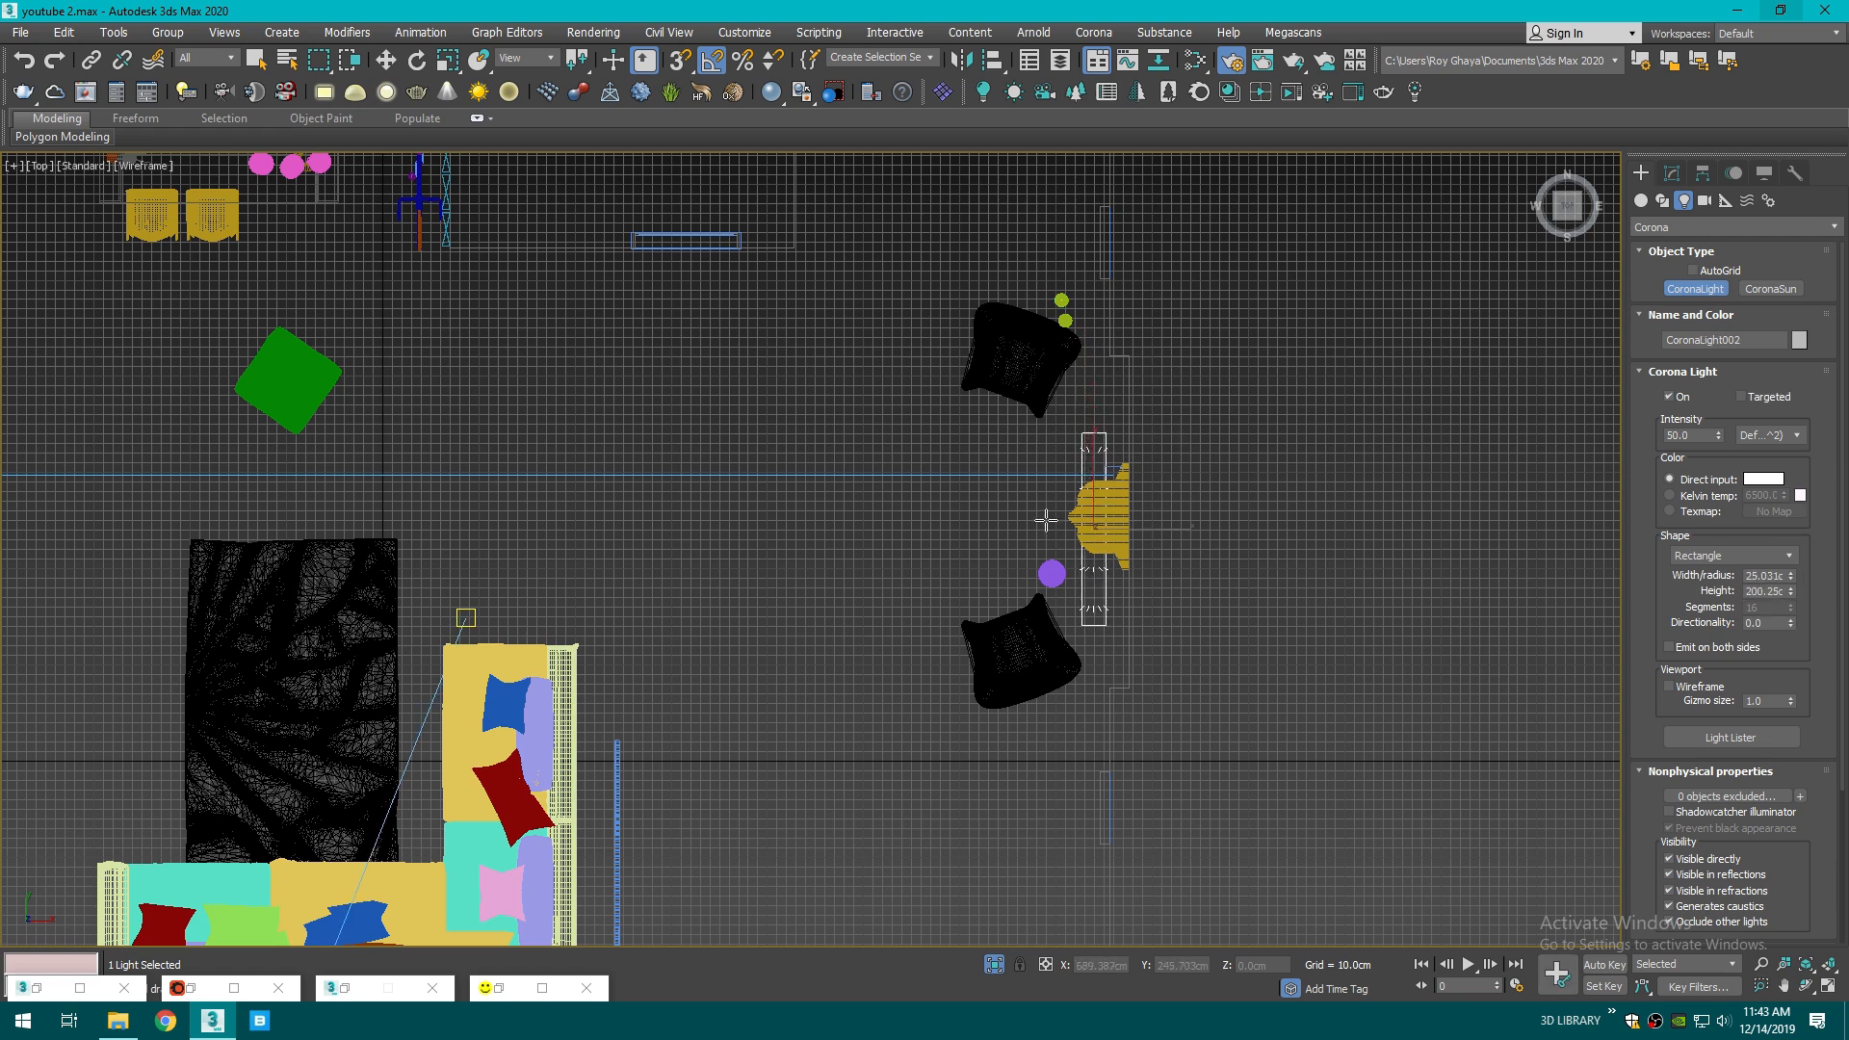
# - Raise the rectangle light in the front view to about 293 cm, just above the wall mask
pyautogui.press('z')
pyautogui.press('w')
pyautogui.press('f')
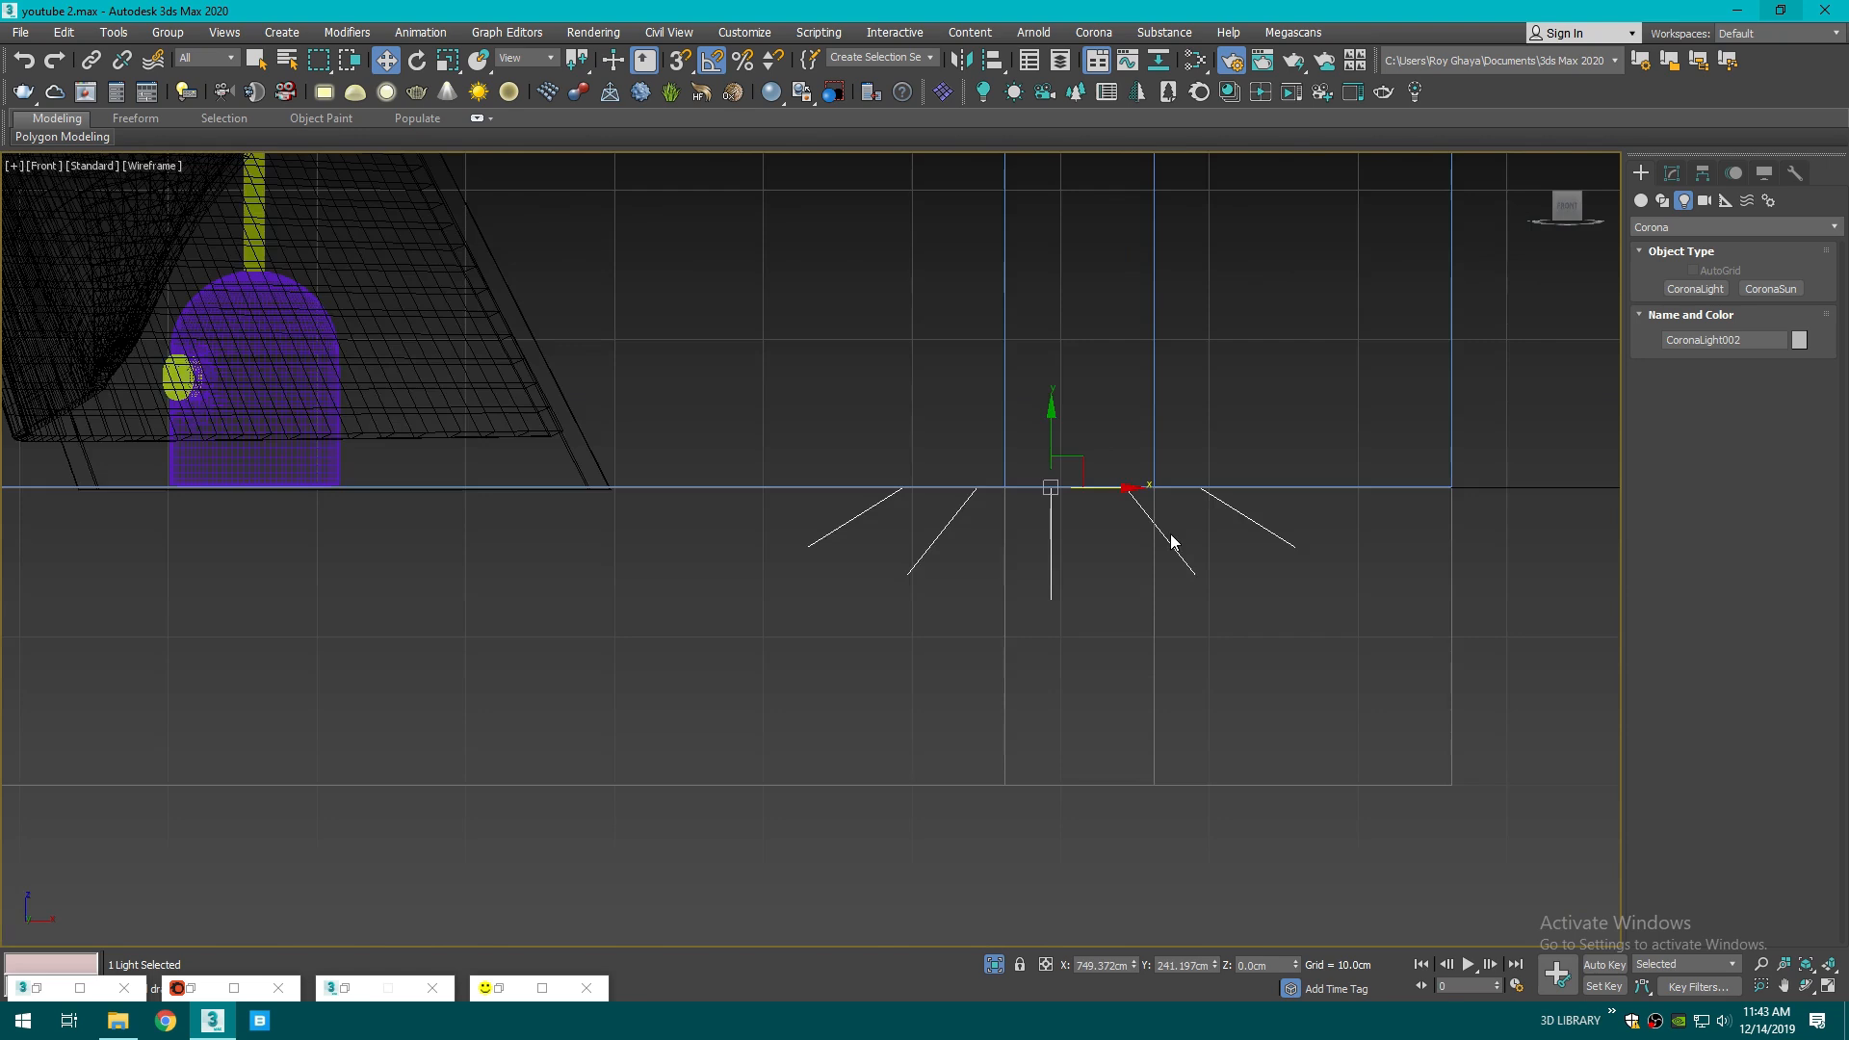
pyautogui.scroll(-6, 1171, 535)
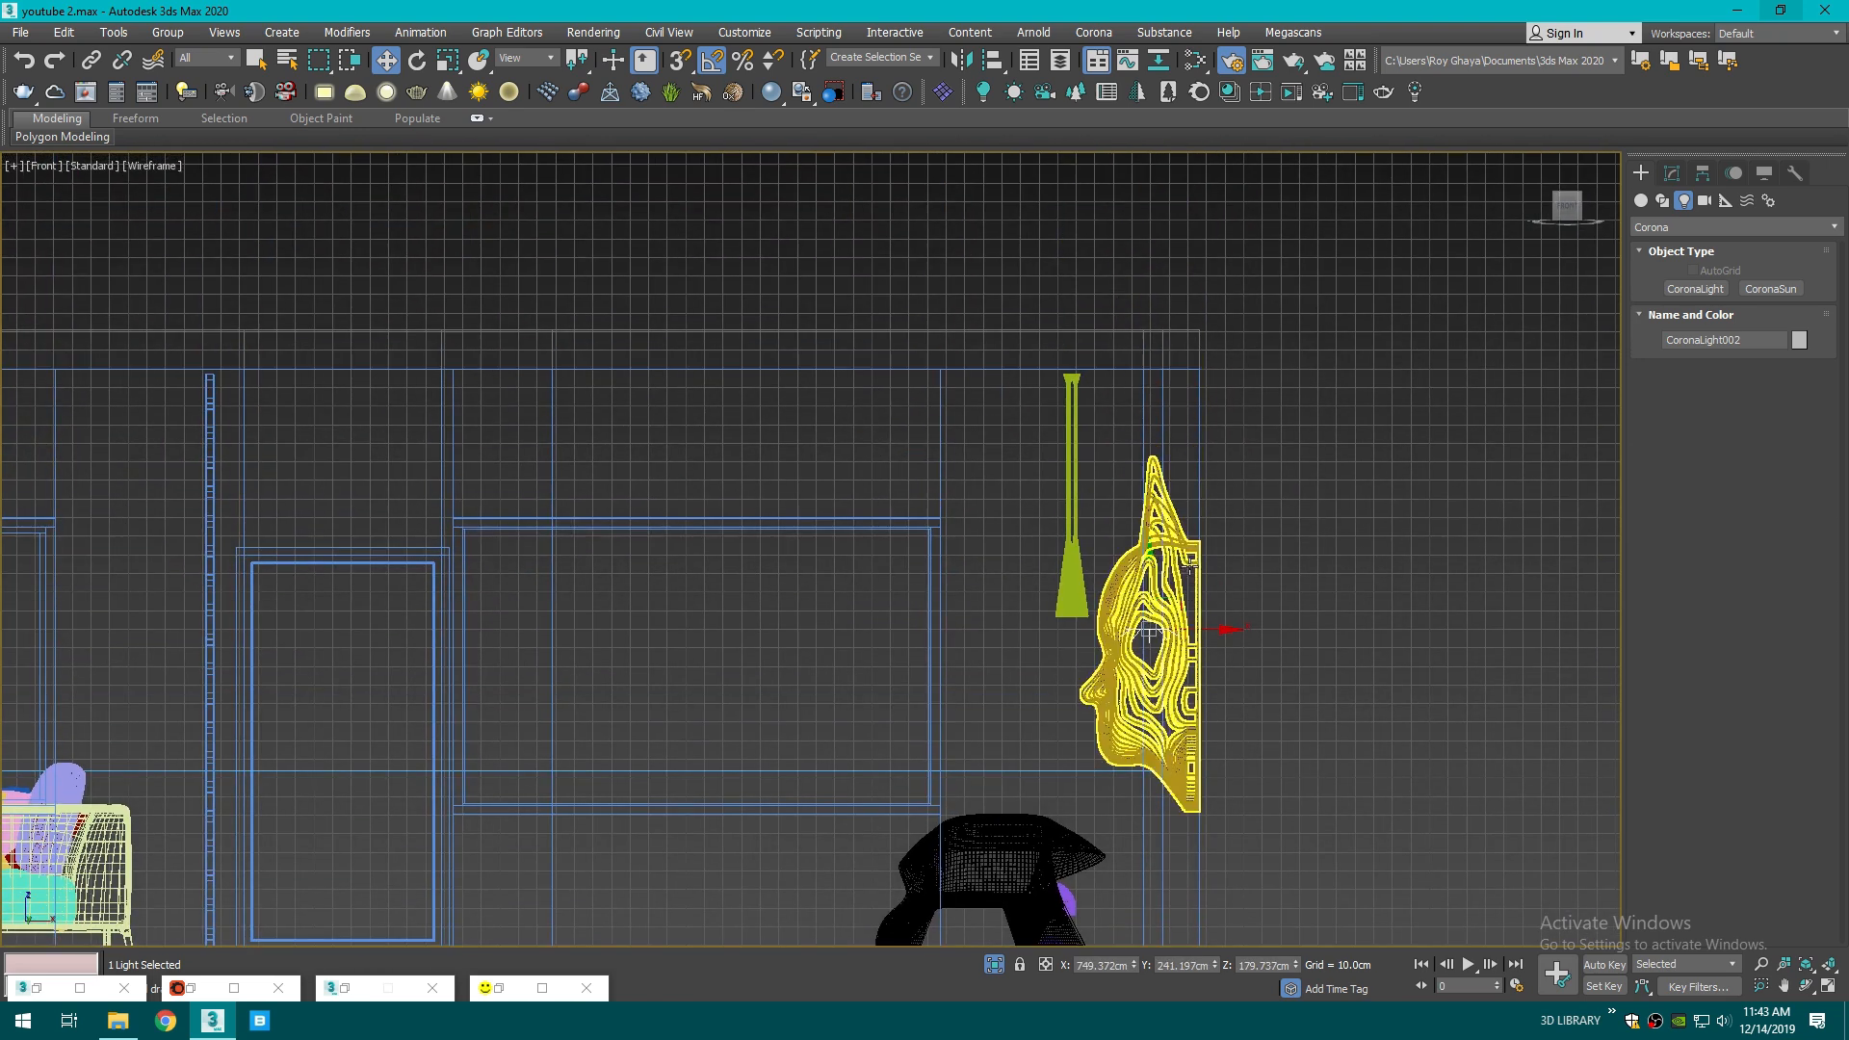
pyautogui.moveTo(1173, 628); pyautogui.dragTo(1175, 418)
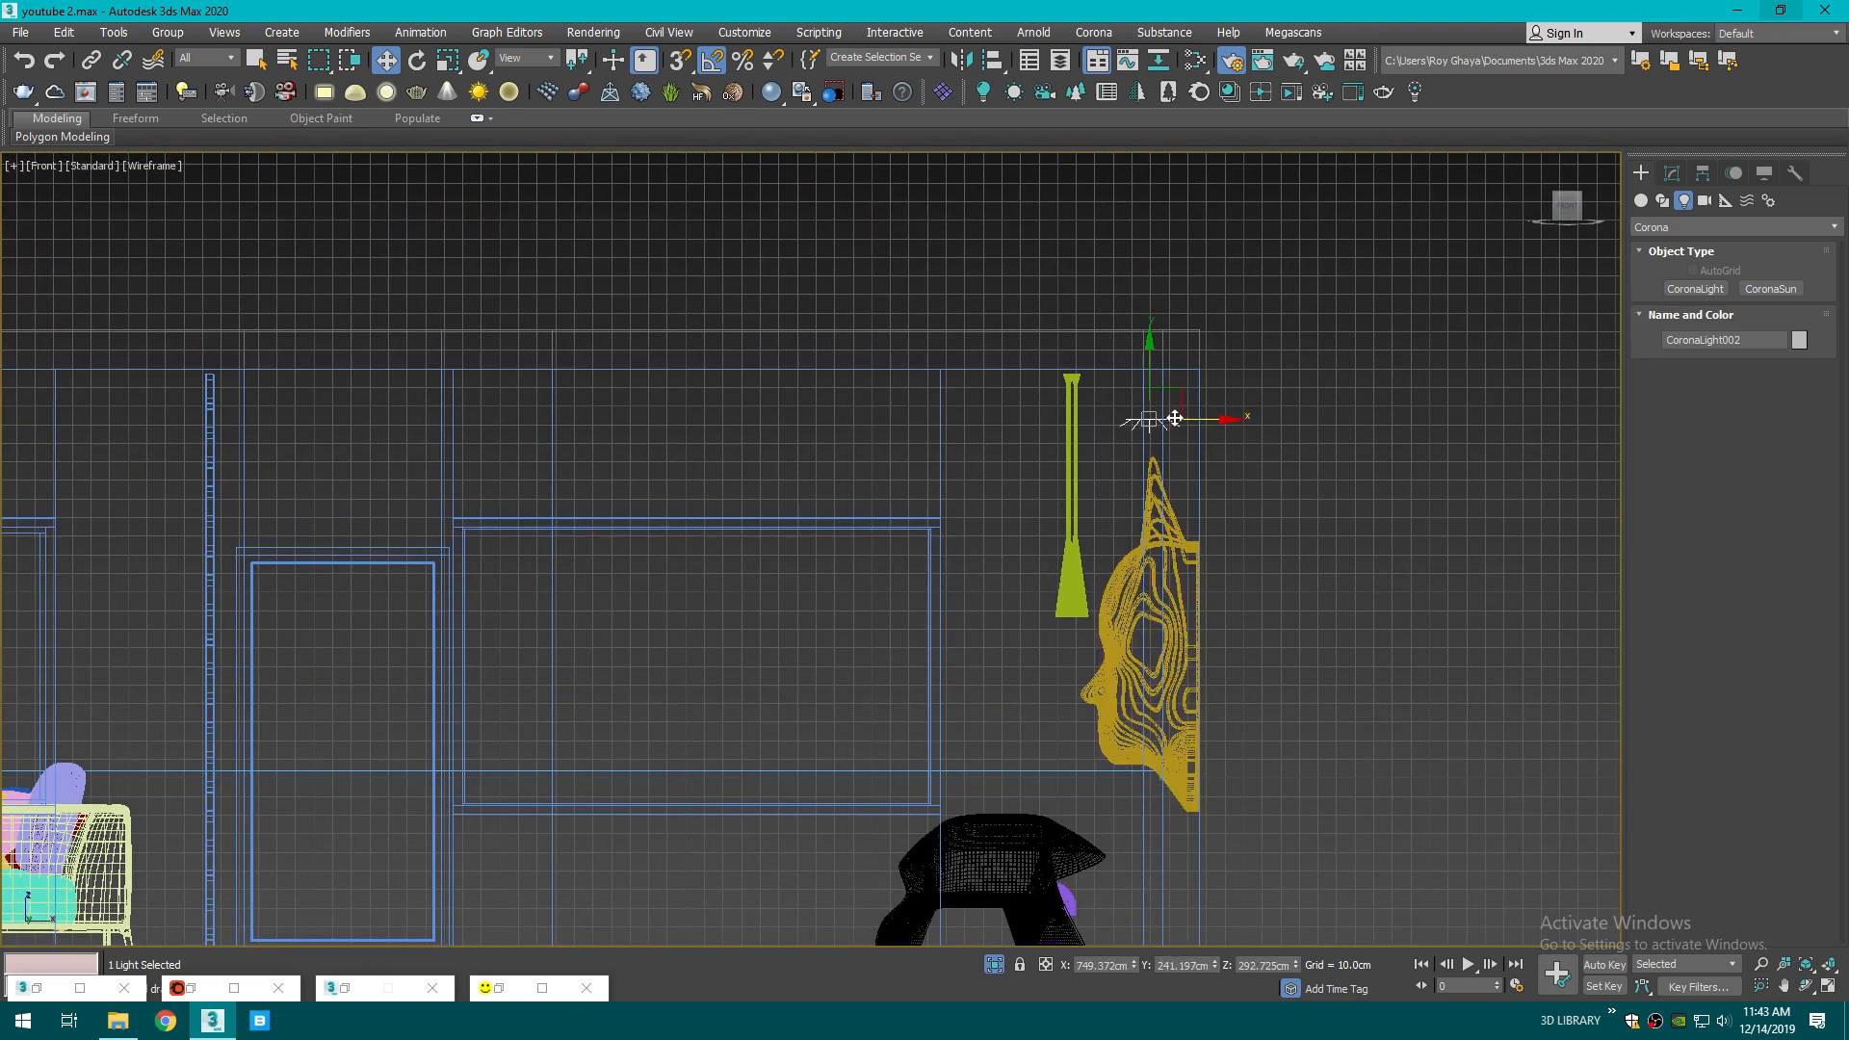
# - Shift the rectangle light about 8 cm toward the end wall in the front view
pyautogui.press('p')
pyautogui.press('f')
pyautogui.press('z')
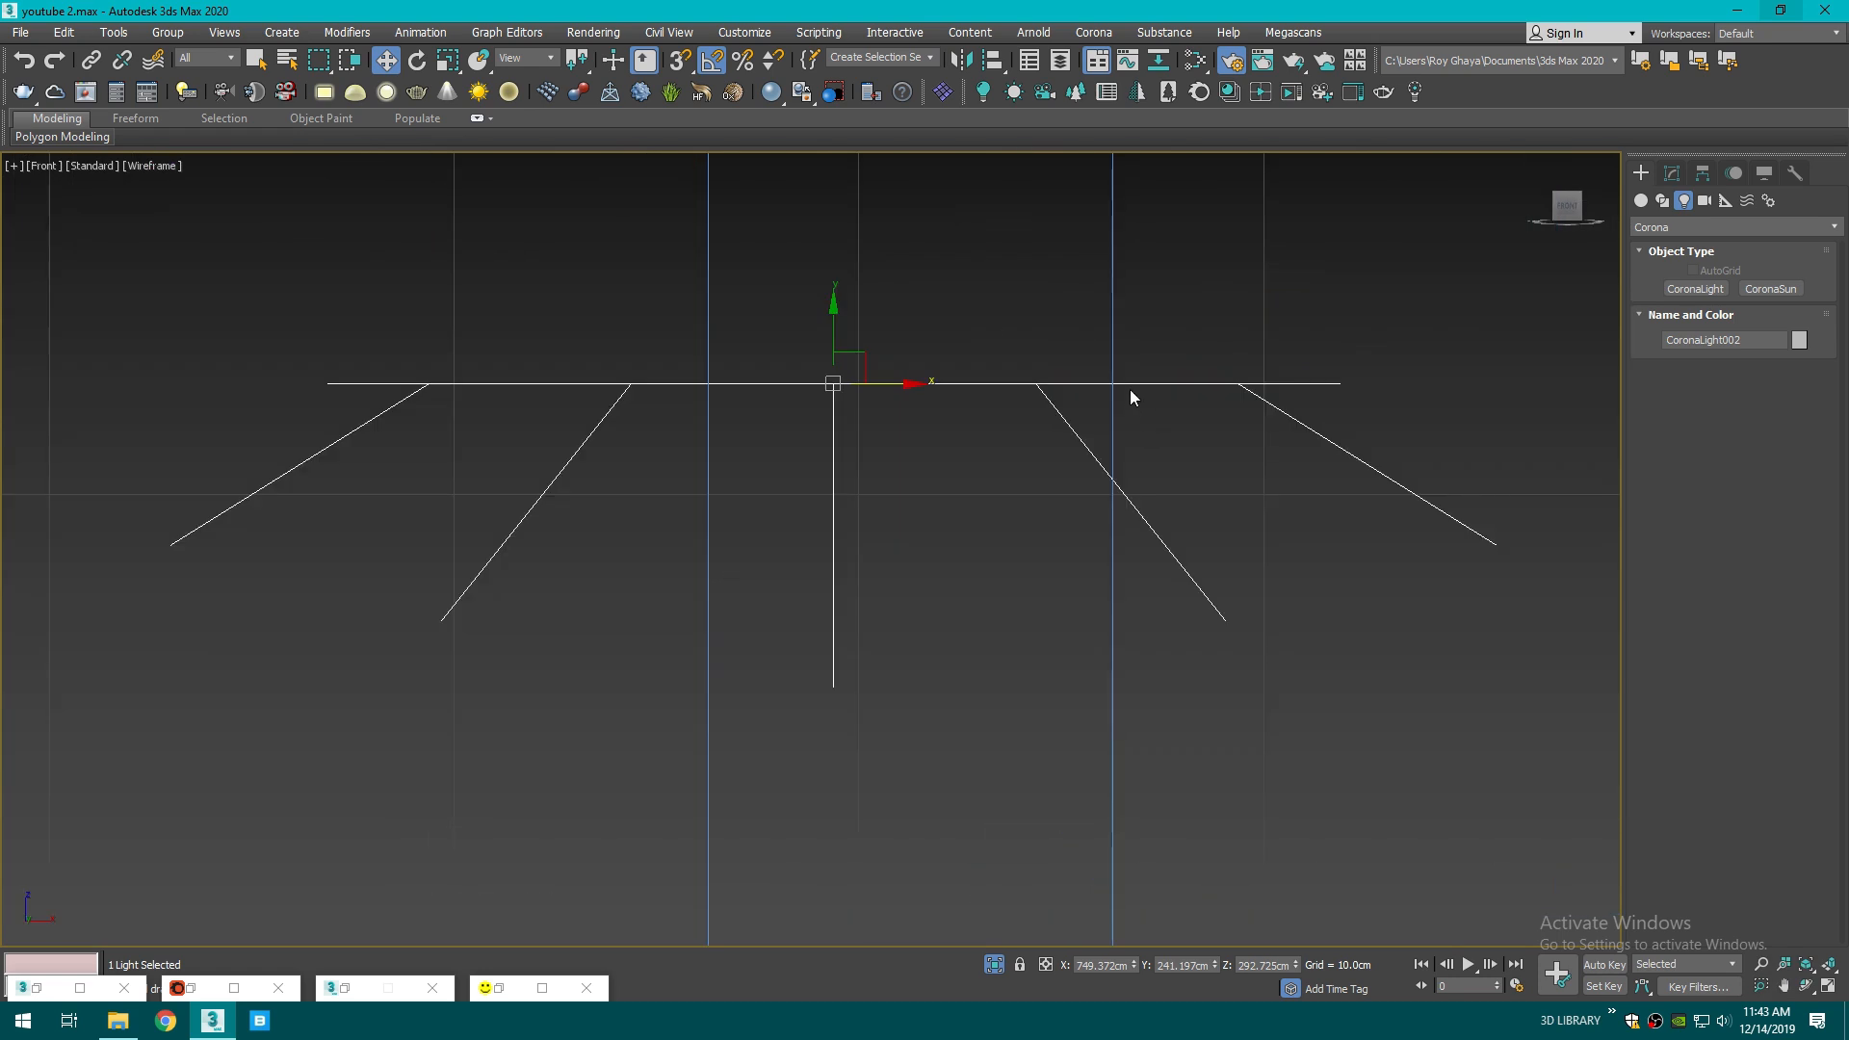
pyautogui.scroll(-5, 1132, 387)
pyautogui.scroll(-3, 1132, 386)
pyautogui.moveTo(1104, 418); pyautogui.dragTo(1127, 417)
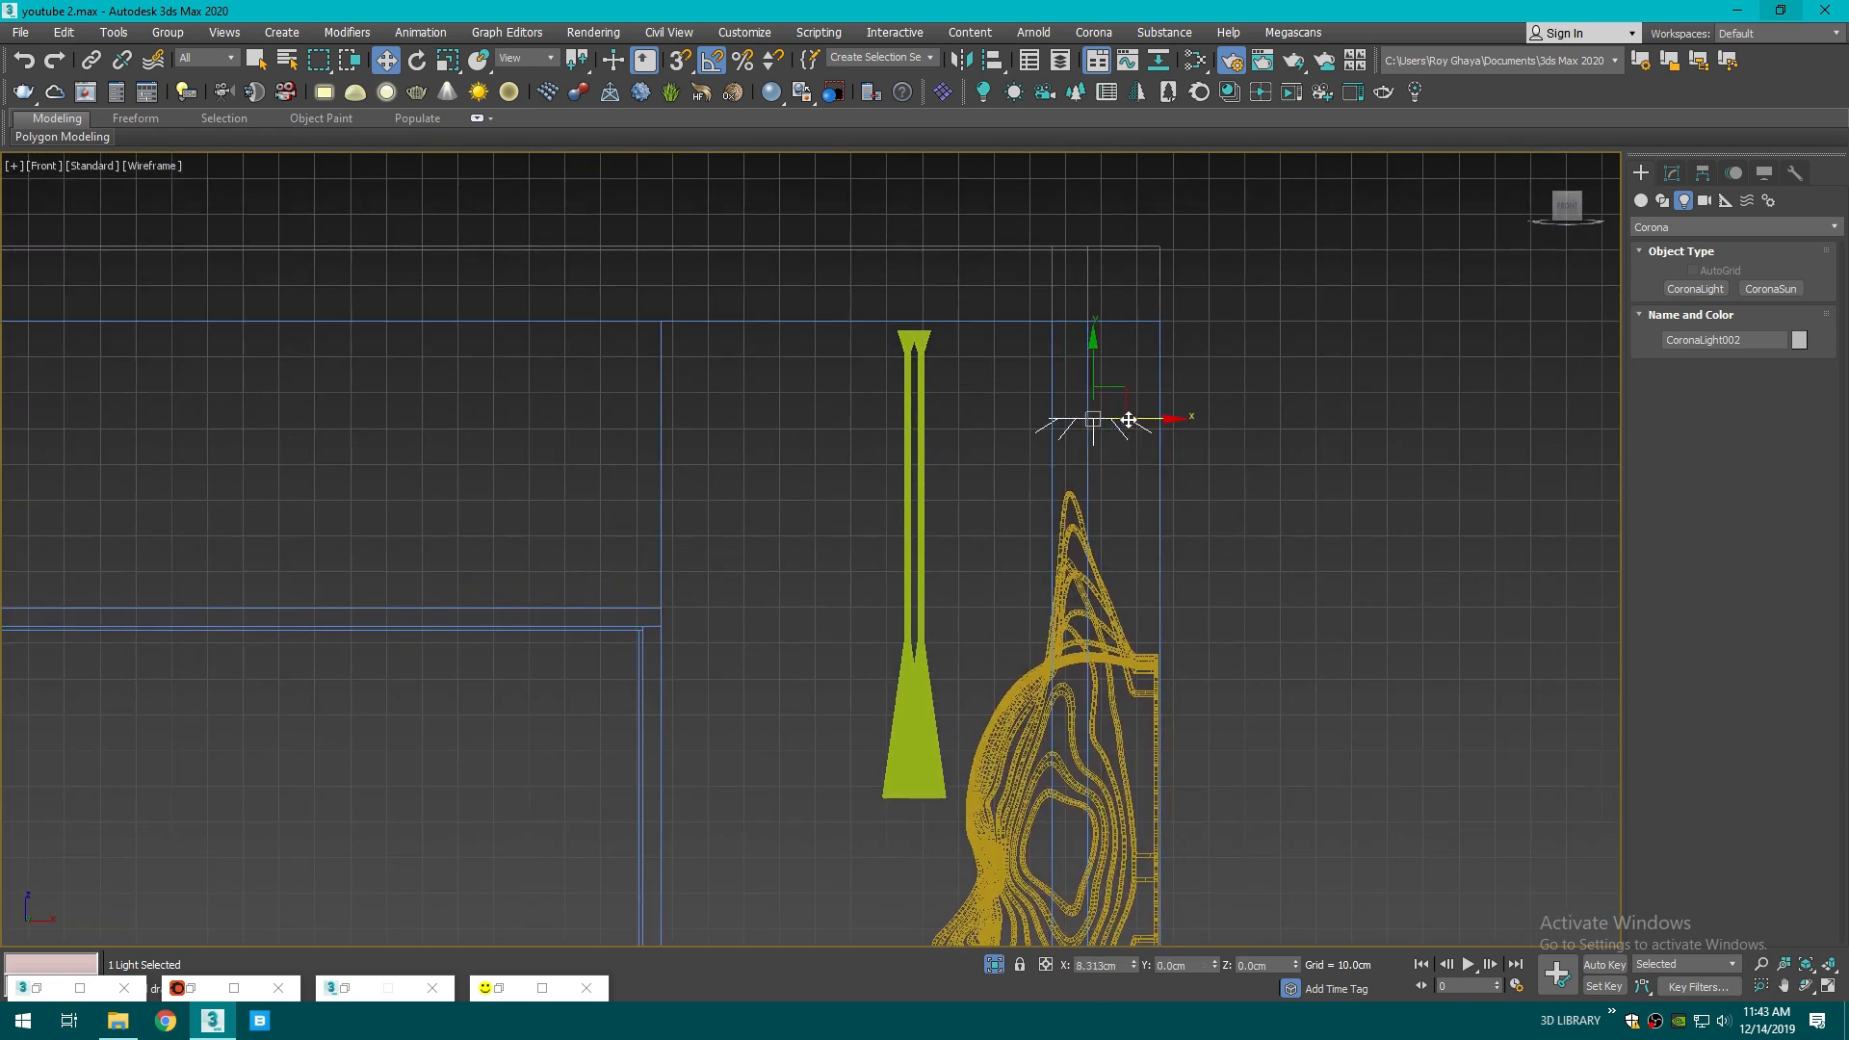
# - Adjust the rectangle light's placement so it is centered over the wall mask at a height of about 308 cm
pyautogui.click(1672, 172)
pyautogui.press('t')
pyautogui.scroll(-4, 1230, 553)
pyautogui.scroll(3, 1068, 523)
pyautogui.press('r')
pyautogui.moveTo(1169, 581); pyautogui.dragTo(1085, 495)
pyautogui.press('w')
# - Return to the camera view, test-render the room with the new light and dismiss the missing-asset error message
pyautogui.press('c')
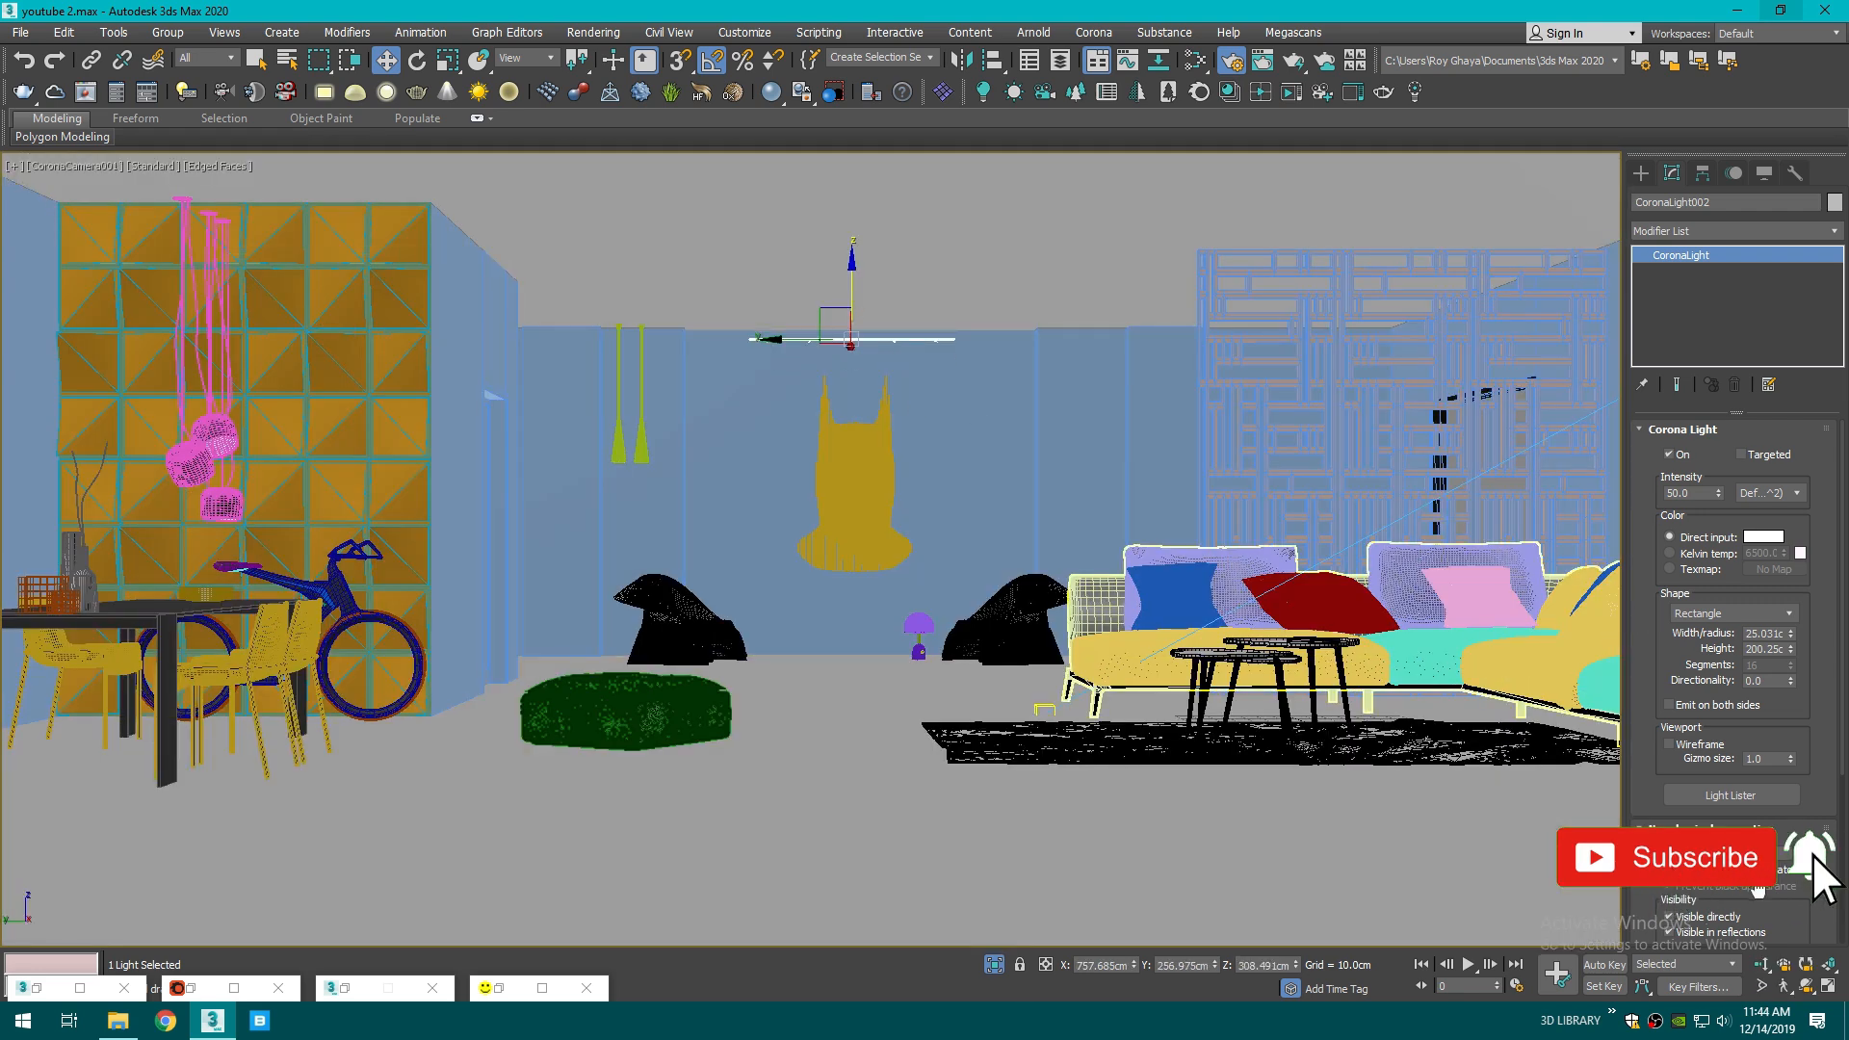
pyautogui.click(1292, 91)
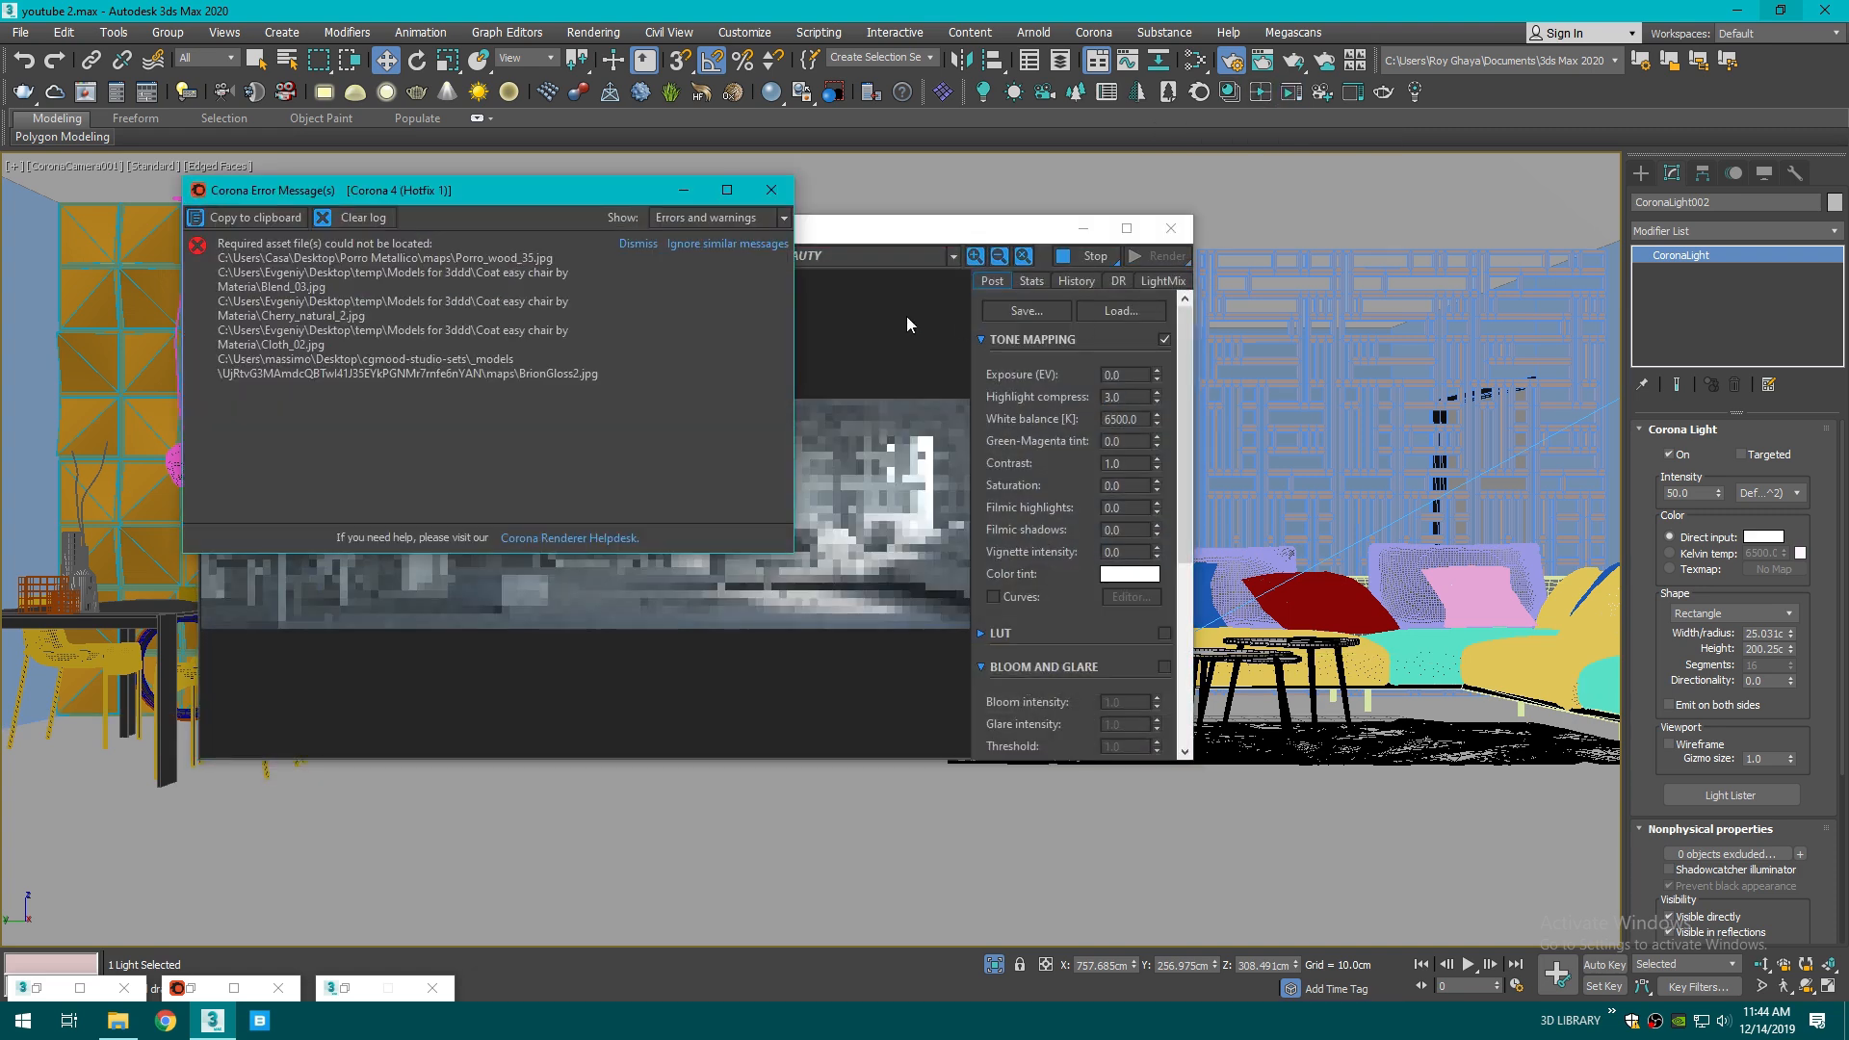
pyautogui.click(770, 190)
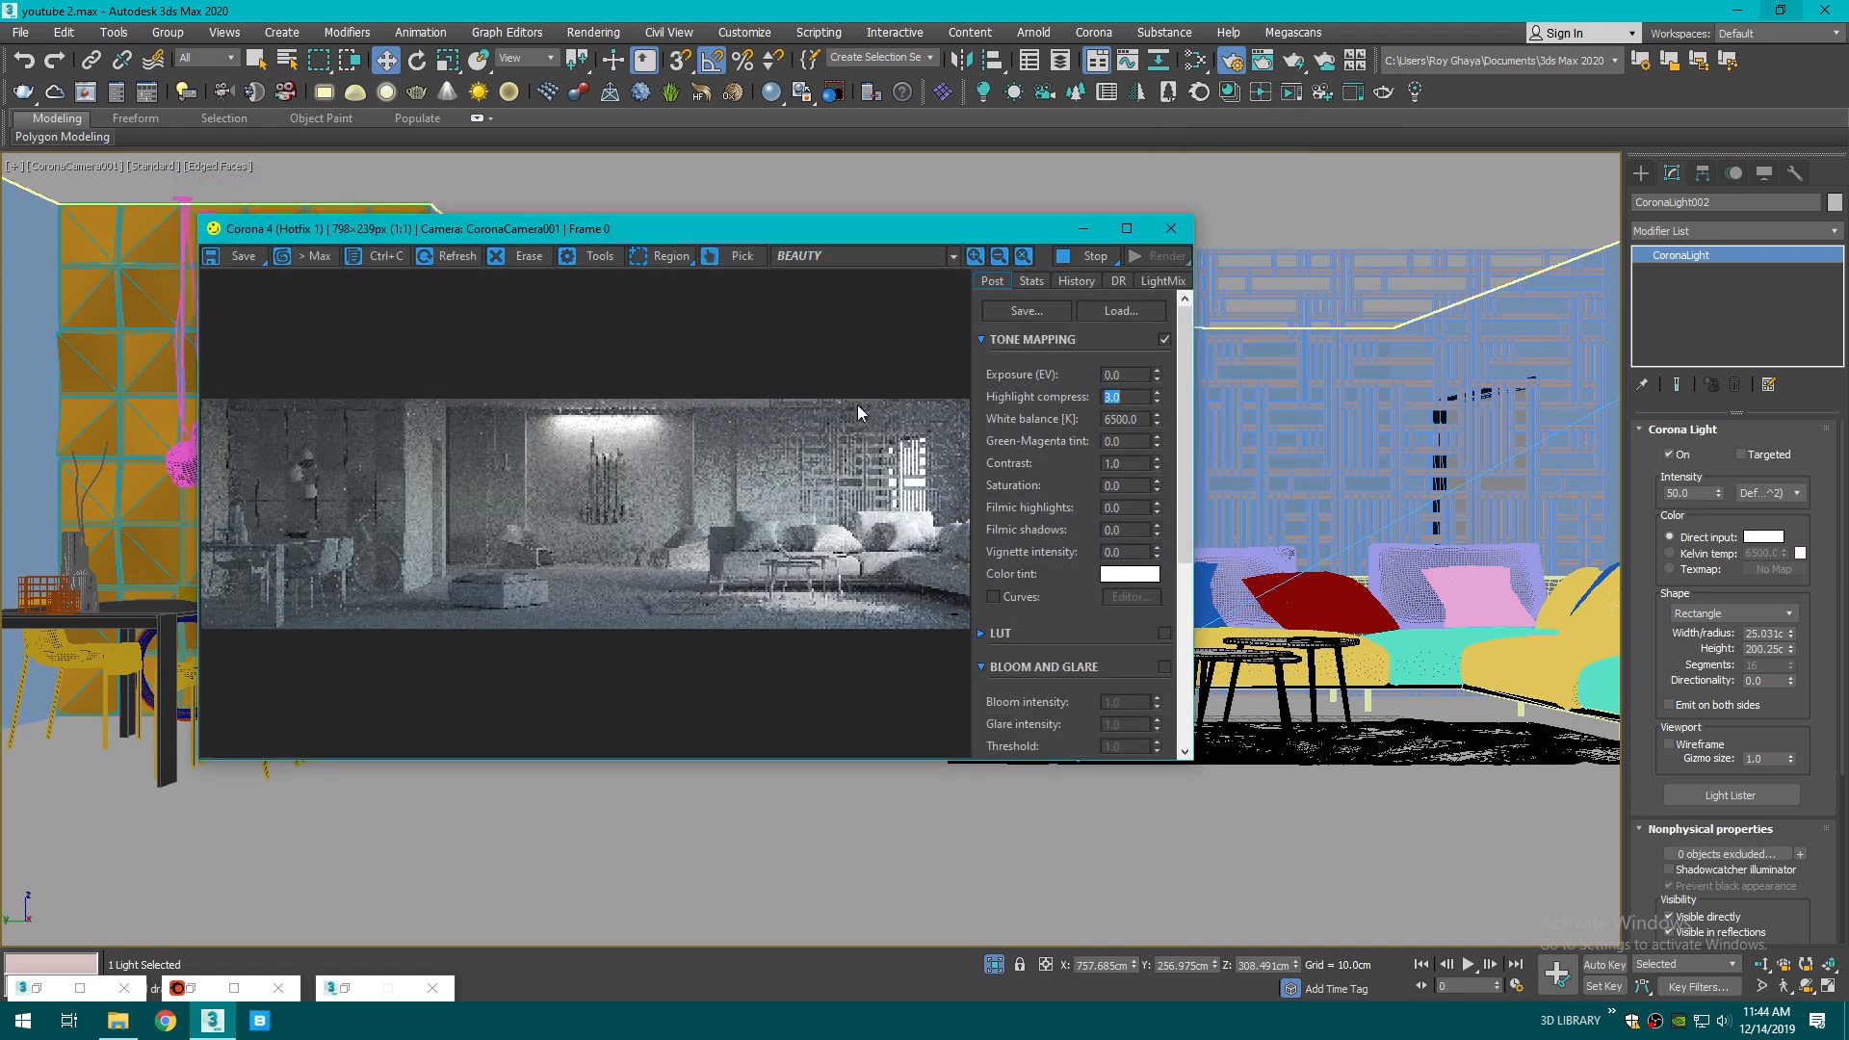
# - Turn off the light's direct, reflection and refraction visibility, caustics generation and occlusion of other lights
pyautogui.scroll(-3, 1695, 833)
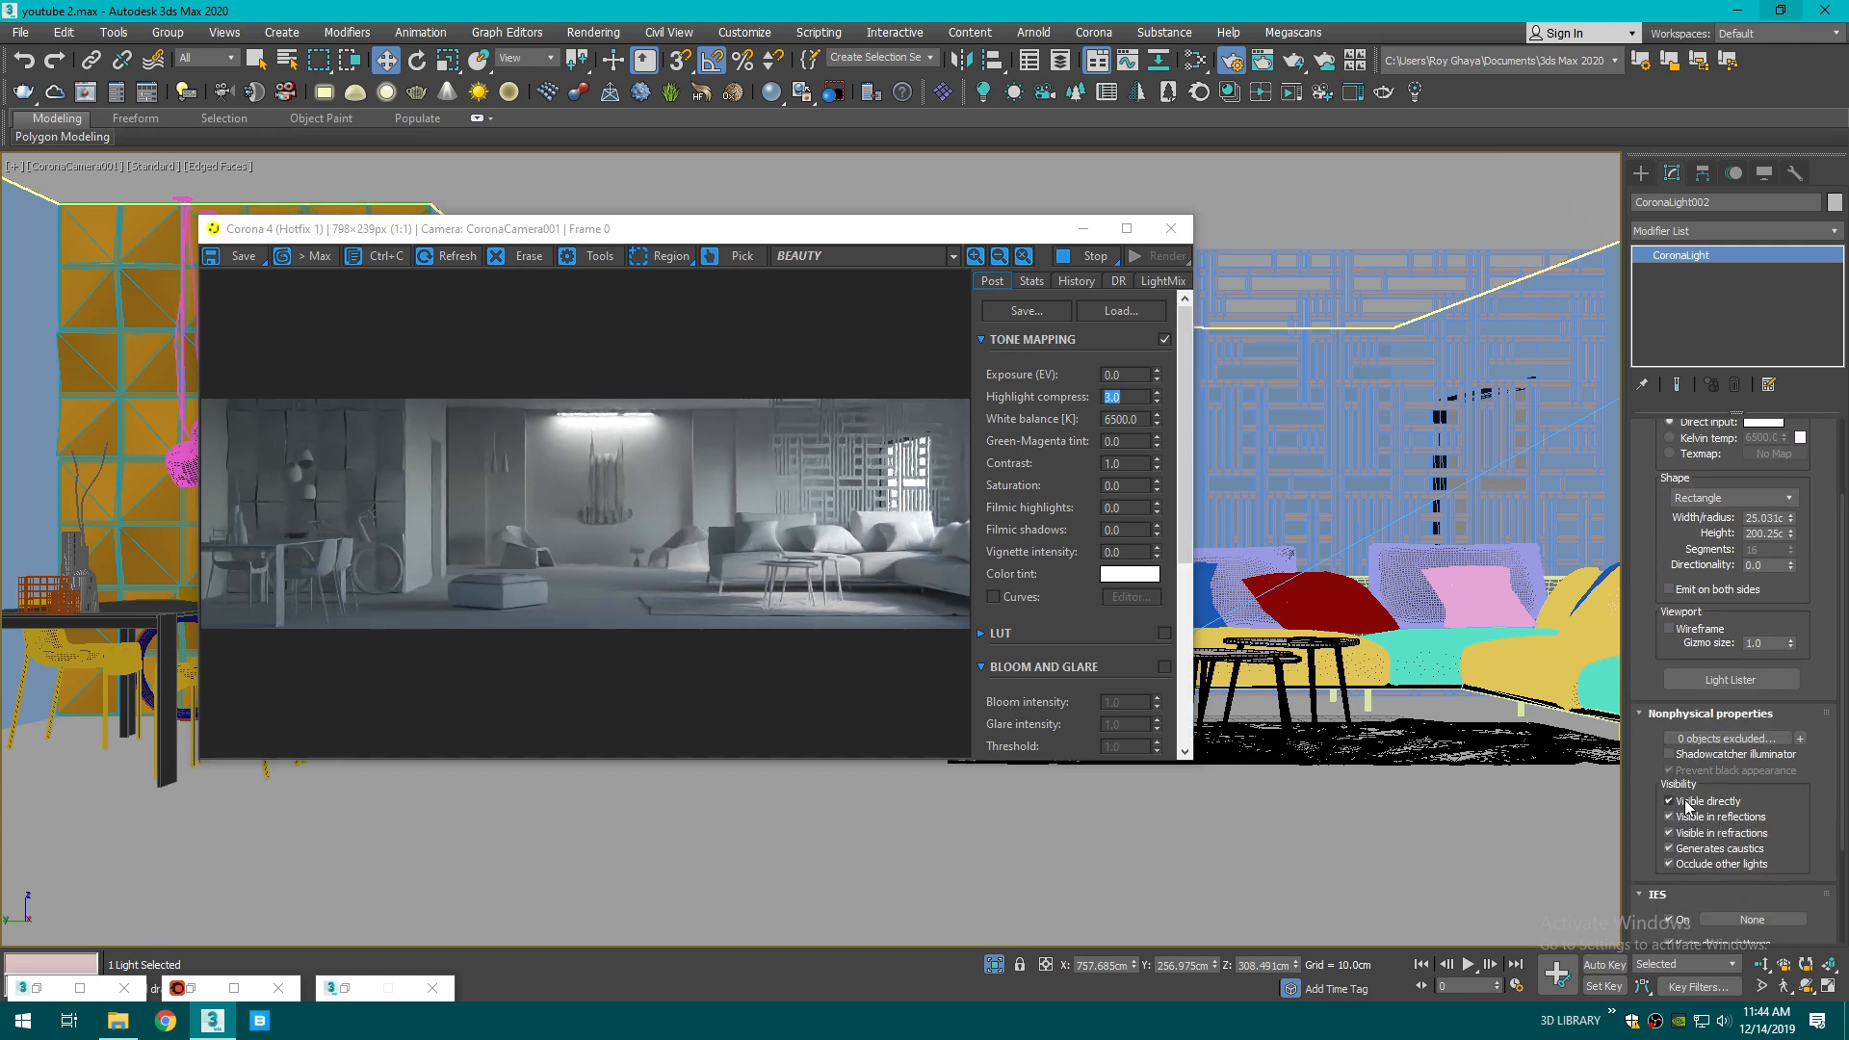
pyautogui.click(1683, 801)
pyautogui.click(1684, 817)
pyautogui.click(1684, 833)
pyautogui.click(1683, 848)
pyautogui.click(1683, 864)
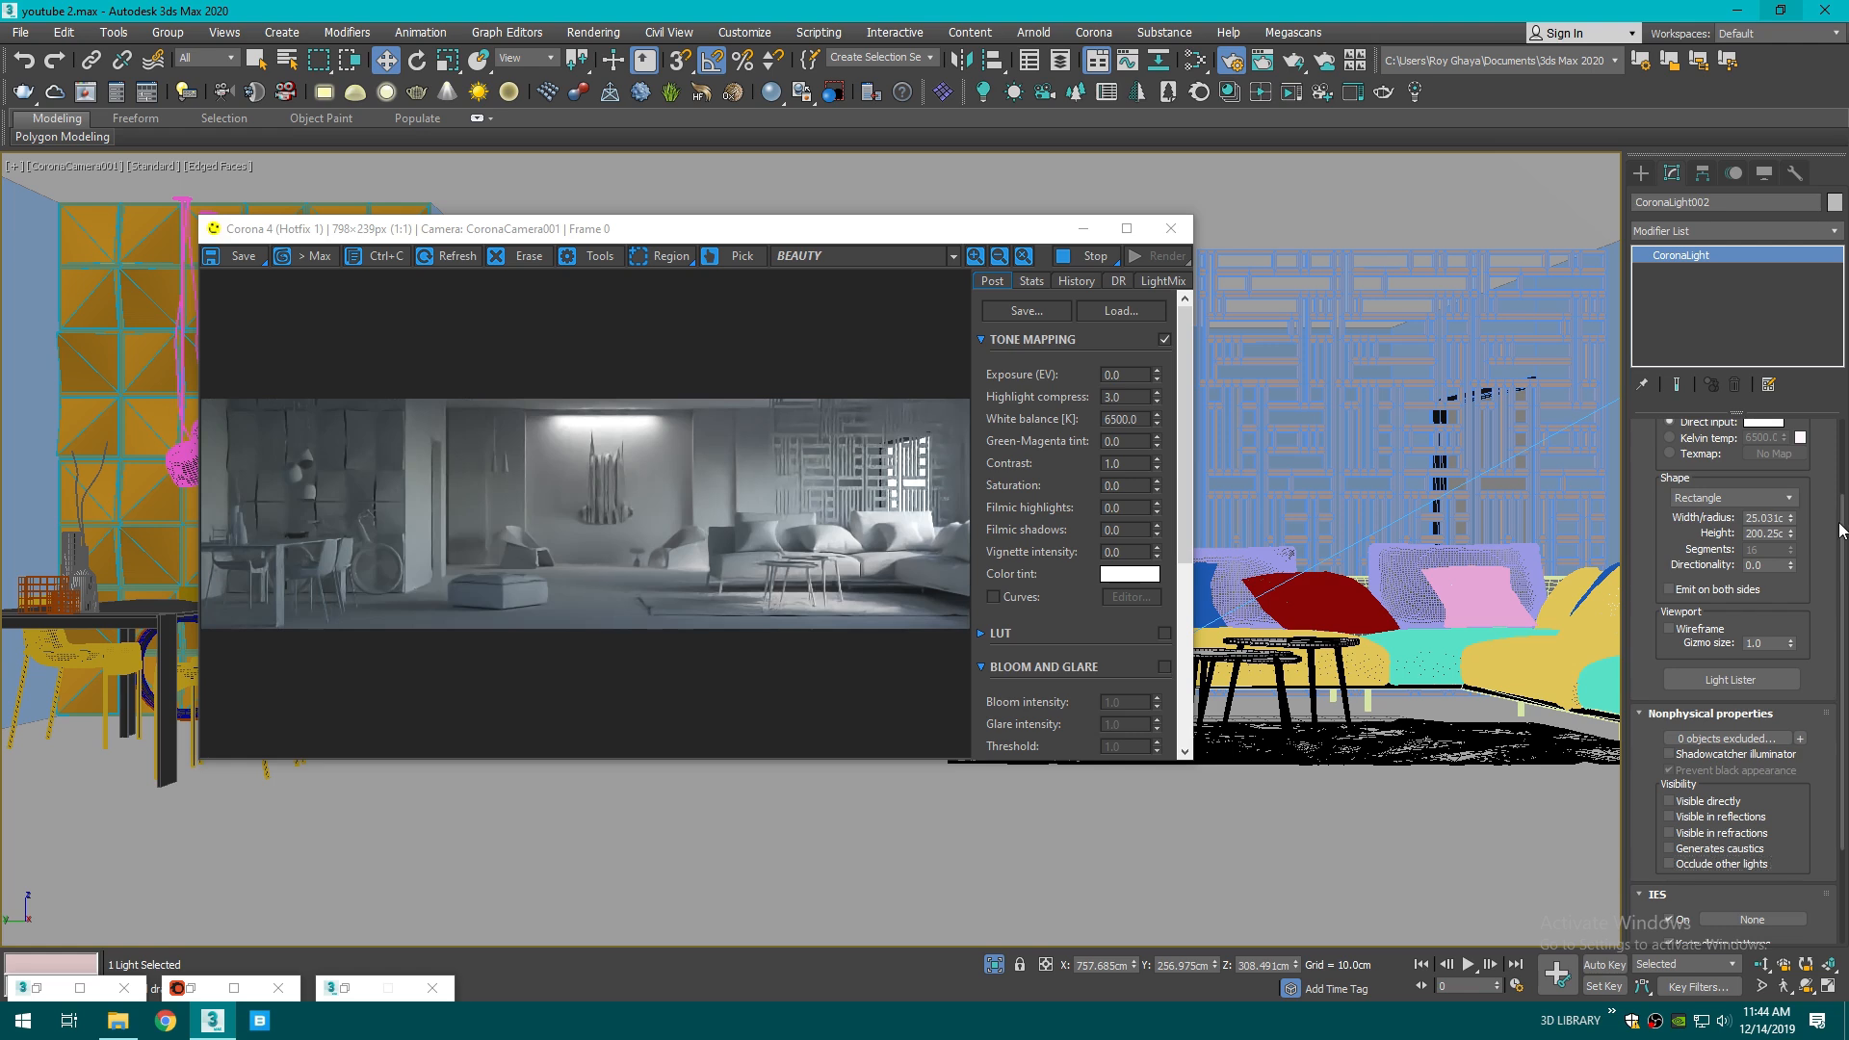
# - Assign the Real-IES_wide_soft.ies profile to the rectangle light and set its intensity to 10
pyautogui.scroll(-3, 1683, 844)
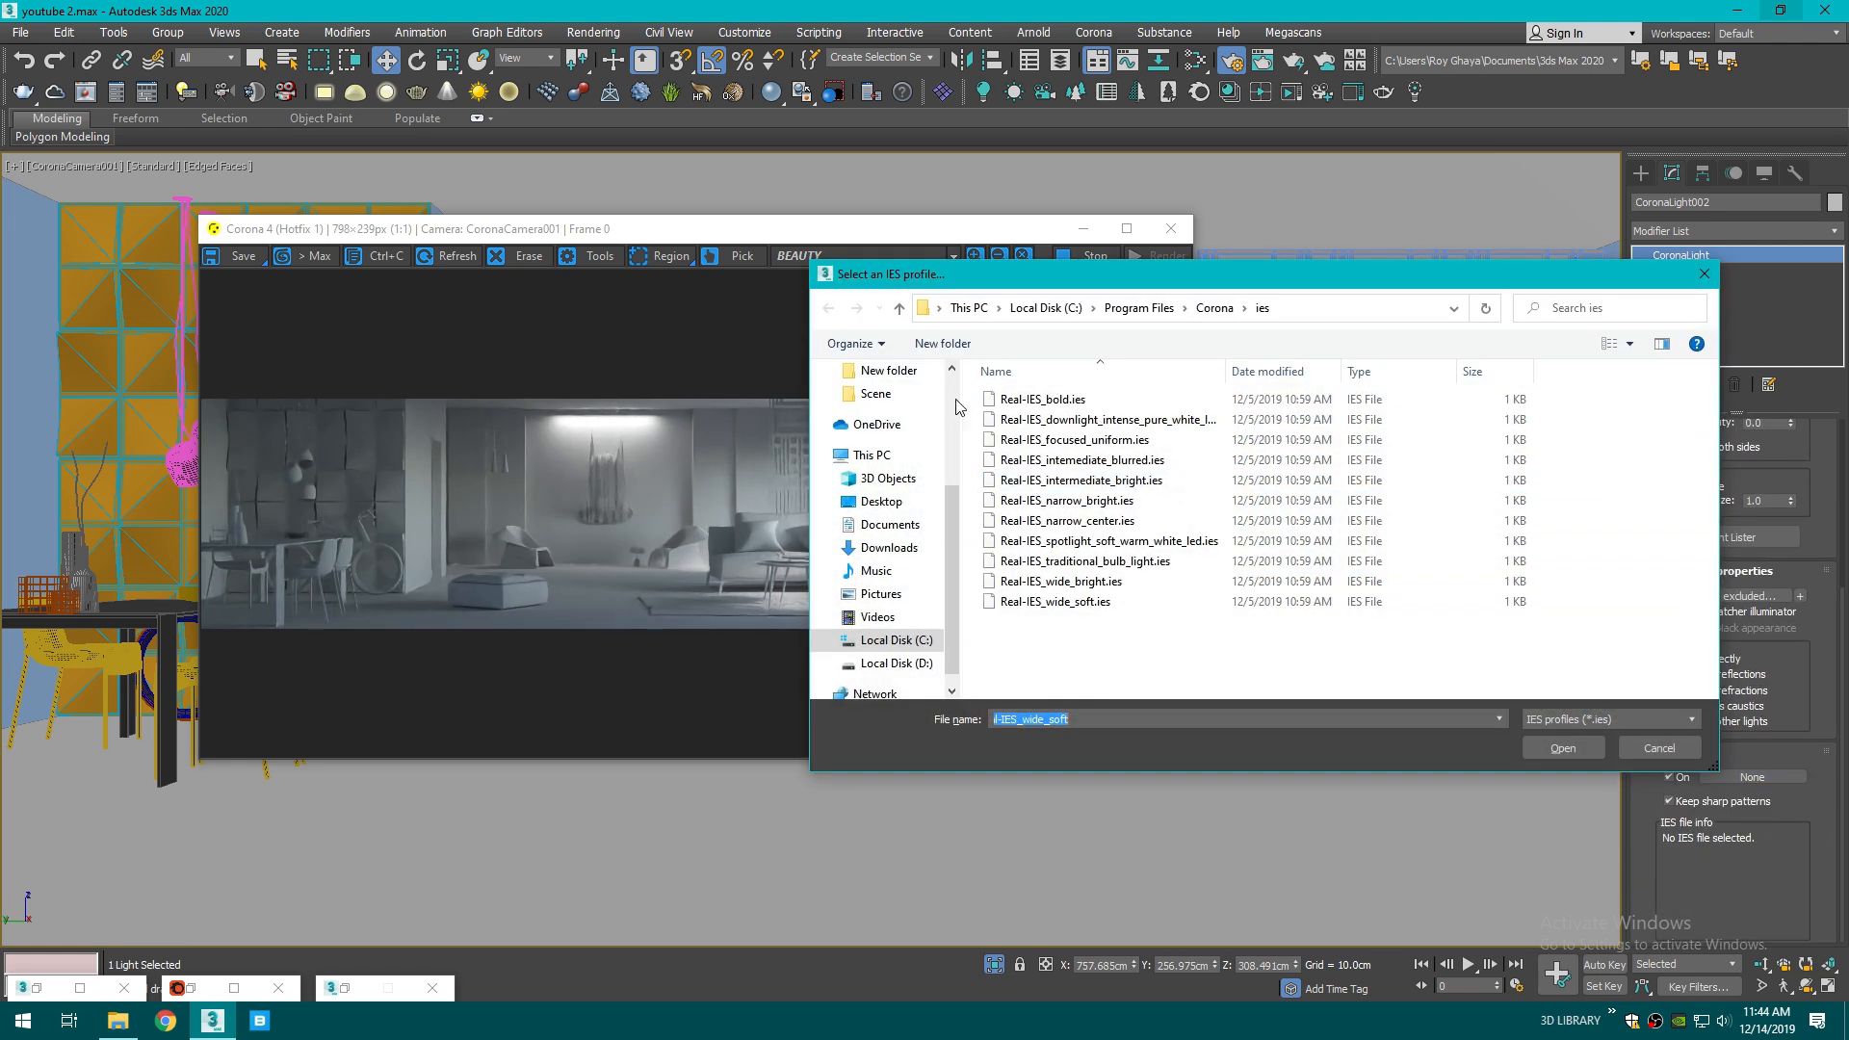
pyautogui.doubleClick(1047, 601)
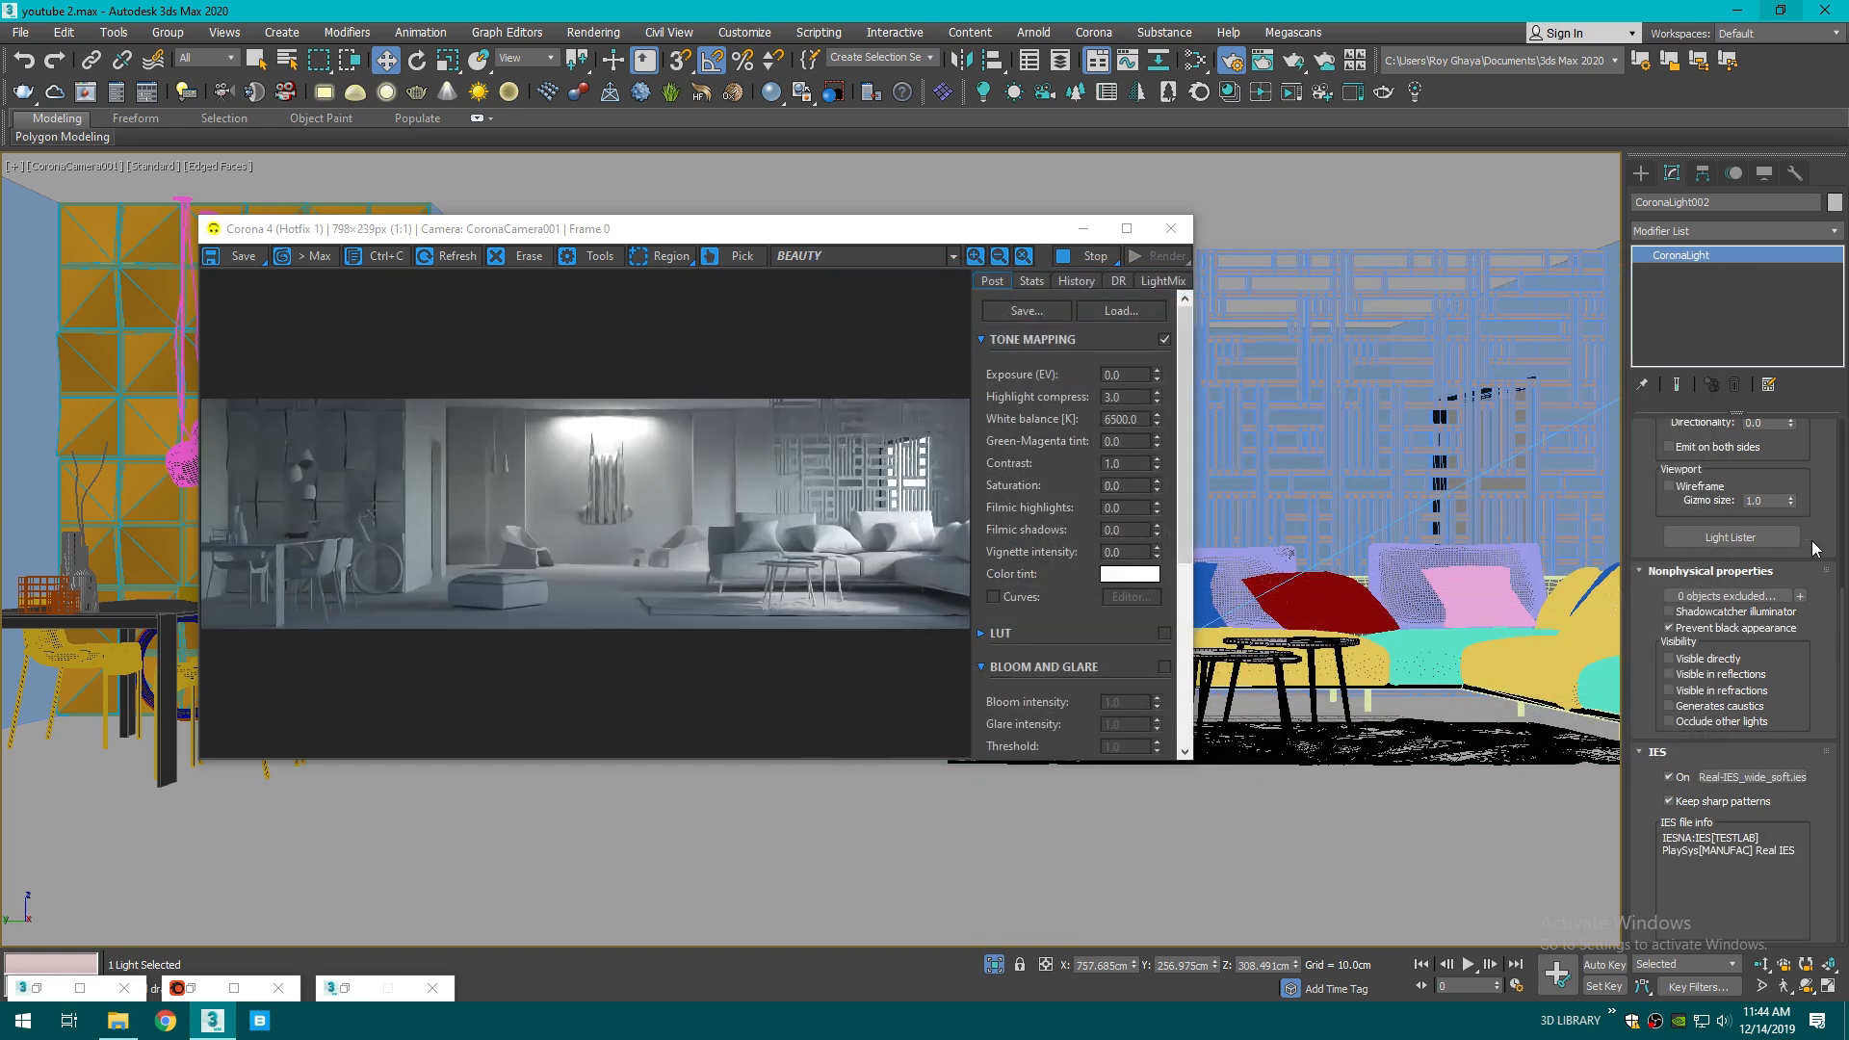
pyautogui.scroll(5, 1839, 609)
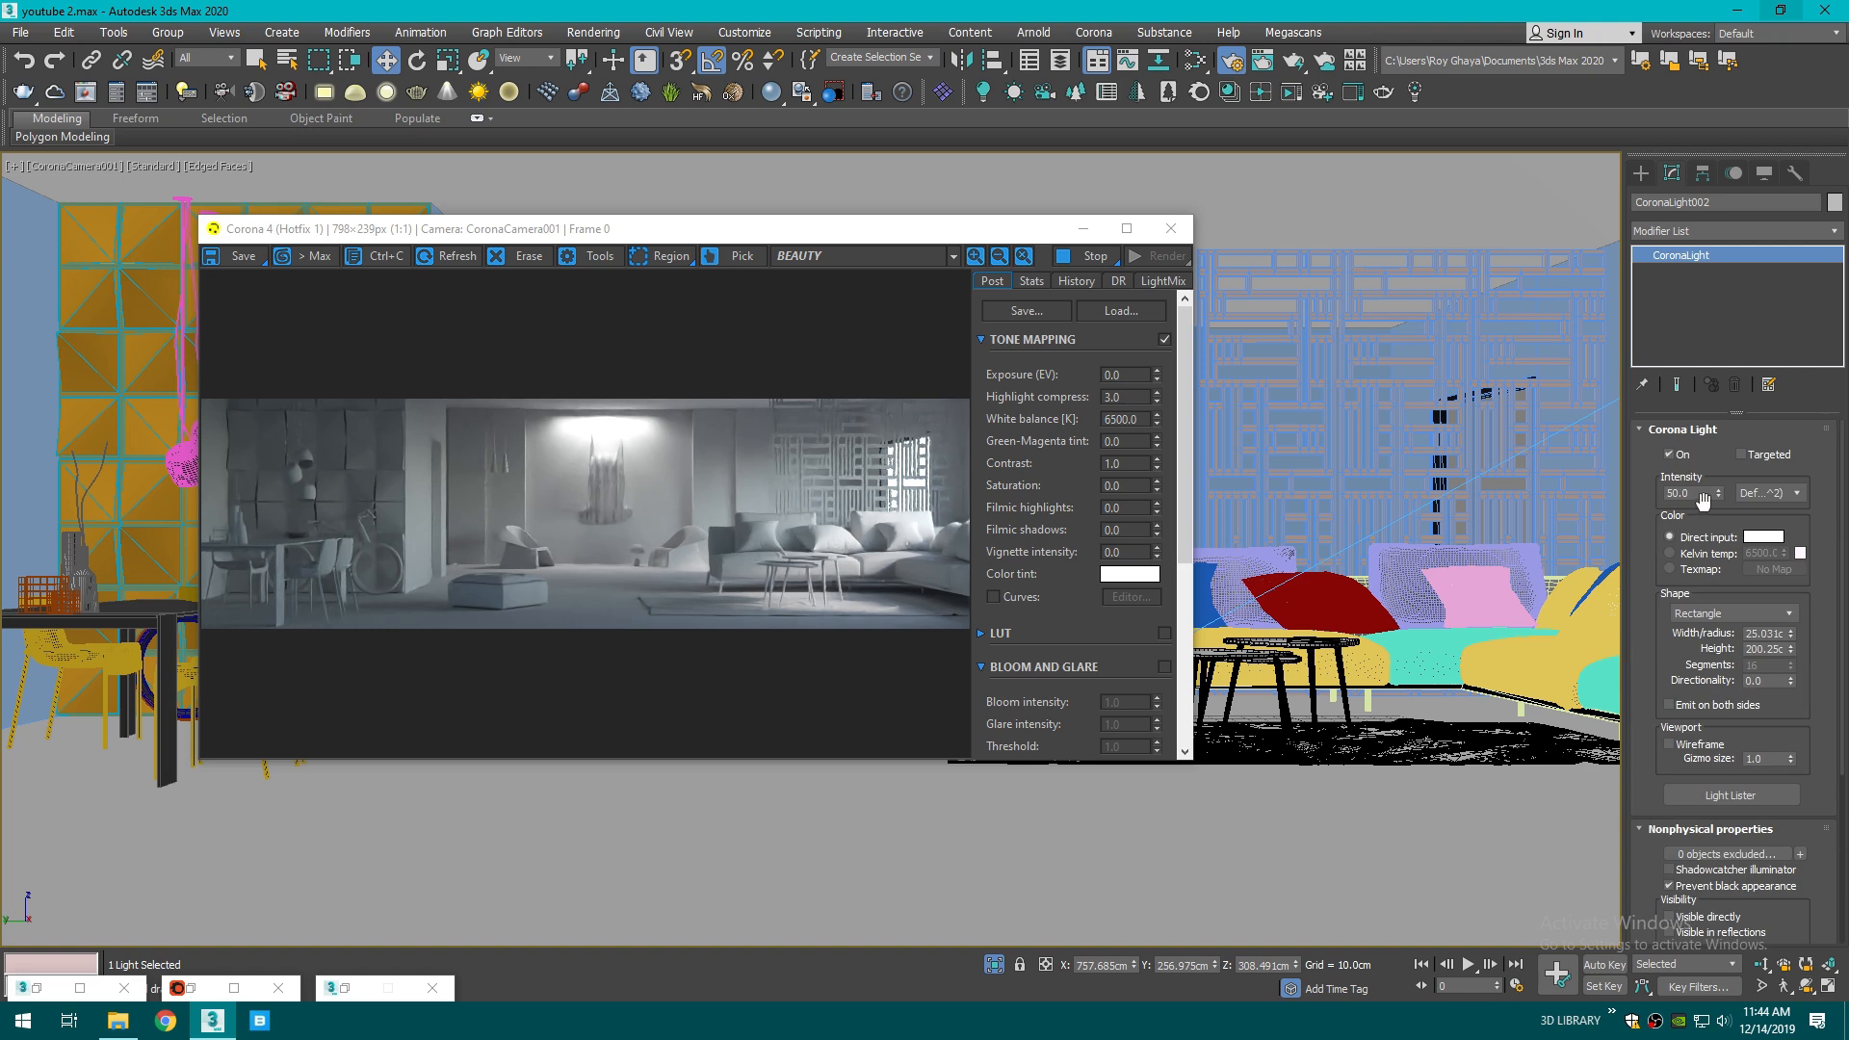
pyautogui.click(1589, 496)
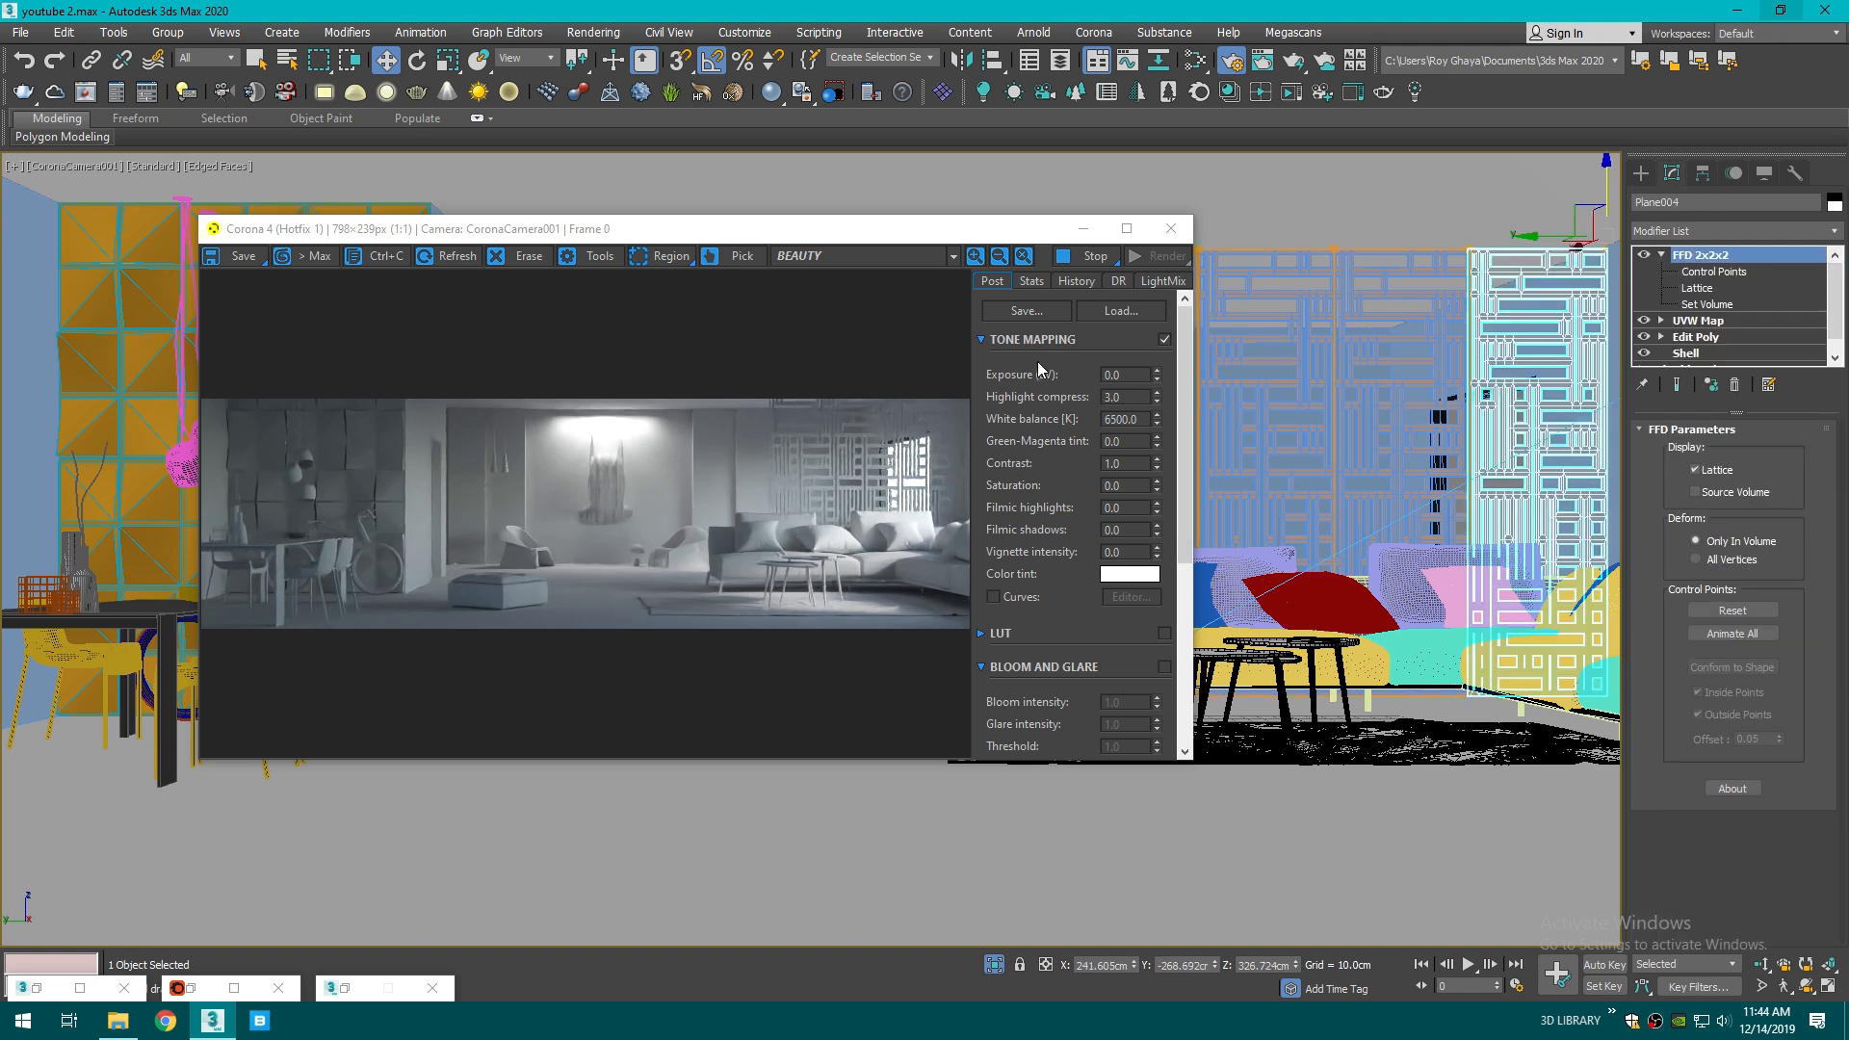
pyautogui.click(1083, 228)
pyautogui.click(847, 380)
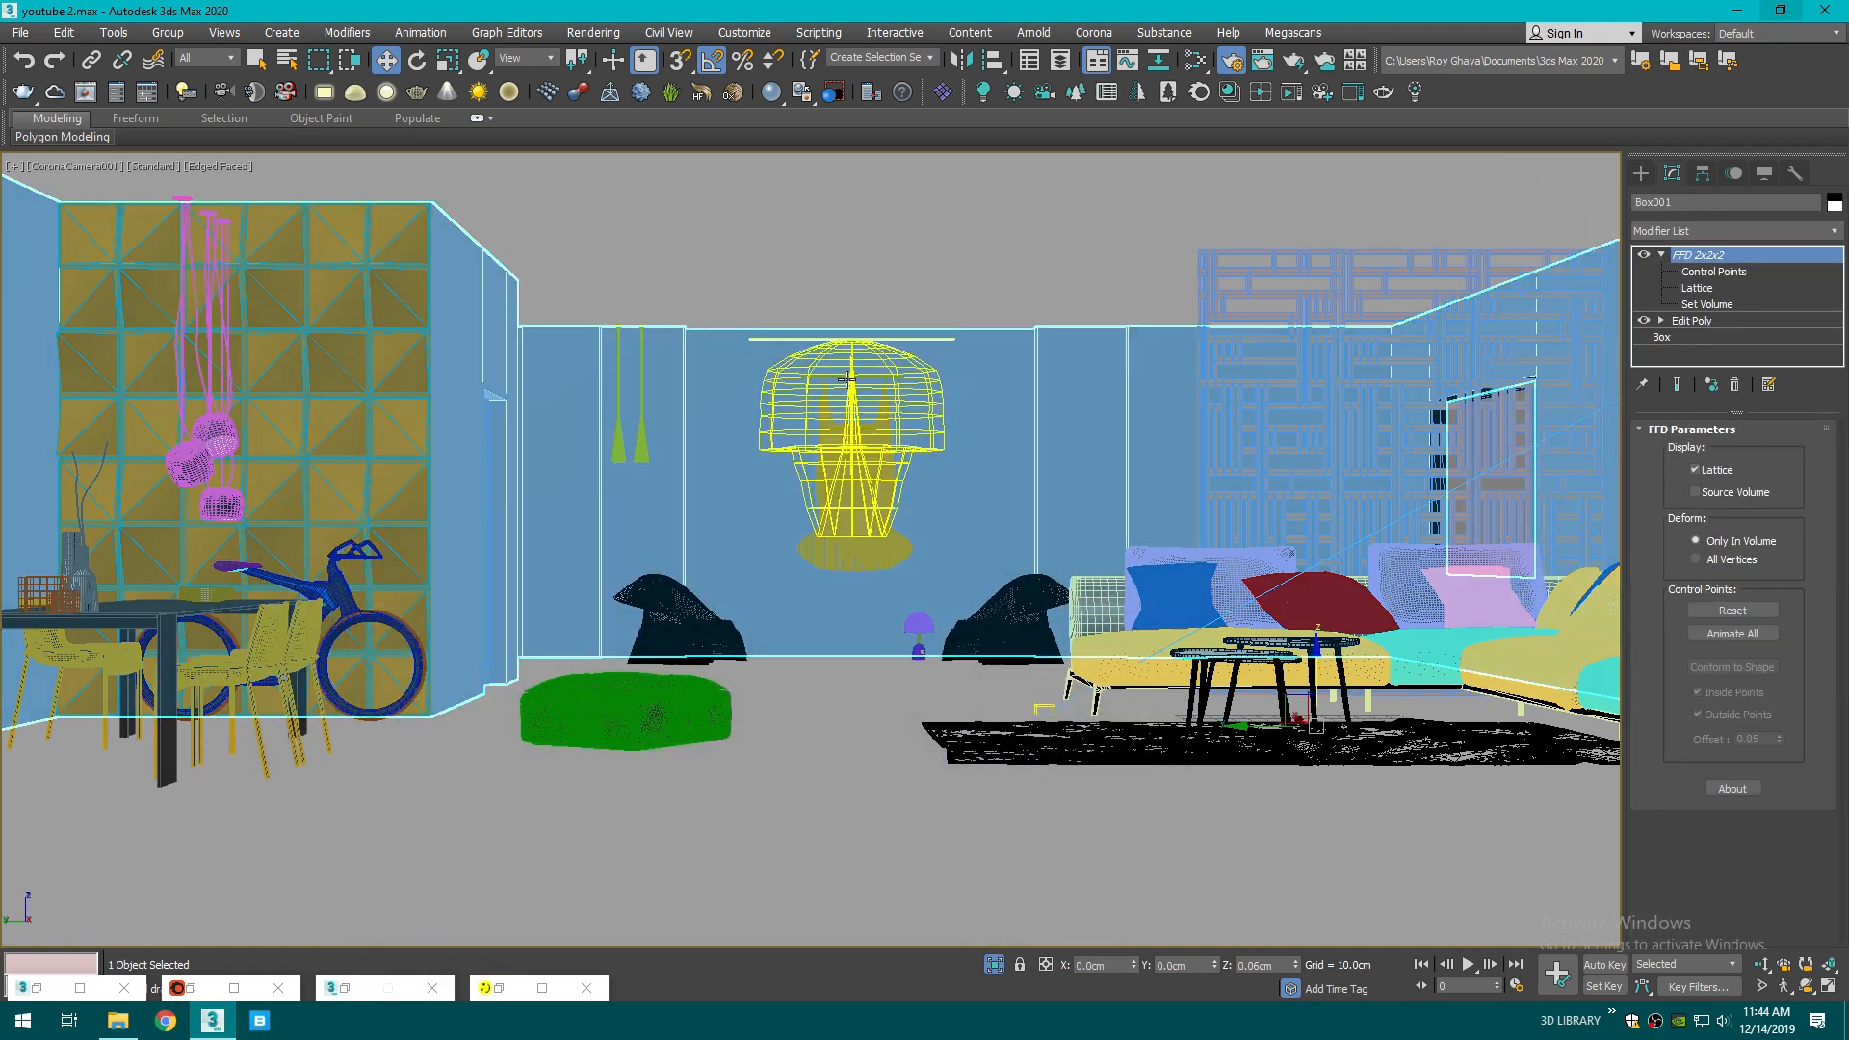
pyautogui.click(846, 380)
pyautogui.click(542, 988)
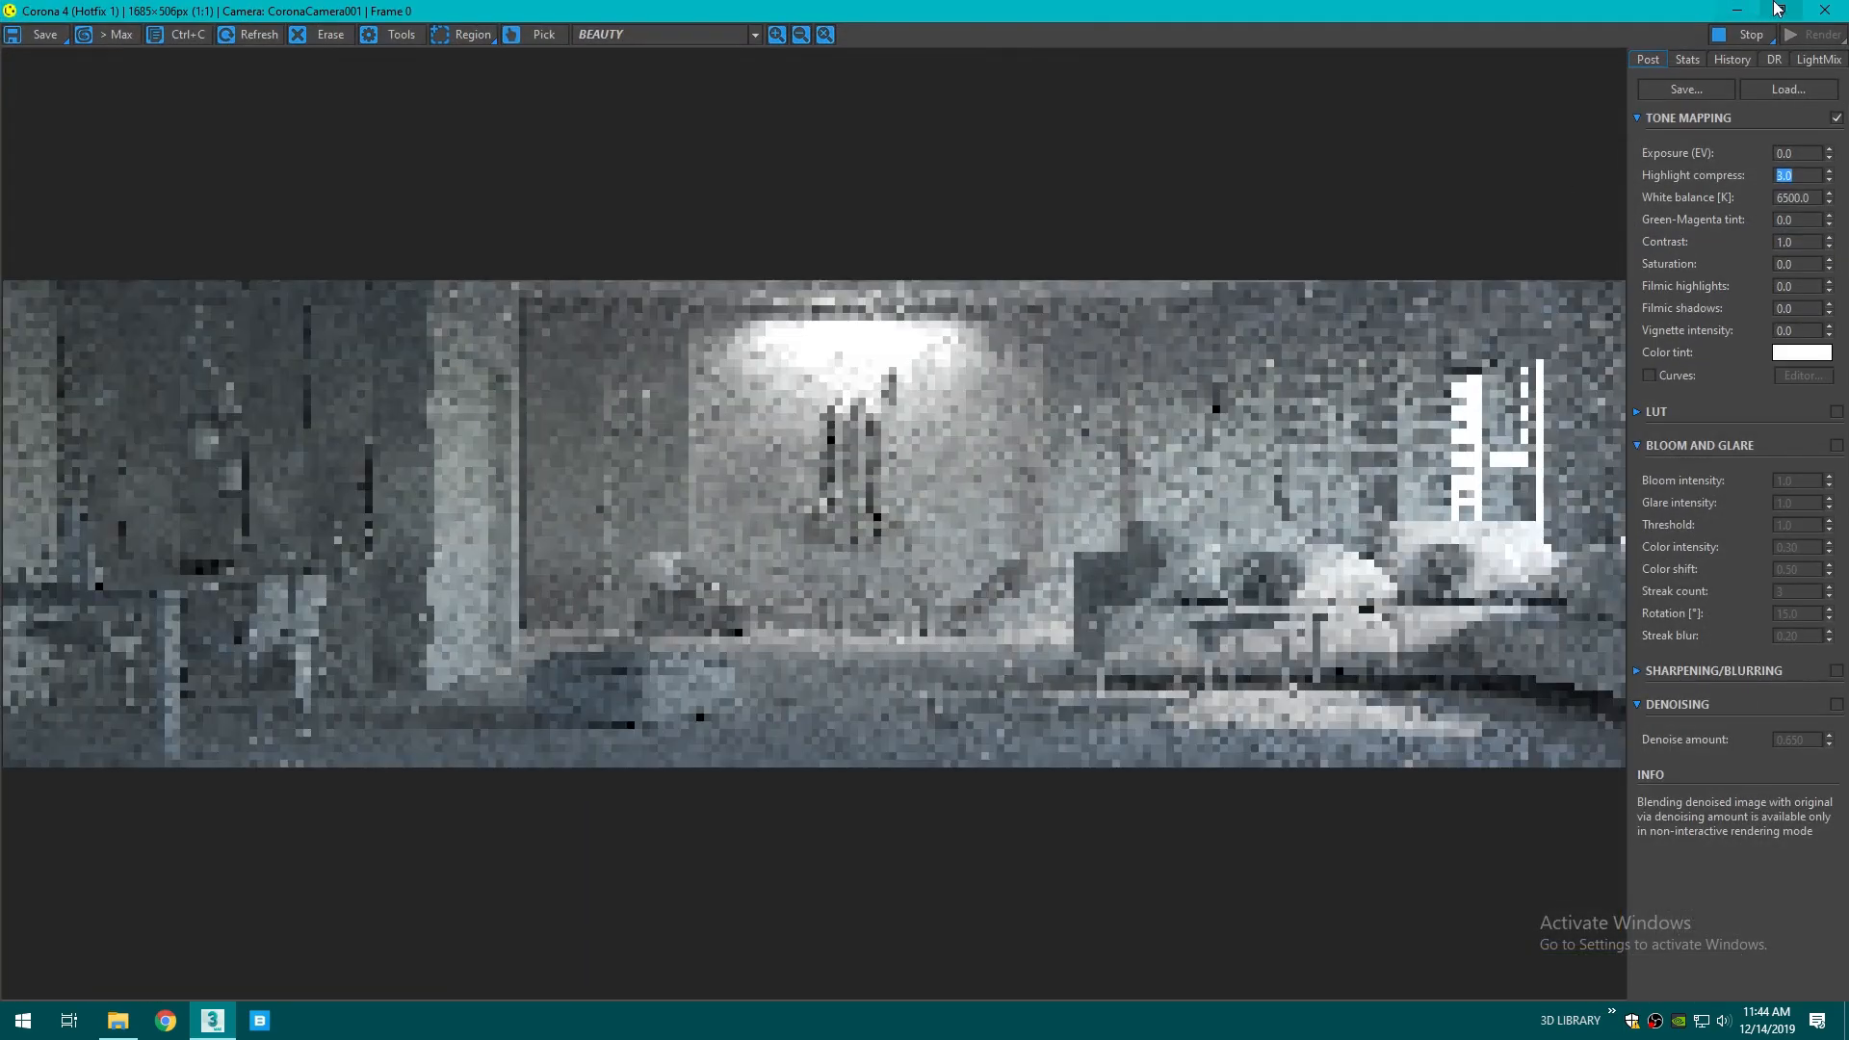
pyautogui.click(1778, 9)
pyautogui.press('Return')
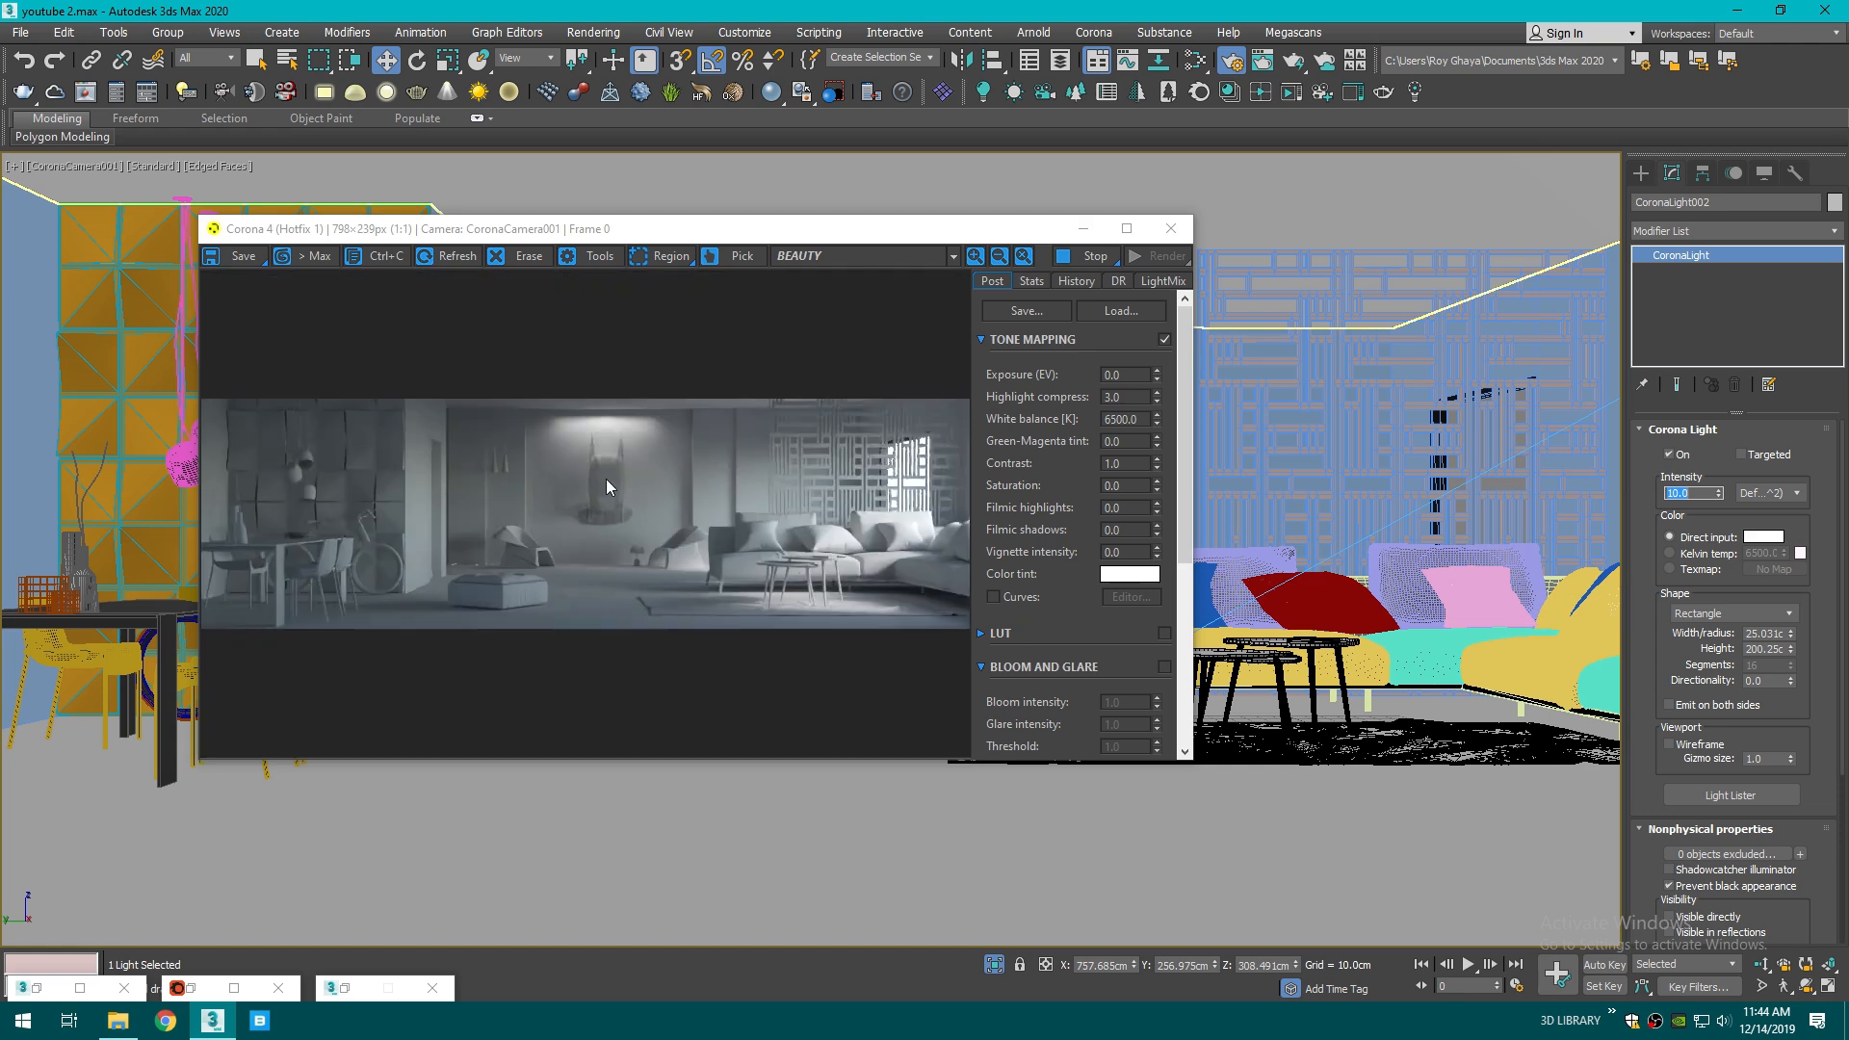
# - Raise the rectangle light to a height of about 316 cm and check it in the interactive render
pyautogui.click(1082, 229)
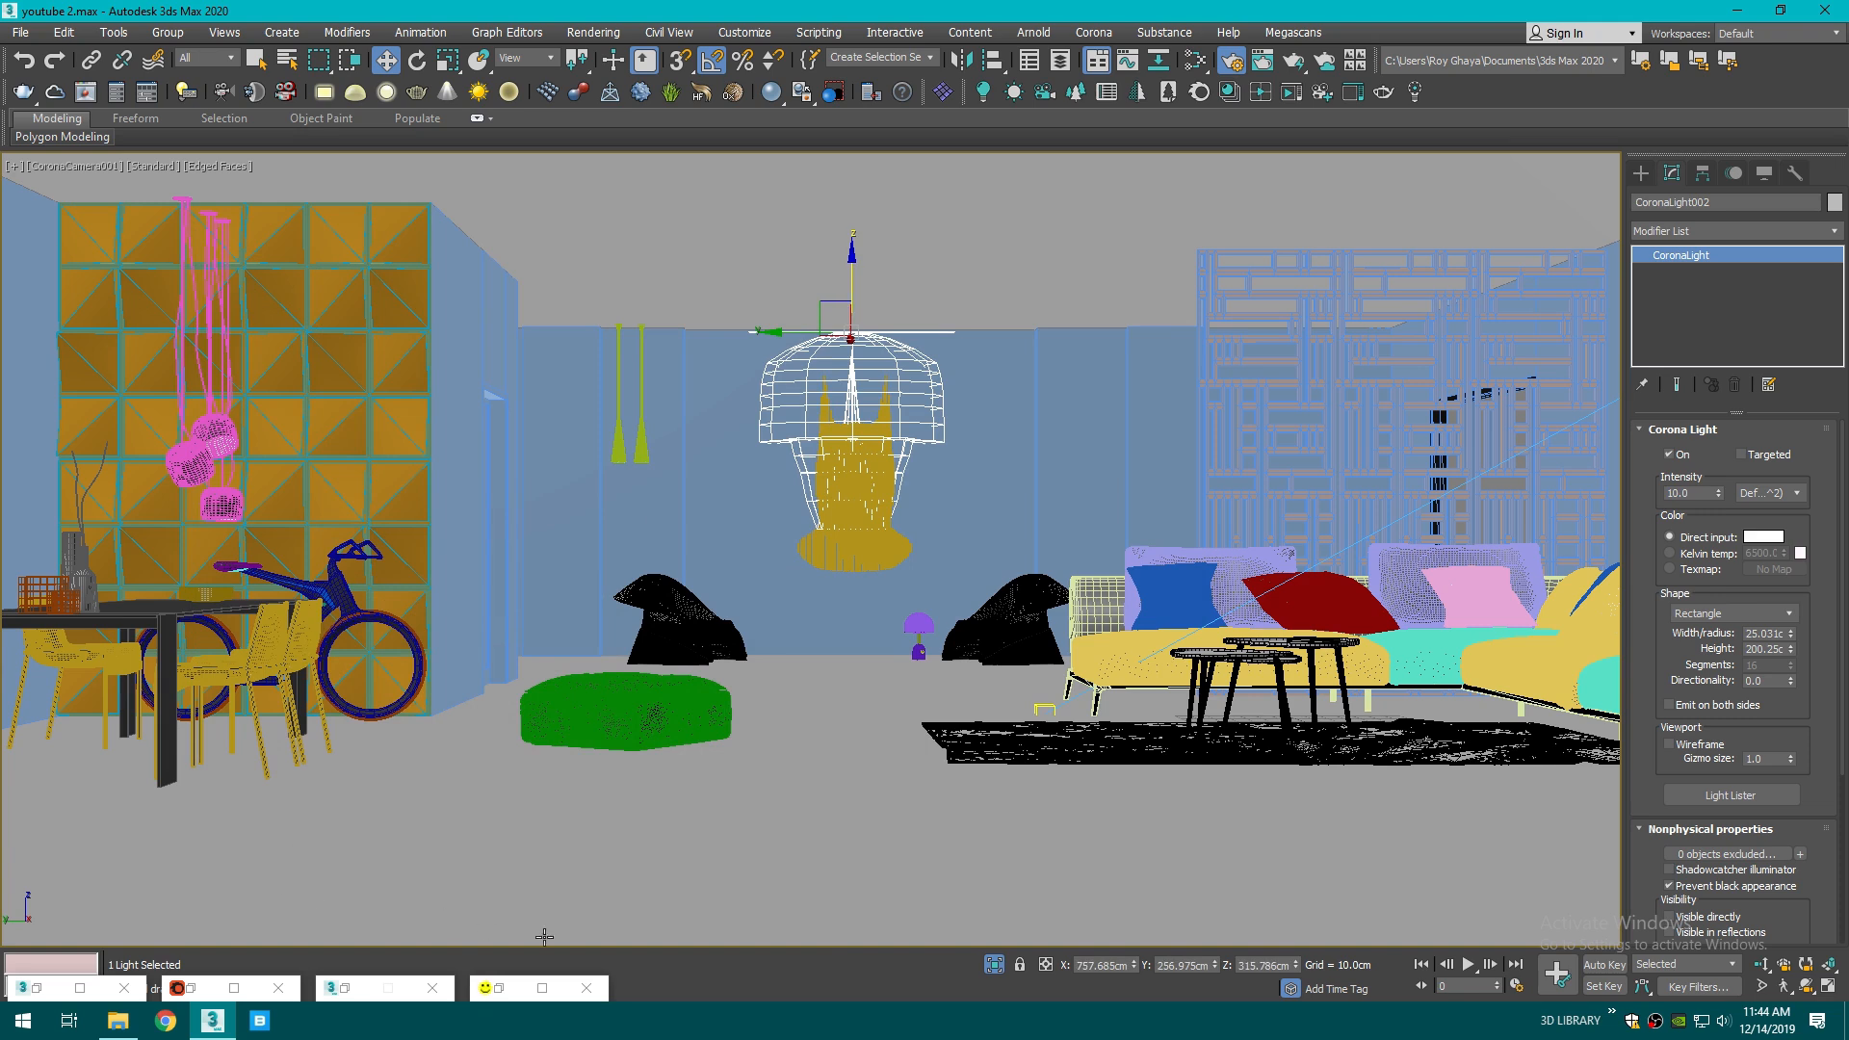
pyautogui.click(542, 988)
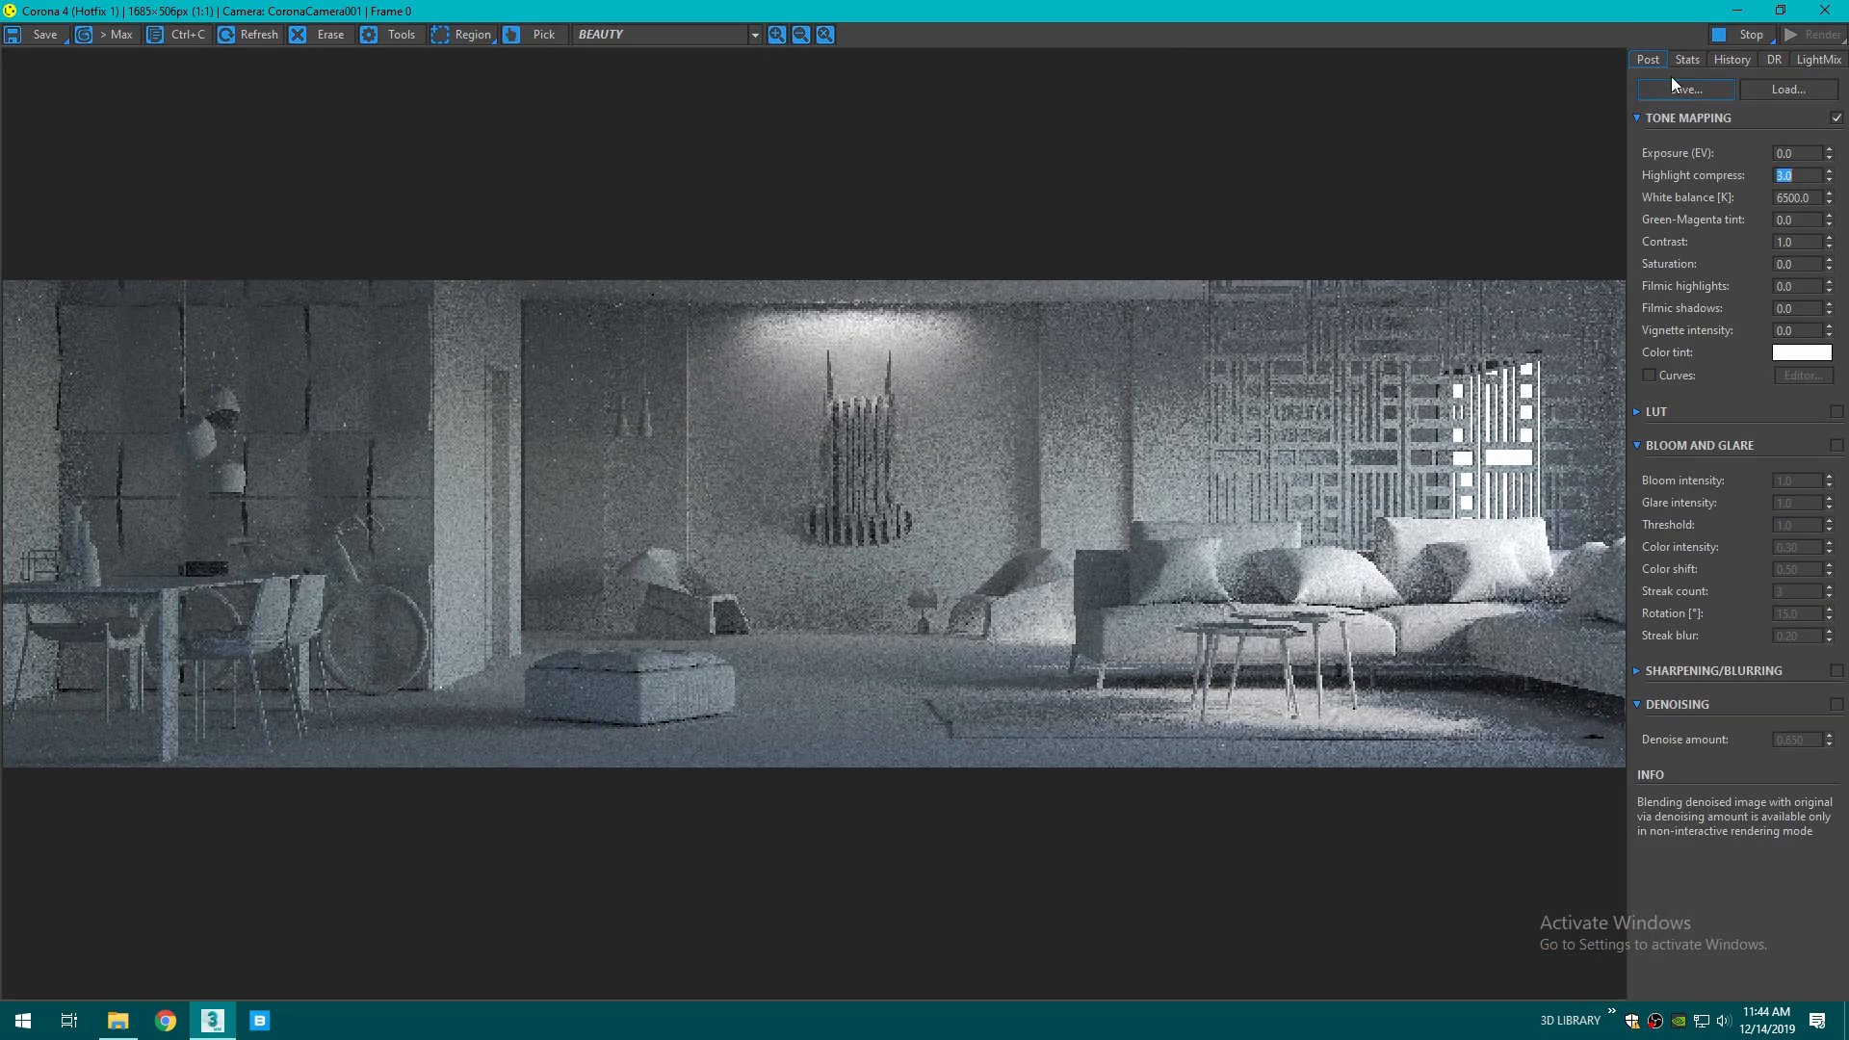
pyautogui.click(1780, 10)
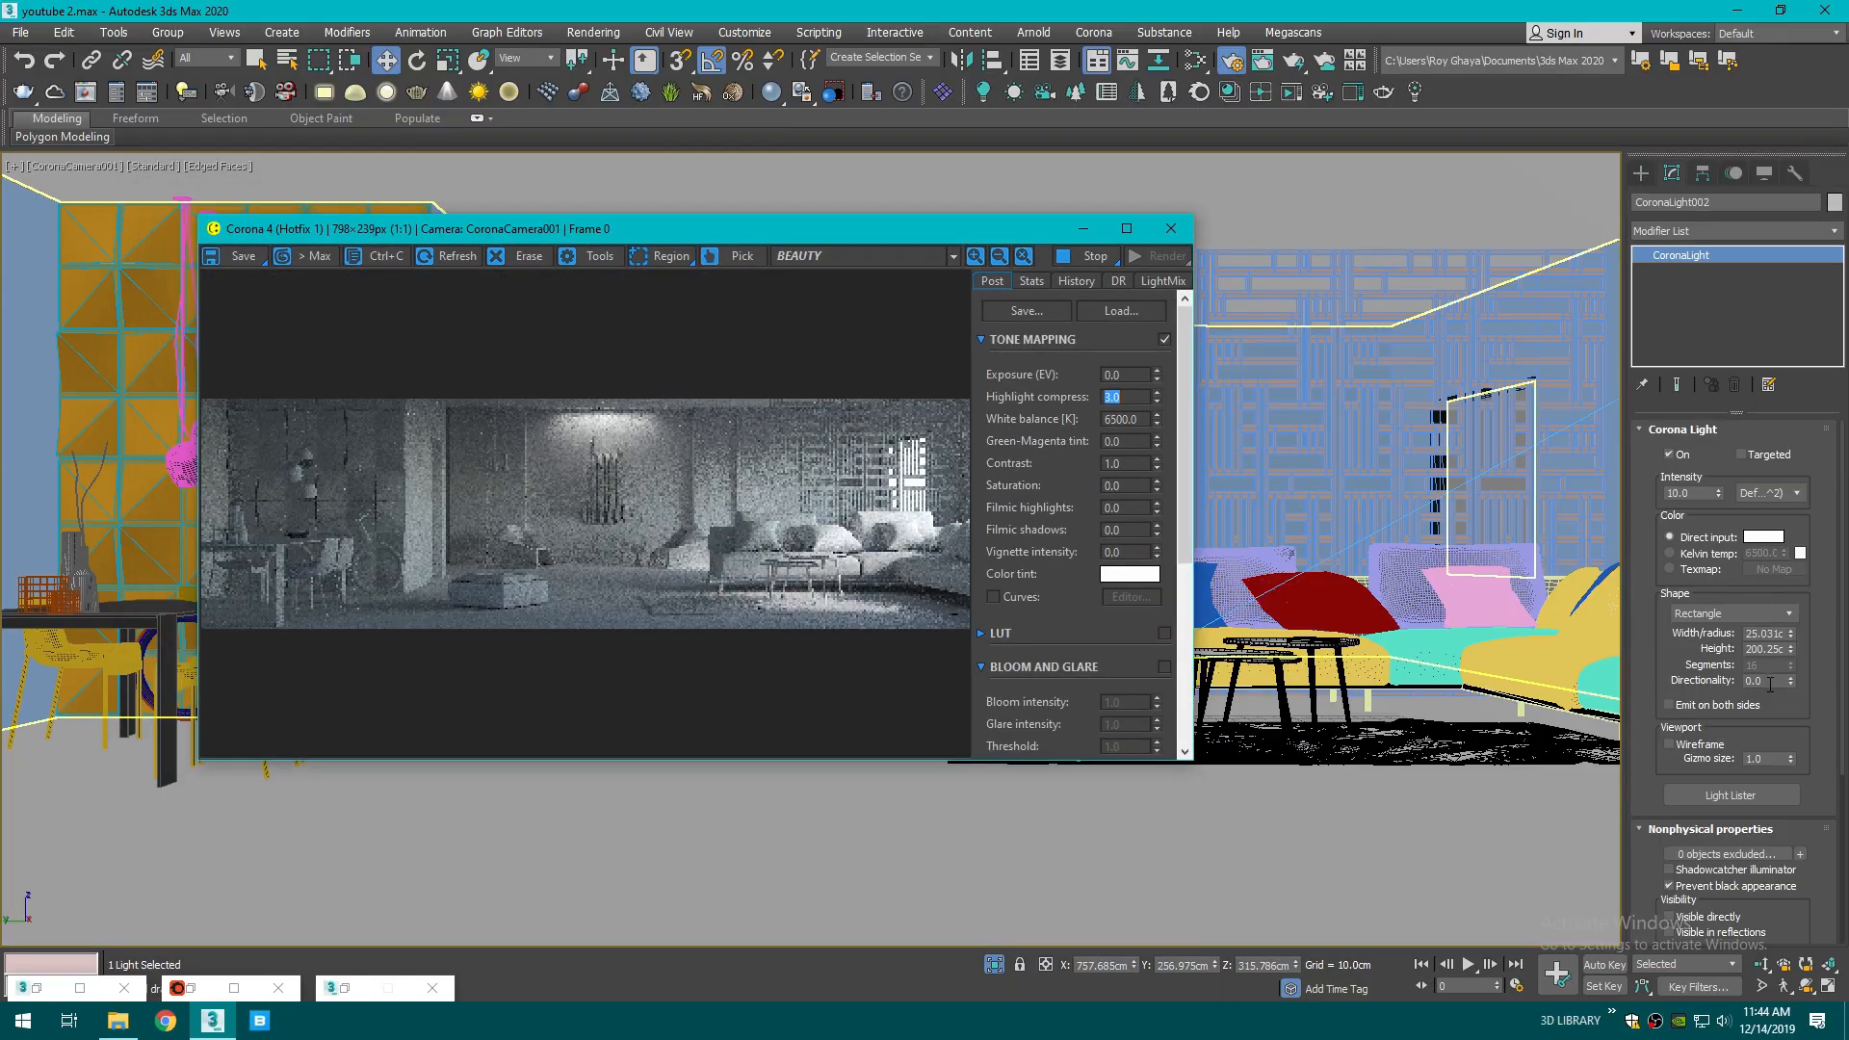
# - Set the light's directionality to 0.45, check the render and close the frame buffer
pyautogui.moveTo(1770, 684); pyautogui.dragTo(1717, 681)
pyautogui.write('0.45')
pyautogui.press('Return')
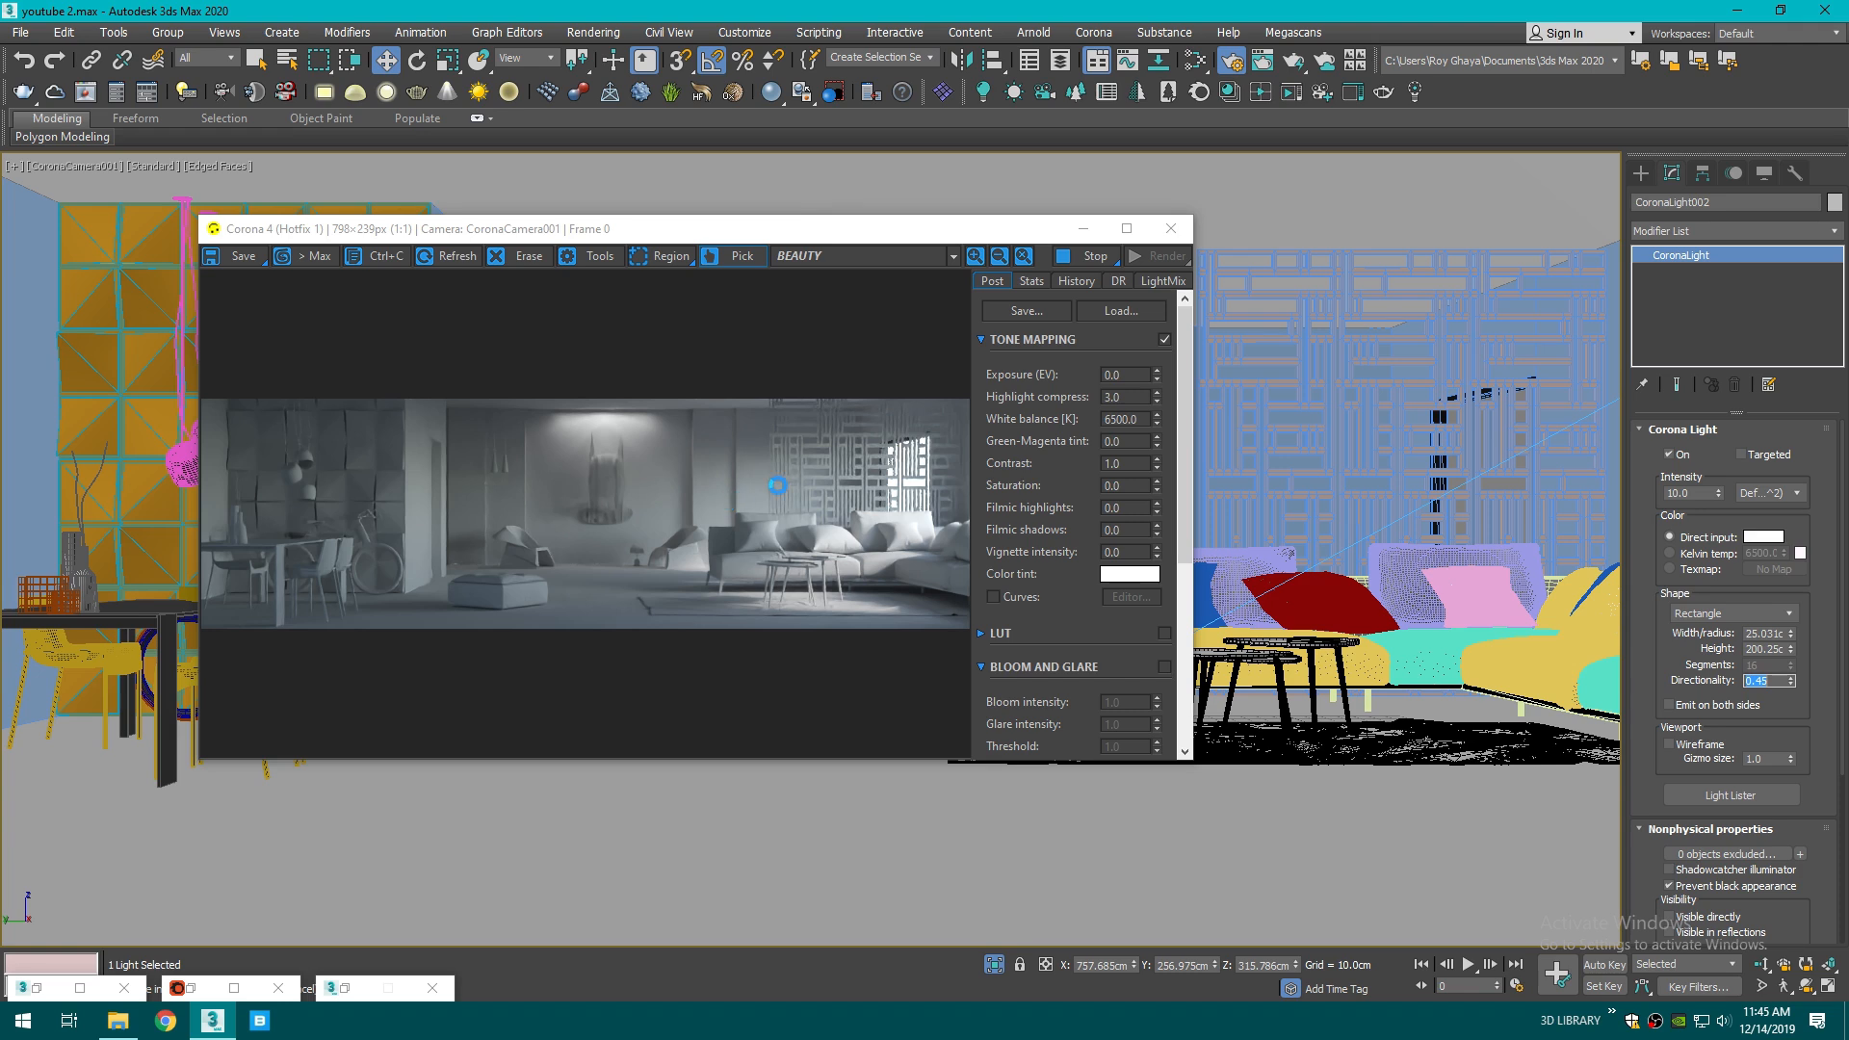
pyautogui.moveTo(1032, 229); pyautogui.dragTo(1136, 205)
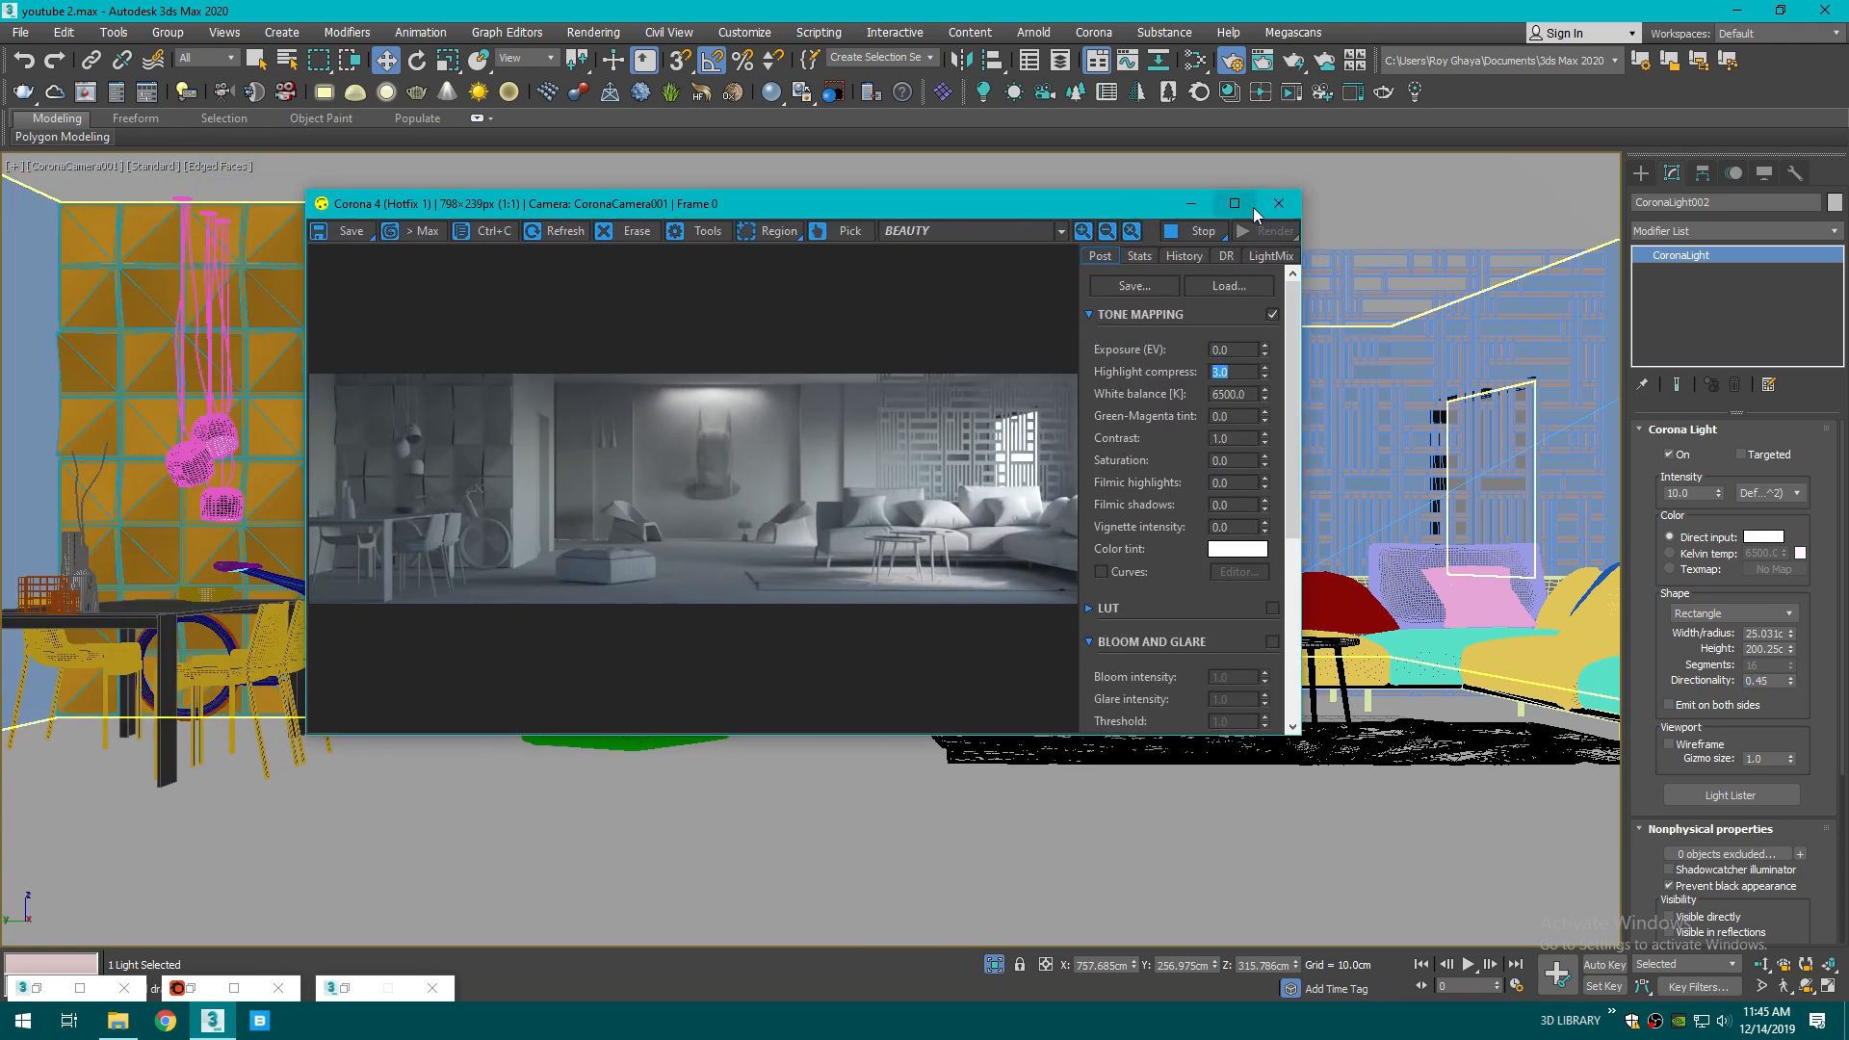
pyautogui.click(1277, 204)
# - Save the scene as a new file named youtube 3 on the Desktop
pyautogui.click(21, 31)
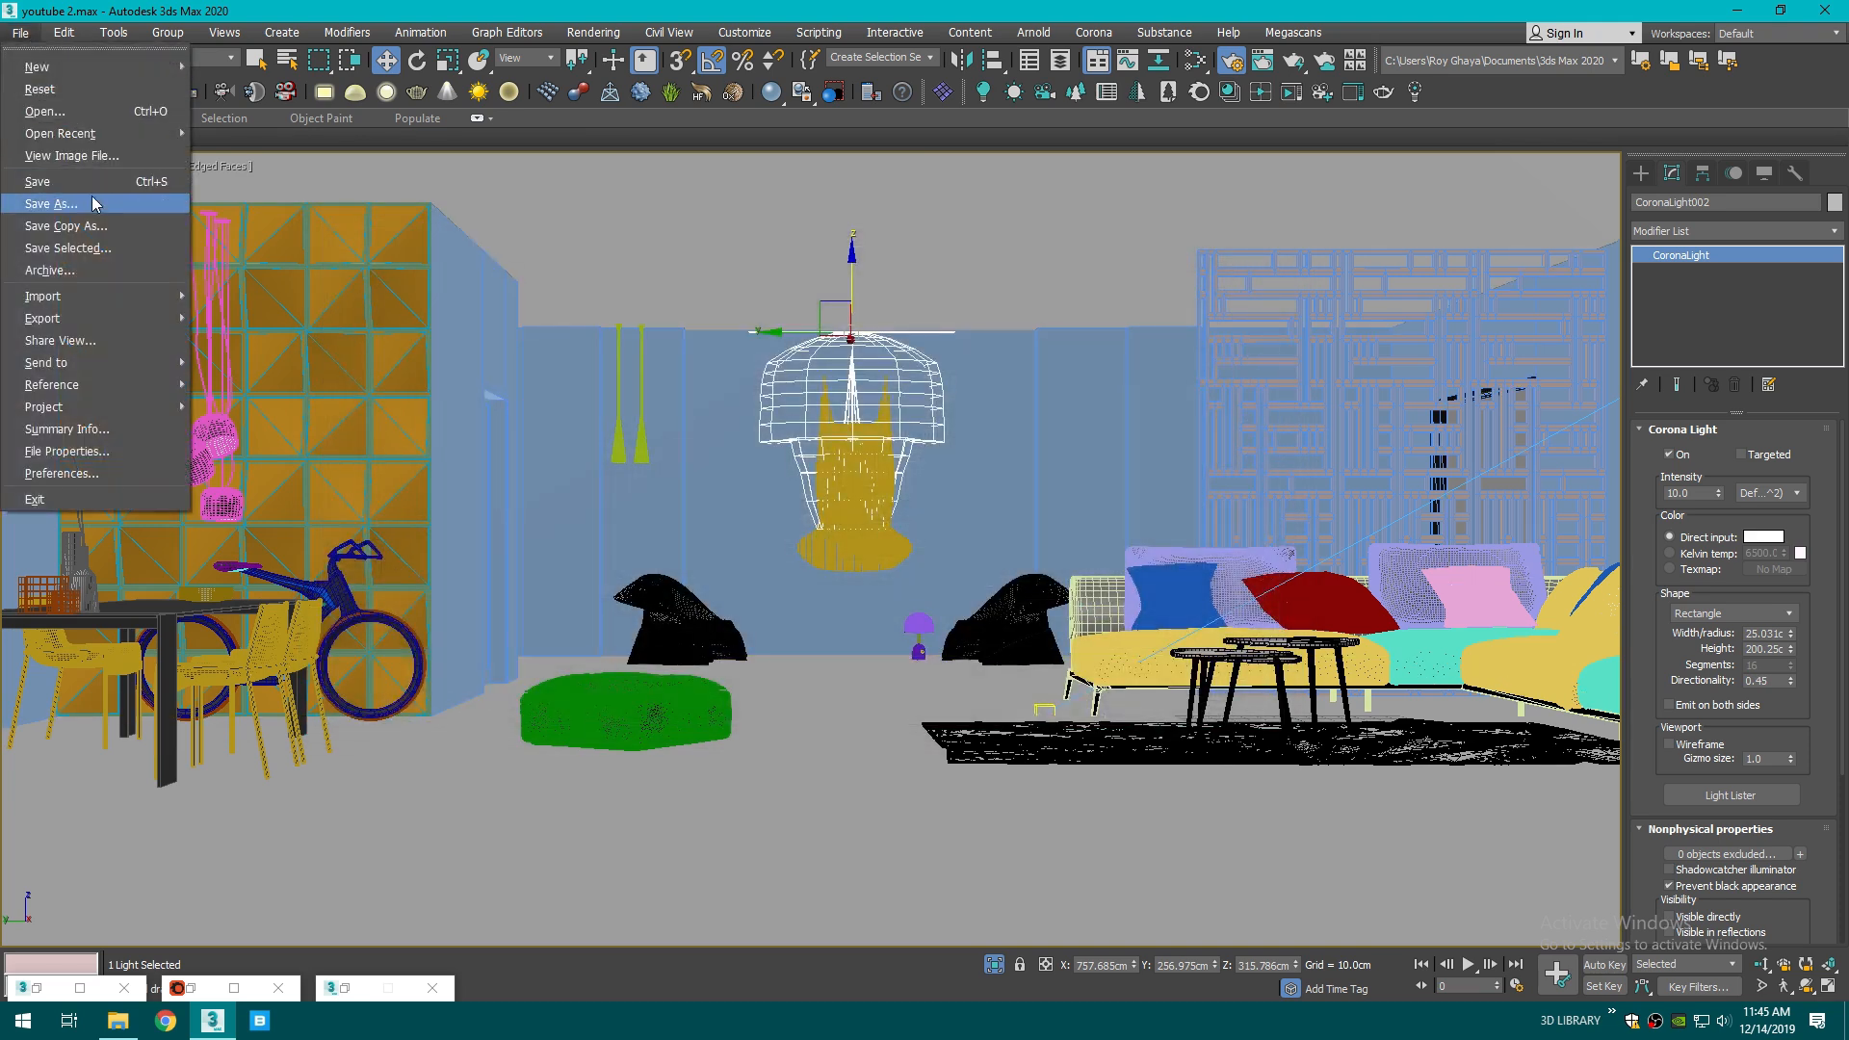
pyautogui.click(50, 203)
pyautogui.write('youtube 3')
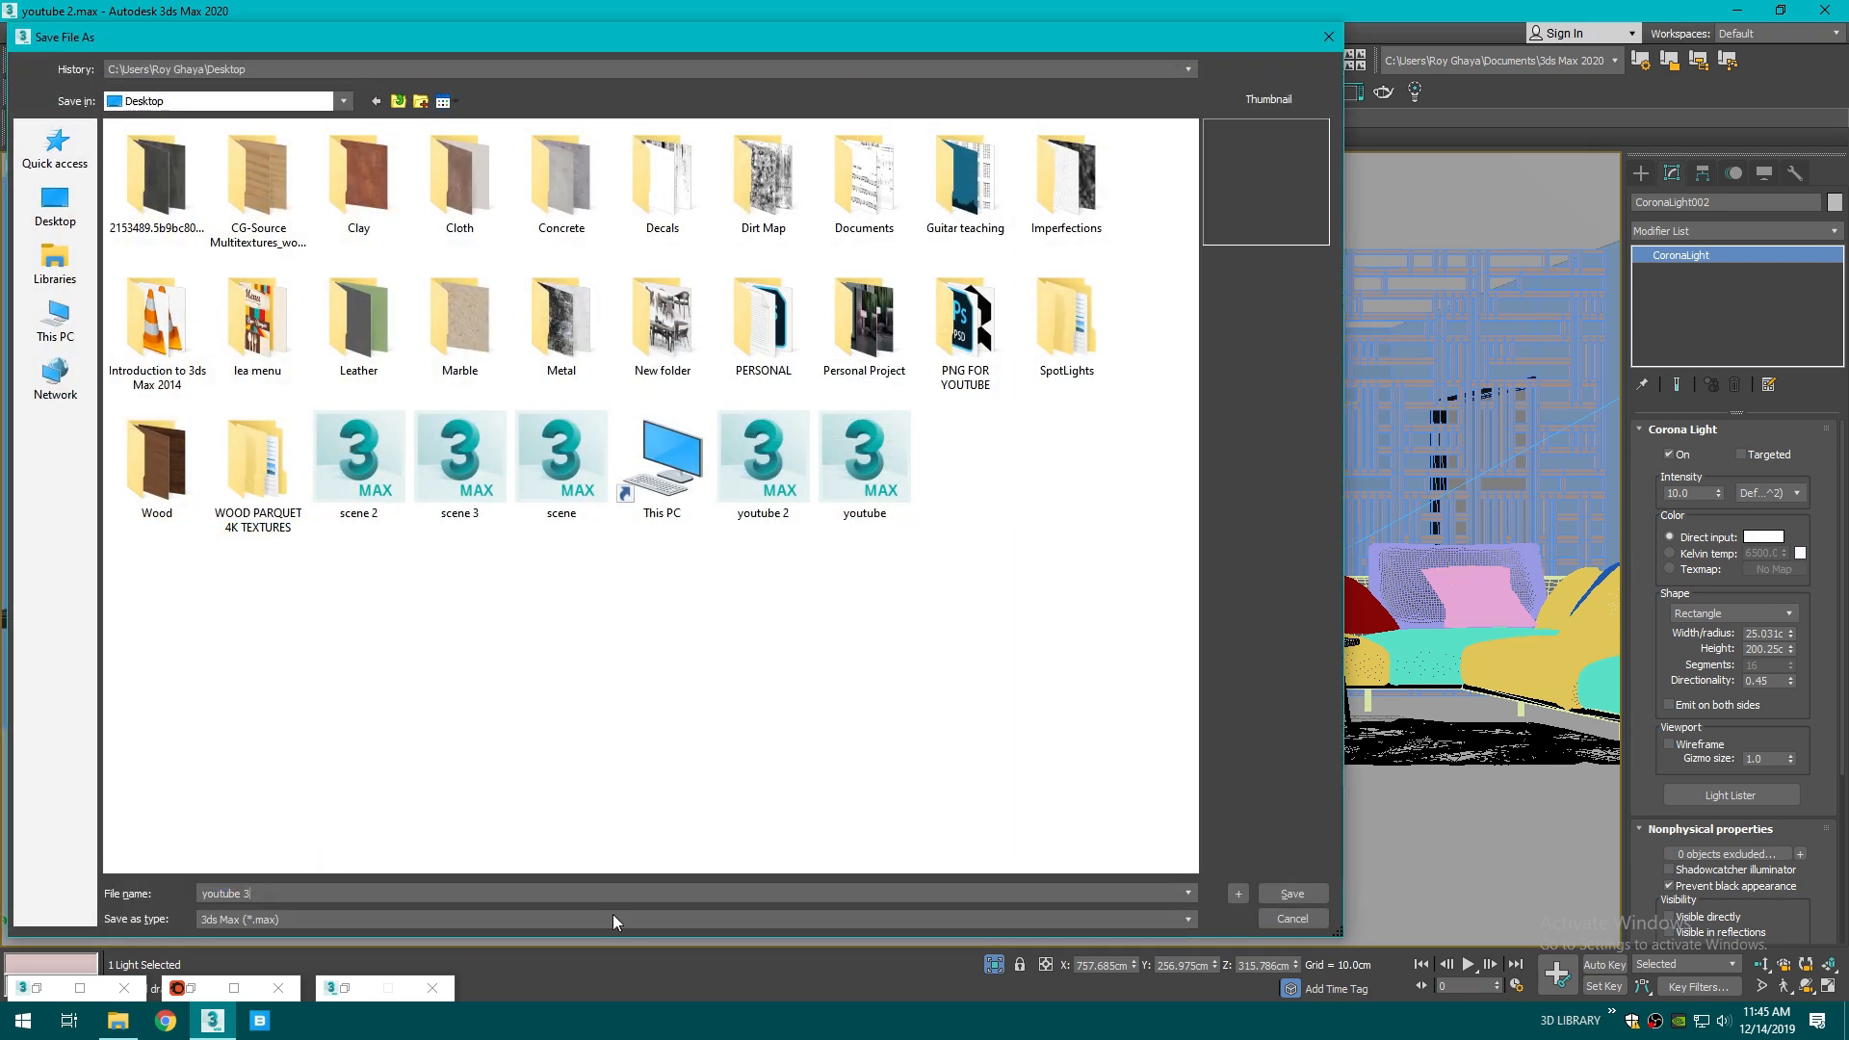
pyautogui.click(1265, 896)
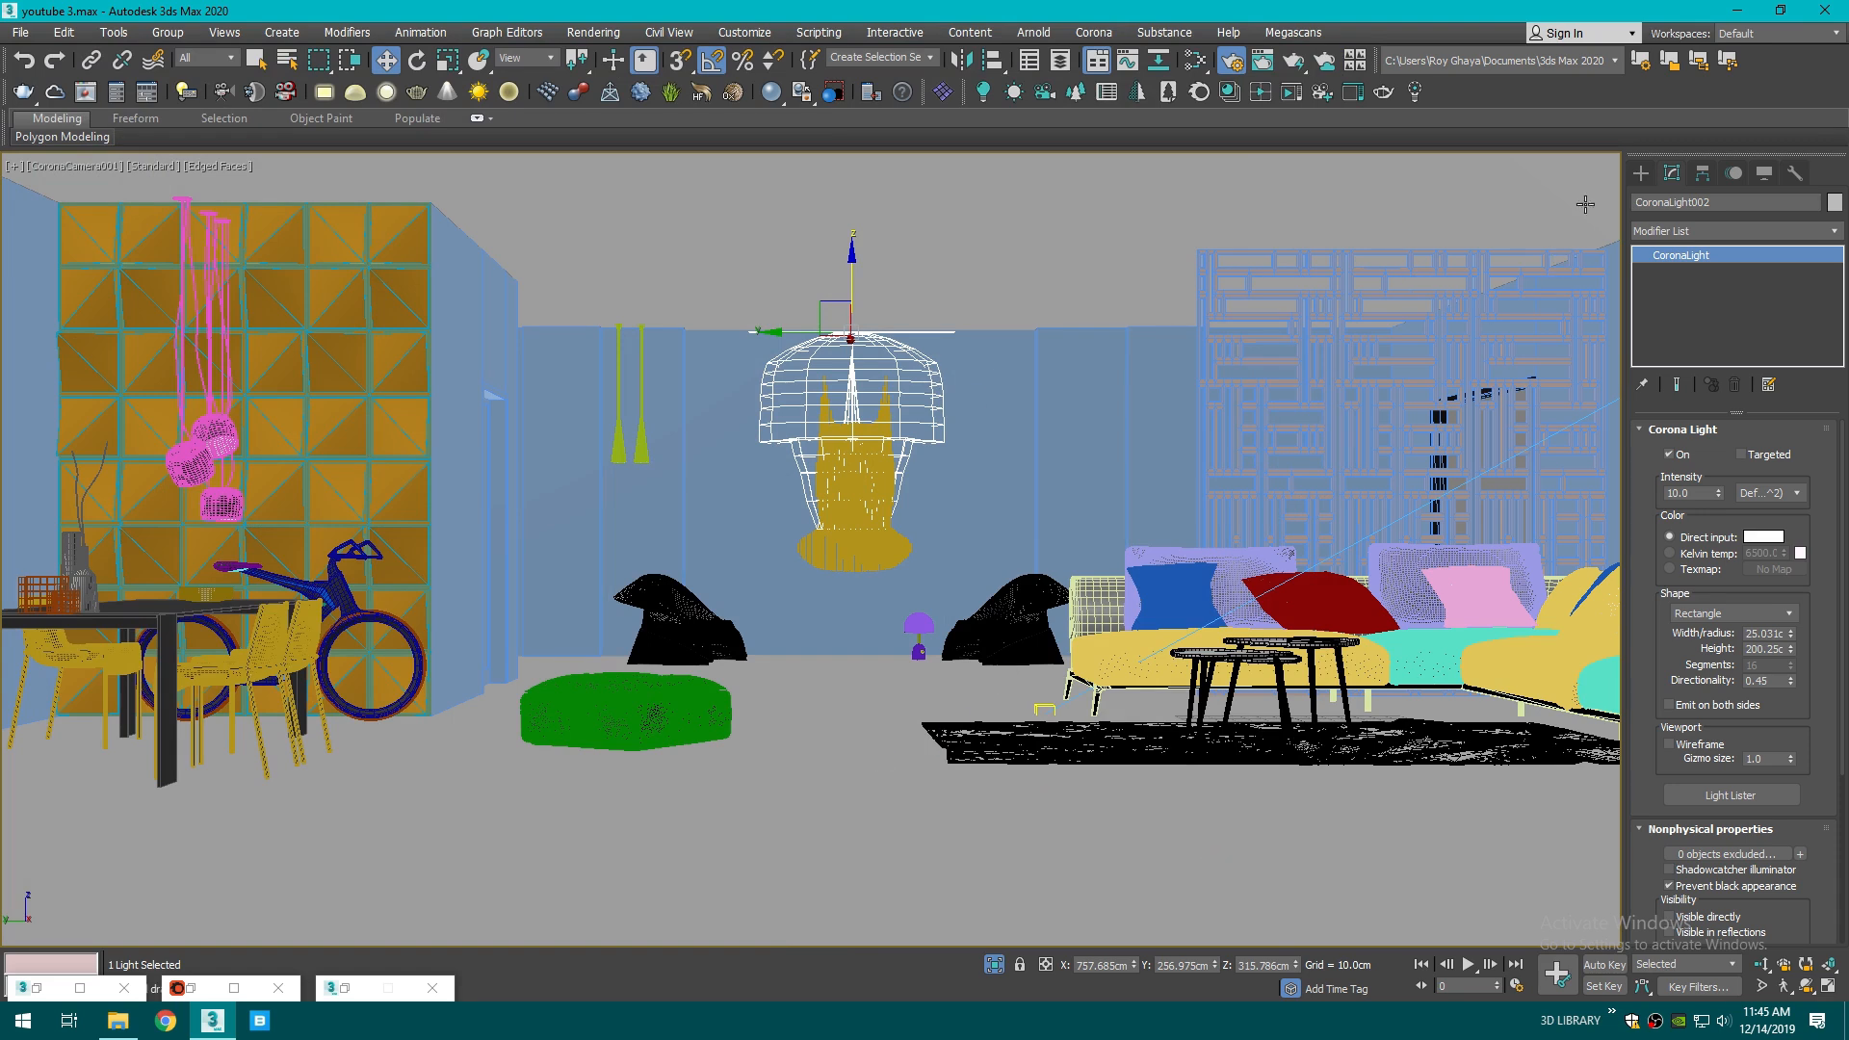
# - Deselect the rectangle light and close two of the minimized windows to clear the workspace
pyautogui.click(1642, 178)
pyautogui.click(998, 469)
pyautogui.click(250, 985)
pyautogui.click(1830, 9)
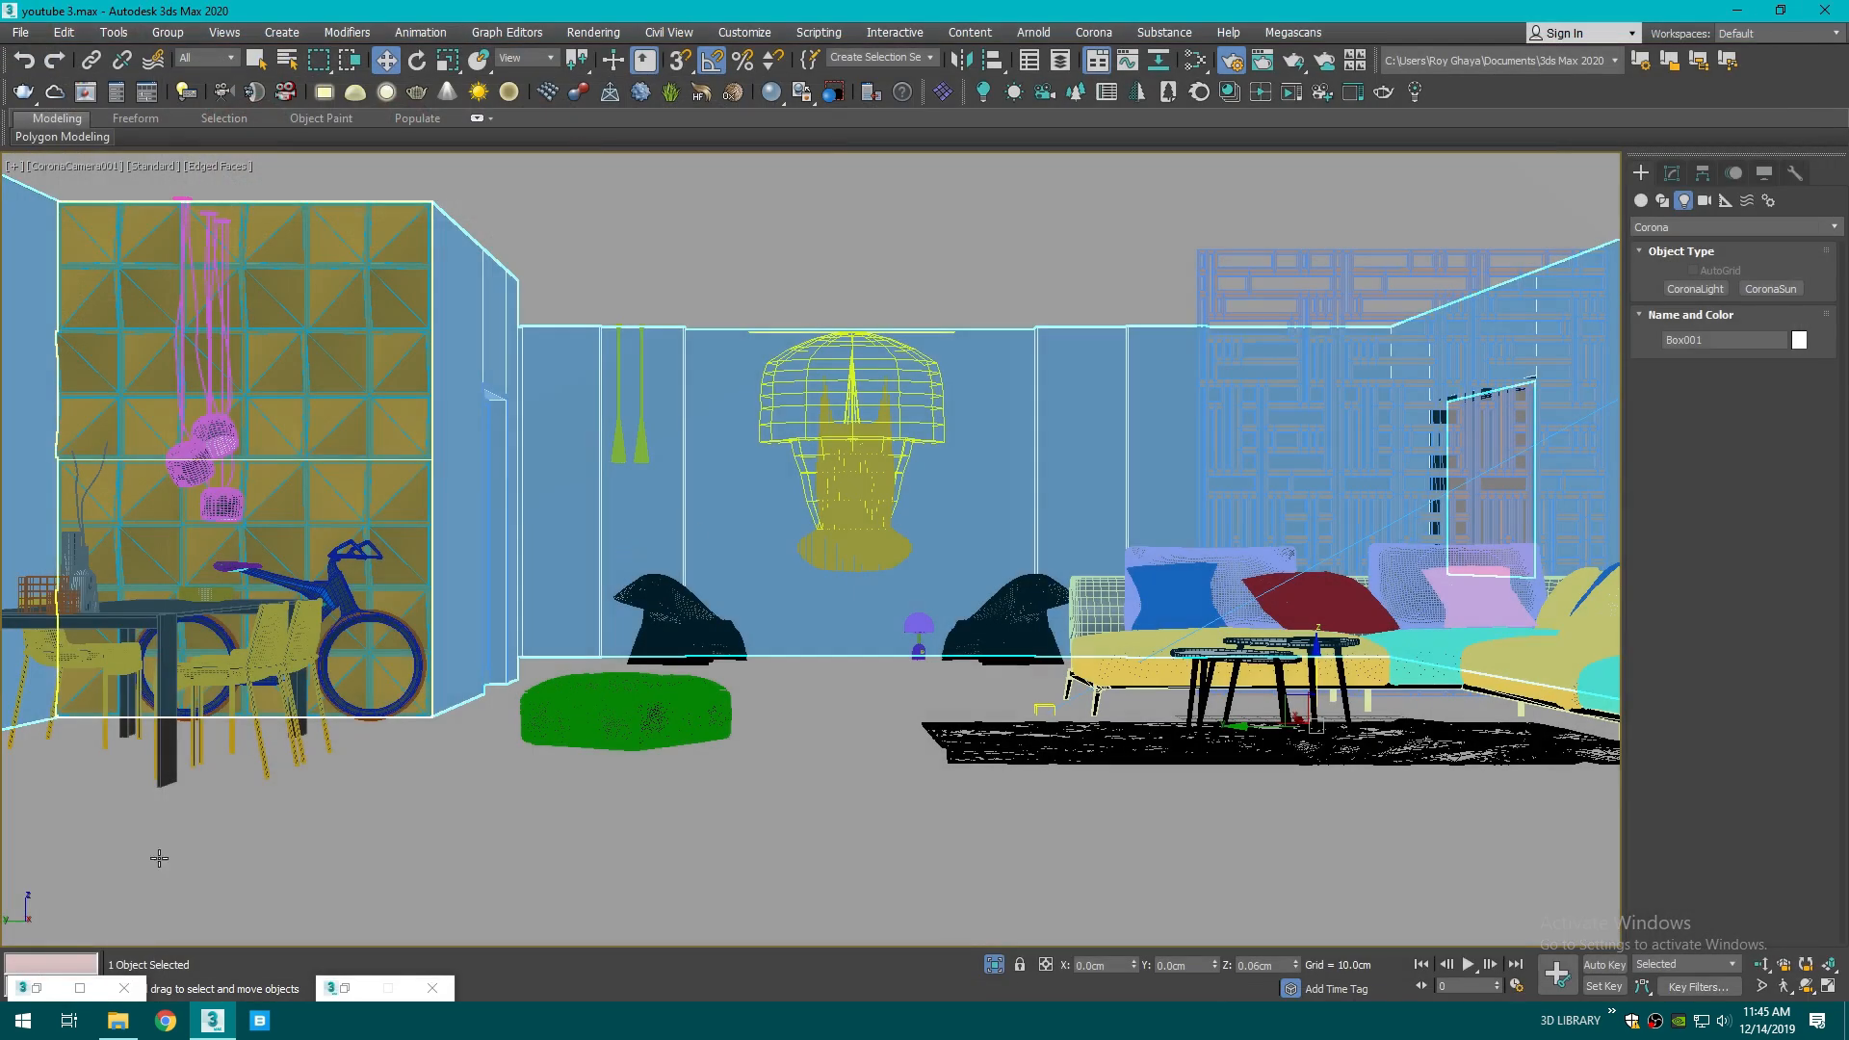
pyautogui.click(80, 988)
pyautogui.click(1831, 10)
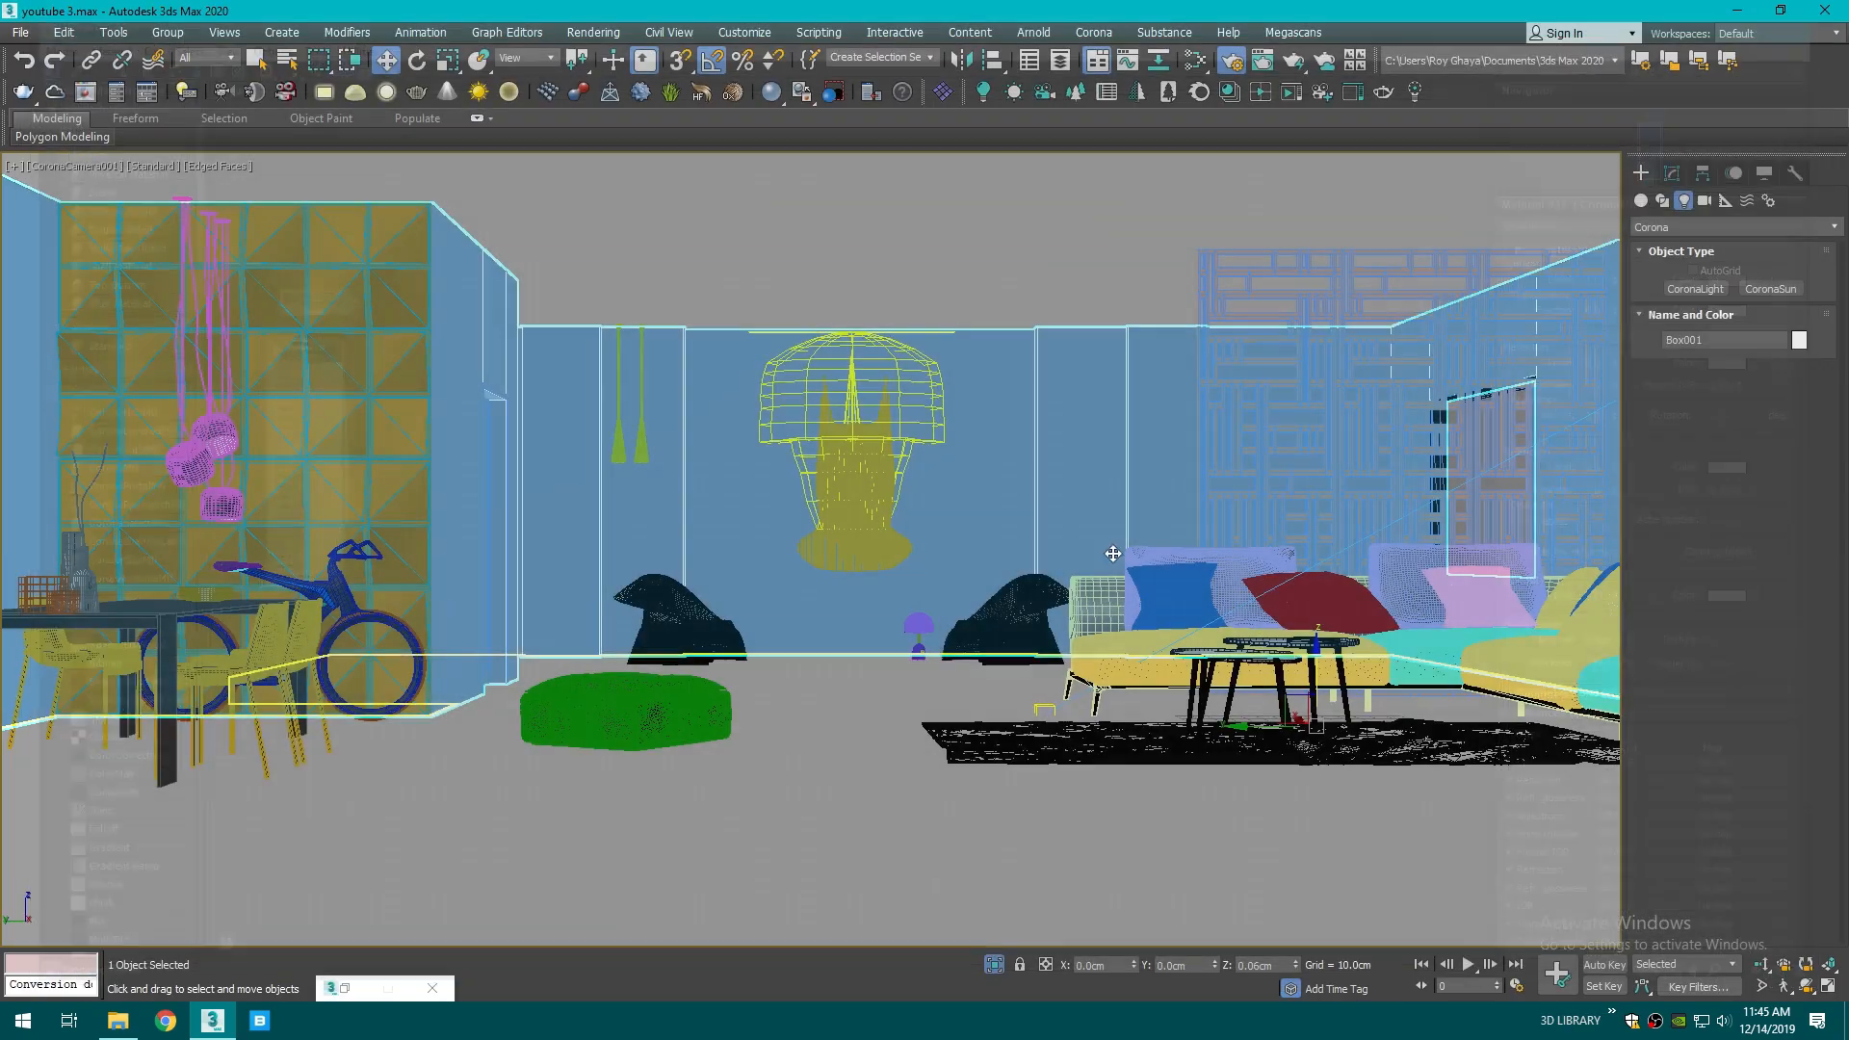
# - Select the three pink pendant lamps and scale them up to about 107 percent in the front view
pyautogui.click(190, 462)
pyautogui.keyDown('ctrl'); pyautogui.click(221, 430); pyautogui.keyUp('ctrl')
pyautogui.keyDown('ctrl'); pyautogui.click(229, 511); pyautogui.keyUp('ctrl')
pyautogui.press('f')
pyautogui.press('z')
pyautogui.scroll(-4, 798, 504)
pyautogui.scroll(1, 799, 503)
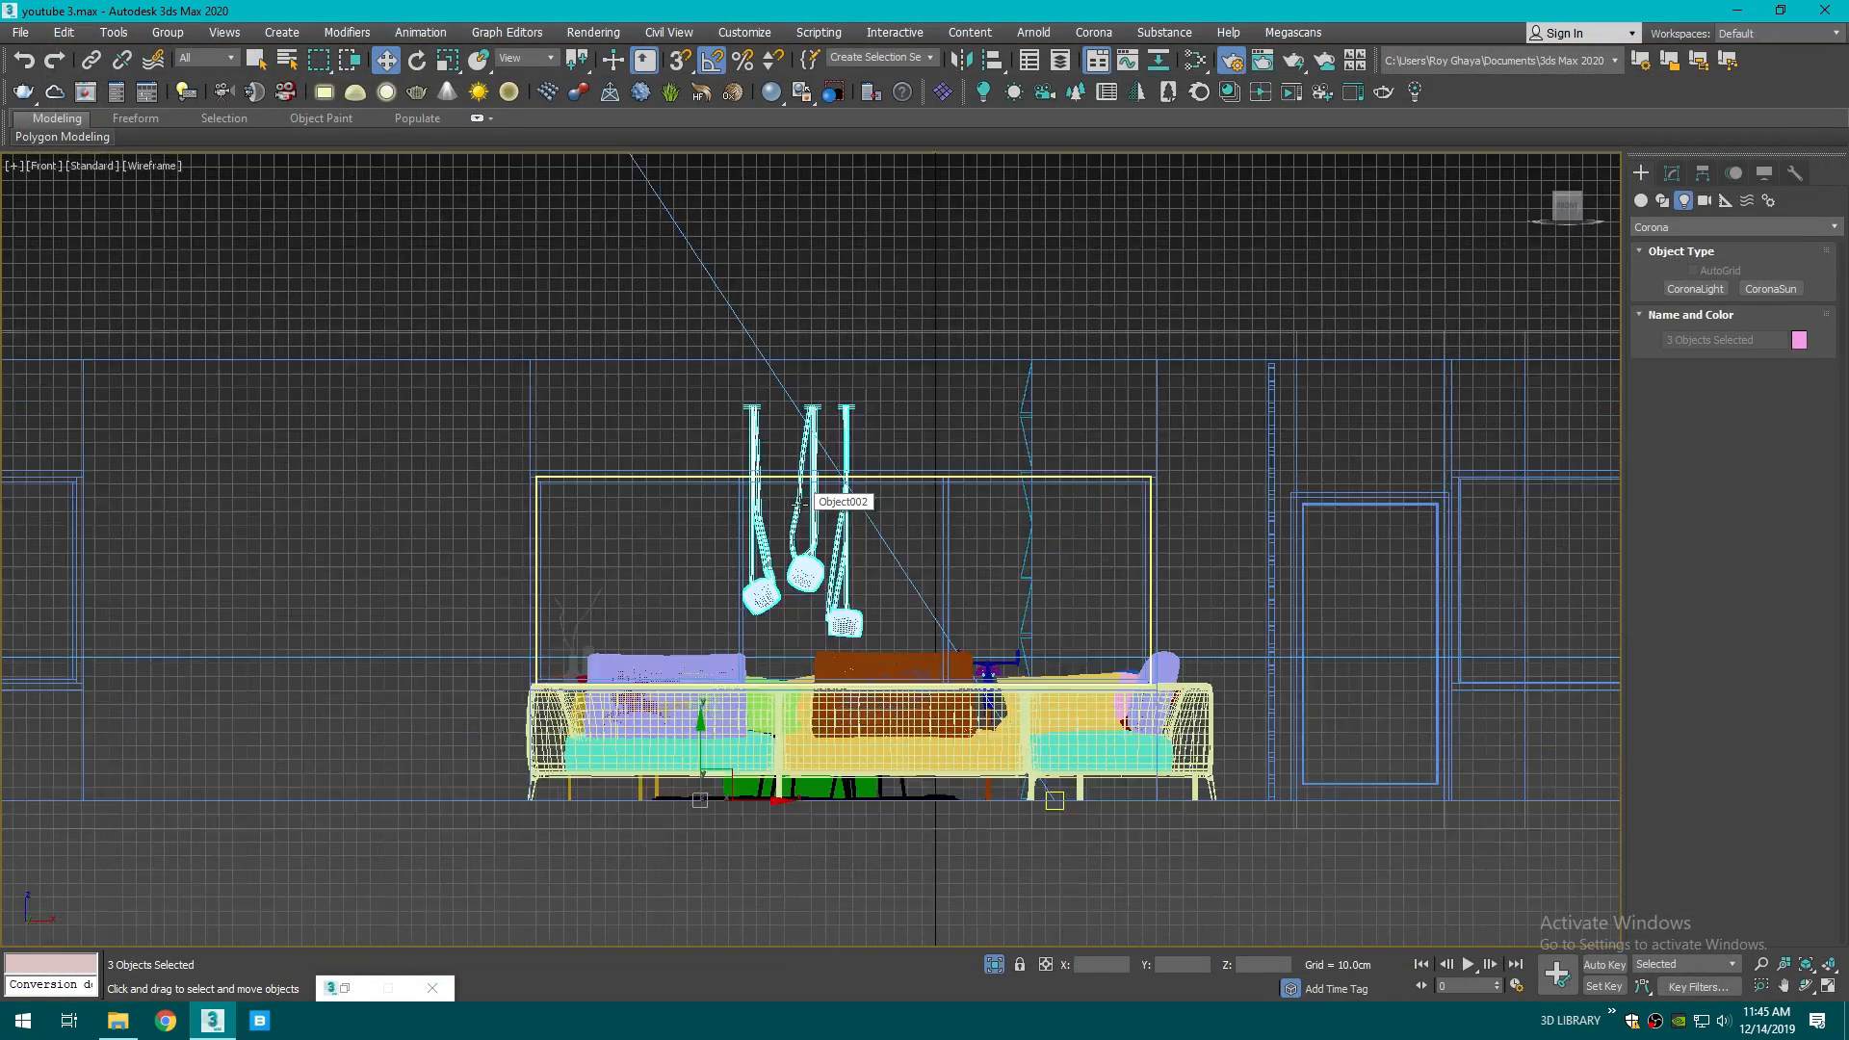
pyautogui.scroll(2, 798, 503)
pyautogui.press('r')
pyautogui.moveTo(823, 506); pyautogui.dragTo(823, 491)
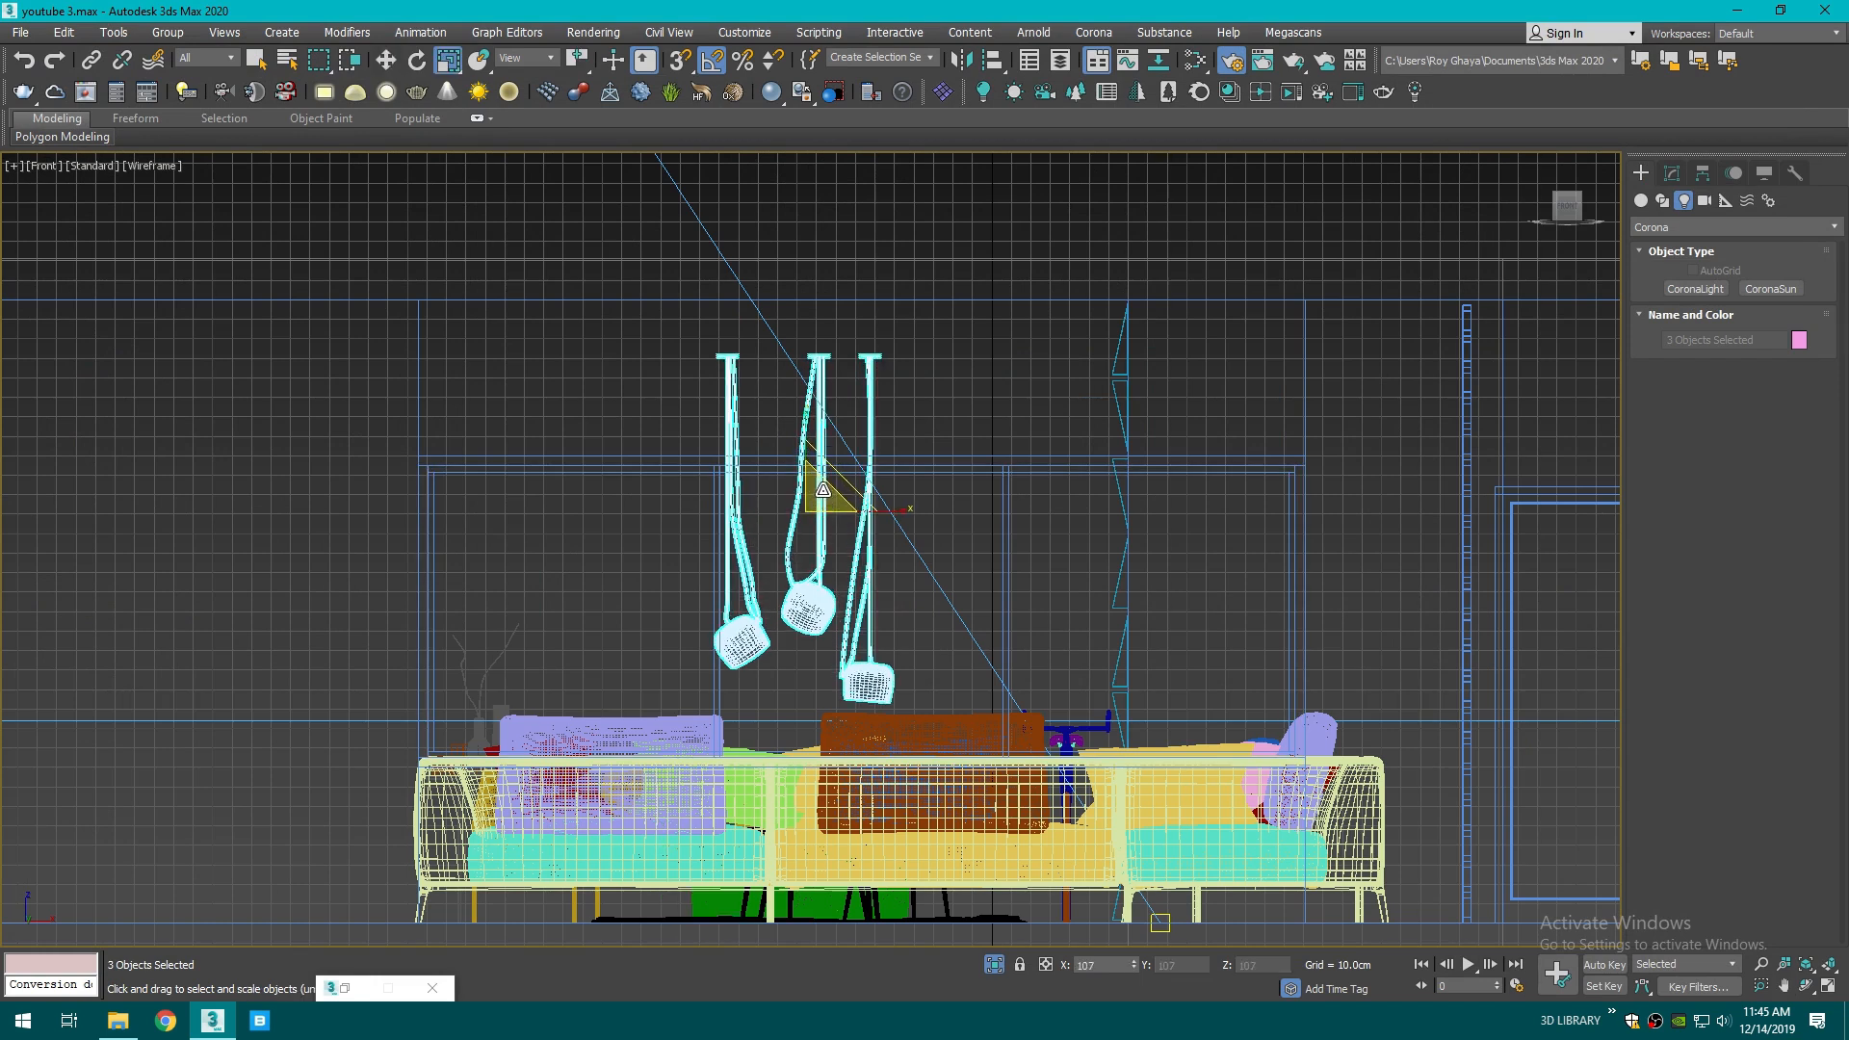
# - Move the three pendant lamps up so their mounting plates meet the ceiling line
pyautogui.press('w')
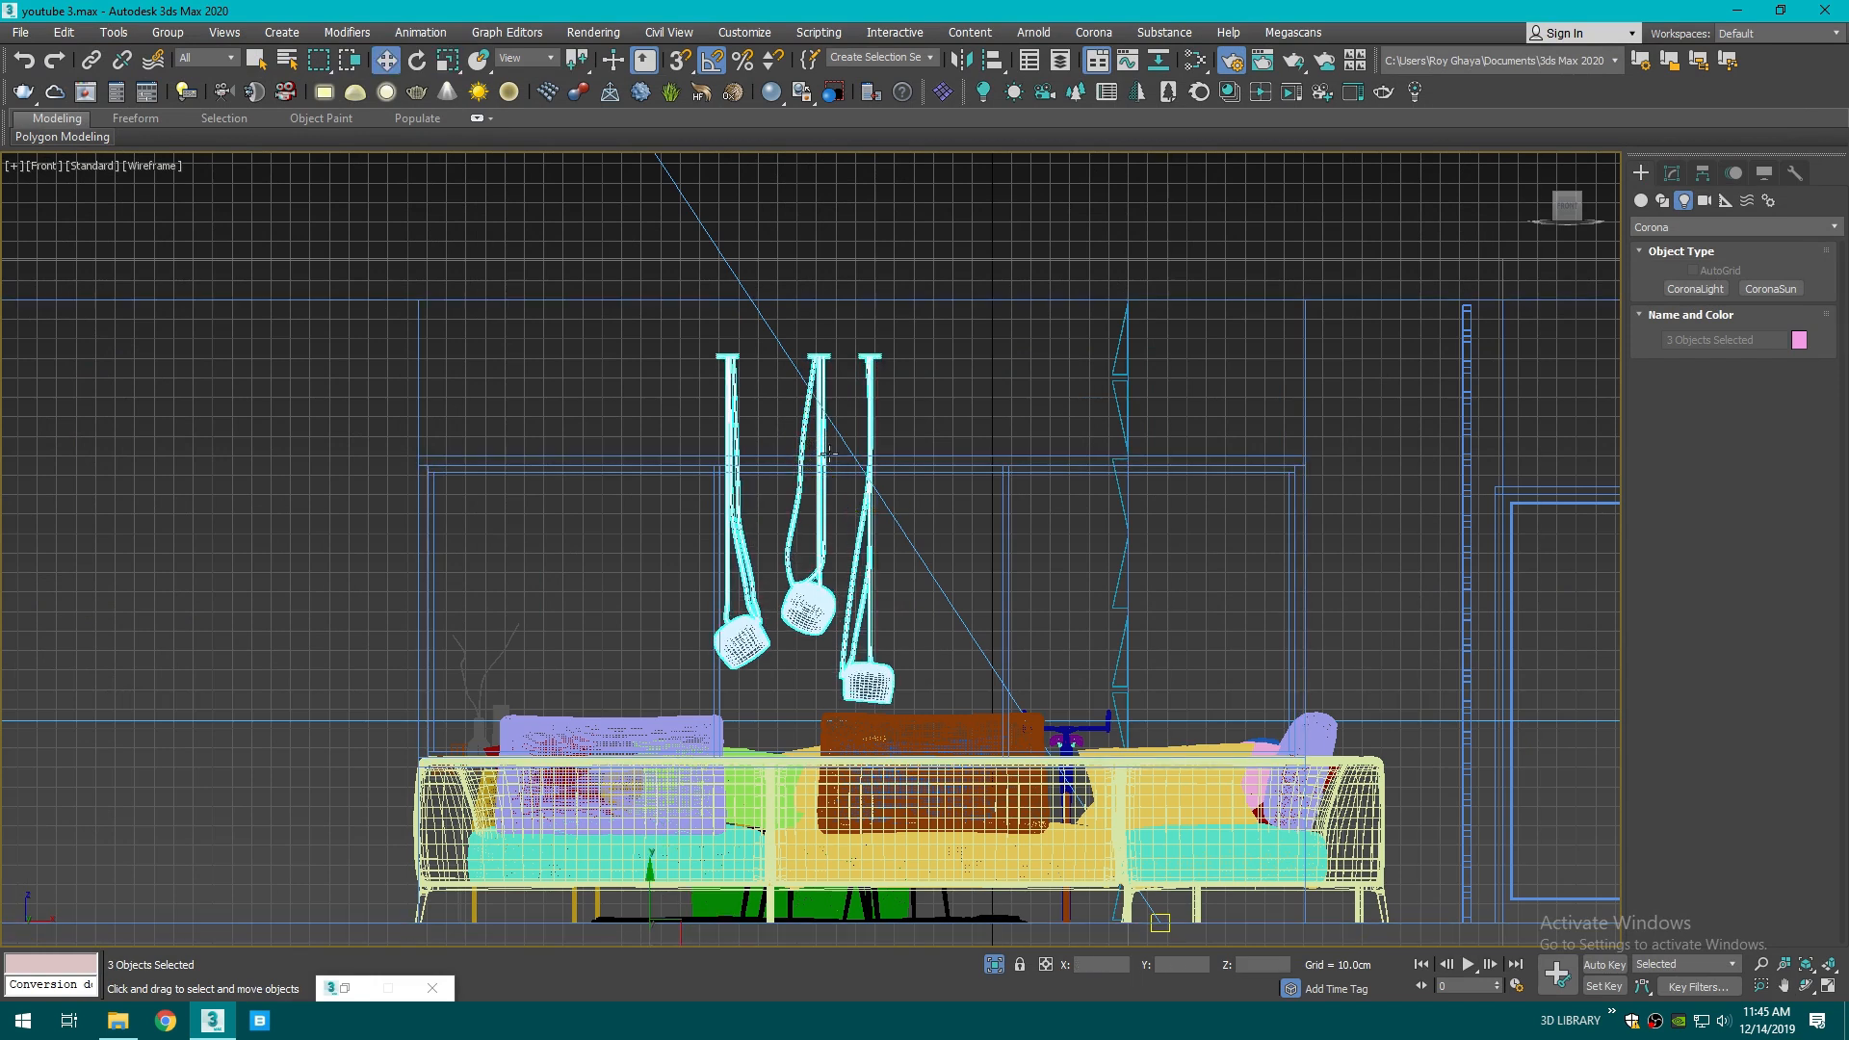
pyautogui.scroll(-4, 845, 532)
pyautogui.moveTo(748, 672); pyautogui.dragTo(750, 646)
pyautogui.scroll(6, 826, 412)
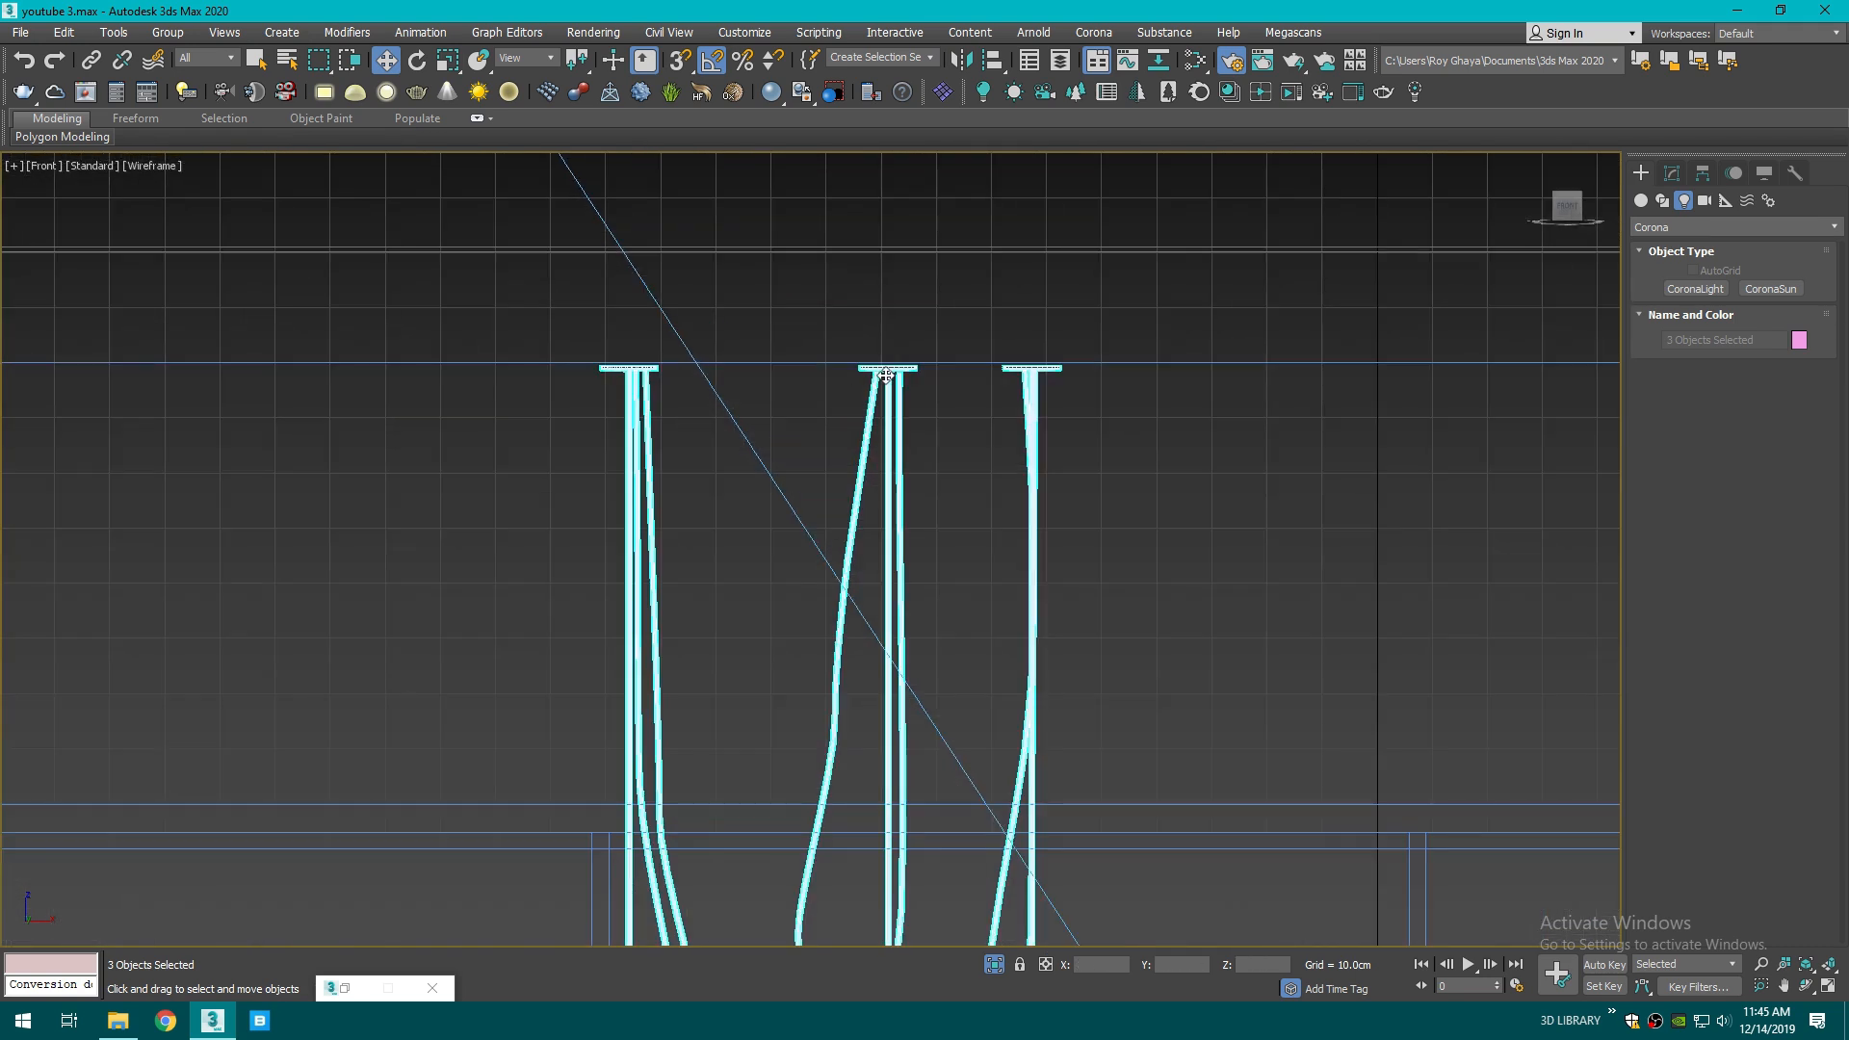
pyautogui.moveTo(885, 373); pyautogui.dragTo(856, 401)
pyautogui.scroll(5, 870, 370)
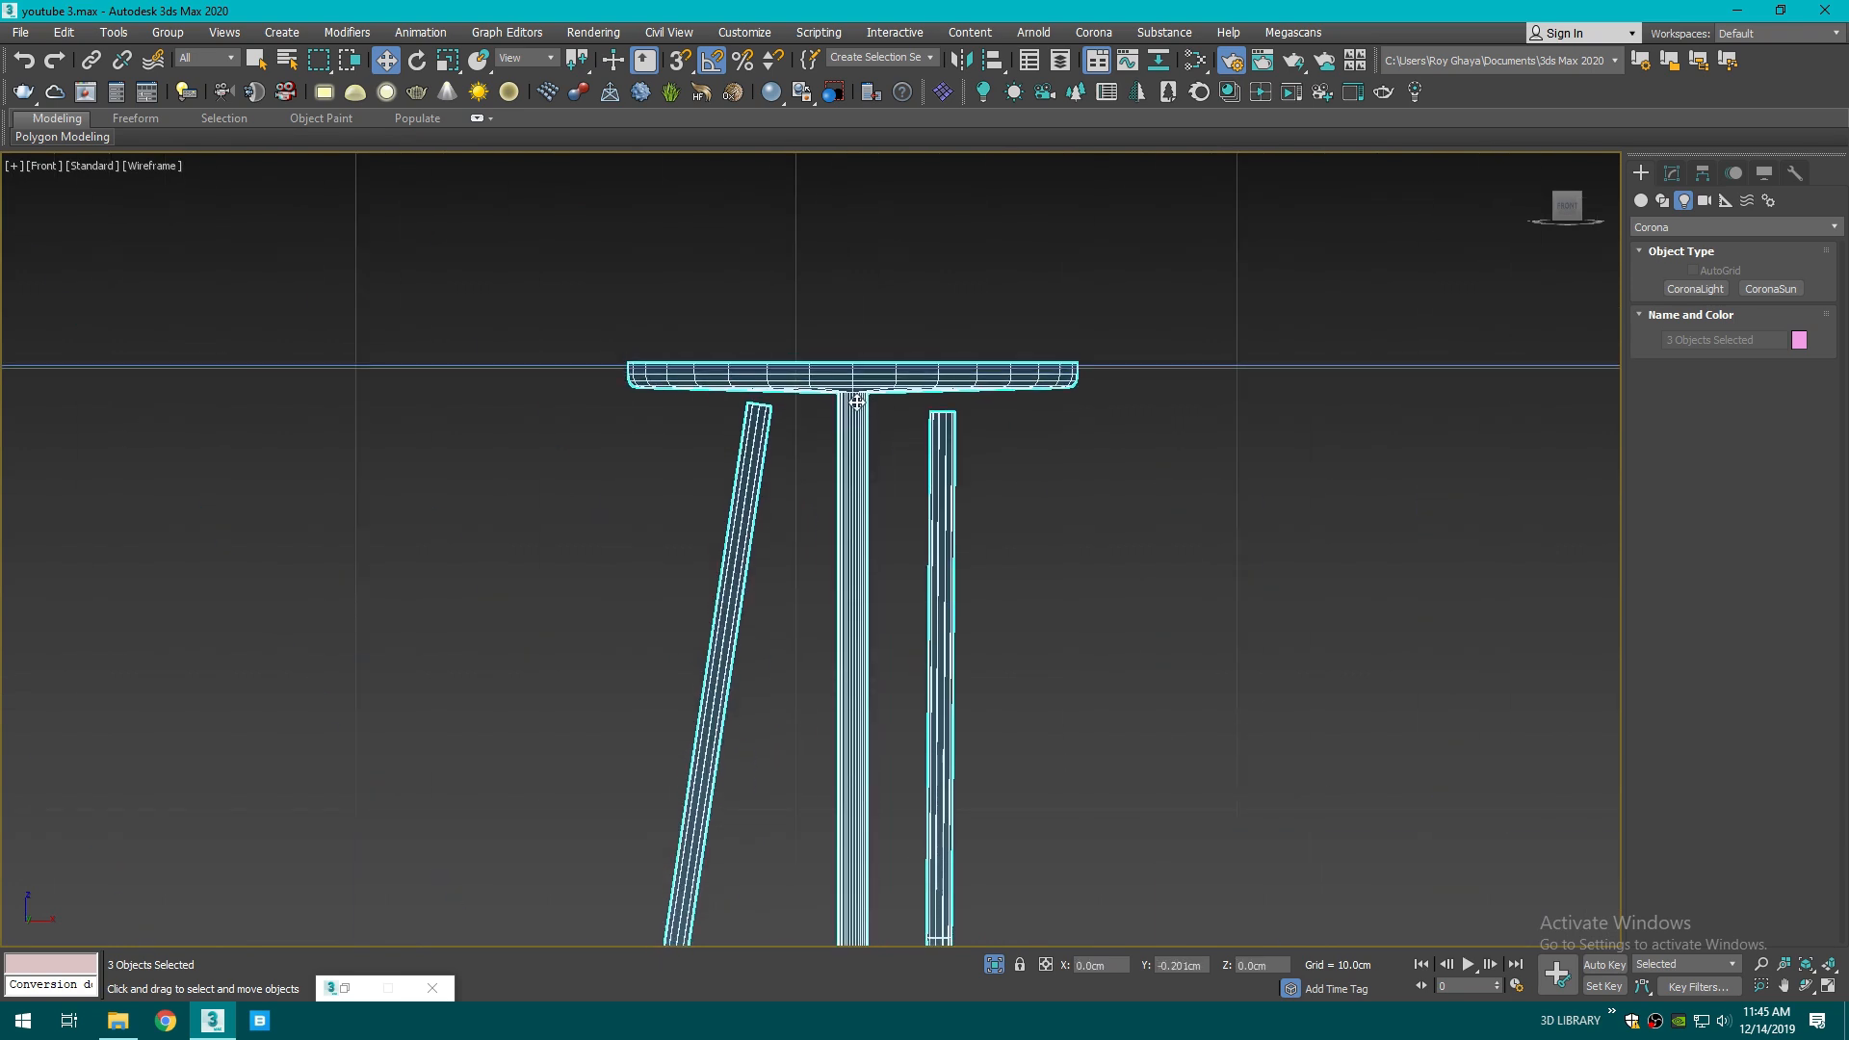
# - Isolate the three pendant lamps in the top view and clear the selection
pyautogui.press('c')
pyautogui.press('t')
pyautogui.scroll(-8, 978, 466)
pyautogui.click(994, 965)
pyautogui.press('F3')
pyautogui.scroll(-6, 985, 608)
pyautogui.click(1094, 730)
pyautogui.scroll(4, 999, 605)
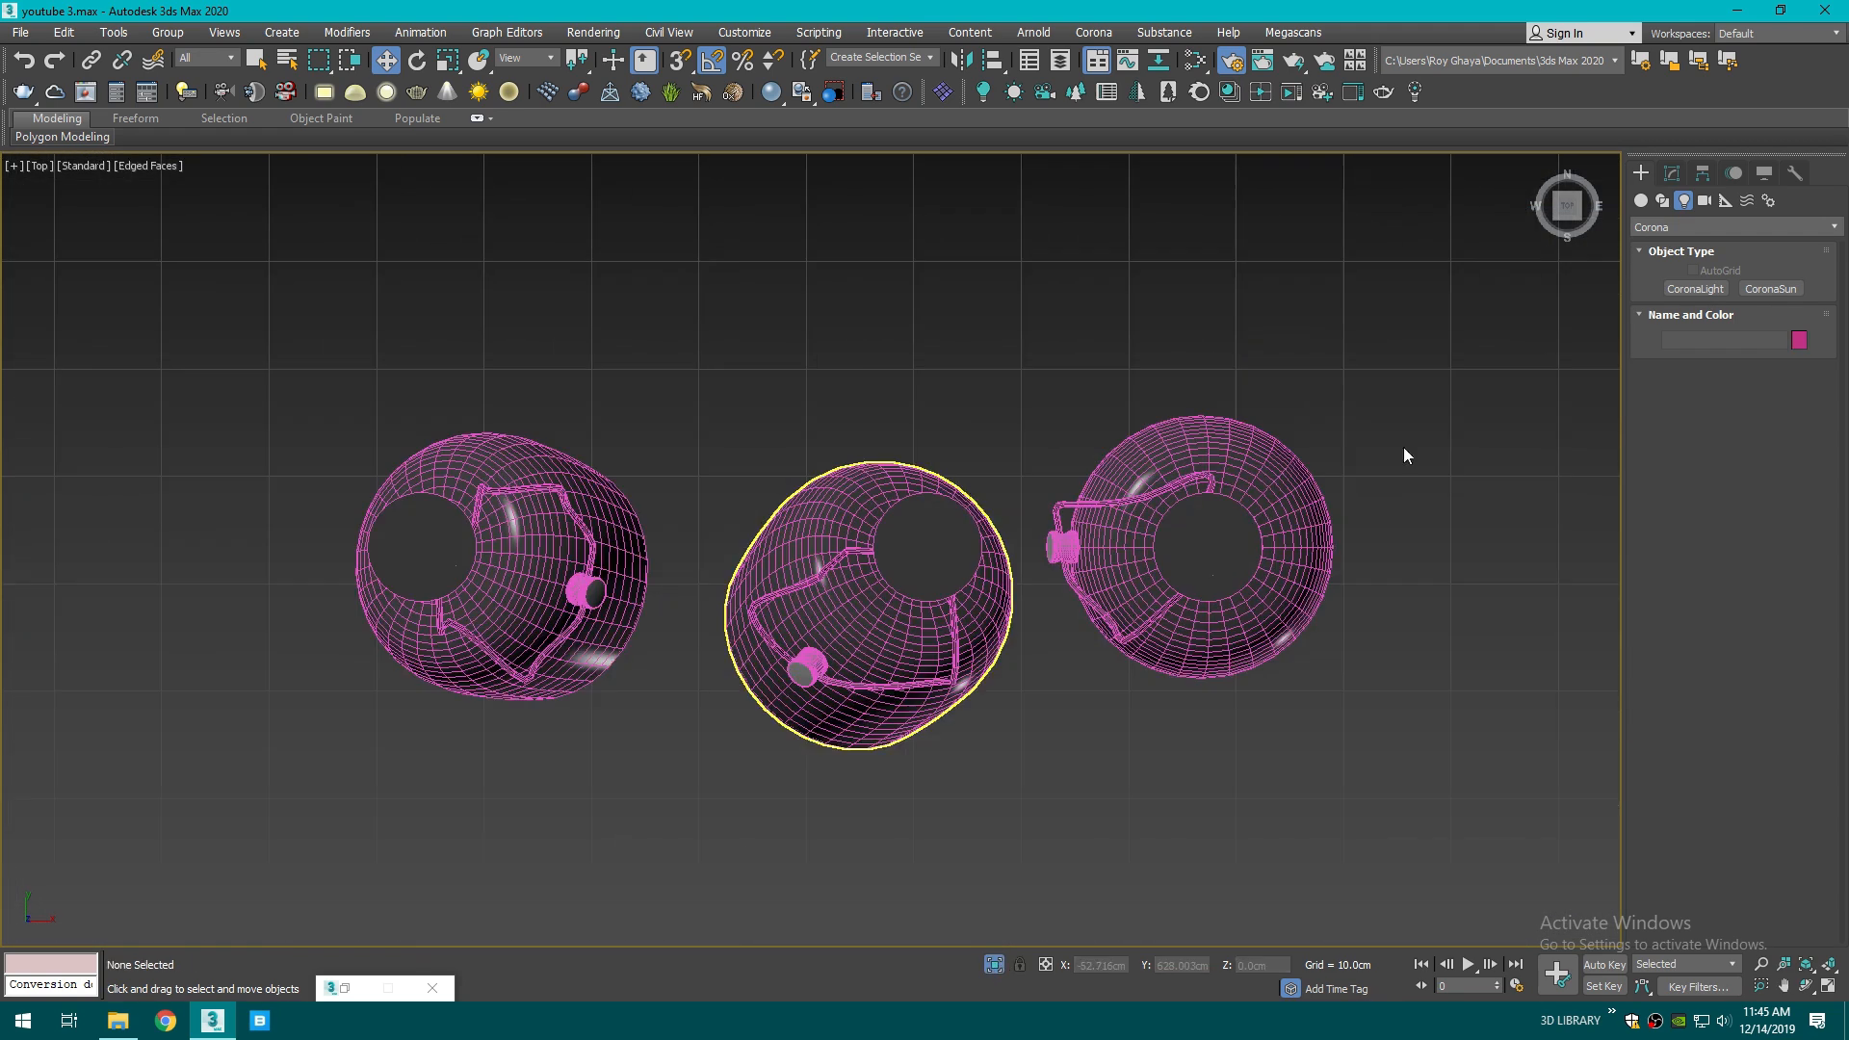
# - Create a sphere-shaped CoronaLight of about 0.76 cm radius at the center of the easternmost pendant lamp
pyautogui.click(1707, 285)
pyautogui.scroll(3, 1168, 561)
pyautogui.press('F3')
pyautogui.scroll(5, 1146, 551)
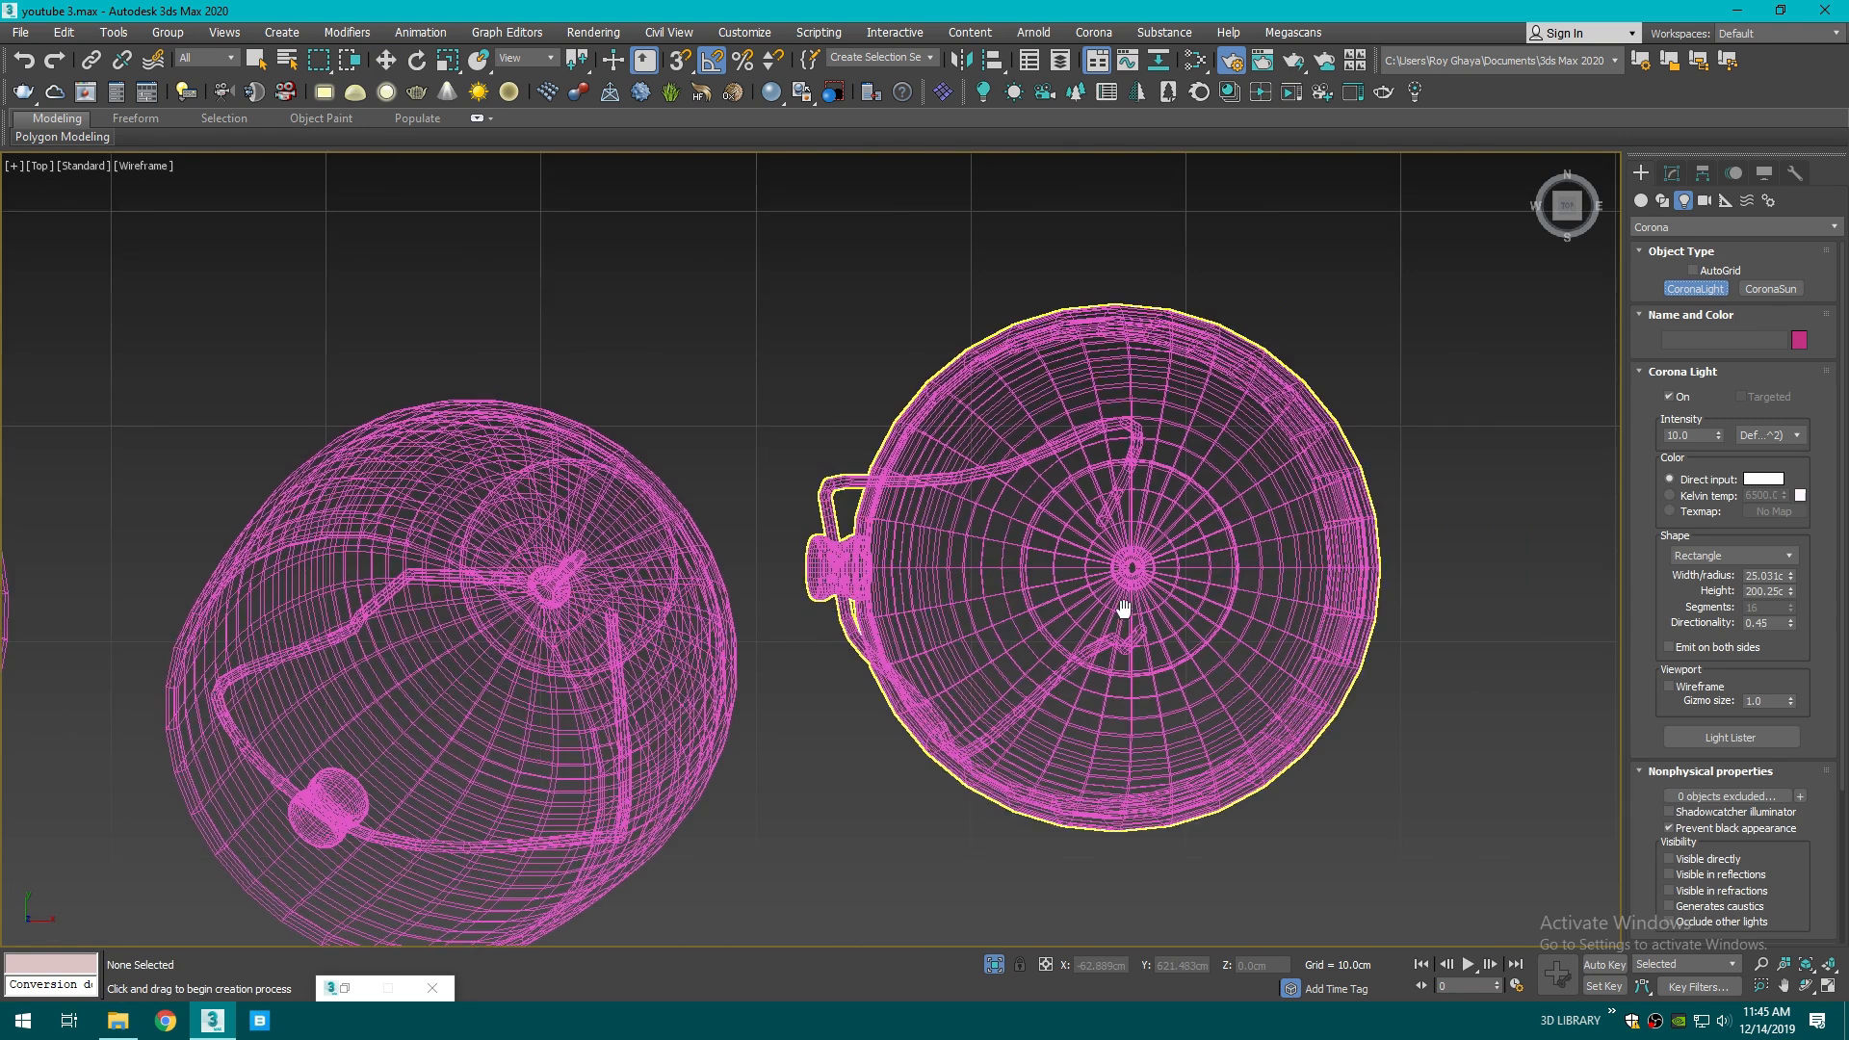
pyautogui.moveTo(1143, 538); pyautogui.dragTo(1158, 558)
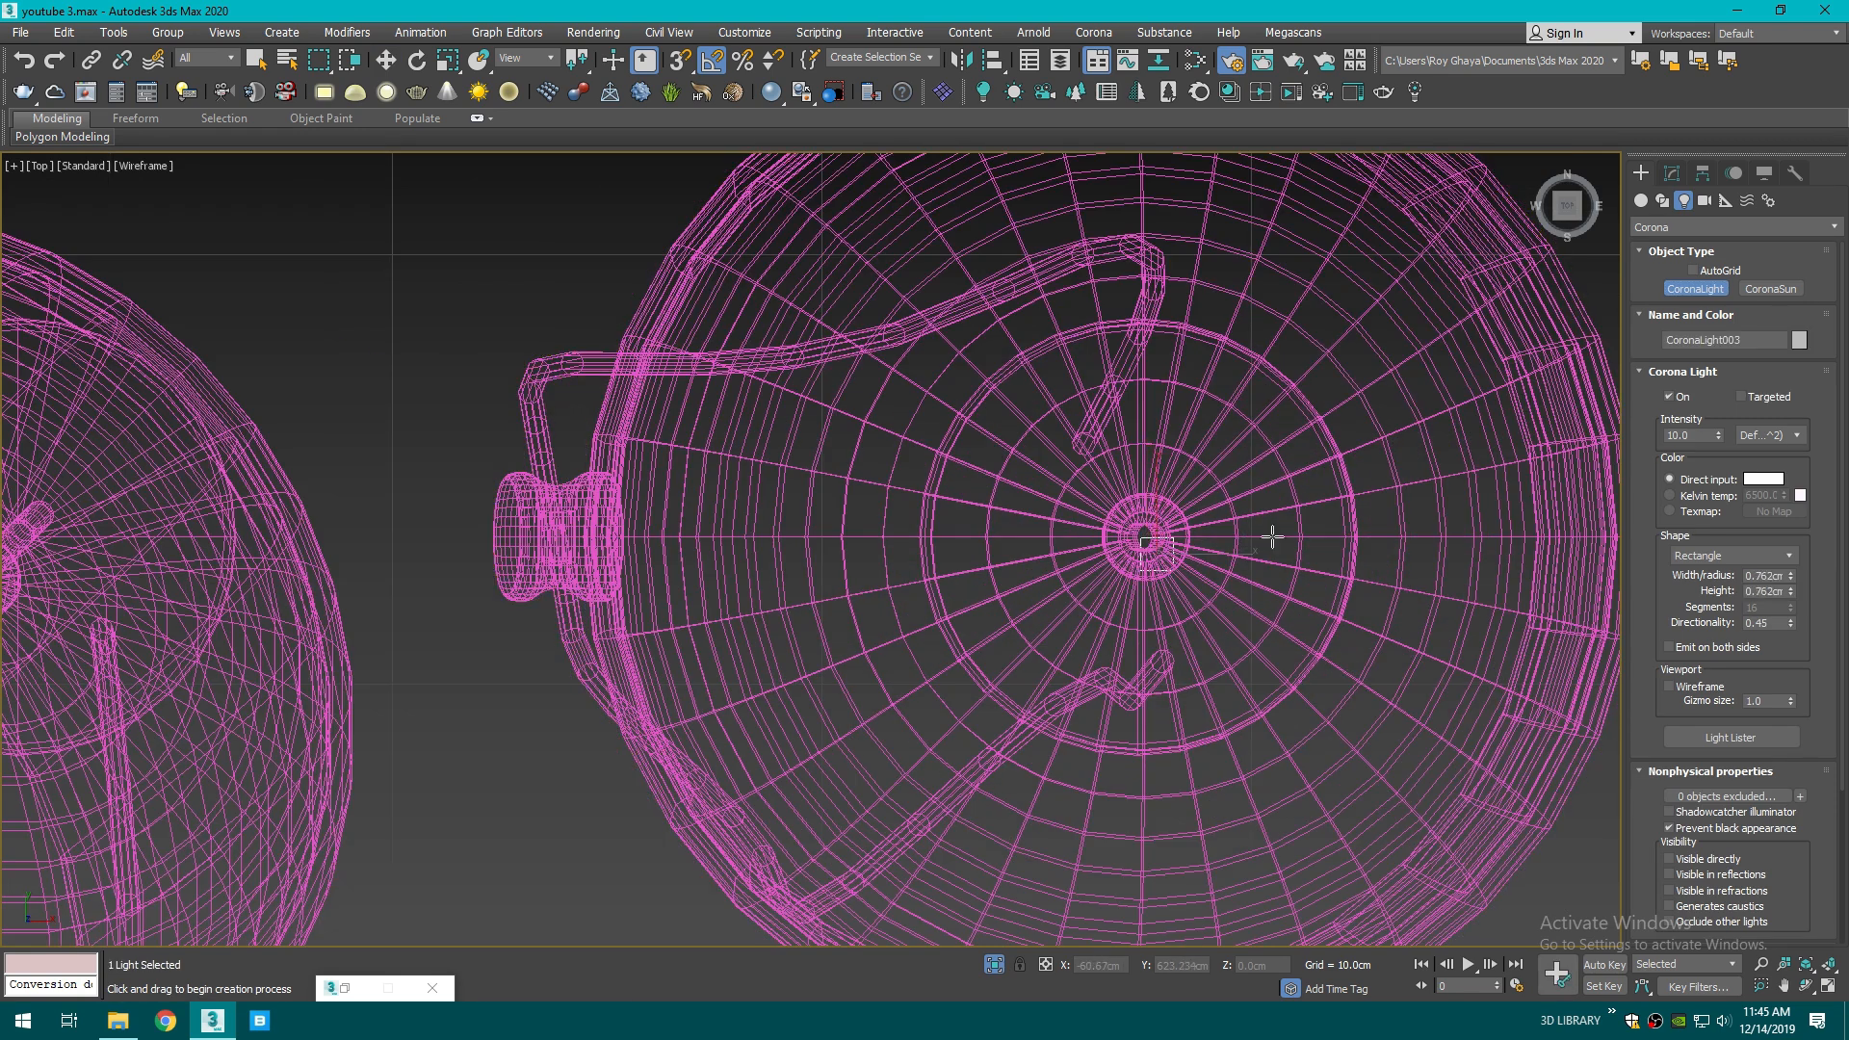
pyautogui.click(1704, 556)
pyautogui.click(1705, 574)
pyautogui.press('w')
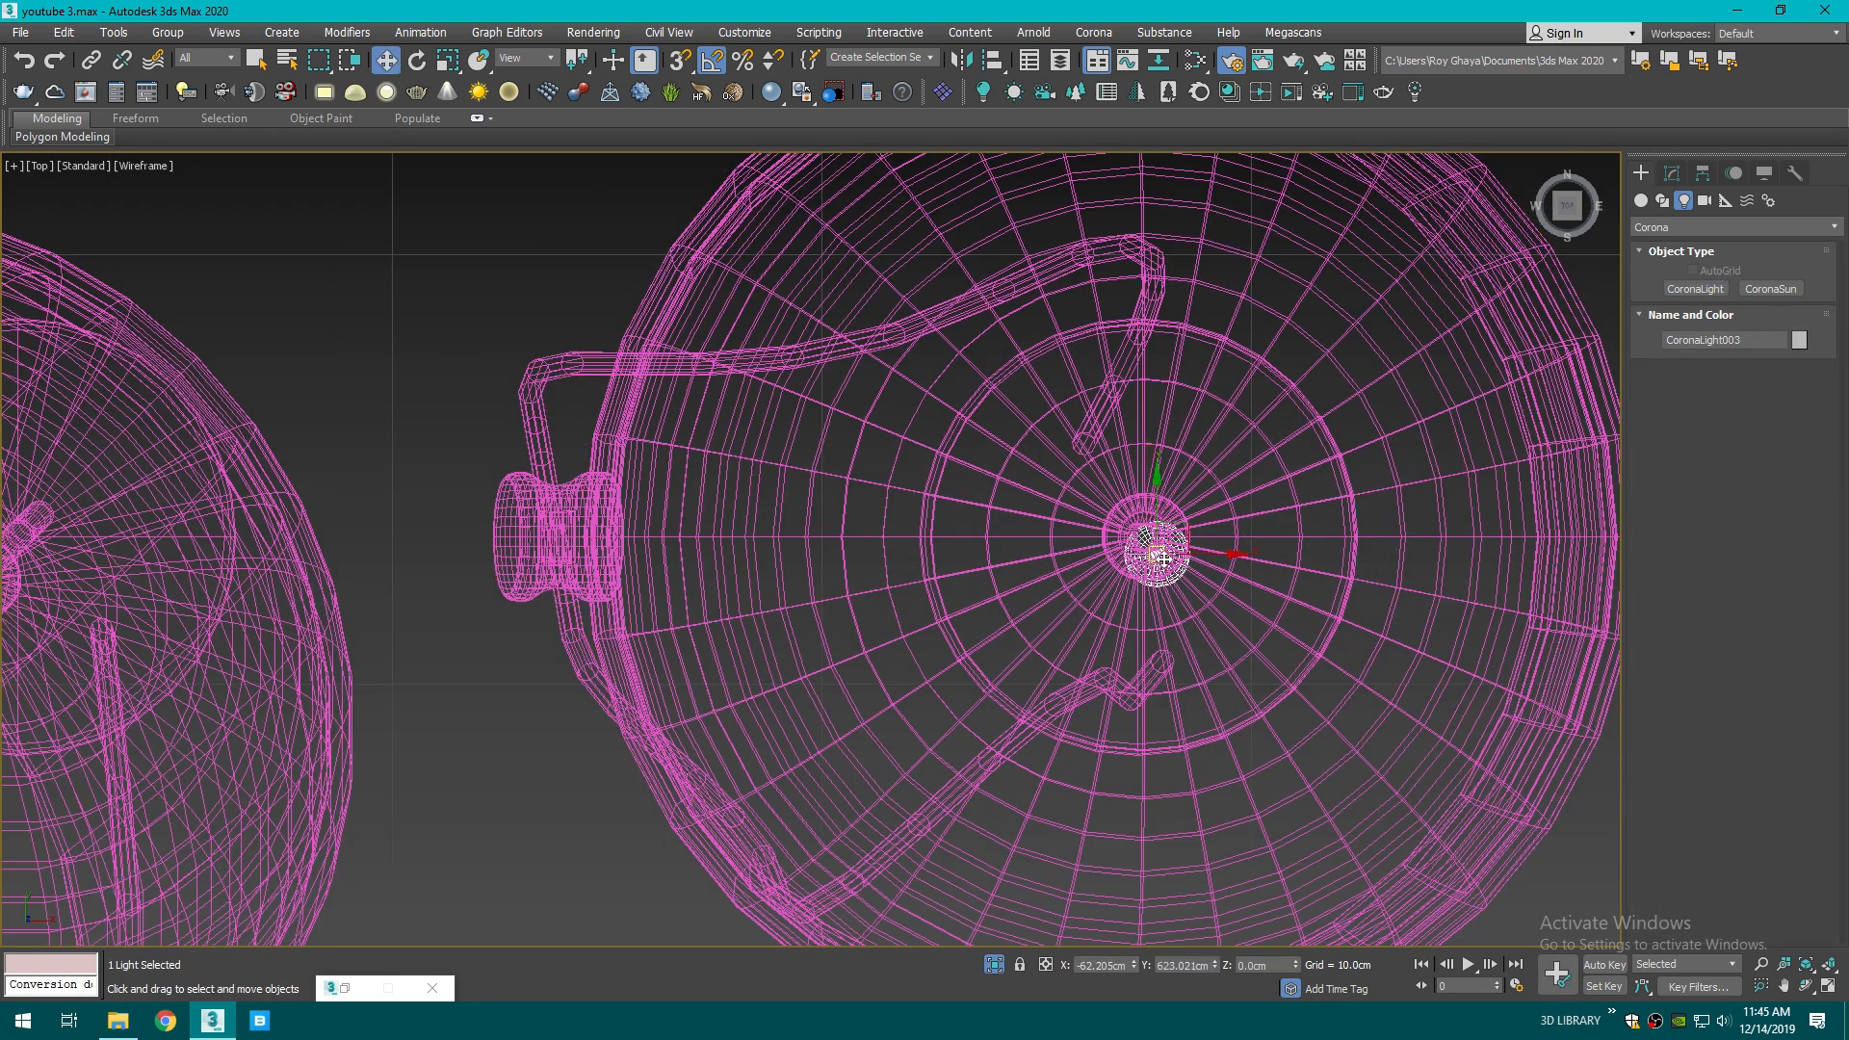
# - Raise the sphere light into its pendant shade in the front view and copy it into the other two shades
pyautogui.press('f')
pyautogui.scroll(-5, 1115, 529)
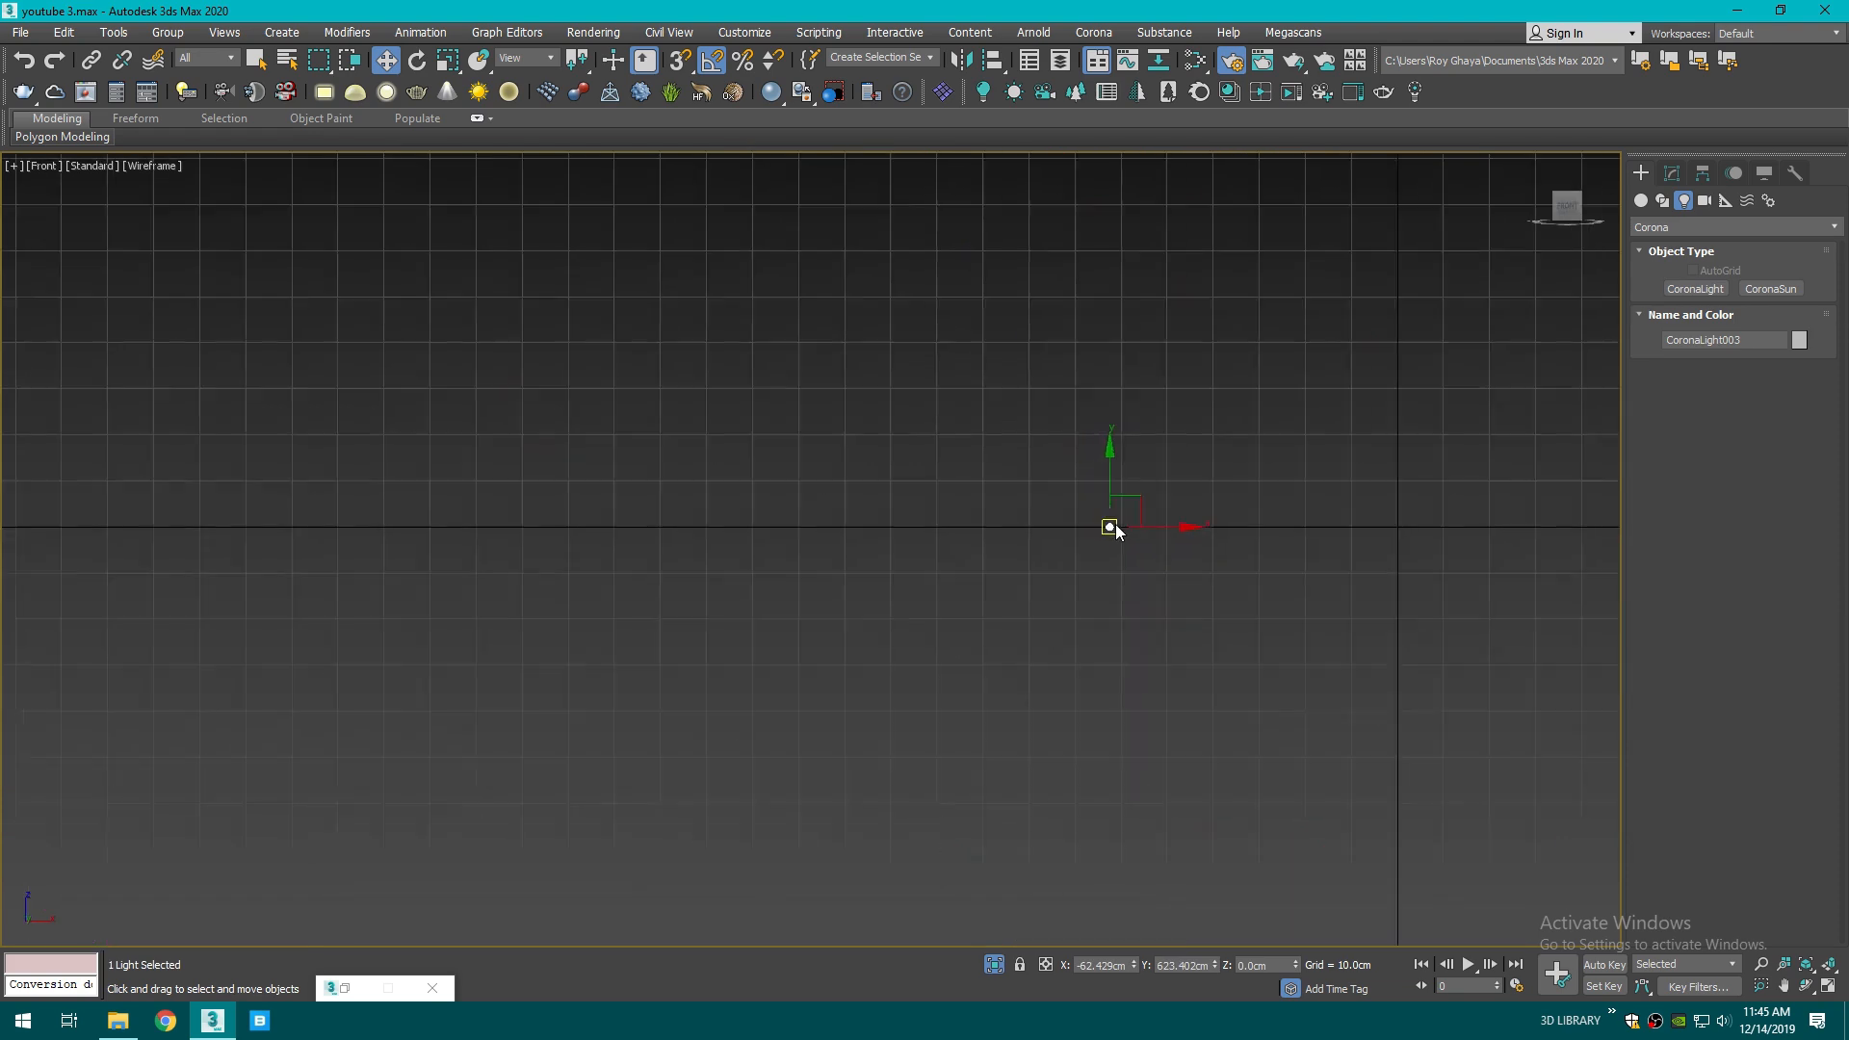
pyautogui.moveTo(1114, 516)
pyautogui.mouseDown()
pyautogui.moveTo(1120, 441)
pyautogui.moveTo(1033, 581)
pyautogui.moveTo(844, 324)
pyautogui.moveTo(583, 446)
pyautogui.mouseUp()
pyautogui.scroll(8, 1119, 441)
pyautogui.scroll(-3, 1035, 578)
pyautogui.click(817, 478)
pyautogui.click(905, 590)
pyautogui.click(926, 591)
pyautogui.press('t')
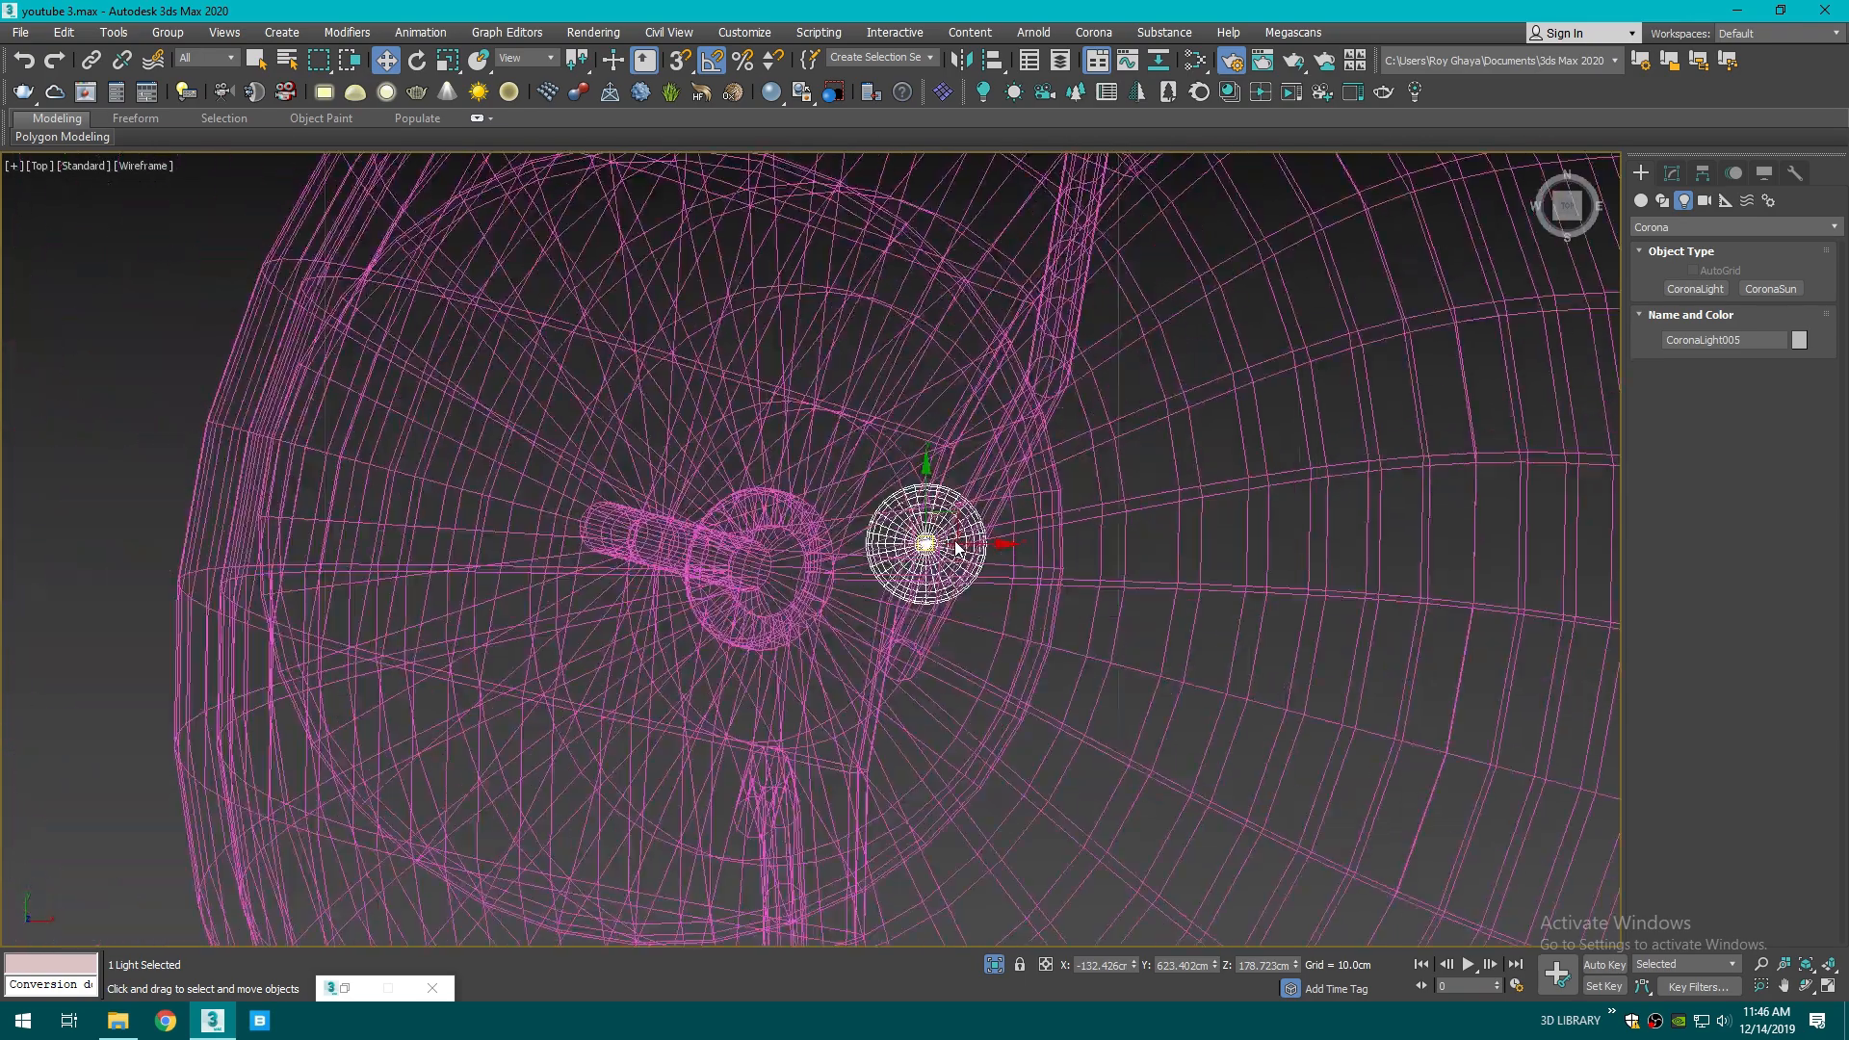
# - Center the copied sphere light on the bulb socket of the middle pendant lamp in the top view
pyautogui.scroll(-5, 956, 546)
pyautogui.scroll(-3, 955, 549)
pyautogui.press('F3')
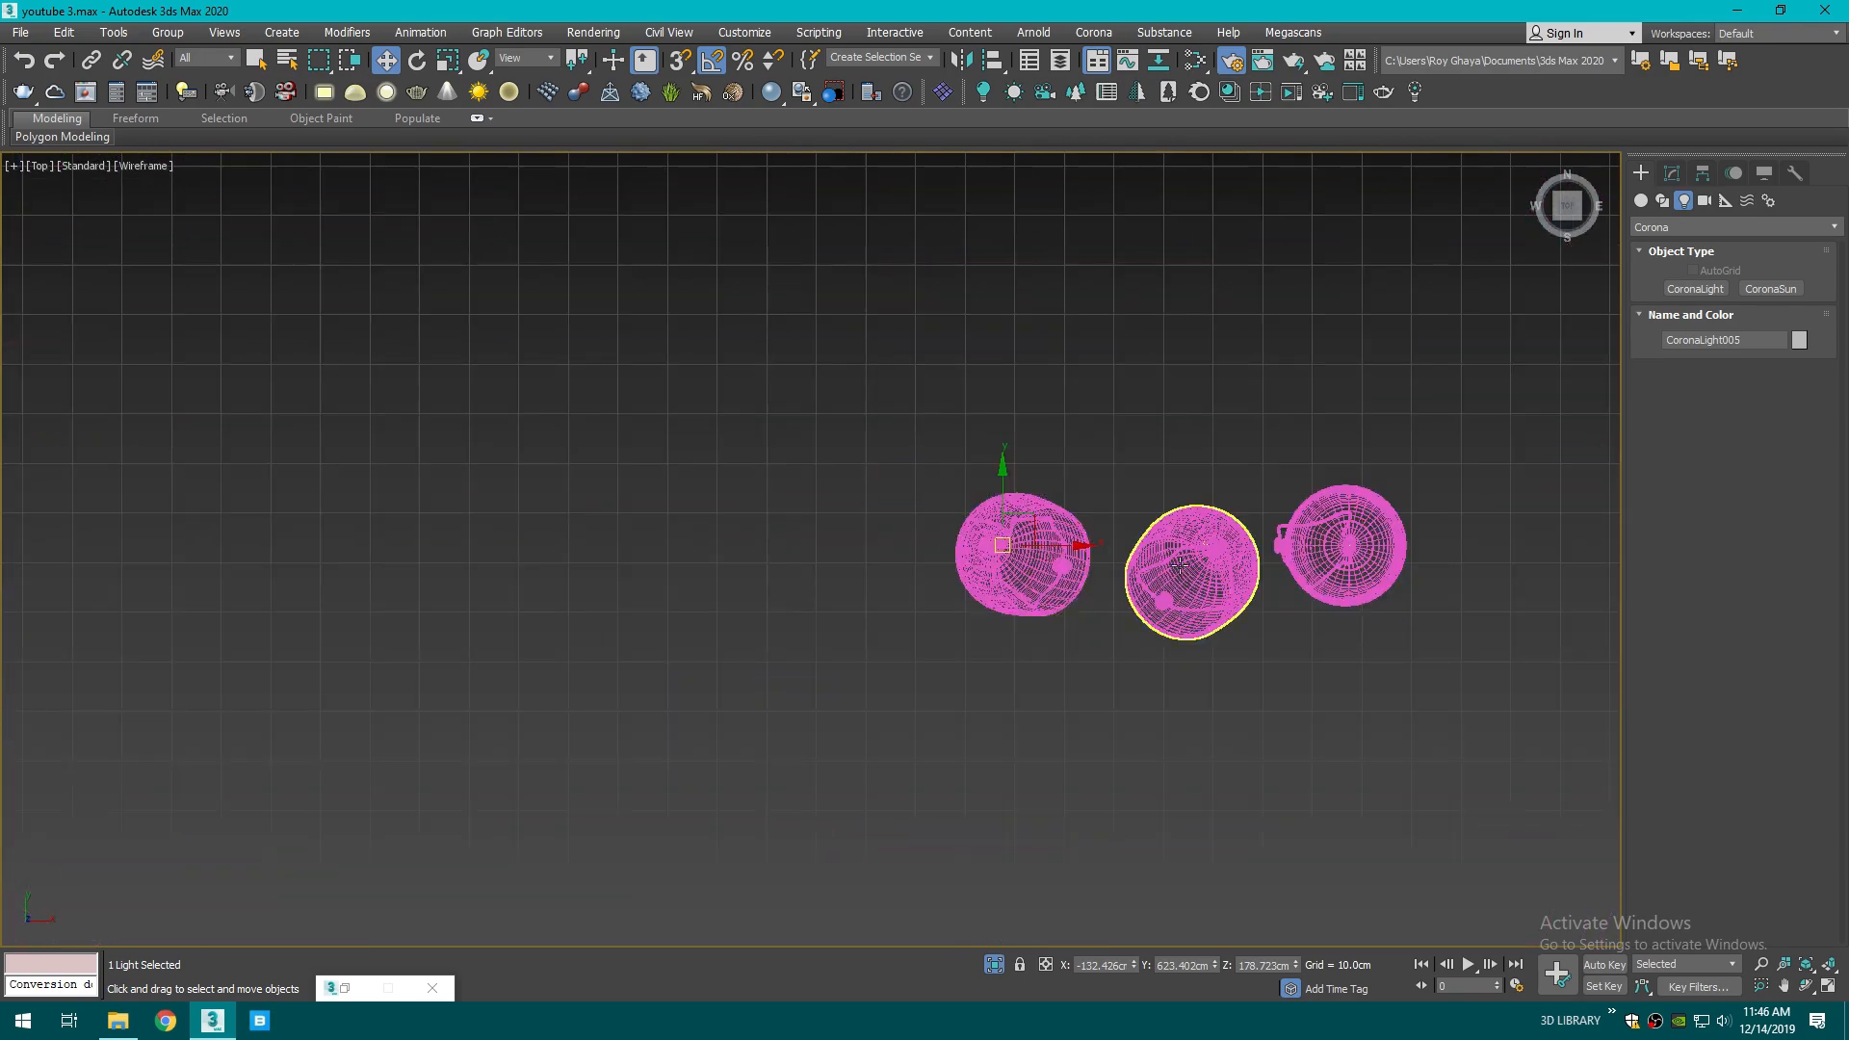
pyautogui.scroll(10, 1179, 539)
pyautogui.press('F3')
pyautogui.scroll(4, 1173, 518)
pyautogui.click(1150, 500)
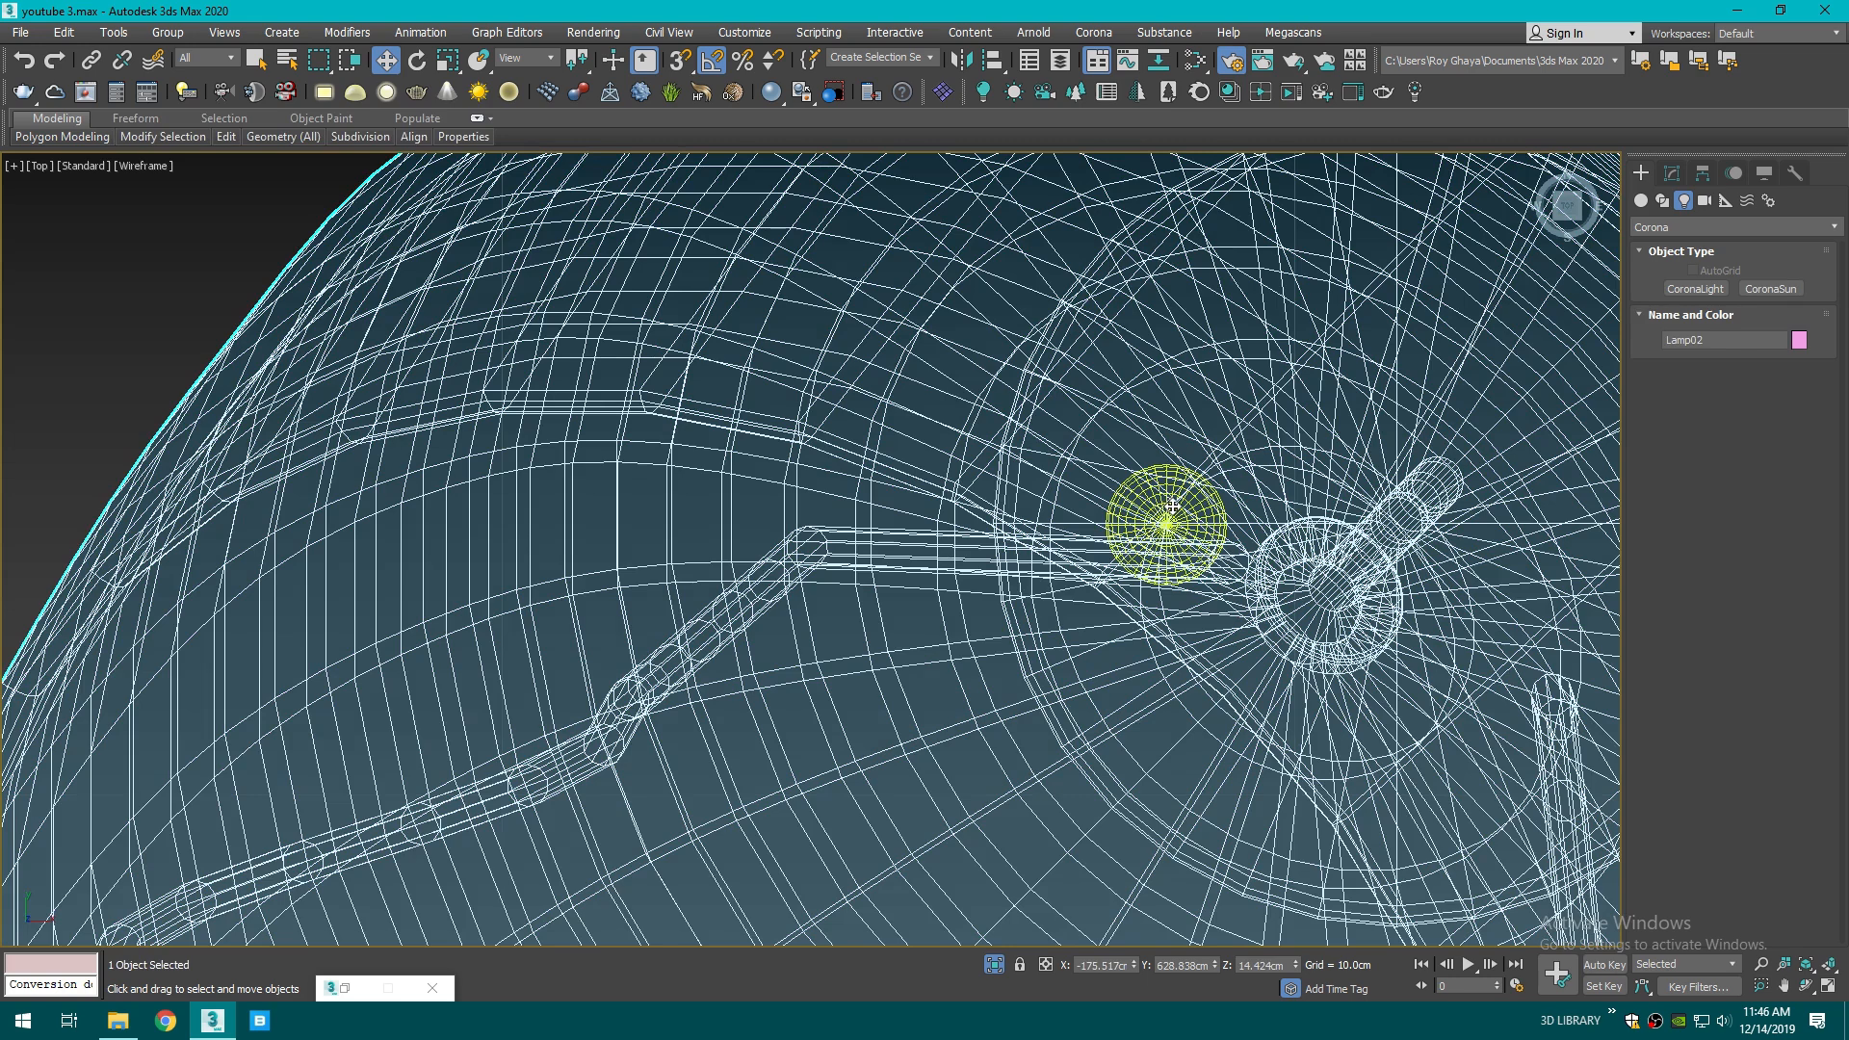
pyautogui.moveTo(1166, 524); pyautogui.dragTo(1317, 606)
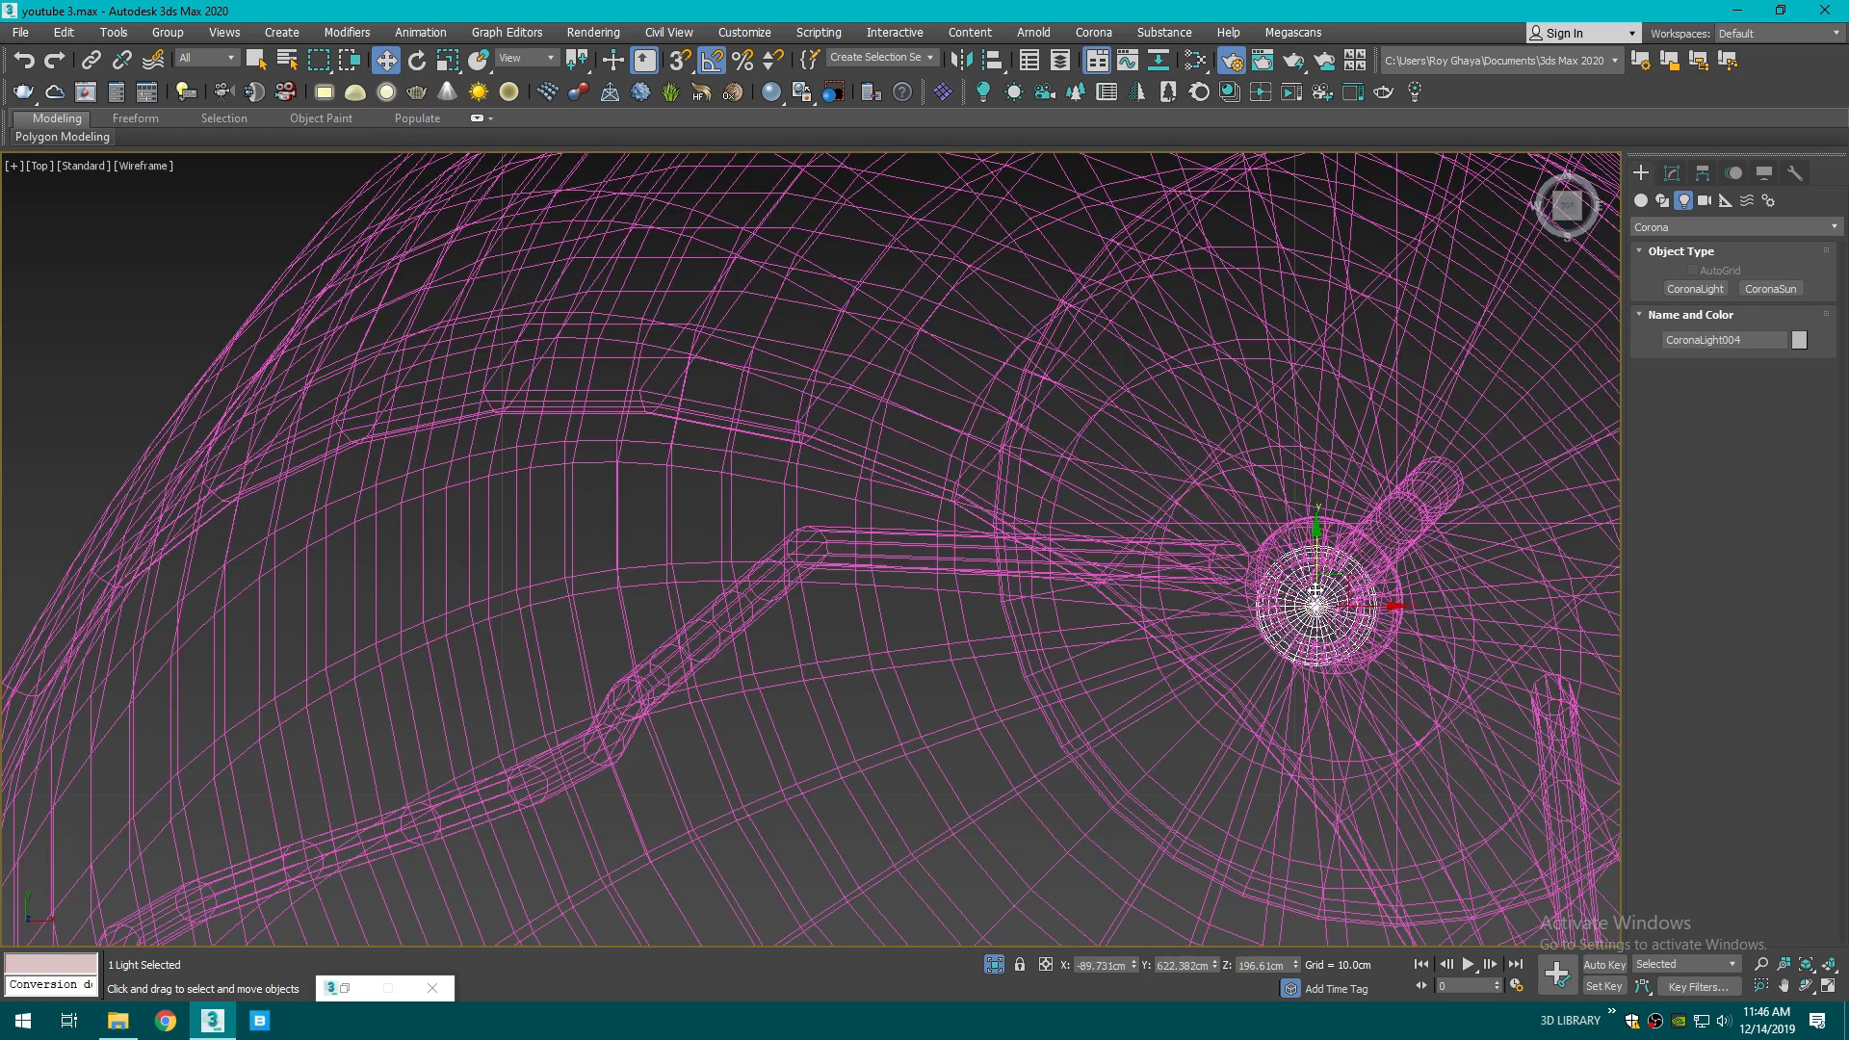
# - Fine-tune the original sphere light's alignment with the easternmost pendant lamp's socket in the top view
pyautogui.scroll(-8, 1321, 584)
pyautogui.moveTo(1594, 552); pyautogui.dragTo(1081, 617, button='middle')
pyautogui.scroll(5, 1198, 614)
pyautogui.scroll(6, 867, 673)
pyautogui.scroll(-3, 867, 673)
pyautogui.click(891, 652)
pyautogui.scroll(-3, 891, 653)
pyautogui.click(859, 639)
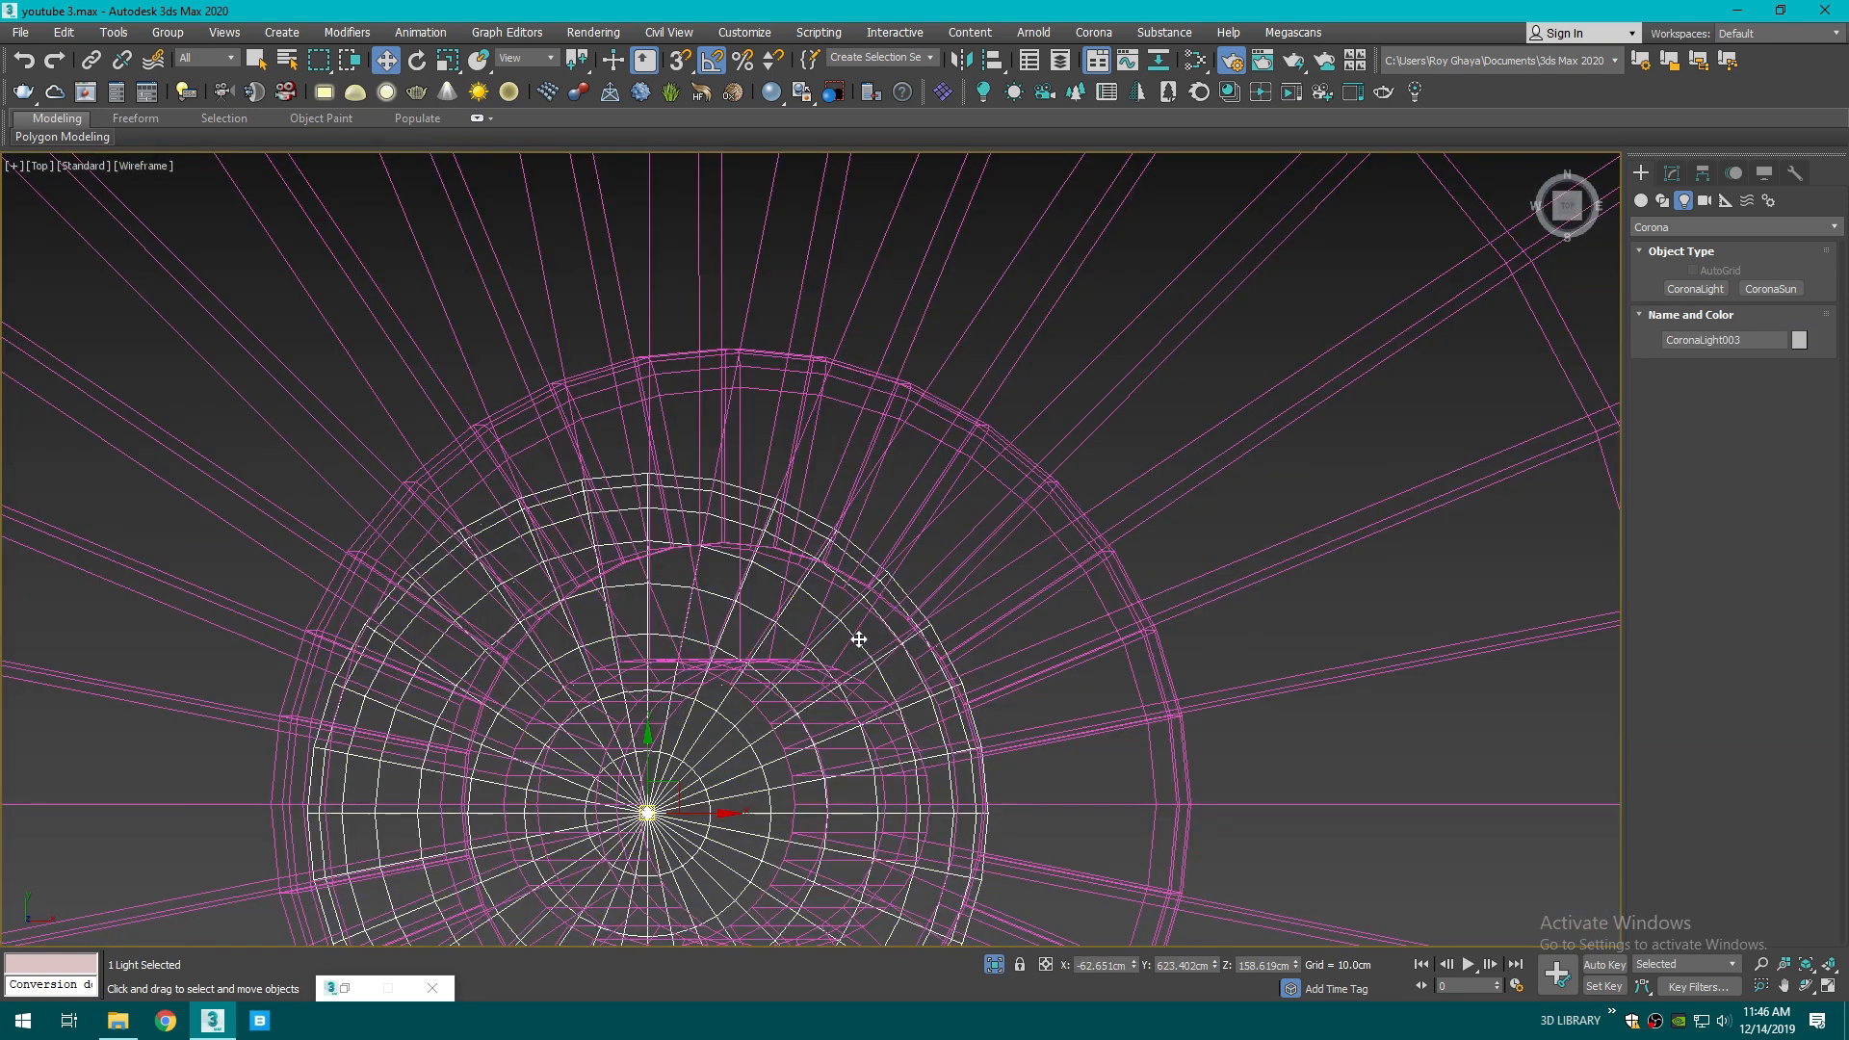
pyautogui.scroll(-6, 863, 647)
# - Examine the placement of the sphere lights inside the pendant shades from the front and in an orbited view
pyautogui.press('f')
pyautogui.scroll(-10, 825, 679)
pyautogui.click(1510, 285)
pyautogui.keyDown('alt'); pyautogui.moveTo(1510, 285); pyautogui.dragTo(1238, 400, button='middle'); pyautogui.keyUp('alt')
pyautogui.scroll(5, 1032, 649)
pyautogui.press('F3')
pyautogui.scroll(5, 1031, 649)
pyautogui.moveTo(1031, 649); pyautogui.dragTo(1026, 482, button='middle')
pyautogui.scroll(-10, 1107, 627)
pyautogui.press('f')
pyautogui.scroll(-3, 924, 626)
pyautogui.scroll(2, 766, 626)
# - Limit selection to lights, select all three sphere lights and group them as Table Lamp
pyautogui.click(195, 60)
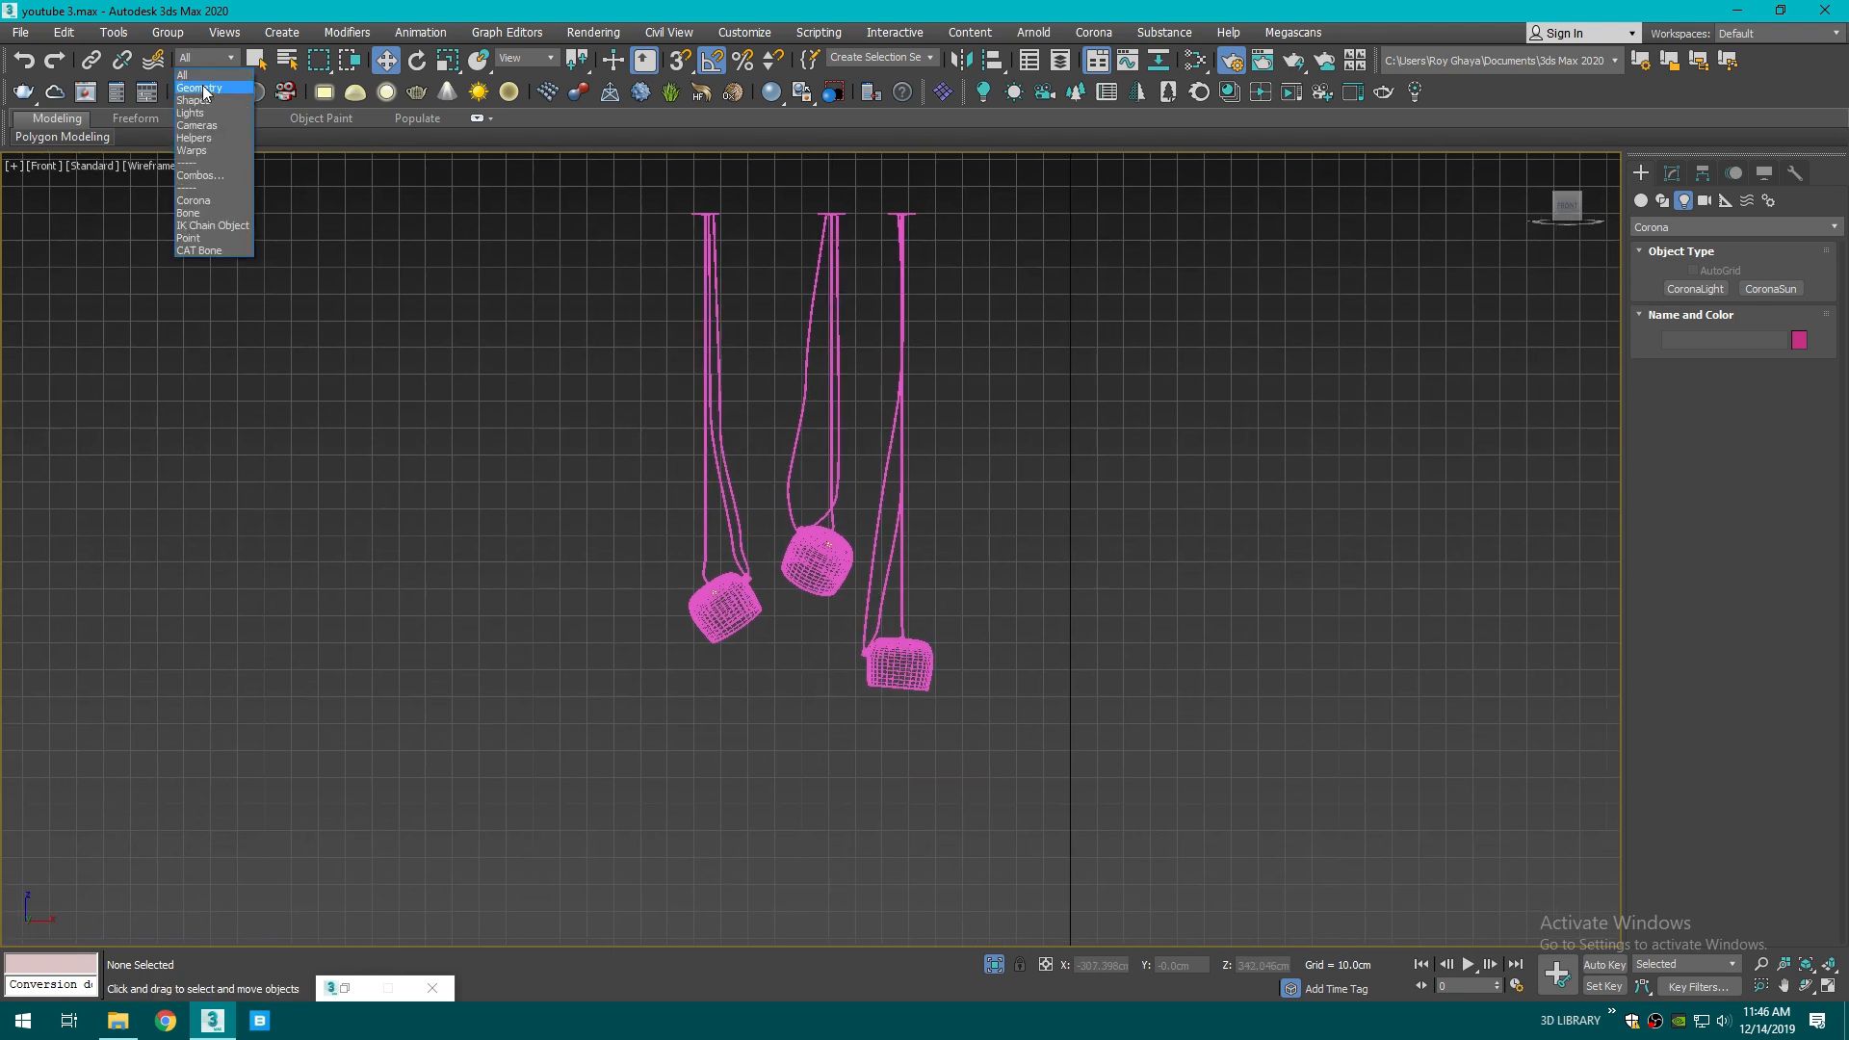
pyautogui.click(198, 108)
pyautogui.hotkey('ctrl', 'a')
pyautogui.click(167, 32)
pyautogui.click(183, 56)
pyautogui.write('Tab')
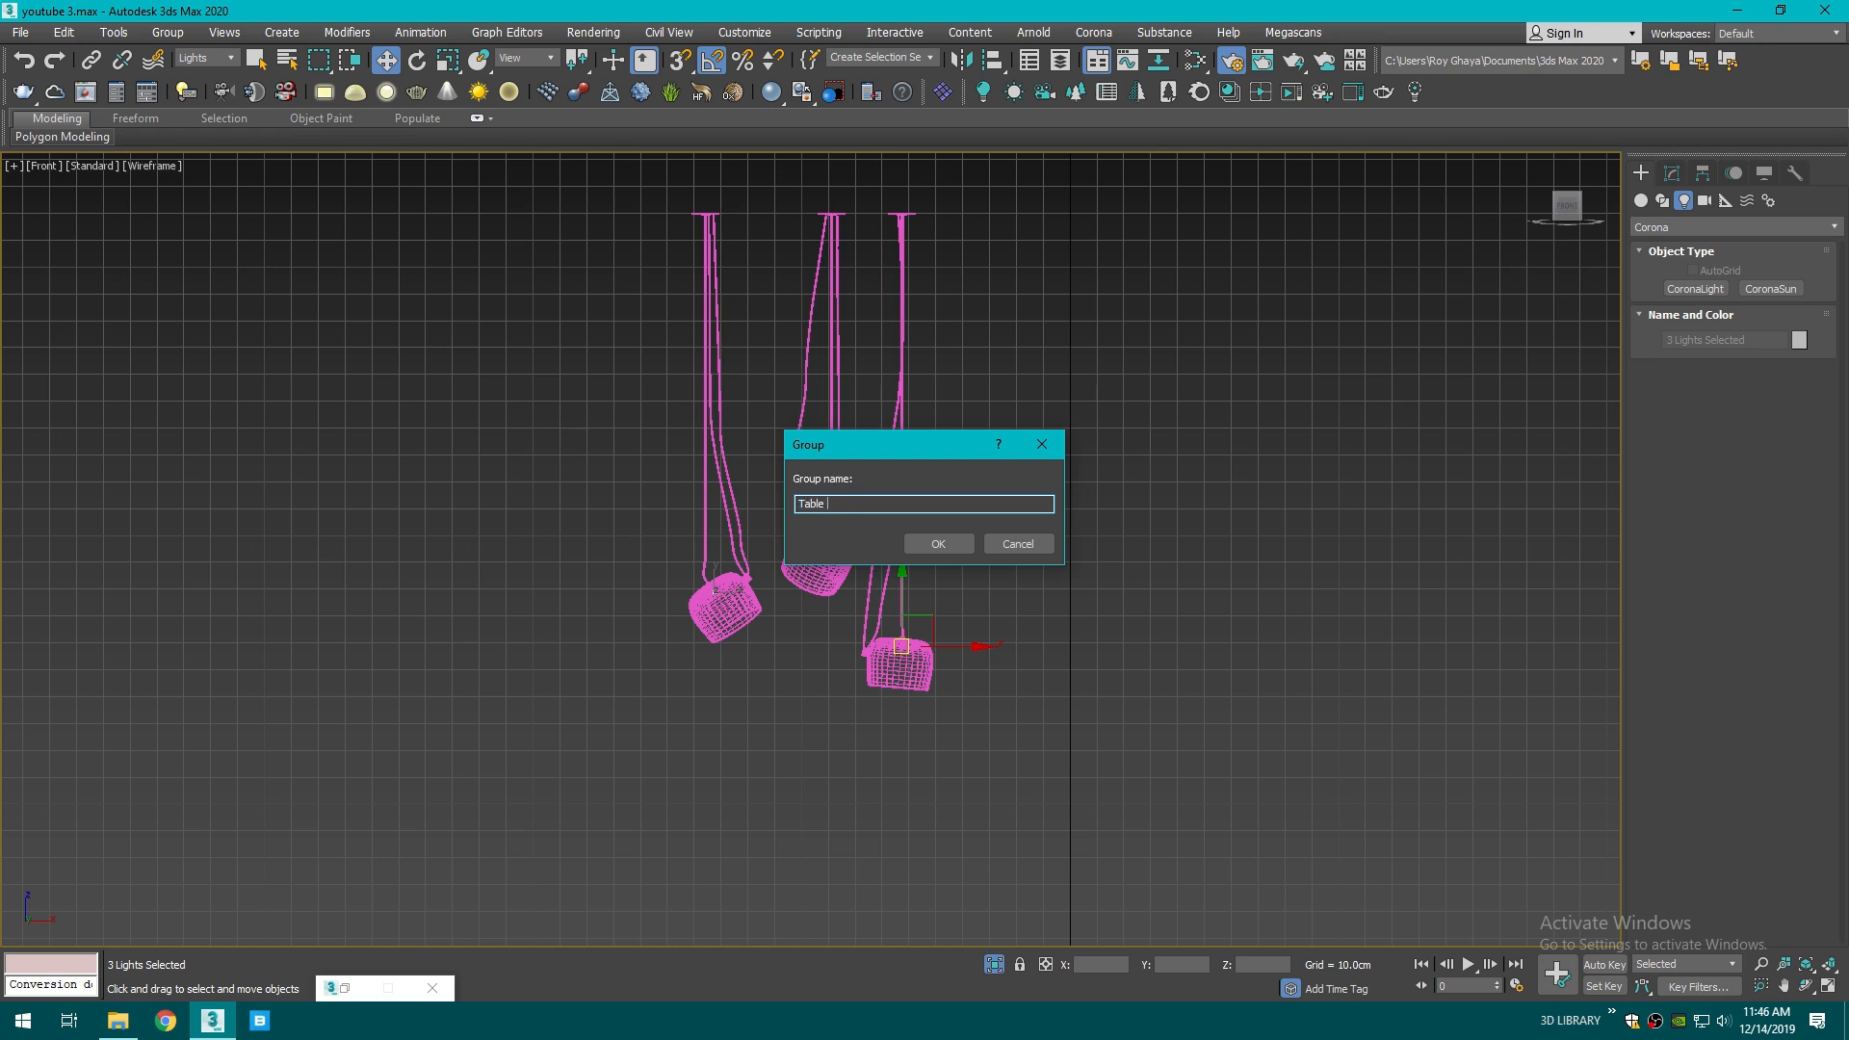
pyautogui.write('le Lamp')
pyautogui.press('Return')
pyautogui.click(1169, 443)
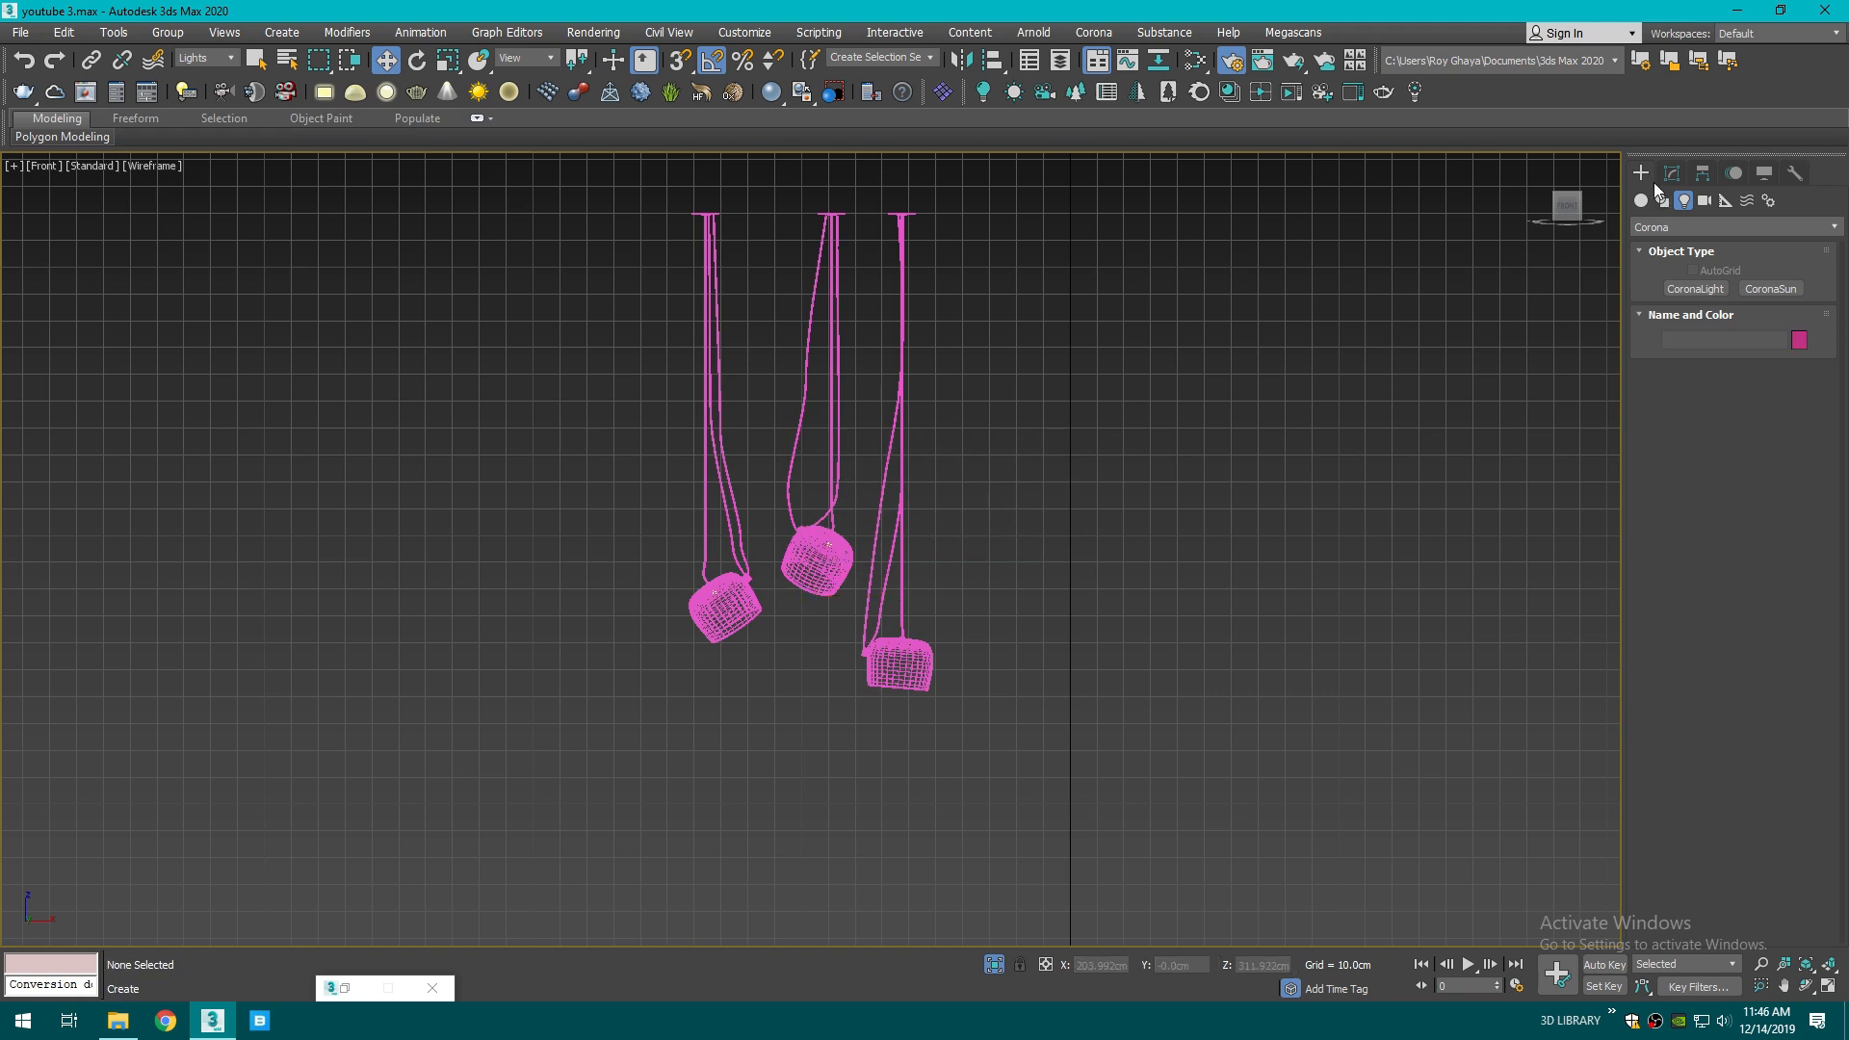
# - End the isolation of the pendant lamps and bring the small dome-shaped lamp between the armchairs into close wireframe view
pyautogui.click(993, 963)
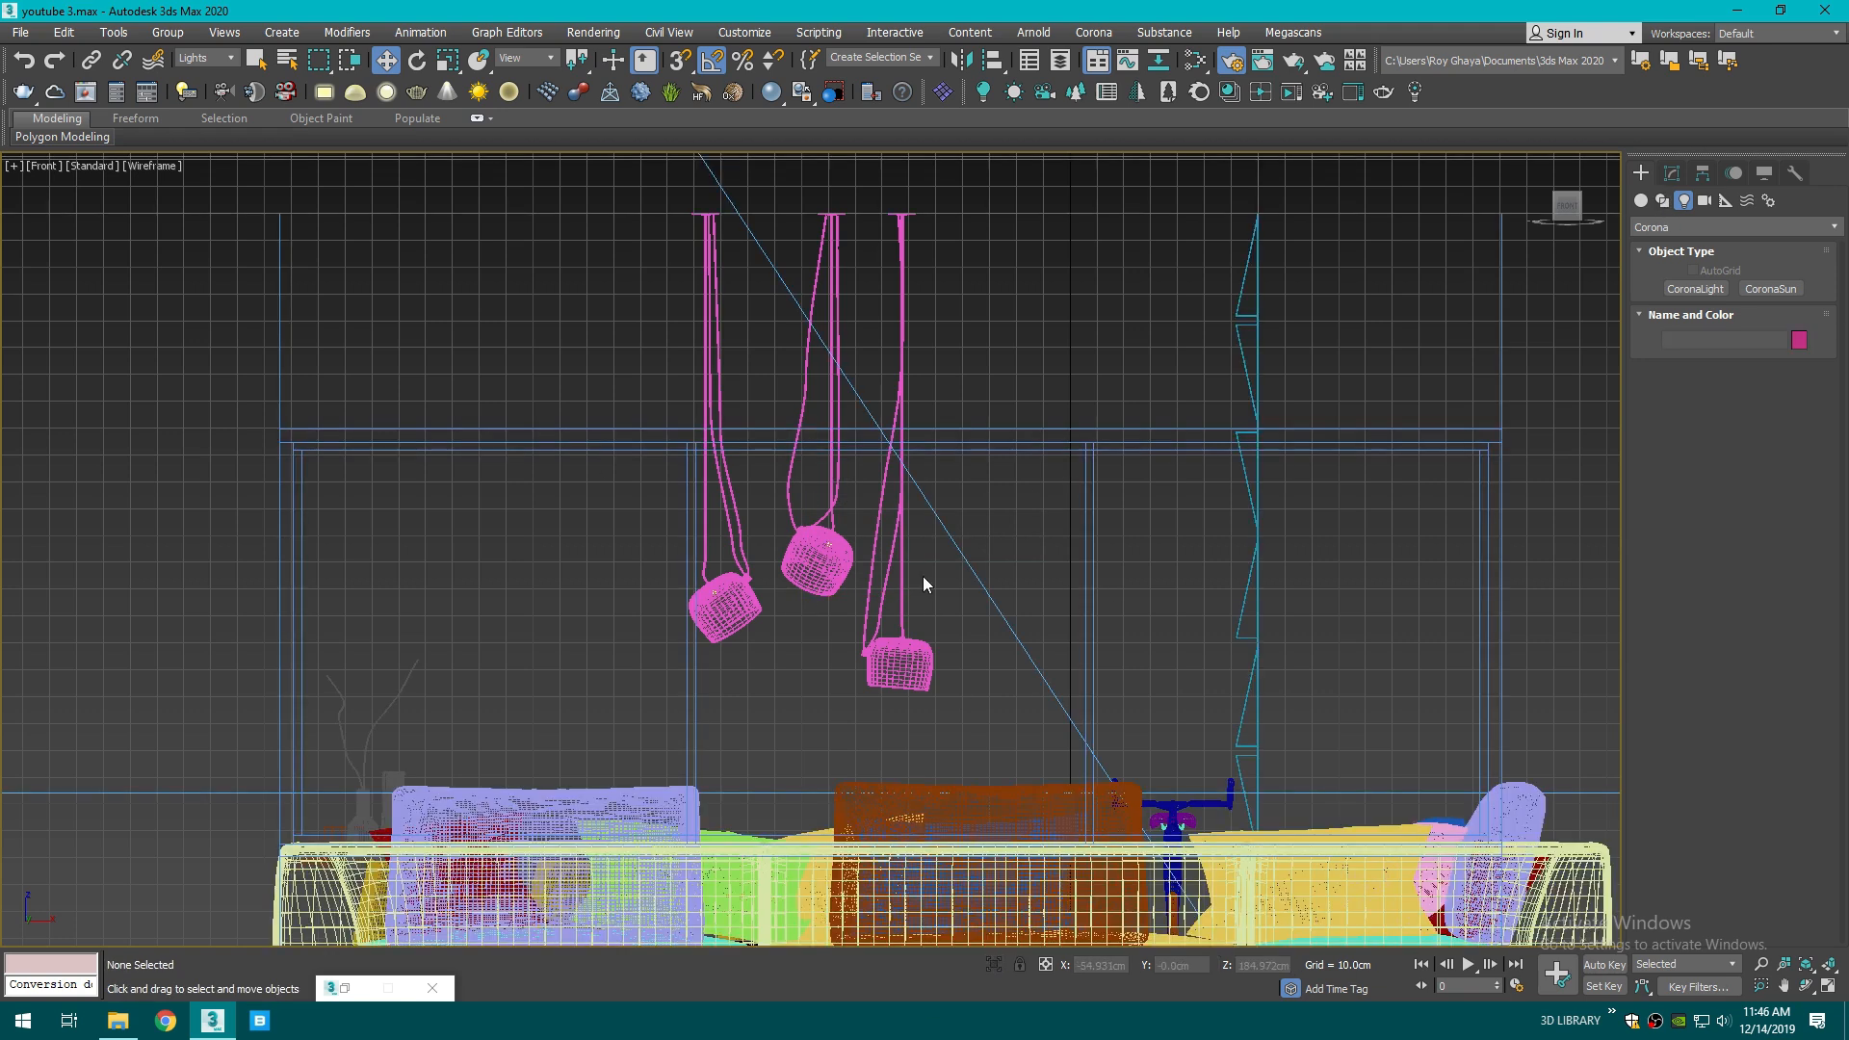
pyautogui.press('c')
pyautogui.press('F3')
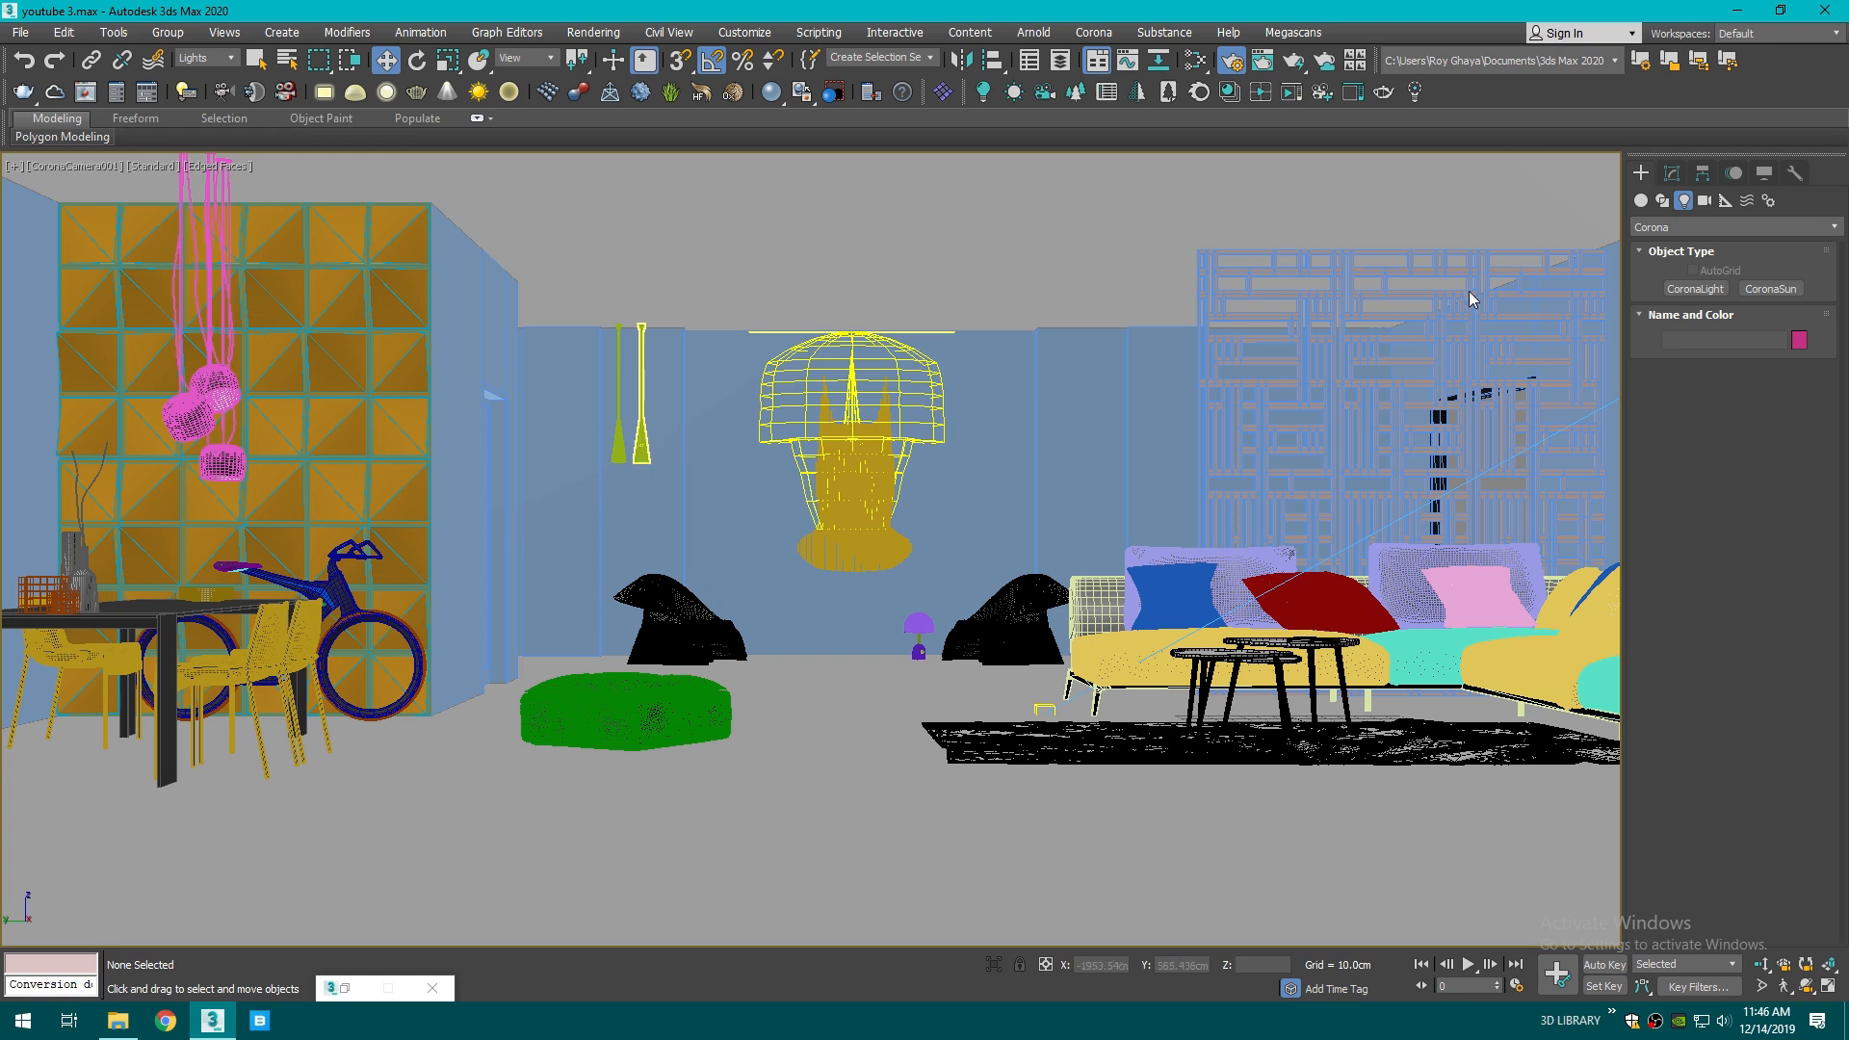
pyautogui.press('p')
pyautogui.scroll(10, 934, 626)
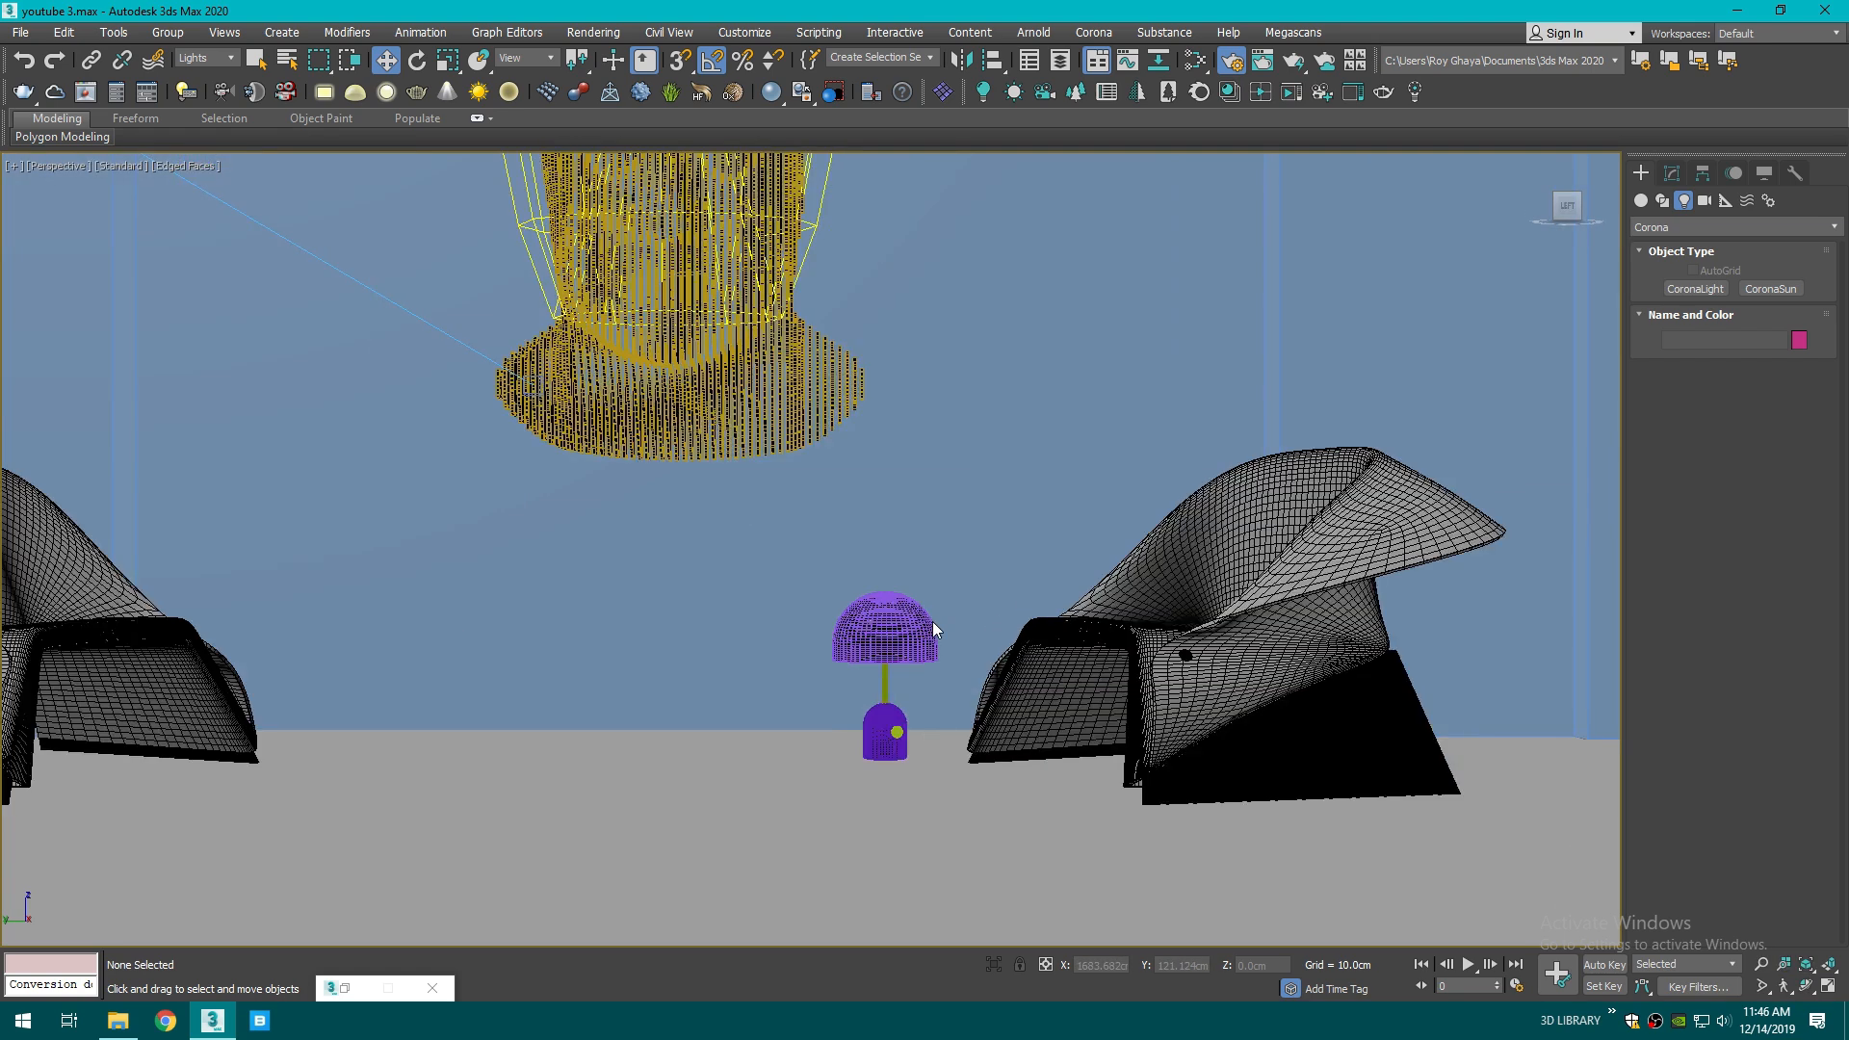
pyautogui.moveTo(869, 617); pyautogui.dragTo(770, 486, button='middle')
pyautogui.click(770, 486)
pyautogui.press('F3')
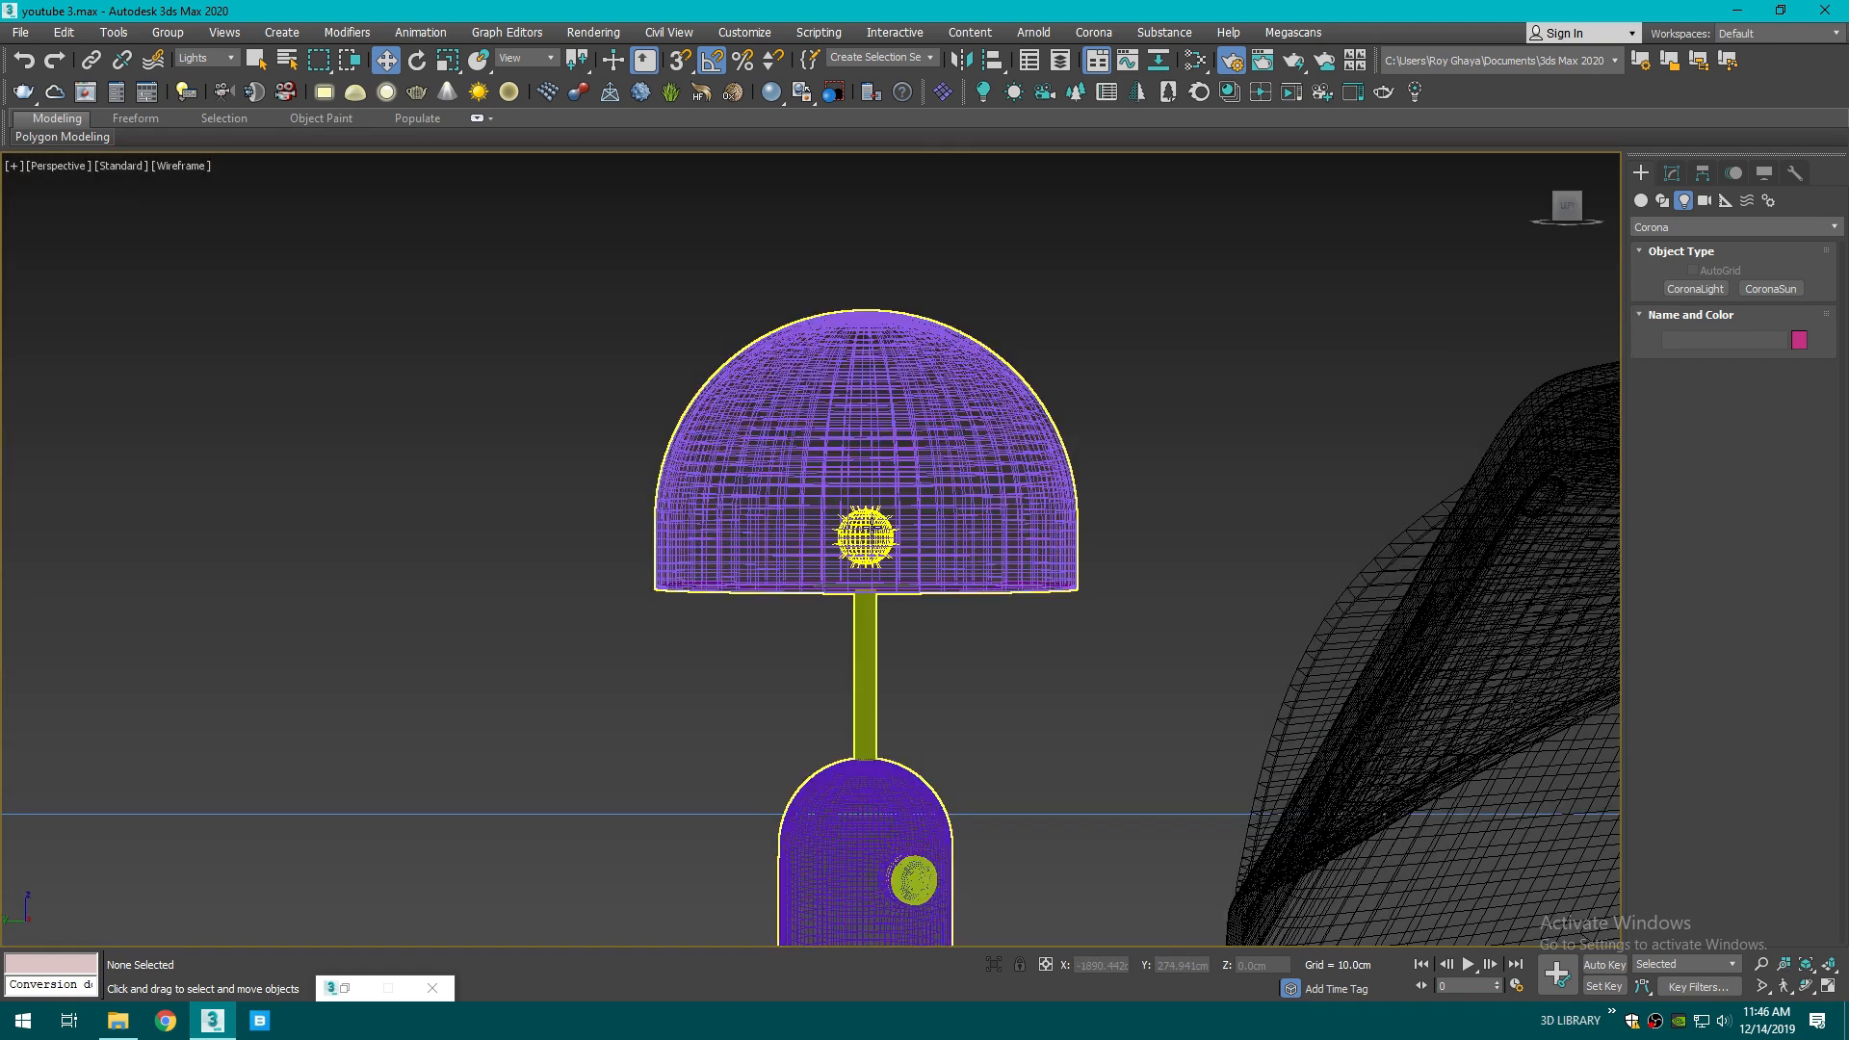
# - Open the dome lamp's group and rename the sphere light inside its shade as Floor Lamp
pyautogui.click(168, 25)
pyautogui.click(189, 118)
pyautogui.click(865, 535)
pyautogui.click(1672, 173)
pyautogui.click(1636, 201)
pyautogui.write('Floor Lamp')
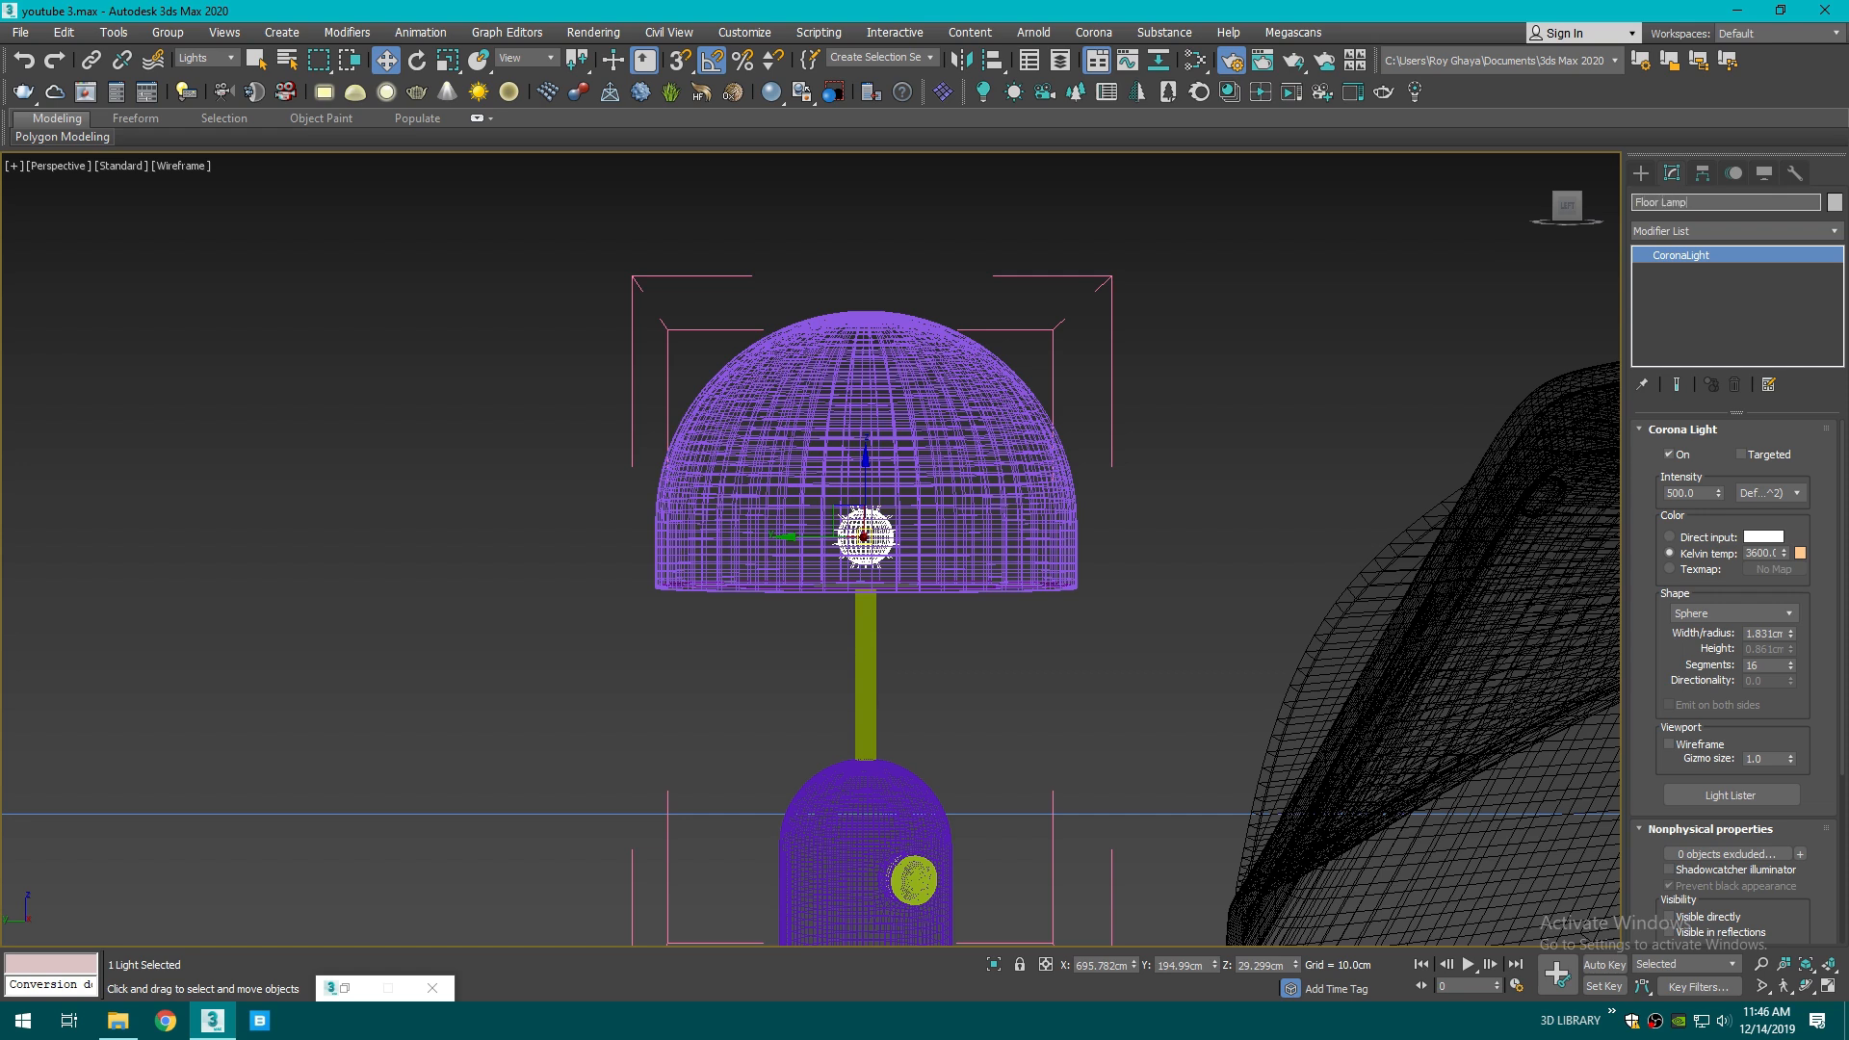
pyautogui.press('Return')
# - Set the Floor Lamp light to direct input color with an intensity of 50
pyautogui.scroll(-10, 1141, 452)
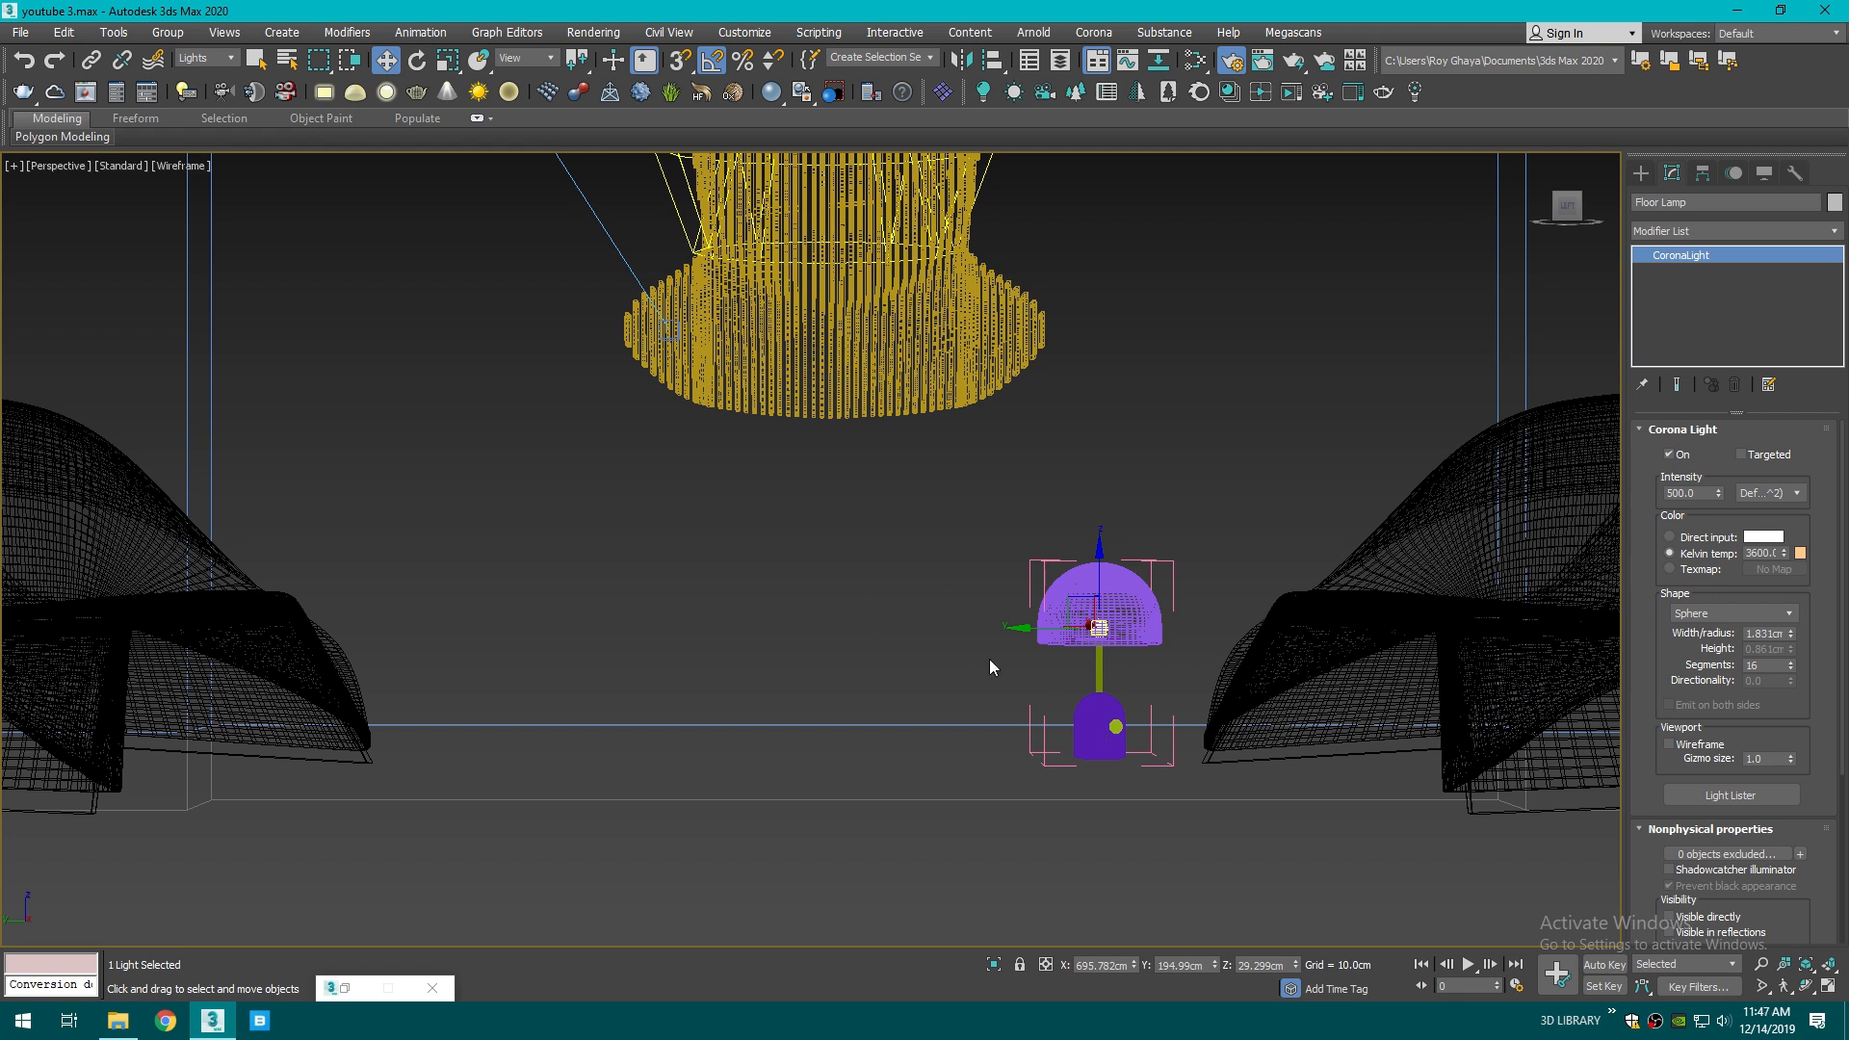
pyautogui.scroll(5, 1124, 615)
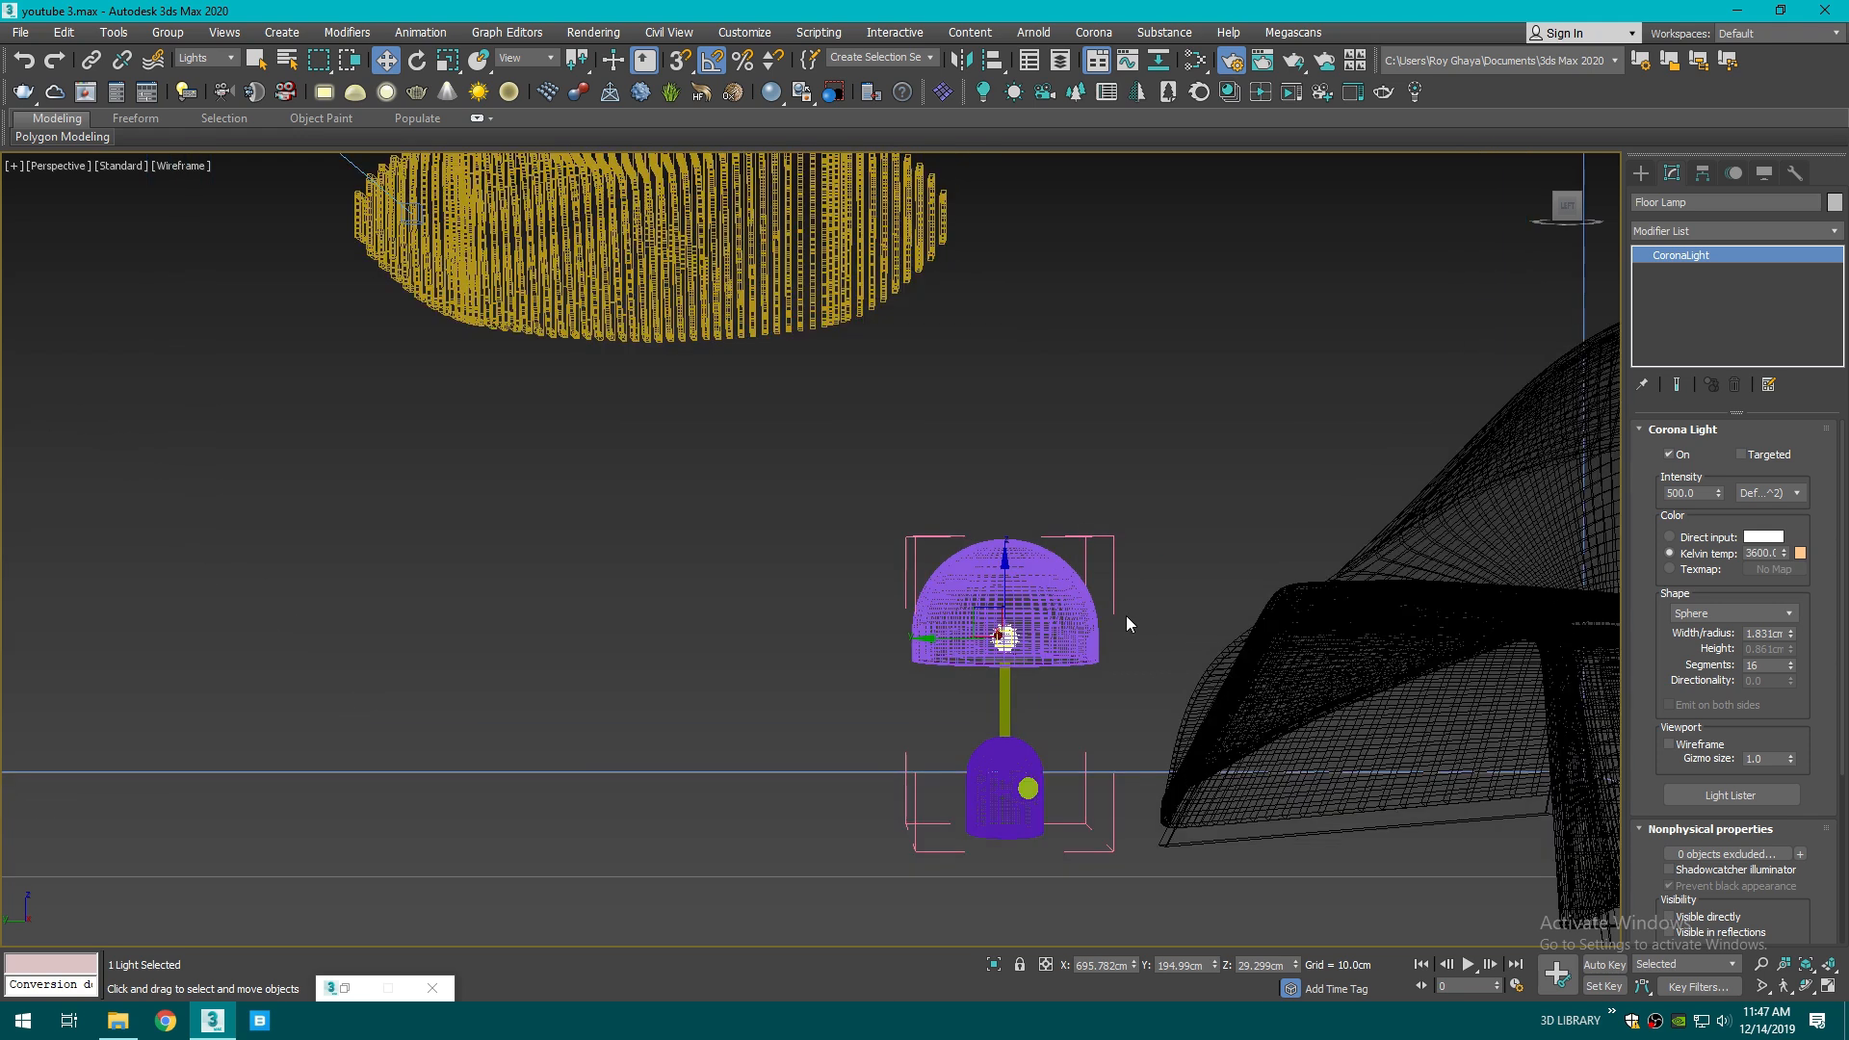
pyautogui.doubleClick(1689, 493)
pyautogui.write('50')
pyautogui.press('Return')
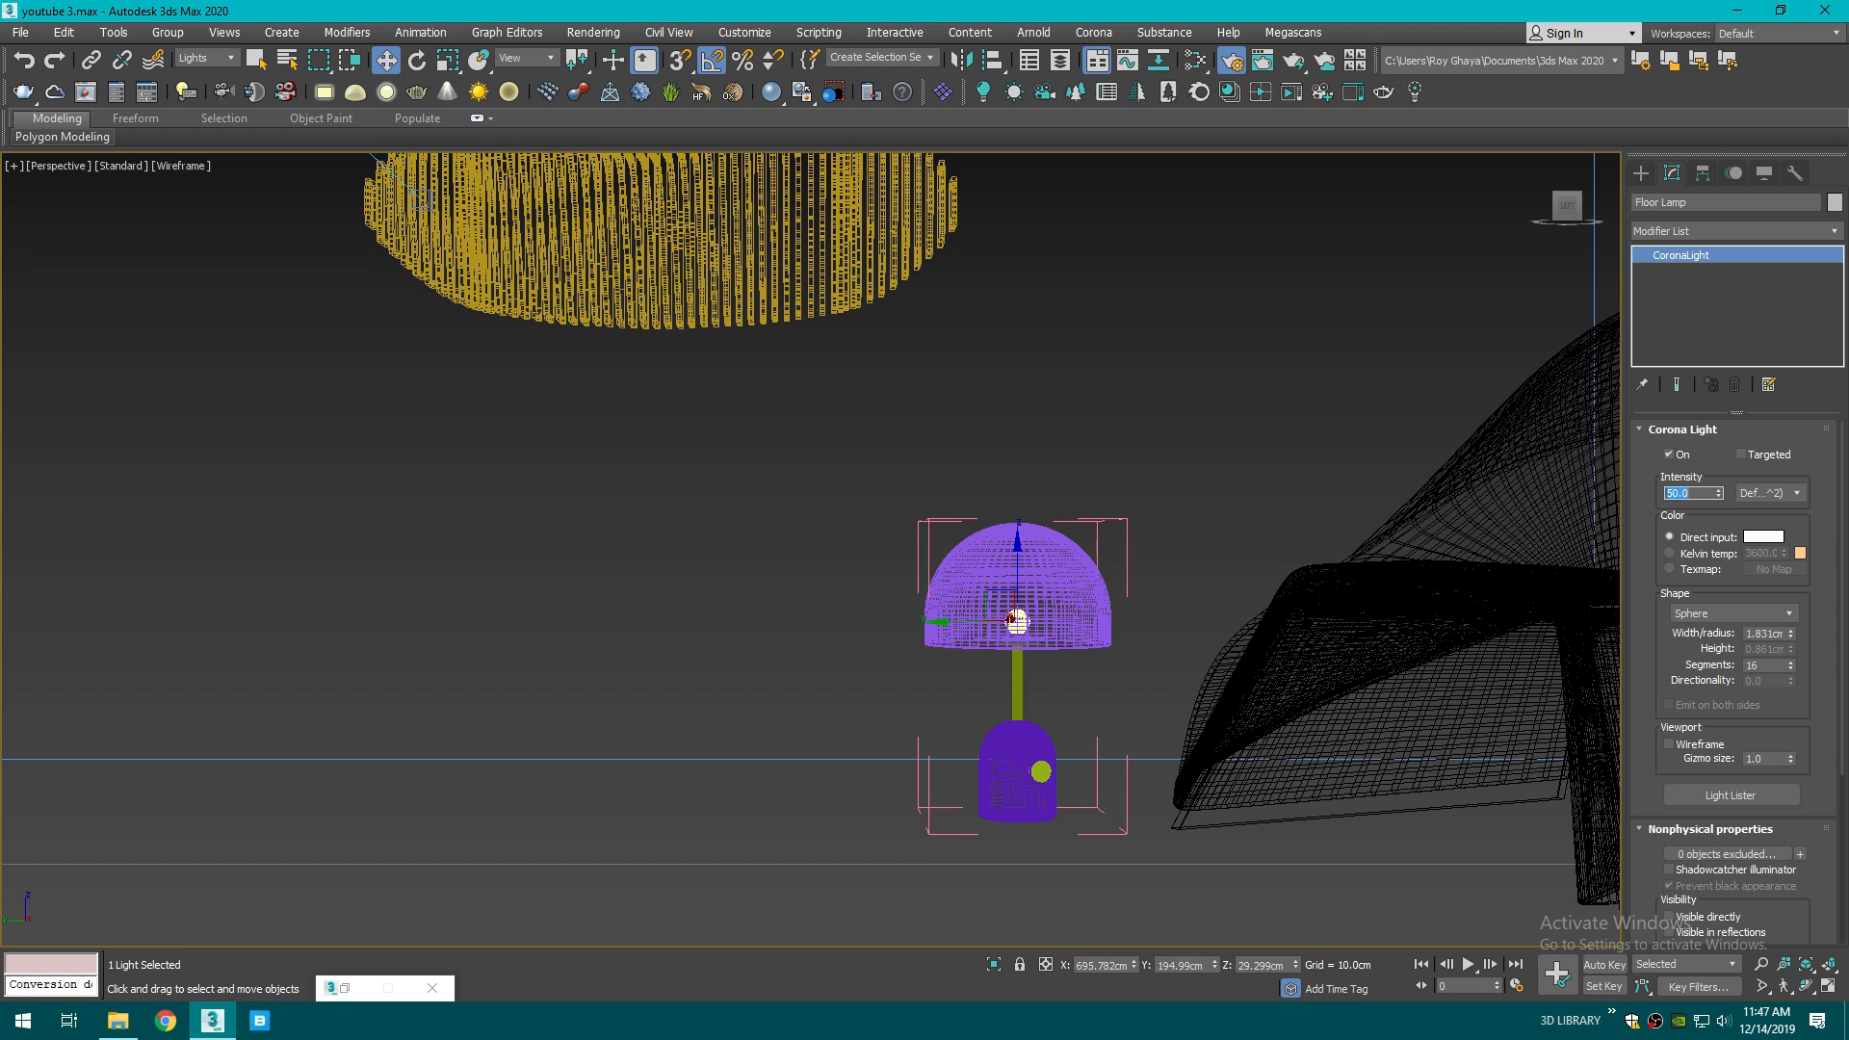
# - Open the group of the cone-shaped ceiling pendant nearer to the jellyfish-like hanging figure
pyautogui.scroll(-4, 1210, 464)
pyautogui.moveTo(970, 474); pyautogui.dragTo(990, 760, button='middle')
pyautogui.moveTo(1088, 614); pyautogui.dragTo(1154, 653, button='middle')
pyautogui.click(1640, 174)
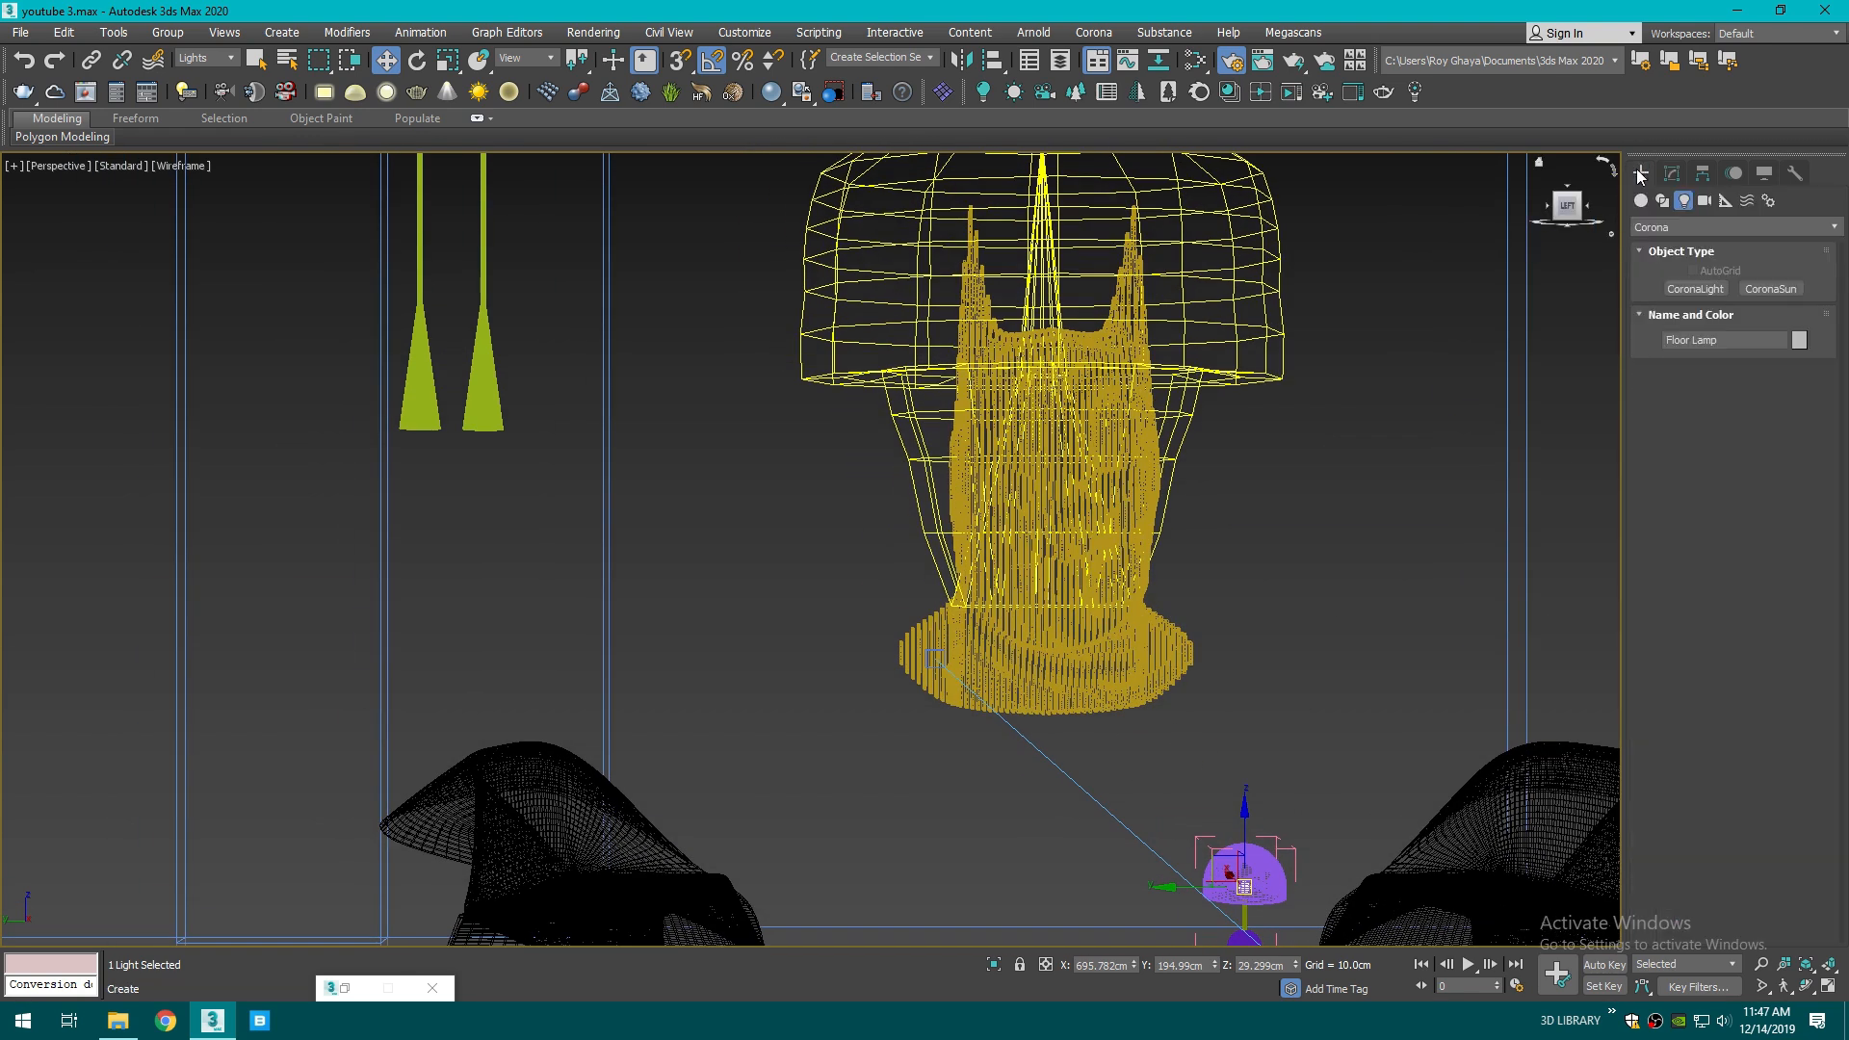
pyautogui.scroll(5, 755, 448)
pyautogui.click(587, 453)
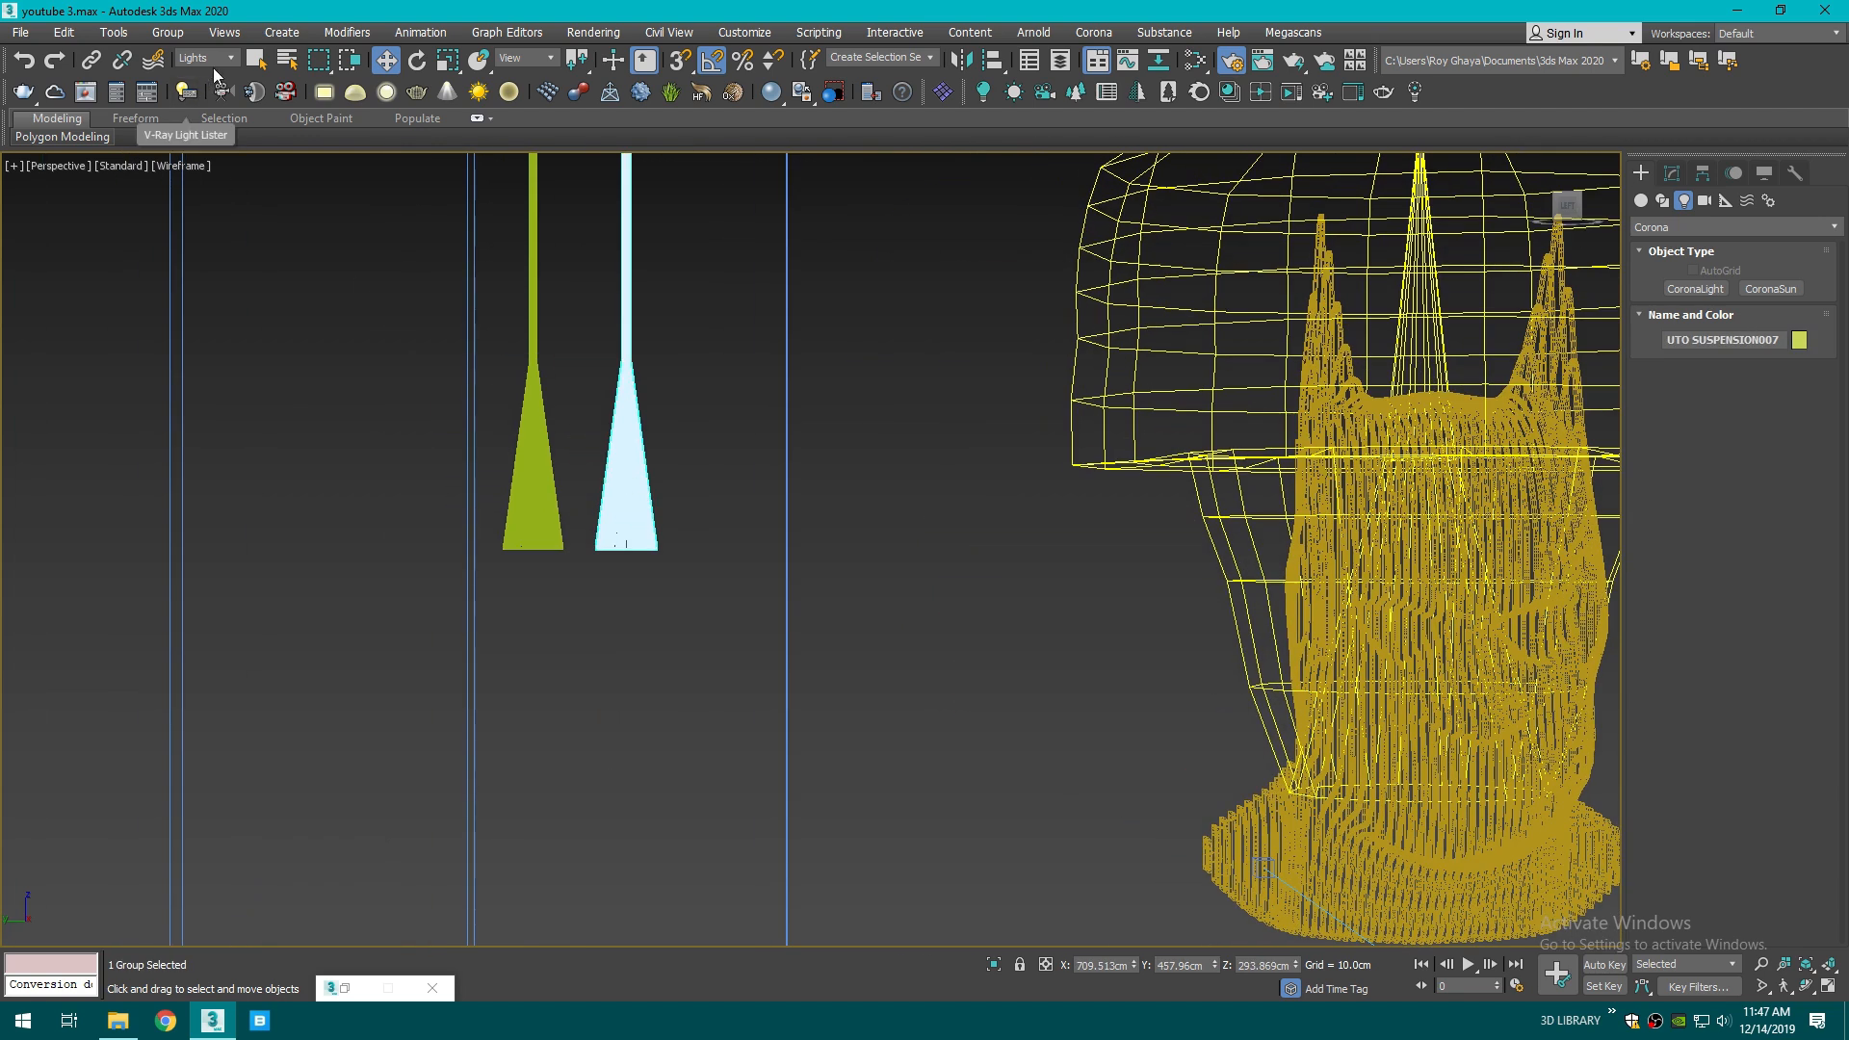
pyautogui.click(522, 407)
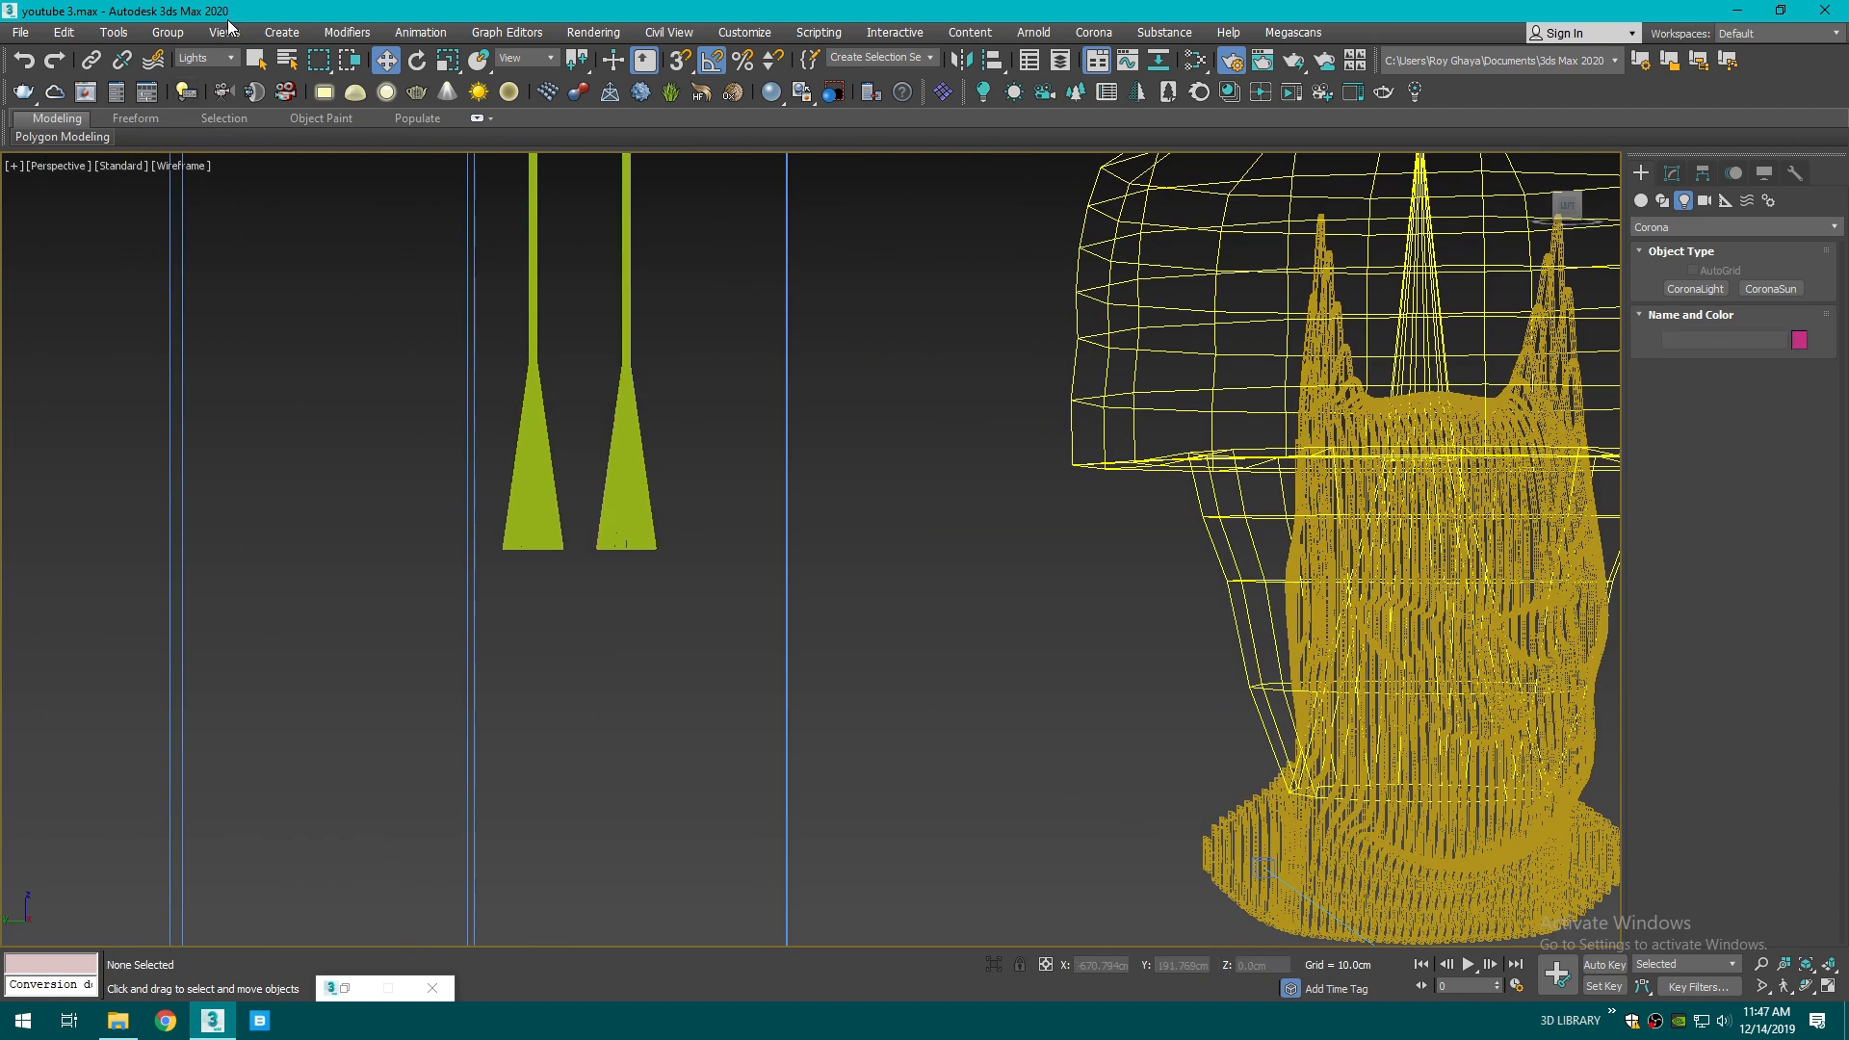
pyautogui.click(621, 473)
pyautogui.click(167, 32)
pyautogui.click(202, 136)
# - Rename the opened pendant's sphere light as Ceiling Light and give it direct input color with an intensity of 50
pyautogui.scroll(4, 581, 436)
pyautogui.click(751, 567)
pyautogui.click(1672, 172)
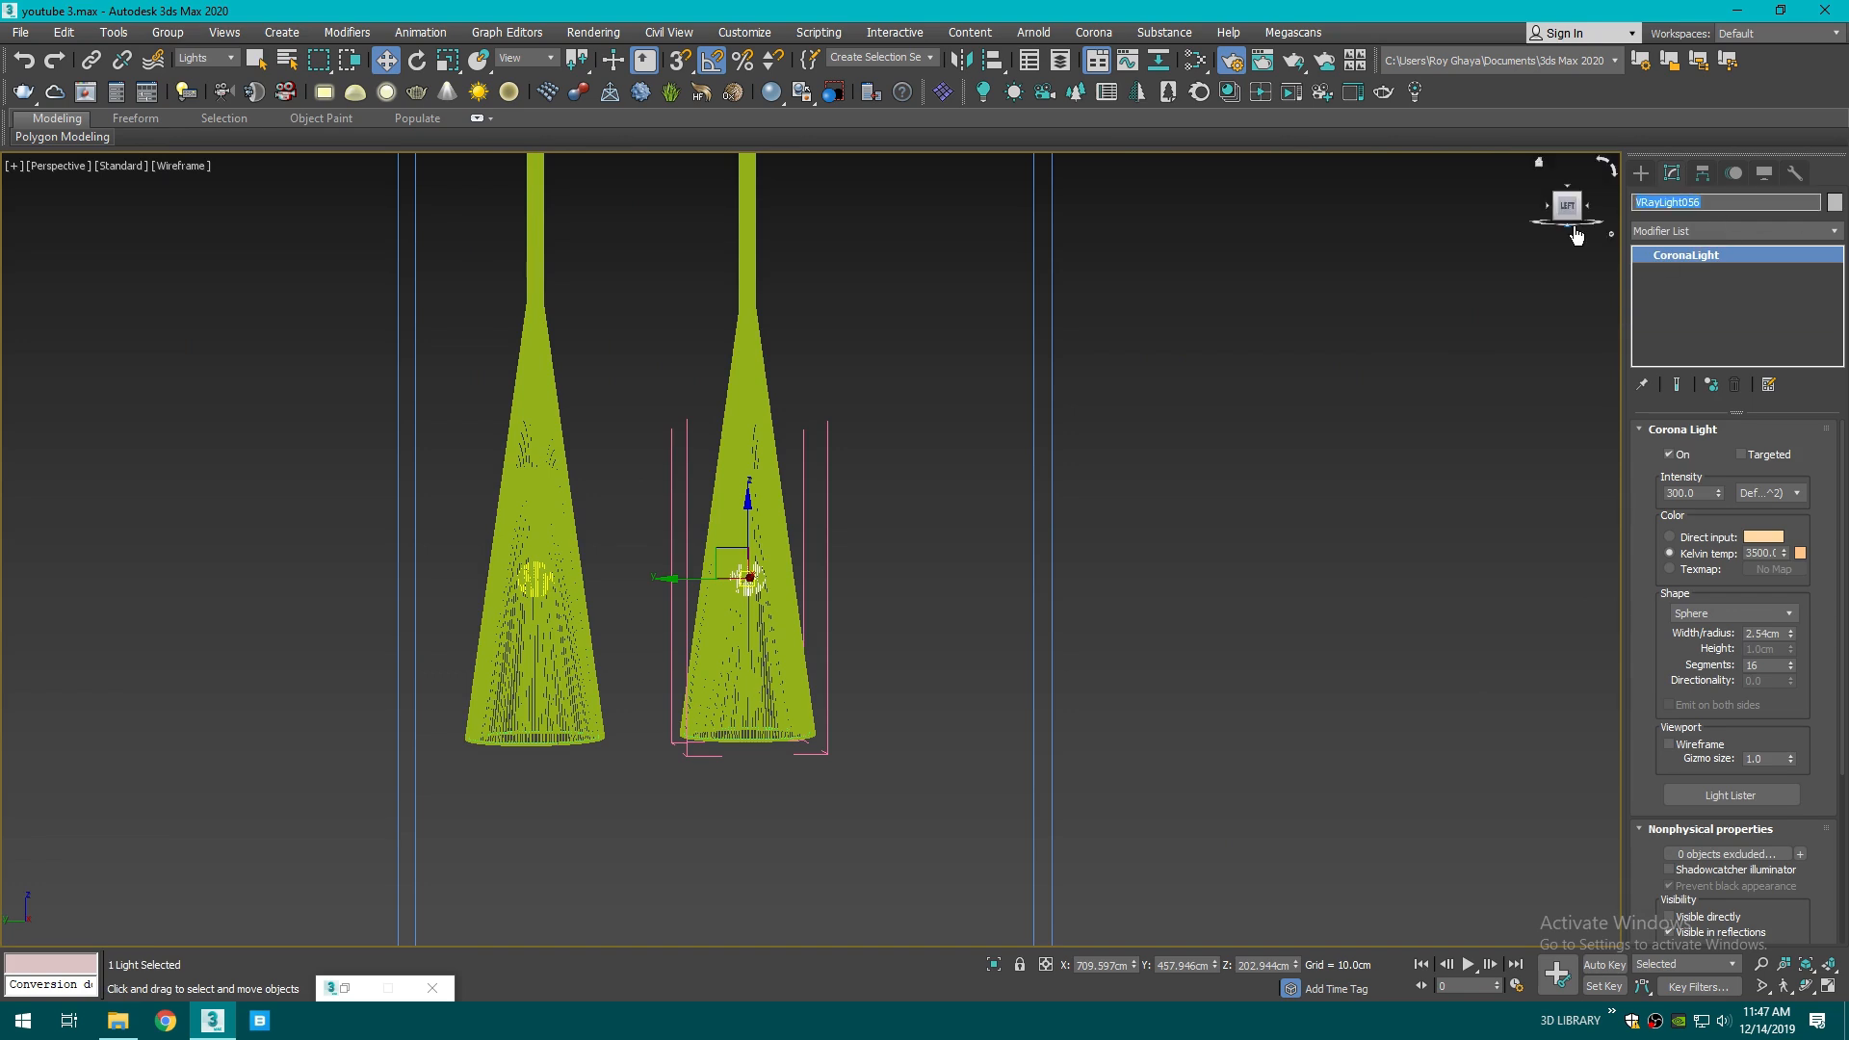
pyautogui.write('Ceiling Light')
pyautogui.press('Return')
pyautogui.click(1702, 536)
pyautogui.write('50')
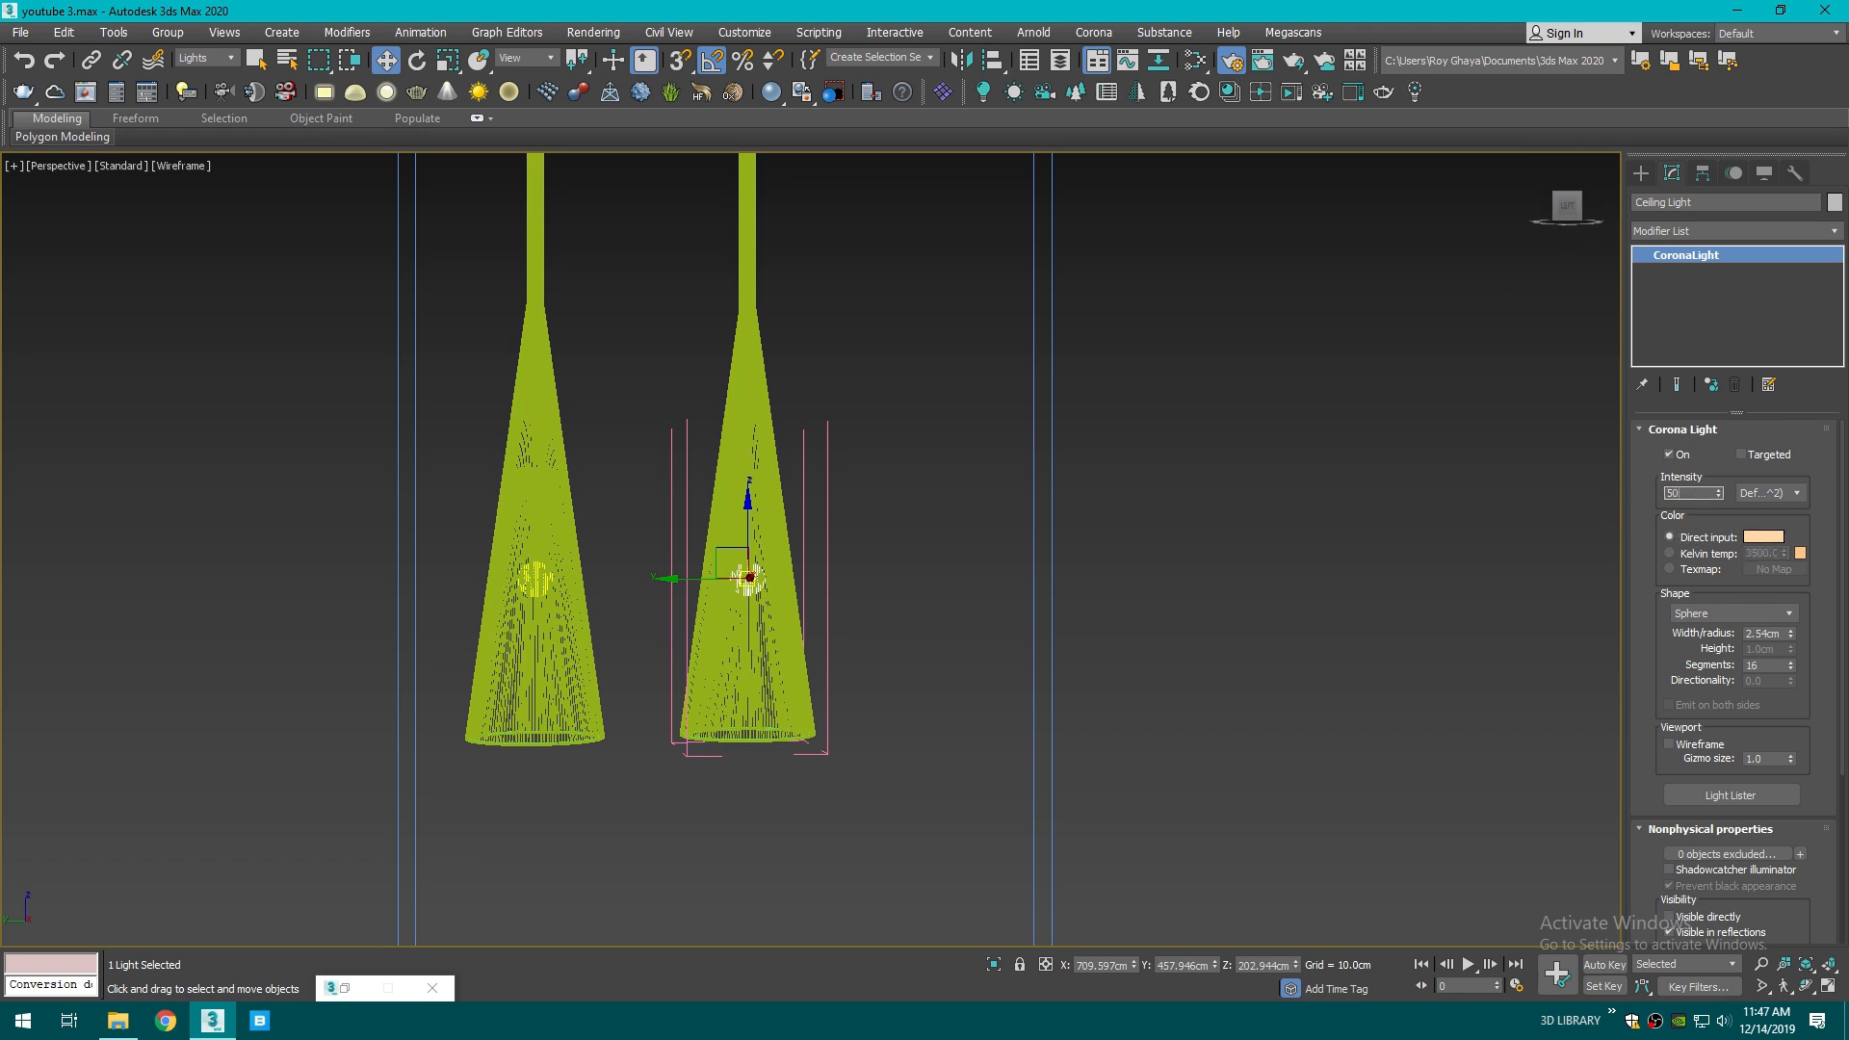
# - Delete the neighbouring cone pendant that is farther from the hanging figure
pyautogui.click(536, 573)
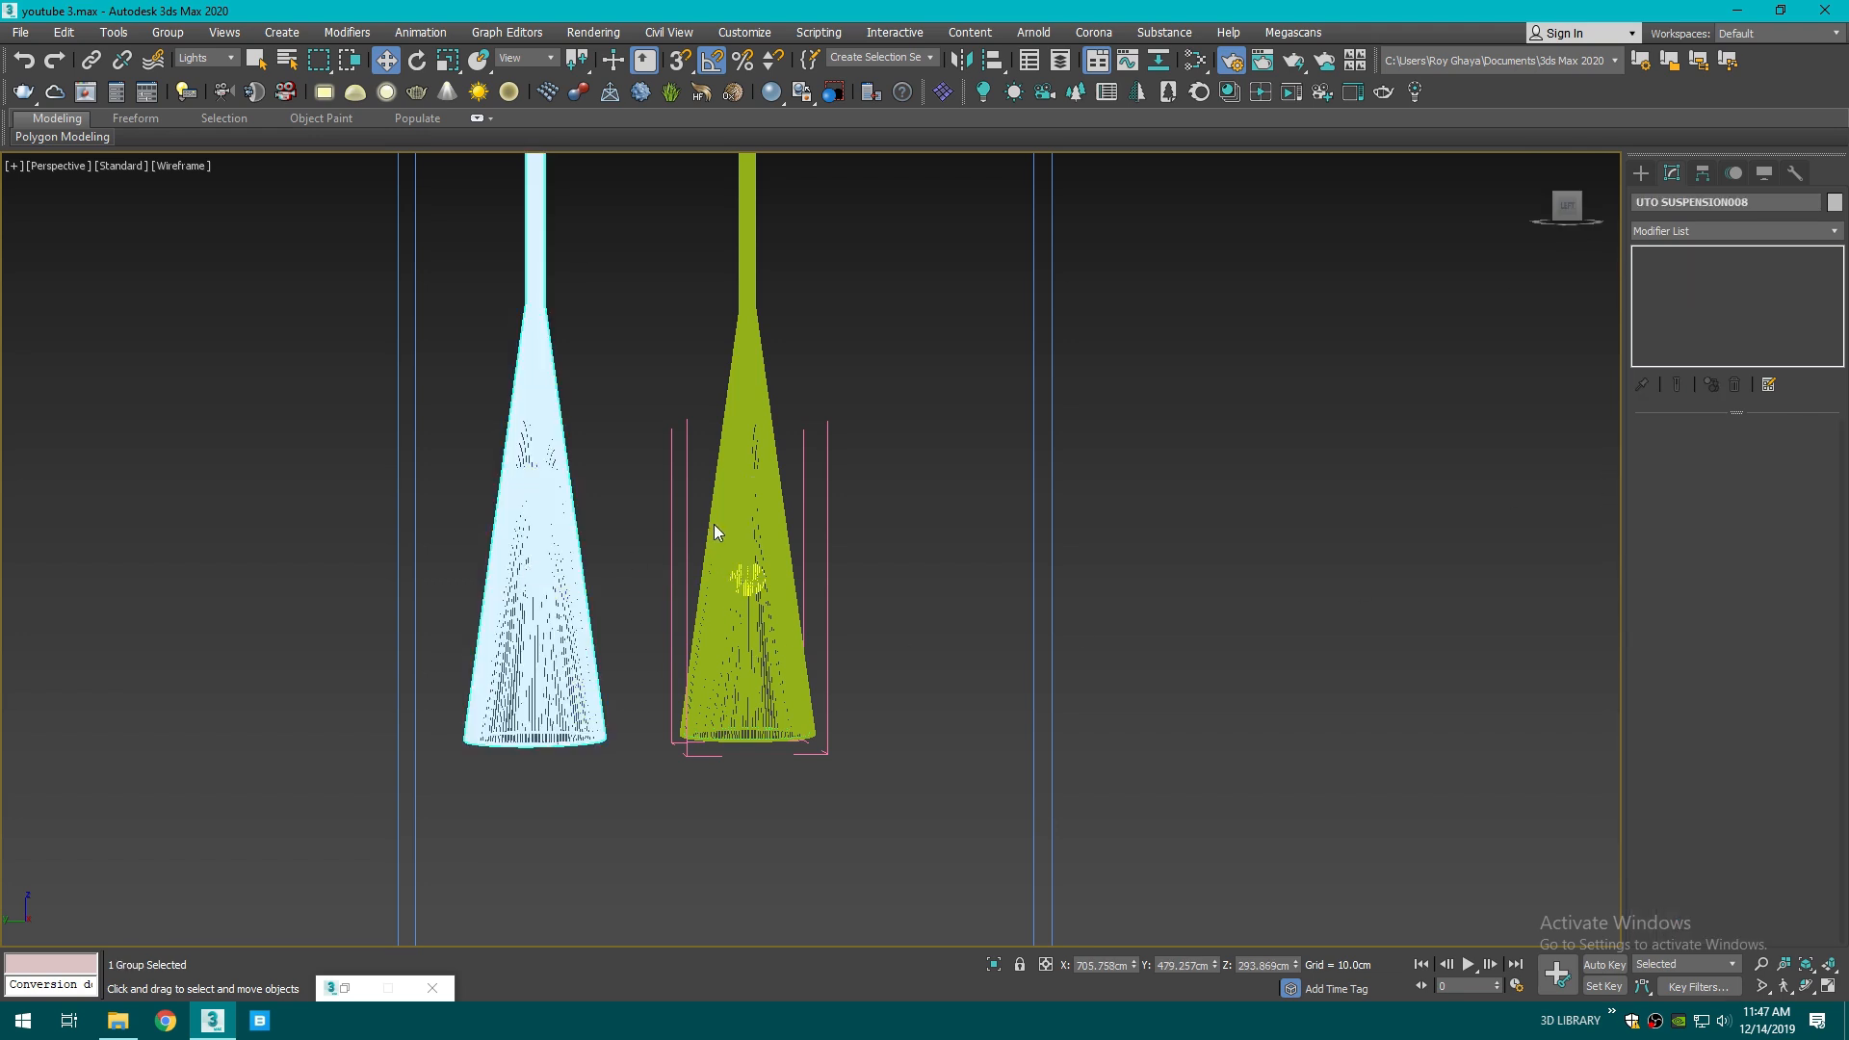
pyautogui.scroll(-3, 761, 561)
pyautogui.press('Delete')
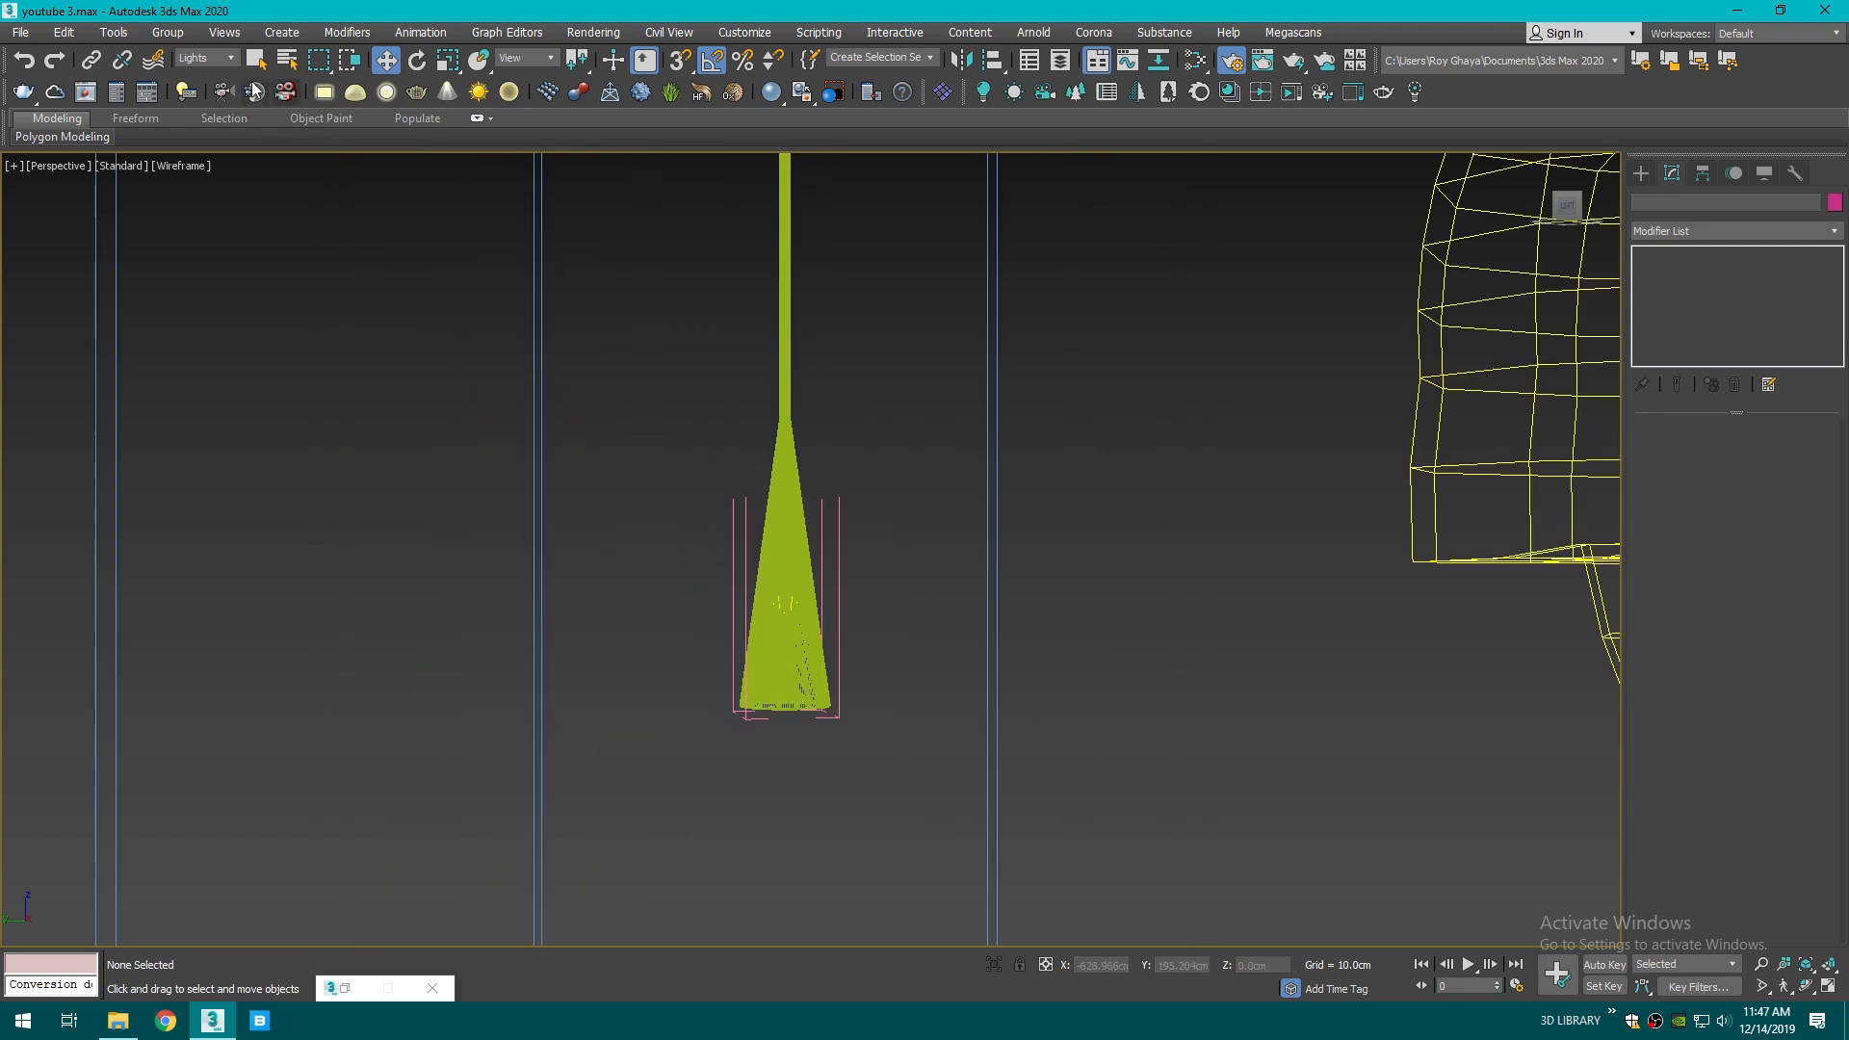
# - Set the selection filter to All, close the remaining cone pendant's group and copy it a short distance sideways
pyautogui.click(207, 58)
pyautogui.click(198, 75)
pyautogui.click(779, 535)
pyautogui.click(168, 32)
pyautogui.click(185, 158)
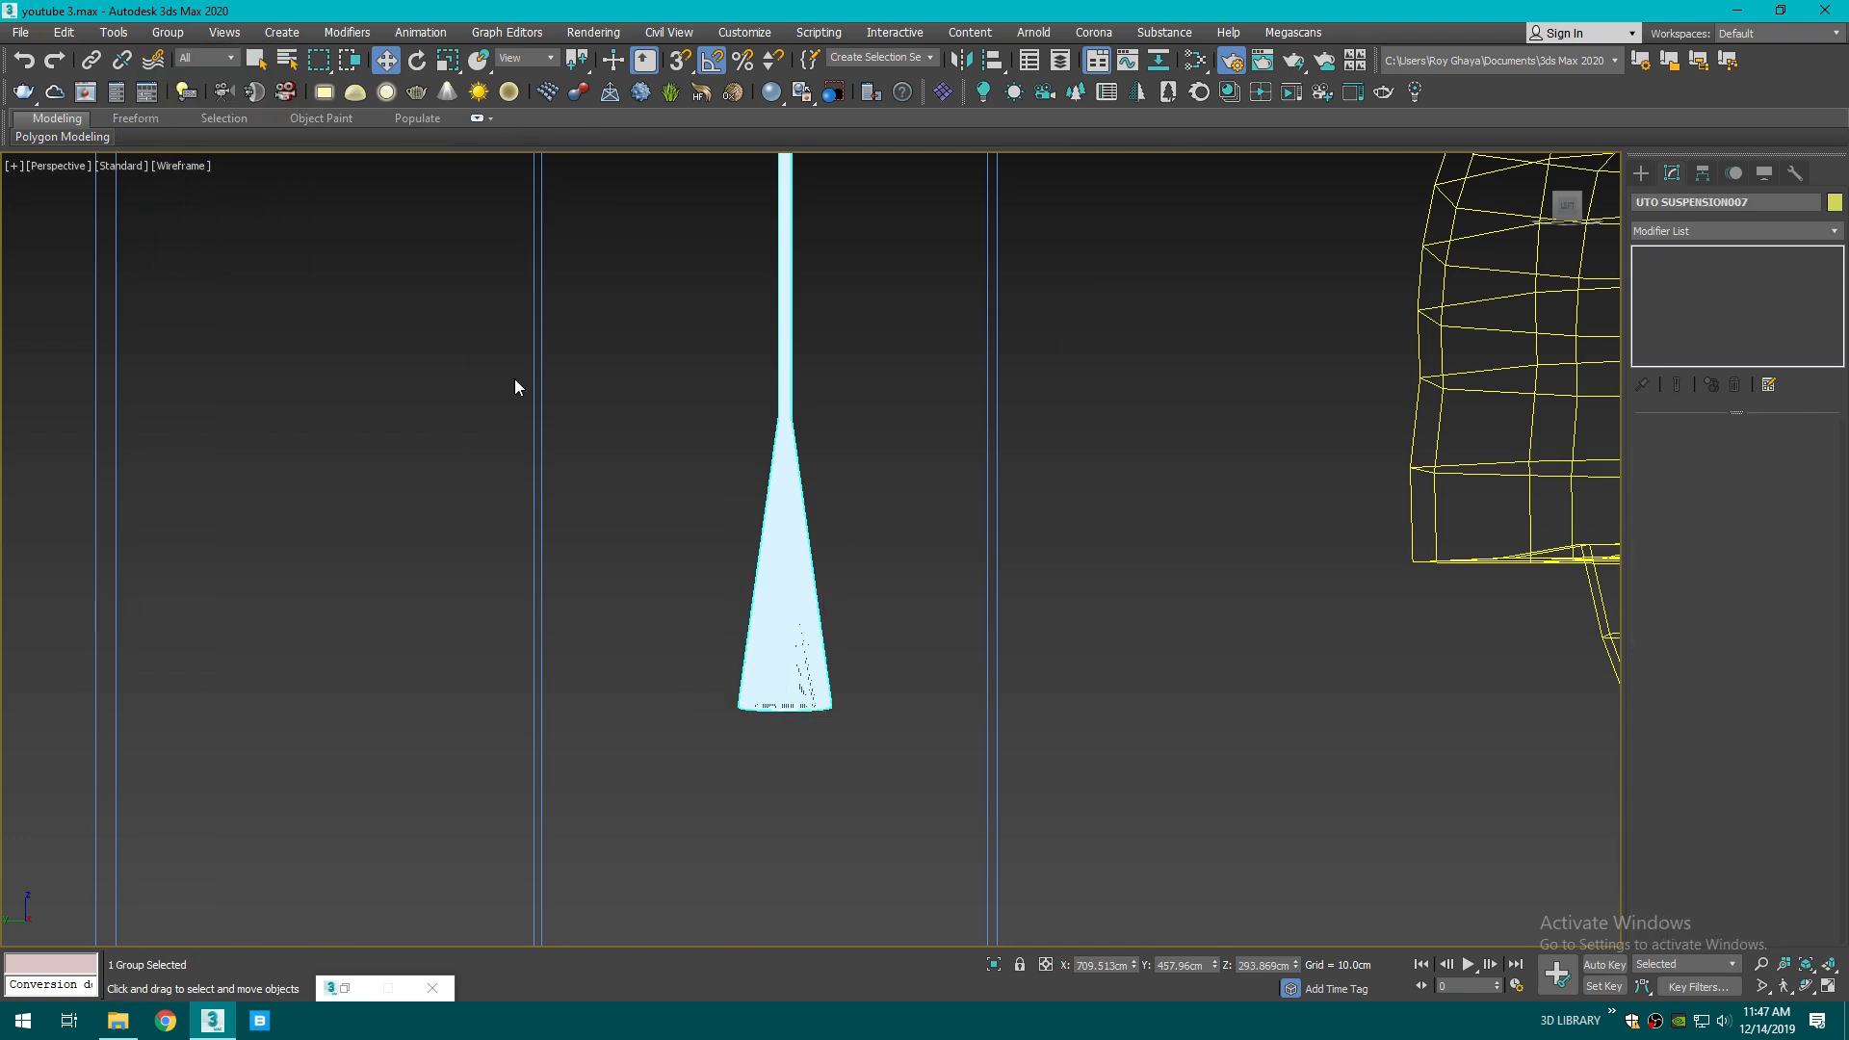
pyautogui.scroll(-4, 867, 576)
pyautogui.keyDown('shift'); pyautogui.moveTo(843, 416); pyautogui.dragTo(801, 416); pyautogui.keyUp('shift')
# - Select the rectangular CoronaLight above the hanging figure and rename it as Figure Light
pyautogui.click(926, 591)
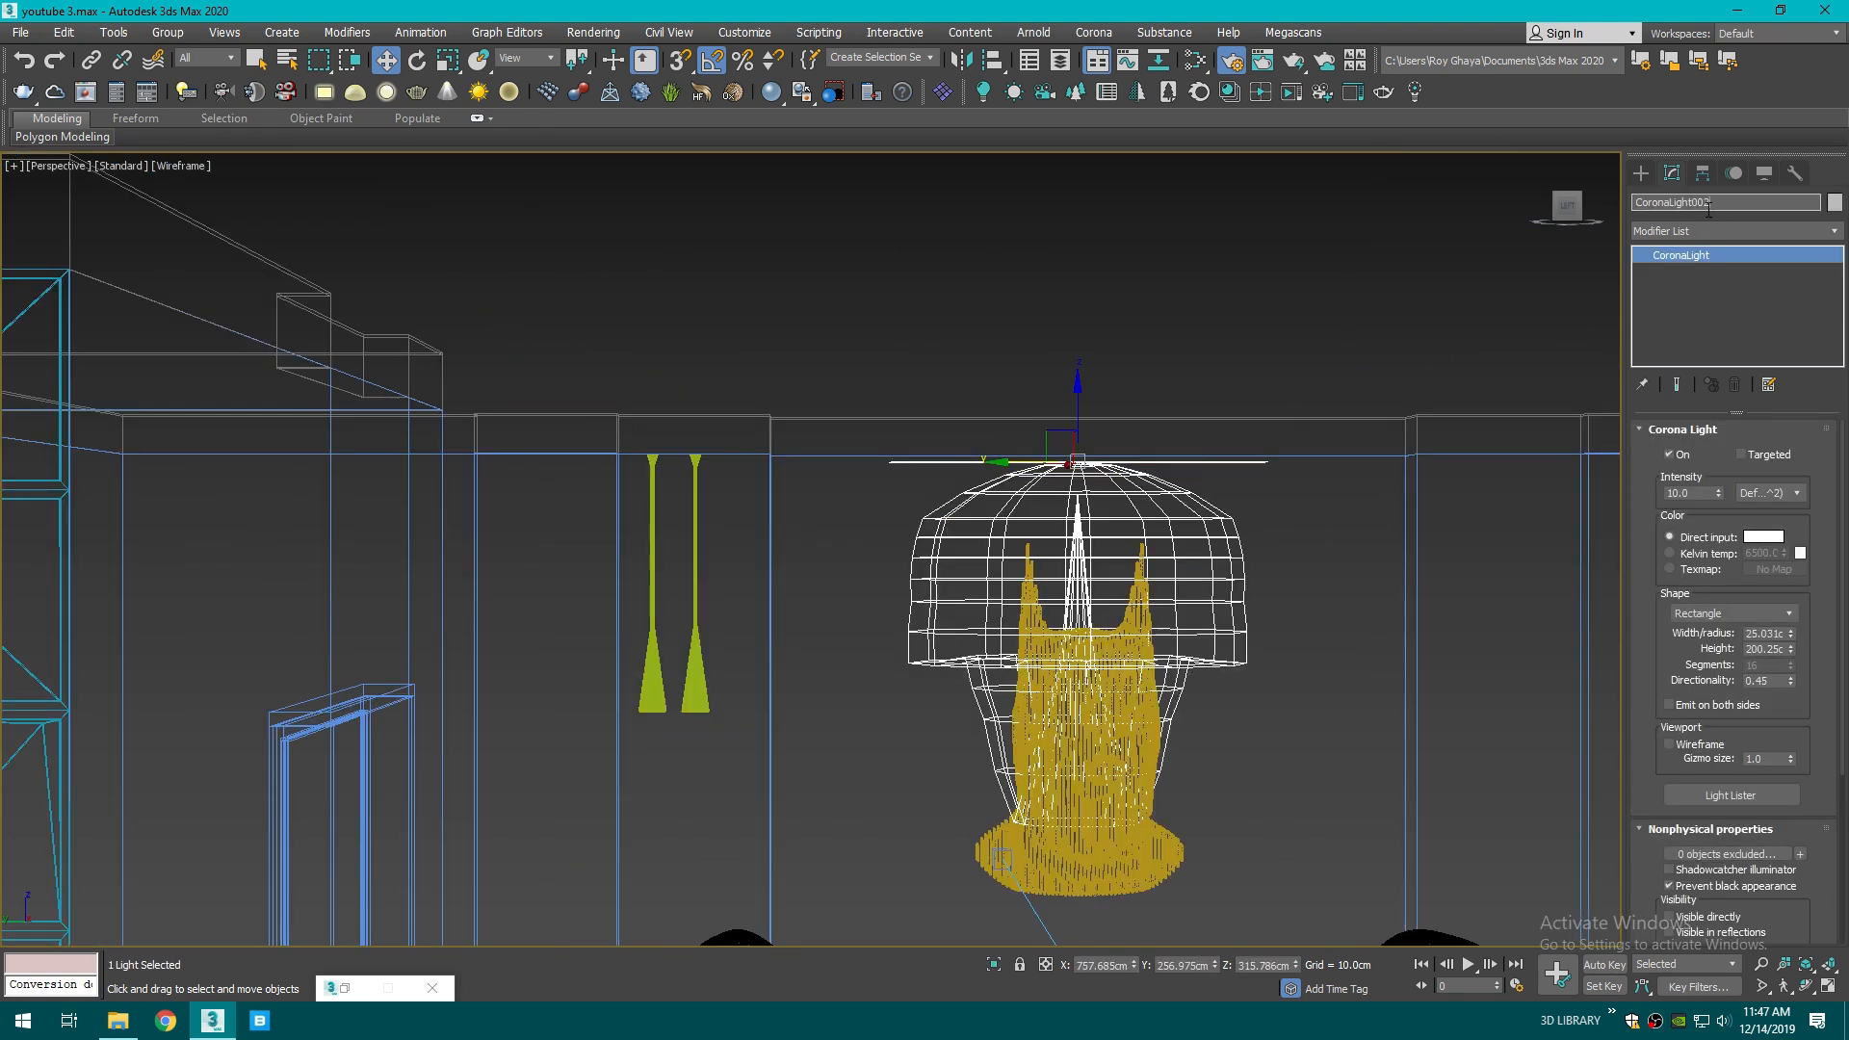
pyautogui.click(1587, 220)
pyautogui.click(1206, 522)
pyautogui.doubleClick(1725, 202)
pyautogui.write('Figure Light')
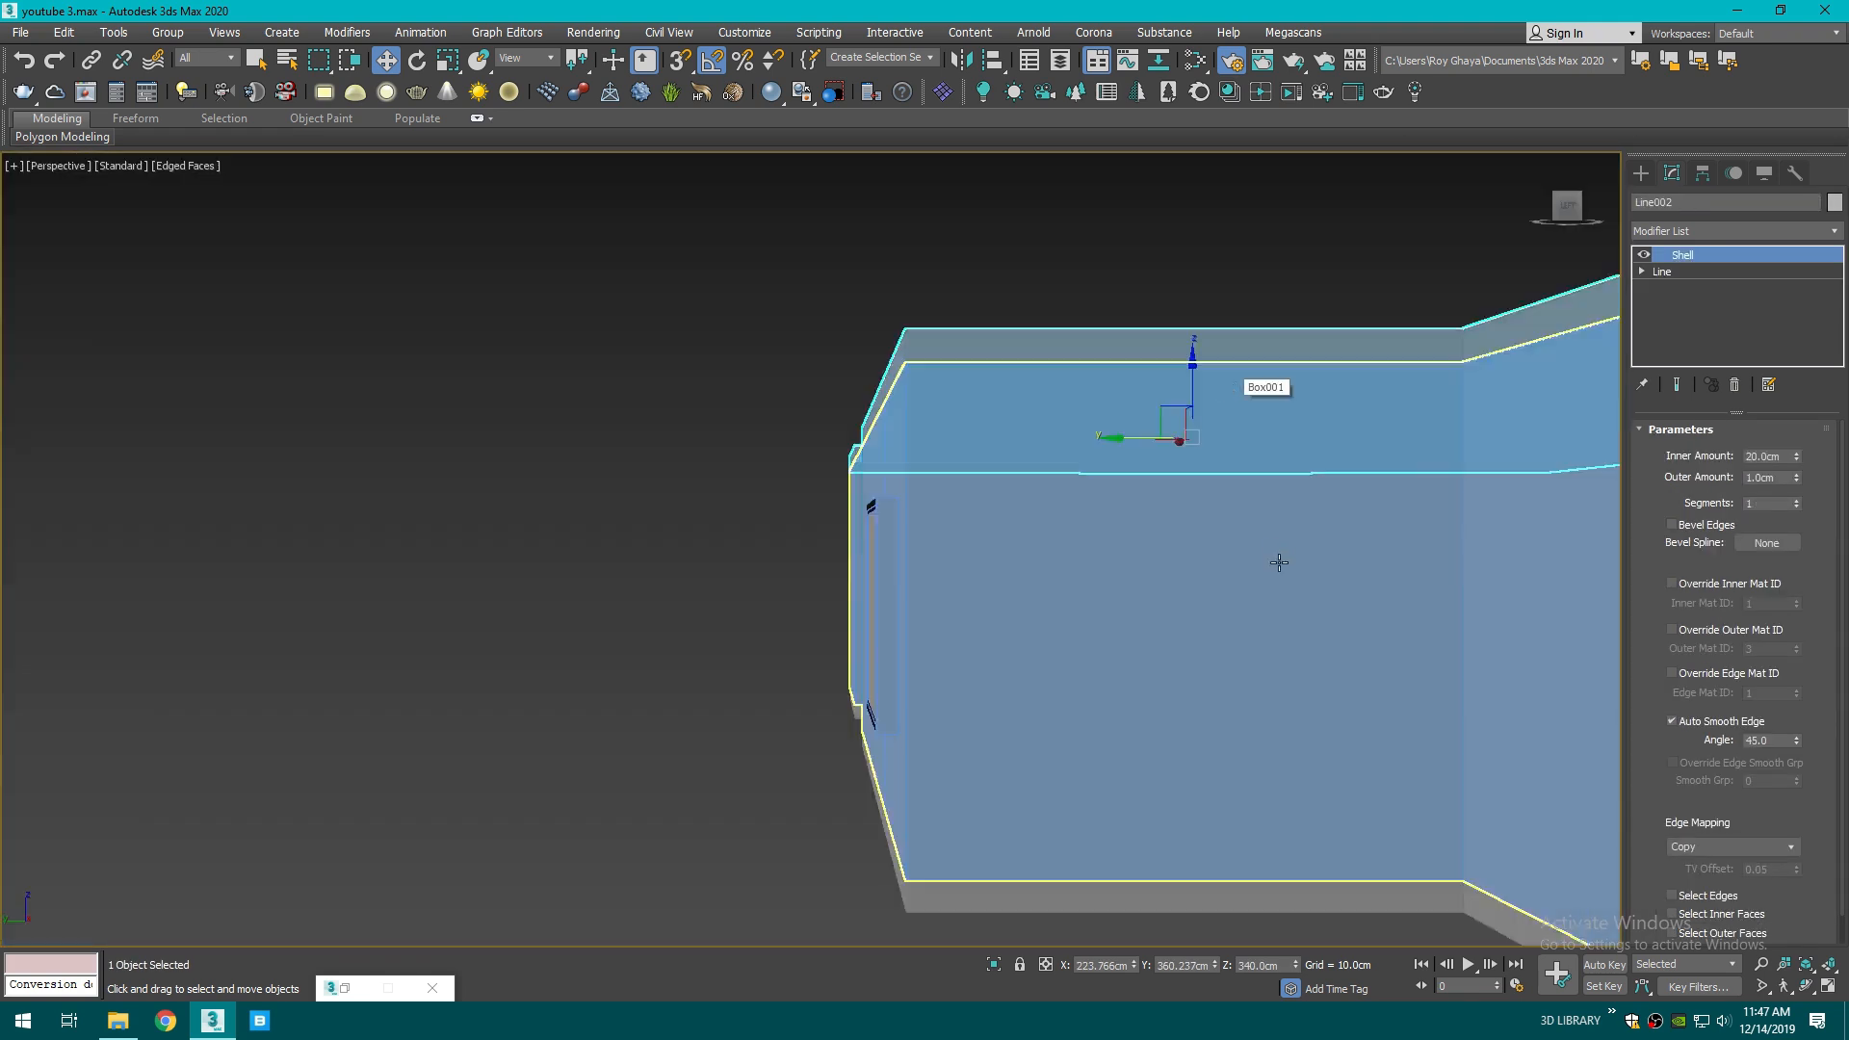
# - Draw a rectangular CoronaLight of about 259 by 151 cm over the single window beside the living room window, using AutoGrid
pyautogui.scroll(-5, 1279, 562)
pyautogui.keyDown('alt'); pyautogui.moveTo(1278, 562); pyautogui.dragTo(1226, 636, button='middle'); pyautogui.keyUp('alt')
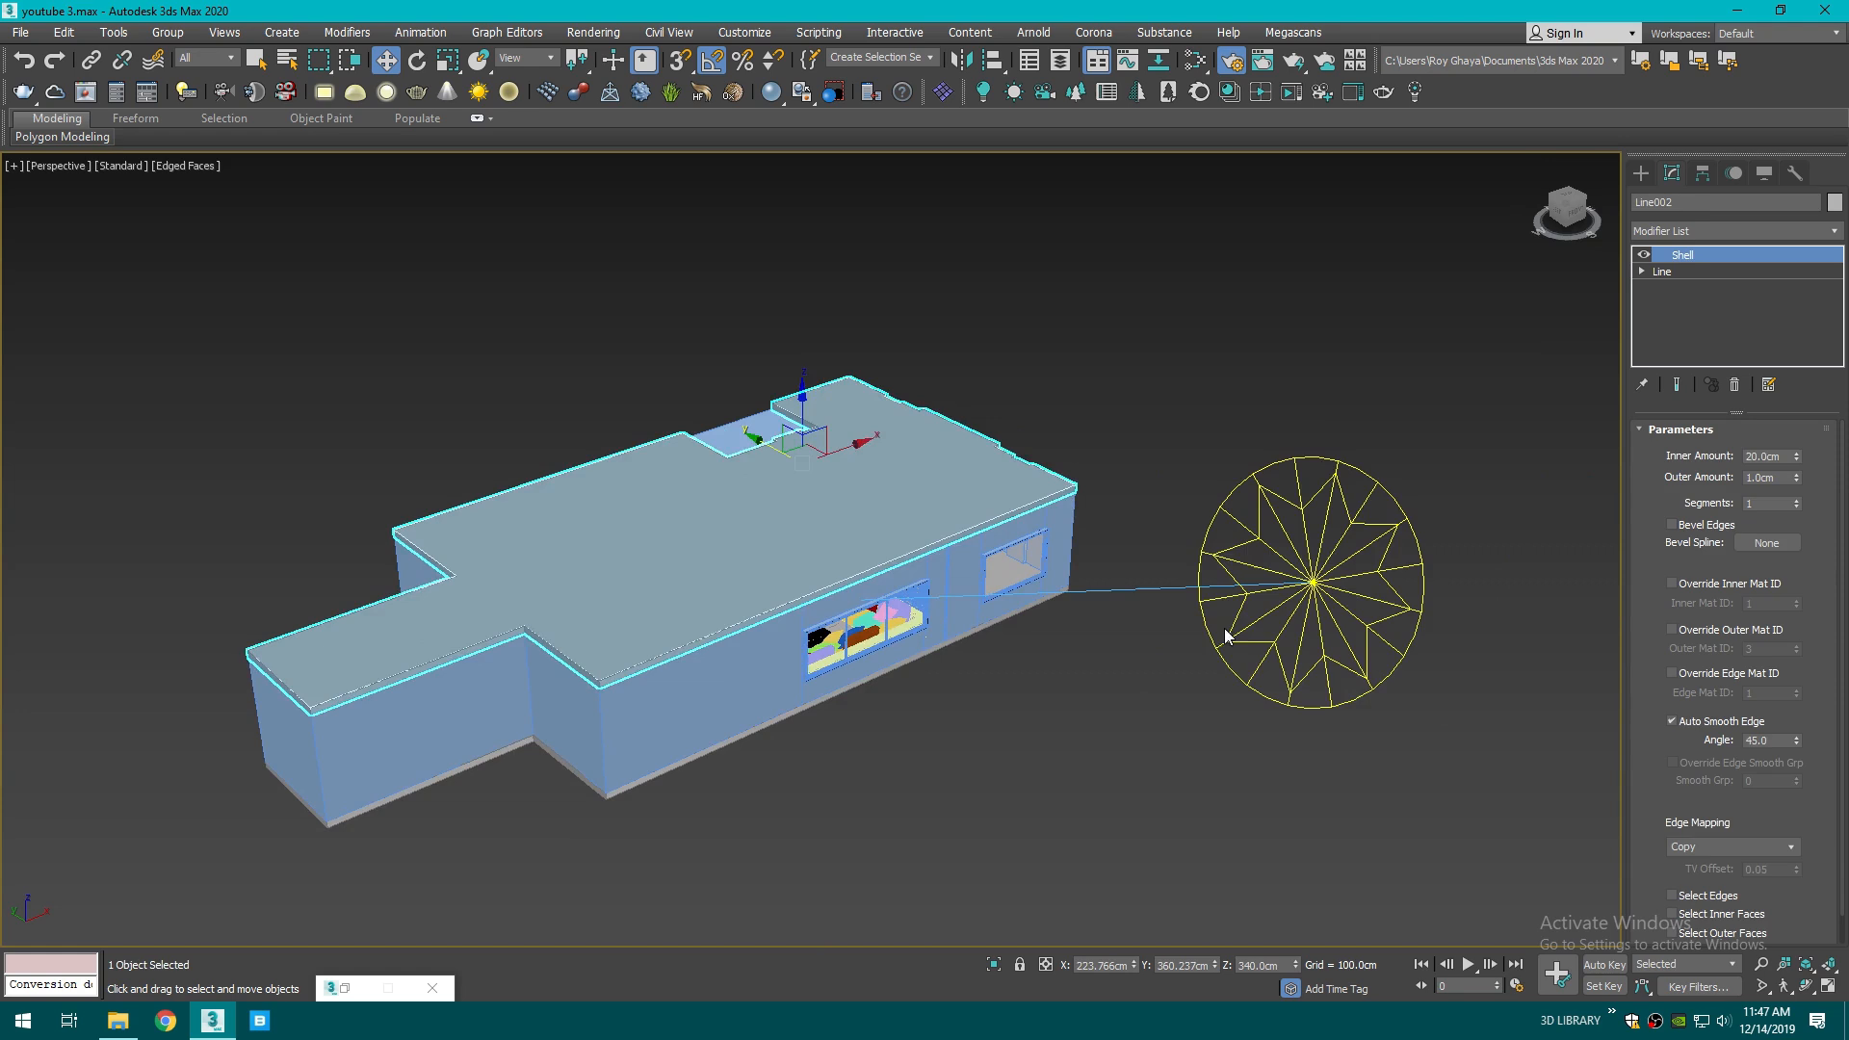
pyautogui.click(1228, 638)
pyautogui.moveTo(1320, 537); pyautogui.dragTo(1089, 577, button='middle')
pyautogui.click(1218, 454)
pyautogui.keyDown('alt'); pyautogui.moveTo(1539, 161); pyautogui.dragTo(1481, 260, button='middle'); pyautogui.keyUp('alt')
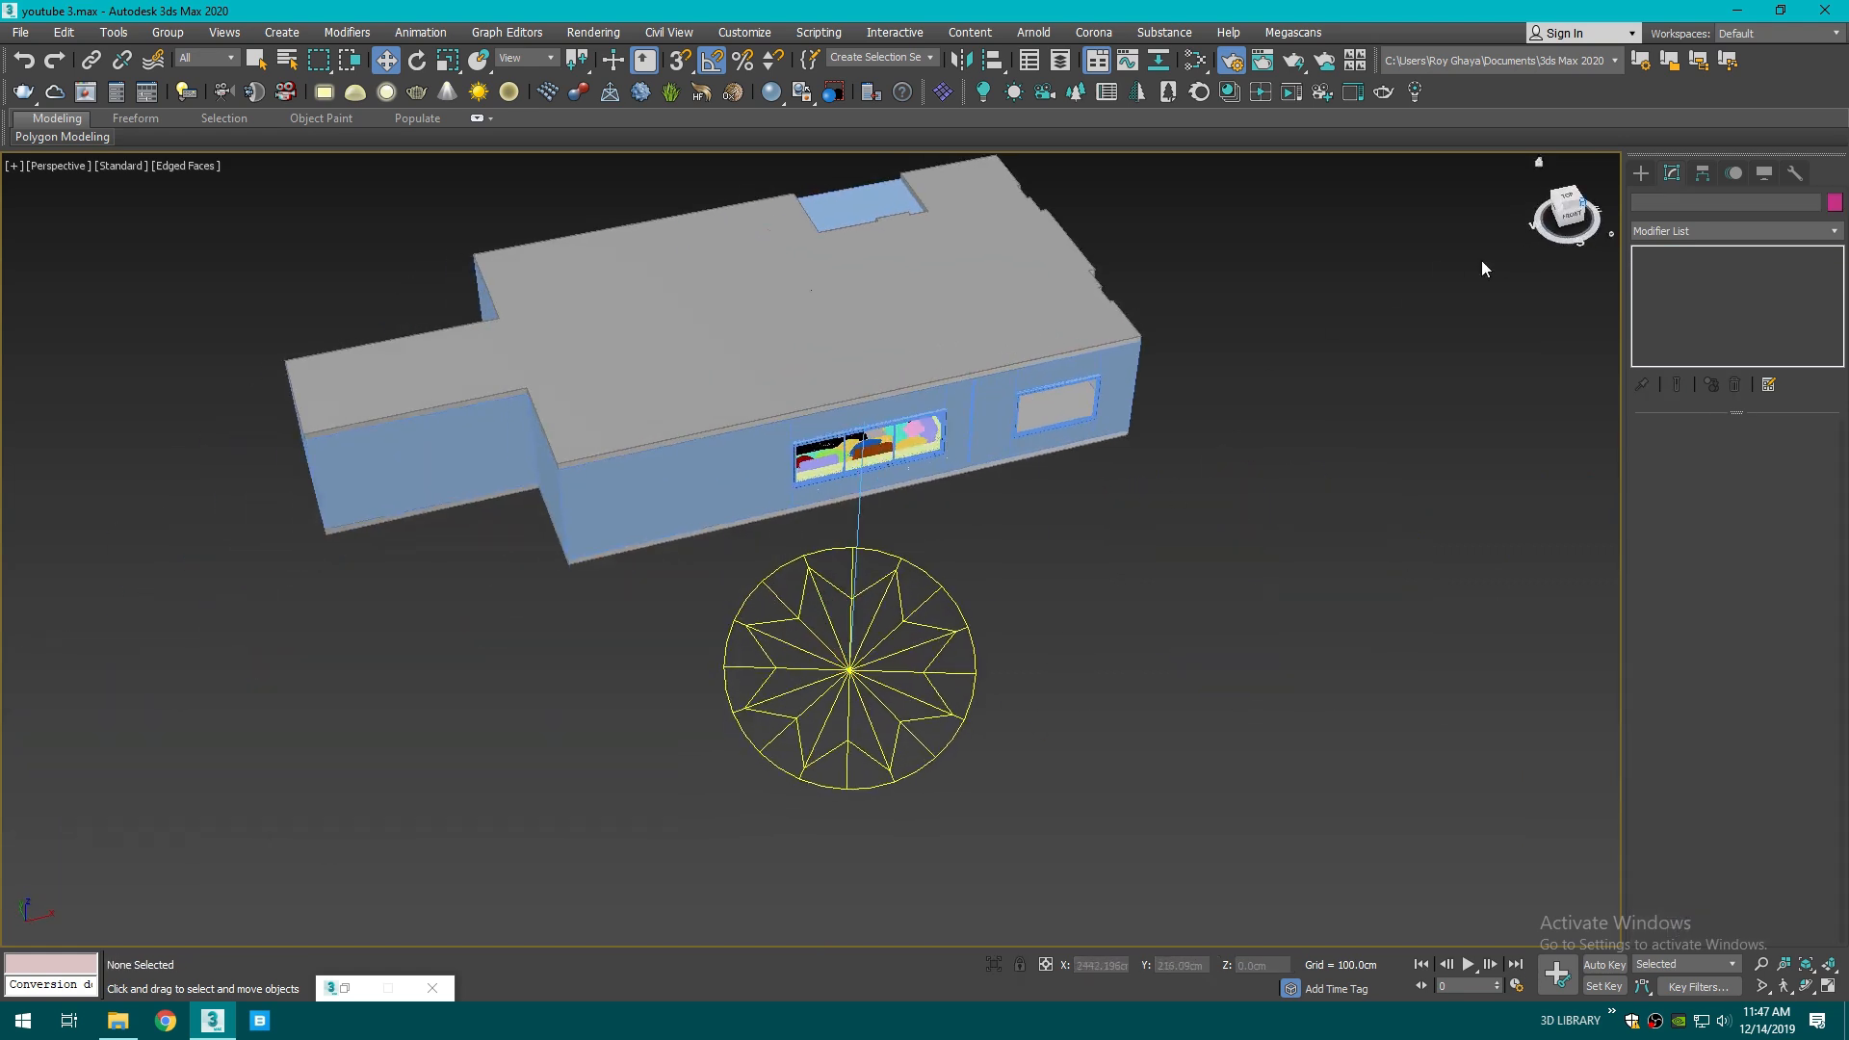
pyautogui.scroll(5, 1111, 338)
pyautogui.keyDown('alt'); pyautogui.moveTo(1112, 338); pyautogui.dragTo(1089, 462, button='middle'); pyautogui.keyUp('alt')
pyautogui.click(1640, 172)
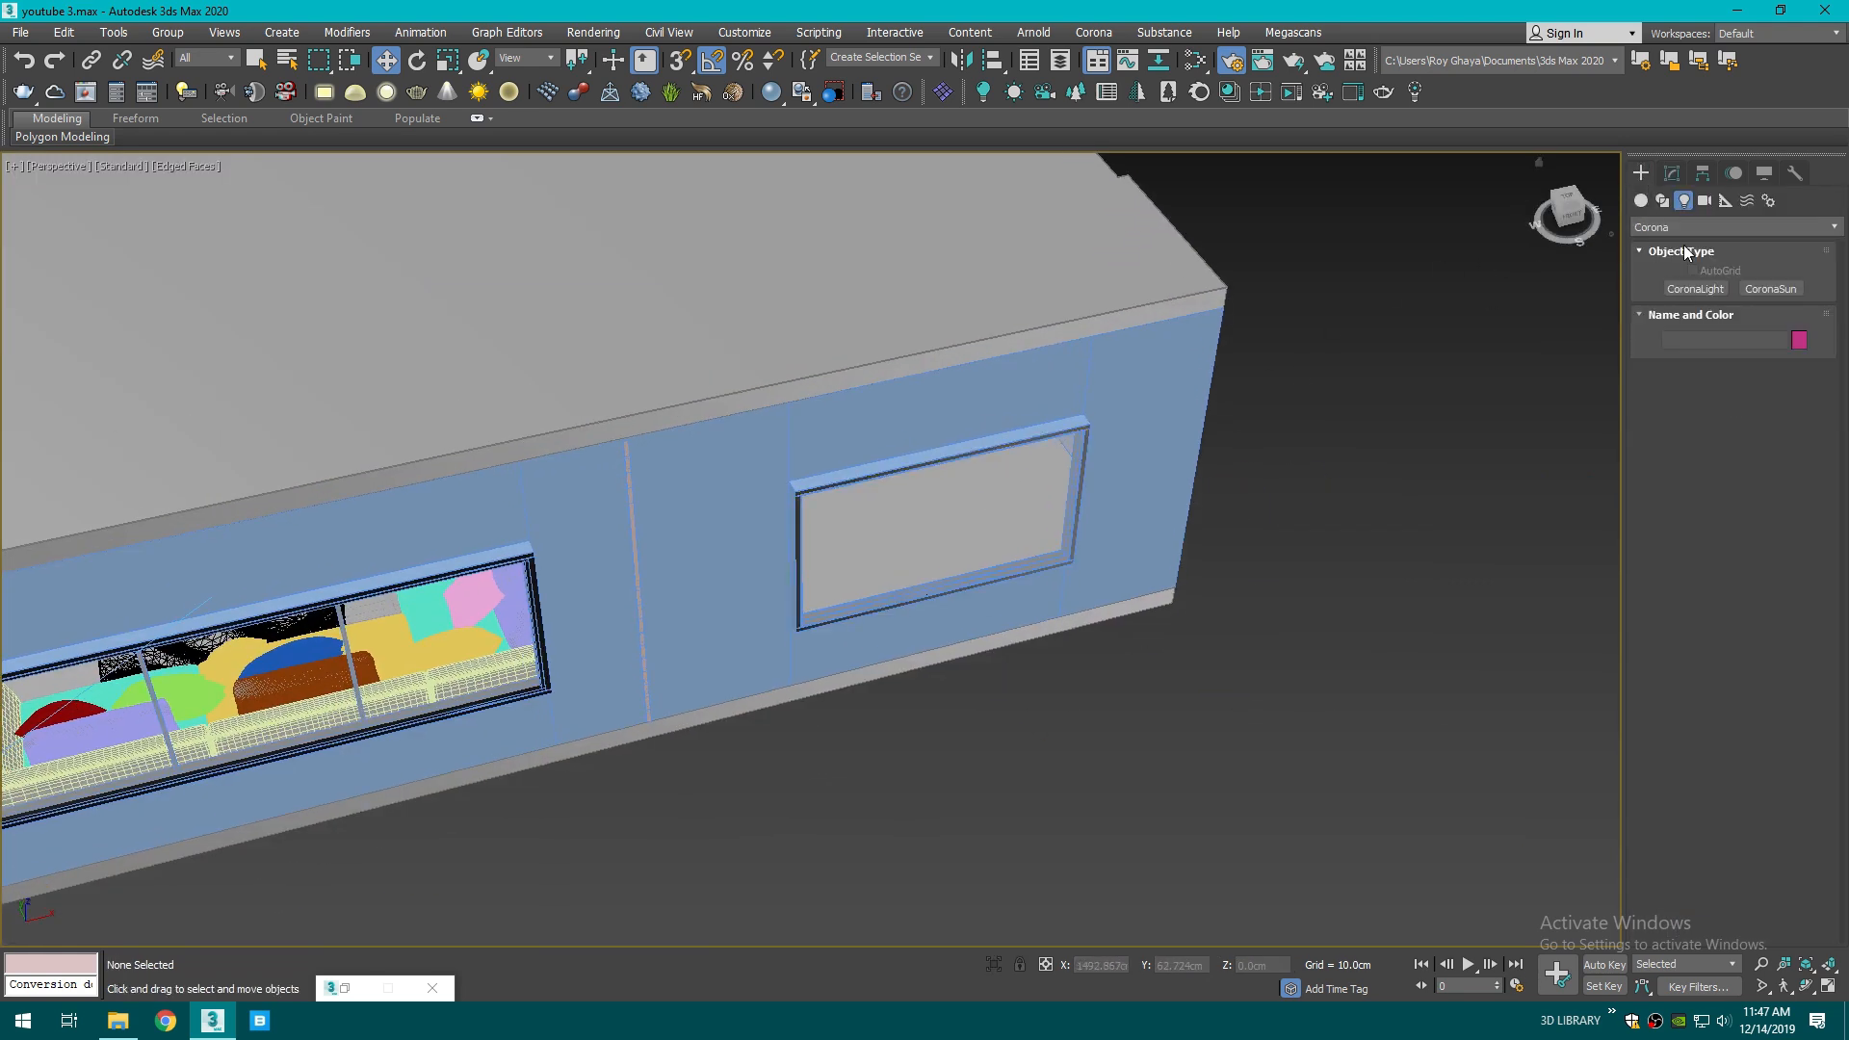
pyautogui.click(1714, 292)
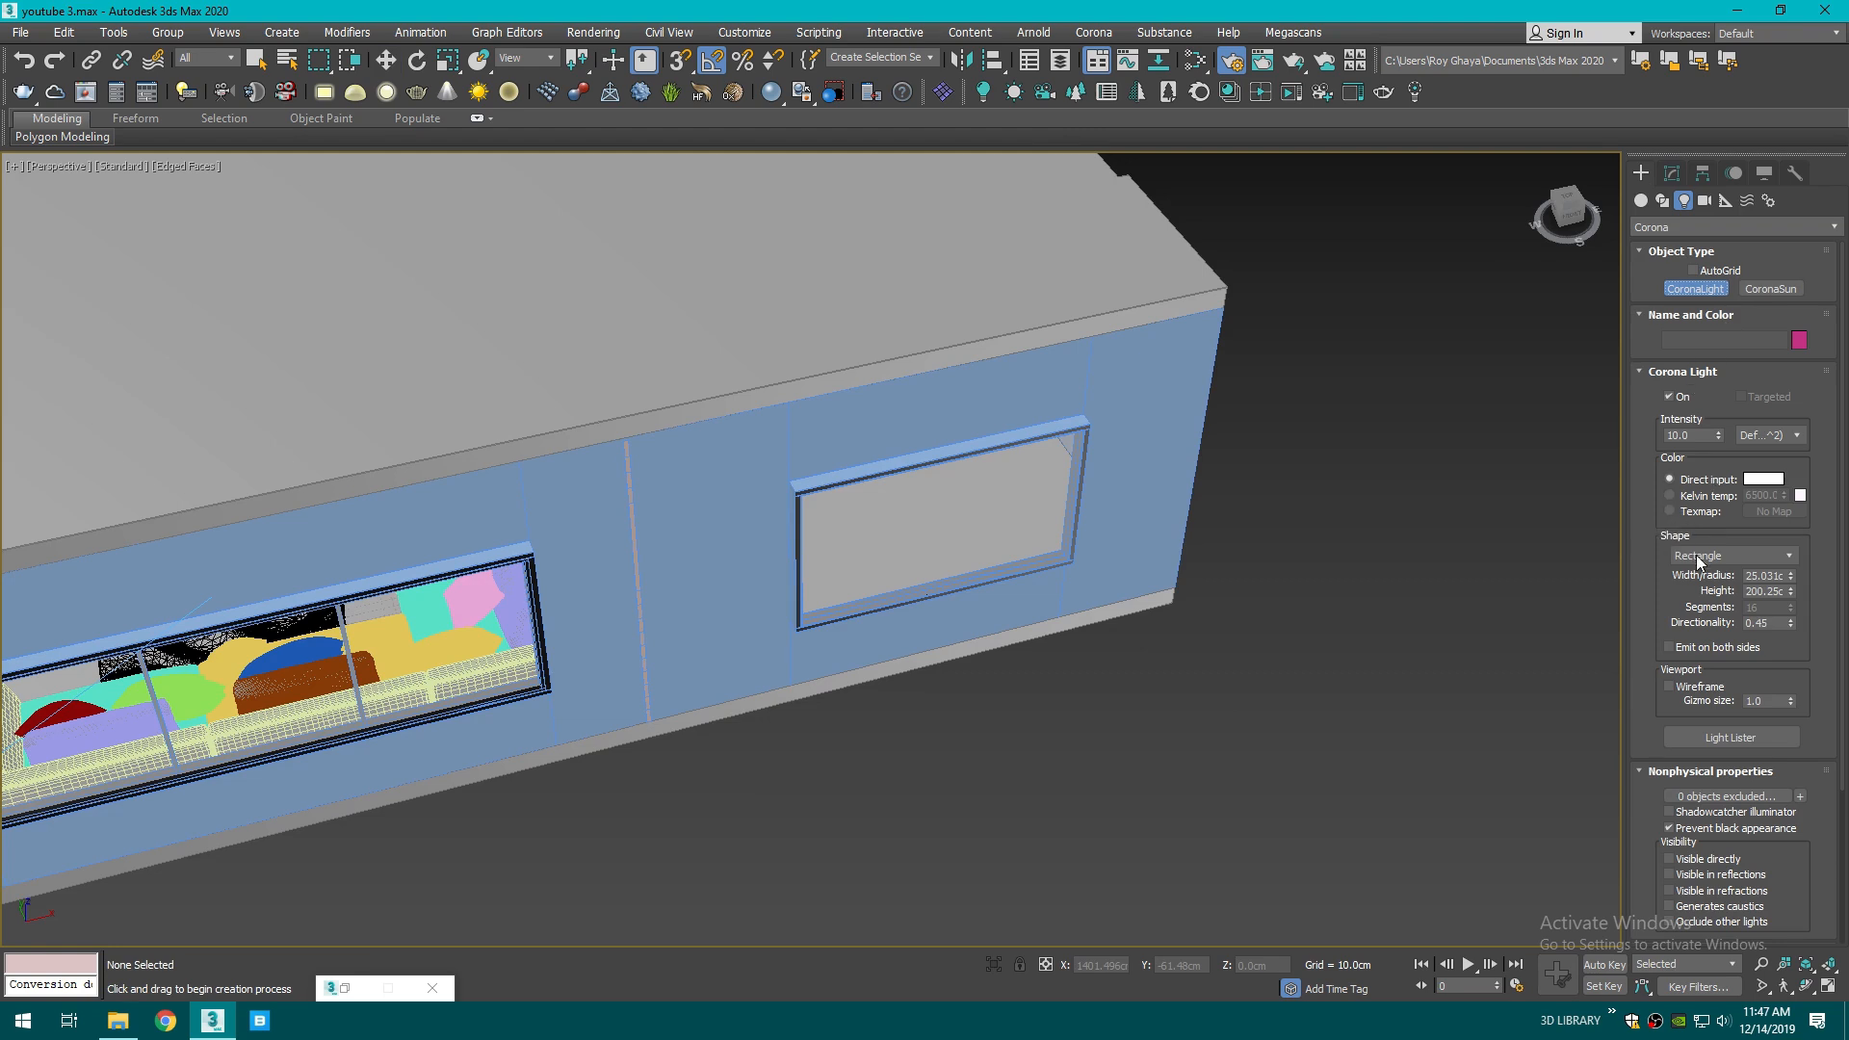
pyautogui.scroll(4, 1112, 443)
pyautogui.click(1692, 271)
pyautogui.moveTo(1120, 360); pyautogui.dragTo(645, 691)
pyautogui.press('w')
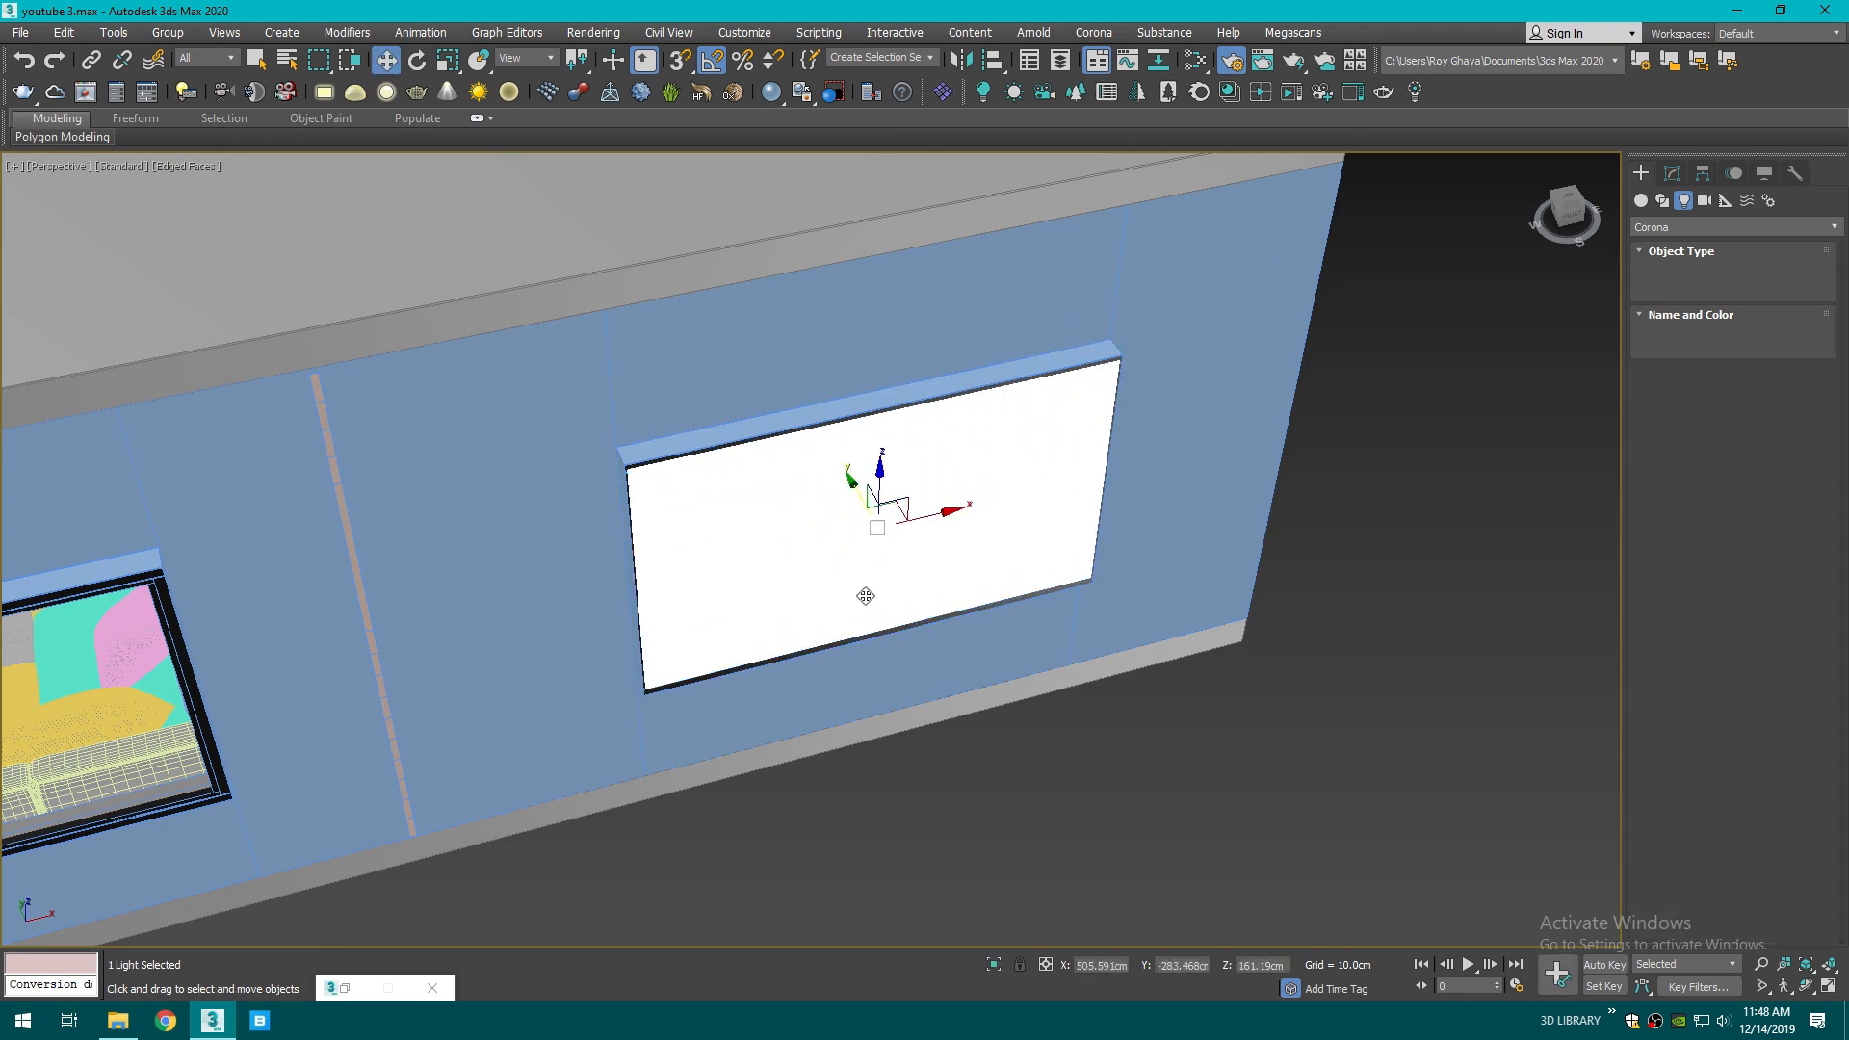
# - Move the new window light straight outward from the exterior wall to about Y -650 cm
pyautogui.moveTo(862, 500); pyautogui.dragTo(1197, 883)
pyautogui.scroll(-3, 1099, 698)
pyautogui.moveTo(1099, 698); pyautogui.dragTo(1011, 487, button='middle')
pyautogui.moveTo(984, 589); pyautogui.dragTo(1054, 701)
pyautogui.scroll(-2, 1054, 701)
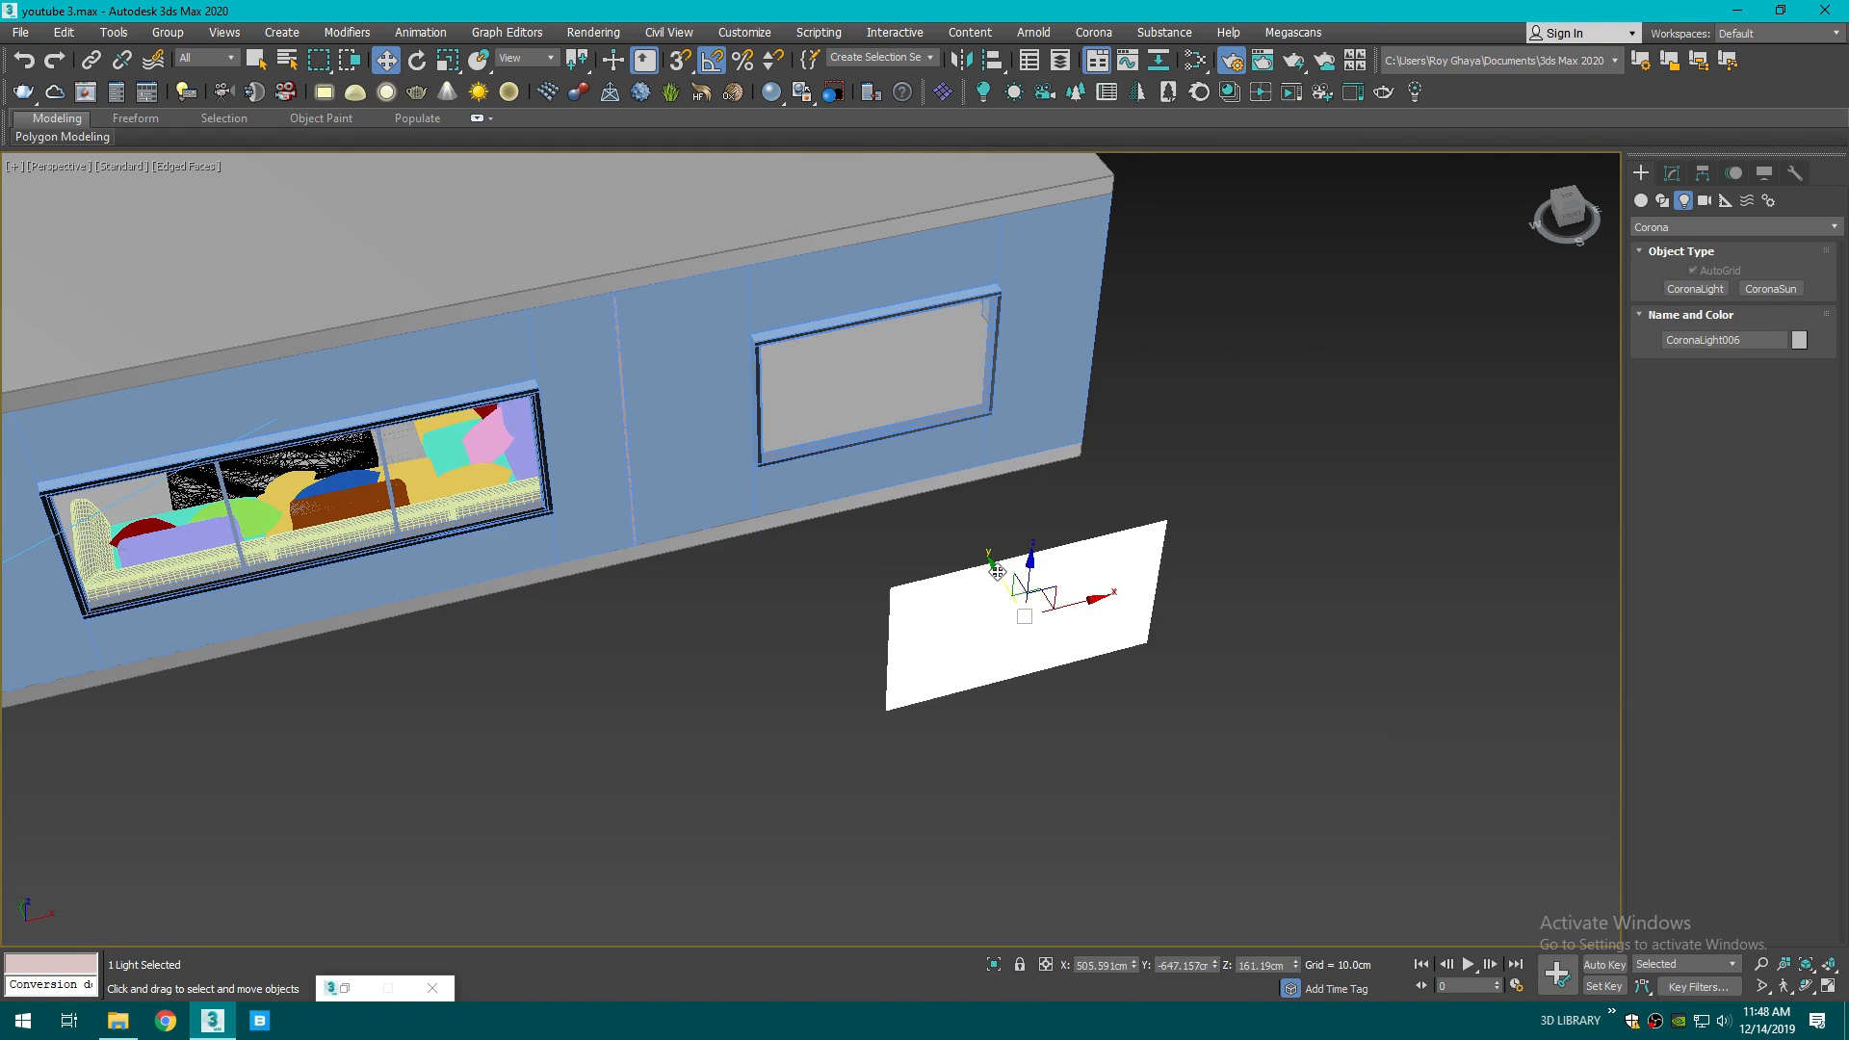
# - Rename the rectangular light in front of the window as Outside Light
pyautogui.click(1674, 176)
pyautogui.doubleClick(1697, 204)
pyautogui.write('Out')
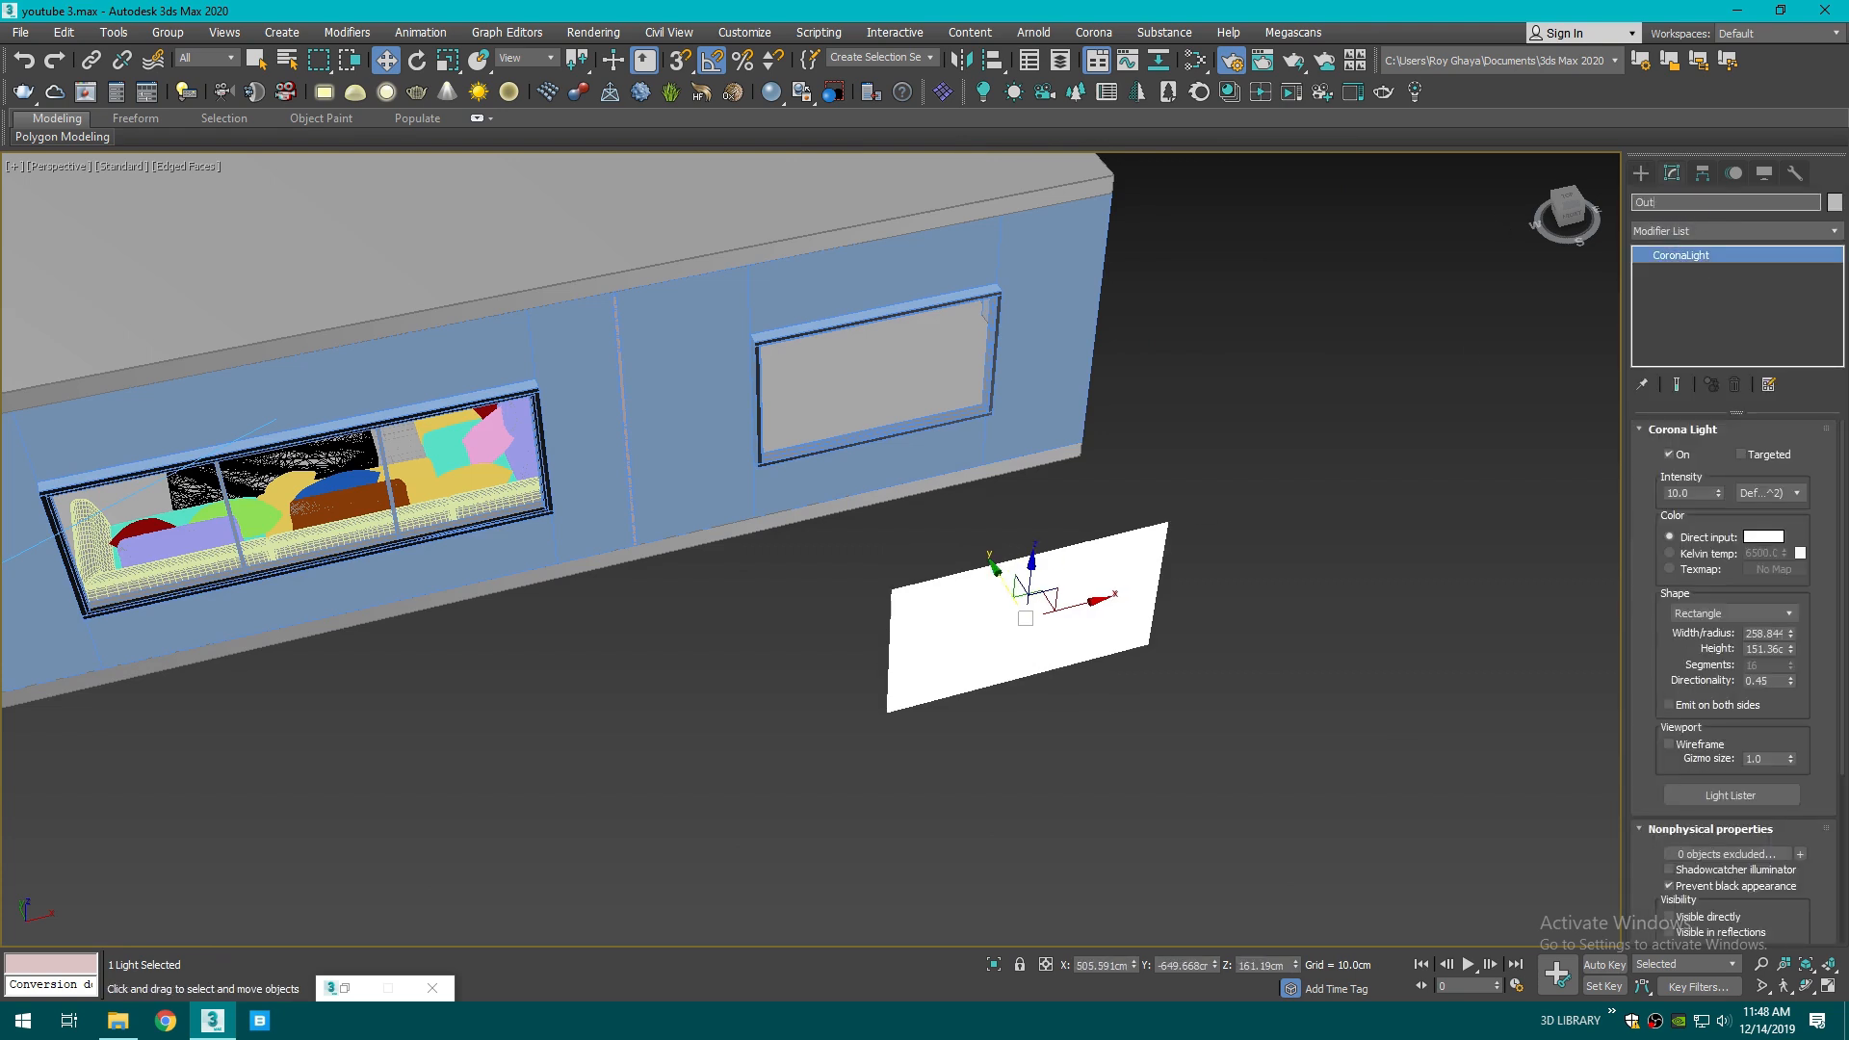
pyautogui.write('side Light')
pyautogui.press('Return')
# - Draw a second rectangular CoronaLight of about 212 by 148 cm over the window on the building's opposite side, using AutoGrid
pyautogui.scroll(-5, 1481, 242)
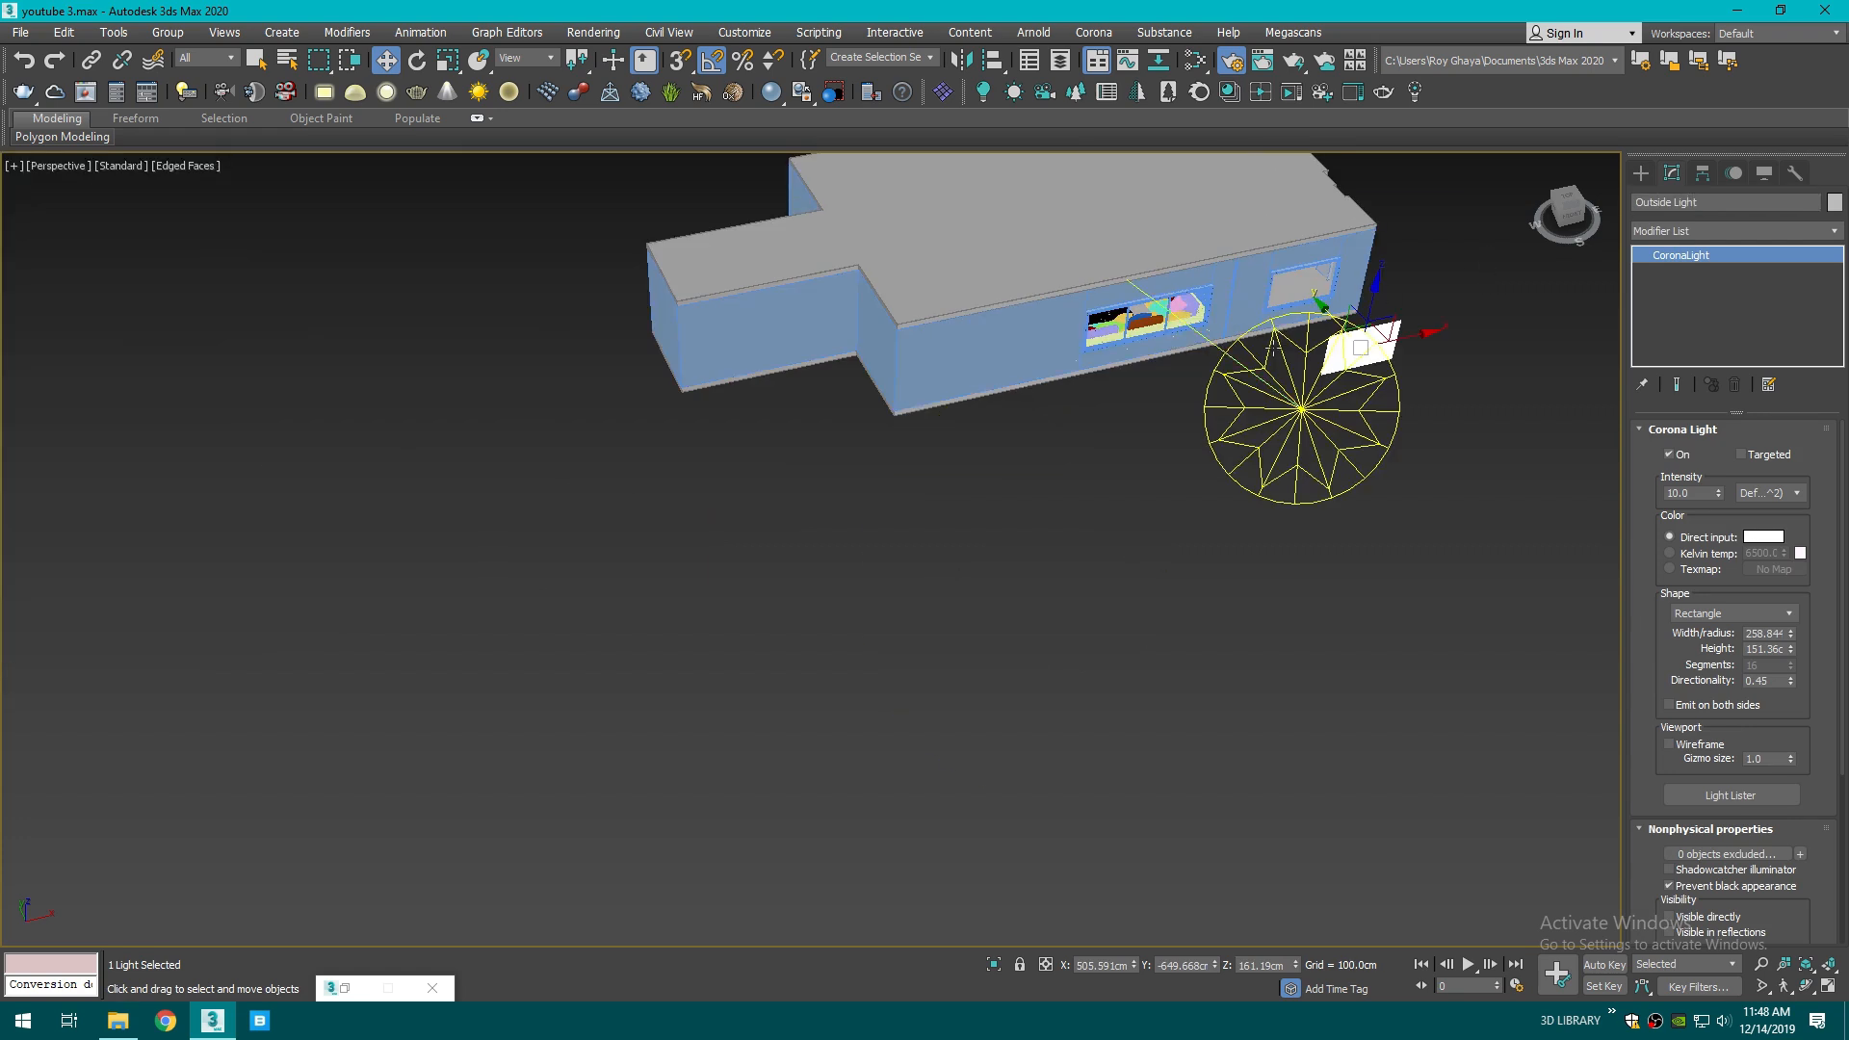
pyautogui.moveTo(1481, 242); pyautogui.dragTo(1589, 453, button='middle')
pyautogui.moveTo(1567, 208); pyautogui.dragTo(1724, 200)
pyautogui.moveTo(1401, 521); pyautogui.dragTo(799, 472, button='middle')
pyautogui.scroll(5, 1280, 666)
pyautogui.moveTo(1279, 669); pyautogui.dragTo(1128, 580, button='middle')
pyautogui.click(1641, 172)
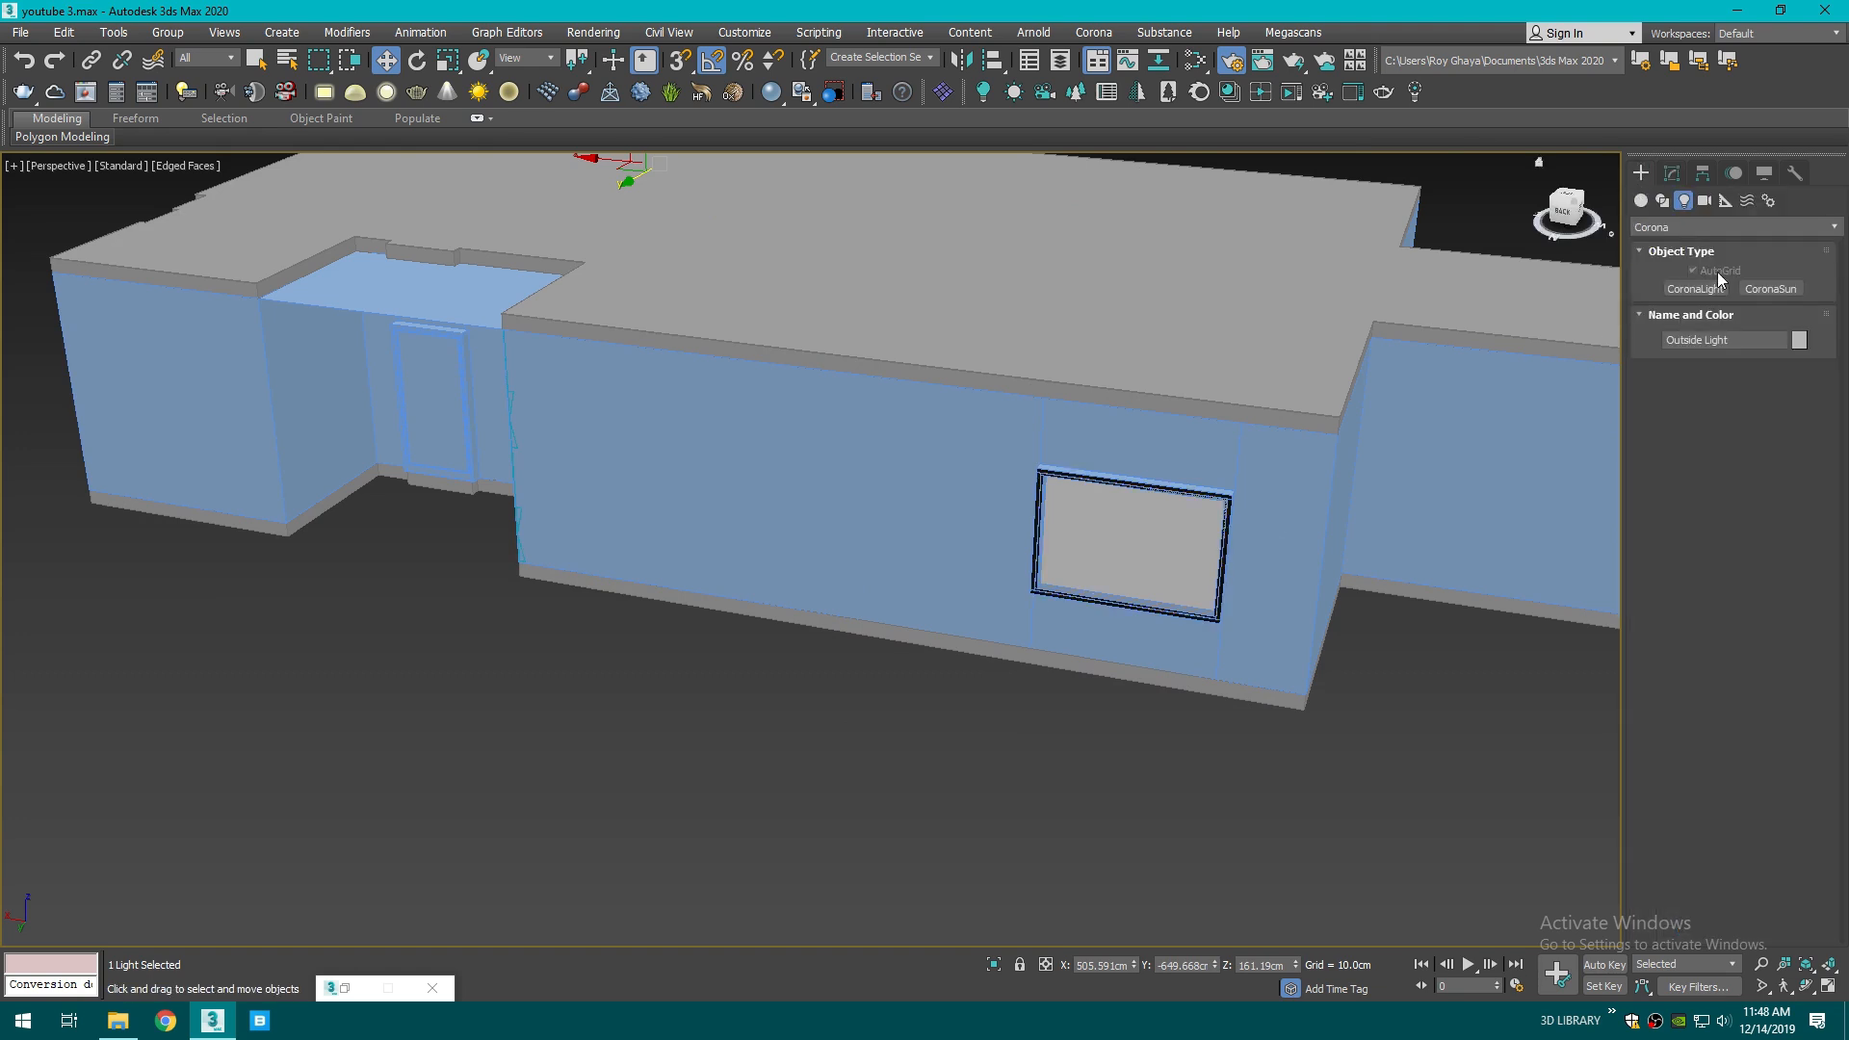
pyautogui.click(1696, 289)
pyautogui.moveTo(1037, 472); pyautogui.dragTo(1223, 621)
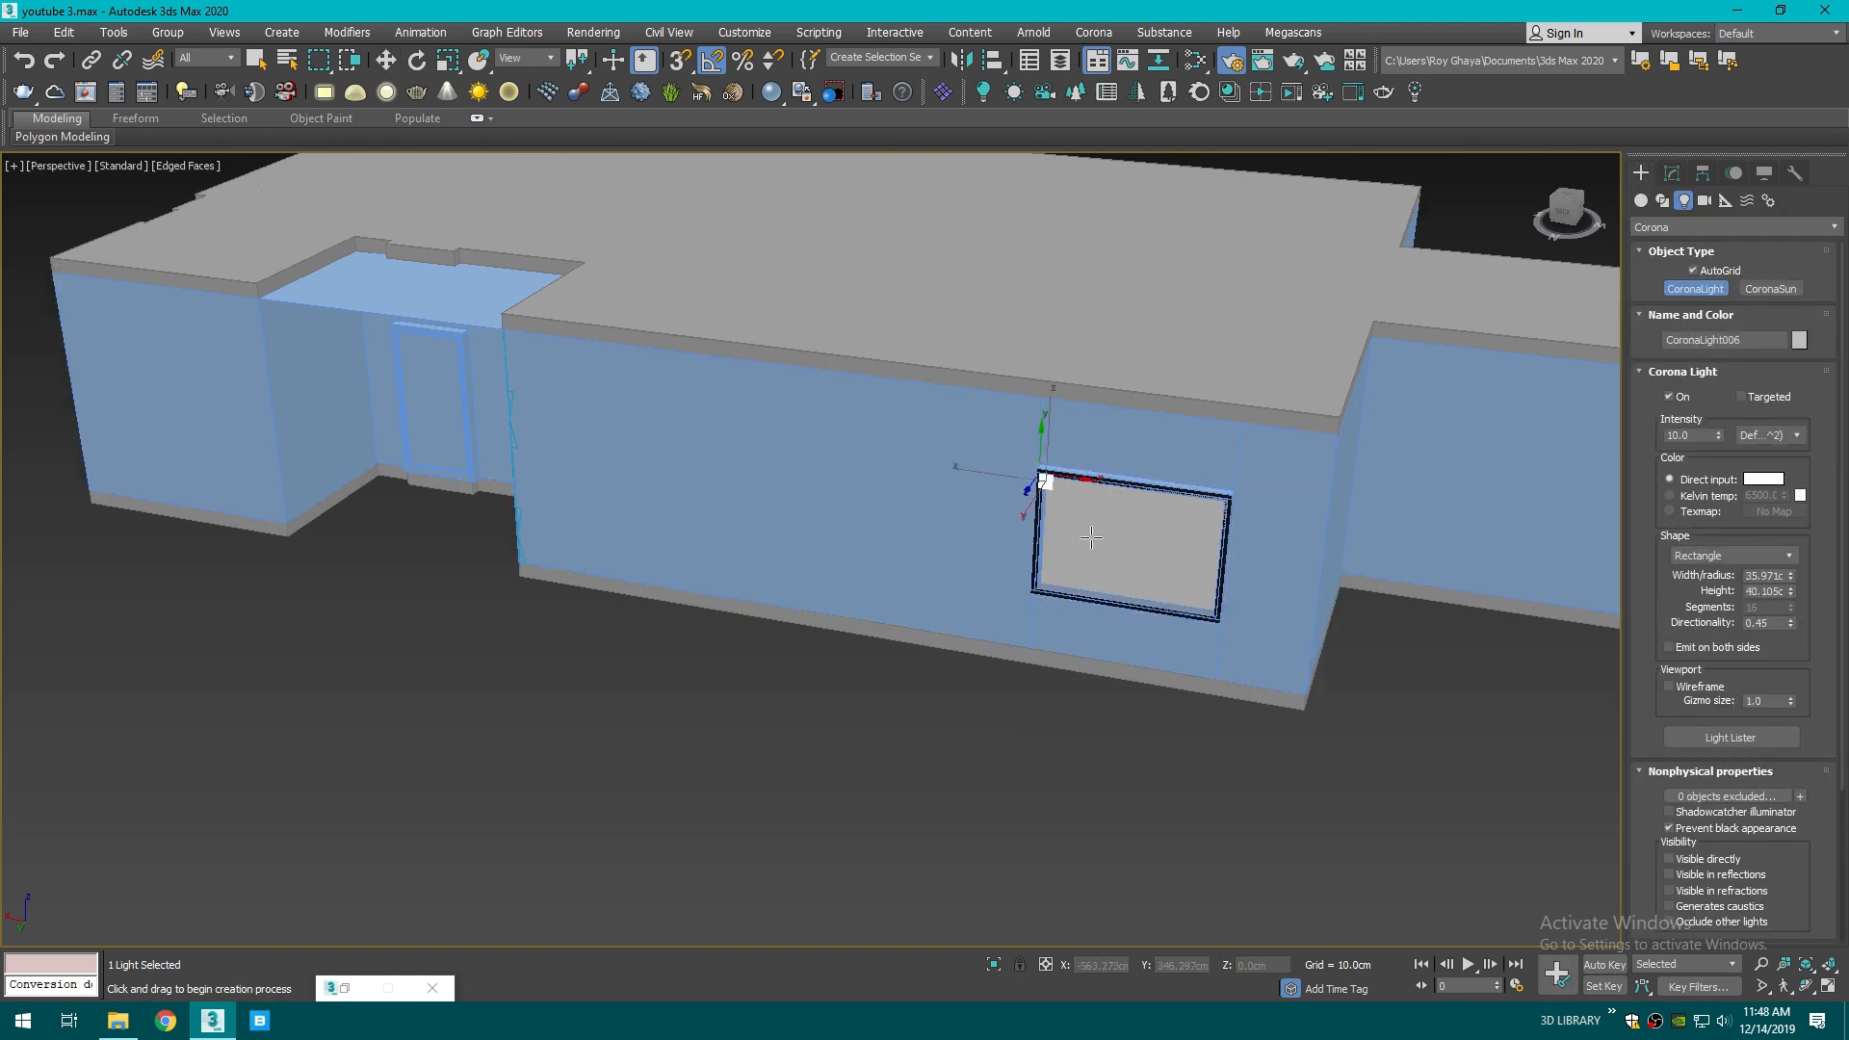
pyautogui.press('w')
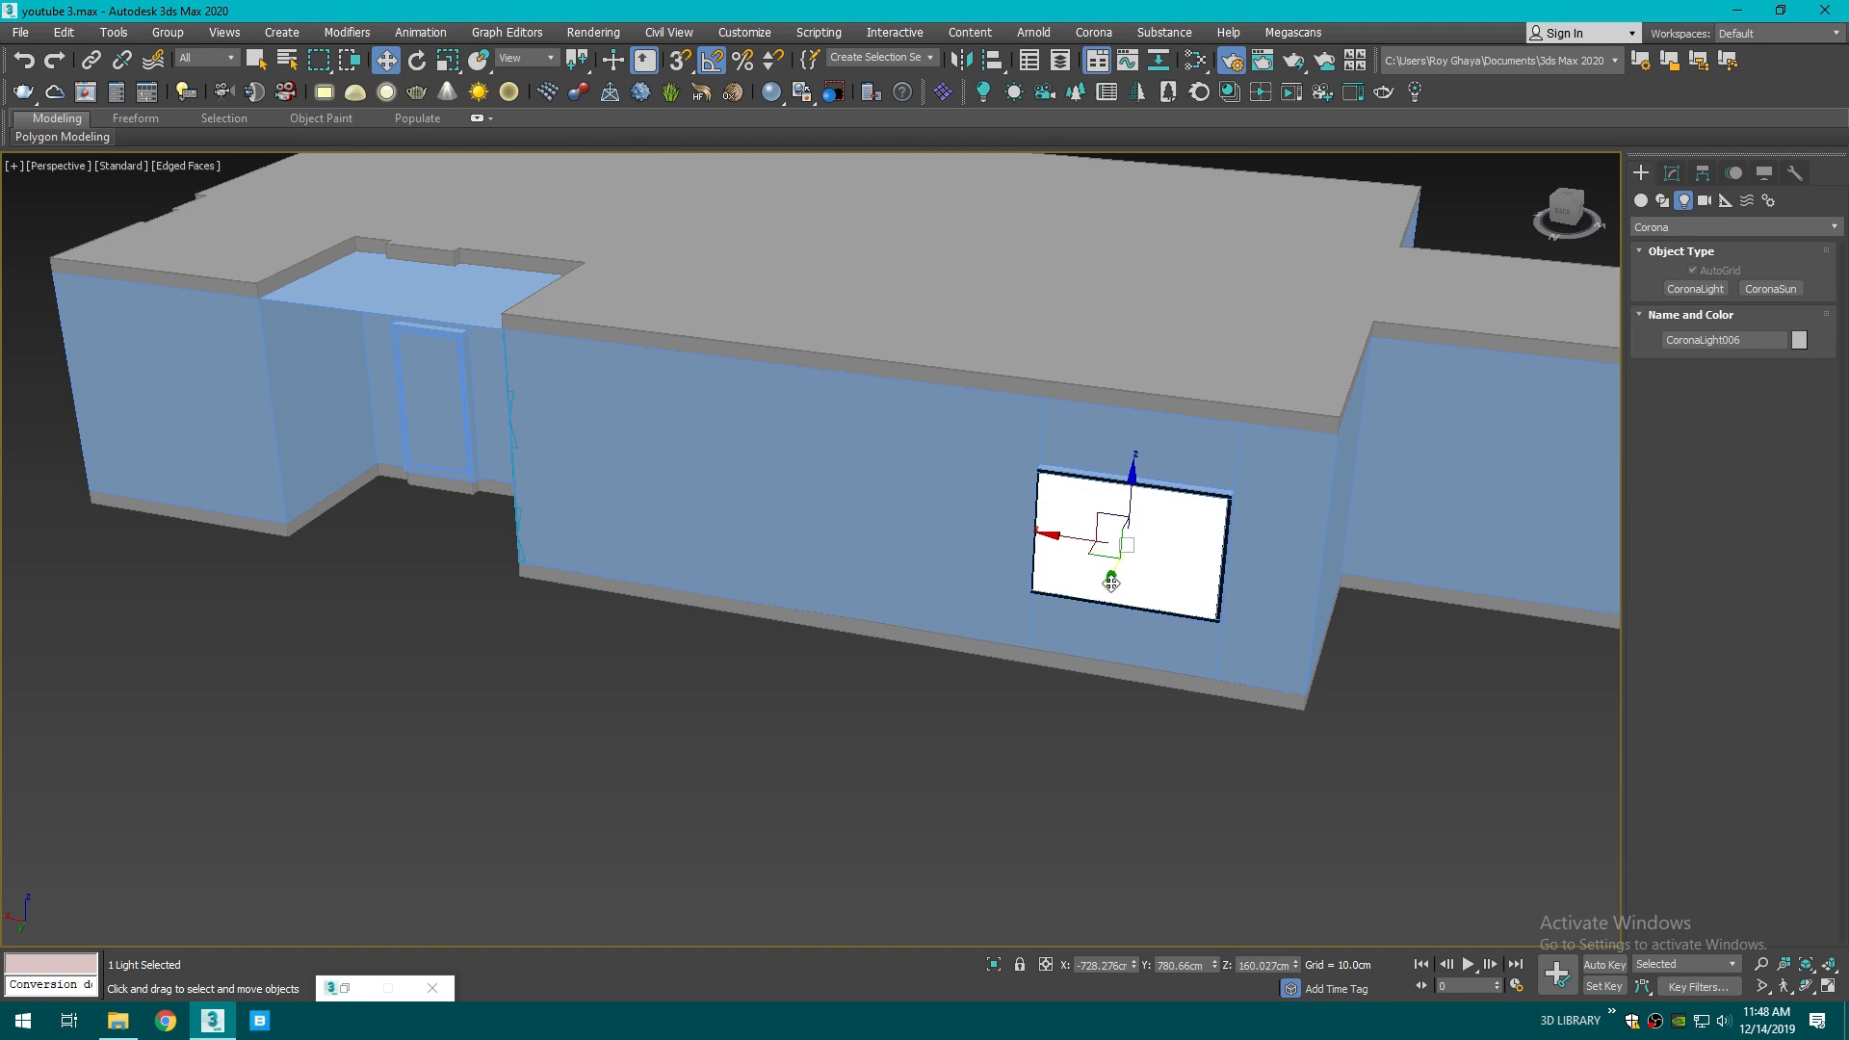
# - Move the second window light outward from its wall and rename it as Outside Light 2
pyautogui.moveTo(1105, 558); pyautogui.dragTo(1001, 750)
pyautogui.click(1671, 173)
pyautogui.doubleClick(1679, 203)
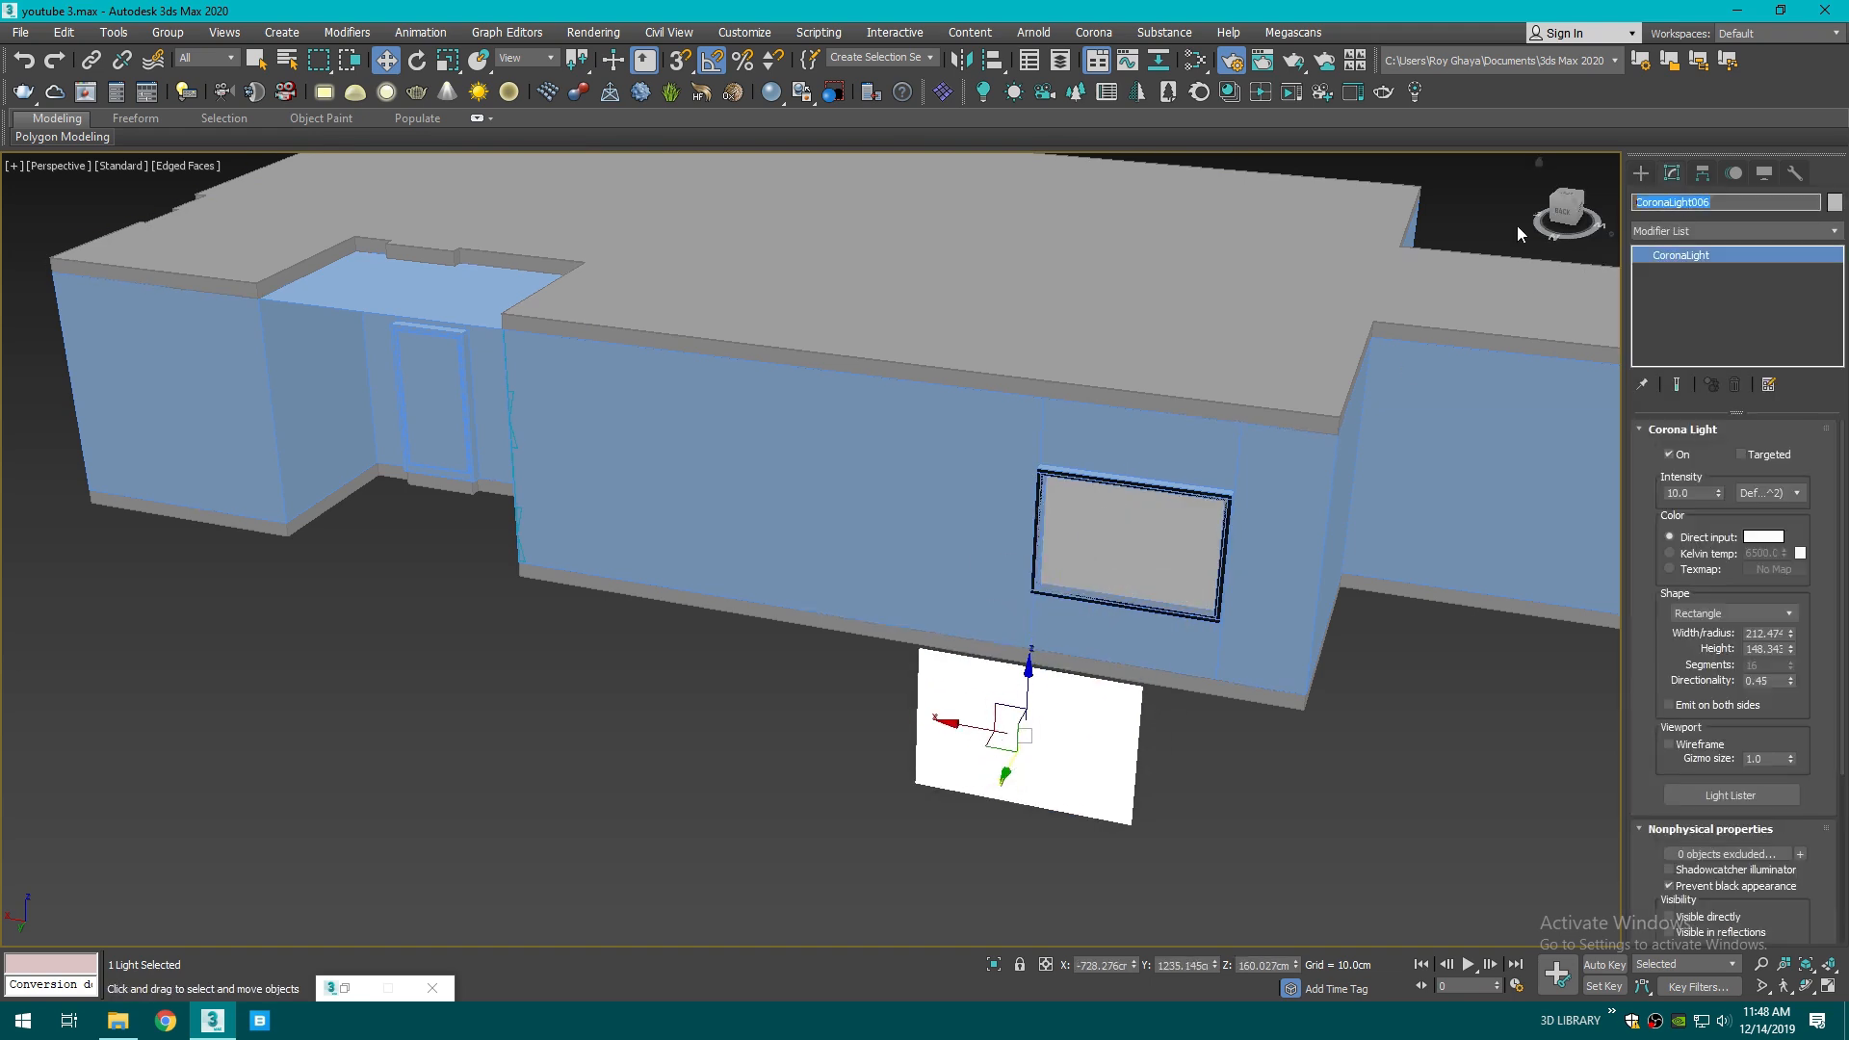
pyautogui.write('Outside Light 2')
pyautogui.press('Return')
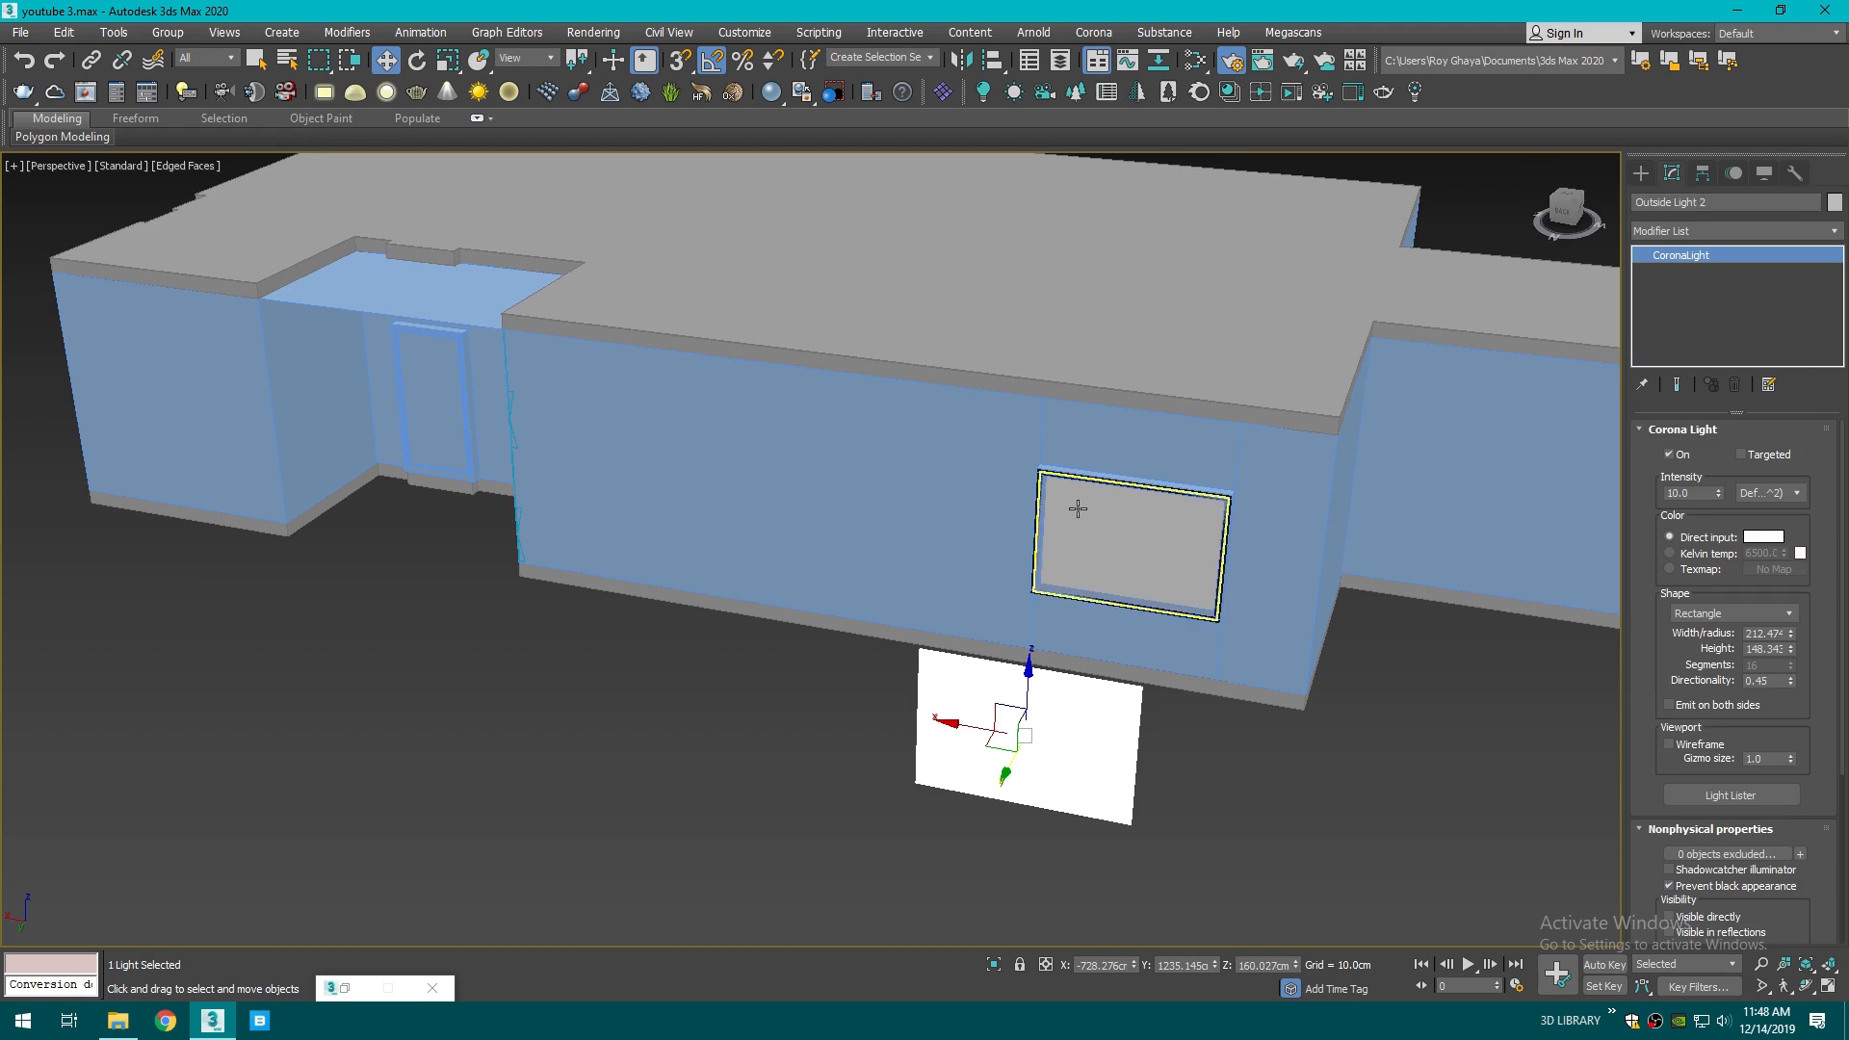
pyautogui.moveTo(1004, 773); pyautogui.dragTo(991, 791)
# - Deselect the light, show the CoronaCamera001 view with safe frames, start a test render and dismiss the missing-asset errors
pyautogui.click(688, 690)
pyautogui.press('c')
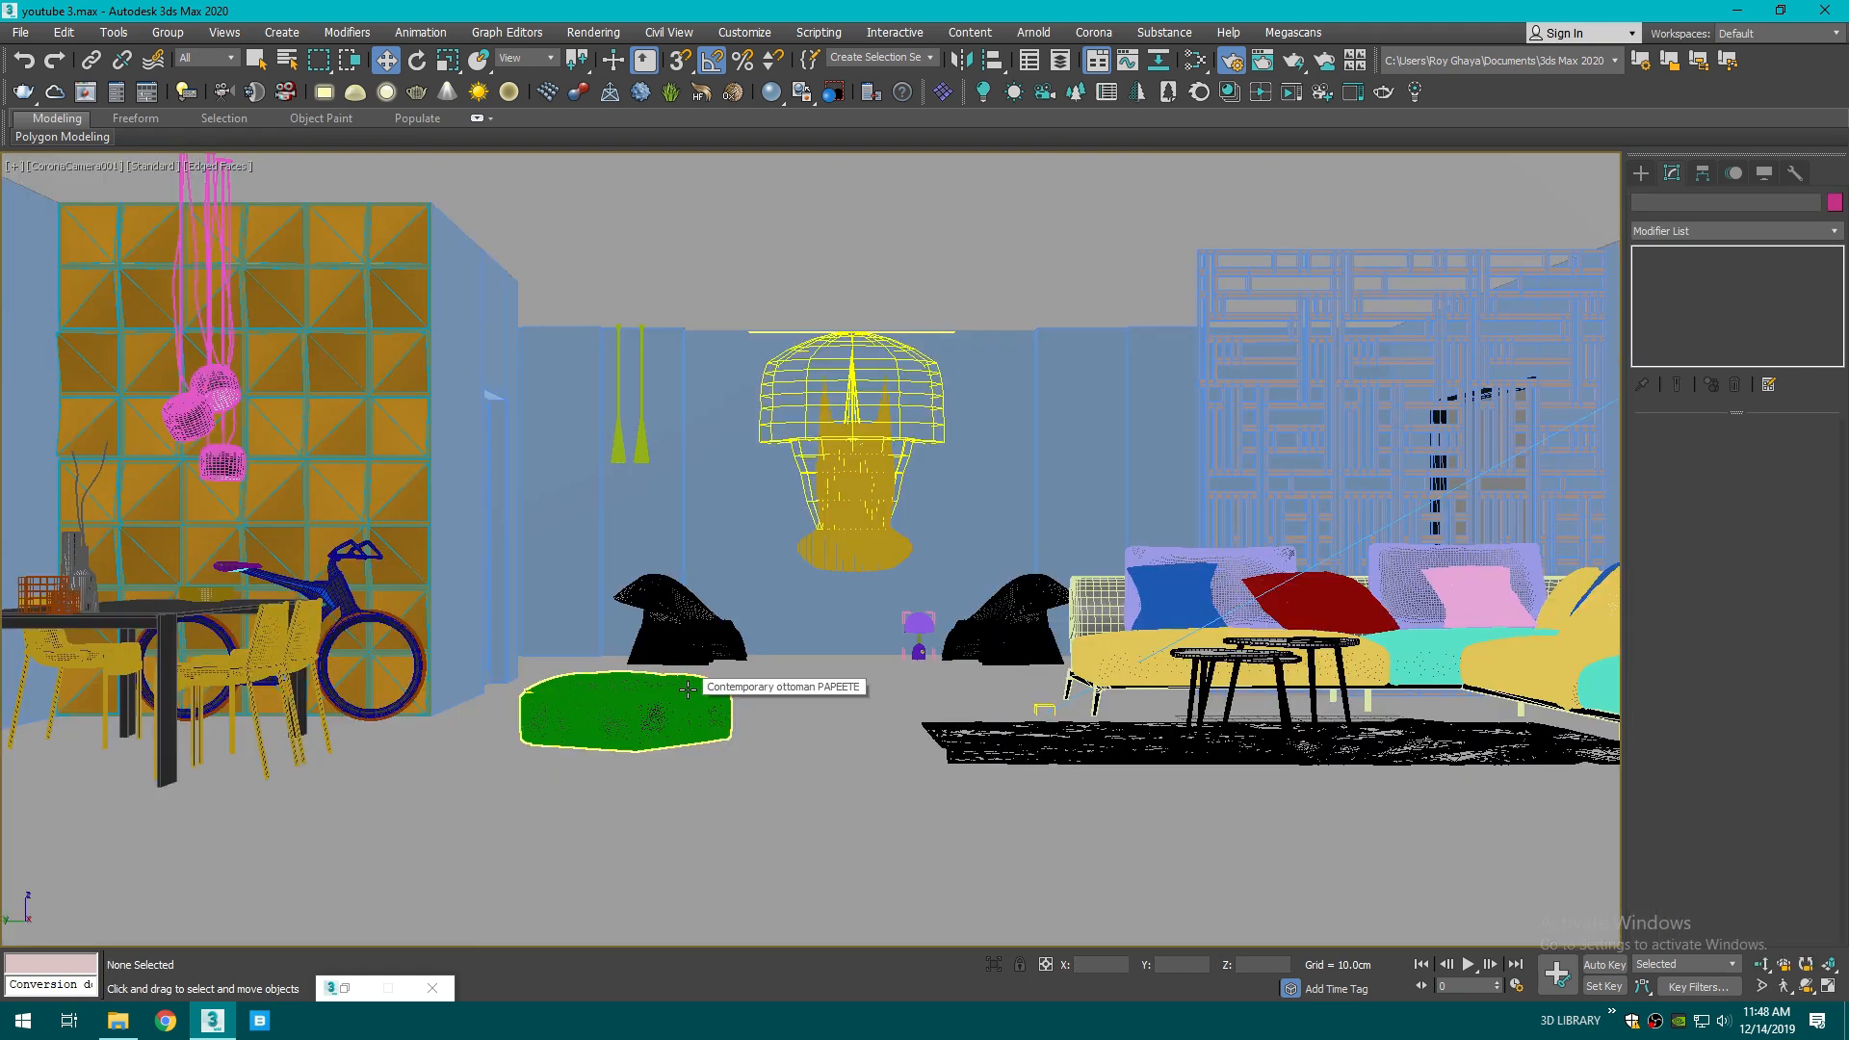
pyautogui.hotkey('shift', 'f')
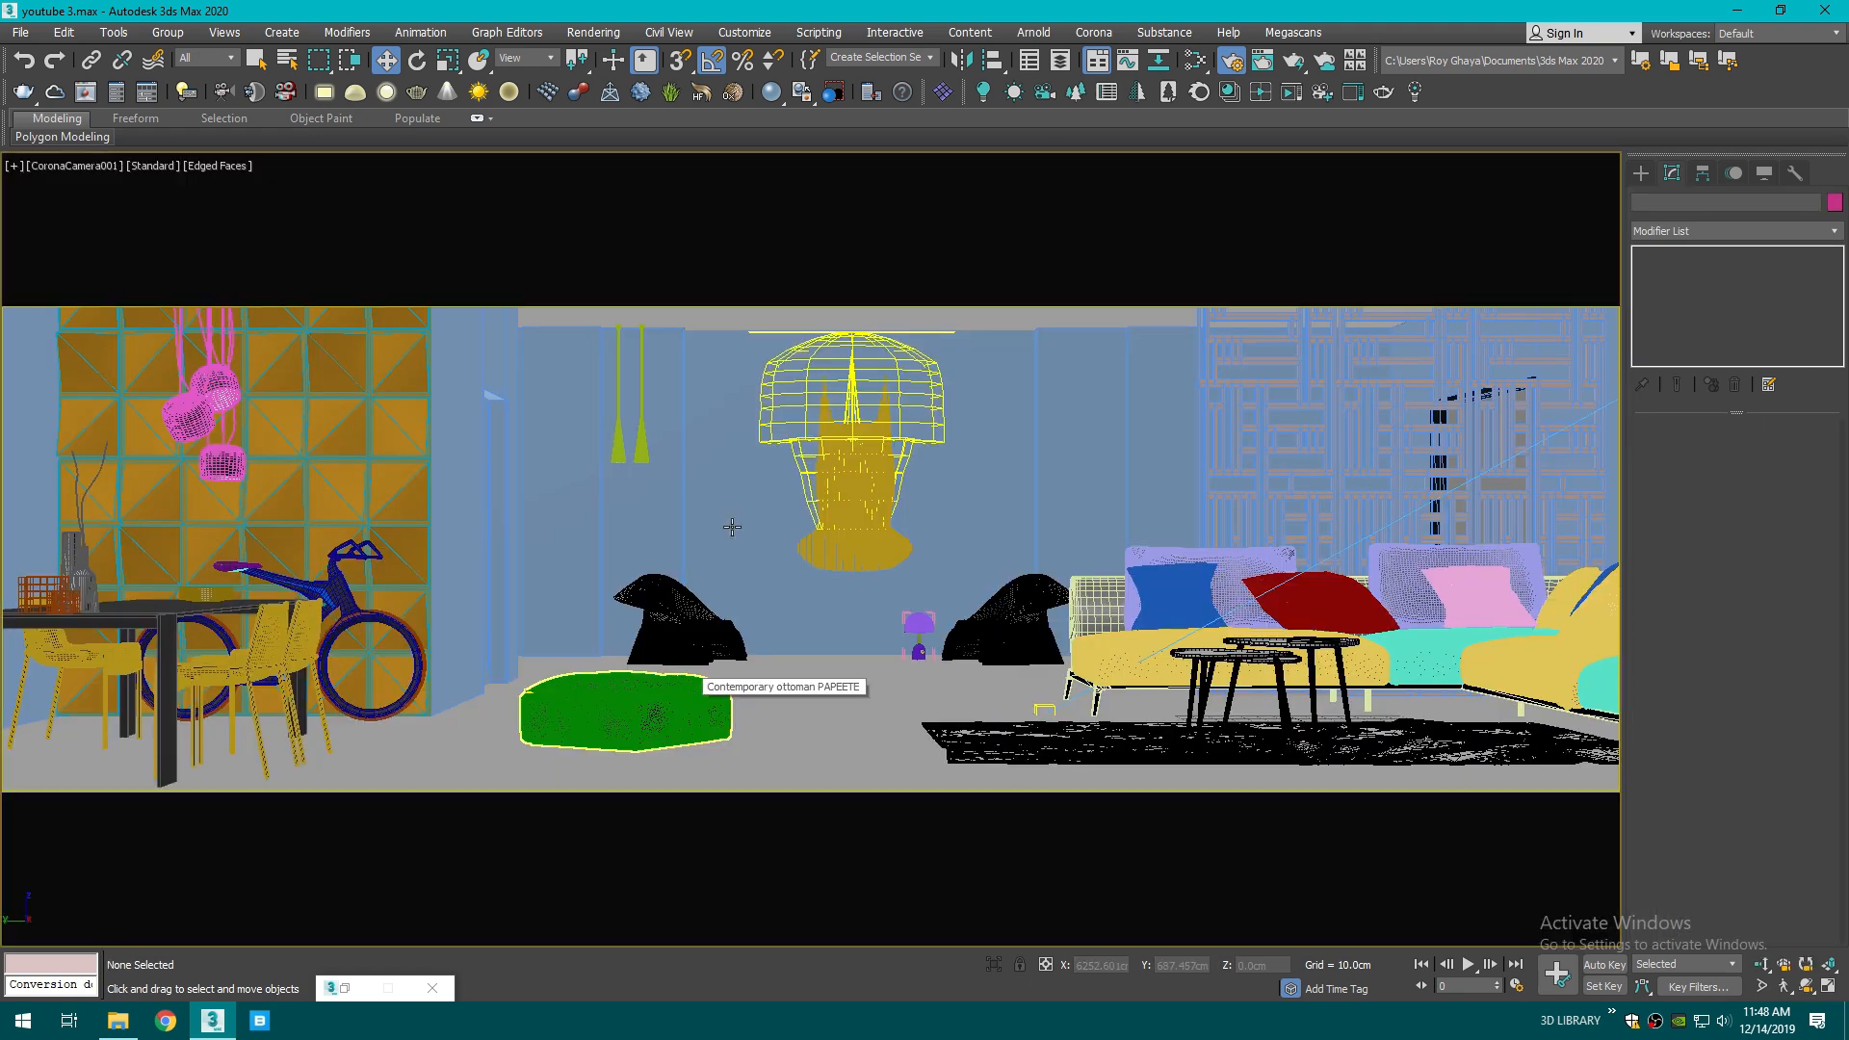
pyautogui.click(1291, 91)
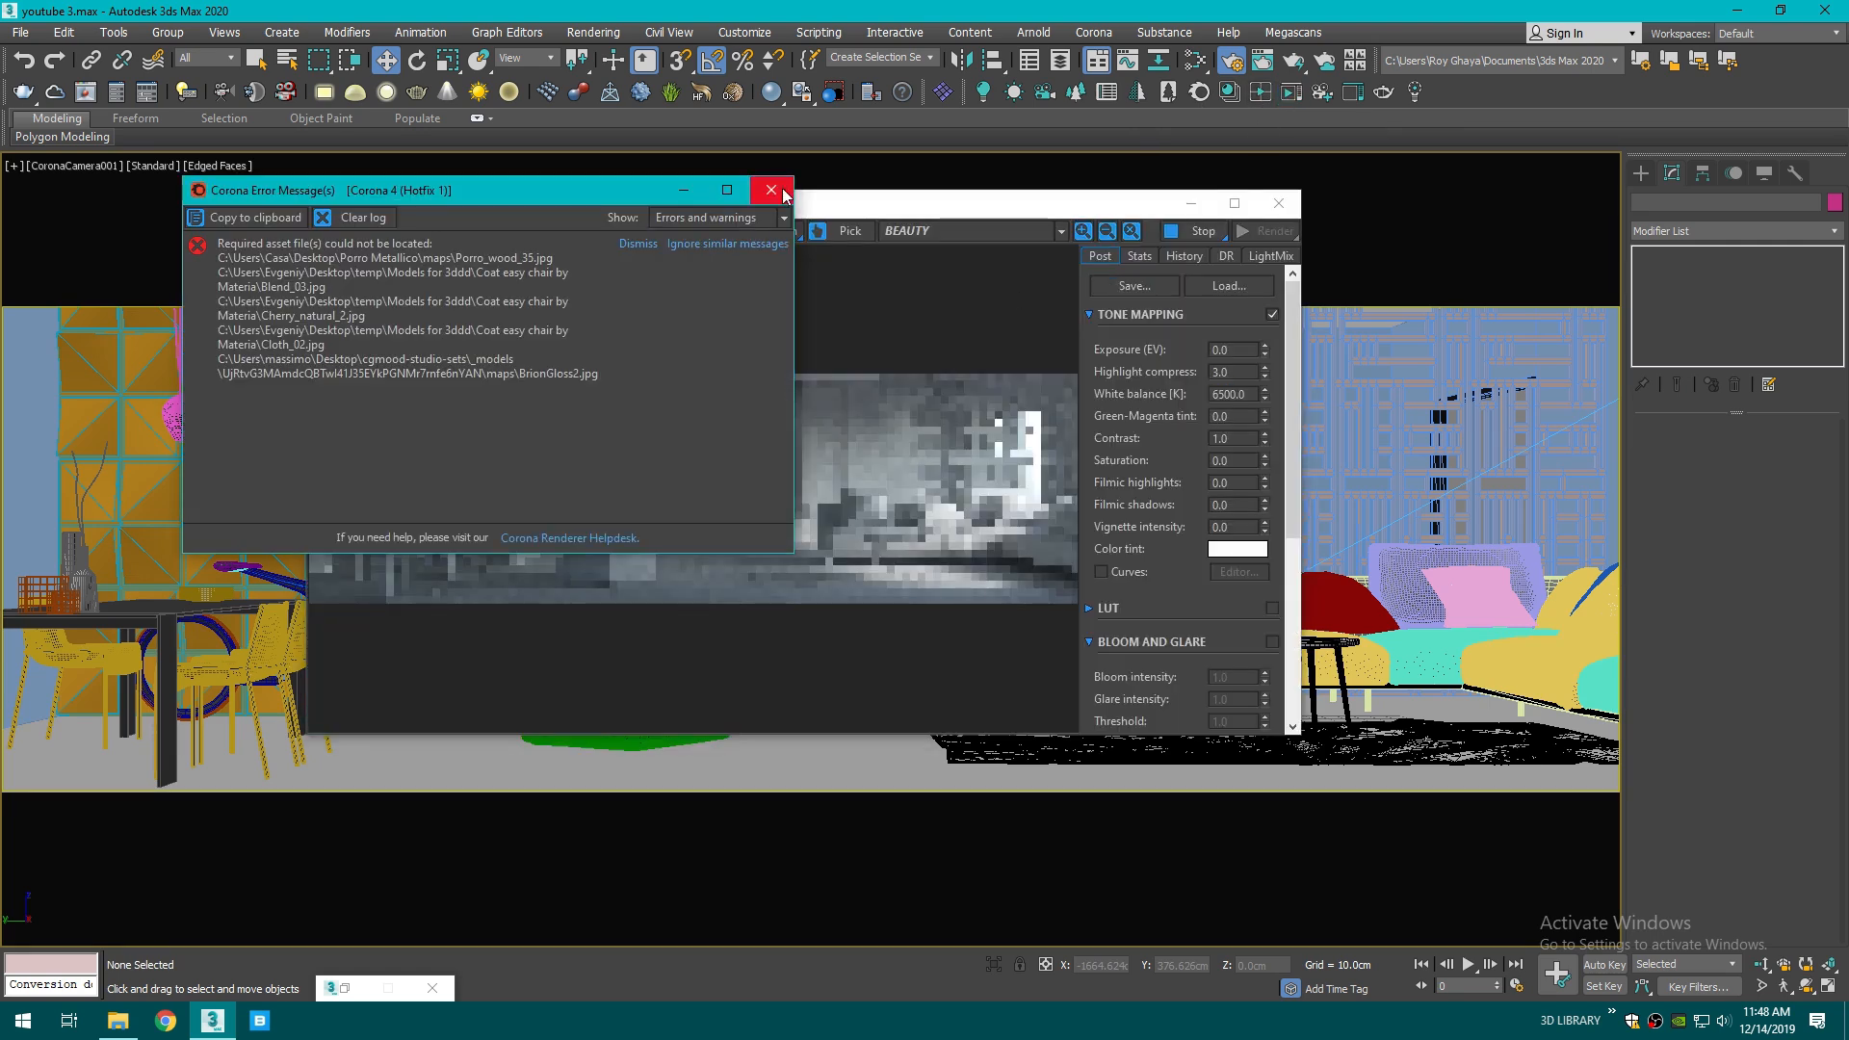
pyautogui.click(768, 190)
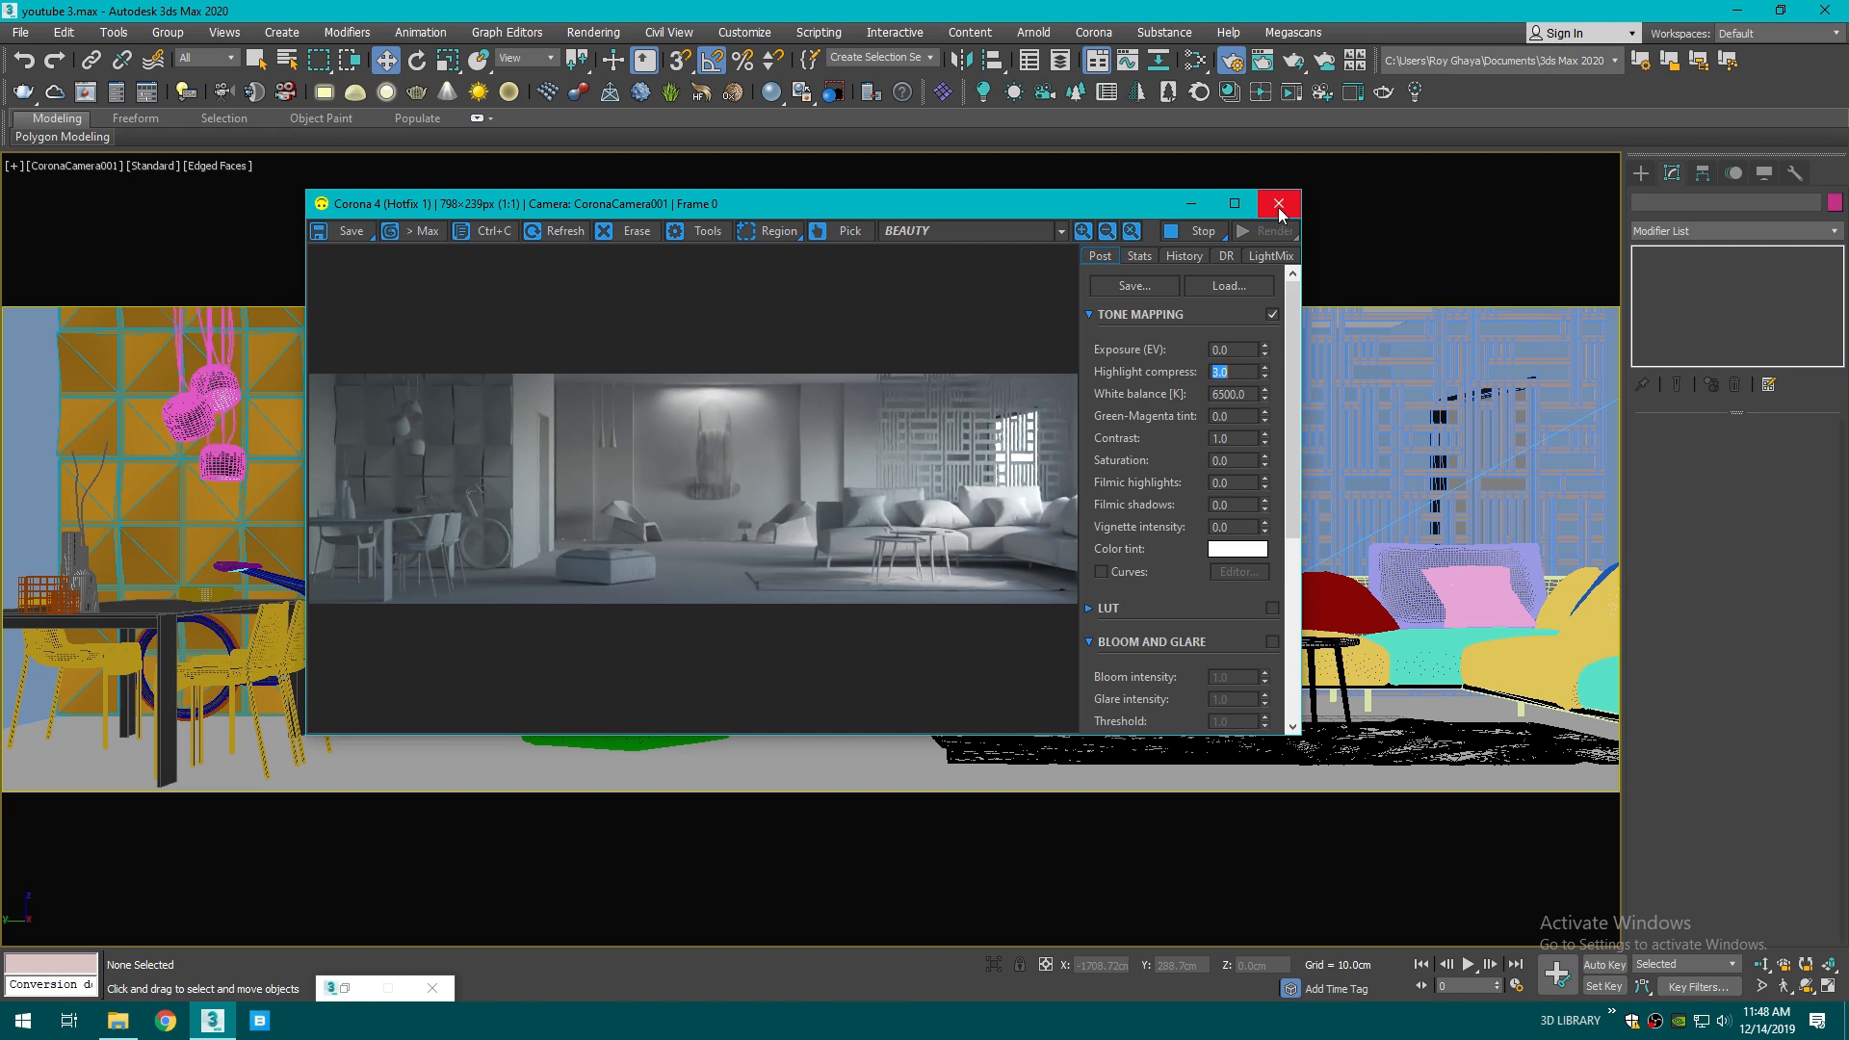
# - Close the test render, switch to a perspective view of the building and hide its upper roof object
pyautogui.click(1279, 205)
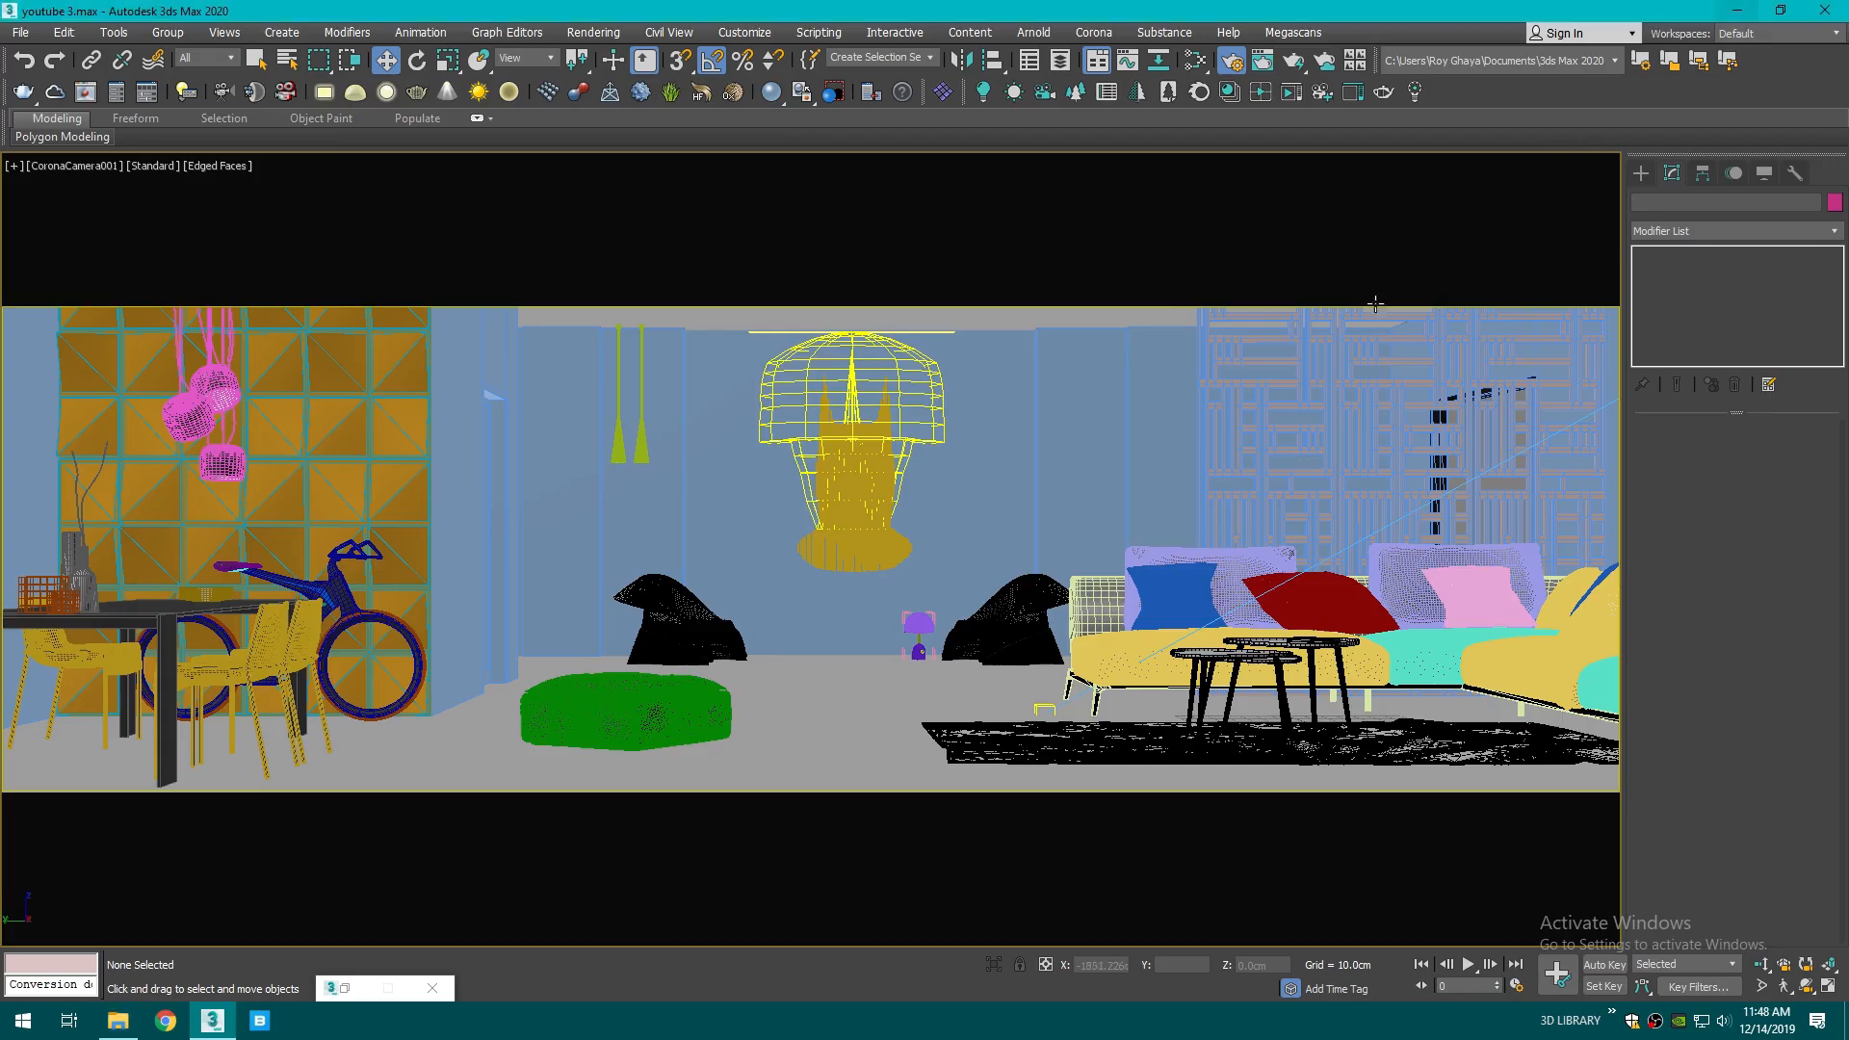
pyautogui.press('t')
pyautogui.hotkey('shift', 'f')
pyautogui.scroll(-3, 1150, 504)
pyautogui.keyDown('alt'); pyautogui.moveTo(915, 529); pyautogui.dragTo(1069, 384, button='middle'); pyautogui.keyUp('alt')
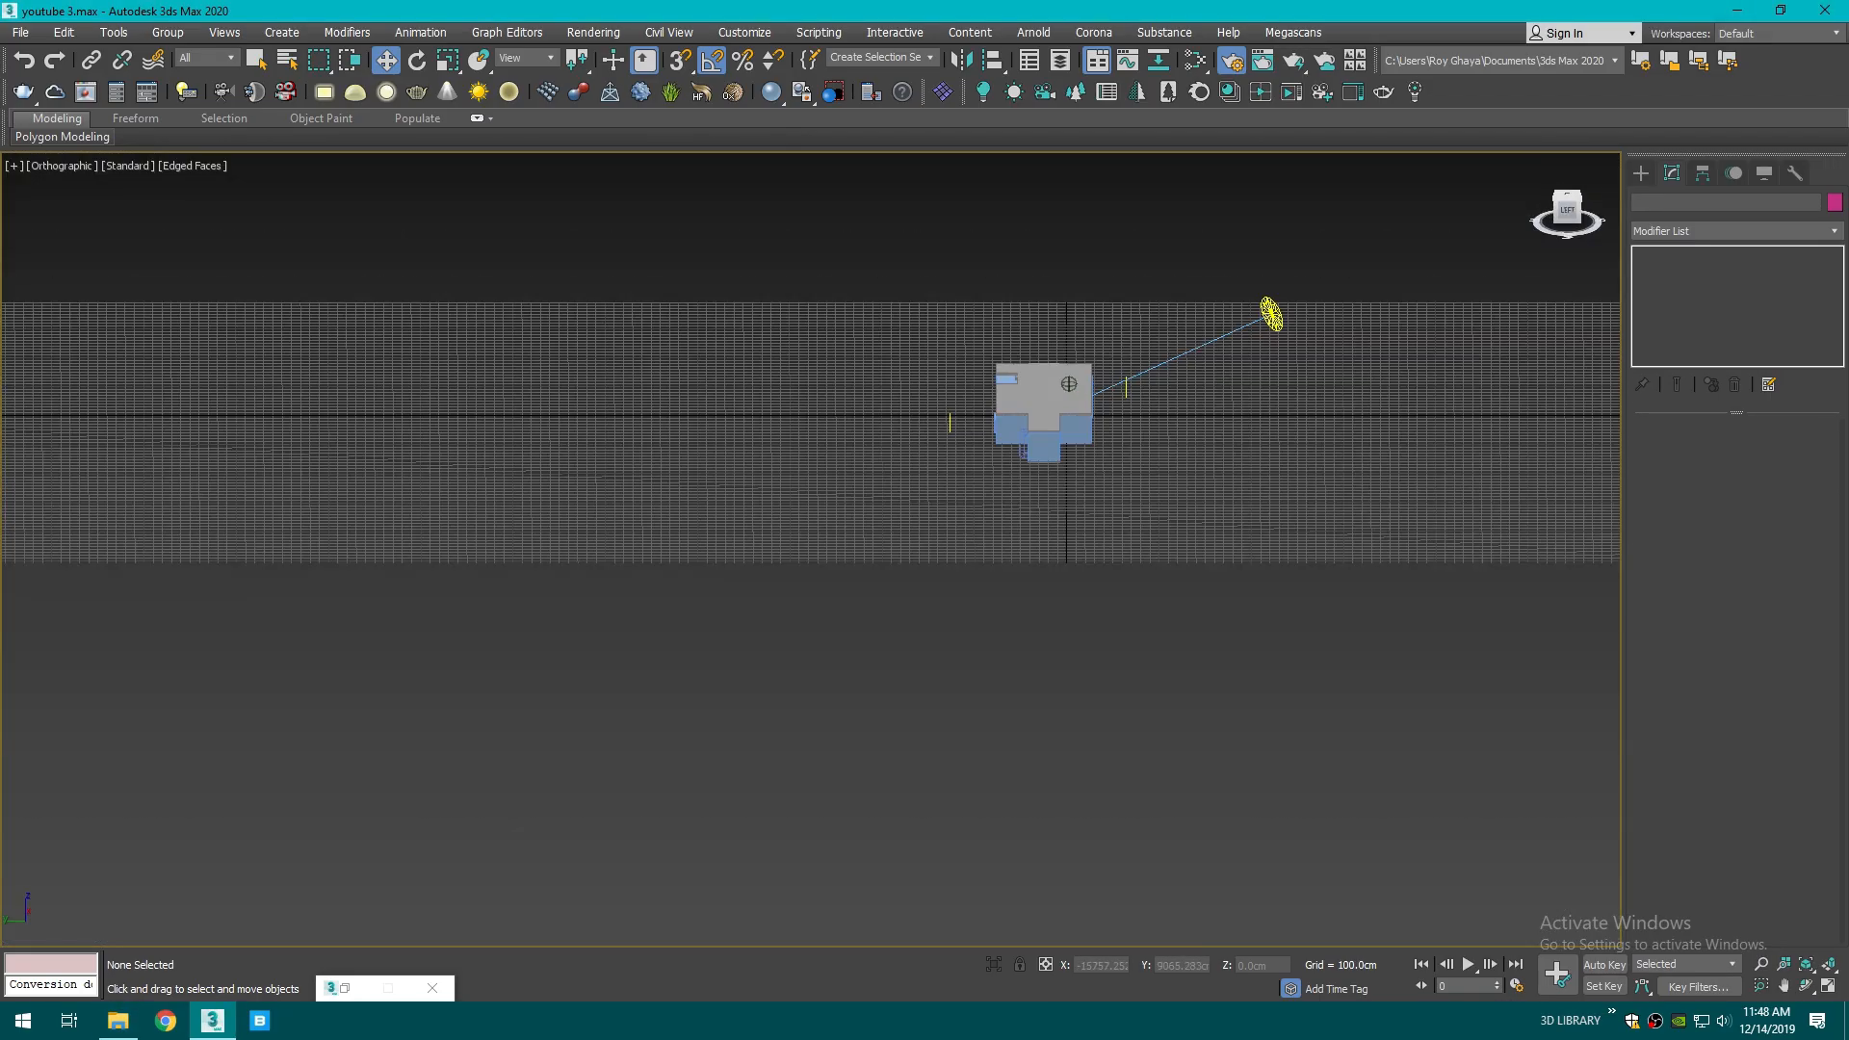
pyautogui.scroll(5, 1002, 449)
pyautogui.press('p')
pyautogui.click(594, 574)
pyautogui.rightClick(592, 568)
pyautogui.click(673, 507)
# - Hide the remaining ceiling object so the furnished room is open from above
pyautogui.scroll(5, 637, 795)
pyautogui.moveTo(637, 795); pyautogui.dragTo(699, 706, button='middle')
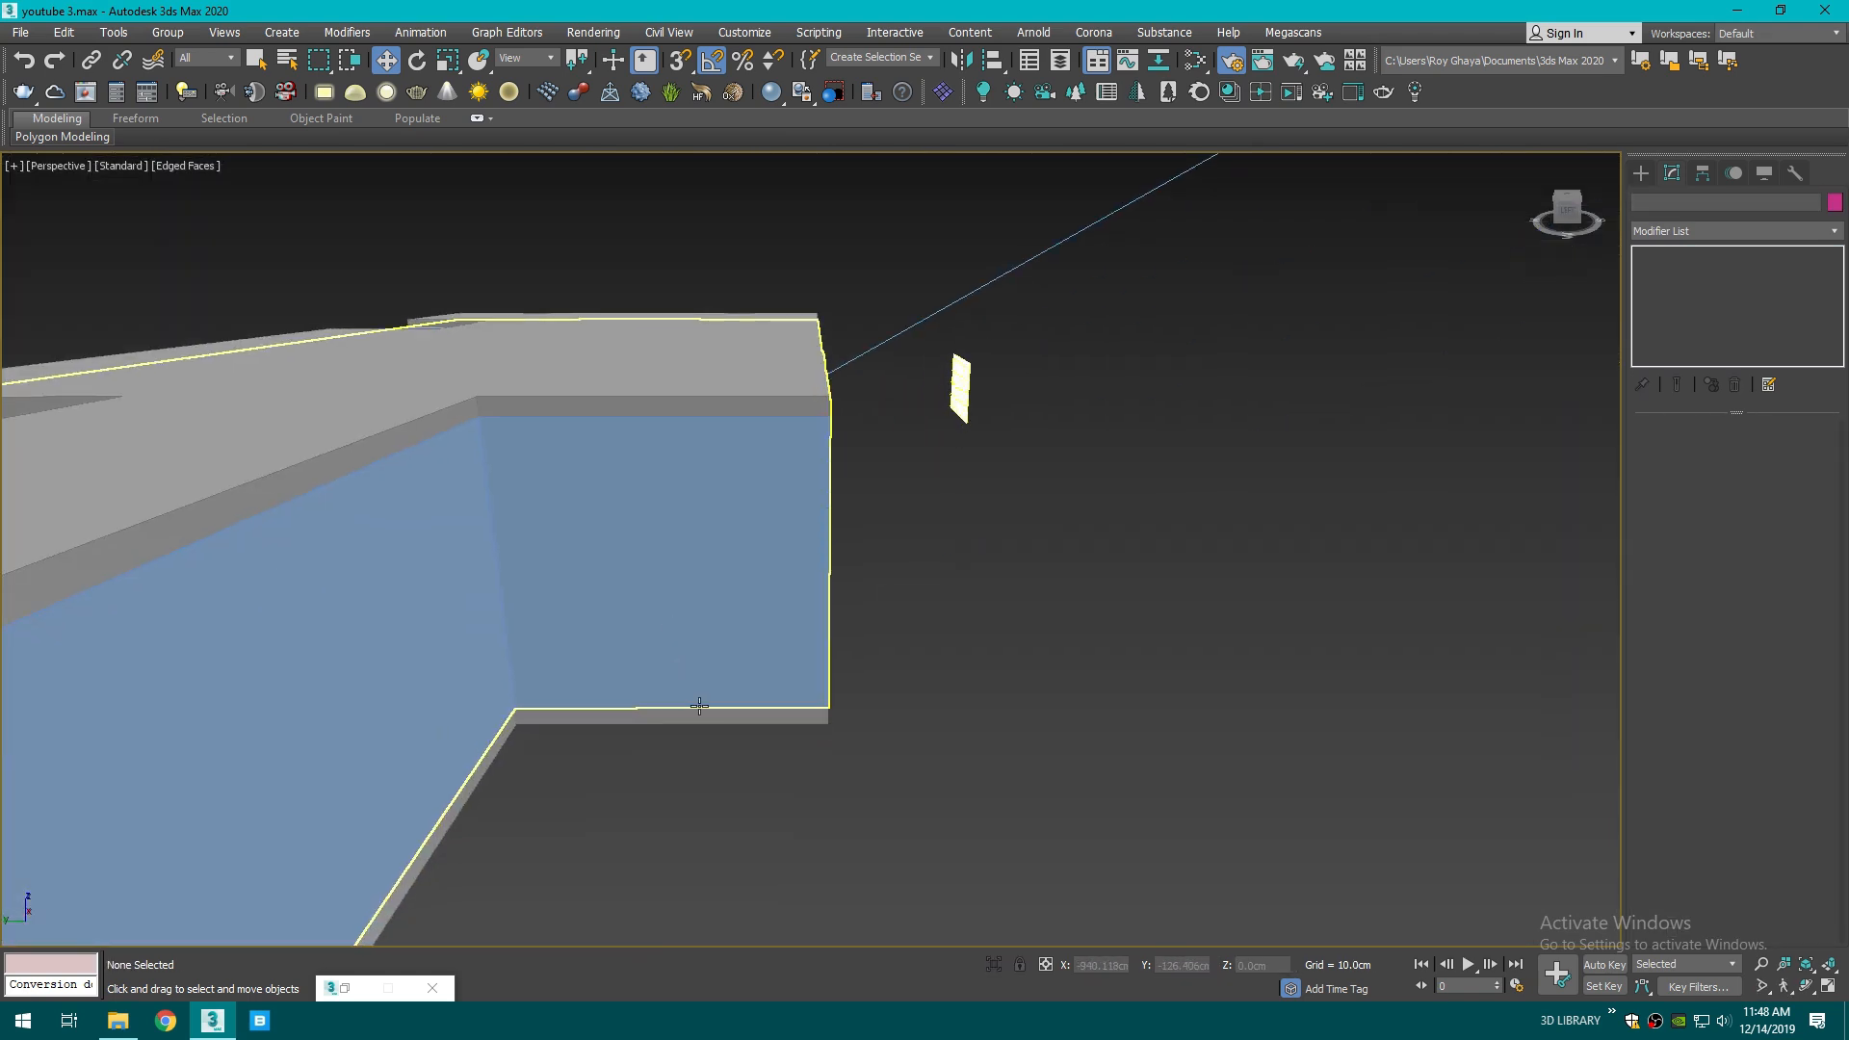
pyautogui.click(701, 709)
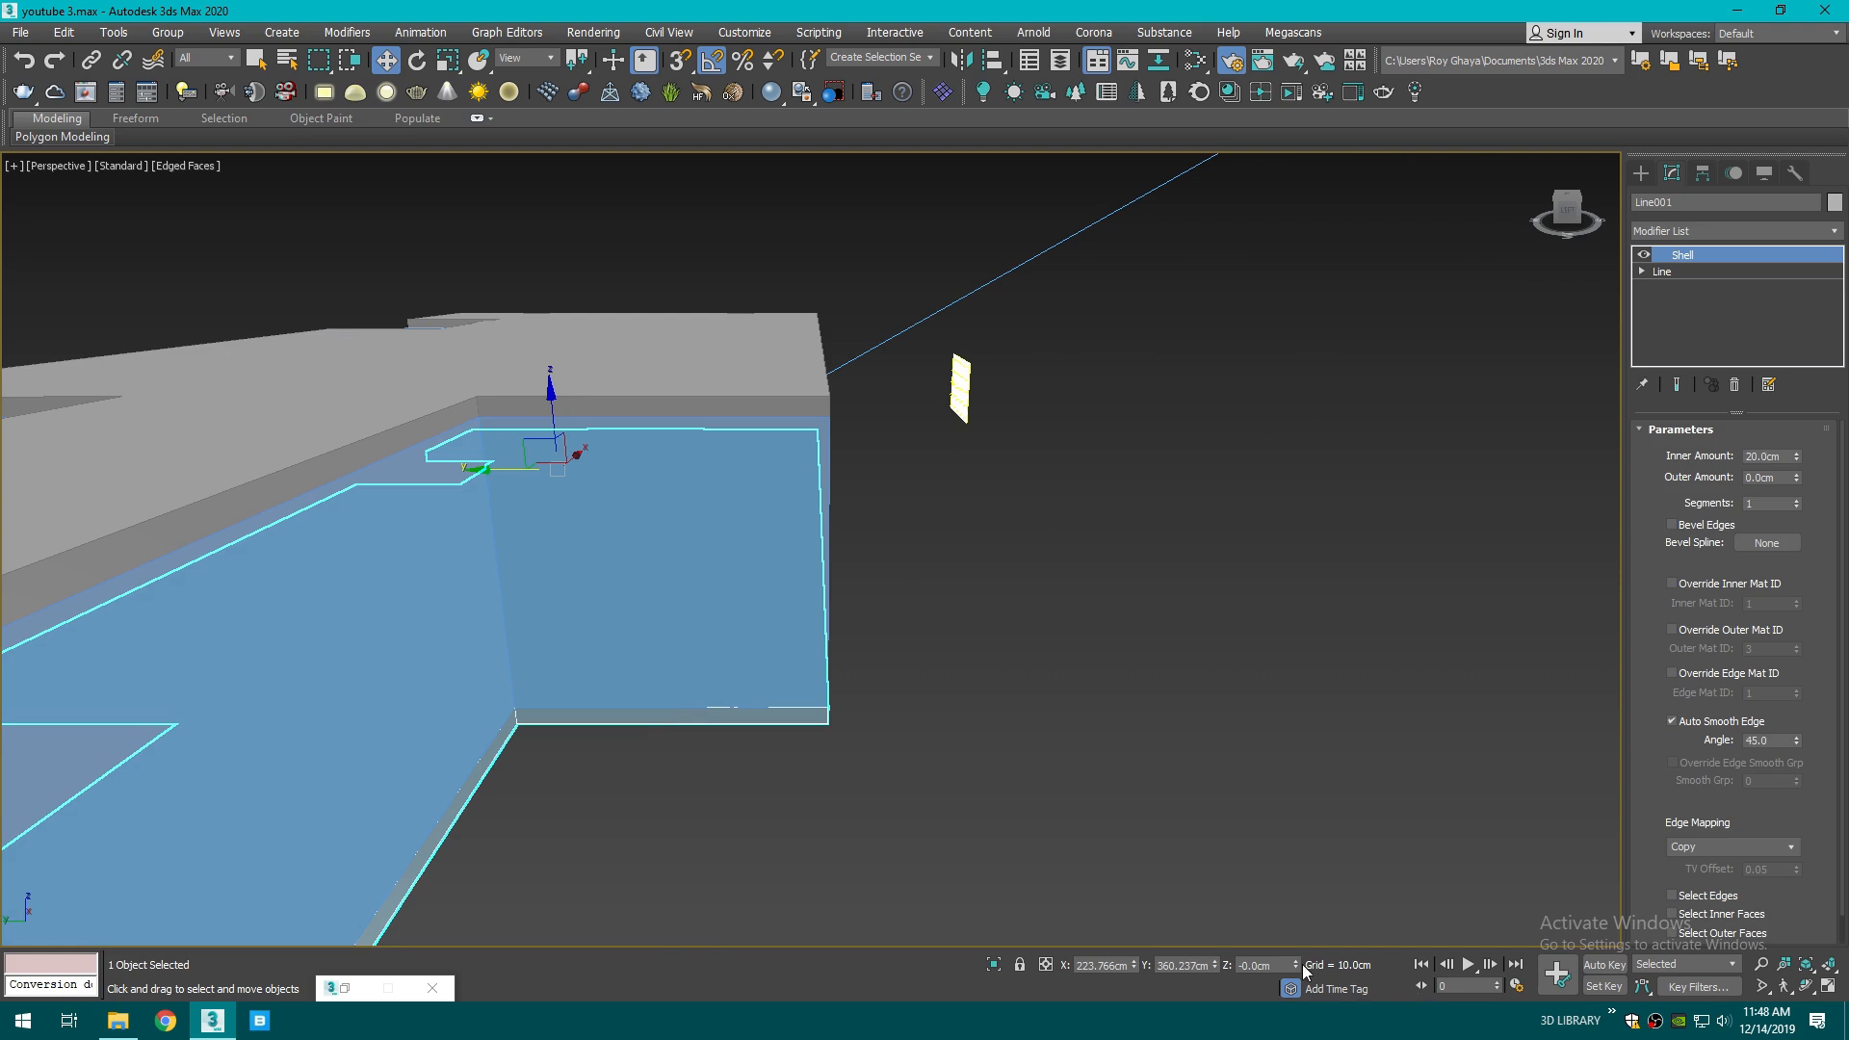
pyautogui.click(943, 684)
pyautogui.scroll(3, 544, 369)
pyautogui.click(724, 373)
pyautogui.rightClick(722, 371)
pyautogui.click(797, 306)
pyautogui.keyDown('alt'); pyautogui.moveTo(848, 462); pyautogui.dragTo(1002, 771, button='middle'); pyautogui.keyUp('alt')
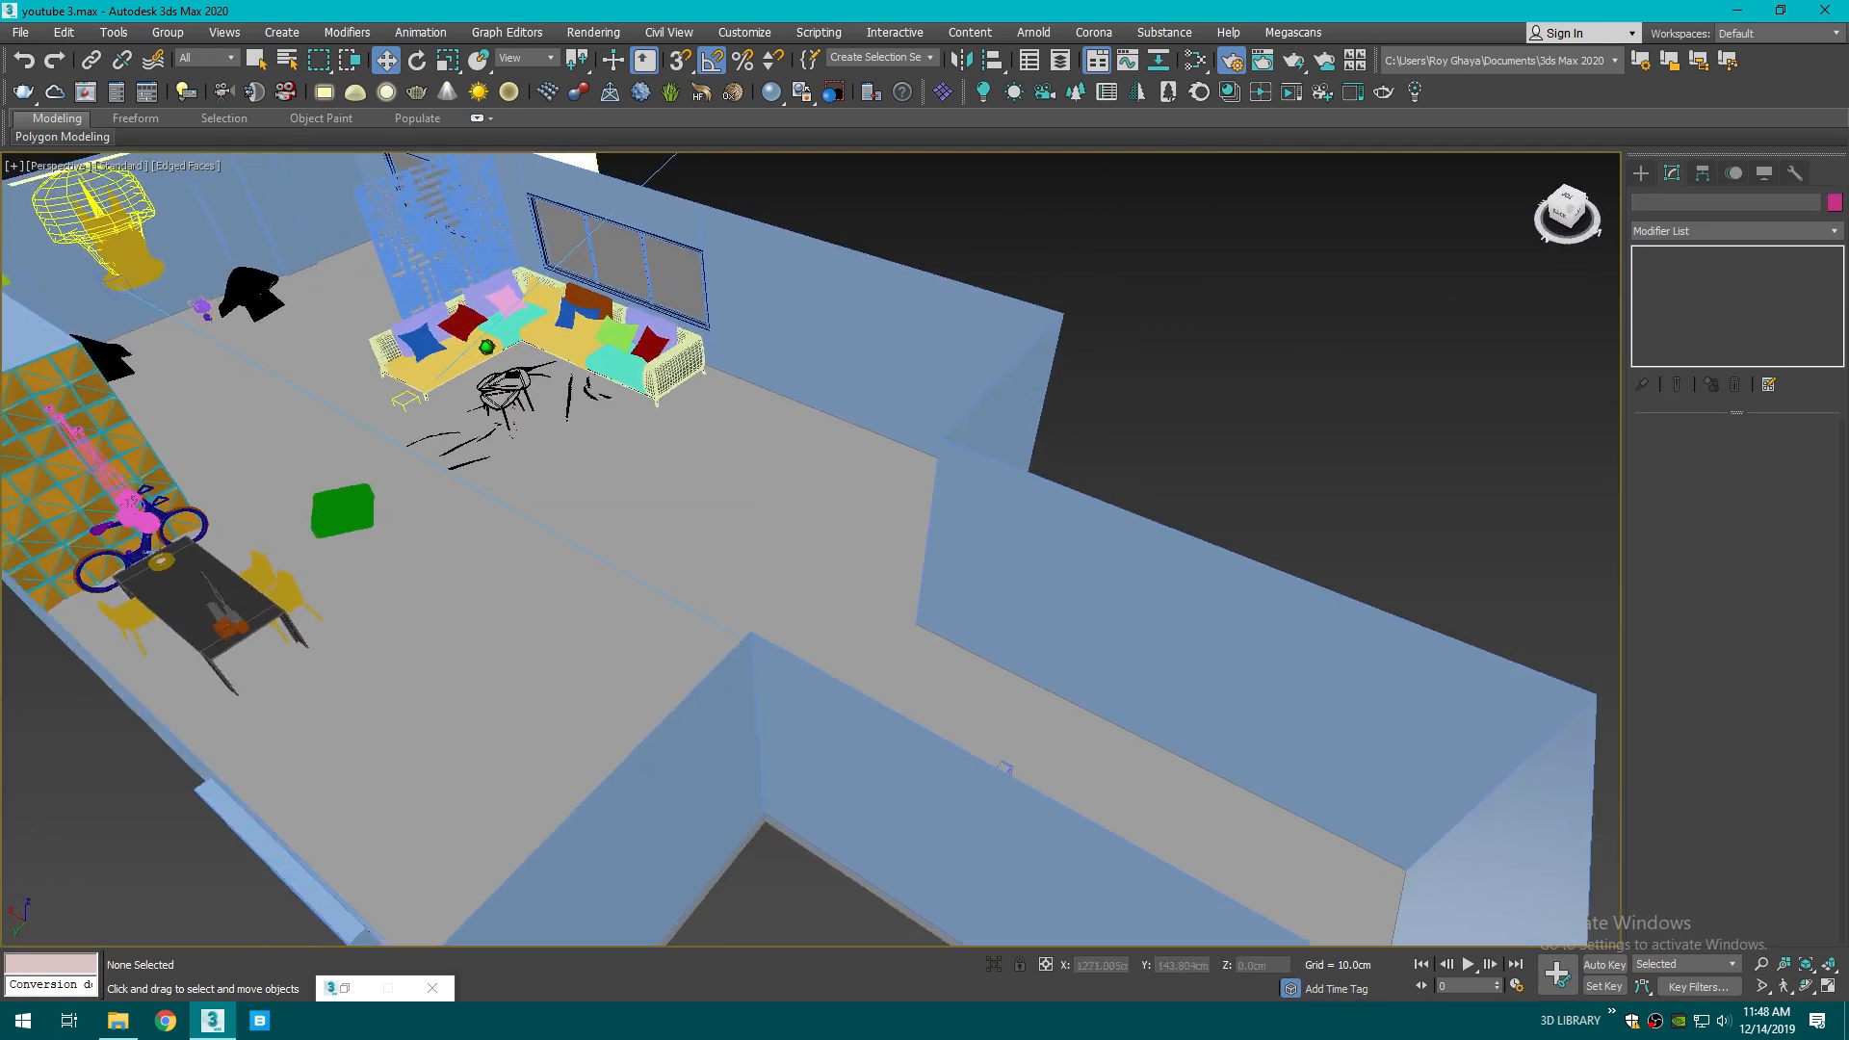
# - Try changing the floor's vertical position beside the sofa and coffee tables, and undo the change
pyautogui.moveTo(688, 260); pyautogui.dragTo(936, 533, button='middle')
pyautogui.scroll(3, 761, 556)
pyautogui.scroll(5, 761, 556)
pyautogui.scroll(-2, 765, 631)
pyautogui.keyDown('alt'); pyautogui.moveTo(765, 631); pyautogui.dragTo(1050, 434, button='middle'); pyautogui.keyUp('alt')
pyautogui.scroll(5, 1050, 434)
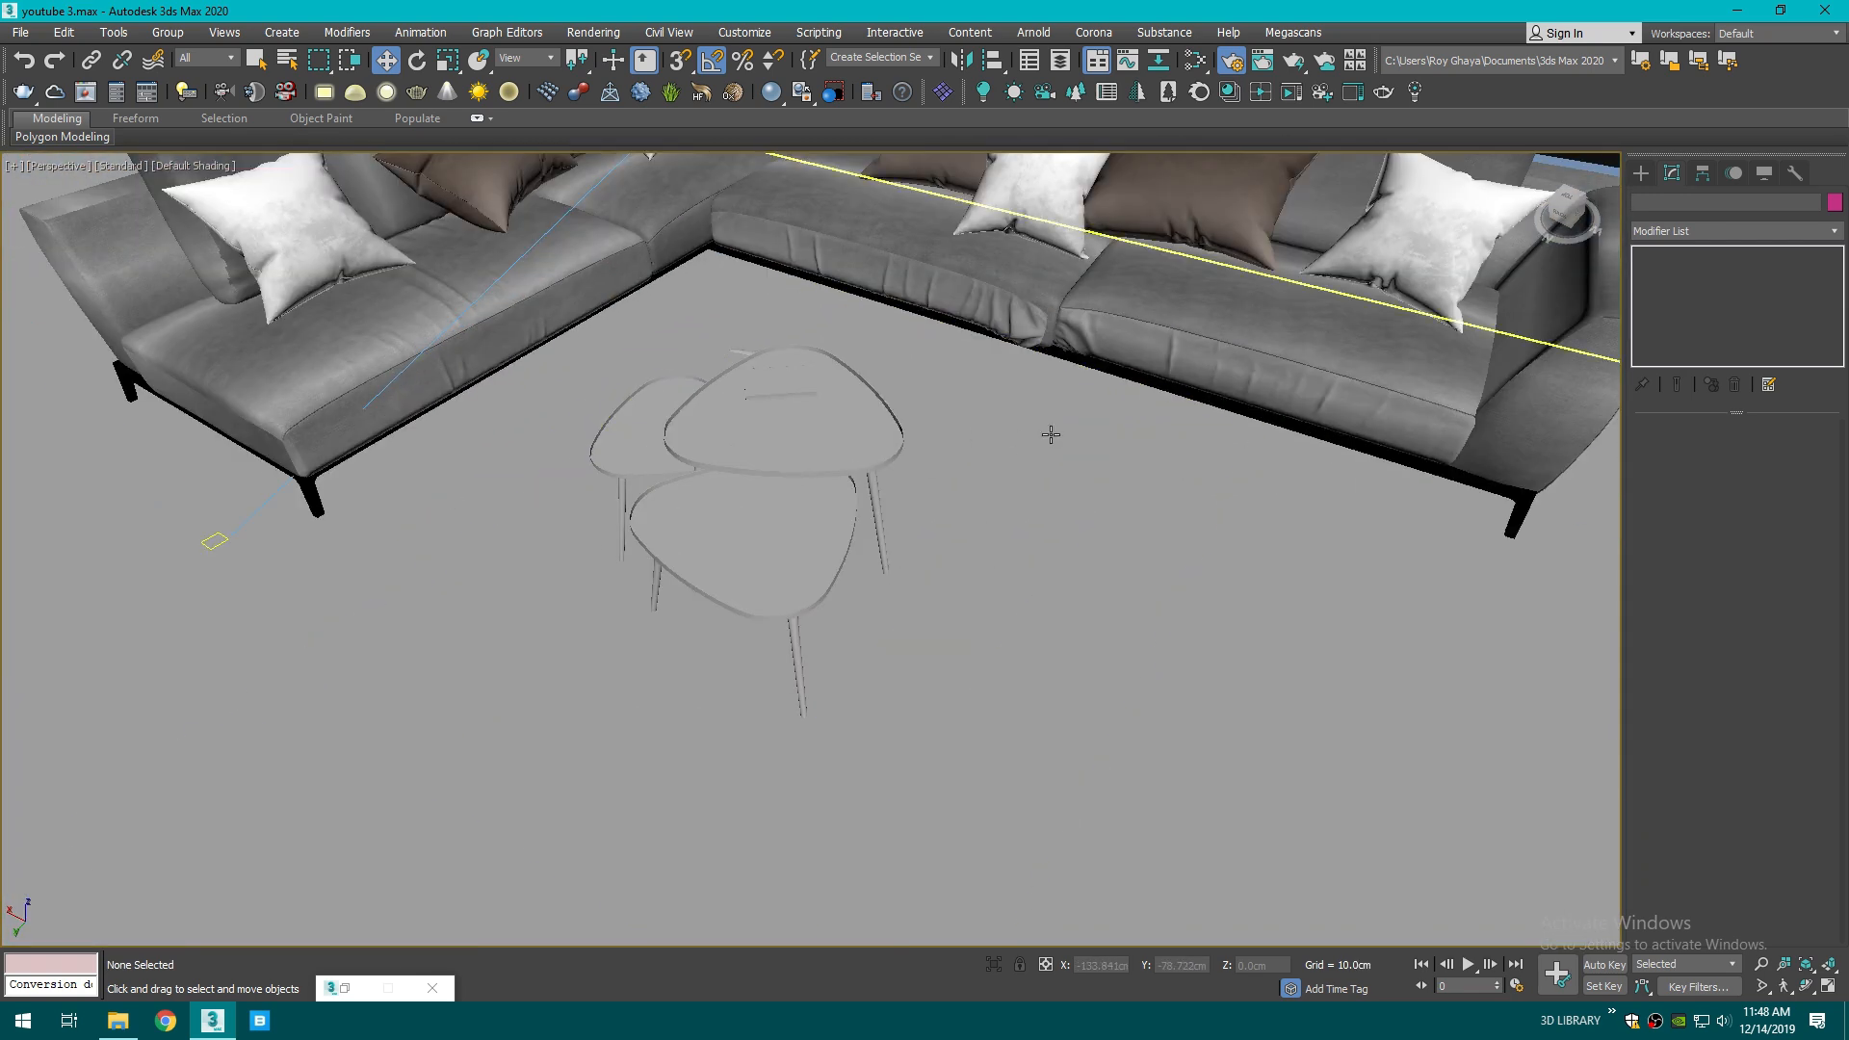
pyautogui.click(1313, 564)
pyautogui.click(1292, 966)
pyautogui.click(1295, 966)
pyautogui.scroll(-8, 1049, 641)
pyautogui.moveTo(1040, 630); pyautogui.dragTo(915, 580, button='middle')
pyautogui.hotkey('ctrl', 'z')
# - Adjust the floor's vertical position under the sofa area so the rug shows, cancel the Align command and deselect the floor
pyautogui.scroll(8, 980, 682)
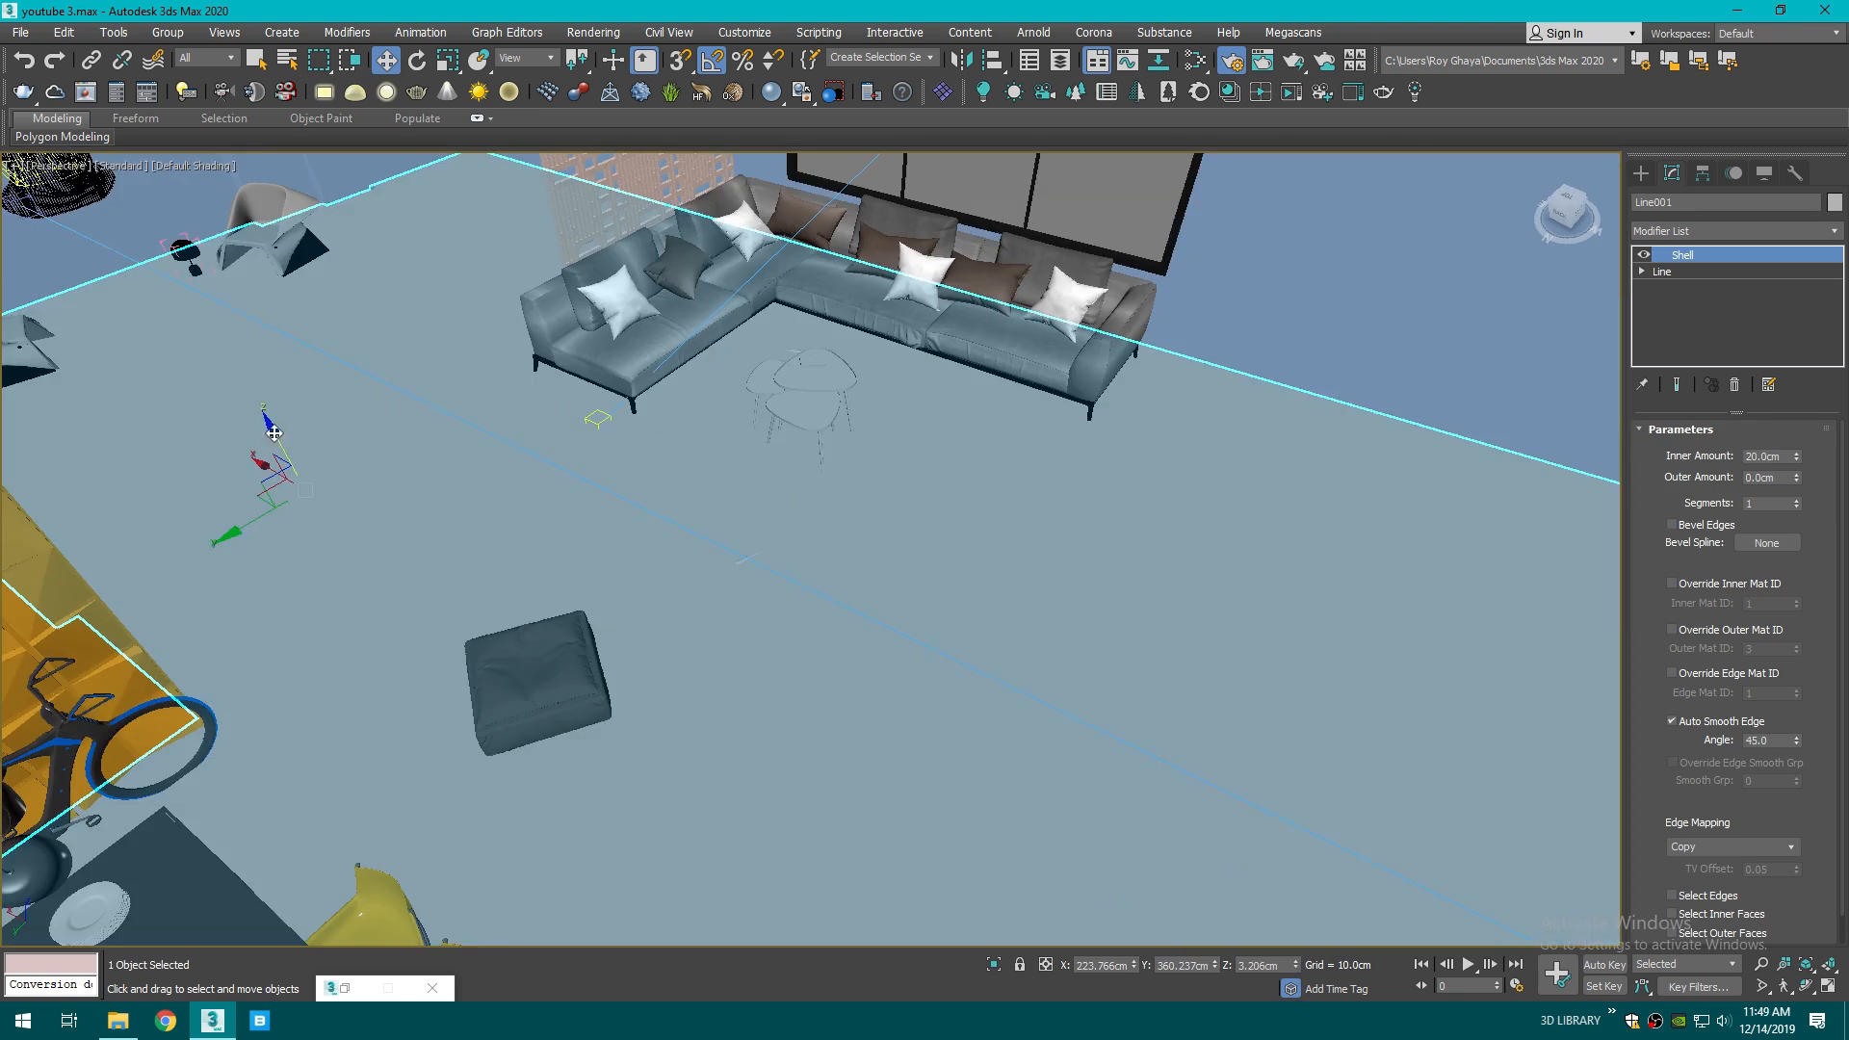
pyautogui.click(1295, 961)
pyautogui.click(1296, 968)
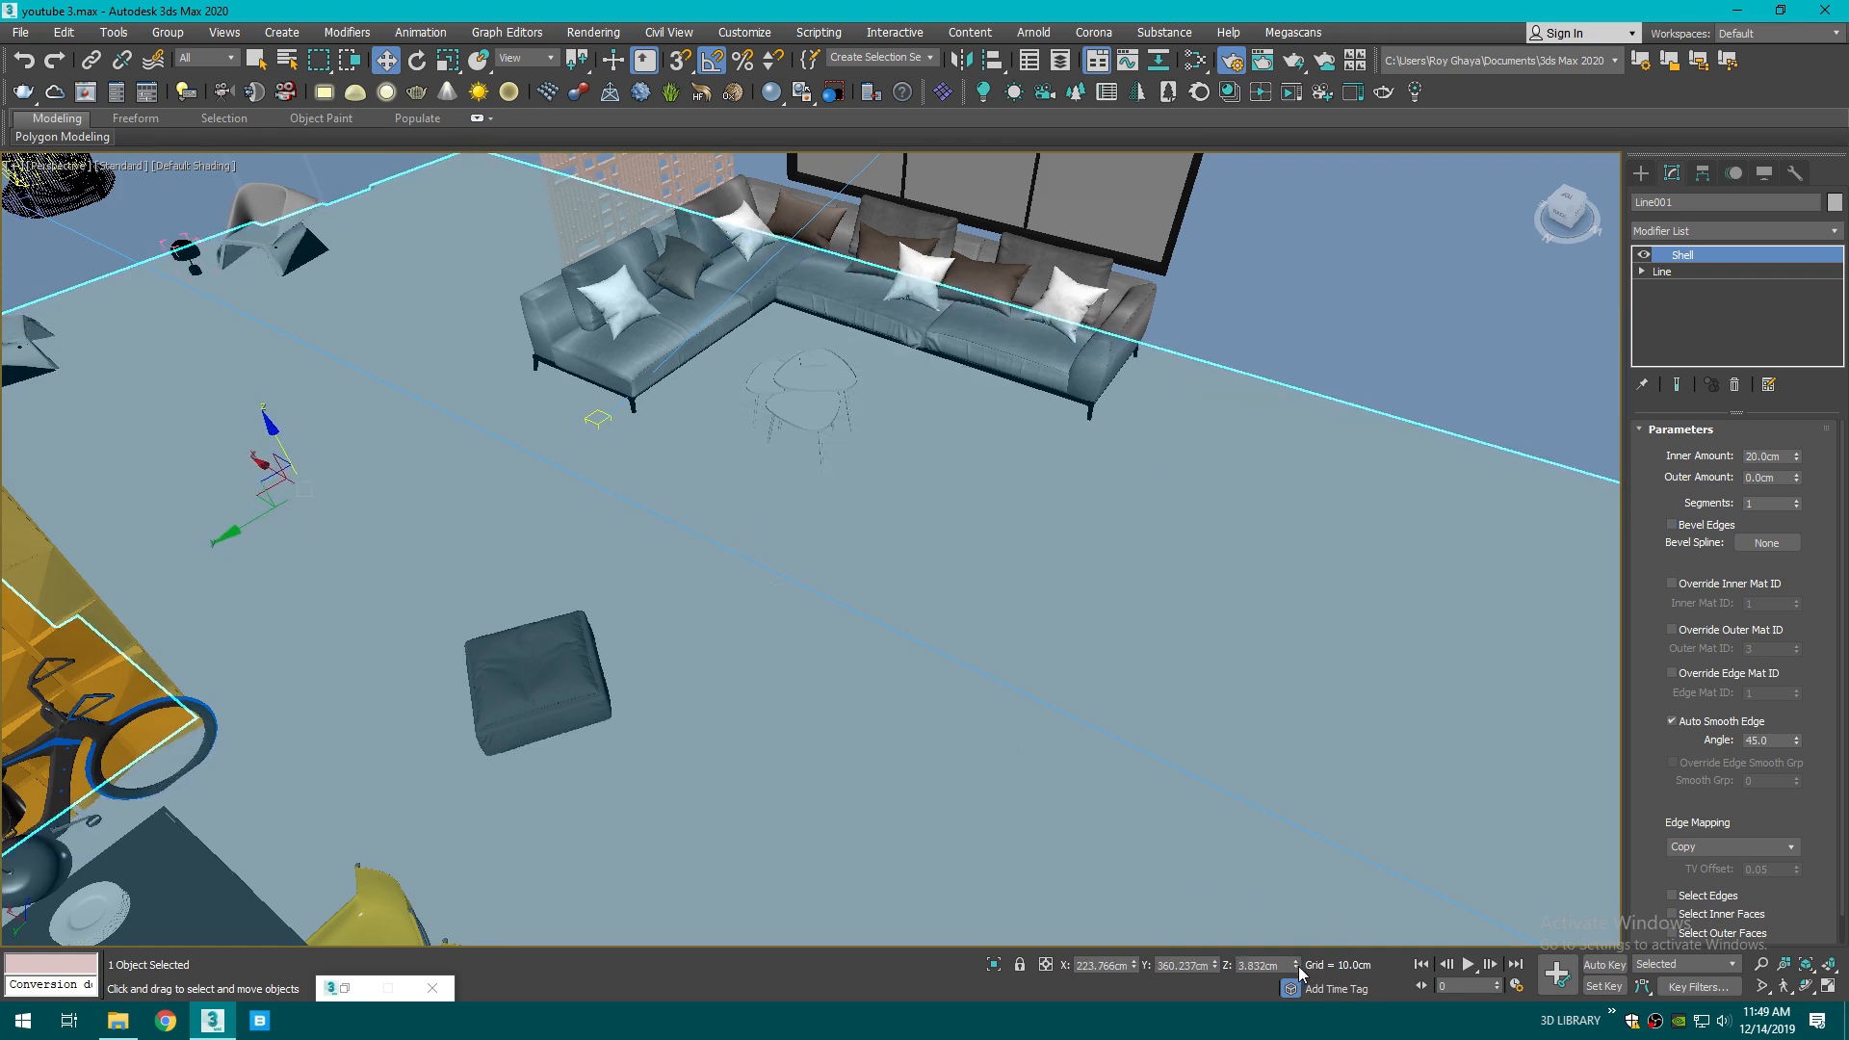
pyautogui.click(992, 59)
pyautogui.scroll(-8, 1057, 430)
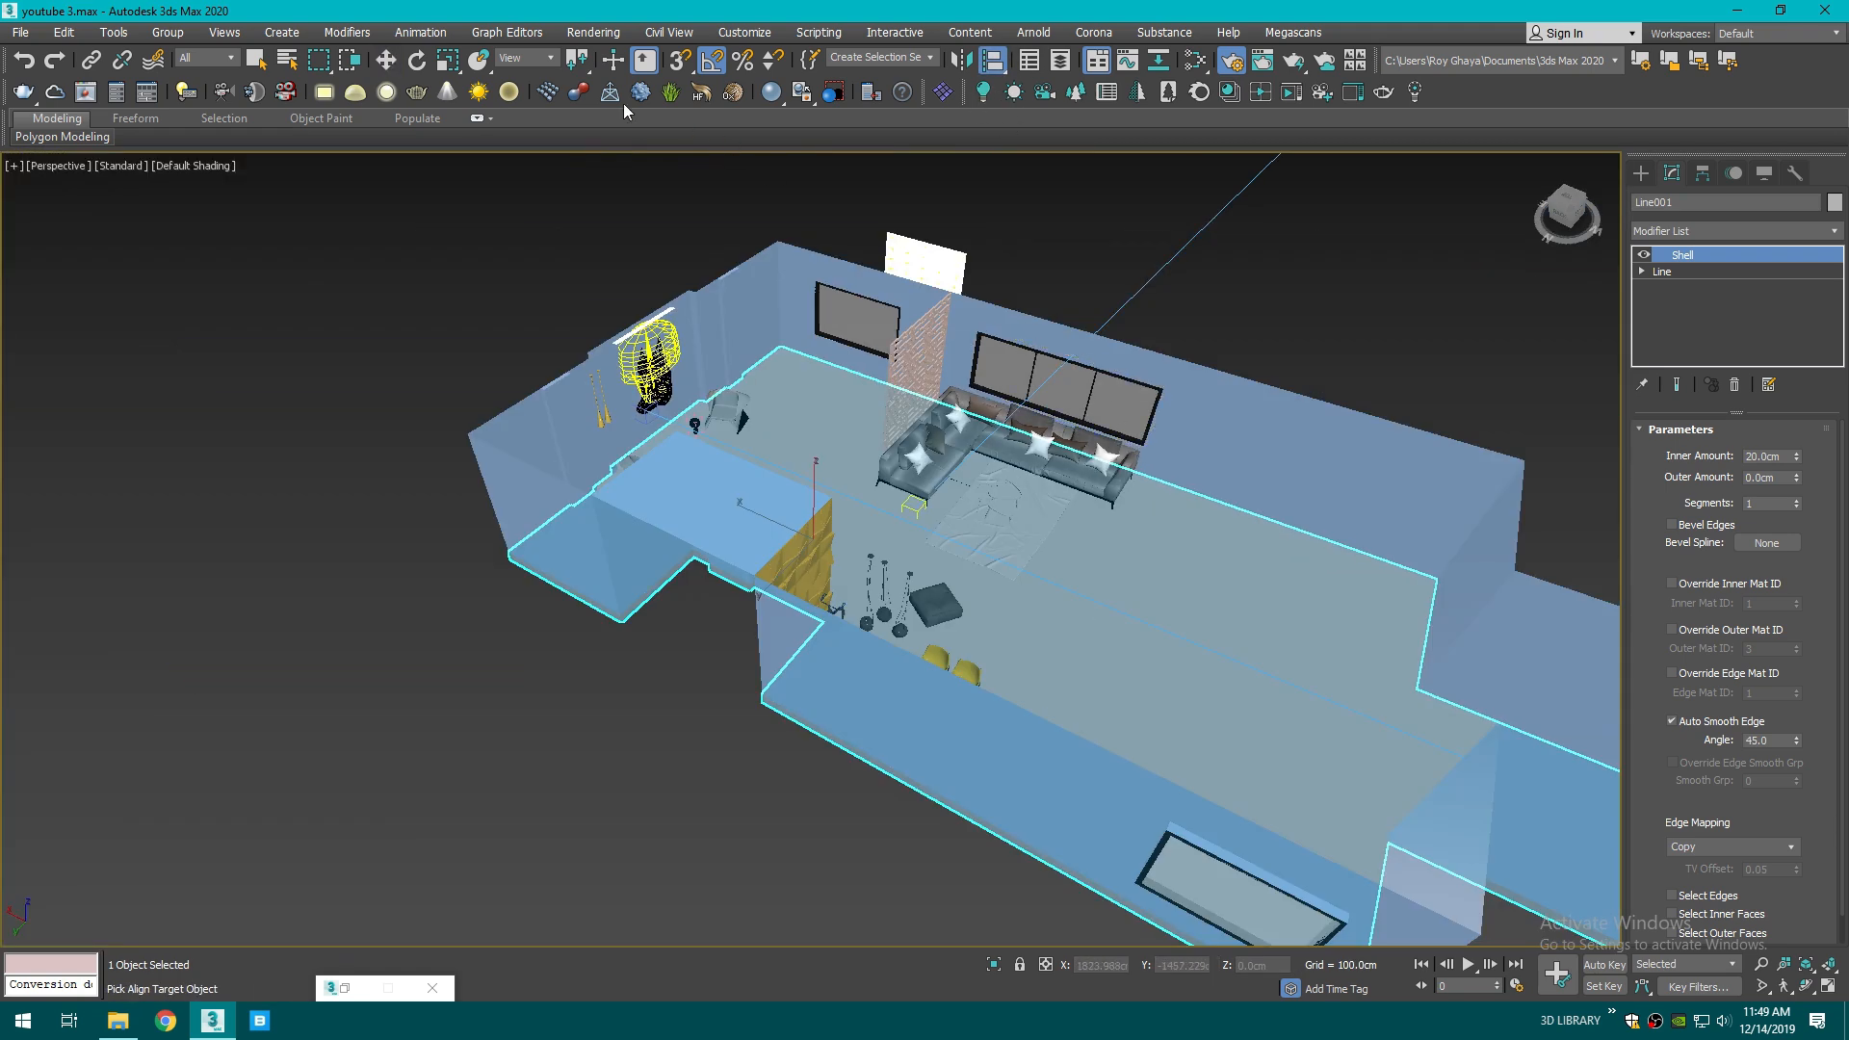
pyautogui.click(386, 61)
pyautogui.click(539, 231)
pyautogui.scroll(5, 710, 397)
pyautogui.moveTo(711, 397); pyautogui.dragTo(640, 605, button='middle')
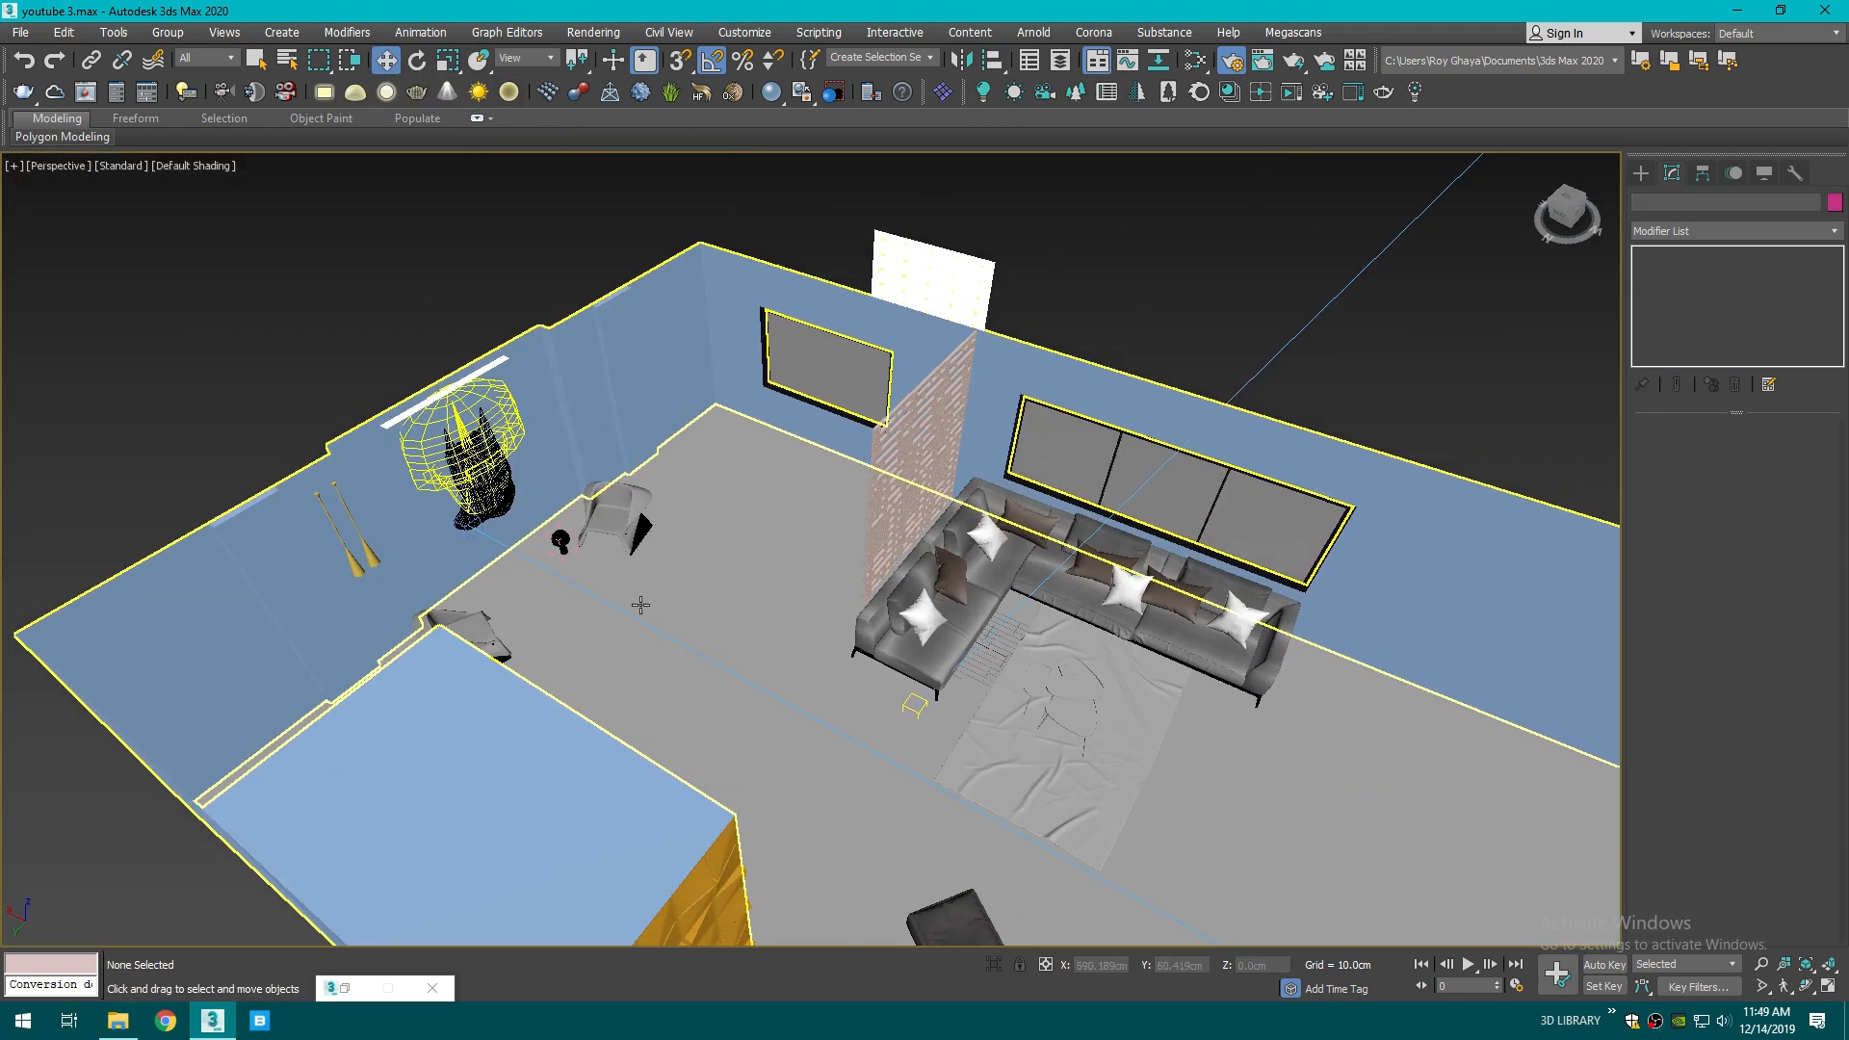
# - Switch to File Explorer, open the 3D MODELS folder of the 3D LIBRARY on drive D and search it for curtain
pyautogui.click(117, 1021)
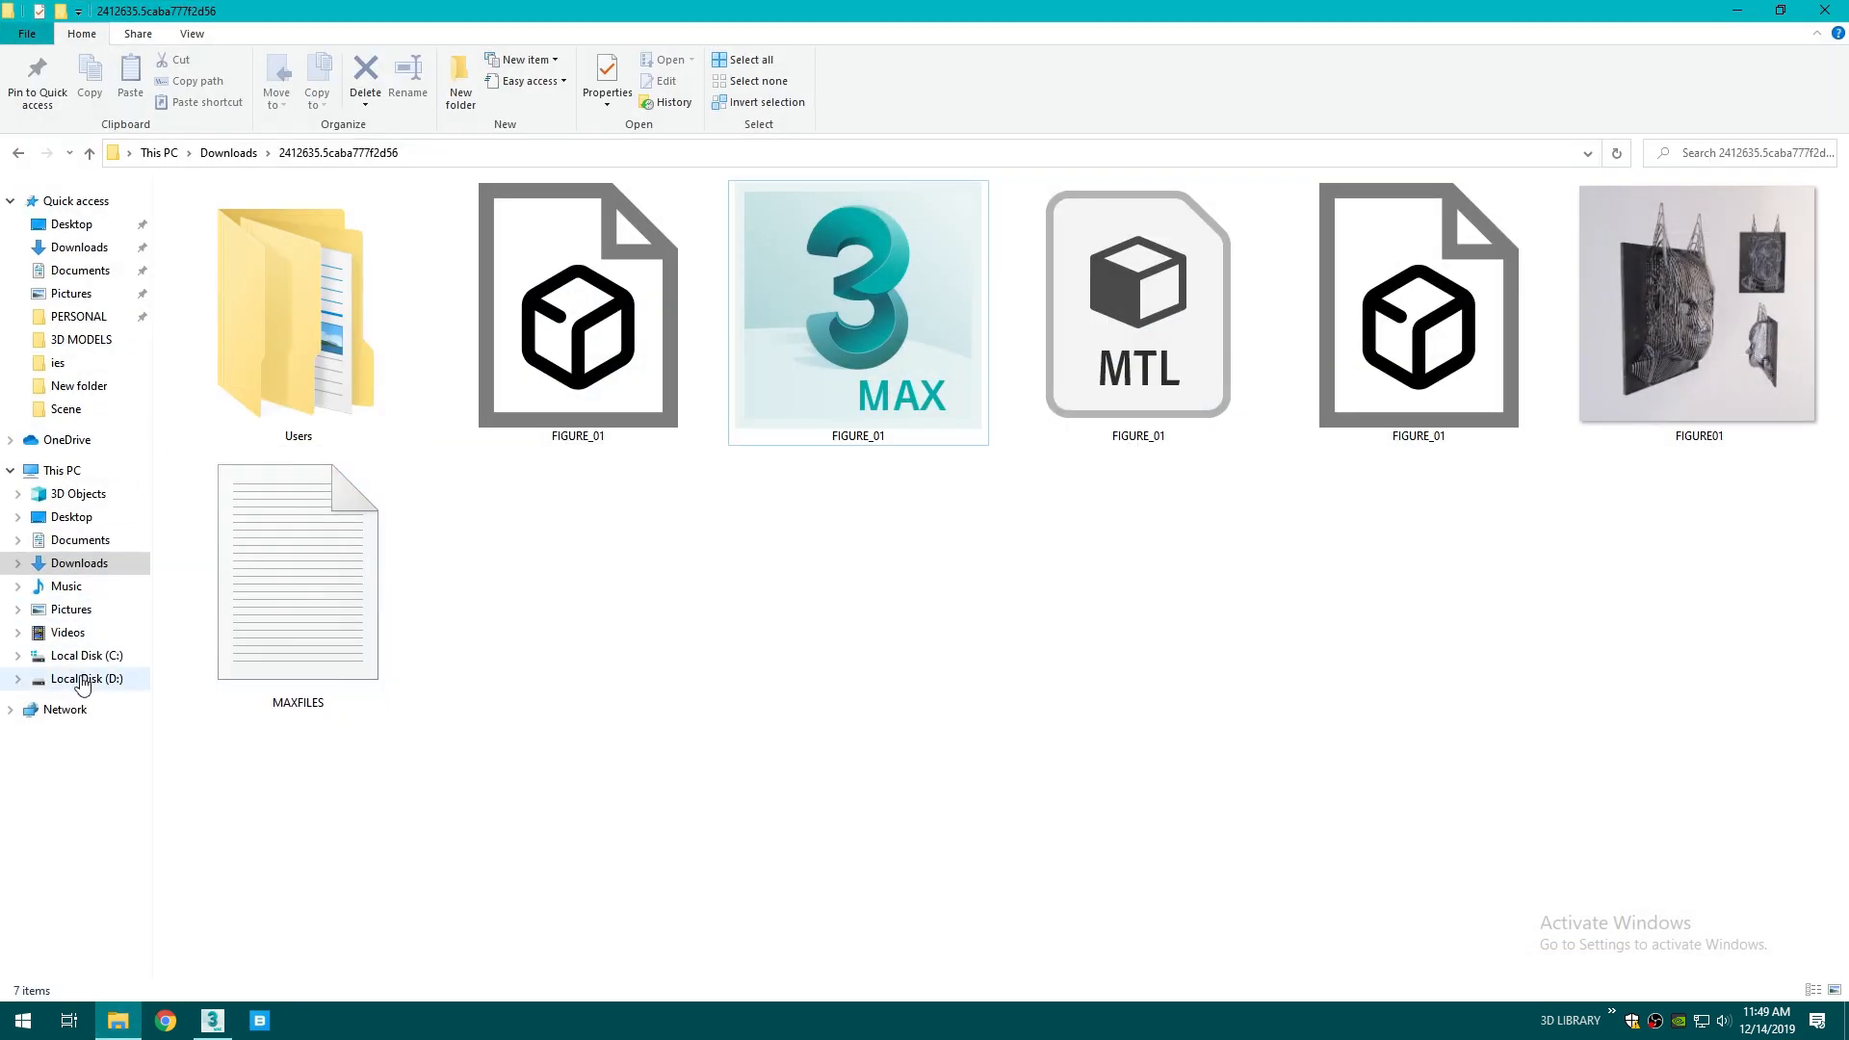
pyautogui.click(82, 678)
pyautogui.doubleClick(216, 222)
pyautogui.doubleClick(216, 224)
pyautogui.doubleClick(216, 227)
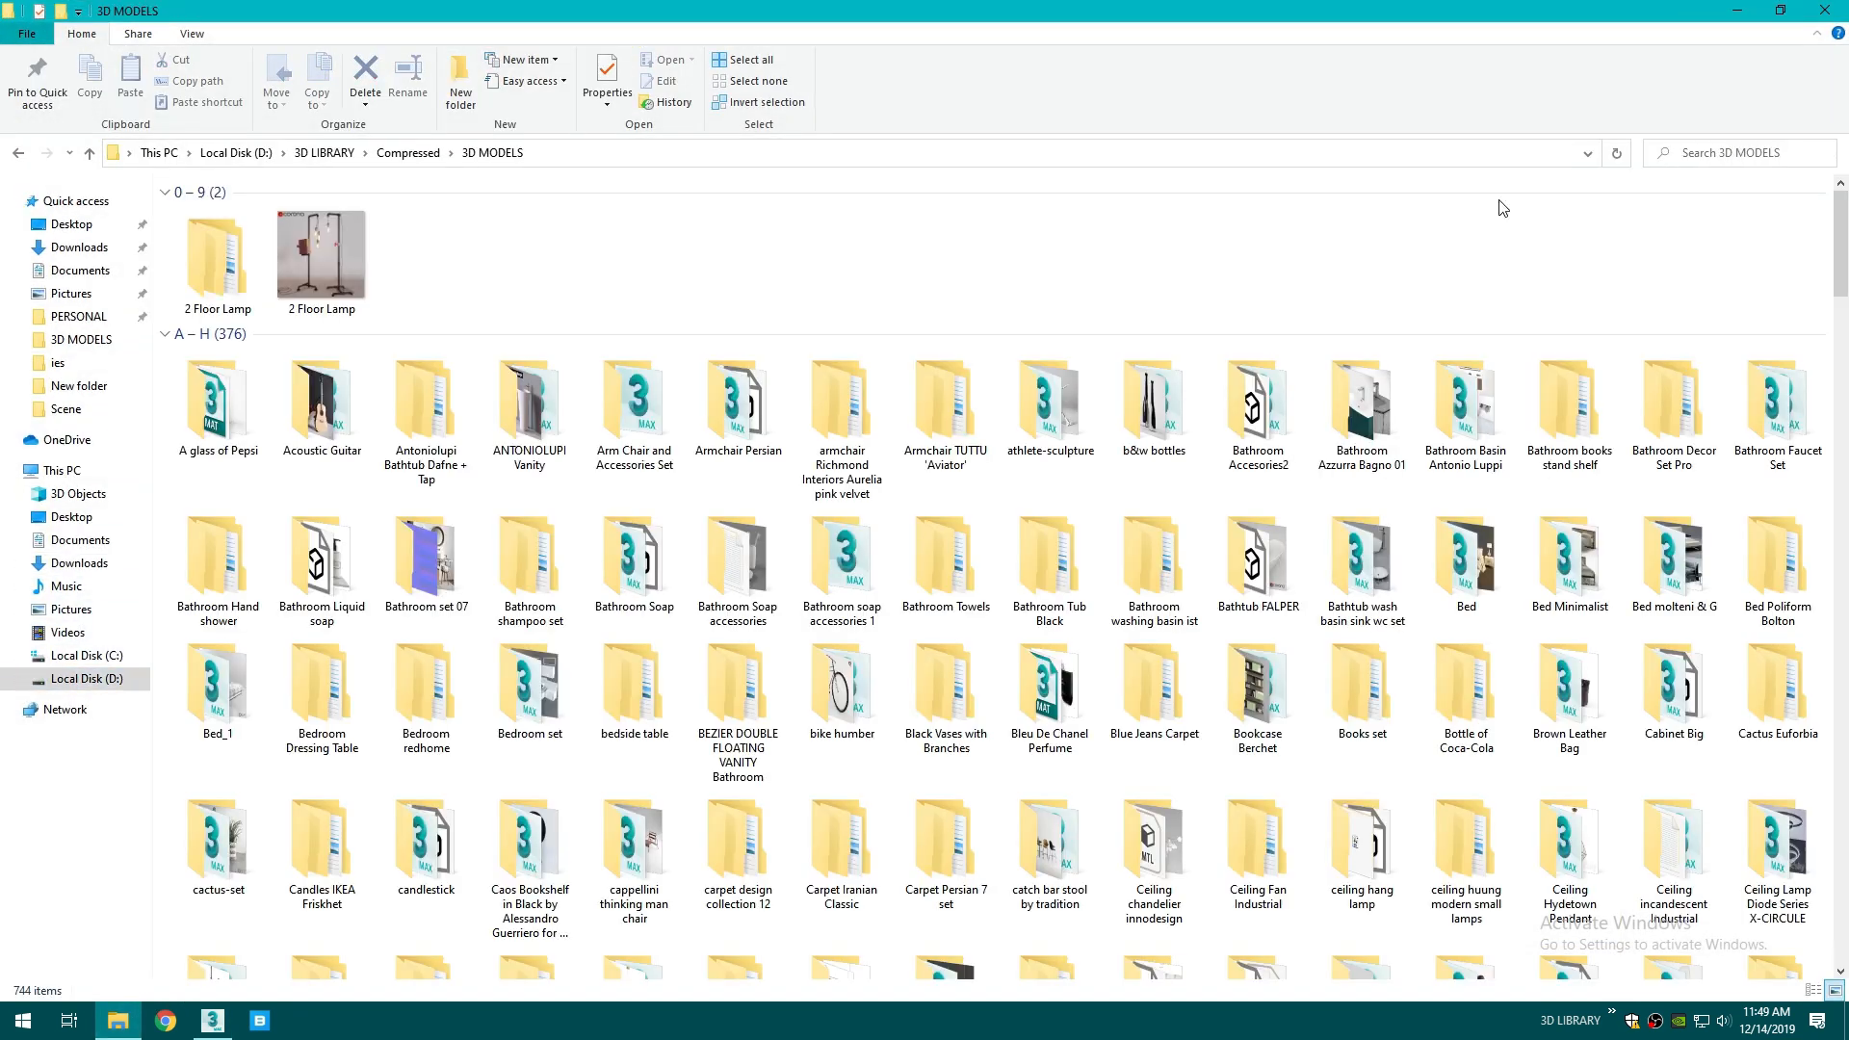
pyautogui.click(1690, 150)
pyautogui.write('curtai')
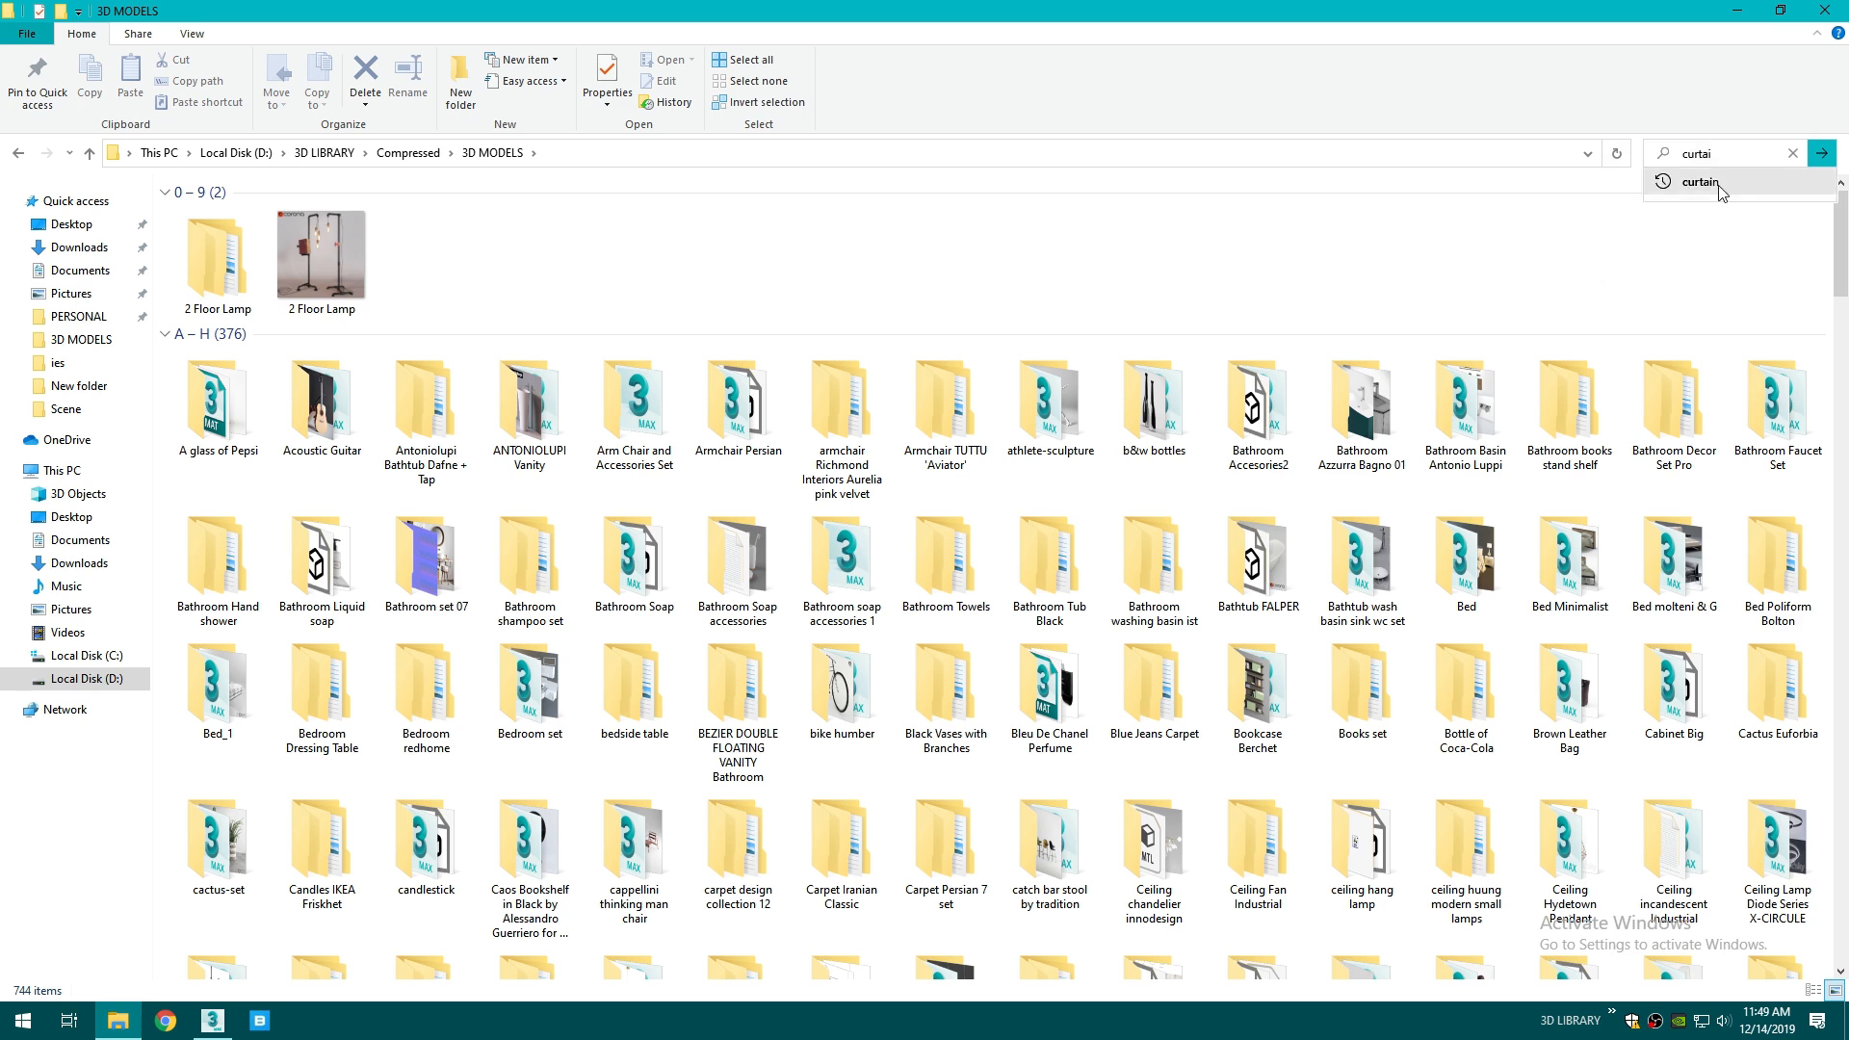
pyautogui.click(1699, 183)
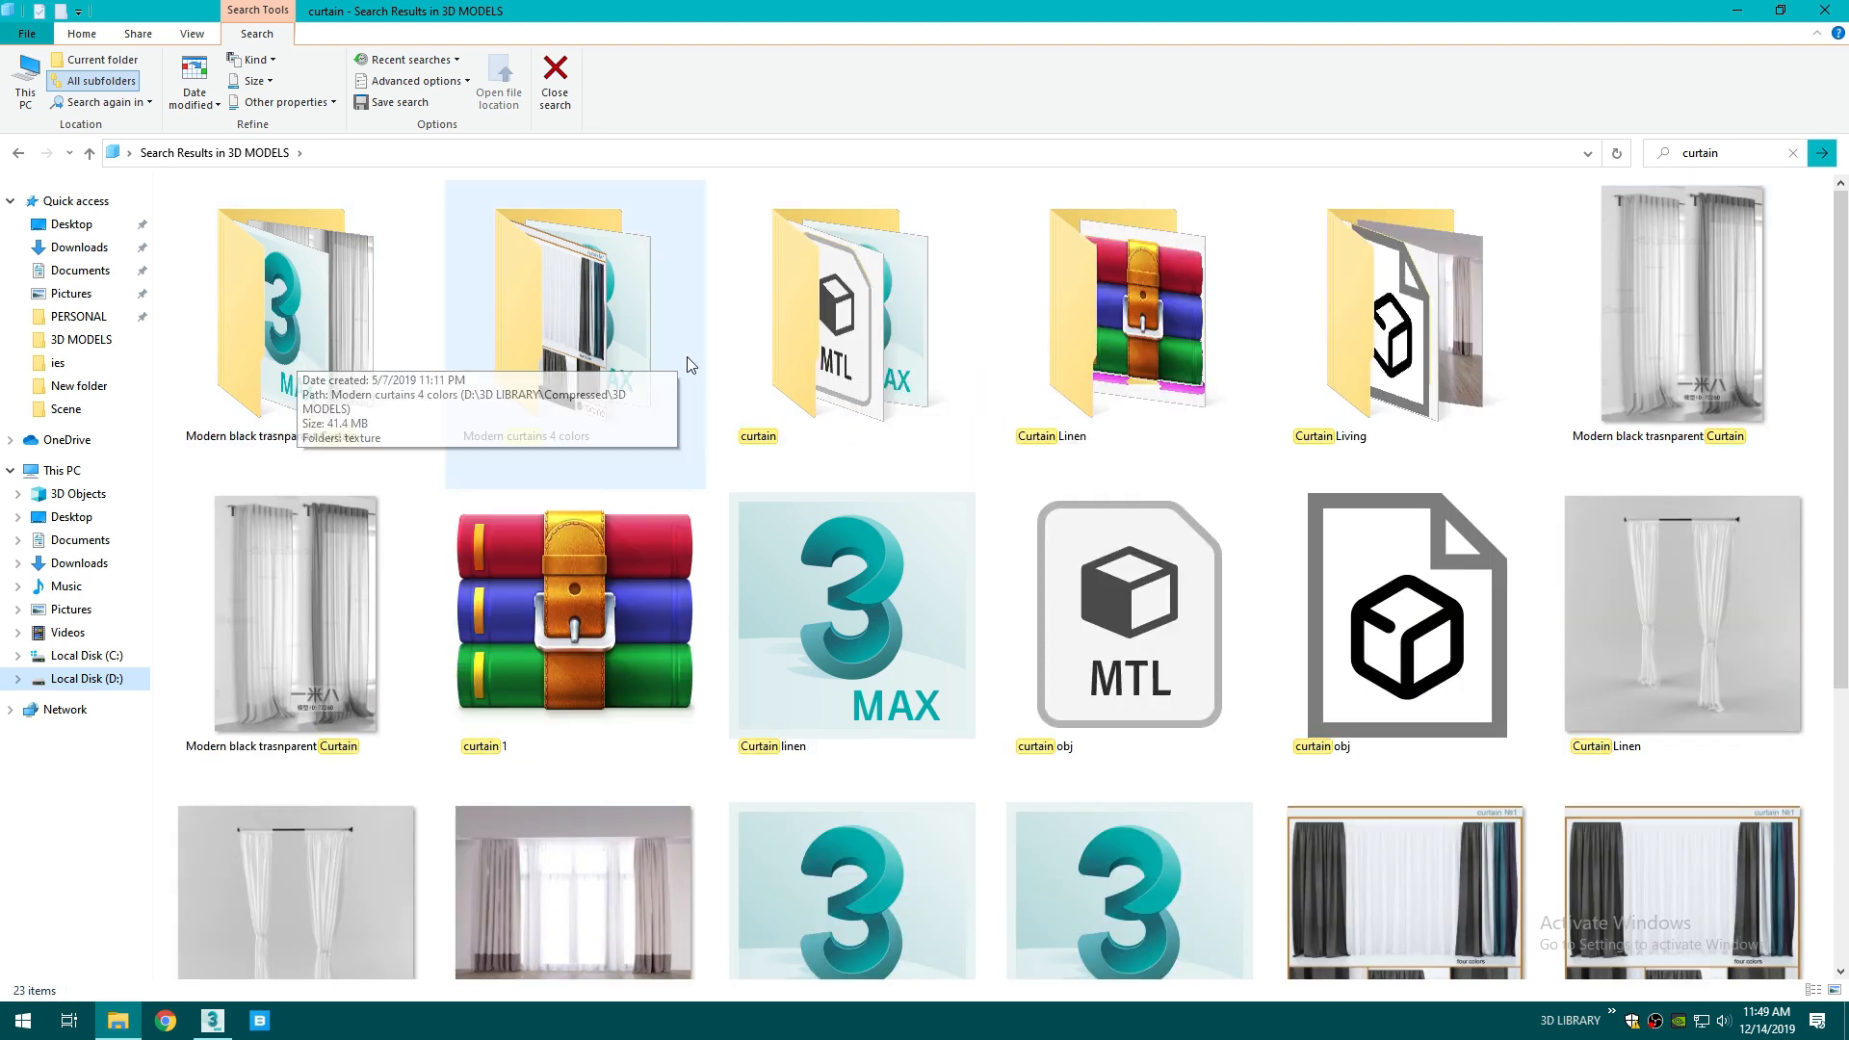
# - Merge the Modern black transparent Curtain model from its library folder into the scene and close the Scene Converter
pyautogui.click(316, 341)
pyautogui.doubleClick(315, 339)
pyautogui.moveTo(424, 241); pyautogui.dragTo(705, 568)
pyautogui.click(753, 600)
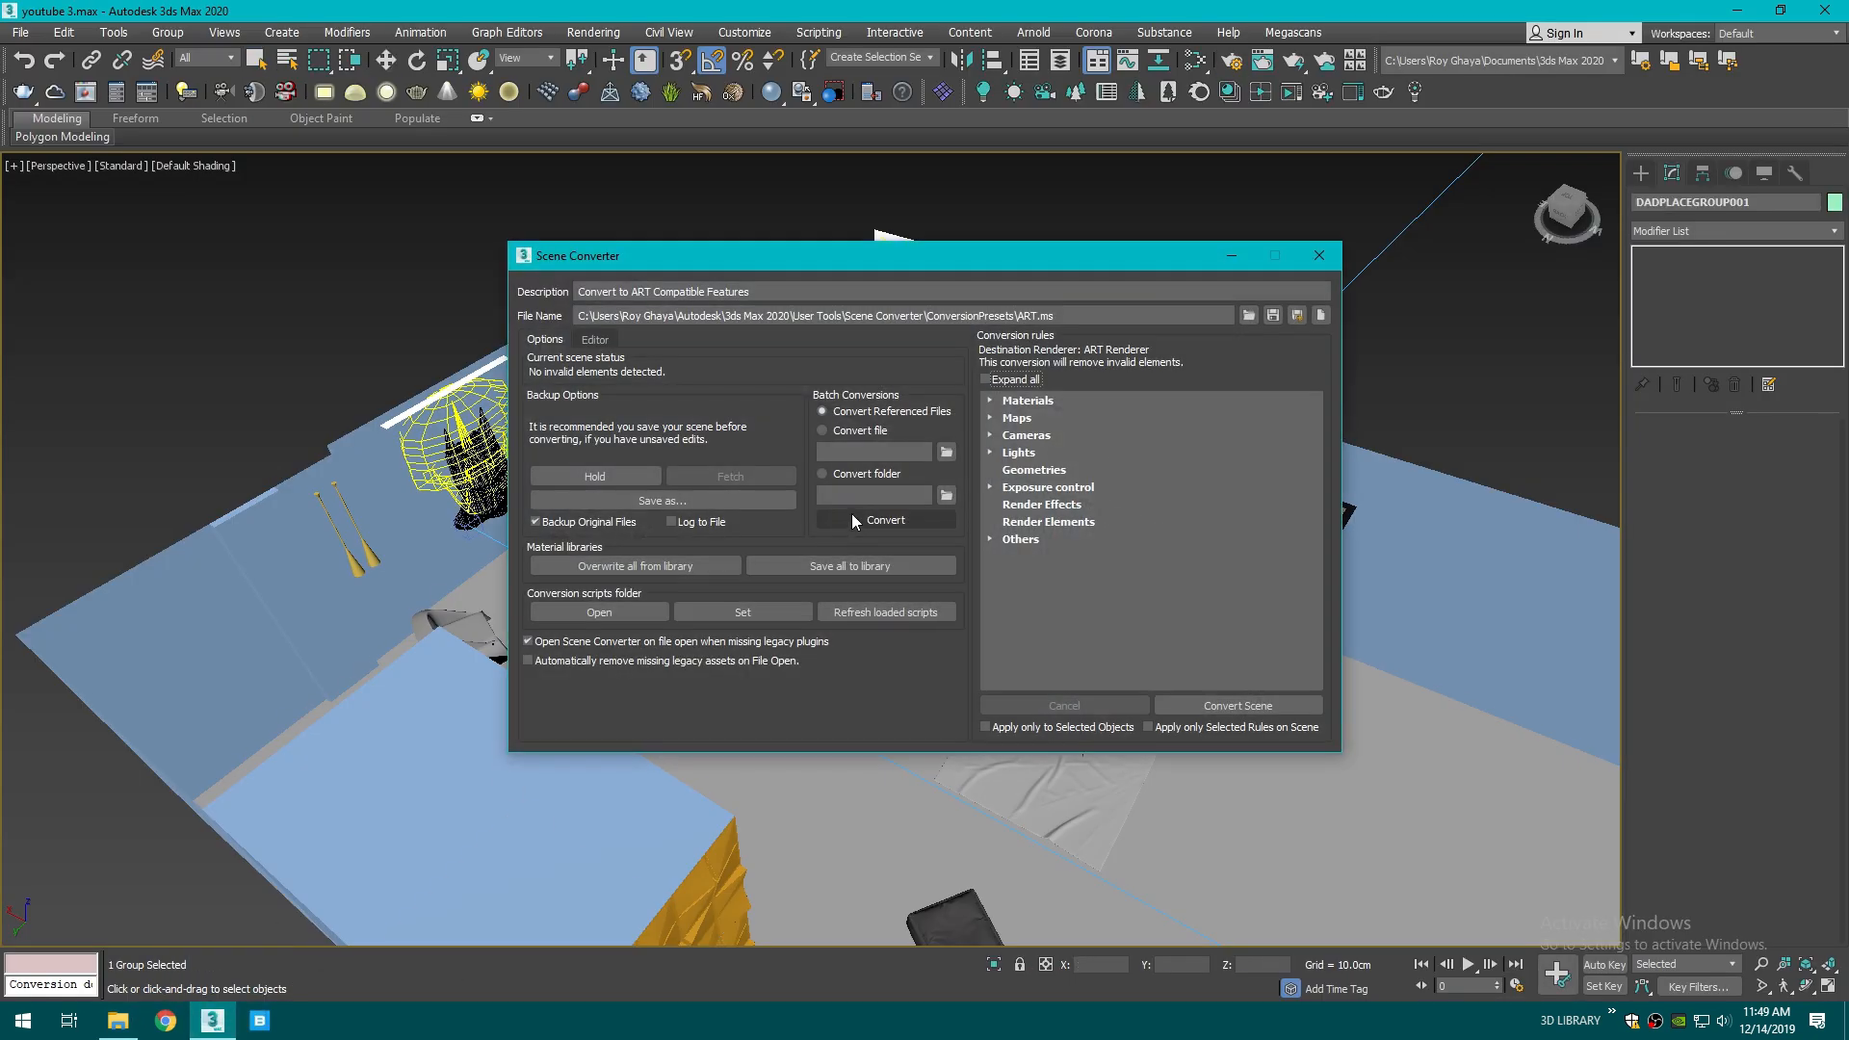
pyautogui.scroll(-2, 978, 341)
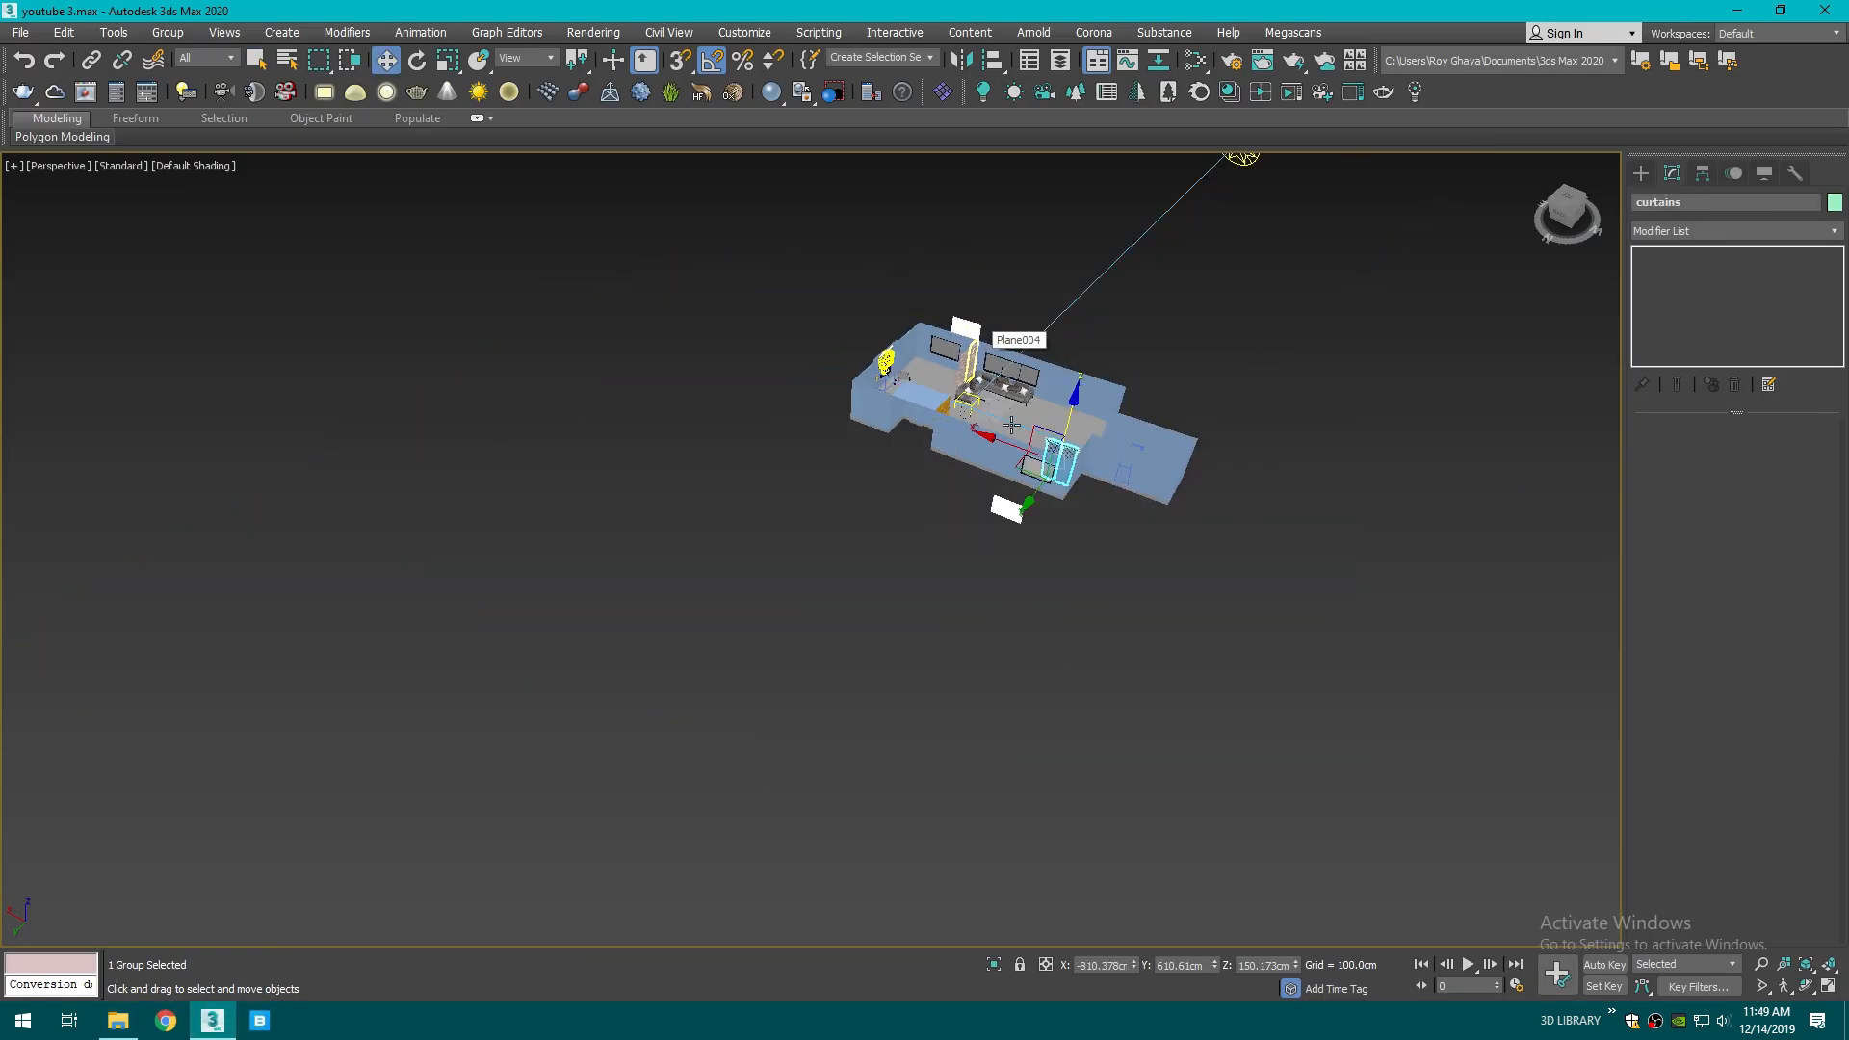
# - Move the merged curtains across the room to the long wall beyond the sofa
pyautogui.scroll(6, 1196, 339)
pyautogui.scroll(3, 1194, 347)
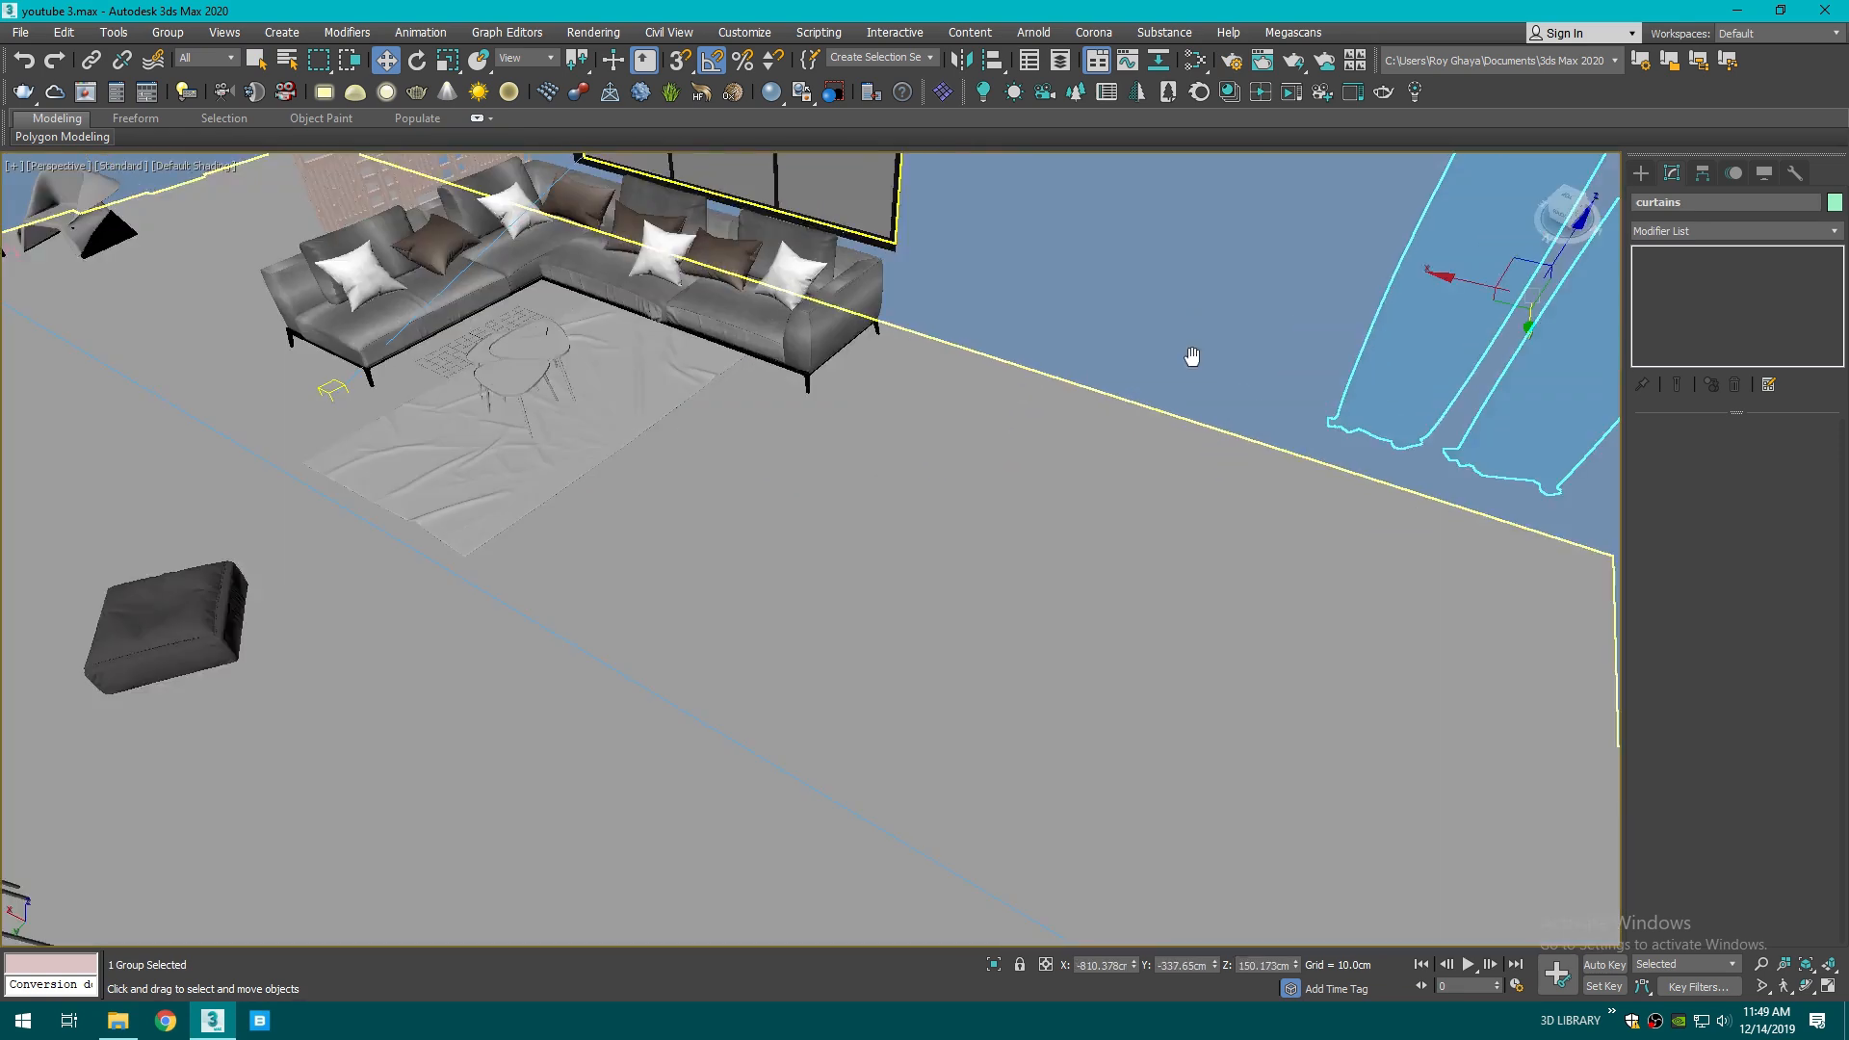
pyautogui.scroll(-3, 1020, 623)
pyautogui.scroll(4, 1108, 684)
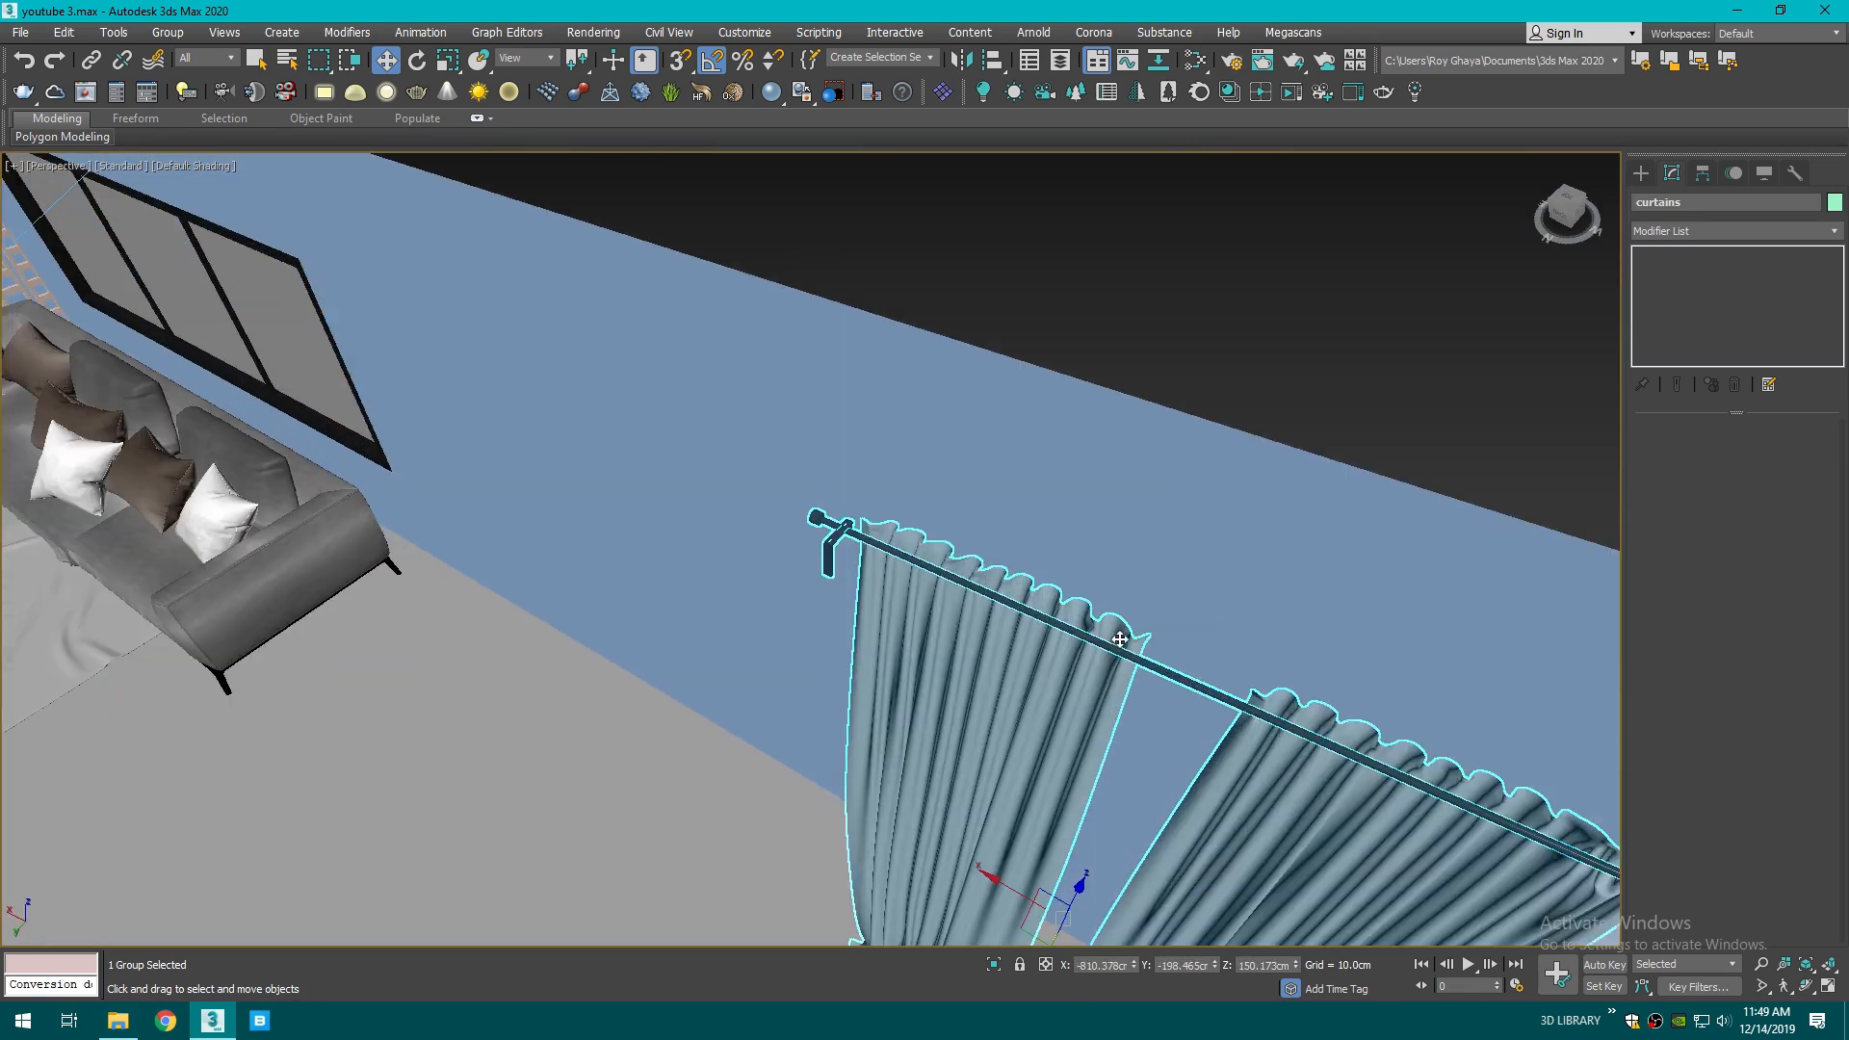
pyautogui.scroll(-2, 929, 604)
pyautogui.scroll(2, 929, 604)
pyautogui.scroll(-3, 929, 604)
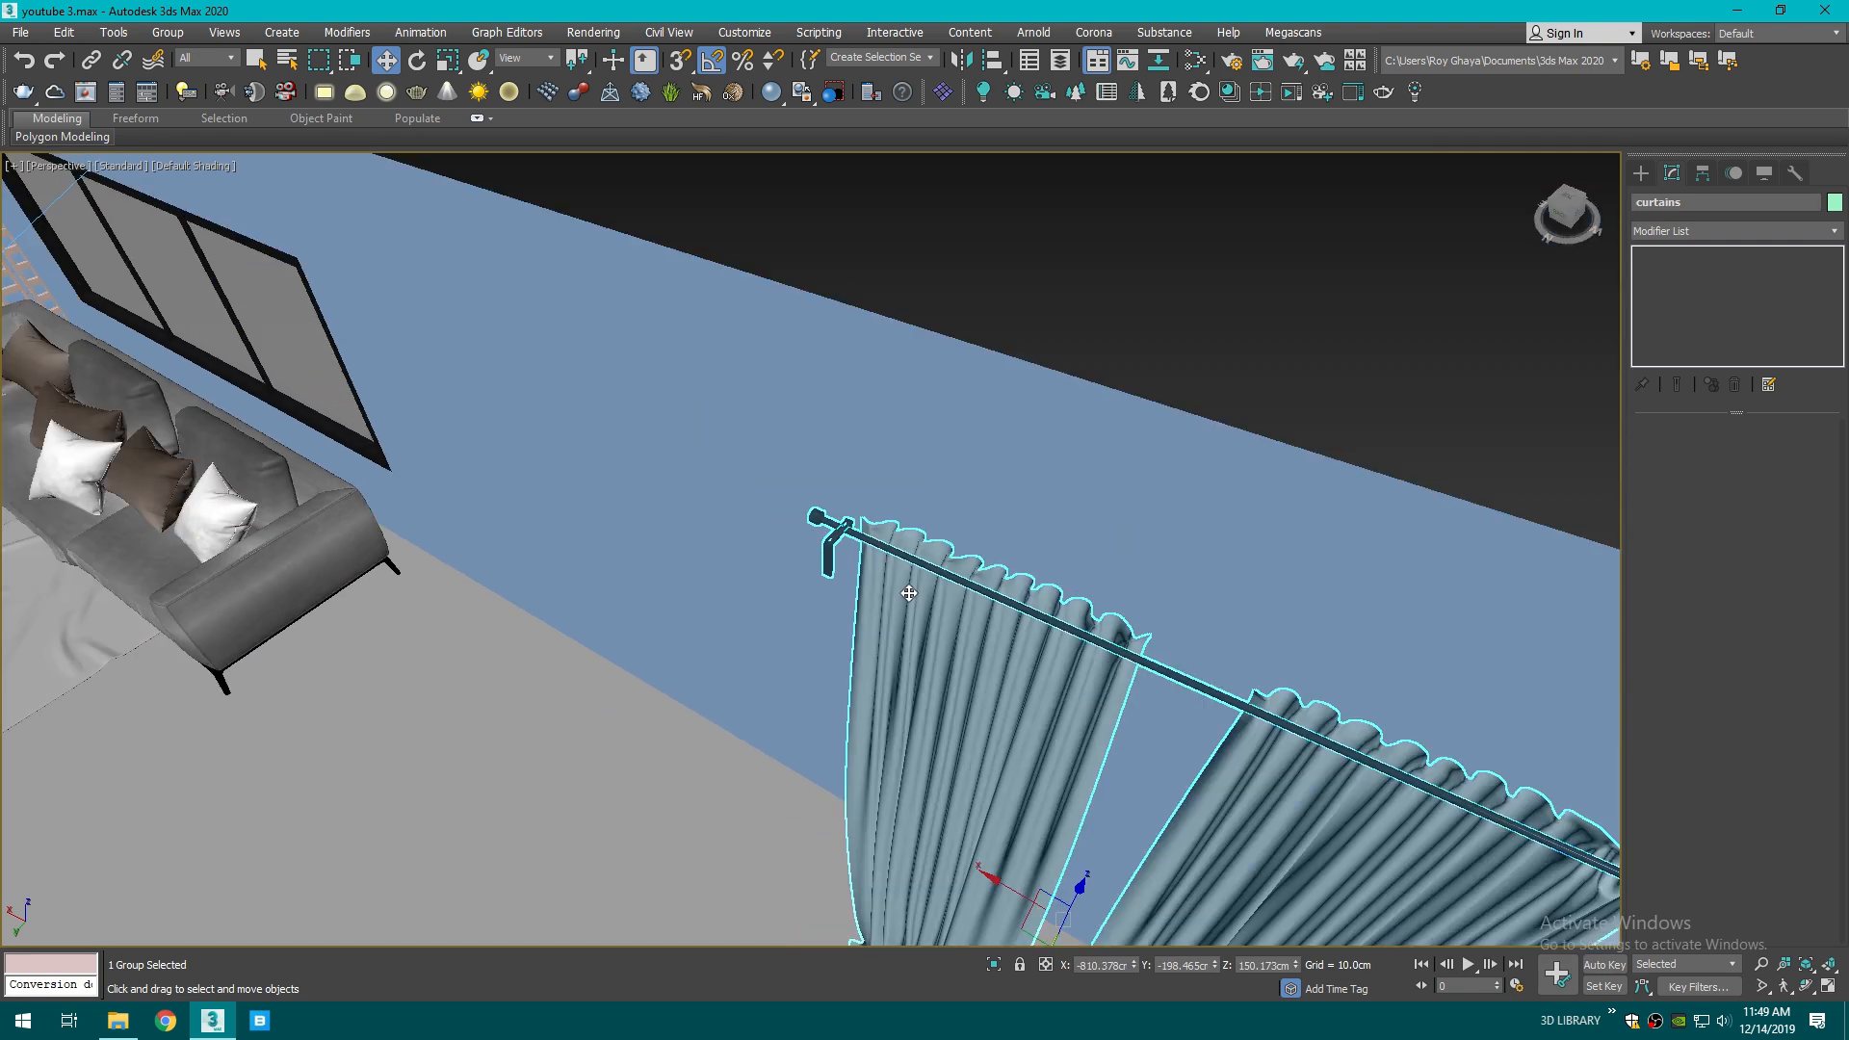
pyautogui.scroll(2, 929, 604)
# - Mirror the curtains across the Y axis without cloning so the rod brackets face the wall
pyautogui.click(960, 60)
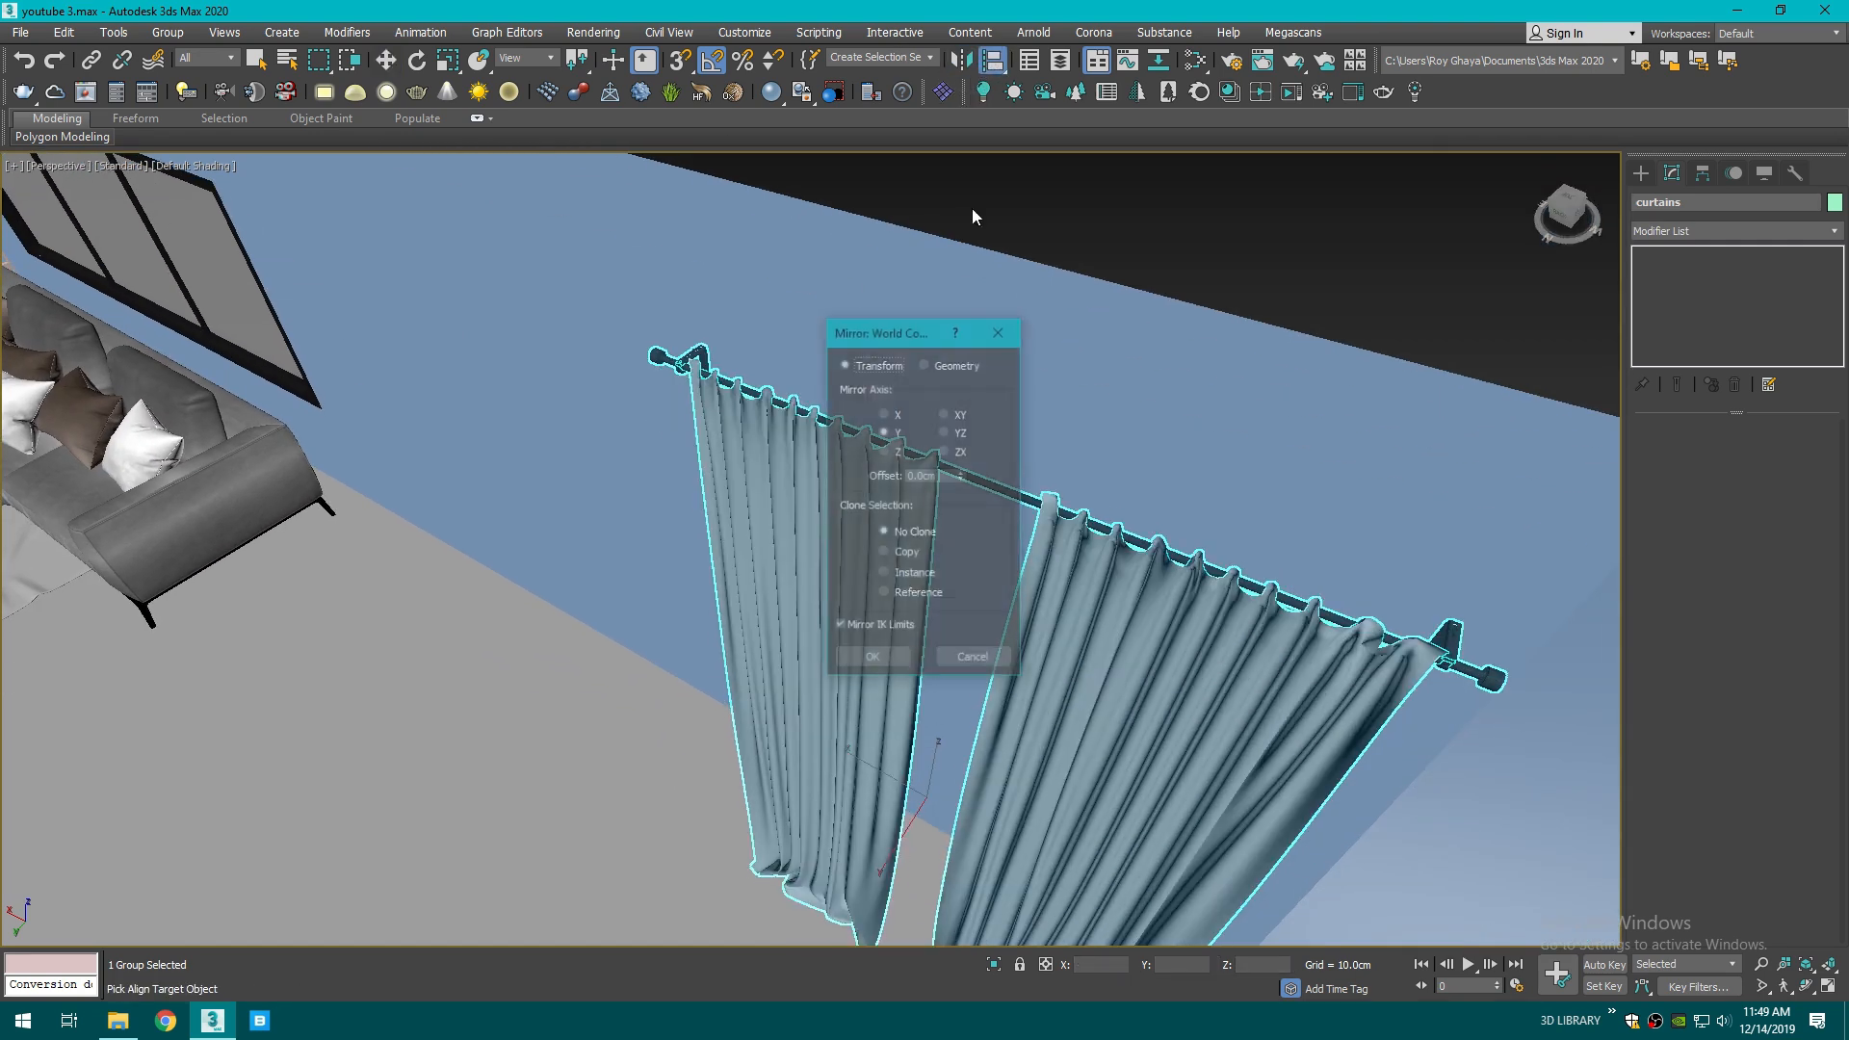
pyautogui.click(896, 661)
pyautogui.scroll(-6, 1021, 616)
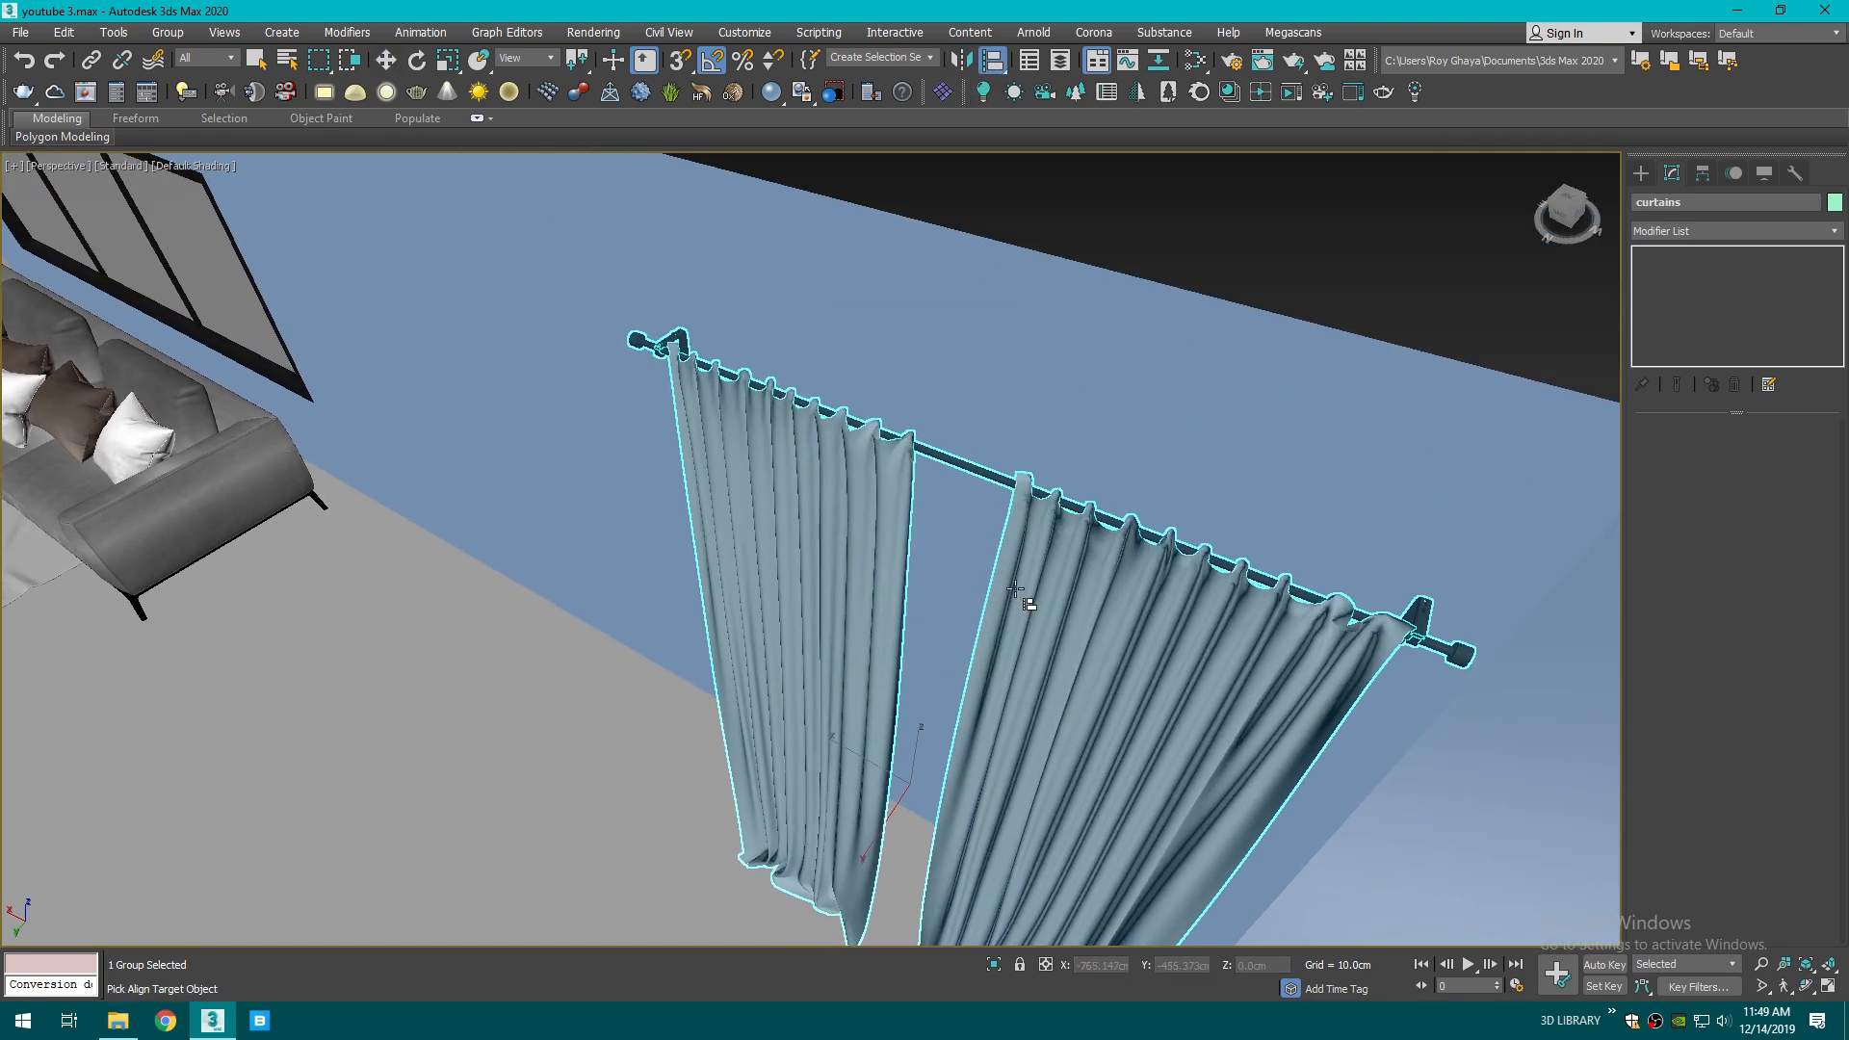
# - Move the curtains along the wall to the smaller window behind the perforated partition
pyautogui.keyDown('alt'); pyautogui.moveTo(544, 422); pyautogui.dragTo(879, 656, button='middle'); pyautogui.keyUp('alt')
pyautogui.scroll(5, 450, 496)
pyautogui.scroll(-2, 880, 655)
pyautogui.moveTo(1095, 759); pyautogui.dragTo(770, 604)
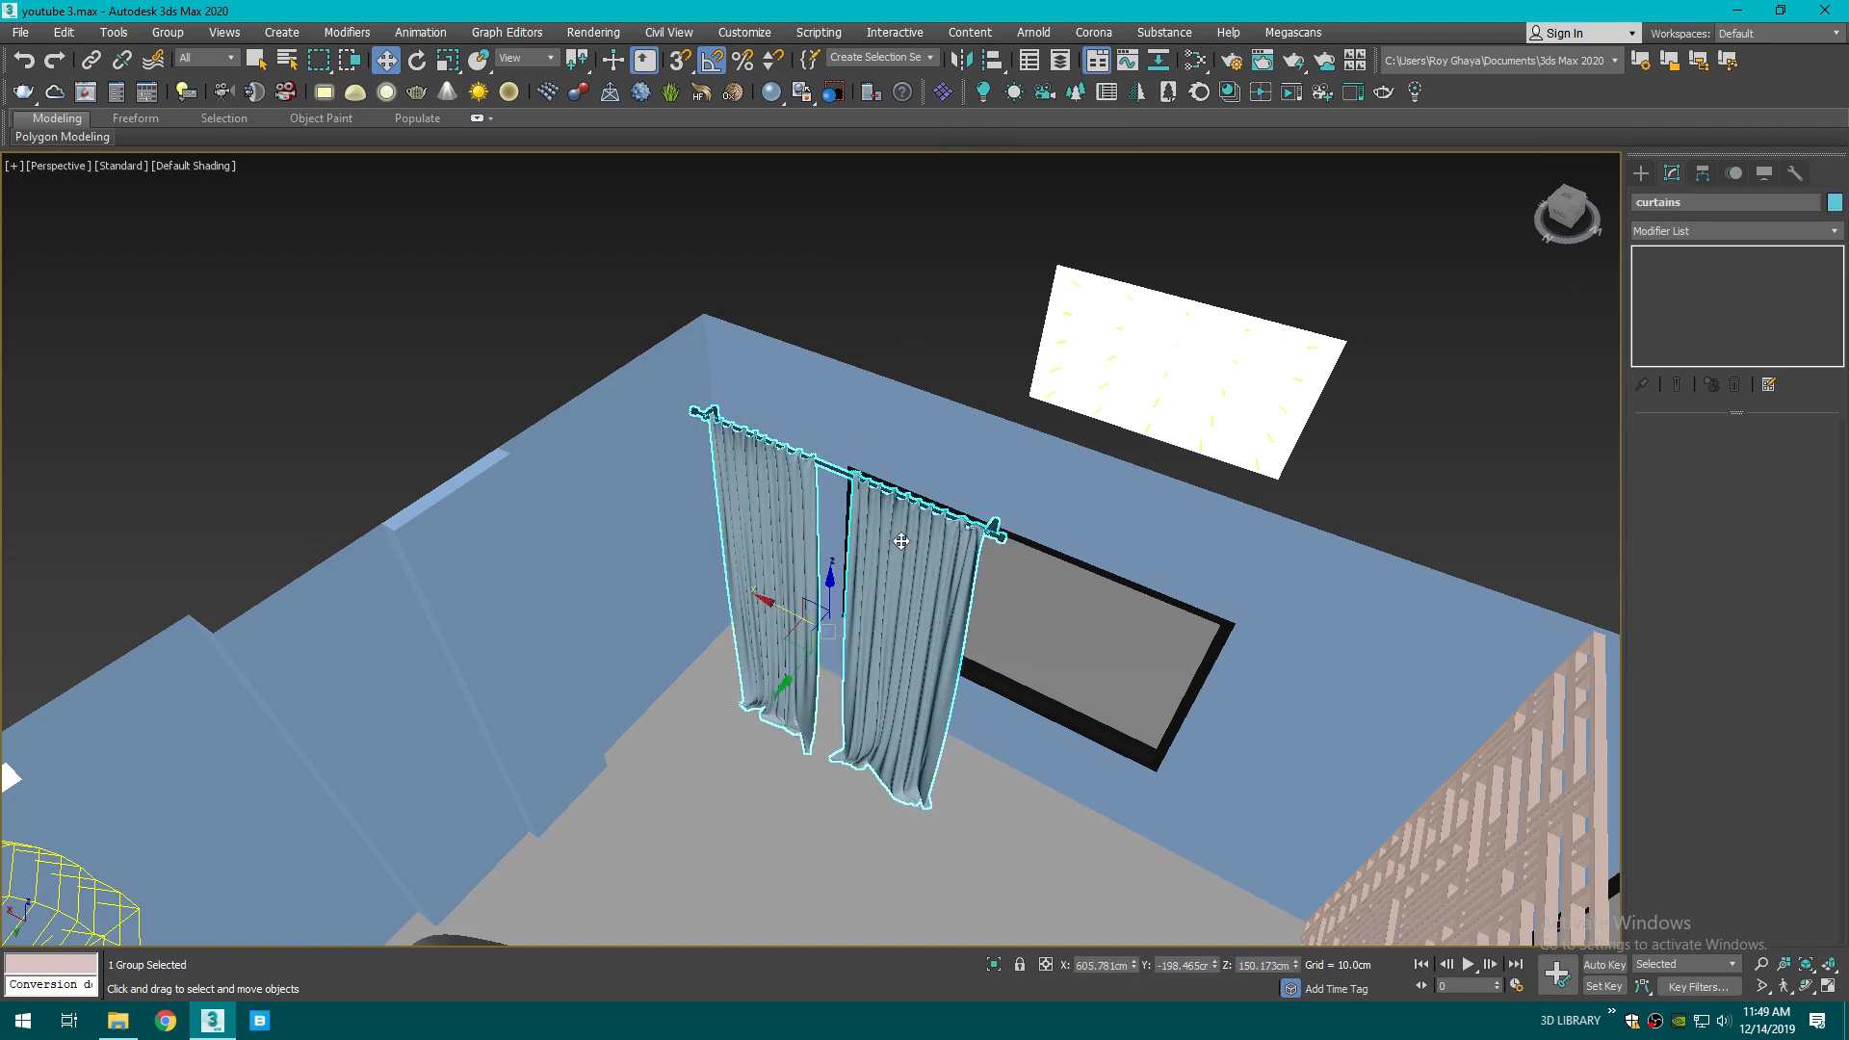
# - Open the curtains group for editing and frame the rod and nearby wall in the top view
pyautogui.scroll(2, 972, 558)
pyautogui.click(168, 34)
pyautogui.click(181, 137)
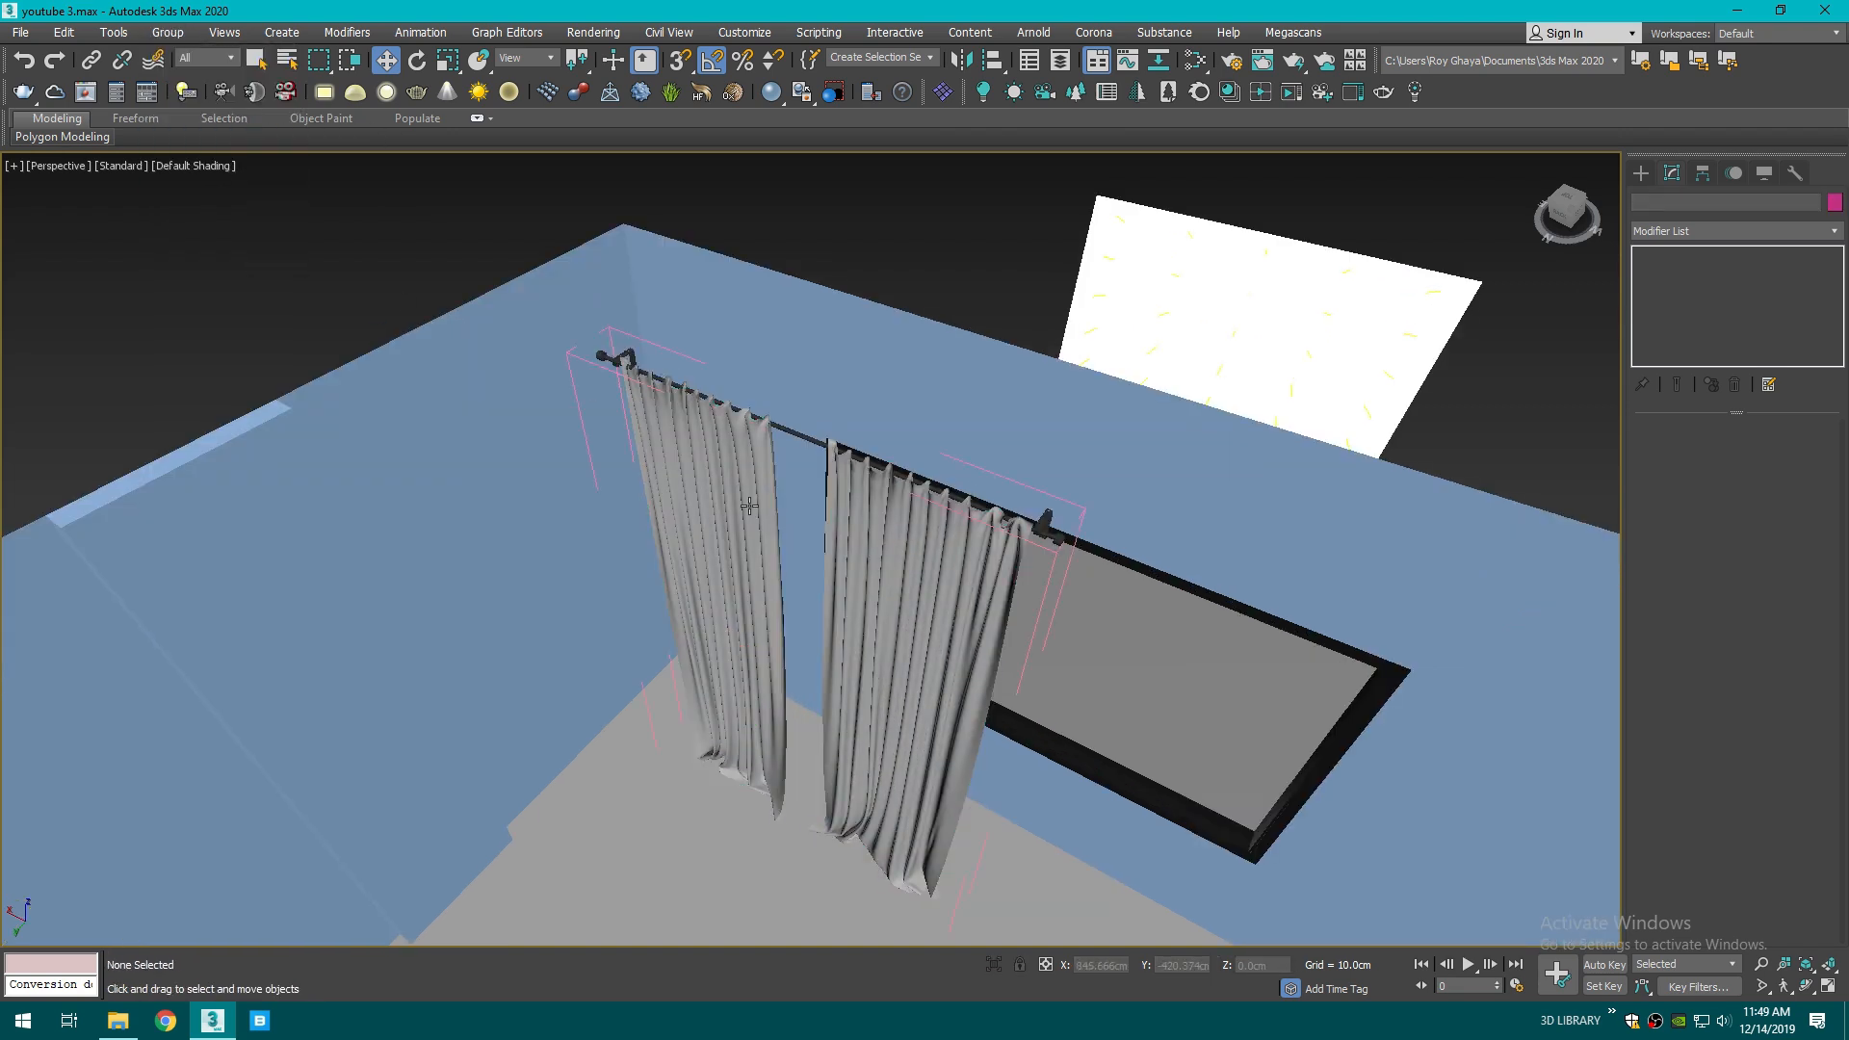
pyautogui.click(811, 524)
pyautogui.press('t')
pyautogui.press('z')
pyautogui.scroll(8, 1136, 690)
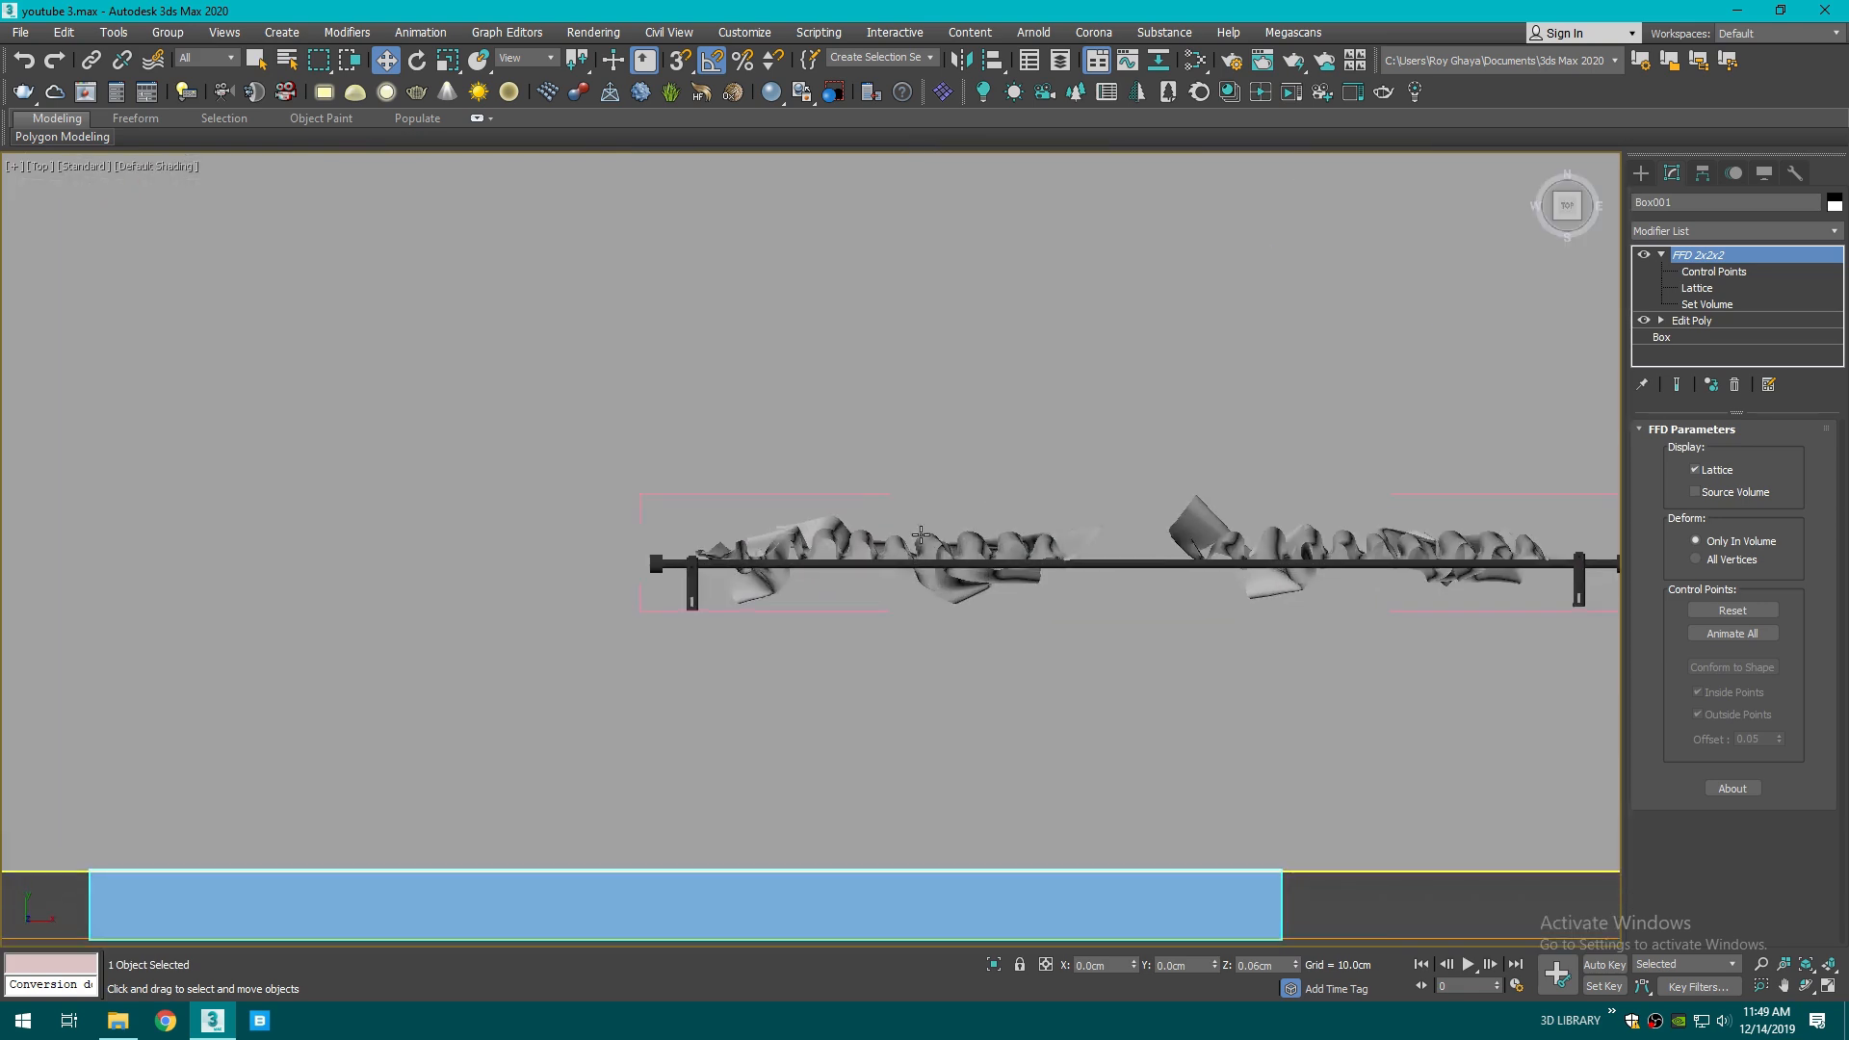
# - Select the rod, both brackets and both curtain panels and move them against the window wall
pyautogui.click(792, 564)
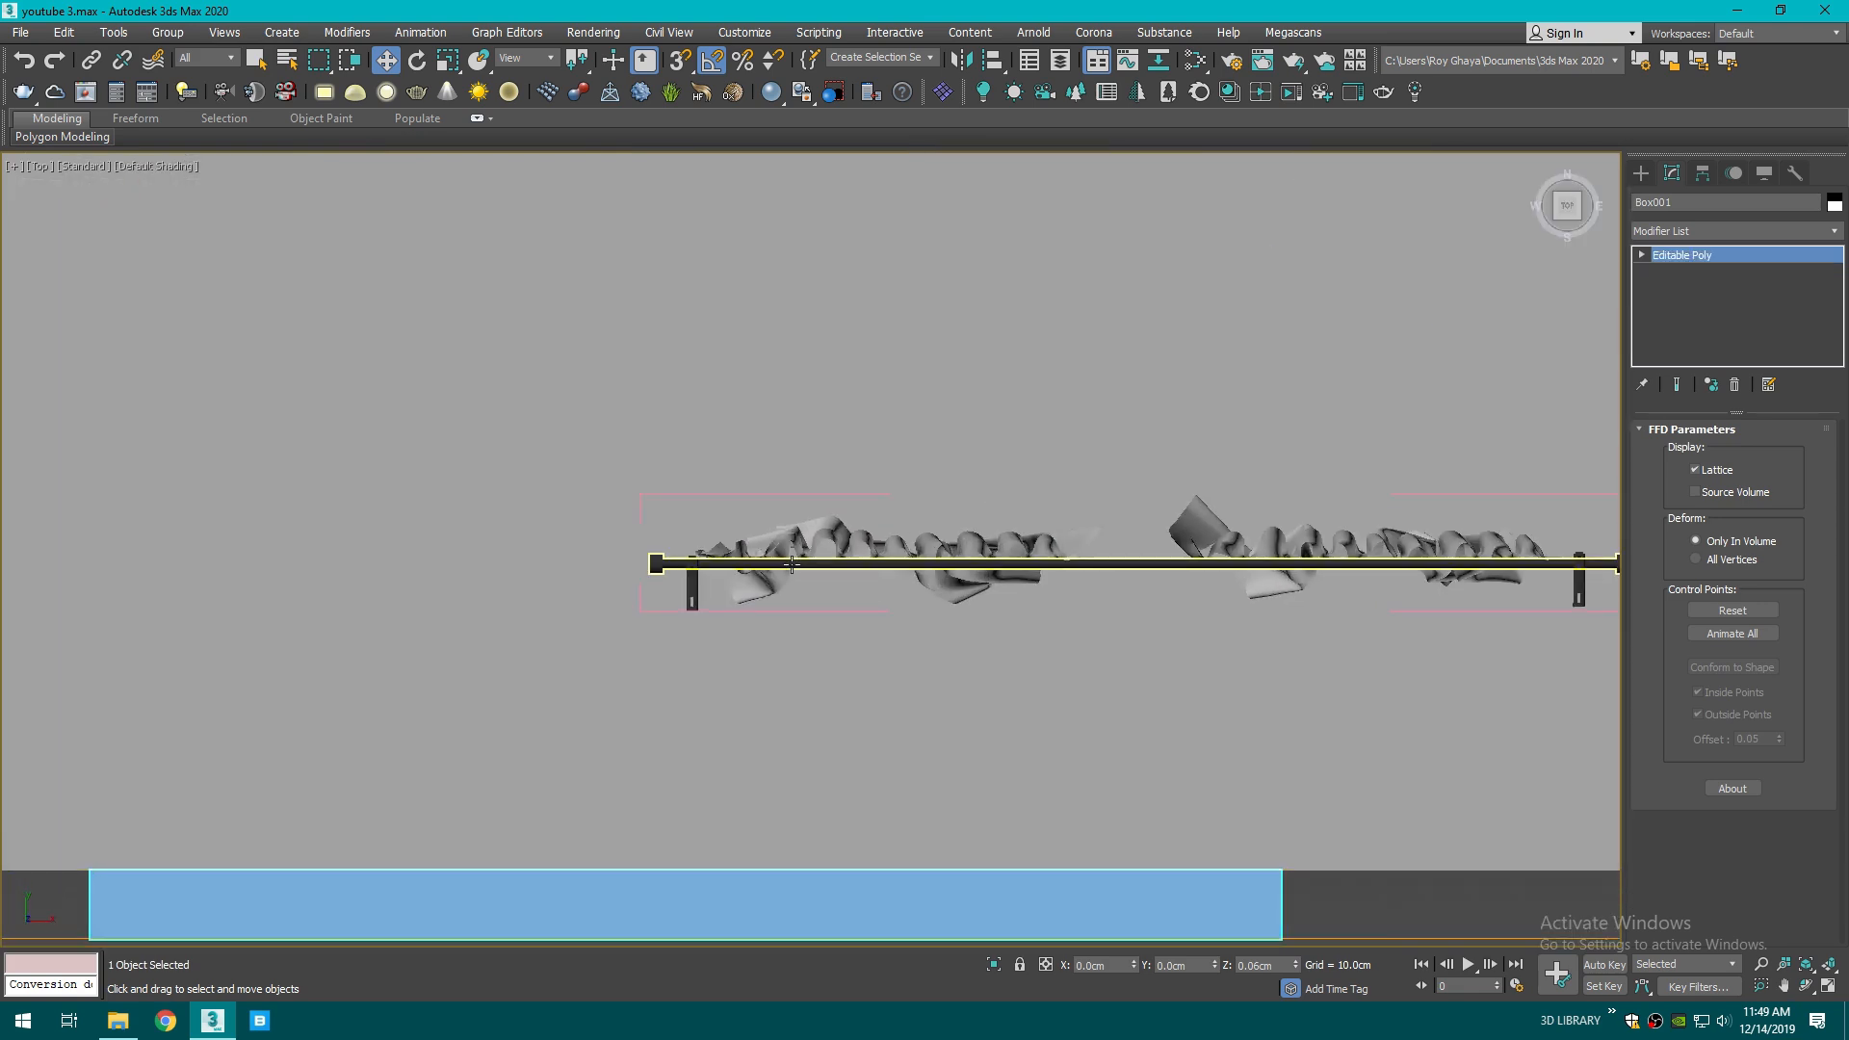
pyautogui.keyDown('ctrl'); pyautogui.click(691, 597); pyautogui.keyUp('ctrl')
pyautogui.keyDown('ctrl'); pyautogui.click(1581, 593); pyautogui.keyUp('ctrl')
pyautogui.scroll(-3, 1412, 609)
pyautogui.keyDown('ctrl'); pyautogui.click(1341, 590); pyautogui.keyUp('ctrl')
pyautogui.moveTo(1050, 587); pyautogui.dragTo(819, 666)
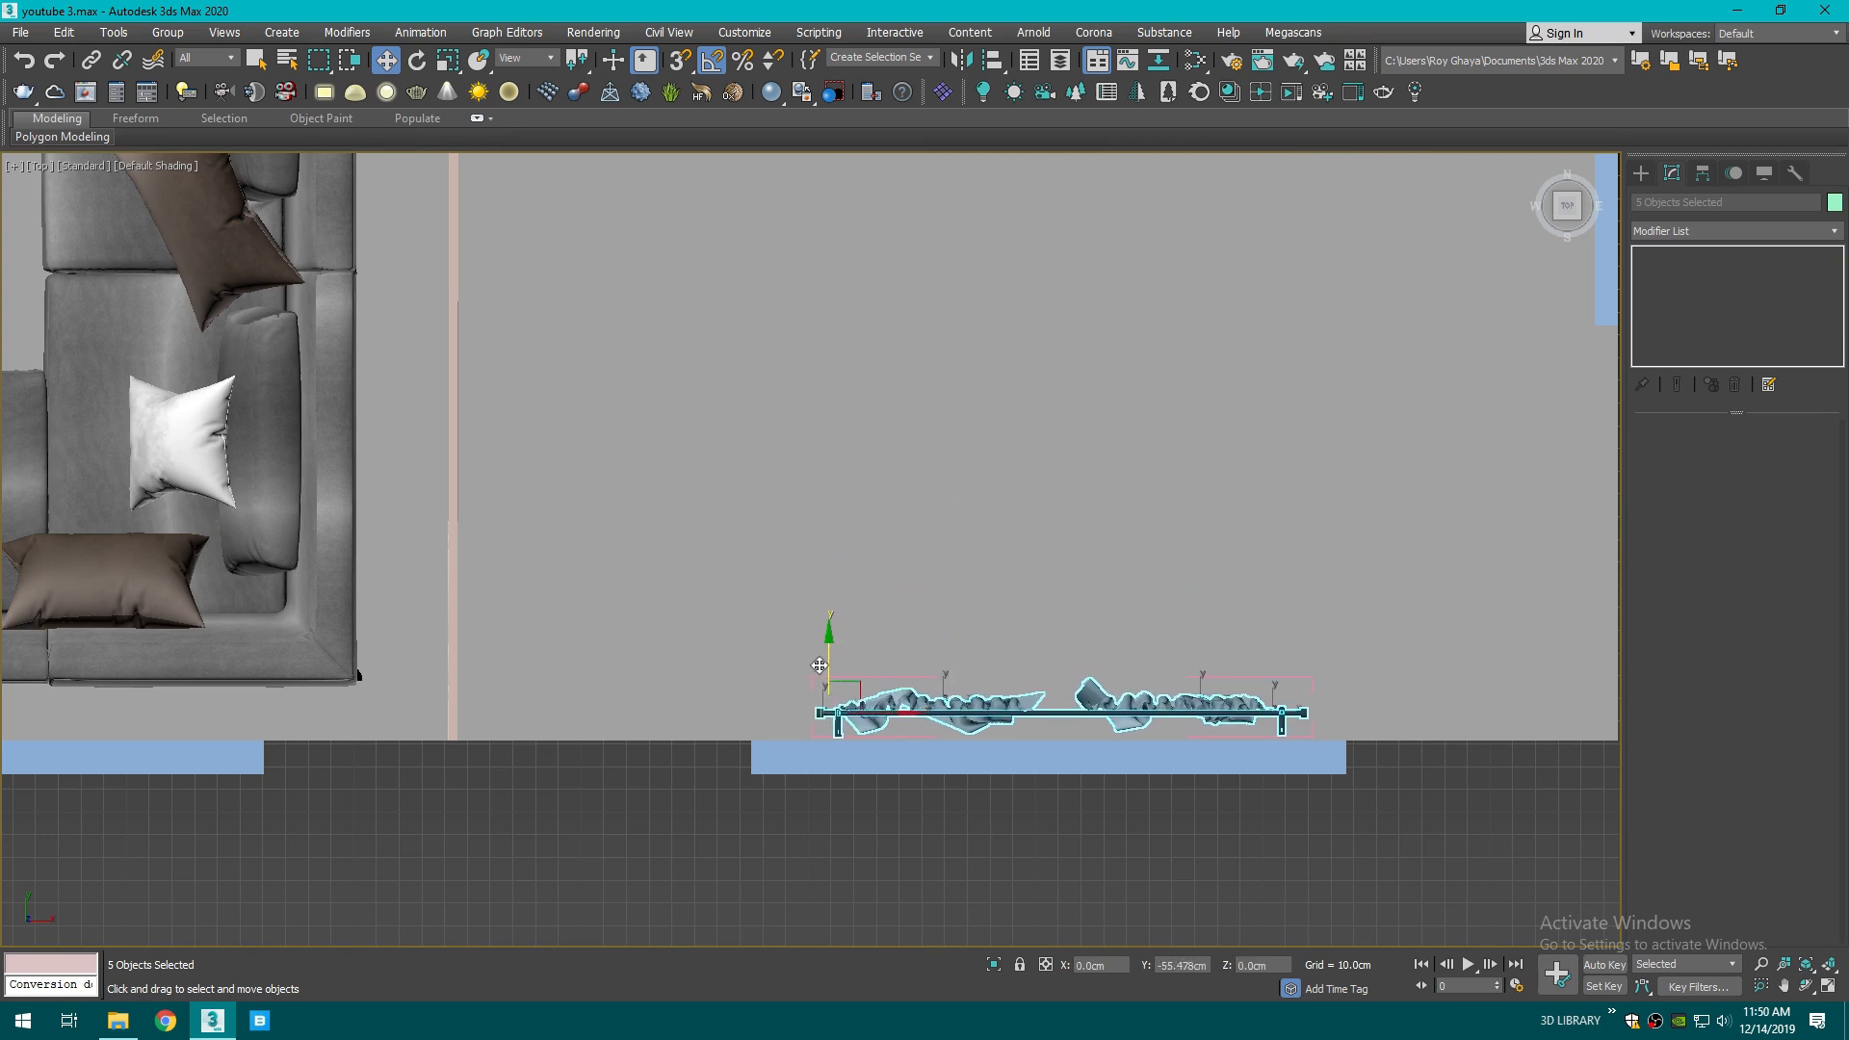
pyautogui.scroll(5, 819, 666)
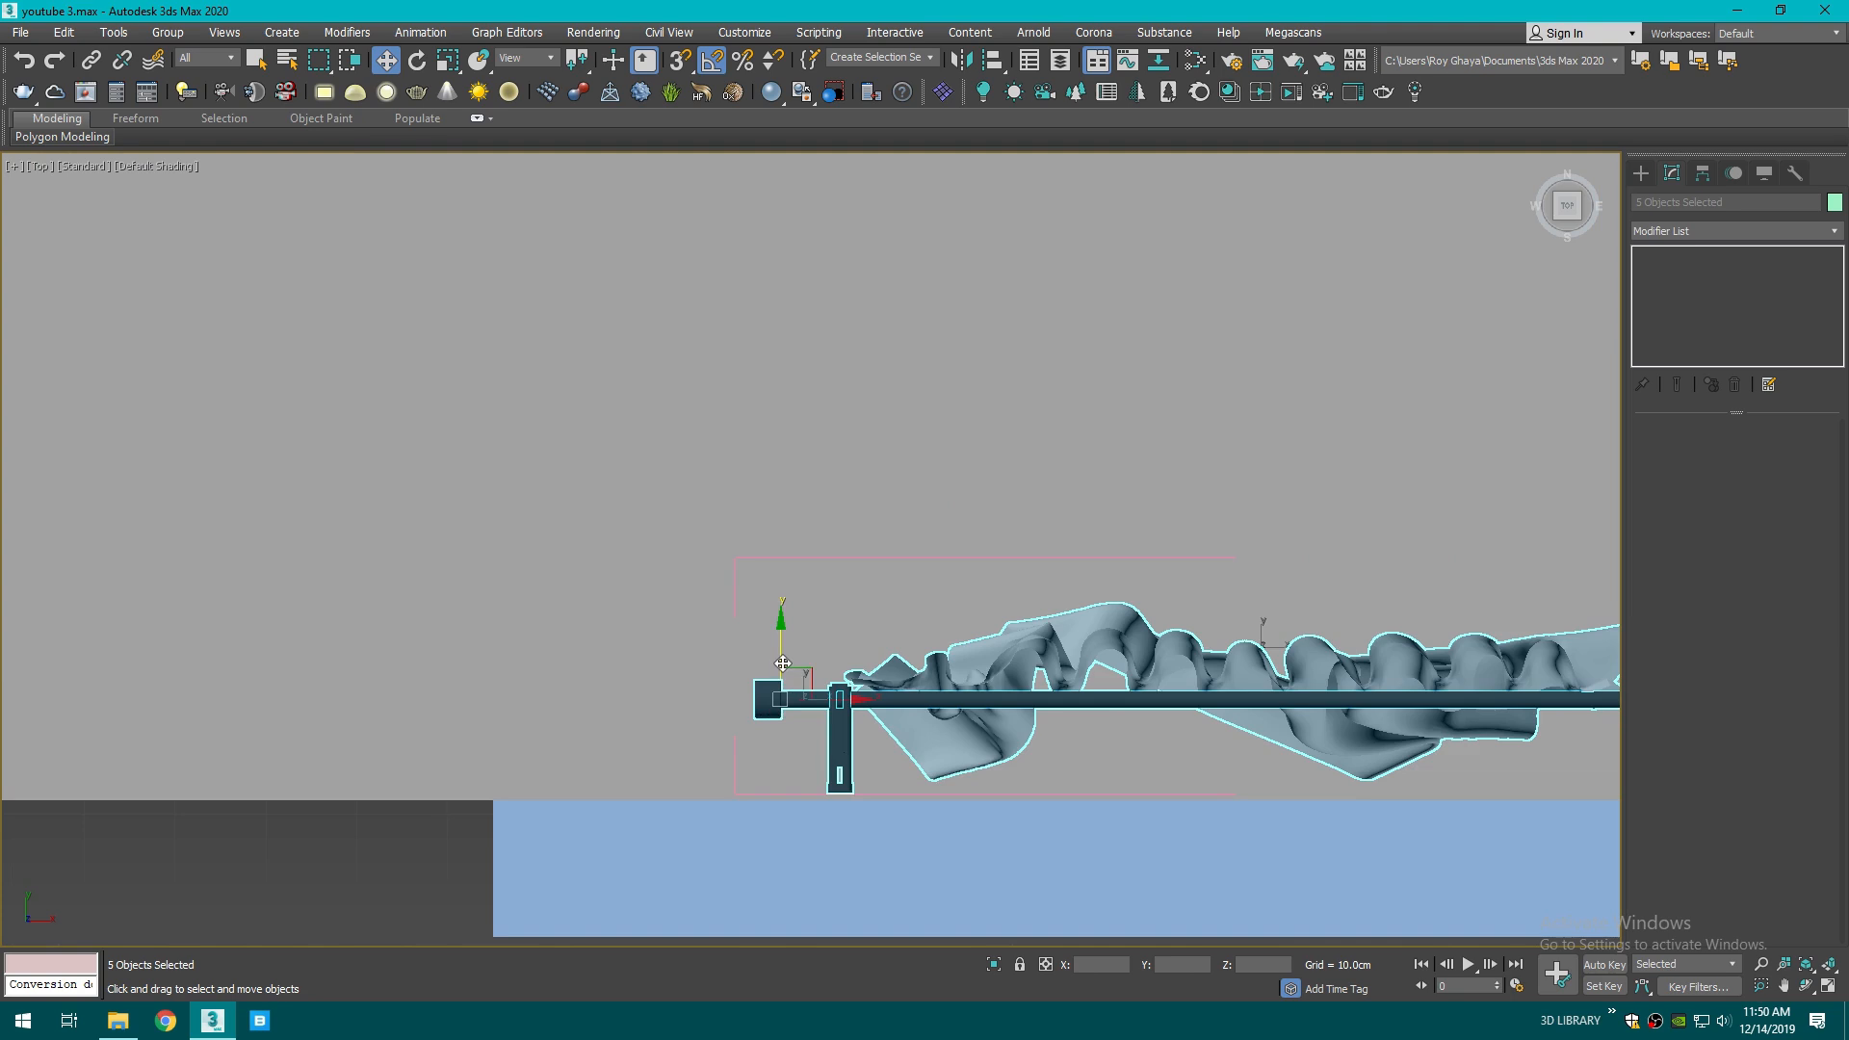
# - Move the curtain panel farther from the partition outward along the rod to its side of the window
pyautogui.press('f')
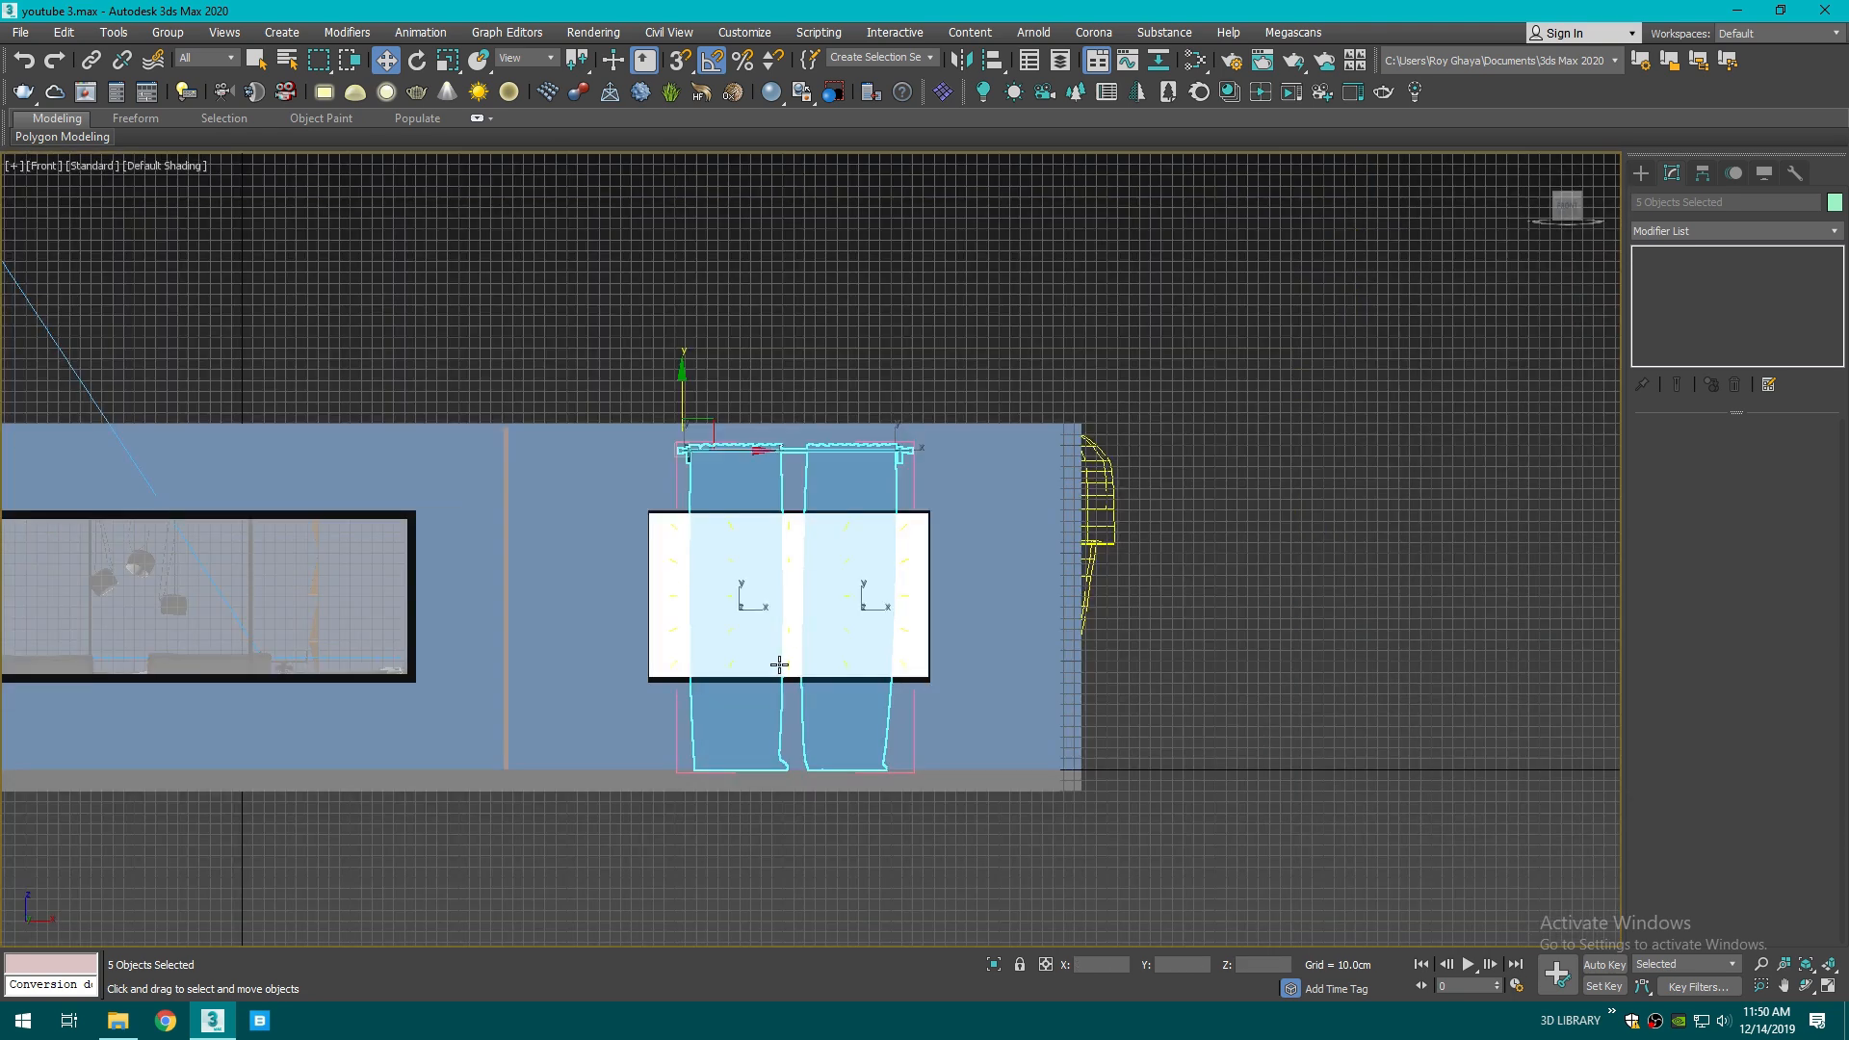
pyautogui.scroll(-5, 779, 665)
pyautogui.scroll(7, 779, 664)
pyautogui.scroll(-2, 779, 665)
pyautogui.scroll(1, 1060, 482)
pyautogui.keyDown('alt'); pyautogui.moveTo(1458, 303); pyautogui.dragTo(809, 473, button='middle'); pyautogui.keyUp('alt')
pyautogui.click(809, 474)
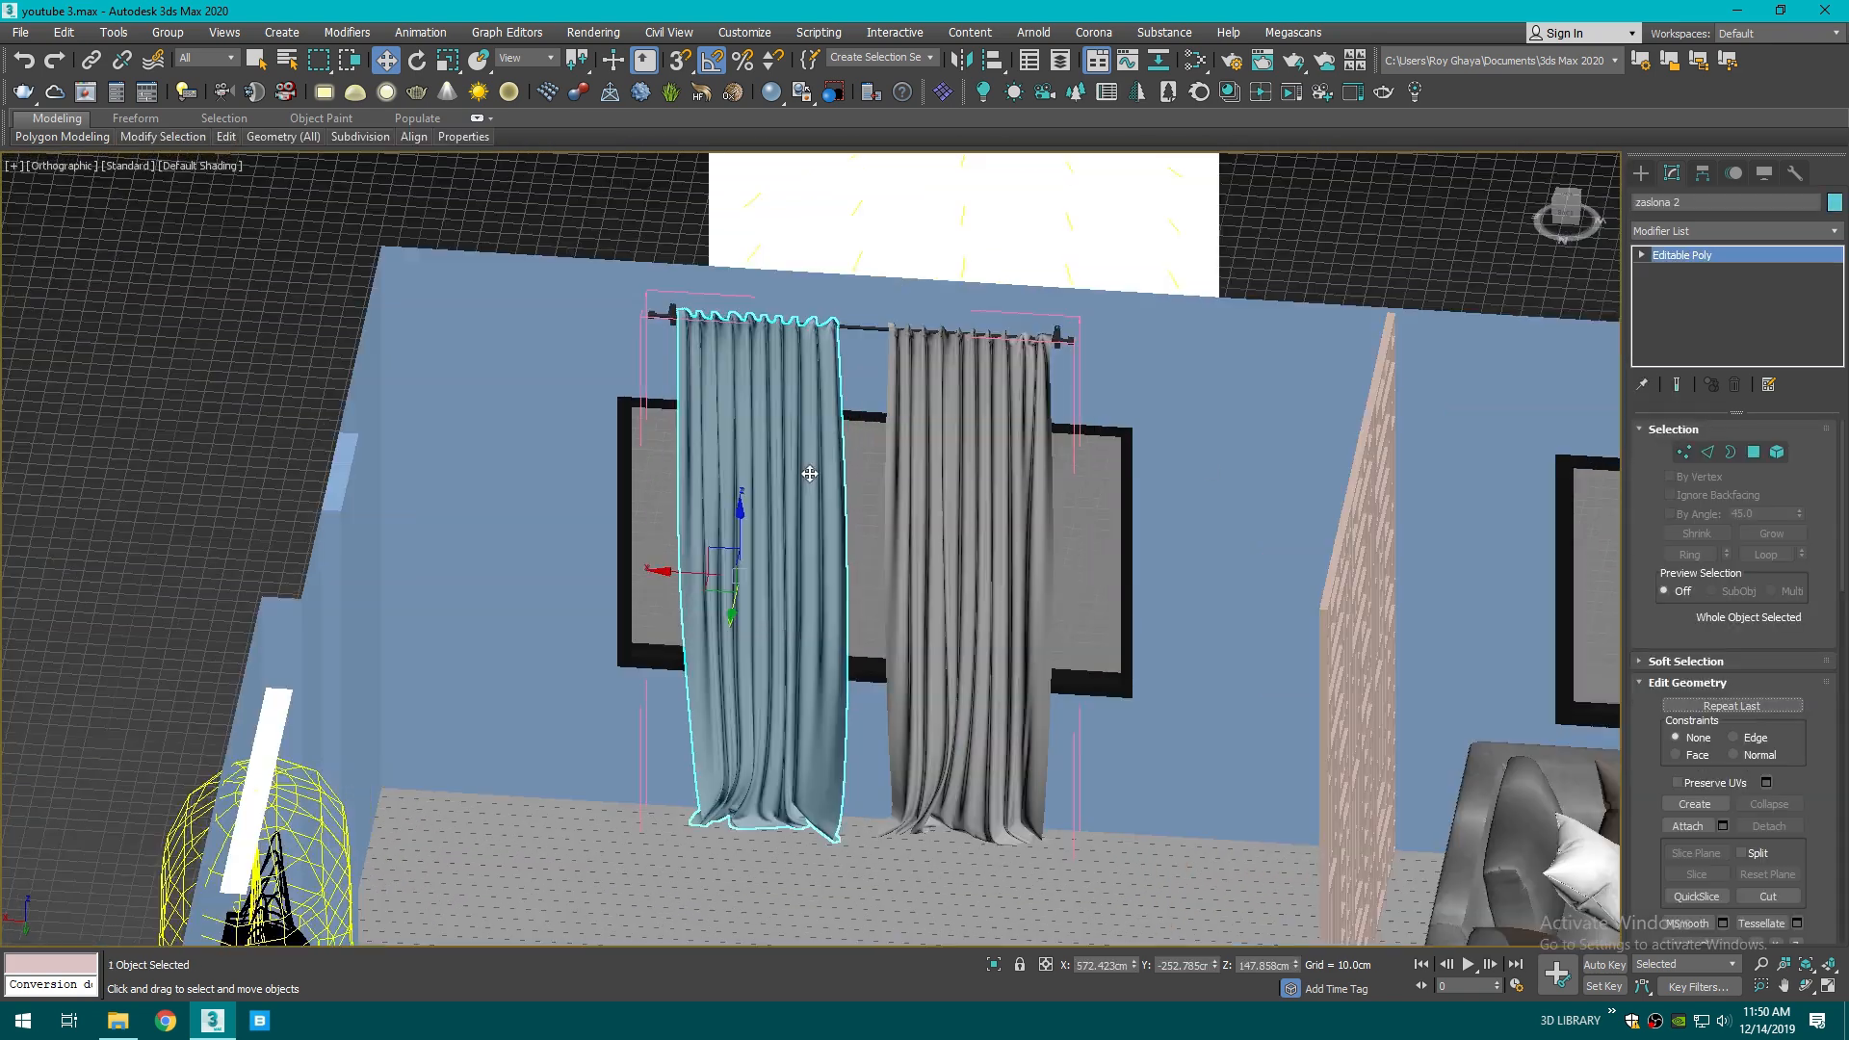
pyautogui.scroll(2, 809, 474)
pyautogui.moveTo(808, 474); pyautogui.dragTo(647, 474)
# - Move the curtain panel nearer the partition outward to the opposite edge of the window
pyautogui.click(1122, 535)
pyautogui.scroll(-2, 1124, 536)
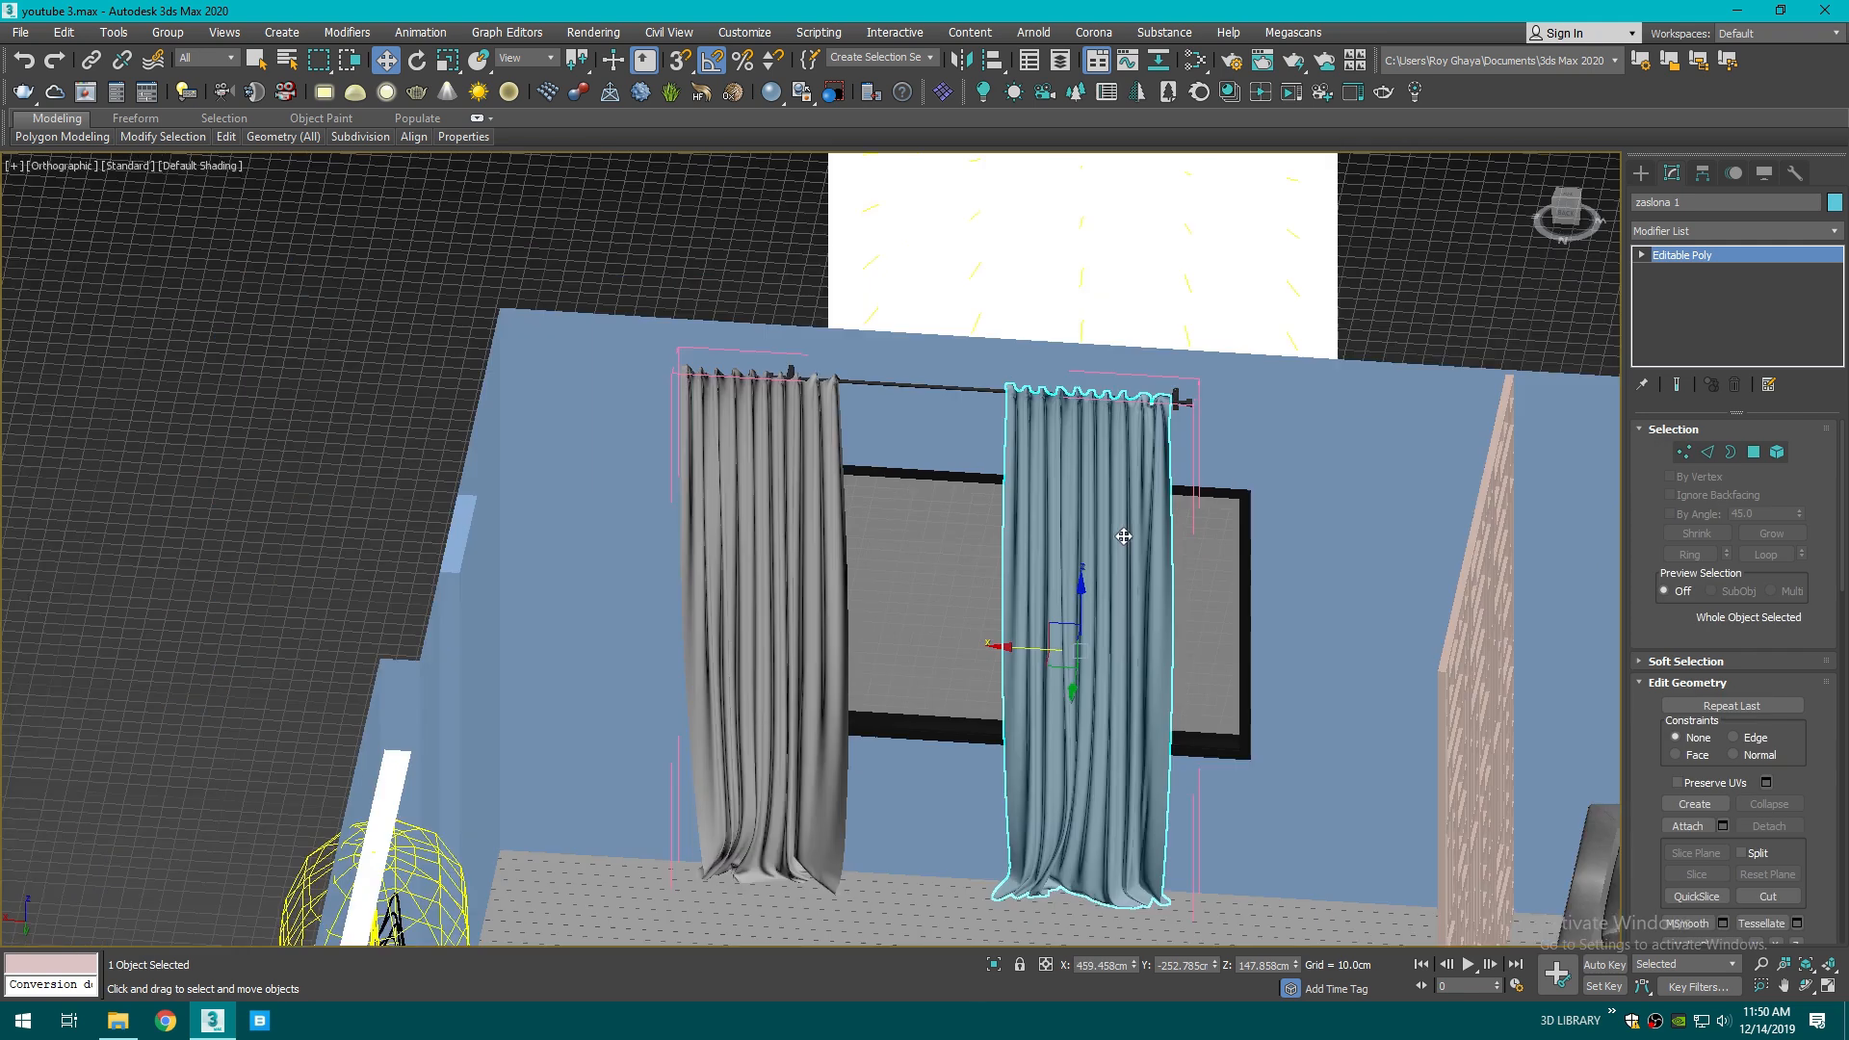
pyautogui.moveTo(1124, 536); pyautogui.dragTo(1027, 516, button='middle')
pyautogui.moveTo(1027, 517); pyautogui.dragTo(1180, 517)
# - Add an FFD 2x2x2 modifier to the curtain rod
pyautogui.click(967, 363)
pyautogui.scroll(2, 967, 364)
pyautogui.click(1658, 230)
pyautogui.press('f')
pyautogui.click(1669, 250)
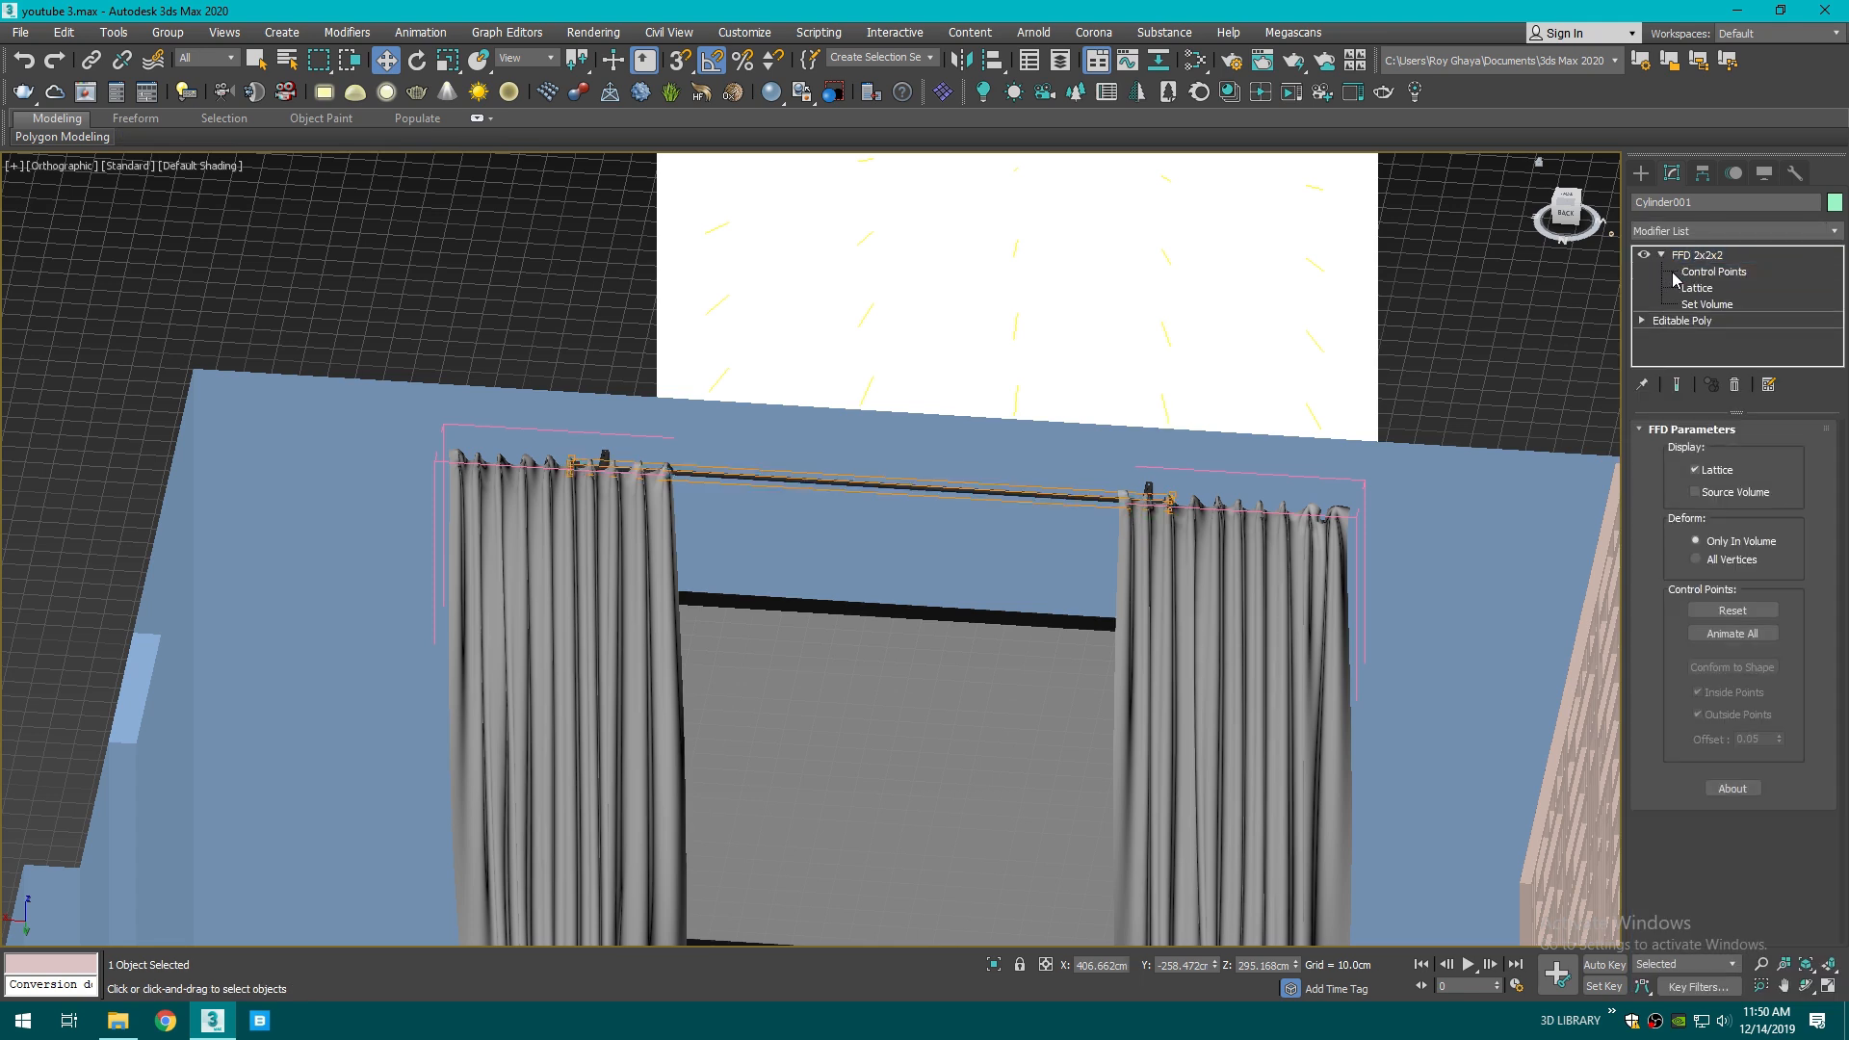
# - Extend the rod about 88 cm toward the partition with its end control points, and select the control points at the other end
pyautogui.click(1680, 272)
pyautogui.moveTo(1127, 481); pyautogui.dragTo(1178, 520)
pyautogui.scroll(-2, 1156, 520)
pyautogui.moveTo(1102, 533); pyautogui.dragTo(1058, 531, button='middle')
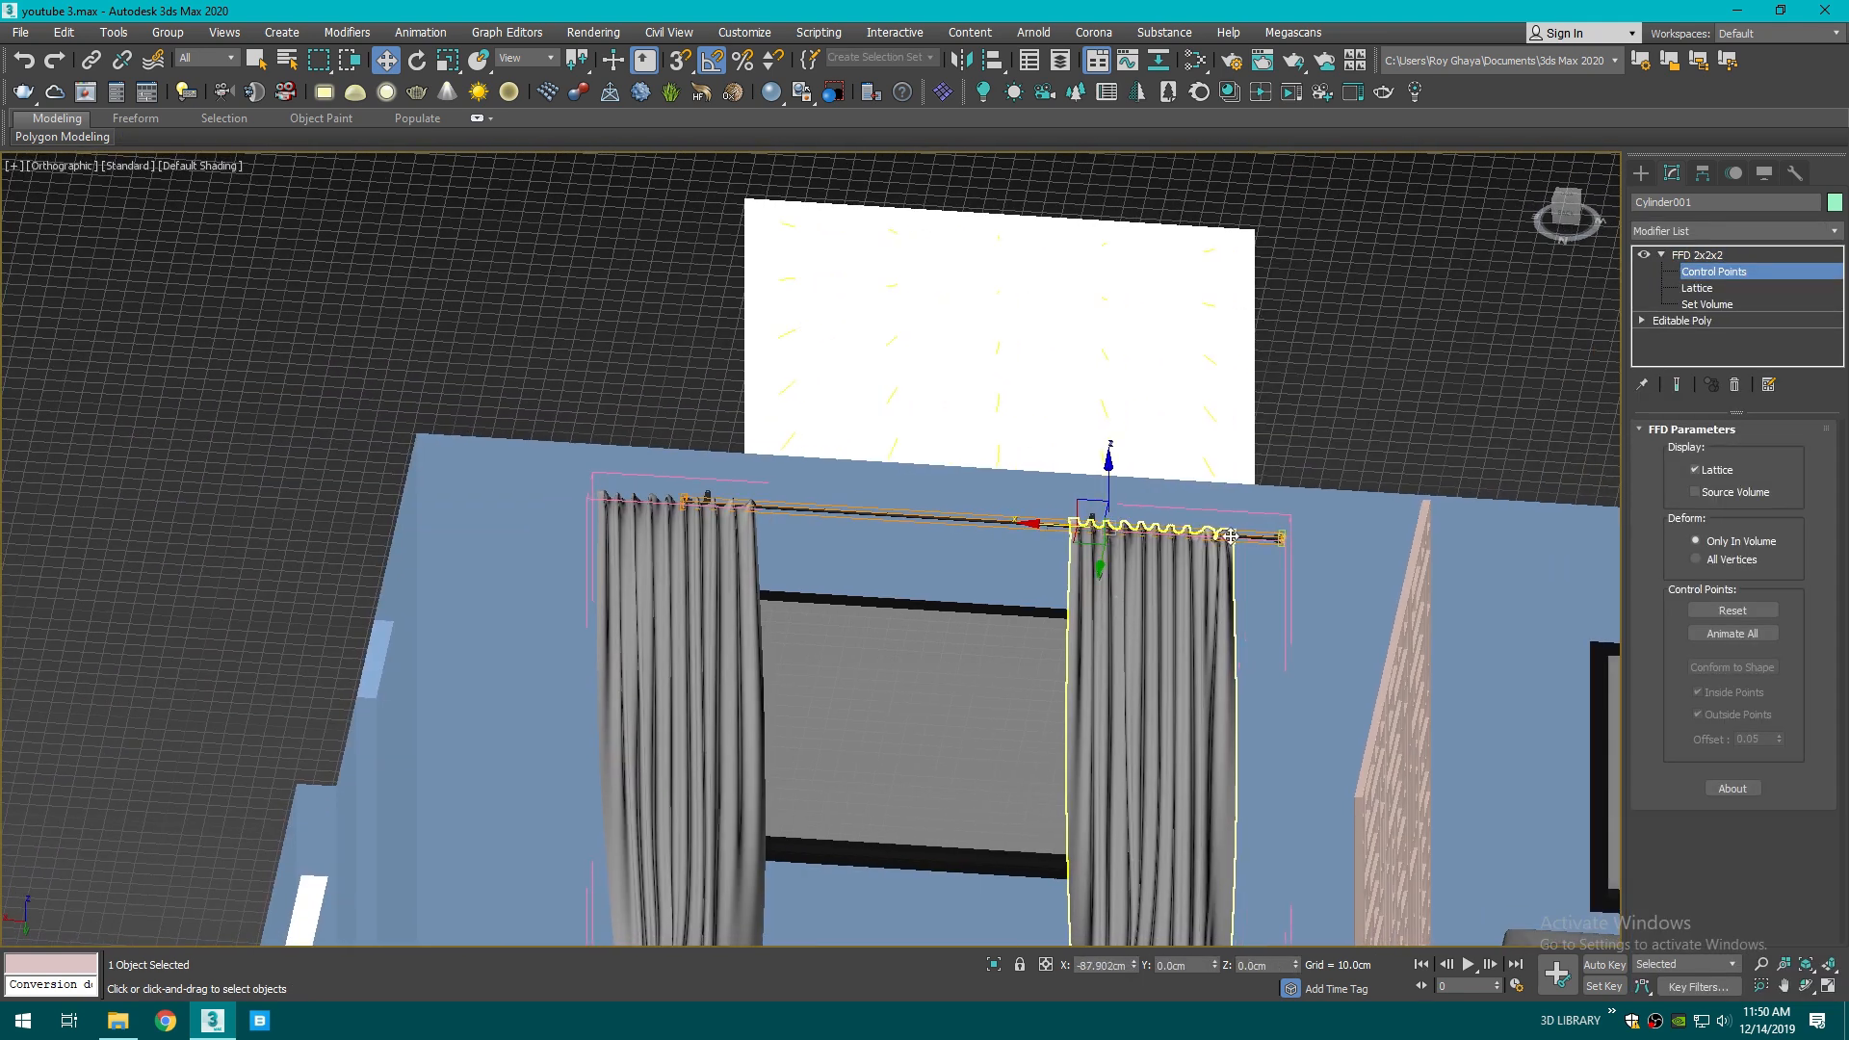
pyautogui.moveTo(619, 454); pyautogui.dragTo(664, 495)
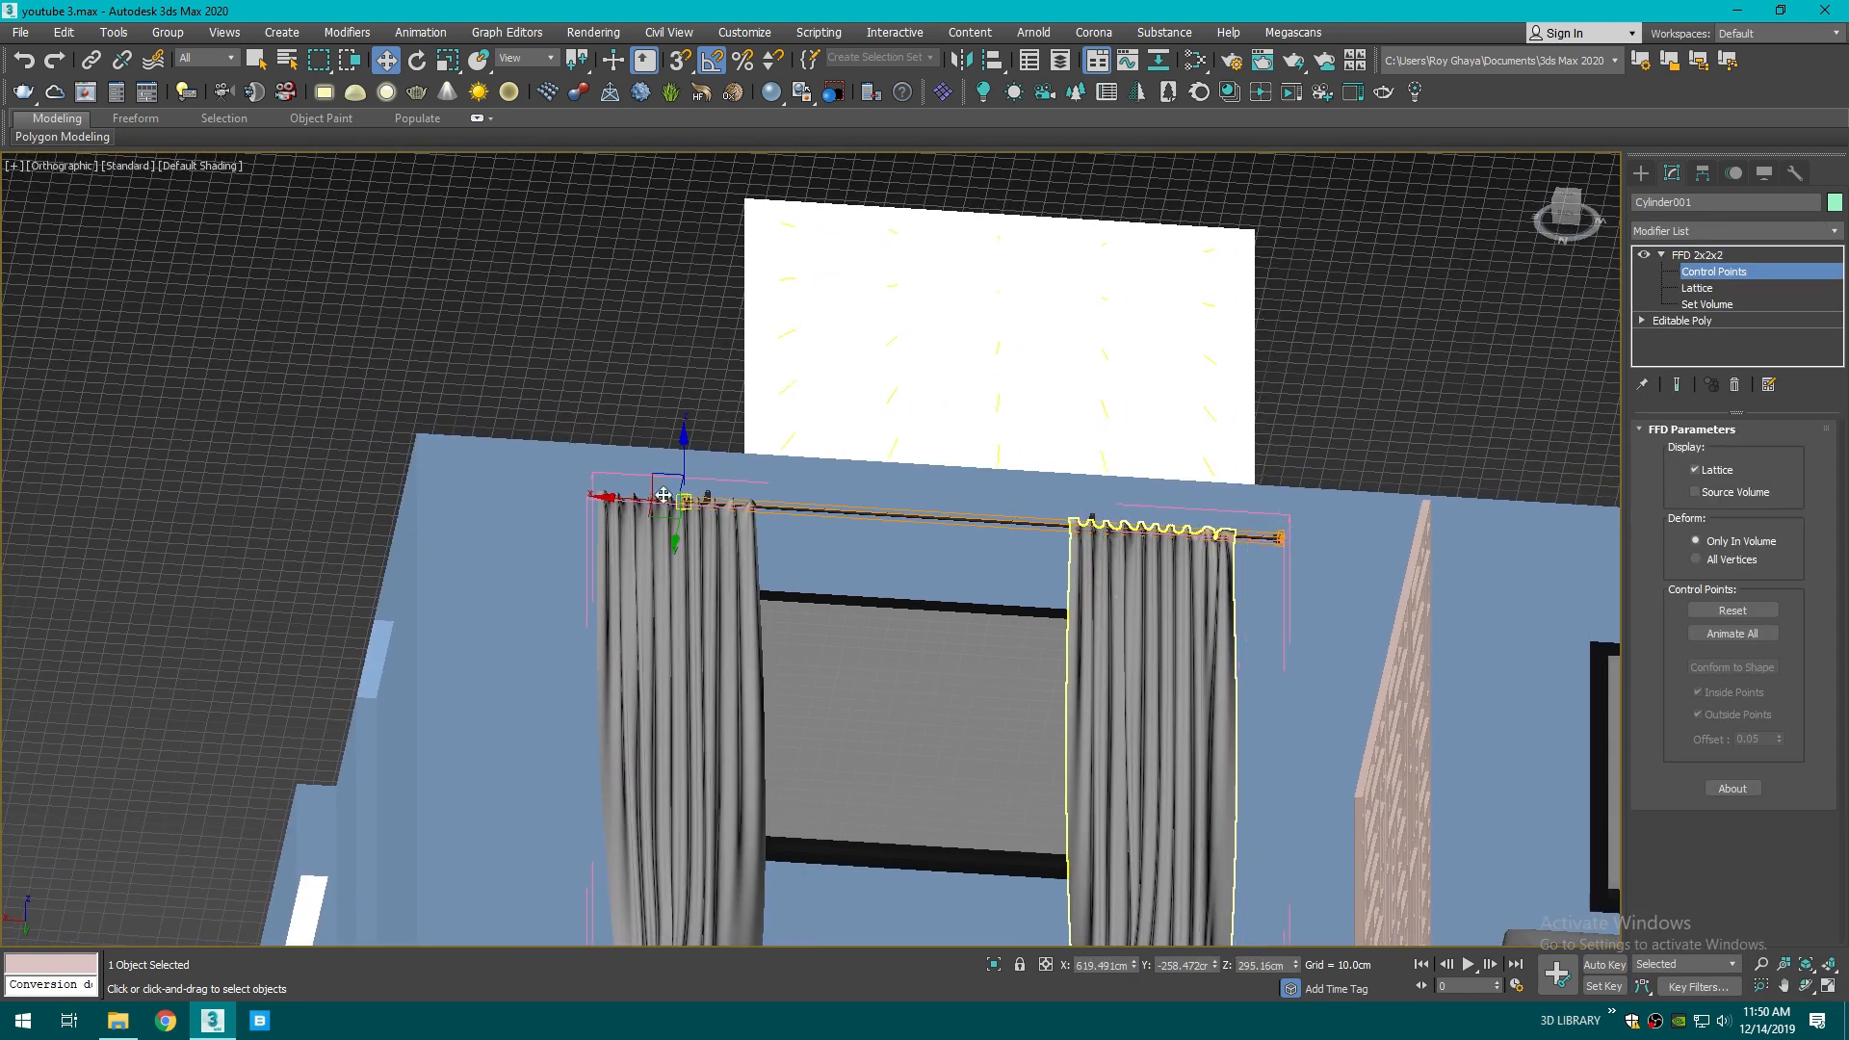
# - Extend the curtain rod's left end past the left curtain and move both wall brackets outward to near the rod's ends
pyautogui.click(555, 494)
pyautogui.click(1641, 173)
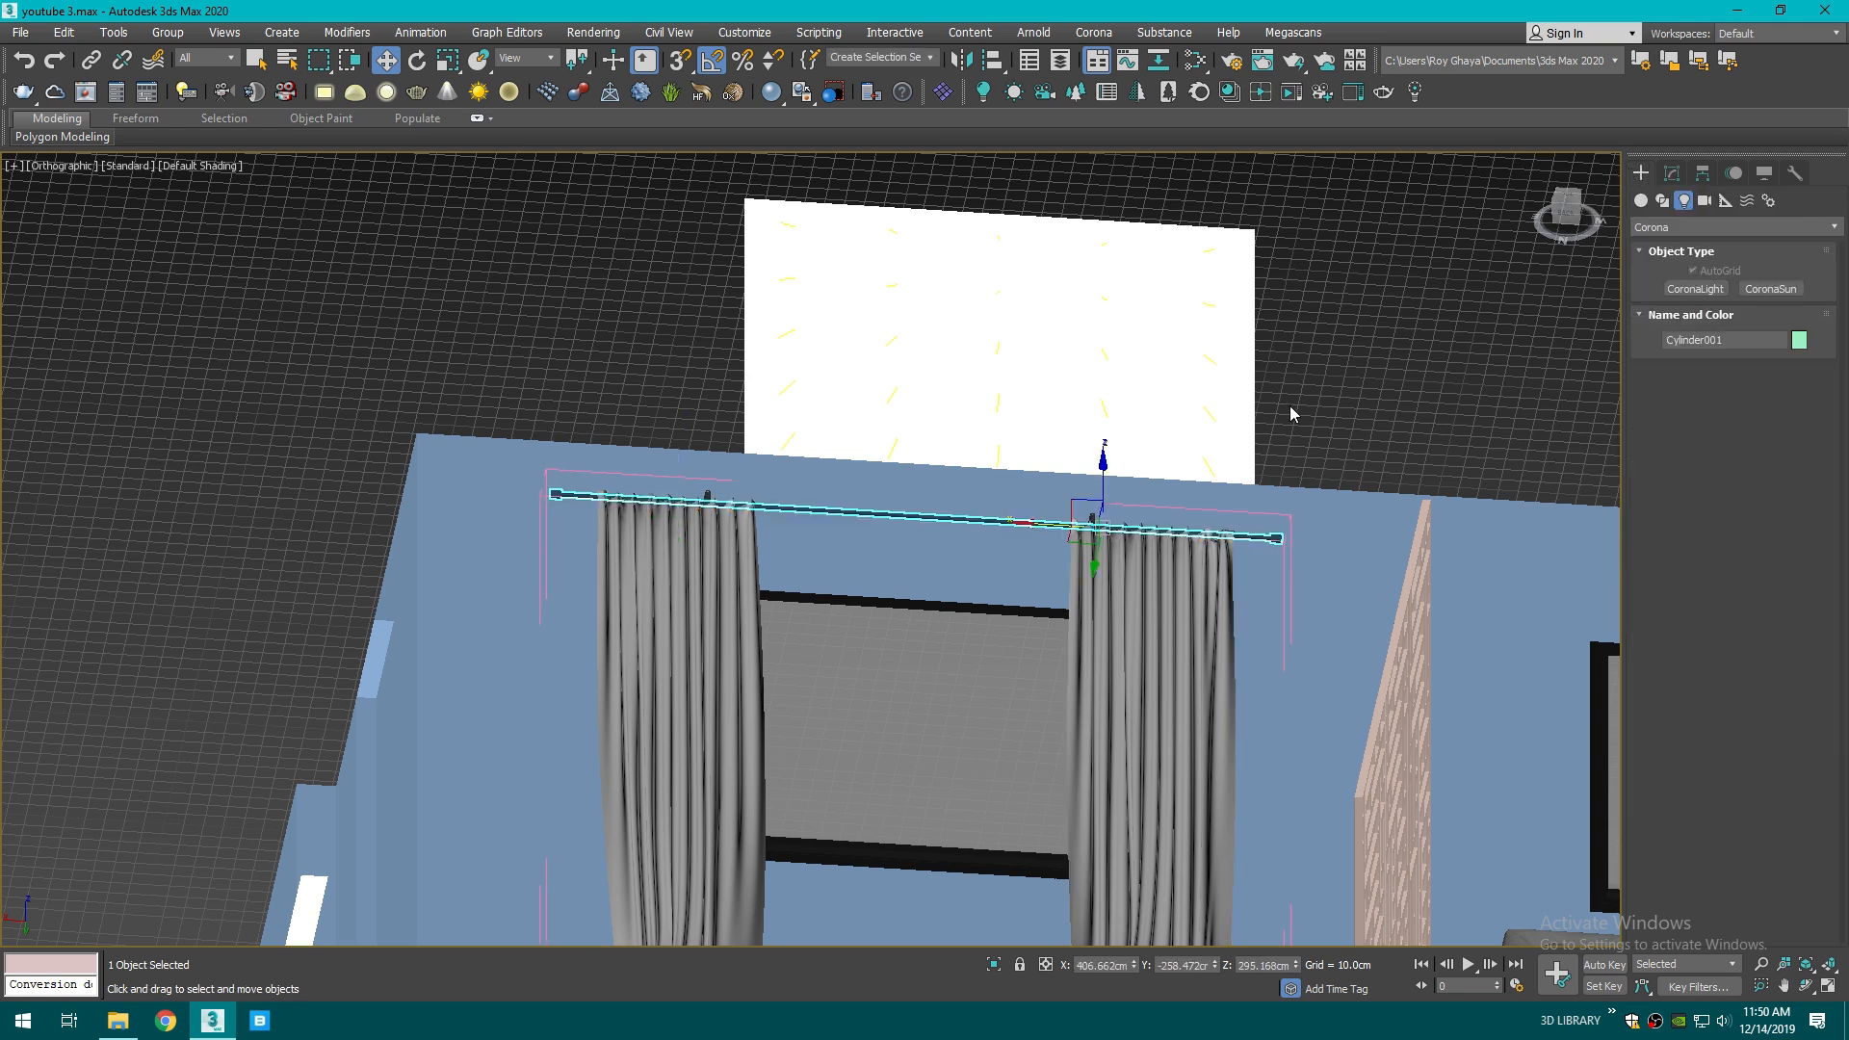
pyautogui.scroll(4, 1289, 402)
pyautogui.click(894, 631)
pyautogui.moveTo(864, 650); pyautogui.dragTo(1176, 657)
pyautogui.scroll(-3, 1176, 656)
pyautogui.click(579, 592)
pyautogui.click(582, 598)
pyautogui.moveTo(554, 606); pyautogui.dragTo(365, 597)
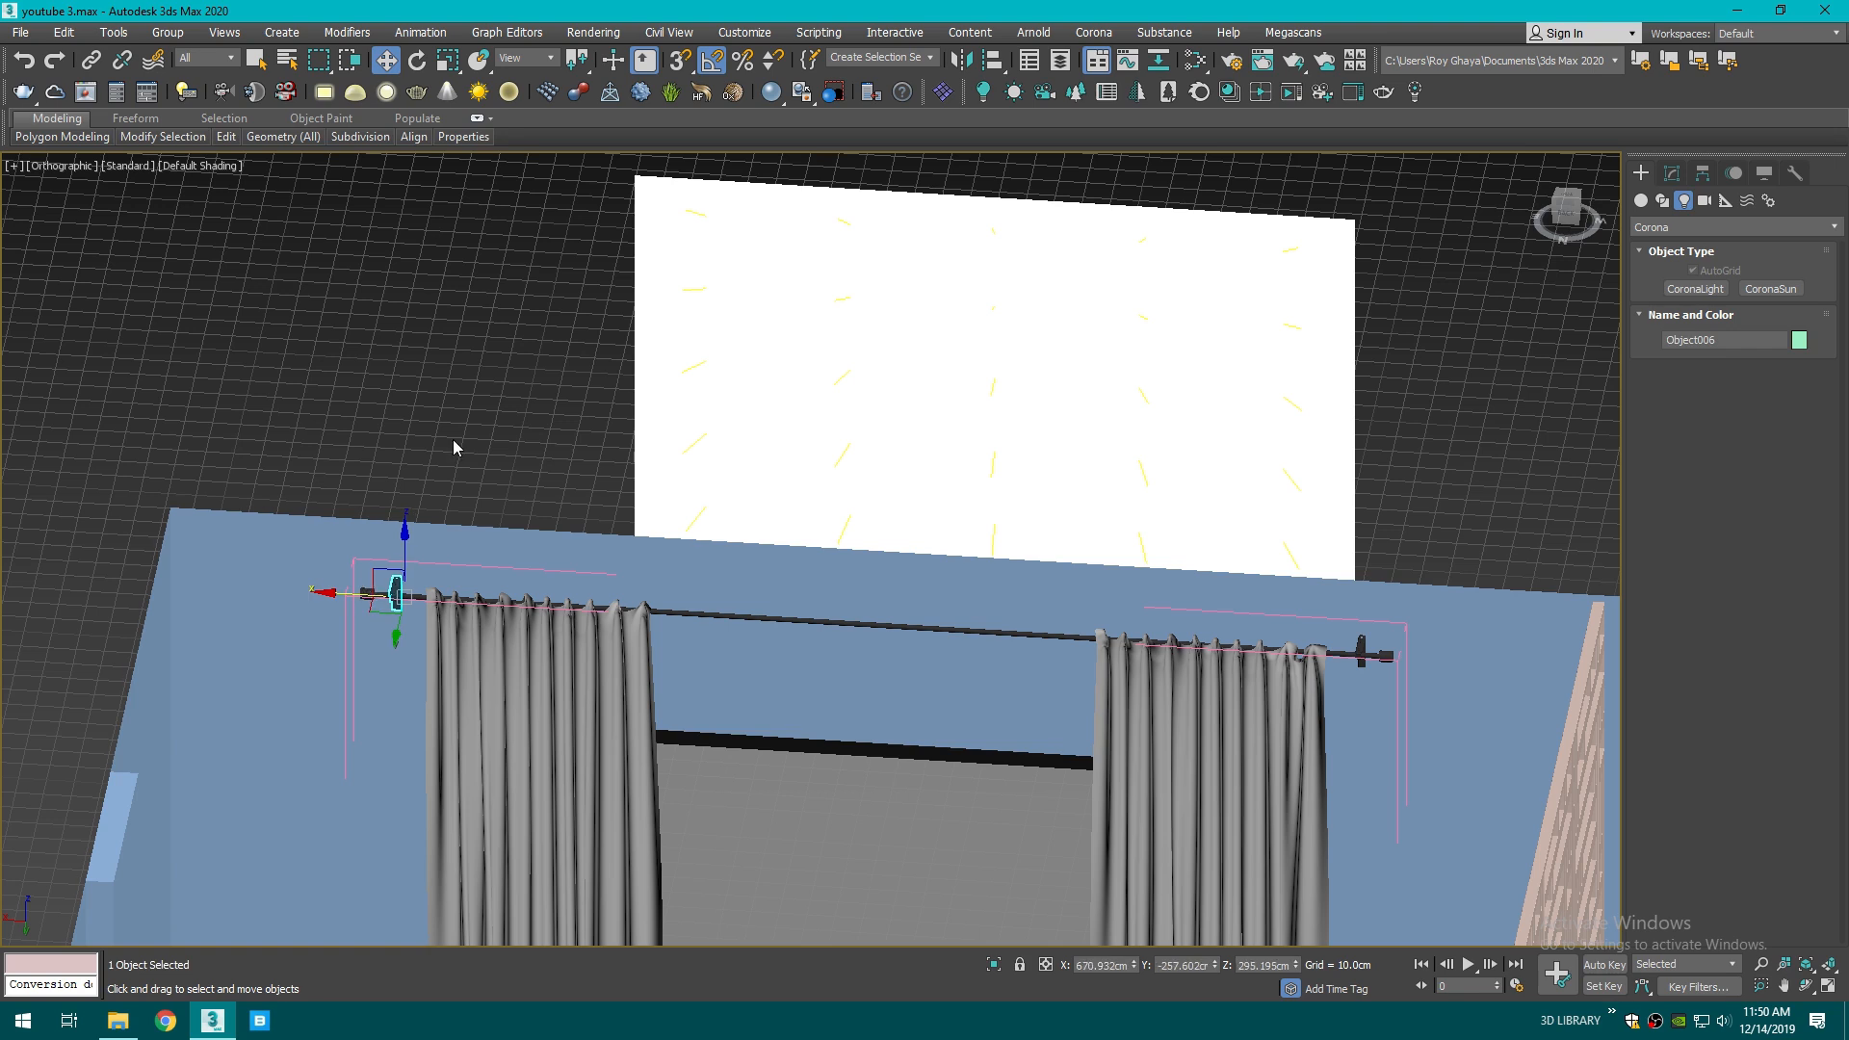
pyautogui.click(486, 578)
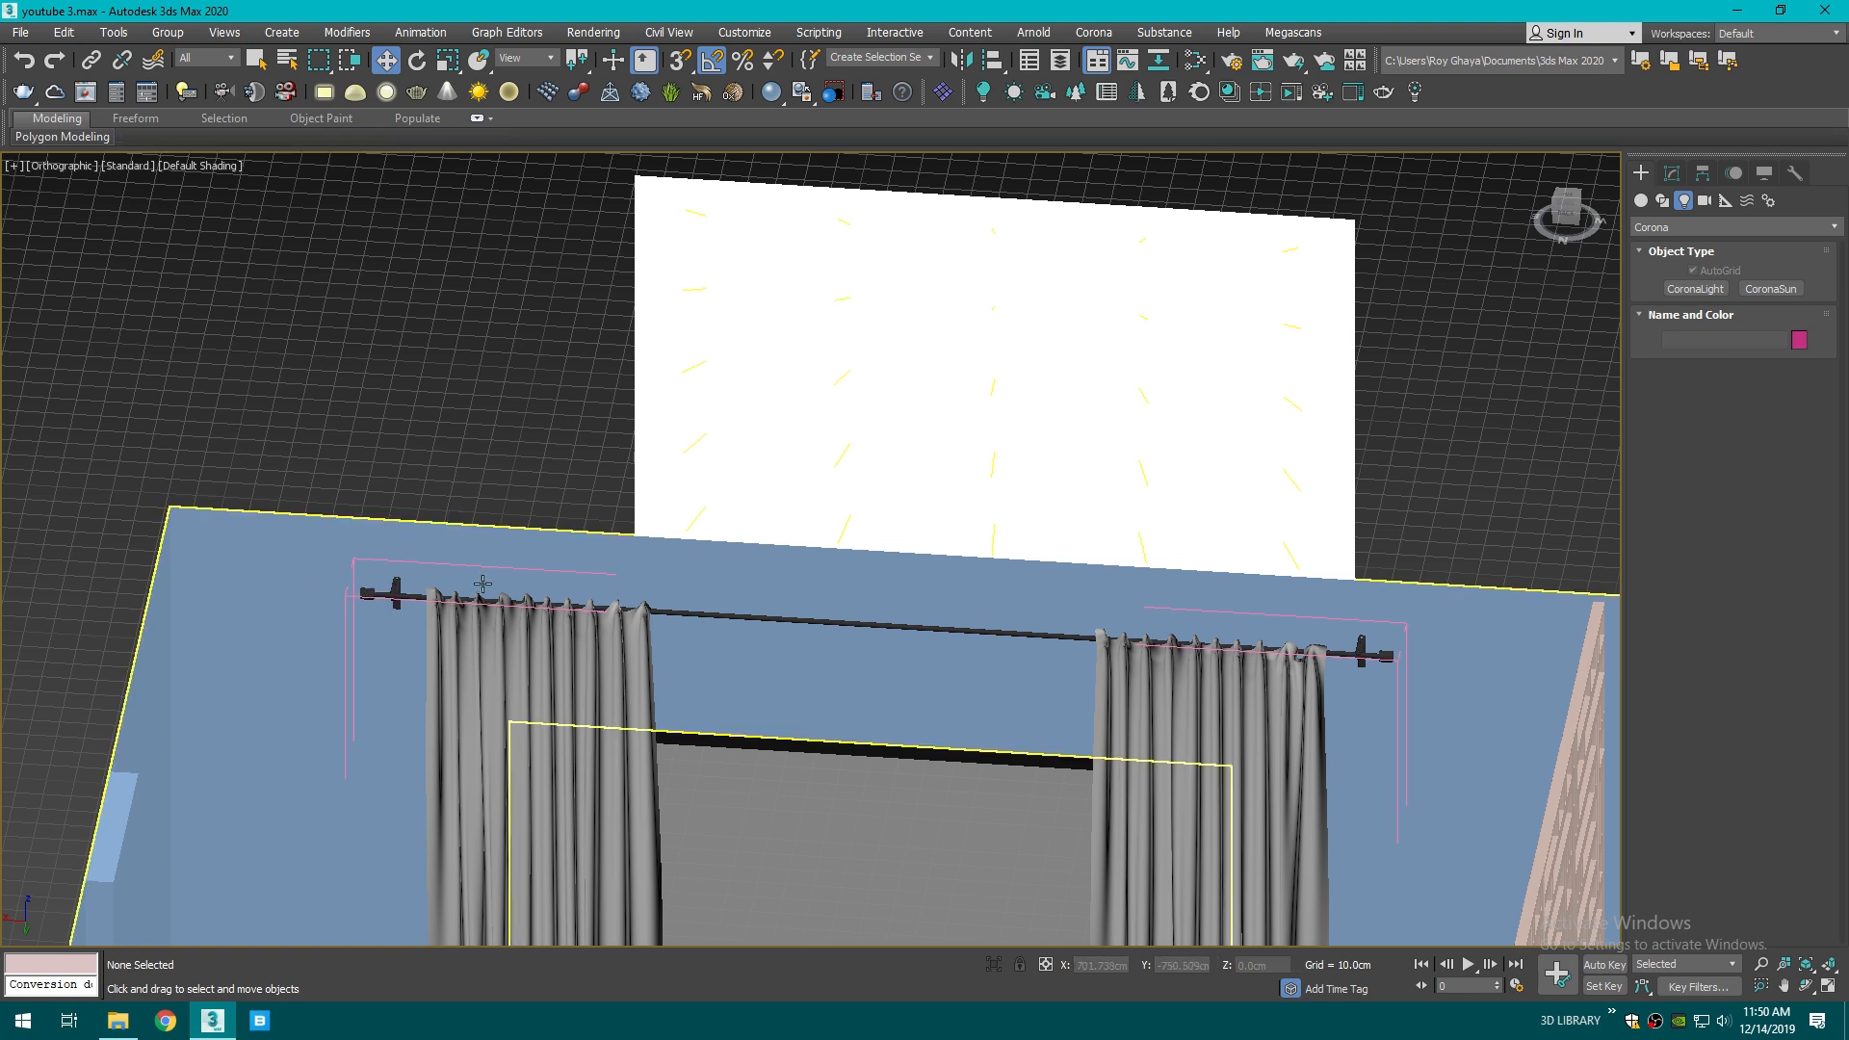
# - Close the open curtains group so the rod, brackets and curtains act as one object
pyautogui.click(565, 702)
pyautogui.click(177, 37)
pyautogui.click(183, 151)
# - Clone the curtains group once onto the wide window behind the sofa and align its left end just outside the frame
pyautogui.scroll(-5, 329, 355)
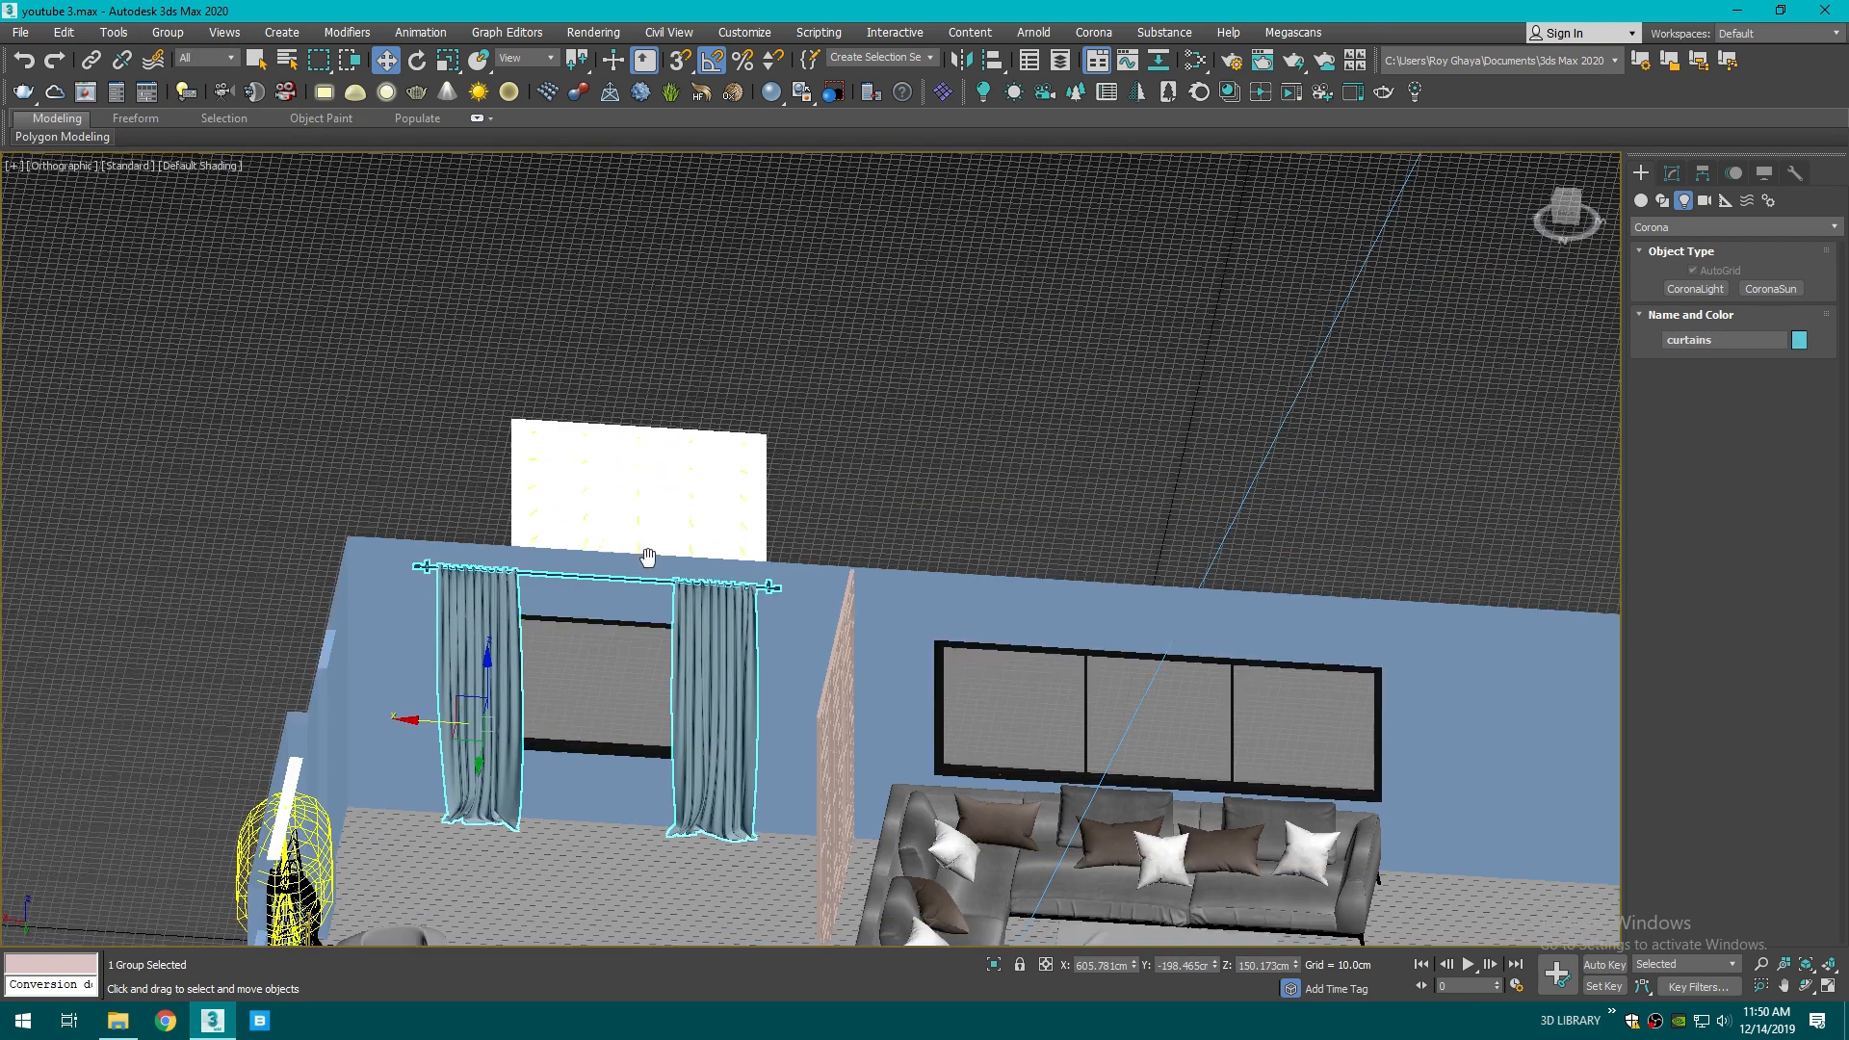
pyautogui.moveTo(428, 729); pyautogui.dragTo(159, 574, button='middle')
pyautogui.keyDown('shift'); pyautogui.moveTo(159, 575); pyautogui.dragTo(664, 604); pyautogui.keyUp('shift')
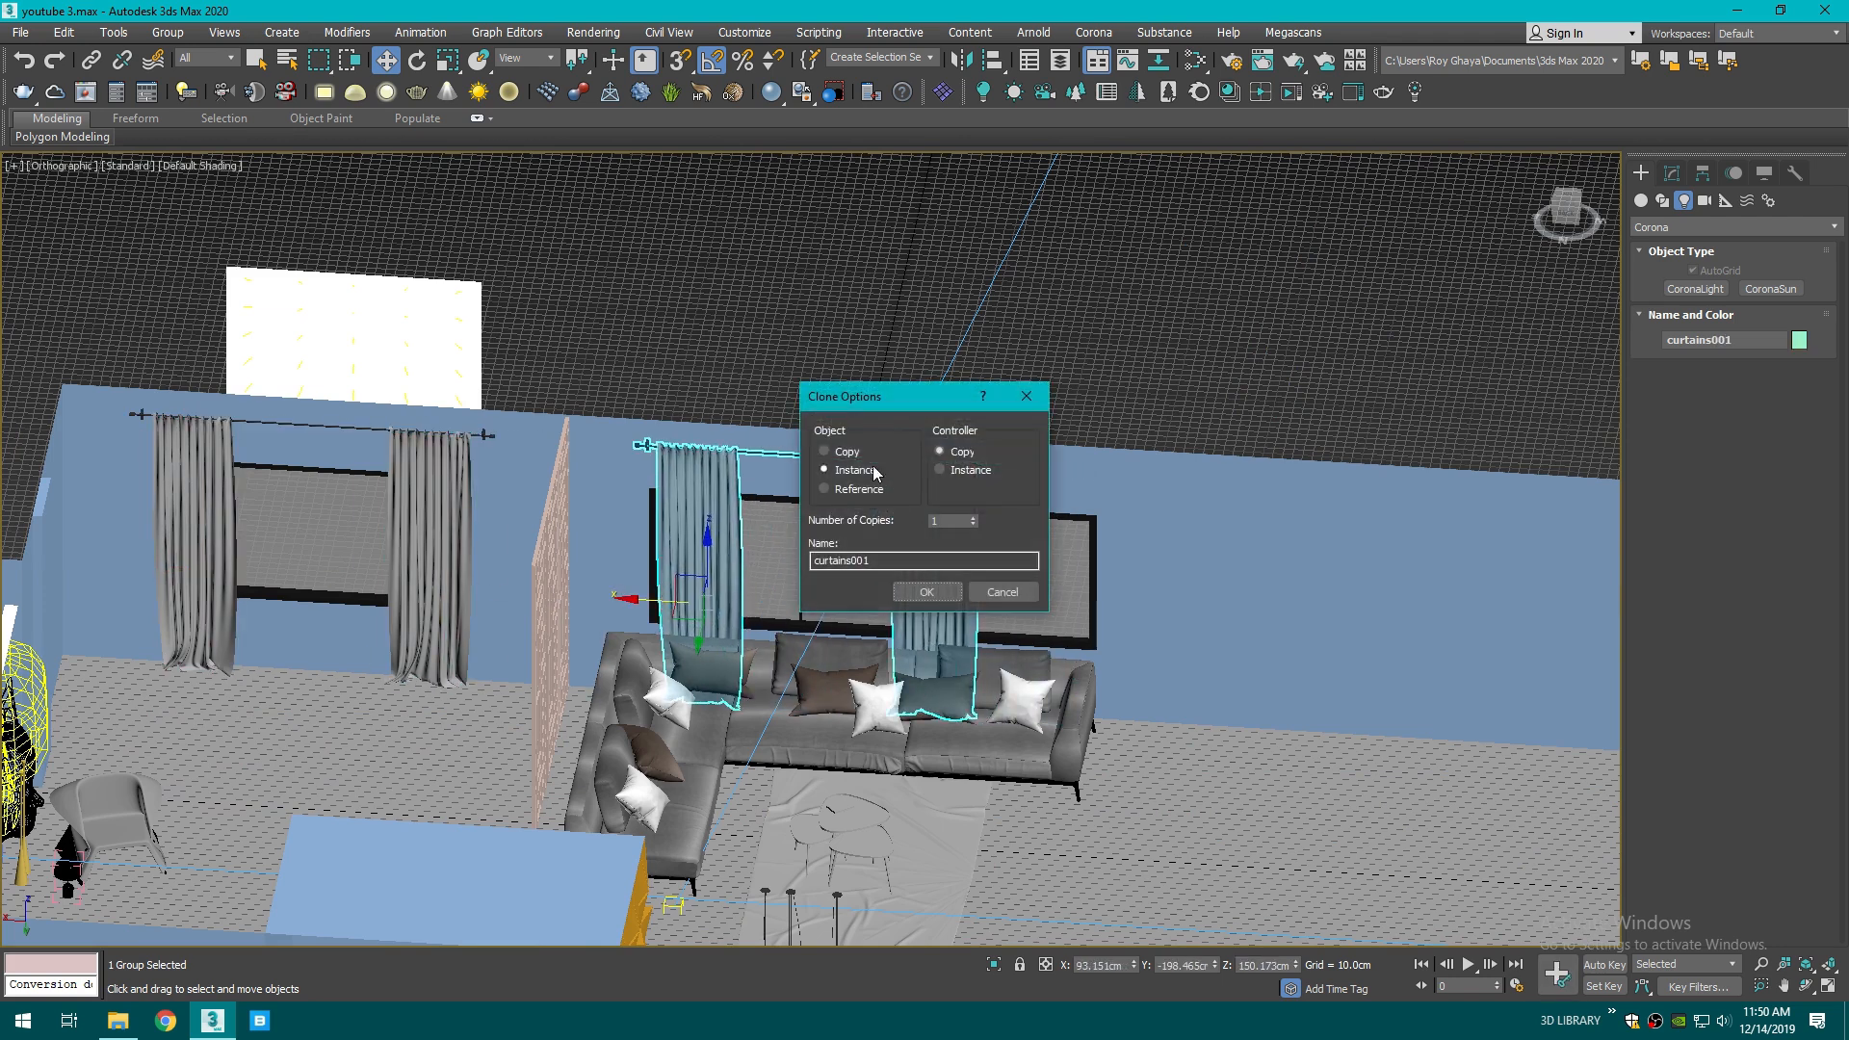
pyautogui.click(927, 592)
pyautogui.scroll(3, 701, 674)
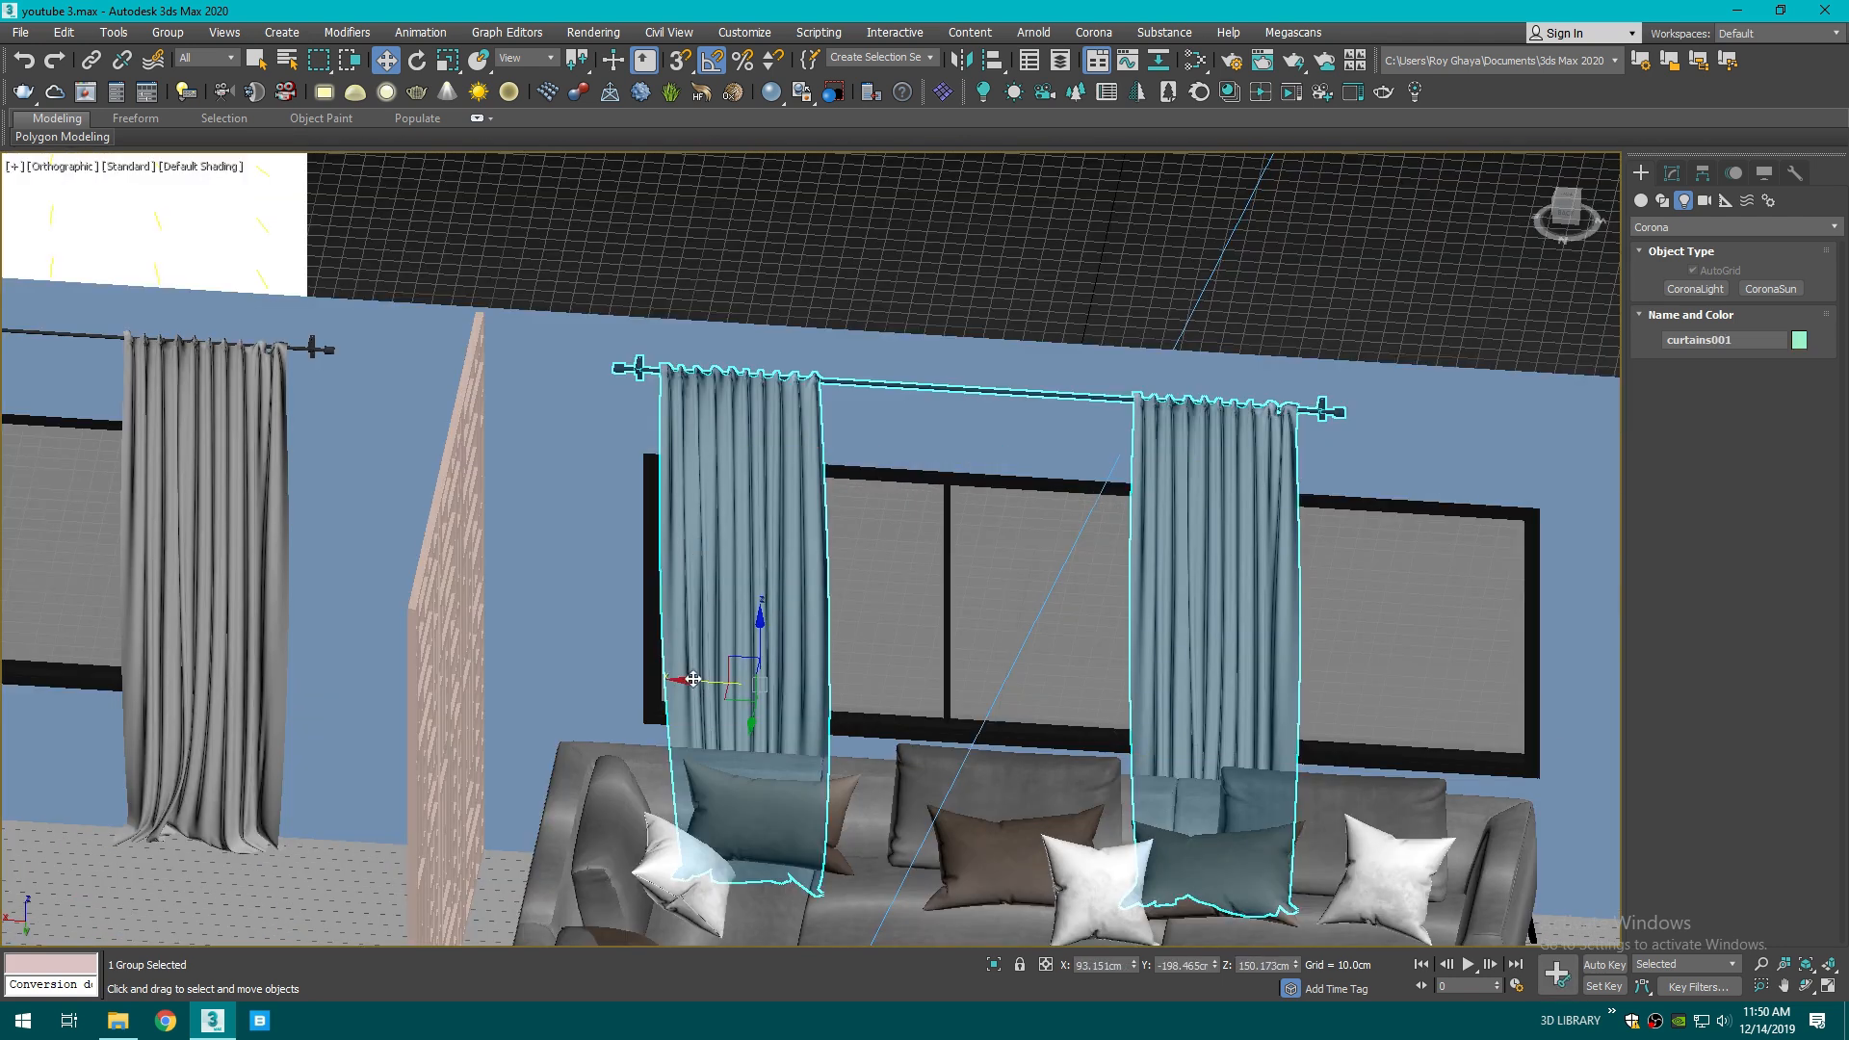
pyautogui.moveTo(694, 679); pyautogui.dragTo(631, 679)
# - Open the cloned group and stretch the rod's right end past the wide window's right edge with its FFD 2x2x2 control points
pyautogui.click(168, 32)
pyautogui.click(183, 114)
pyautogui.click(825, 380)
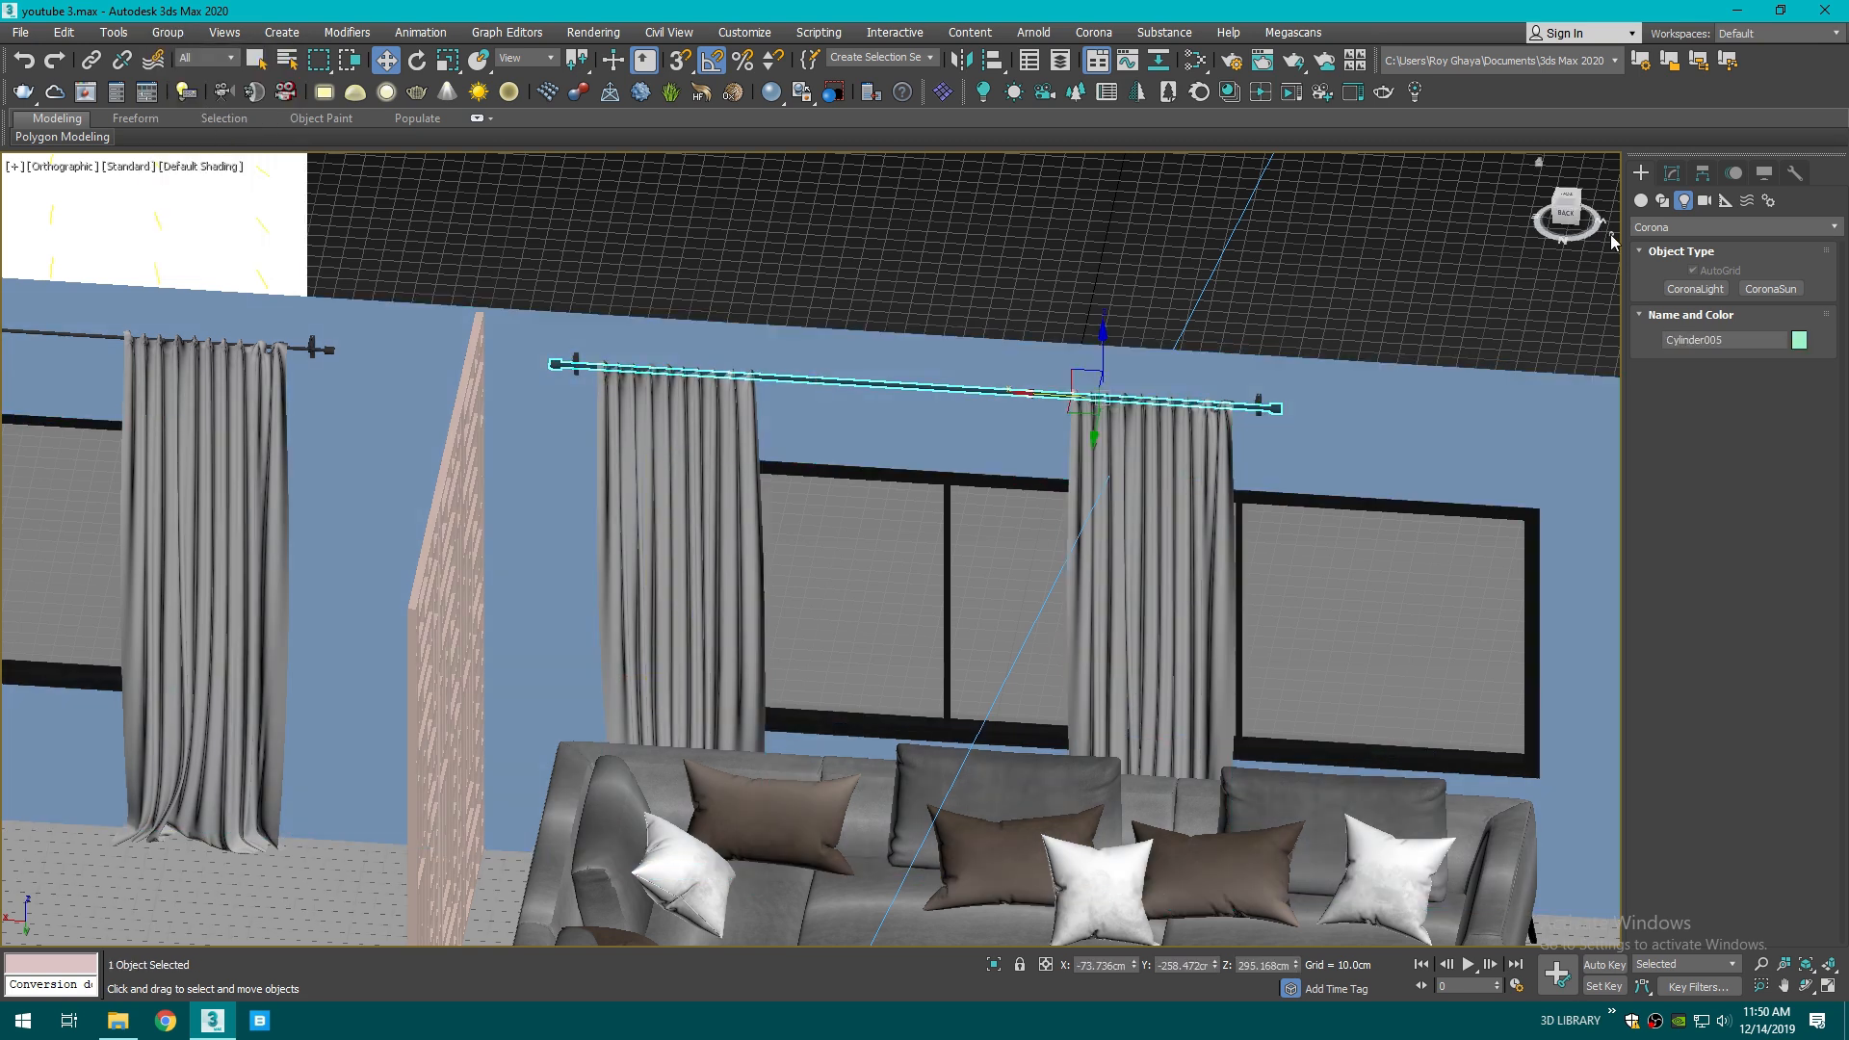
pyautogui.click(1673, 174)
pyautogui.click(1661, 254)
pyautogui.click(1713, 271)
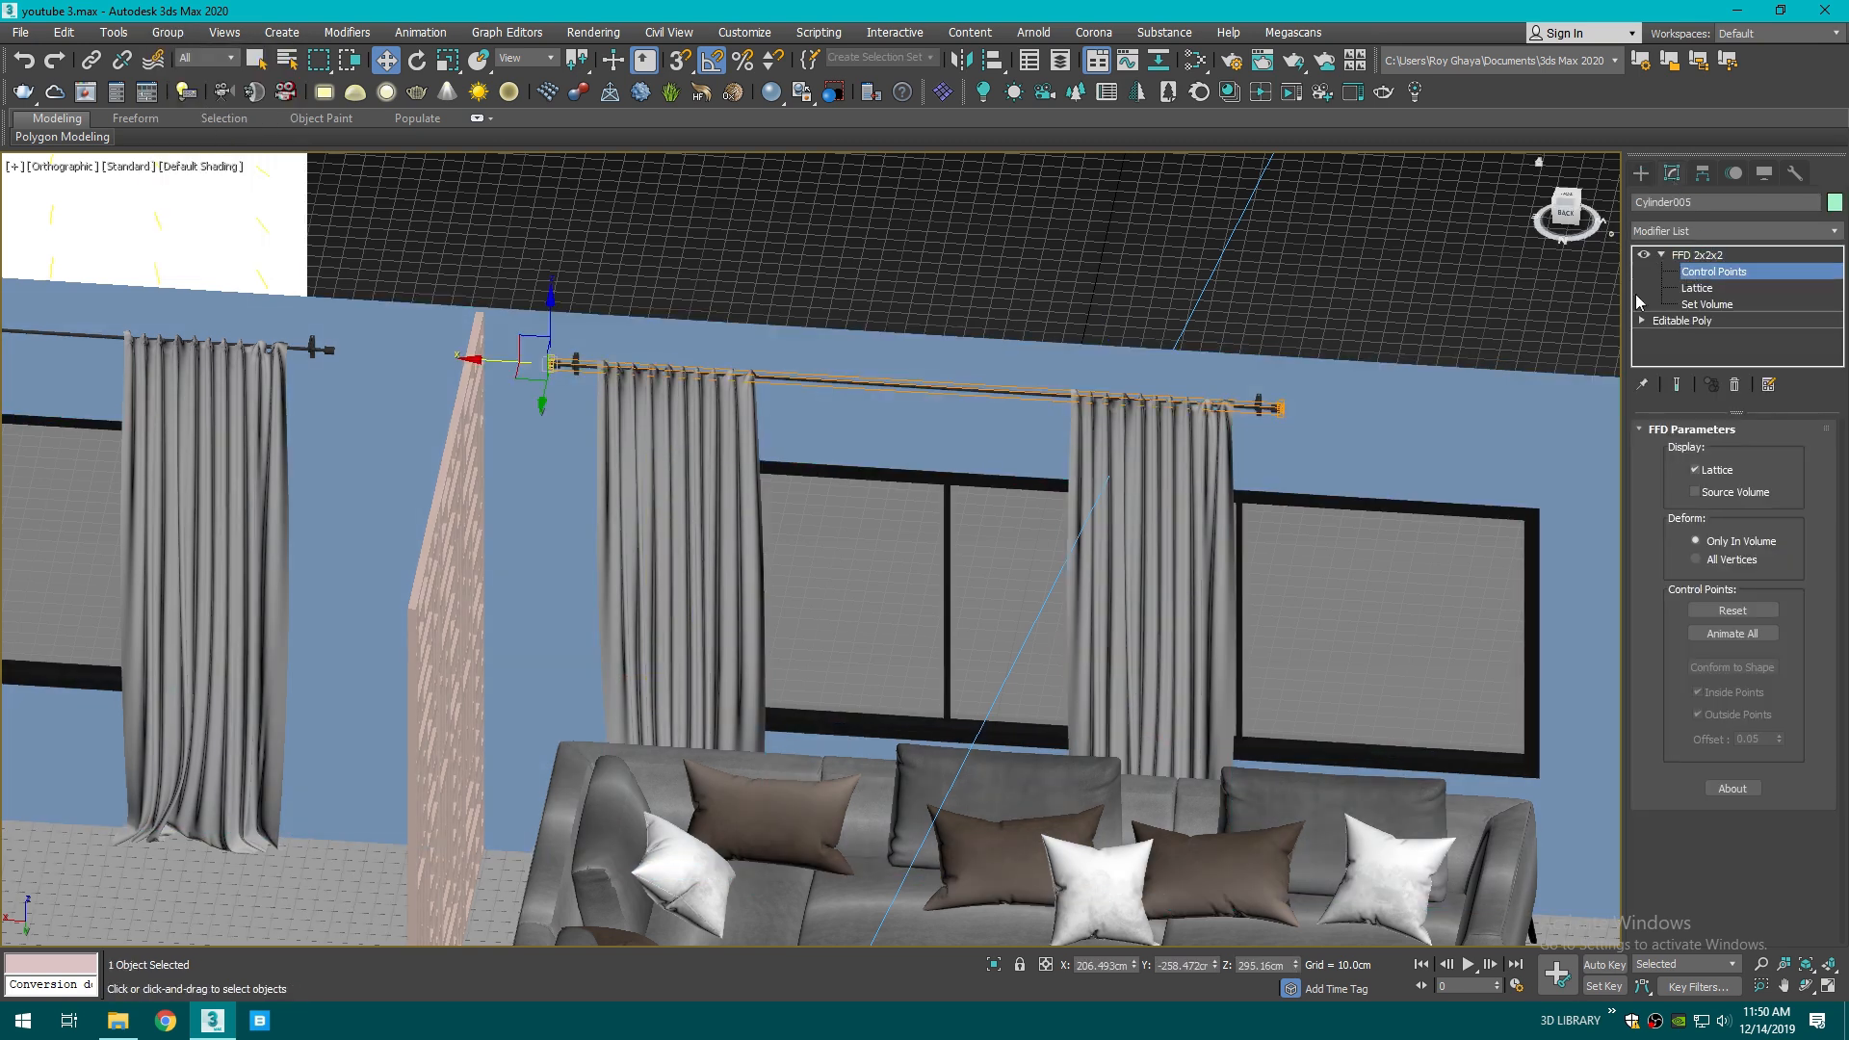
pyautogui.moveTo(1557, 443); pyautogui.dragTo(1360, 468, button='middle')
pyautogui.moveTo(1105, 320); pyautogui.dragTo(988, 456)
pyautogui.moveTo(1156, 539); pyautogui.dragTo(978, 539, button='middle')
pyautogui.moveTo(864, 432); pyautogui.dragTo(1178, 475)
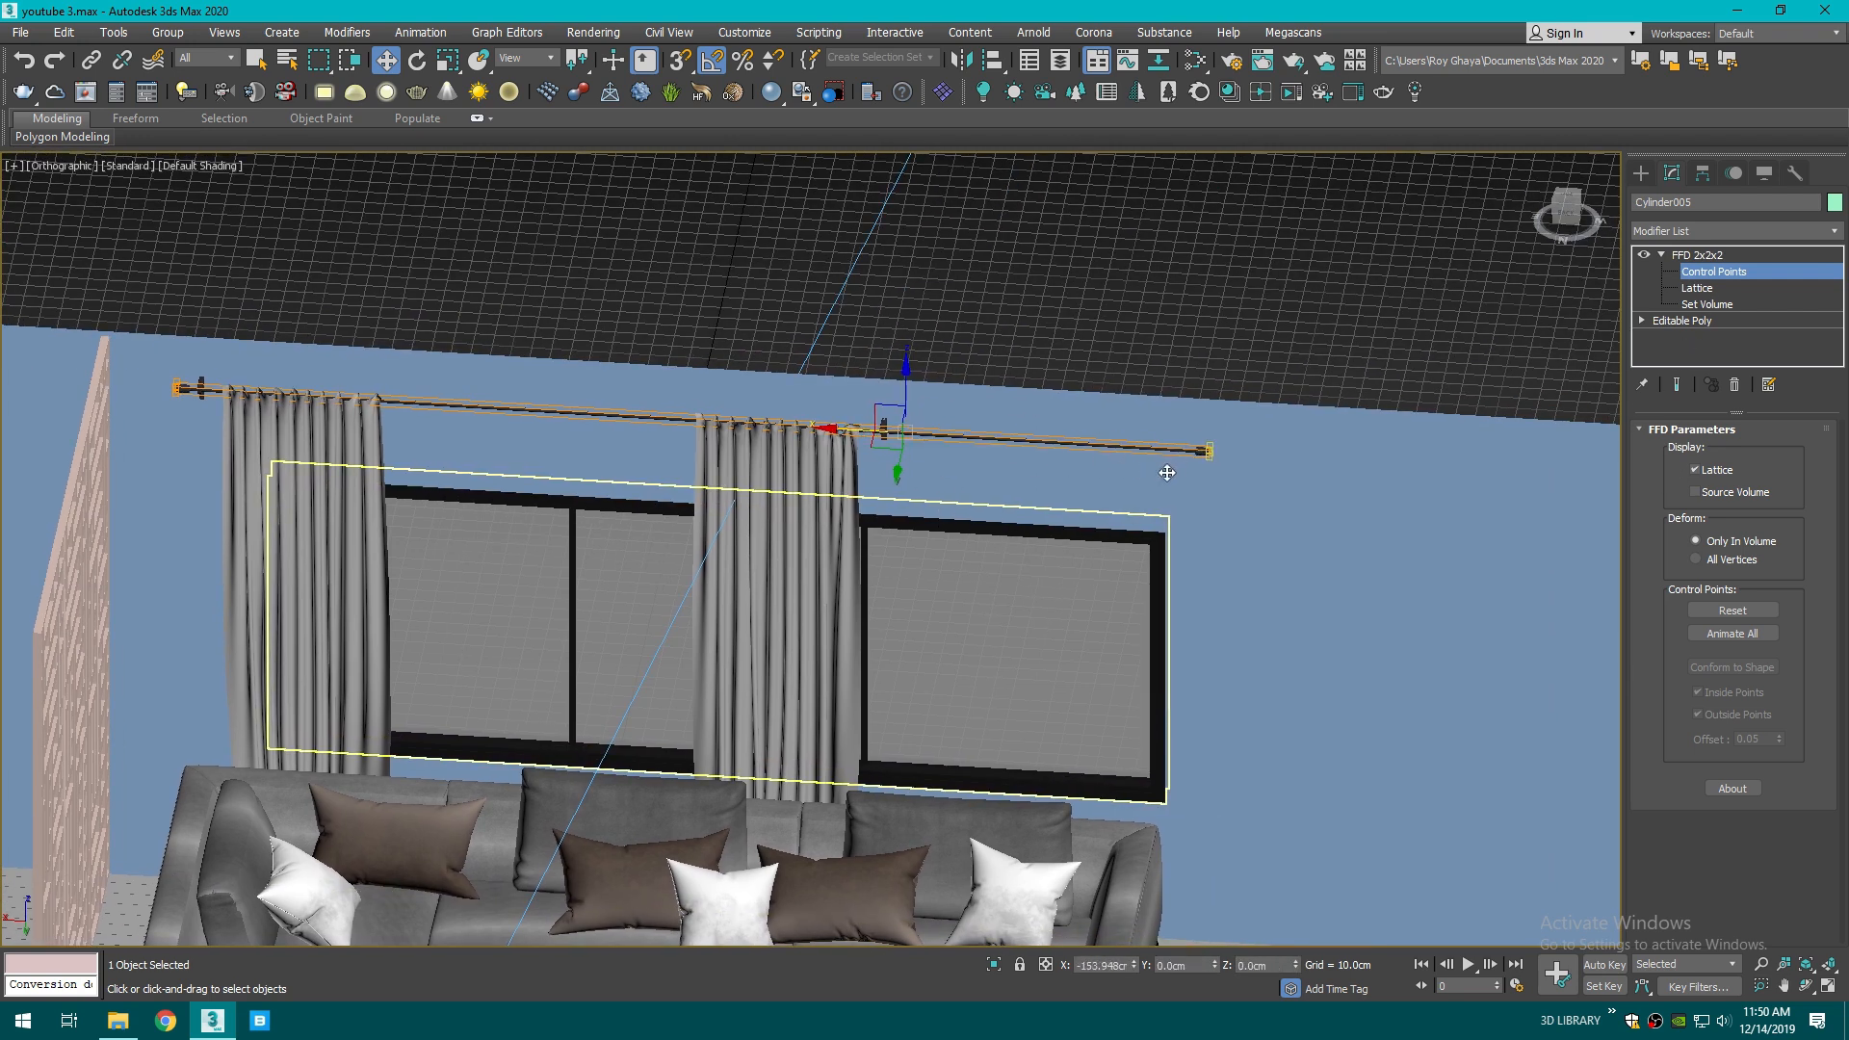
pyautogui.moveTo(1280, 420); pyautogui.dragTo(1360, 431, button='middle')
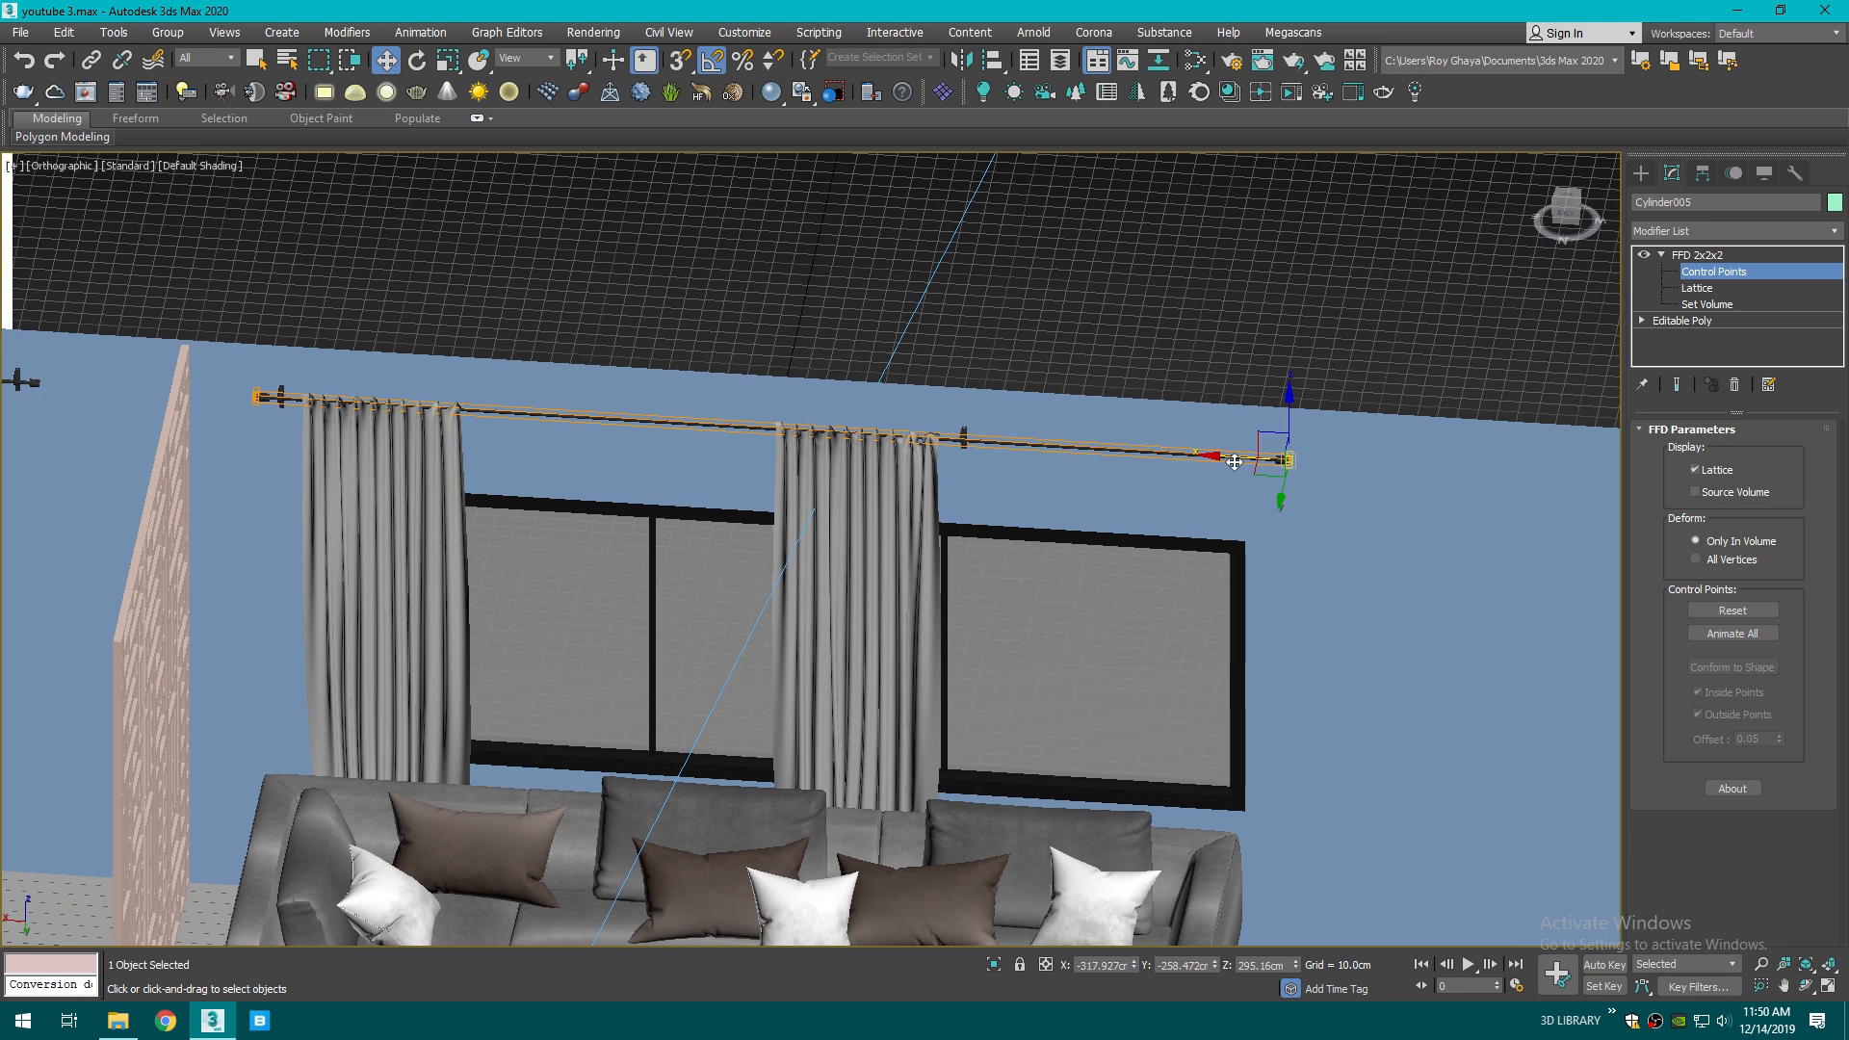
pyautogui.moveTo(210, 363); pyautogui.dragTo(273, 448)
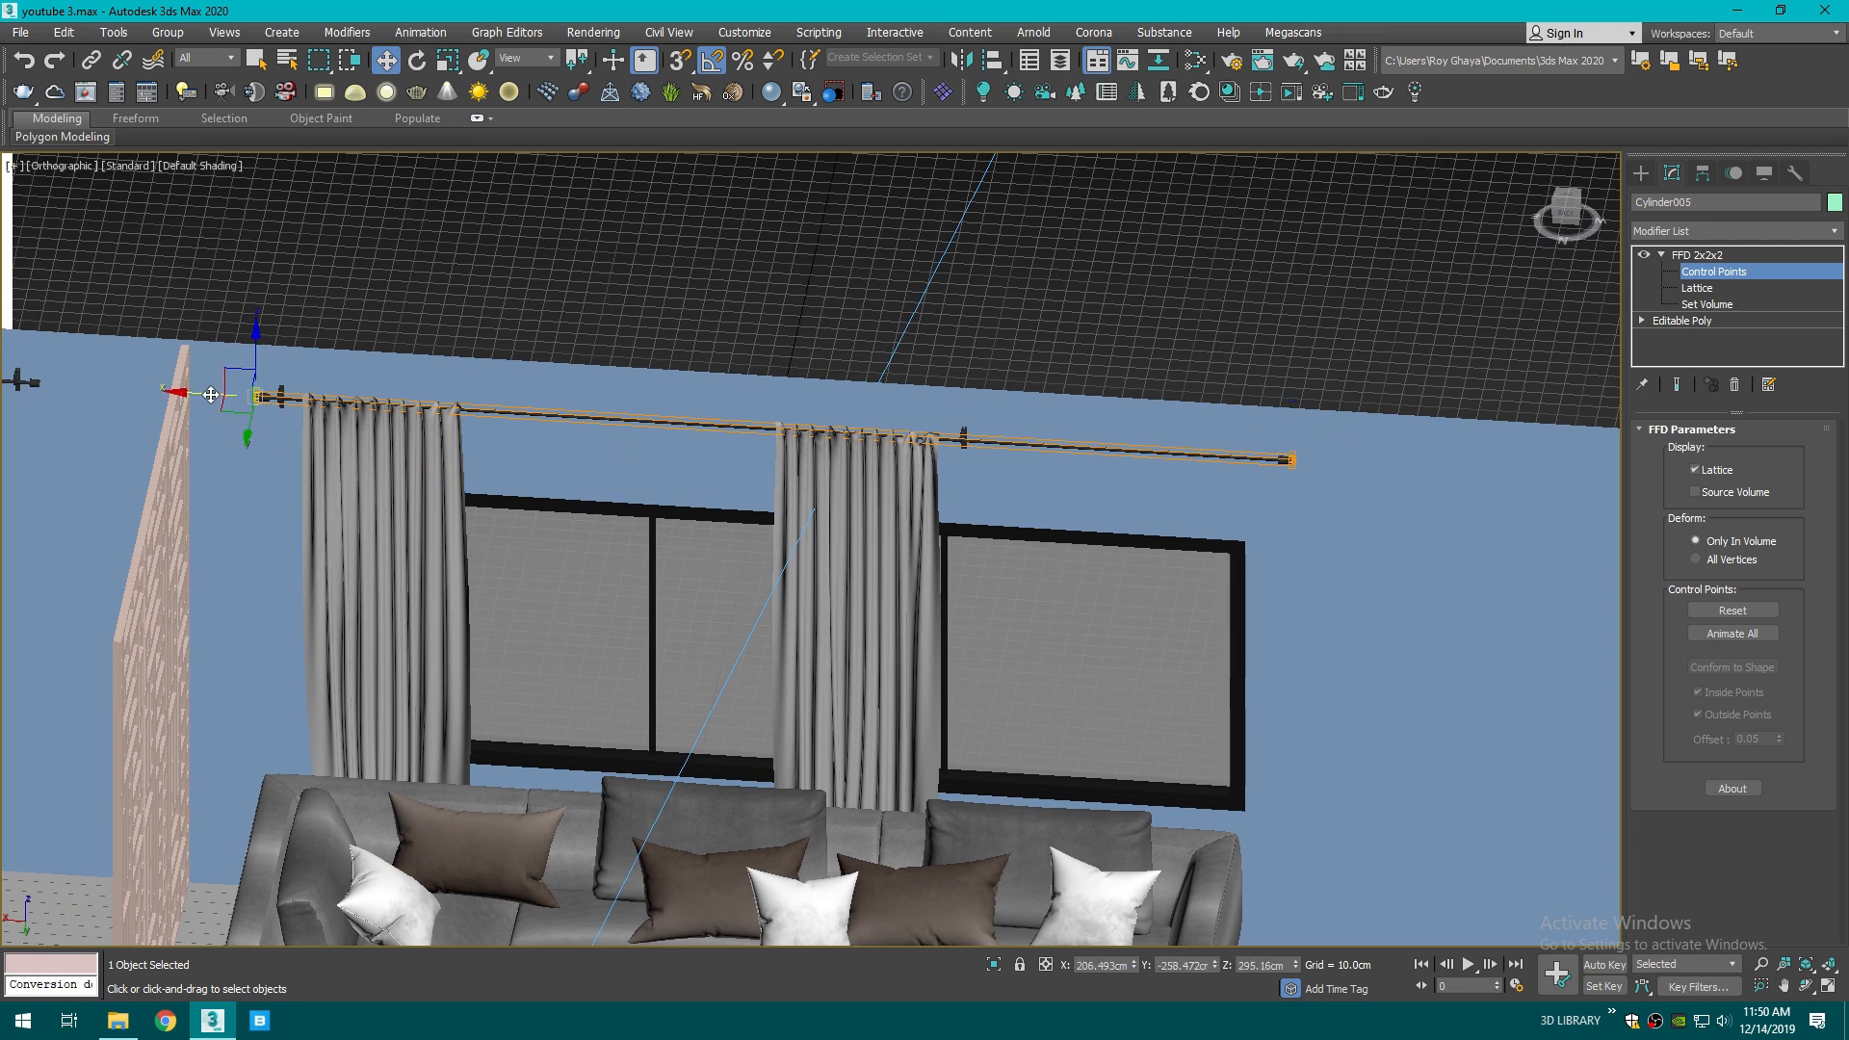
# - Move the cloned right bracket to near the rod's extended end and the right curtain to the window's right edge
pyautogui.click(1641, 172)
pyautogui.click(964, 441)
pyautogui.moveTo(966, 448); pyautogui.dragTo(1211, 465)
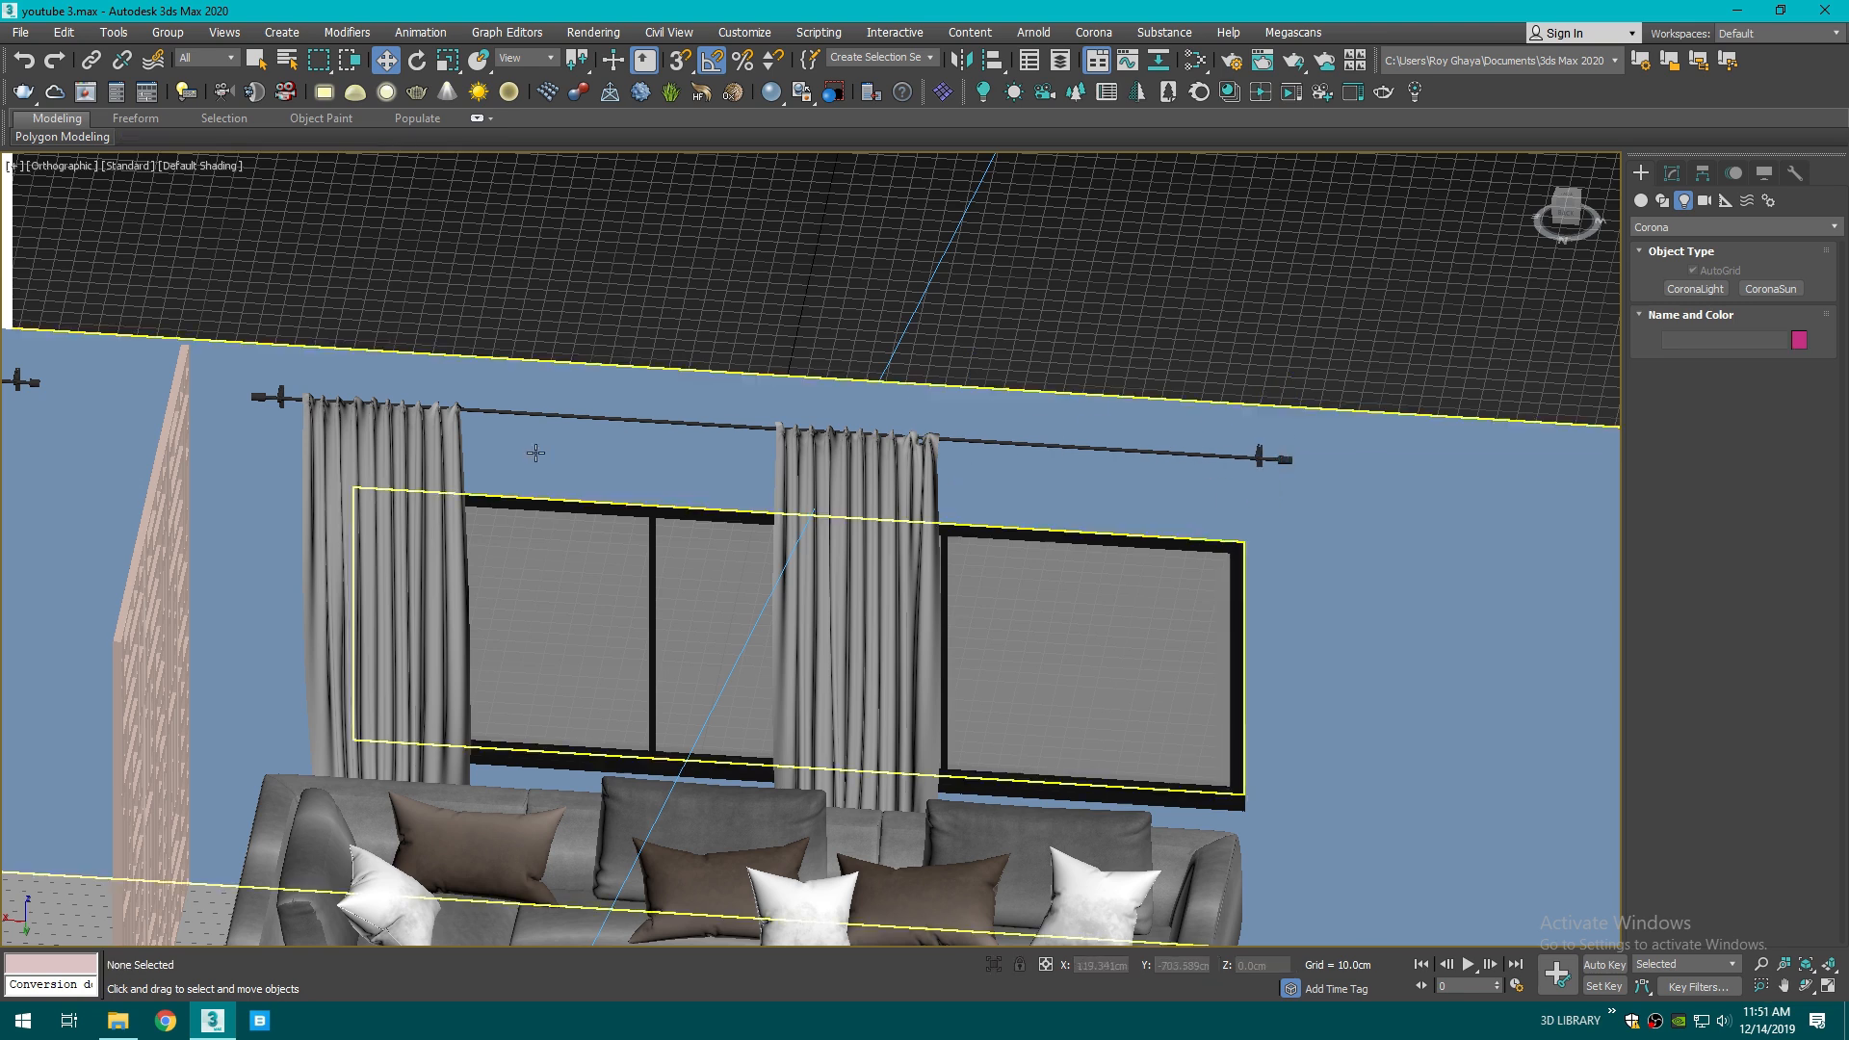
pyautogui.click(861, 523)
pyautogui.moveTo(789, 684); pyautogui.dragTo(1092, 689)
# - Apply an FFD 2x2x2 modifier to the left curtain behind the sofa
pyautogui.click(385, 578)
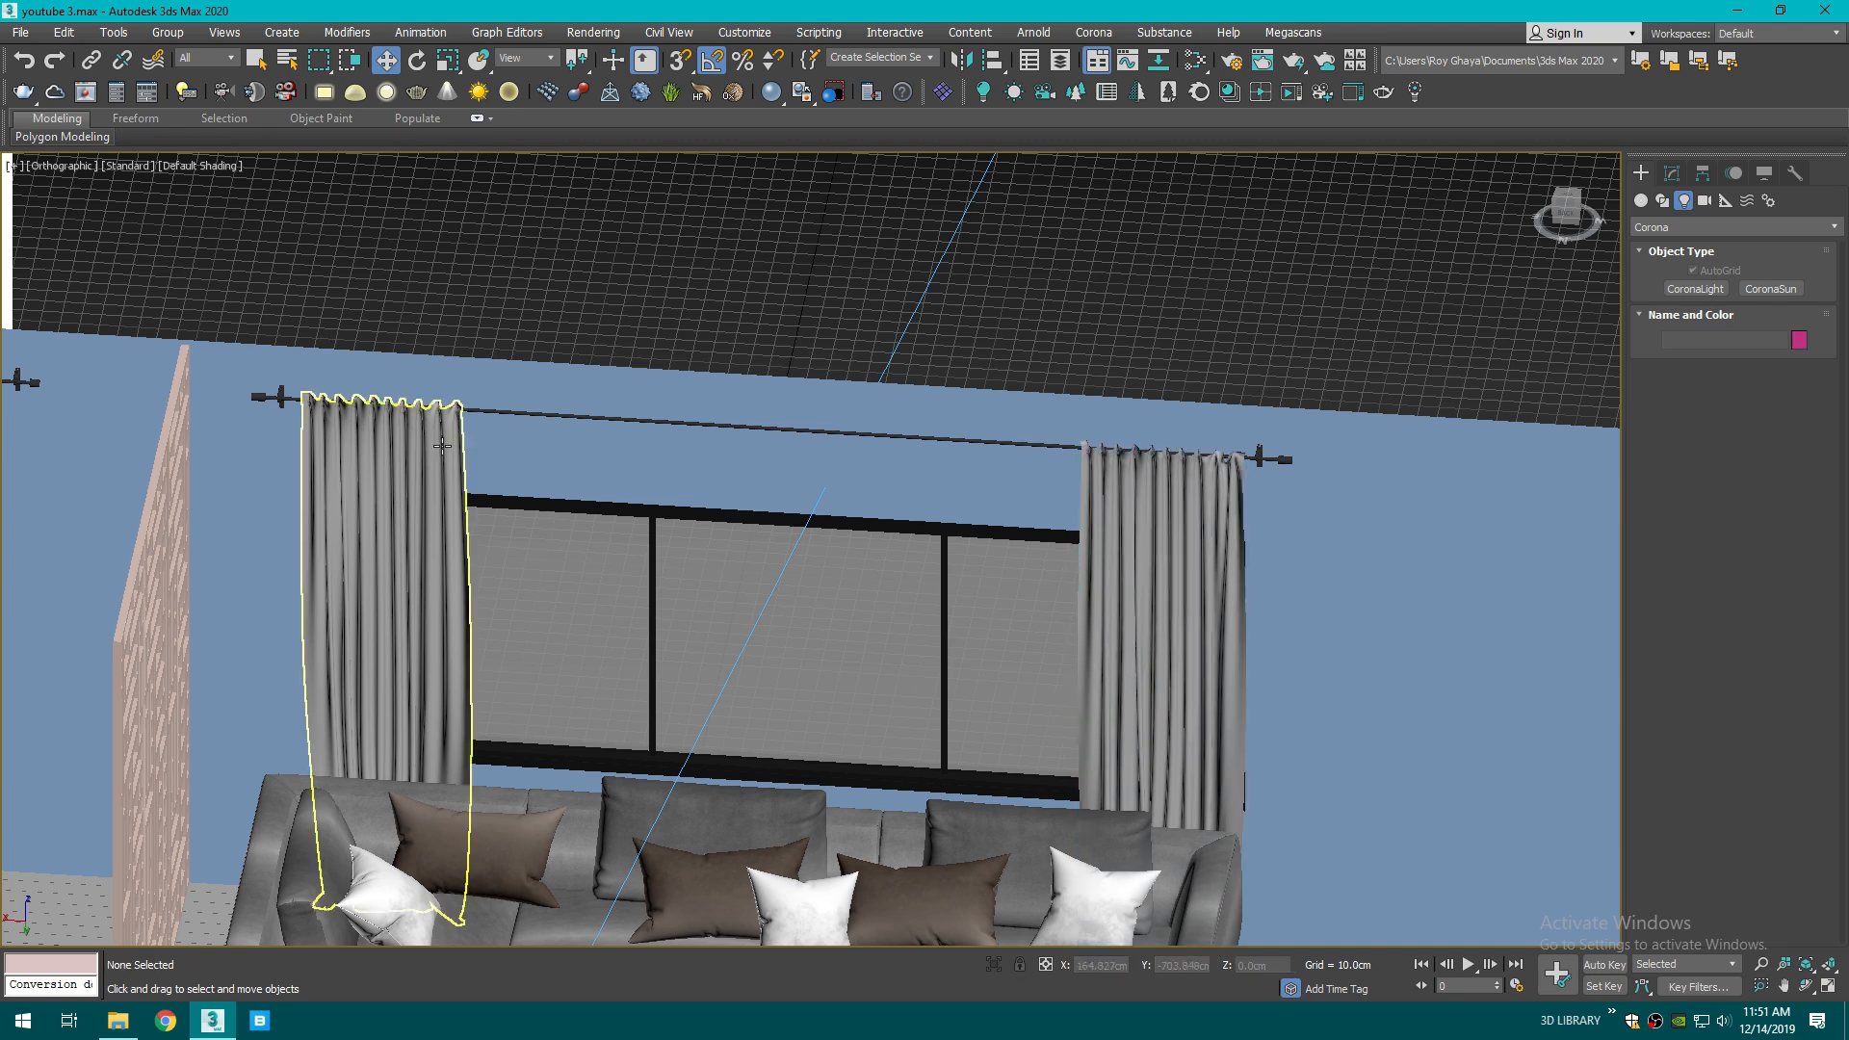
pyautogui.click(1671, 172)
pyautogui.click(1734, 231)
pyautogui.scroll(-5, 1704, 385)
pyautogui.click(1705, 280)
pyautogui.click(1662, 255)
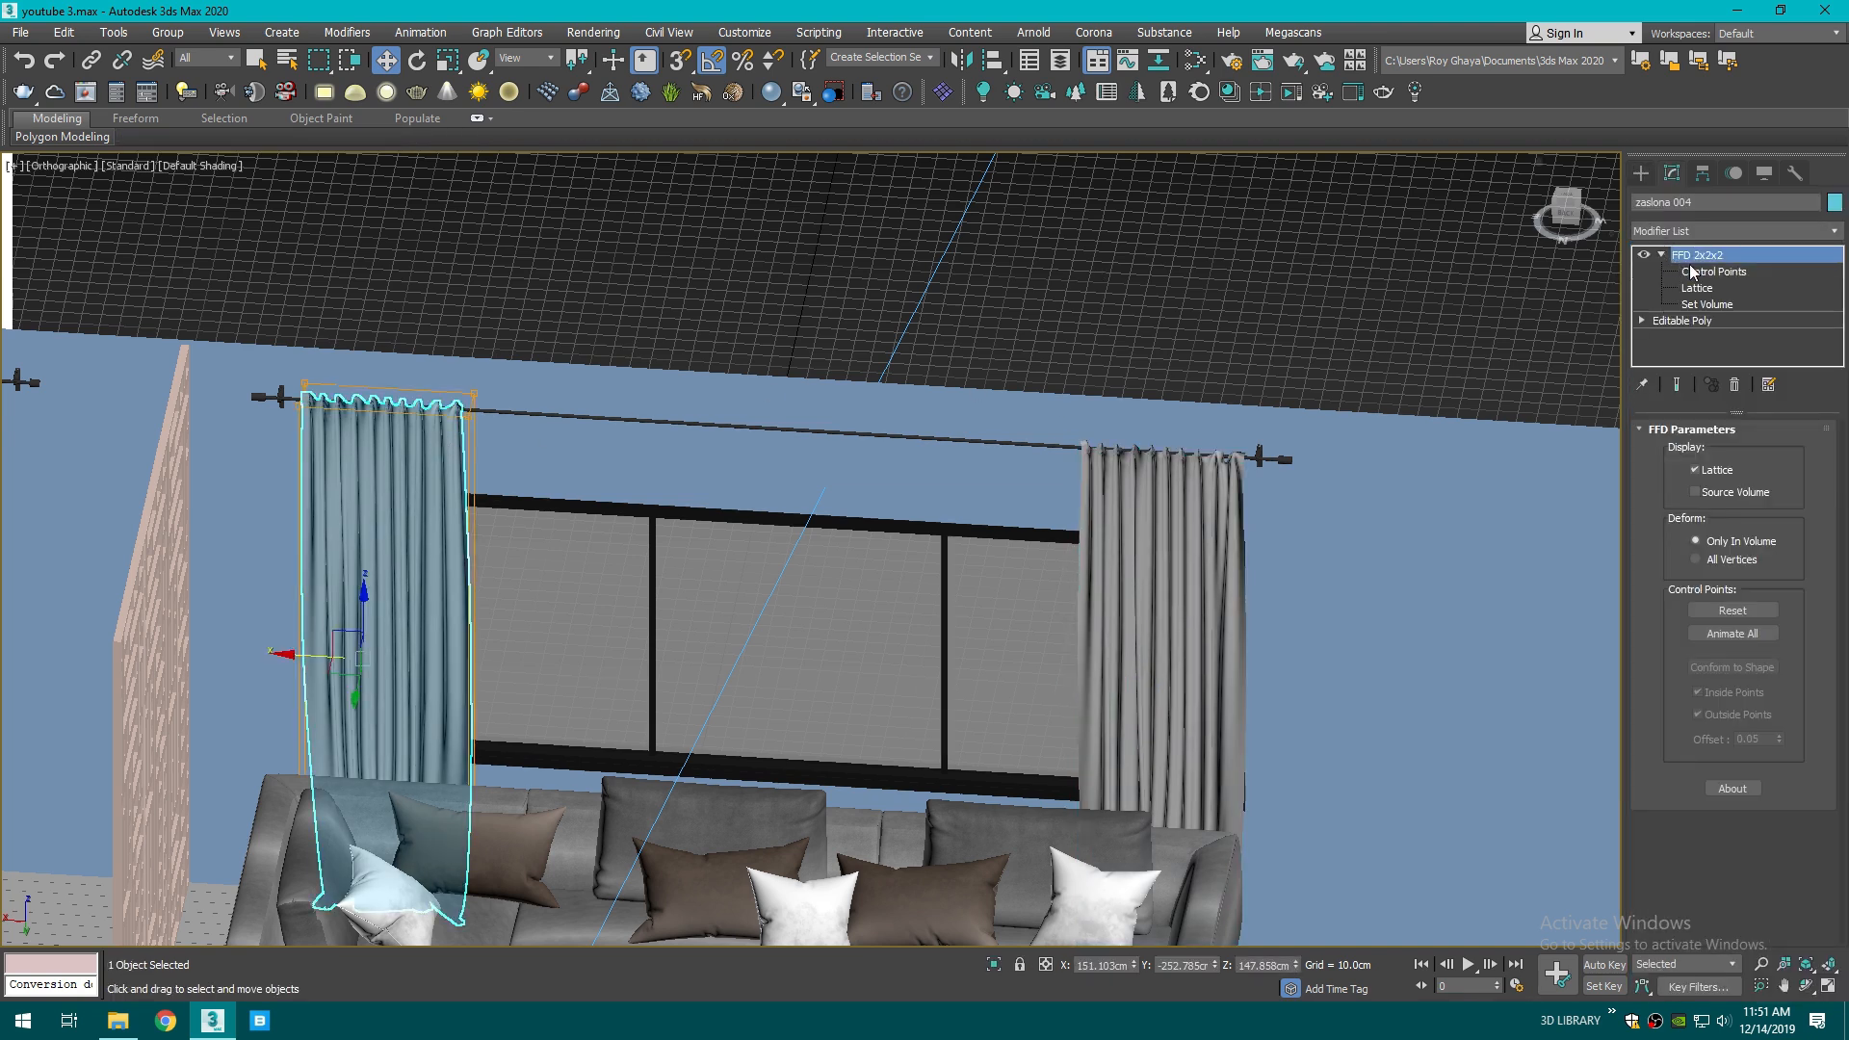
# - Widen the left curtain toward the window's centre by moving its right-hand top and bottom FFD control points
pyautogui.click(1714, 271)
pyautogui.scroll(-3, 1350, 452)
pyautogui.moveTo(743, 474); pyautogui.dragTo(744, 475)
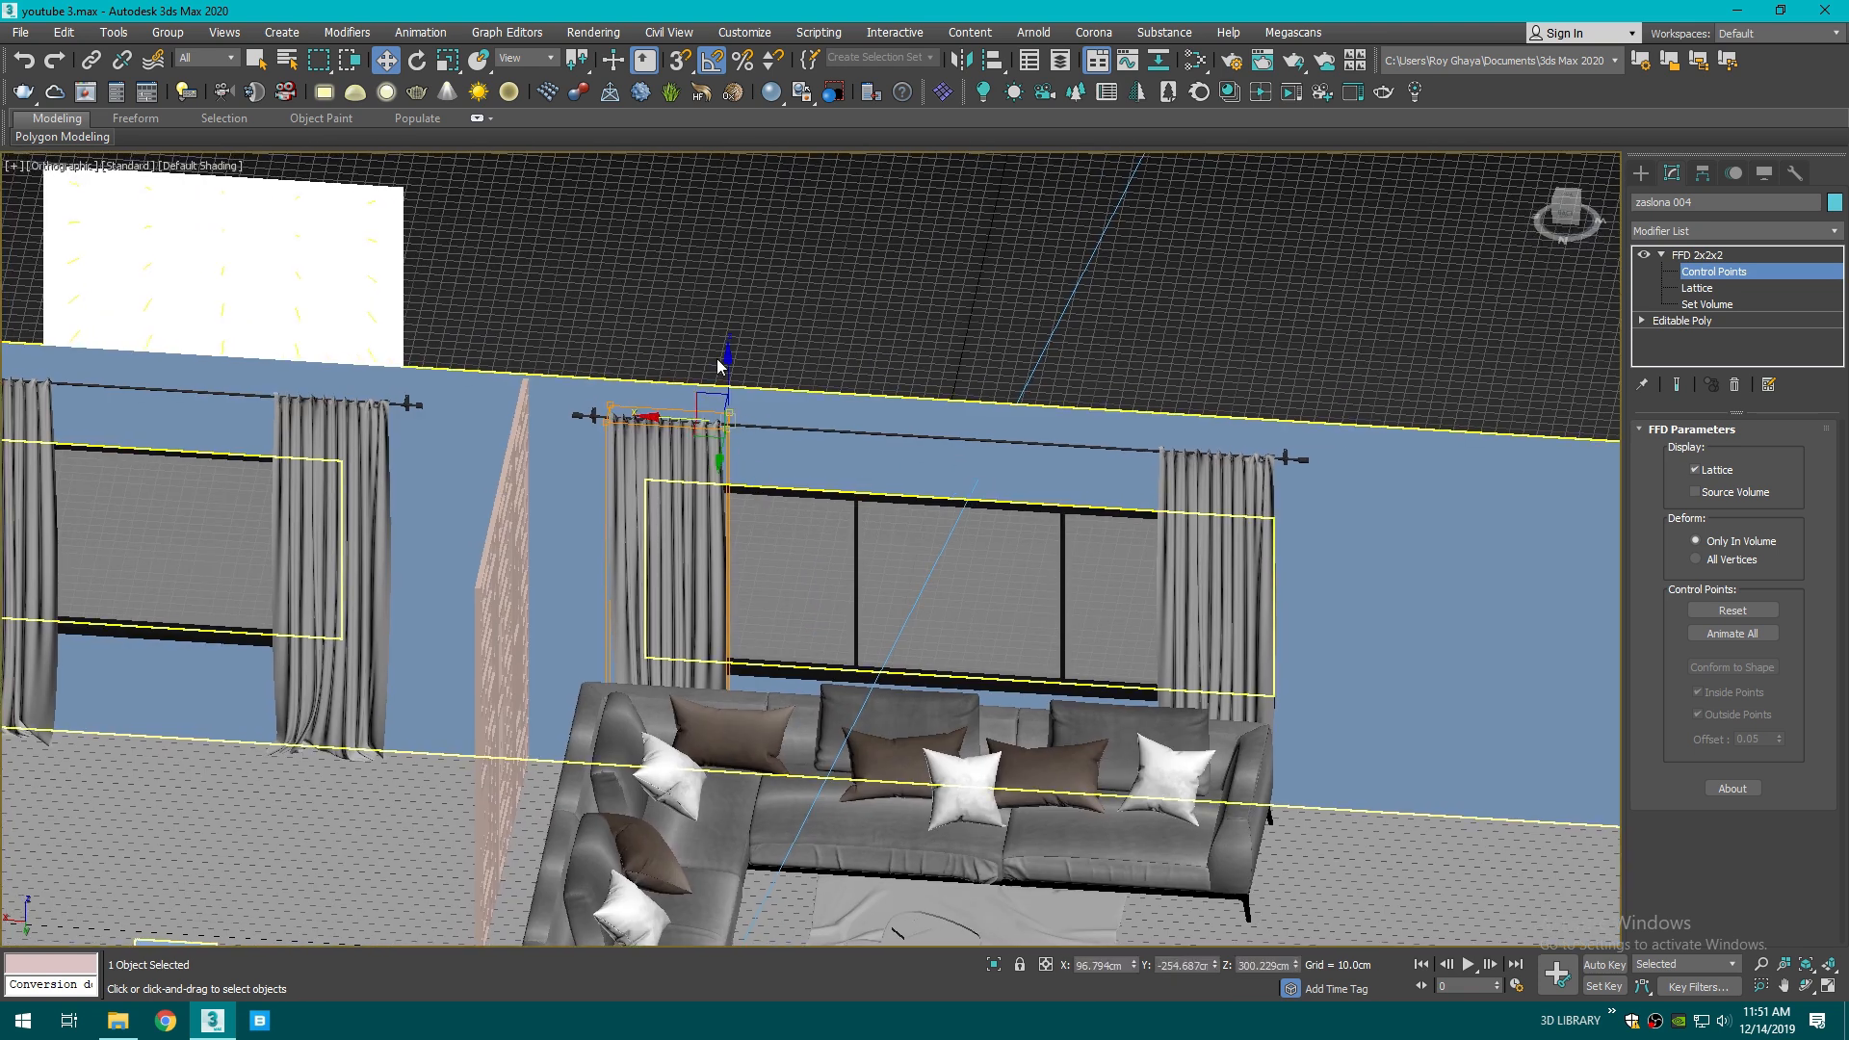
pyautogui.keyDown('ctrl'); pyautogui.moveTo(705, 706); pyautogui.dragTo(766, 828); pyautogui.keyUp('ctrl')
pyautogui.press('F3')
pyautogui.moveTo(669, 596); pyautogui.dragTo(849, 607)
pyautogui.press('F3')
pyautogui.click(1643, 175)
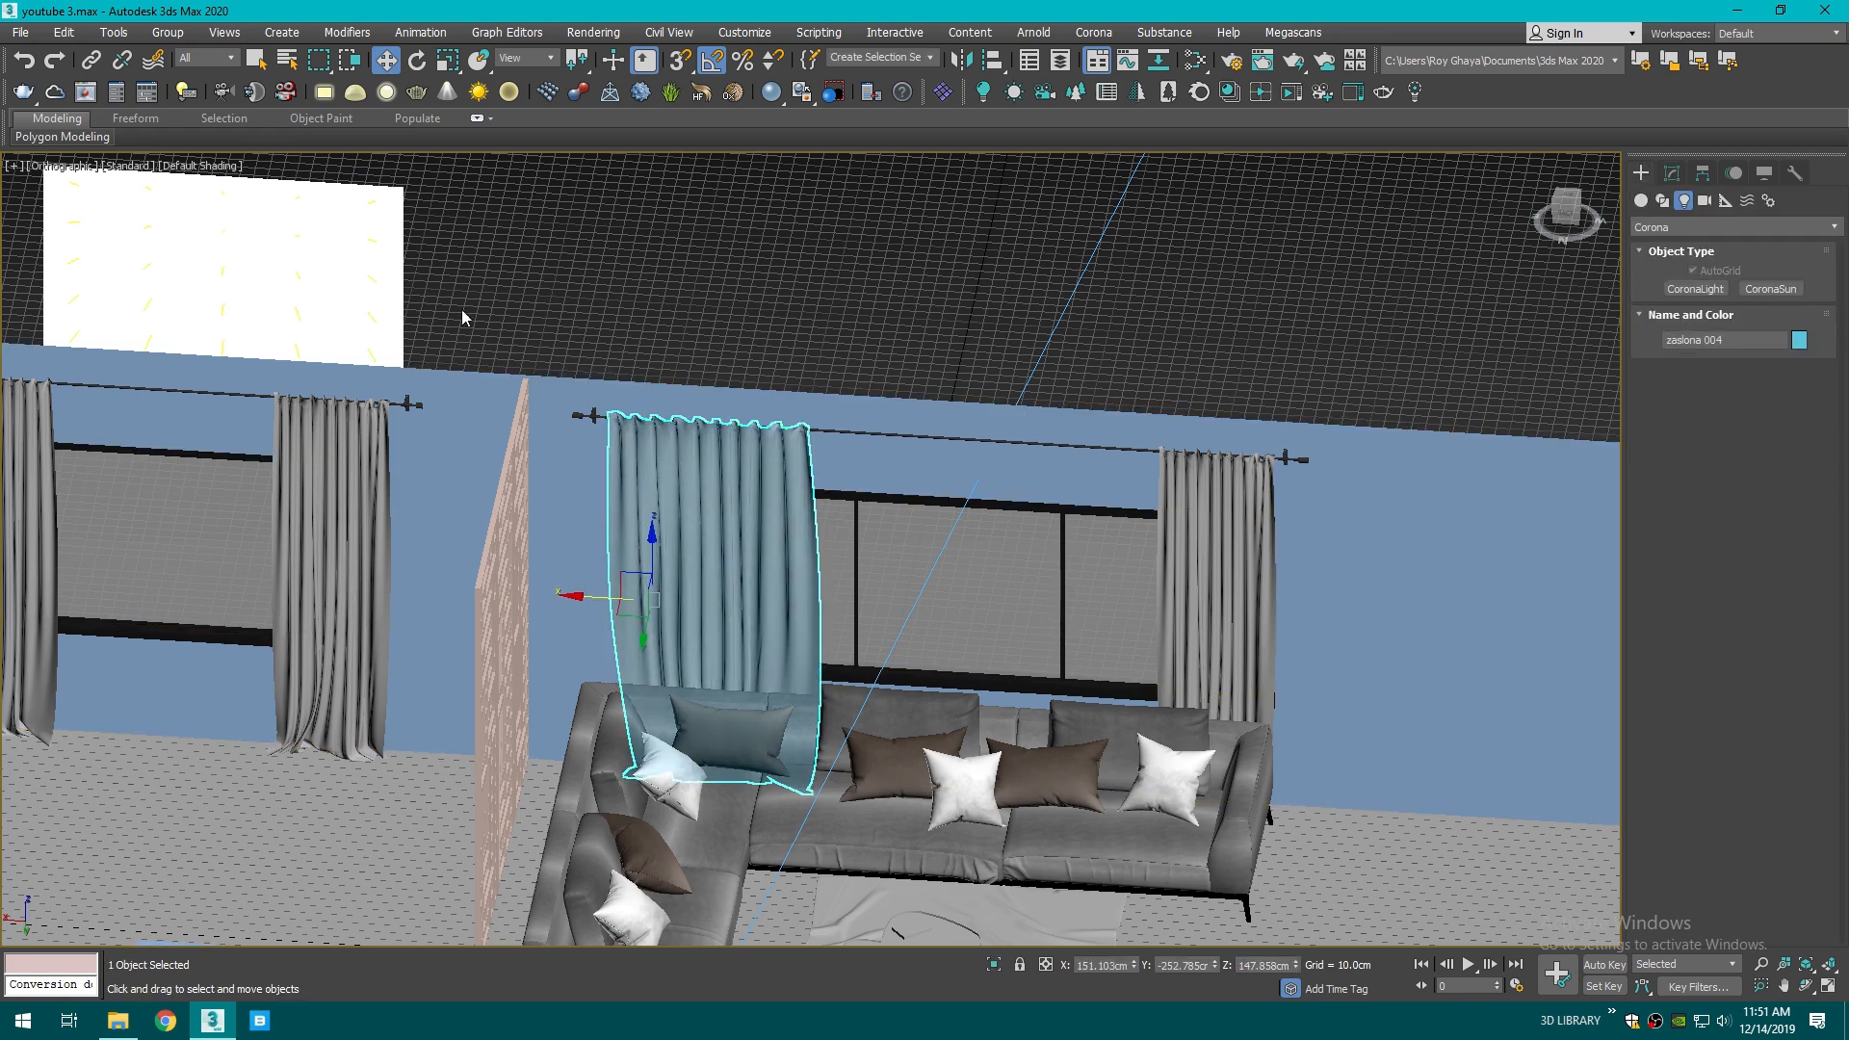
# - Group the sofa window's rod, two brackets and two curtains under the default group name
pyautogui.click(168, 32)
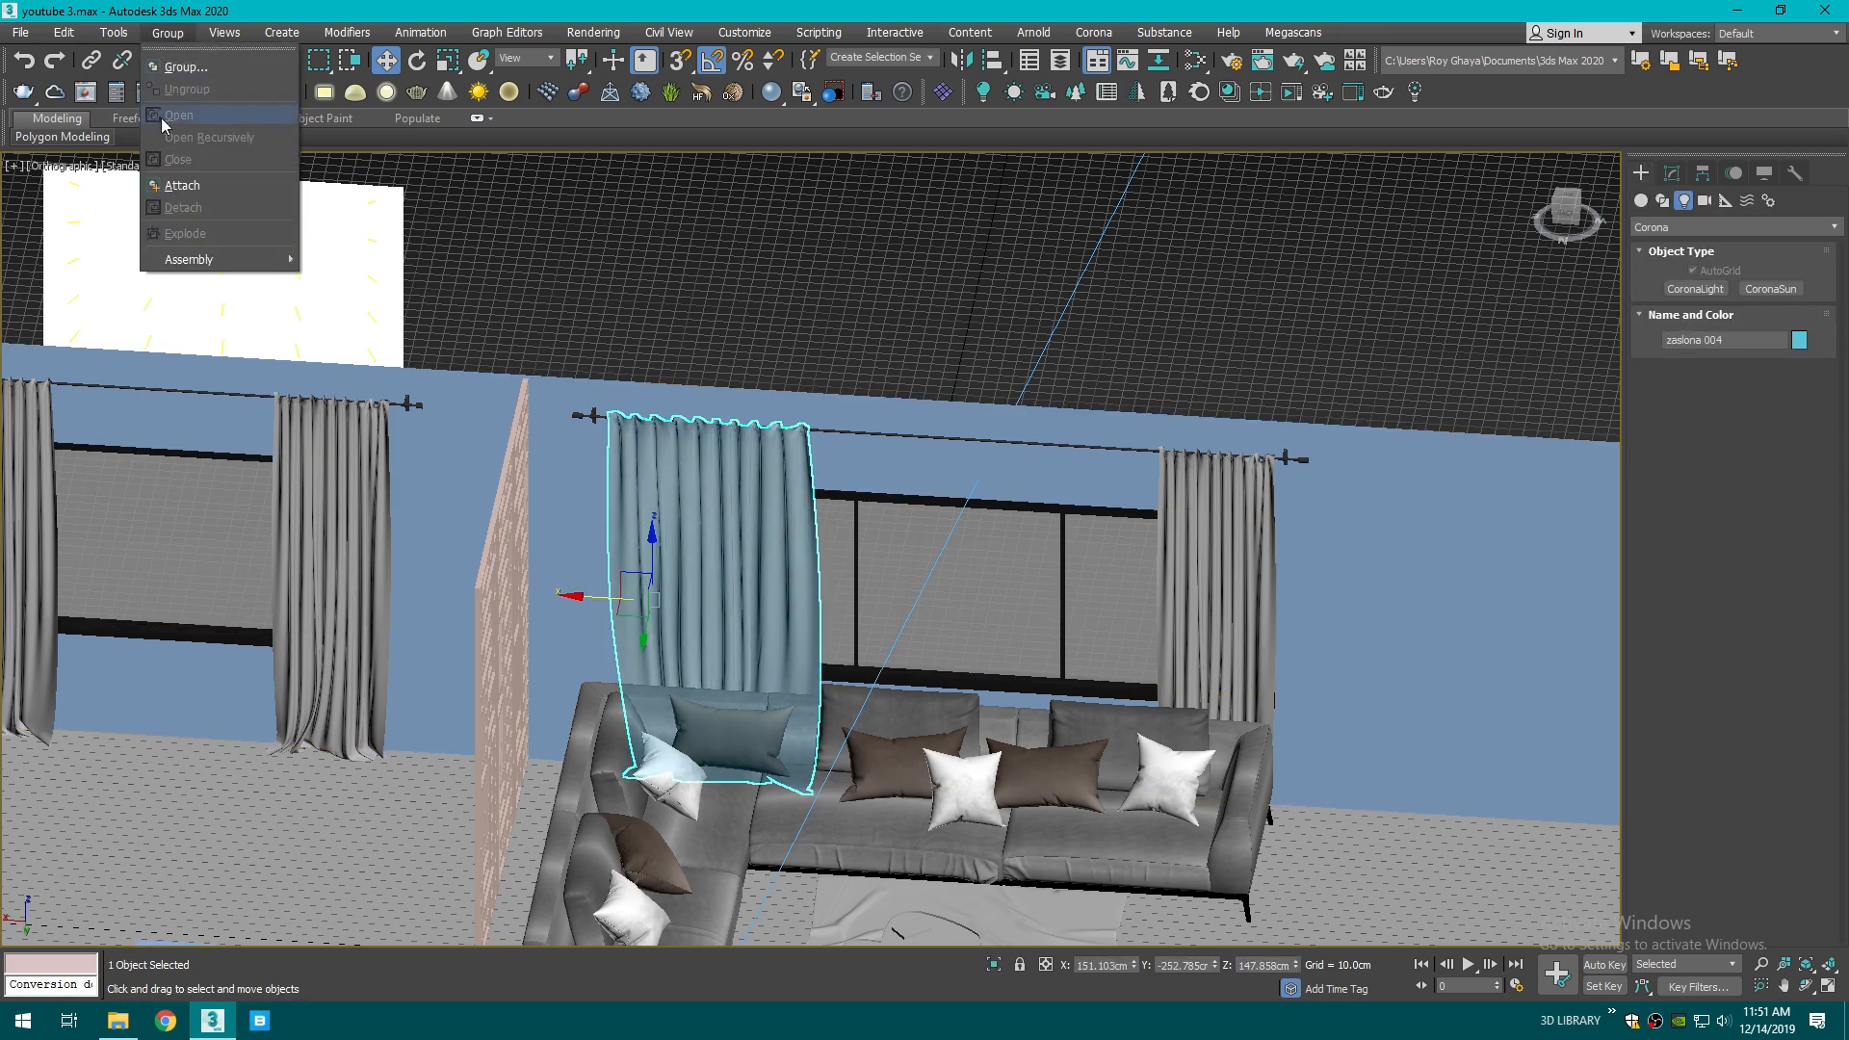
pyautogui.click(645, 422)
pyautogui.keyDown('ctrl'); pyautogui.click(650, 438); pyautogui.keyUp('ctrl')
pyautogui.keyDown('ctrl'); pyautogui.click(1261, 473); pyautogui.keyUp('ctrl')
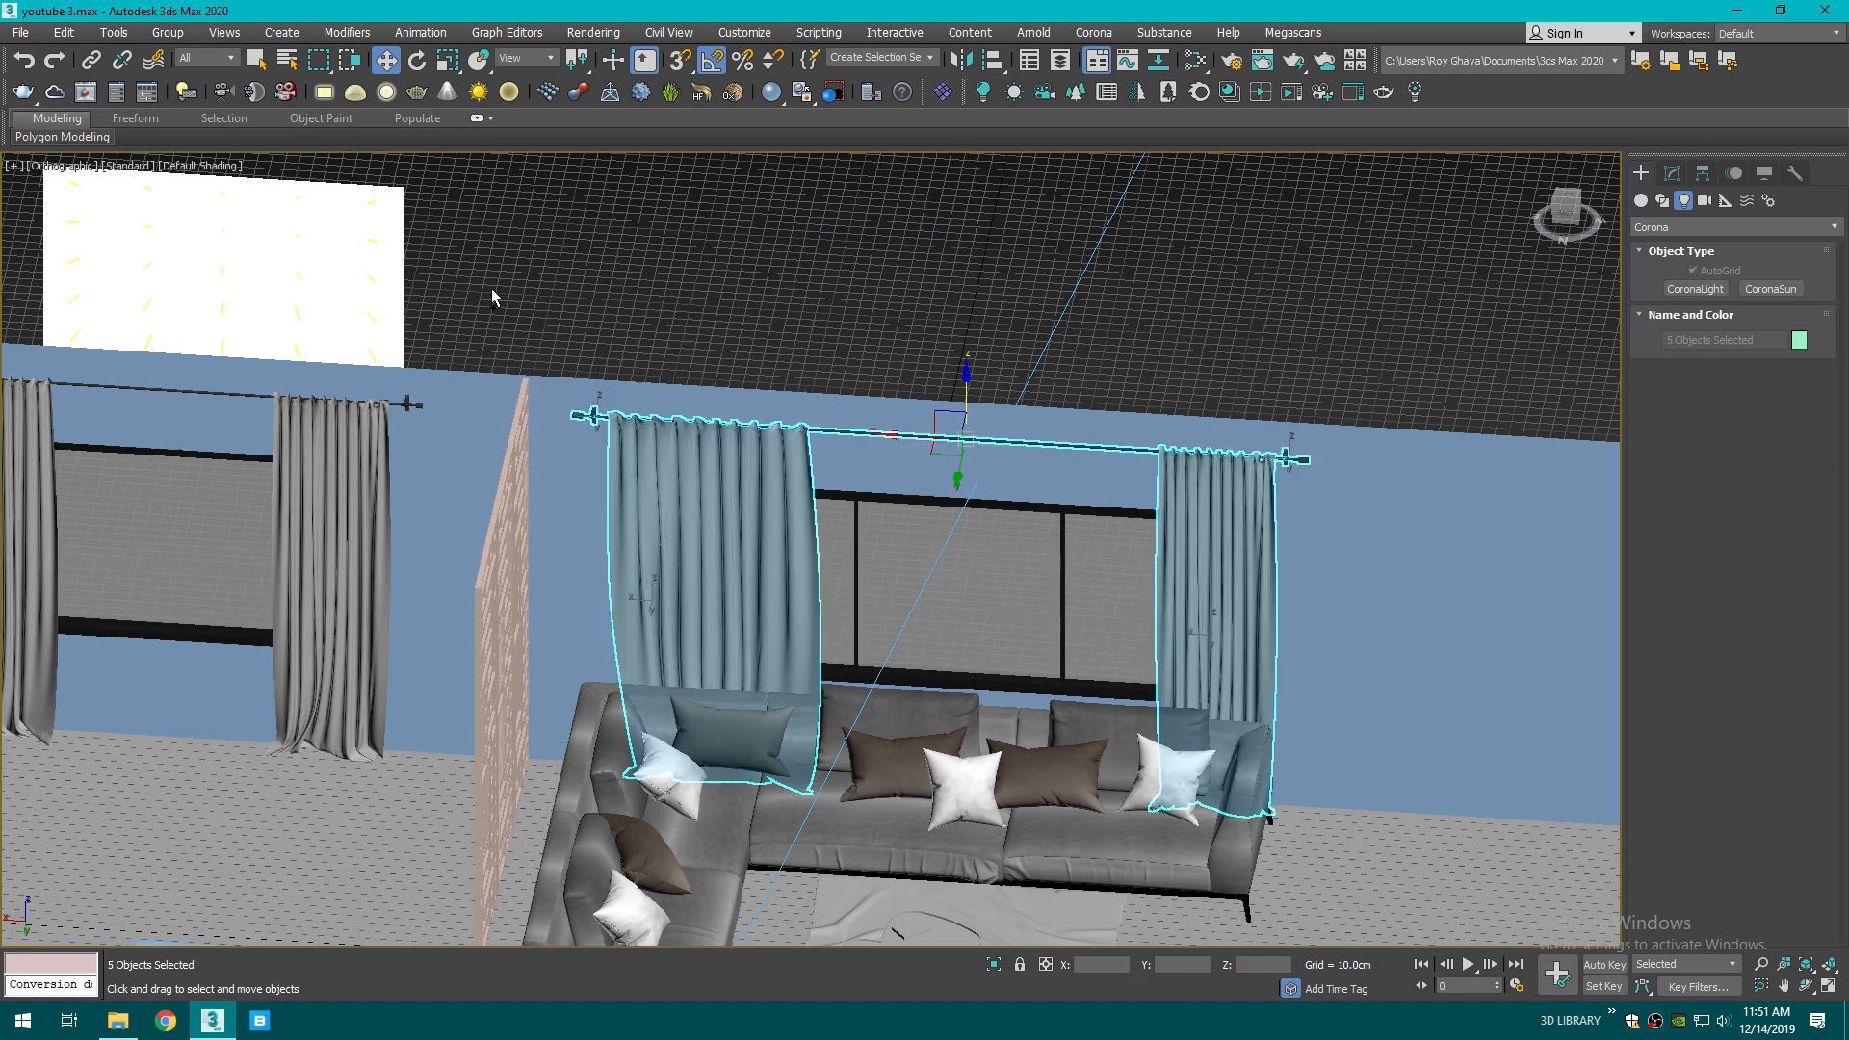
pyautogui.click(185, 35)
pyautogui.click(183, 50)
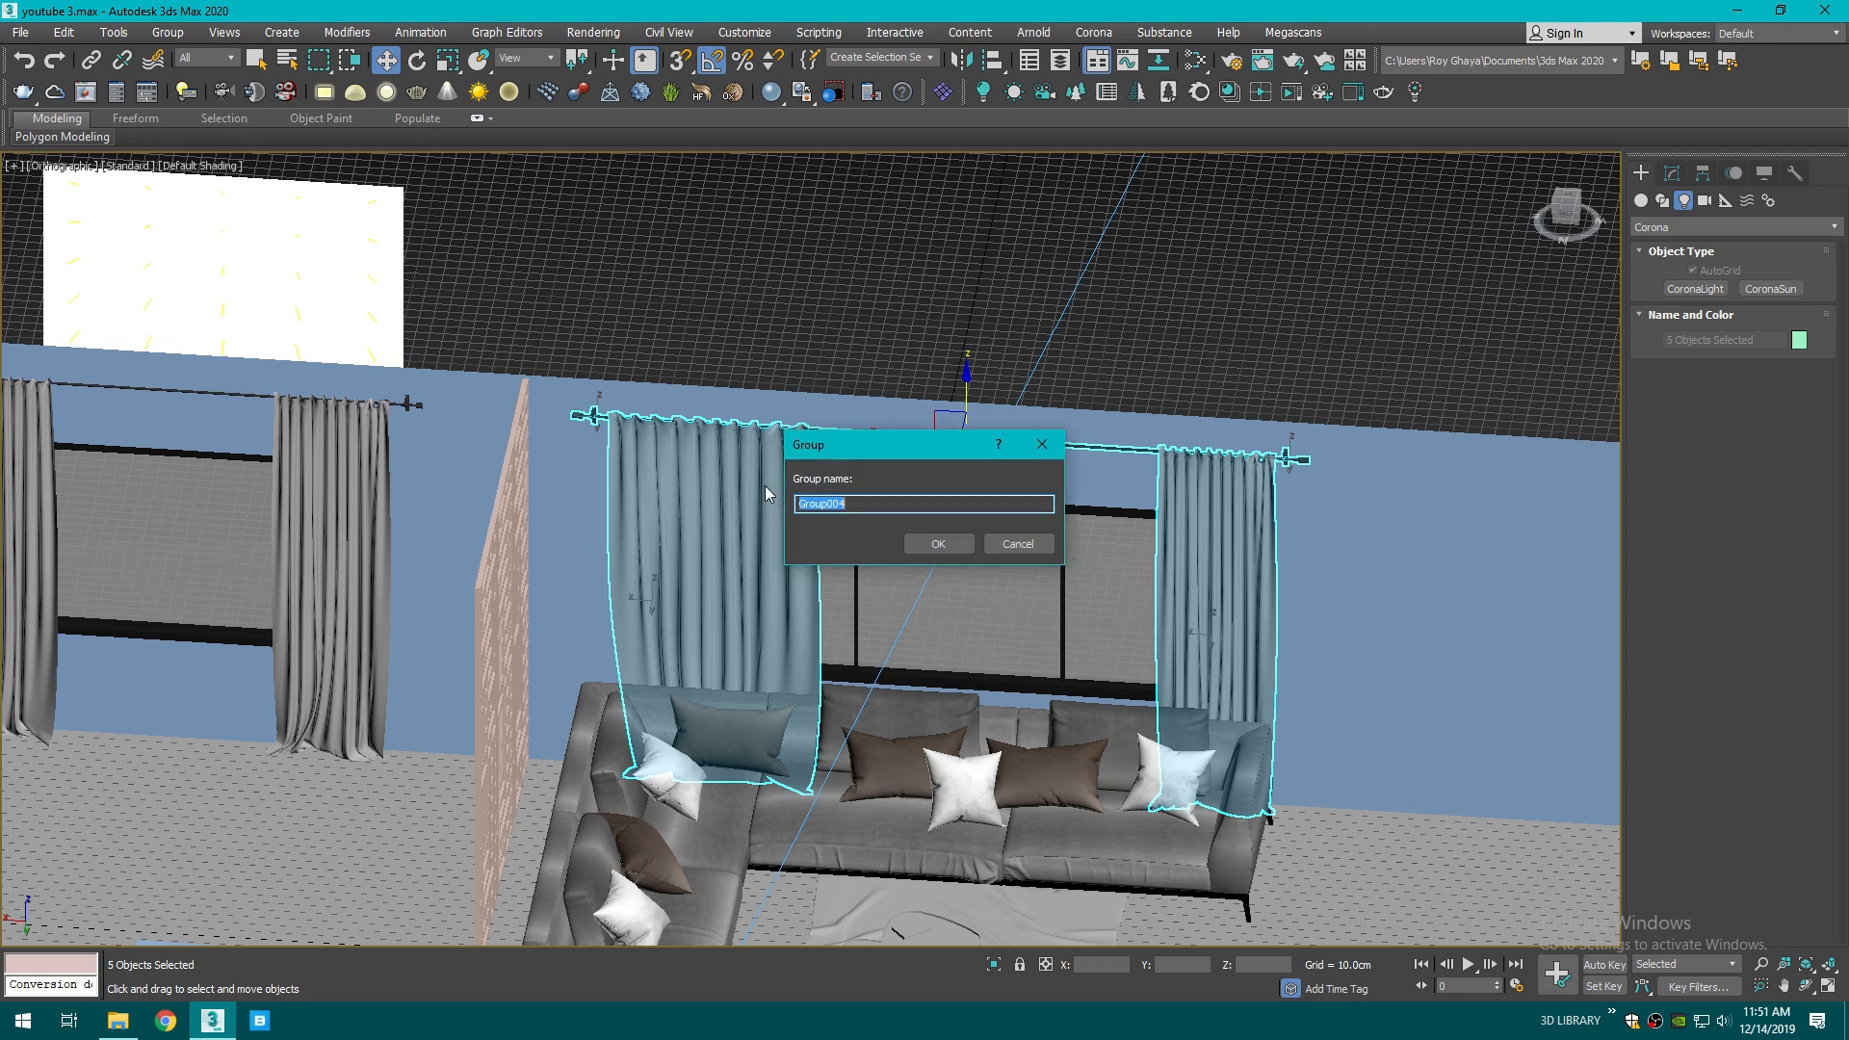
pyautogui.click(926, 545)
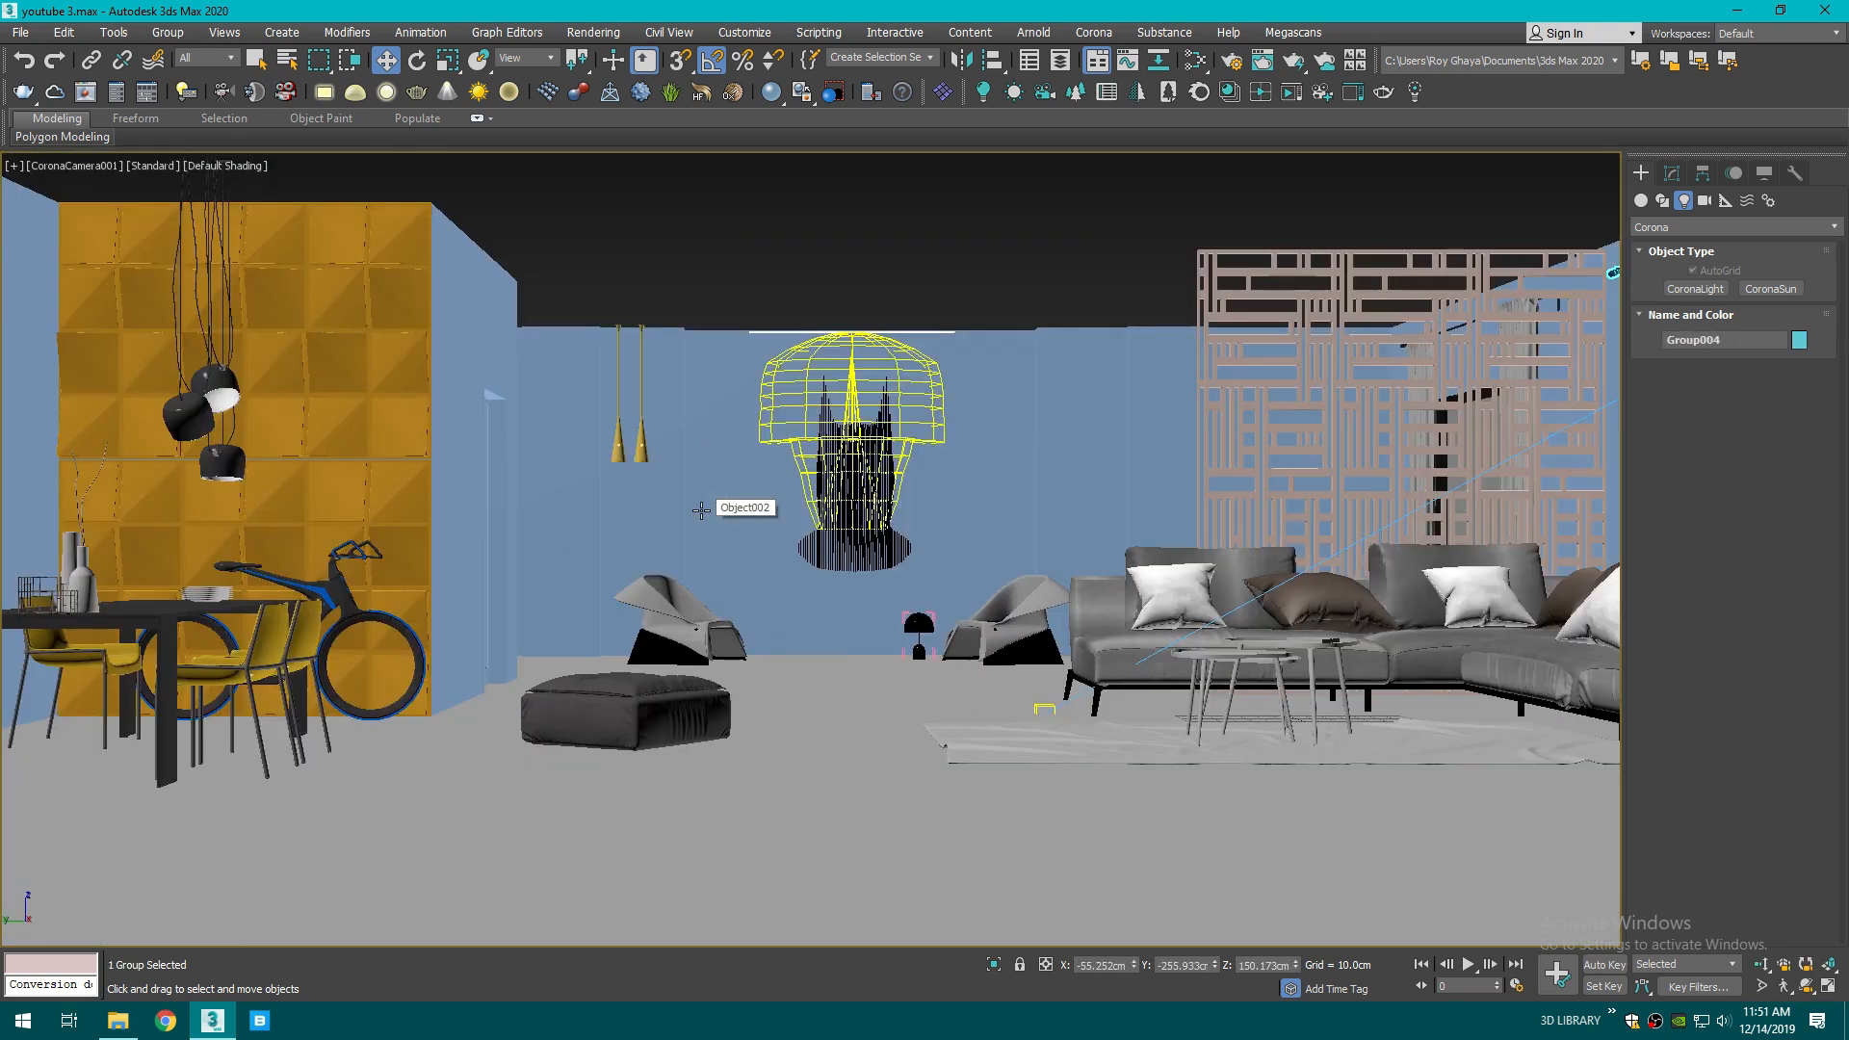
# - Nudge the grouped sofa-window curtains slightly along the wall in the Top view
pyautogui.press('t')
pyautogui.scroll(6, 703, 515)
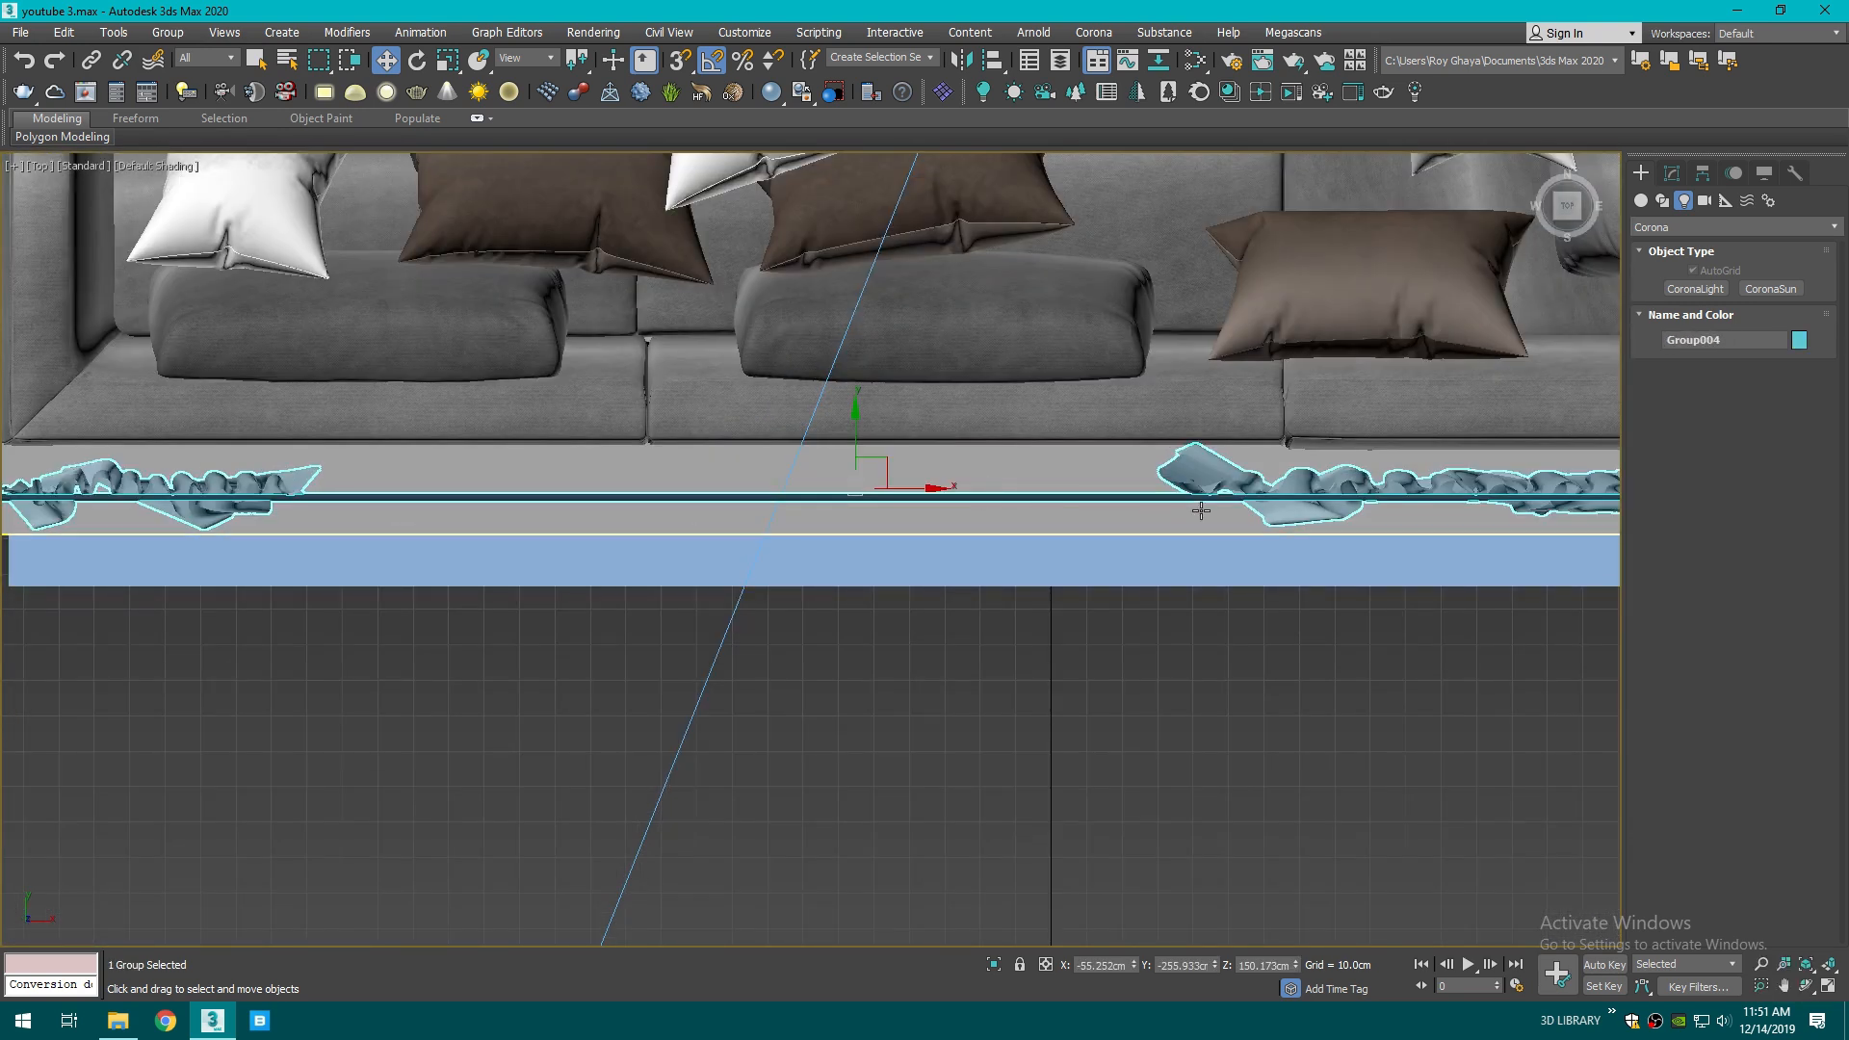
pyautogui.scroll(-2, 1201, 510)
pyautogui.moveTo(956, 451); pyautogui.dragTo(945, 450)
# - Return to the CoronaCamera001 view and unhide the room's ceiling
pyautogui.press('c')
pyautogui.click(884, 664)
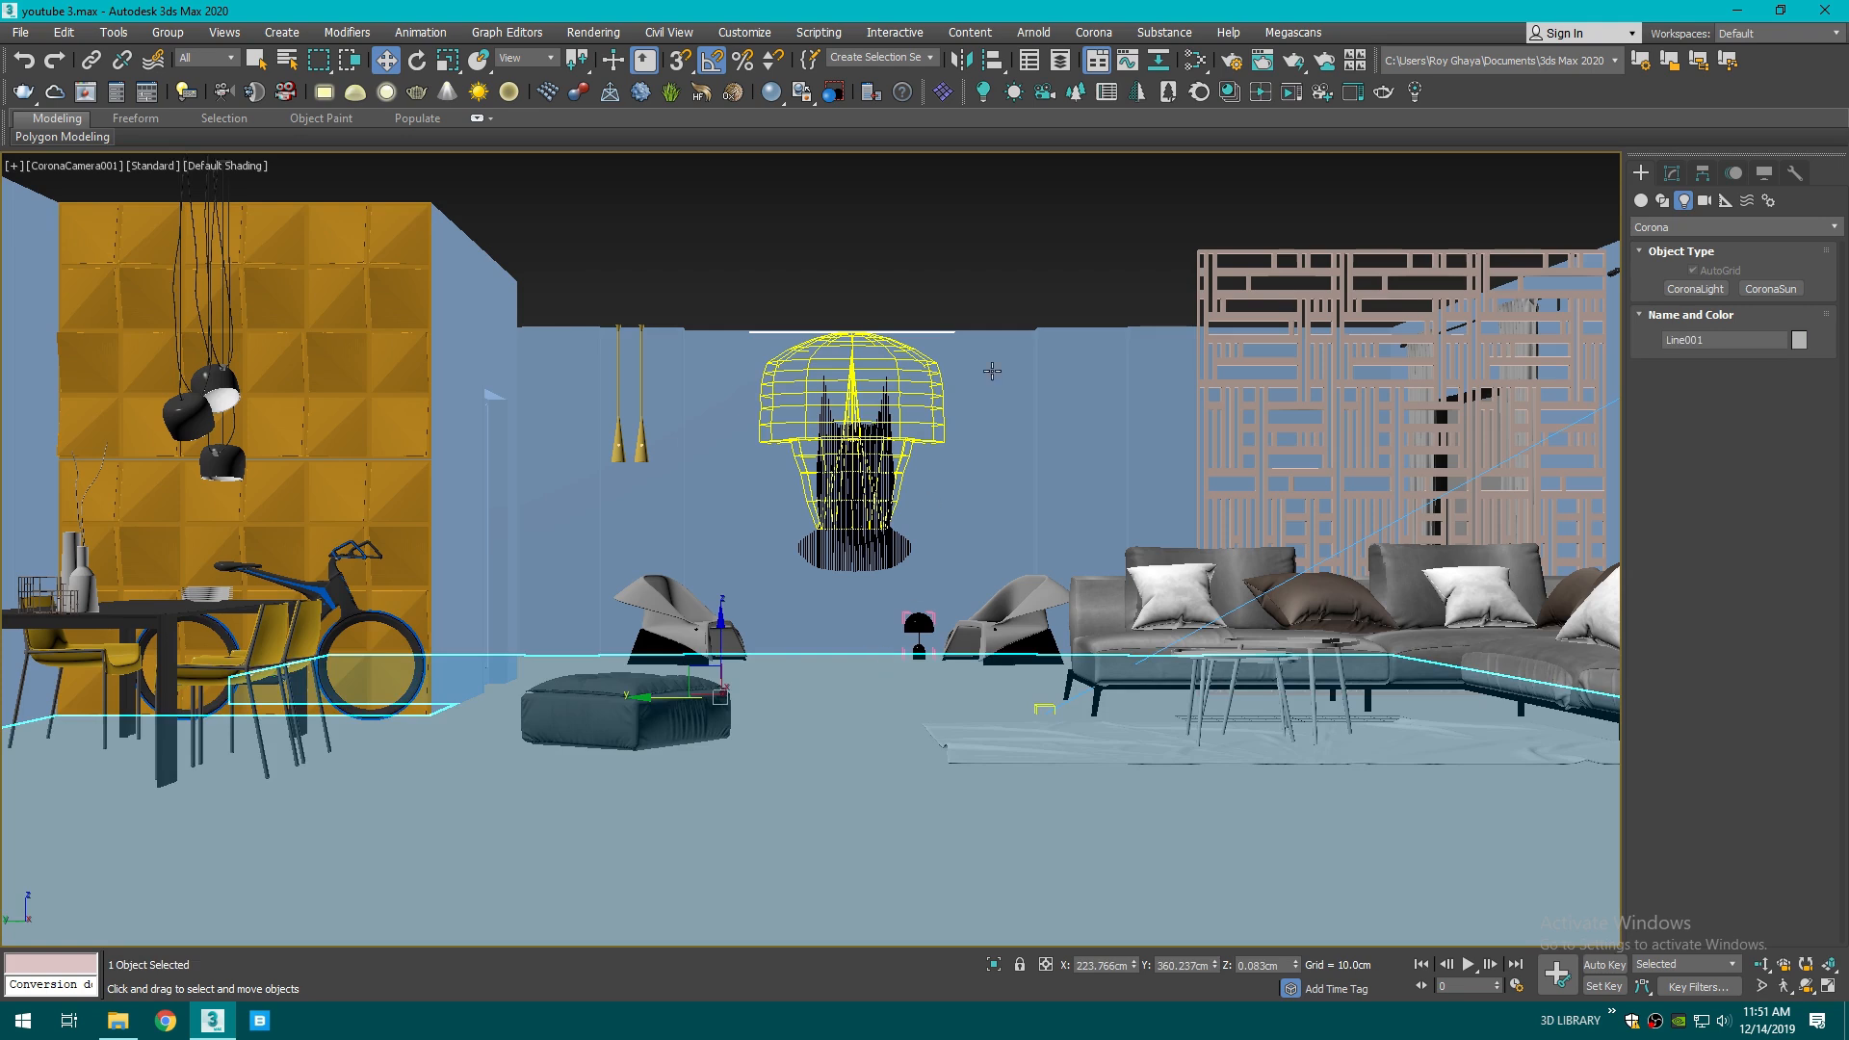
pyautogui.rightClick(1038, 289)
pyautogui.click(1095, 200)
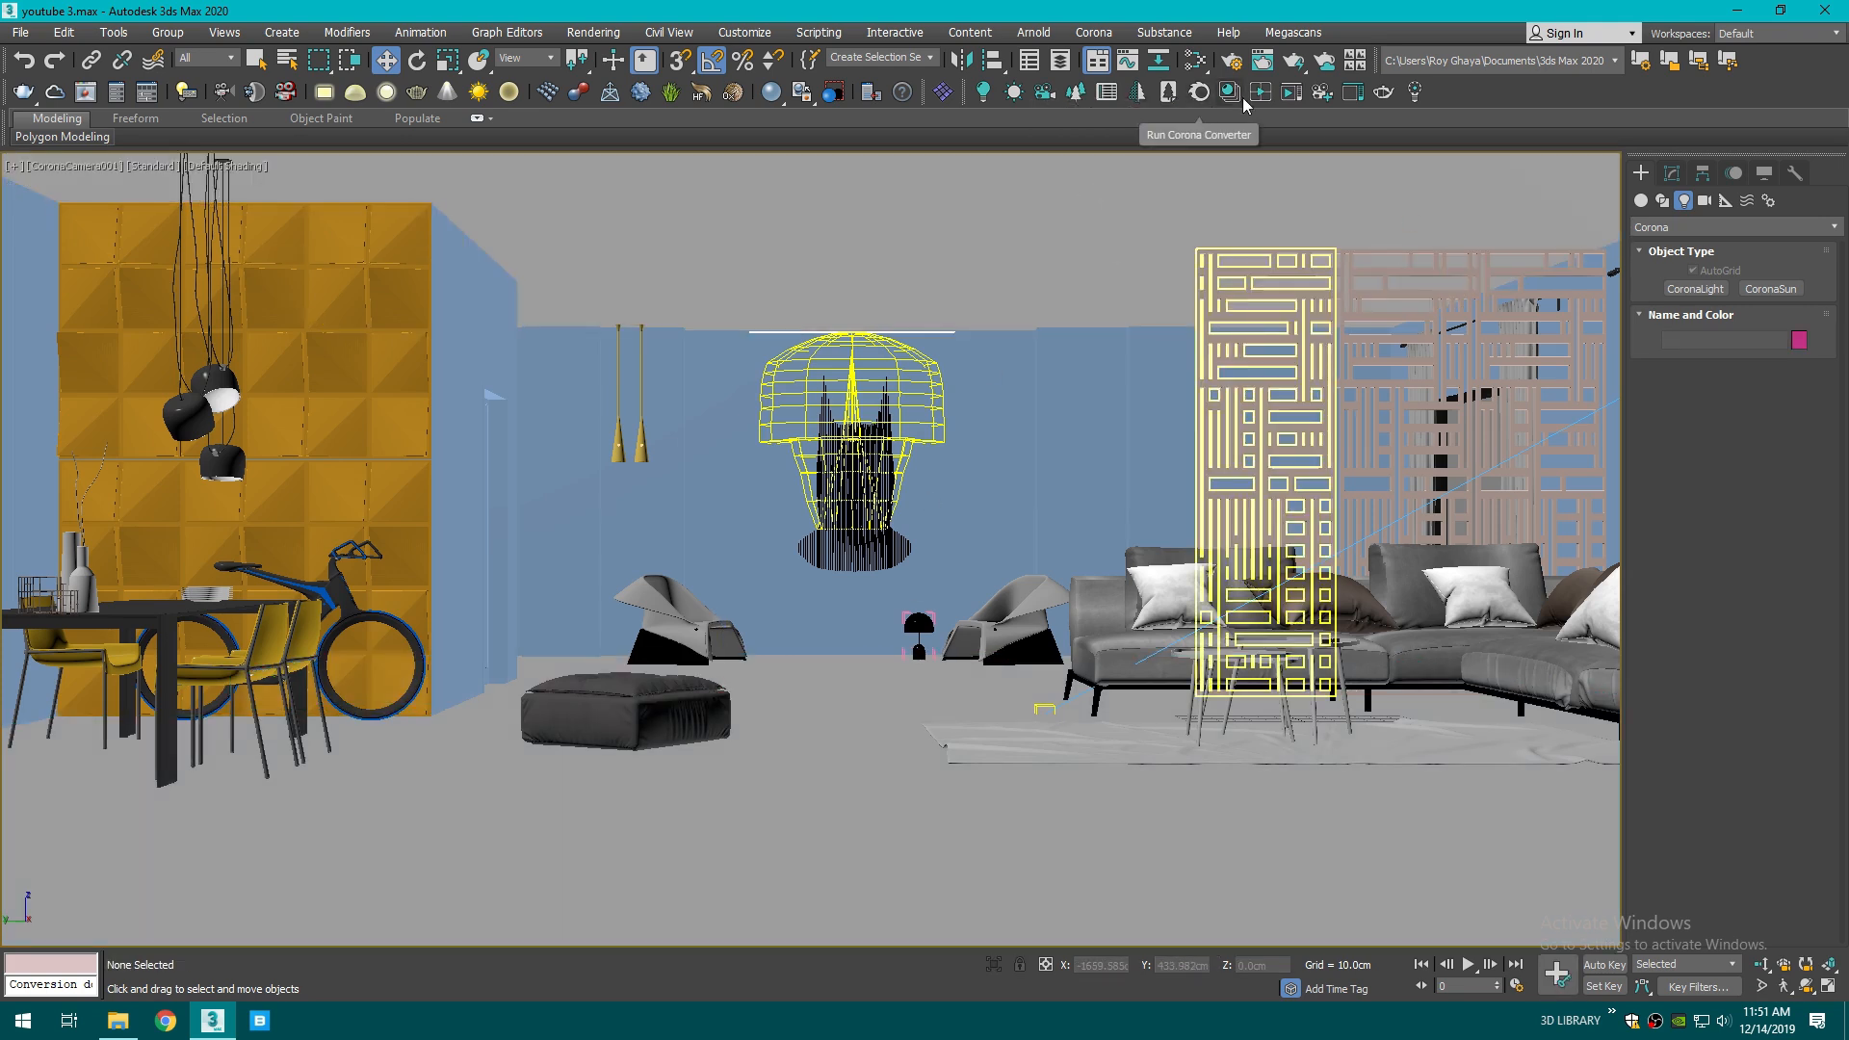
# - Run a Corona interactive render of the camera view, dismiss the error report, and inspect the room's lighting in the maximized frame buffer
pyautogui.click(1282, 101)
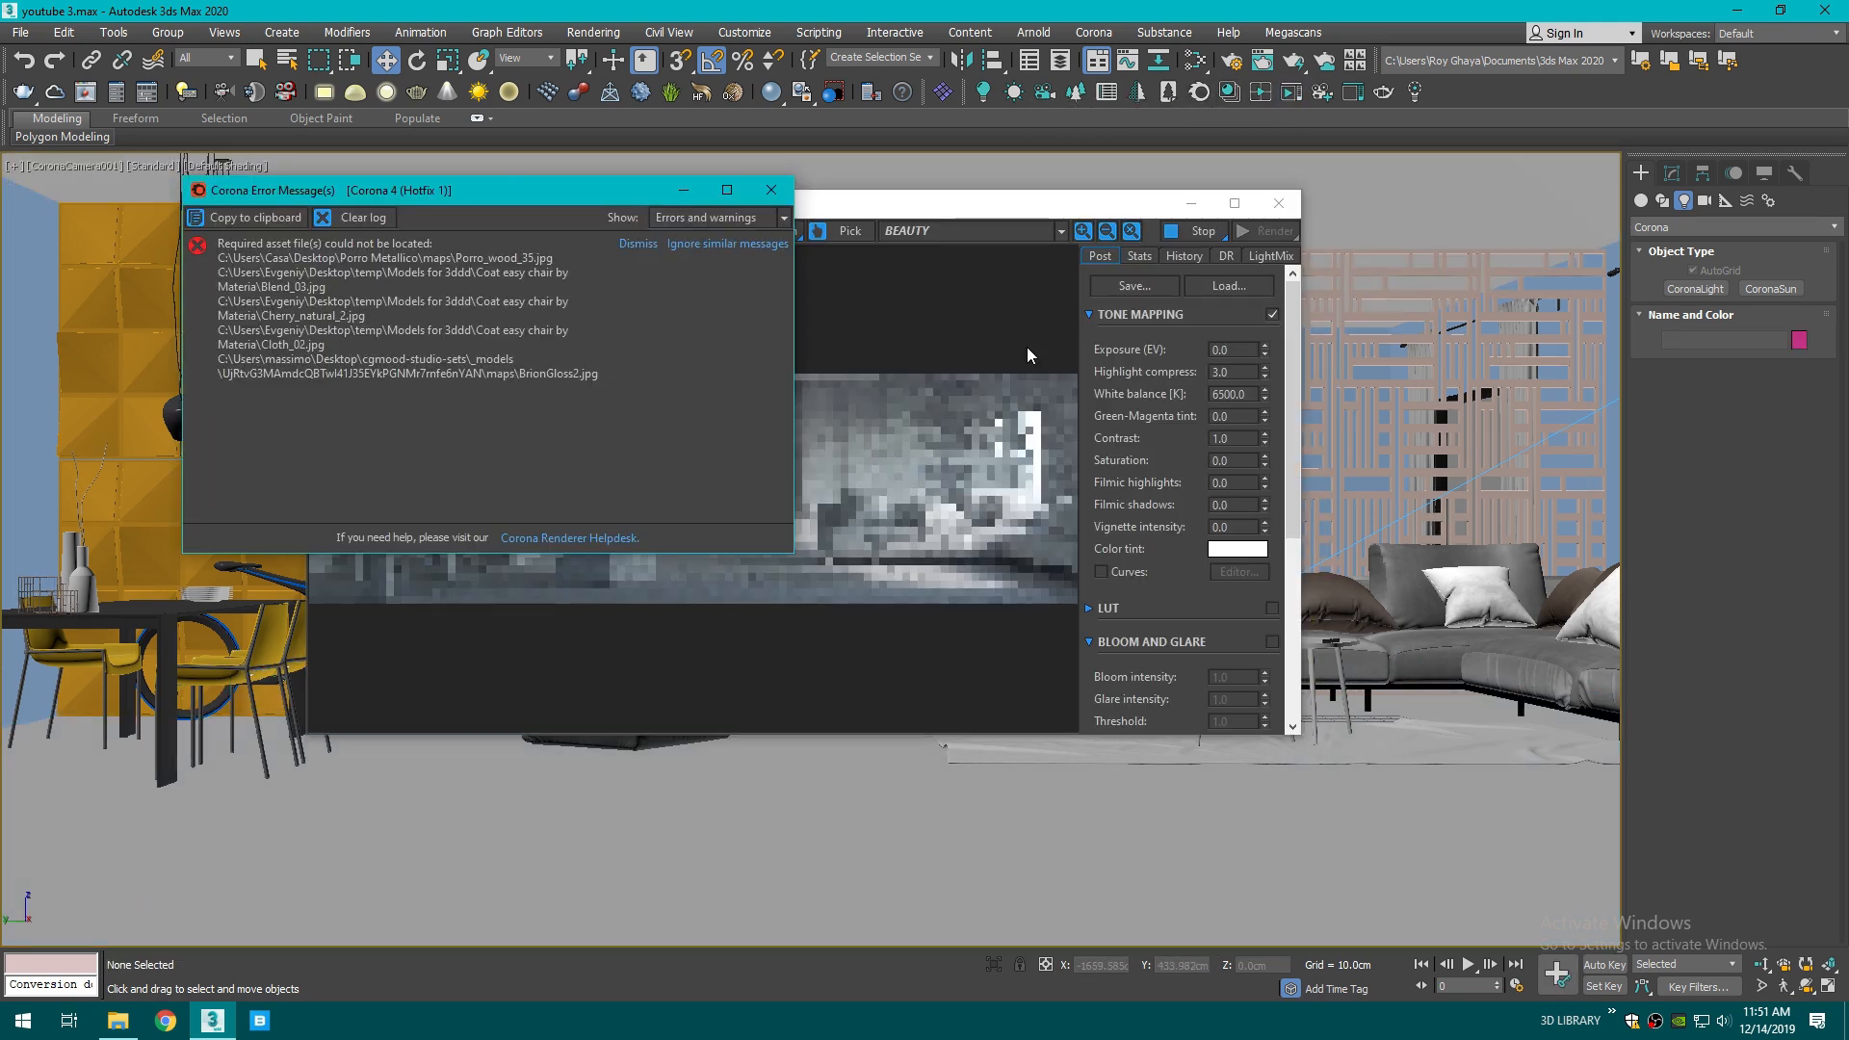
pyautogui.click(770, 190)
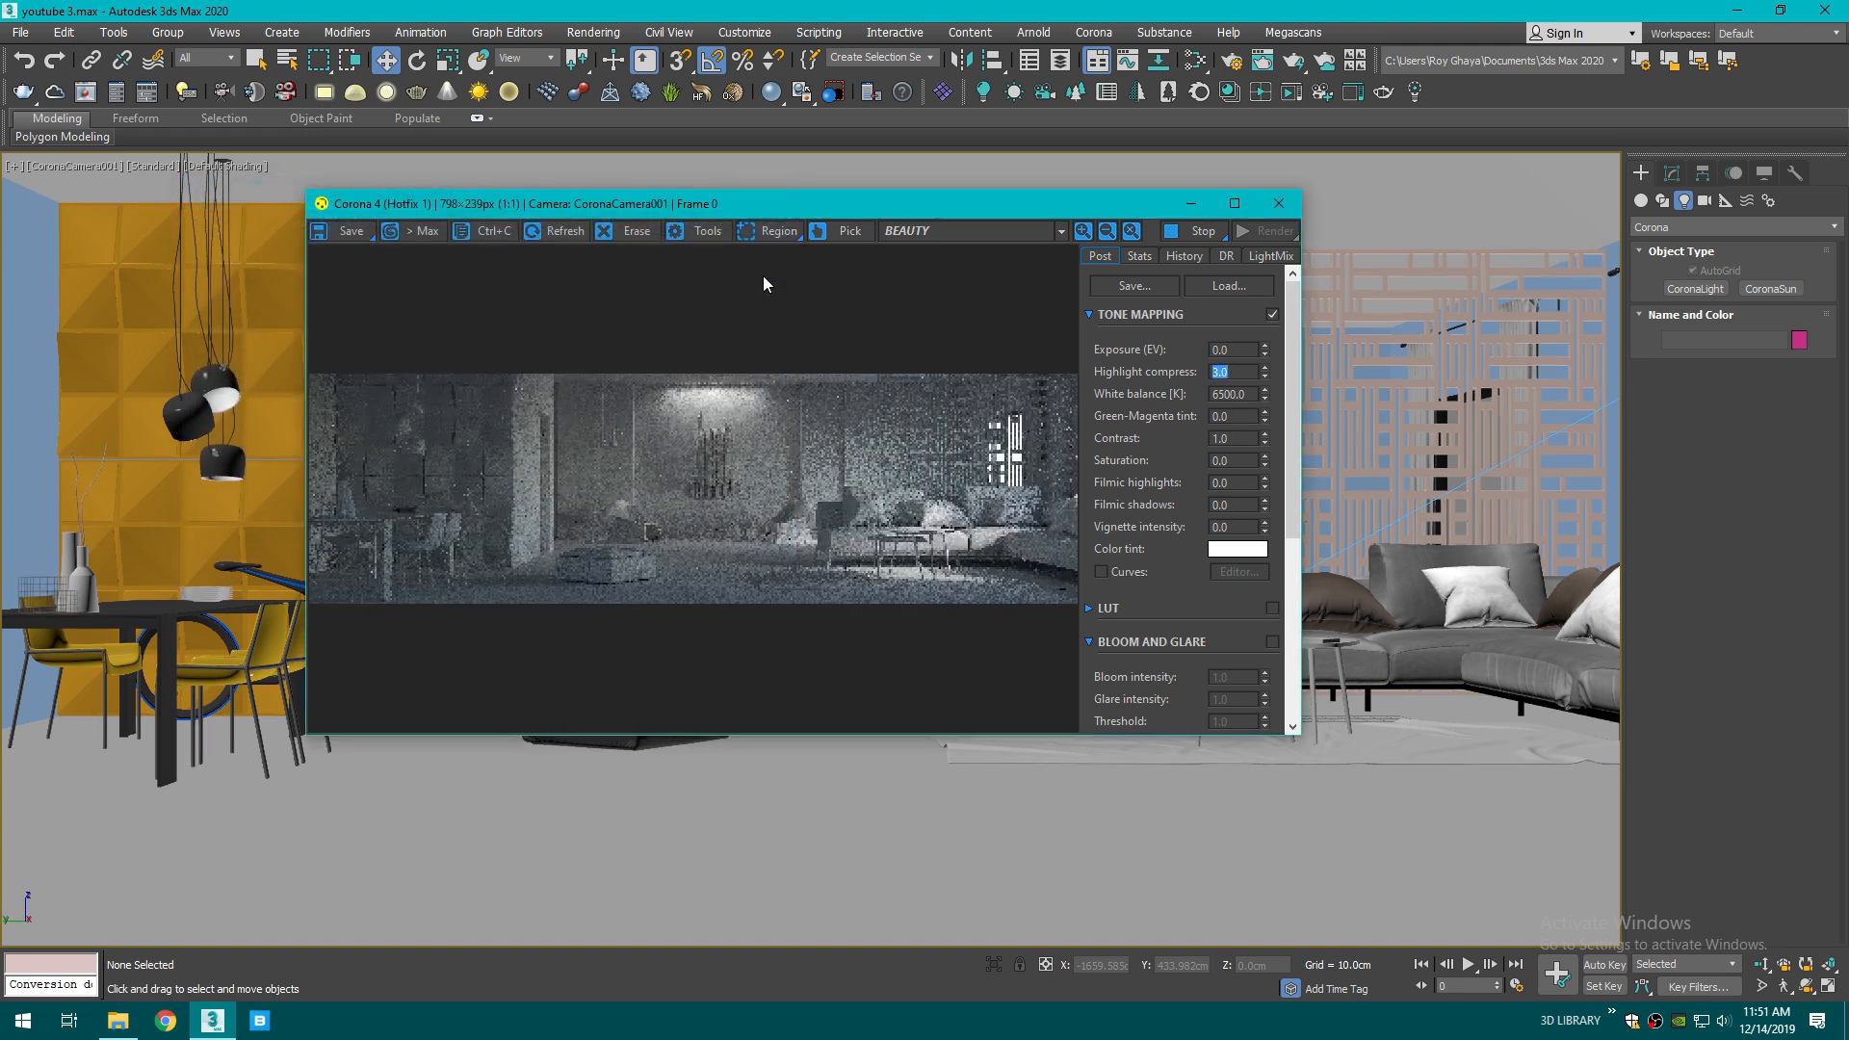
pyautogui.scroll(1, 945, 386)
pyautogui.scroll(-1, 945, 386)
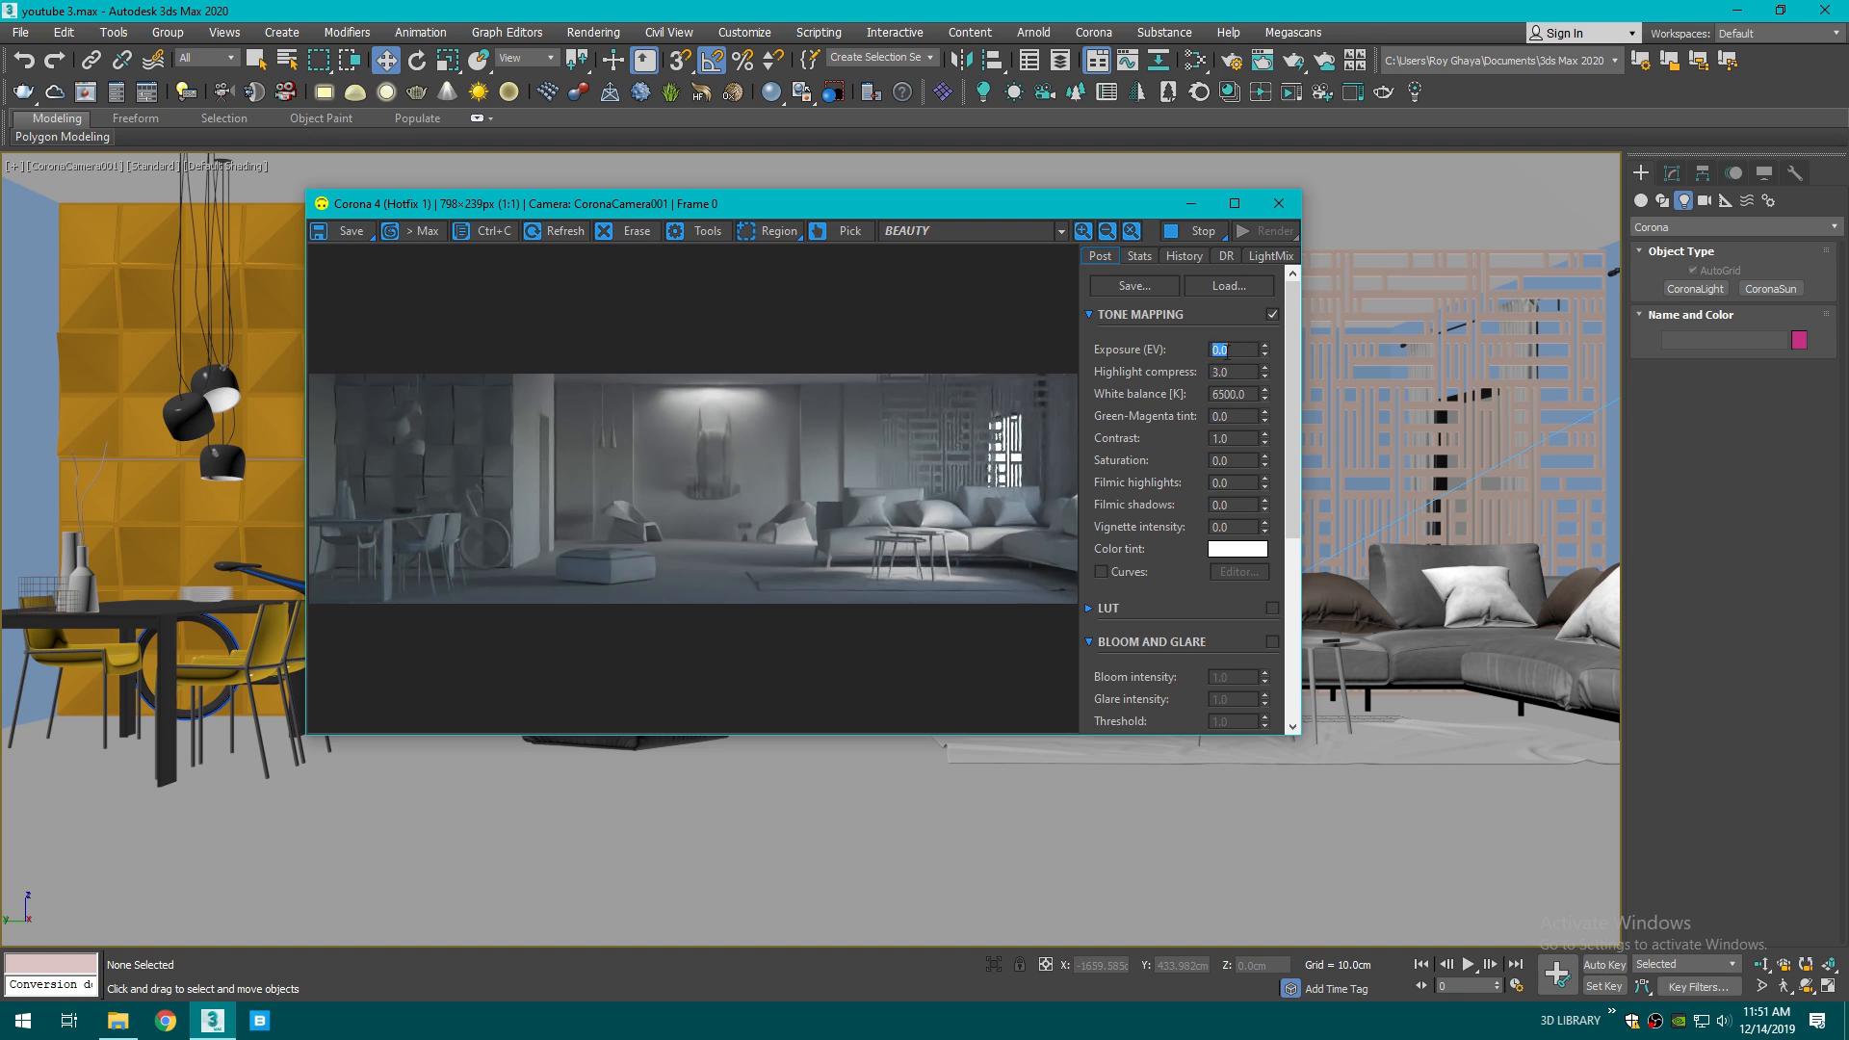
pyautogui.click(1242, 208)
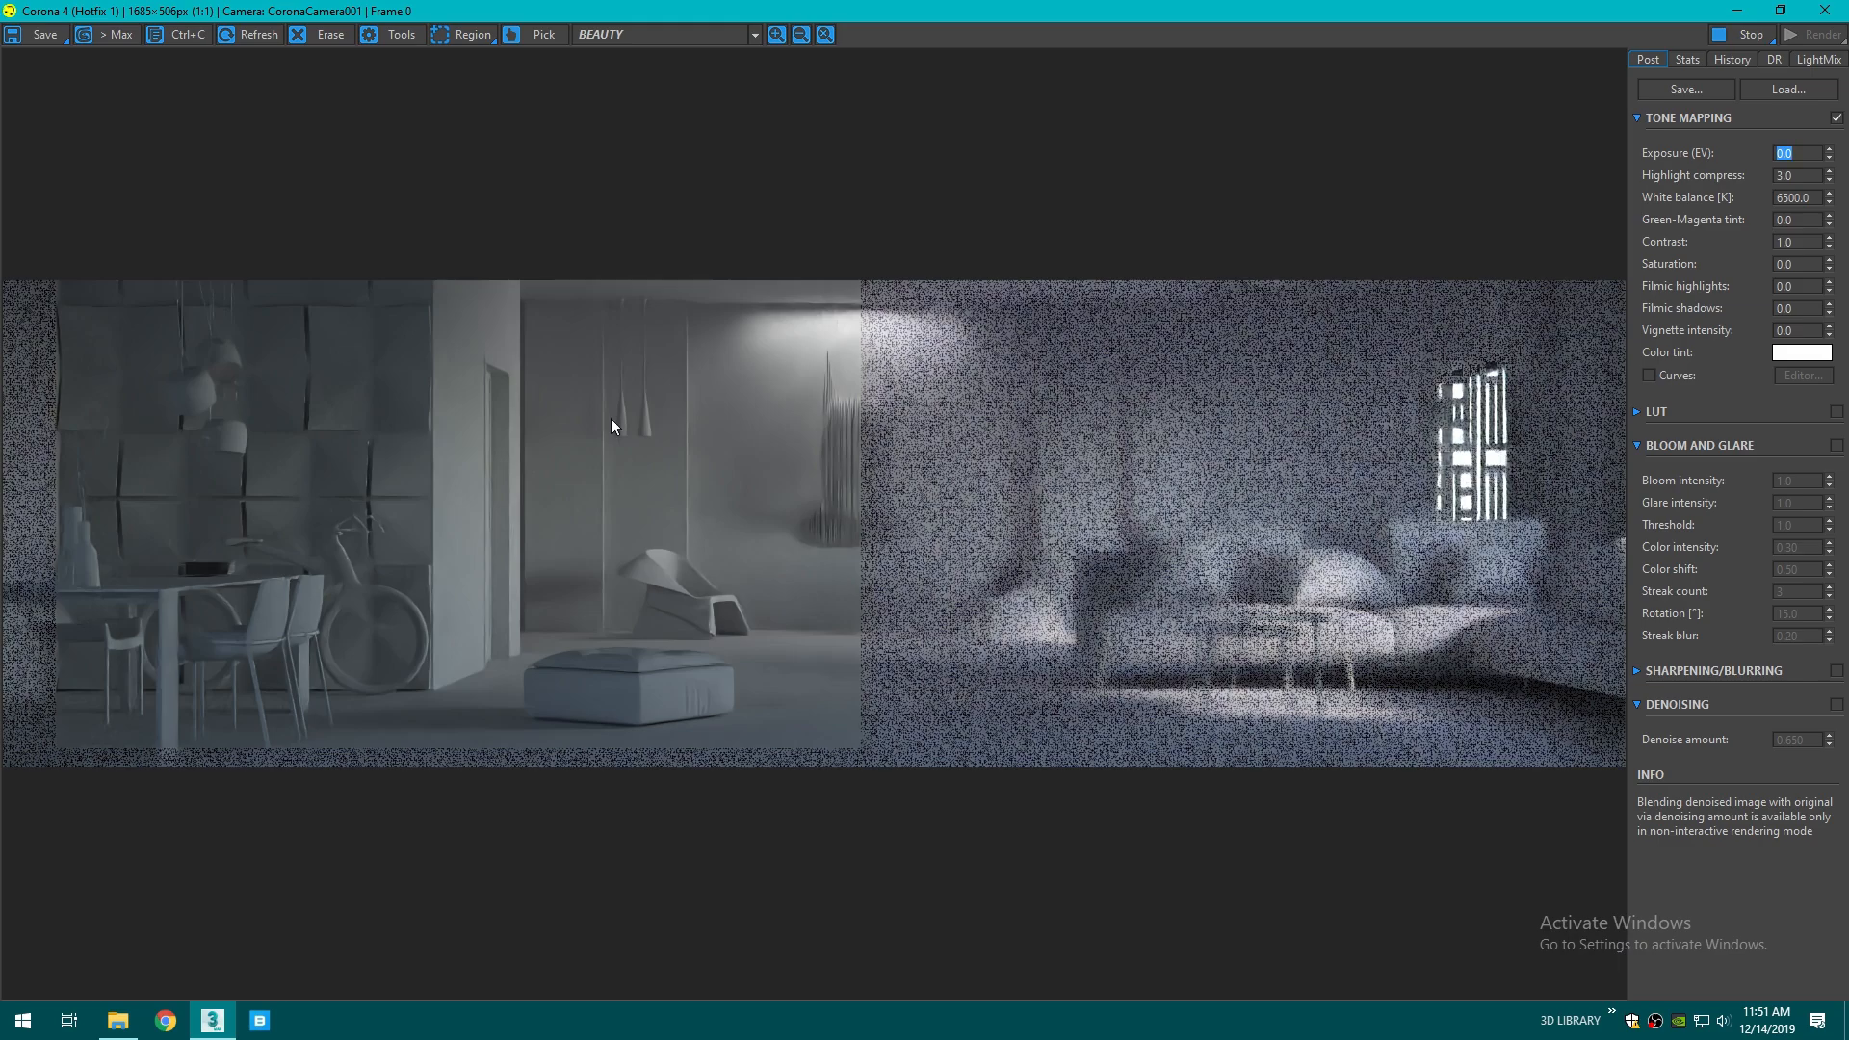
pyautogui.click(1824, 10)
pyautogui.click(117, 1025)
pyautogui.click(1736, 10)
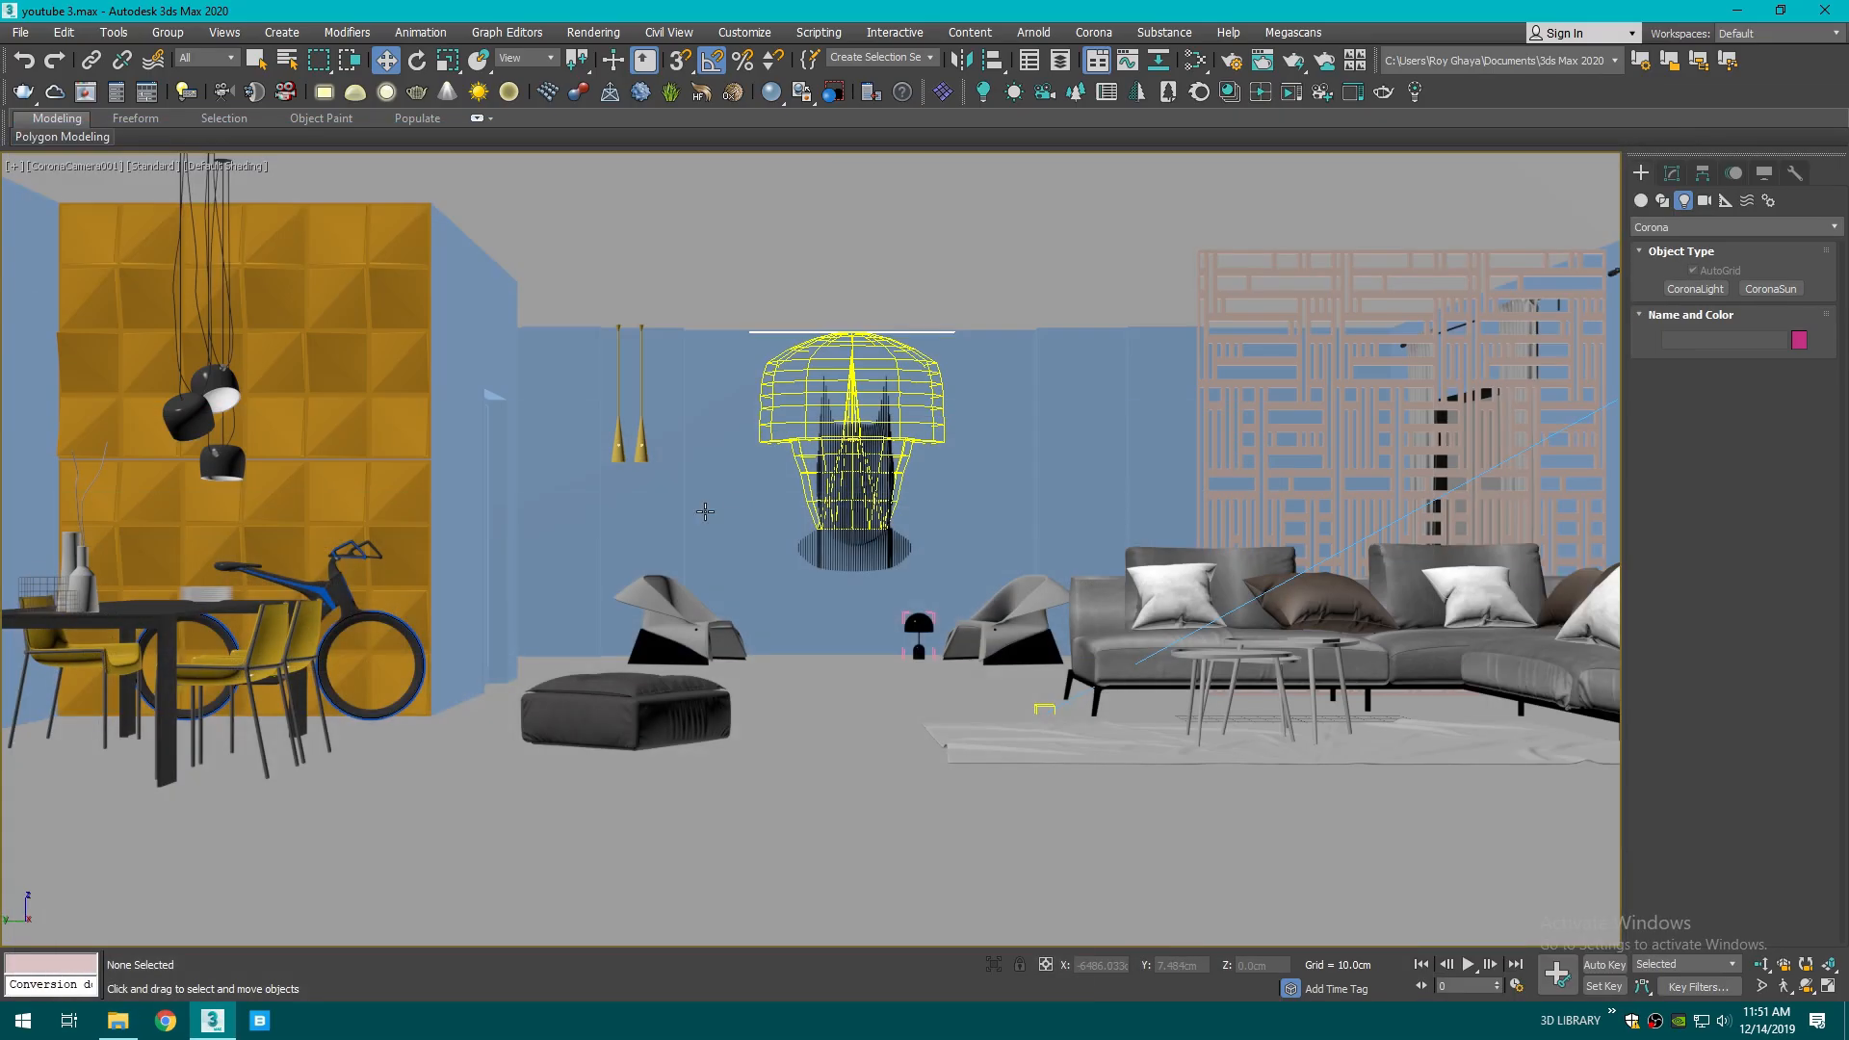
# - Save the scene to the Desktop as "youtube 3", replacing the existing file
pyautogui.click(26, 33)
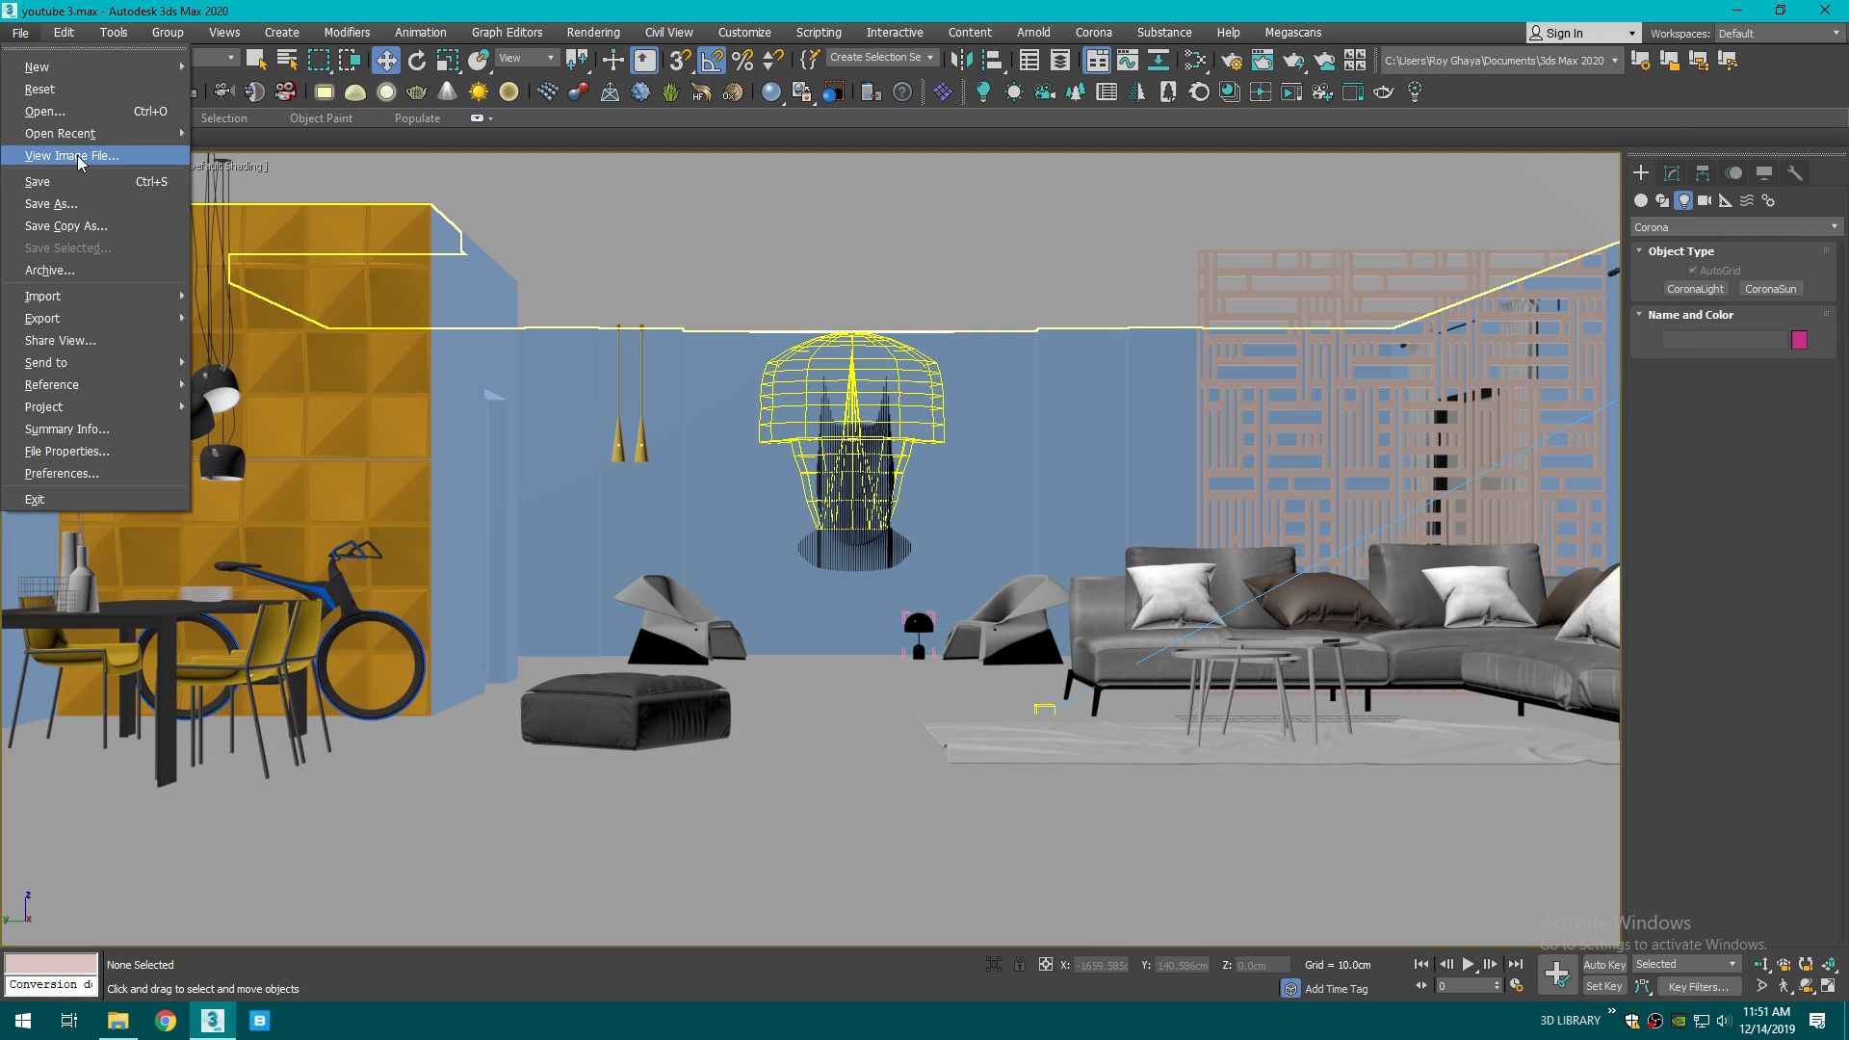
pyautogui.click(67, 199)
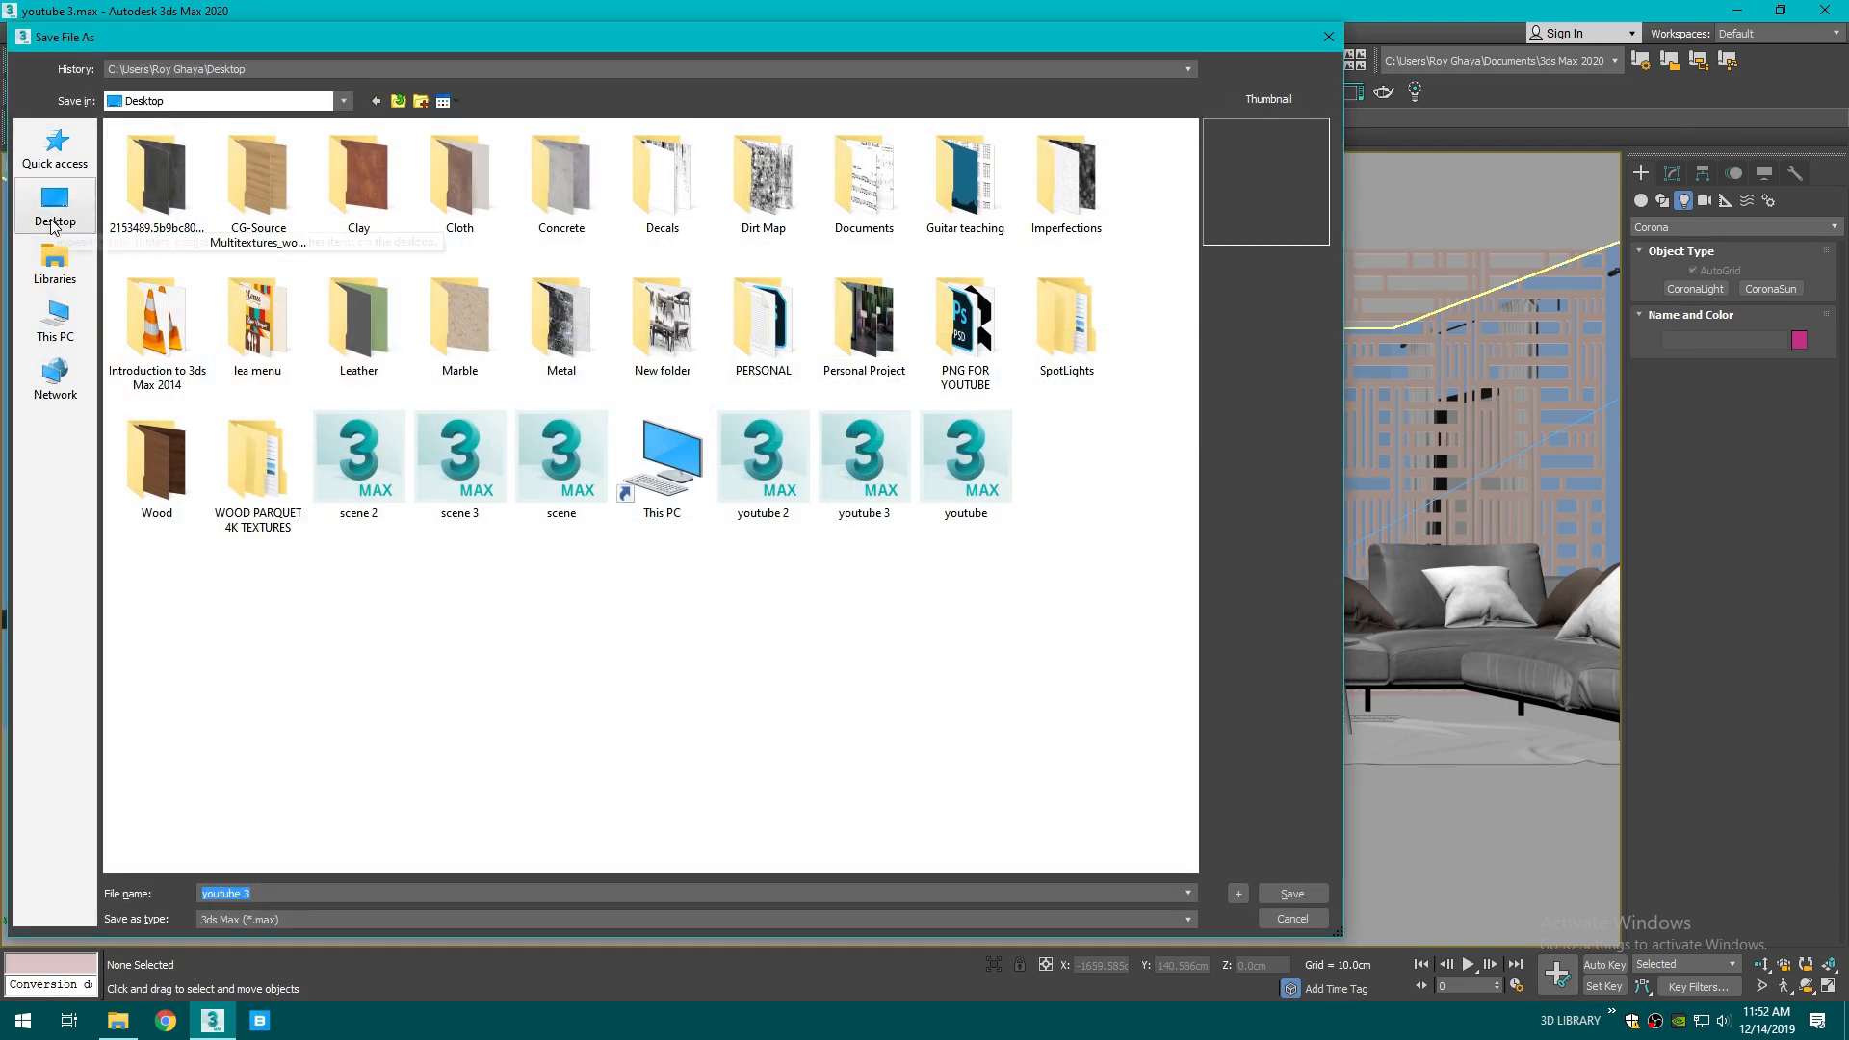
pyautogui.click(1290, 891)
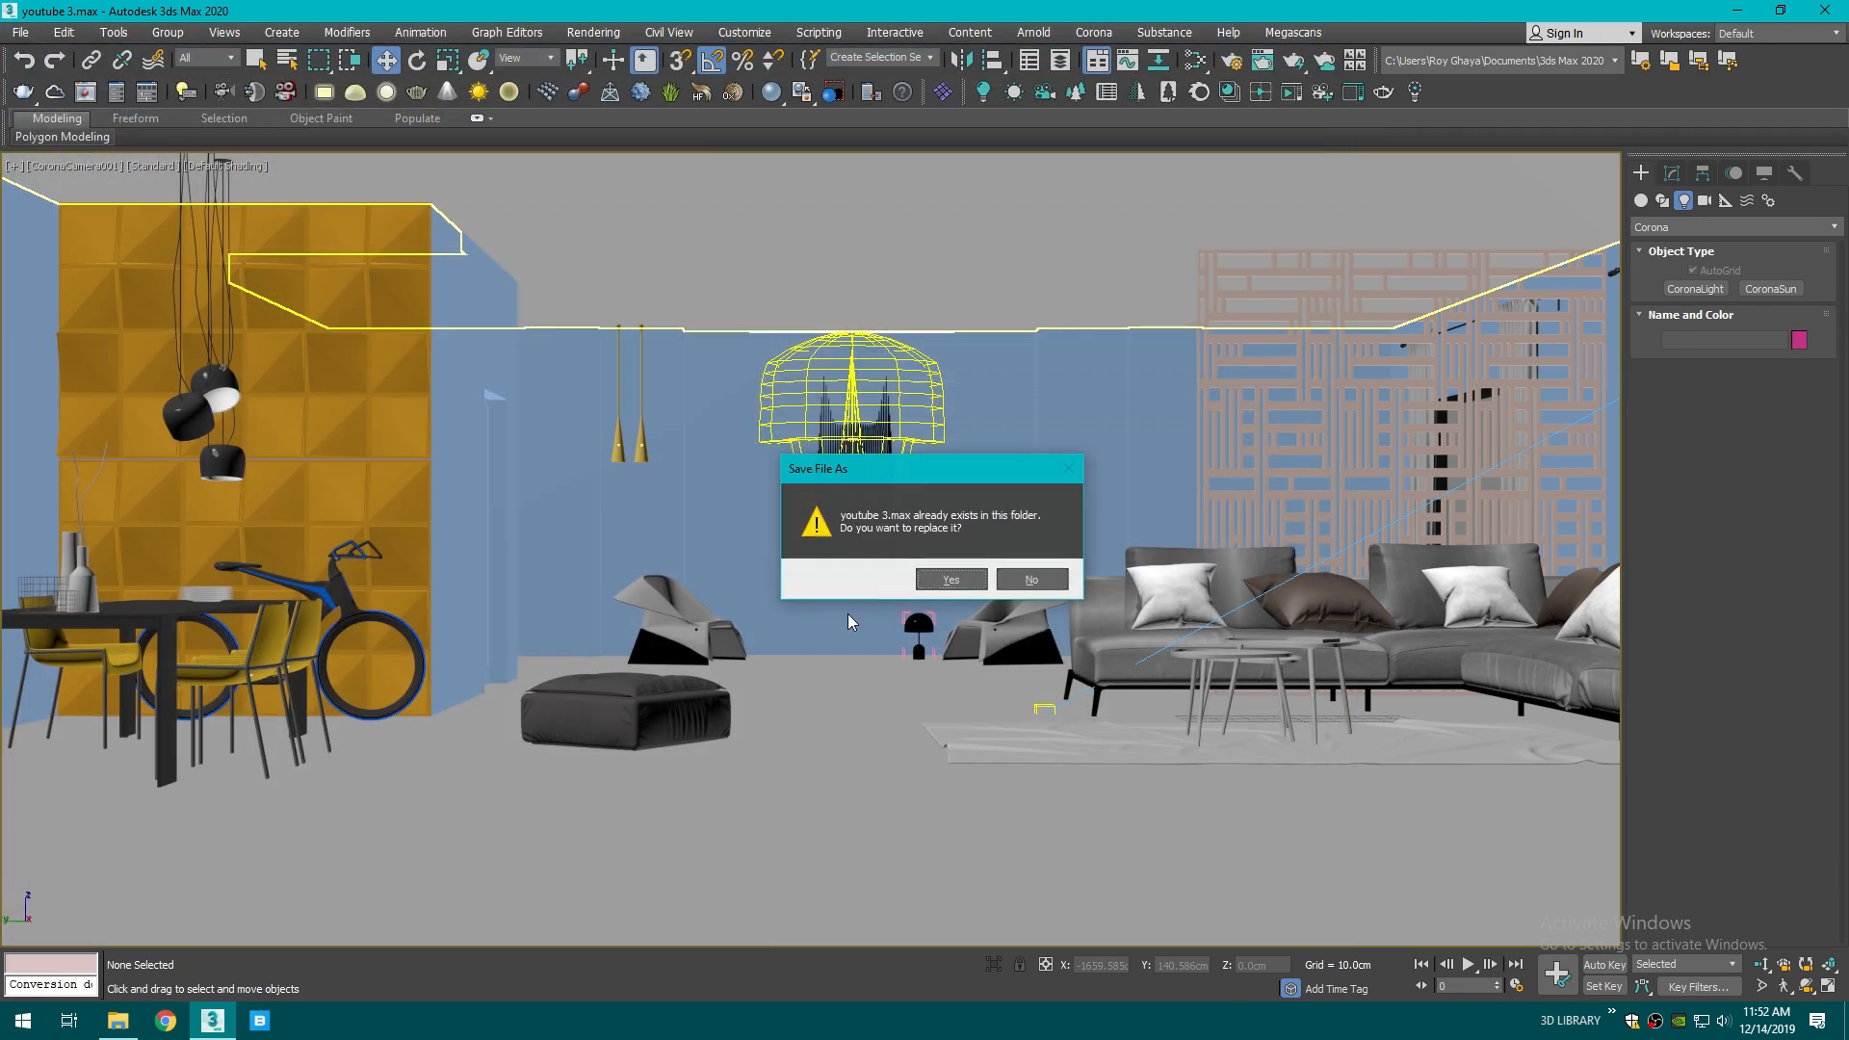
pyautogui.click(946, 578)
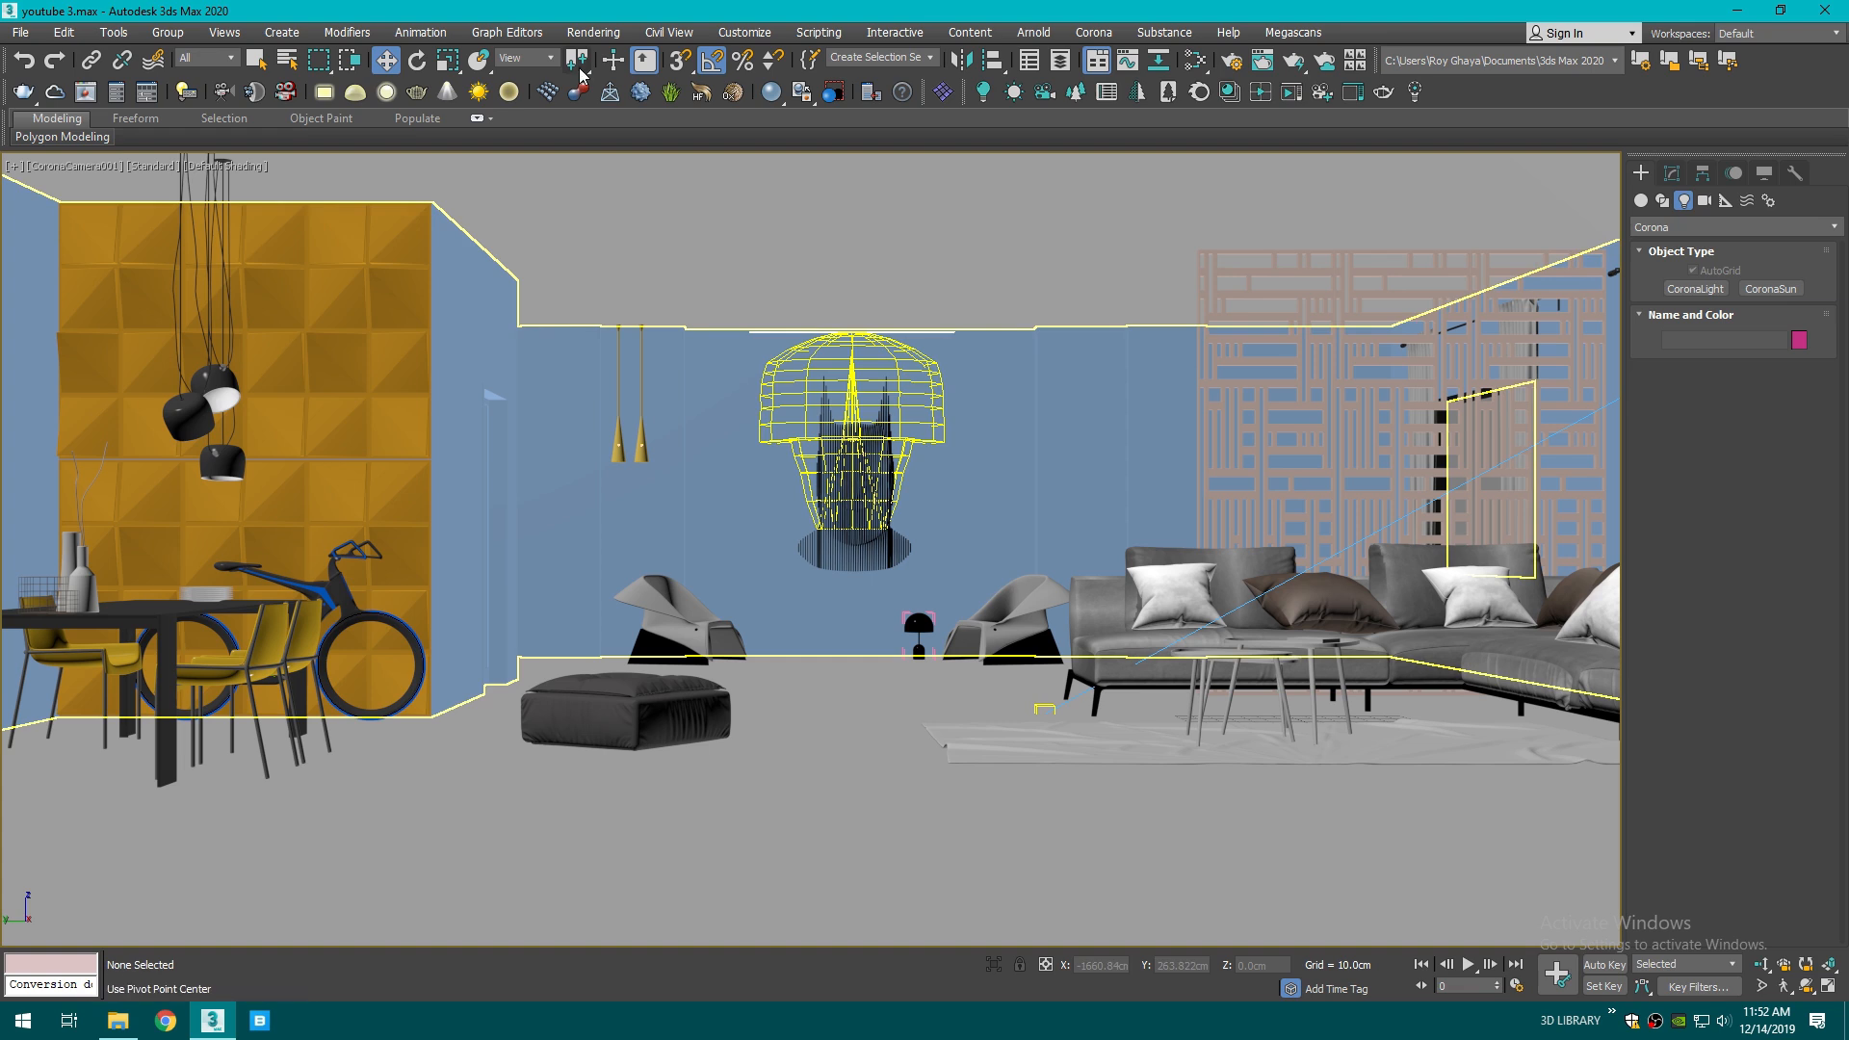
# - Relink the scene's missing bitmaps with Relink Bitmaps, using the saved Downloads folder path
pyautogui.click(956, 93)
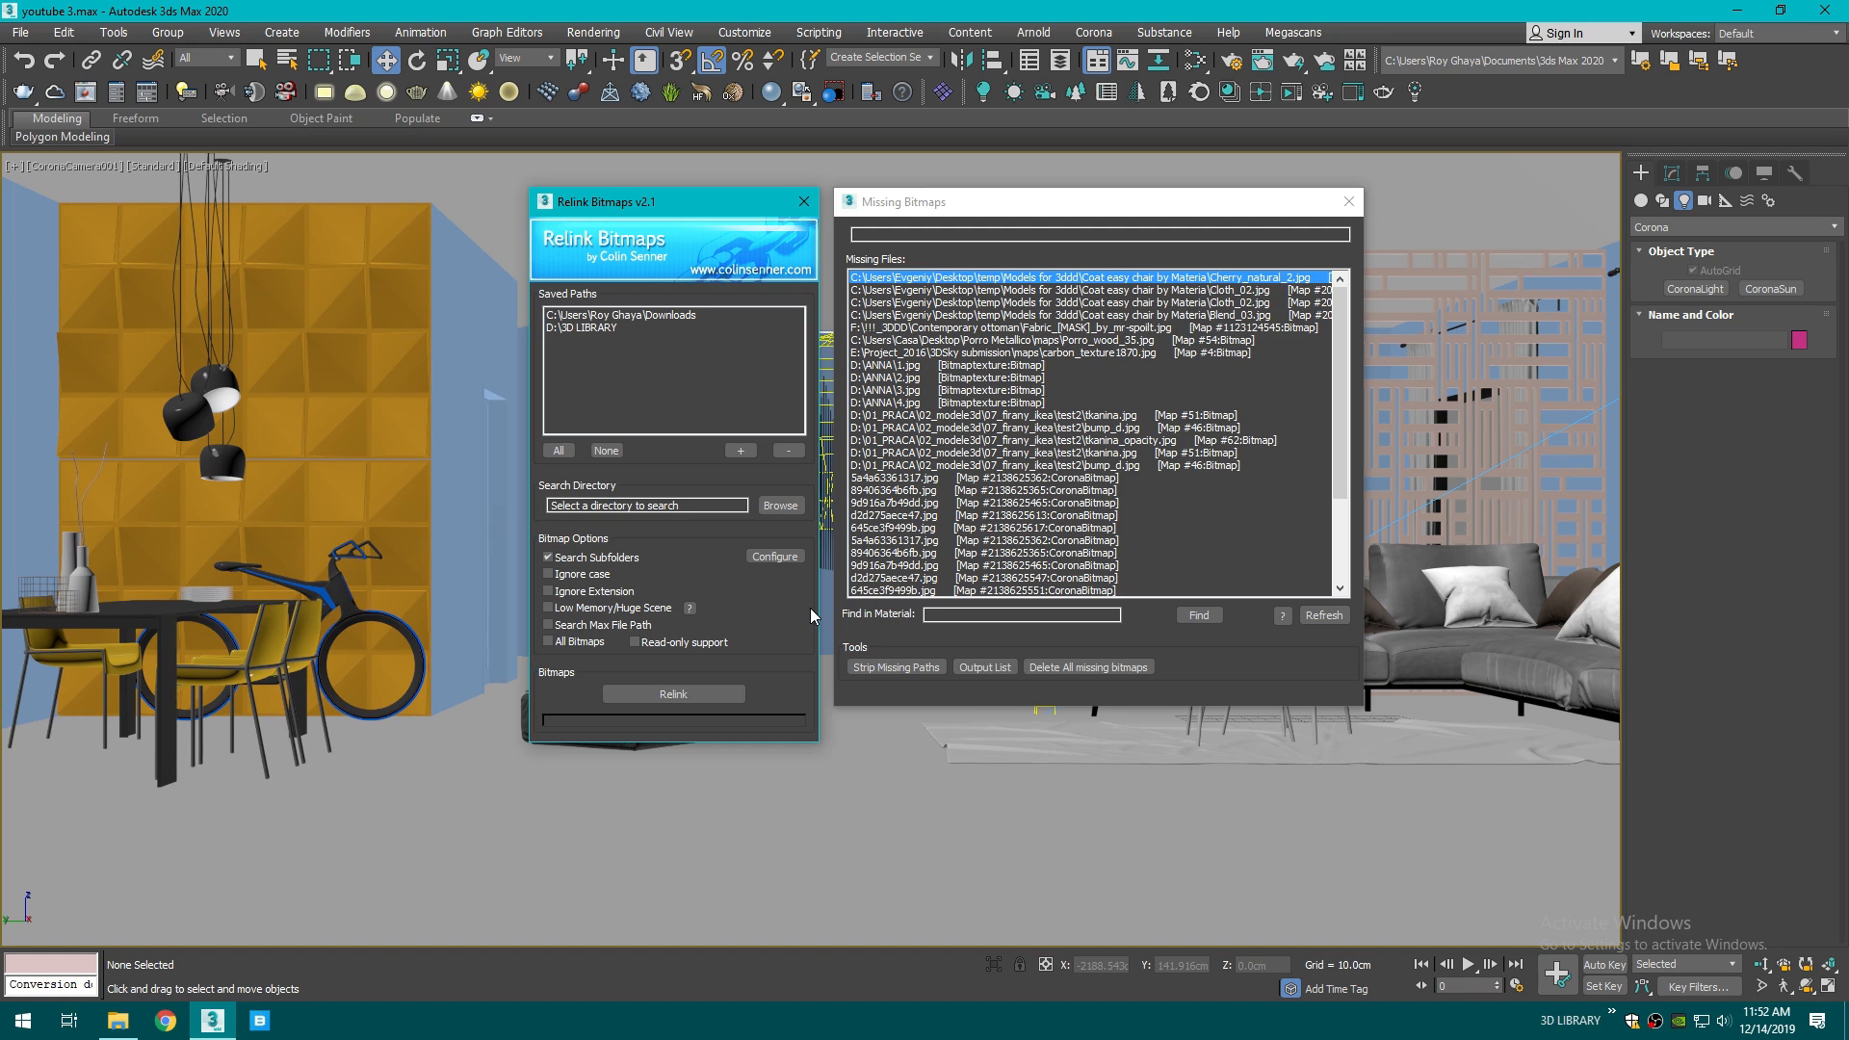
pyautogui.click(679, 320)
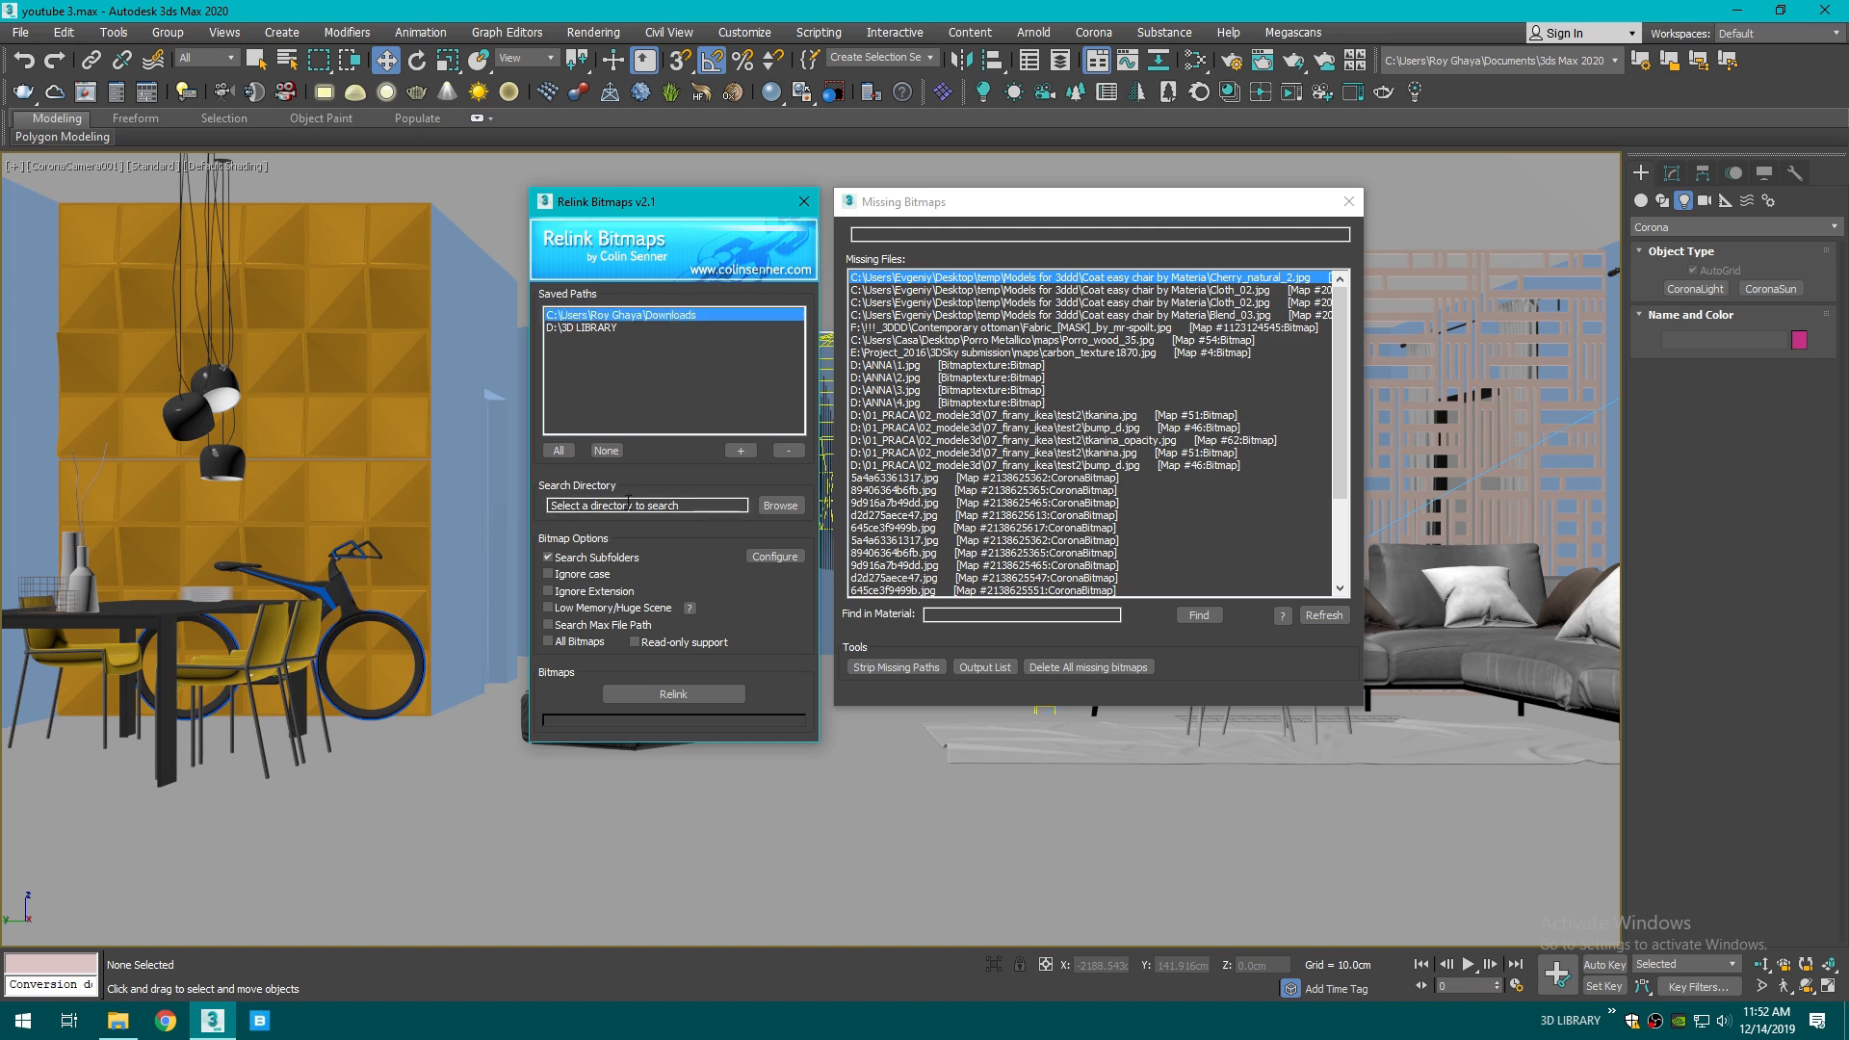
pyautogui.click(724, 697)
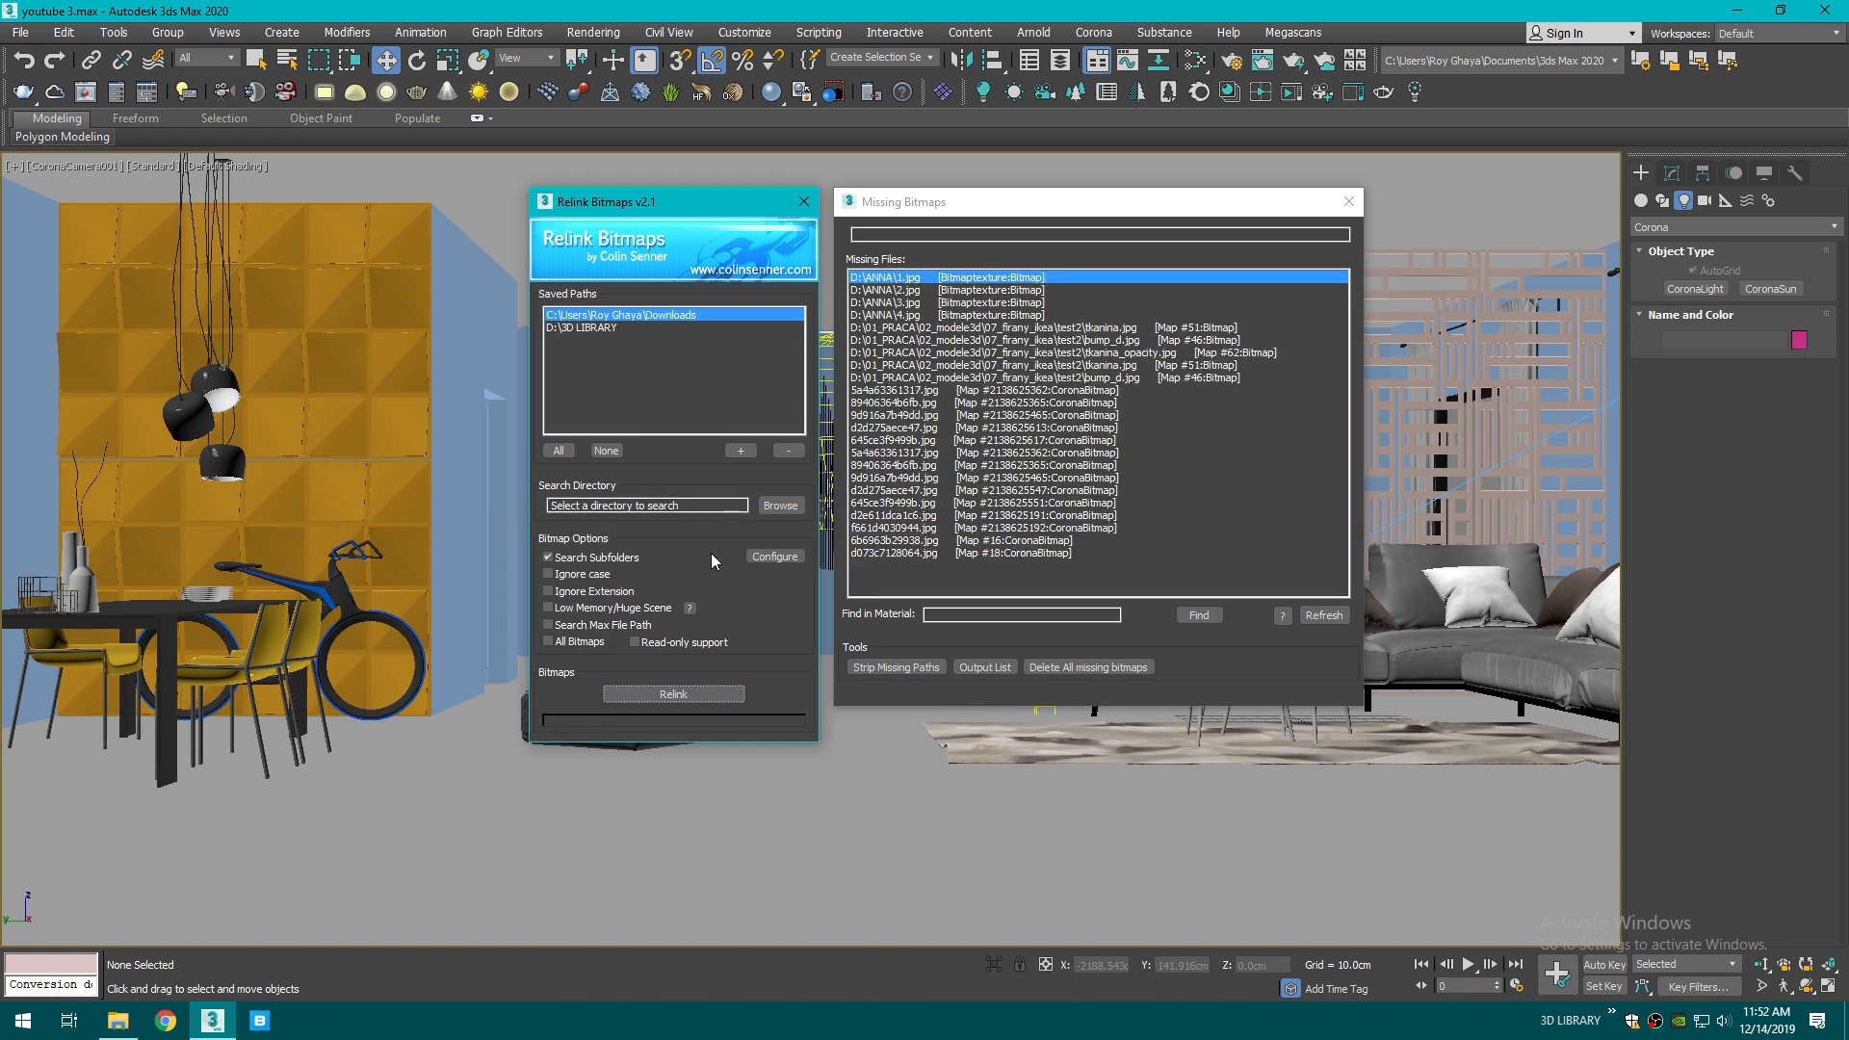
# - Relink the remaining missing bitmaps from the saved D:\3D LIBRARY path and close Relink Bitmaps
pyautogui.click(589, 329)
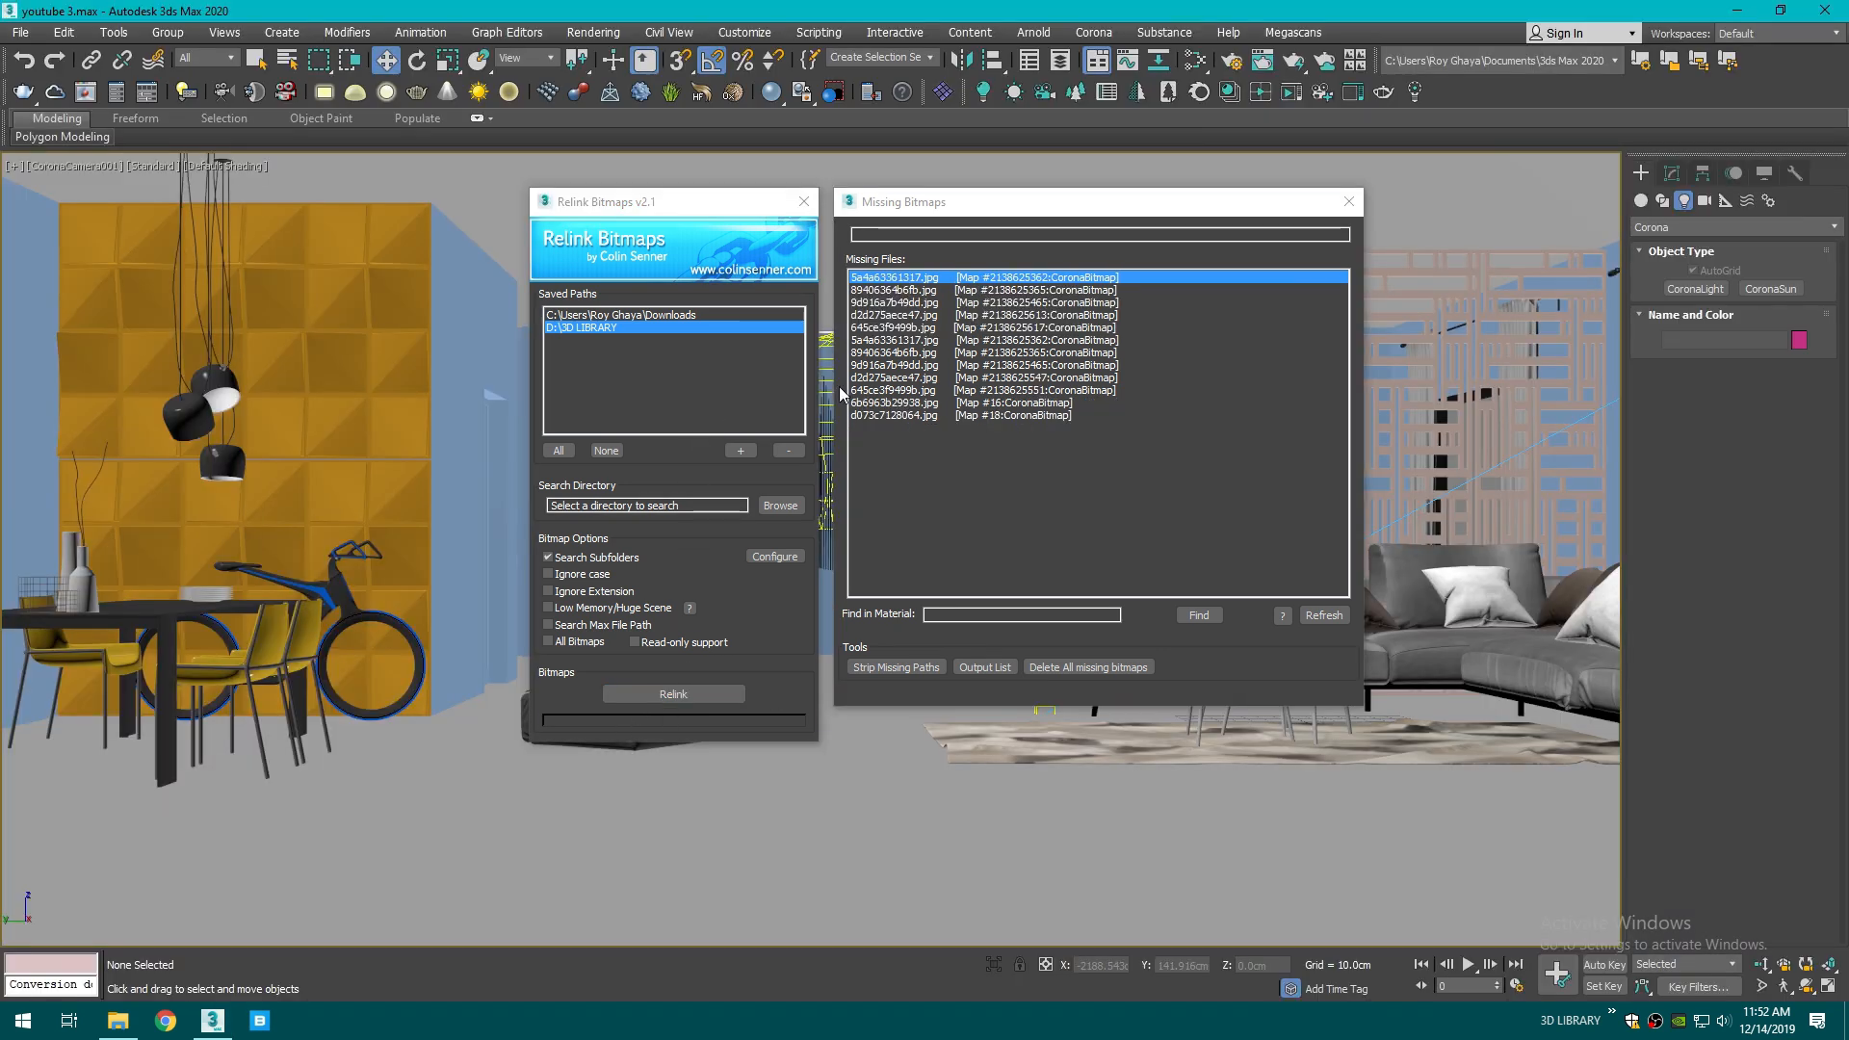
pyautogui.click(1348, 201)
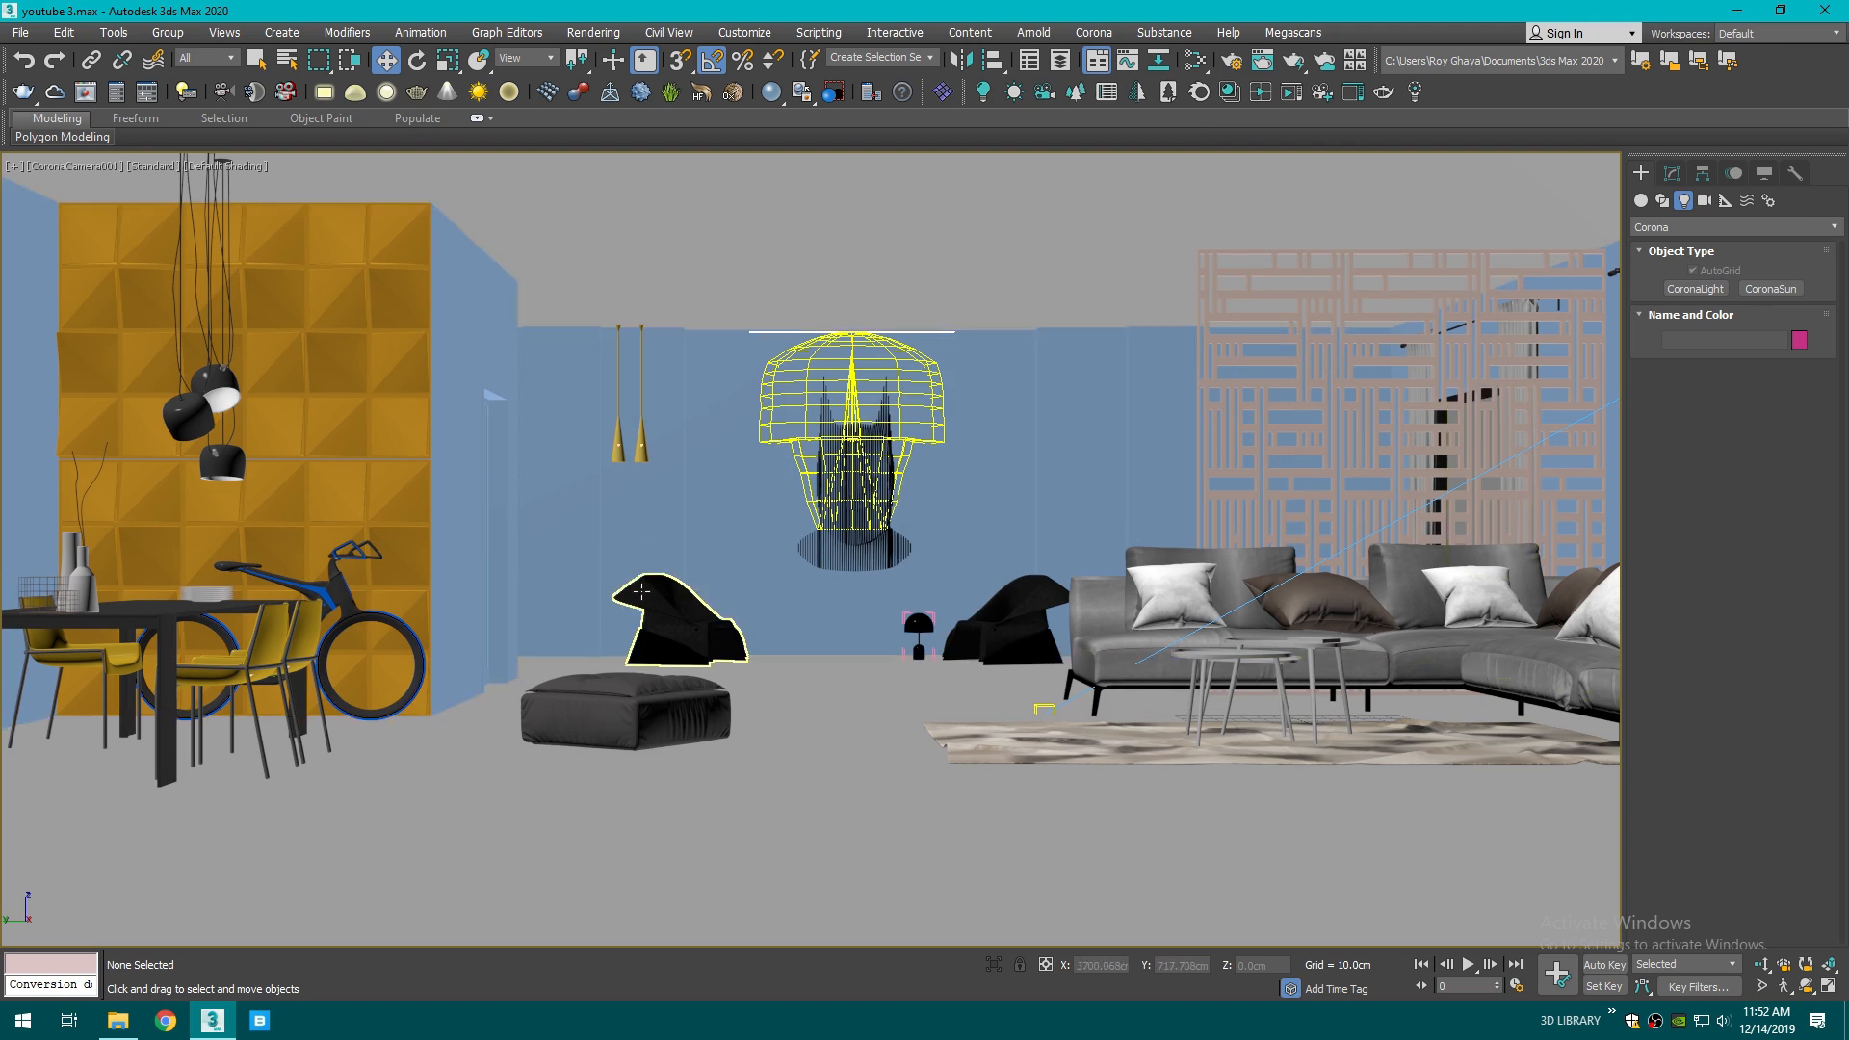
# - Convert all scene materials, maps and lights with Corona Converter, keeping its default options, and close the converter
pyautogui.click(641, 592)
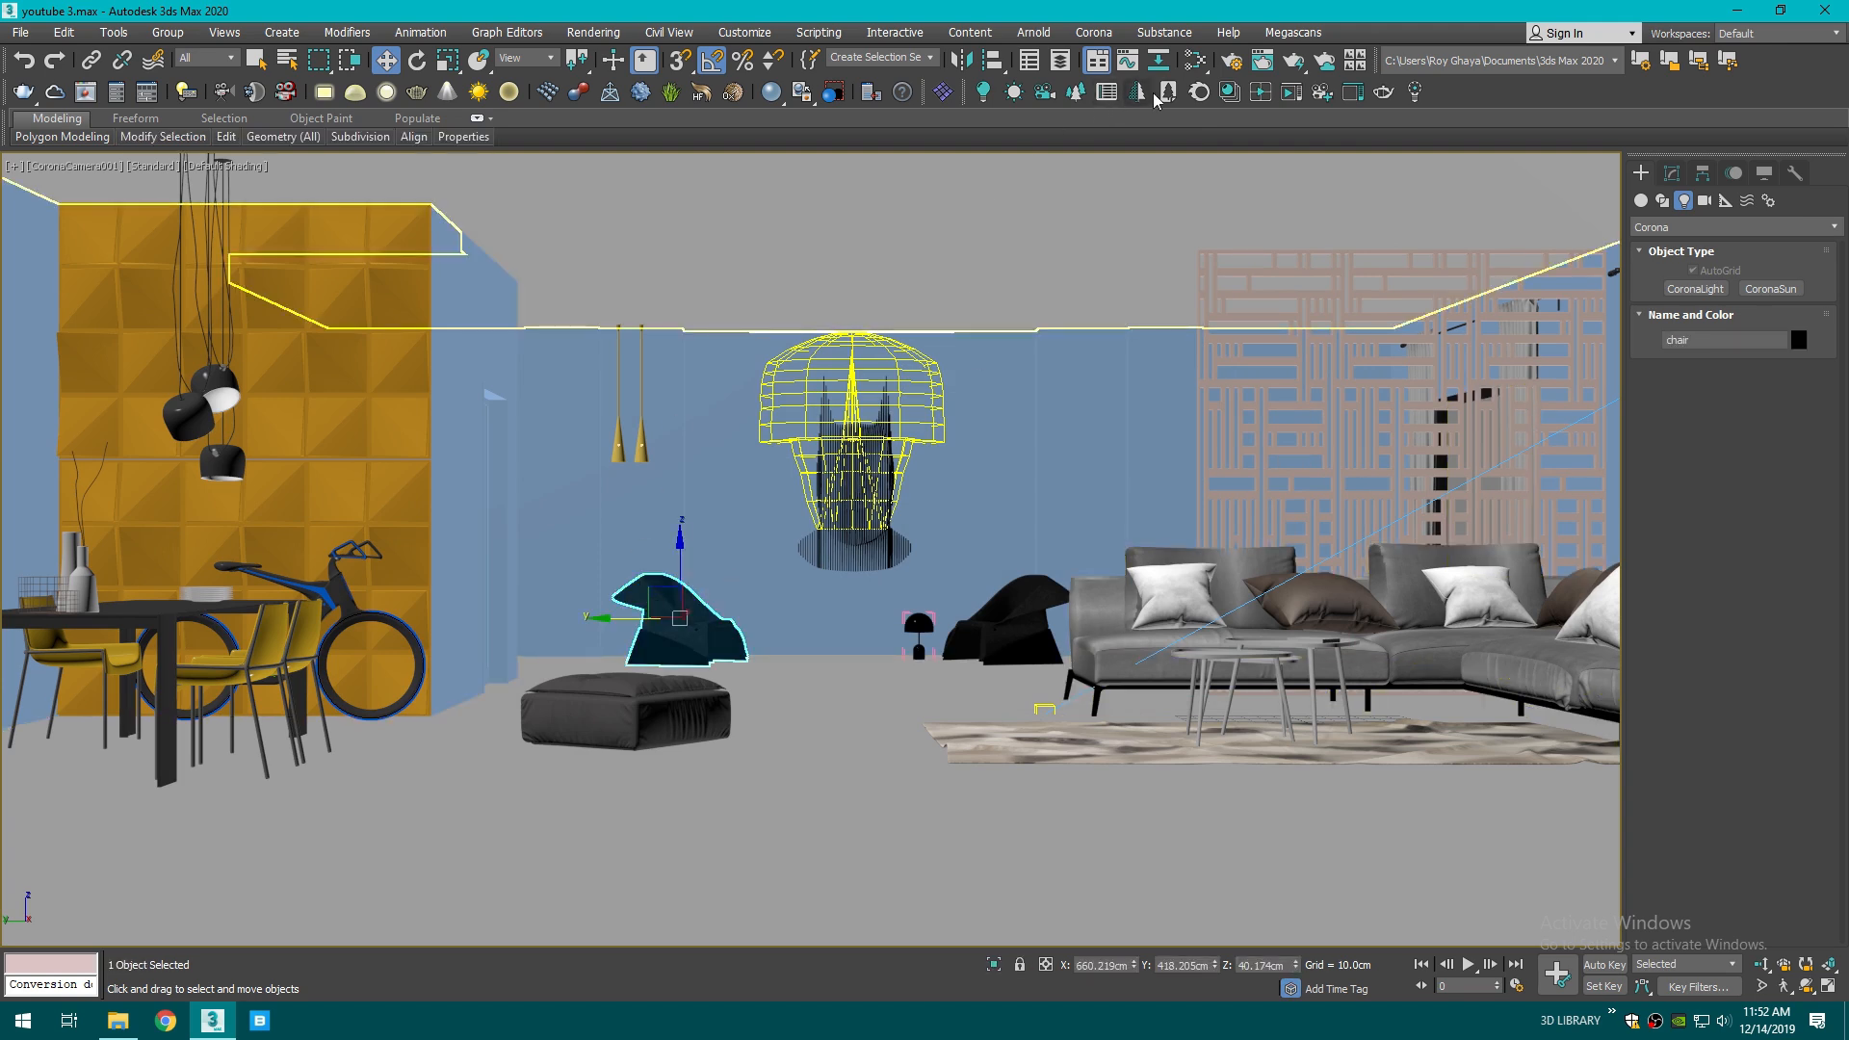
pyautogui.click(1200, 92)
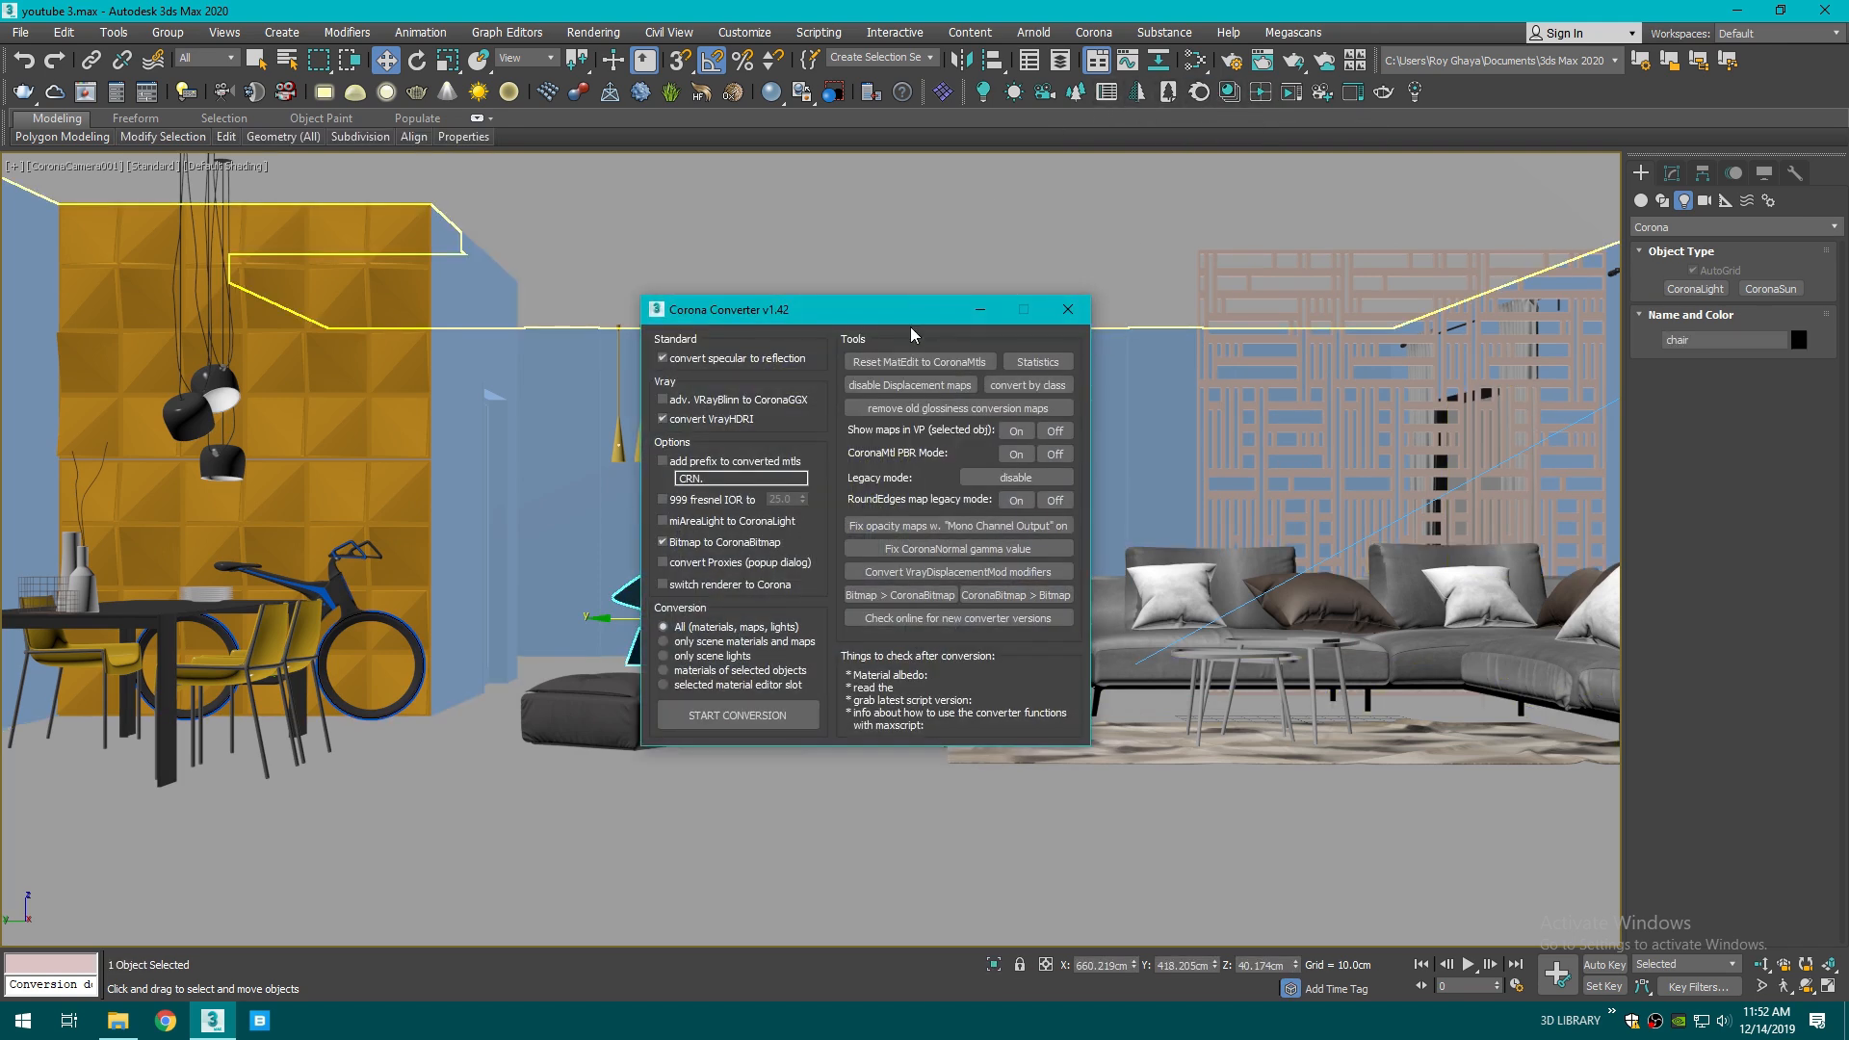
pyautogui.click(721, 714)
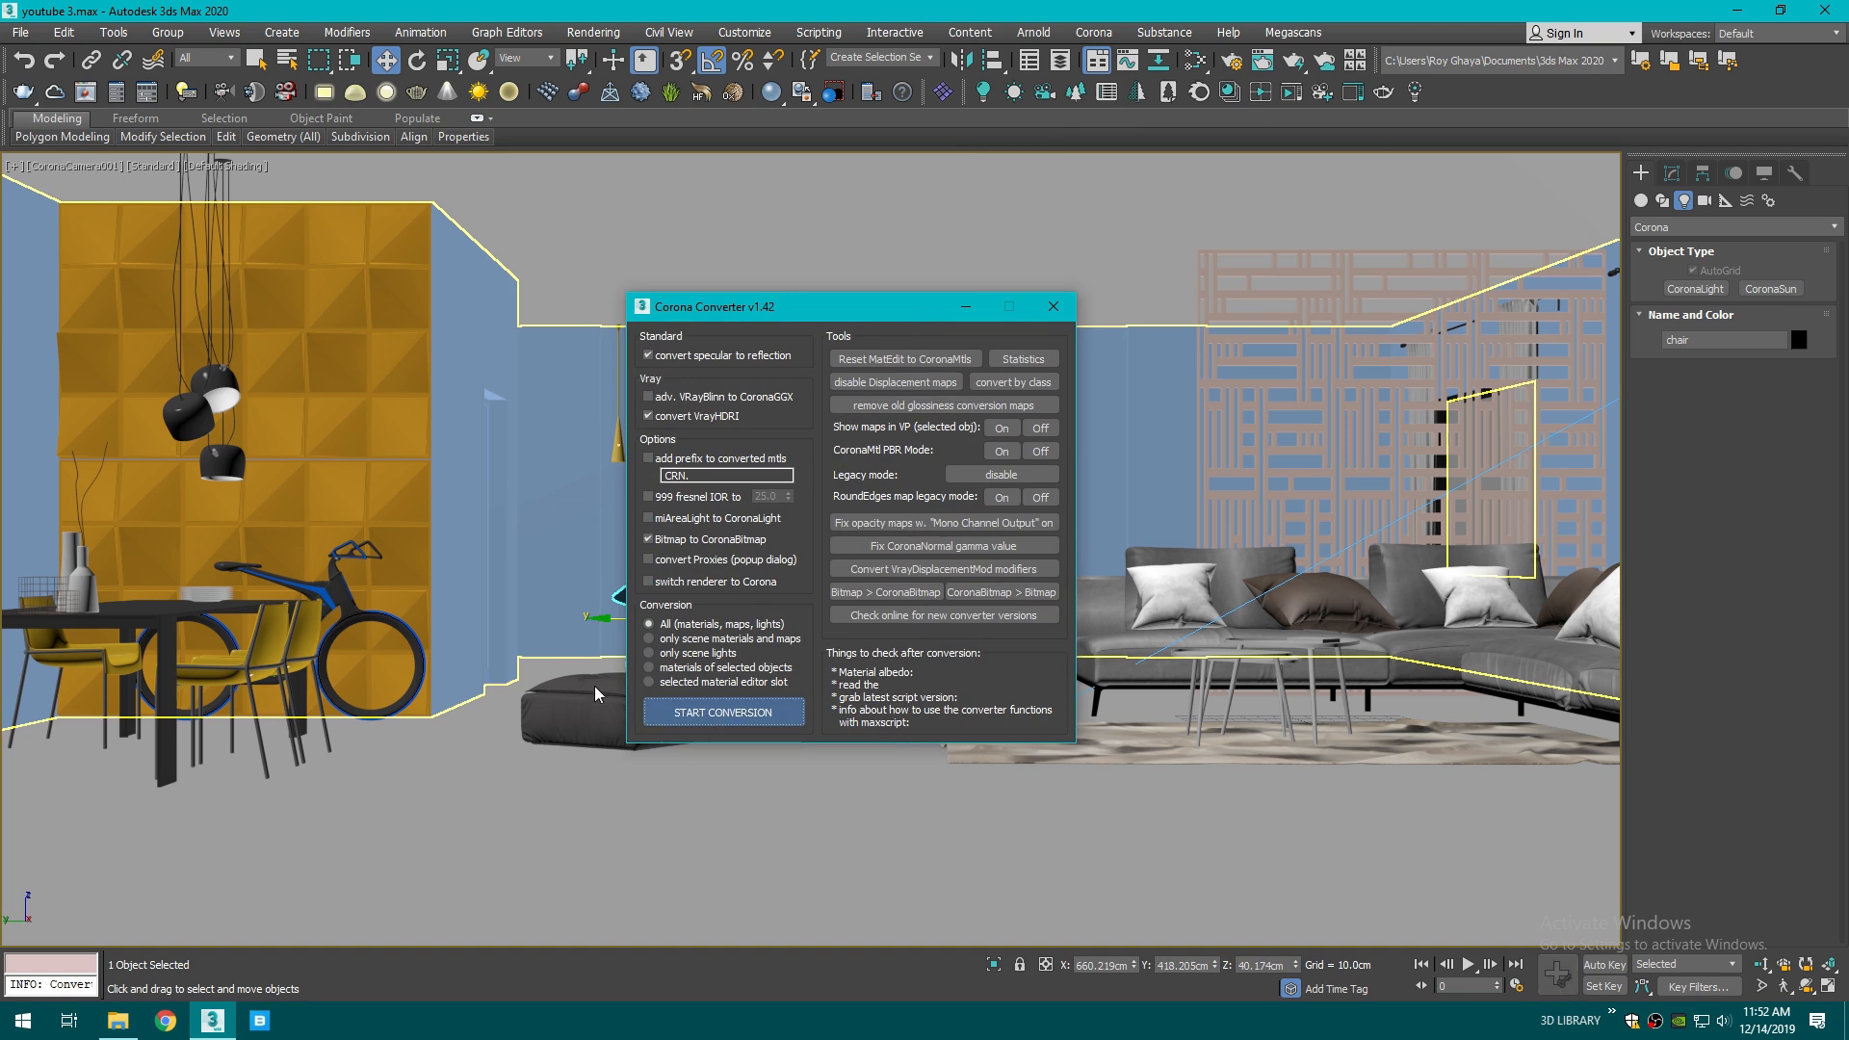
pyautogui.click(1053, 306)
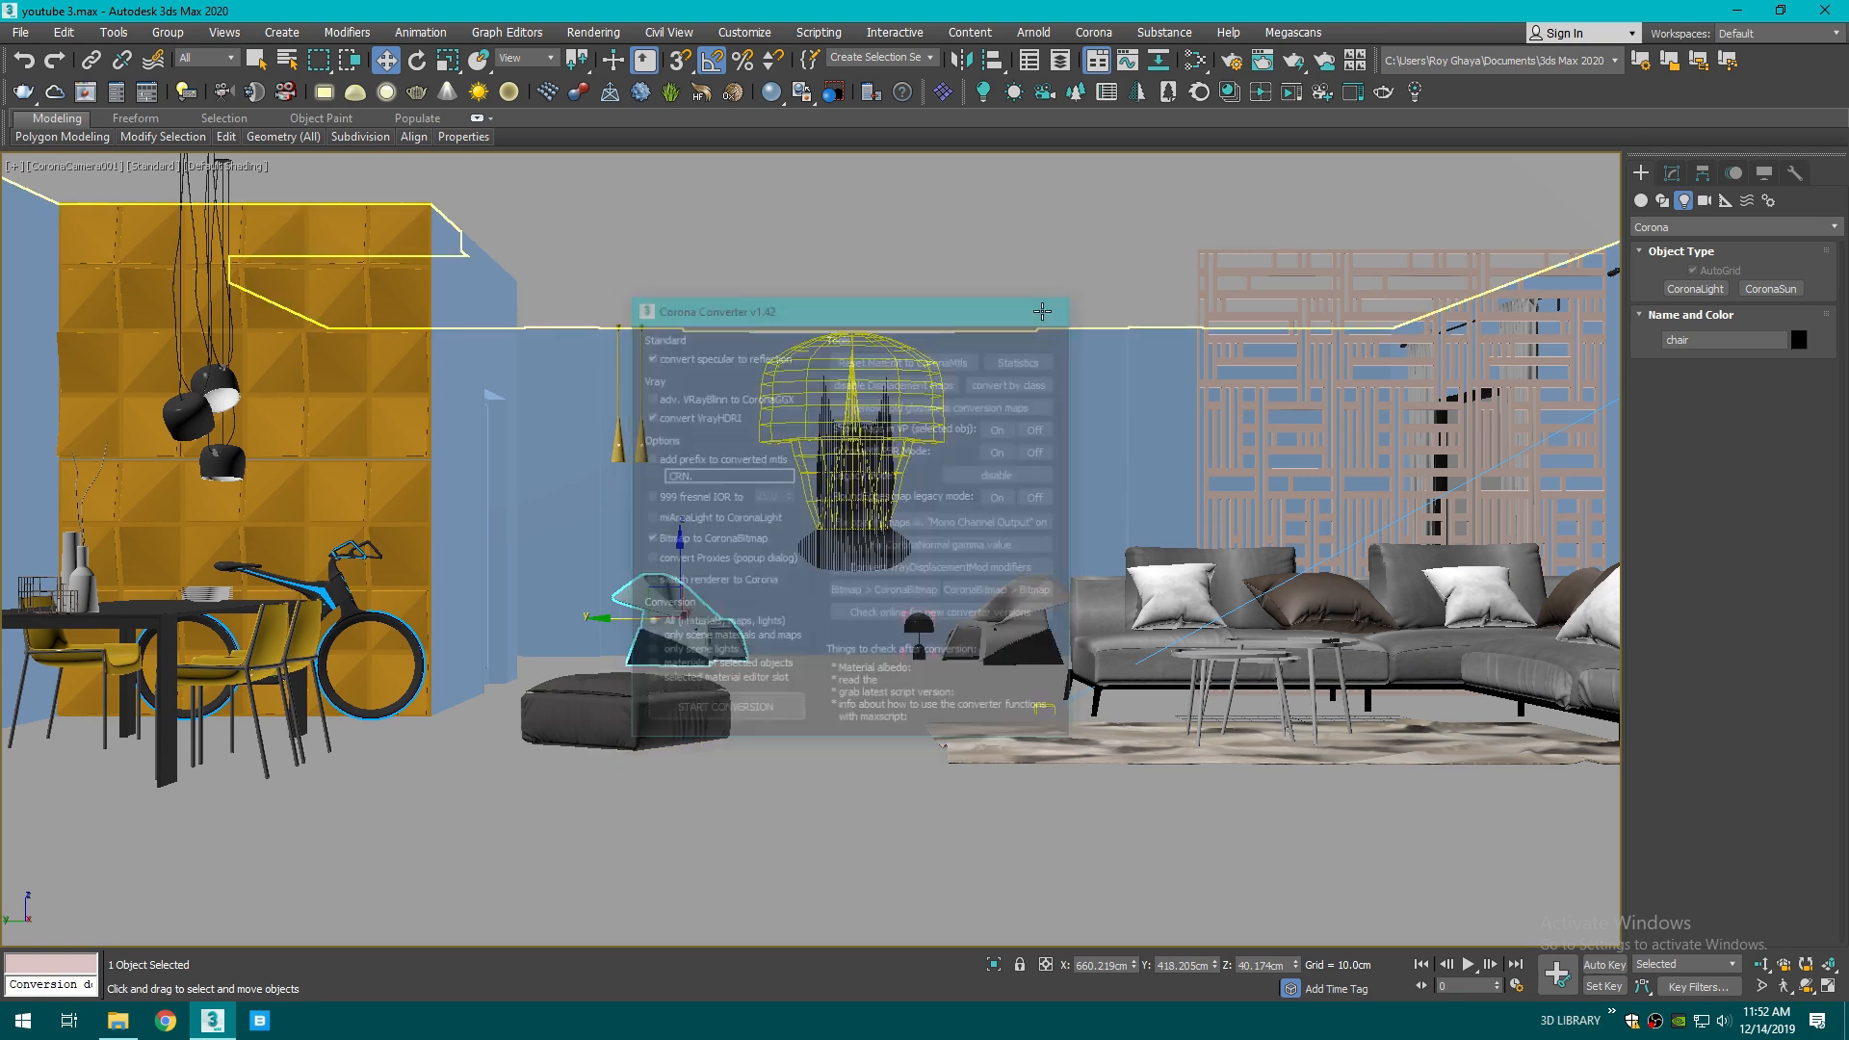
pyautogui.click(566, 729)
pyautogui.click(665, 616)
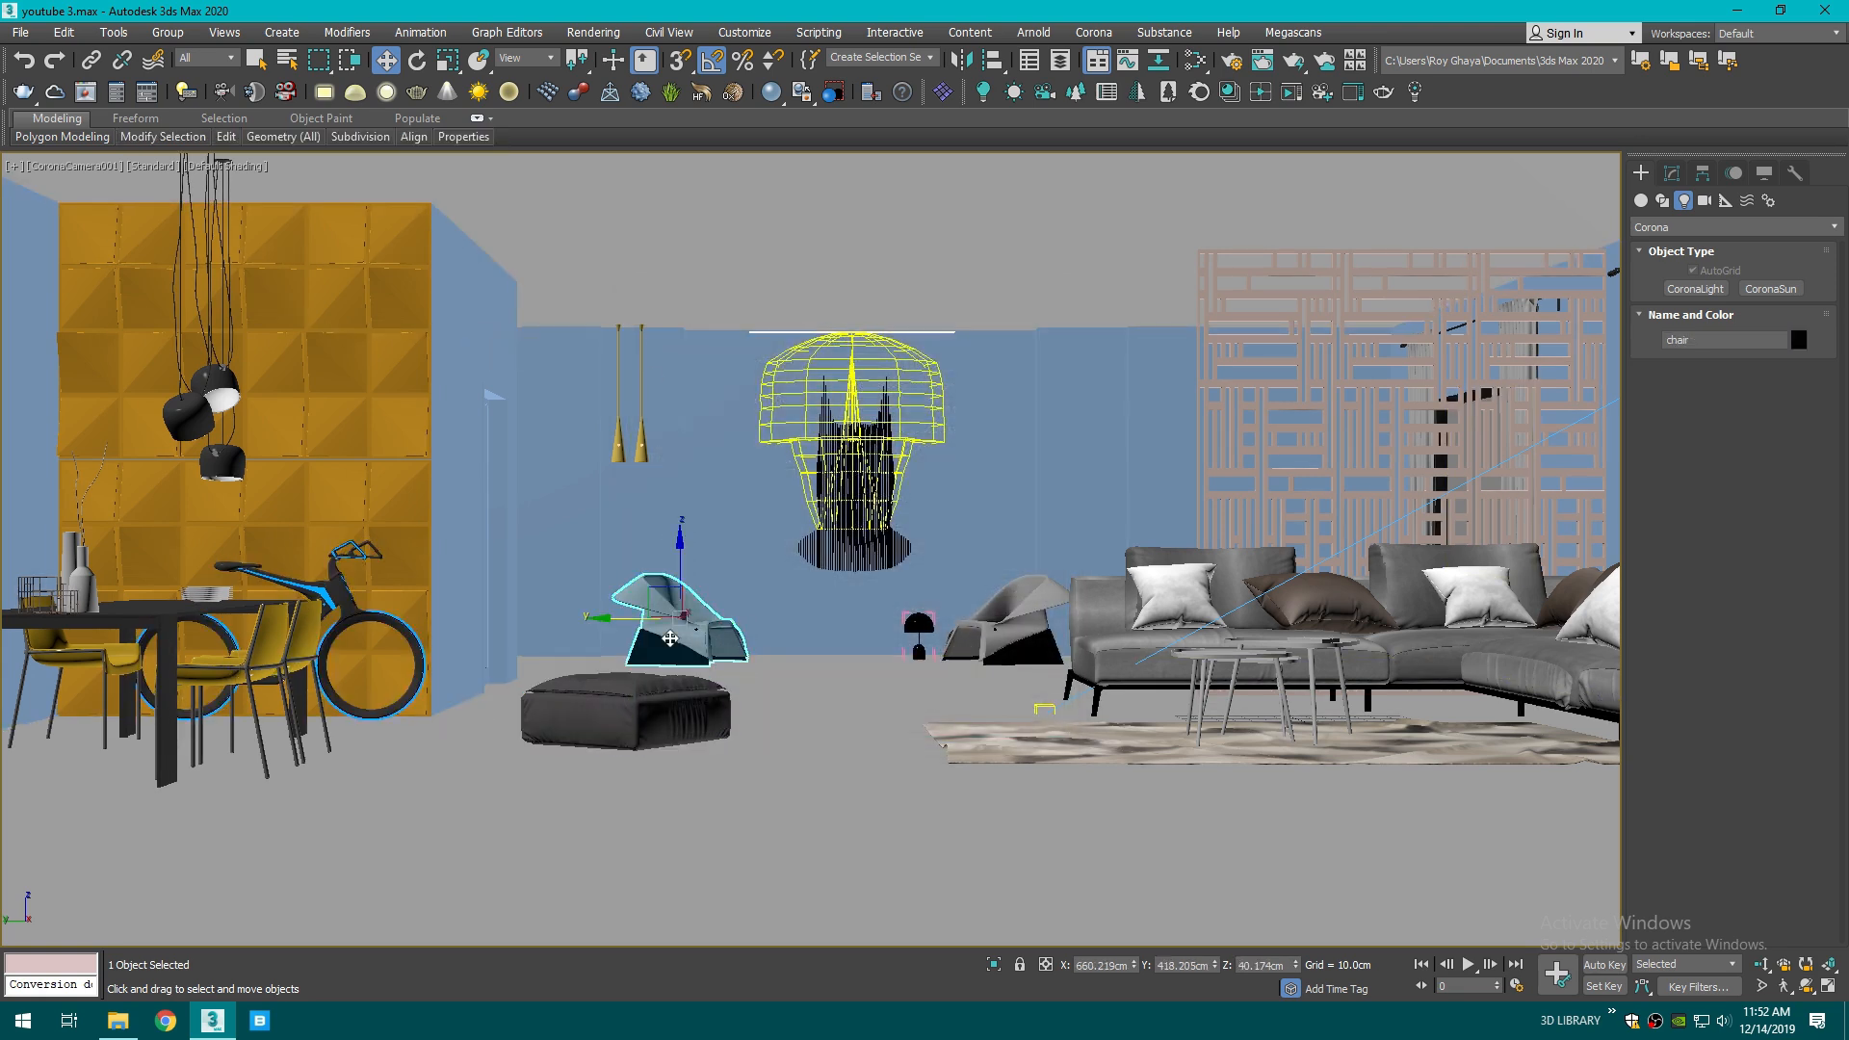
# - Run a Corona interactive render of the camera view, inspect the clay-shaded room, and stop and close the render
pyautogui.click(640, 414)
pyautogui.click(750, 479)
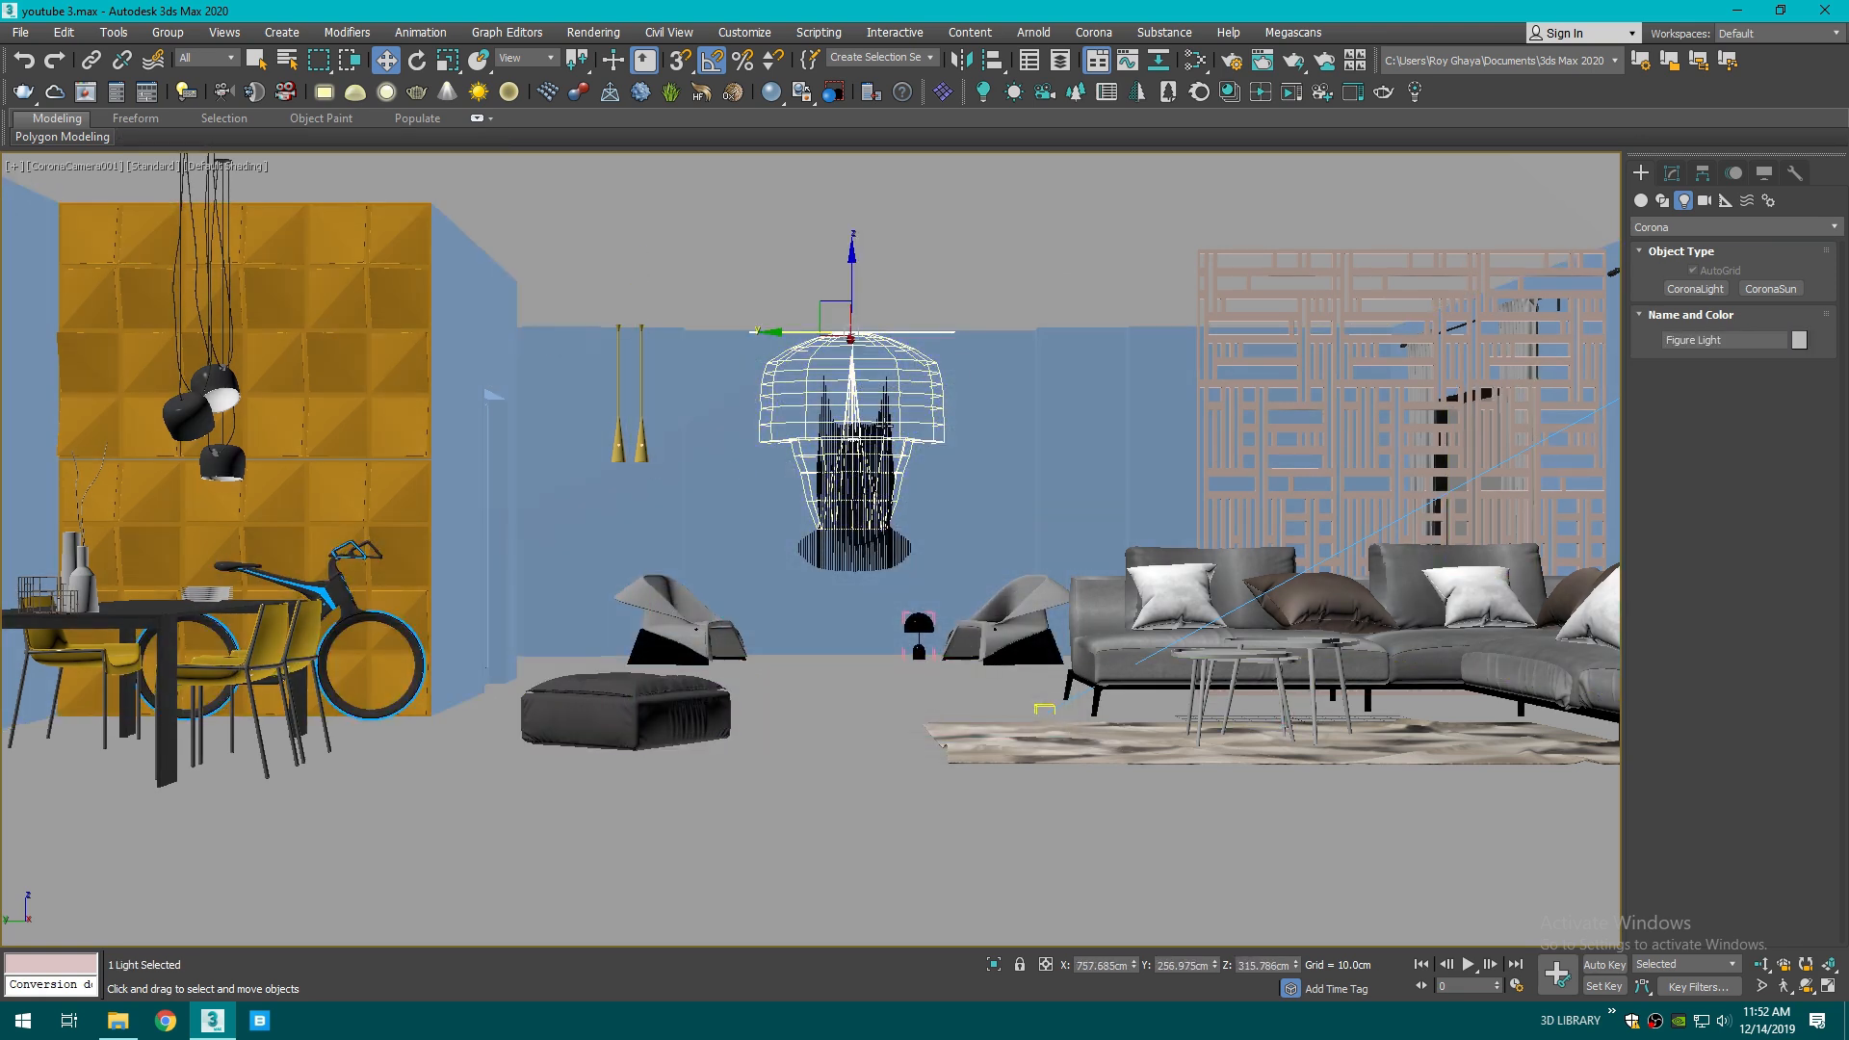
pyautogui.click(1296, 97)
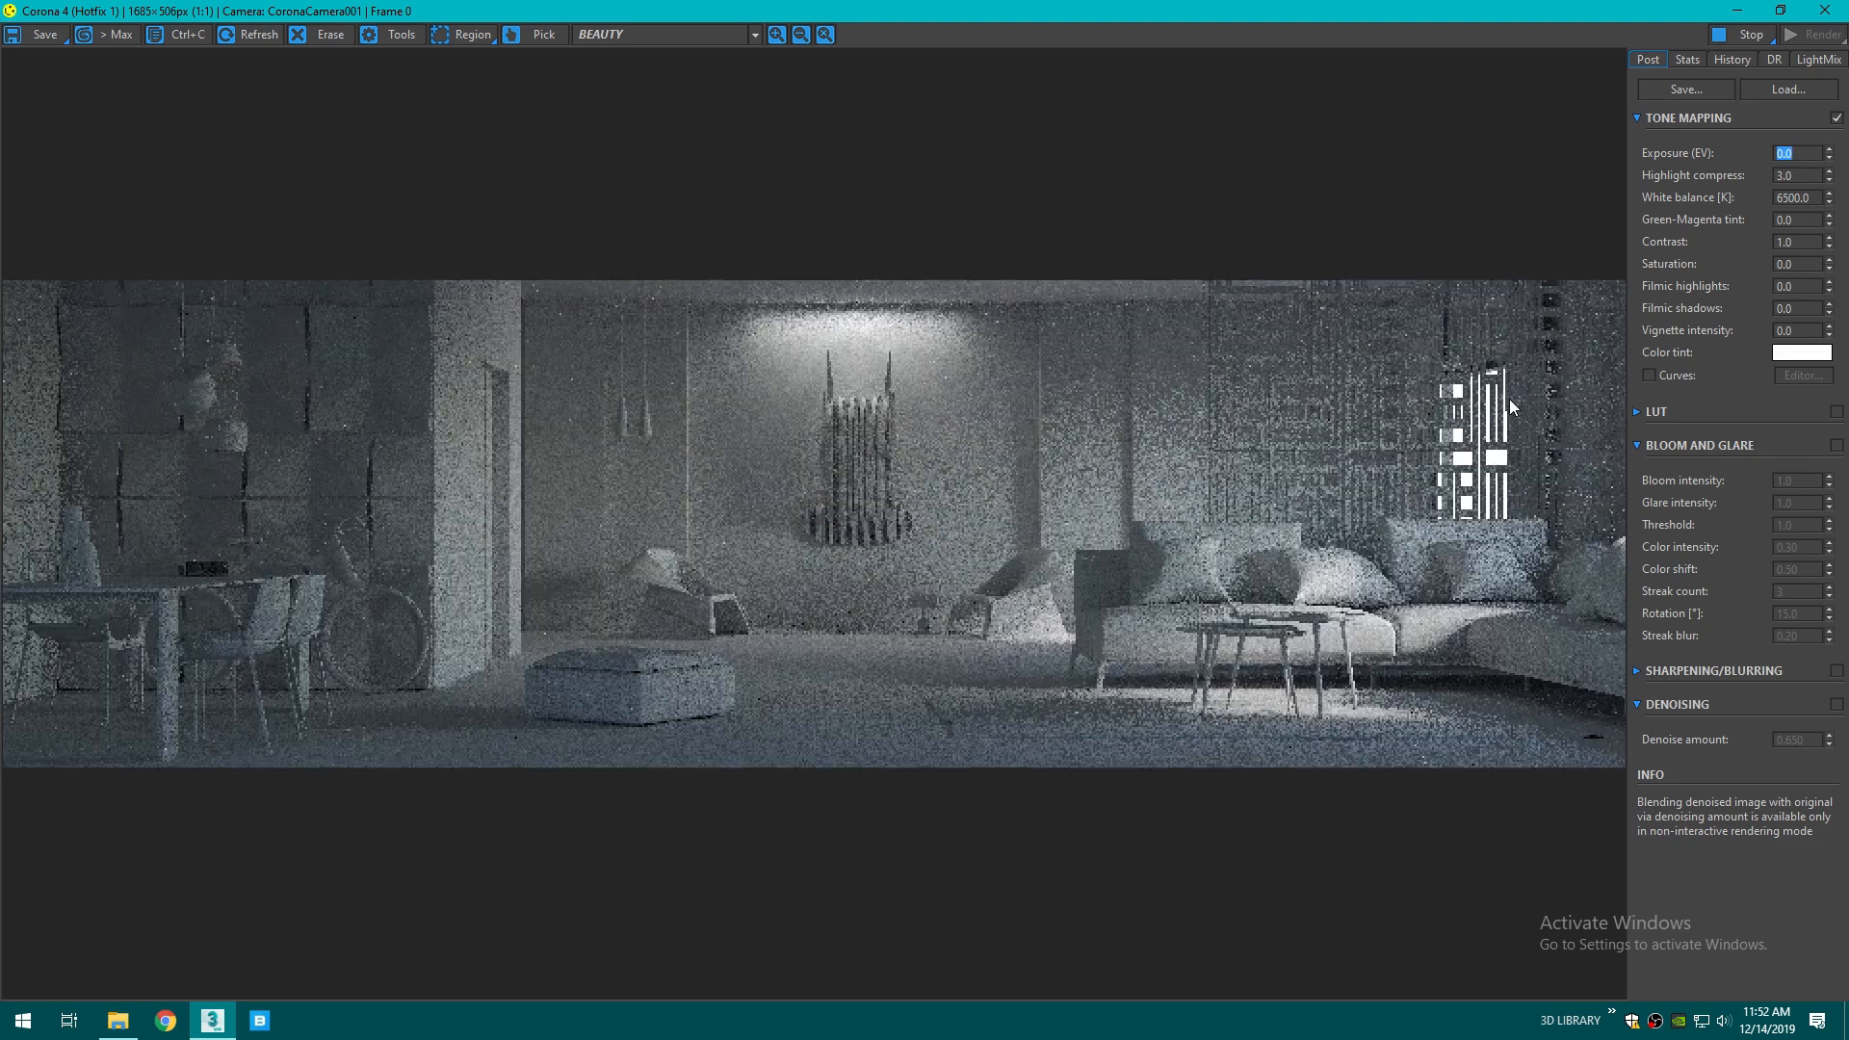
pyautogui.scroll(1, 939, 697)
pyautogui.scroll(-1, 940, 697)
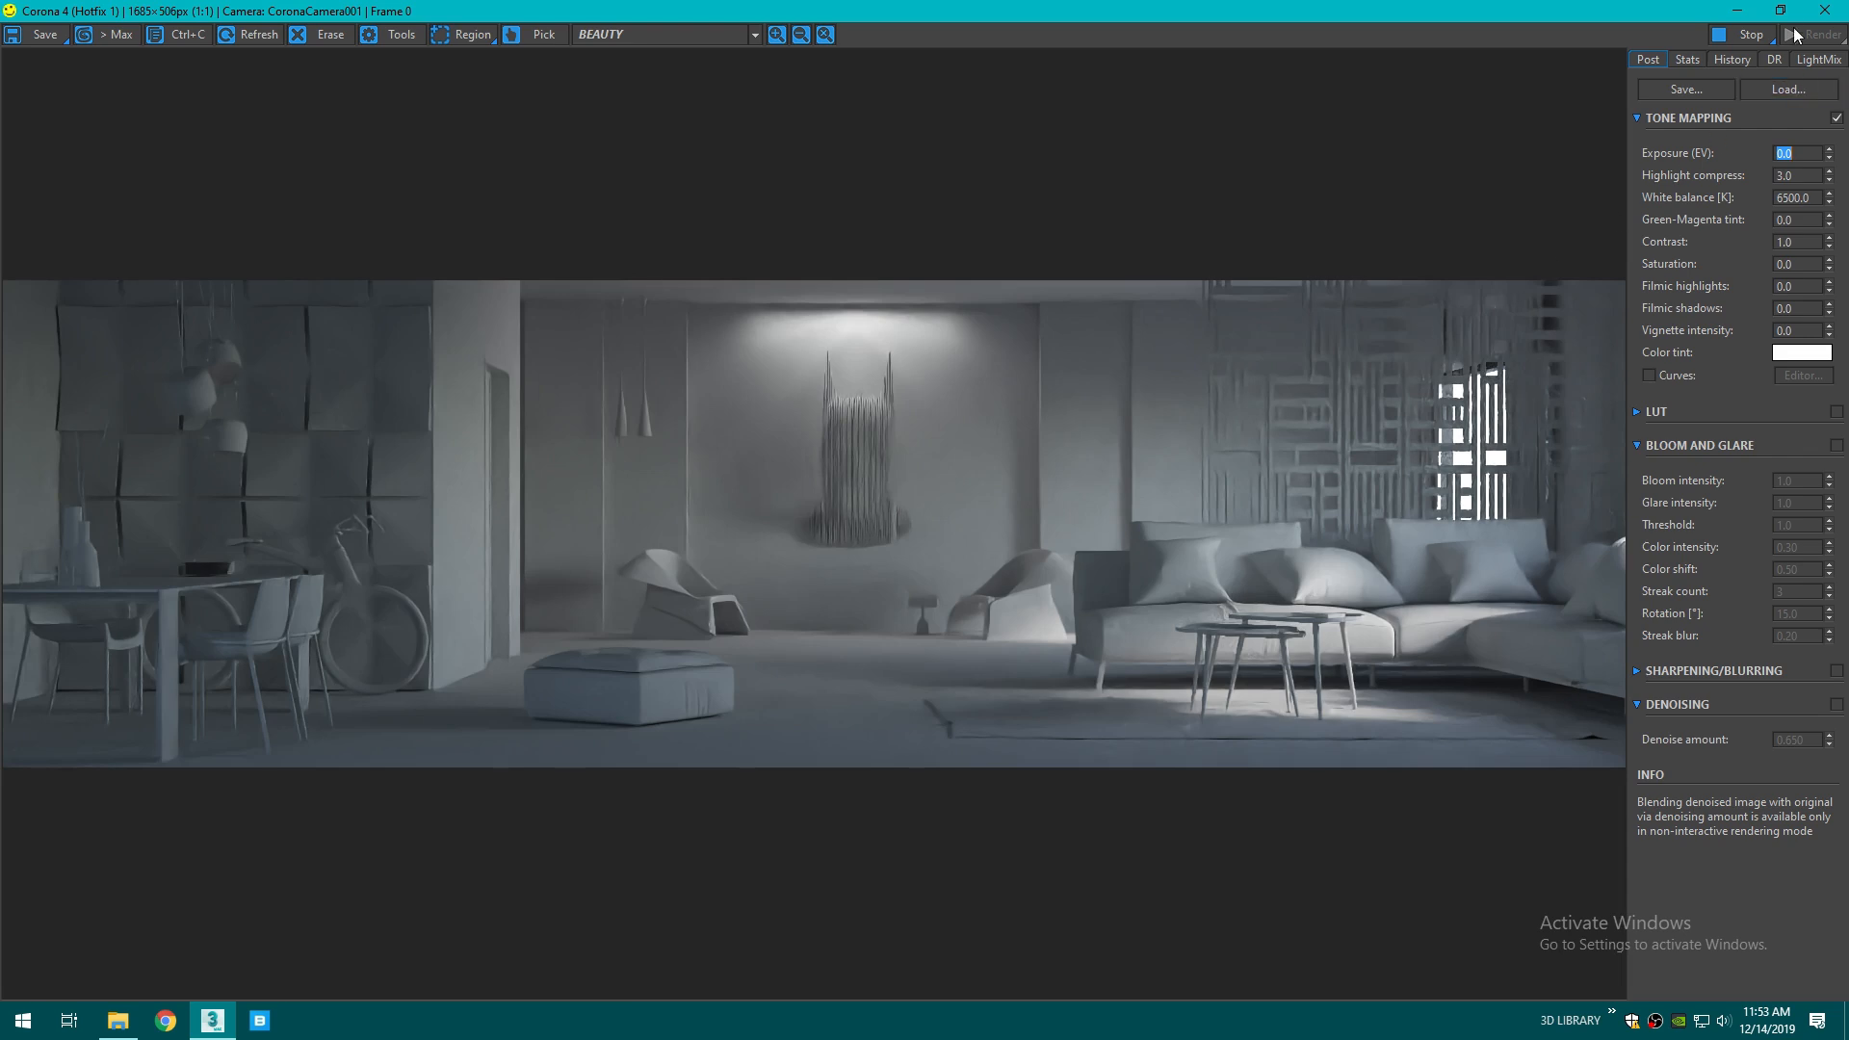
pyautogui.click(1751, 35)
pyautogui.click(1825, 10)
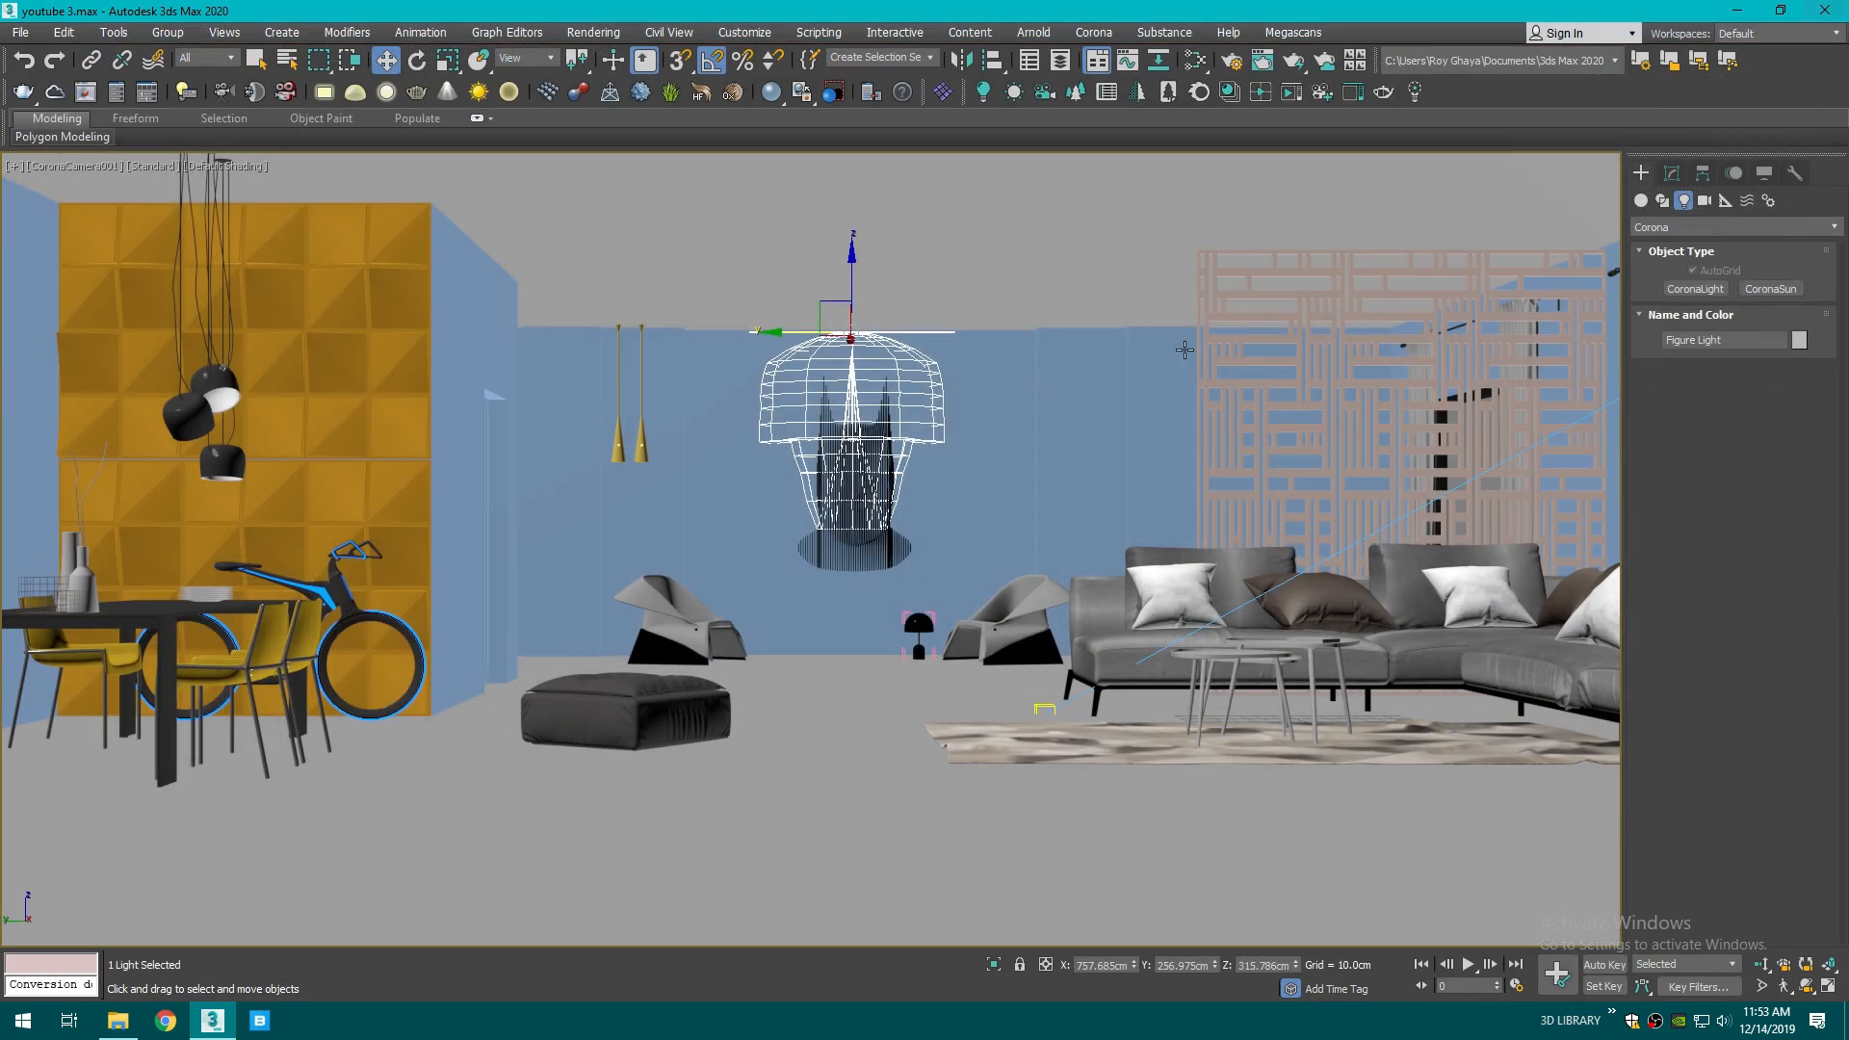
# - Turn off the material override in the Corona scene render settings and minimize Render Setup
pyautogui.click(1231, 60)
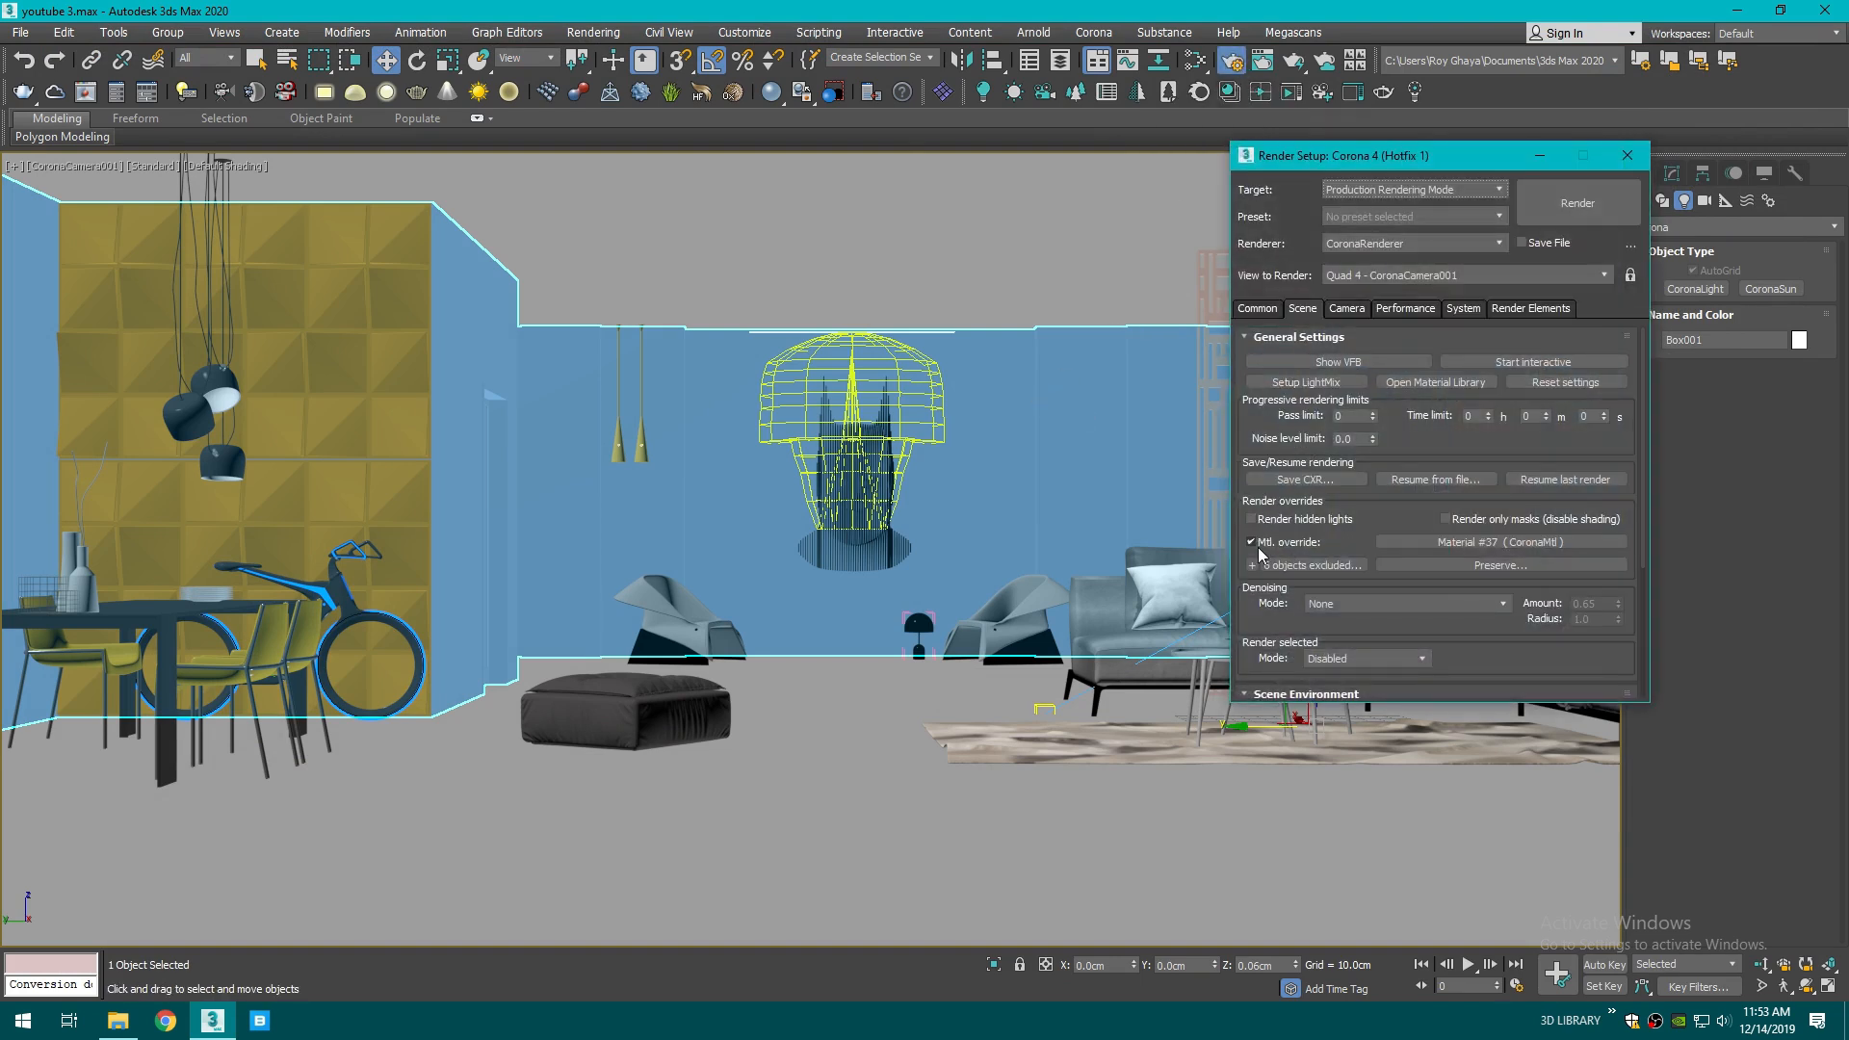
pyautogui.click(1251, 543)
pyautogui.click(1540, 155)
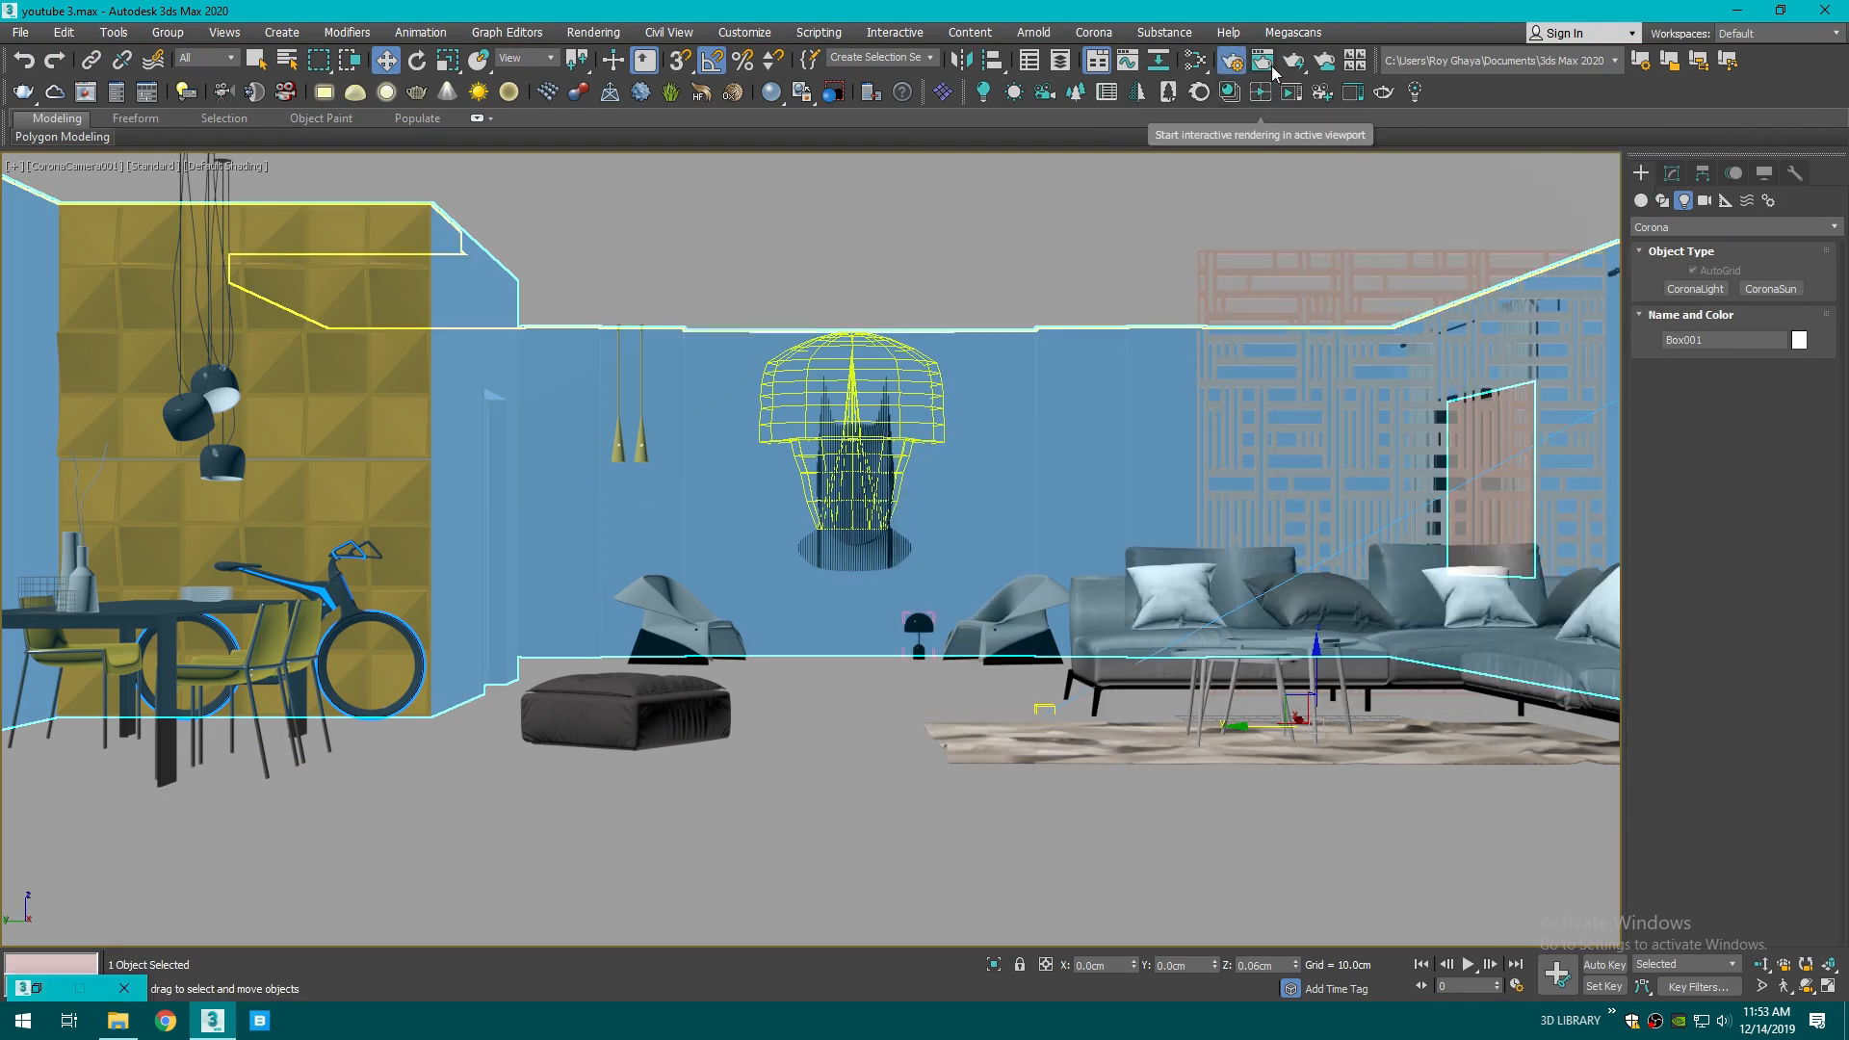
# - Run another Corona interactive render to examine the room with its real materials, and close the frame buffer
pyautogui.click(1295, 104)
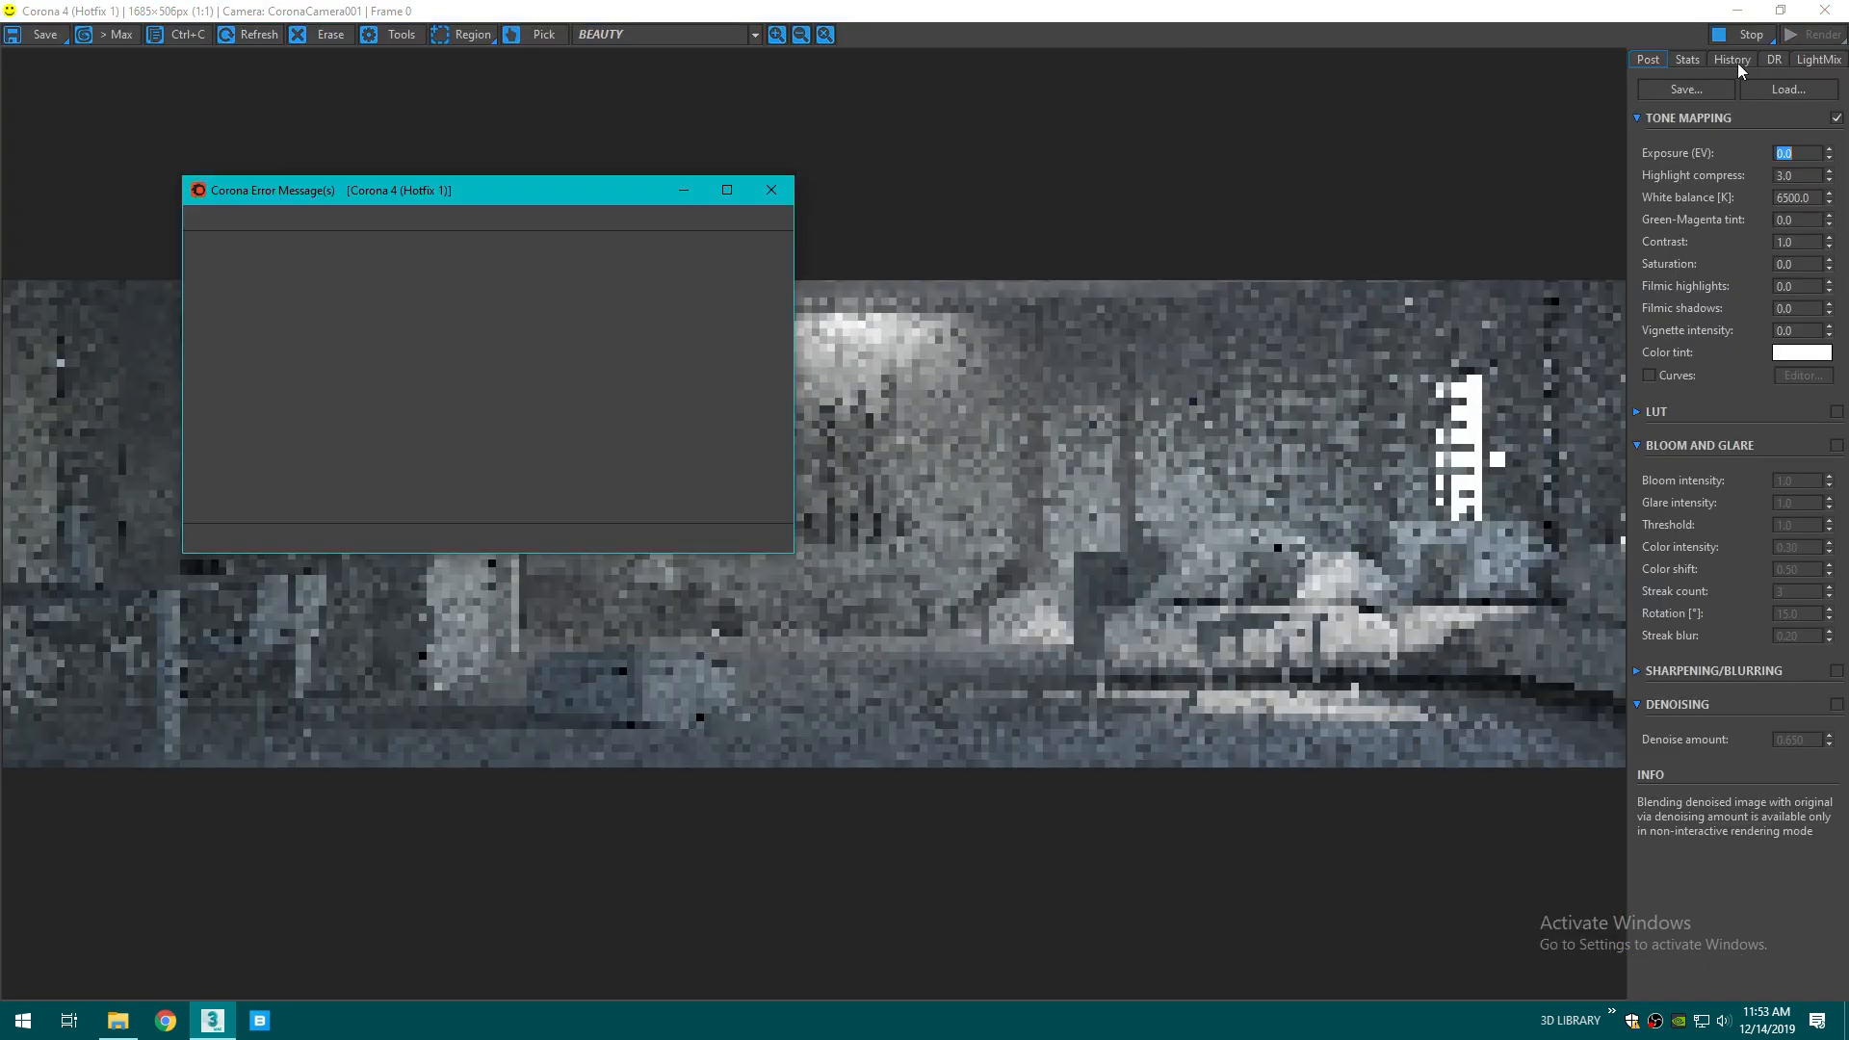
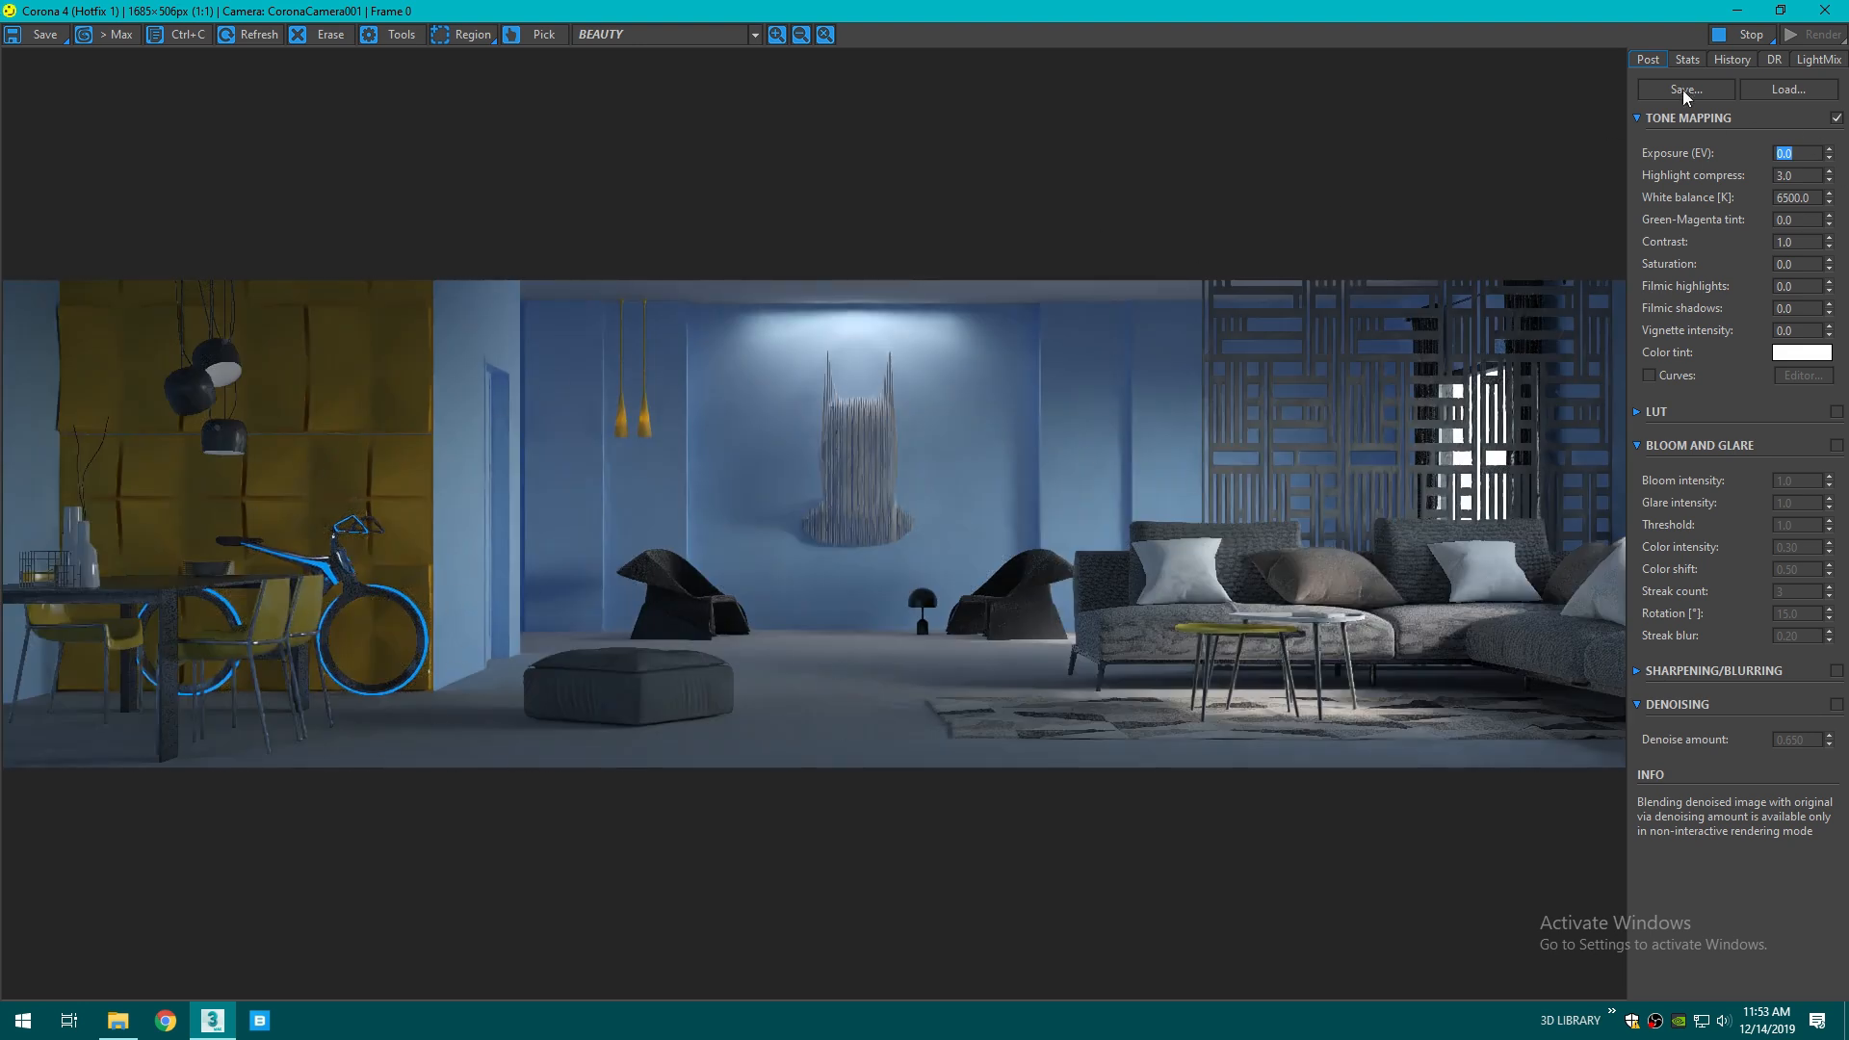
pyautogui.click(1780, 11)
pyautogui.moveTo(1593, 216); pyautogui.dragTo(1308, 200)
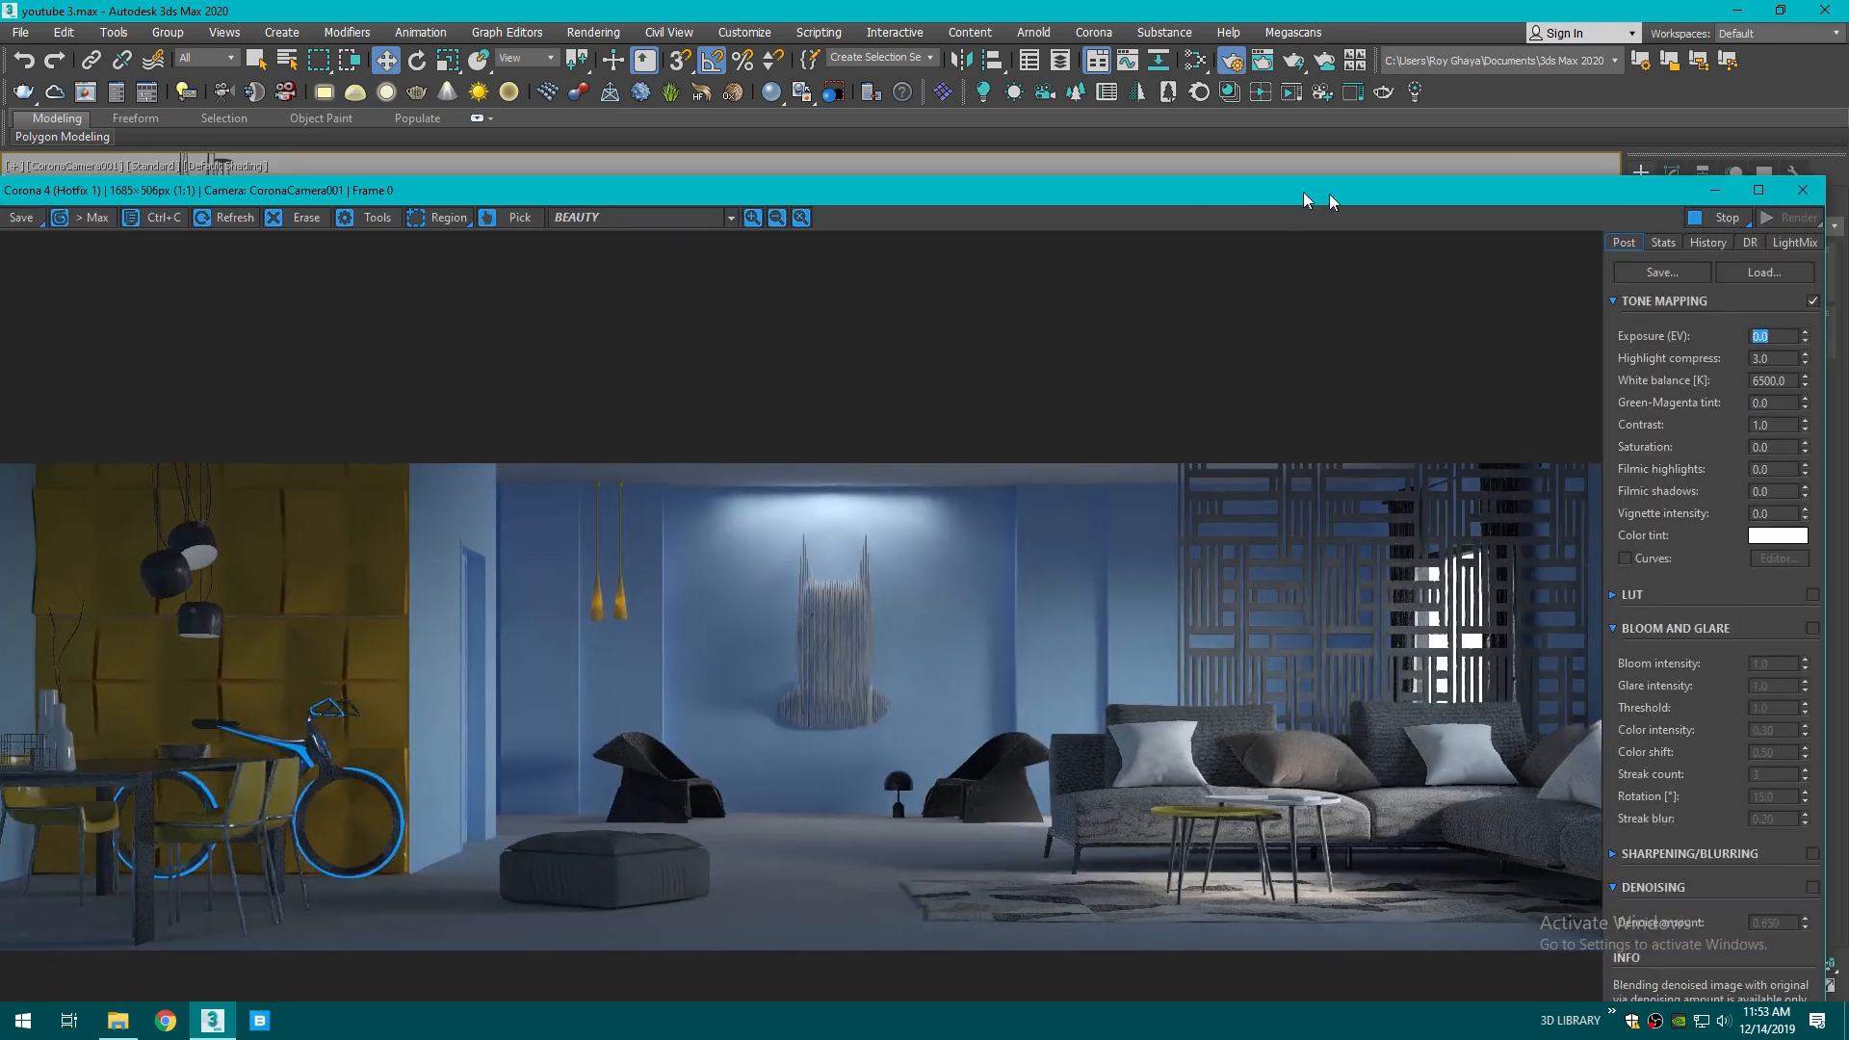
pyautogui.click(1805, 190)
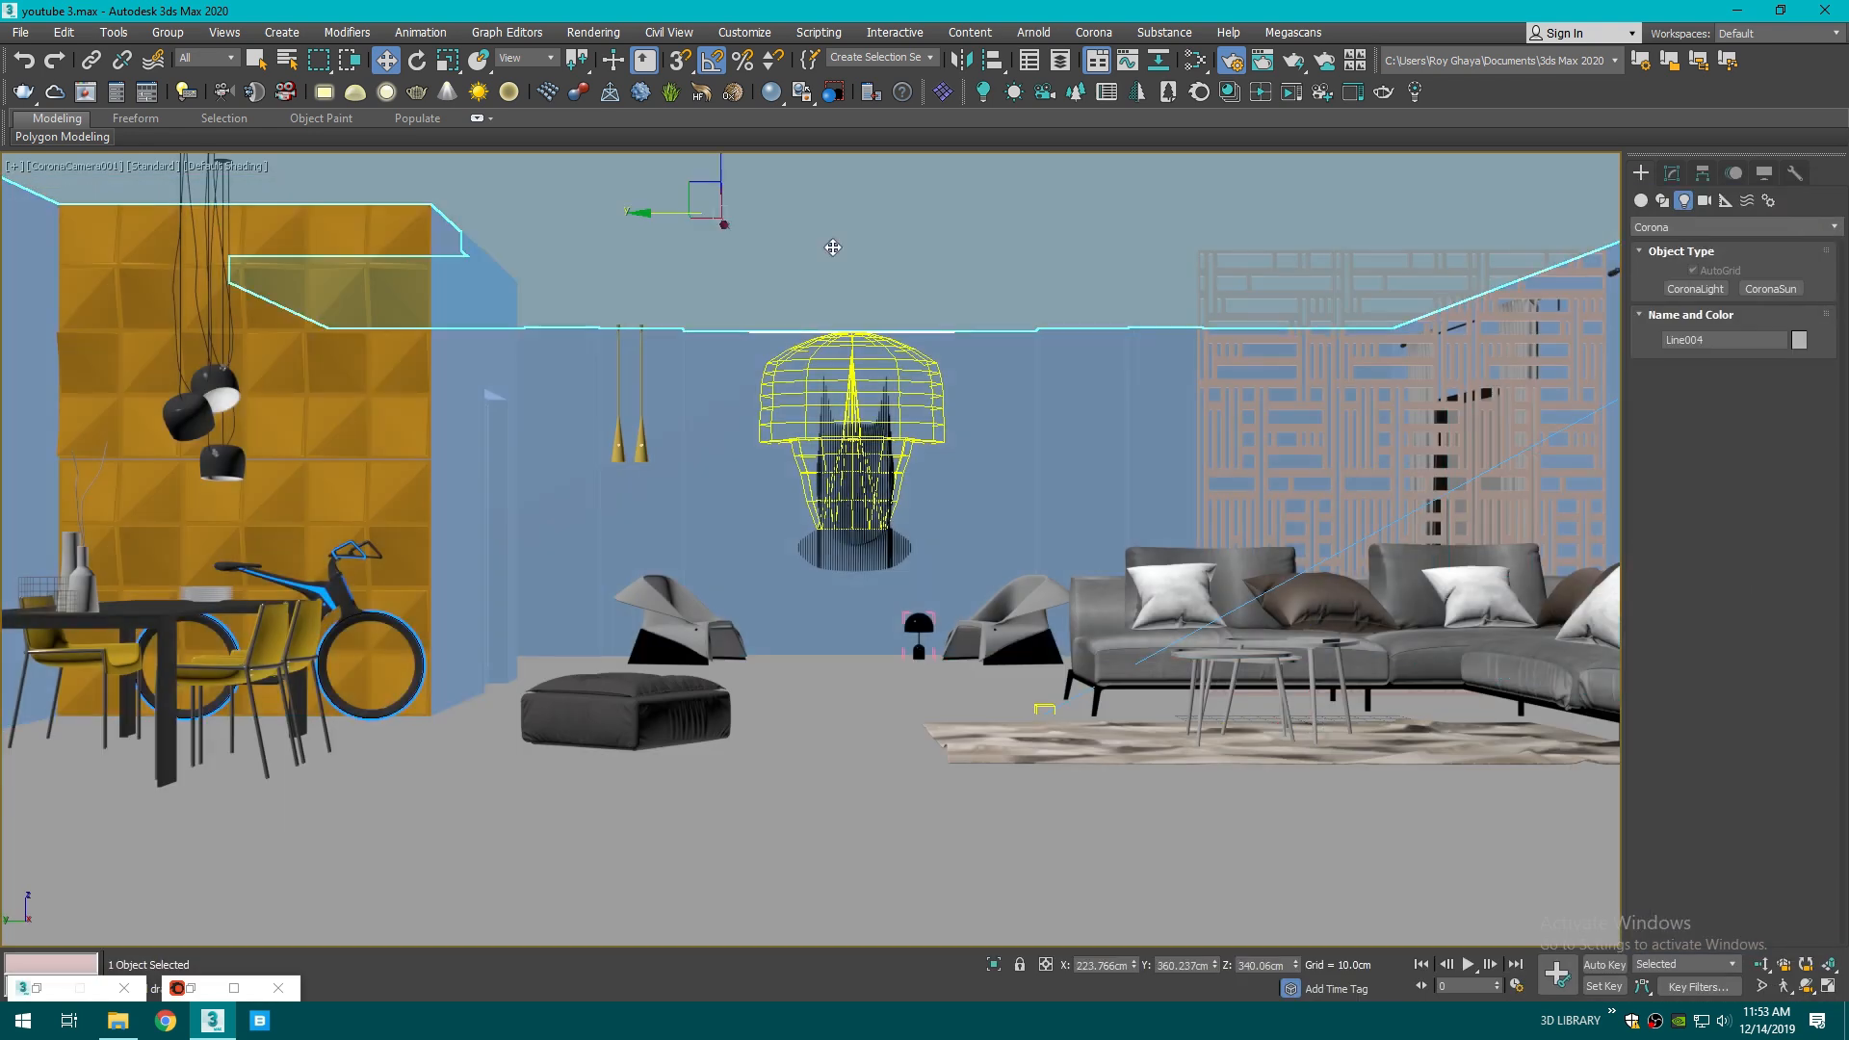
# - Assign the Concrete Floor Semigloss material from the Corona Material Library to the room's floor
pyautogui.click(823, 741)
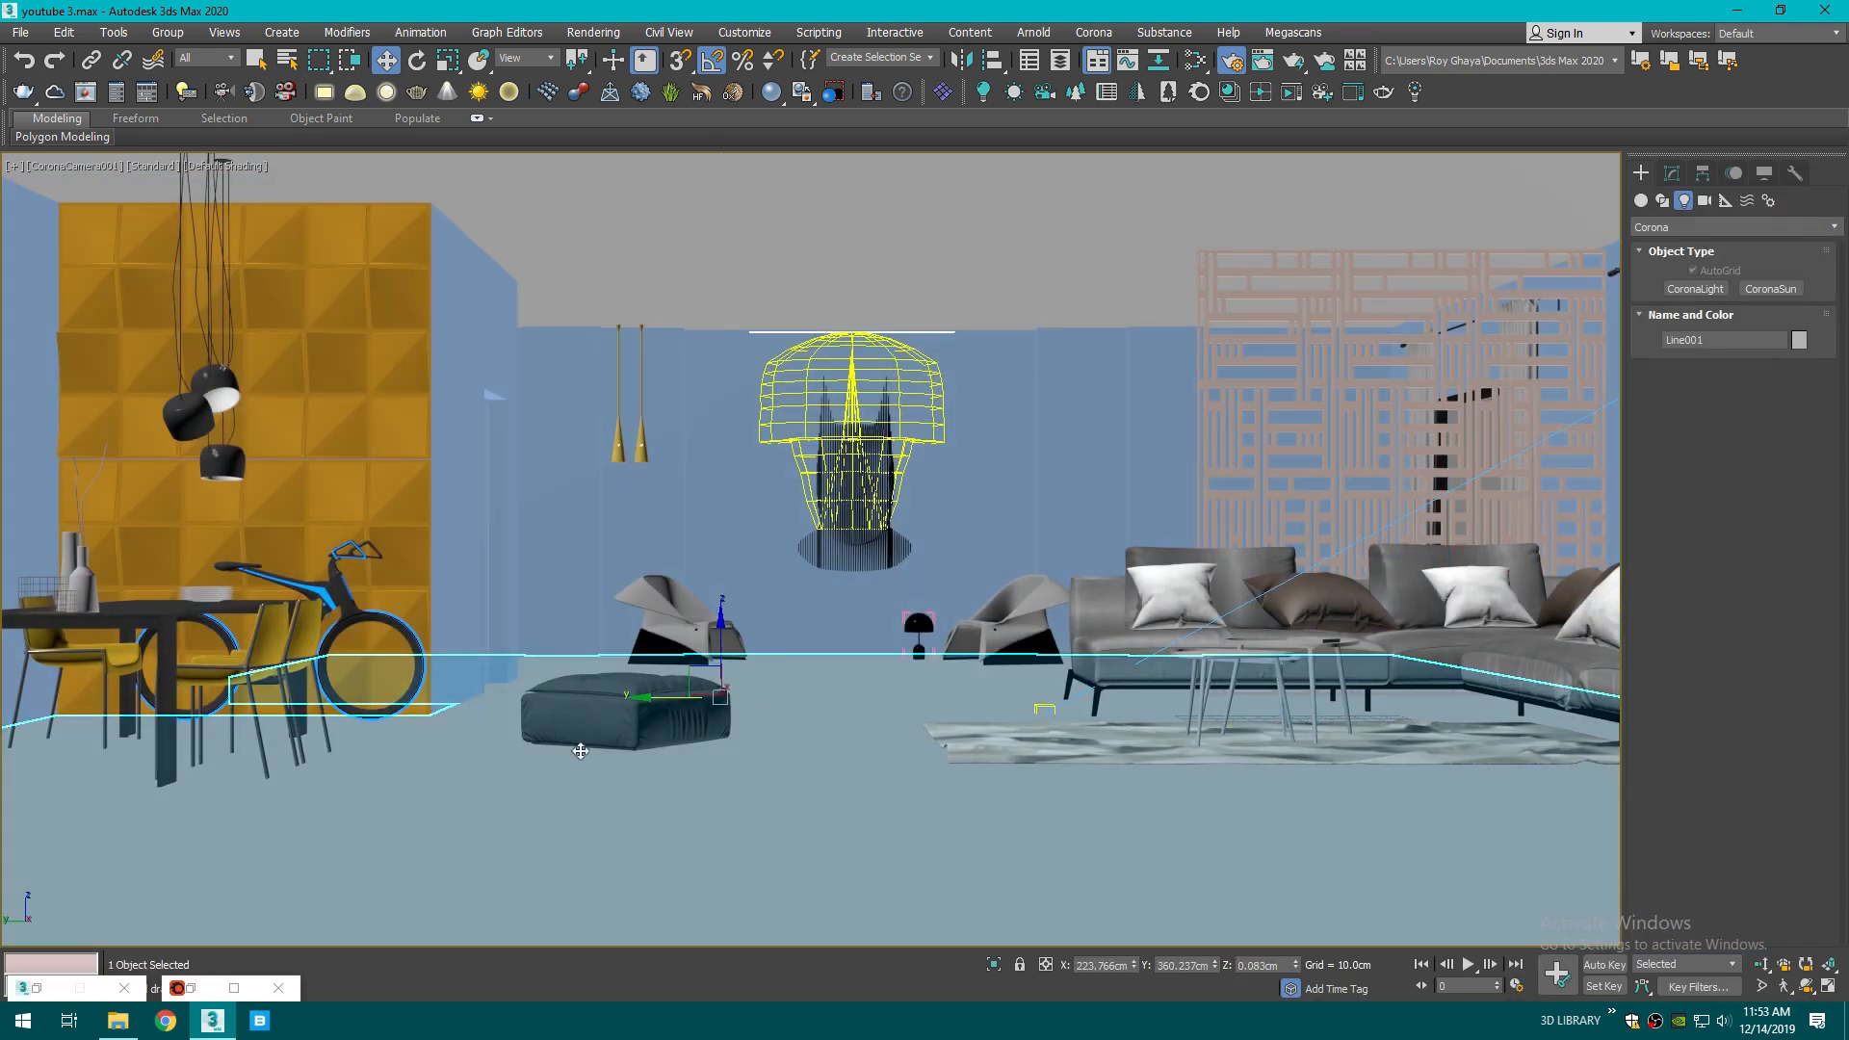
pyautogui.click(1229, 94)
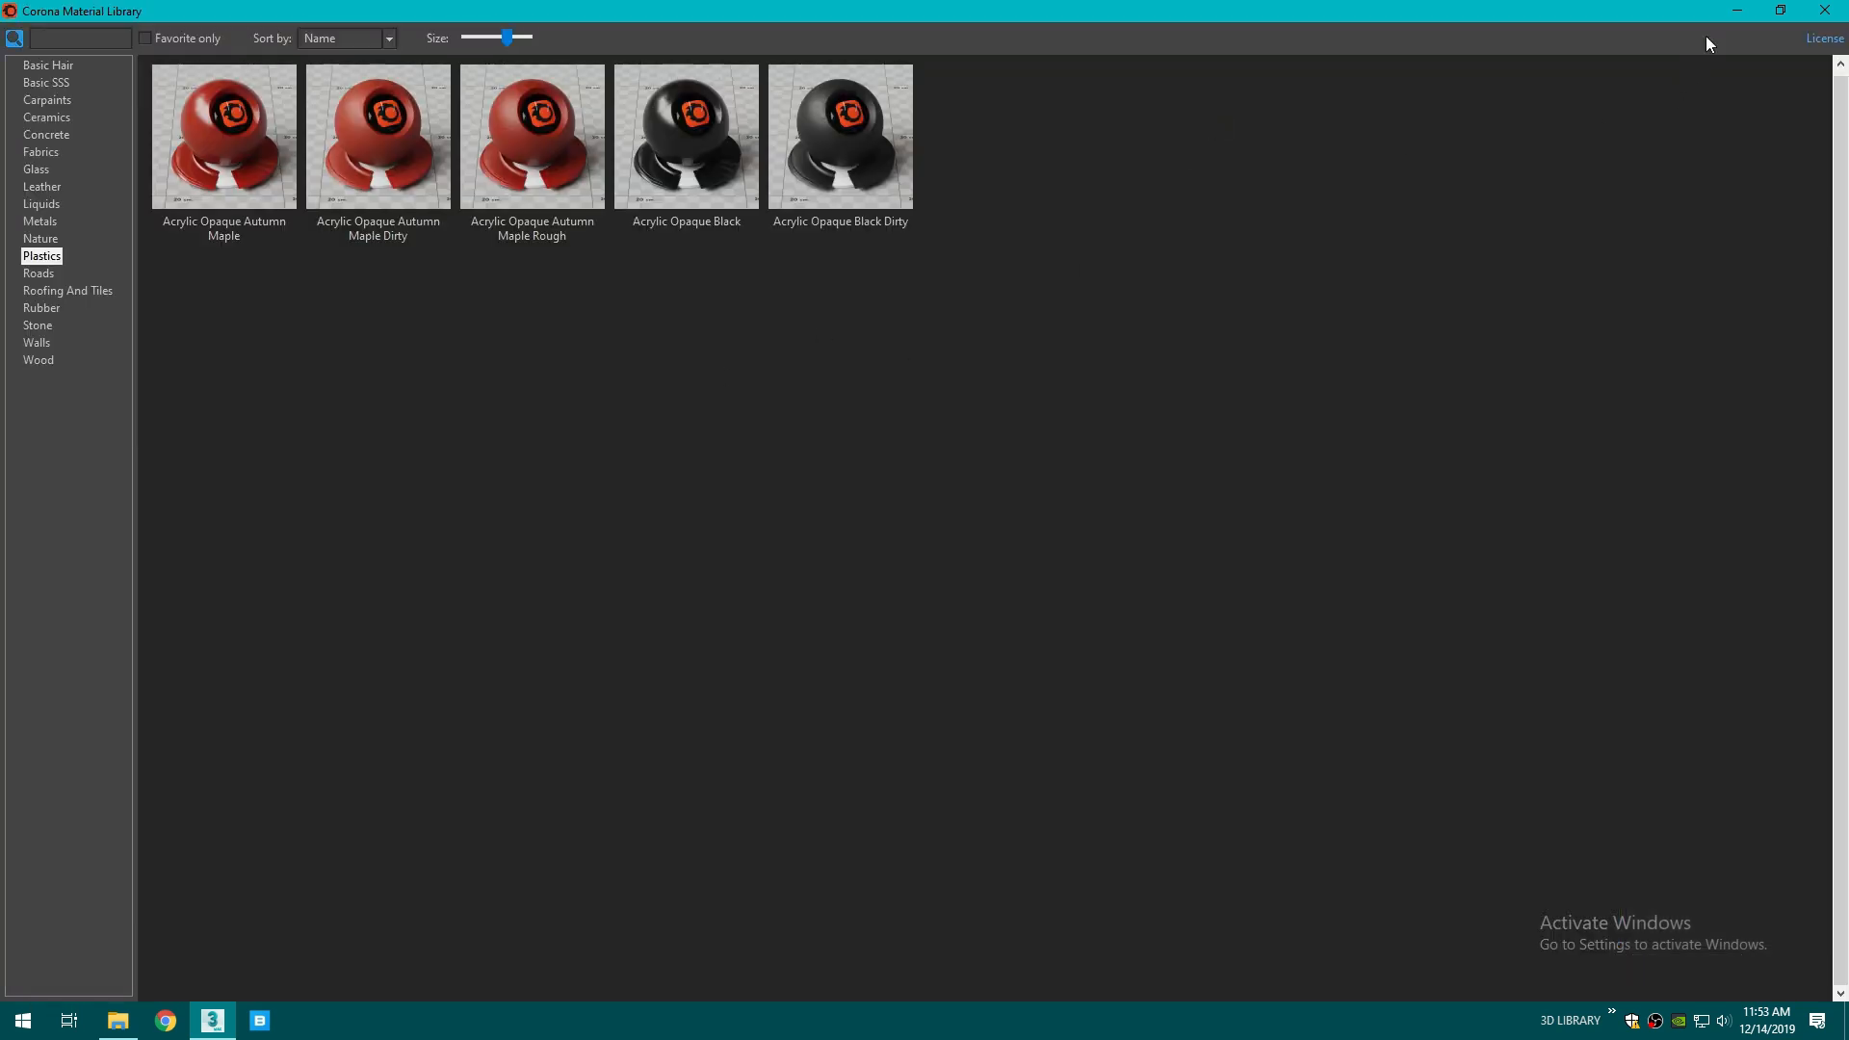
pyautogui.click(1780, 10)
pyautogui.click(279, 369)
pyautogui.moveTo(964, 234); pyautogui.dragTo(1039, 165)
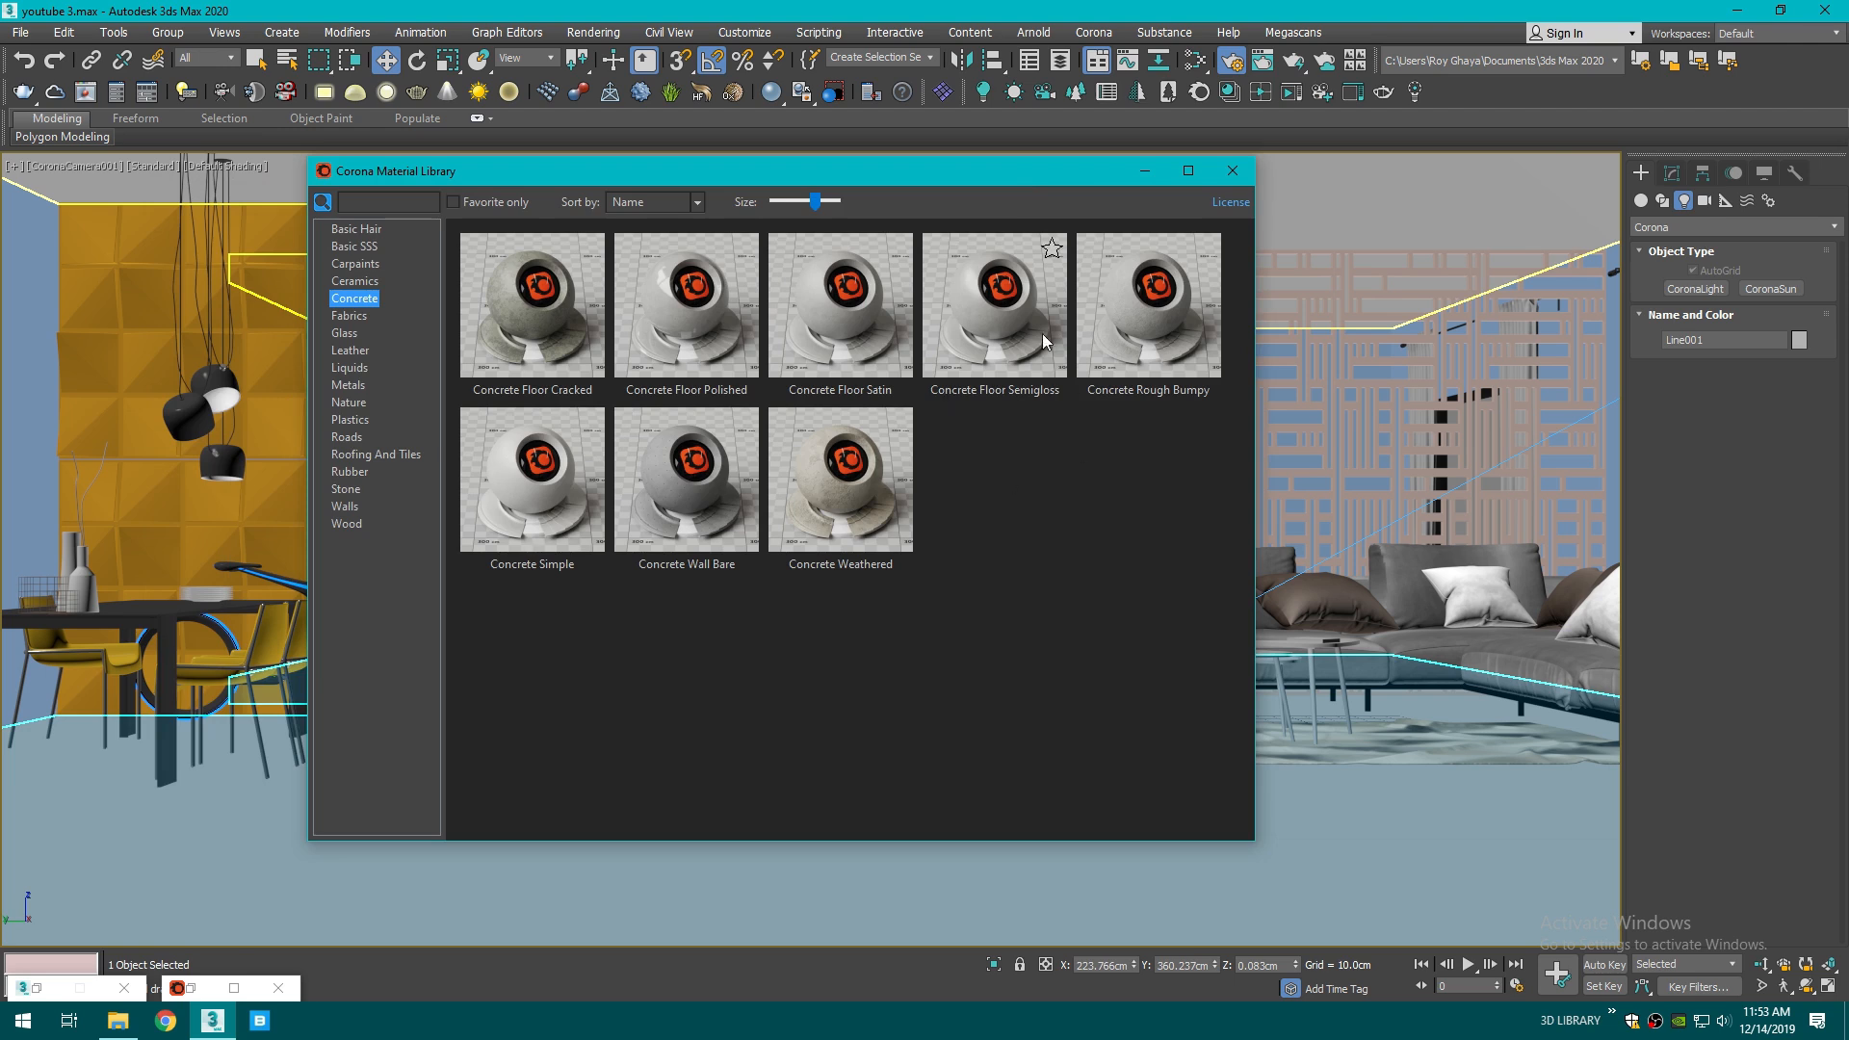
pyautogui.rightClick(988, 327)
pyautogui.click(1084, 382)
pyautogui.click(1143, 170)
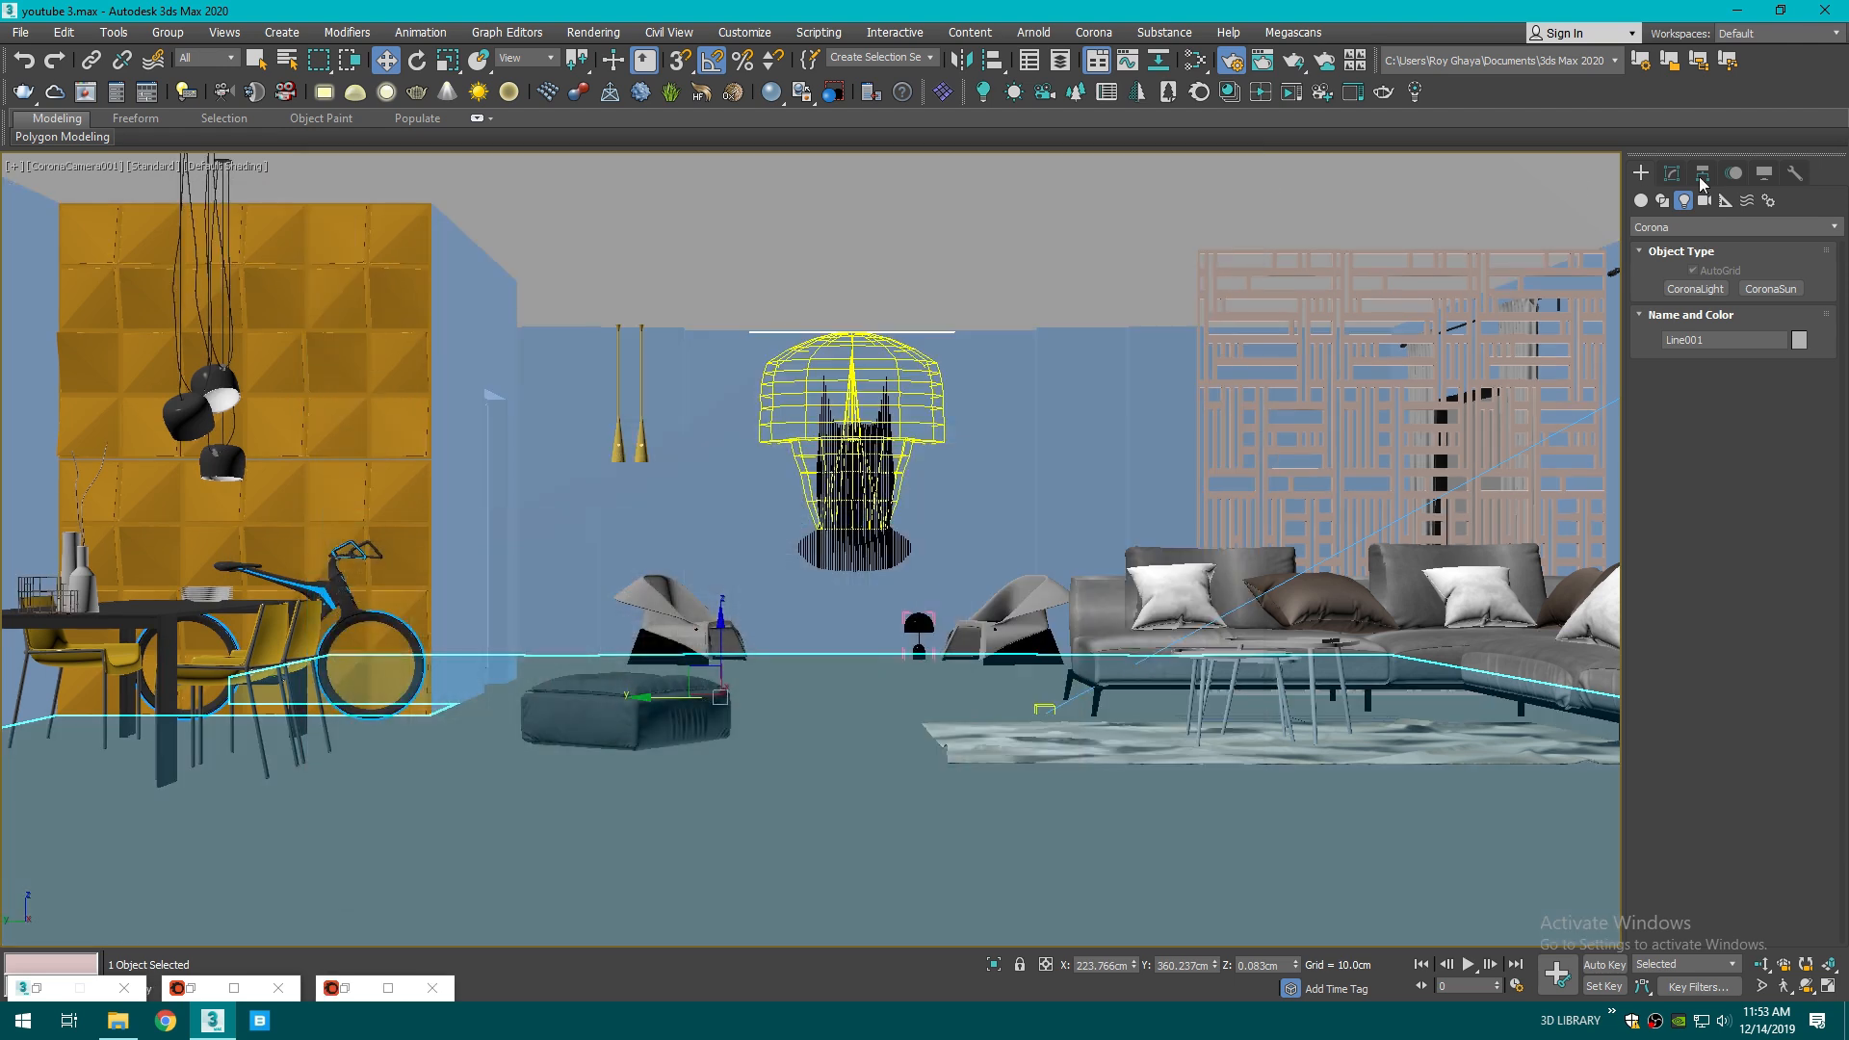
# - Add a UVW Map modifier to the floor with Box mapping and Real-World Map Size enabled
pyautogui.click(1671, 174)
pyautogui.click(1683, 231)
pyautogui.write('uv')
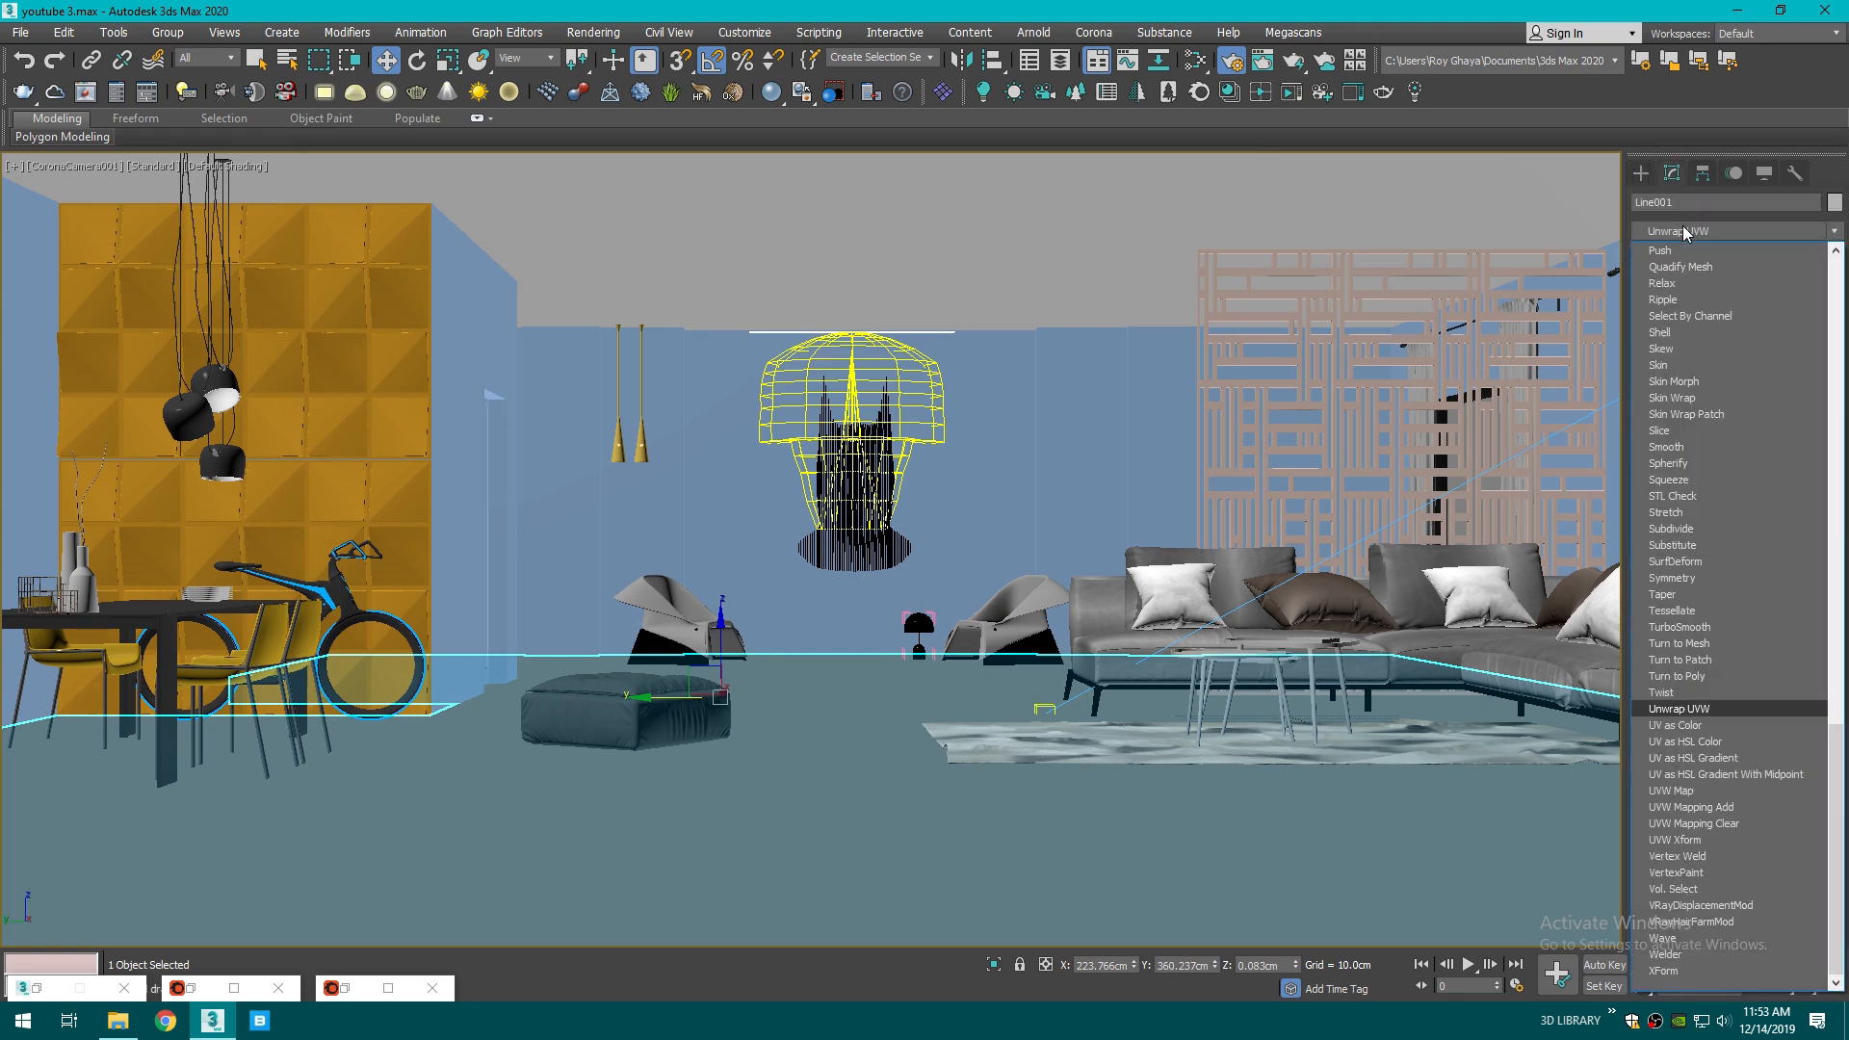
pyautogui.press('Down')
pyautogui.press('Down')
pyautogui.press('Down')
pyautogui.press('Down')
pyautogui.press('Return')
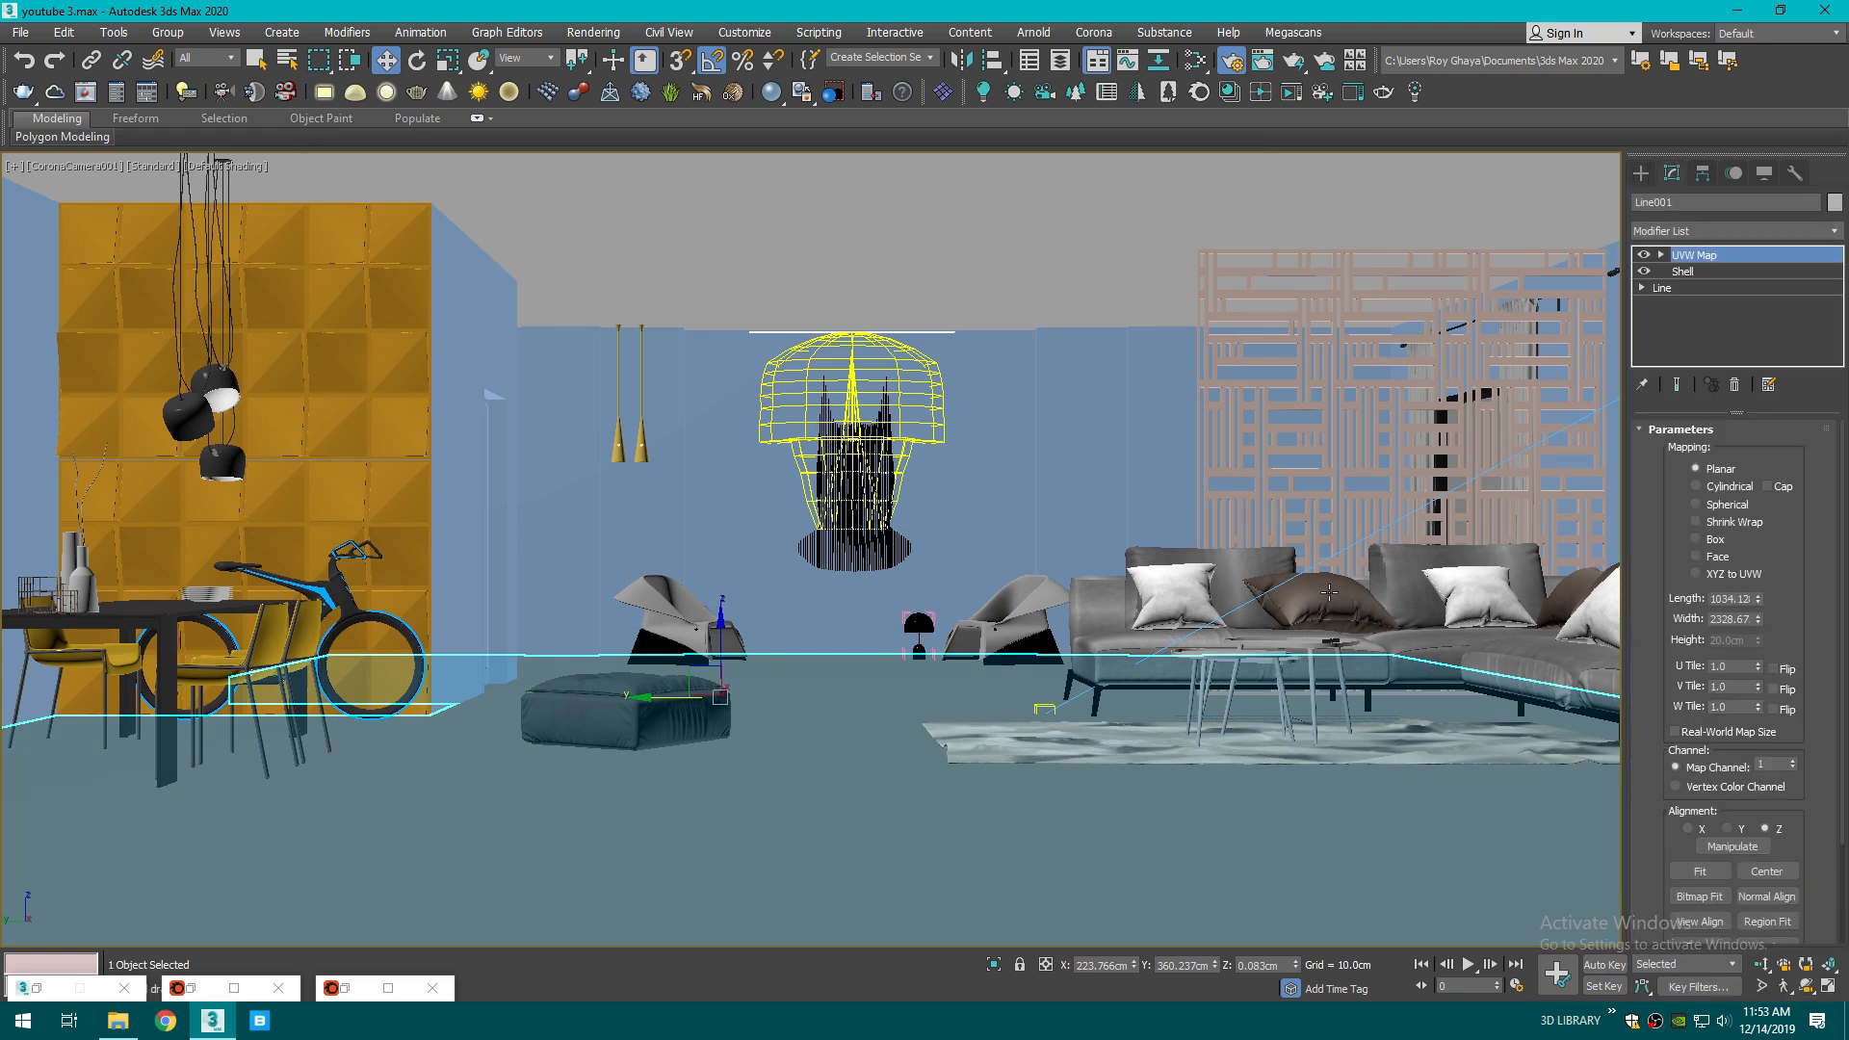
pyautogui.click(1701, 735)
# - Switch to the perspective view and assign the Wall Paint Black Semigloss library material to the room's walls
pyautogui.press('p')
pyautogui.scroll(3, 768, 747)
pyautogui.scroll(10, 1231, 503)
pyautogui.keyDown('alt'); pyautogui.moveTo(810, 549); pyautogui.dragTo(809, 664, button='middle'); pyautogui.keyUp('alt')
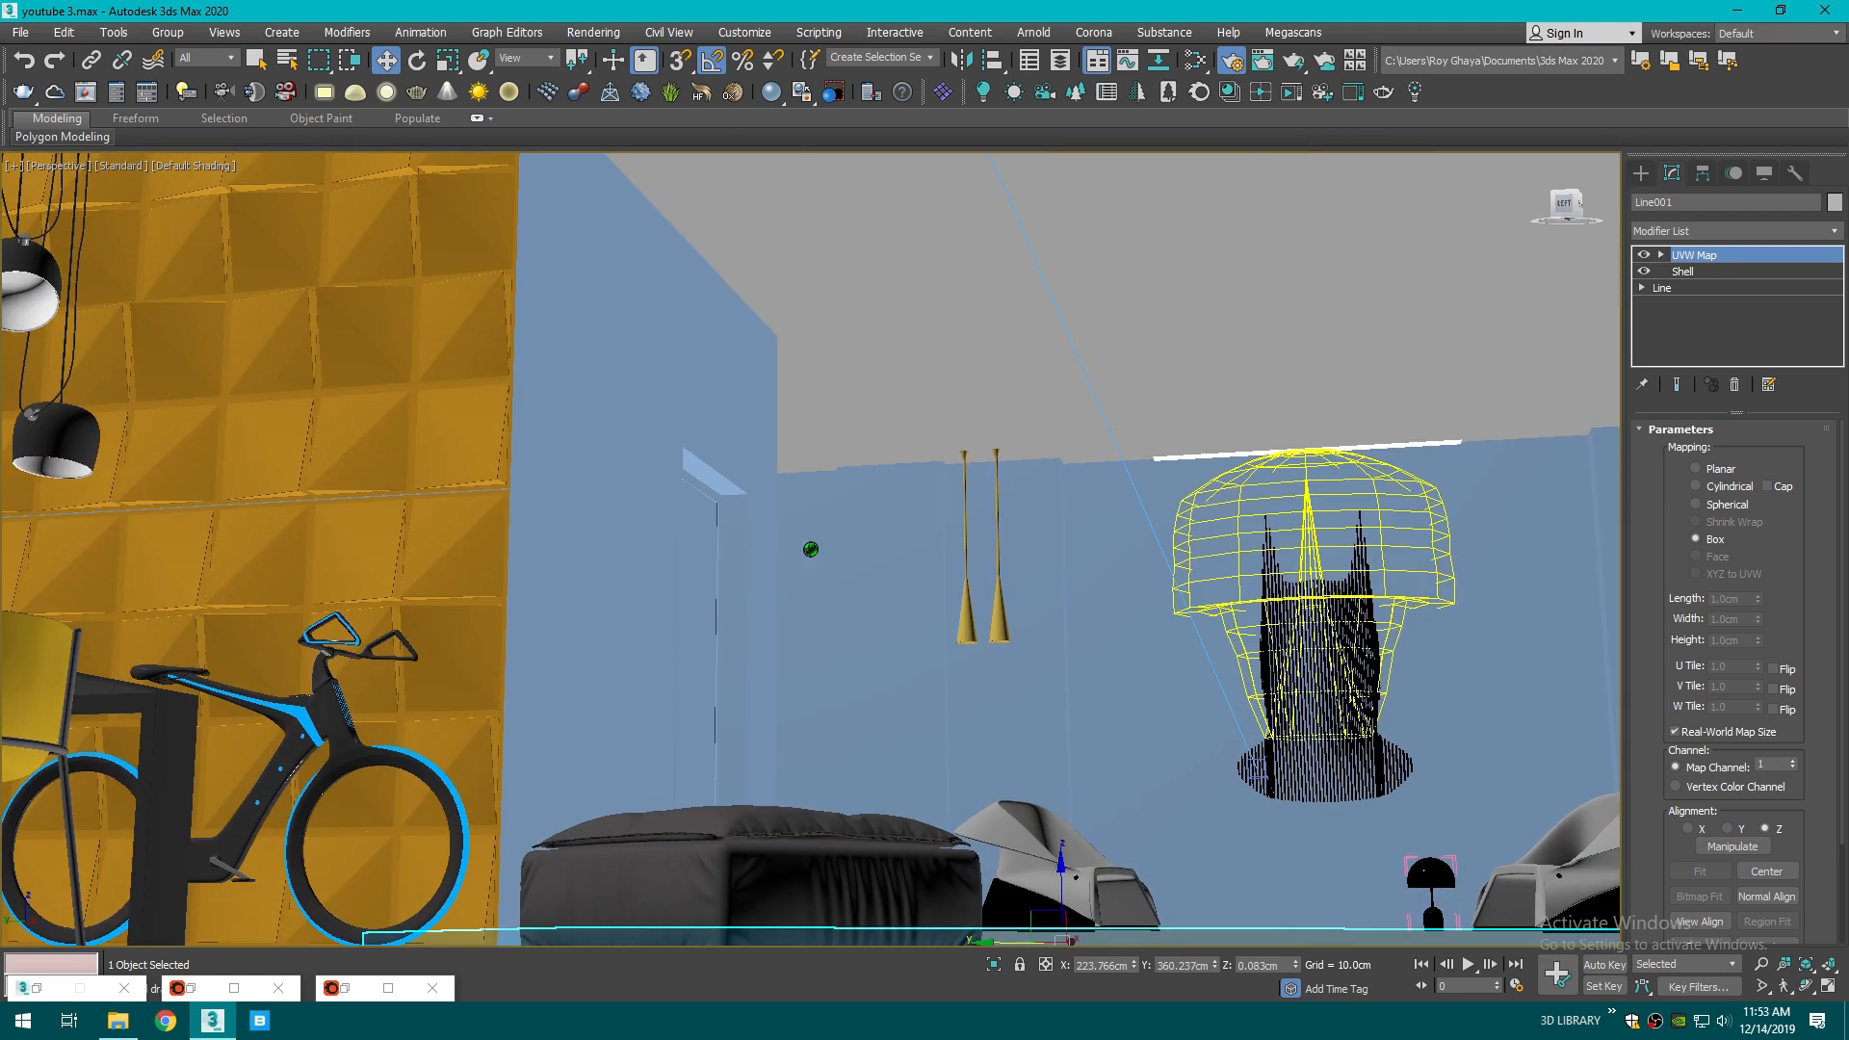
pyautogui.click(1118, 343)
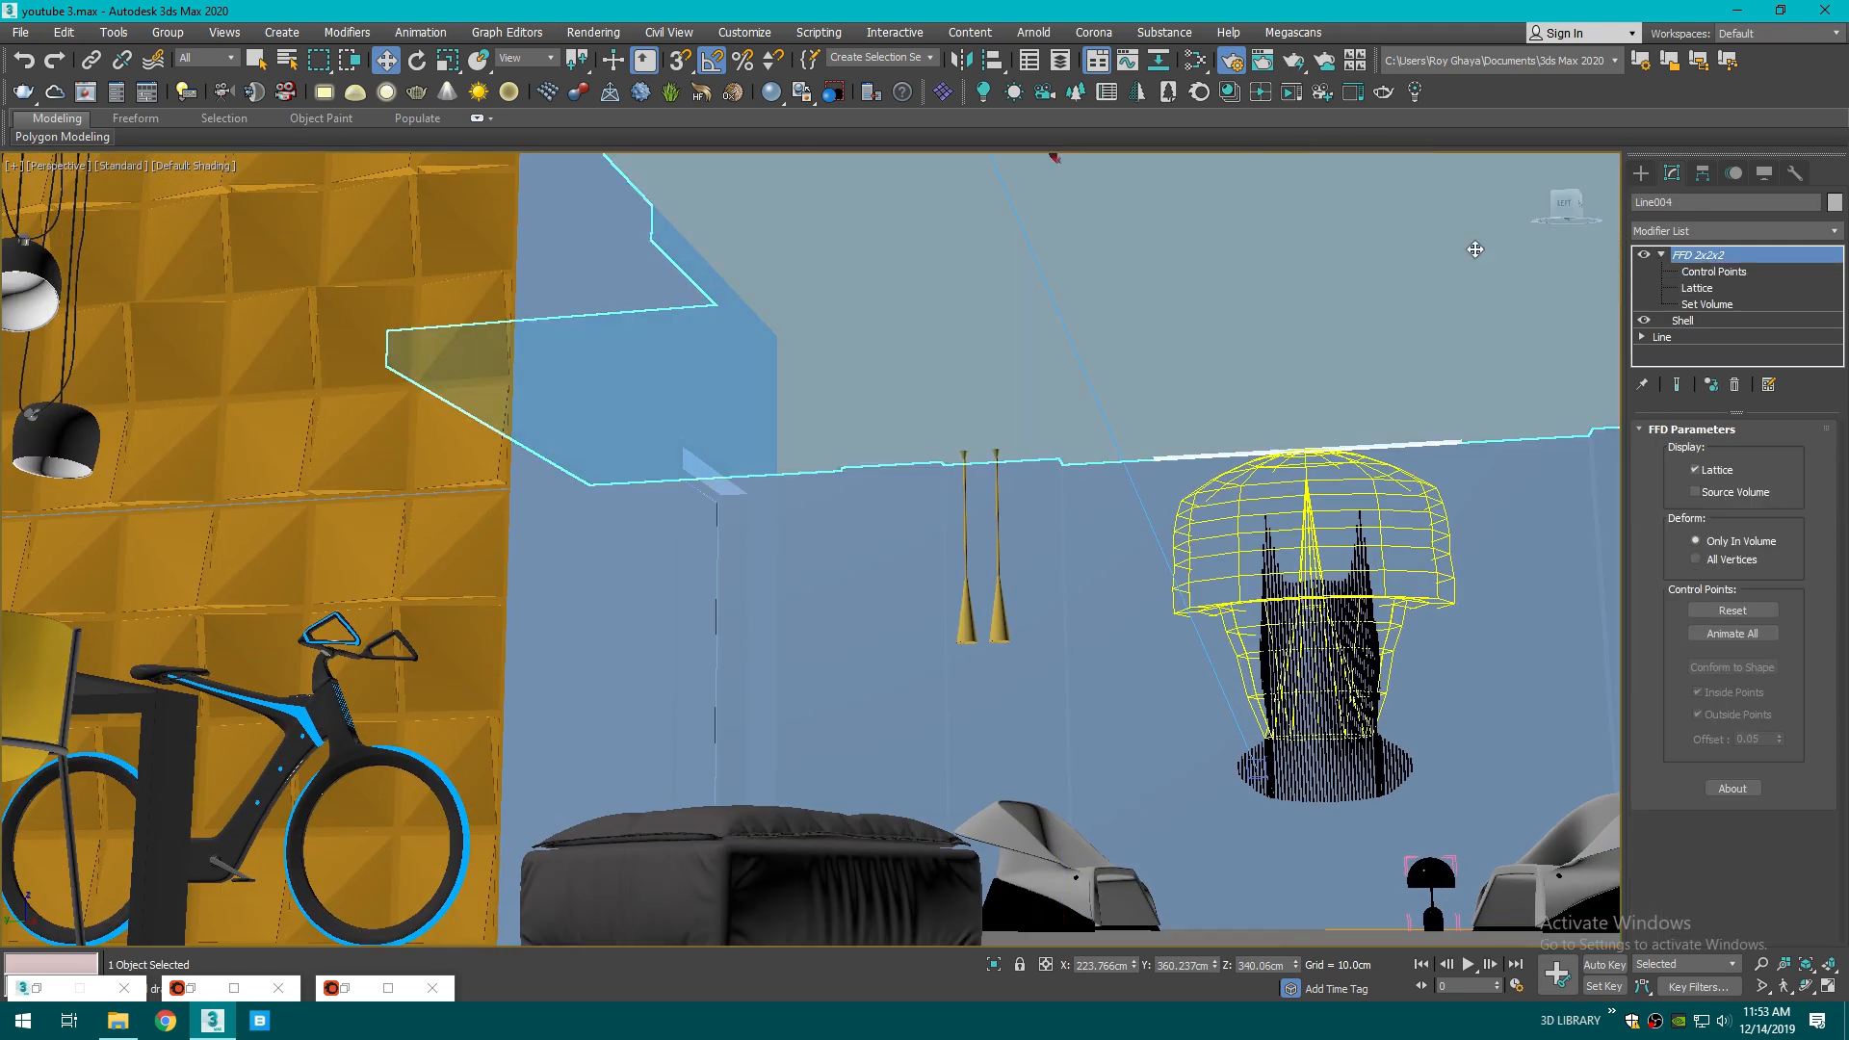
pyautogui.click(1570, 200)
pyautogui.click(1349, 353)
pyautogui.moveTo(1349, 352); pyautogui.dragTo(1159, 494, button='middle')
pyautogui.scroll(4, 1120, 643)
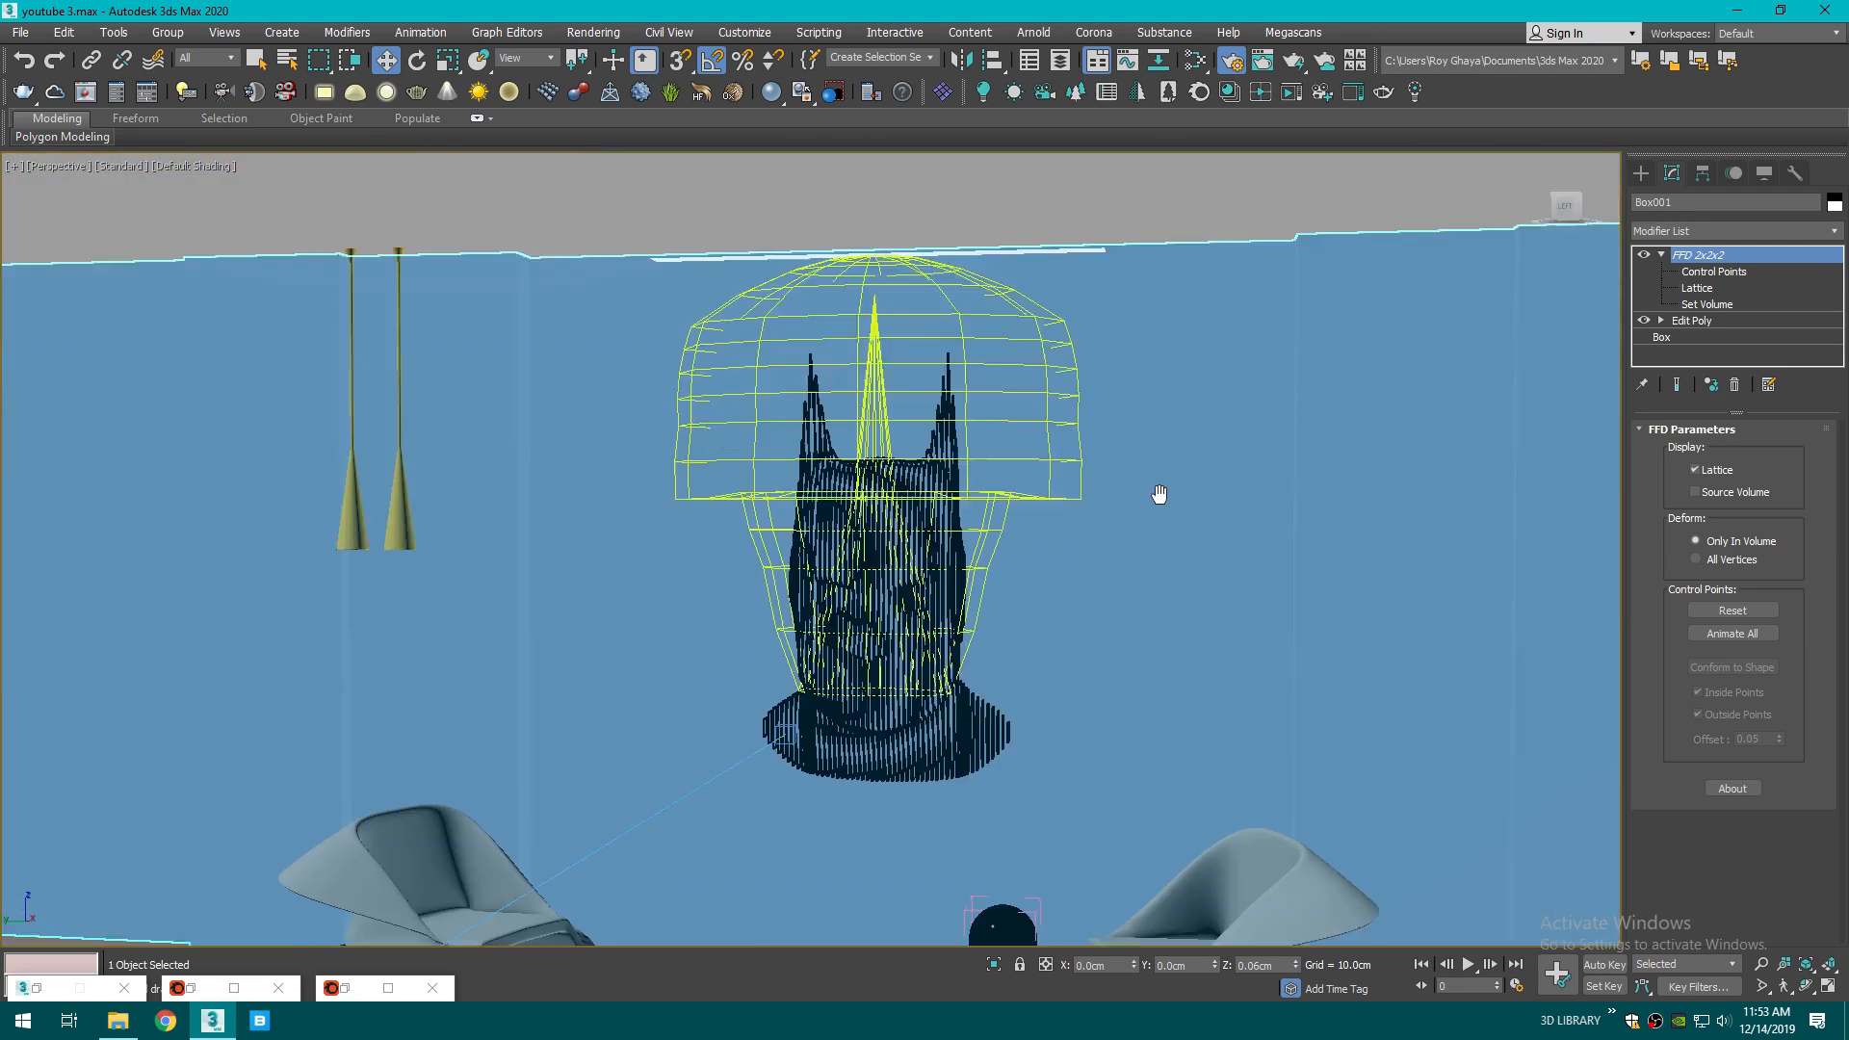
pyautogui.scroll(-4, 1159, 491)
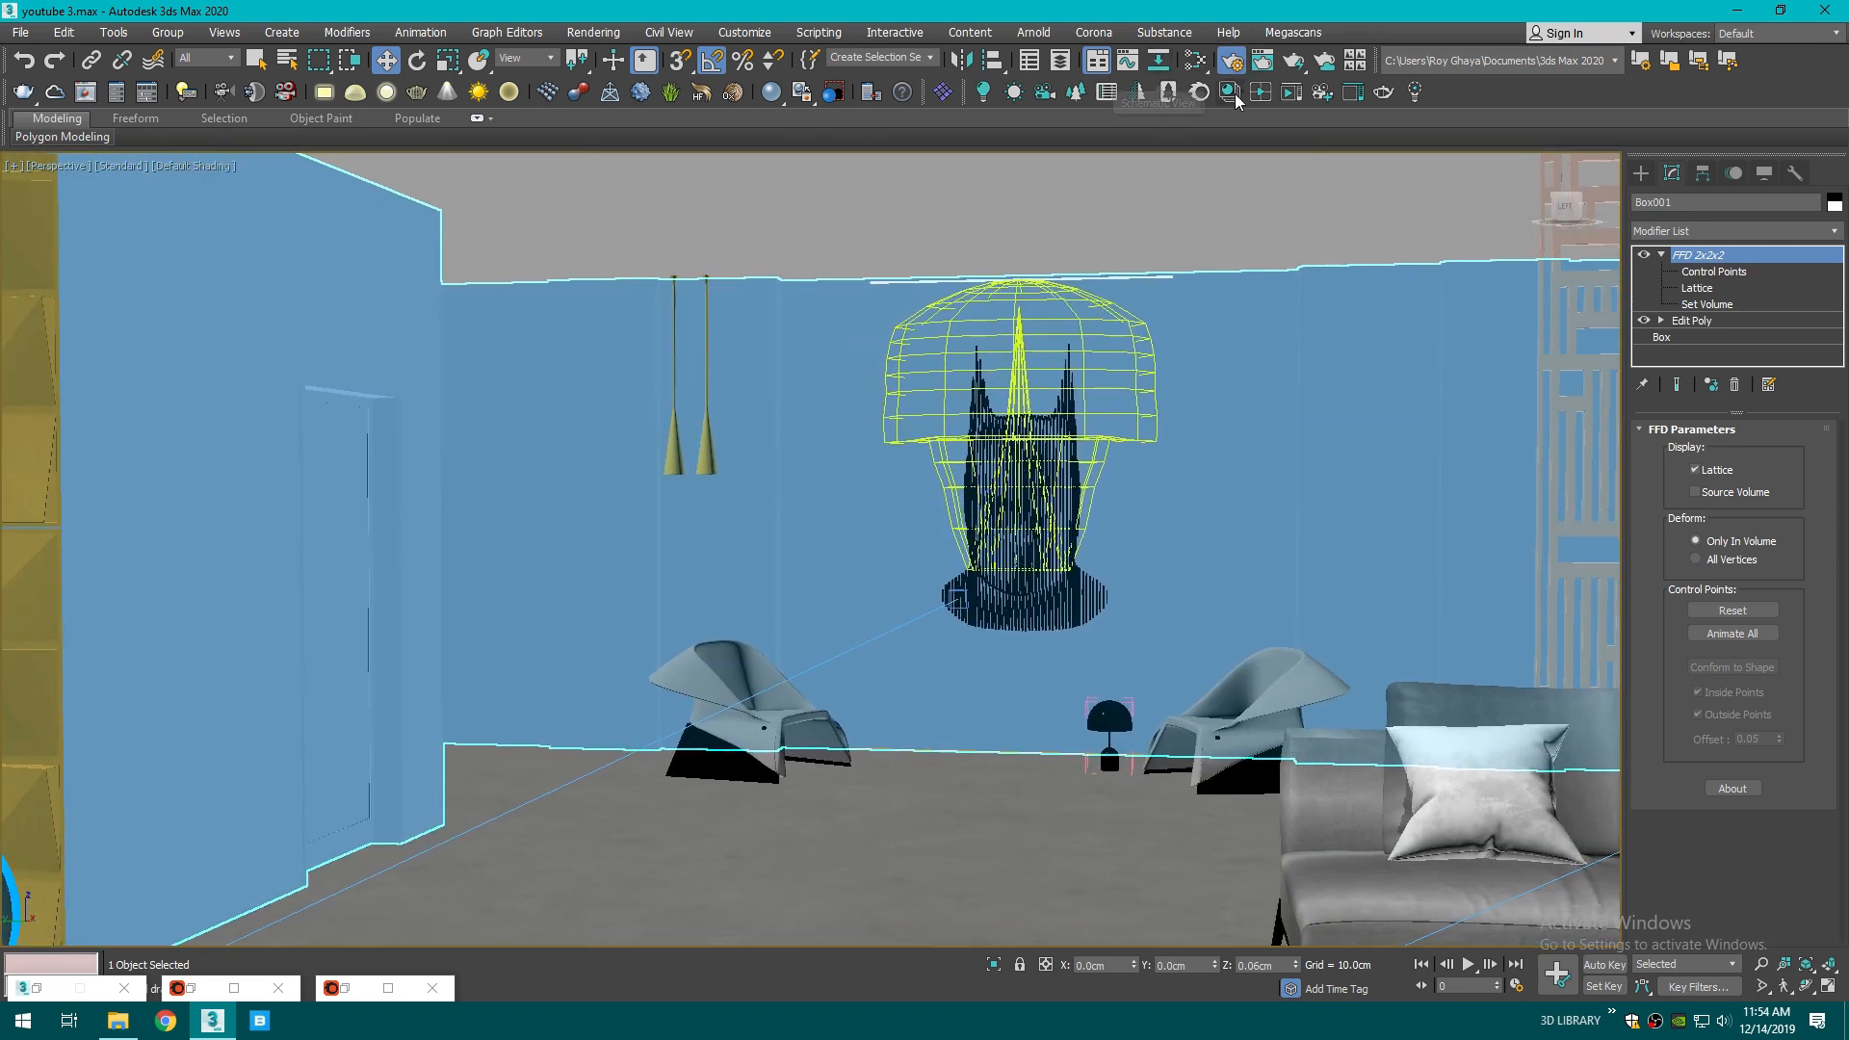
pyautogui.click(1229, 92)
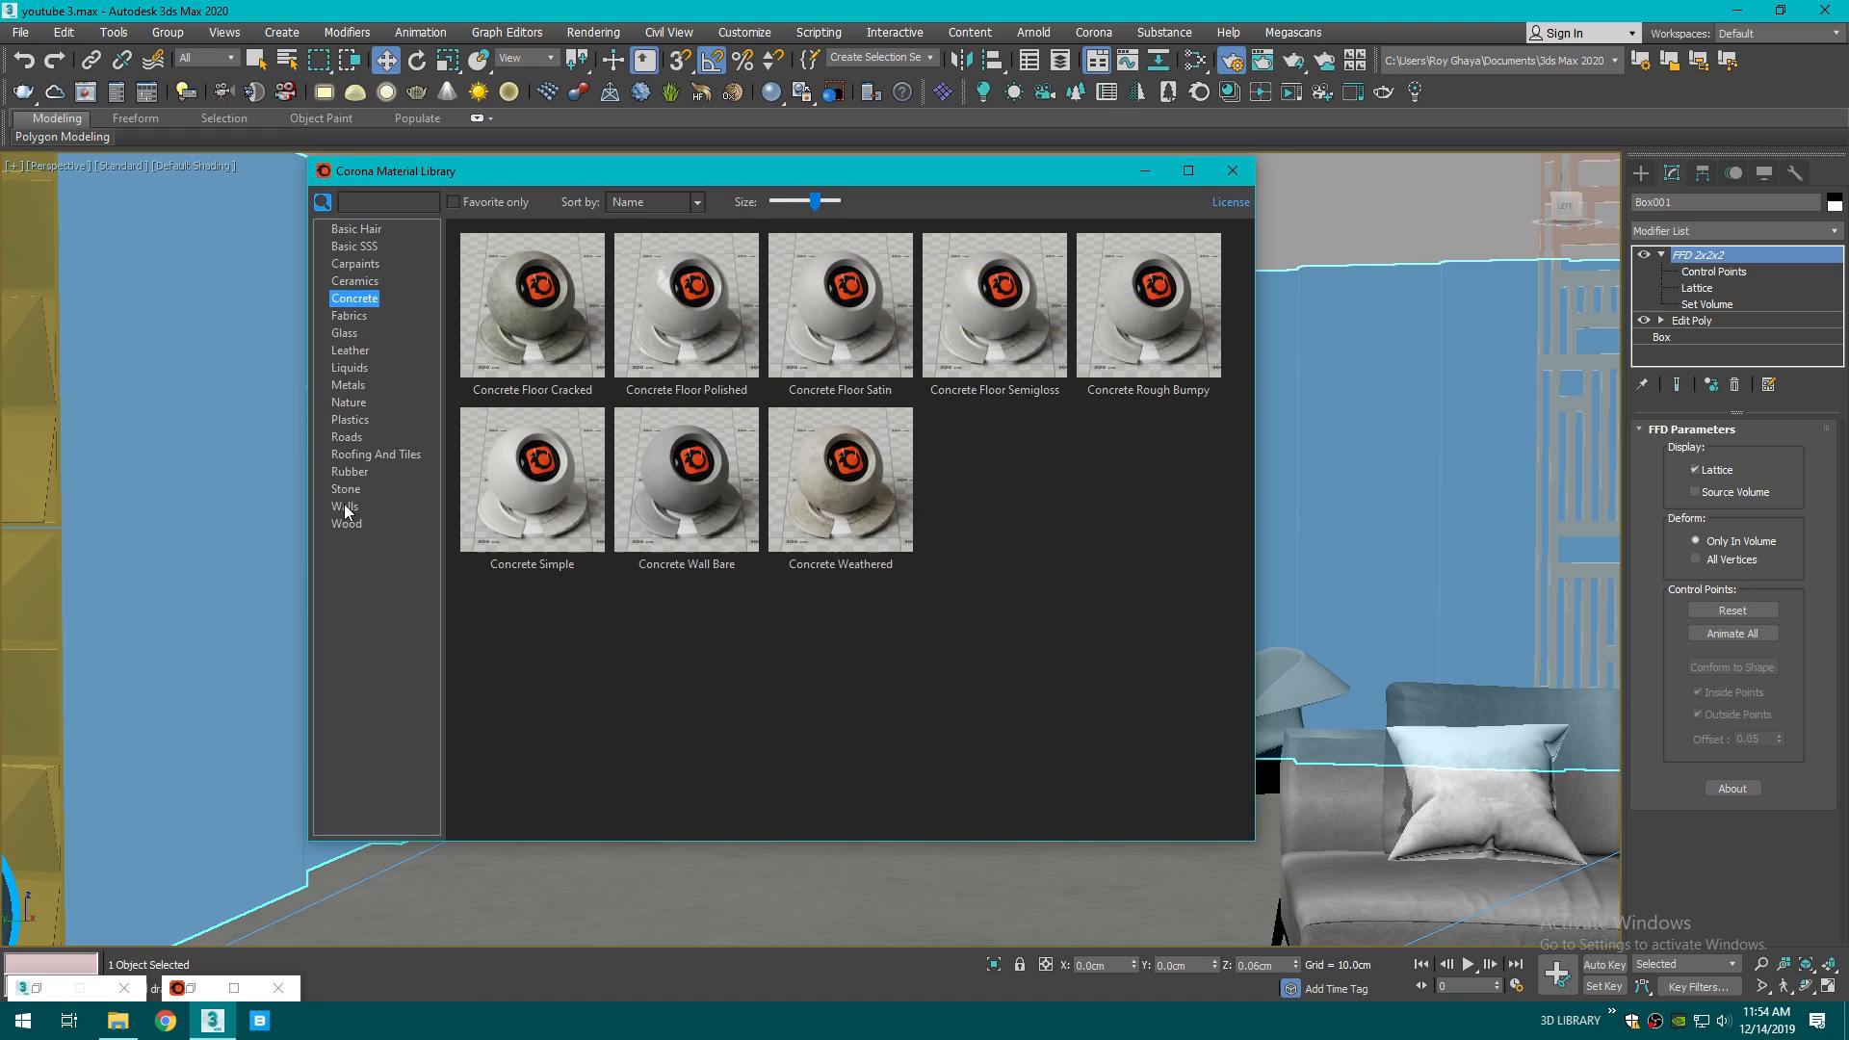
pyautogui.click(345, 506)
pyautogui.moveTo(1248, 304); pyautogui.dragTo(1215, 505)
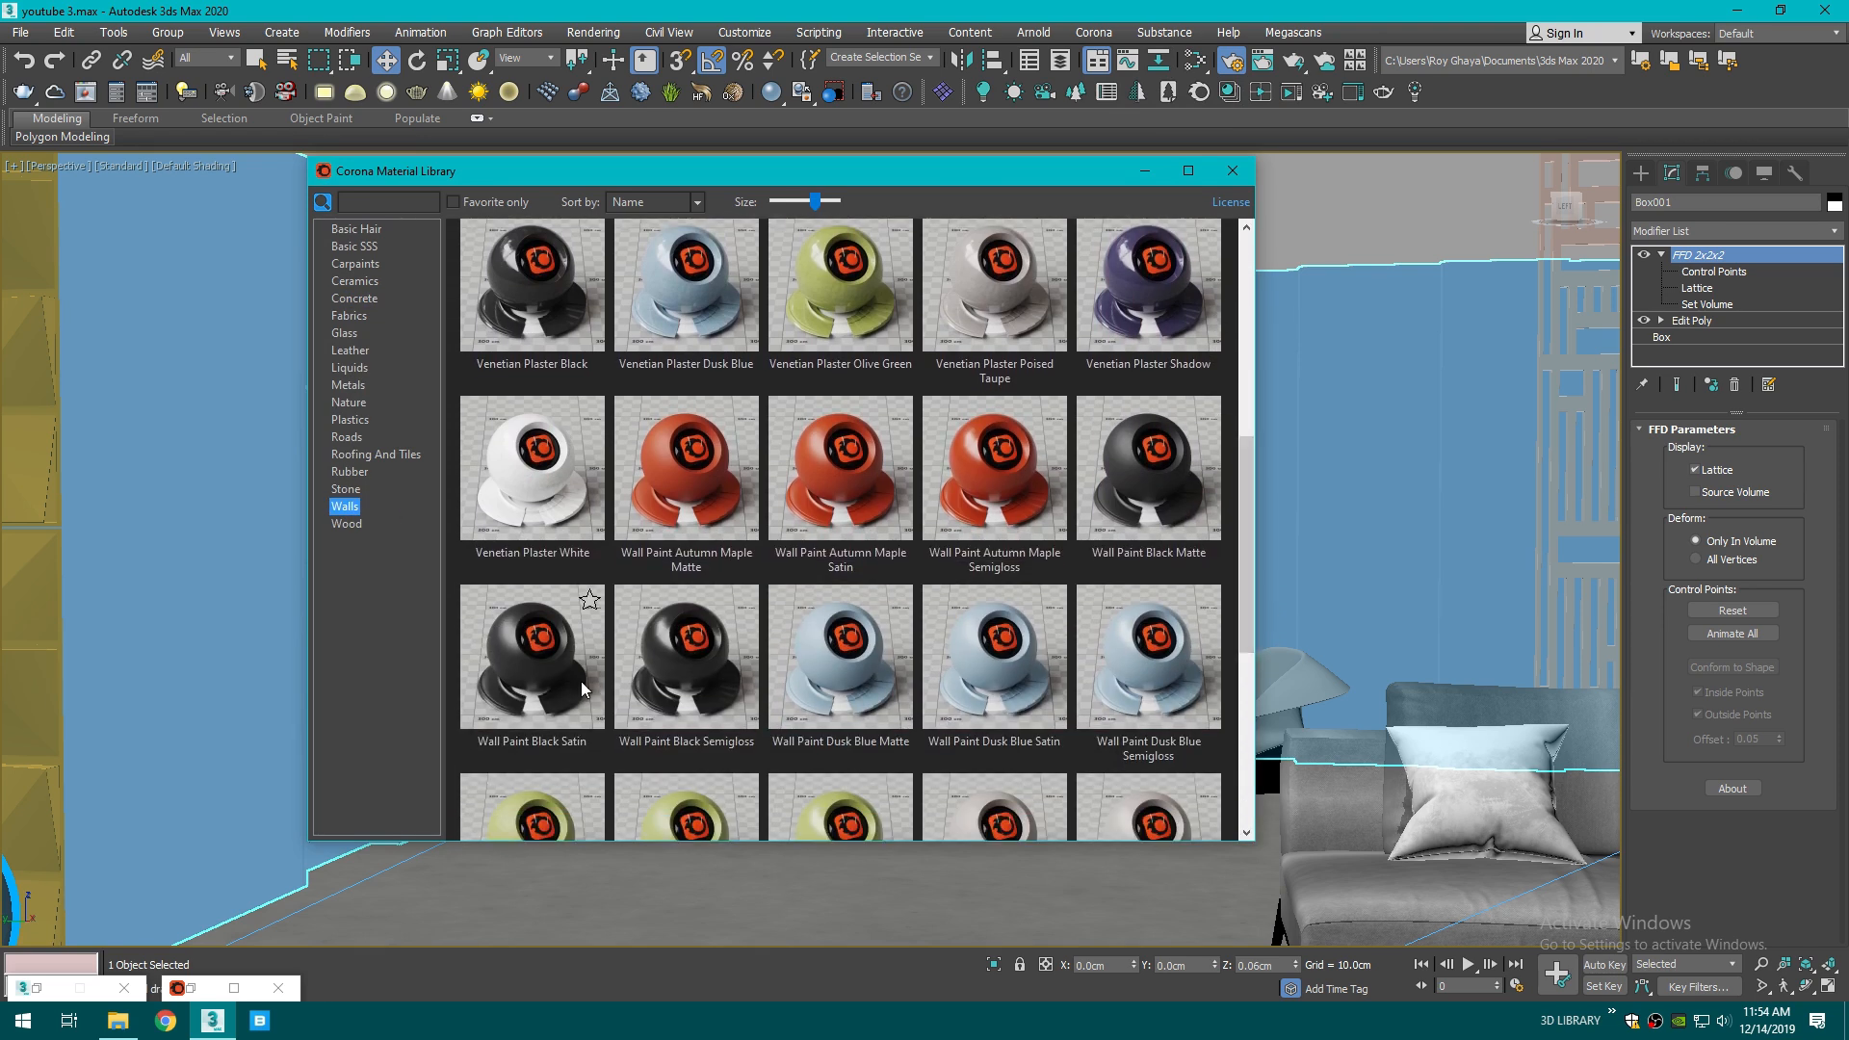
pyautogui.rightClick(707, 667)
pyautogui.click(770, 722)
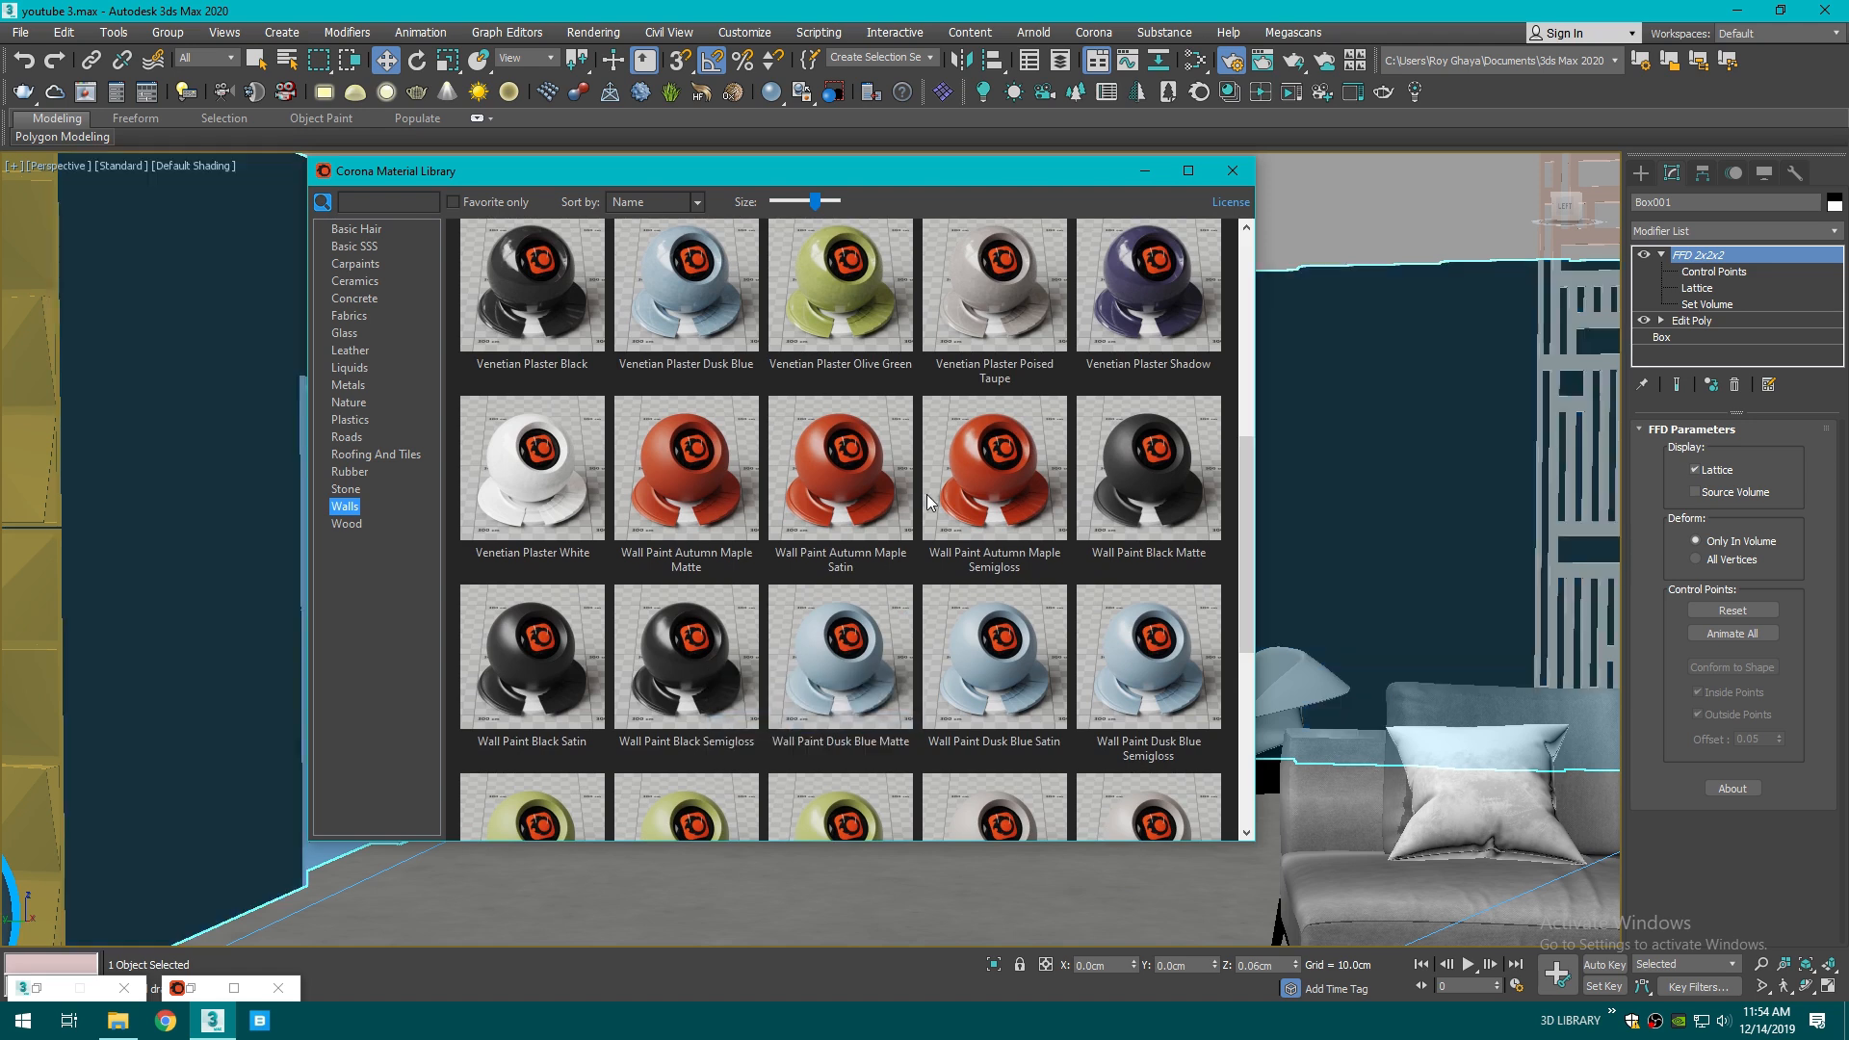
pyautogui.click(1144, 171)
# - Add a UVW Map modifier to the walls with Box mapping and Real-World Map Size enabled
pyautogui.click(1761, 229)
pyautogui.press('u')
pyautogui.press('Down')
pyautogui.press('Down')
pyautogui.press('Down')
pyautogui.press('Down')
pyautogui.press('Down')
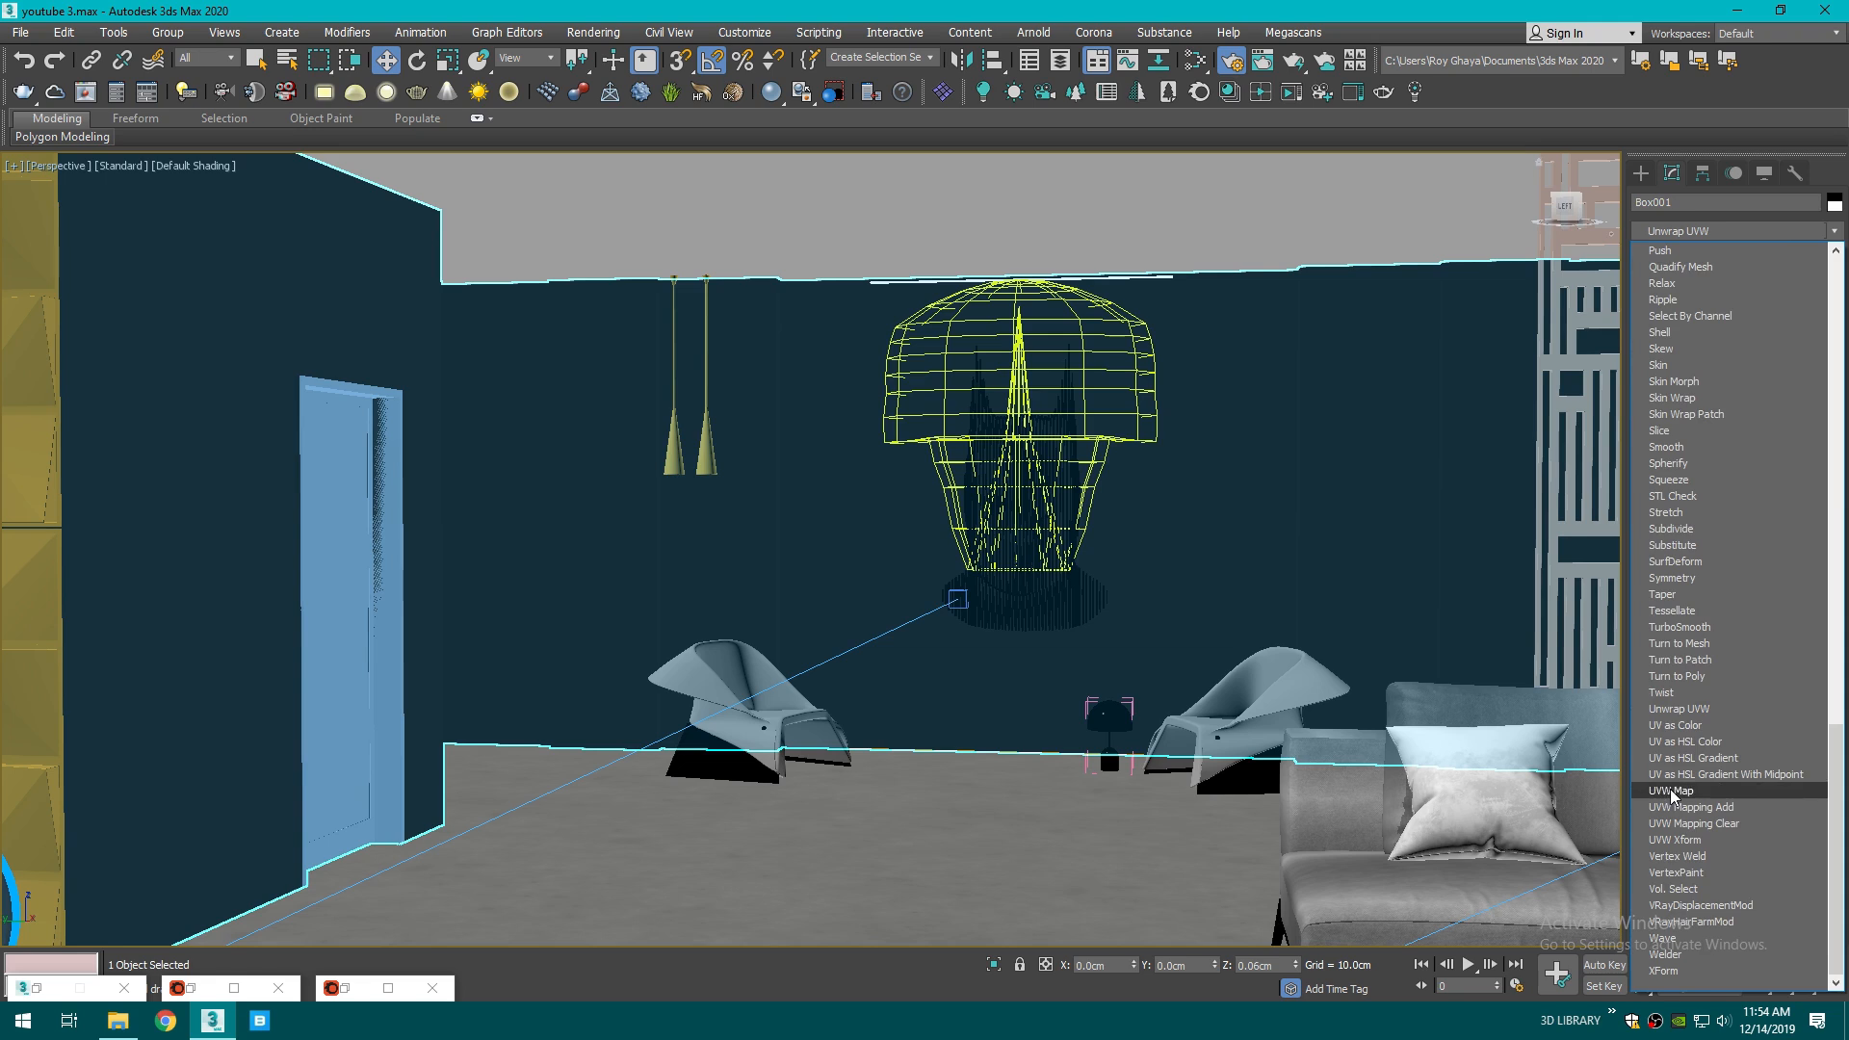
pyautogui.press('Return')
pyautogui.click(1695, 539)
pyautogui.click(1675, 732)
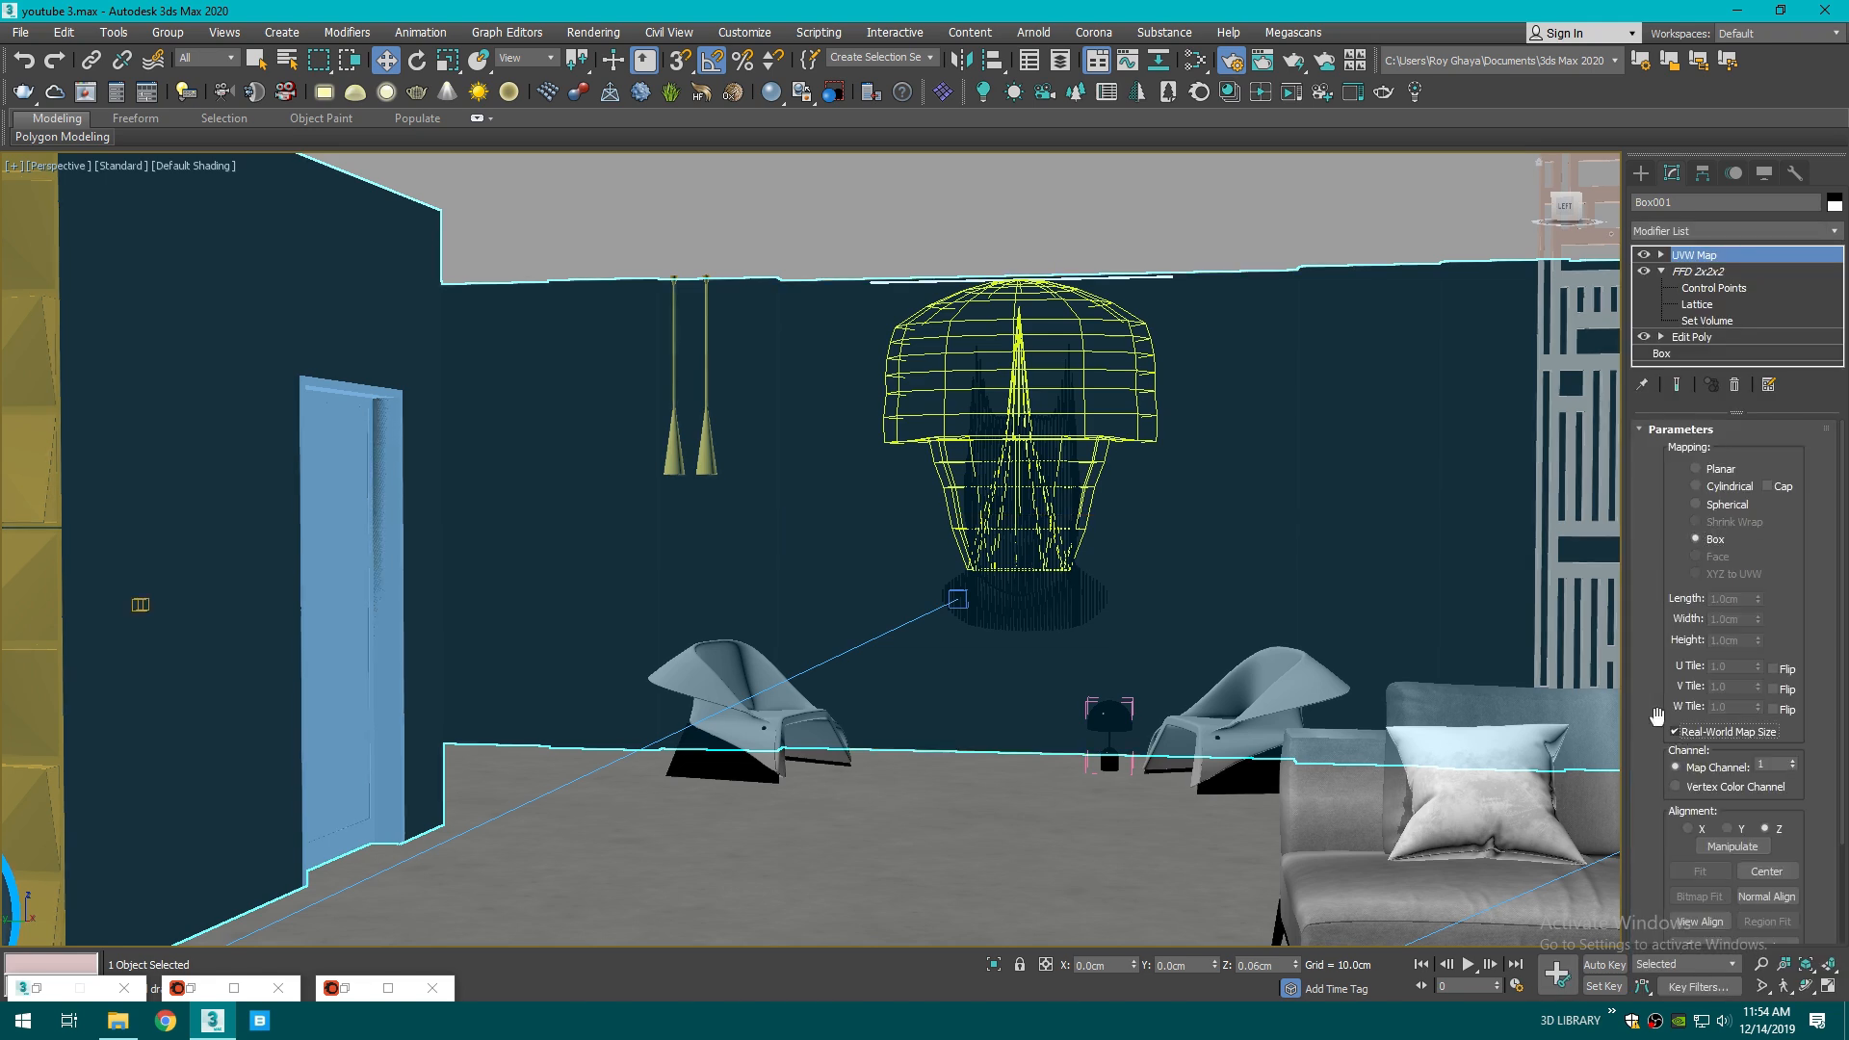
# - Add an Edit Poly modifier above the UVW Map on the room's wall object
pyautogui.scroll(3, 1252, 528)
pyautogui.moveTo(1252, 529); pyautogui.dragTo(1334, 563, button='middle')
pyautogui.click(1696, 233)
pyautogui.click(1696, 233)
pyautogui.click(1696, 233)
pyautogui.press('e')
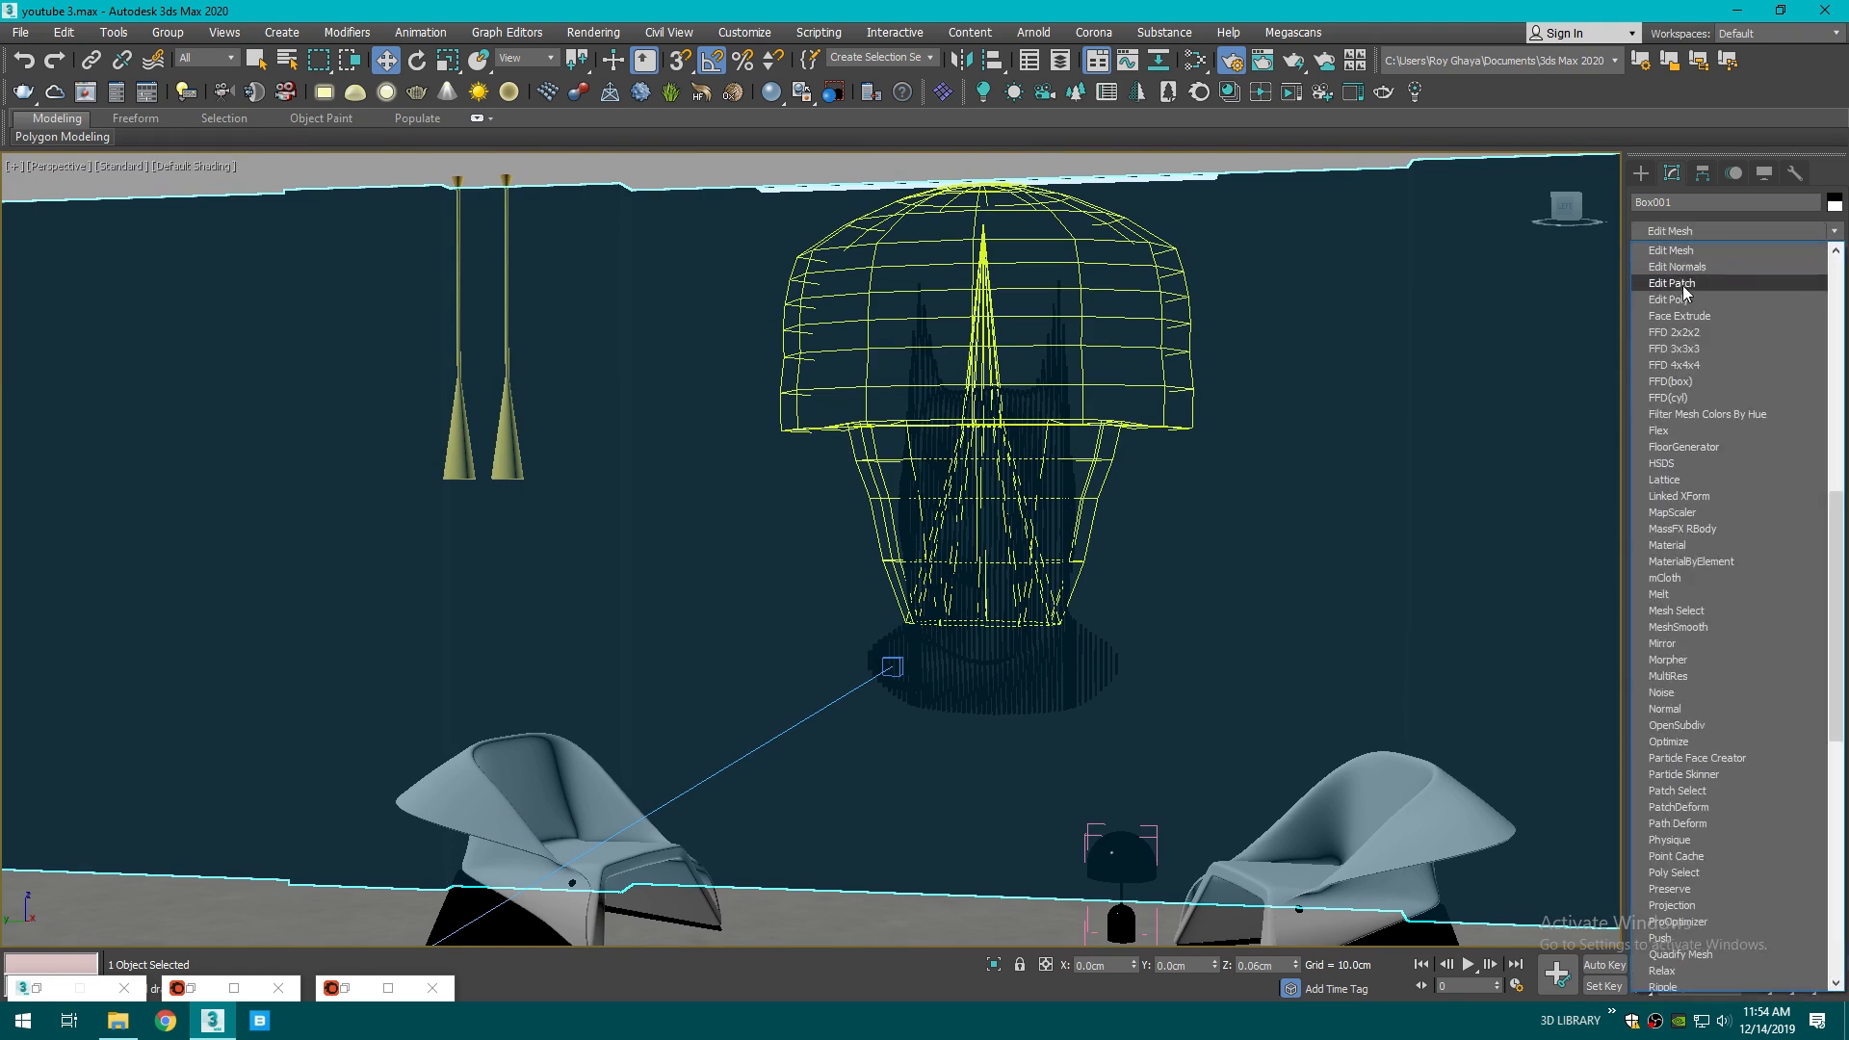
pyautogui.click(1680, 300)
# - Detach the wall polygon behind the chandelier from the room as a separate object
pyautogui.press('4')
pyautogui.click(1128, 512)
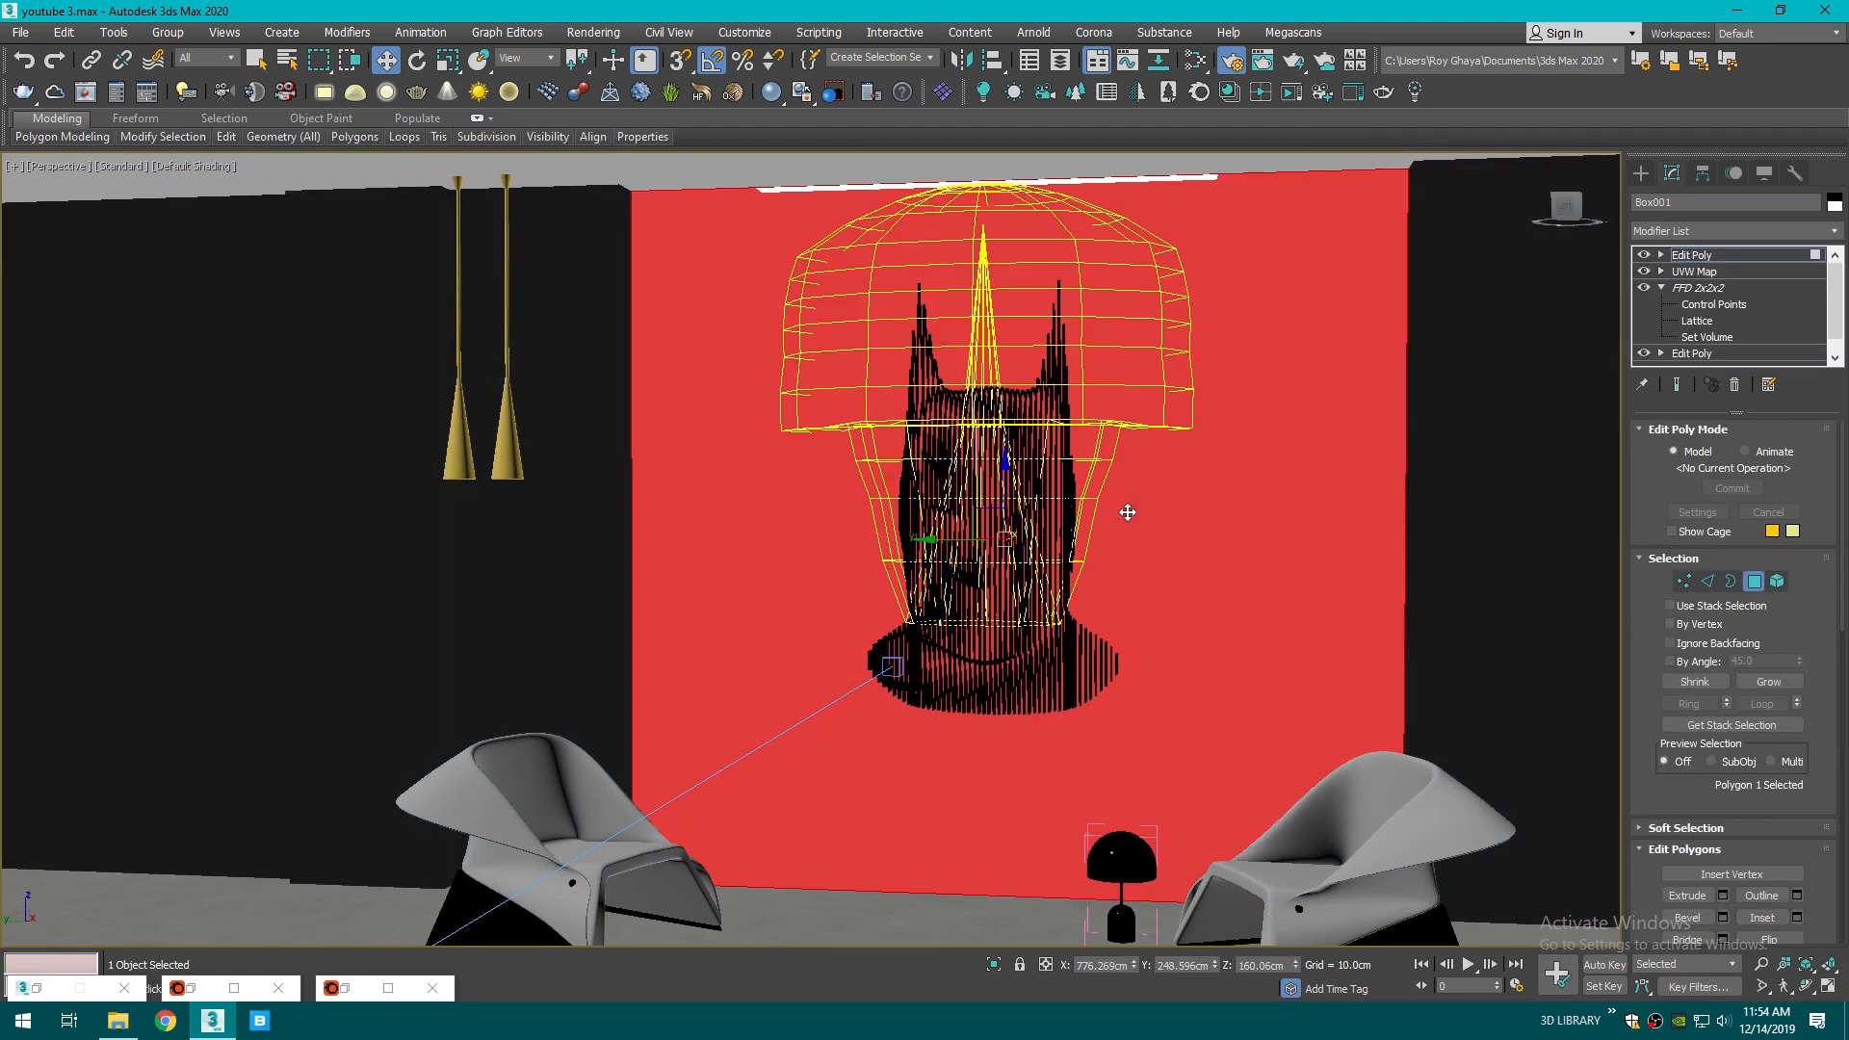
pyautogui.moveTo(1845, 457); pyautogui.dragTo(1845, 641)
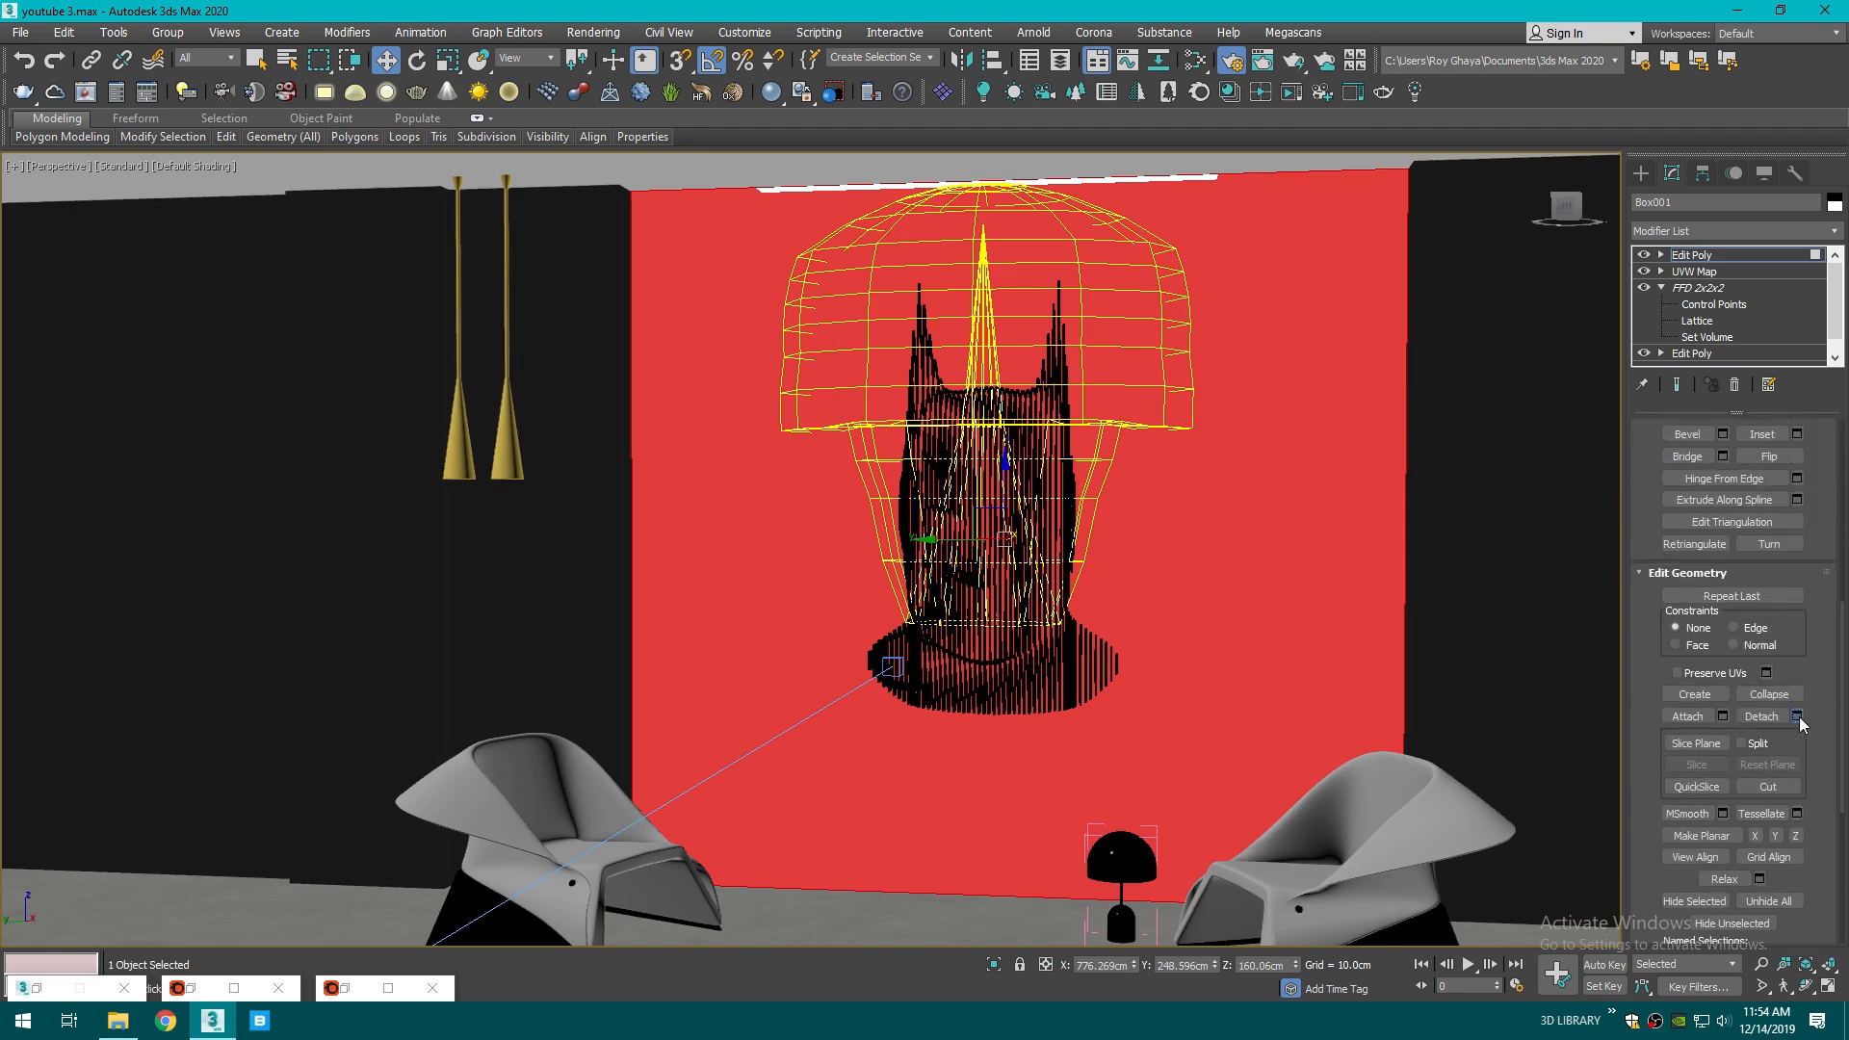
pyautogui.click(1761, 717)
pyautogui.click(971, 535)
pyautogui.click(1641, 172)
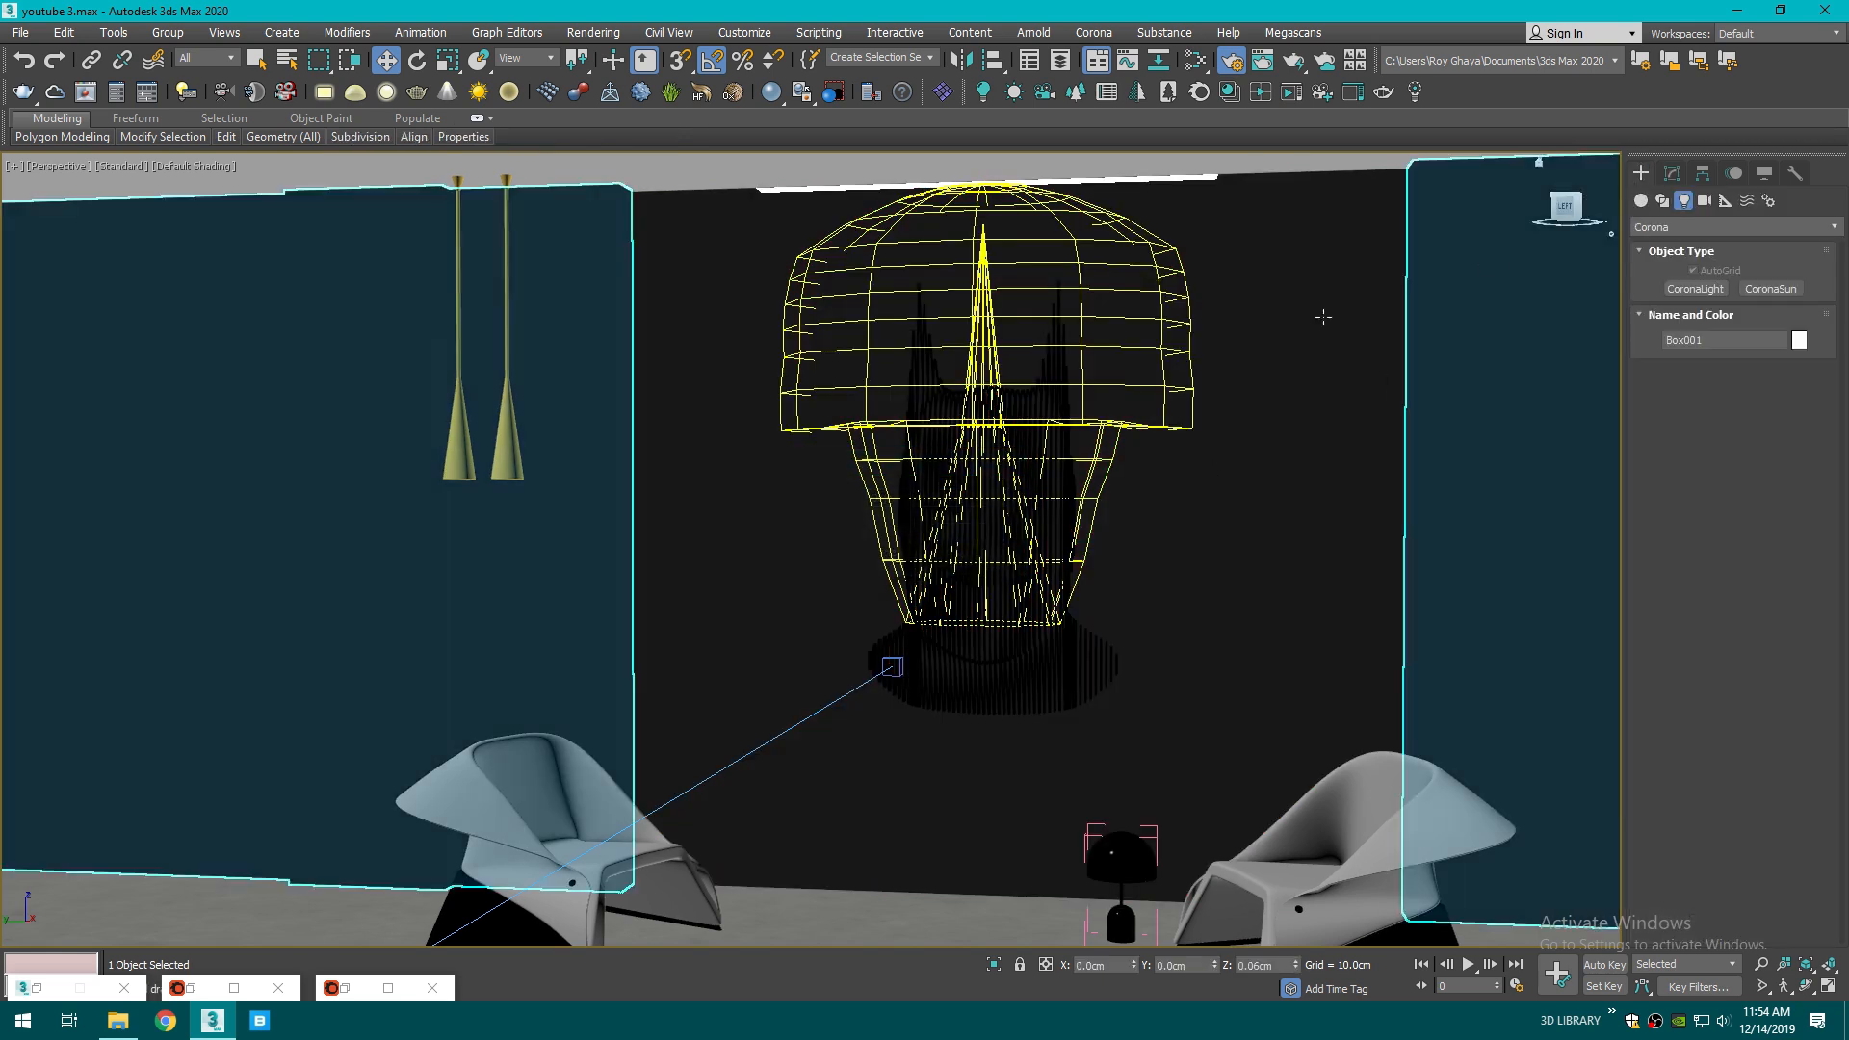
# - Create a new CoronaMtl in the Slate Material Editor for the detached wall
pyautogui.click(1194, 60)
pyautogui.click(1780, 10)
pyautogui.scroll(-4, 679, 469)
pyautogui.moveTo(674, 468); pyautogui.dragTo(590, 464, button='middle')
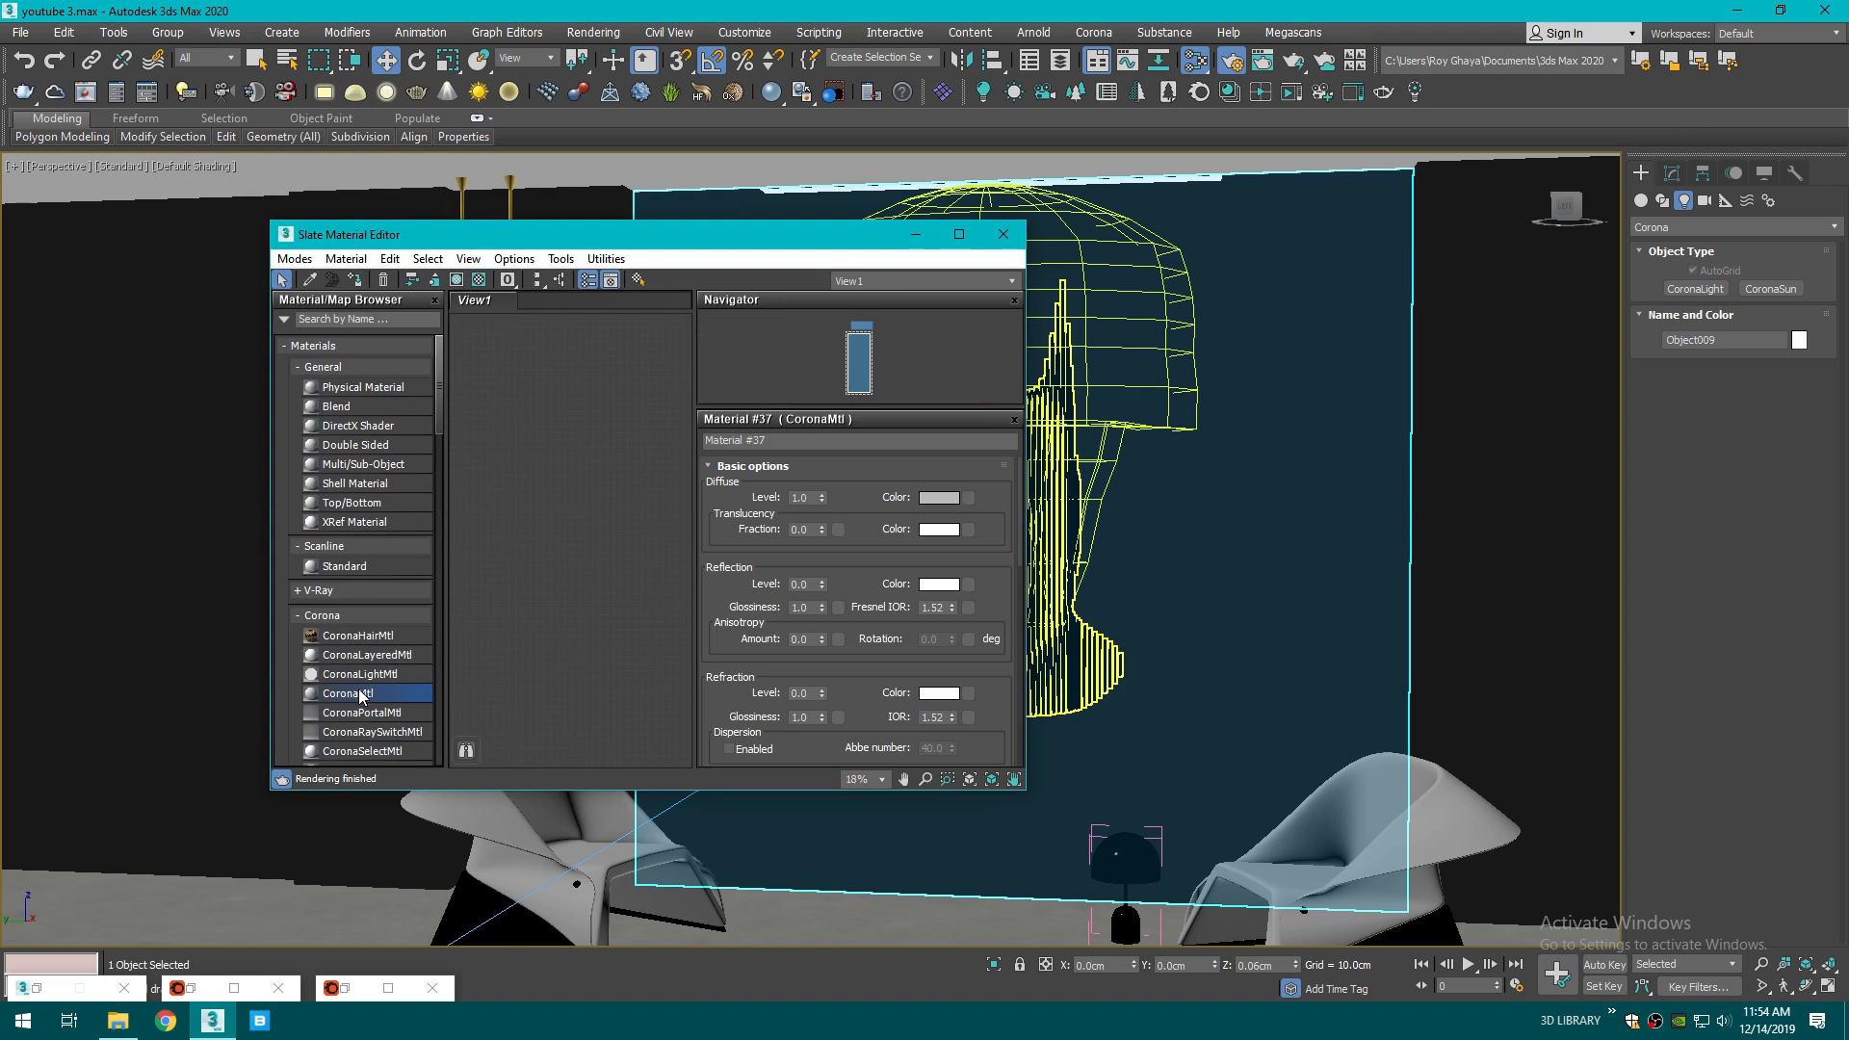
pyautogui.moveTo(361, 695); pyautogui.dragTo(544, 520)
pyautogui.scroll(6, 544, 520)
pyautogui.scroll(-5, 366, 635)
# - Load the yellow painted texture from the Desktop into a CoronaBitmap and connect it to the new material's Diffuse color
pyautogui.scroll(-10, 366, 636)
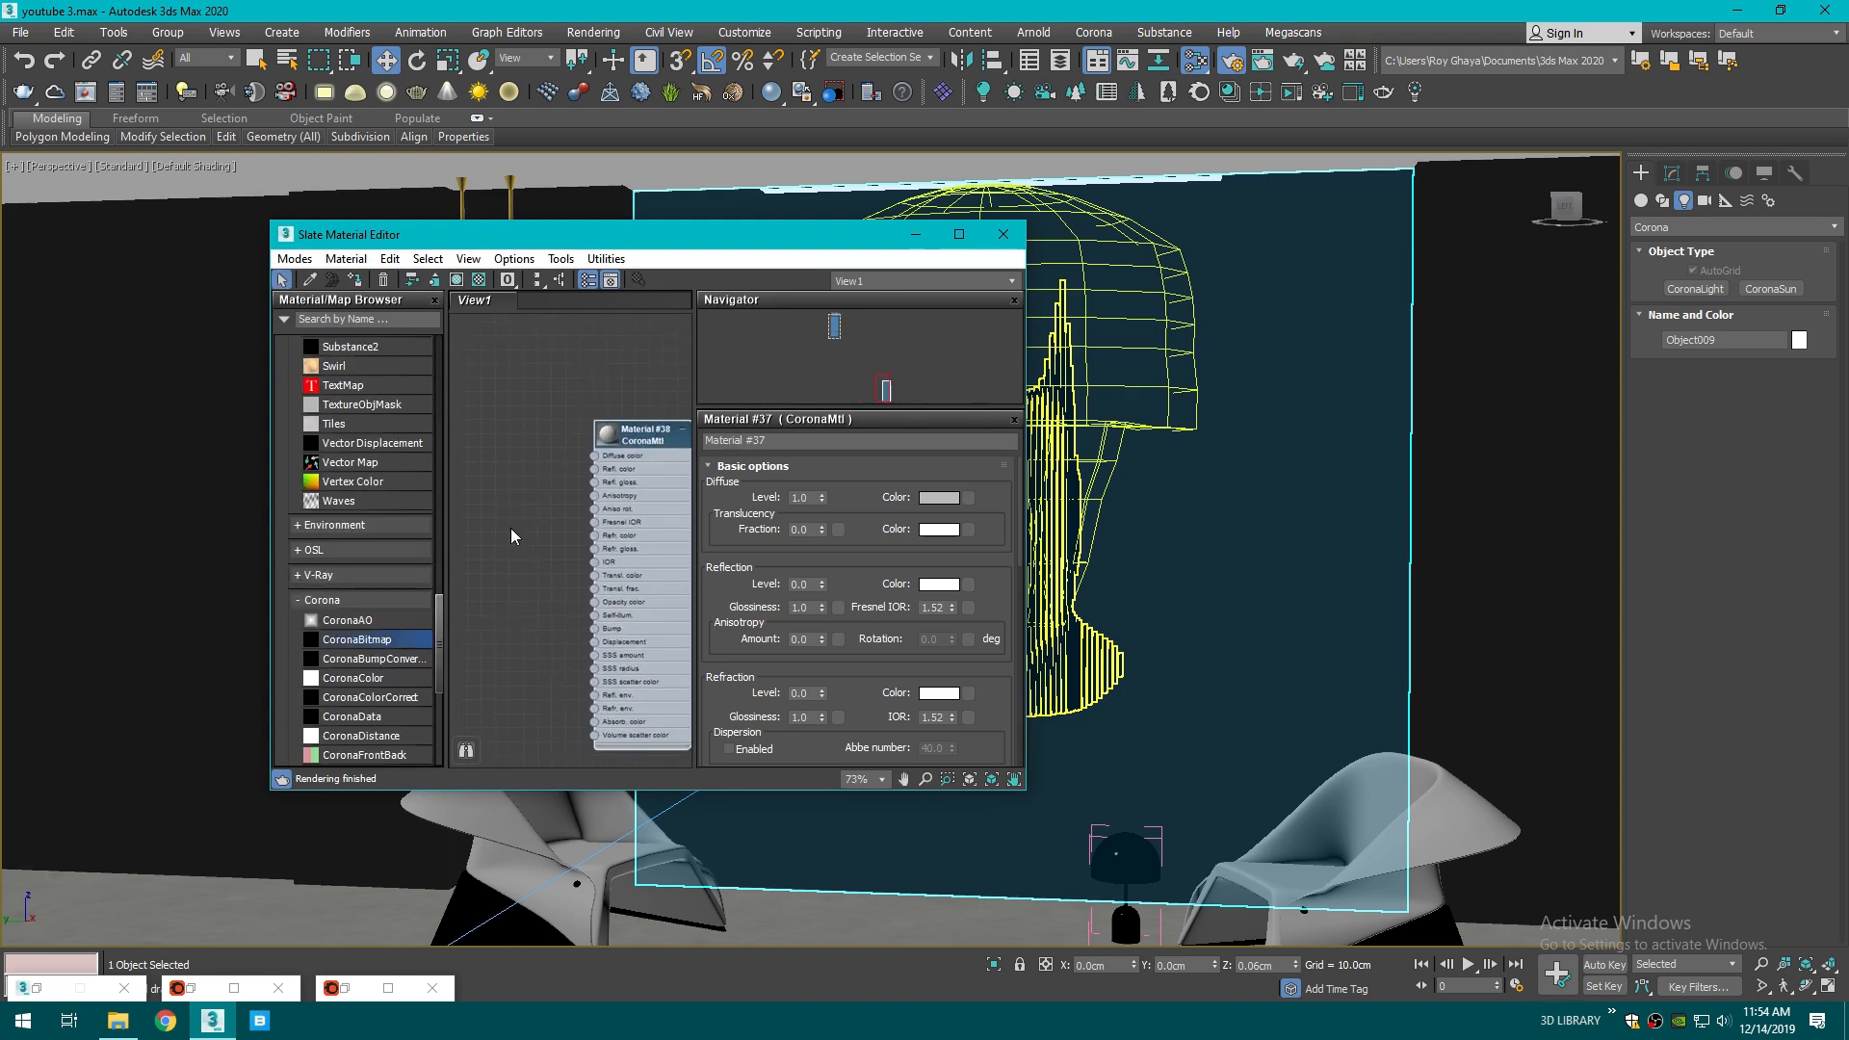
pyautogui.moveTo(366, 639); pyautogui.dragTo(510, 536)
pyautogui.click(67, 205)
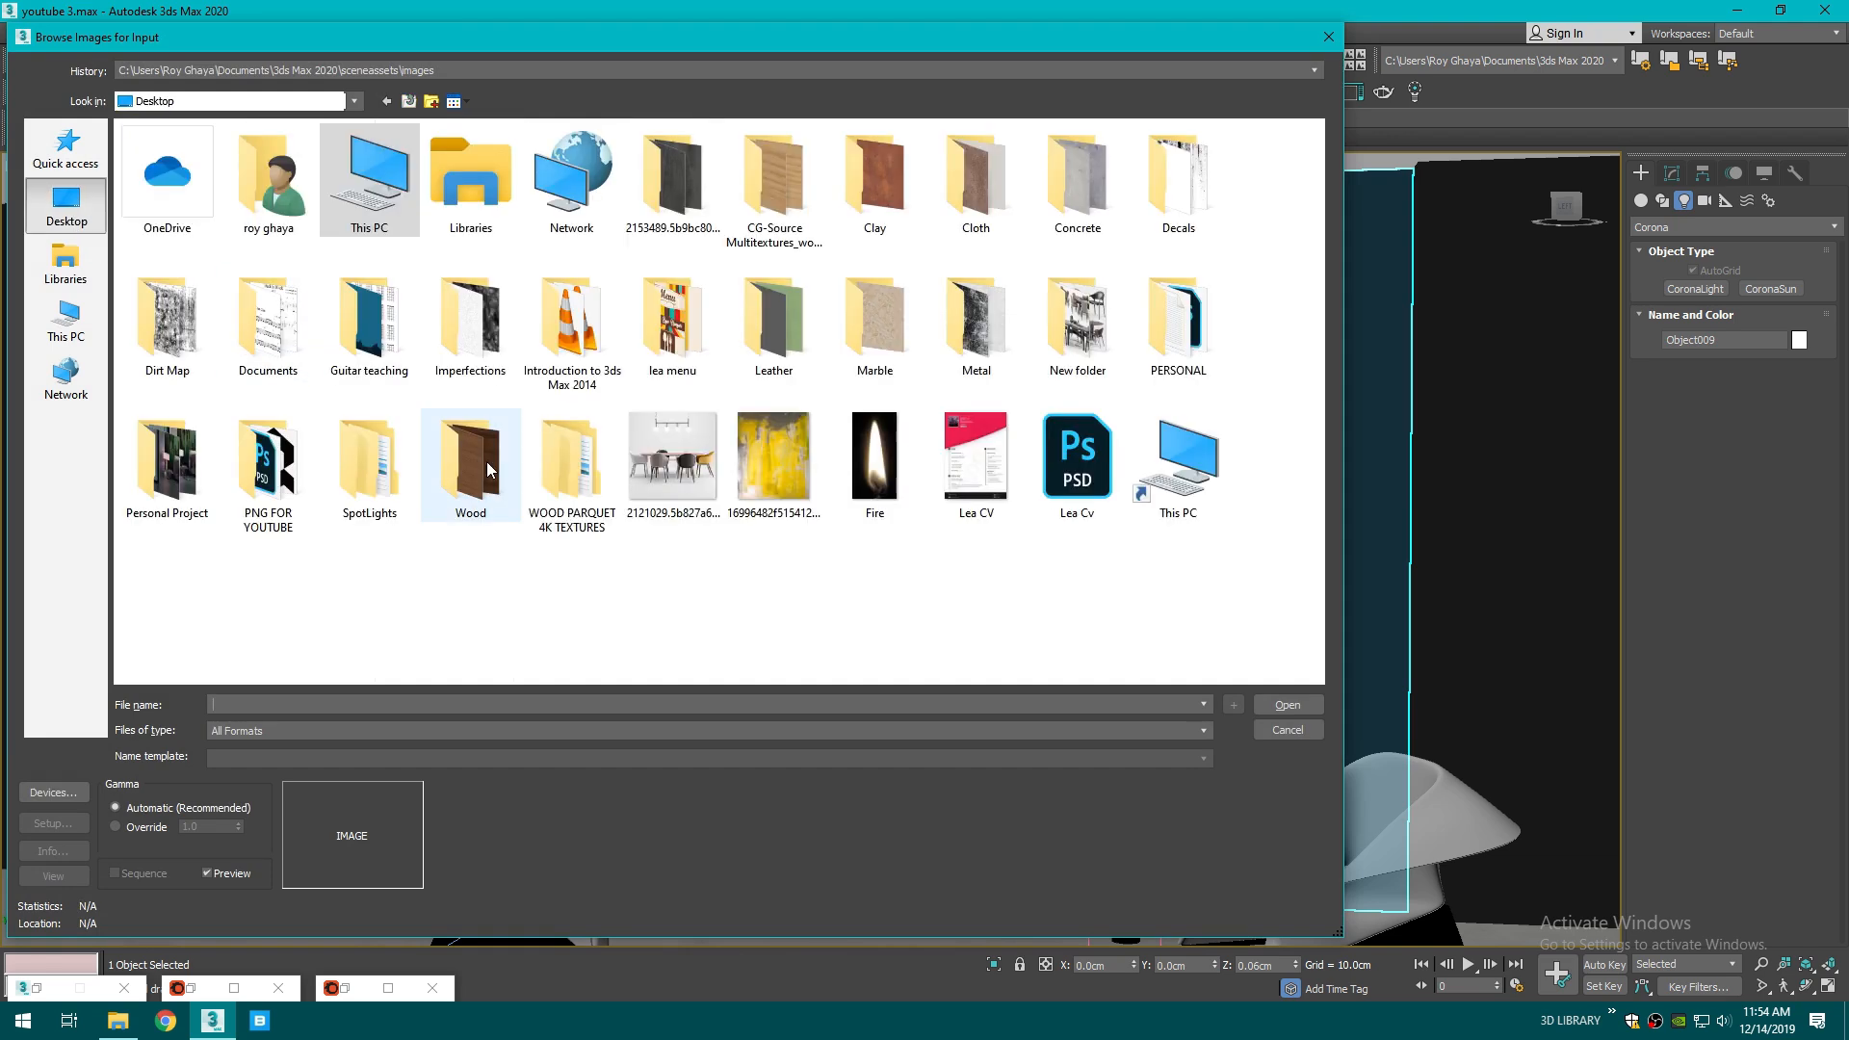
pyautogui.doubleClick(800, 472)
pyautogui.moveTo(617, 451); pyautogui.dragTo(613, 442)
pyautogui.click(577, 520)
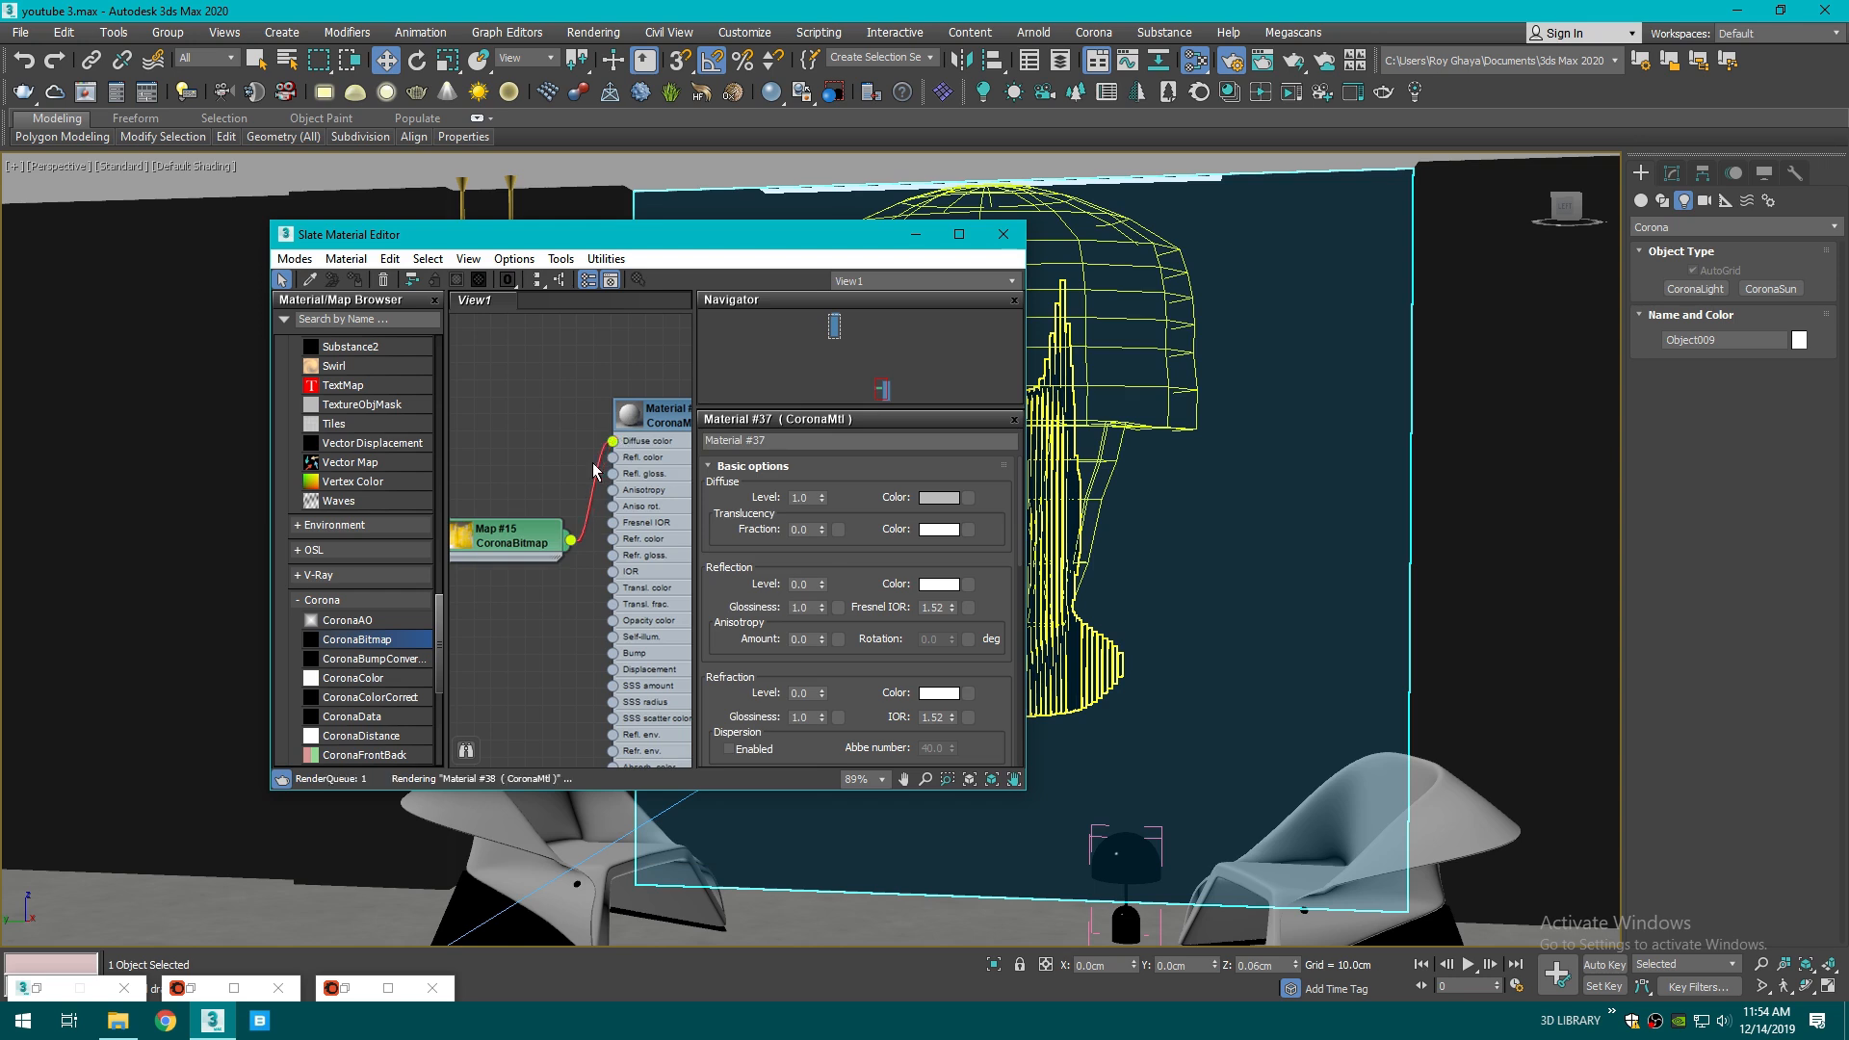
pyautogui.moveTo(512, 548); pyautogui.dragTo(511, 477)
# - Maximize the Slate Material Editor and open an enlarged preview of the yellow material beside its node
pyautogui.click(953, 239)
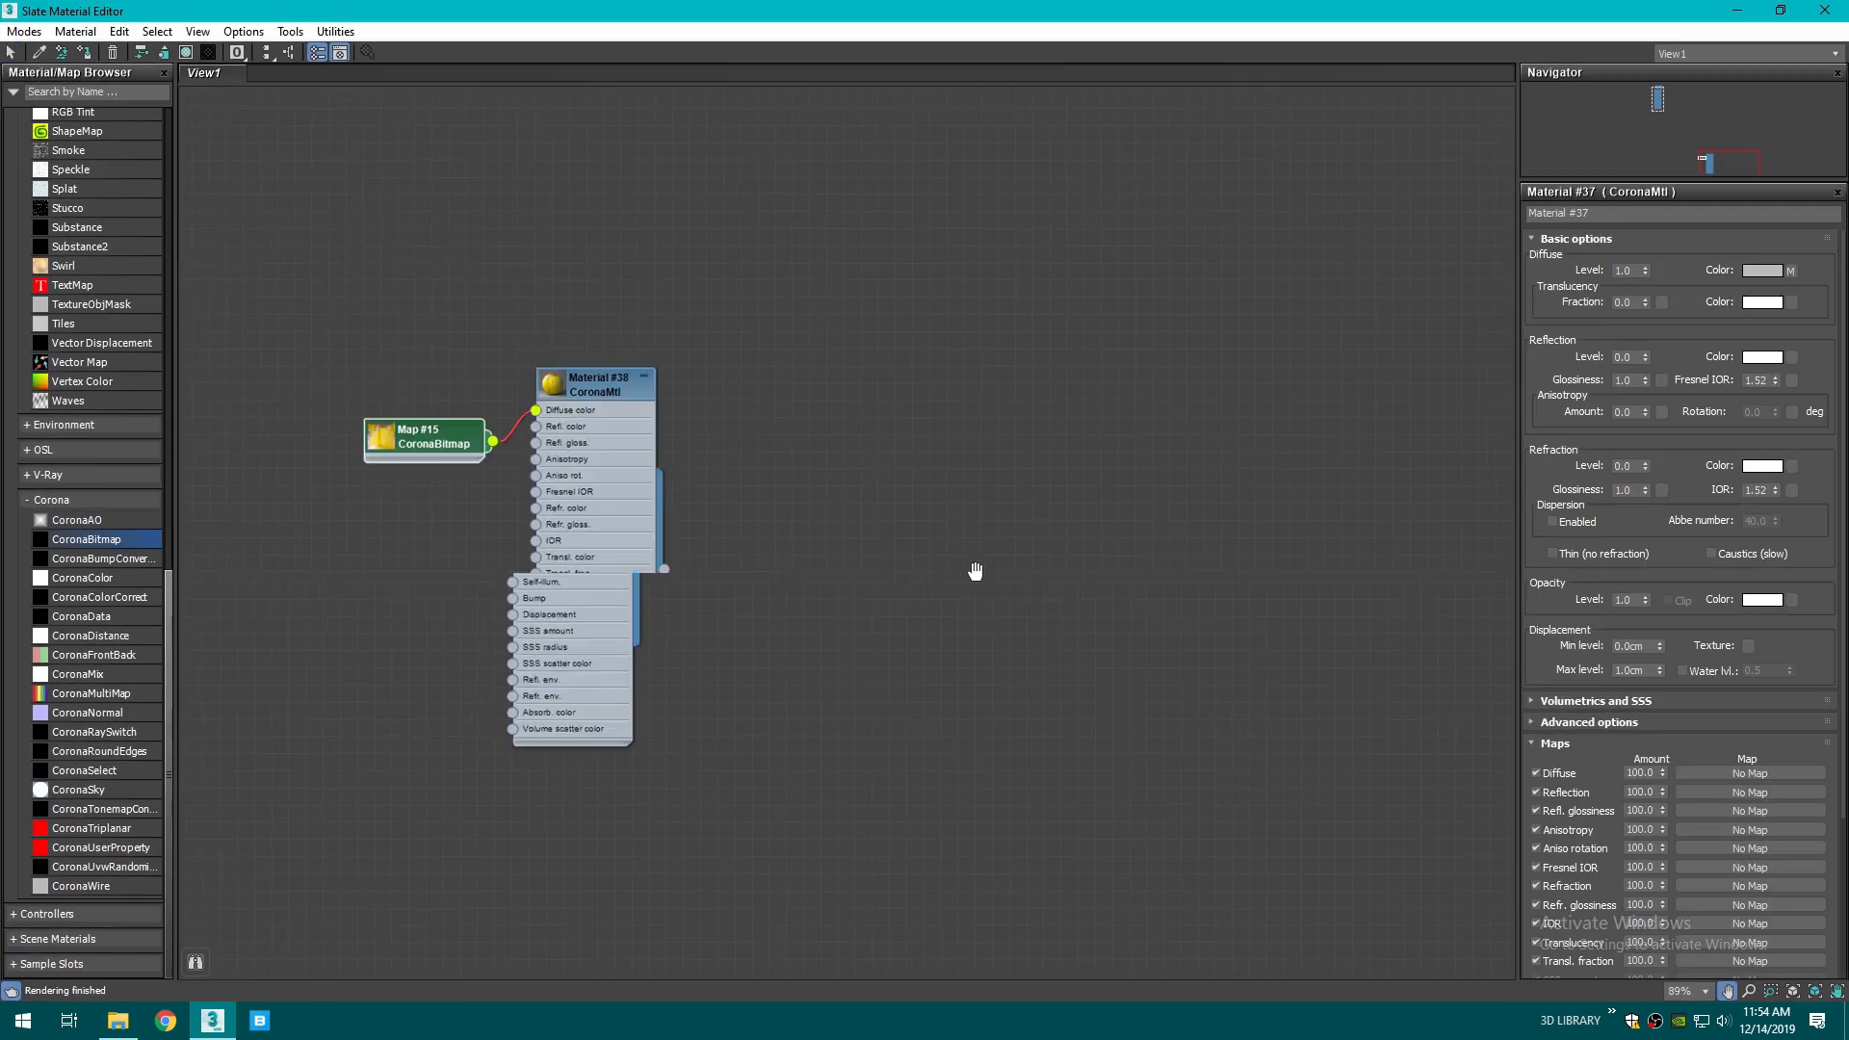
pyautogui.moveTo(564, 368); pyautogui.dragTo(805, 454)
pyautogui.rightClick(805, 454)
pyautogui.click(917, 521)
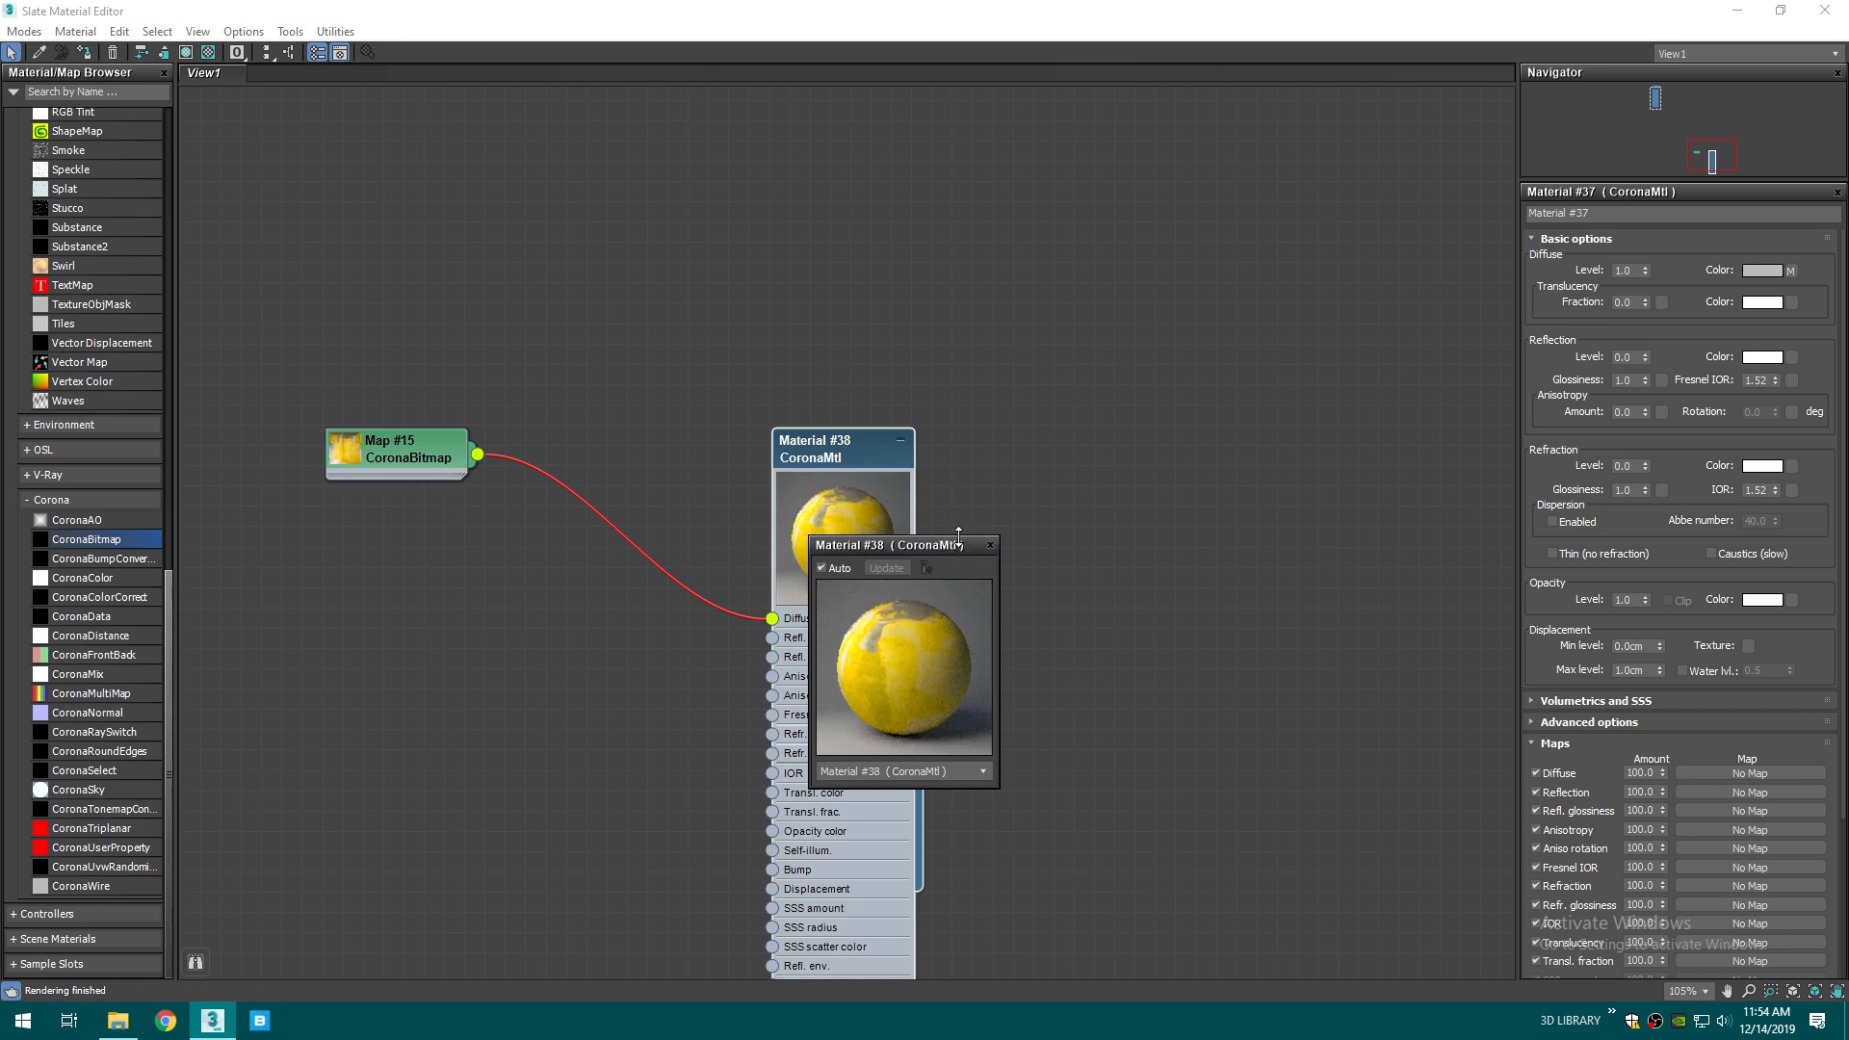
pyautogui.moveTo(958, 534); pyautogui.dragTo(1263, 297)
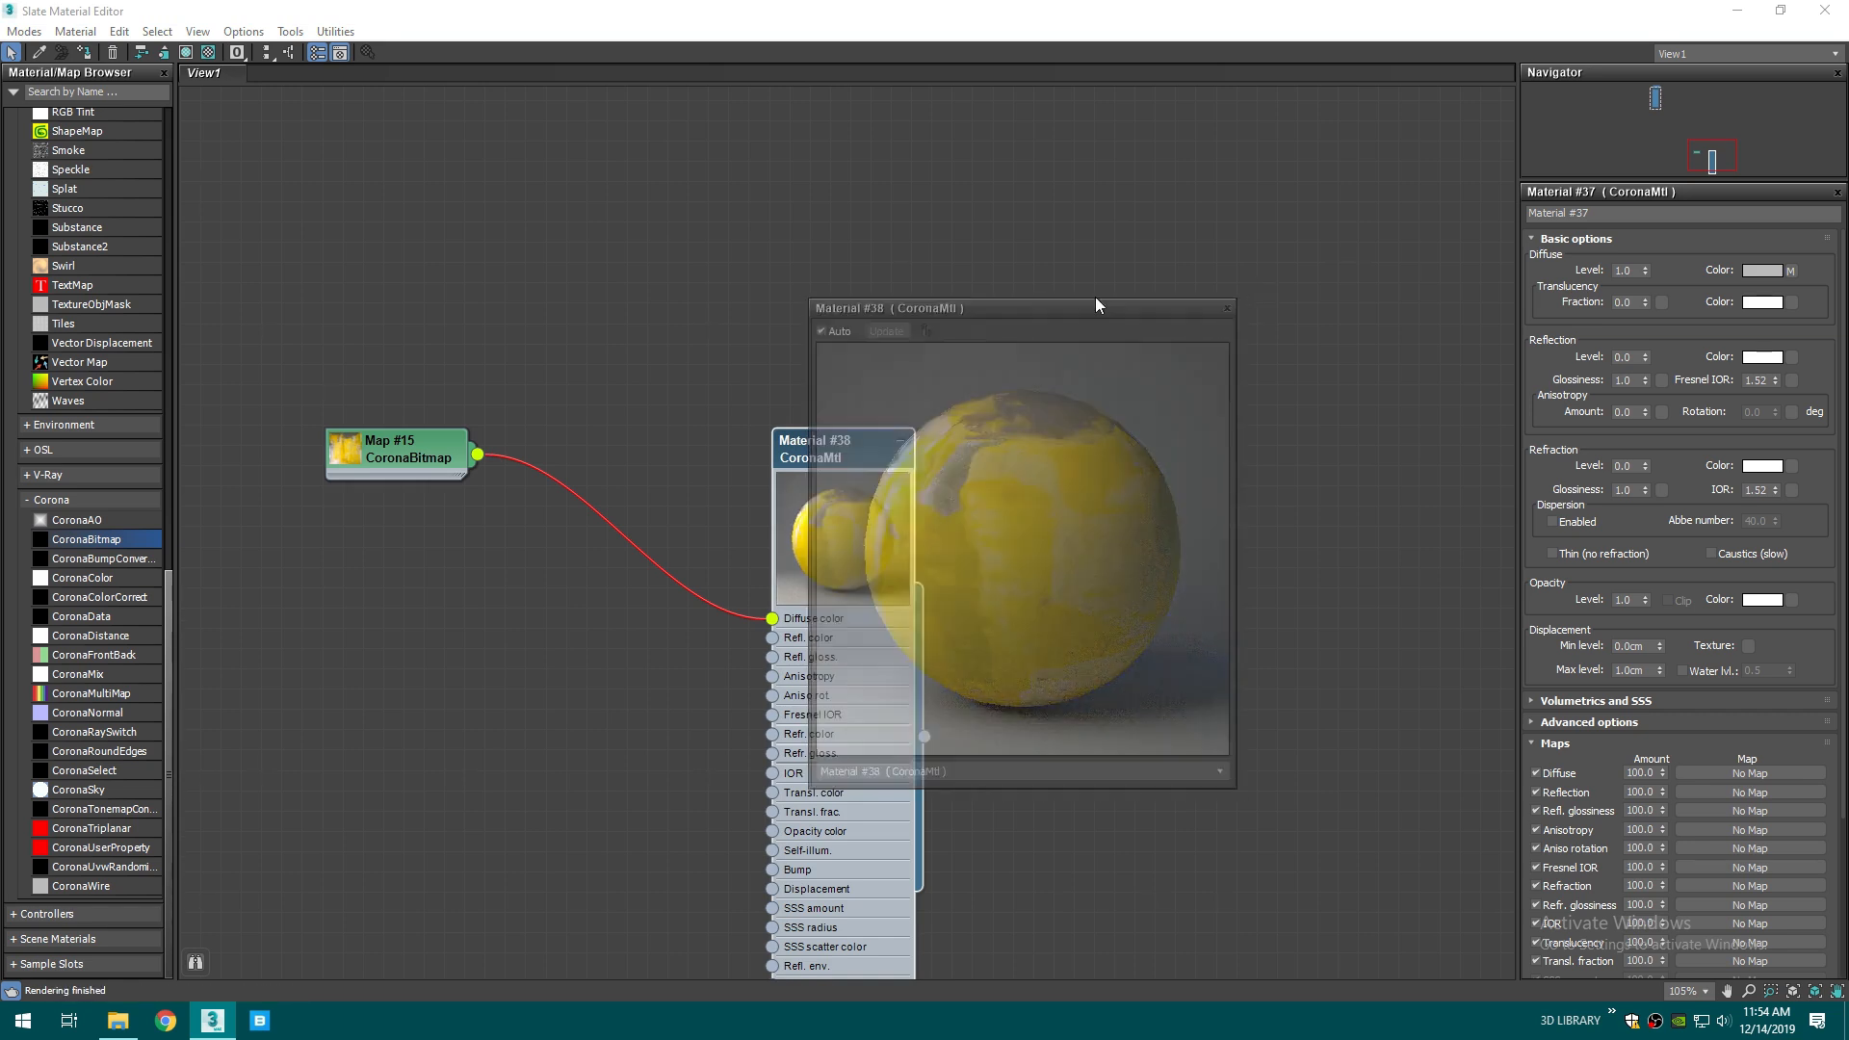
pyautogui.moveTo(1096, 306); pyautogui.dragTo(1279, 228)
# - Connect the yellow bitmap to the material's Bump input and set the bump amount to 2
pyautogui.moveTo(478, 454); pyautogui.dragTo(772, 869)
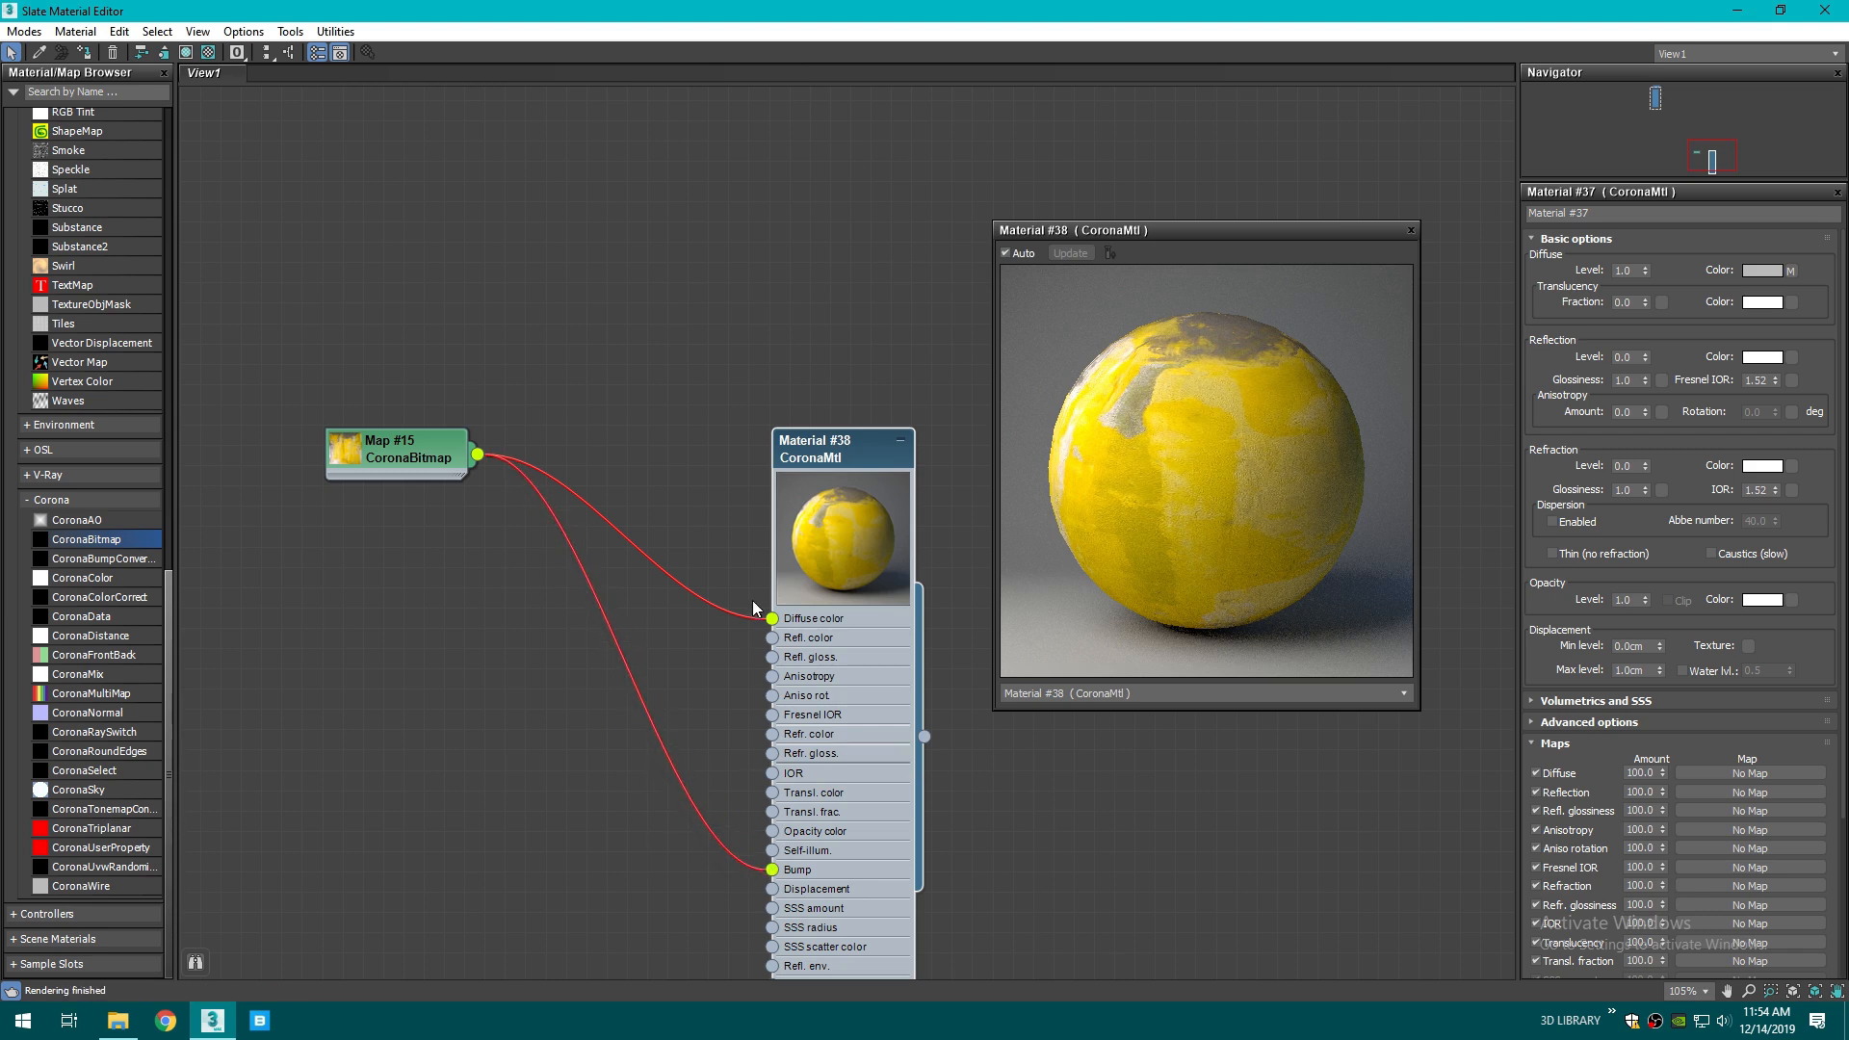
pyautogui.doubleClick(840, 445)
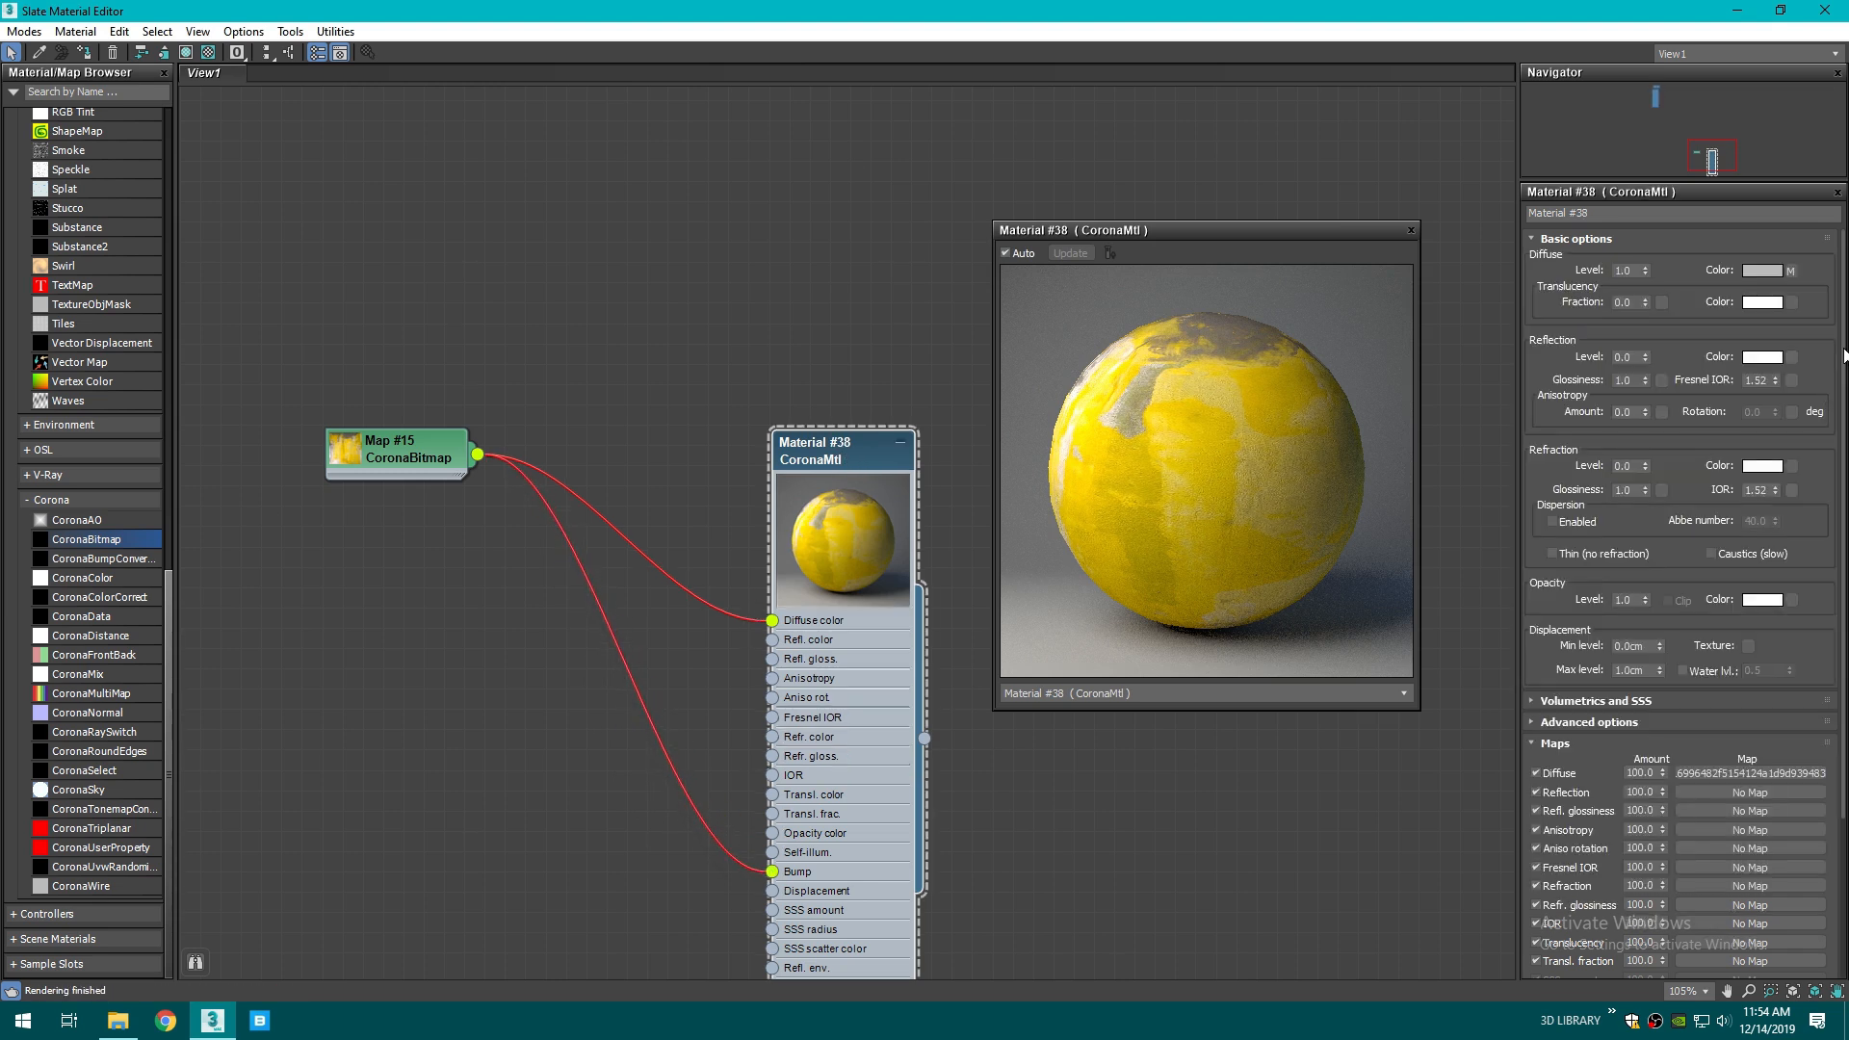
pyautogui.scroll(-3, 1650, 903)
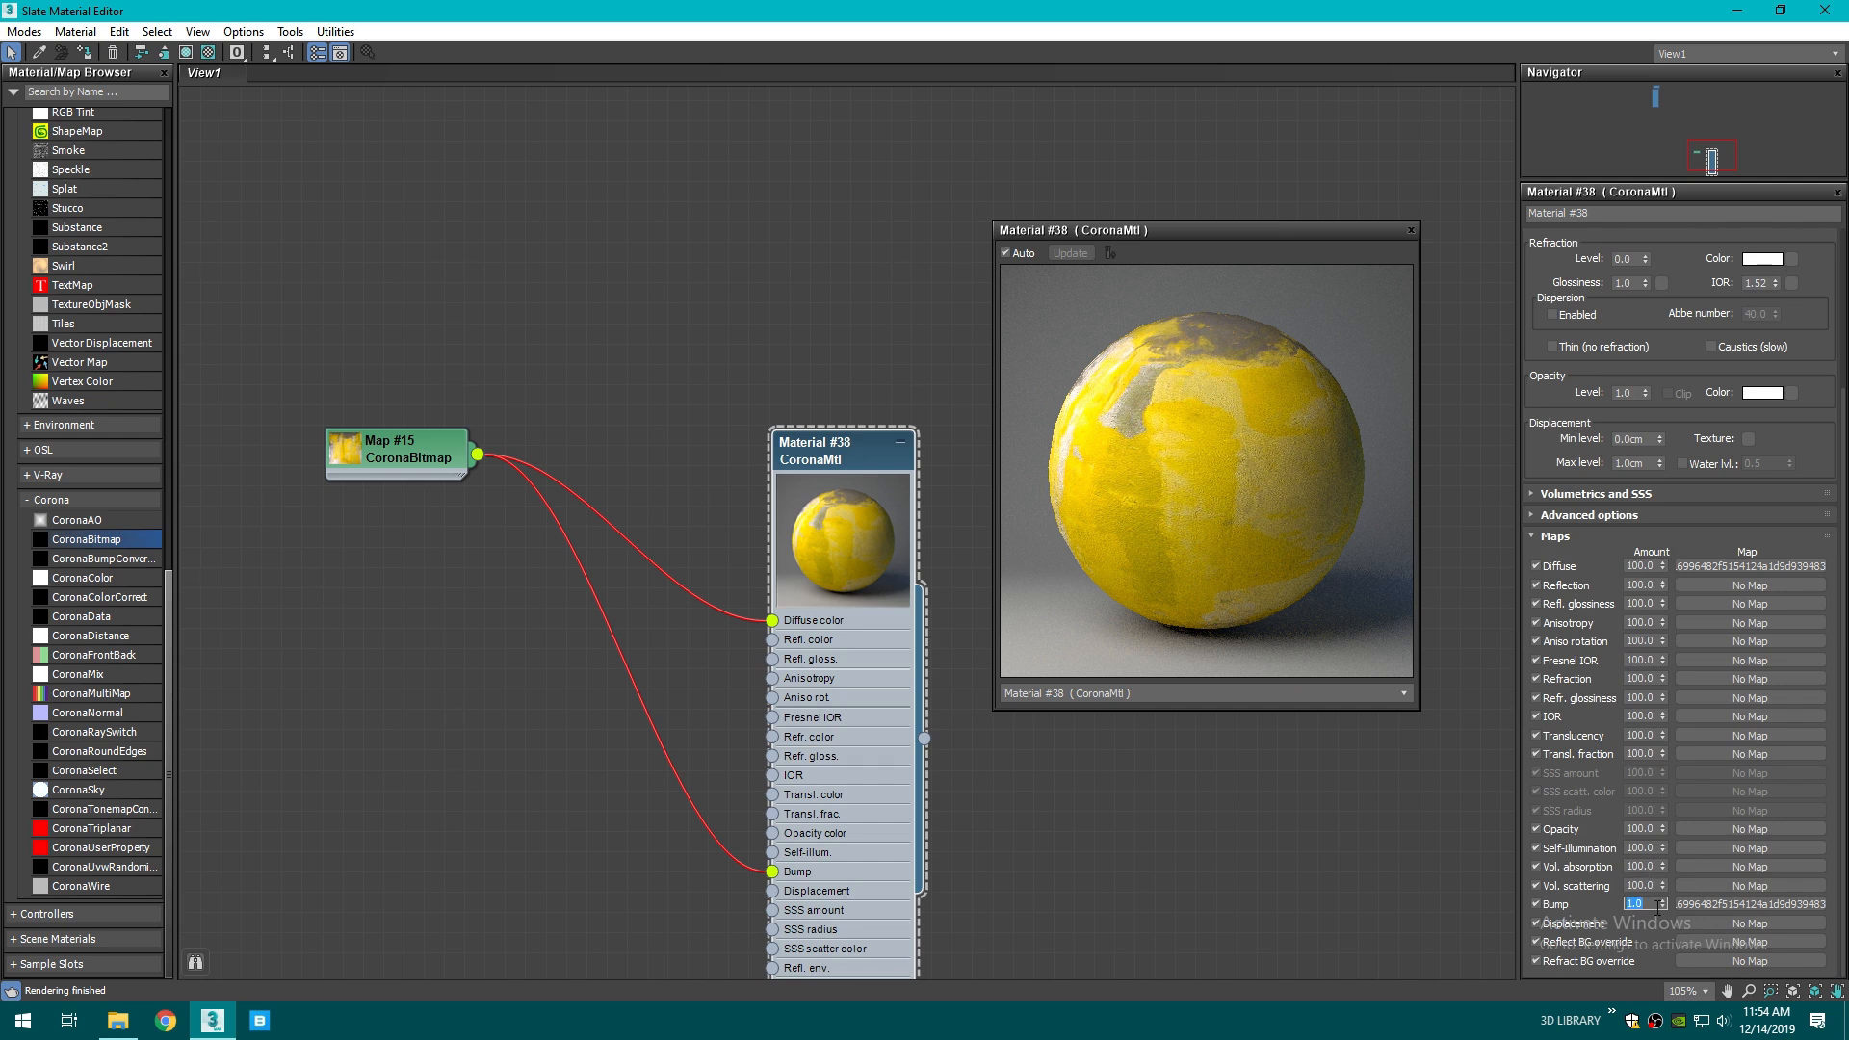
pyautogui.write('2')
pyautogui.press('Return')
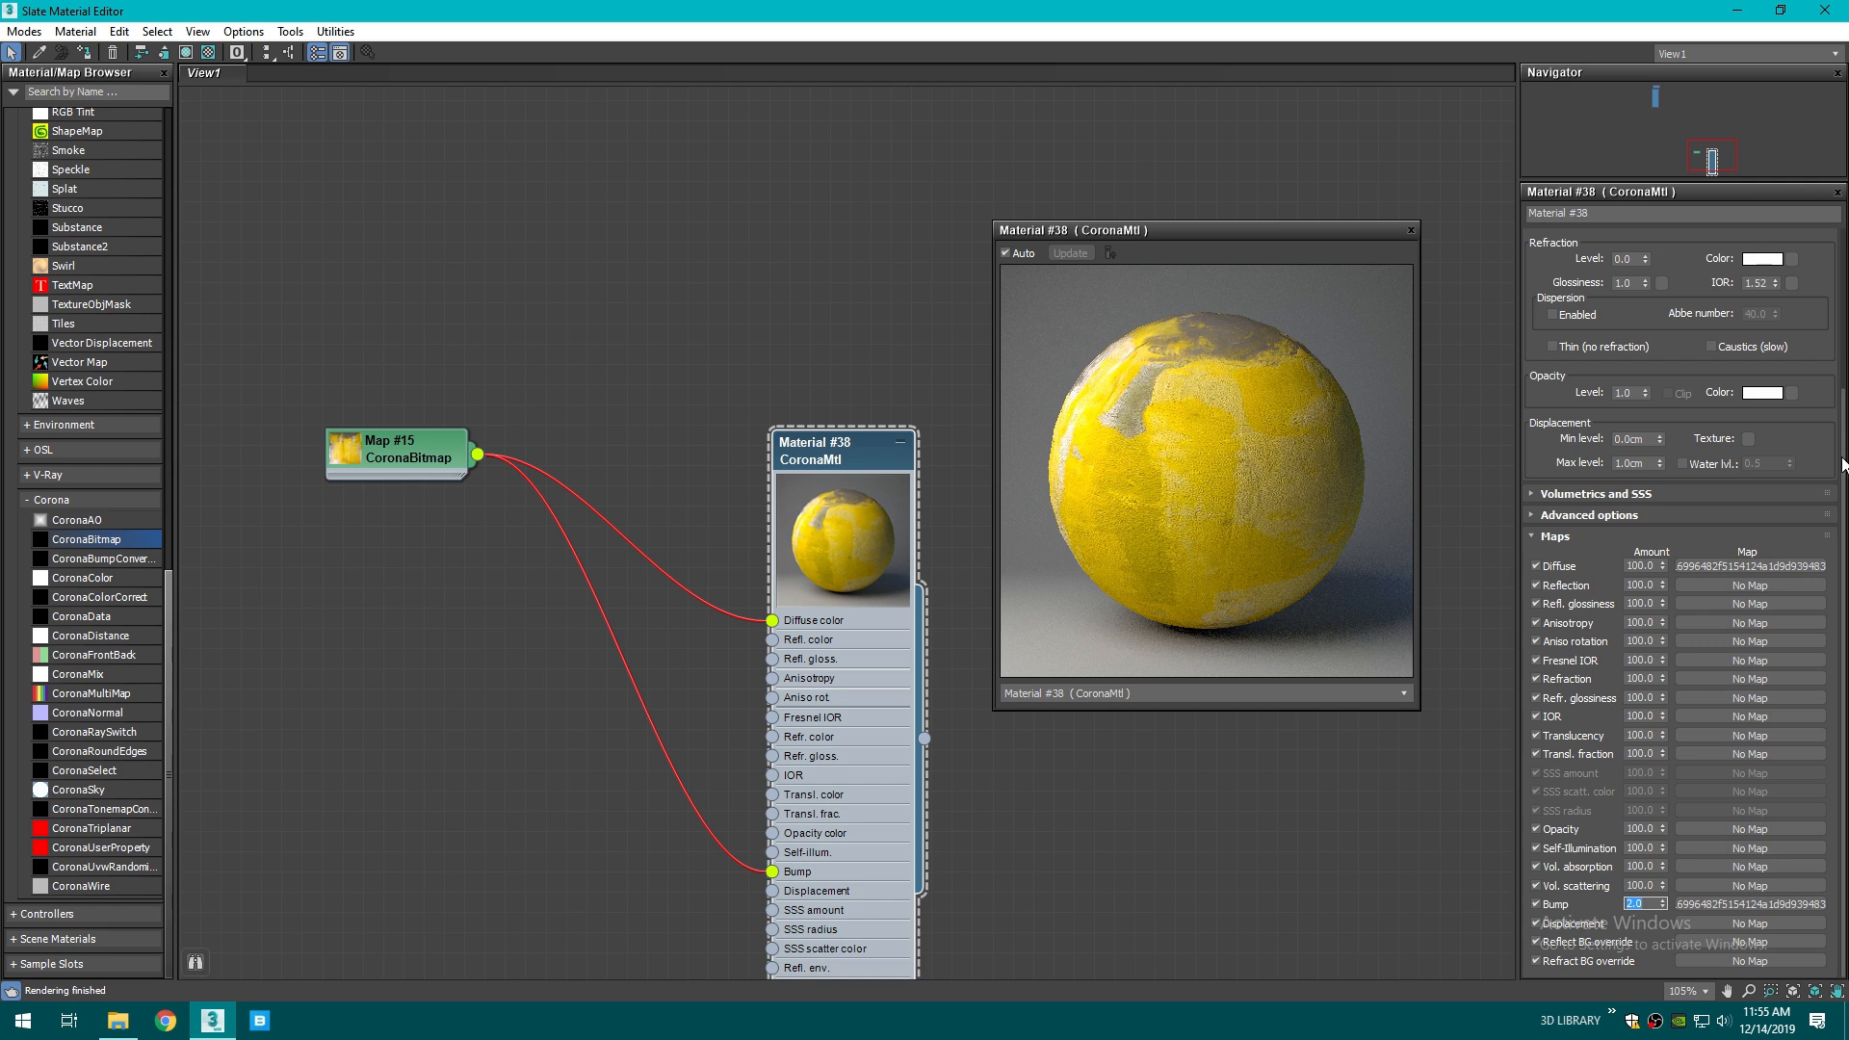
# - Set the yellow material's reflection level to 0.65 and reflection glossiness to 0.55
pyautogui.scroll(4, 1622, 331)
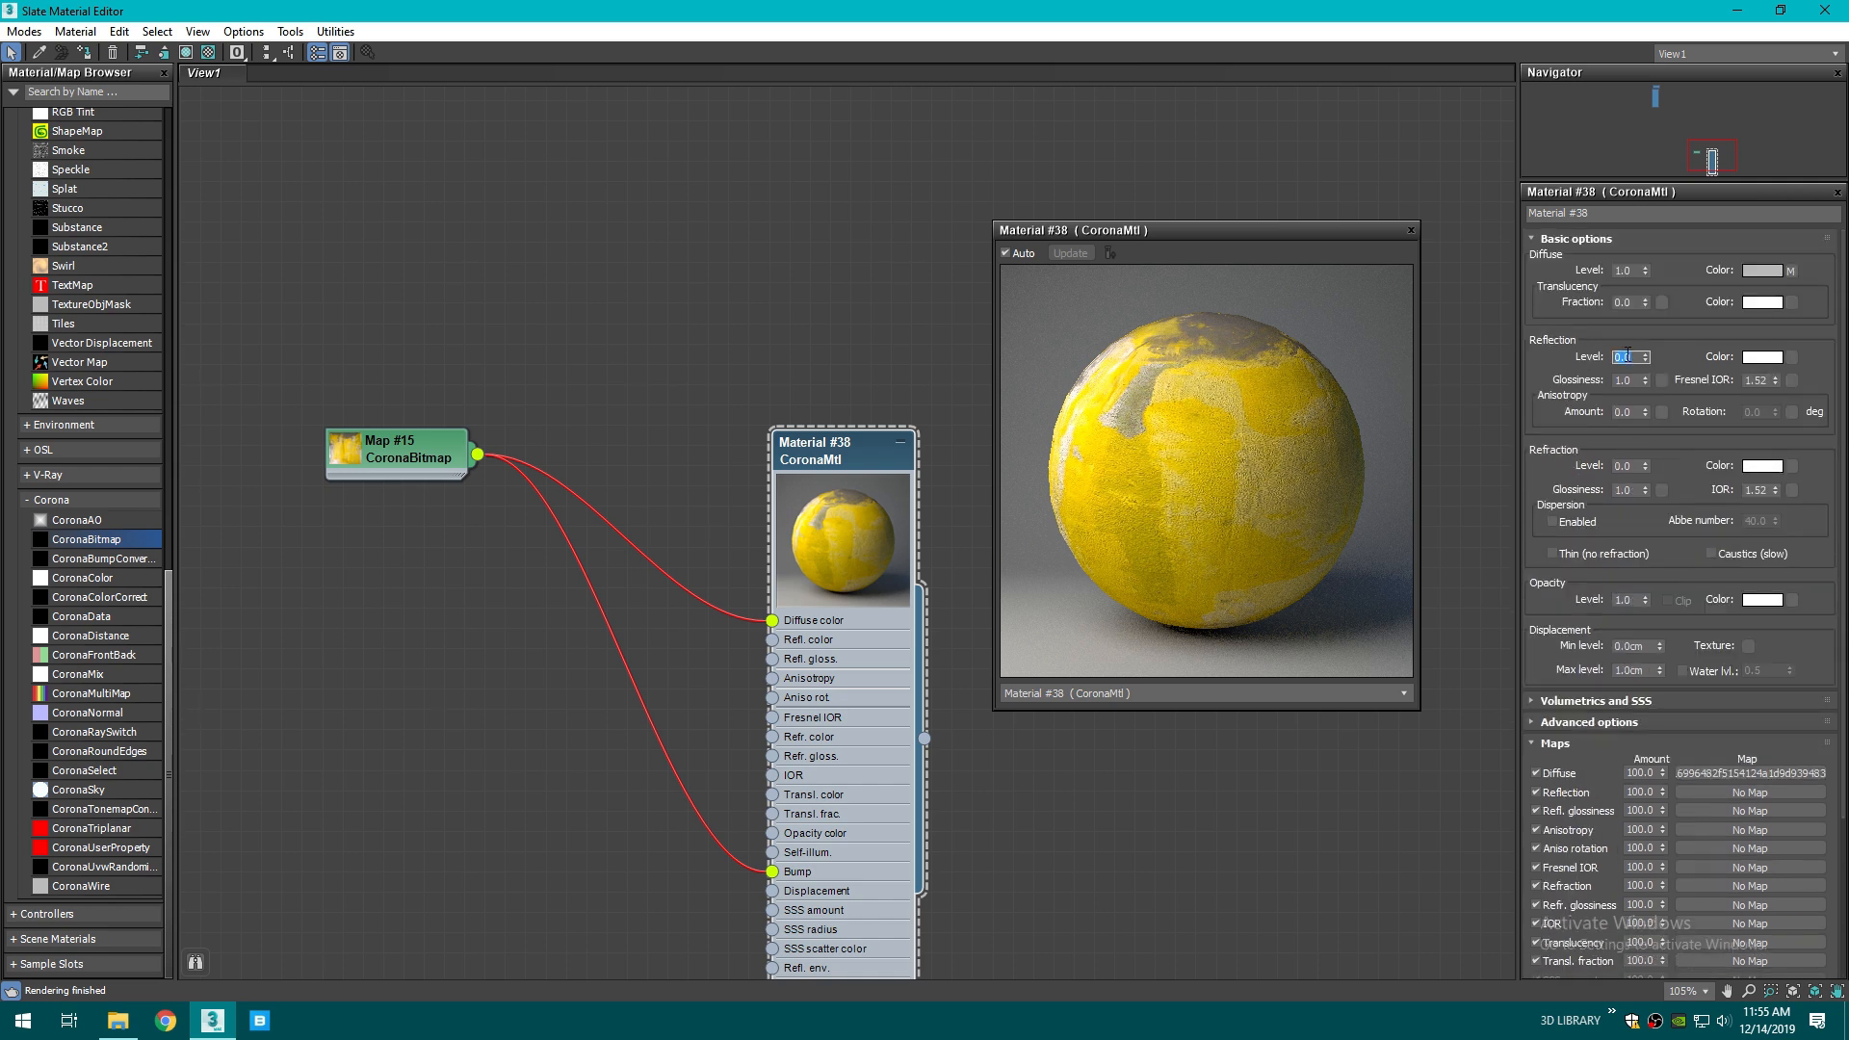
pyautogui.press('Return')
pyautogui.doubleClick(1624, 381)
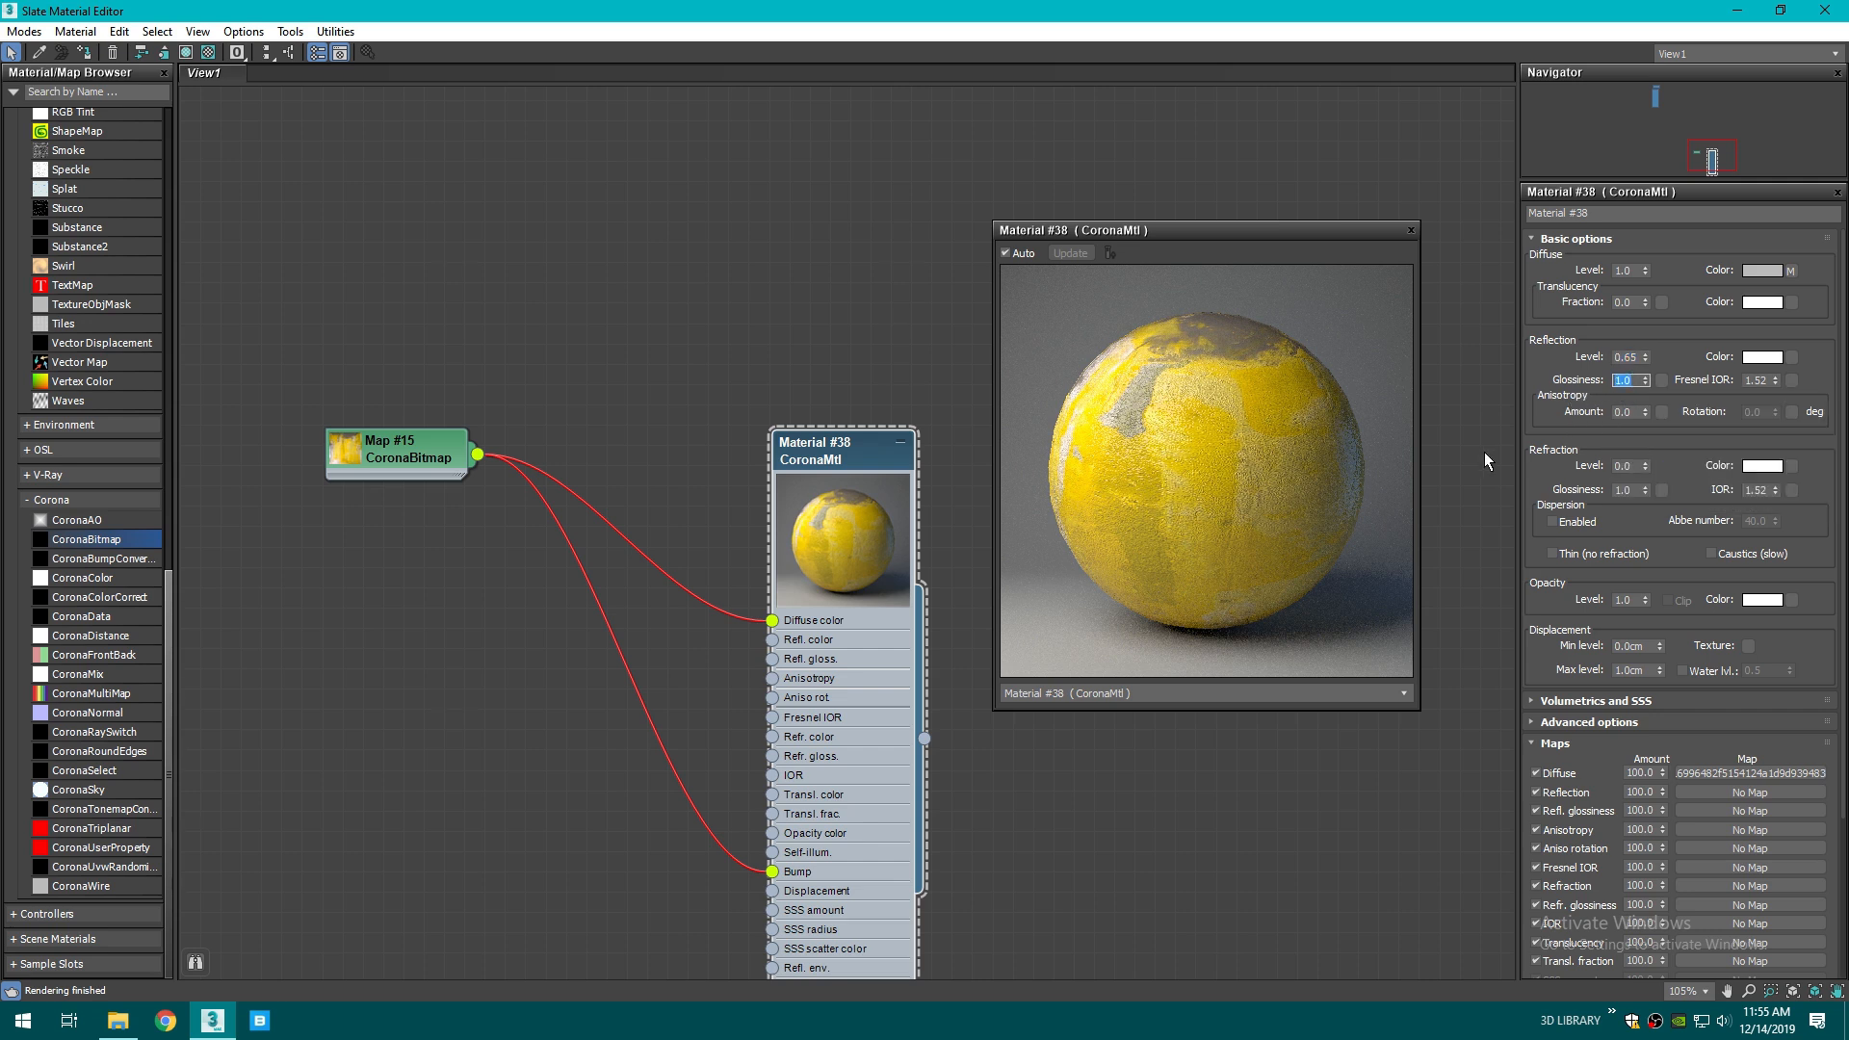
pyautogui.write('0.55')
pyautogui.press('Return')
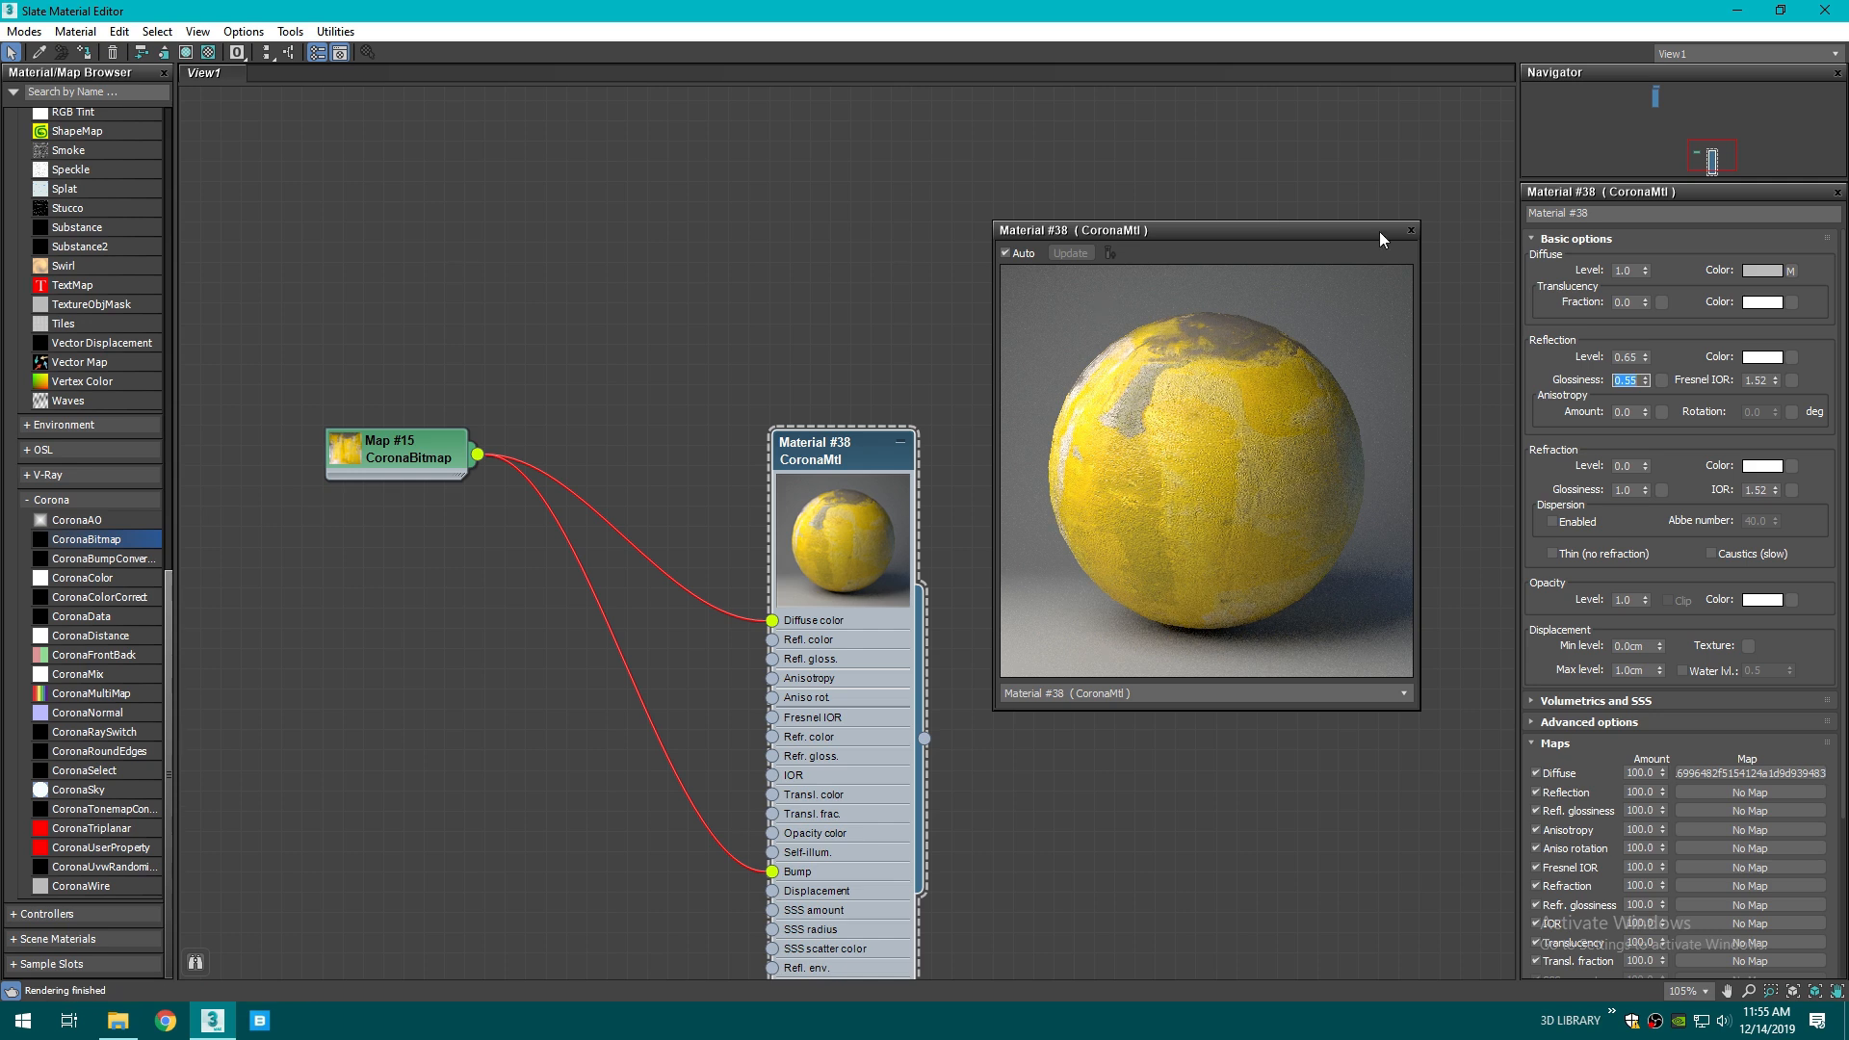
# - Assign the yellow material to the detached wall and show its texture in the viewport
pyautogui.click(1779, 11)
pyautogui.scroll(-1, 565, 573)
pyautogui.moveTo(570, 559); pyautogui.dragTo(405, 378, button='middle')
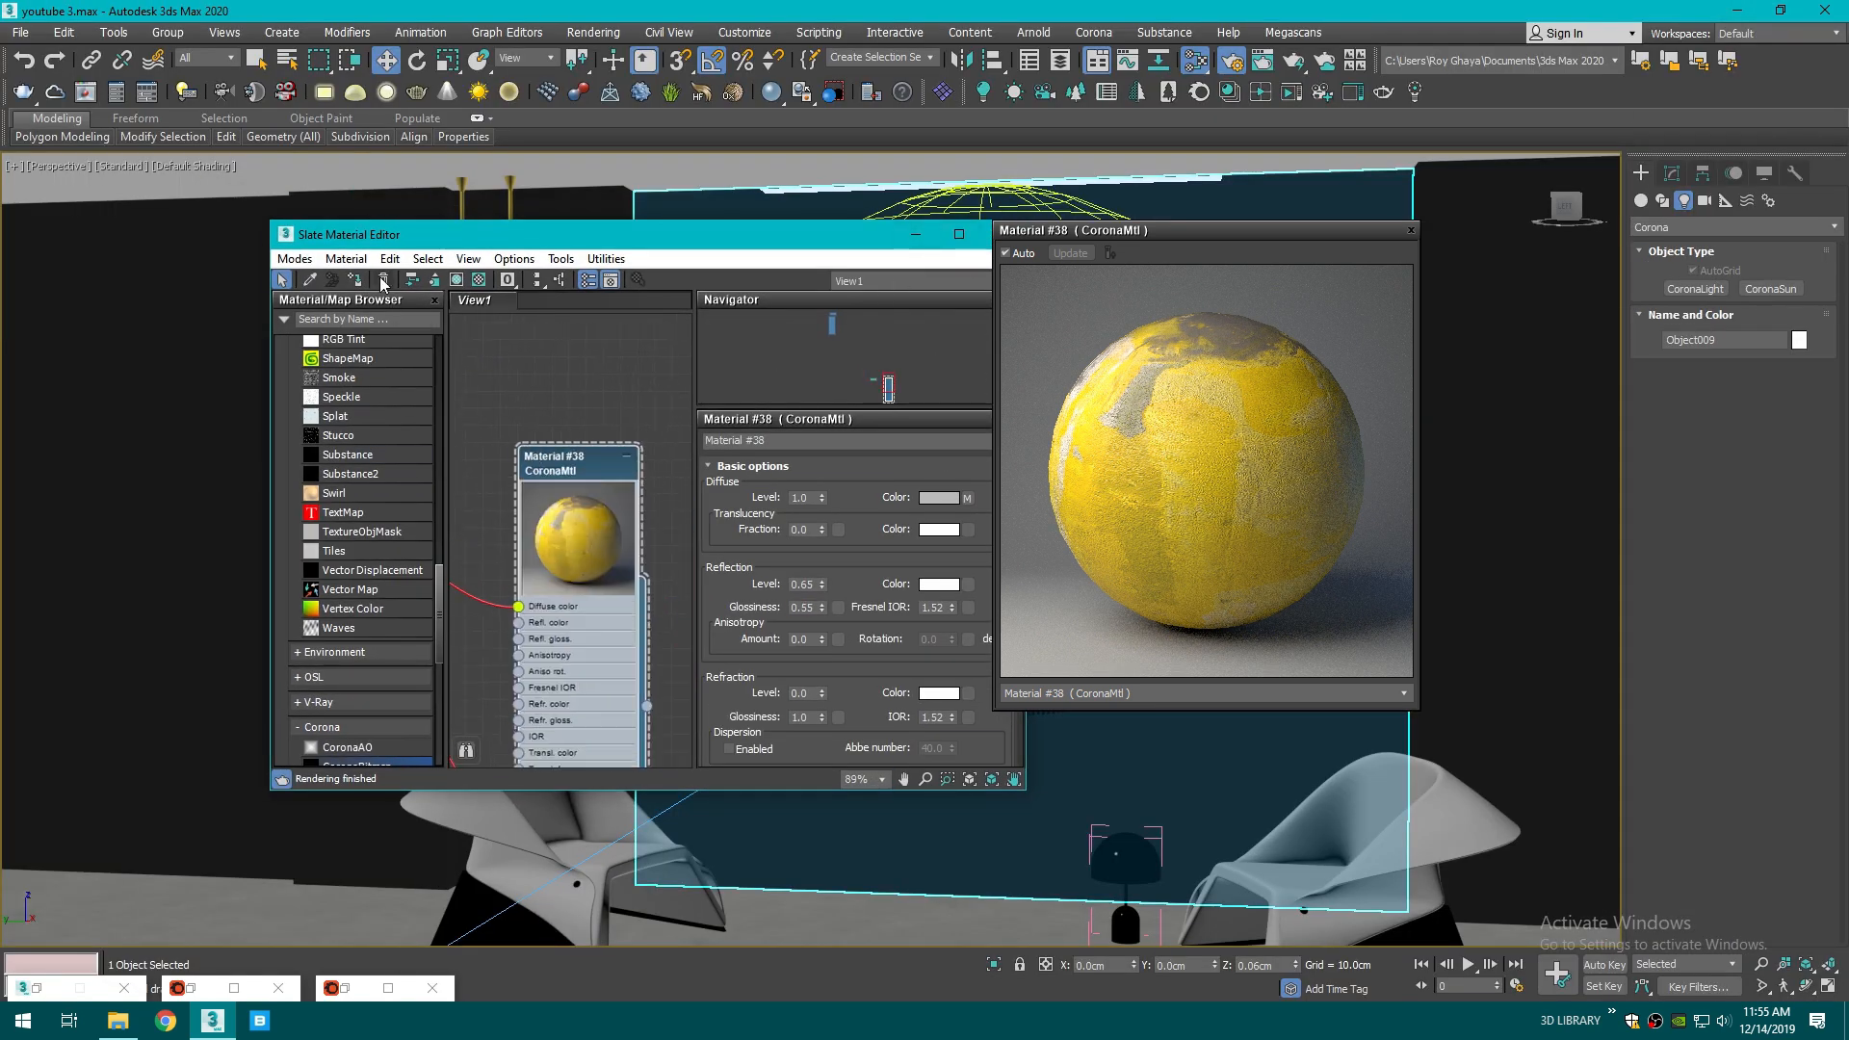
pyautogui.click(455, 280)
pyautogui.click(915, 234)
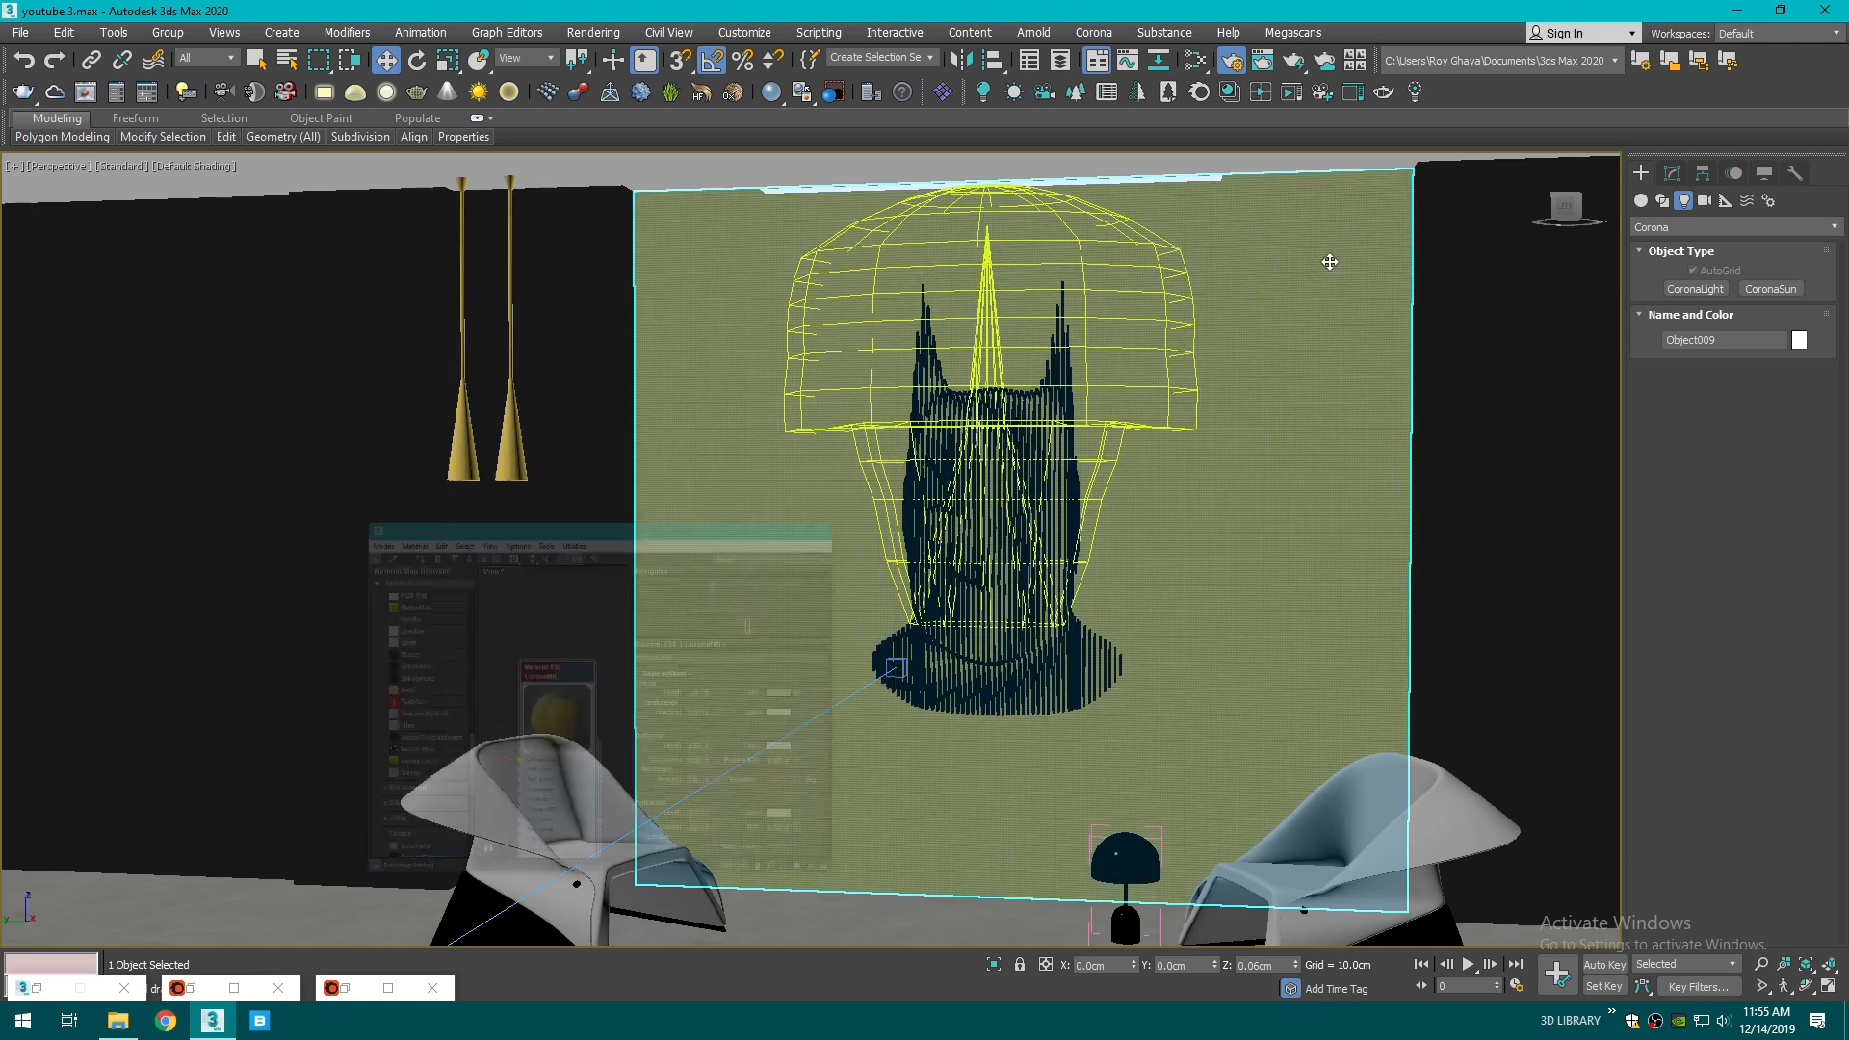
# - Add a UVW Map modifier with Box mapping to the detached yellow wall
pyautogui.click(1672, 174)
pyautogui.click(1710, 231)
pyautogui.scroll(-10, 1685, 577)
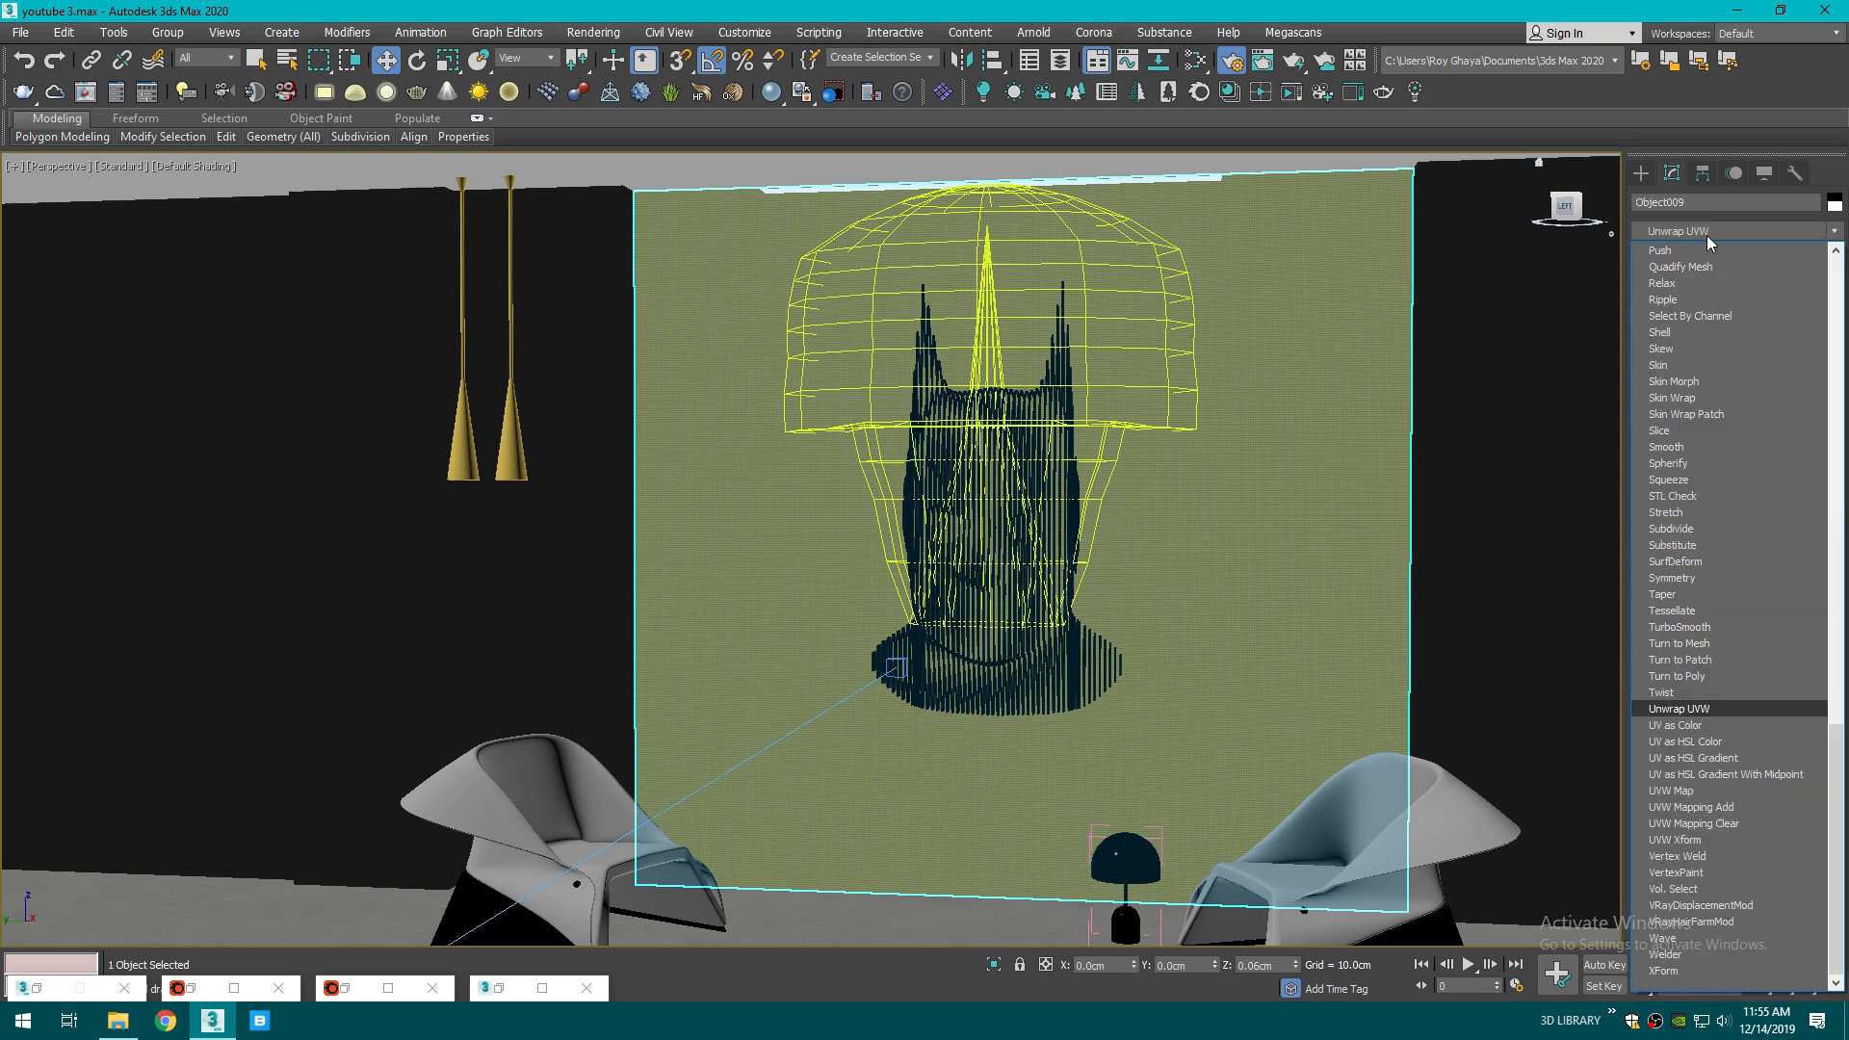
pyautogui.click(1672, 791)
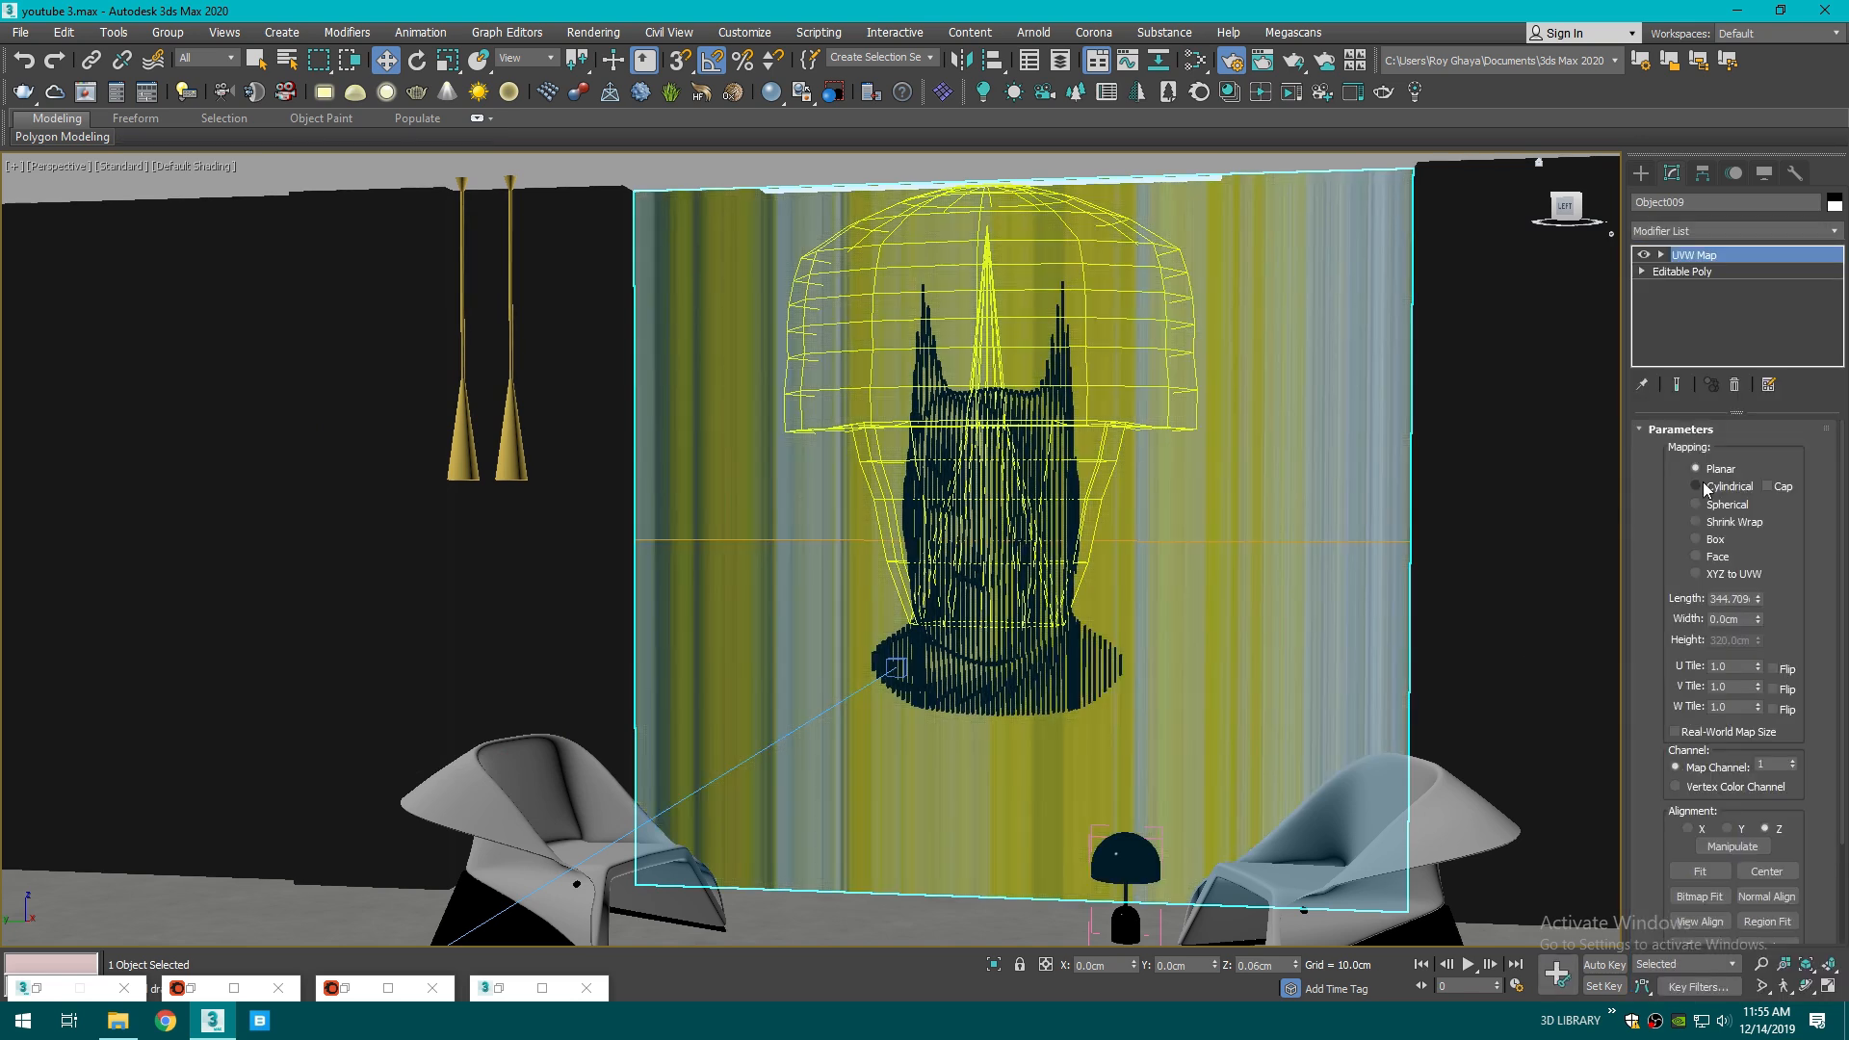
pyautogui.click(1728, 541)
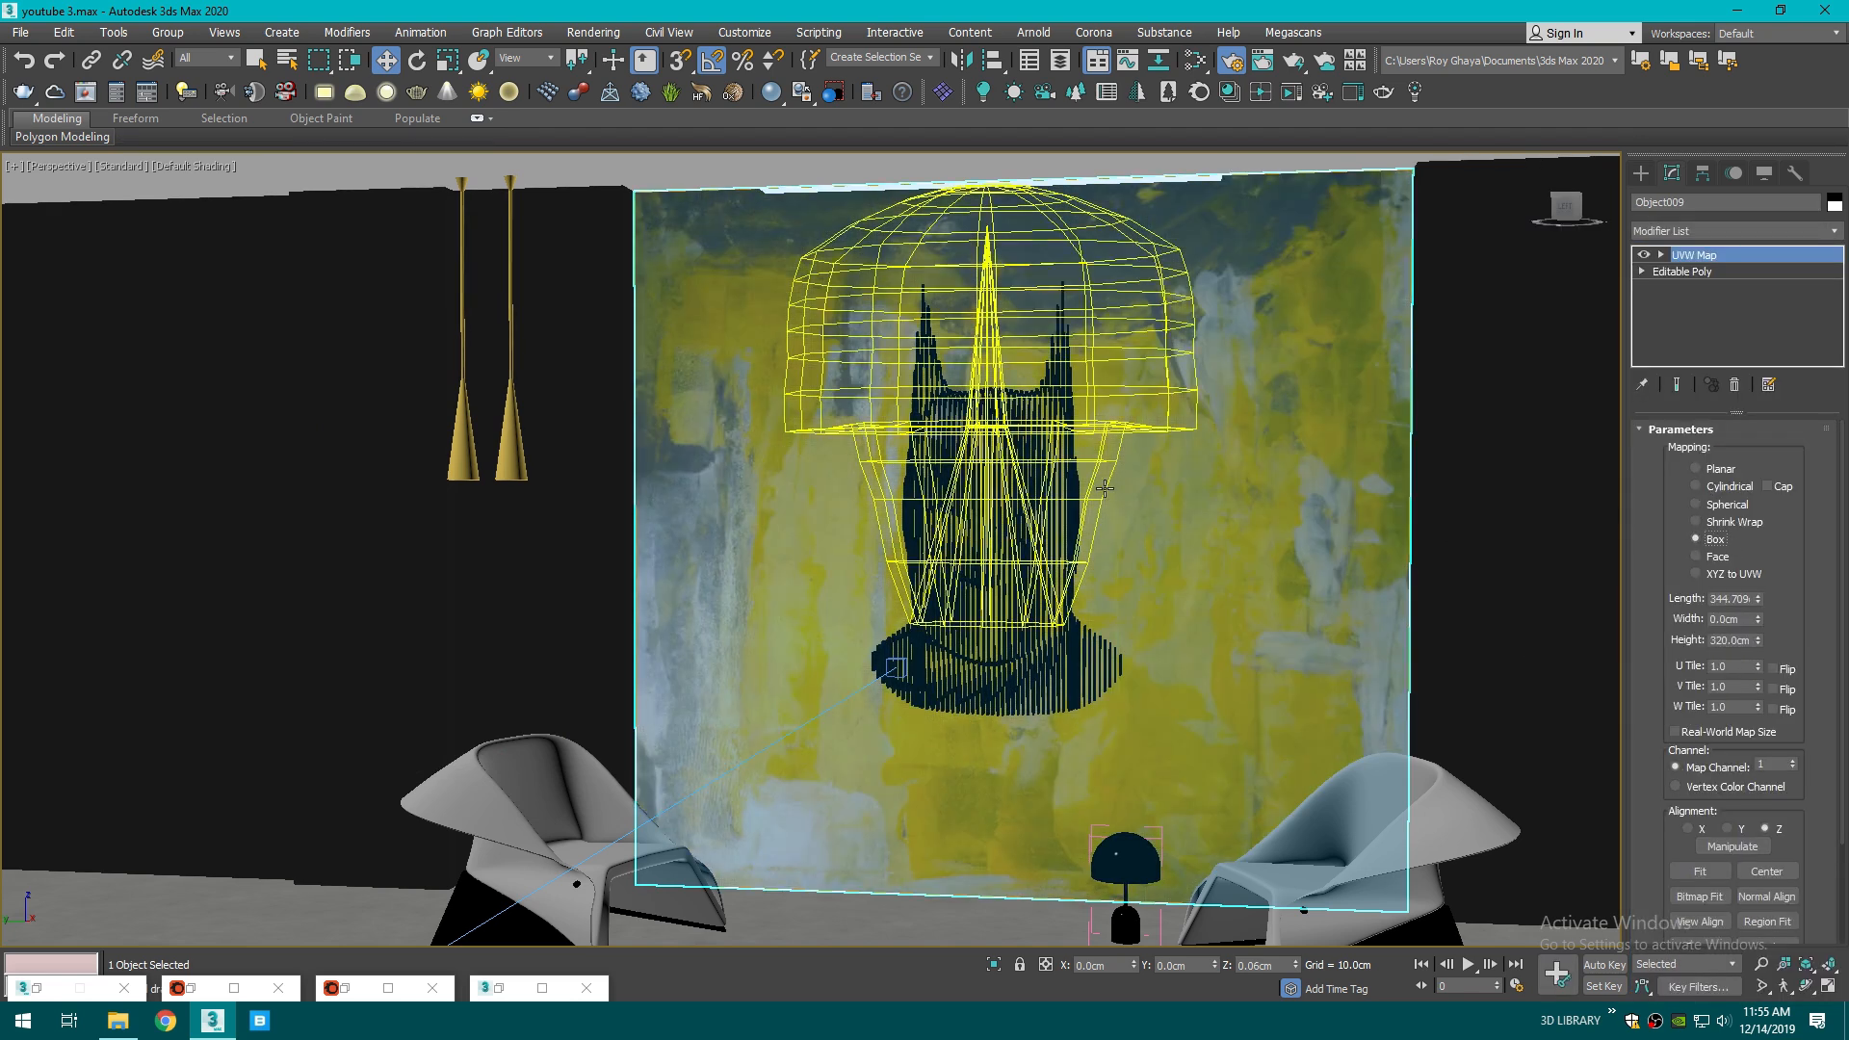
pyautogui.moveTo(1565, 210); pyautogui.dragTo(1576, 209)
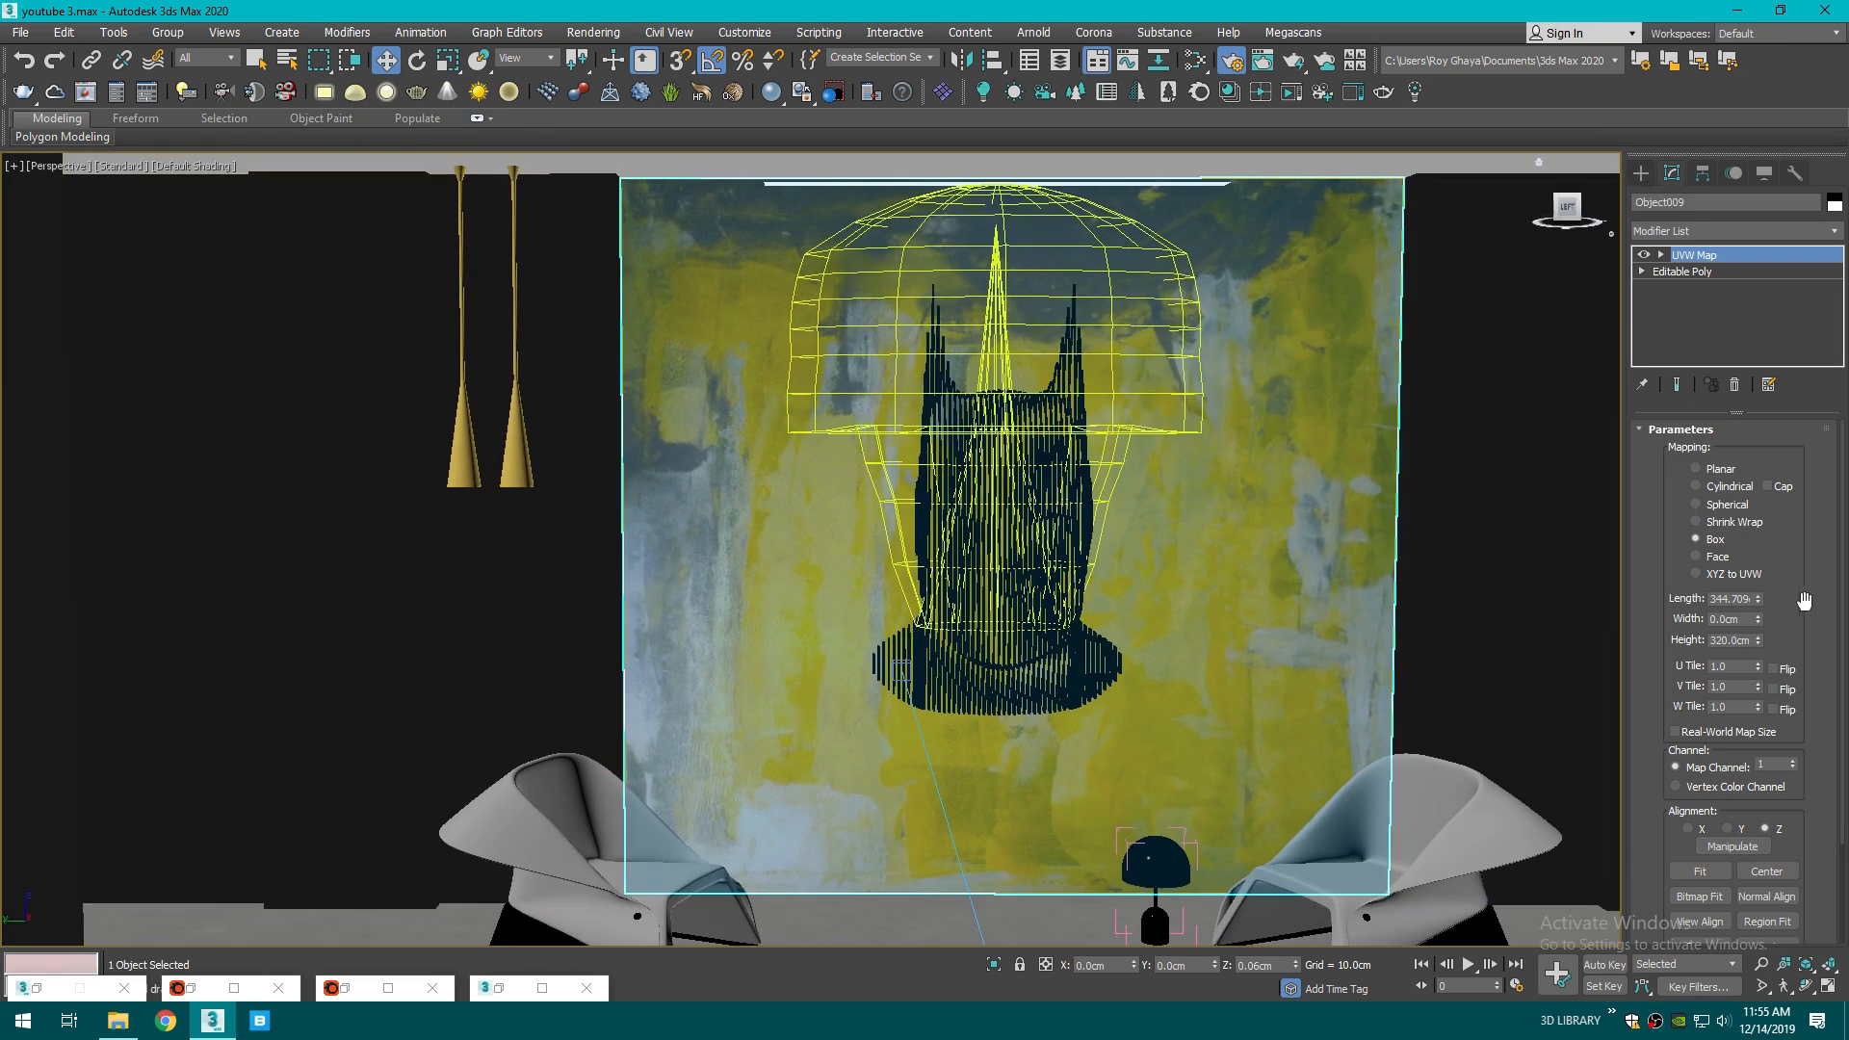
# - Return to the camera view and sample the orange wall panels' material into the Slate Material Editor
pyautogui.press('c')
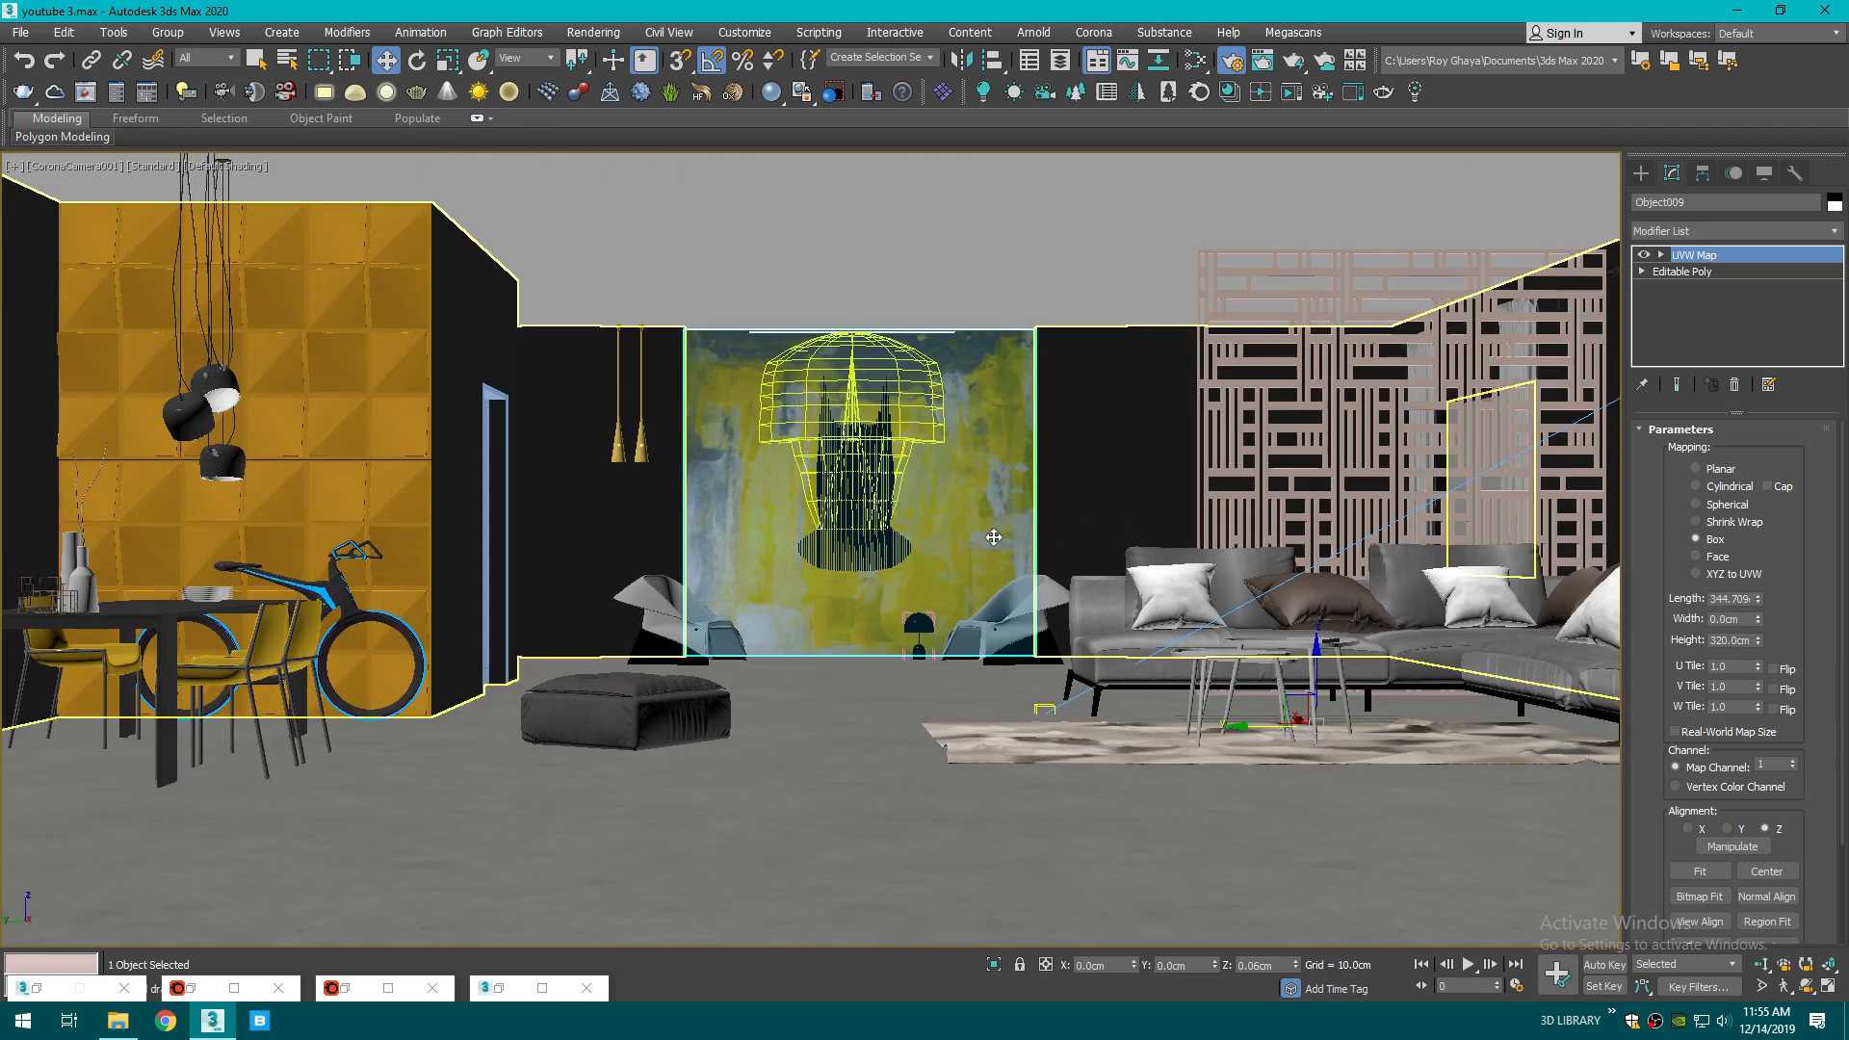
pyautogui.click(1640, 174)
pyautogui.click(1230, 457)
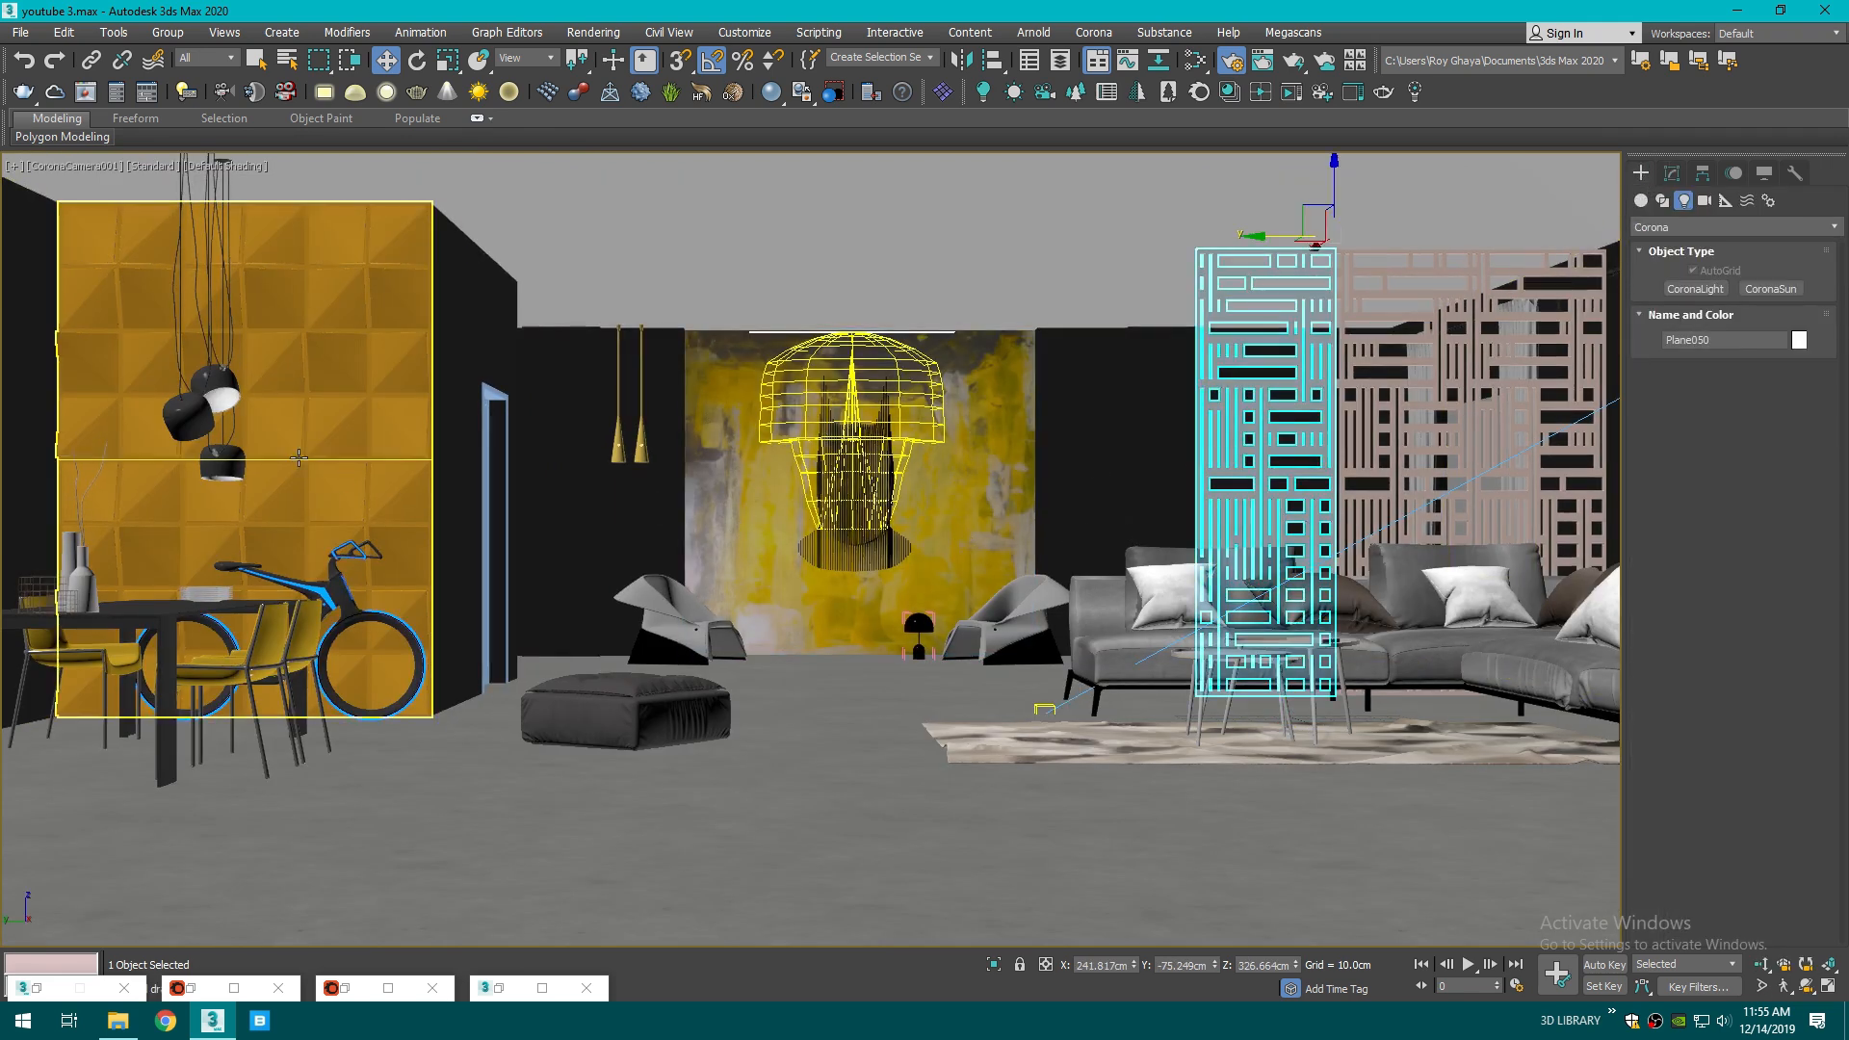
pyautogui.click(339, 480)
pyautogui.click(1195, 60)
pyautogui.scroll(-4, 613, 477)
pyautogui.moveTo(585, 461); pyautogui.dragTo(564, 763, button='middle')
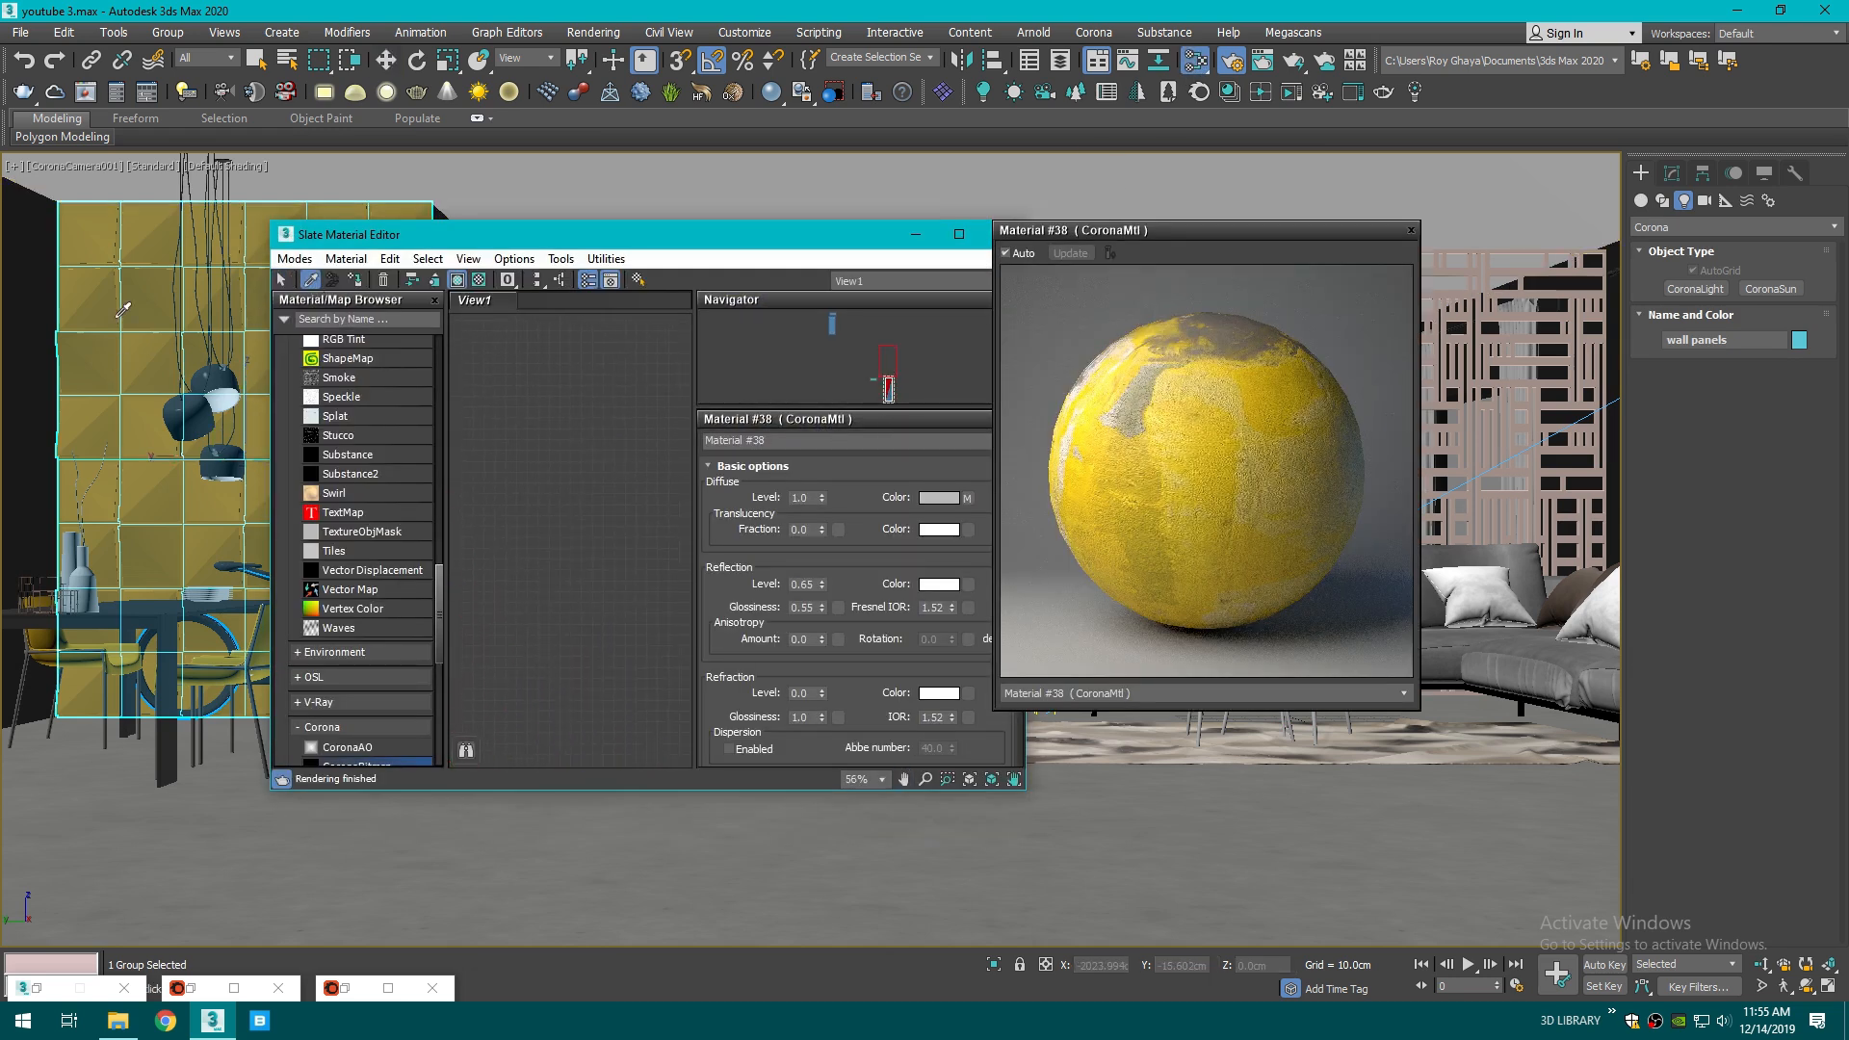
pyautogui.click(250, 347)
pyautogui.click(1406, 234)
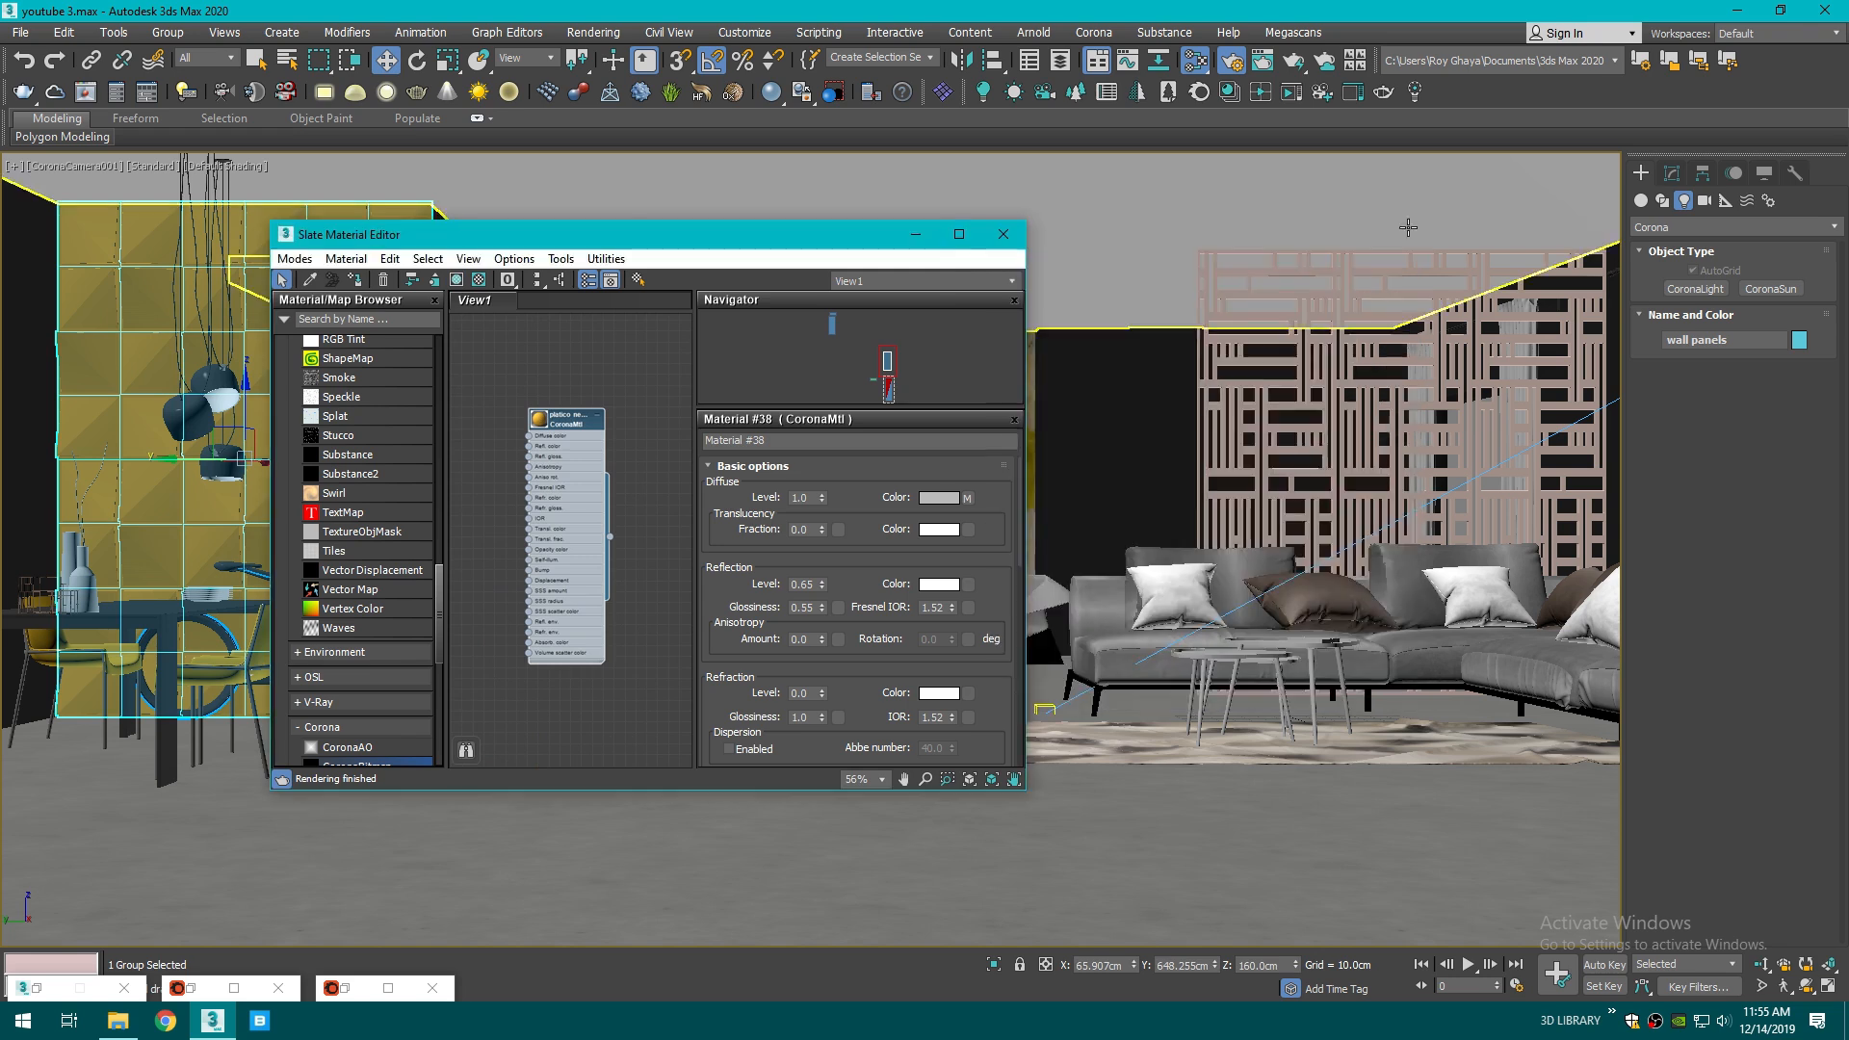
# - Assign the sampled orange material to all three lattice panels behind the sofa
pyautogui.click(1321, 352)
pyautogui.keyDown('shift'); pyautogui.moveTo(1370, 351); pyautogui.dragTo(1541, 339); pyautogui.keyUp('shift')
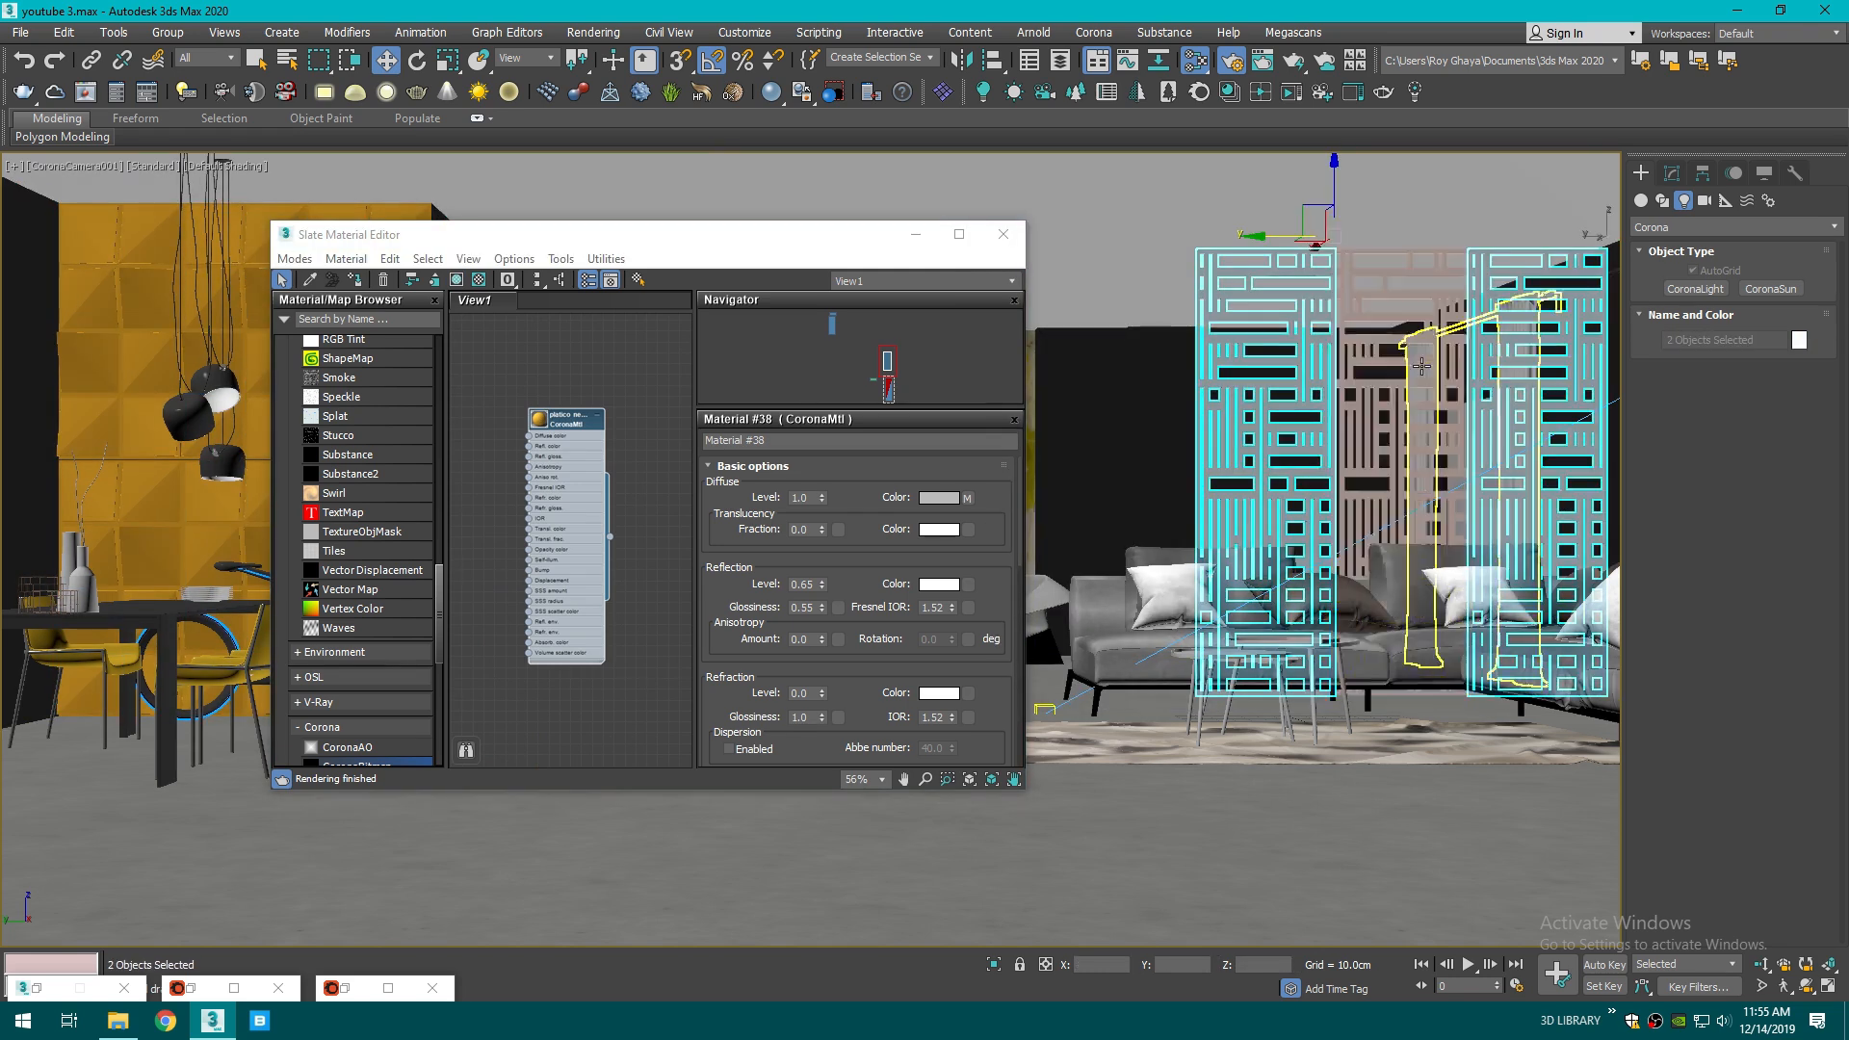
pyautogui.click(1405, 342)
pyautogui.keyDown('ctrl'); pyautogui.click(1292, 339); pyautogui.keyUp('ctrl')
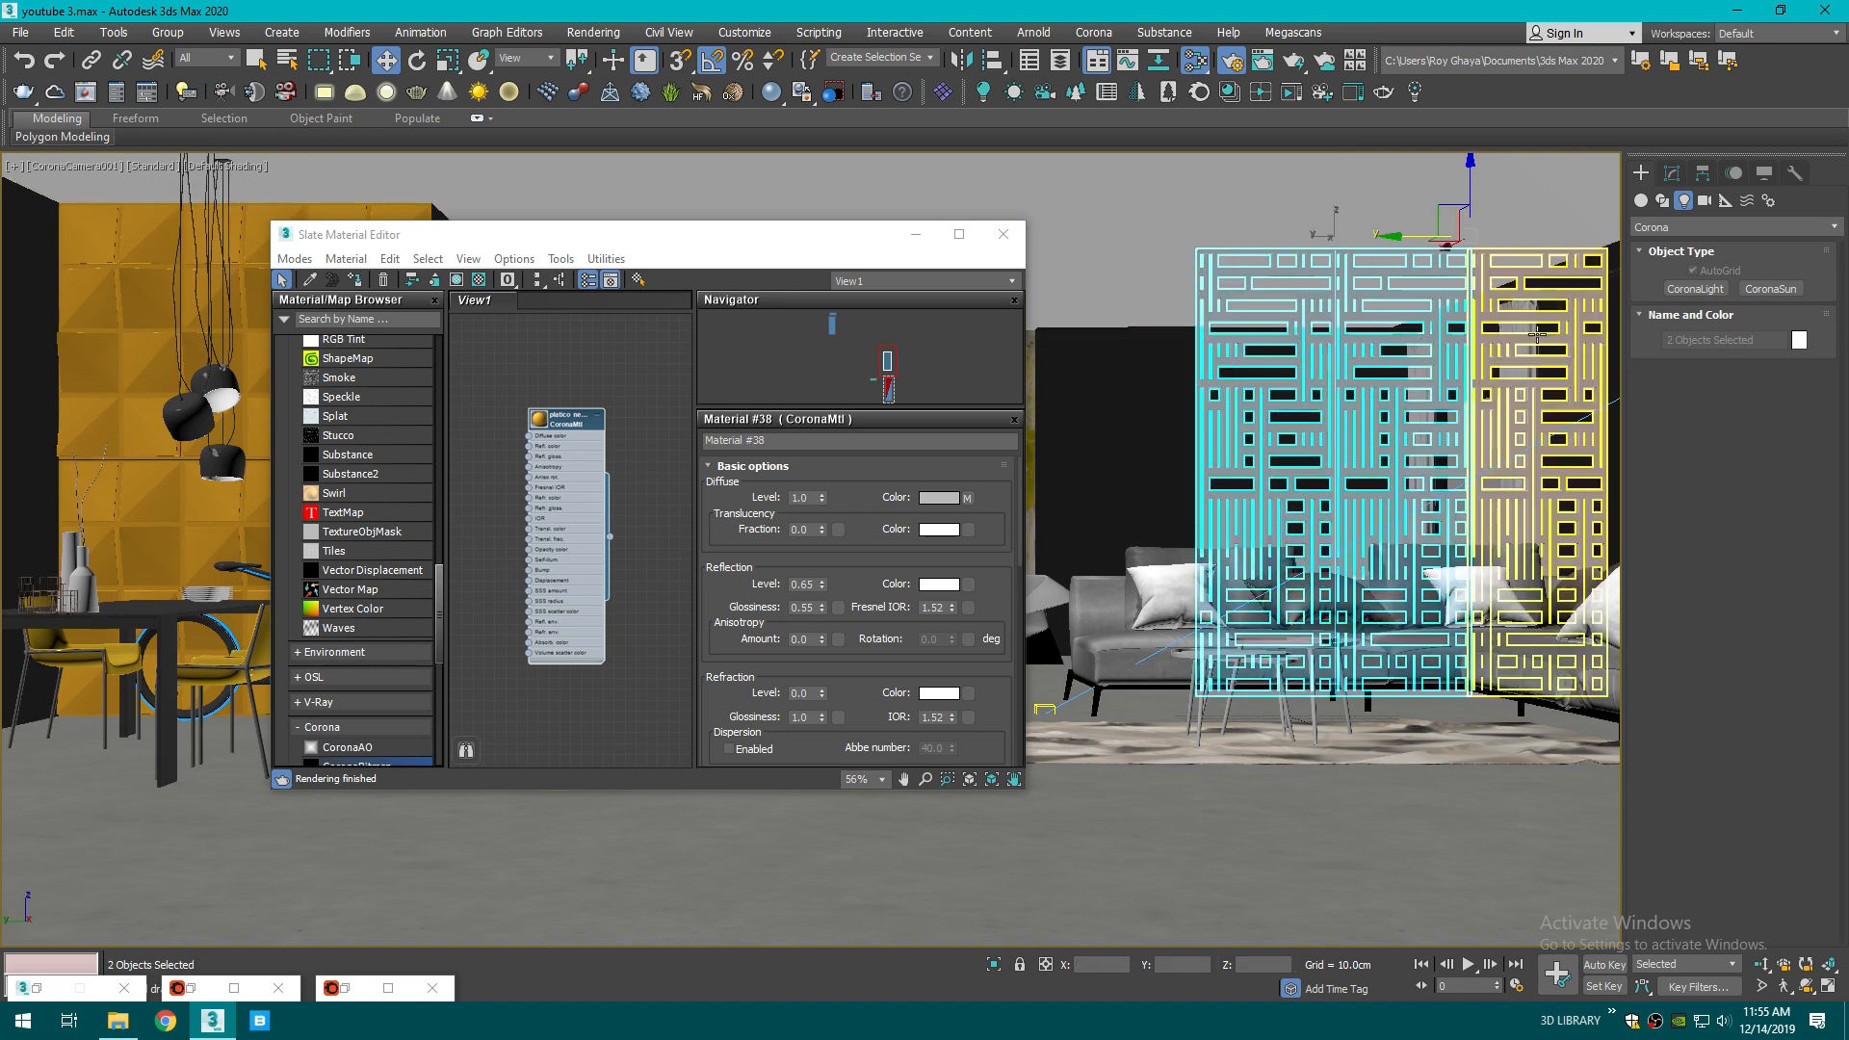
pyautogui.keyDown('ctrl'); pyautogui.click(1569, 319); pyautogui.keyUp('ctrl')
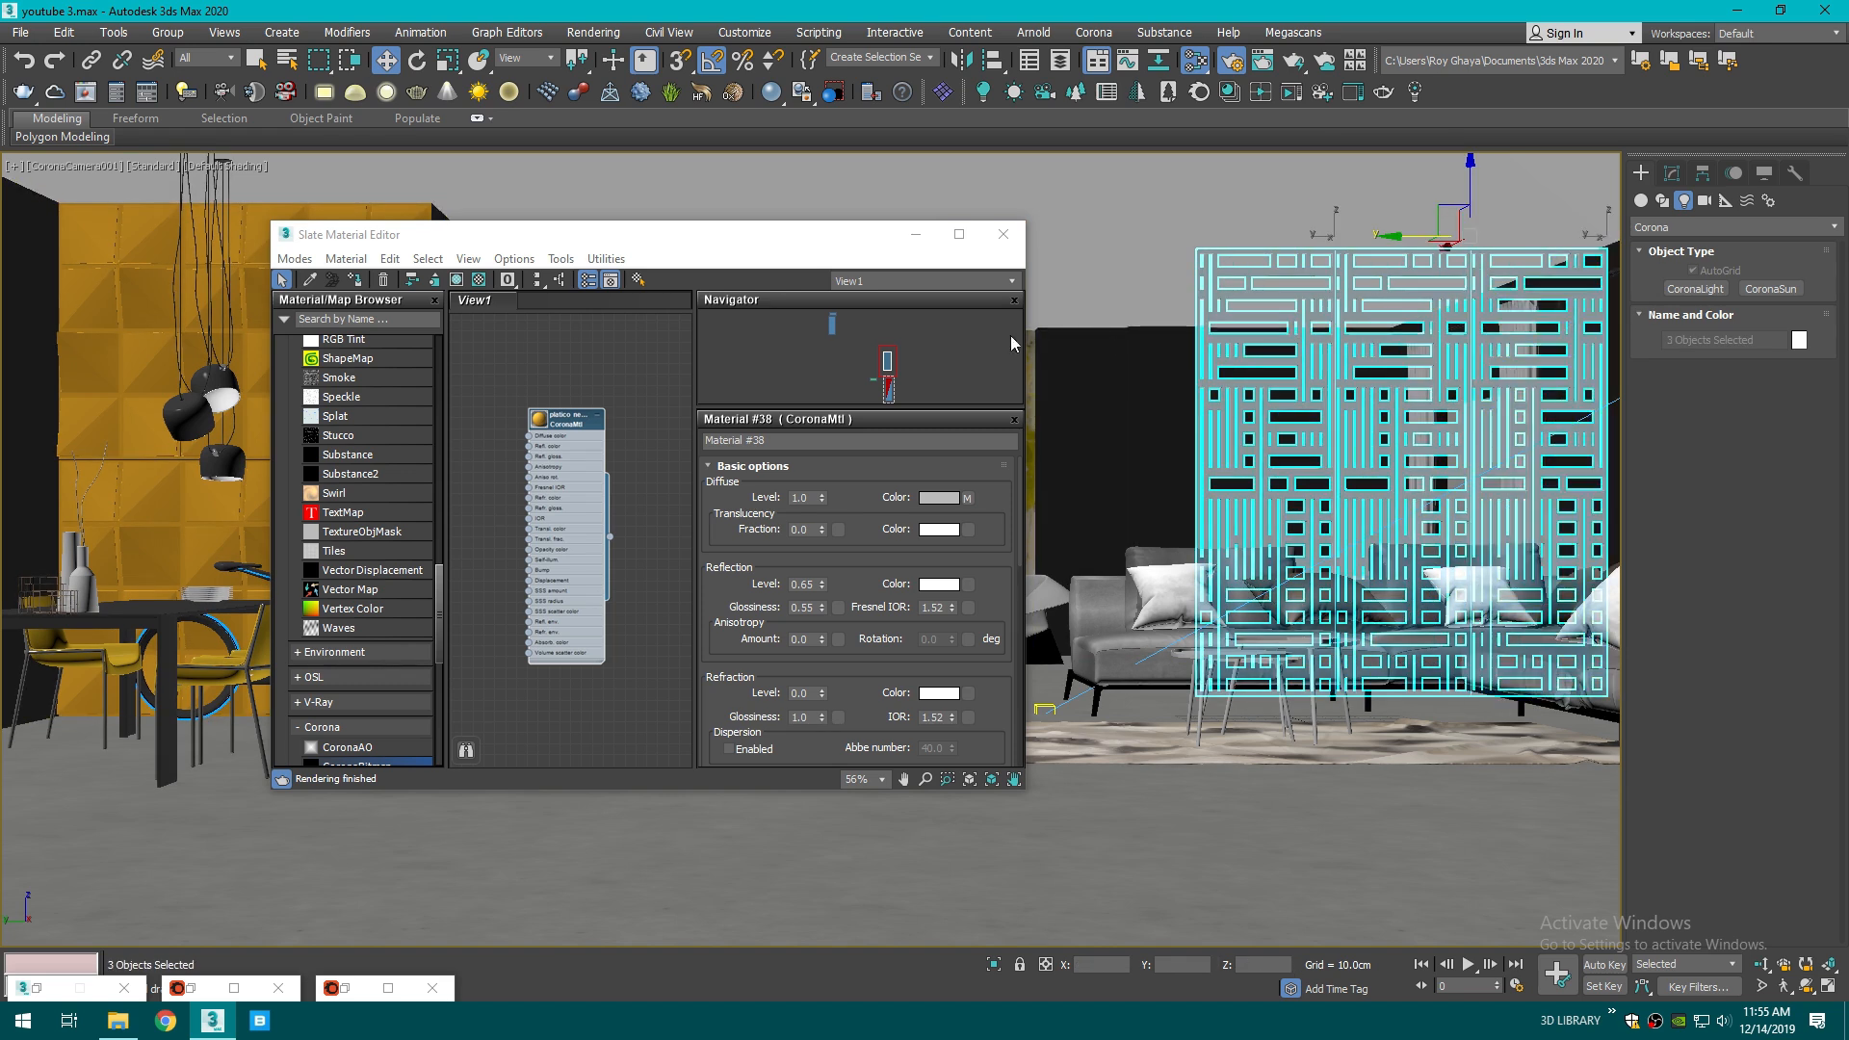
pyautogui.click(543, 443)
pyautogui.click(355, 279)
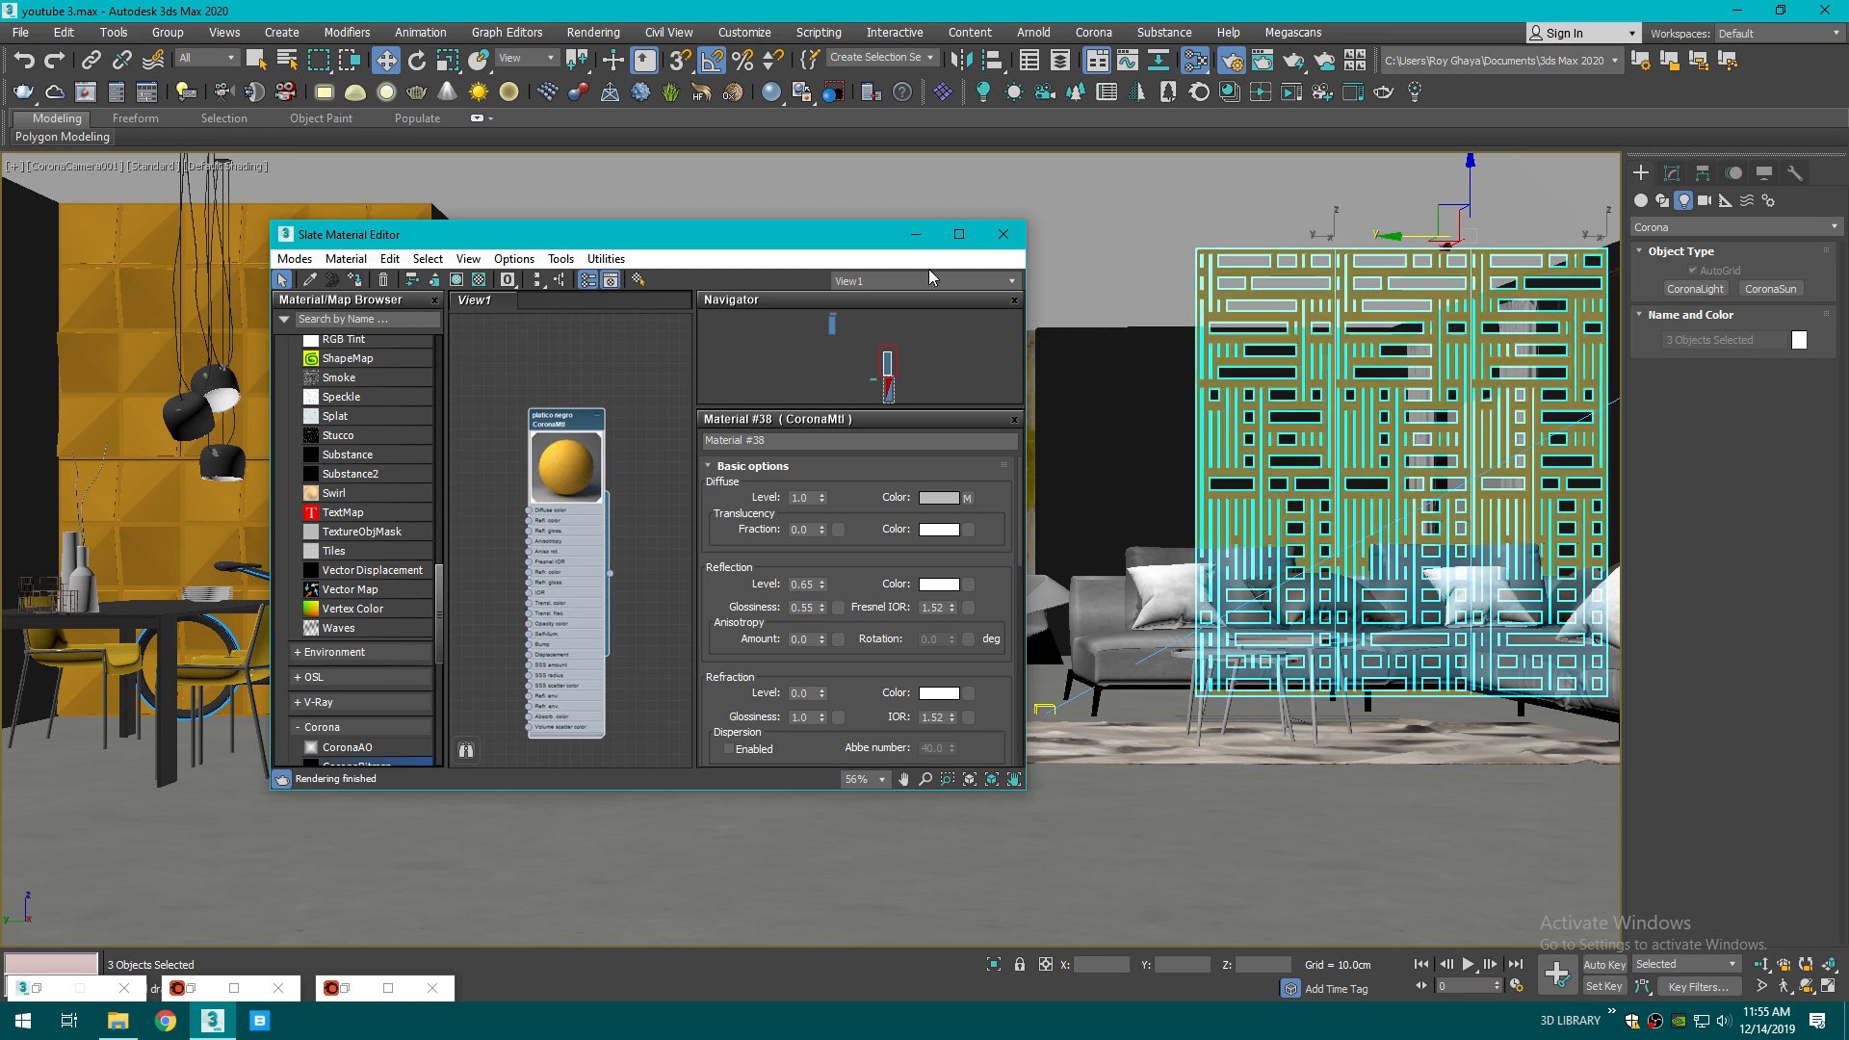
pyautogui.click(929, 236)
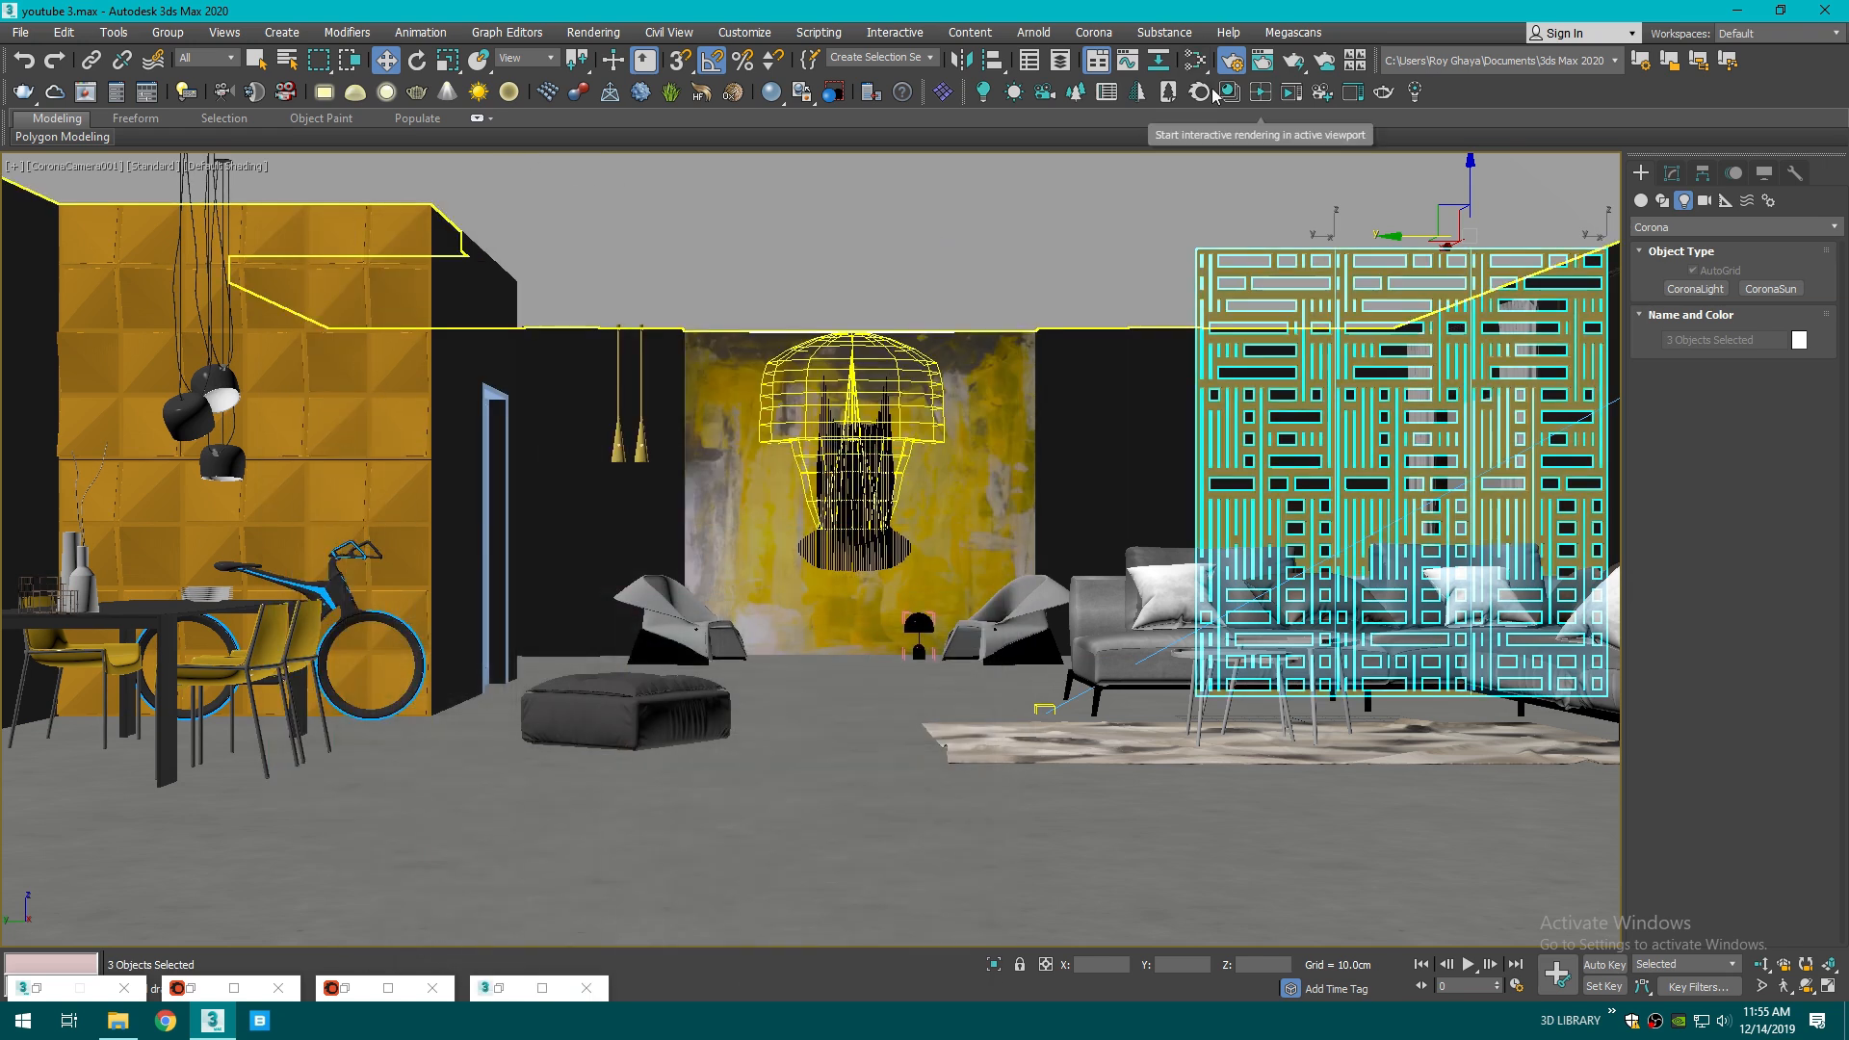
# - Start a Corona interactive render of the camera view and move the render window higher on the screen
pyautogui.click(1292, 91)
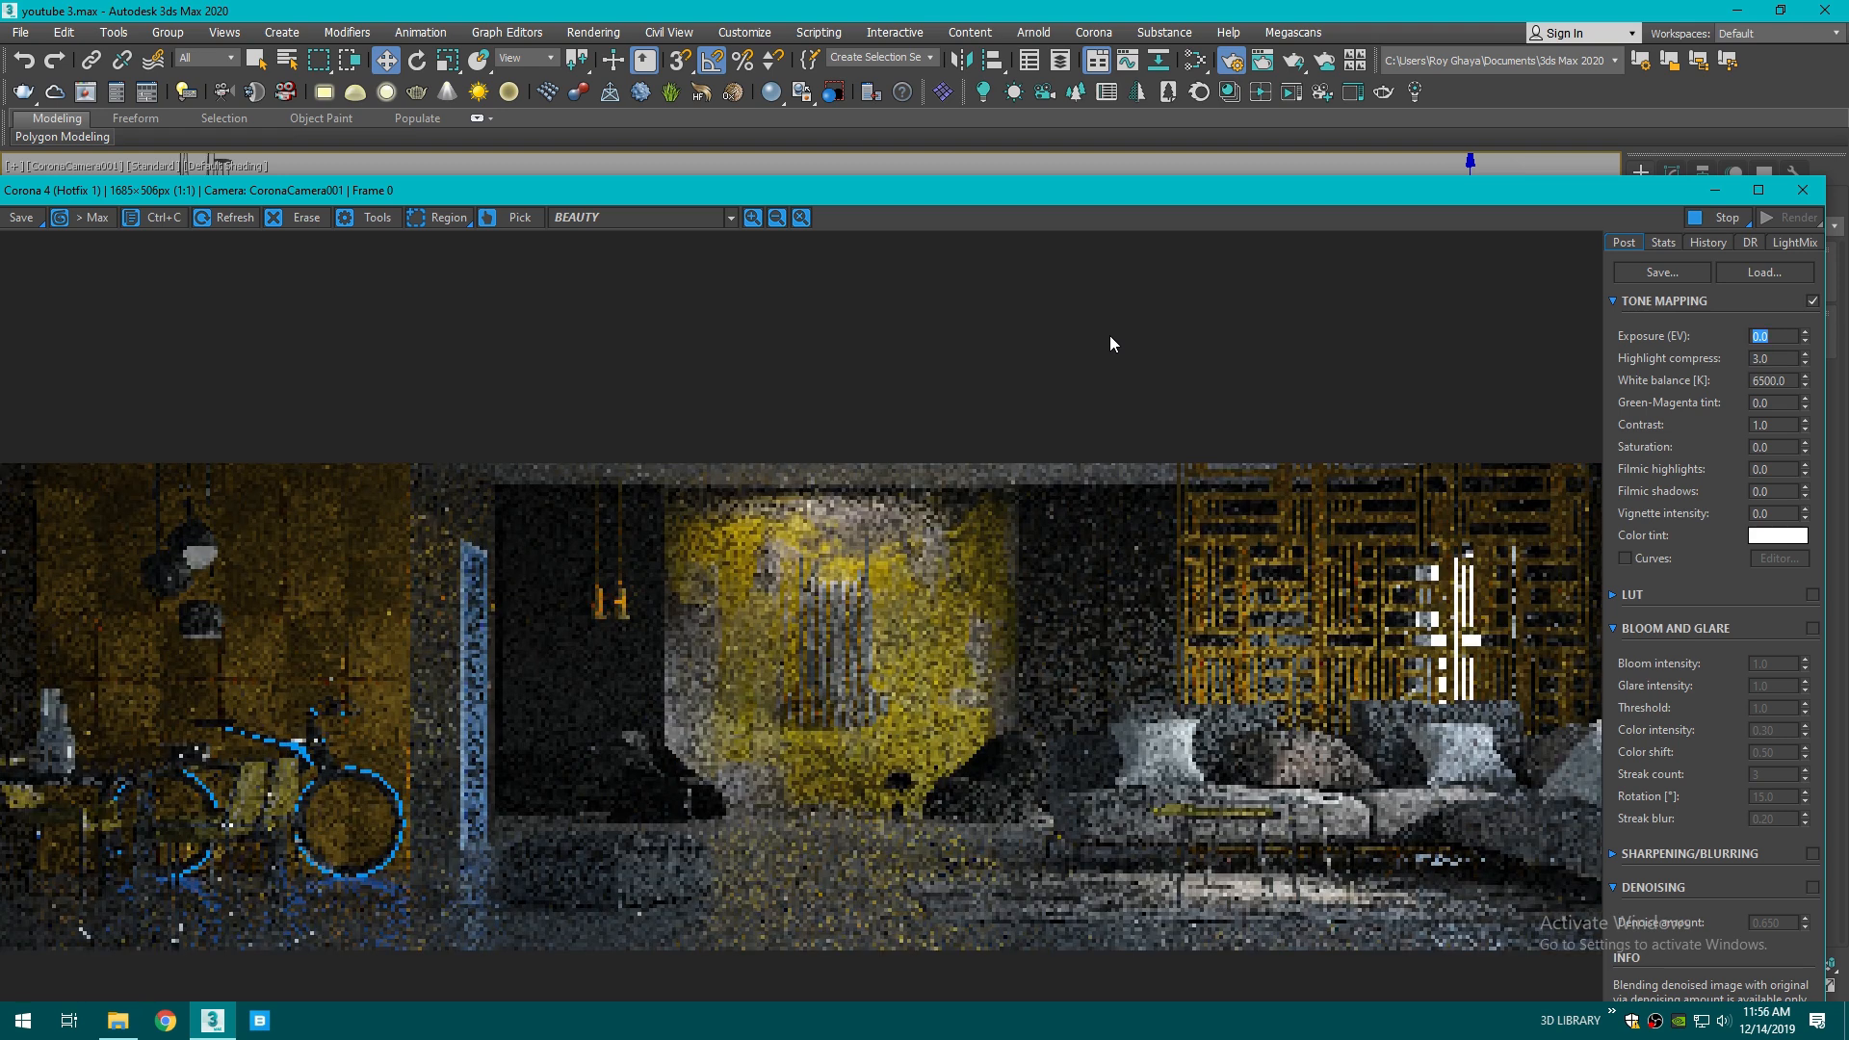
pyautogui.moveTo(971, 188); pyautogui.dragTo(1019, 88)
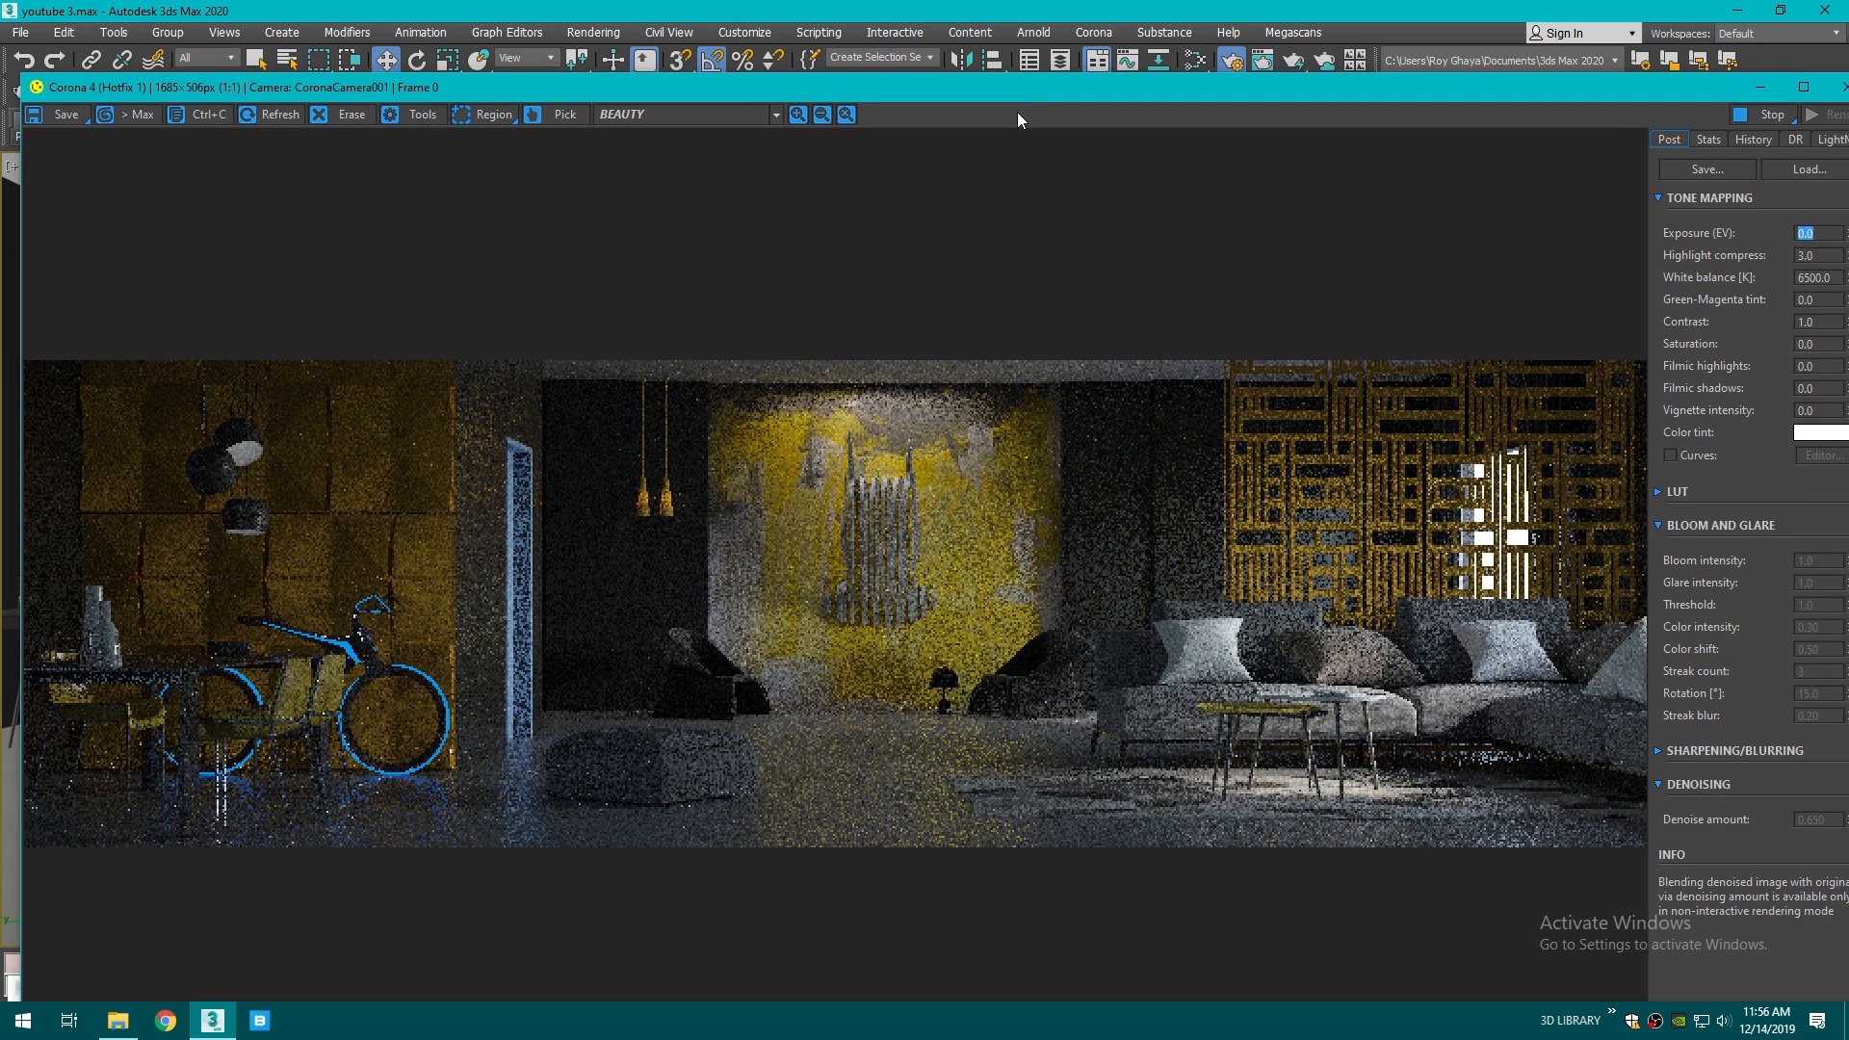
# - Inspect the interactive render up close, including the bicycle and the wall panels, and close the render window
pyautogui.scroll(2, 423, 749)
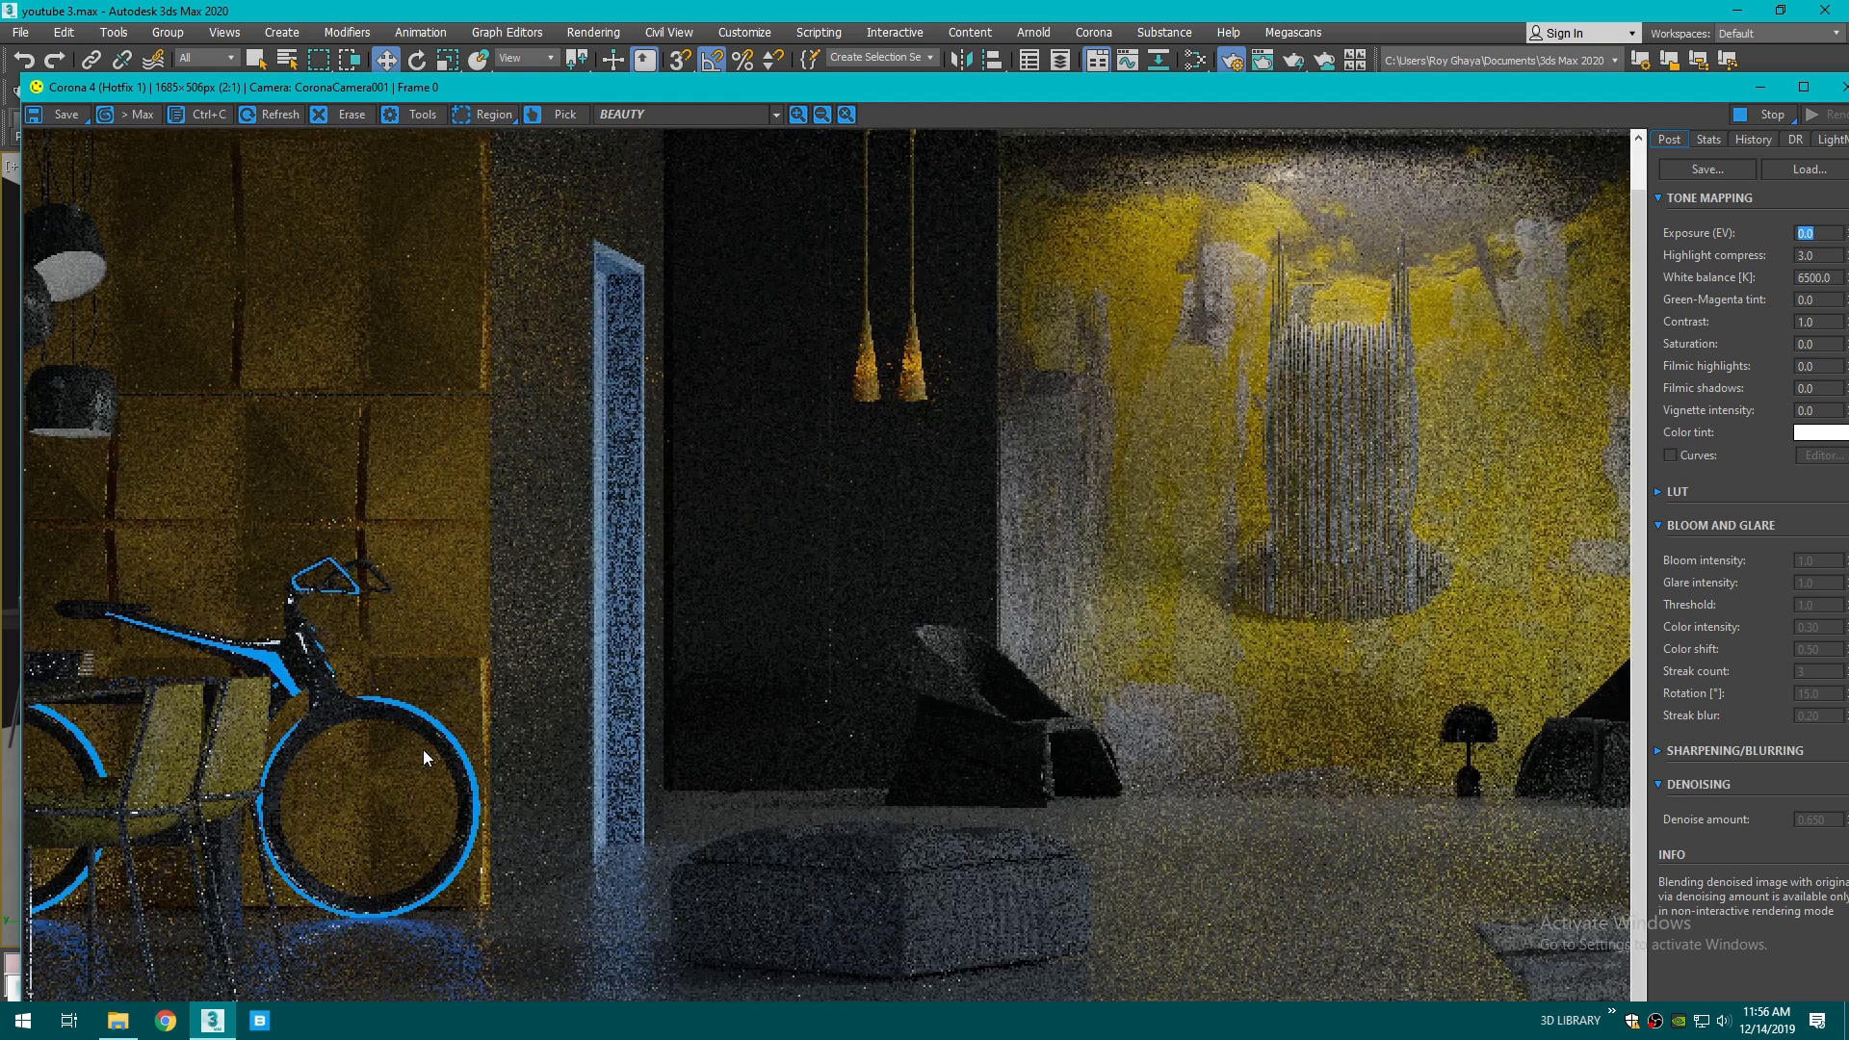
pyautogui.scroll(-2, 424, 749)
pyautogui.moveTo(1799, 92); pyautogui.dragTo(1615, 101)
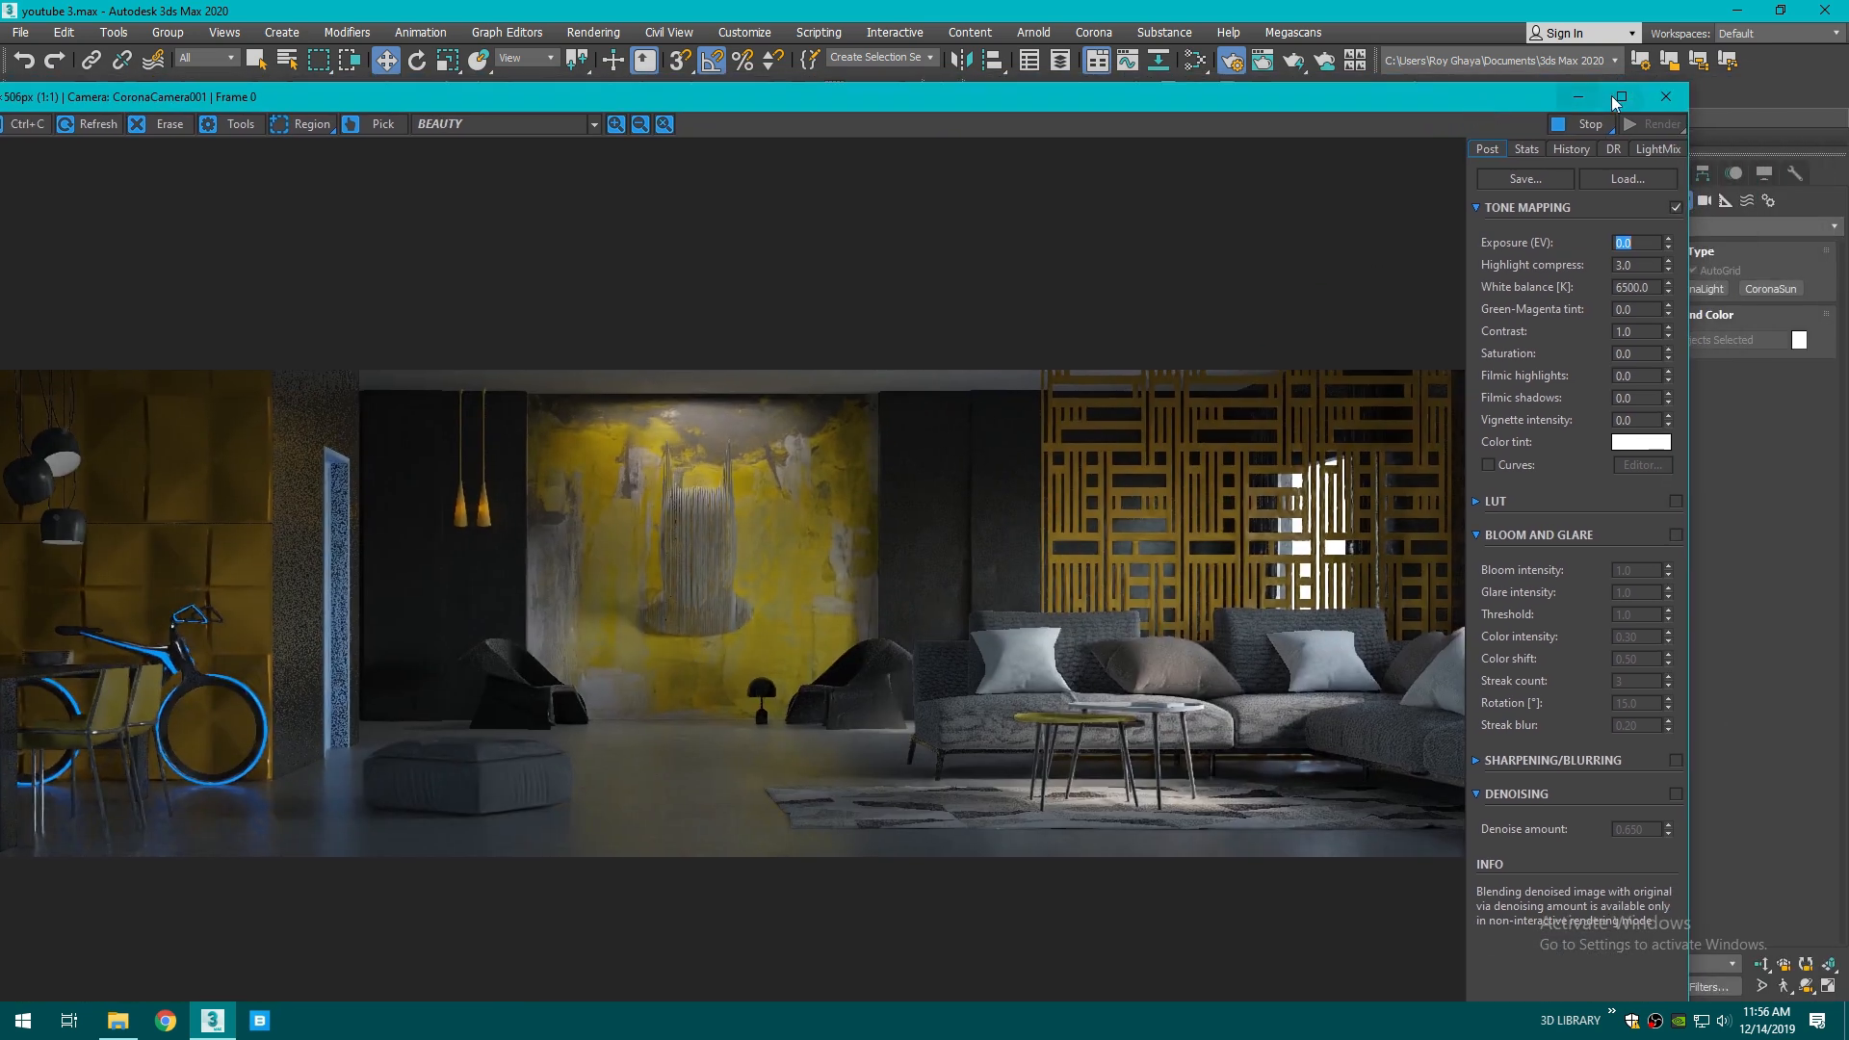
pyautogui.click(1667, 95)
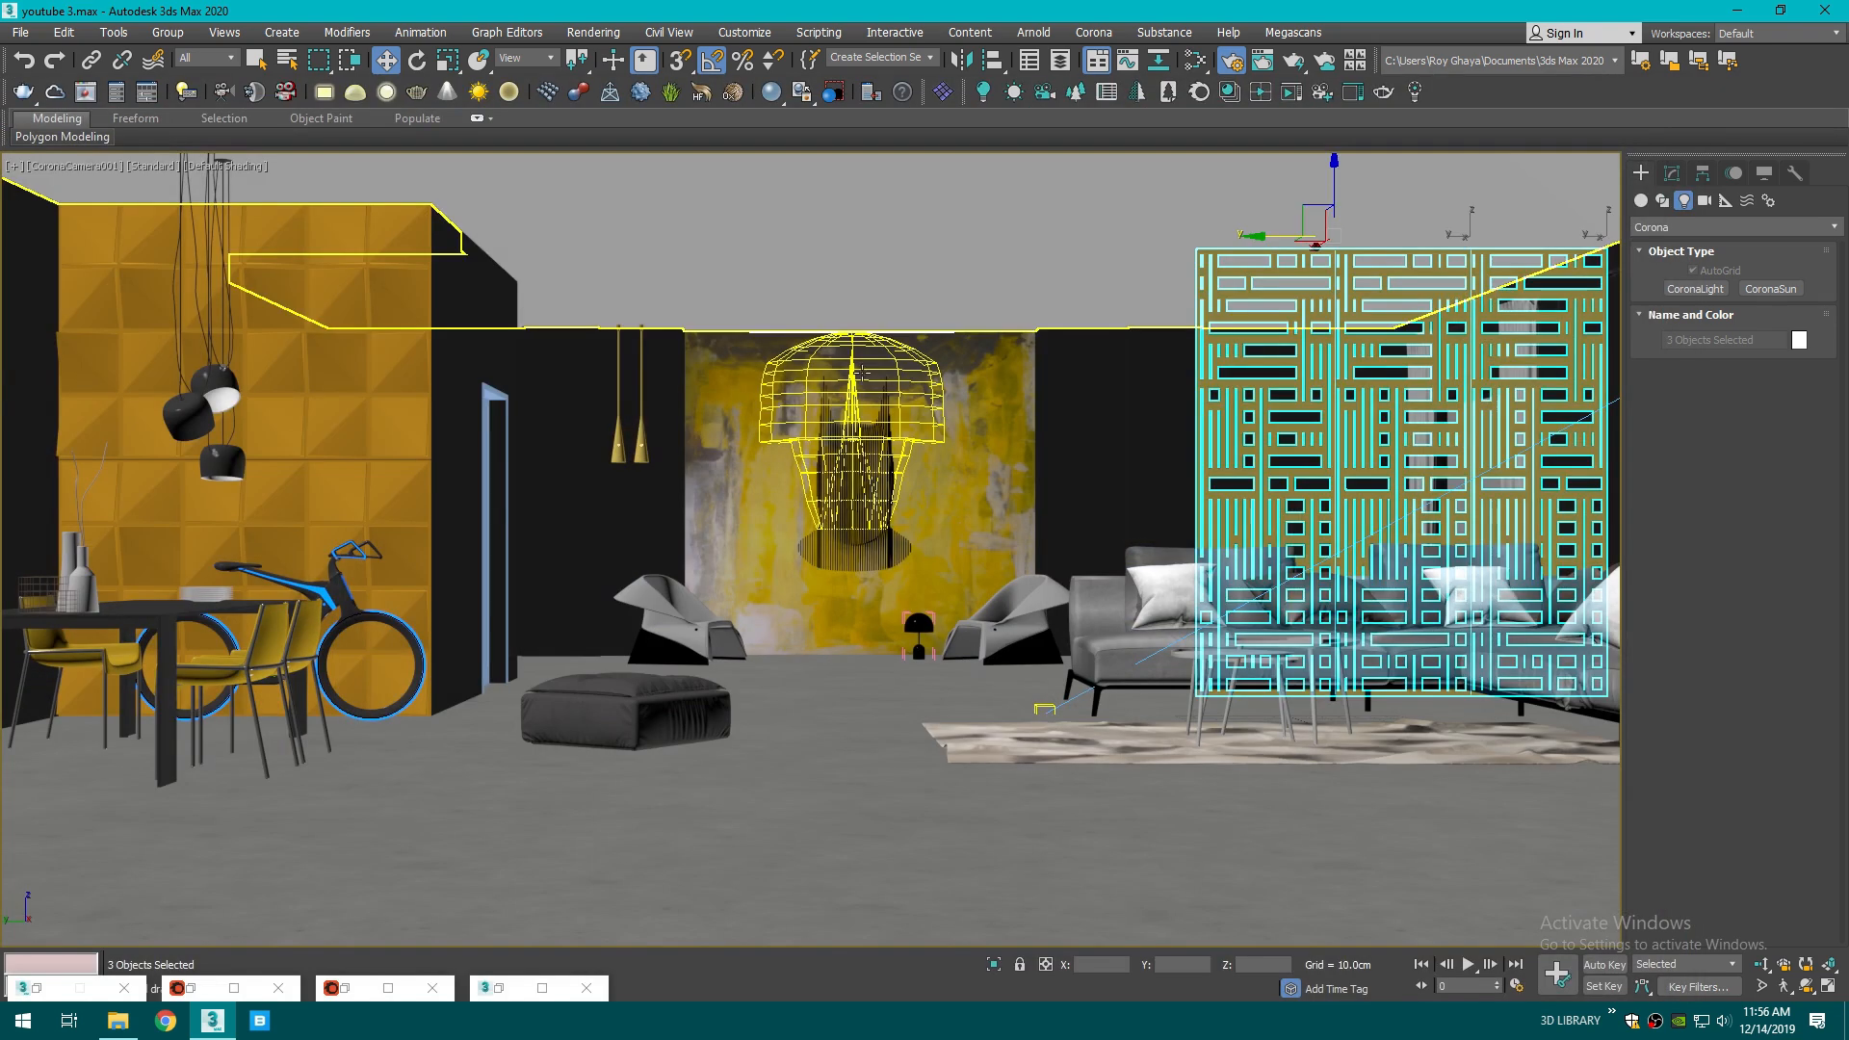
# - Assign the orange platico negro material to the pivot door frame beside the panelled wall
pyautogui.click(1194, 60)
pyautogui.doubleClick(550, 417)
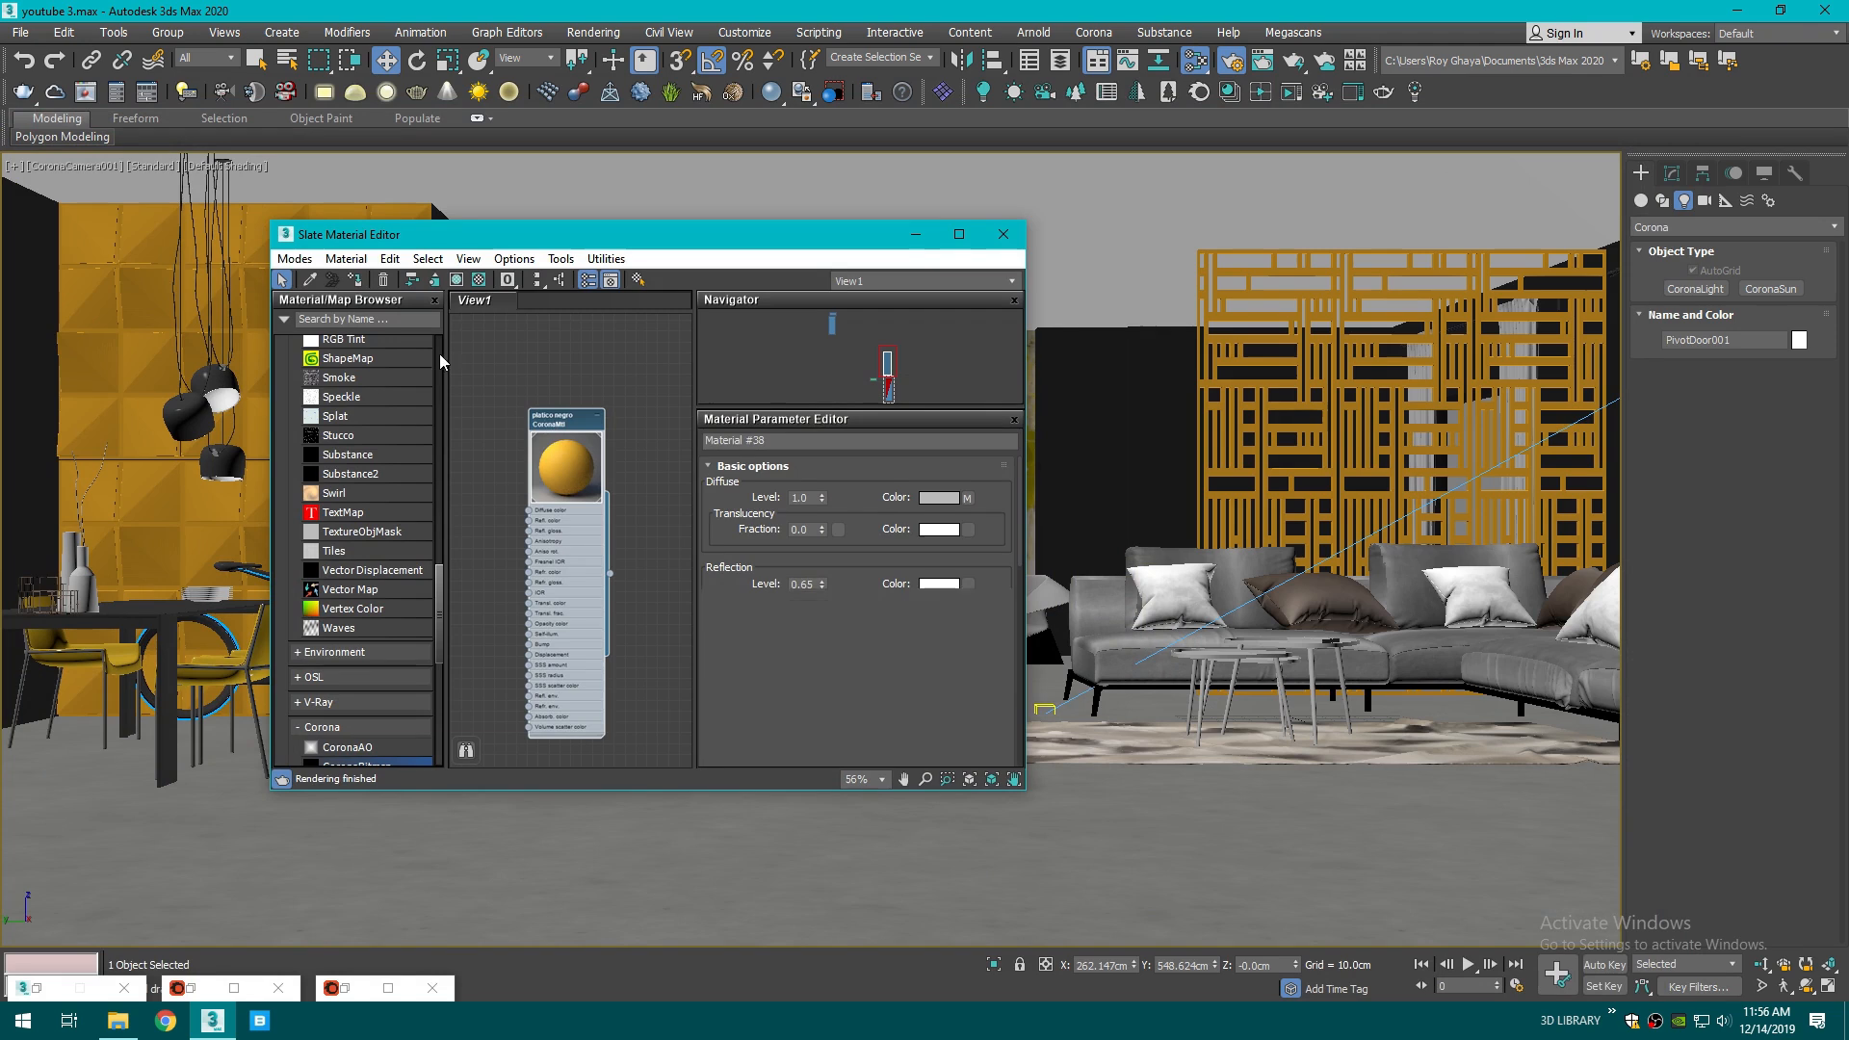
pyautogui.click(346, 259)
pyautogui.click(619, 418)
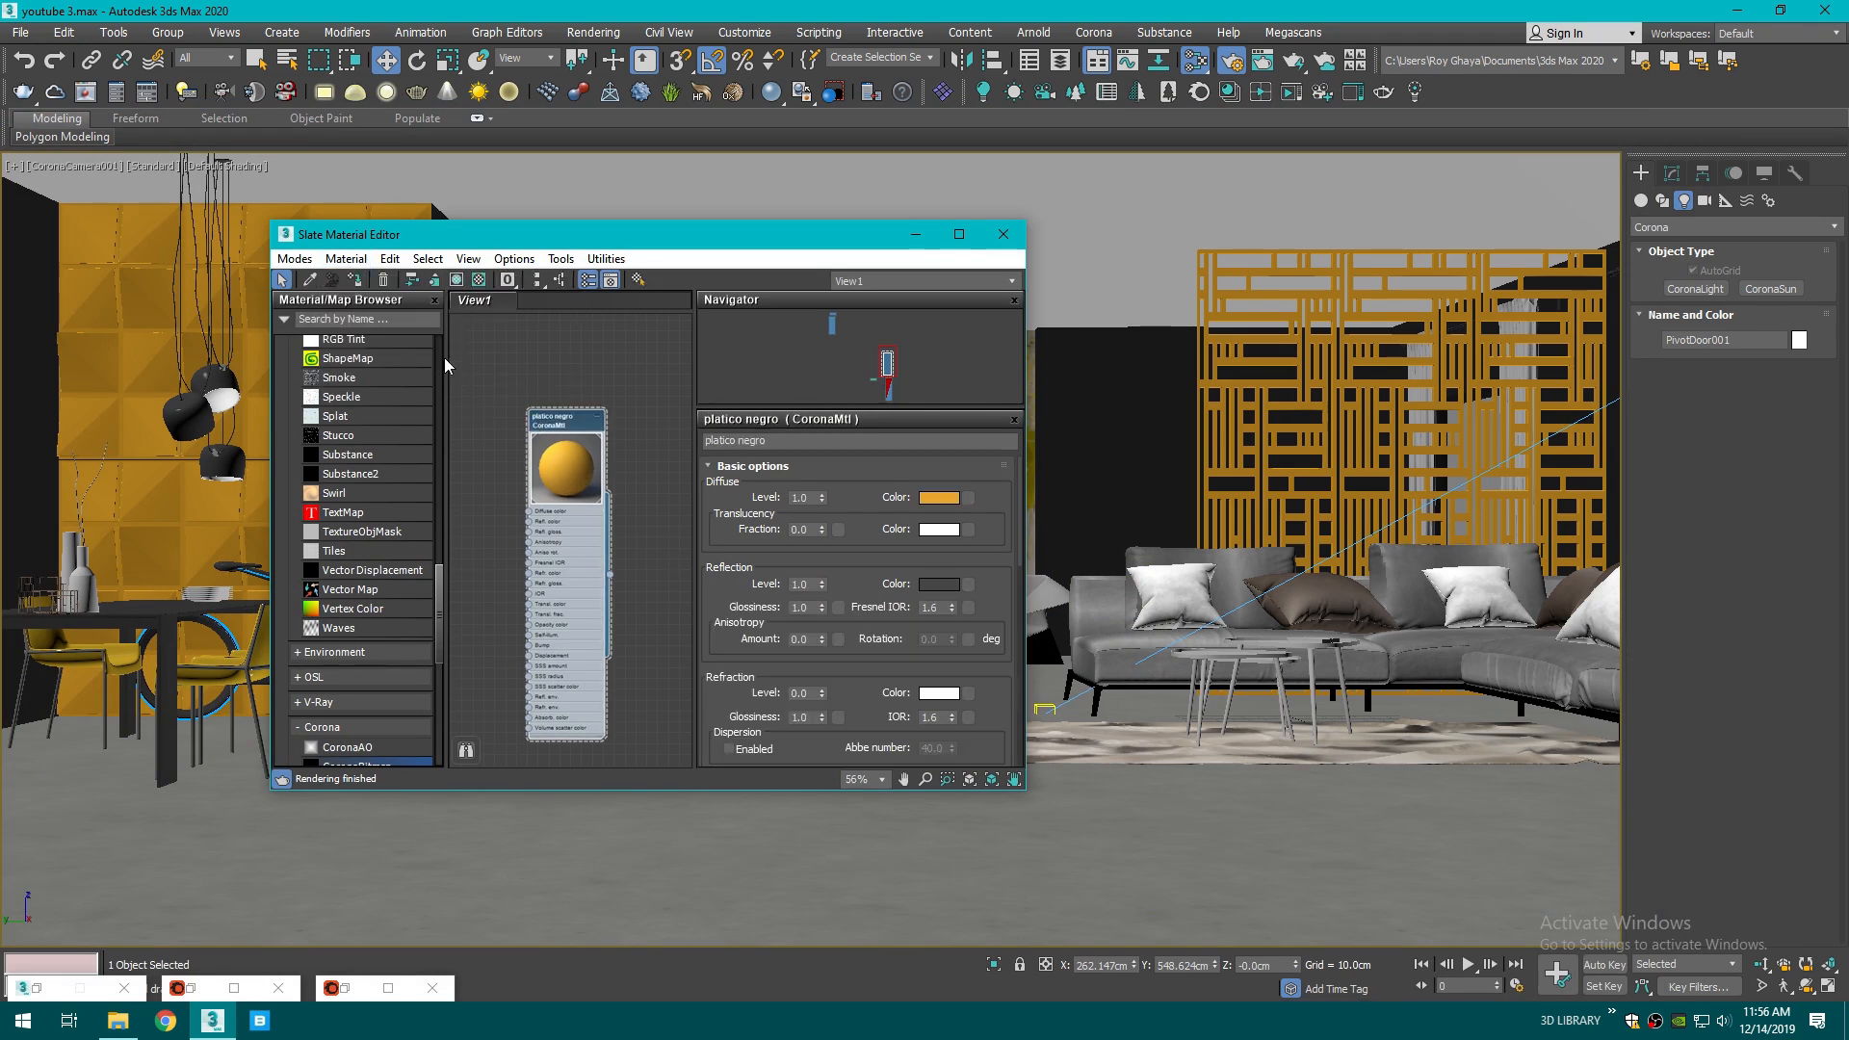
pyautogui.click(916, 234)
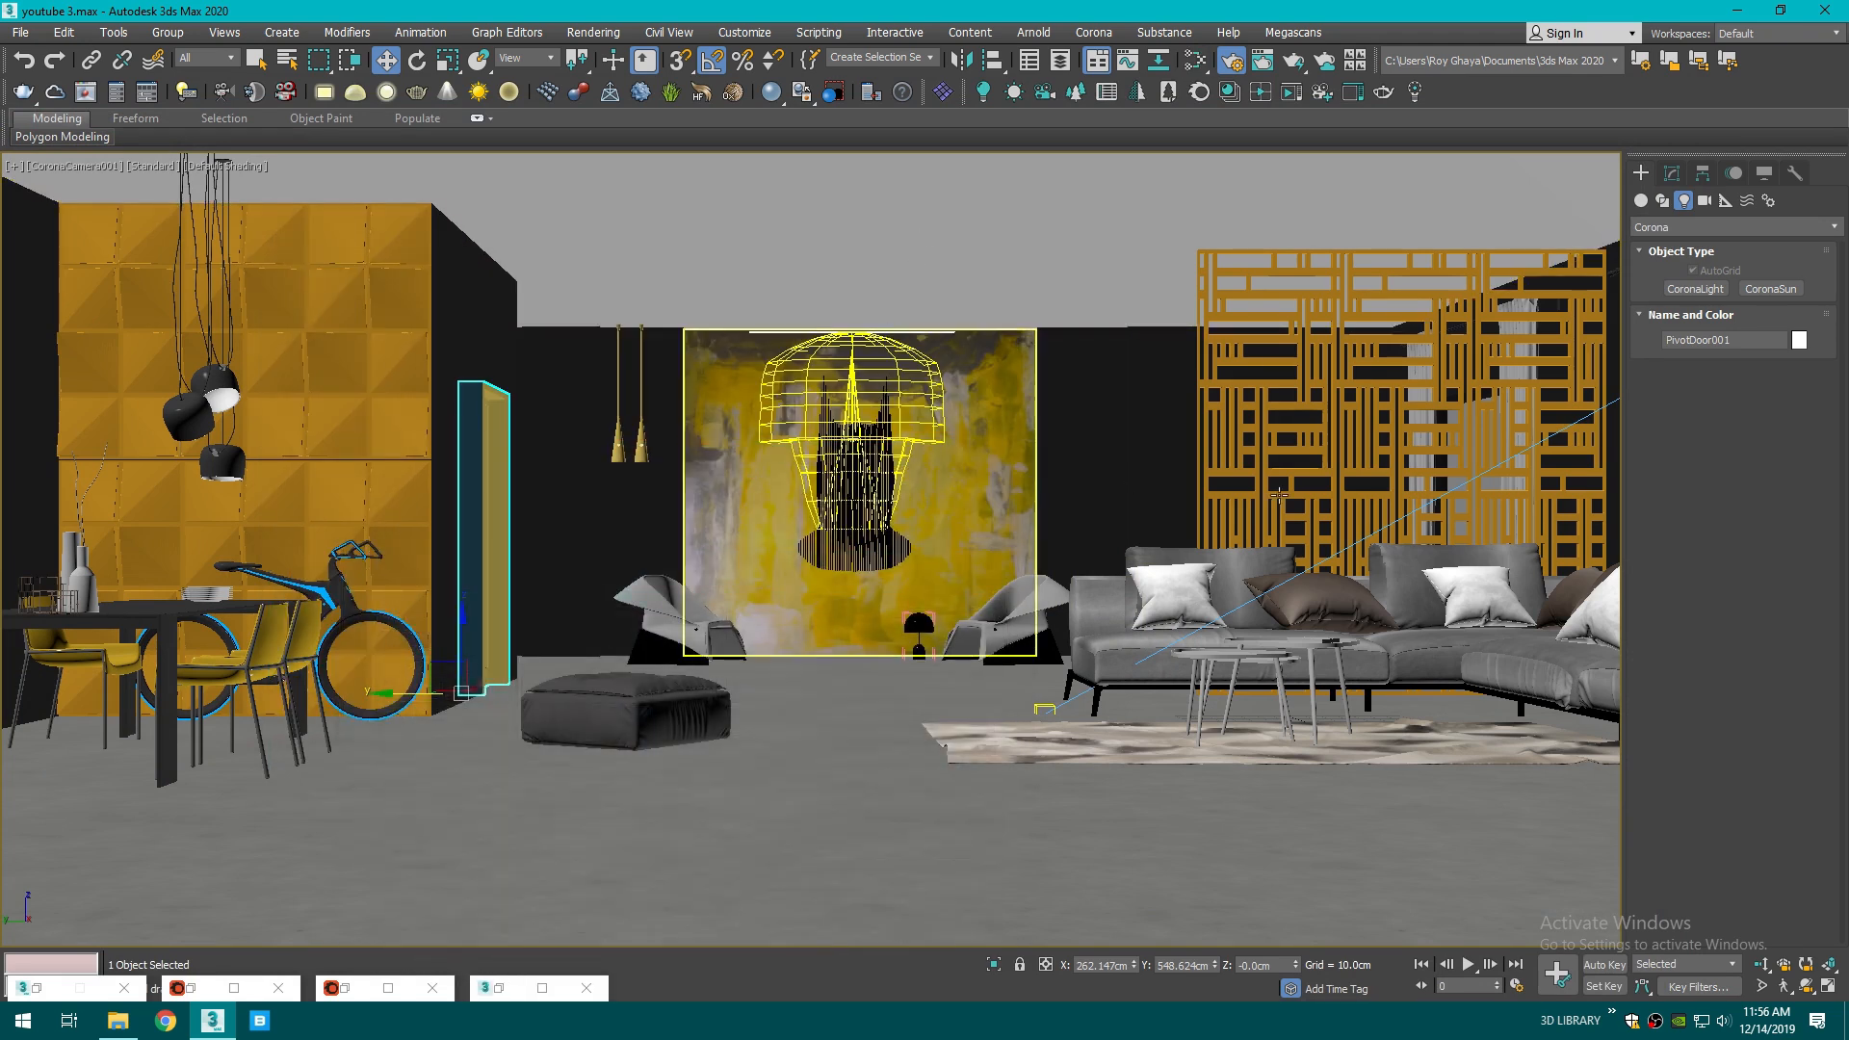
# - Show the safe frame and reposition the ottoman nearer the dining area, at about X -225.5 and Y 401.2 cm
pyautogui.click(635, 727)
pyautogui.hotkey('shift', 'f')
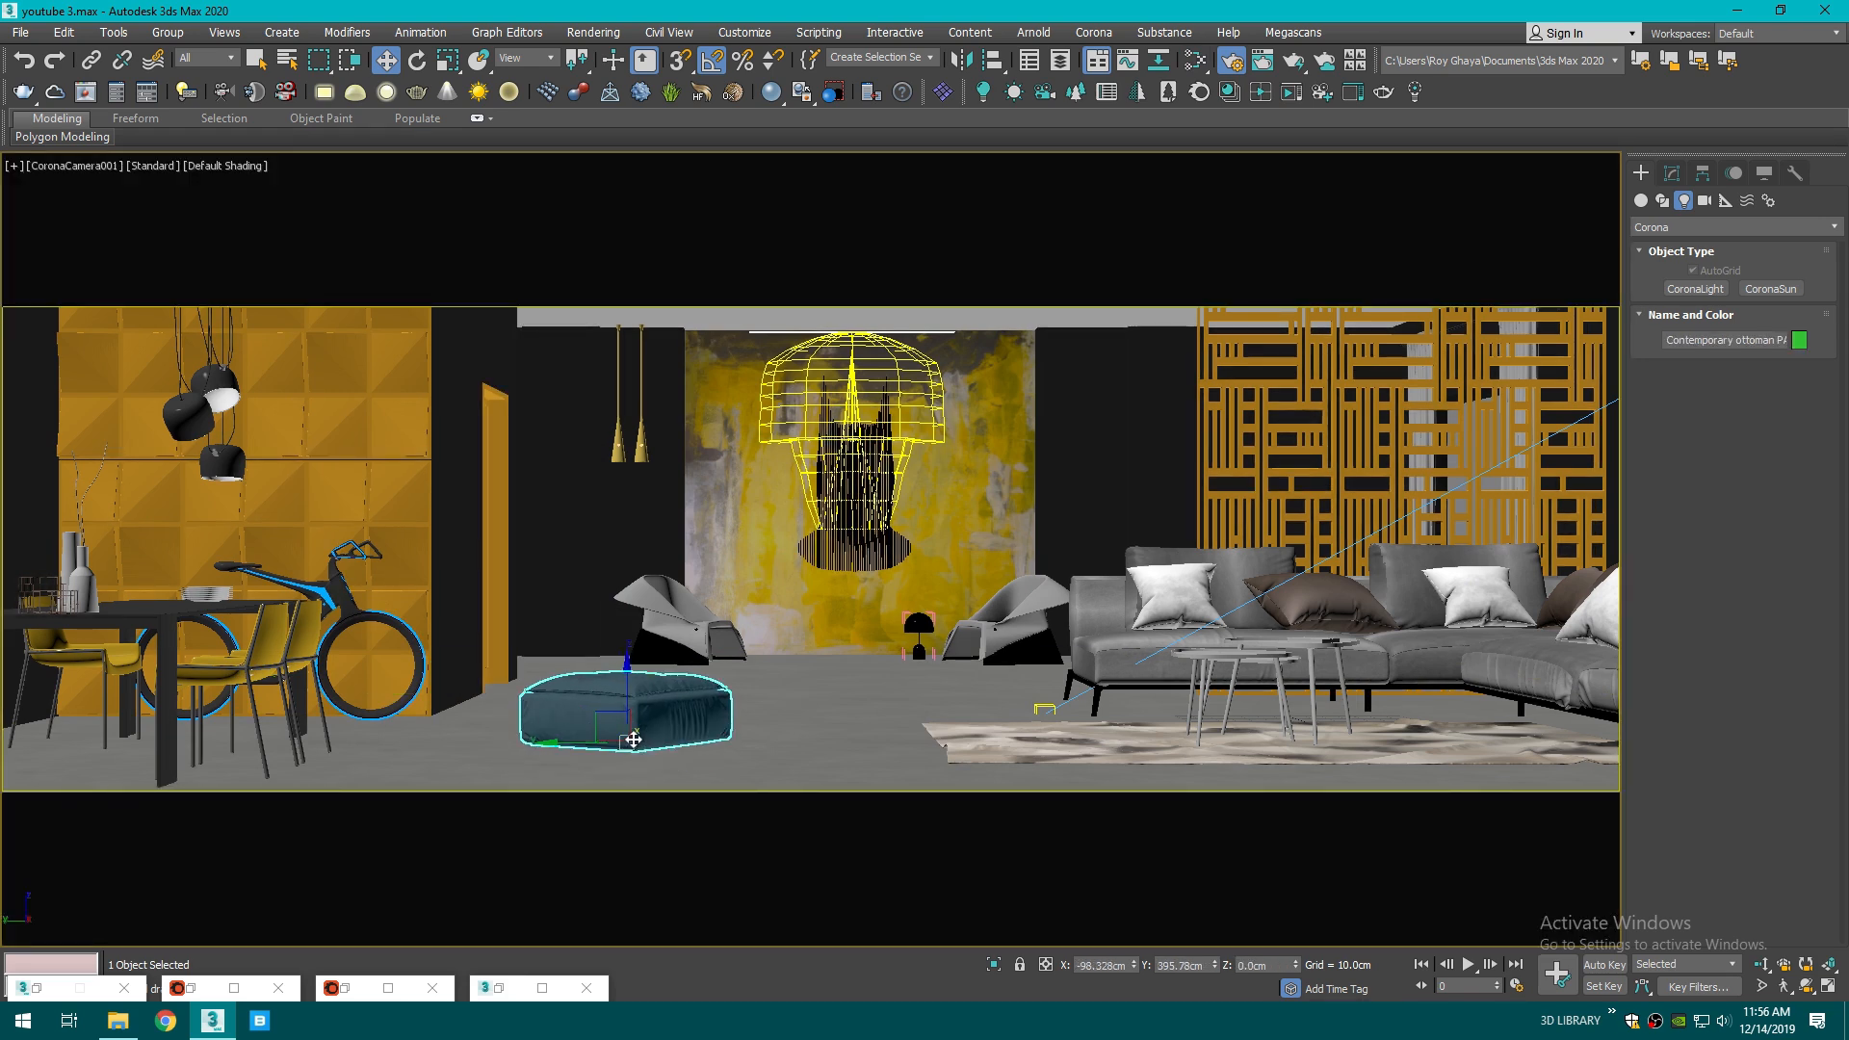
pyautogui.moveTo(632, 738); pyautogui.dragTo(527, 770)
pyautogui.press('e')
pyautogui.press('w')
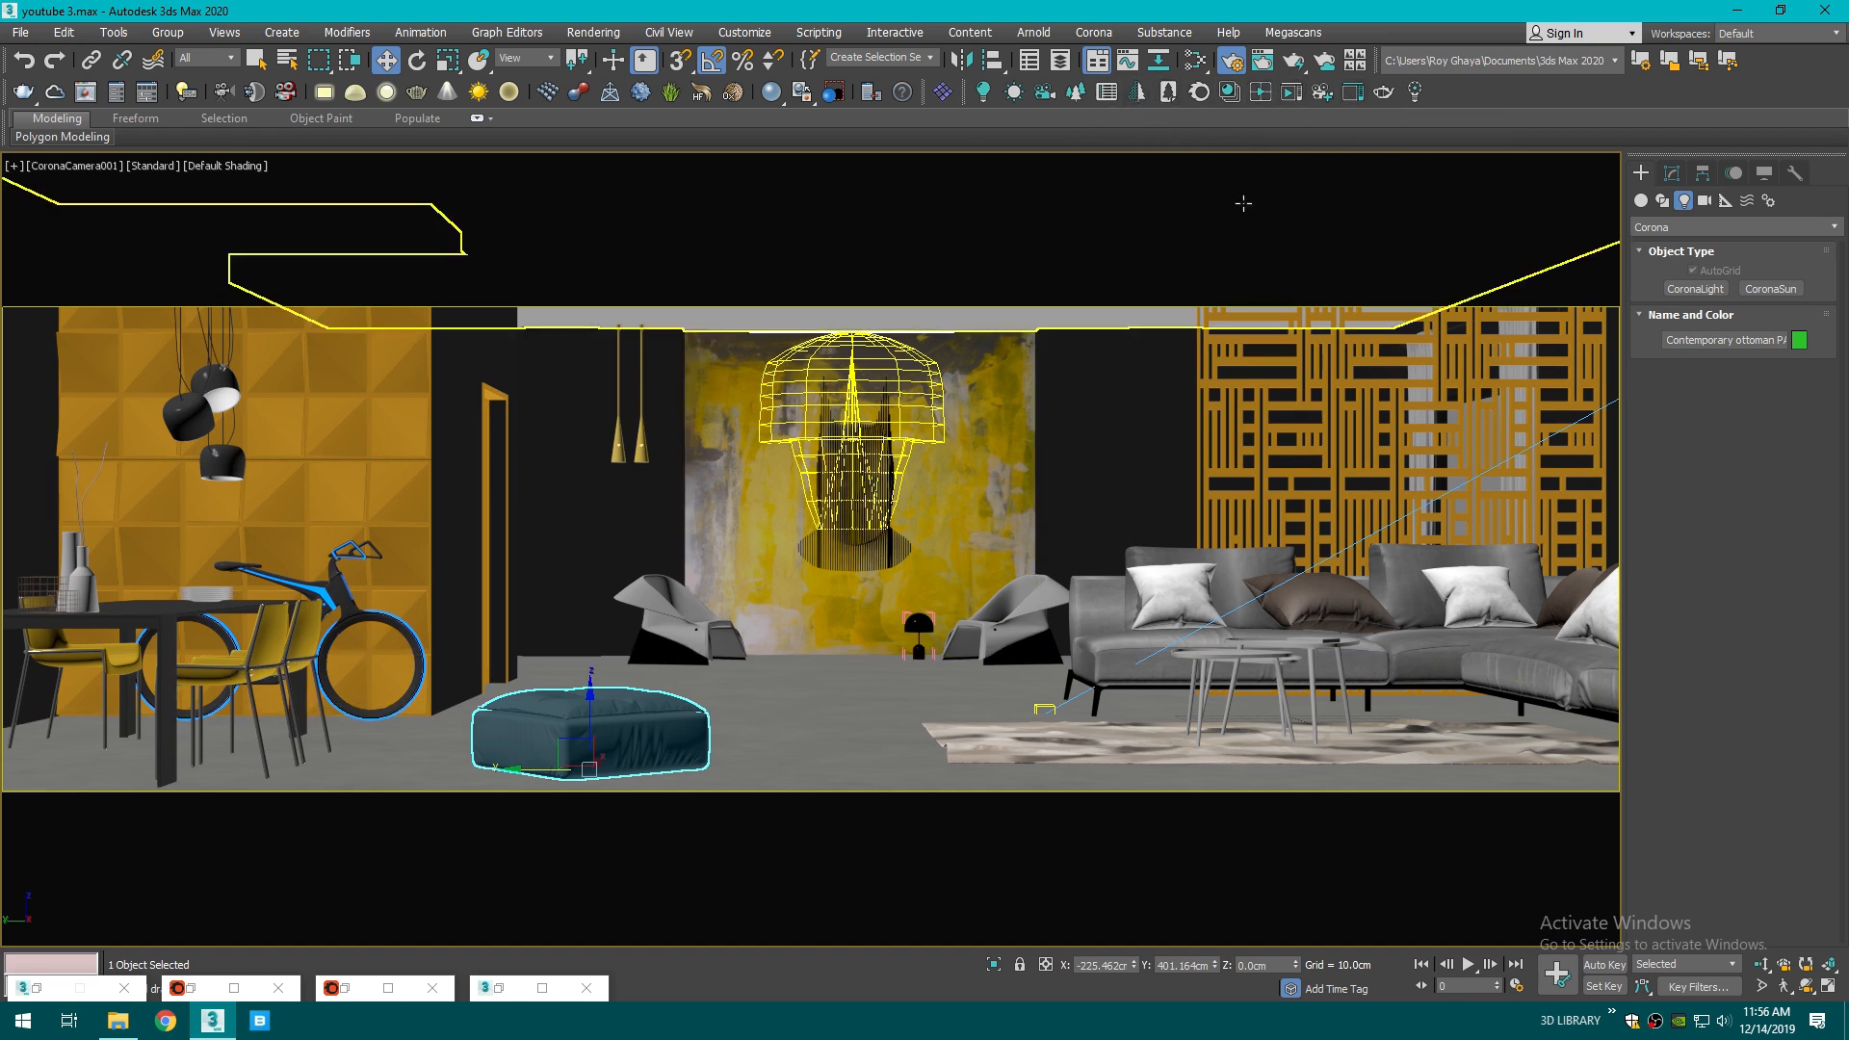
# - Generate Corona Interactive LightMix layers separated by instanced lights and included in denoising, and review the resulting render elements
pyautogui.click(1413, 94)
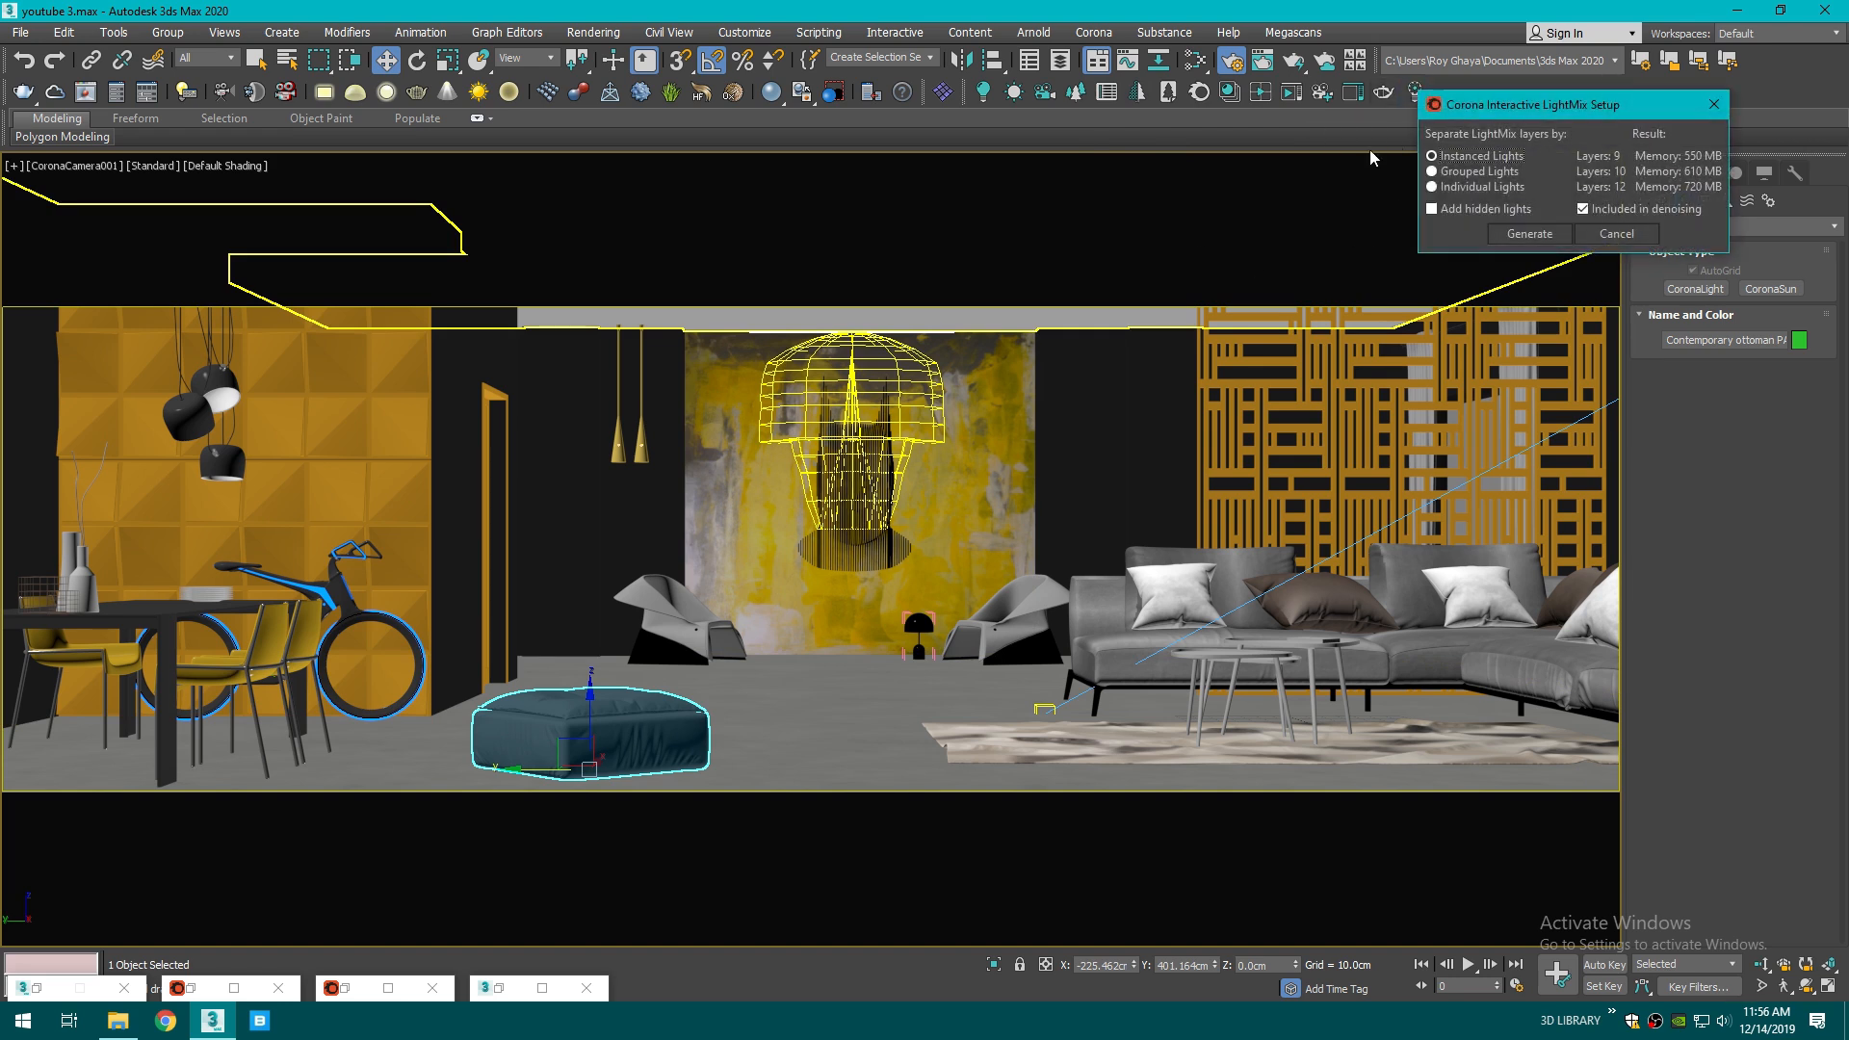
pyautogui.click(1713, 104)
pyautogui.press('F10')
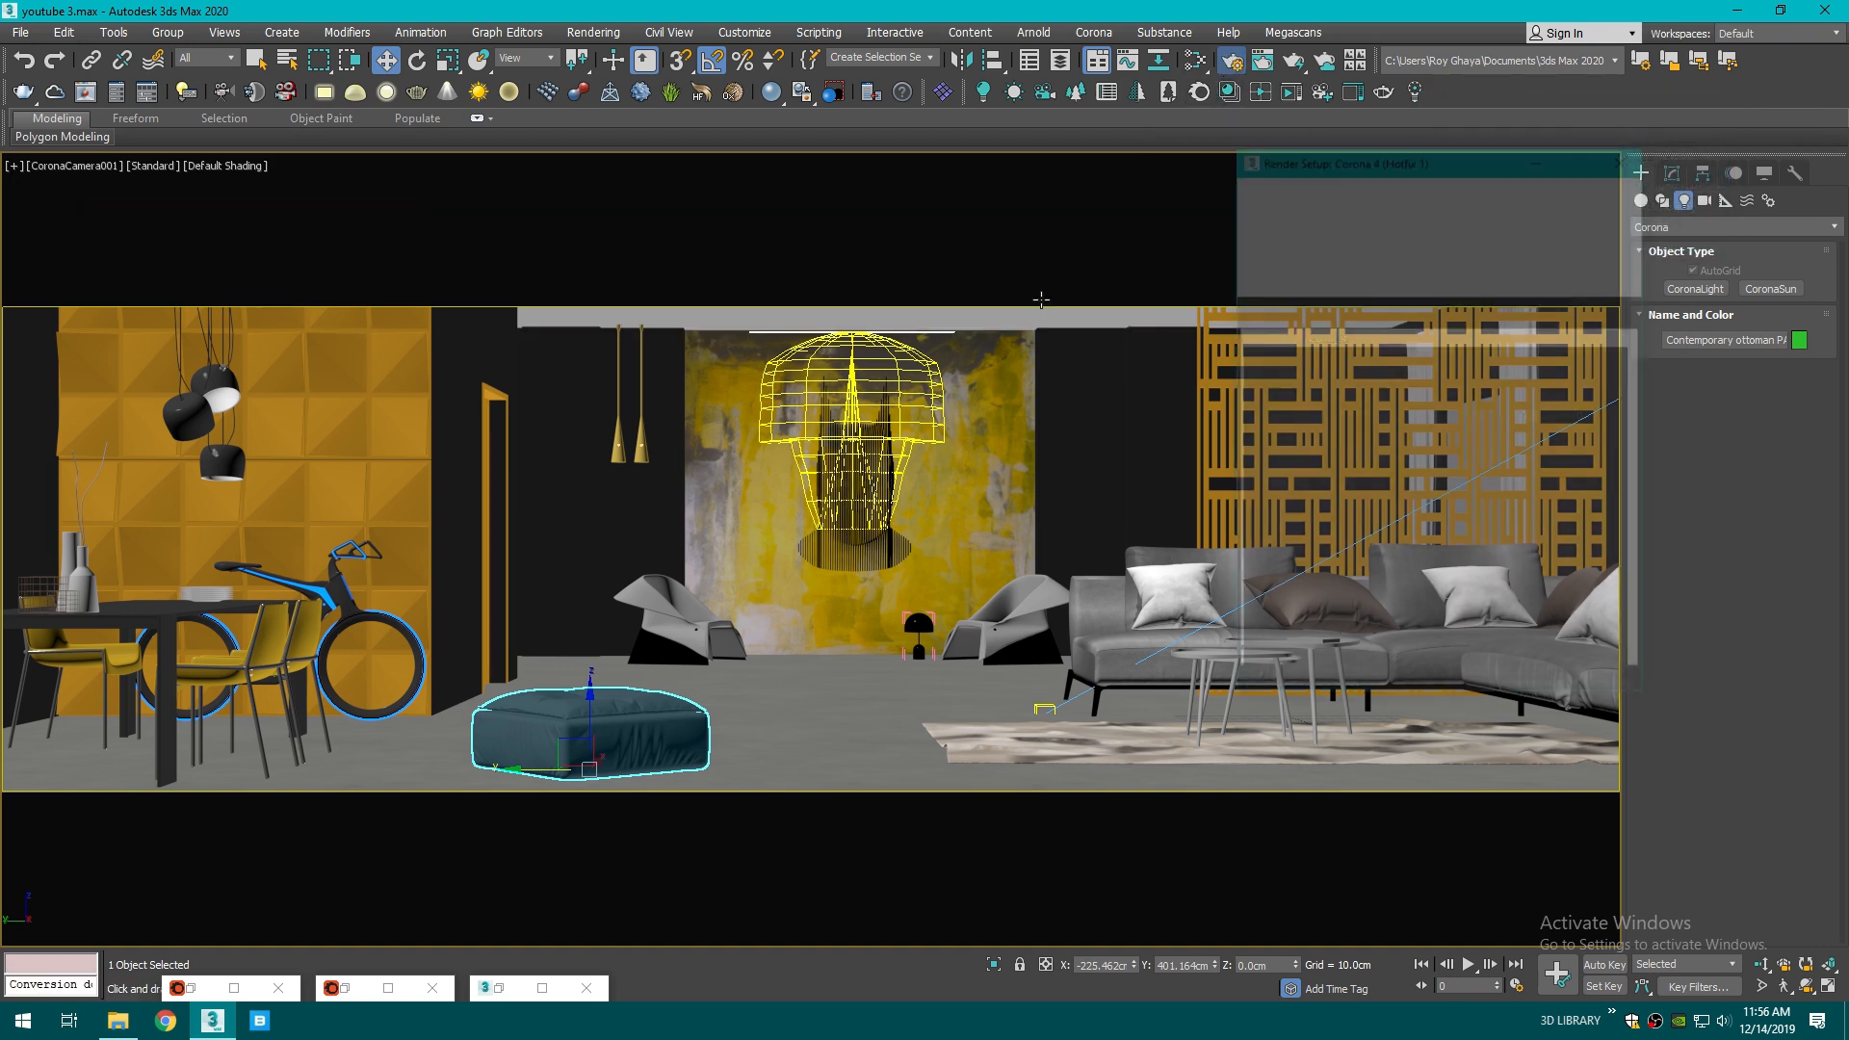
pyautogui.click(1306, 382)
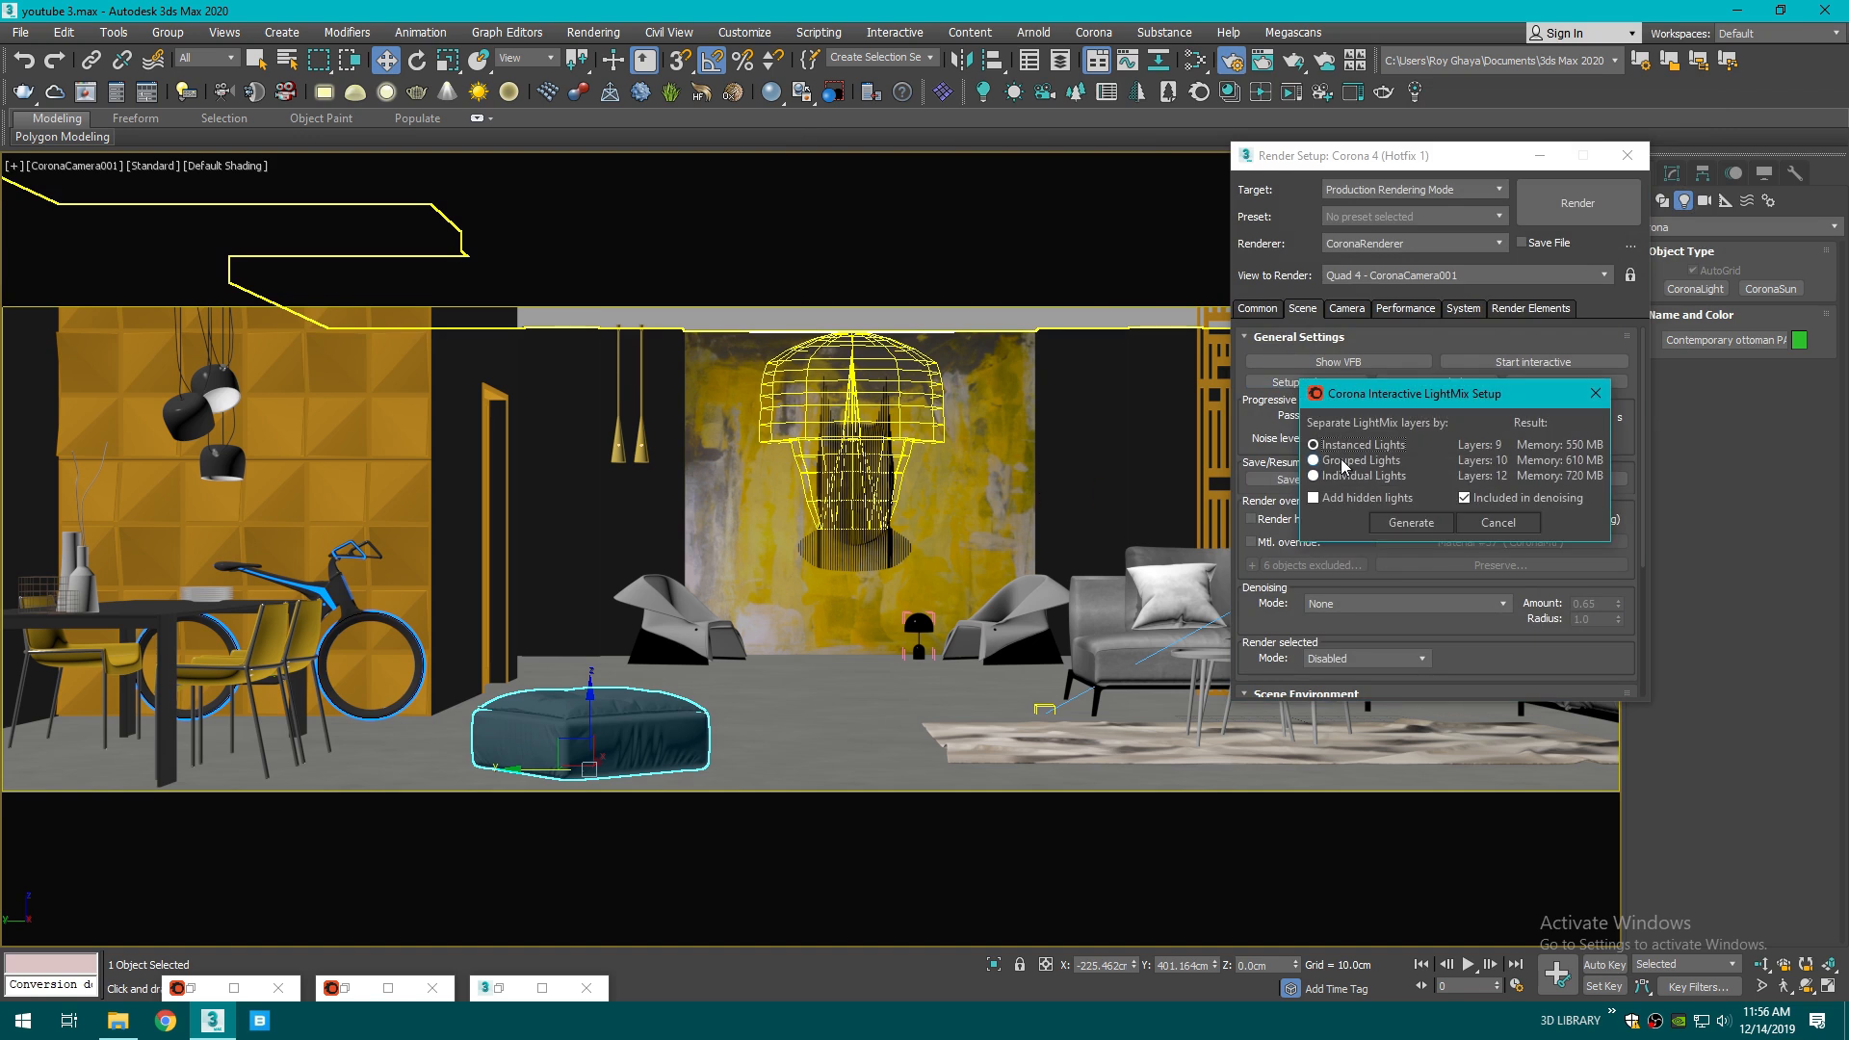
pyautogui.moveTo(1422, 403); pyautogui.dragTo(977, 433)
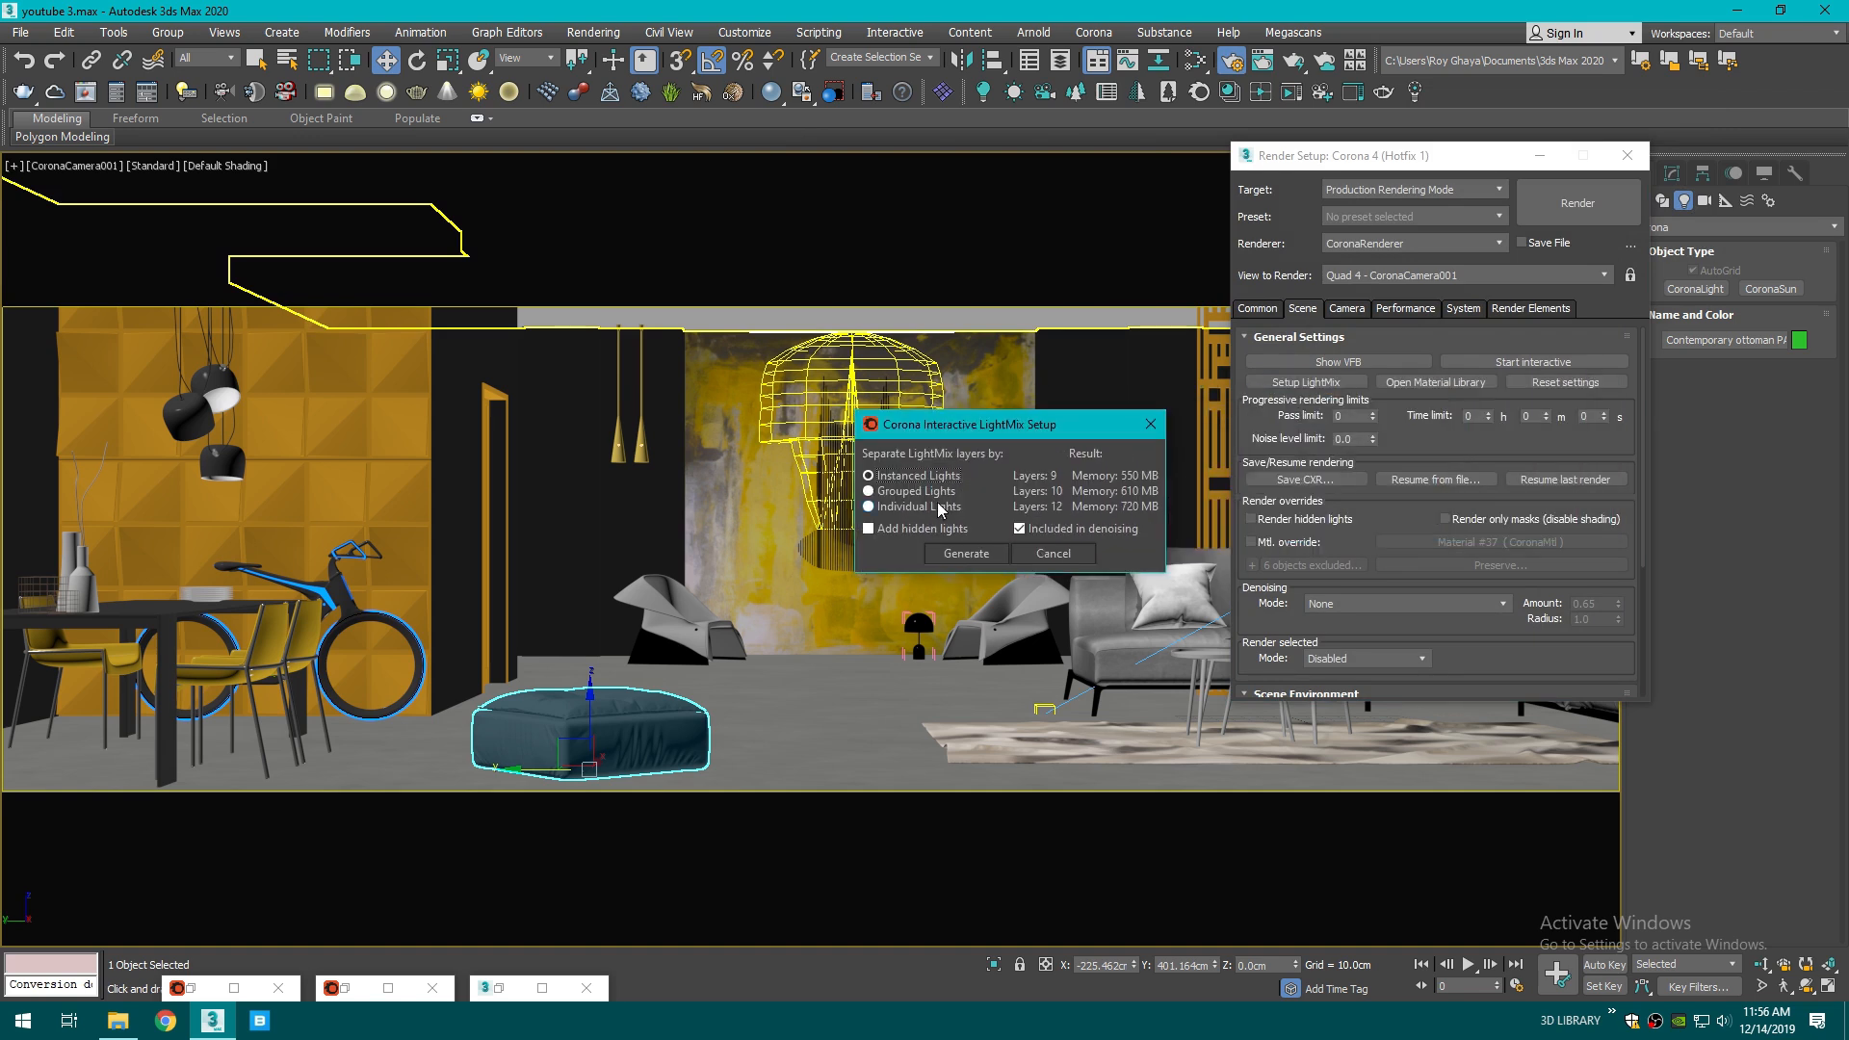
pyautogui.click(966, 554)
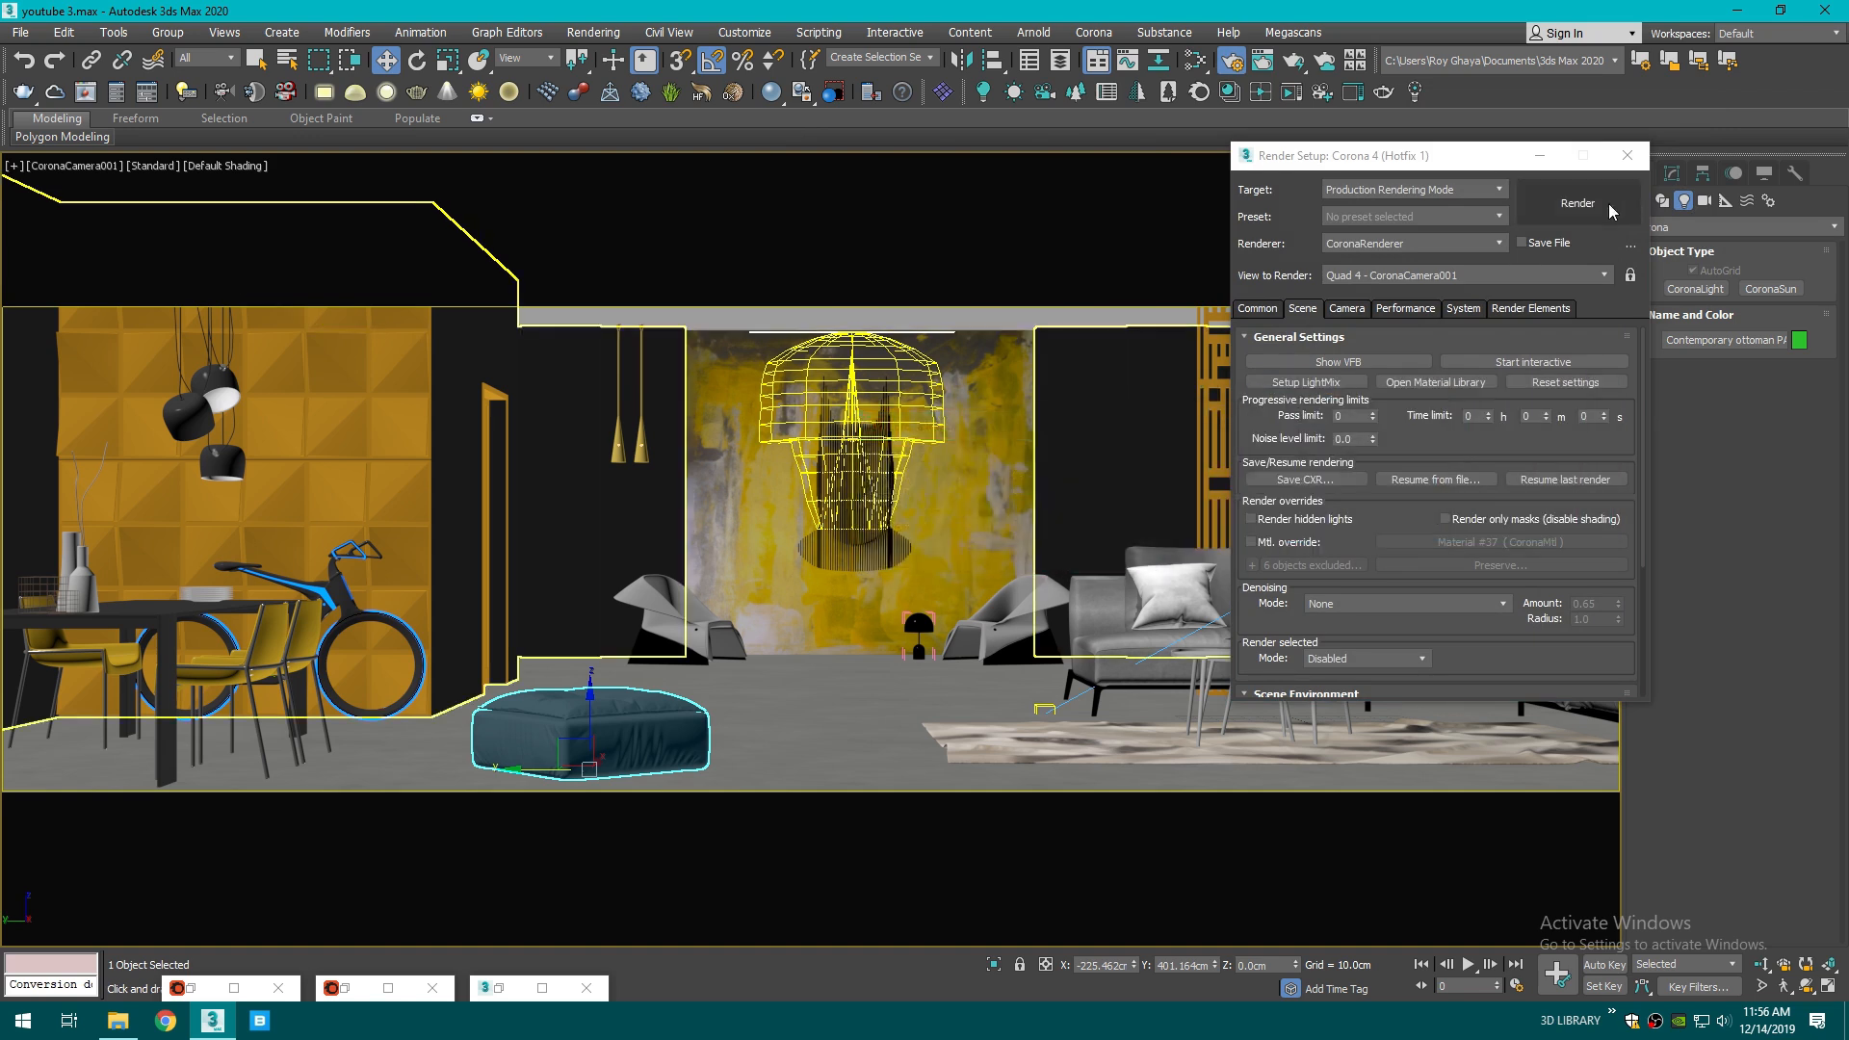
pyautogui.click(1527, 308)
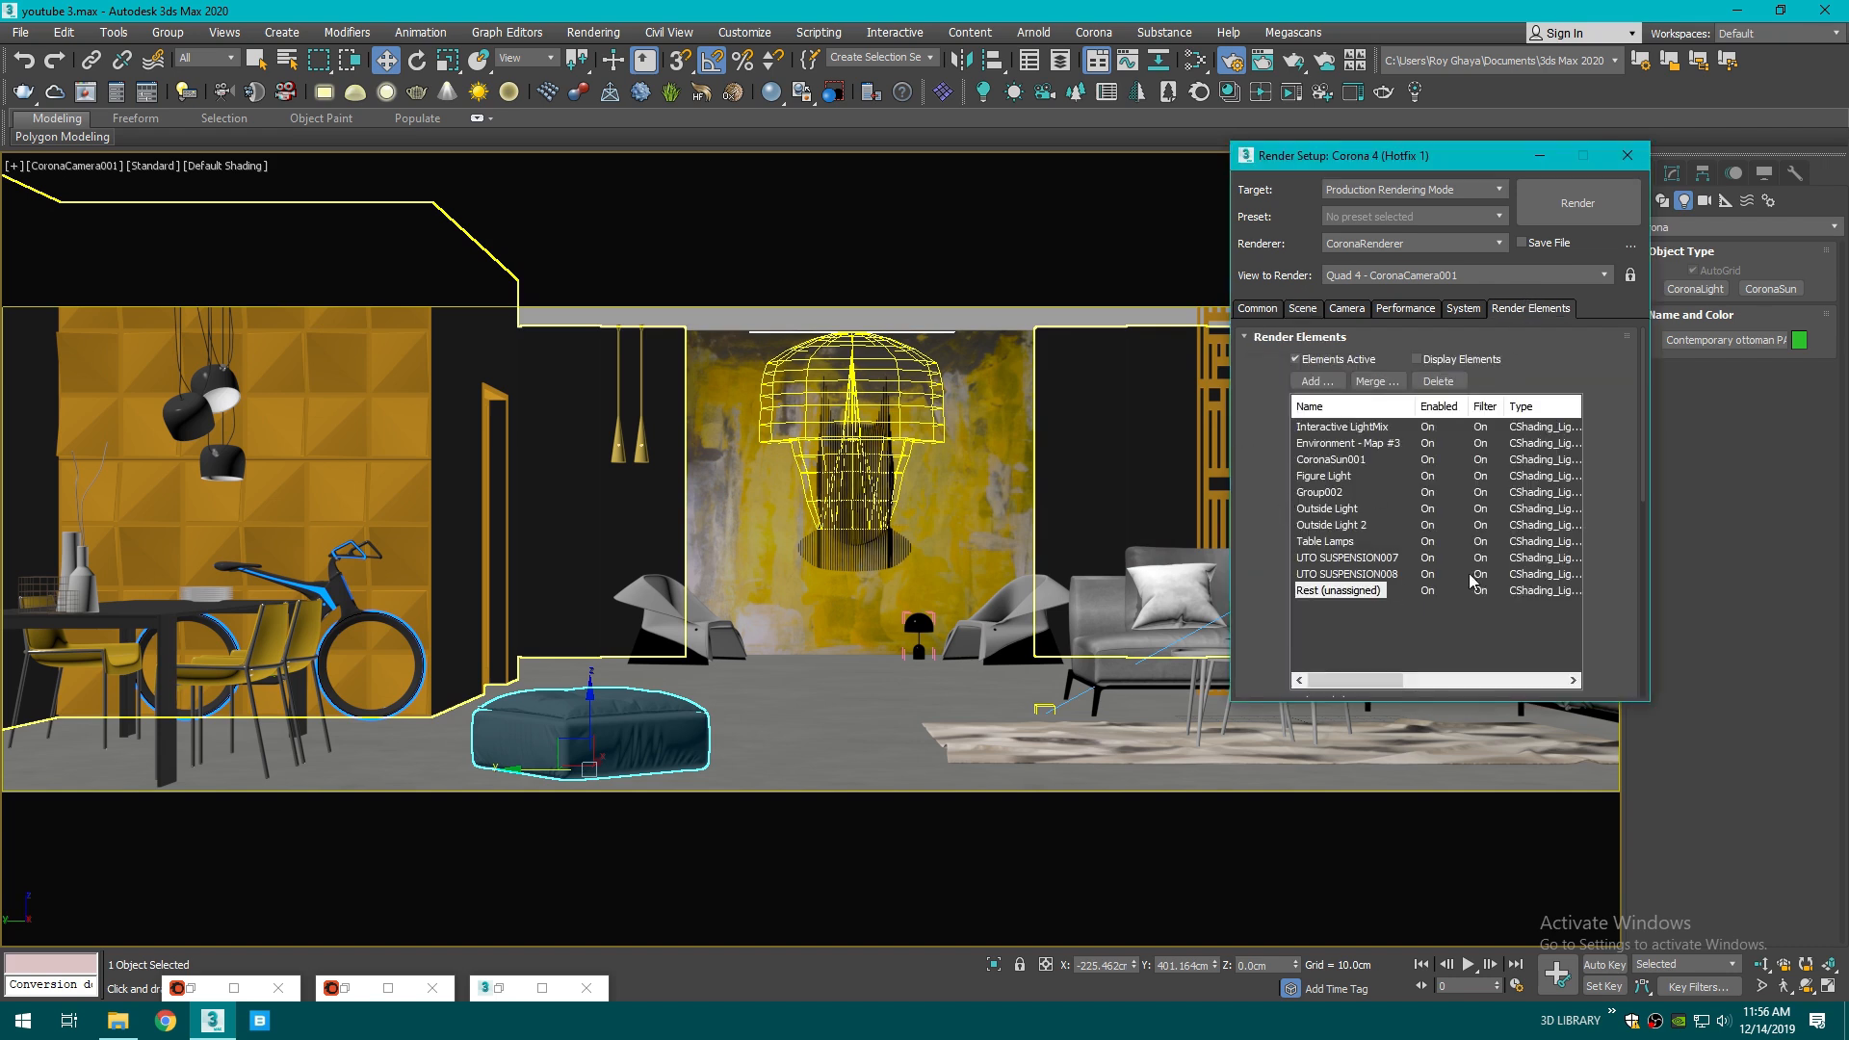
pyautogui.click(1539, 155)
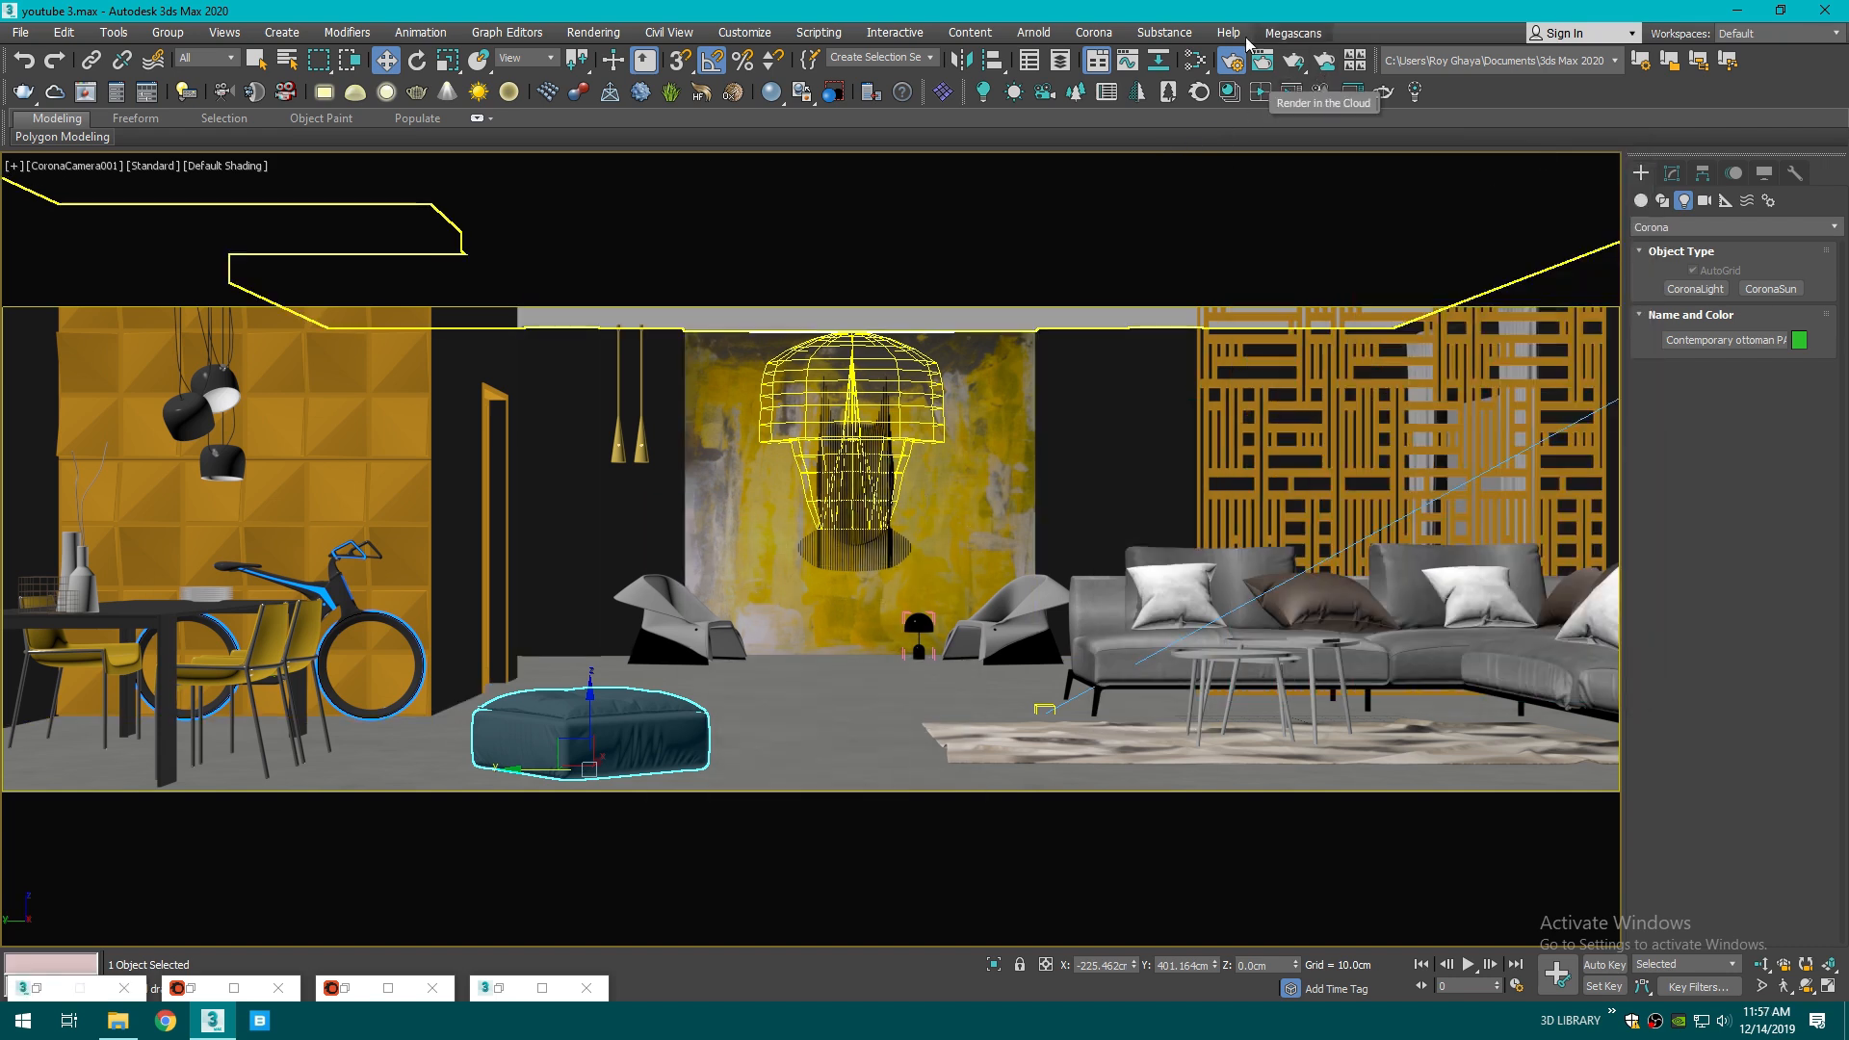
# - Start a full-screen interactive render with the Interactive LightMix layer and set the CoronaSun001 intensity to 3
pyautogui.click(1292, 94)
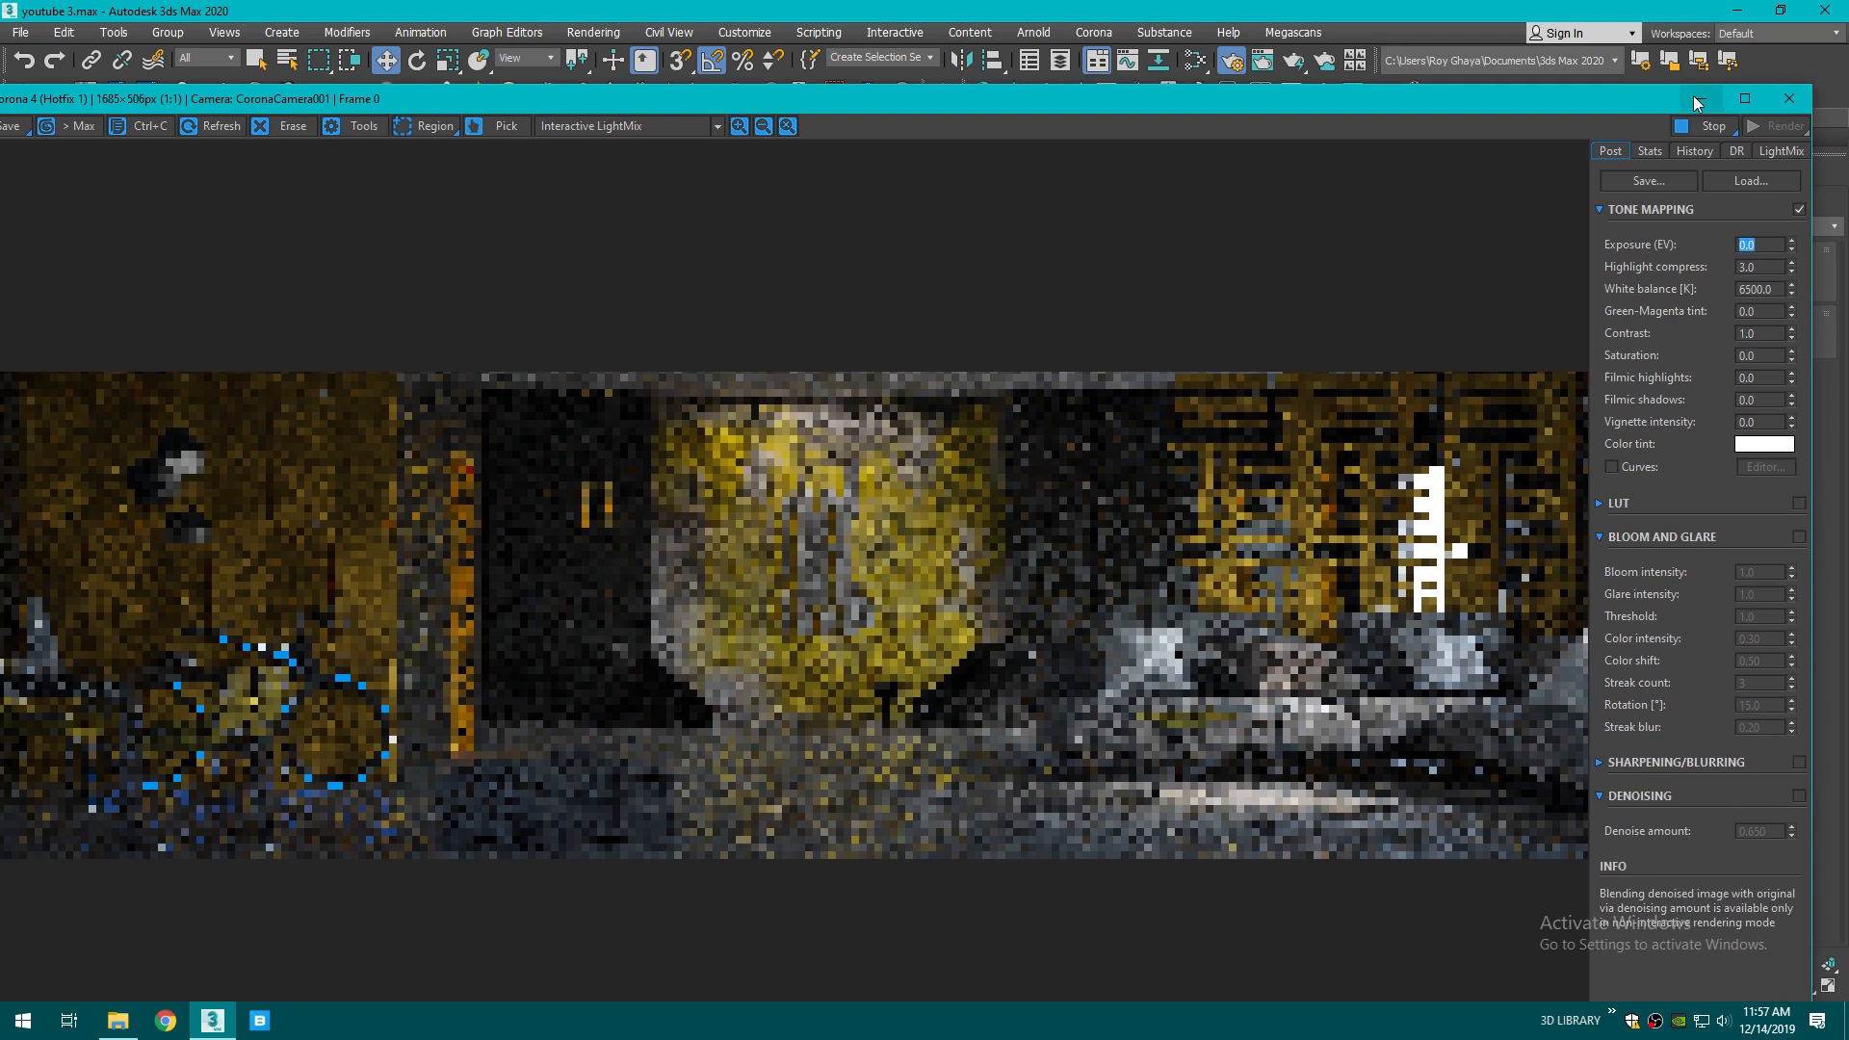
pyautogui.click(1621, 96)
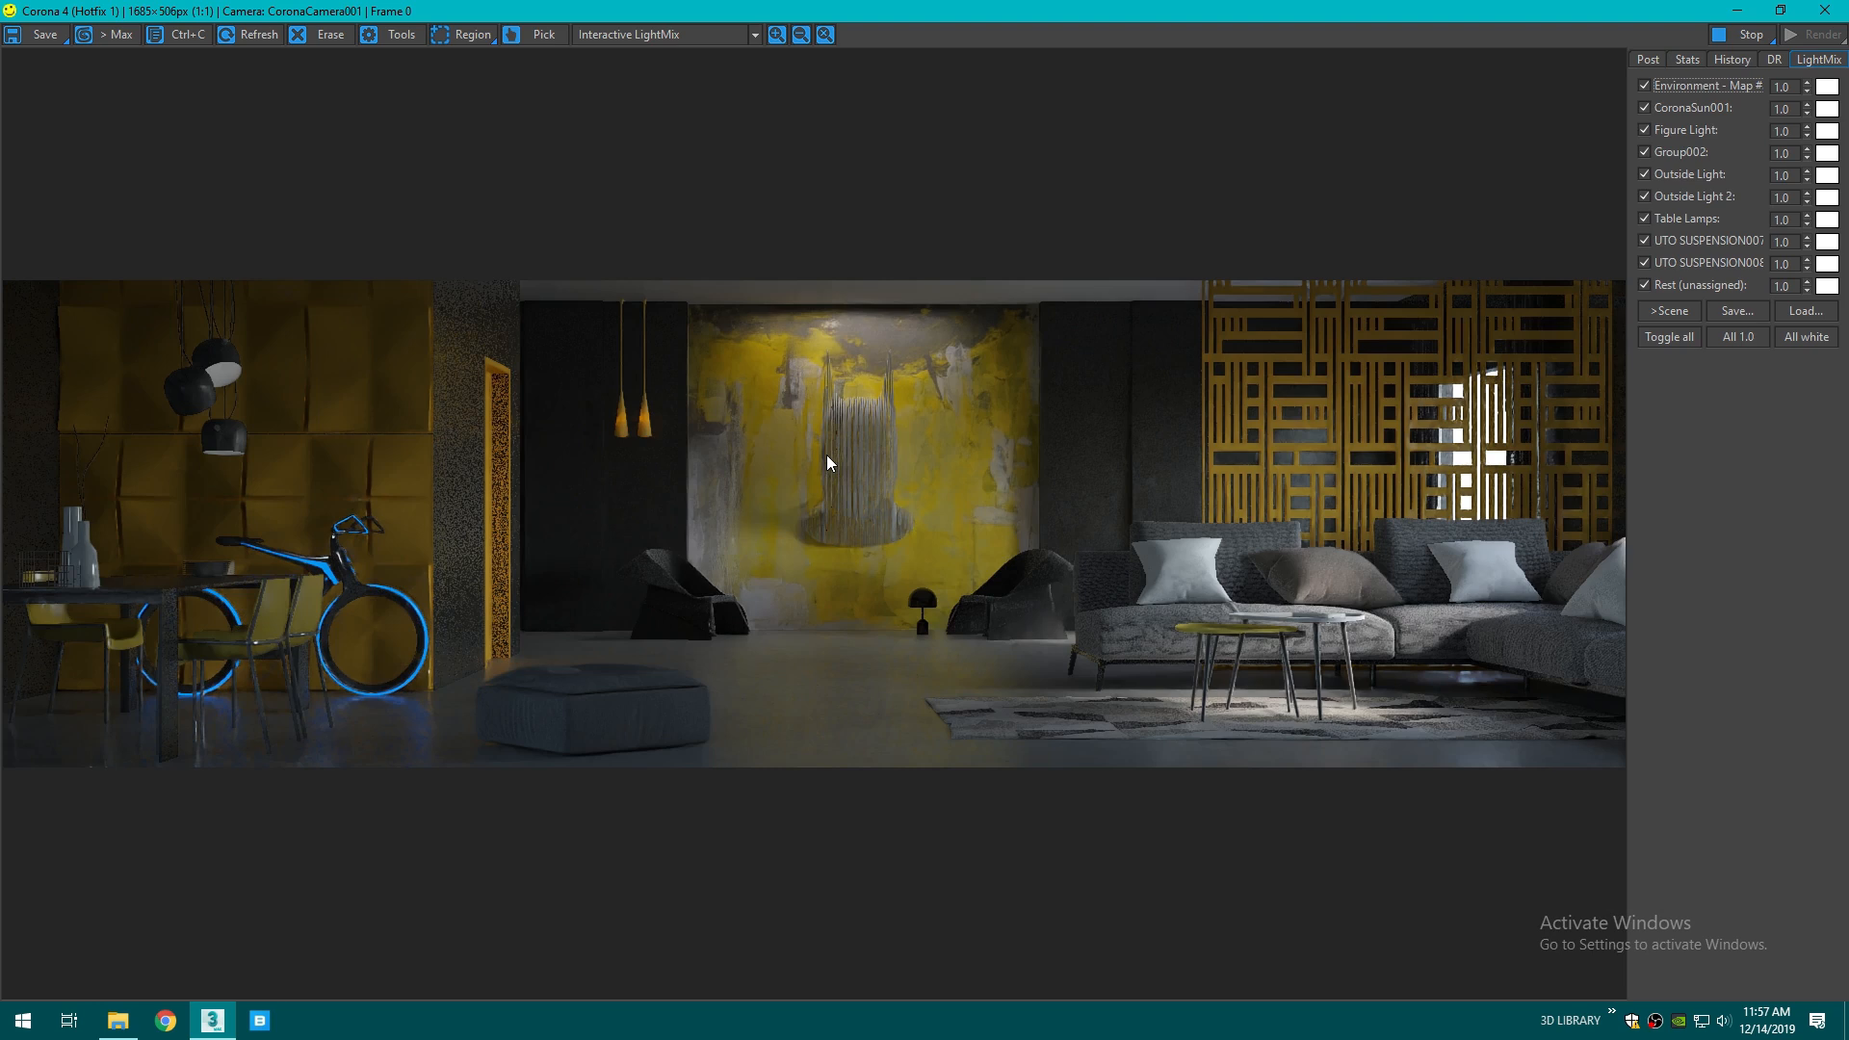
pyautogui.click(1648, 107)
pyautogui.click(1649, 107)
pyautogui.doubleClick(1782, 107)
pyautogui.write('2')
pyautogui.press('Return')
pyautogui.write('3')
pyautogui.press('Return')
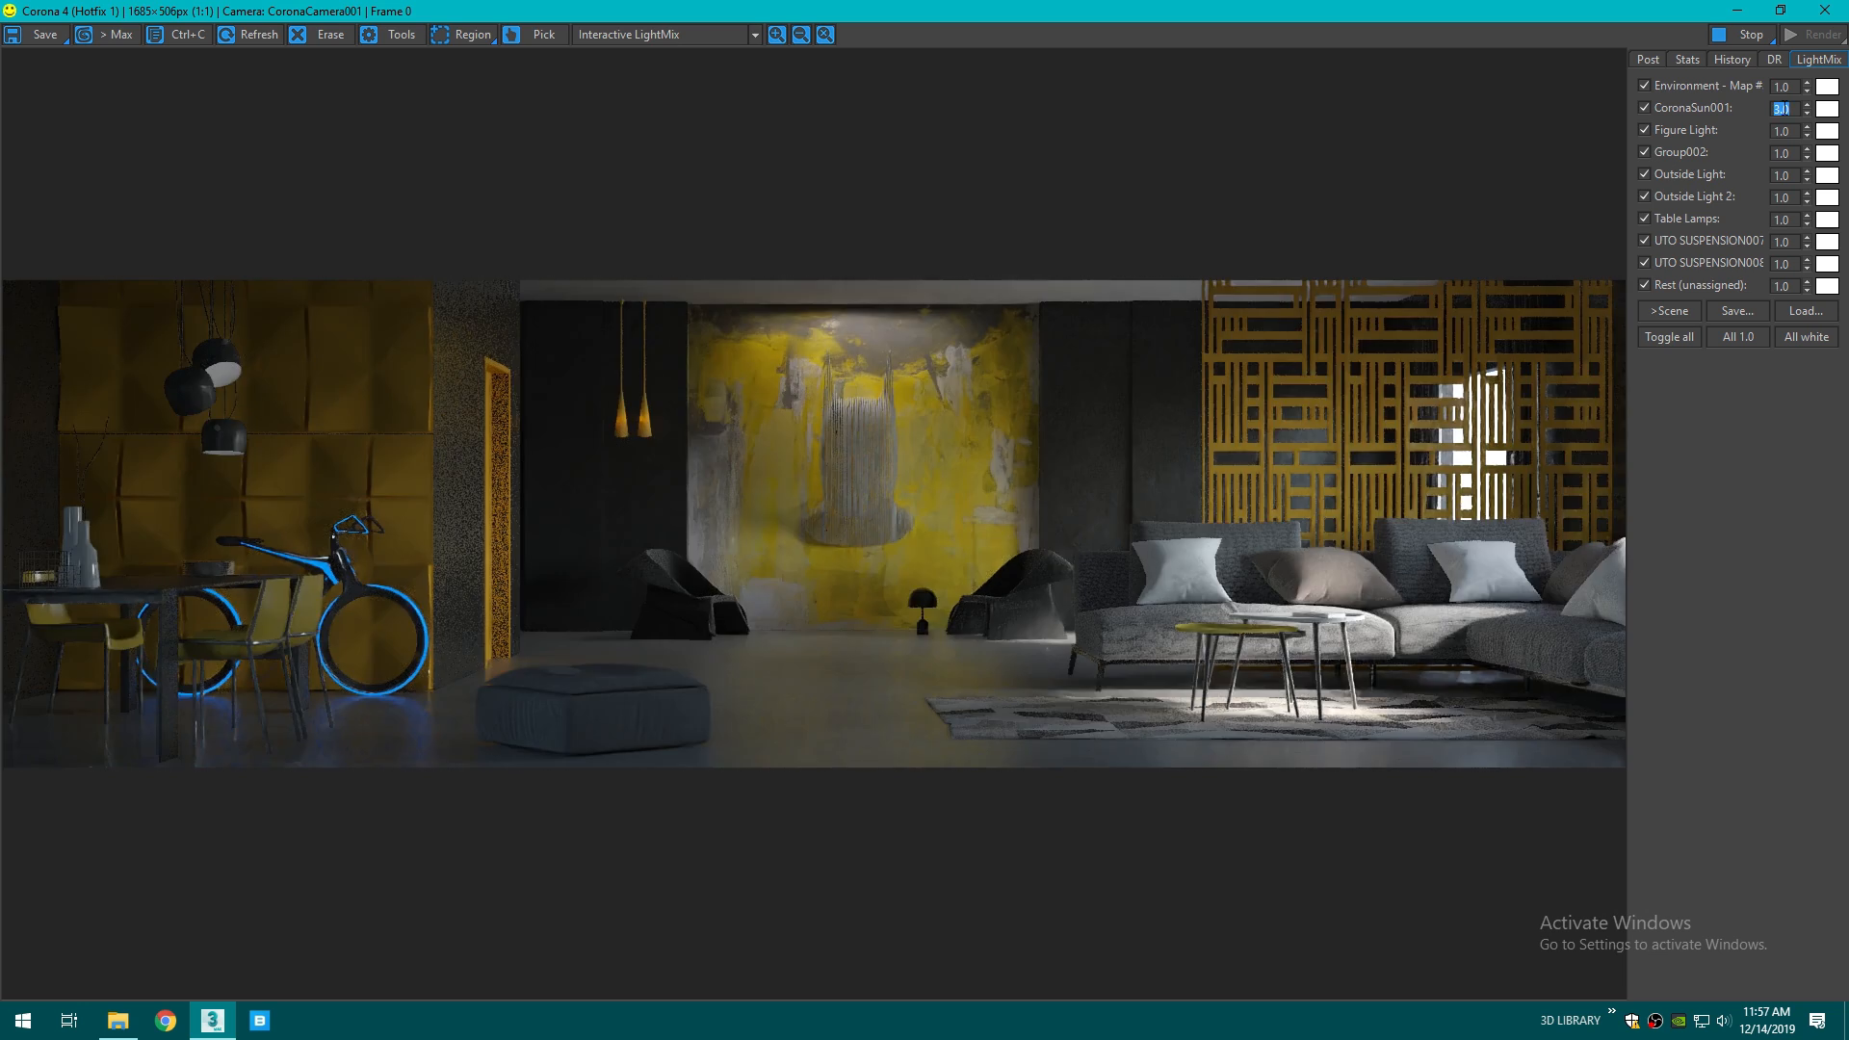
# - Toggle the Environment light layer to judge its effect and set its LightMix intensity to 1.5
pyautogui.click(1648, 85)
pyautogui.click(1649, 85)
pyautogui.doubleClick(1782, 87)
pyautogui.write('1.5')
pyautogui.press('Return')
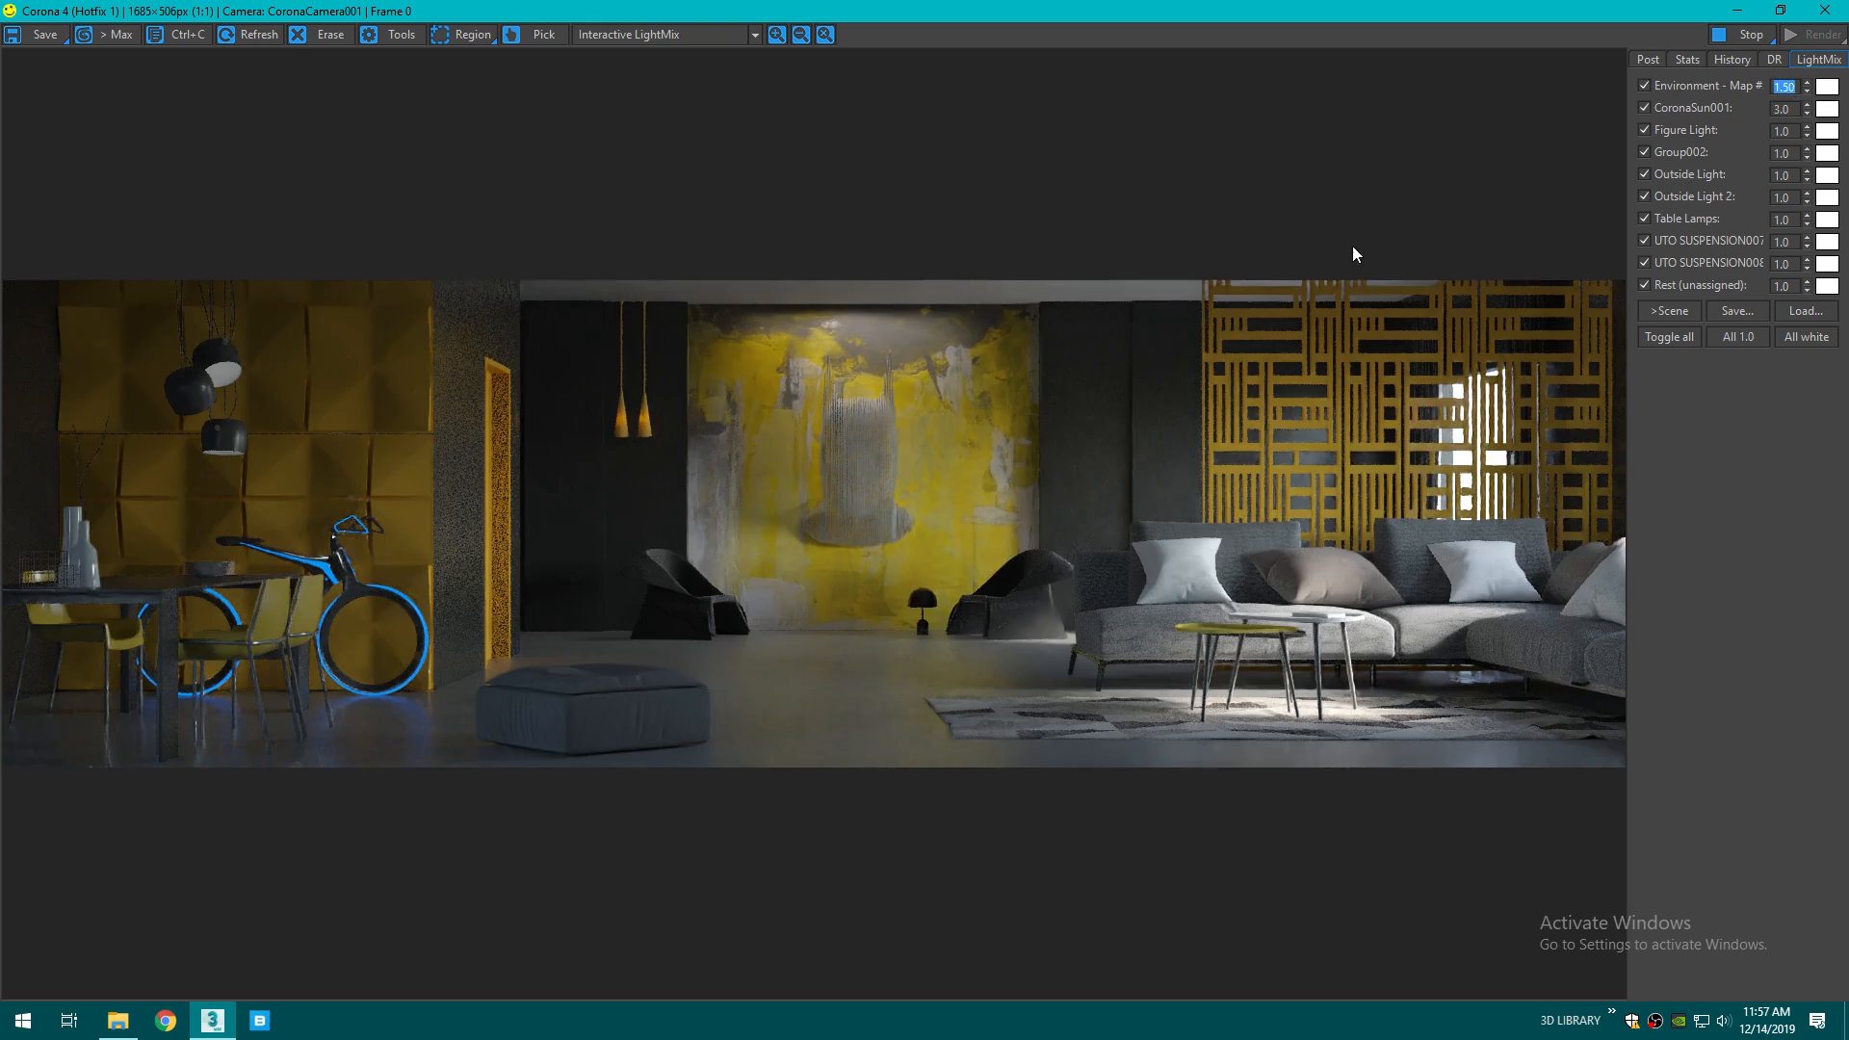
# - Check the Rest and pendant light layers, and set both UTO SUSPENSION lights to intensity 5
pyautogui.click(1672, 279)
pyautogui.click(1672, 280)
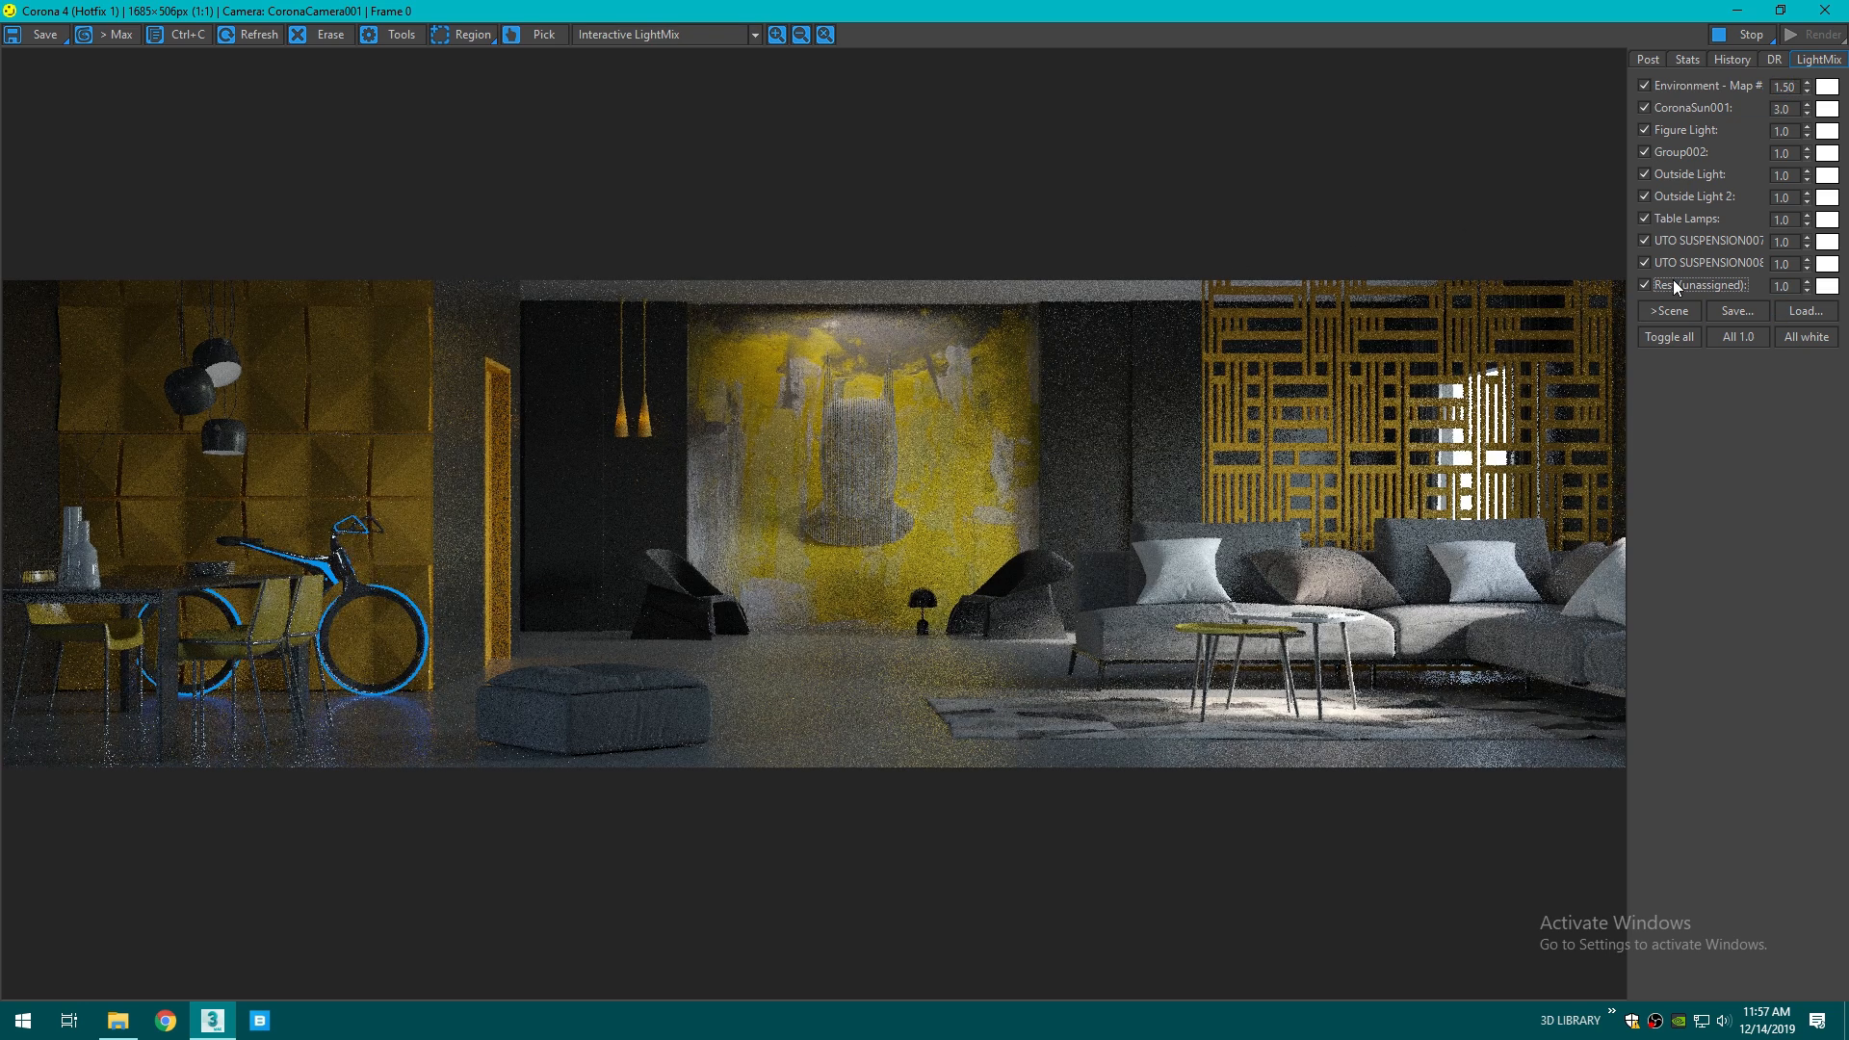
pyautogui.click(1679, 262)
pyautogui.click(1679, 262)
pyautogui.doubleClick(1781, 241)
pyautogui.press('Return')
pyautogui.doubleClick(1780, 264)
pyautogui.write('5')
pyautogui.press('Return')
# - Toggle the outside, Group002 and figure lights to compare their effect, and set the Figure Light intensity to 1.5
pyautogui.click(1656, 198)
pyautogui.click(1656, 196)
pyautogui.doubleClick(1656, 173)
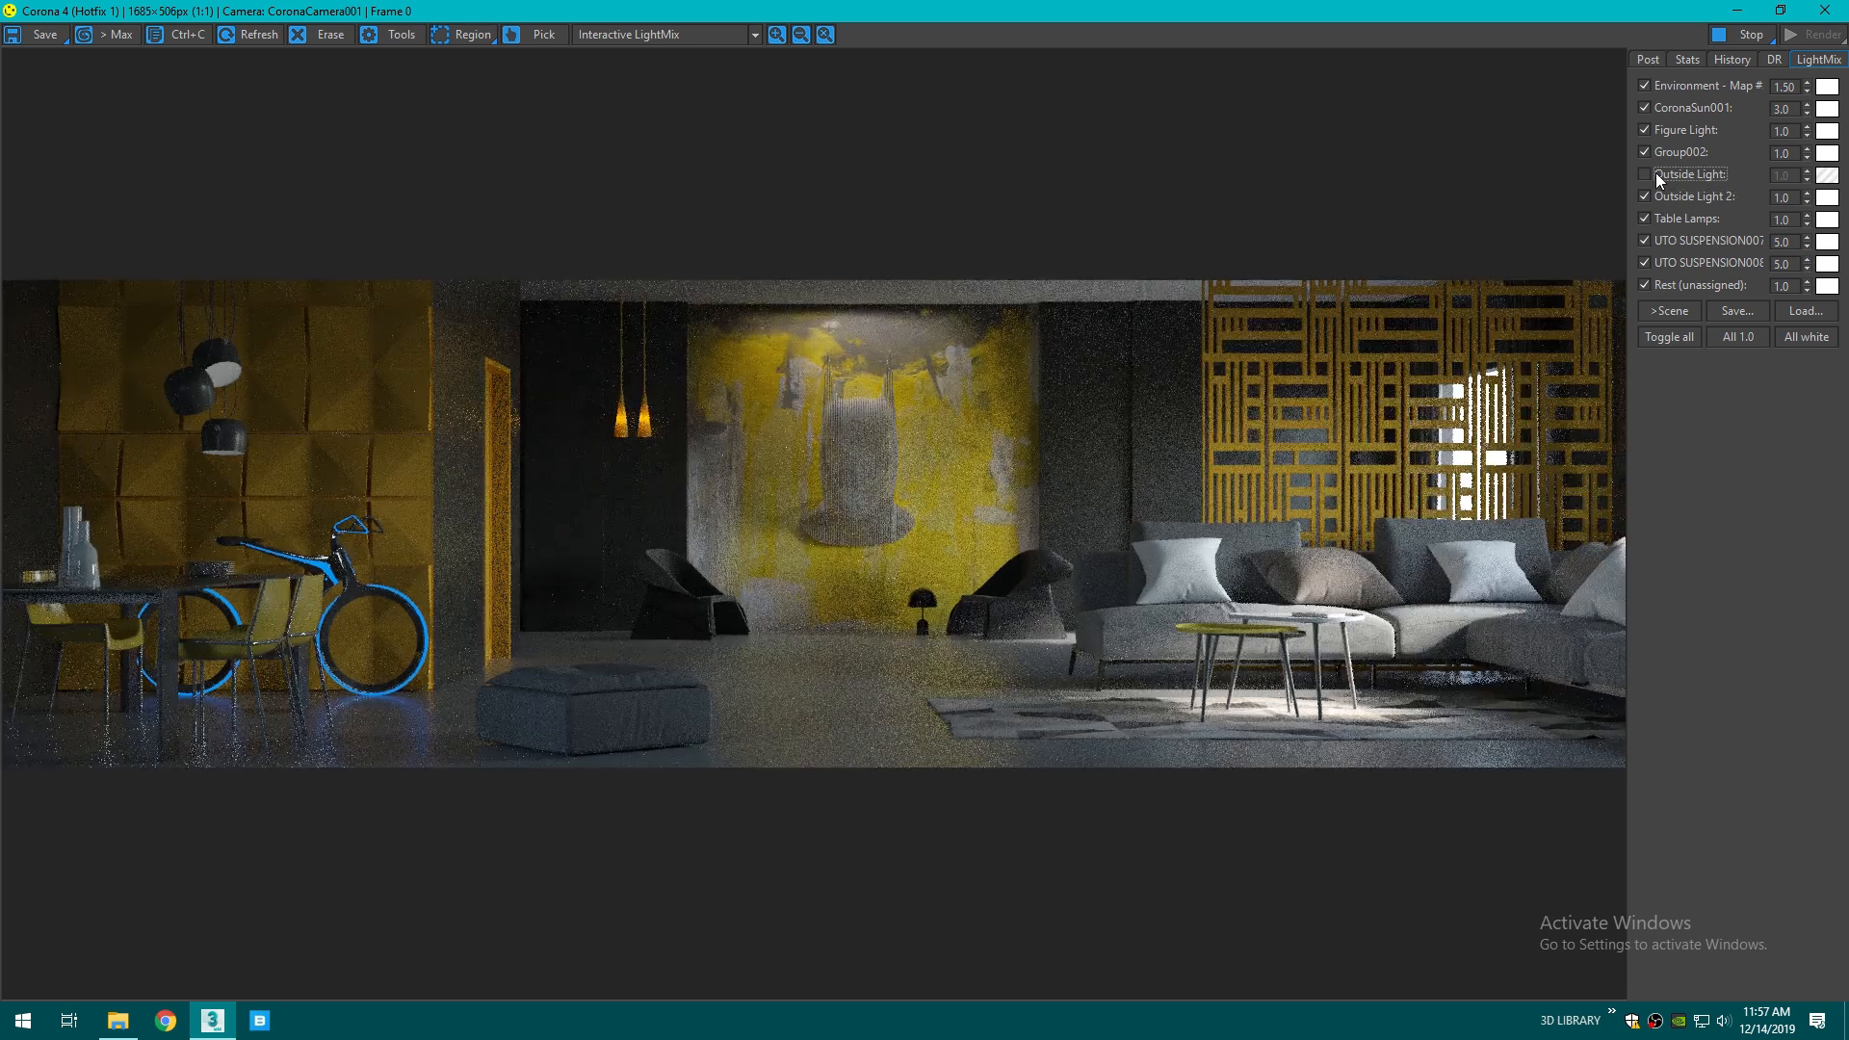
pyautogui.click(1645, 151)
pyautogui.click(1646, 152)
pyautogui.click(1646, 128)
pyautogui.click(1647, 128)
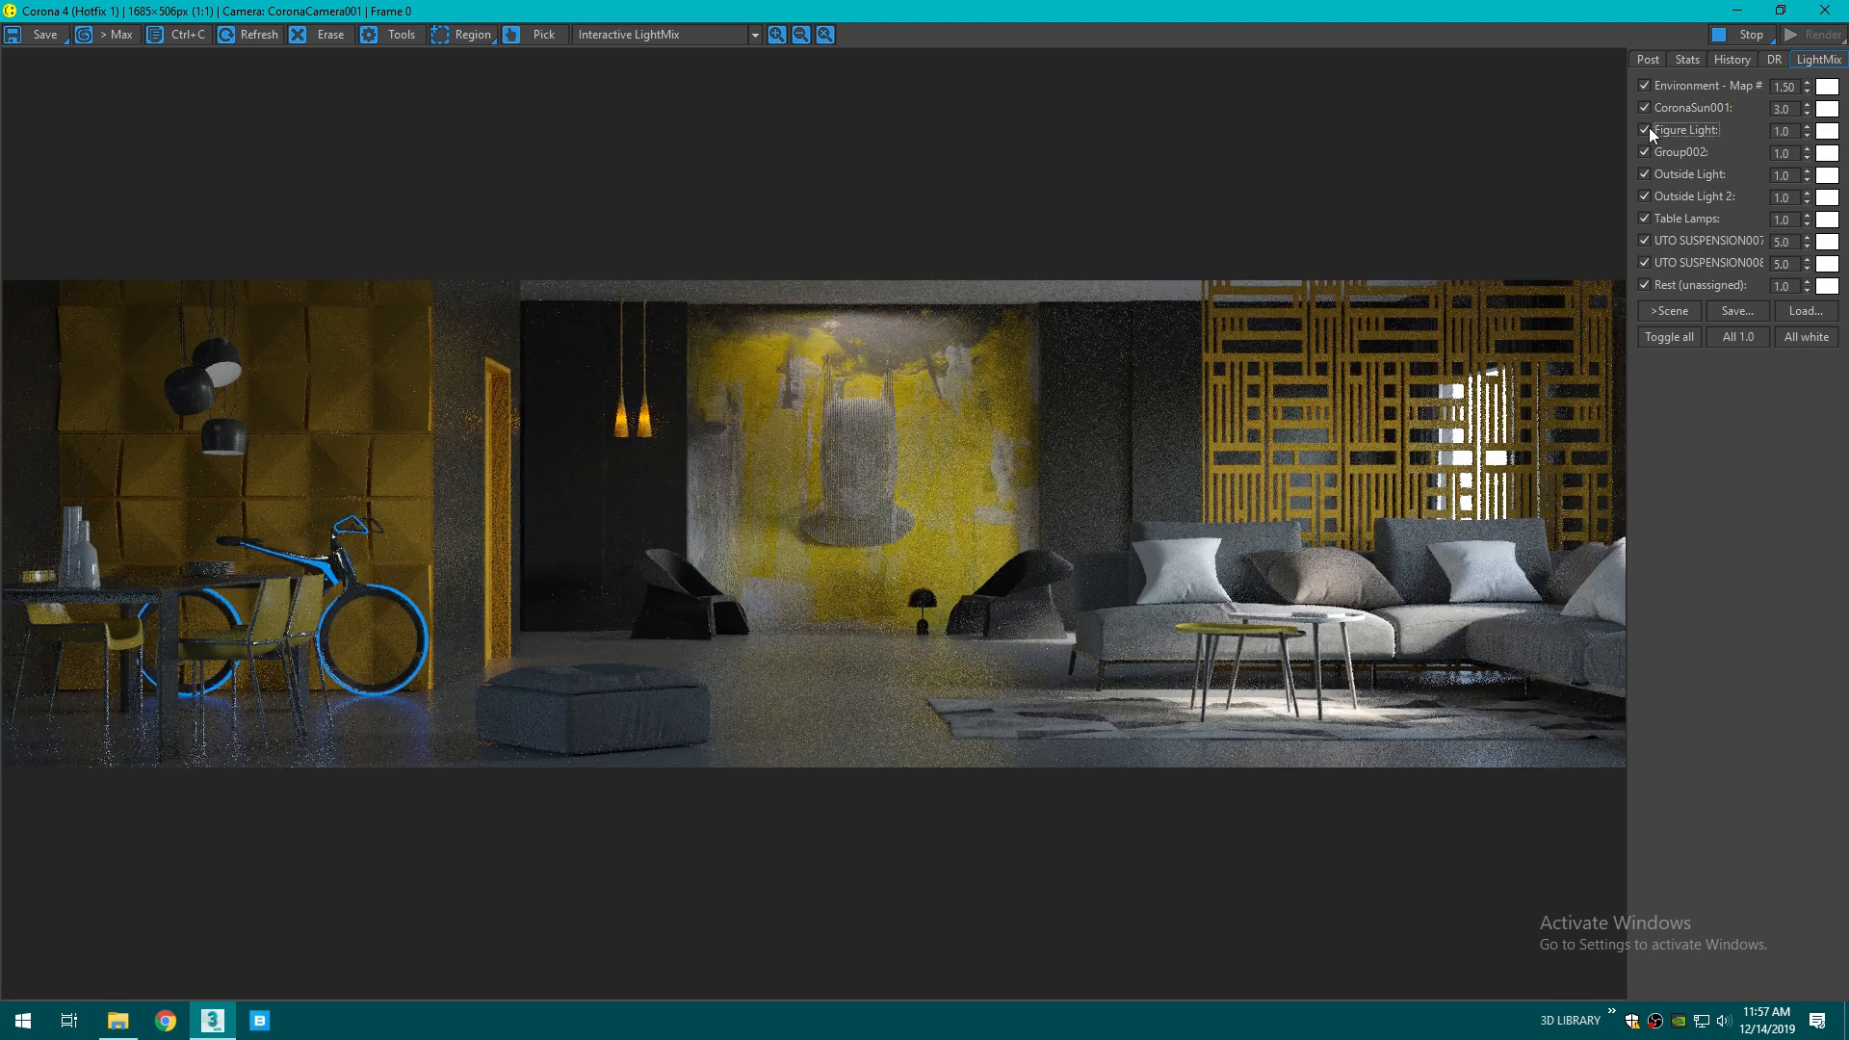
pyautogui.moveTo(1773, 127); pyautogui.dragTo(1787, 126)
pyautogui.write('1.2')
pyautogui.press('Return')
pyautogui.write('1.5')
pyautogui.press('Return')
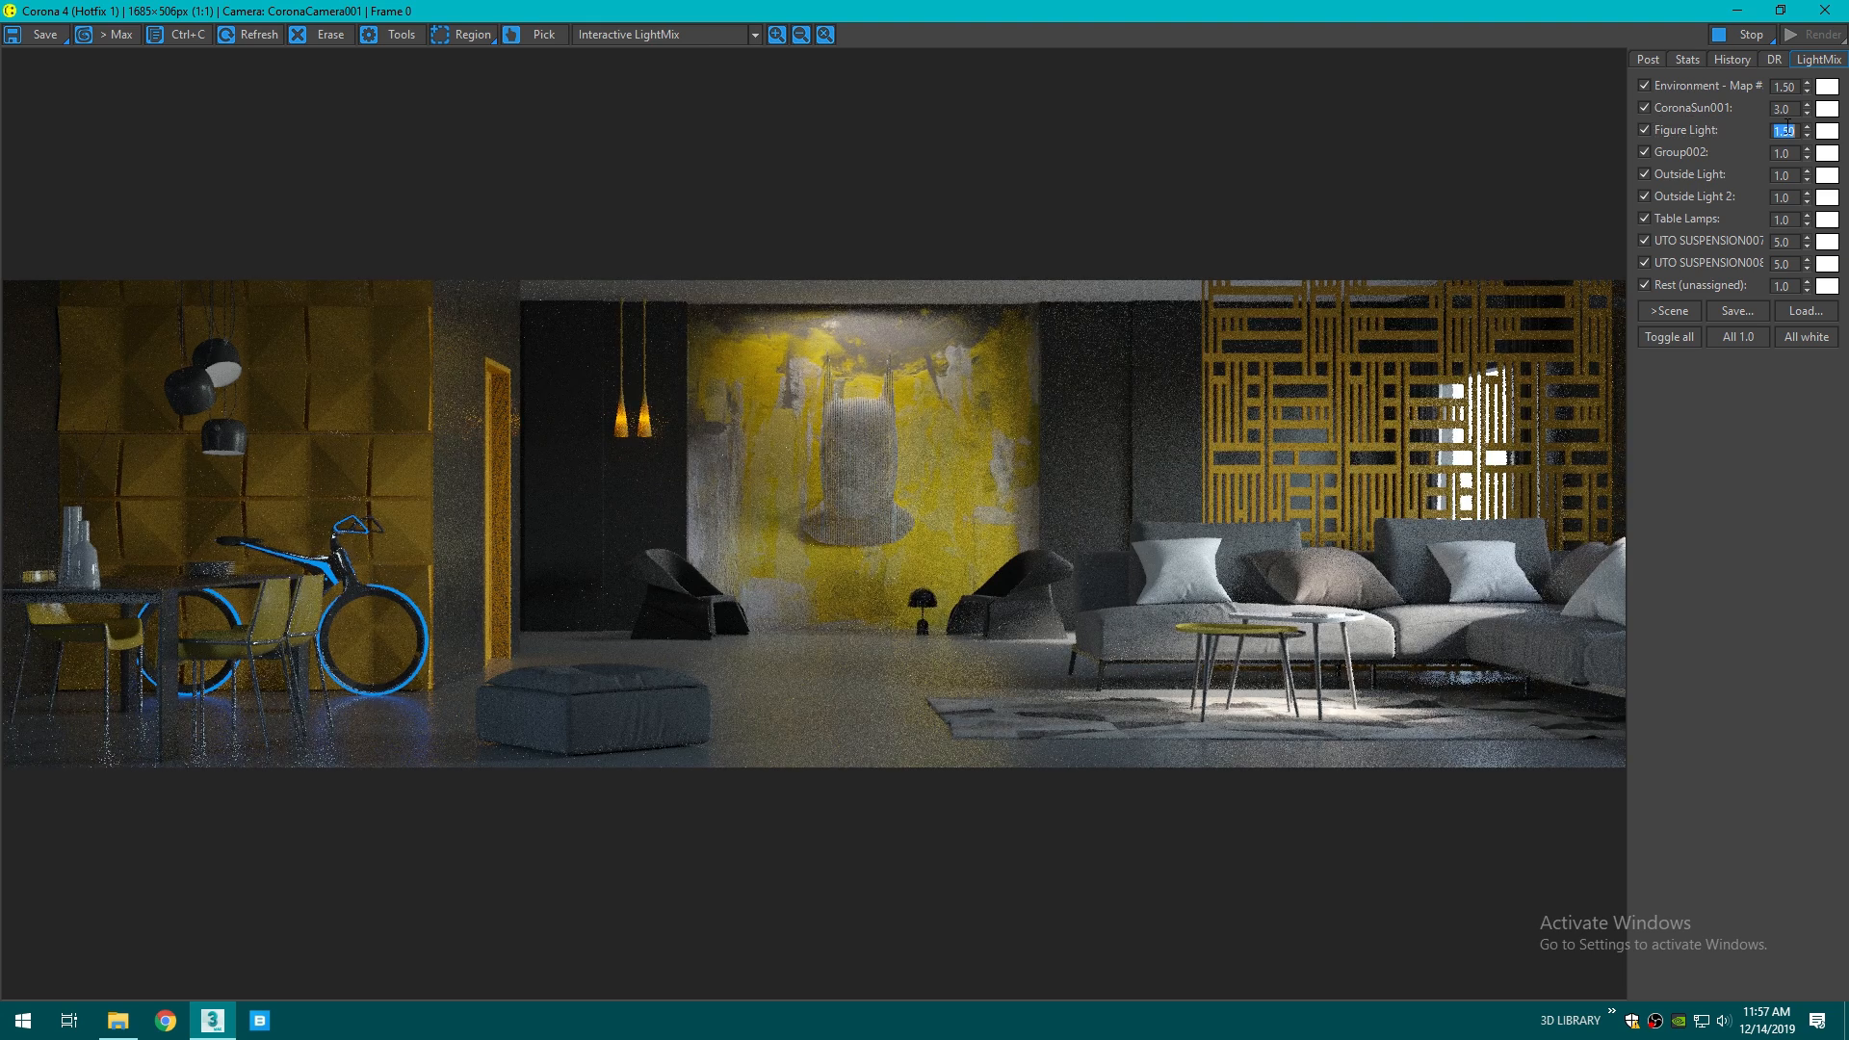
# - View the Group002 light pass on its own, return to the Interactive LightMix and set the Group002 intensity to 10
pyautogui.click(1647, 107)
pyautogui.click(1647, 108)
pyautogui.click(1647, 175)
pyautogui.click(616, 34)
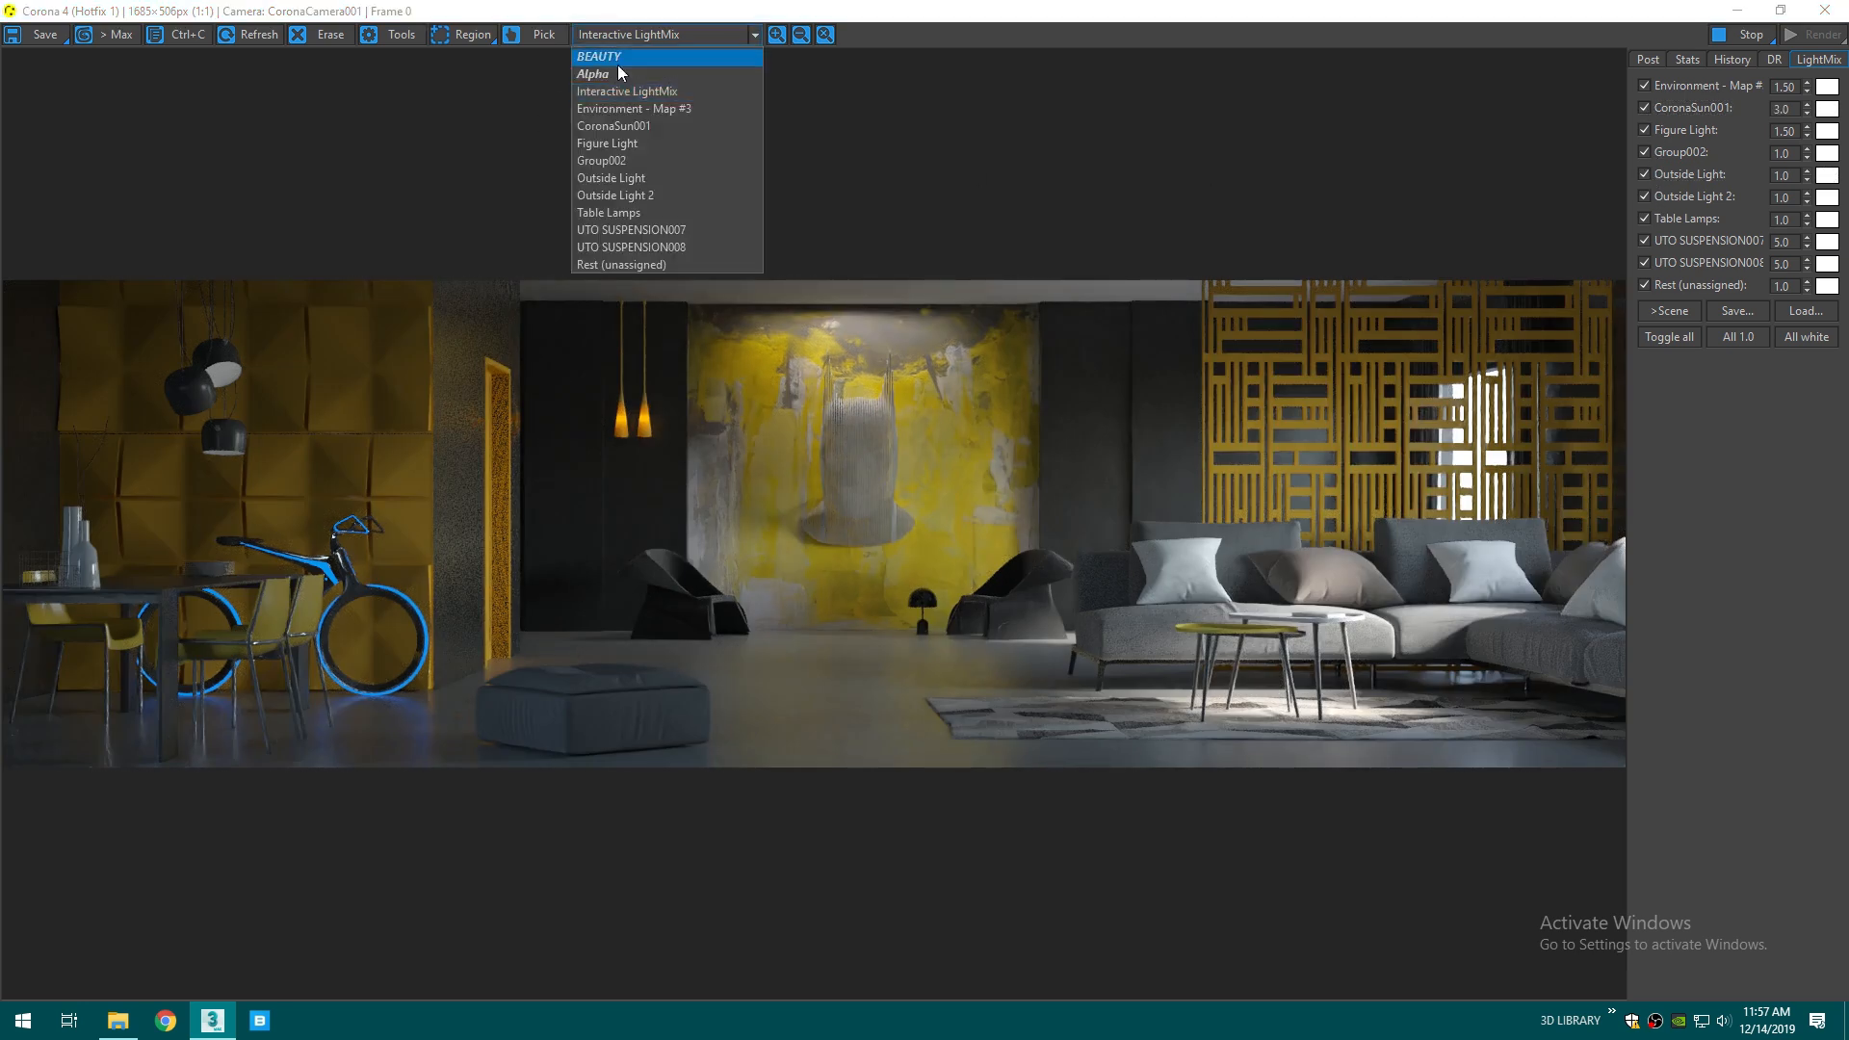
pyautogui.click(635, 175)
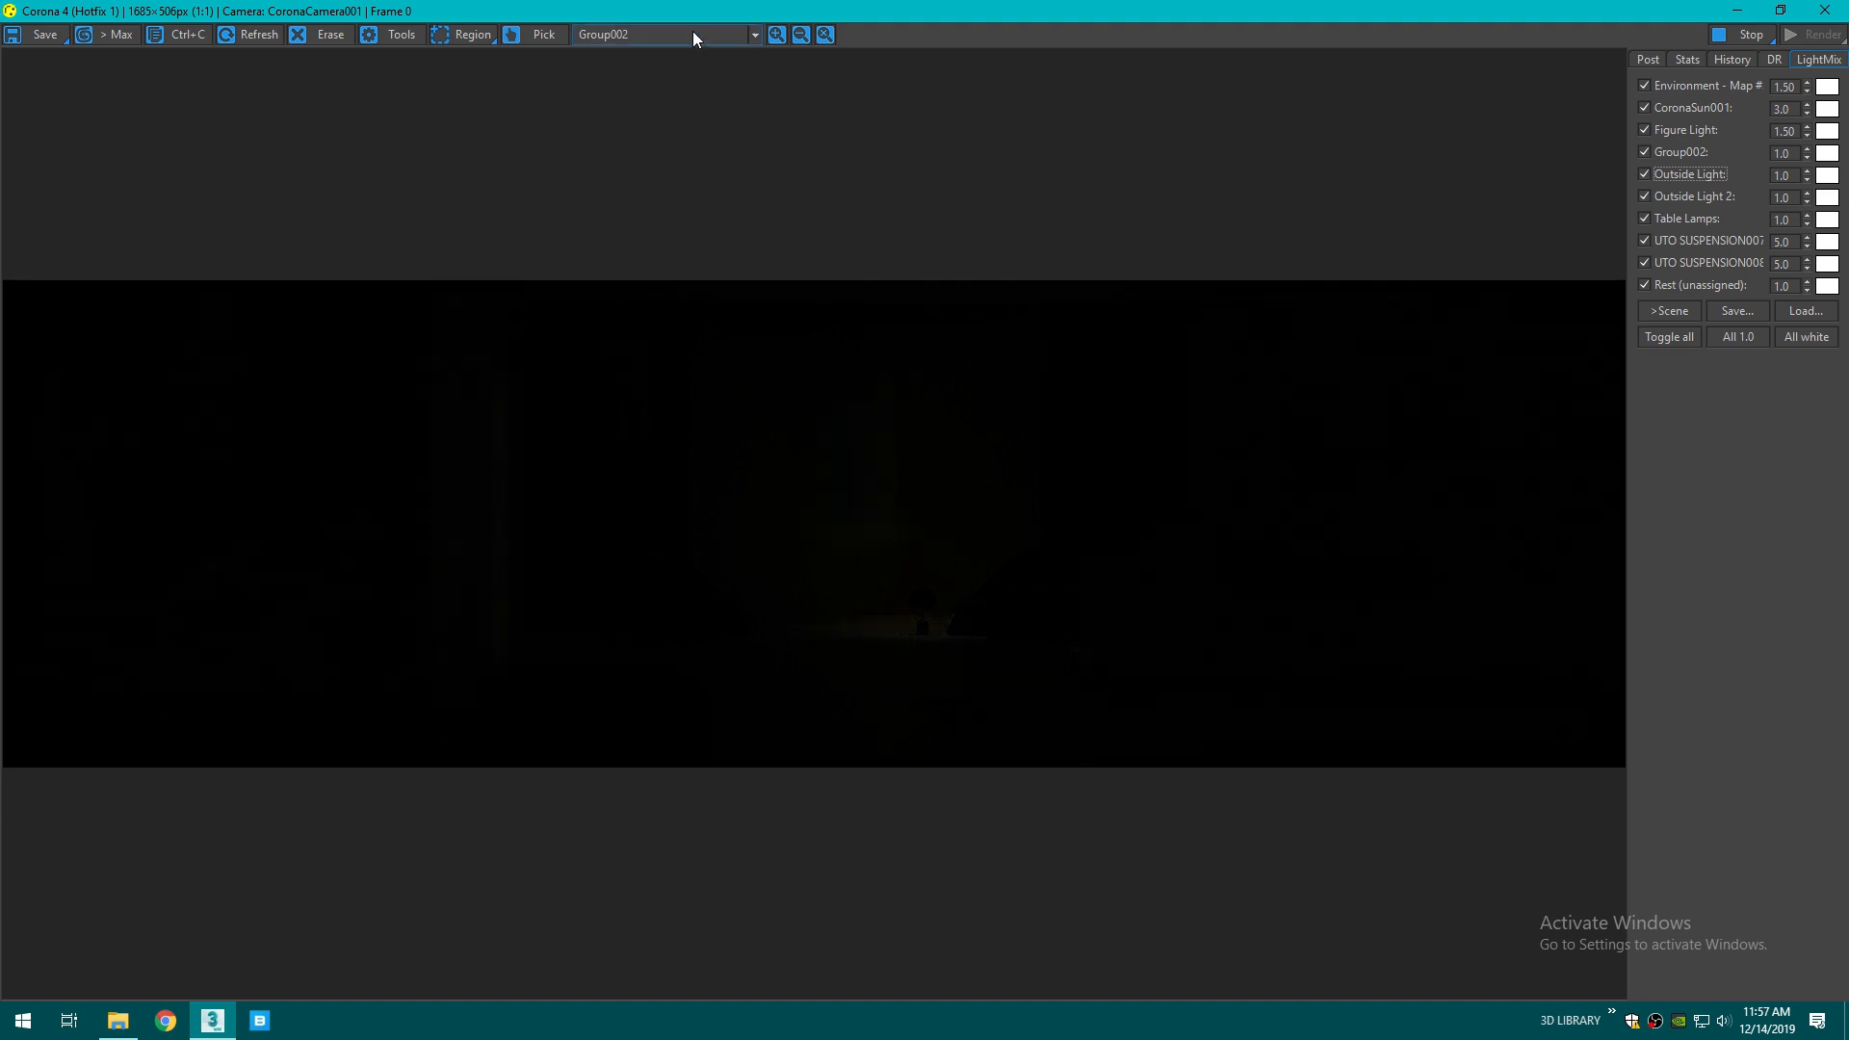
pyautogui.doubleClick(1784, 152)
pyautogui.write('5')
pyautogui.press('Return')
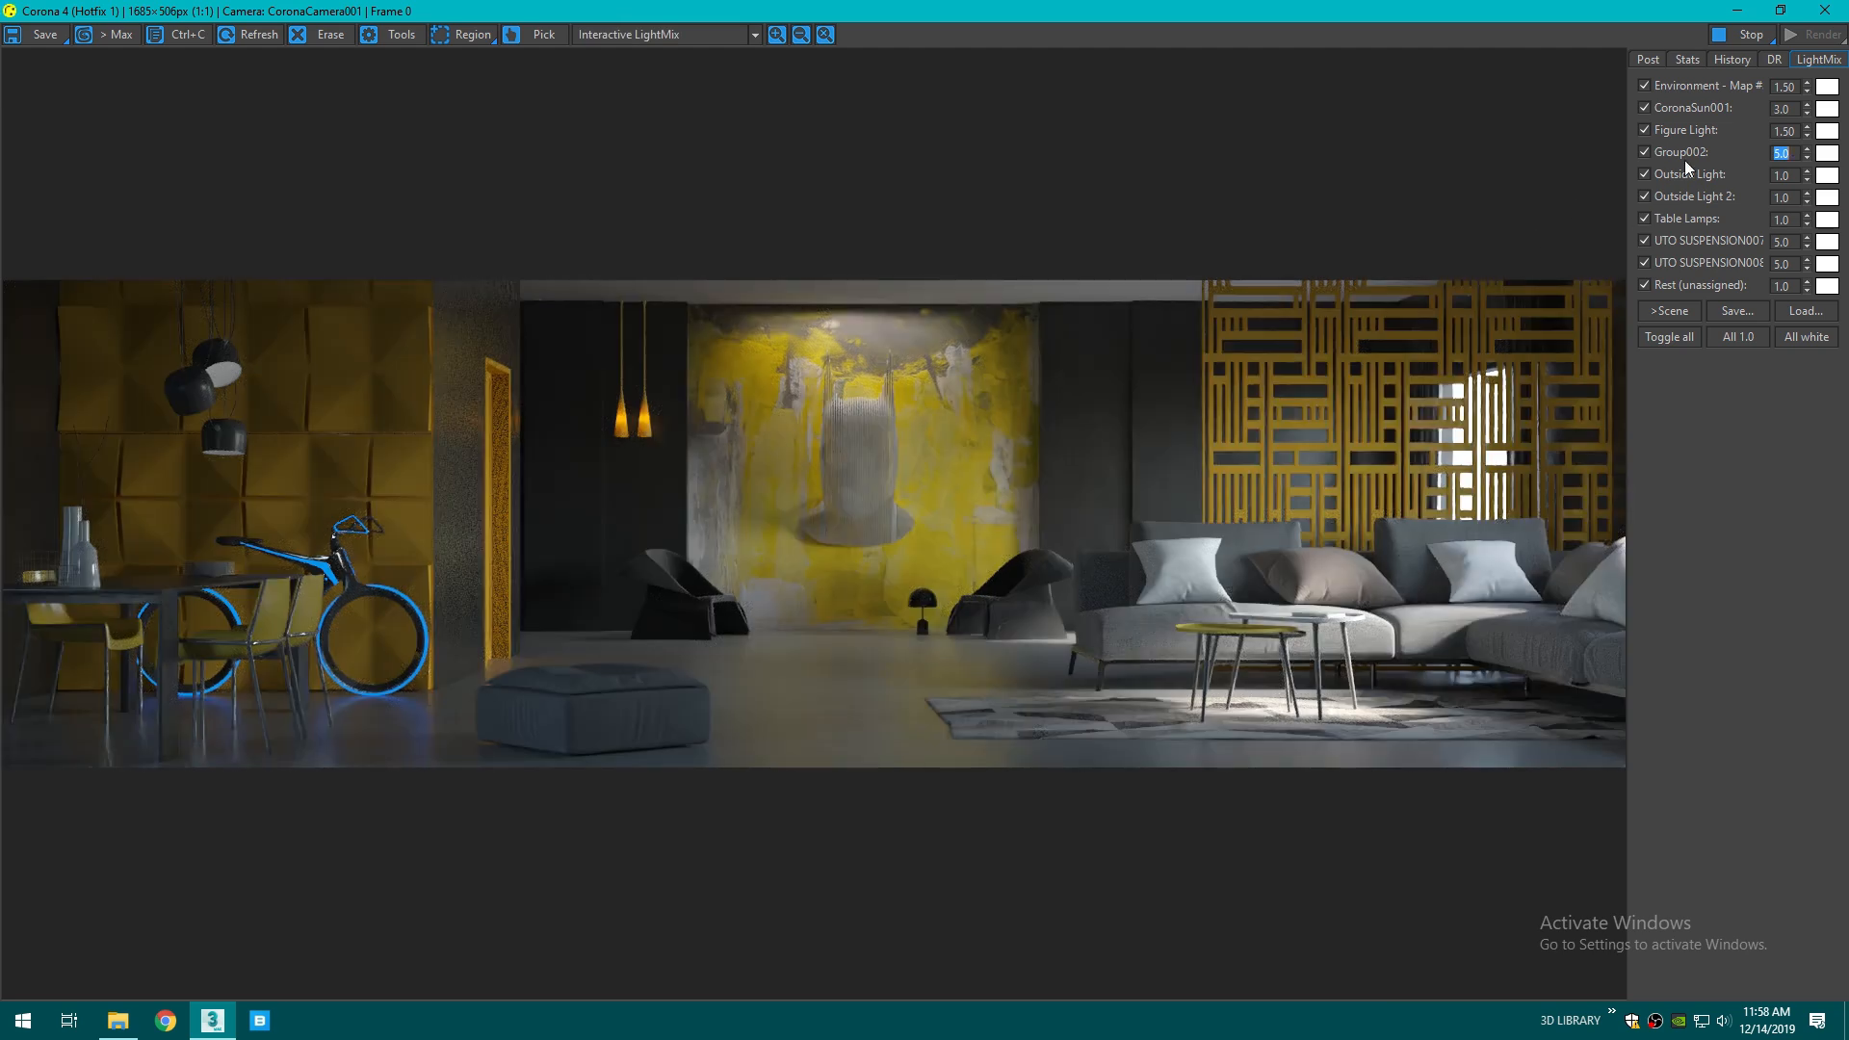
pyautogui.write('10')
pyautogui.press('Return')
# - Colour the Group002 light blue by sampling the bicycle wheel in the render
pyautogui.click(1829, 153)
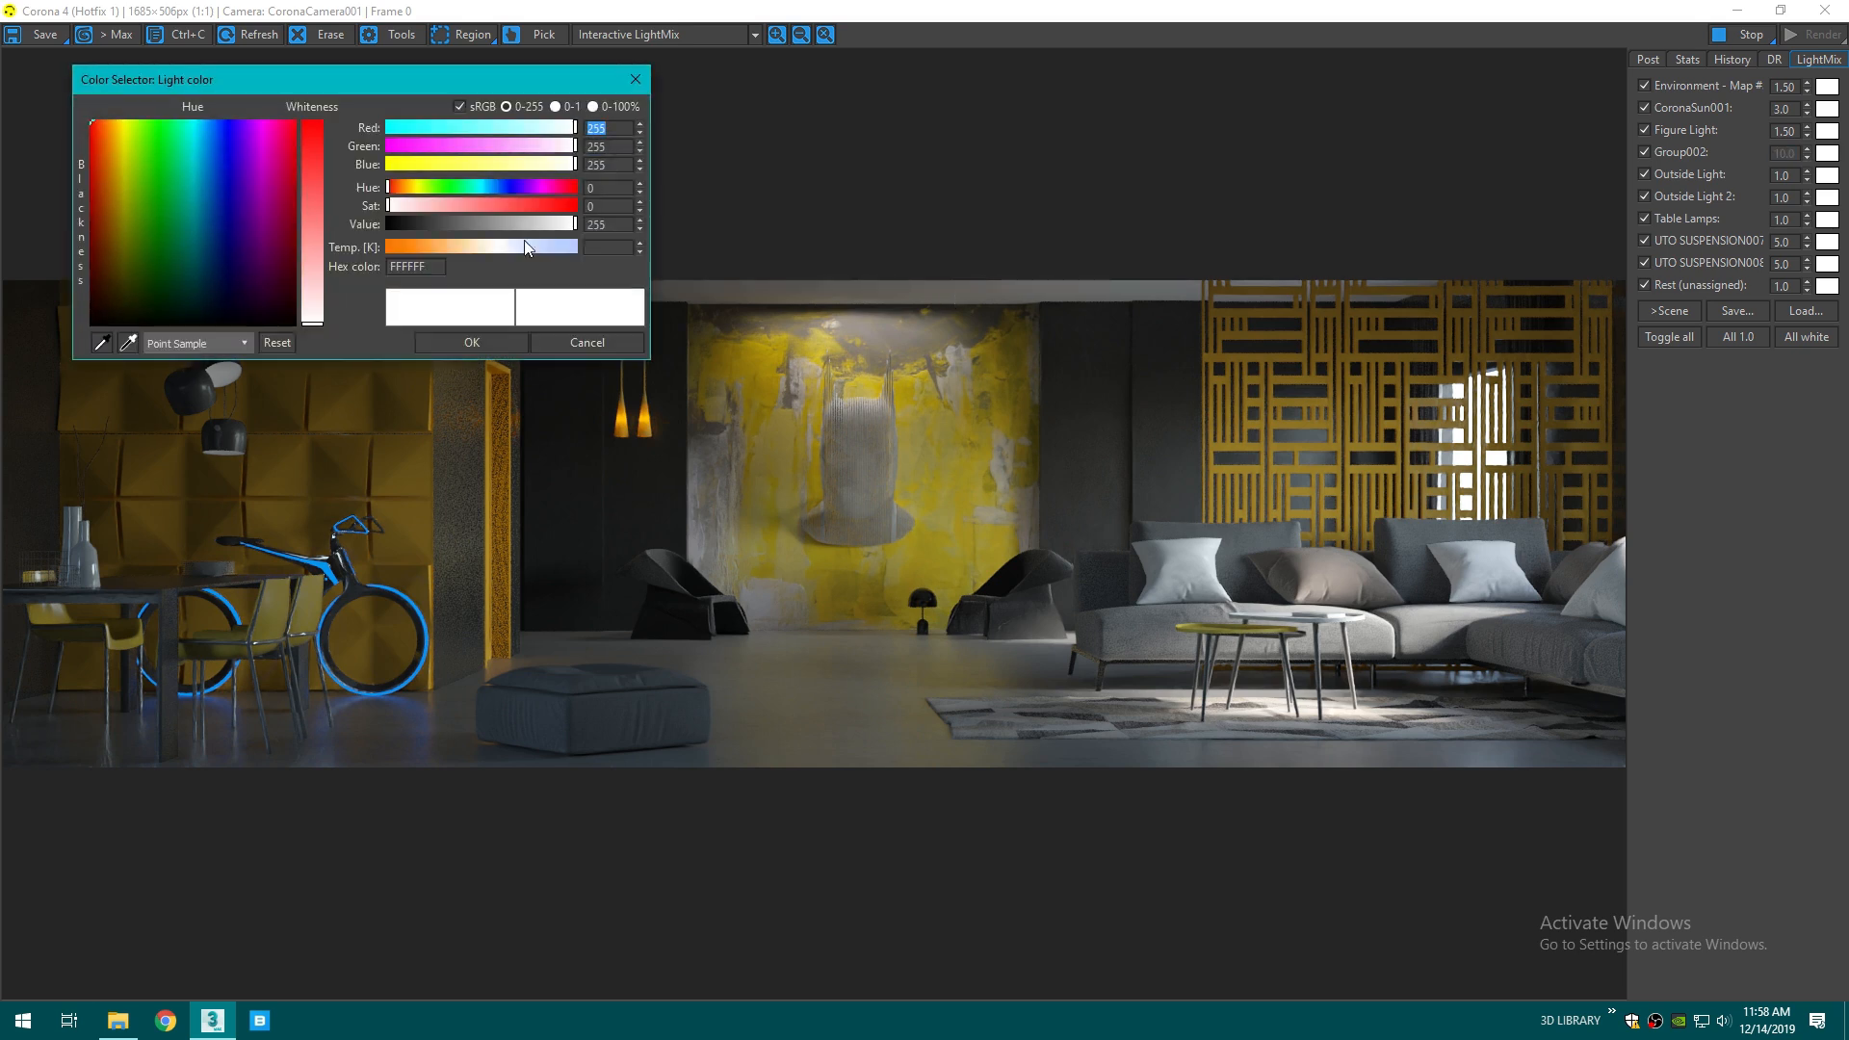
pyautogui.click(104, 344)
pyautogui.click(366, 589)
pyautogui.click(495, 341)
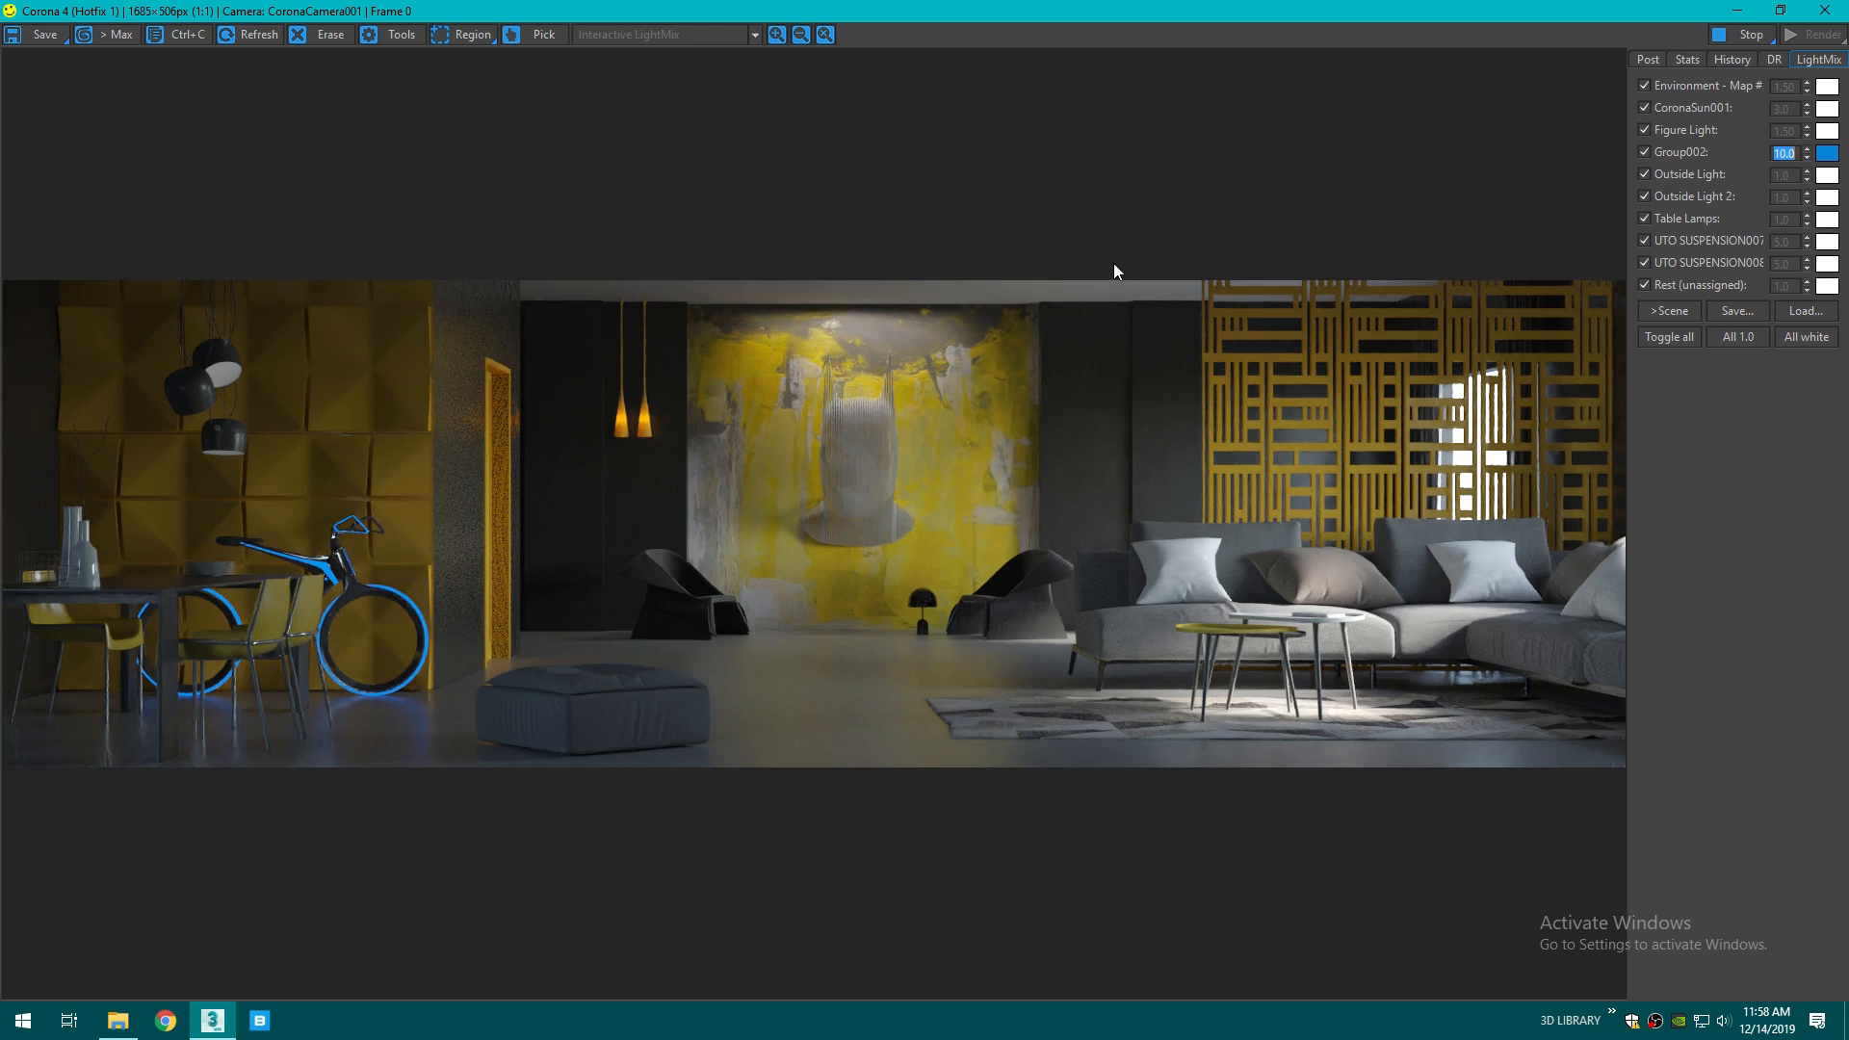
# - Try different Outside Light intensities, settling on 2, and set the Rest (unassigned) layer to 2 as well
pyautogui.click(1653, 178)
pyautogui.click(1653, 177)
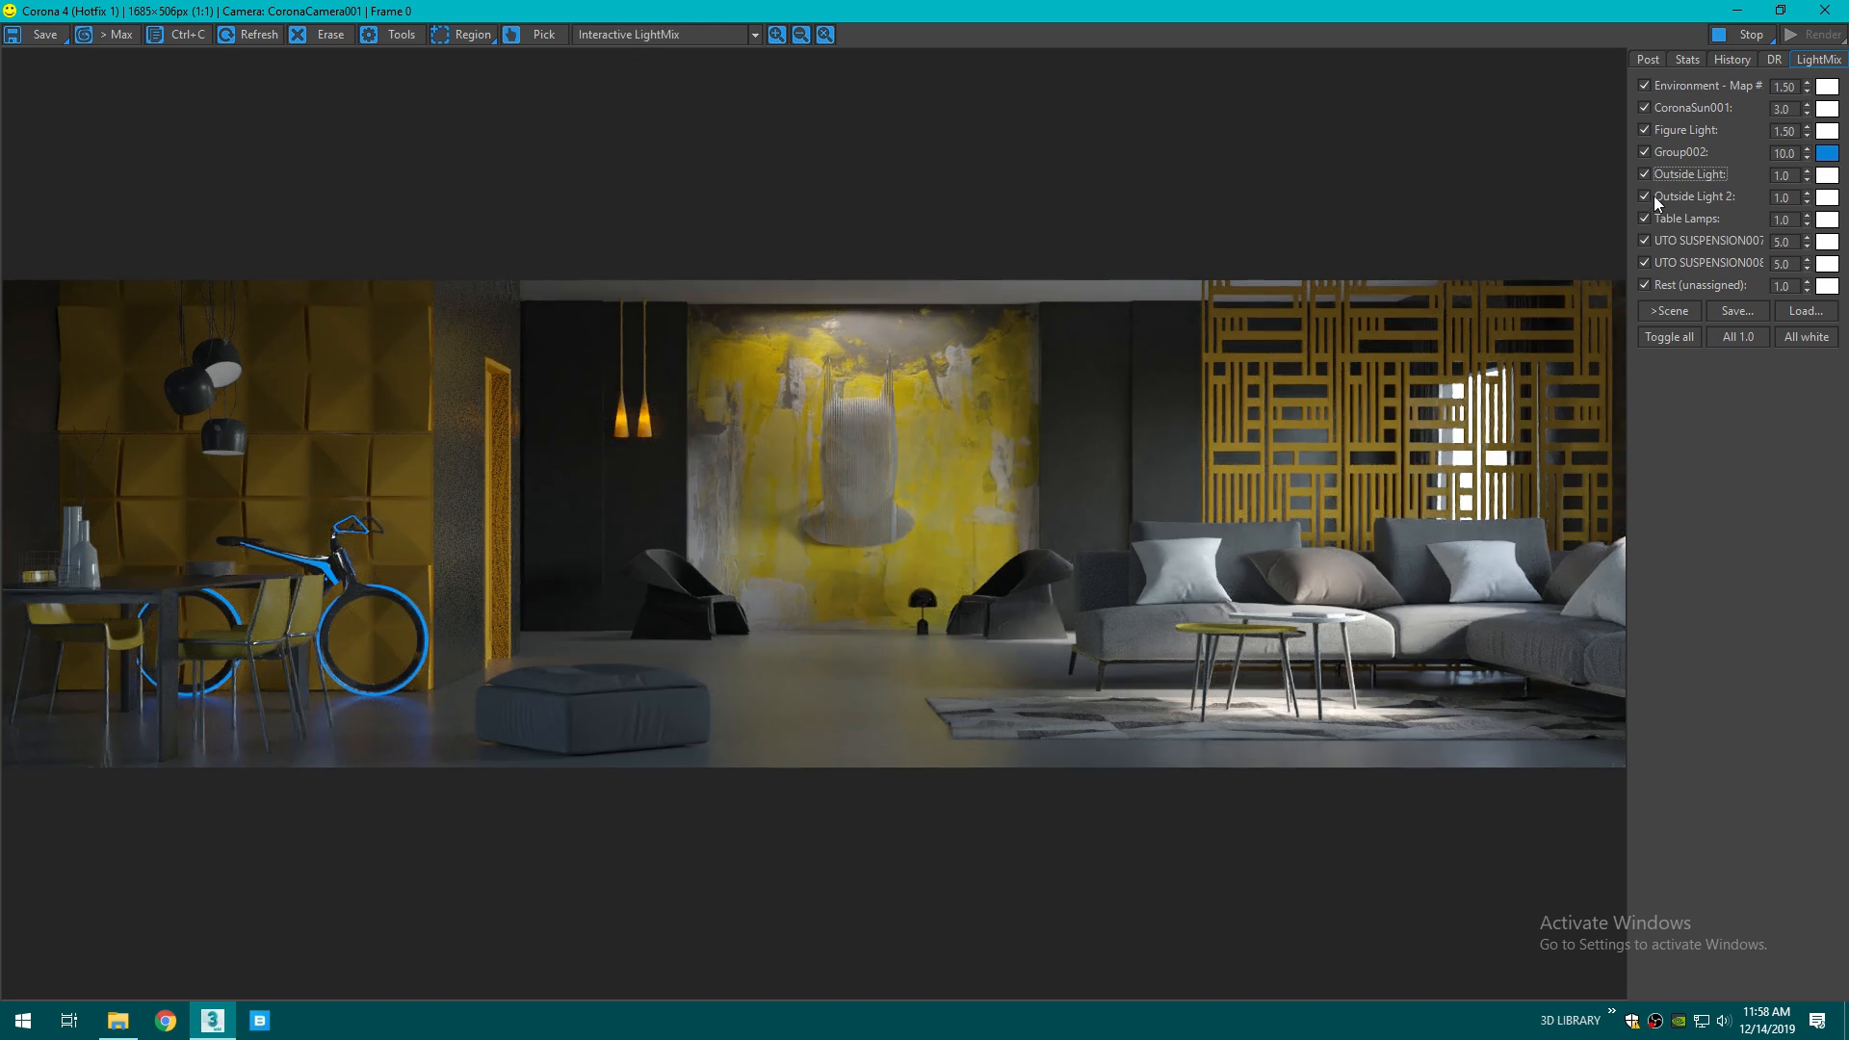
pyautogui.doubleClick(1783, 177)
pyautogui.write('2')
pyautogui.press('Return')
pyautogui.write('5')
pyautogui.press('Return')
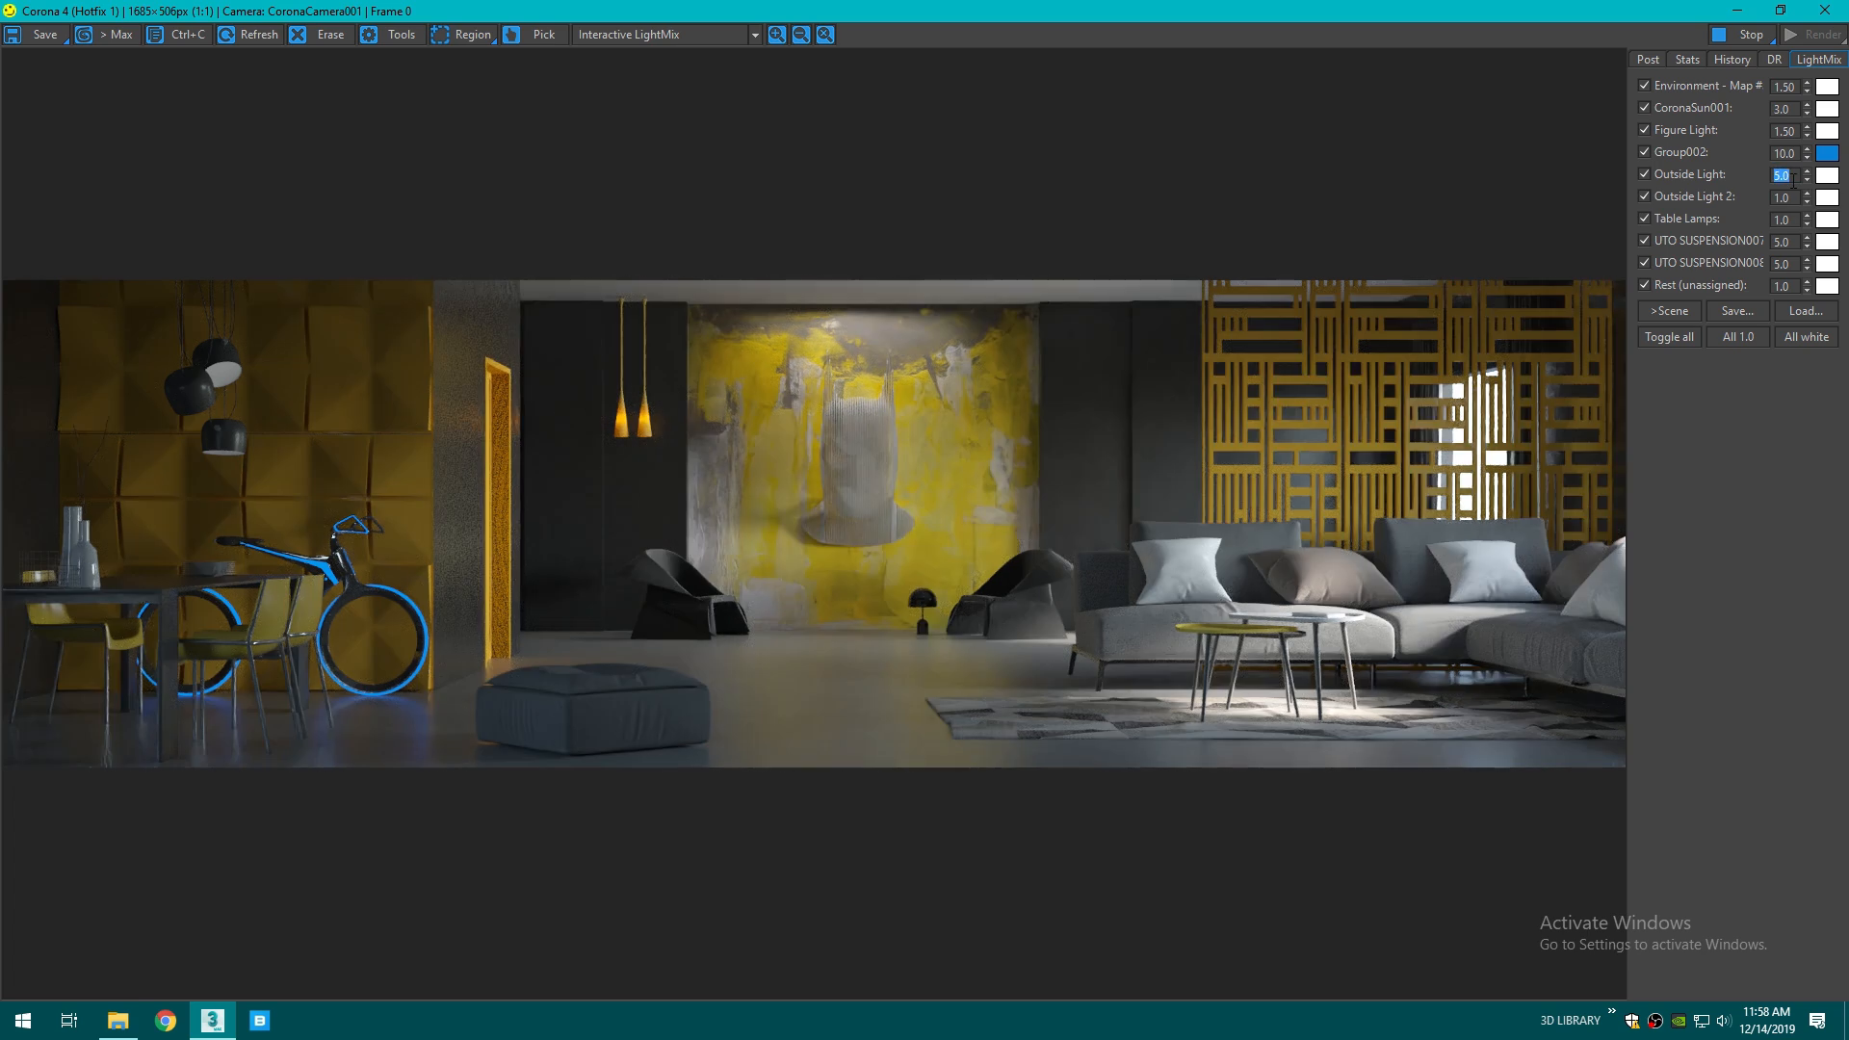
pyautogui.write('2')
pyautogui.press('Return')
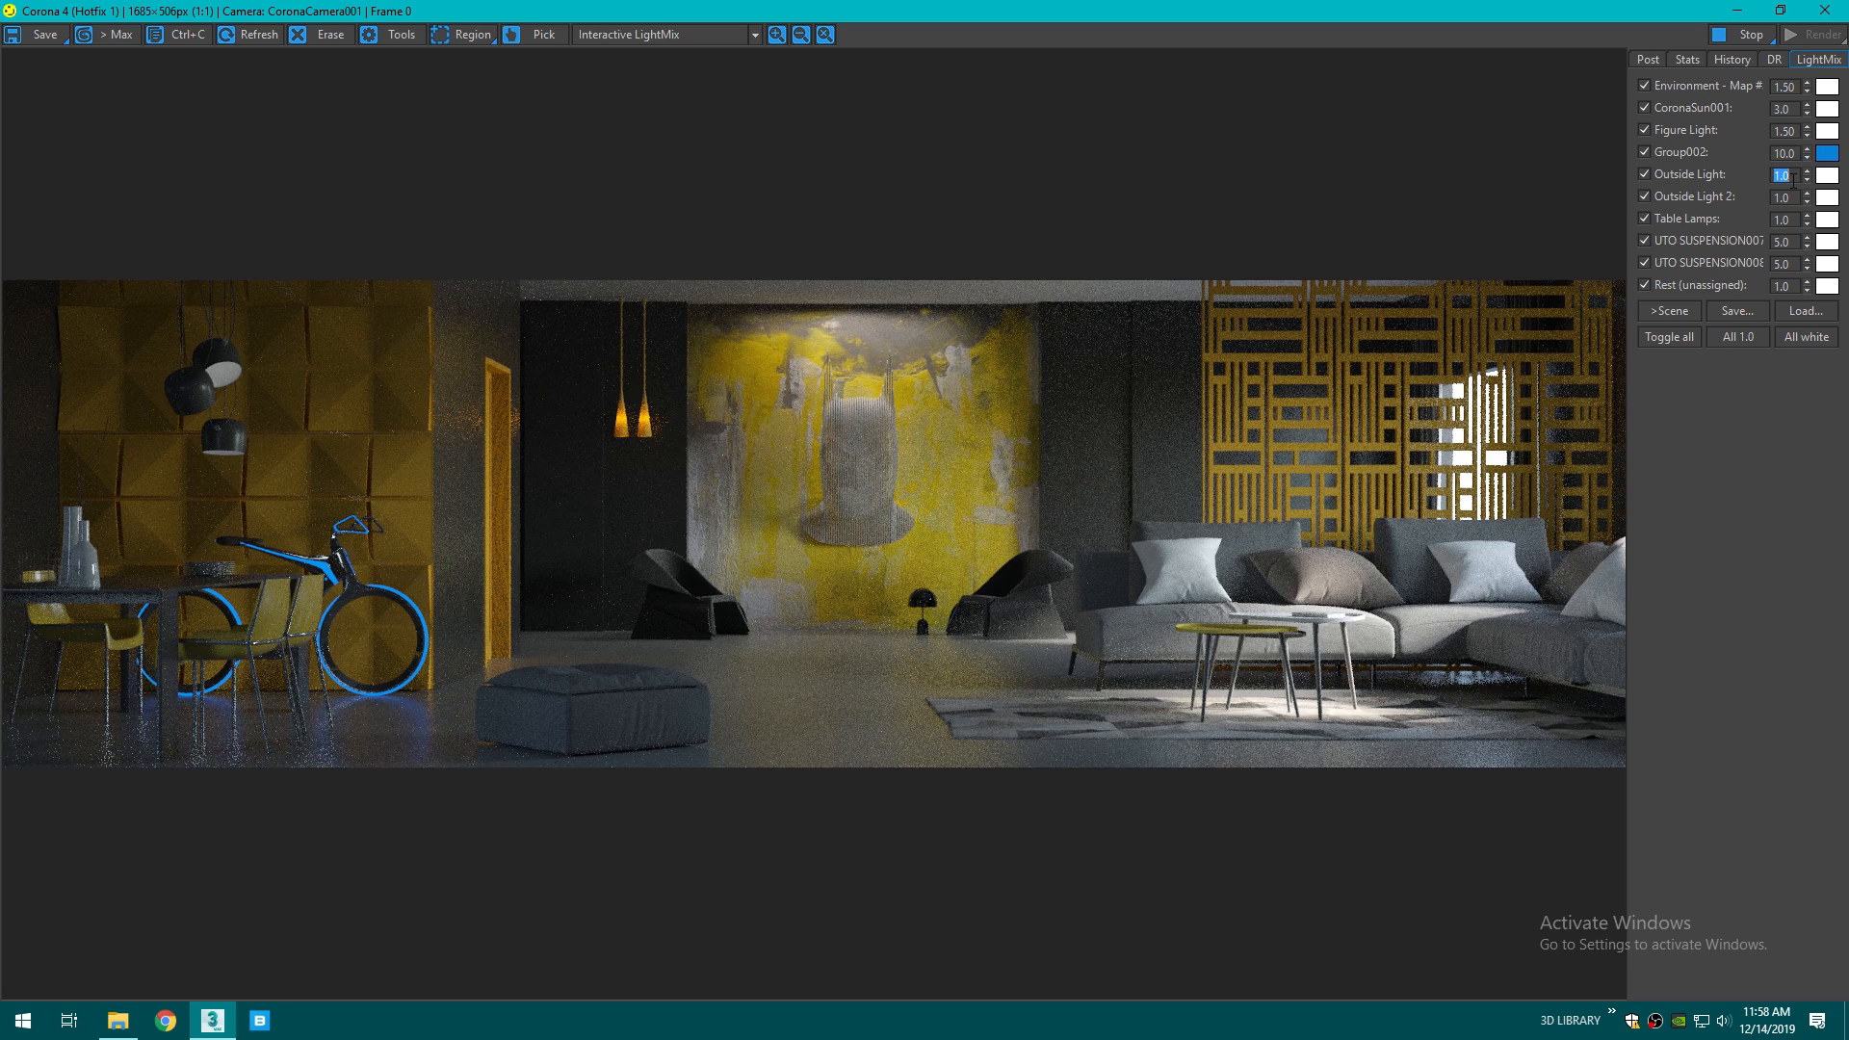
pyautogui.doubleClick(1782, 286)
pyautogui.press('Return')
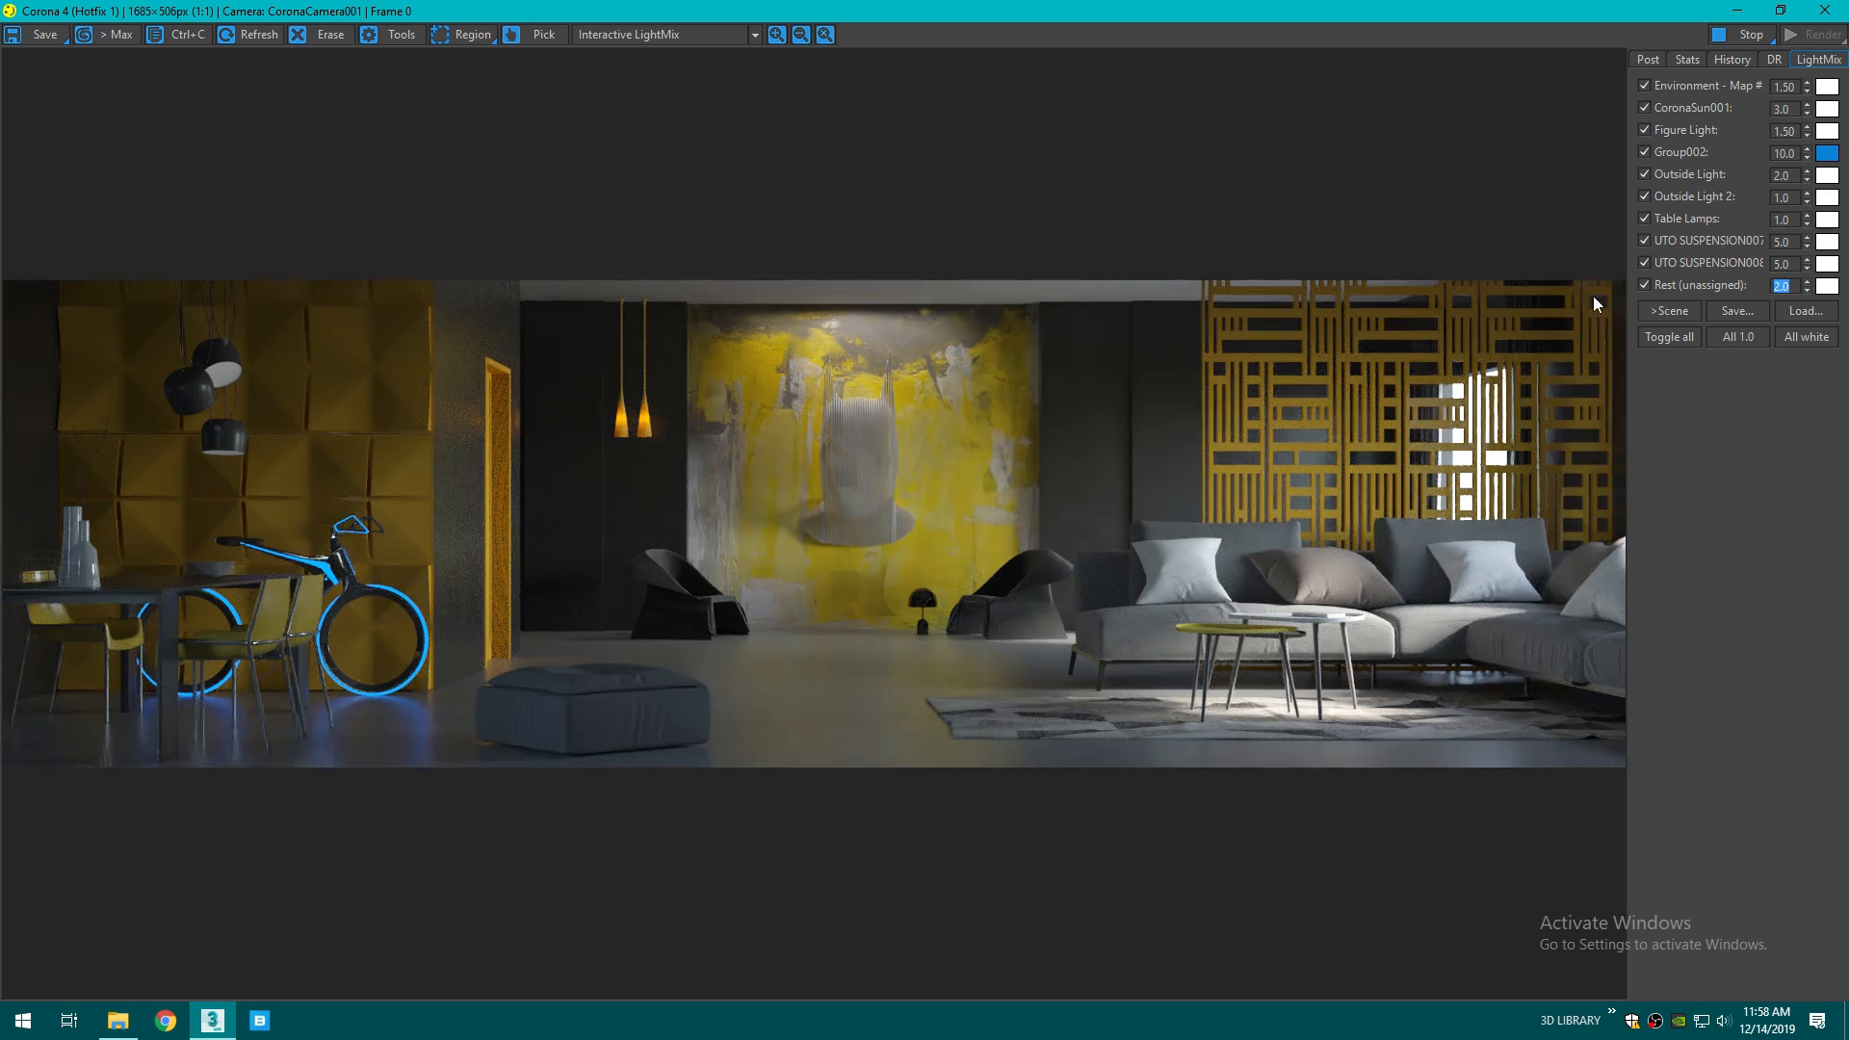
# - Set the Table Lamps intensity to 10 in the LightMix, check the image up close and close the render window
pyautogui.click(1650, 242)
pyautogui.click(1650, 242)
pyautogui.click(1650, 216)
pyautogui.click(1649, 216)
pyautogui.doubleClick(1783, 221)
pyautogui.write('5')
pyautogui.press('Return')
pyautogui.write('10')
pyautogui.press('Return')
pyautogui.scroll(1, 89, 383)
pyautogui.scroll(-1, 202, 412)
pyautogui.click(1824, 10)
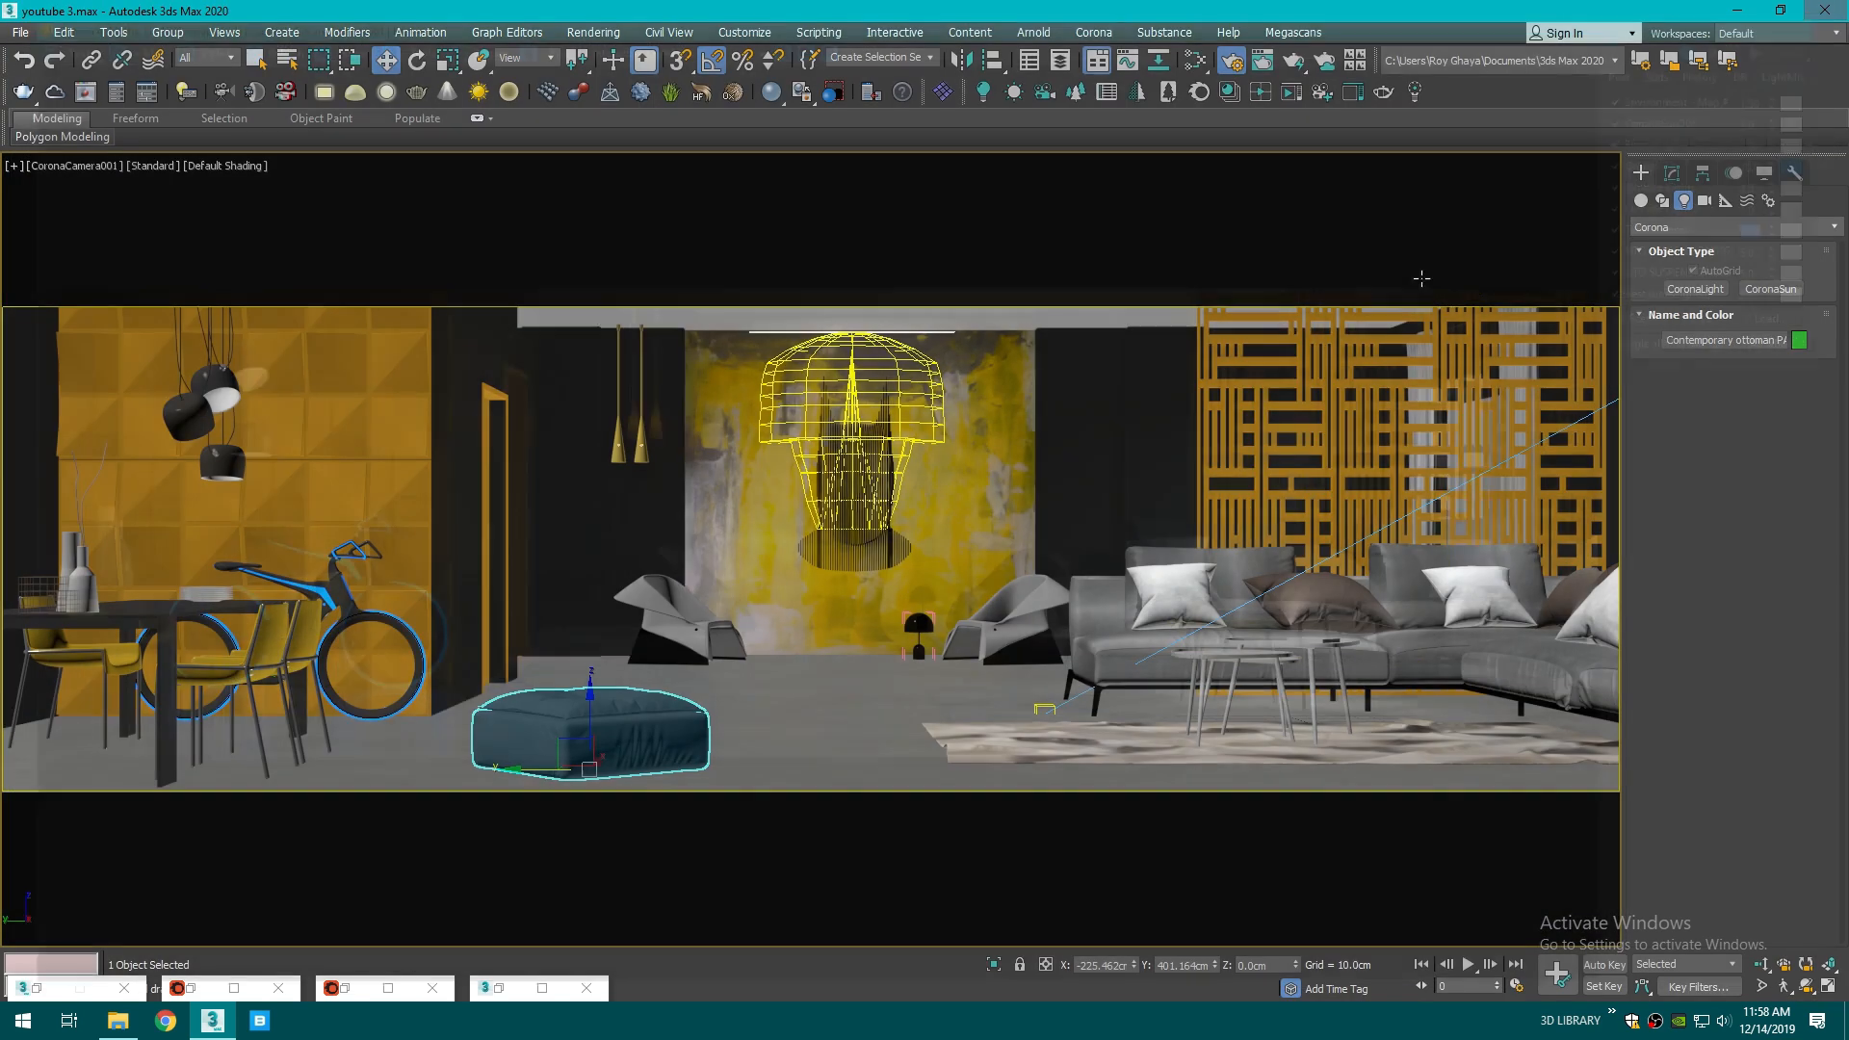
# - Create a rectangular CoronaLight covering the window behind the sofa from outside and move it outward from the wall
pyautogui.press('p')
pyautogui.scroll(3, 1295, 424)
pyautogui.moveTo(1550, 210); pyautogui.dragTo(1569, 214)
pyautogui.moveTo(953, 321); pyautogui.dragTo(1072, 453, button='middle')
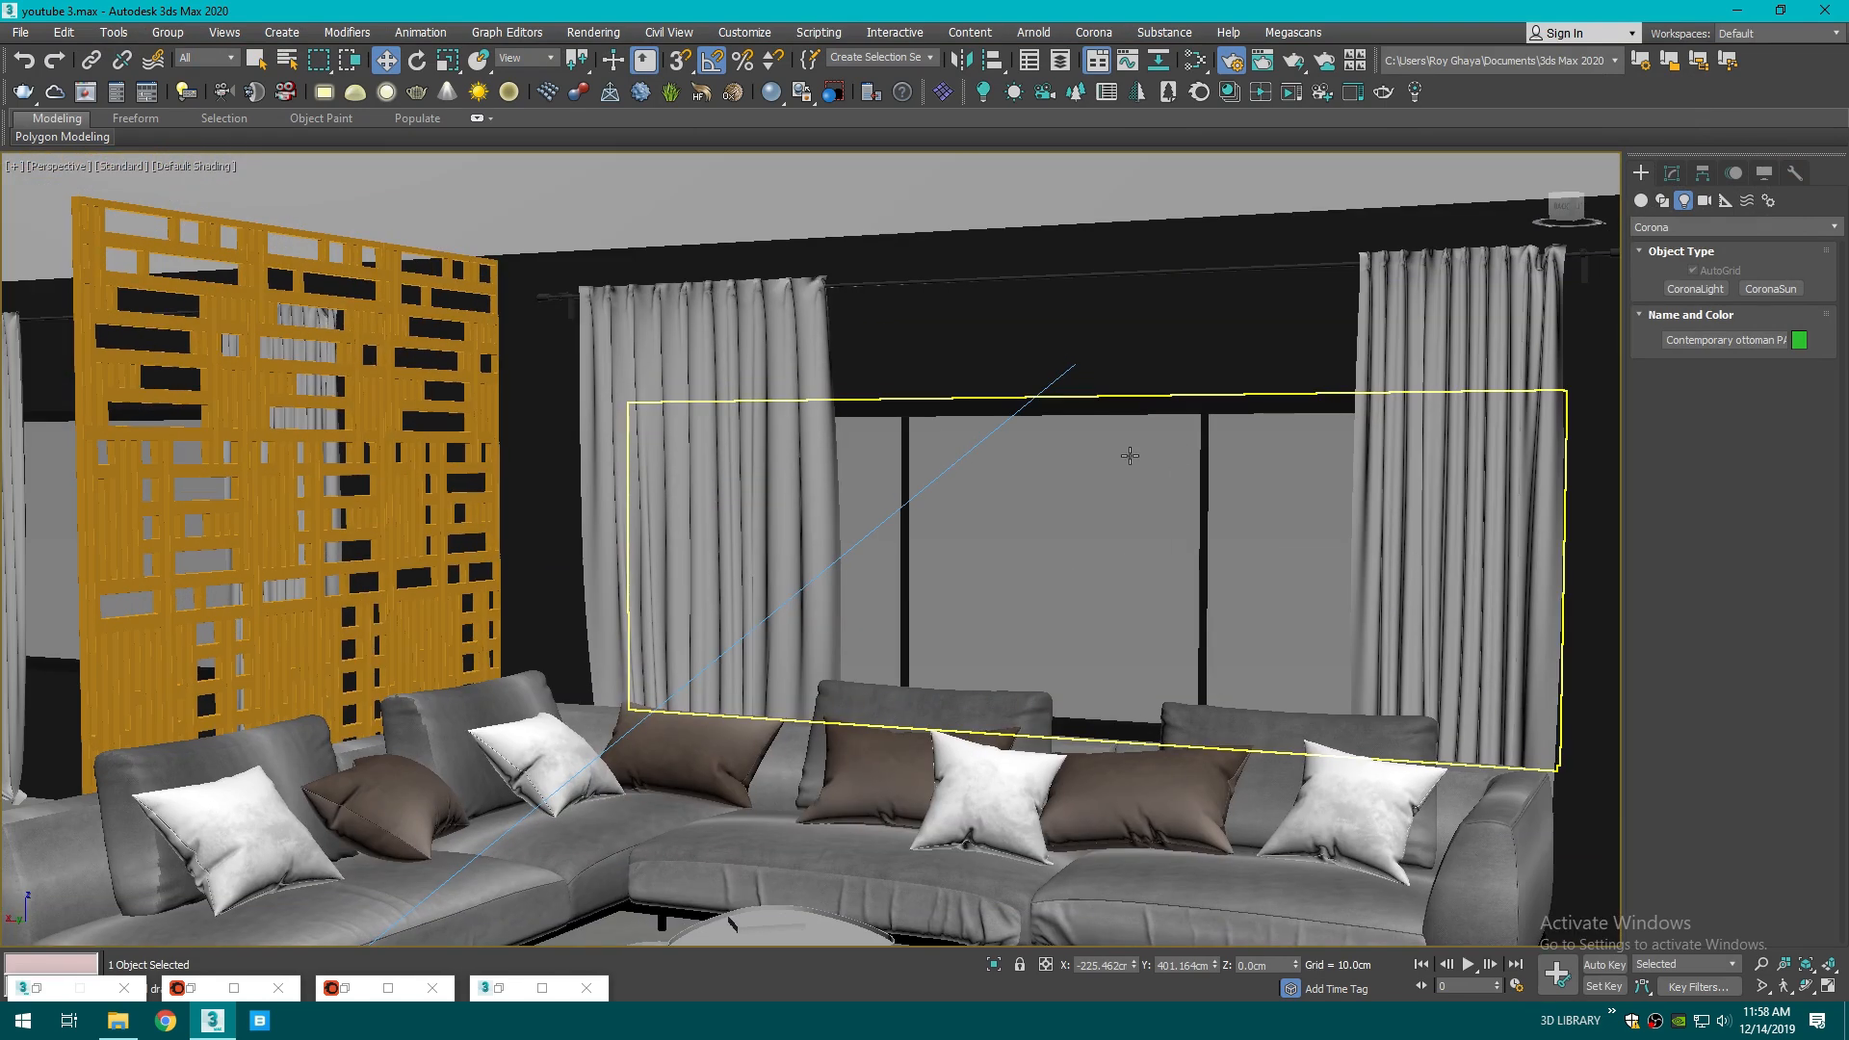
pyautogui.keyDown('alt'); pyautogui.moveTo(736, 385); pyautogui.dragTo(1053, 821, button='middle'); pyautogui.keyUp('alt')
pyautogui.scroll(-3, 1283, 481)
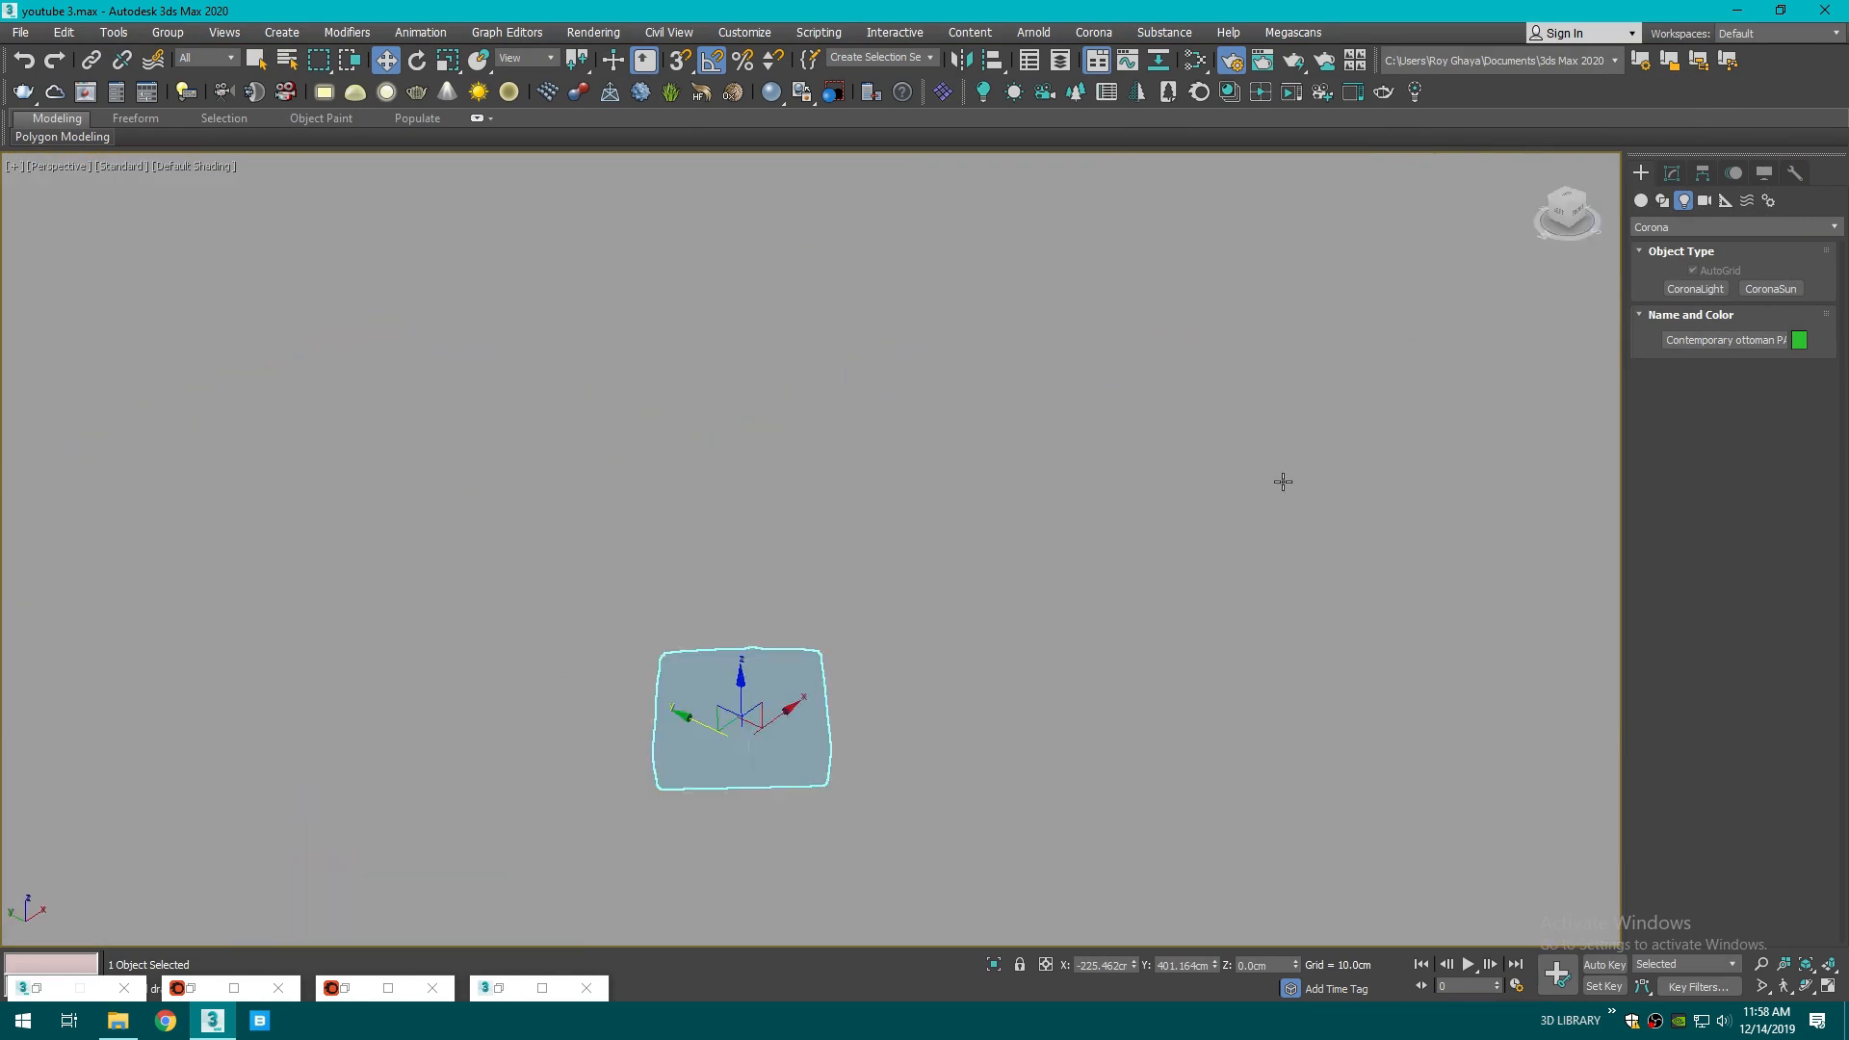
pyautogui.scroll(-2, 1283, 481)
pyautogui.moveTo(1282, 482); pyautogui.dragTo(718, 388, button='middle')
pyautogui.scroll(-4, 718, 388)
pyautogui.click(1186, 589)
pyautogui.scroll(3, 1070, 501)
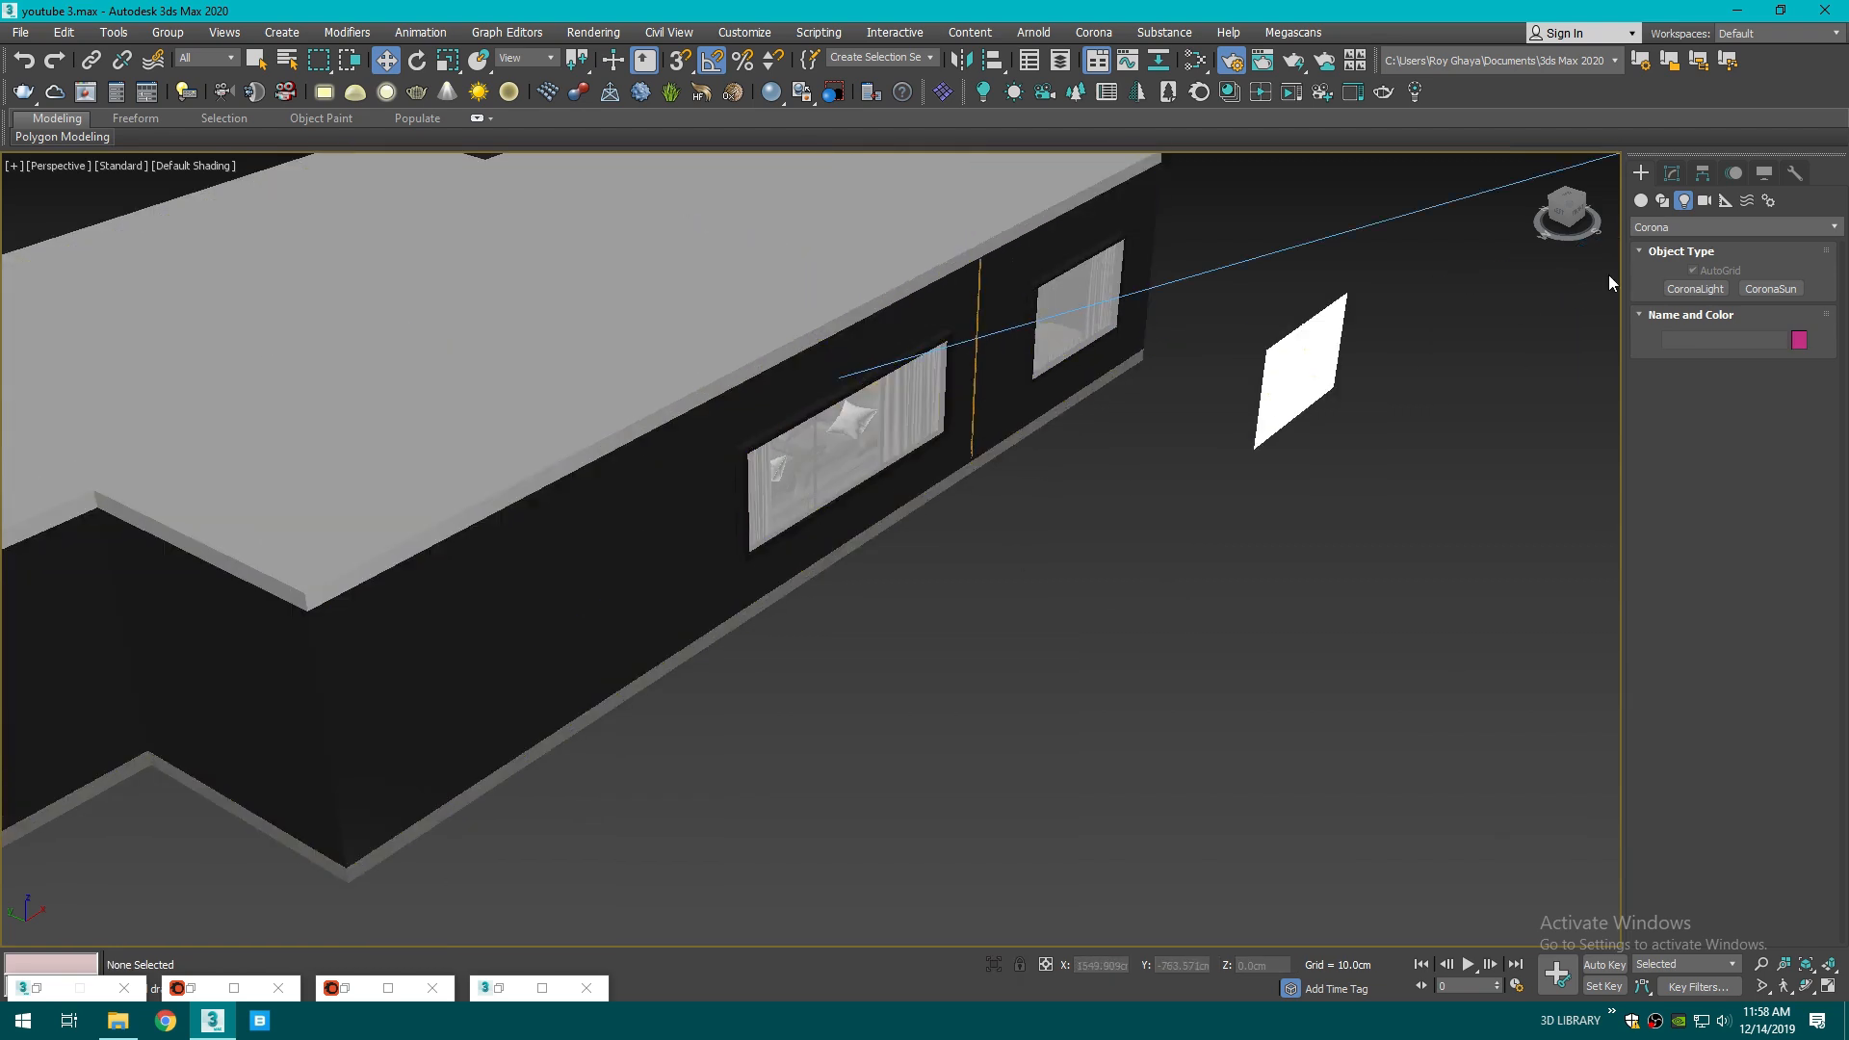
pyautogui.click(1695, 295)
pyautogui.scroll(2, 913, 352)
pyautogui.moveTo(964, 326); pyautogui.dragTo(642, 672)
pyautogui.press('w')
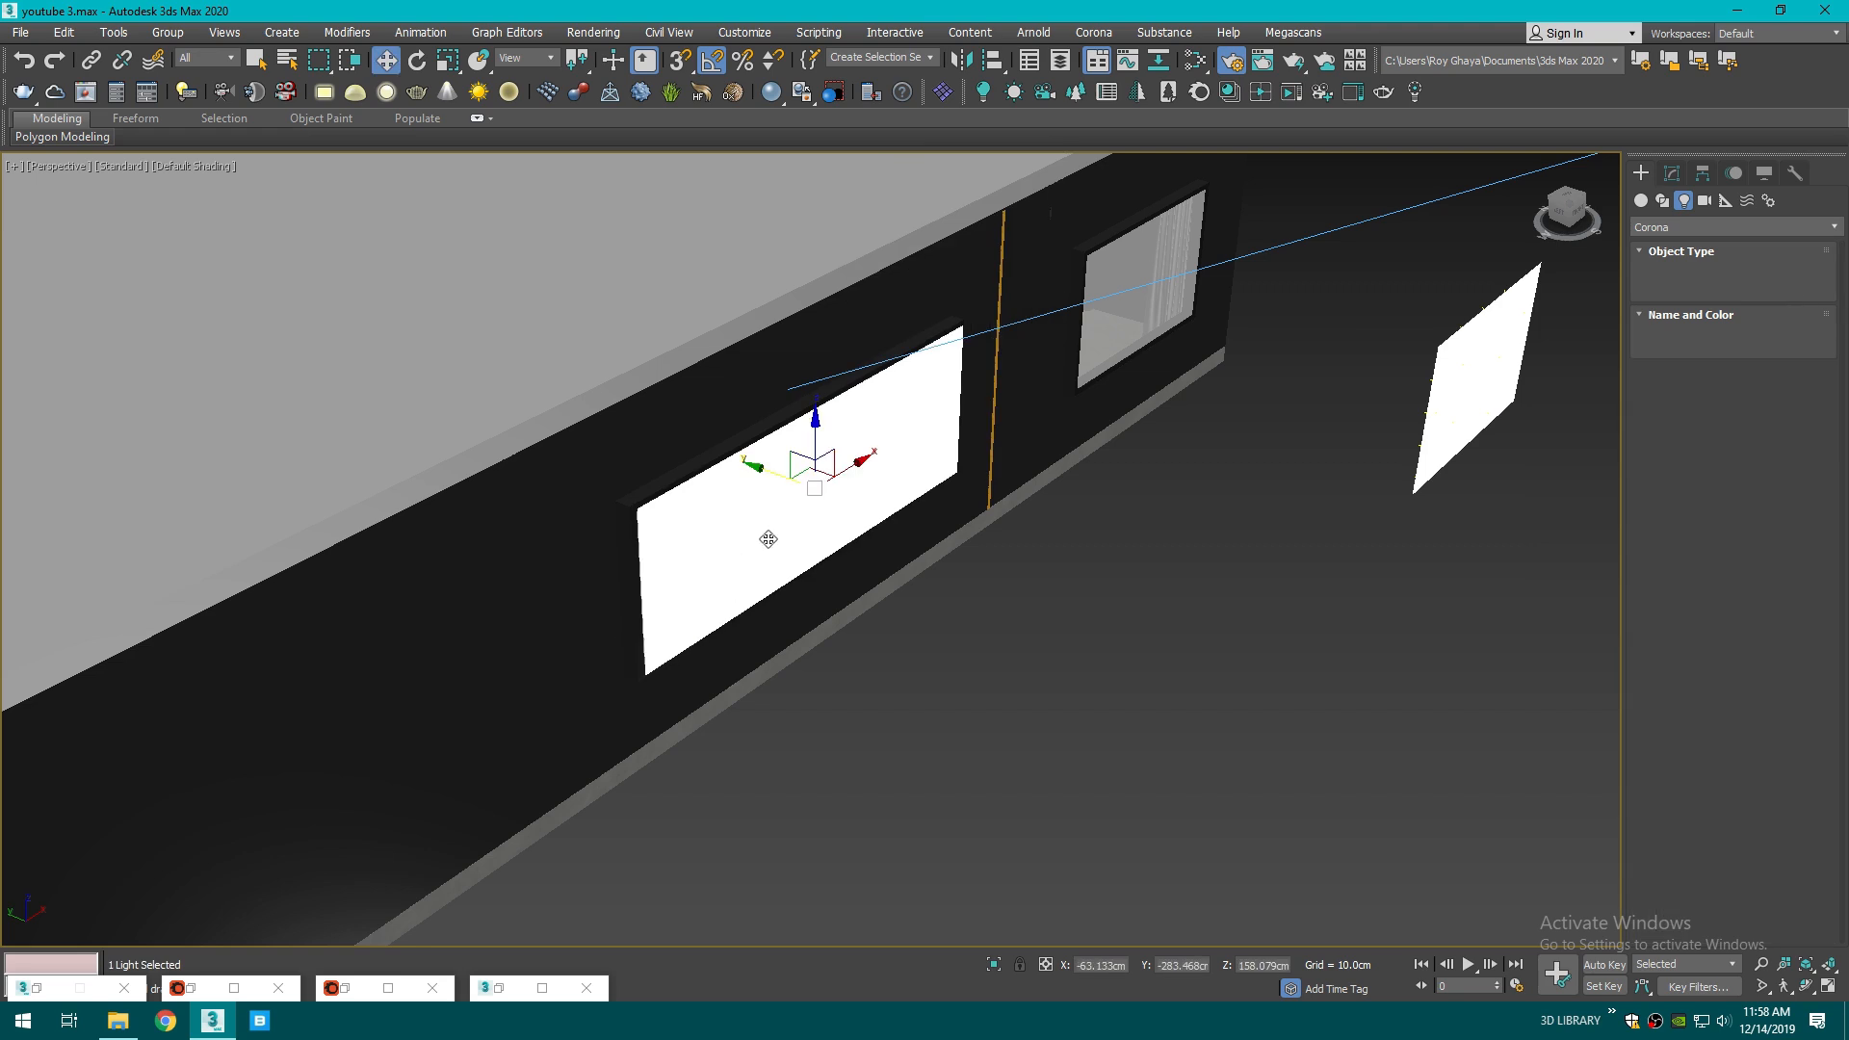
pyautogui.moveTo(768, 471); pyautogui.dragTo(1069, 582)
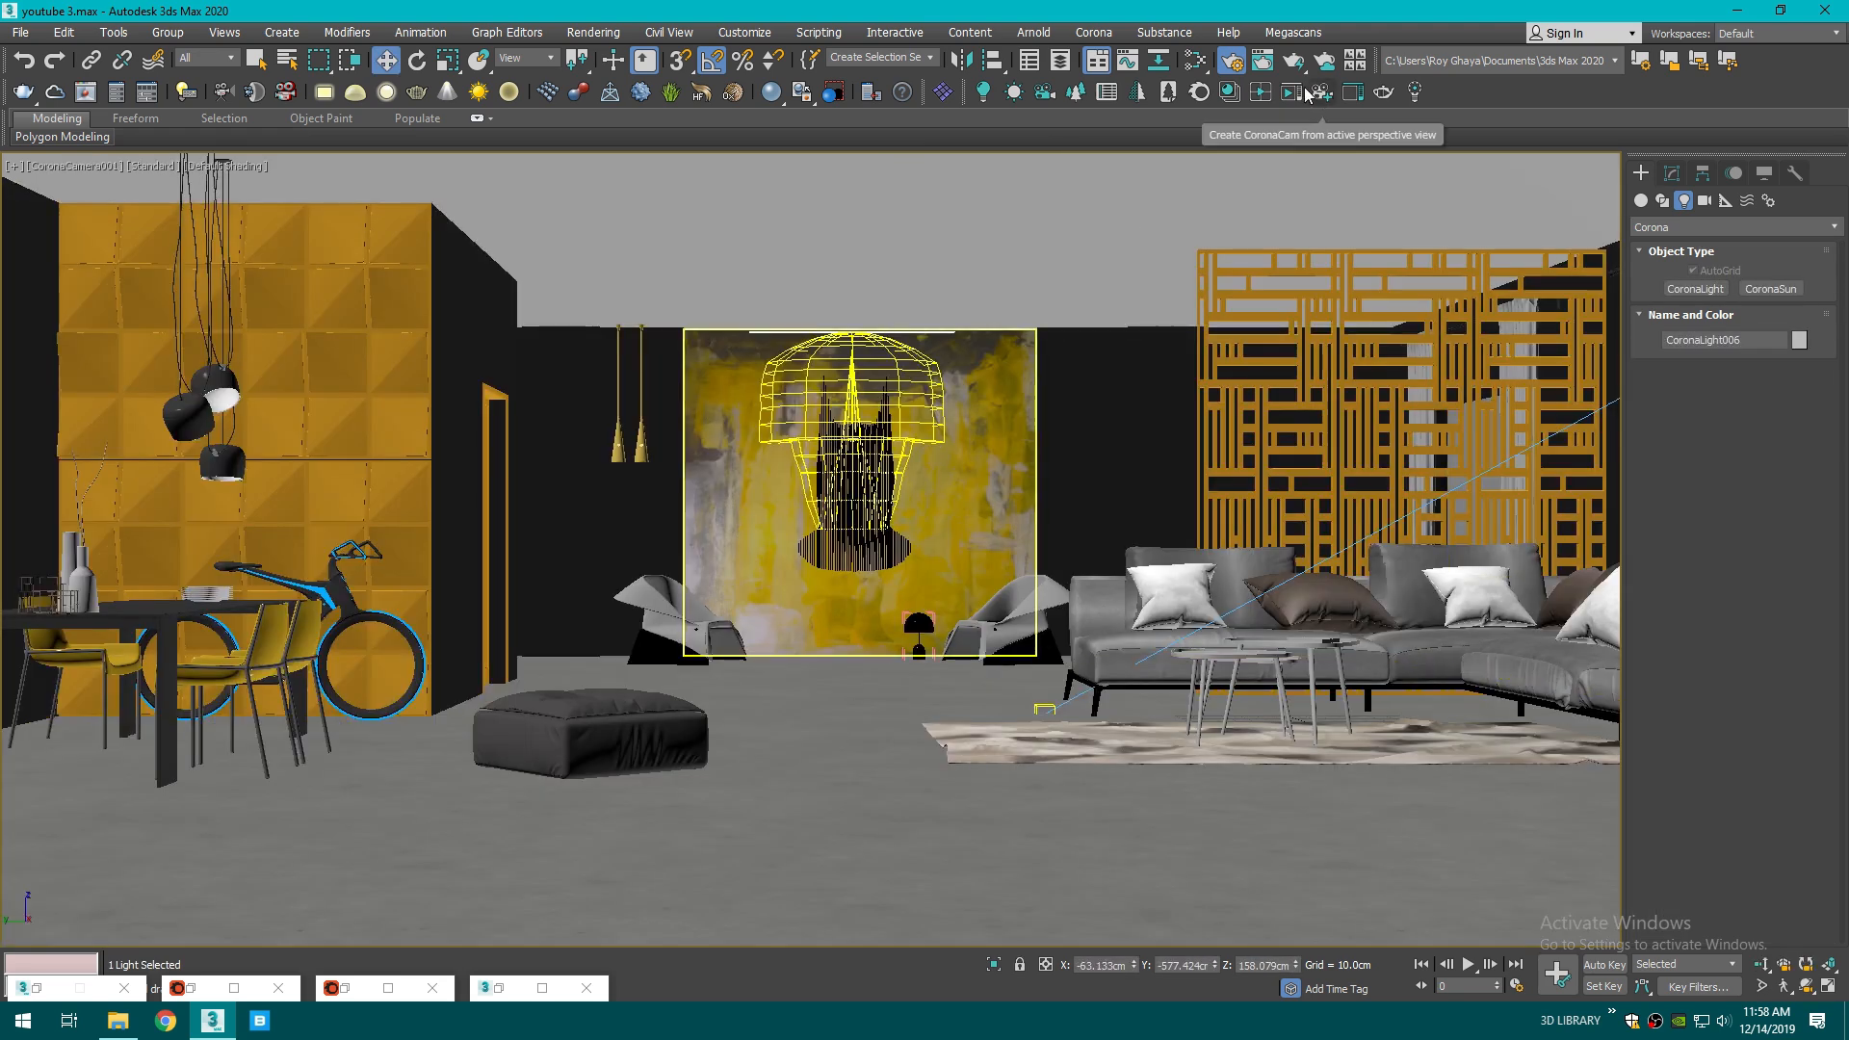
# - Start an interactive render and enable the Kim_Amlan...graphic_01 LUT at 0.5 opacity
pyautogui.click(1304, 86)
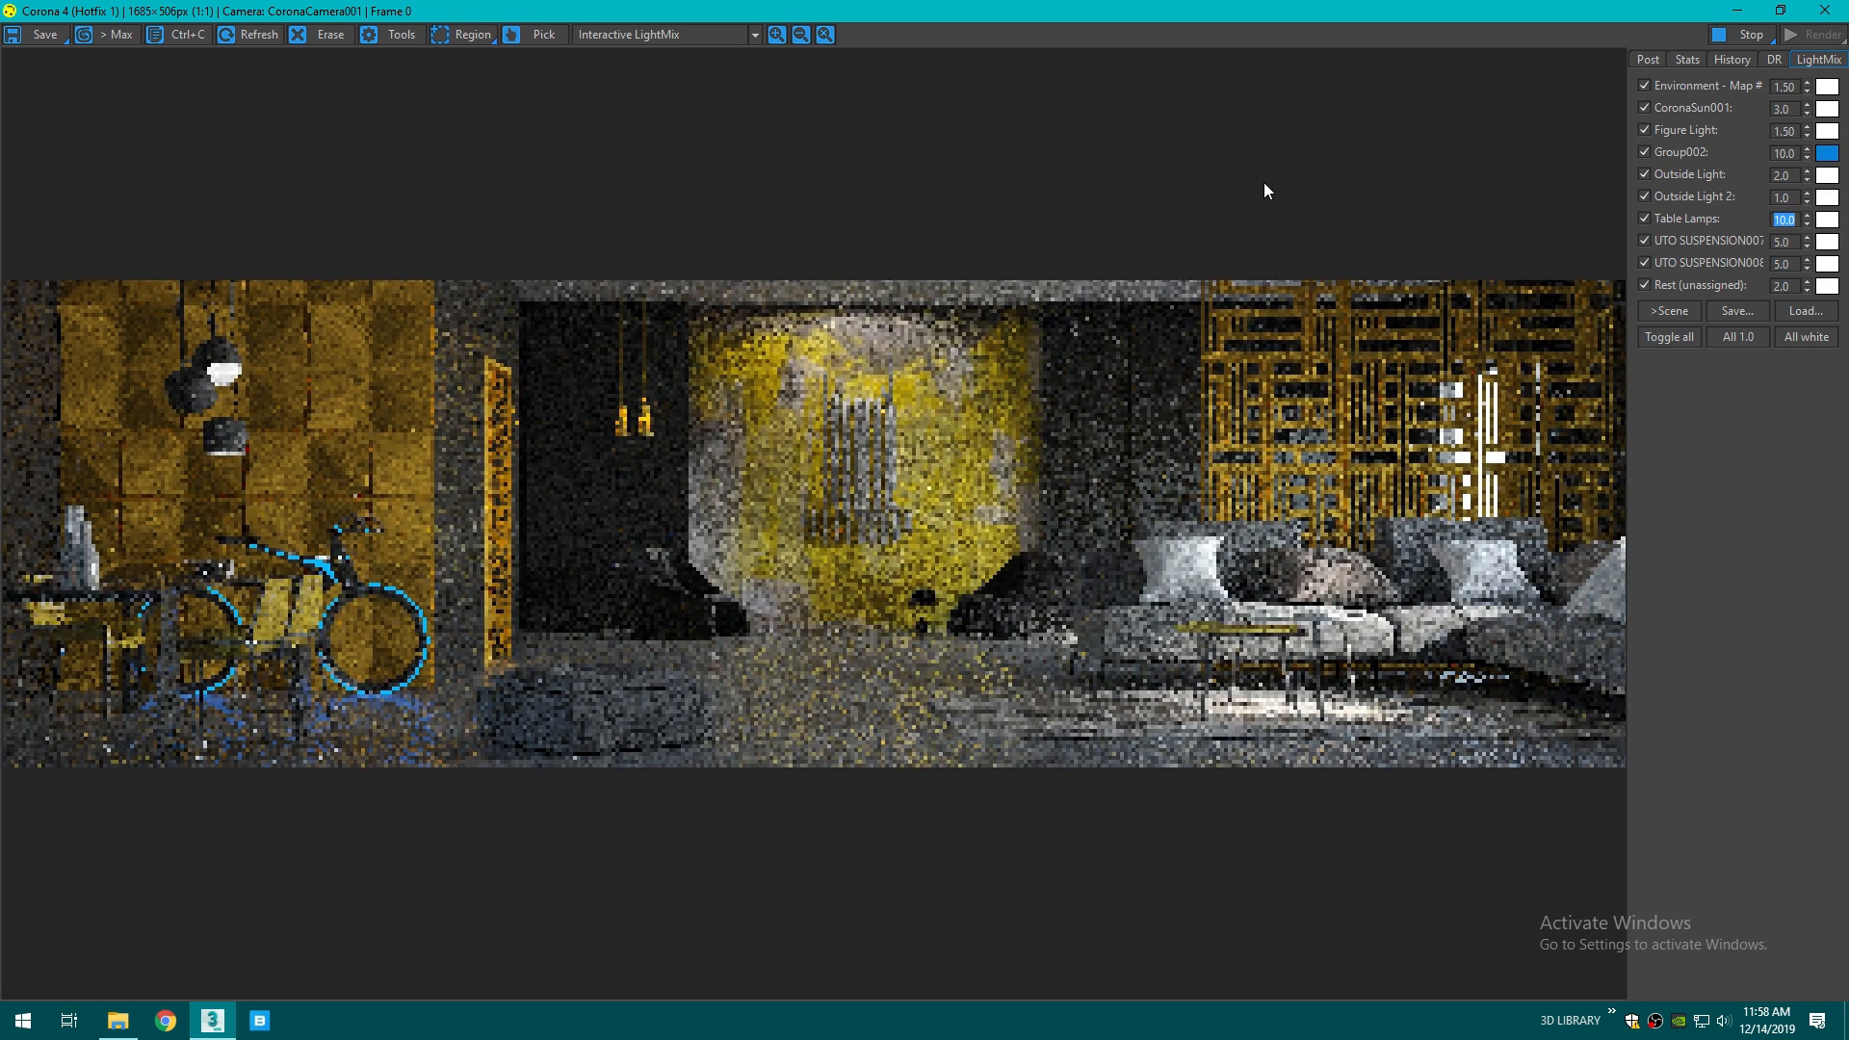
pyautogui.click(1647, 58)
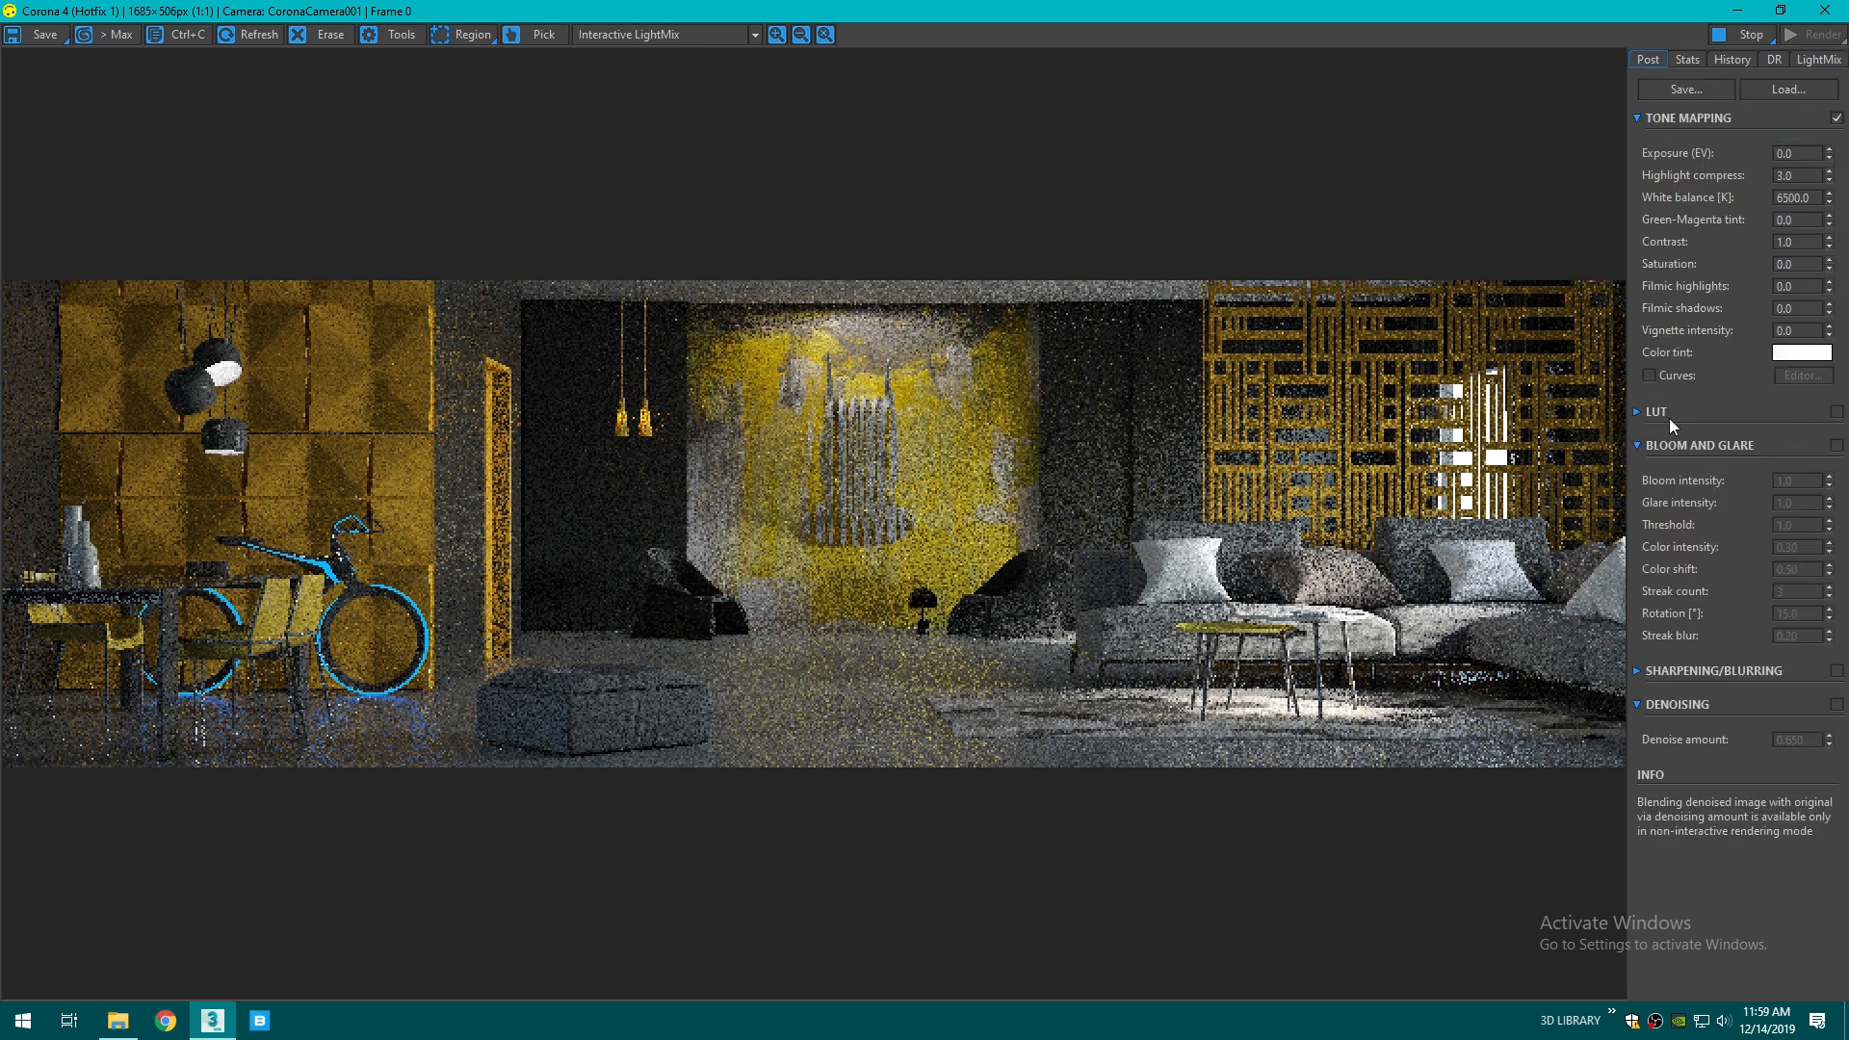
pyautogui.click(1656, 411)
pyautogui.click(1836, 411)
pyautogui.click(1779, 469)
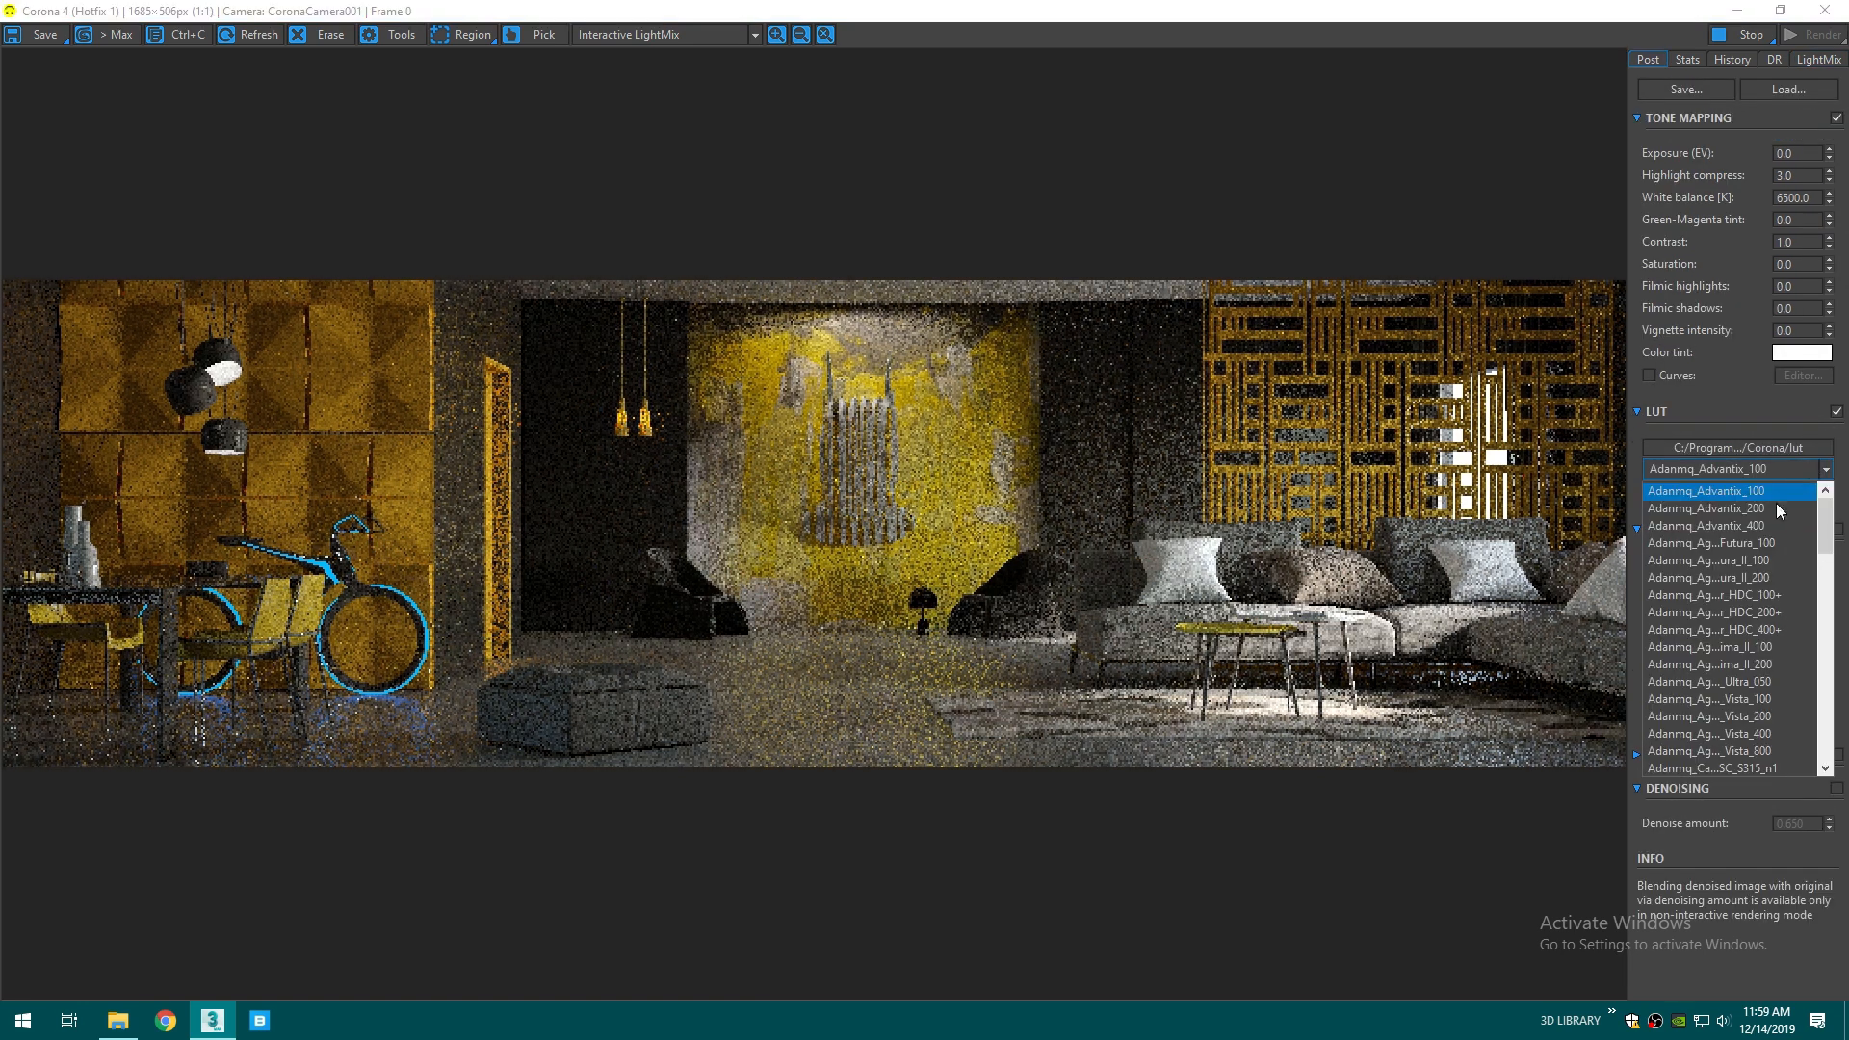
pyautogui.scroll(-10, 1782, 597)
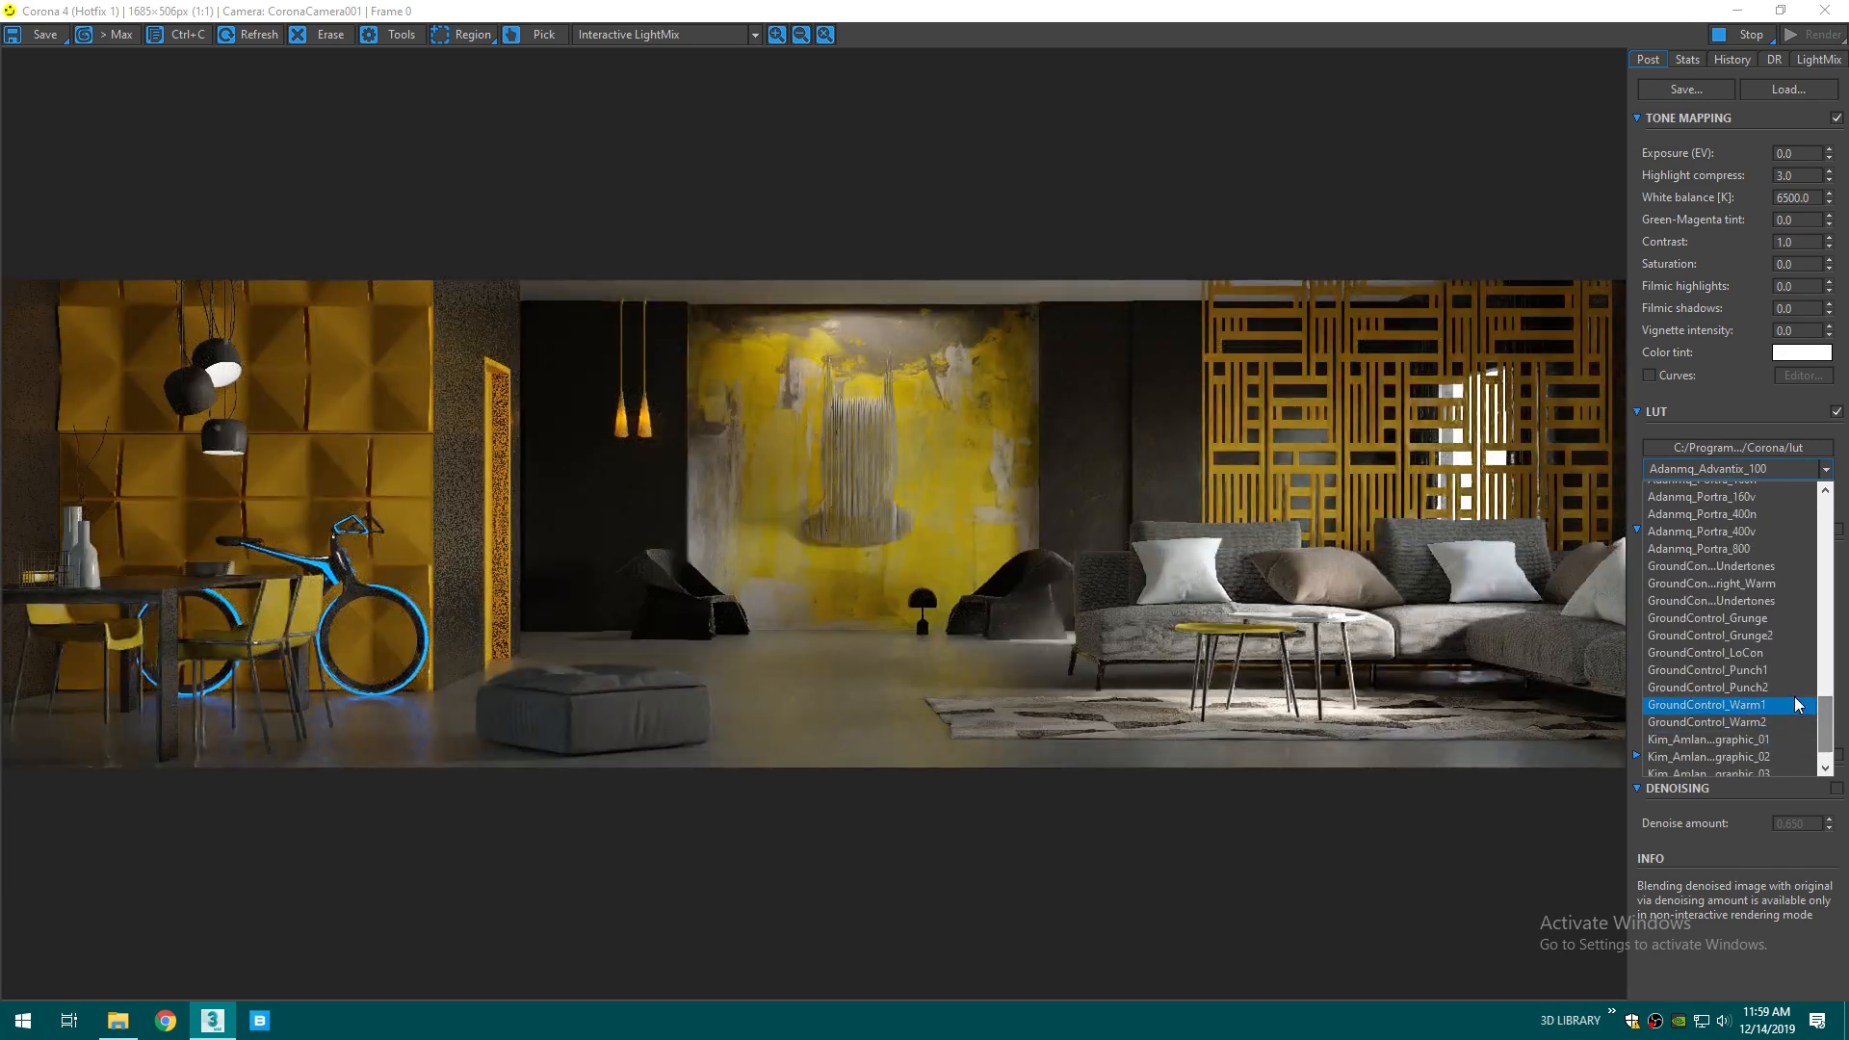
pyautogui.click(1748, 742)
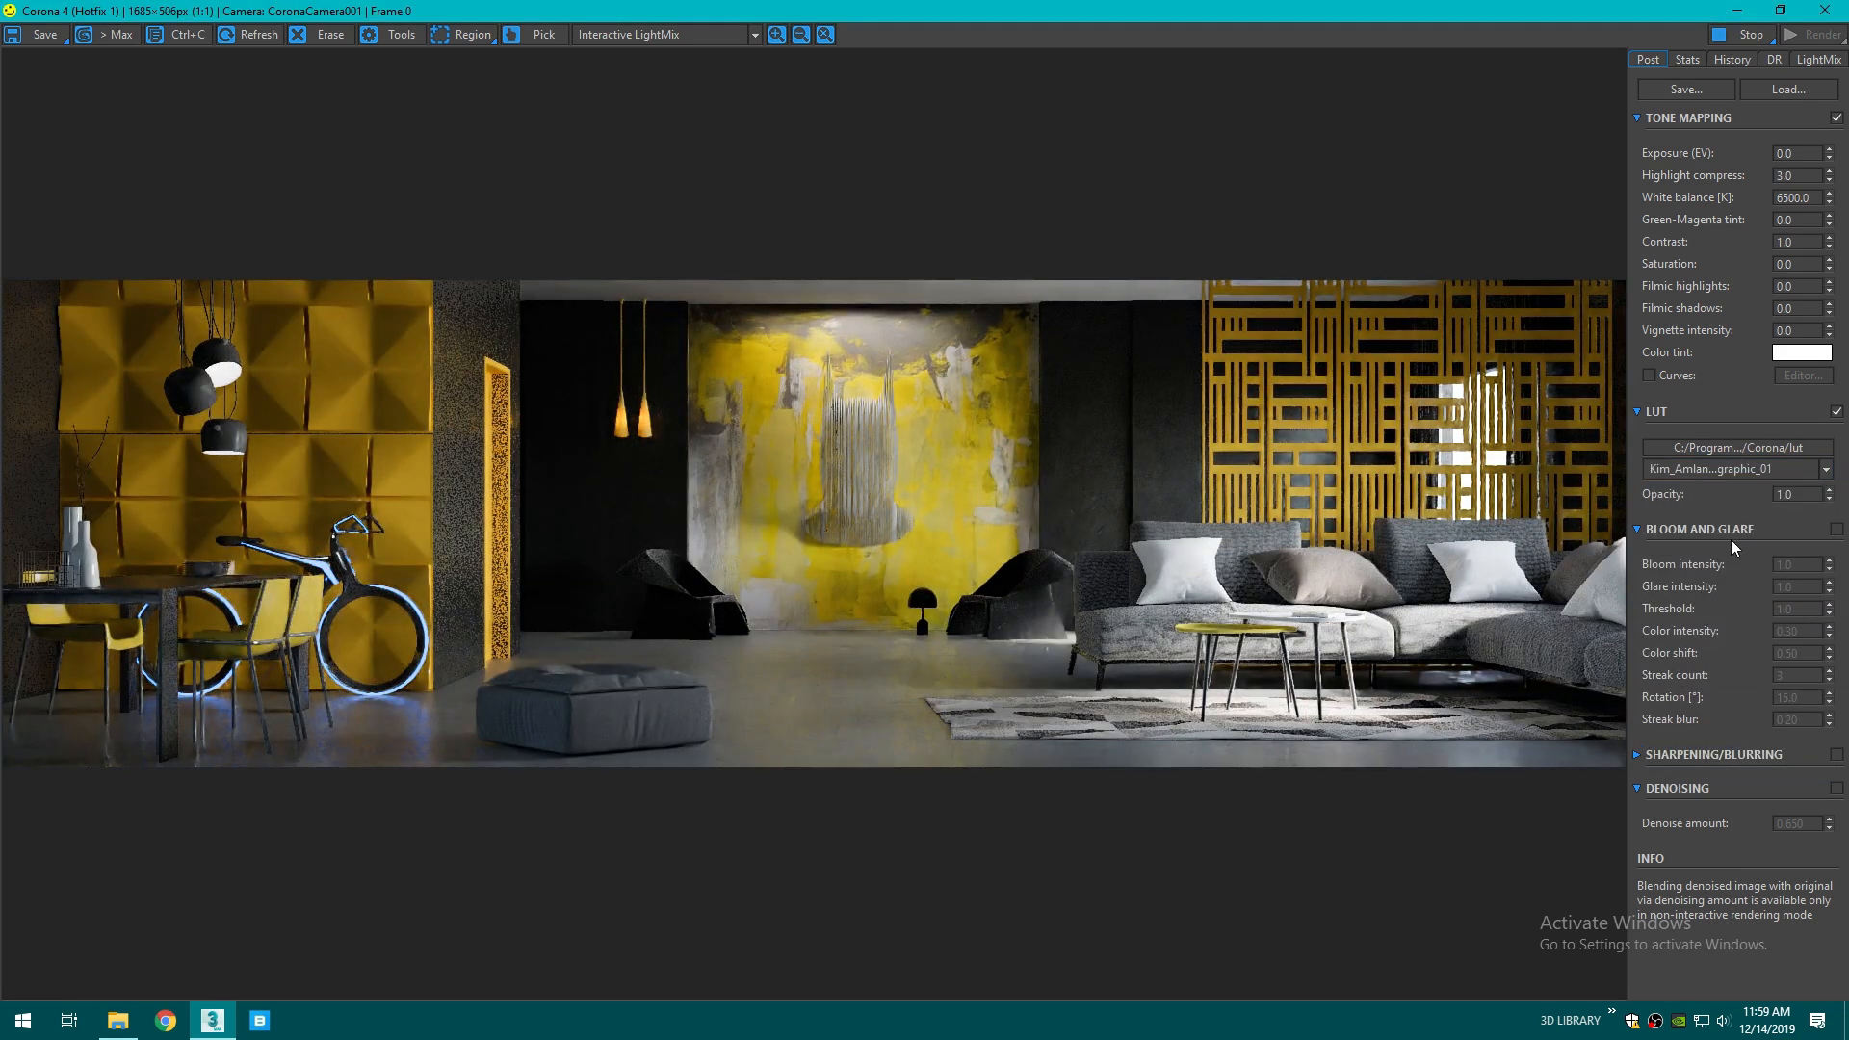
pyautogui.write('0.5')
pyautogui.press('Return')
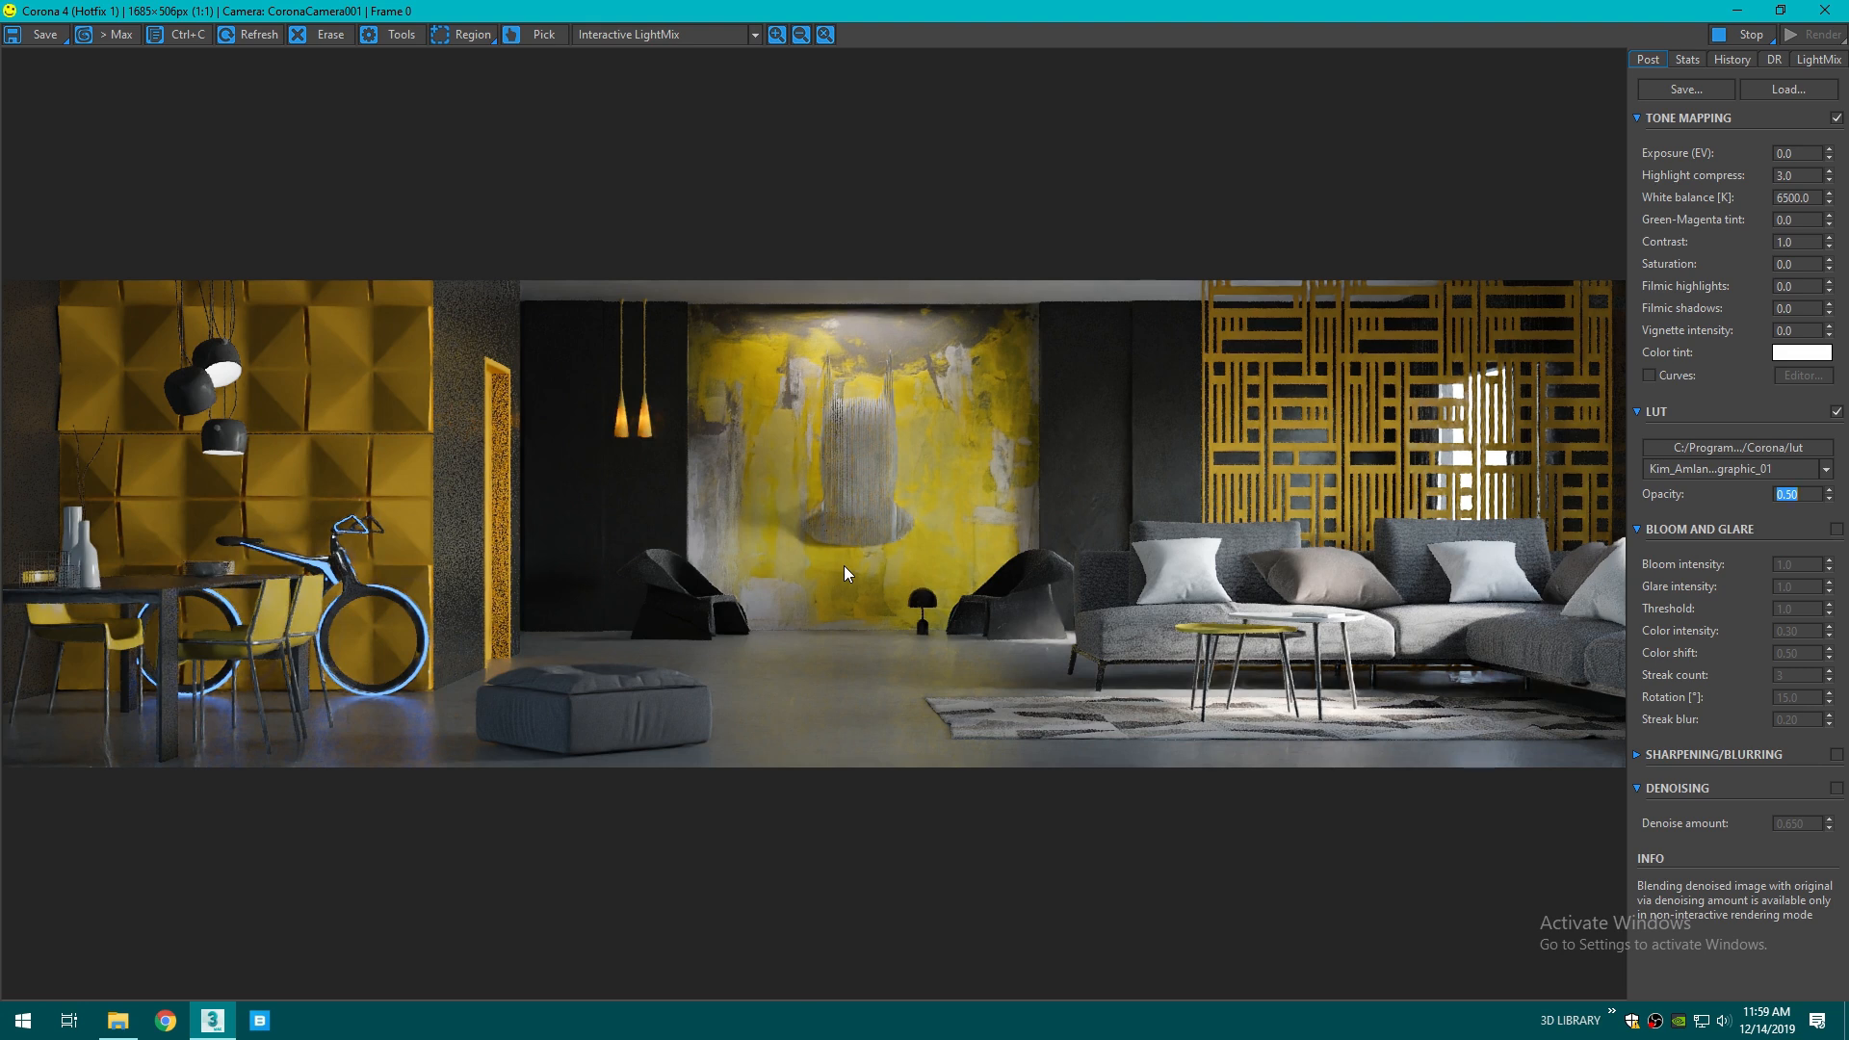
# - Assign the dark CoronaMtl from the material graph to the sculpture on the yellow feature wall and check the render
pyautogui.click(1736, 10)
pyautogui.click(926, 454)
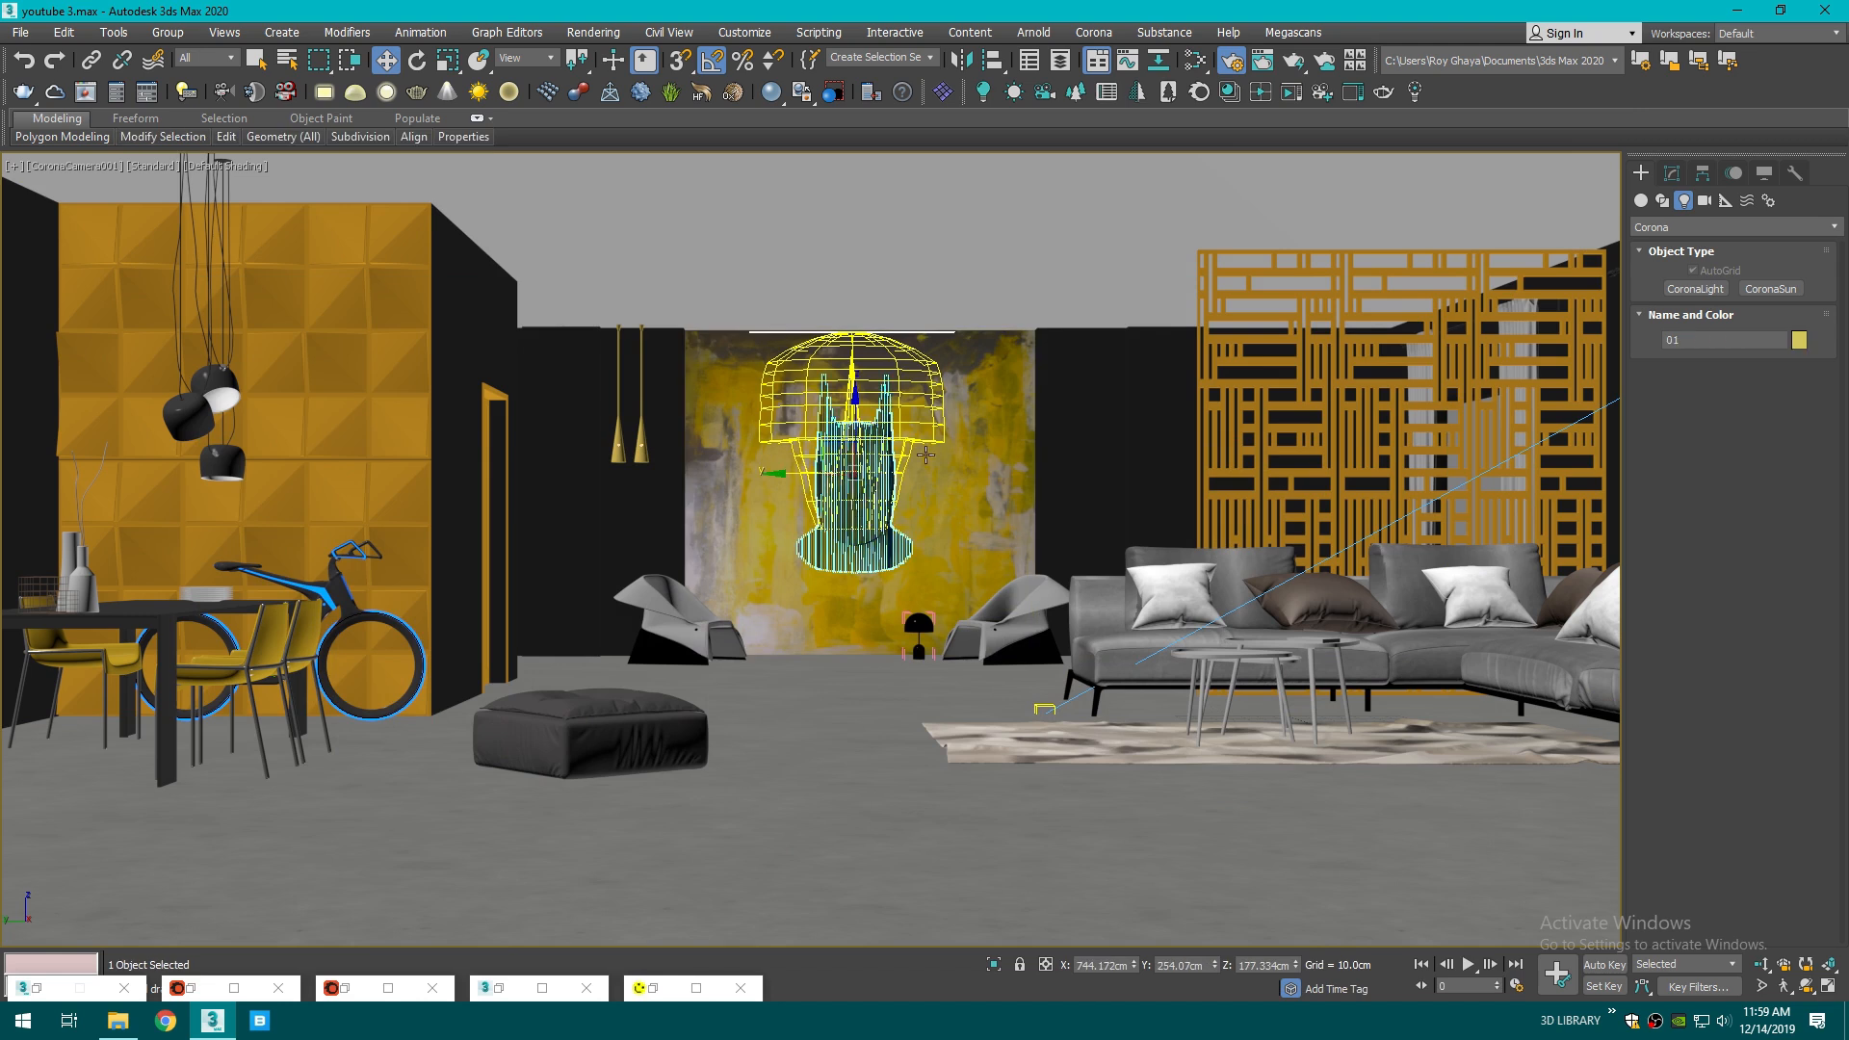
pyautogui.click(1195, 64)
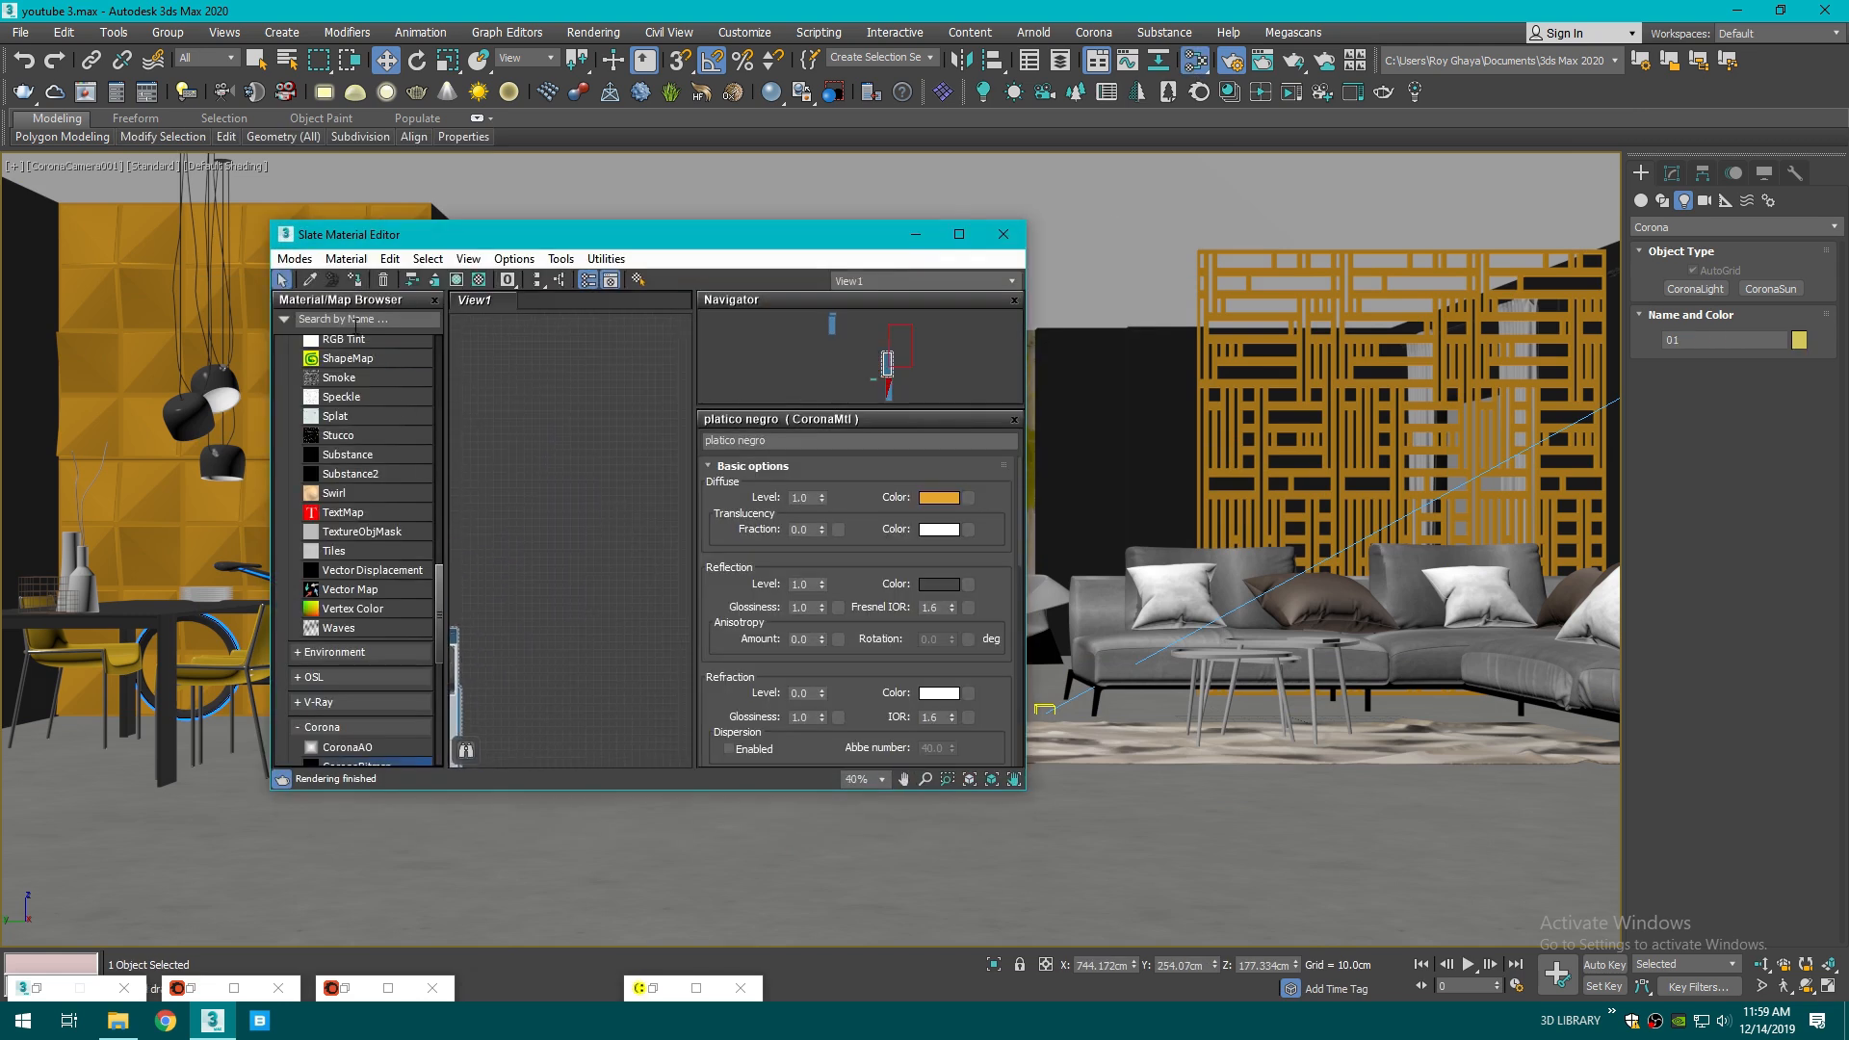
pyautogui.moveTo(592, 238); pyautogui.dragTo(763, 606)
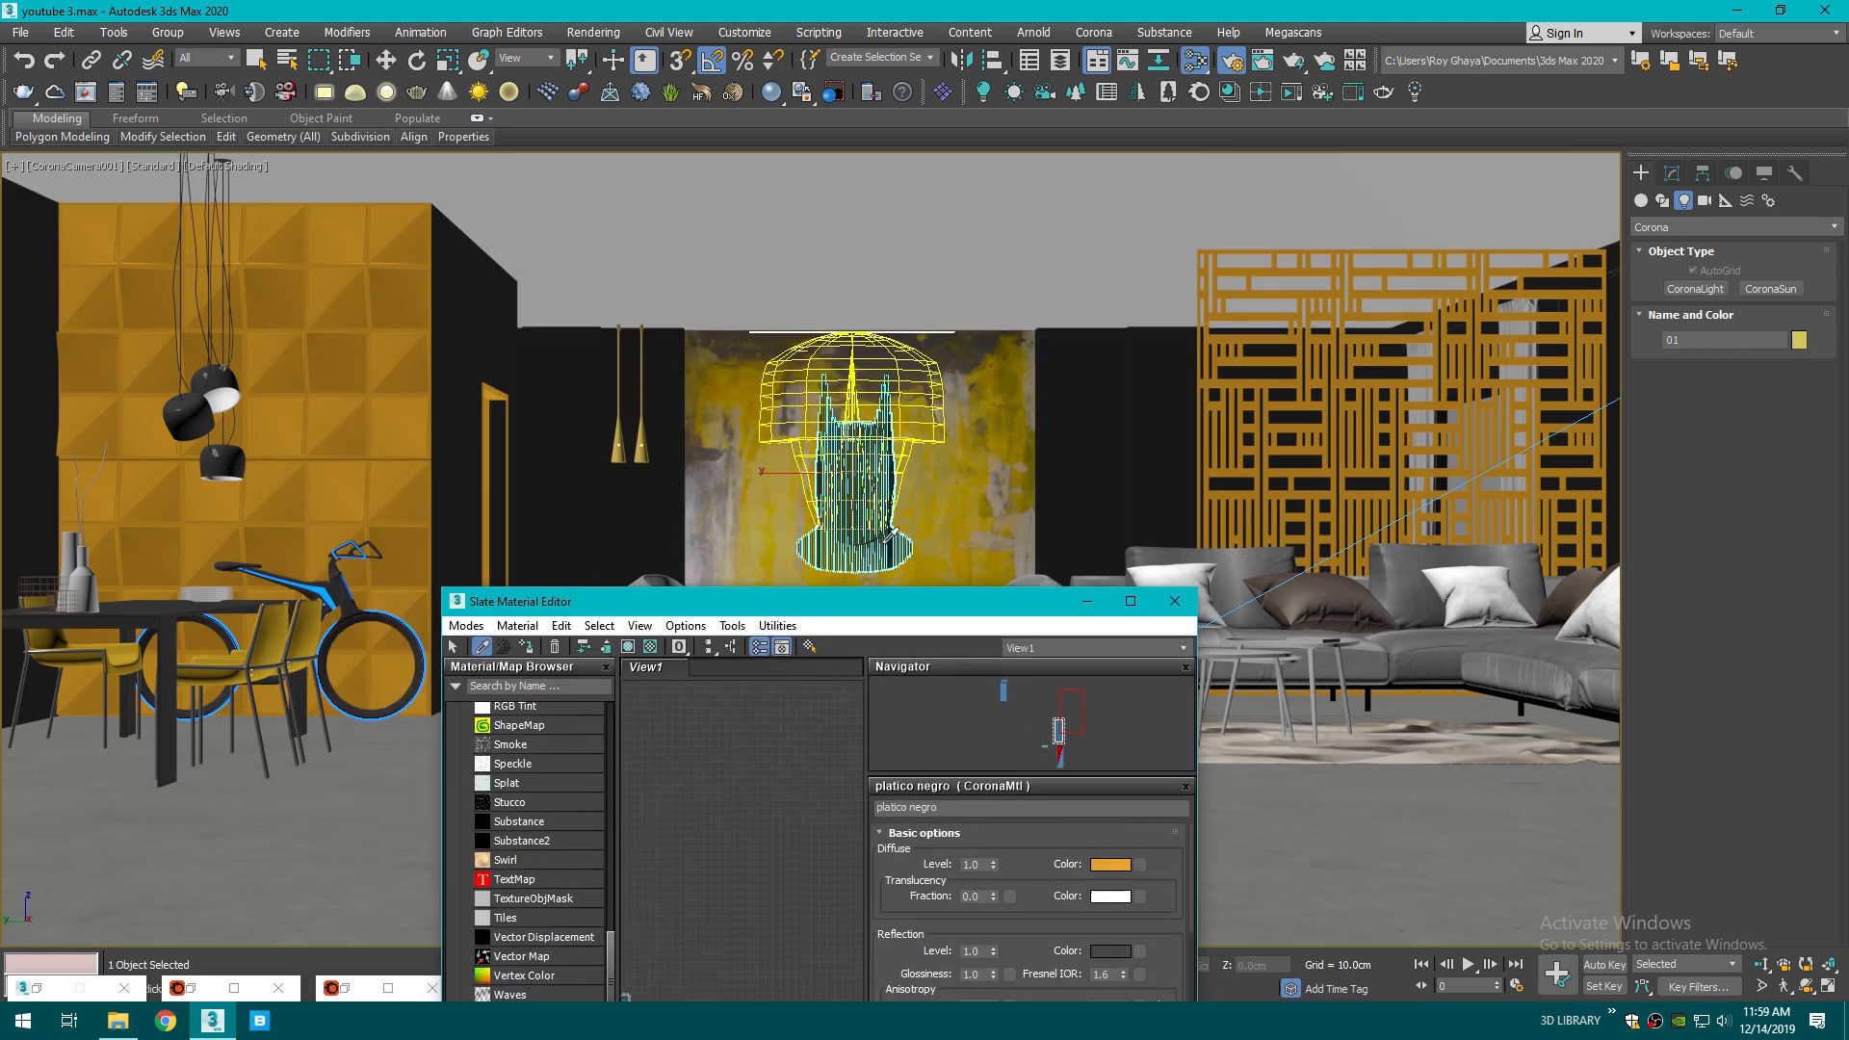
pyautogui.moveTo(758, 824); pyautogui.dragTo(787, 697, button='middle')
pyautogui.scroll(1, 661, 807)
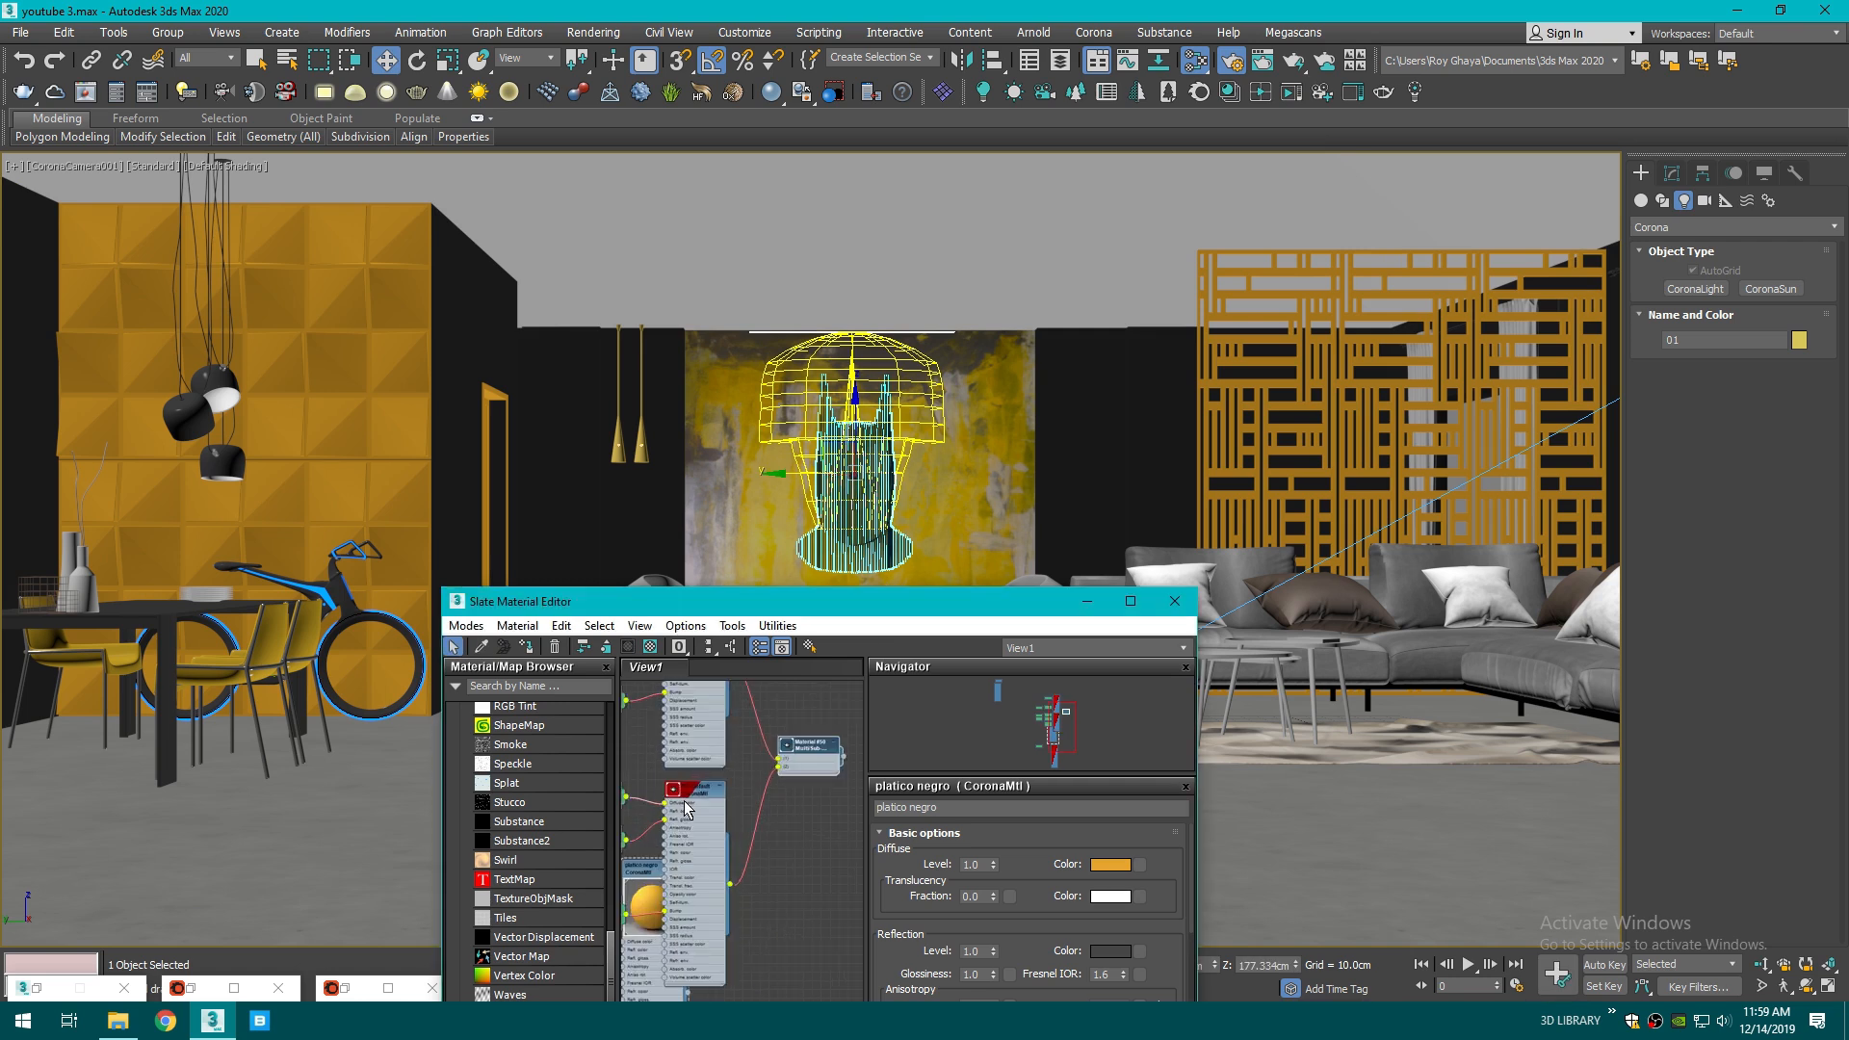
pyautogui.moveTo(682, 801); pyautogui.dragTo(787, 831, button='middle')
pyautogui.click(755, 806)
pyautogui.click(527, 647)
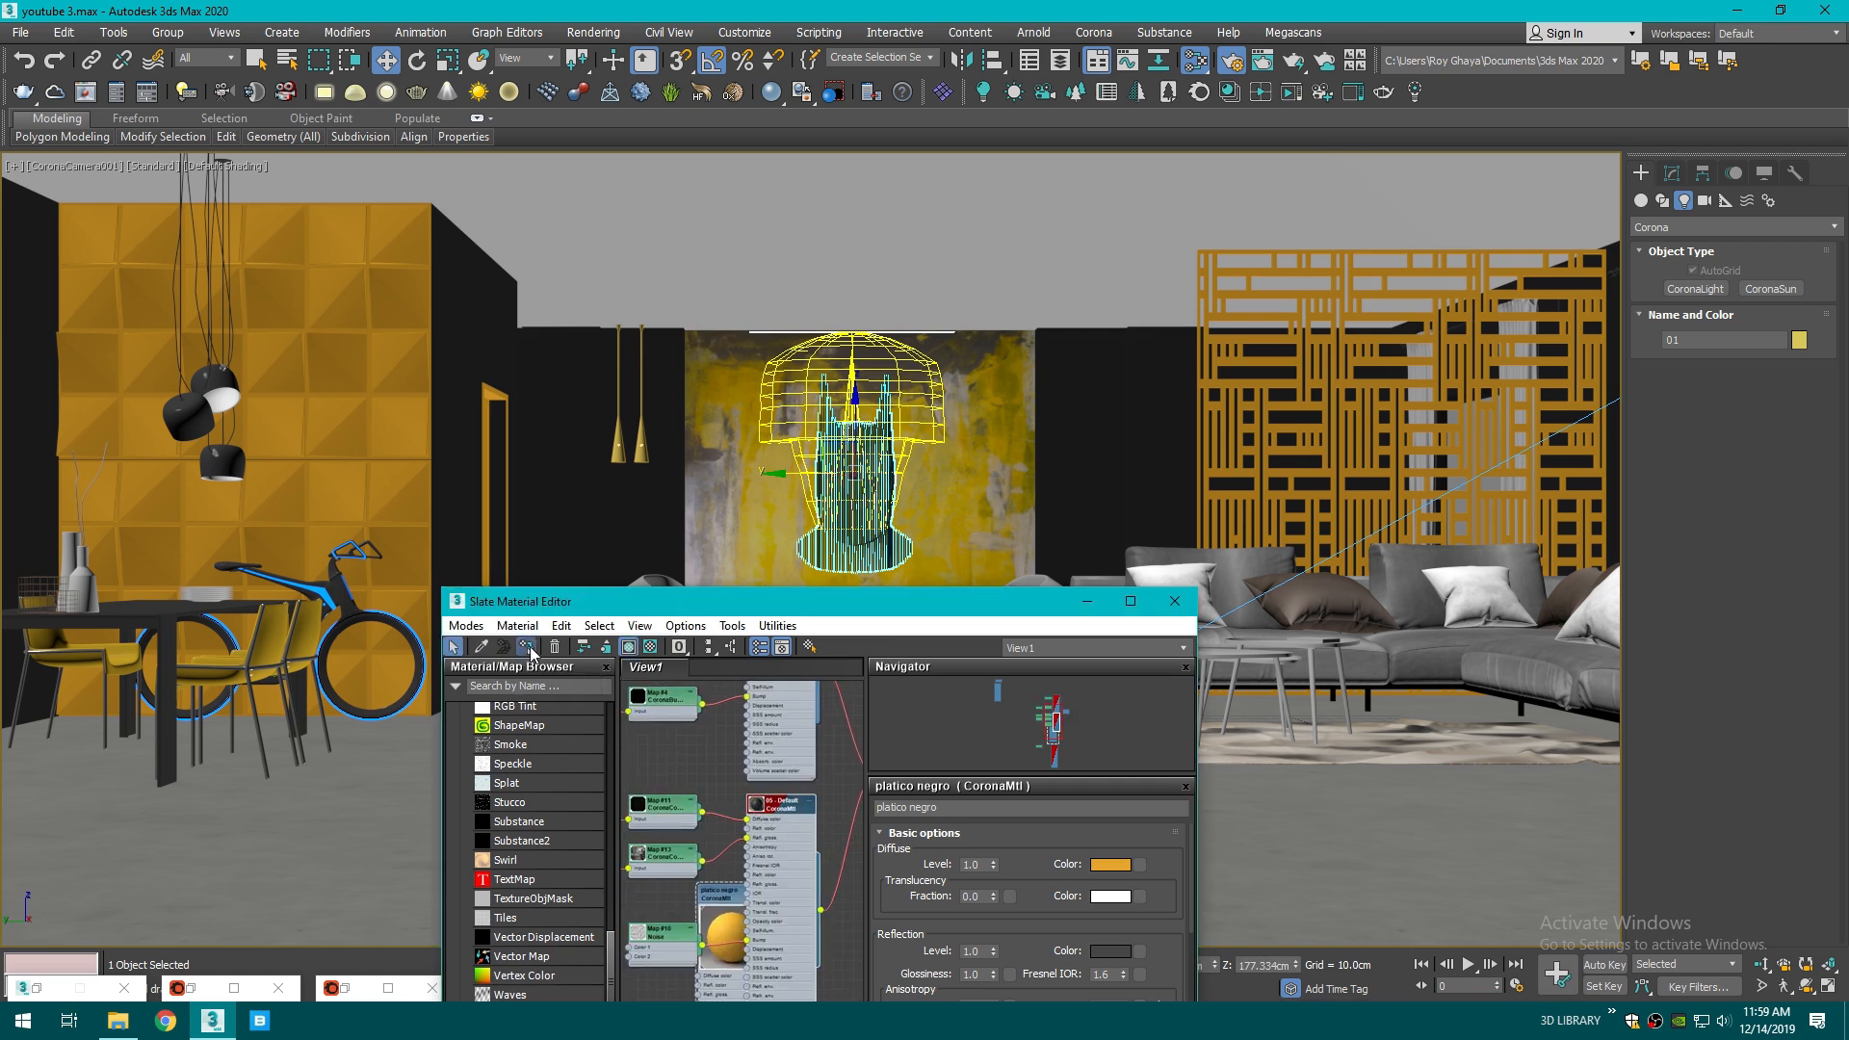
pyautogui.click(1086, 601)
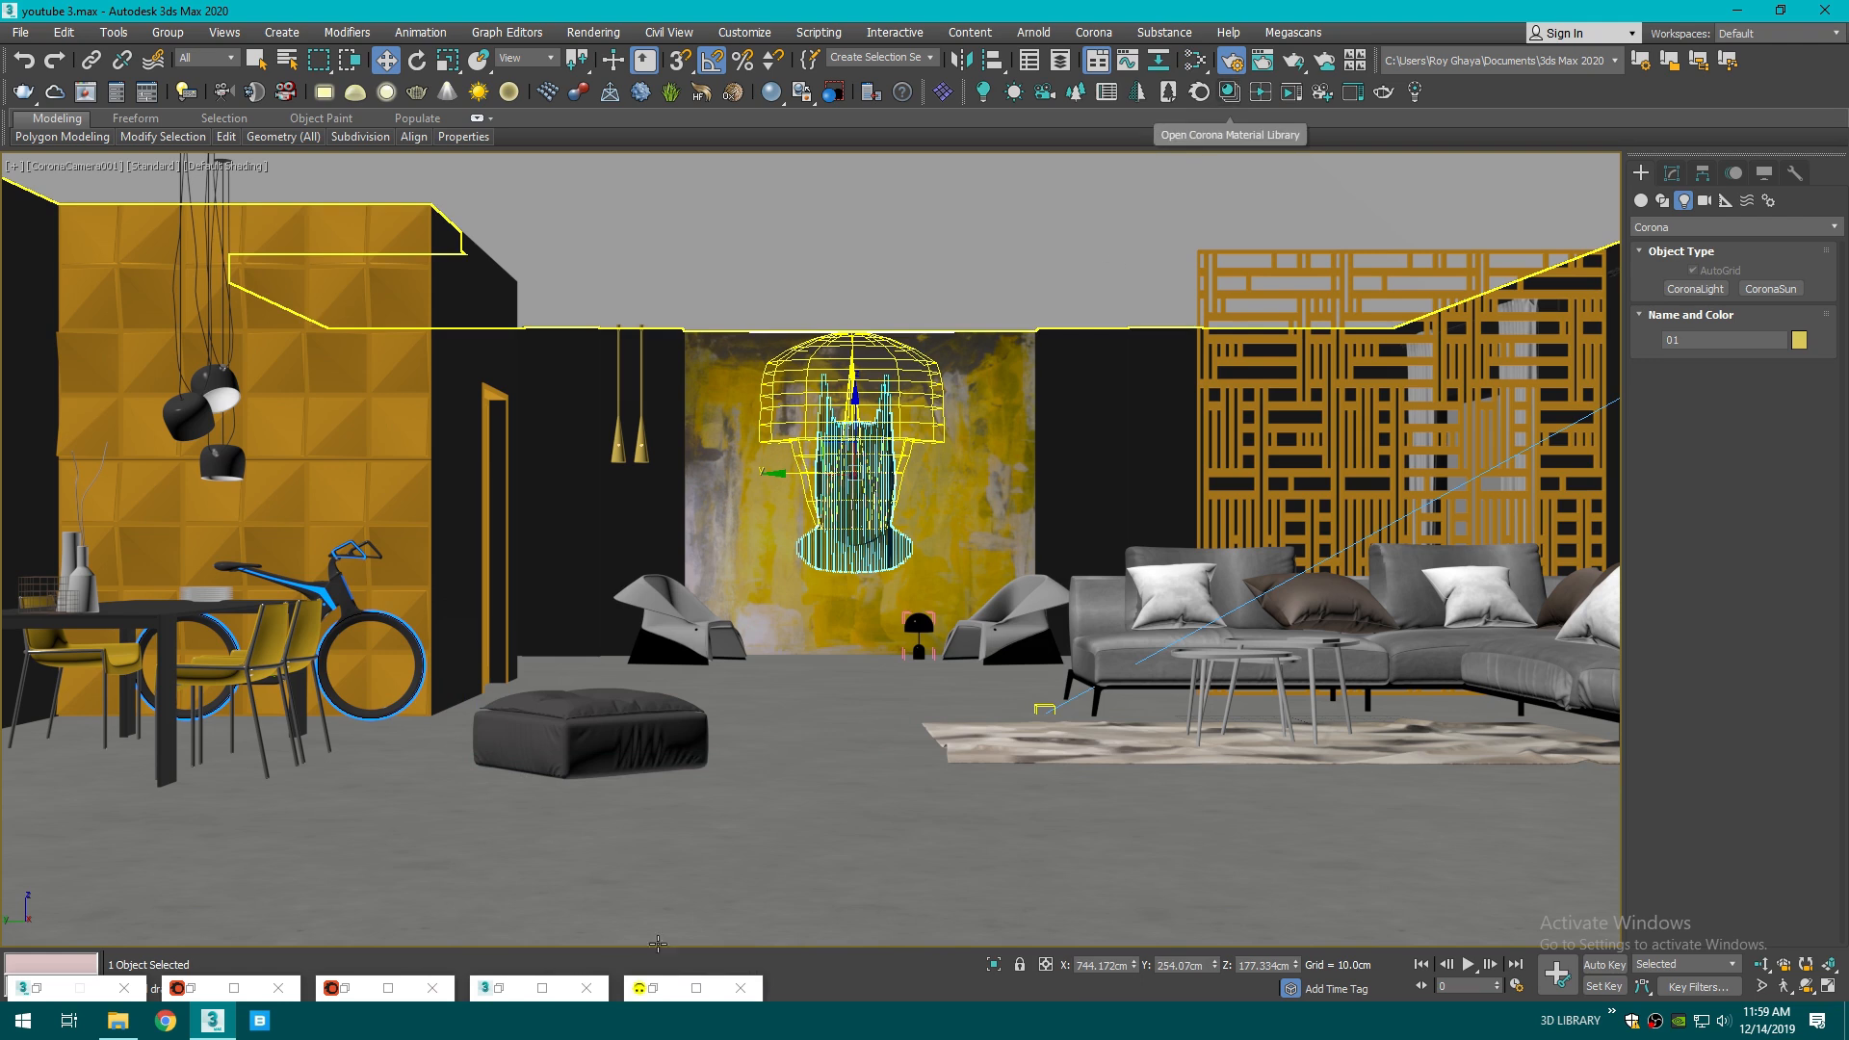
pyautogui.click(697, 986)
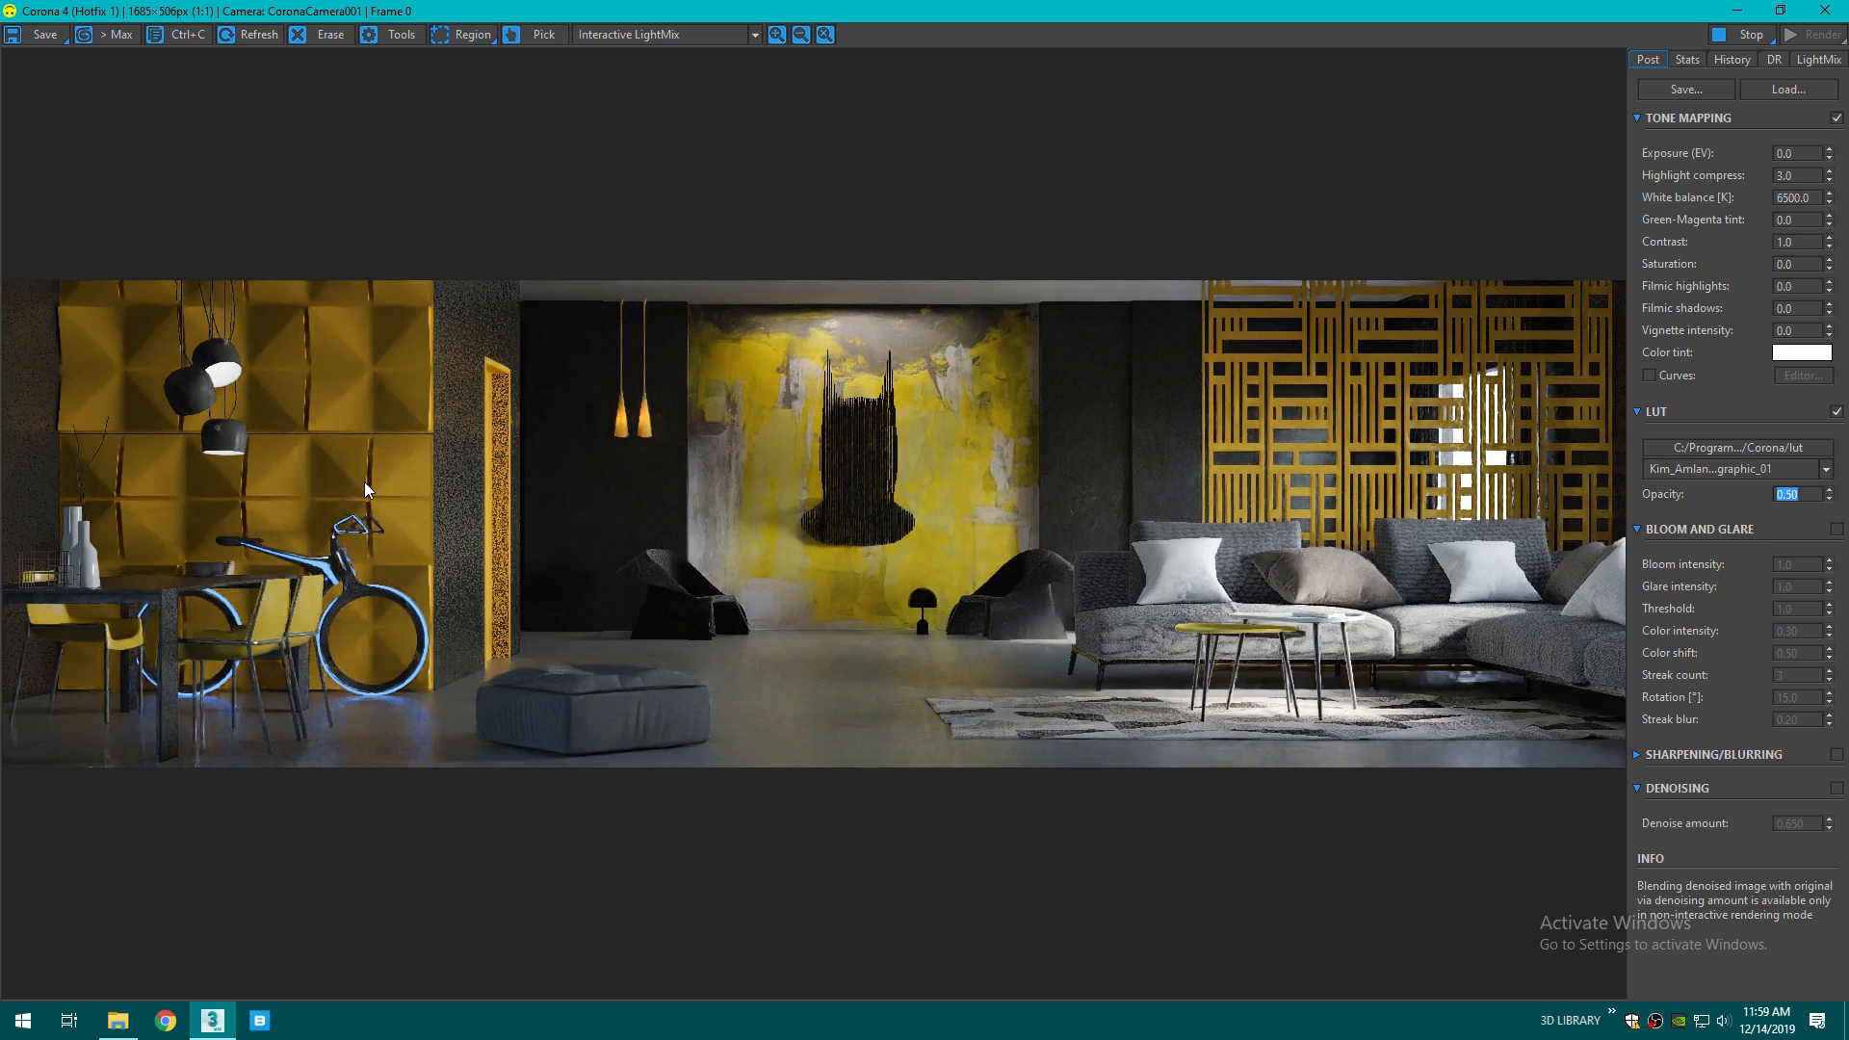
# - Reframe the camera shot by panning the view and shifting the camera target slightly
pyautogui.click(1736, 10)
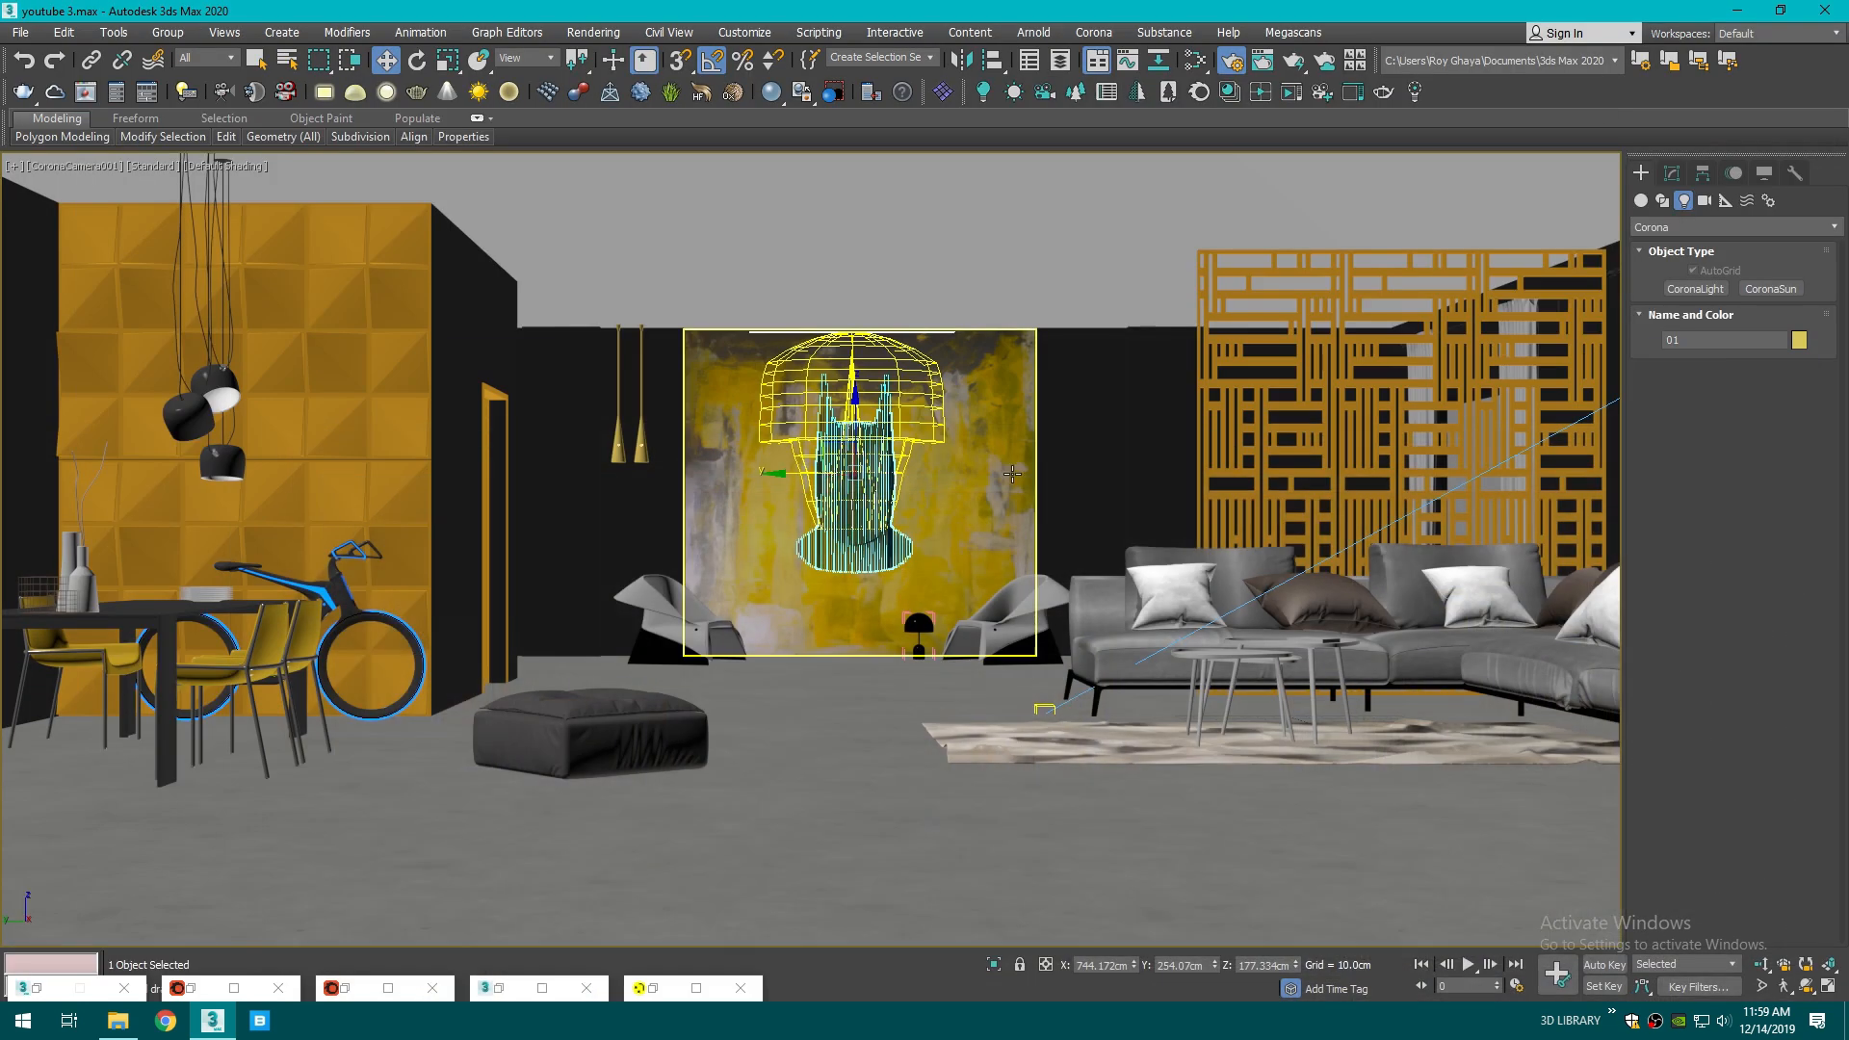
pyautogui.moveTo(943, 539); pyautogui.dragTo(928, 511, button='middle')
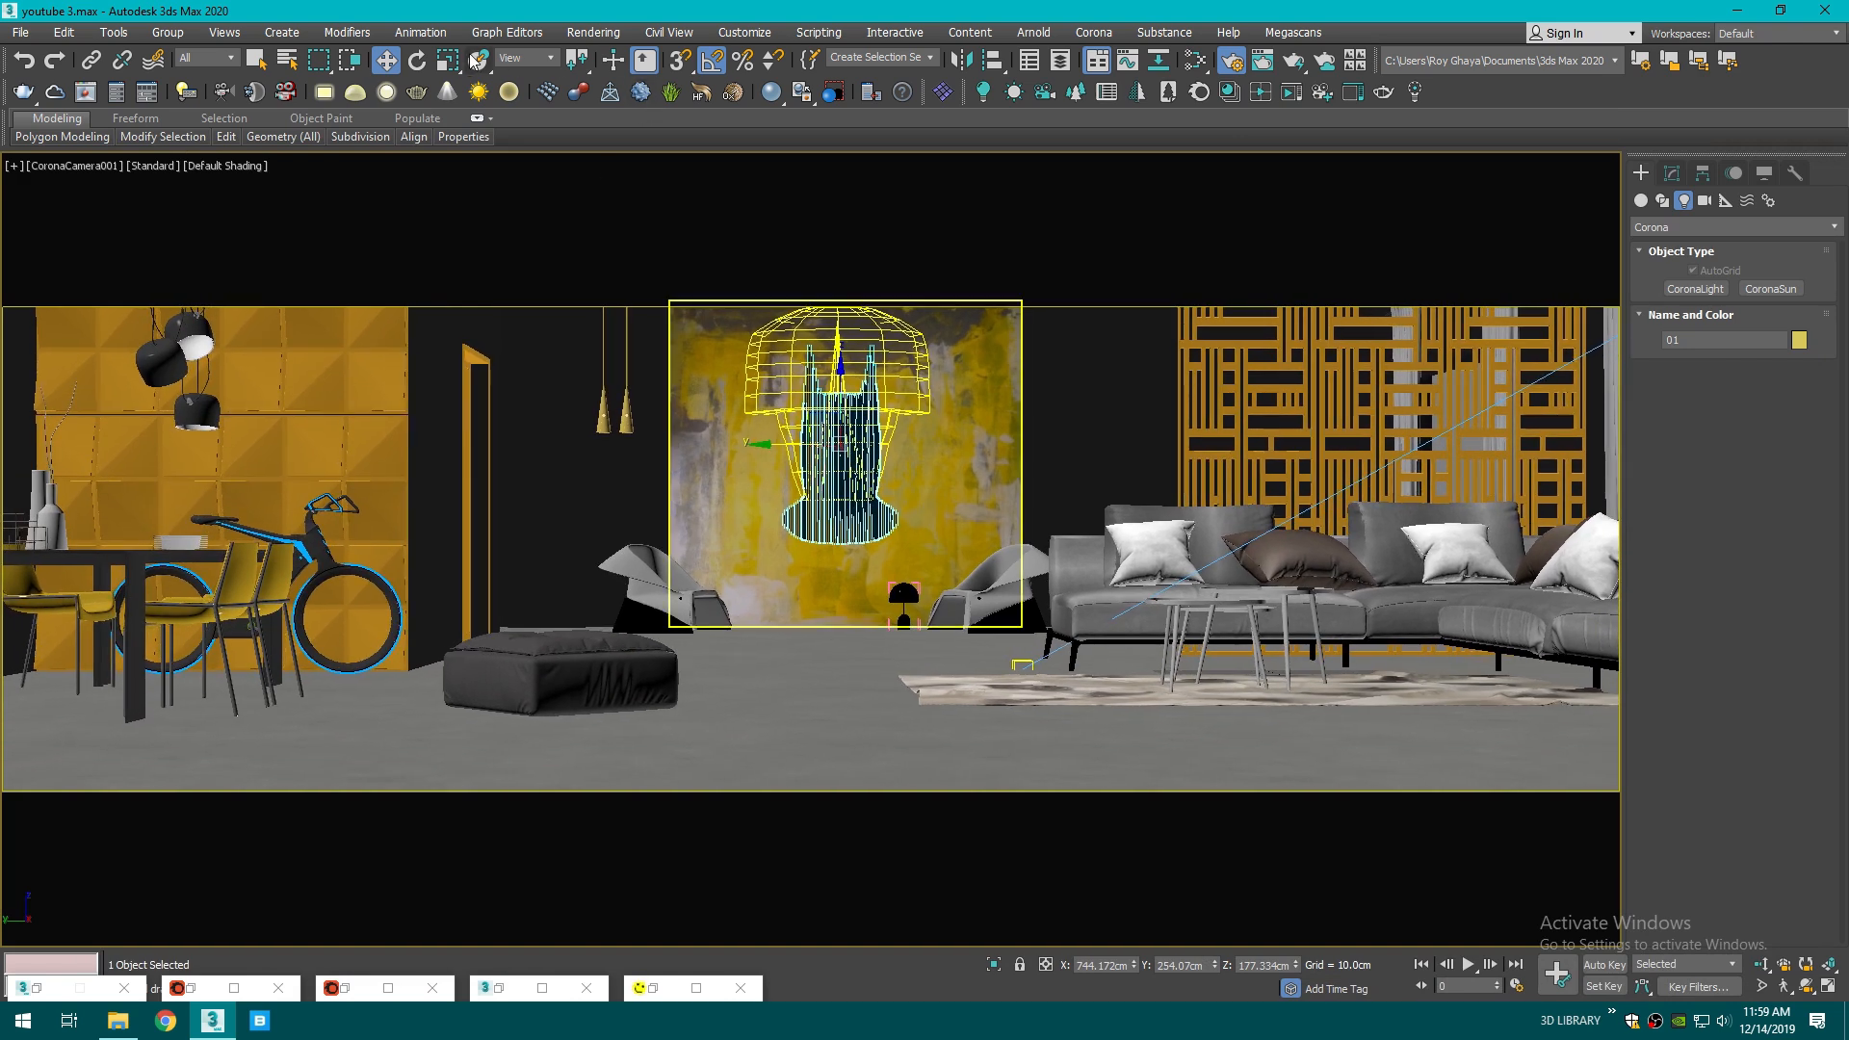
pyautogui.click(79, 166)
pyautogui.click(165, 551)
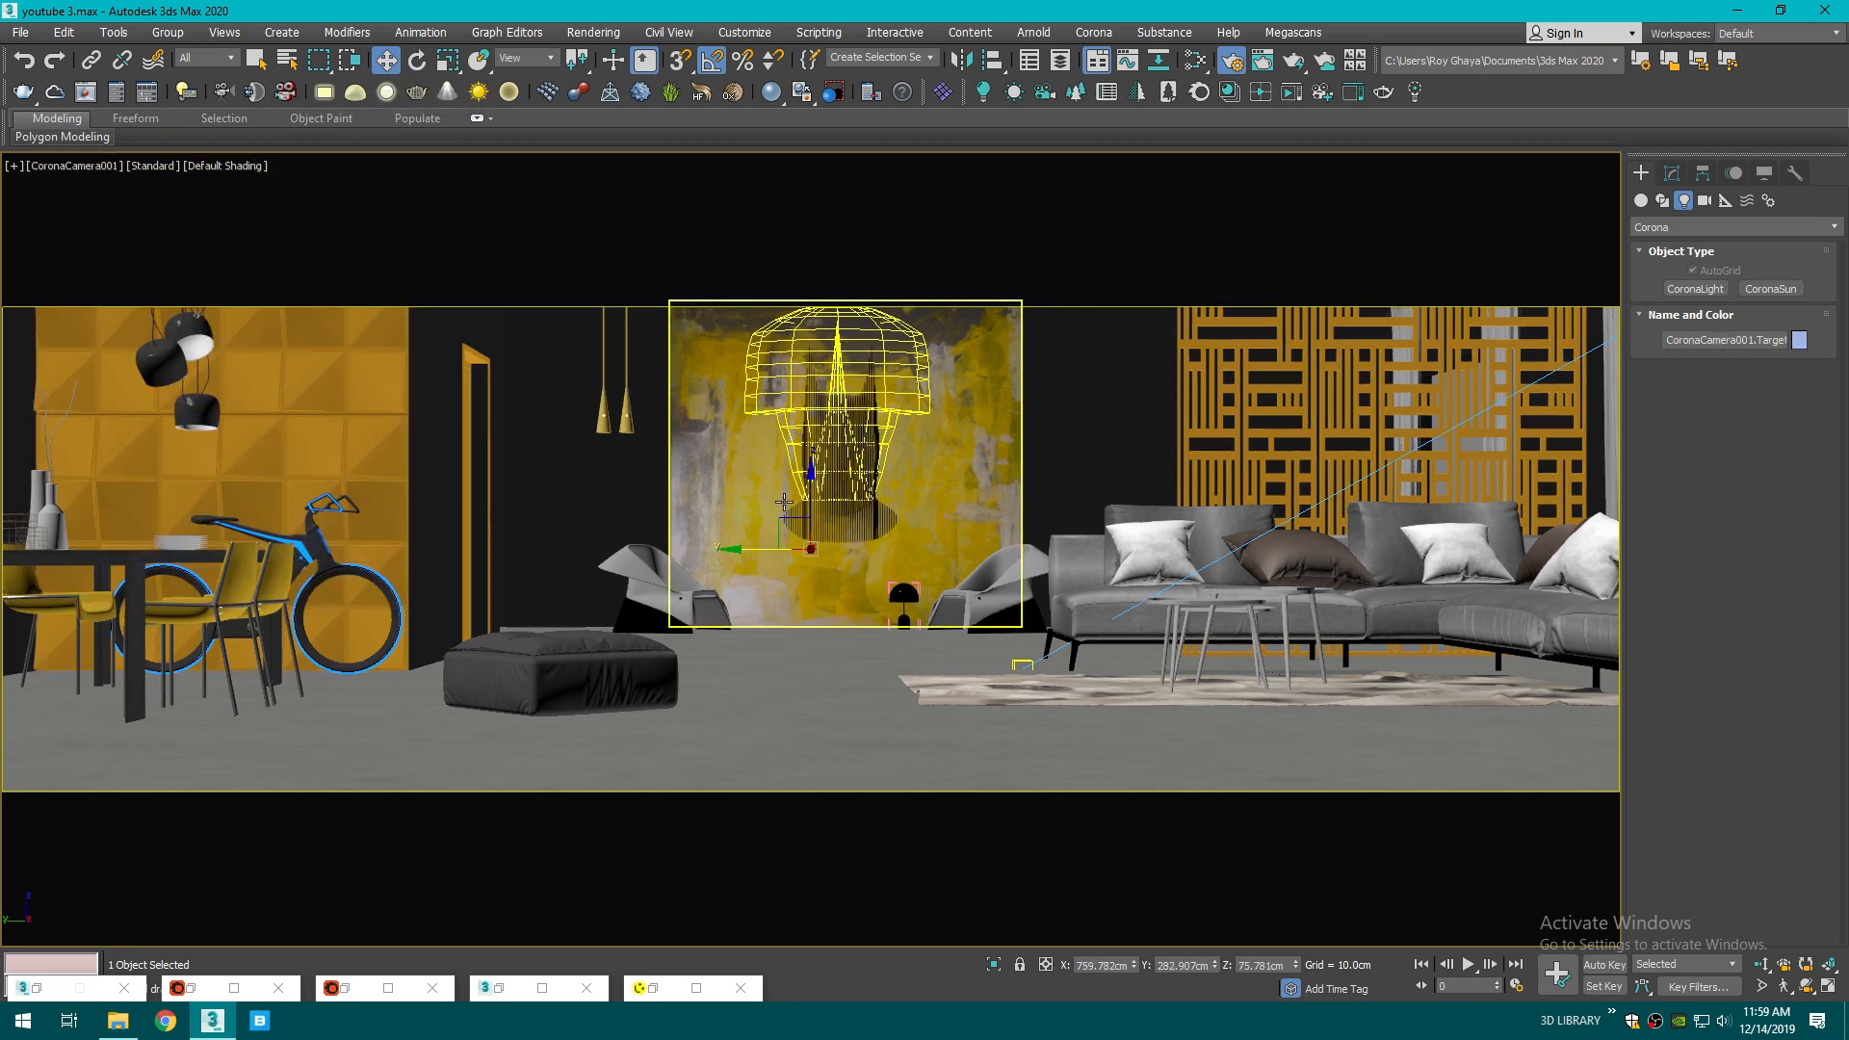
pyautogui.moveTo(773, 553); pyautogui.dragTo(809, 480)
# - Move the ottoman along the floor toward the camera and bring back the render to check it
pyautogui.click(530, 707)
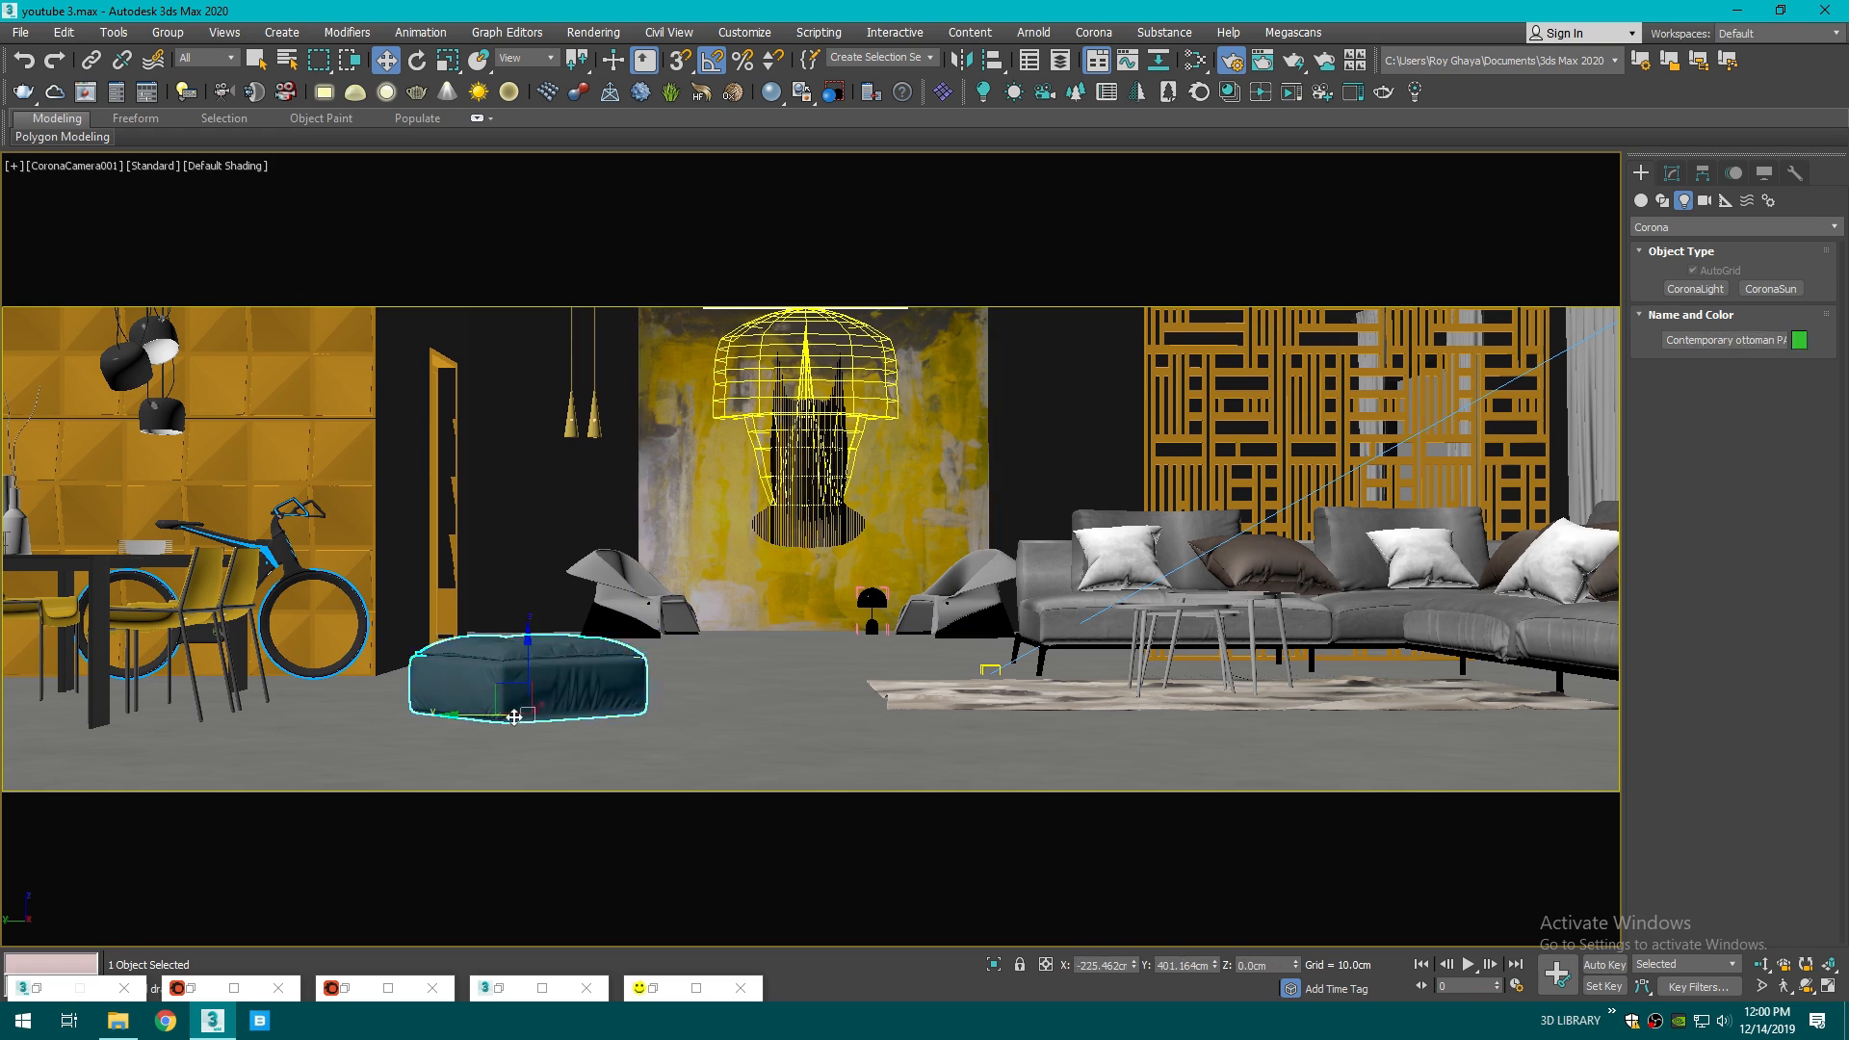
pyautogui.moveTo(530, 713); pyautogui.dragTo(491, 759)
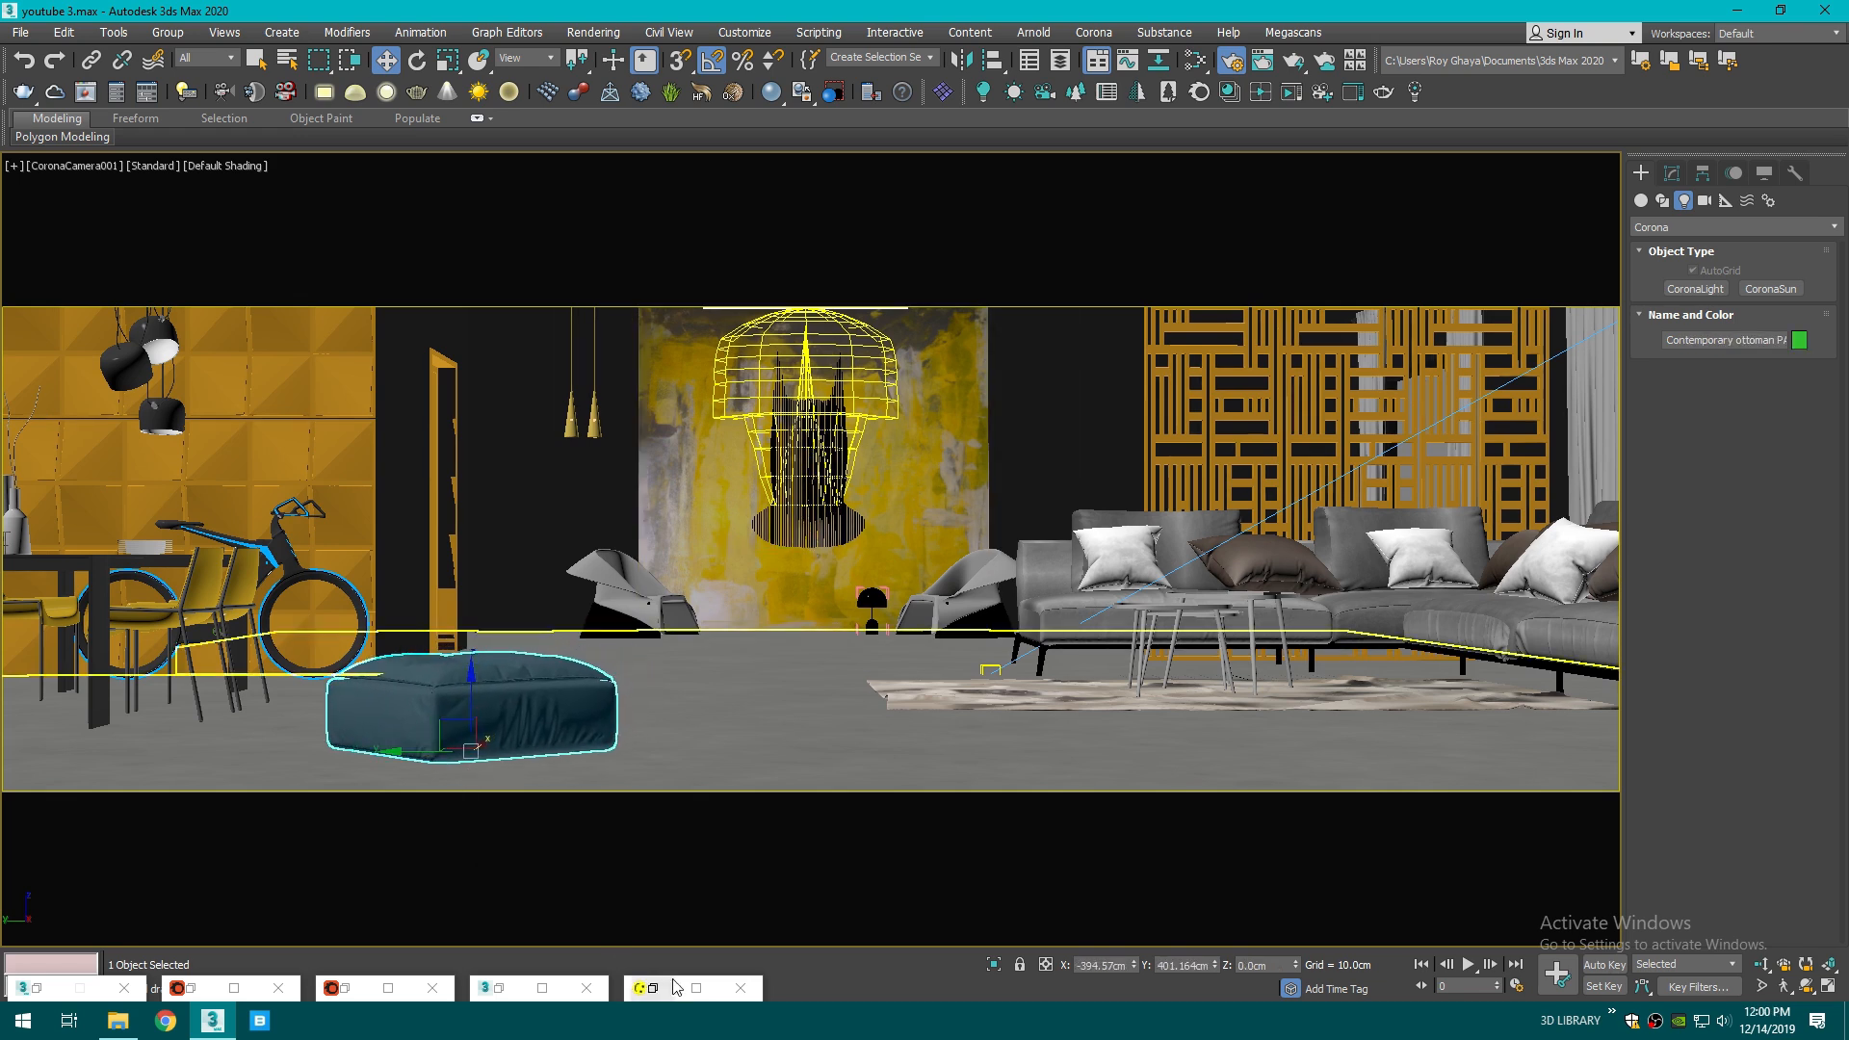
pyautogui.click(696, 988)
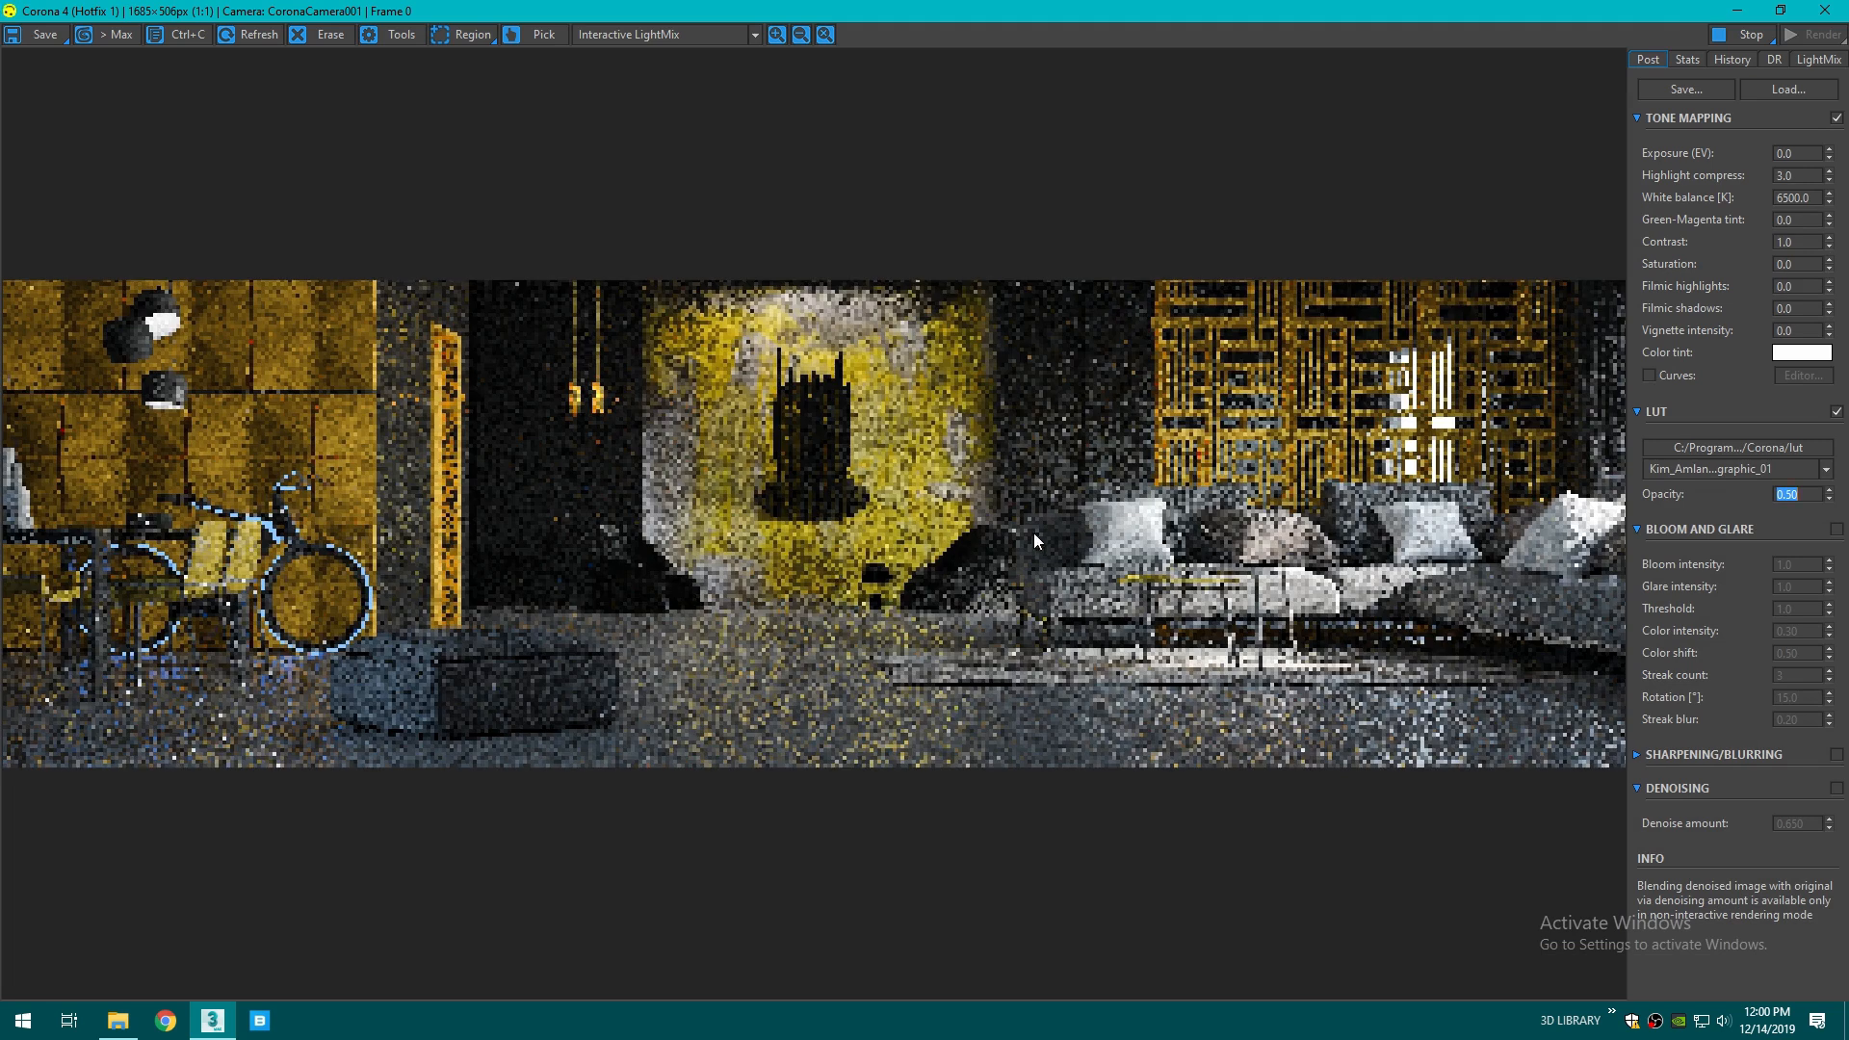
# - Set the tone-mapping contrast to 2.0 and try exposure values, settling on 0.5
pyautogui.click(1796, 241)
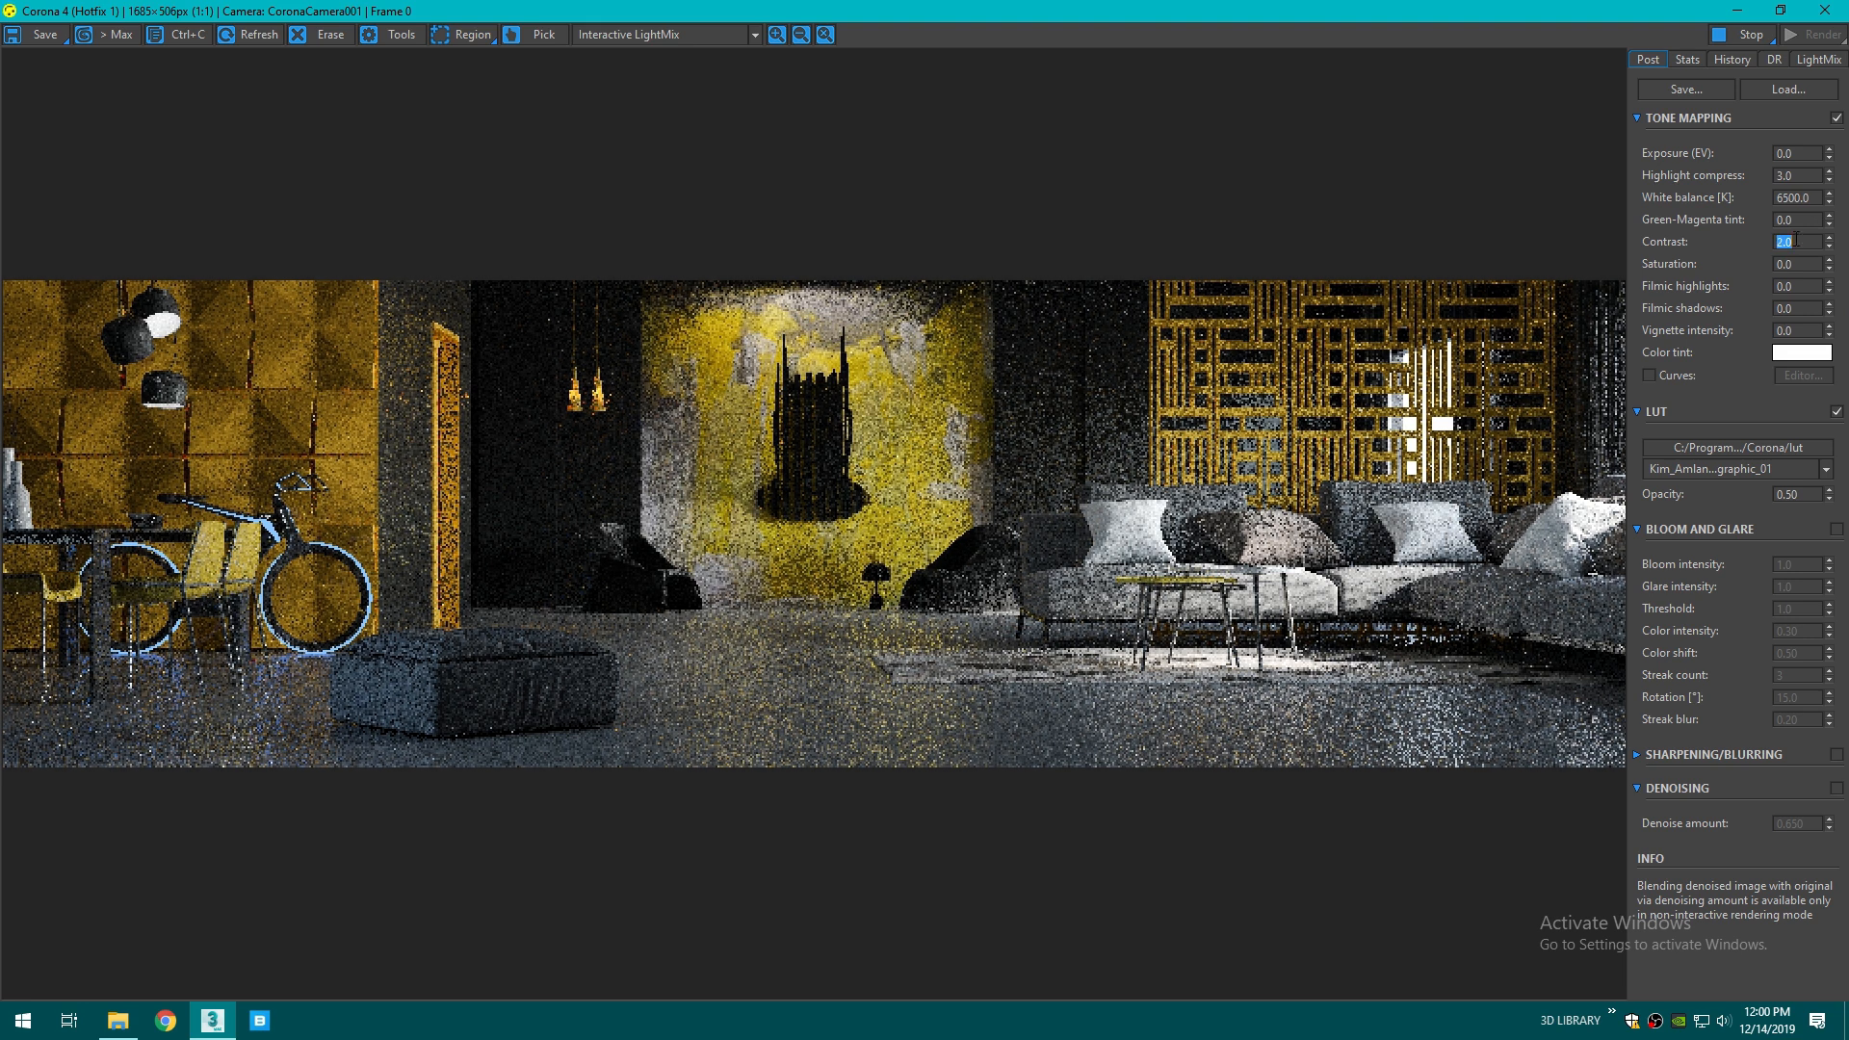
pyautogui.doubleClick(1808, 155)
pyautogui.write('0.3')
pyautogui.press('Return')
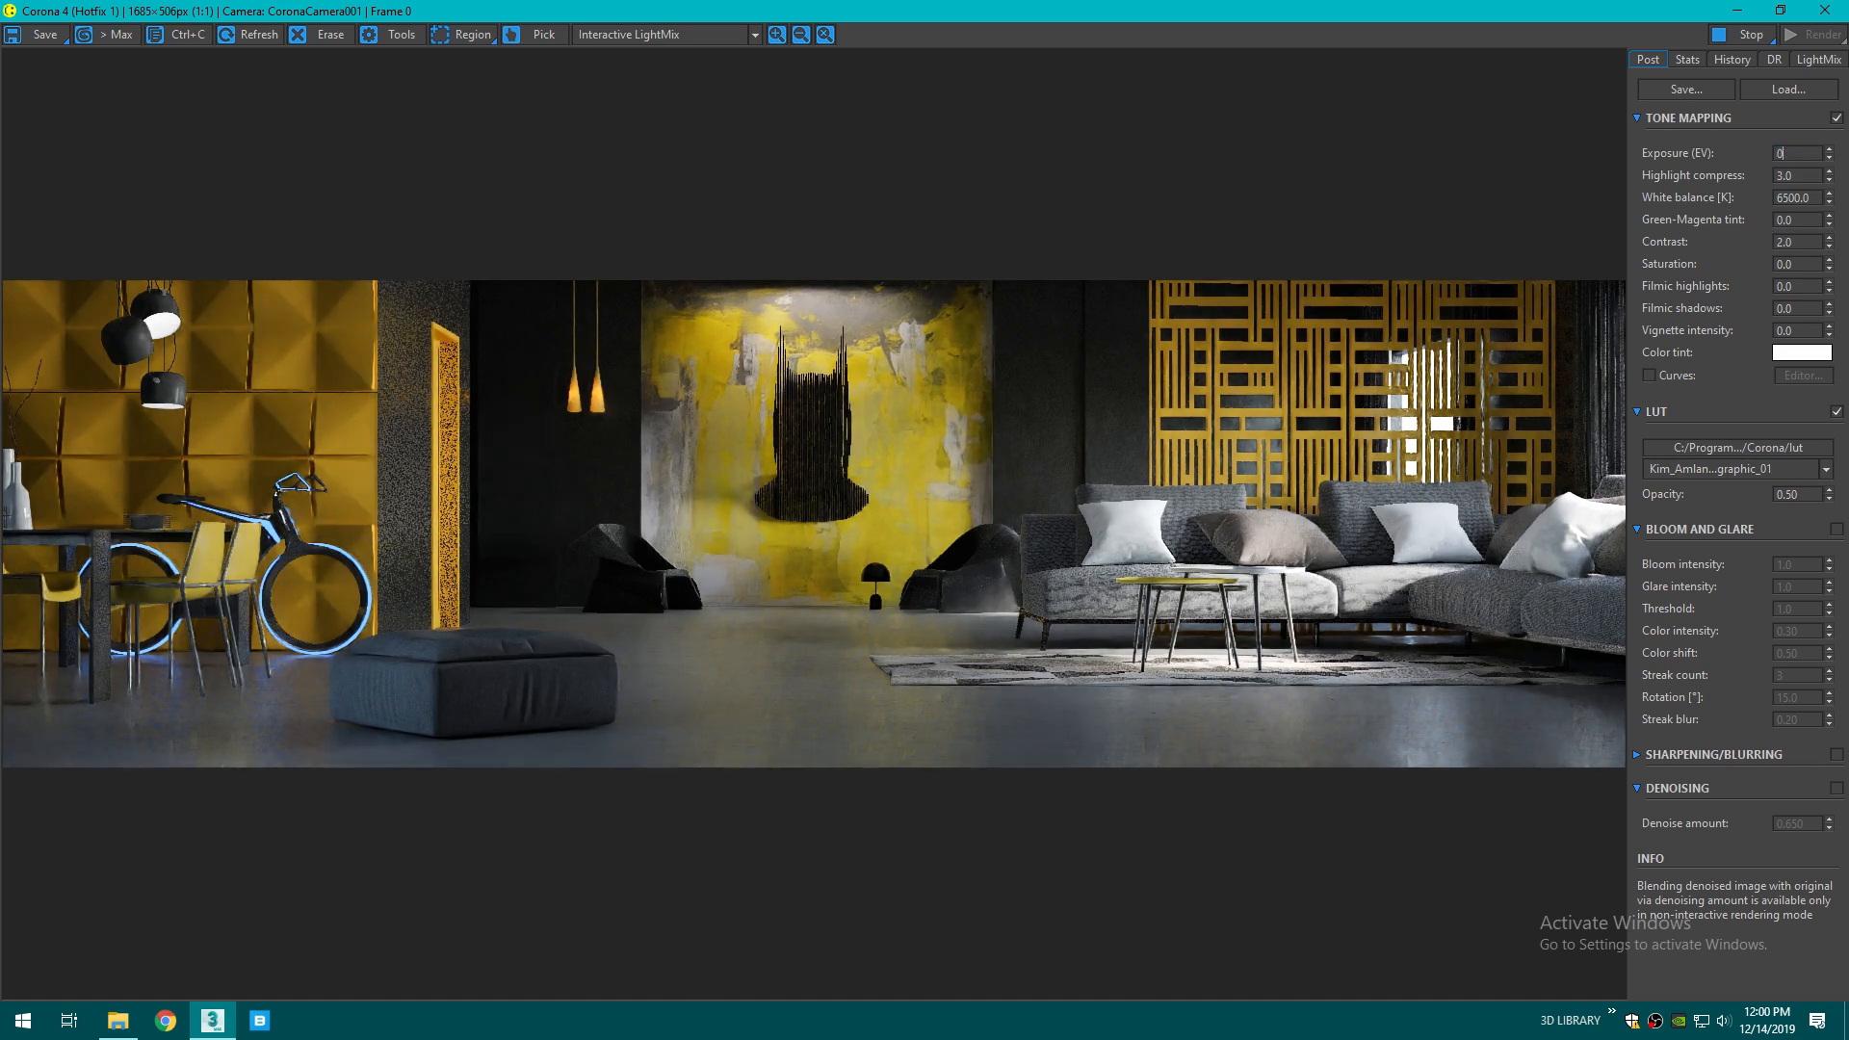
pyautogui.write('0')
pyautogui.write('.5')
pyautogui.press('Return')
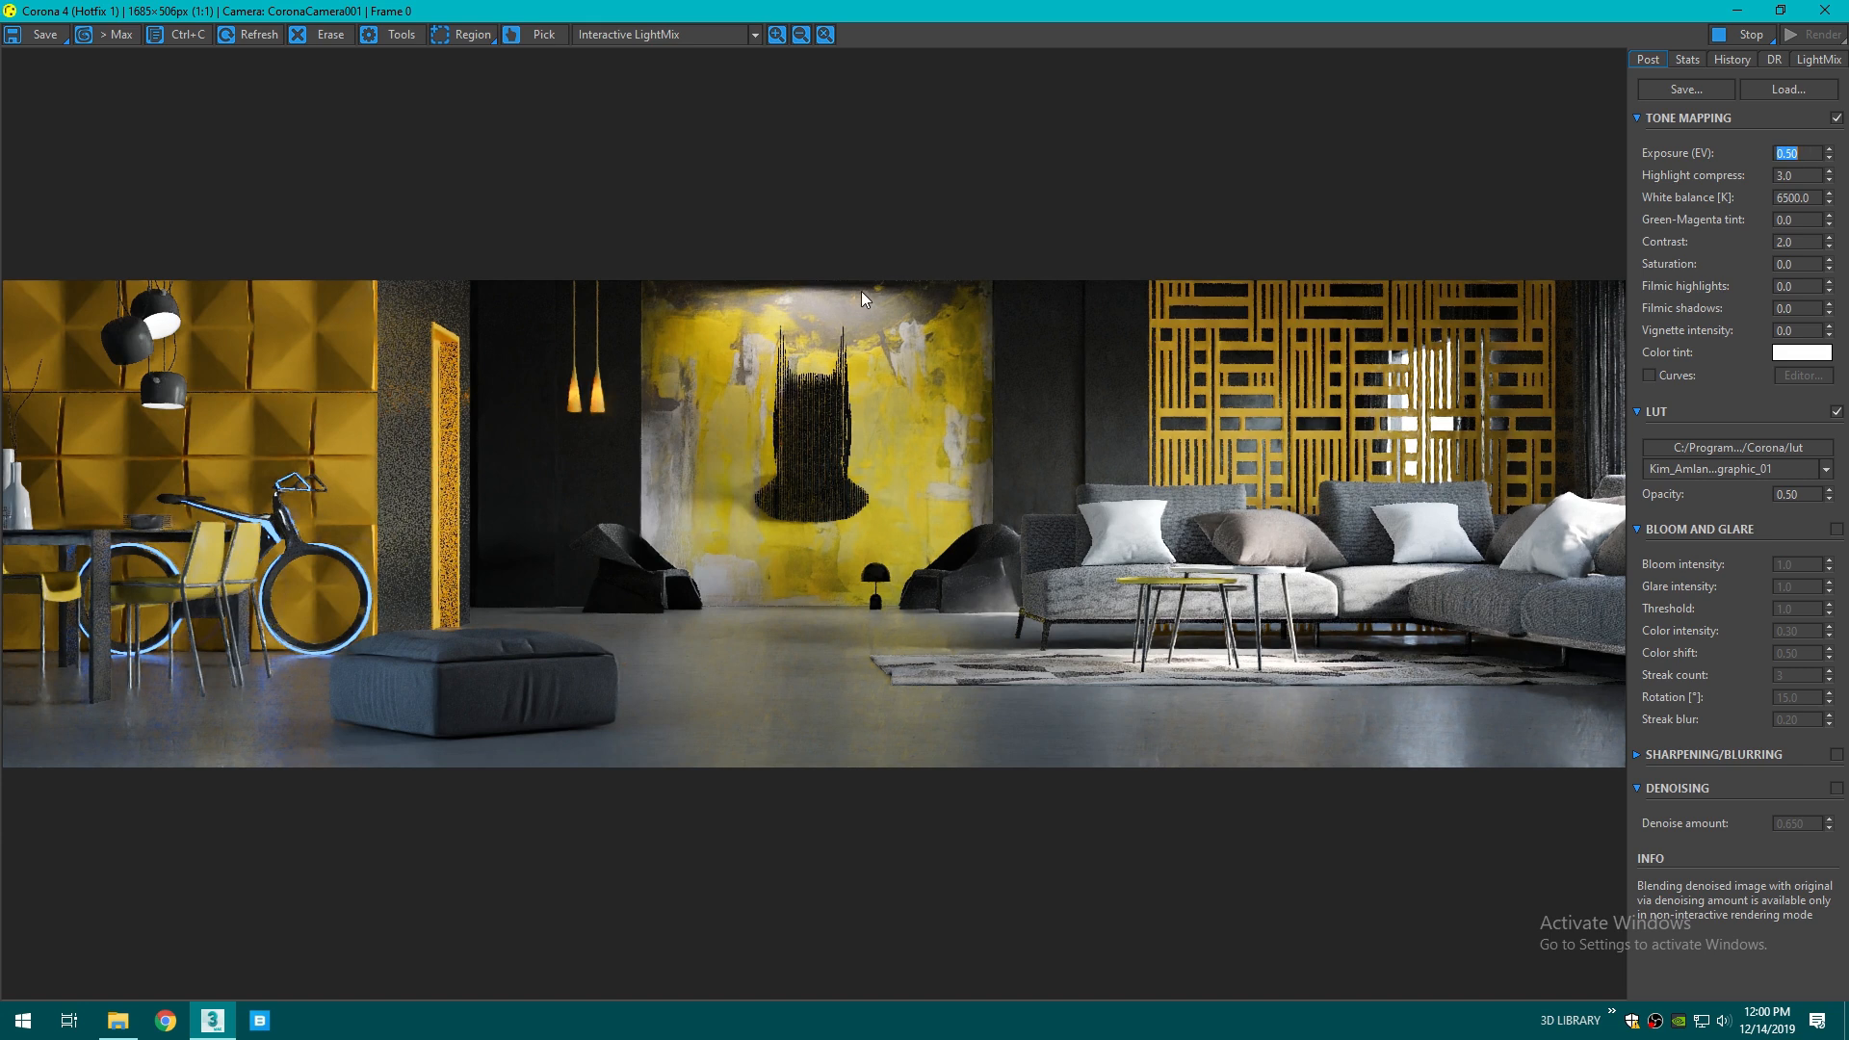
# - Set the render's white balance to 7000 K
pyautogui.doubleClick(1793, 198)
pyautogui.write('70')
pyautogui.press('Return')
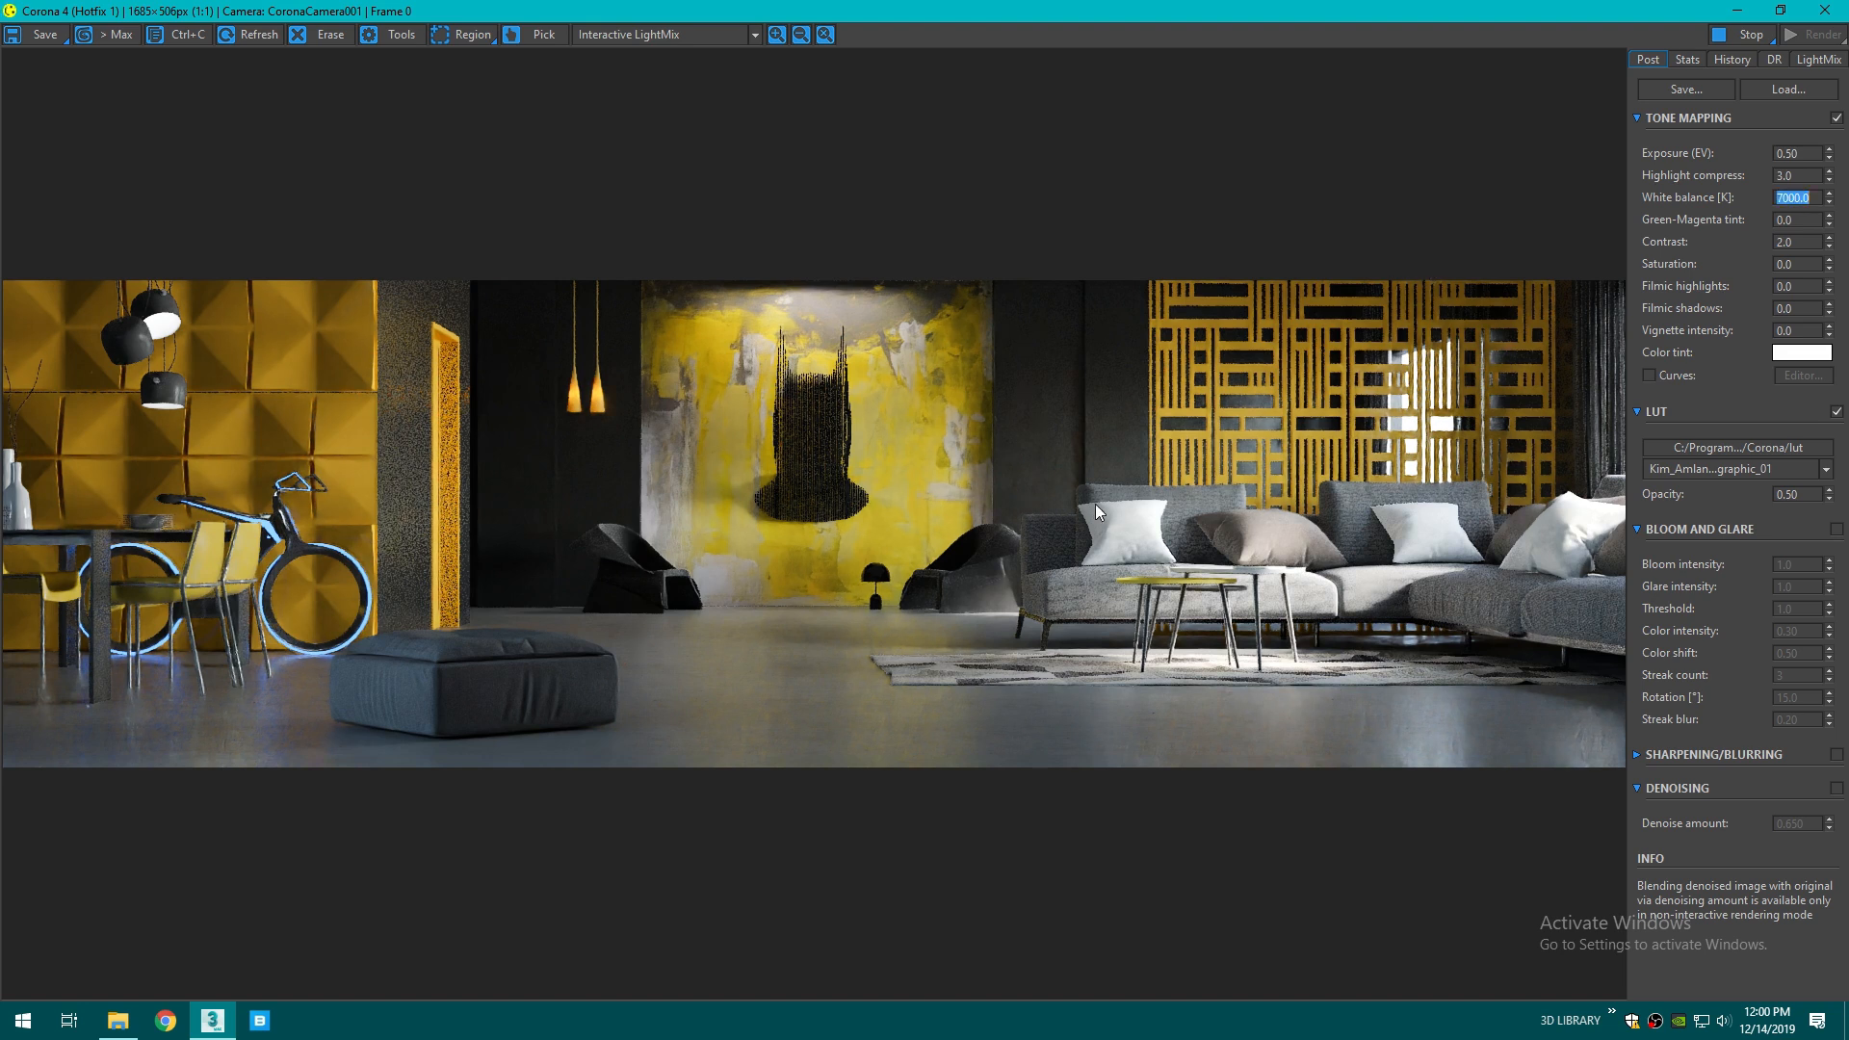
# - Enable bloom and glare with a glare intensity of 0.02, then stop the render and close its window
pyautogui.click(1837, 530)
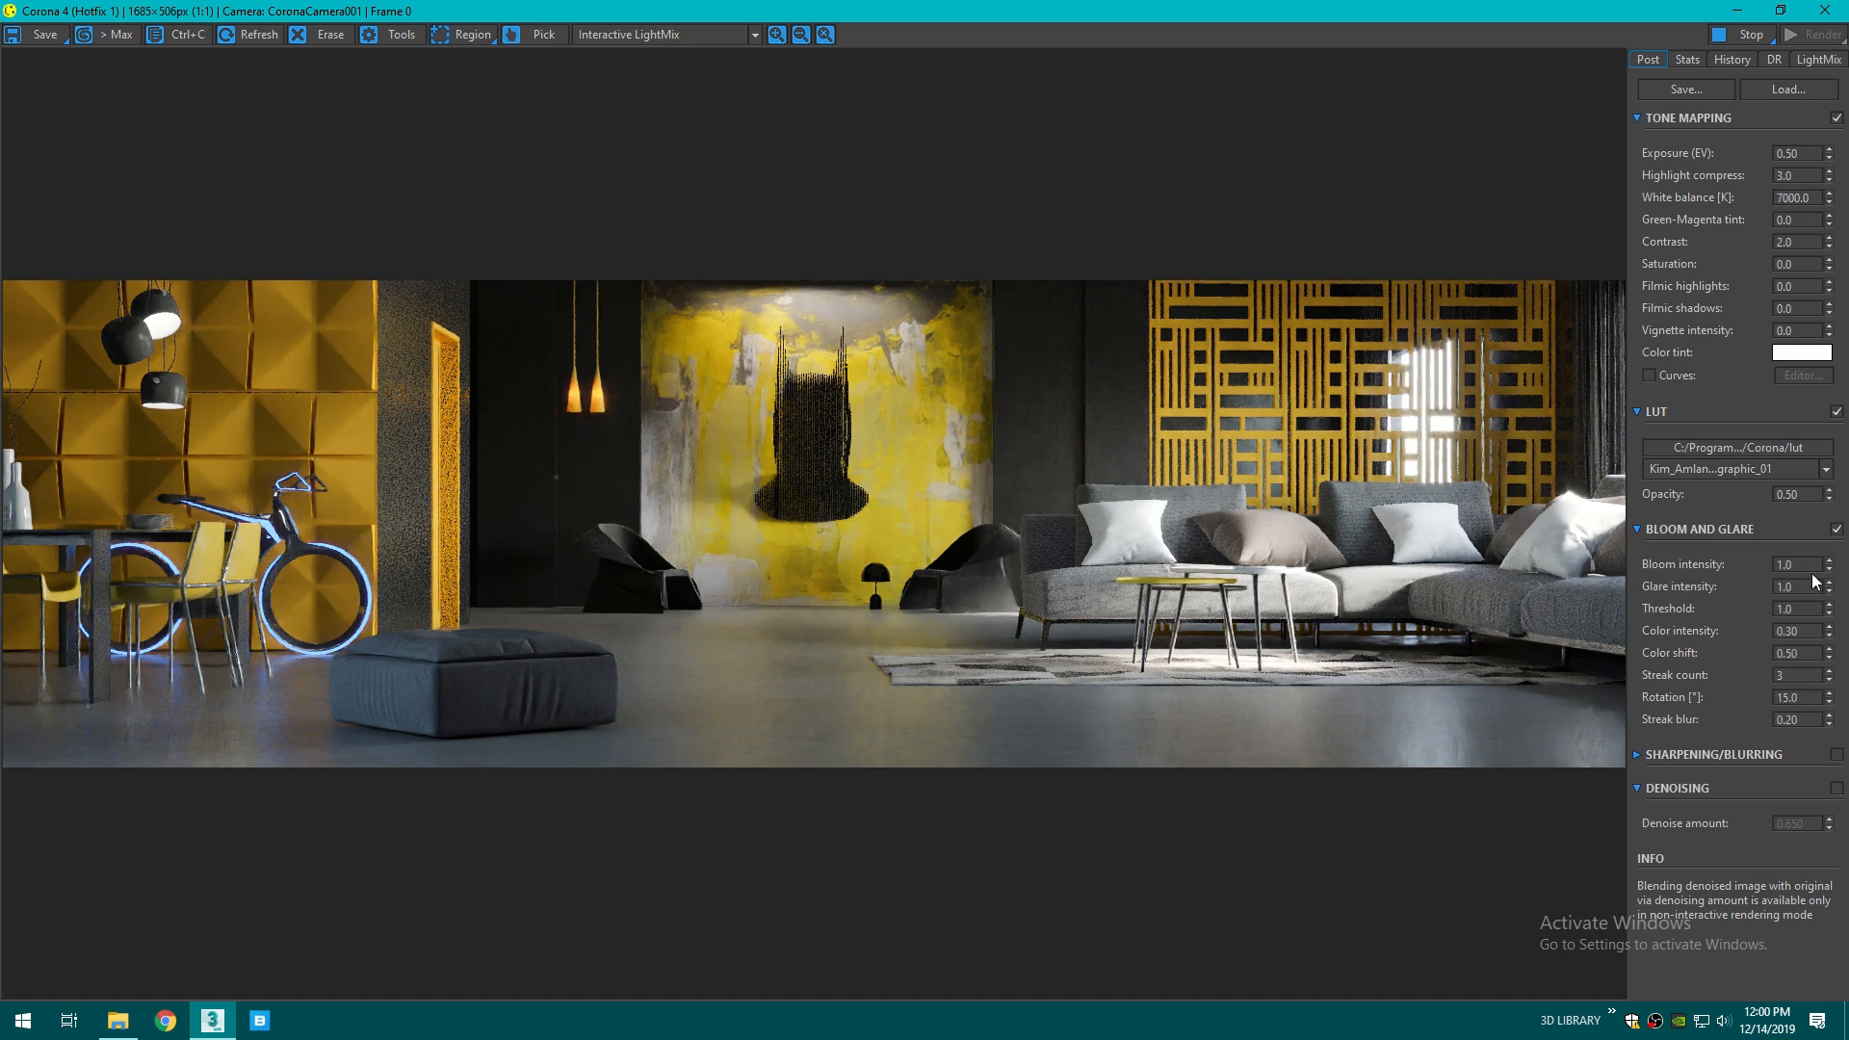
pyautogui.write('0.02')
pyautogui.press('Return')
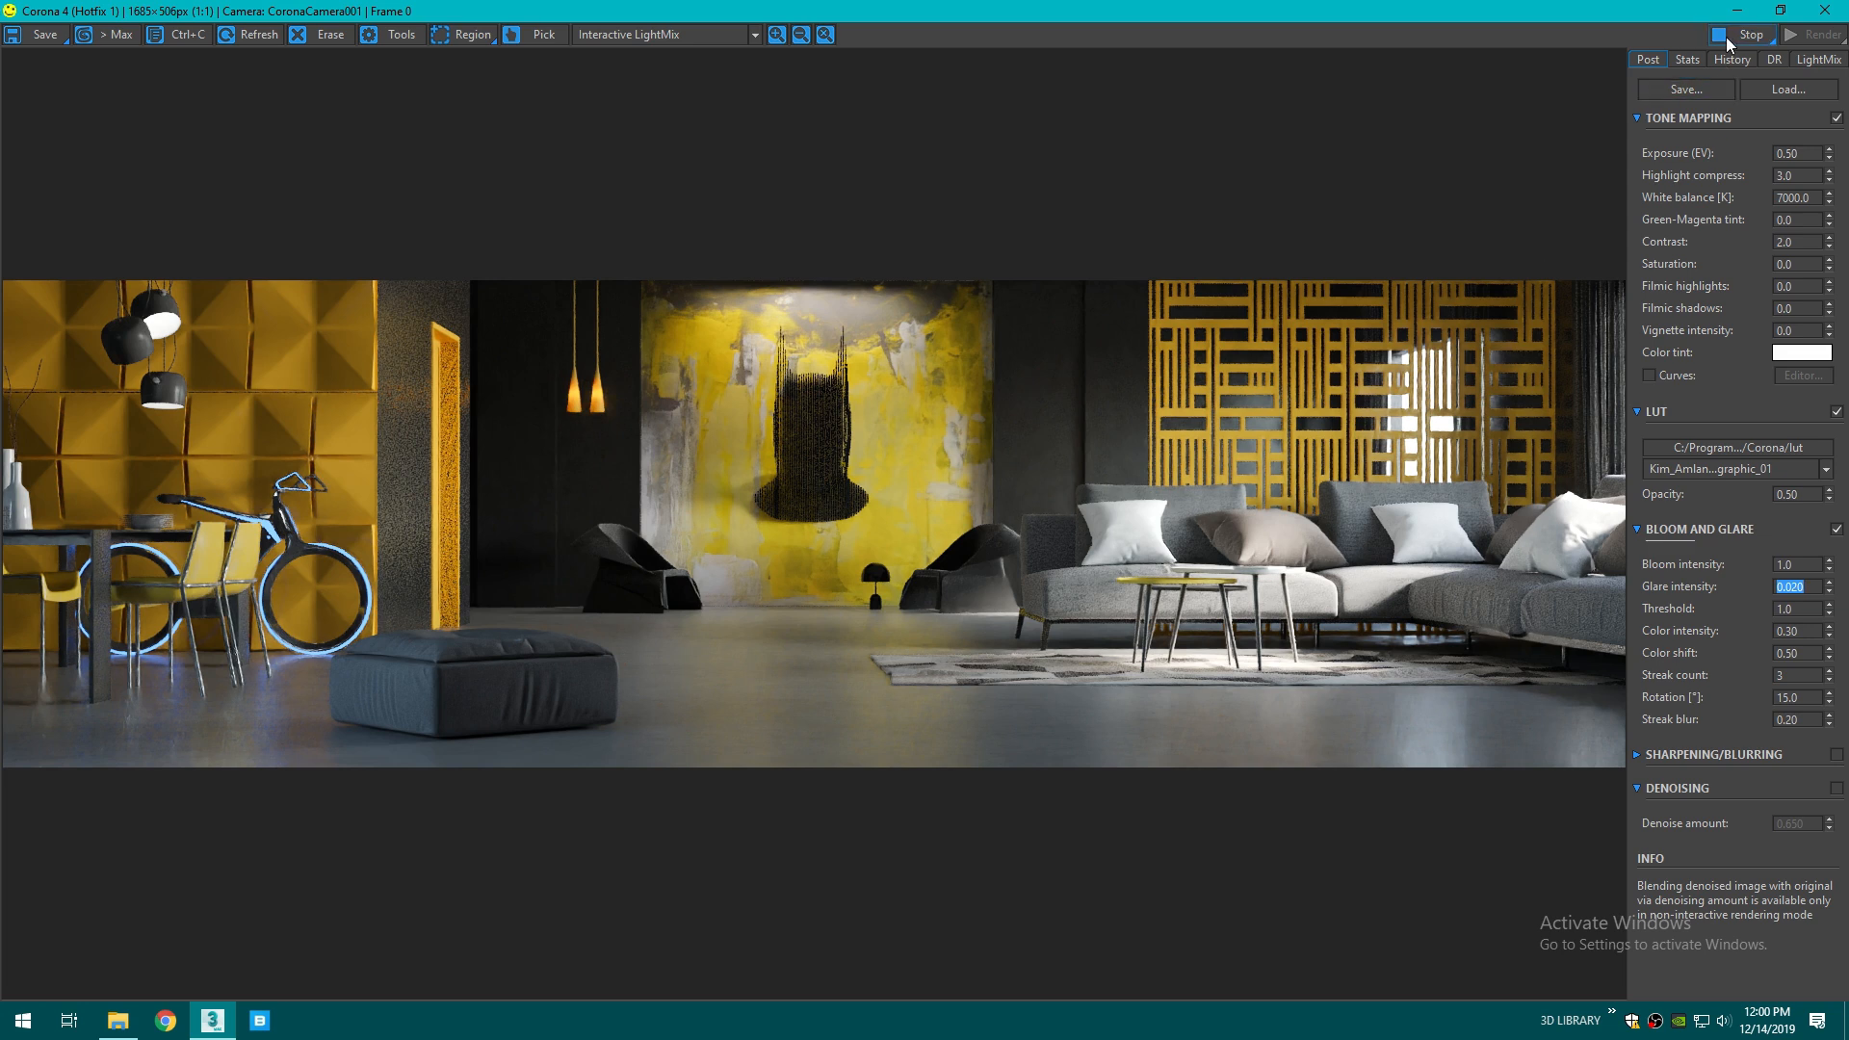
pyautogui.scroll(1, 1030, 321)
pyautogui.scroll(-1, 1030, 321)
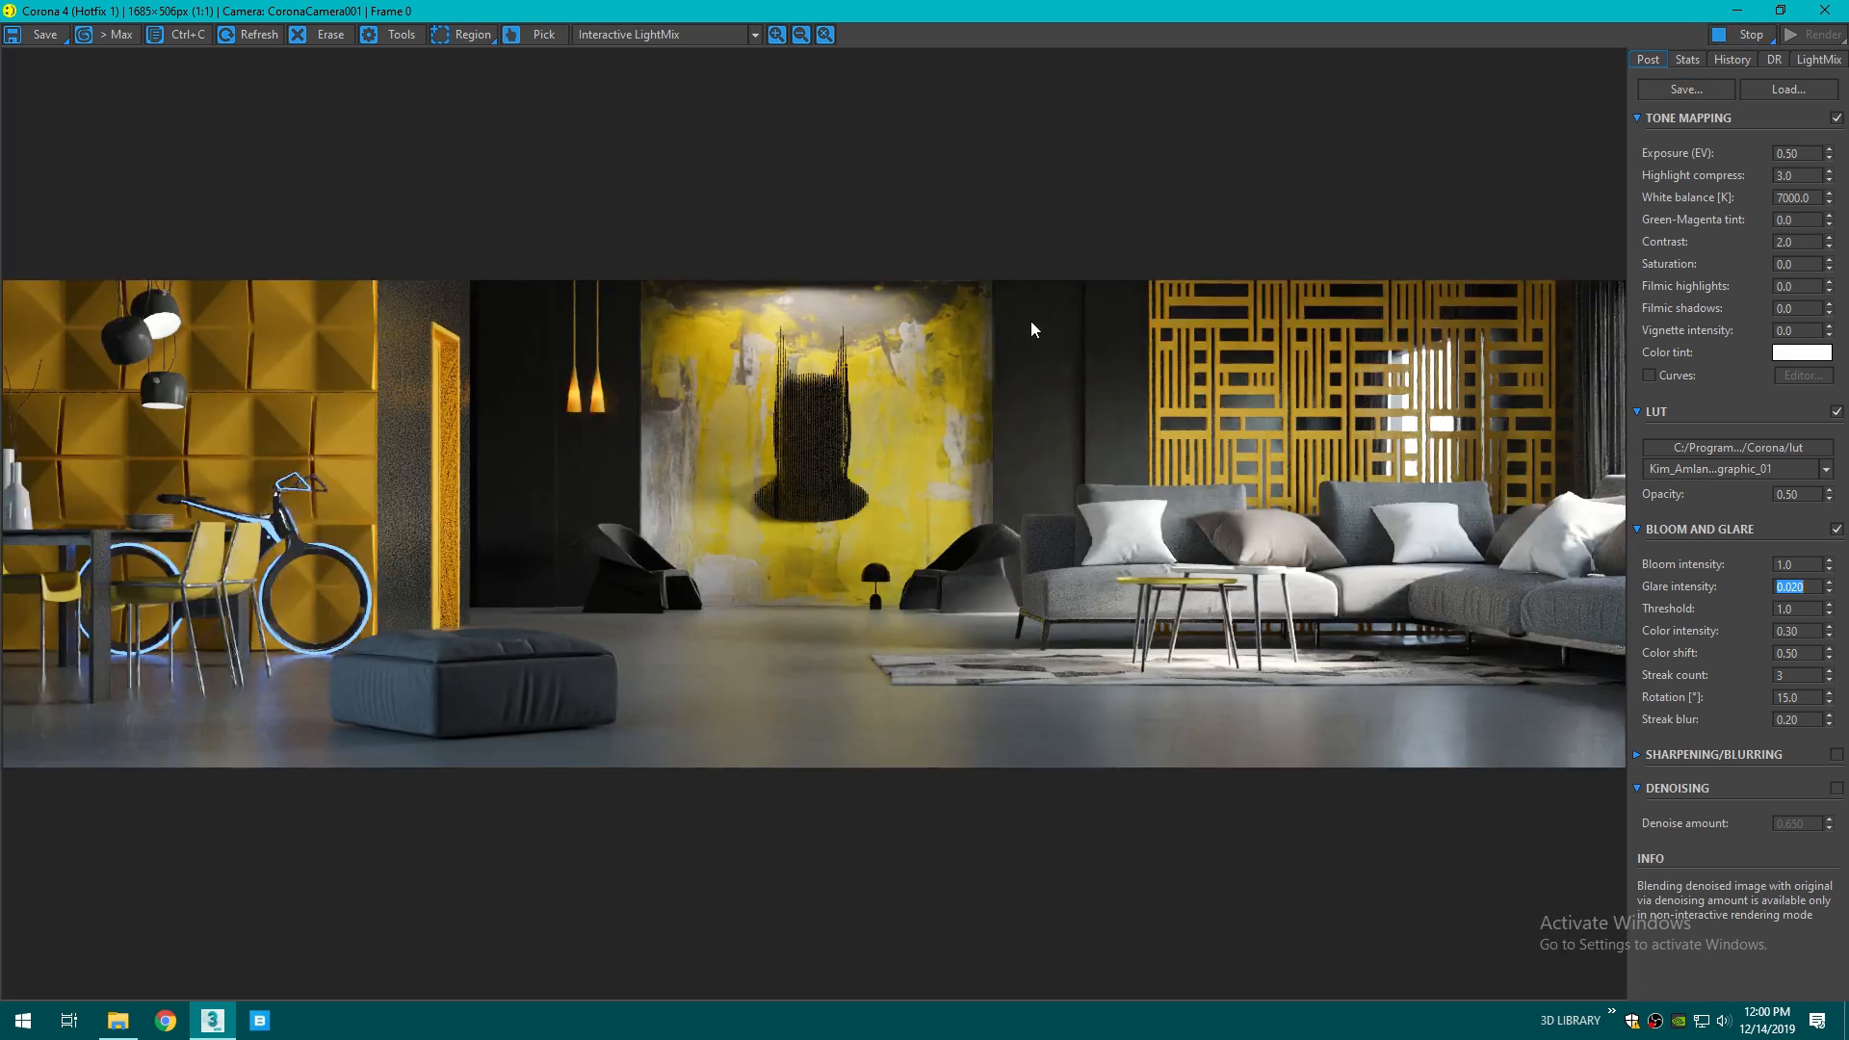
pyautogui.click(1745, 36)
pyautogui.click(1823, 10)
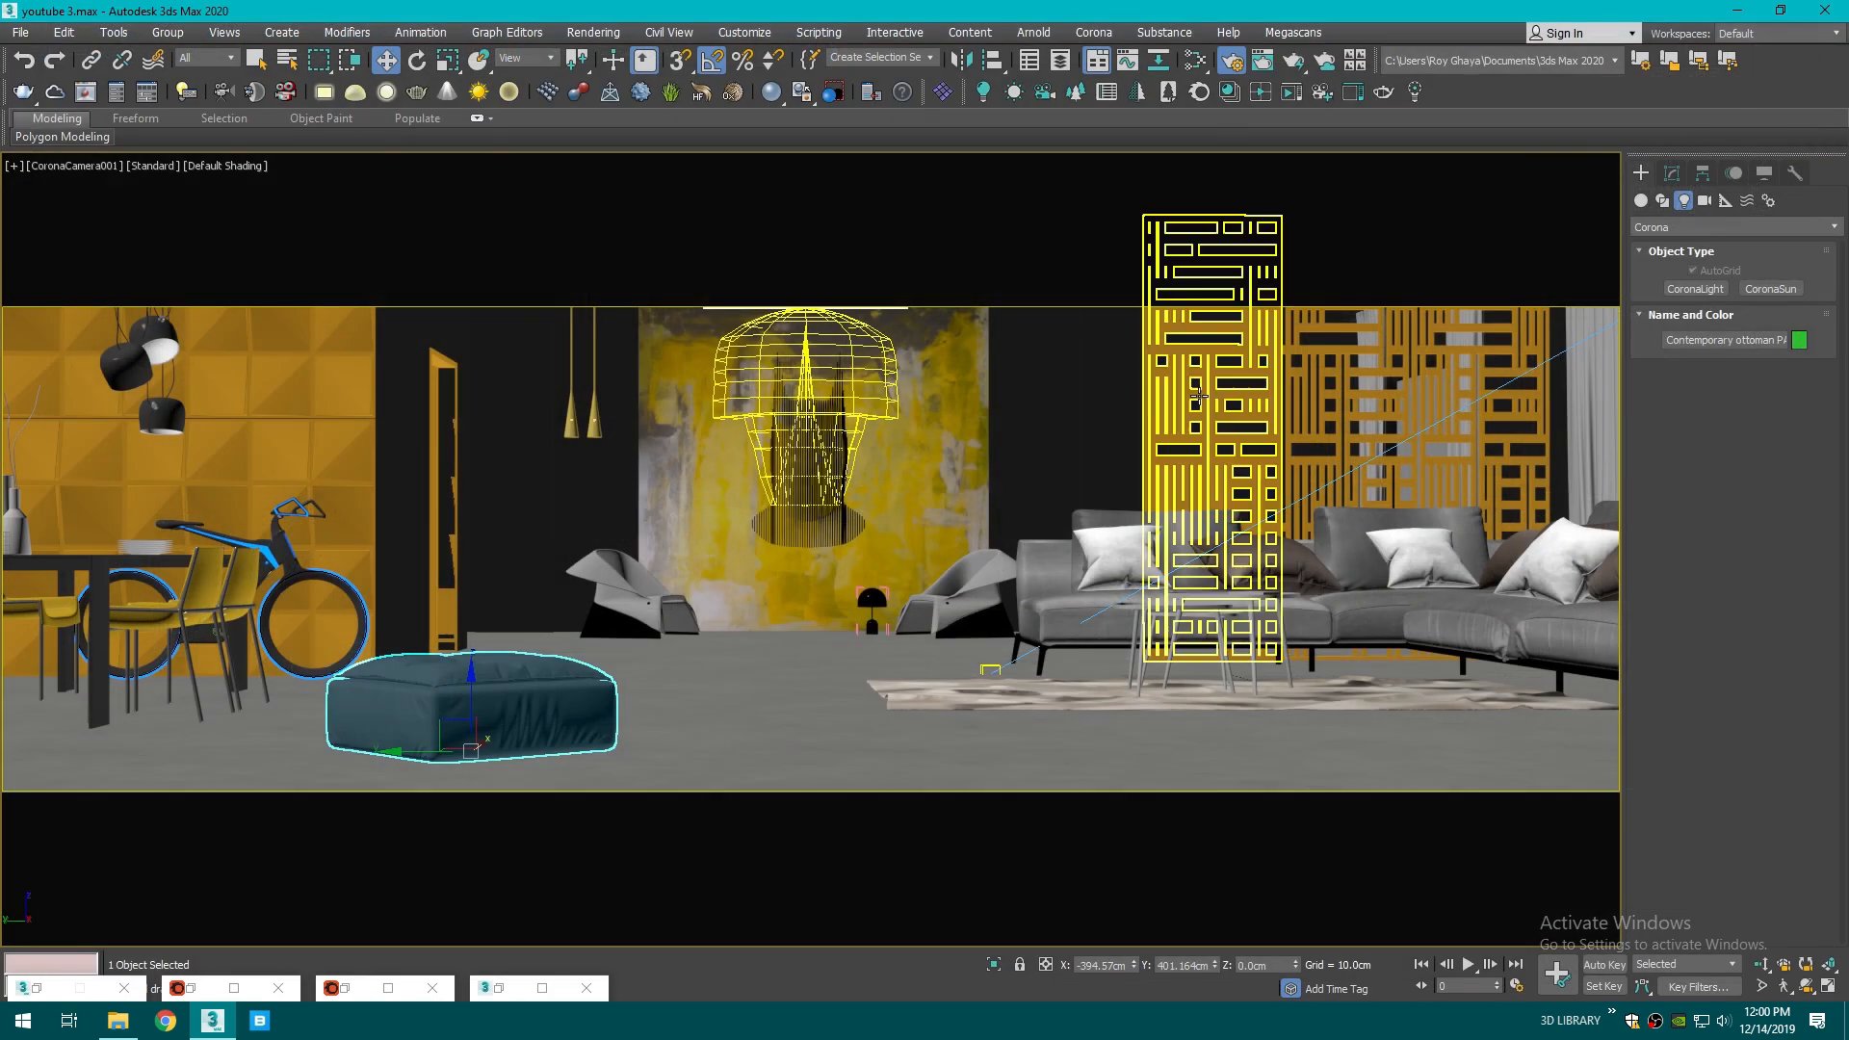
# - Sample the armchair's material into the Slate Material Editor and maximize the editor to show its node graph
pyautogui.click(1195, 61)
pyautogui.scroll(-3, 792, 791)
pyautogui.moveTo(799, 817); pyautogui.dragTo(685, 788, button='middle')
pyautogui.moveTo(770, 601); pyautogui.dragTo(1274, 521)
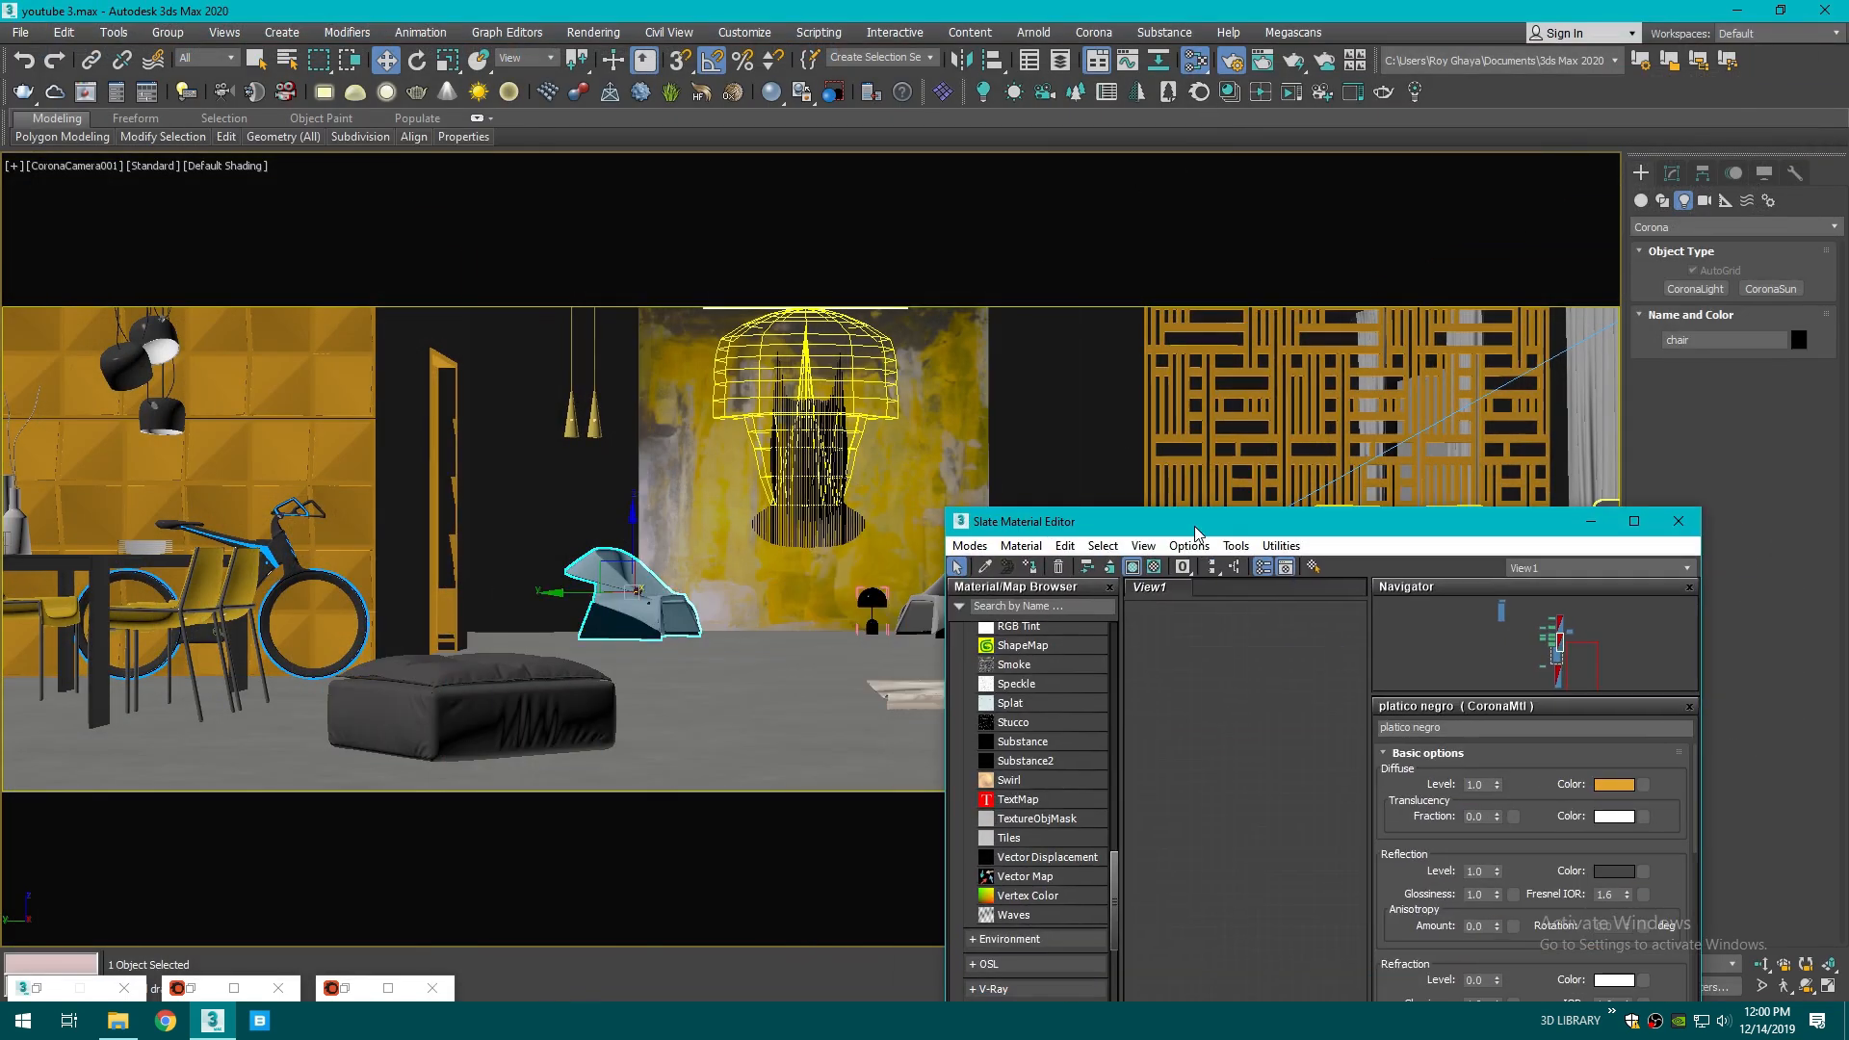
pyautogui.click(985, 566)
pyautogui.click(656, 617)
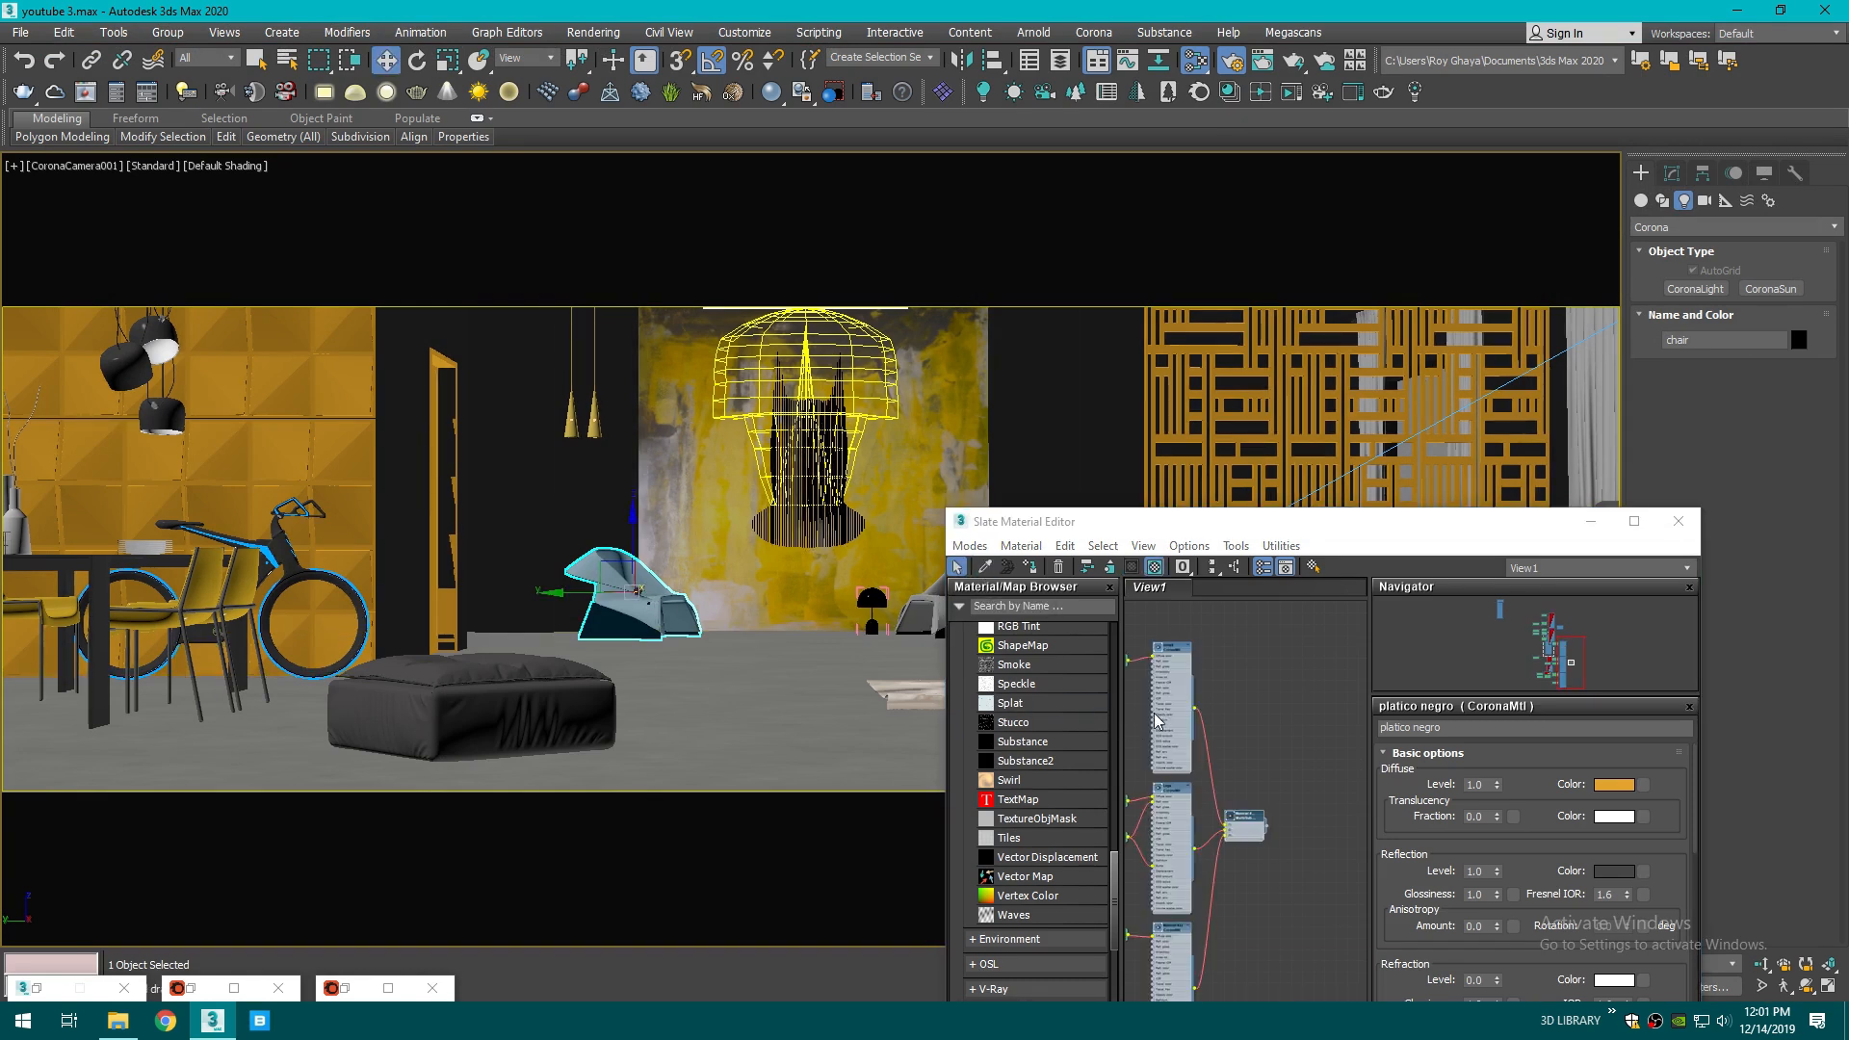
pyautogui.click(1634, 521)
pyautogui.scroll(5, 618, 581)
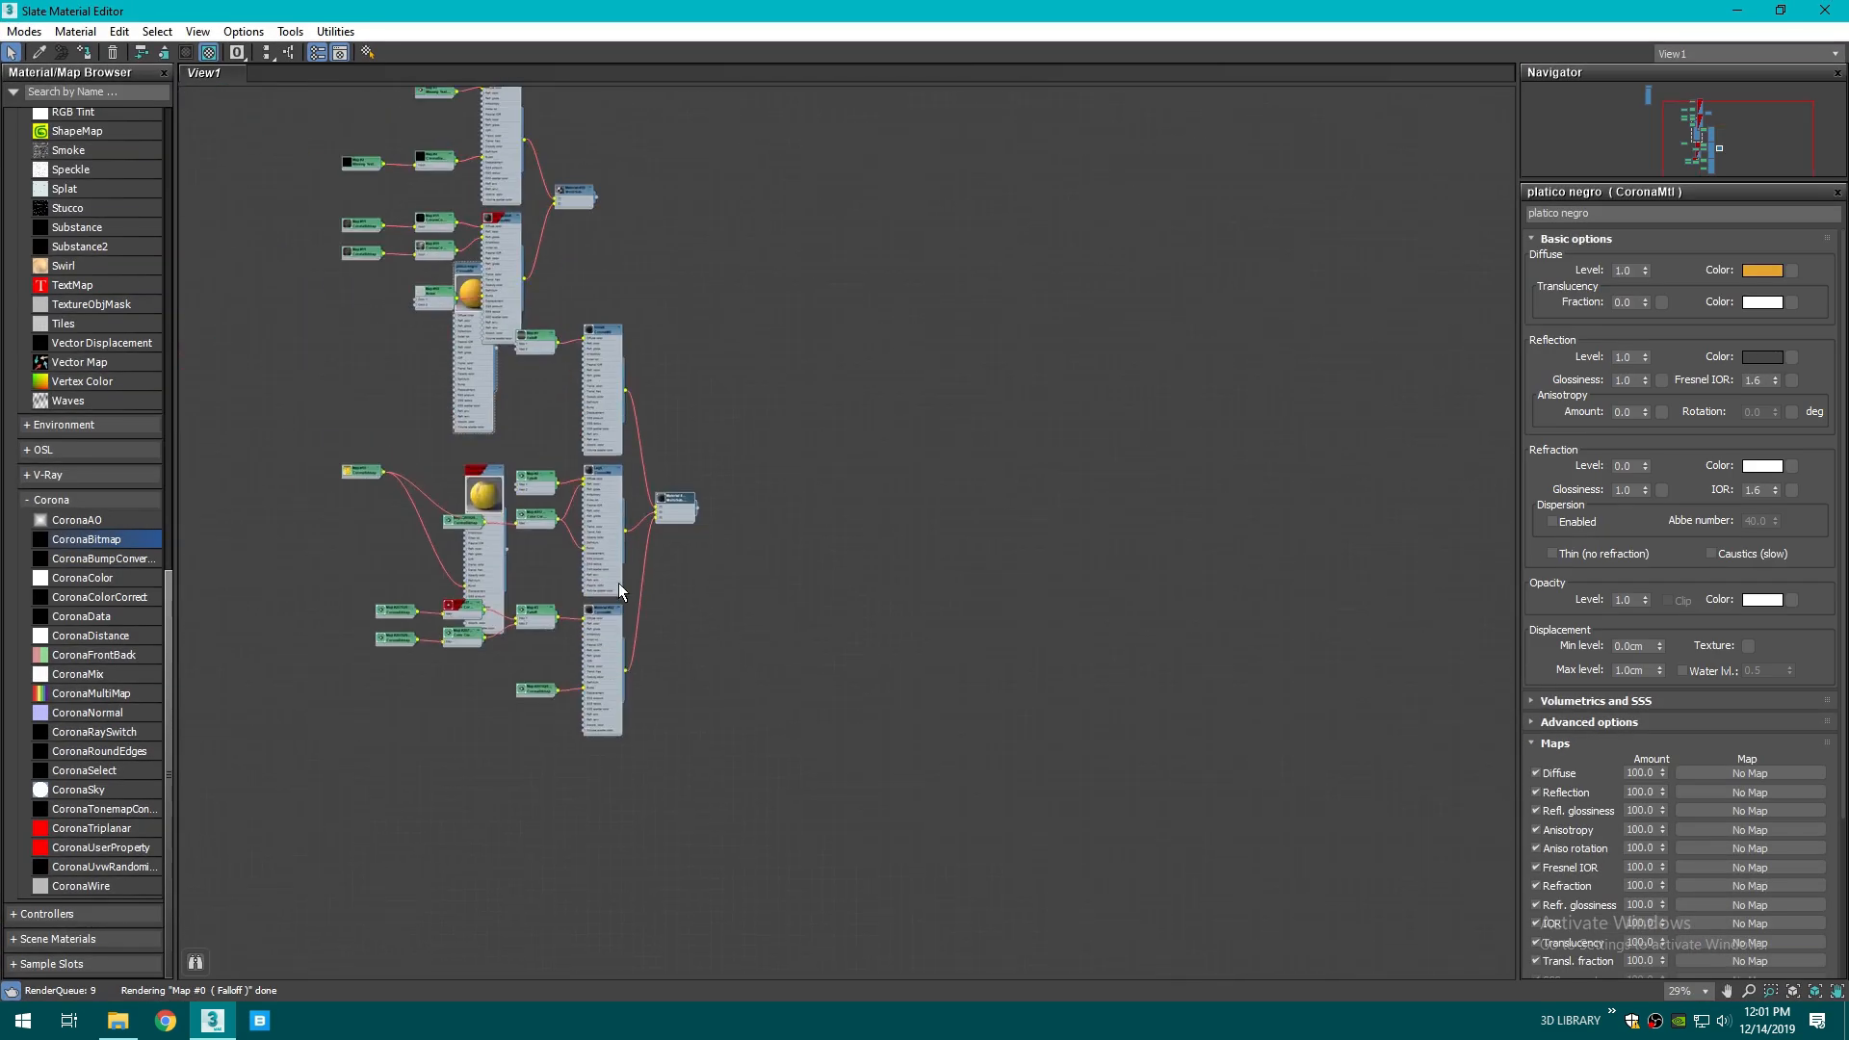
# - Clear all nodes from the material graph, then sample the armchair's material again and enlarge the editor
pyautogui.scroll(-2, 578, 525)
pyautogui.scroll(-5, 635, 553)
pyautogui.moveTo(832, 776); pyautogui.dragTo(363, 380)
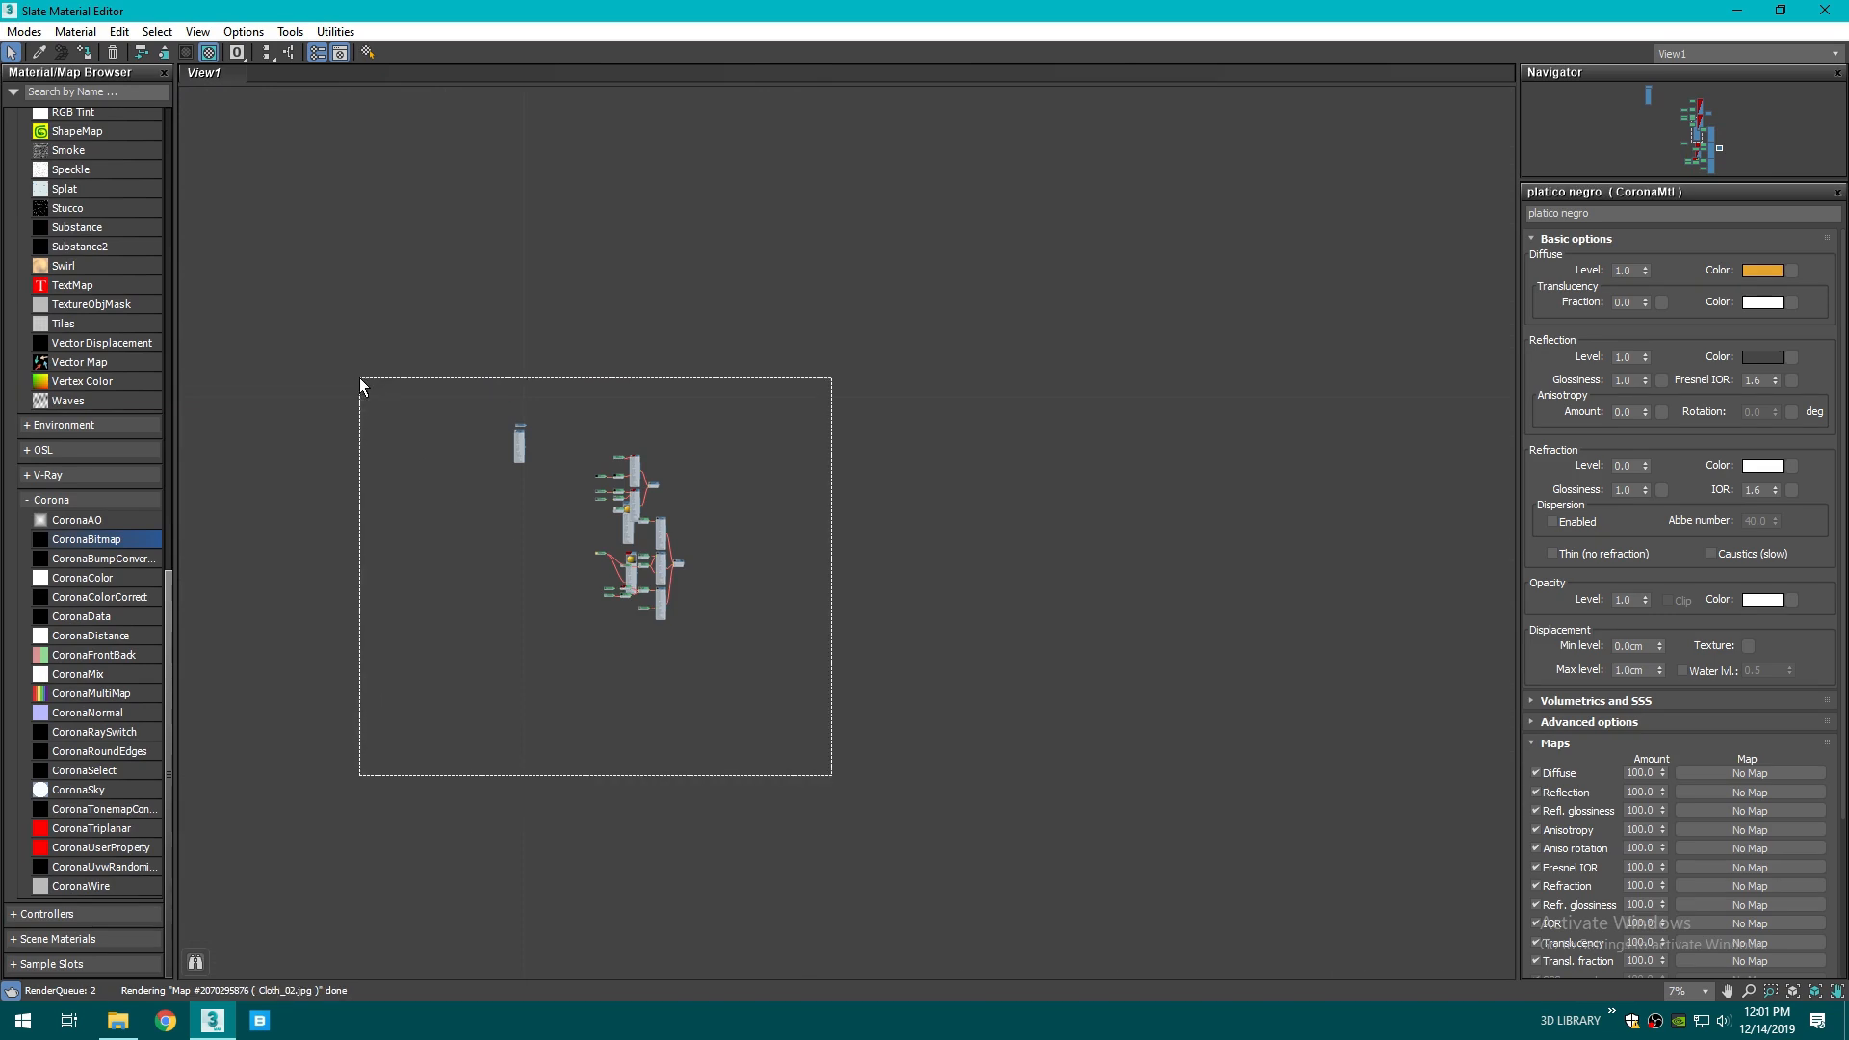
pyautogui.press('Delete')
pyautogui.click(1780, 9)
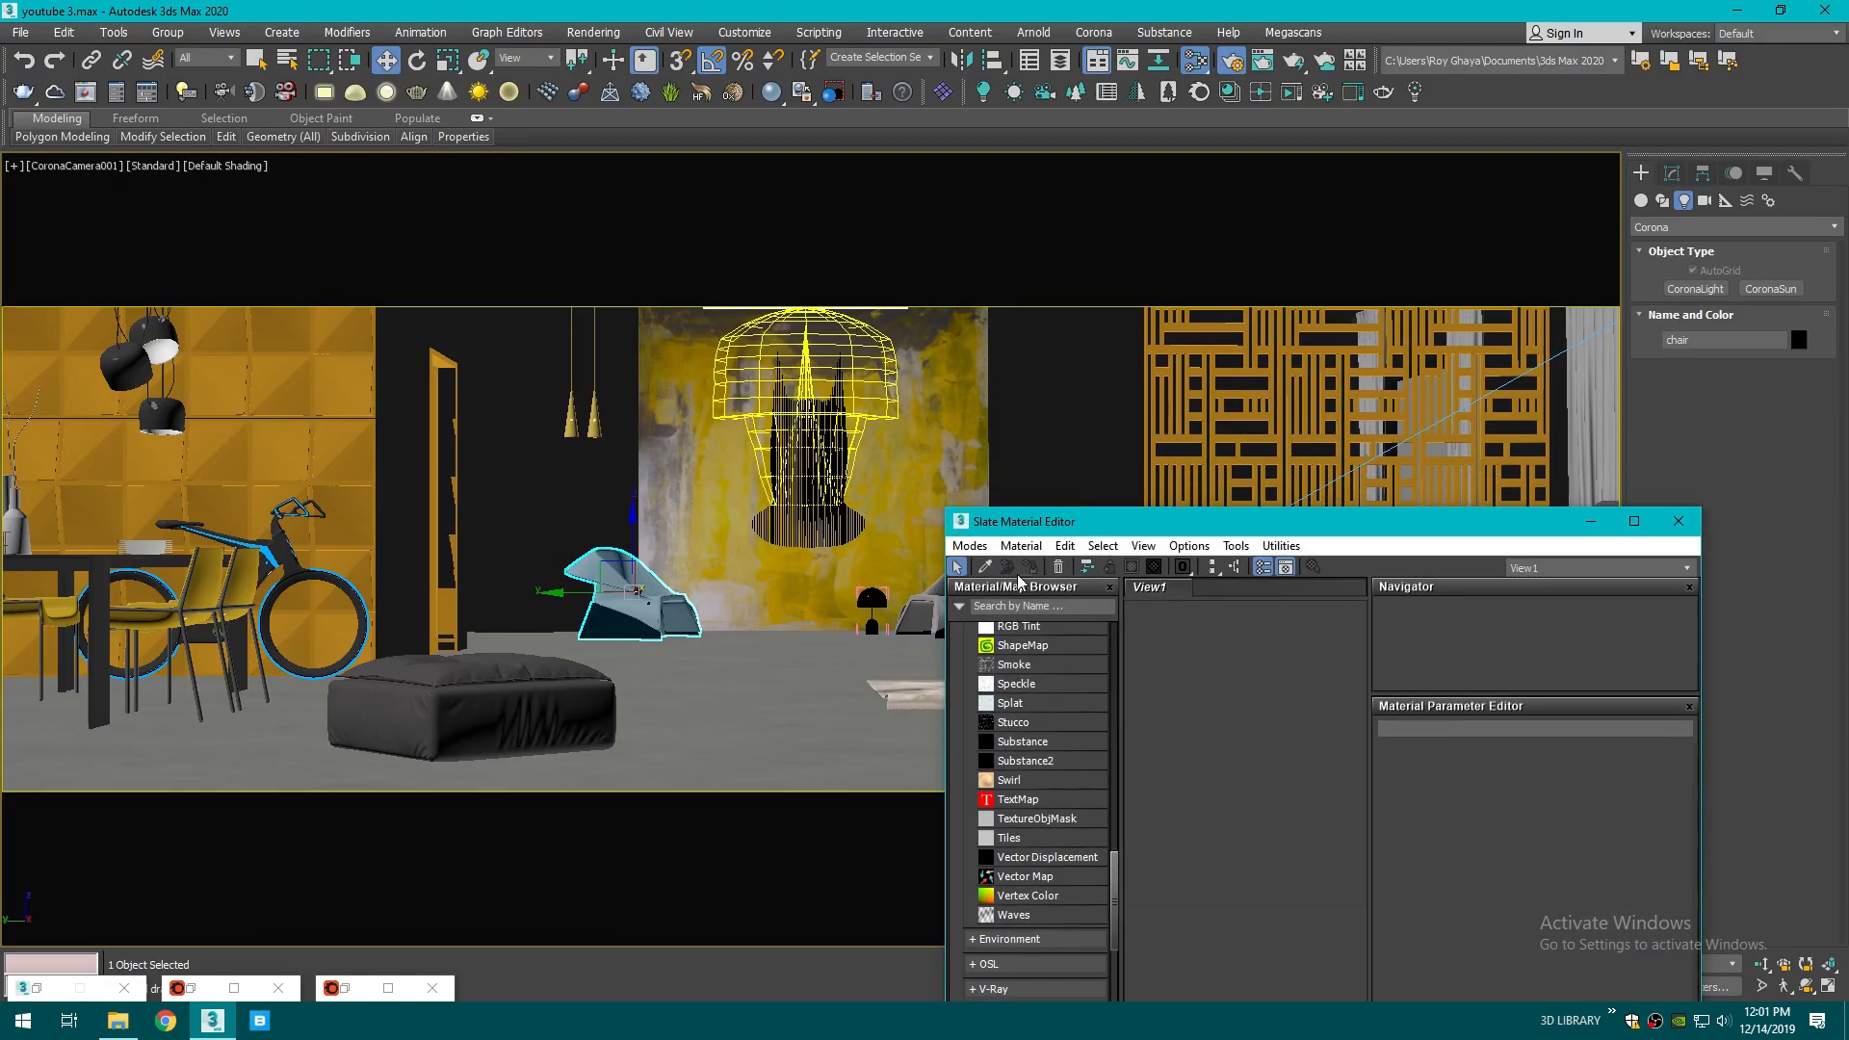
pyautogui.click(600, 600)
pyautogui.click(1632, 523)
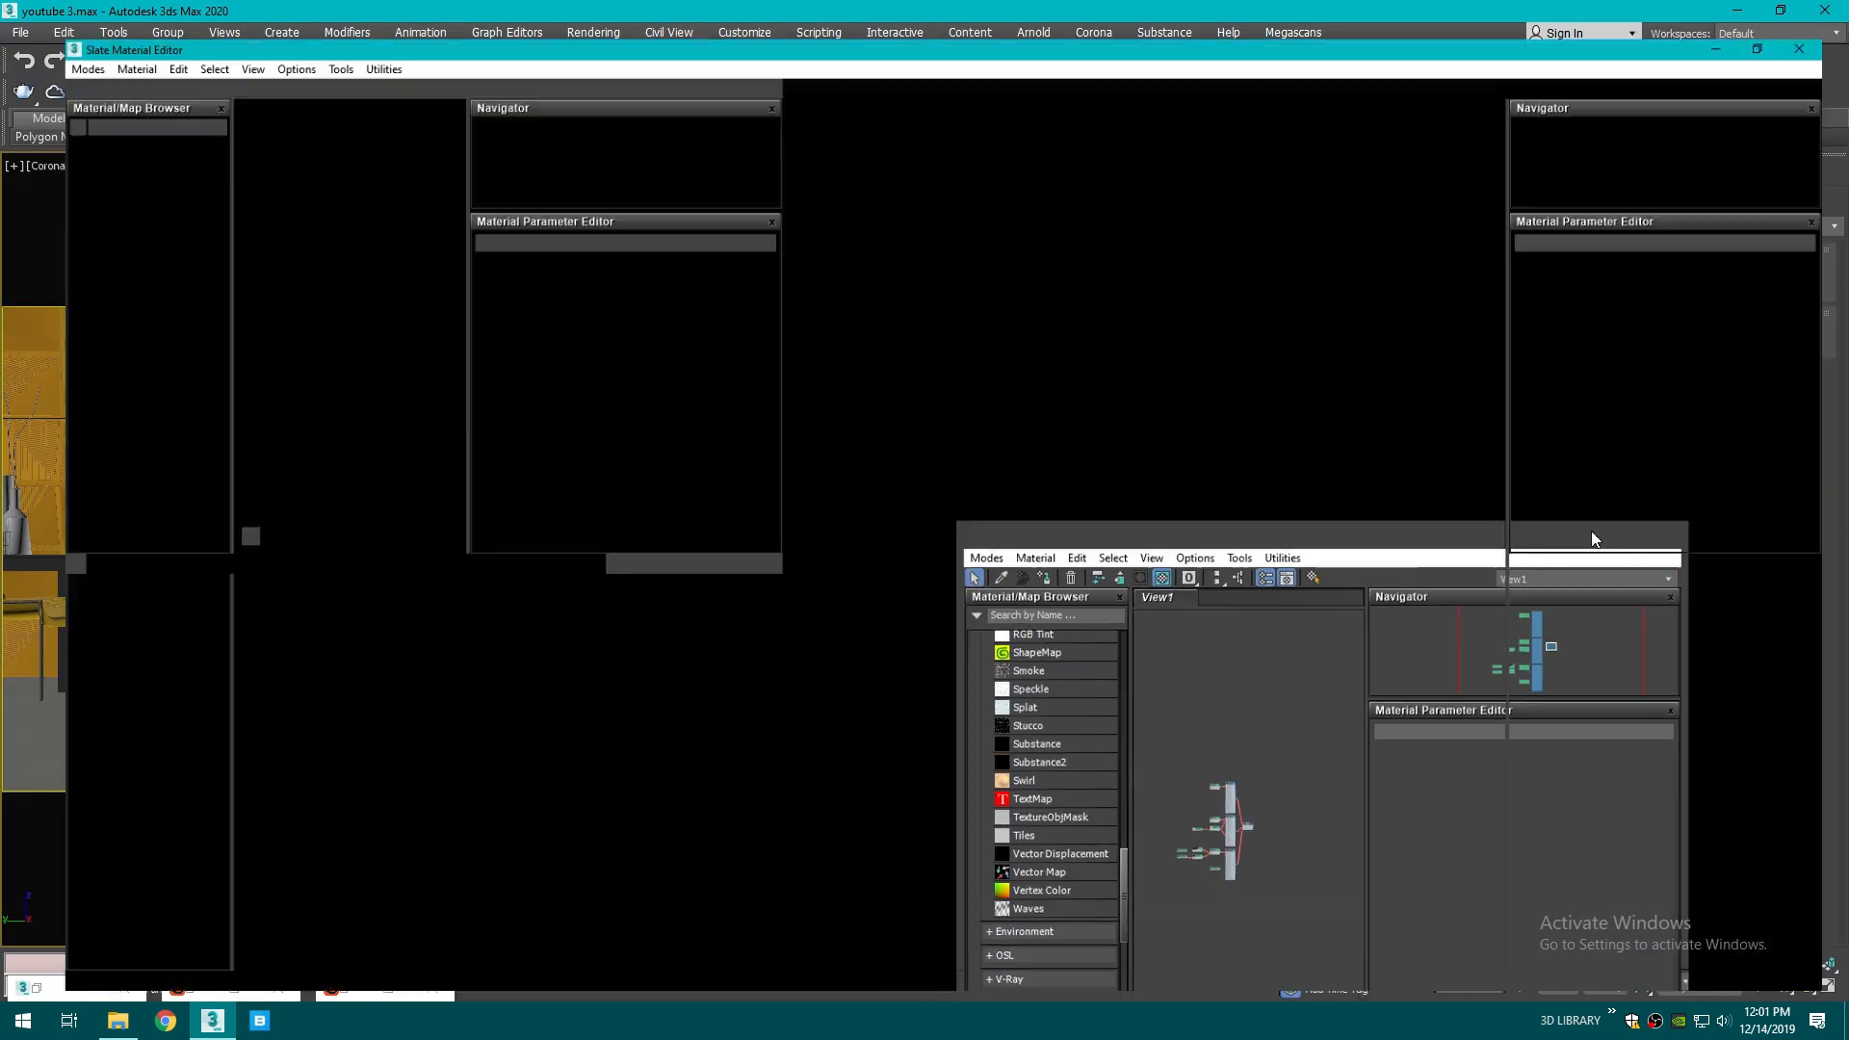
# - Locate the Material #22 fabric node in the armchair's material graph and enlarge its thumbnail
pyautogui.scroll(4, 367, 355)
pyautogui.moveTo(368, 354); pyautogui.dragTo(695, 778, button='middle')
pyautogui.scroll(4, 585, 523)
pyautogui.moveTo(860, 341); pyautogui.dragTo(843, 198)
pyautogui.scroll(-2, 910, 362)
pyautogui.moveTo(928, 535); pyautogui.dragTo(880, 265, button='middle')
pyautogui.moveTo(885, 716); pyautogui.dragTo(871, 371, button='middle')
pyautogui.moveTo(771, 486); pyautogui.dragTo(829, 591)
pyautogui.doubleClick(830, 593)
pyautogui.scroll(3, 848, 615)
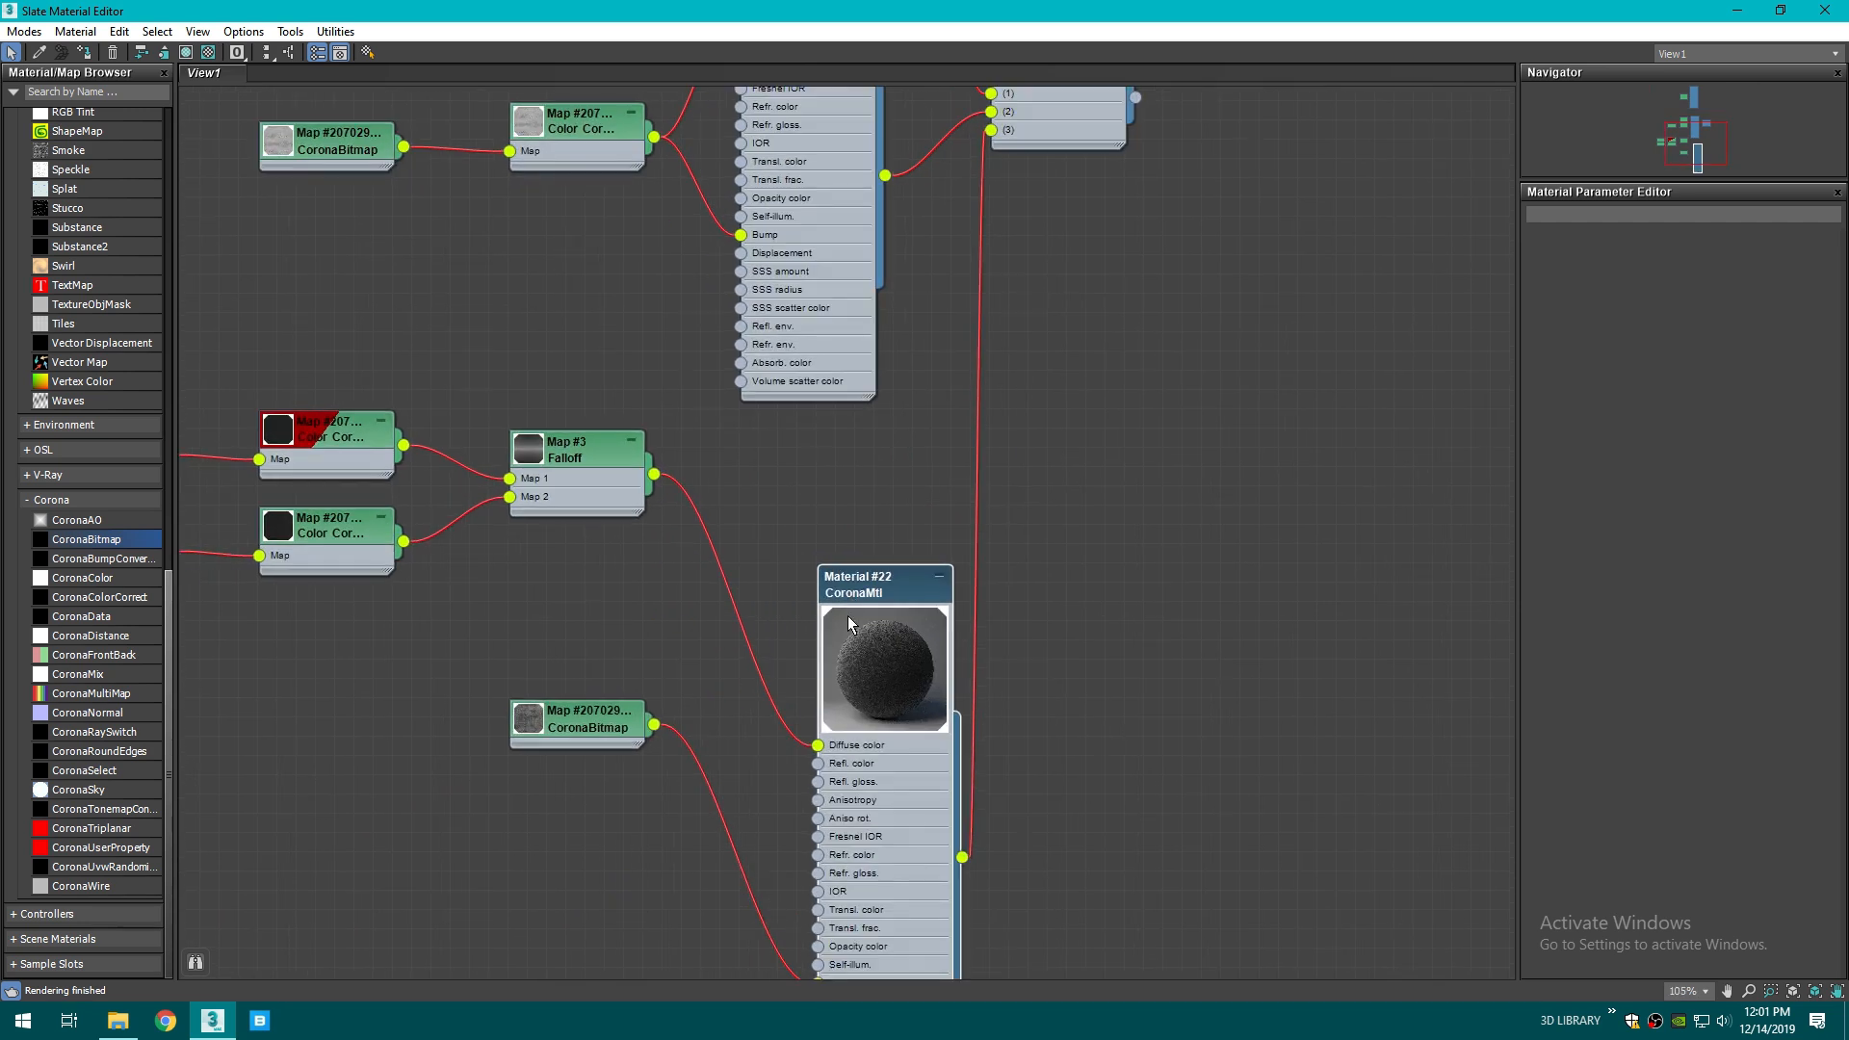
# - Insert a Color Correction map between the Falloff map and the diffuse color of Material #22, spacing out the nodes
pyautogui.click(571, 817)
pyautogui.moveTo(571, 816); pyautogui.dragTo(560, 828)
pyautogui.scroll(10, 68, 617)
pyautogui.moveTo(93, 414); pyautogui.dragTo(651, 602)
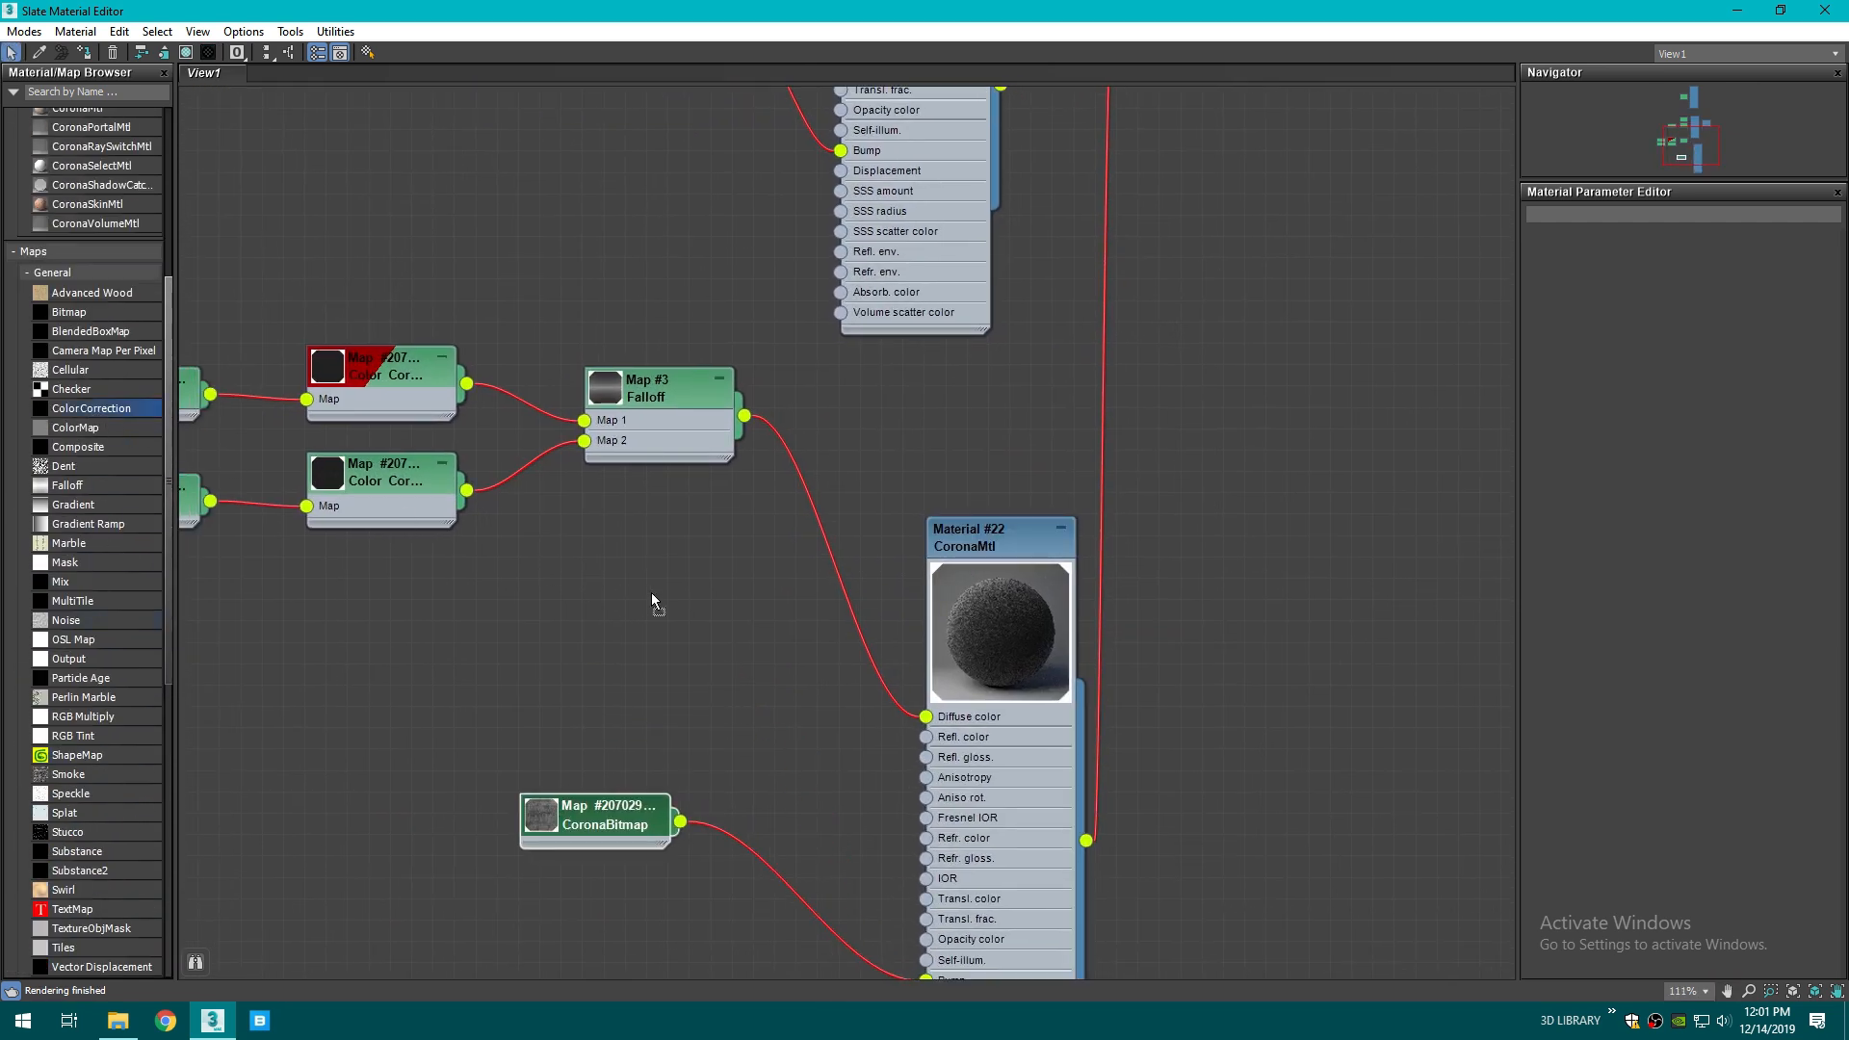
pyautogui.moveTo(458, 538); pyautogui.dragTo(834, 539)
pyautogui.moveTo(1030, 535); pyautogui.dragTo(1244, 492)
pyautogui.moveTo(847, 555); pyautogui.dragTo(939, 510)
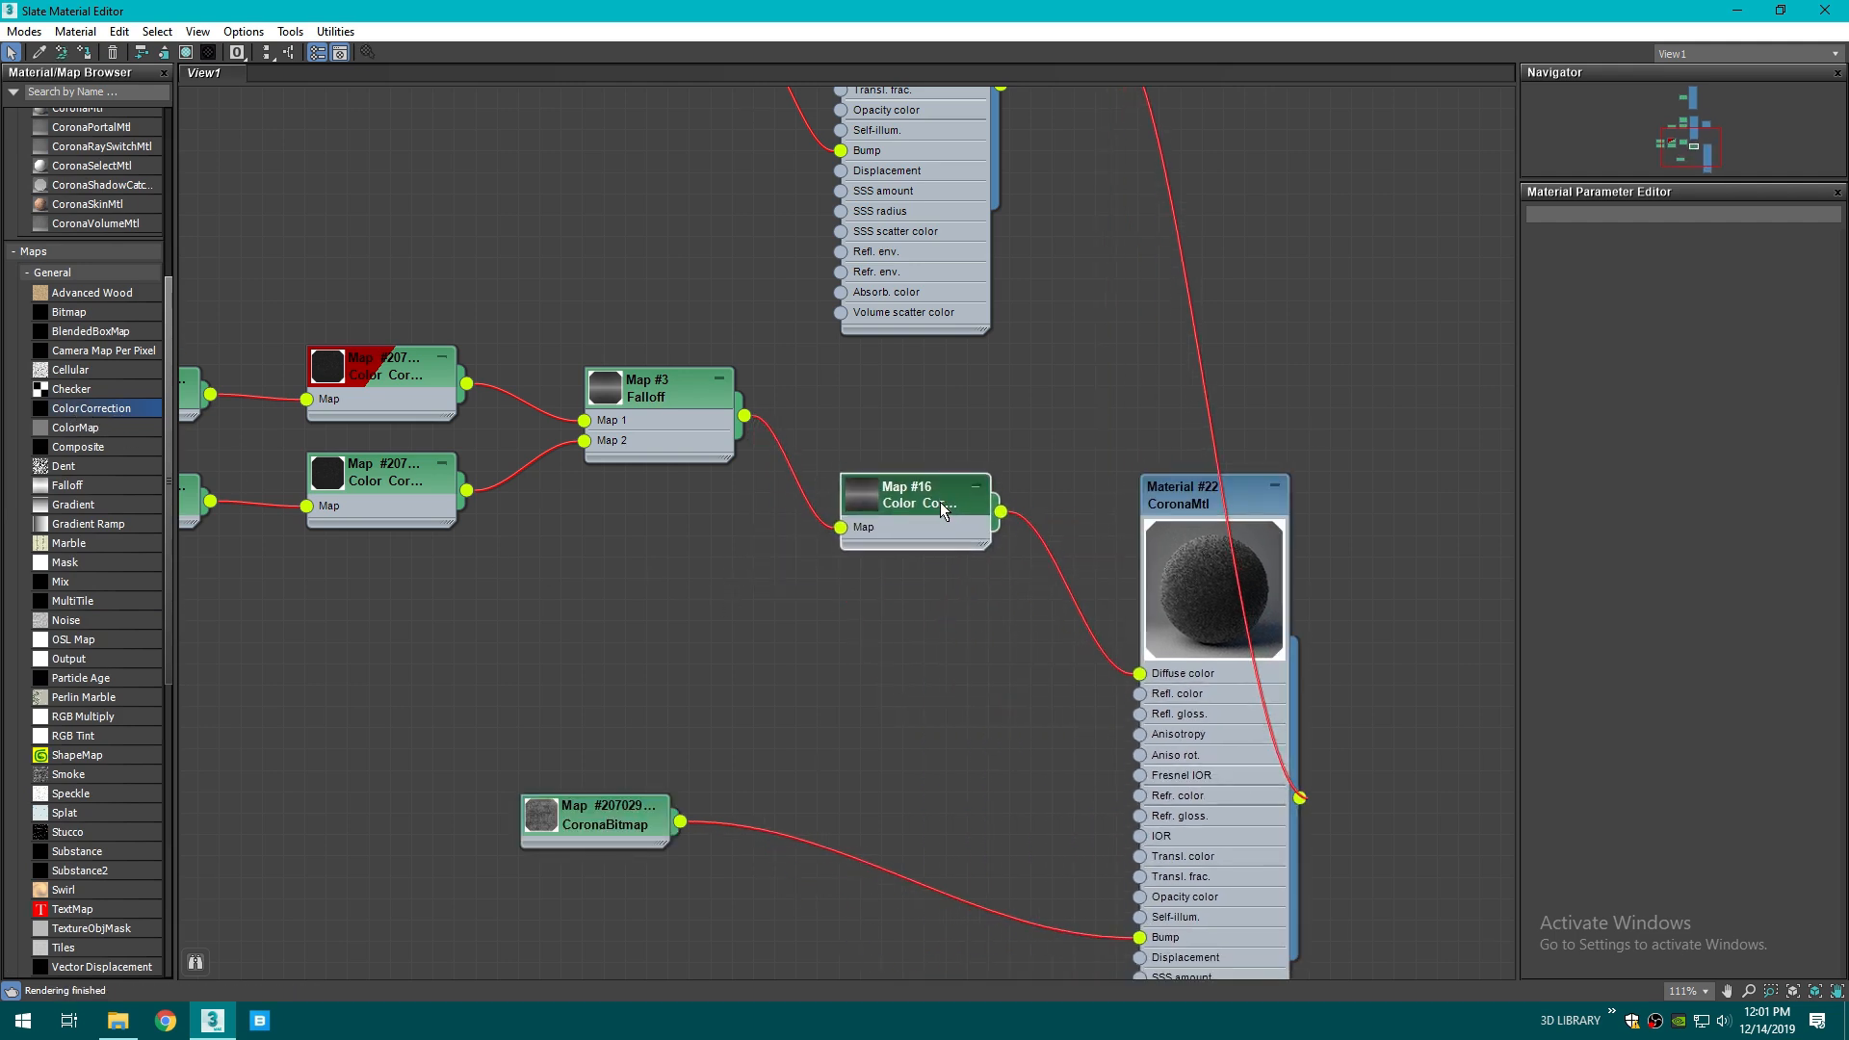
# - Switch the Color Correction to Advanced lightness, open an enlarged preview of Material #22, and set the RGB gain to 150
pyautogui.click(1752, 585)
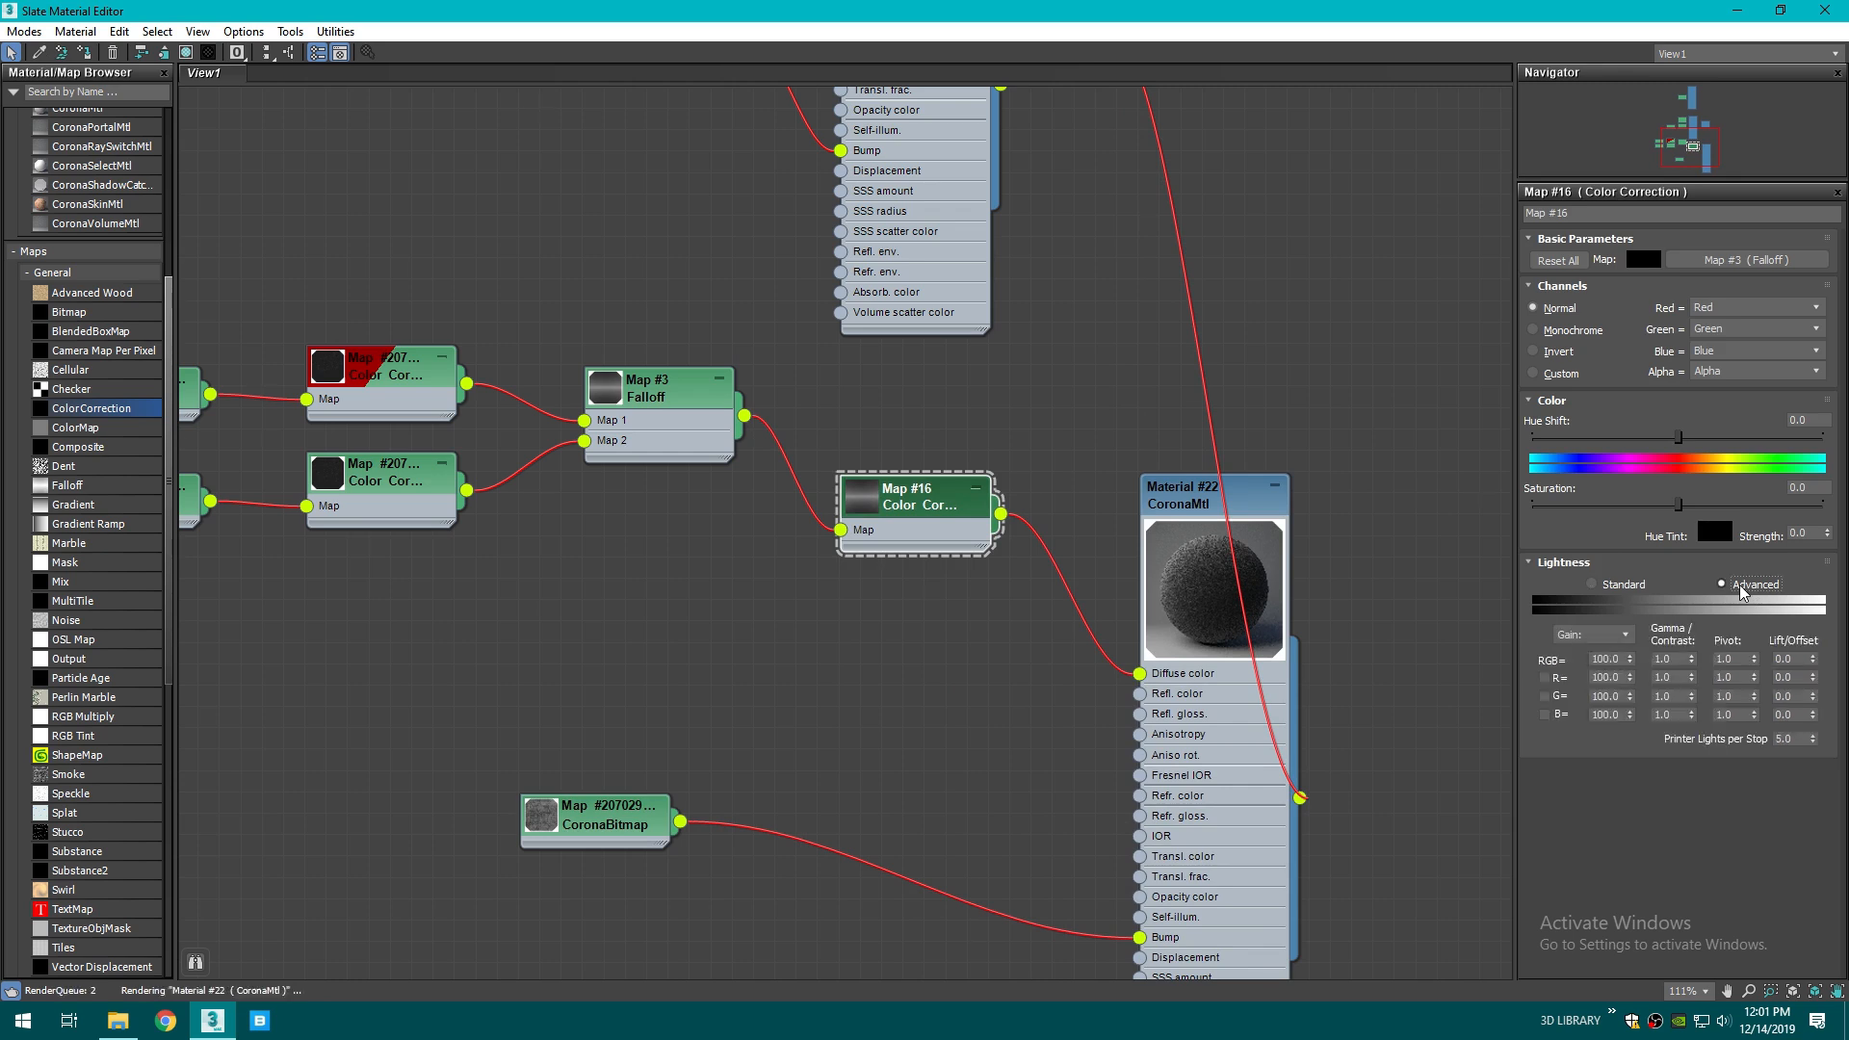
pyautogui.rightClick(1199, 592)
pyautogui.click(1271, 200)
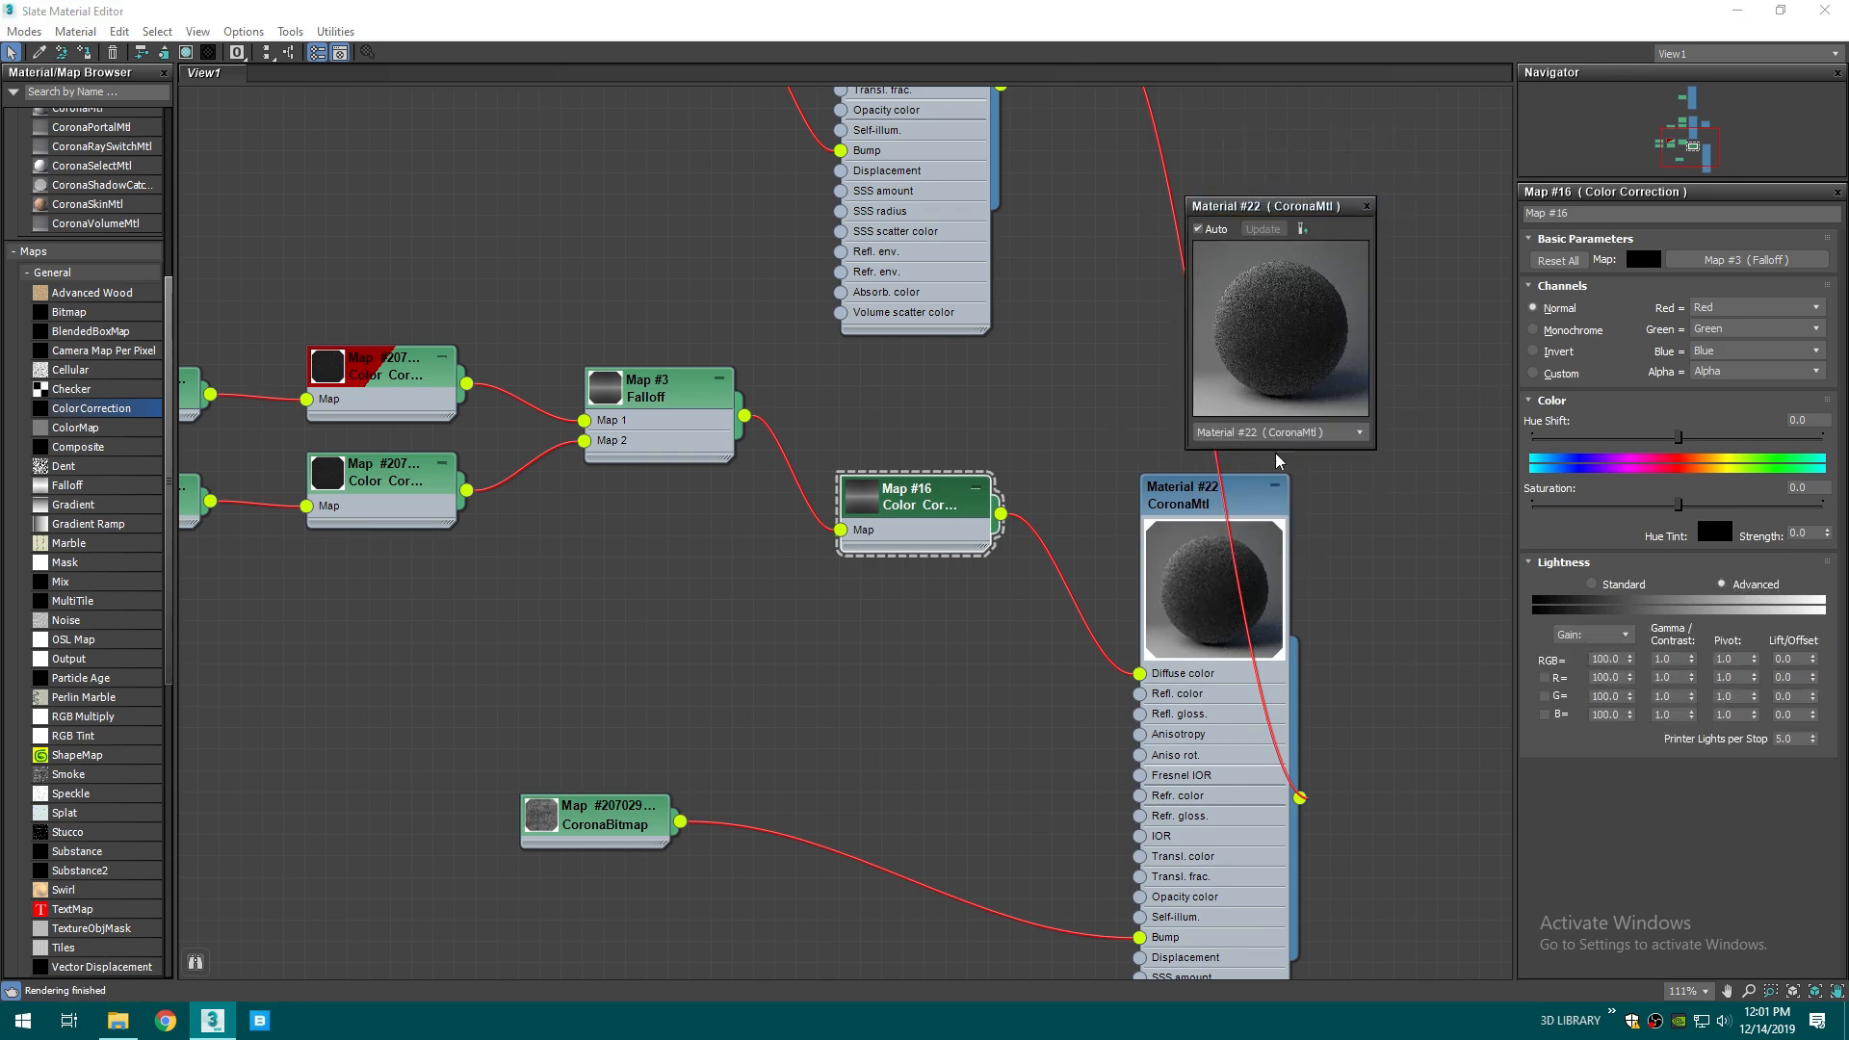
pyautogui.moveTo(1341, 451); pyautogui.dragTo(1469, 626)
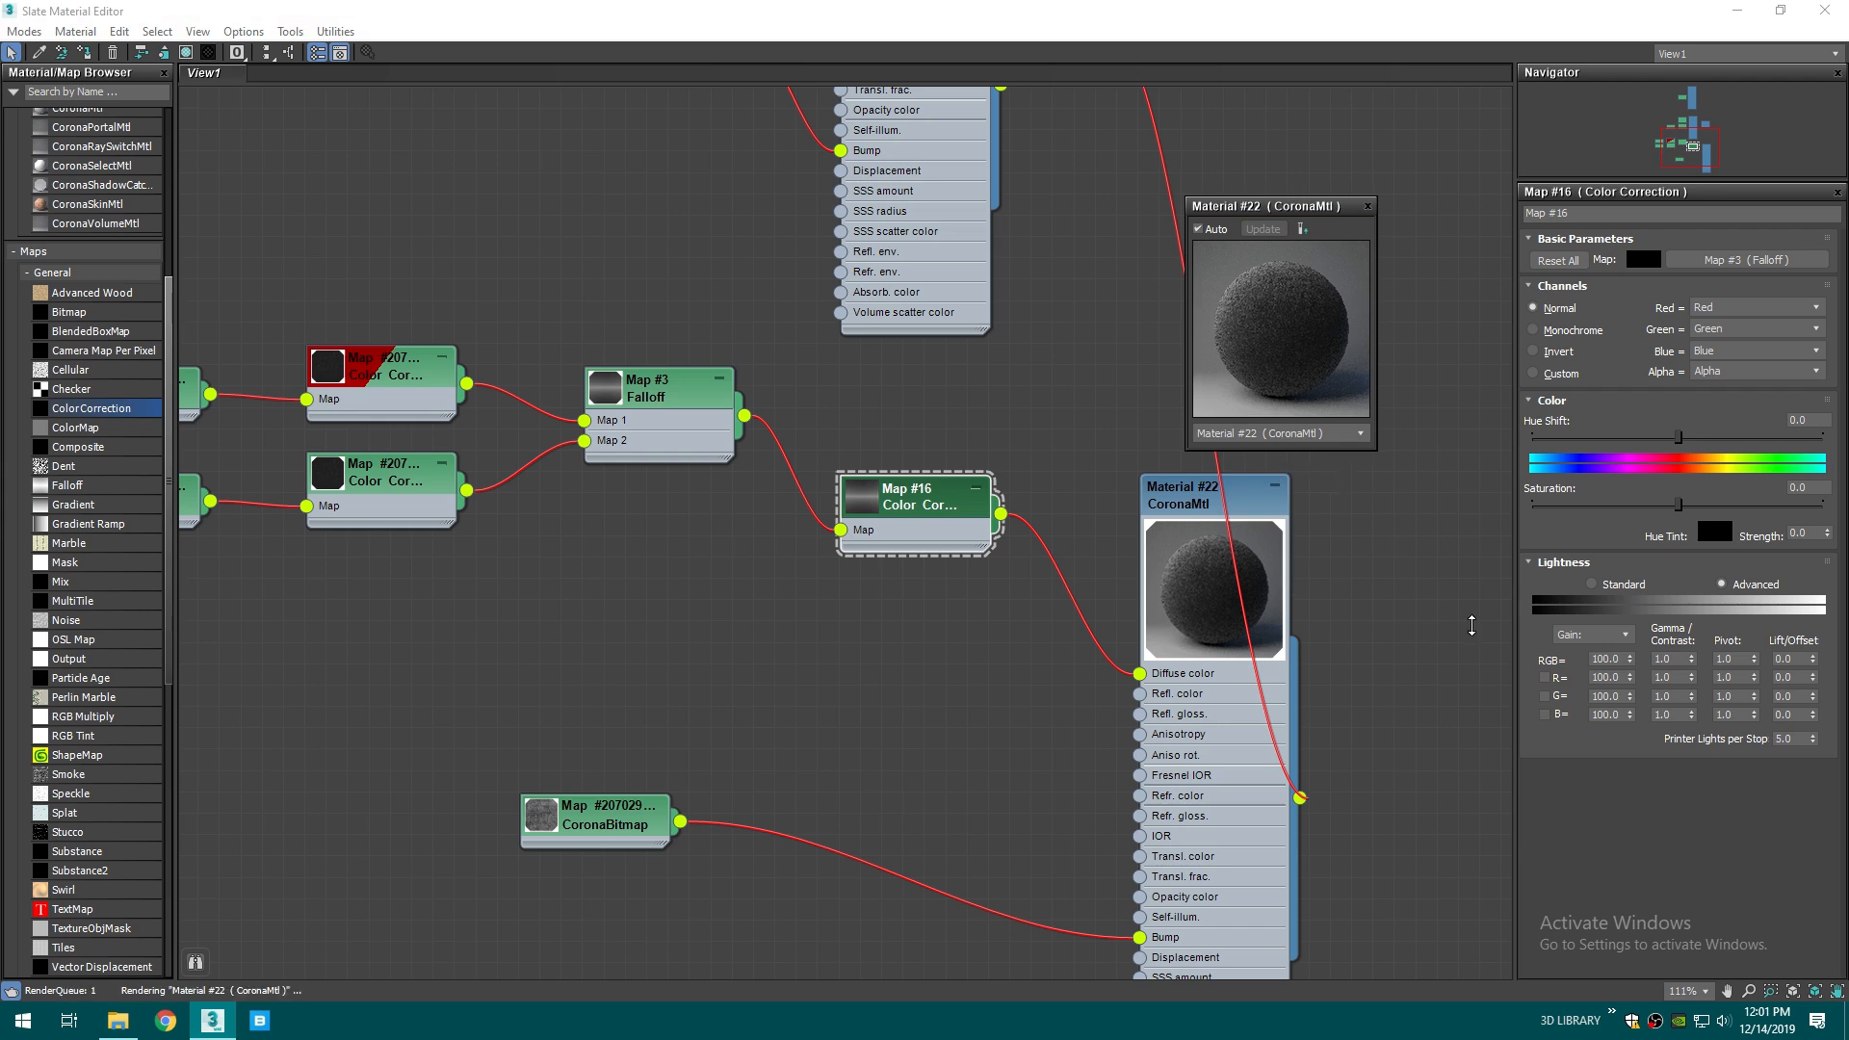
pyautogui.moveTo(1386, 209); pyautogui.dragTo(1071, 326)
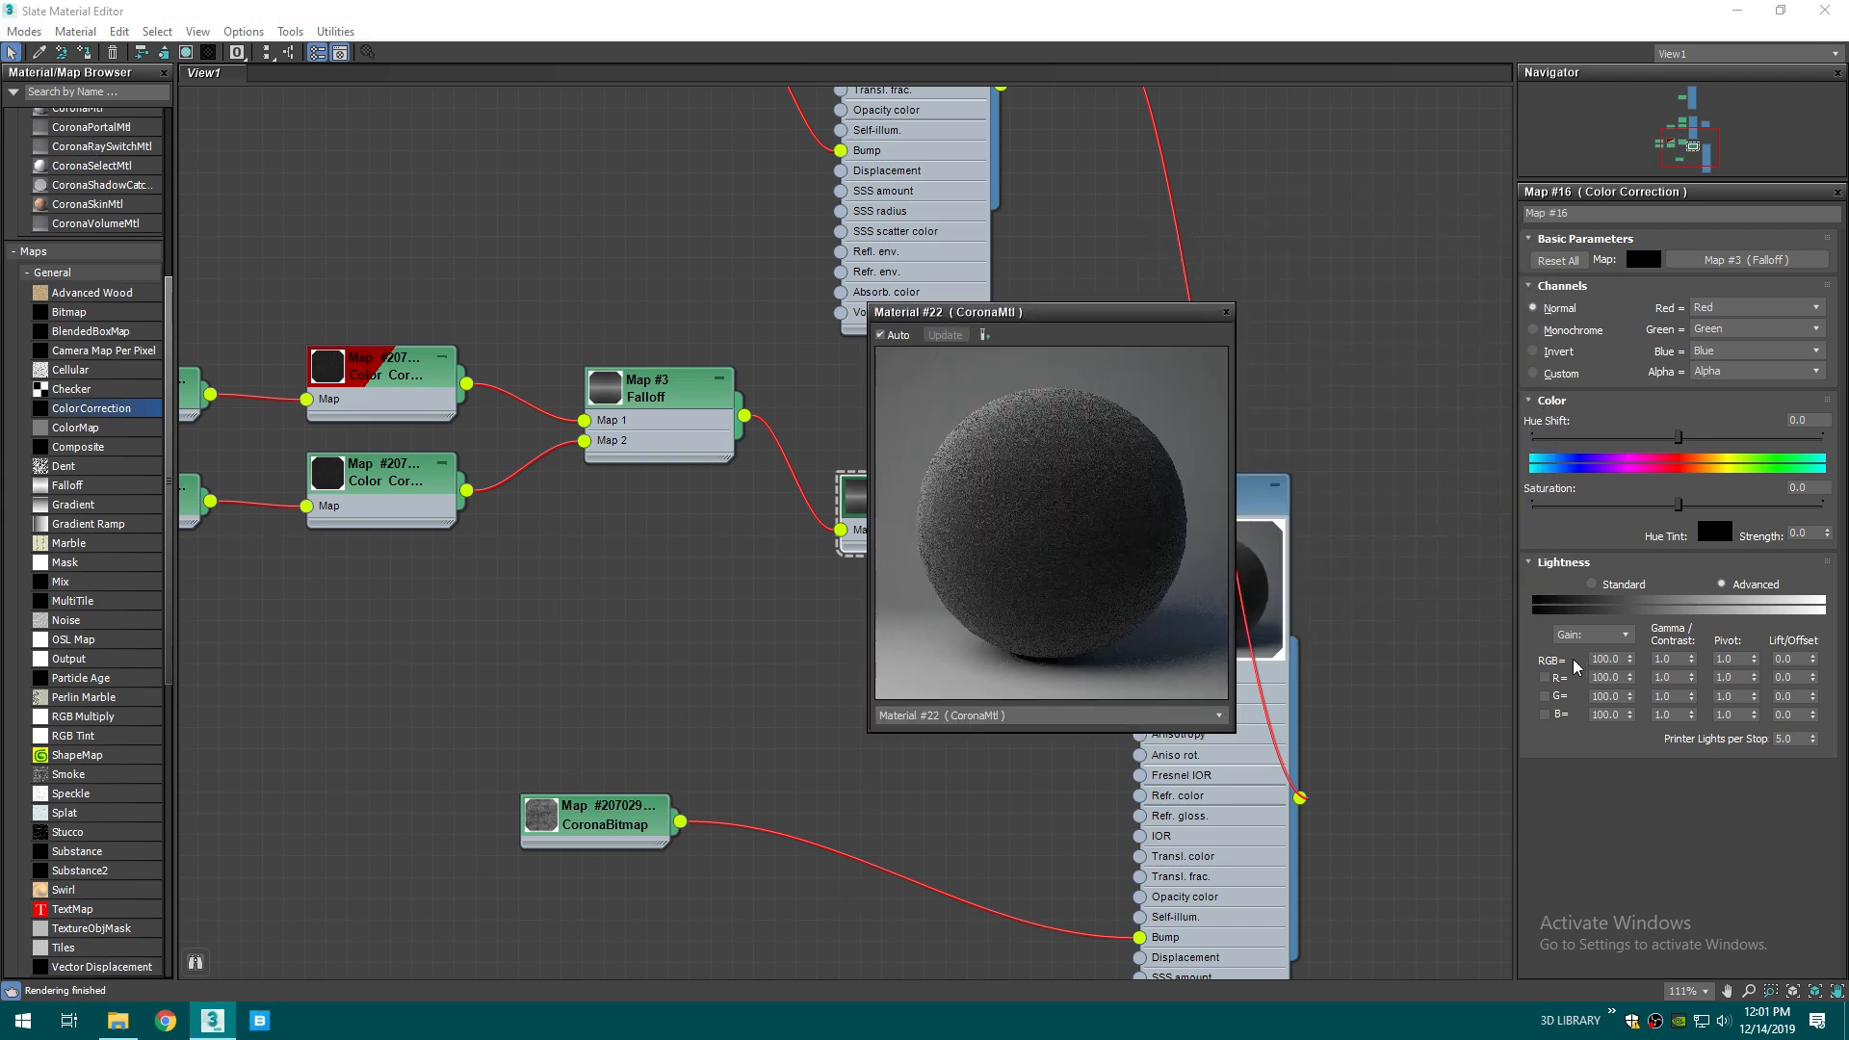
pyautogui.doubleClick(1607, 659)
pyautogui.write('150')
pyautogui.press('Return')
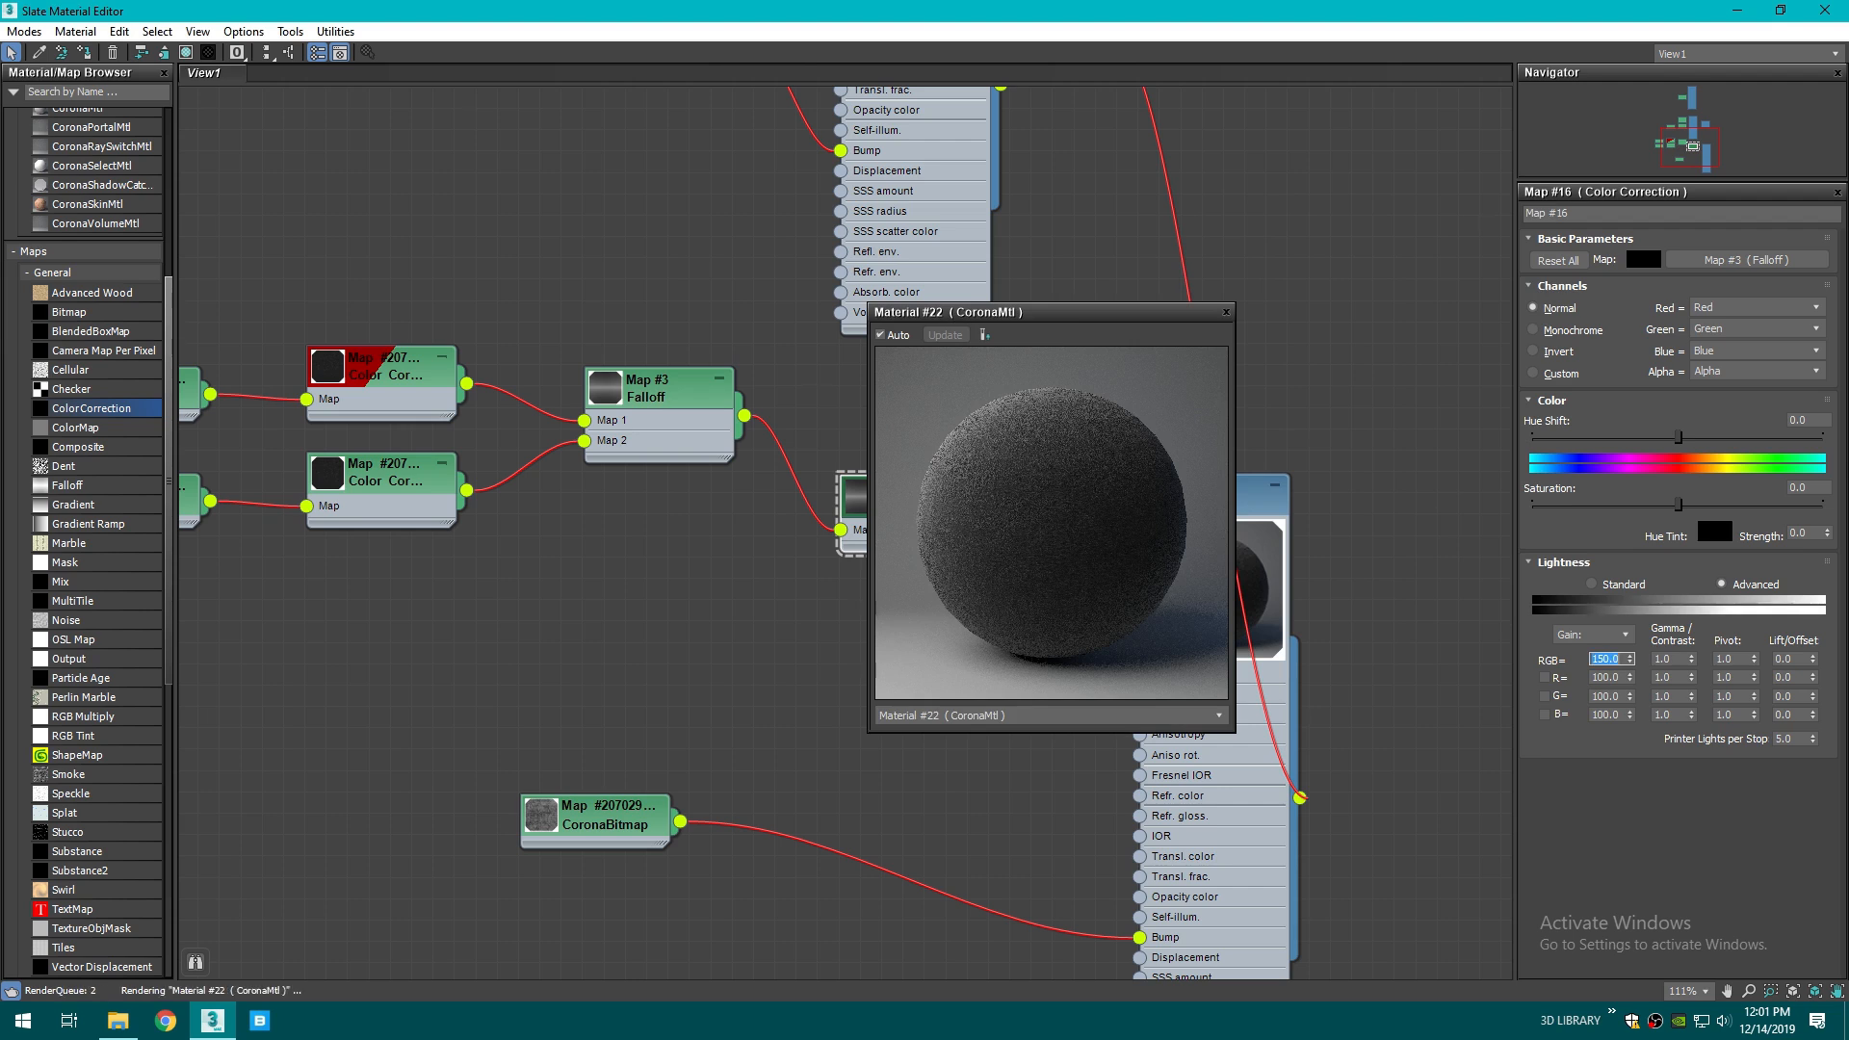
# - Start interactive rendering, arrange the render window alongside the material editor, and close the Material #22 preview
pyautogui.click(1779, 10)
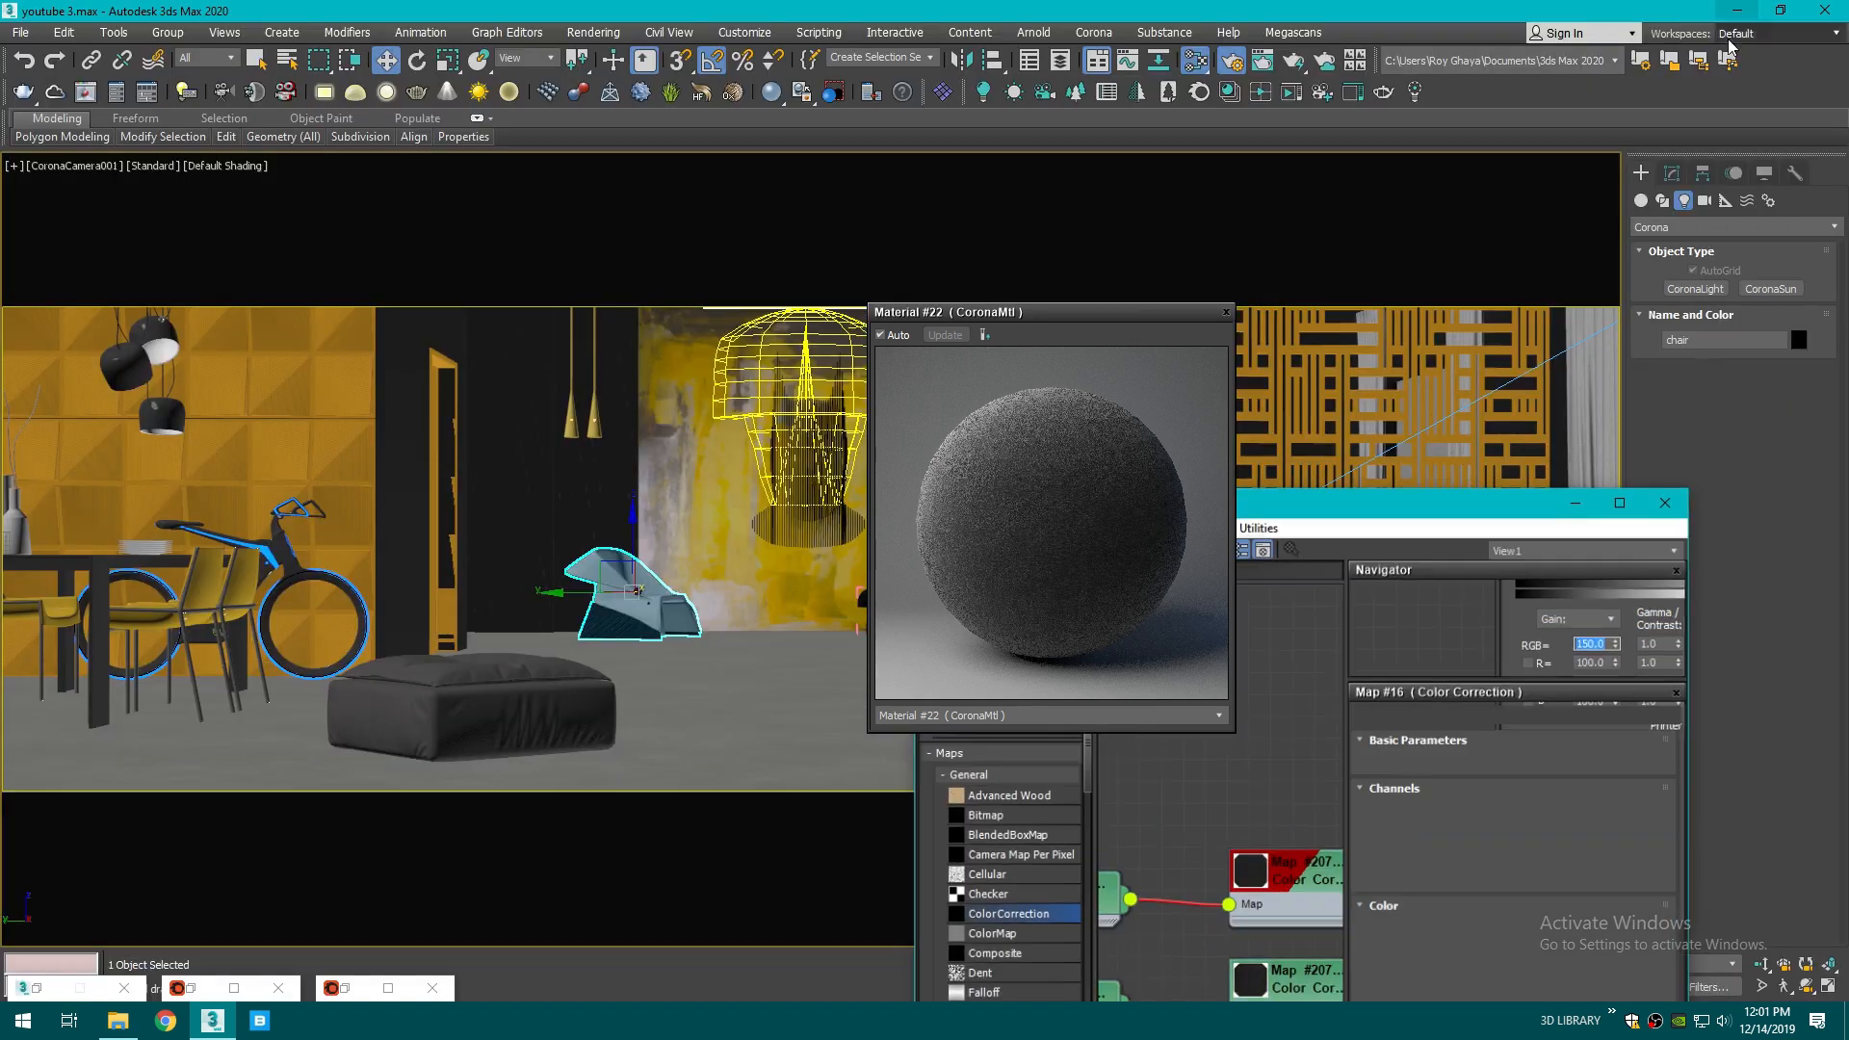
pyautogui.moveTo(1126, 316); pyautogui.dragTo(890, 402)
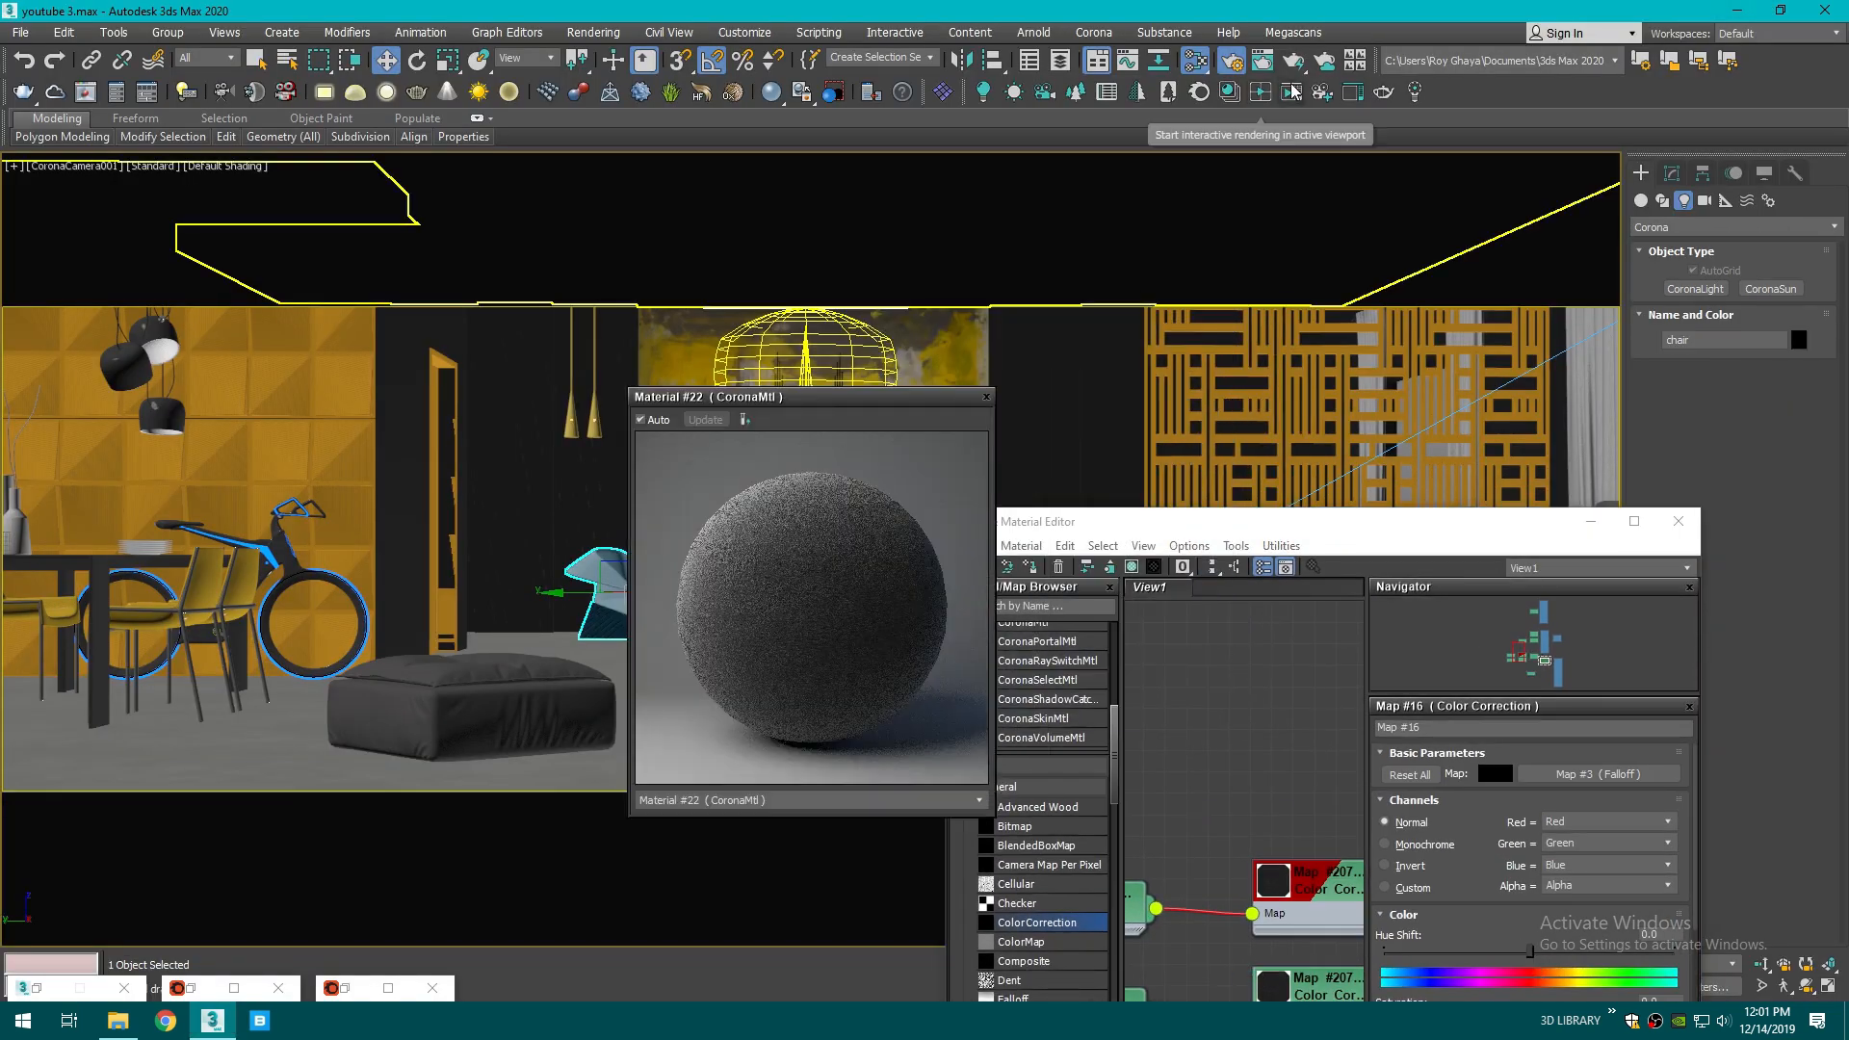
pyautogui.click(1291, 88)
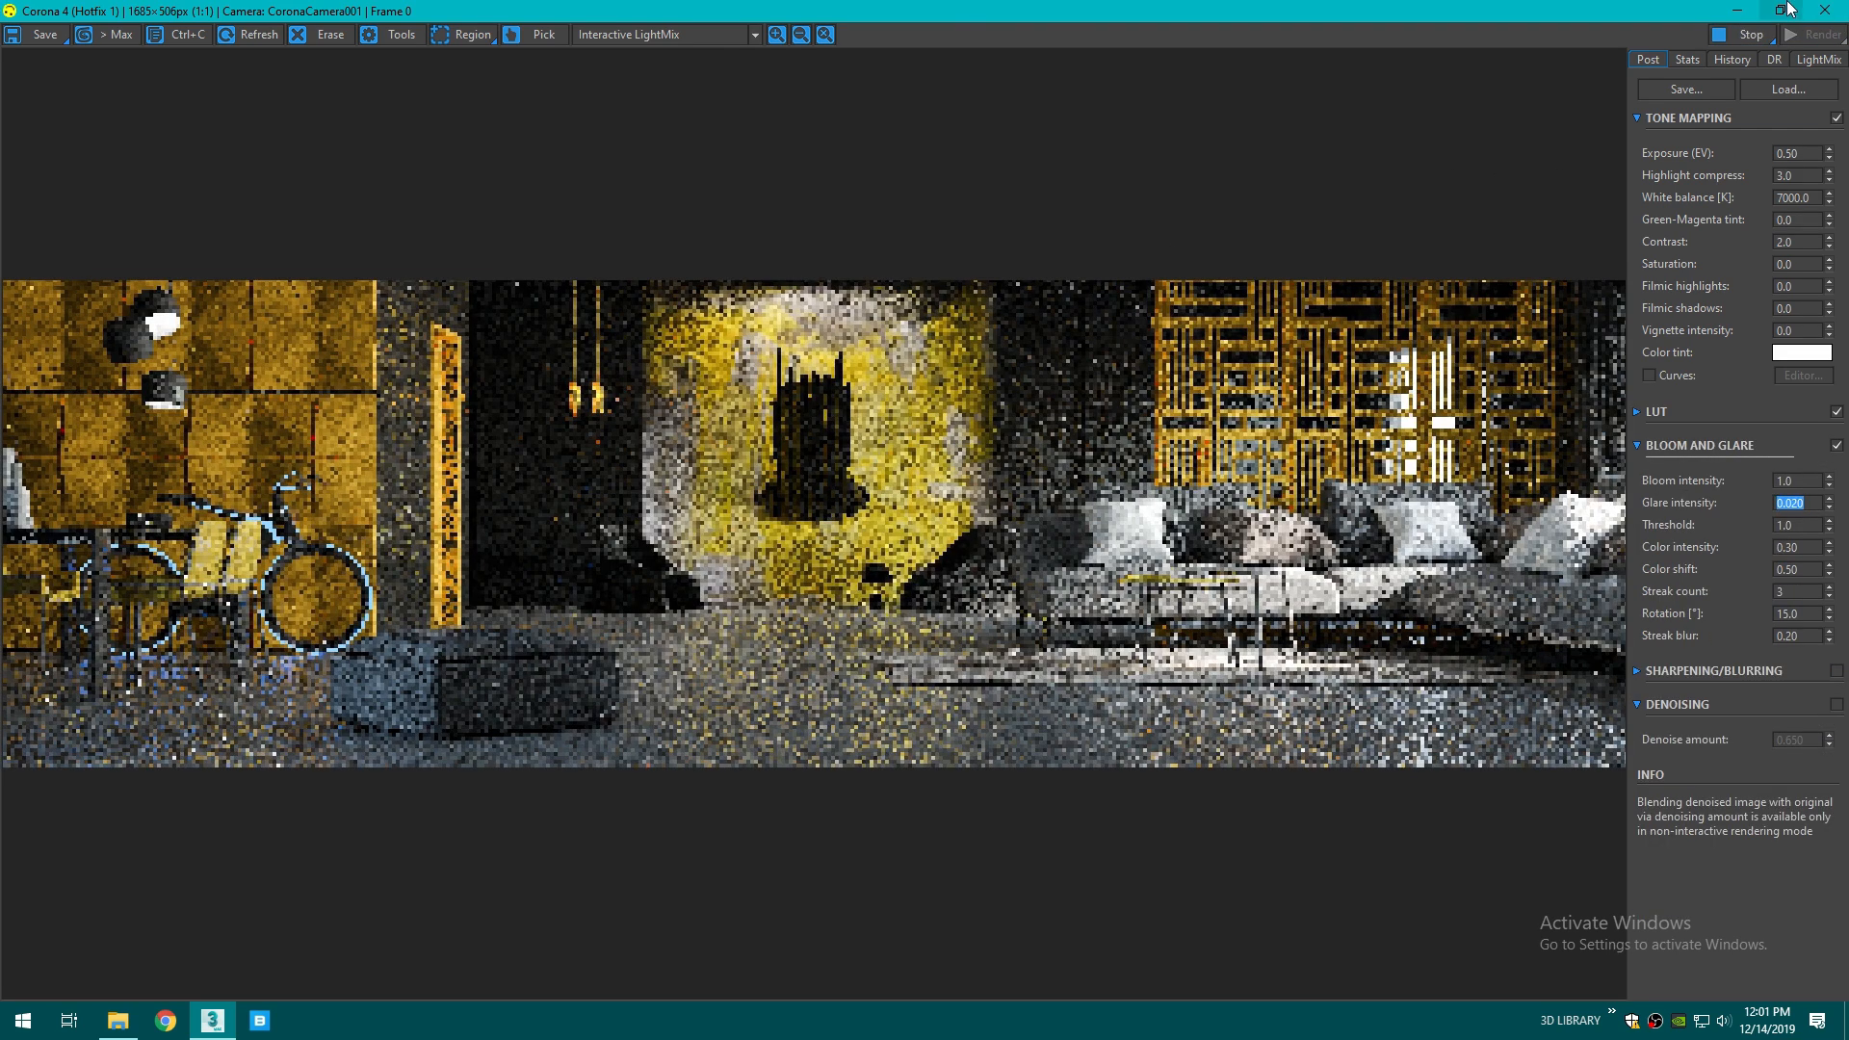
pyautogui.click(1780, 11)
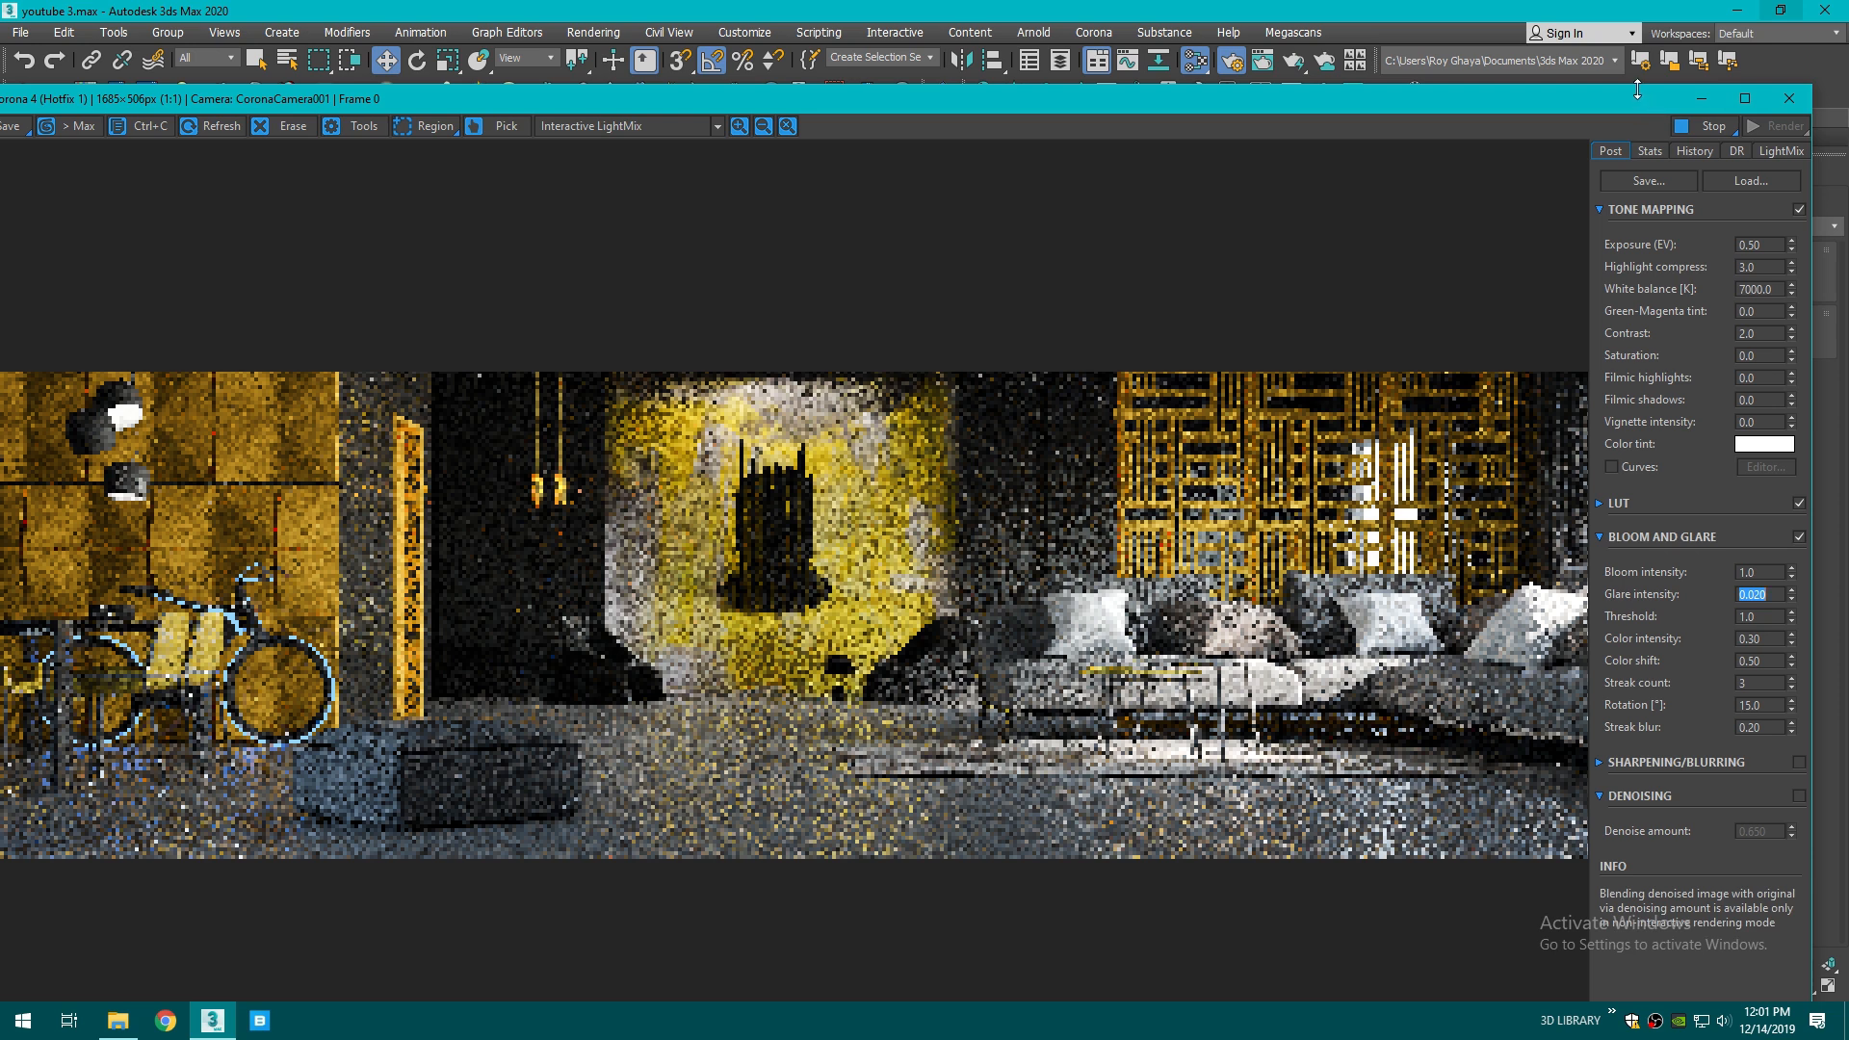
pyautogui.moveTo(1637, 89); pyautogui.dragTo(1449, 547)
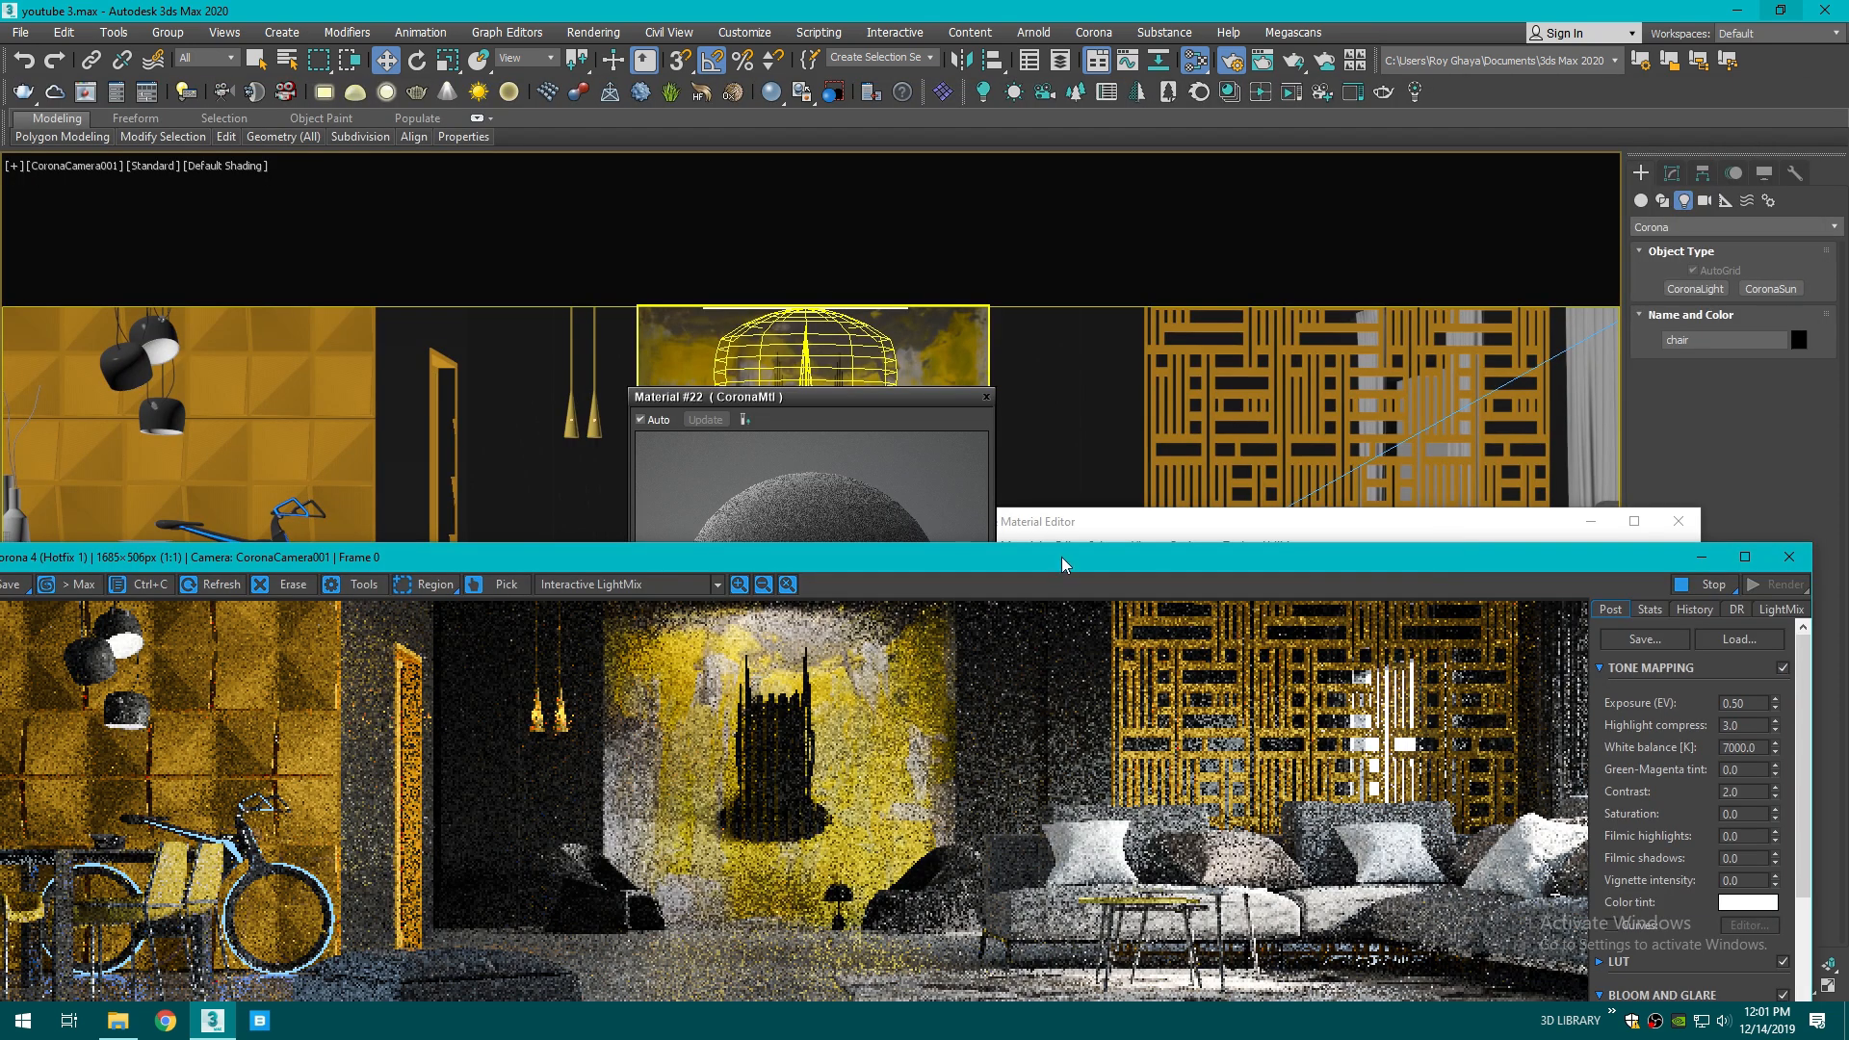
pyautogui.click(1158, 530)
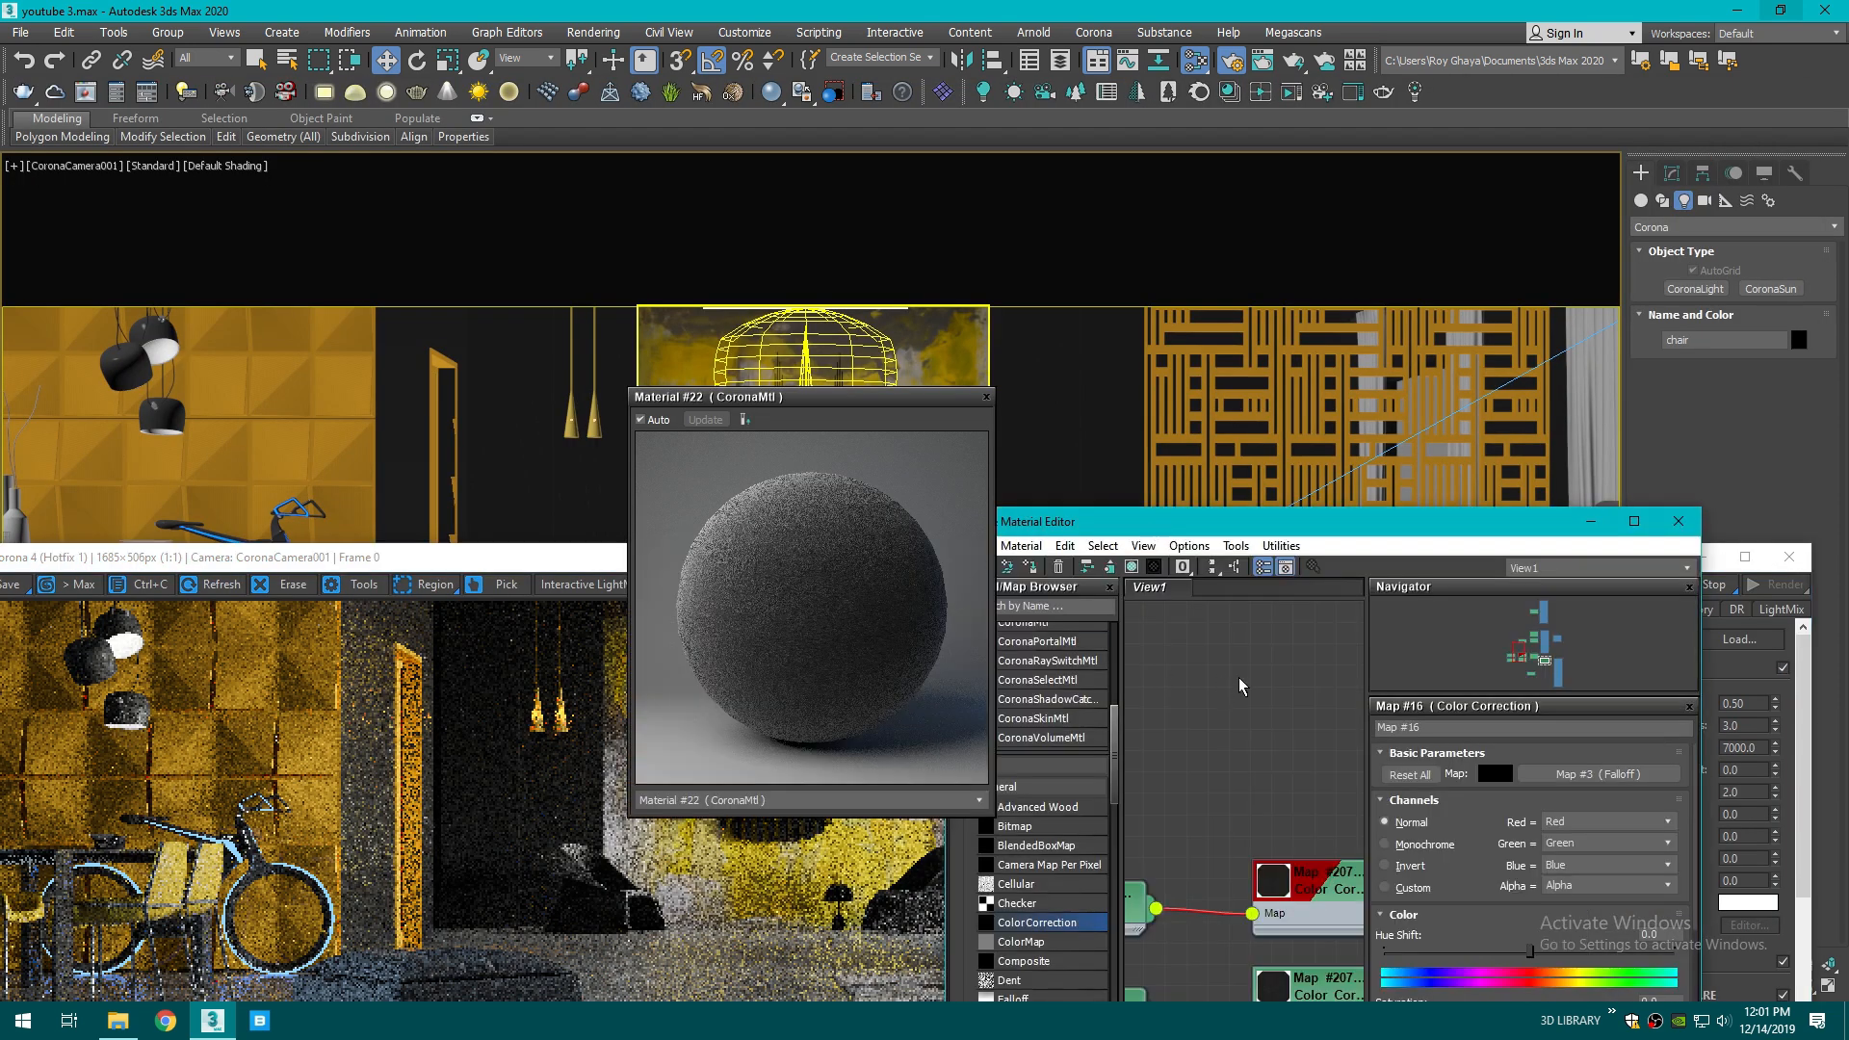
pyautogui.scroll(-1, 1238, 679)
pyautogui.moveTo(1239, 733); pyautogui.dragTo(1160, 603, button='middle')
pyautogui.click(991, 401)
pyautogui.click(986, 397)
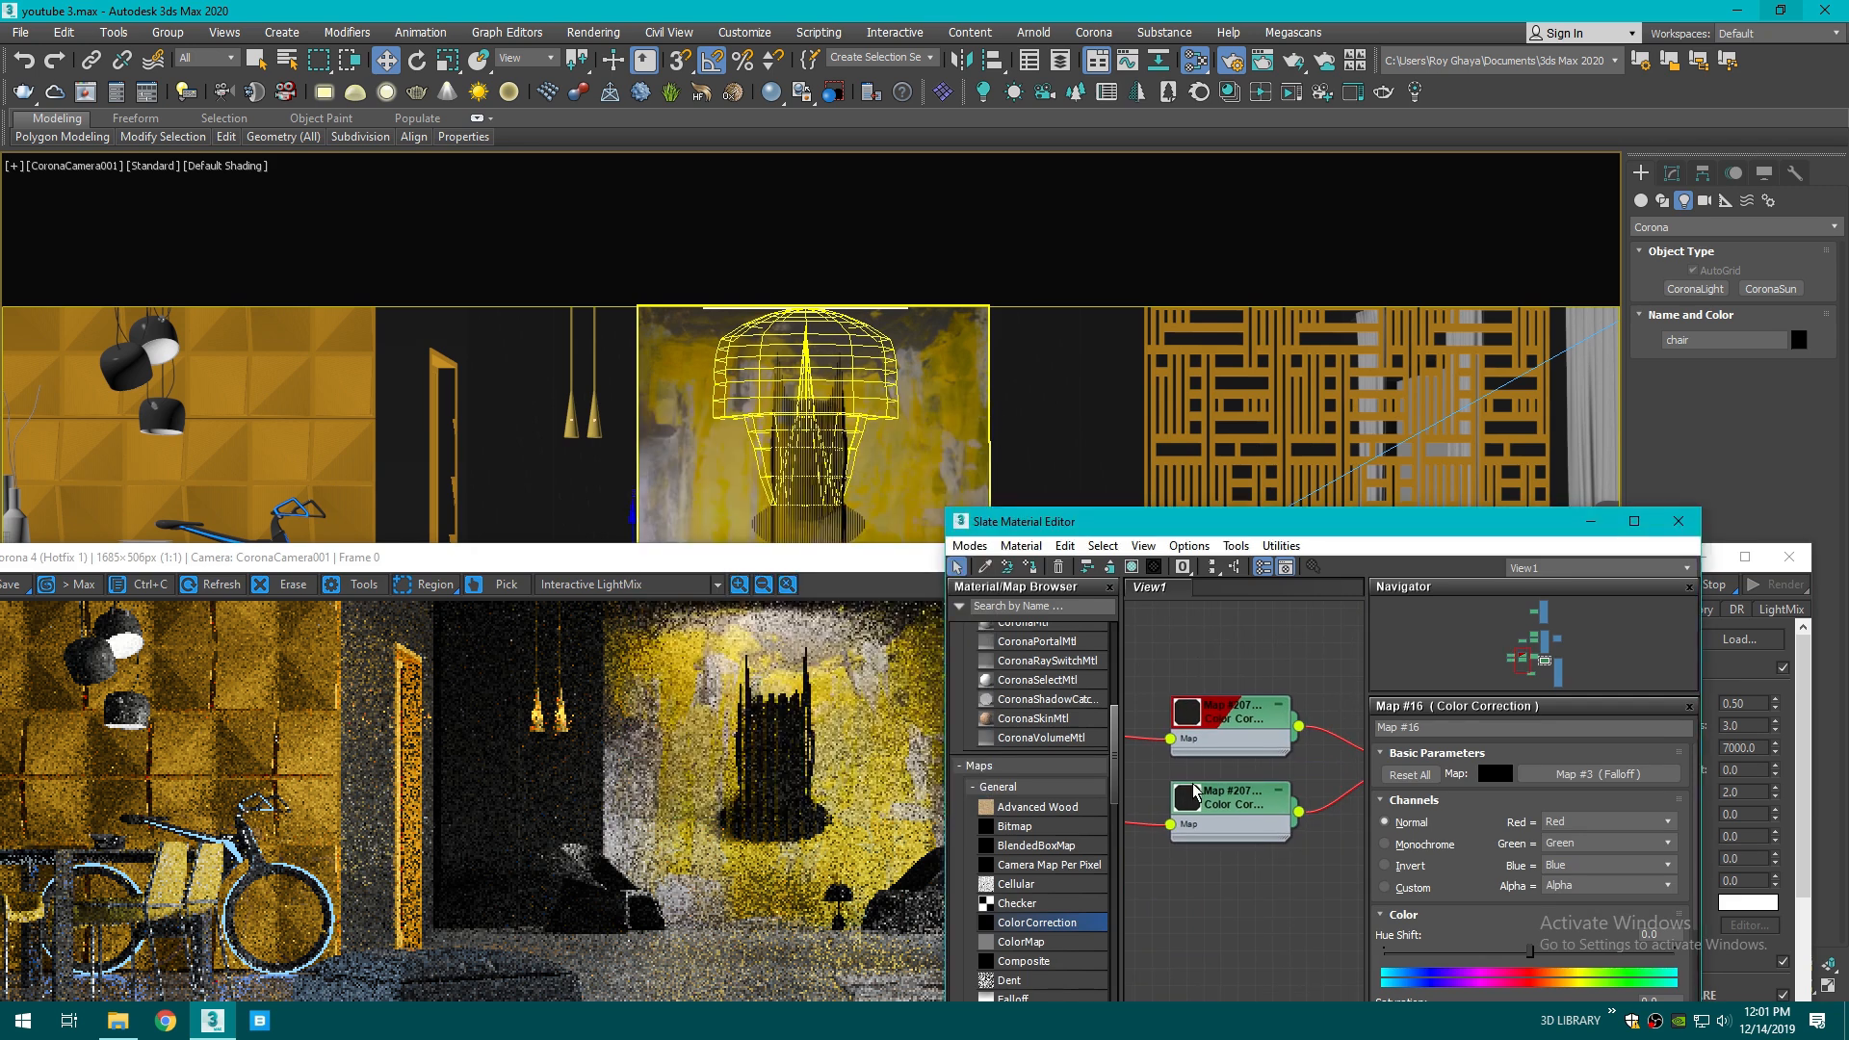
# - Try an RGB gain of 400 in the armchair fabric's Color Correction map
pyautogui.moveTo(1252, 770); pyautogui.dragTo(1187, 636, button='middle')
pyautogui.moveTo(1694, 818); pyautogui.dragTo(1692, 947)
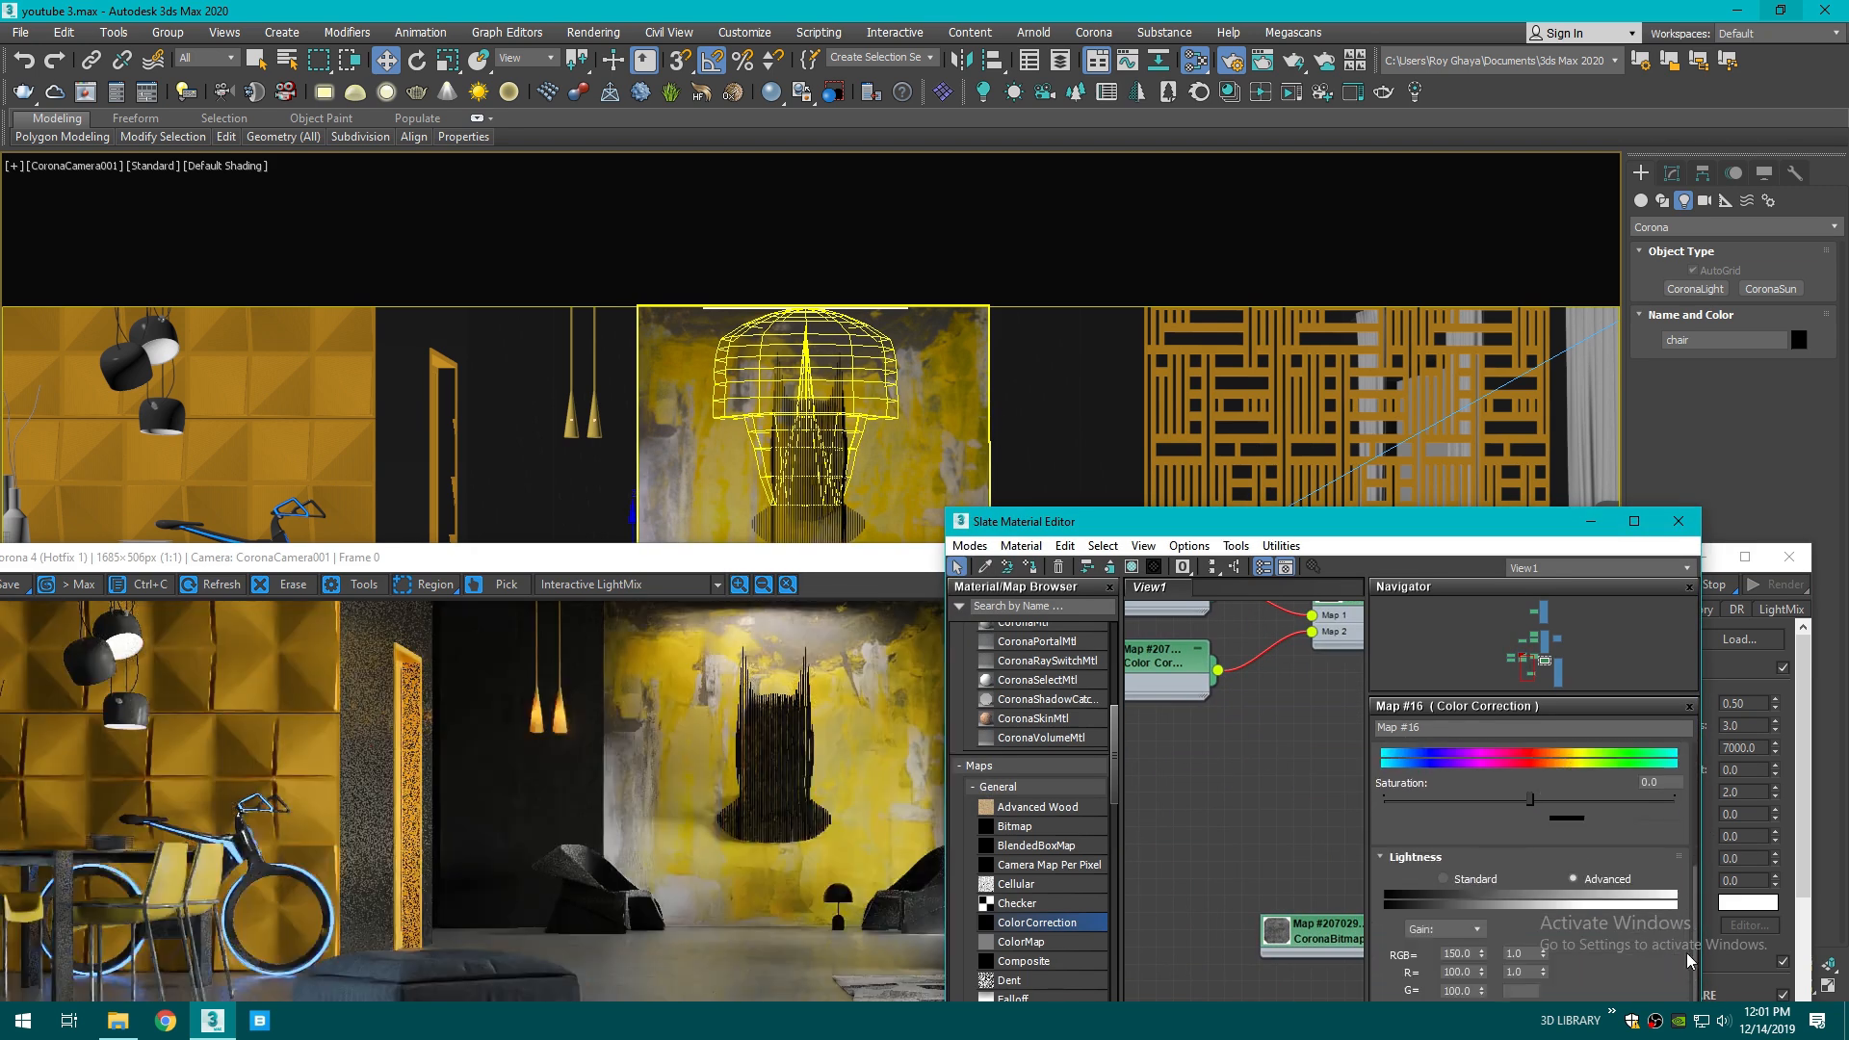
pyautogui.doubleClick(1468, 953)
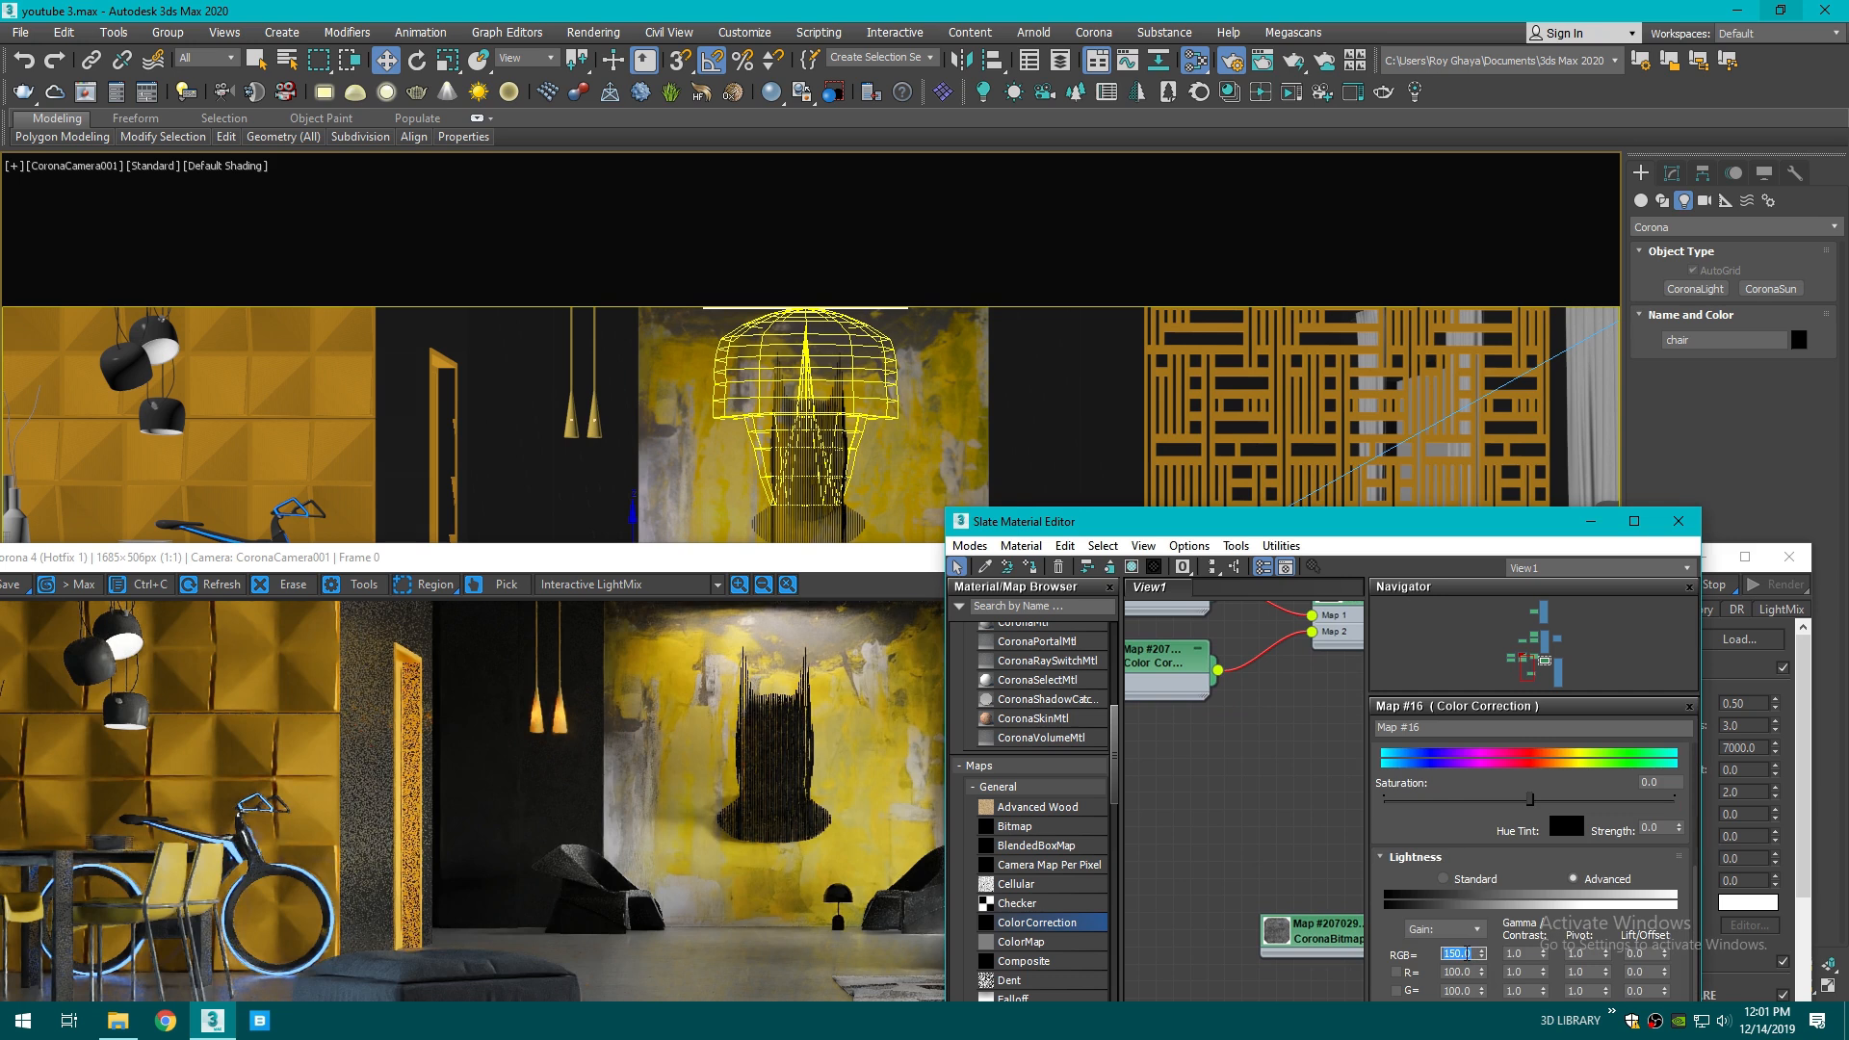
pyautogui.write('4')
pyautogui.press('Return')
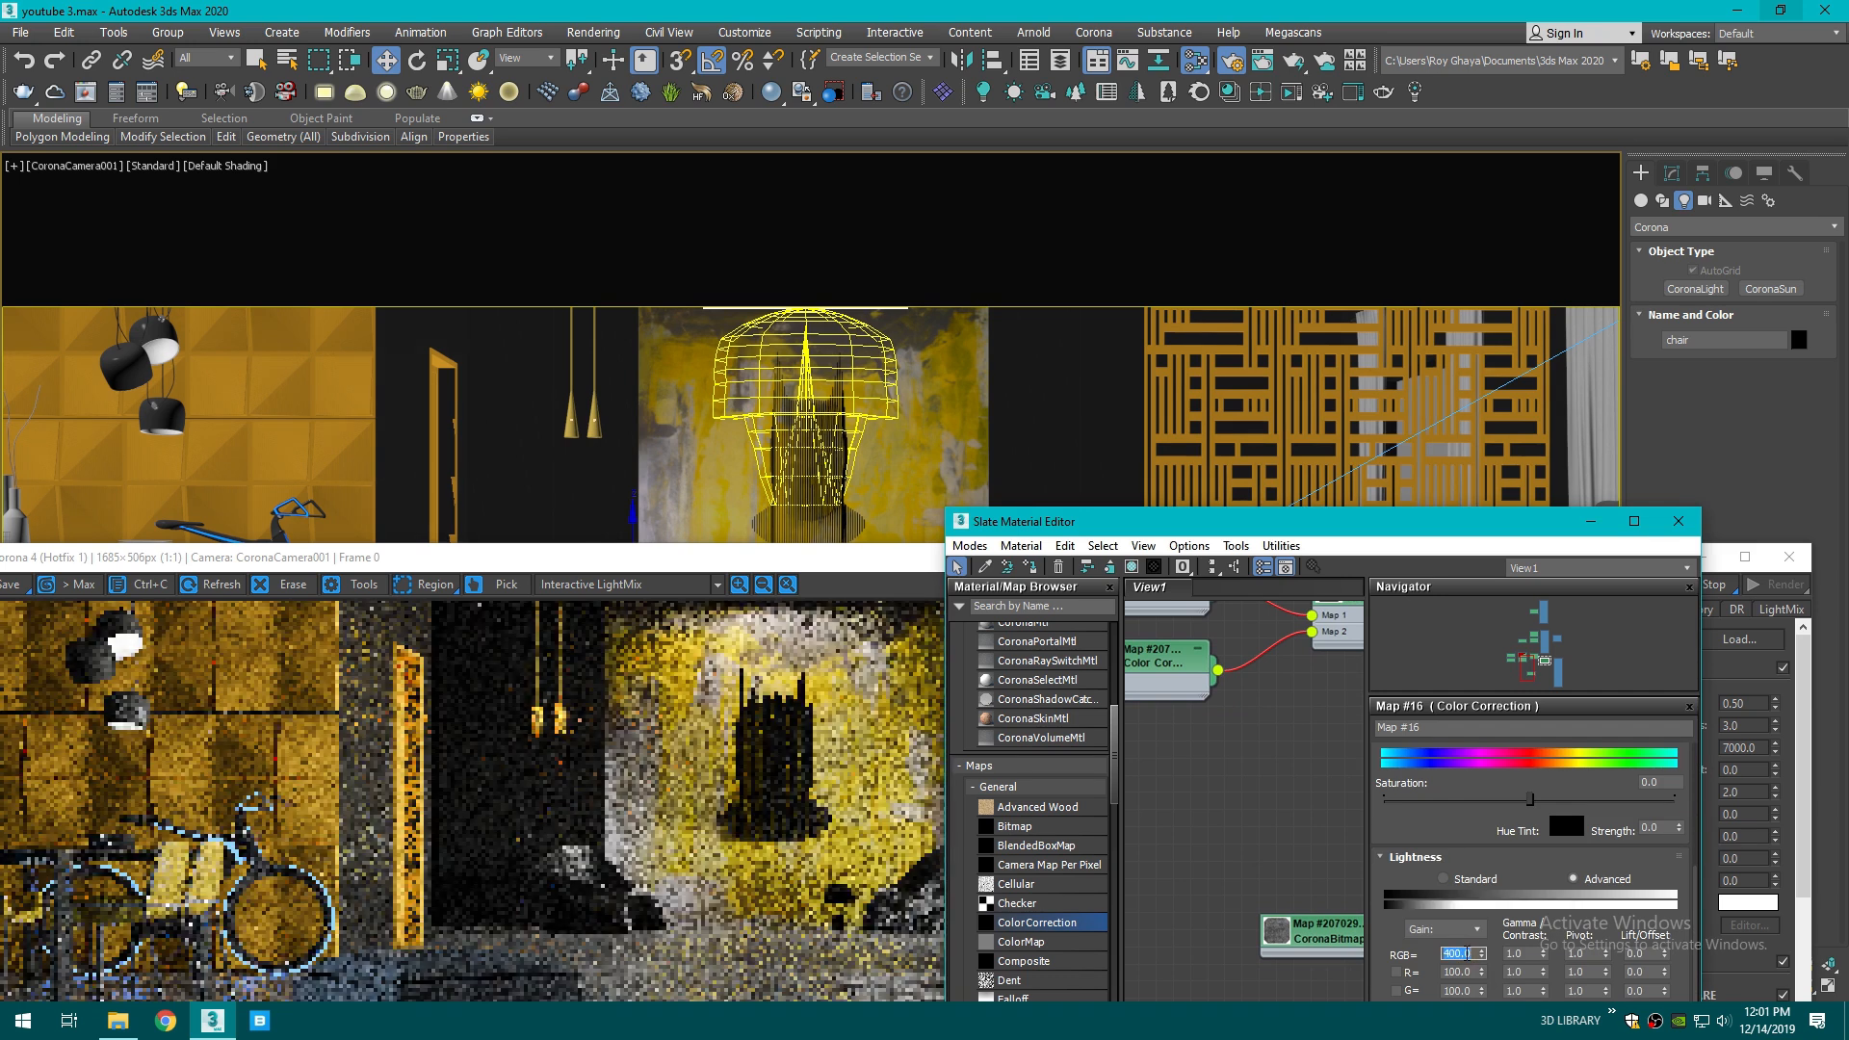
pyautogui.scroll(1, 648, 859)
pyautogui.scroll(-1, 648, 859)
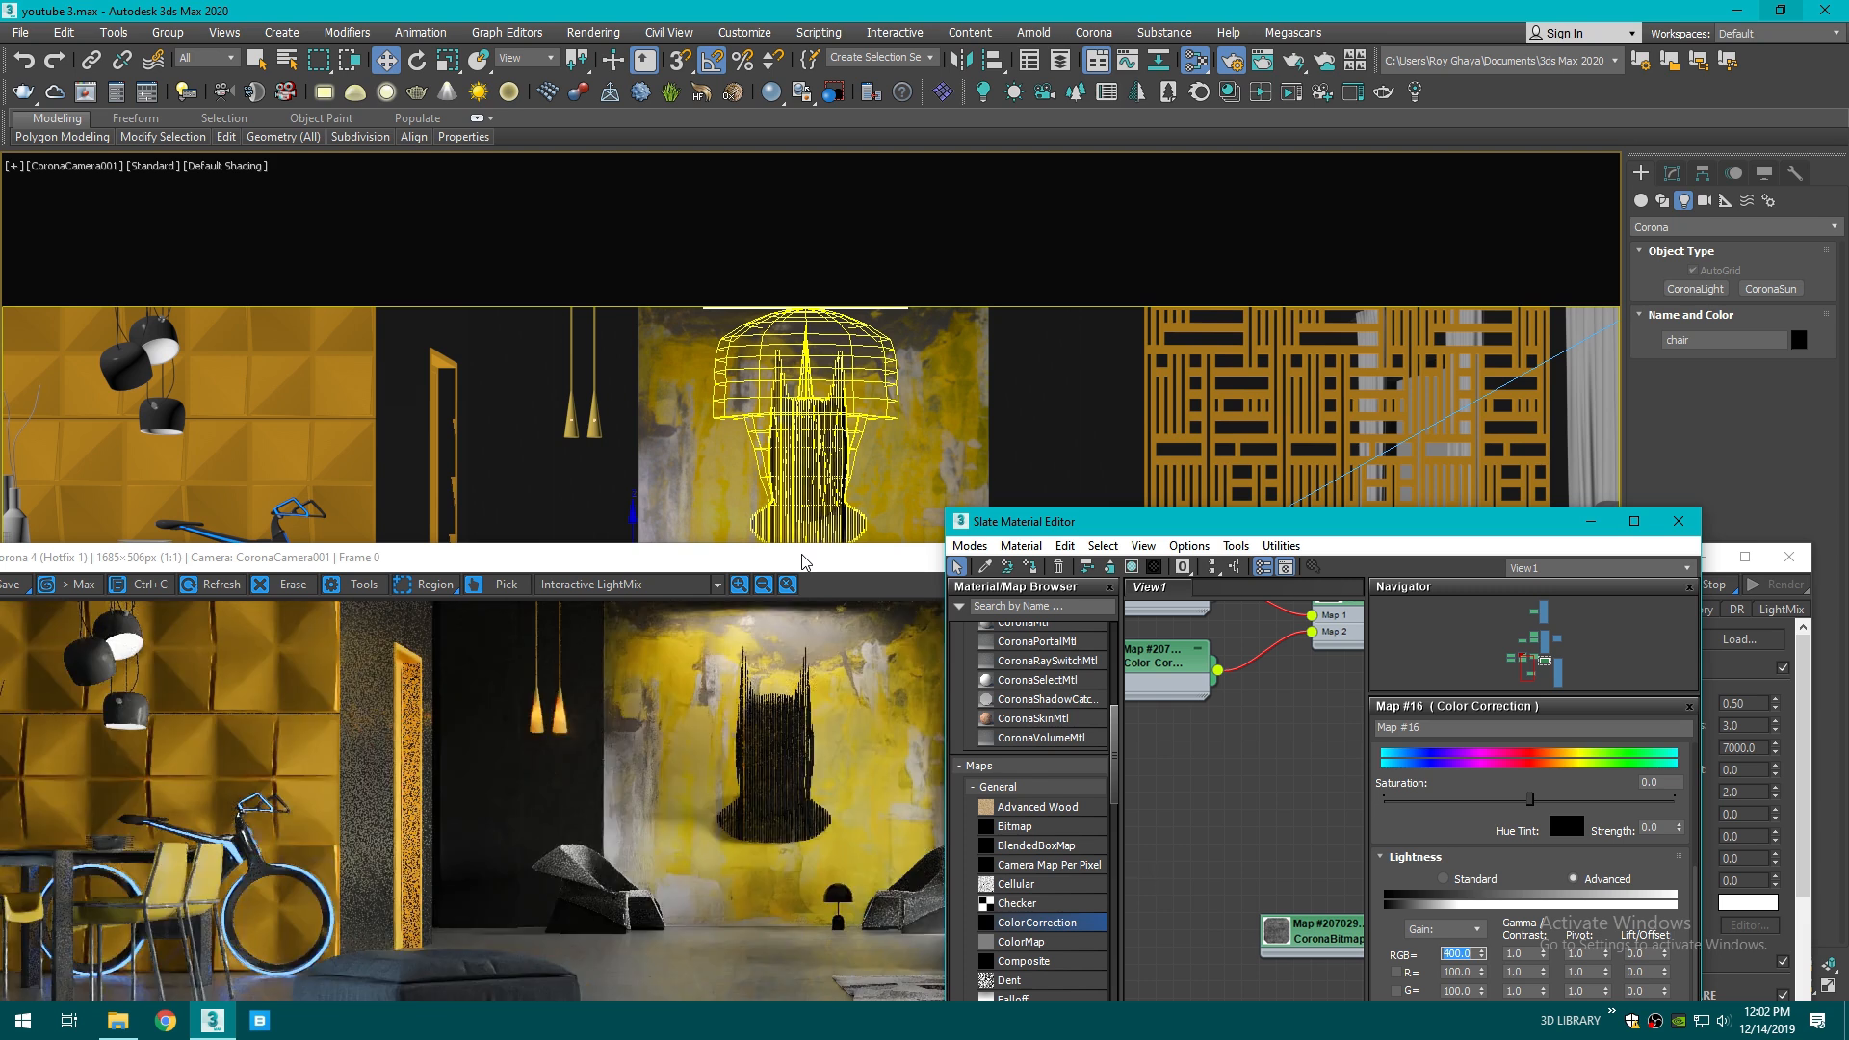
# - Inspect the armchairs in the interactive render and set the Color Correction's RGB gain to 300
pyautogui.moveTo(801, 555); pyautogui.dragTo(830, 299)
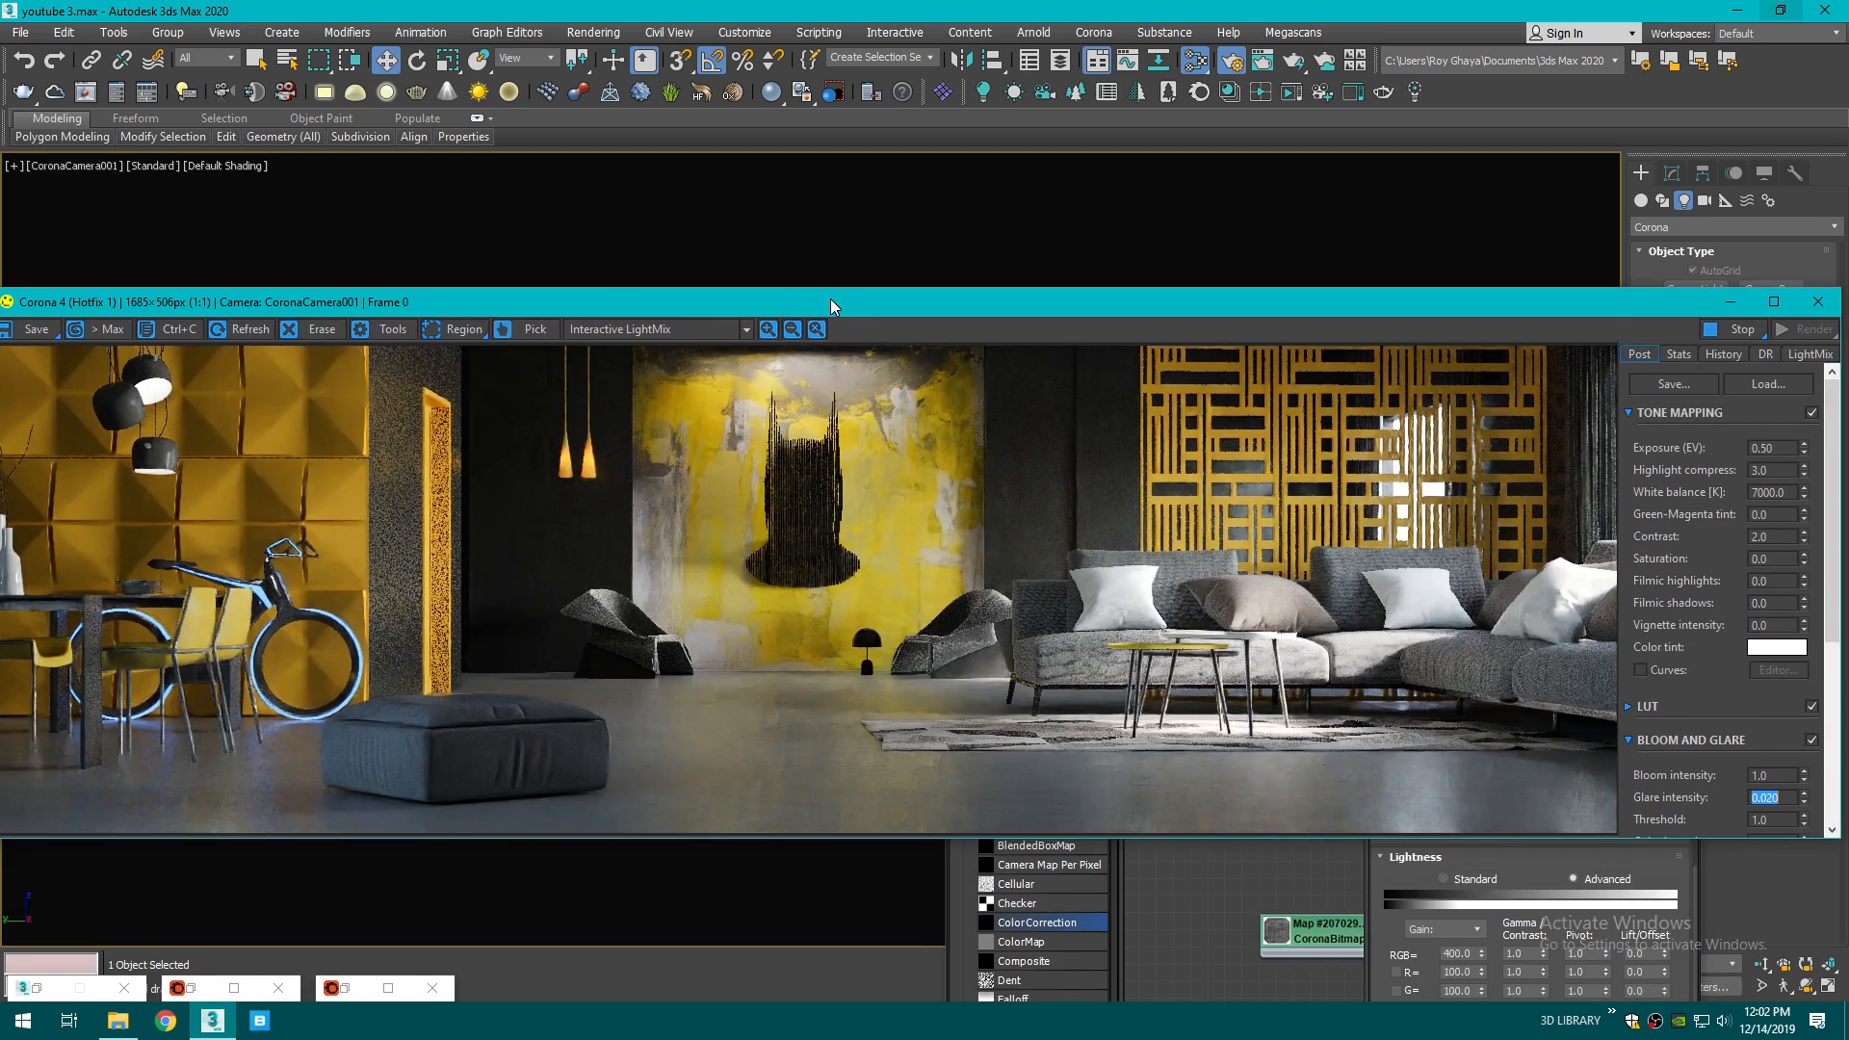
pyautogui.scroll(1, 697, 616)
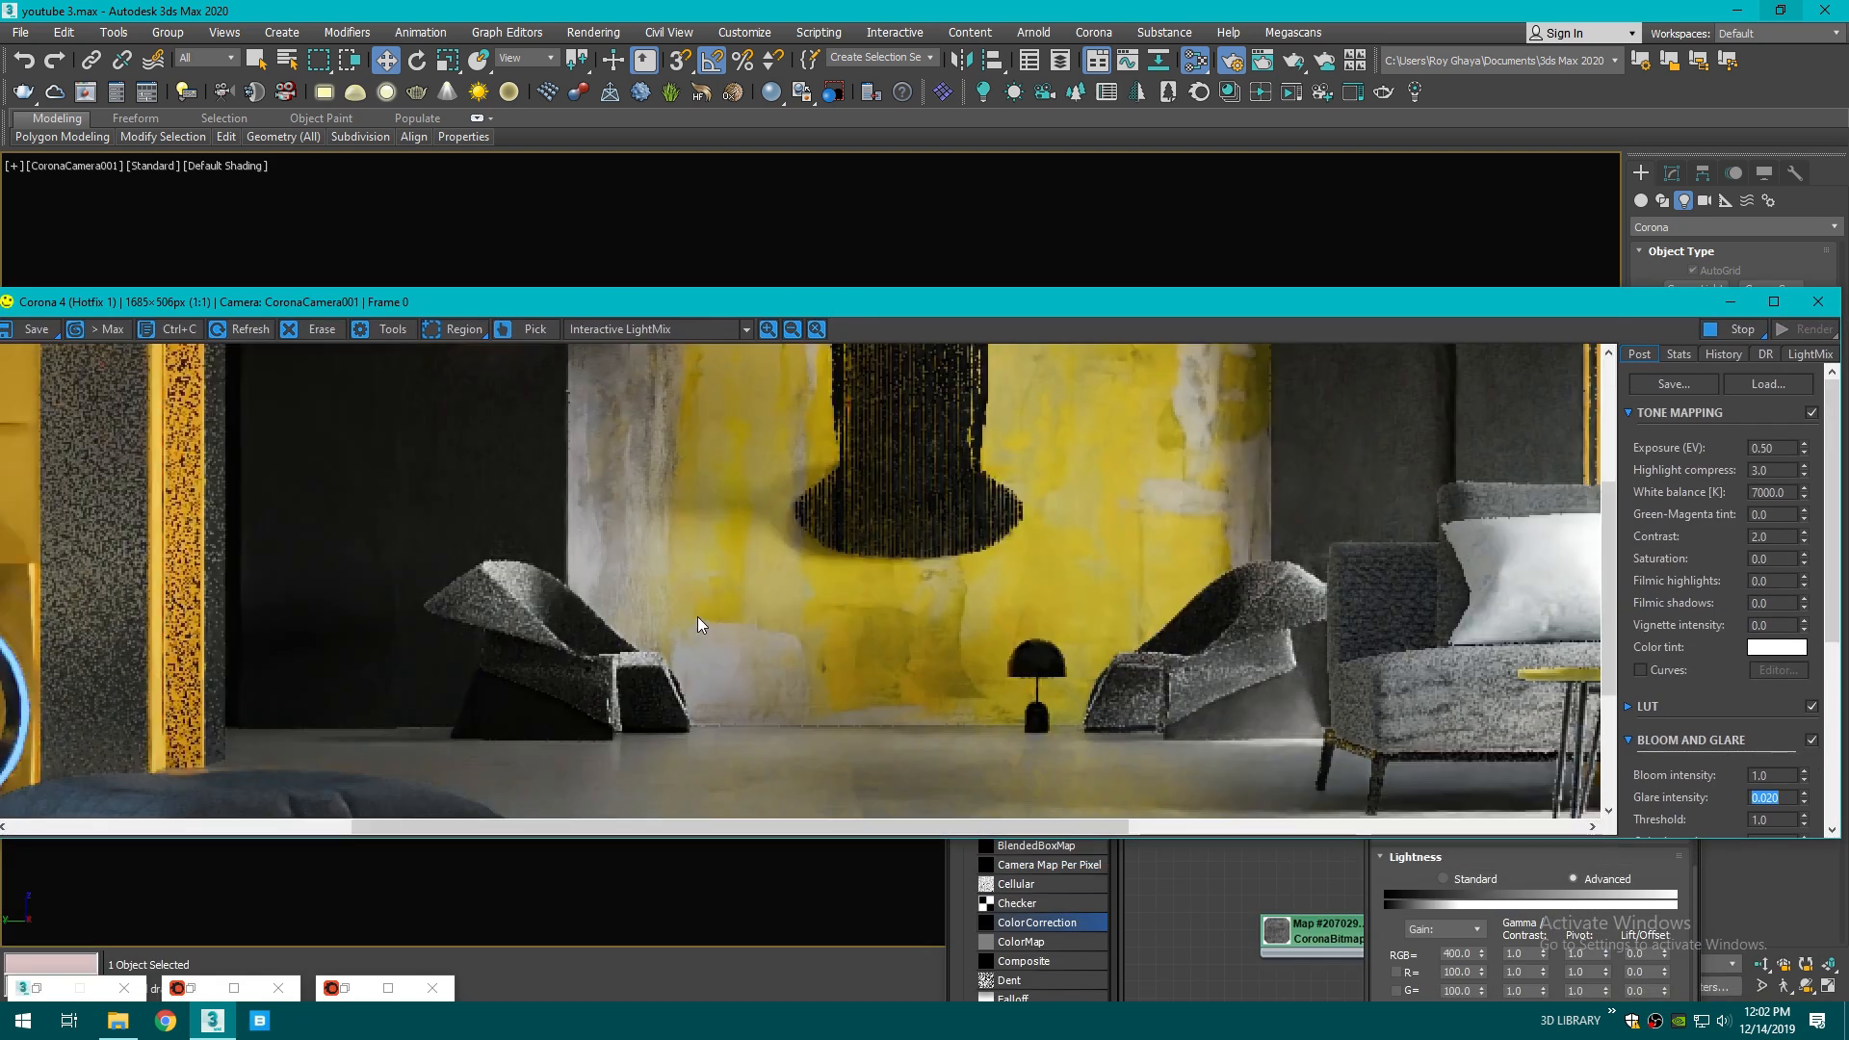
pyautogui.scroll(-1, 697, 616)
pyautogui.doubleClick(1464, 955)
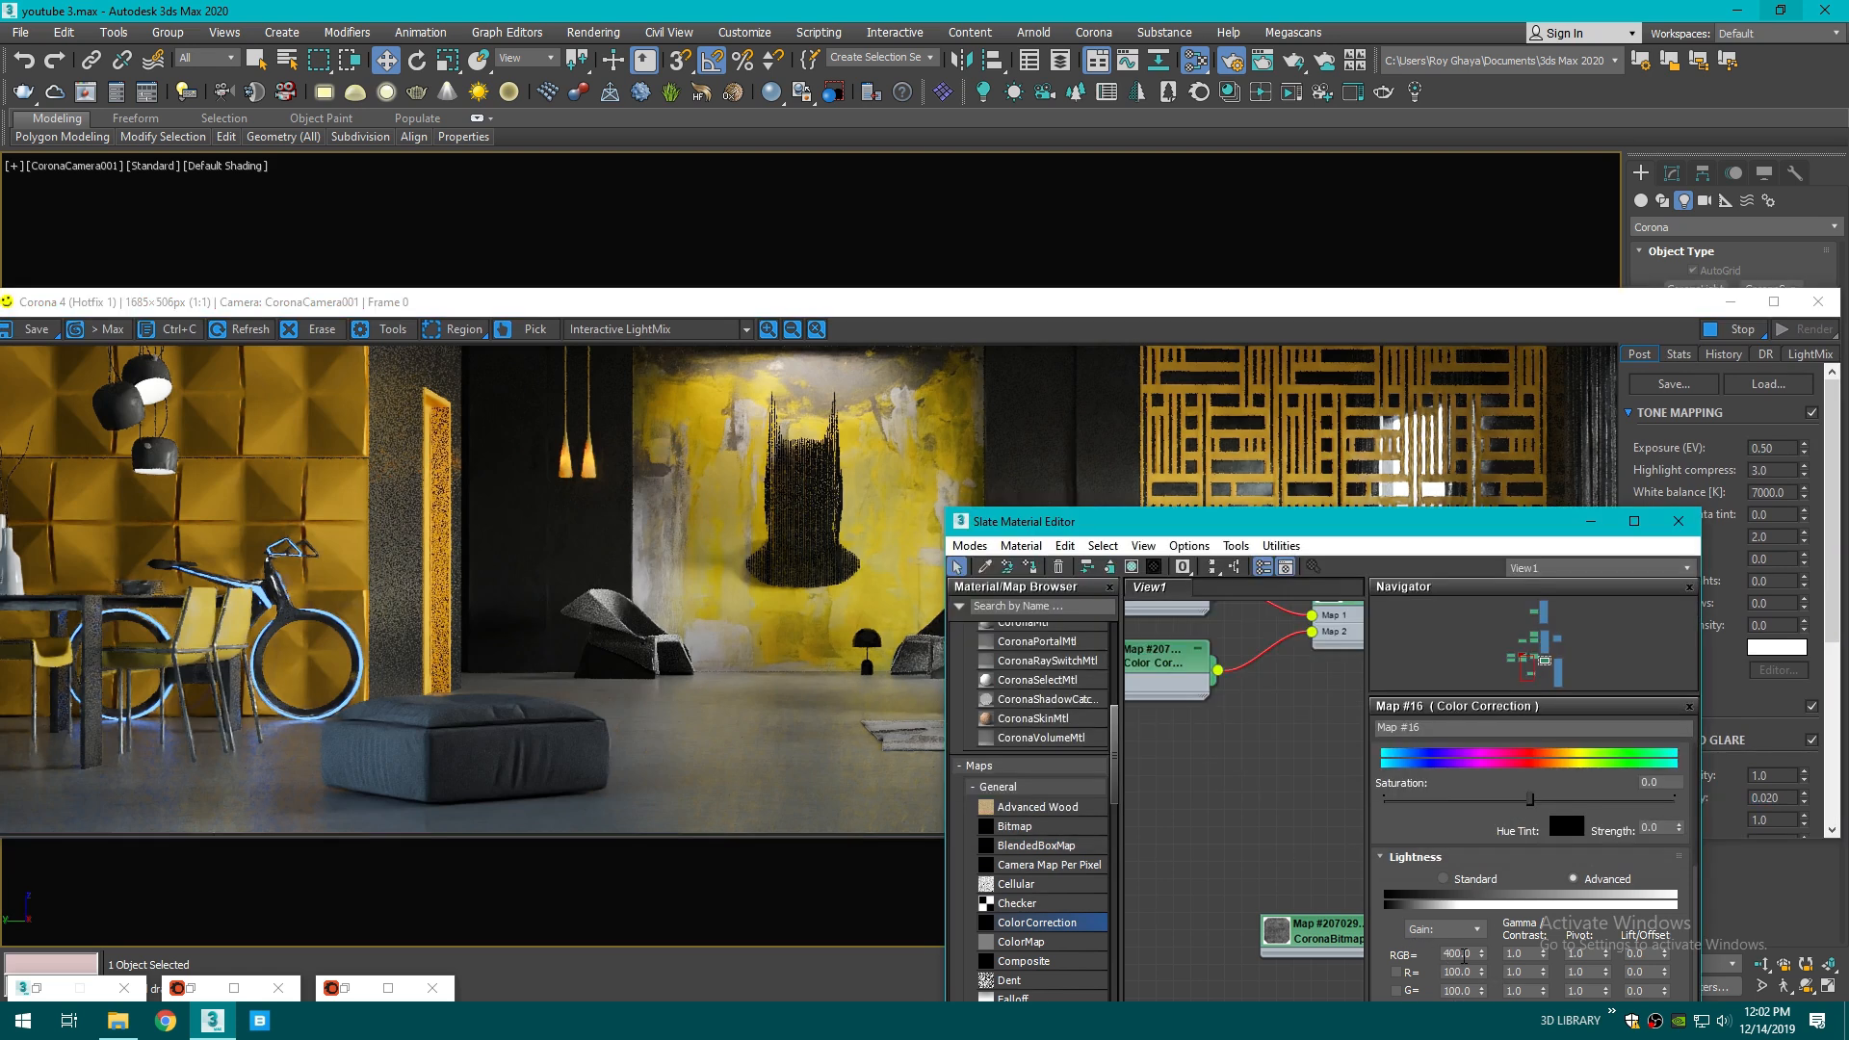
pyautogui.write('300')
pyautogui.press('Return')
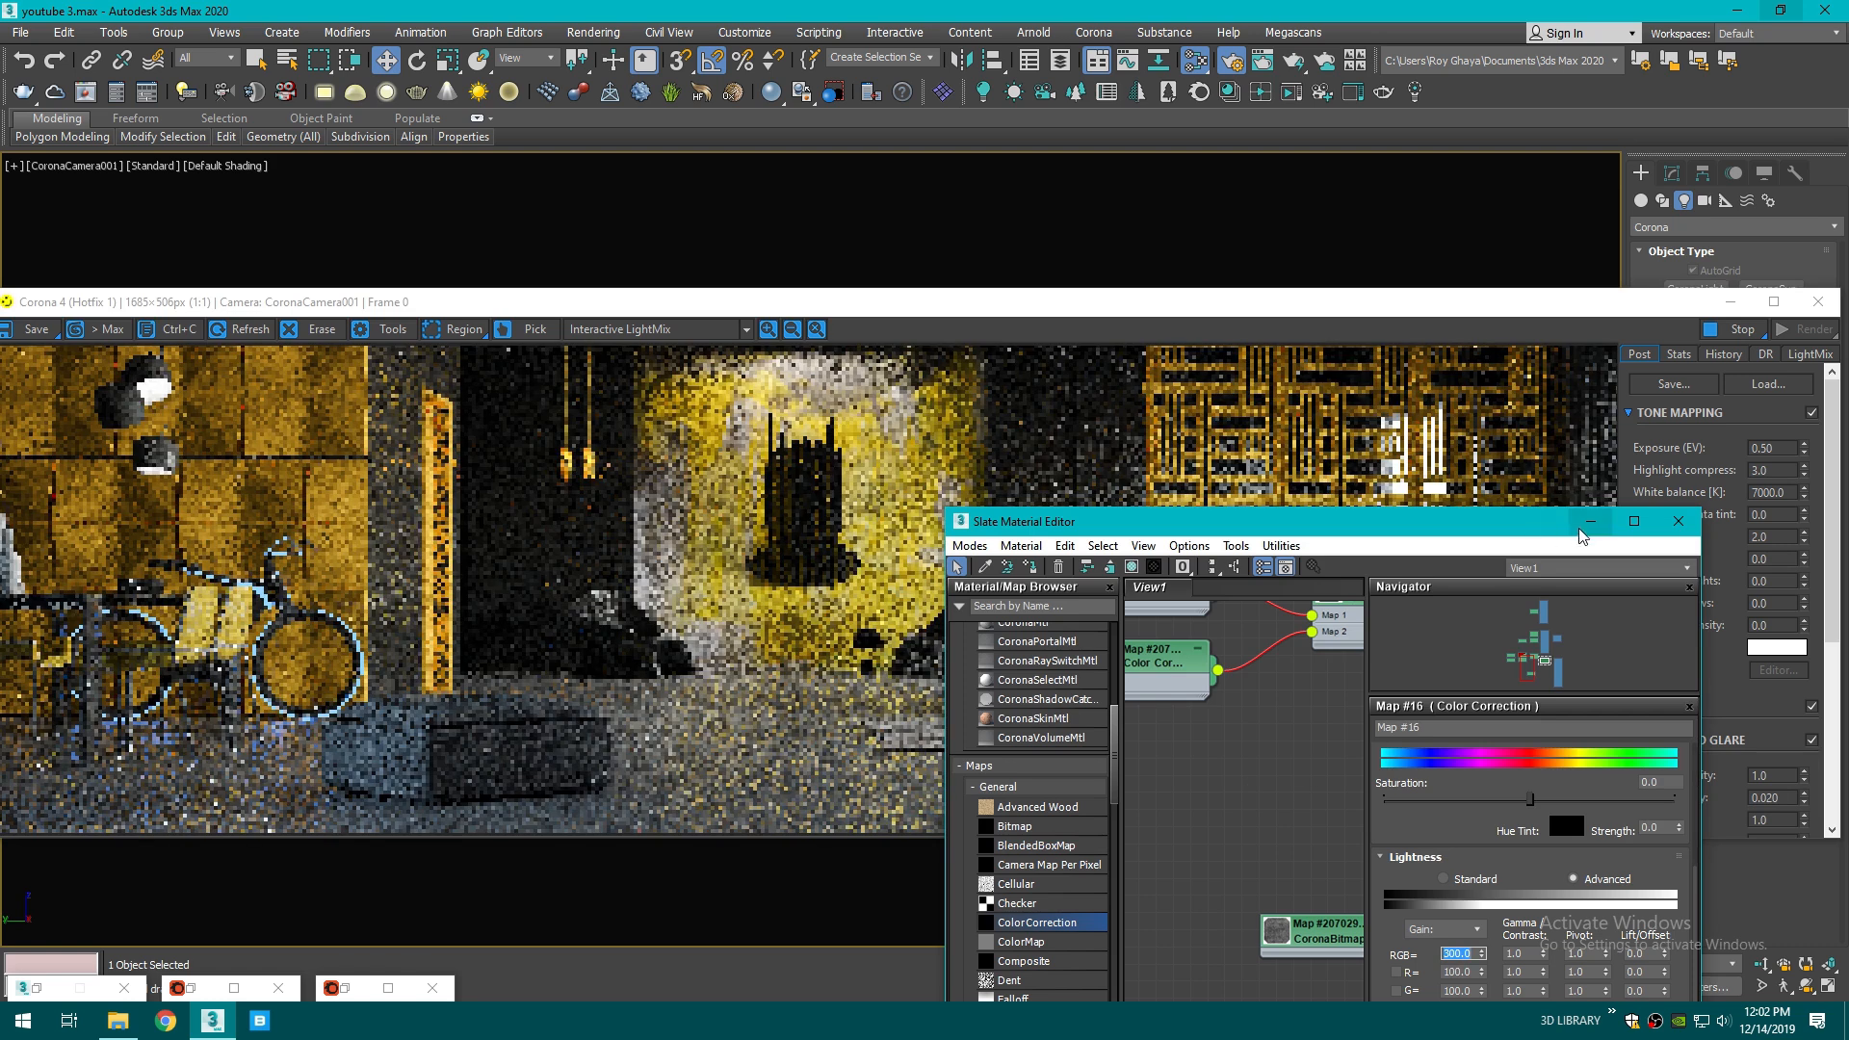
# - Disconnect the Legs material from slot 2 of the armchair's Multi/Sub-Object material as a test, then reconnect it
pyautogui.scroll(-3, 1302, 776)
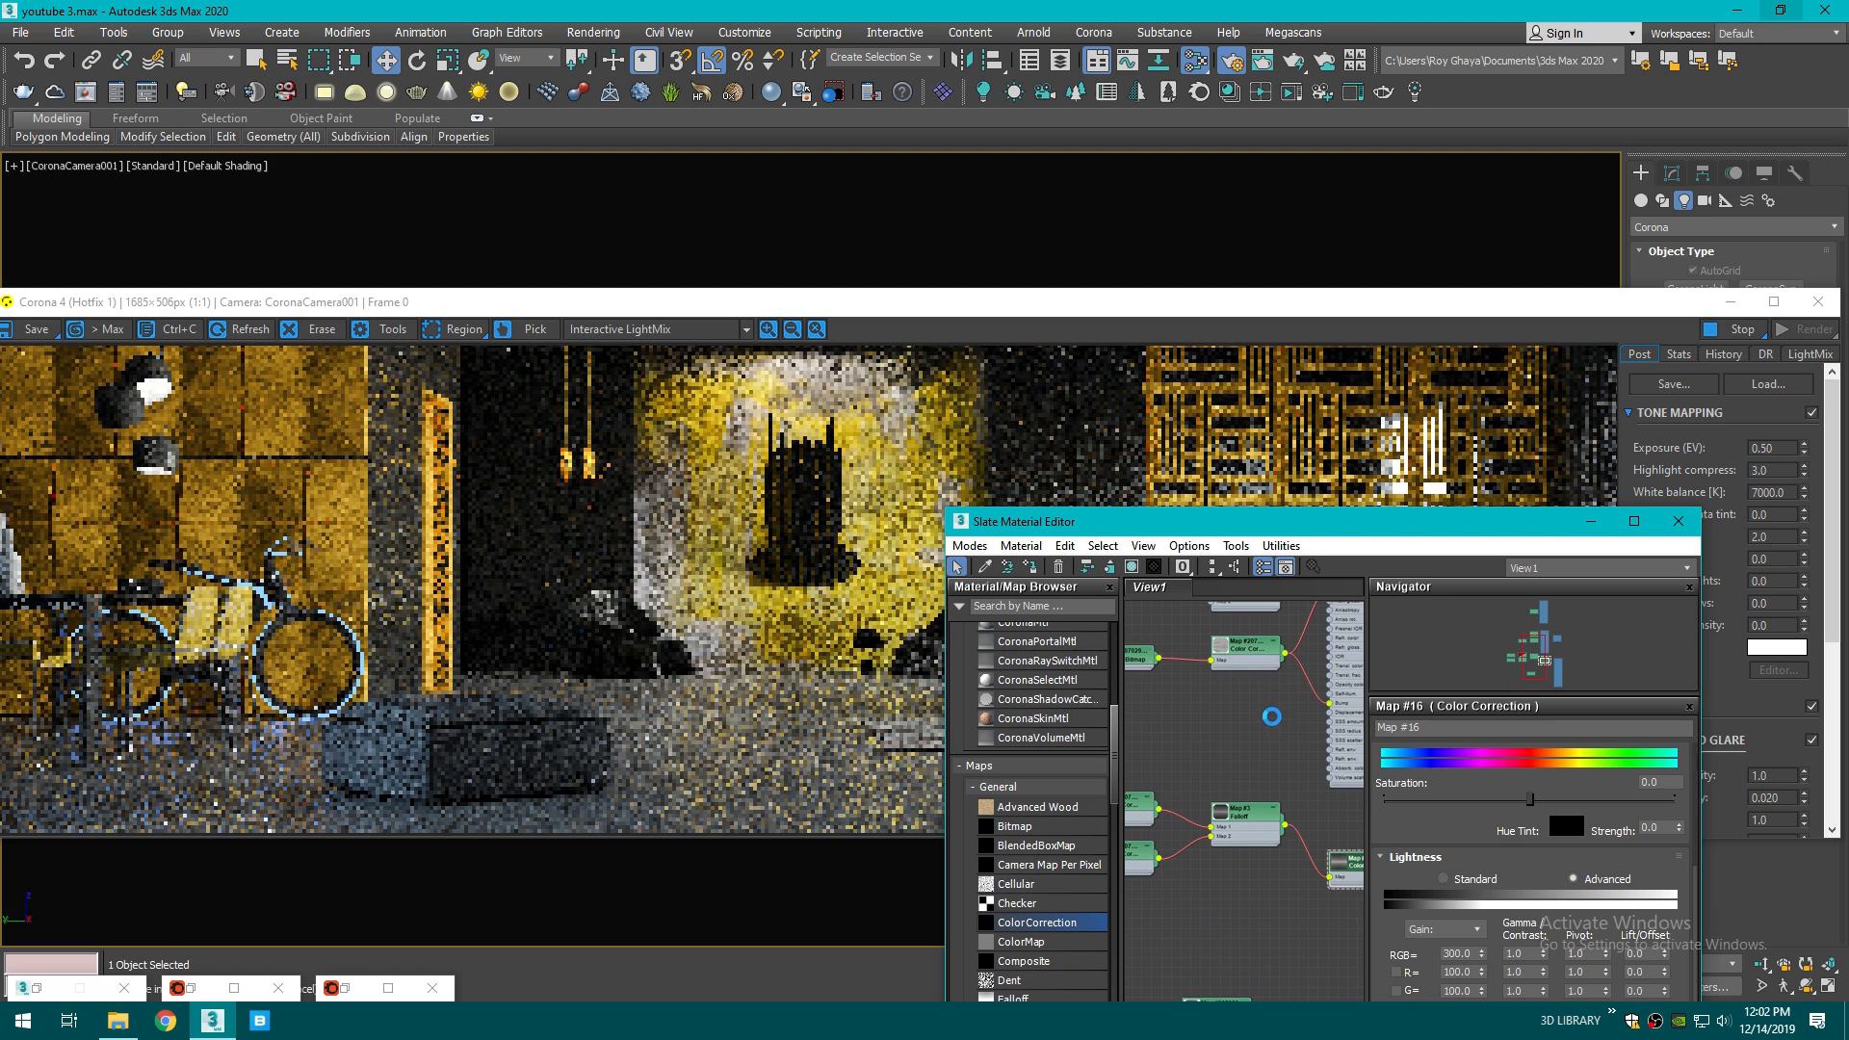
pyautogui.moveTo(1311, 775); pyautogui.dragTo(1194, 712, button='middle')
pyautogui.scroll(4, 1193, 713)
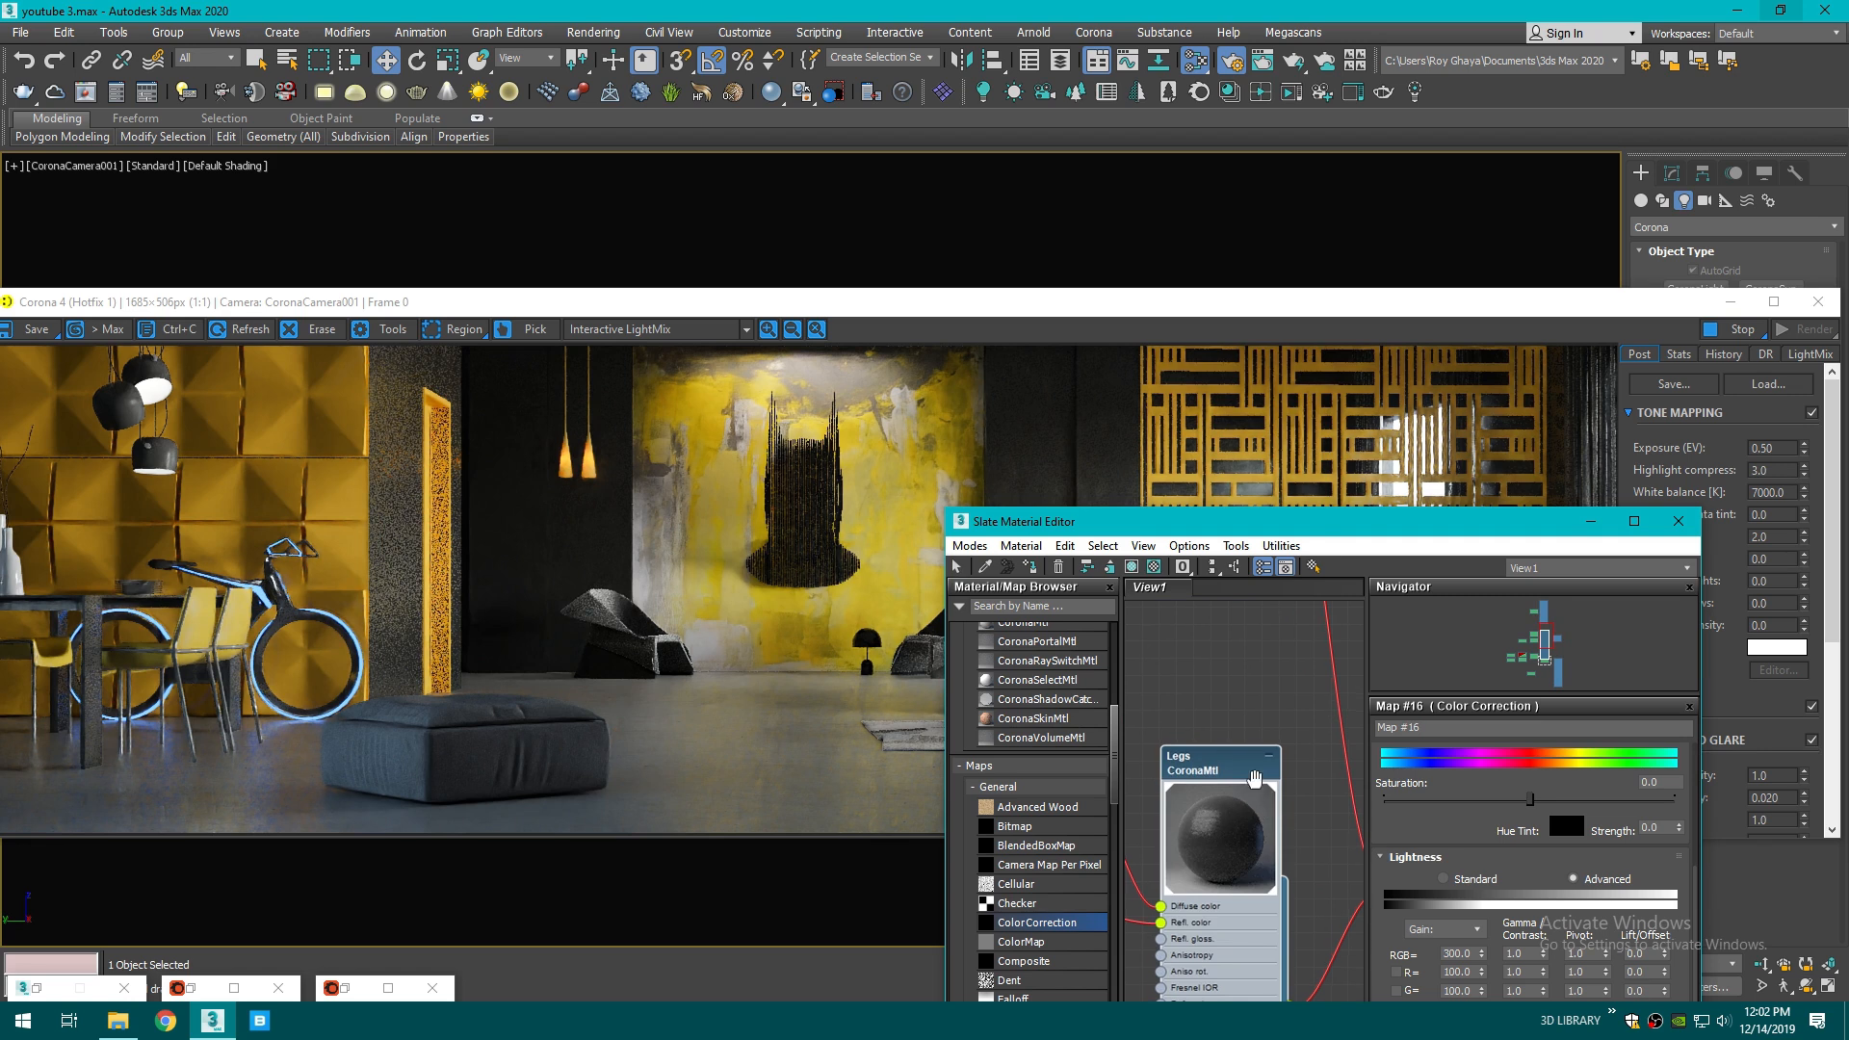
pyautogui.moveTo(1339, 903); pyautogui.dragTo(1223, 753, button='middle')
pyautogui.moveTo(1267, 740); pyautogui.dragTo(1243, 751)
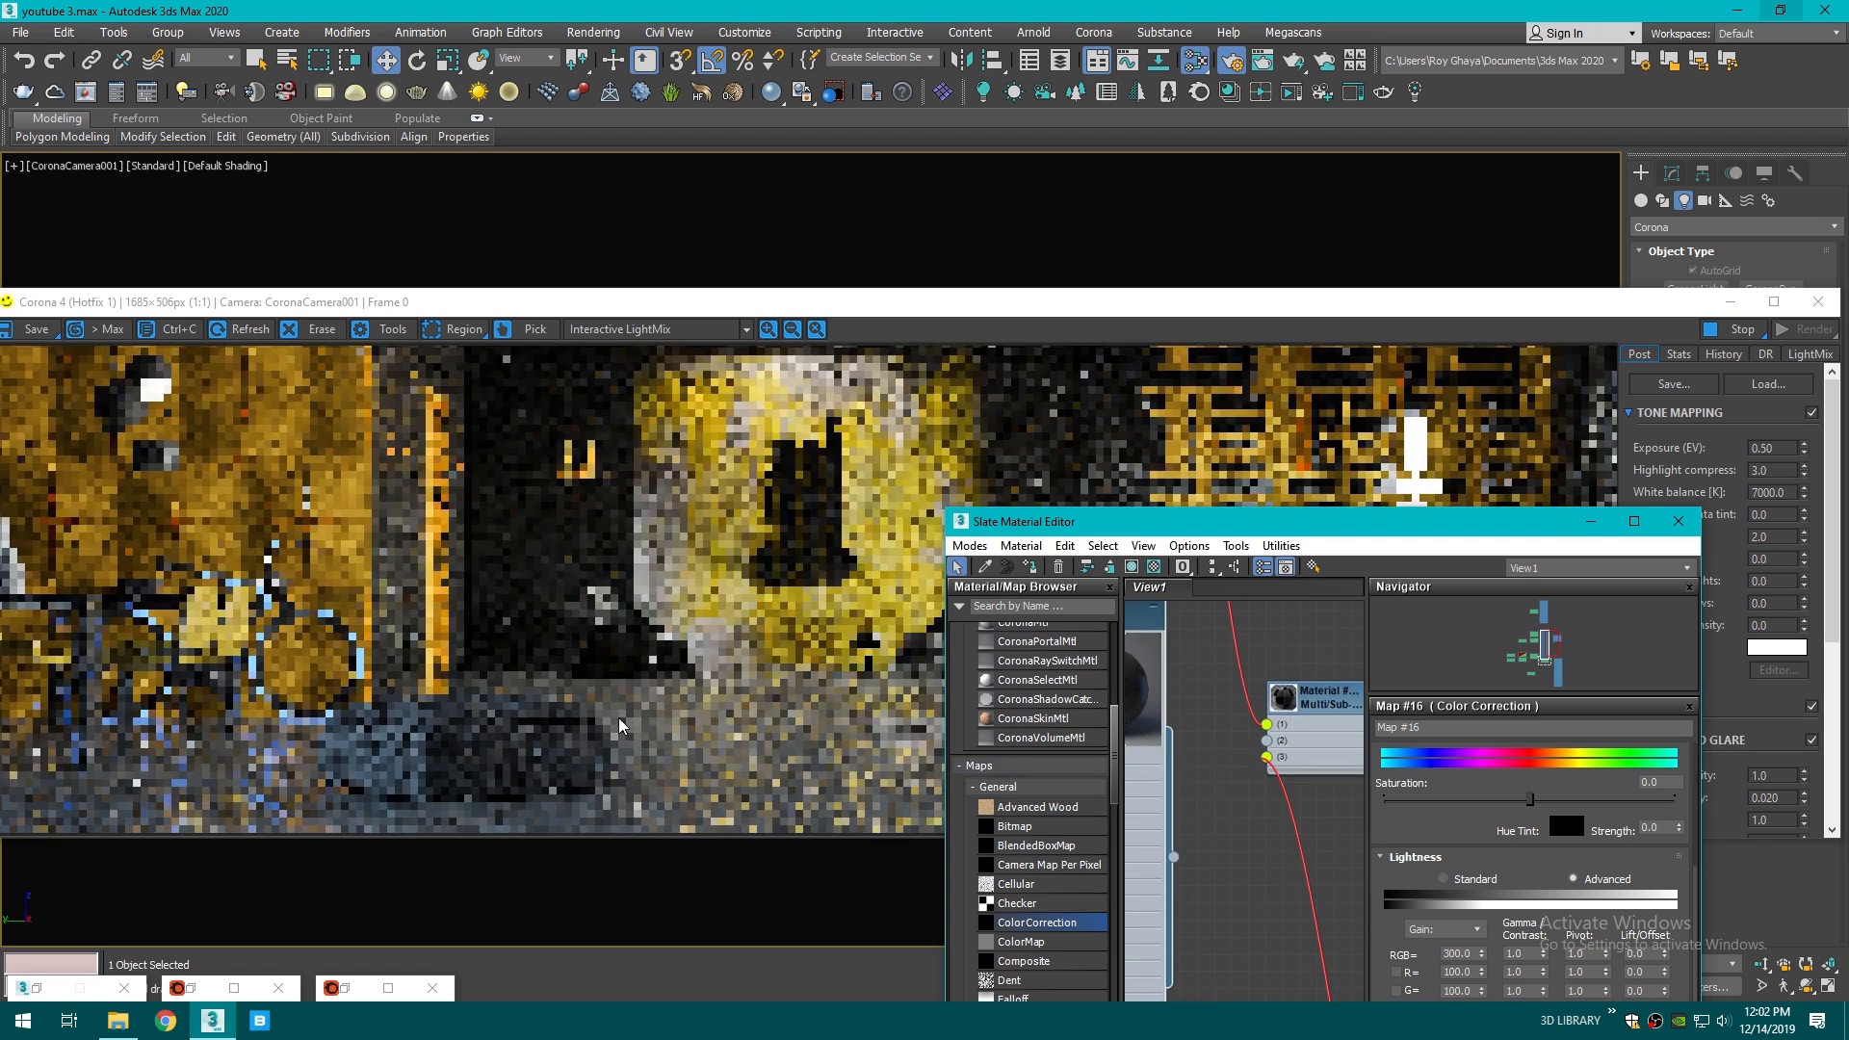
pyautogui.moveTo(1174, 856); pyautogui.dragTo(1266, 741)
# - Set the Legs material's diffuse color to grey 103 and copy that color to its reflection color
pyautogui.moveTo(1241, 779); pyautogui.dragTo(1348, 813, button='middle')
pyautogui.moveTo(1170, 736)
pyautogui.mouseDown(button='middle')
pyautogui.moveTo(1283, 774)
pyautogui.moveTo(1153, 720)
pyautogui.mouseUp(button='middle')
pyautogui.doubleClick(1280, 662)
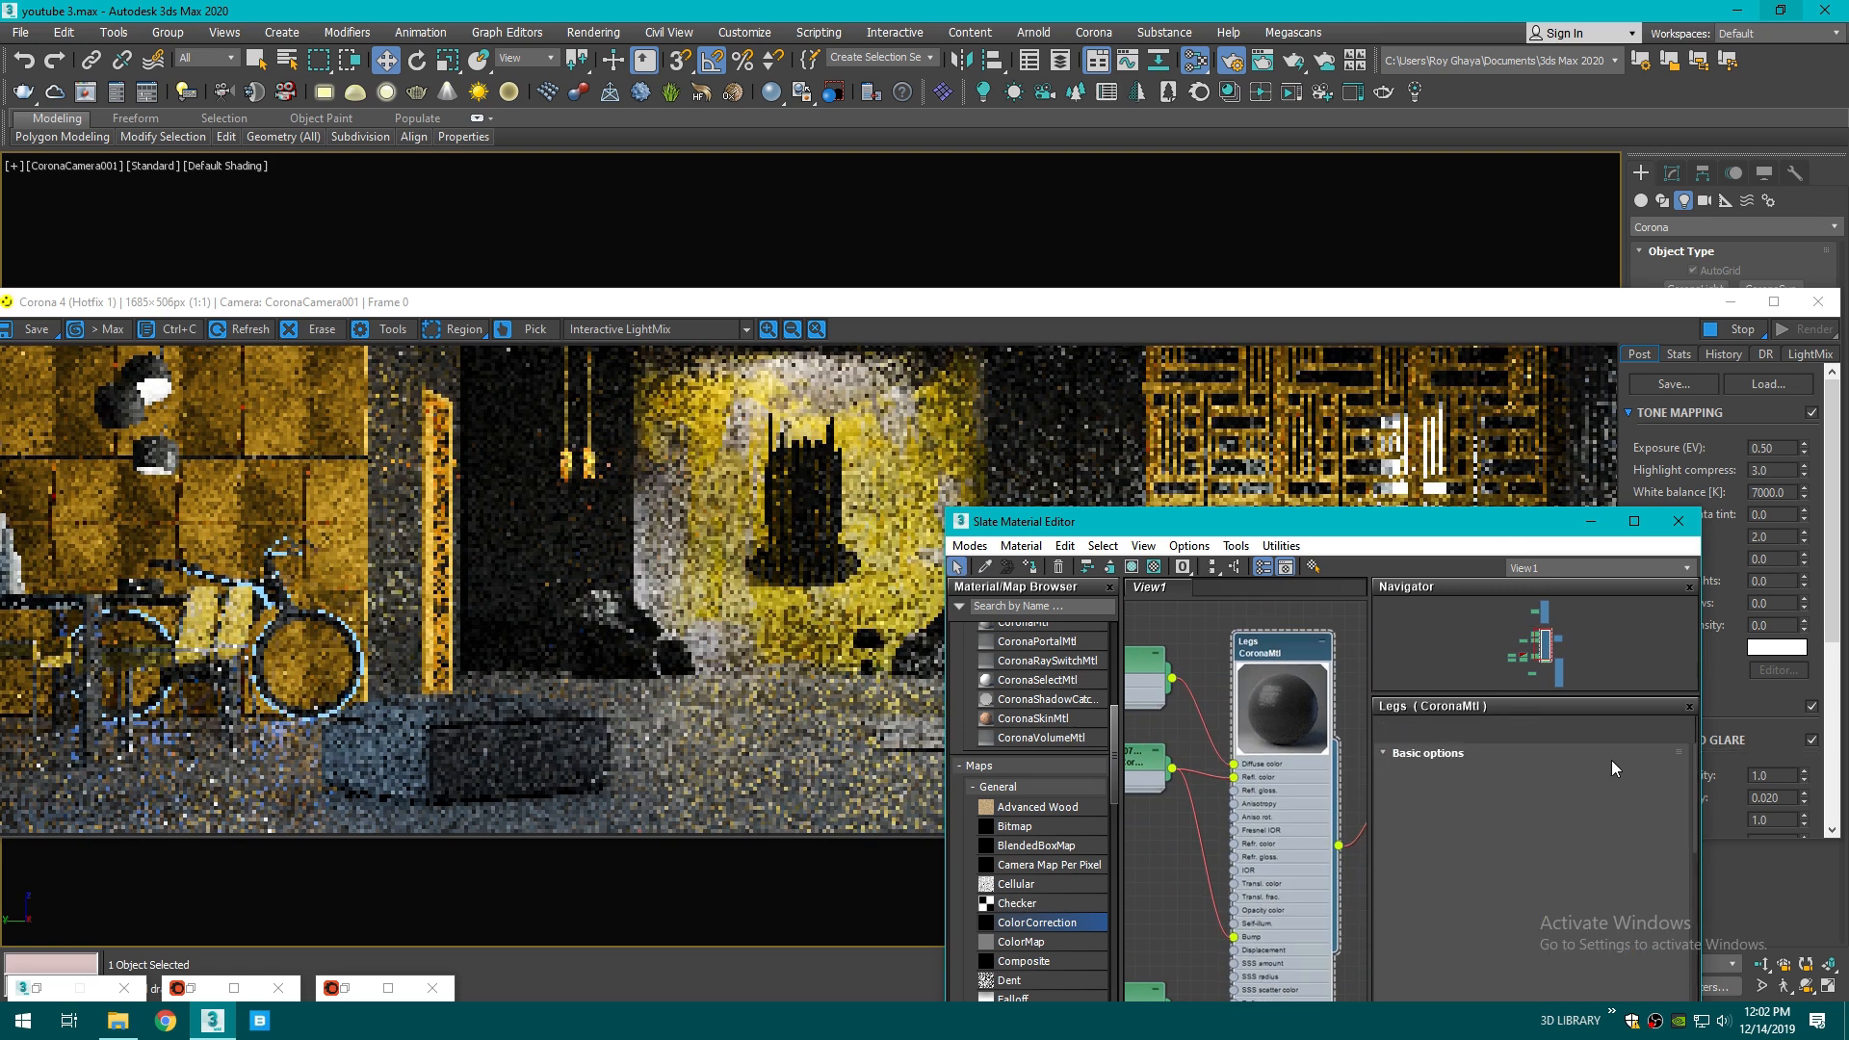
pyautogui.click(1614, 783)
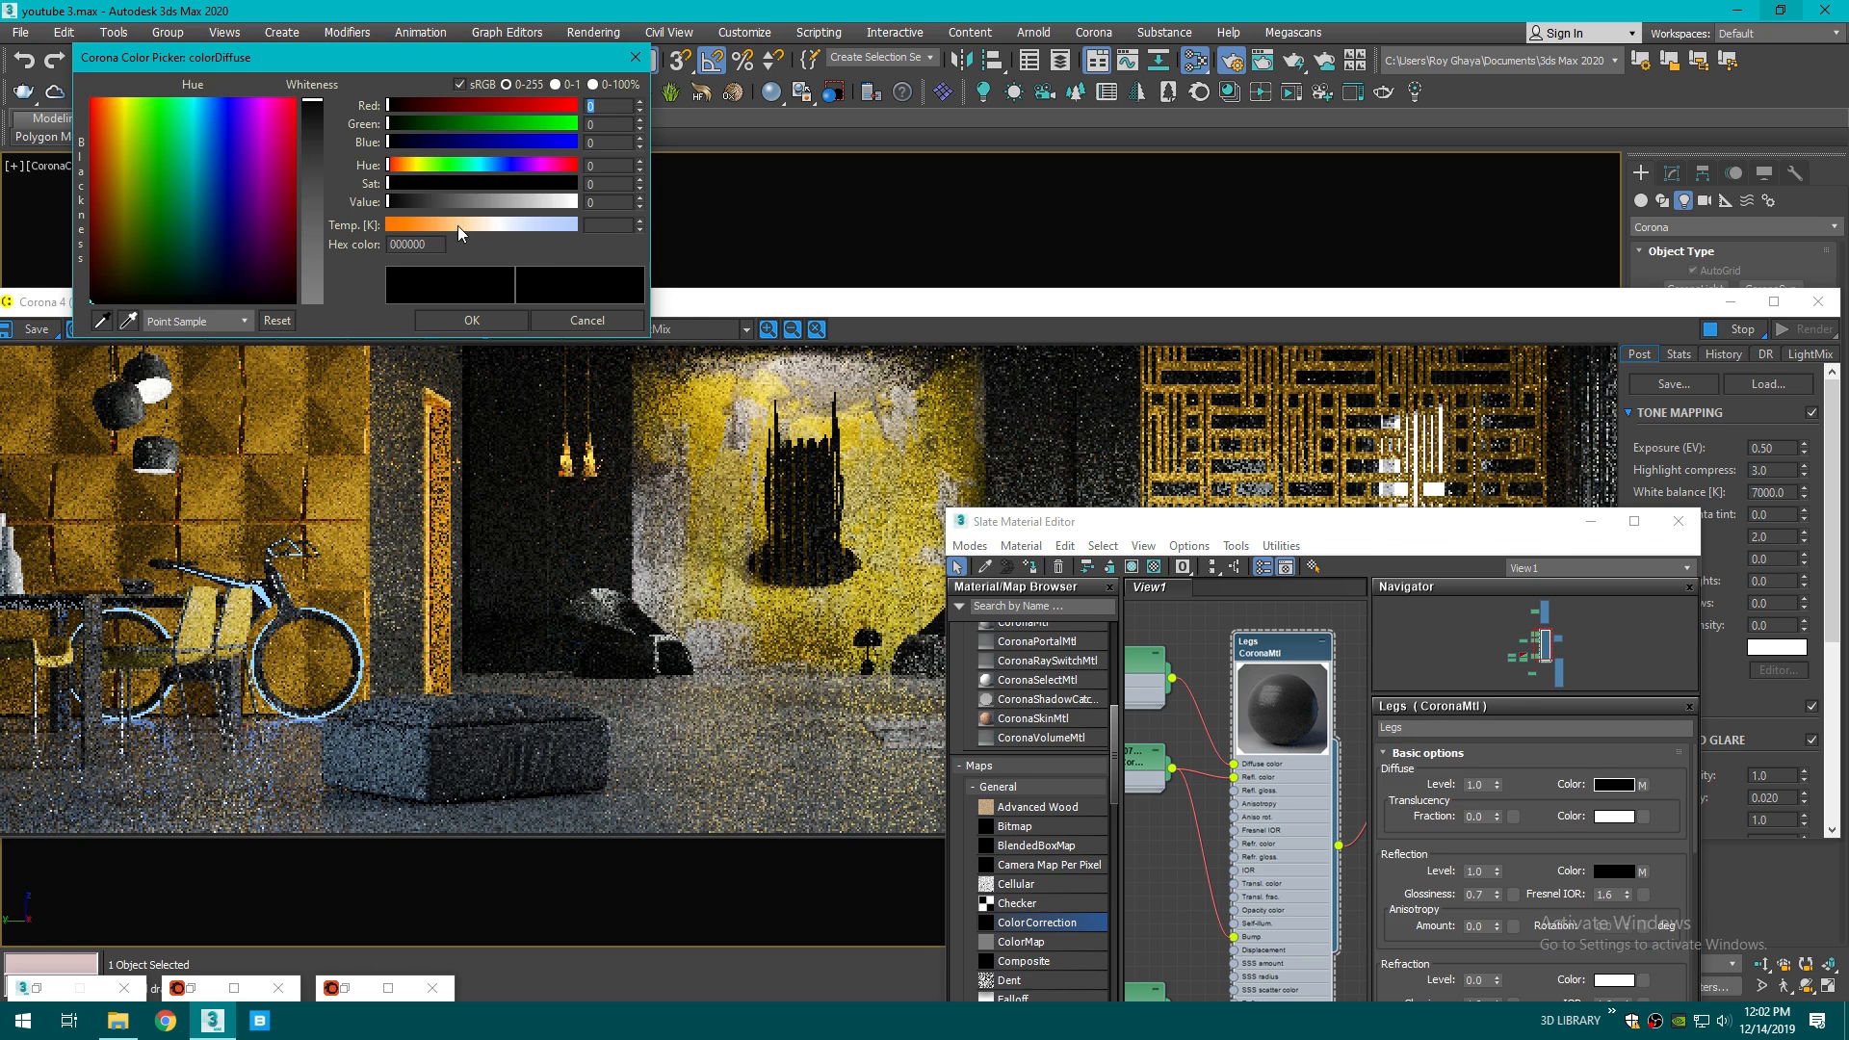
pyautogui.click(401, 201)
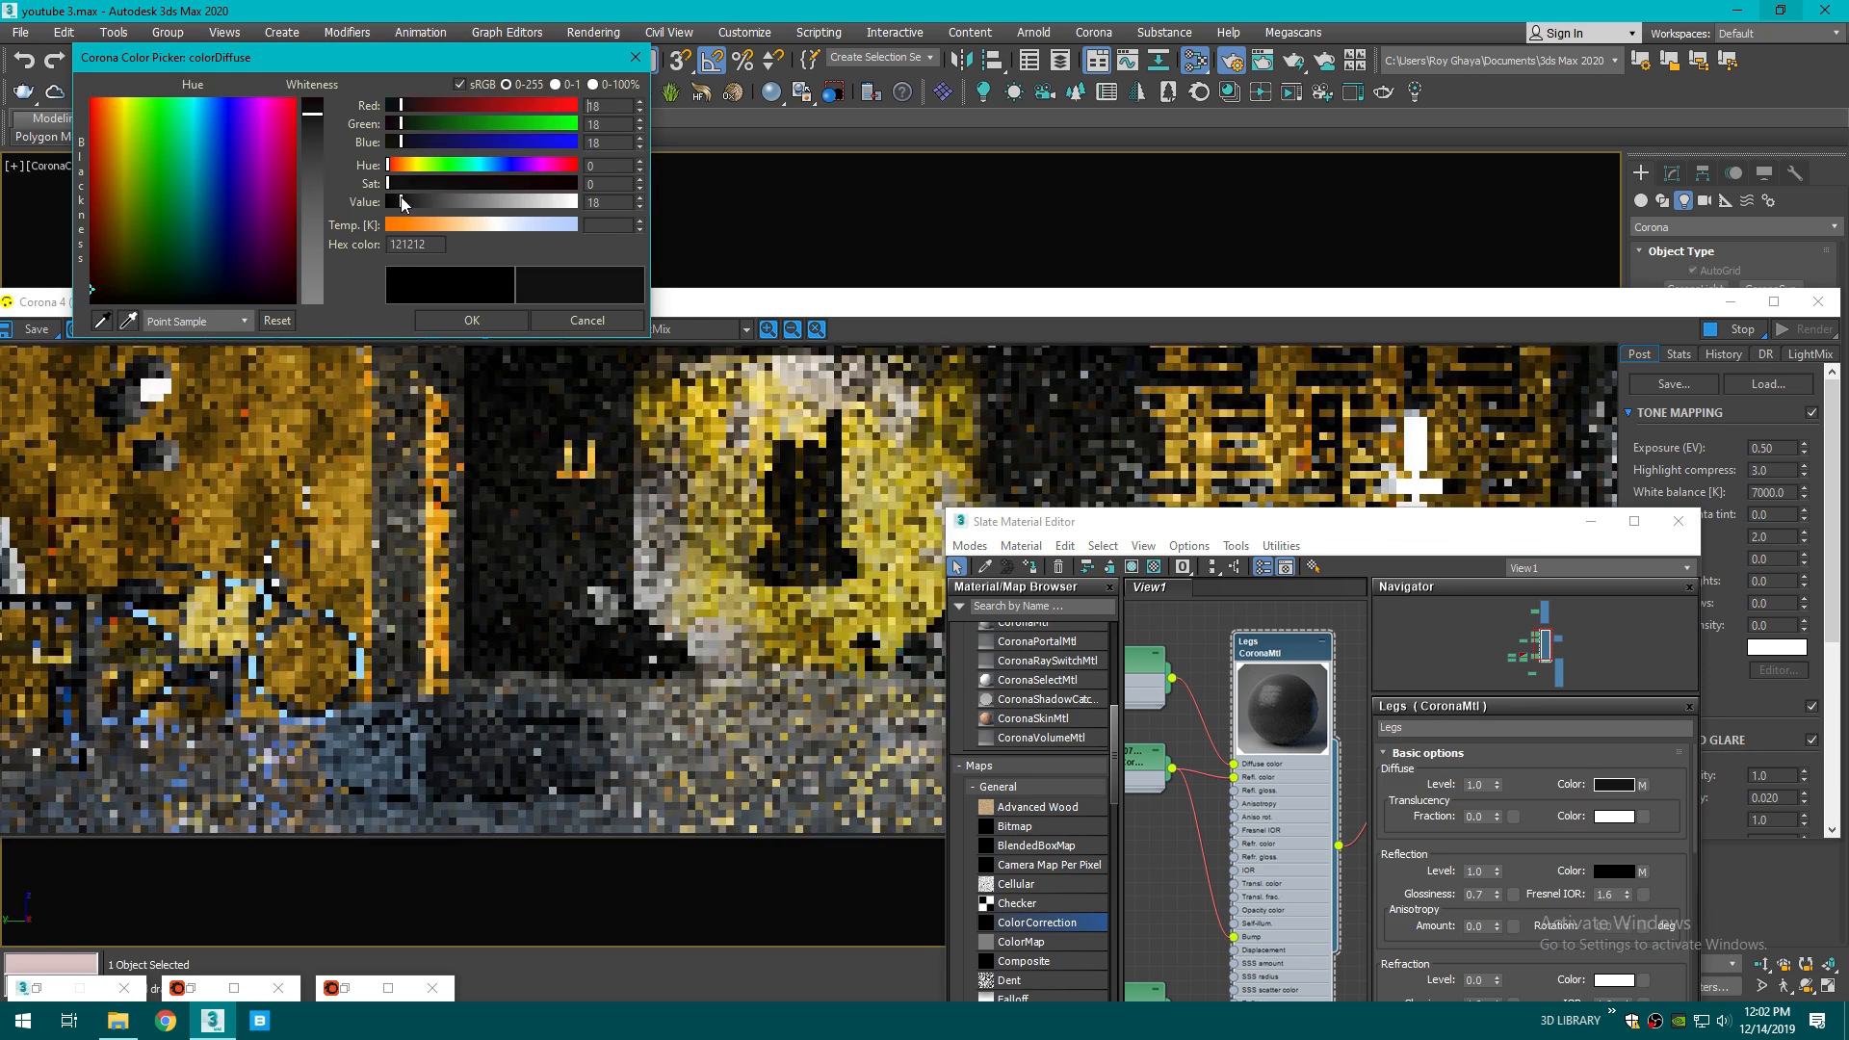
pyautogui.click(421, 203)
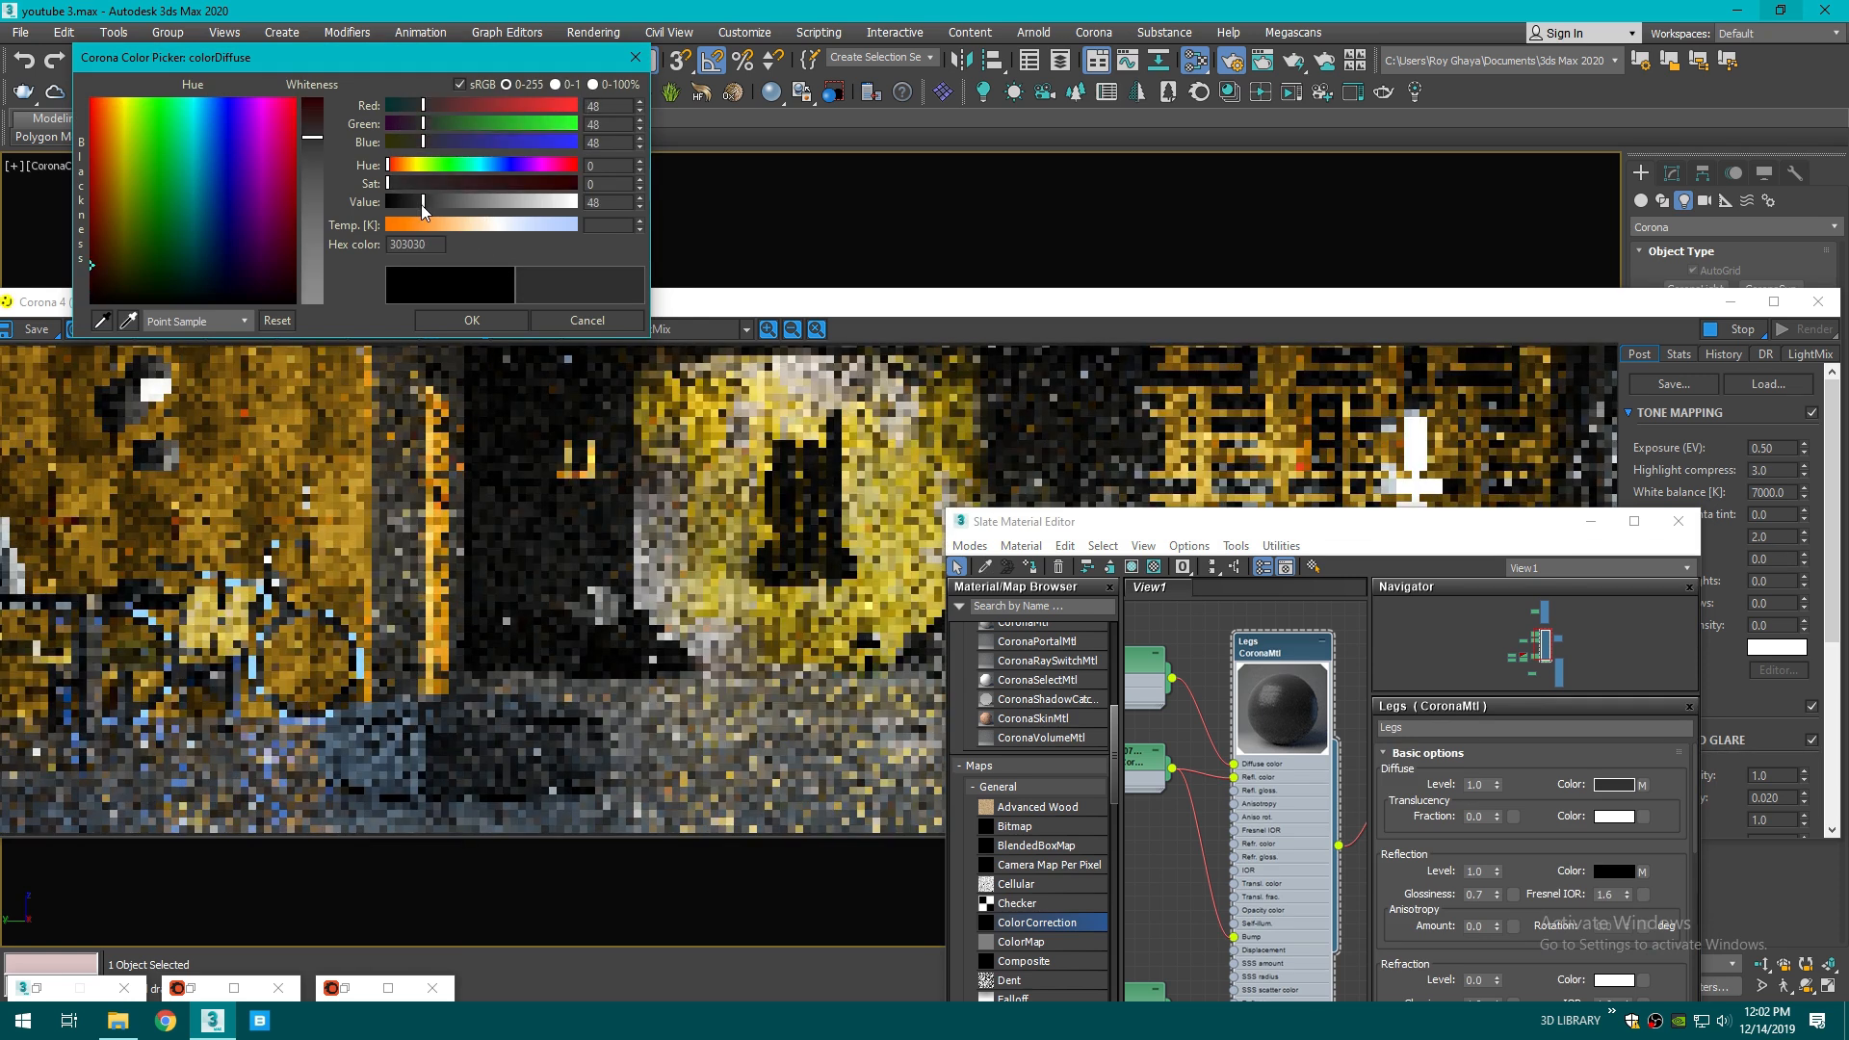
pyautogui.moveTo(420, 204); pyautogui.dragTo(441, 206)
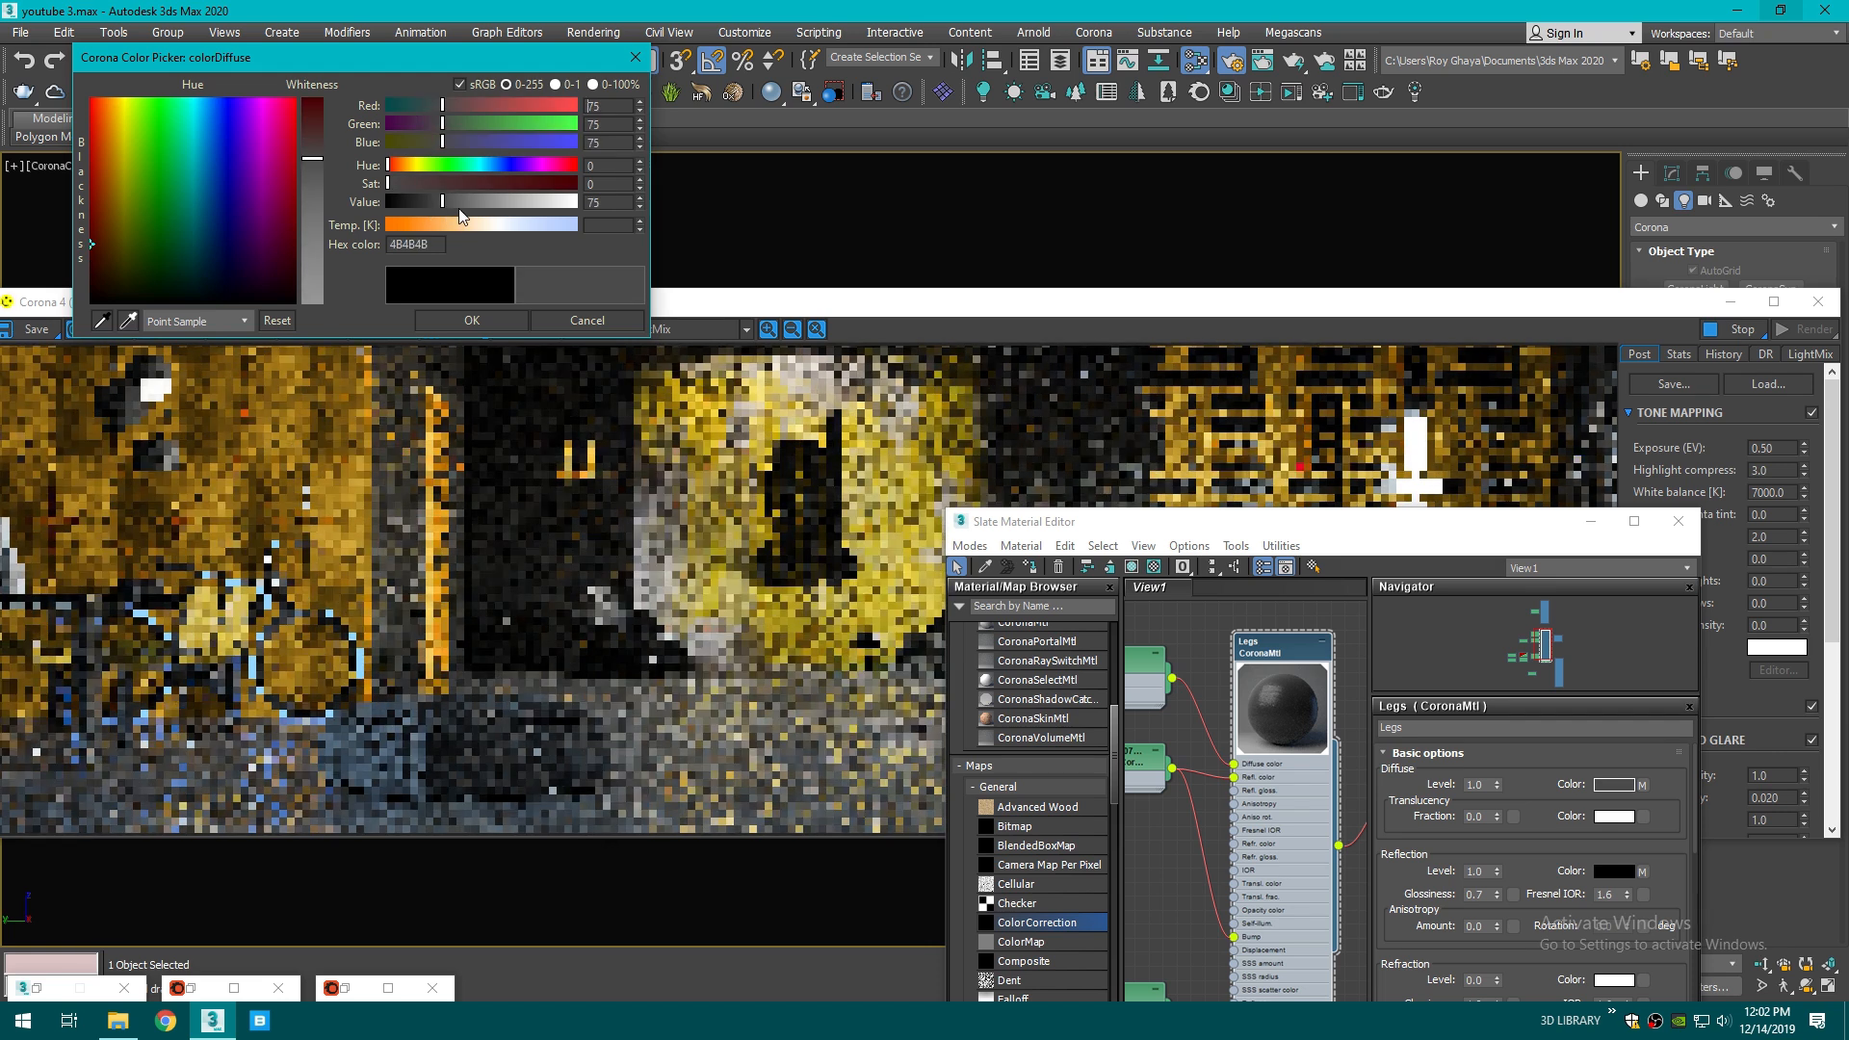
pyautogui.click(462, 204)
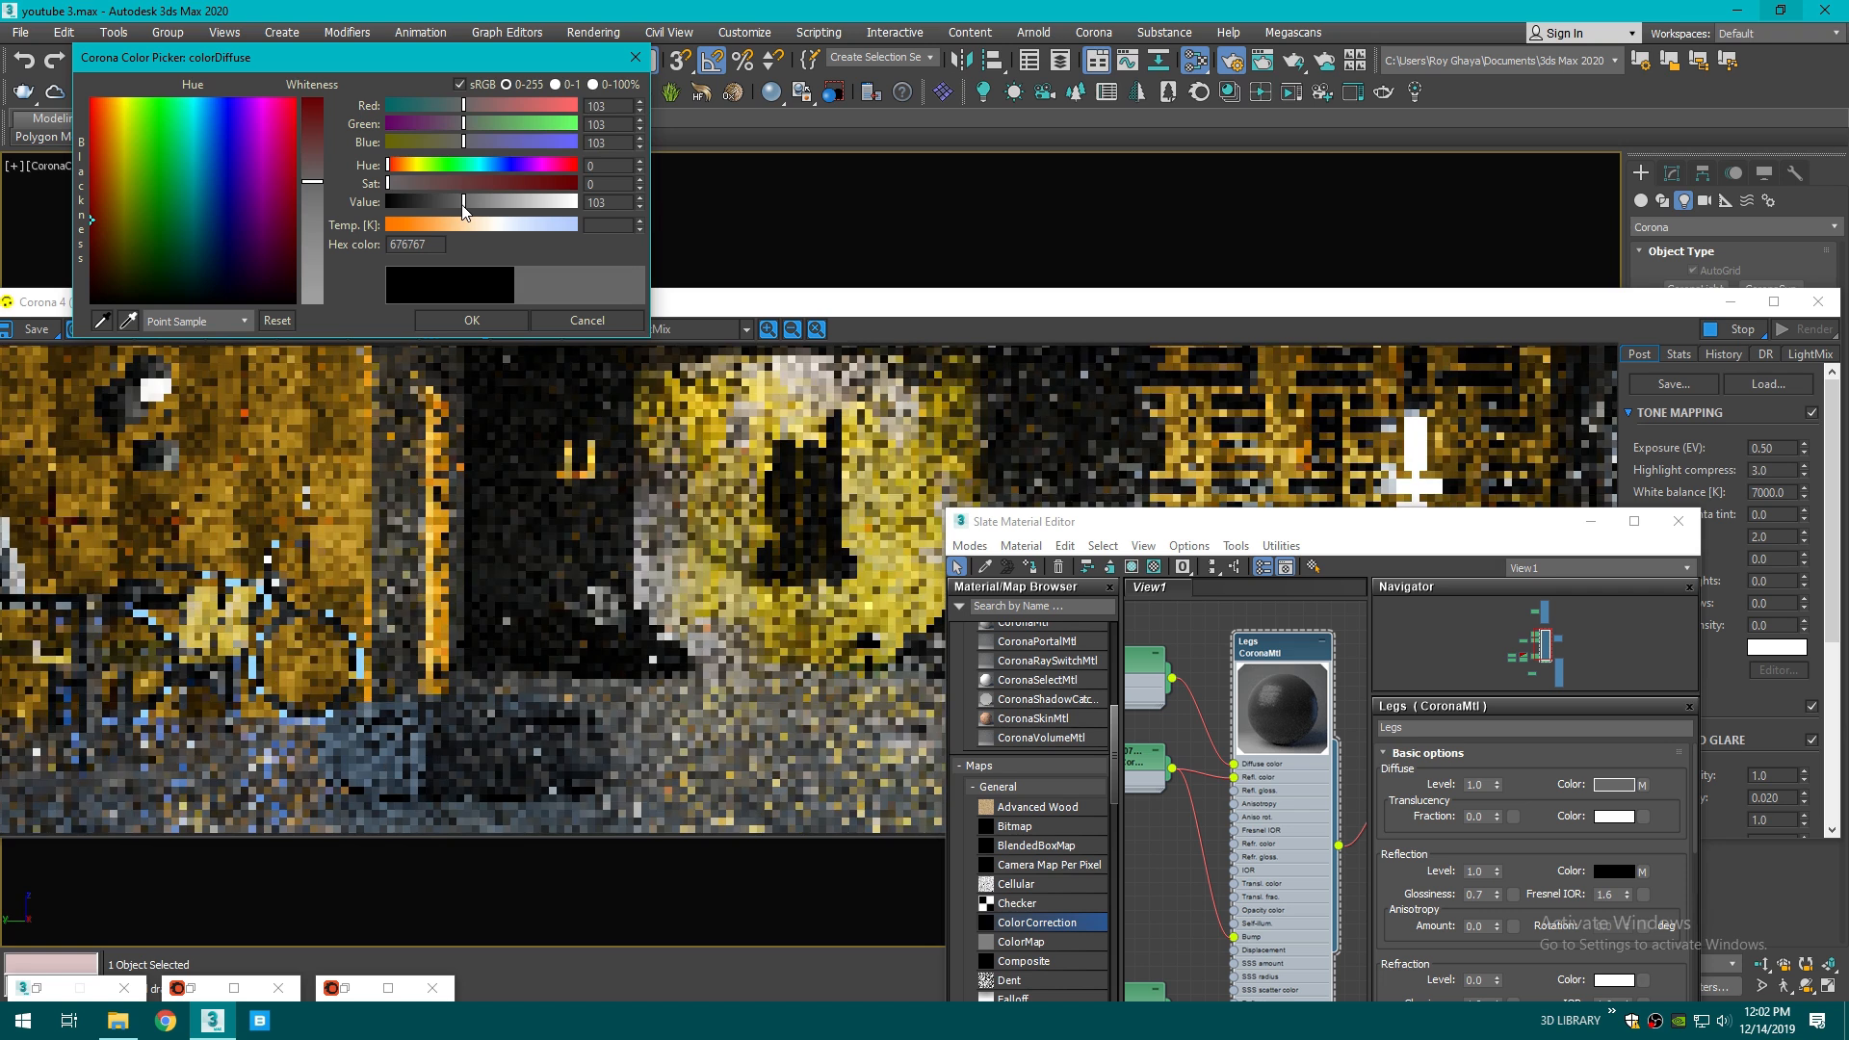
pyautogui.click(490, 328)
pyautogui.moveTo(1599, 783); pyautogui.dragTo(1604, 872)
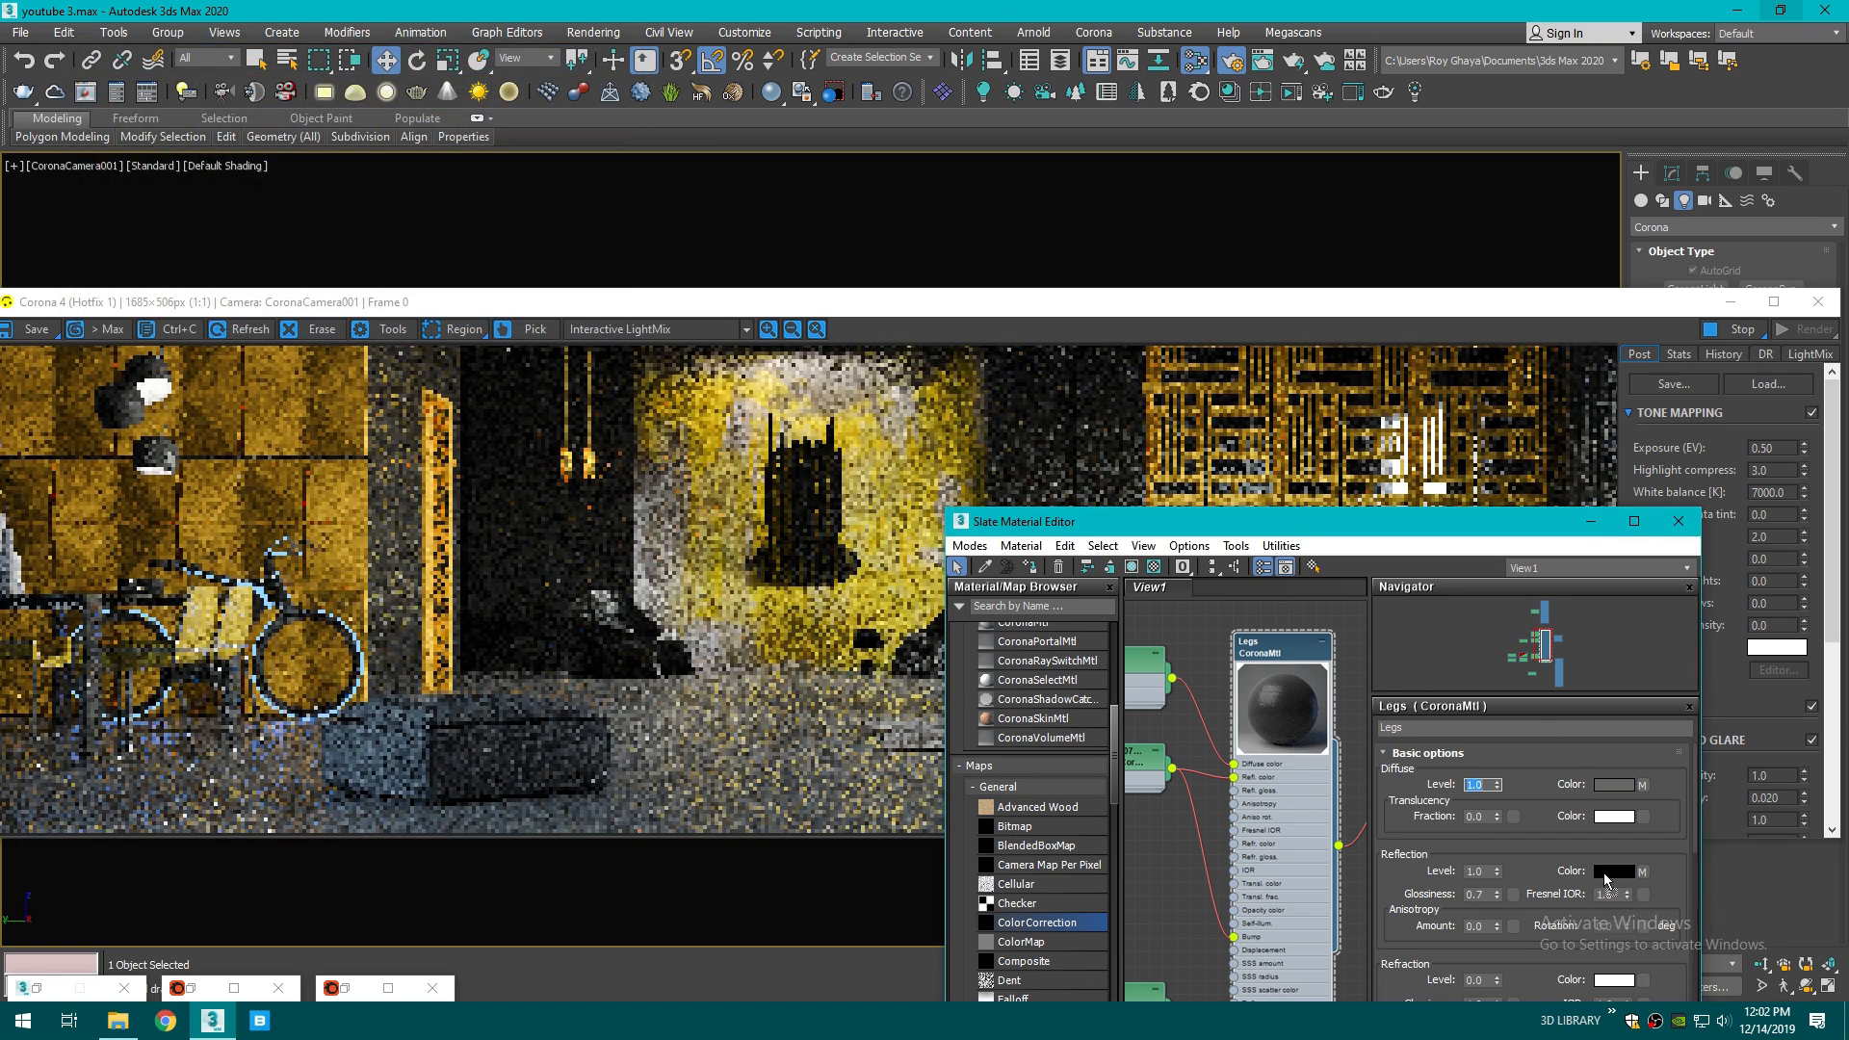
pyautogui.click(1314, 807)
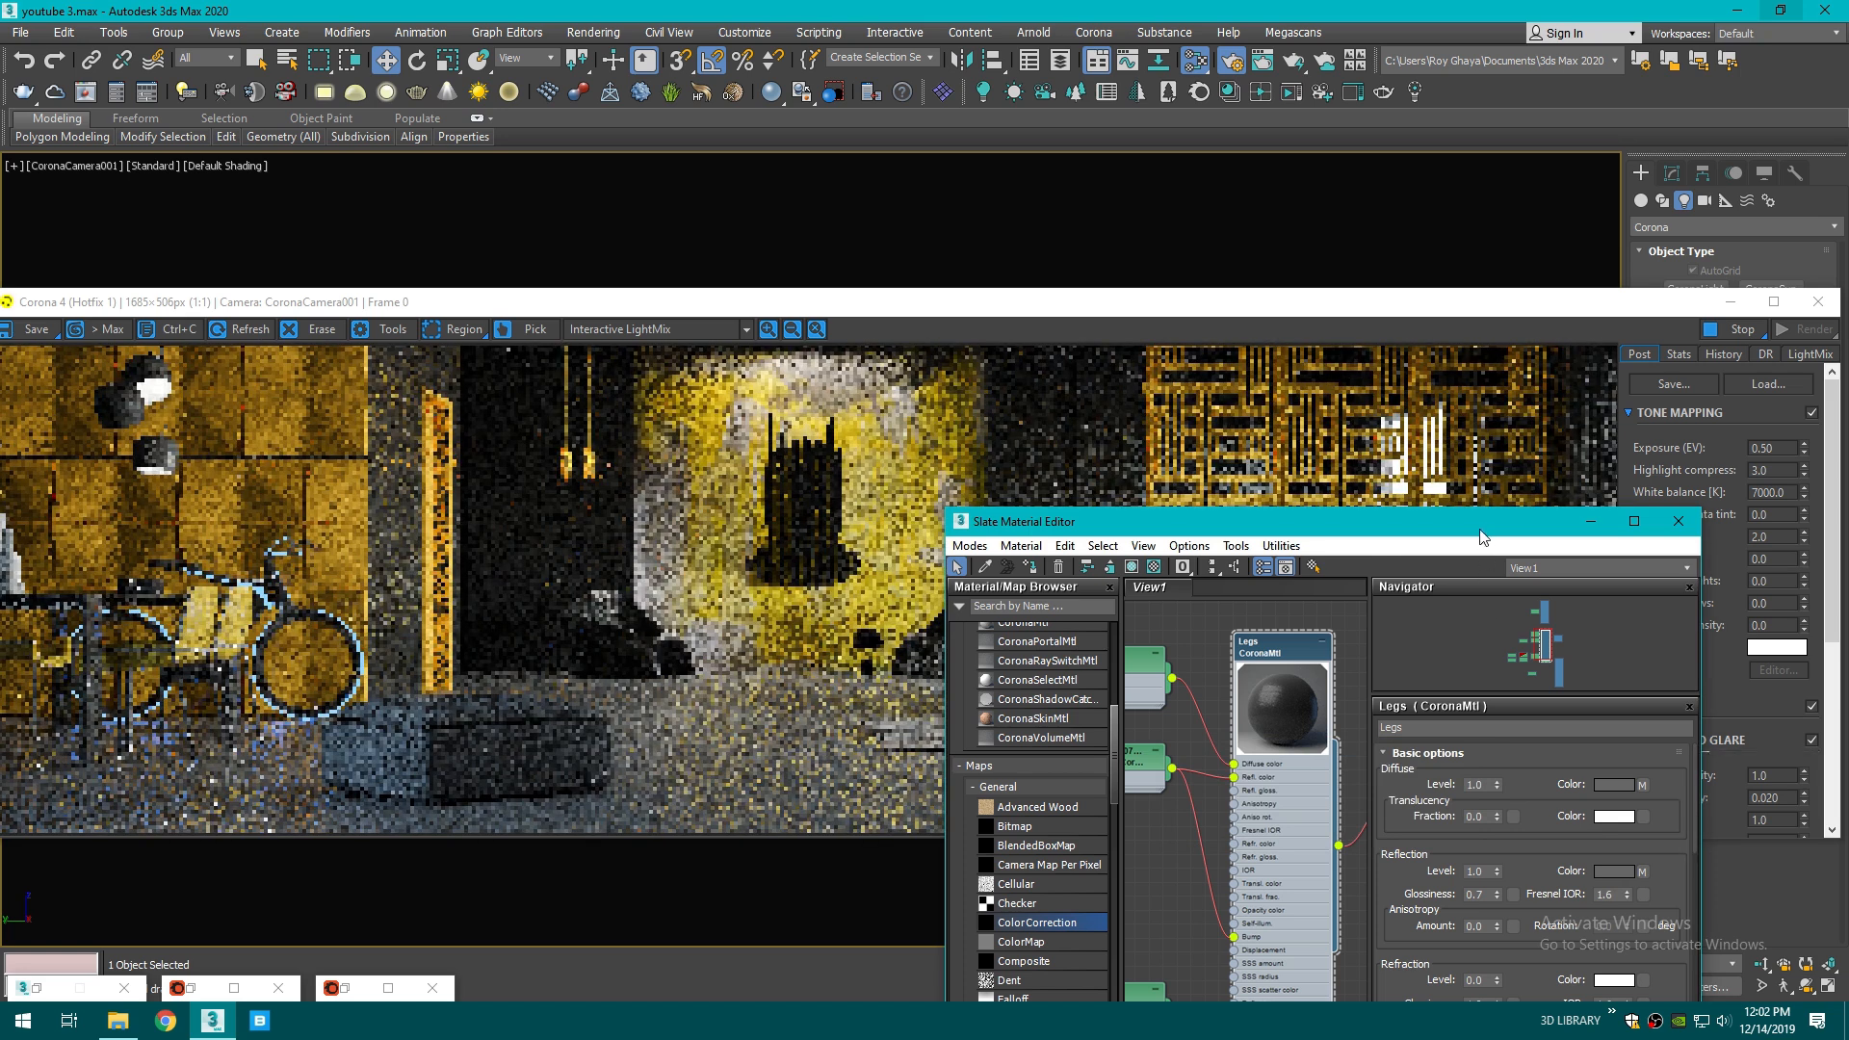
# - Switch the Legs material's Color Correction map to Advanced lightness, set its RGB gain to 300, and check the armchairs in the render
pyautogui.moveTo(1482, 529); pyautogui.dragTo(1464, 360)
pyautogui.moveTo(1186, 601)
pyautogui.mouseDown(button='middle')
pyautogui.moveTo(1325, 621)
pyautogui.moveTo(1202, 571)
pyautogui.moveTo(1275, 585)
pyautogui.moveTo(1265, 603)
pyautogui.moveTo(1121, 576)
pyautogui.moveTo(1212, 580)
pyautogui.mouseUp(button='middle')
pyautogui.doubleClick(1211, 579)
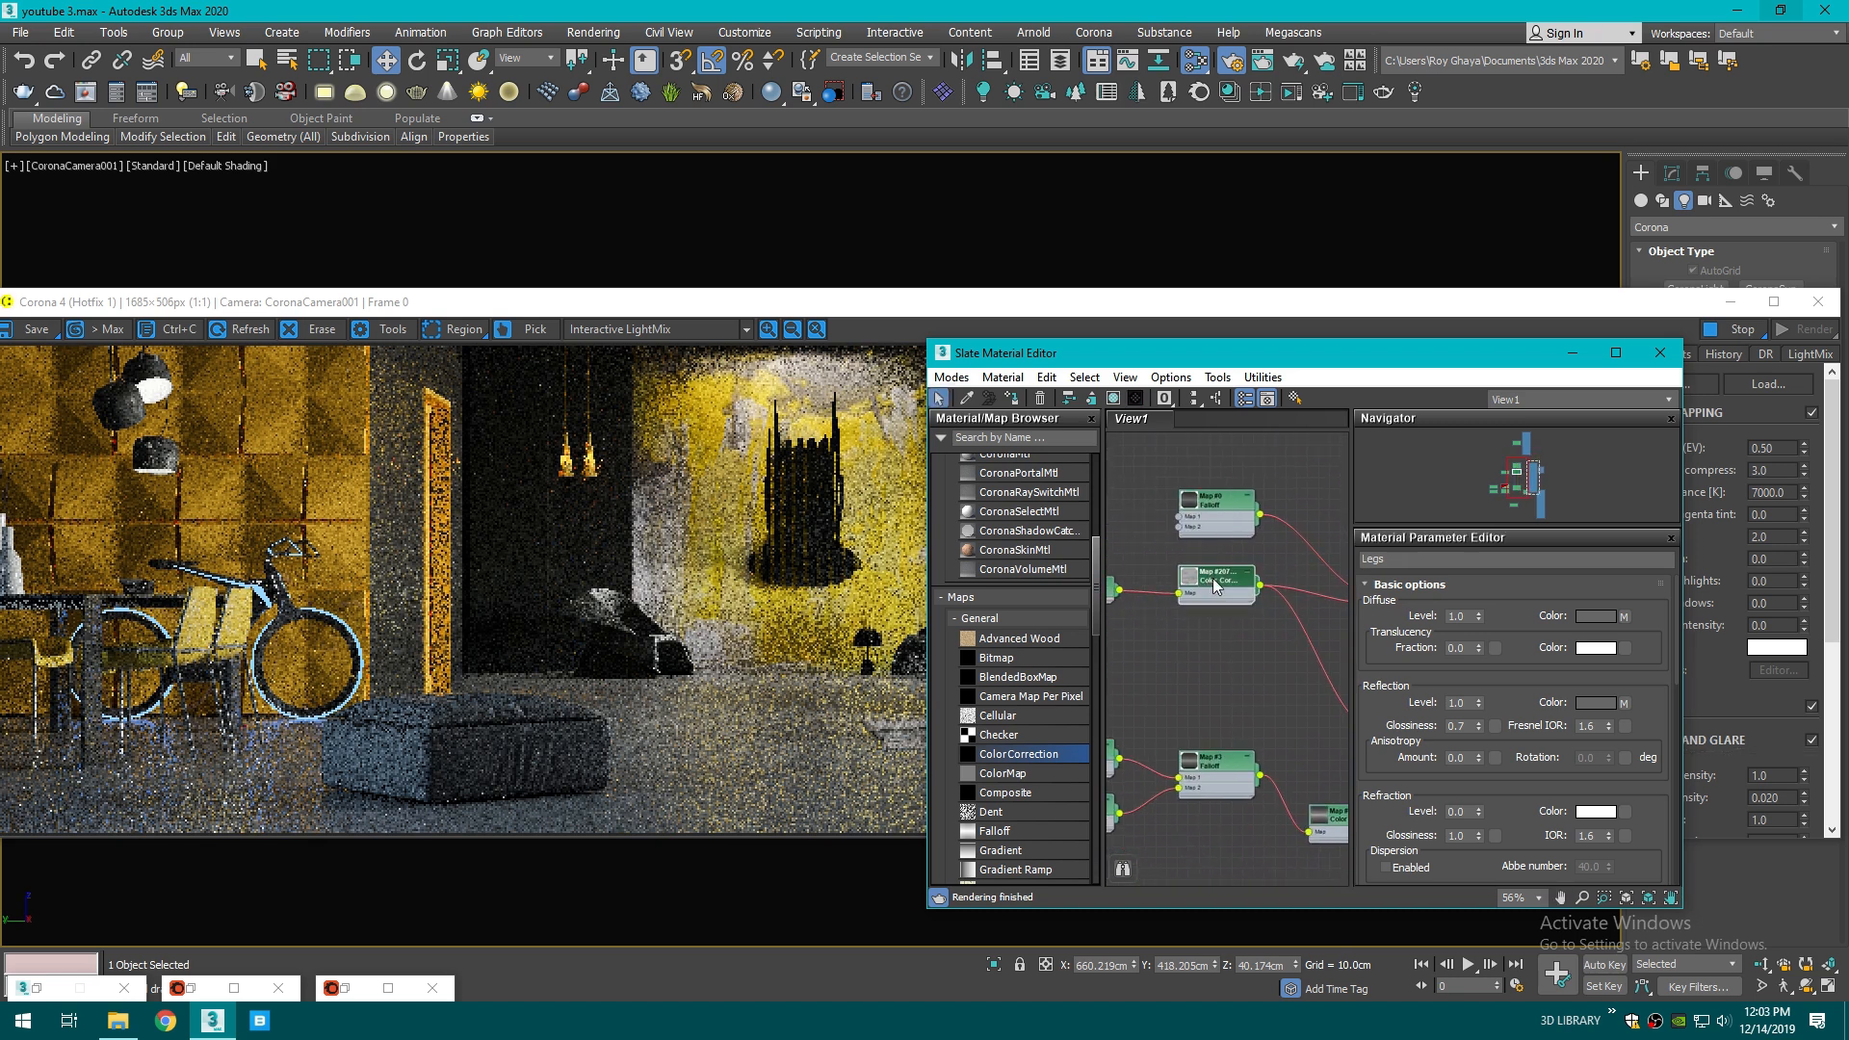
pyautogui.scroll(-3, 1667, 647)
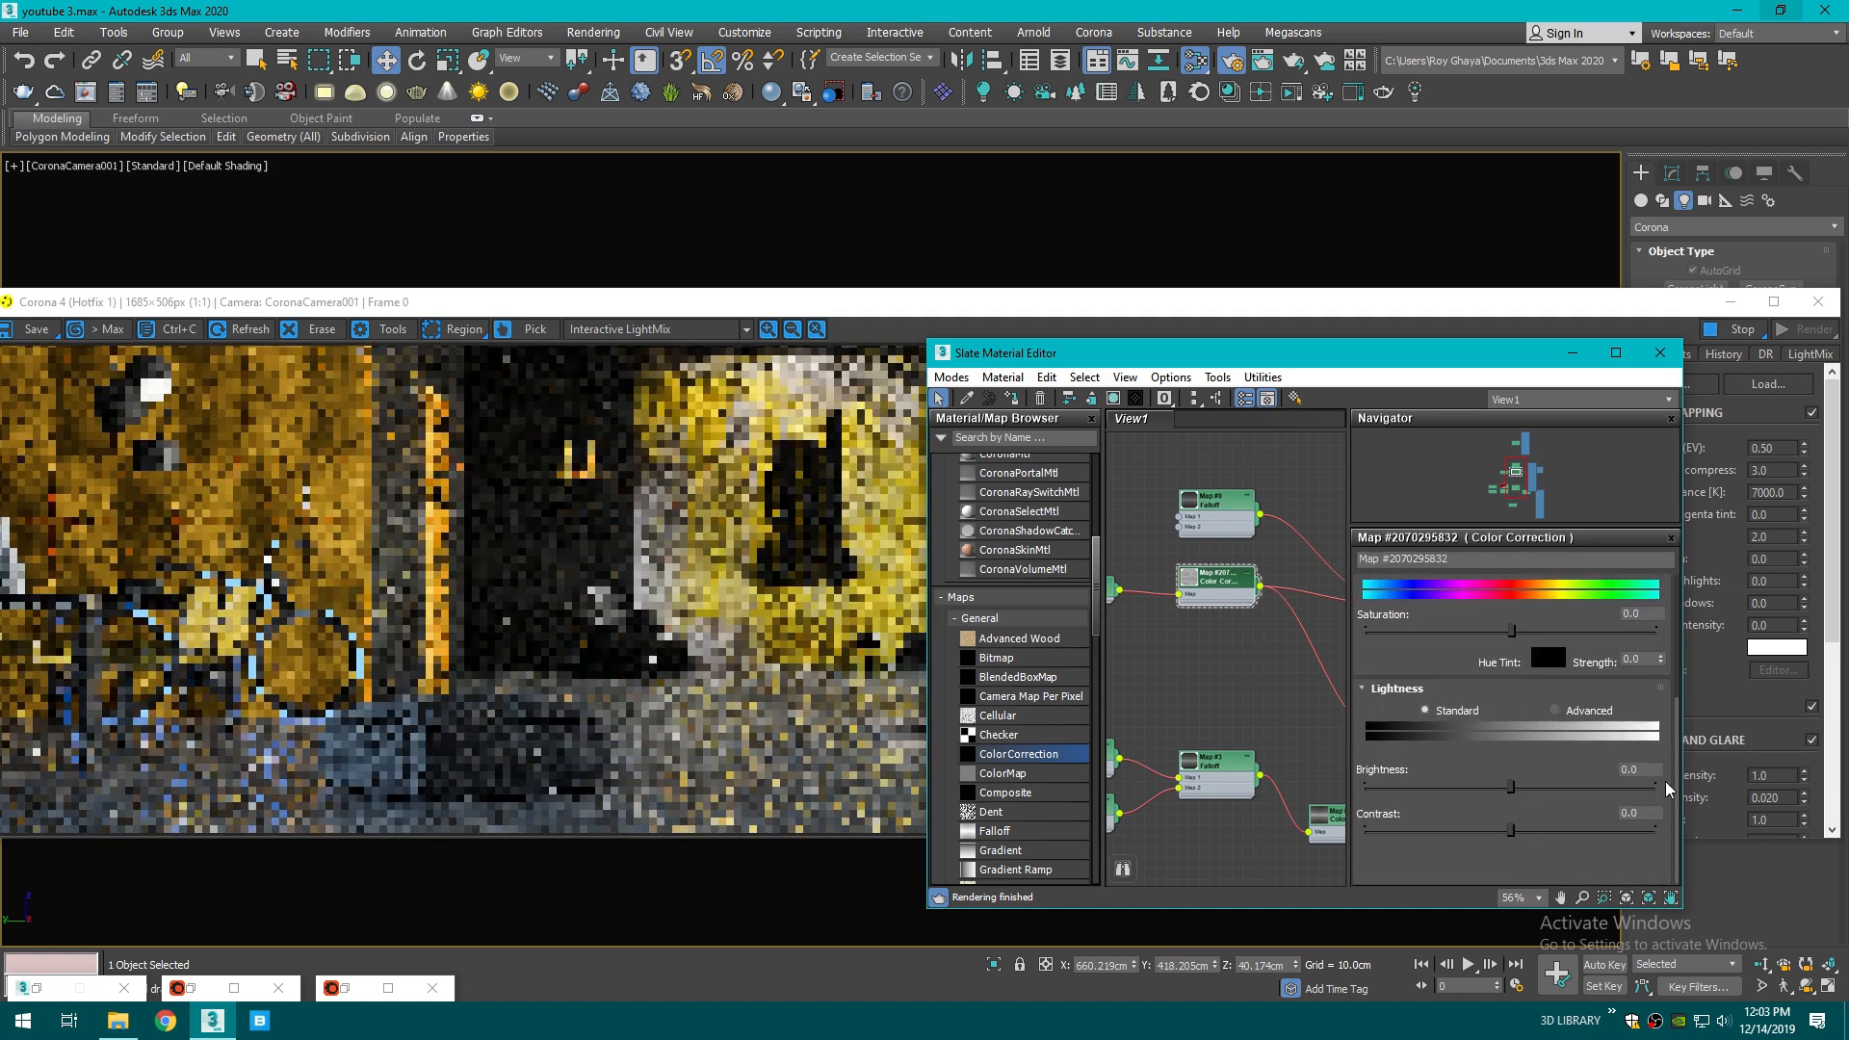
pyautogui.doubleClick(1442, 782)
pyautogui.write('15')
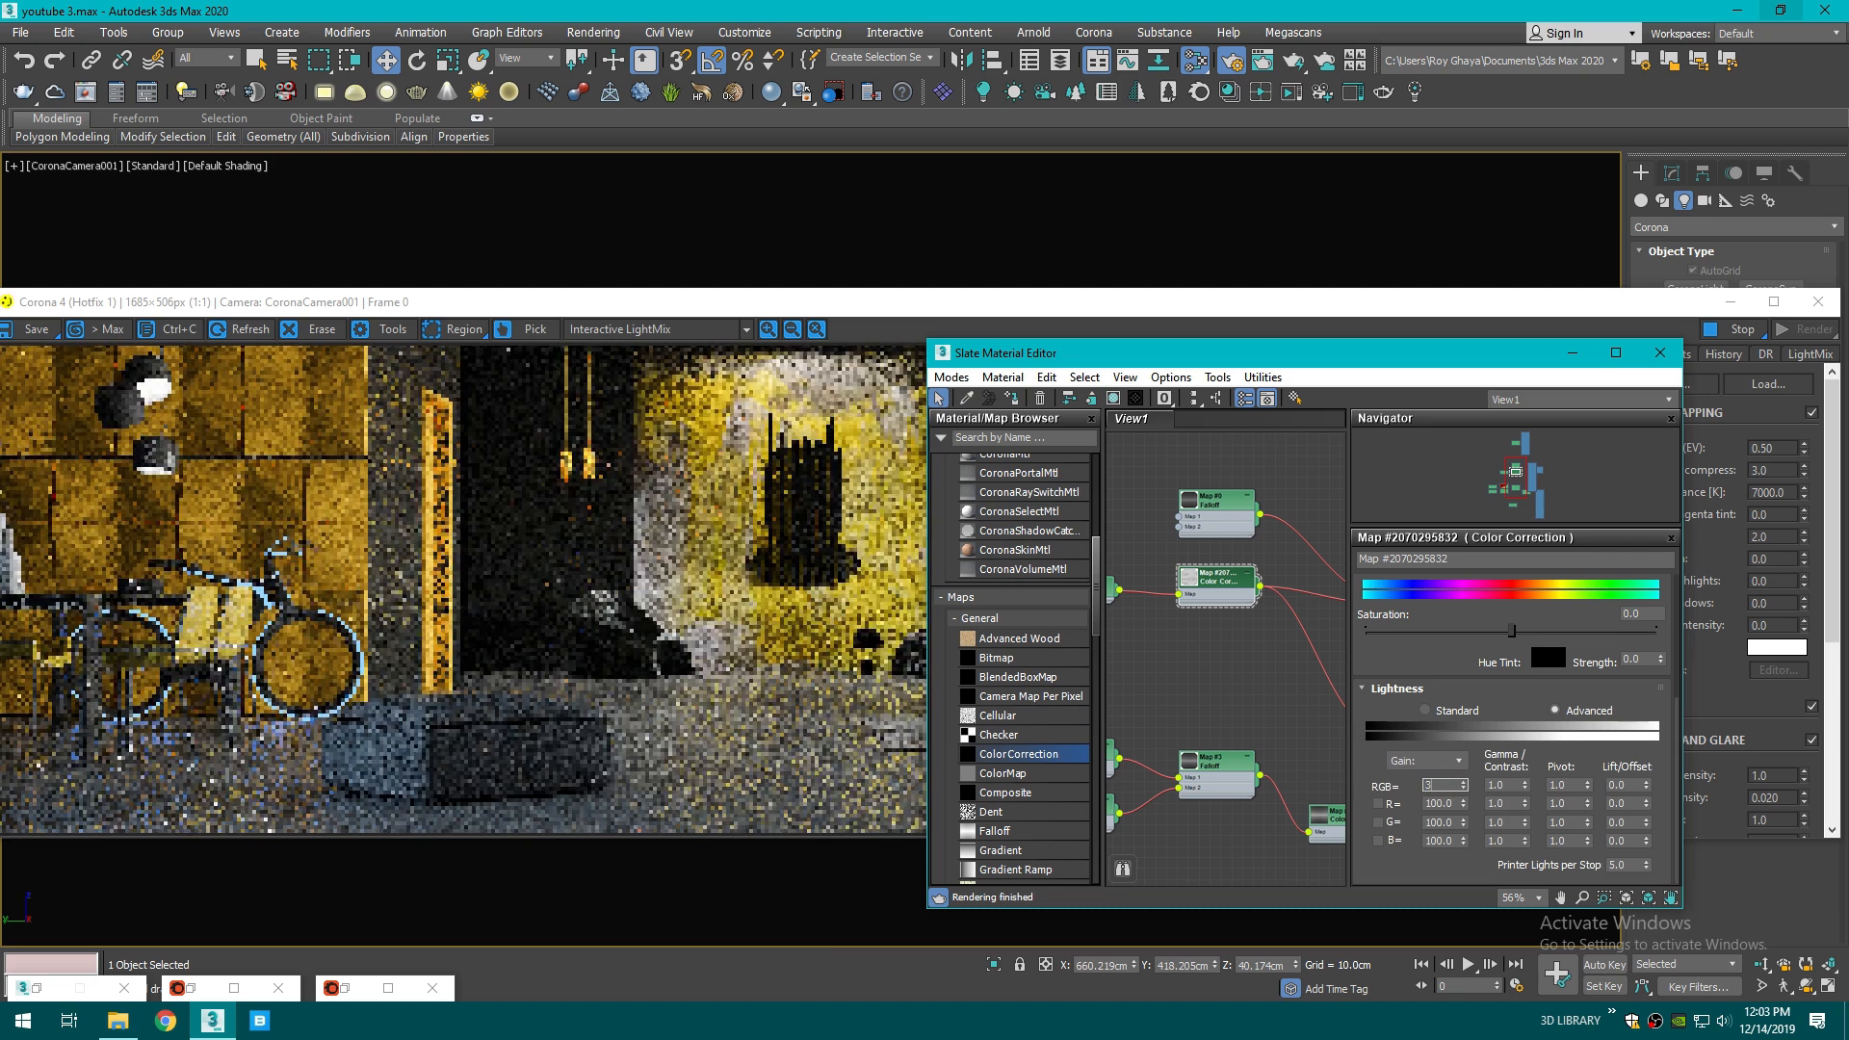
pyautogui.press('Return')
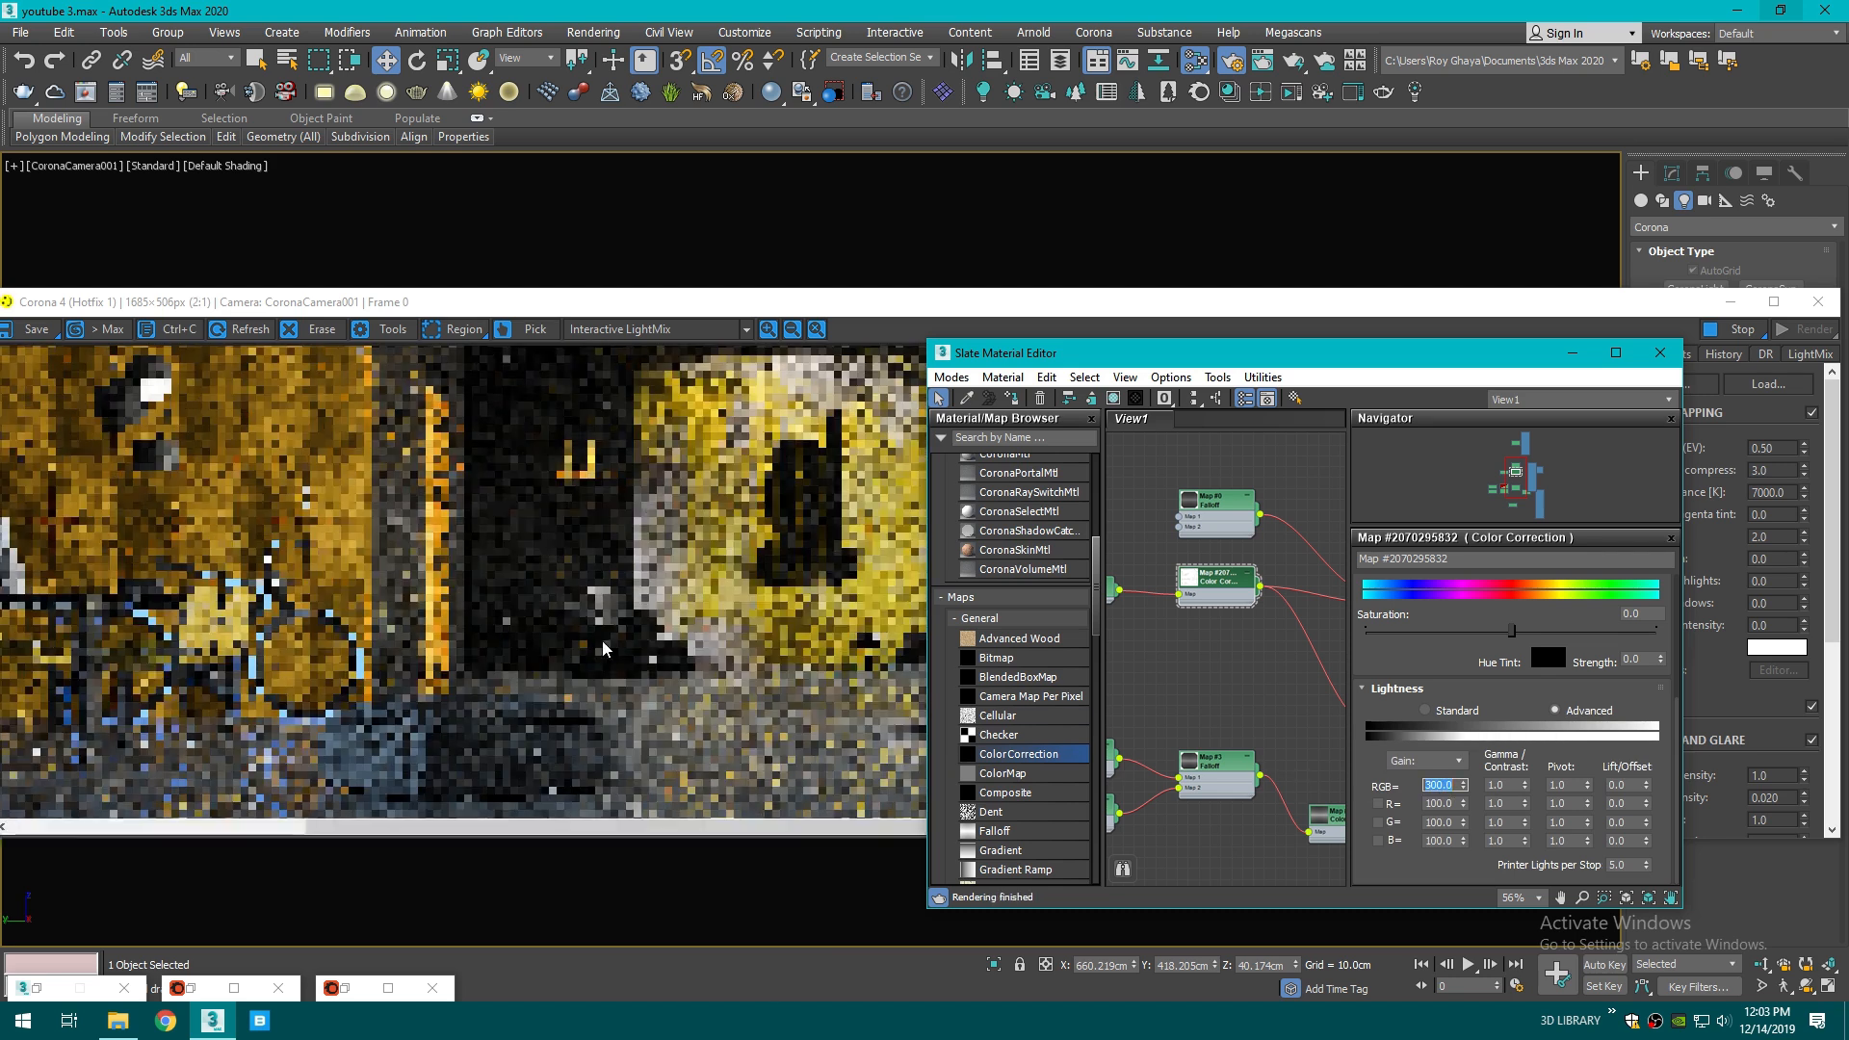
pyautogui.scroll(3, 622, 674)
pyautogui.scroll(-3, 621, 676)
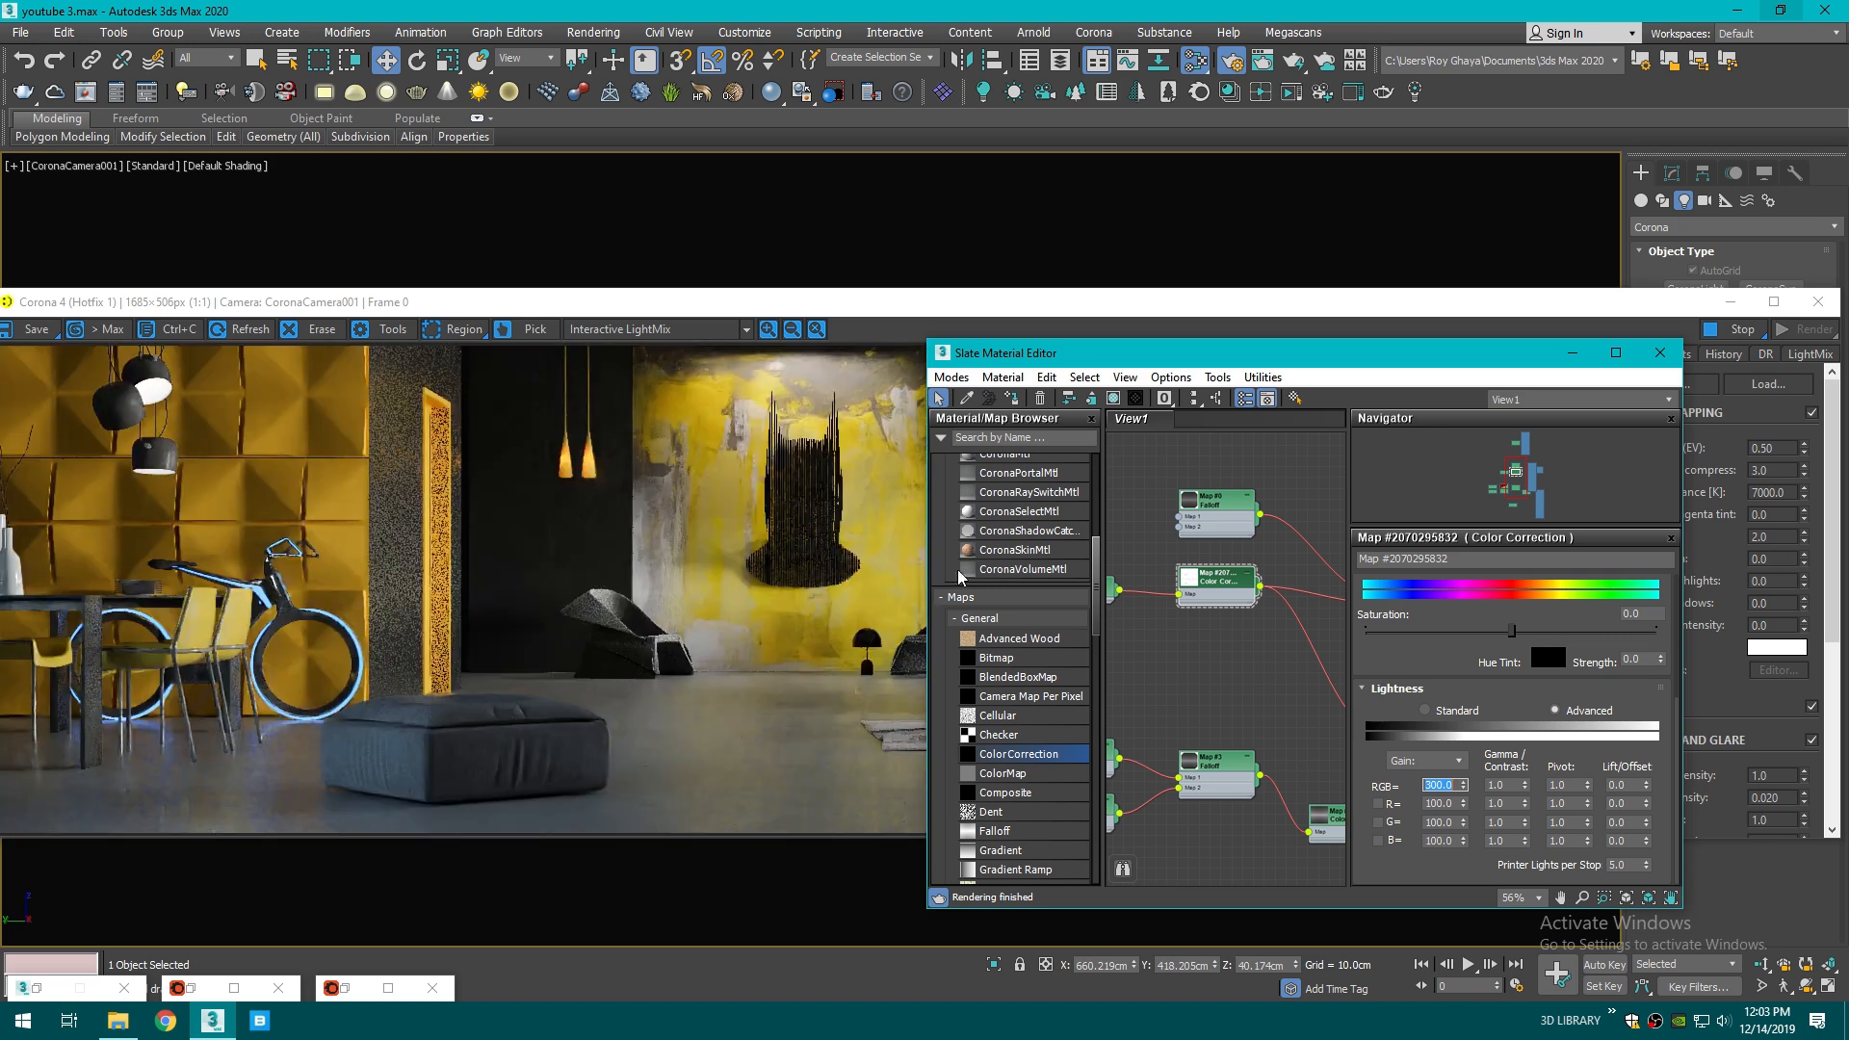
pyautogui.click(882, 520)
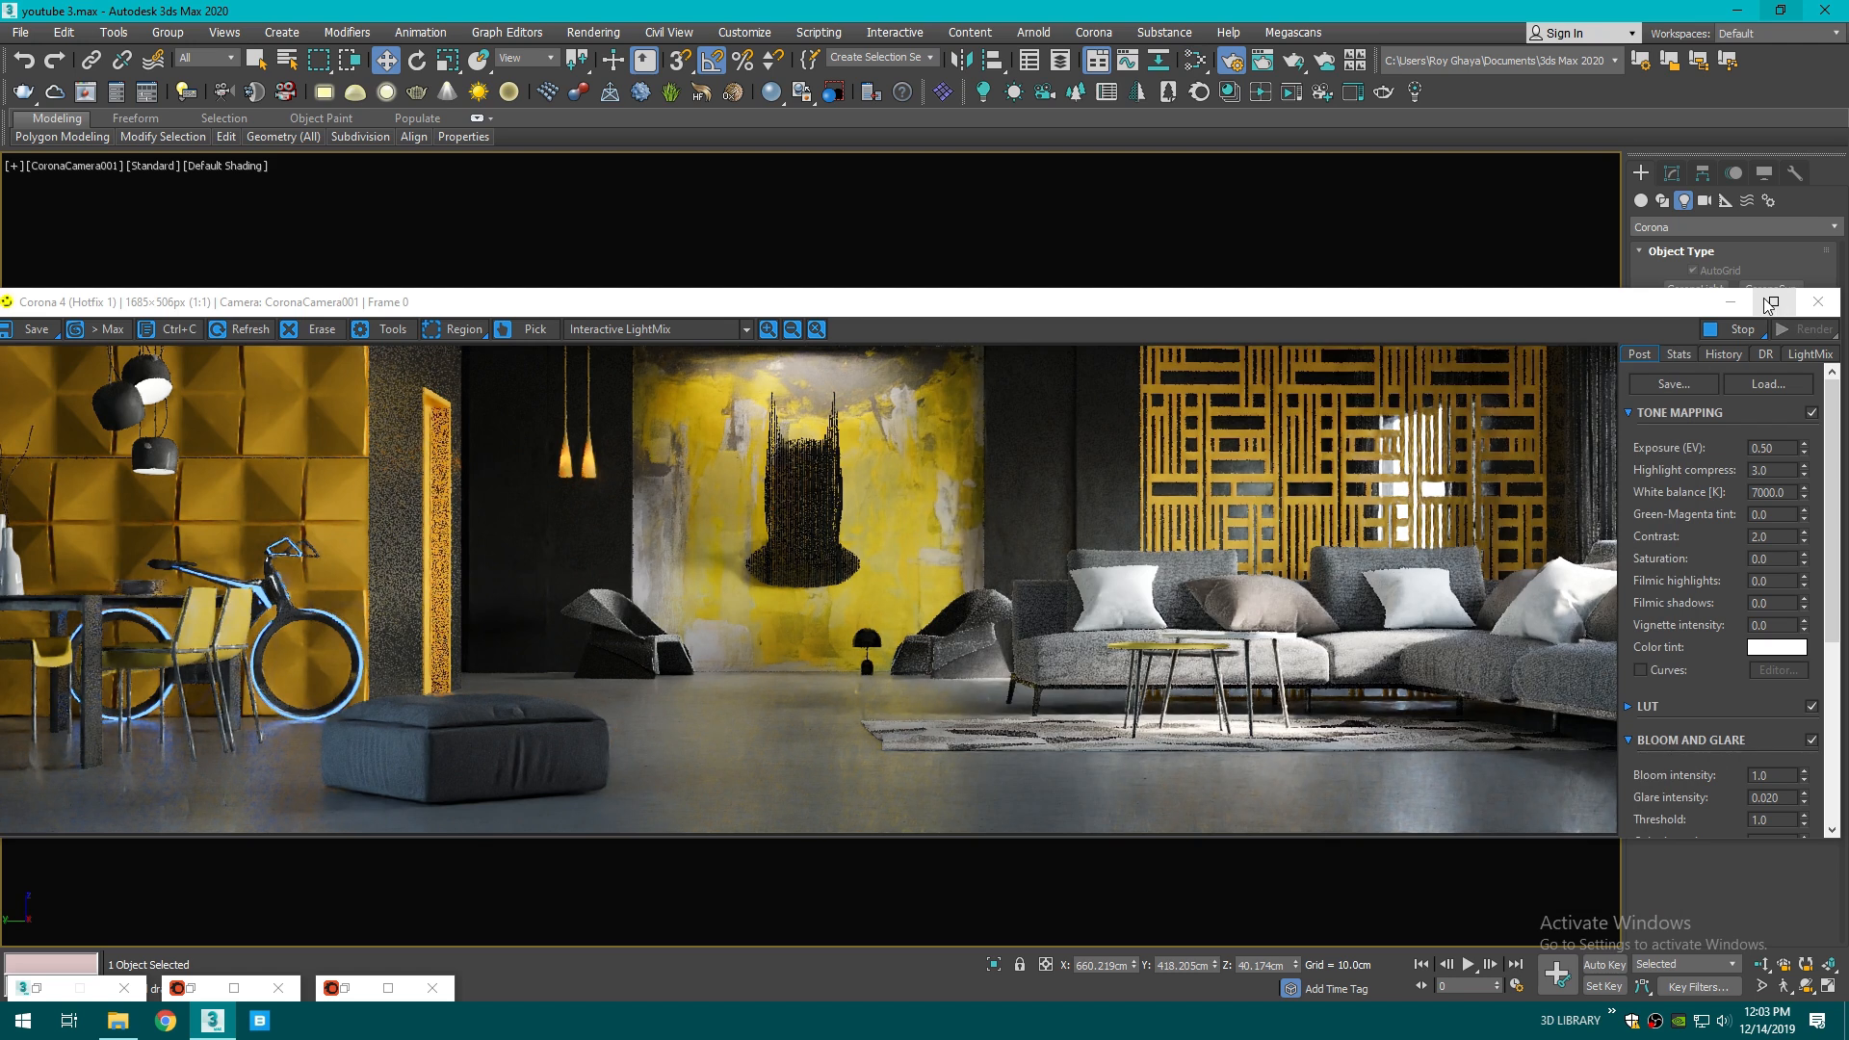
# - Move the ottoman about 7 cm along the Y axis toward the sofa and check its placement in the interactive render
pyautogui.click(1731, 301)
pyautogui.click(613, 719)
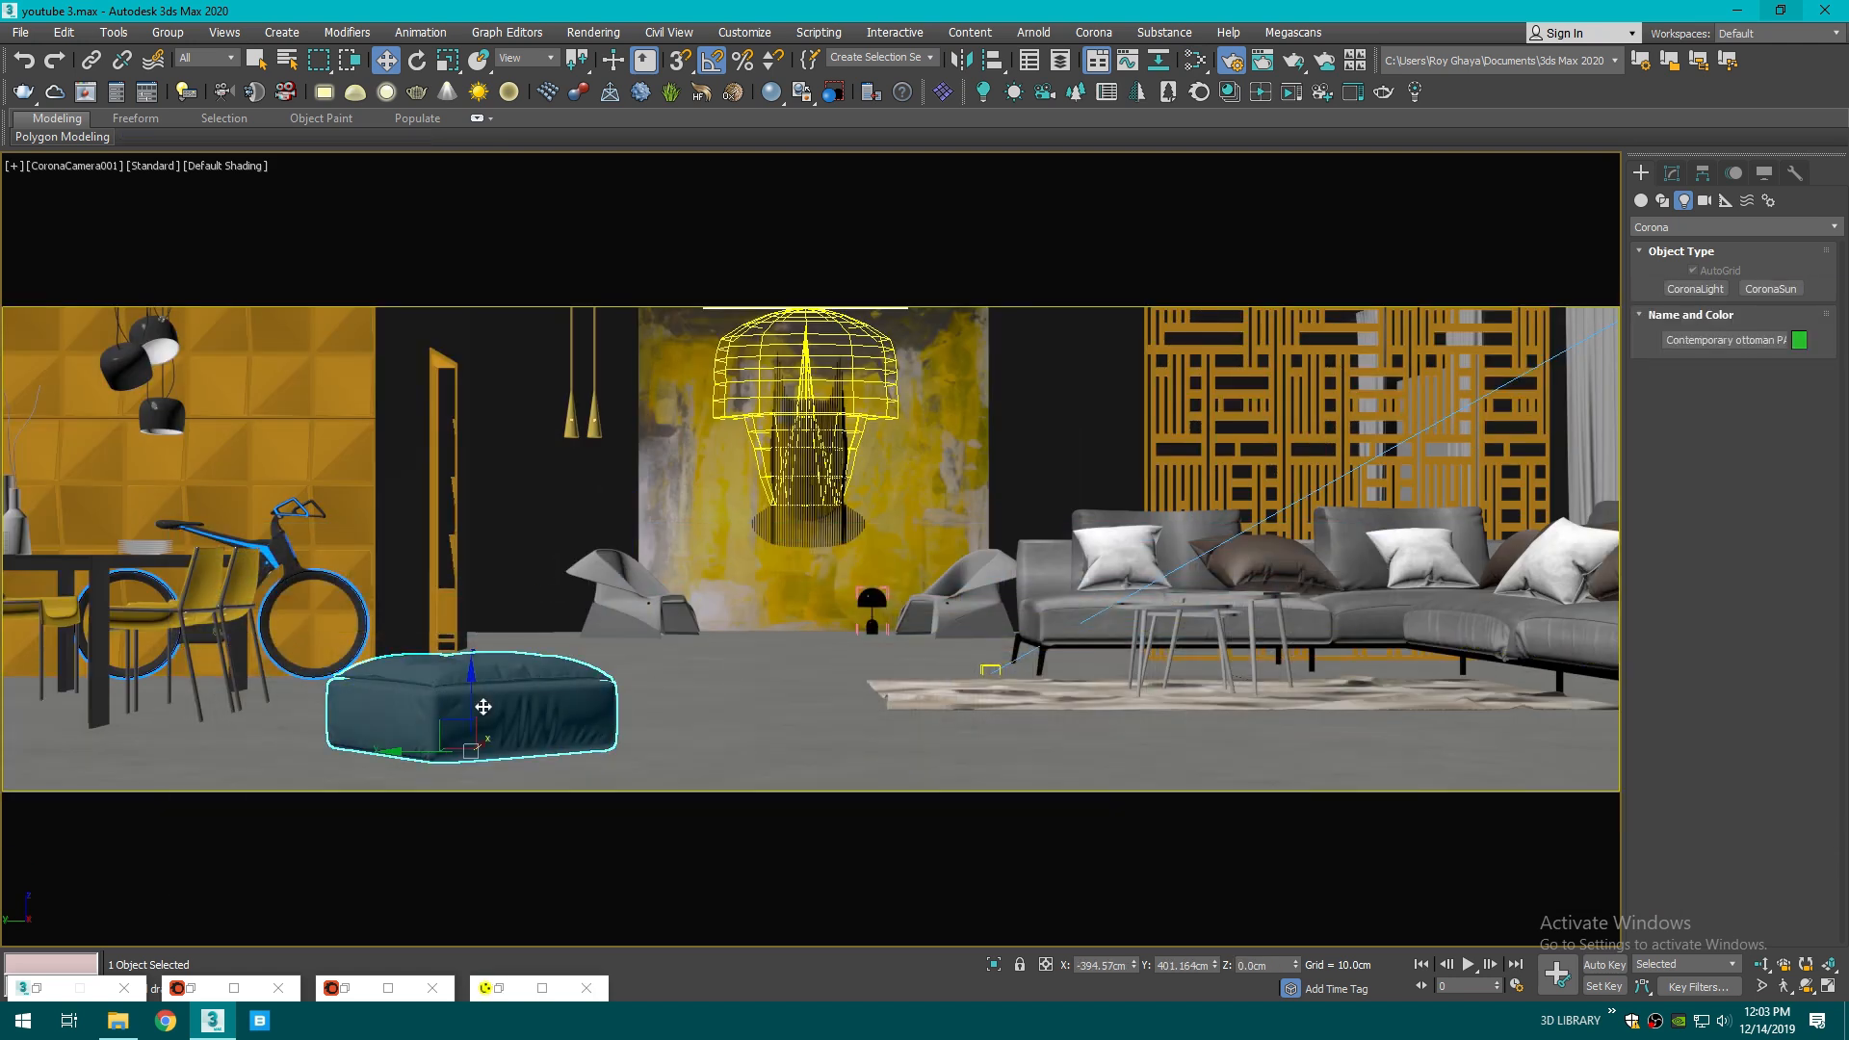
pyautogui.moveTo(429, 745); pyautogui.dragTo(446, 744)
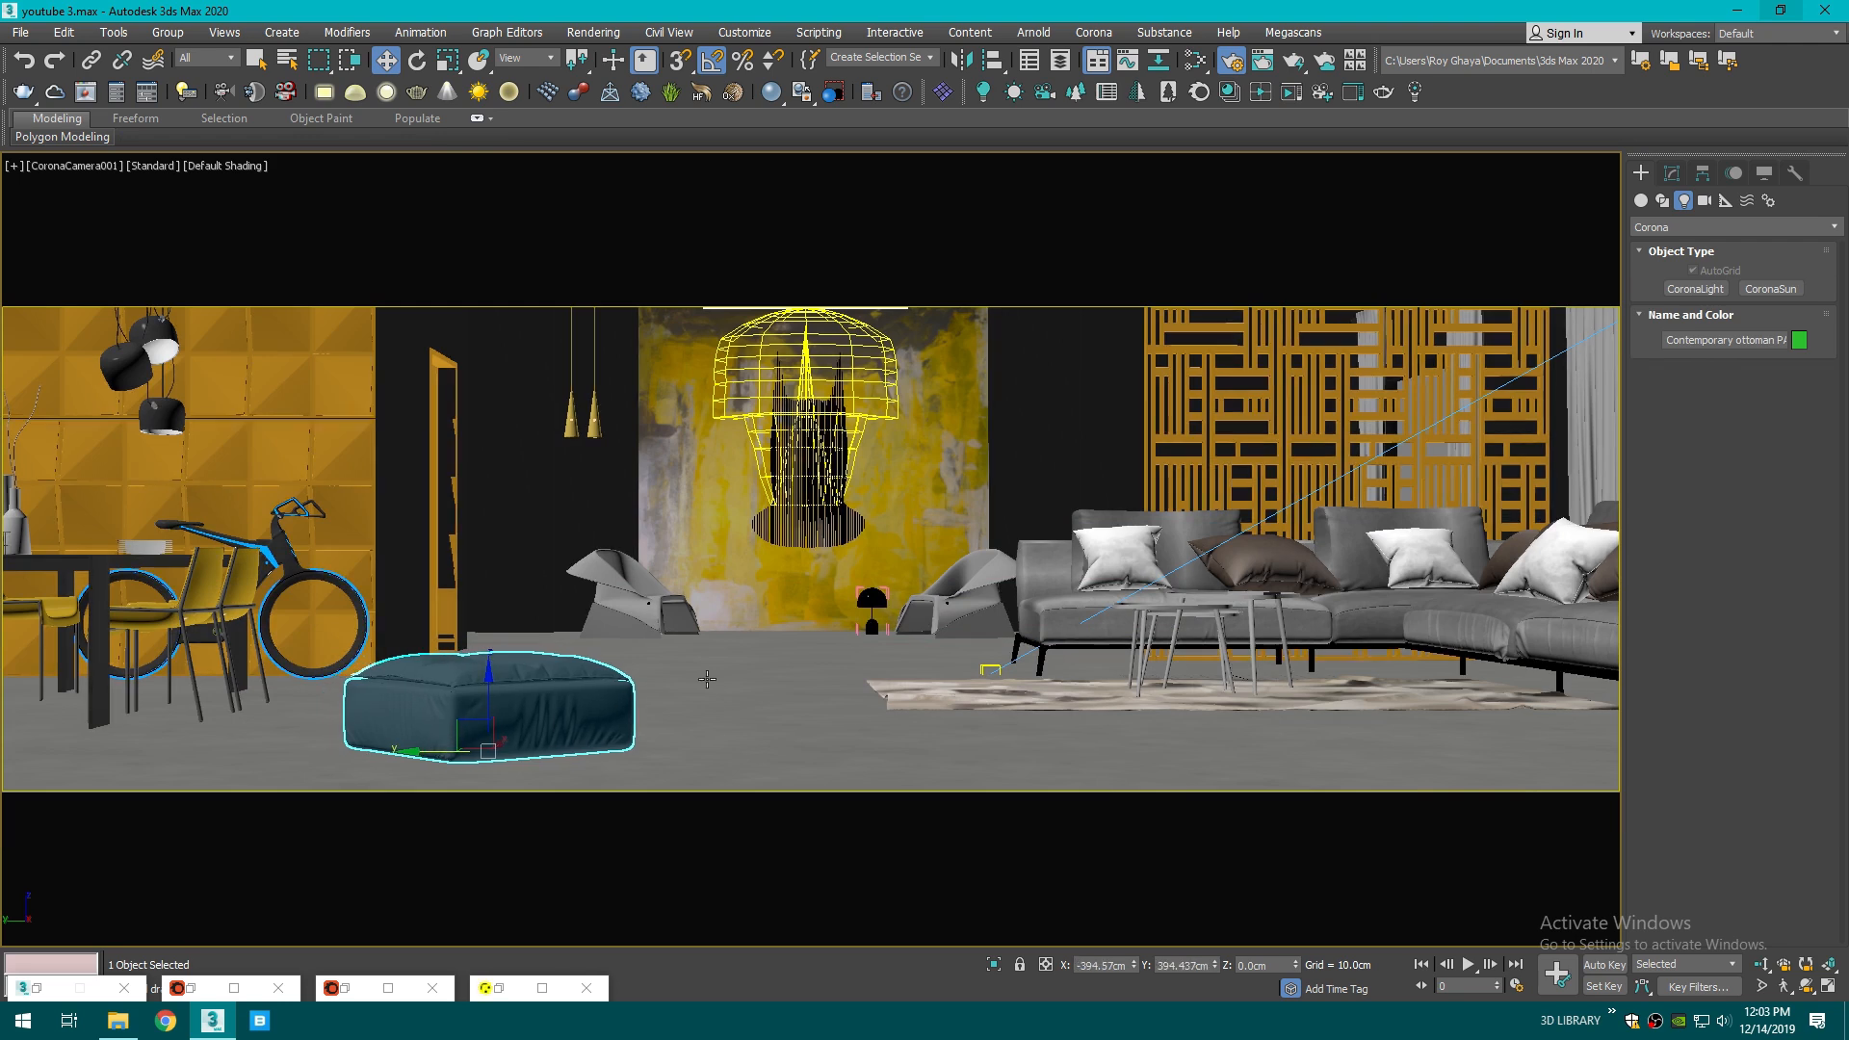
pyautogui.click(498, 988)
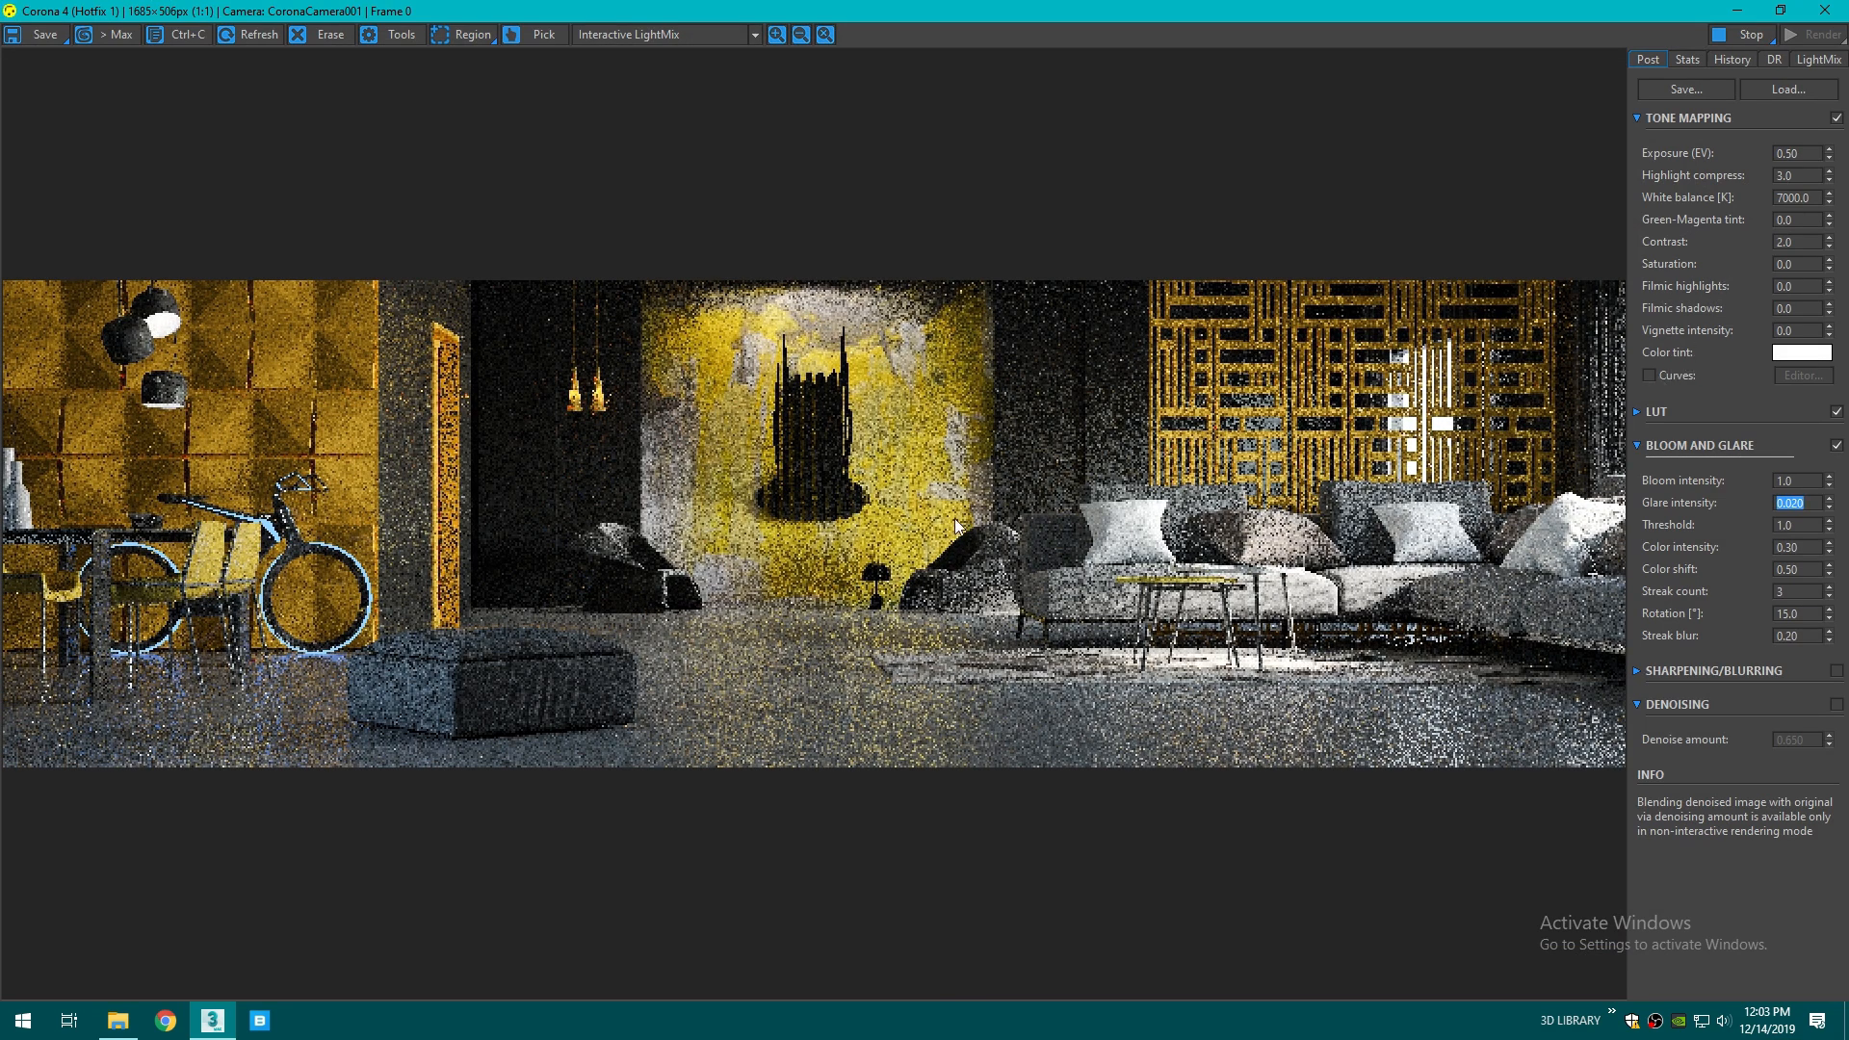
pyautogui.click(1737, 9)
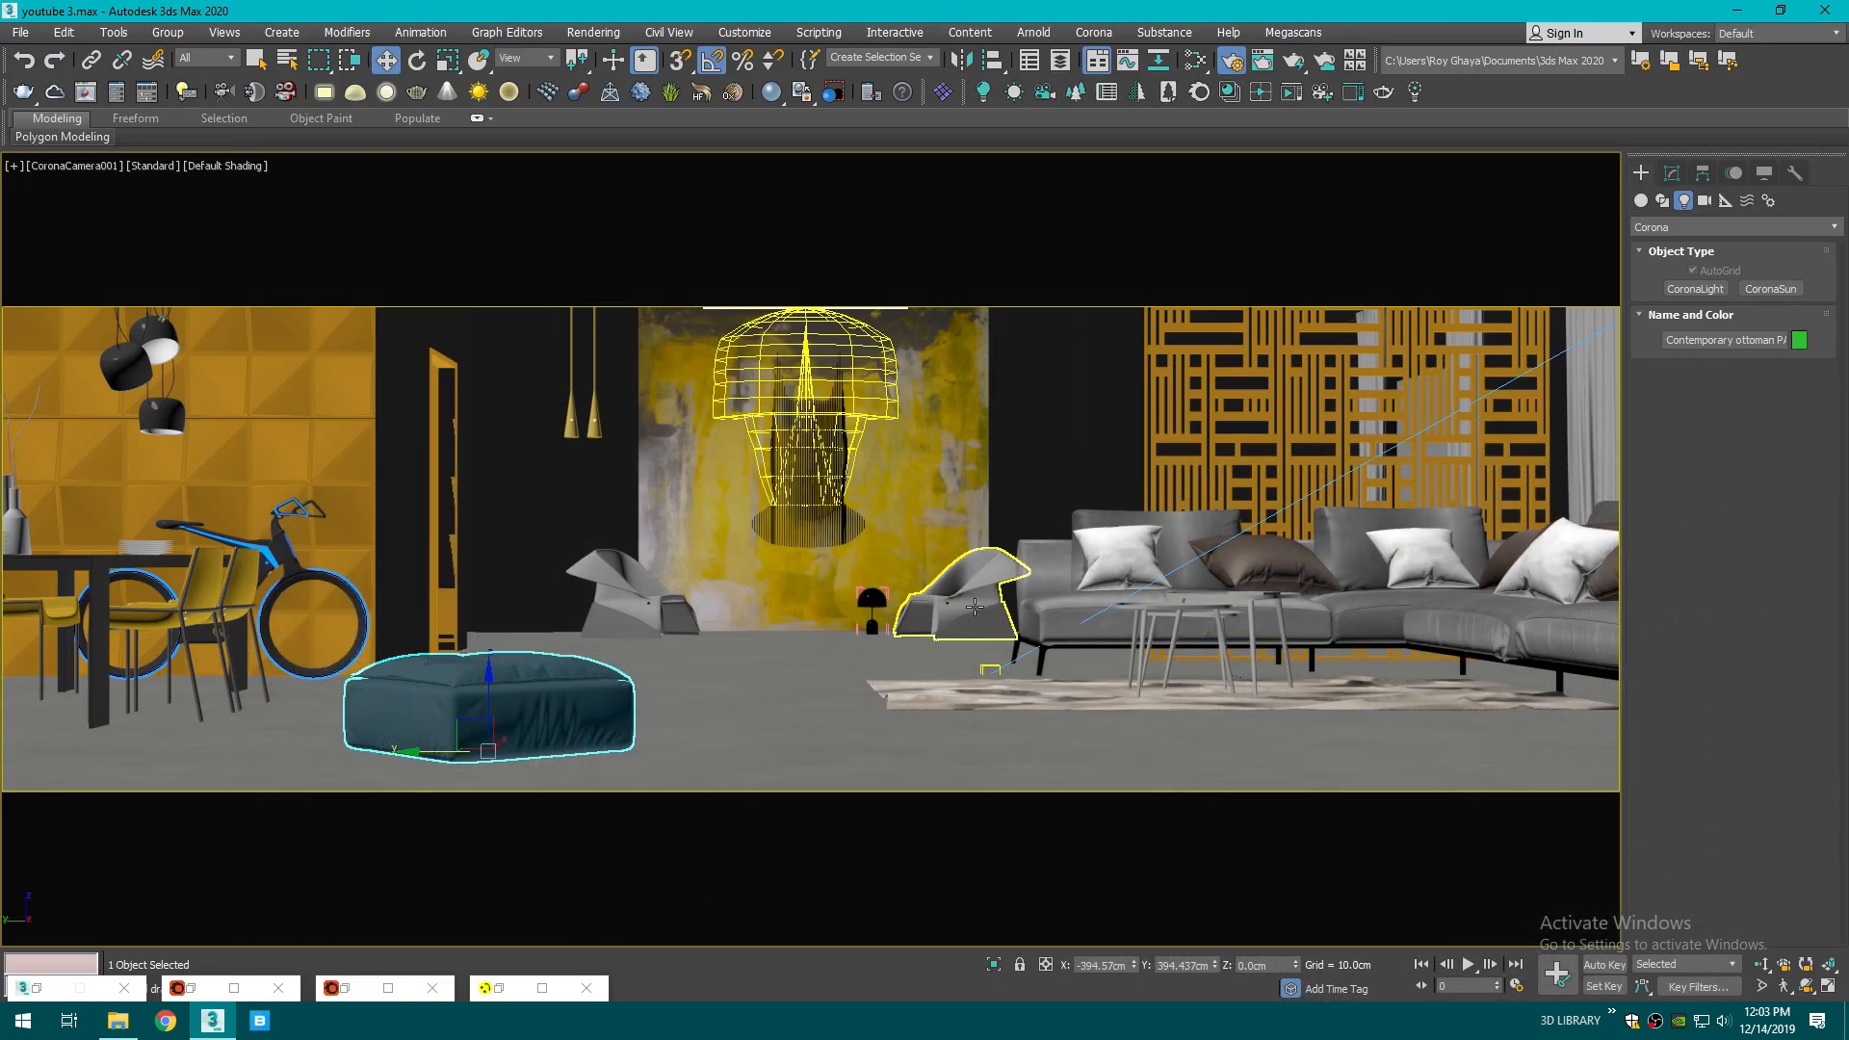
# - Rotate both armchairs slightly and shift the sofa a few centimetres away from the nearer armchair
pyautogui.click(637, 606)
pyautogui.click(917, 611)
pyautogui.press('e')
pyautogui.moveTo(923, 596); pyautogui.dragTo(932, 596)
pyautogui.press('w')
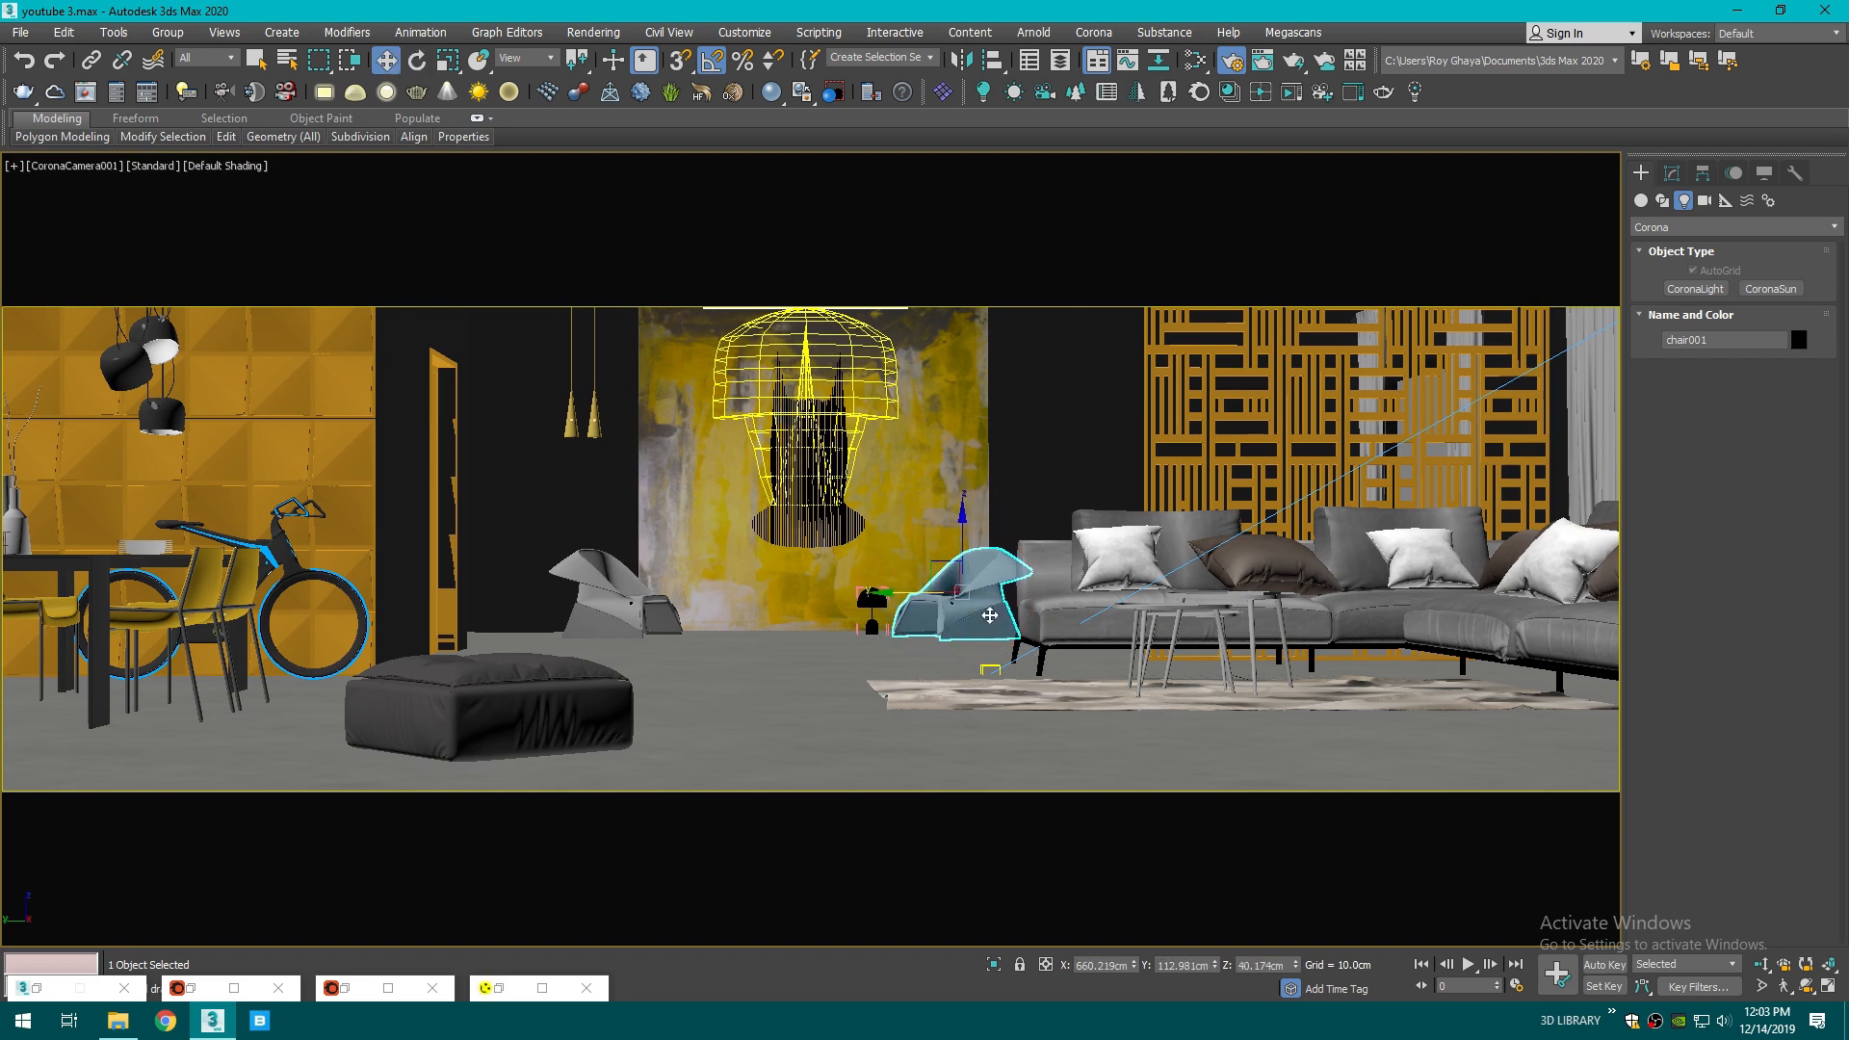
pyautogui.click(1059, 625)
pyautogui.moveTo(1193, 684)
pyautogui.mouseDown()
pyautogui.moveTo(1216, 683)
pyautogui.moveTo(1203, 694)
pyautogui.mouseUp()
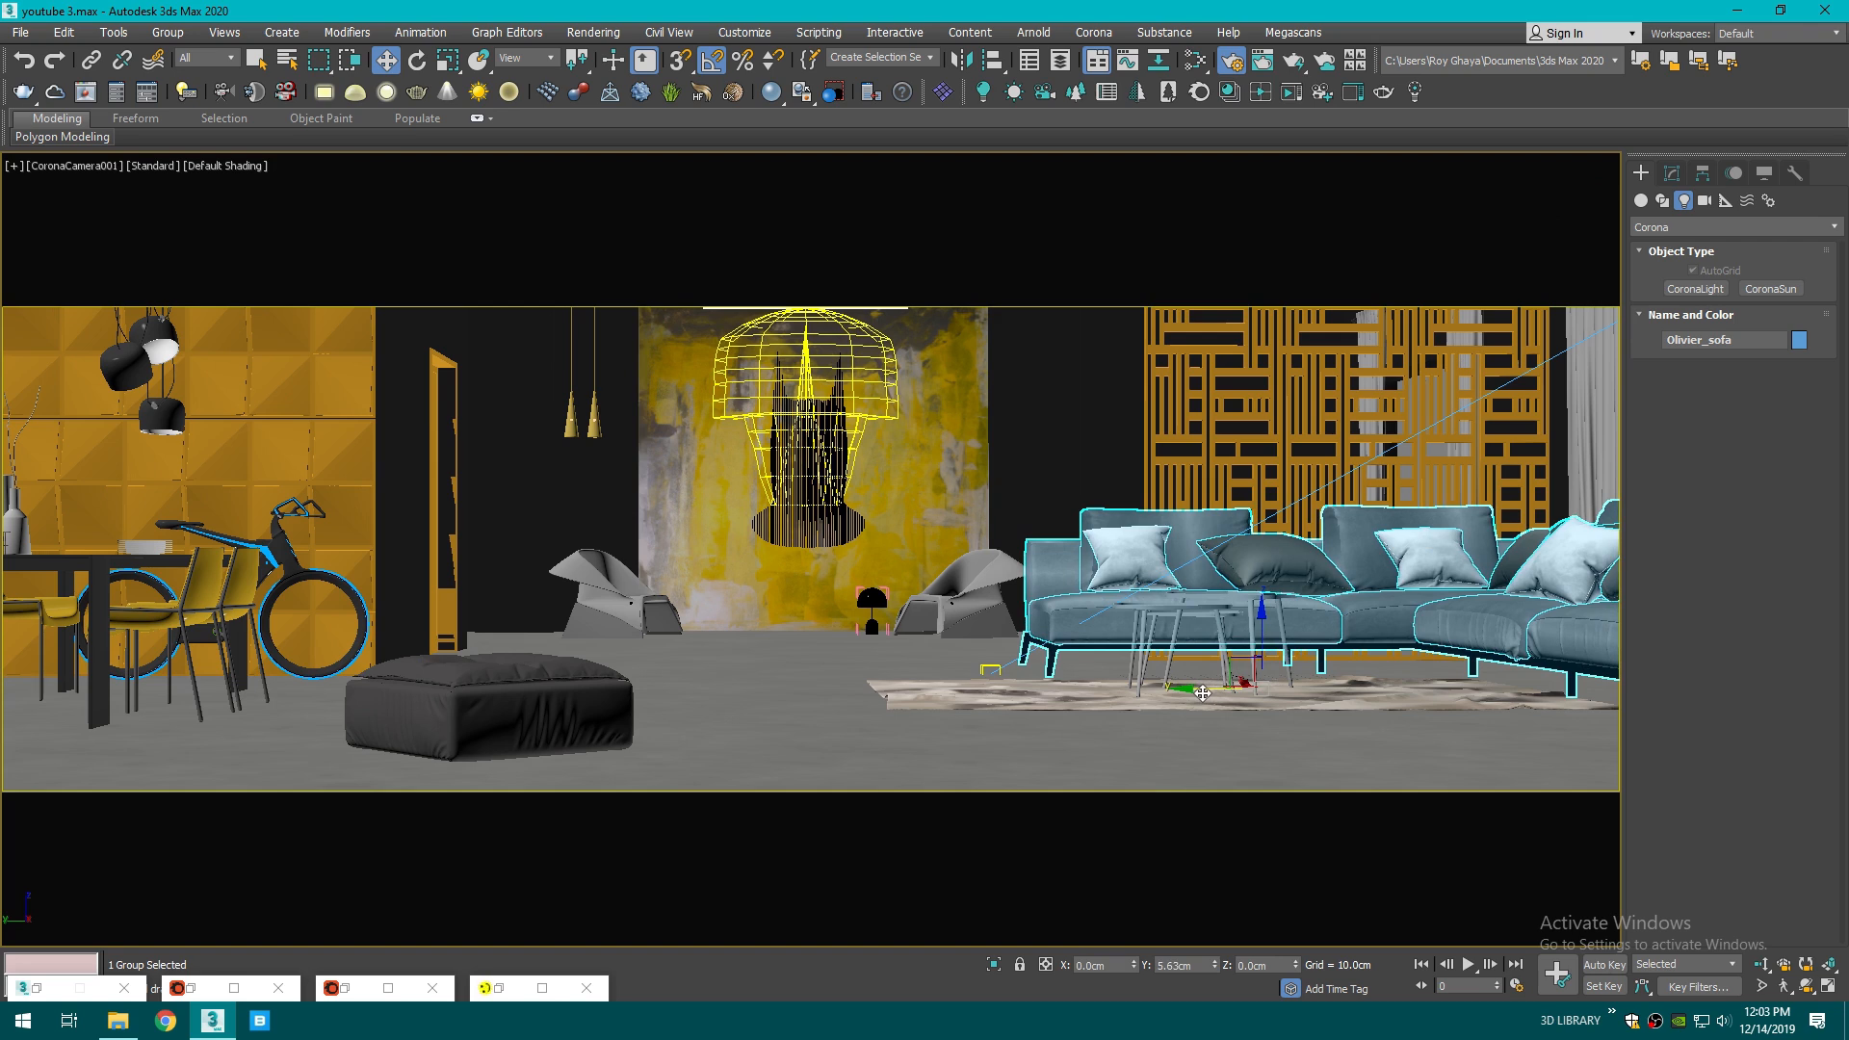
# - Close the open group of the small lamp between the armchairs and reposition it on the floor, about 5 cm along the Y axis
pyautogui.click(872, 599)
pyautogui.click(168, 31)
pyautogui.click(198, 74)
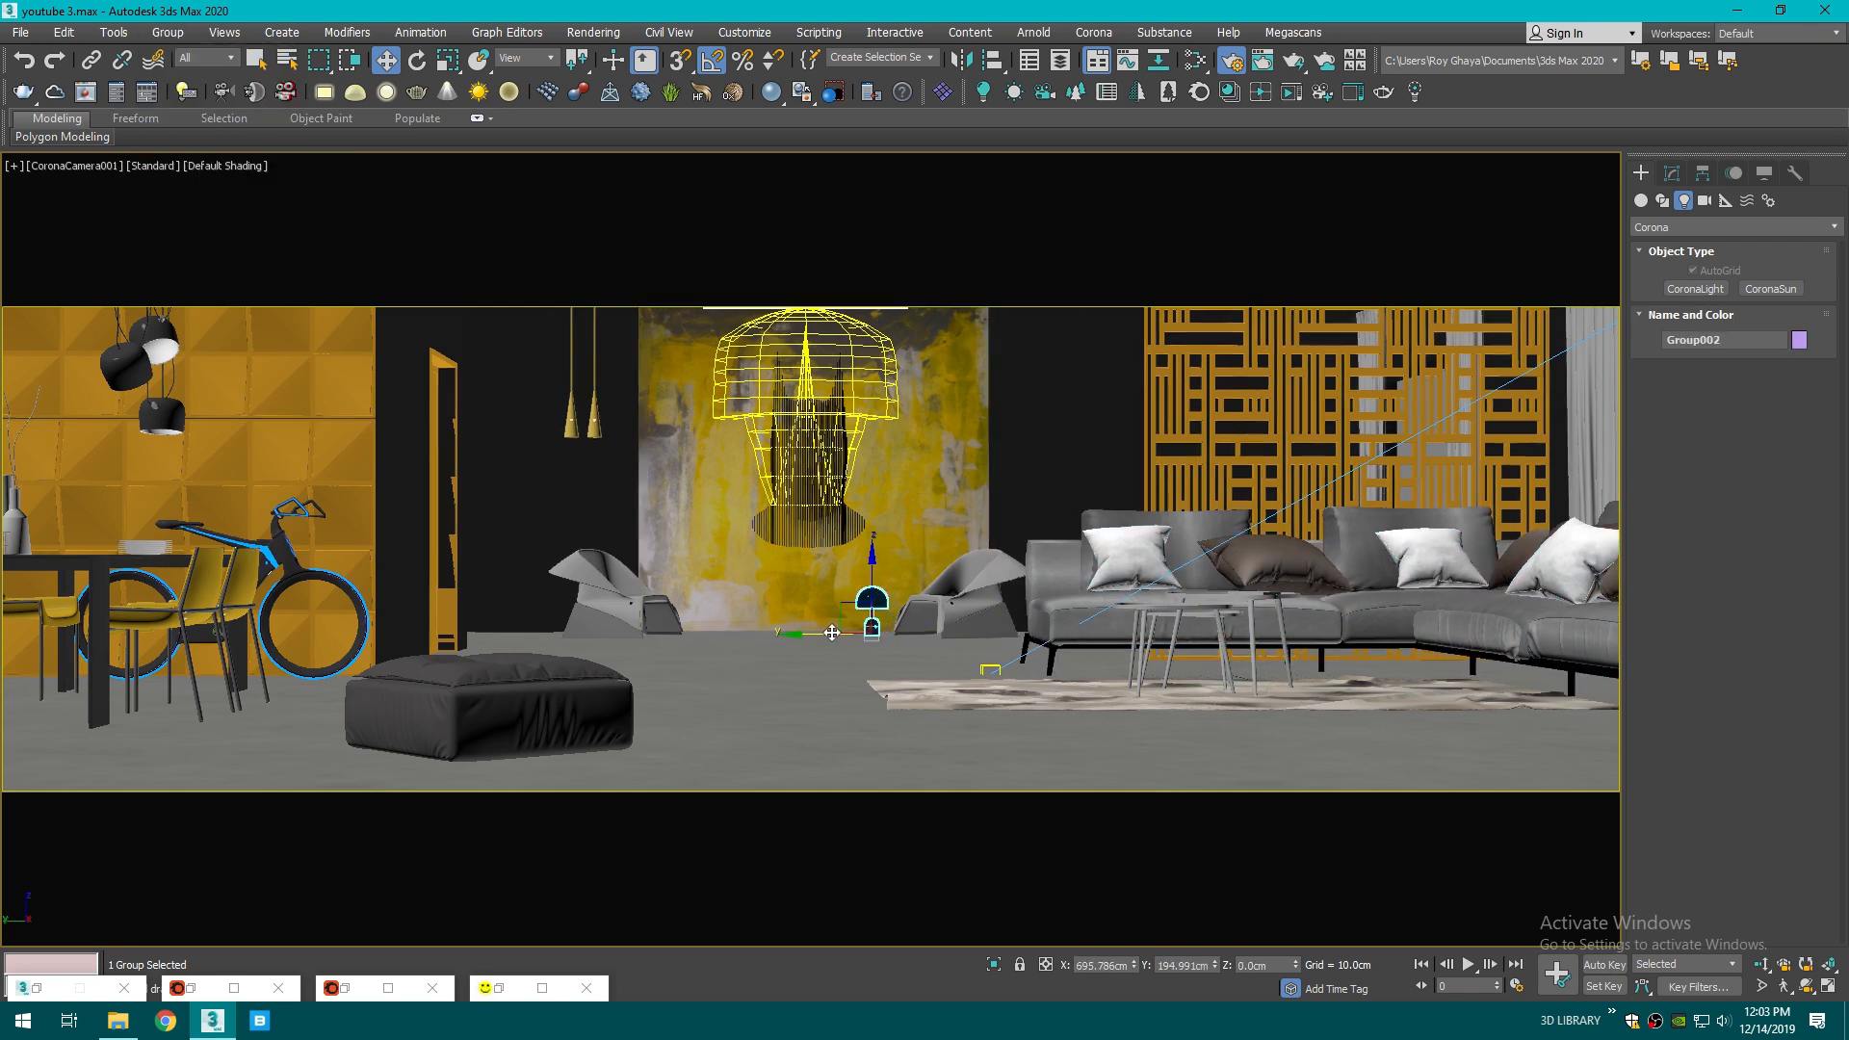
pyautogui.moveTo(832, 633); pyautogui.dragTo(827, 632)
pyautogui.click(992, 60)
pyautogui.click(885, 666)
pyautogui.click(927, 679)
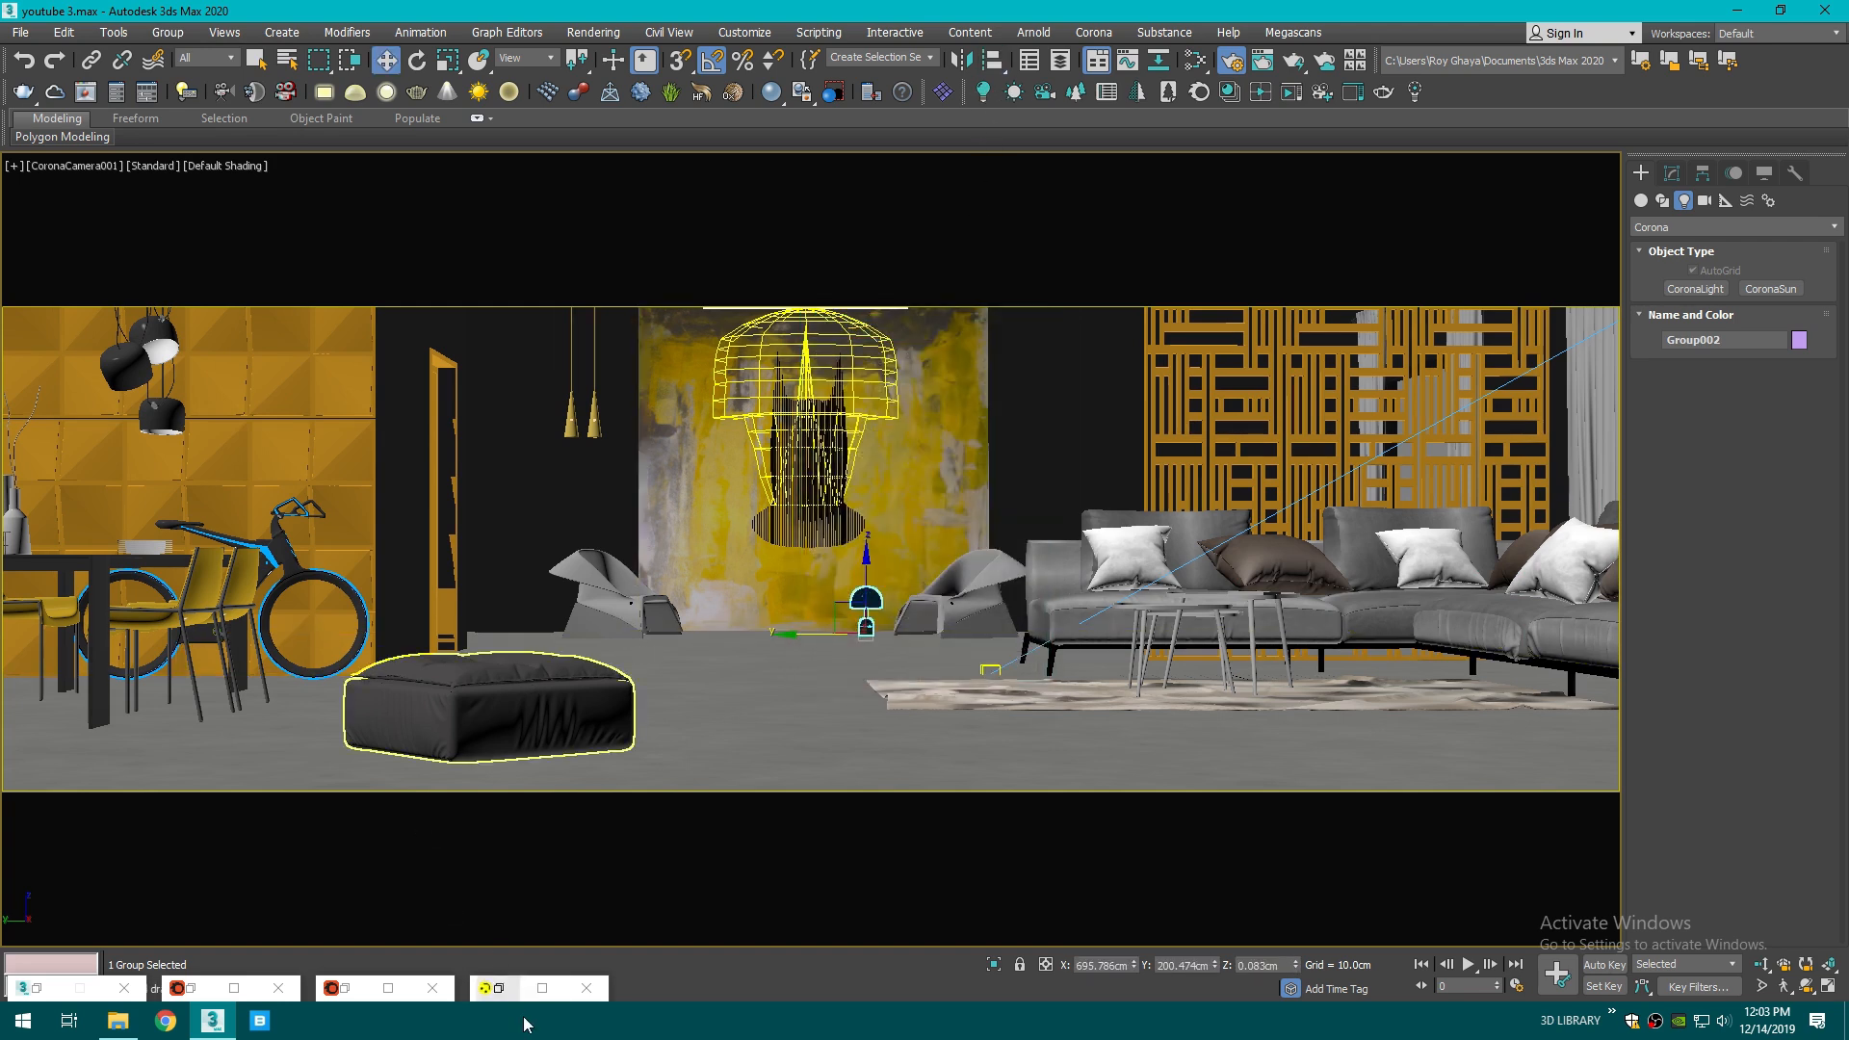
# - Enable Sharpening/Blurring for the interactive render and set the blur radius to 0
pyautogui.click(542, 987)
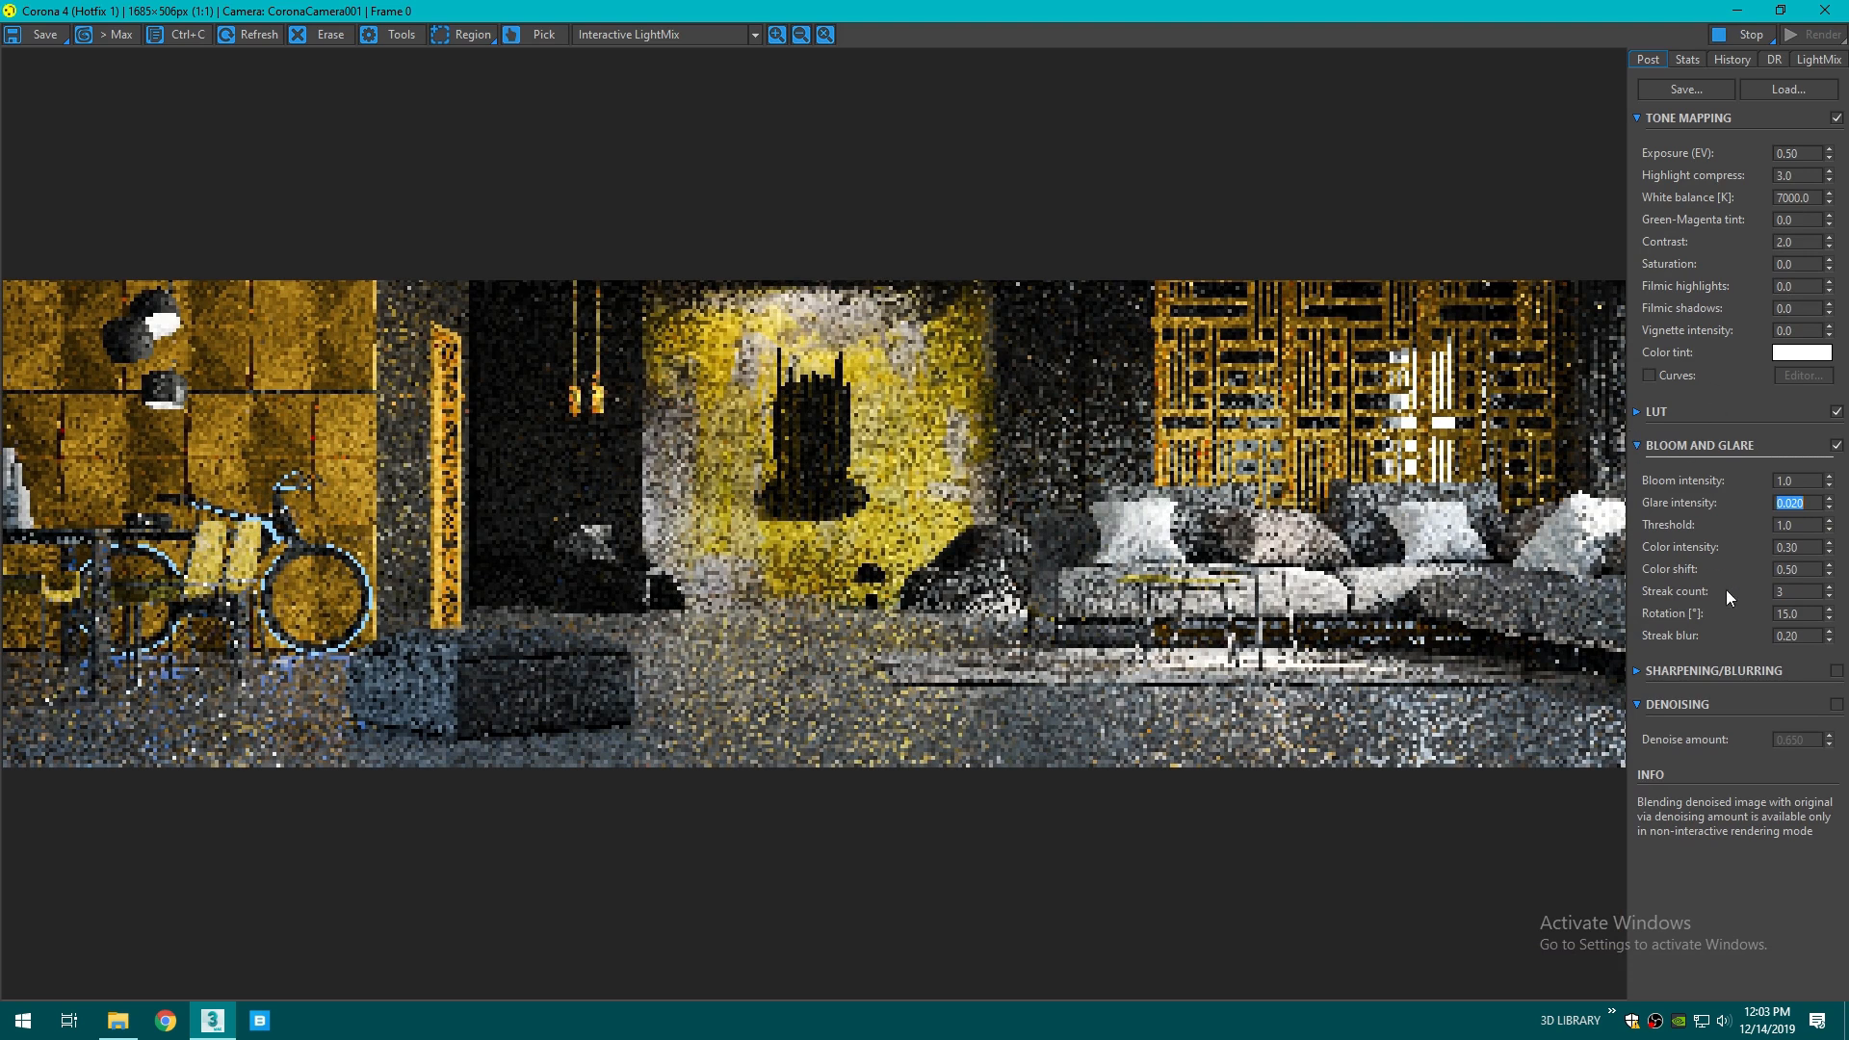
pyautogui.click(1658, 670)
pyautogui.moveTo(1808, 752); pyautogui.dragTo(1643, 756)
pyautogui.write('0')
pyautogui.press('Return')
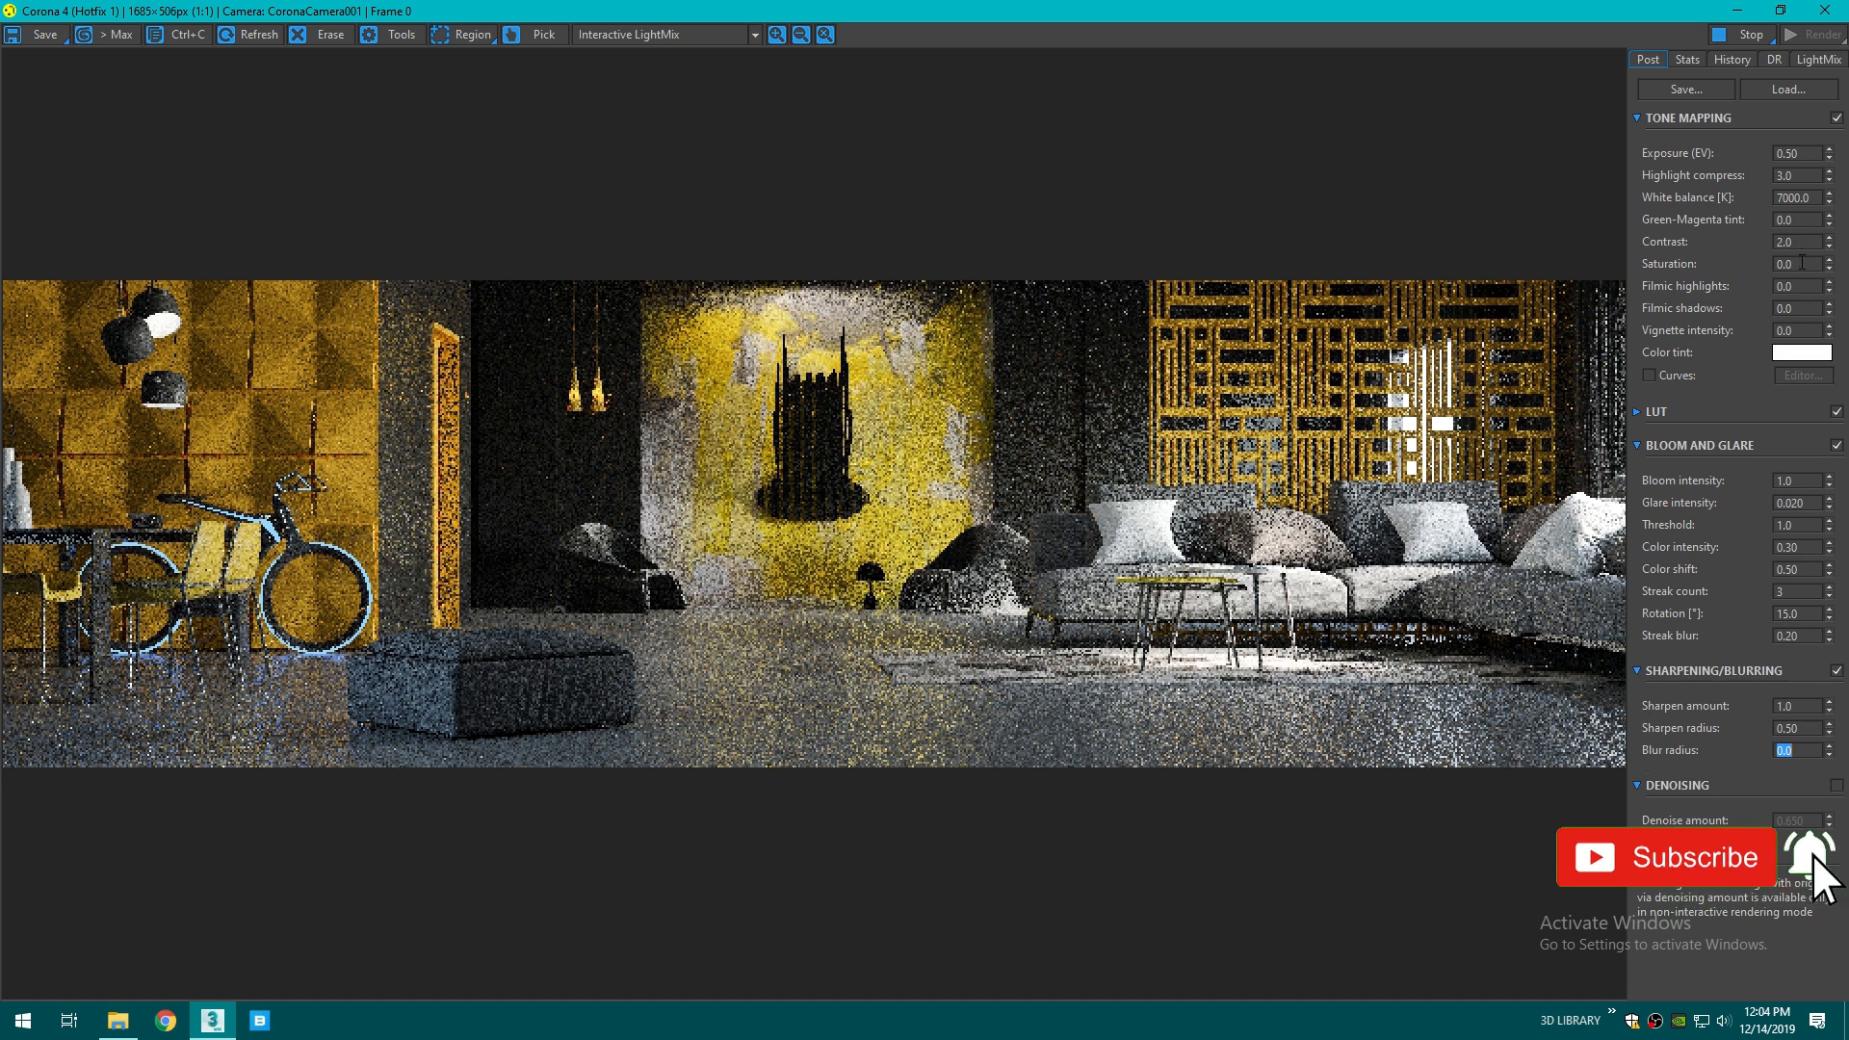
# - Set the tone-mapping exposure to 0.60 EV and minimize the render window
pyautogui.click(1782, 153)
pyautogui.write('0.80')
pyautogui.press('Return')
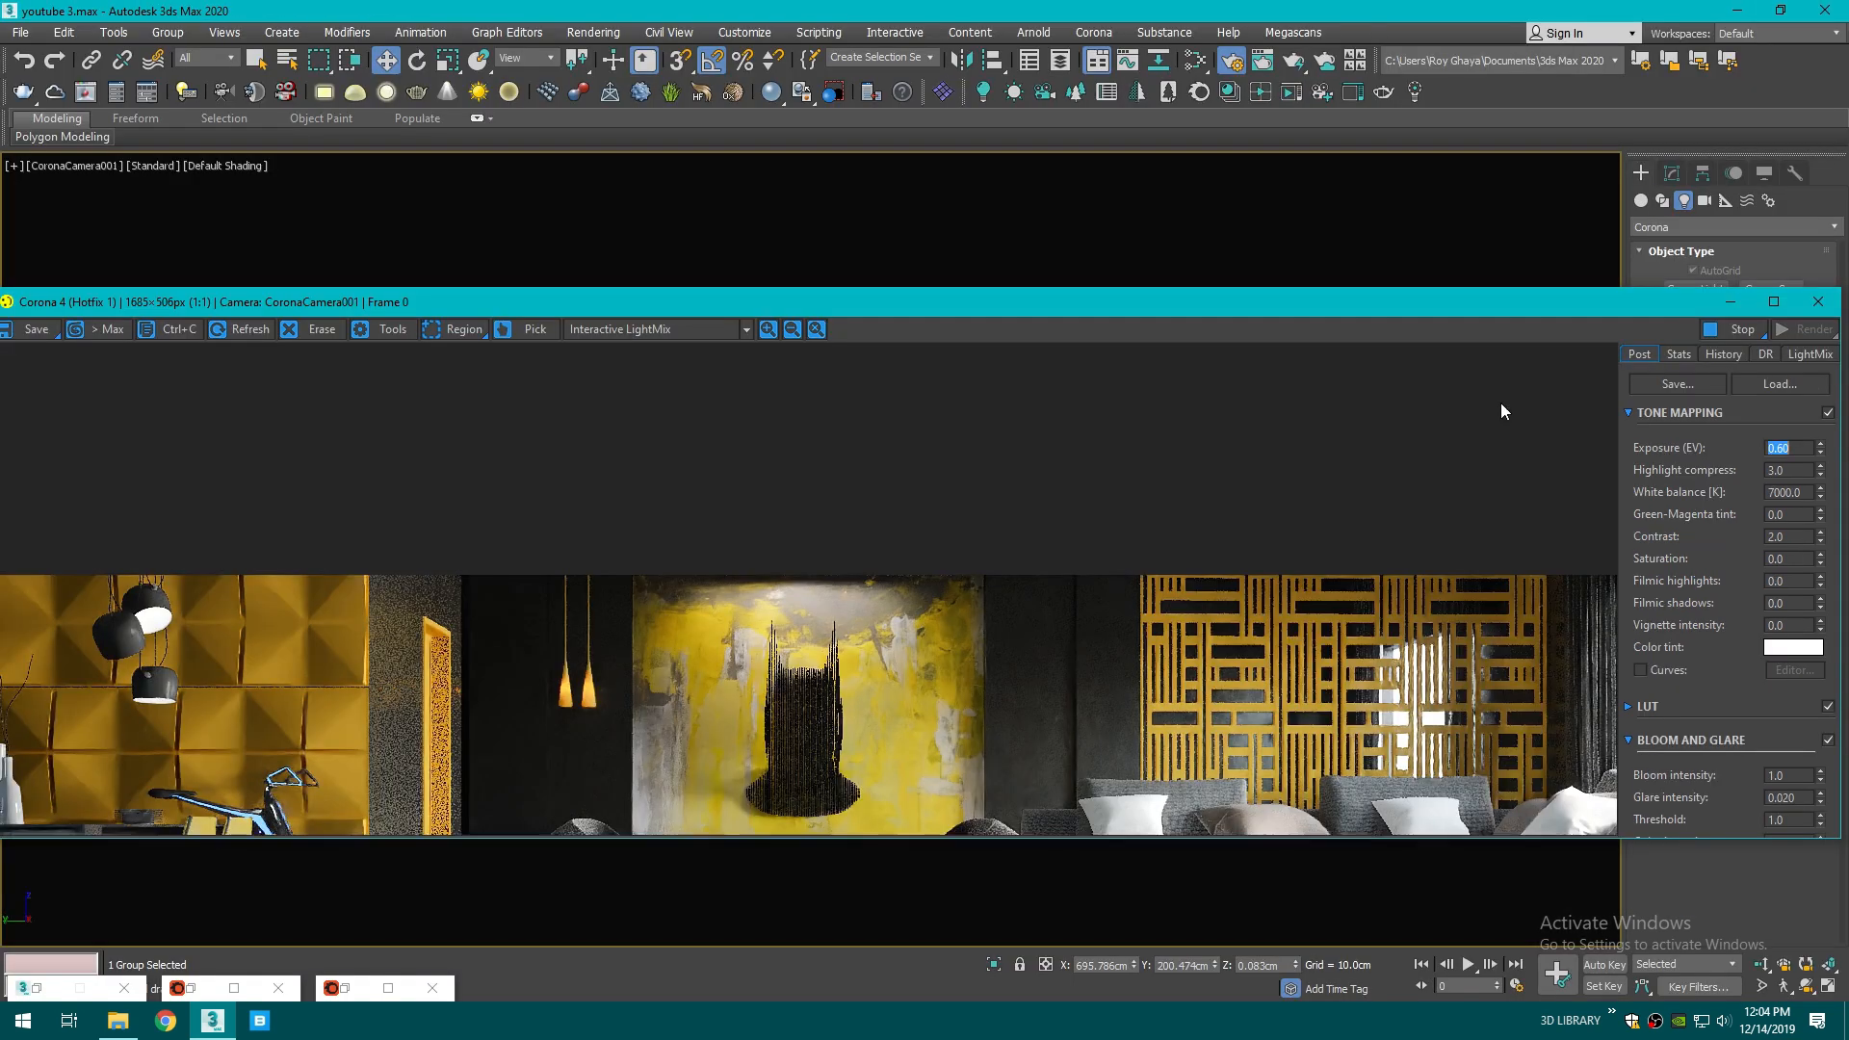
pyautogui.click(1779, 11)
pyautogui.click(1730, 302)
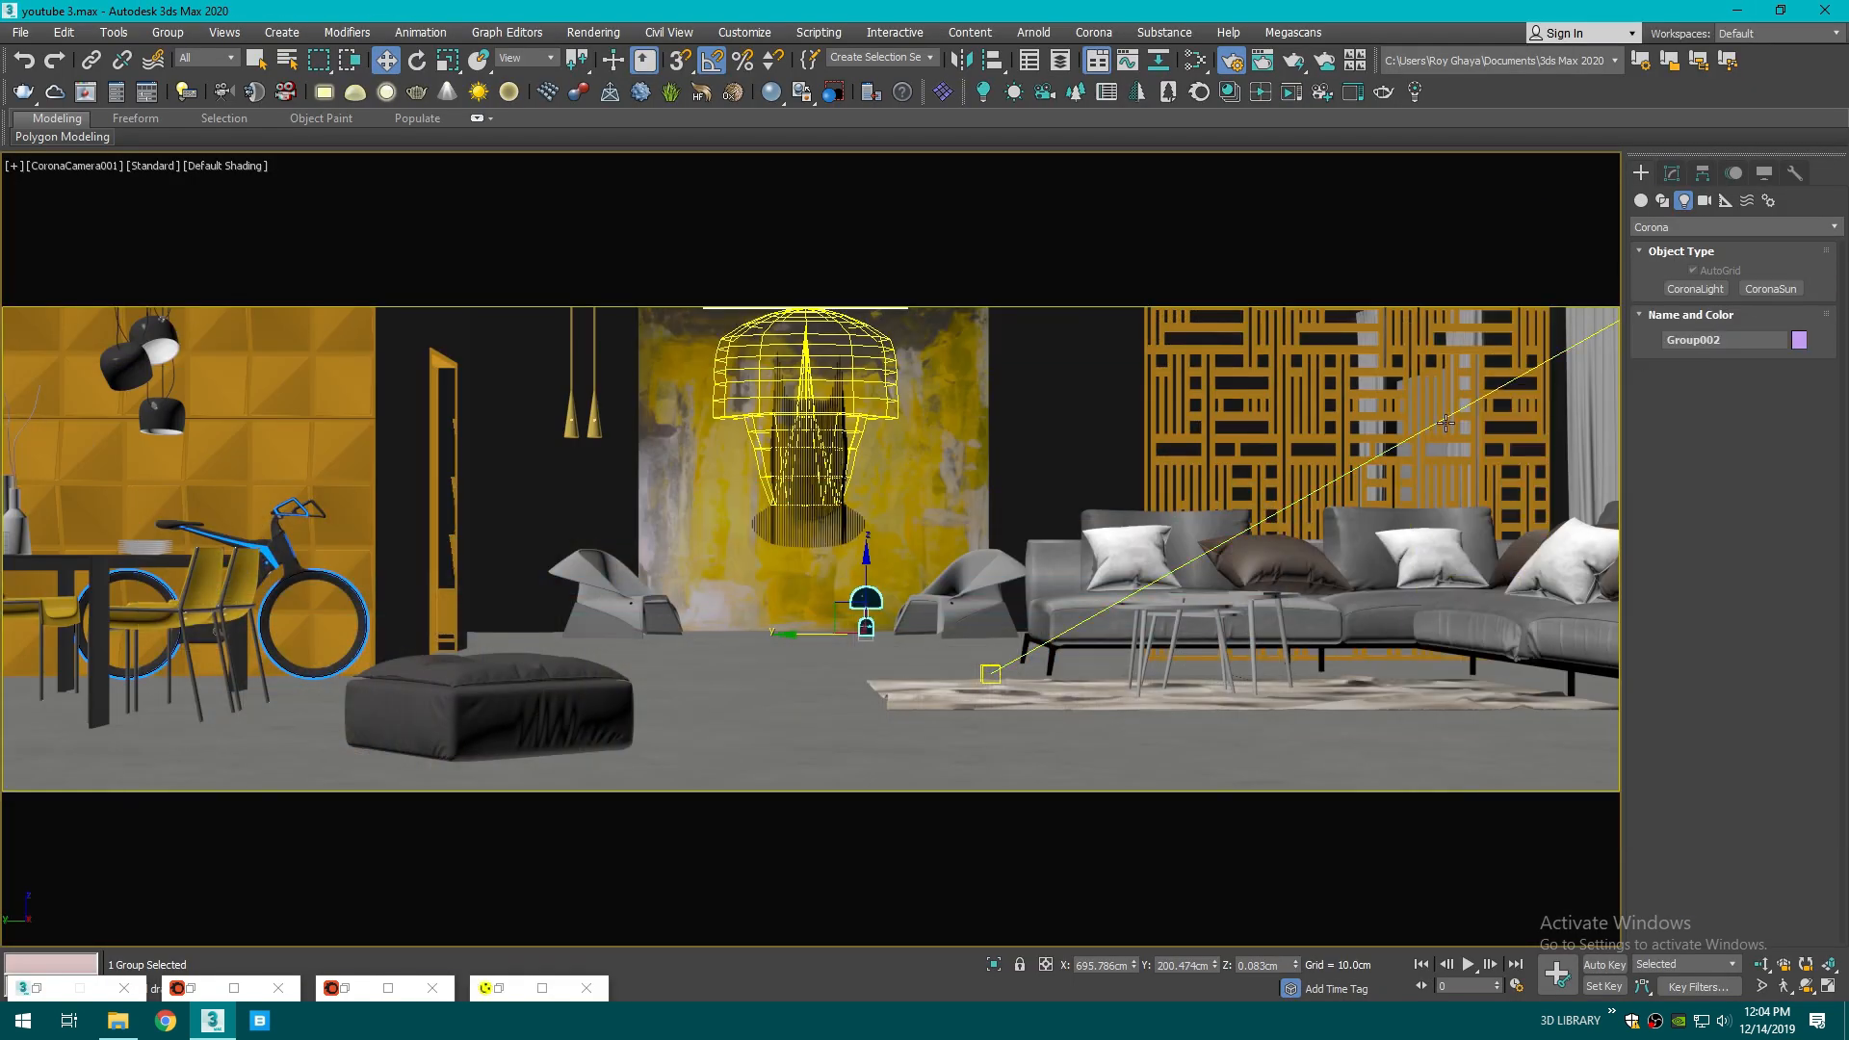
# - Locate and select the CoronaSun light outside the room in the top view, and return to the camera view
pyautogui.click(1574, 349)
pyautogui.click(1580, 340)
pyautogui.press('t')
pyautogui.press('z')
pyautogui.scroll(-10, 1469, 468)
pyautogui.click(1350, 659)
pyautogui.scroll(-3, 1339, 674)
pyautogui.moveTo(1306, 780); pyautogui.dragTo(1267, 574, button='middle')
pyautogui.click(1200, 667)
pyautogui.press('c')
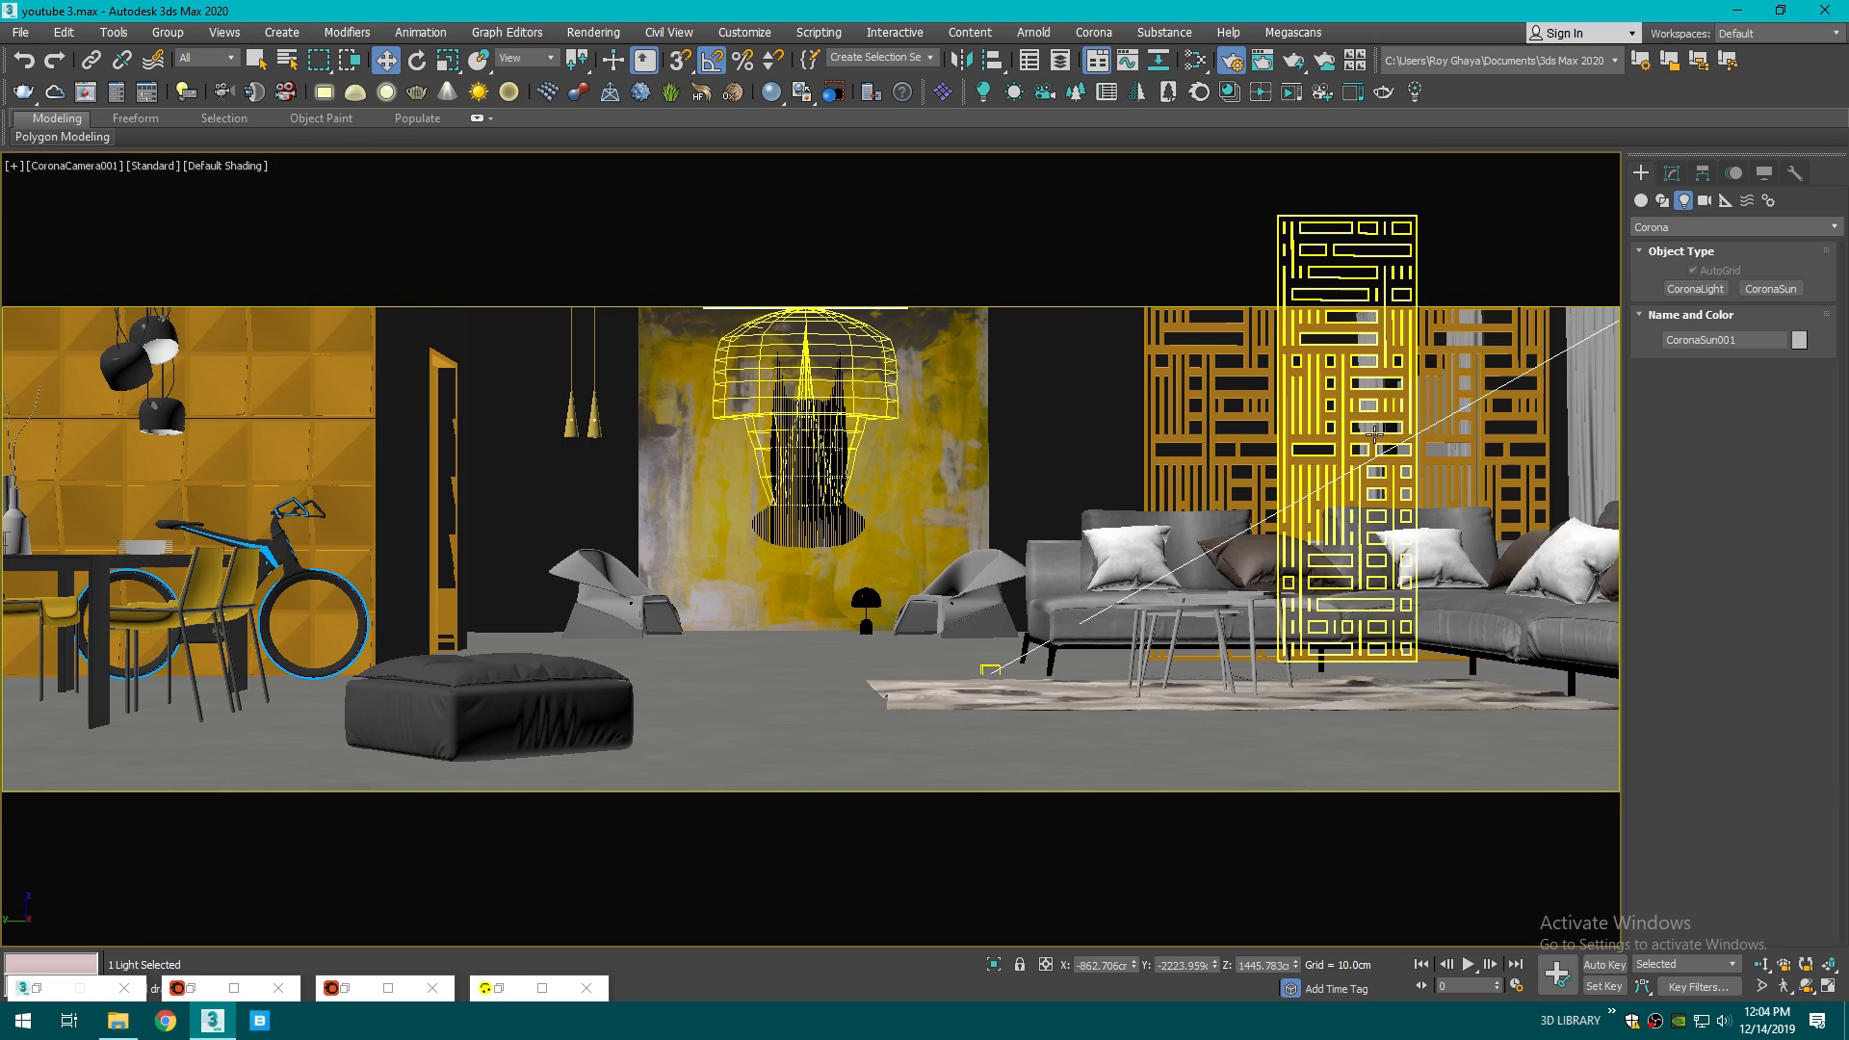
# - Set the CoronaSun's size to 20 with the interactive render kept in view beside its parameters
pyautogui.click(1263, 93)
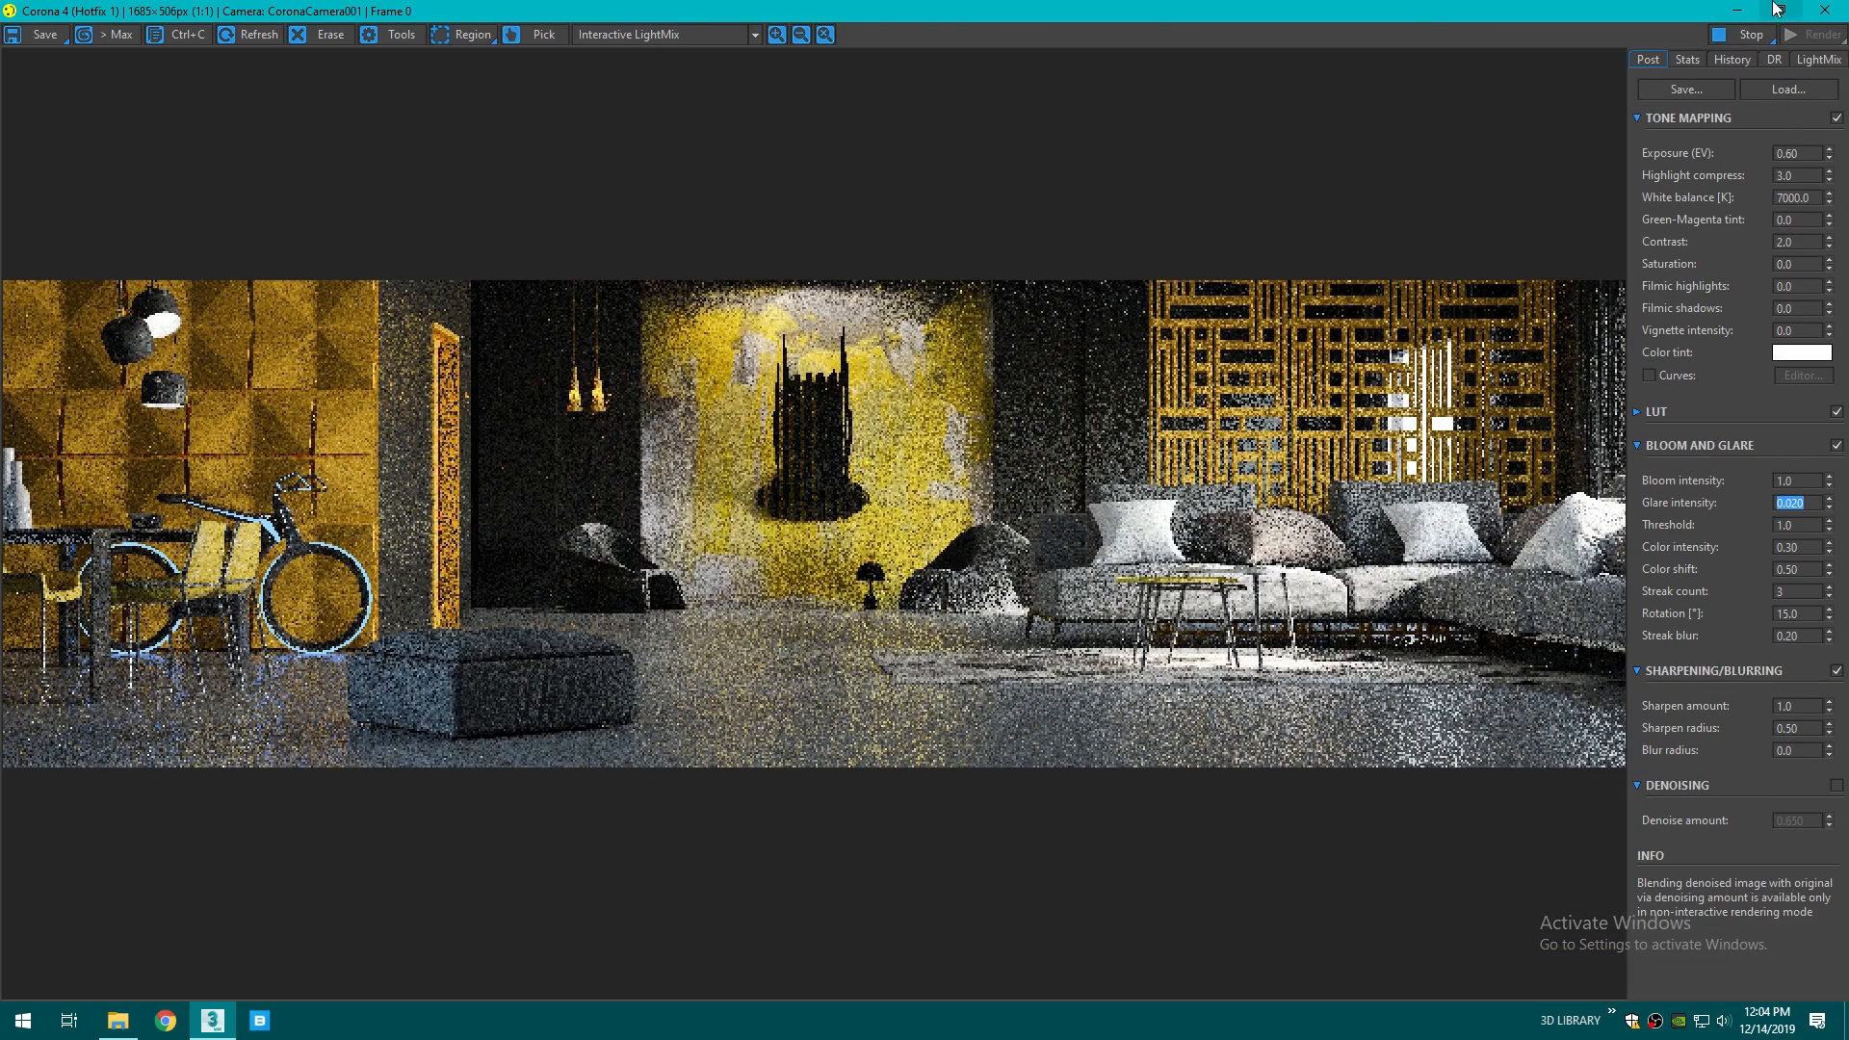
pyautogui.click(1780, 10)
pyautogui.click(1671, 174)
pyautogui.moveTo(1541, 301); pyautogui.dragTo(1227, 227)
pyautogui.click(1772, 547)
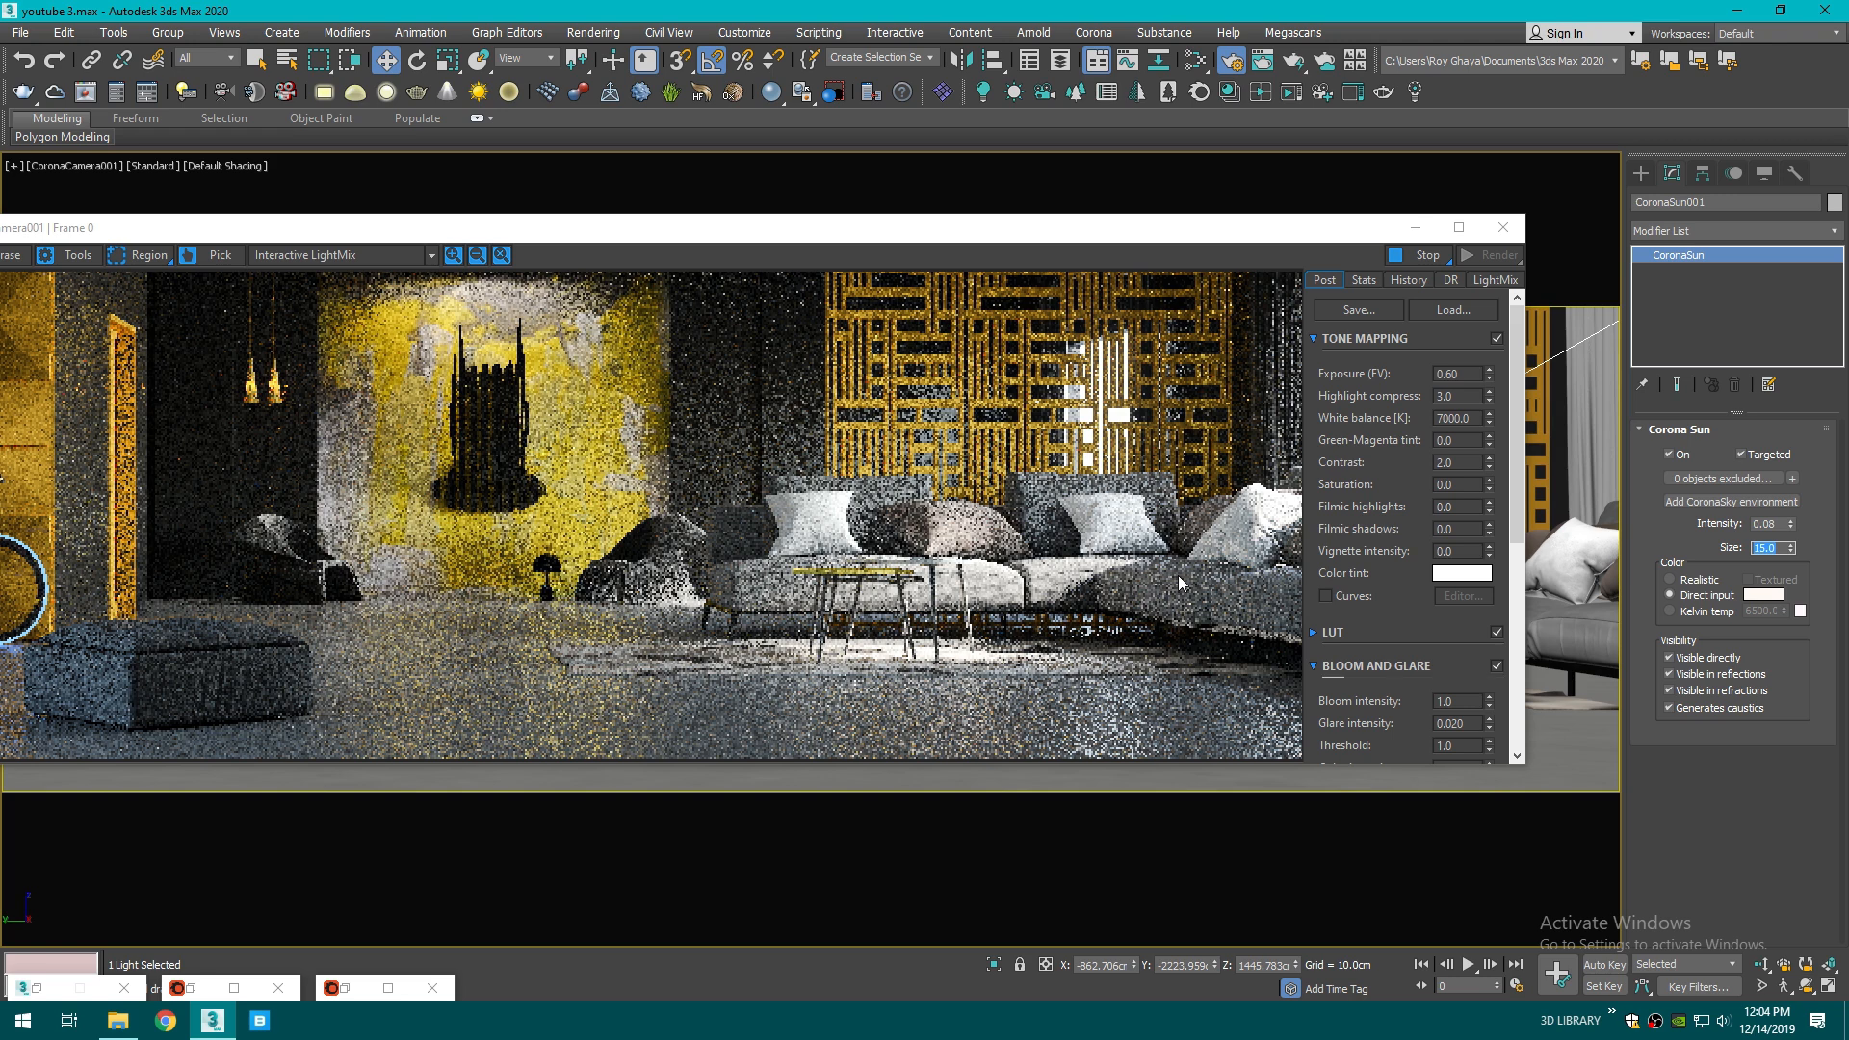
pyautogui.write('20')
pyautogui.press('Return')
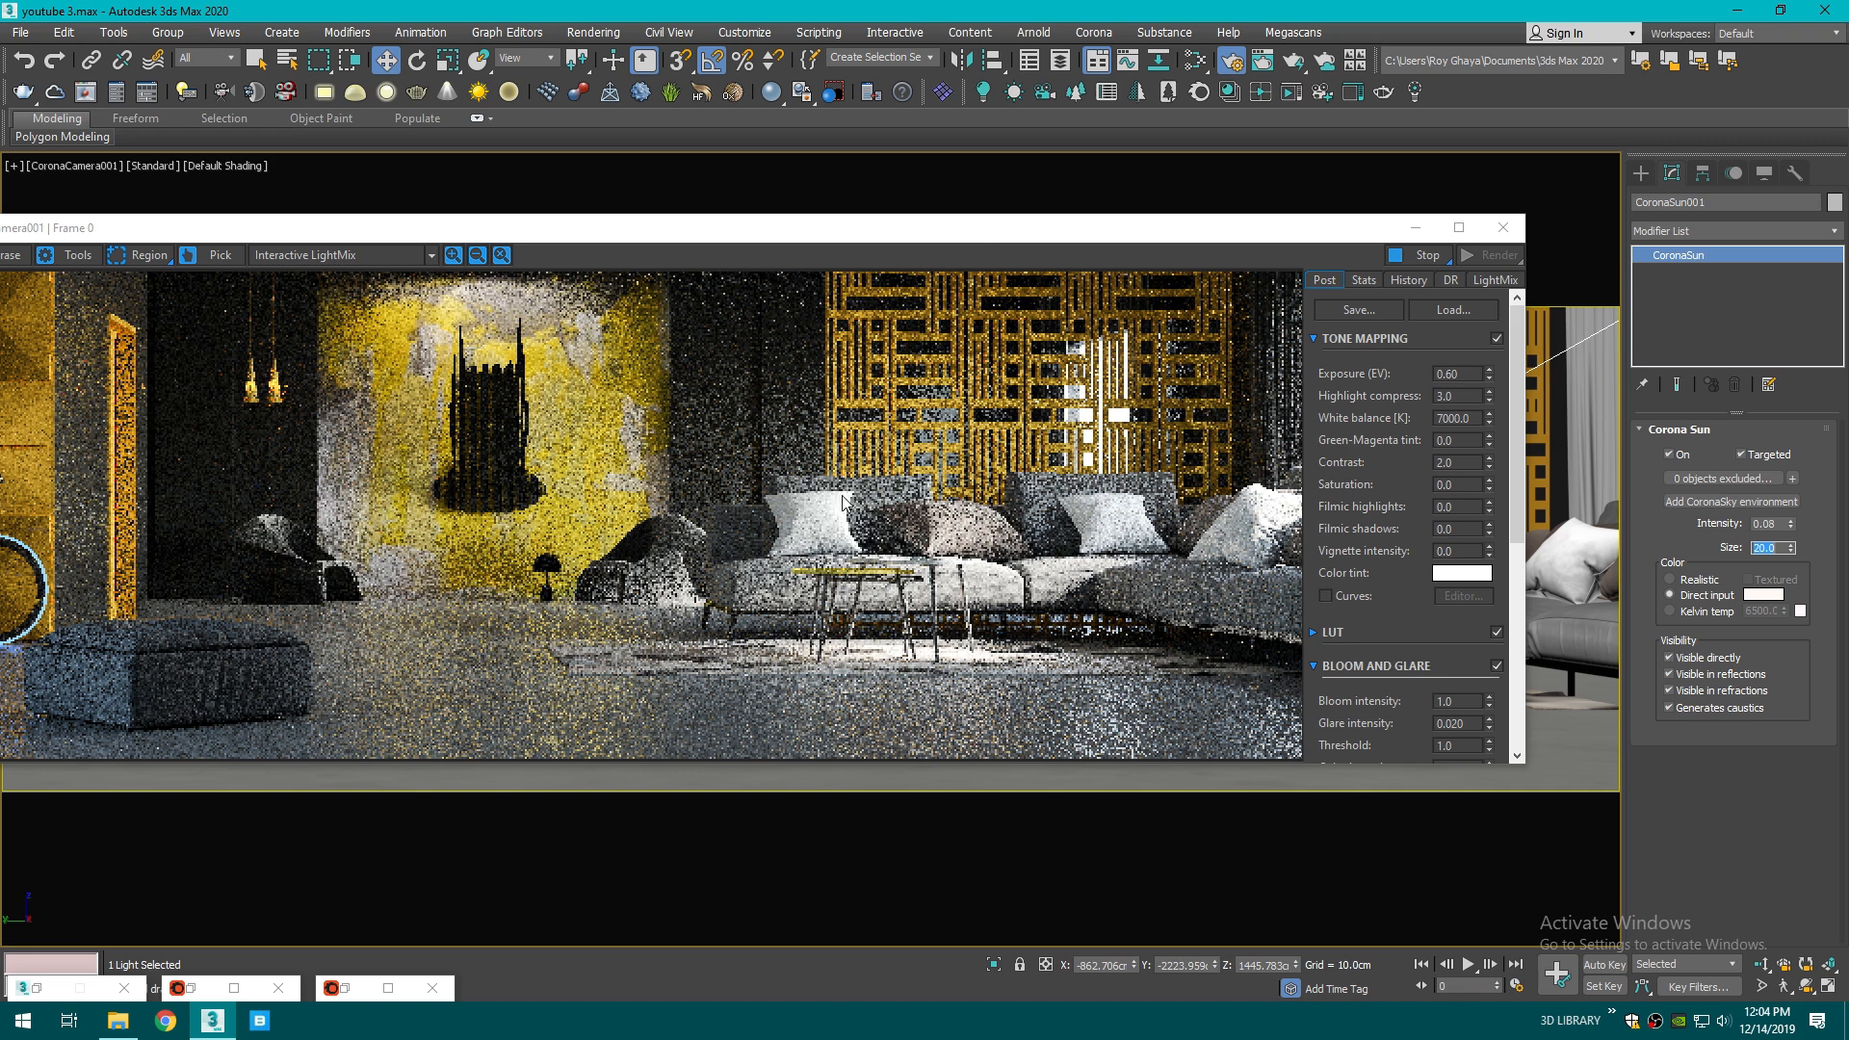
# - Examine the whole interior in the interactive render for the effect of the new sun size, and close the render window
pyautogui.moveTo(968, 233); pyautogui.dragTo(1221, 251)
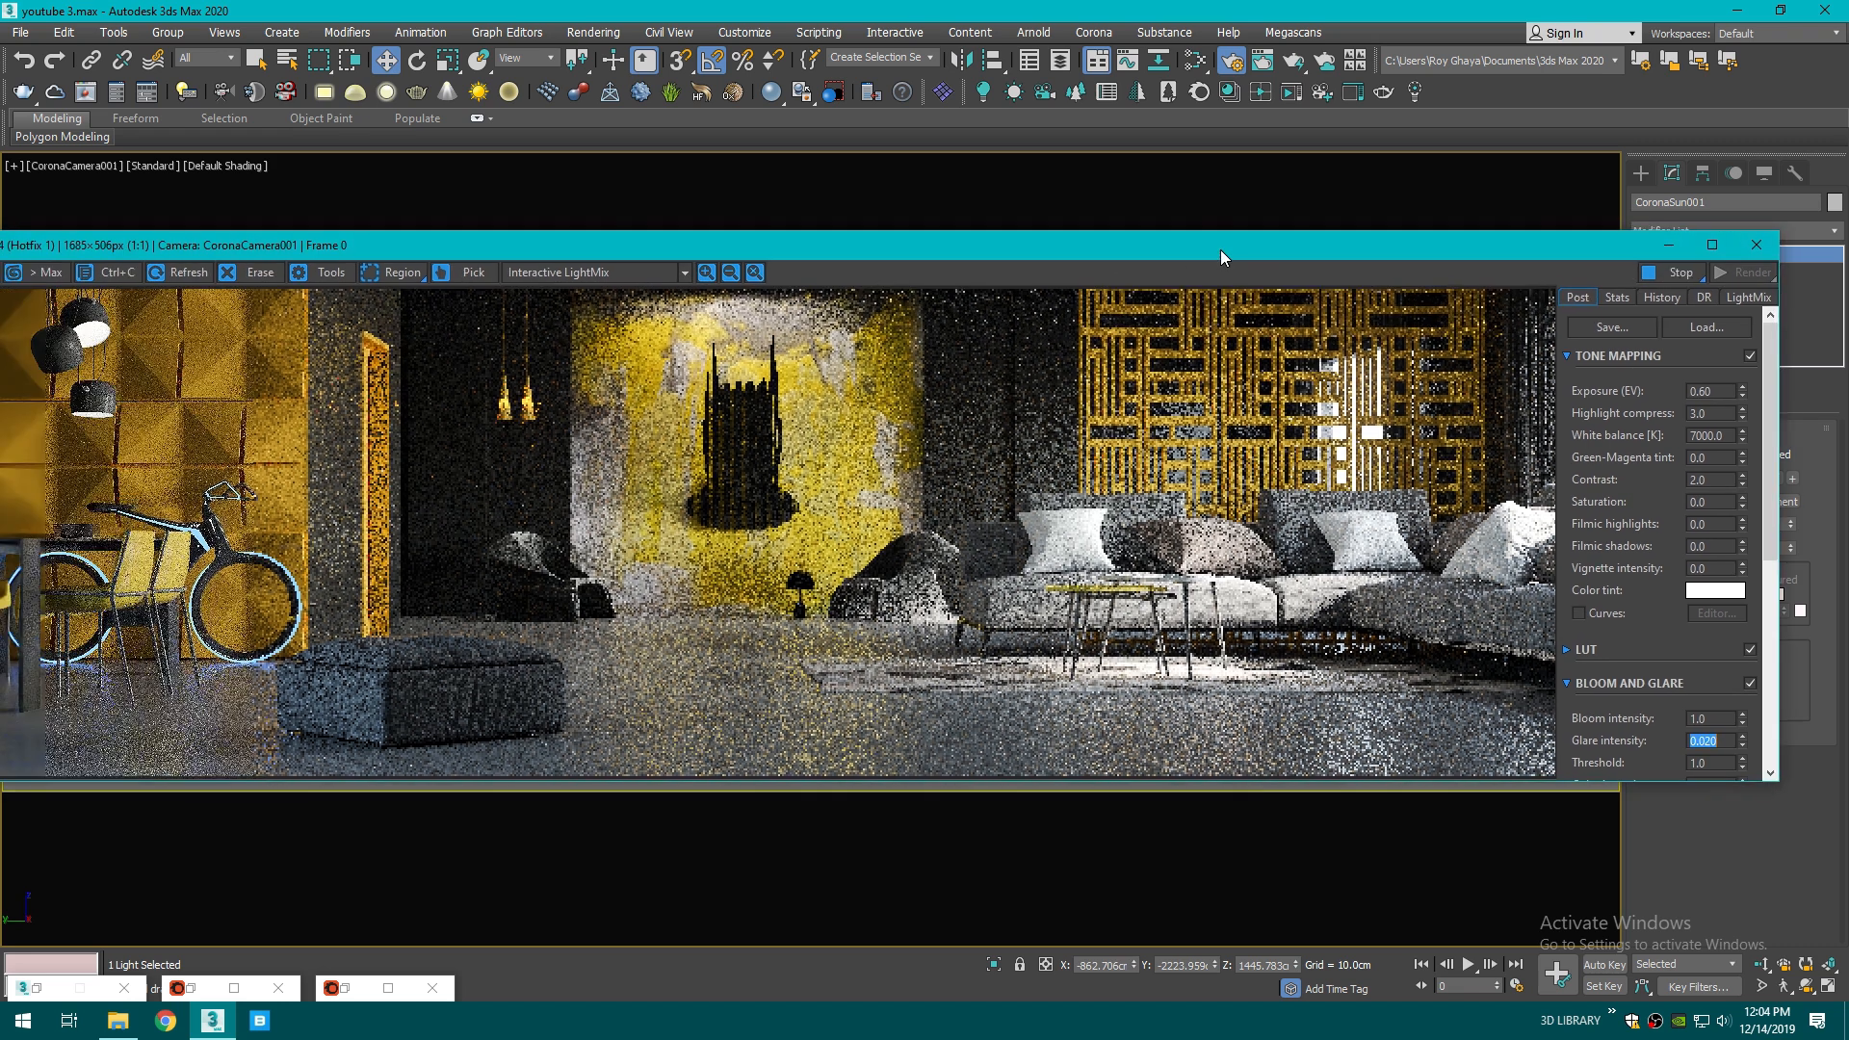
pyautogui.scroll(1, 1117, 586)
pyautogui.scroll(-1, 1117, 589)
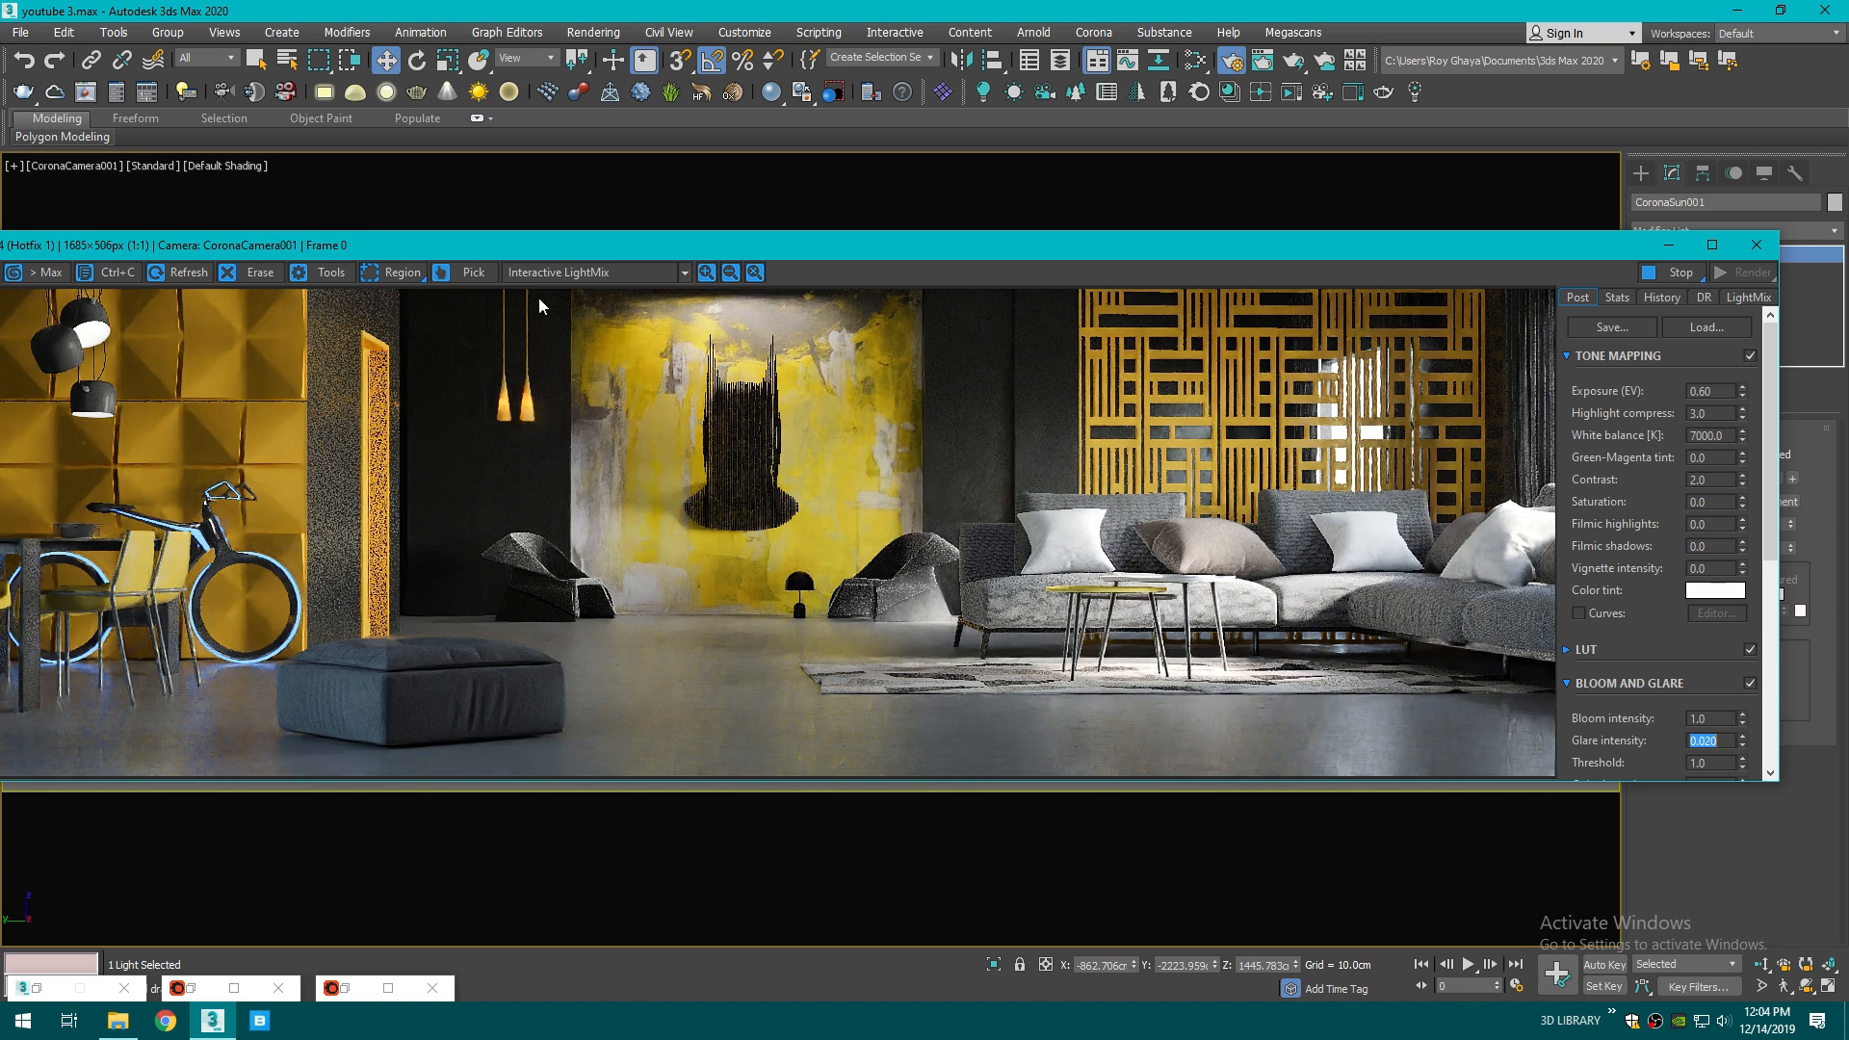
pyautogui.moveTo(828, 249); pyautogui.dragTo(901, 219)
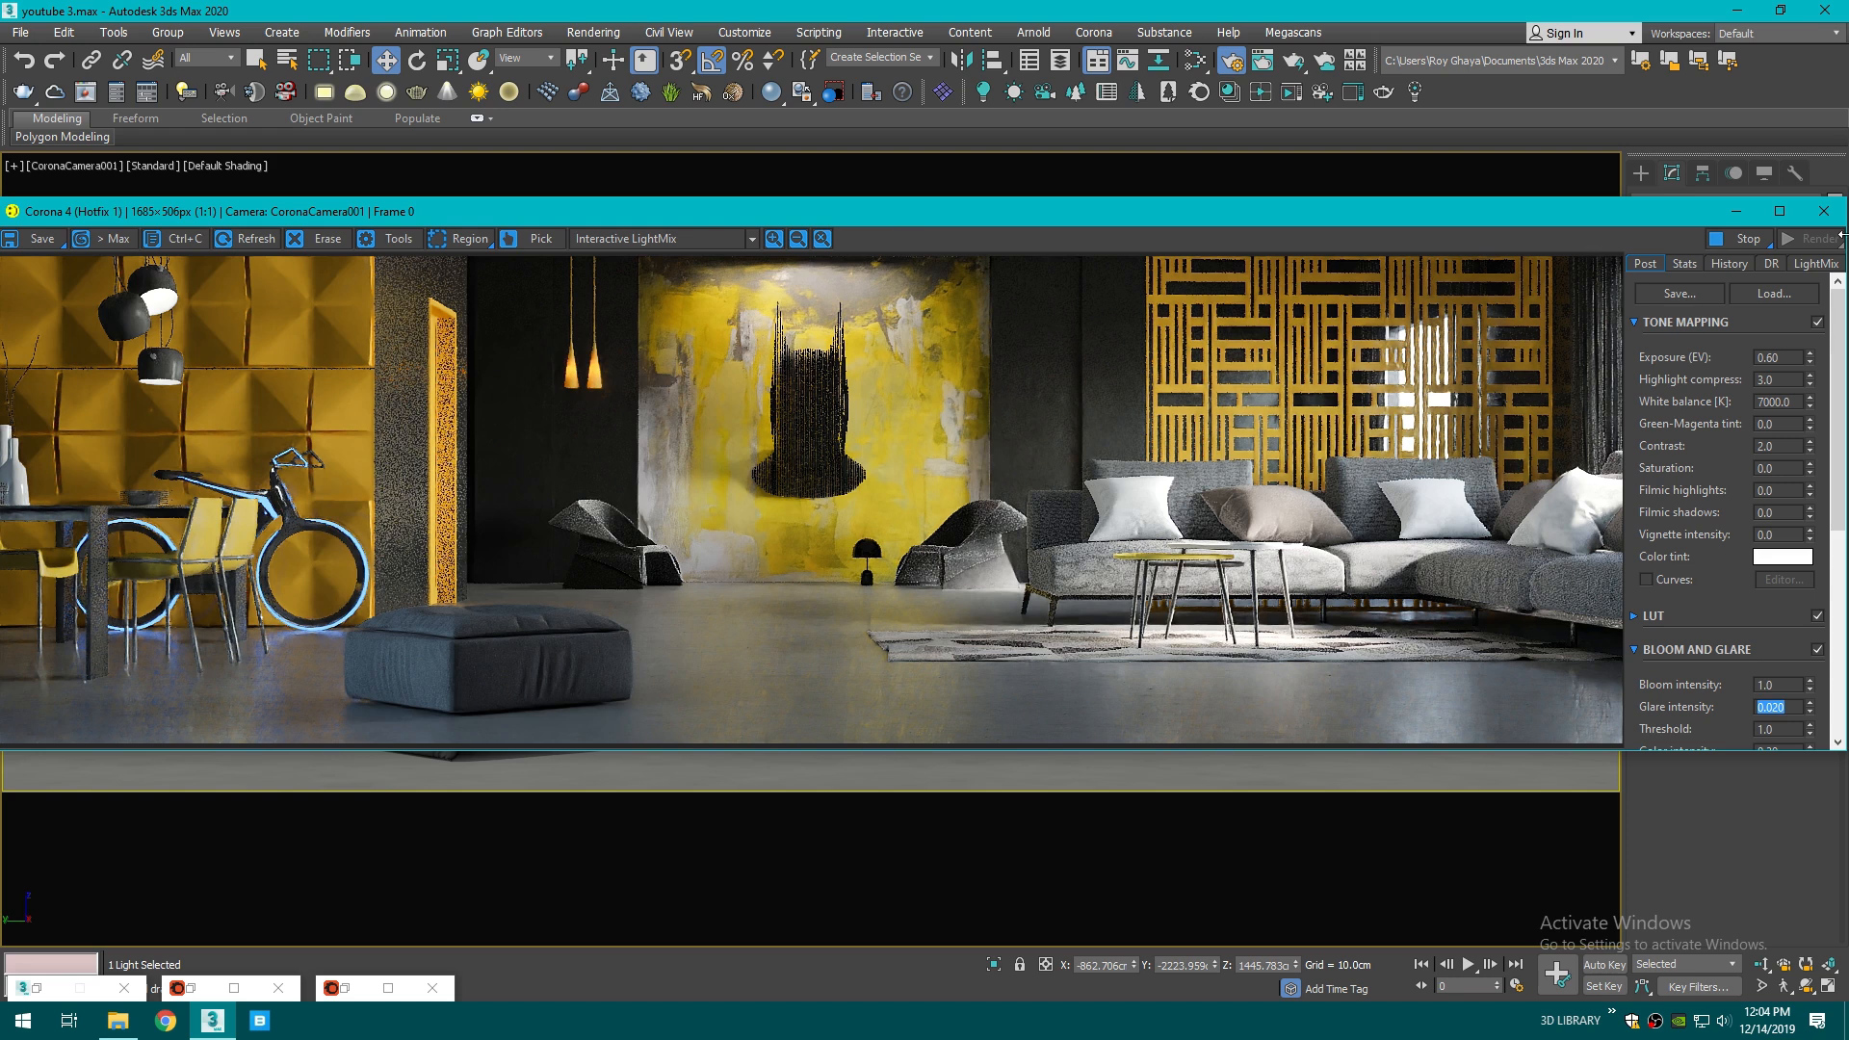
pyautogui.click(1823, 213)
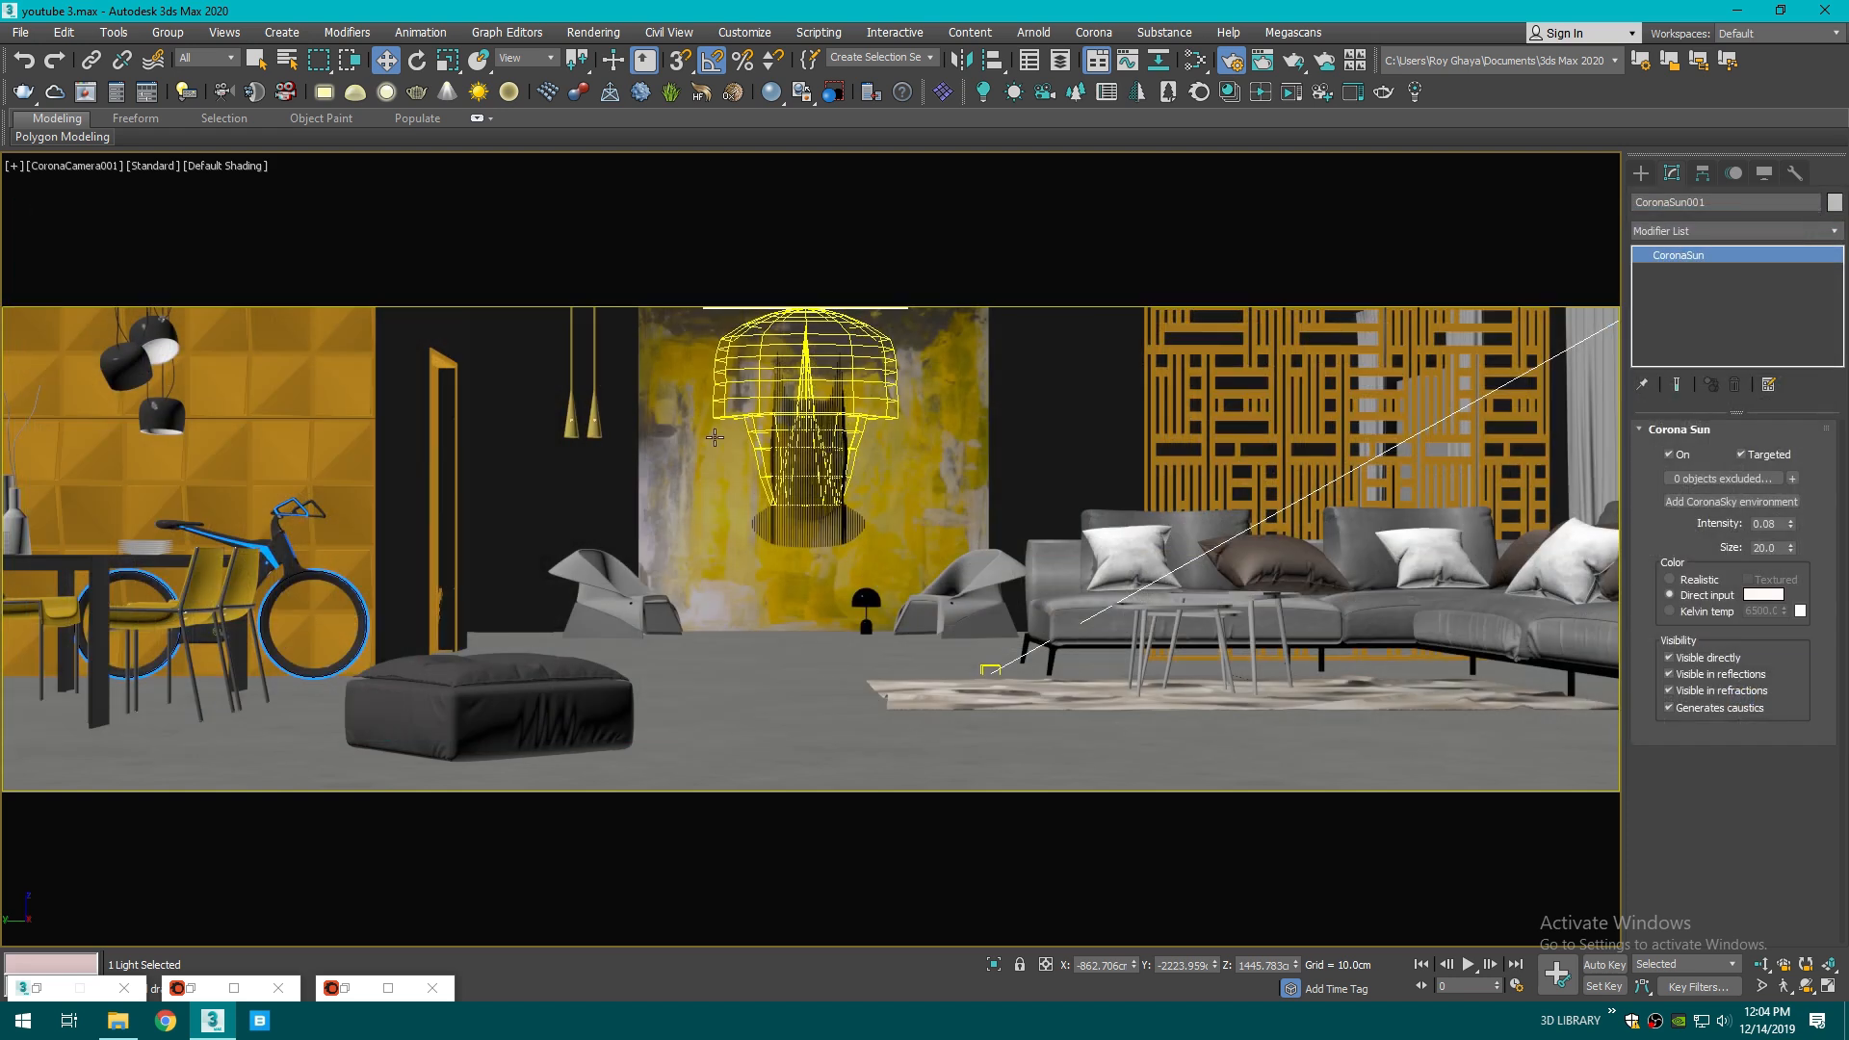
# - Load the dining-side wall panels' material into the Slate material editor by sampling it from the panels, with its node in view
pyautogui.click(1195, 61)
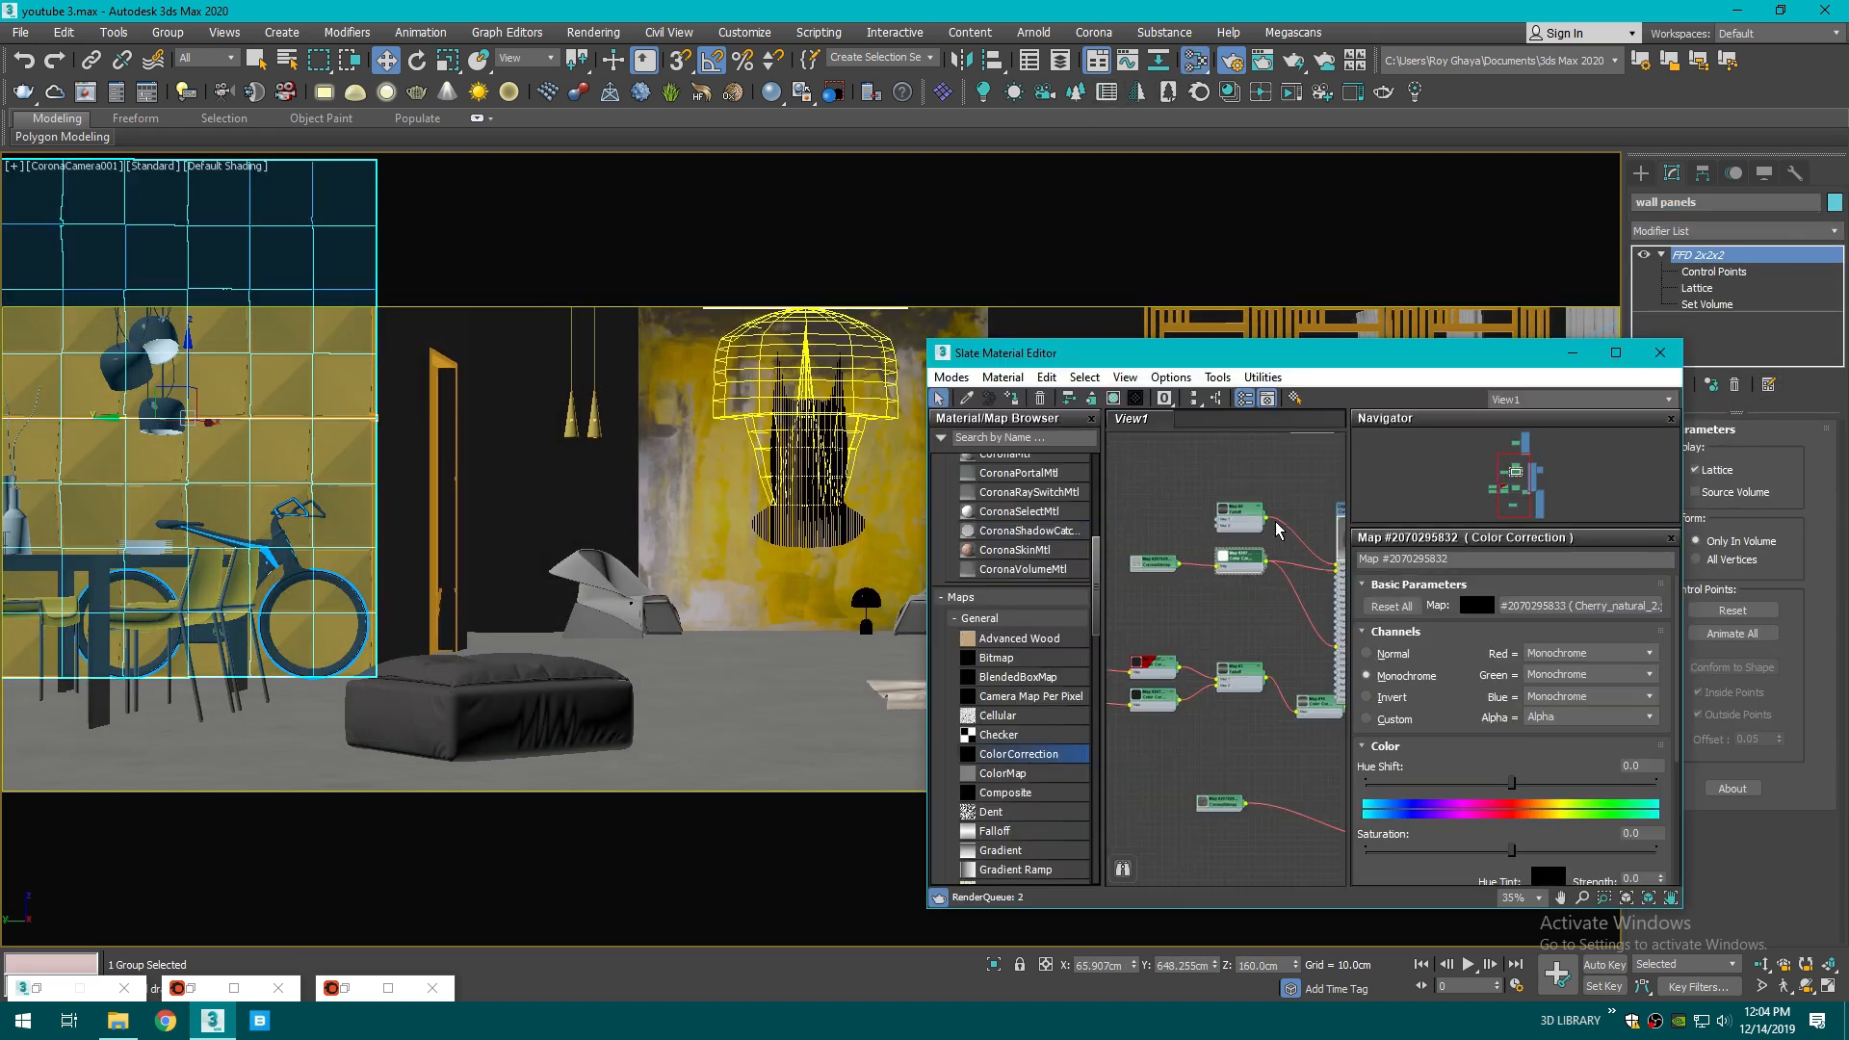
pyautogui.moveTo(1266, 594); pyautogui.dragTo(1236, 764, button='middle')
pyautogui.click(970, 400)
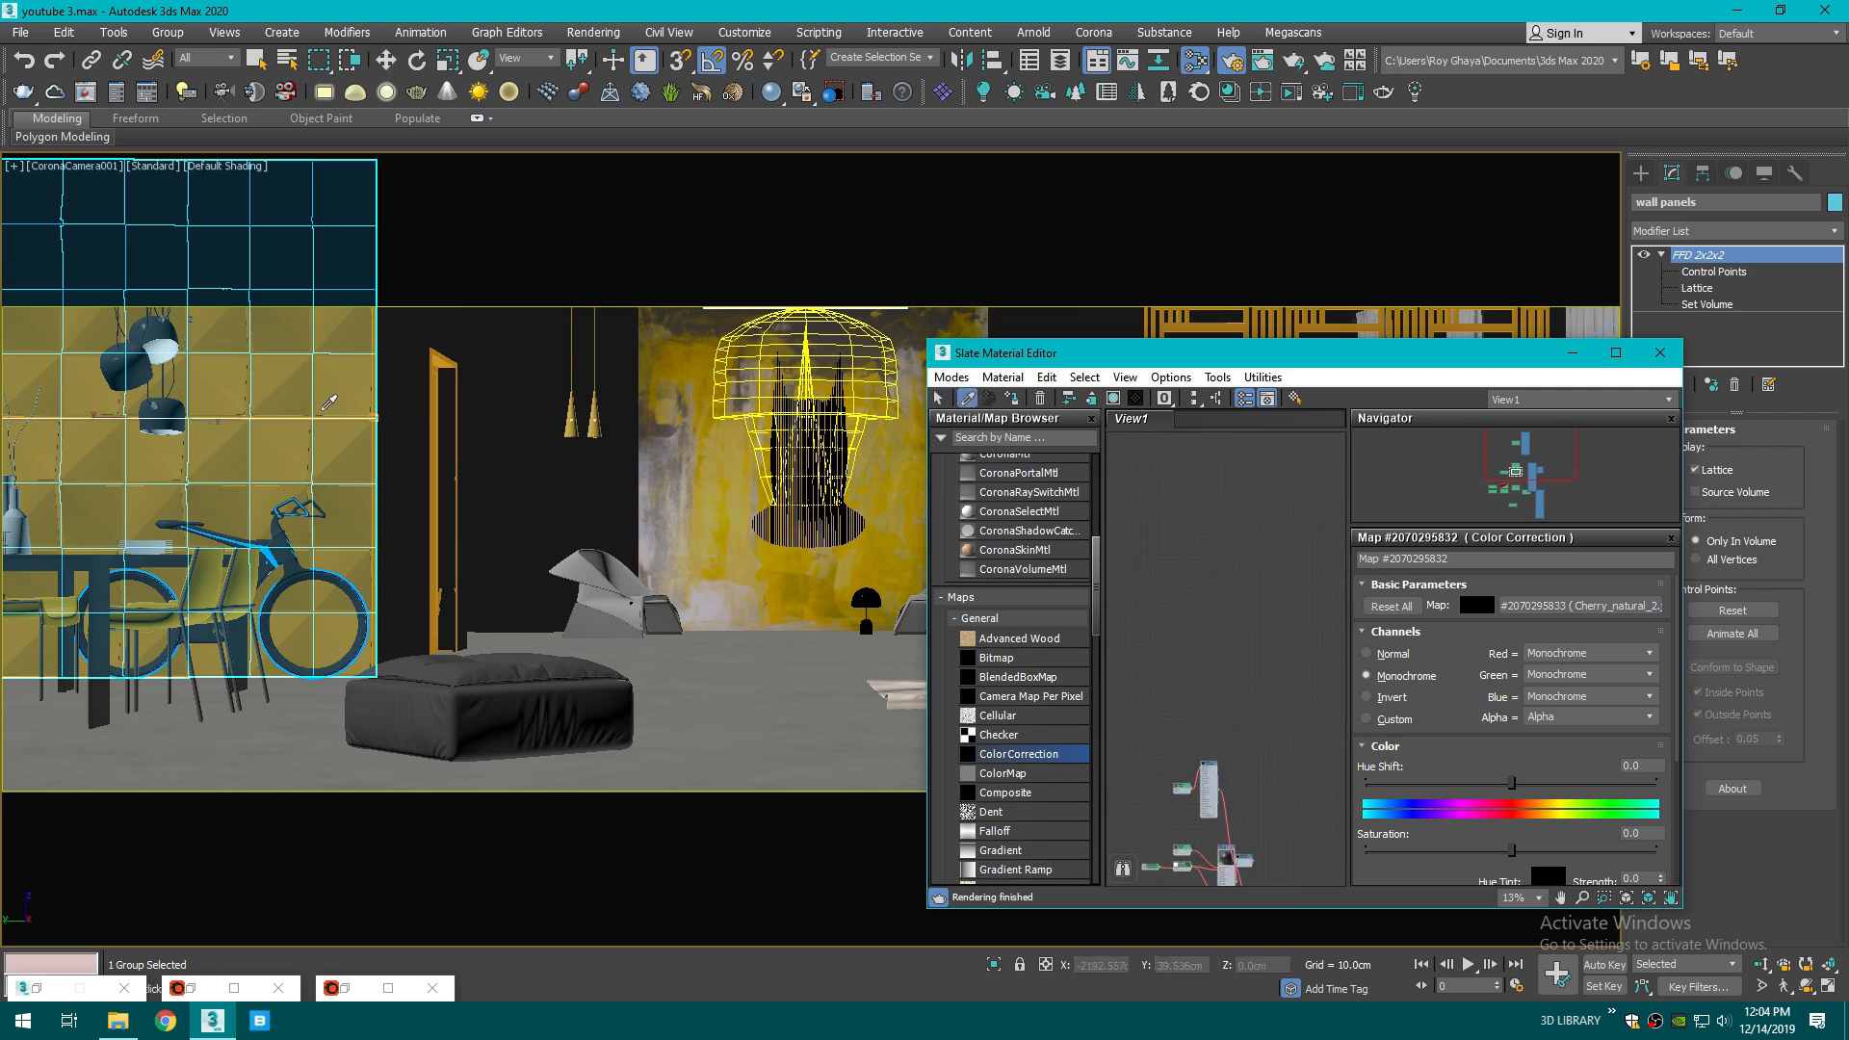
pyautogui.click(334, 399)
pyautogui.scroll(5, 1194, 637)
pyautogui.moveTo(1255, 686); pyautogui.dragTo(1114, 560, button='middle')
pyautogui.scroll(2, 1173, 568)
pyautogui.moveTo(1162, 527); pyautogui.dragTo(1112, 533)
pyautogui.moveTo(1185, 541); pyautogui.dragTo(1245, 556, button='middle')
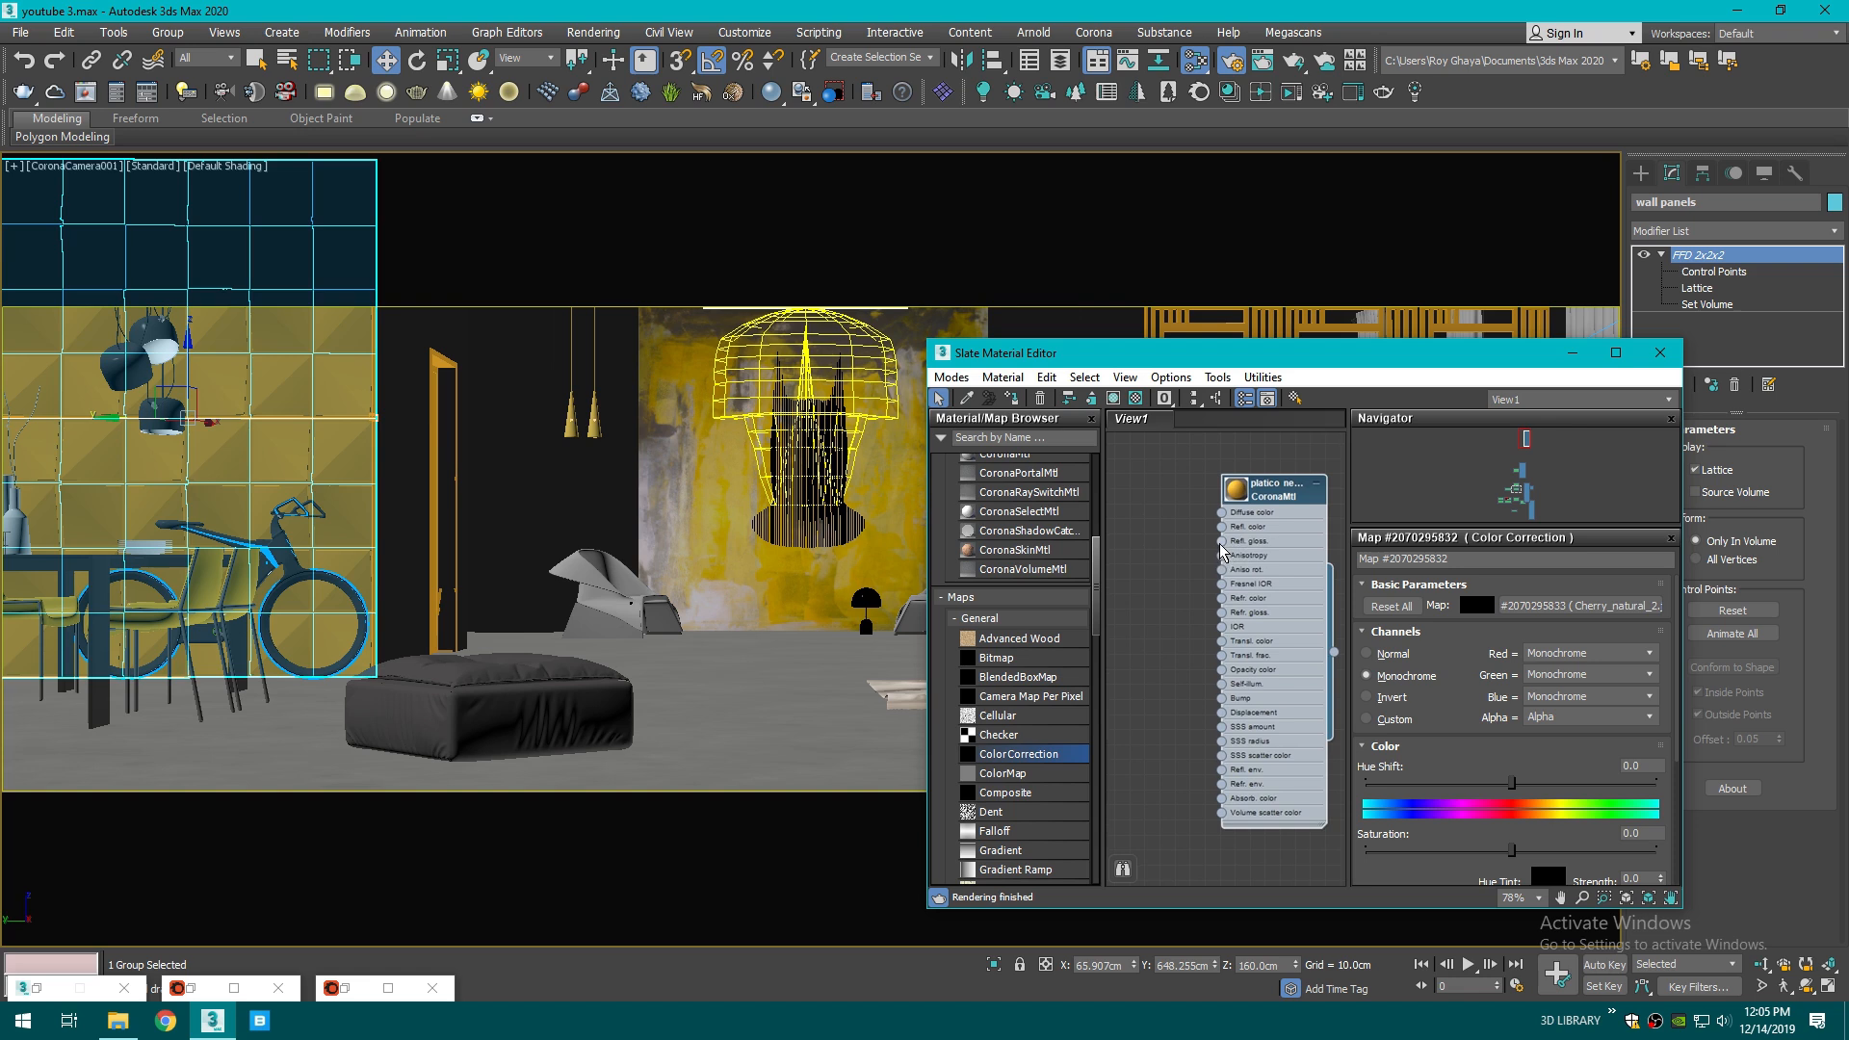
# - Connect the bitmap DGruwier_dirt_fingerprints_white_01 from the Imperfections folder to the wall panel material's reflection glossiness
pyautogui.moveTo(1143, 551); pyautogui.dragTo(1167, 566)
pyautogui.moveTo(1194, 564)
pyautogui.click(1319, 319)
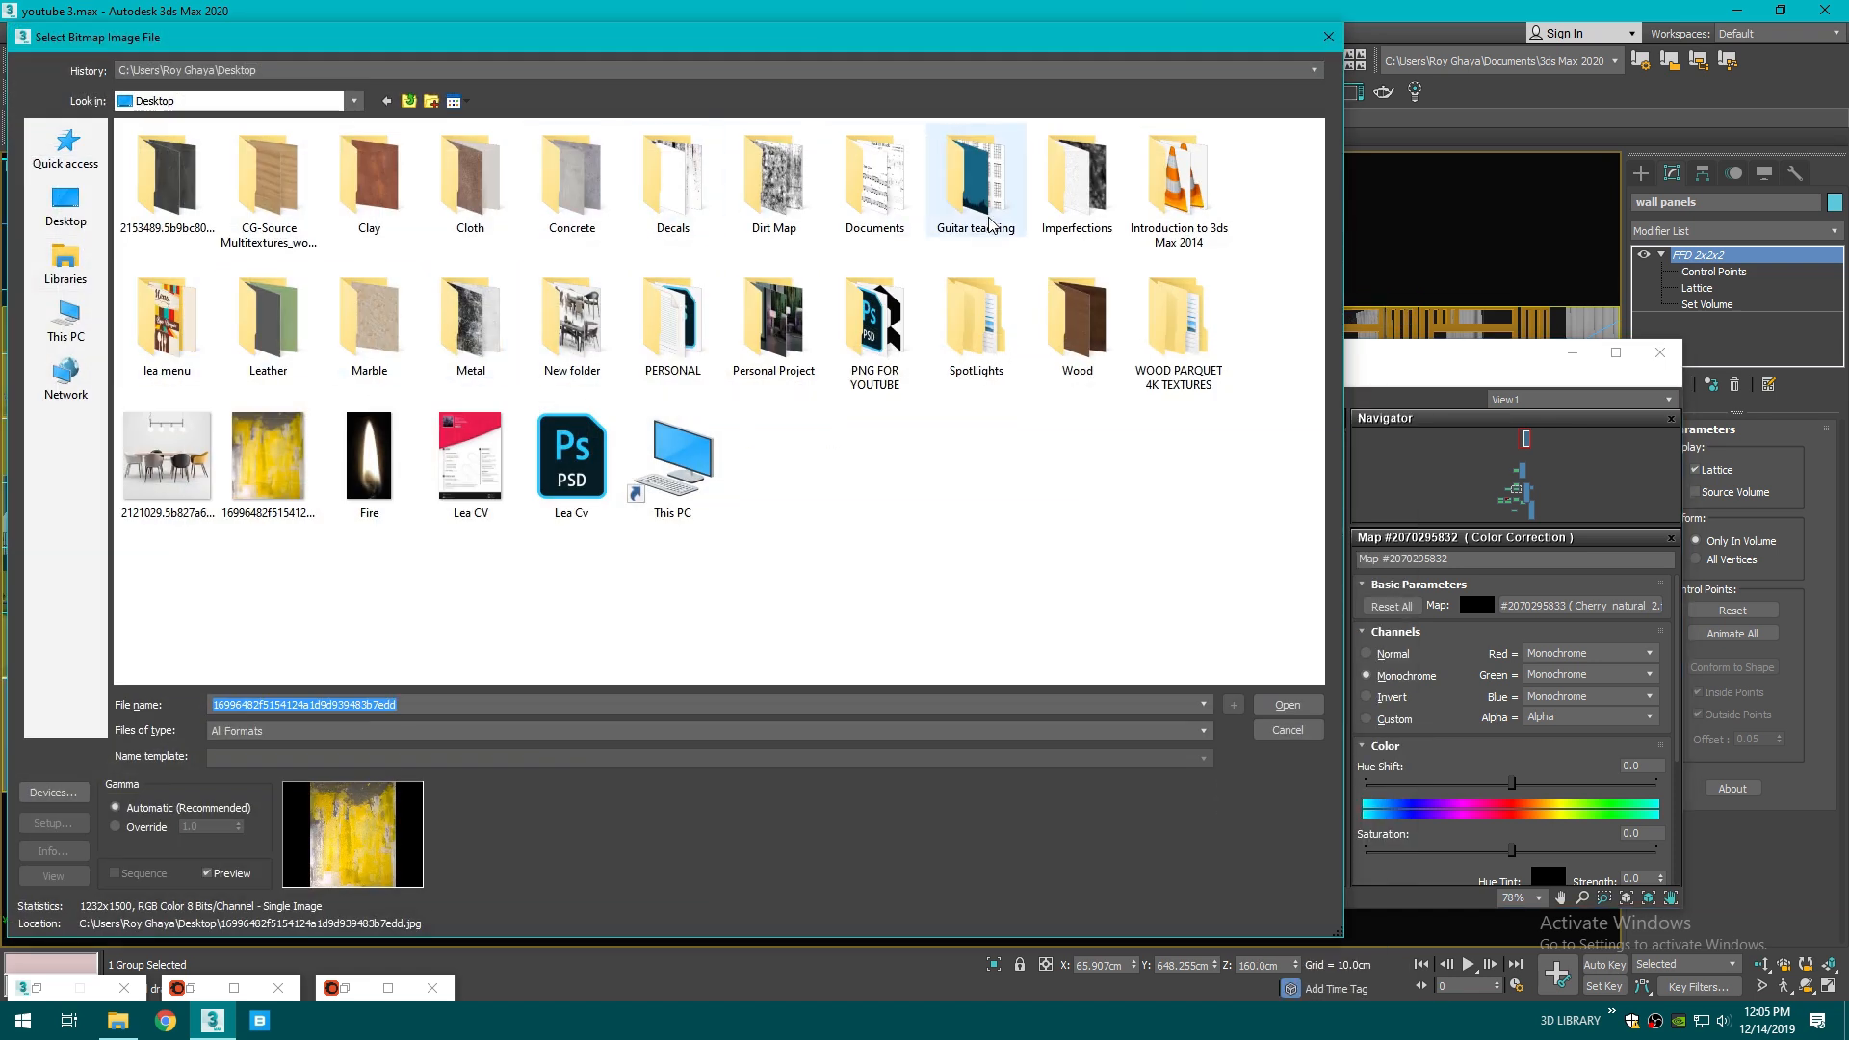
pyautogui.click(1071, 226)
pyautogui.doubleClick(1072, 226)
pyautogui.scroll(-5, 977, 309)
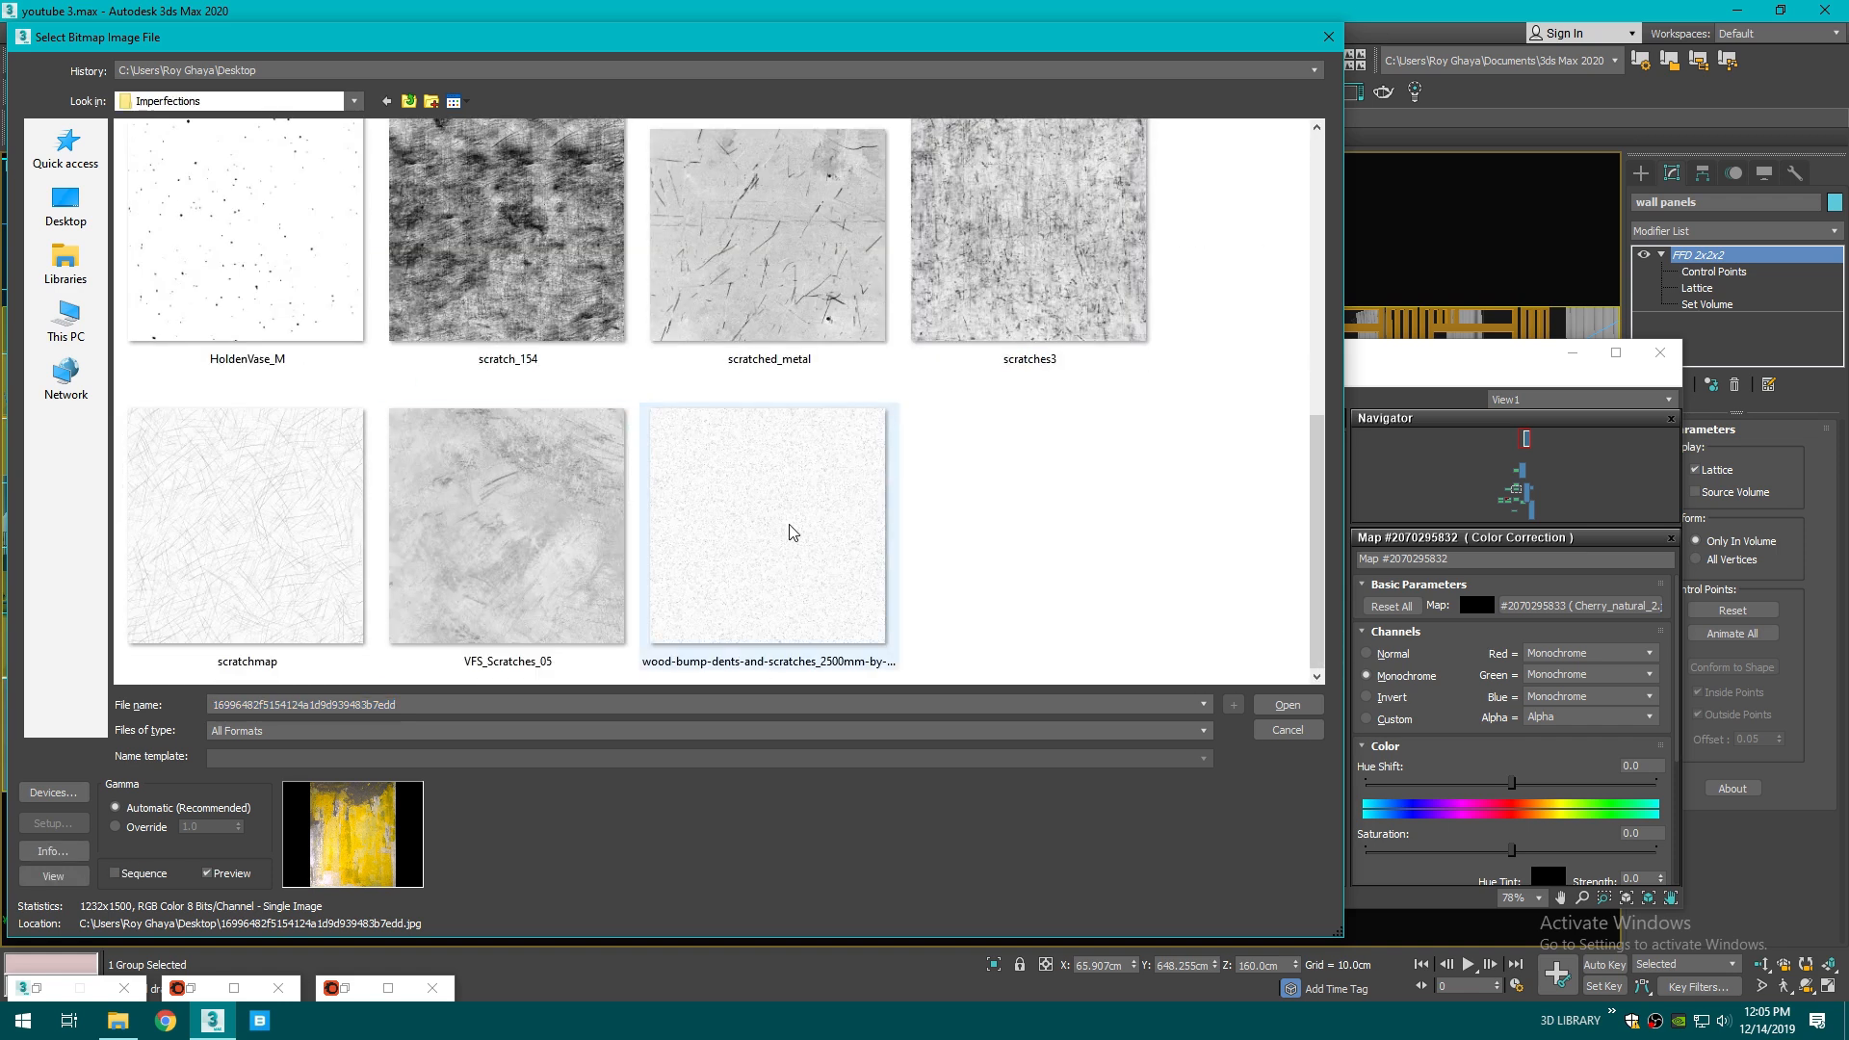
pyautogui.scroll(4, 220, 535)
pyautogui.doubleClick(978, 309)
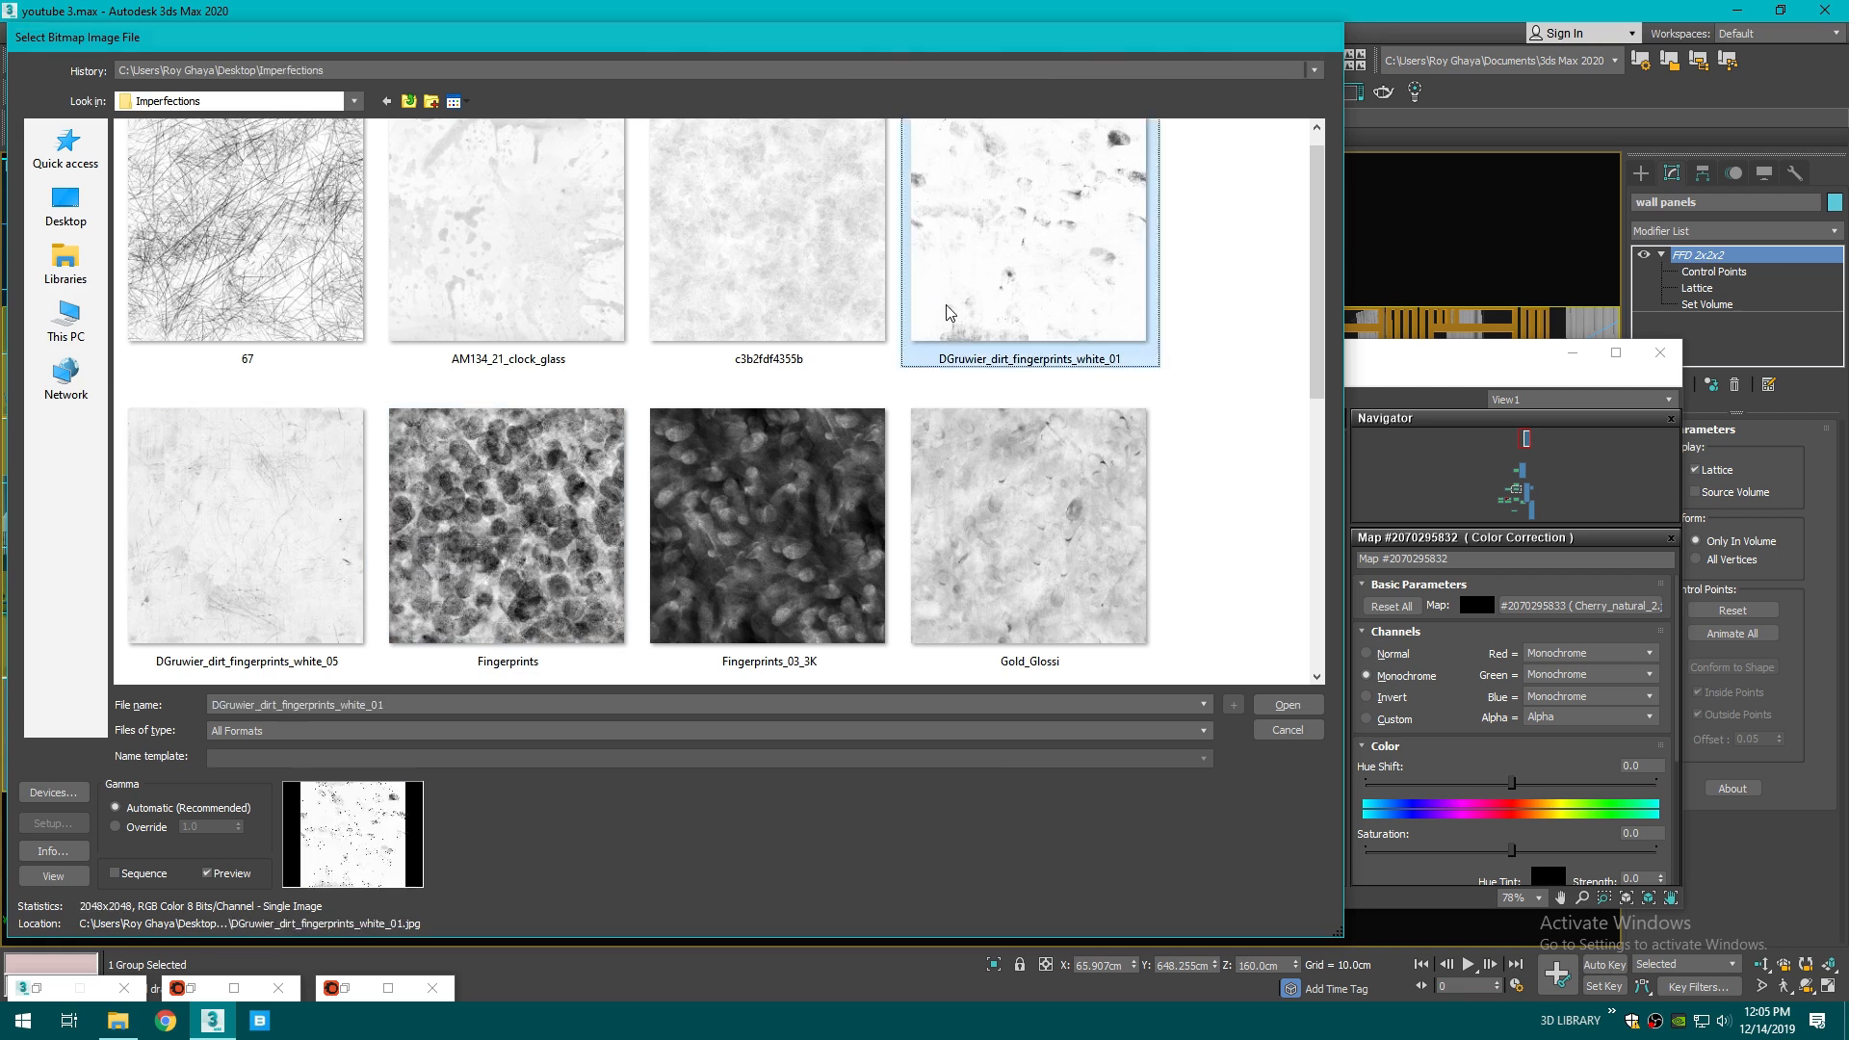
pyautogui.scroll(1, 1215, 531)
# - Display the new fingerprint bitmap on the objects in the viewport and minimize the material editor
pyautogui.doubleClick(1243, 484)
pyautogui.moveTo(1249, 563); pyautogui.dragTo(1291, 567, button='middle')
pyautogui.doubleClick(1144, 547)
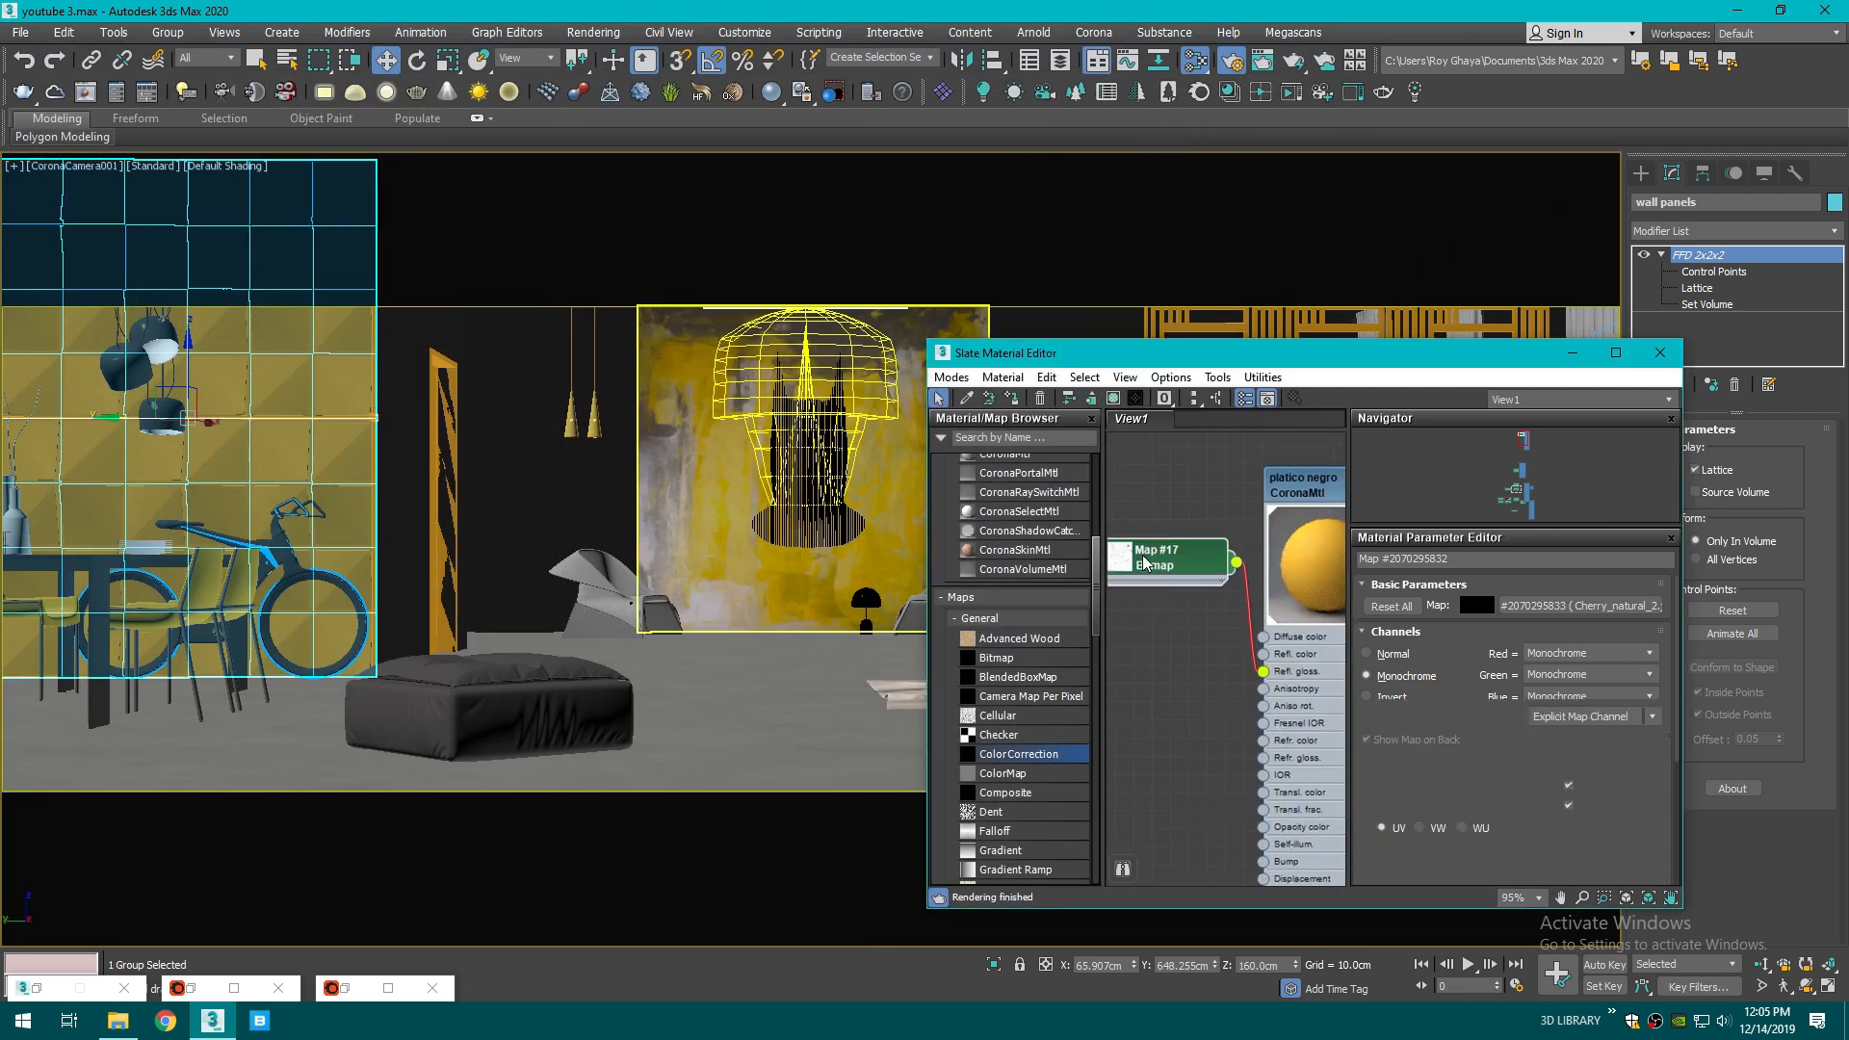
pyautogui.click(1113, 398)
pyautogui.click(1571, 352)
# - Examine the fingerprint texture's scale on the wall panels and the lattice screen in perspective, and return to the camera view
pyautogui.press('p')
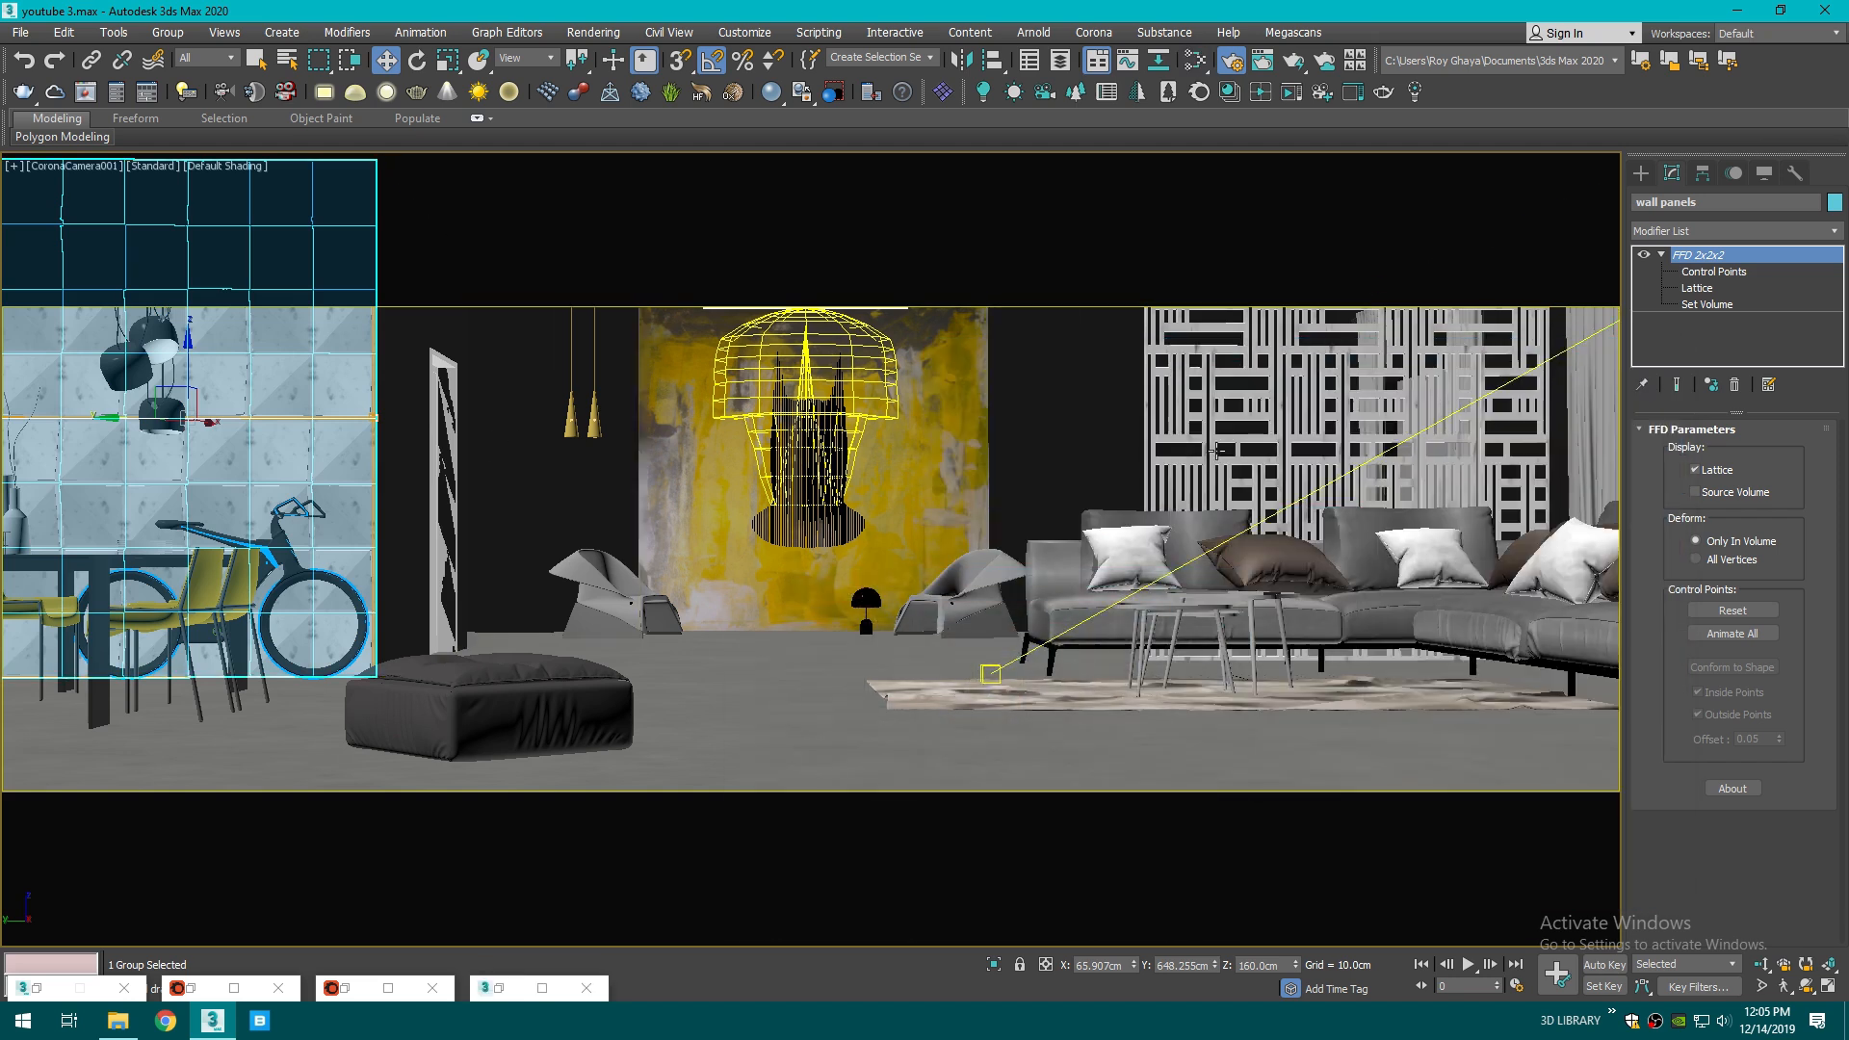
pyautogui.scroll(4, 317, 474)
pyautogui.scroll(2, 479, 512)
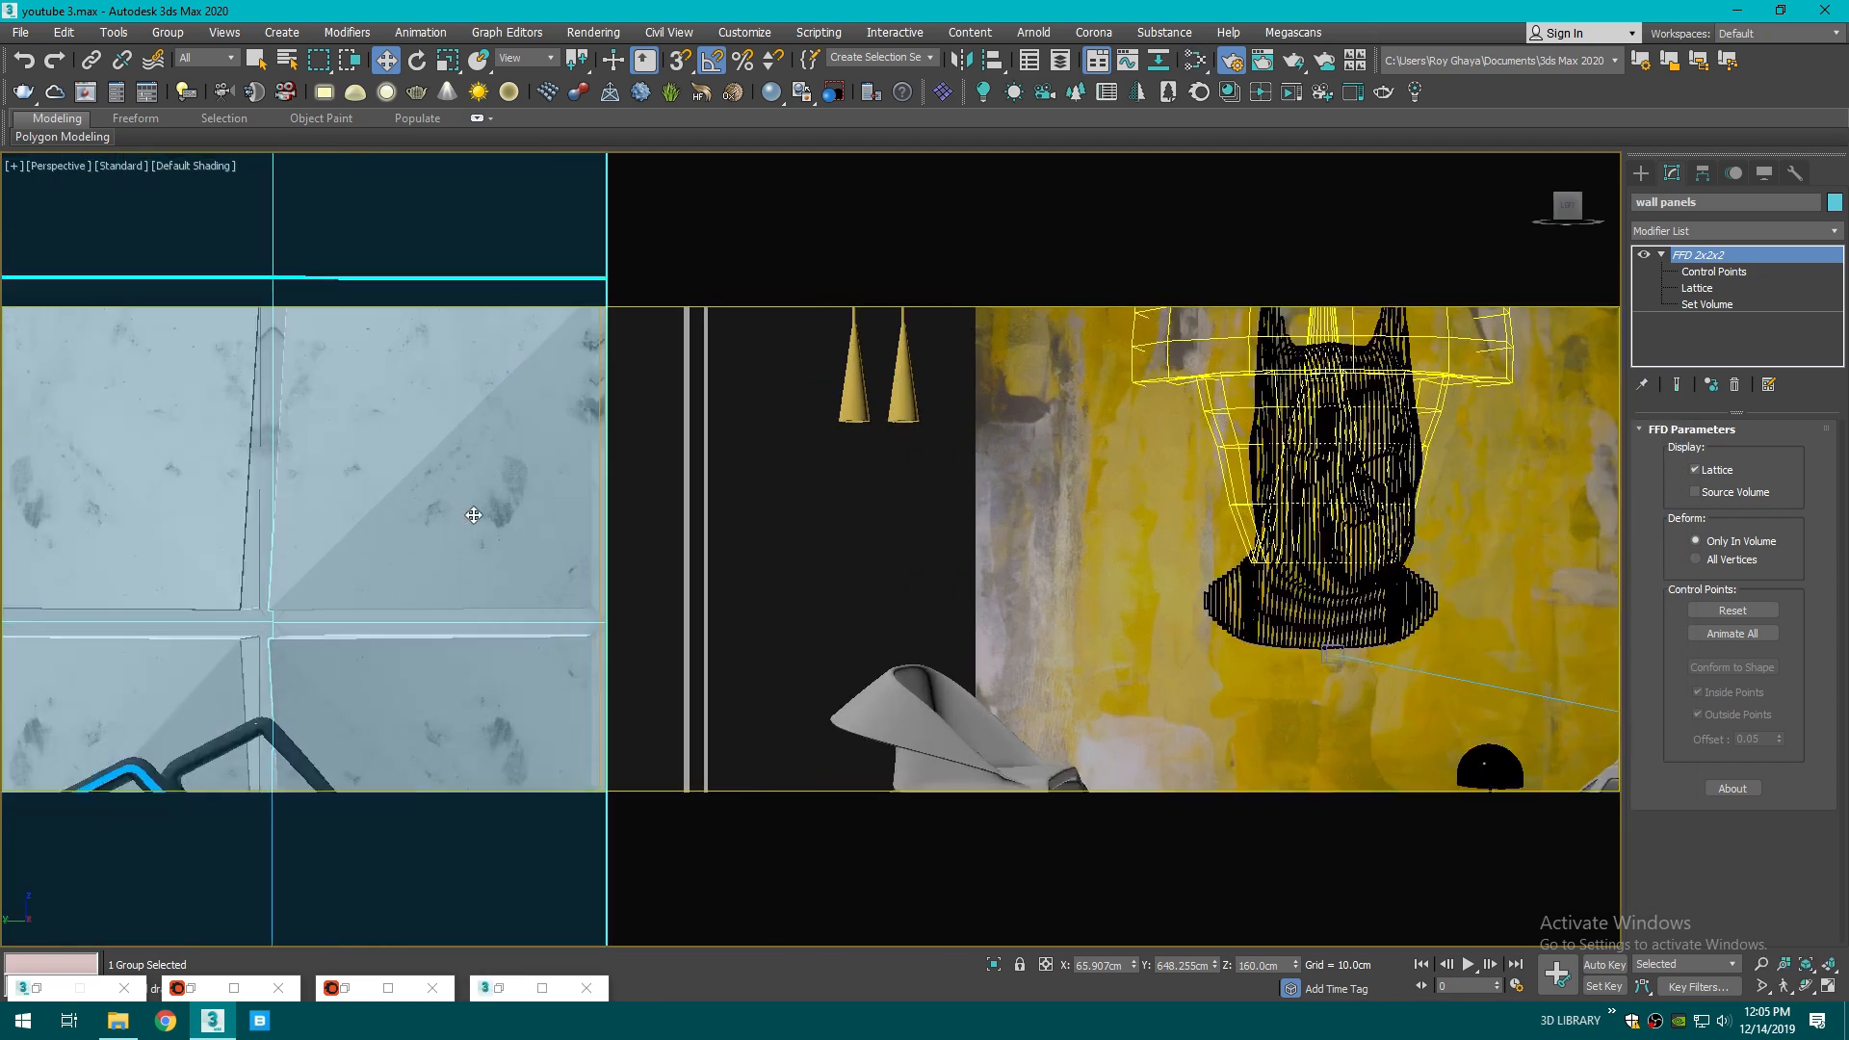
pyautogui.scroll(-6, 507, 511)
pyautogui.scroll(4, 1071, 526)
pyautogui.scroll(4, 1071, 526)
pyautogui.scroll(-2, 908, 511)
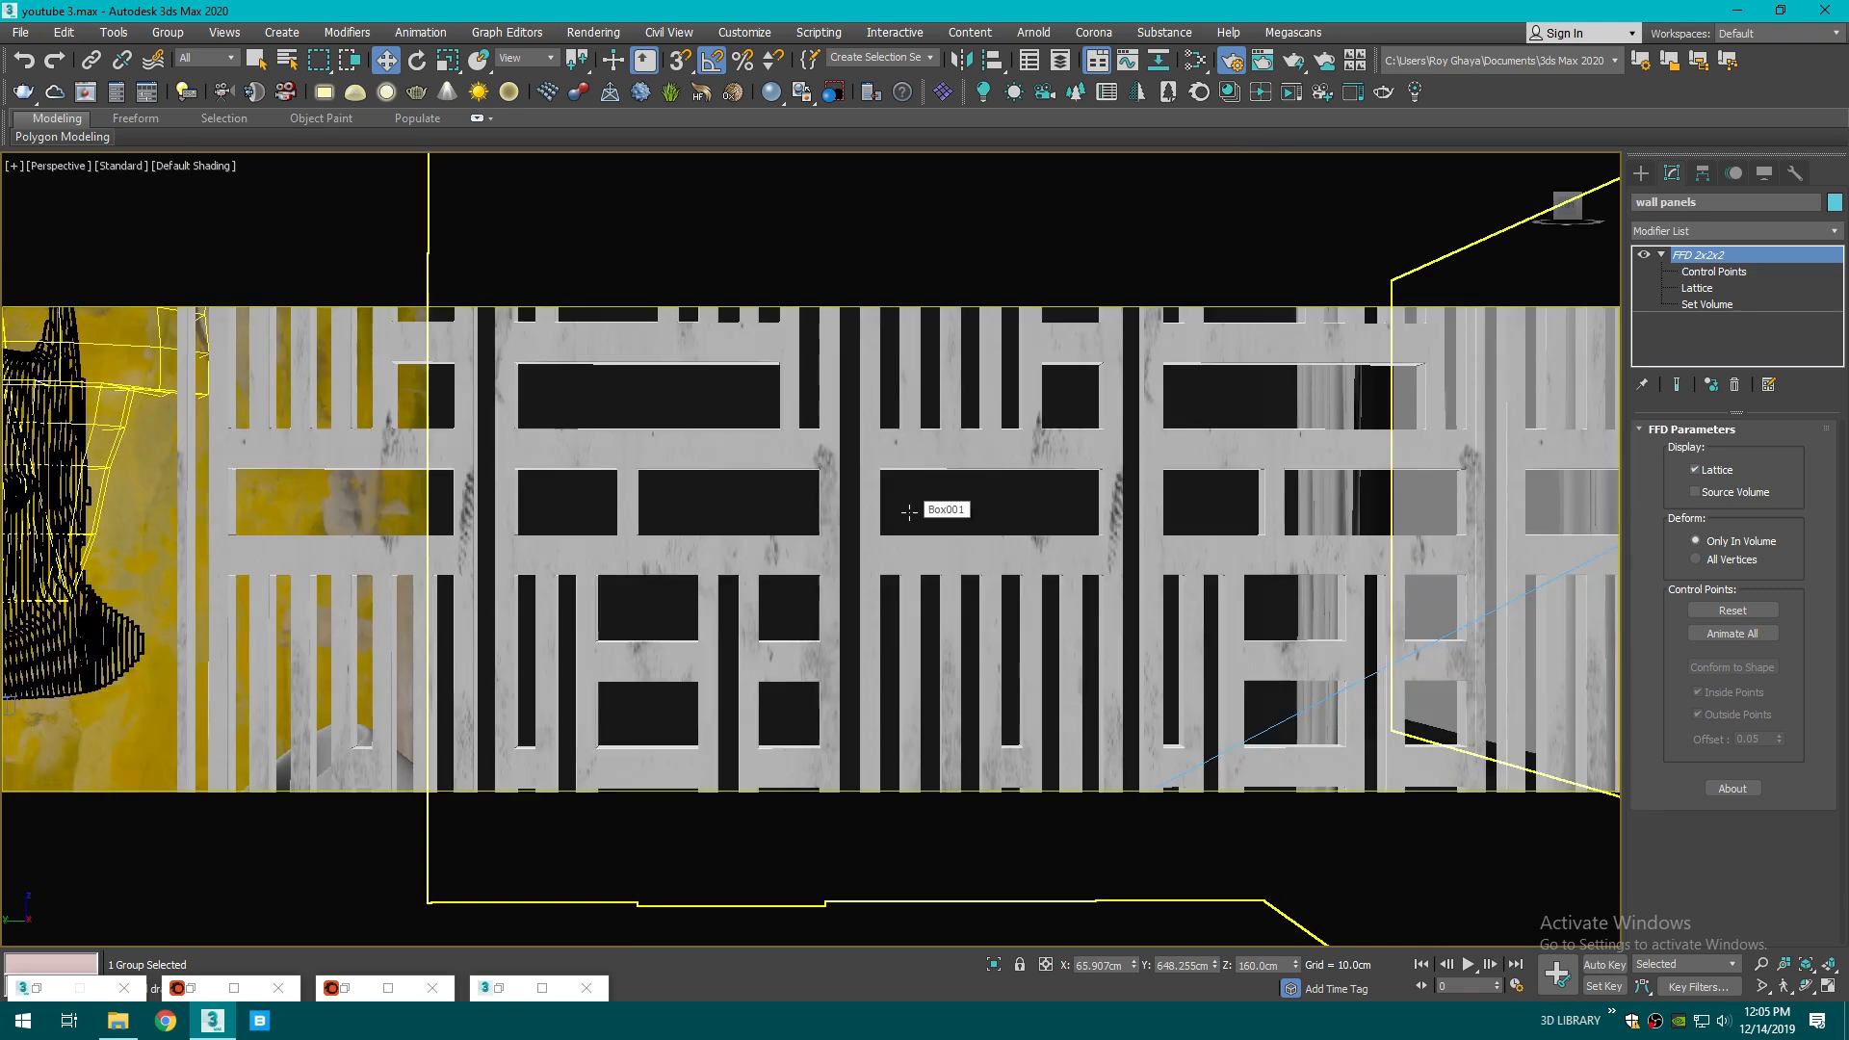
pyautogui.click(815, 463)
pyautogui.moveTo(815, 463); pyautogui.dragTo(536, 495, button='middle')
pyautogui.scroll(4, 950, 479)
pyautogui.scroll(-4, 949, 479)
pyautogui.press('c')
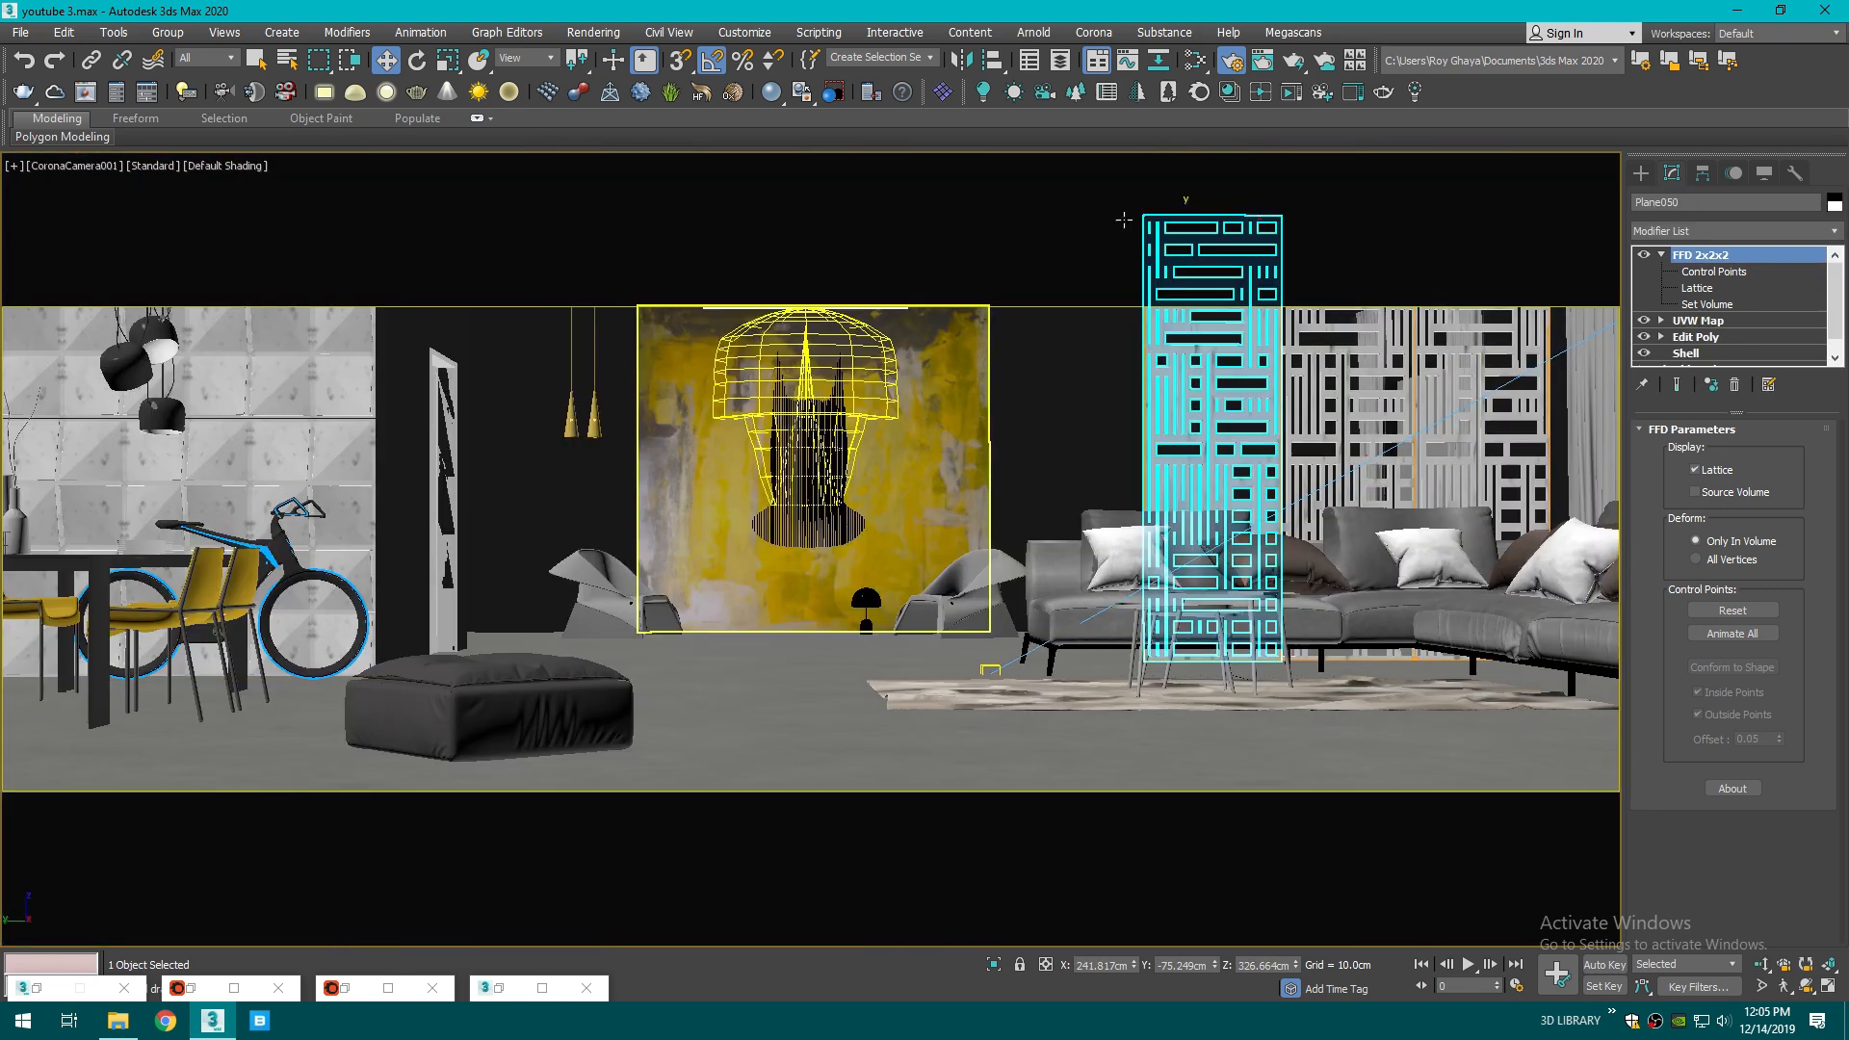
# - Run an interactive render to check the panels and lattice with the fingerprint glossiness map, and stop and close it
pyautogui.click(1291, 92)
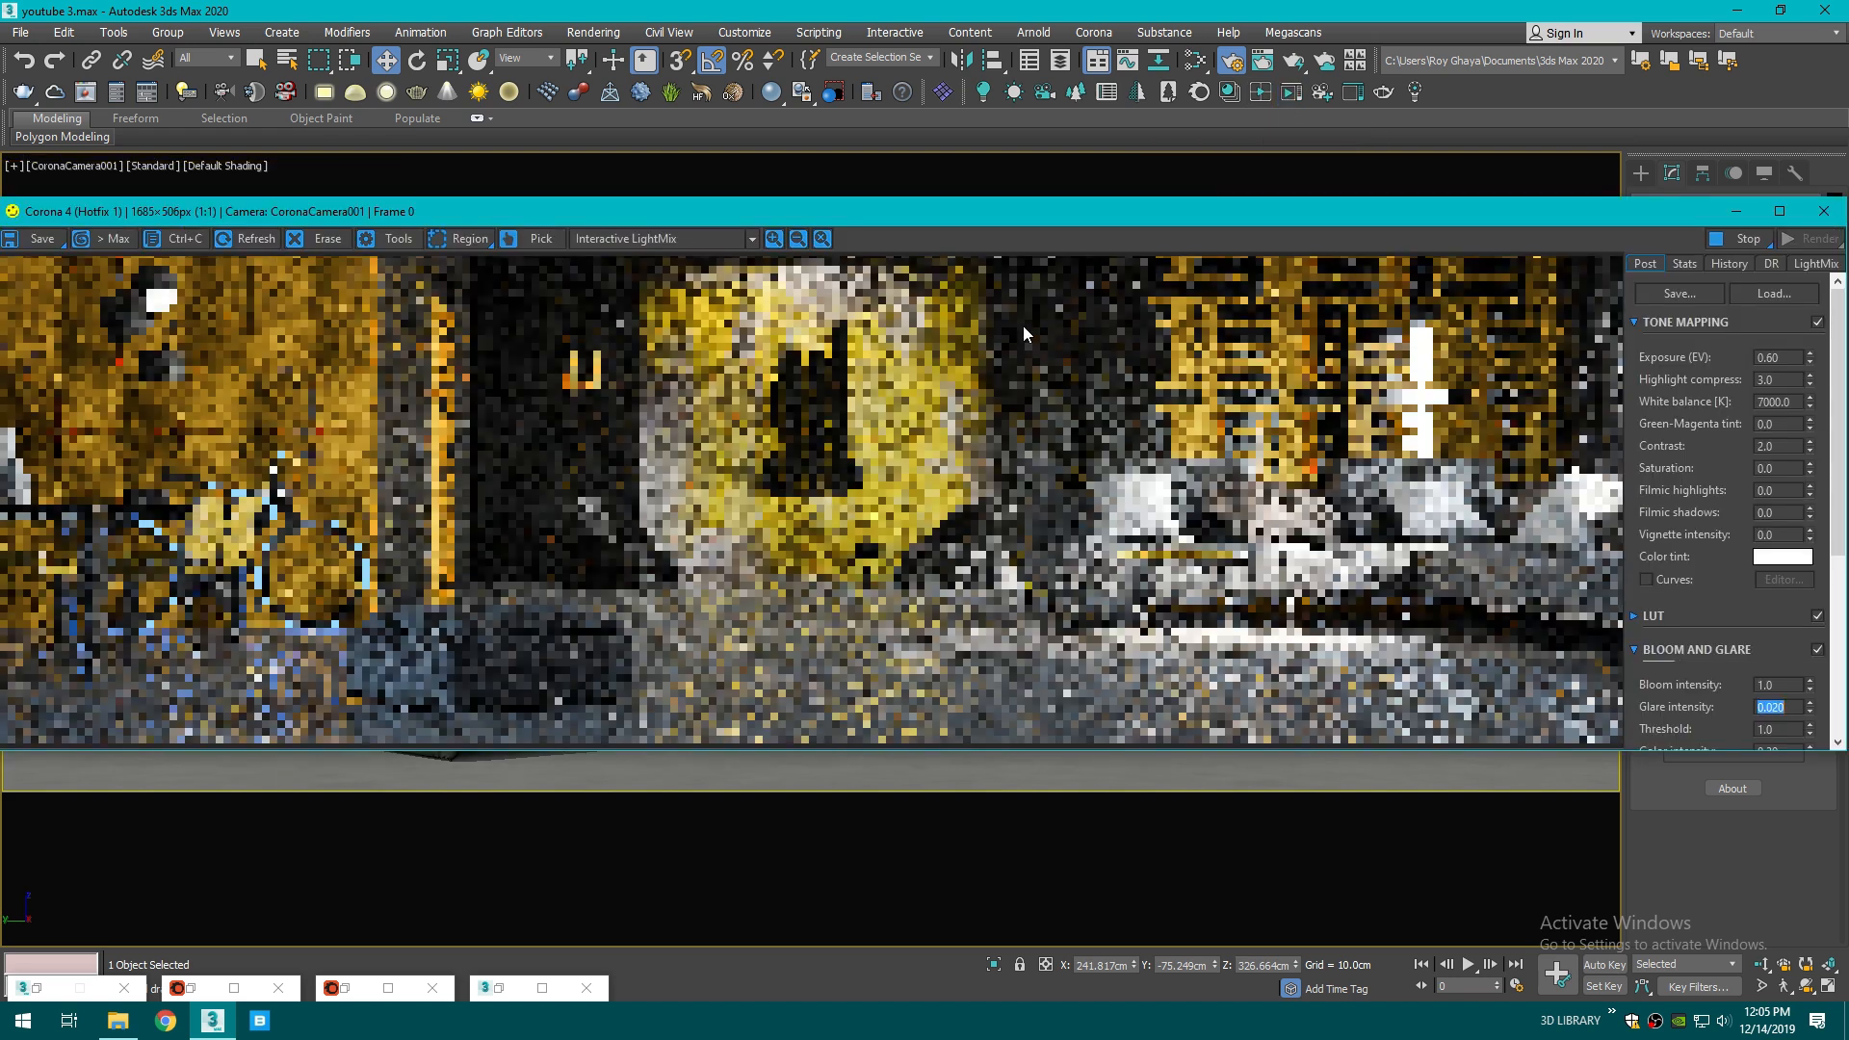
pyautogui.scroll(1, 244, 406)
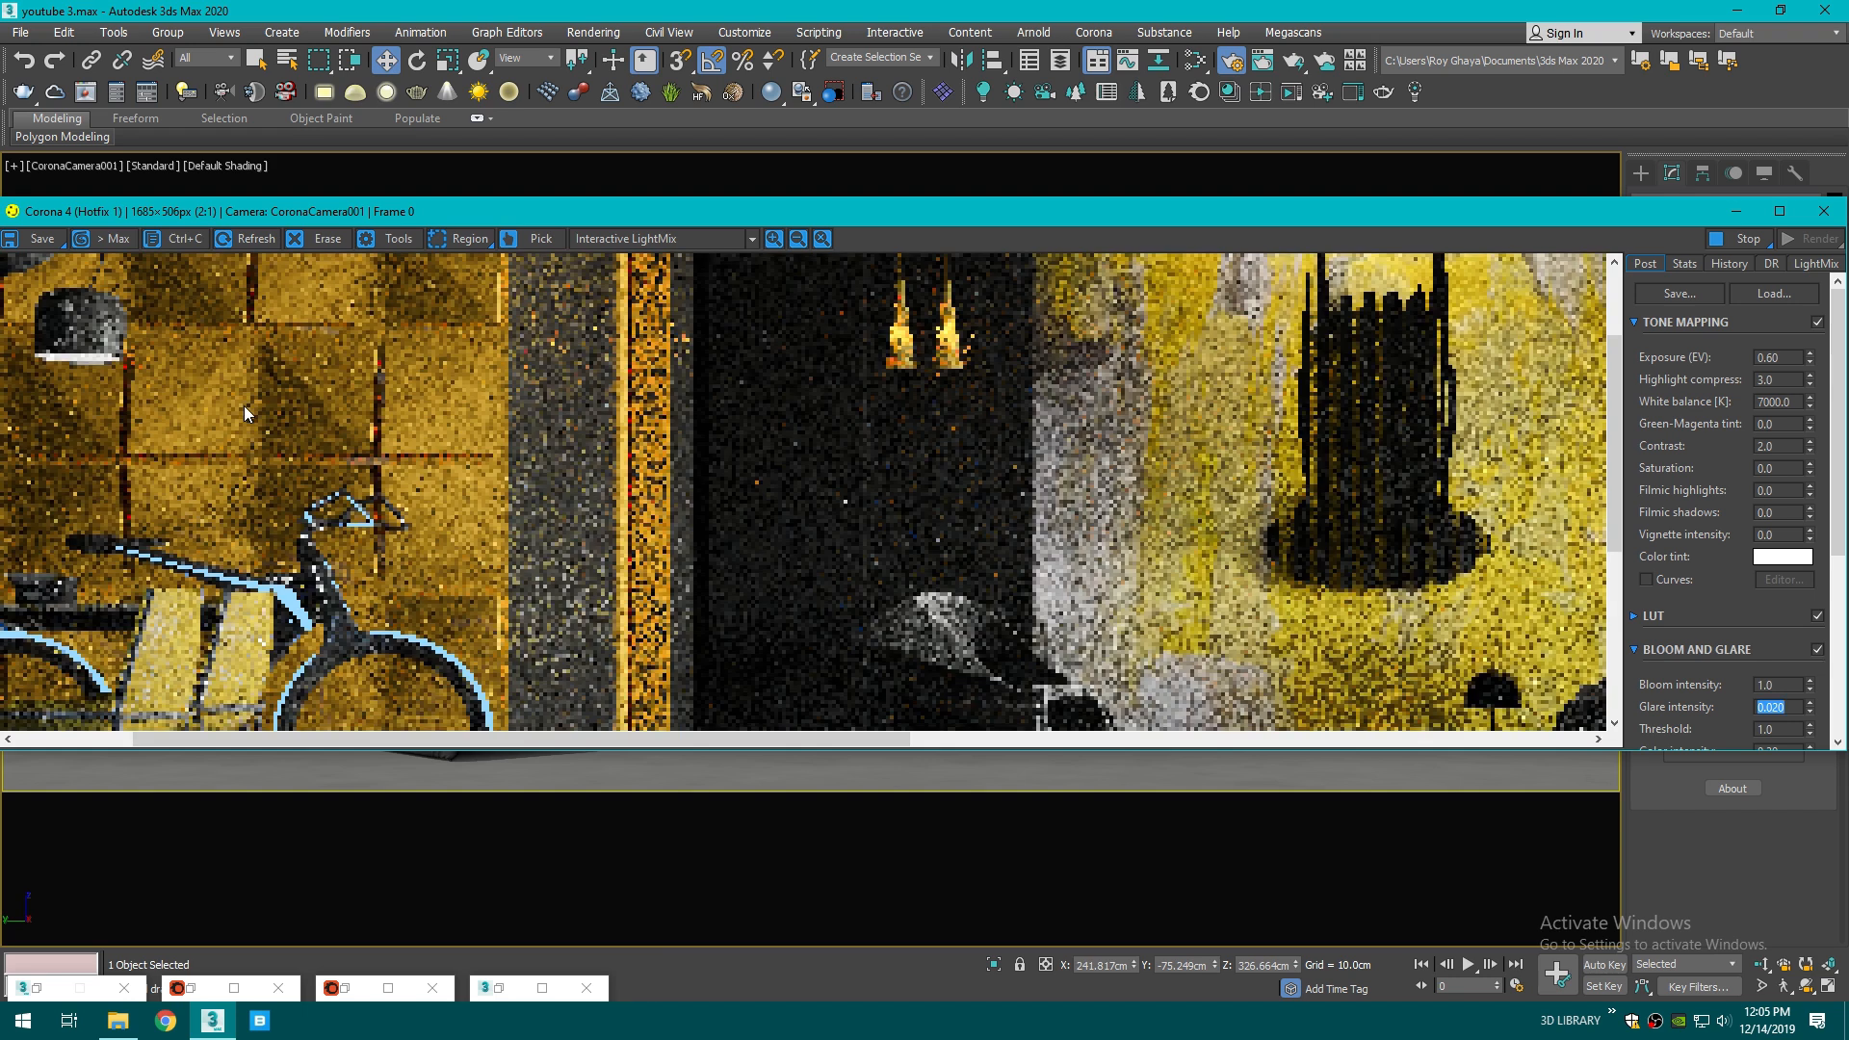
pyautogui.scroll(-1, 245, 406)
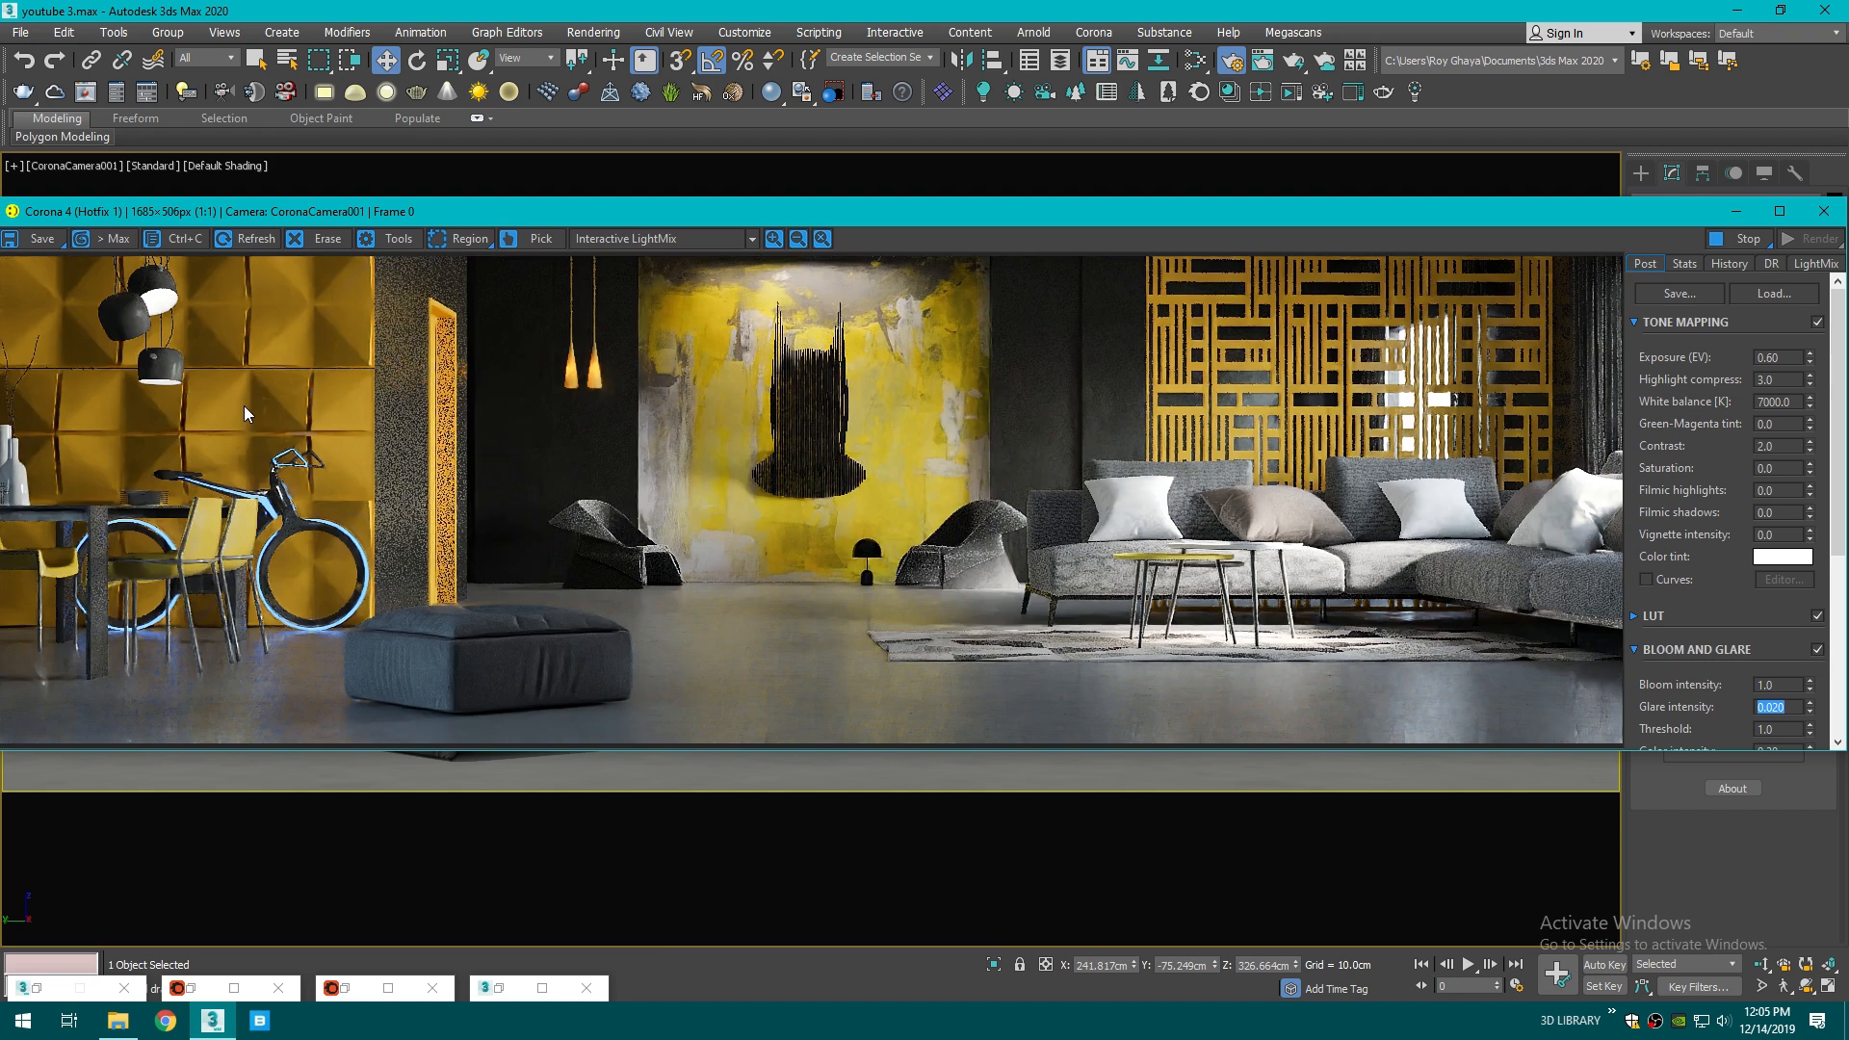
pyautogui.scroll(2, 296, 421)
pyautogui.scroll(-2, 297, 424)
pyautogui.moveTo(1173, 226); pyautogui.dragTo(1250, 222)
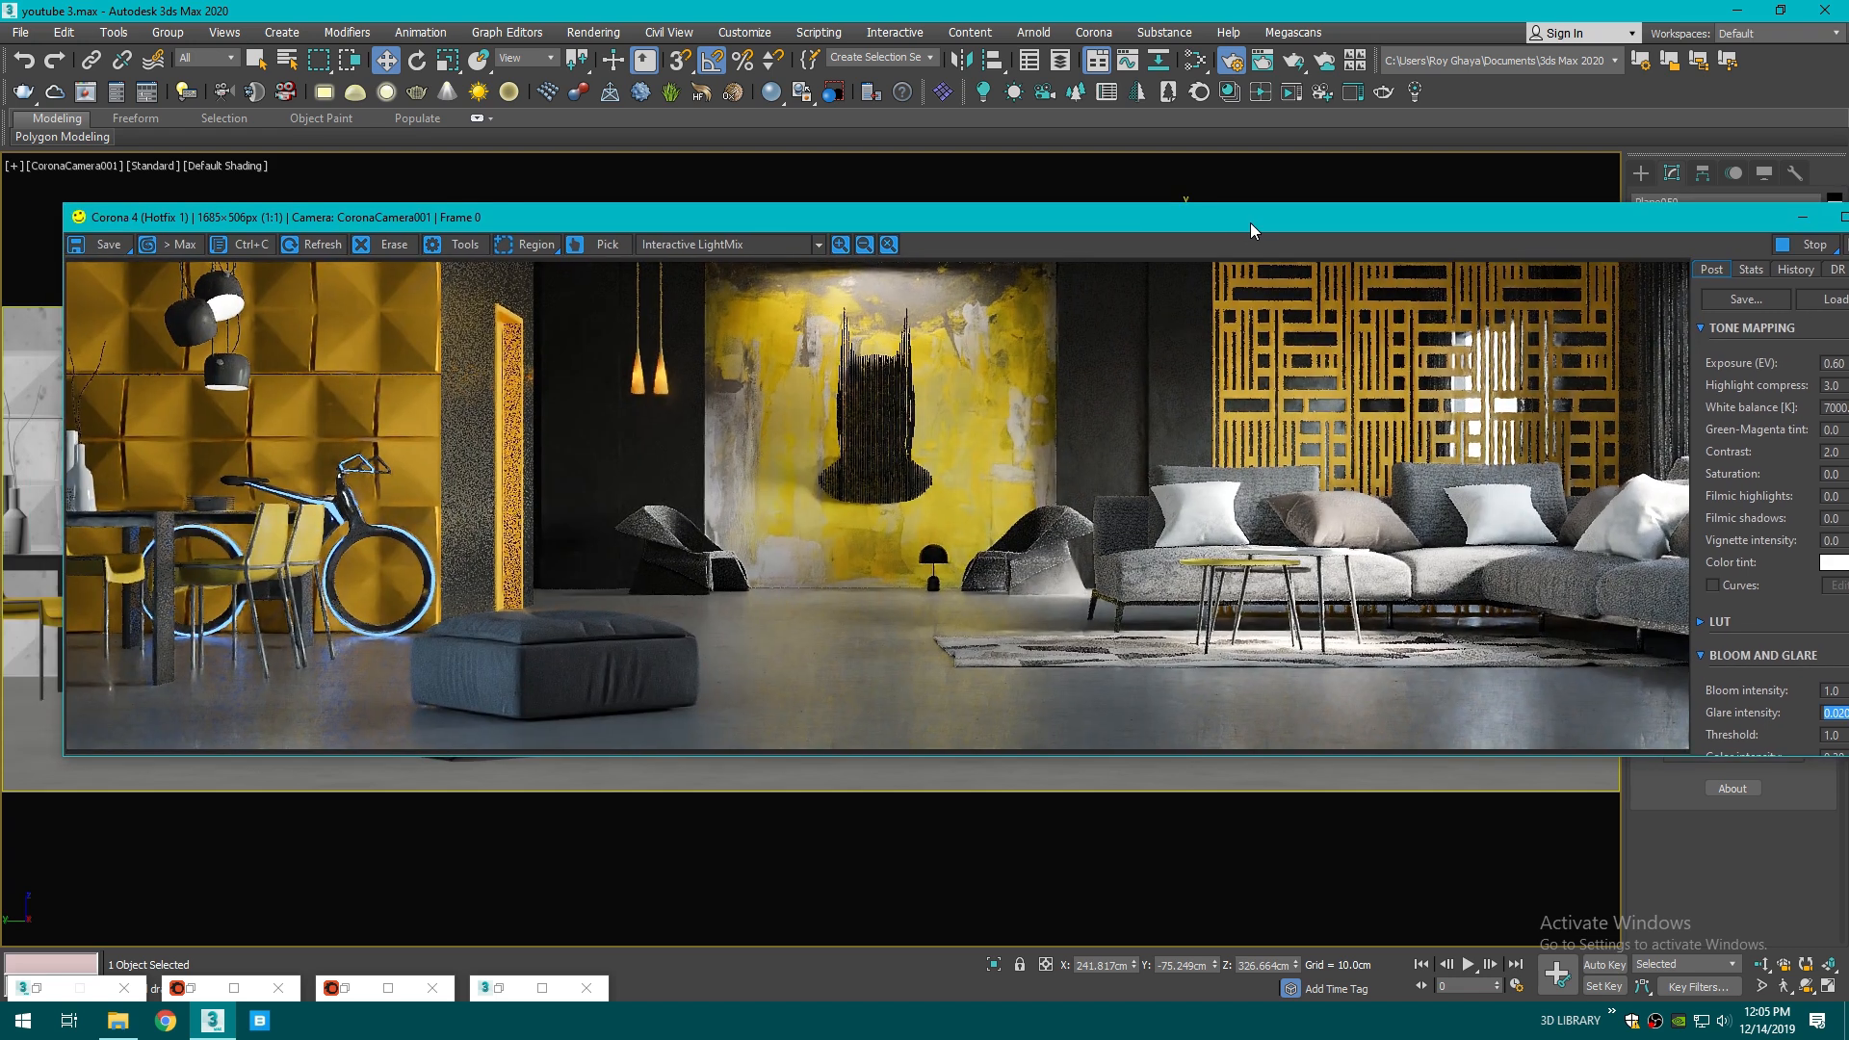
pyautogui.moveTo(1754, 226); pyautogui.dragTo(1610, 206)
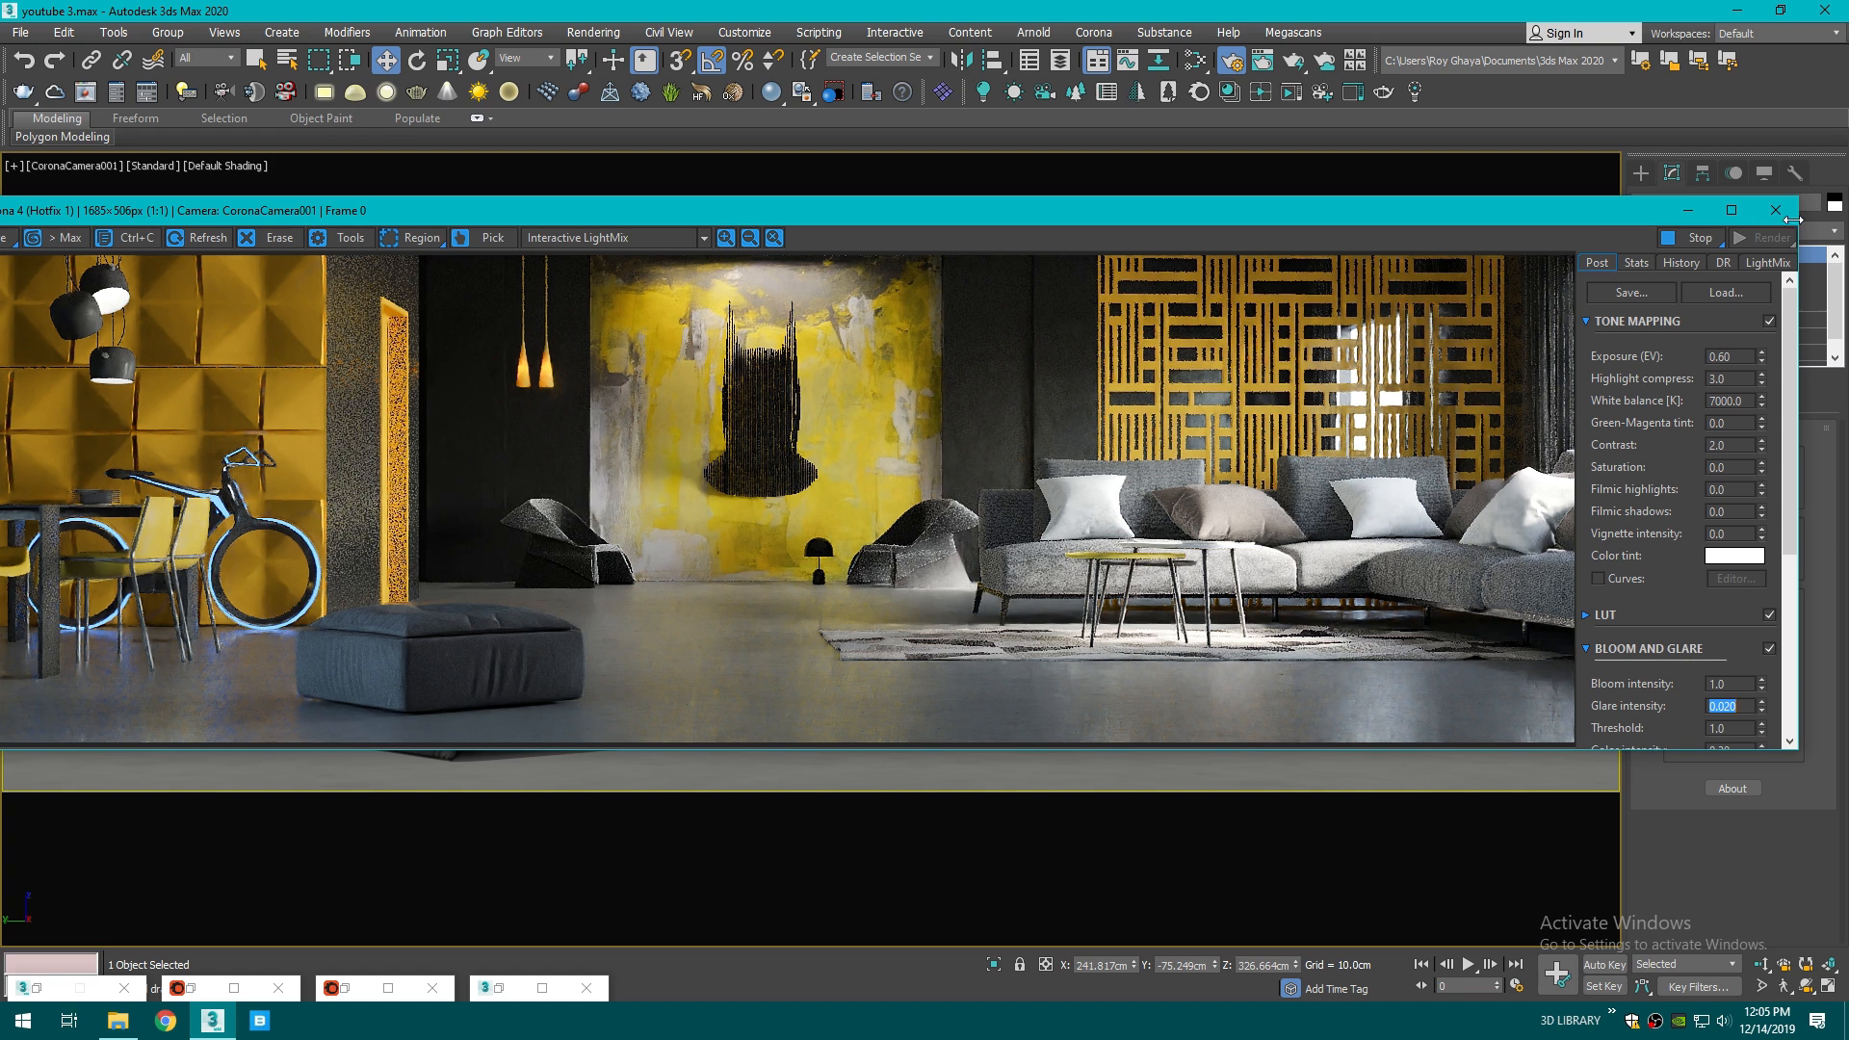
pyautogui.click(1695, 239)
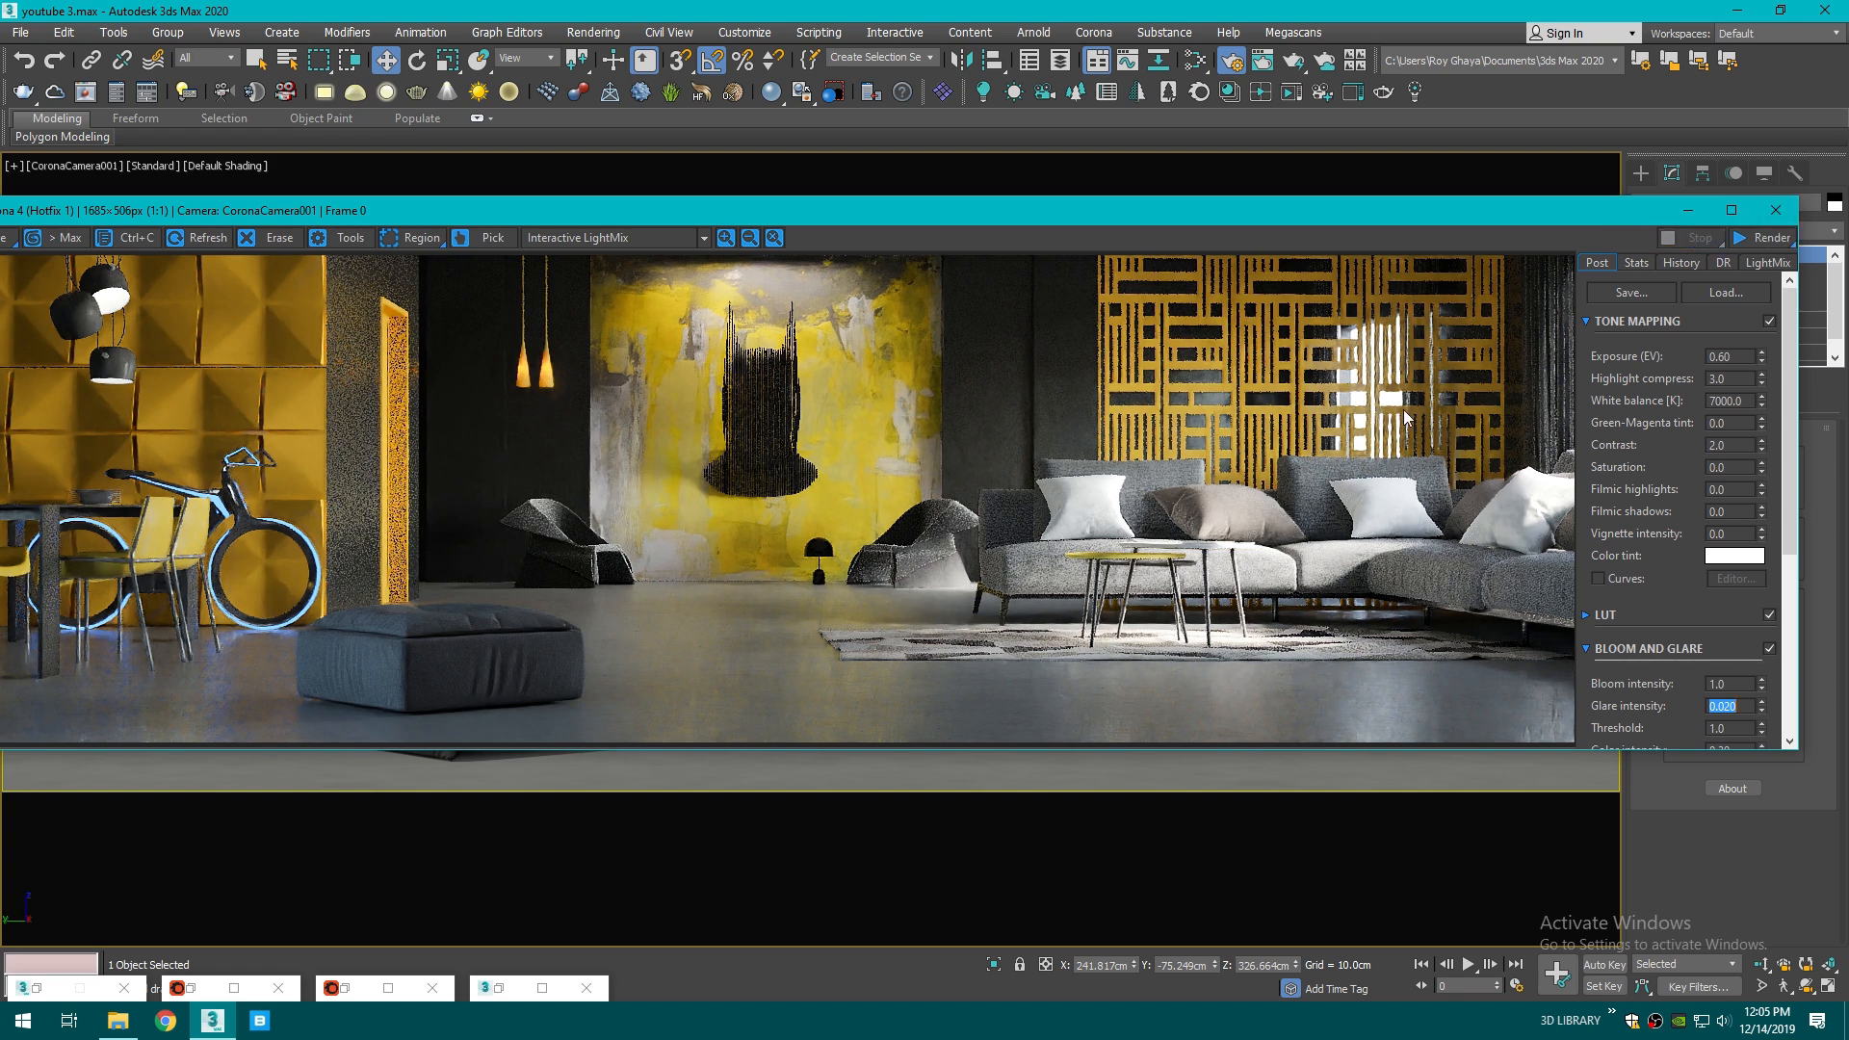
pyautogui.click(1775, 210)
# - Generate the Corona interactive LightMix render elements for the scene's lights
pyautogui.click(1329, 357)
pyautogui.click(1439, 361)
pyautogui.click(1640, 174)
pyautogui.click(1384, 91)
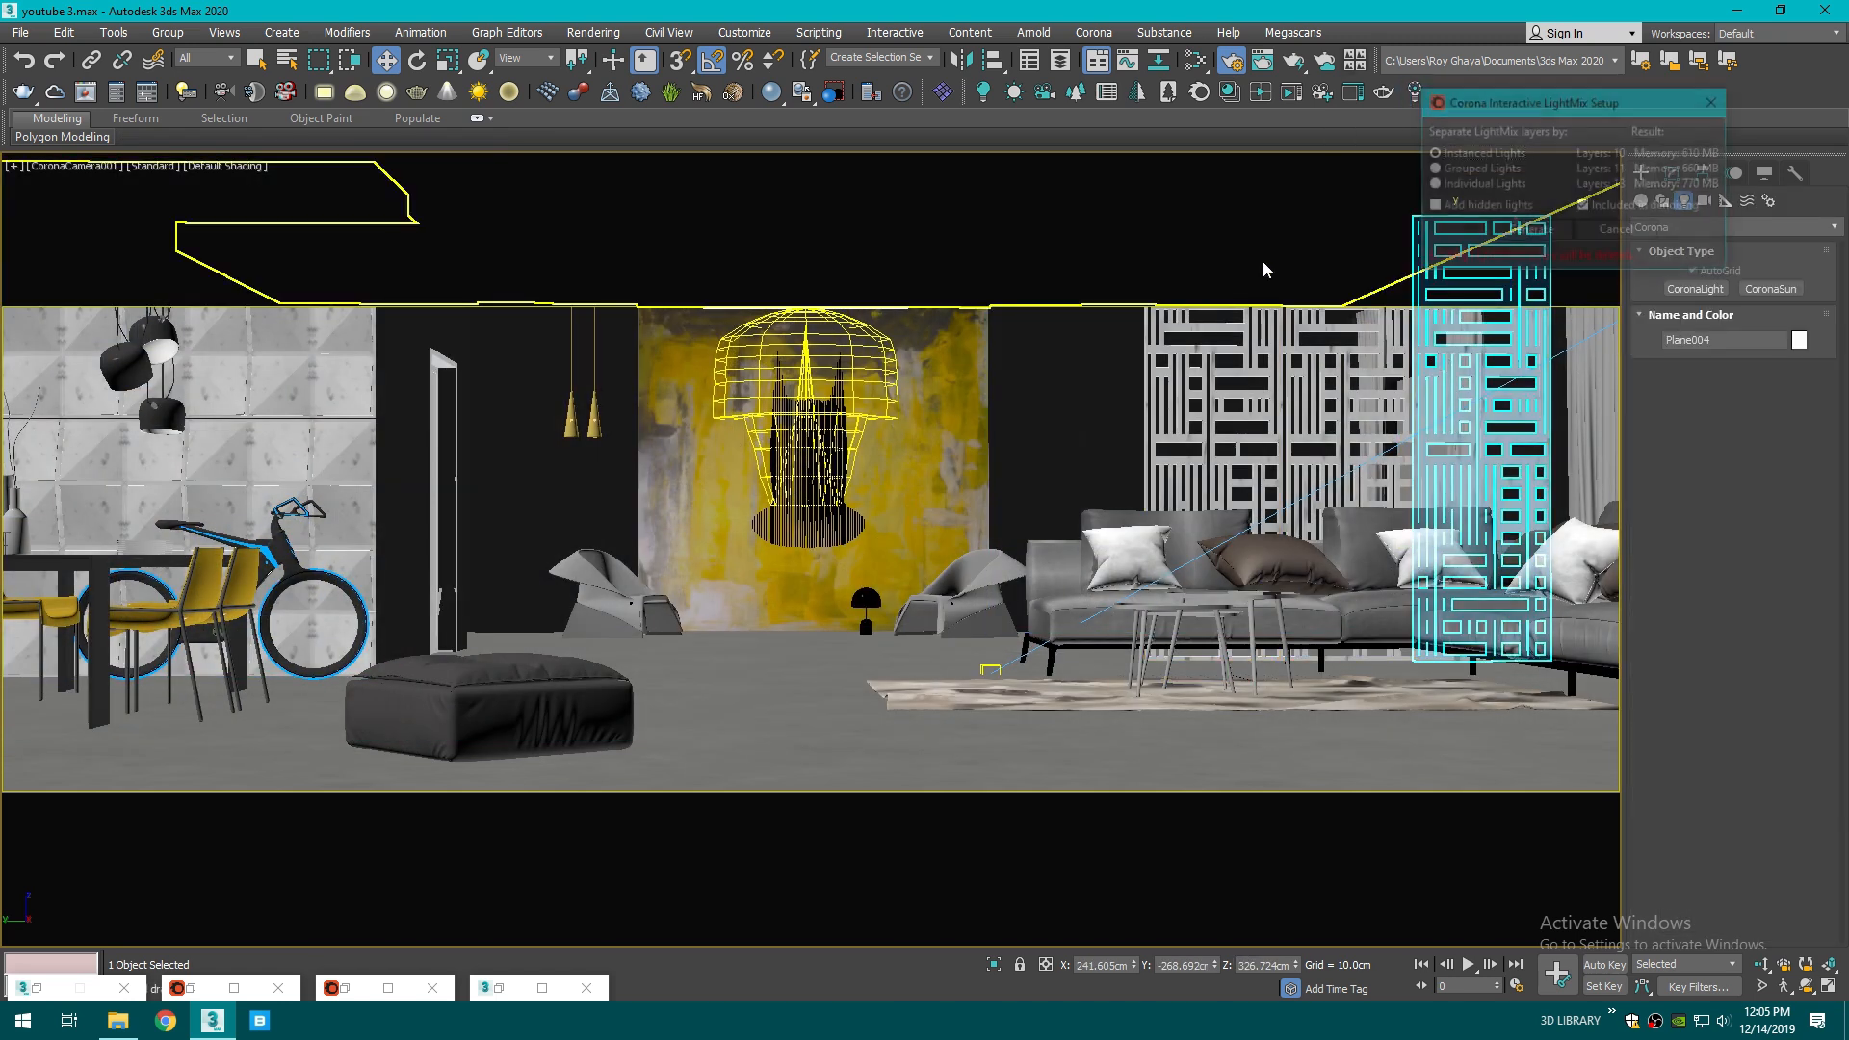
pyautogui.click(1530, 231)
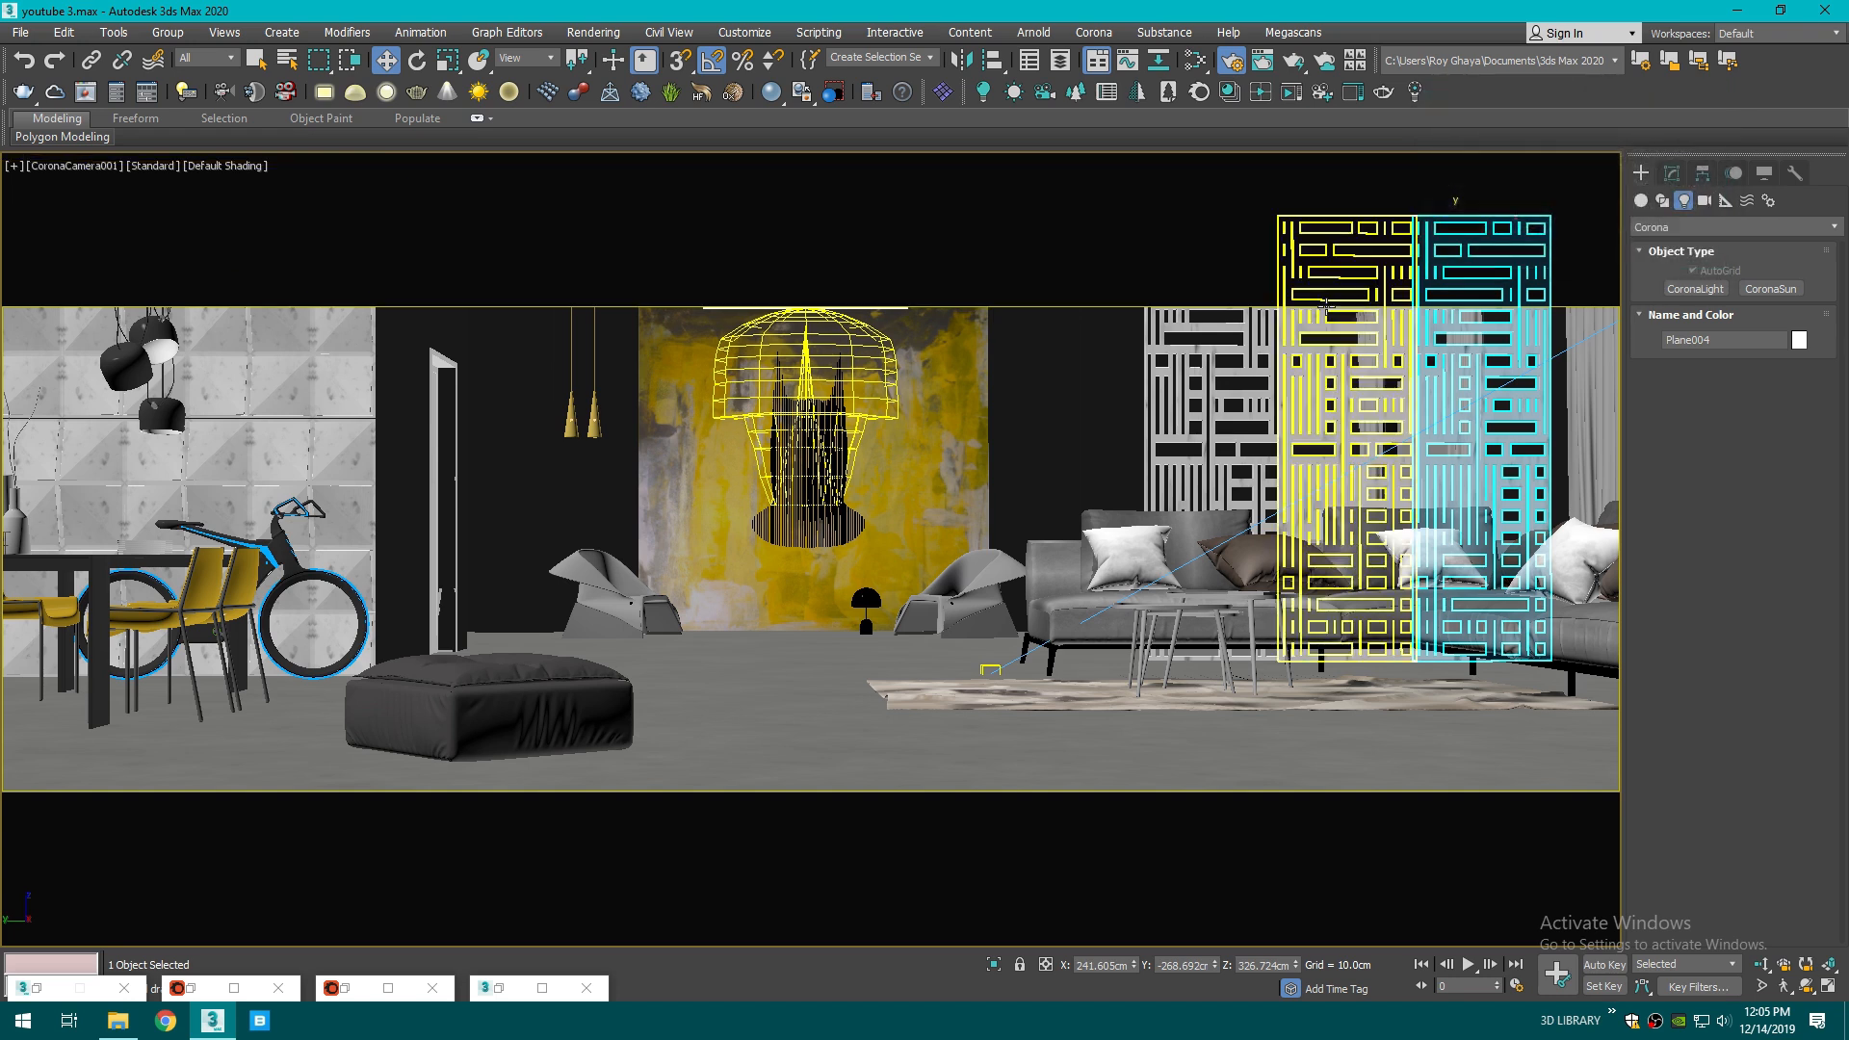
# - Close all the leftover minimized dialogs
pyautogui.click(587, 987)
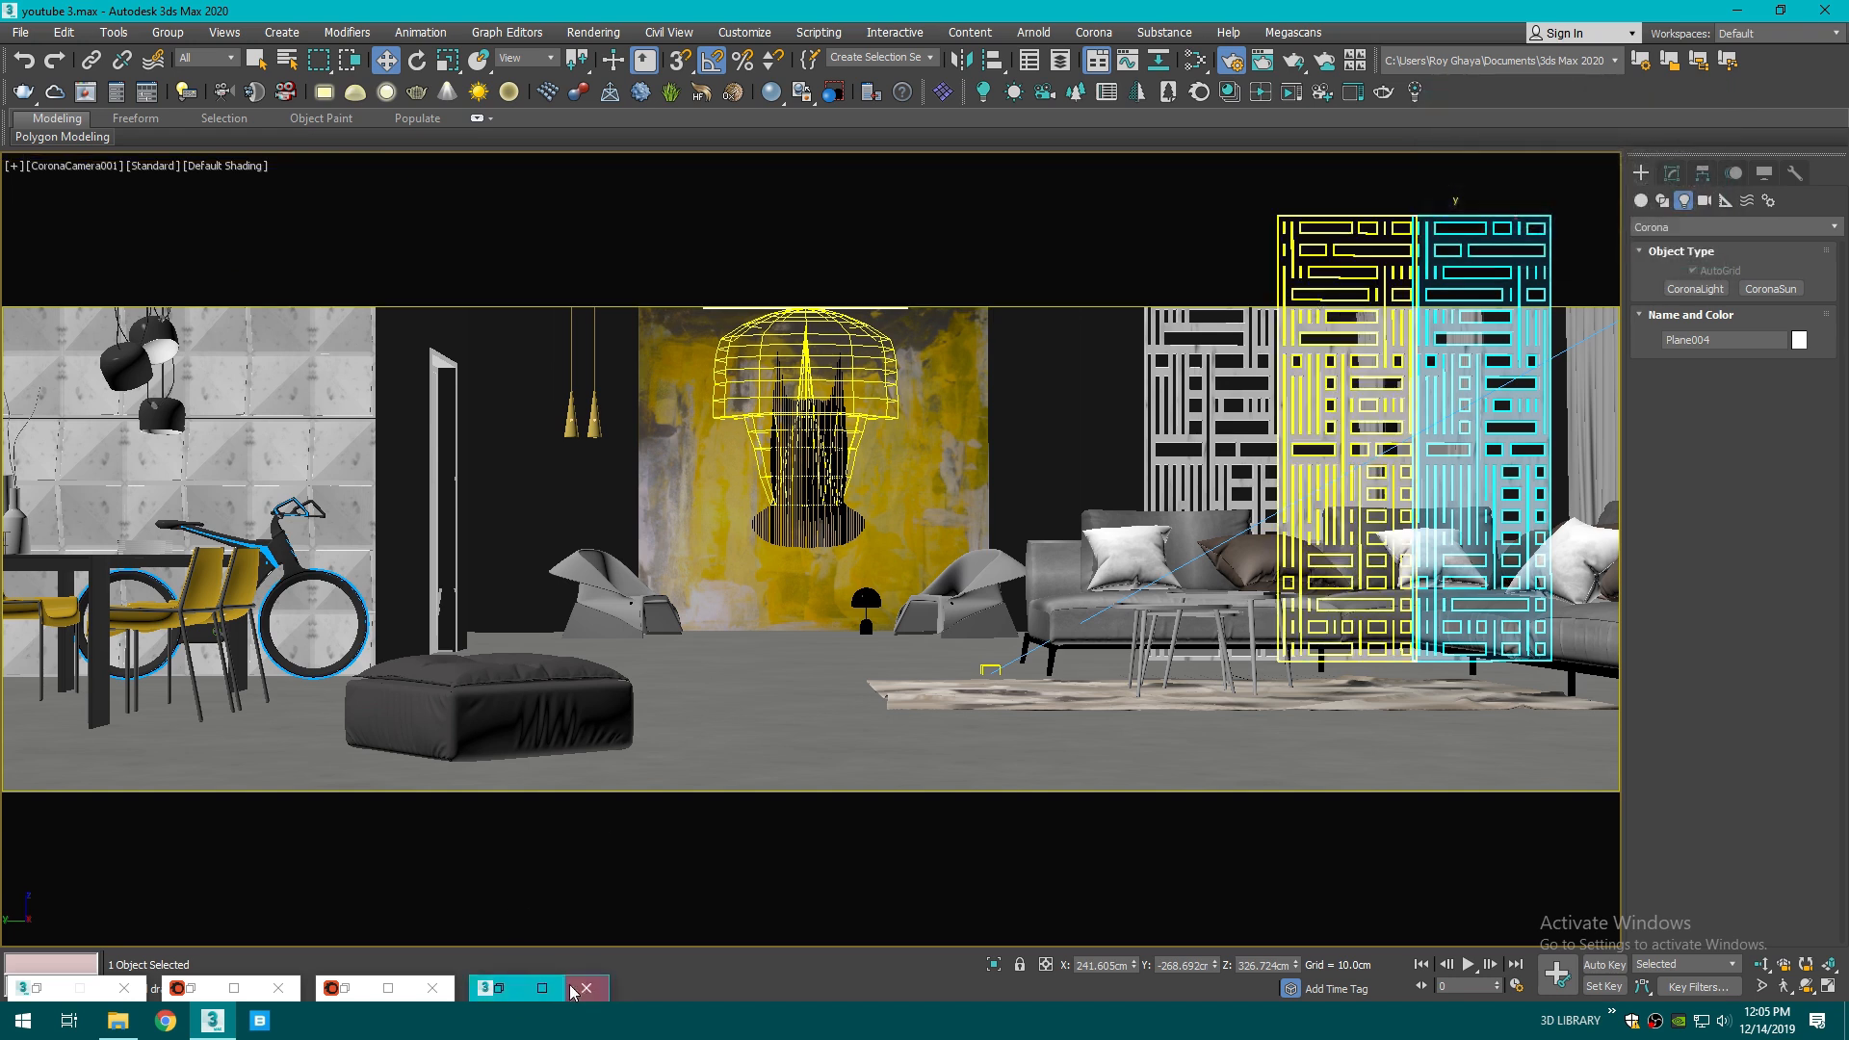
pyautogui.click(432, 988)
pyautogui.click(286, 990)
pyautogui.click(121, 989)
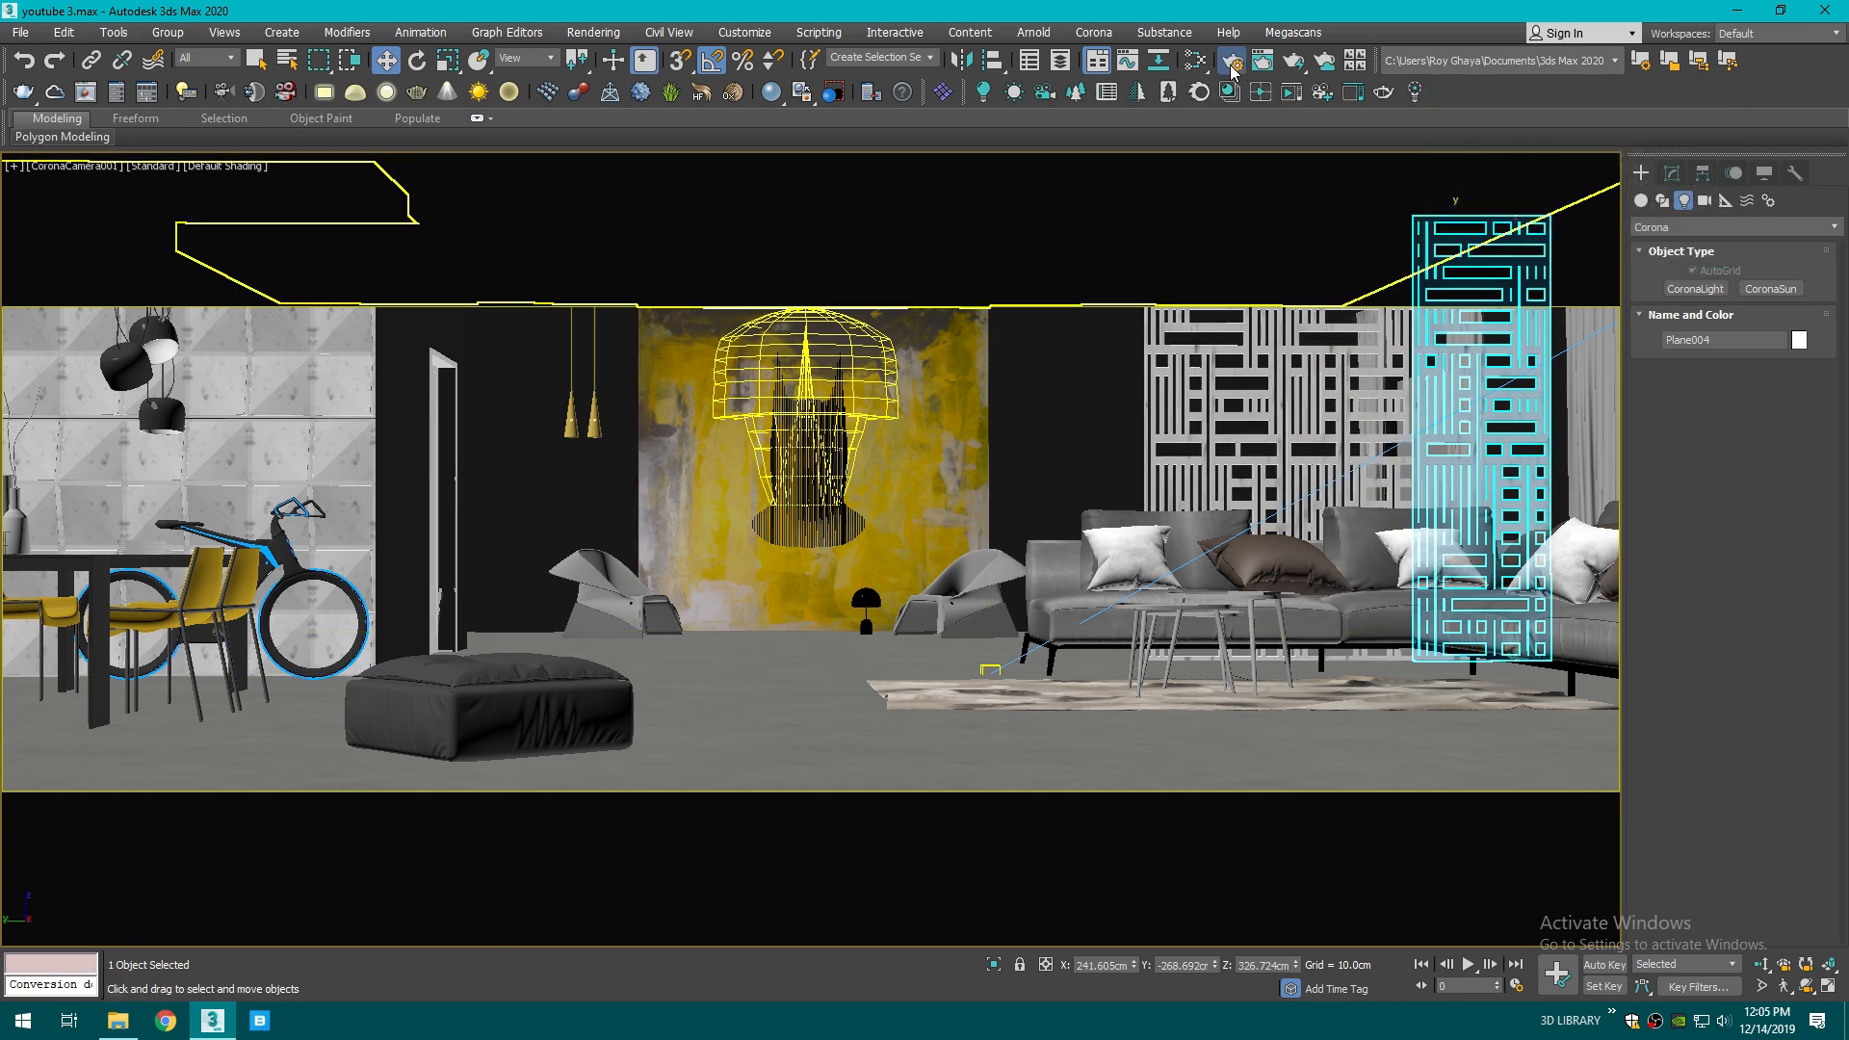
# - Check the common output settings in the render setup, then minimize and recall its window
pyautogui.press('F10')
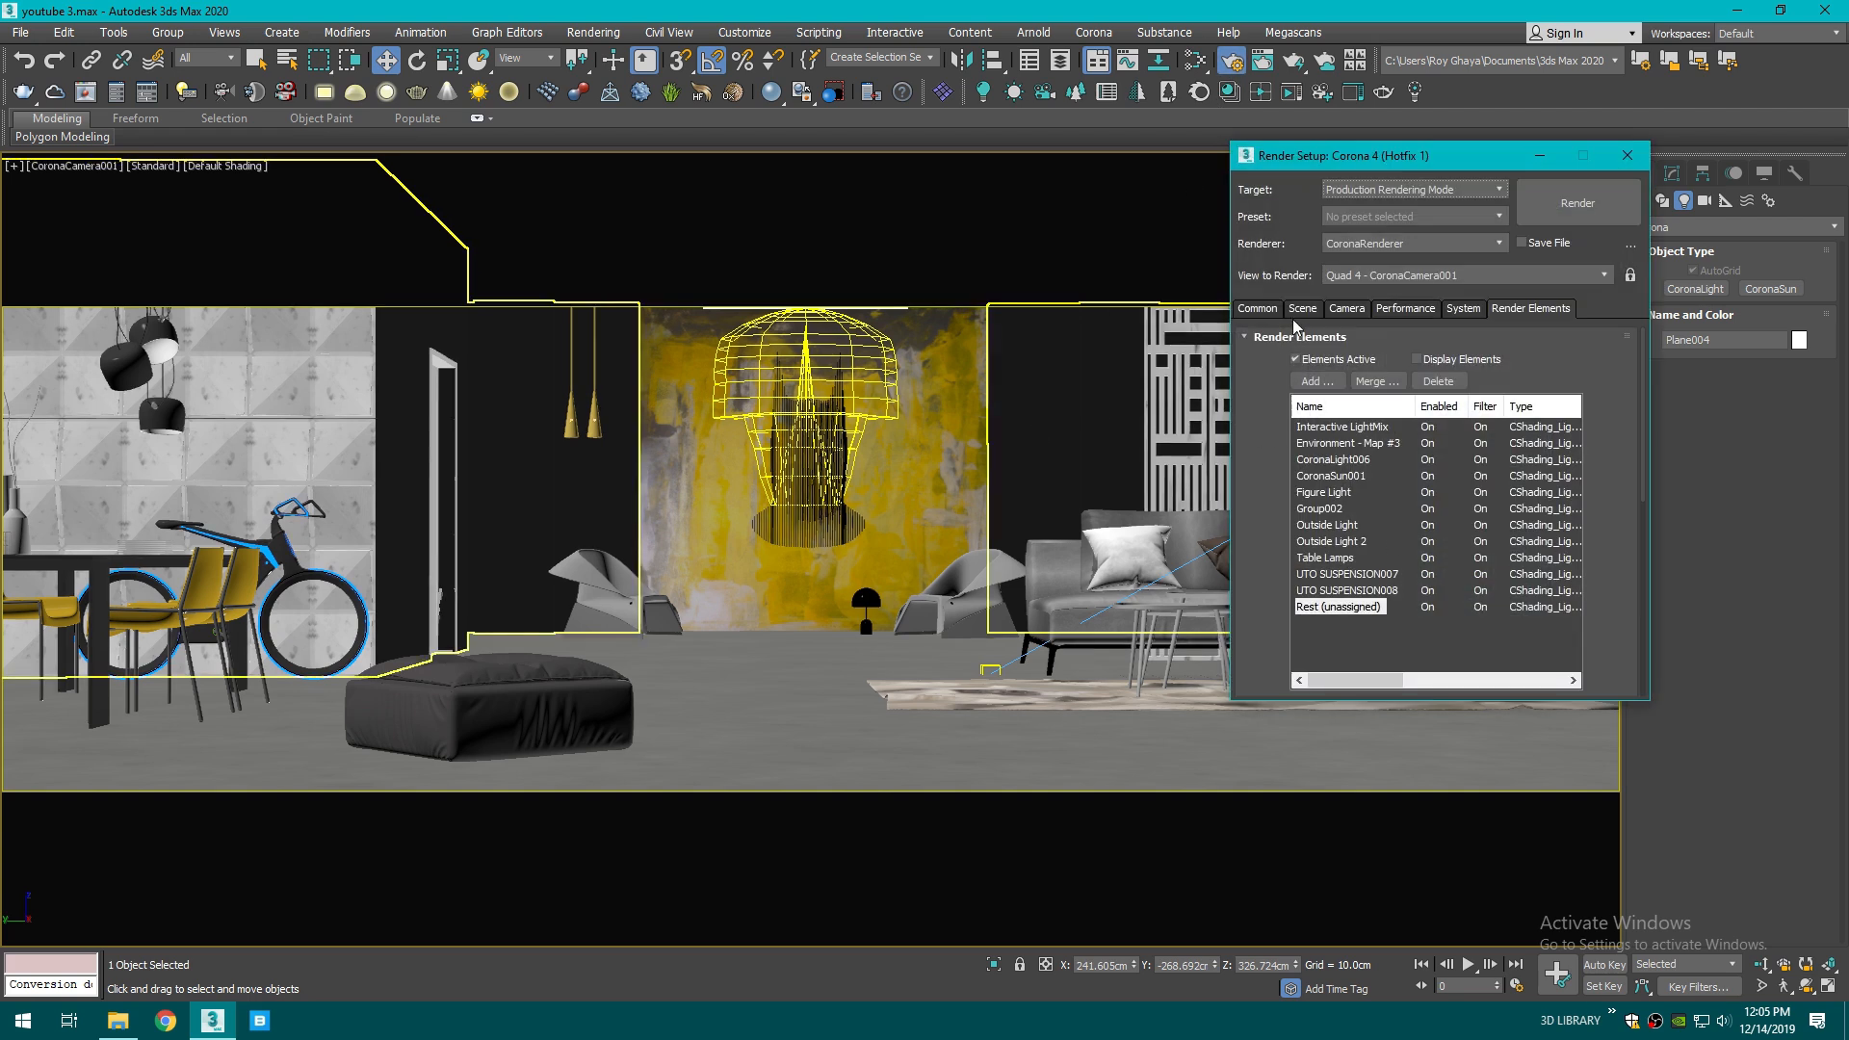
pyautogui.click(1258, 309)
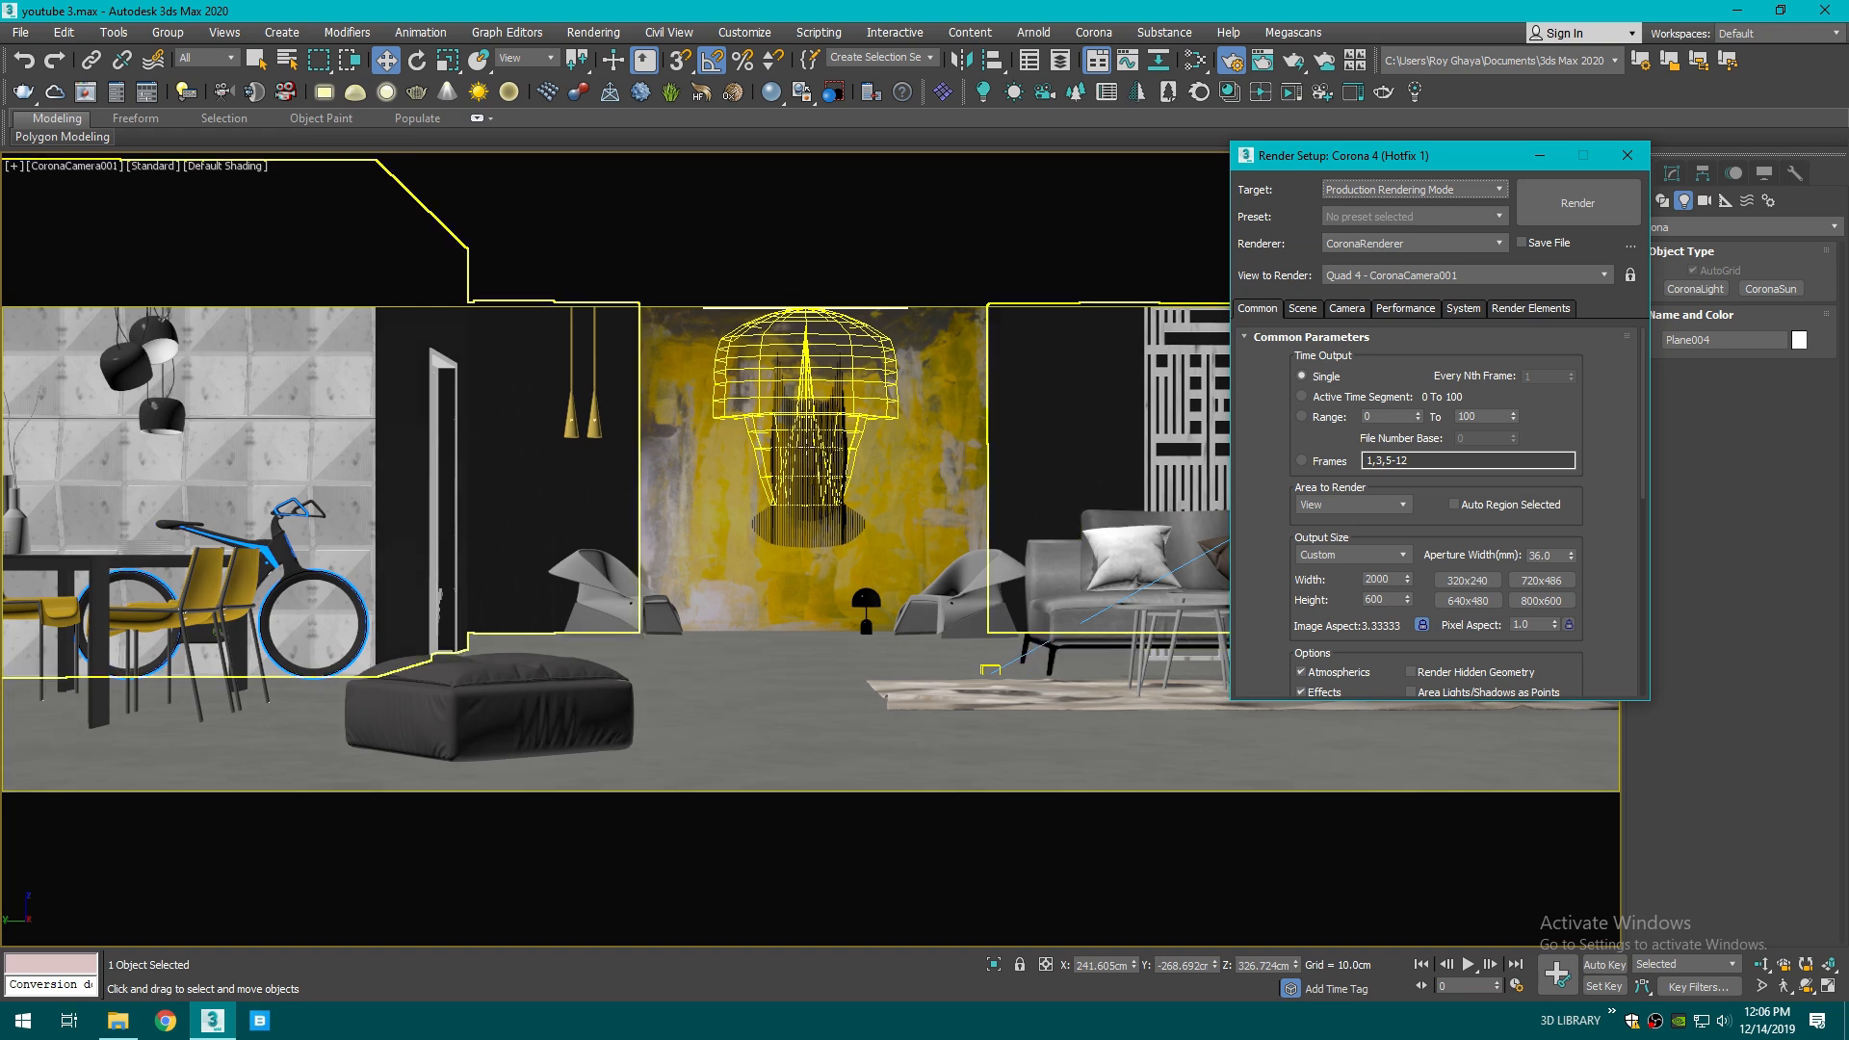
pyautogui.click(1536, 155)
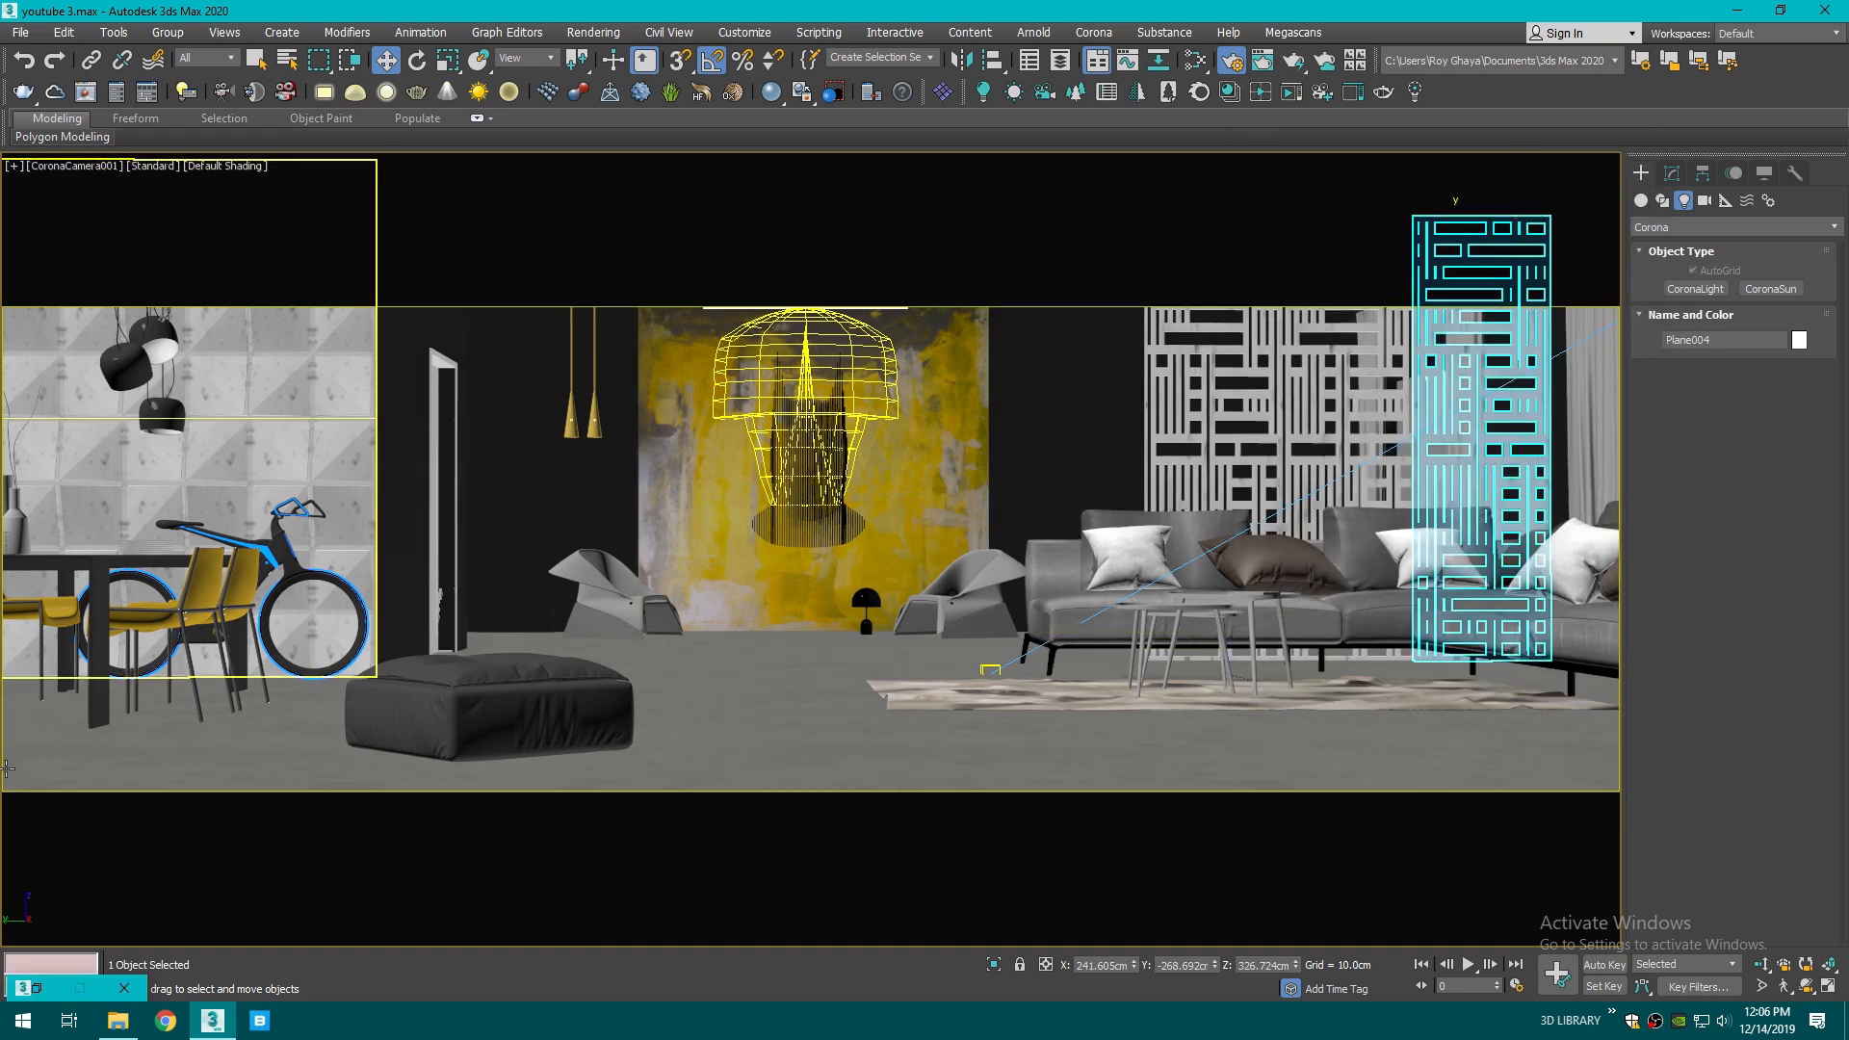
pyautogui.rightClick(37, 990)
pyautogui.click(40, 986)
pyautogui.click(39, 986)
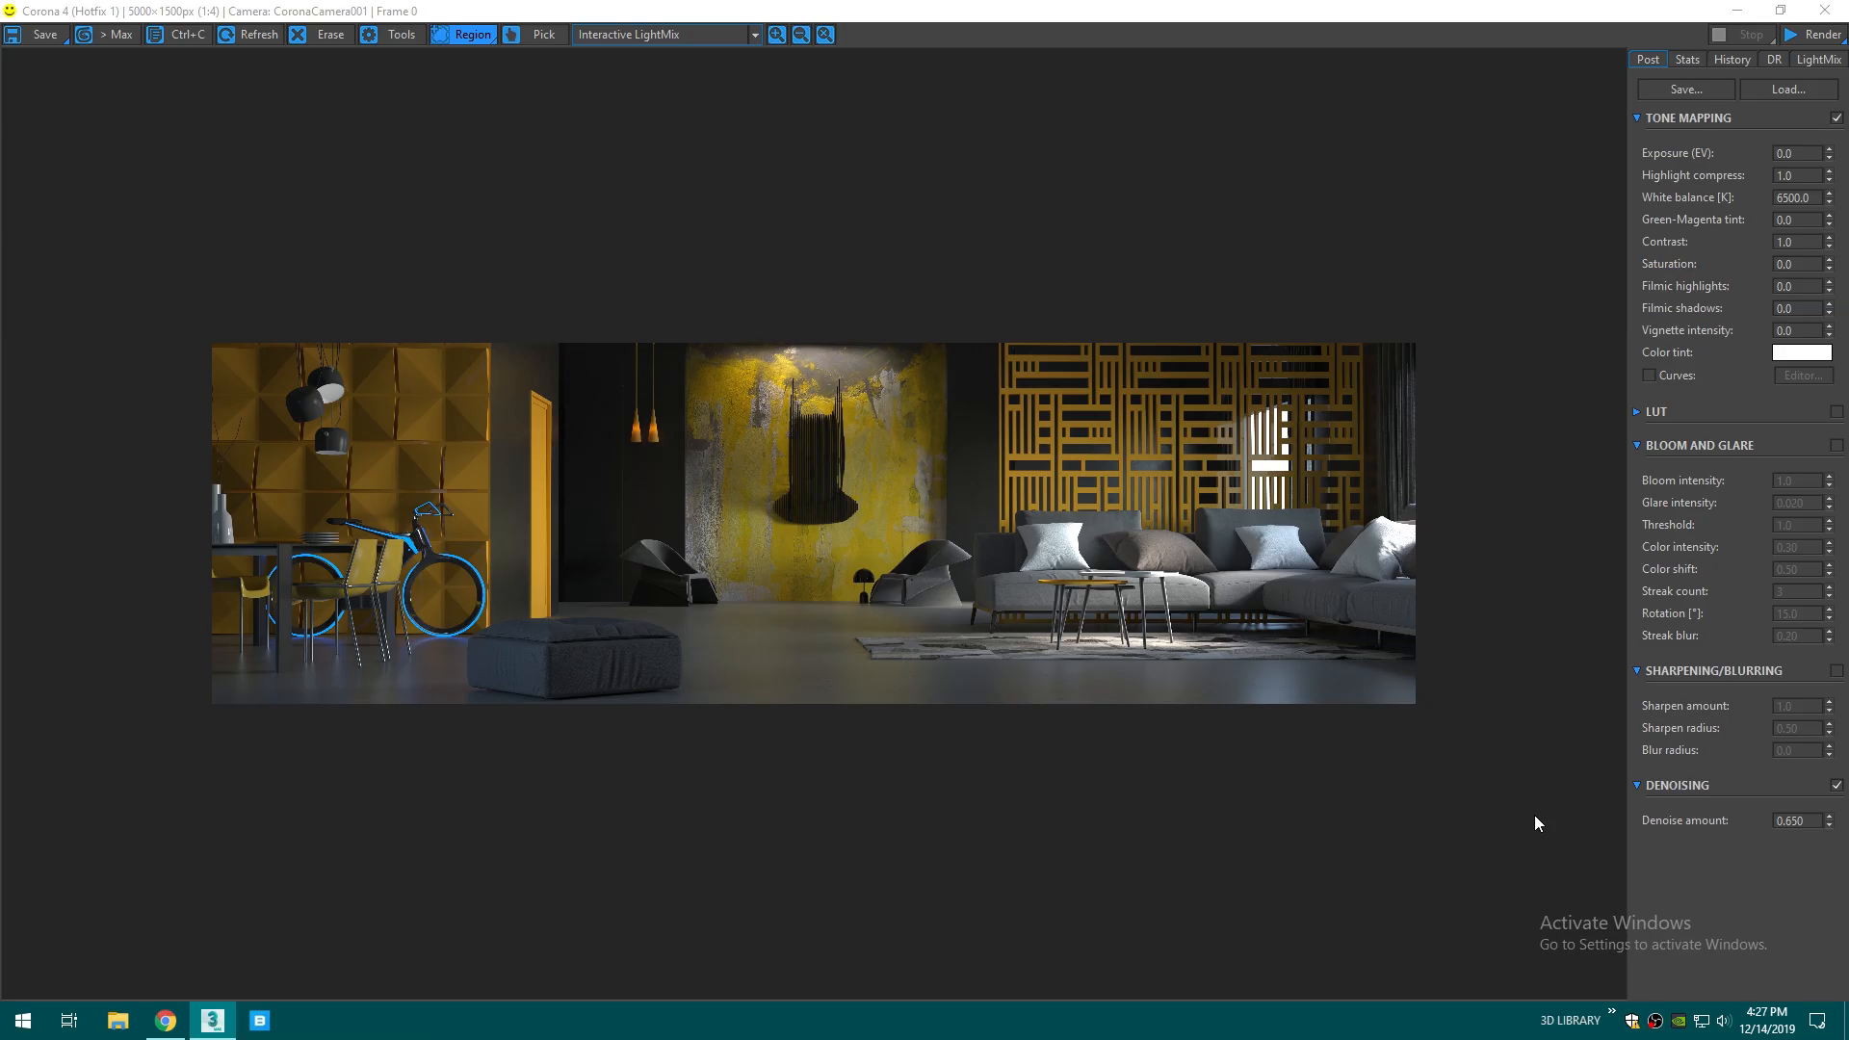
# - Examine the finished 5000×1500 render both up close and as a whole, and review its LightMix light layers
pyautogui.scroll(1, 445, 644)
pyautogui.scroll(-1, 443, 643)
pyautogui.scroll(1, 443, 643)
pyautogui.scroll(-1, 443, 643)
pyautogui.scroll(1, 742, 578)
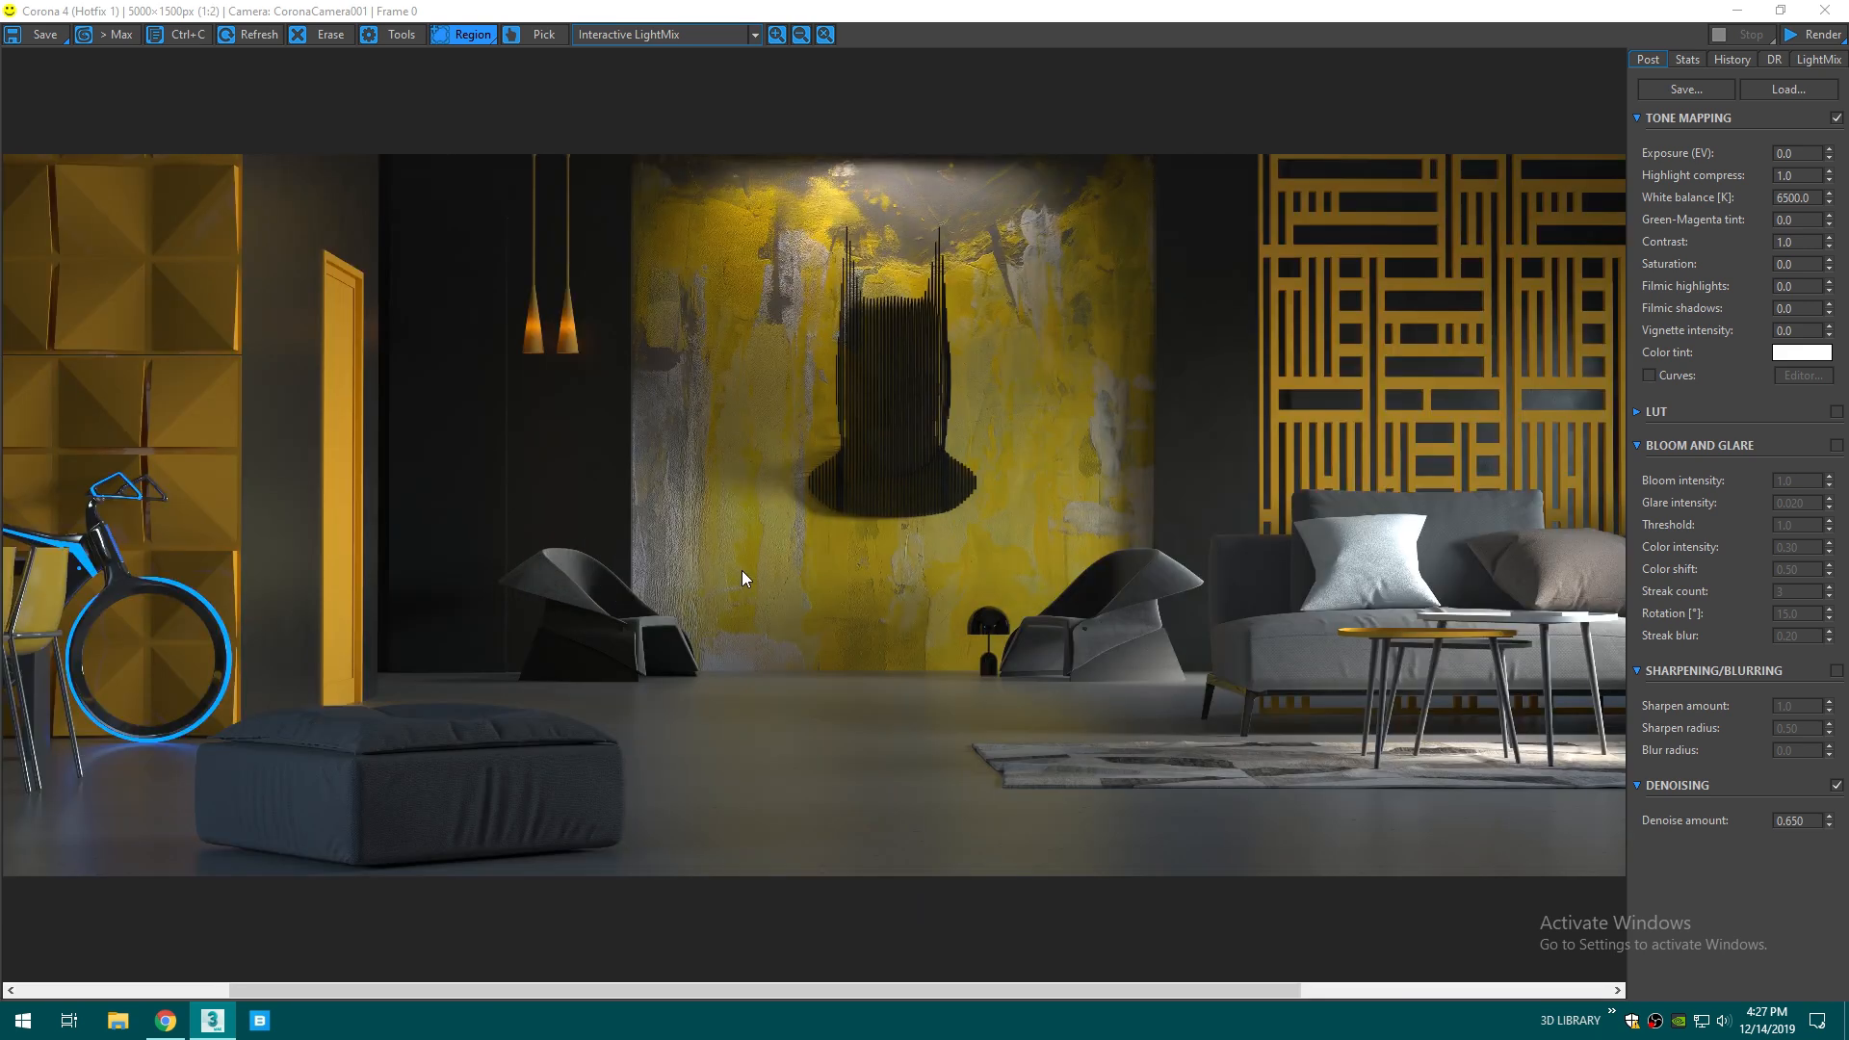
pyautogui.scroll(-1, 742, 578)
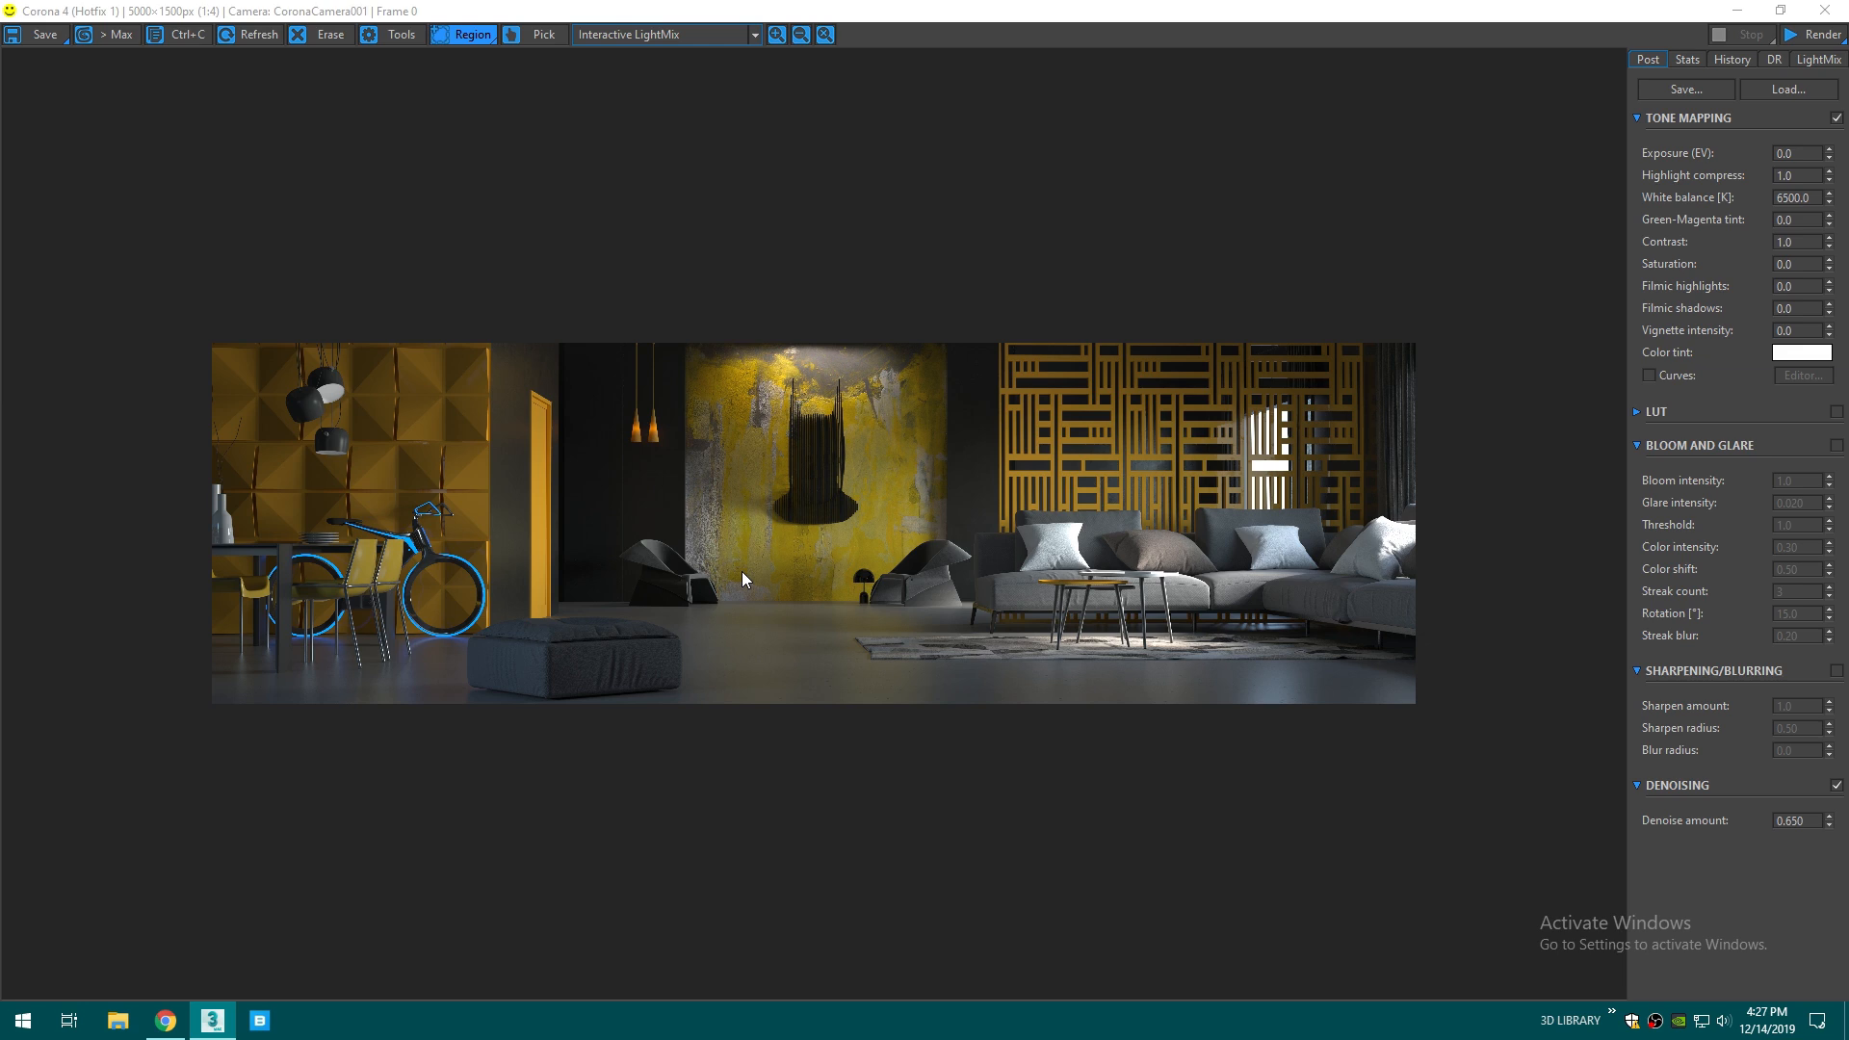
pyautogui.click(1835, 60)
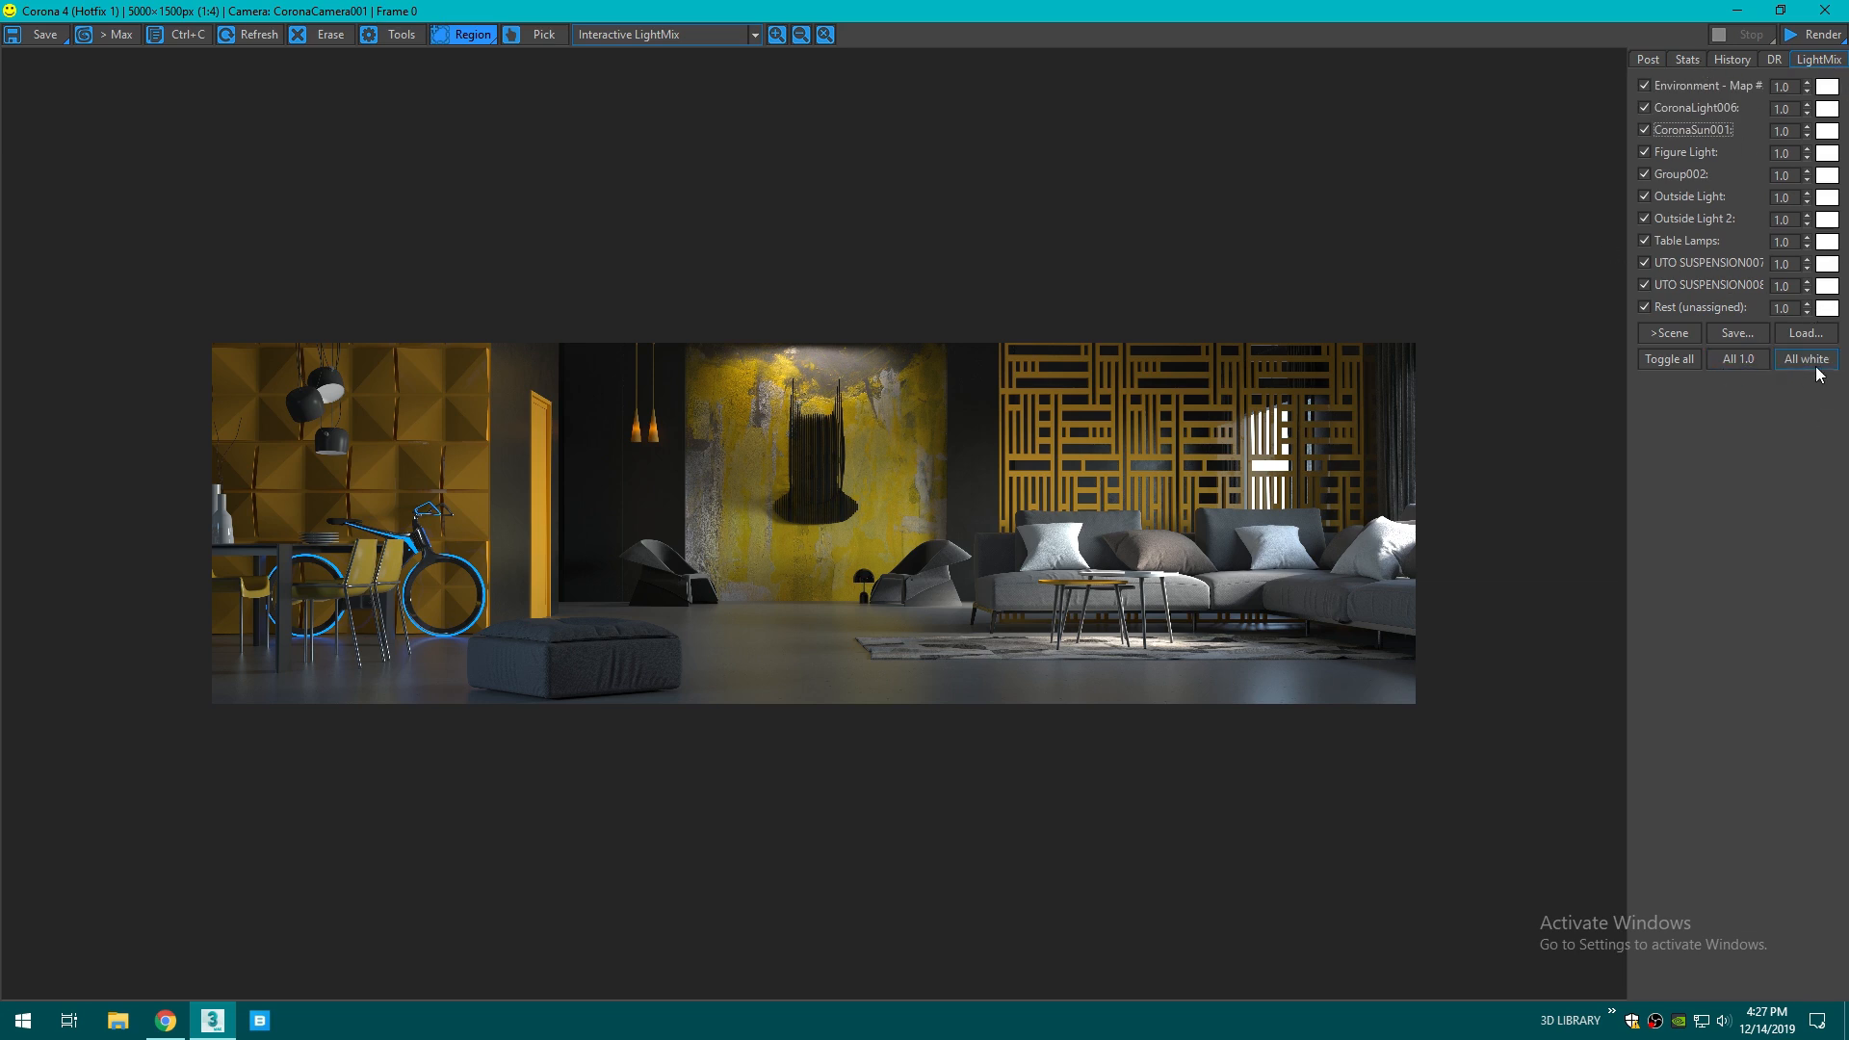
pyautogui.click(1654, 58)
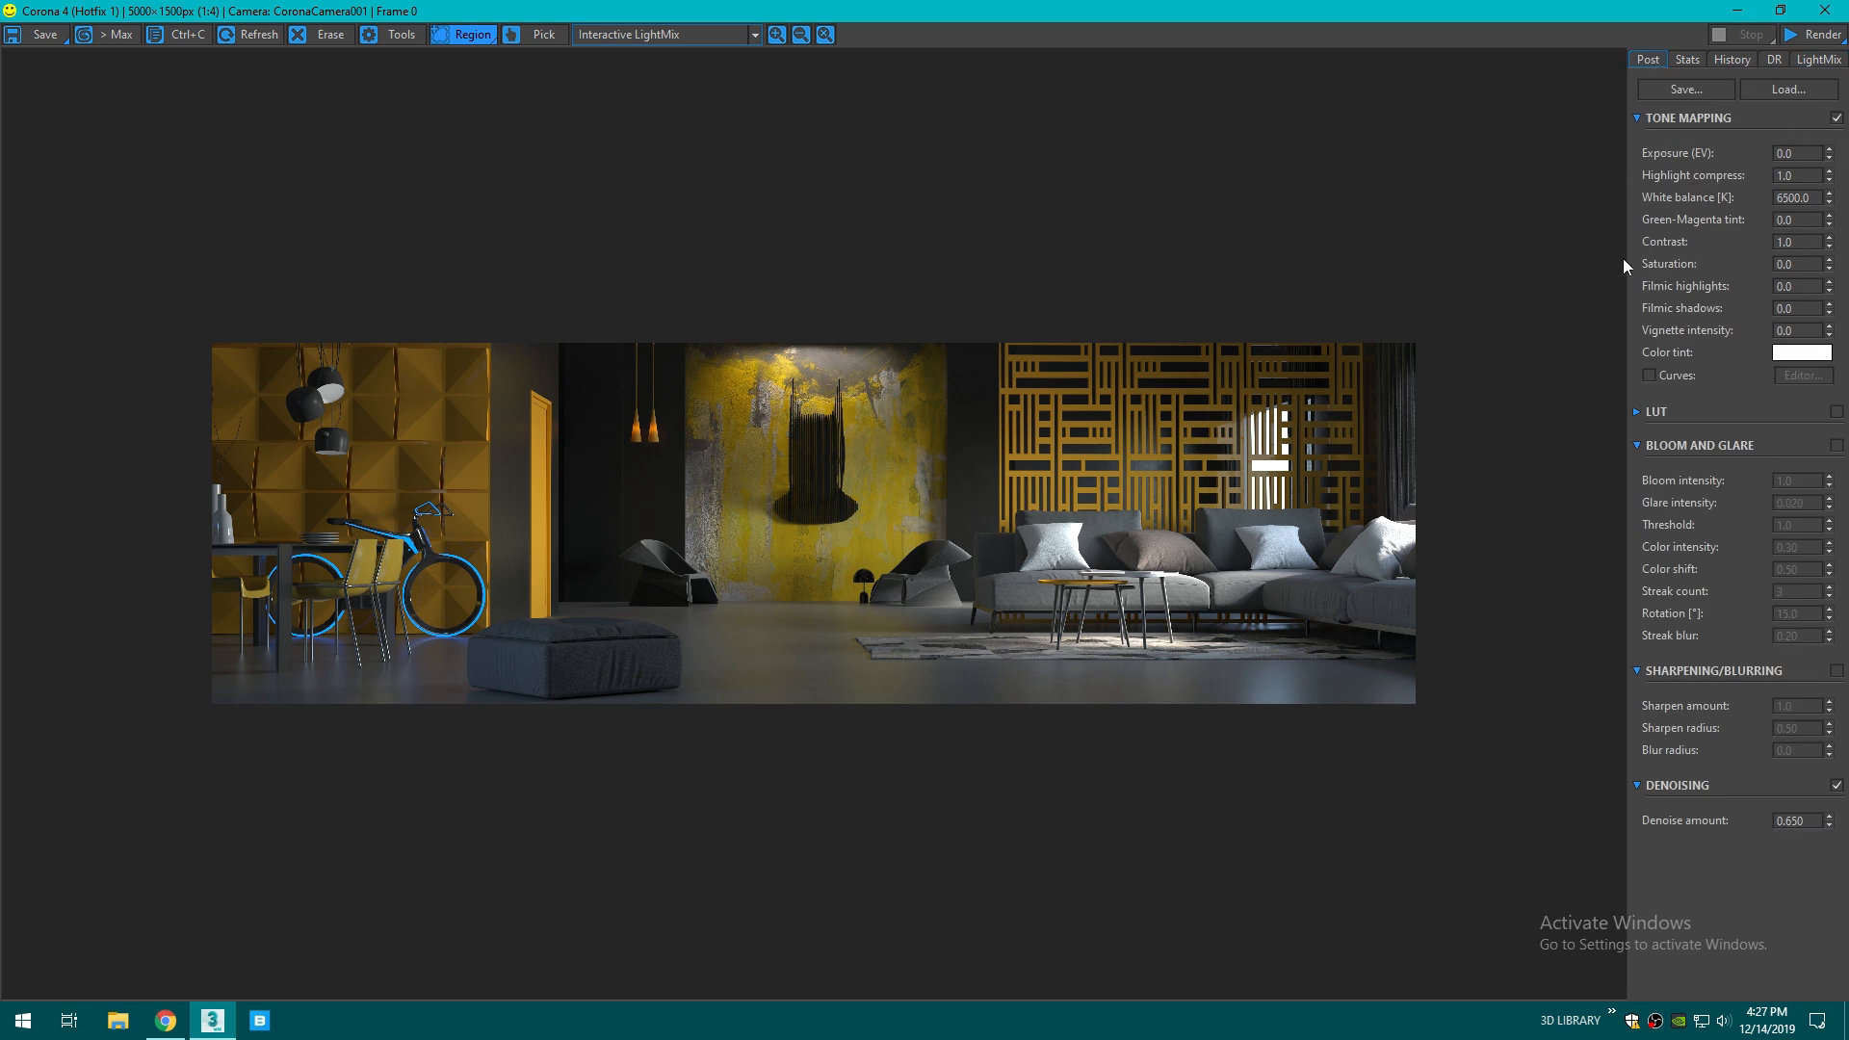
pyautogui.scroll(2, 553, 491)
pyautogui.scroll(-2, 553, 491)
pyautogui.scroll(2, 1154, 597)
pyautogui.scroll(-2, 1153, 597)
pyautogui.scroll(2, 845, 517)
pyautogui.scroll(-2, 845, 517)
# - Set the finished render's tone-mapping exposure to 0.30 EV after trying 0.2
pyautogui.moveTo(1793, 154); pyautogui.dragTo(1742, 162)
pyautogui.write('0.2')
pyautogui.press('Return')
pyautogui.write('0.3')
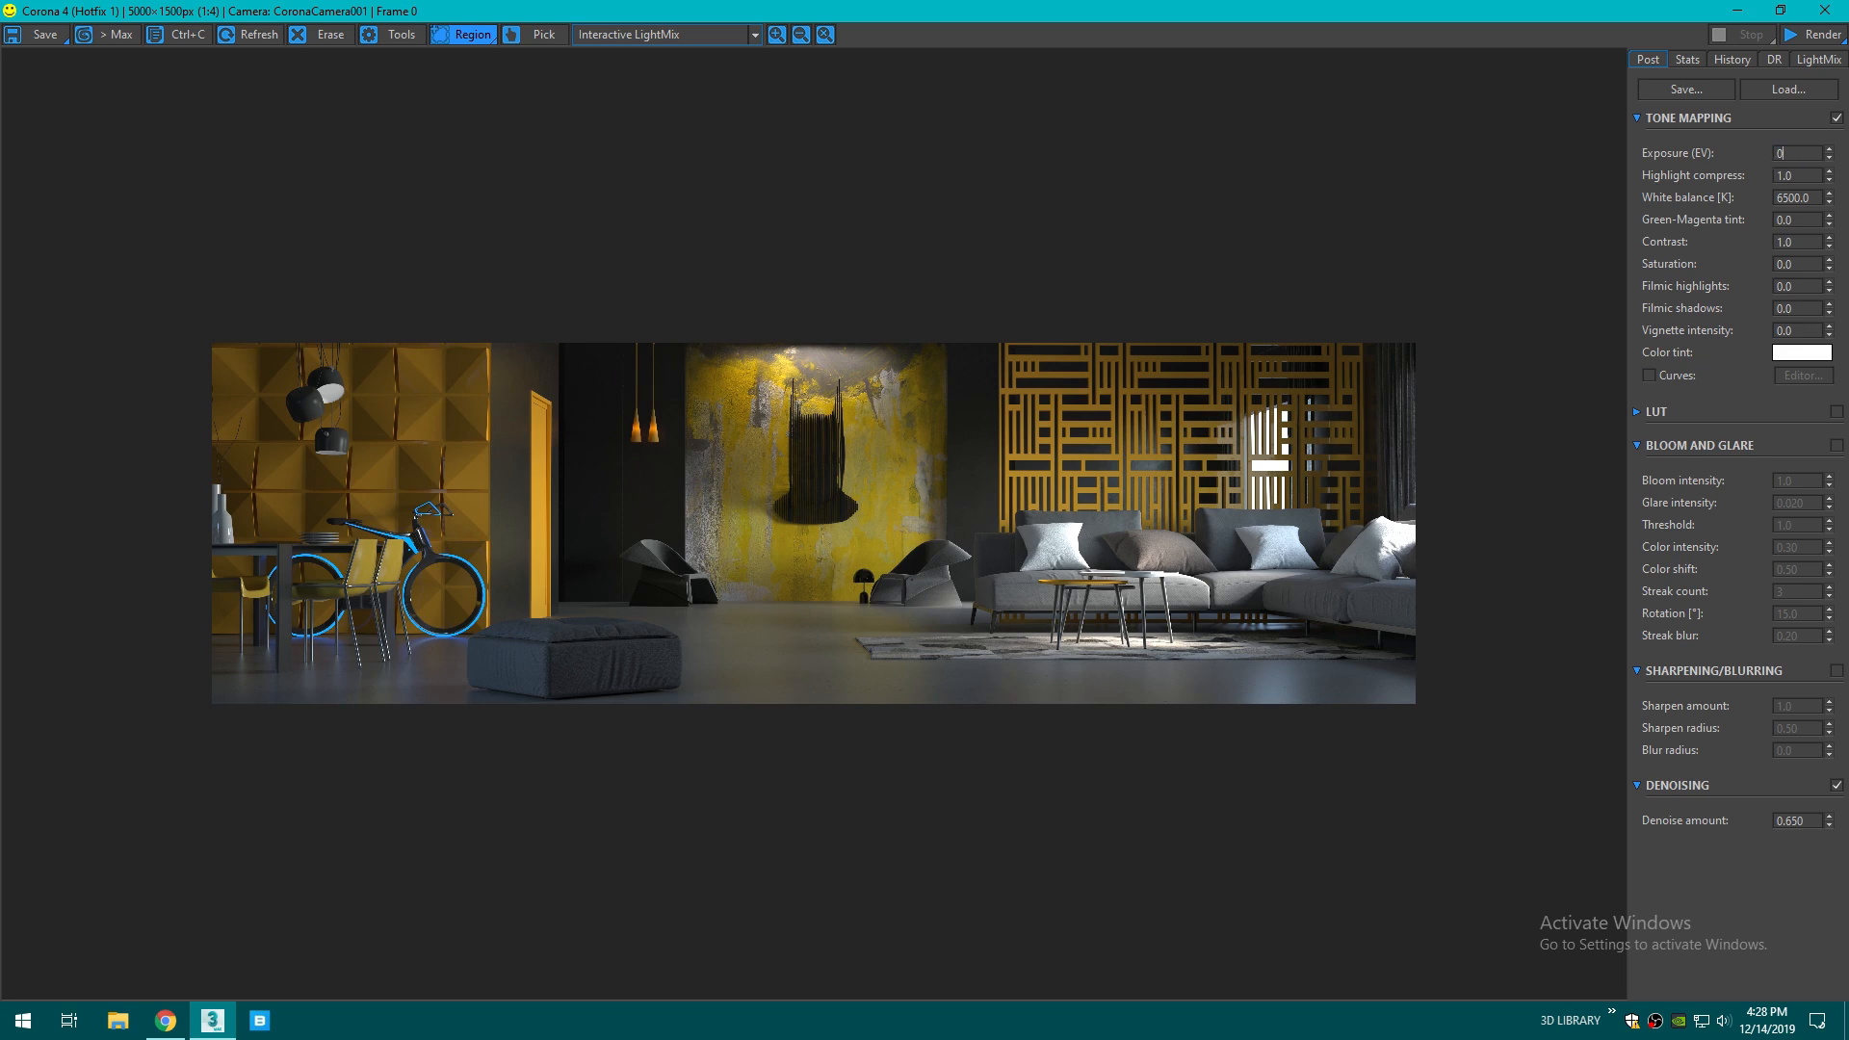
pyautogui.press('Return')
# - Set the highlight compression to 2.0 and the white balance to 7000 K
pyautogui.press('Tab')
pyautogui.write('2')
pyautogui.press('Return')
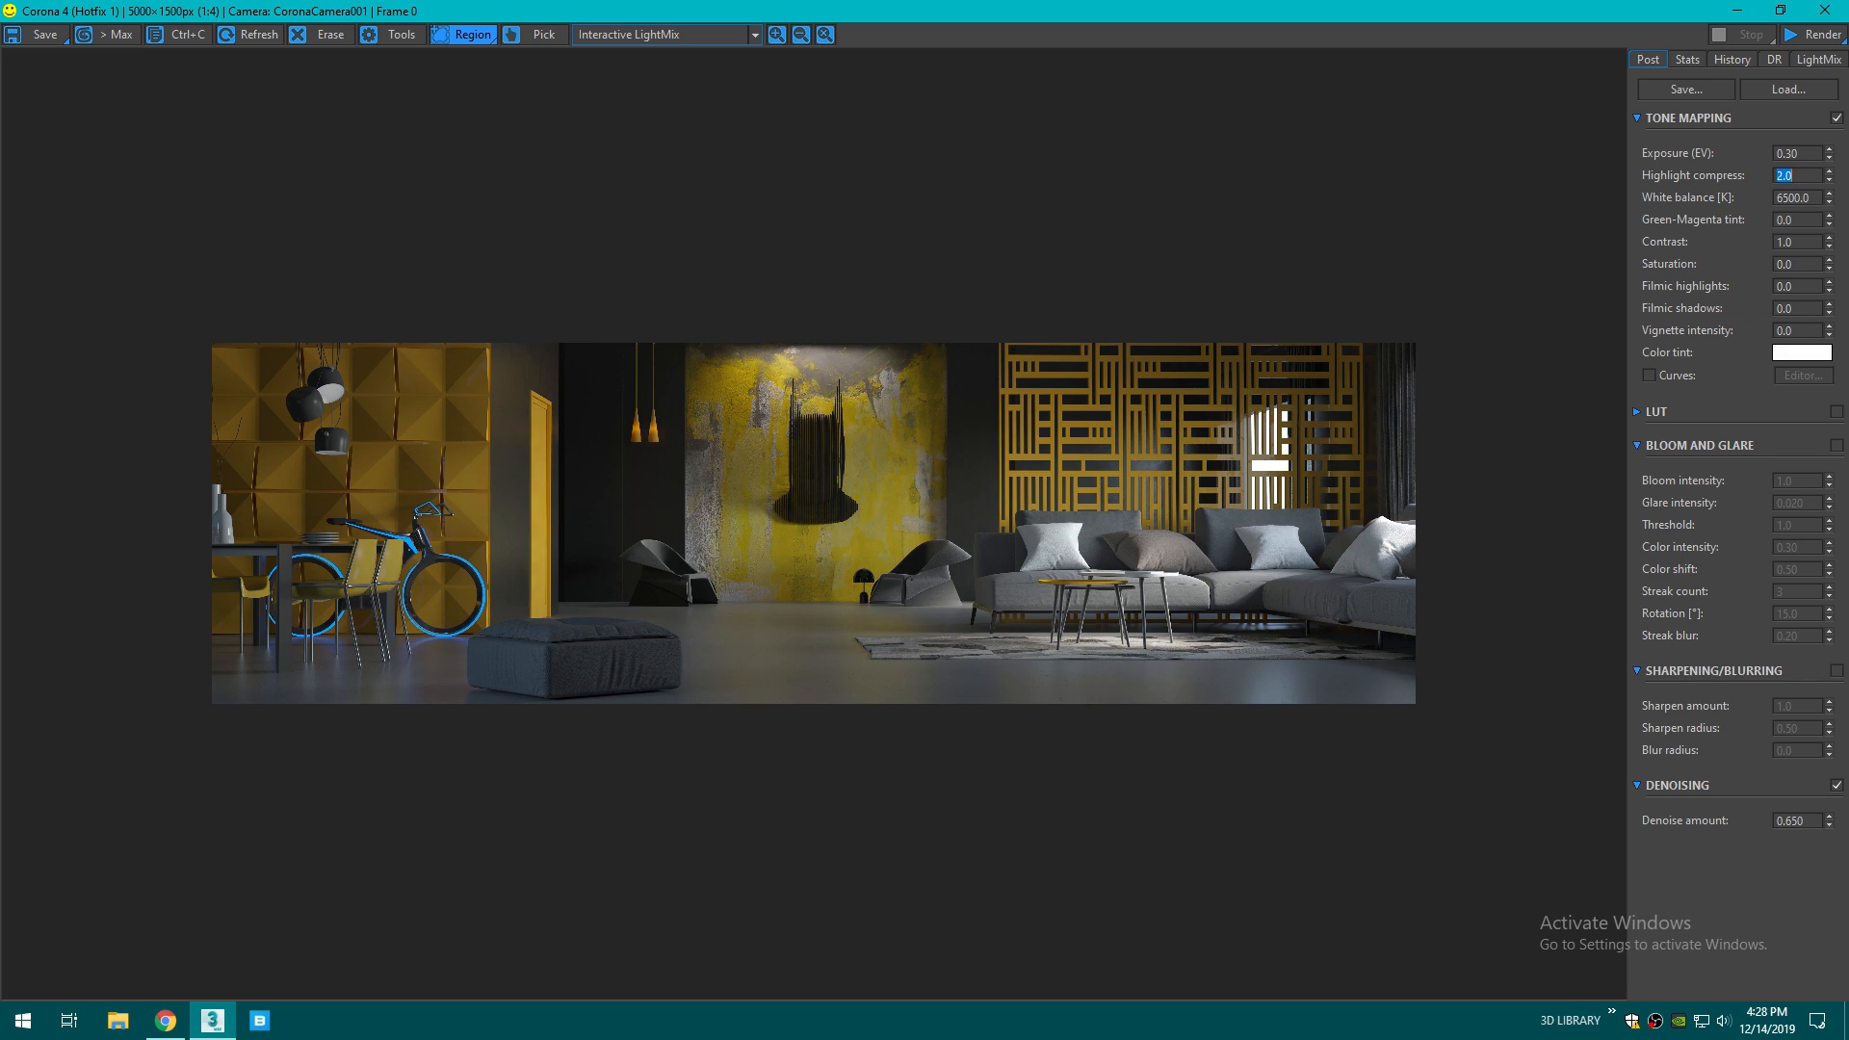
pyautogui.doubleClick(1809, 200)
pyautogui.write('7000')
pyautogui.press('Return')
# - Enable the LUT, keep the Kim_Amlan...graphic_01 preset and set its opacity to 0.70
pyautogui.click(1636, 412)
pyautogui.click(1836, 412)
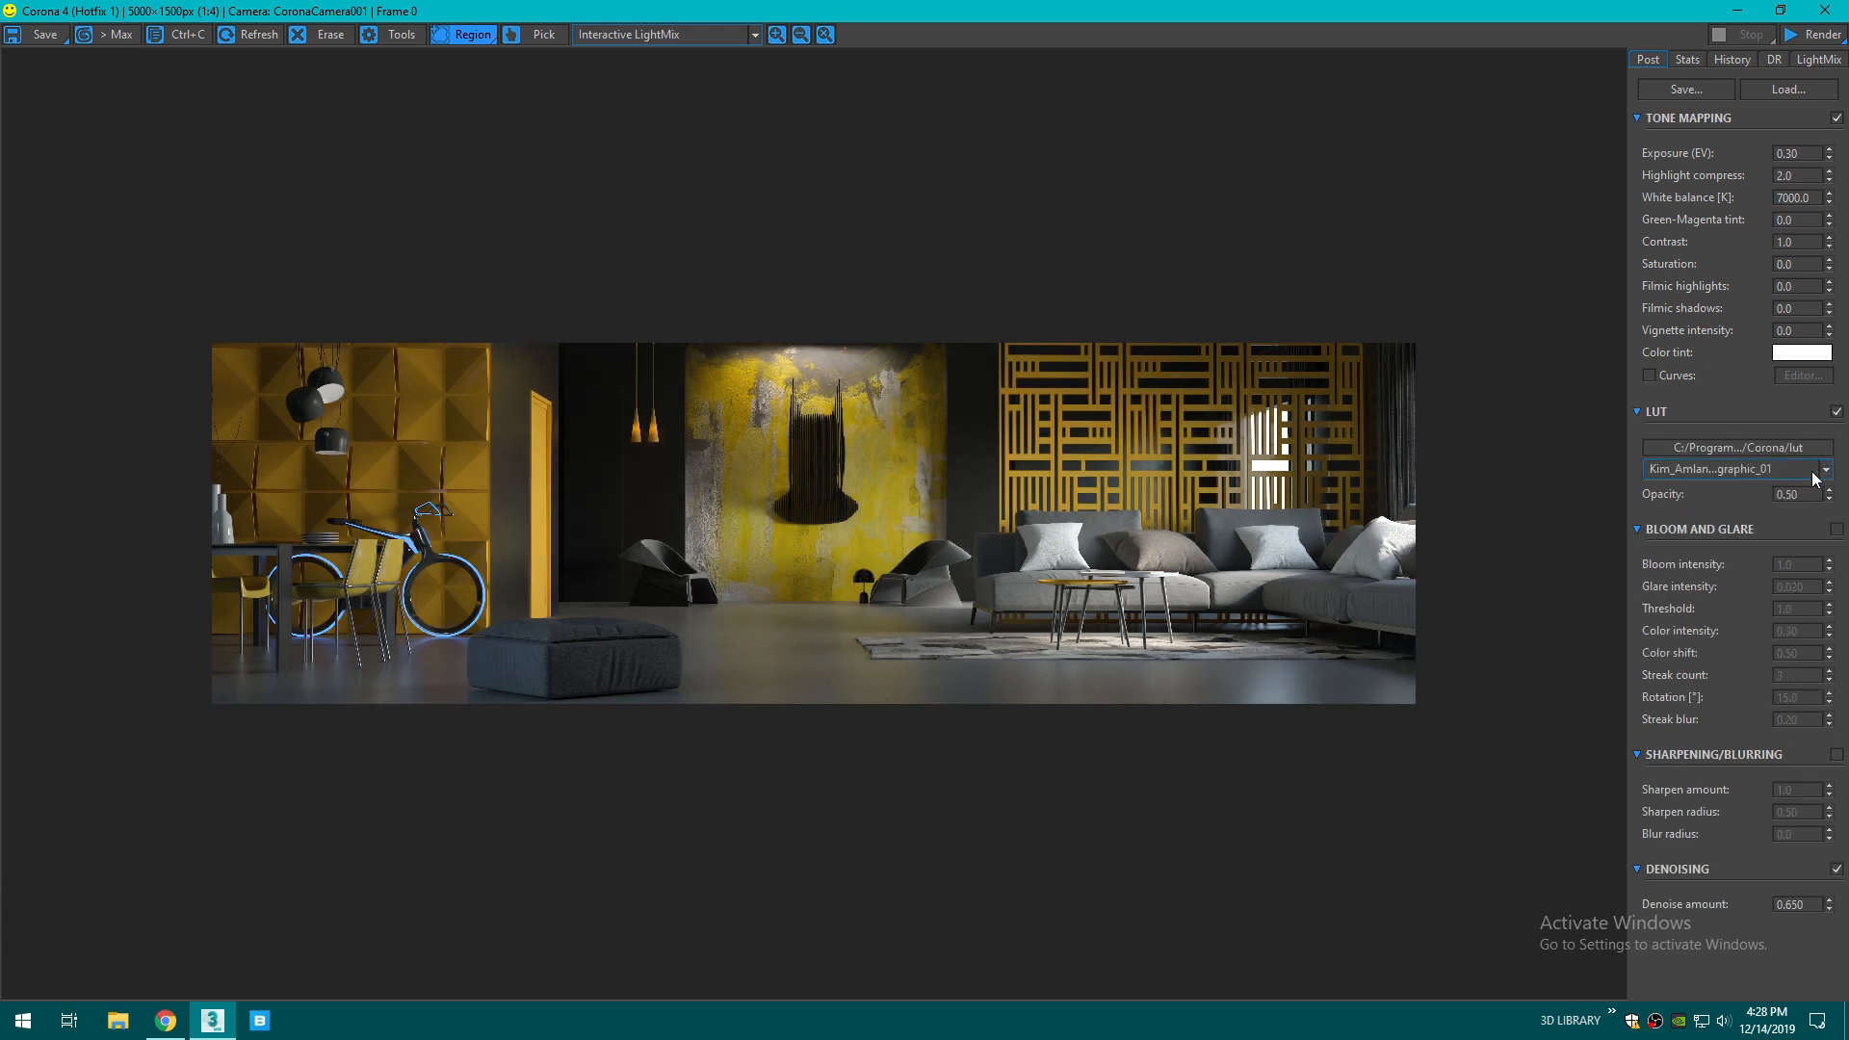
pyautogui.click(1821, 471)
pyautogui.scroll(-1, 1811, 709)
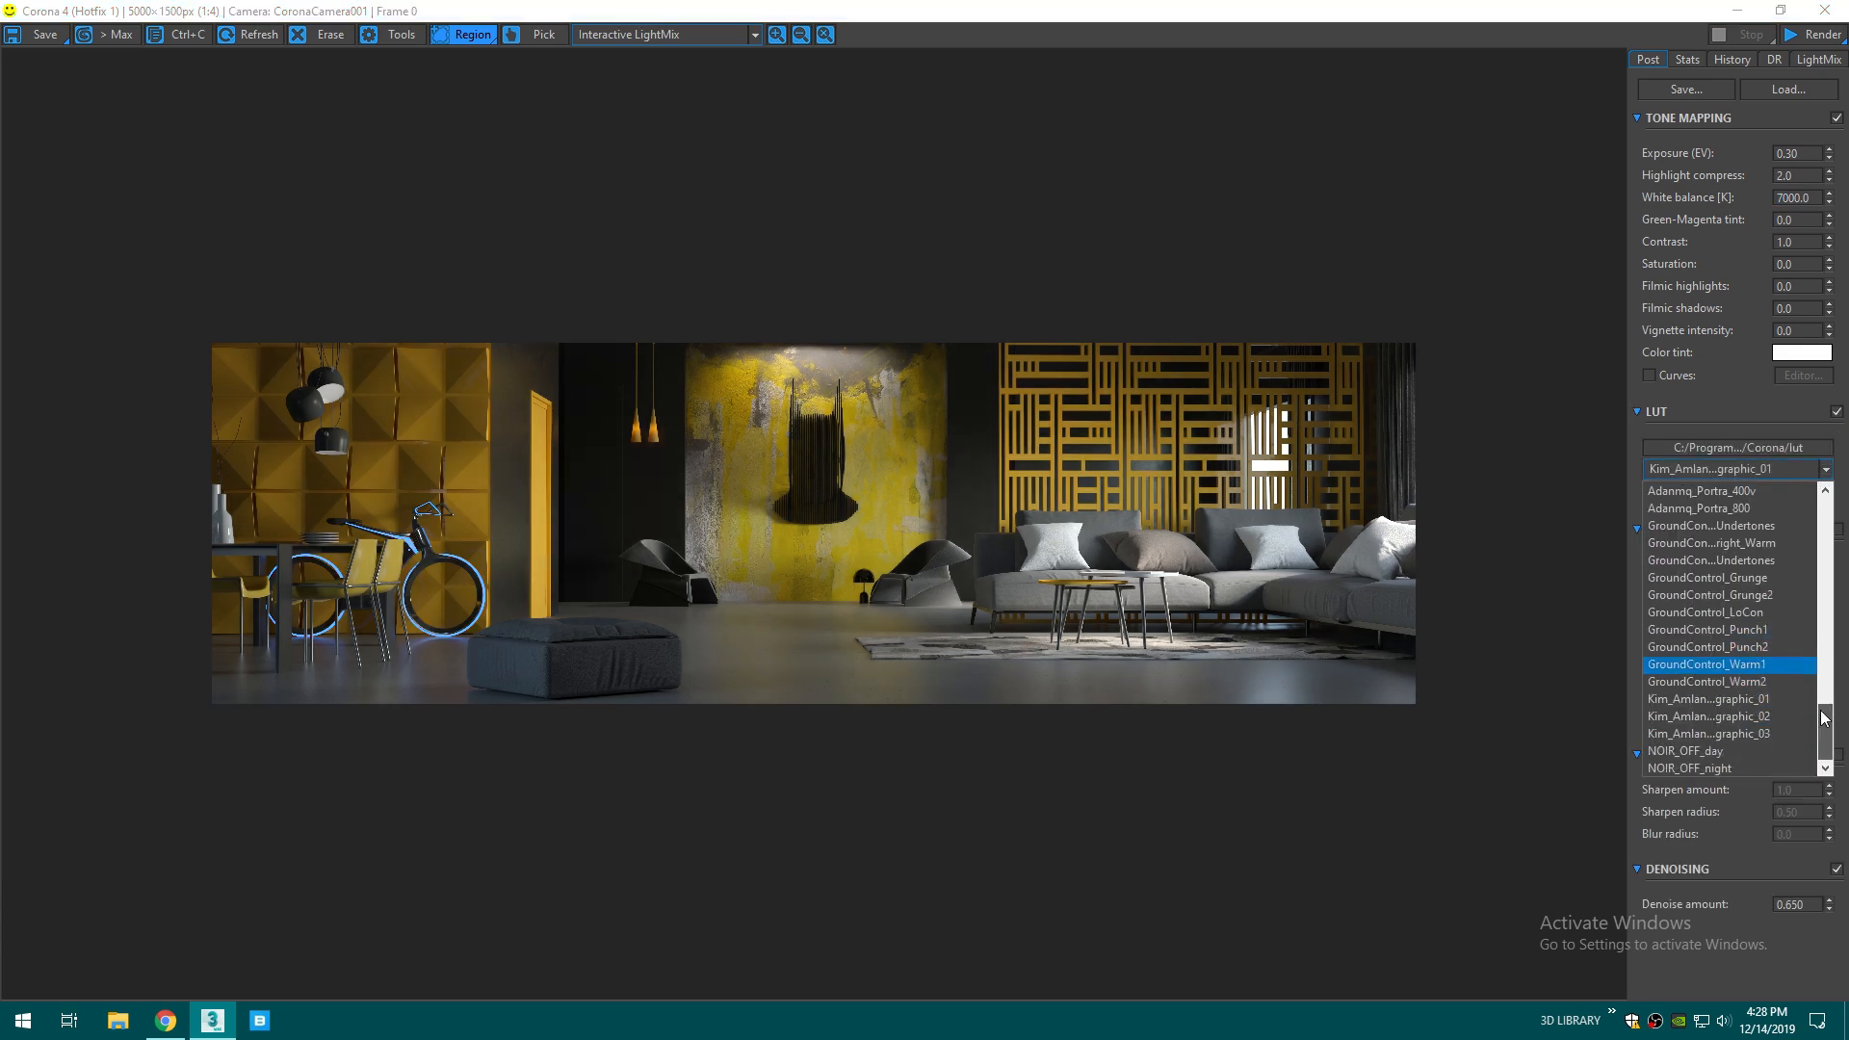
pyautogui.click(1800, 706)
pyautogui.doubleClick(1798, 496)
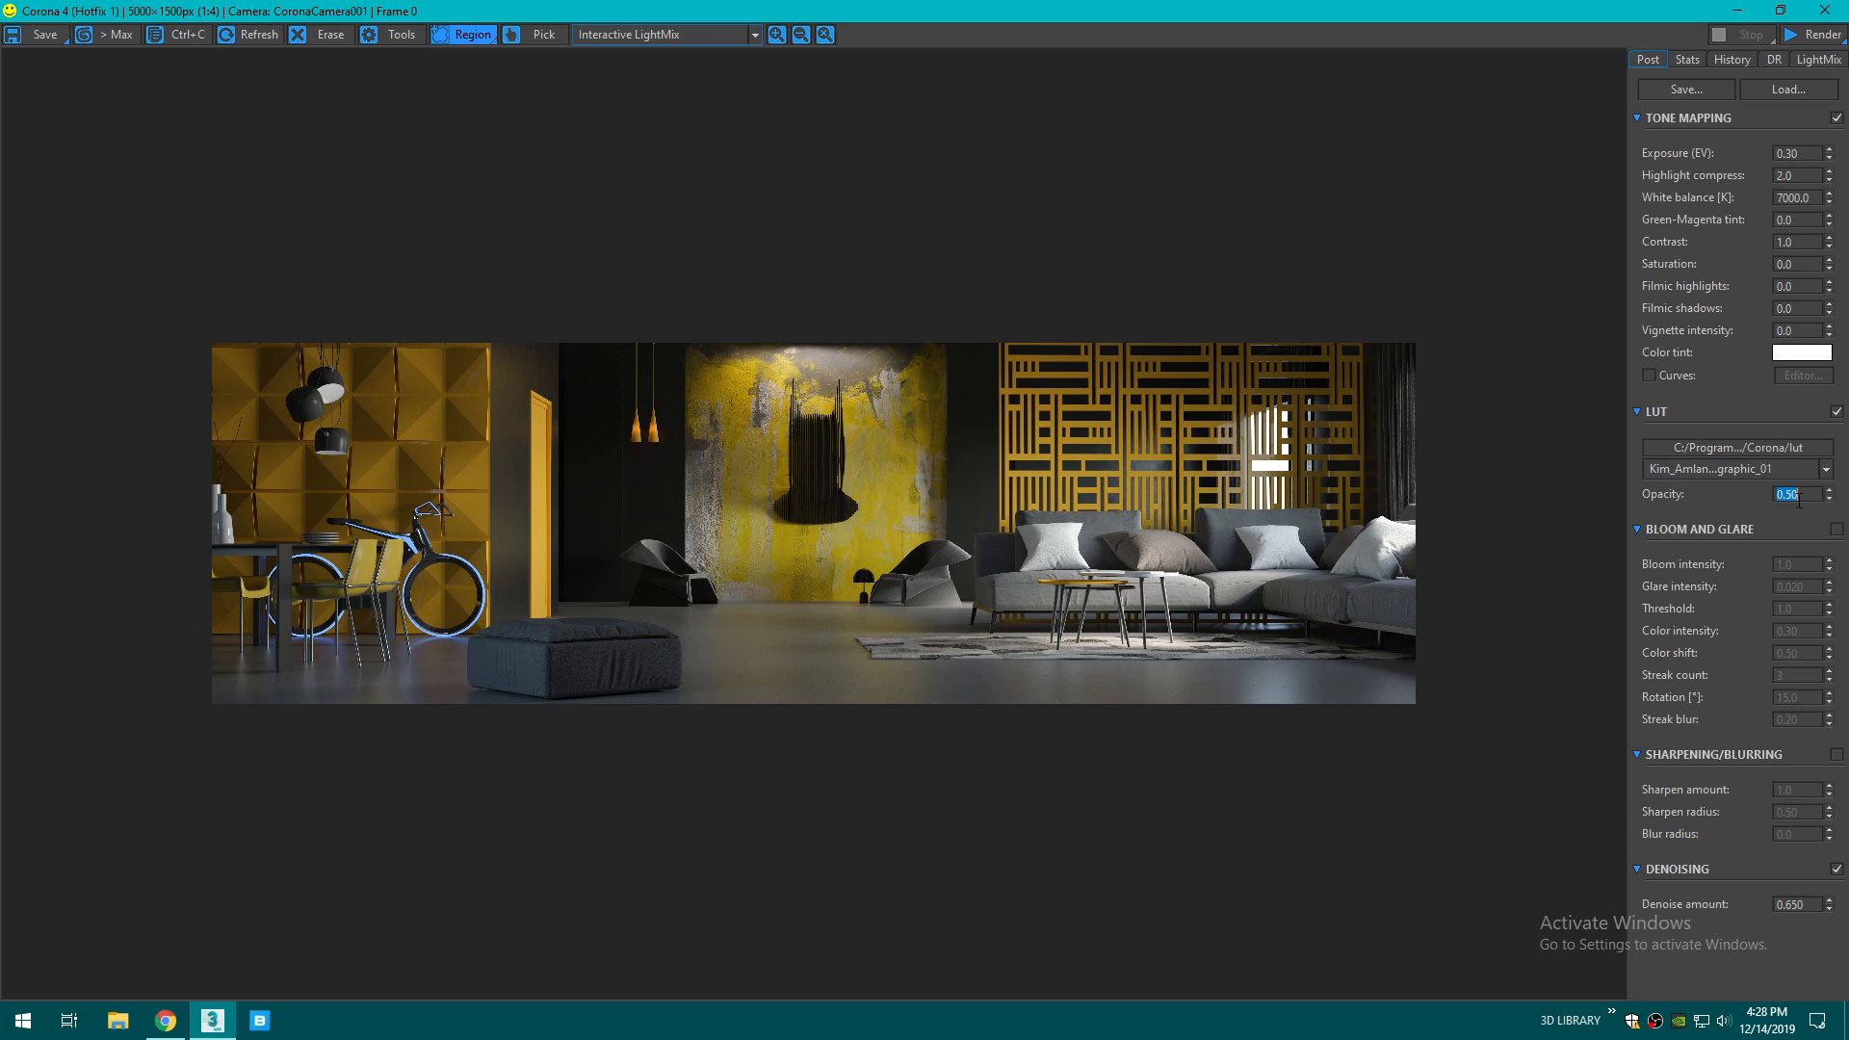
pyautogui.write('0.70')
pyautogui.press('Return')
# - Enable sharpening/blurring on the render and set the sharpen amount to 1.2 and the blur radius to 0.1
pyautogui.click(1837, 756)
pyautogui.scroll(2, 1096, 661)
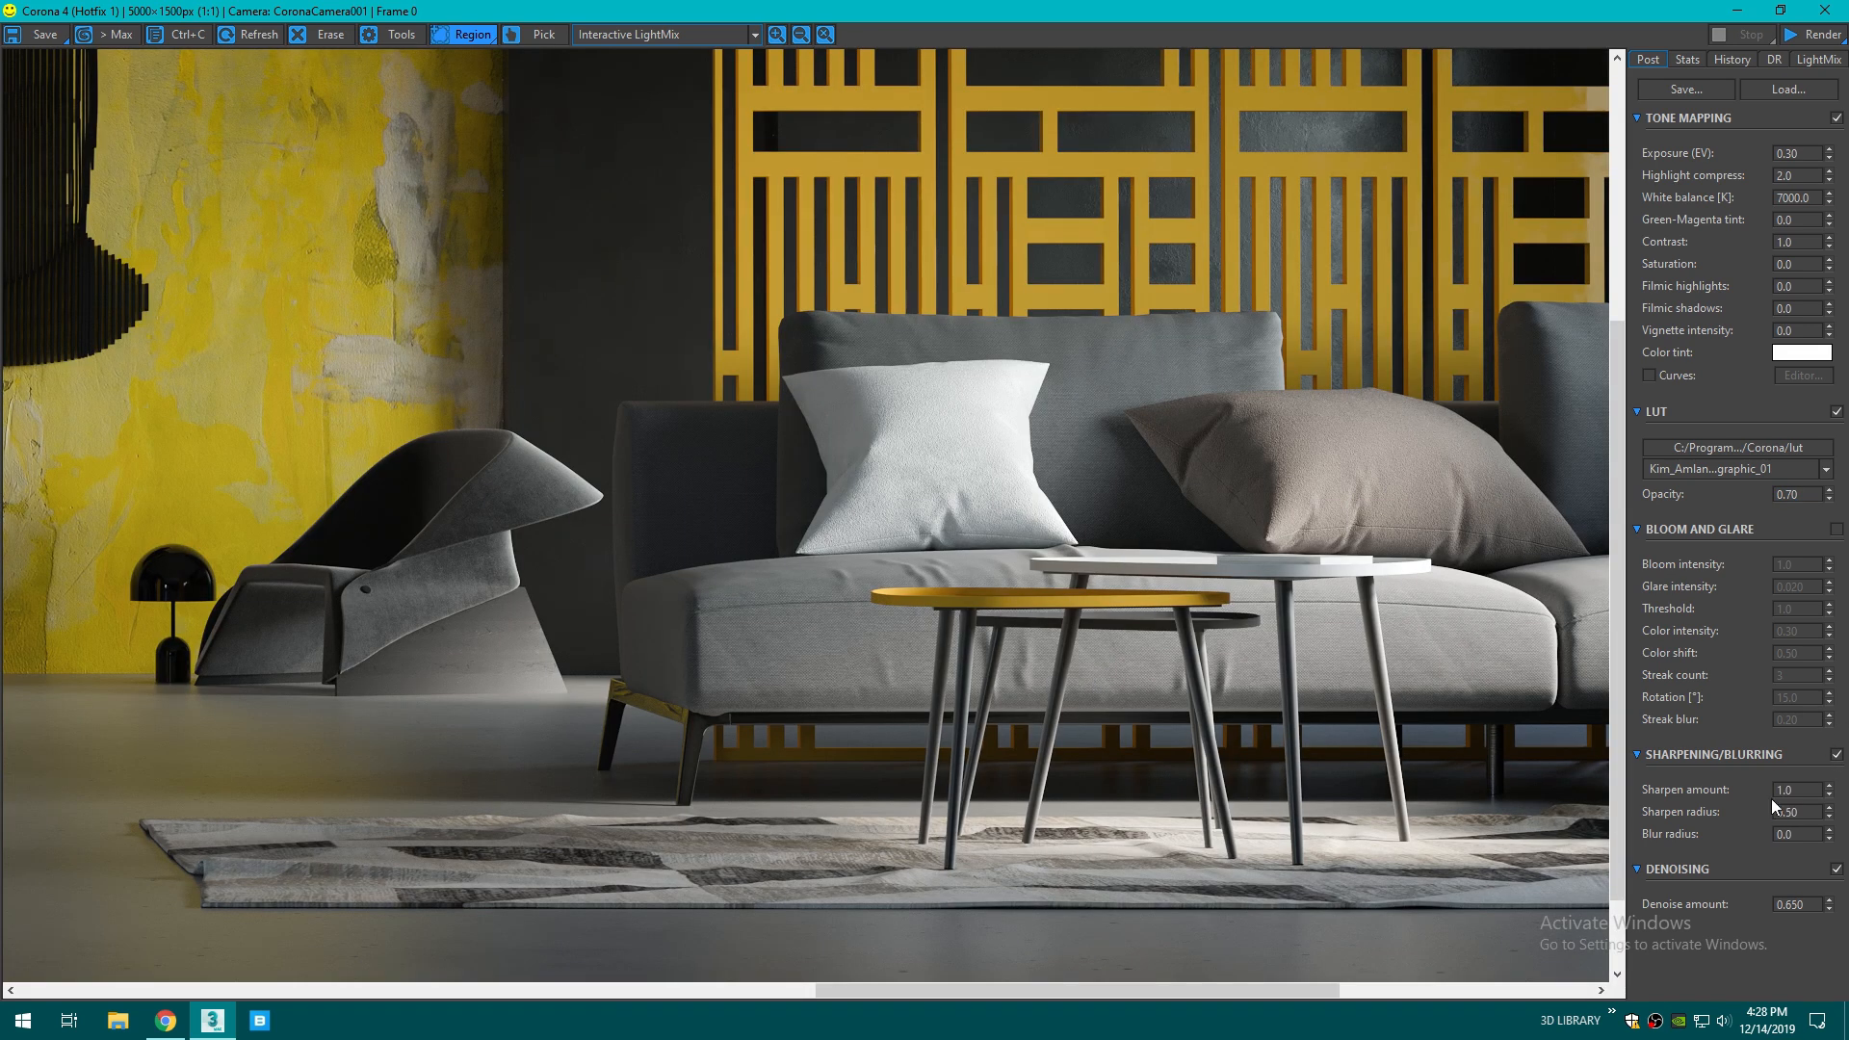
pyautogui.doubleClick(1786, 790)
pyautogui.write('1.2')
pyautogui.press('Return')
pyautogui.doubleClick(1791, 834)
pyautogui.write('0.1')
pyautogui.press('Return')
pyautogui.scroll(-1, 703, 753)
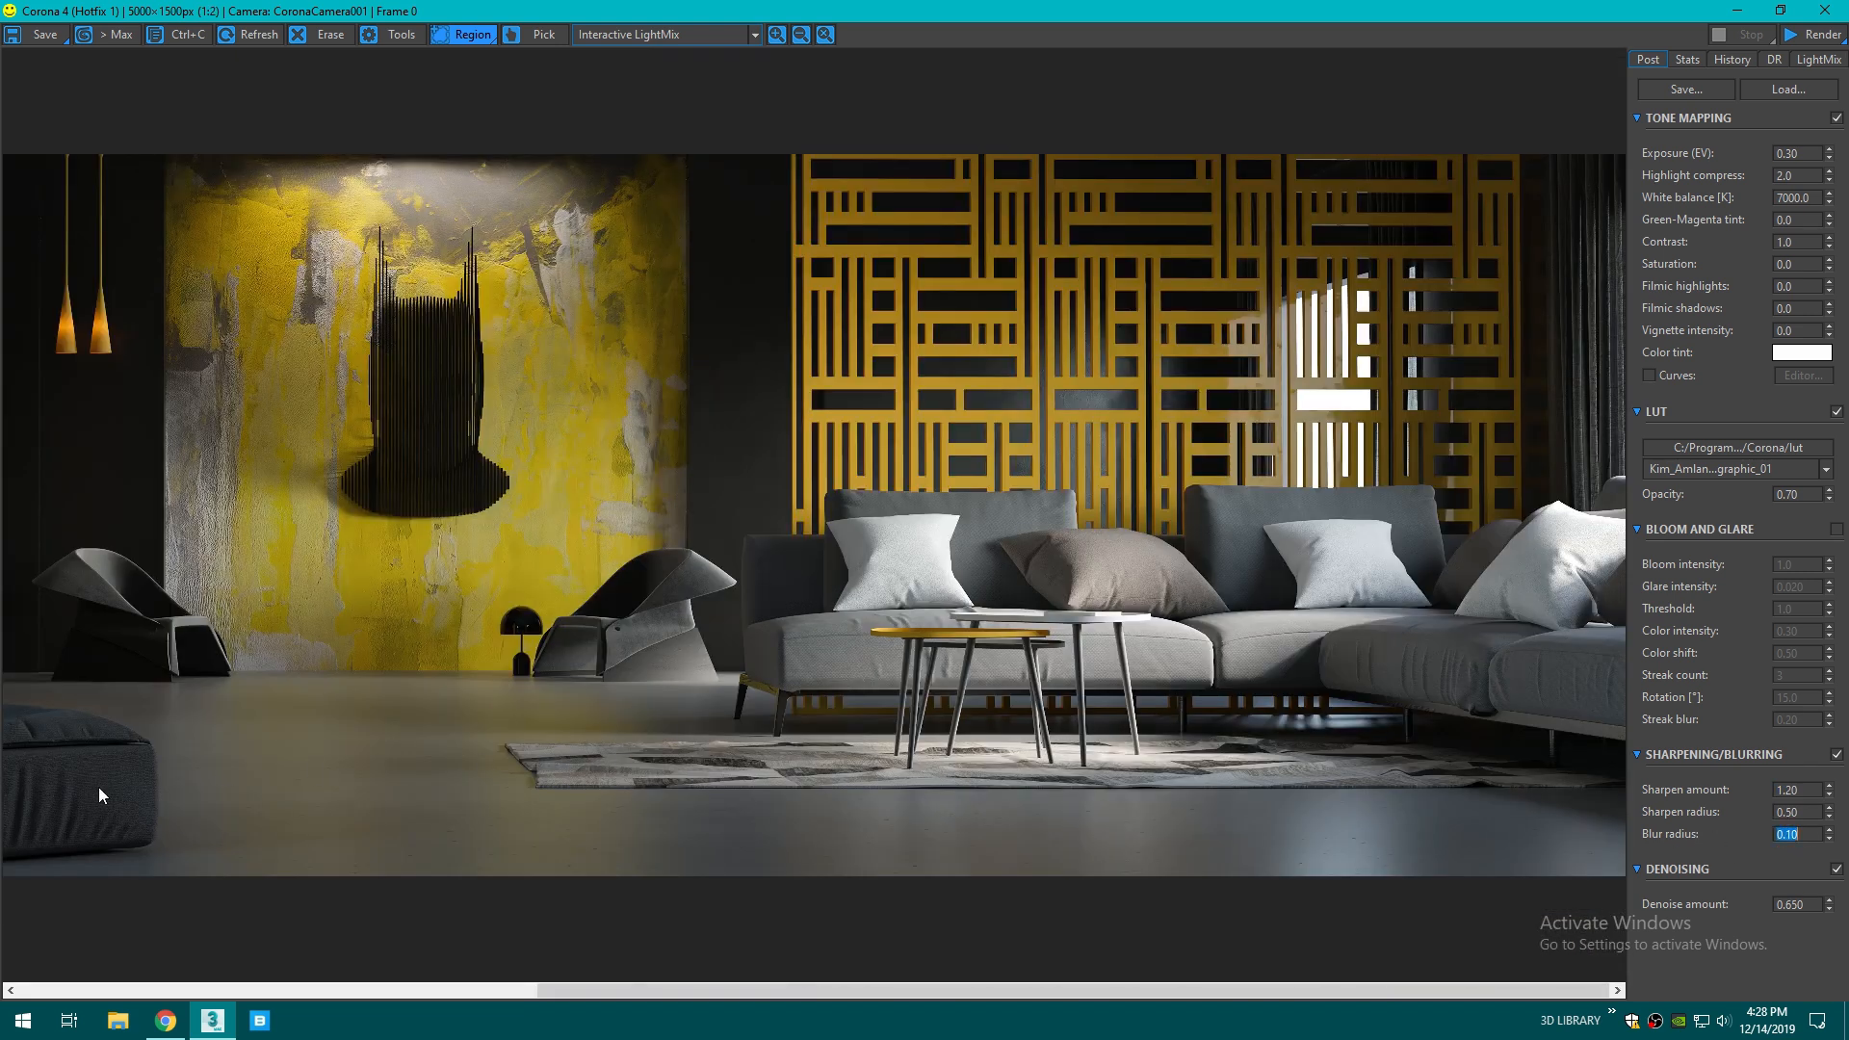
# - Examine the sharpened render up close around the ottoman, bicycle and dining area, and as a whole
pyautogui.scroll(2, 99, 788)
pyautogui.moveTo(98, 788); pyautogui.dragTo(695, 798, button='middle')
pyautogui.scroll(-2, 695, 797)
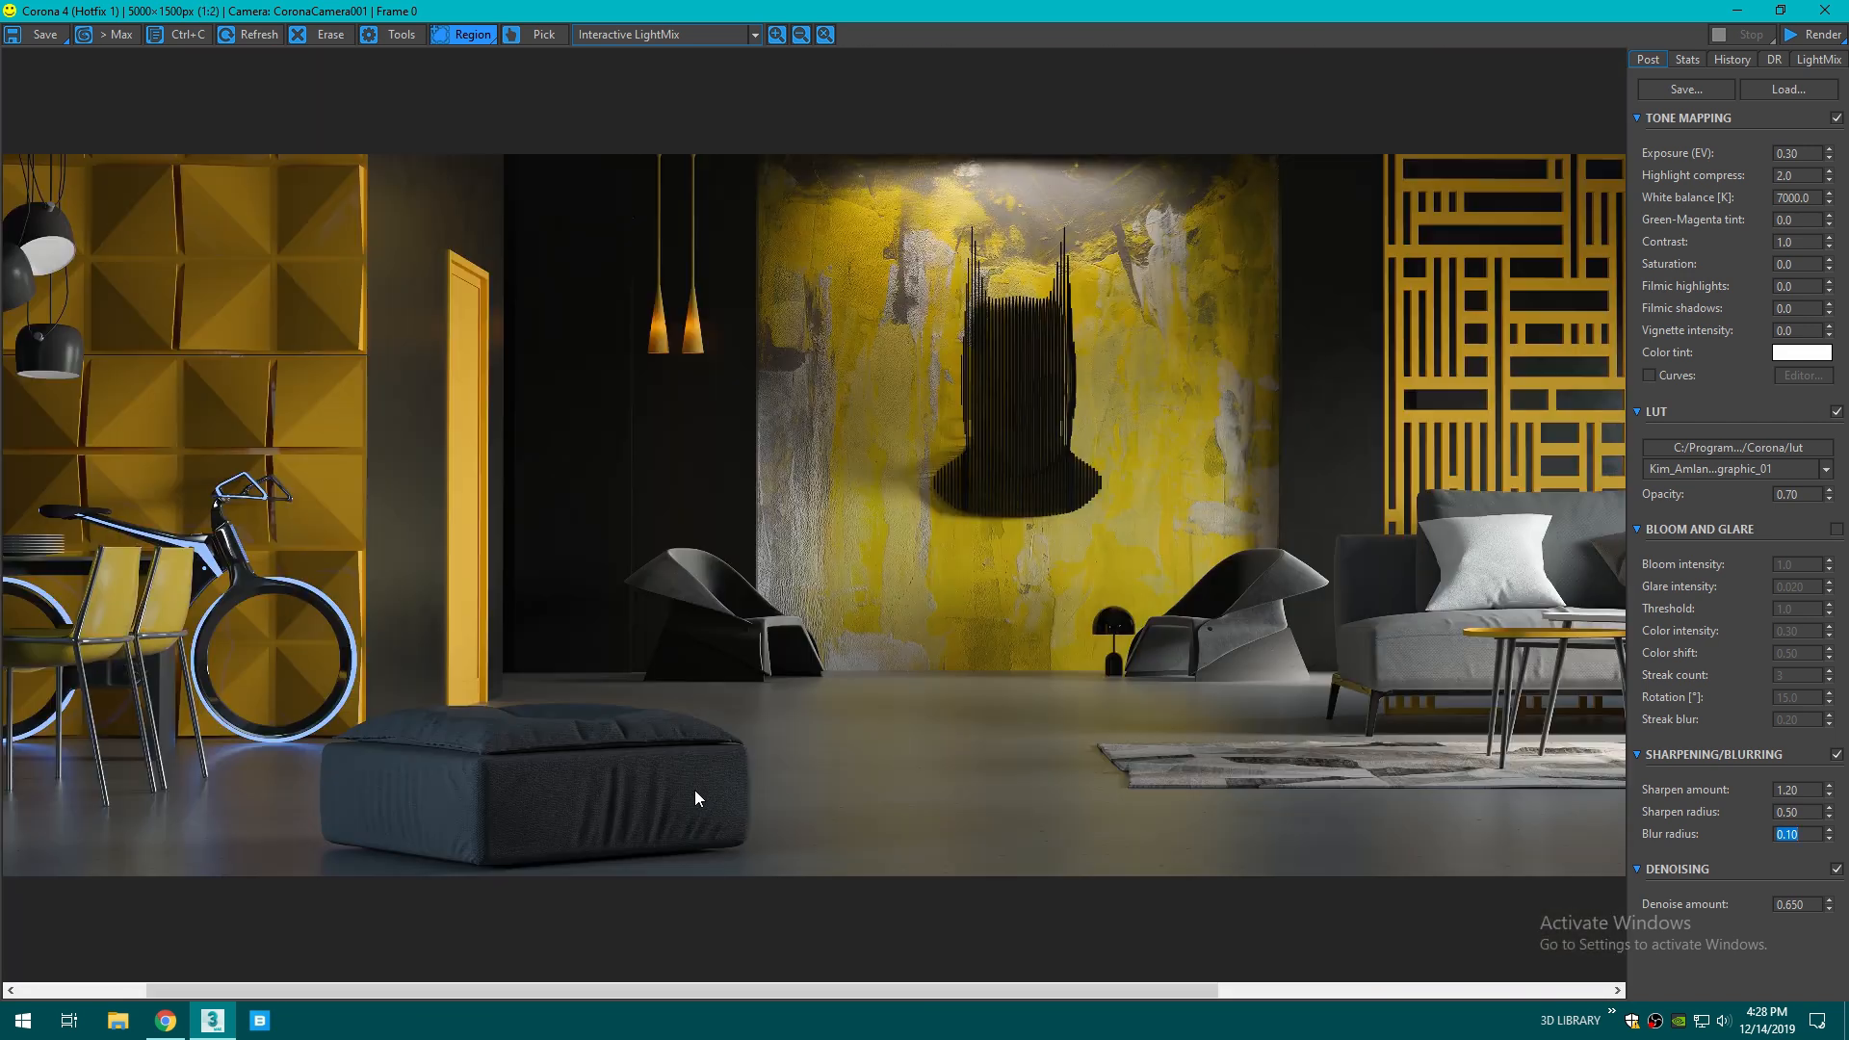
pyautogui.scroll(-1, 372, 690)
pyautogui.scroll(2, 280, 581)
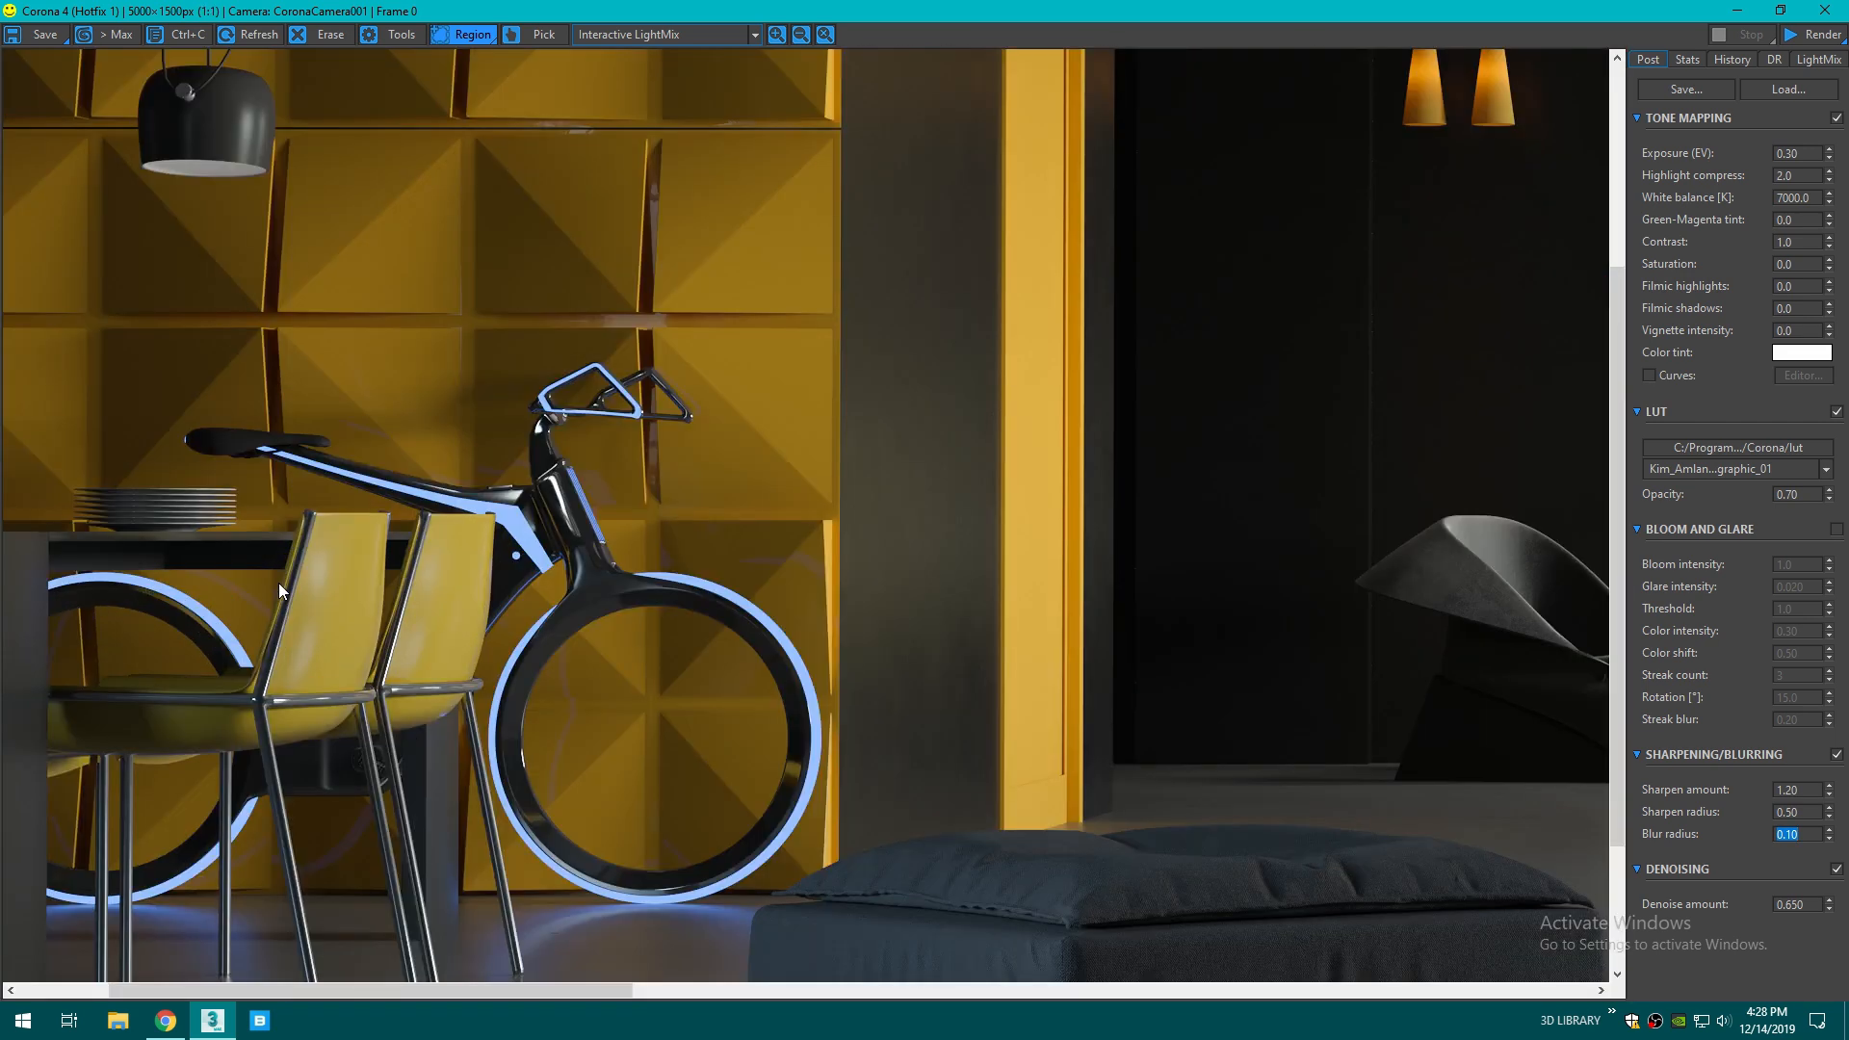
pyautogui.scroll(-2, 279, 581)
pyautogui.scroll(1, 280, 582)
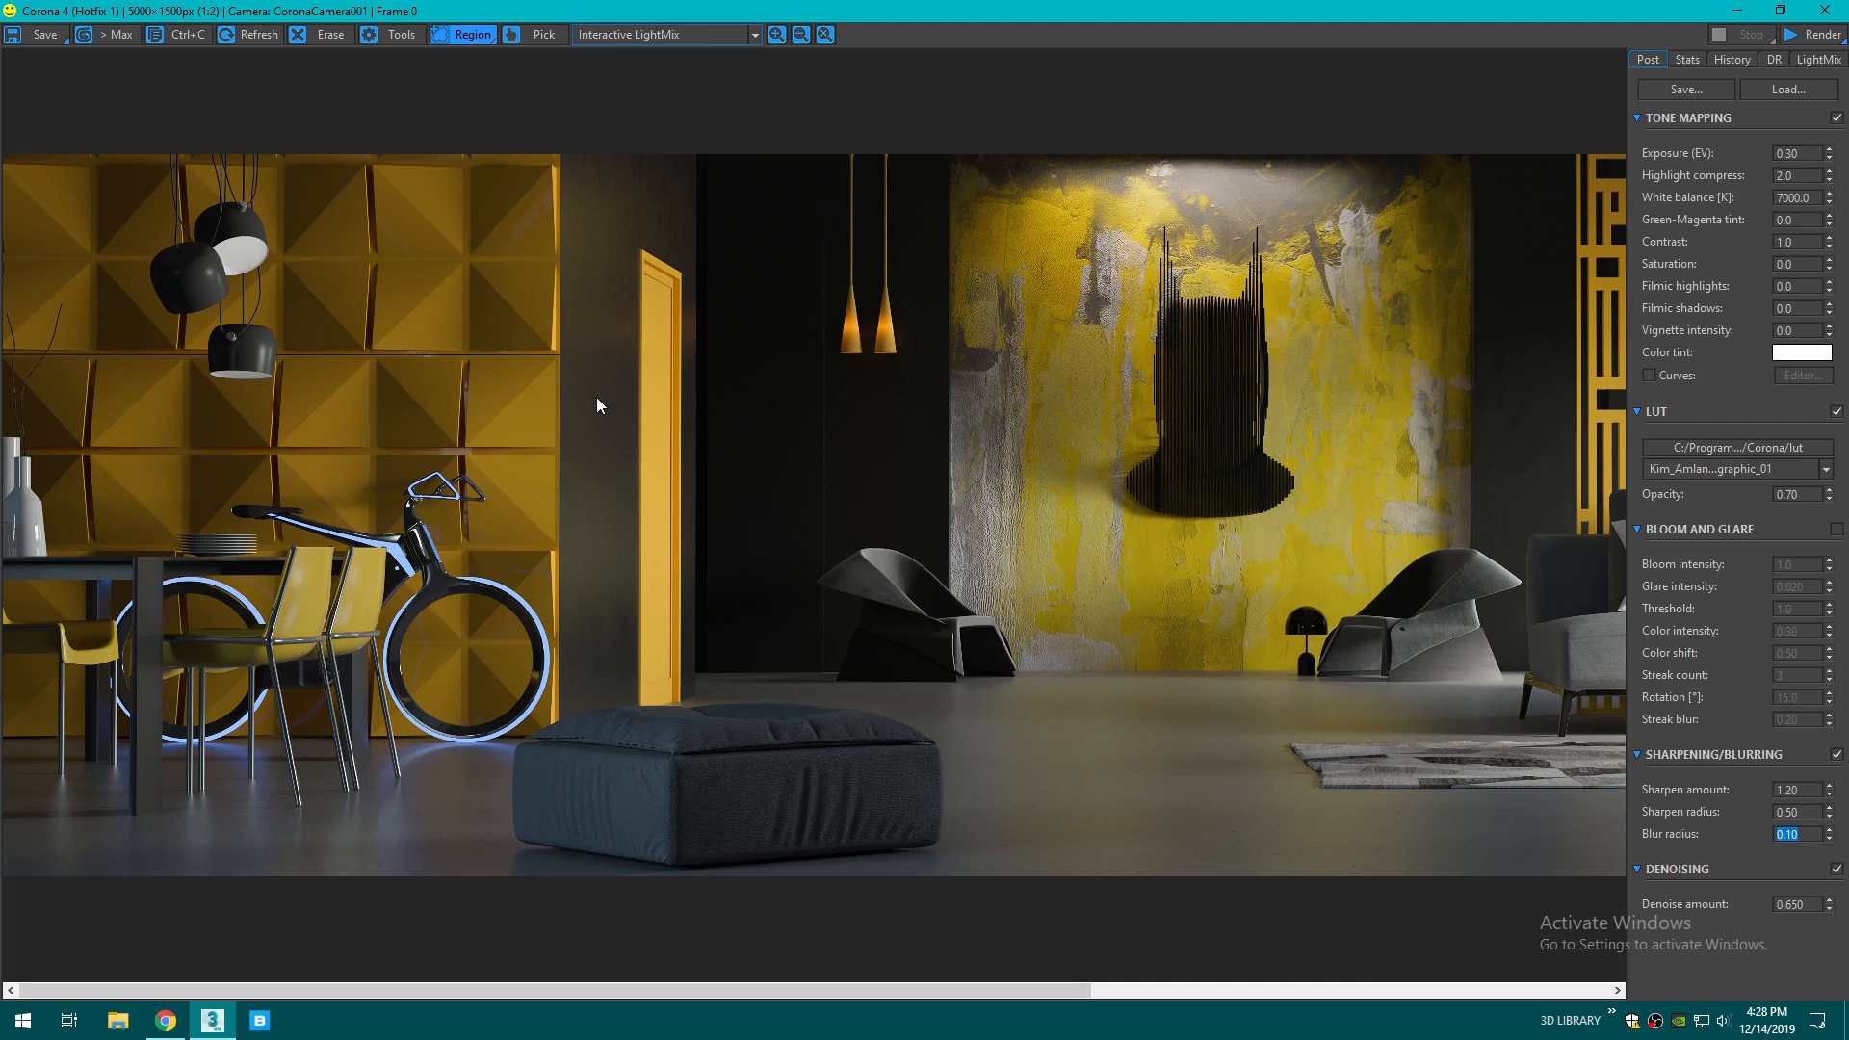
pyautogui.scroll(-1, 597, 396)
# - Compare the render with the Environment, CoronaLight006 and CoronaSun001 LightMix layers each switched off and on
pyautogui.click(1819, 58)
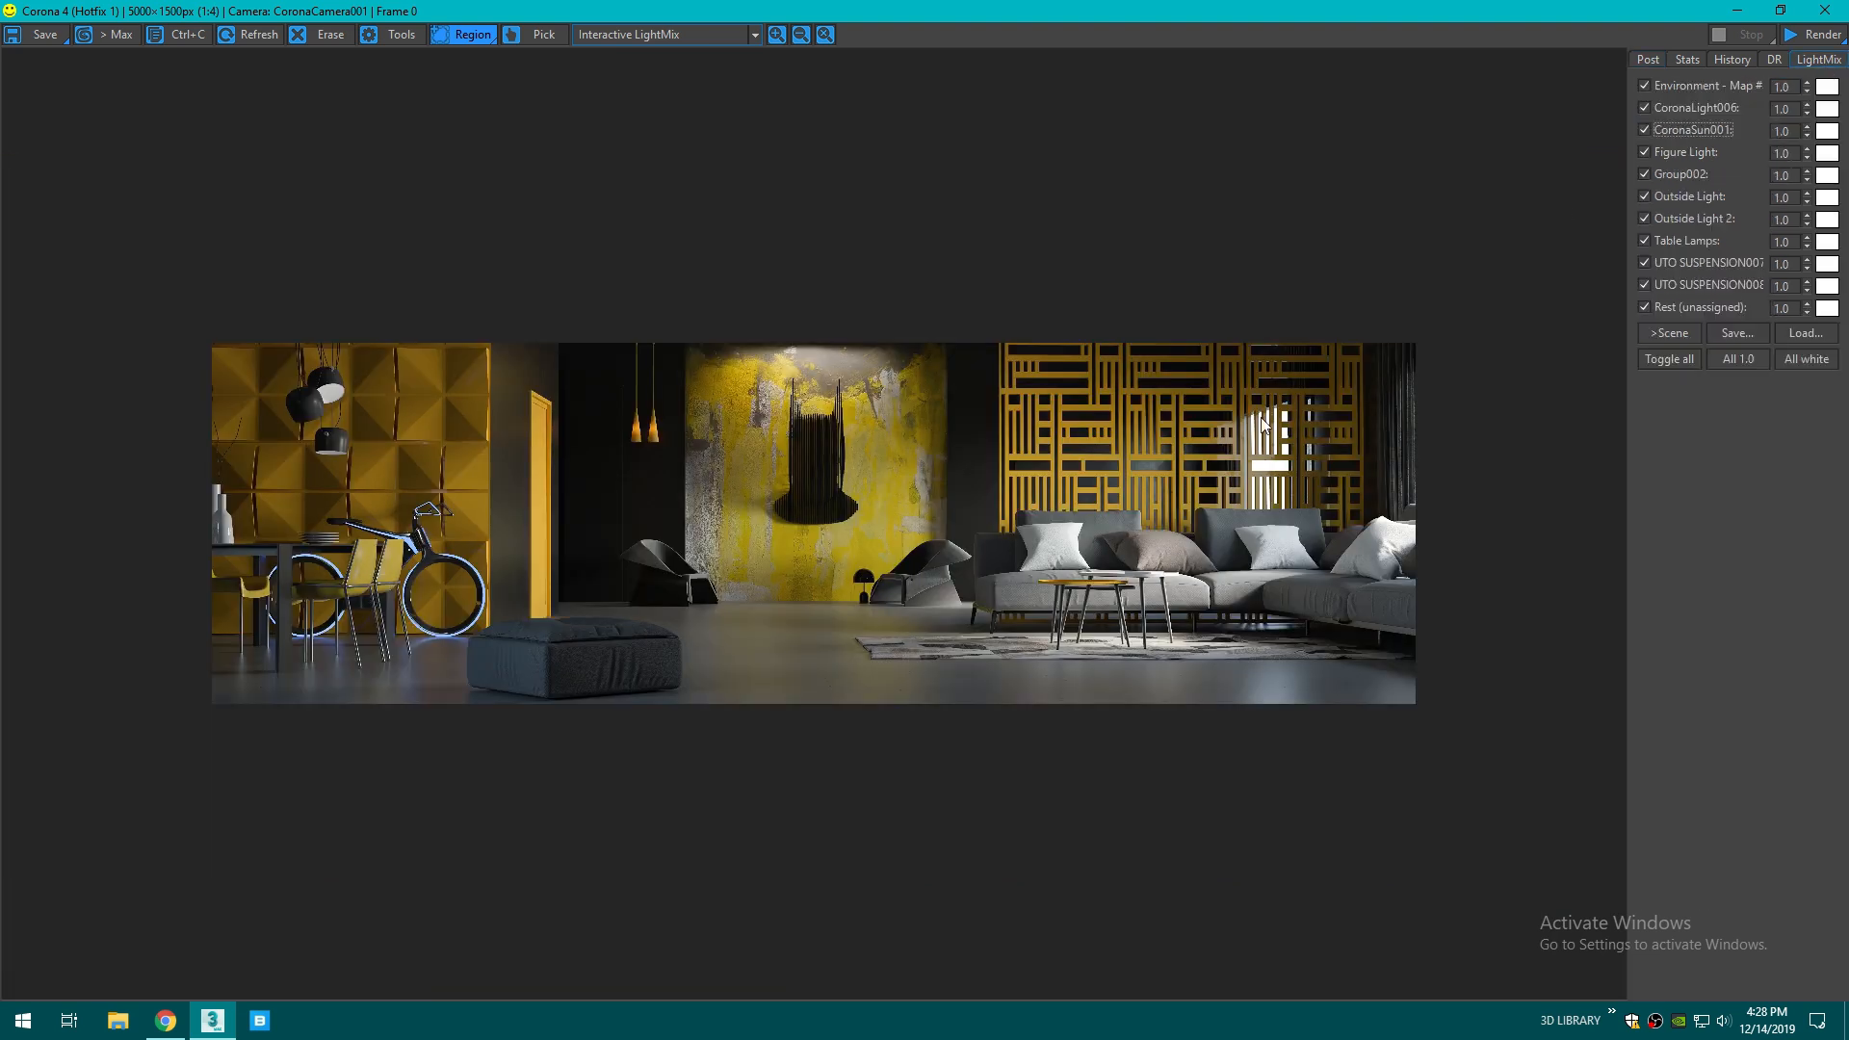
pyautogui.click(1645, 86)
pyautogui.click(1646, 86)
pyautogui.click(1674, 108)
pyautogui.click(1673, 107)
pyautogui.click(1667, 125)
pyautogui.click(1667, 125)
# - Check the effect of the Figure Light layer and set its LightMix intensity to 3
pyautogui.click(1677, 151)
pyautogui.click(1677, 151)
pyautogui.doubleClick(1781, 153)
pyautogui.write('3')
pyautogui.press('Return')
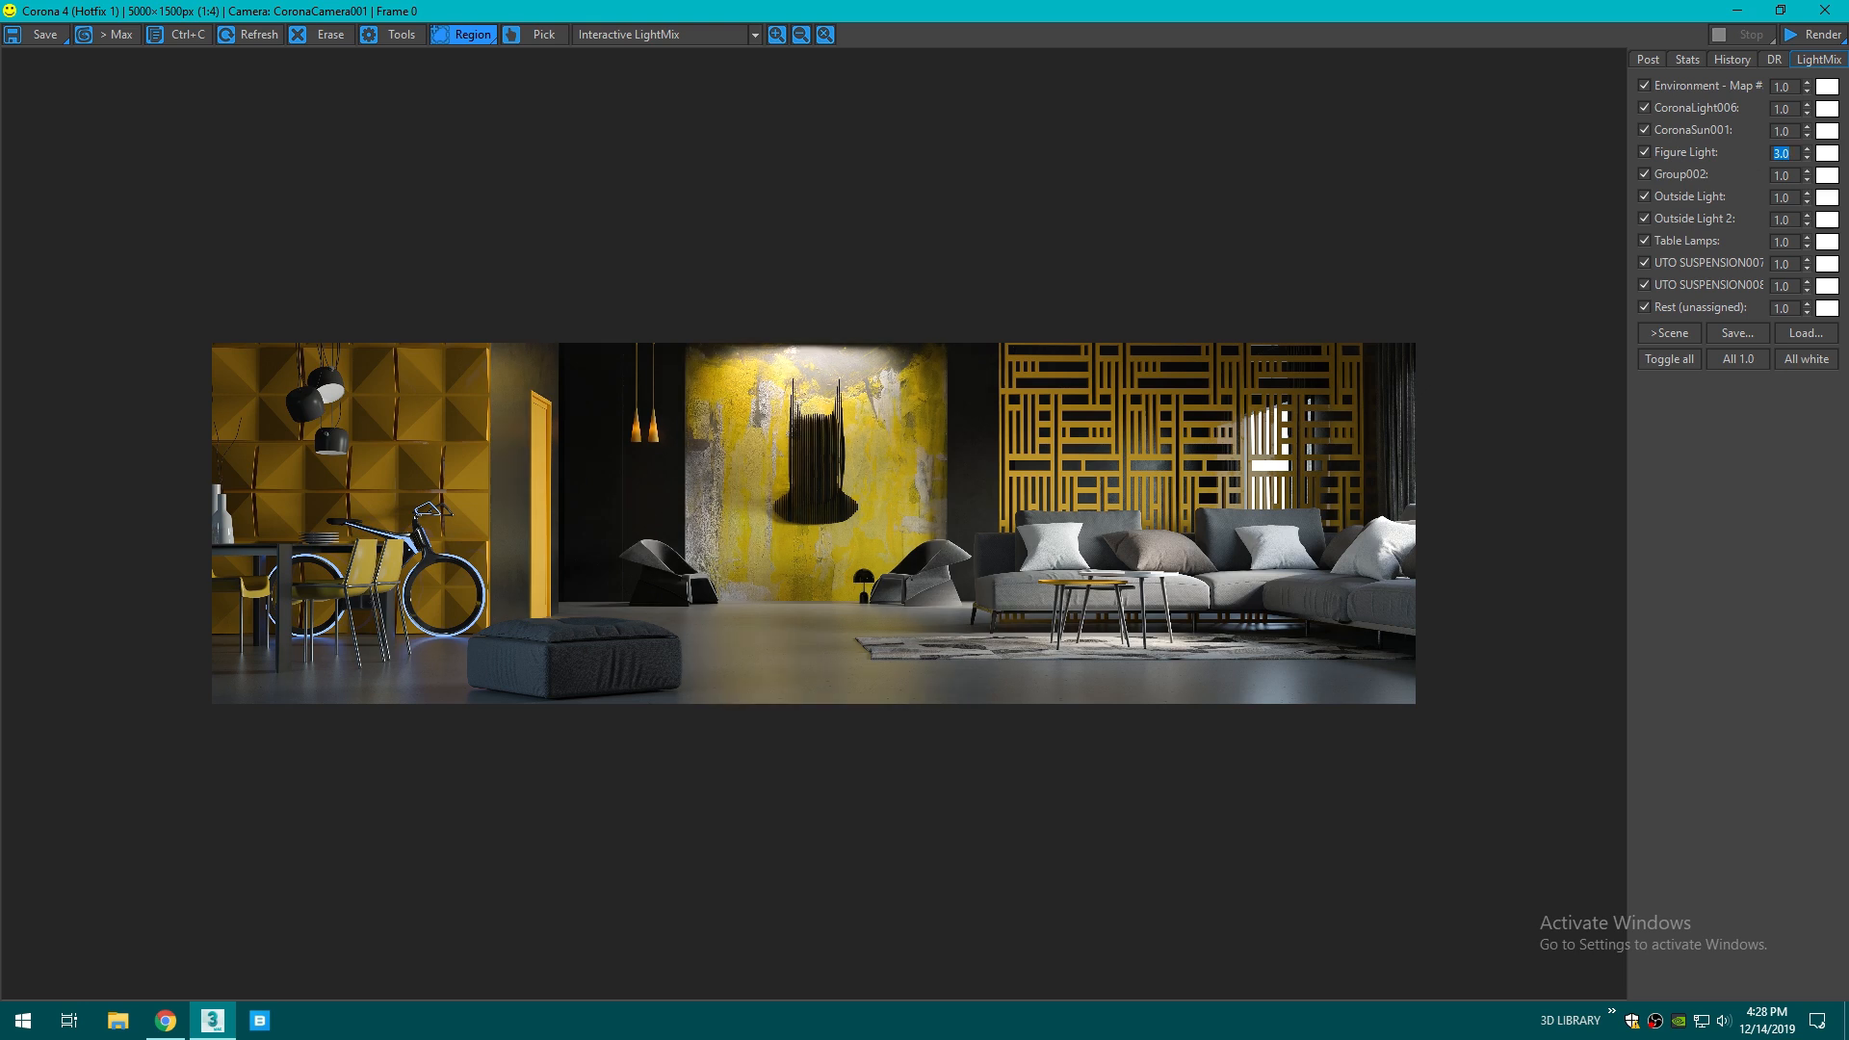
pyautogui.scroll(2, 847, 450)
pyautogui.scroll(-2, 789, 412)
# - Check the effect of the CoronaSun001 layer and set its LightMix intensity to 0.05
pyautogui.click(1649, 129)
pyautogui.click(1648, 129)
pyautogui.doubleClick(1793, 131)
pyautogui.write('0.05')
pyautogui.press('Return')
# - Check the effect of the Environment layer and set its LightMix intensity to 0.7
pyautogui.click(1670, 85)
pyautogui.click(1671, 85)
pyautogui.doubleClick(1793, 86)
pyautogui.write('0.7')
pyautogui.press('Return')
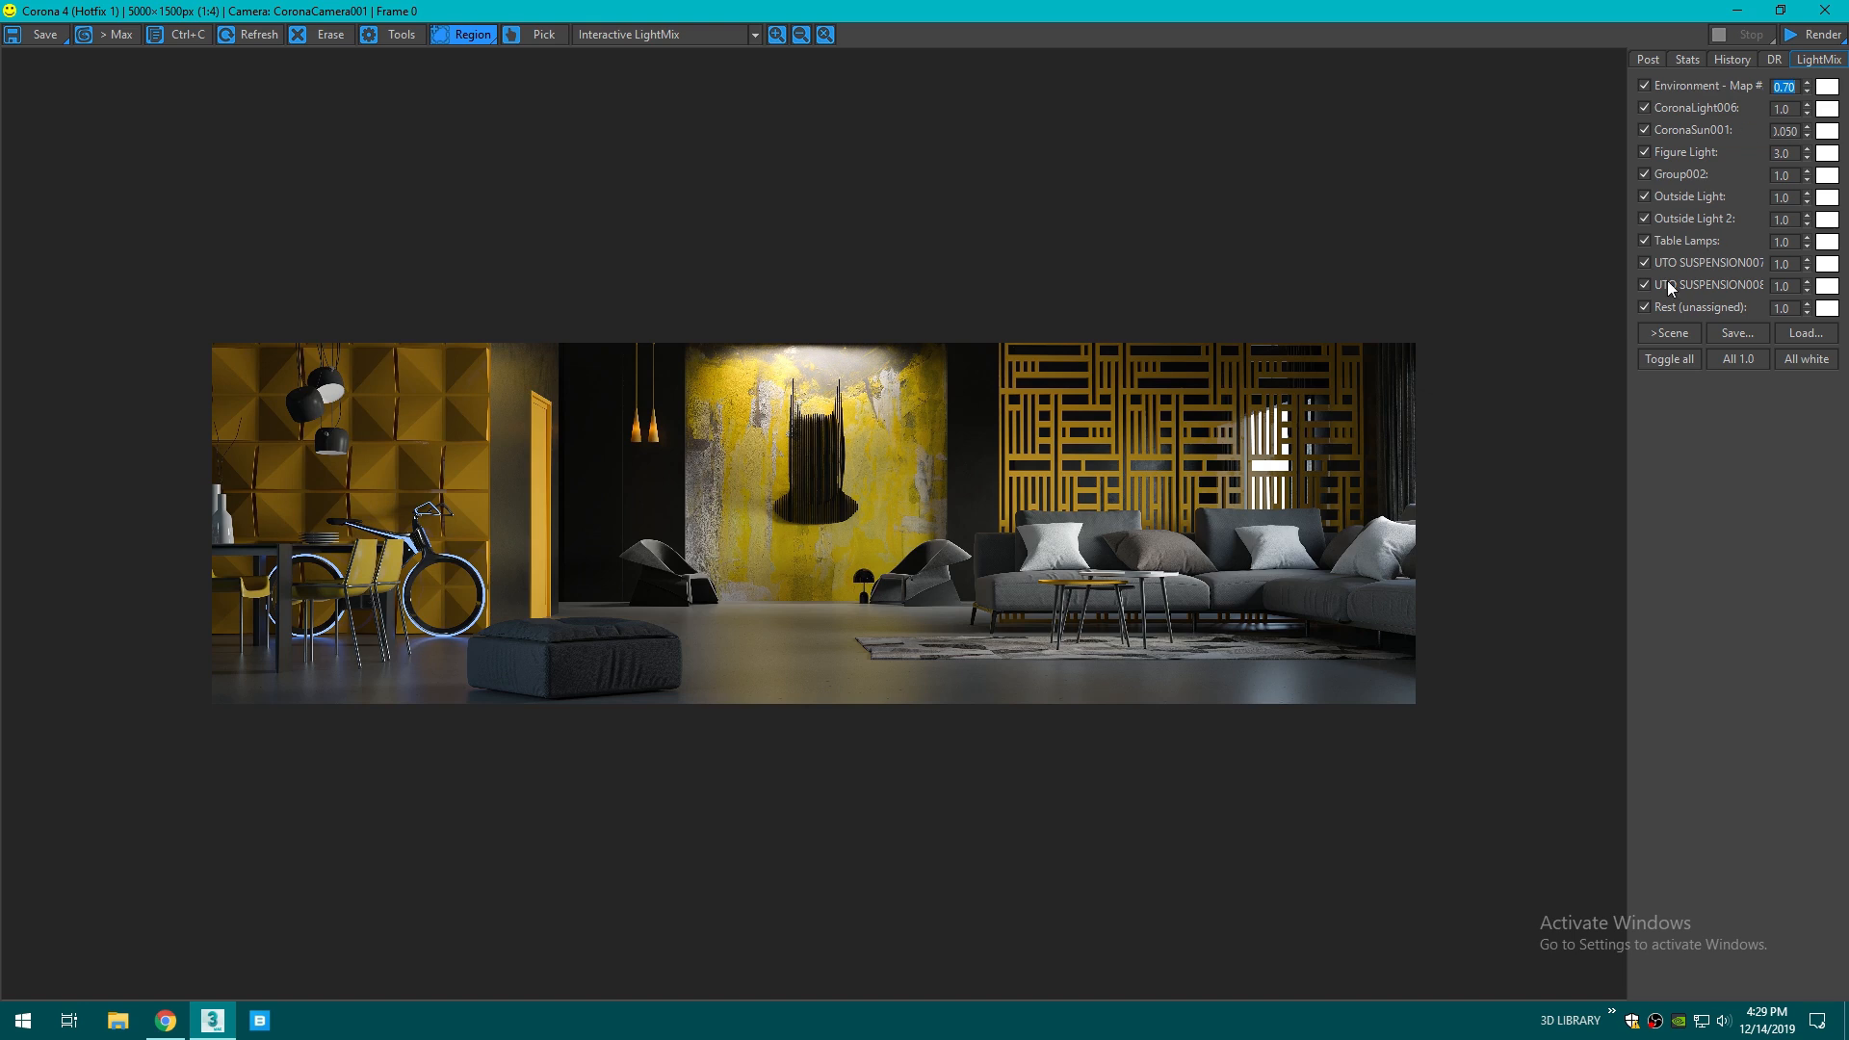
# - Switch off the Table Lamps, Rest (unassigned), Group002 and CoronaSun001 layers in LightMix
pyautogui.click(1643, 239)
pyautogui.click(1647, 304)
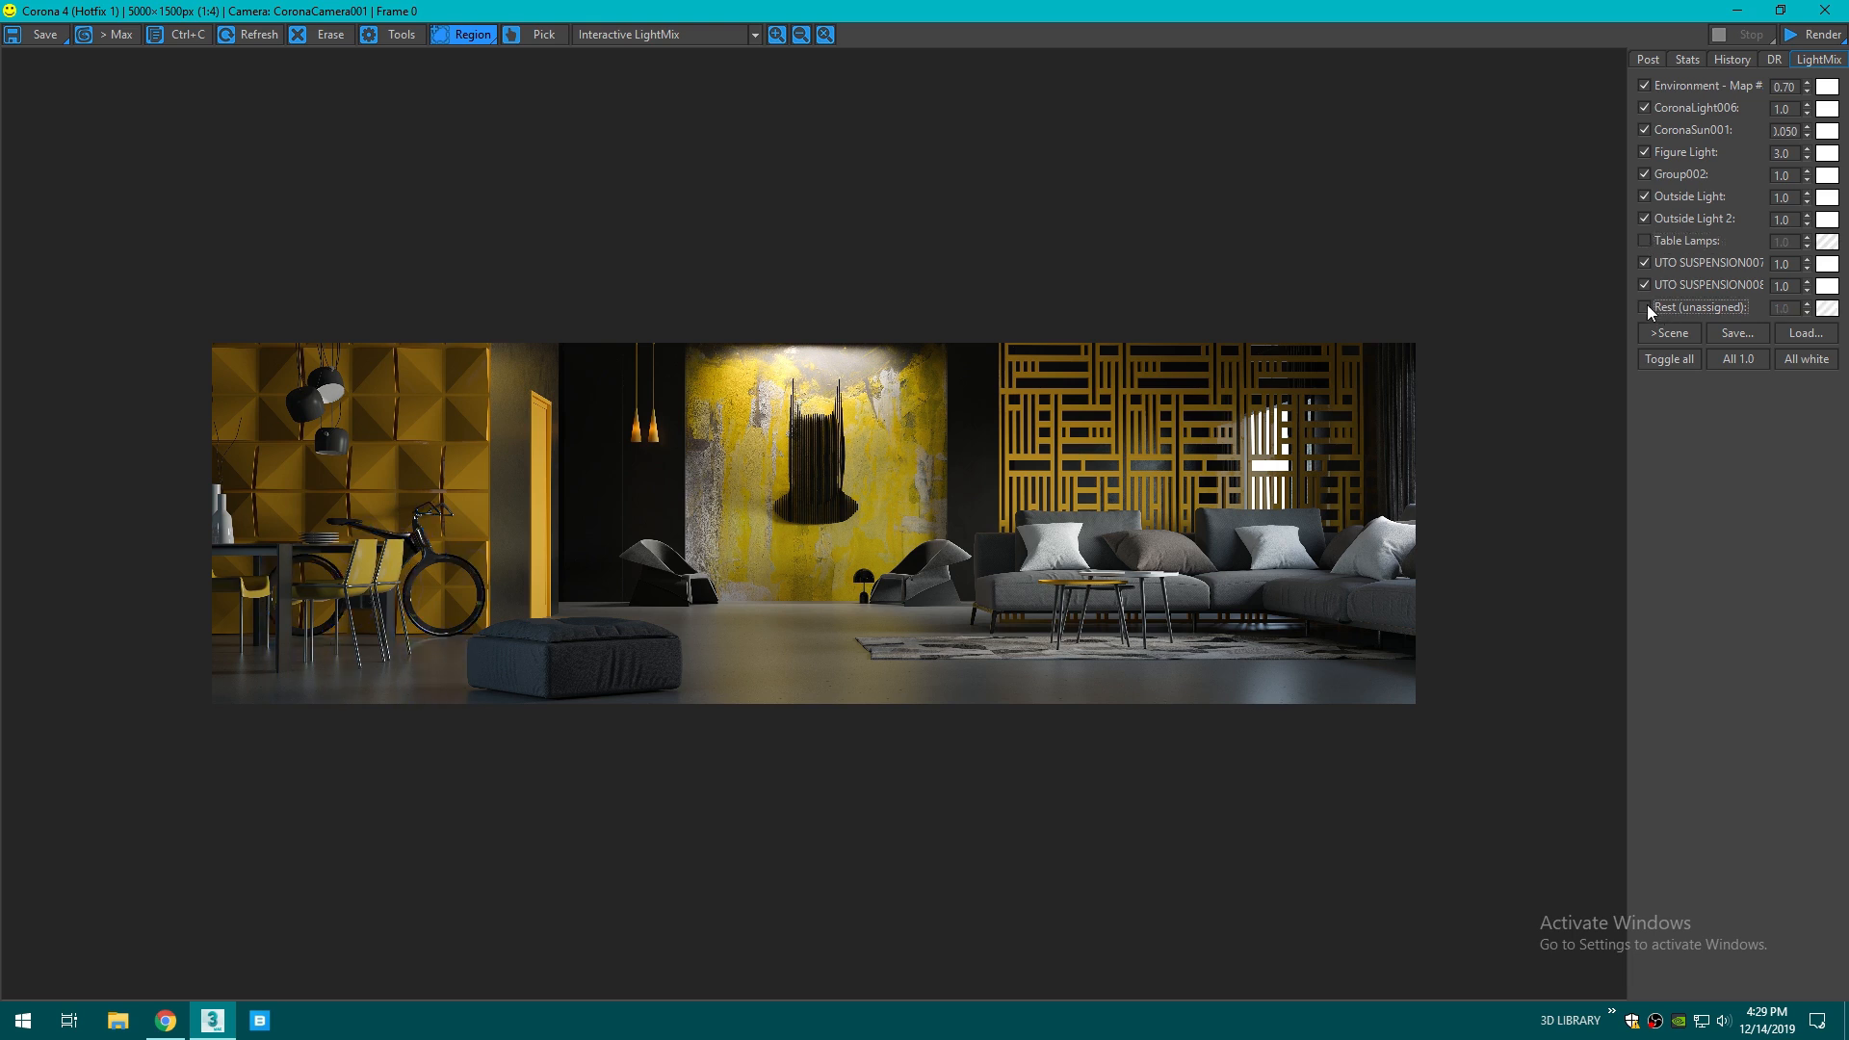
pyautogui.click(1645, 174)
pyautogui.click(1646, 154)
pyautogui.click(1647, 154)
pyautogui.click(1650, 133)
pyautogui.click(1651, 132)
pyautogui.click(1650, 132)
# - Compare the render with and without CoronaLight006 and set that layer's LightMix intensity to 0.2
pyautogui.click(1651, 110)
pyautogui.click(1650, 110)
pyautogui.click(1651, 109)
pyautogui.click(1650, 110)
pyautogui.click(1650, 110)
pyautogui.click(1651, 110)
pyautogui.doubleClick(1784, 108)
pyautogui.write('0.2')
pyautogui.press('Return')
# - Compare the render with and without the Outside Light layer and set its intensity to 0.2
pyautogui.click(1652, 194)
pyautogui.click(1652, 195)
pyautogui.click(1653, 194)
pyautogui.click(1644, 195)
pyautogui.doubleClick(1797, 199)
pyautogui.write('0.2')
pyautogui.press('Return')
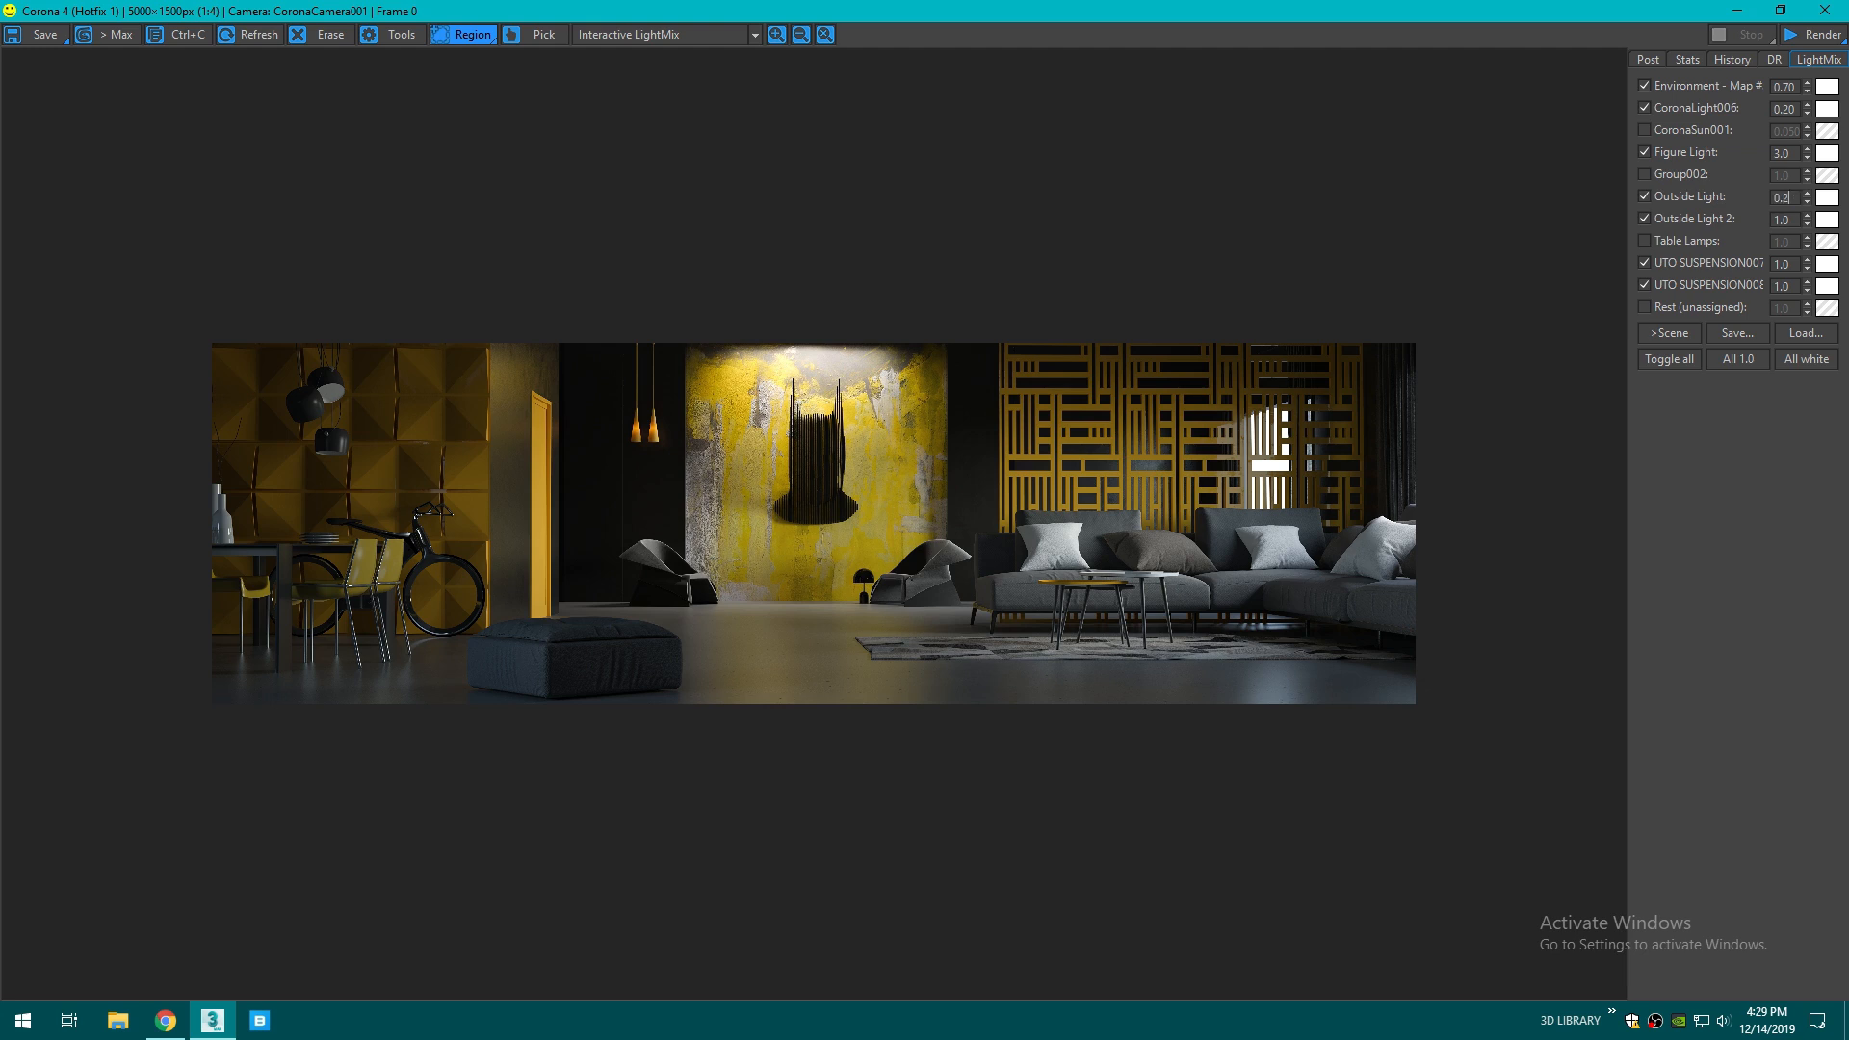
# - Compare the render with and without the Outside Light 2 layer and set its intensity to 0.2
pyautogui.click(1645, 218)
pyautogui.click(1644, 217)
pyautogui.click(1645, 217)
pyautogui.click(1645, 218)
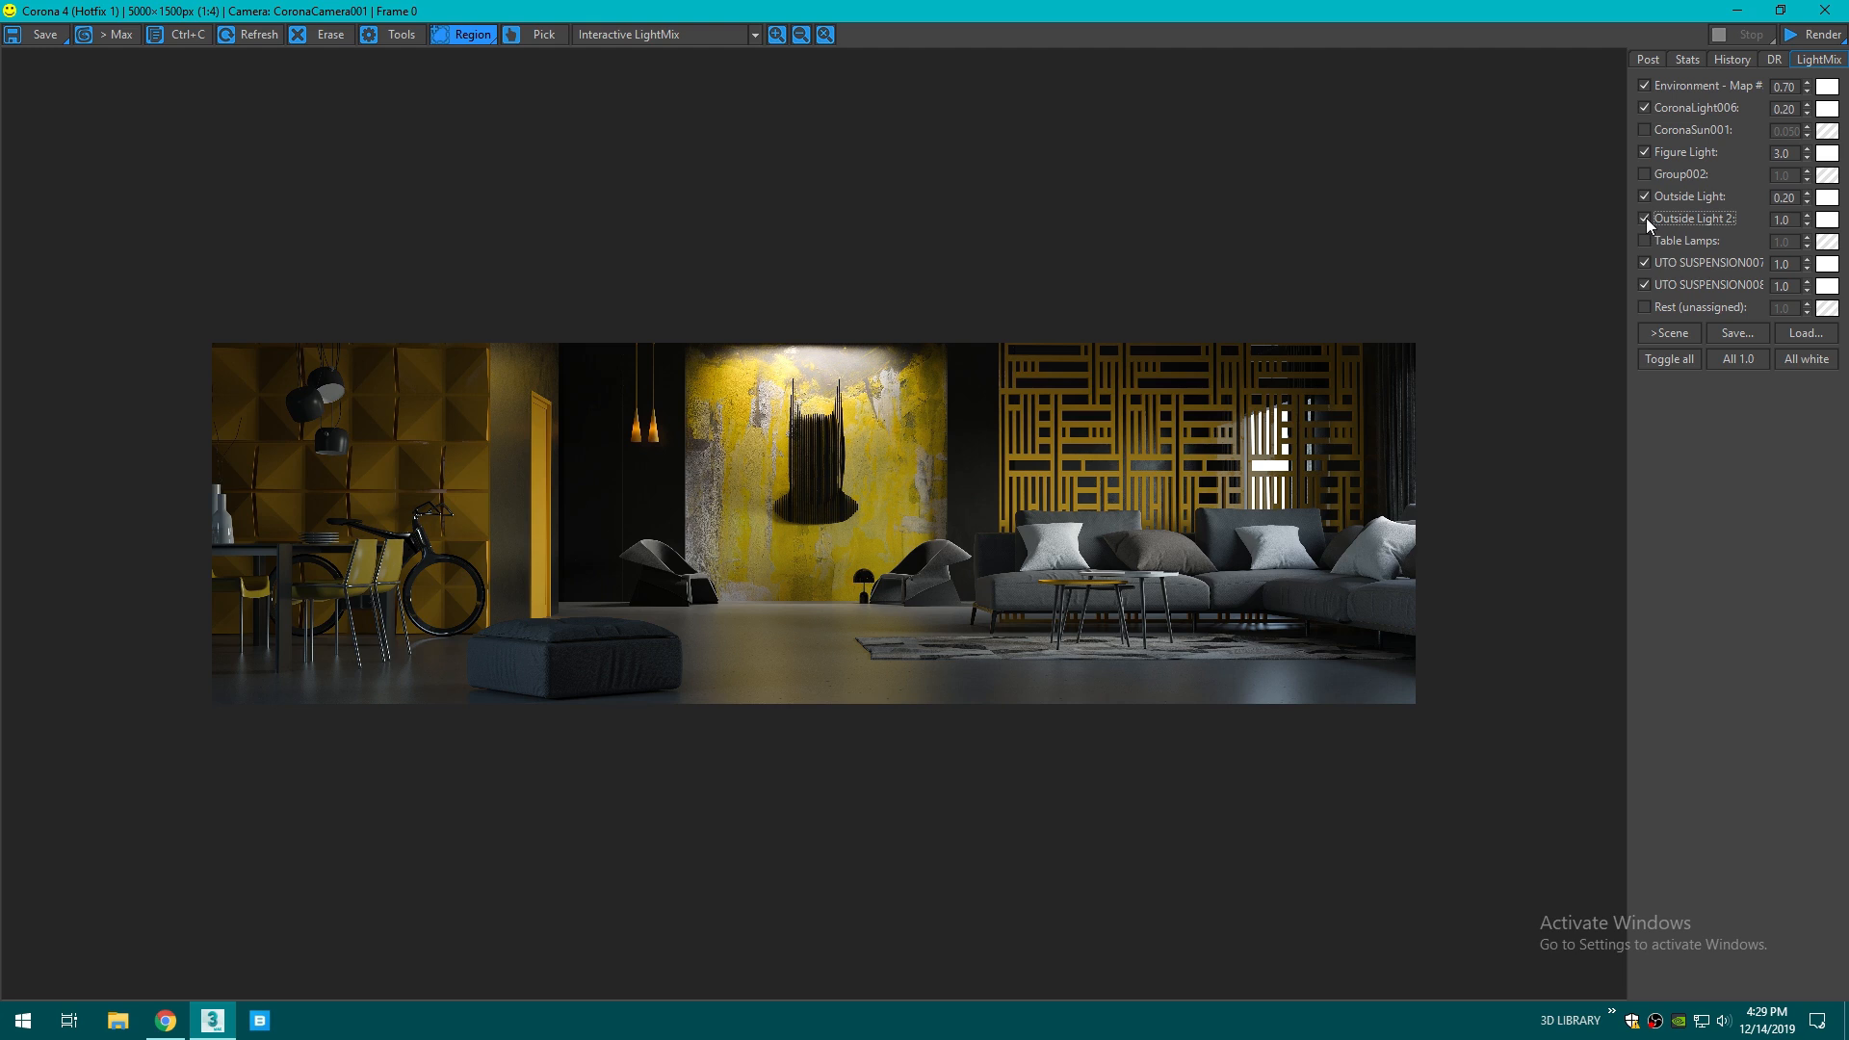
pyautogui.doubleClick(1784, 220)
pyautogui.write('0.2')
pyautogui.press('Return')
pyautogui.scroll(1, 964, 511)
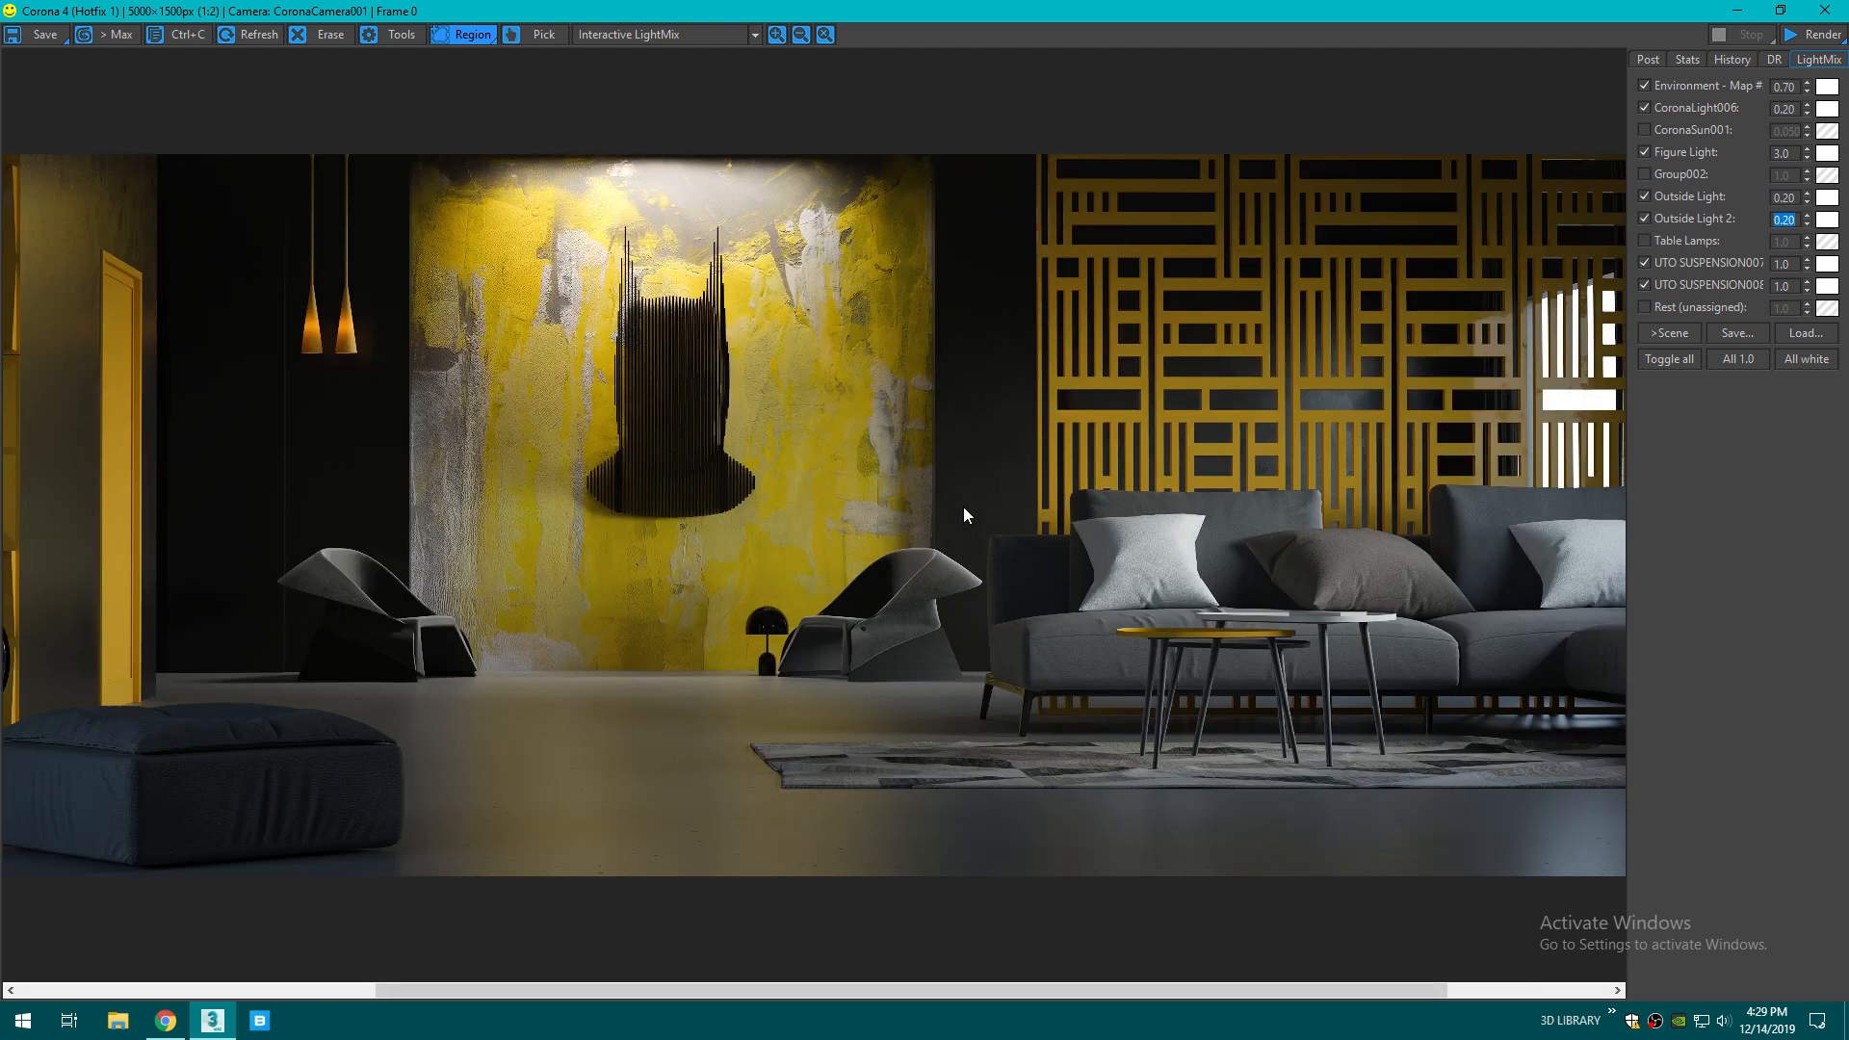
# - Enable bloom and glare in the post settings and set the bloom intensity to 1.2
pyautogui.click(1648, 62)
pyautogui.scroll(-1, 1239, 503)
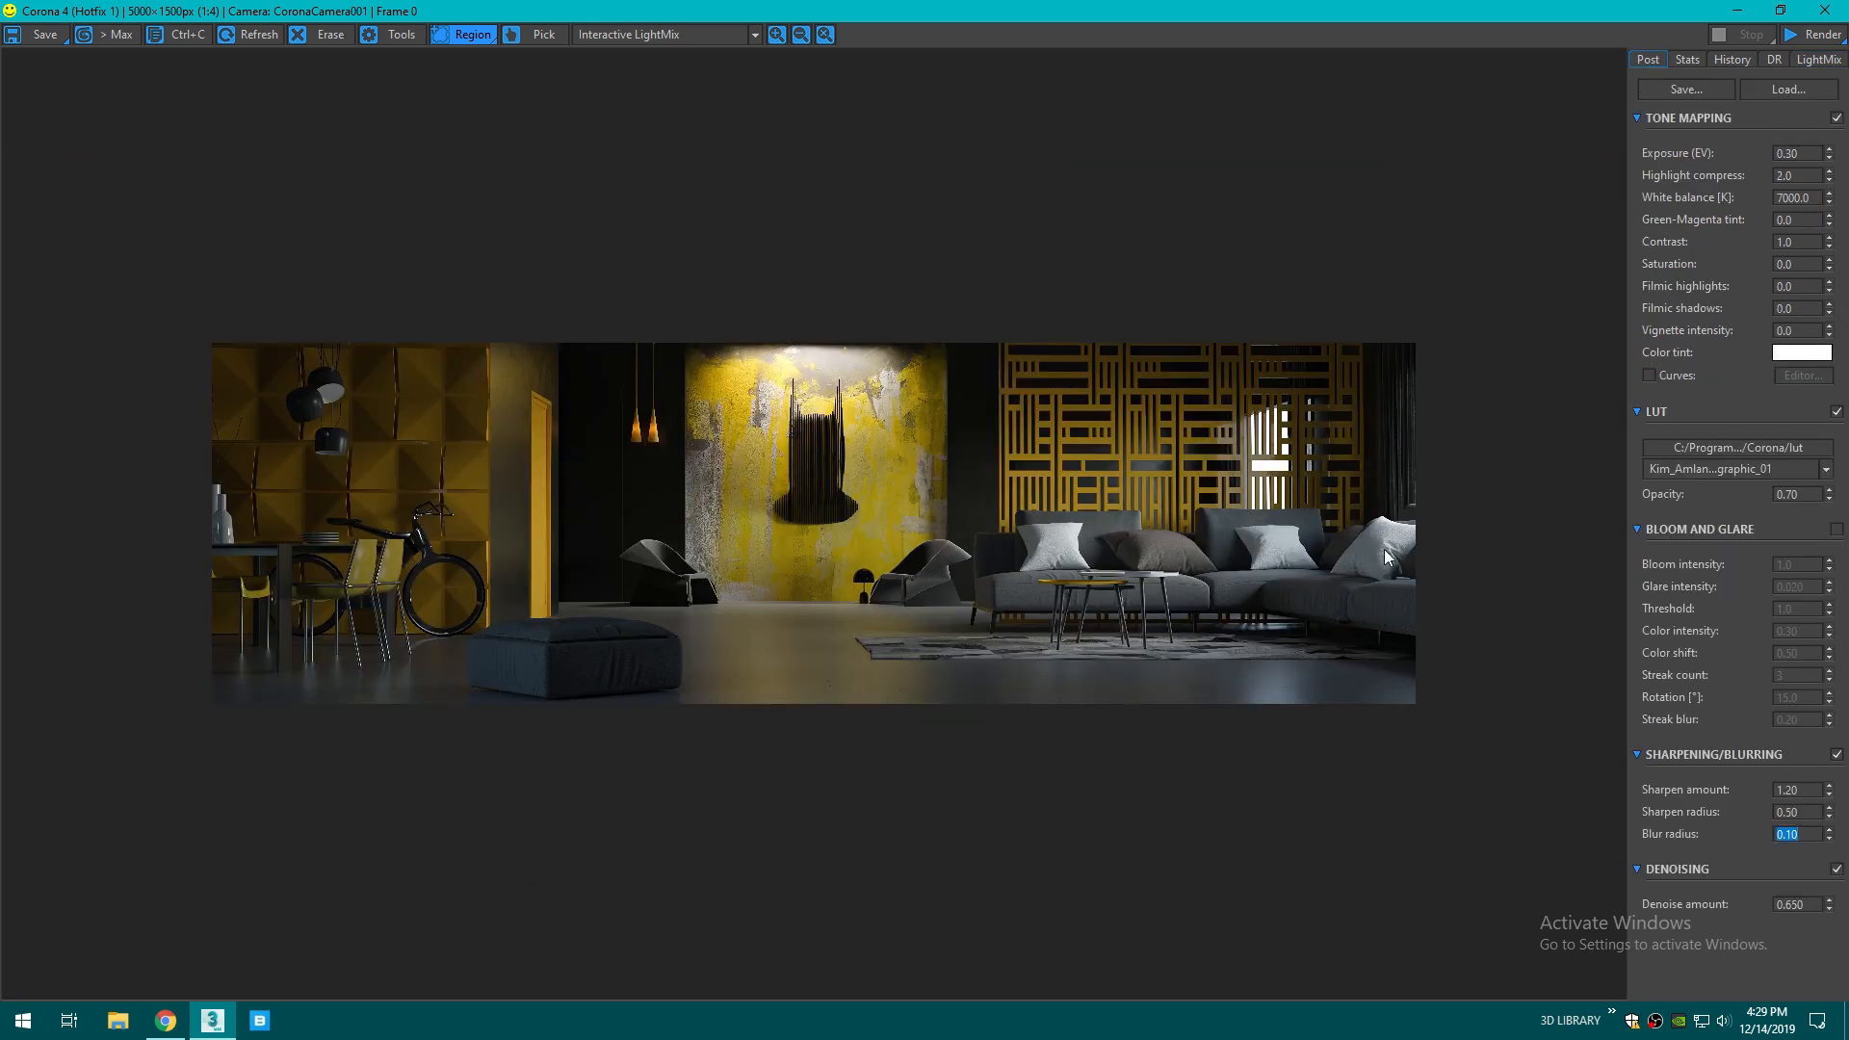
pyautogui.scroll(1, 722, 536)
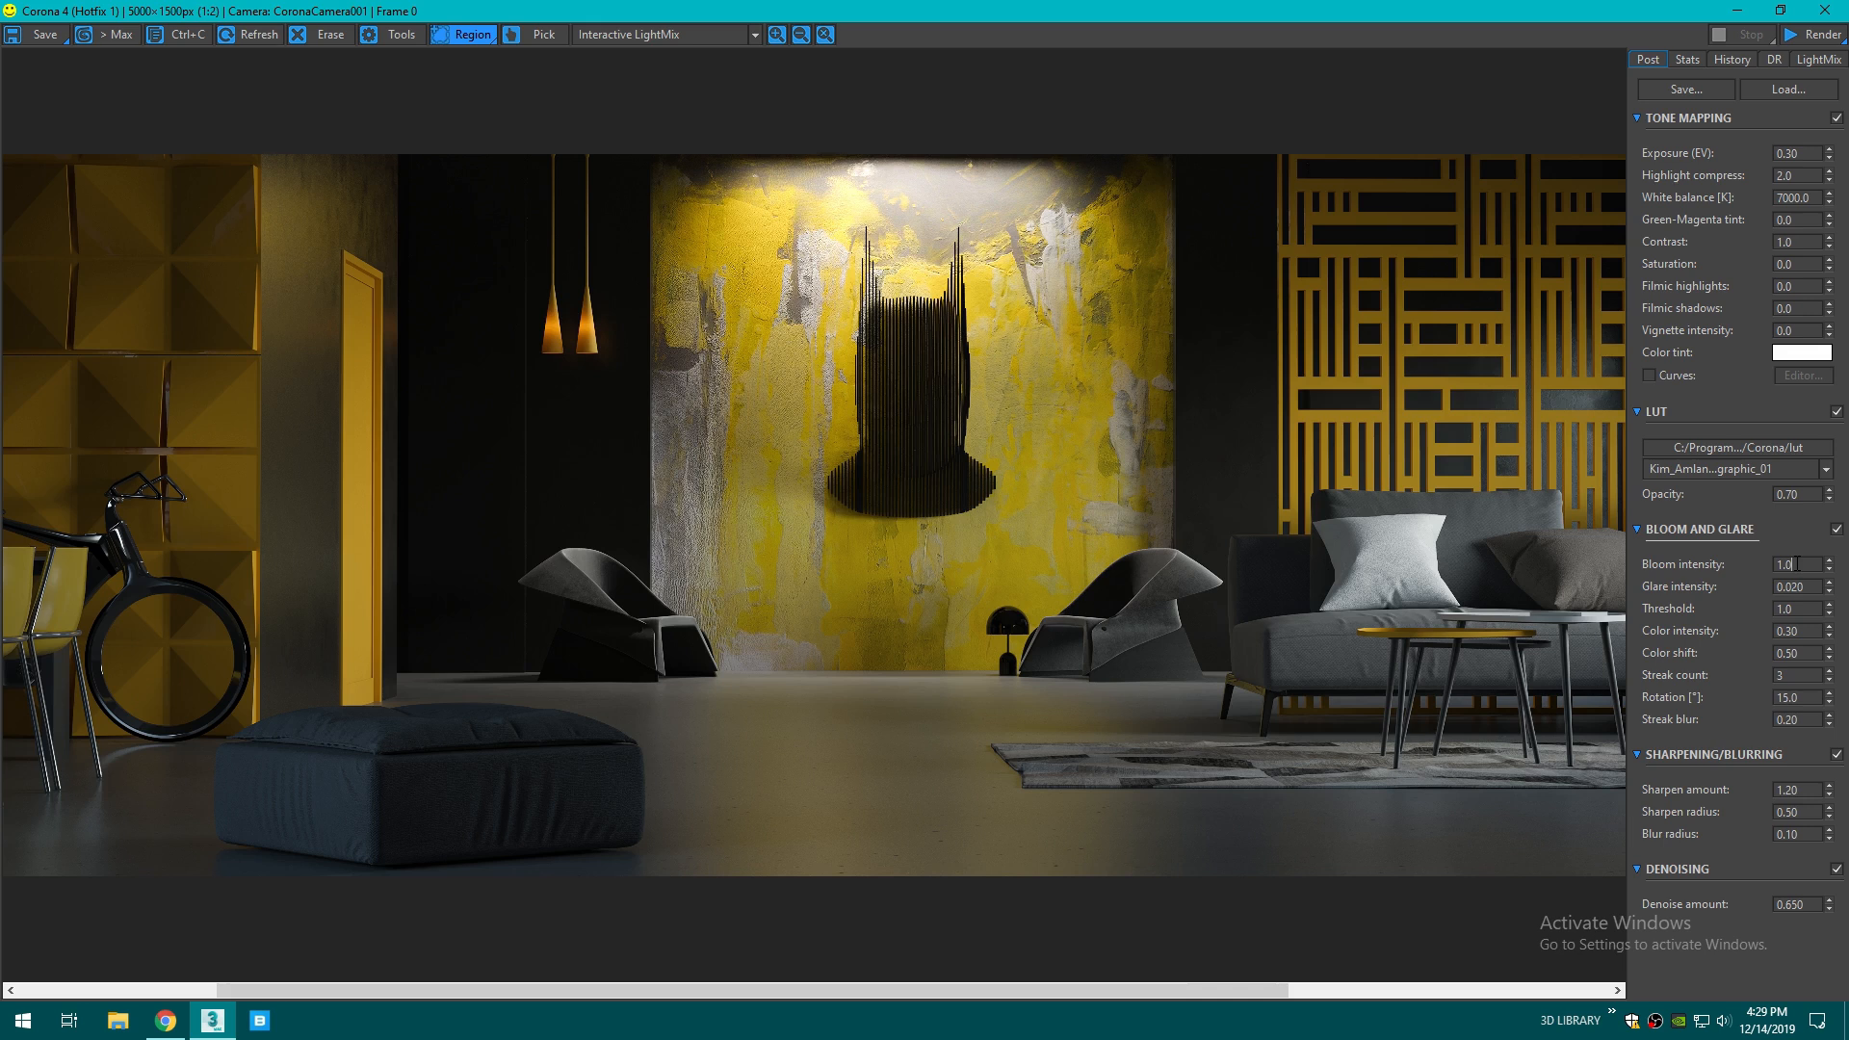
pyautogui.scroll(-1, 1140, 462)
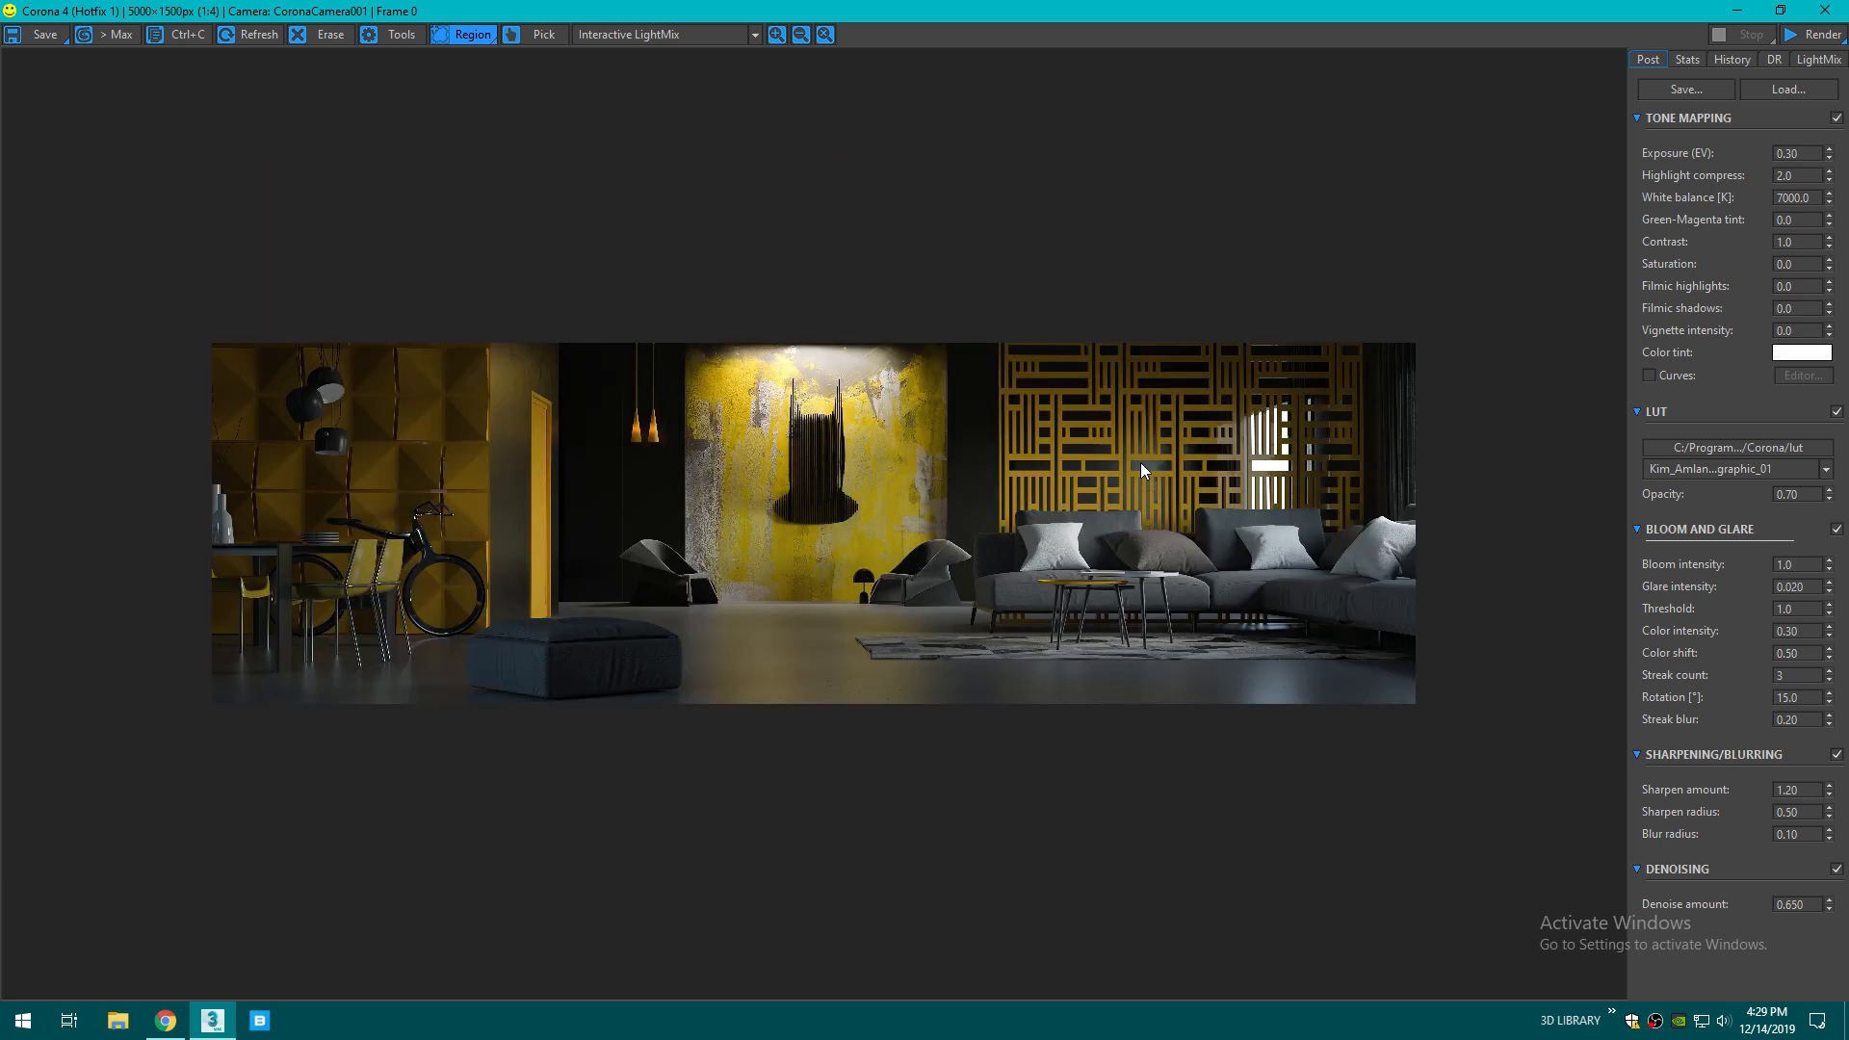
pyautogui.scroll(1, 859, 396)
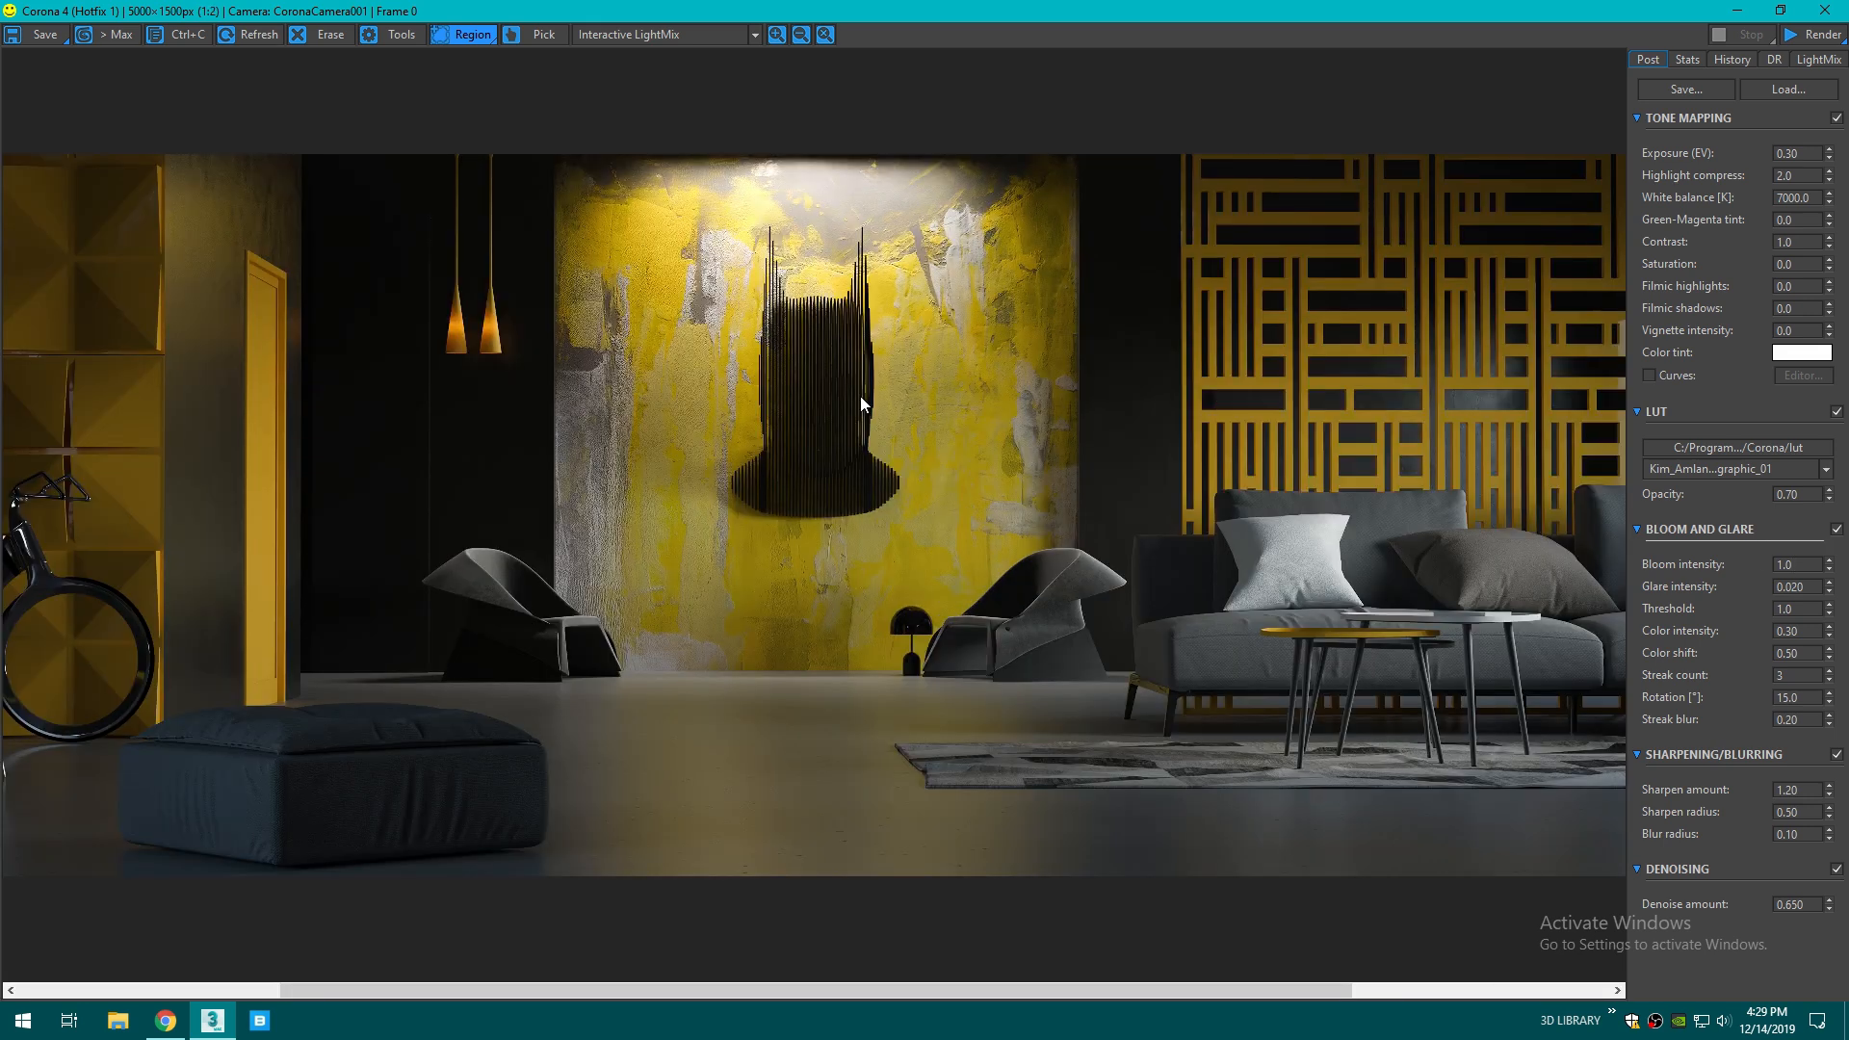
pyautogui.scroll(-1, 859, 396)
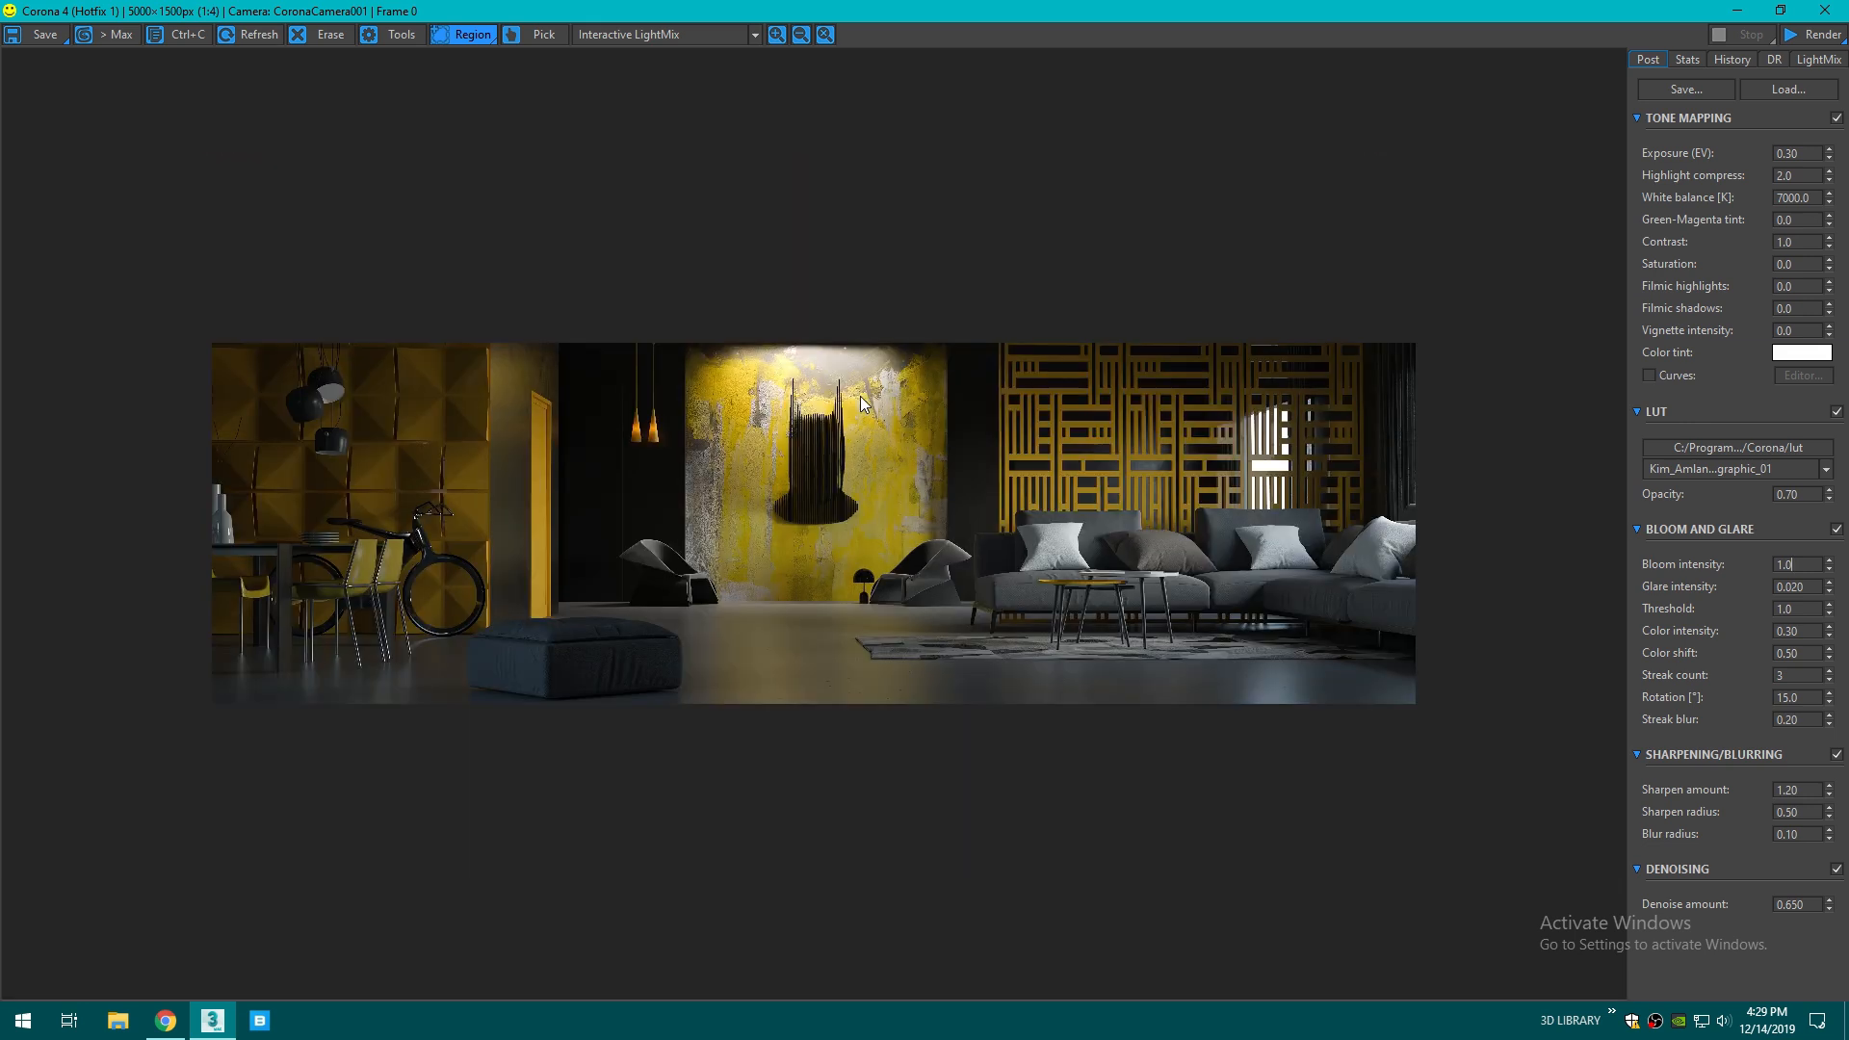
pyautogui.doubleClick(1787, 564)
pyautogui.write('1.2')
pyautogui.press('Return')
pyautogui.scroll(1, 811, 561)
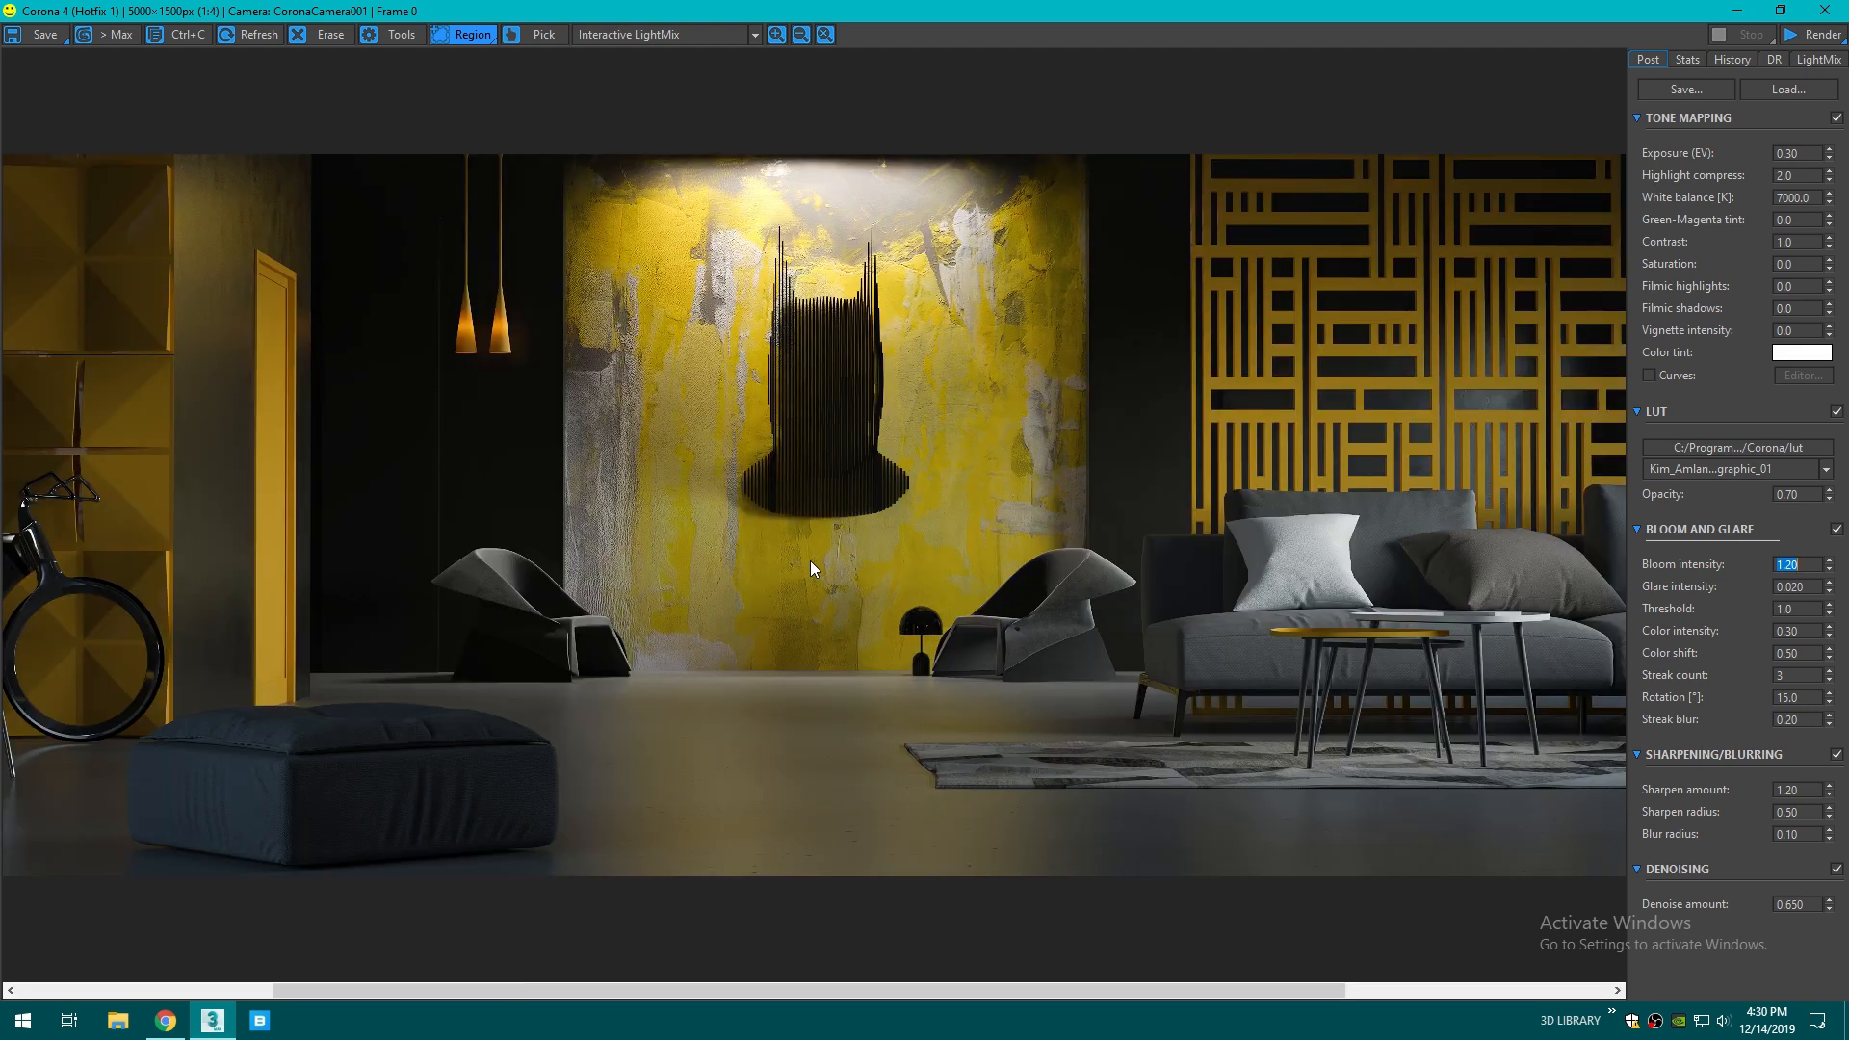
pyautogui.scroll(-1, 811, 560)
# - Set the tone-mapping contrast to 1.5 and the vignette intensity to 0.80 after trying 0.70
pyautogui.doubleClick(1787, 242)
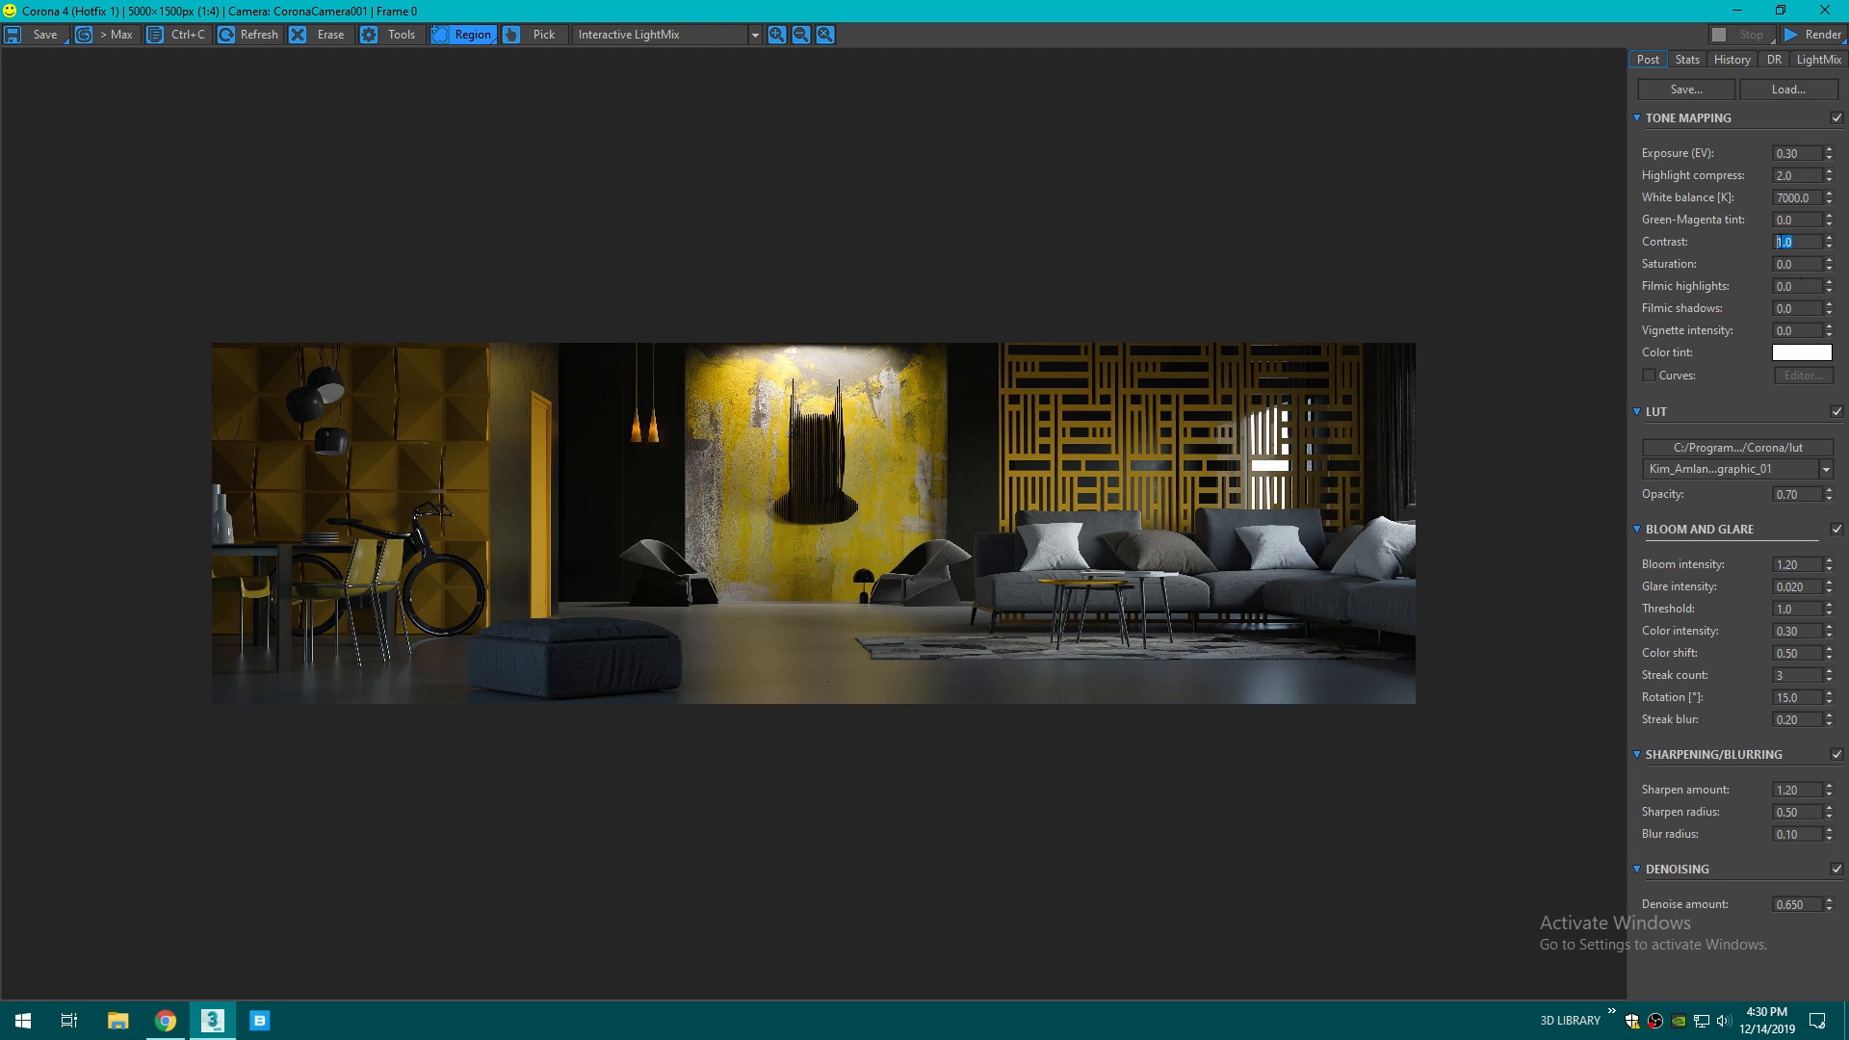
pyautogui.write('1.5')
pyautogui.press('Return')
pyautogui.doubleClick(1807, 331)
pyautogui.write('0')
pyautogui.write('.70')
pyautogui.press('Return')
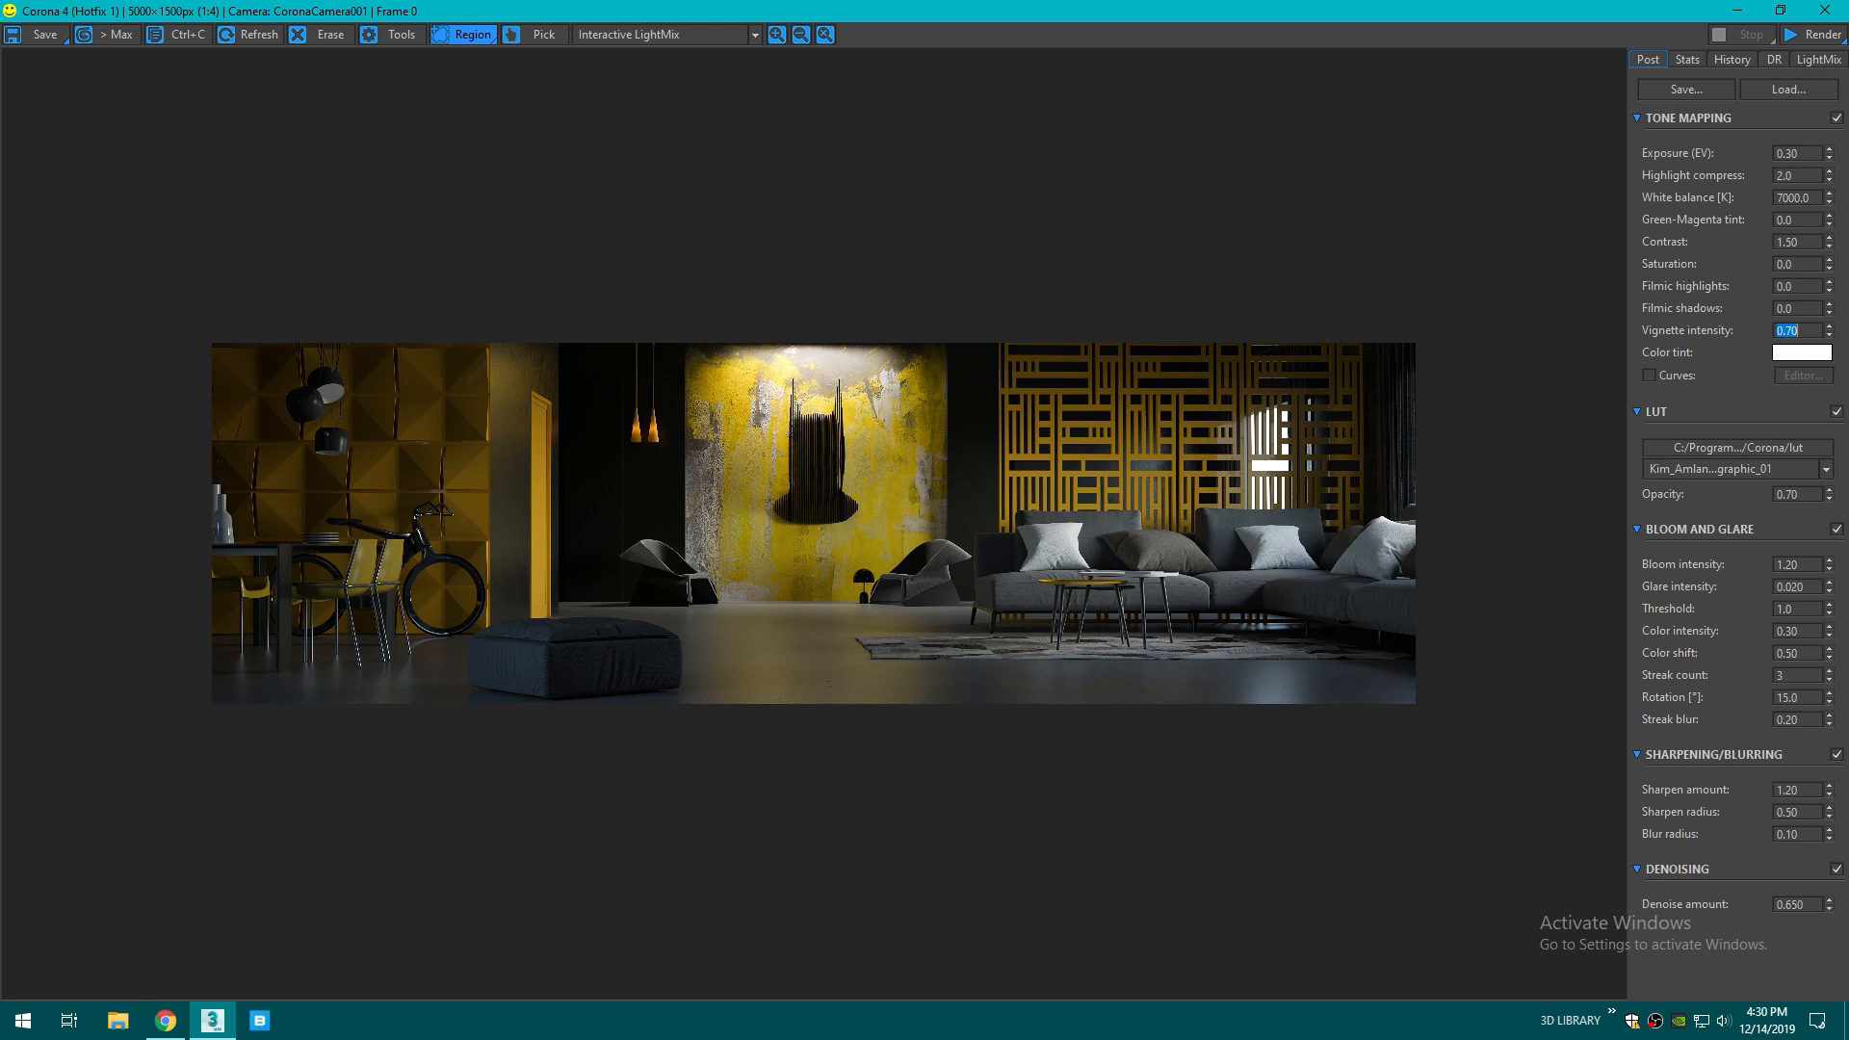
pyautogui.write('0.80')
pyautogui.press('Return')
# - Examine the graded render as a whole and up close around the sofa, dining area, armchairs and yellow wall
pyautogui.scroll(1, 1209, 497)
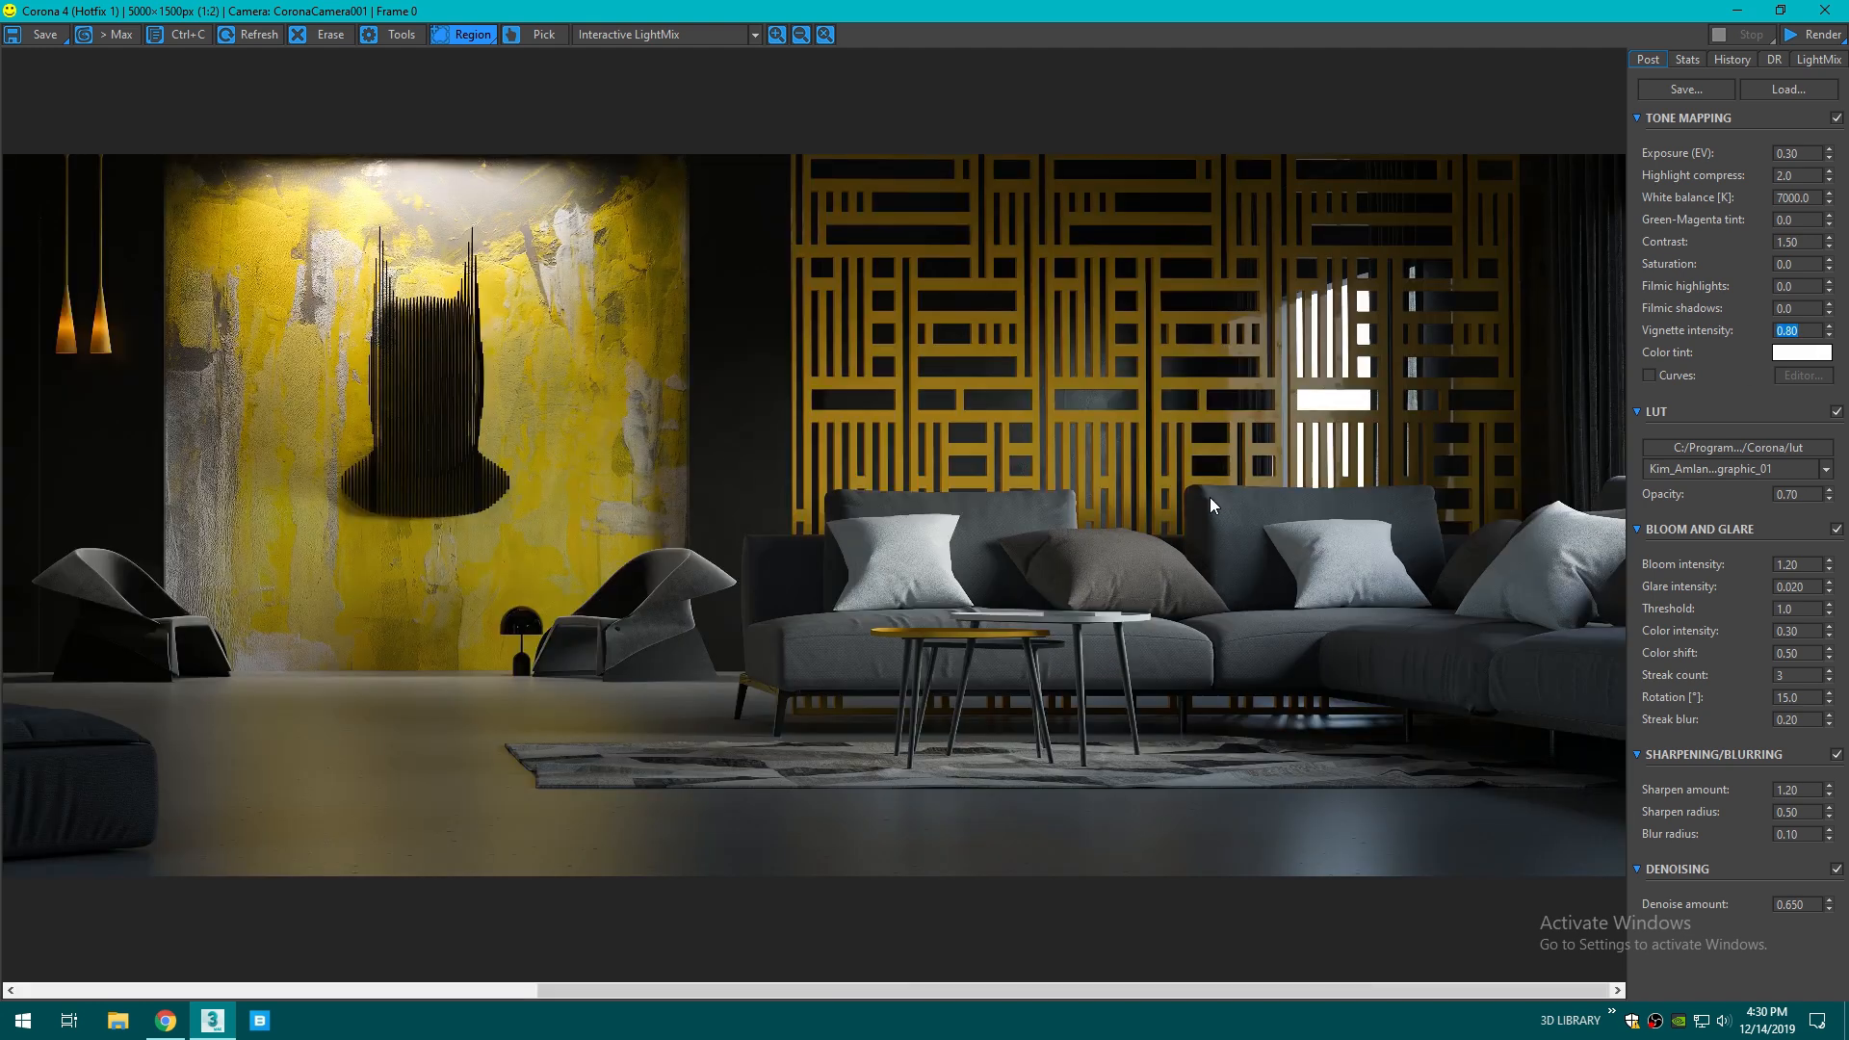
pyautogui.scroll(-1, 1210, 497)
pyautogui.scroll(1, 472, 435)
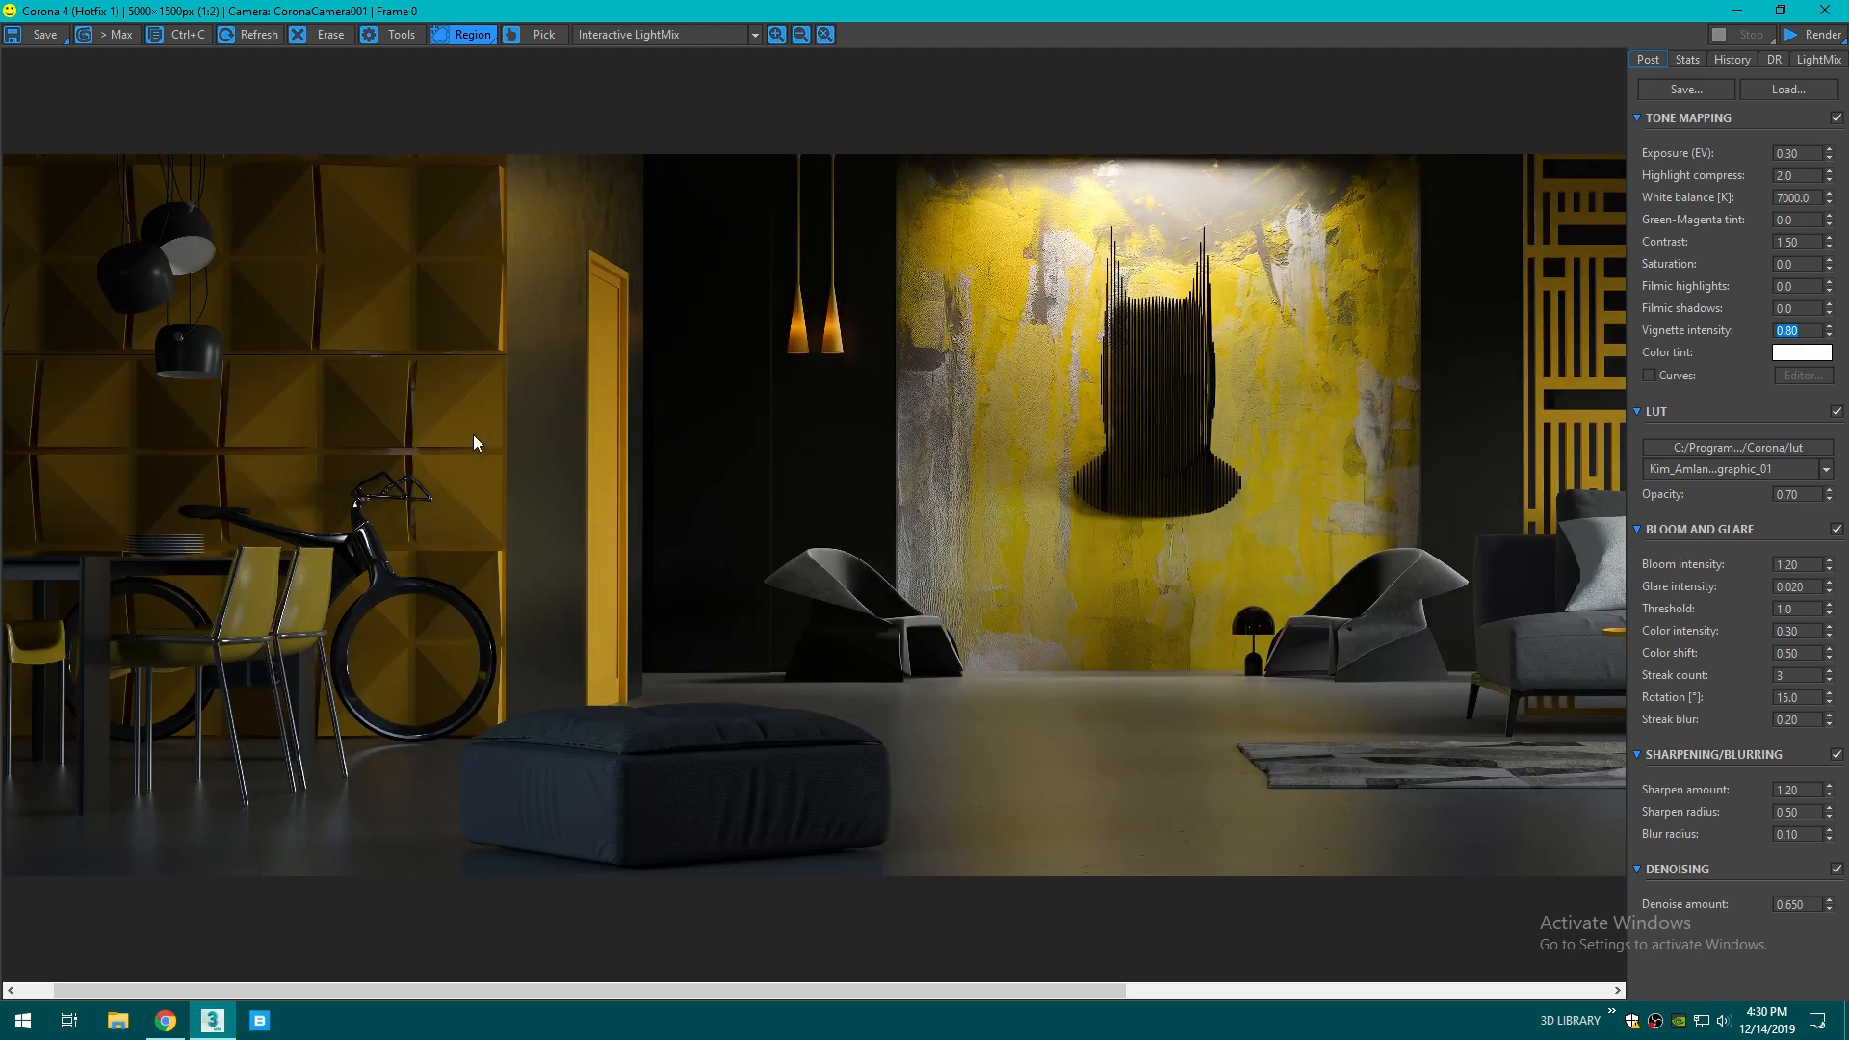
pyautogui.scroll(-1, 472, 435)
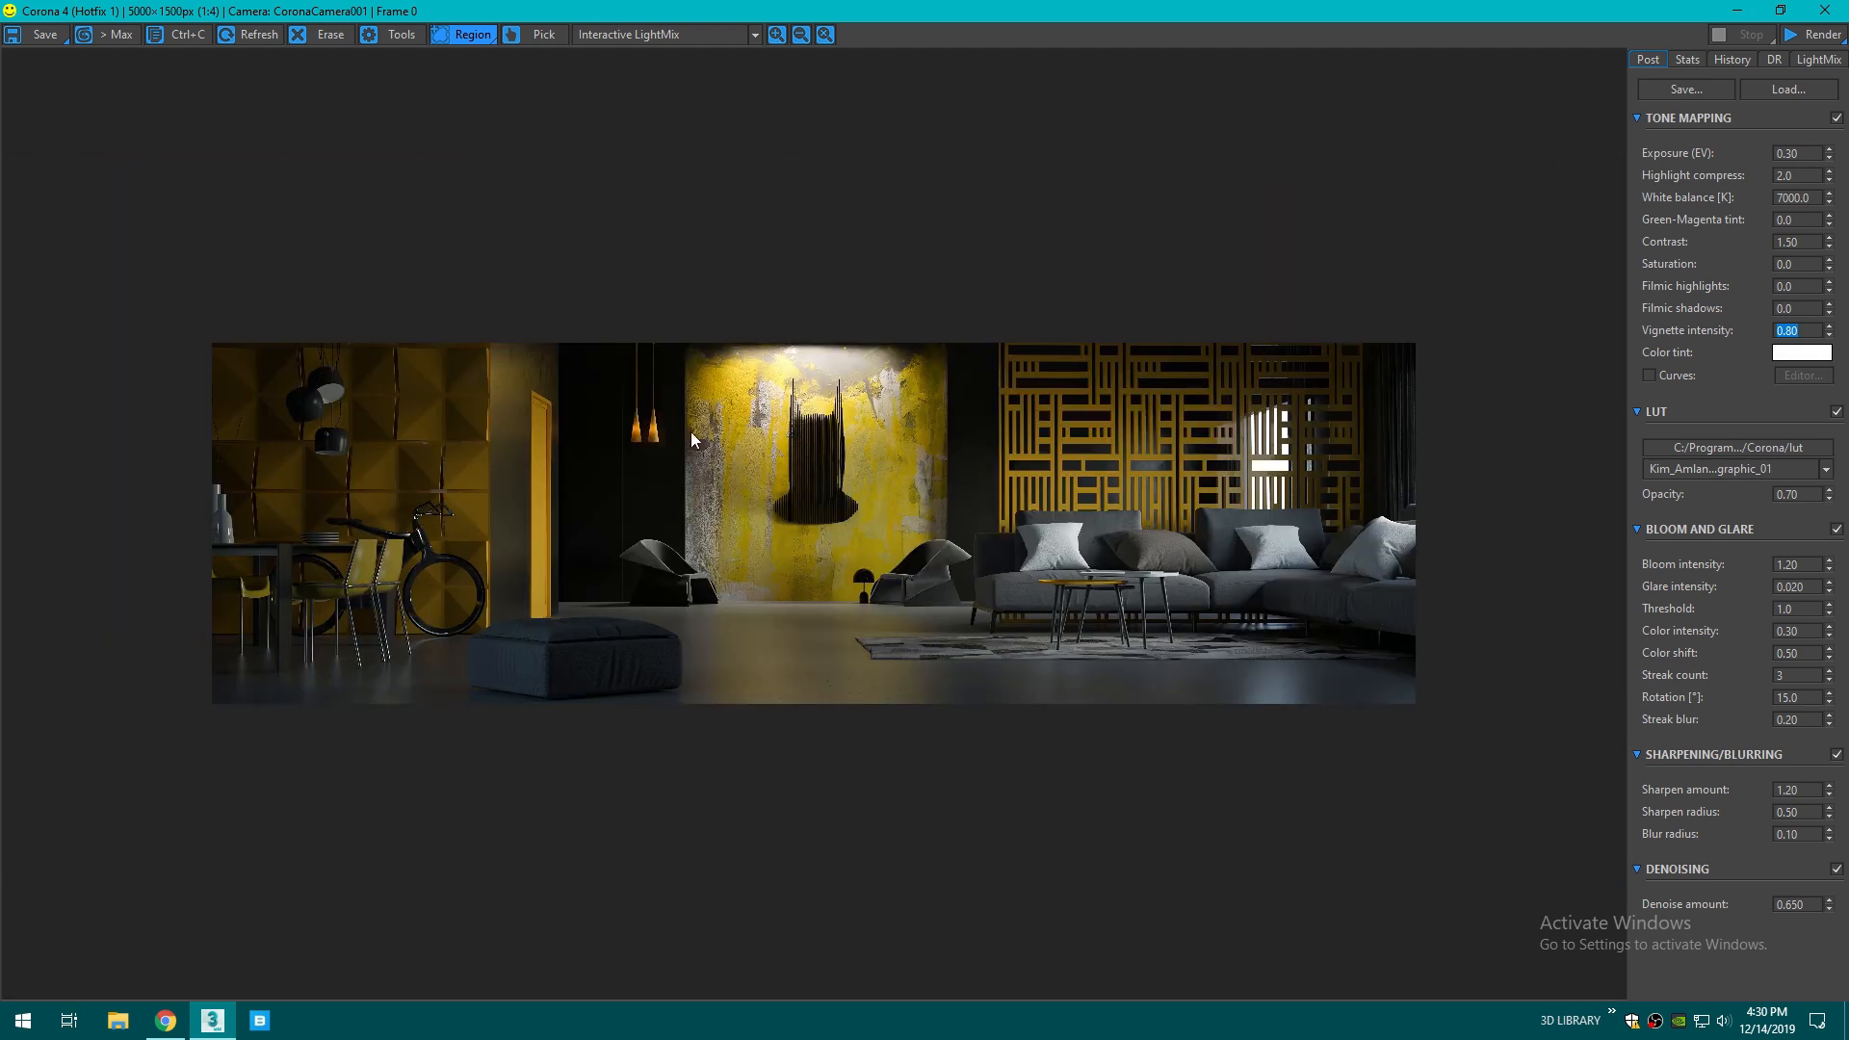
pyautogui.scroll(2, 812, 474)
pyautogui.scroll(-1, 797, 329)
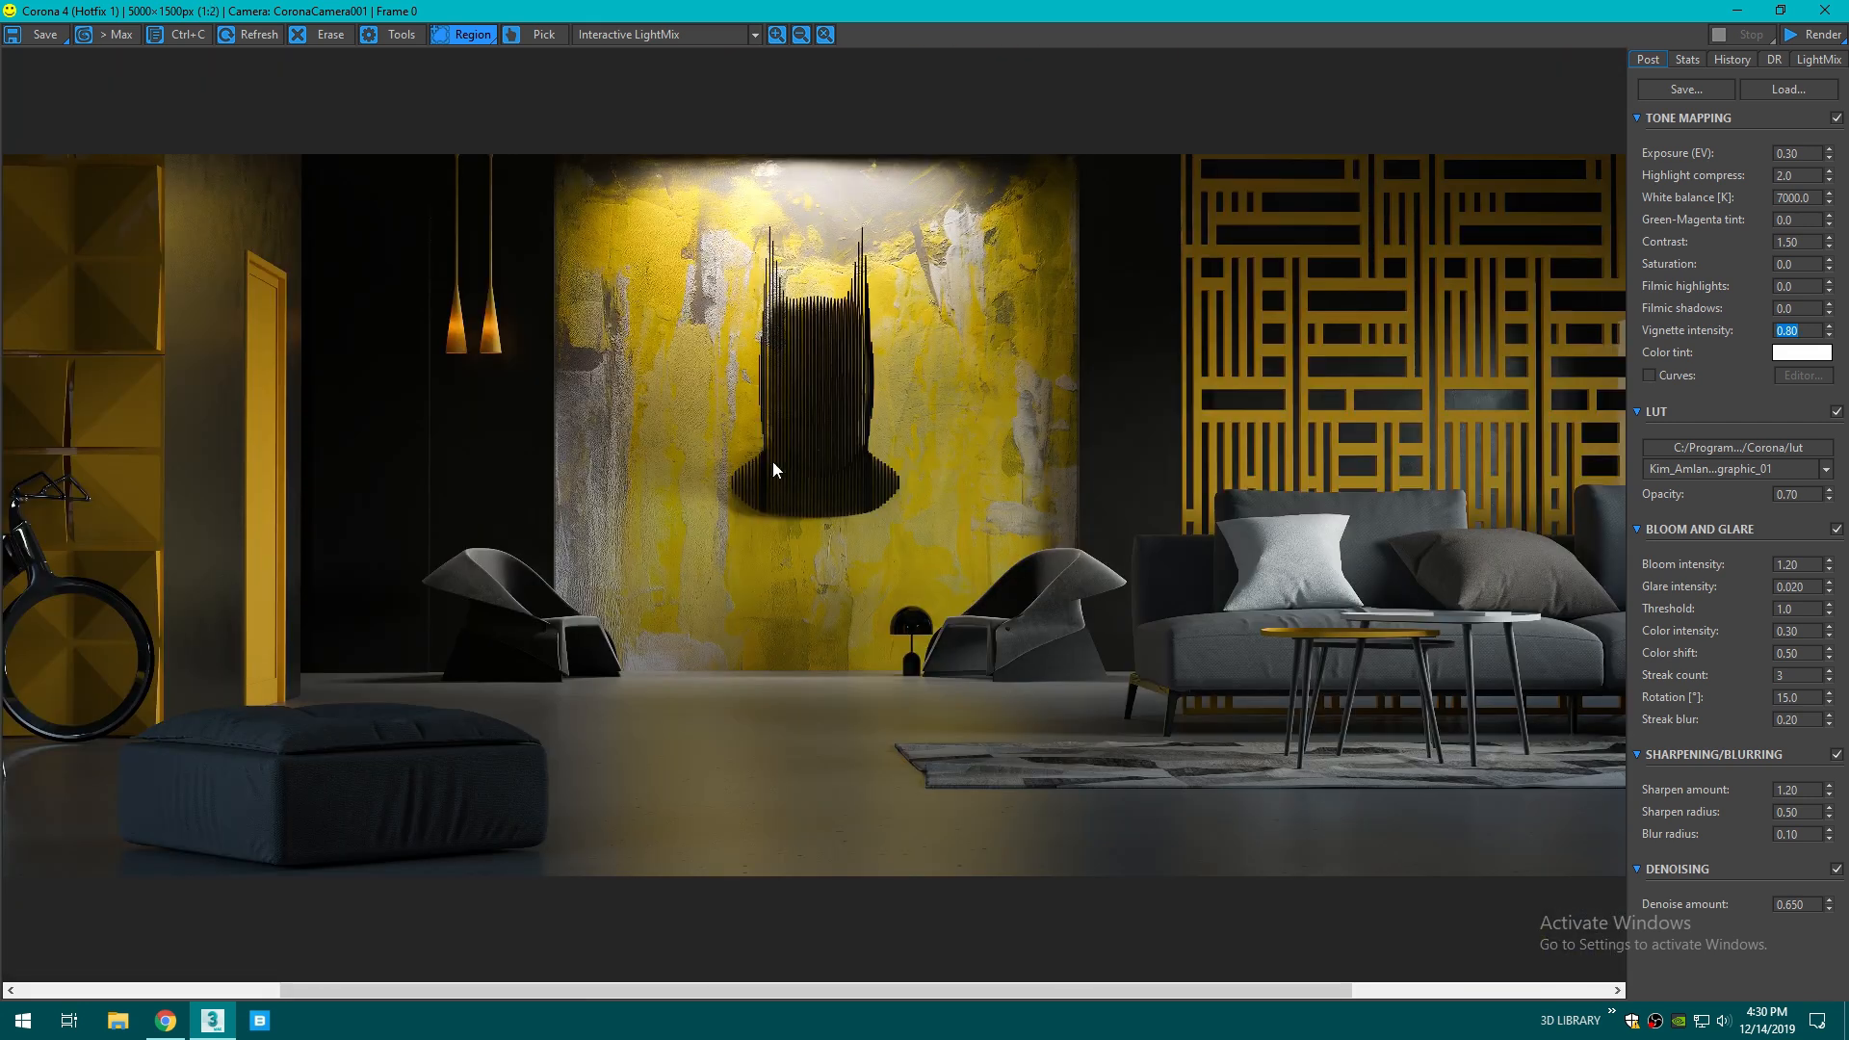
pyautogui.scroll(1, 894, 495)
pyautogui.scroll(-2, 894, 495)
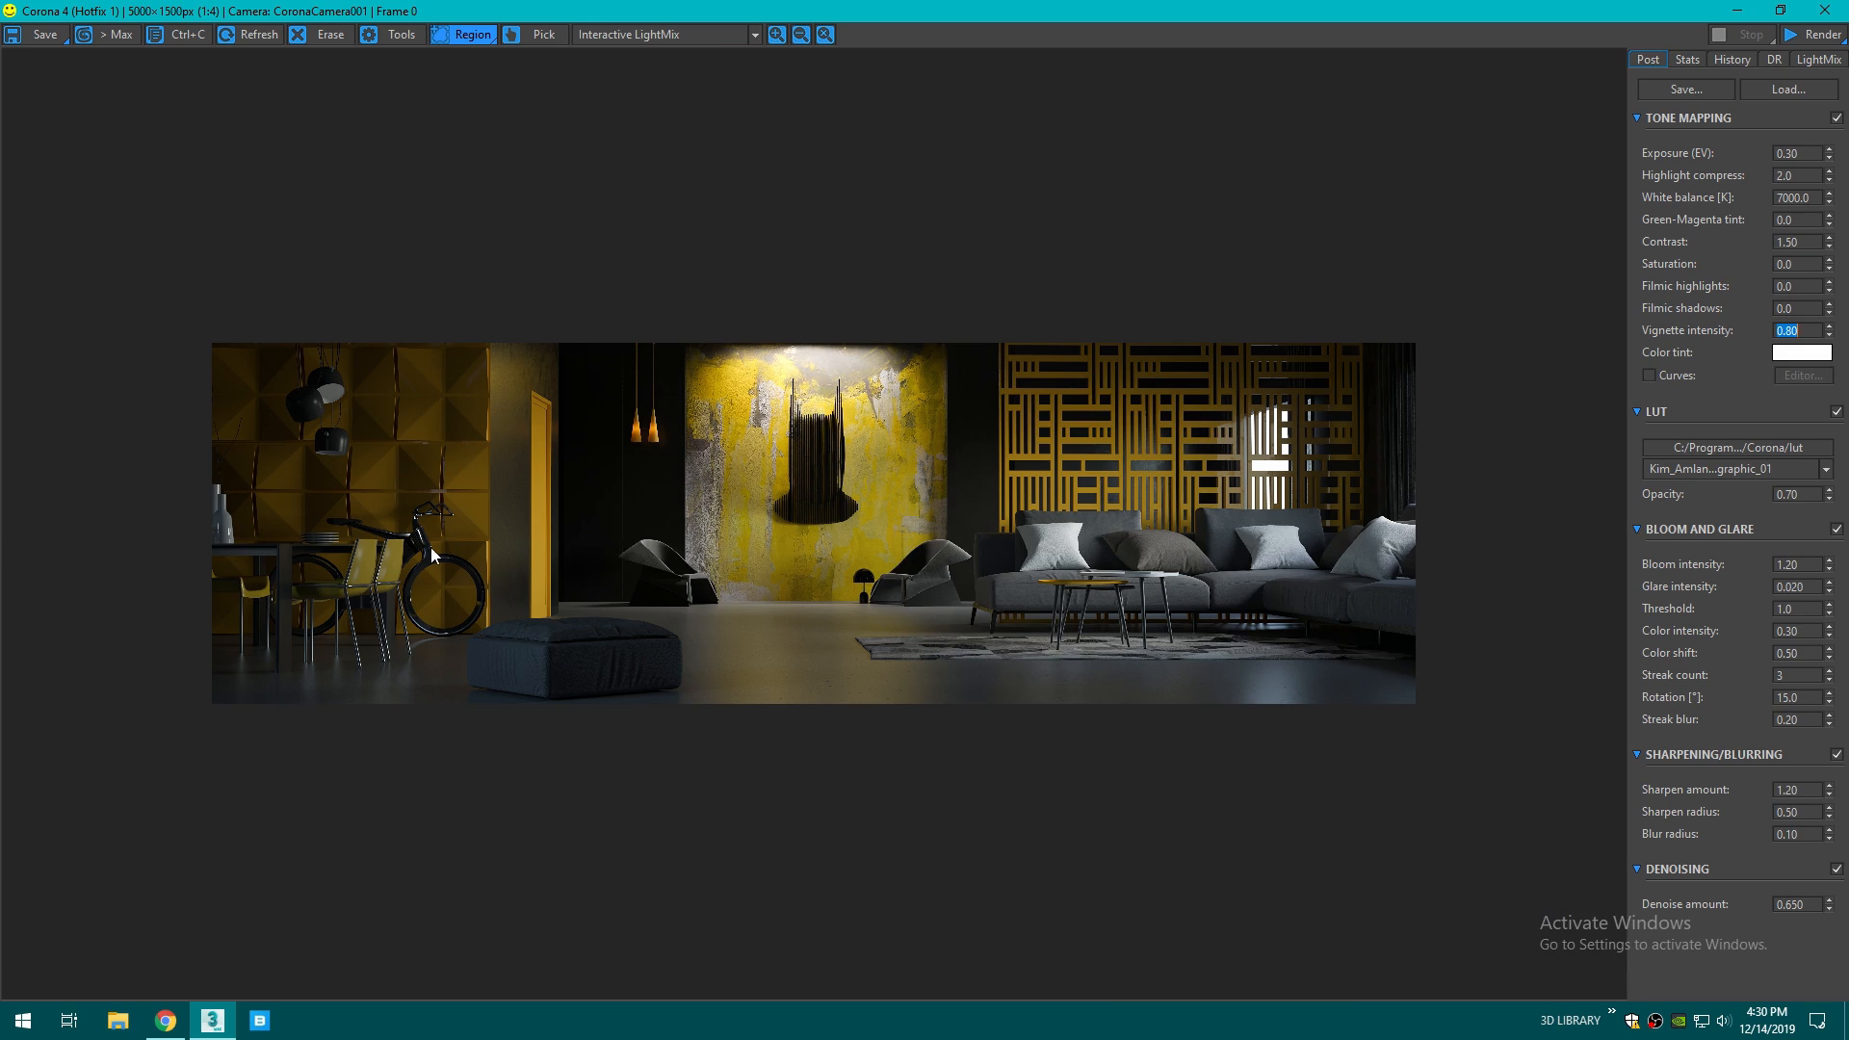
pyautogui.scroll(2, 429, 544)
pyautogui.scroll(1, 828, 531)
pyautogui.moveTo(887, 517); pyautogui.dragTo(655, 540, button='middle')
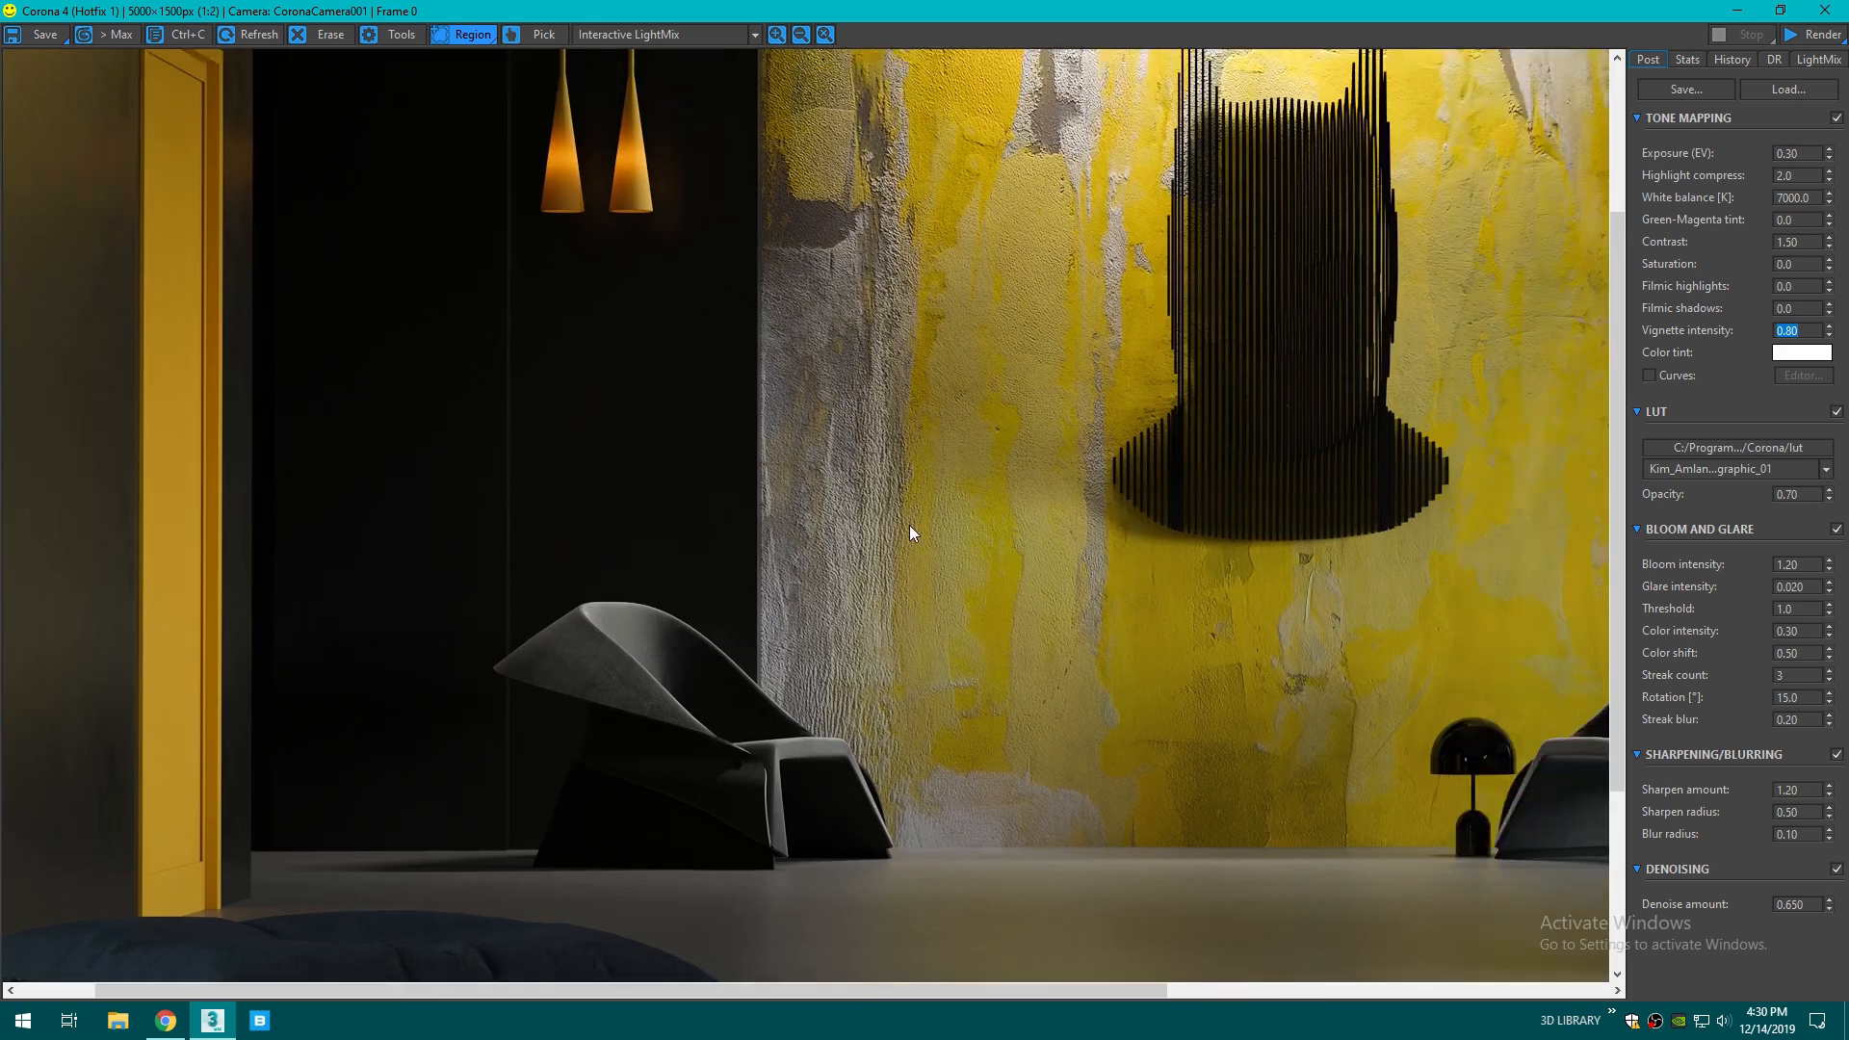
pyautogui.scroll(-1, 915, 525)
pyautogui.scroll(3, 981, 410)
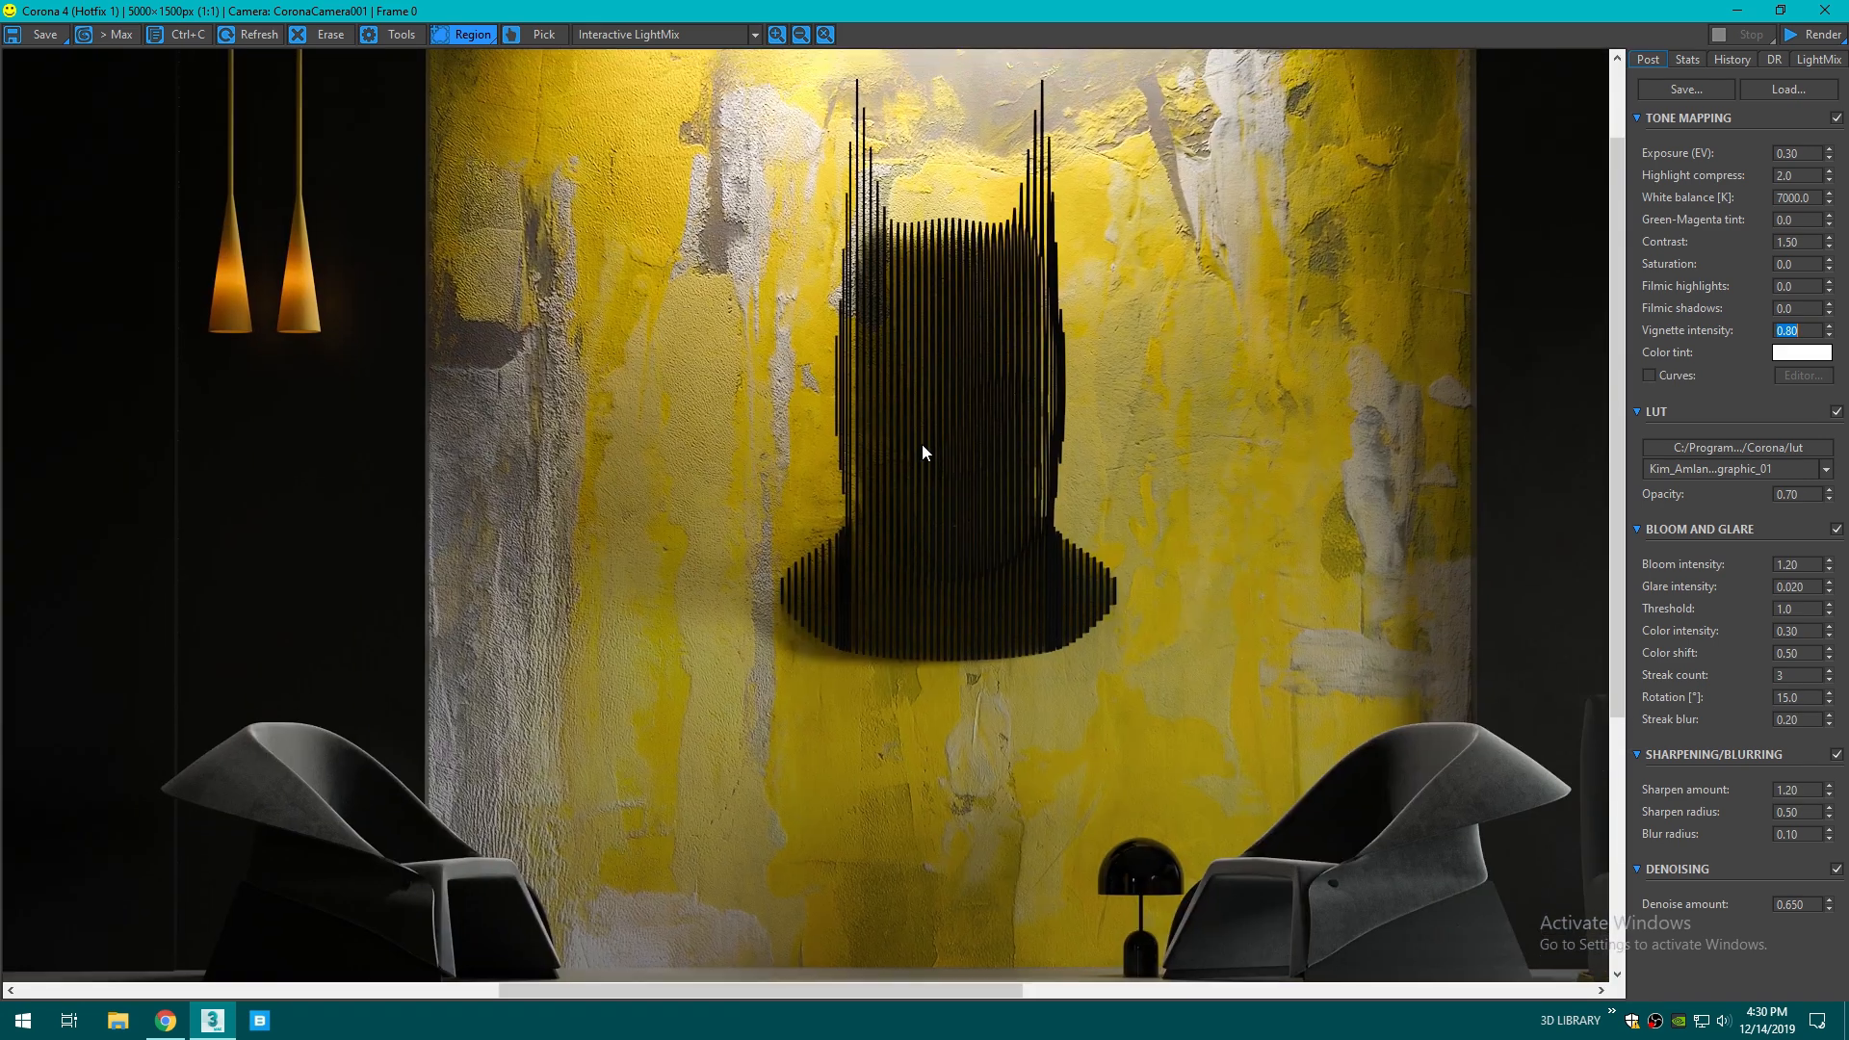
pyautogui.scroll(-3, 921, 445)
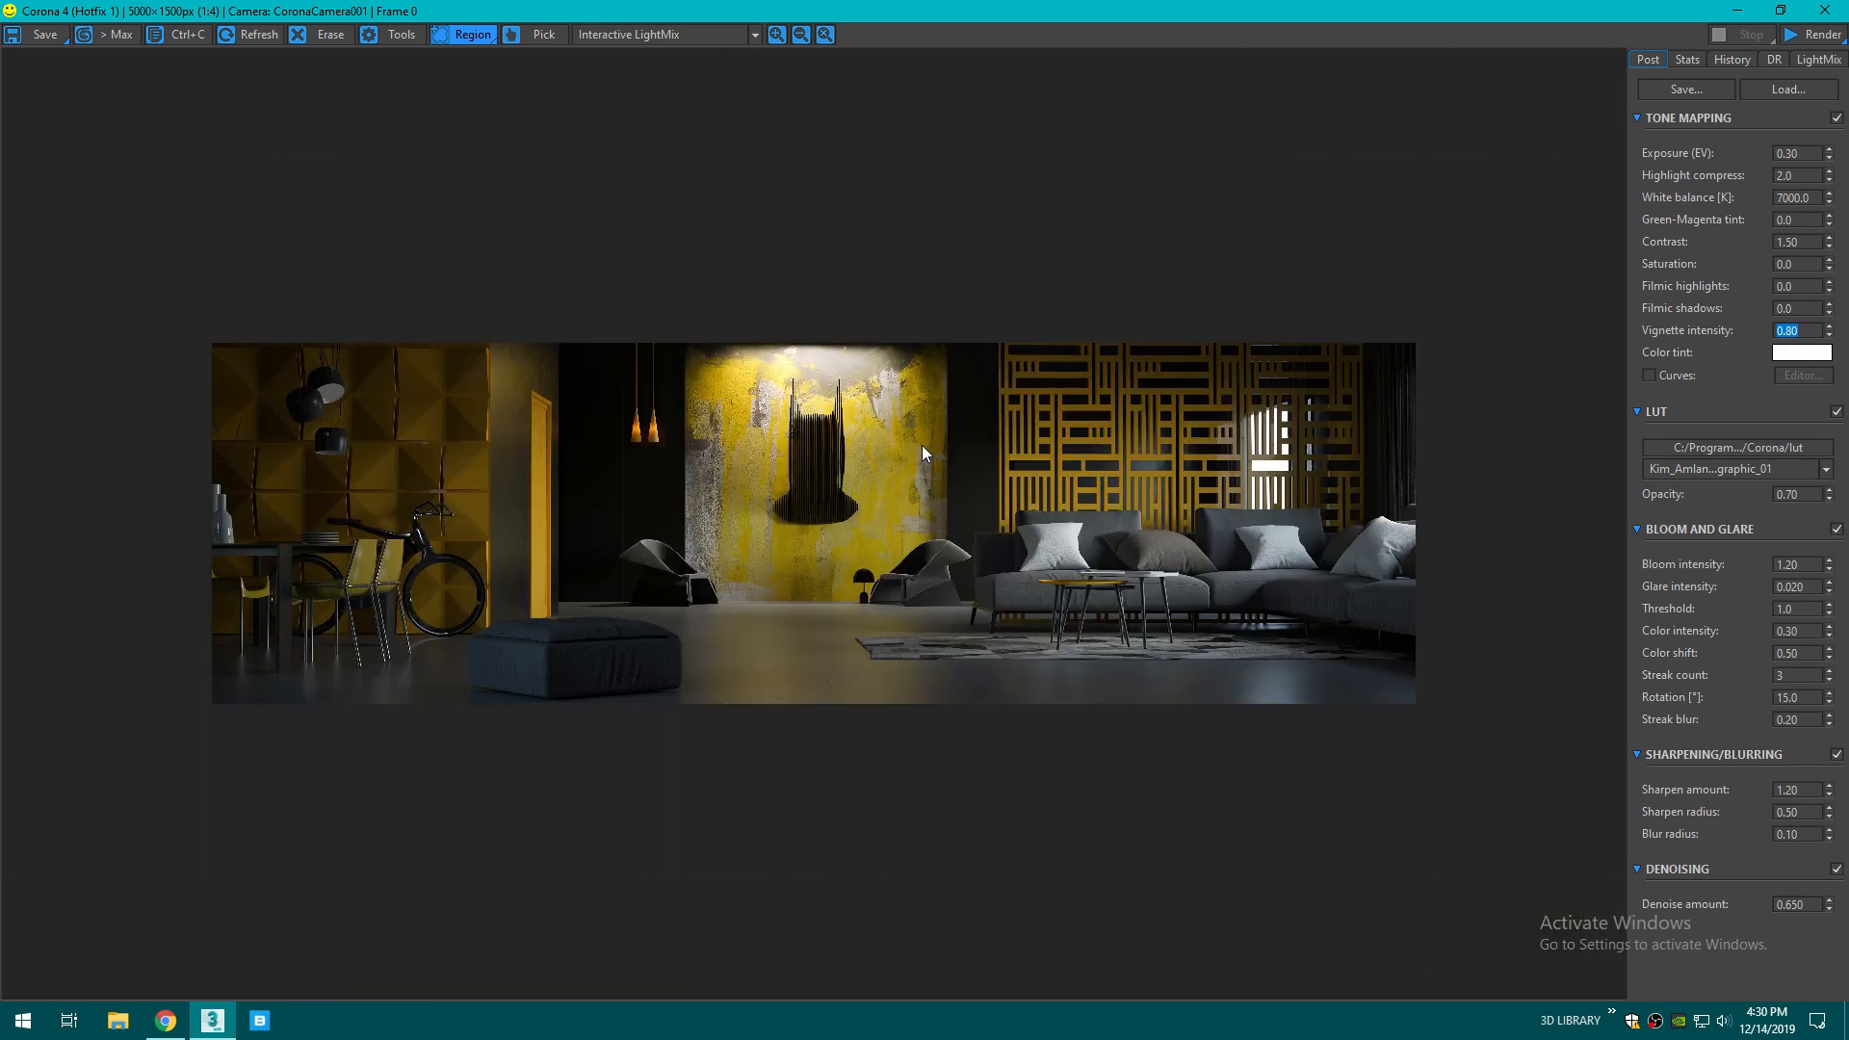
# - Try a tone-mapping contrast of 2 and lower it again
pyautogui.moveTo(1806, 243); pyautogui.dragTo(1739, 246)
pyautogui.write('2')
pyautogui.press('Return')
pyautogui.write('1')
# - Switch the CoronaSun001 LightMix layer back on and set its intensity to 0.1 after trying 0.5
pyautogui.click(1819, 59)
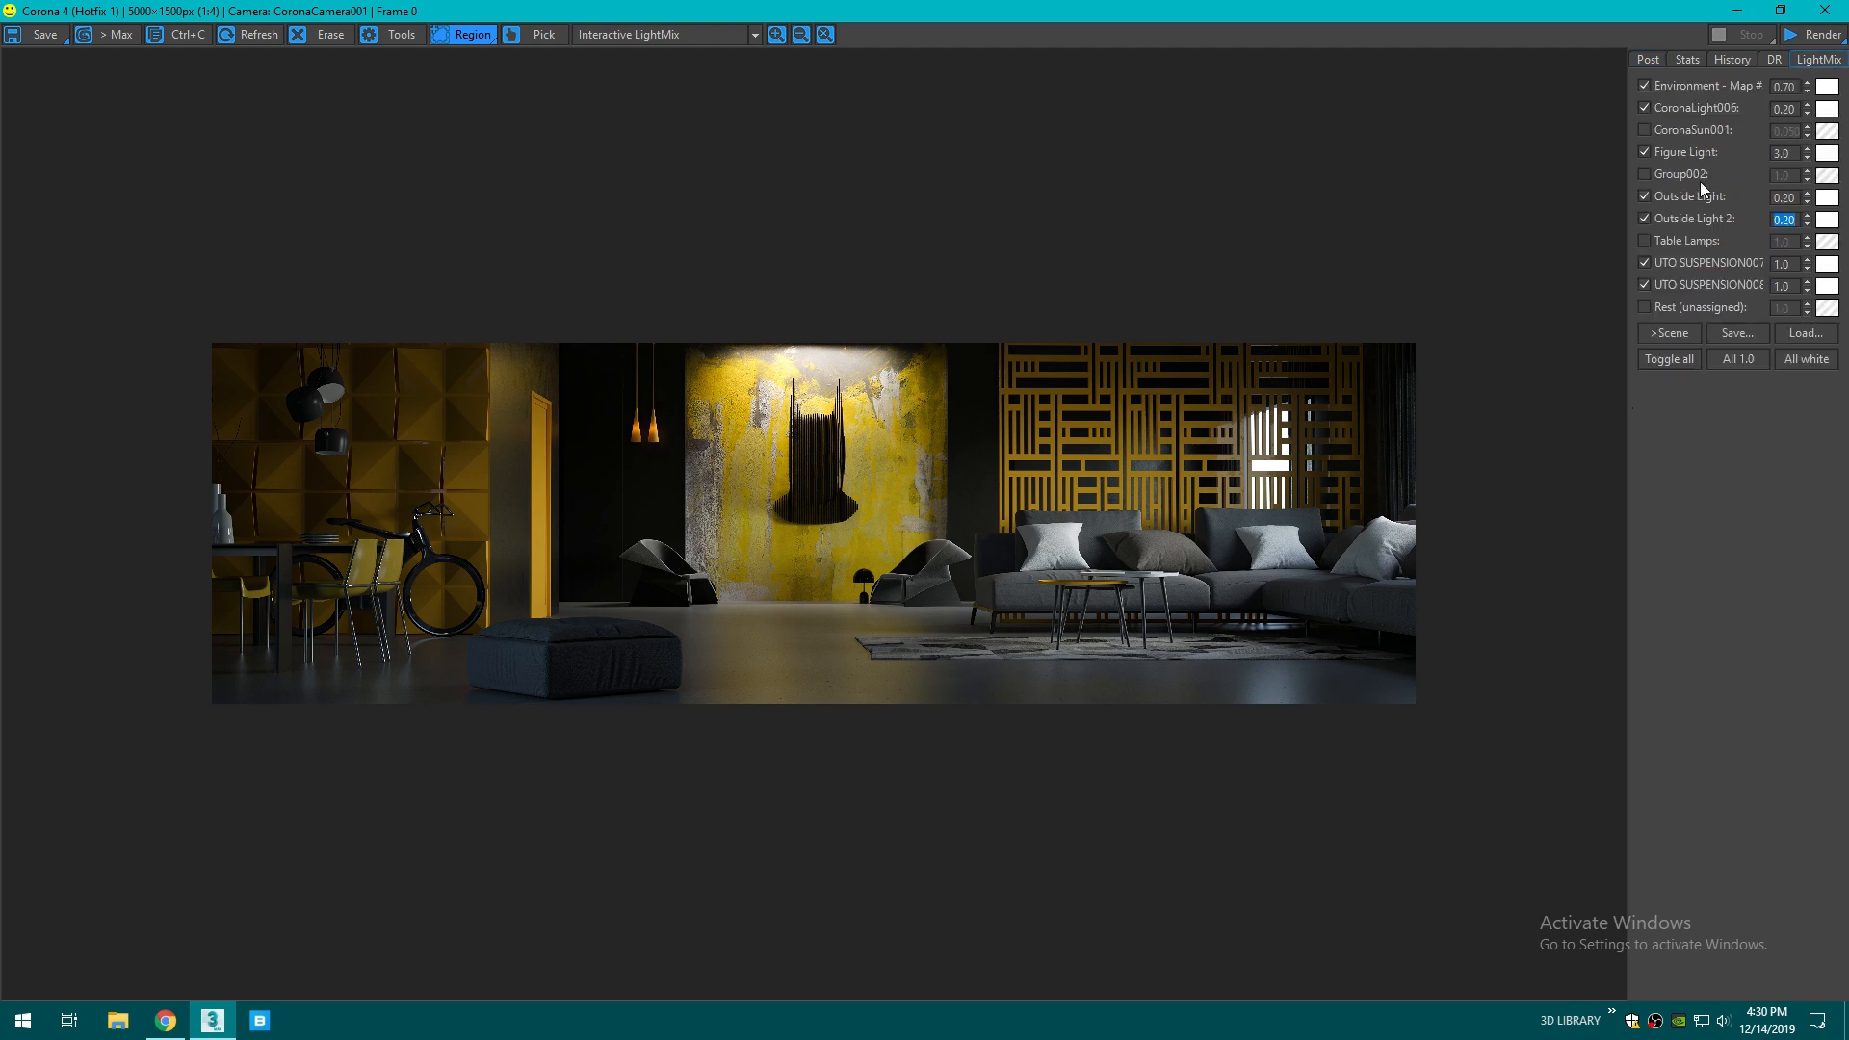
pyautogui.click(1658, 132)
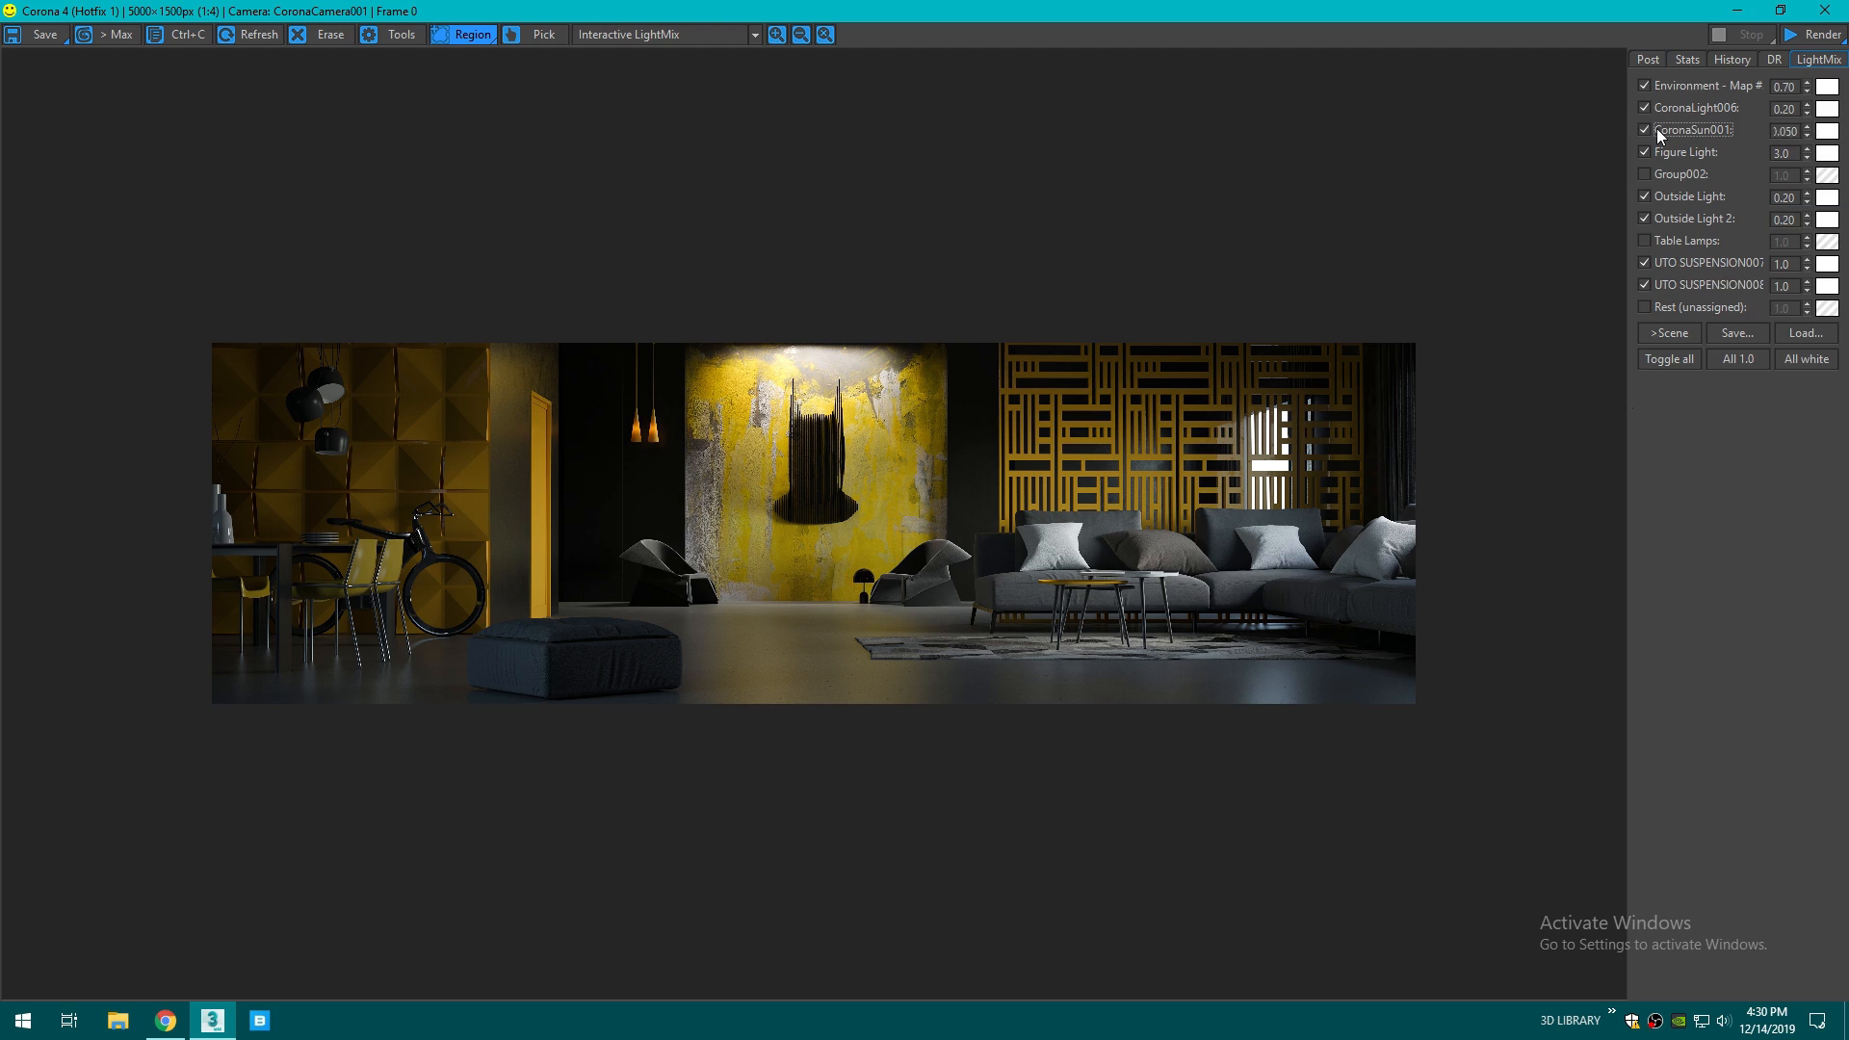
pyautogui.doubleClick(1793, 131)
pyautogui.write('0.5')
pyautogui.press('Return')
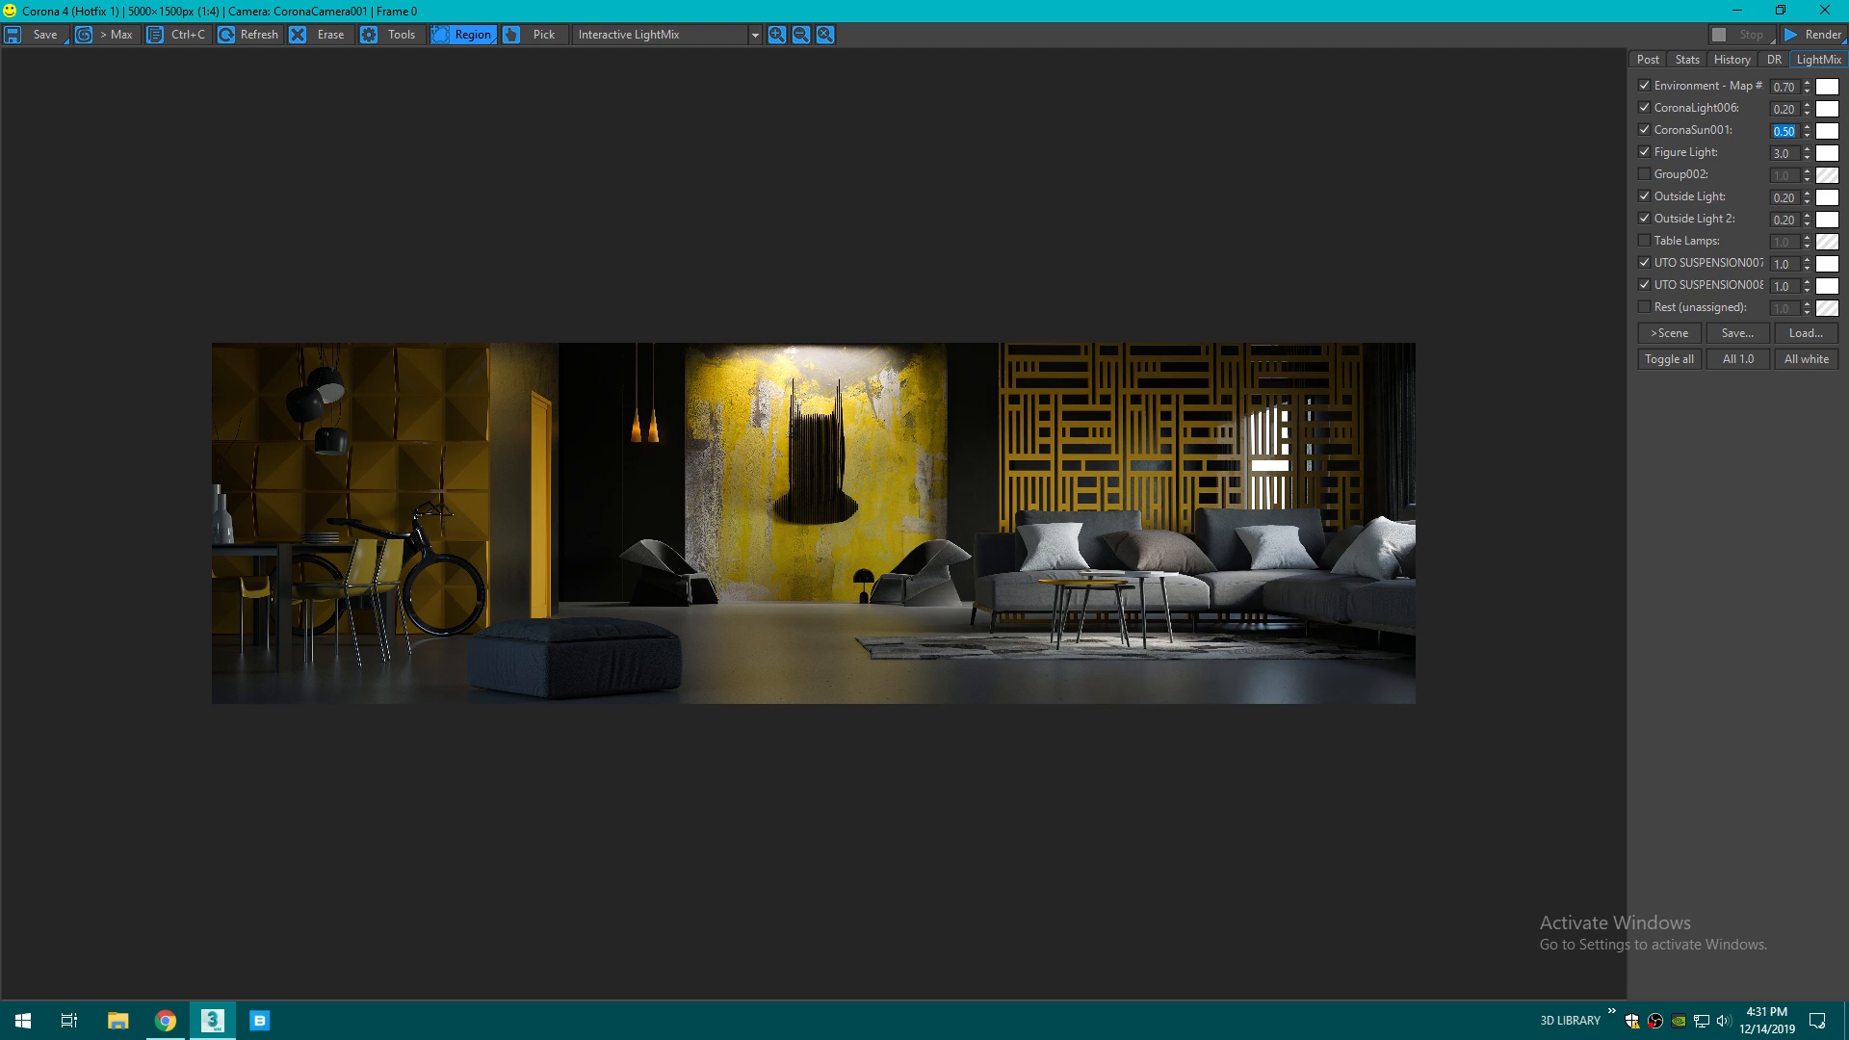
pyautogui.write('0.1')
pyautogui.press('Return')
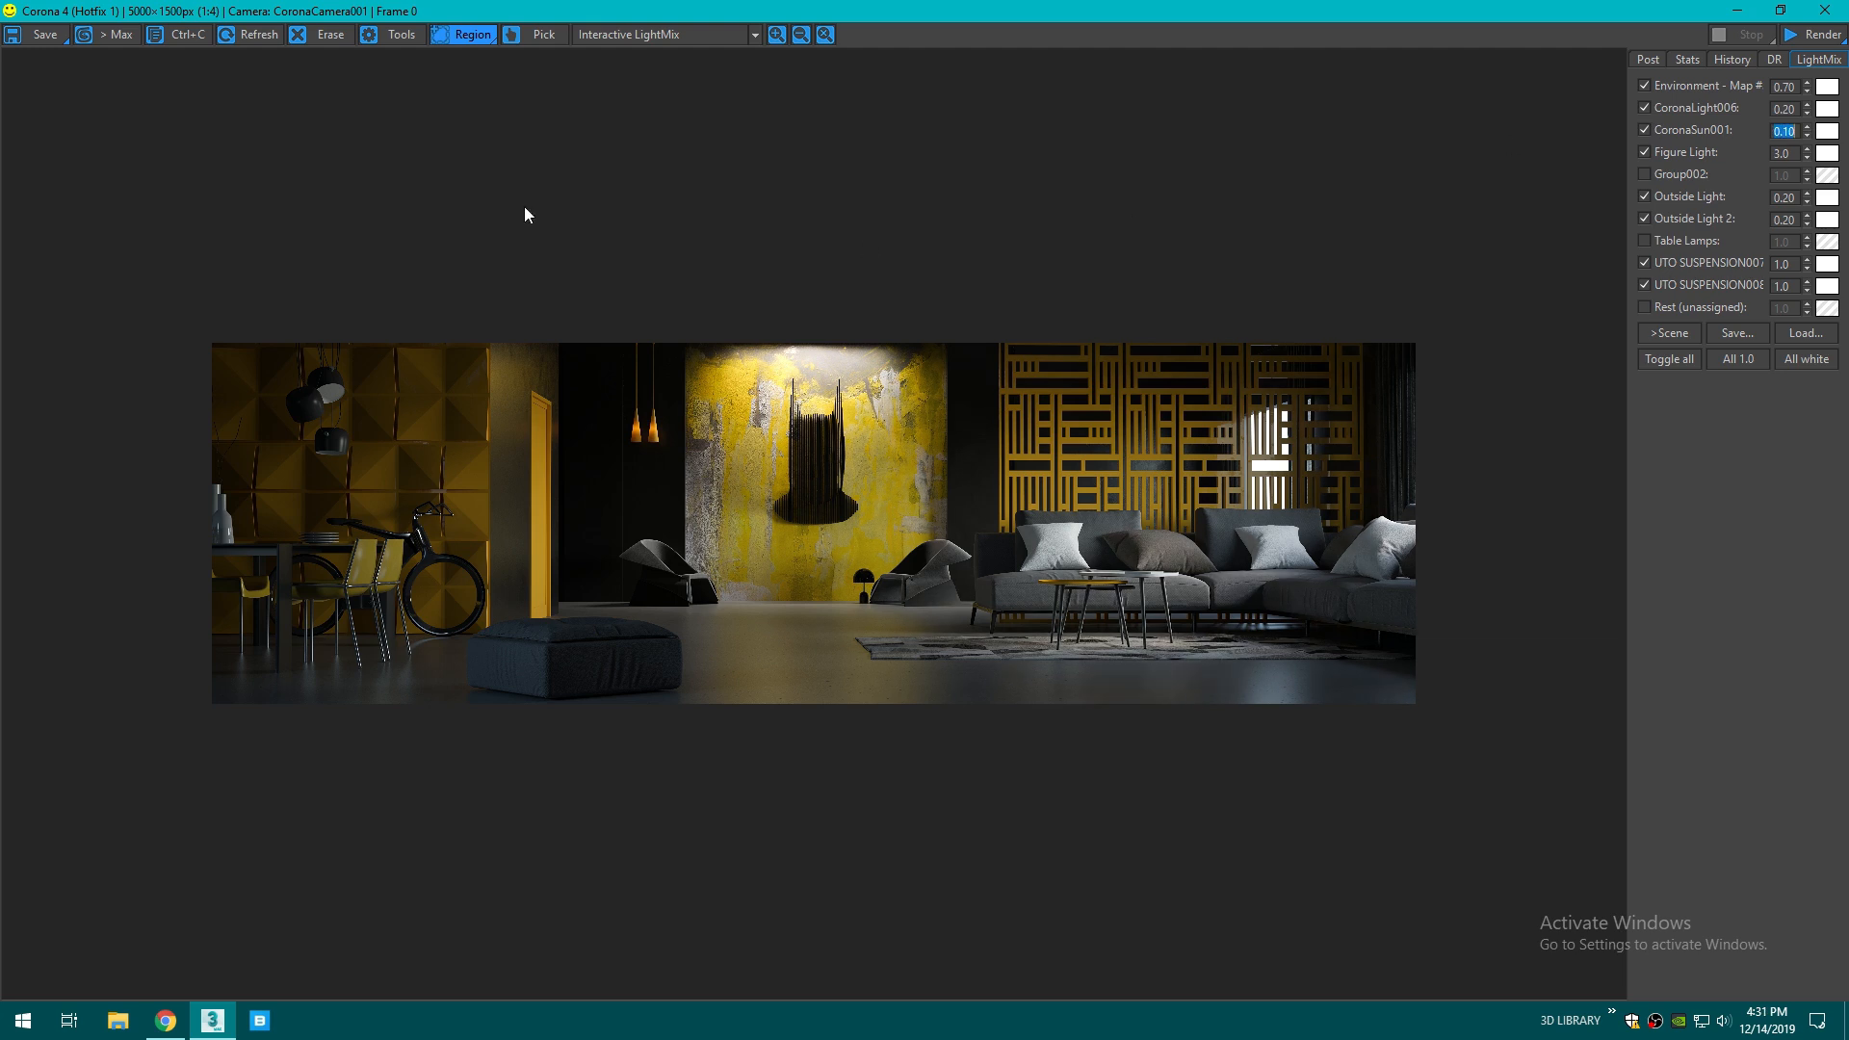
# - Save the rendered image to the Desktop as a TIF file named 1
pyautogui.click(34, 36)
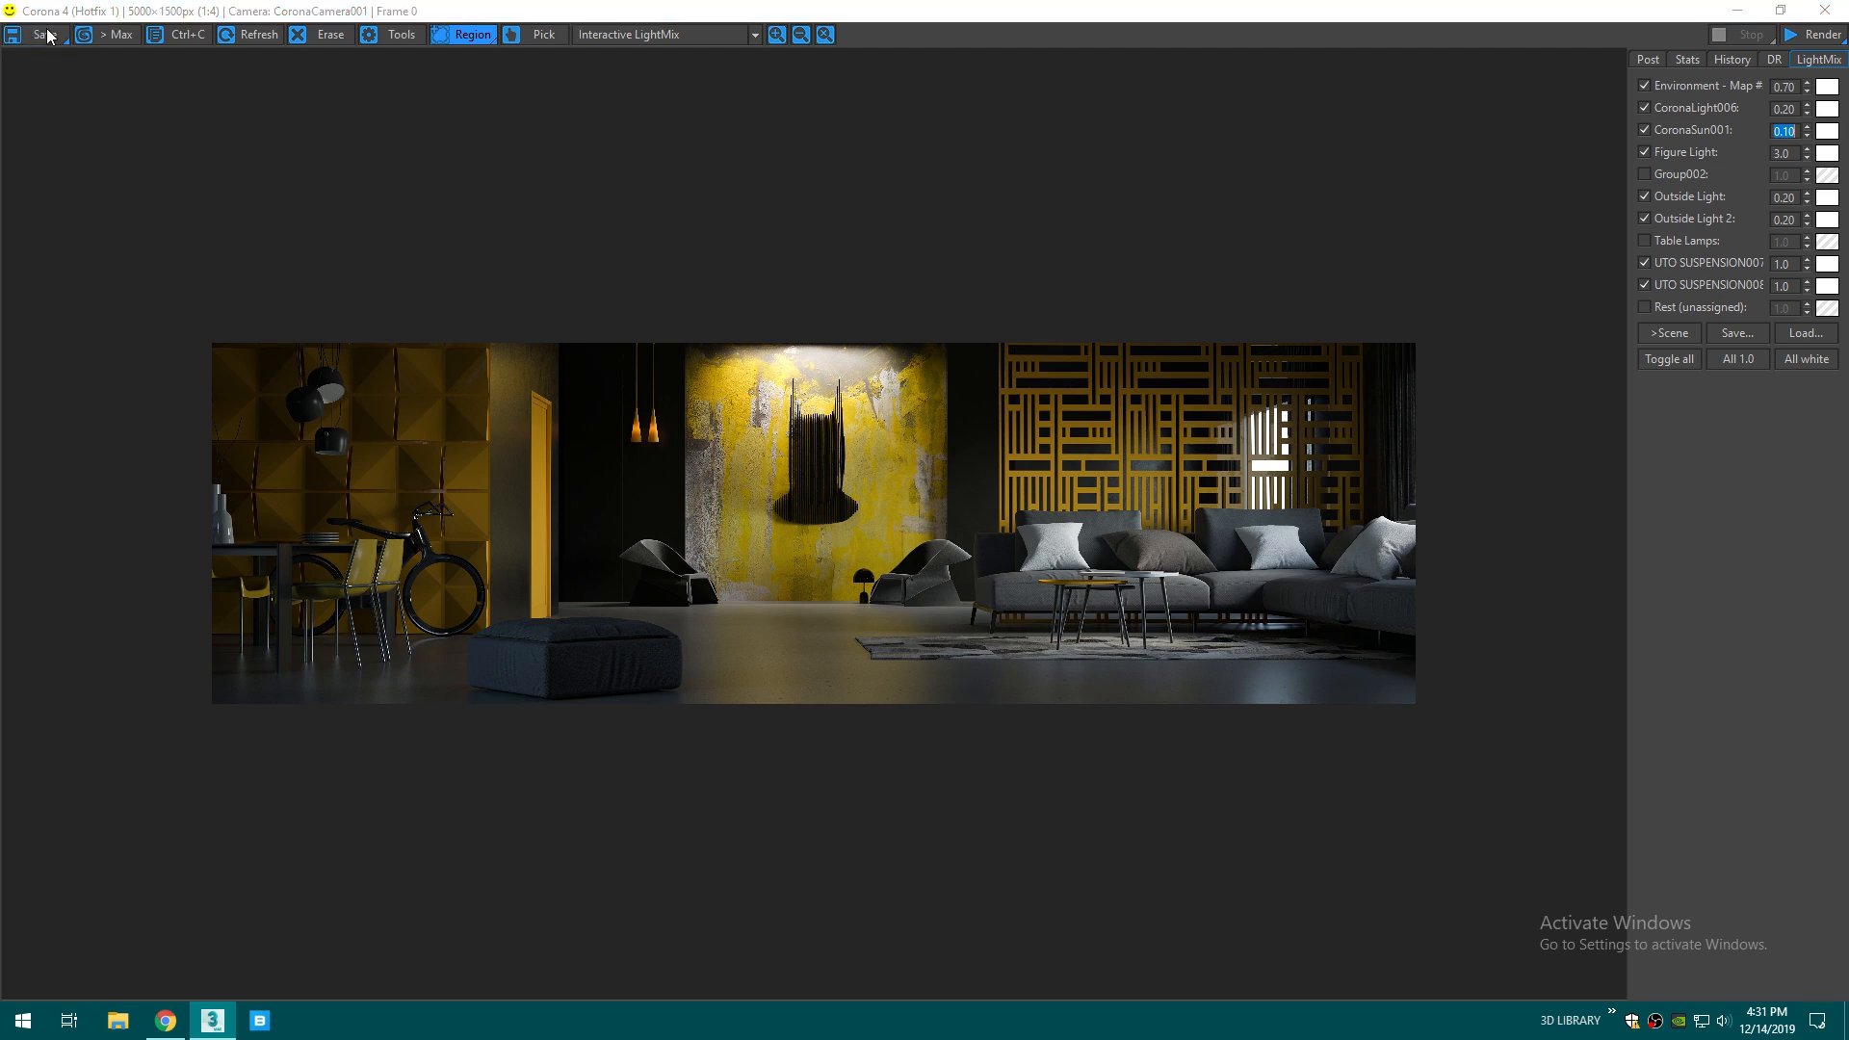
pyautogui.click(46, 35)
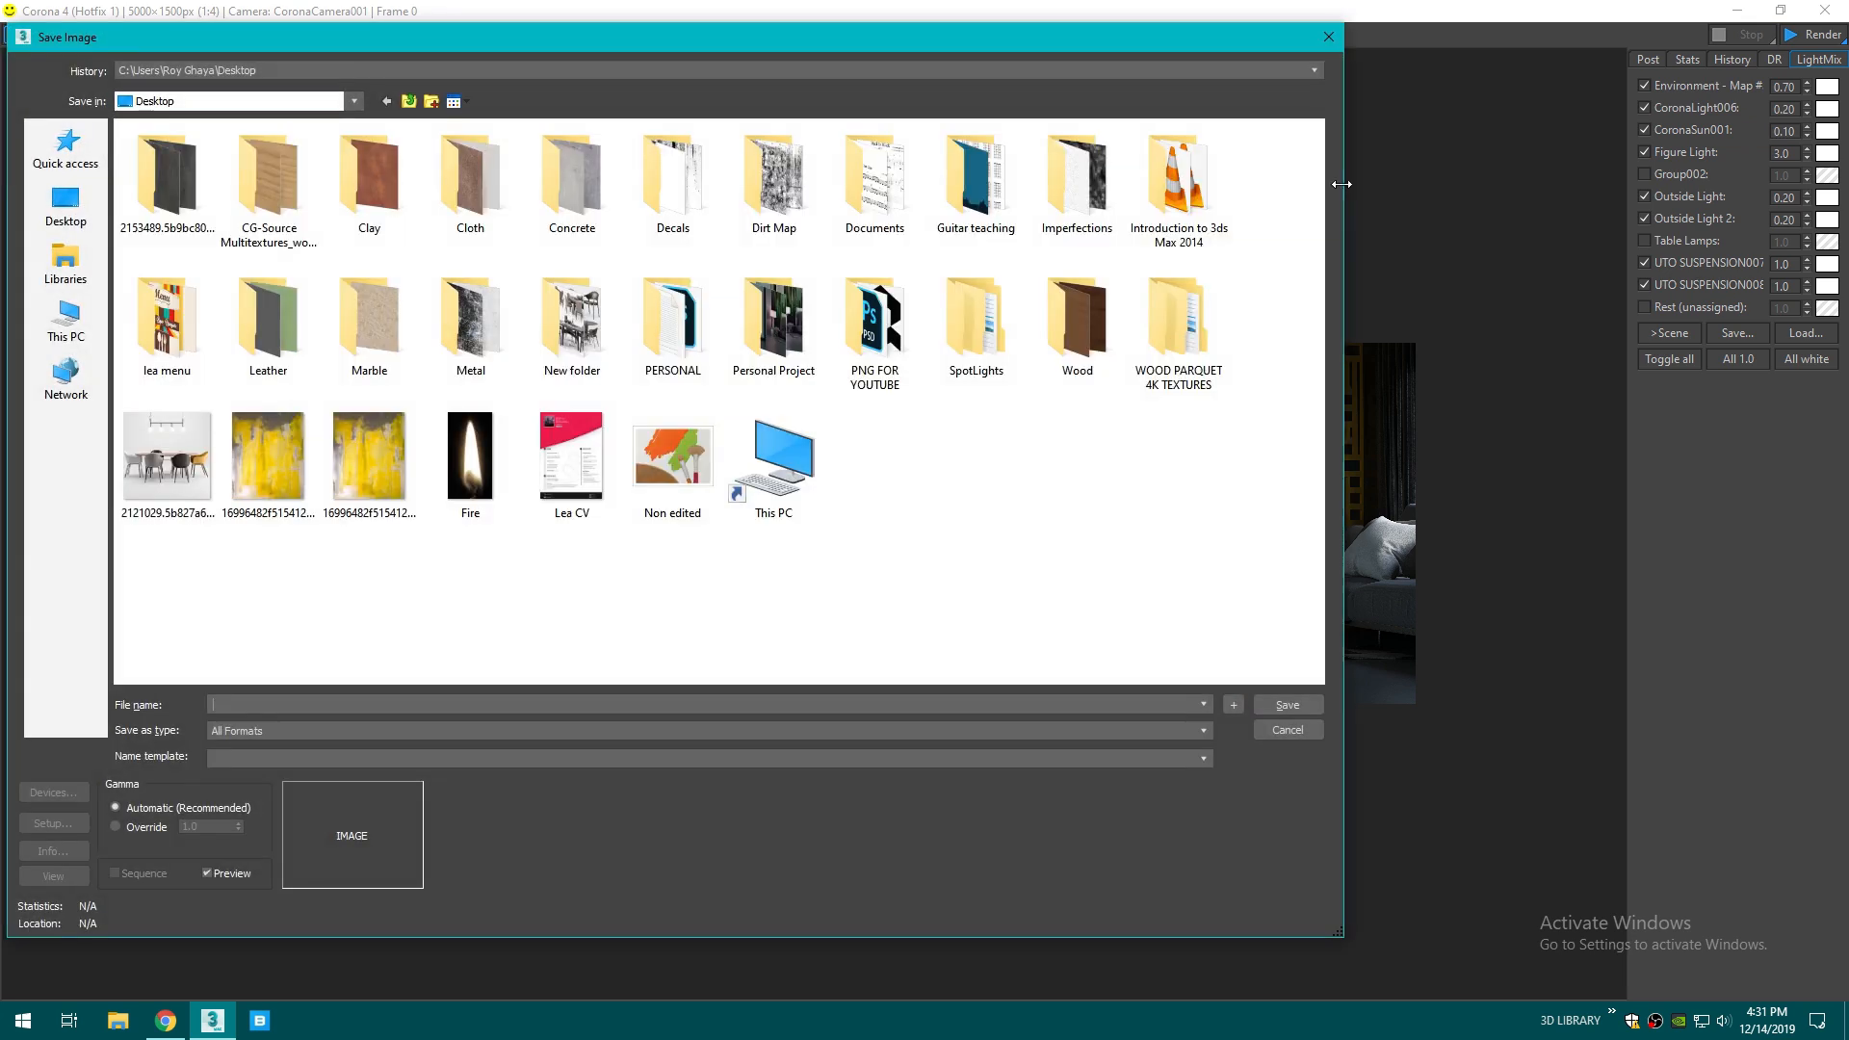
pyautogui.click(57, 199)
pyautogui.click(260, 731)
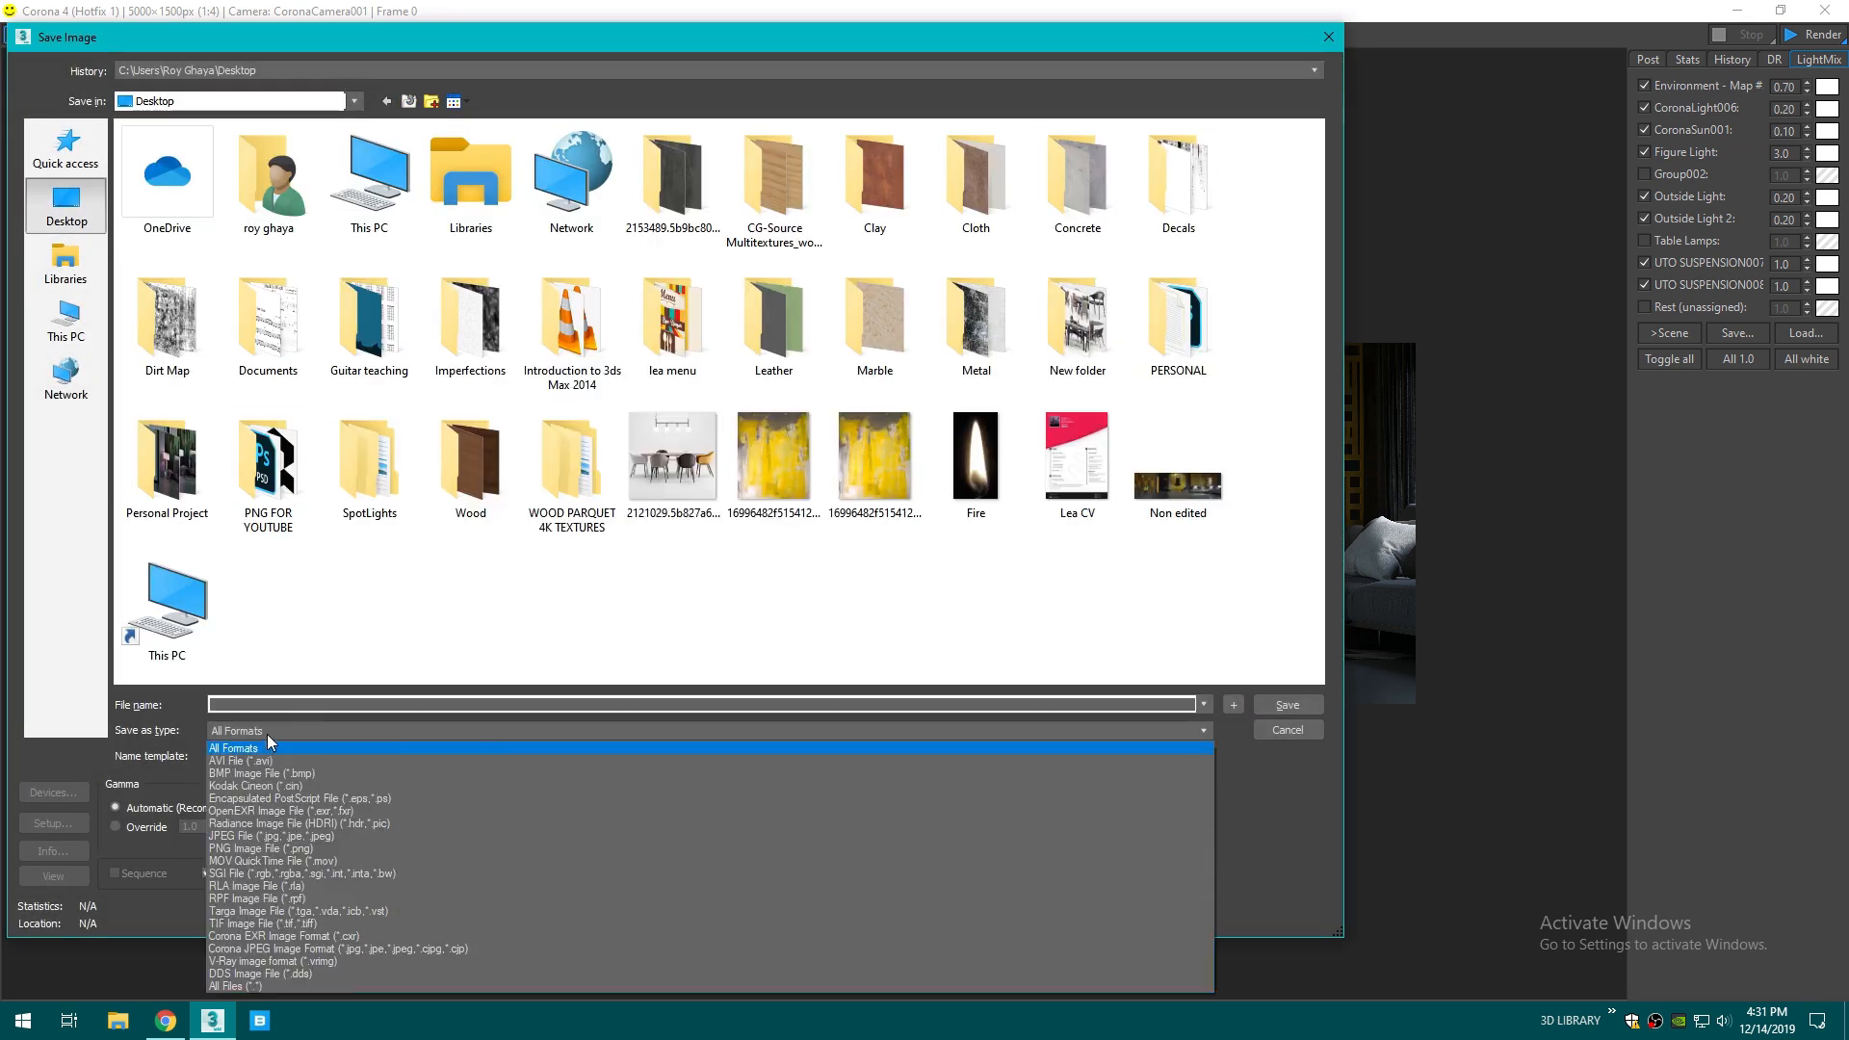
pyautogui.click(246, 924)
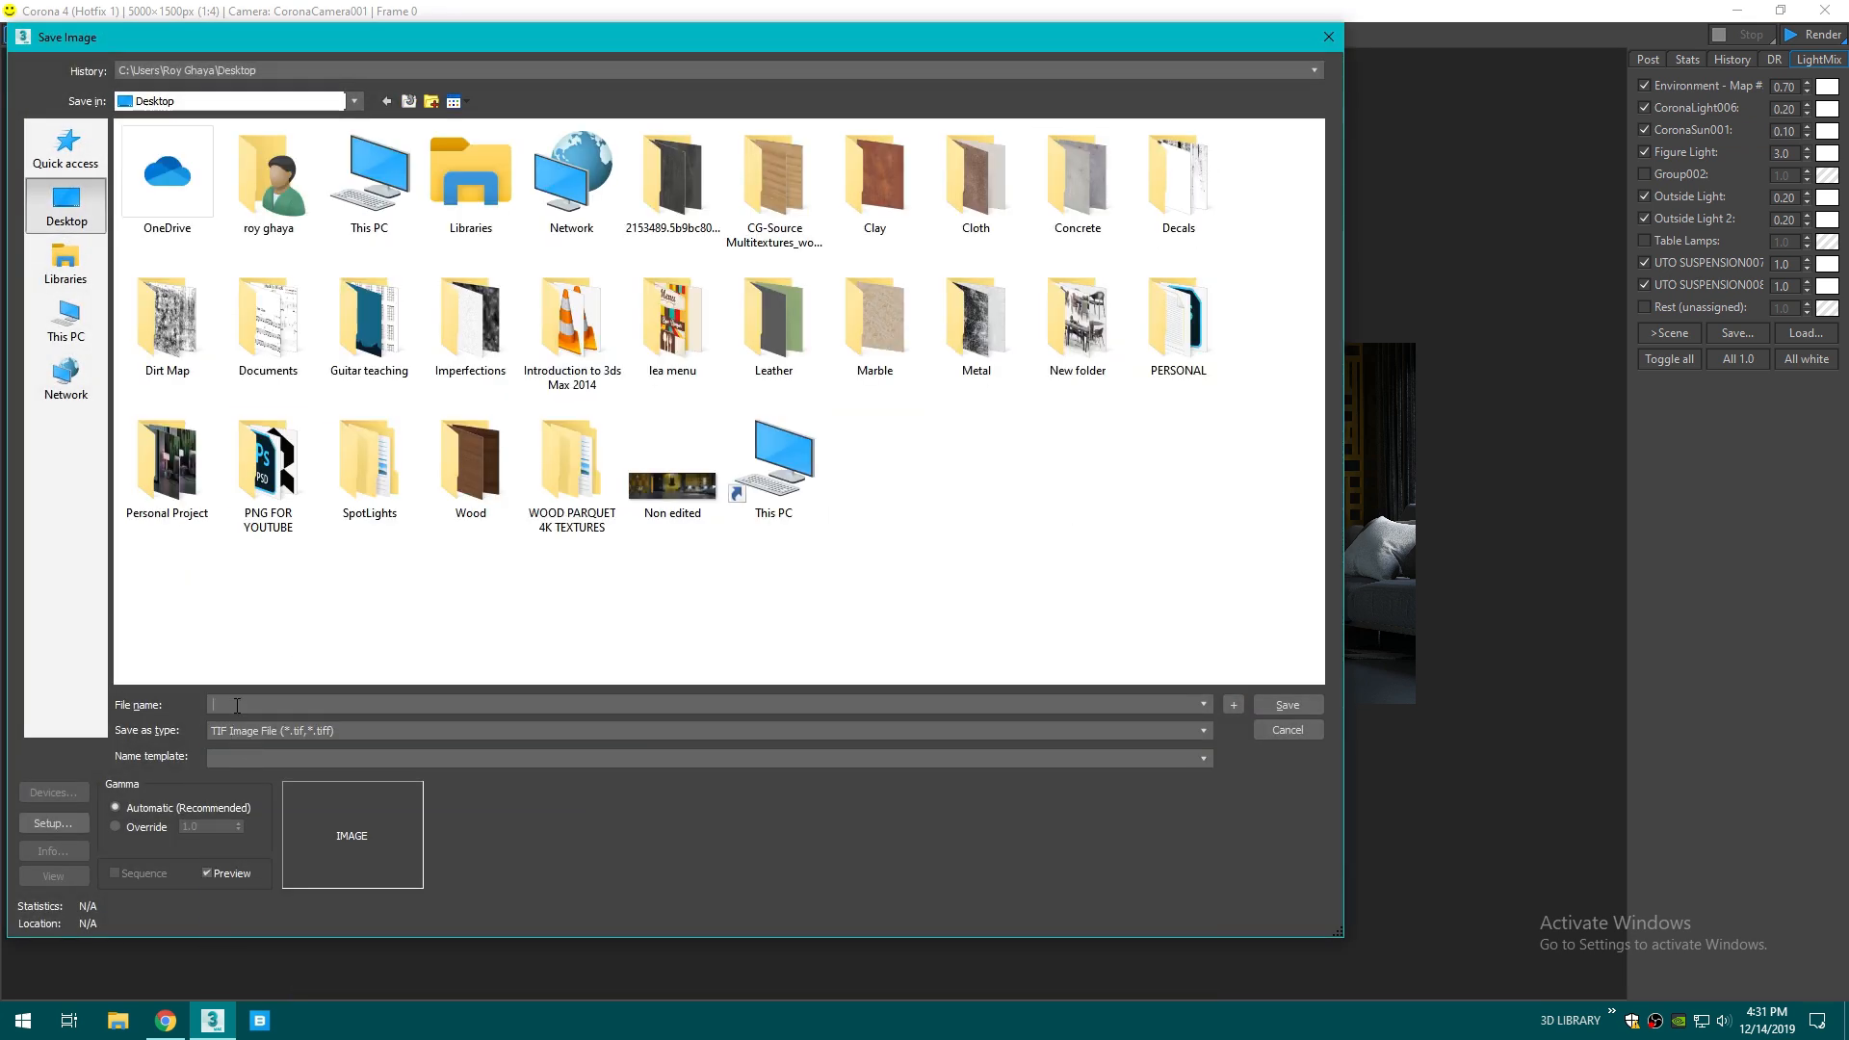
pyautogui.write('1')
pyautogui.click(1288, 705)
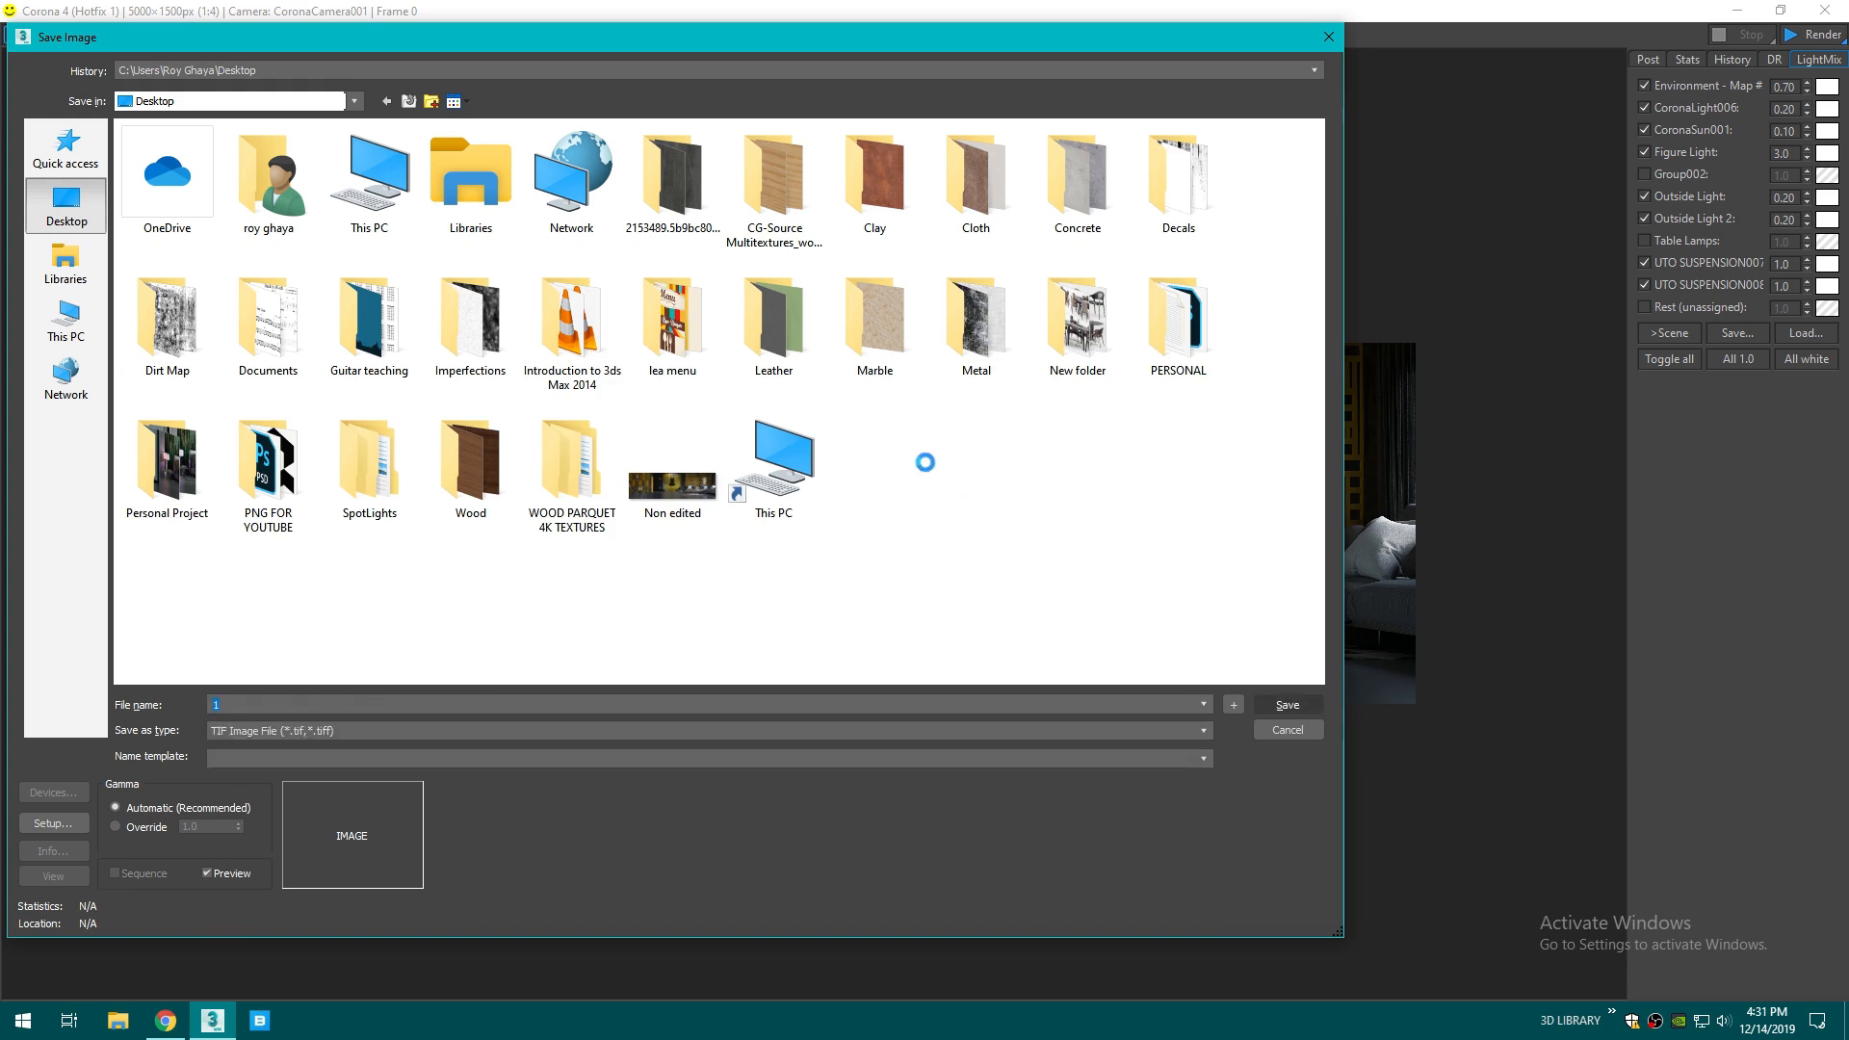
pyautogui.click(786, 528)
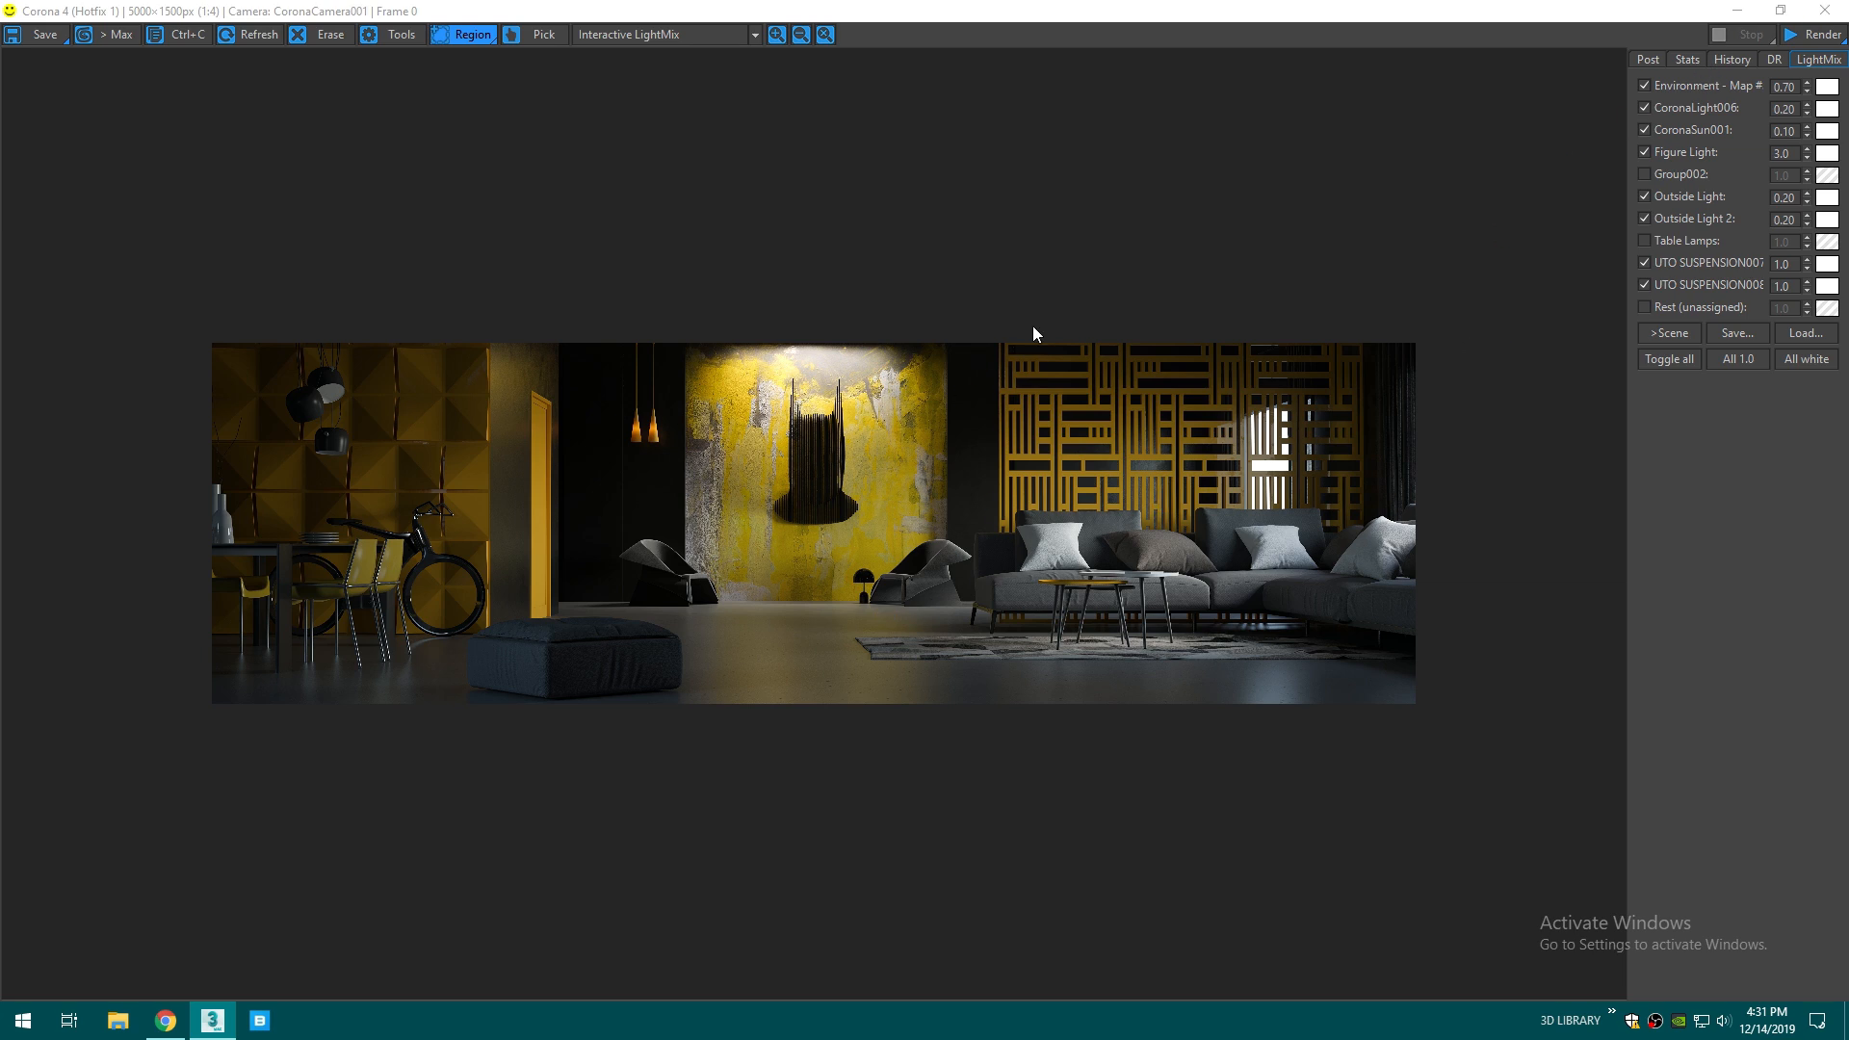
# - Set the Figure Light LightMix intensity to 1
pyautogui.scroll(1, 1074, 333)
pyautogui.scroll(-1, 1281, 536)
pyautogui.doubleClick(1780, 153)
pyautogui.write('1')
pyautogui.press('Return')
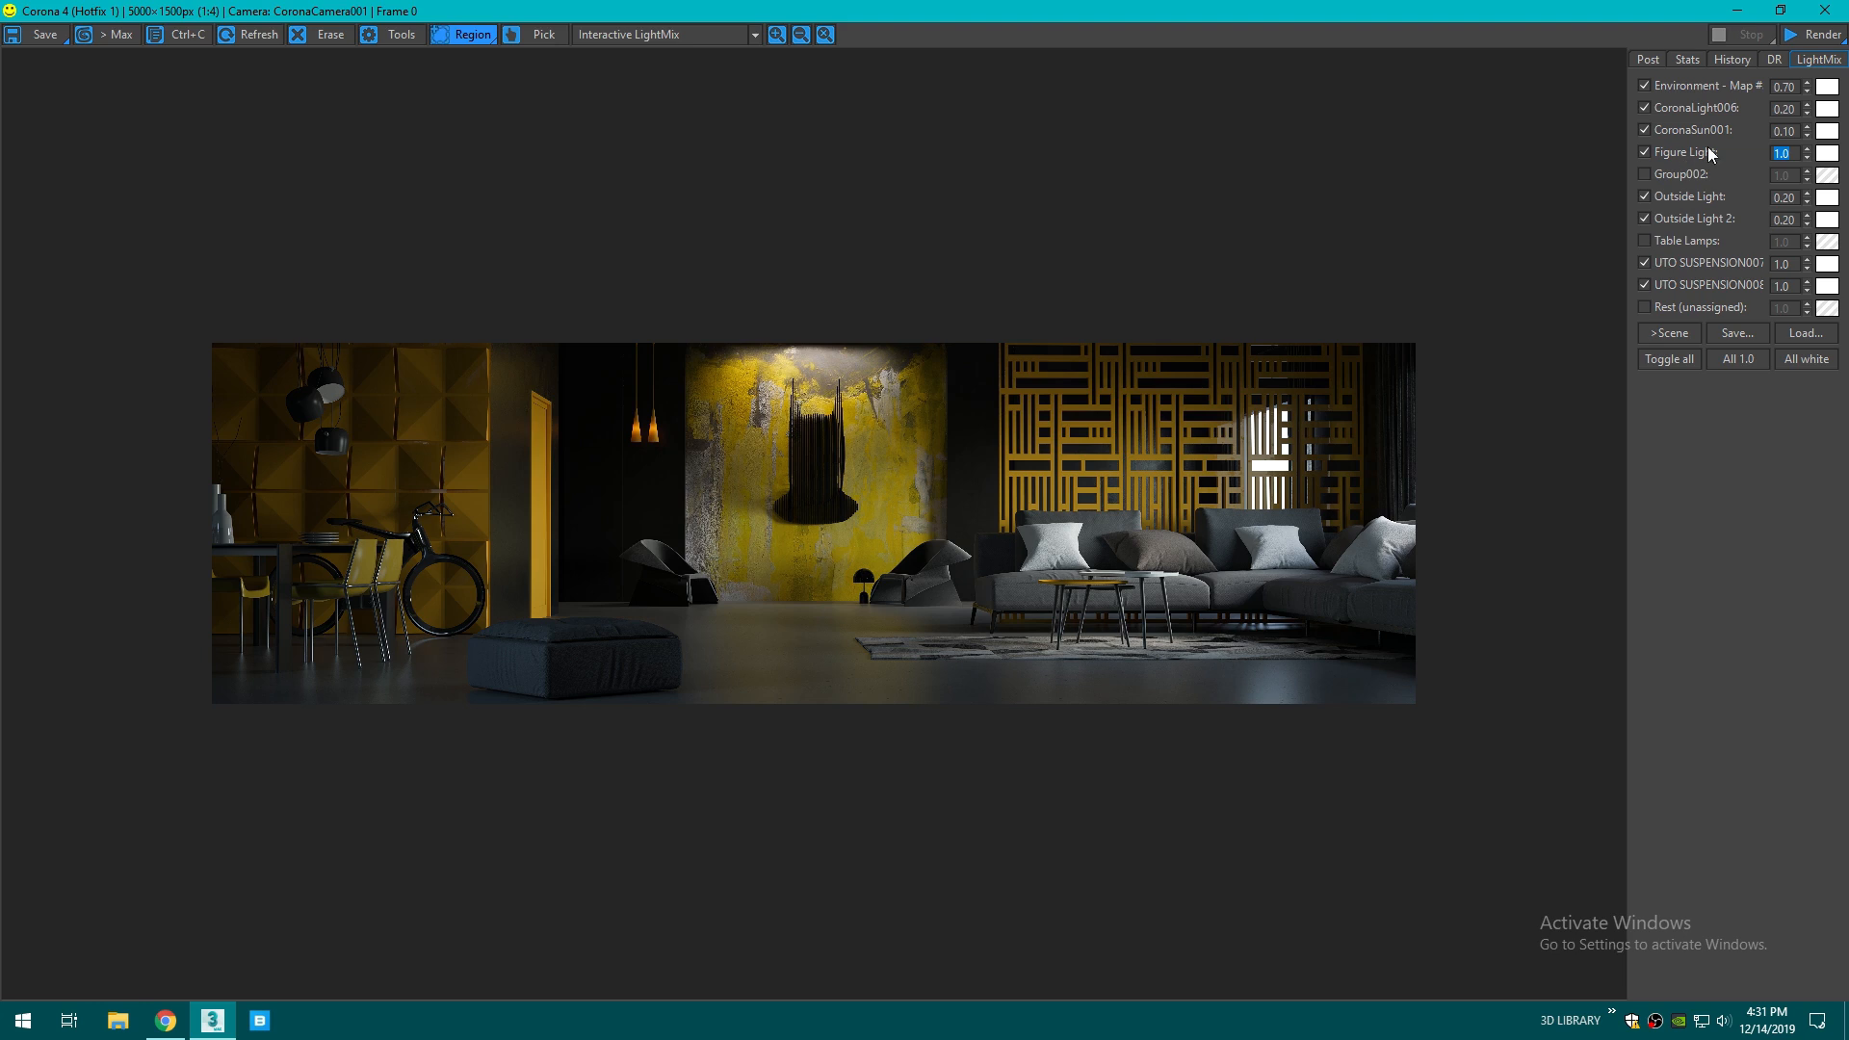
# - Raise the CoronaSun001 LightMix intensity to 5 after trying 1 and 2
pyautogui.doubleClick(1779, 131)
pyautogui.write('1')
pyautogui.press('Return')
pyautogui.write('2')
pyautogui.press('Return')
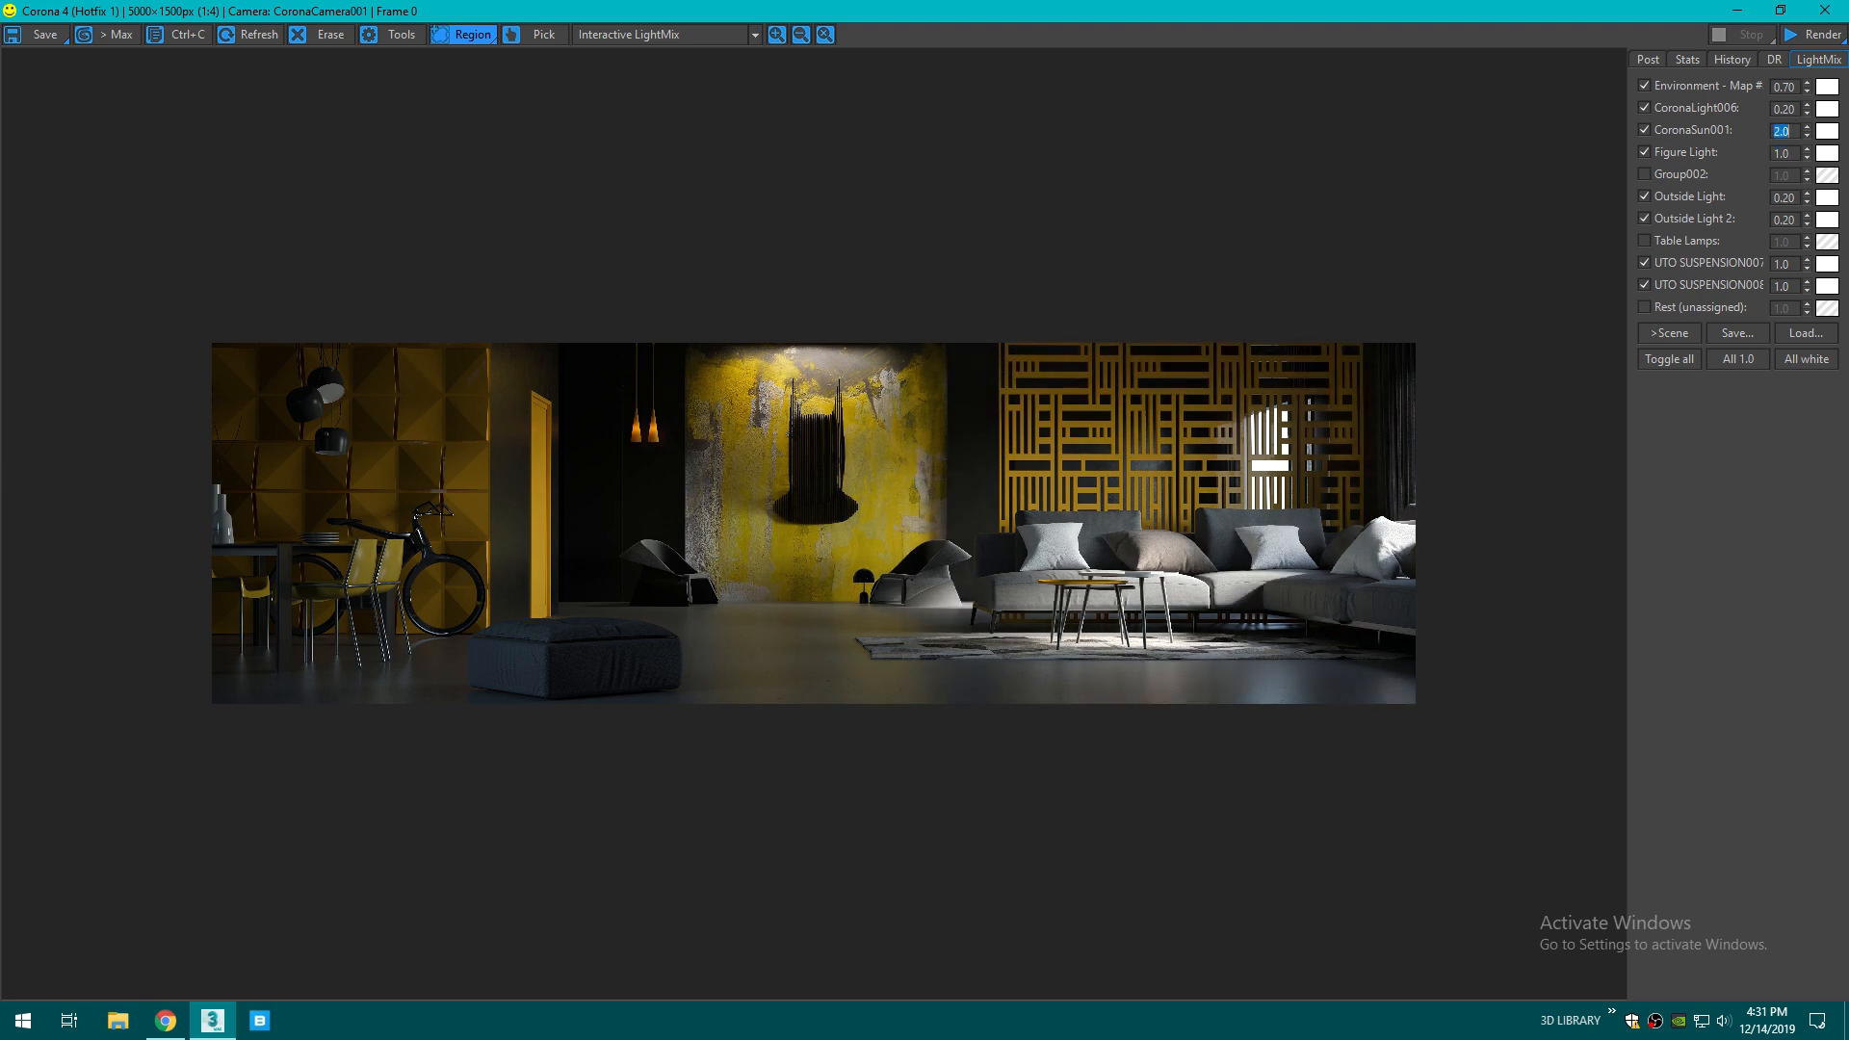
pyautogui.write('4')
pyautogui.press('Return')
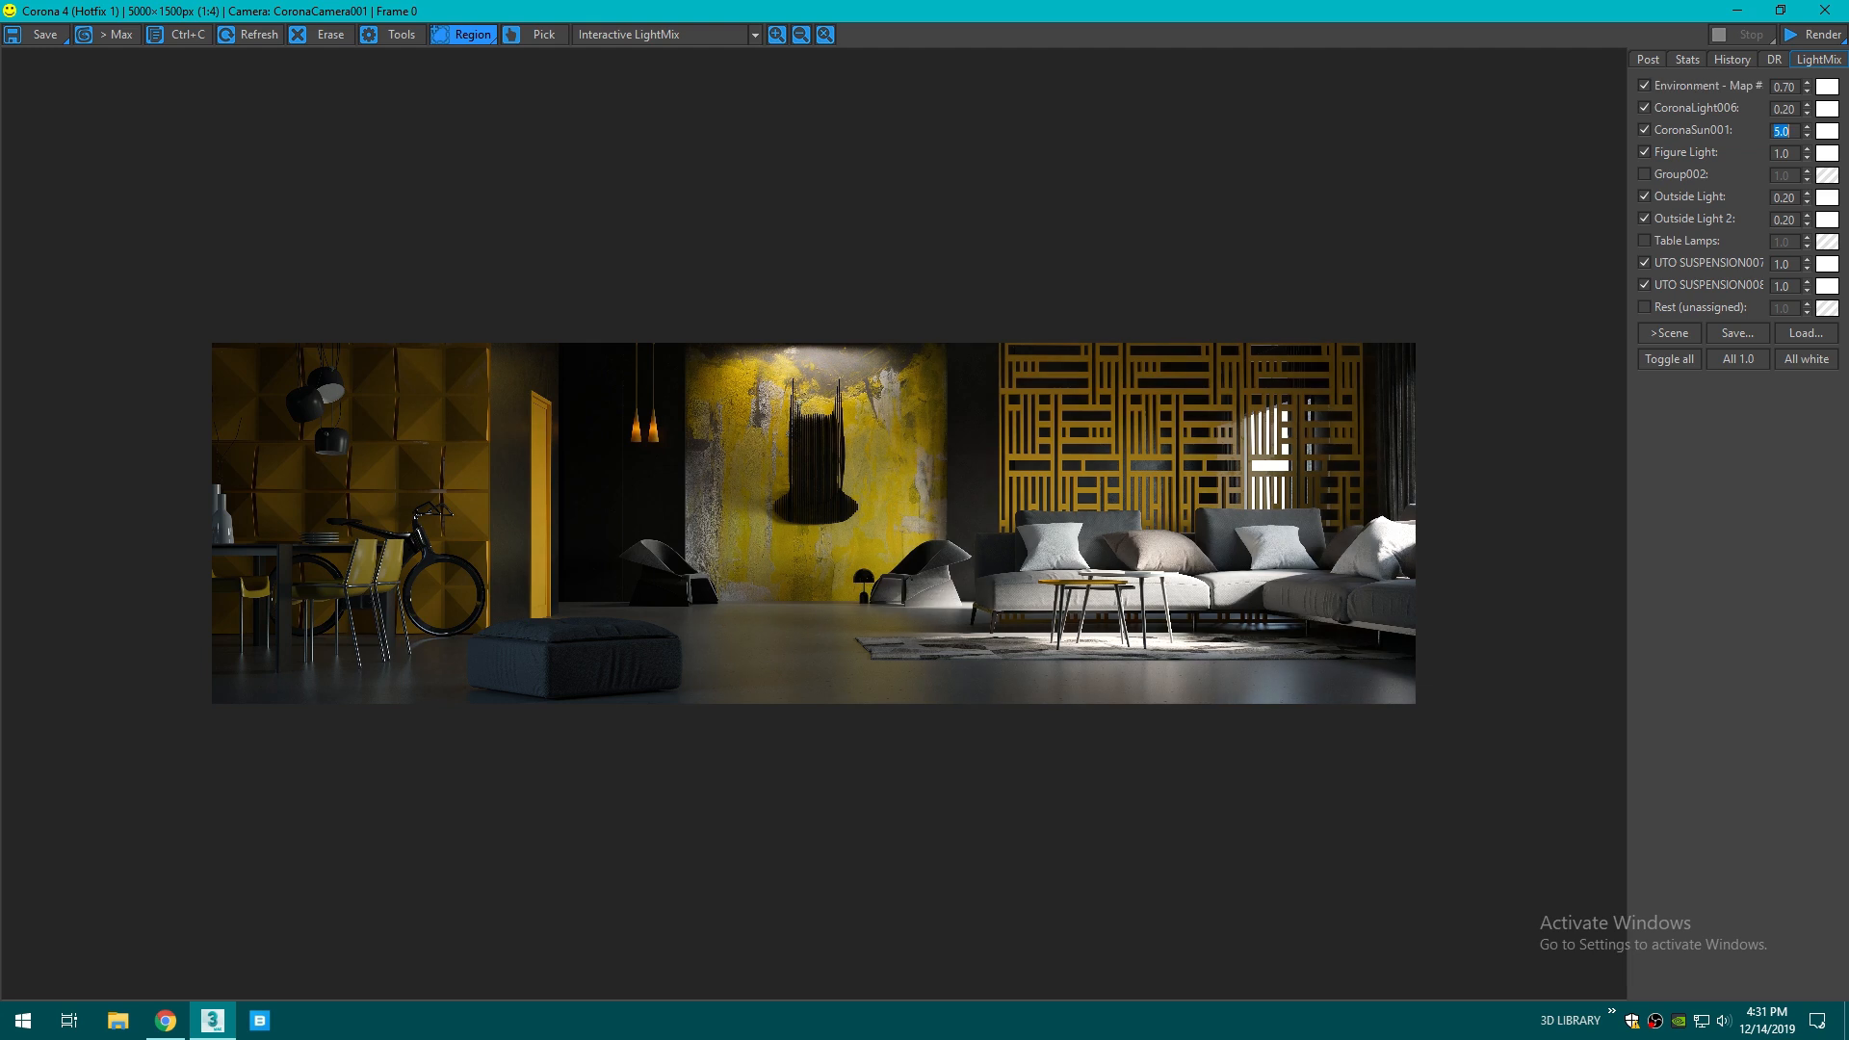
# - Set the tone-mapping highlight compression to 5
pyautogui.click(1647, 58)
pyautogui.doubleClick(1799, 179)
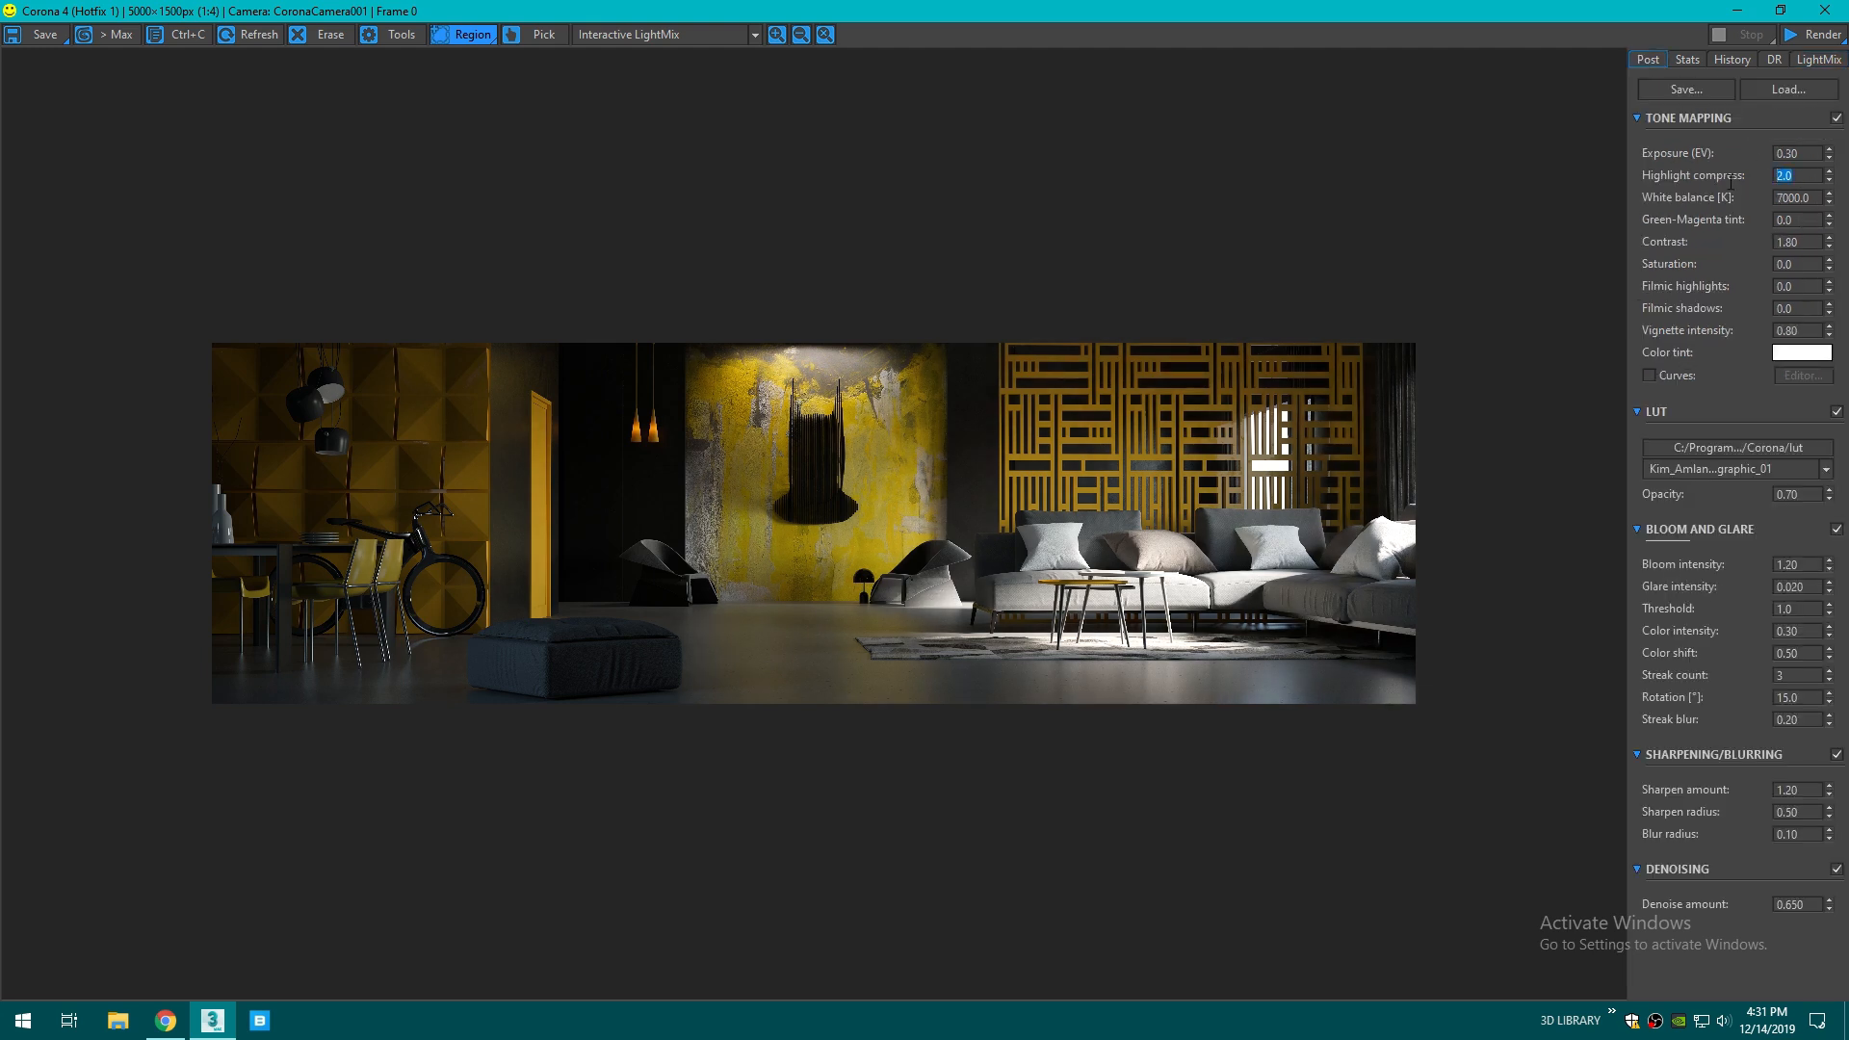
pyautogui.write('5')
pyautogui.press('Return')
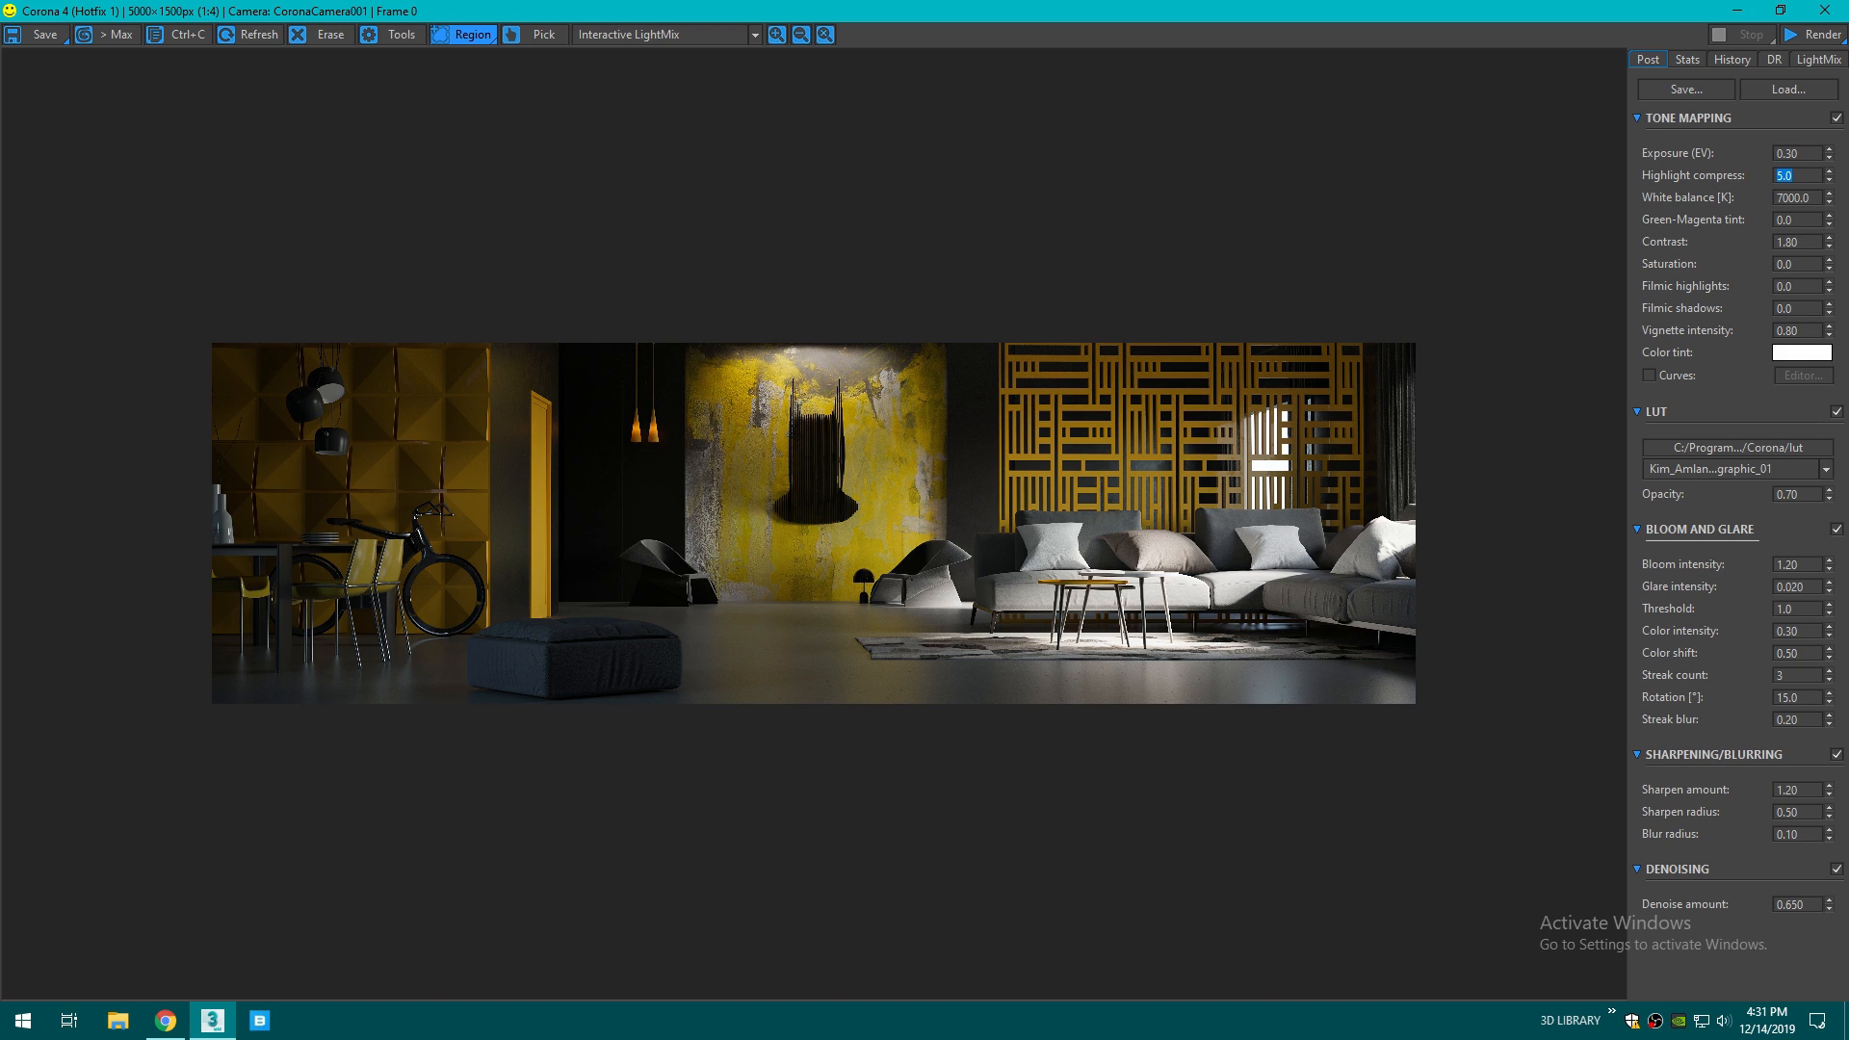
# - Set the Environment layer's LightMix intensity to 0.5
pyautogui.click(1818, 59)
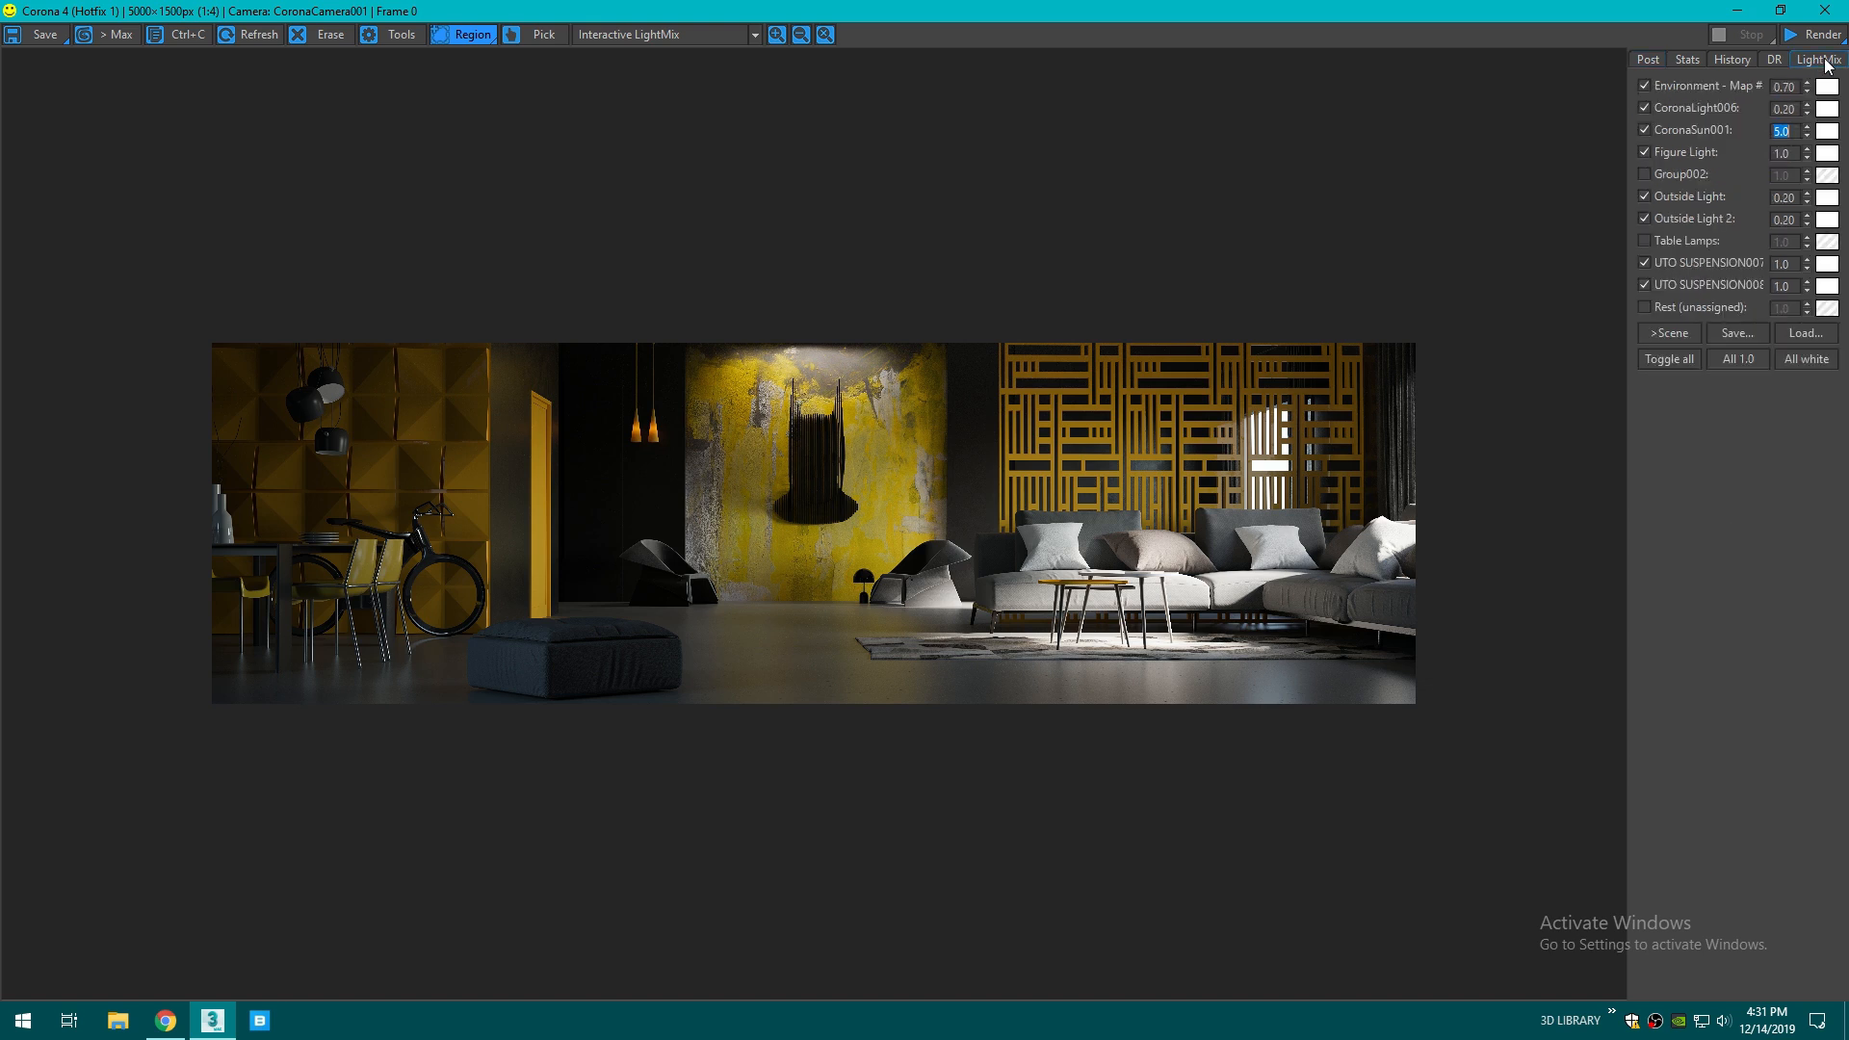
pyautogui.doubleClick(1783, 86)
pyautogui.write('0.5')
pyautogui.press('Return')
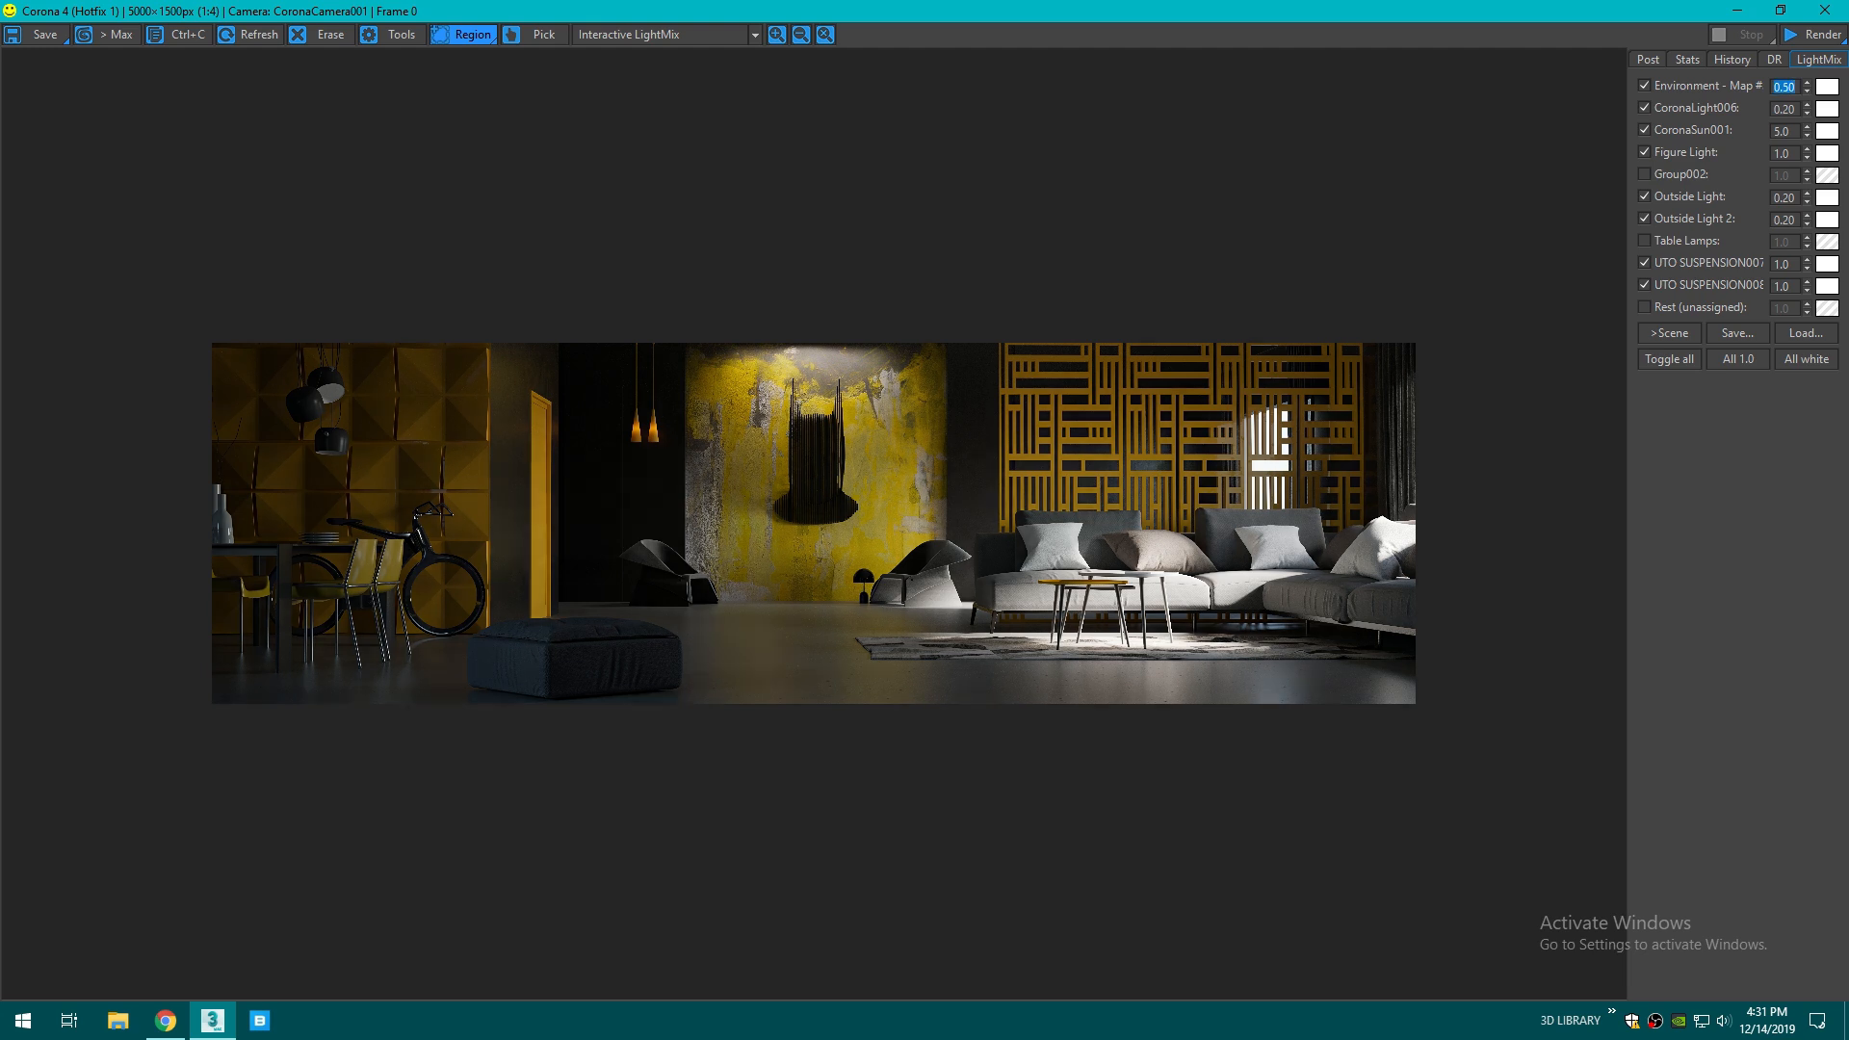
# - Try Figure Light intensities of 0.8 and 0.5 in the LightMix
pyautogui.doubleClick(1781, 153)
pyautogui.write('0.8')
pyautogui.press('Return')
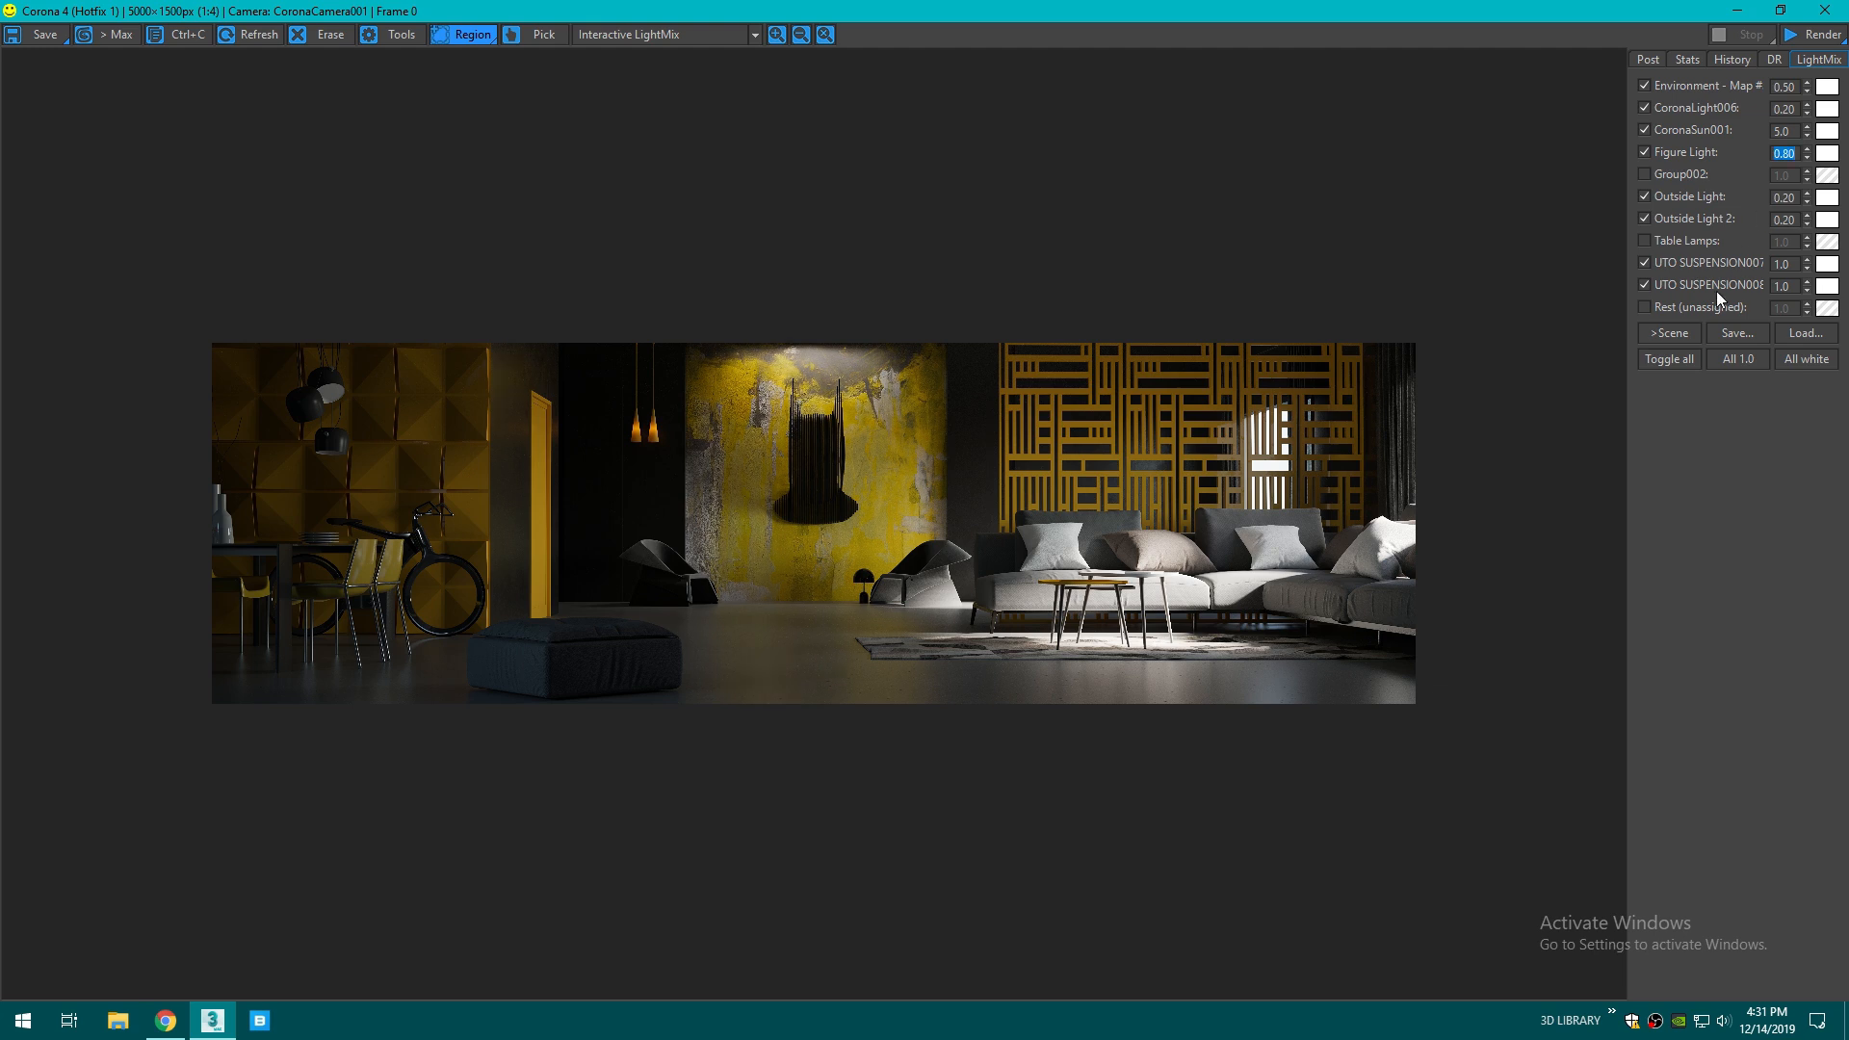
pyautogui.write('0.5')
pyautogui.press('Return')
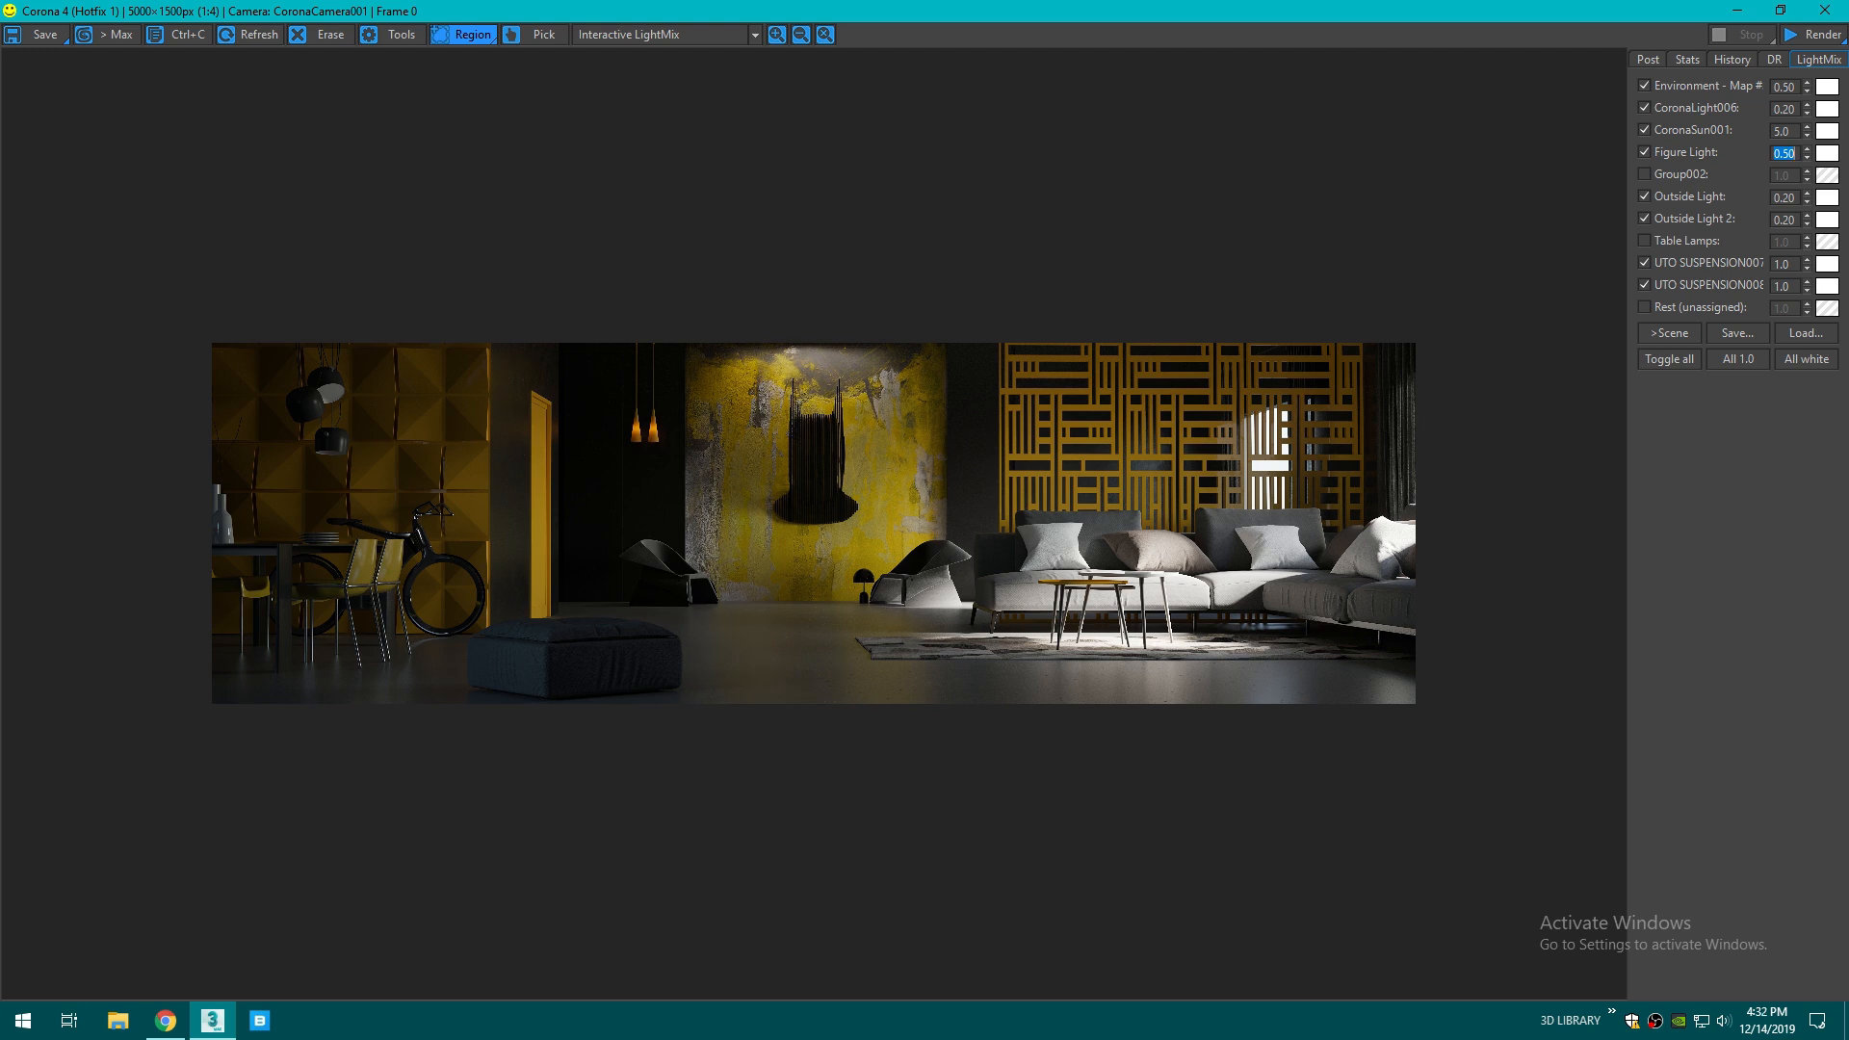
# - Set the Figure Light intensity to 0.050 after trying 0.020, and switch the layer off
pyautogui.click(1650, 154)
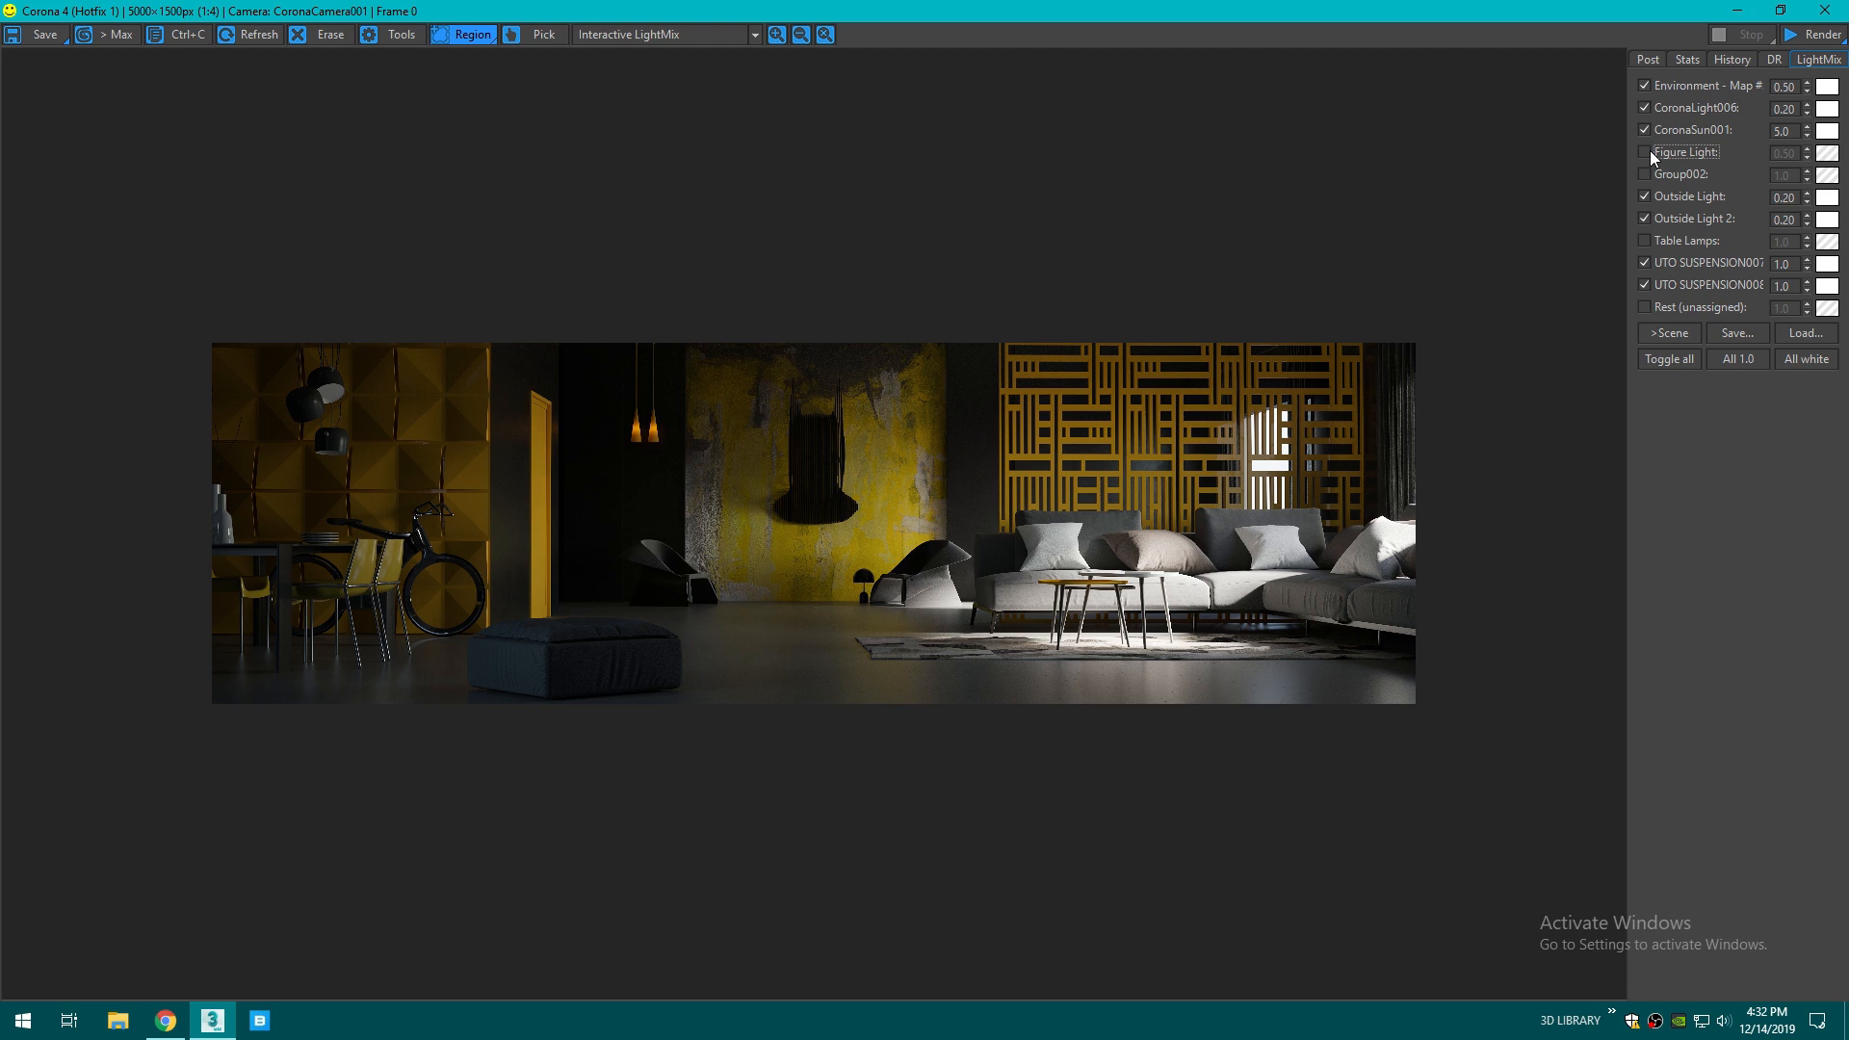
pyautogui.click(1699, 160)
pyautogui.click(1780, 155)
pyautogui.doubleClick(1786, 155)
pyautogui.write('0.020')
pyautogui.press('Return')
pyautogui.write('0.050')
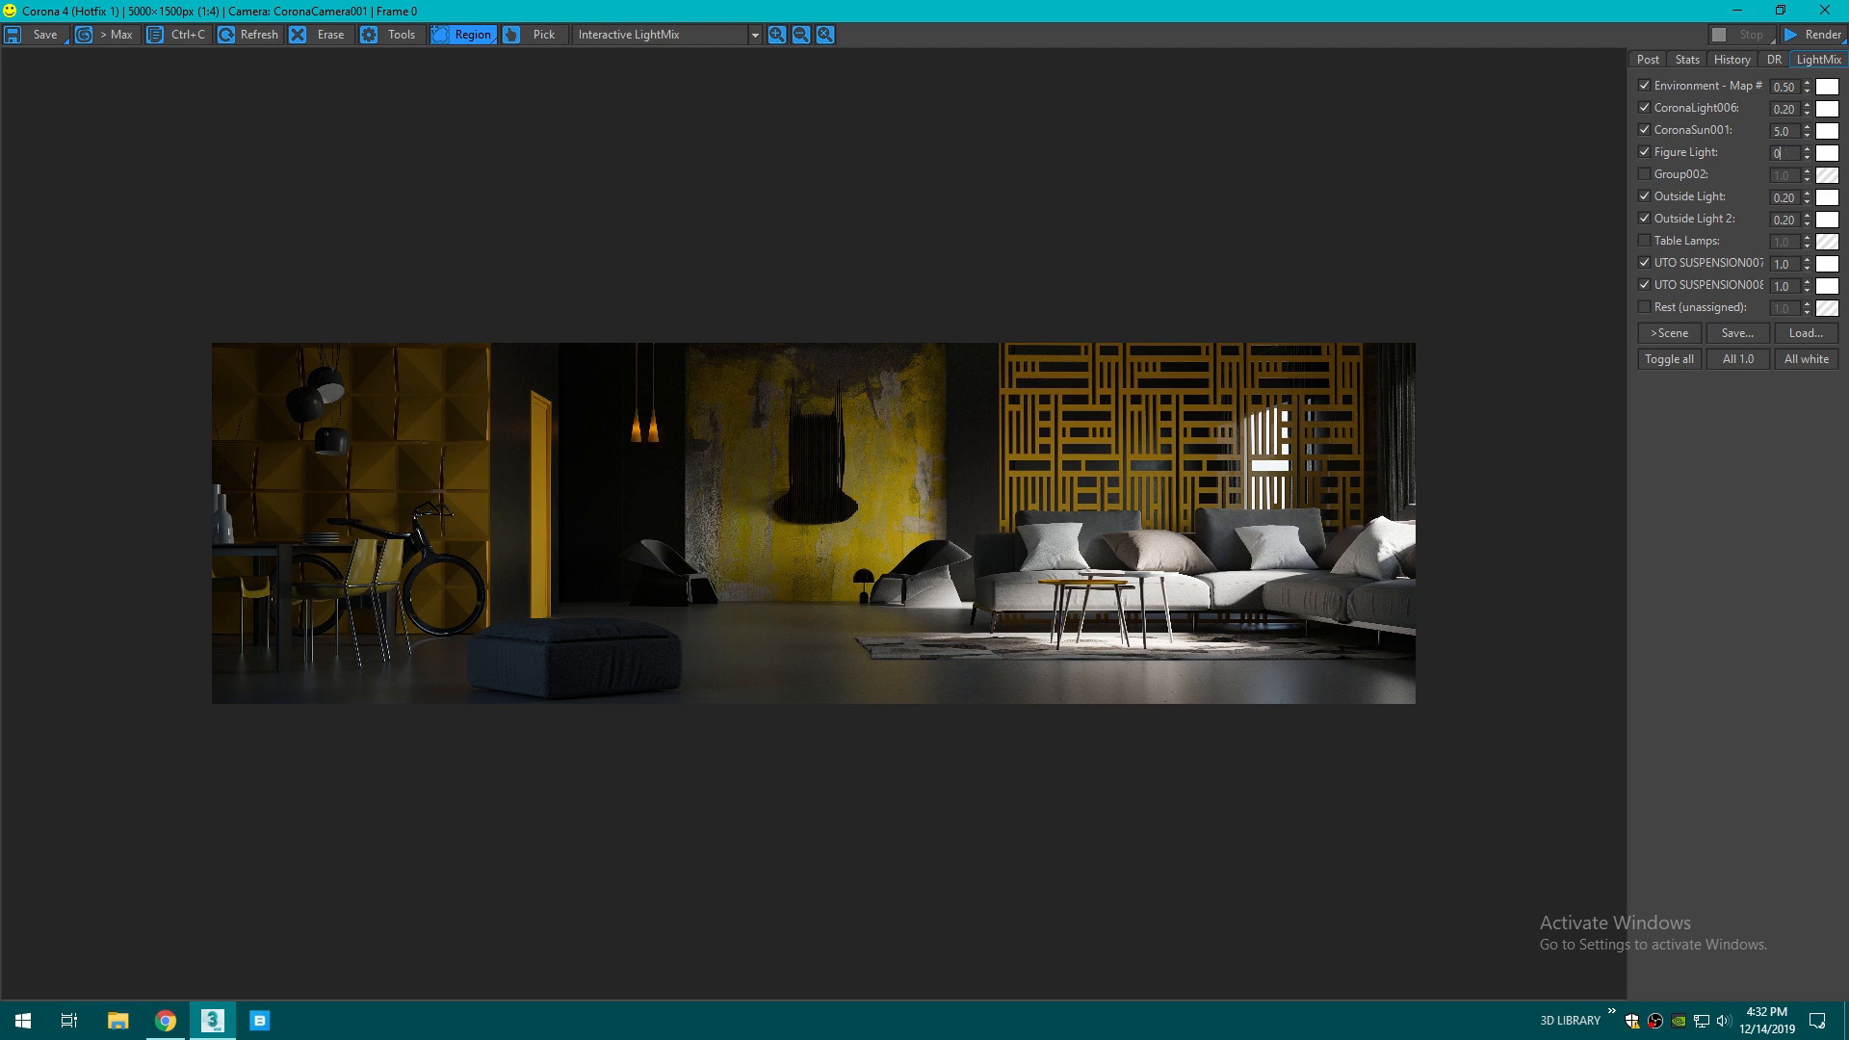
pyautogui.press('Return')
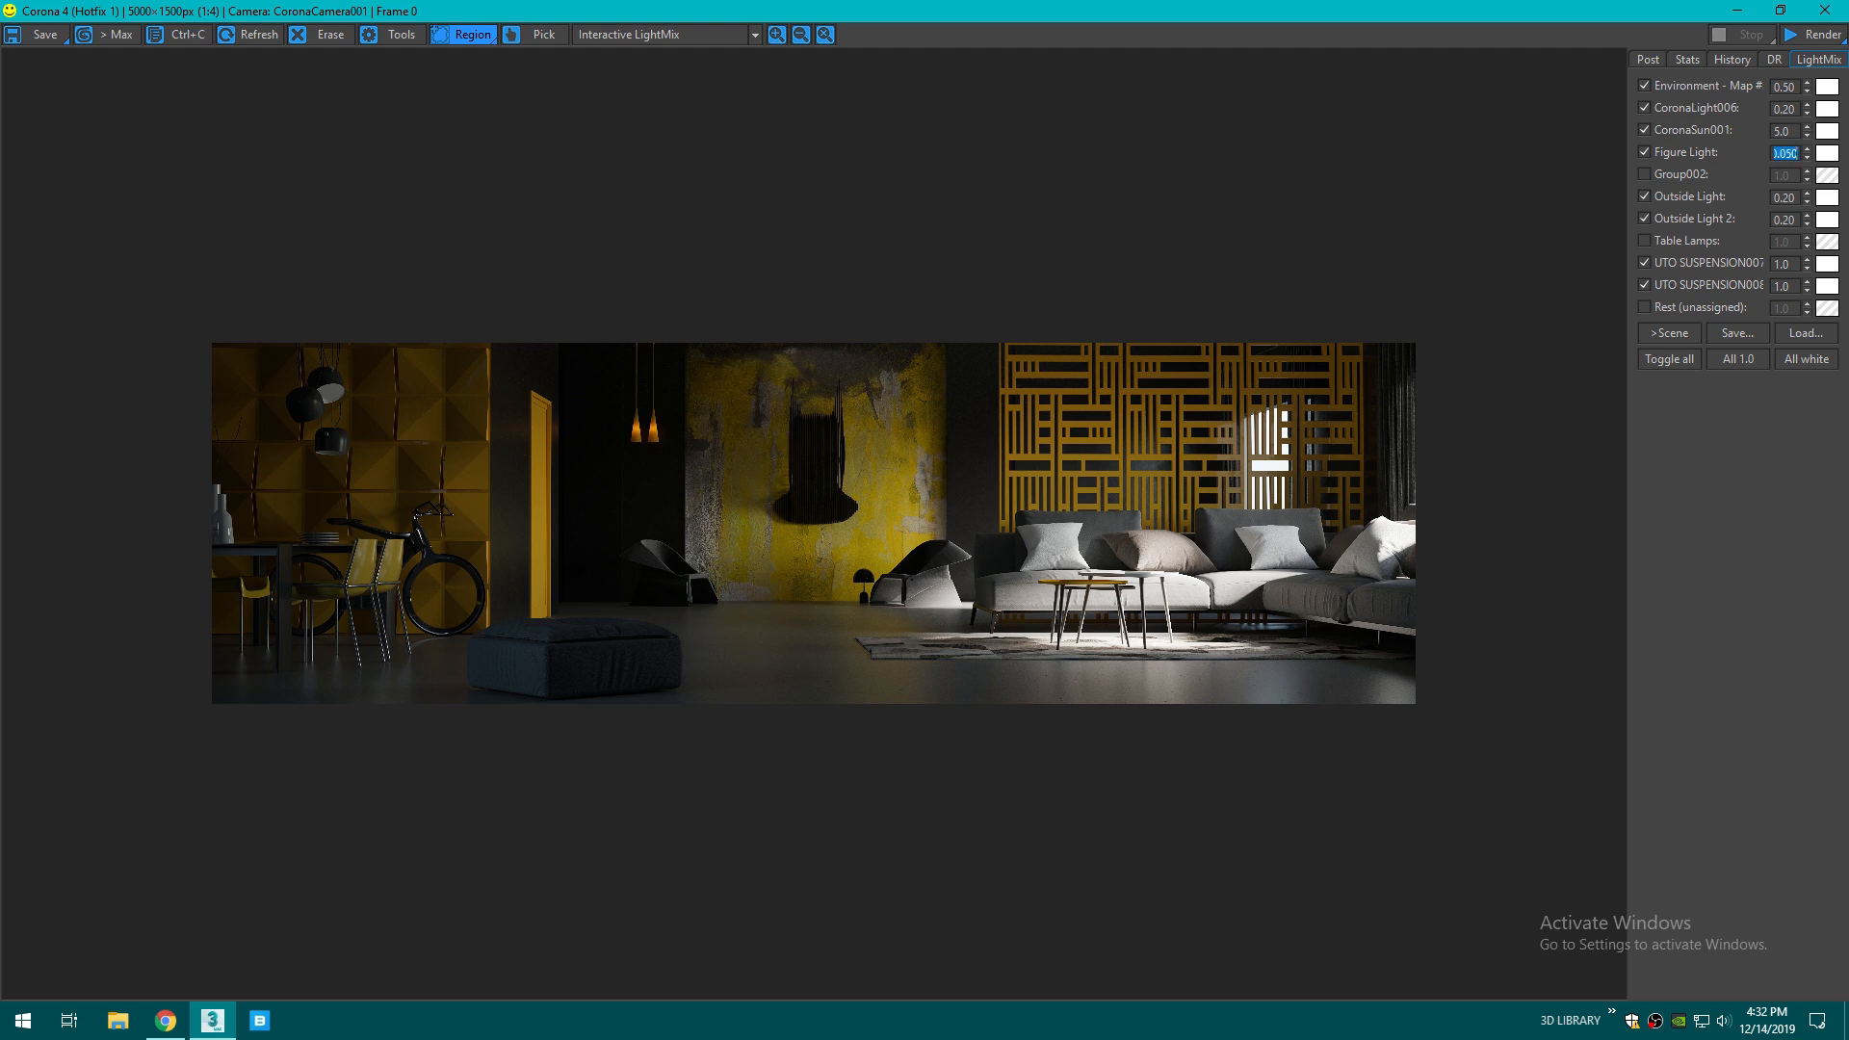
pyautogui.click(1645, 152)
# - Compare the render with and without the Outside Light layer and set its intensity to 0.5
pyautogui.click(1644, 197)
pyautogui.click(1645, 196)
pyautogui.click(1644, 196)
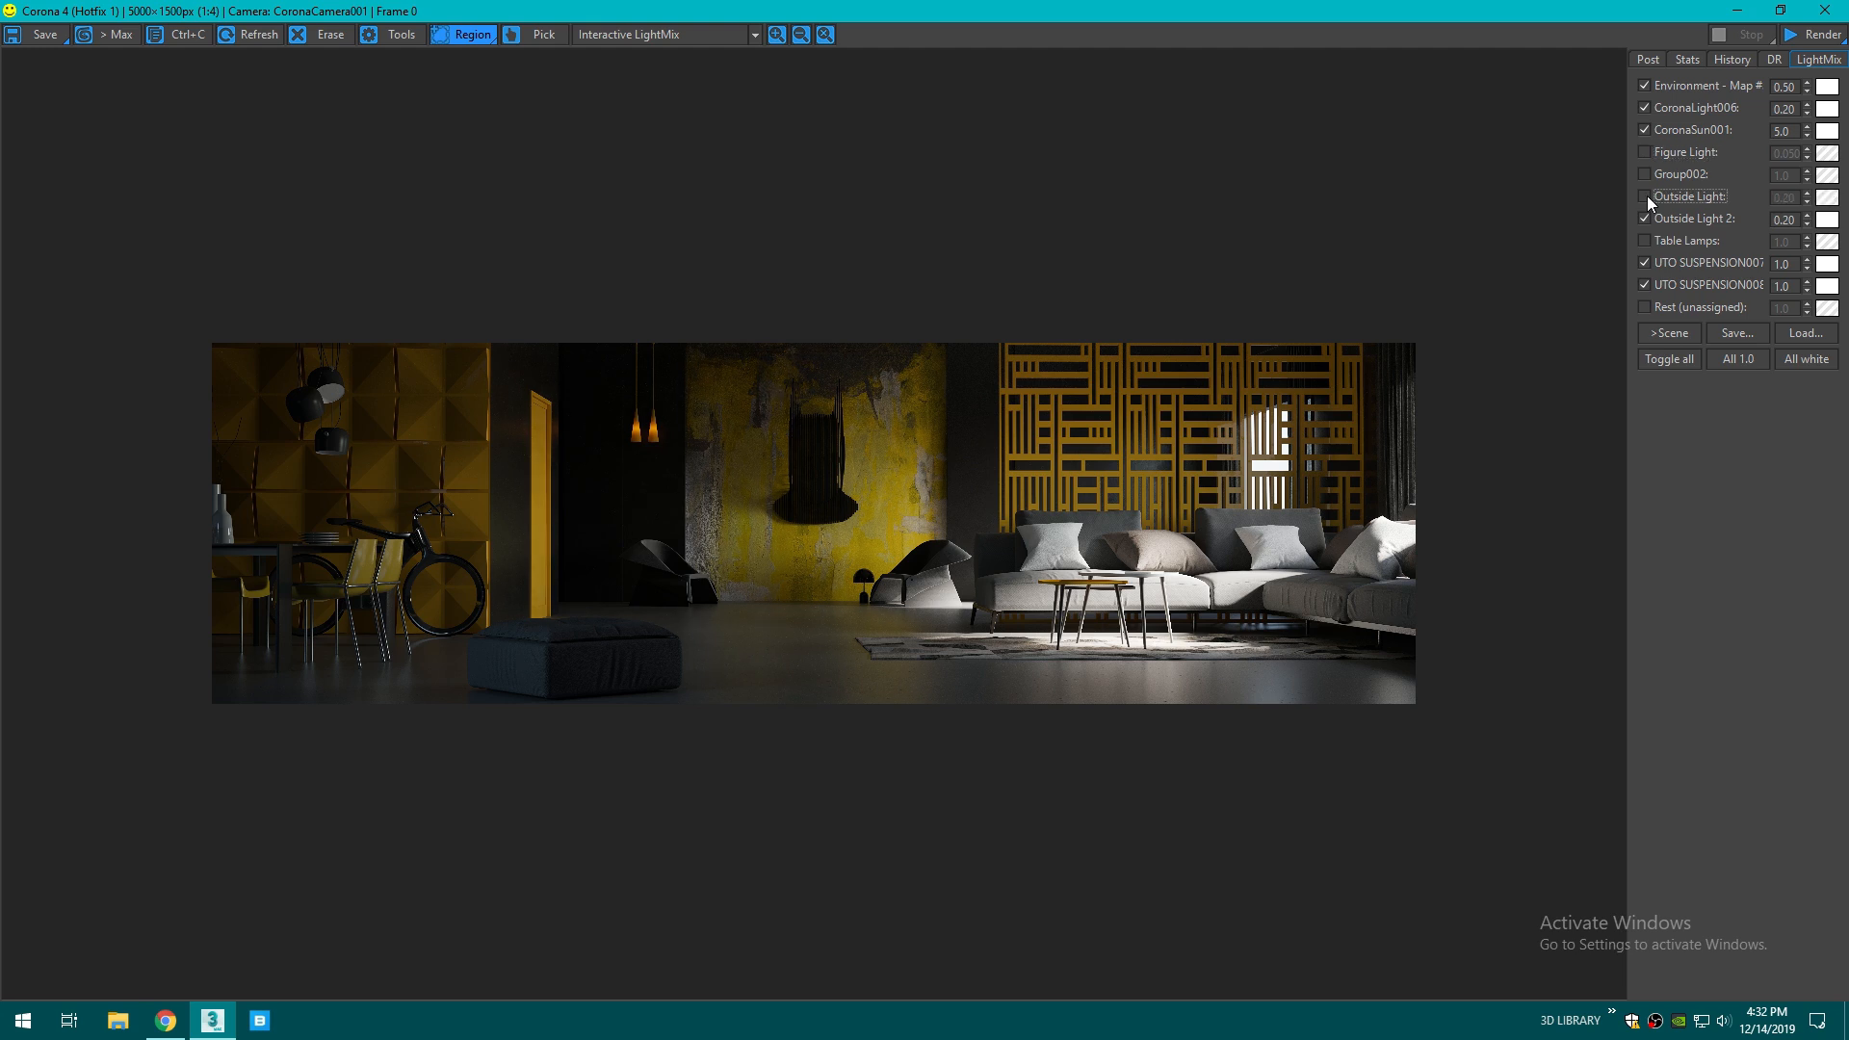
pyautogui.click(1644, 196)
pyautogui.doubleClick(1783, 197)
pyautogui.write('0.5')
pyautogui.press('Return')
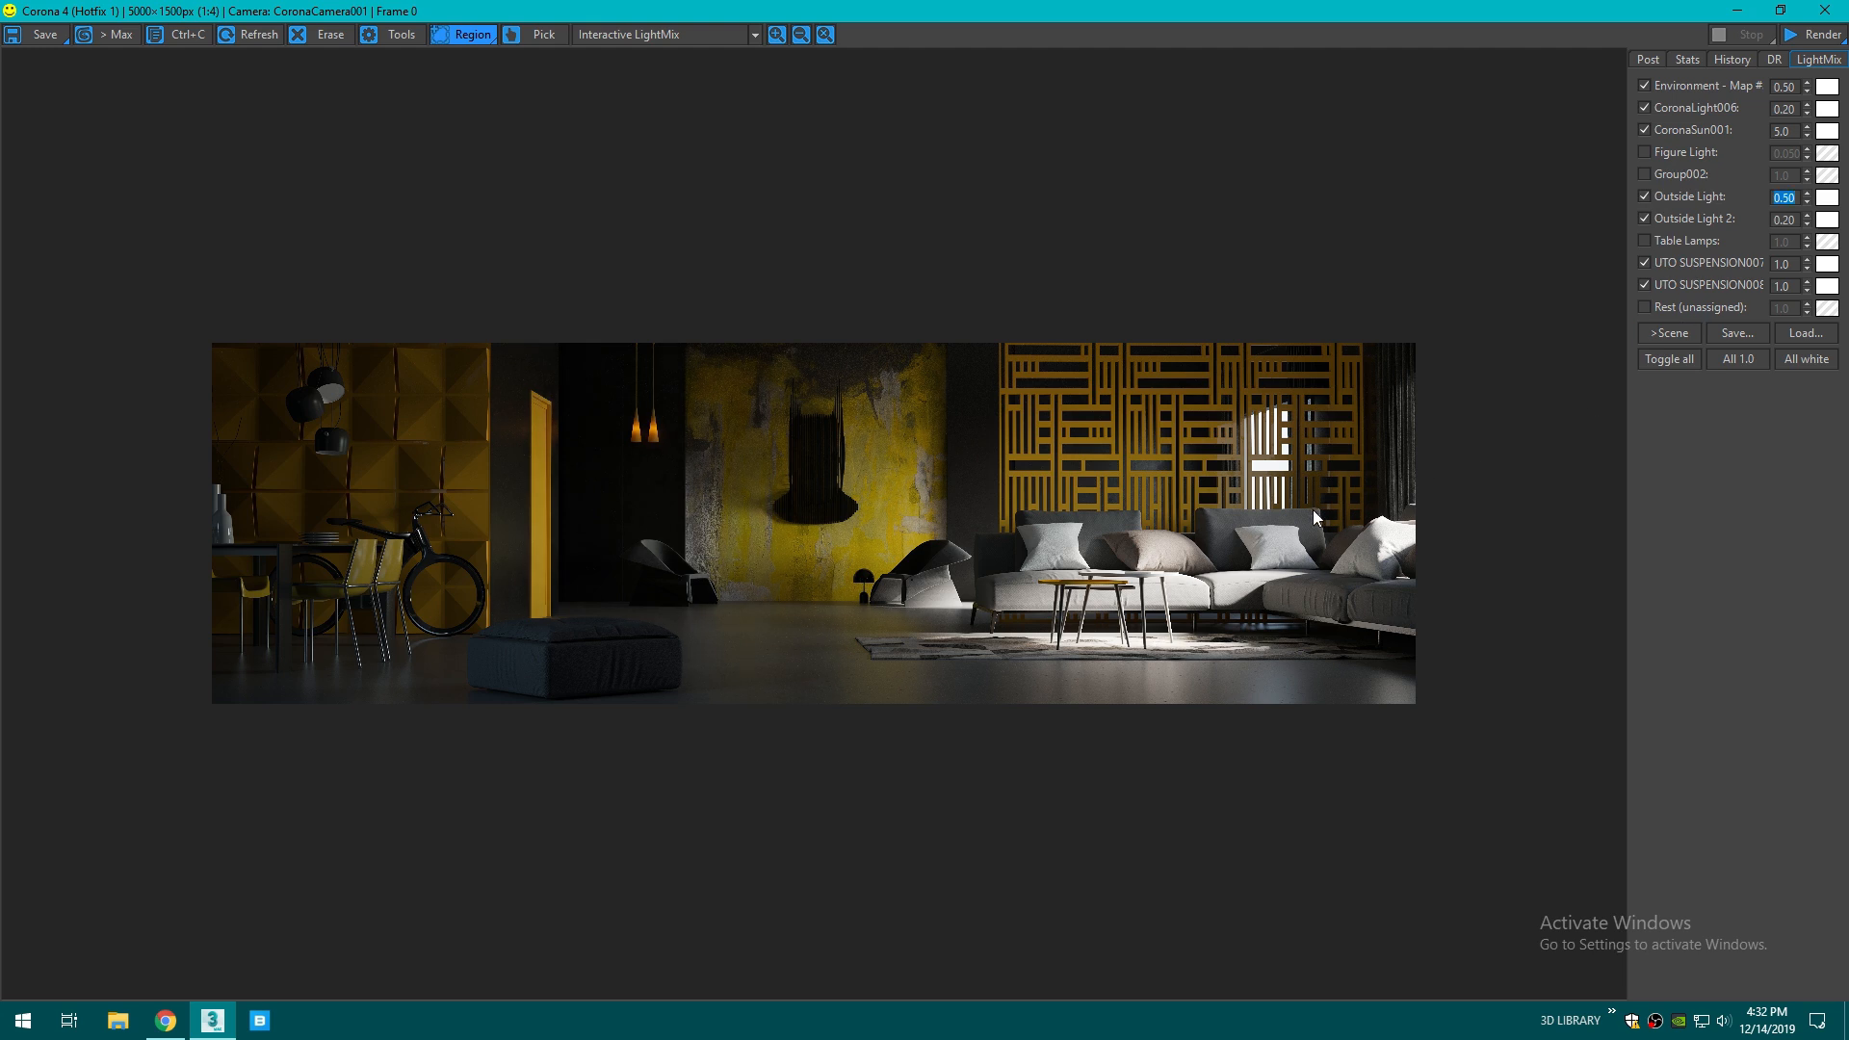
# - Check the sofa area up close and save the render to the Desktop as a 16-bit color TIF named 2
pyautogui.scroll(1, 1315, 517)
pyautogui.scroll(-1, 1310, 513)
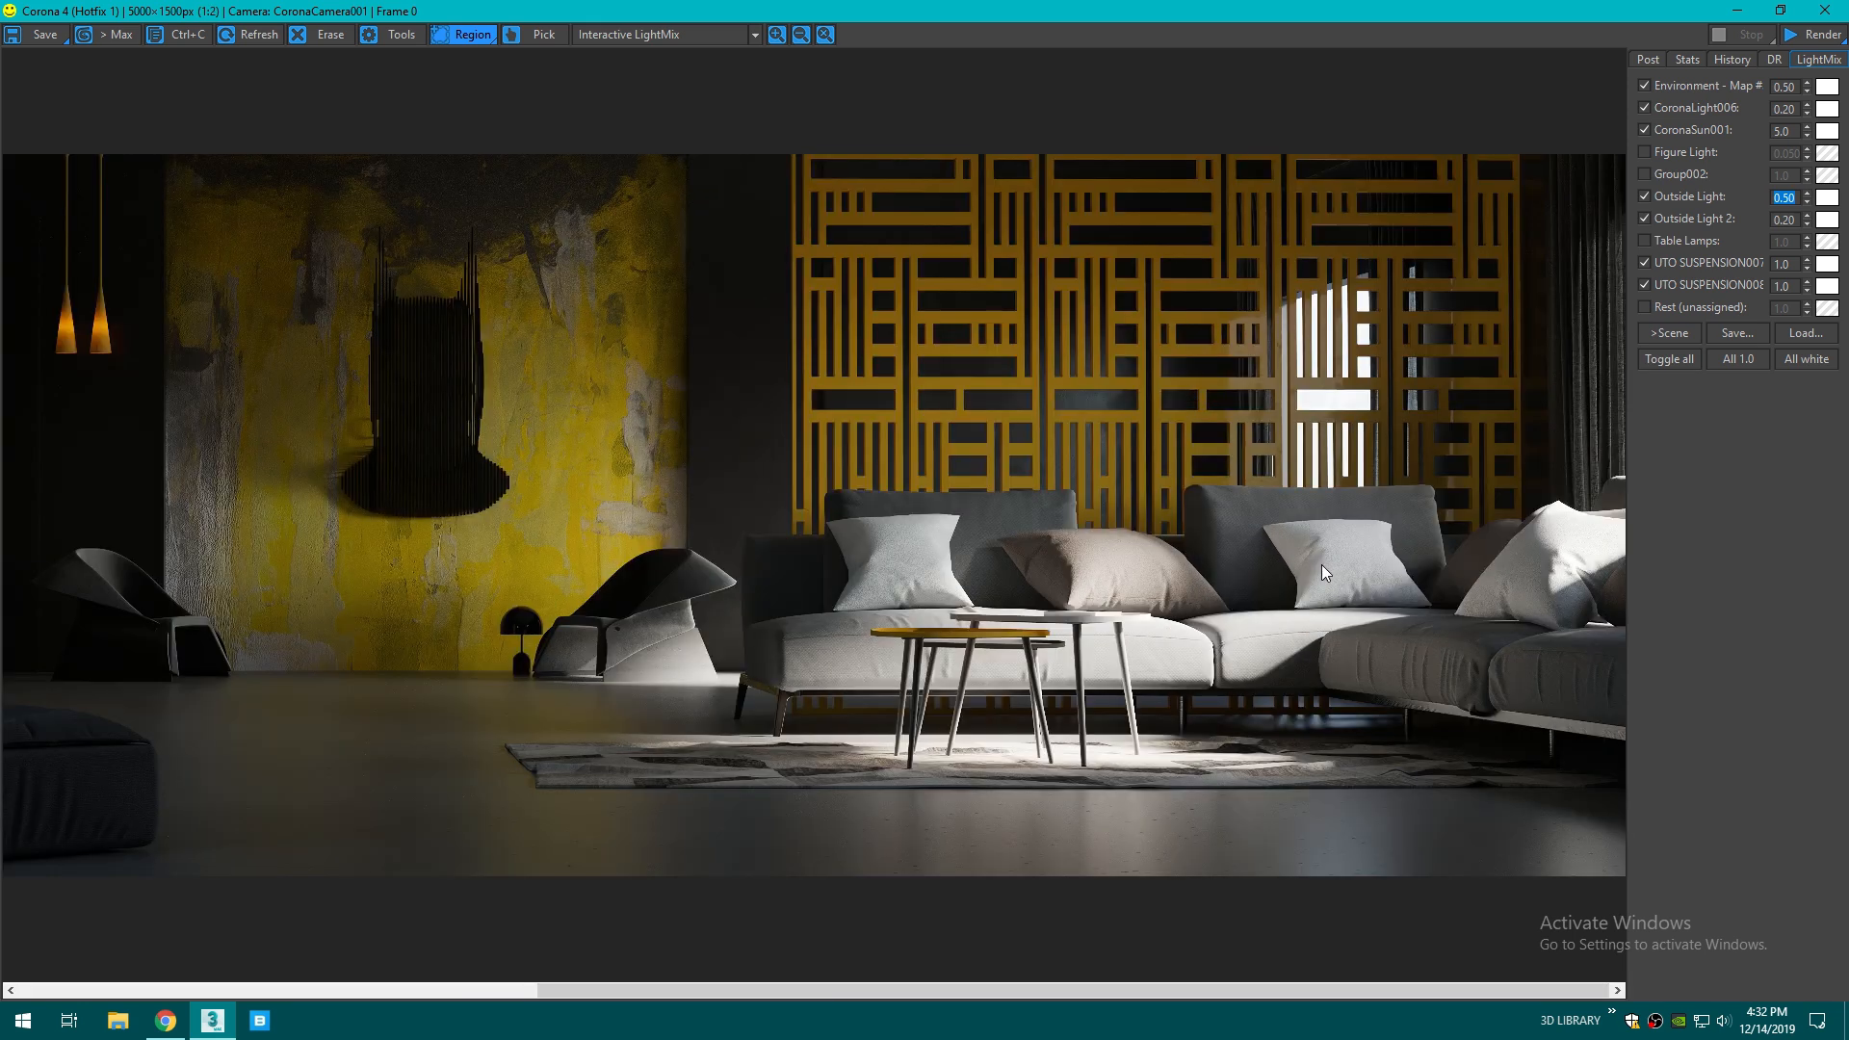
pyautogui.scroll(-1, 1322, 565)
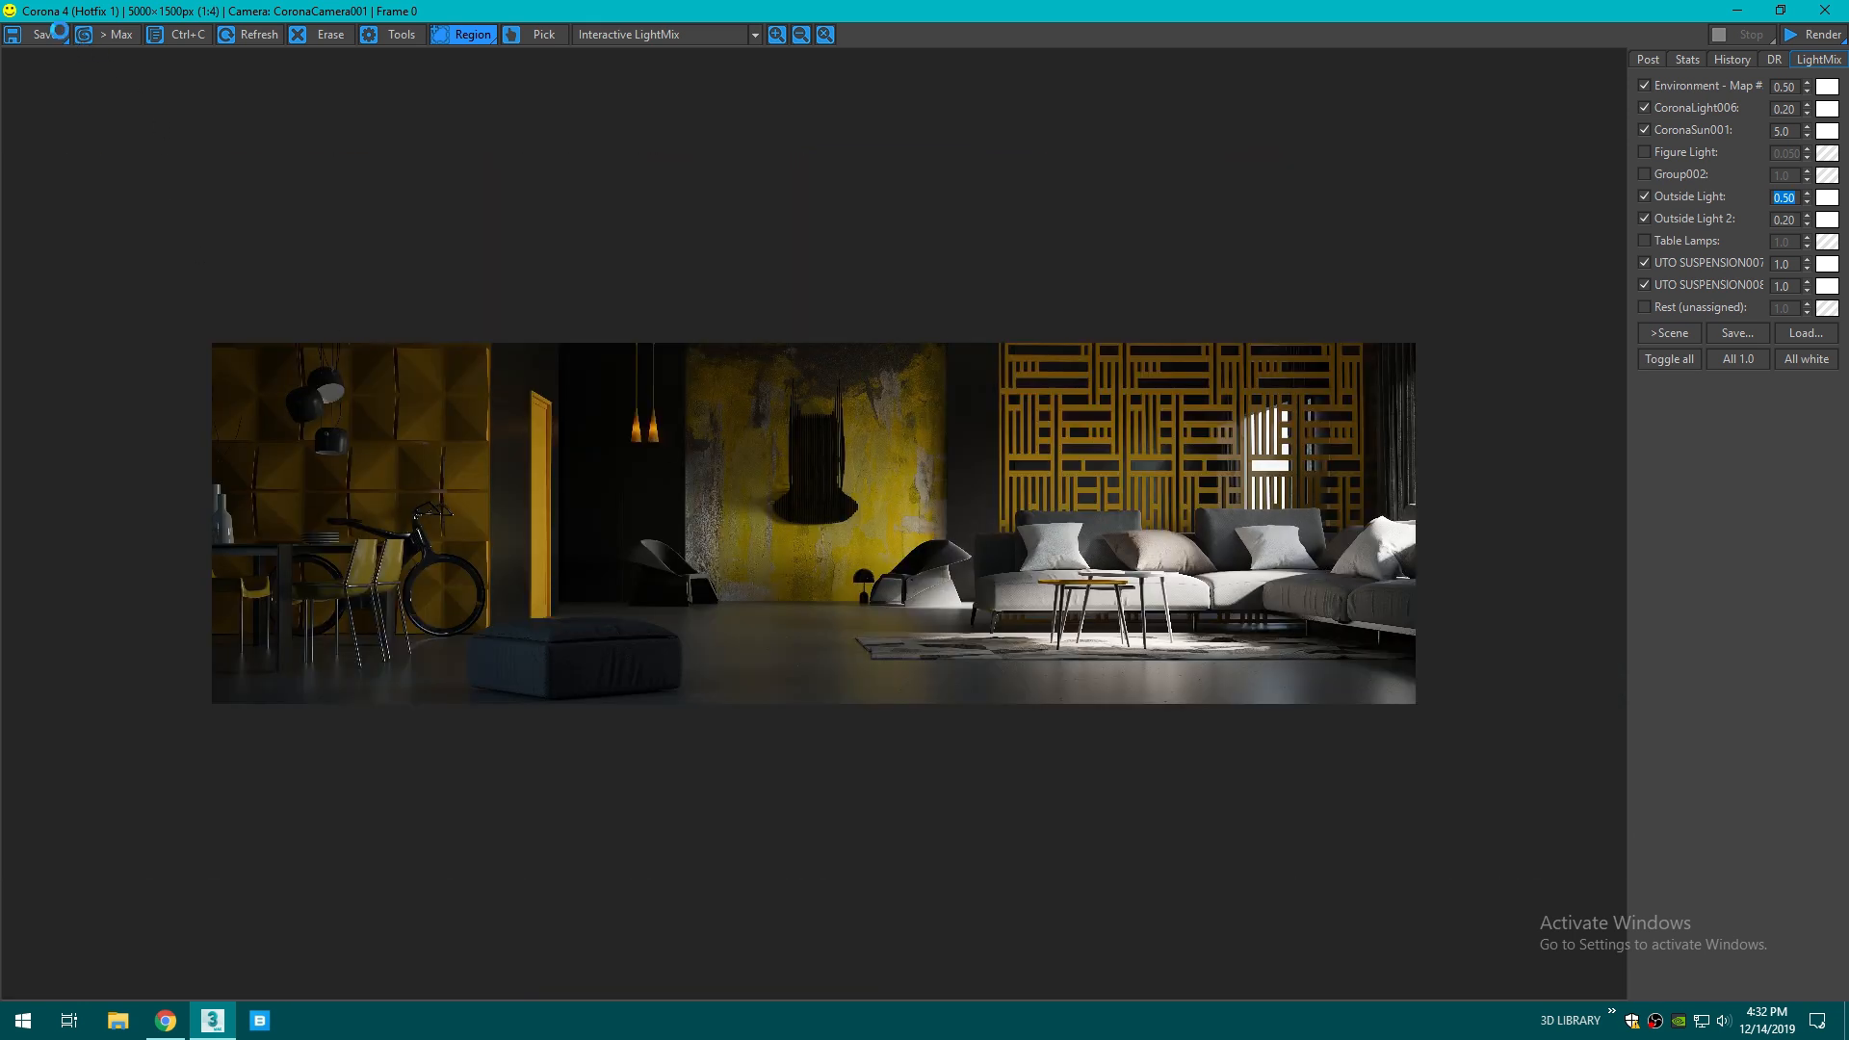
pyautogui.click(59, 33)
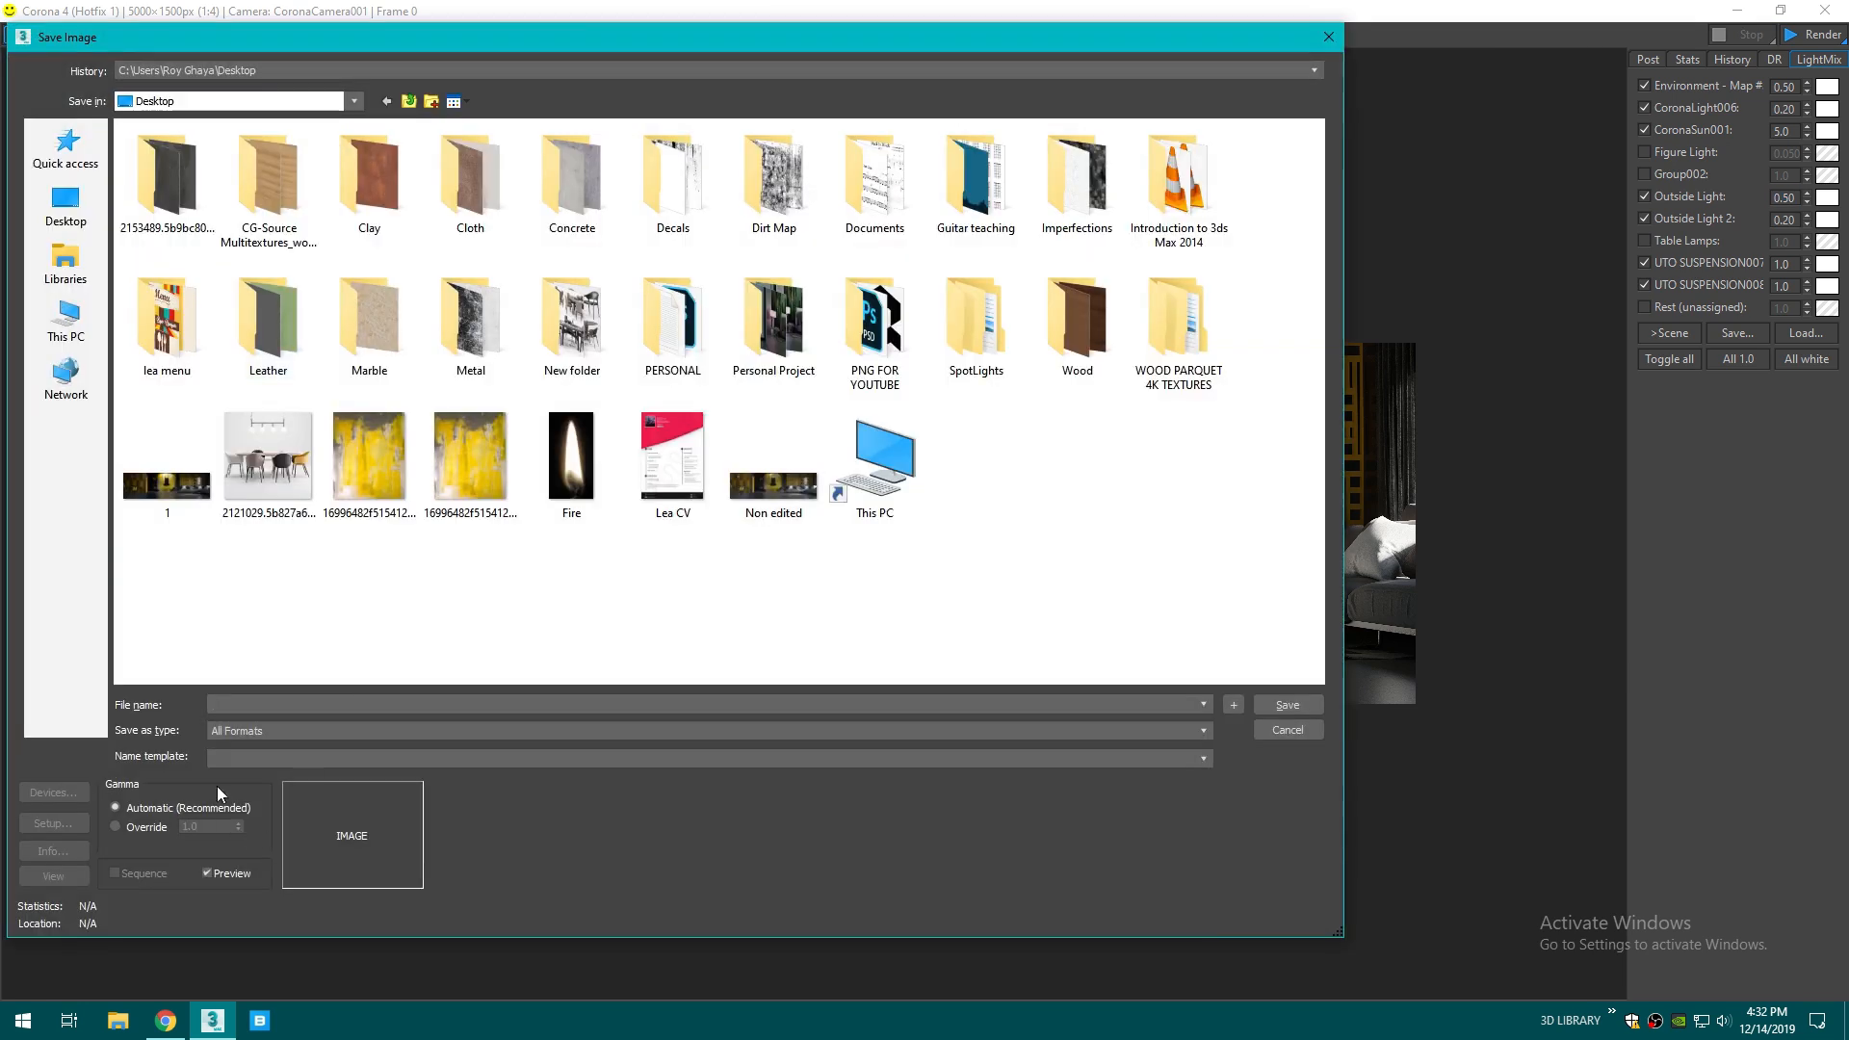
pyautogui.click(229, 730)
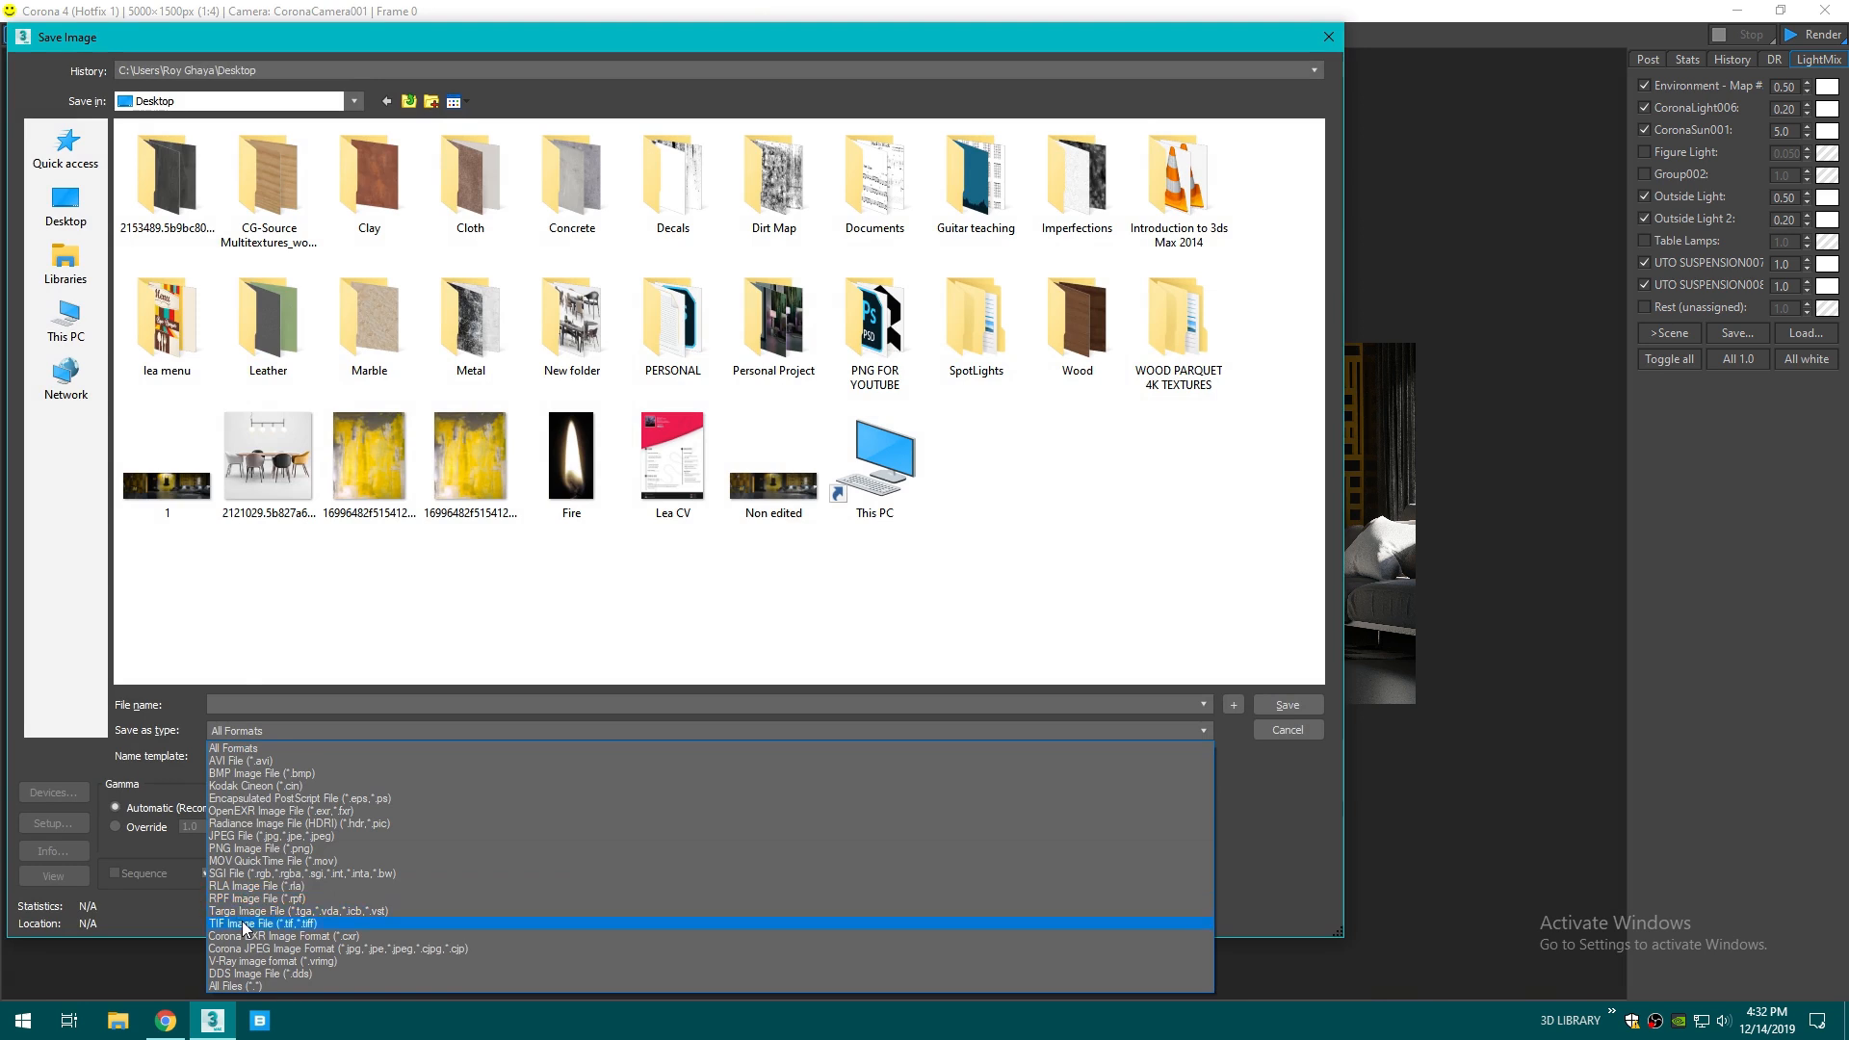
pyautogui.click(240, 923)
pyautogui.click(244, 702)
pyautogui.write('2')
pyautogui.click(282, 654)
pyautogui.click(1288, 705)
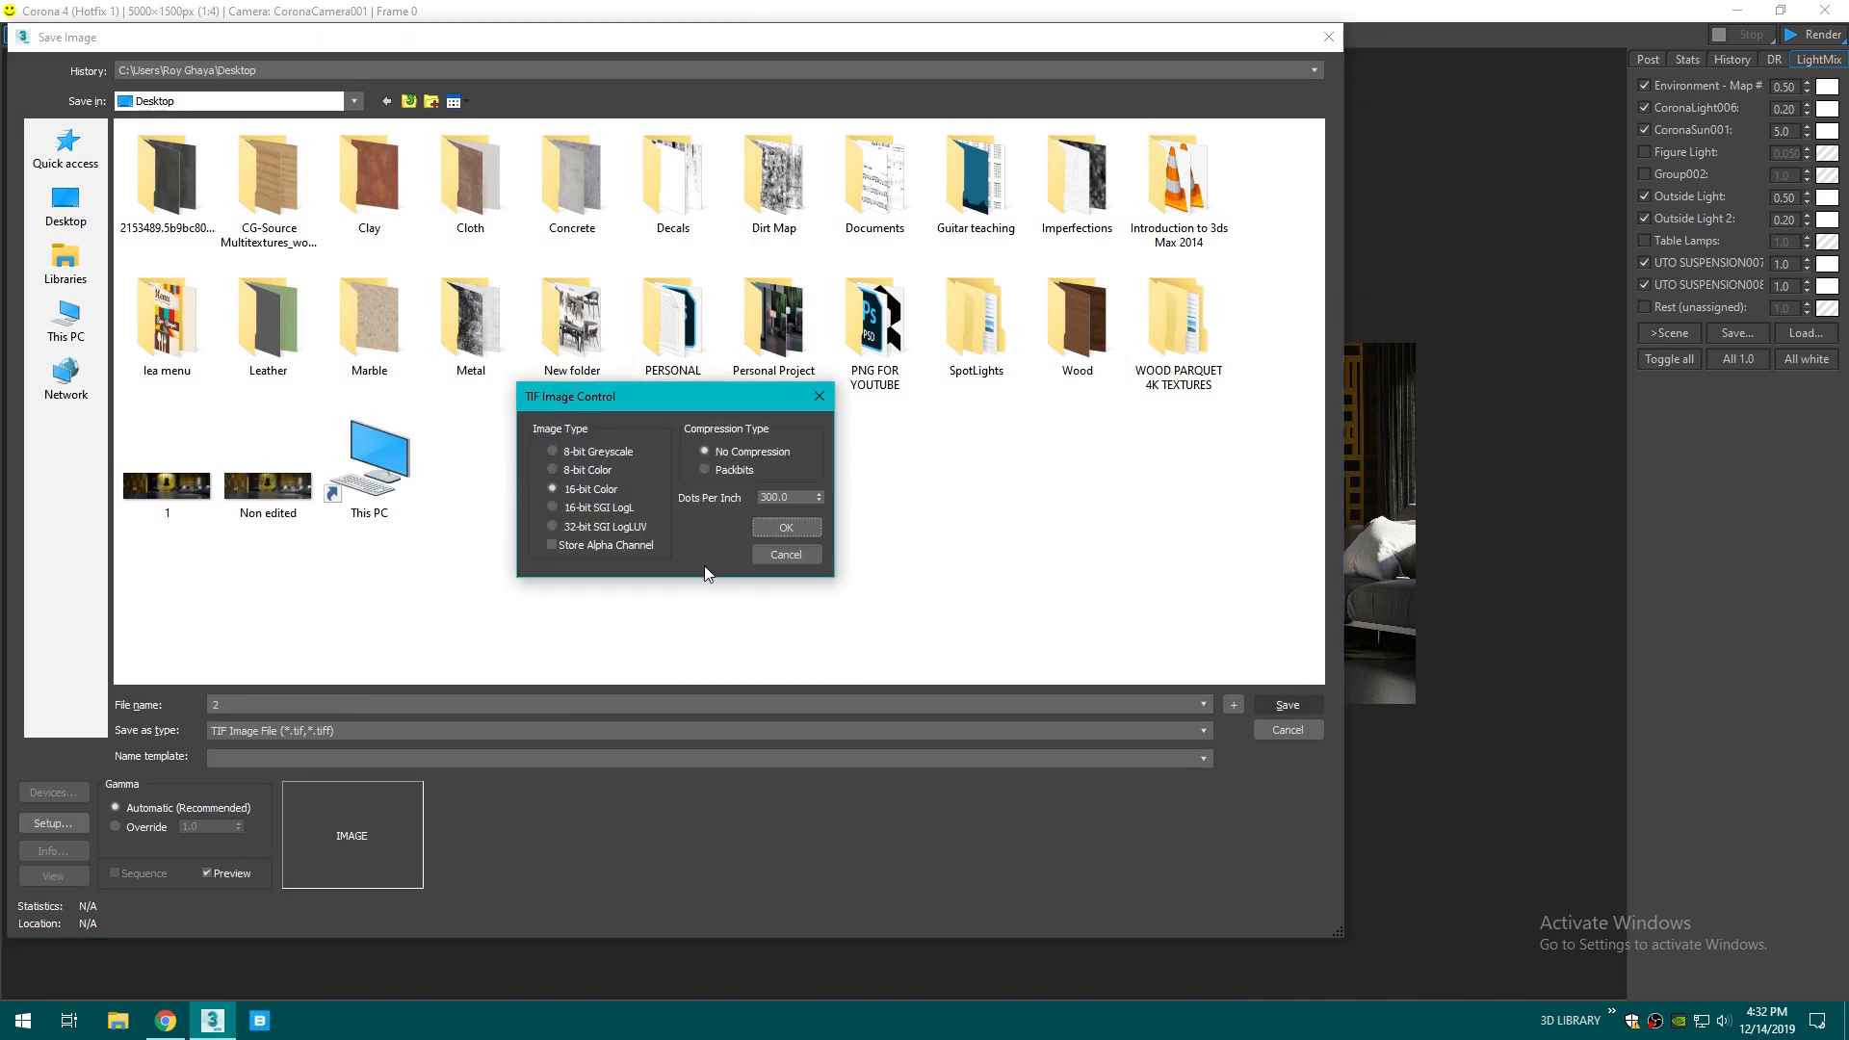
pyautogui.click(814, 531)
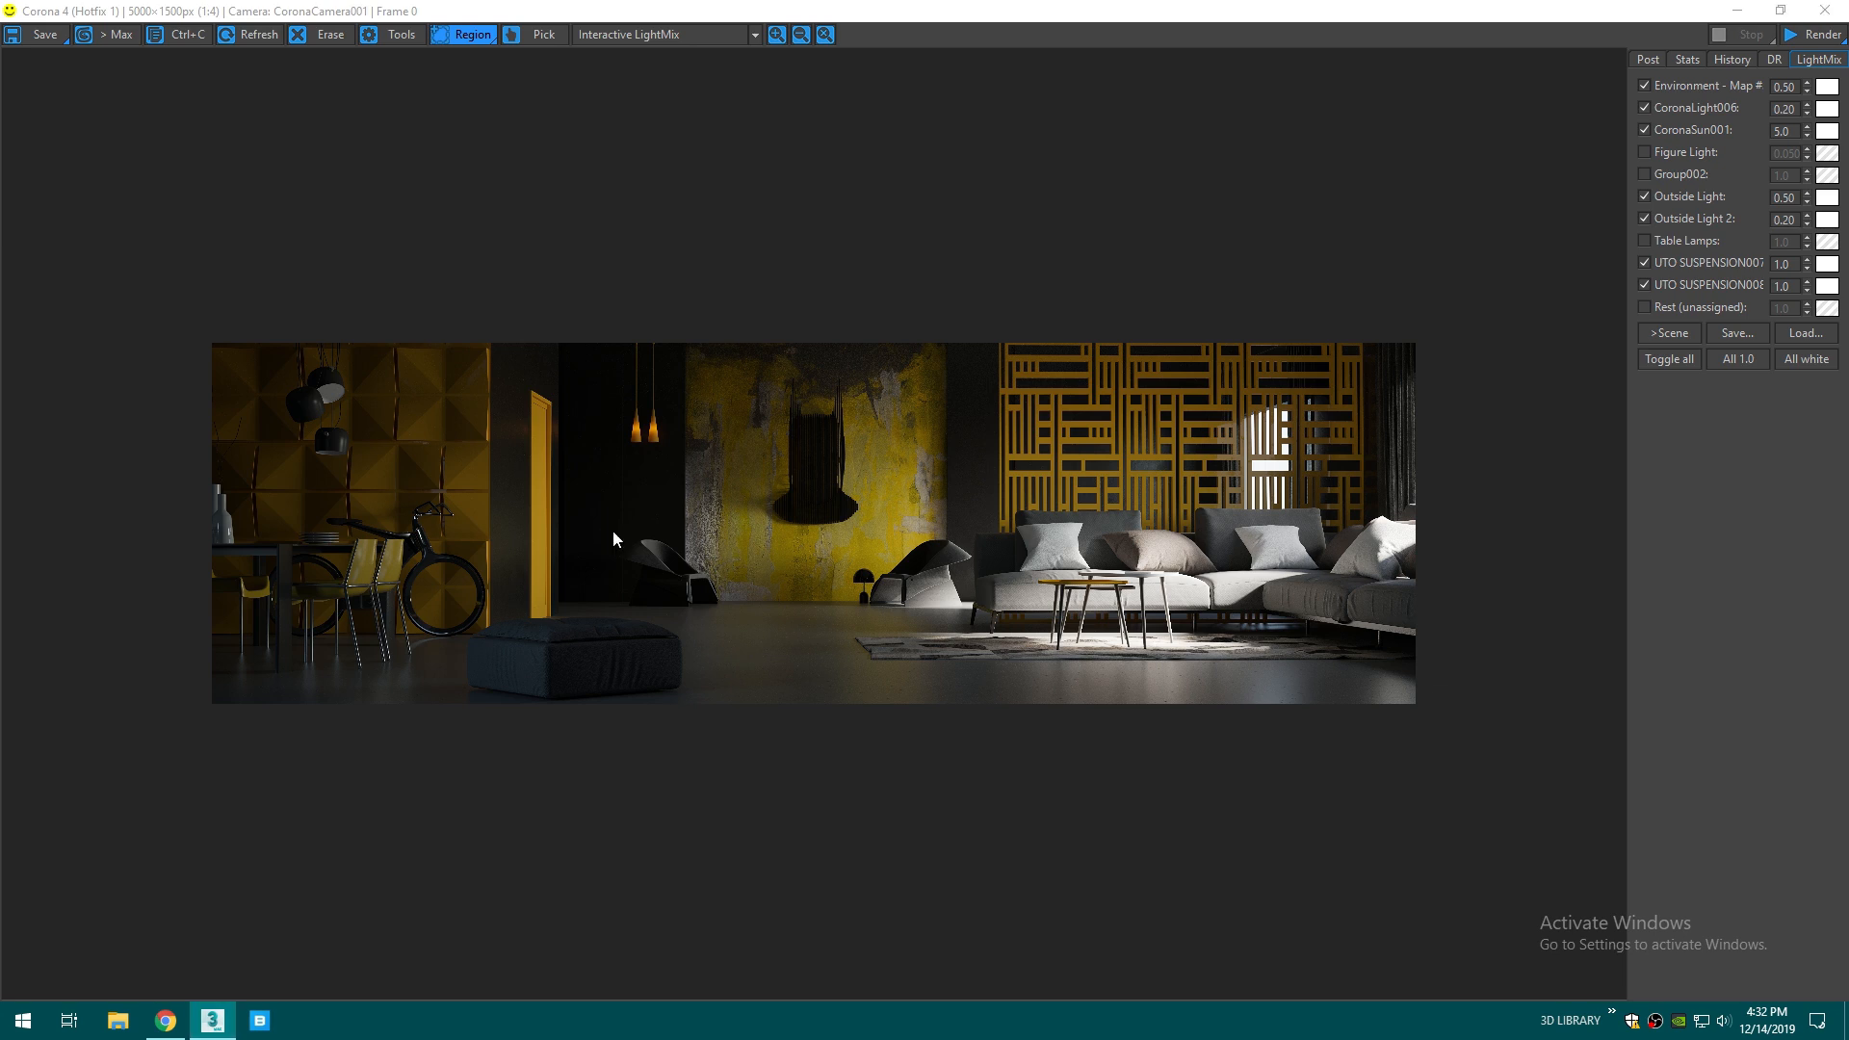
# - Switch the CoronaSun001 layer off and enable the Rest (unassigned) layer at intensity 5
pyautogui.scroll(1, 951, 541)
pyautogui.scroll(-1, 952, 541)
pyautogui.scroll(1, 916, 547)
pyautogui.scroll(-1, 917, 547)
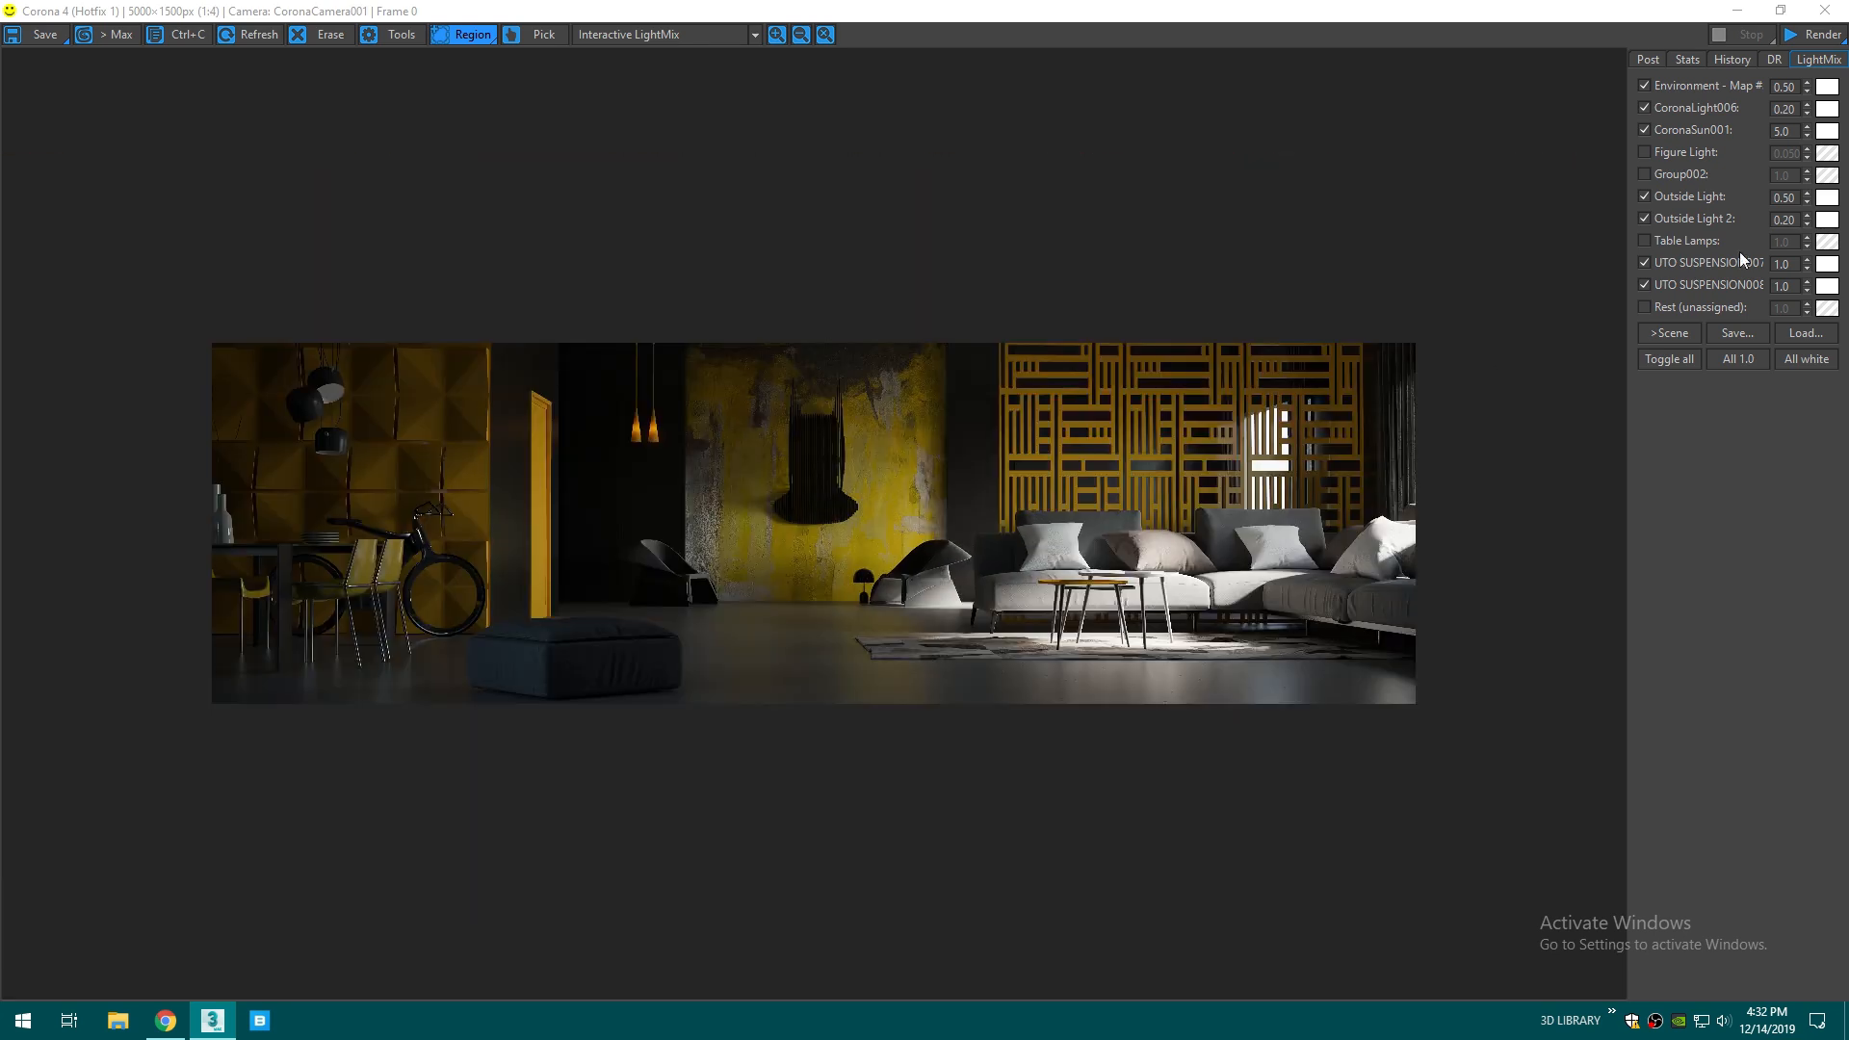
pyautogui.click(1644, 131)
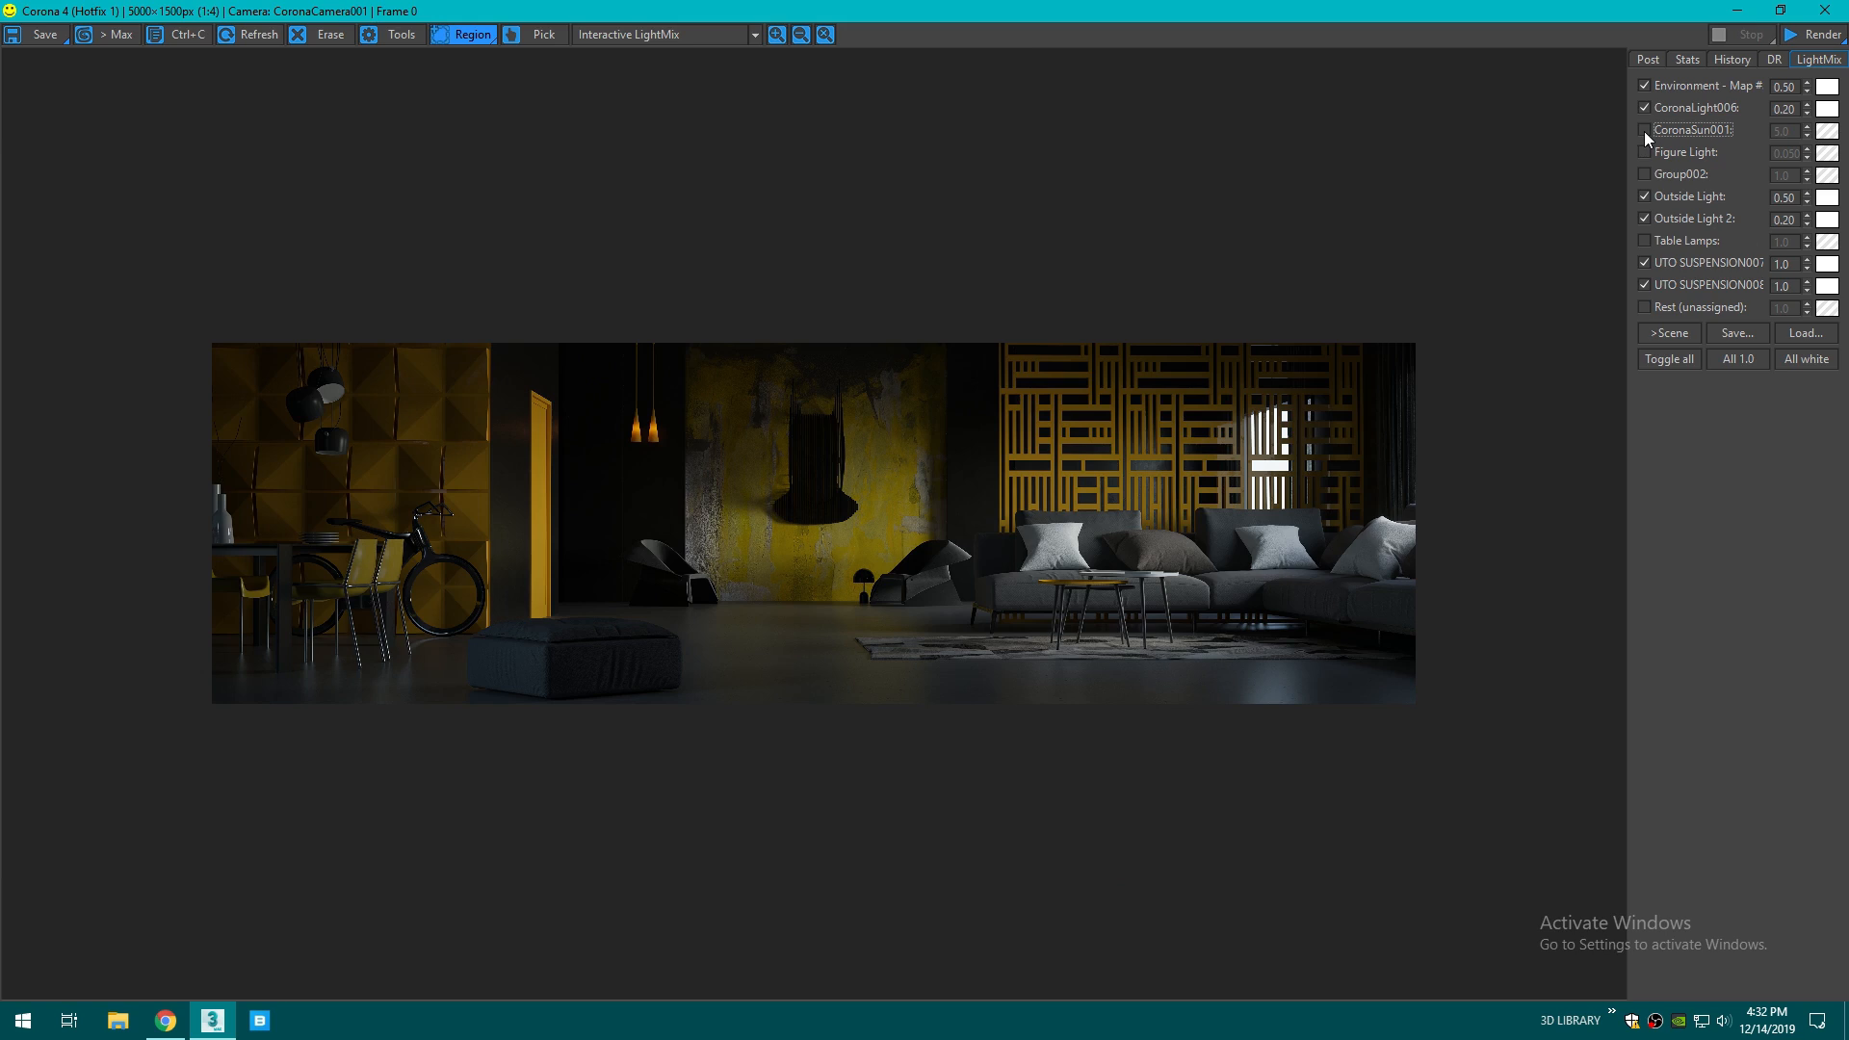
pyautogui.click(1646, 304)
pyautogui.doubleClick(1790, 310)
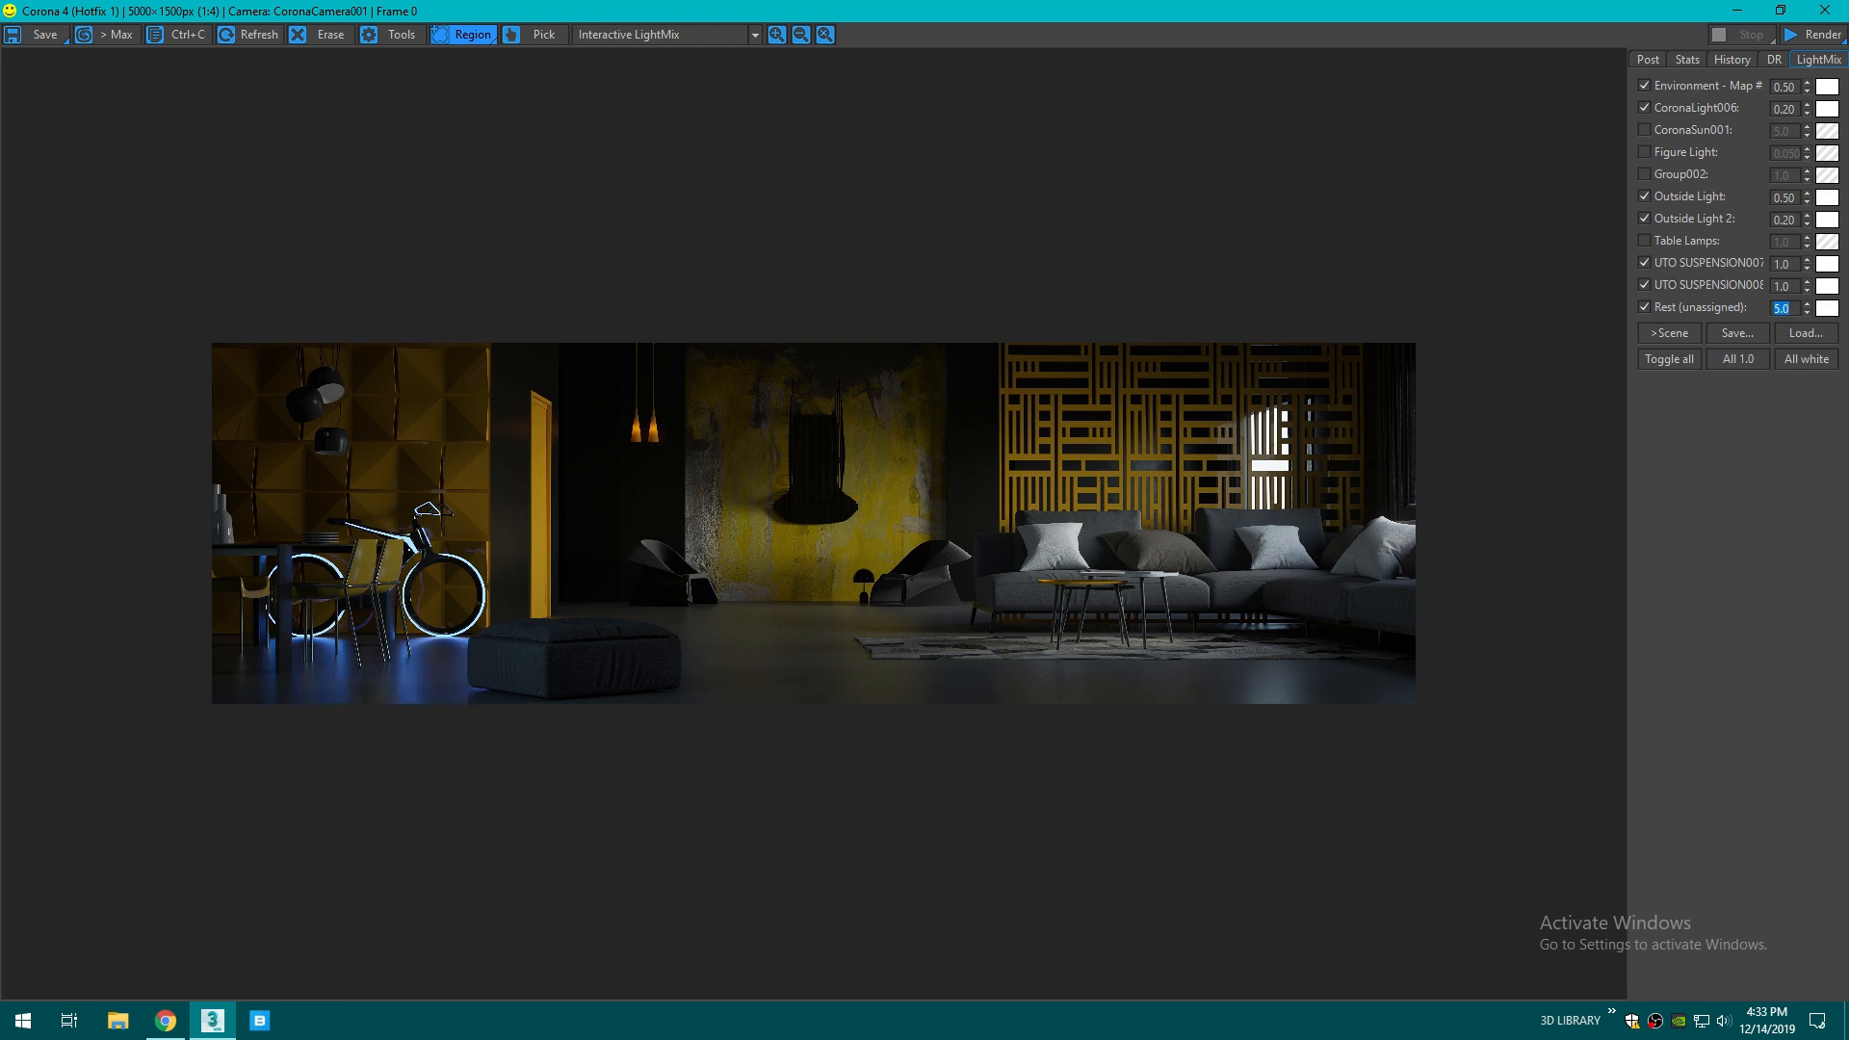
# - Enable the Table Lamps LightMix layer and set its intensity to 20 after trying 10
pyautogui.click(1658, 245)
pyautogui.doubleClick(1786, 242)
pyautogui.write('10')
pyautogui.press('Return')
pyautogui.write('20')
pyautogui.press('Return')
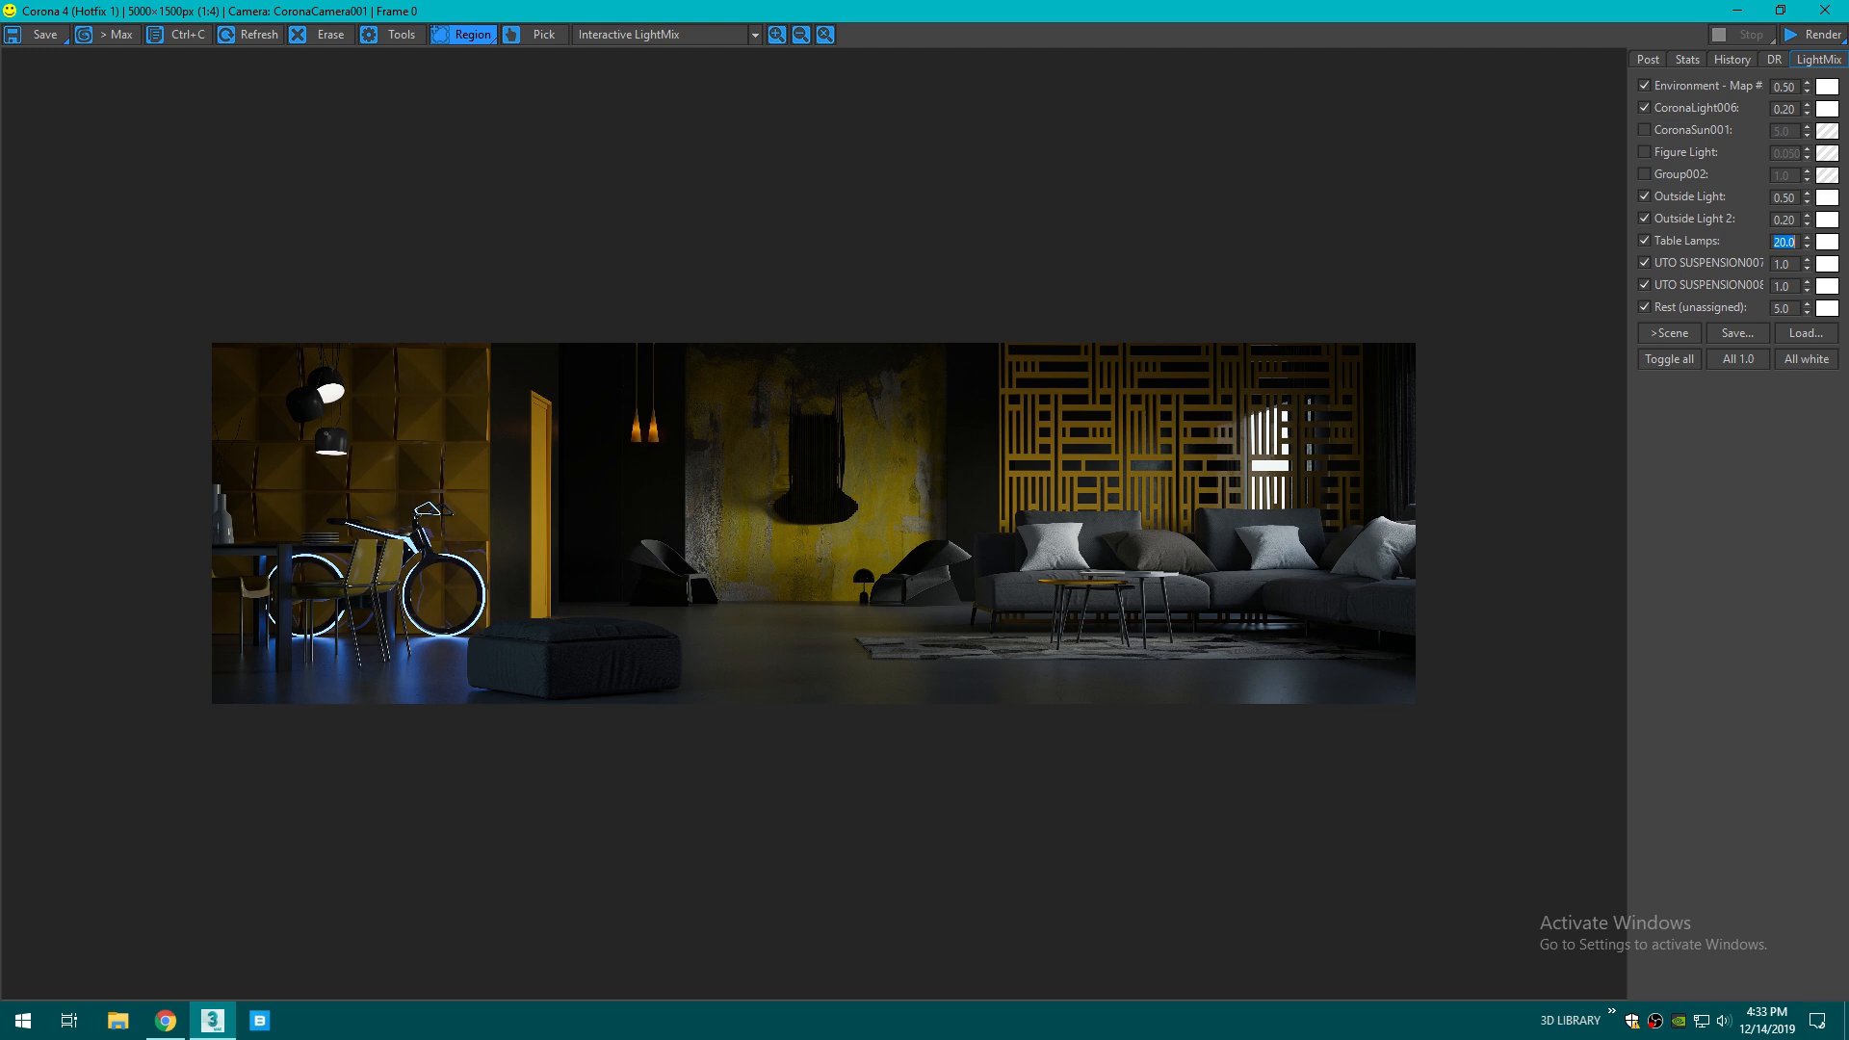
# - Switch off the UTO SUSPENSION007 and UTO SUSPENSION008 layers and inspect the dining area and pendant lamps
pyautogui.scroll(1, 268, 593)
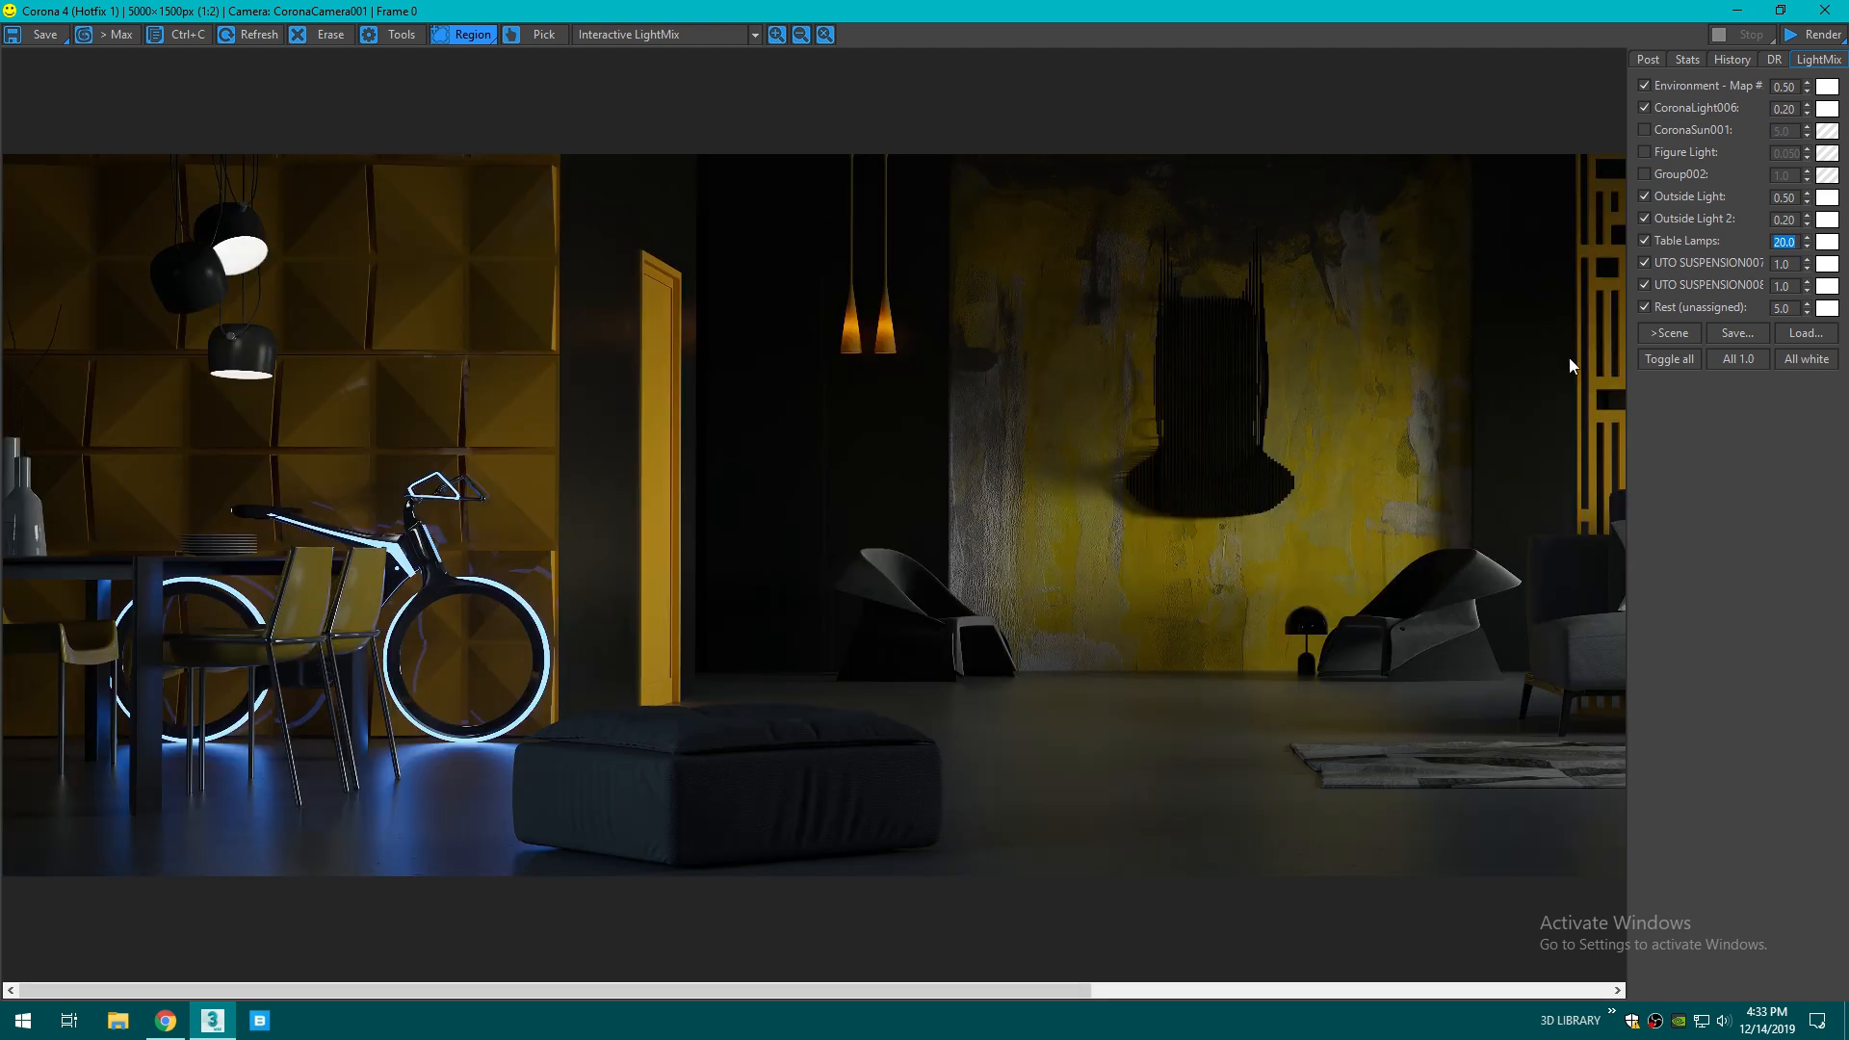
pyautogui.click(1643, 263)
pyautogui.click(1644, 285)
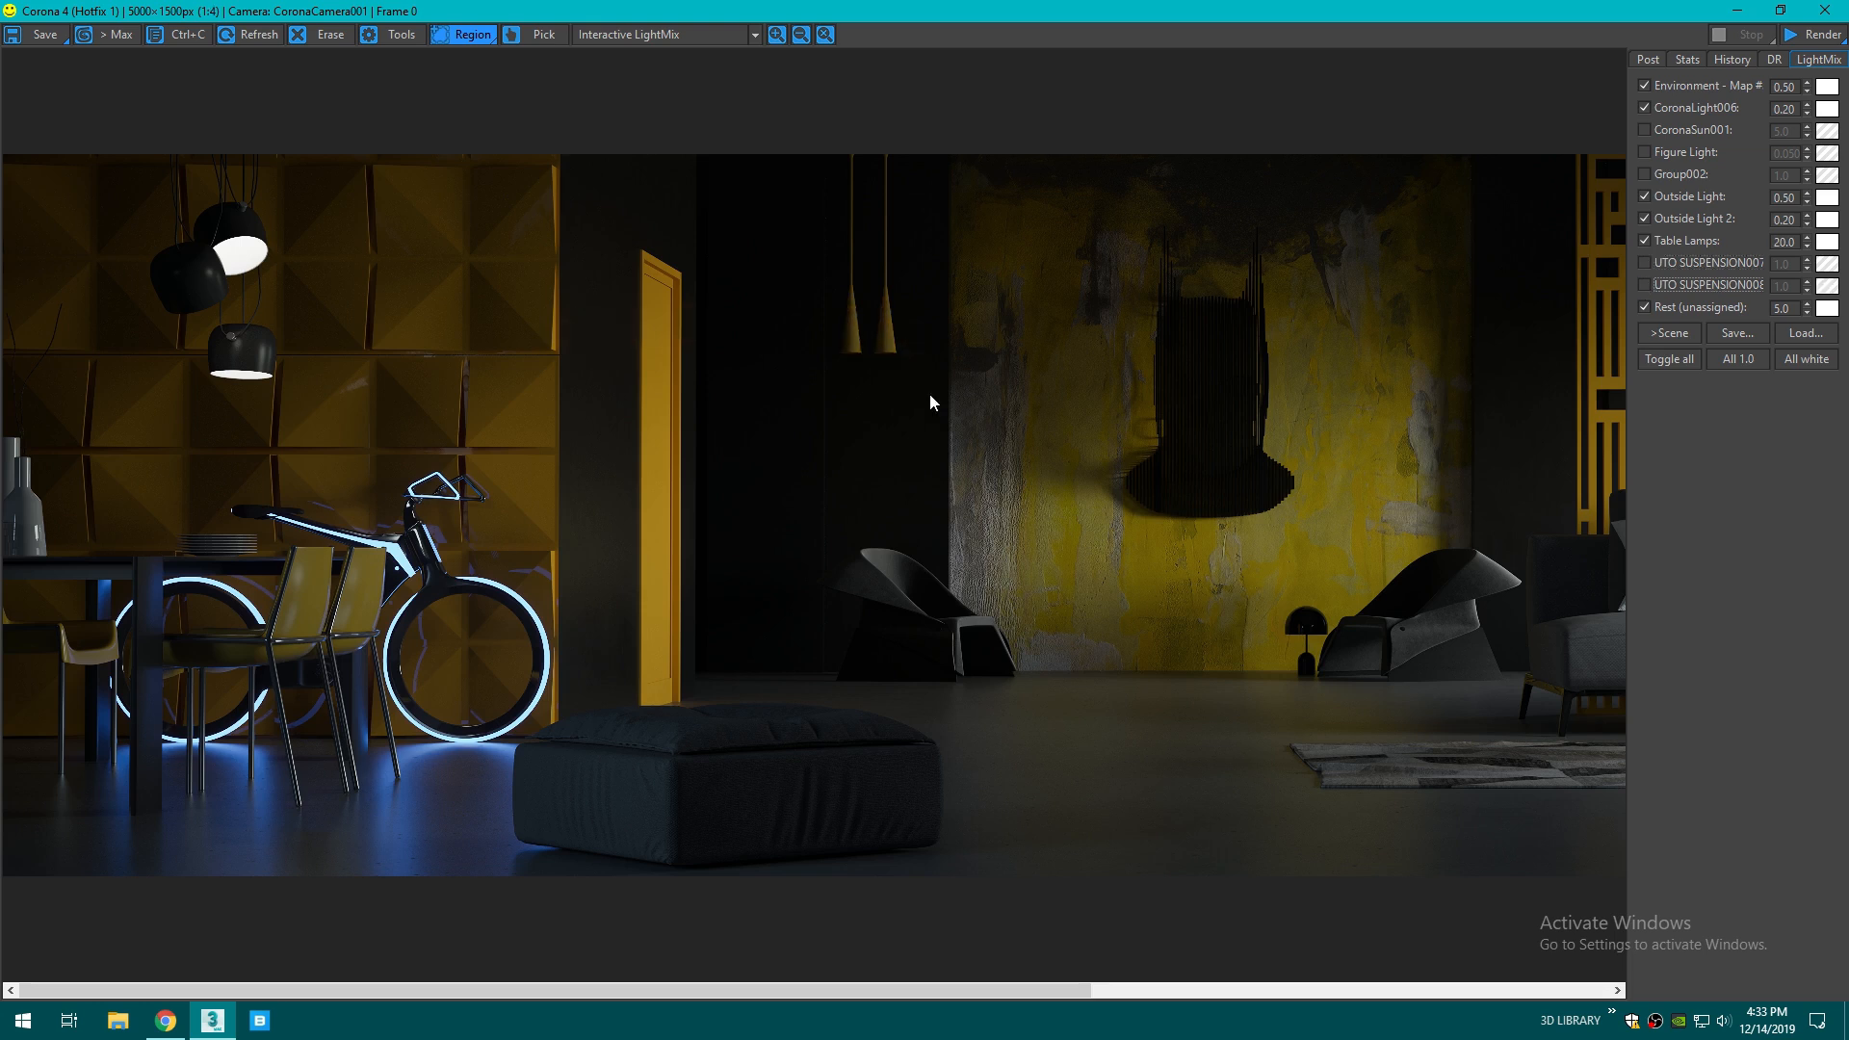
pyautogui.scroll(-2, 930, 402)
pyautogui.scroll(1, 621, 588)
pyautogui.scroll(1, 445, 574)
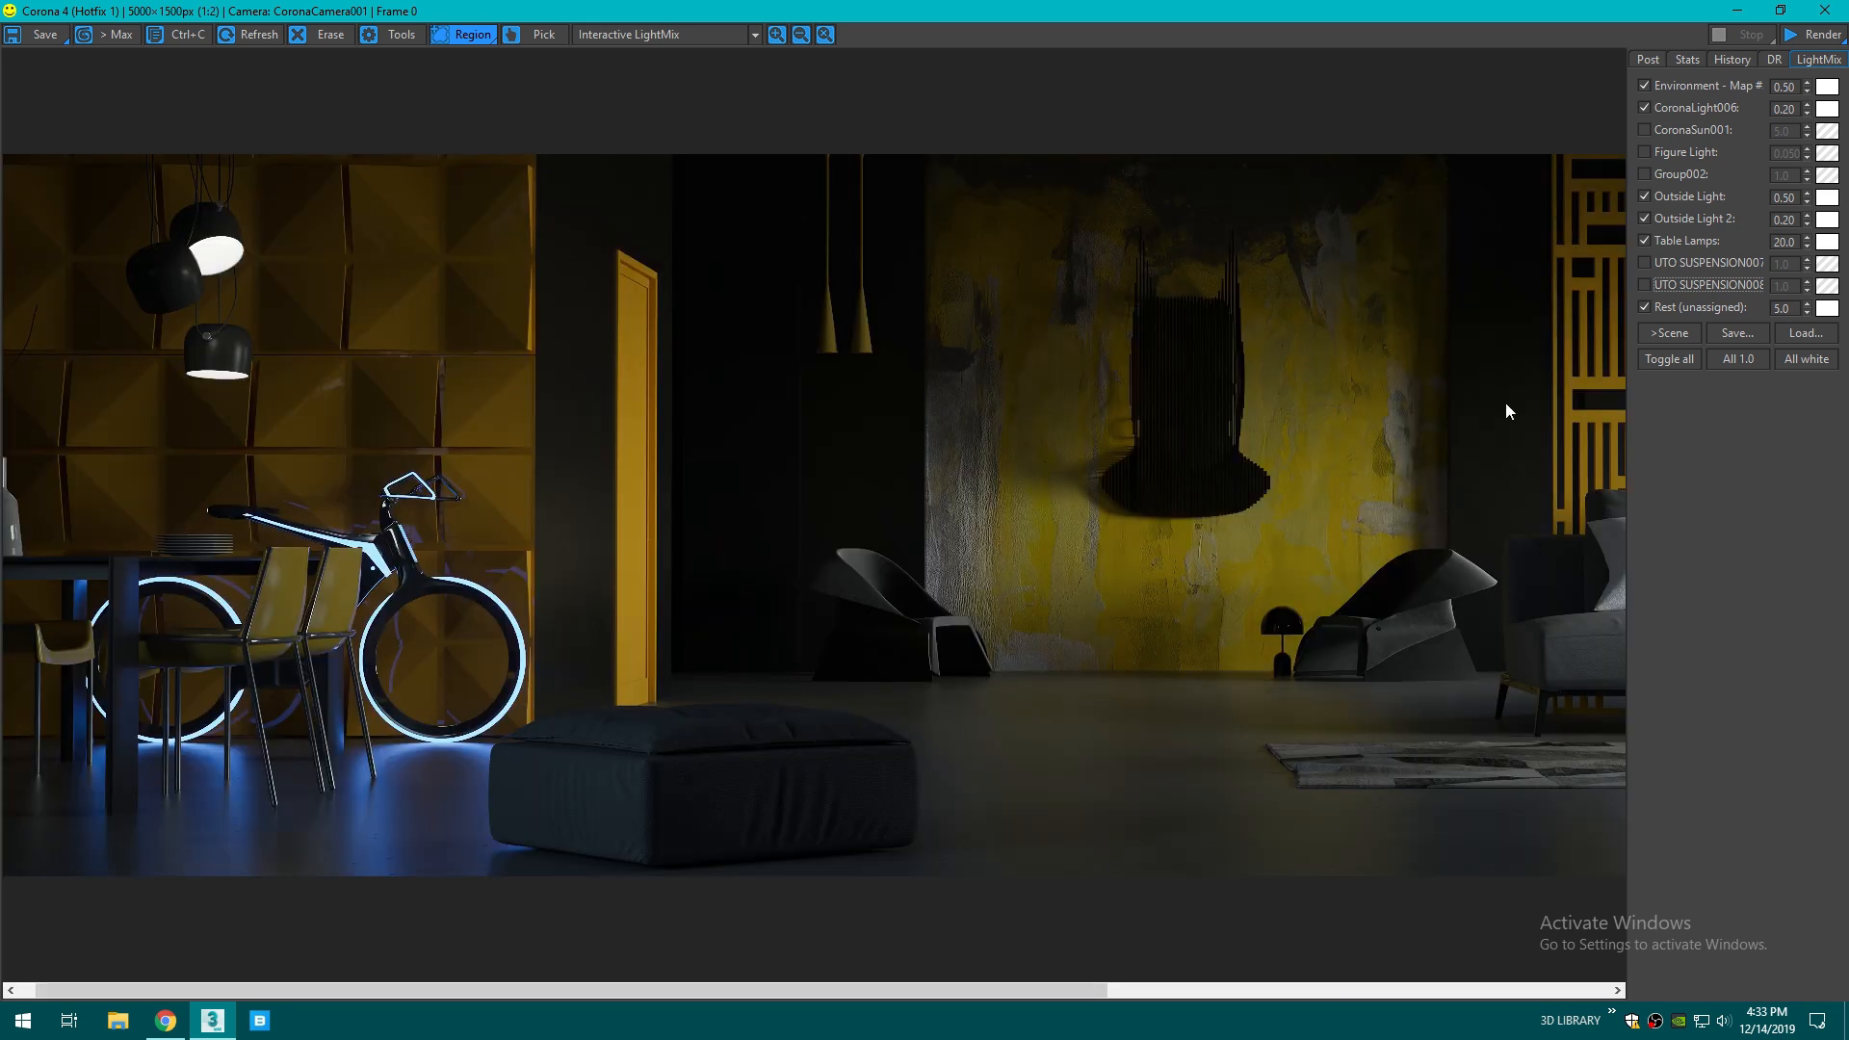
# - Set the Outside Light 2 intensity to 1 and compare the render with Outside Light and CoronaLight006 toggled off and on
pyautogui.doubleClick(1784, 220)
pyautogui.write('1')
pyautogui.press('Return')
pyautogui.click(1650, 194)
pyautogui.click(1650, 194)
pyautogui.click(1645, 108)
pyautogui.click(1645, 108)
# - Display the Outside Light render element on its own instead of the interactive LightMix
pyautogui.scroll(-1, 792, 453)
pyautogui.click(613, 38)
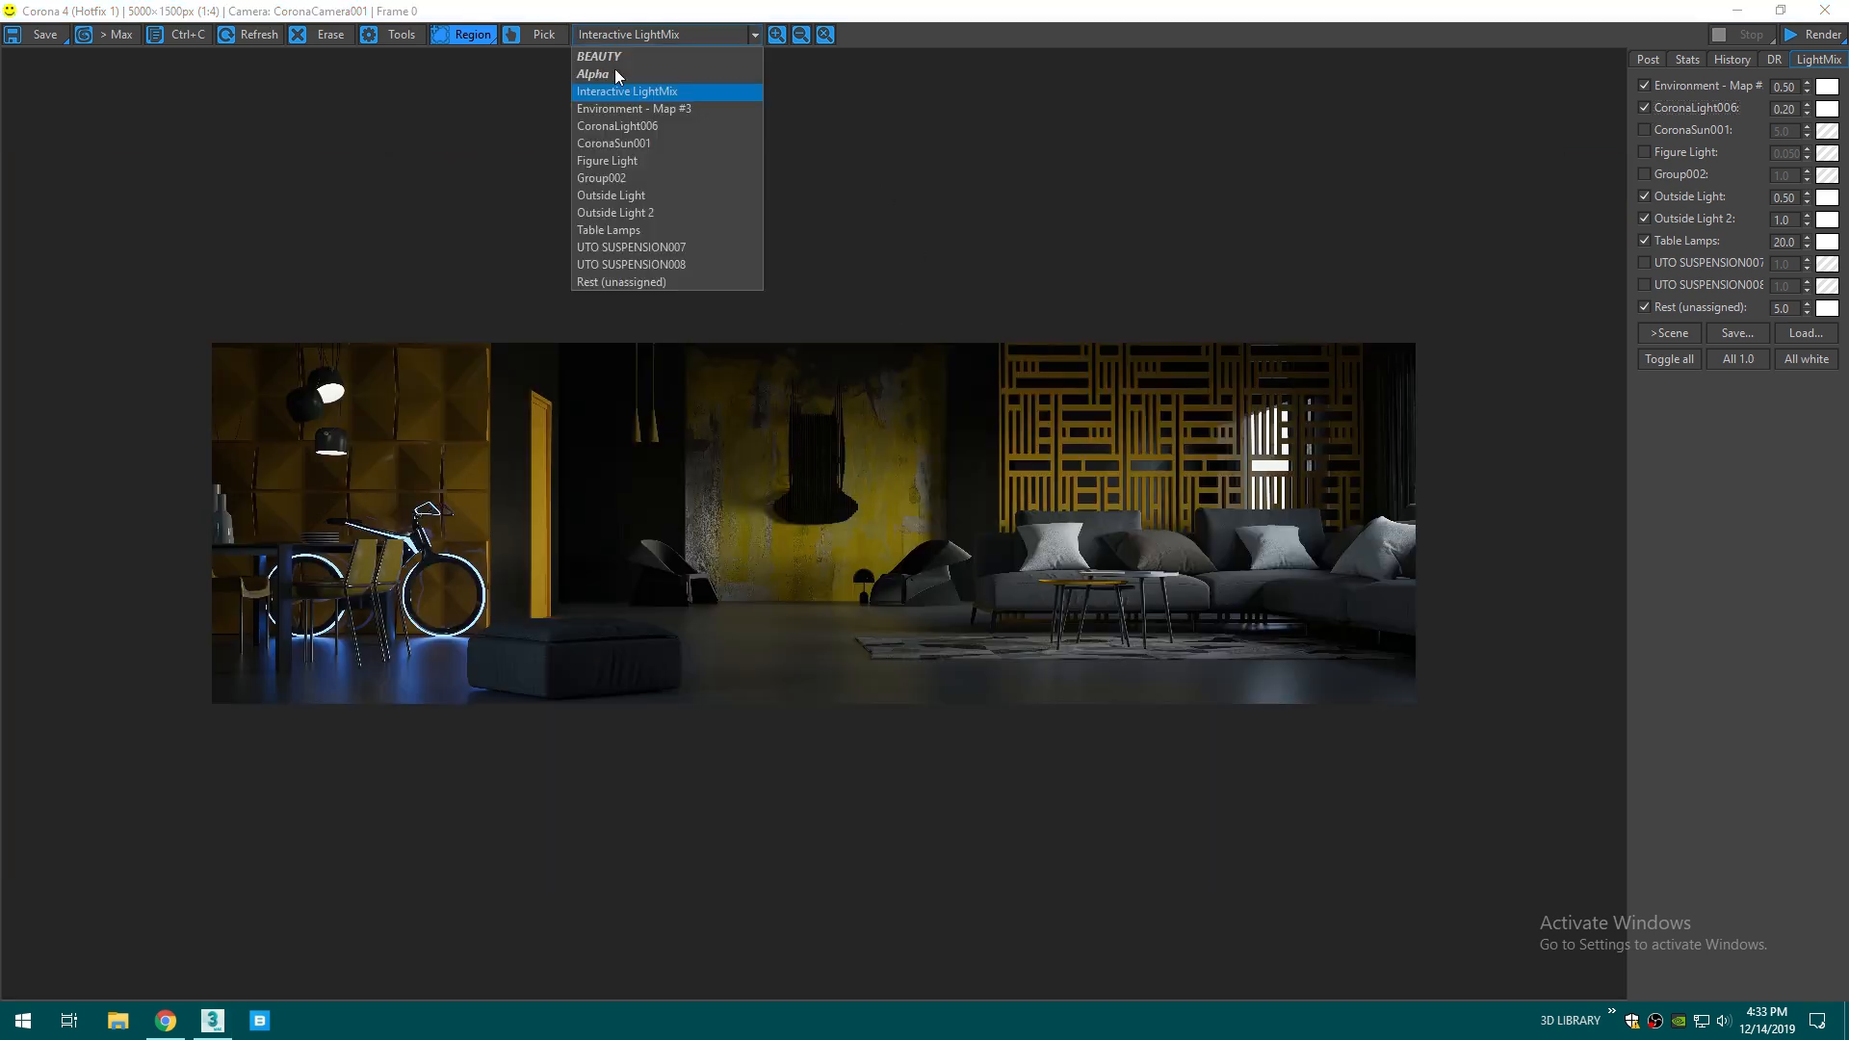
pyautogui.click(635, 197)
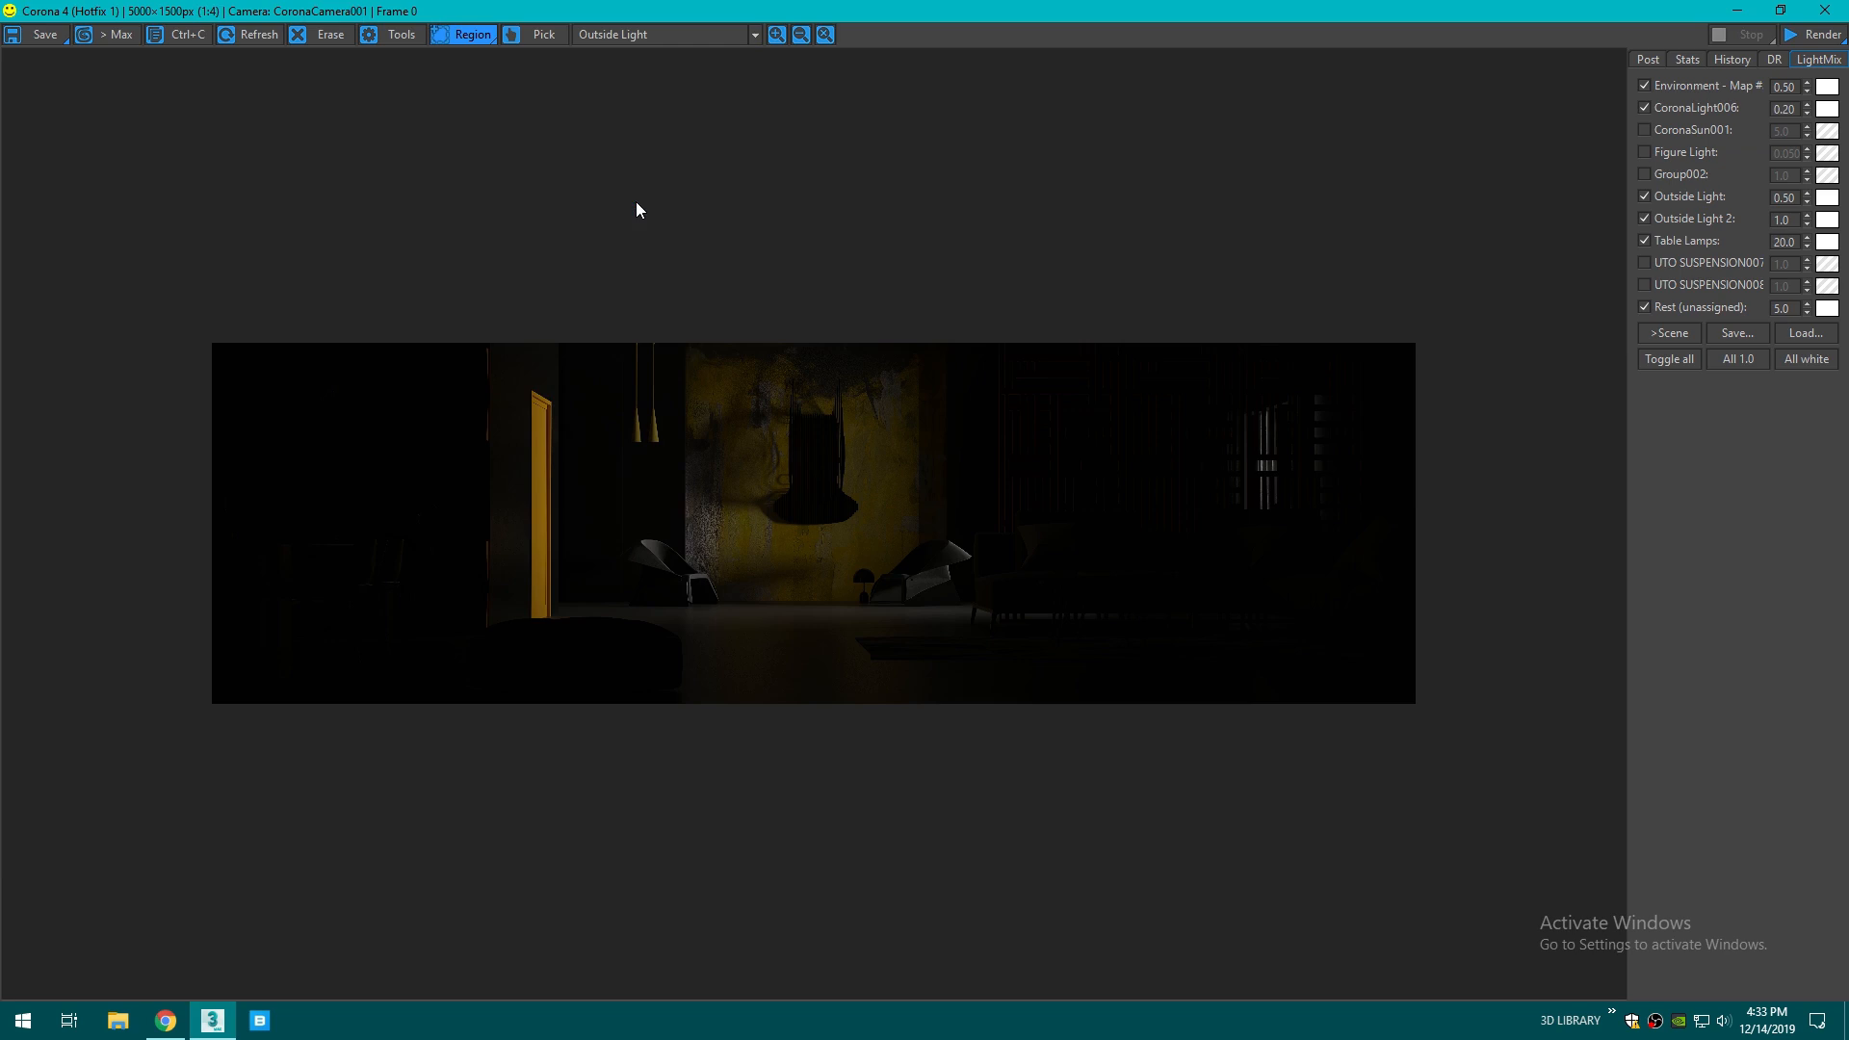
# - Display the Outside Light 2 element on its own, set its LightMix intensity to 5, and inspect the bicycle area in the interactive LightMix
pyautogui.click(662, 34)
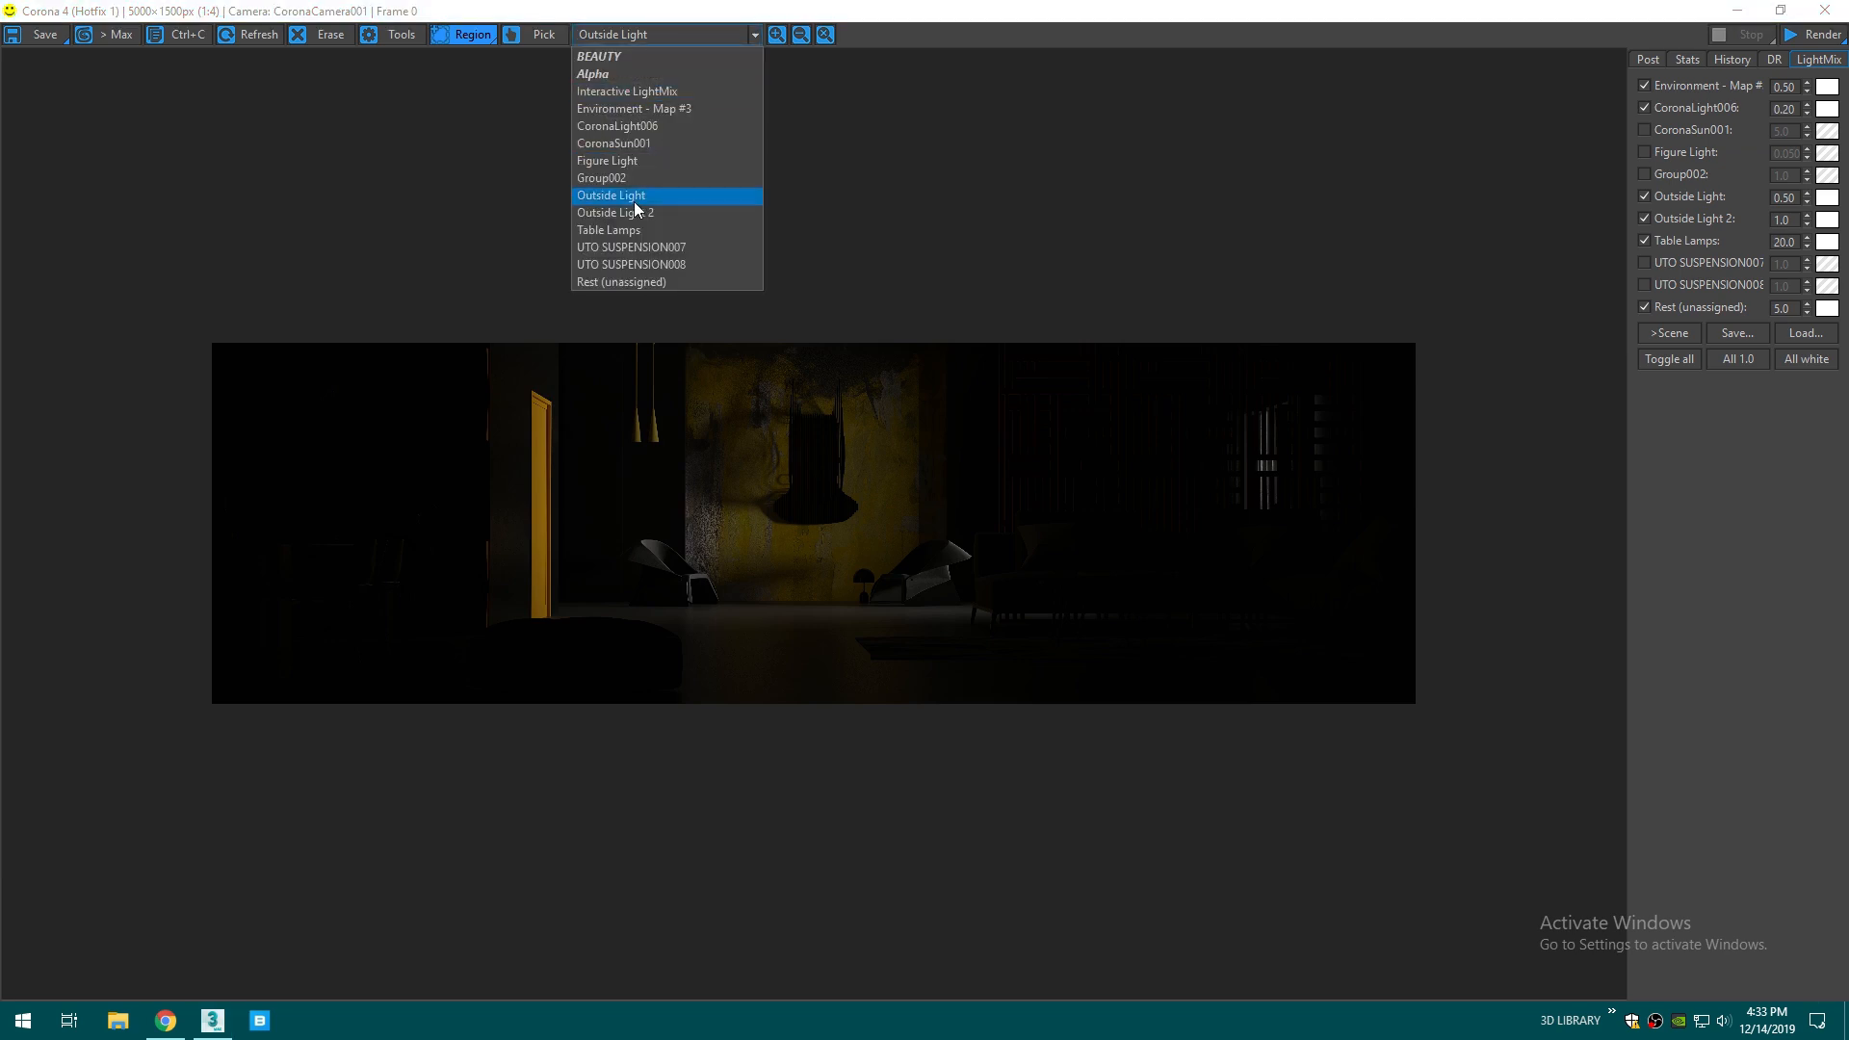
pyautogui.click(635, 212)
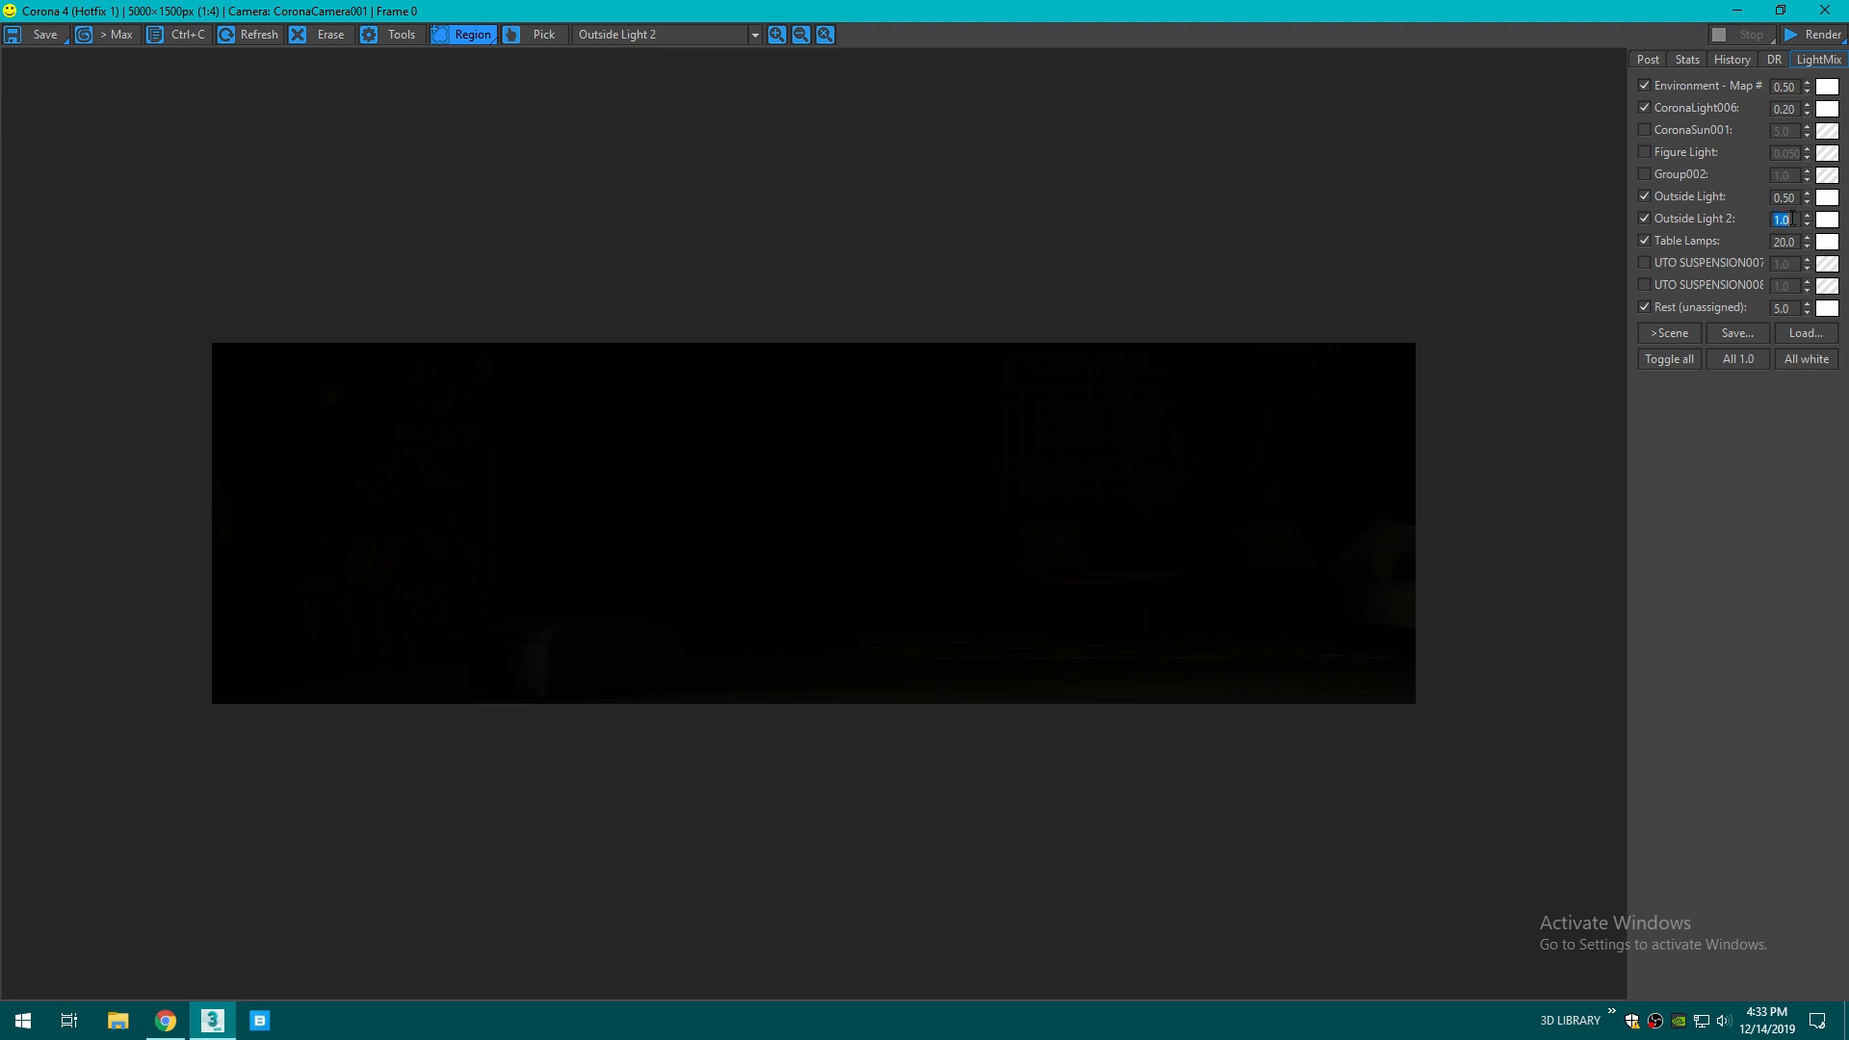
pyautogui.write('5')
pyautogui.press('Return')
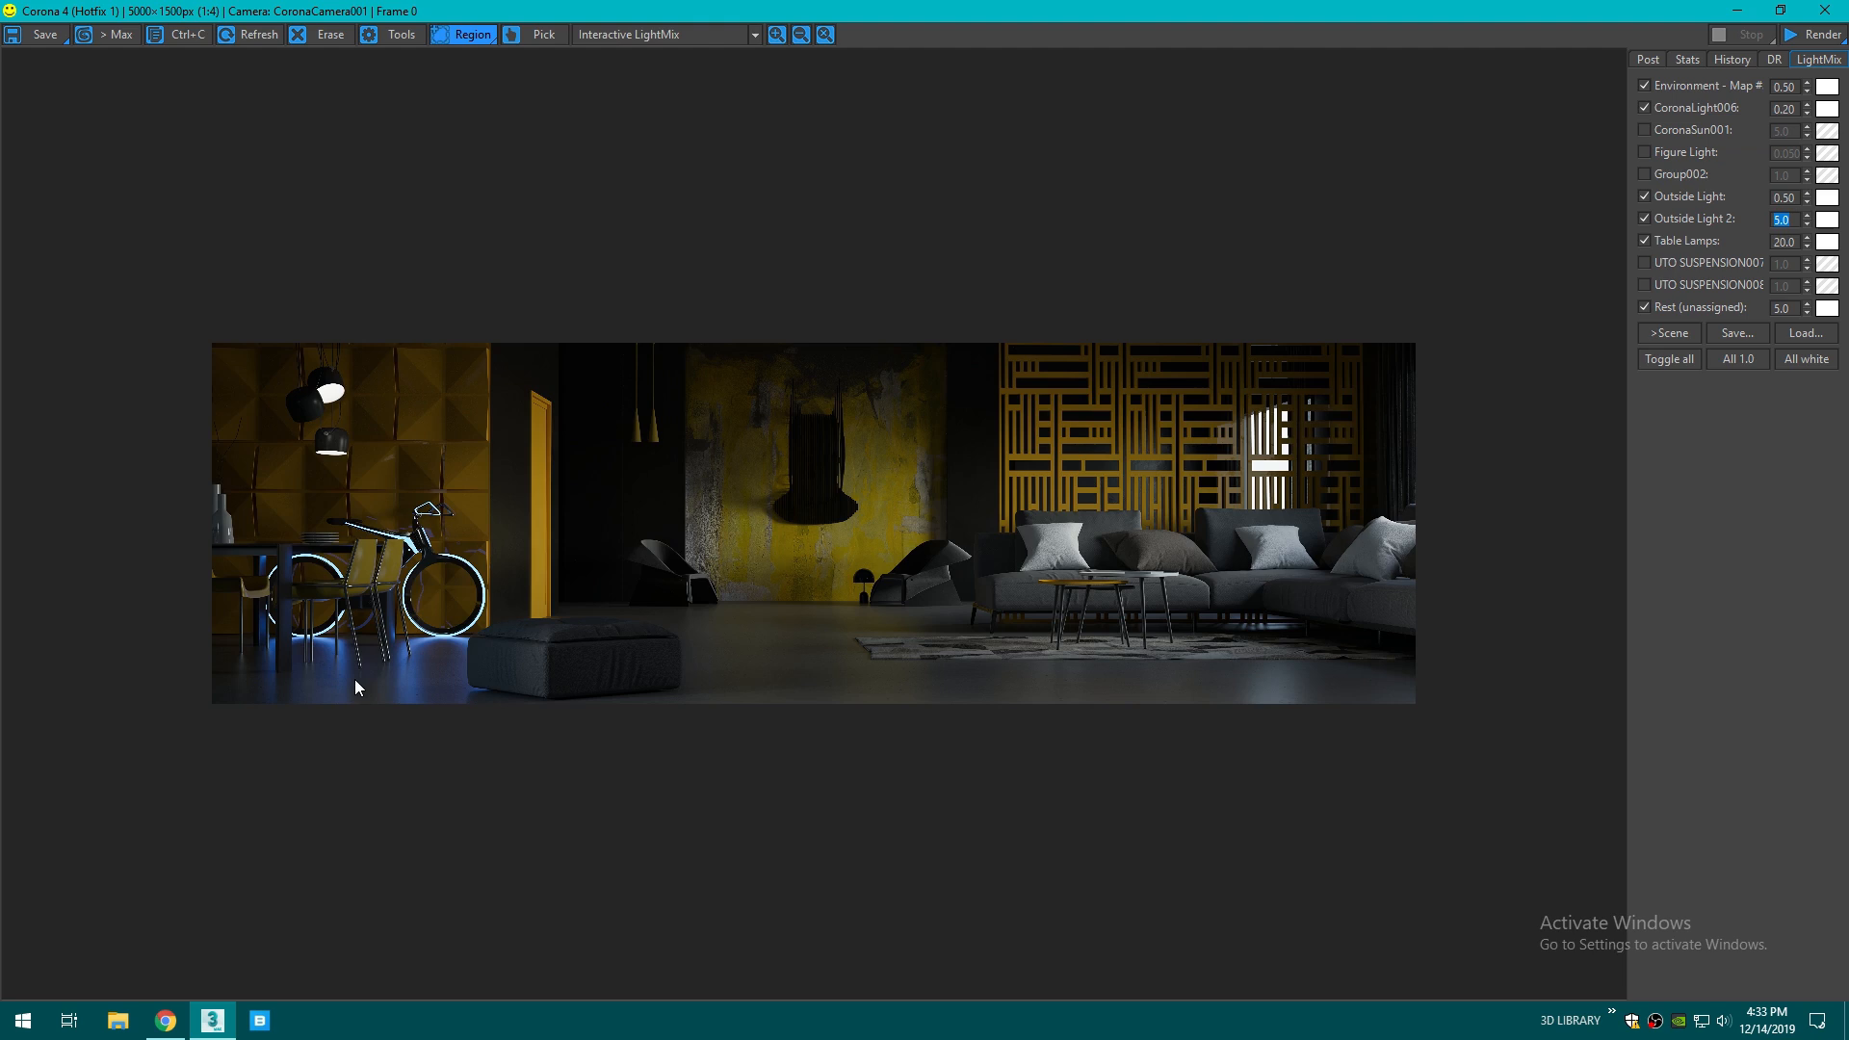
pyautogui.scroll(2, 399, 683)
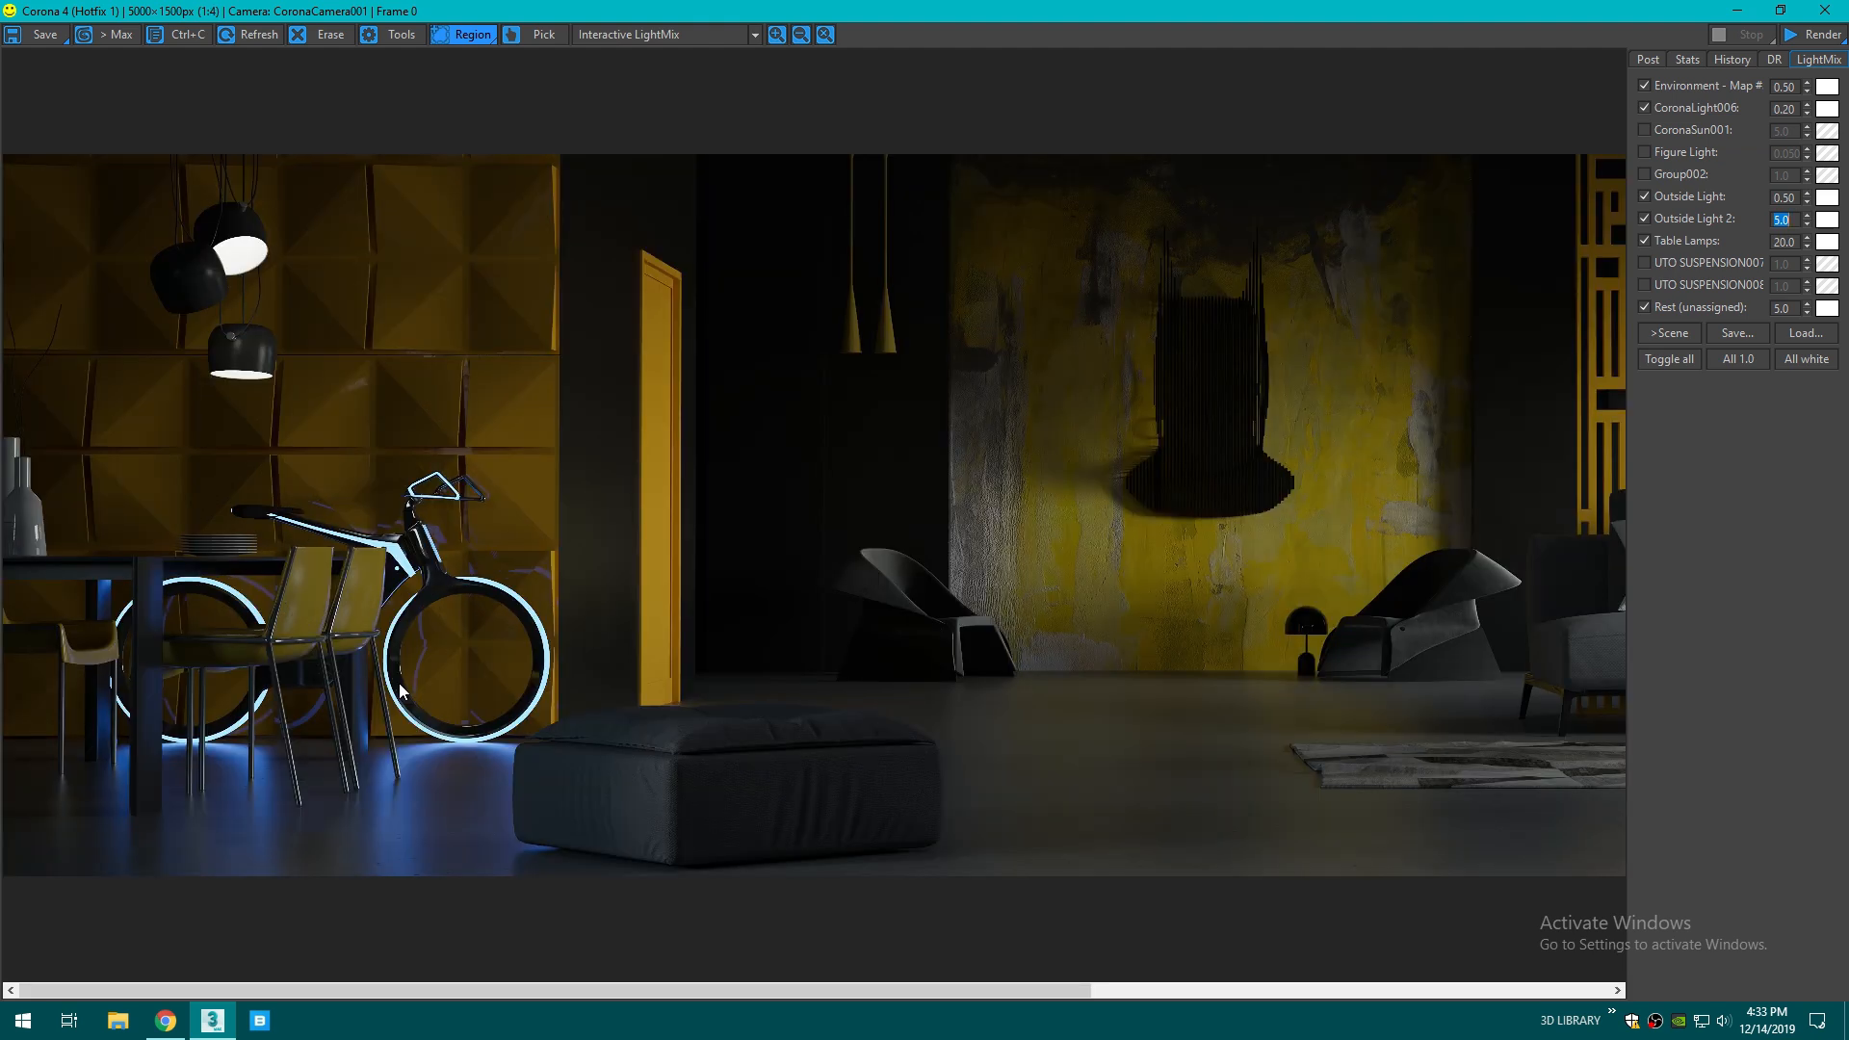
pyautogui.scroll(-2, 402, 691)
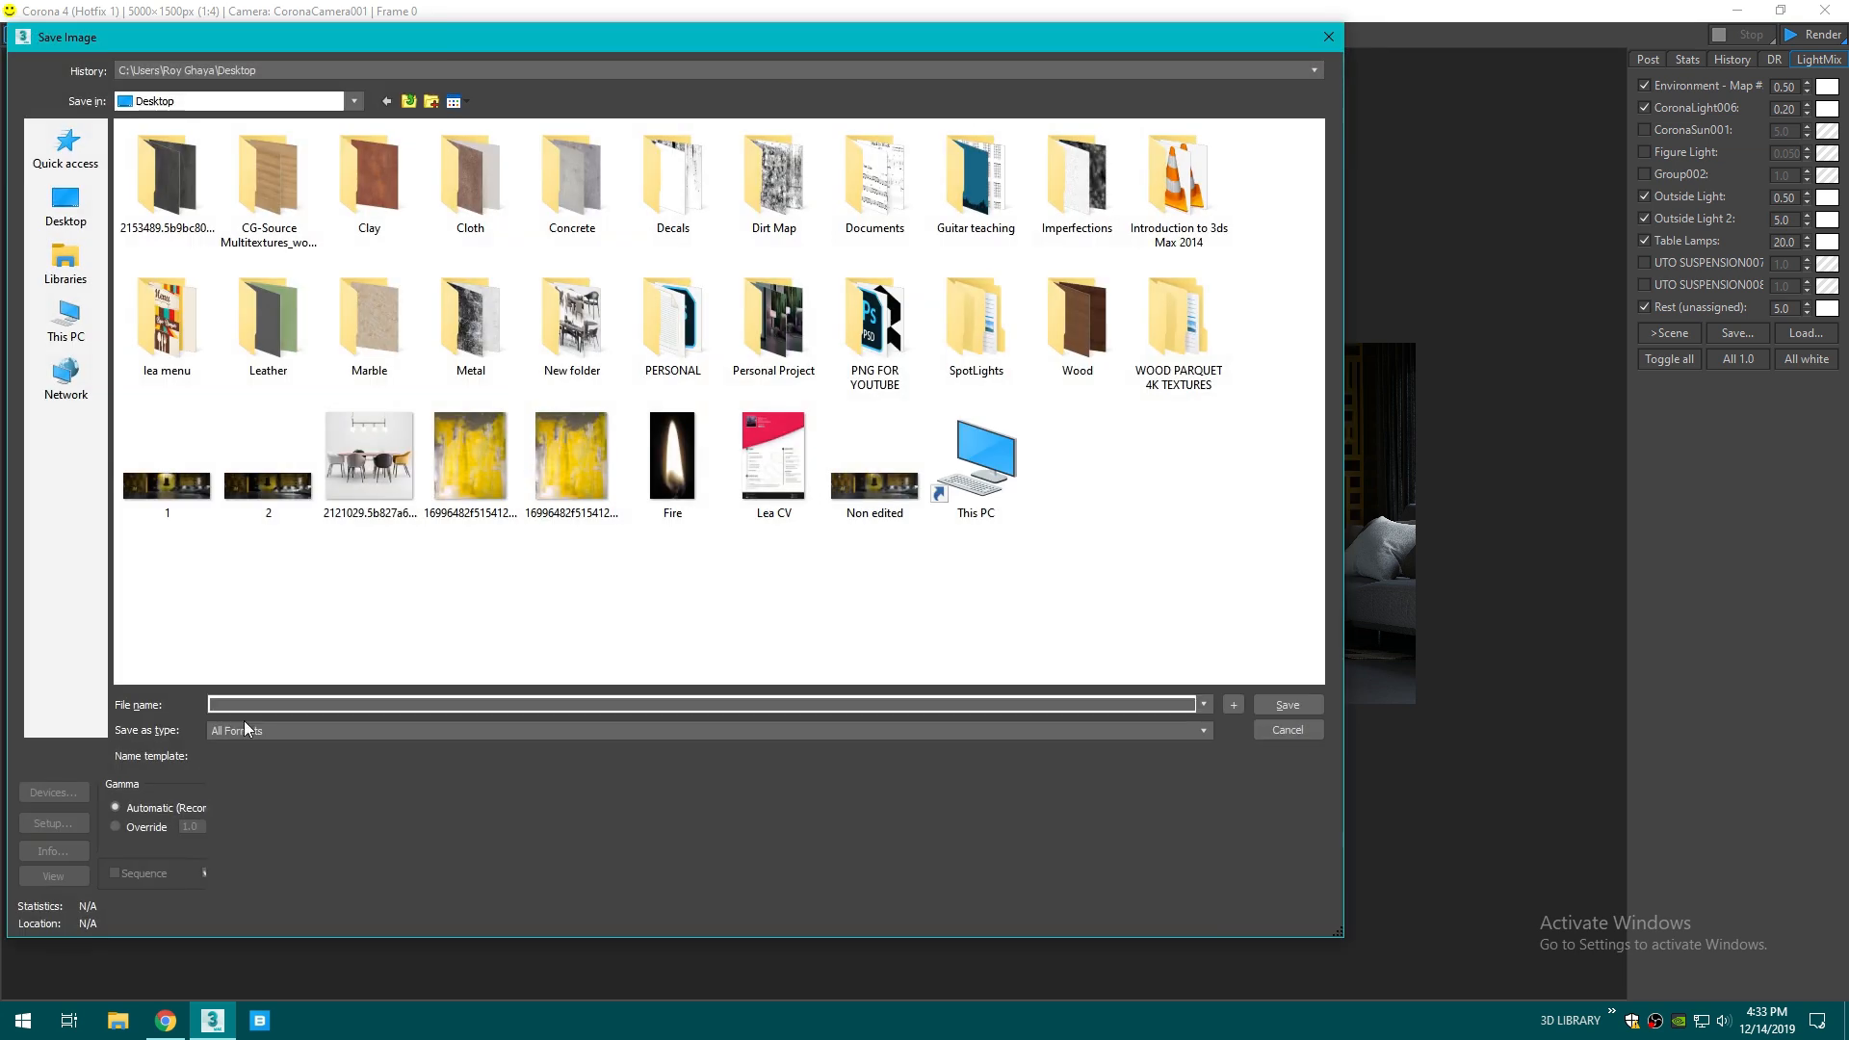
# - Save the current lighting variant to the Desktop as a 16-bit color TIF image named 3
pyautogui.click(245, 730)
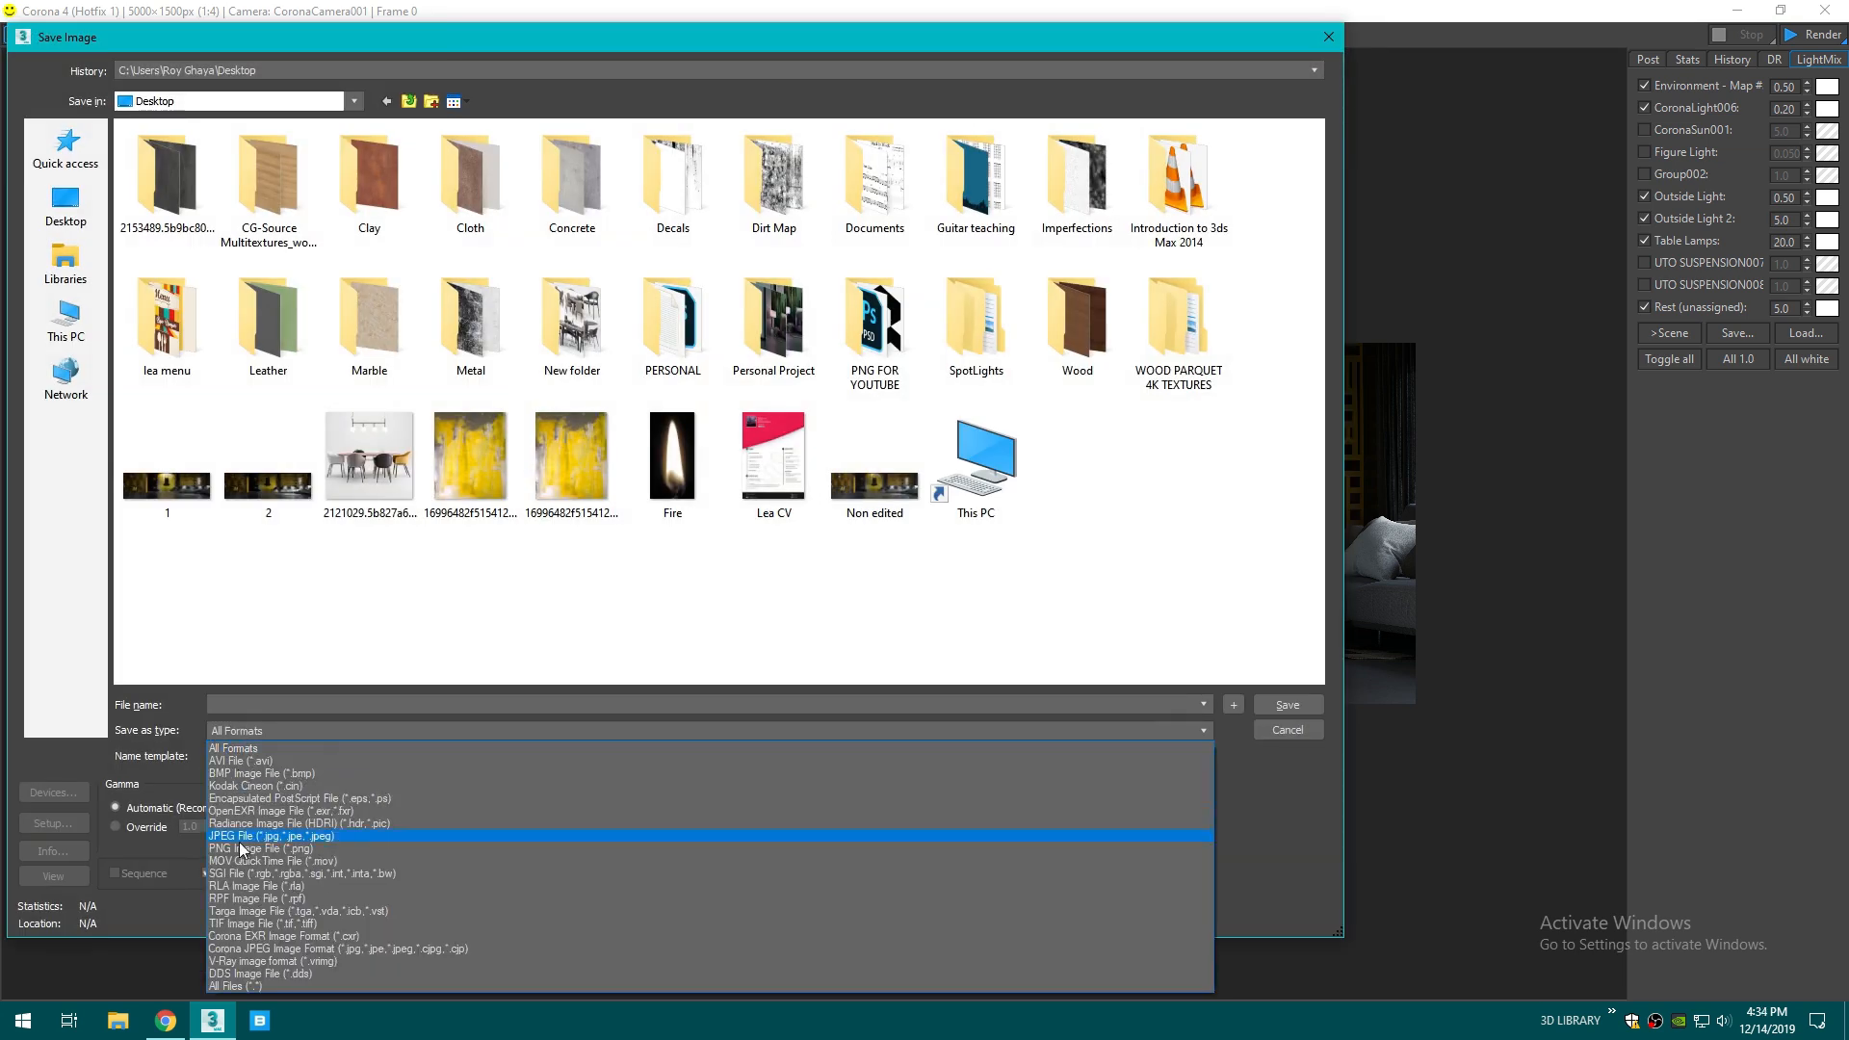
pyautogui.click(234, 924)
pyautogui.click(266, 705)
pyautogui.write('3')
pyautogui.click(1288, 705)
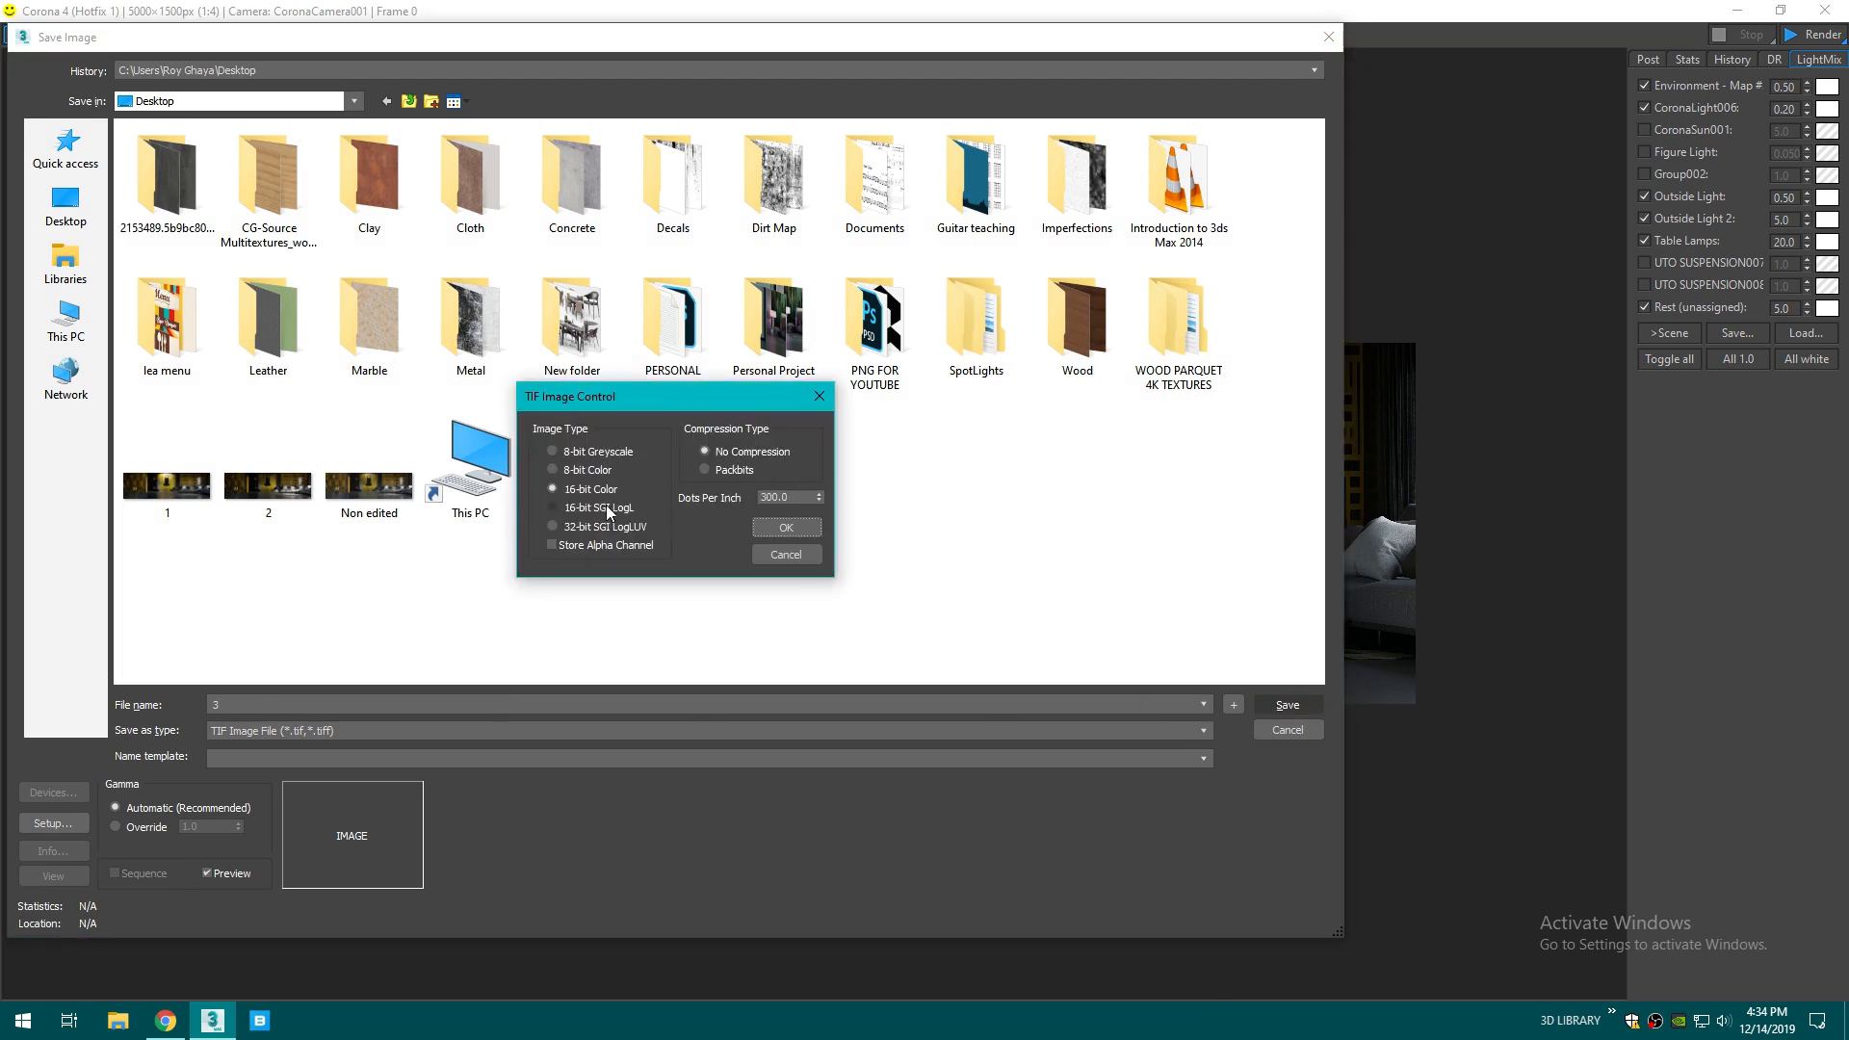
pyautogui.click(791, 533)
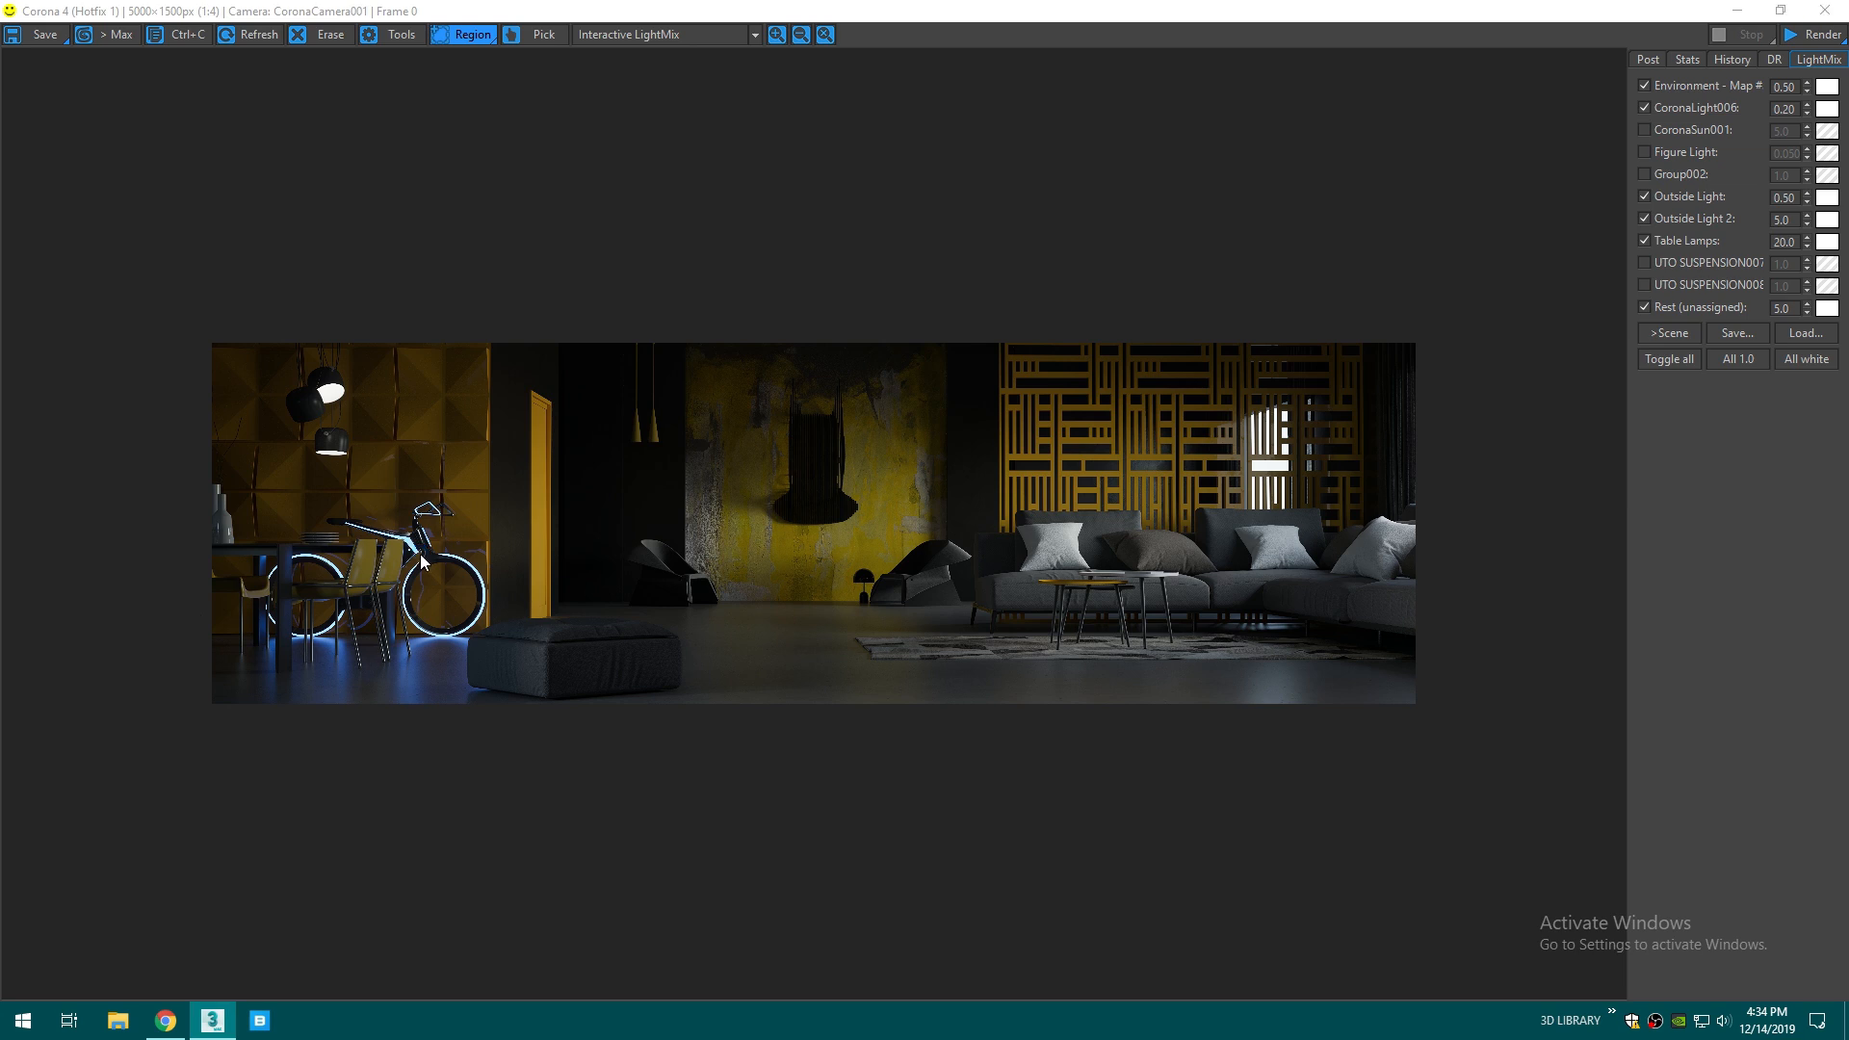
# - Enable all LightMix layers and save this variant to the Desktop as a TIF image named 4
pyautogui.click(1671, 365)
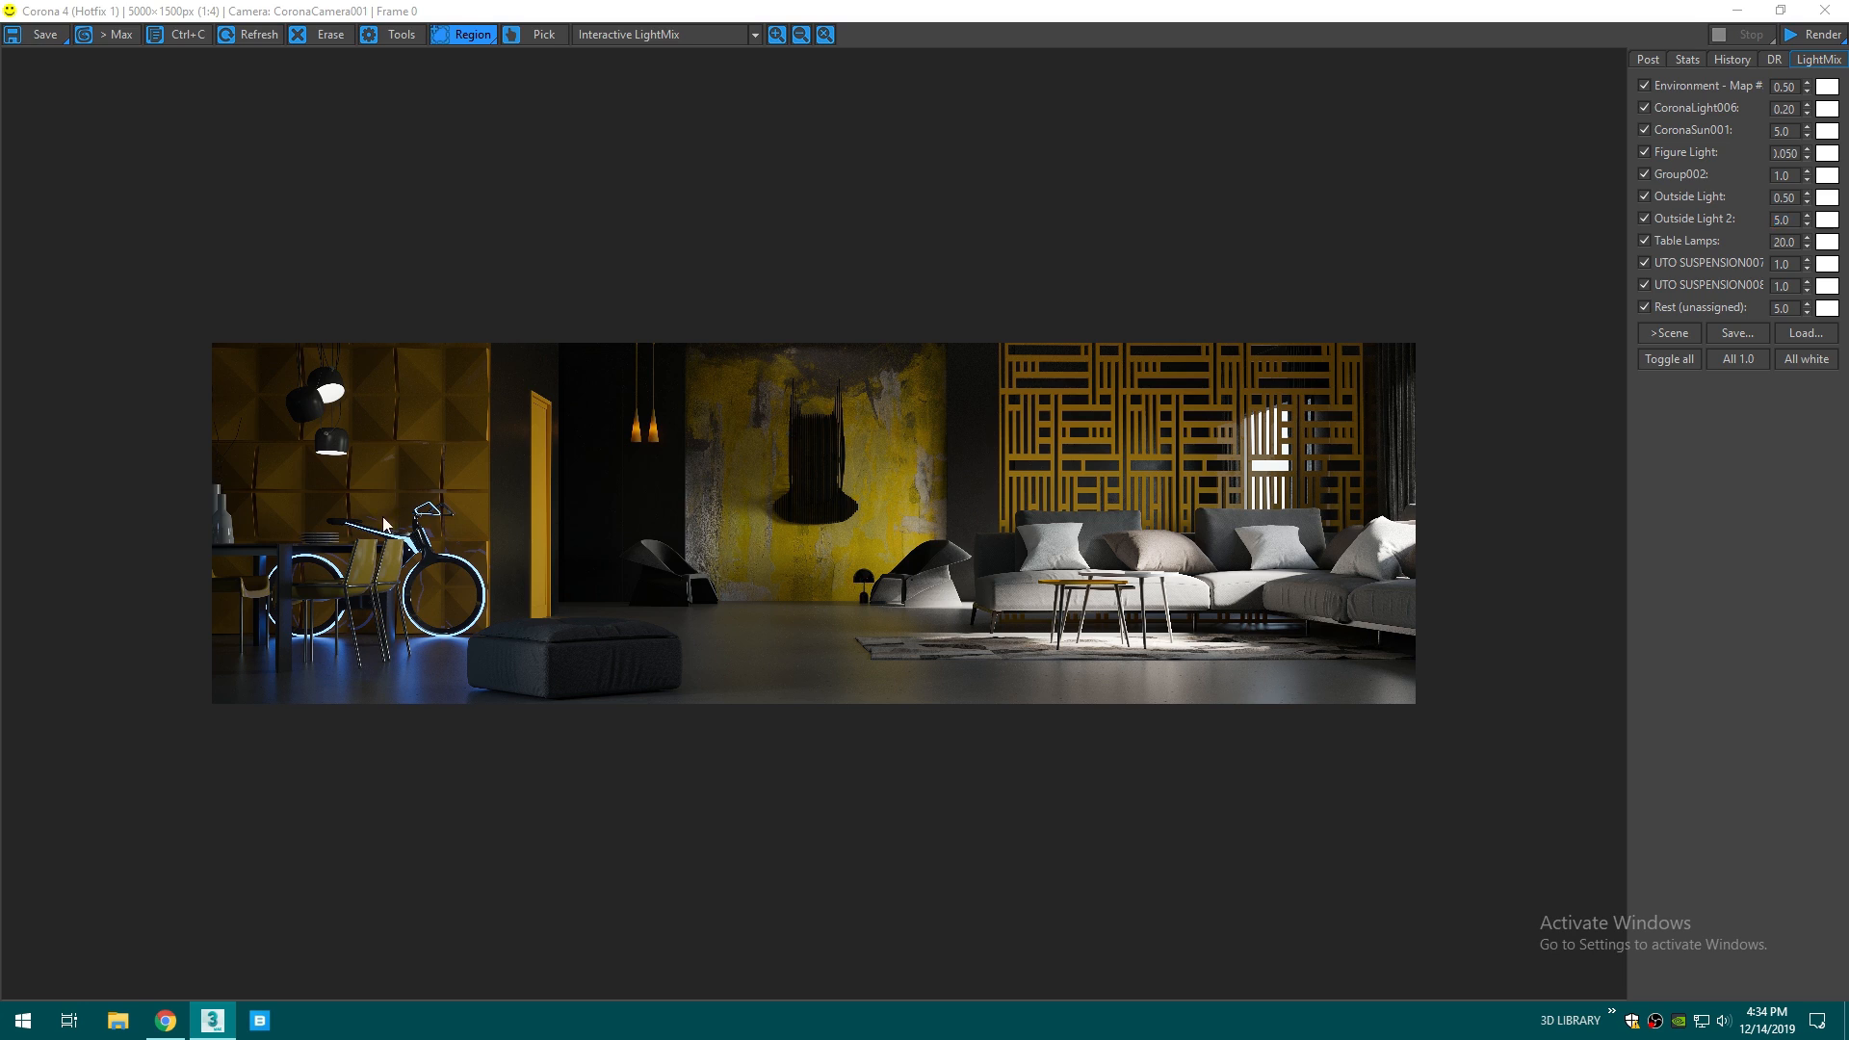
pyautogui.hotkey('ctrl', 's')
pyautogui.click(297, 704)
pyautogui.write('4')
pyautogui.click(285, 735)
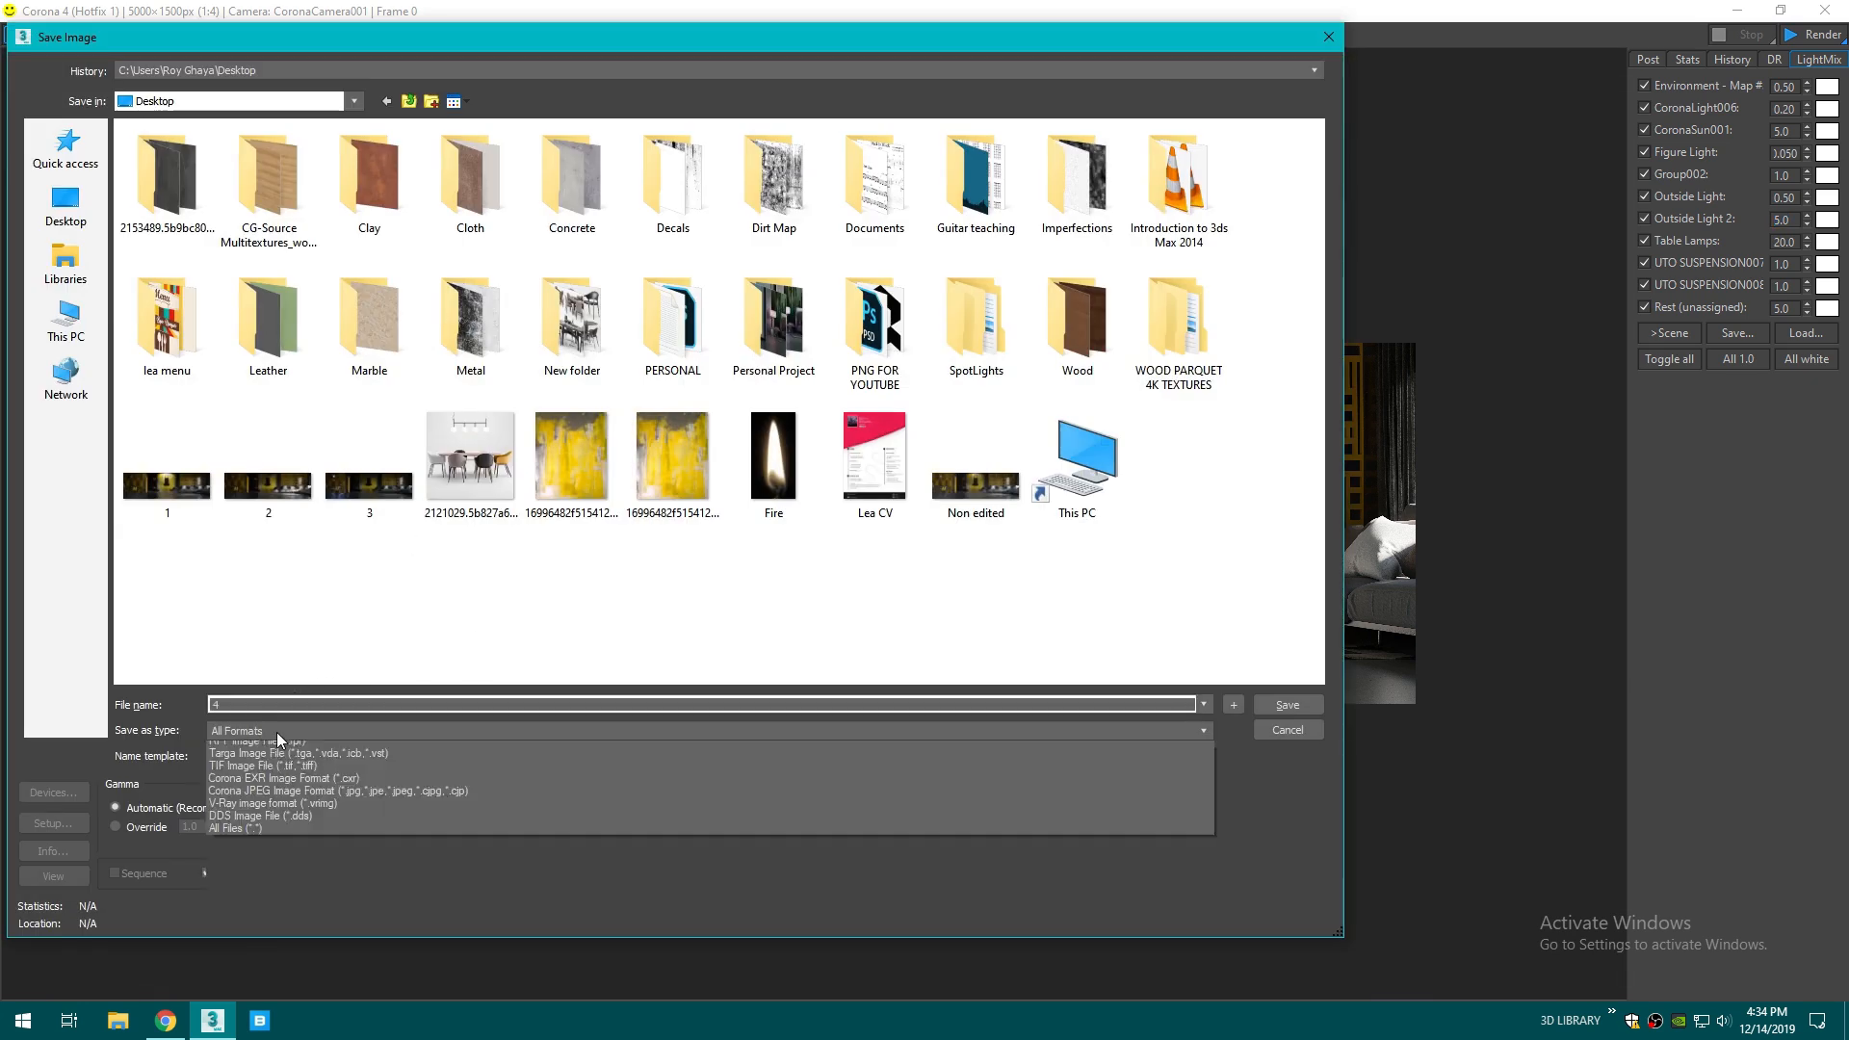
pyautogui.click(240, 922)
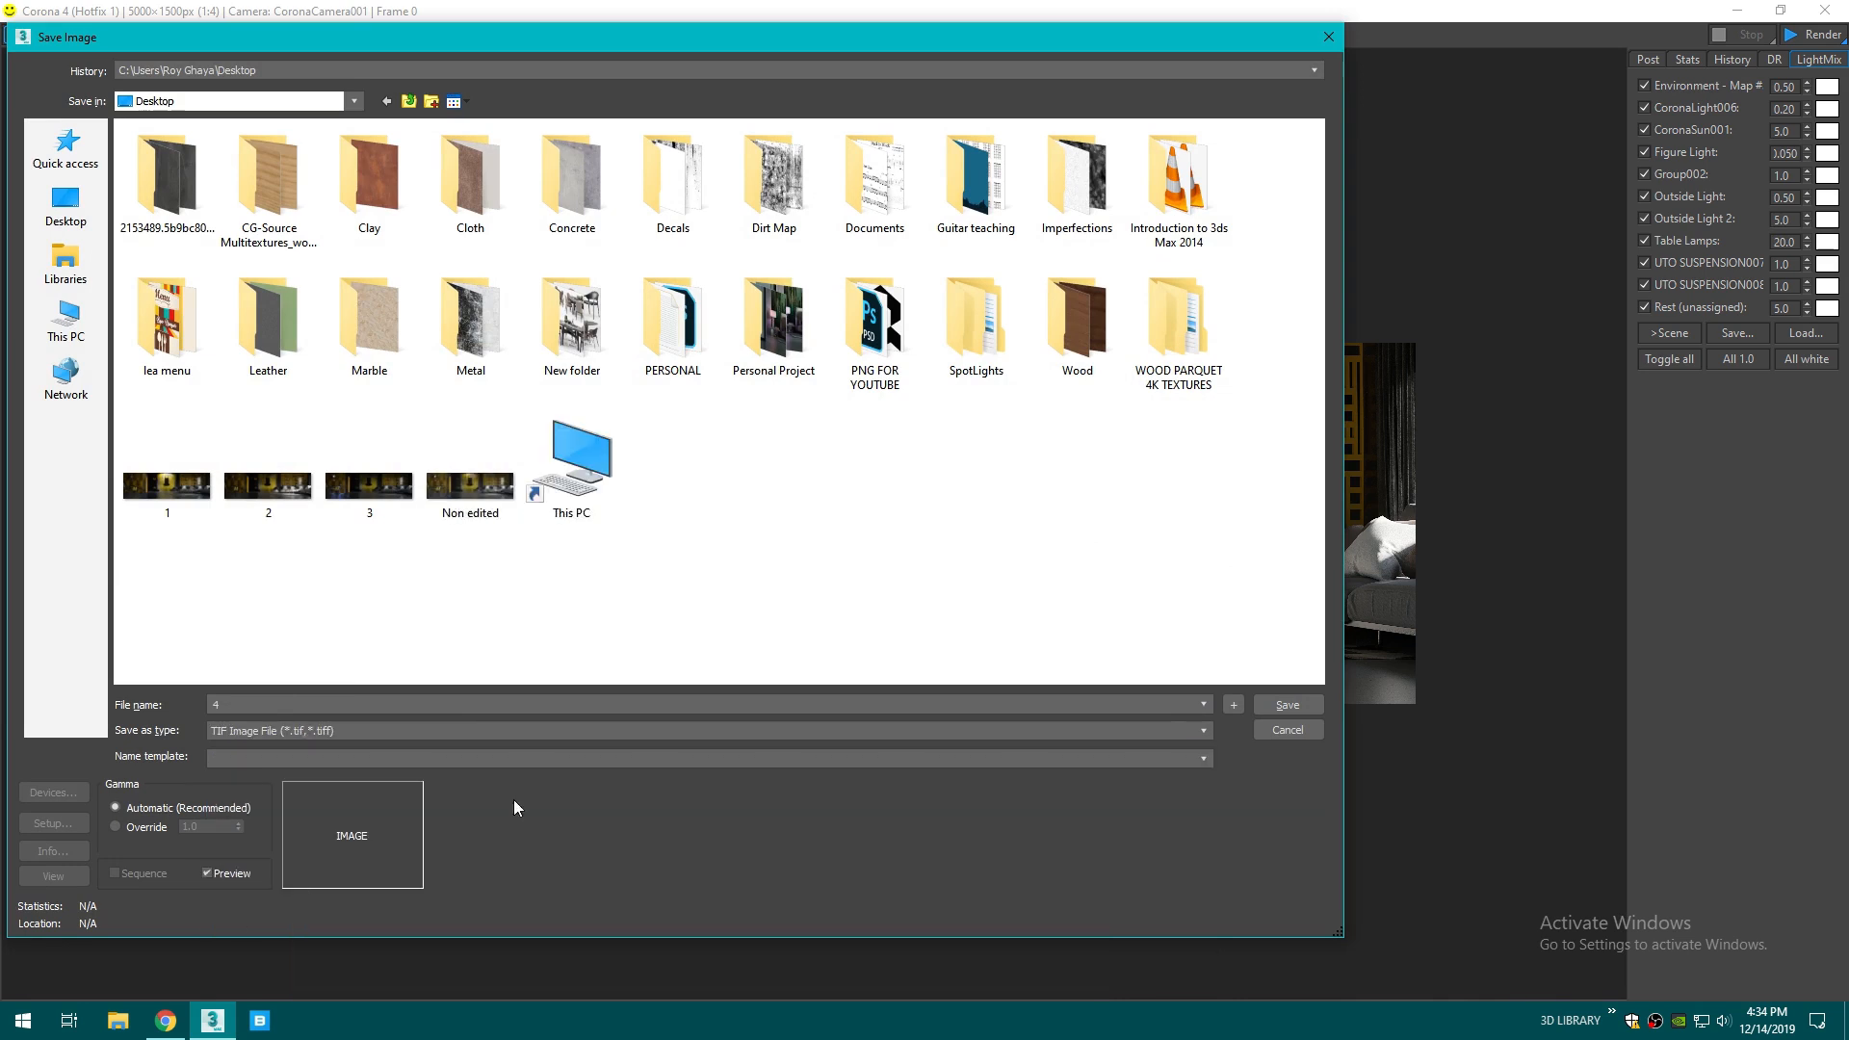
pyautogui.click(1285, 705)
pyautogui.click(783, 528)
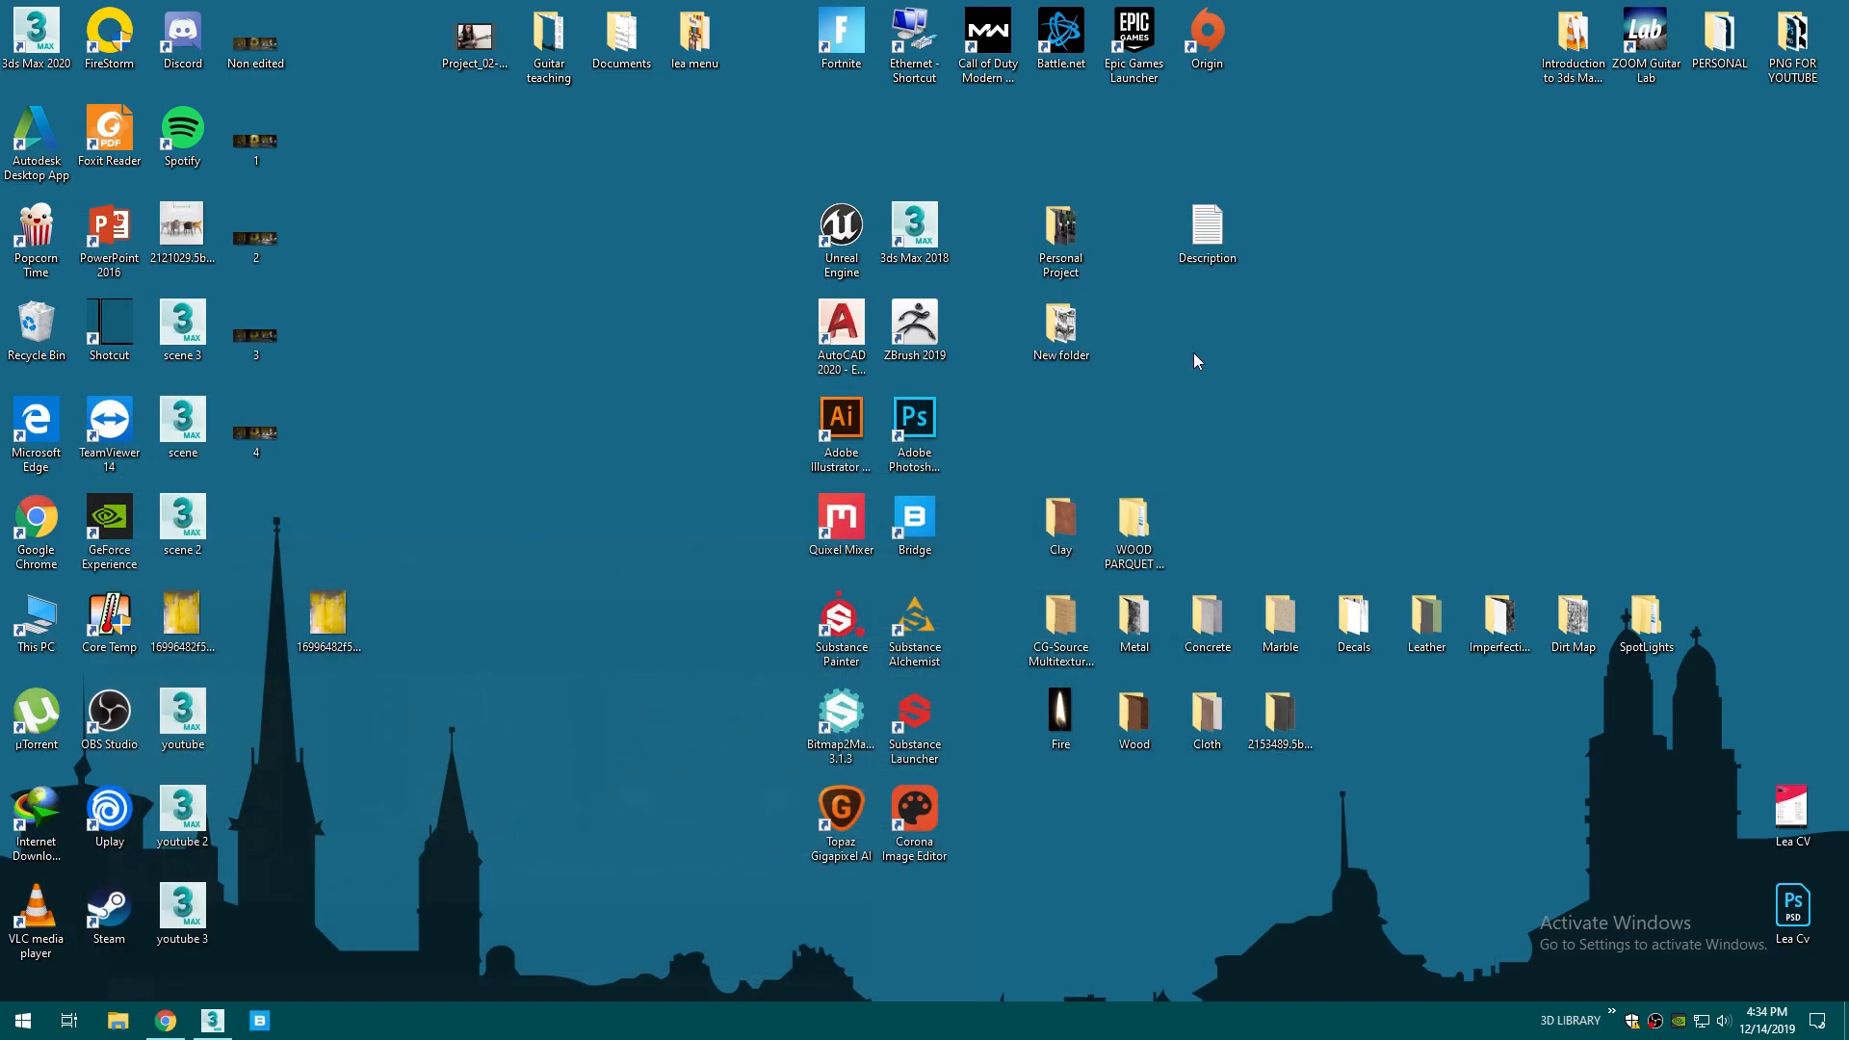
# - Refresh the desktop and launch Adobe Photoshop CC 2019
pyautogui.rightClick(1144, 364)
pyautogui.click(1222, 424)
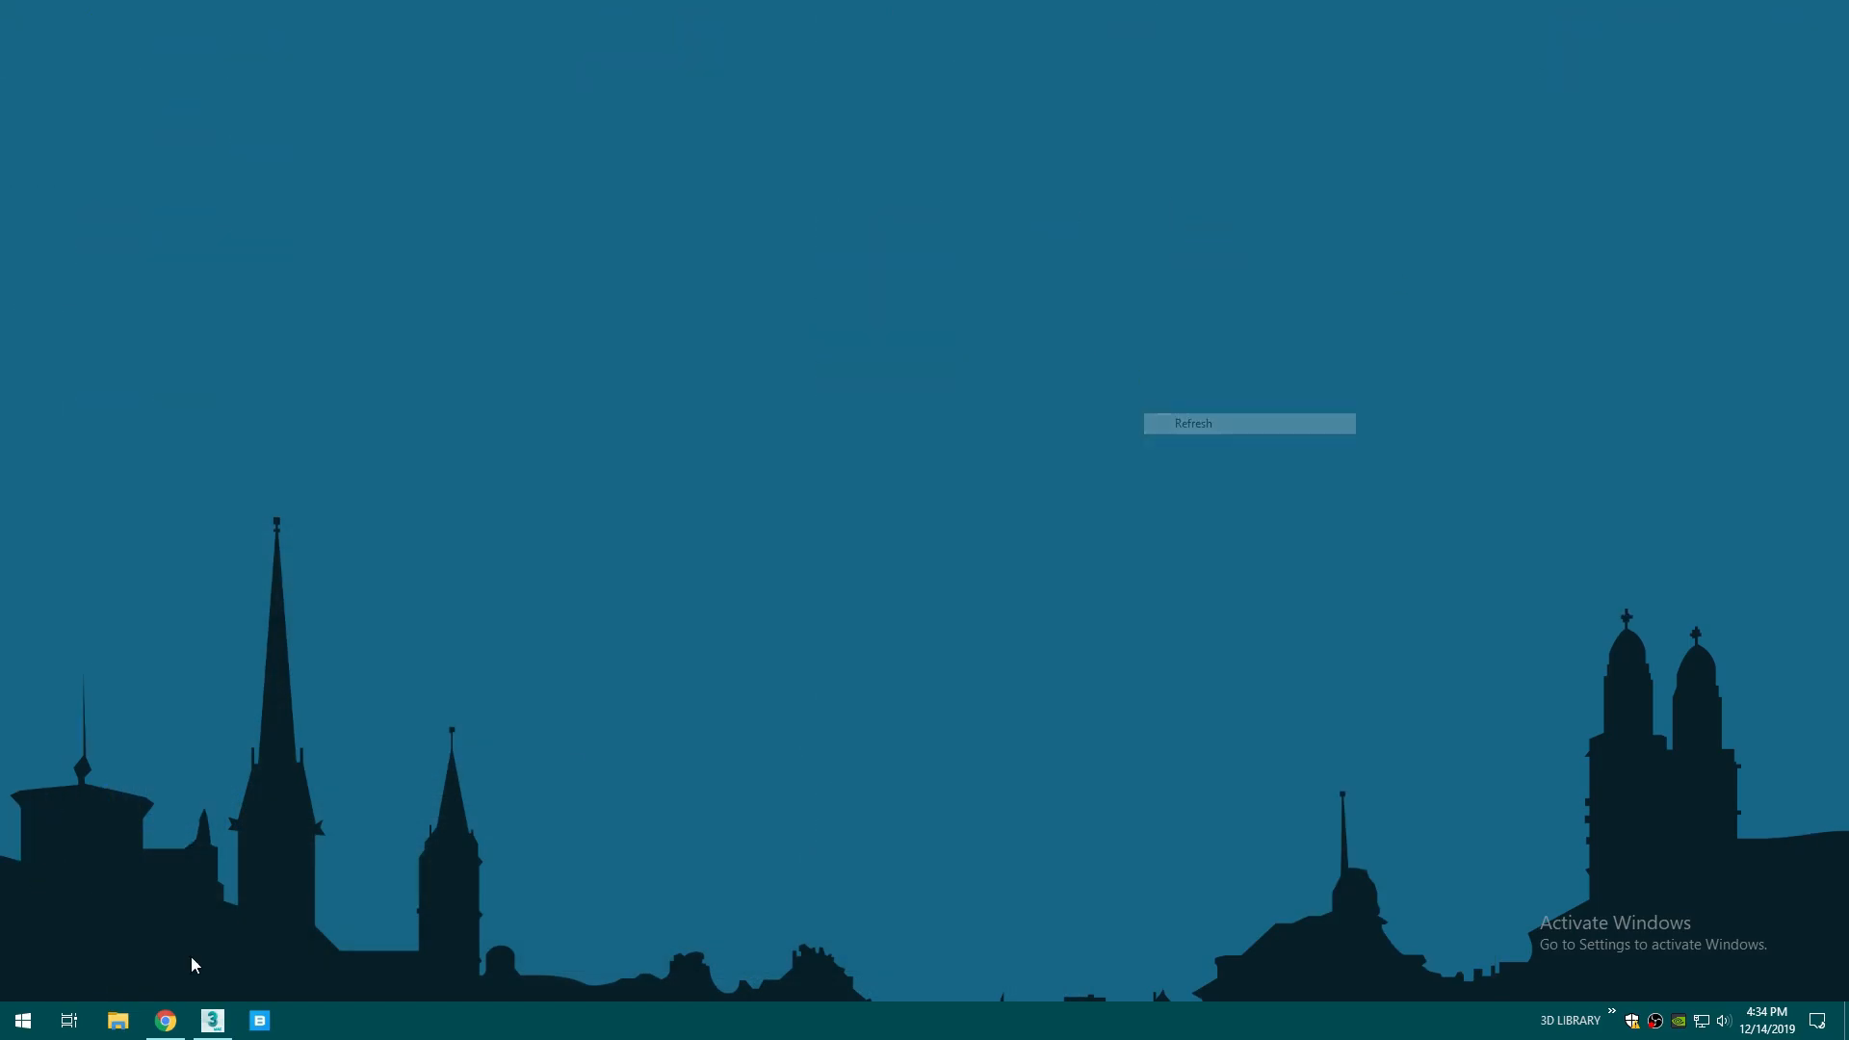
pyautogui.press('super')
pyautogui.write('photo')
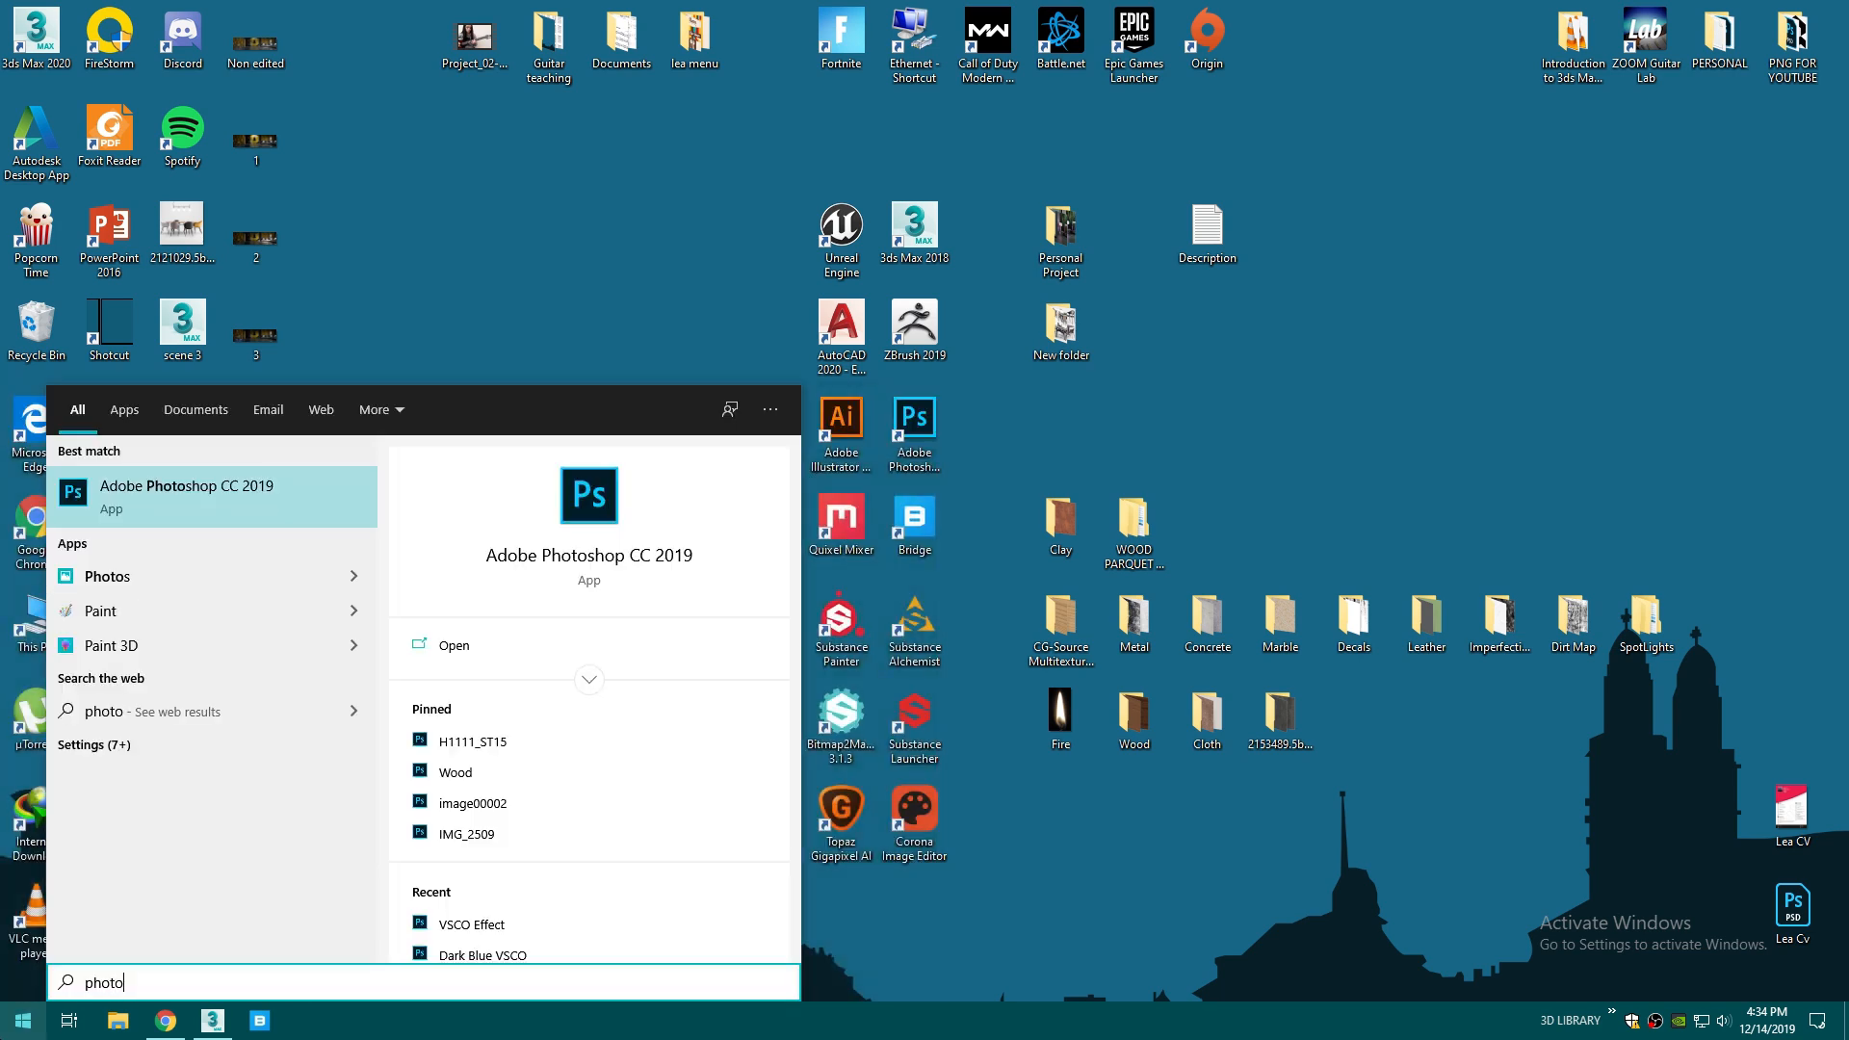
pyautogui.click(179, 510)
pyautogui.rightClick(698, 277)
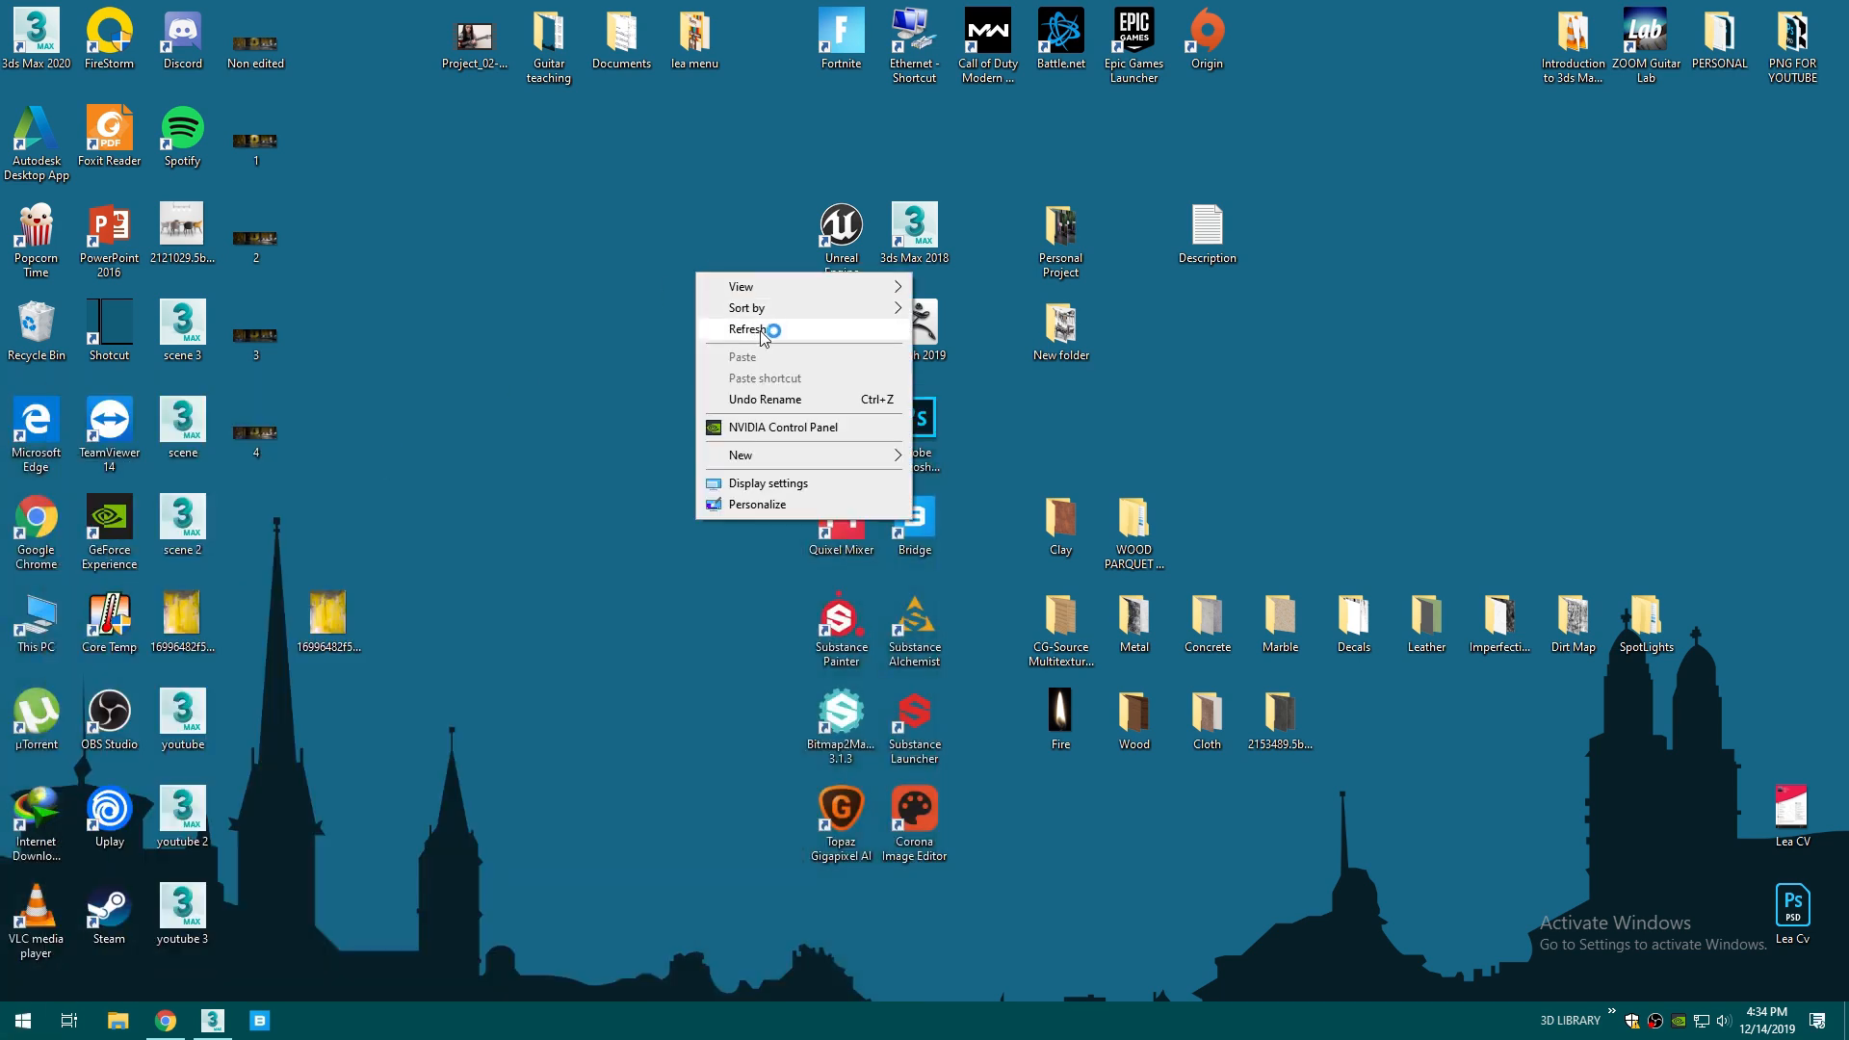
pyautogui.click(712, 324)
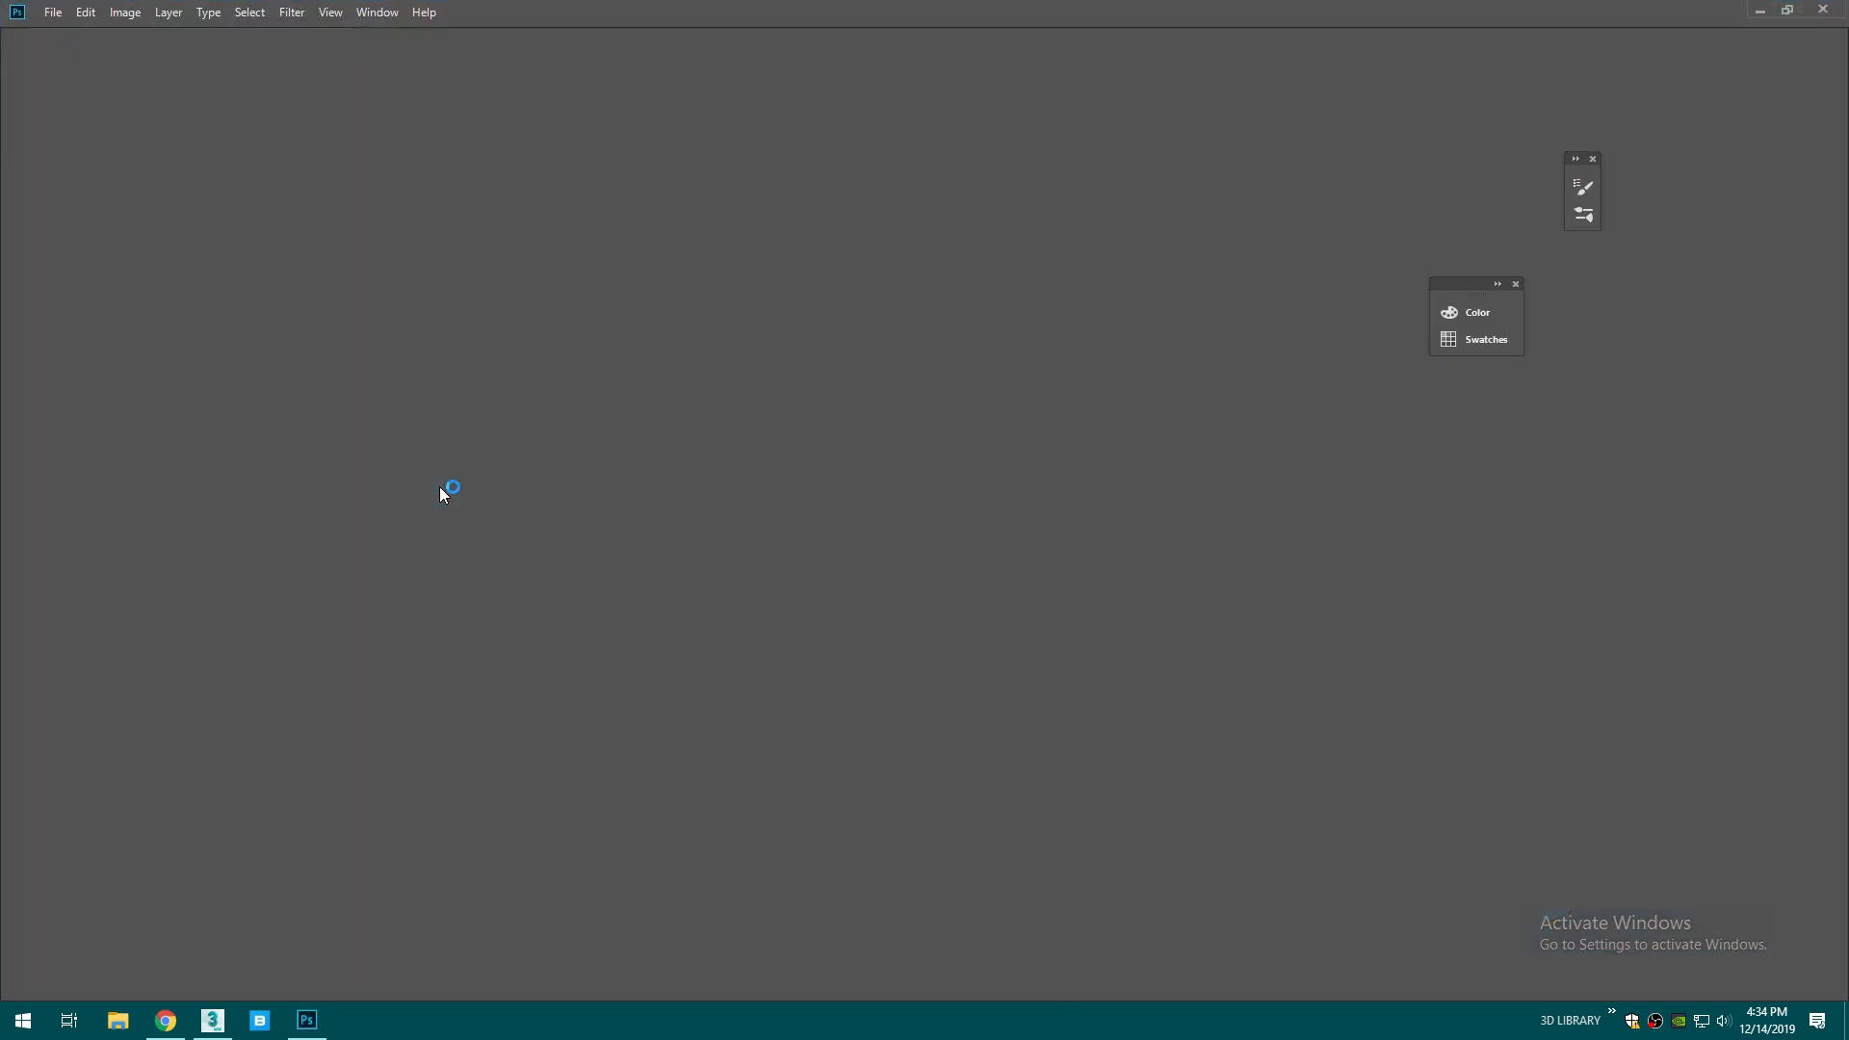
# - Open render 1.tif from the desktop in Photoshop, close the floating brush panel group and maximize the window
pyautogui.click(1786, 10)
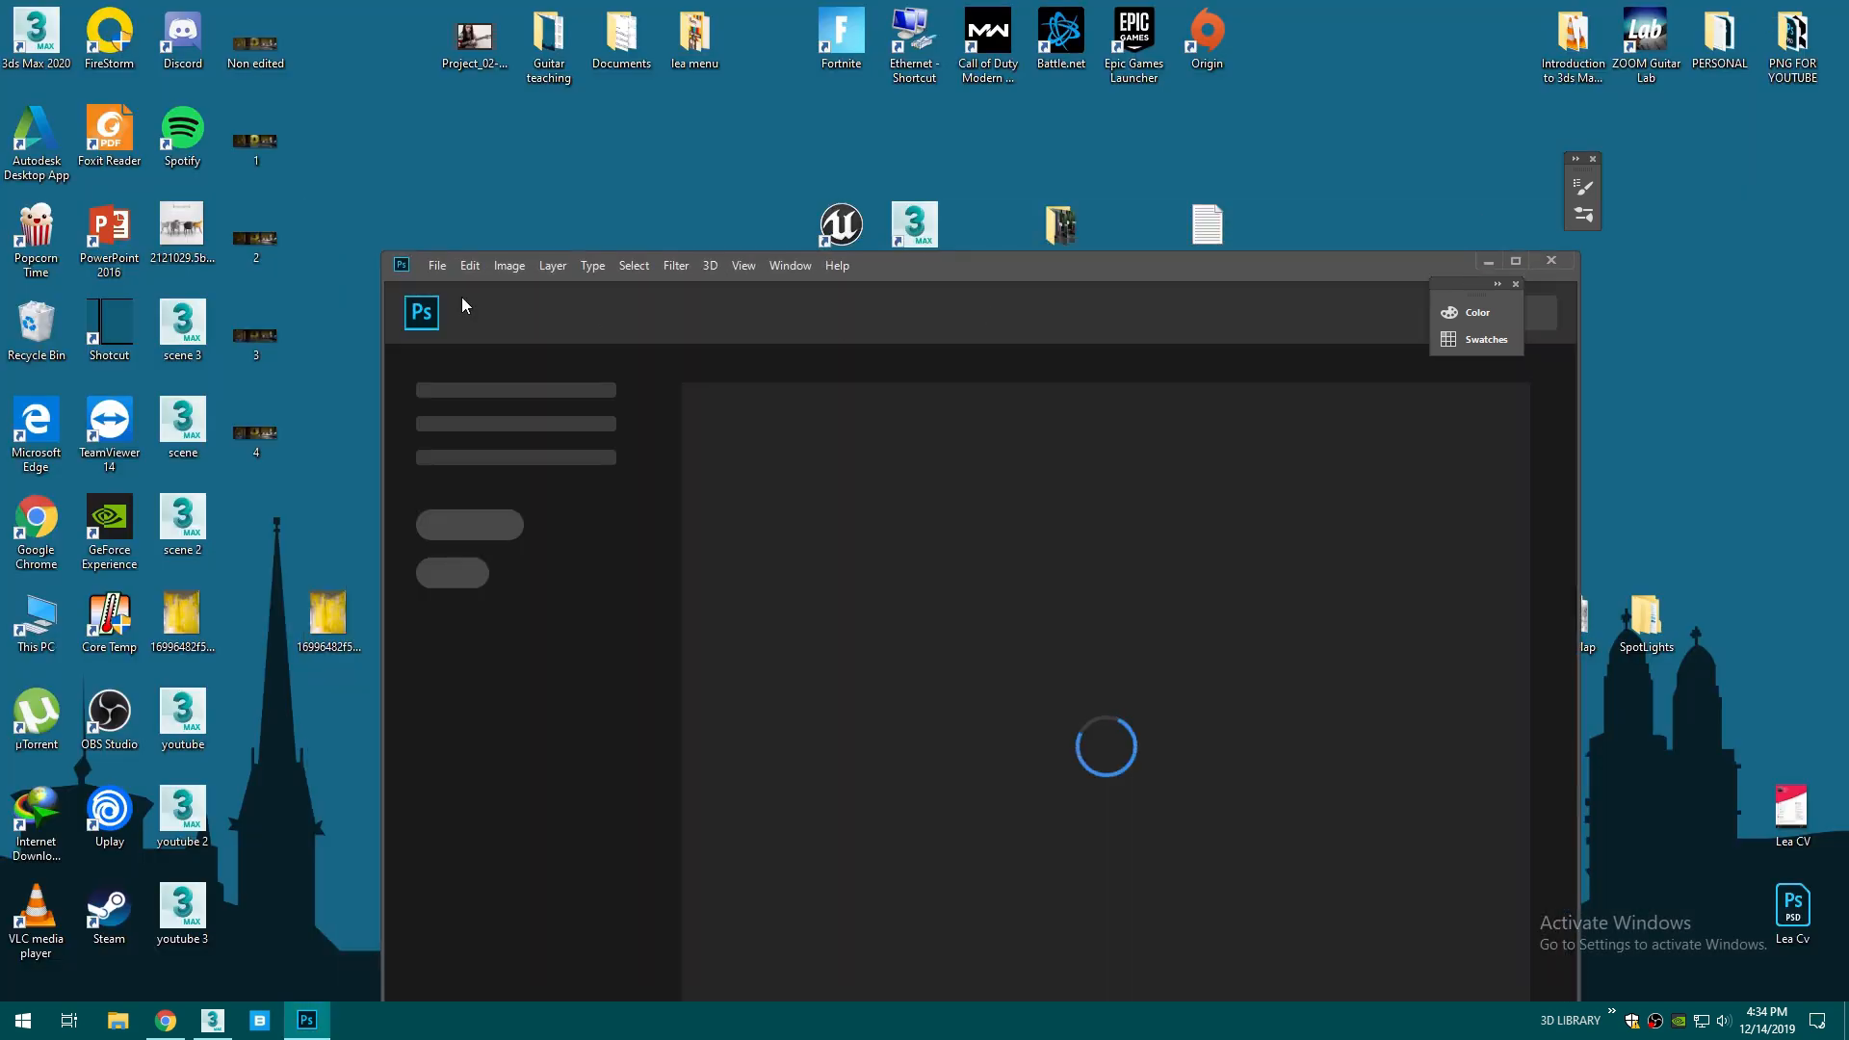
pyautogui.moveTo(908, 269); pyautogui.dragTo(974, 190)
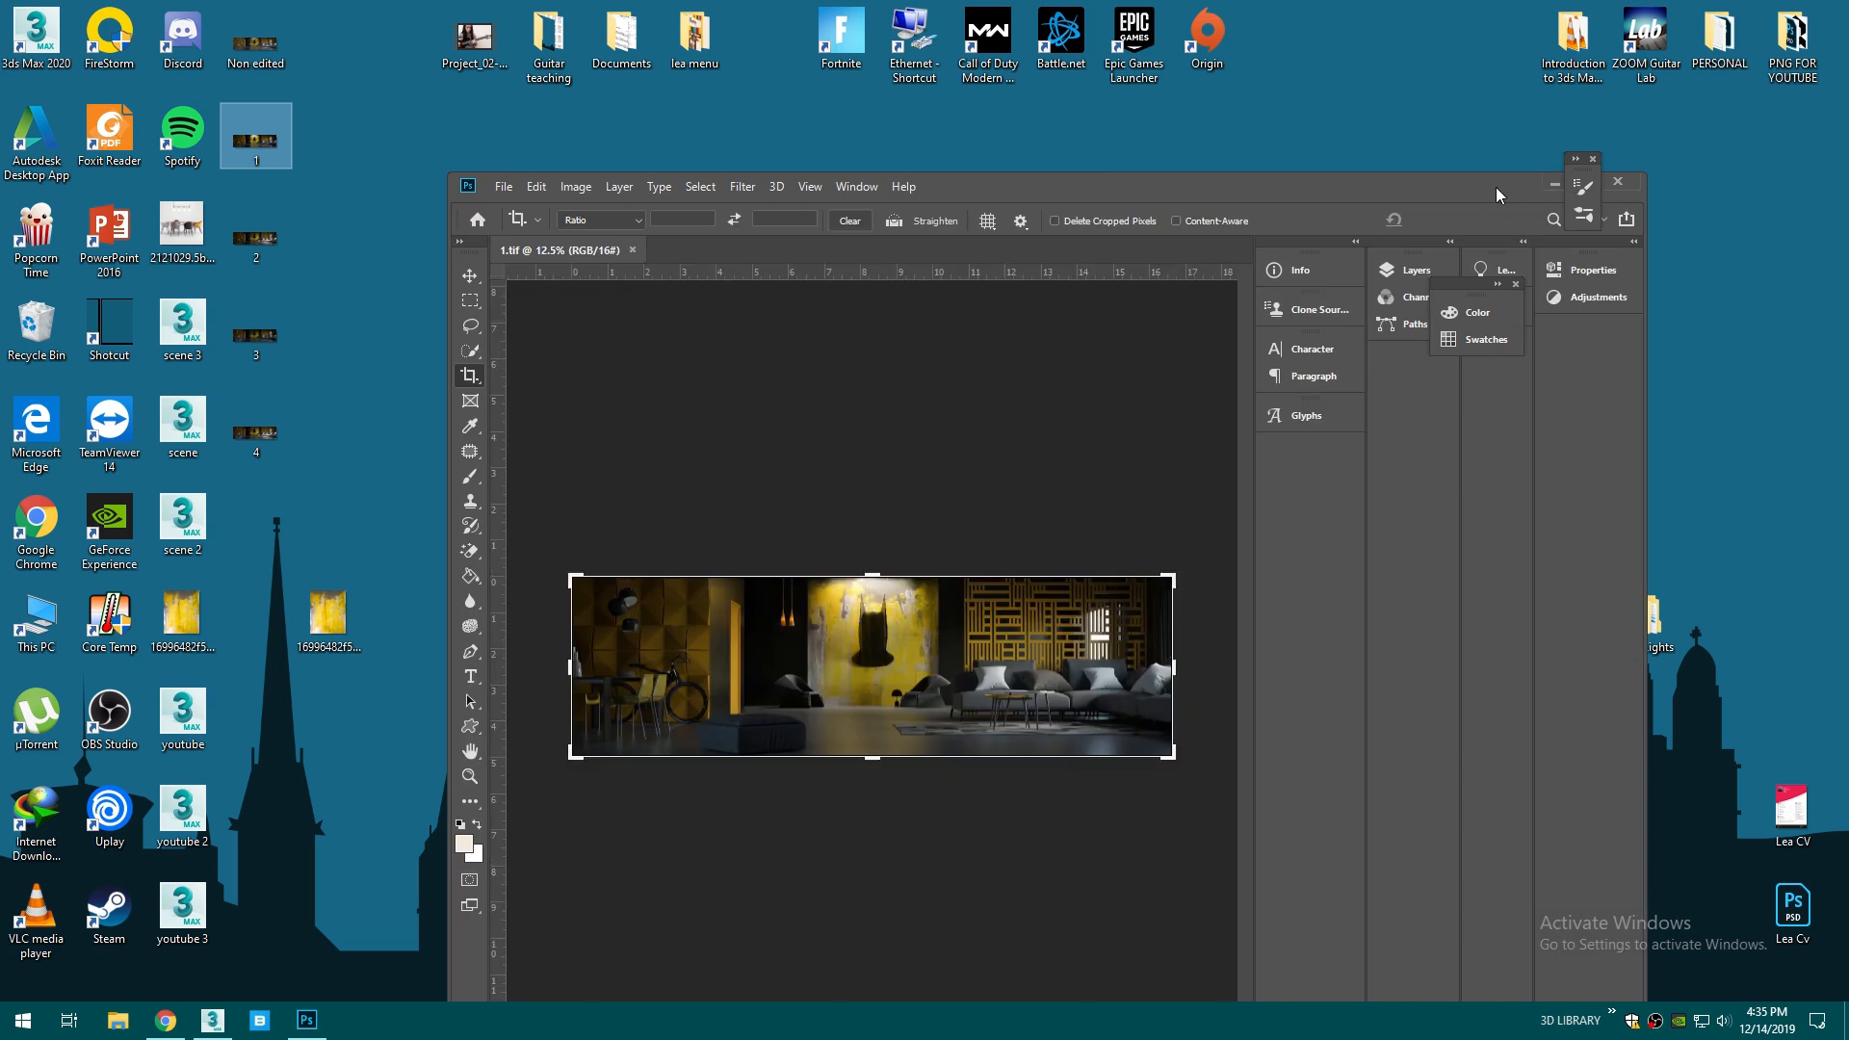
pyautogui.click(1593, 158)
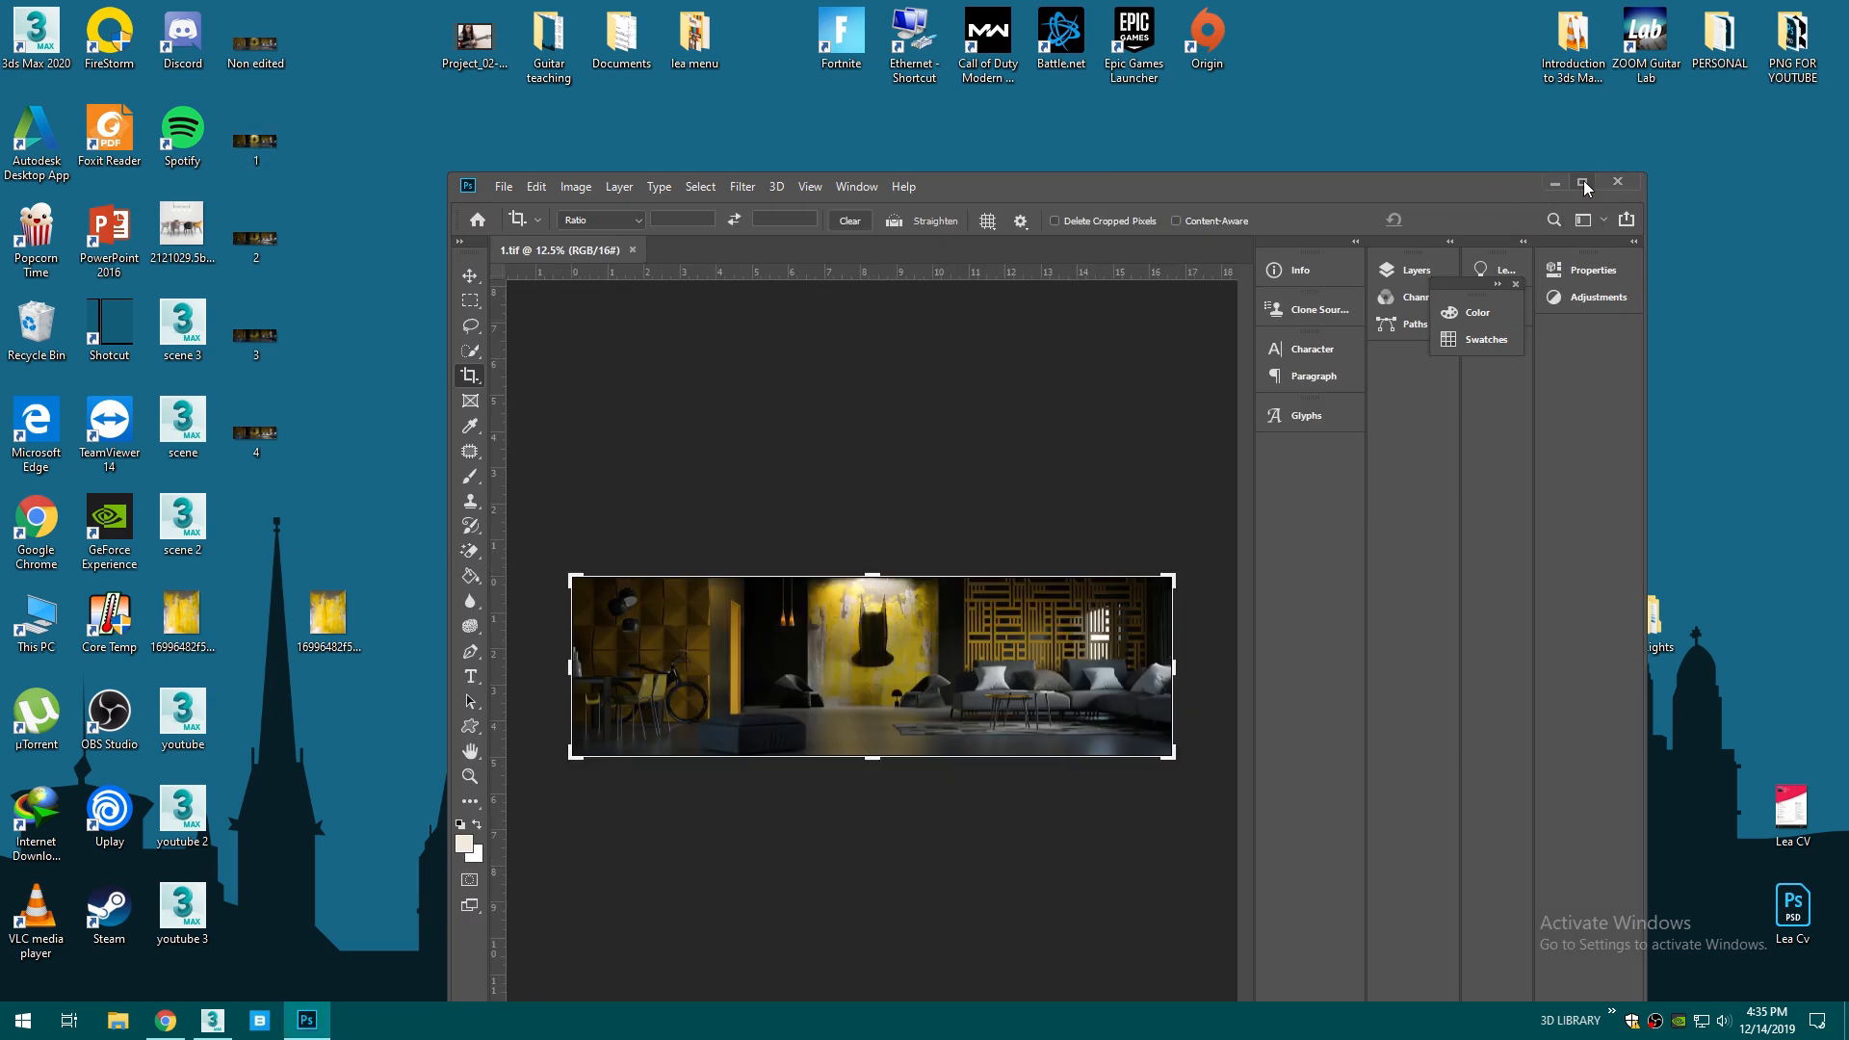
pyautogui.click(1582, 183)
# - Open the image in the Camera Raw filter and keep the white balance at As Shot after trying another preset
pyautogui.click(301, 11)
pyautogui.click(333, 128)
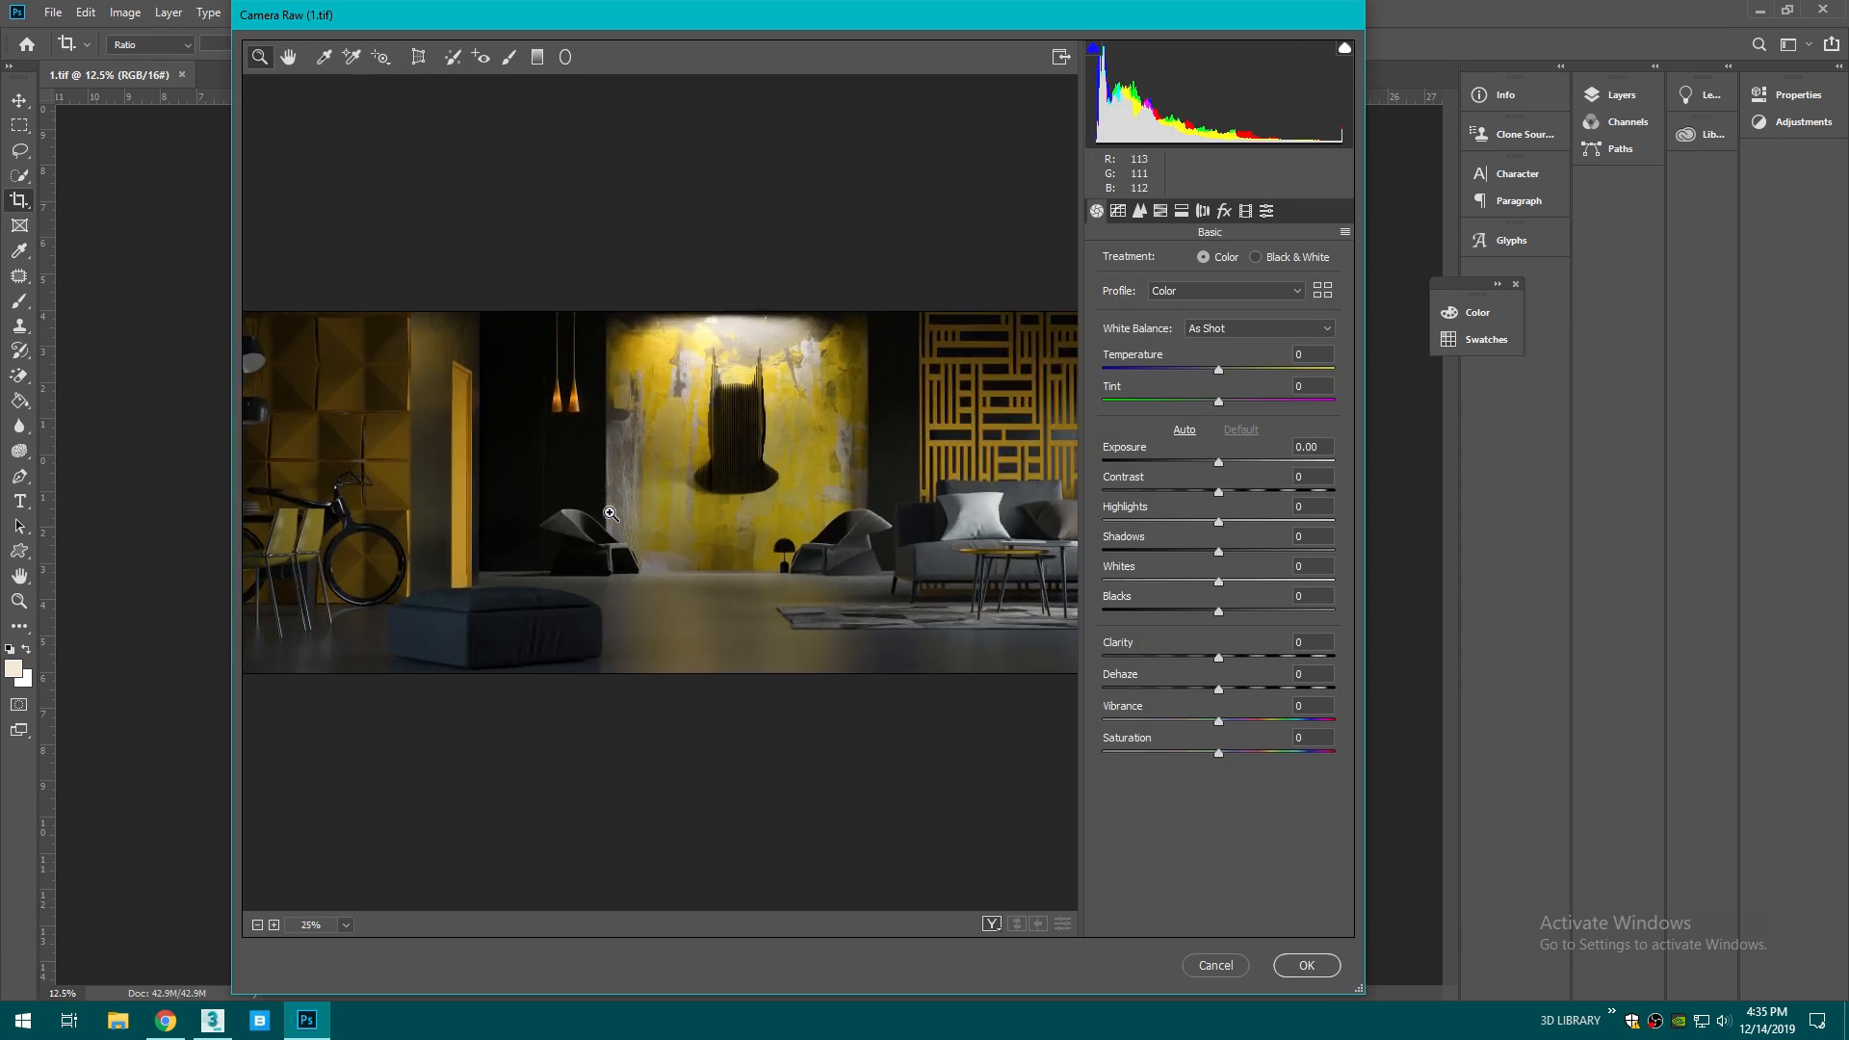
pyautogui.click(782, 509)
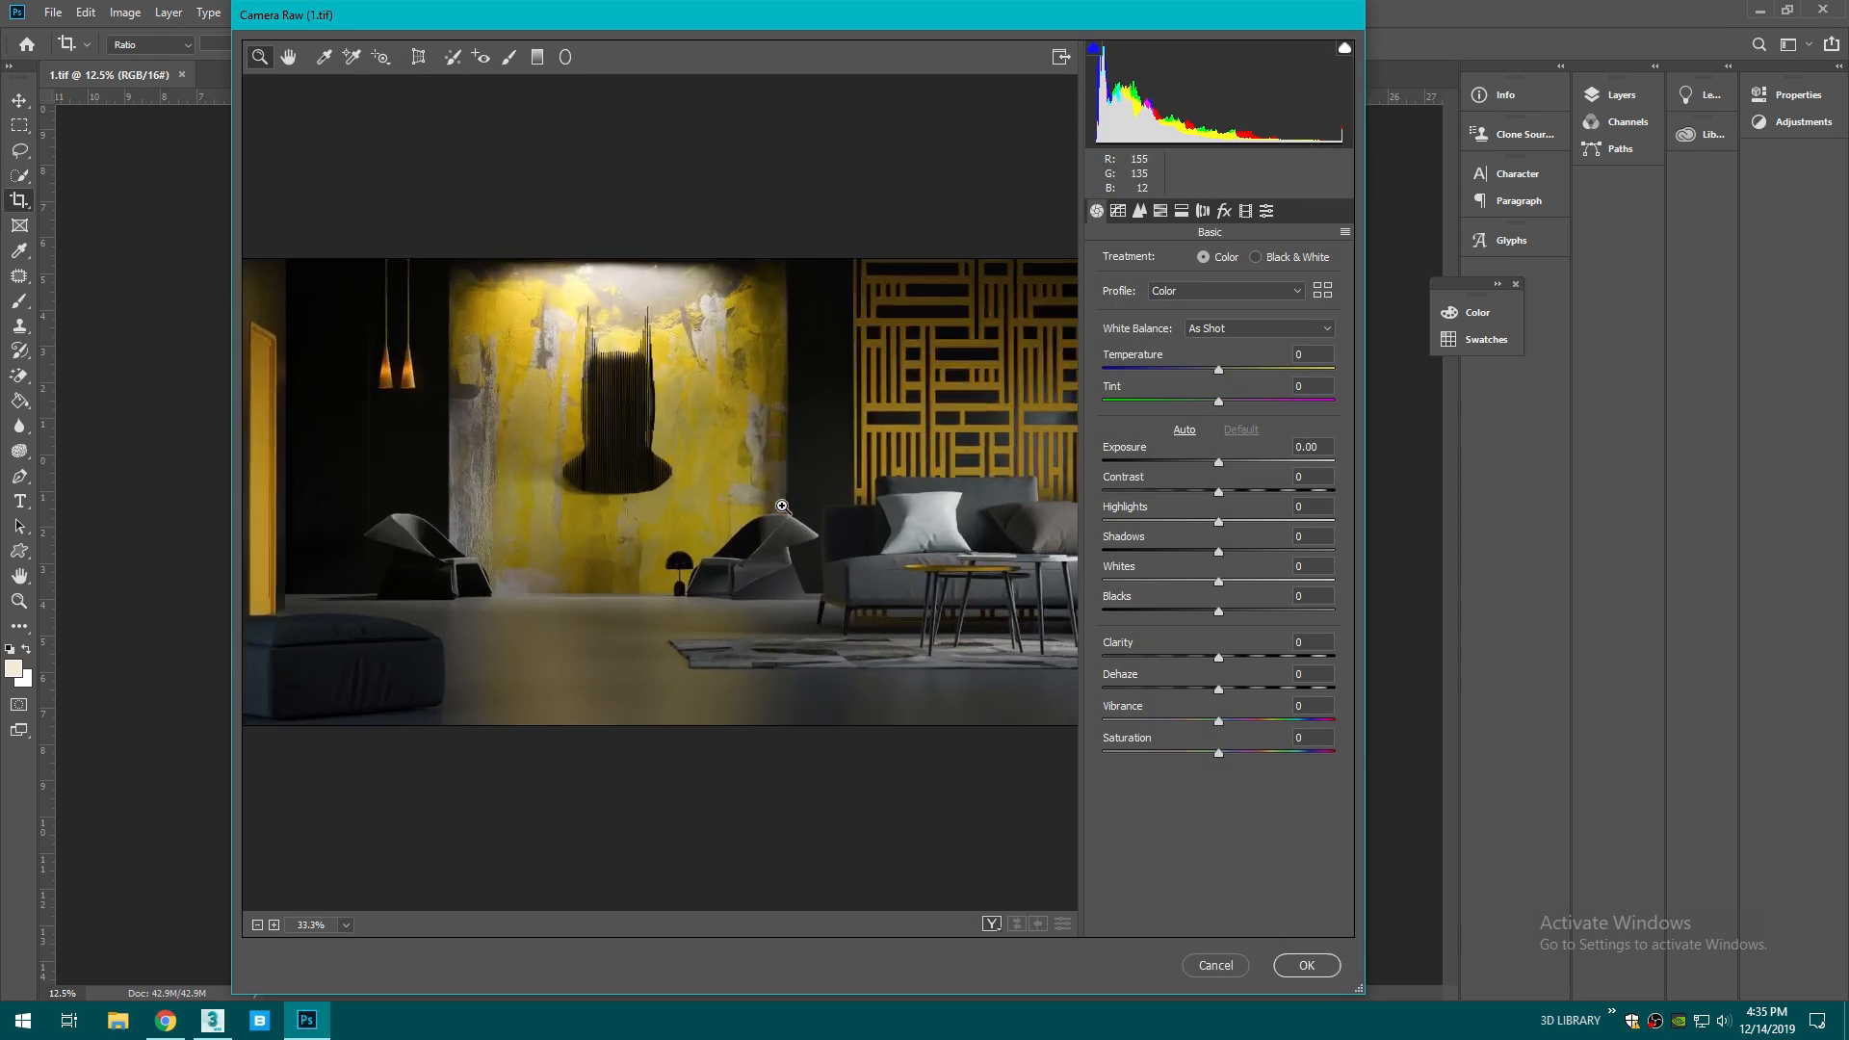
pyautogui.click(1223, 328)
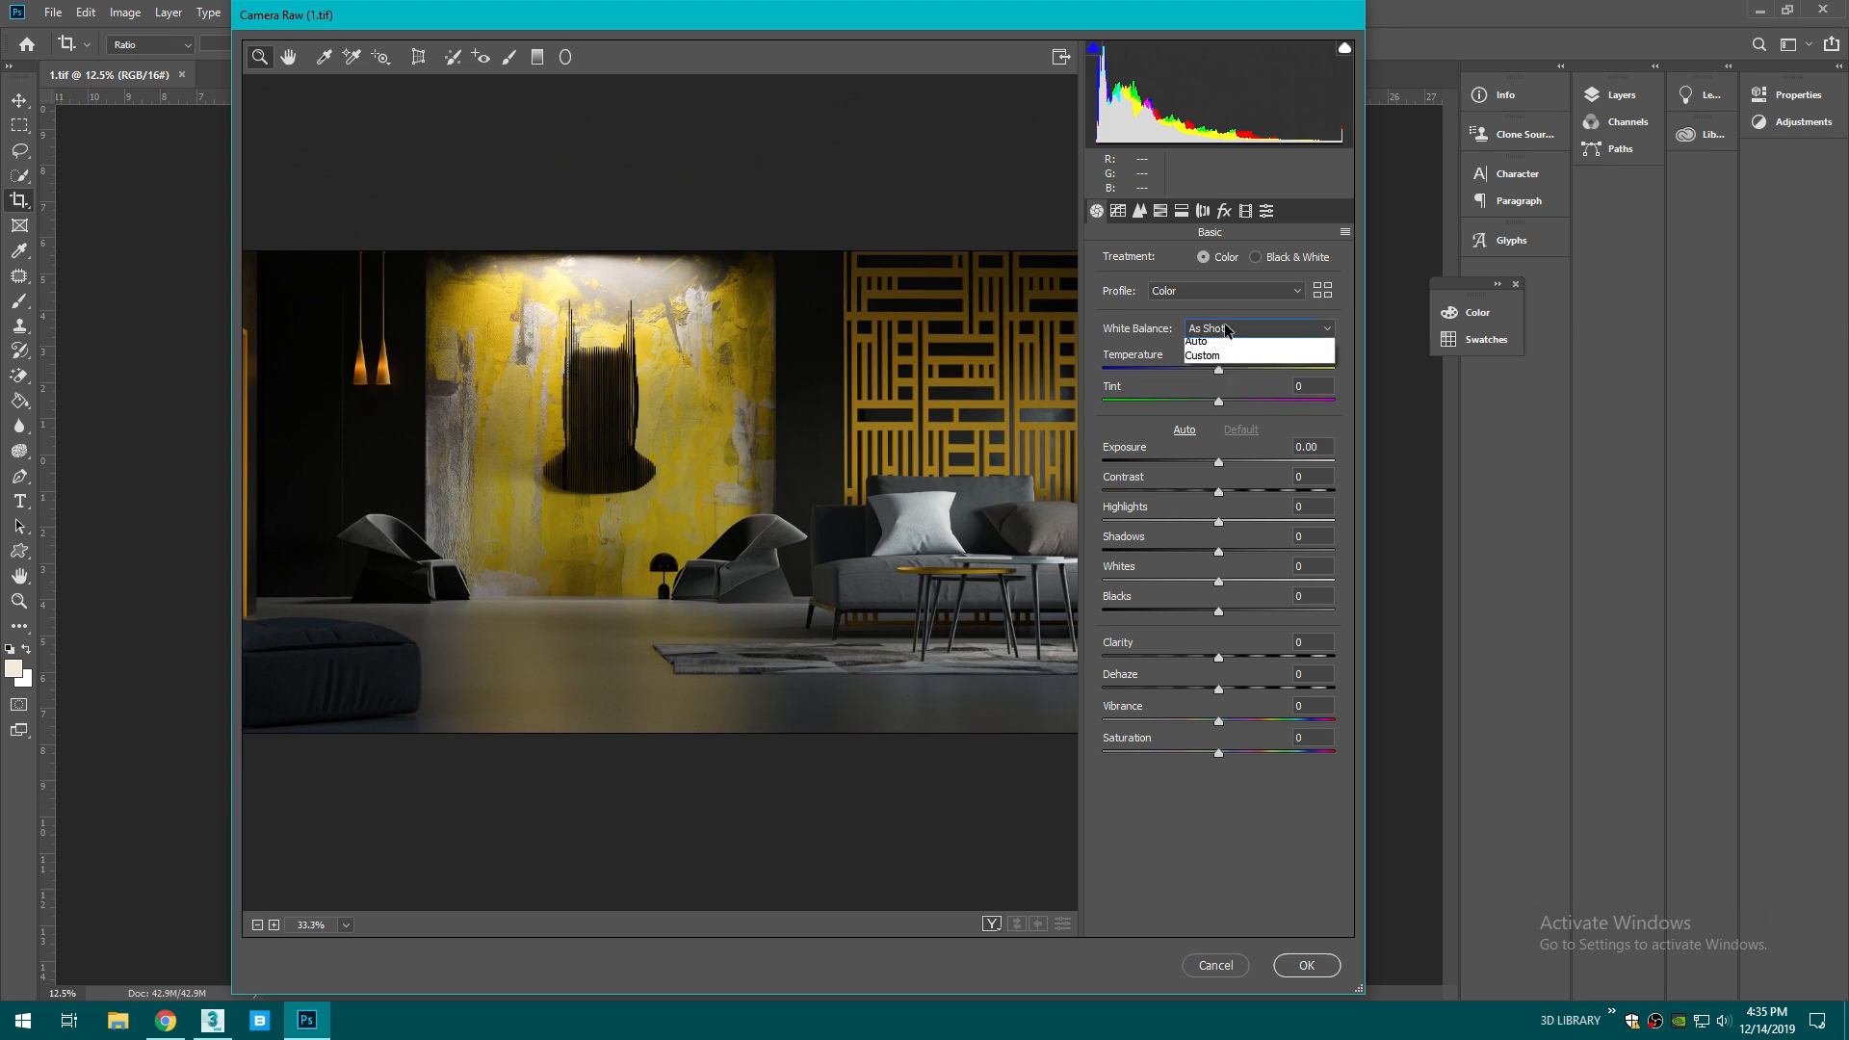
pyautogui.click(1229, 361)
pyautogui.click(1226, 328)
pyautogui.click(1226, 348)
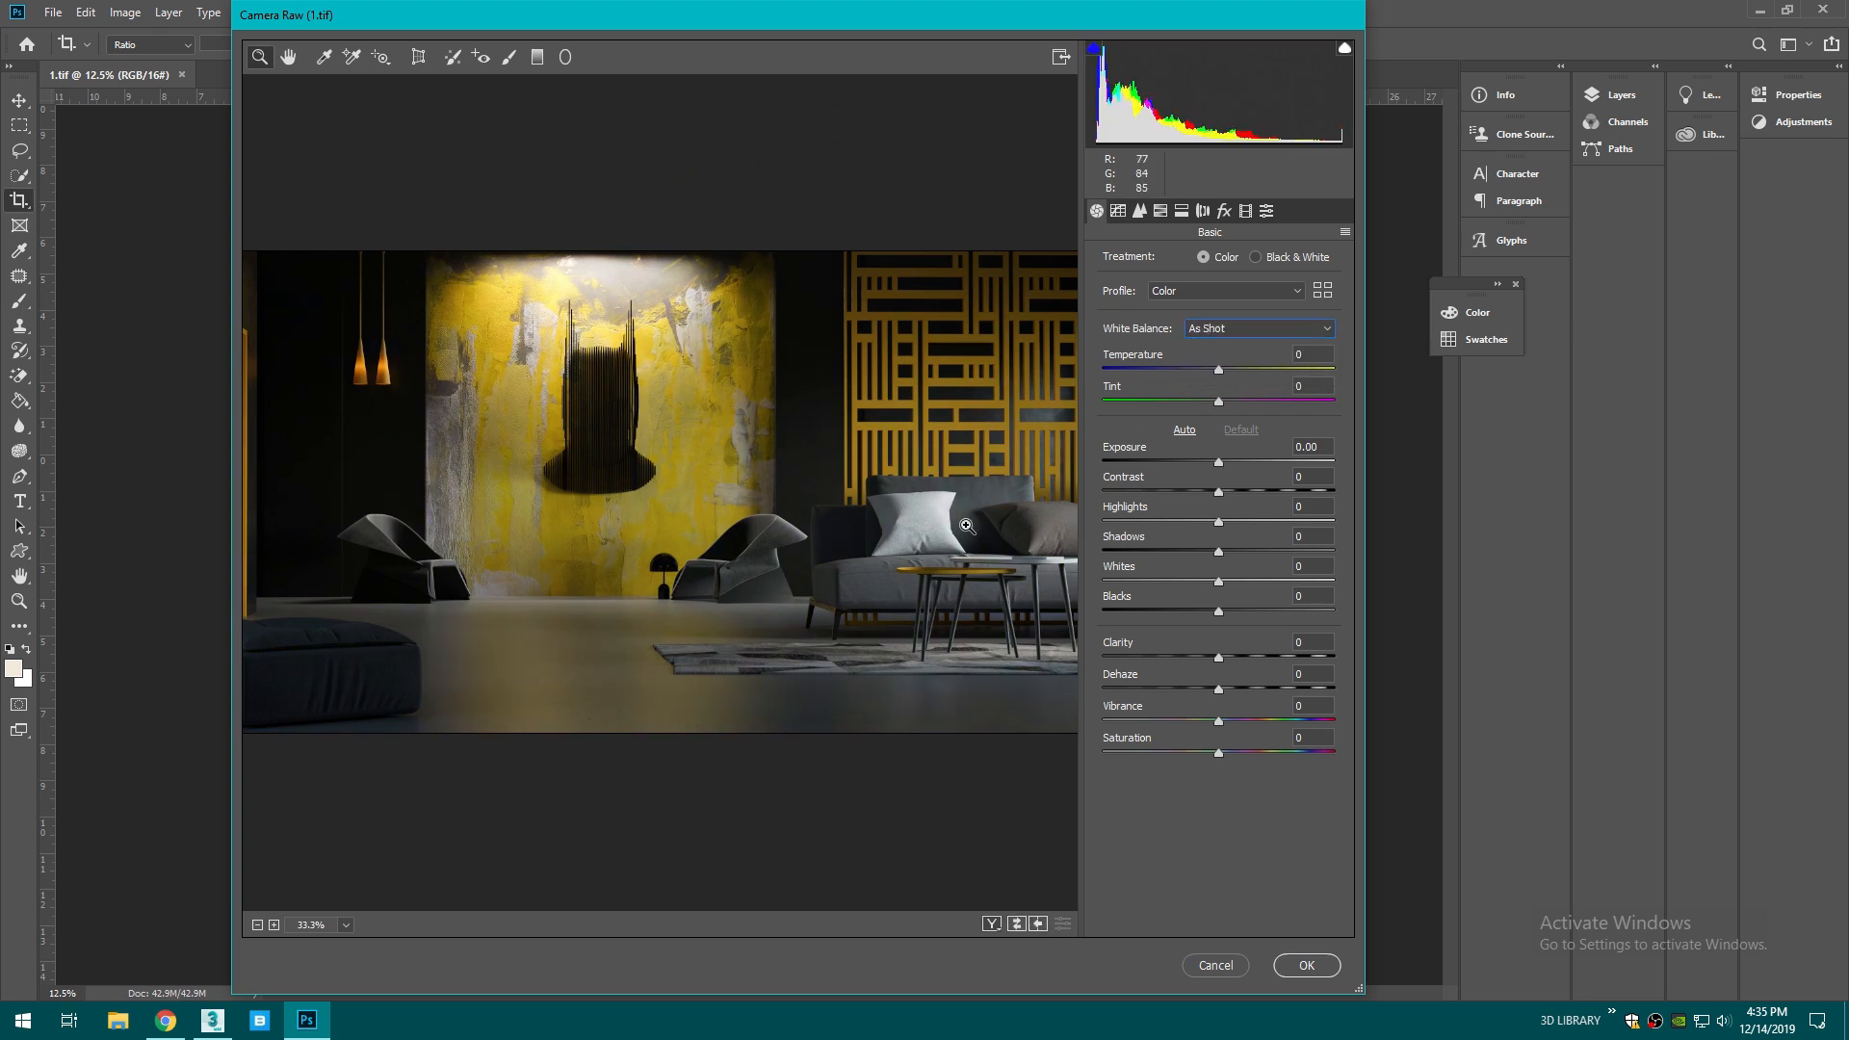
# - Set Exposure +0.25, Contrast -11, Highlights -14, Shadows -13, Whites -7, Blacks +6, Clarity +12 and Dehaze +8 in the basic Camera Raw adjustments
pyautogui.moveTo(1218, 465); pyautogui.dragTo(1222, 612)
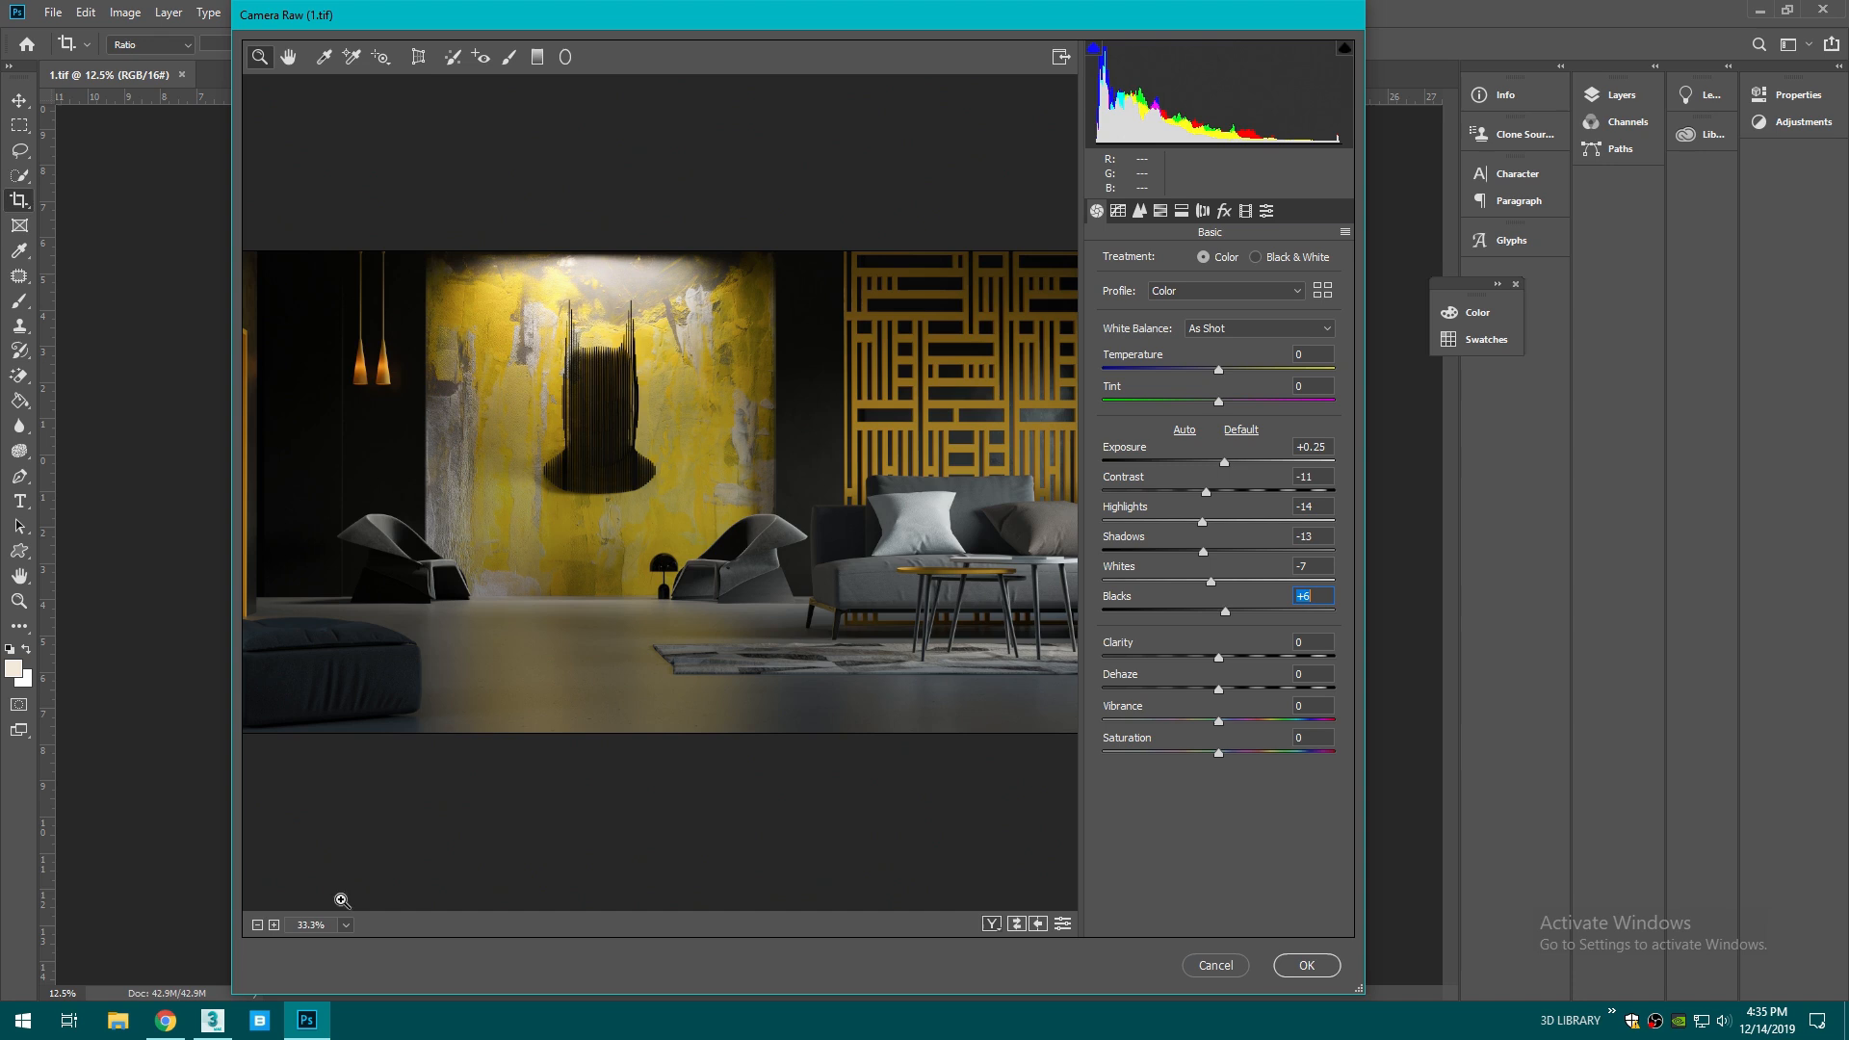
pyautogui.click(257, 925)
pyautogui.click(257, 925)
pyautogui.click(257, 925)
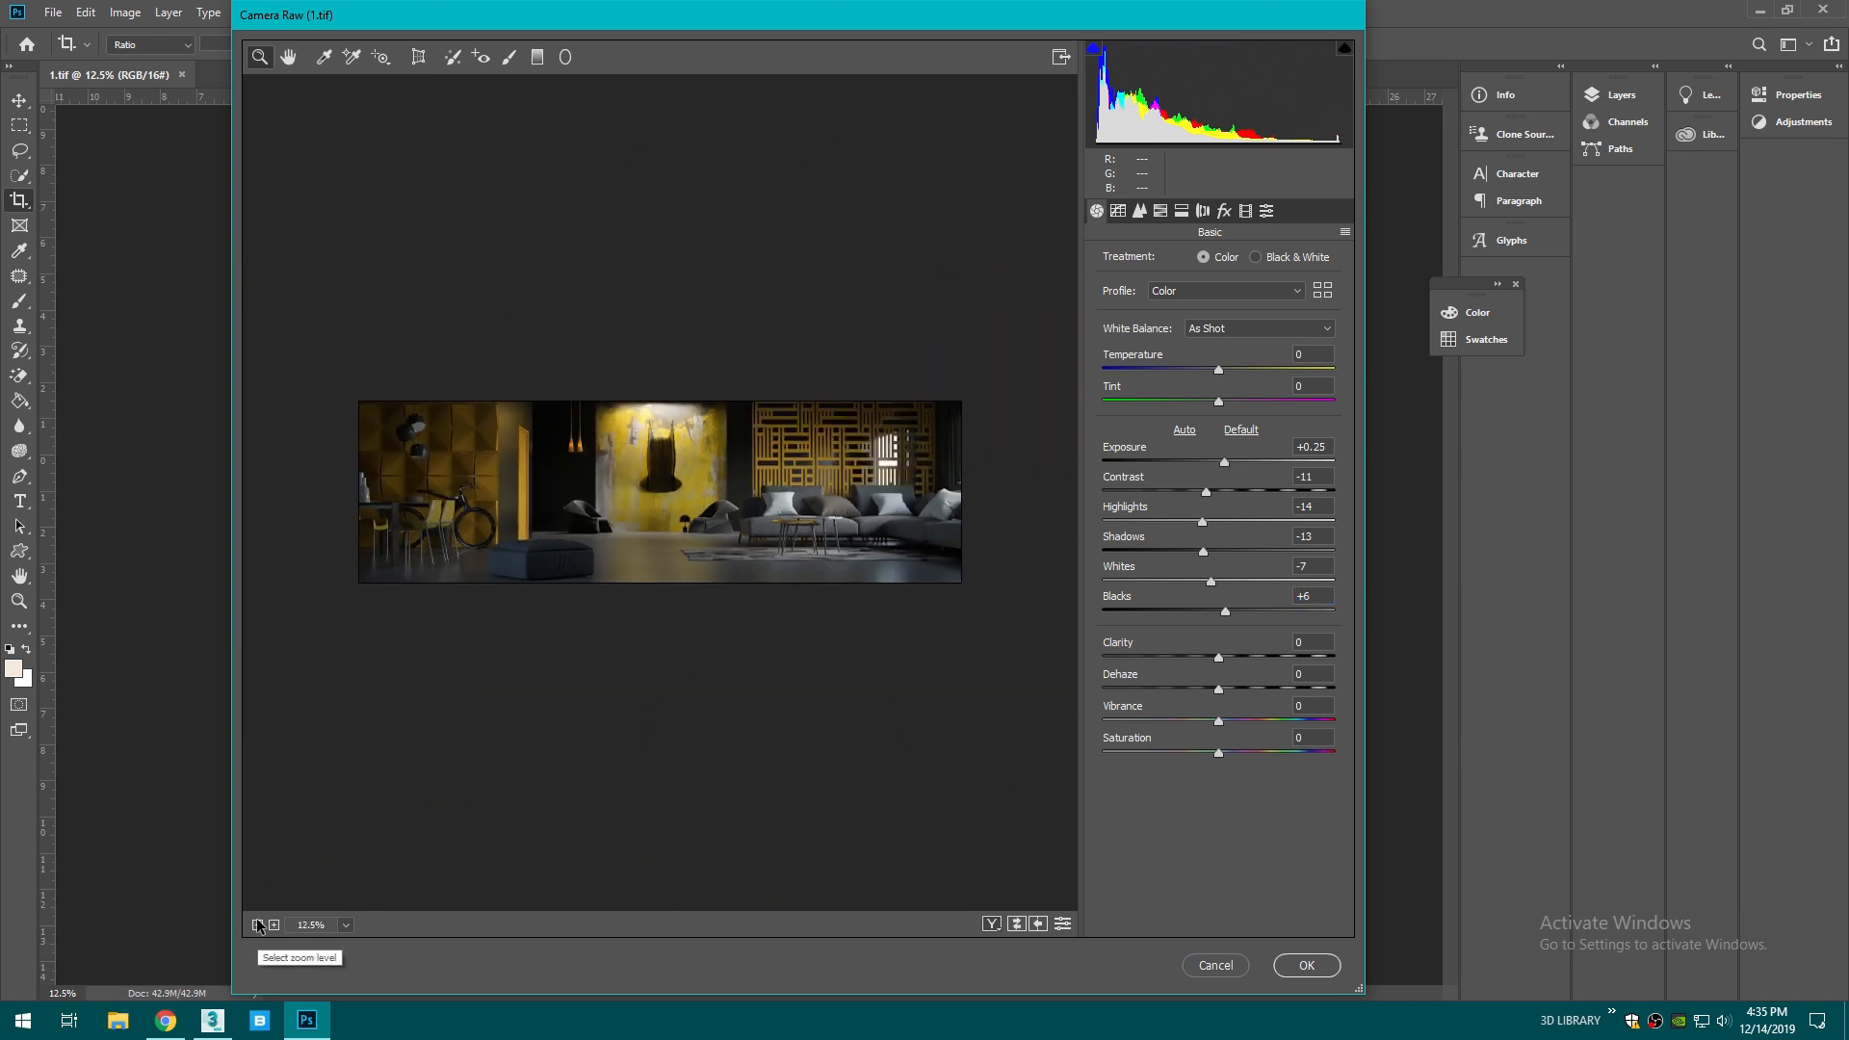
pyautogui.moveTo(1219, 659); pyautogui.dragTo(1229, 689)
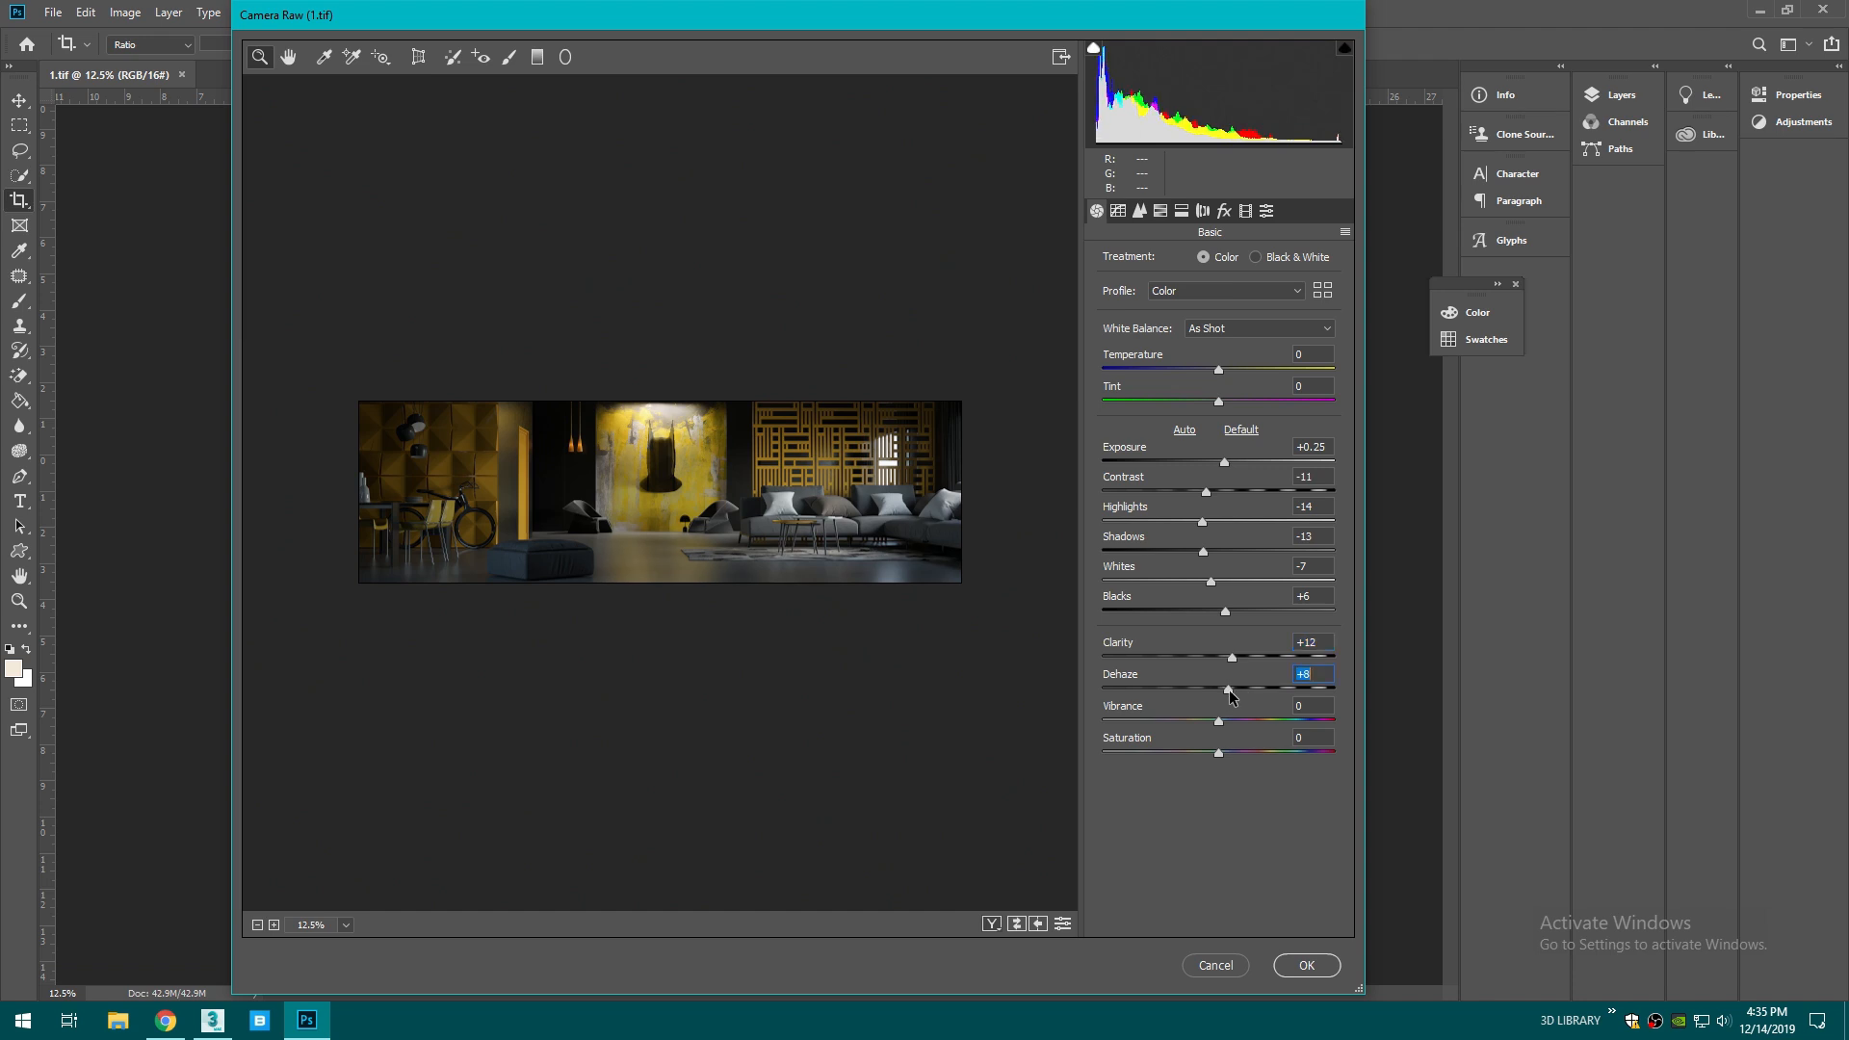
# - Raise the sharpening amount strongly in the Camera Raw detail settings and apply the filter to the image
pyautogui.click(1135, 211)
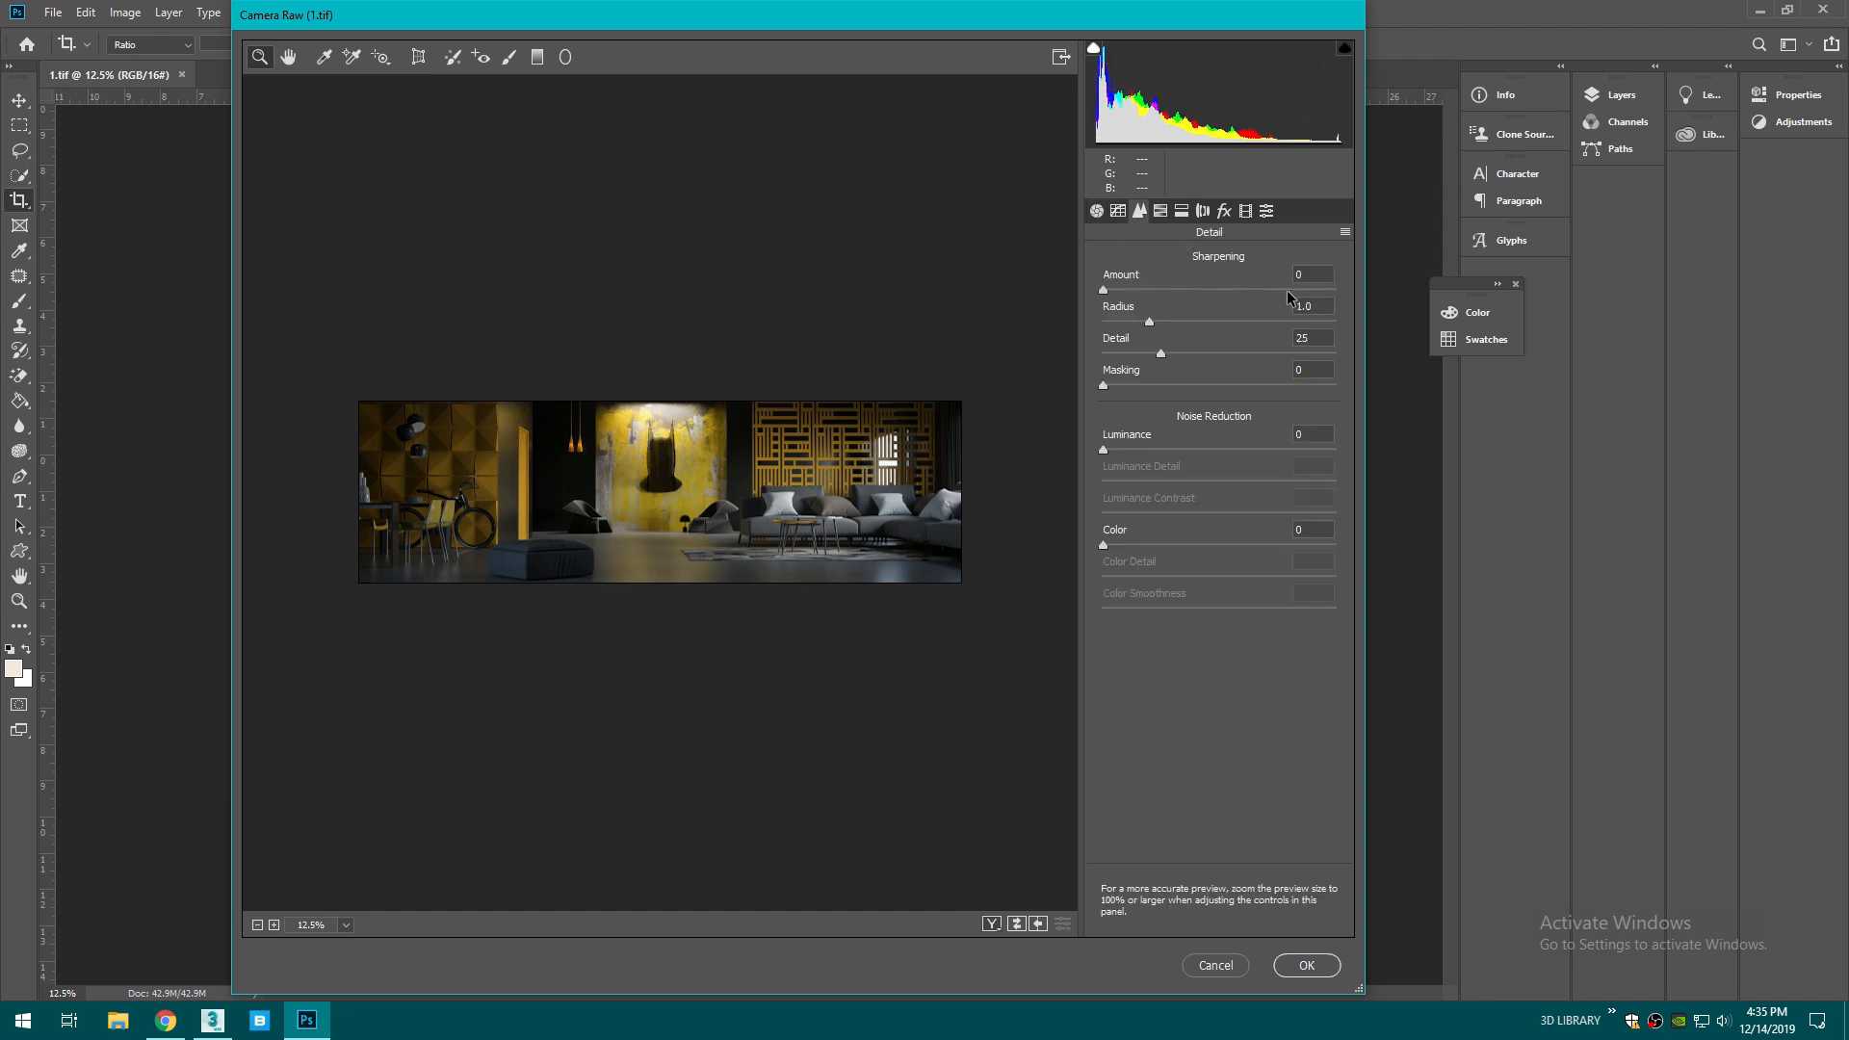
pyautogui.moveTo(1265, 287); pyautogui.dragTo(1276, 287)
pyautogui.press('Return')
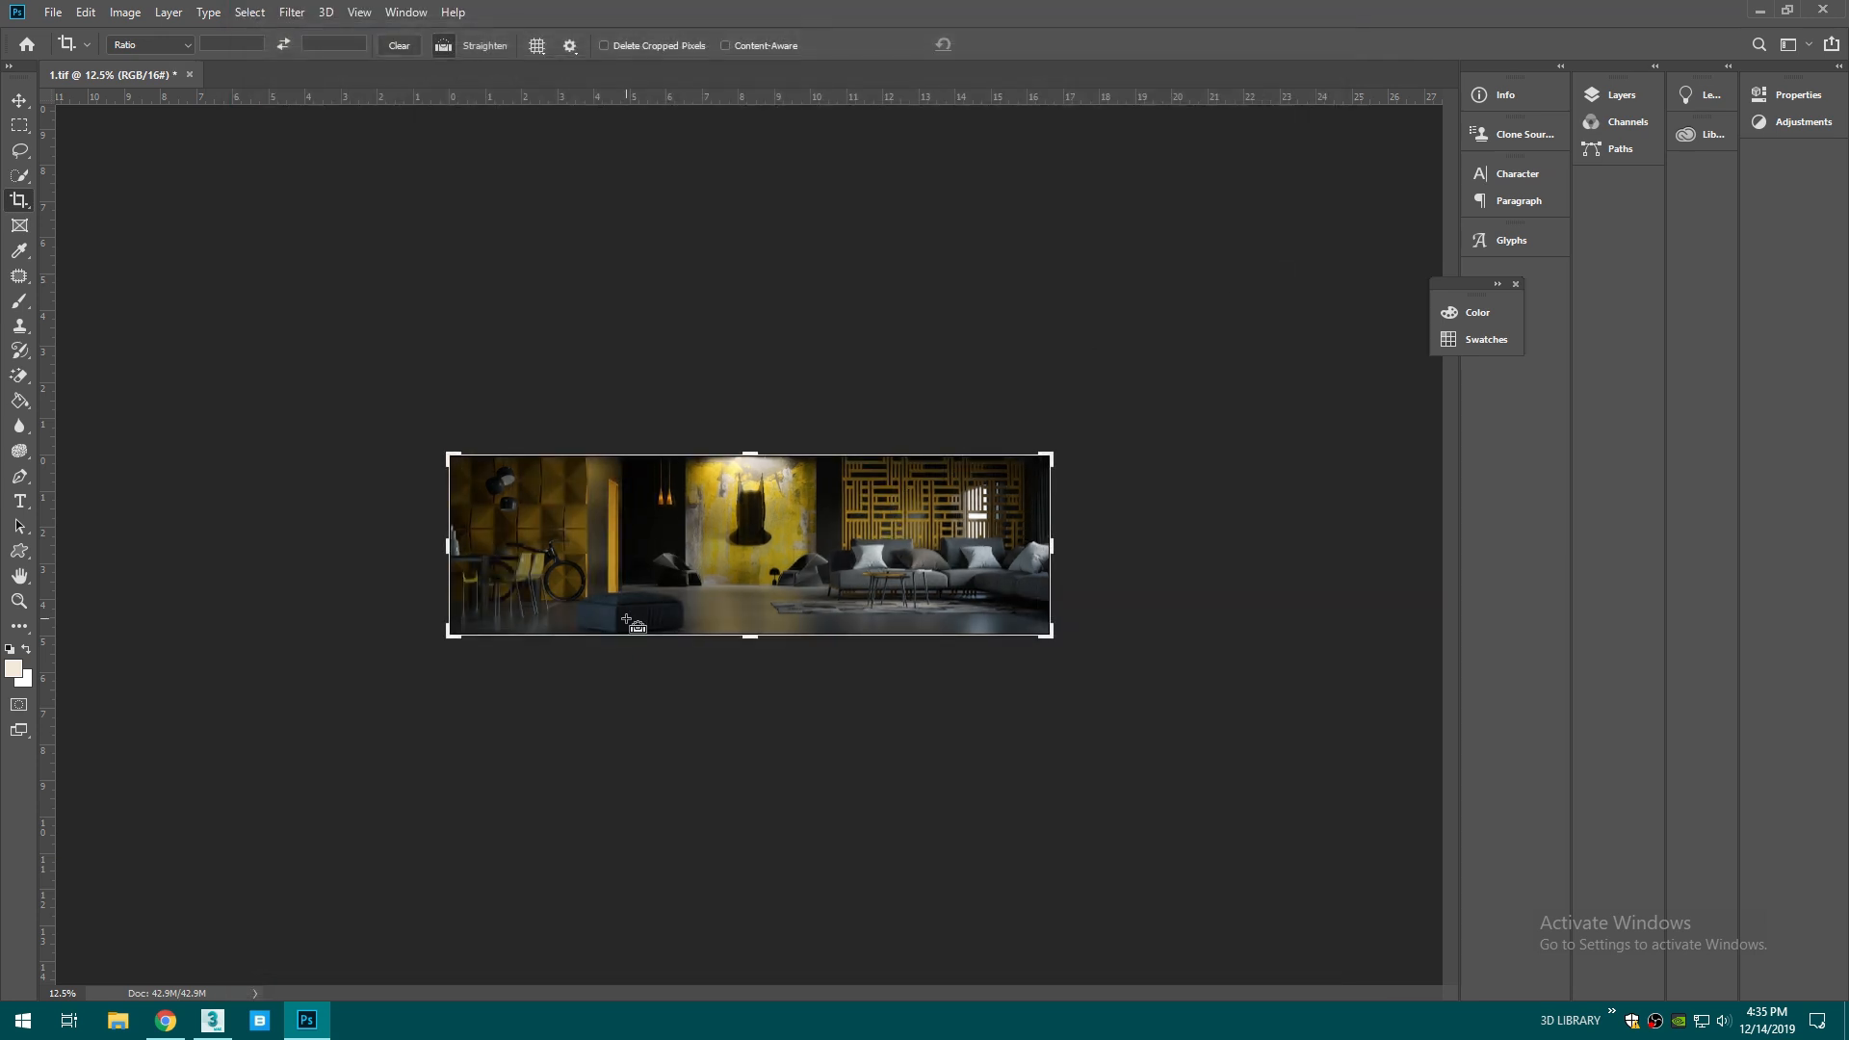
# - Examine the sharpened image at 50% around the ottoman, wall art, armchairs and sofa
pyautogui.hotkey('ctrl', '+')
pyautogui.hotkey('ctrl', '+')
pyautogui.hotkey('ctrl', '+')
pyautogui.hotkey('ctrl', '+')
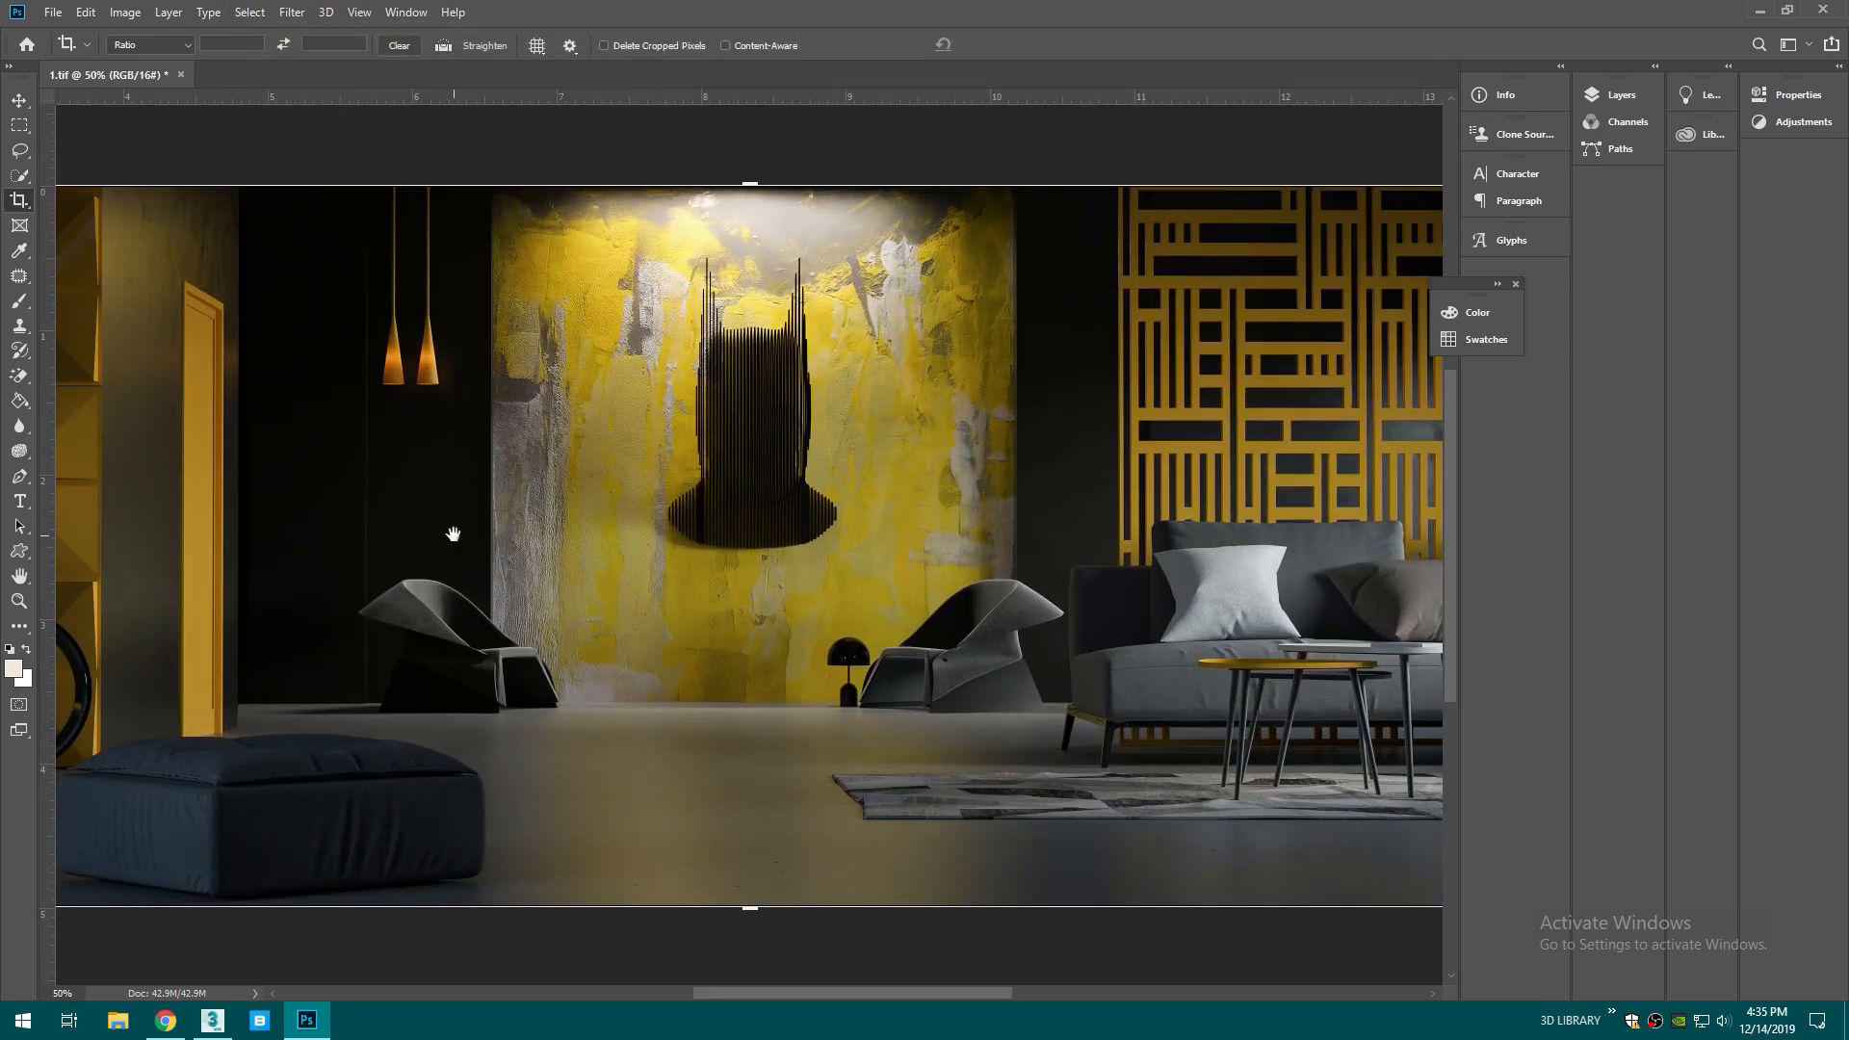
pyautogui.moveTo(453, 529); pyautogui.dragTo(743, 531)
pyautogui.moveTo(508, 456); pyautogui.dragTo(776, 507)
pyautogui.moveTo(955, 637); pyautogui.dragTo(1061, 669)
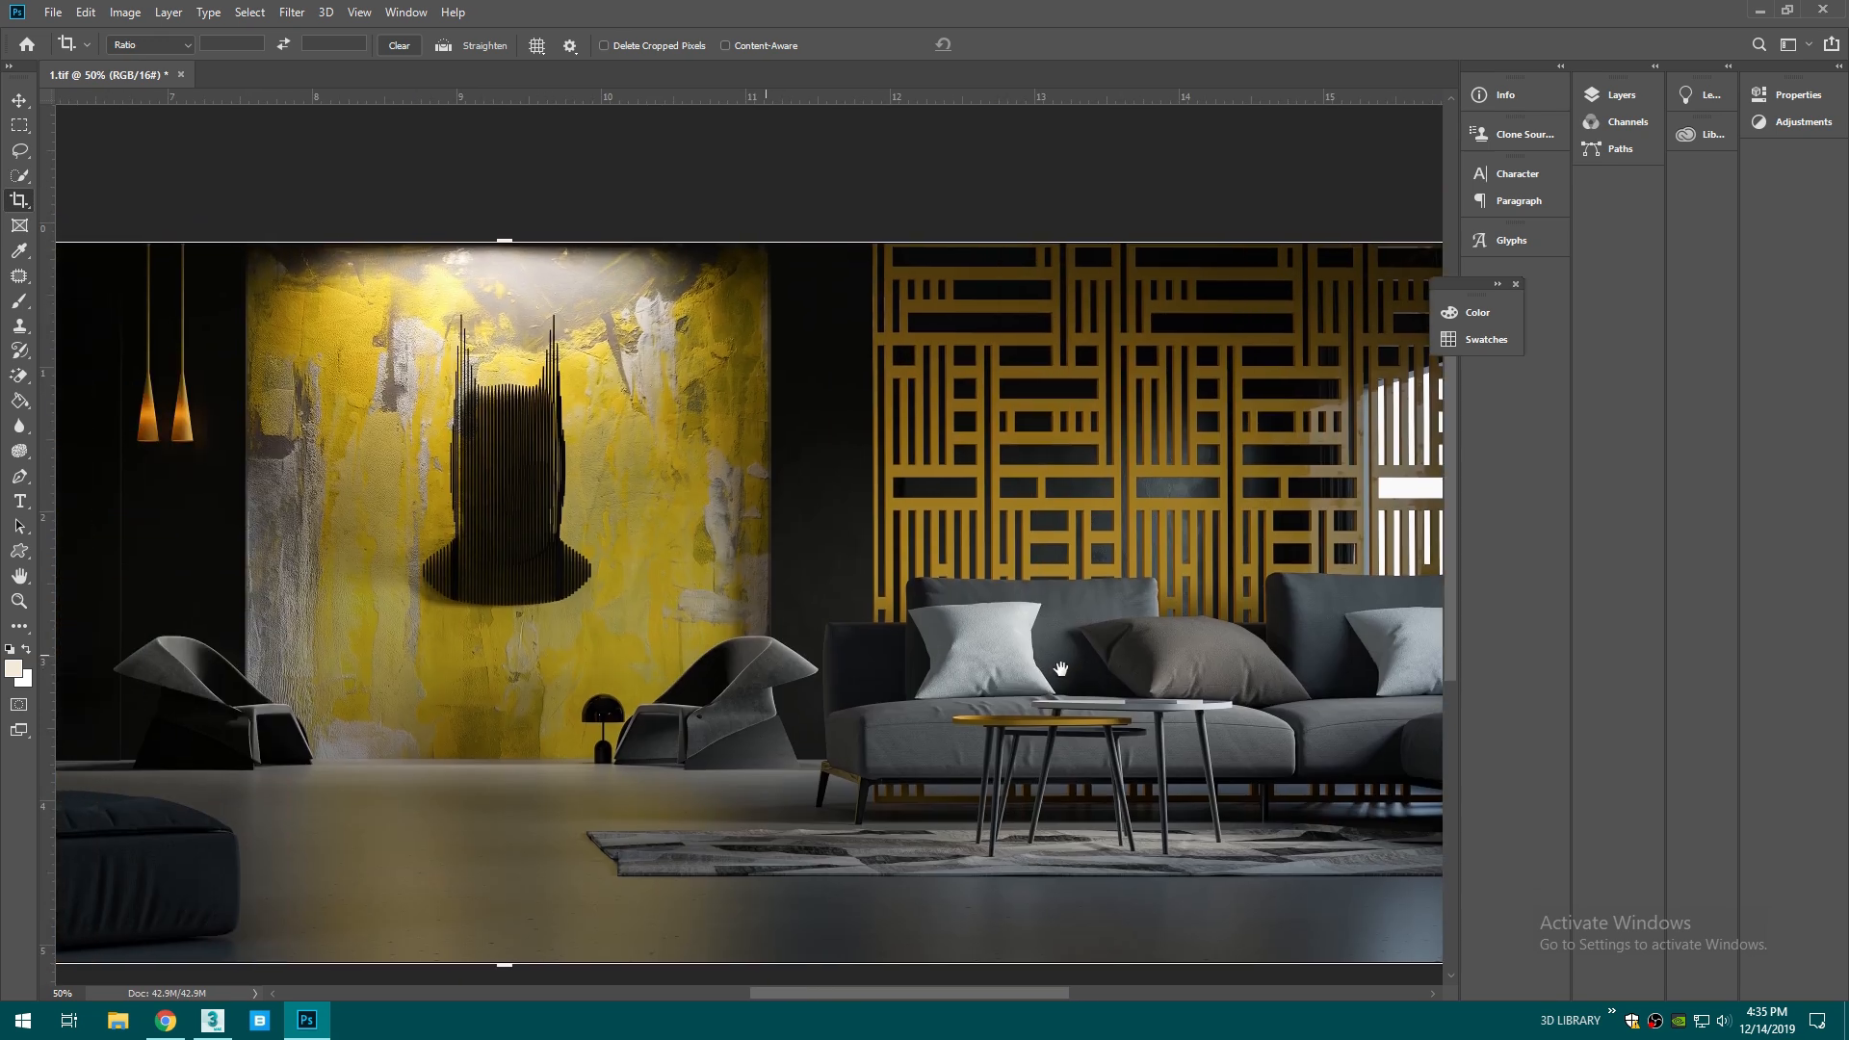
# - Reopen the Camera Raw filter and set the parametric tone curve to Lights +10, Darks -5 and Shadows -4
pyautogui.click(292, 12)
pyautogui.click(385, 130)
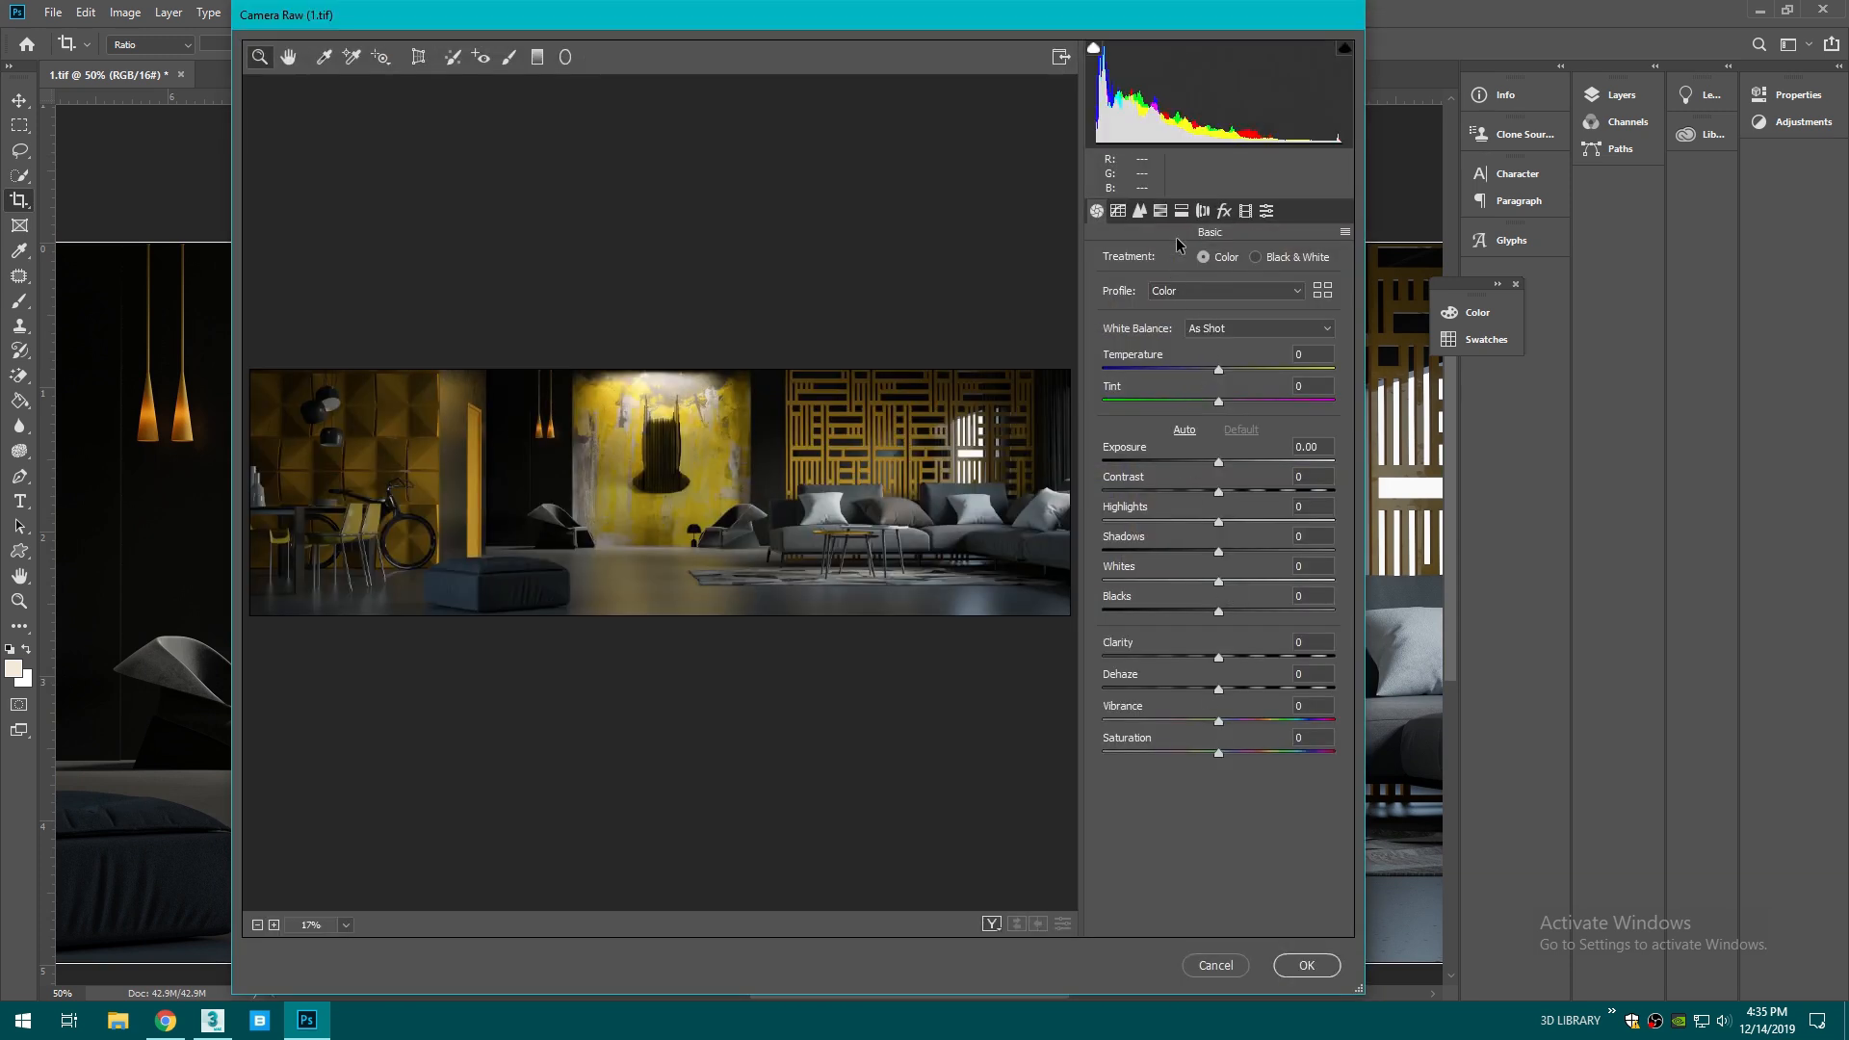
pyautogui.click(1267, 210)
pyautogui.click(1139, 210)
pyautogui.click(1118, 210)
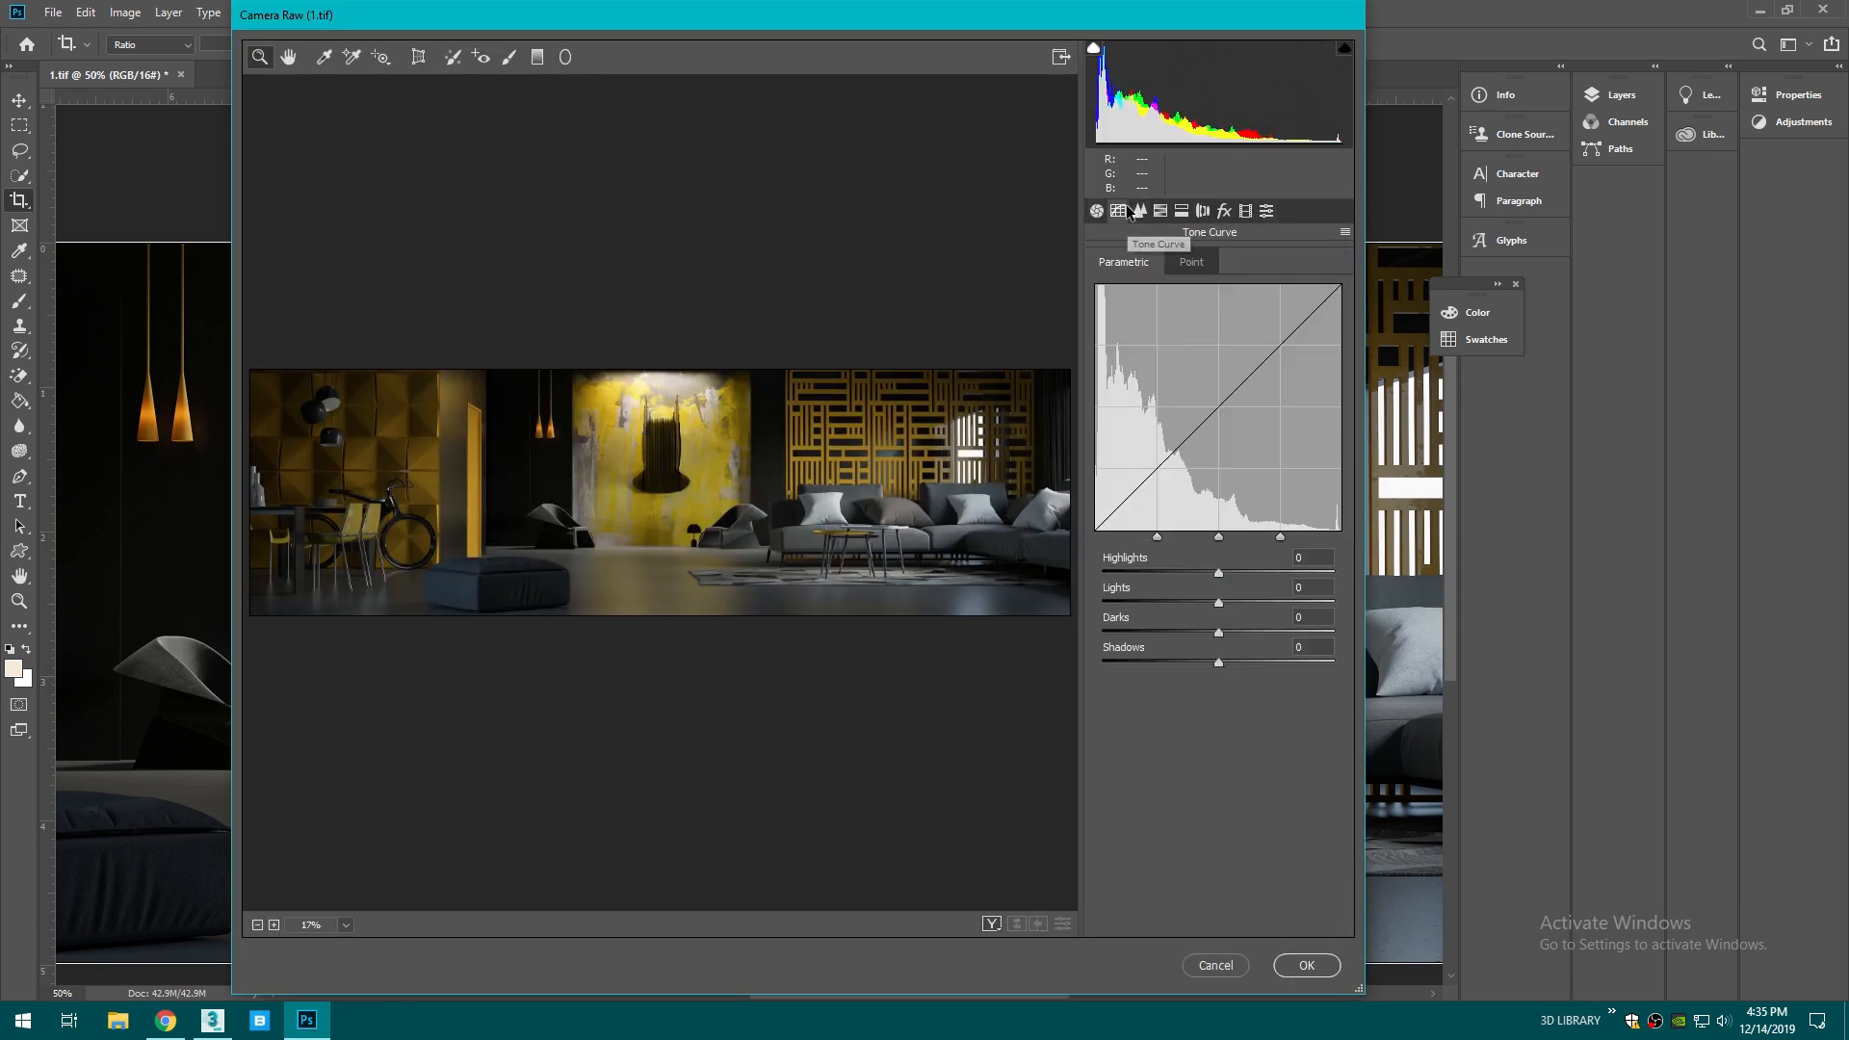
pyautogui.moveTo(1218, 607); pyautogui.dragTo(1217, 635)
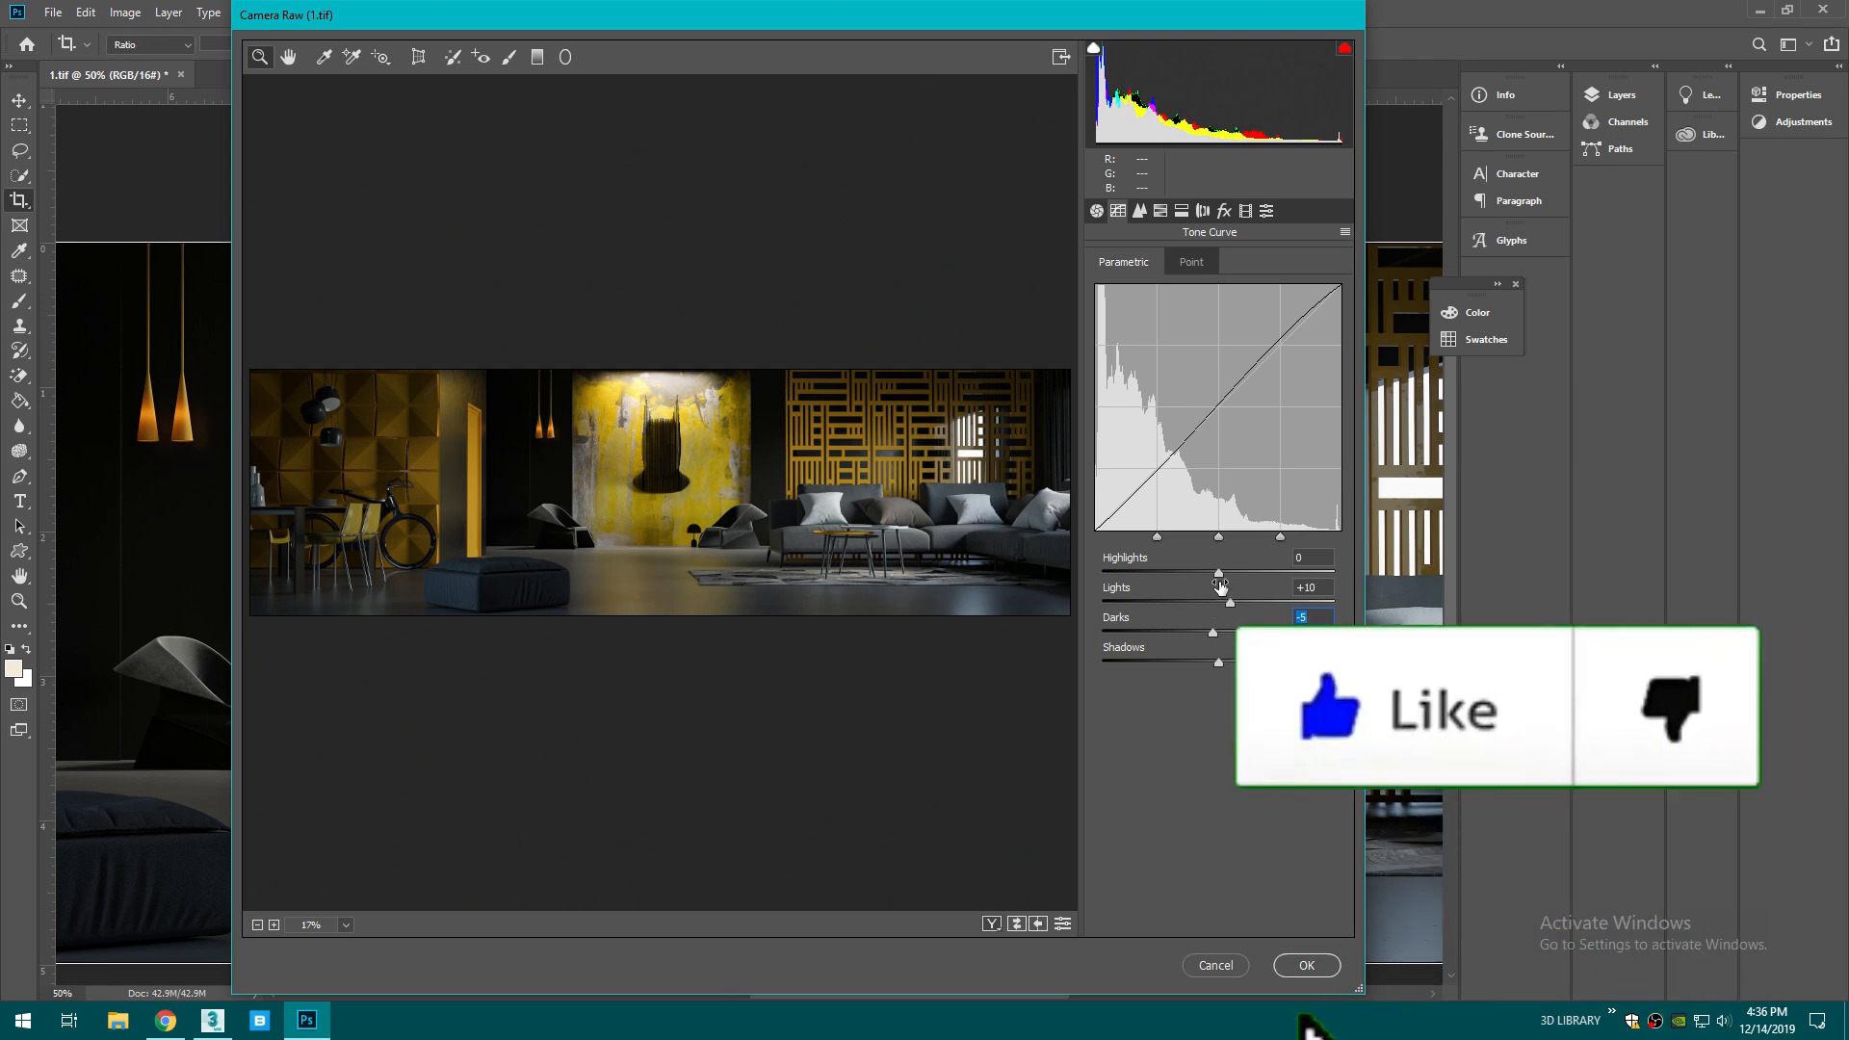
pyautogui.moveTo(1219, 663); pyautogui.dragTo(1214, 667)
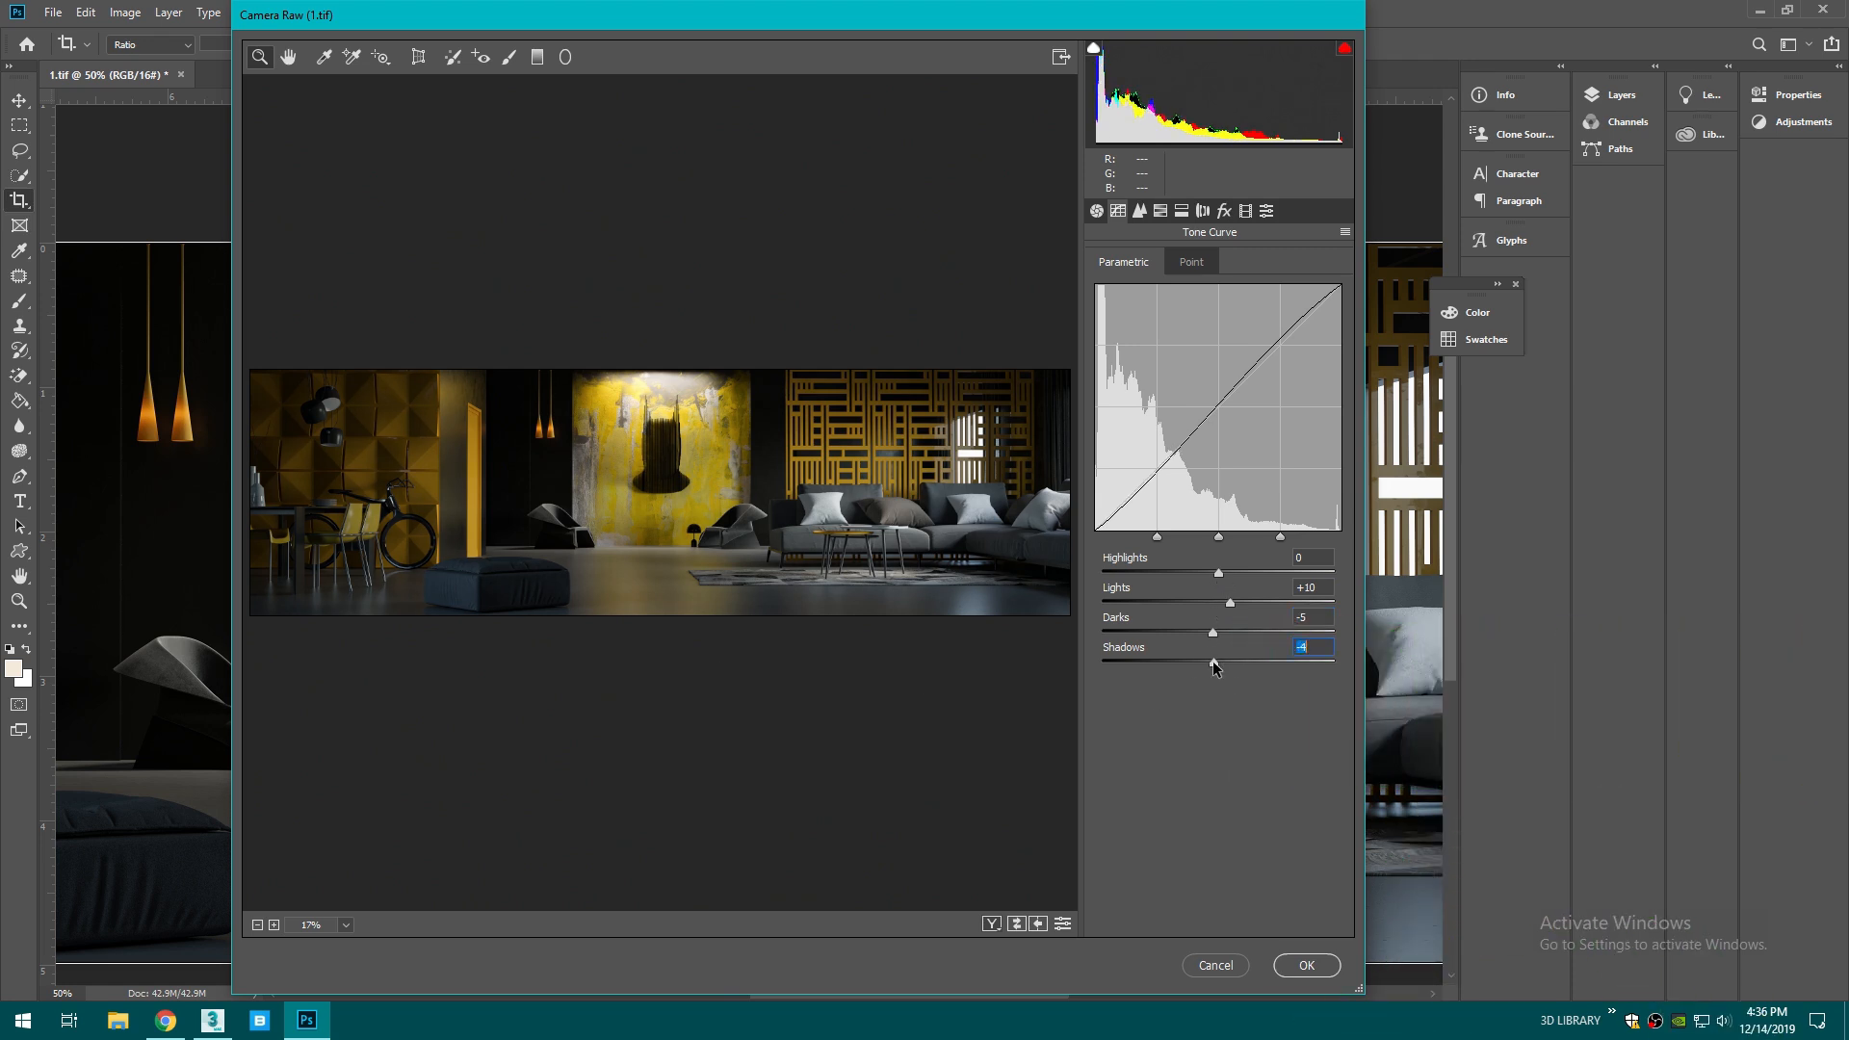
# - Darken the image edges slightly with the lens-correction vignetting amount and apply the Camera Raw filter
pyautogui.click(1138, 211)
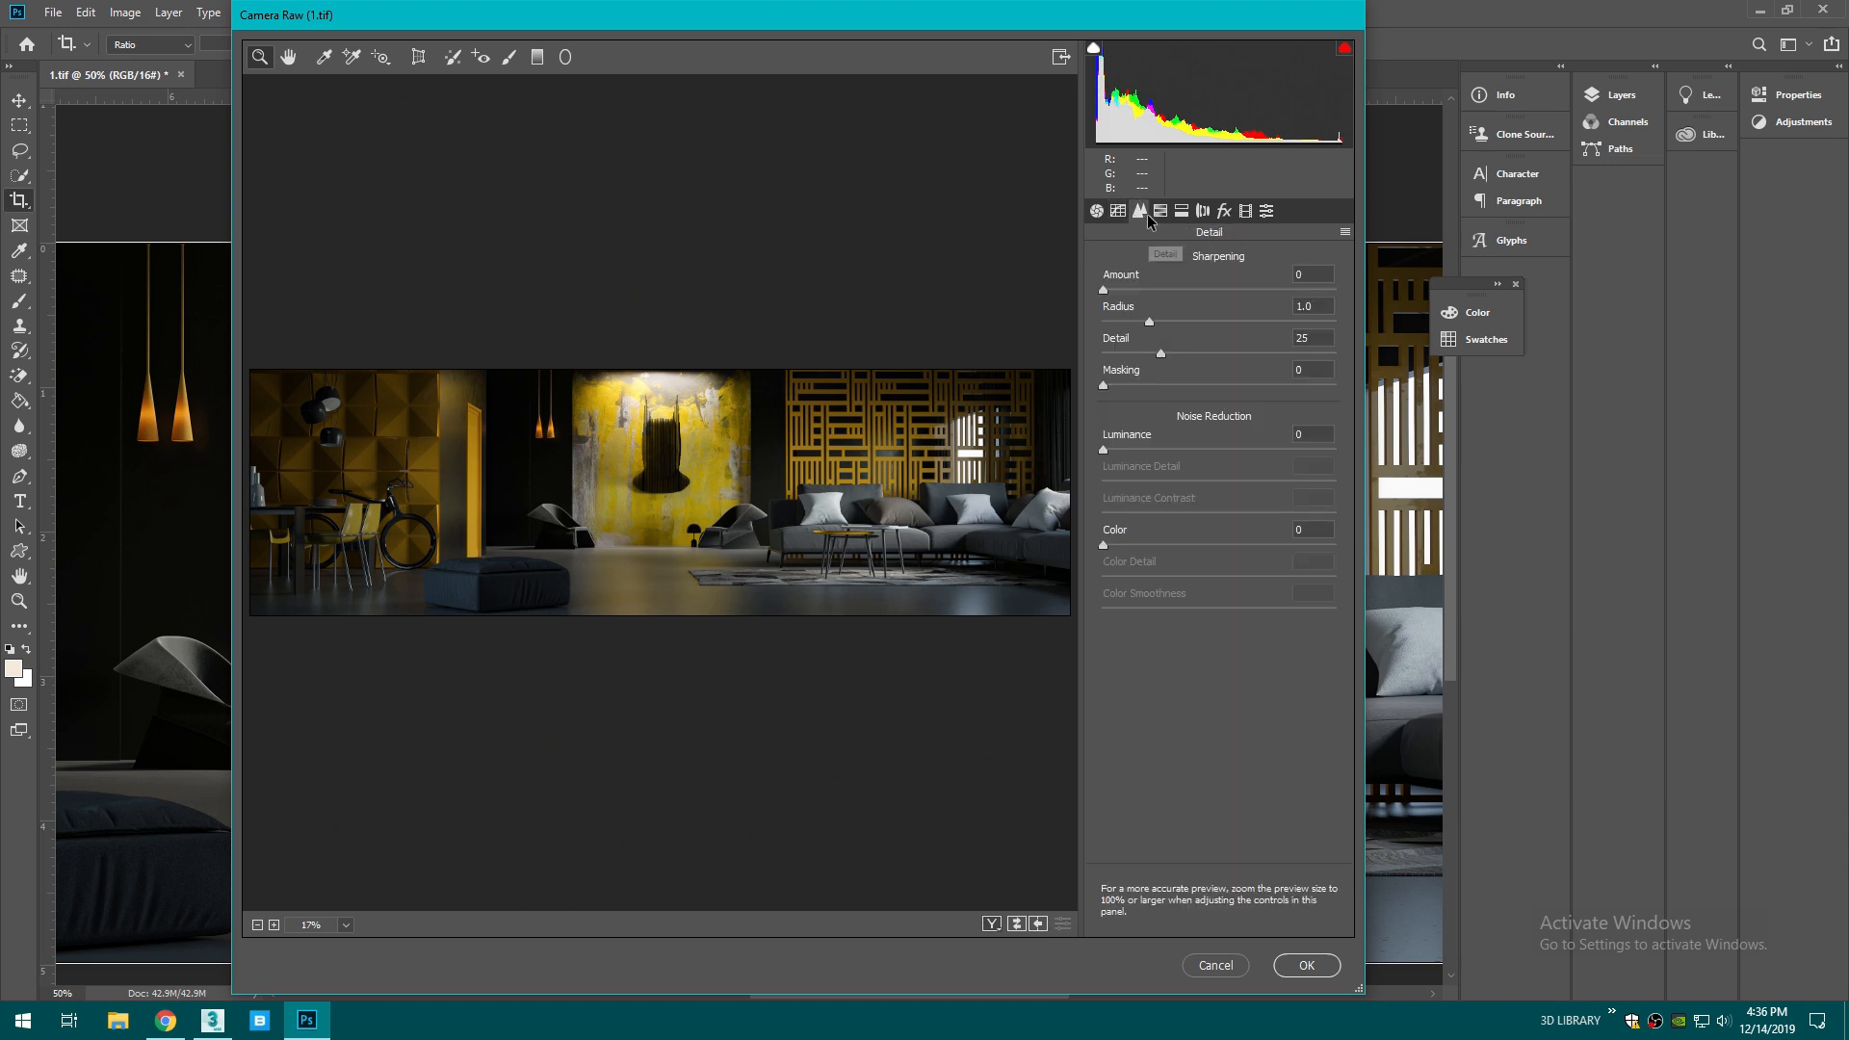
pyautogui.click(1159, 211)
pyautogui.click(1181, 211)
pyautogui.click(1203, 210)
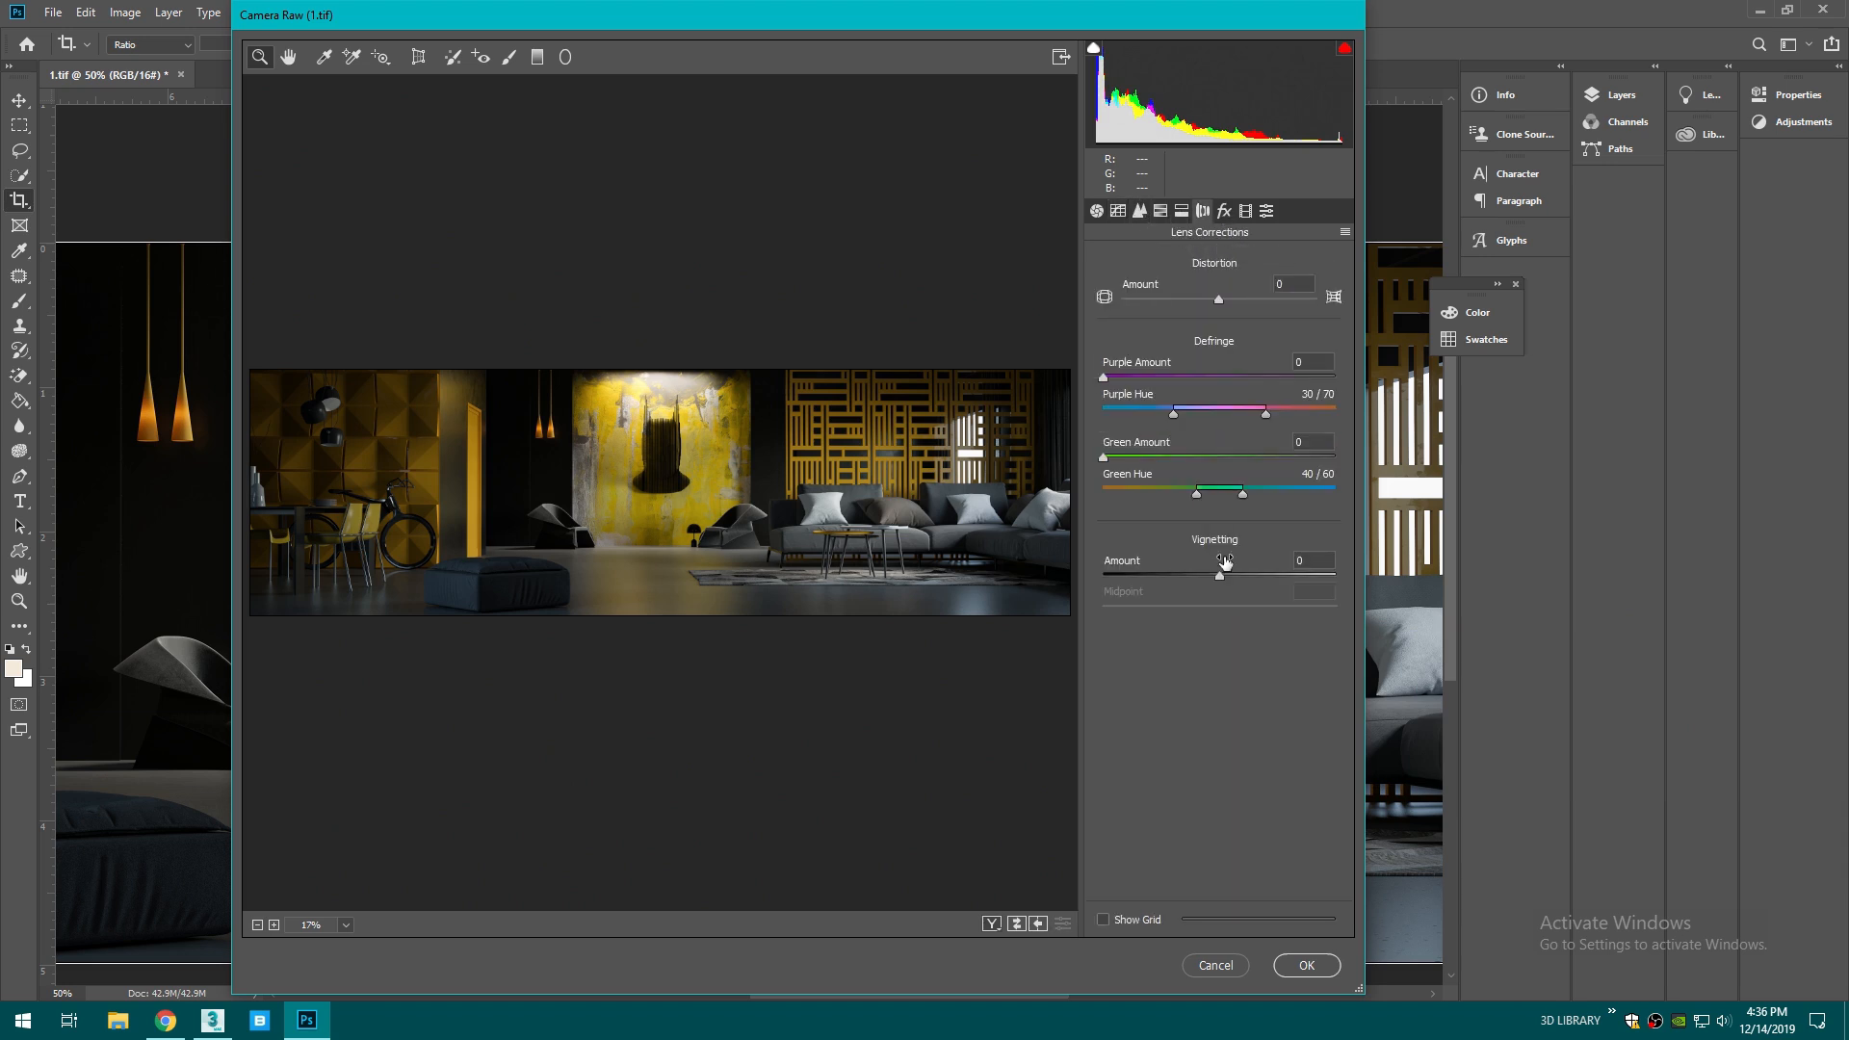
pyautogui.moveTo(1220, 576); pyautogui.dragTo(1204, 579)
pyautogui.click(1290, 963)
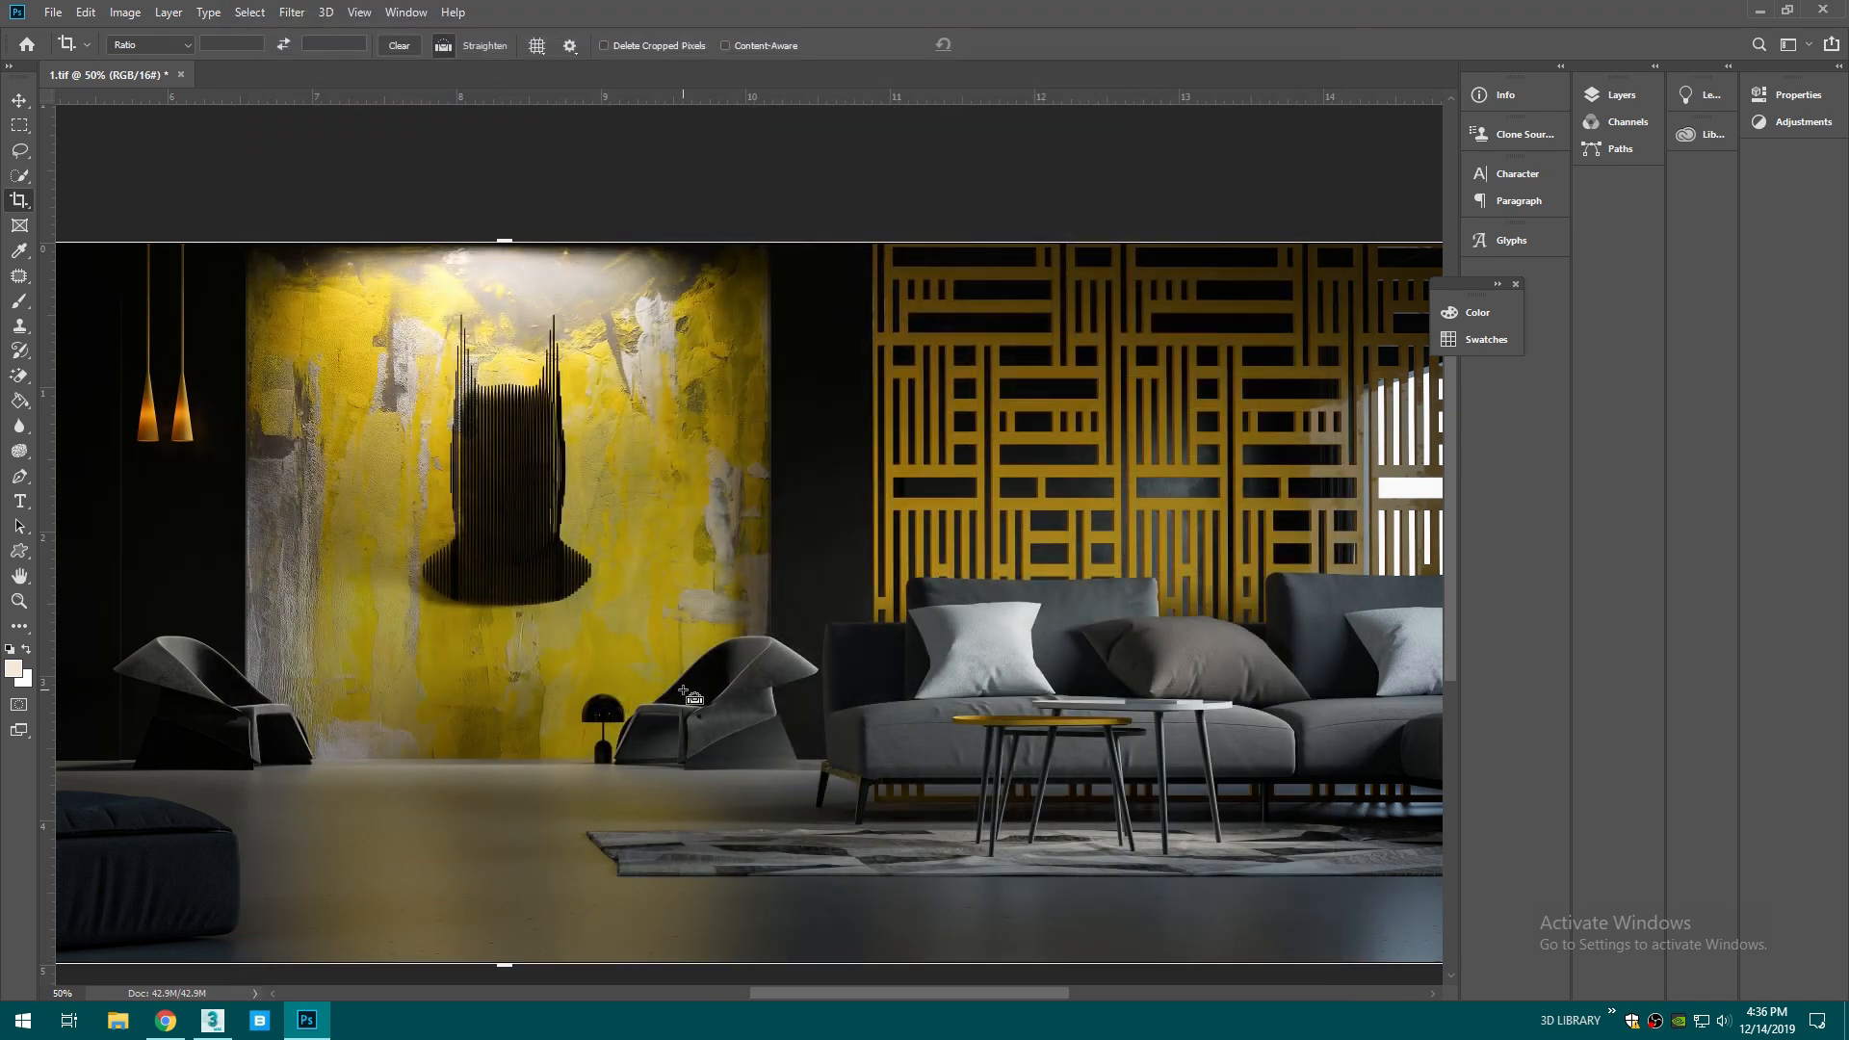
# - Save the edited image to the Desktop as an uncompressed TIFF, adding Final to the file name
pyautogui.hotkey('ctrl', '-')
pyautogui.click(52, 11)
pyautogui.click(91, 230)
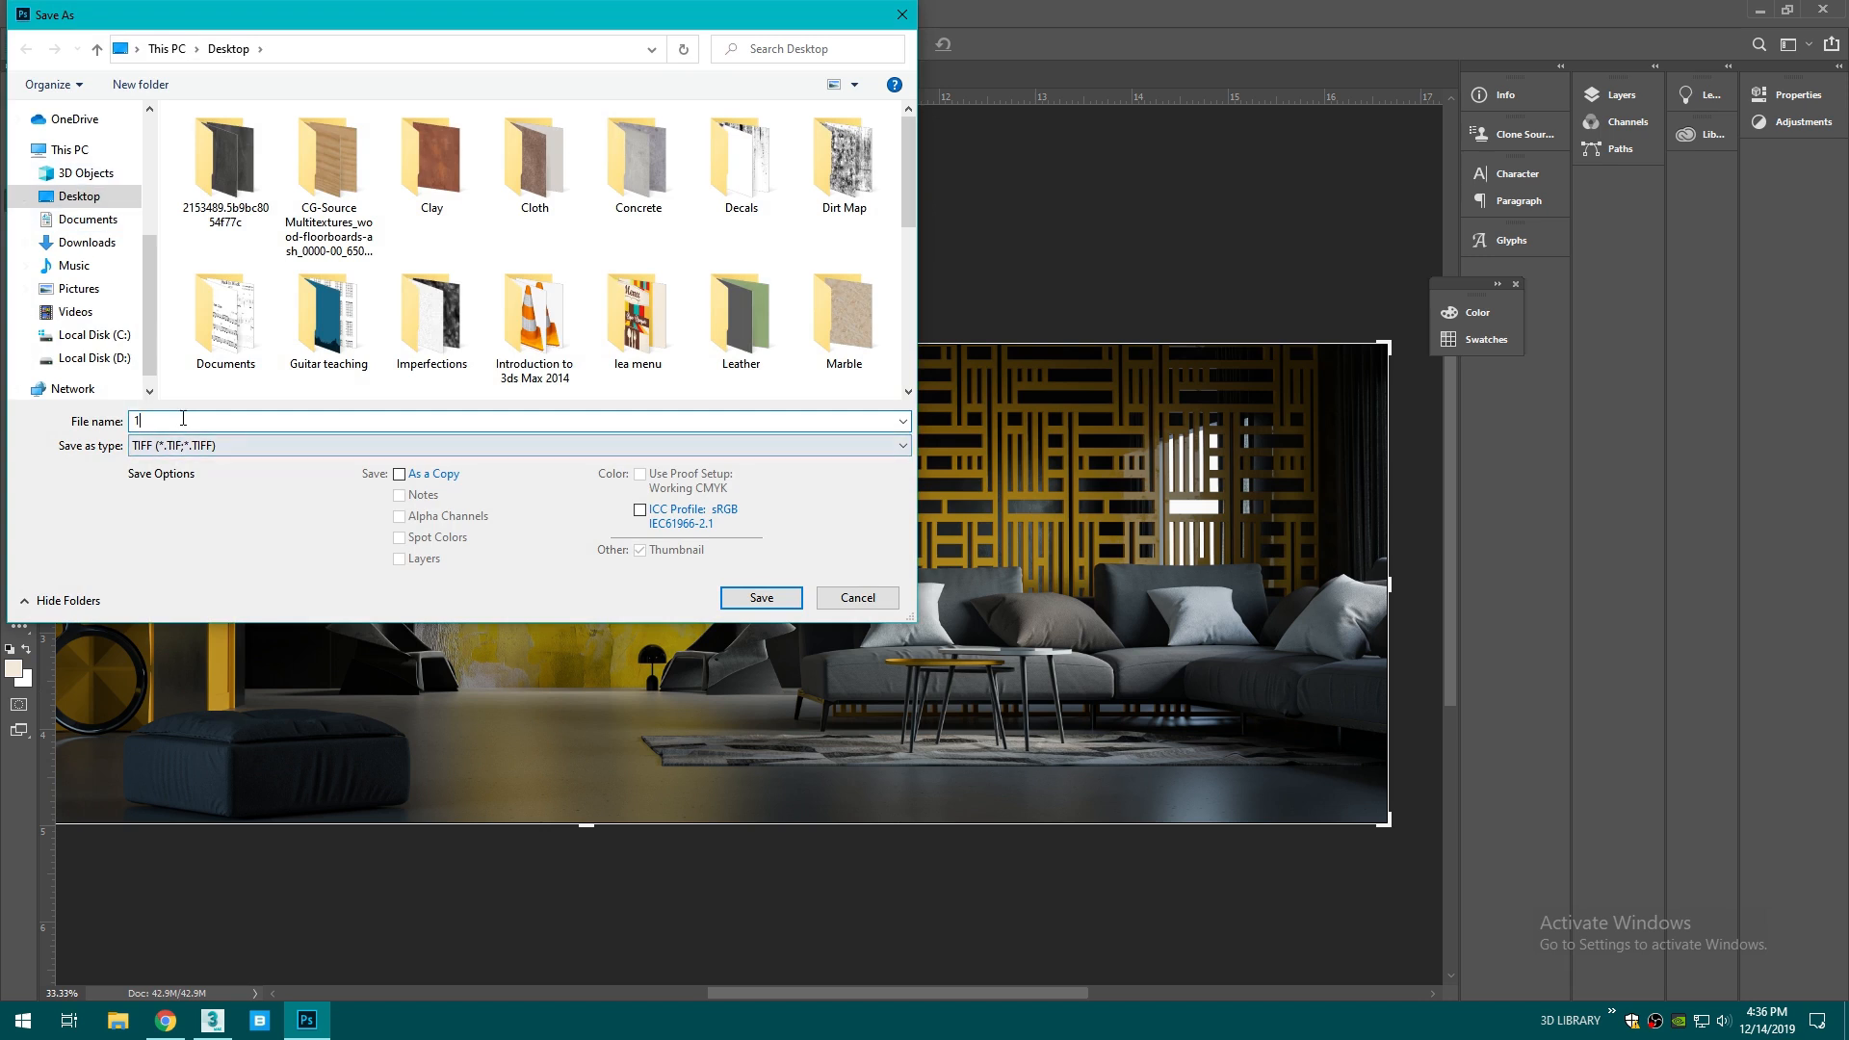
pyautogui.write('Final')
pyautogui.press('Return')
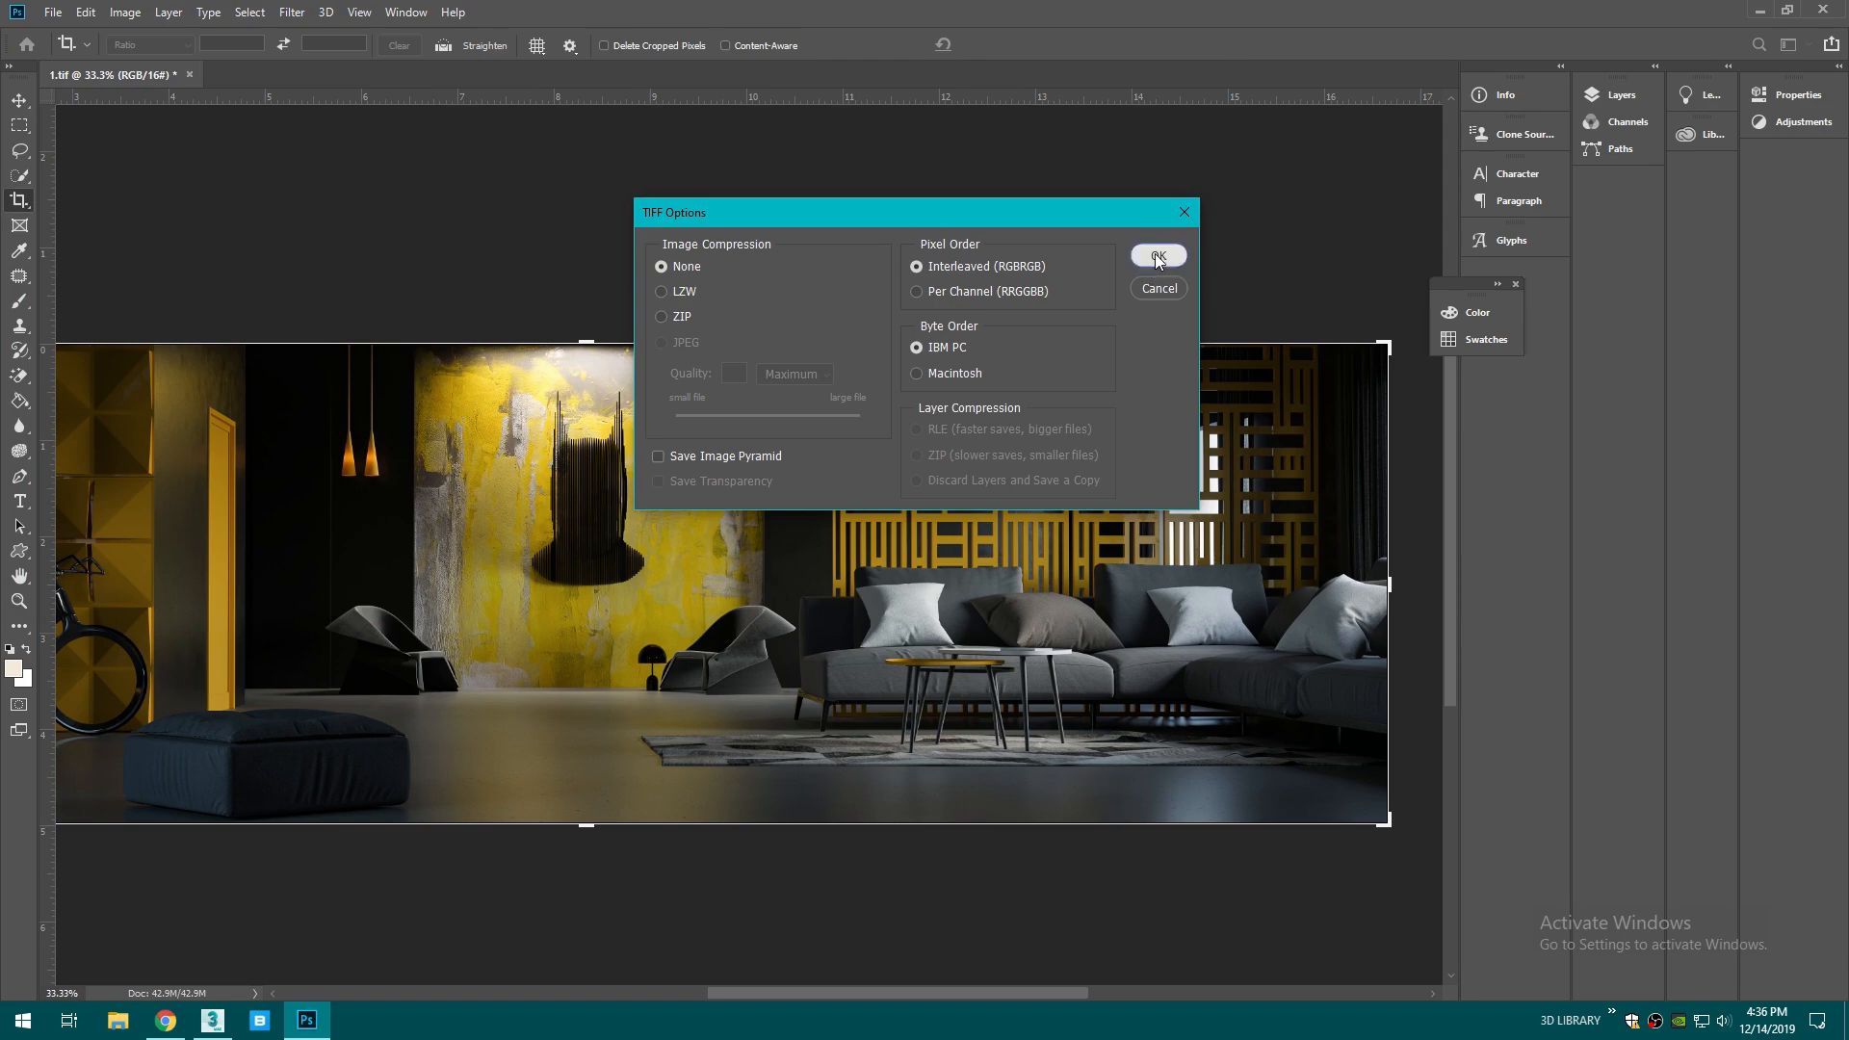
pyautogui.click(1157, 257)
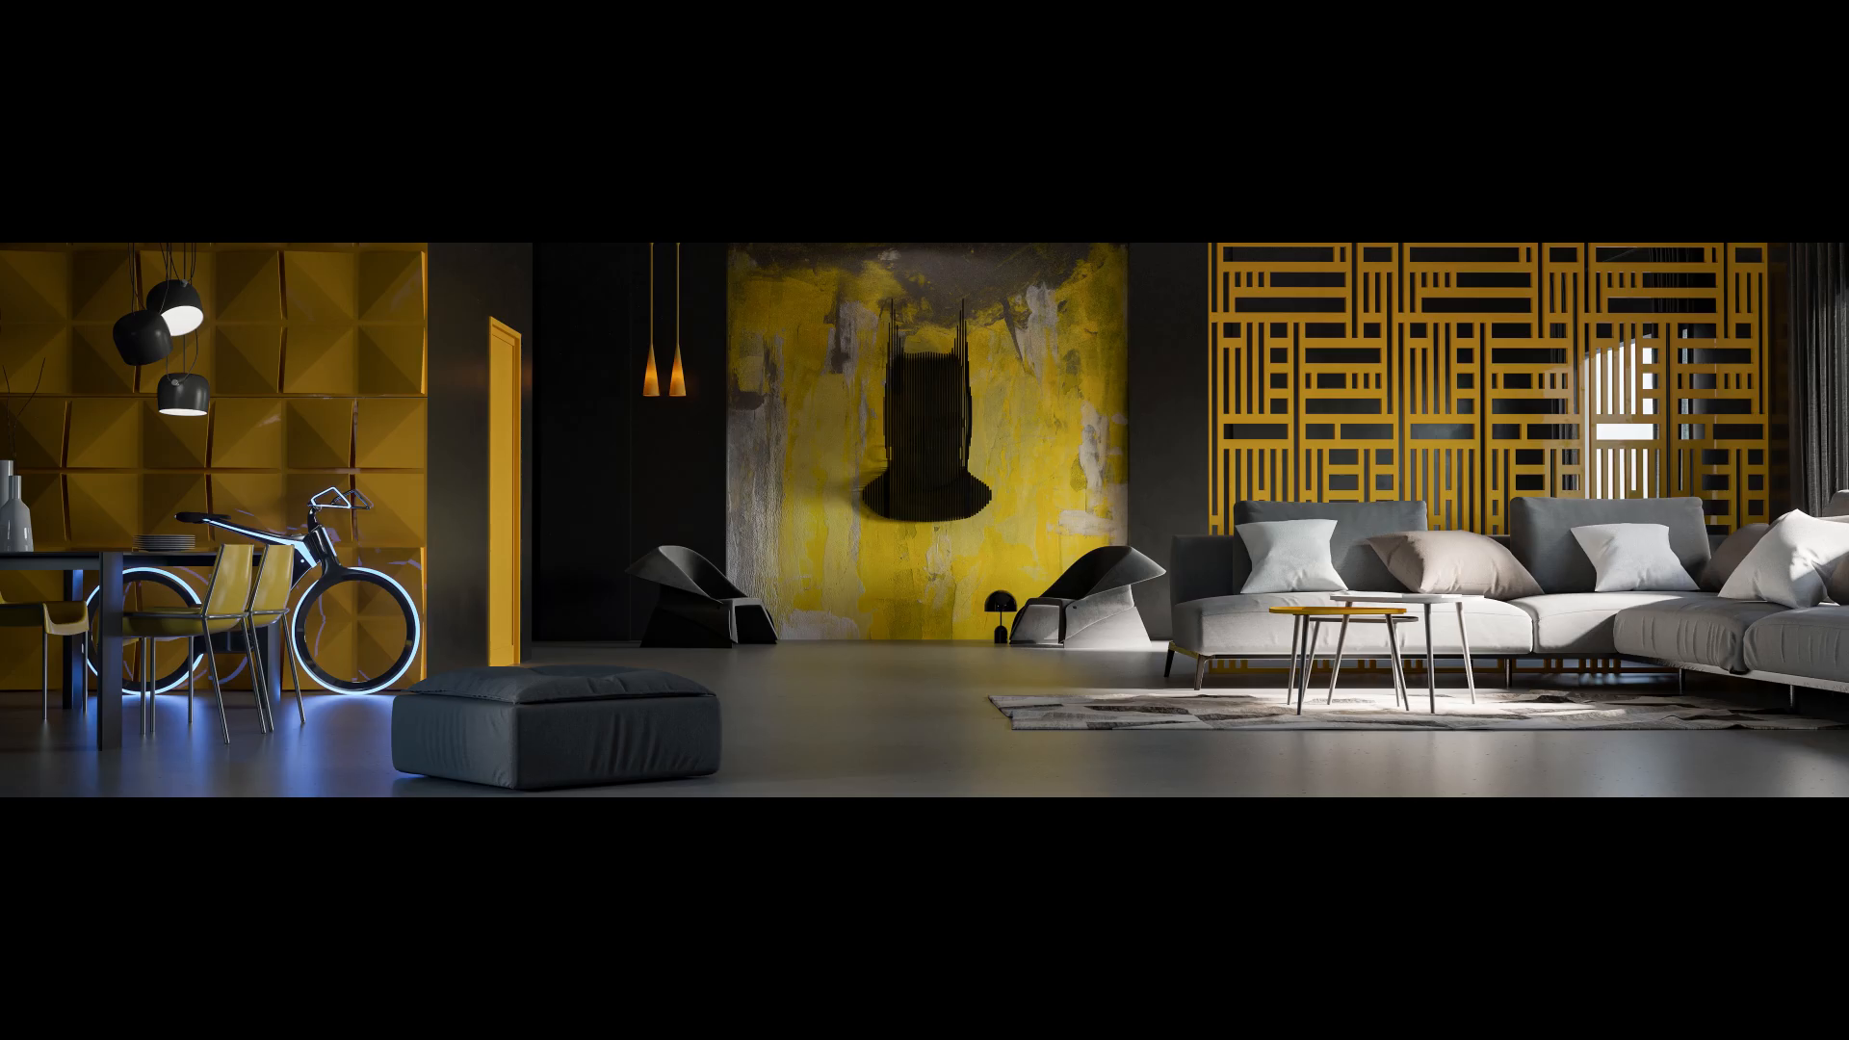